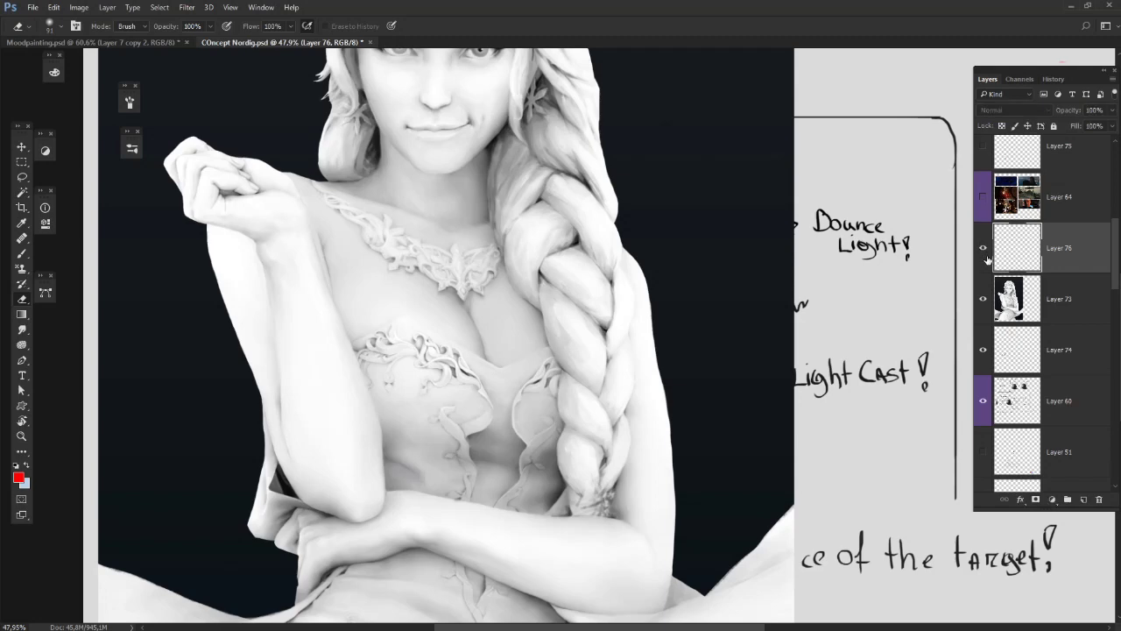
Step: Hide Layer 76 and the portrait on Layer 73 to uncover the shaded-sphere light diagram
click(982, 252)
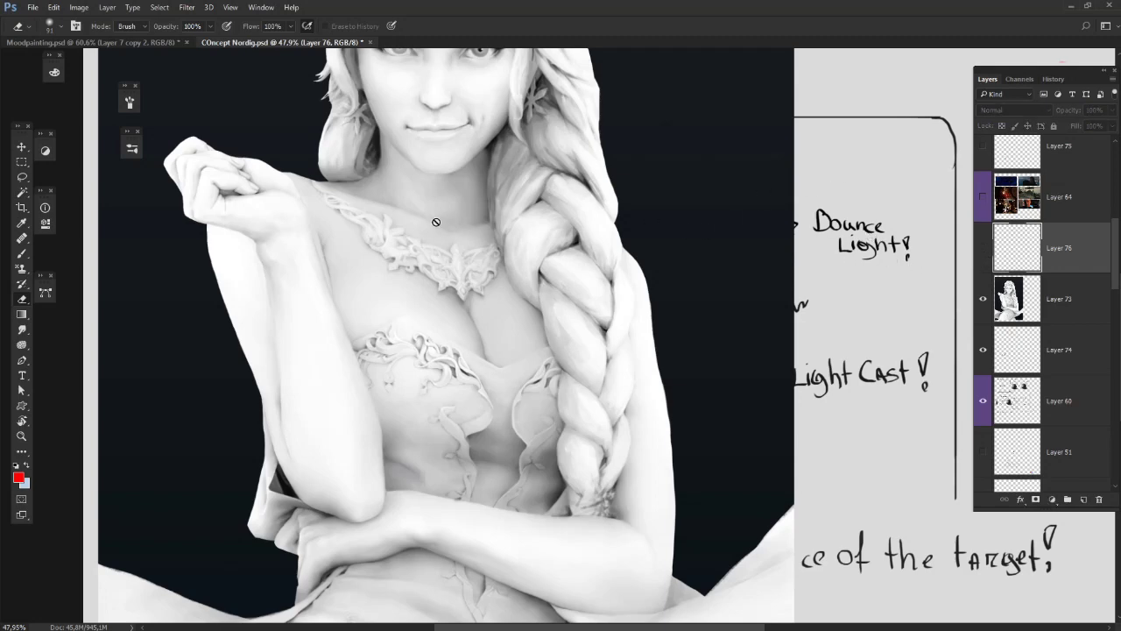
drag(503, 213, 504, 254)
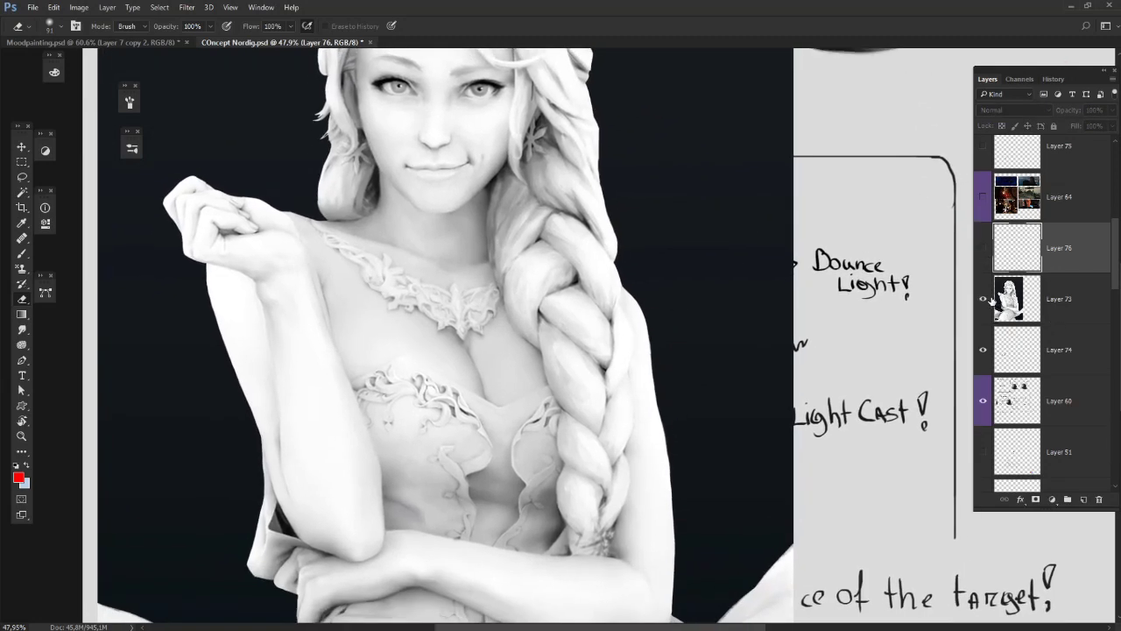
click(982, 383)
click(982, 350)
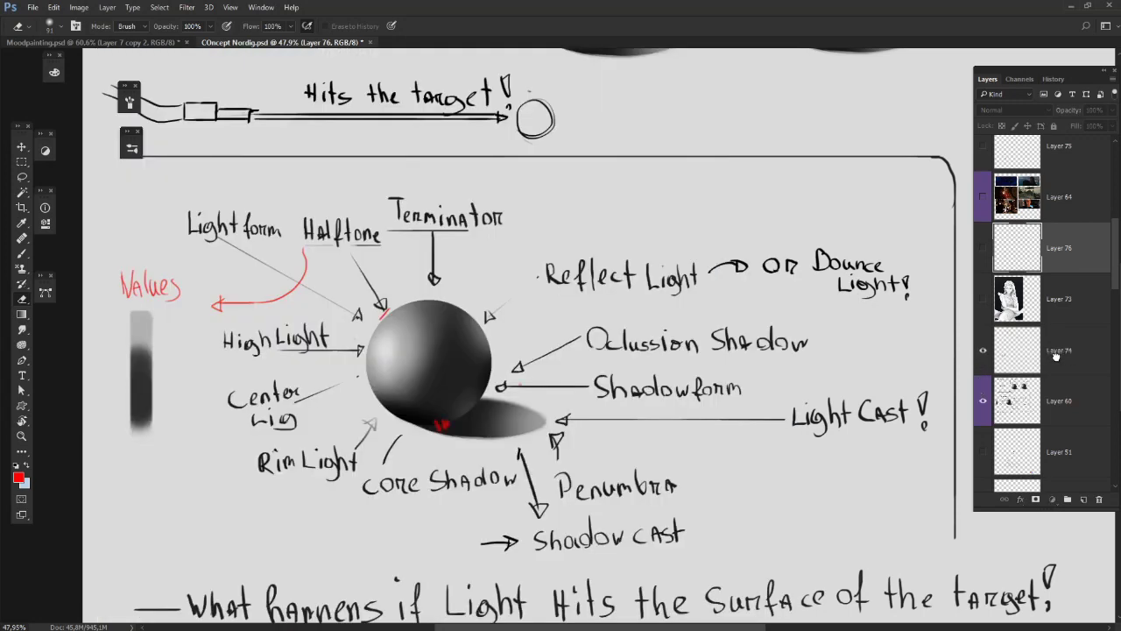
Step: On Layer 74, underline the Shadow cast label in red with the Brush and try circling the Penumbra label
click(1016, 349)
key(b)
mouse_move(555, 481)
mouse_down()
mouse_move(588, 376)
mouse_move(484, 375)
mouse_move(564, 369)
mouse_move(542, 369)
mouse_up()
mouse_move(499, 293)
mouse_down()
mouse_move(411, 318)
mouse_move(488, 322)
mouse_move(478, 374)
mouse_move(565, 325)
mouse_move(498, 348)
mouse_up()
key(ctrl+z)
key(ctrl+z)
key(ctrl+z)
drag(528, 384, 677, 425)
drag(625, 369, 574, 430)
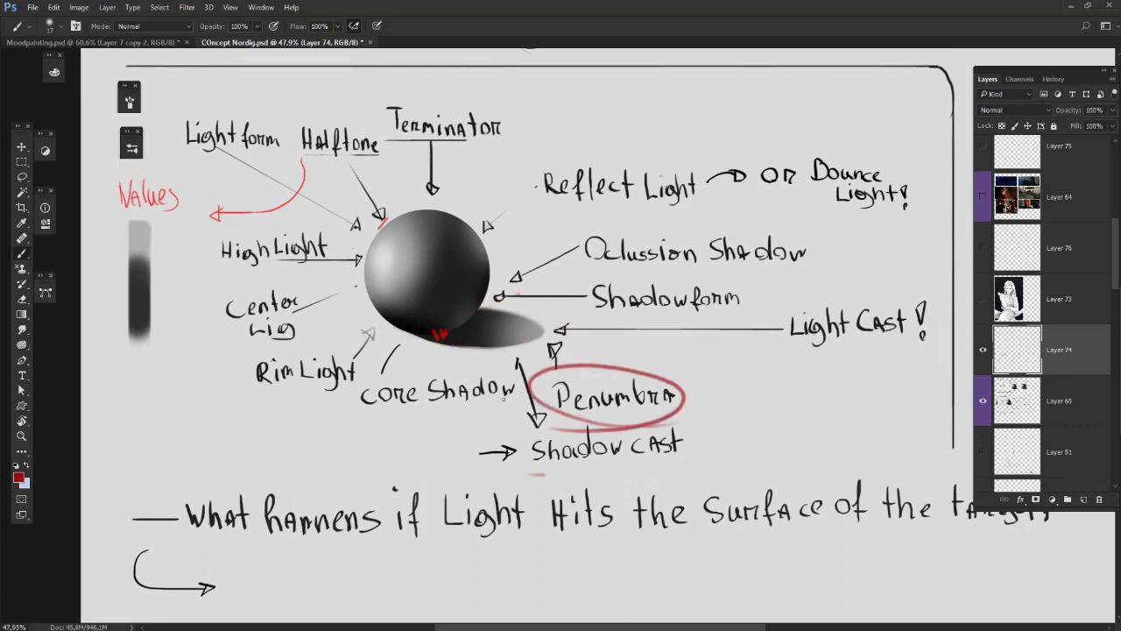
key(ctrl+z)
mouse_move(514, 309)
mouse_down()
mouse_move(633, 331)
mouse_move(536, 354)
mouse_move(479, 345)
mouse_move(456, 368)
mouse_move(476, 361)
mouse_up()
key(ctrl+z)
key(ctrl+z)
Step: Try marking the soft outer edge of the sphere's cast shadow with a red line and diagonal hatching
drag(550, 322, 720, 345)
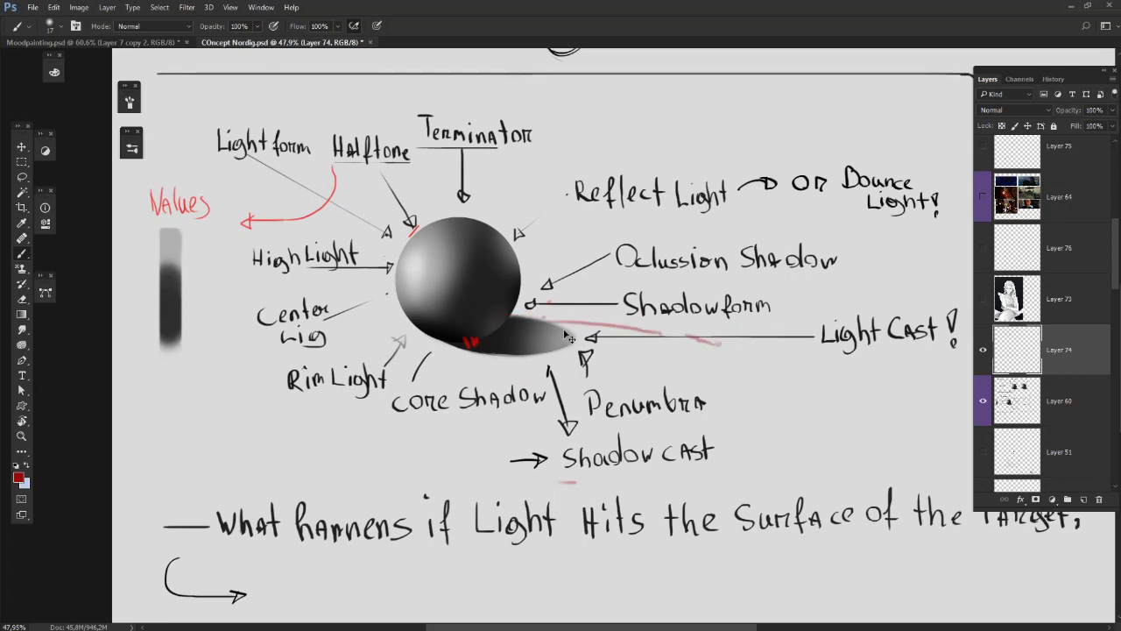
key(ctrl+z)
mouse_move(543, 346)
mouse_down()
mouse_move(580, 331)
mouse_move(685, 342)
mouse_move(536, 333)
mouse_move(527, 357)
mouse_move(680, 333)
mouse_move(581, 334)
mouse_up()
key(ctrl+alt+z)
key(ctrl+alt+z)
key(ctrl+alt+z)
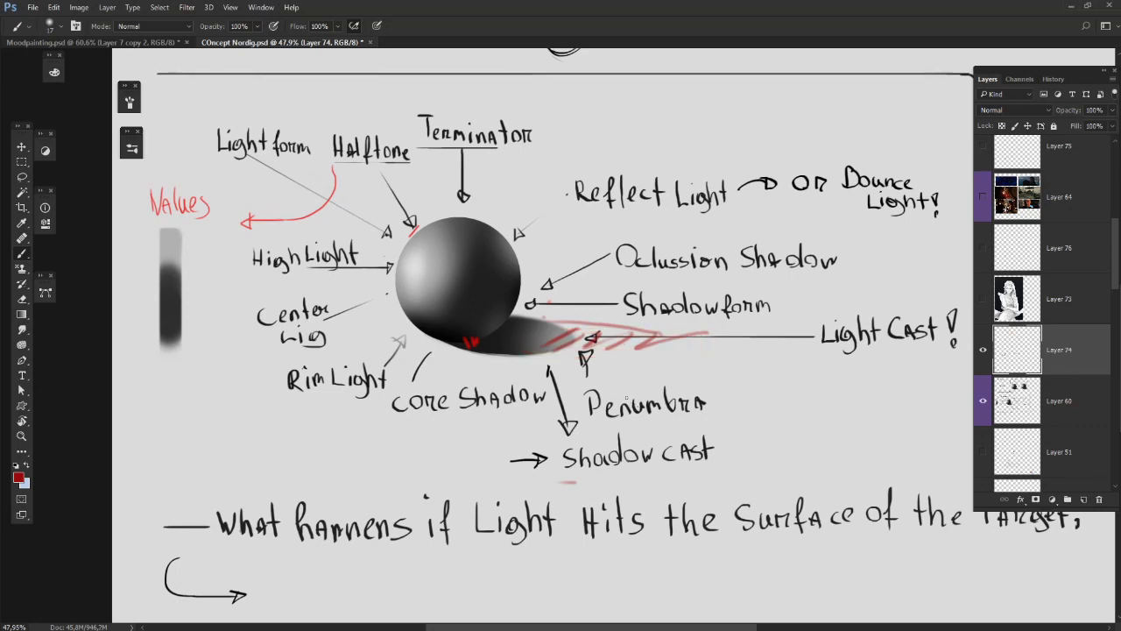
drag(669, 394, 581, 404)
key(ctrl+alt+z)
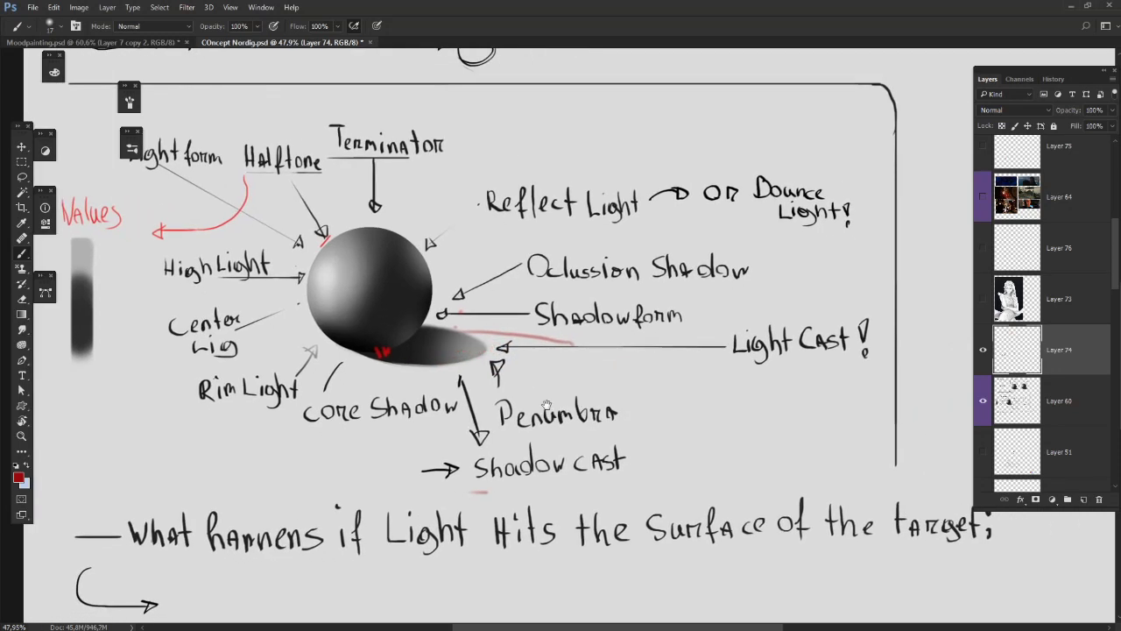
mouse_move(392, 394)
mouse_down()
mouse_move(349, 427)
mouse_move(325, 427)
mouse_move(398, 415)
mouse_up()
drag(455, 232, 440, 224)
key(ctrl+alt+z)
drag(498, 277, 588, 167)
mouse_move(512, 343)
mouse_down()
mouse_move(512, 401)
mouse_move(533, 437)
mouse_up()
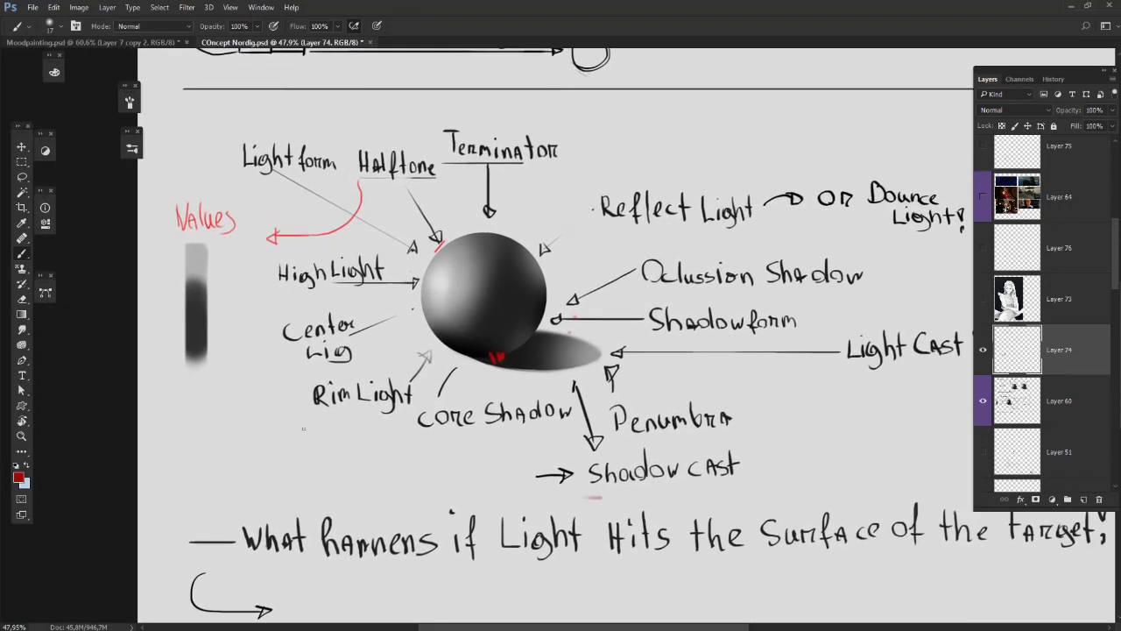
mouse_move(373, 349)
mouse_down()
mouse_move(477, 360)
mouse_move(282, 338)
mouse_up()
key(ctrl+alt+z)
mouse_move(460, 257)
mouse_down()
mouse_move(505, 262)
mouse_move(487, 253)
mouse_up()
key(ctrl+alt+z)
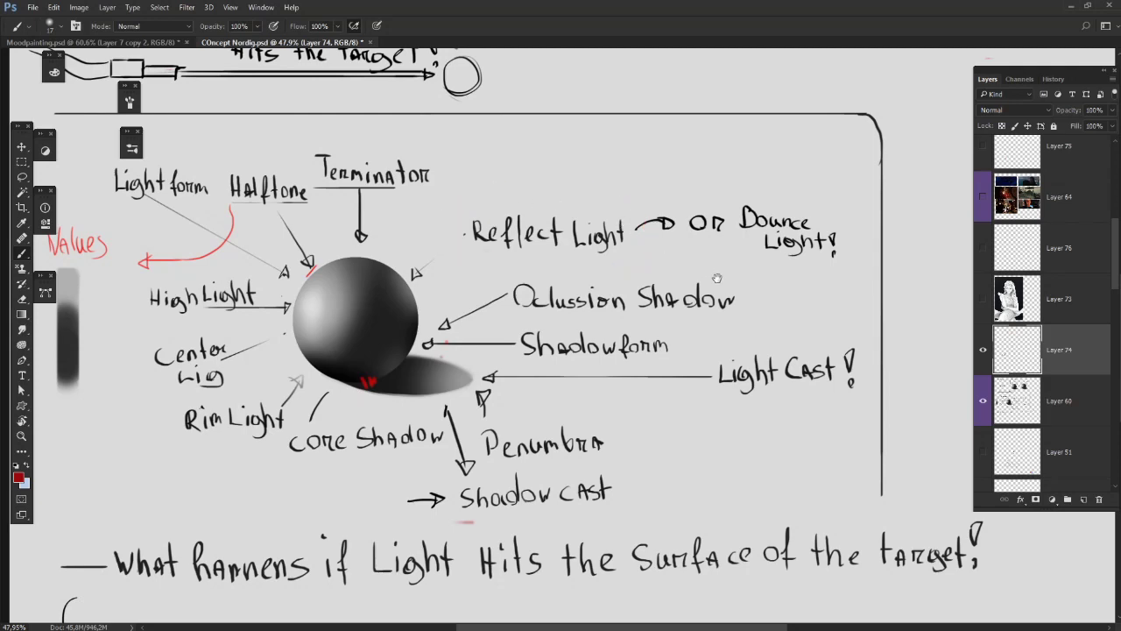
Step: Show the film stills on Layer 64 and add a new layer above them for annotating the tavern still
drag(718, 281, 708, 275)
click(982, 197)
click(1060, 197)
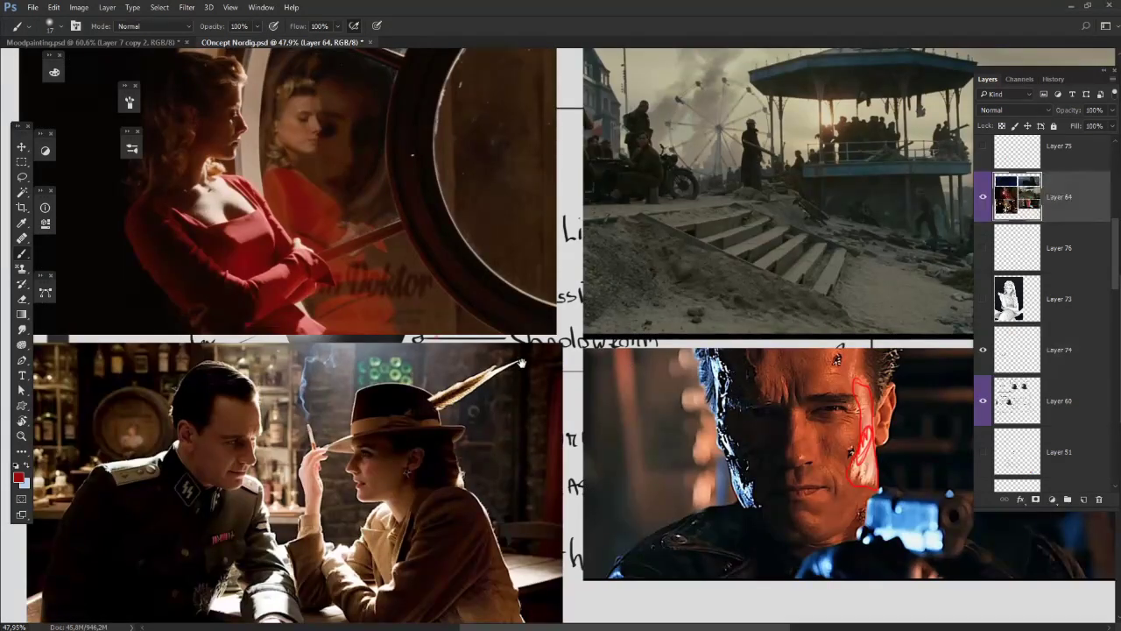
click(1084, 500)
drag(271, 262, 373, 256)
drag(354, 605, 354, 531)
scroll(354, 531, up, 10)
scroll(497, 397, down, 1)
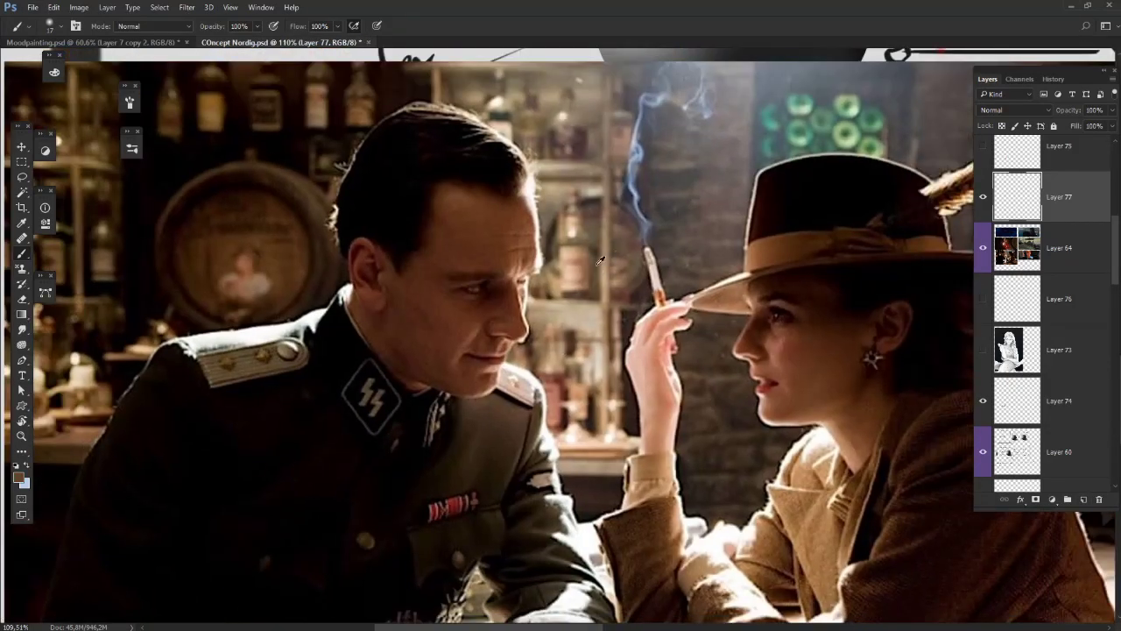
Step: Set the foreground colour to pure red
alt+click(521, 370)
drag(558, 279, 536, 321)
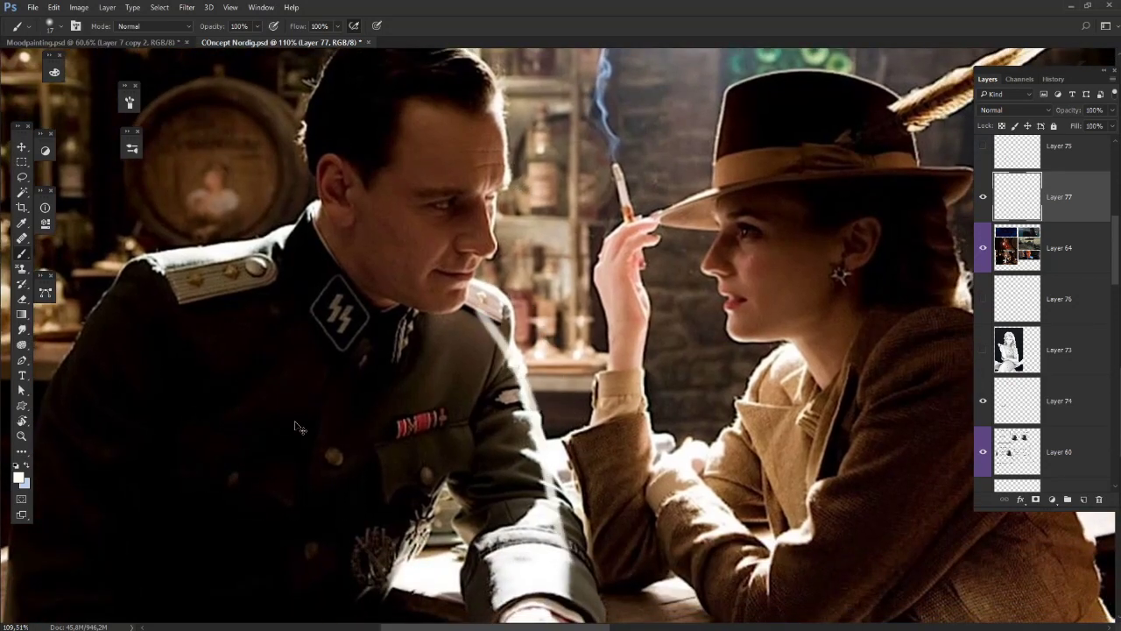
click(19, 477)
drag(797, 402, 799, 256)
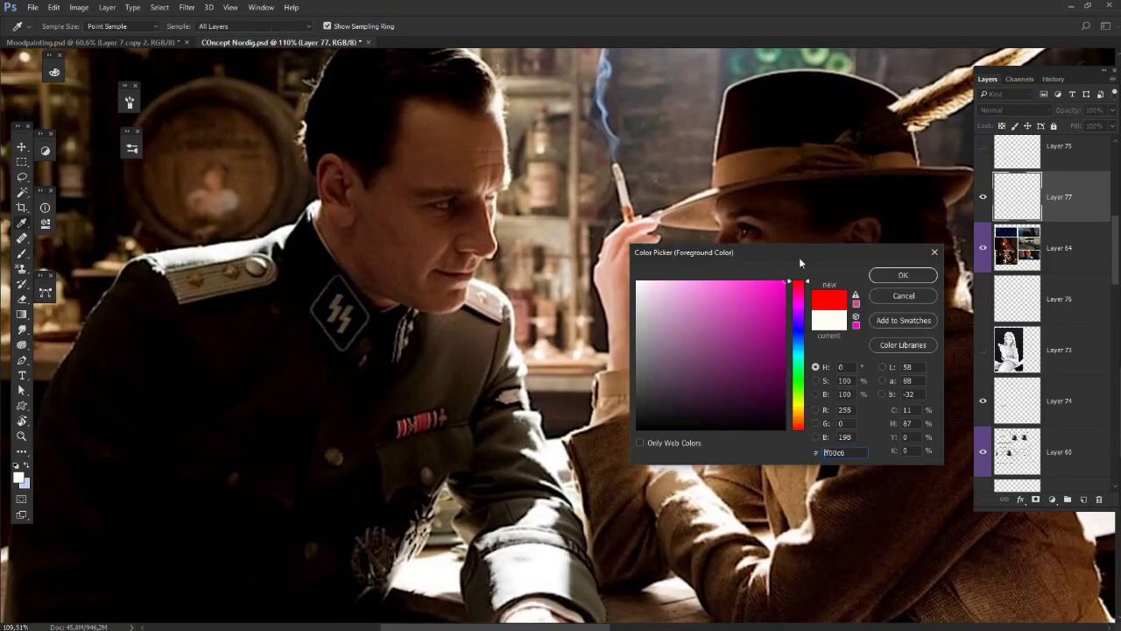
click(872, 276)
Step: Trace the lit edge of the officer's shoulder and sleeve in red and draw an arrow from his cuff up to his chest
mouse_move(470, 282)
mouse_down()
mouse_move(512, 313)
mouse_move(541, 440)
mouse_up()
mouse_move(542, 451)
mouse_down()
mouse_move(563, 480)
mouse_move(549, 595)
mouse_move(546, 521)
mouse_move(552, 586)
mouse_up()
mouse_move(552, 586)
mouse_down()
mouse_move(537, 563)
mouse_move(529, 588)
mouse_up()
mouse_move(508, 511)
mouse_down()
mouse_move(467, 346)
mouse_move(531, 585)
mouse_up()
mouse_move(531, 585)
mouse_down()
mouse_move(464, 370)
mouse_move(463, 390)
mouse_up()
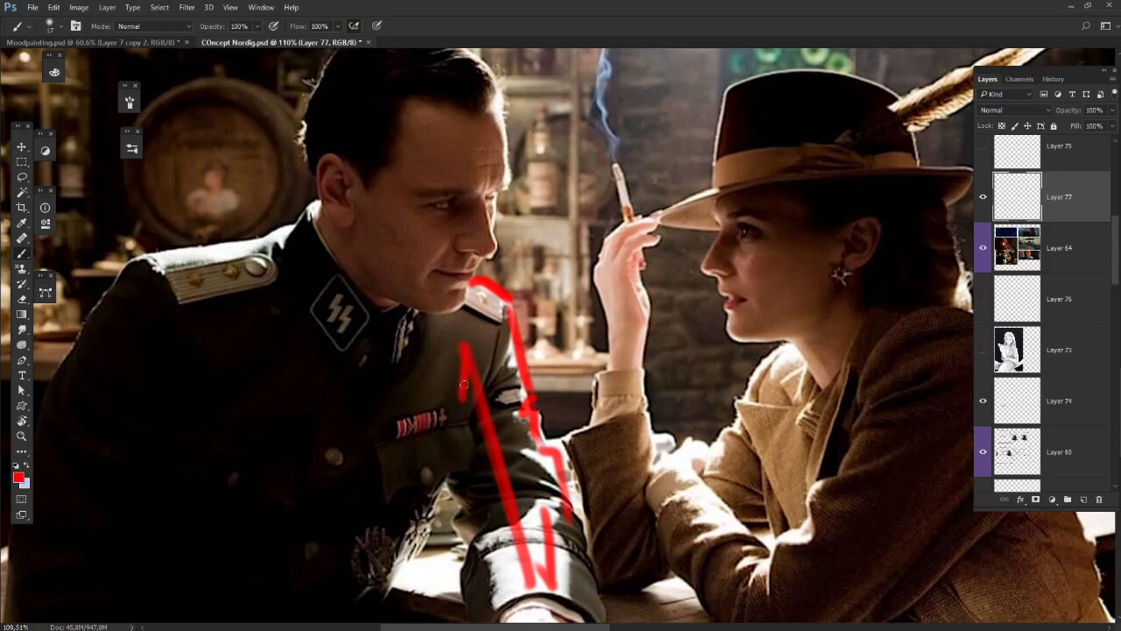
drag(464, 345, 482, 372)
drag(482, 372, 456, 382)
drag(444, 458, 471, 401)
drag(469, 359, 464, 354)
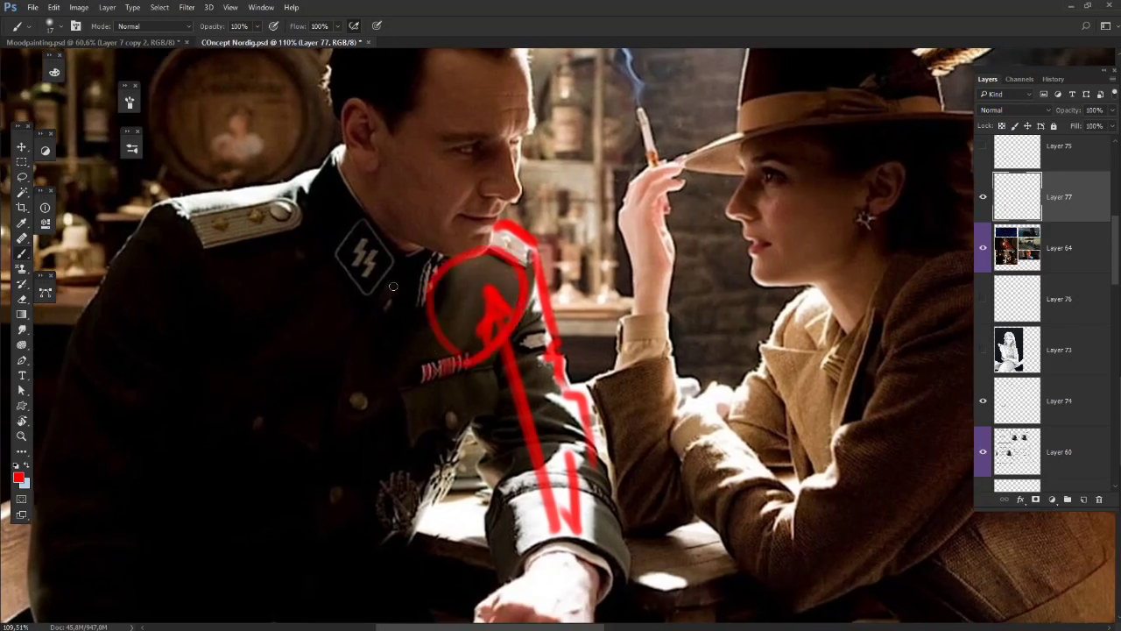
Step: Undo the circle on the officer's chest and mark the underside of his jaw with a red curve
key(ctrl+z)
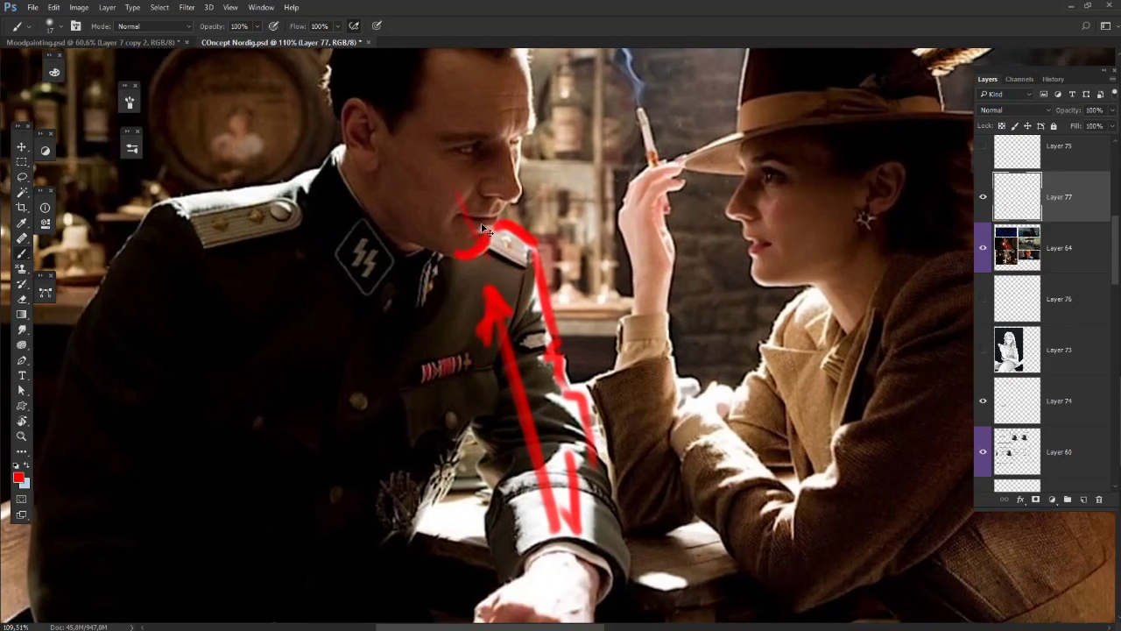
key(ctrl+z)
drag(427, 183, 410, 209)
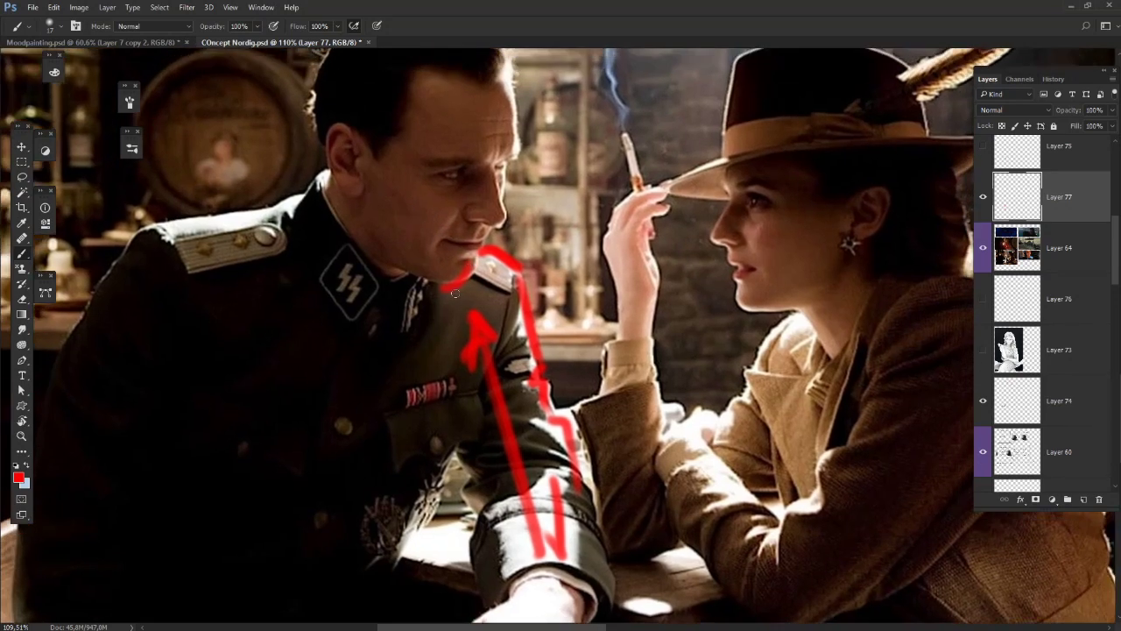
drag(466, 276, 426, 282)
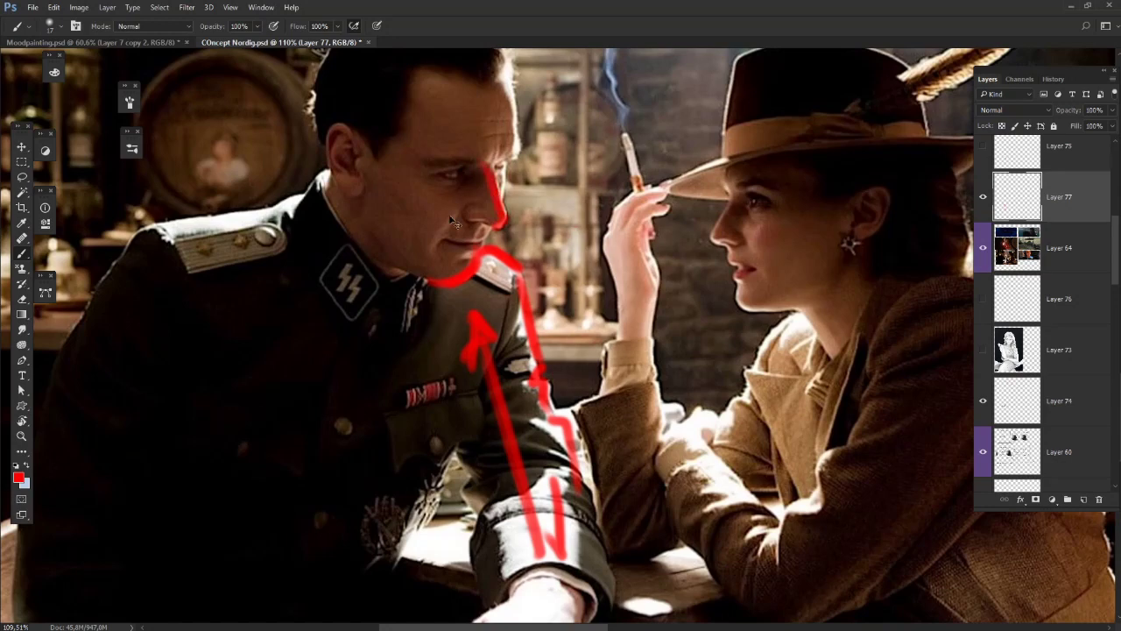
Step: Redraw the red line along the officer's nose and add a short mark beneath the nose
key(ctrl+z)
drag(490, 174, 485, 237)
key(ctrl+alt+z)
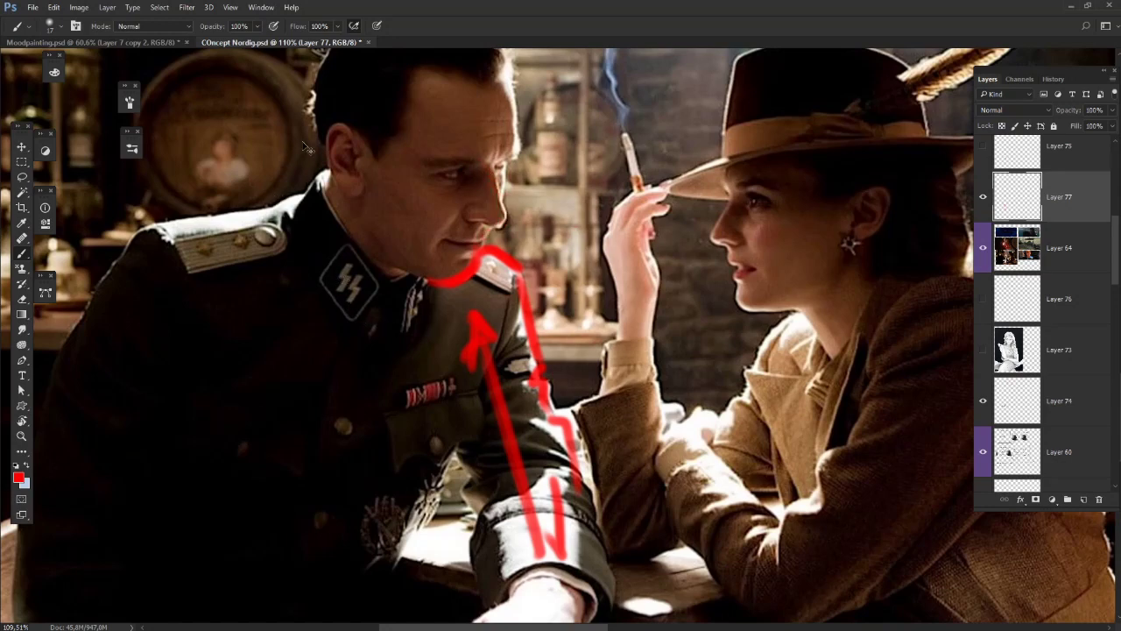
key(ctrl+alt+z)
key(ctrl+alt+z)
drag(487, 179, 500, 235)
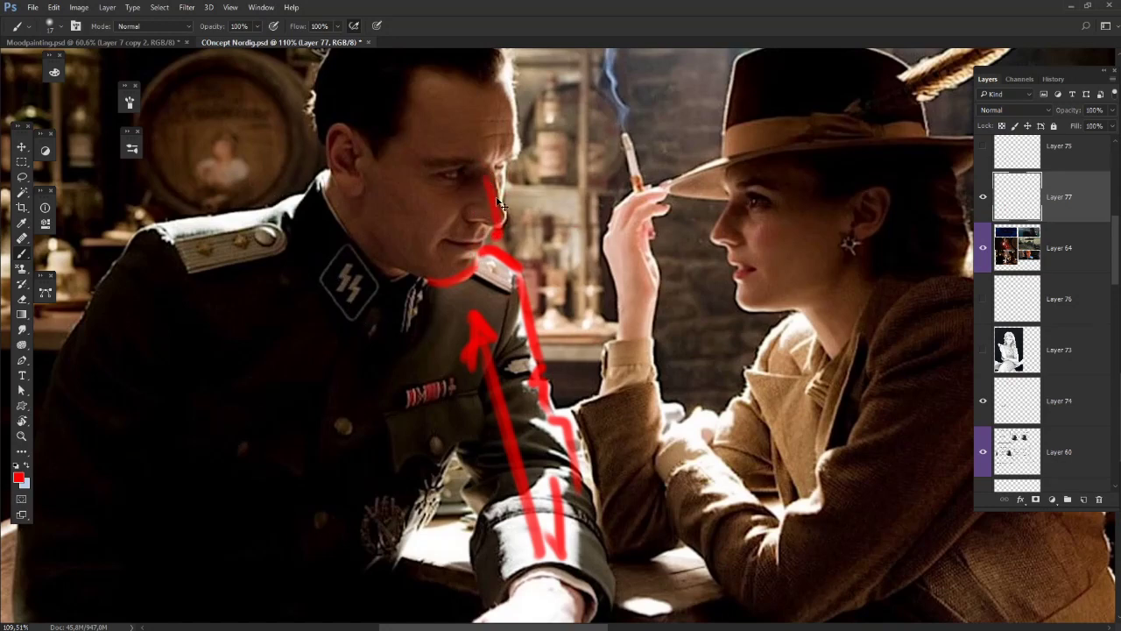
key(ctrl+z)
drag(433, 327, 457, 309)
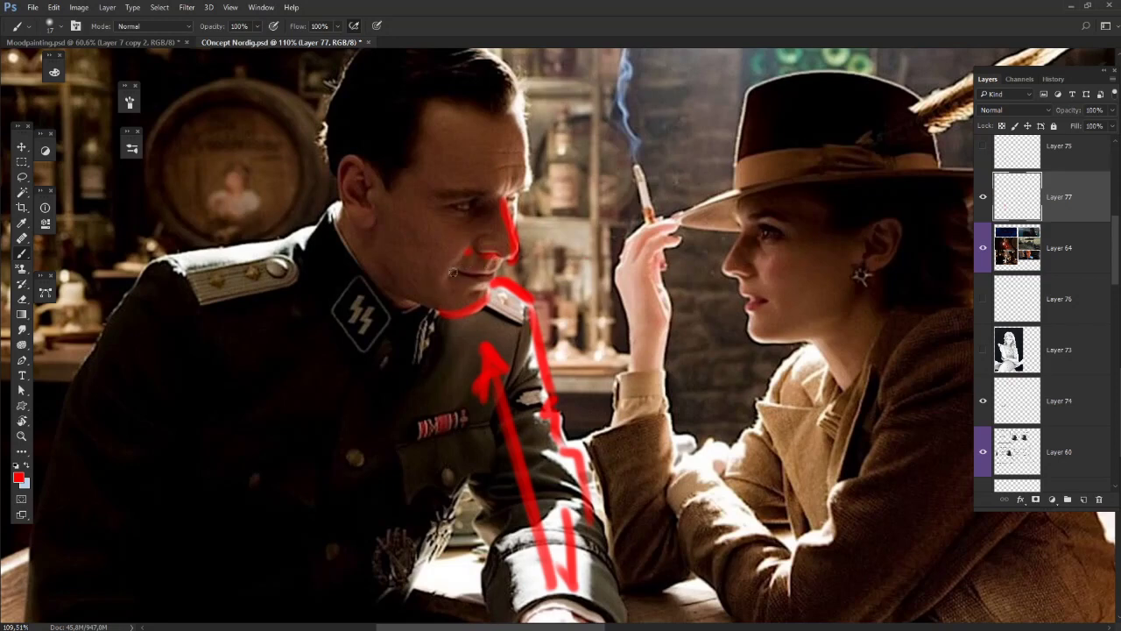
Step: Draw a second red arrow from the officer's cuff up to his jaw near the collar
drag(454, 389, 499, 285)
mouse_move(505, 326)
mouse_down()
mouse_move(482, 302)
mouse_move(541, 347)
mouse_move(607, 365)
mouse_up()
key(ctrl+z)
drag(650, 534, 515, 216)
key(ctrl+z)
mouse_move(661, 559)
mouse_down()
mouse_move(518, 208)
mouse_move(516, 233)
mouse_up()
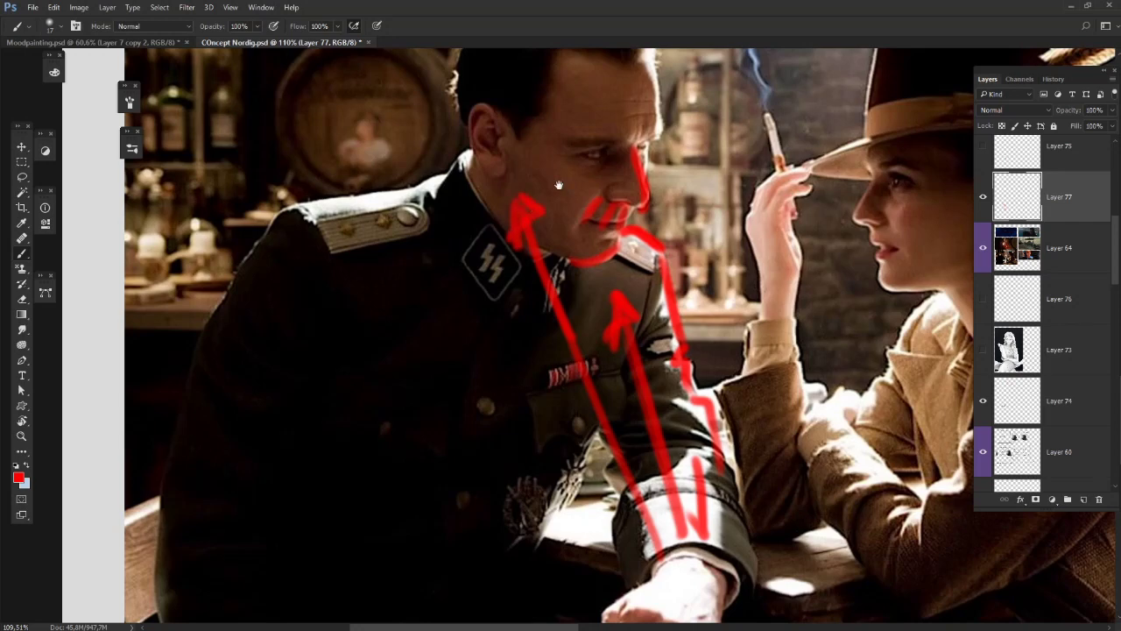
Step: Mark the officer's brow with a red curve and draw a third arrow from his cuff up to the side of his face
drag(551, 195, 507, 252)
mouse_move(510, 150)
mouse_down()
mouse_move(551, 180)
mouse_move(511, 158)
mouse_up()
key(ctrl+z)
mouse_move(593, 182)
mouse_down()
mouse_move(617, 160)
mouse_move(551, 195)
mouse_move(611, 169)
mouse_up()
drag(520, 177, 621, 609)
mouse_move(621, 609)
mouse_down()
mouse_move(514, 178)
mouse_move(515, 238)
mouse_up()
drag(557, 490, 529, 370)
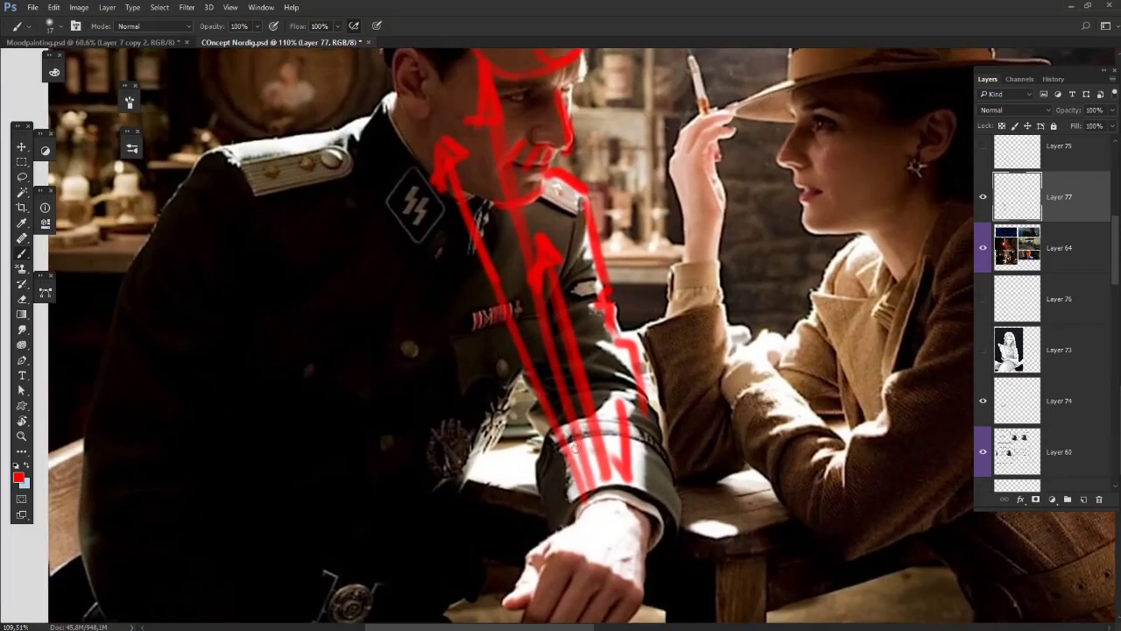
drag(598, 482, 549, 273)
drag(565, 321, 525, 401)
drag(419, 242, 457, 356)
Step: Hide the red annotations on Layer 77 to view the unmarked tavern still
click(985, 198)
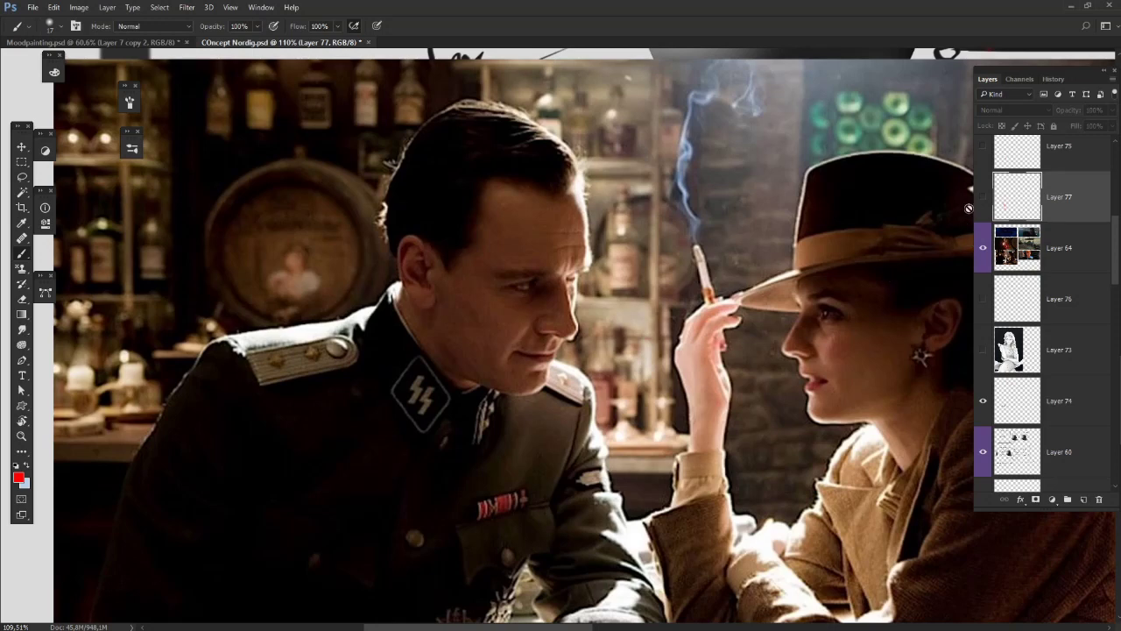
drag(811, 375, 639, 247)
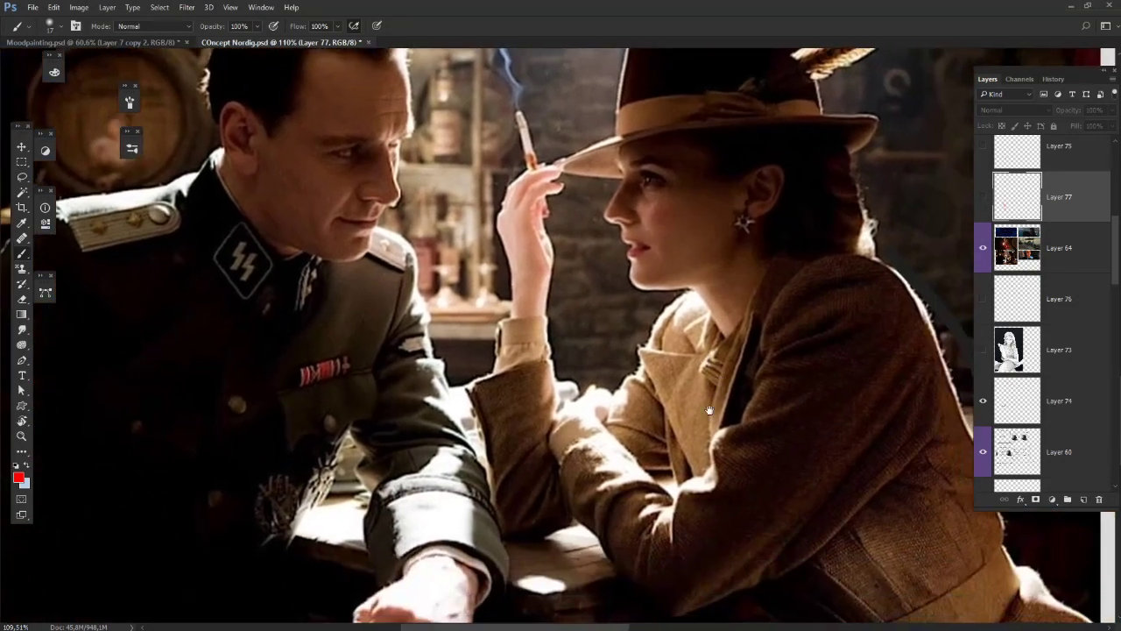
drag(709, 288, 737, 330)
drag(431, 321, 552, 311)
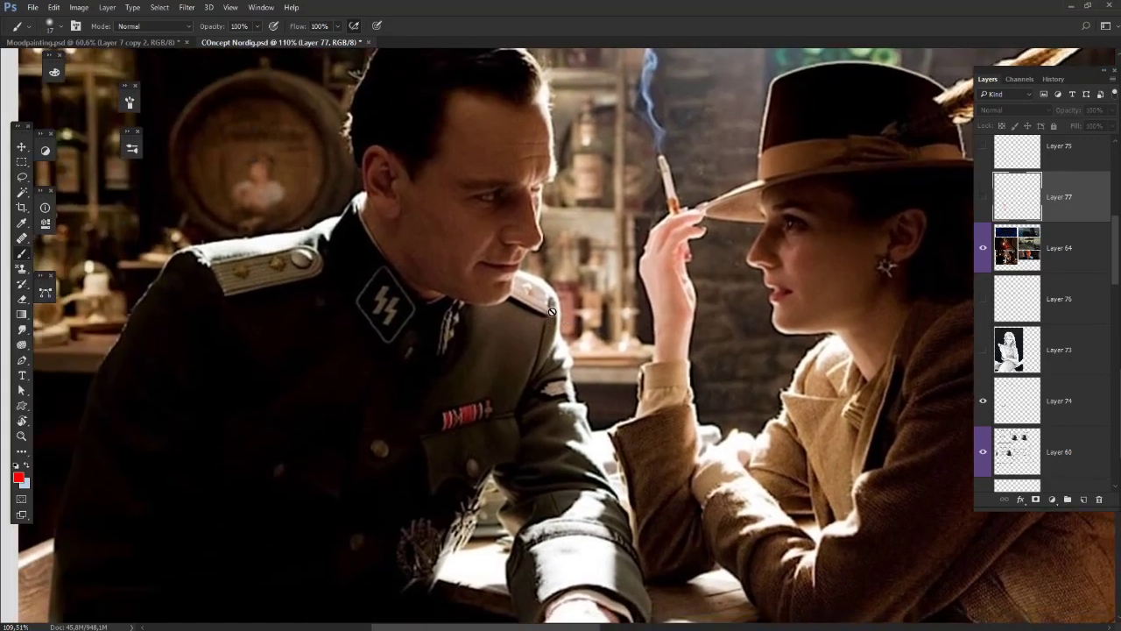
Step: Examine how light falls on the officer's face, uniform and hand in the tavern still, both up close and as a whole
scroll(465, 208, down, 5)
scroll(464, 209, up, 2)
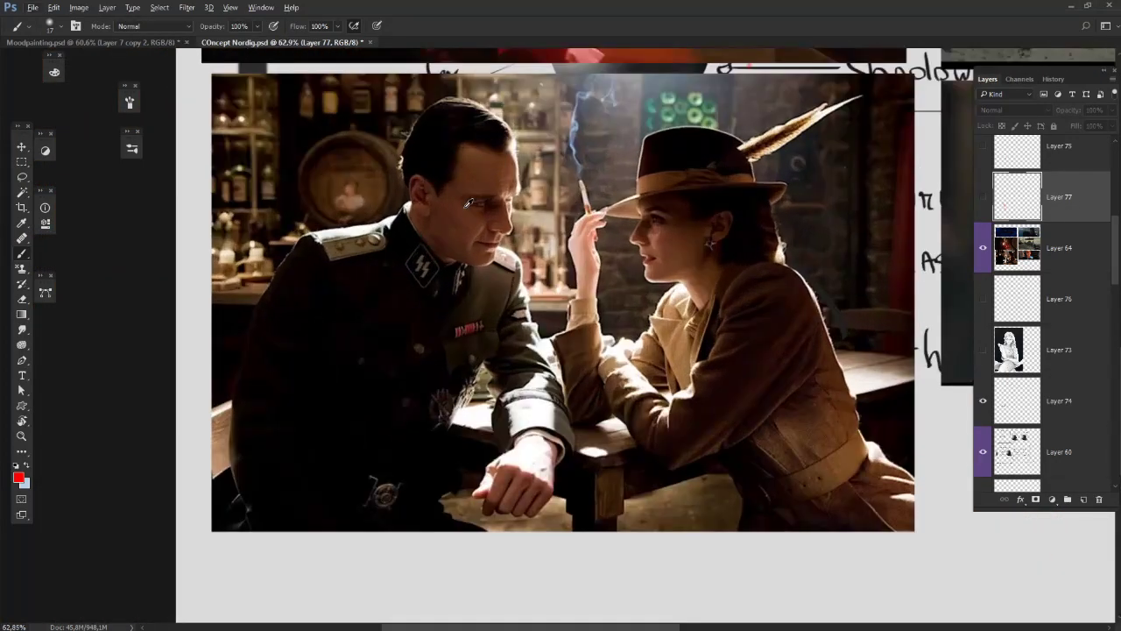
scroll(464, 208, up, 3)
scroll(464, 207, down, 2)
scroll(464, 207, down, 2)
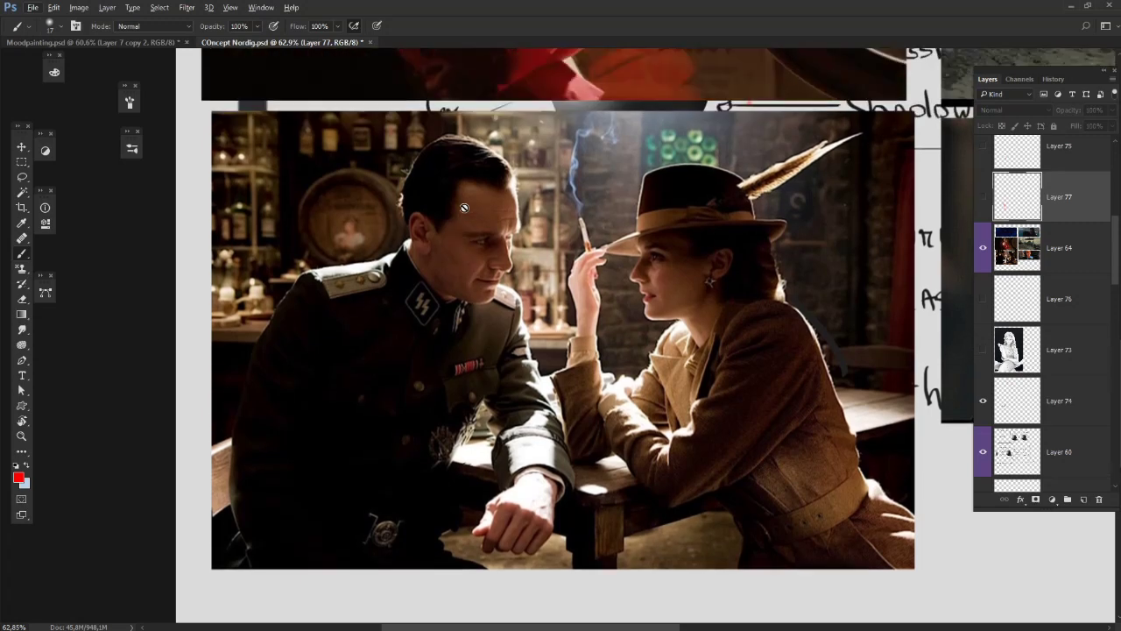
scroll(454, 400, up, 2)
click(565, 510)
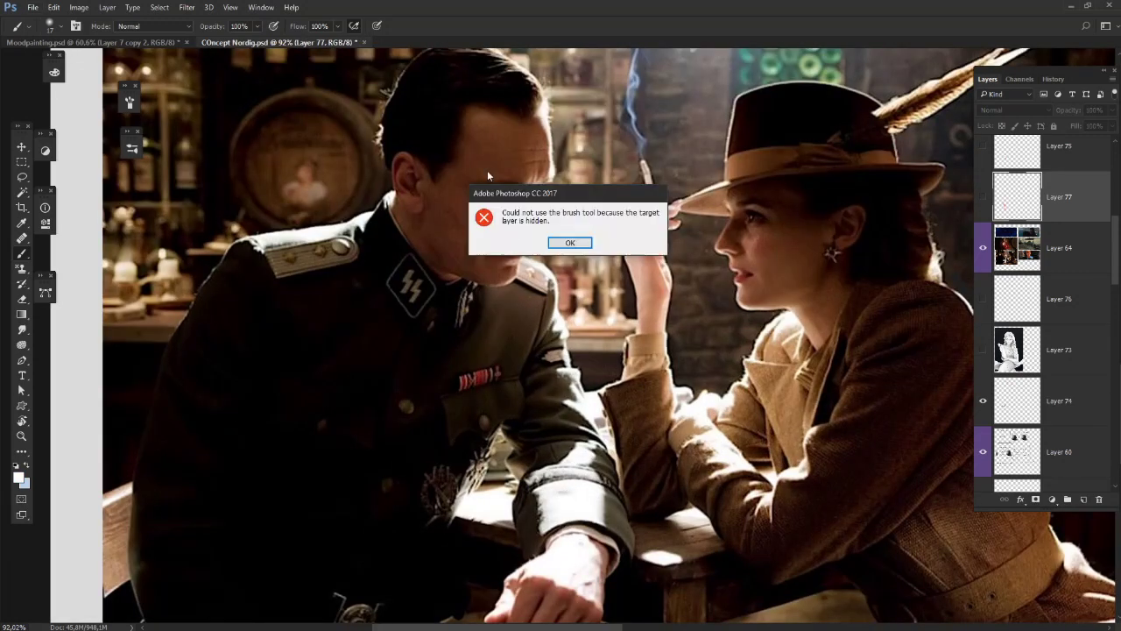
click(557, 243)
scroll(560, 245, down, 2)
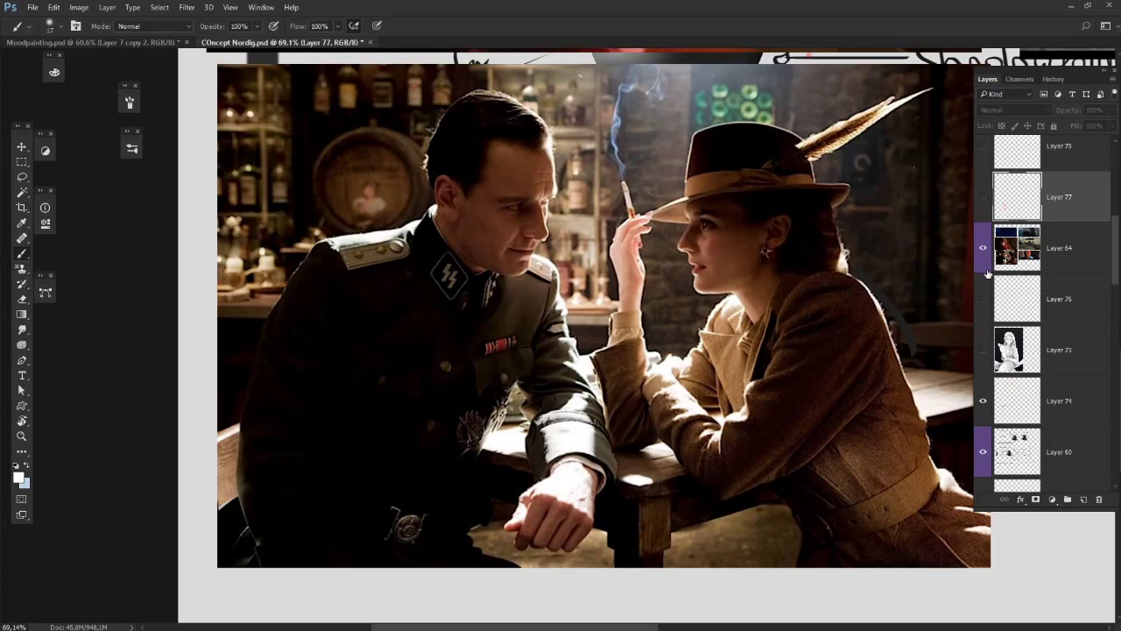
Step: Add a new layer directly above Layer 64 for annotating the close-up still of the man with the gun
click(1033, 252)
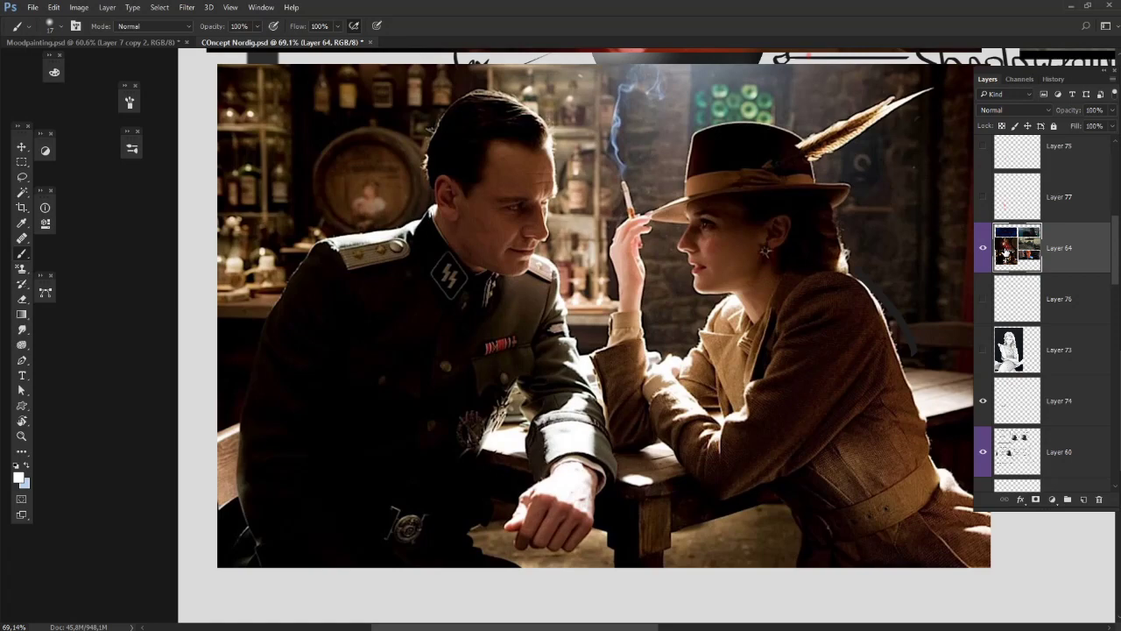
scroll(785, 278, up, 5)
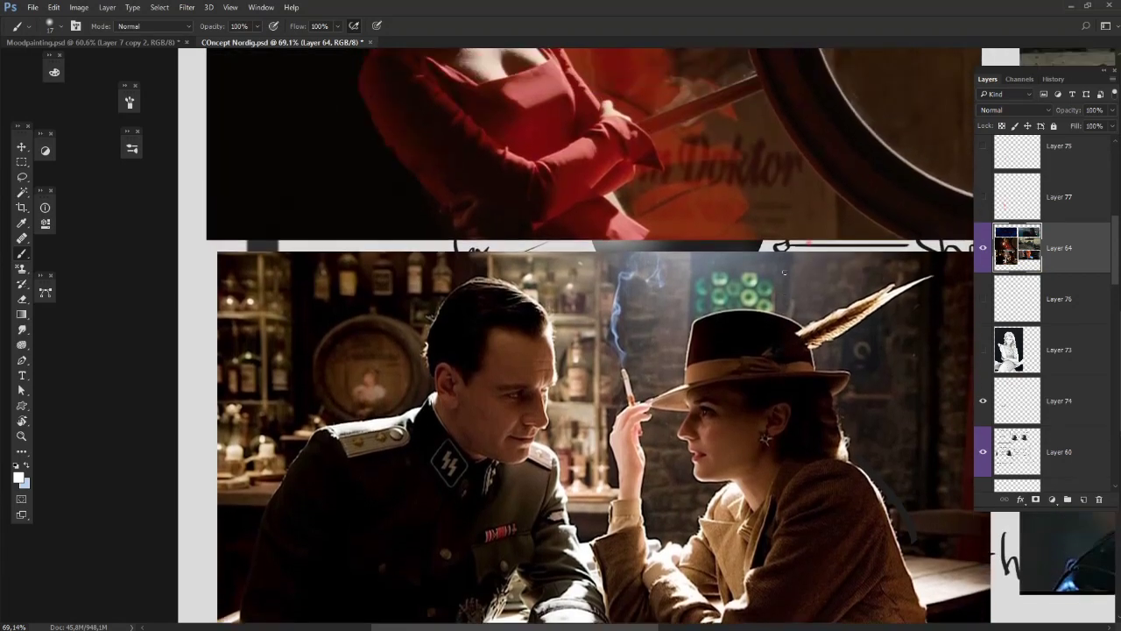
scroll(784, 273, down, 6)
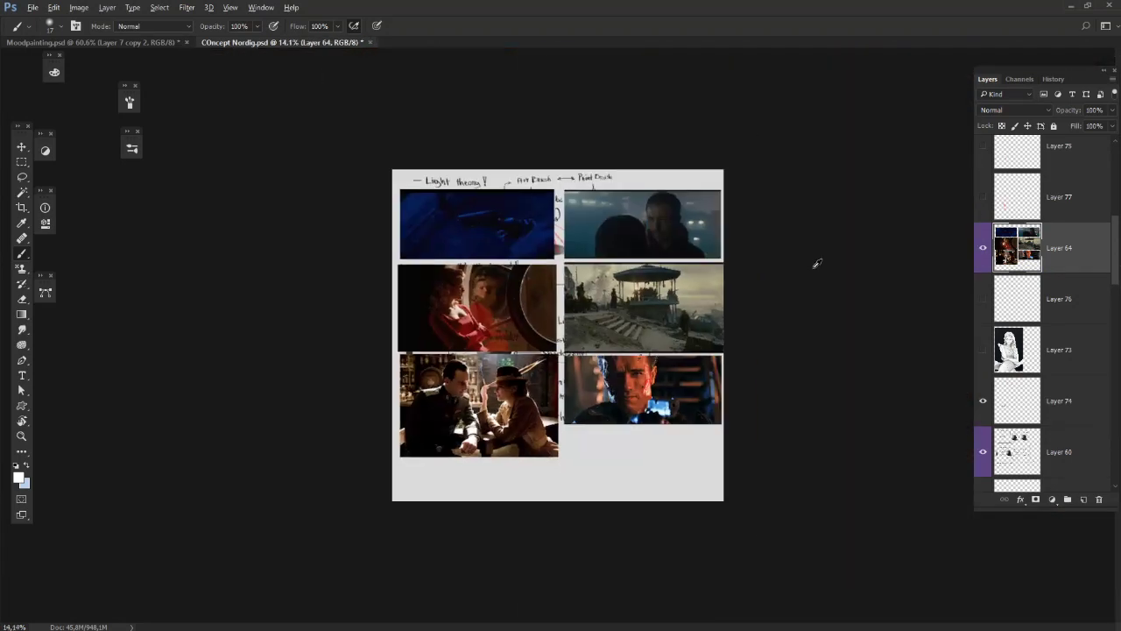
scroll(815, 261, up, 4)
scroll(805, 446, up, 5)
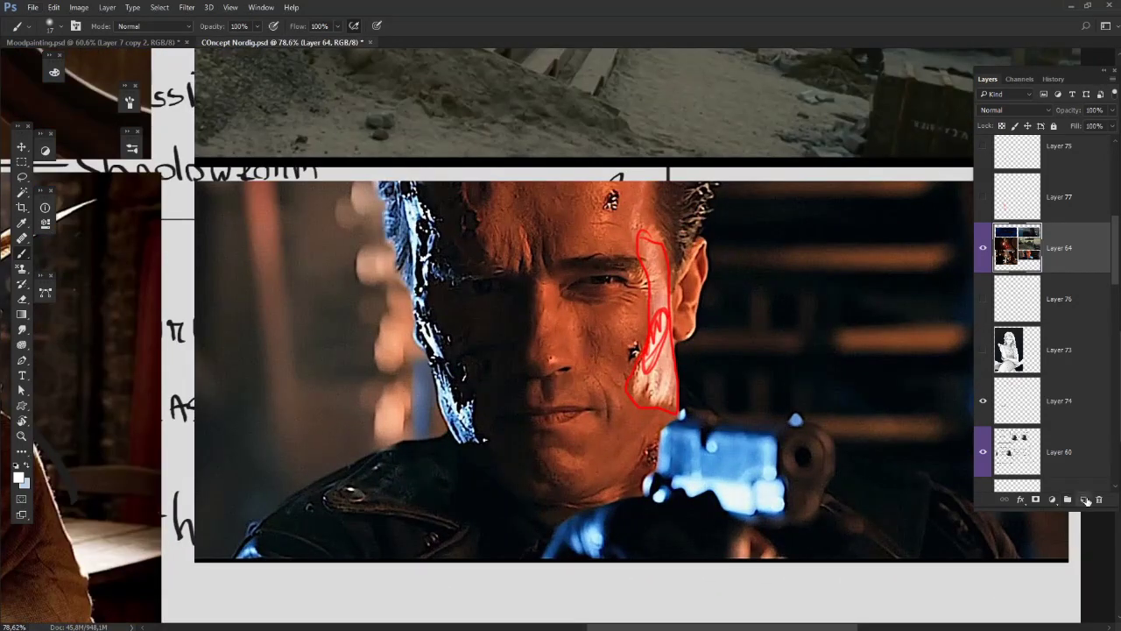
click(1085, 500)
drag(701, 289, 707, 235)
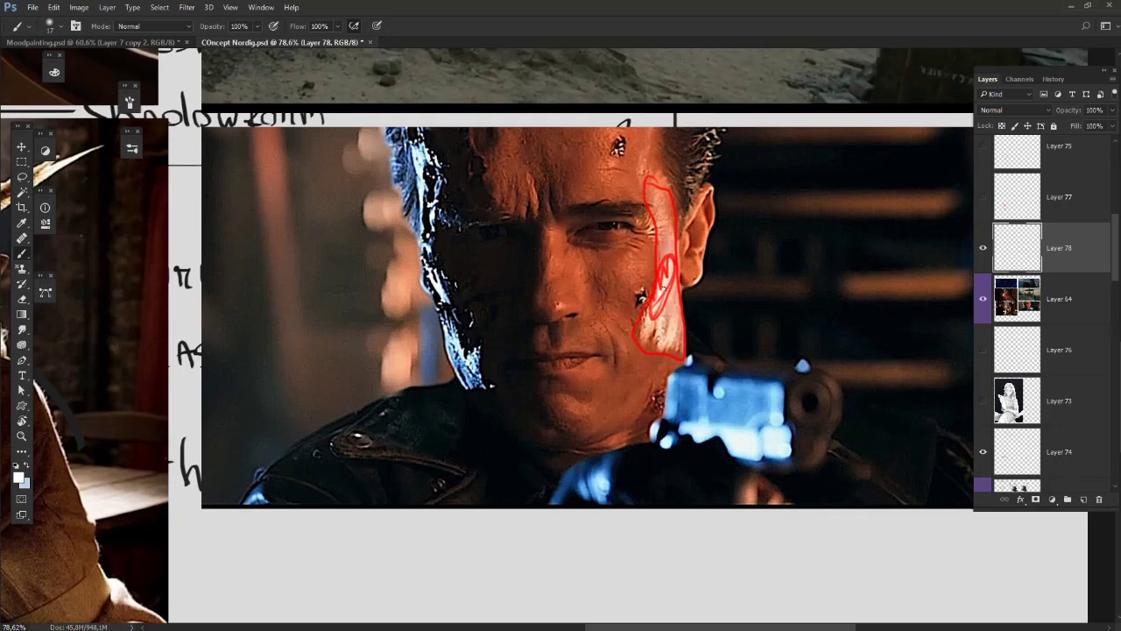
Step: Paint white strokes along both lit edges of the man's face and circle a light source in the background on each side
mouse_move(651, 139)
mouse_down()
mouse_move(670, 193)
mouse_move(670, 346)
mouse_move(645, 136)
mouse_up()
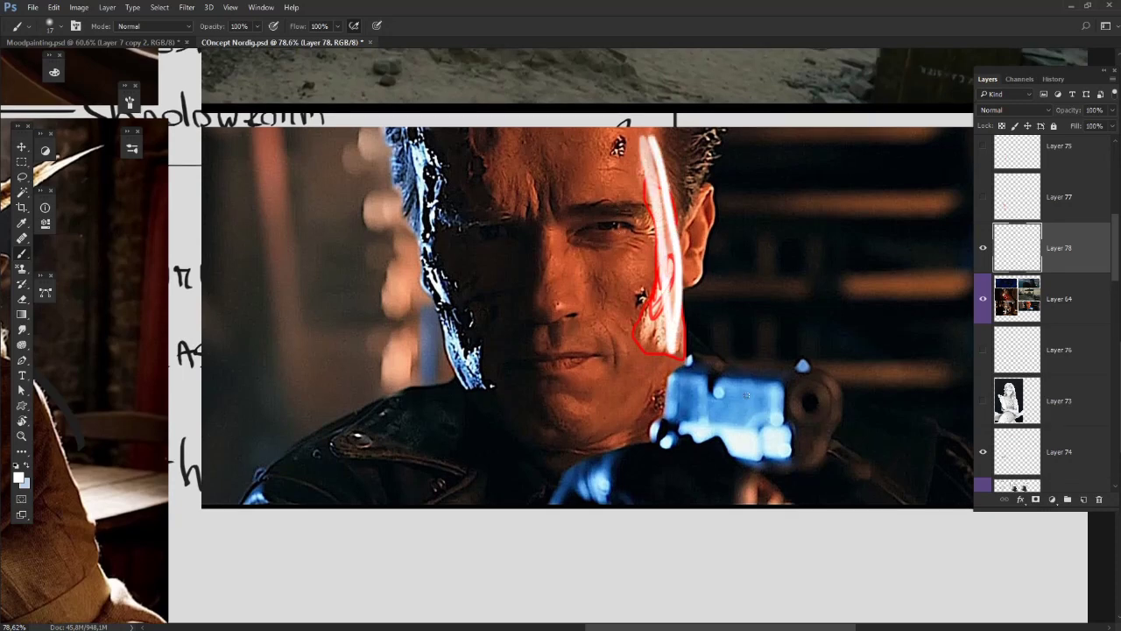
drag(415, 139, 474, 395)
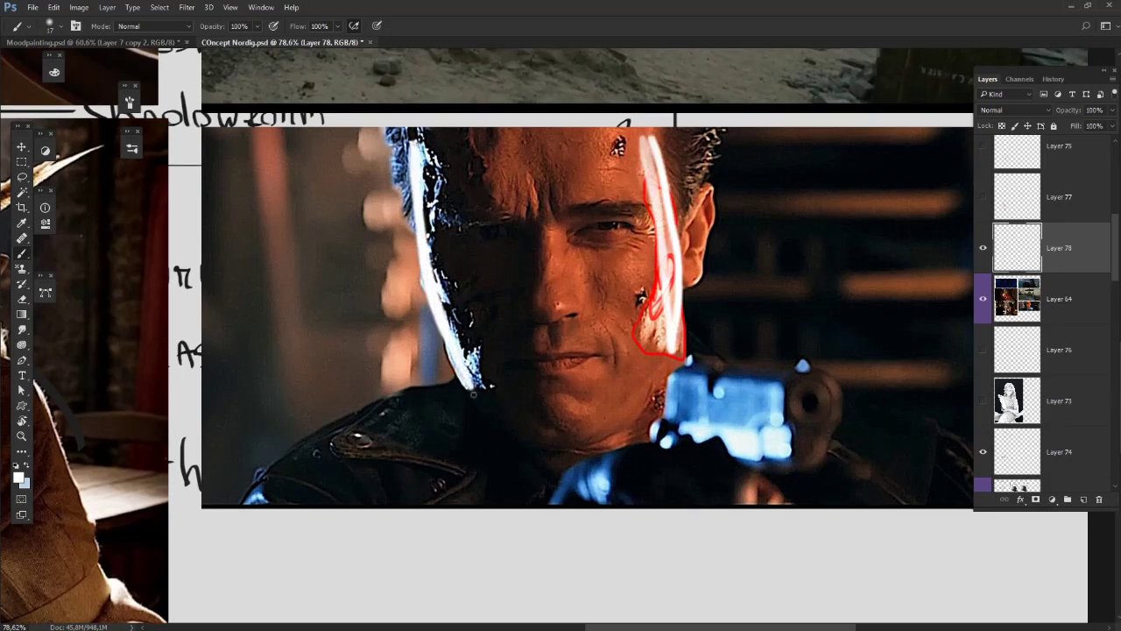
mouse_move(313, 312)
mouse_down()
mouse_move(349, 284)
mouse_move(263, 280)
mouse_move(385, 320)
mouse_up()
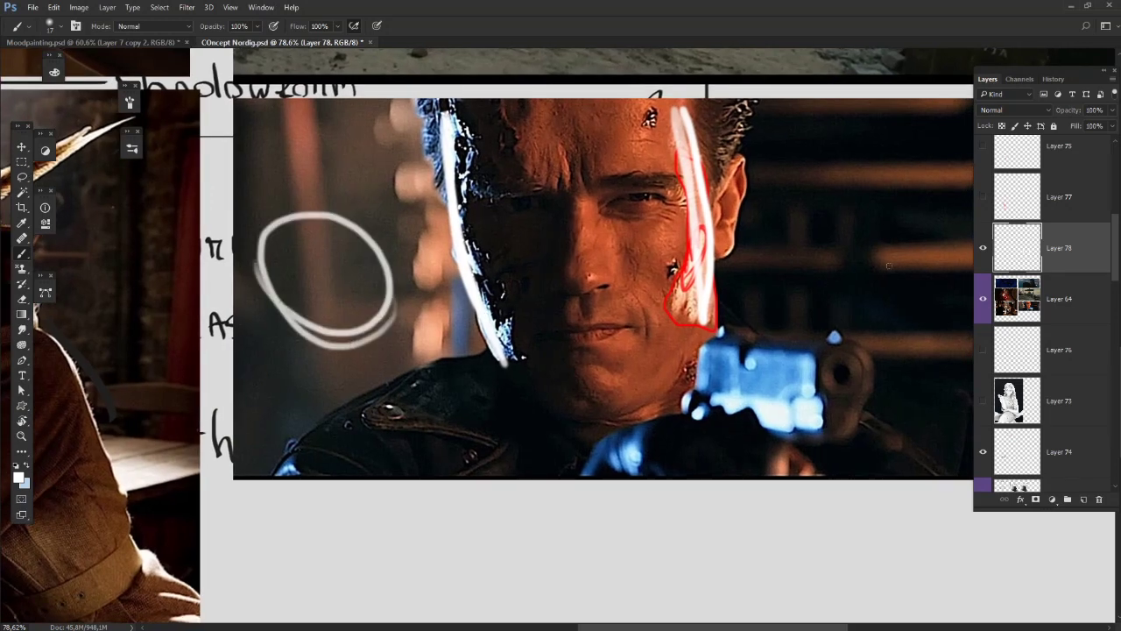
drag(832, 271, 827, 267)
Step: Draw a large white arrow rising from below the still to the man's chin
drag(698, 387, 679, 365)
mouse_move(688, 512)
mouse_down()
mouse_move(622, 389)
mouse_move(684, 519)
mouse_up()
drag(627, 434, 617, 360)
mouse_move(616, 361)
mouse_down()
mouse_move(650, 399)
mouse_move(640, 434)
mouse_up()
Step: Erase the white strokes over the red-outlined cheek and repaint a shorter highlight from the temple down to the jaw
key(e)
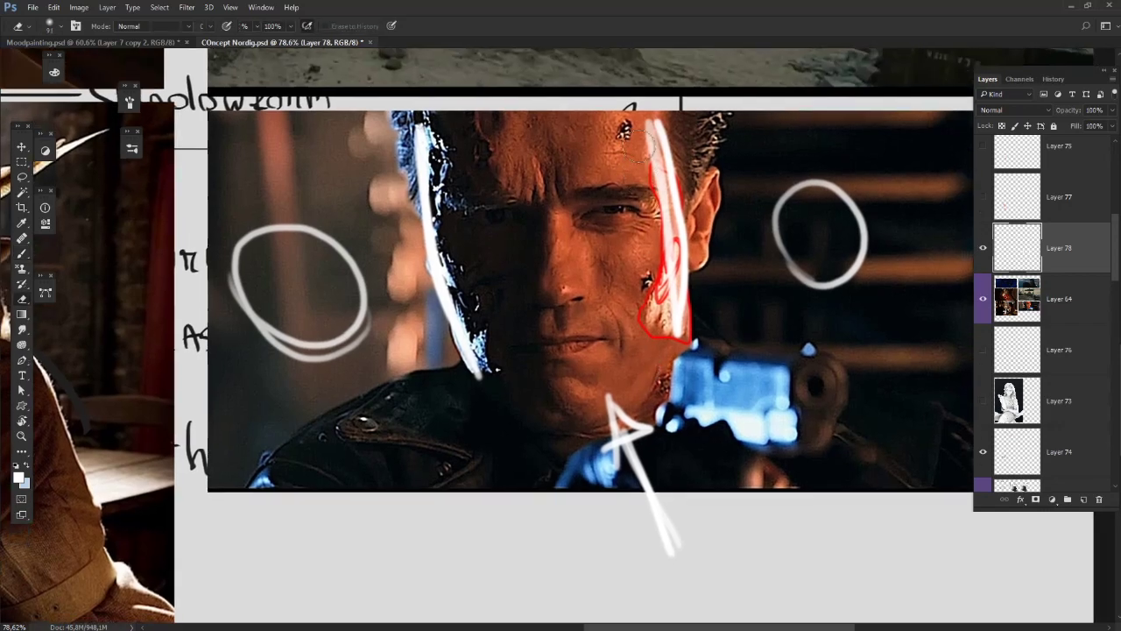
drag(653, 123, 649, 256)
drag(673, 131, 679, 310)
key(v)
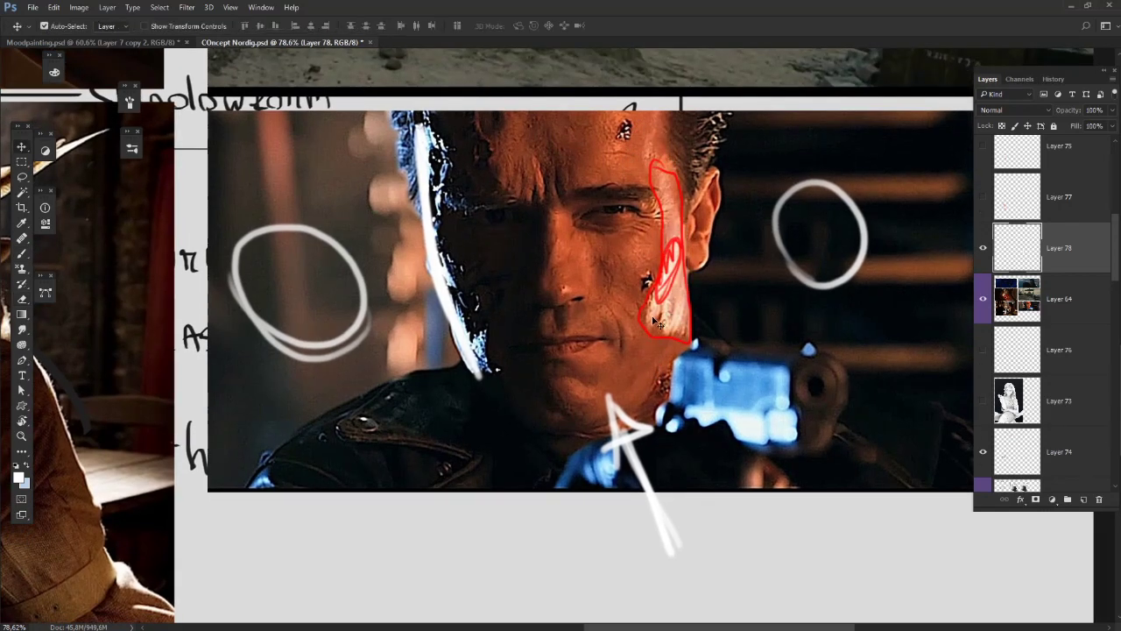
key(b)
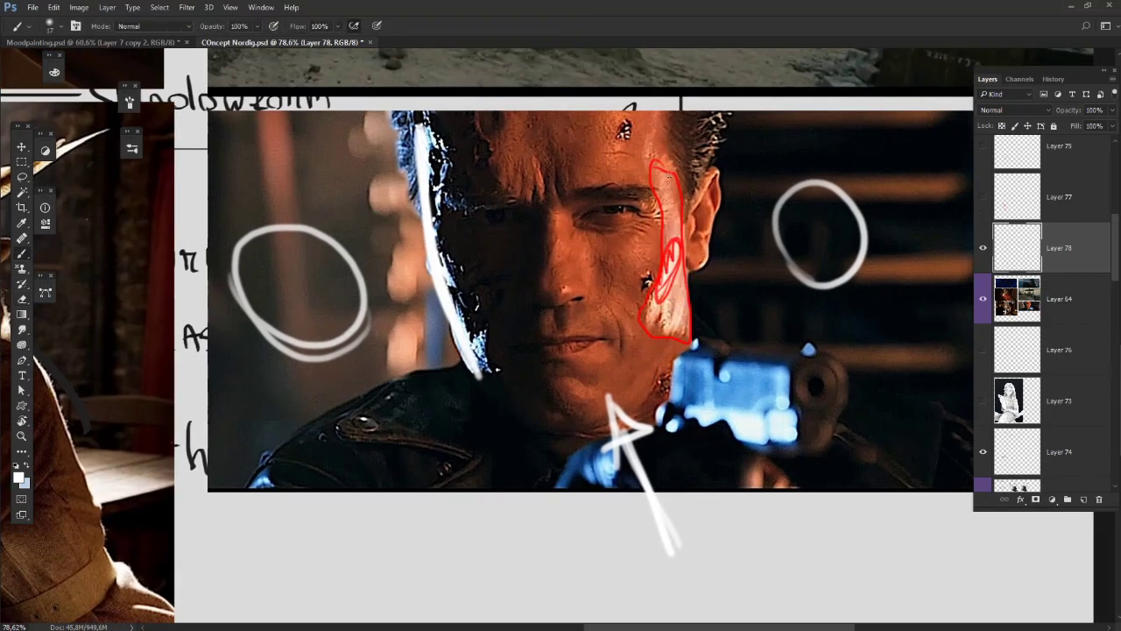
drag(674, 168, 685, 331)
mouse_move(673, 191)
mouse_down()
mouse_move(667, 315)
mouse_move(687, 331)
mouse_up()
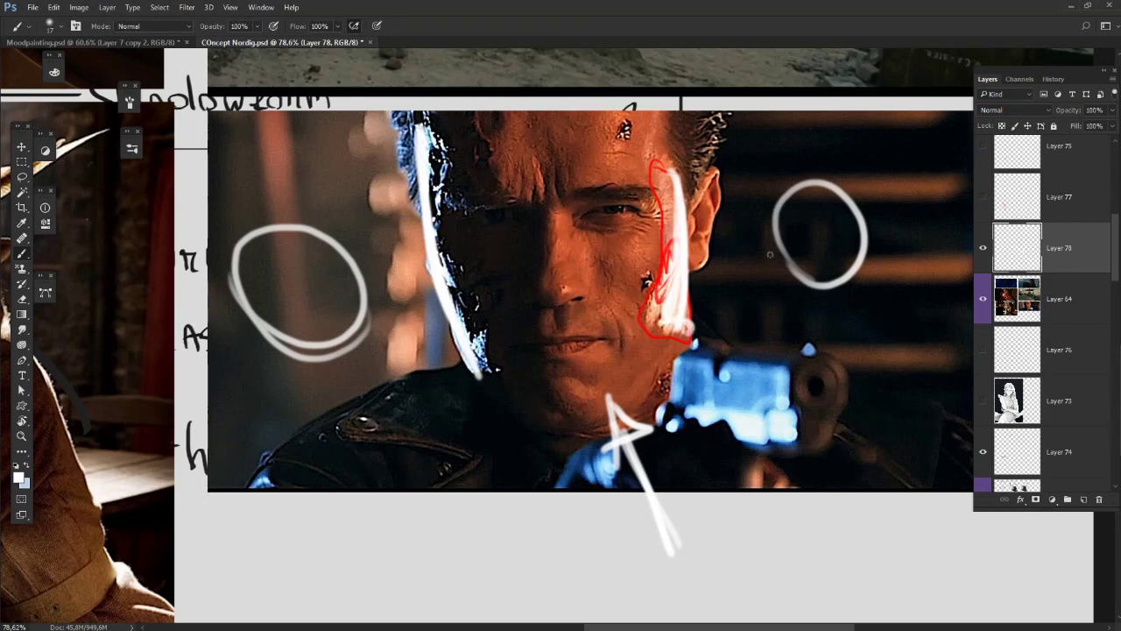
Step: Add an arrowhead from the circle beside the ear, extend the highlight up the temple, and mark the brow and nose ridge
mouse_move(760, 221)
mouse_down()
mouse_move(723, 249)
mouse_move(741, 261)
mouse_up()
drag(671, 186, 674, 229)
mouse_move(659, 101)
mouse_down()
mouse_move(649, 191)
mouse_move(650, 181)
mouse_up()
drag(559, 210, 554, 270)
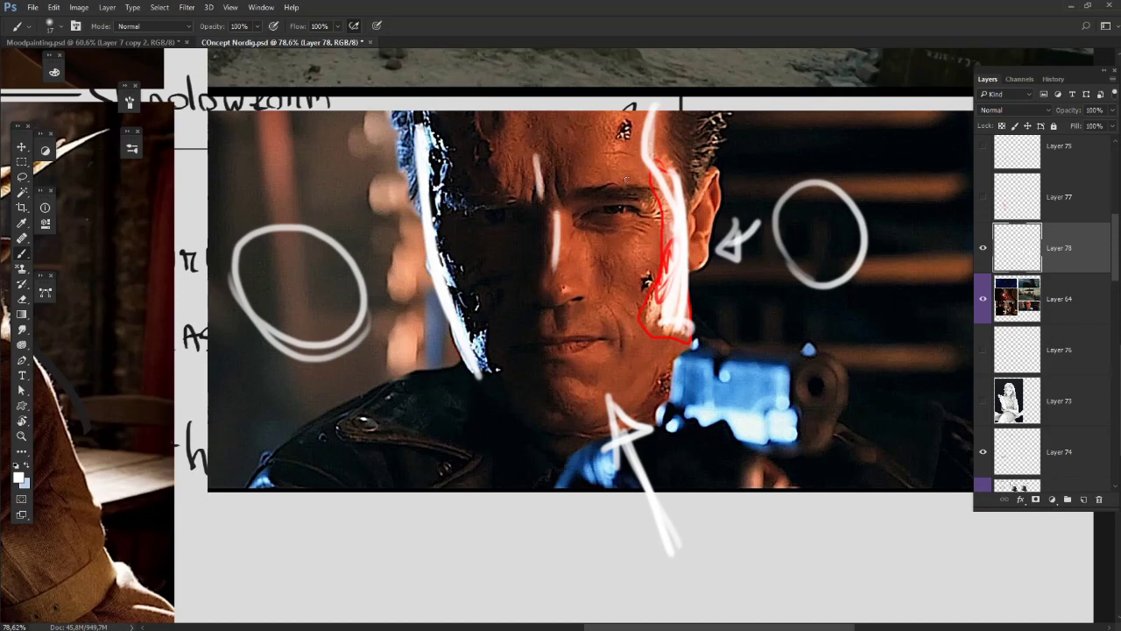
Step: Draw arrows from the brow, temple and cheek toward the ear side, plus one from the opposite circle to the blue-lit edge
mouse_move(548, 171)
mouse_down()
mouse_move(608, 170)
mouse_move(592, 184)
mouse_up()
mouse_move(719, 132)
mouse_down()
mouse_move(679, 125)
mouse_move(750, 125)
mouse_move(736, 128)
mouse_up()
drag(714, 201, 704, 149)
mouse_move(648, 216)
mouse_down()
mouse_move(722, 211)
mouse_move(702, 224)
mouse_up()
drag(592, 257, 734, 254)
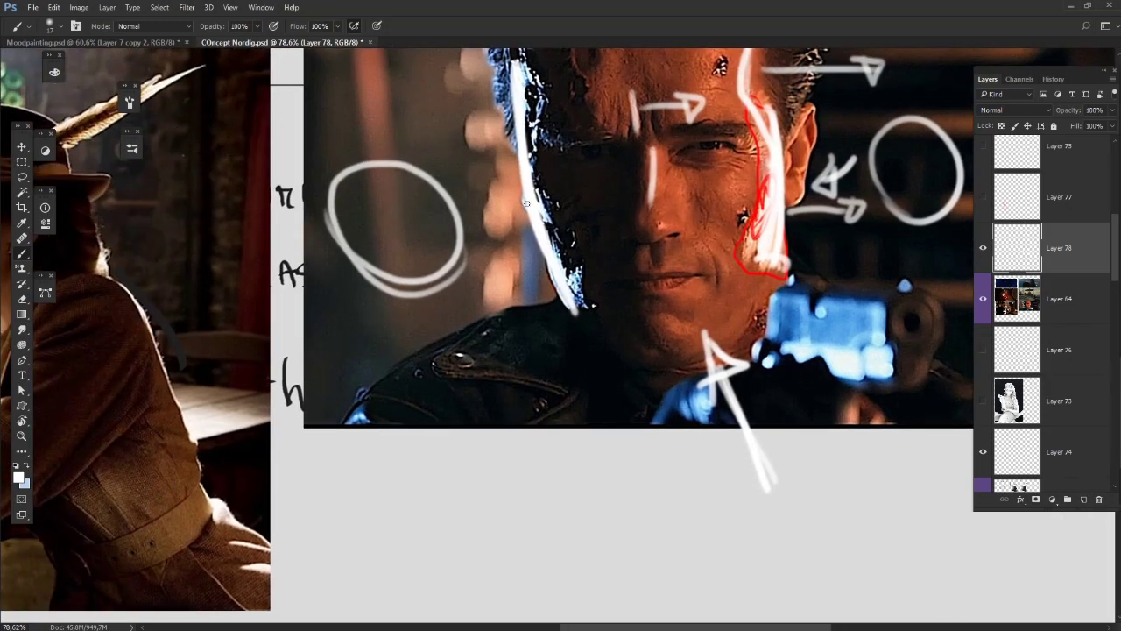
mouse_move(340, 220)
mouse_down()
mouse_move(522, 191)
mouse_move(478, 195)
mouse_move(487, 184)
mouse_move(484, 213)
mouse_up()
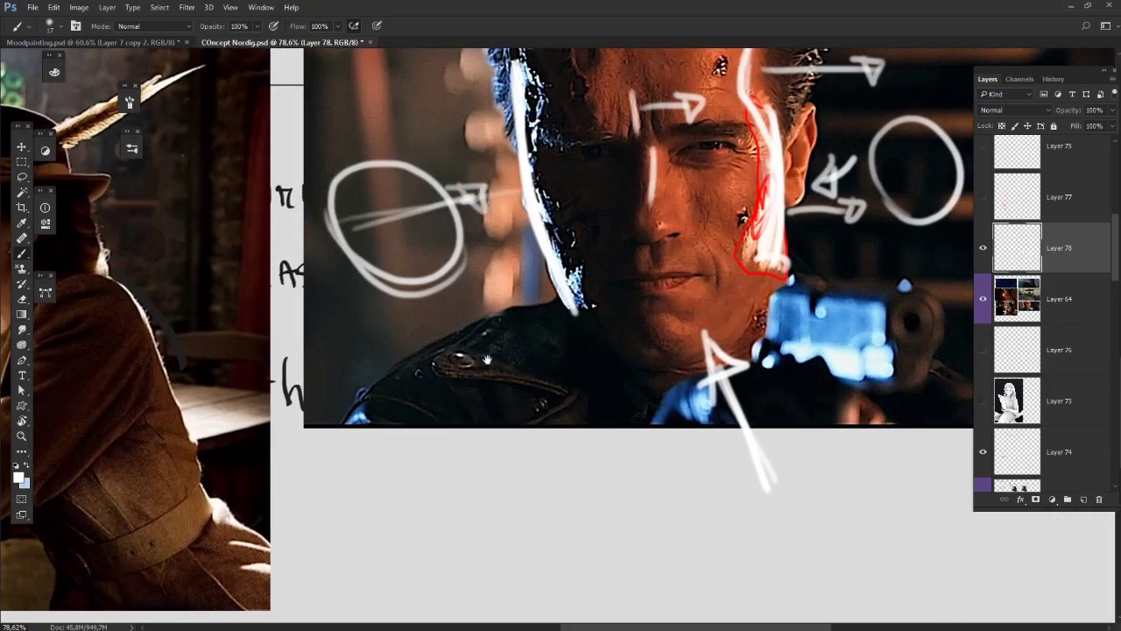
Step: Go to the still of the woman in red, circle her reflection and try a line from it to her shoulder
mouse_move(376, 388)
mouse_down()
mouse_move(663, 510)
mouse_move(966, 400)
mouse_move(955, 380)
mouse_move(604, 335)
mouse_move(616, 423)
mouse_move(500, 370)
mouse_move(555, 275)
mouse_move(539, 350)
mouse_move(654, 370)
mouse_up()
drag(659, 129, 626, 229)
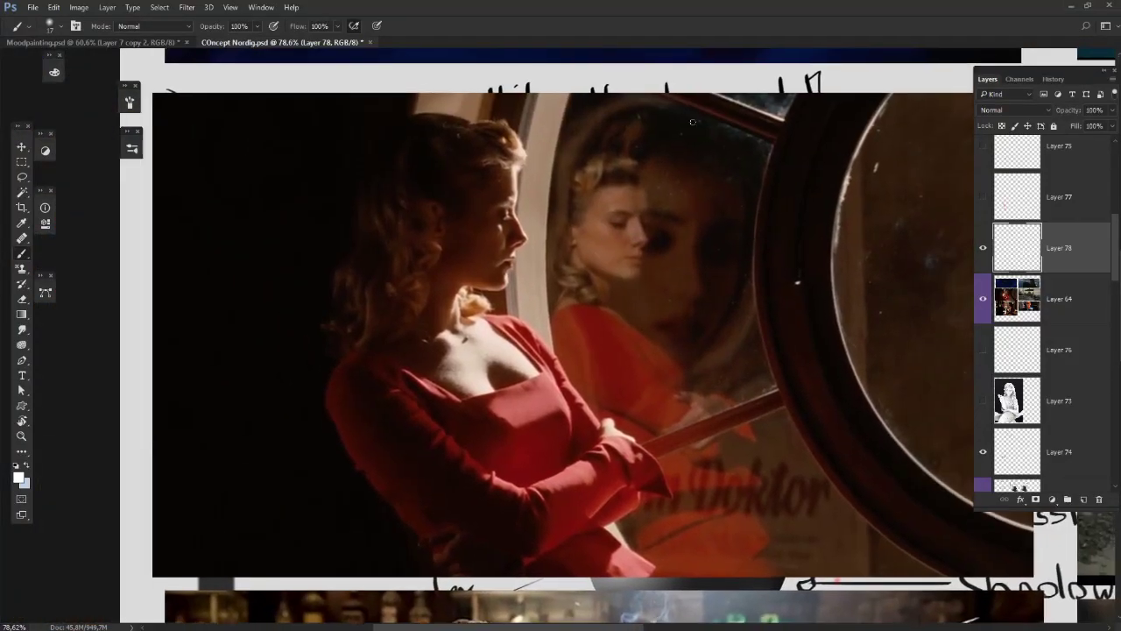
mouse_move(673, 165)
mouse_down()
mouse_move(591, 201)
mouse_move(631, 171)
mouse_move(613, 236)
mouse_up()
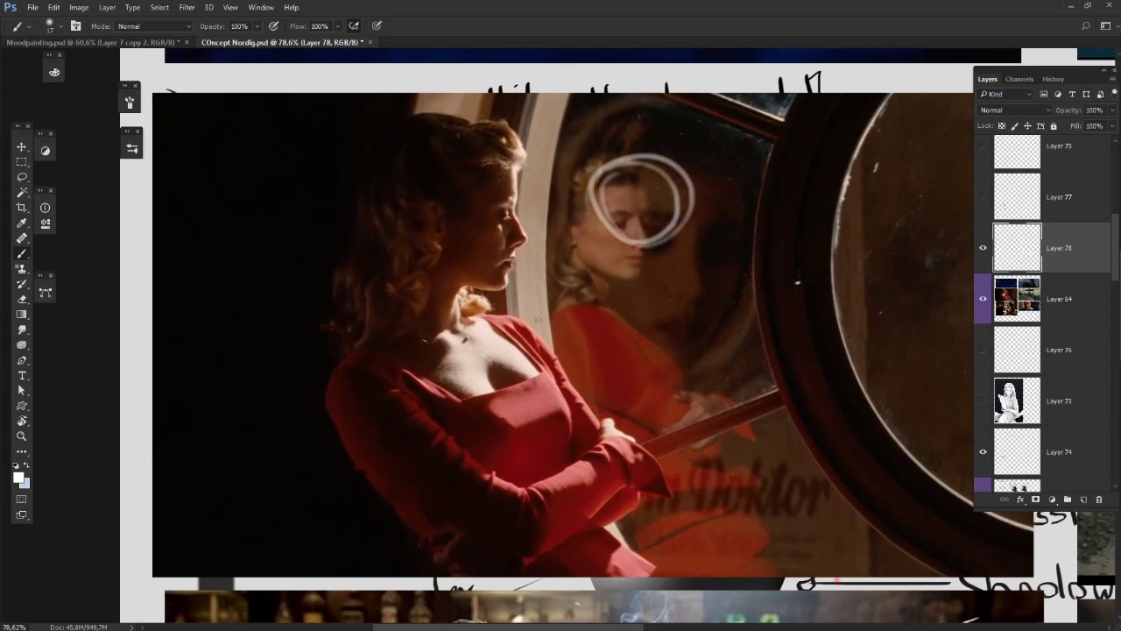
mouse_move(576, 277)
mouse_down()
mouse_move(539, 338)
mouse_move(546, 310)
mouse_move(484, 360)
mouse_up()
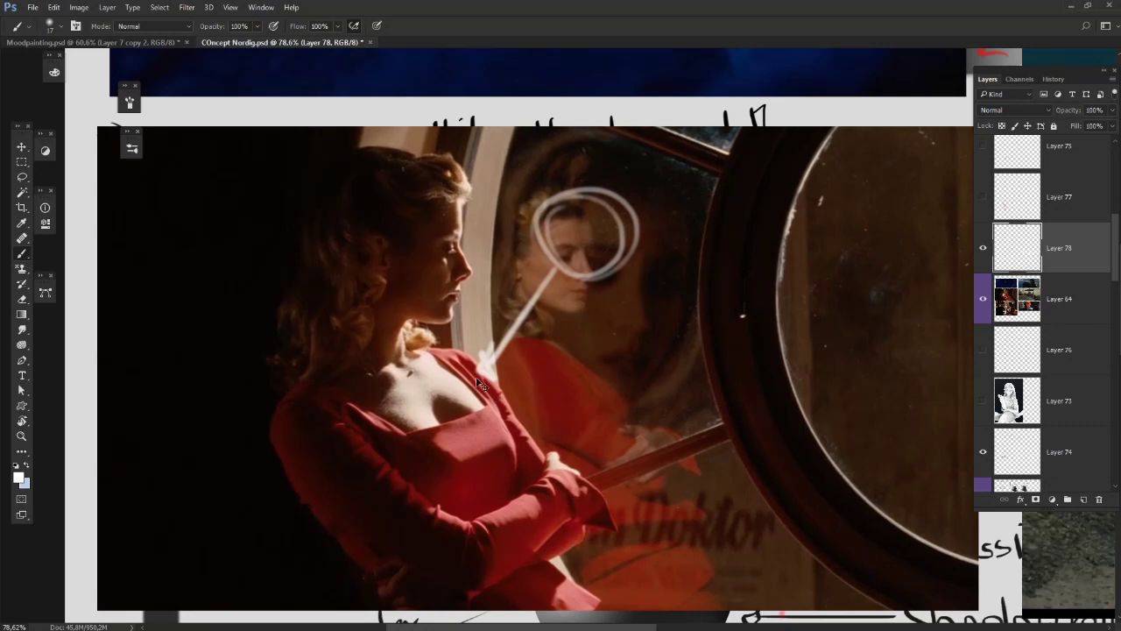
key(ctrl+alt+z)
key(ctrl+alt+z)
key(ctrl+alt+z)
Step: Try hatching a beam of light in white from the circled reflection down to the woman's shoulder
mouse_move(526, 255)
mouse_down()
mouse_move(582, 303)
mouse_move(525, 313)
mouse_move(483, 355)
mouse_up()
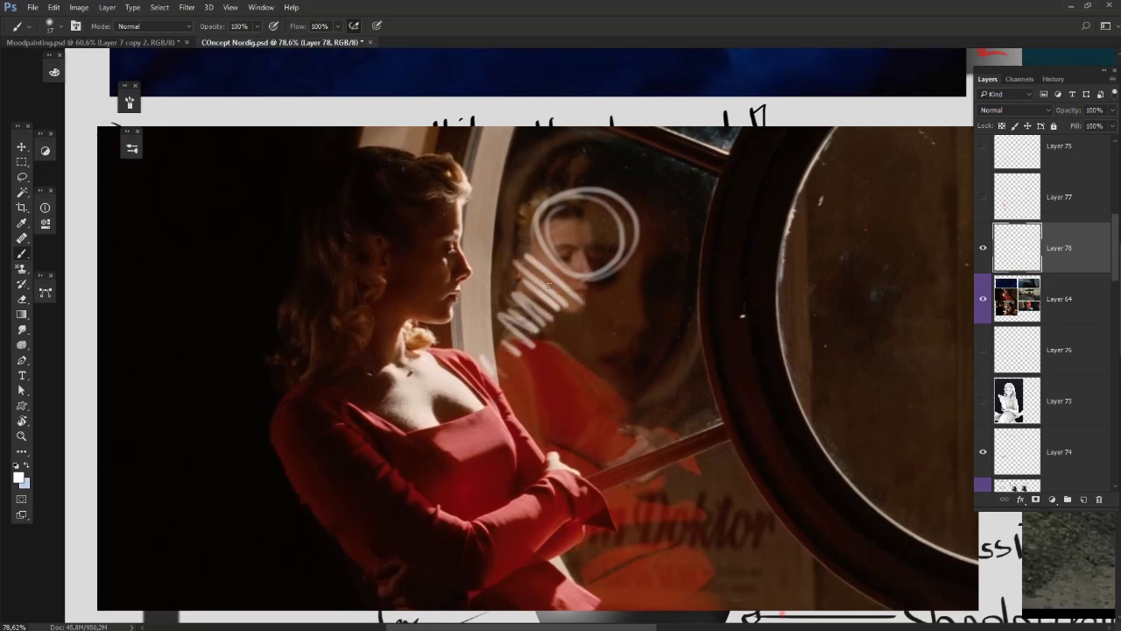
drag(568, 257, 514, 337)
drag(562, 260, 480, 383)
drag(535, 307, 500, 360)
key(ctrl+alt+z)
key(ctrl+alt+z)
key(ctrl+alt+z)
Step: Fan white strokes from the hatched beam onto the woman's chest, then erase the circle and all the beam strokes
mouse_move(566, 286)
mouse_down()
mouse_move(525, 335)
mouse_move(518, 315)
mouse_move(474, 384)
mouse_up()
mouse_move(515, 341)
mouse_down()
mouse_move(476, 395)
mouse_move(482, 407)
mouse_move(460, 380)
mouse_up()
mouse_move(503, 319)
mouse_down()
mouse_move(437, 375)
mouse_move(412, 374)
mouse_up()
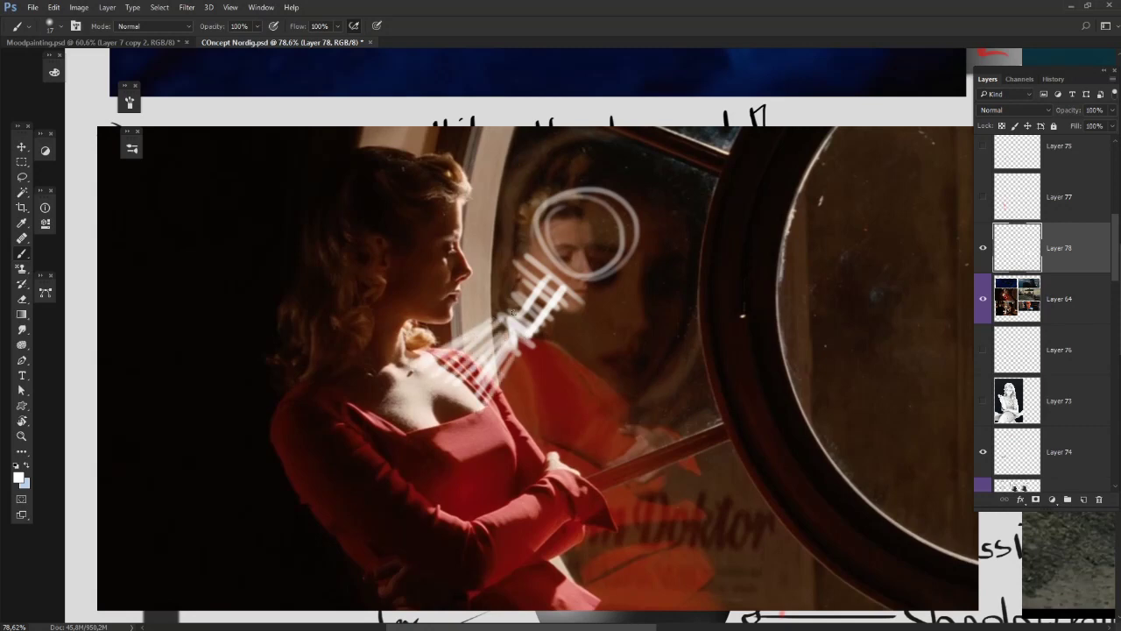
key(e)
mouse_move(513, 315)
mouse_down()
mouse_move(433, 408)
mouse_move(615, 187)
mouse_move(620, 263)
mouse_up()
Step: Try a white circle around the woman's reflected face and undo it
key(b)
drag(512, 297, 580, 307)
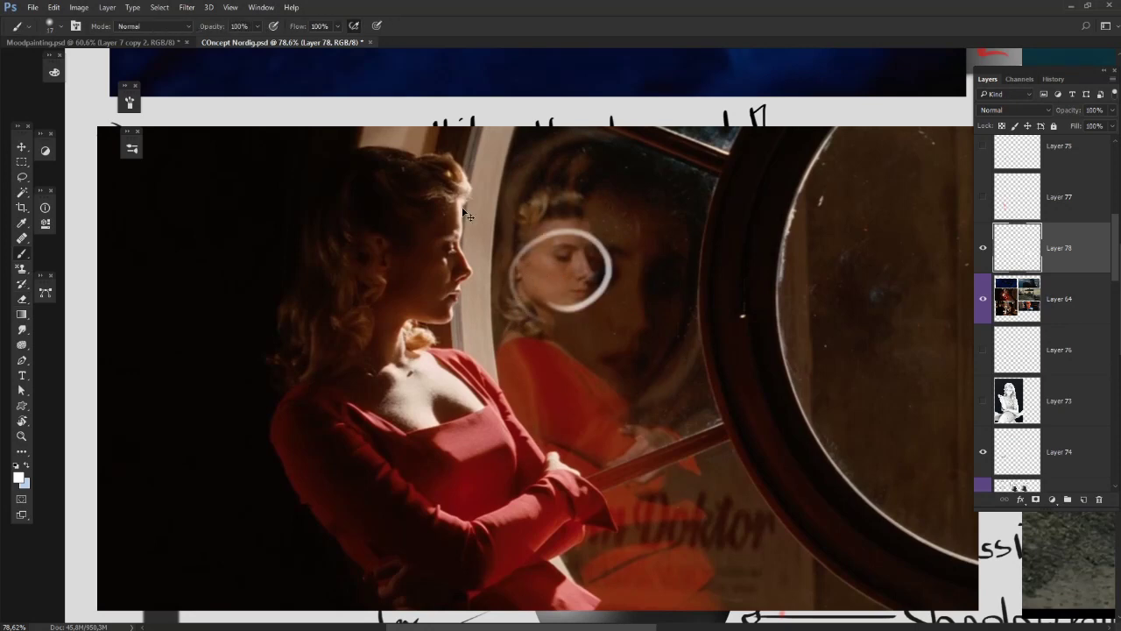
key(ctrl+z)
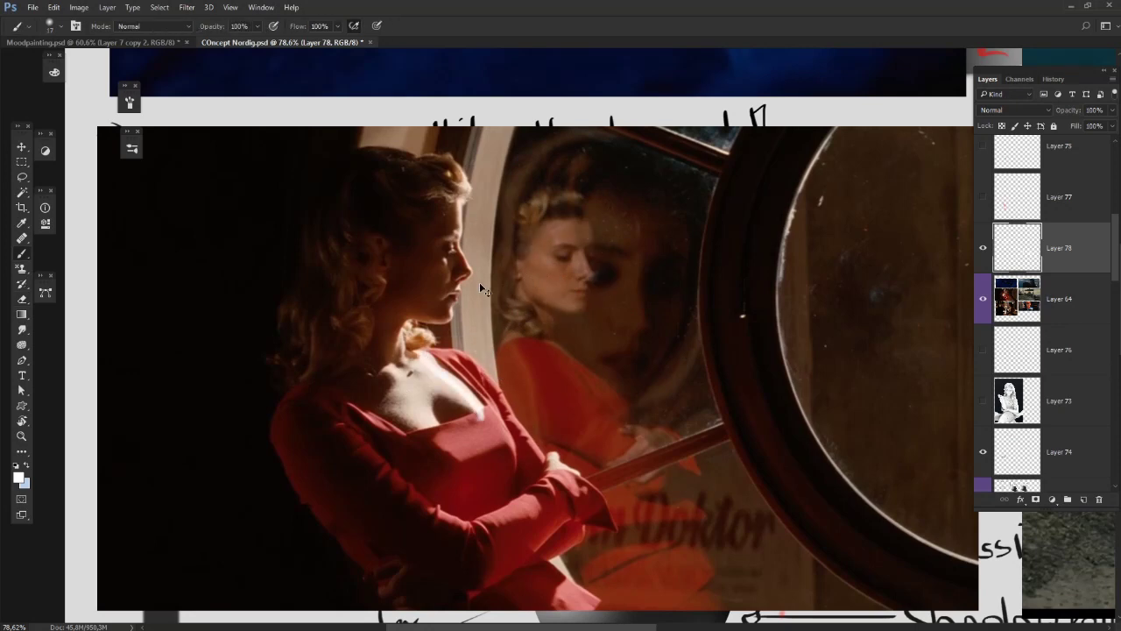
drag(479, 283, 522, 220)
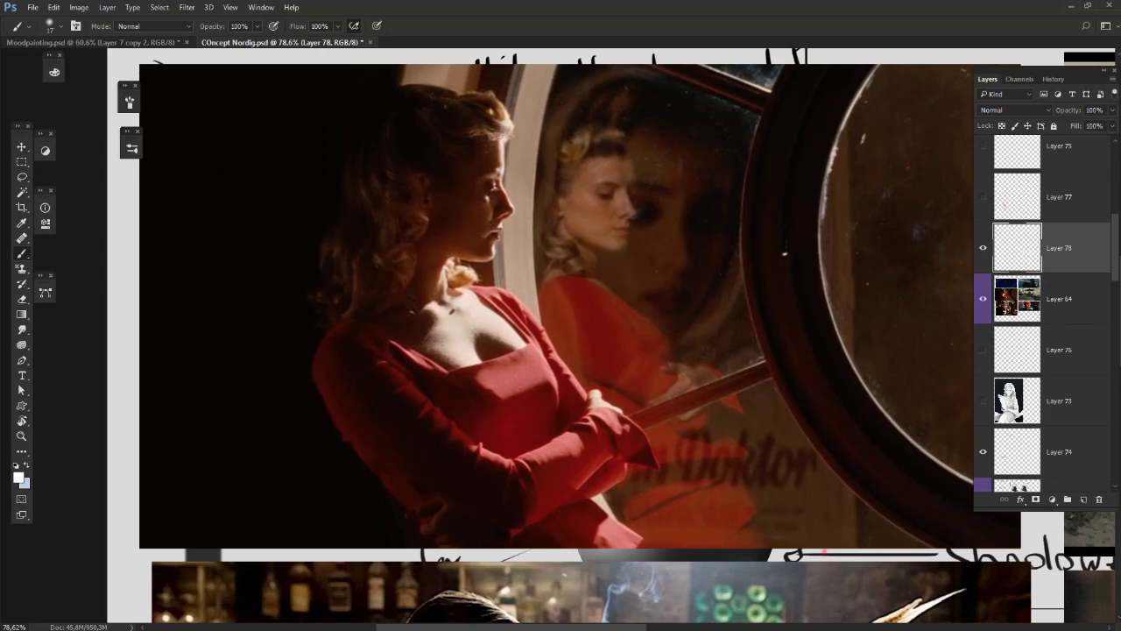
key(ctrl+z)
Step: Try tracing the lit profile of the woman's face in white
drag(504, 140, 509, 216)
key(ctrl+z)
drag(504, 138, 520, 222)
mouse_move(518, 159)
mouse_down()
mouse_move(540, 131)
mouse_move(523, 178)
mouse_move(534, 176)
mouse_up()
key(ctrl+z)
mouse_move(615, 179)
mouse_down()
mouse_move(520, 219)
mouse_move(508, 182)
mouse_up()
drag(558, 252, 560, 259)
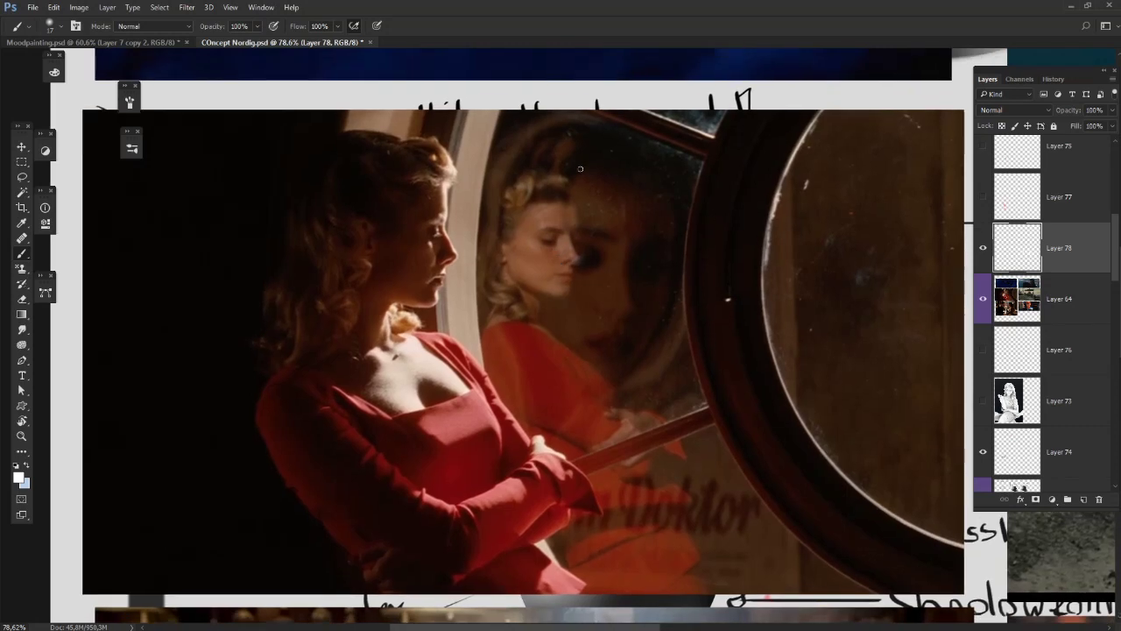
Step: Draw a faint white hook on the glass above the reflection and try further curves around the window and her profile
mouse_move(571, 121)
mouse_down()
mouse_move(542, 200)
mouse_move(503, 203)
mouse_move(553, 157)
mouse_up()
key(ctrl+z)
mouse_move(513, 127)
mouse_down()
mouse_move(615, 123)
mouse_move(592, 121)
mouse_up()
key(ctrl+z)
drag(502, 274, 601, 104)
key(ctrl+z)
drag(438, 210, 492, 120)
key(ctrl+z)
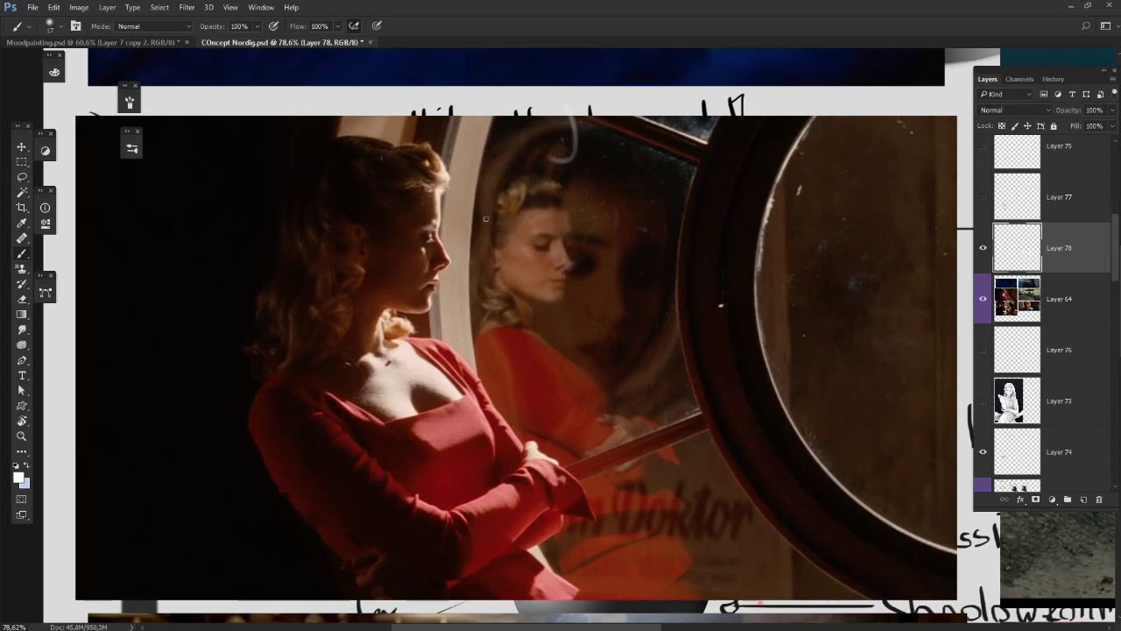
Step: Brush a white highlight along the woman's facial profile and a line down her neck to the collarbone
mouse_move(448, 172)
mouse_down()
mouse_move(438, 226)
mouse_move(450, 272)
mouse_up()
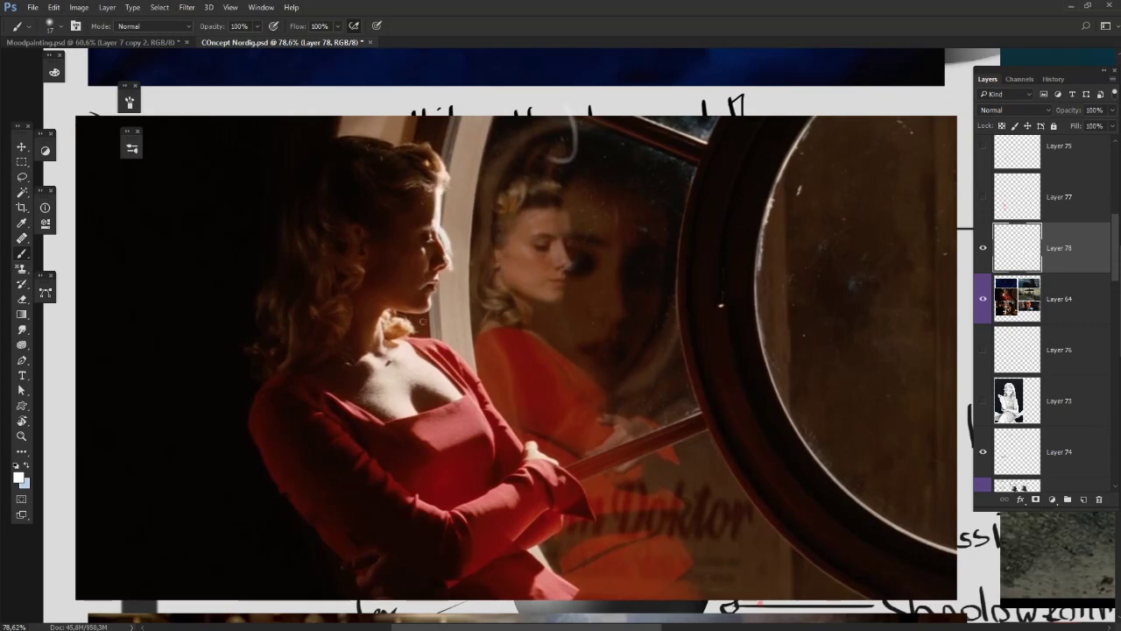
drag(388, 354, 375, 332)
key(z)
mouse_move(346, 401)
mouse_down()
mouse_move(385, 296)
mouse_move(369, 291)
mouse_move(429, 255)
mouse_move(333, 254)
mouse_up()
key(b)
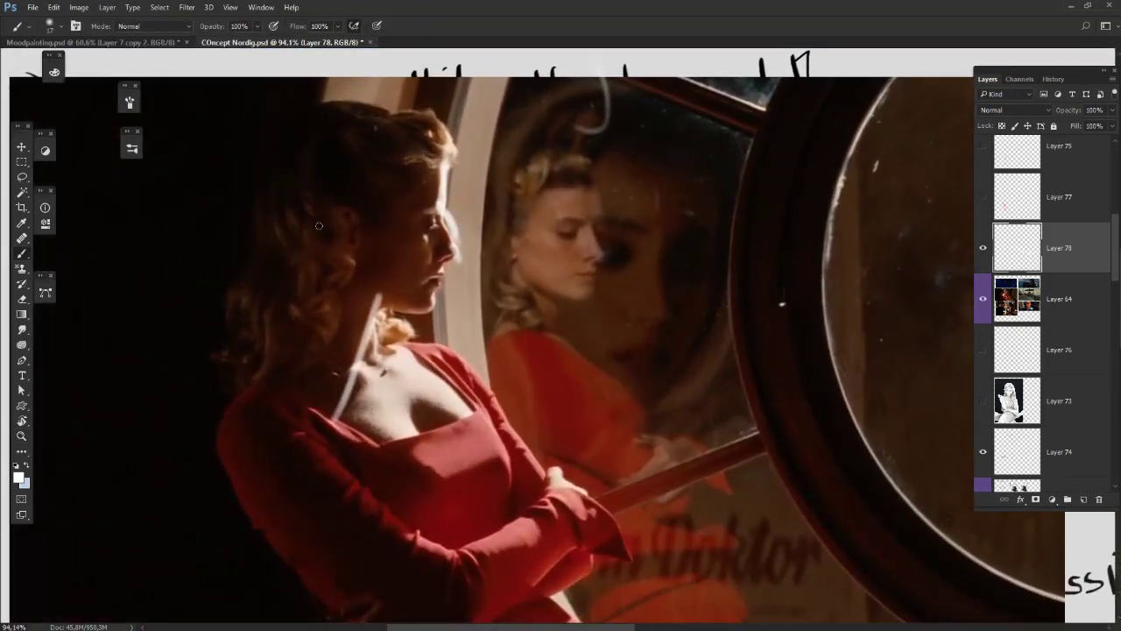
Step: Try outlining the woman's head with a white circle to show its spherical form
drag(315, 188, 343, 169)
key(ctrl+z)
mouse_move(346, 285)
mouse_down()
mouse_move(286, 212)
mouse_move(305, 266)
mouse_up()
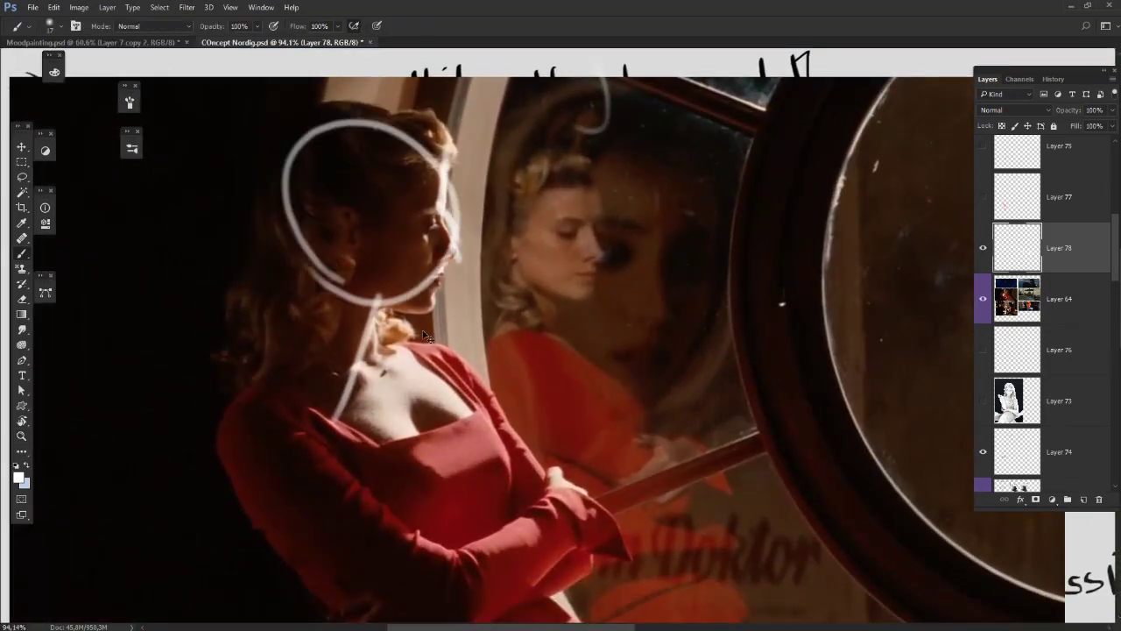
key(ctrl+z)
mouse_move(357, 302)
mouse_down()
mouse_move(298, 175)
mouse_move(322, 296)
mouse_up()
key(ctrl+z)
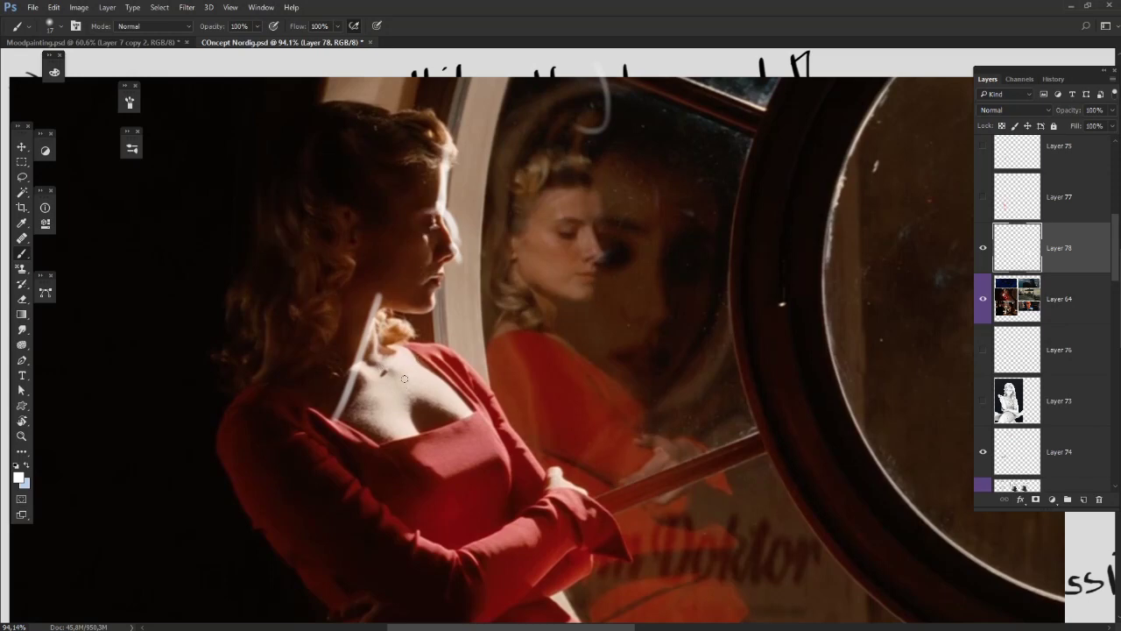
Step: Hatch white strokes over the woman's lit chest and draw a long slanted light ray across the window reflection
mouse_move(423, 412)
mouse_down()
mouse_move(443, 366)
mouse_move(441, 398)
mouse_move(426, 404)
mouse_move(456, 379)
mouse_move(406, 383)
mouse_up()
drag(431, 356, 357, 410)
drag(409, 398, 369, 440)
drag(564, 213, 489, 305)
drag(537, 168, 460, 386)
drag(711, 323, 701, 268)
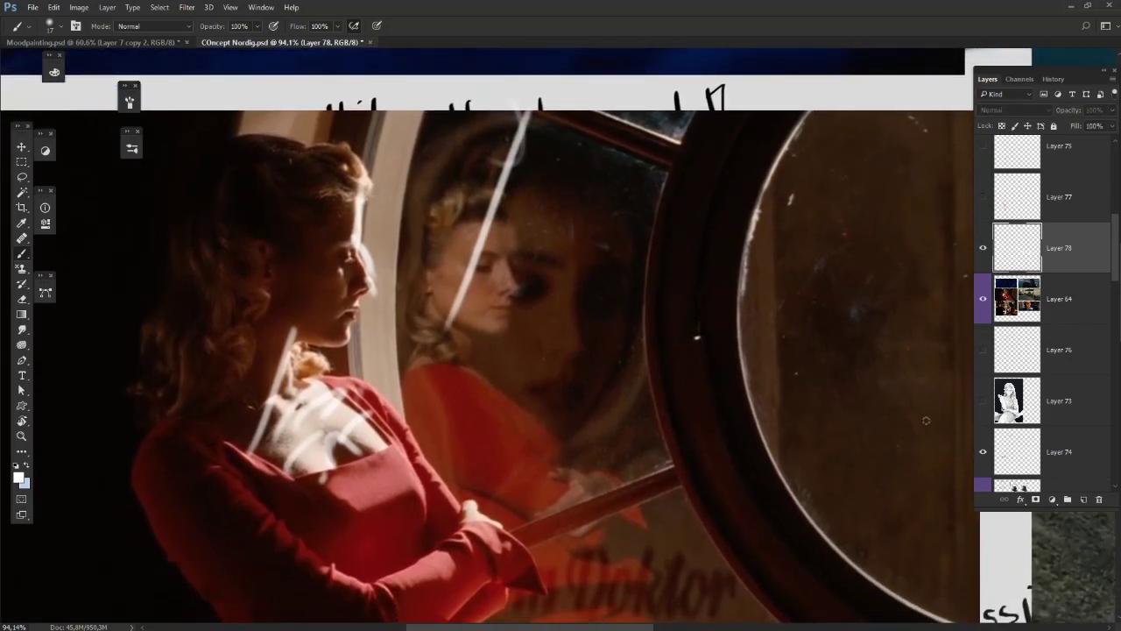
Step: Hide Layer 78 and the film stills on Layer 64, and make Layer 74 active on the sphere diagram
click(982, 250)
scroll(1112, 261, down, 2)
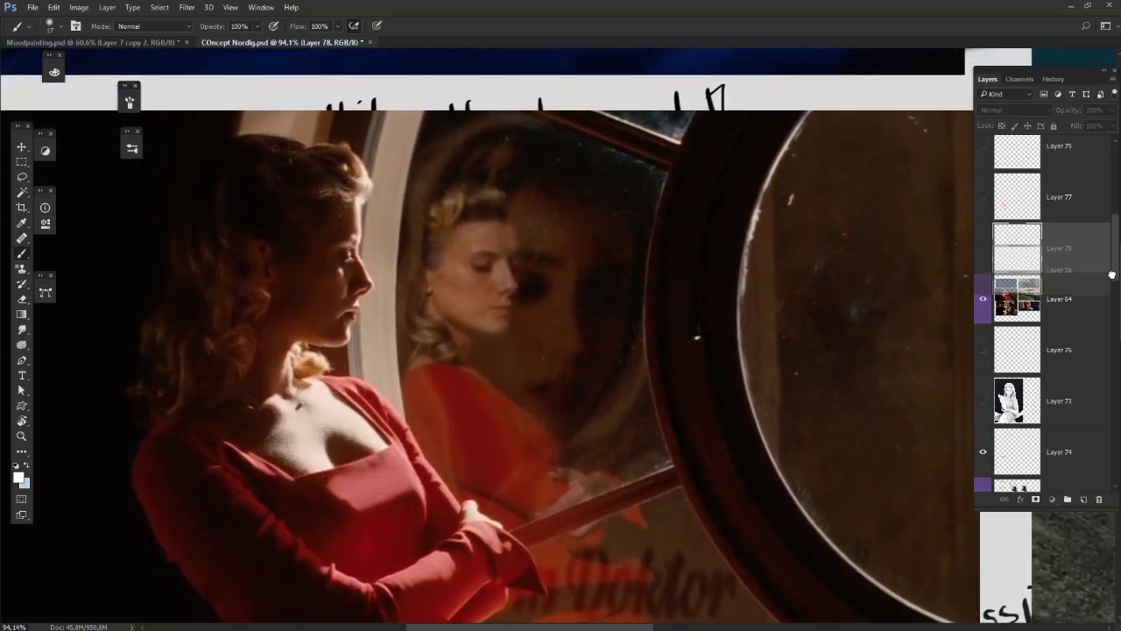
scroll(1117, 261, down, 6)
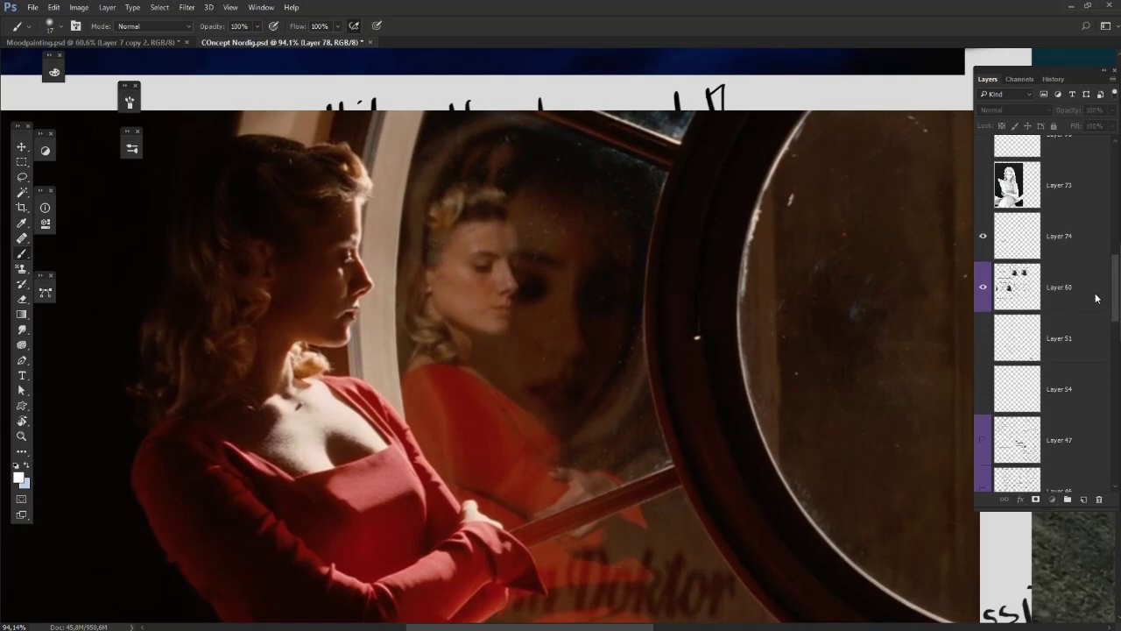
scroll(1098, 275, up, 7)
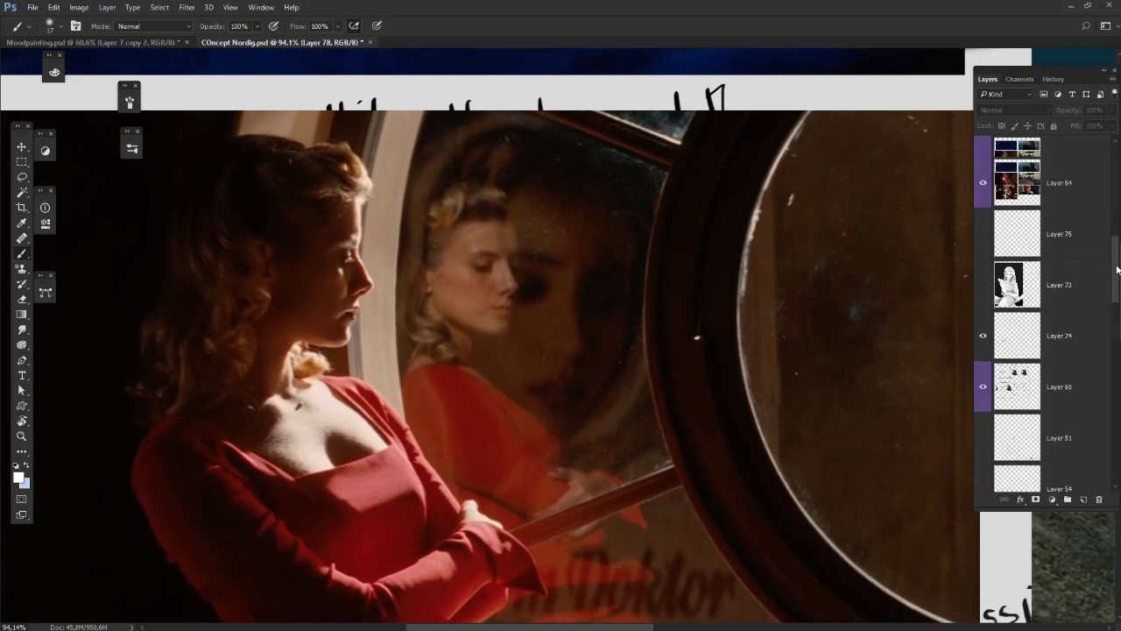
click(997, 284)
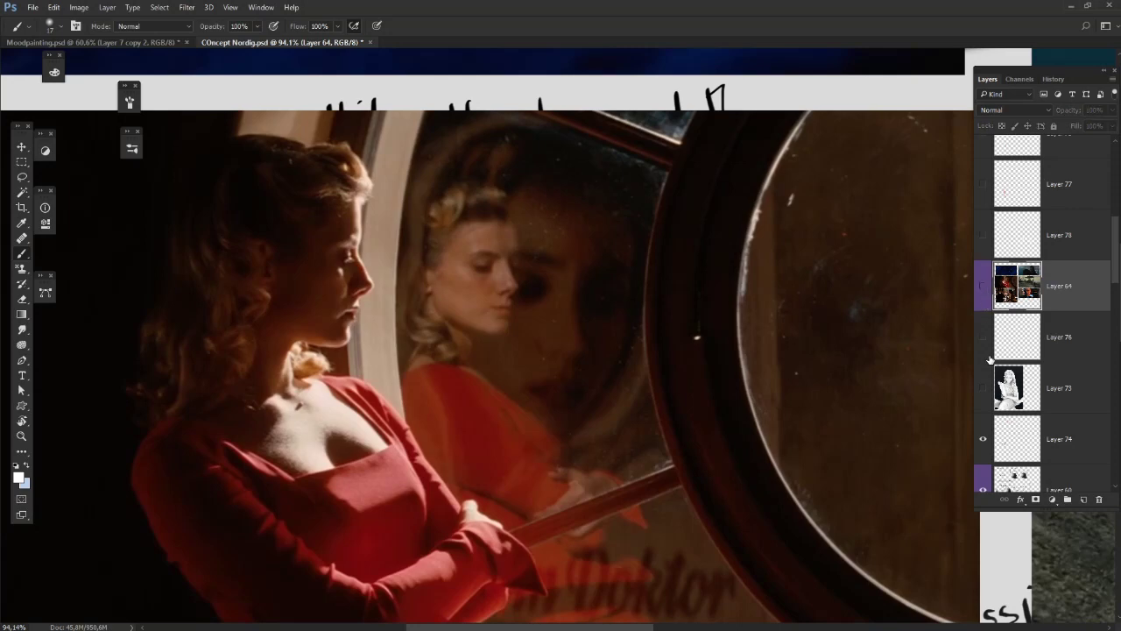
click(982, 286)
click(1051, 438)
drag(403, 579, 560, 395)
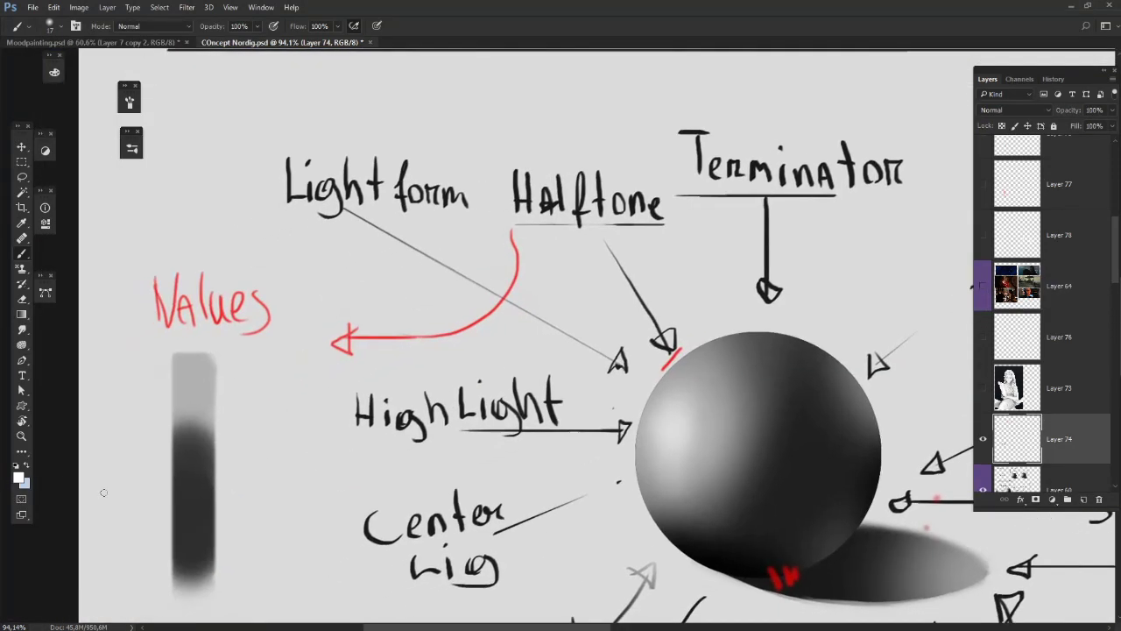
Step: Sample the dark red from the mark under the sphere and choose a different brush preset at a reduced size
alt+click(792, 573)
drag(698, 294, 568, 217)
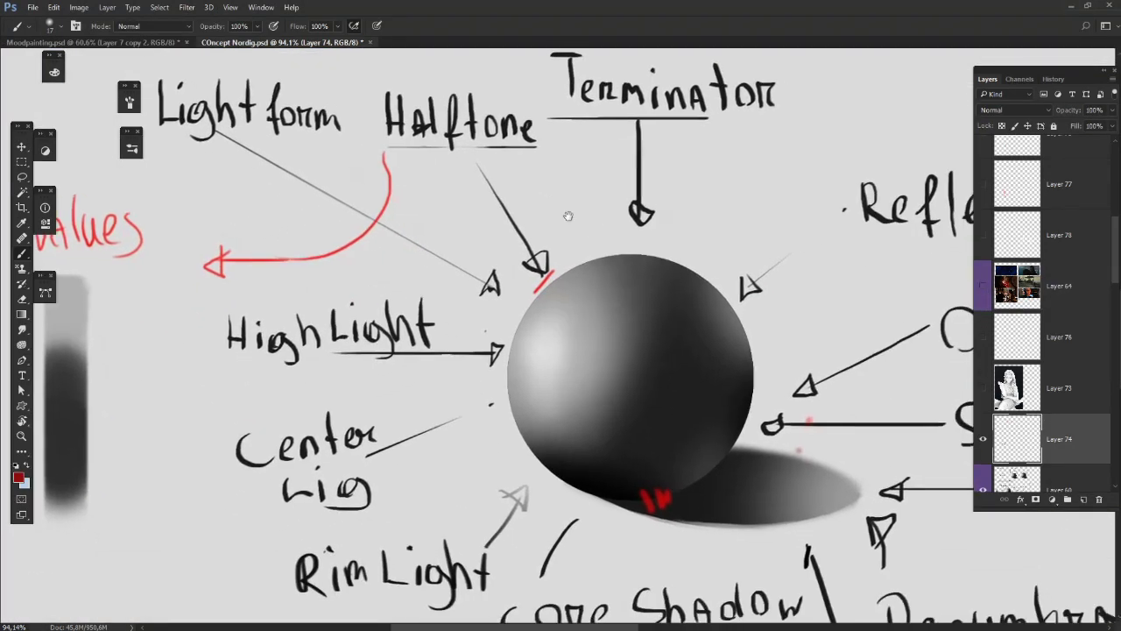
right_click(601, 237)
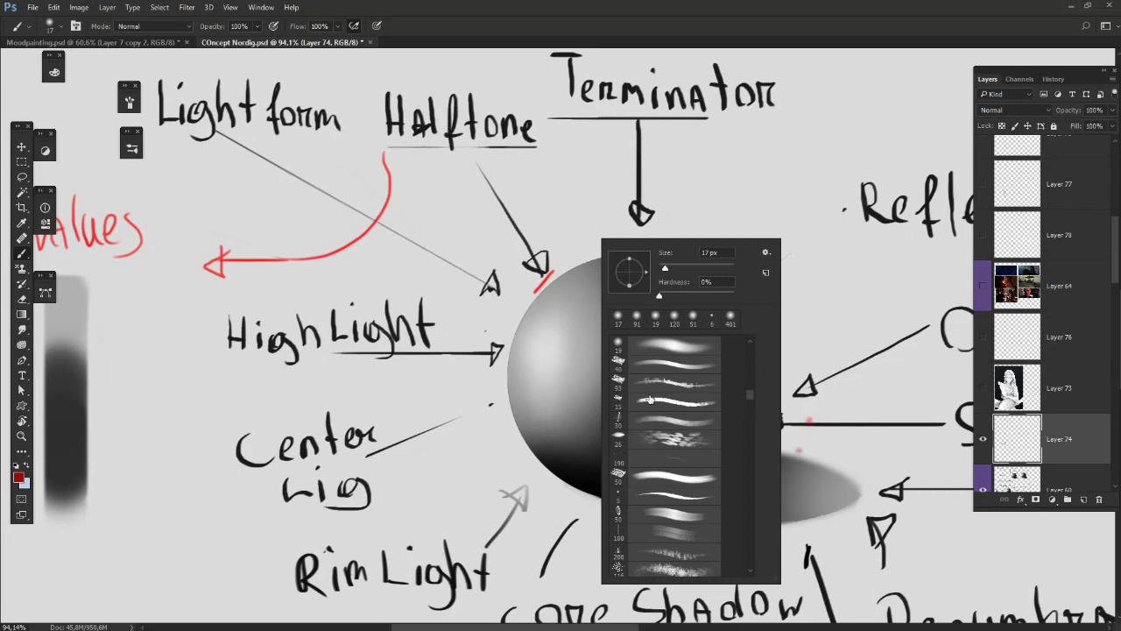
click(657, 477)
drag(675, 268, 663, 268)
Step: Try out the red brush with strokes around the sphere diagram and undo them
drag(556, 184, 568, 235)
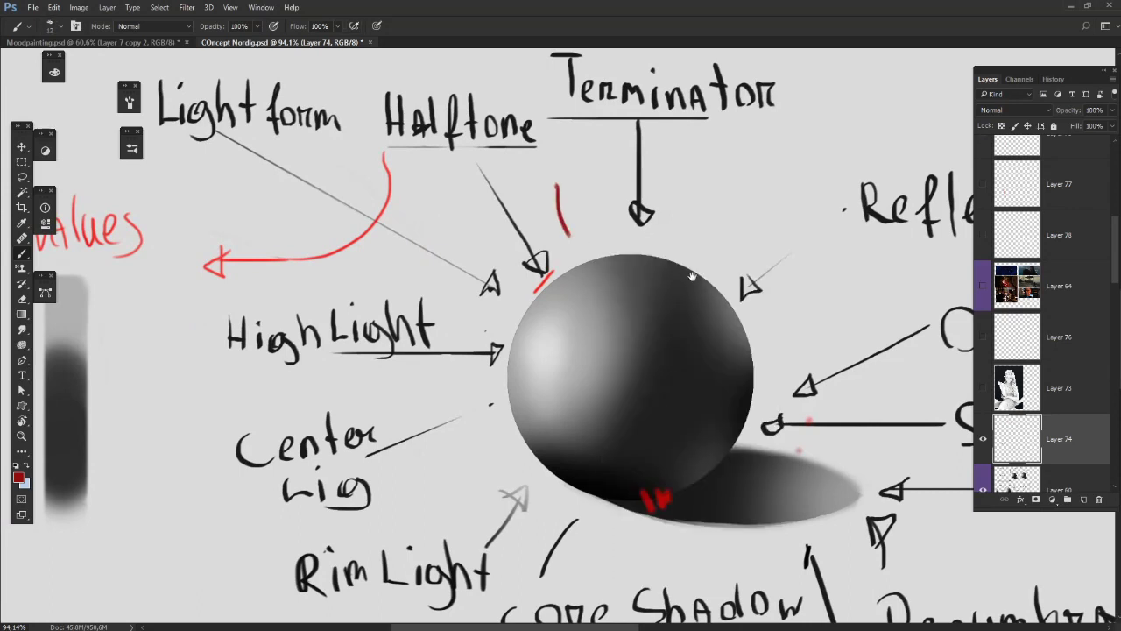
drag(657, 391, 531, 327)
key(ctrl+z)
scroll(507, 390, down, 5)
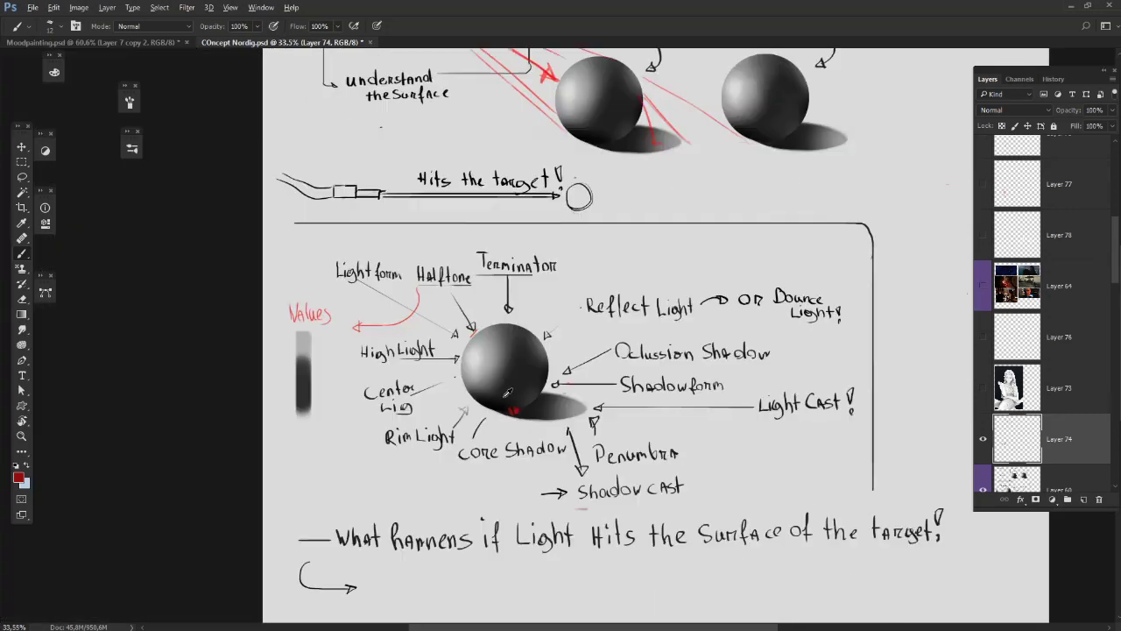
scroll(519, 468, up, 2)
drag(476, 345, 511, 391)
mouse_move(596, 432)
mouse_down()
mouse_move(529, 458)
mouse_move(646, 374)
mouse_move(368, 428)
mouse_up()
key(ctrl+z)
drag(571, 264, 561, 330)
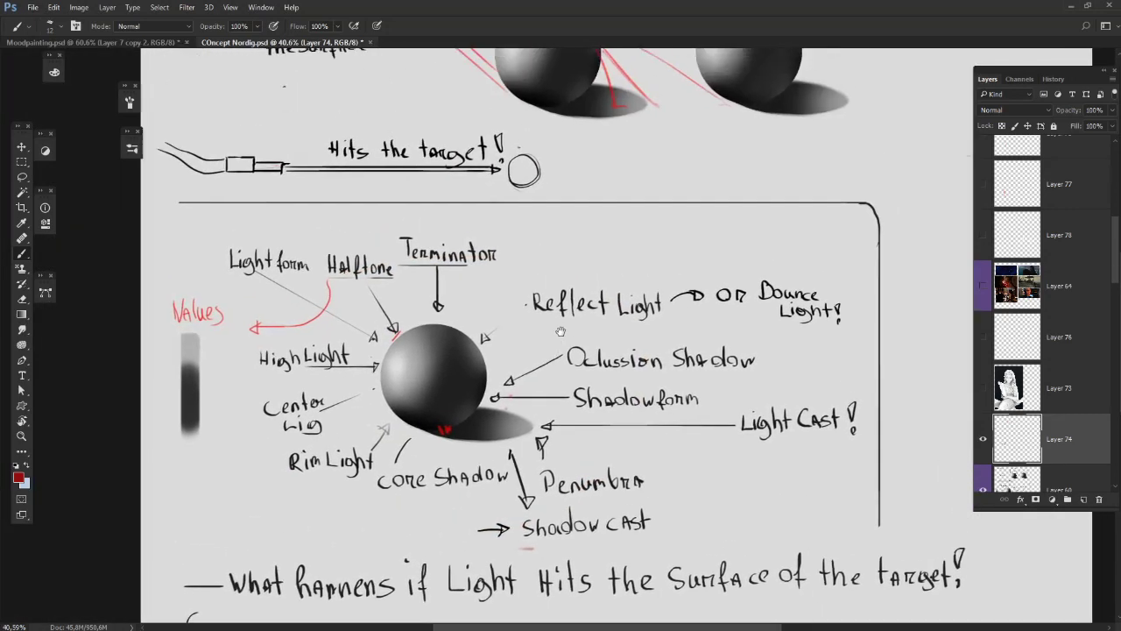
Step: Merge Layer 74 with the sphere diagram layer directly below it
mouse_move(492, 305)
mouse_down()
mouse_move(523, 257)
mouse_move(517, 226)
mouse_up()
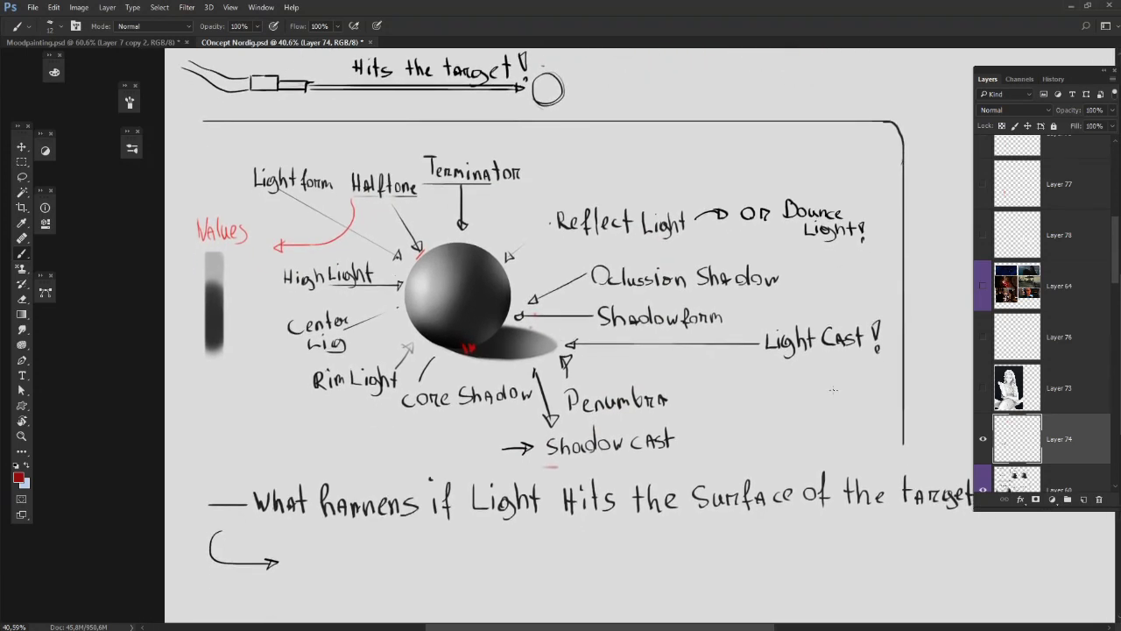
key(m)
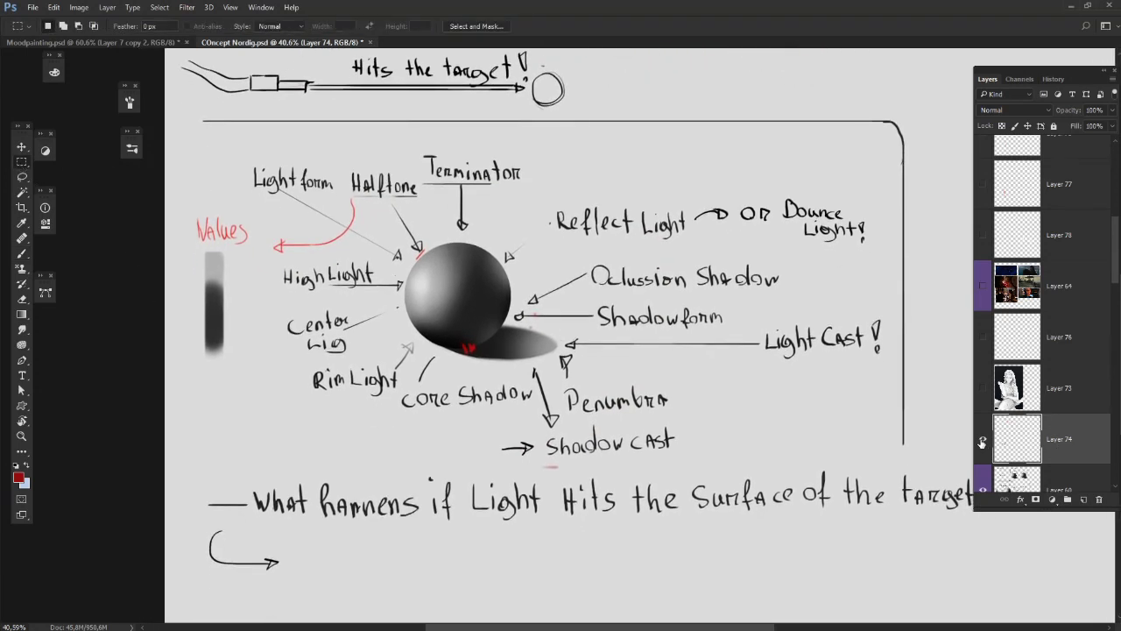
click(982, 443)
click(982, 442)
shift+click(1068, 478)
right_click(1060, 479)
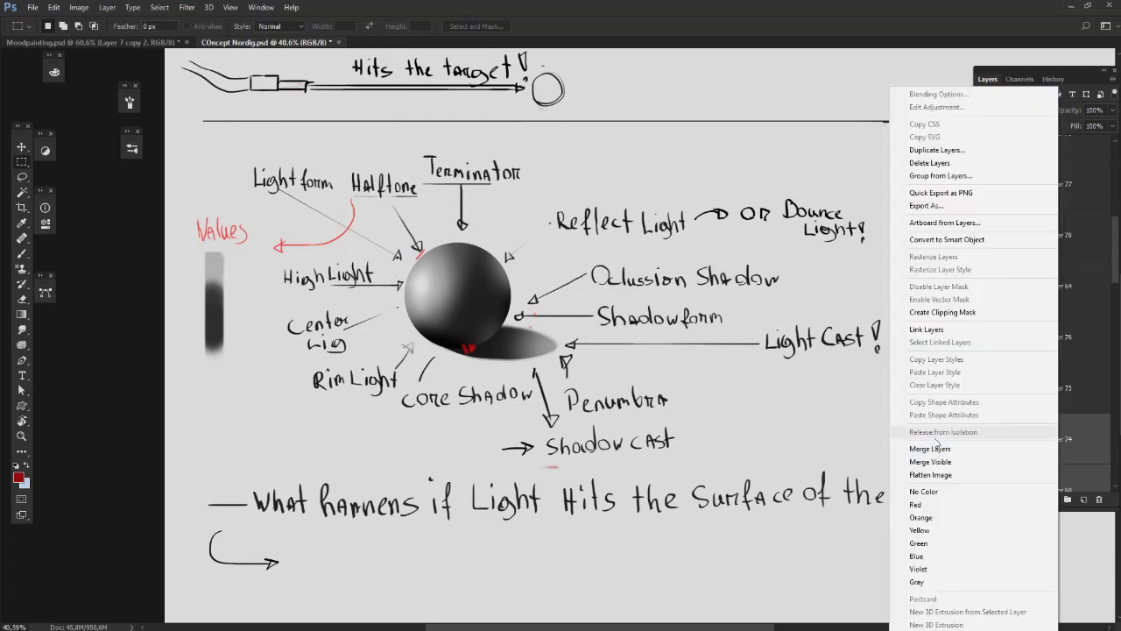
click(930, 448)
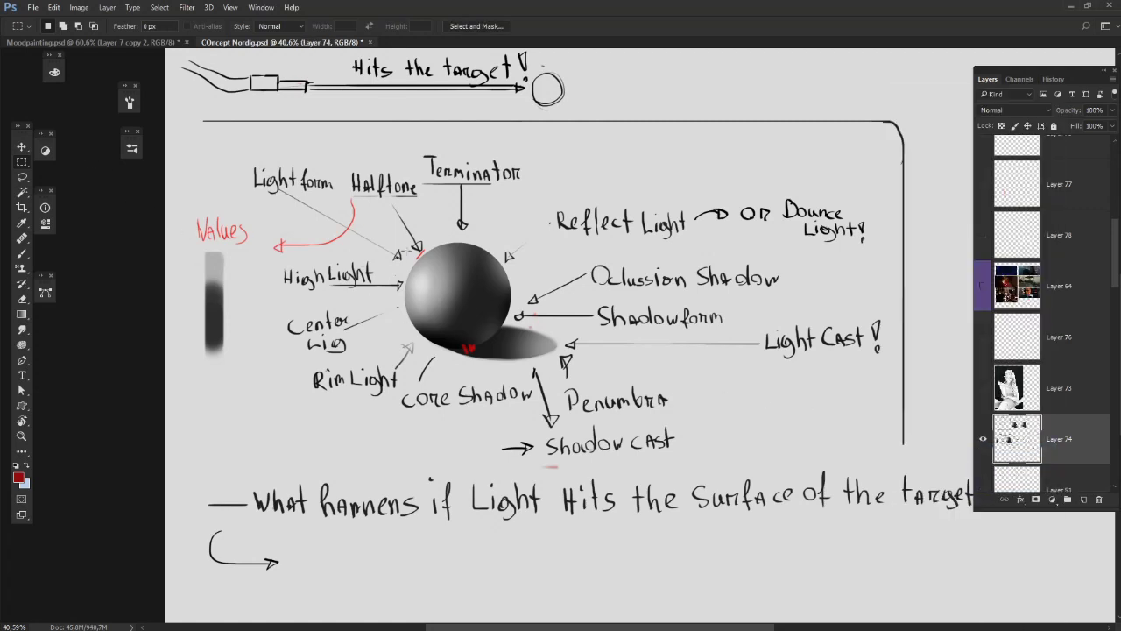
drag(401, 247, 517, 351)
drag(433, 236, 485, 256)
drag(392, 229, 422, 254)
drag(392, 246, 550, 368)
key(ctrl+d)
drag(560, 193, 357, 474)
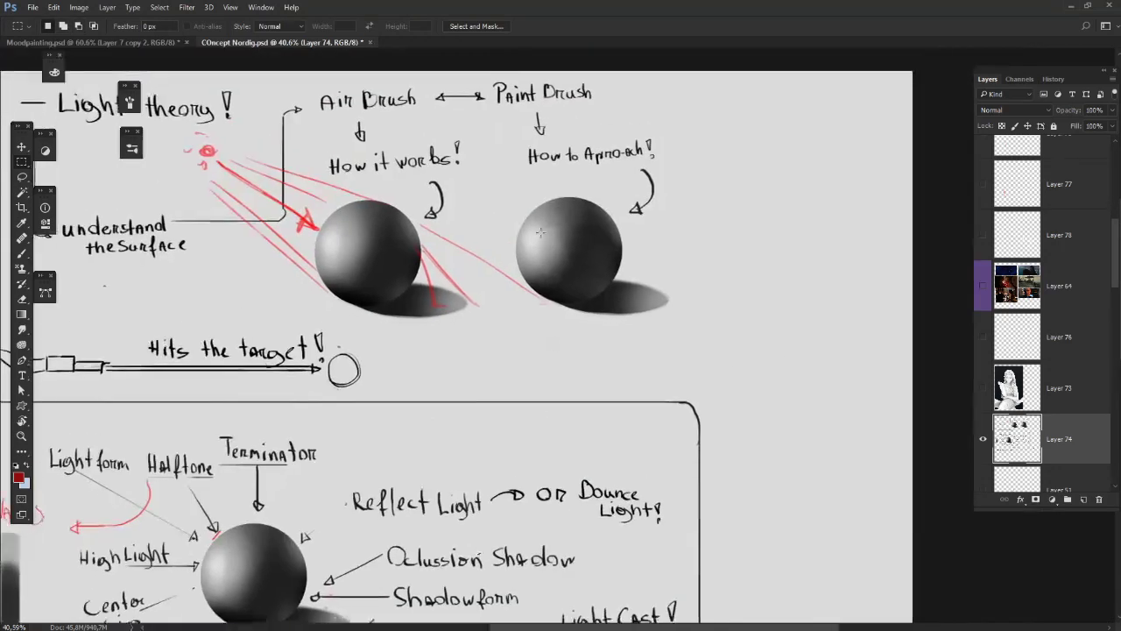
drag(508, 195, 625, 324)
key(ctrl+d)
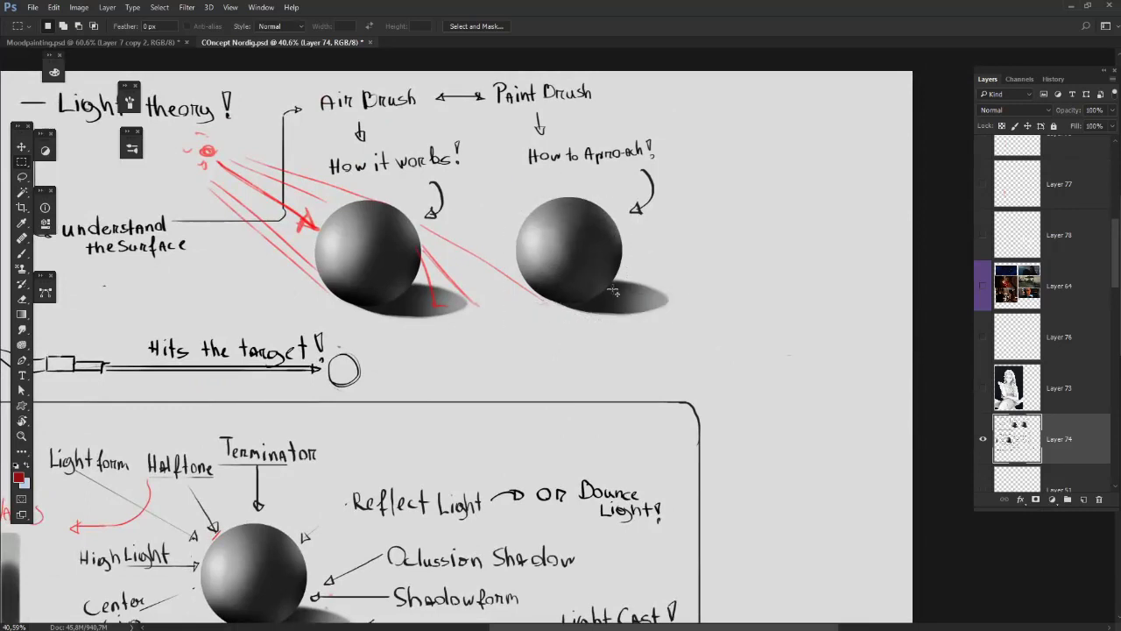
Step: Copy the sphere under "How to Approach" with its shadow to a new layer and move the copy below the original
drag(579, 262, 695, 337)
key(ctrl+j)
drag(584, 247, 539, 348)
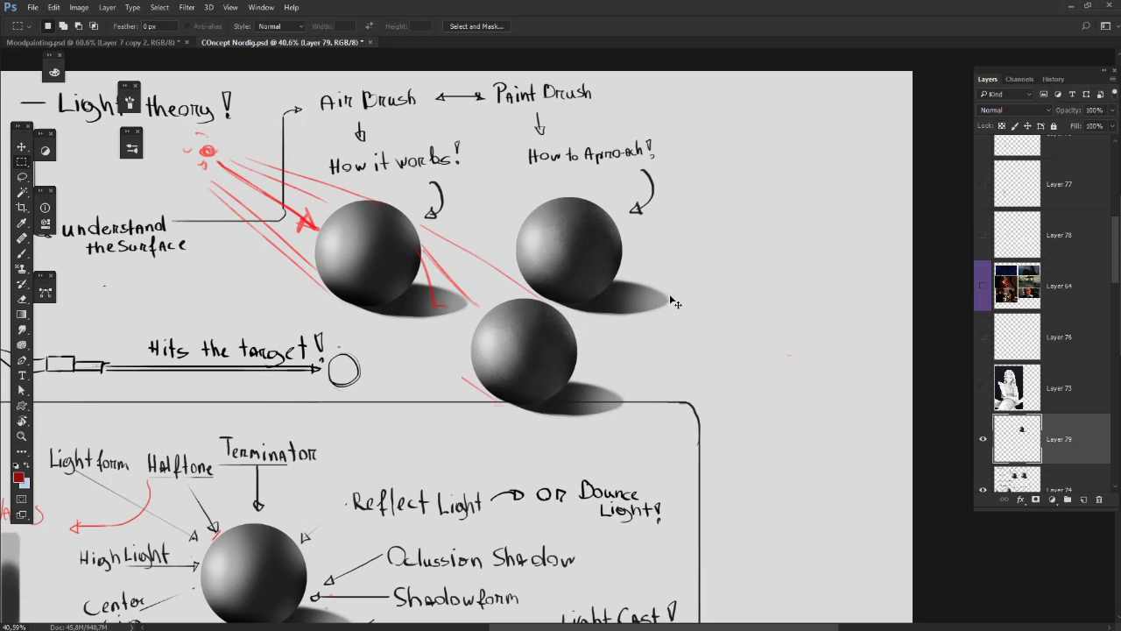
Step: Hide Layer 74 and reposition the copied sphere alone on the empty canvas
click(983, 439)
click(983, 439)
click(983, 491)
drag(526, 480, 622, 395)
drag(606, 276, 448, 354)
Step: Add a new layer above the copied sphere and brush a red upward arrow with the label "Terminator" above it
key(b)
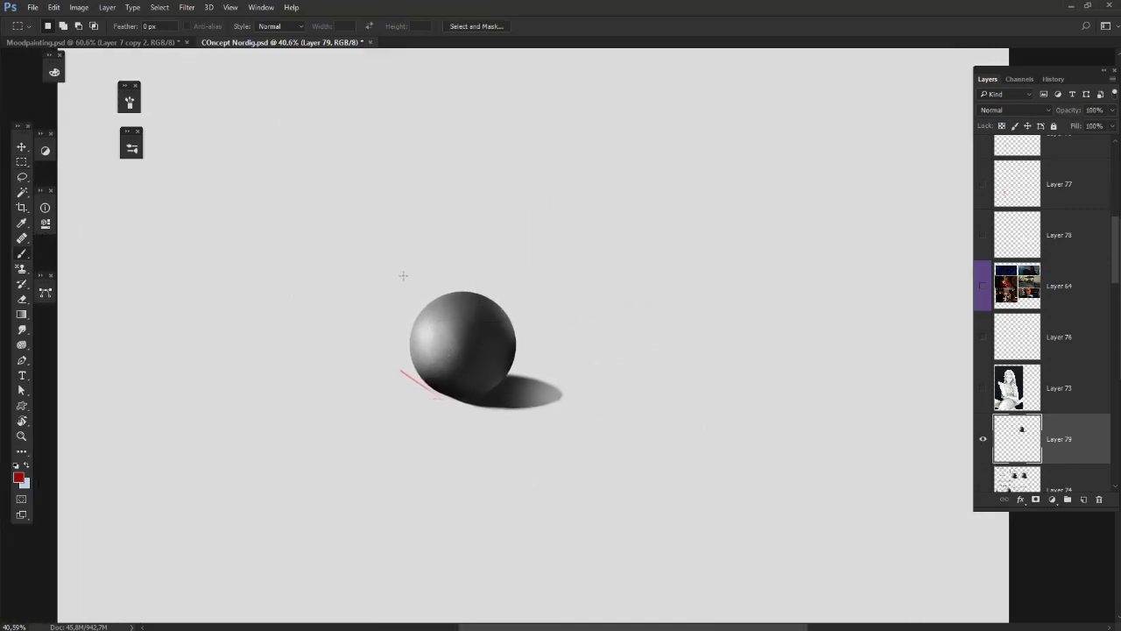
key(b)
click(1084, 500)
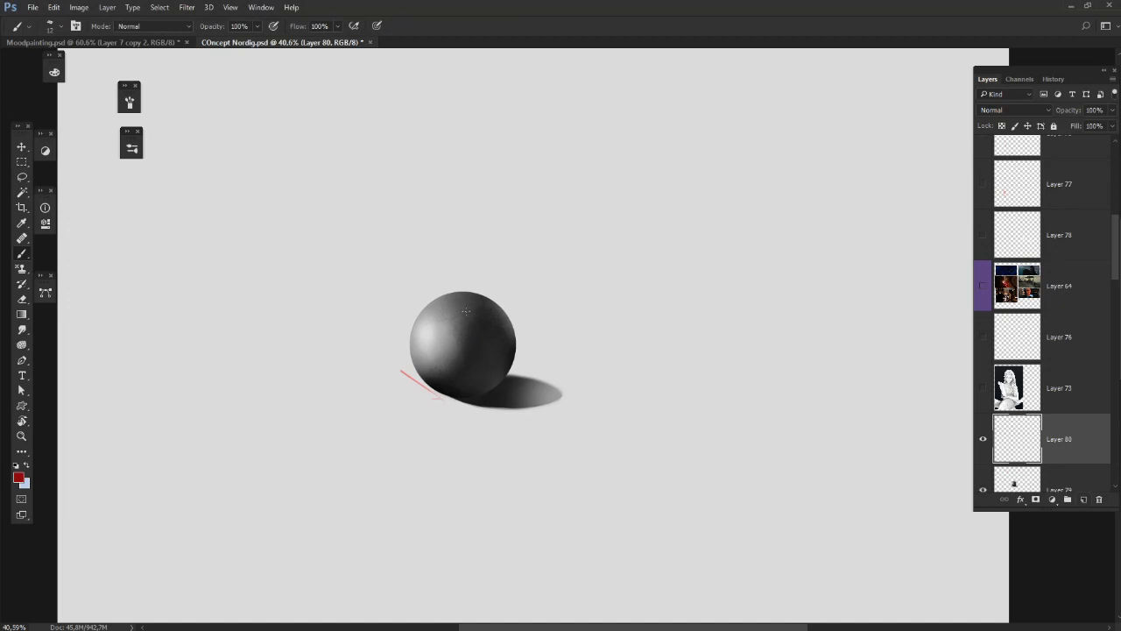
key(ctrl+z)
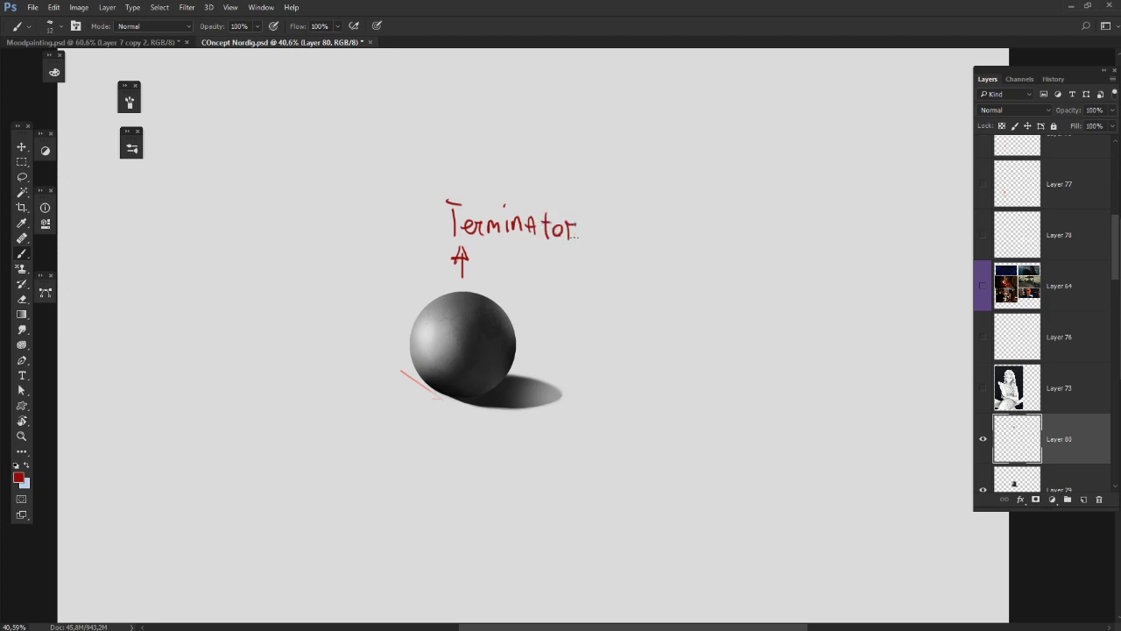
Step: Compare the isolated sphere and its label with the full labelled diagram on Layer 74 by toggling the layers' visibility
click(983, 439)
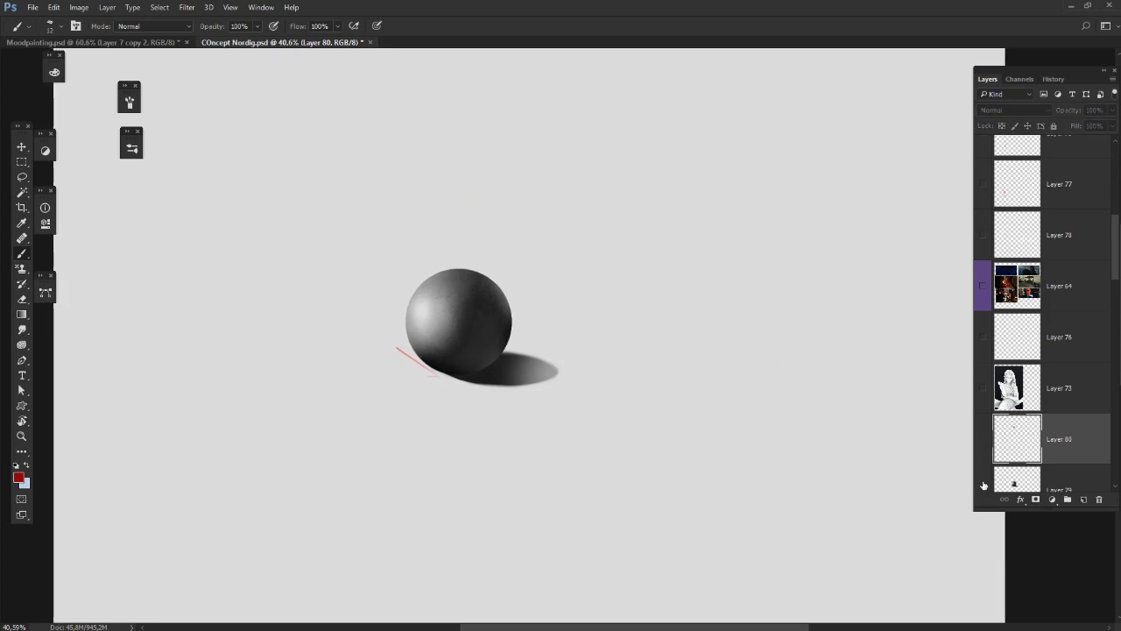
click(983, 490)
click(984, 488)
drag(1117, 268, 1117, 313)
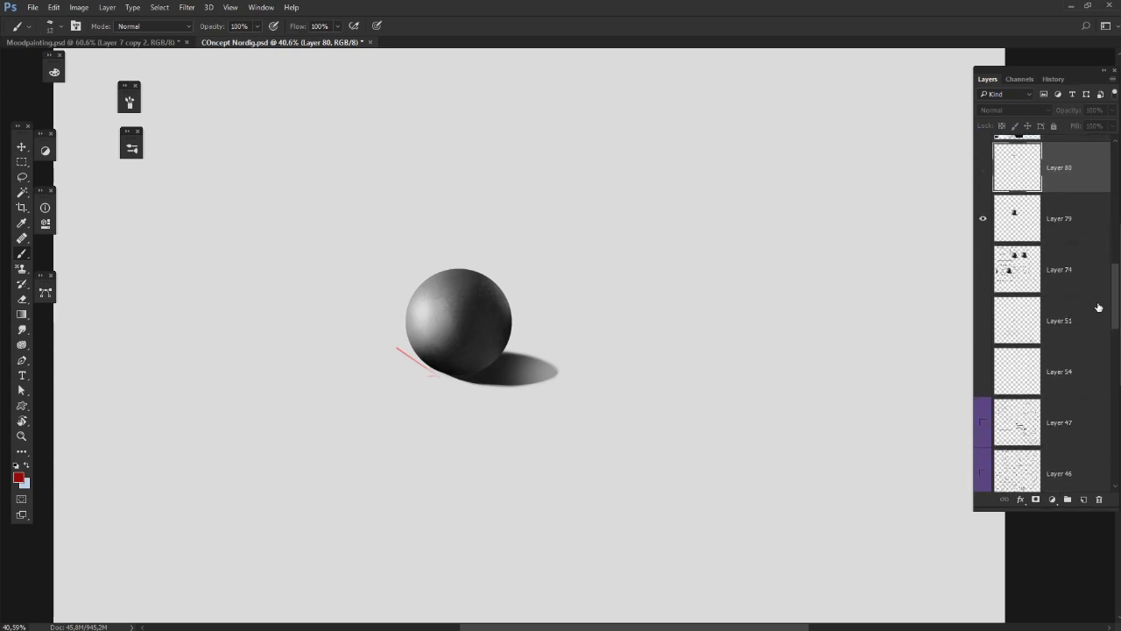
click(982, 167)
click(984, 268)
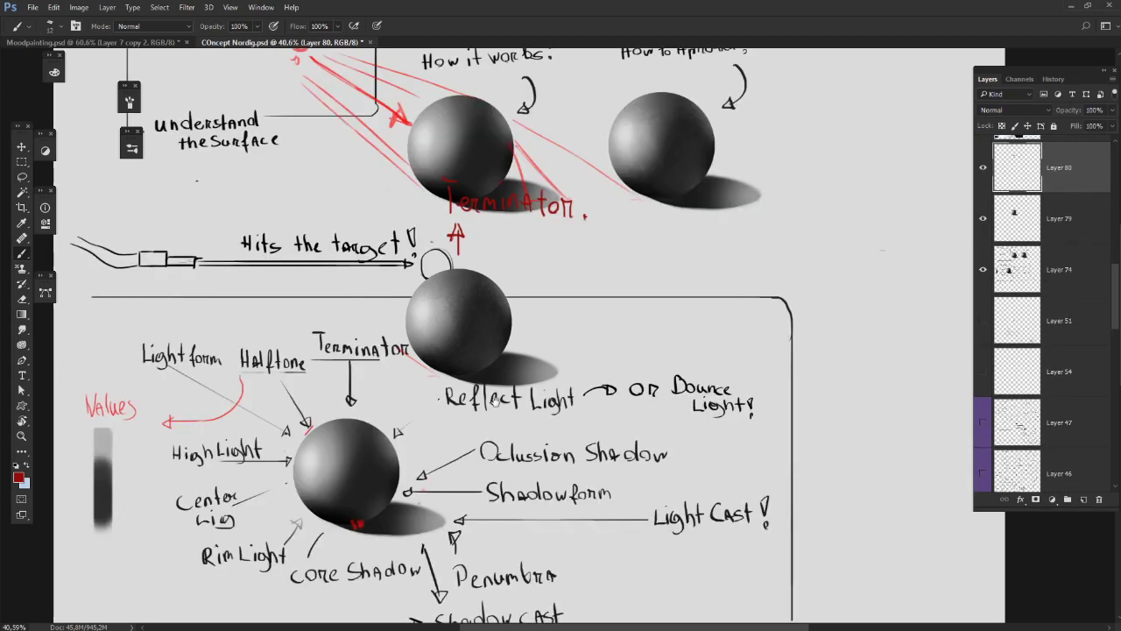
drag(496, 402, 607, 354)
mouse_move(469, 359)
mouse_down()
mouse_move(501, 269)
mouse_move(431, 346)
mouse_up()
key(ctrl+z)
drag(597, 302, 561, 347)
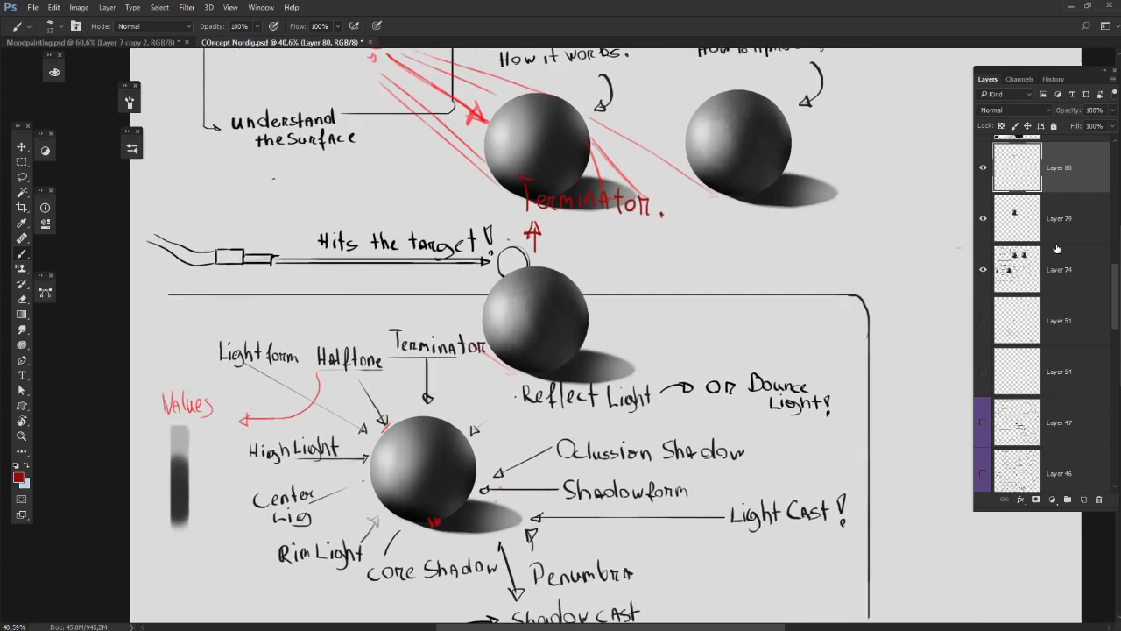
click(983, 269)
drag(613, 251, 633, 310)
mouse_move(727, 287)
mouse_down()
mouse_move(620, 343)
mouse_move(631, 360)
mouse_up()
drag(667, 368, 629, 343)
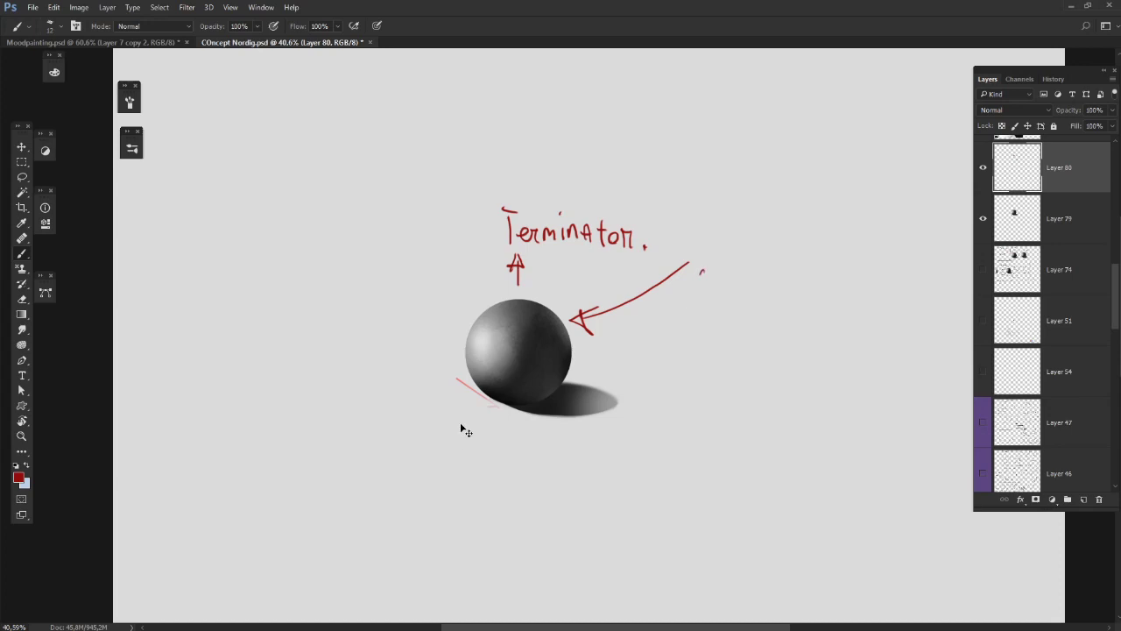
key(ctrl+z)
key(ctrl+z)
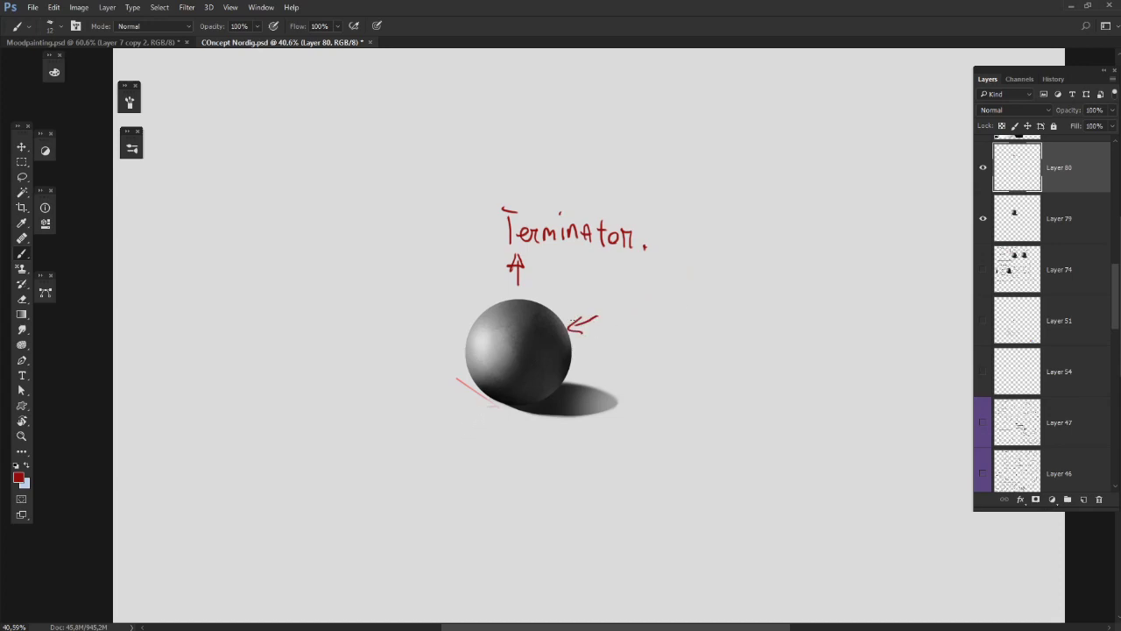
Step: Label the short red arrow at the sphere's shaded edge "Reflect Light" in red handwriting
mouse_move(572, 319)
mouse_down()
mouse_move(554, 321)
mouse_move(596, 324)
mouse_up()
drag(595, 300, 591, 317)
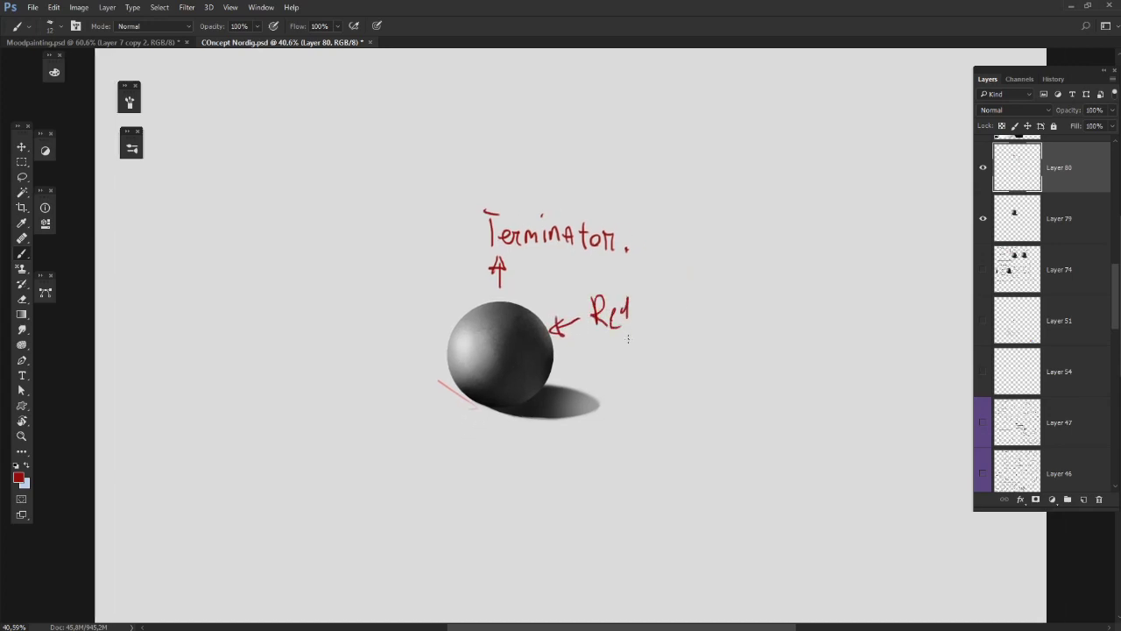
drag(642, 291, 644, 325)
drag(649, 322, 652, 323)
drag(686, 281, 688, 328)
mouse_move(679, 310)
mouse_down()
mouse_move(695, 305)
mouse_move(733, 339)
mouse_up()
drag(752, 283, 754, 326)
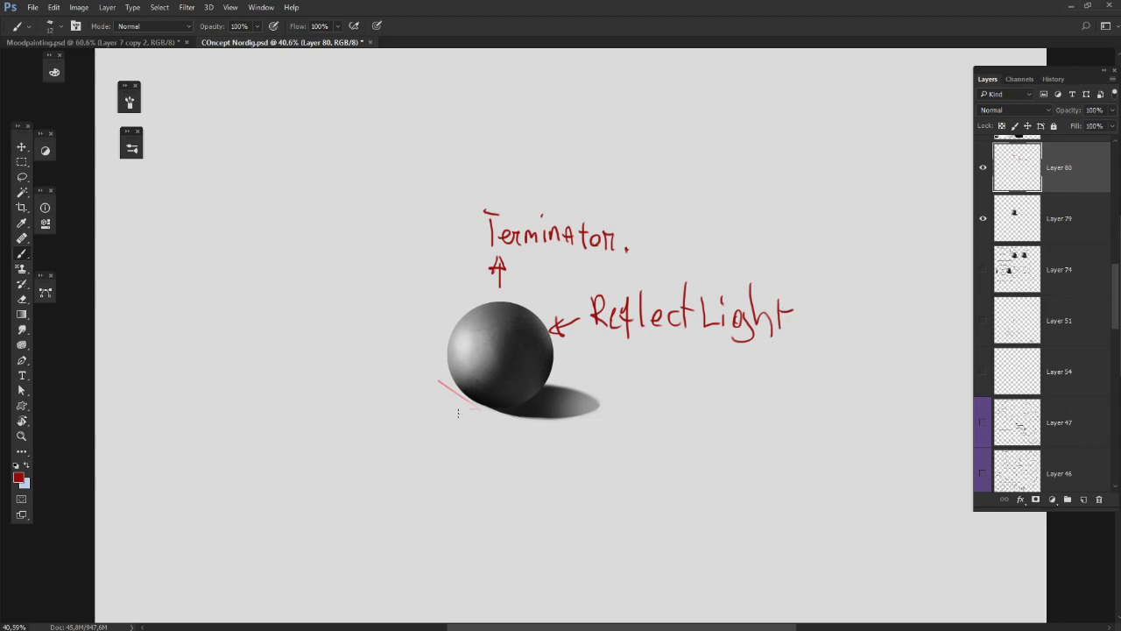
Step: Draw a red arrow to the sphere's lower edge and label it "Core Shadow"
drag(474, 410, 470, 431)
drag(466, 422, 479, 424)
drag(438, 462, 447, 484)
drag(459, 470, 456, 481)
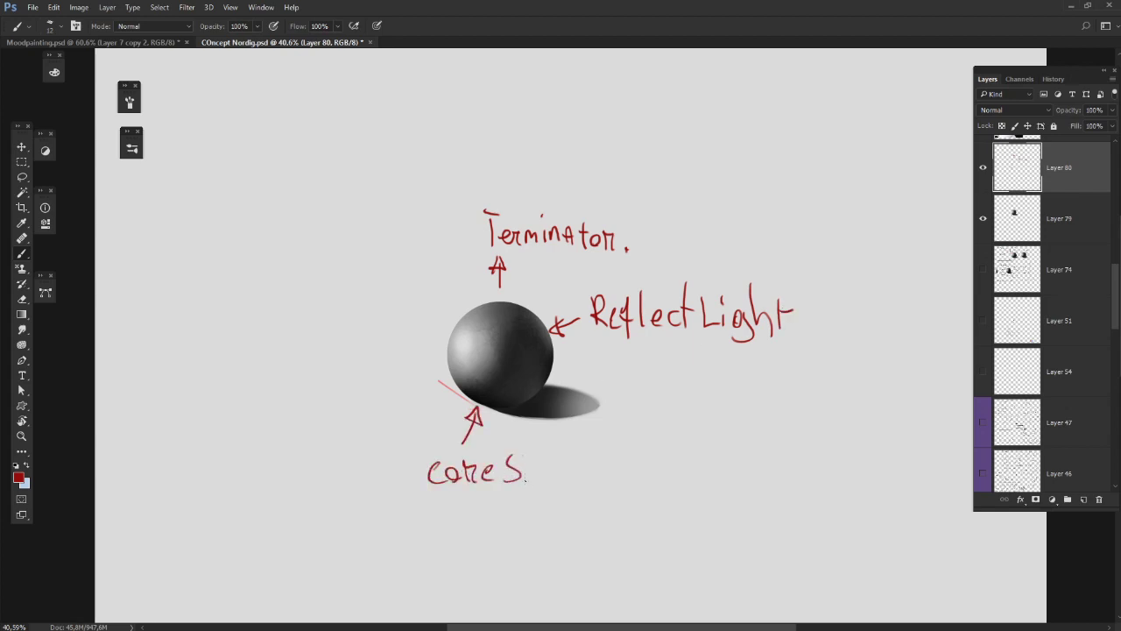
mouse_move(529, 454)
mouse_down()
mouse_move(534, 482)
mouse_move(606, 454)
mouse_move(605, 434)
mouse_up()
Step: Draw a red arrow to the outer tip of the cast shadow and label it "Penumbra"
mouse_move(560, 391)
mouse_down()
mouse_move(592, 412)
mouse_move(576, 381)
mouse_up()
mouse_move(558, 386)
mouse_down()
mouse_move(609, 433)
mouse_move(694, 446)
mouse_up()
mouse_move(713, 428)
mouse_down()
mouse_move(714, 445)
mouse_move(723, 425)
mouse_move(746, 444)
mouse_up()
drag(734, 438, 748, 438)
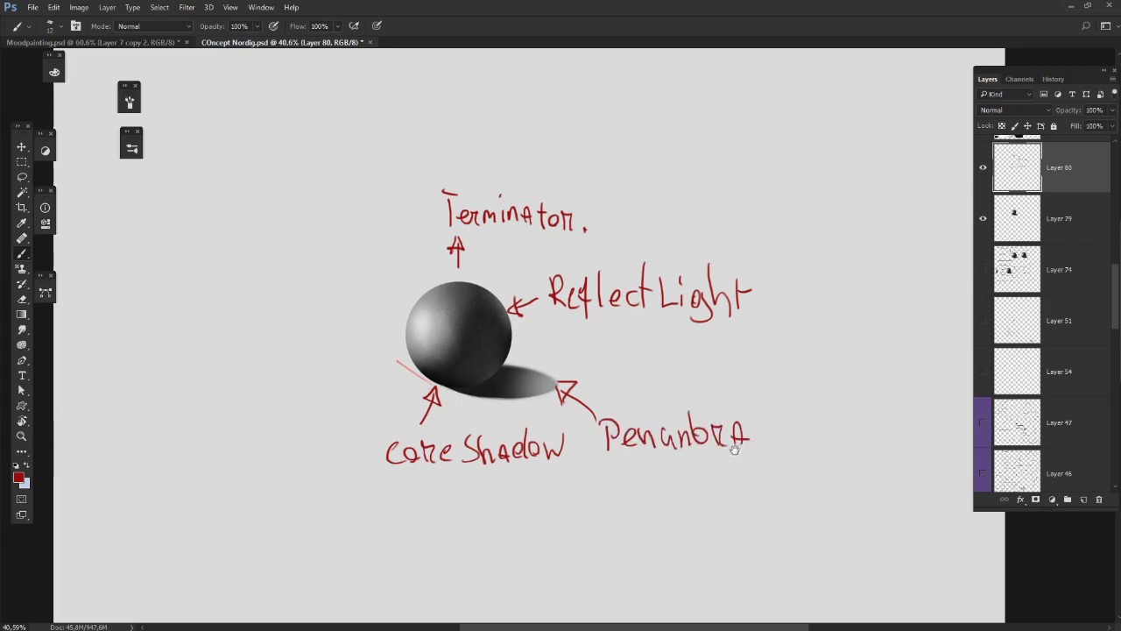
Step: Underline the penumbra label in red and draw a curved arrow pointing at it
drag(671, 514, 645, 438)
drag(643, 390, 665, 433)
key(ctrl+z)
drag(630, 378, 759, 378)
mouse_move(774, 313)
mouse_down()
mouse_move(723, 349)
mouse_move(734, 352)
mouse_up()
drag(595, 397, 648, 390)
drag(524, 325, 484, 315)
key(ctrl+z)
key(ctrl+z)
drag(532, 280, 521, 319)
key(ctrl+z)
key(ctrl+z)
Step: Draw a red arrow to the upper edge of the sphere's shadow and label it "Shadow Cast"
drag(673, 259, 585, 282)
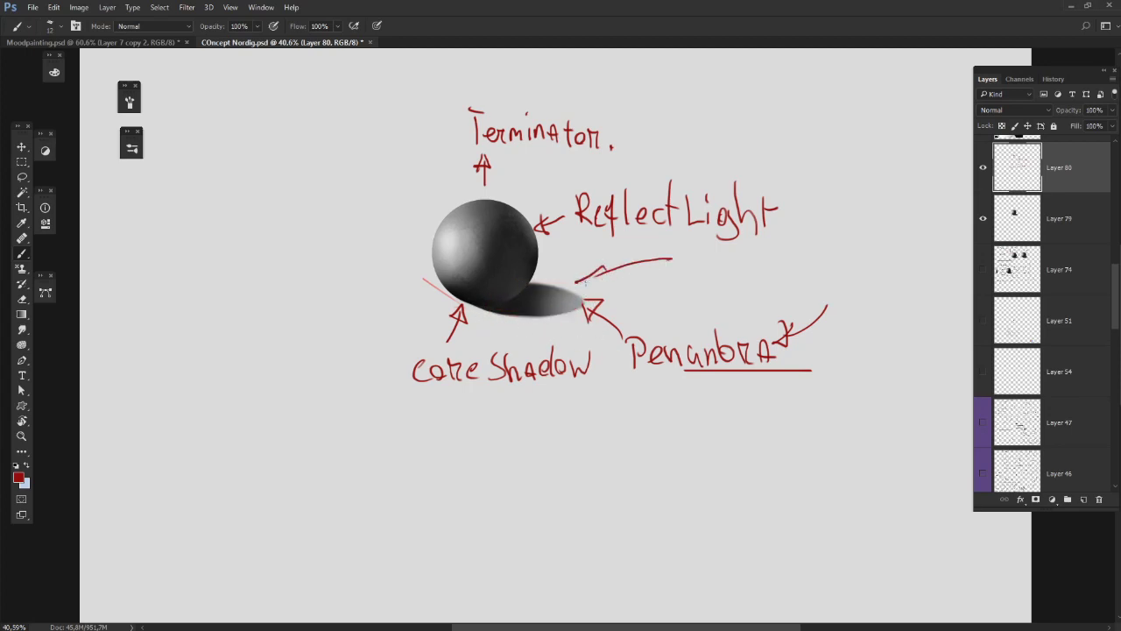
mouse_move(697, 266)
mouse_down()
mouse_move(653, 253)
mouse_move(640, 267)
mouse_up()
mouse_move(672, 236)
mouse_down()
mouse_move(677, 255)
mouse_move(816, 260)
mouse_up()
drag(638, 284, 757, 300)
drag(490, 284, 477, 302)
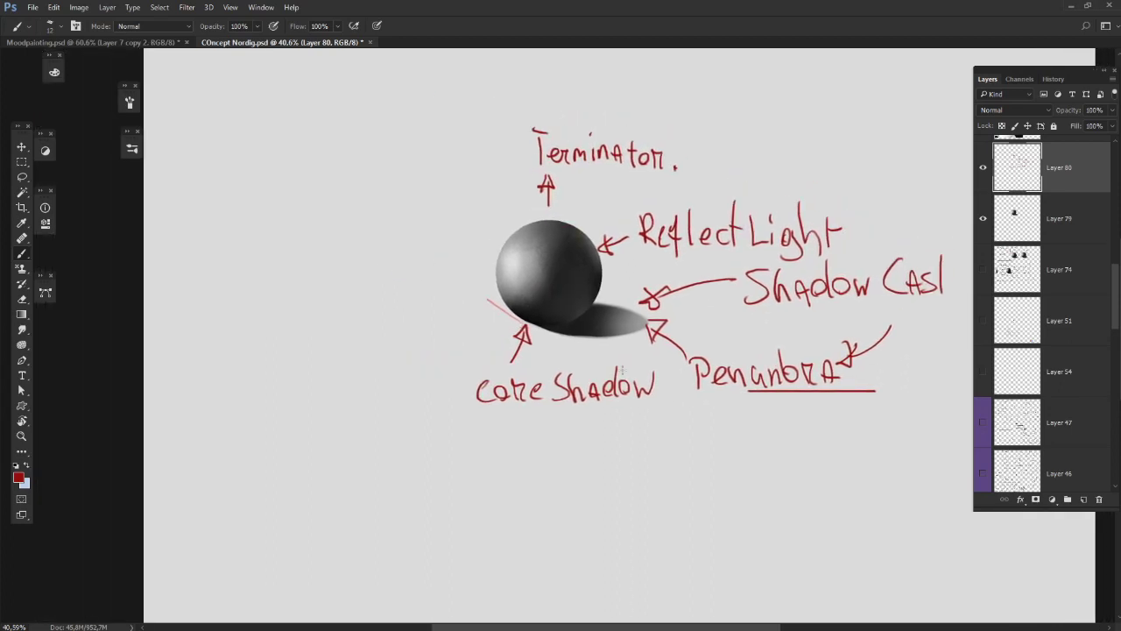
Step: Try a large red loop around the labelled sphere and an arrow toward the "Reflect Light" label, and undo them
mouse_move(642, 463)
mouse_down()
mouse_move(537, 140)
mouse_move(624, 469)
mouse_move(415, 375)
mouse_up()
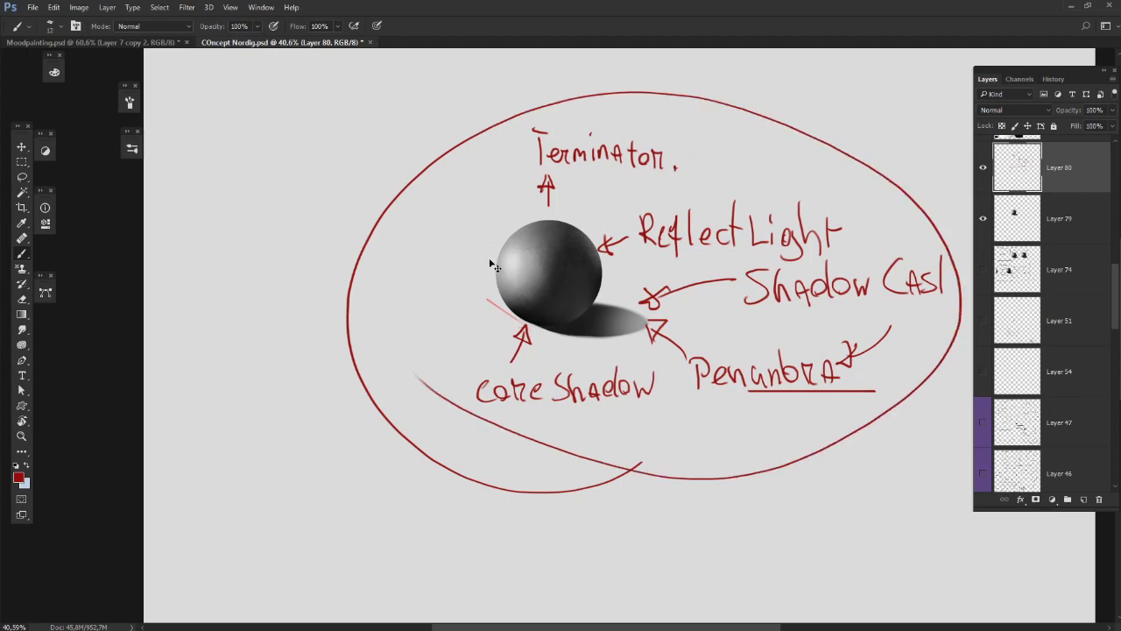
key(ctrl+z)
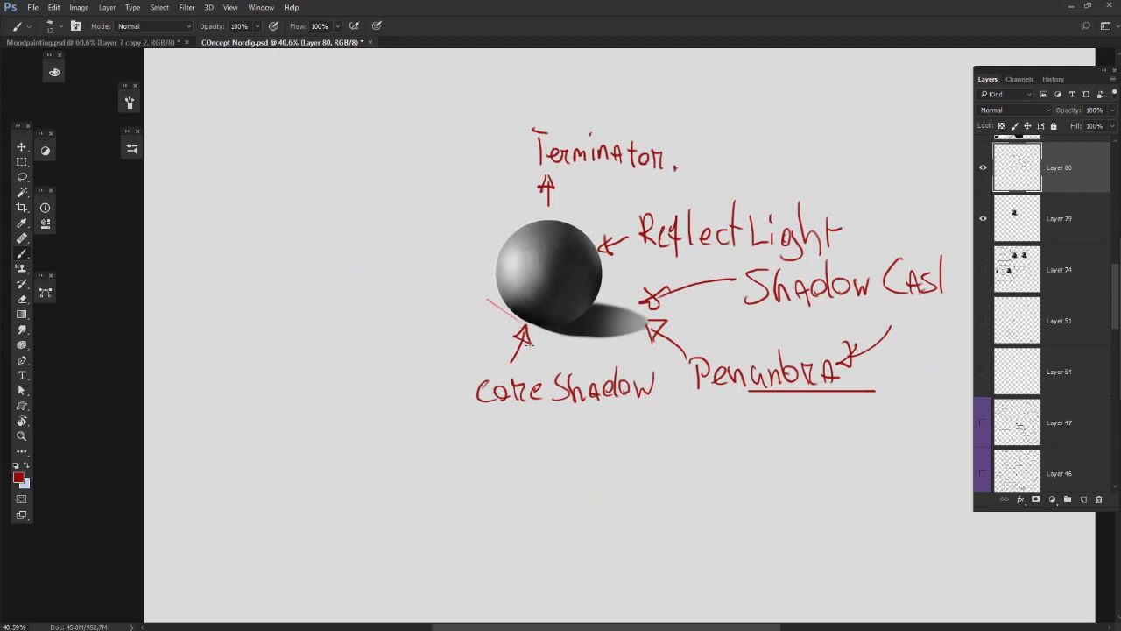
mouse_move(513, 326)
mouse_down()
mouse_move(783, 421)
mouse_move(423, 273)
mouse_up()
key(ctrl+z)
drag(597, 219, 575, 257)
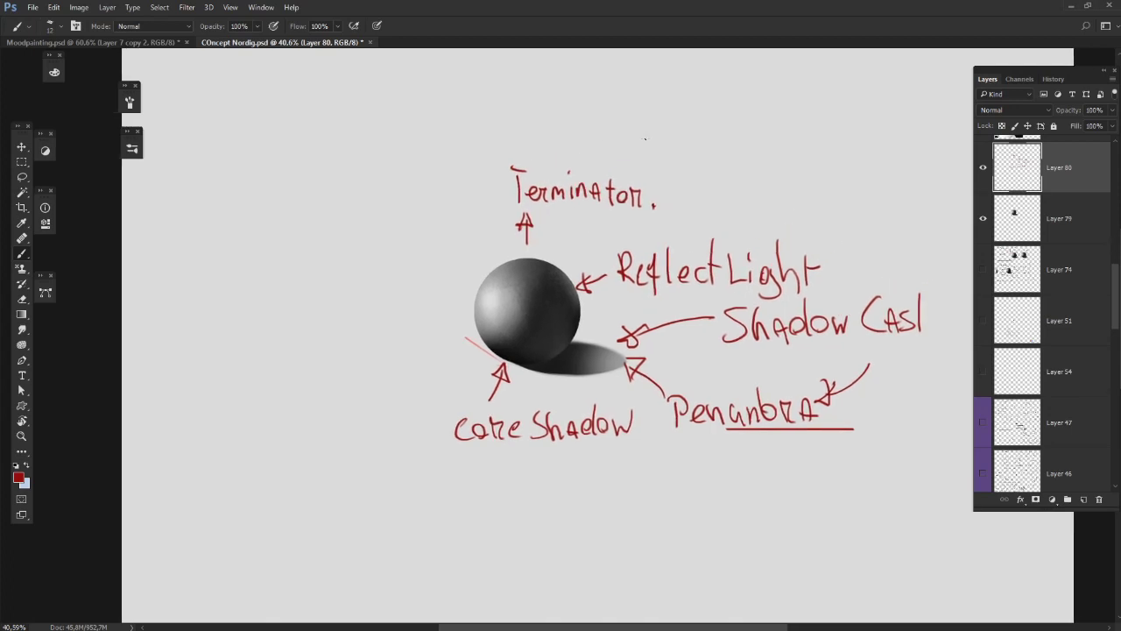
drag(779, 115, 724, 211)
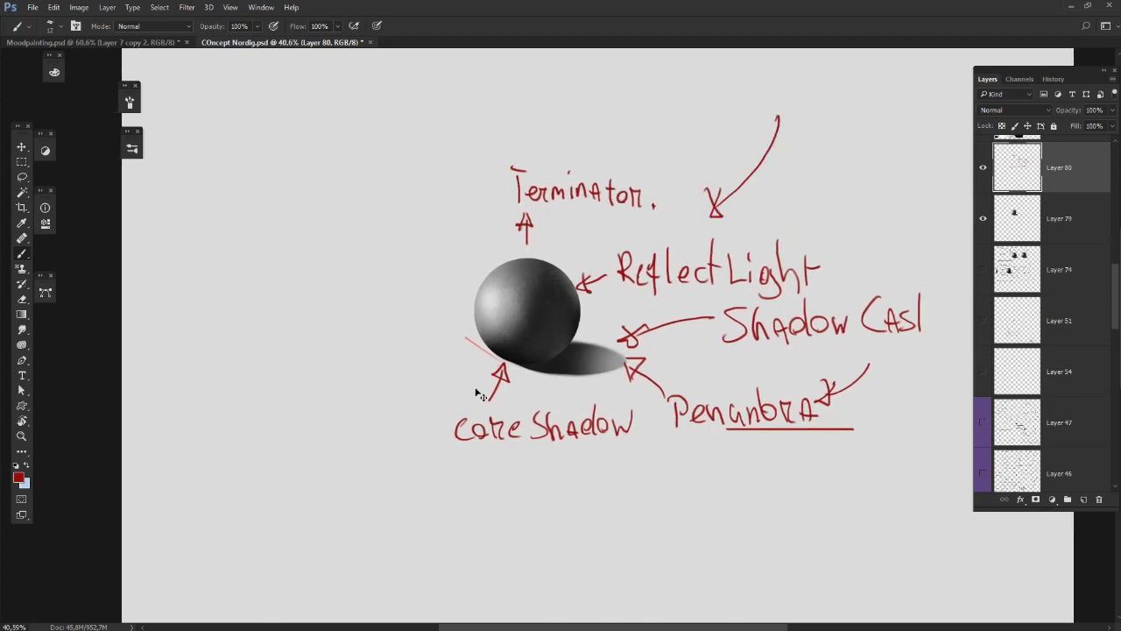
key(ctrl+z)
key(ctrl+z)
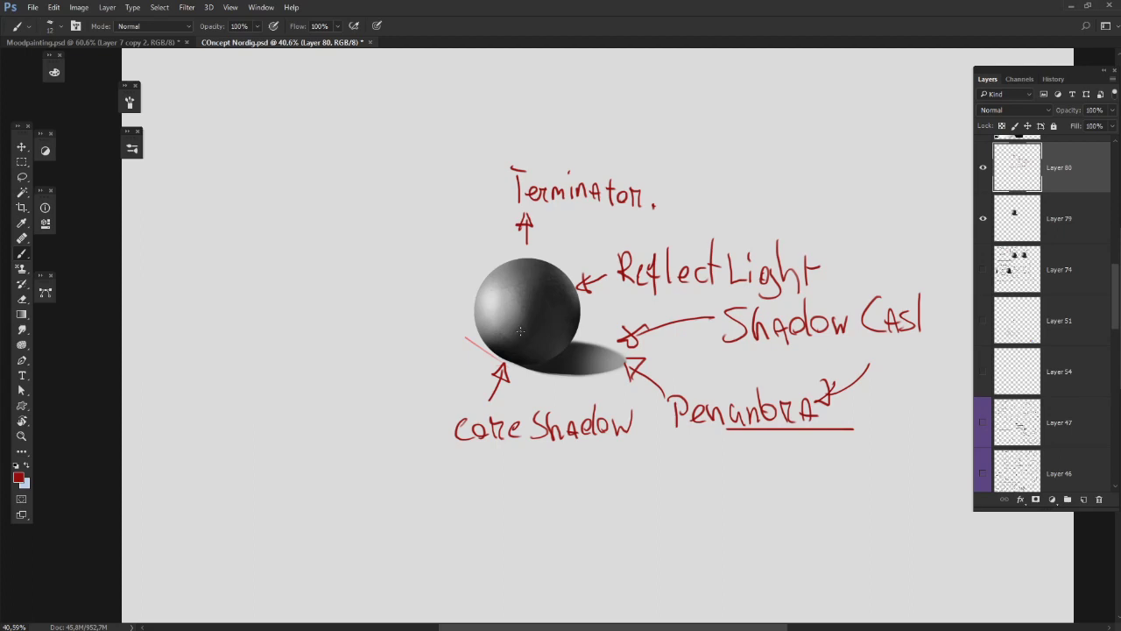
Step: Hide the red labels on Layer 80, show the diagram on Layer 74 and make Layer 74 active
click(981, 168)
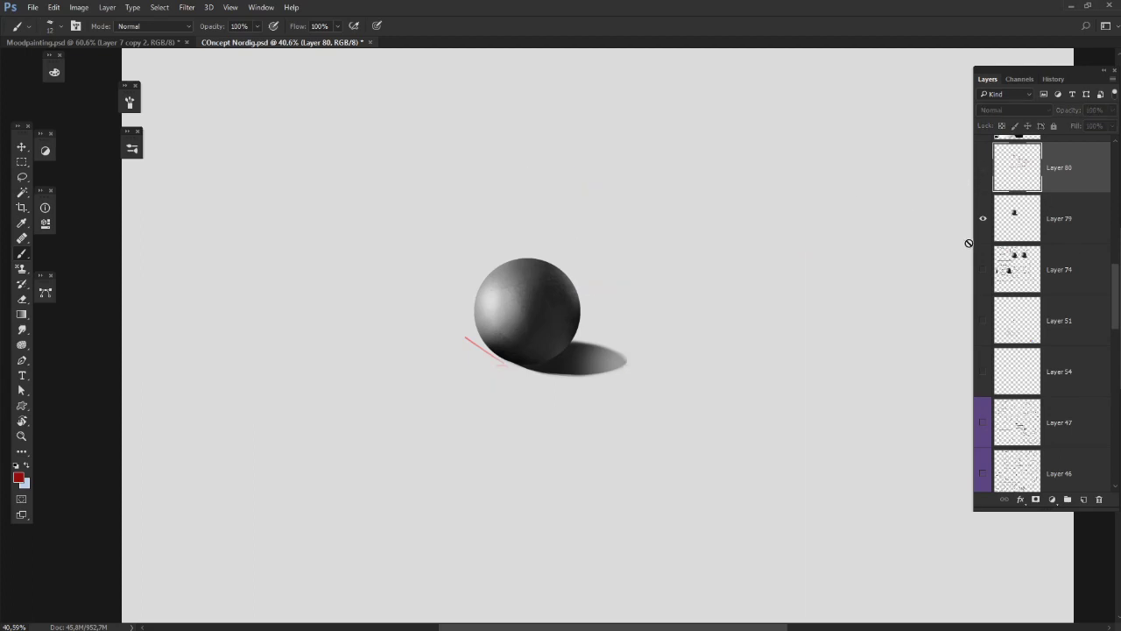
click(982, 272)
drag(475, 372, 526, 309)
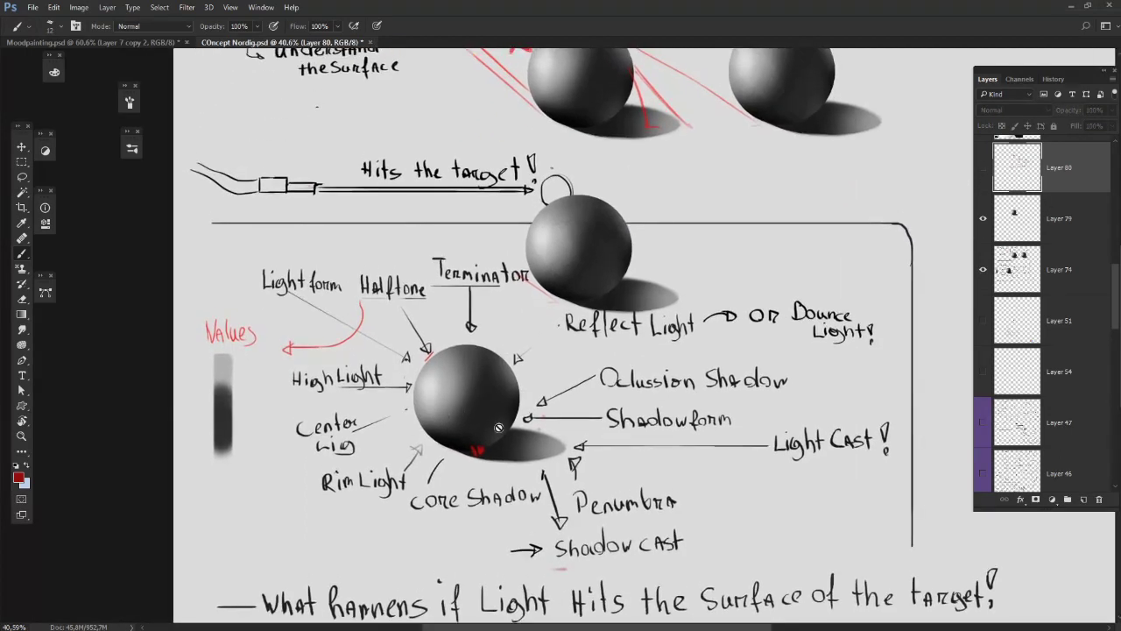
click(1054, 263)
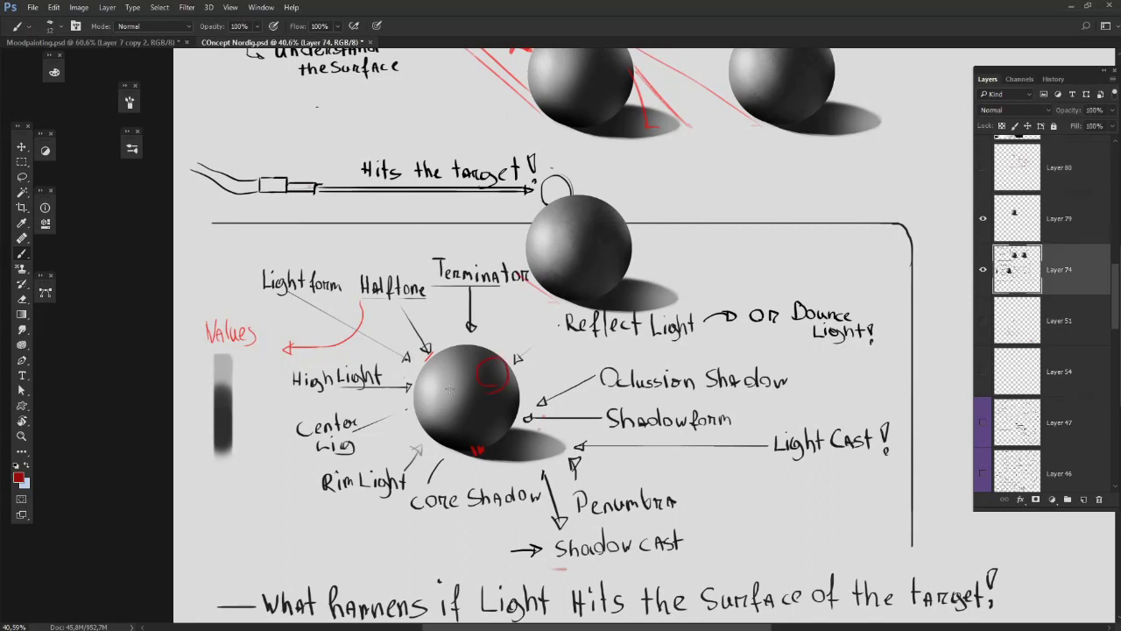
Step: Try red marks on the diagram sphere's dark side and around its labels, and undo them
mouse_move(493, 348)
mouse_down()
mouse_move(535, 396)
mouse_move(553, 363)
mouse_up()
key(ctrl+z)
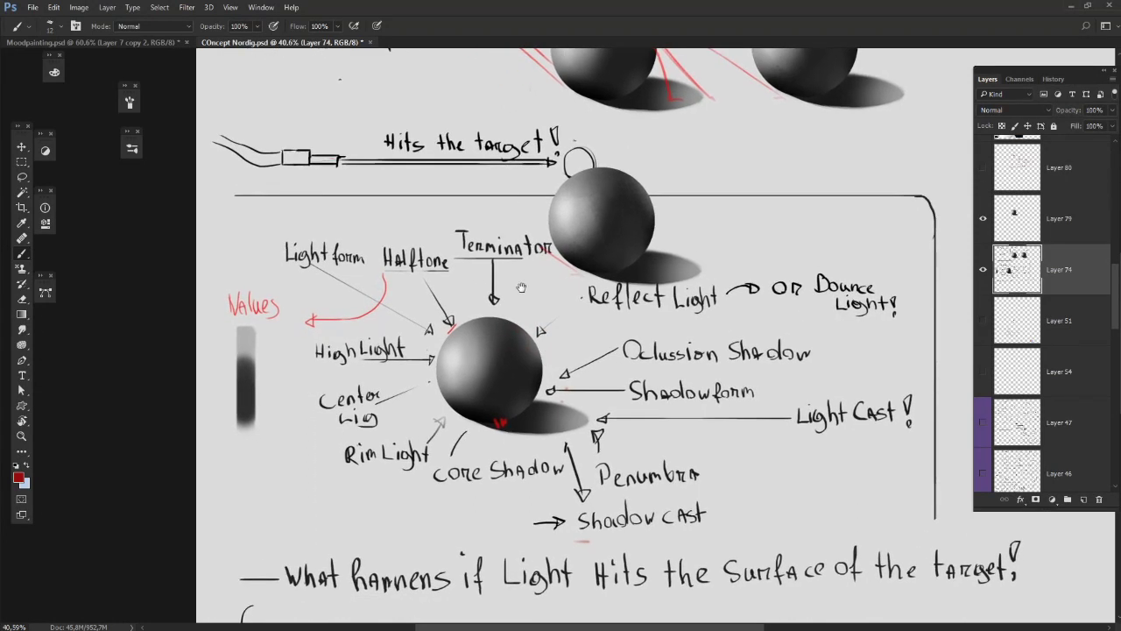
drag(650, 303, 544, 327)
drag(464, 290, 497, 265)
mouse_move(508, 306)
mouse_down()
mouse_move(469, 330)
mouse_move(508, 305)
mouse_up()
key(ctrl+z)
Step: Hide Layer 74 and make the copied sphere's Layer 79 active
drag(782, 215, 738, 318)
click(983, 270)
click(1055, 227)
mouse_move(529, 321)
mouse_down()
mouse_move(613, 328)
mouse_move(572, 331)
mouse_up()
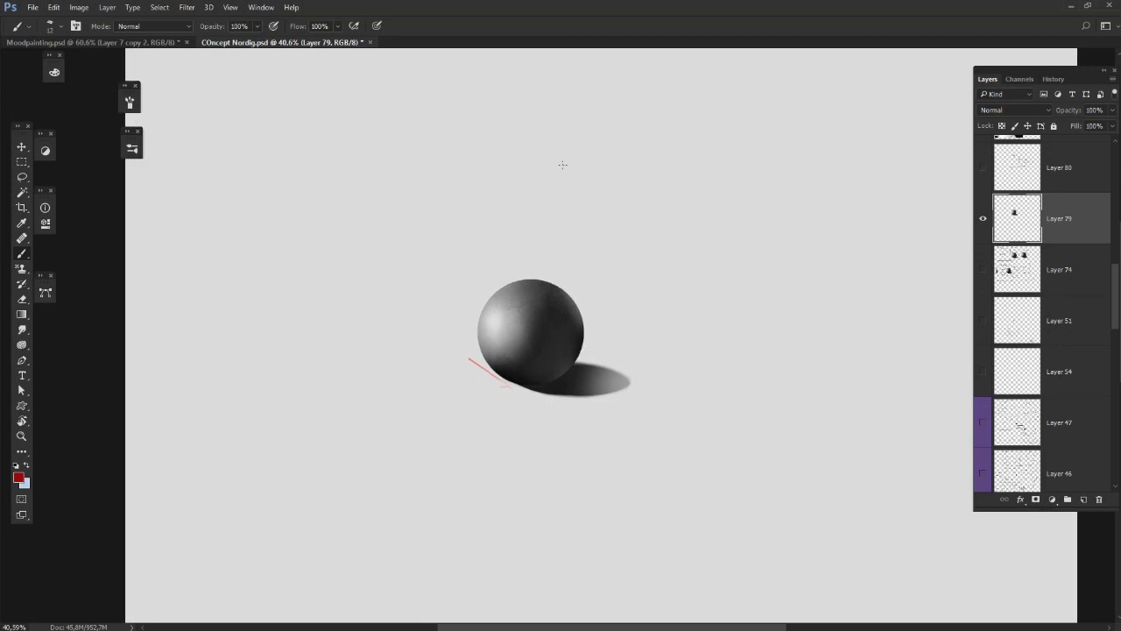
Step: Try red strokes along the base of the isolated sphere and its shadow, and undo them
mouse_move(501, 375)
mouse_down()
mouse_move(581, 290)
mouse_move(445, 335)
mouse_up()
key(ctrl+z)
mouse_move(569, 393)
mouse_down()
mouse_move(459, 289)
mouse_move(529, 398)
mouse_up()
key(ctrl+z)
Step: Try curved red arrows pointing at the isolated sphere's upper edge and undo them
drag(553, 295, 537, 321)
mouse_move(605, 166)
mouse_down()
mouse_move(538, 302)
mouse_move(548, 279)
mouse_up()
key(ctrl+z)
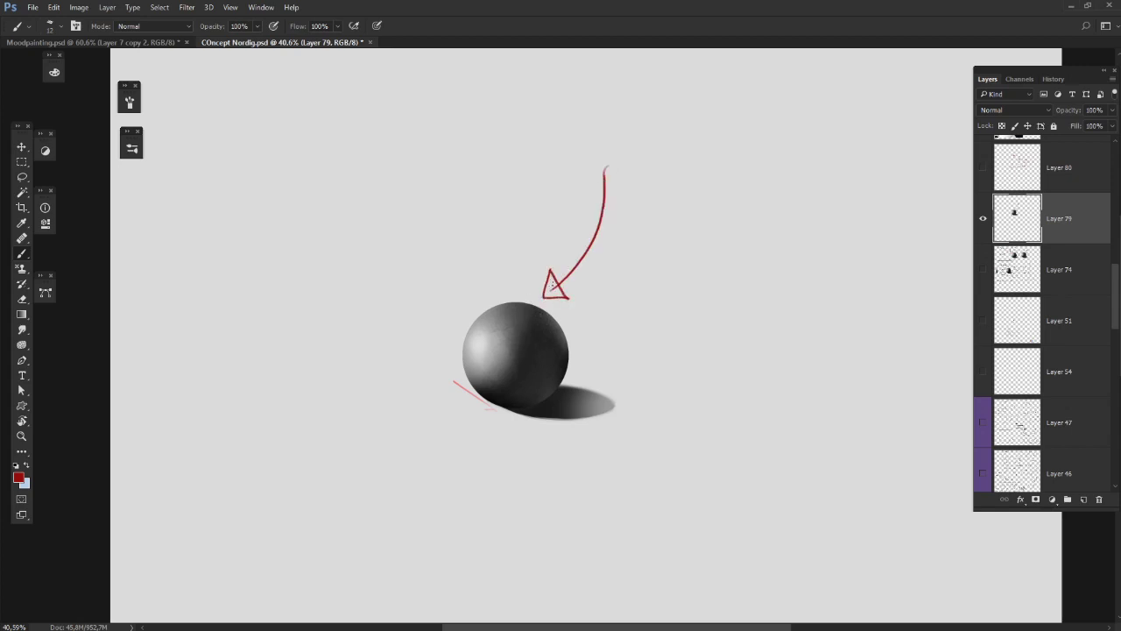
drag(674, 249, 599, 307)
key(ctrl+z)
key(ctrl+z)
key(ctrl+z)
drag(593, 201, 560, 308)
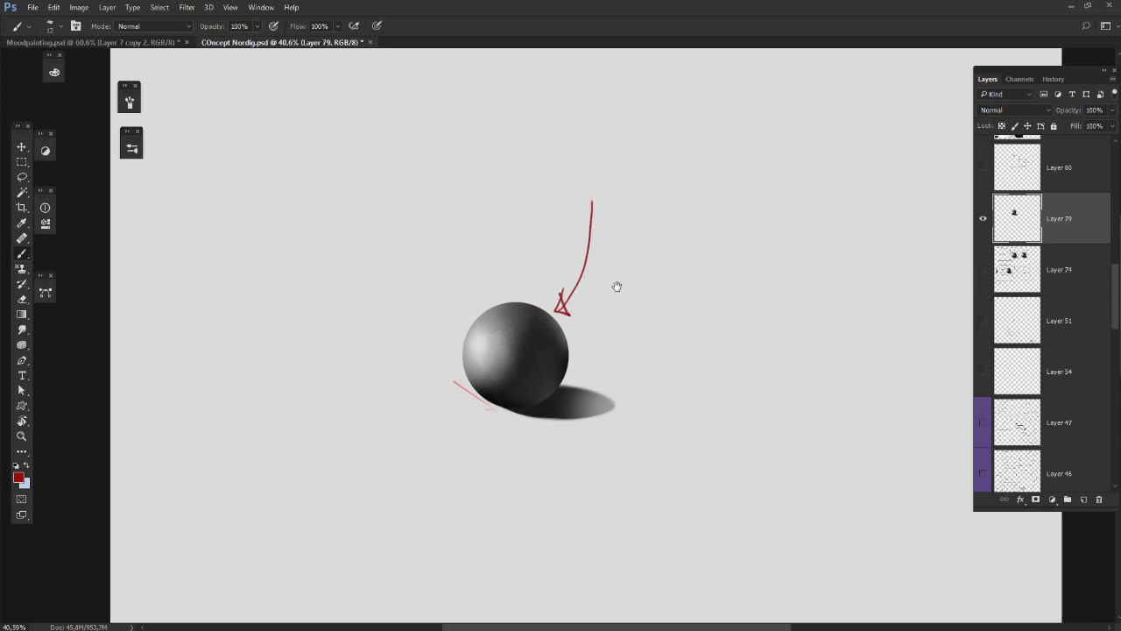
drag(617, 287, 639, 330)
key(ctrl+z)
key(ctrl+z)
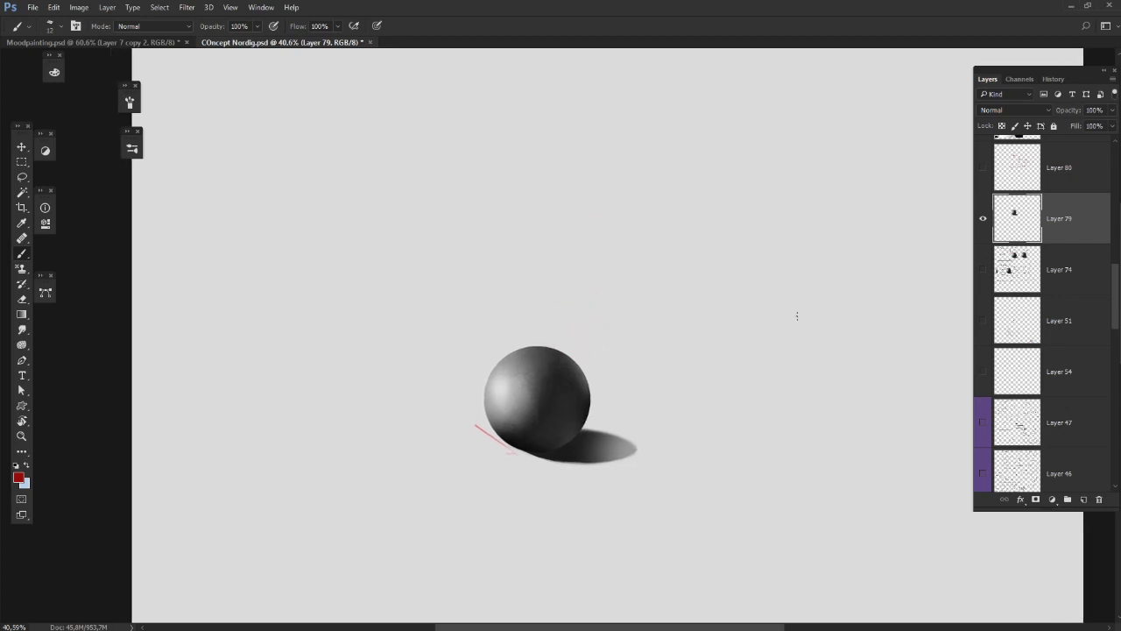
Step: Check the light theory diagram on Layer 74, and hide it along with the copied sphere's Layer 79
click(982, 270)
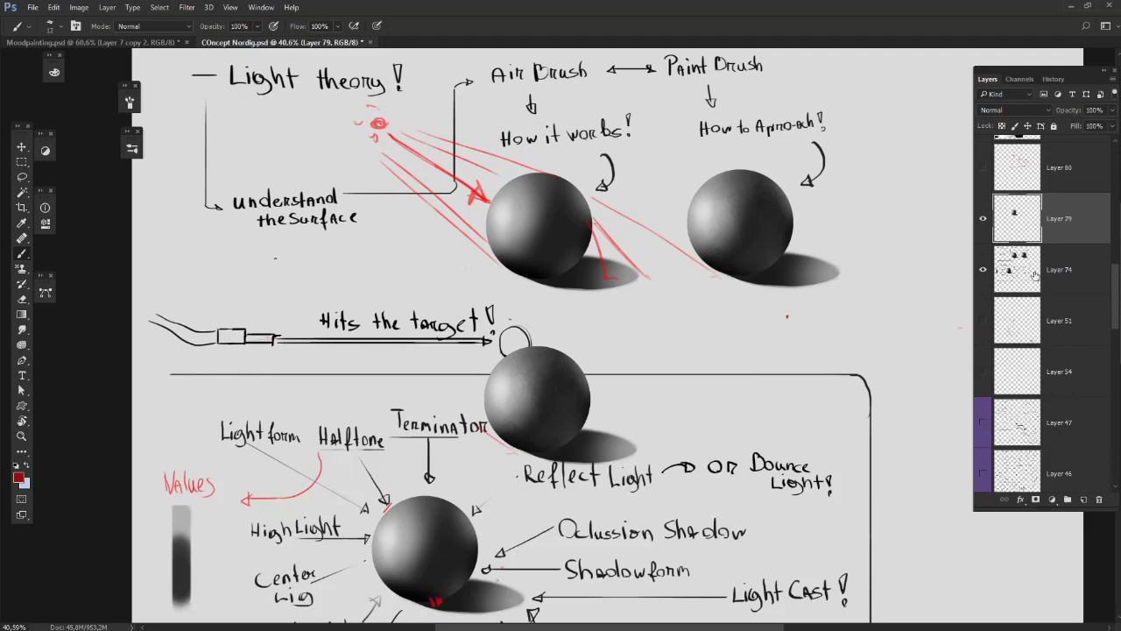
click(984, 267)
click(983, 218)
Step: Show the film stills on Layer 64 and add a new empty layer directly above it
drag(847, 188, 816, 335)
drag(1116, 294, 1117, 283)
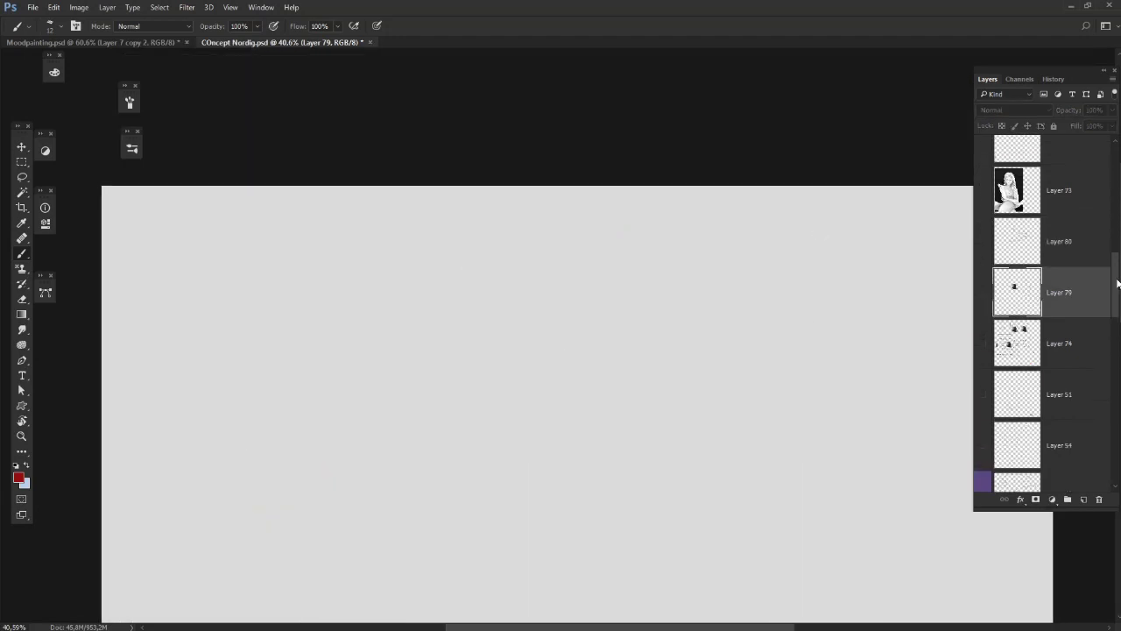
scroll(990, 267, up, 2)
click(984, 199)
click(1056, 199)
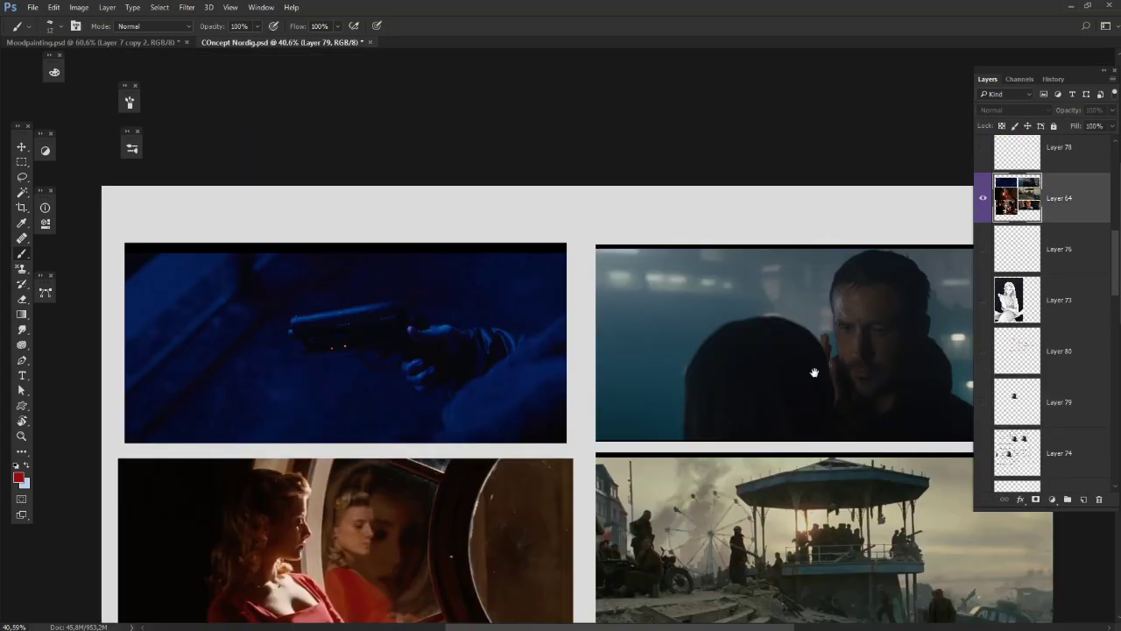
drag(581, 430, 435, 304)
click(1083, 499)
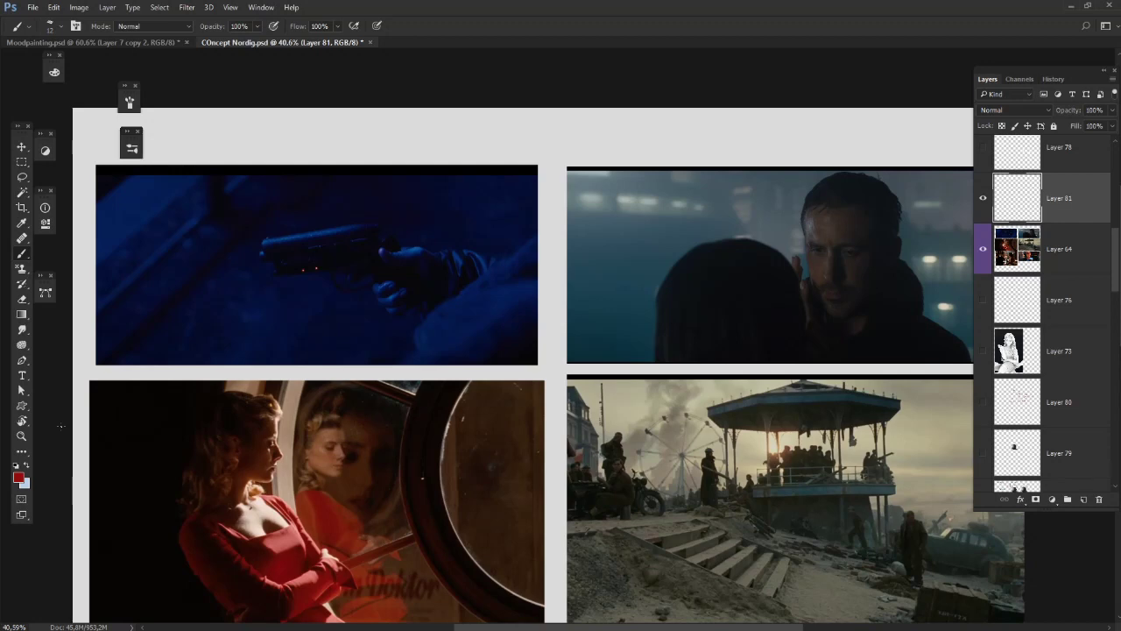
Step: Make a circular selection with the Elliptical Marquee in front of the pistol's muzzle in the blue film still
drag(595, 234, 591, 318)
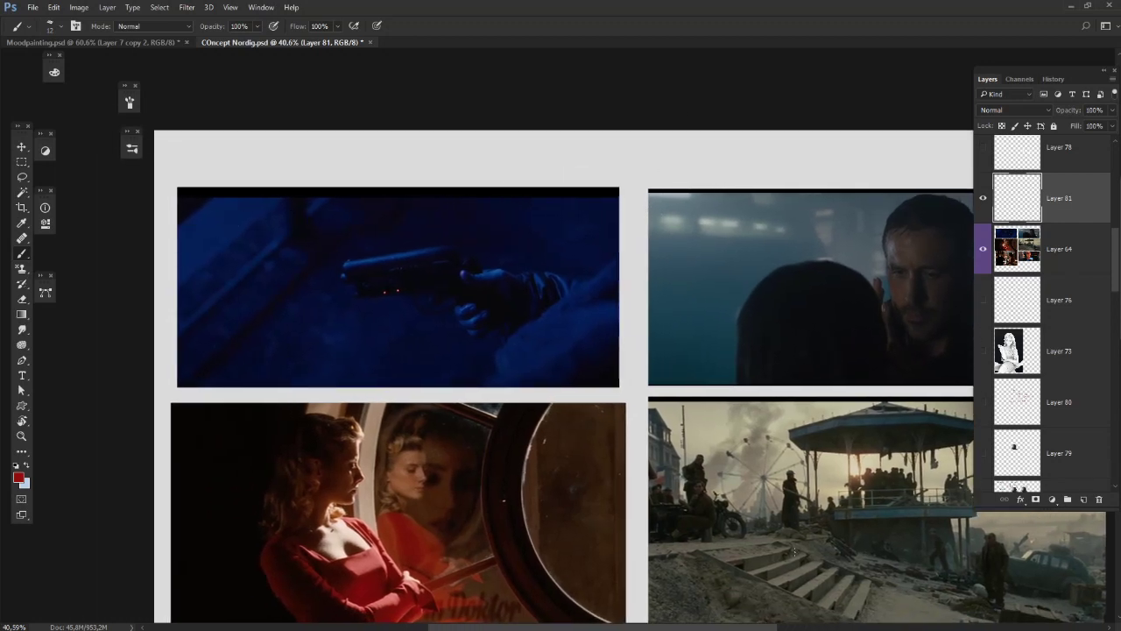
click(22, 178)
click(22, 162)
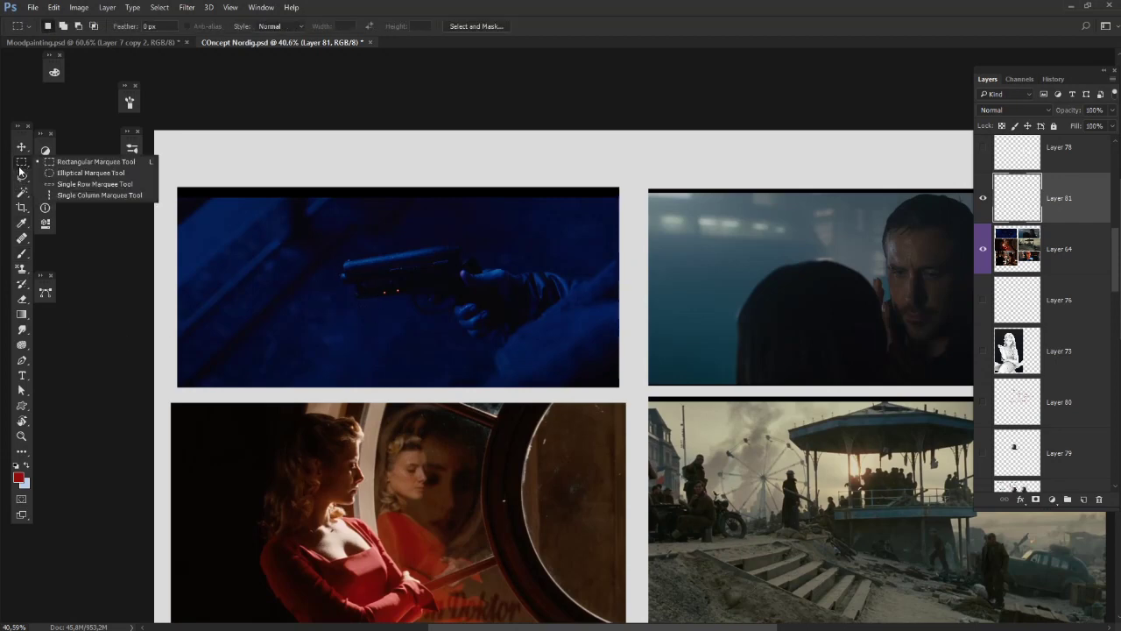
click(88, 173)
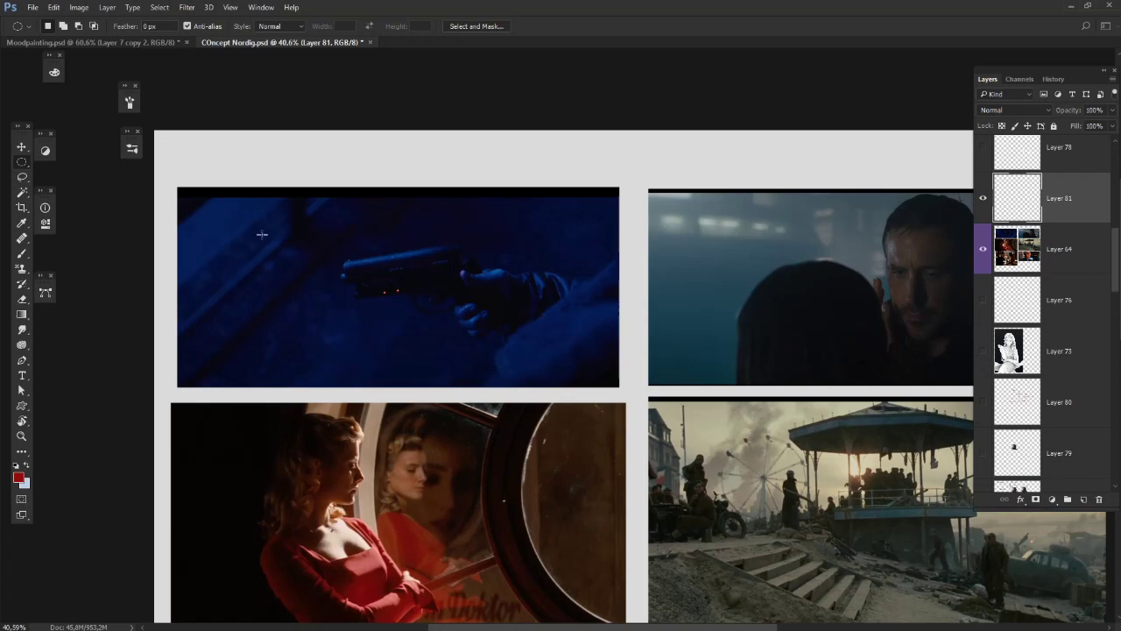
mouse_move(248, 222)
mouse_down()
mouse_move(326, 259)
mouse_move(333, 307)
mouse_up()
scroll(372, 202, up, 3)
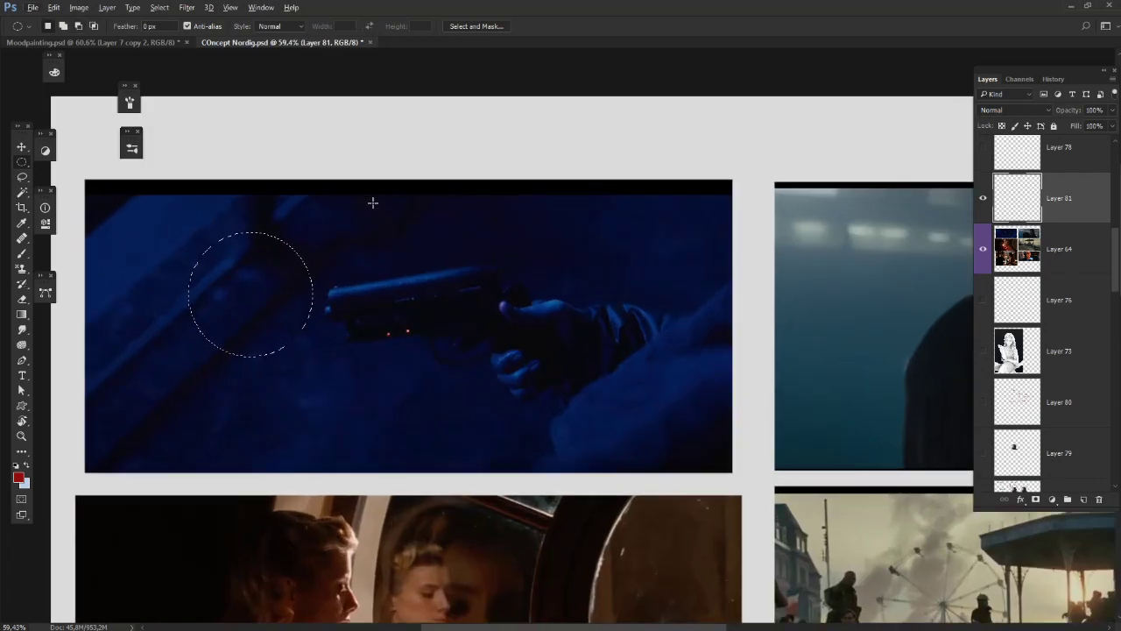
Step: Fill the circular selection with blues from the still using a soft round brush at 464 px and 0% hardness
key(b)
right_click(474, 214)
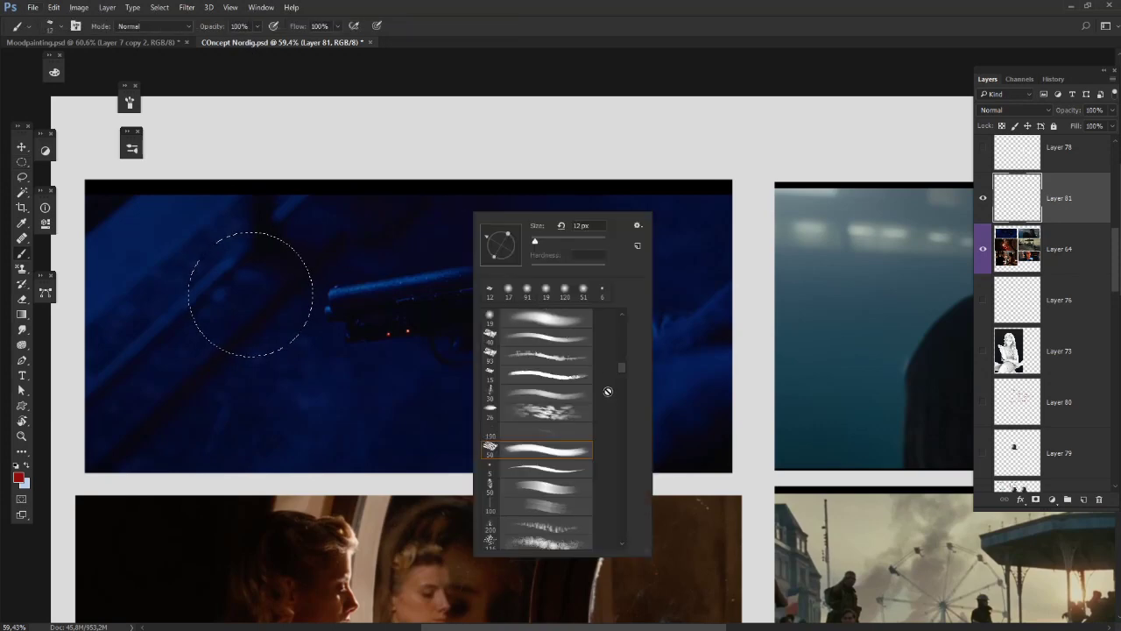
click(582, 292)
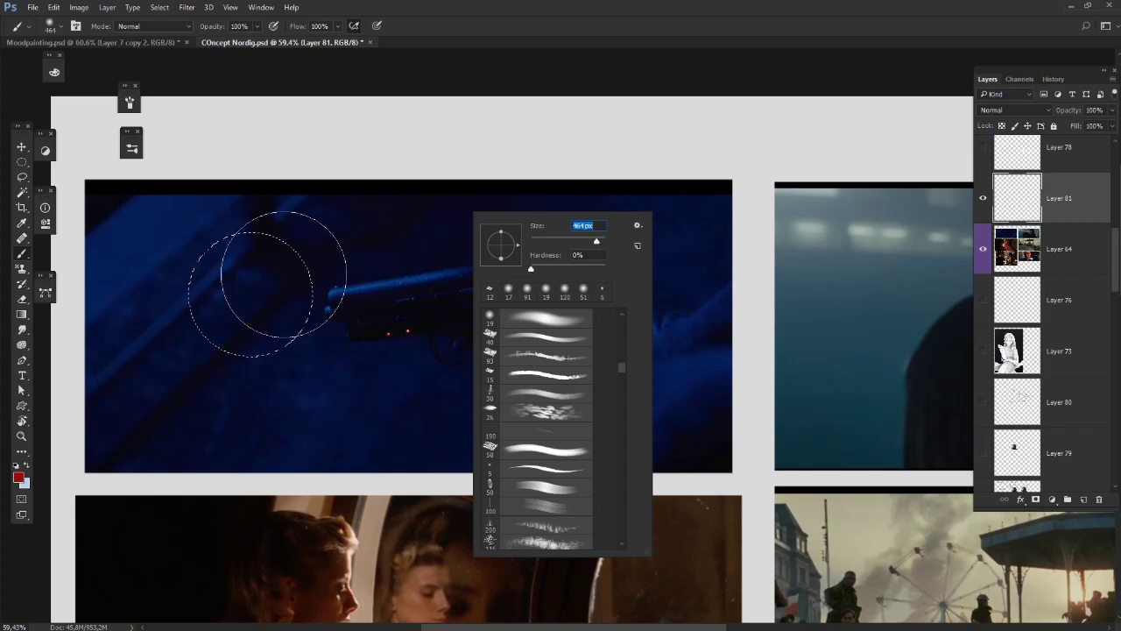
mouse_move(287, 289)
mouse_down()
mouse_move(209, 409)
mouse_move(261, 356)
mouse_move(299, 276)
mouse_move(310, 346)
mouse_move(303, 268)
mouse_up()
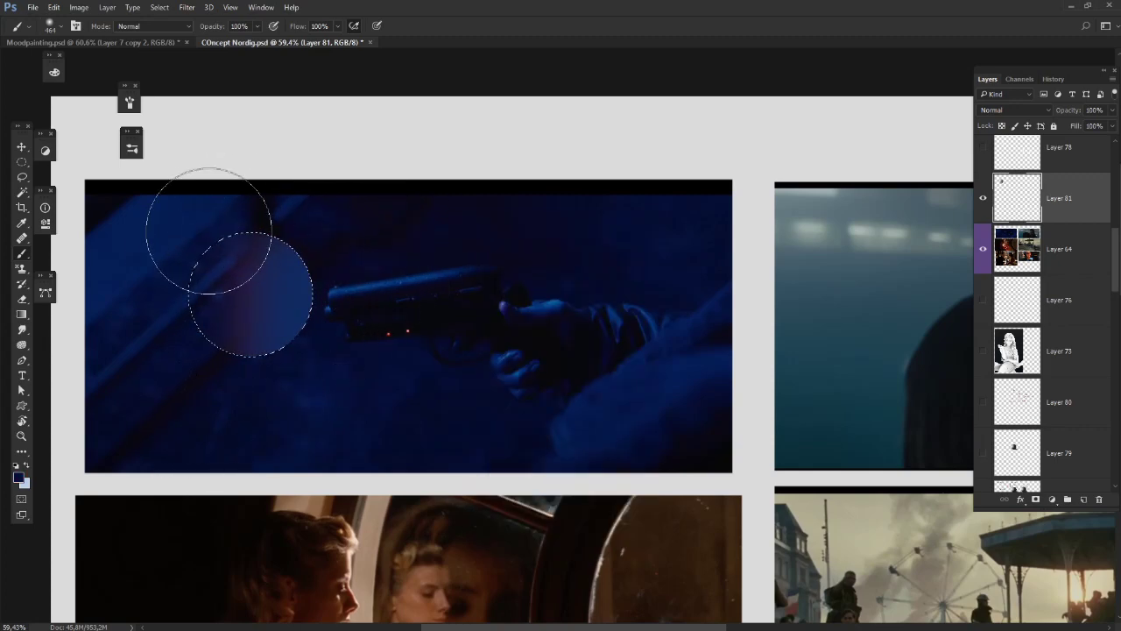
mouse_move(208, 231)
mouse_down()
mouse_move(189, 406)
mouse_move(165, 282)
mouse_move(238, 219)
mouse_up()
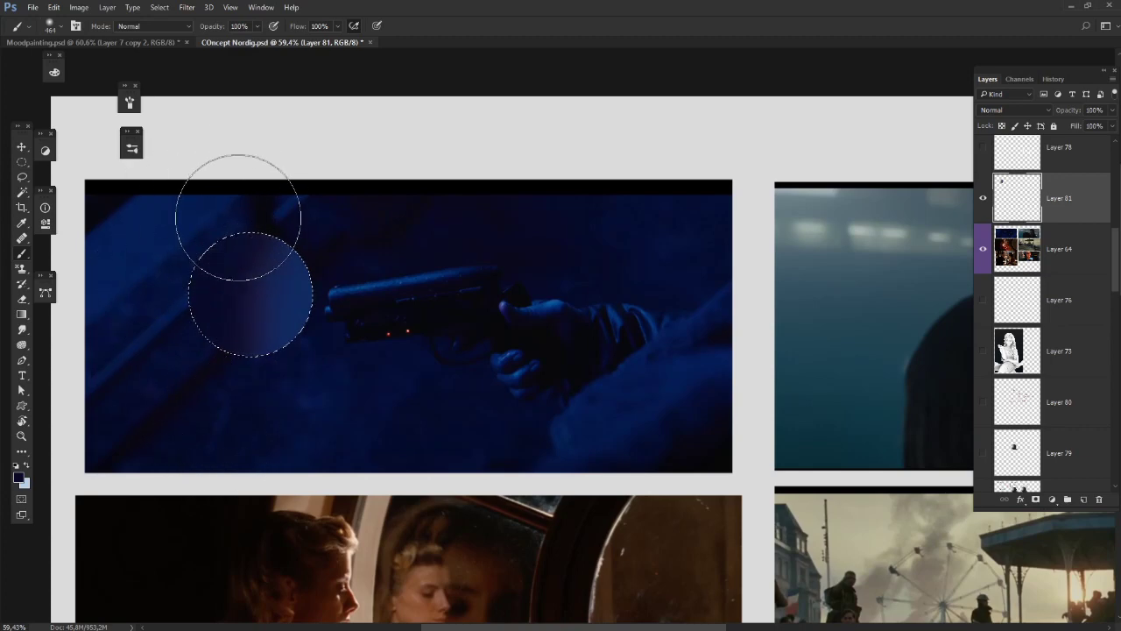
Step: Shade the ball's left side dark and its lower right lighter with blues sampled from the pistol still
alt+click(318, 184)
drag(213, 275, 150, 313)
alt+click(257, 293)
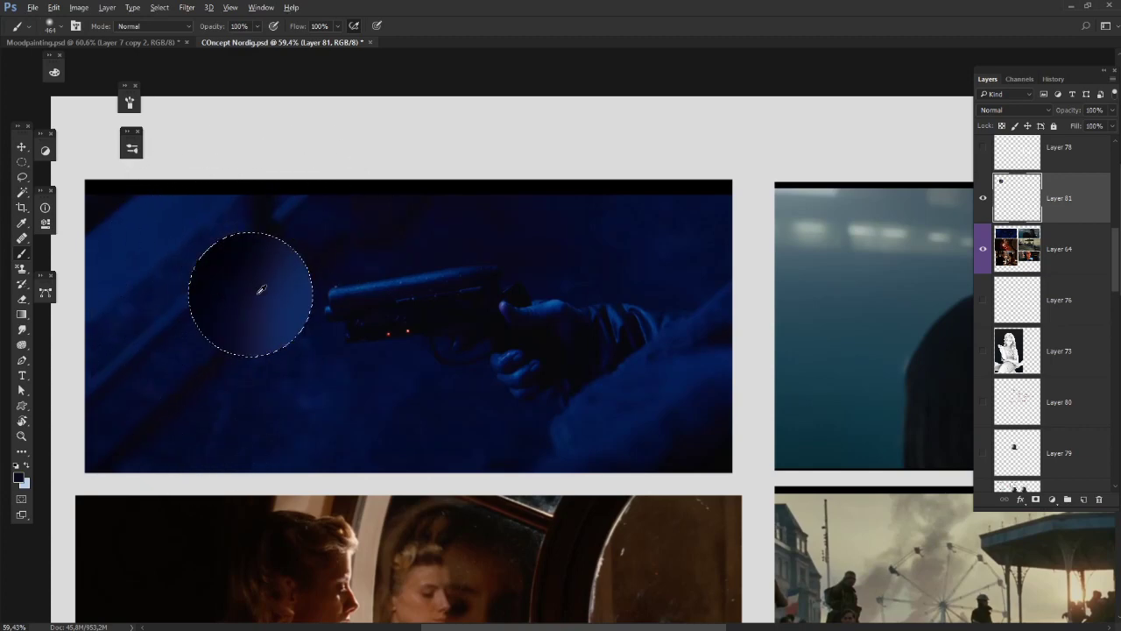
alt+click(302, 336)
alt+click(524, 345)
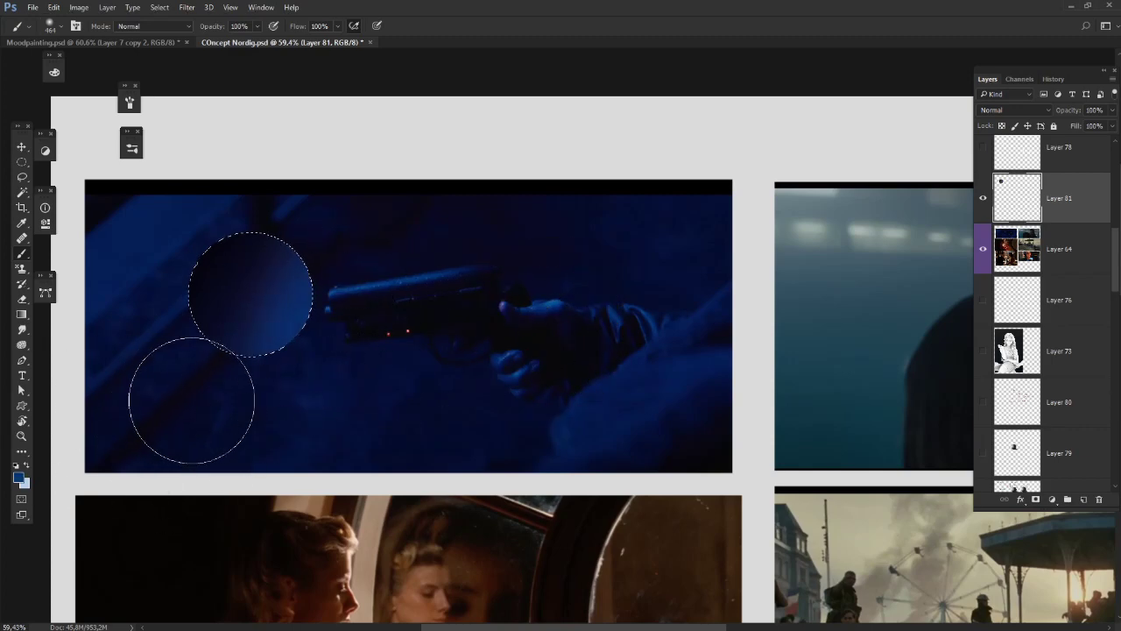
alt+click(249, 282)
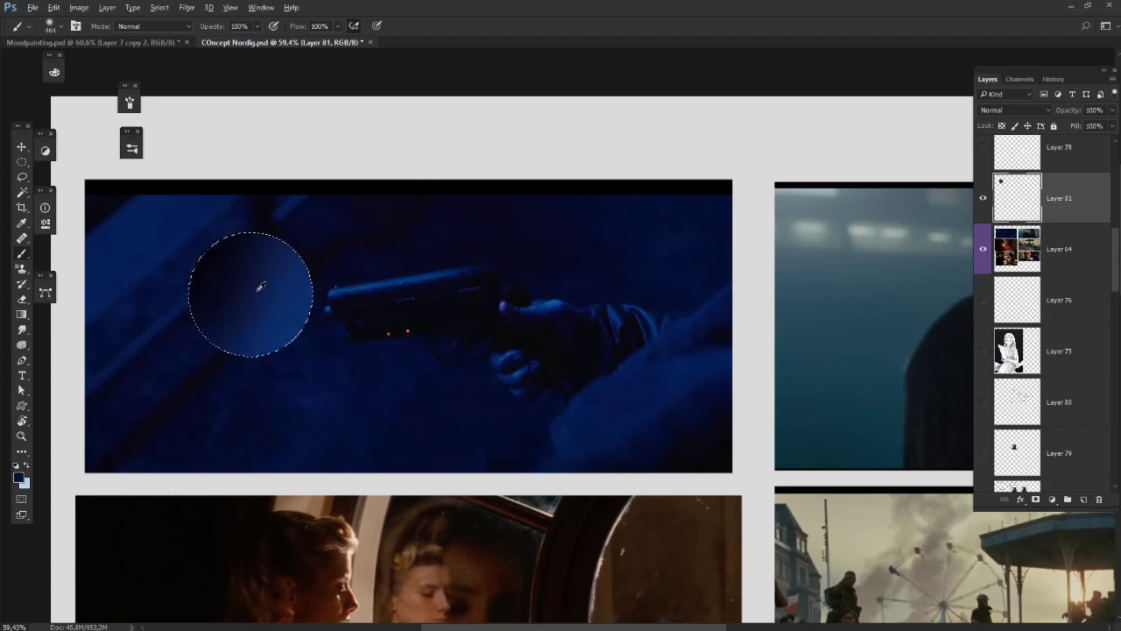
Step: Reduce the soft brush to 139 px and blend sampled mid blue into the ball's shading
right_click(288, 288)
drag(411, 318, 388, 318)
drag(285, 273, 217, 409)
right_click(374, 316)
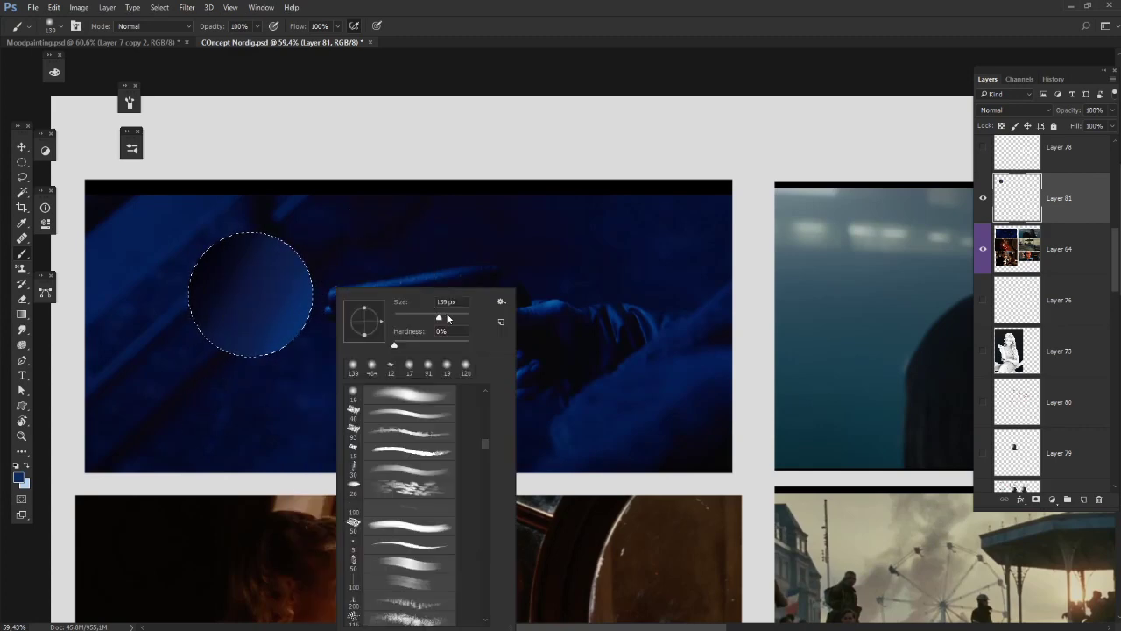
click(330, 329)
Step: Enlarge the soft brush to 338 px and darken the ball's lower part with sampled dark tones
right_click(406, 348)
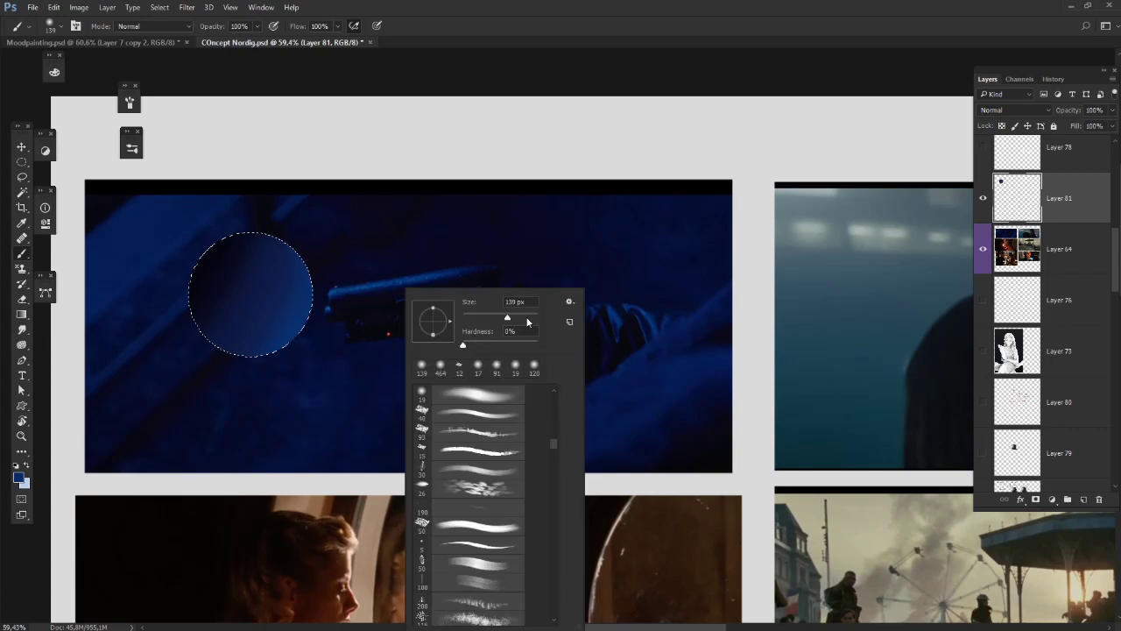
click(524, 317)
key(Return)
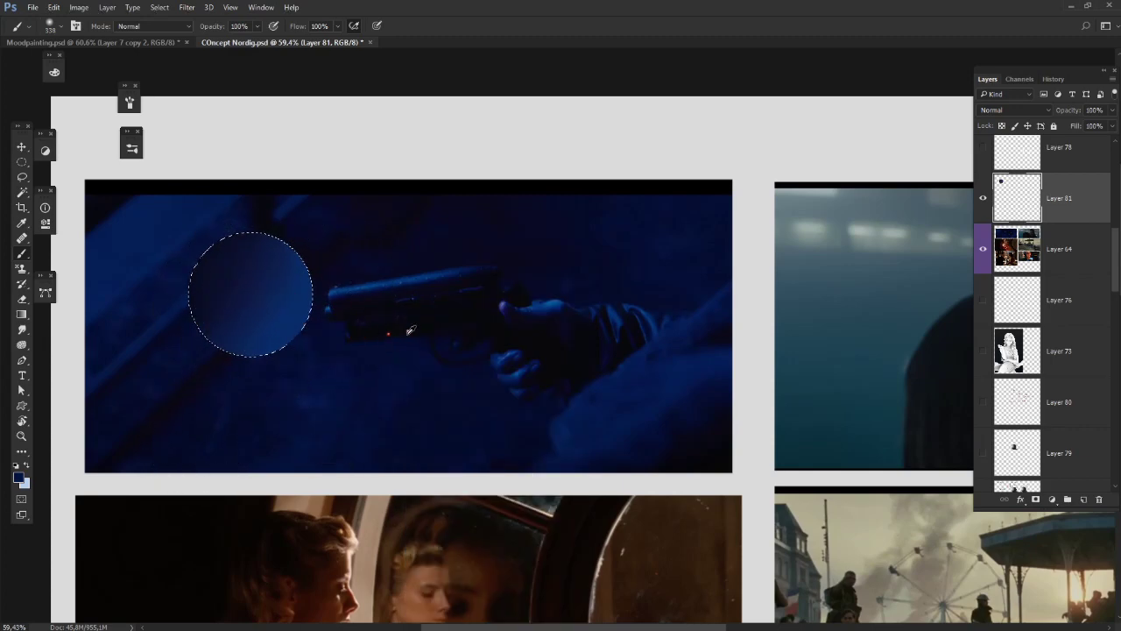
alt+click(445, 350)
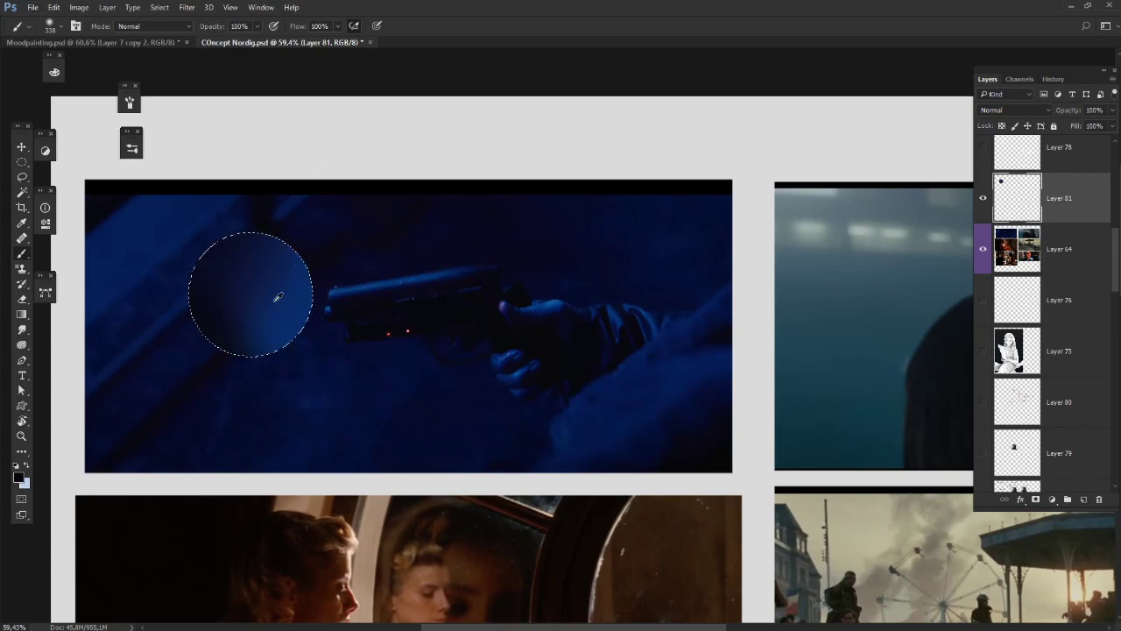
alt+click(214, 329)
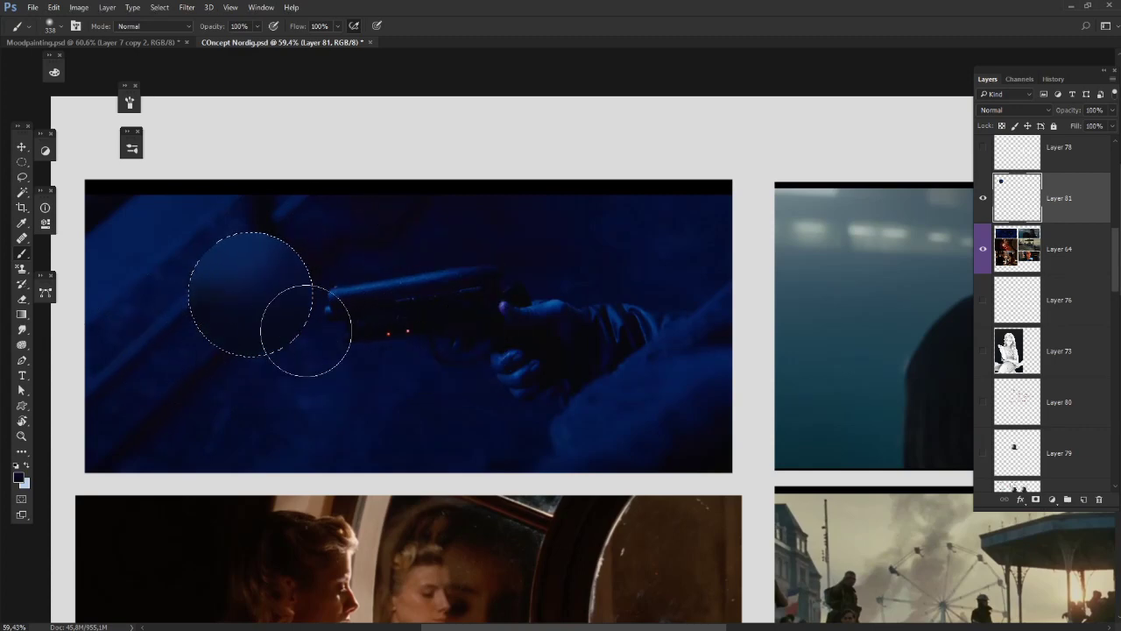
alt+click(248, 295)
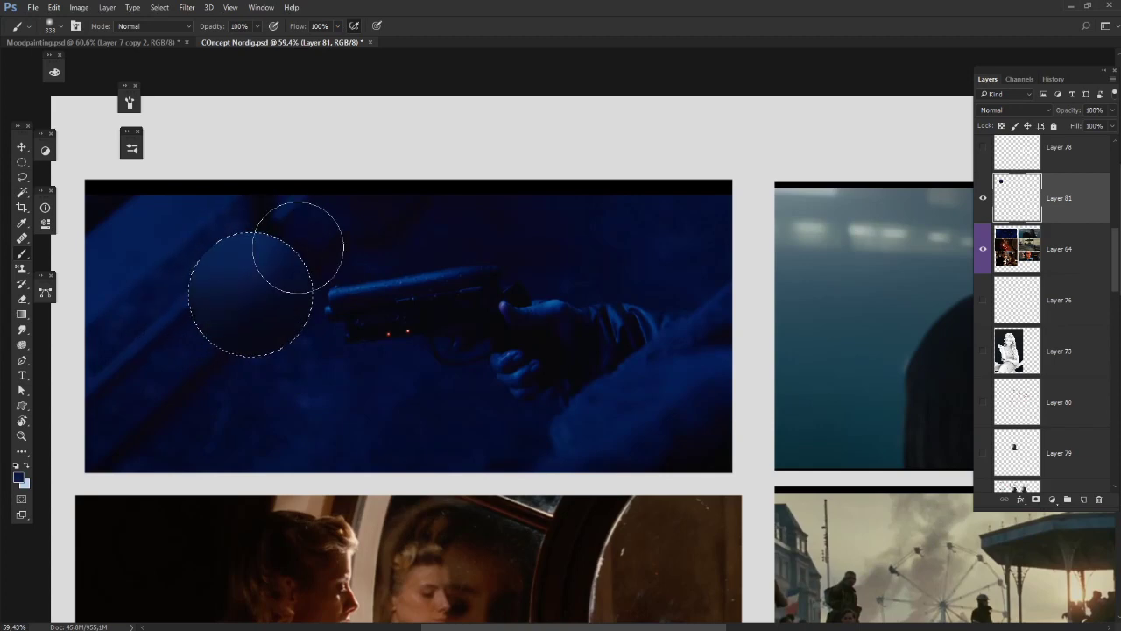
Step: Brighten the ball's top with a blue sampled from the lit sleeve, reducing the soft brush to 92 px
alt+click(554, 302)
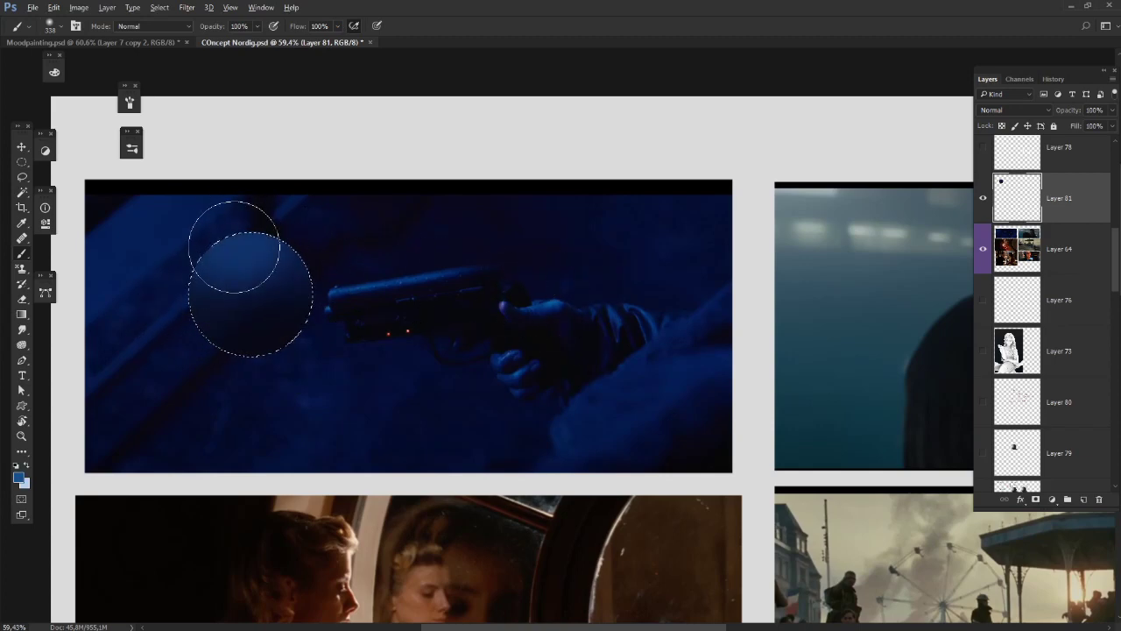
right_click(421, 314)
click(477, 301)
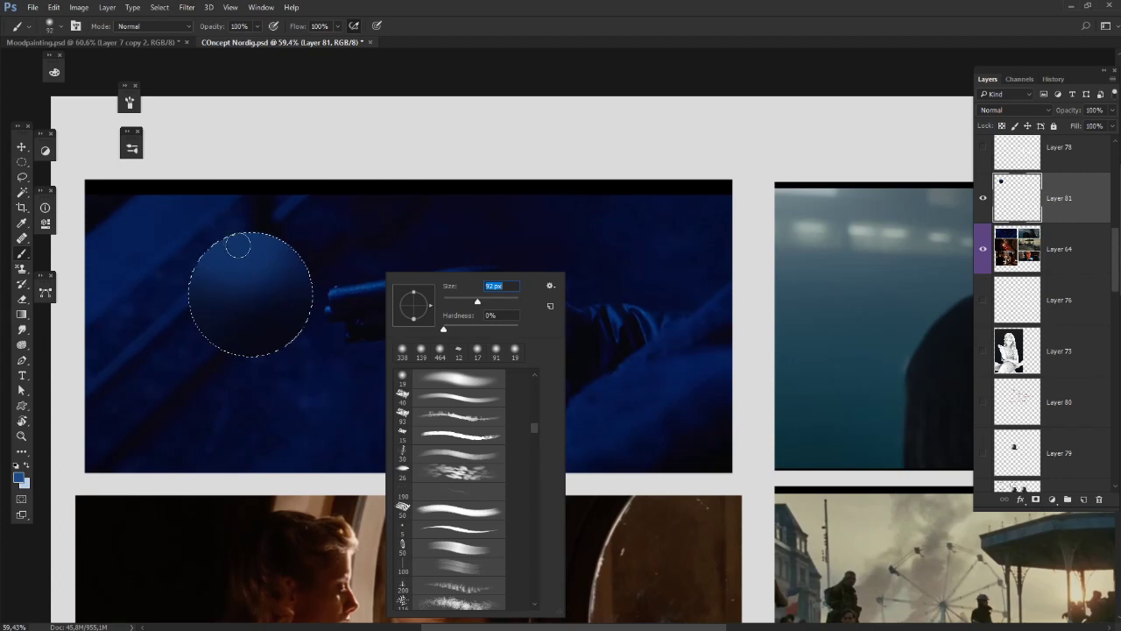
key(Return)
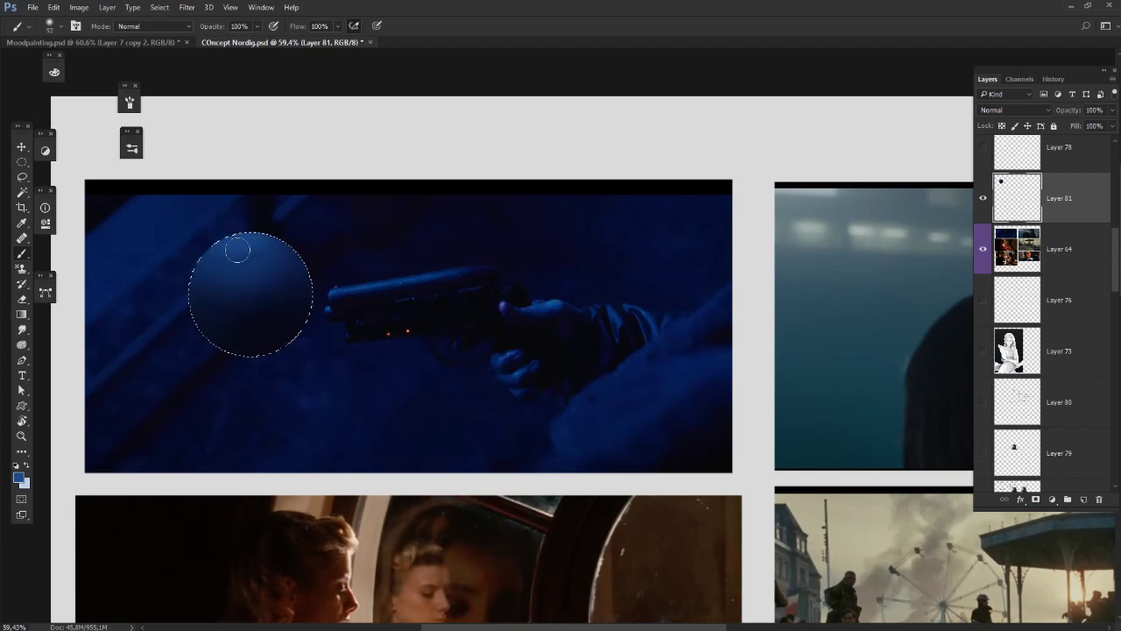
Step: Deselect the ball, move it down and left within the still, and brighten its top with sampled lighter blue
key(ctrl+d)
drag(236, 291, 183, 336)
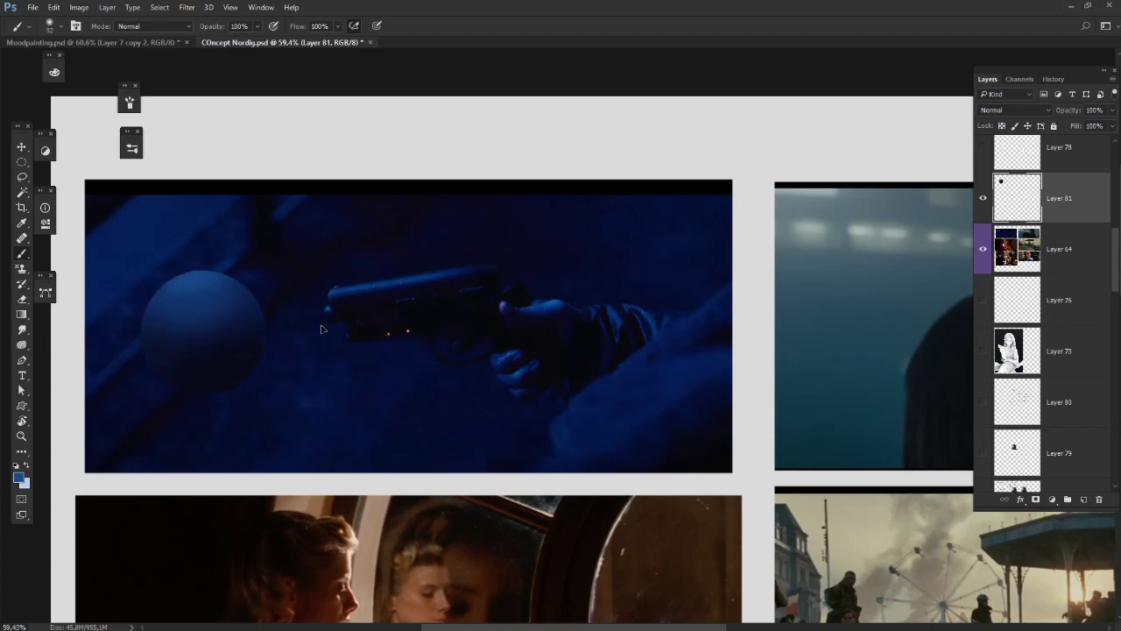
alt+click(372, 274)
alt+click(548, 285)
click(192, 281)
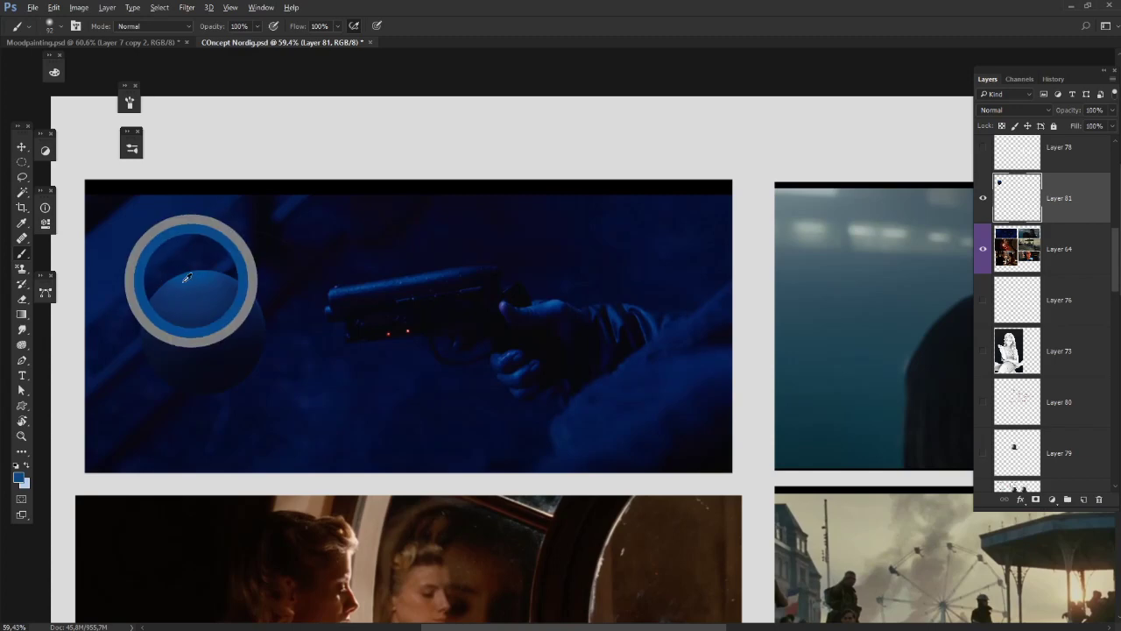
click(200, 291)
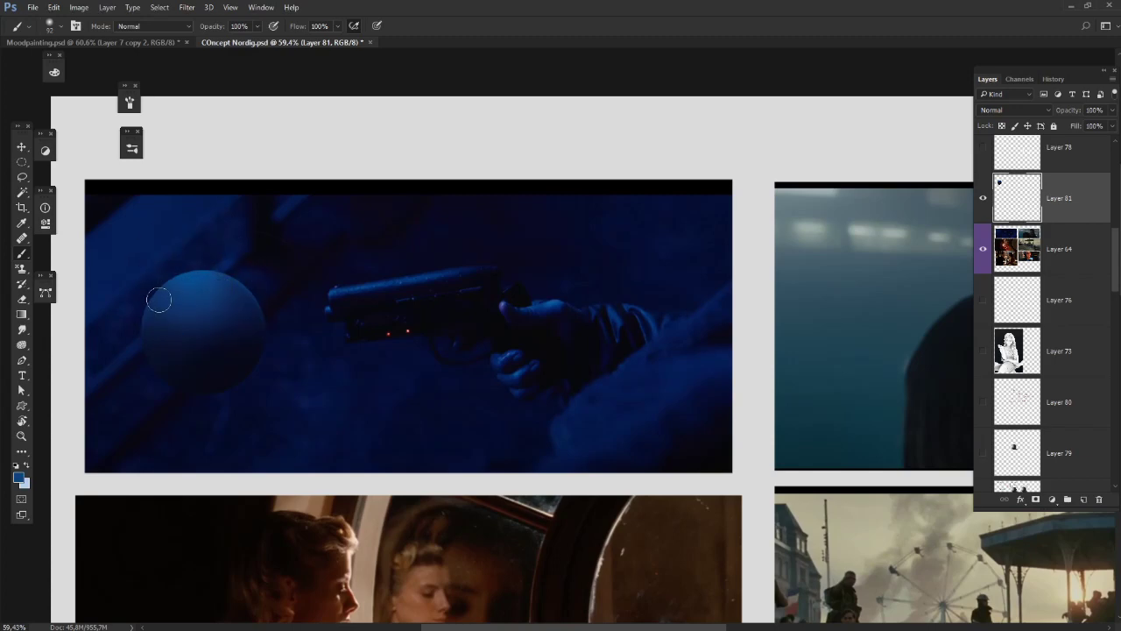
Step: Examine how the painted ball fits the blue still, and compare the lighting in the neighbouring man's portrait still
key(ctrl+0)
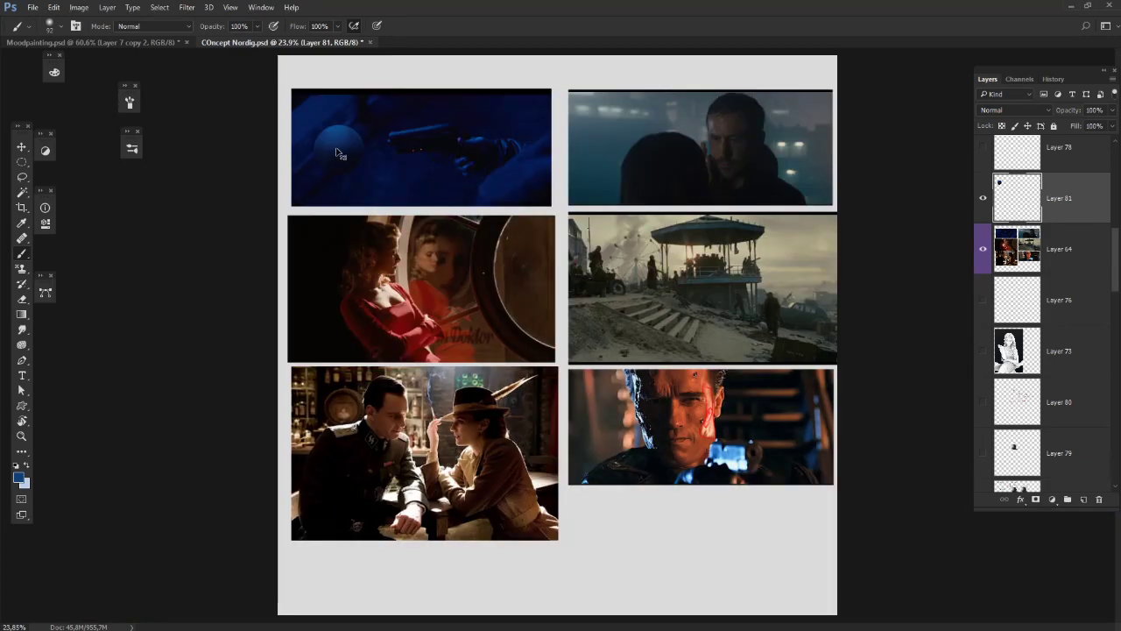
mouse_move(340, 153)
mouse_down()
mouse_move(592, 451)
mouse_move(613, 557)
mouse_move(368, 149)
mouse_move(350, 149)
mouse_up()
scroll(471, 128, up, 7)
scroll(470, 129, up, 3)
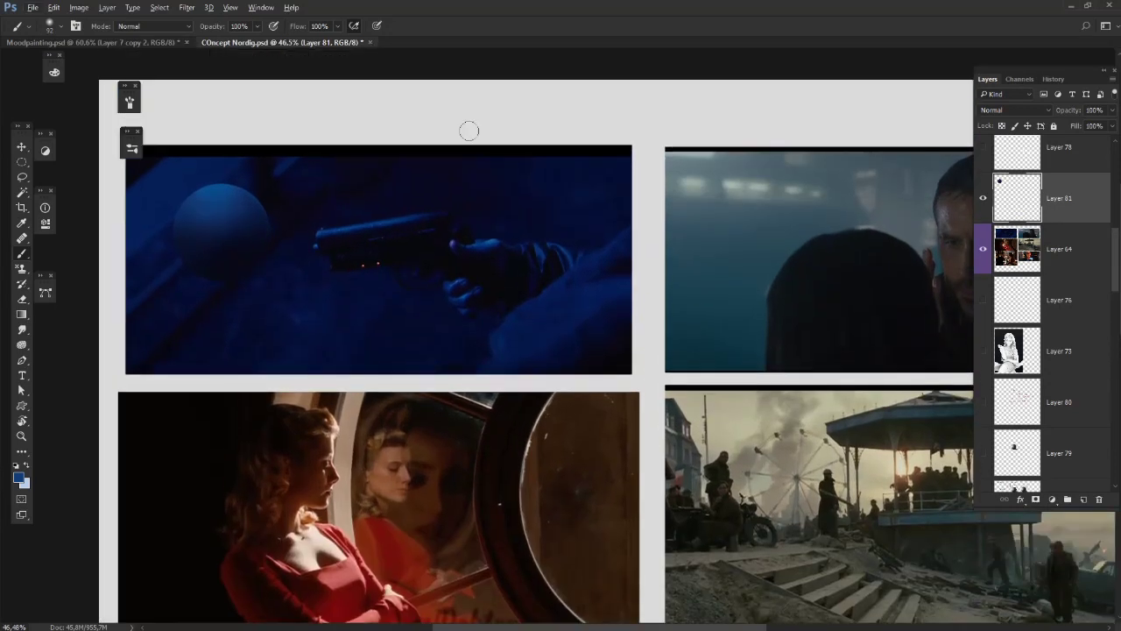
drag(714, 175, 811, 244)
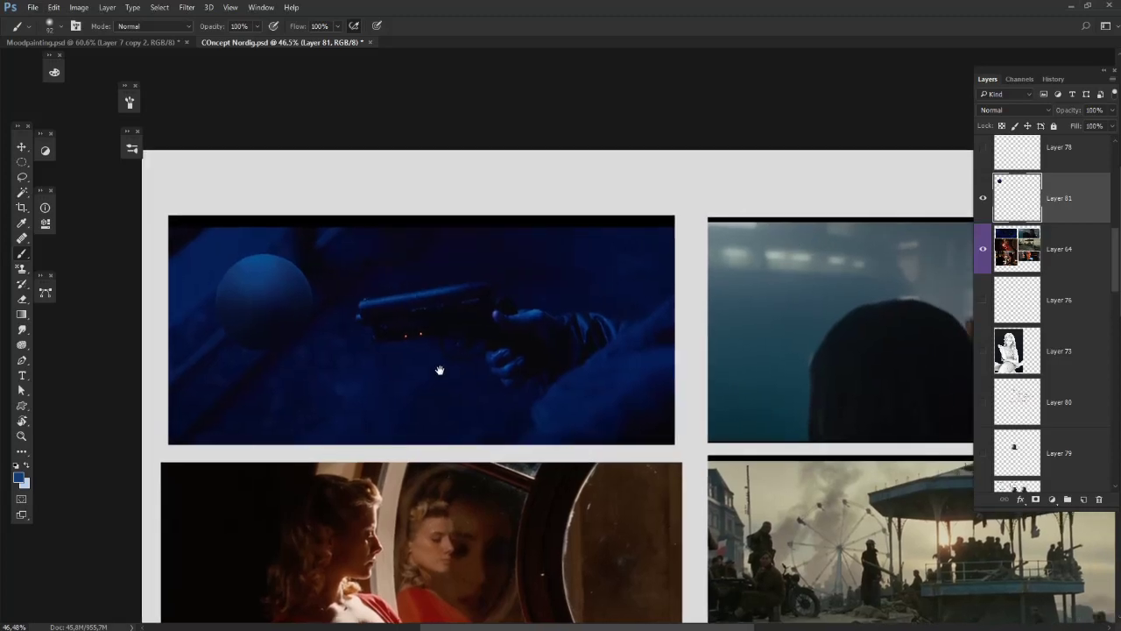
drag(638, 325, 344, 276)
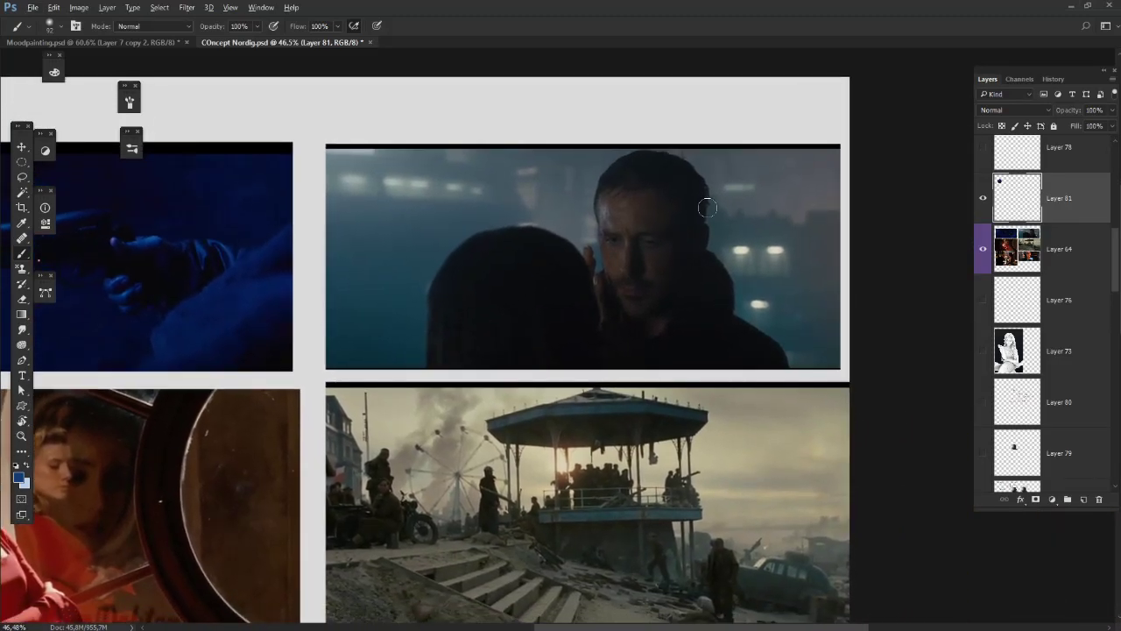
scroll(707, 208, up, 6)
scroll(708, 208, down, 4)
scroll(708, 208, up, 1)
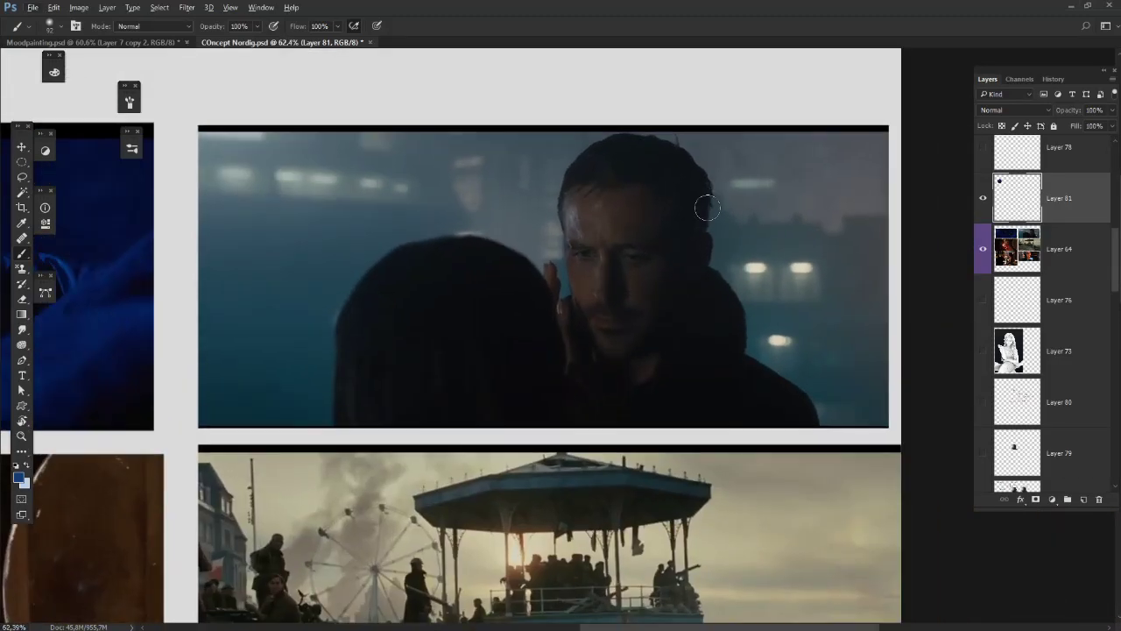
Step: Select two circles in the orange-and-blue portrait still: a larger one beside the face's blue-lit side and a smaller one over the dark stairs
scroll(706, 207, down, 3)
scroll(708, 213, down, 4)
scroll(666, 551, up, 1)
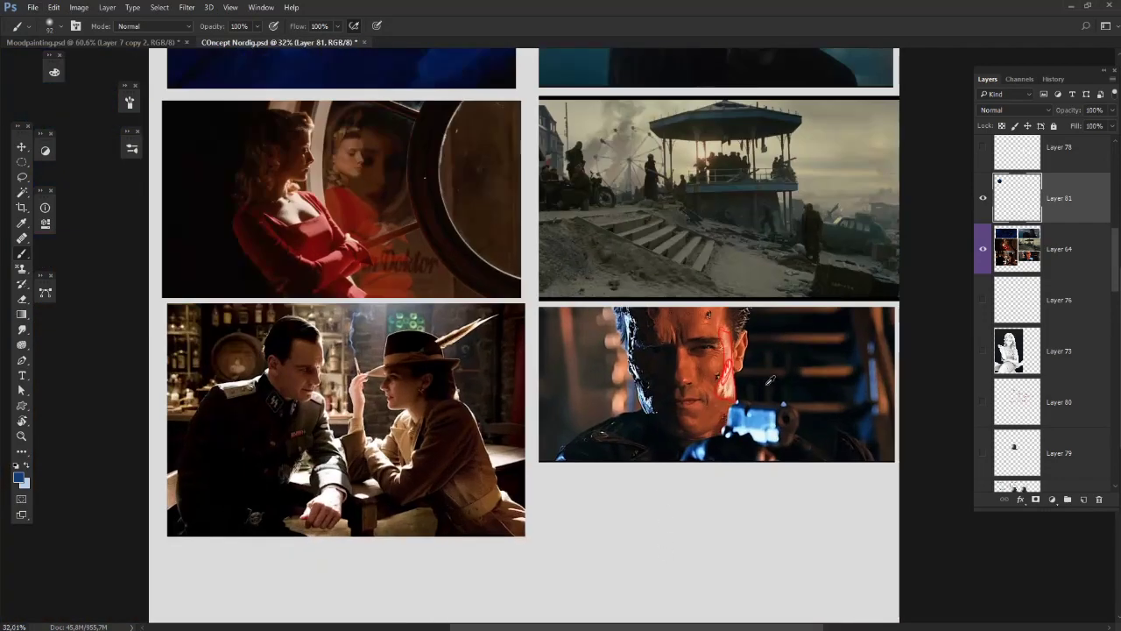
scroll(770, 378, up, 3)
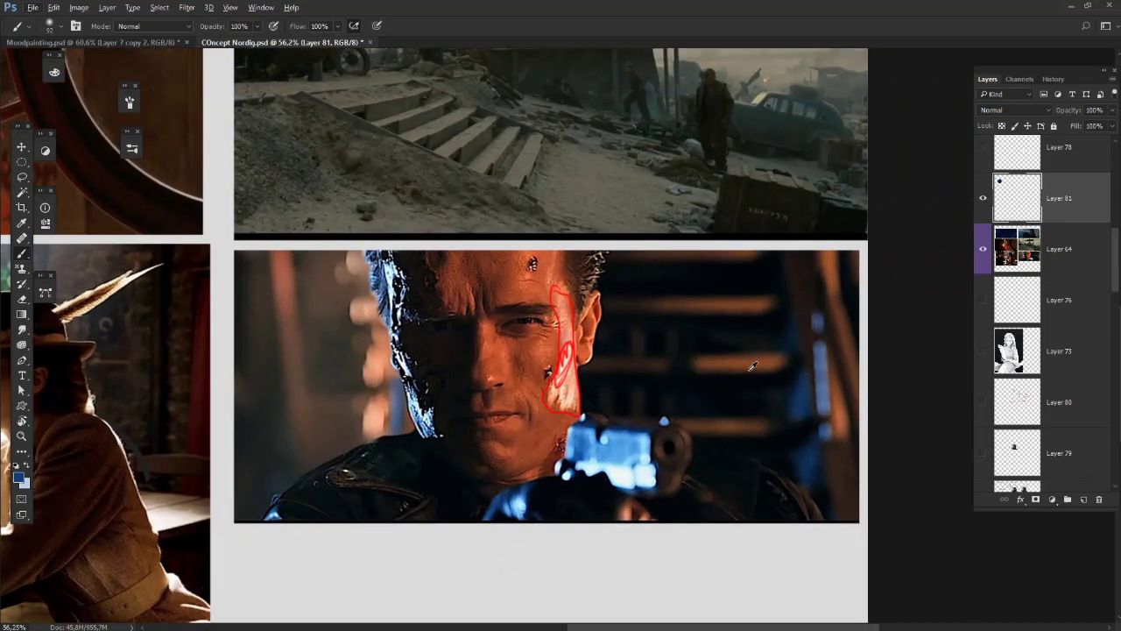
click(21, 162)
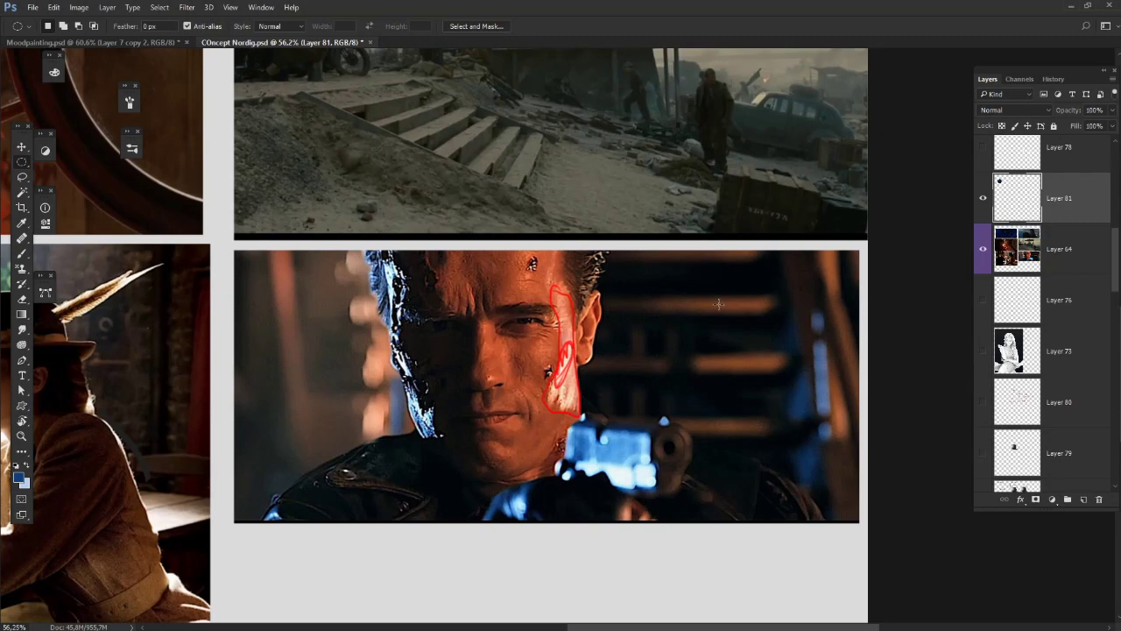
drag(718, 304, 791, 387)
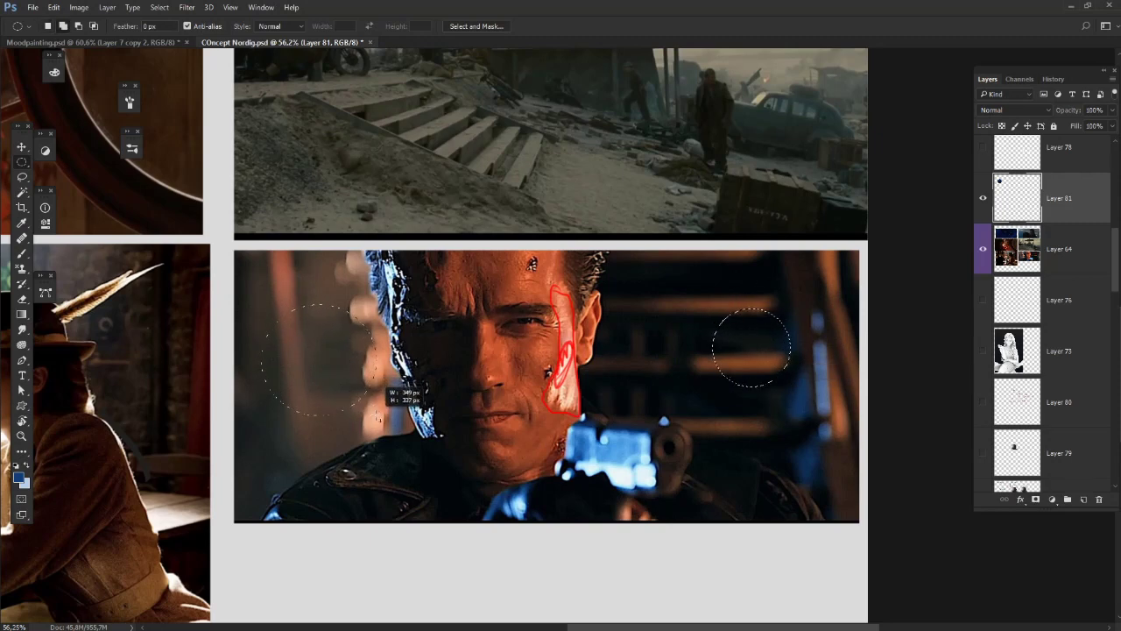
drag(377, 416, 378, 417)
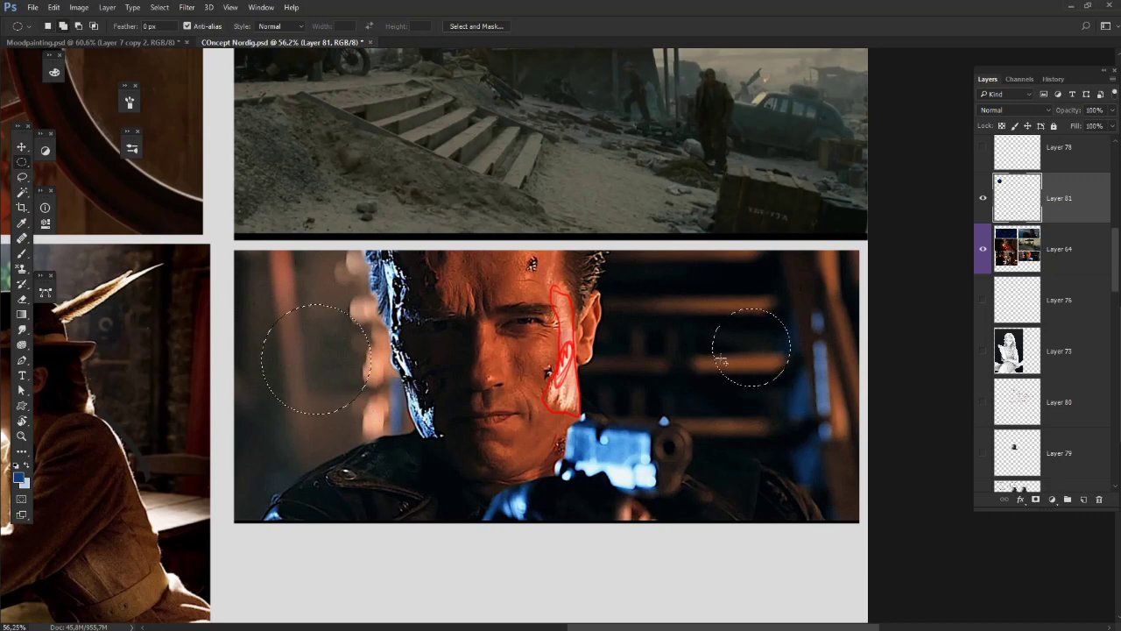
drag(673, 287, 794, 398)
drag(649, 265, 827, 426)
drag(654, 297, 726, 368)
Step: Fill the smaller circle with a sampled reddish-brown skin tone and the larger one with a sampled near-black, using a 193 px soft brush
key(b)
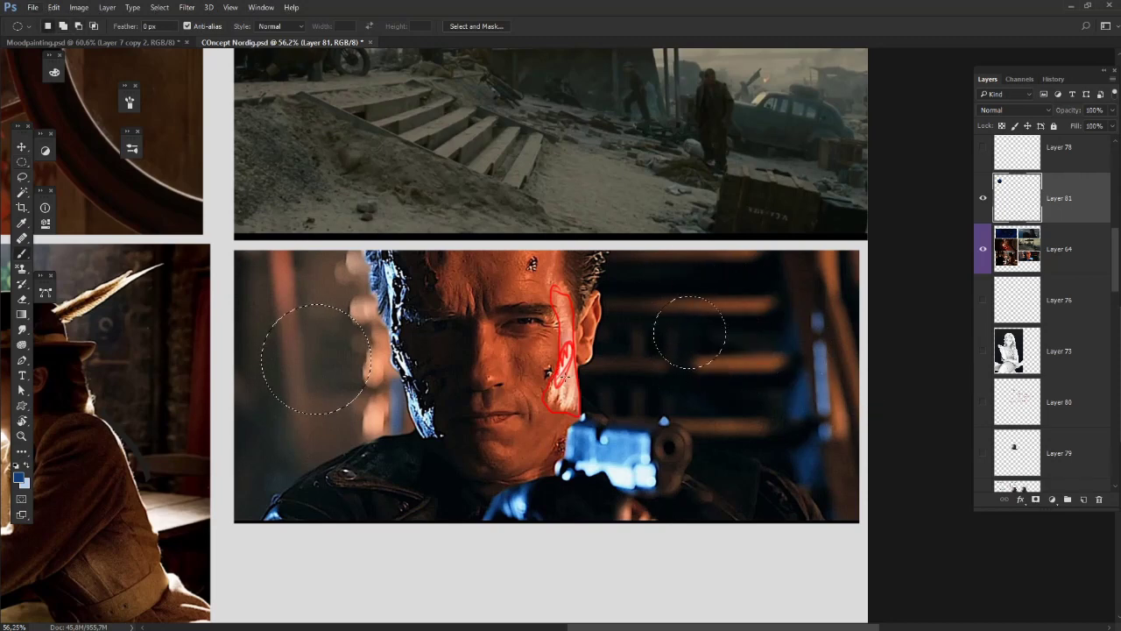
alt+click(538, 359)
alt+click(562, 395)
right_click(707, 361)
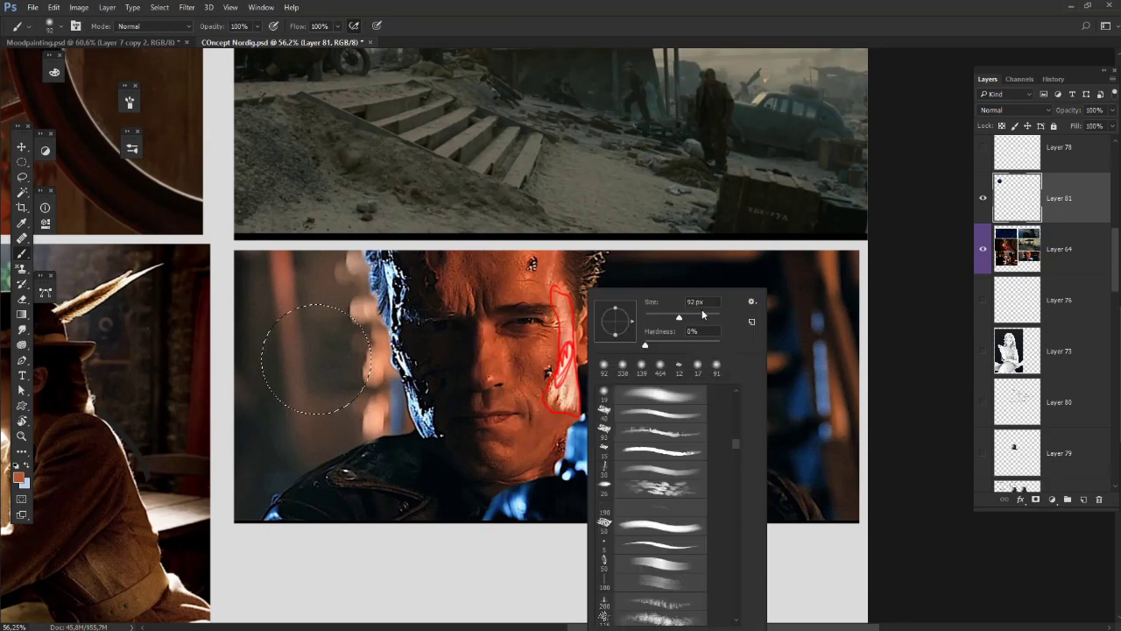
alt+click(492, 273)
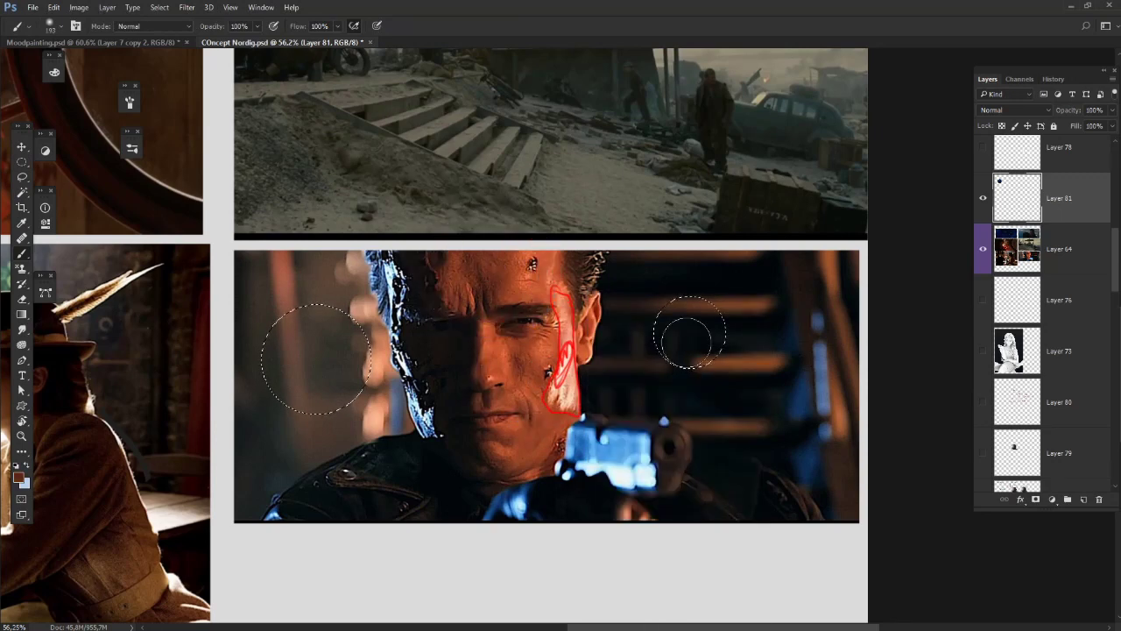
alt+drag(435, 359, 412, 362)
drag(345, 328, 329, 429)
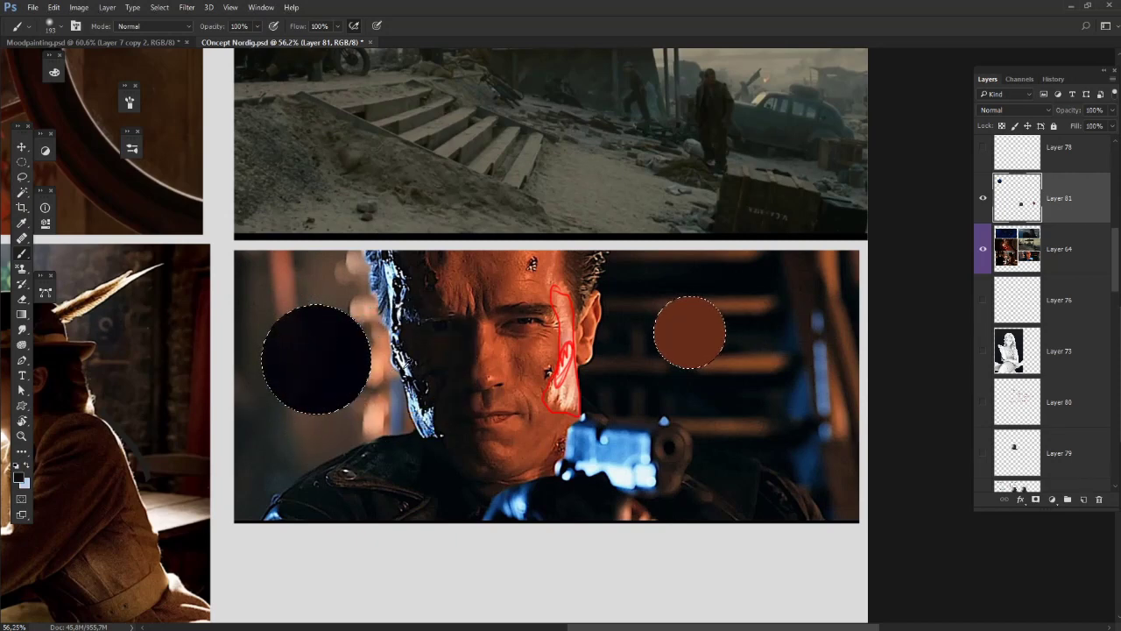
Step: Shade the dark ball's left side with blues sampled from the man's blue-lit face and hair edge
mouse_move(394, 358)
alt+mouse_down()
mouse_move(409, 372)
mouse_move(401, 368)
alt+mouse_up()
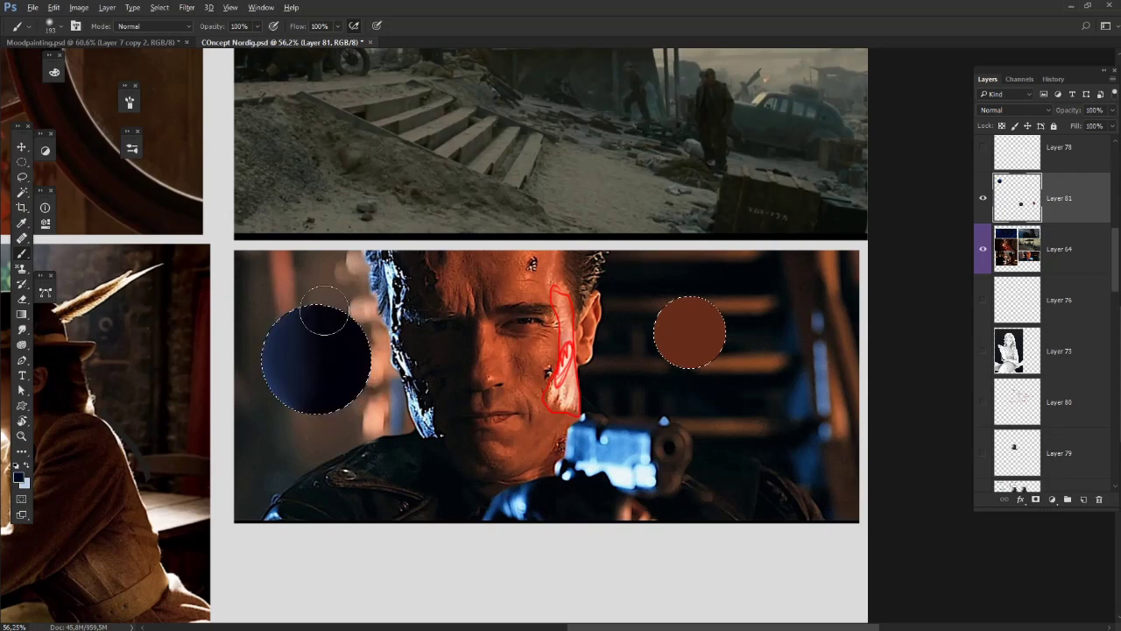
alt+click(387, 265)
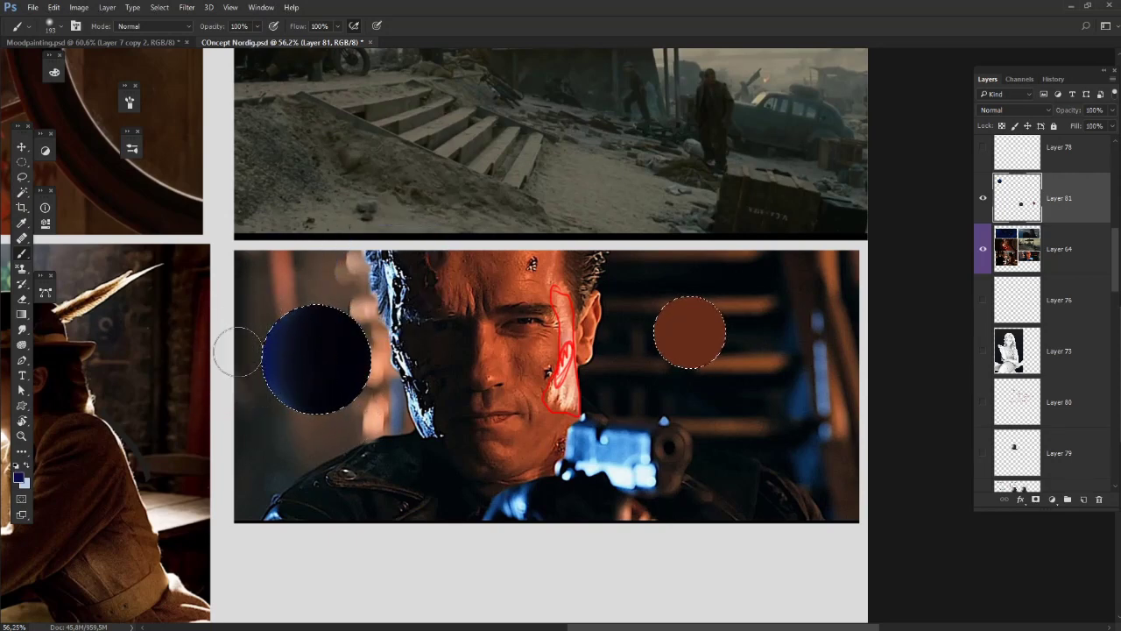
alt+click(388, 279)
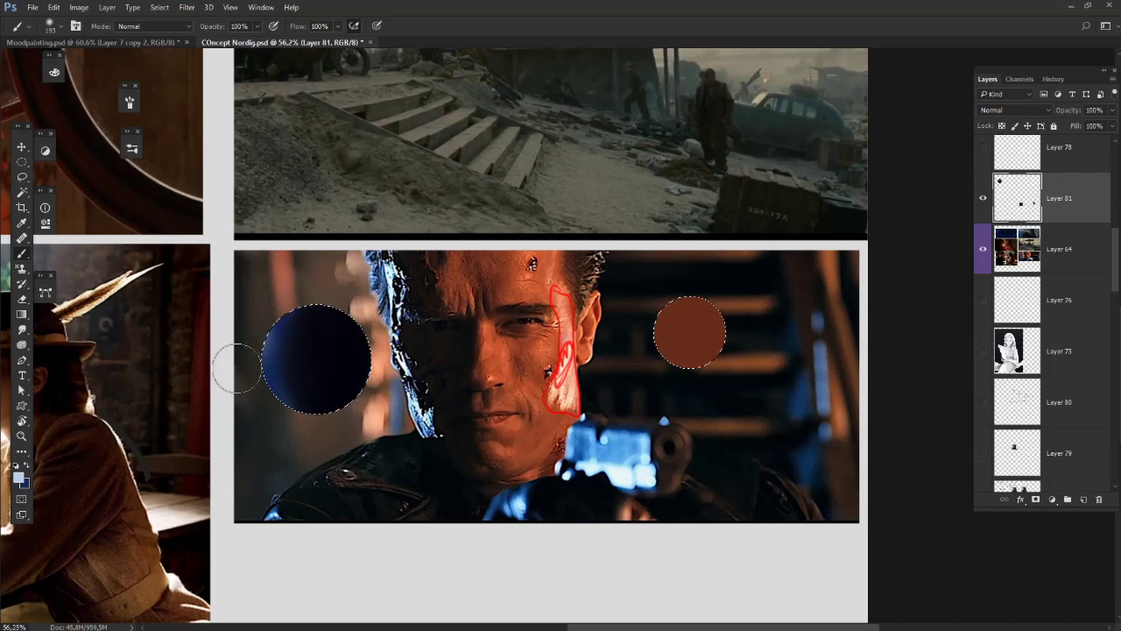
Step: Reduce the soft brush to 78 px, add a pale-blue rim along the dark ball's left edge, and deselect the balls
right_click(353, 312)
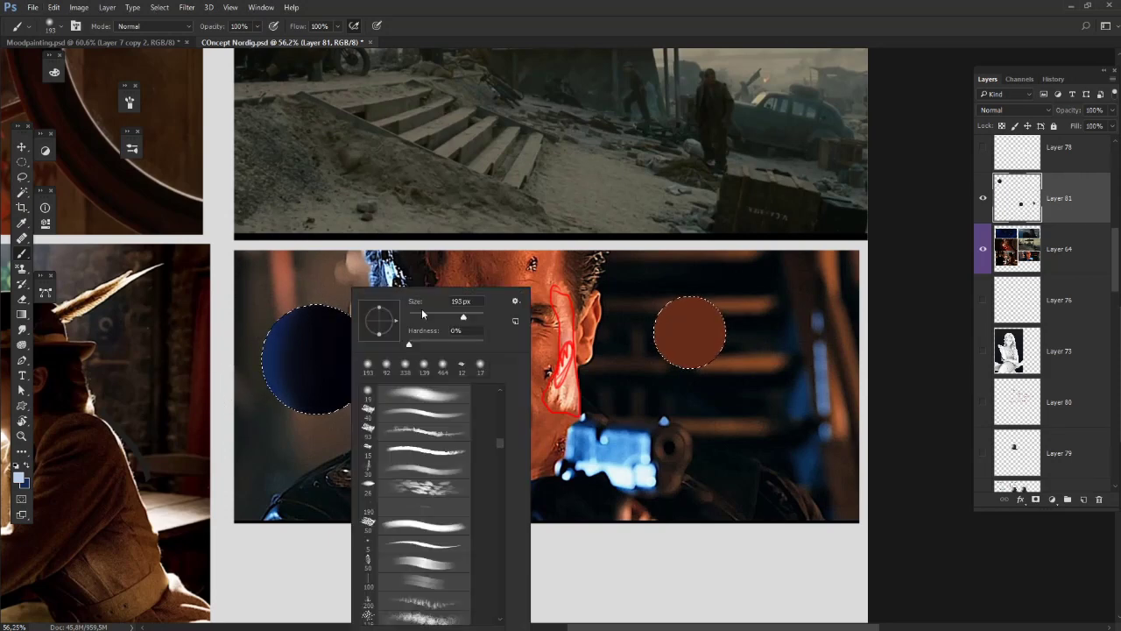
click(441, 316)
click(256, 318)
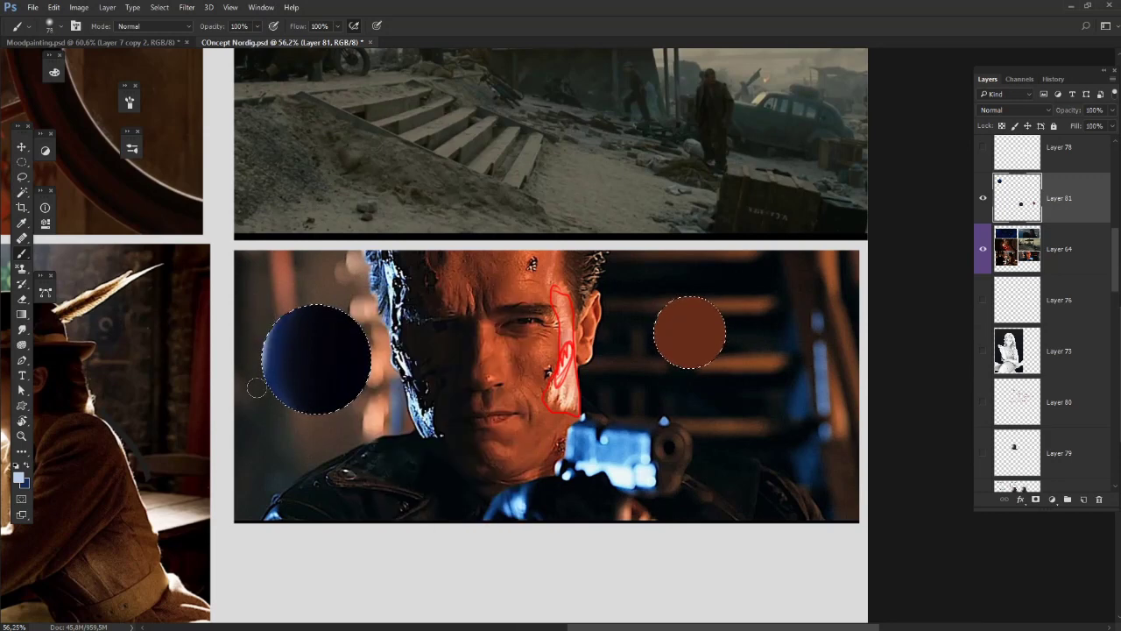
mouse_move(267, 405)
mouse_down()
mouse_move(270, 396)
mouse_move(257, 404)
mouse_up()
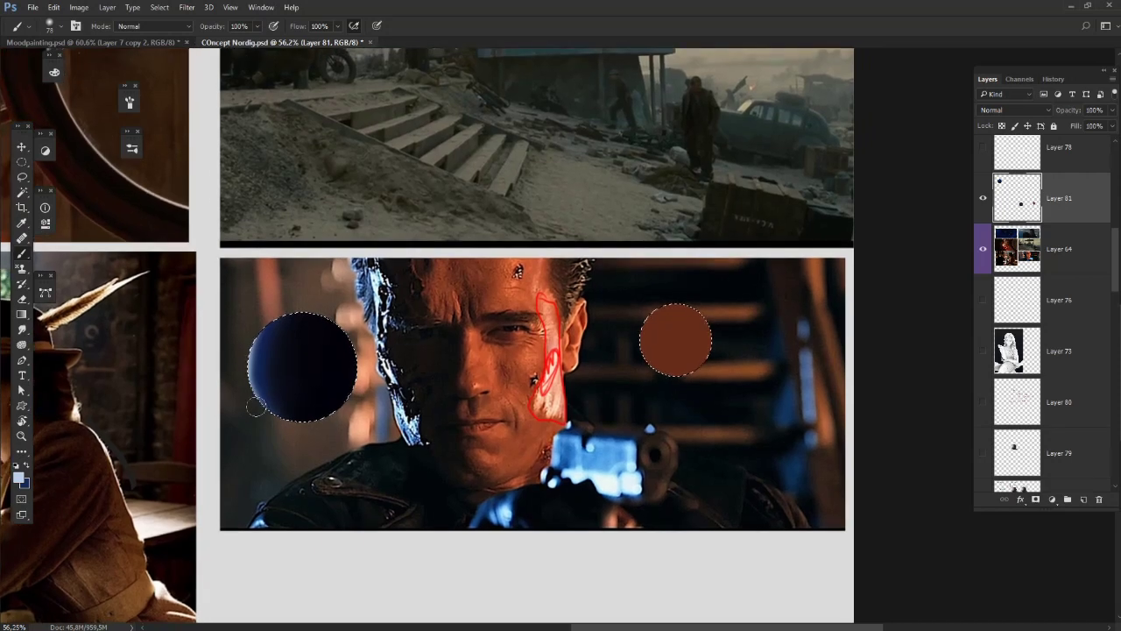
key(ctrl+d)
alt+click(324, 373)
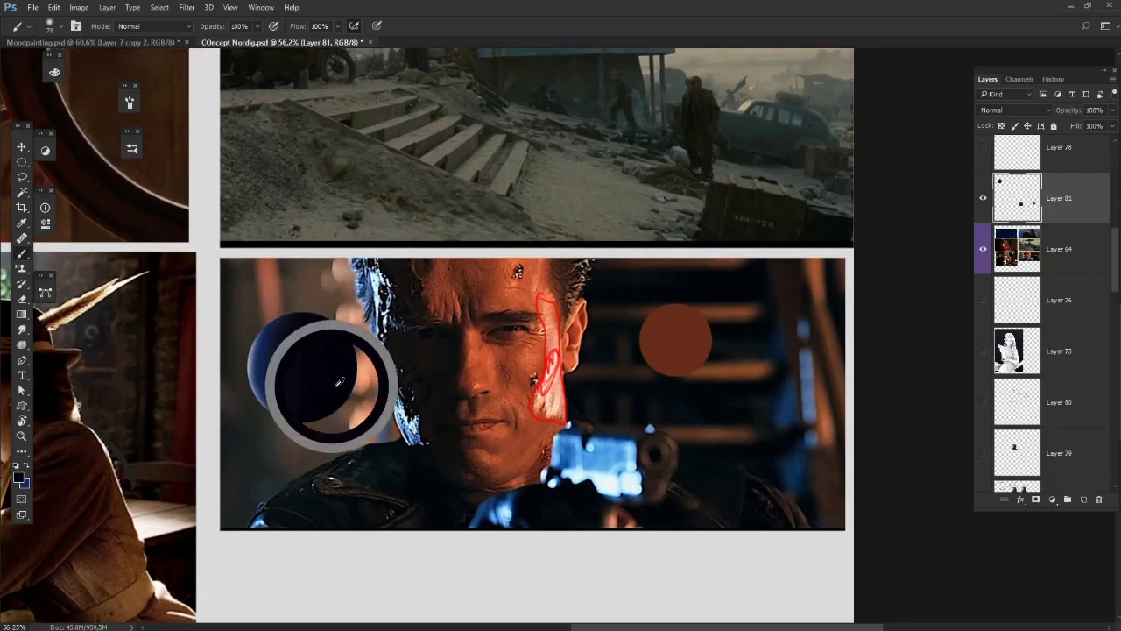
Step: Enlarge the soft brush to 180 px and brighten the reddish-brown ball with orange sampled from the lit side of the face
right_click(732, 301)
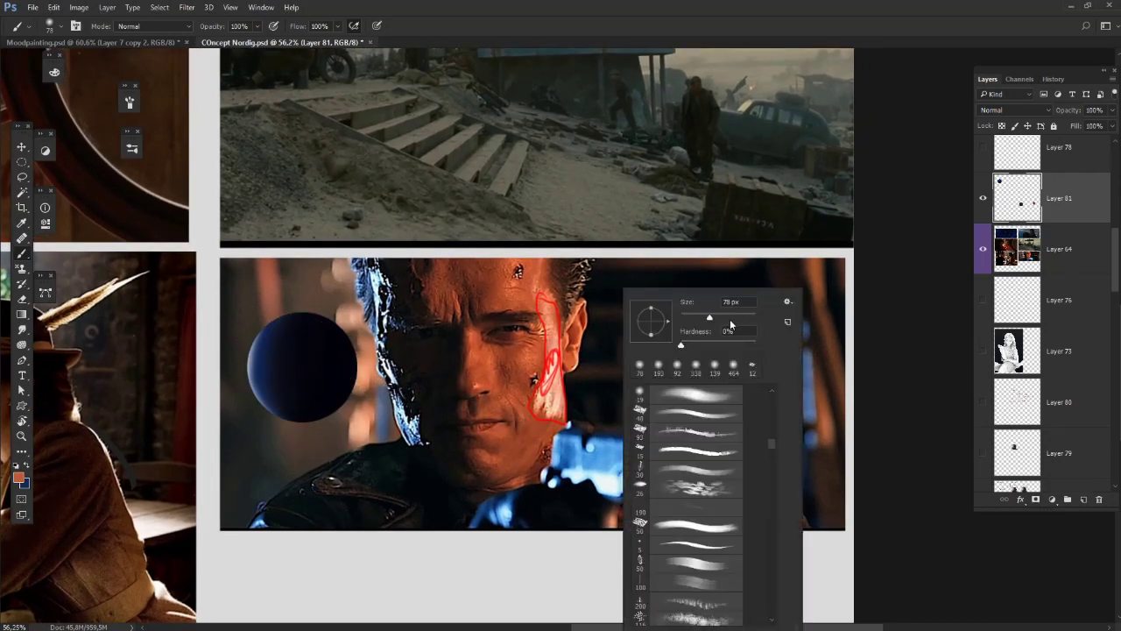
click(733, 319)
alt+click(516, 349)
drag(688, 310, 681, 342)
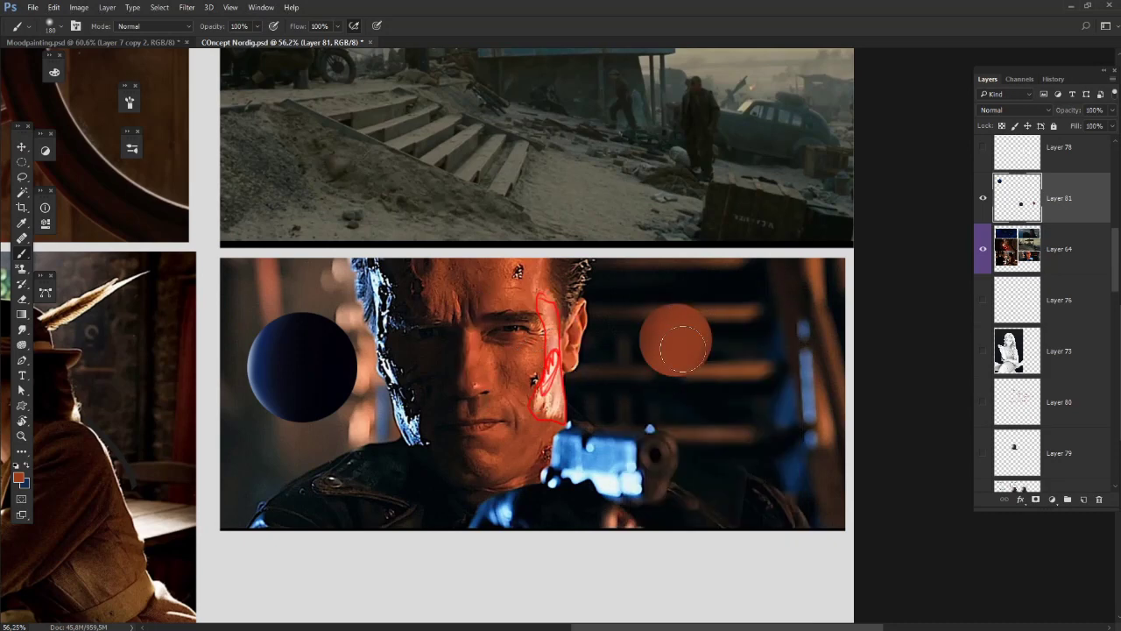
key(ctrl+z)
mouse_move(686, 301)
mouse_down()
mouse_move(673, 379)
mouse_move(683, 342)
mouse_up()
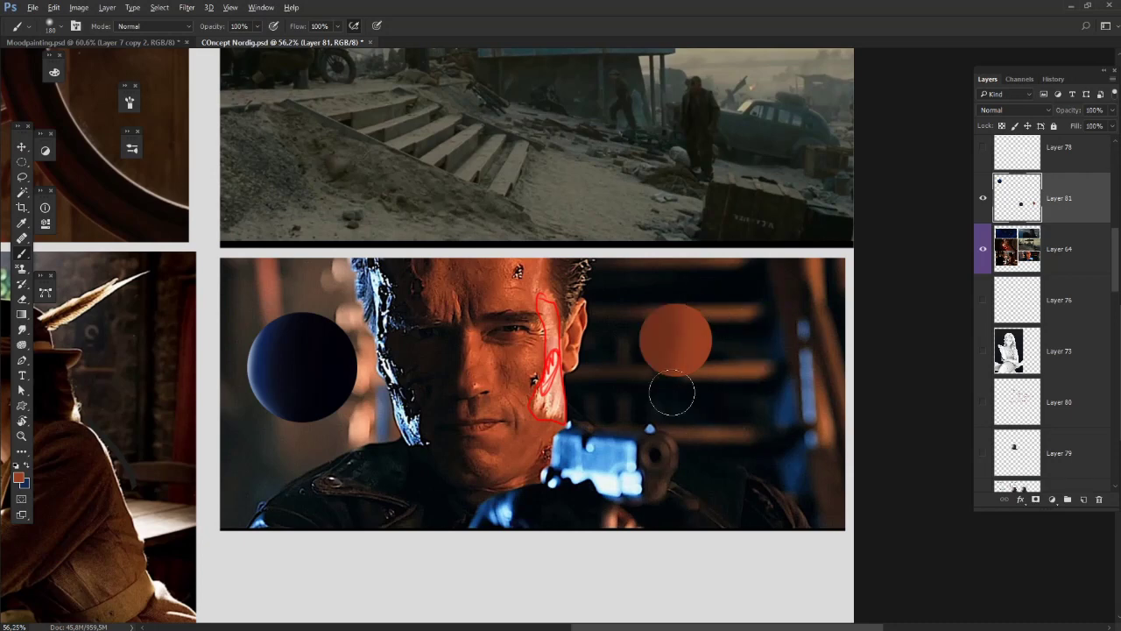
Step: Model the orange ball's left side with tones sampled from the ball itself and from the man's forehead
alt+click(662, 324)
drag(635, 309, 624, 340)
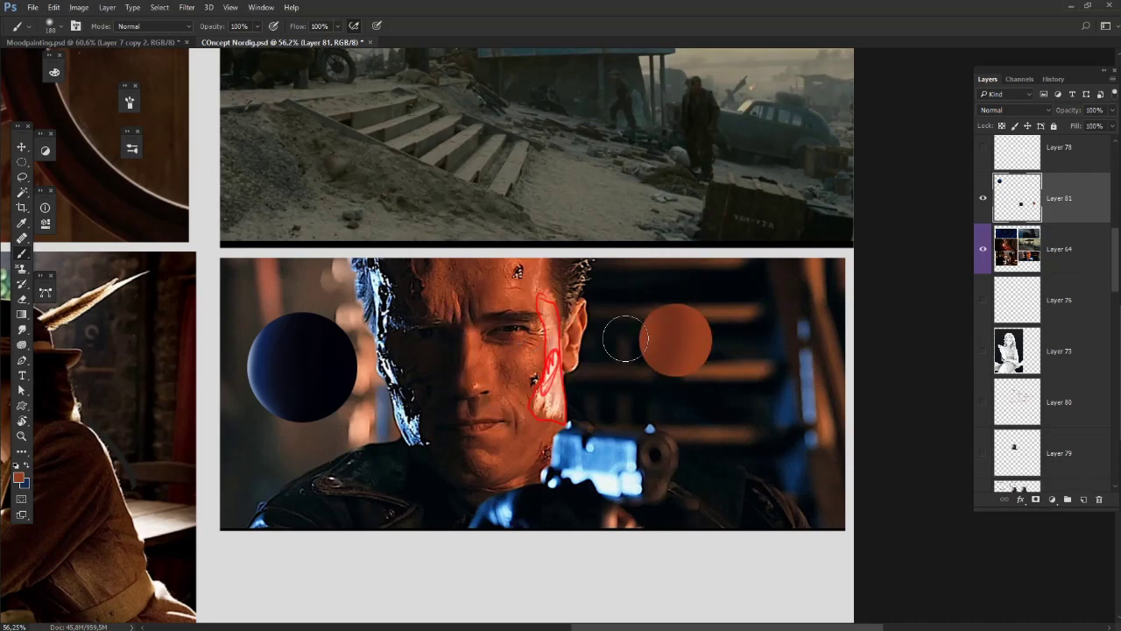
alt+click(484, 300)
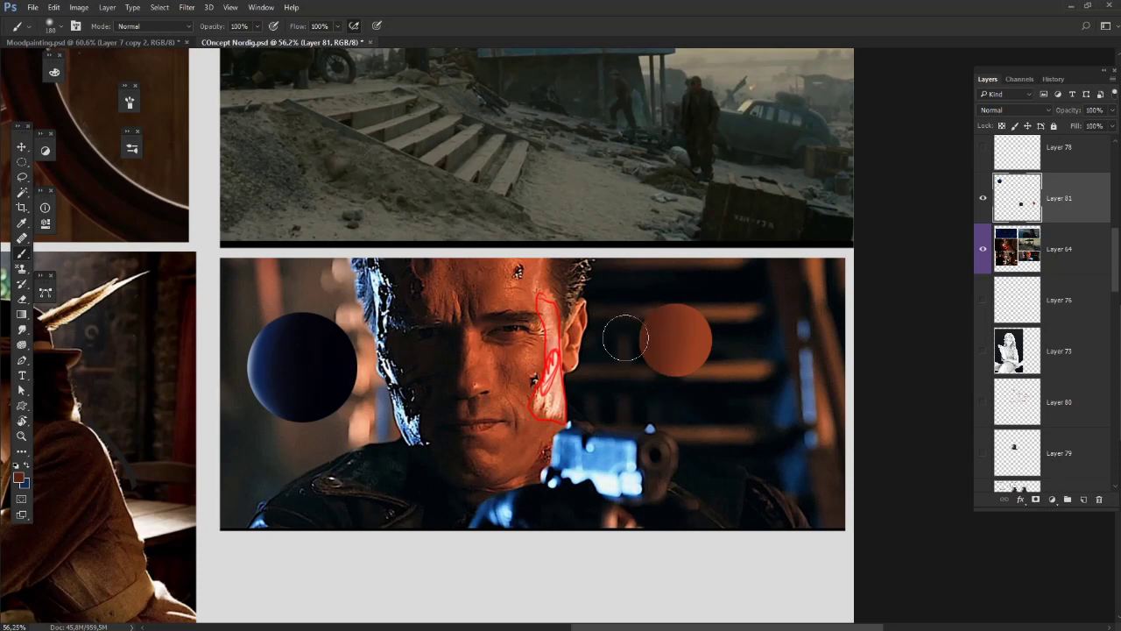
alt+click(672, 341)
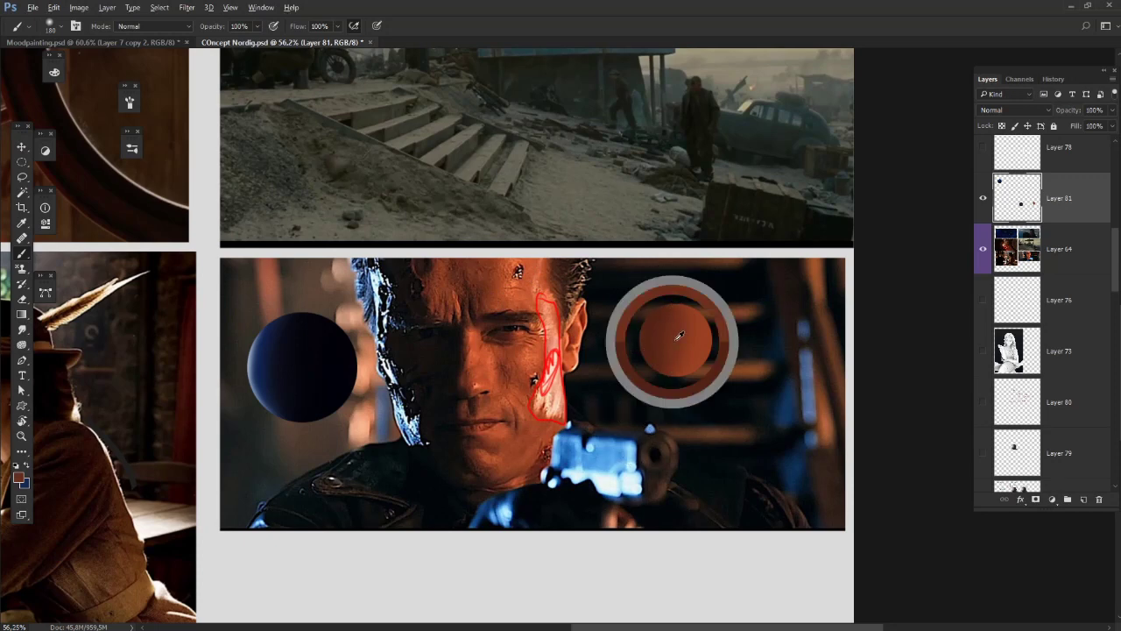
Step: Touch up the blue ball's lower edge with a sampled pale orange at 48 px and a near-black at 120 px
alt+click(558, 336)
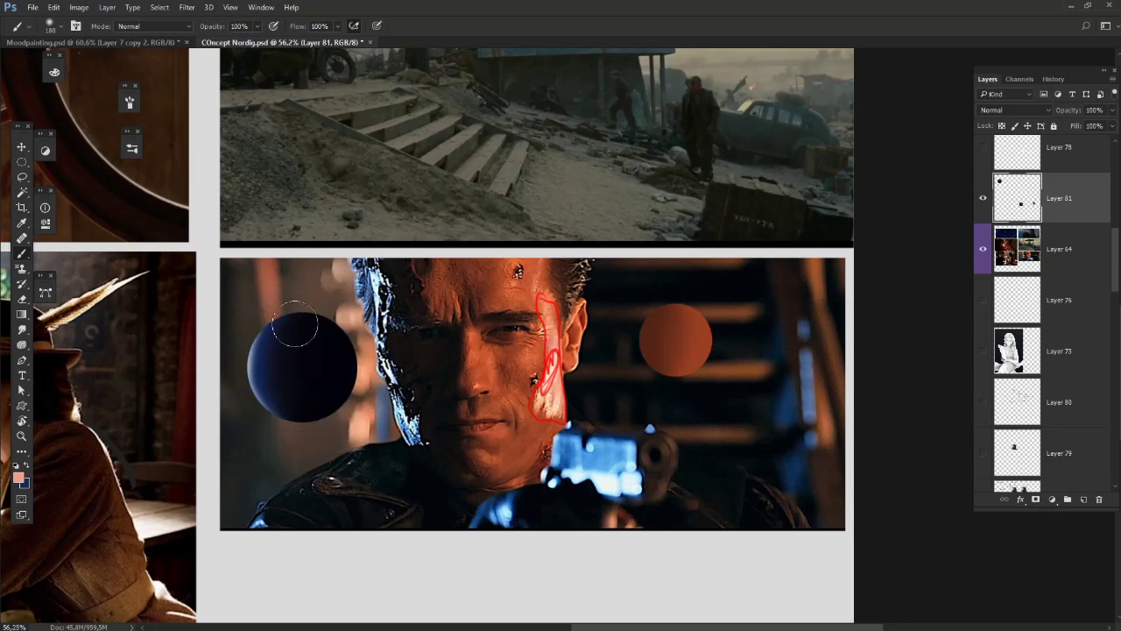
right_click(355, 339)
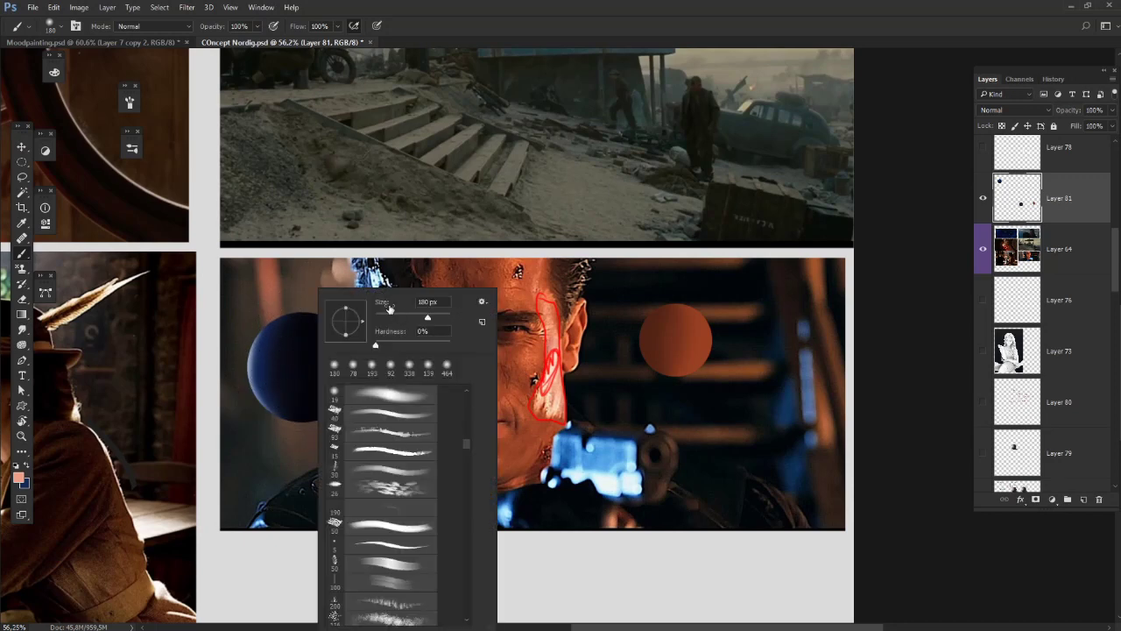
key(Return)
click(323, 413)
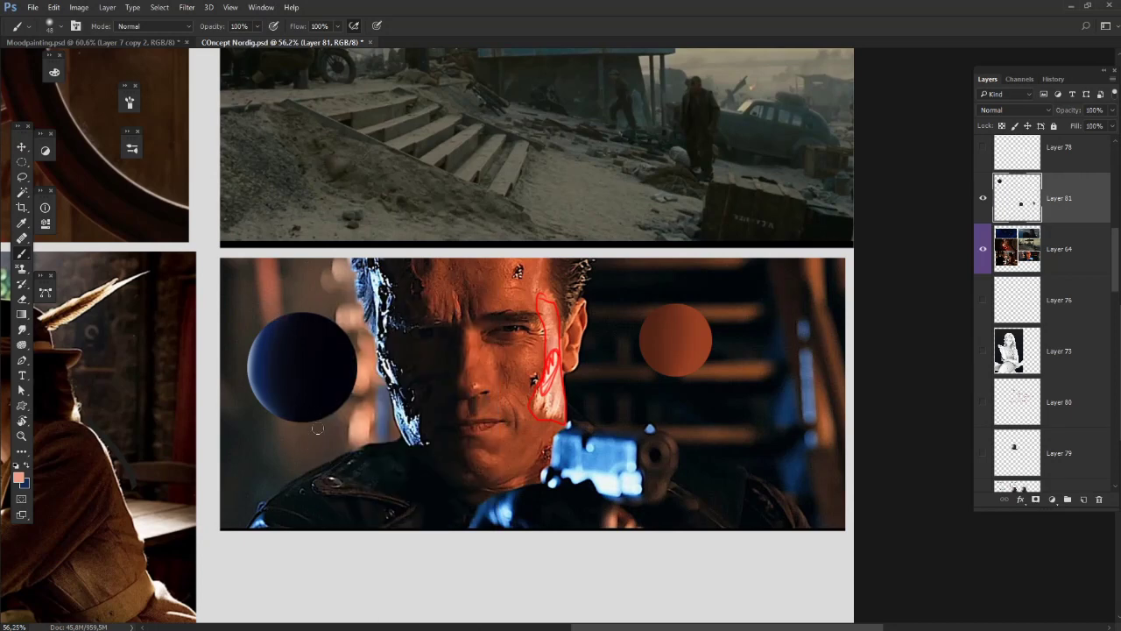
right_click(435, 403)
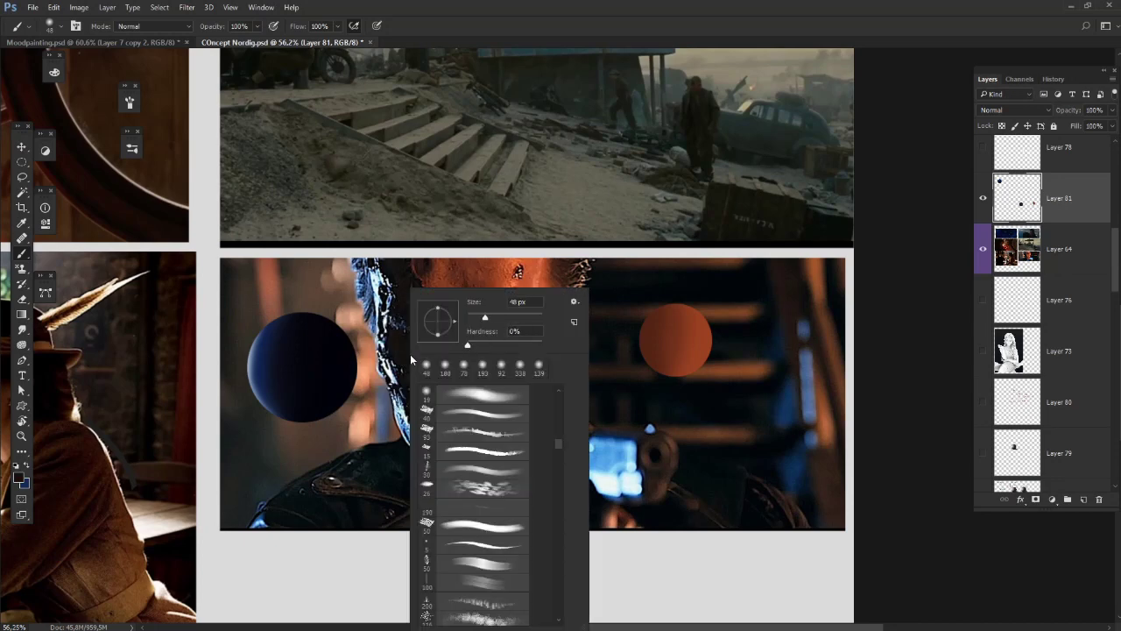
key(Return)
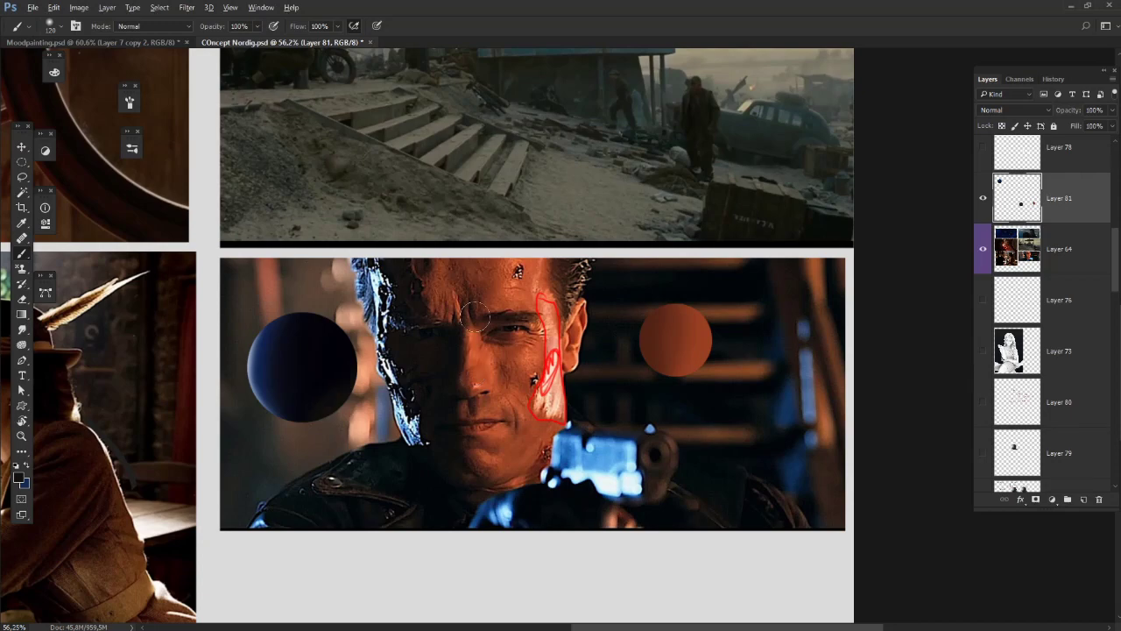
Step: Compare the face's lit and shadowed sides with the balls, and darken the orange ball's left side using a larger soft brush
scroll(435, 252, up, 6)
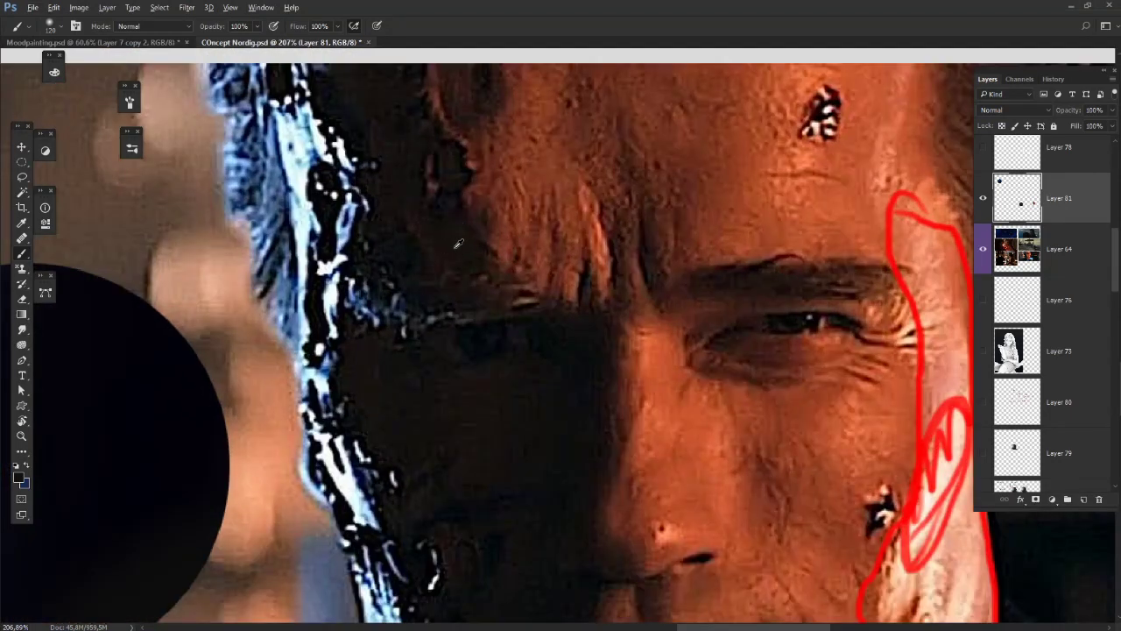
scroll(457, 245, down, 4)
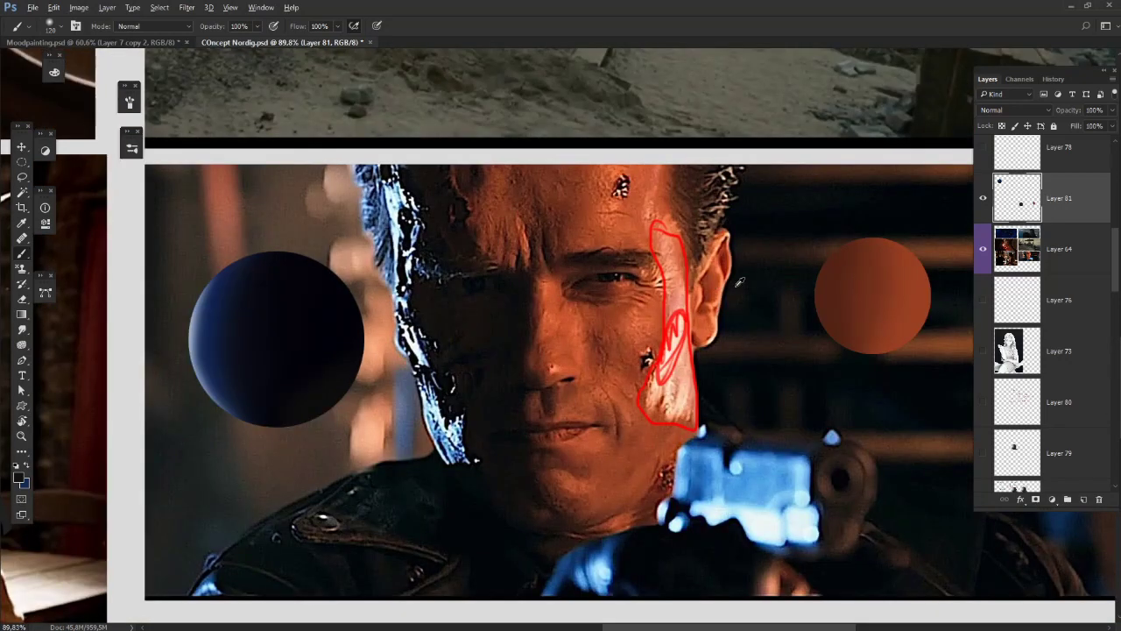
scroll(775, 276, down, 2)
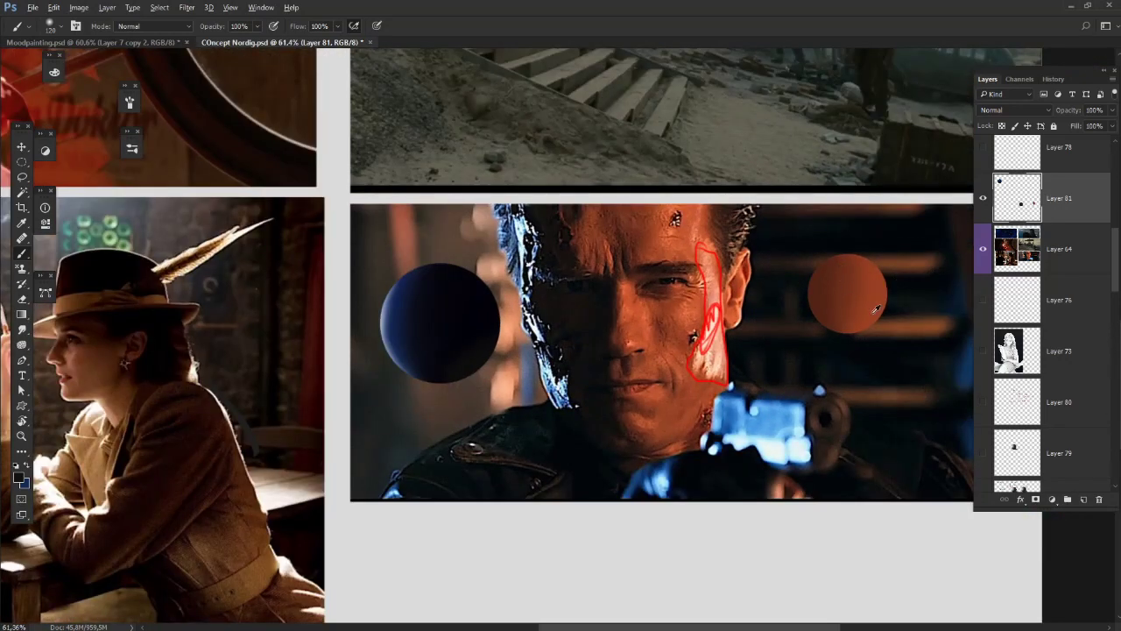
scroll(800, 301, up, 1)
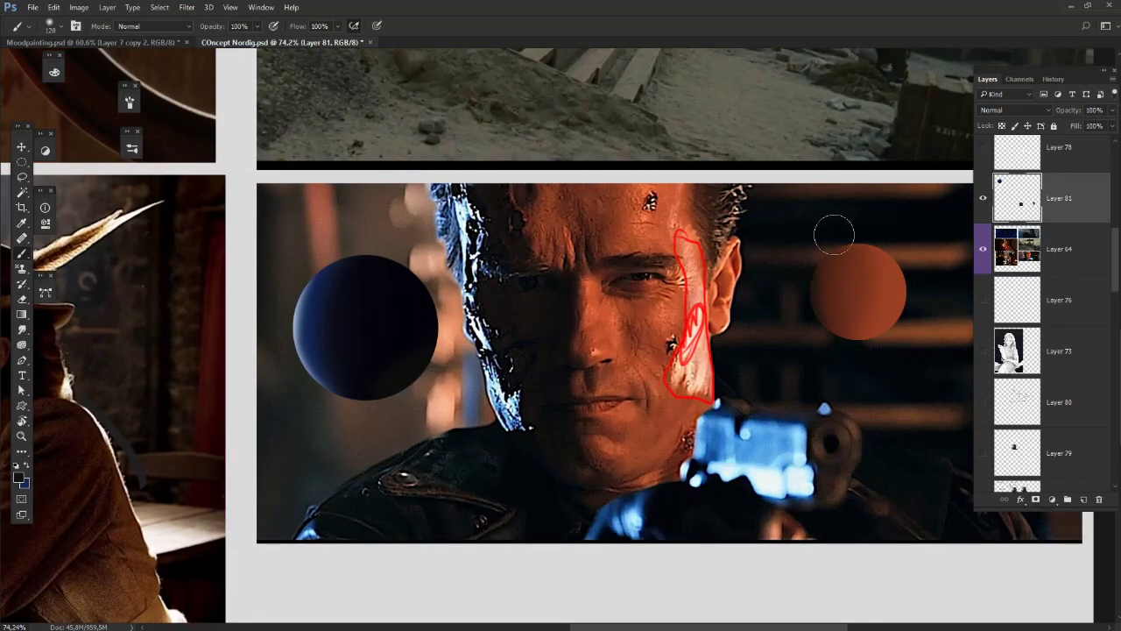
right_click(868, 270)
click(936, 315)
alt+click(826, 263)
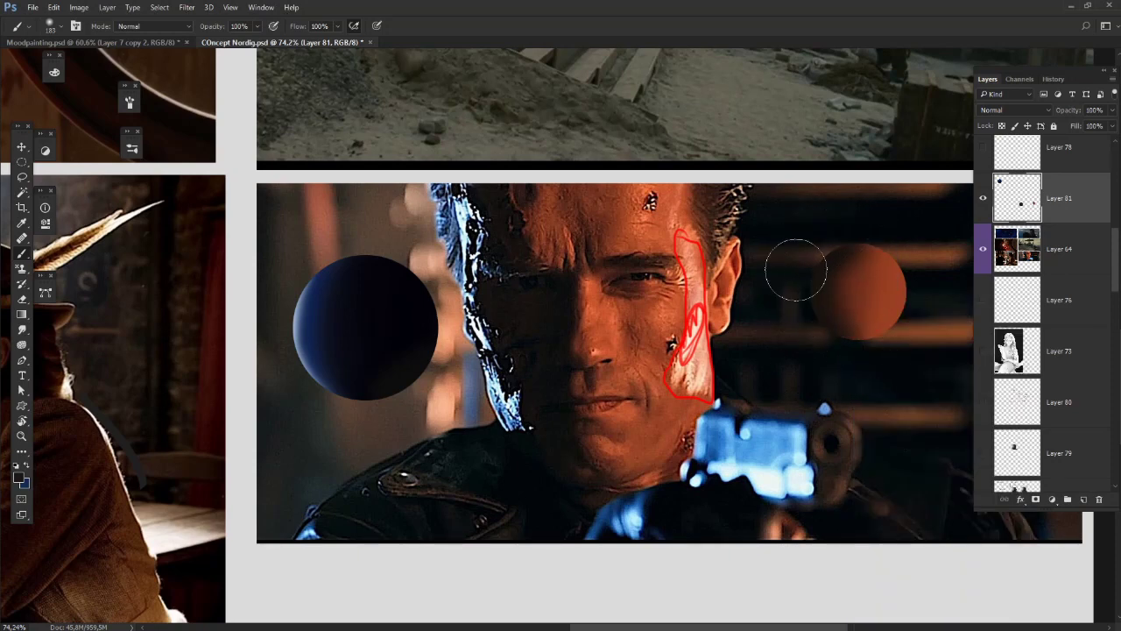
Step: Blend sampled brown-orange across the orange ball and darken its right side and lower edge
alt+click(874, 283)
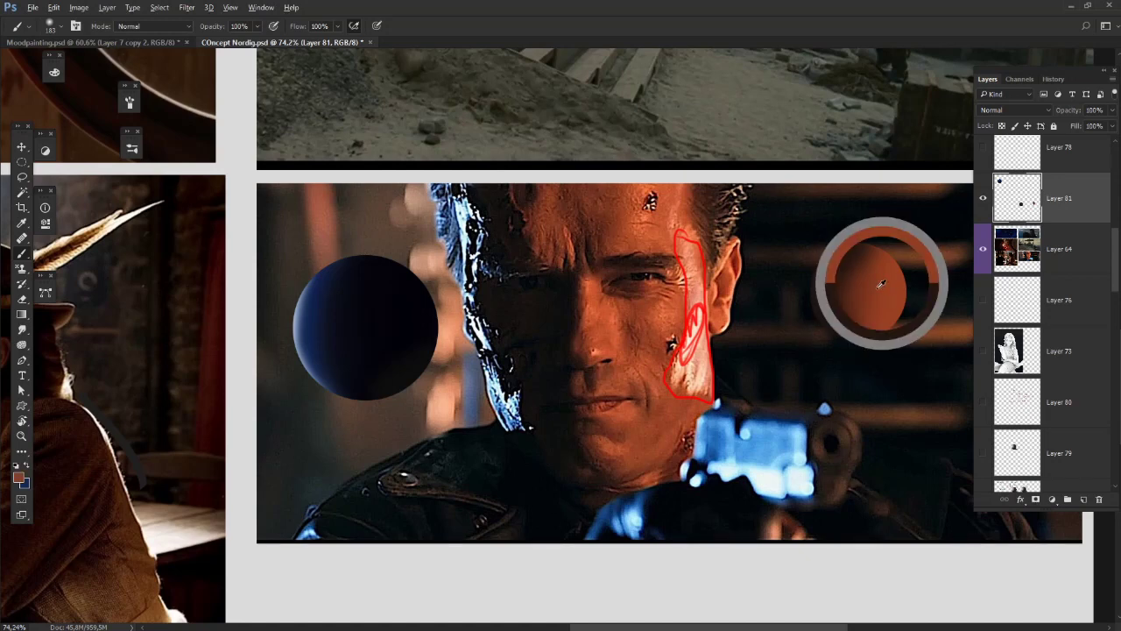
drag(873, 285, 893, 306)
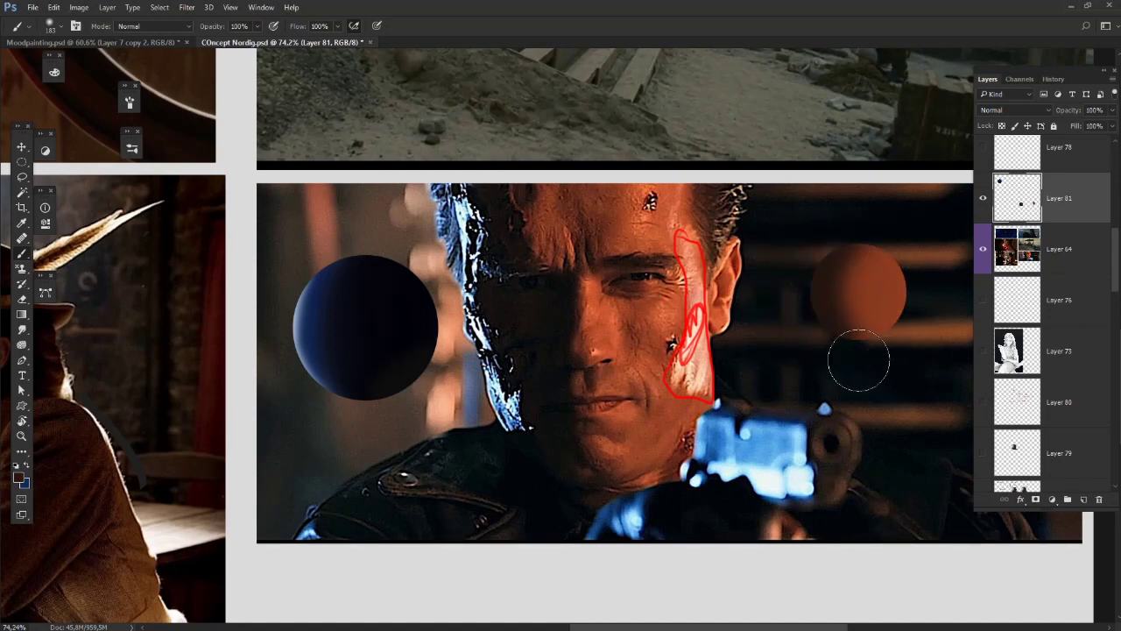
alt+click(861, 300)
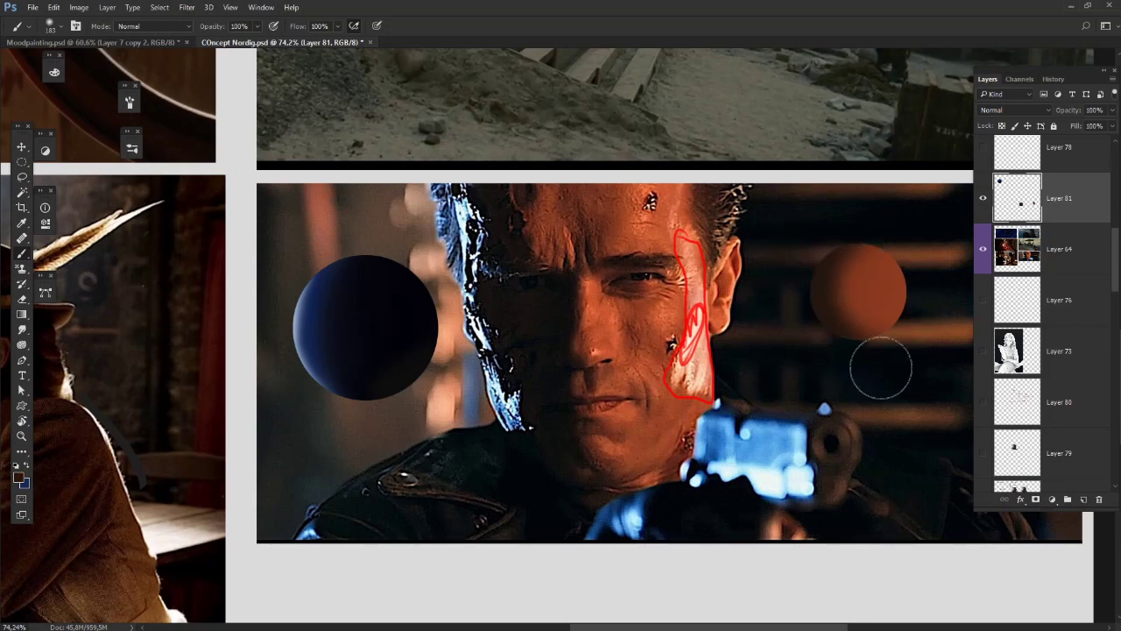
alt+click(818, 289)
drag(833, 266, 835, 308)
alt+click(860, 347)
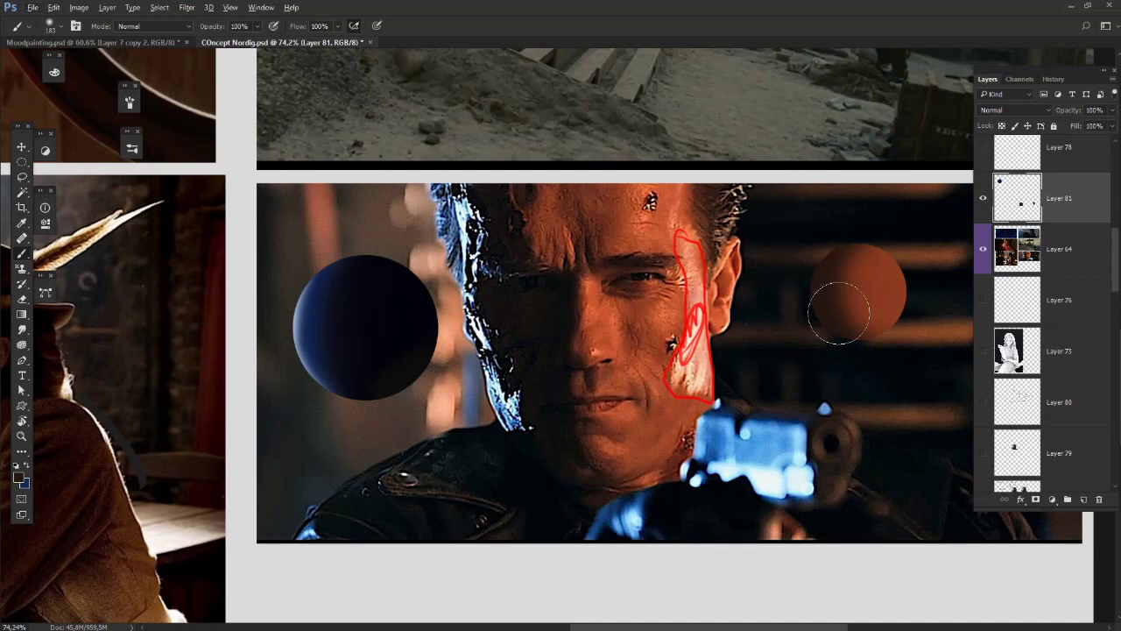
key(ctrl+z)
Step: Brighten the orange ball's lit right side with orange and pale skin tones sampled from the man's forehead, nose and cheek
right_click(832, 313)
alt+click(622, 229)
alt+click(643, 213)
drag(858, 300, 780, 292)
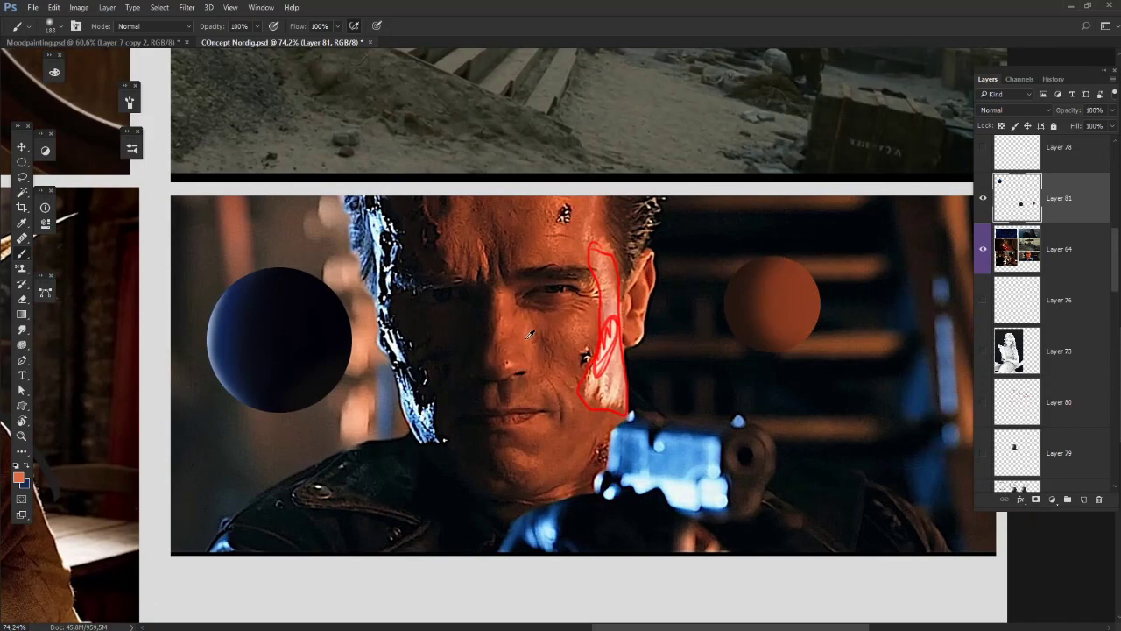
alt+click(502, 301)
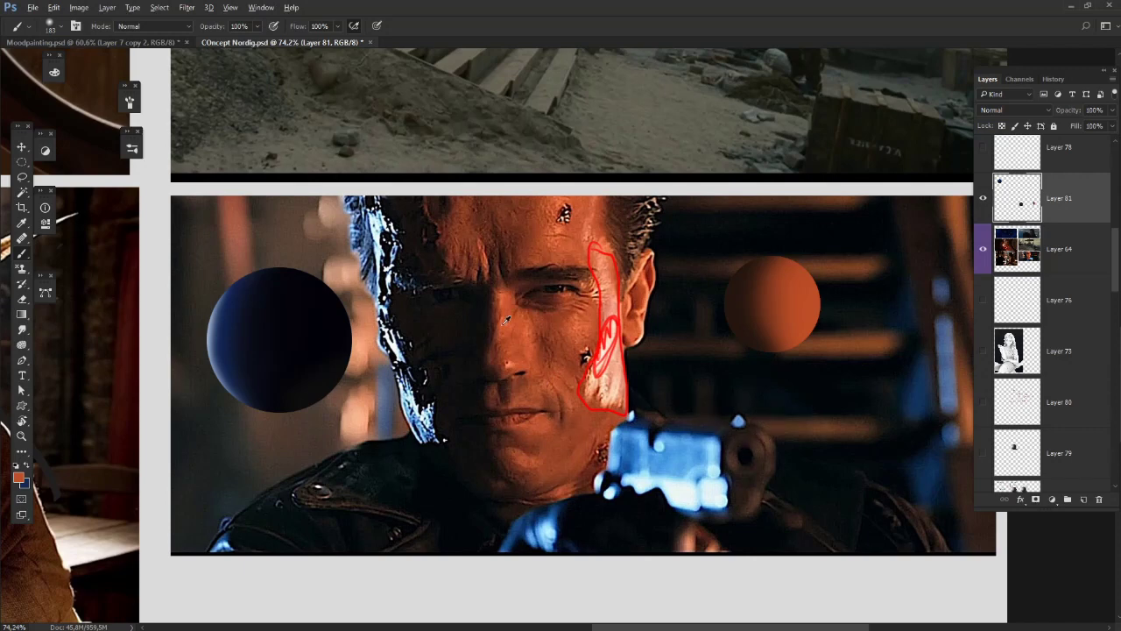
mouse_move(515, 323)
alt+mouse_down()
mouse_move(589, 265)
mouse_move(586, 234)
alt+mouse_up()
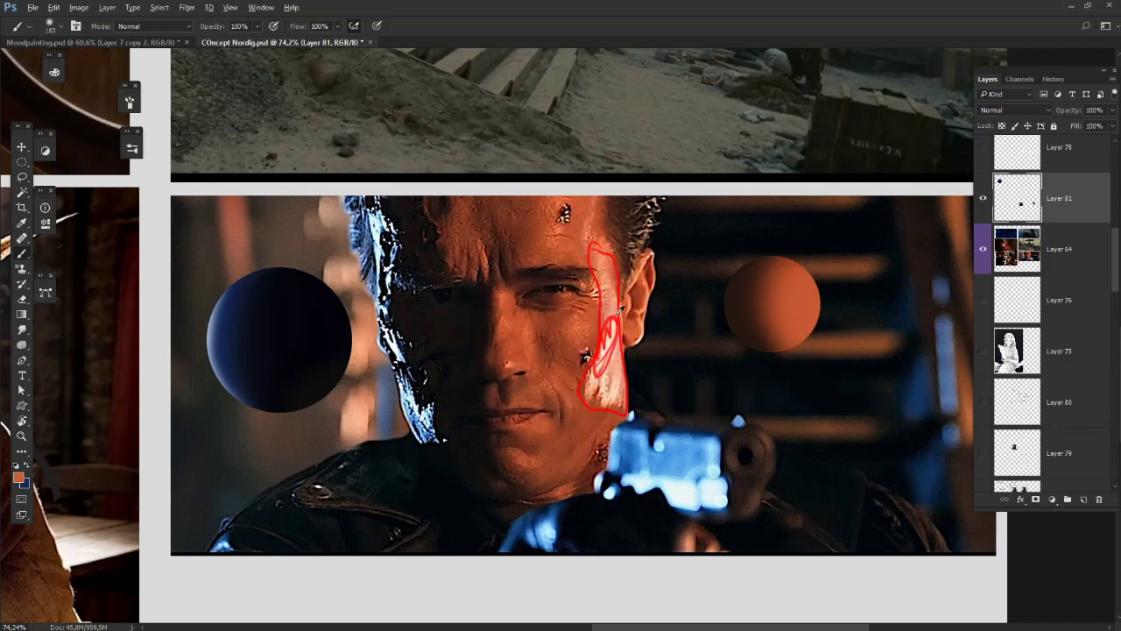
drag(818, 293, 799, 317)
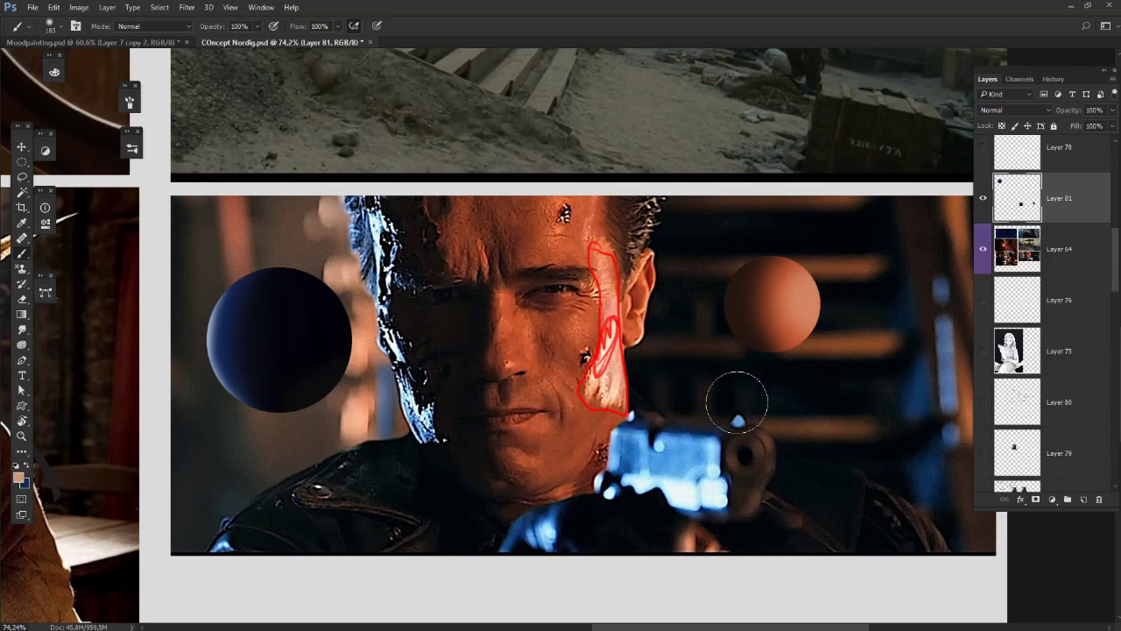
Step: Paint a small pale peach highlight on the orange ball's right side with a 32 px soft brush
right_click(880, 308)
click(826, 257)
right_click(903, 320)
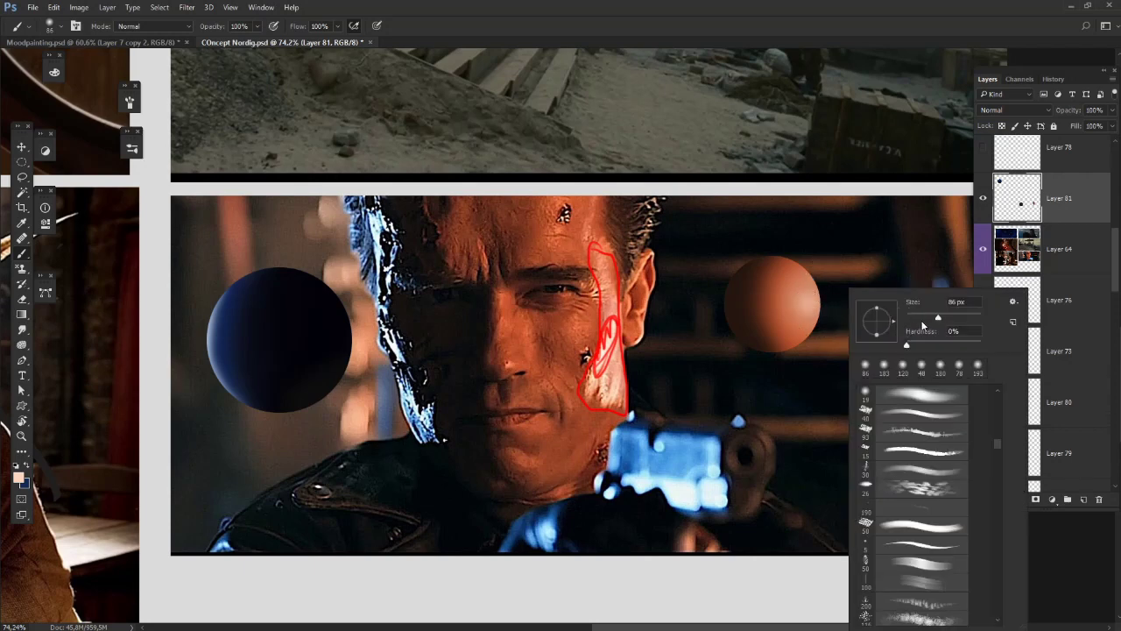
key(Return)
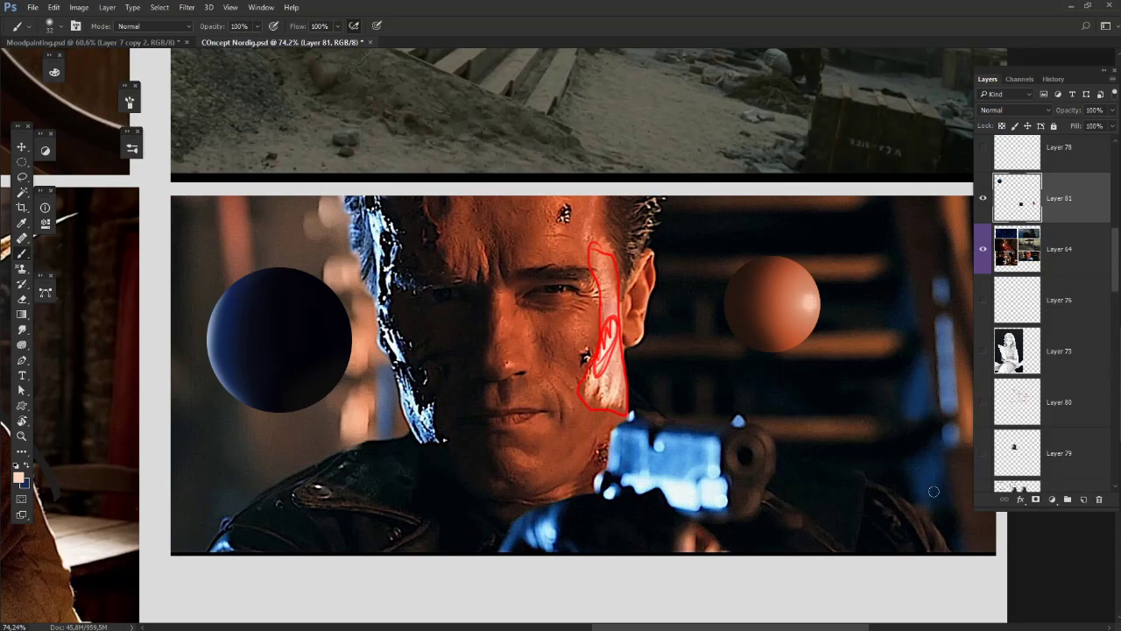
Step: Draw a circular selection over the officer's dark jacket in the tavern still
scroll(720, 413, down, 3)
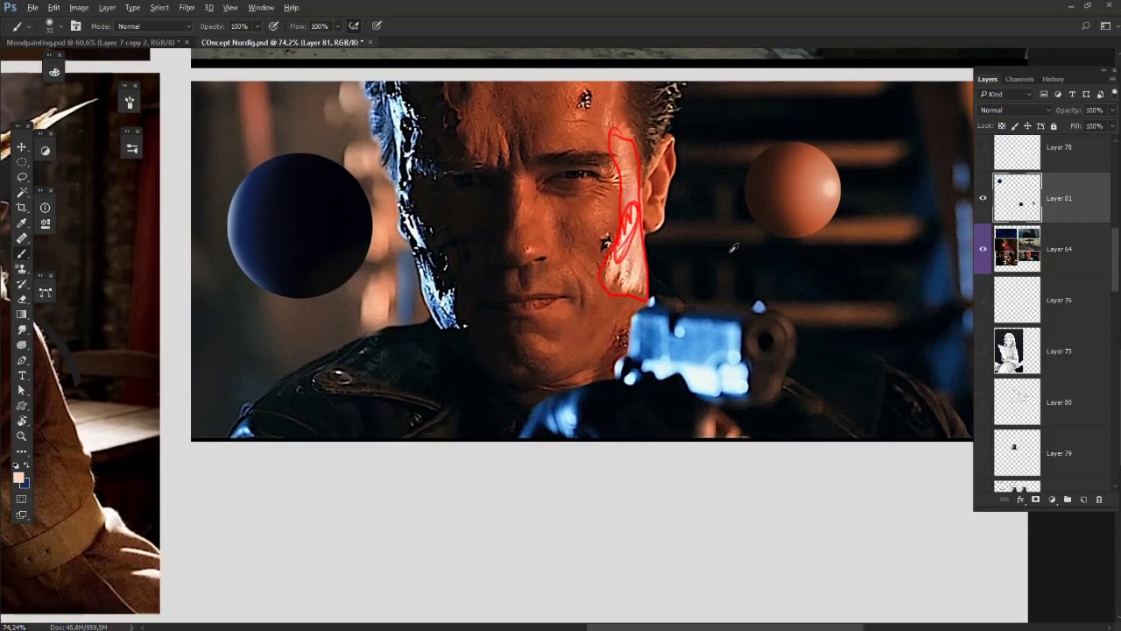
scroll(734, 248, down, 5)
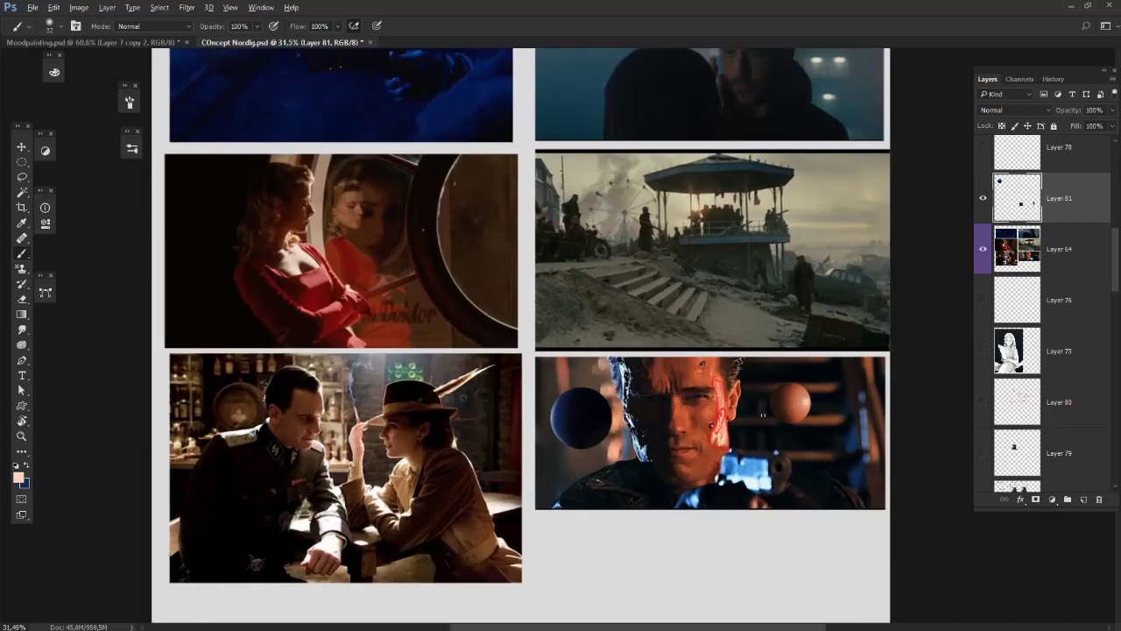
scroll(655, 421, up, 4)
drag(274, 172, 404, 348)
scroll(403, 349, down, 4)
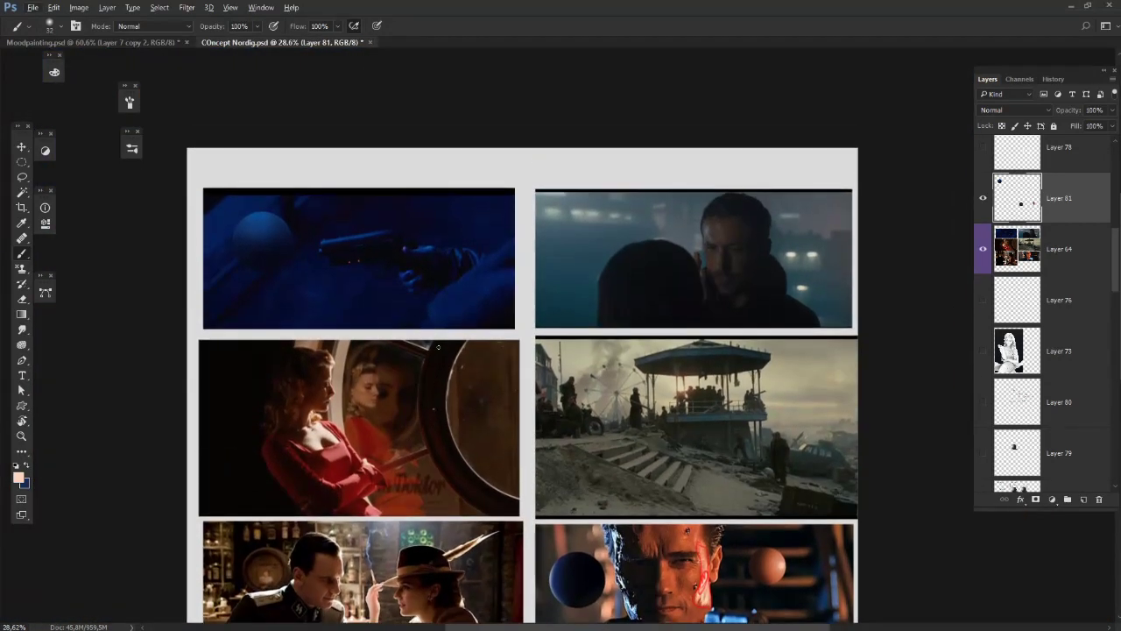
scroll(455, 429, up, 5)
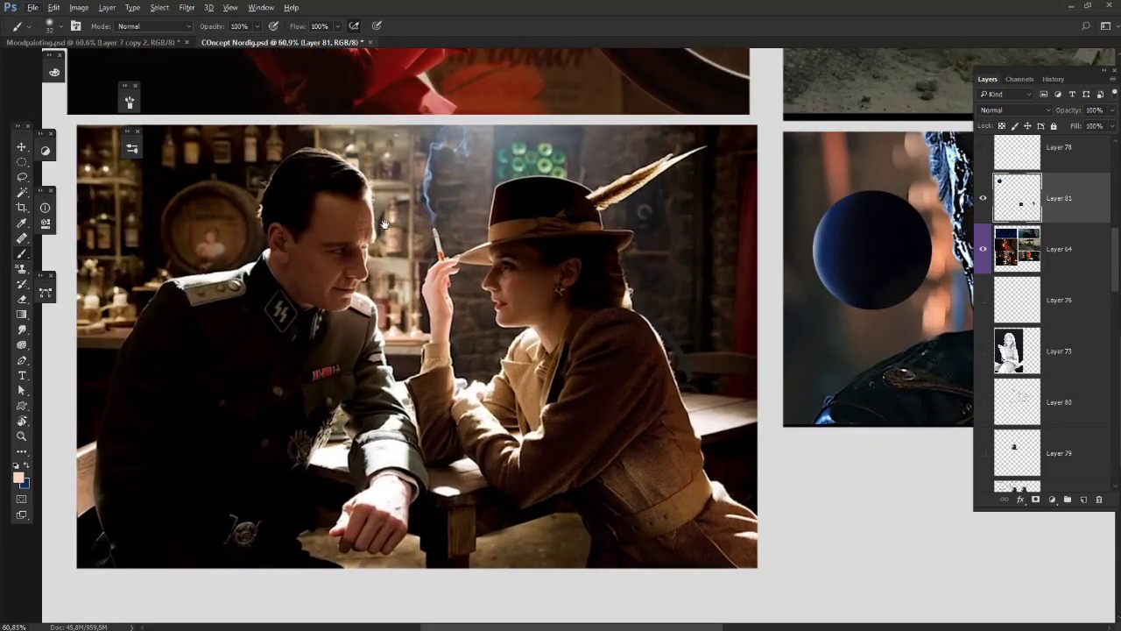
drag(384, 225, 443, 225)
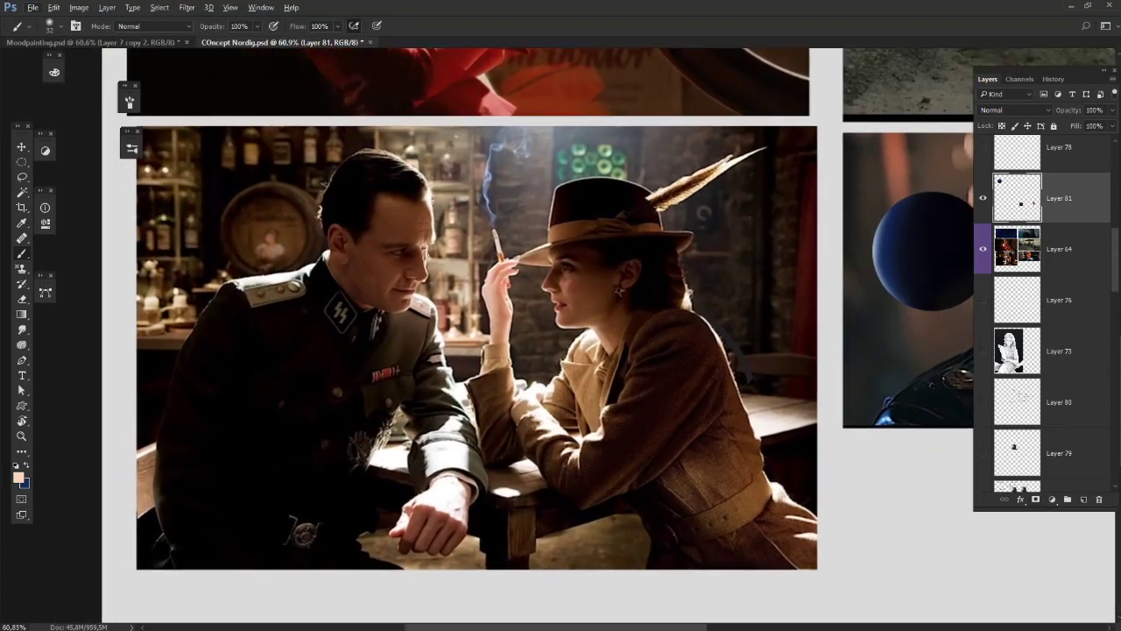
click(22, 162)
mouse_move(210, 327)
mouse_down()
mouse_move(350, 429)
mouse_move(336, 451)
mouse_move(322, 436)
mouse_up()
Step: Fill the circular selection with a dark brown sampled from the tavern still, using a 401 px soft brush
key(b)
right_click(388, 325)
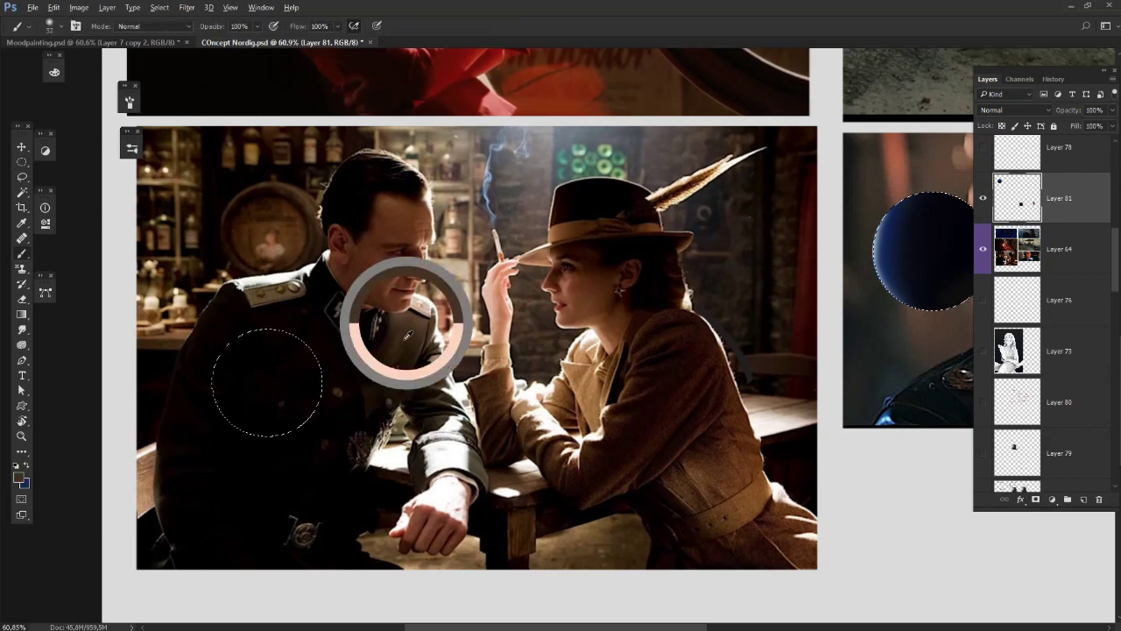
key(Return)
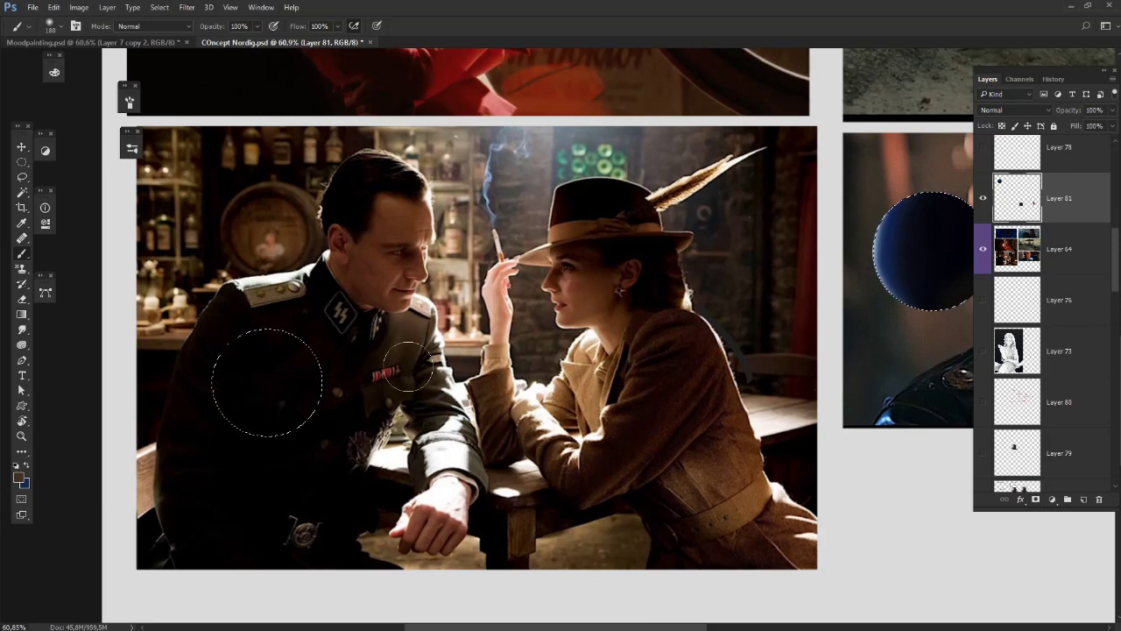
right_click(400, 331)
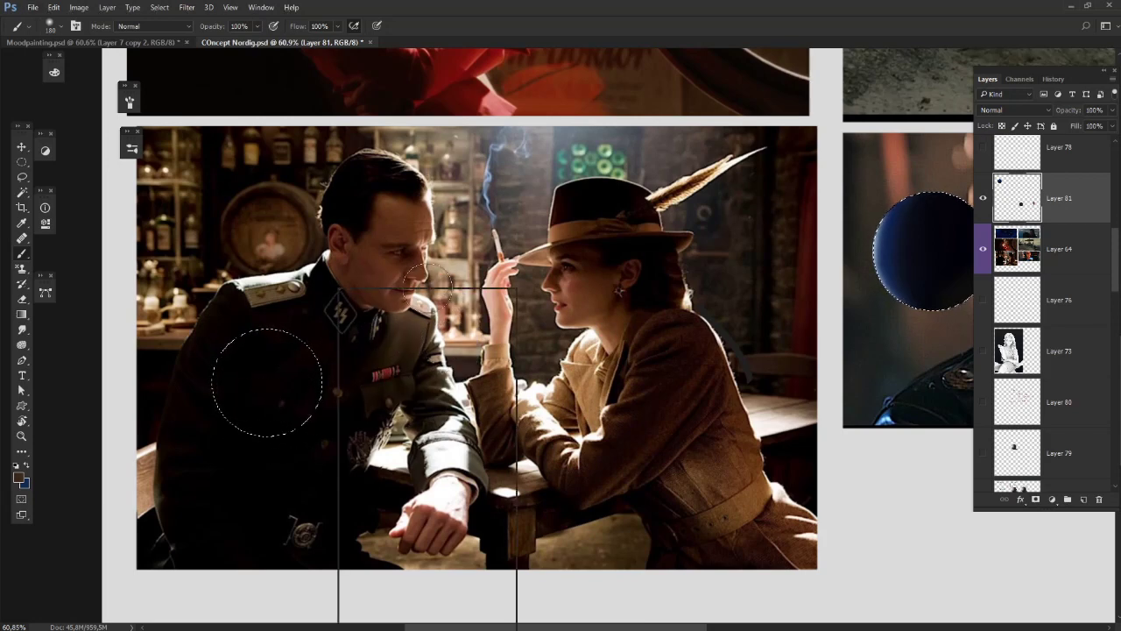
key(Return)
click(251, 359)
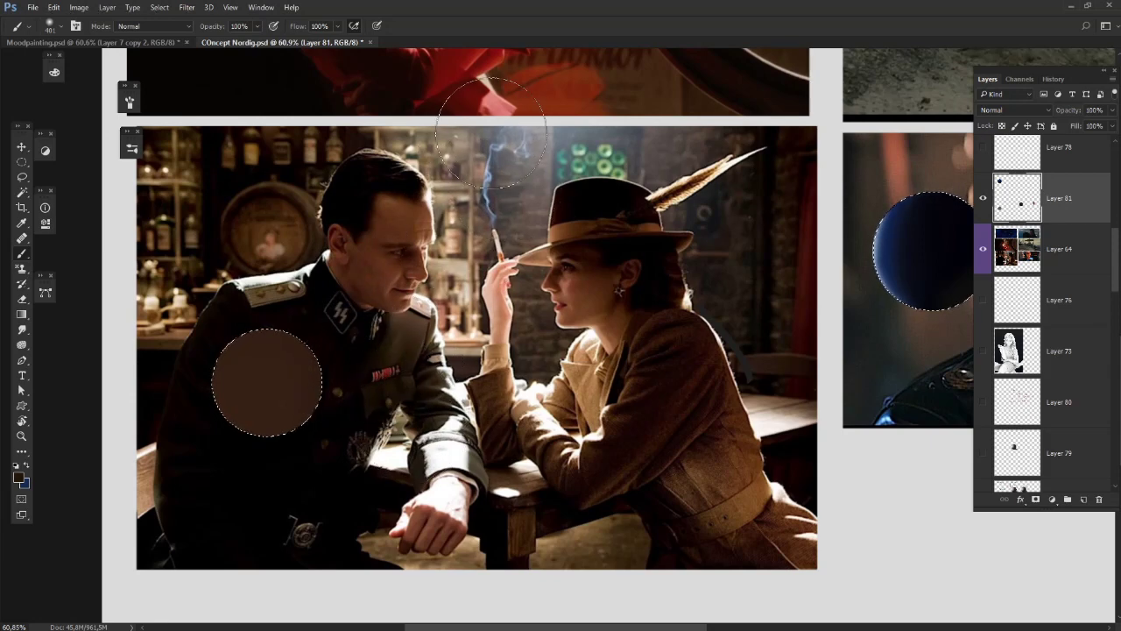
Step: Light the brown ball's upper right with white sampled from the sleeve and shade its left side with sampled brown and black
alt+click(451, 447)
mouse_move(343, 335)
mouse_down()
mouse_move(317, 298)
mouse_move(363, 381)
mouse_move(343, 303)
mouse_up()
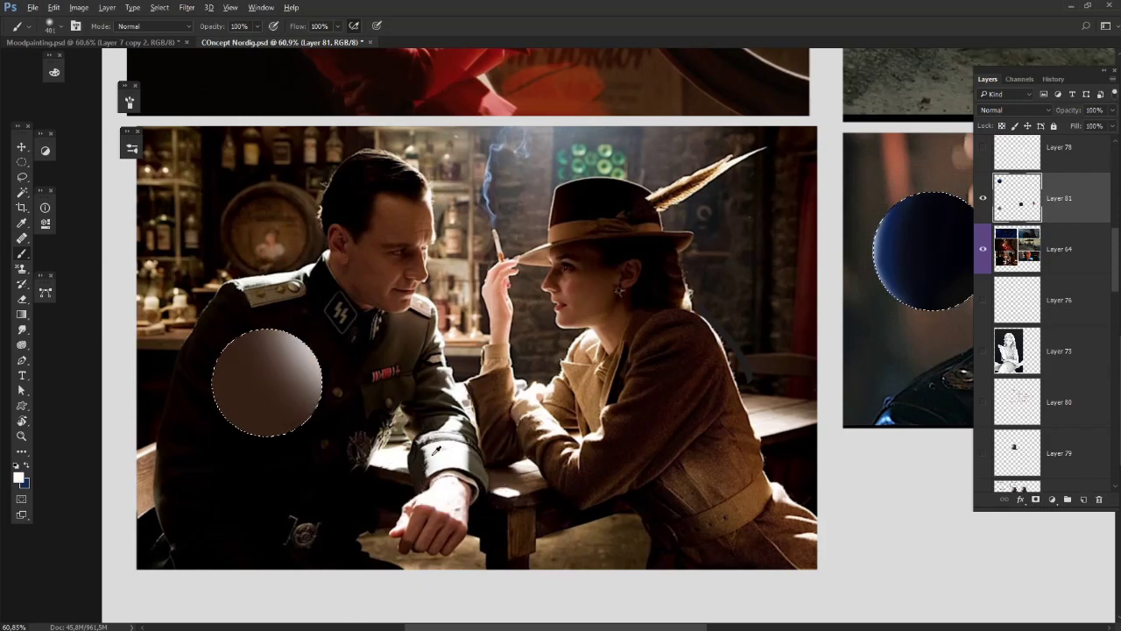
alt+click(447, 412)
alt+click(413, 341)
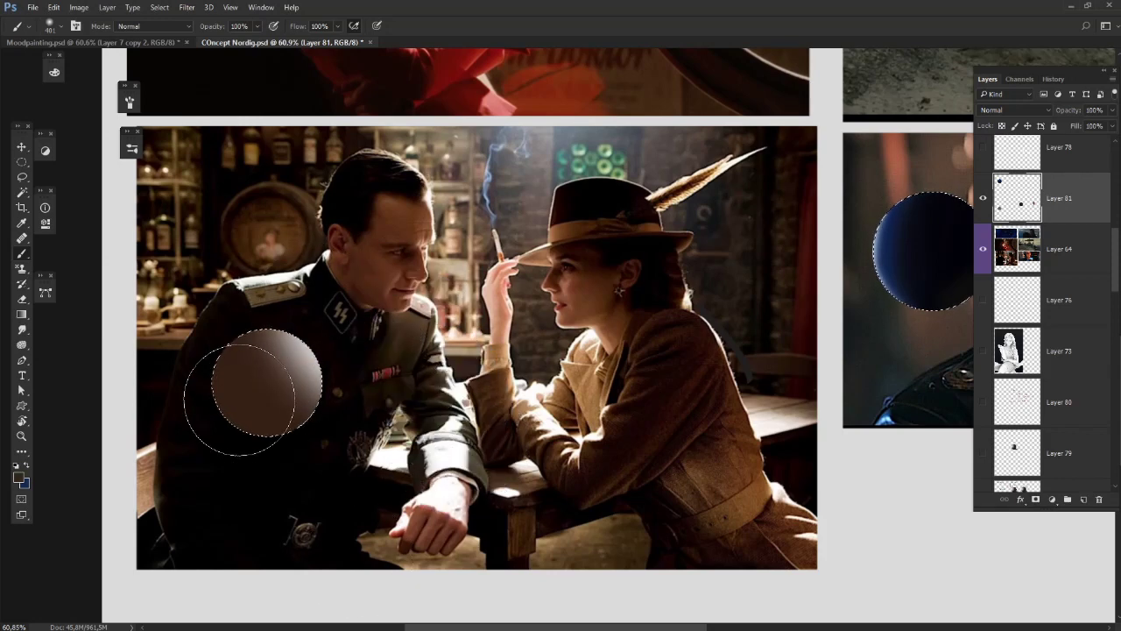
alt+click(390, 350)
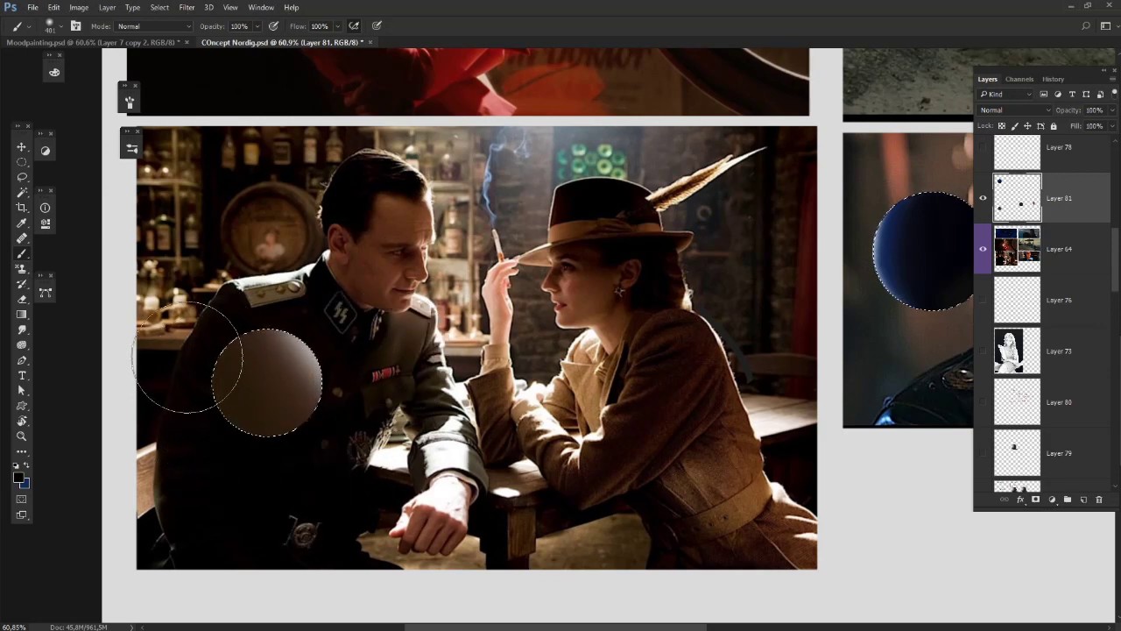
mouse_move(187, 357)
mouse_down()
mouse_move(224, 473)
mouse_move(172, 416)
mouse_move(184, 341)
mouse_move(282, 508)
mouse_move(175, 355)
mouse_move(204, 441)
mouse_move(205, 408)
mouse_up()
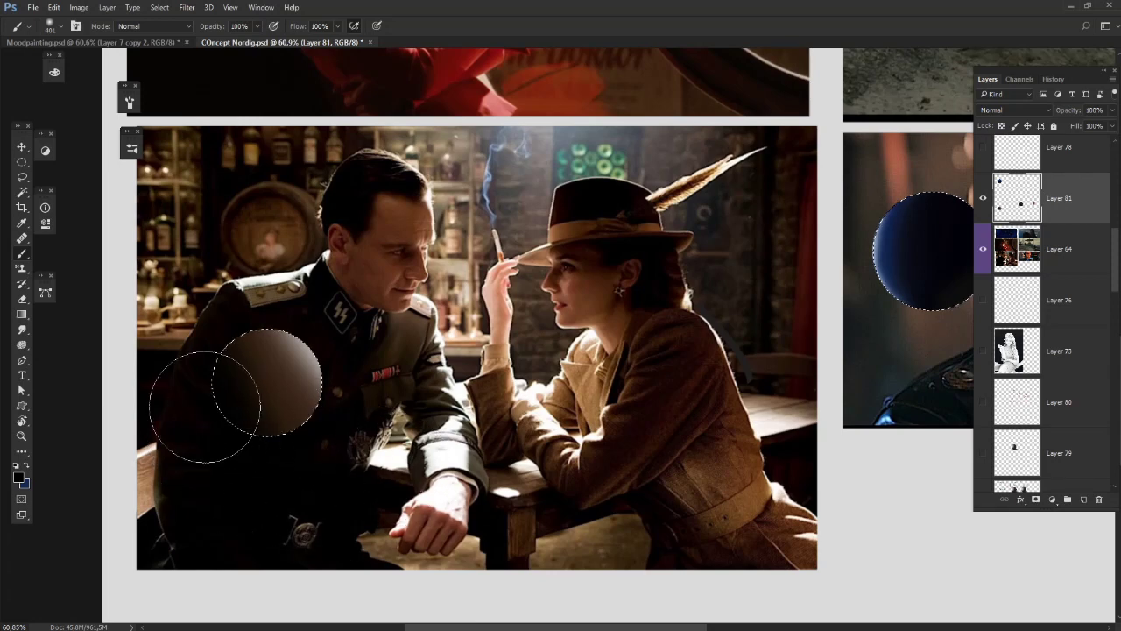
Step: Refine the tavern ball's upper-right highlight and lower edge with sampled tones at 130 px, and deselect the circle
alt+click(480, 464)
right_click(398, 372)
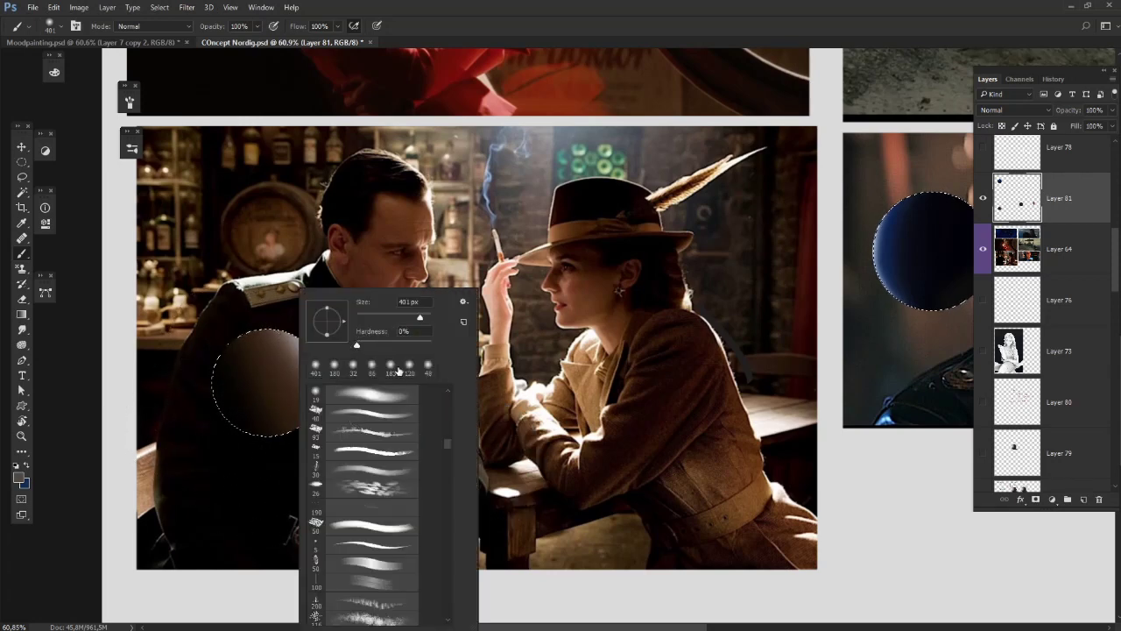
click(276, 286)
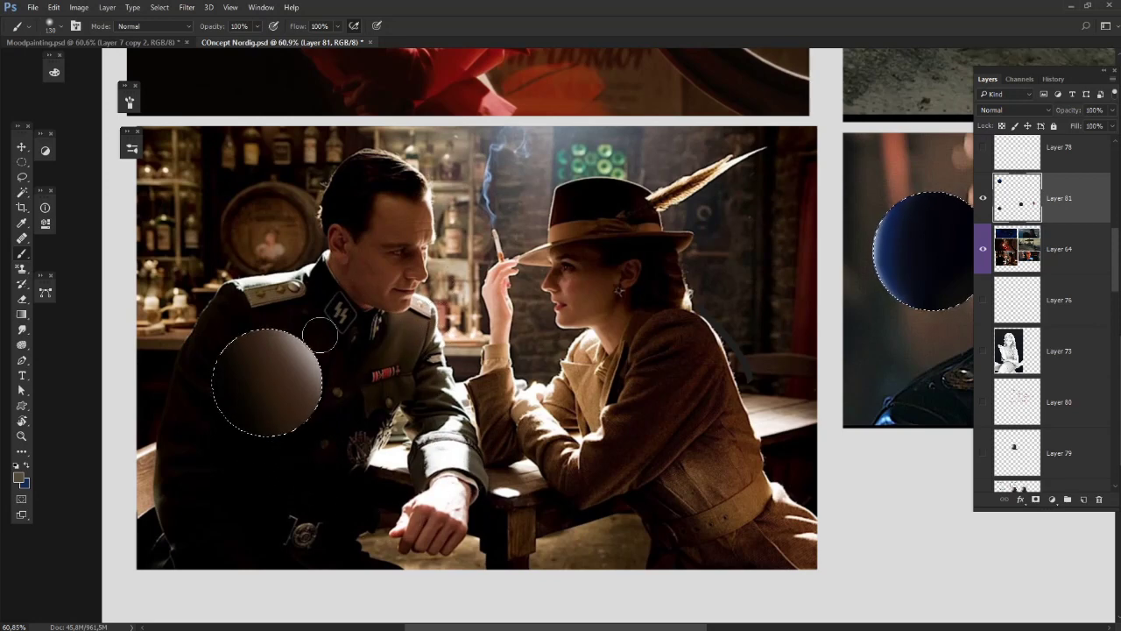
alt+click(451, 444)
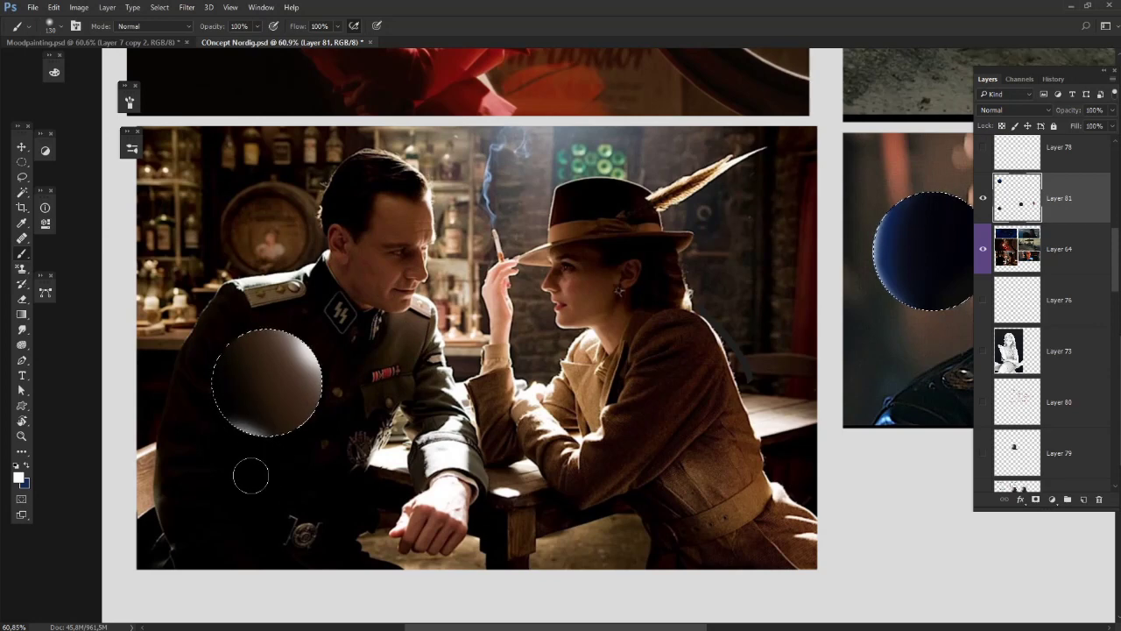
alt+click(273, 423)
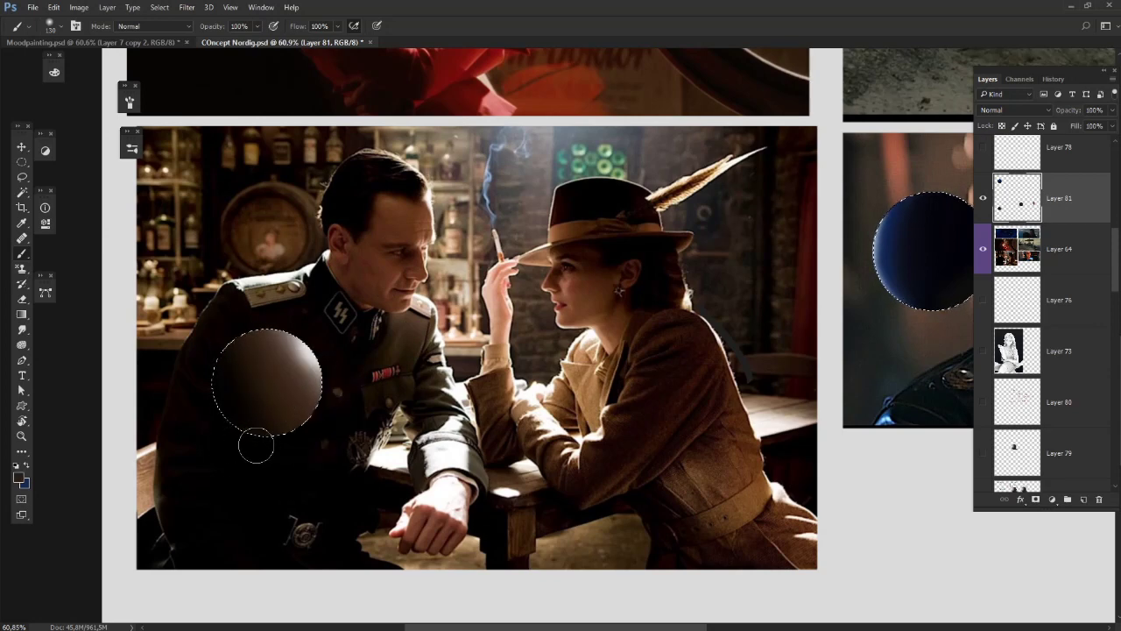
alt+click(307, 362)
key(ctrl+d)
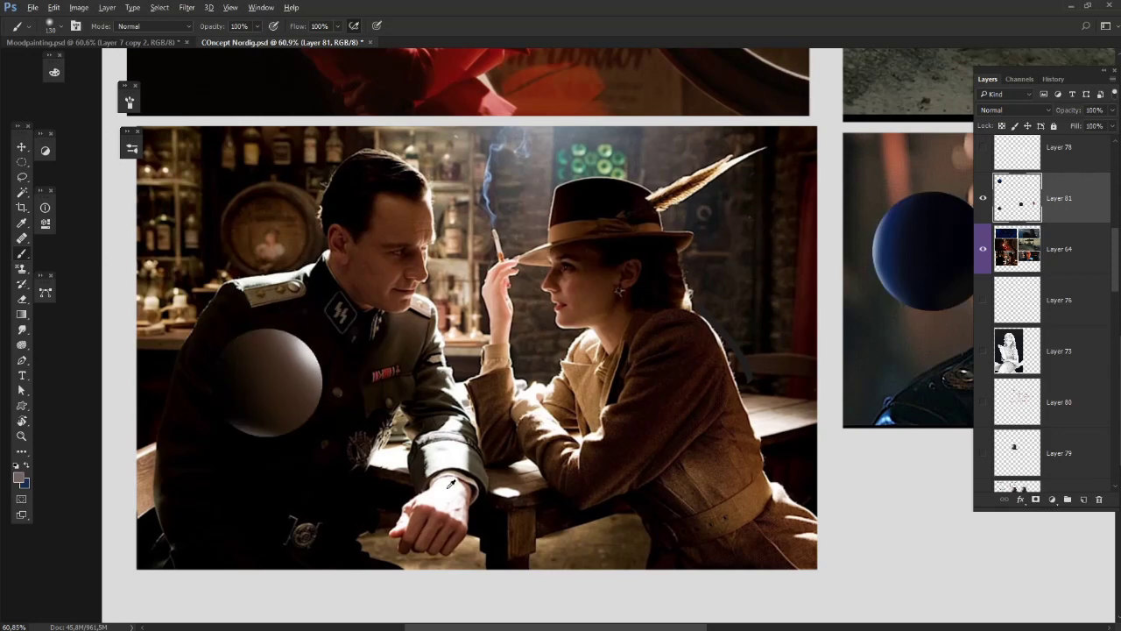
Step: Lighten the tavern ball's right side with white sampled from the officer's cuff, using a 275 px soft brush
right_click(364, 426)
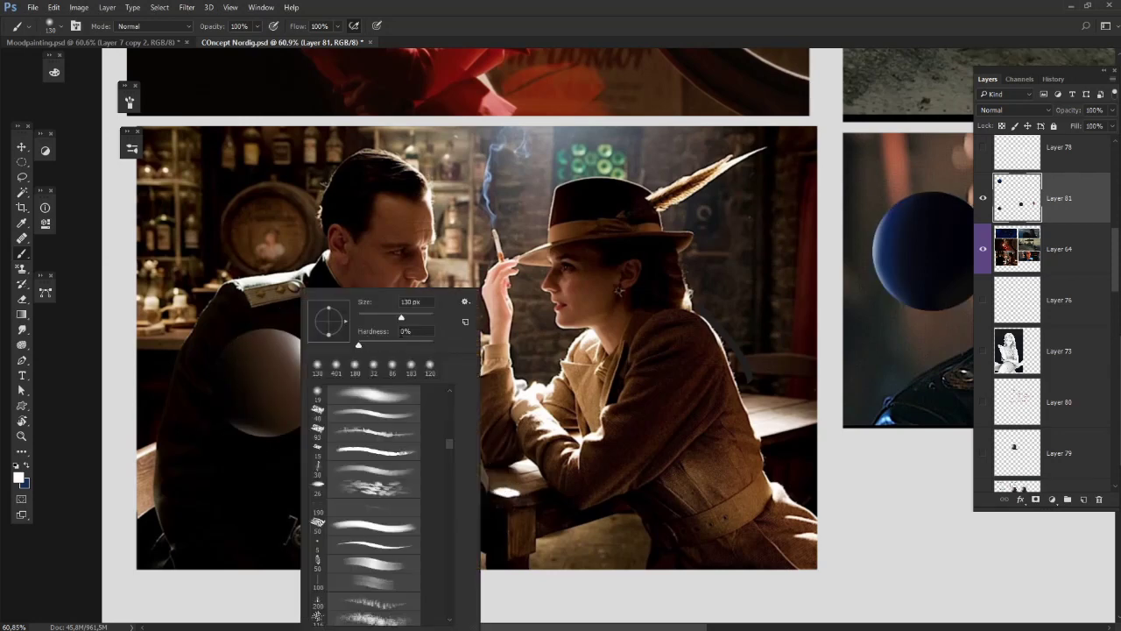
key(Return)
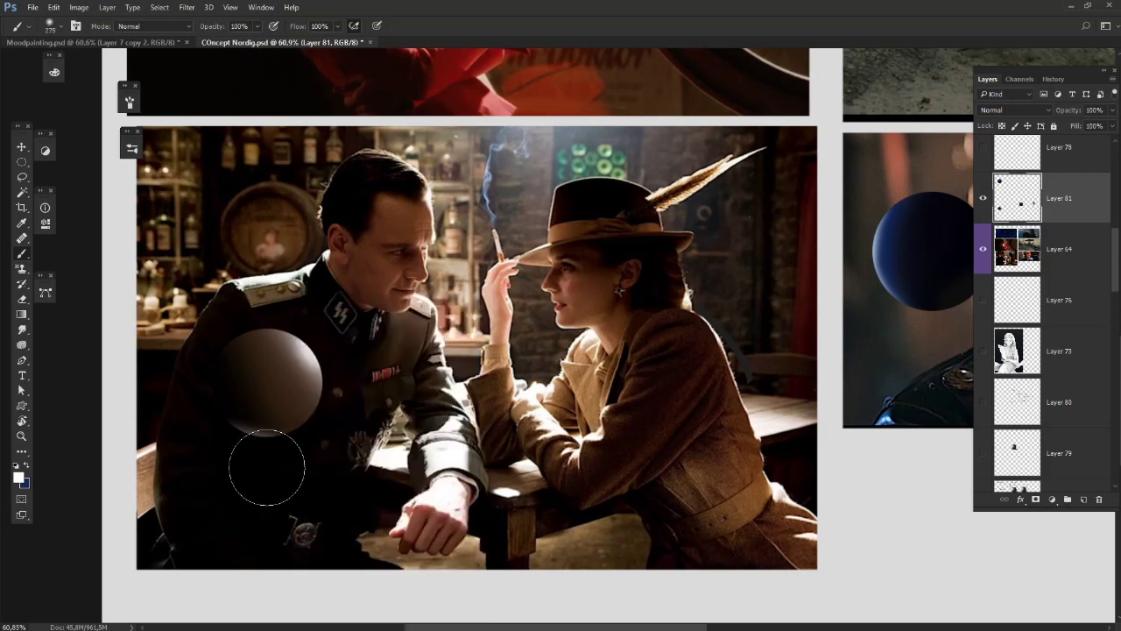
alt+click(279, 436)
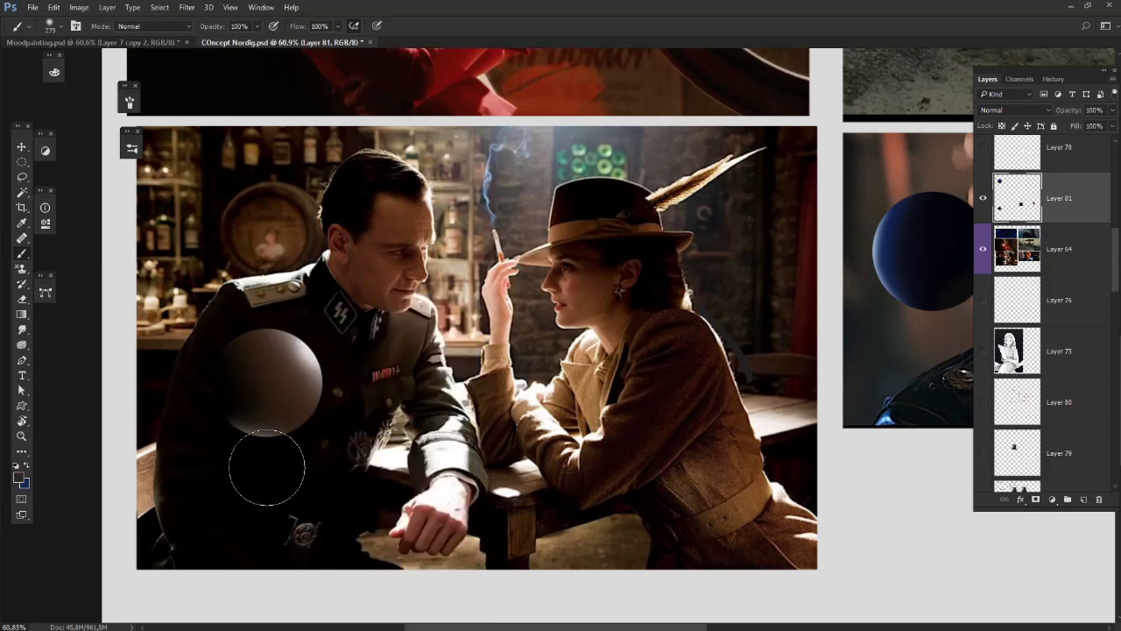
alt+click(232, 400)
drag(275, 411, 301, 421)
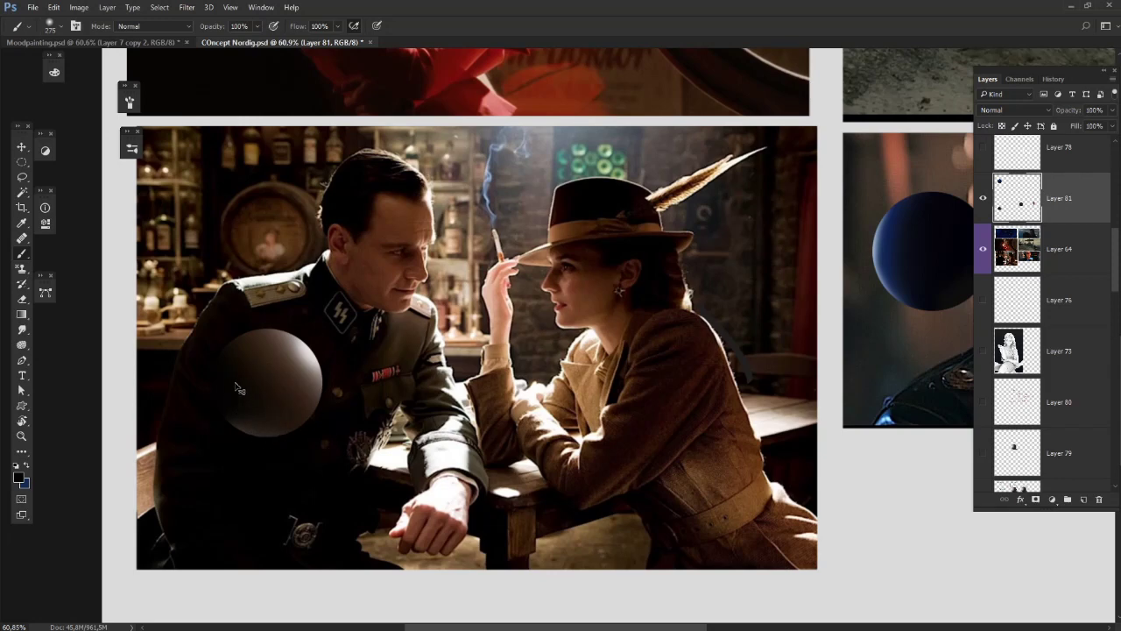
key(ctrl+z)
Step: Rework the tavern ball's shading with greys sampled from the ball, and darken its left side with black sampled from the jacket
drag(233, 375, 305, 467)
key(ctrl+z)
drag(243, 376, 291, 481)
alt+click(300, 359)
alt+click(289, 418)
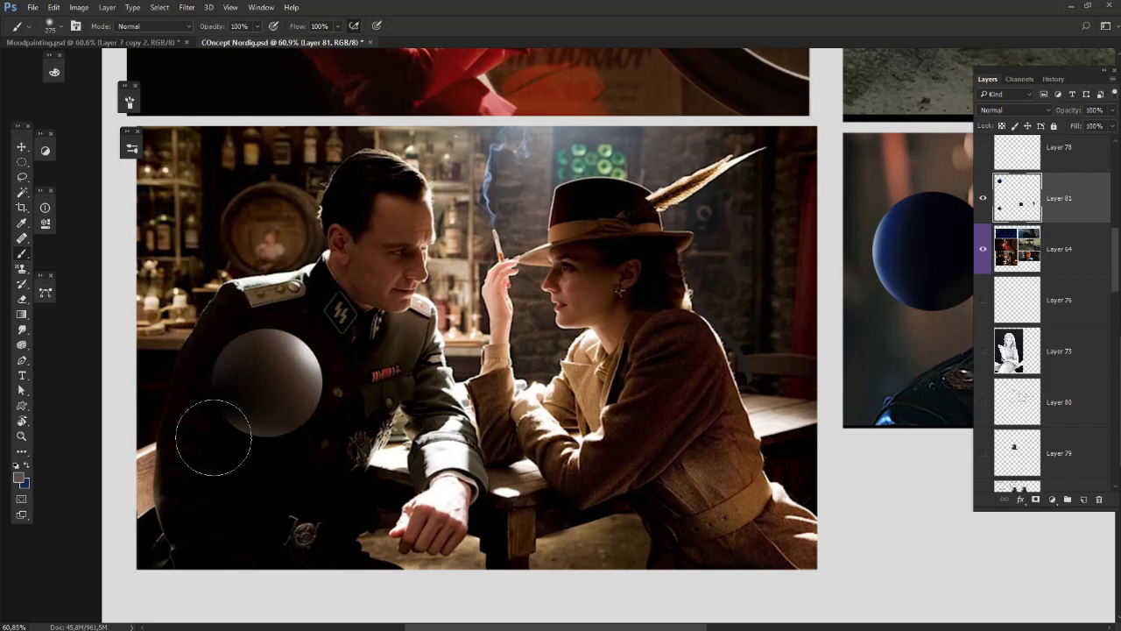
alt+click(335, 457)
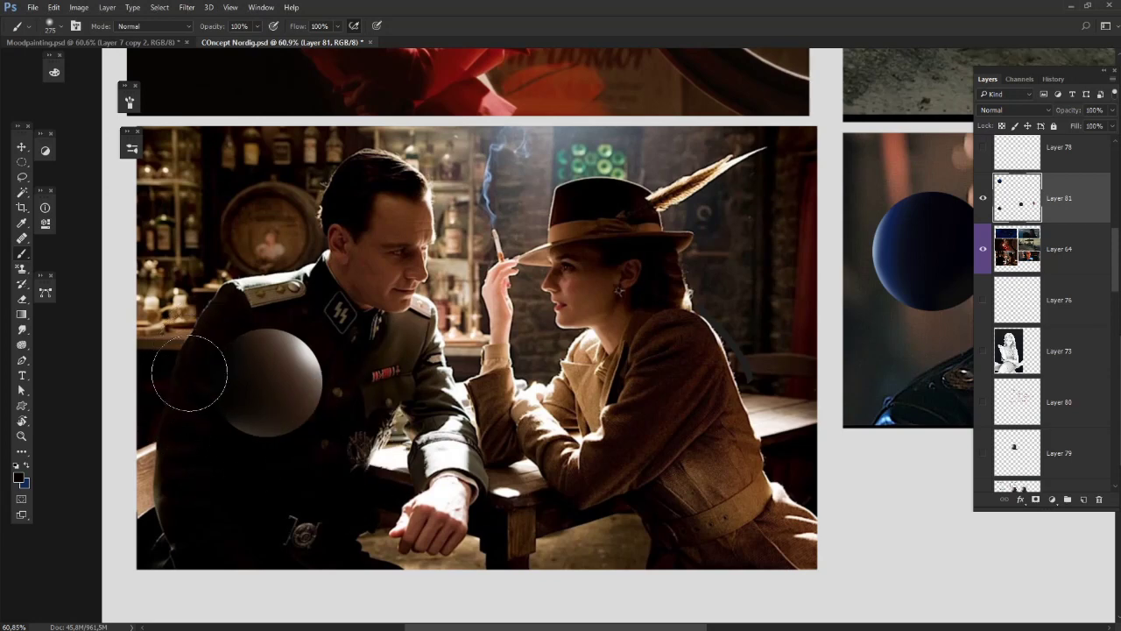
Step: Shift the painted balls slightly down and left, and brighten the tavern ball's upper-right edge with near-white using a smaller soft brush
alt+click(297, 368)
mouse_move(286, 369)
mouse_down()
mouse_move(436, 375)
mouse_move(317, 376)
mouse_move(380, 375)
mouse_move(429, 356)
mouse_move(281, 392)
mouse_up()
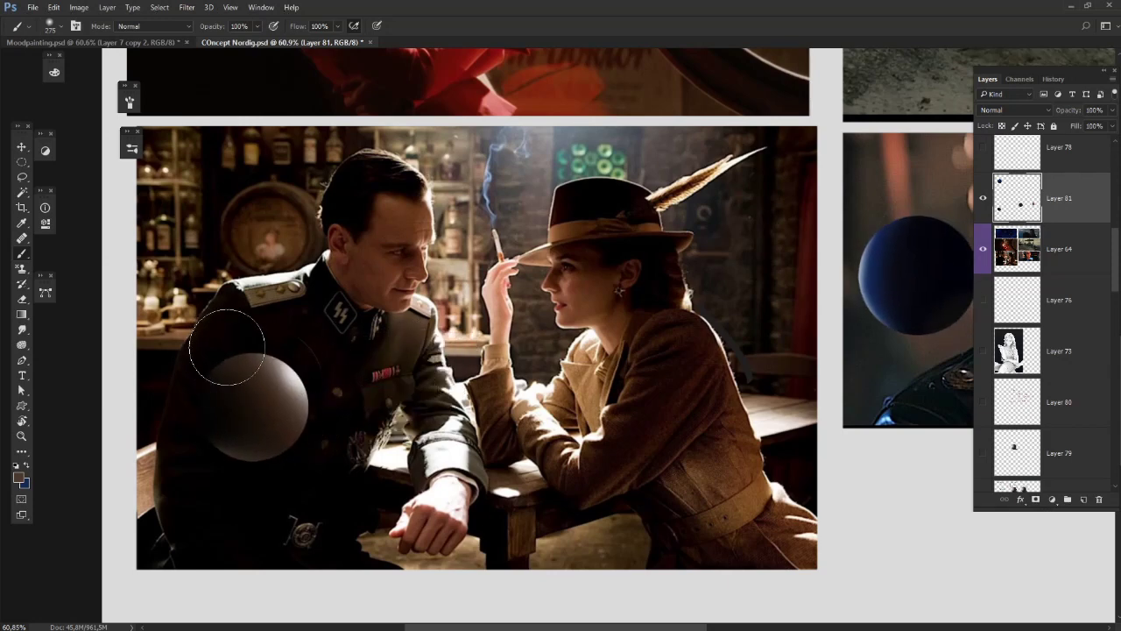
alt+click(284, 390)
right_click(430, 321)
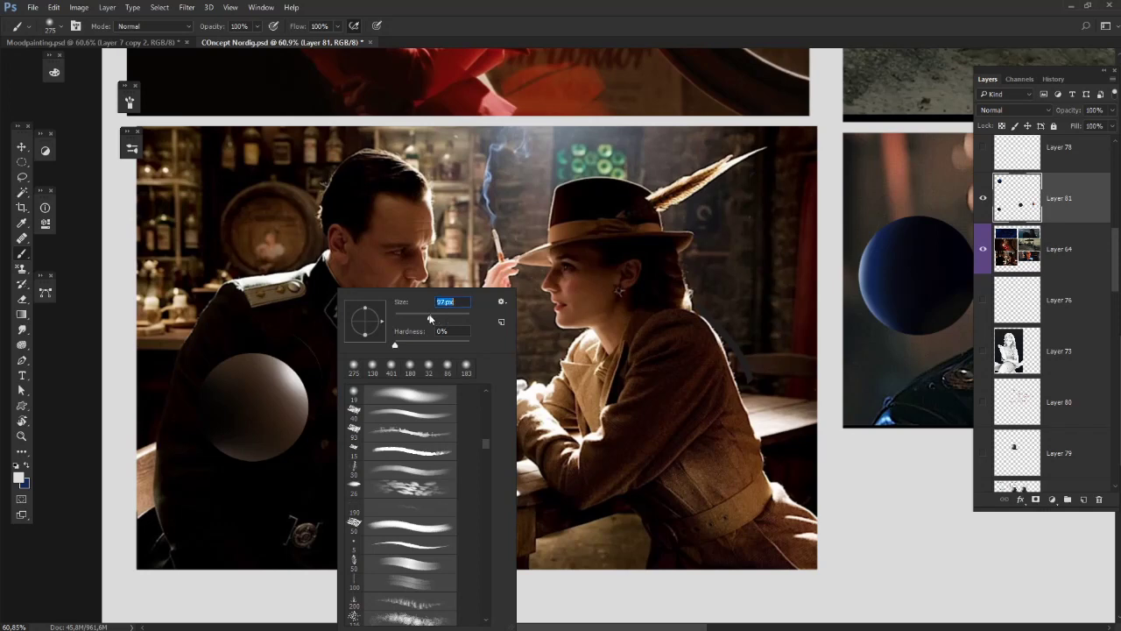
key(Return)
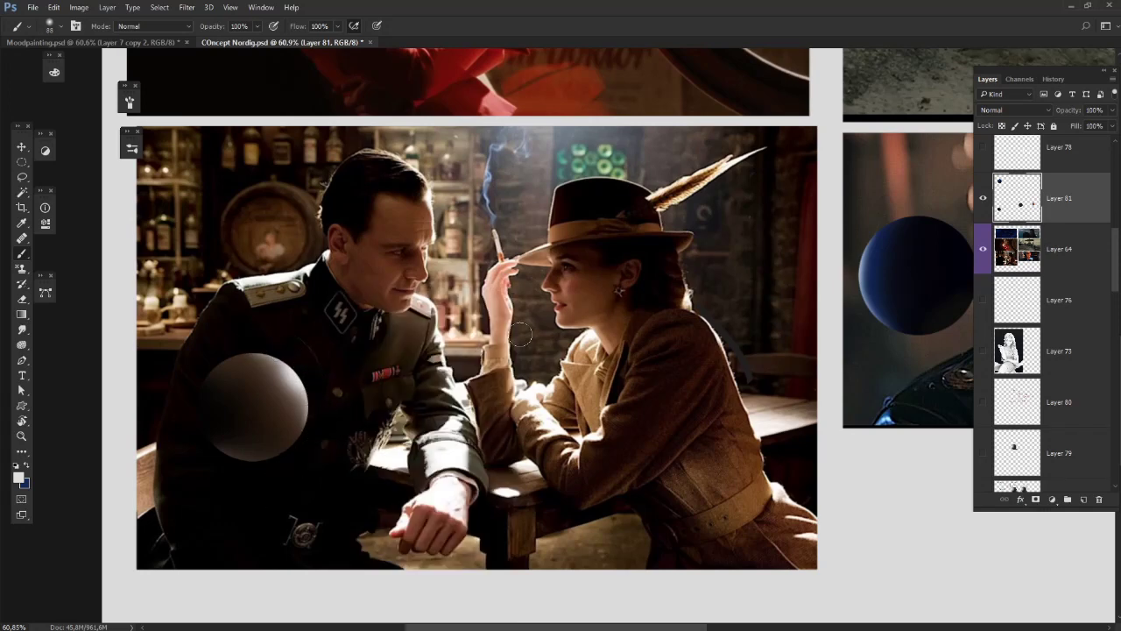
drag(590, 373, 614, 384)
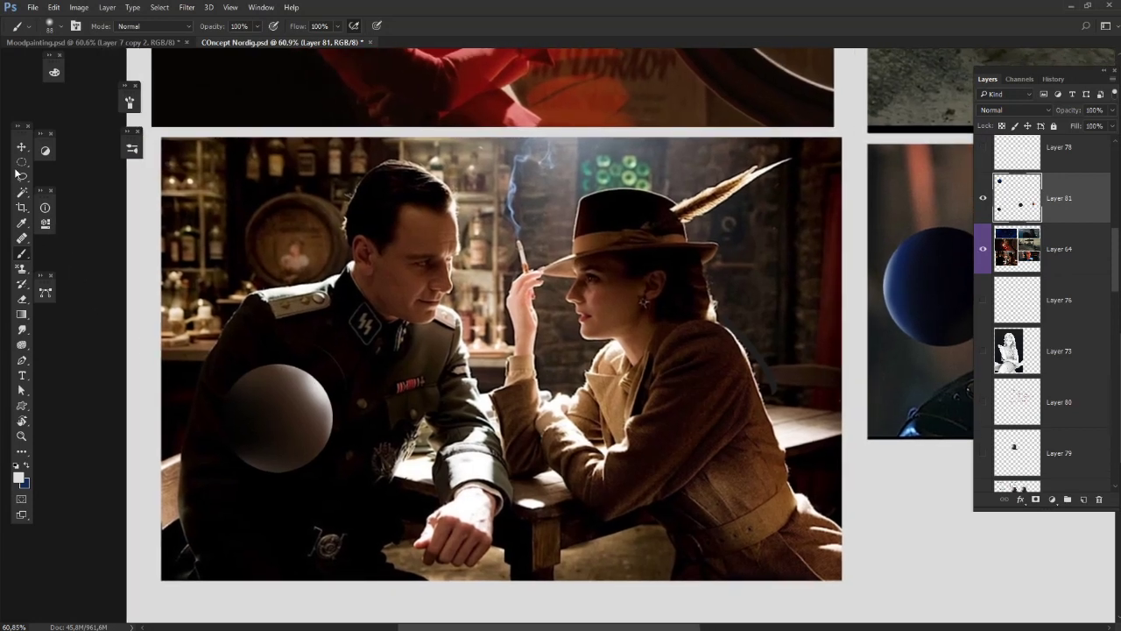
Step: Preview the film stills and painted balls in greyscale with the Dot Gain 15% proof
drag(22, 162, 83, 173)
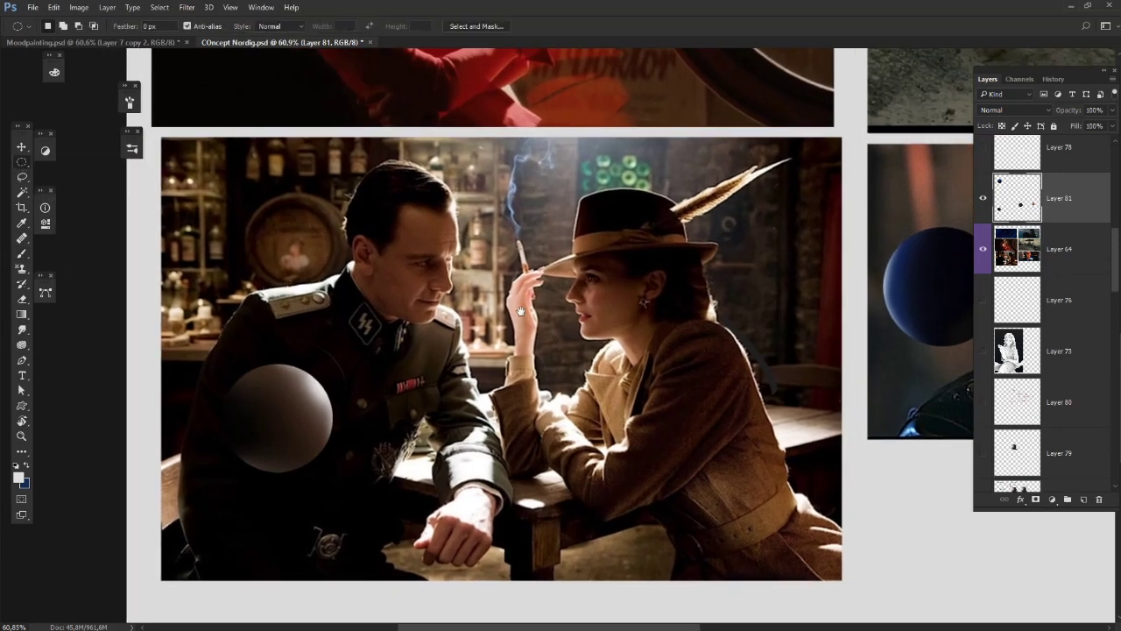
scroll(521, 311, up, 3)
scroll(520, 311, right, 4)
key(ctrl+y)
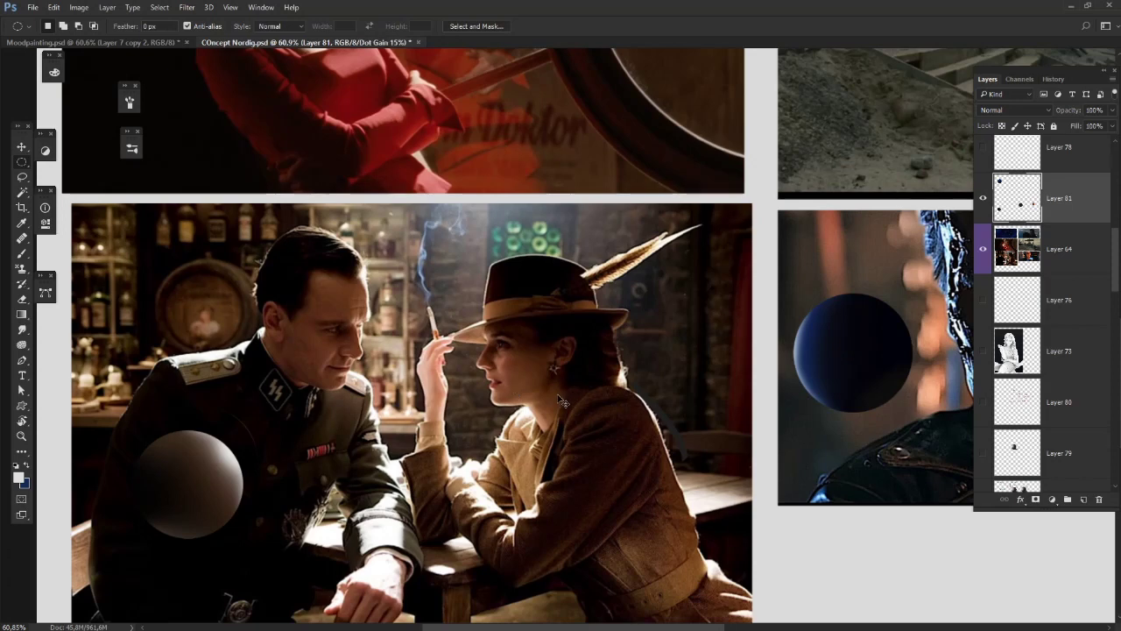
drag(416, 472, 561, 397)
Step: Shift the tavern ball slightly right using a circular selection, deselect it, and turn off the greyscale proof
drag(449, 492, 331, 330)
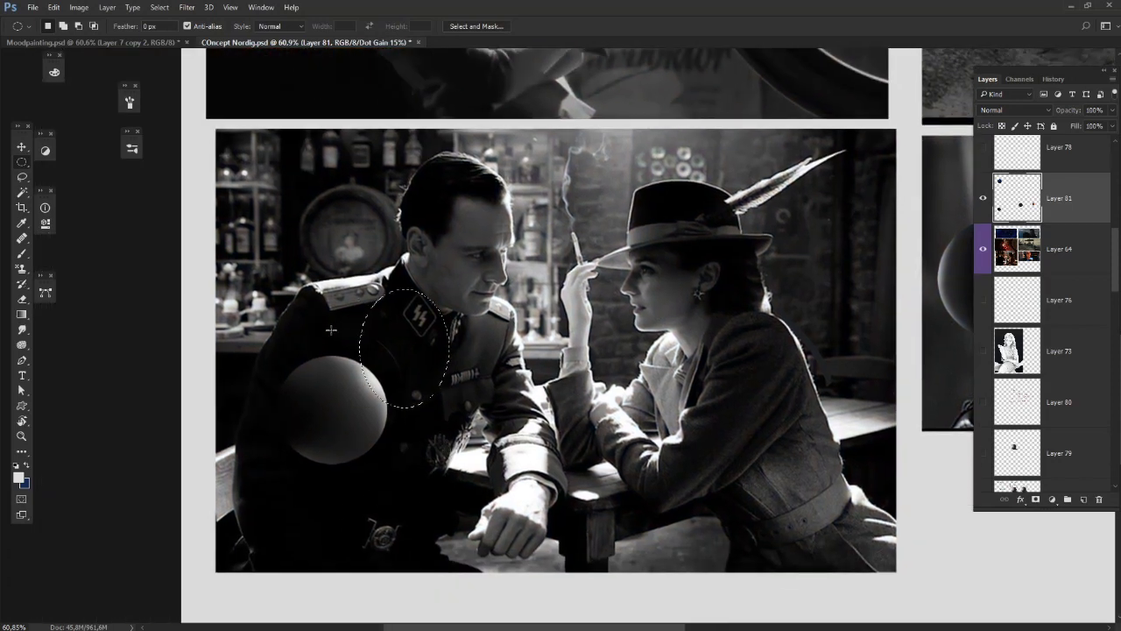
drag(346, 432, 500, 447)
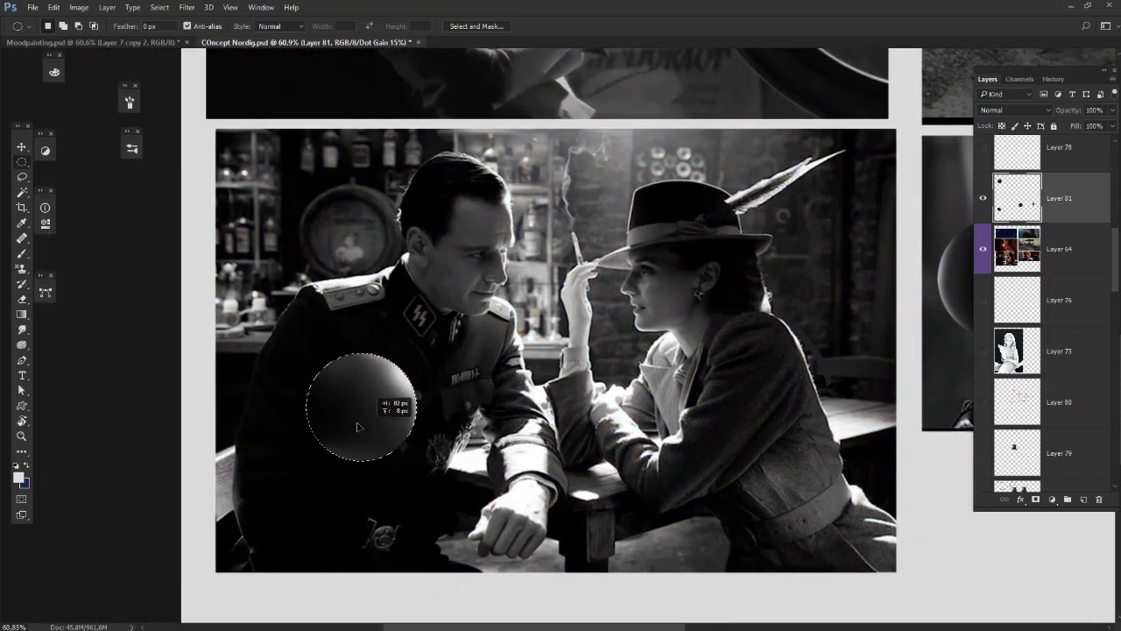
drag(358, 428, 339, 426)
key(ctrl+d)
drag(592, 367, 430, 423)
key(ctrl+y)
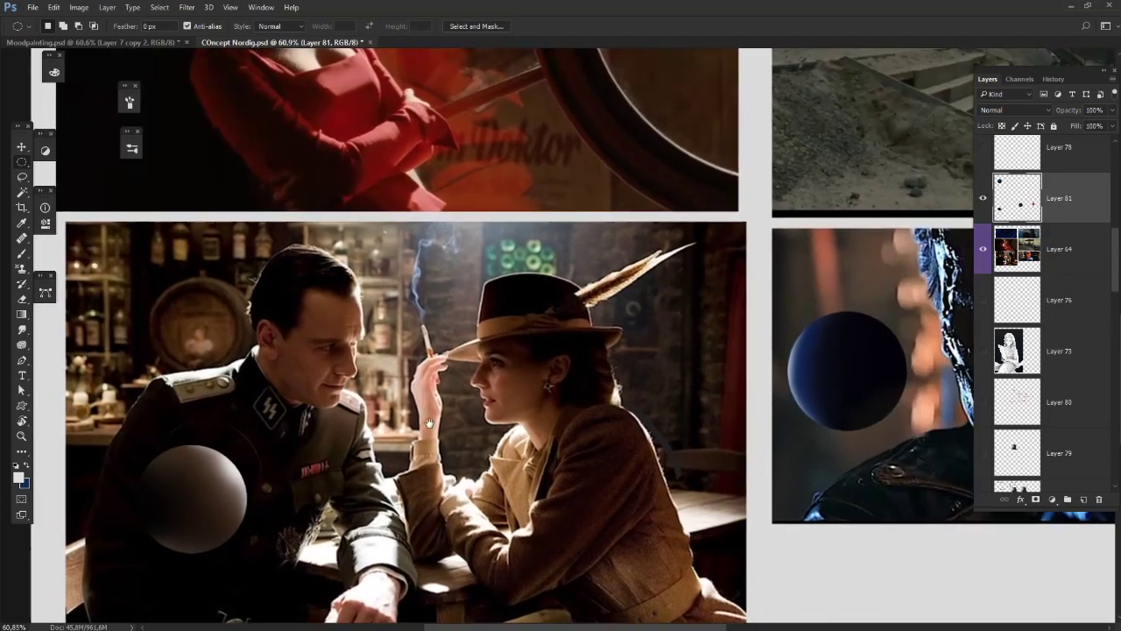
Step: Examine and compare the lighting in the tavern, red-dress and blue-rimmed stills and on their painted balls
key(b)
mouse_move(284, 232)
mouse_down()
mouse_move(239, 118)
mouse_move(292, 185)
mouse_move(252, 242)
mouse_move(221, 219)
mouse_up()
drag(499, 310, 521, 328)
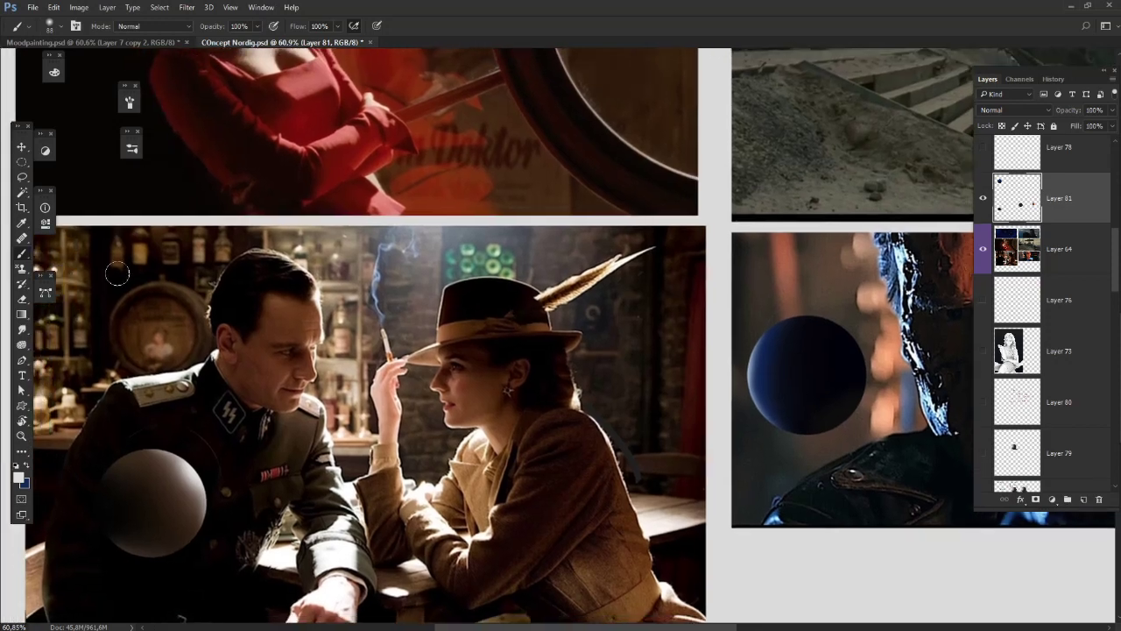
click(23, 164)
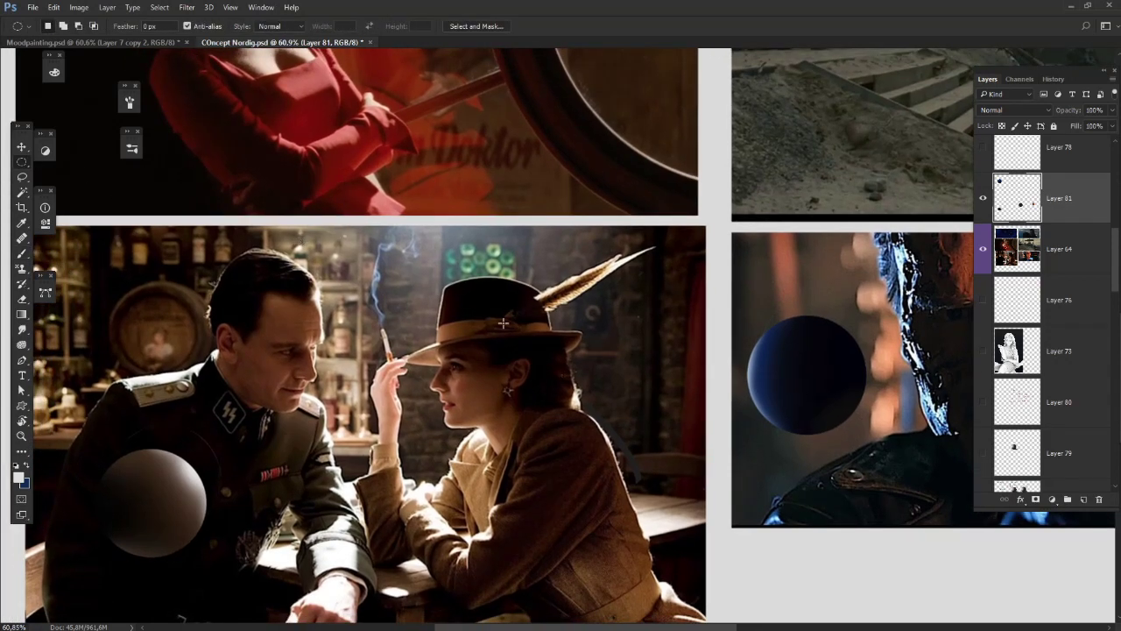
drag(537, 293, 606, 326)
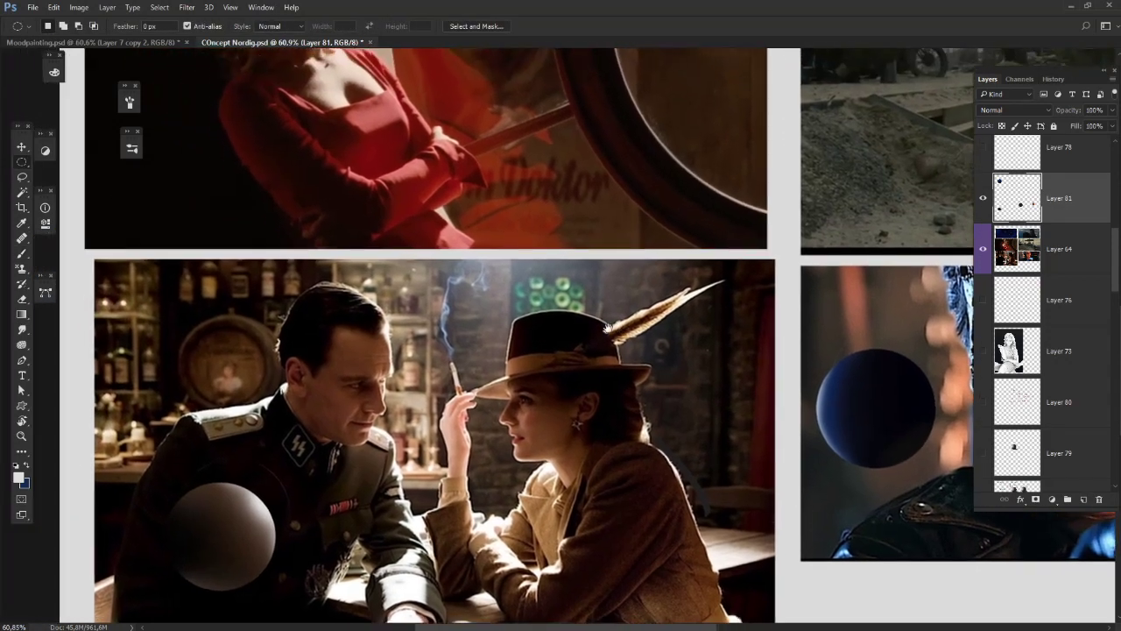
mouse_move(523, 250)
mouse_down()
mouse_move(493, 293)
mouse_move(513, 463)
mouse_up()
mouse_move(423, 188)
mouse_down()
mouse_move(381, 302)
mouse_move(505, 201)
mouse_up()
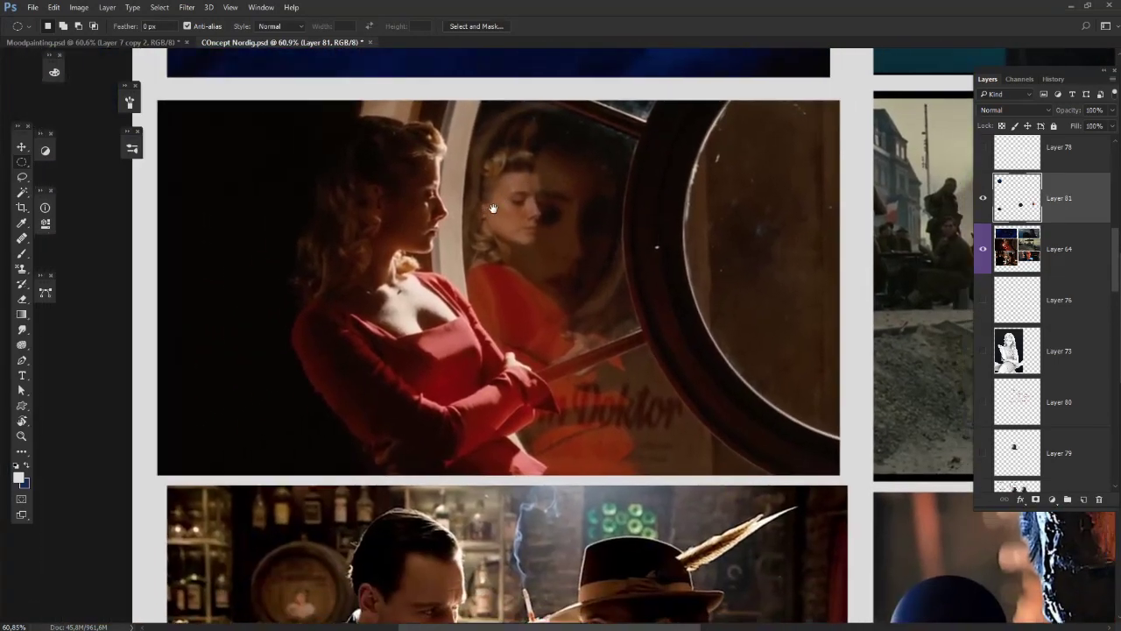
drag(421, 306, 303, 211)
drag(350, 351, 319, 245)
drag(316, 384, 308, 345)
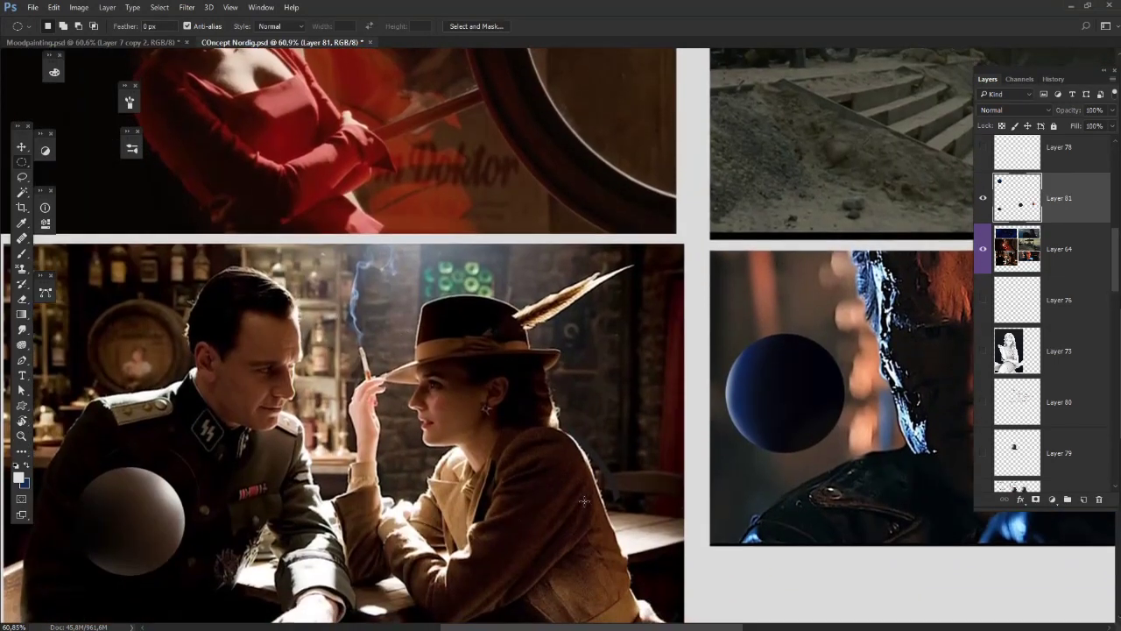
drag(556, 464, 600, 406)
drag(446, 232, 380, 260)
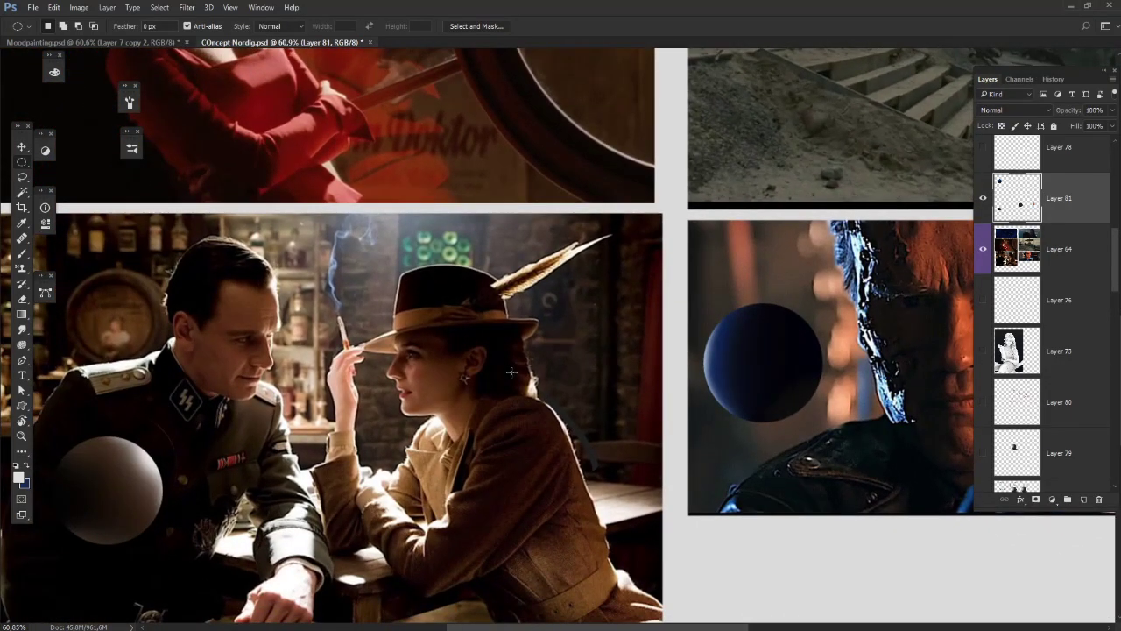
drag(648, 276, 617, 215)
drag(572, 253, 598, 320)
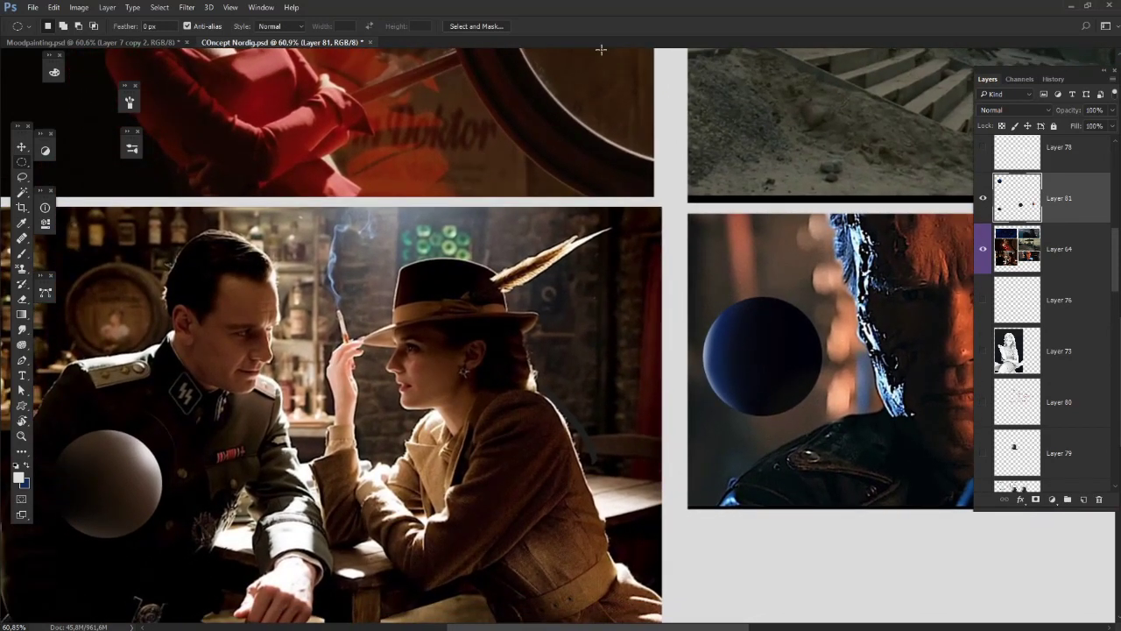
drag(611, 214, 606, 254)
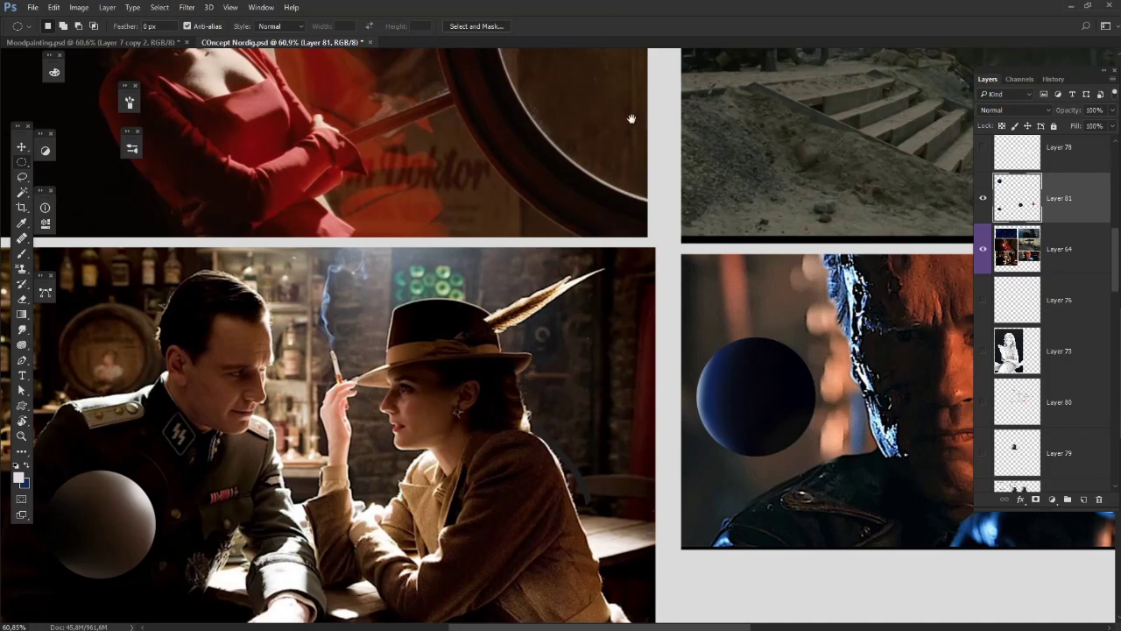
drag(631, 119, 516, 314)
drag(623, 295, 488, 383)
drag(351, 561, 694, 228)
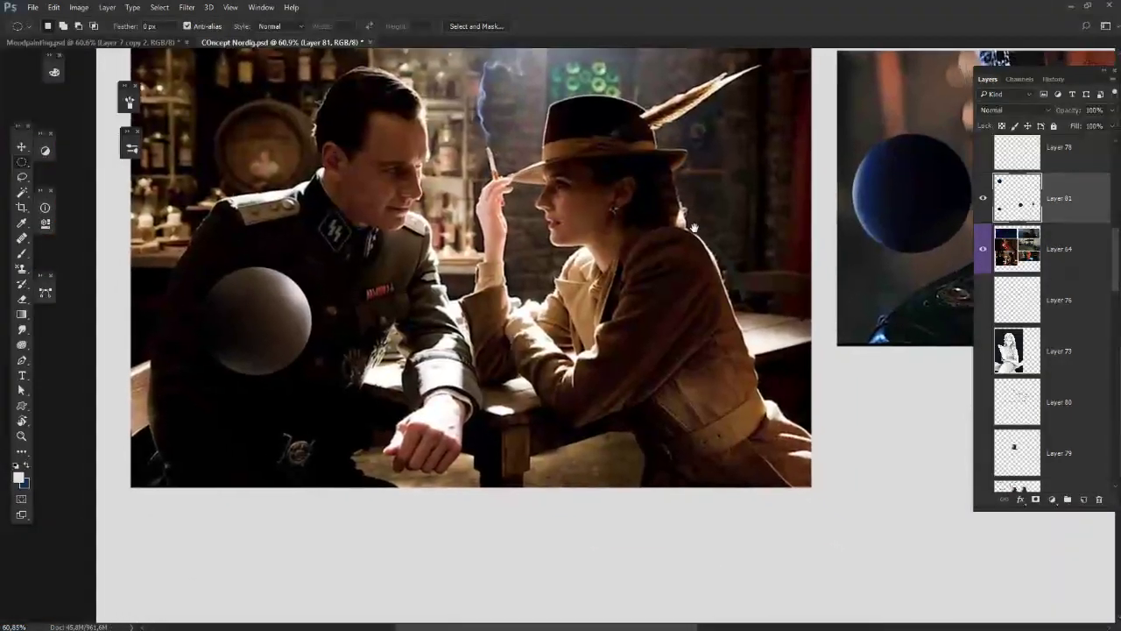
Step: Draw a small circular selection over the blurred lights in the teal still of the man and the silhouetted head
drag(913, 106, 350, 561)
drag(818, 59, 561, 574)
drag(484, 240, 606, 188)
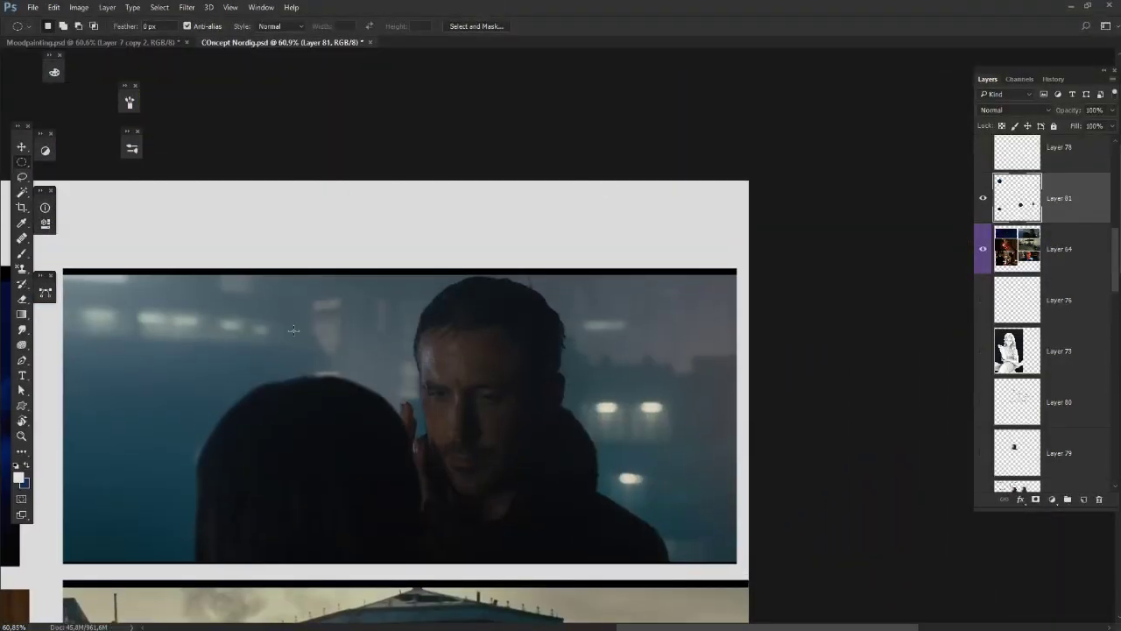
mouse_move(260, 315)
mouse_down()
mouse_move(605, 502)
mouse_move(657, 325)
mouse_up()
key(ctrl+d)
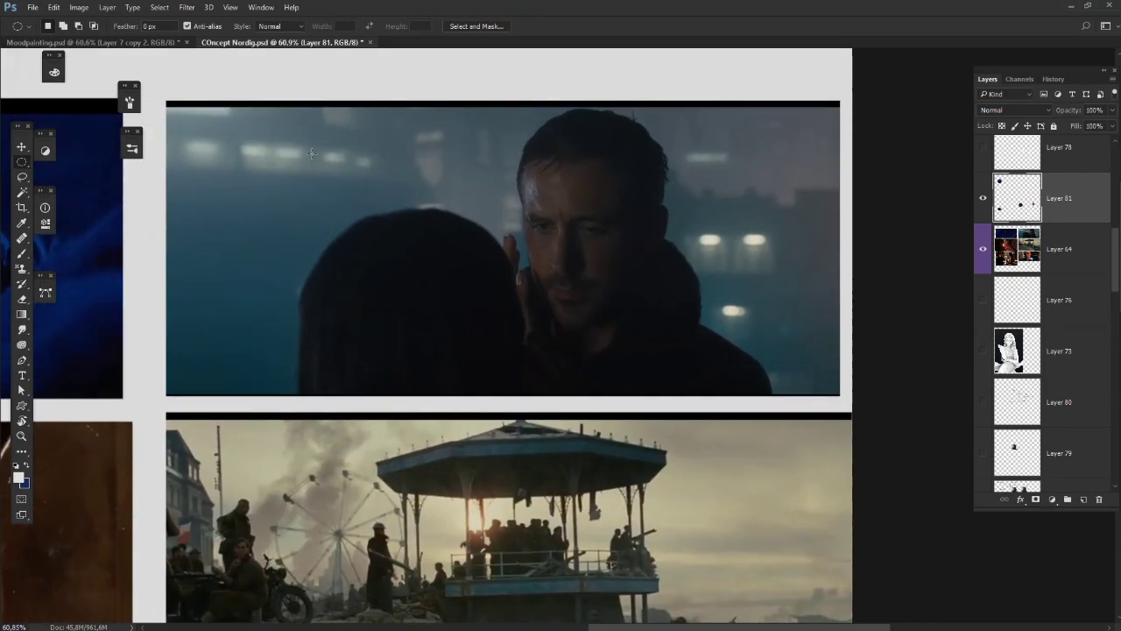
drag(308, 134, 367, 210)
drag(523, 228, 528, 267)
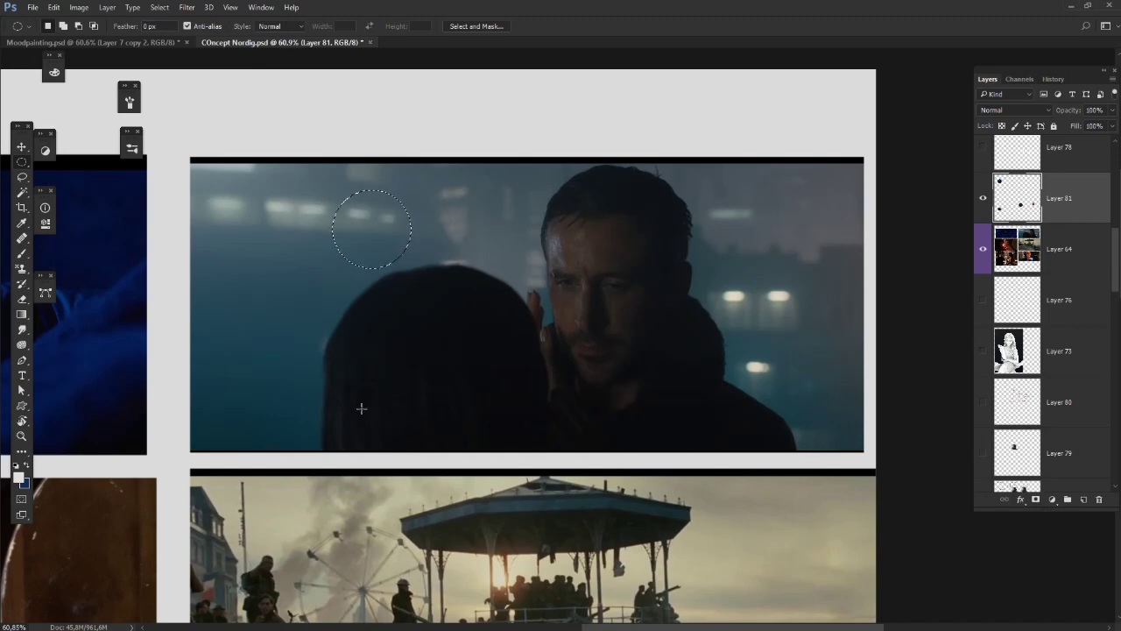
Step: Paint the right side of the circle with brown sampled from the man's forehead, using a 136 px soft brush
key(b)
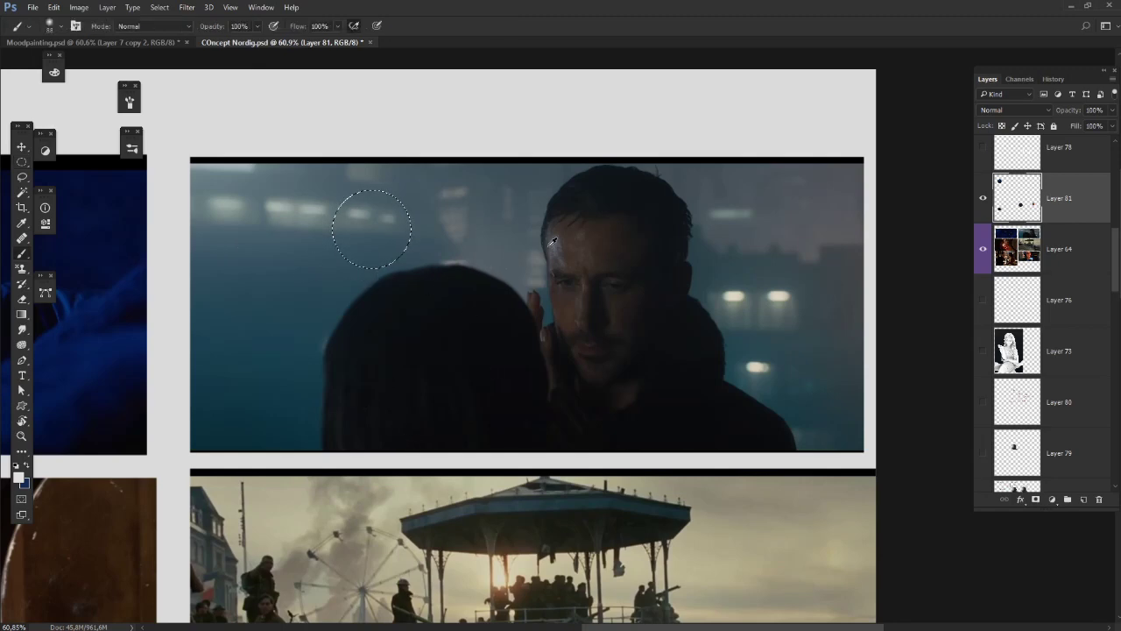
right_click(589, 252)
drag(687, 284, 724, 284)
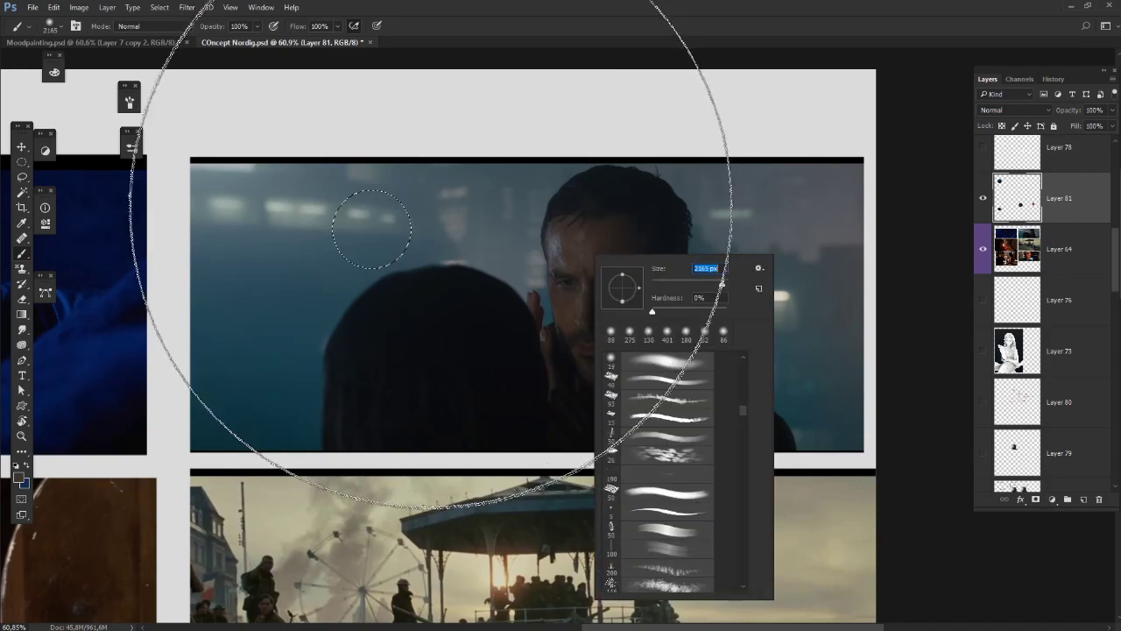
click(430, 183)
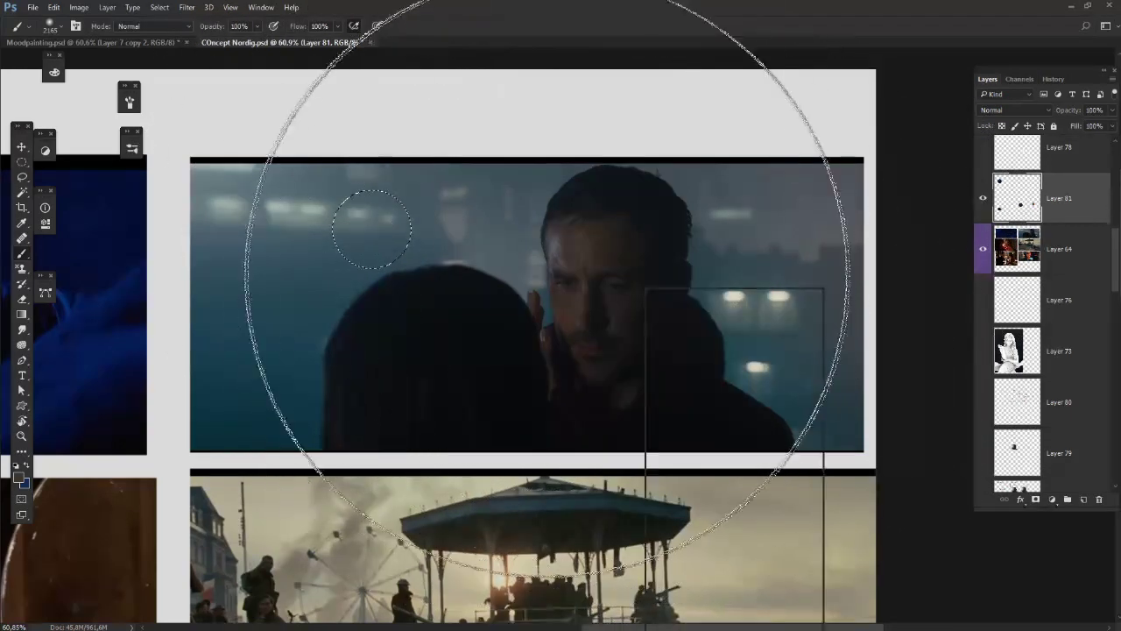
right_click(648, 293)
click(719, 282)
right_click(543, 298)
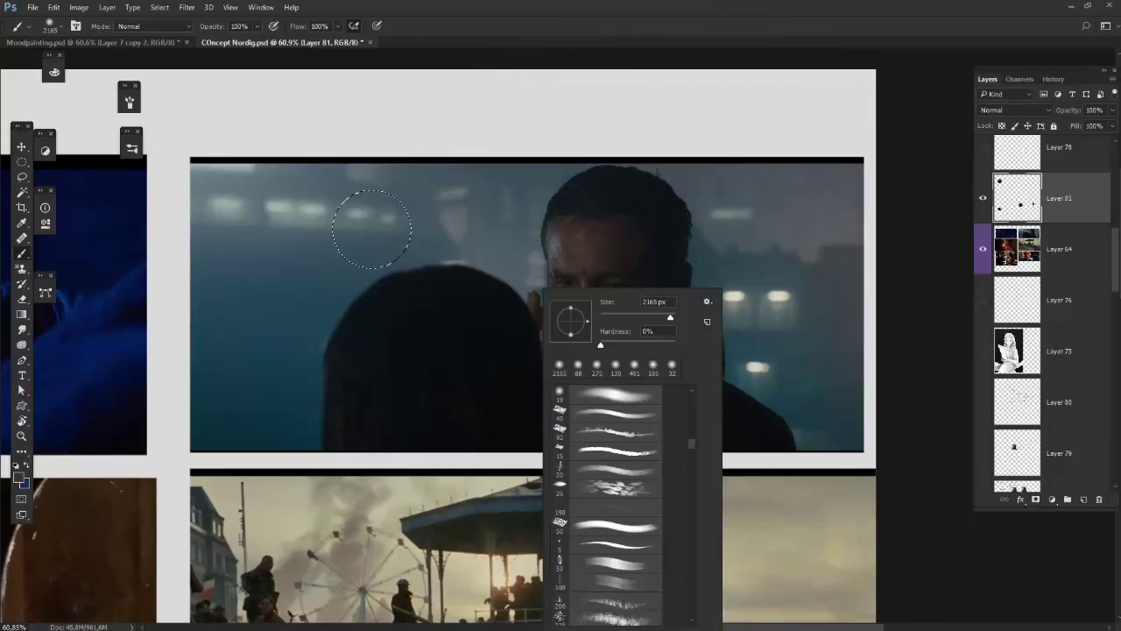
click(644, 318)
drag(403, 198, 410, 266)
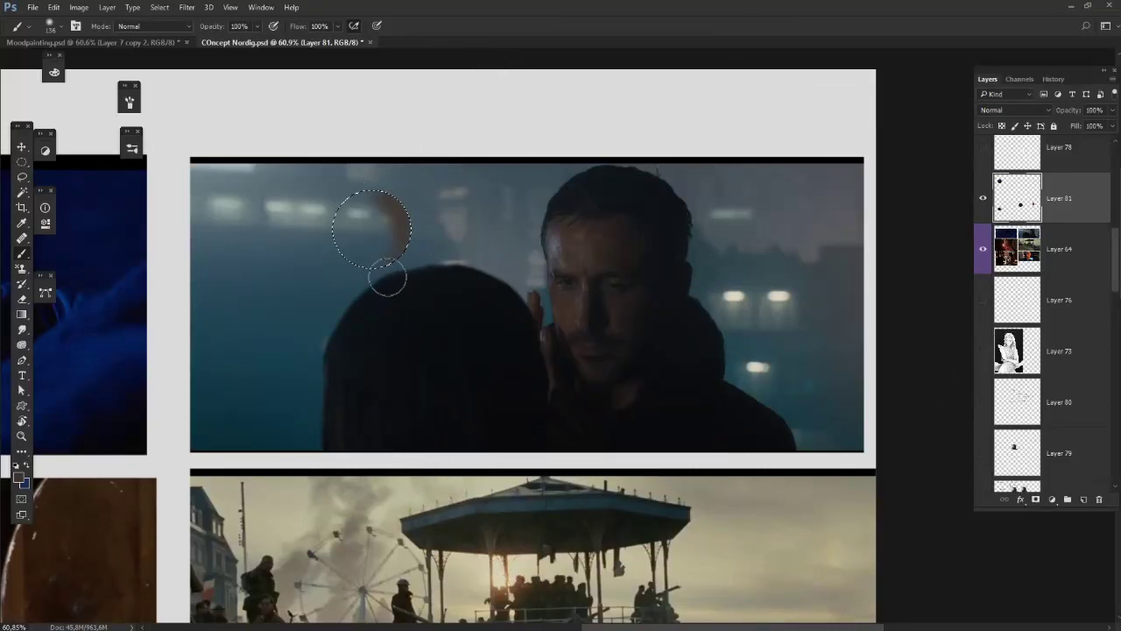
Step: Darken the new ball with near-black using a 193 px soft brush
right_click(449, 262)
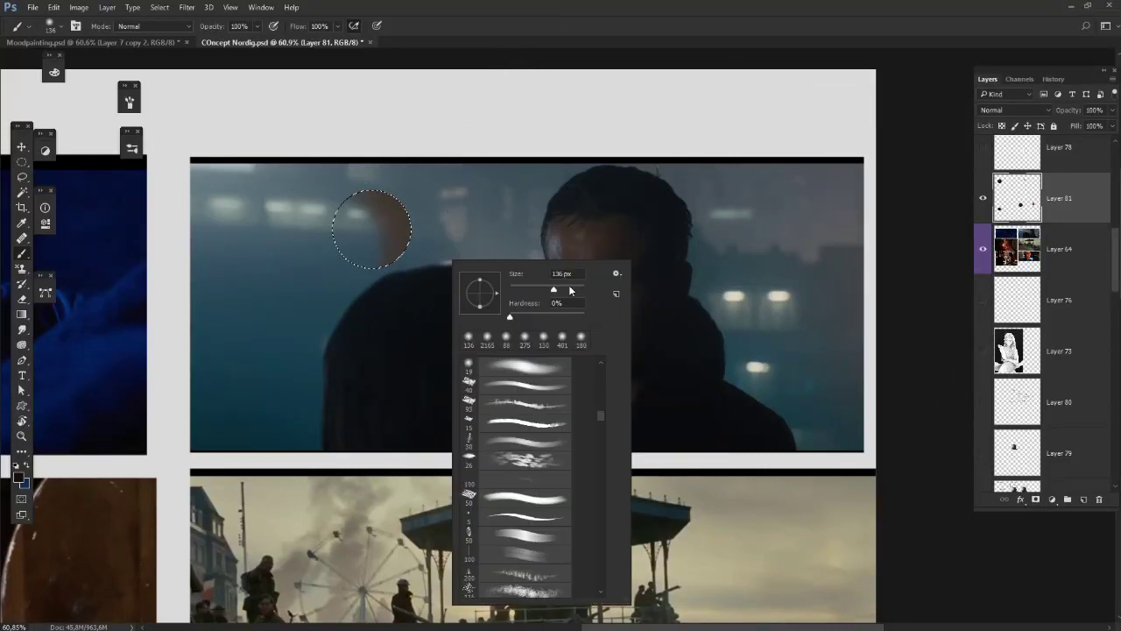
drag(569, 290, 579, 290)
key(Return)
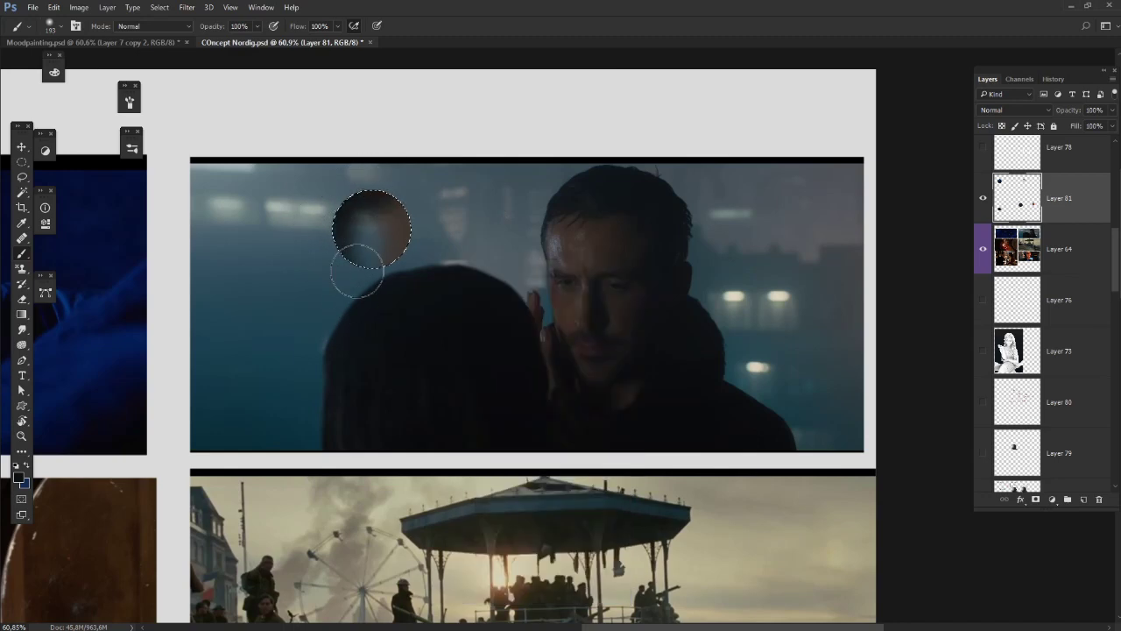
click(396, 243)
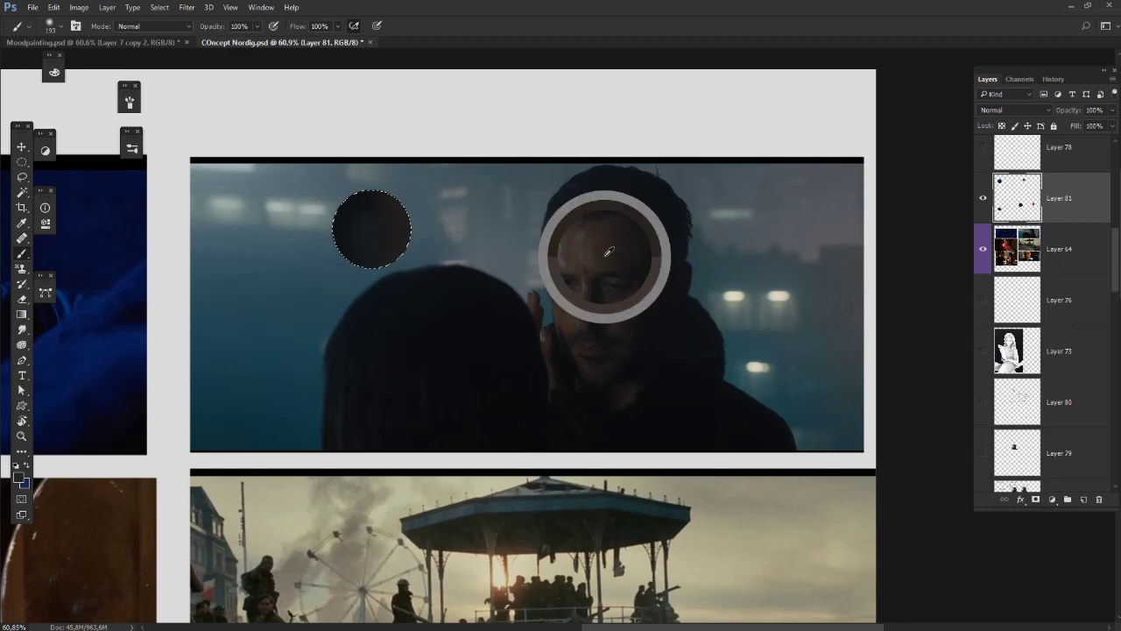
Step: Repaint the ball in brown sampled from the man's face and shade its right side near-black, using a 448 px soft brush
alt+click(516, 330)
right_click(539, 260)
drag(653, 315, 667, 317)
drag(445, 185, 440, 235)
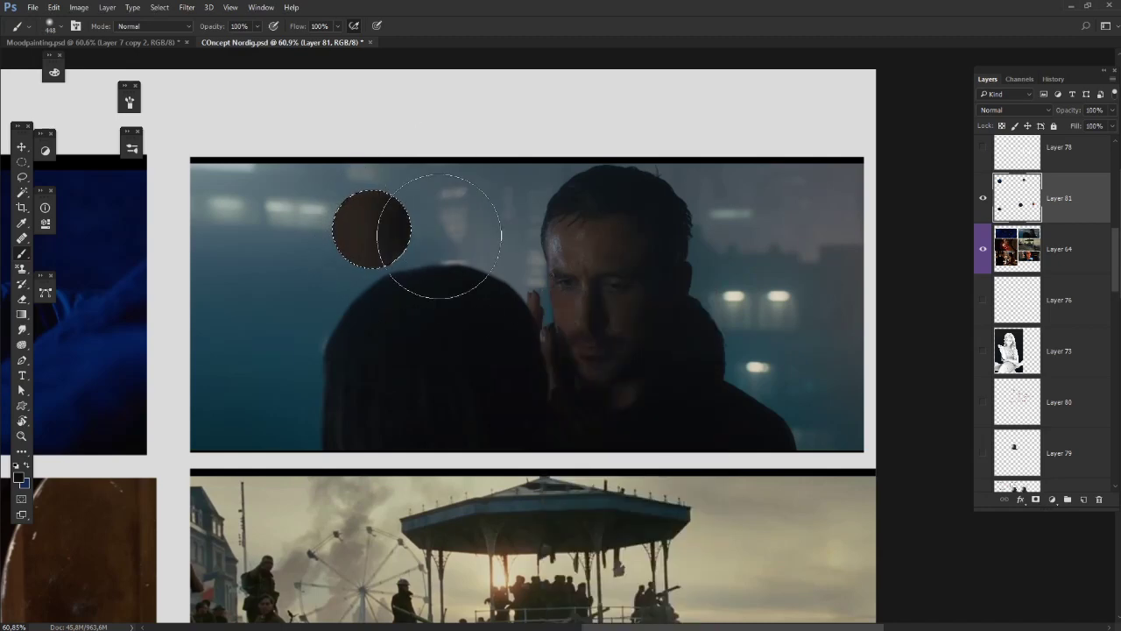
right_click(651, 195)
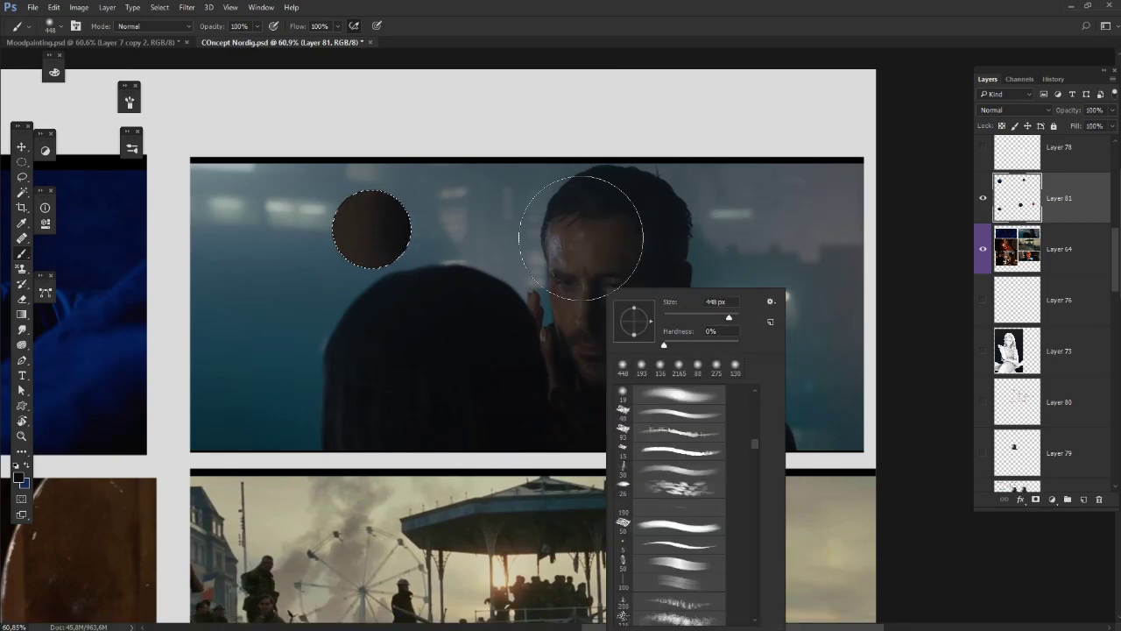
key(Escape)
Step: Lighten the ball's left side with soft brushes of 64 px and 108 px
right_click(468, 282)
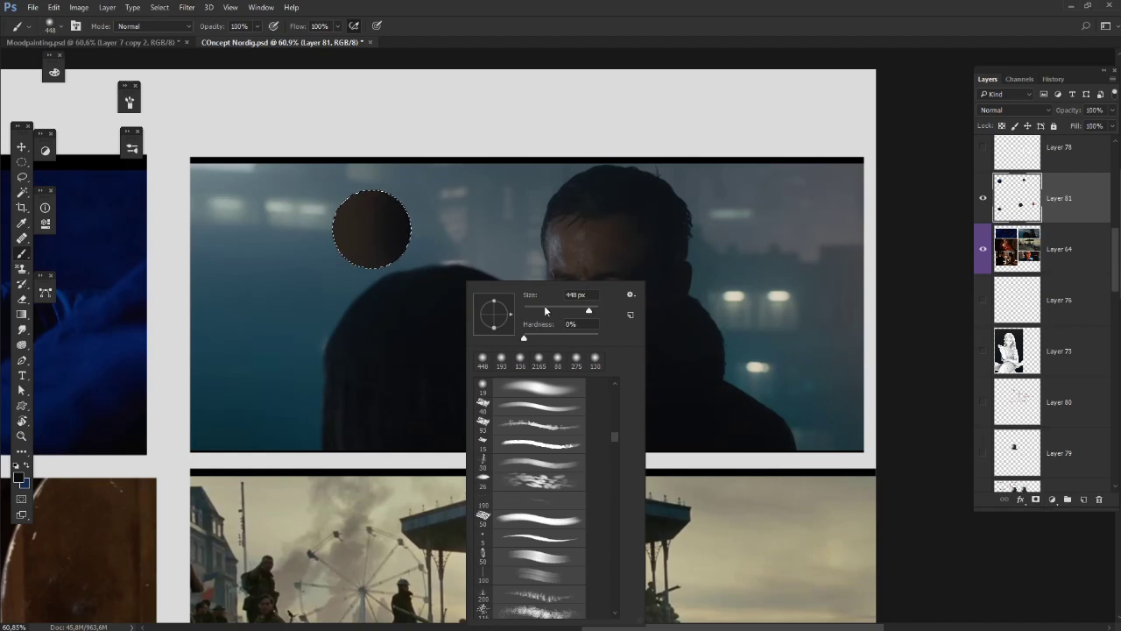
key(Return)
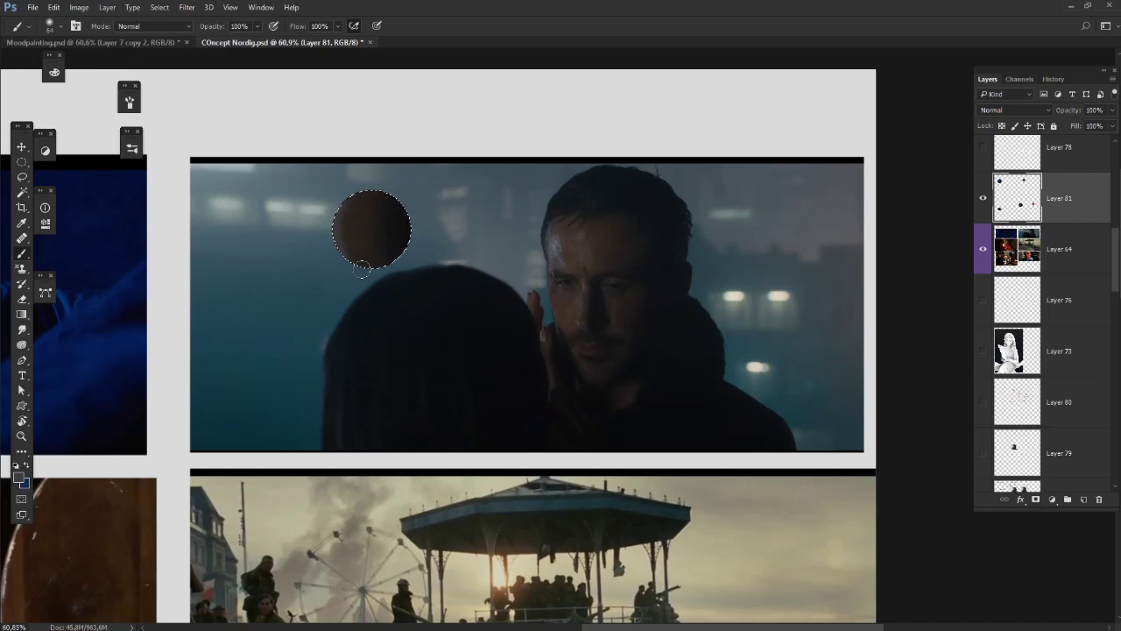
right_click(581, 244)
click(666, 276)
drag(363, 220, 338, 288)
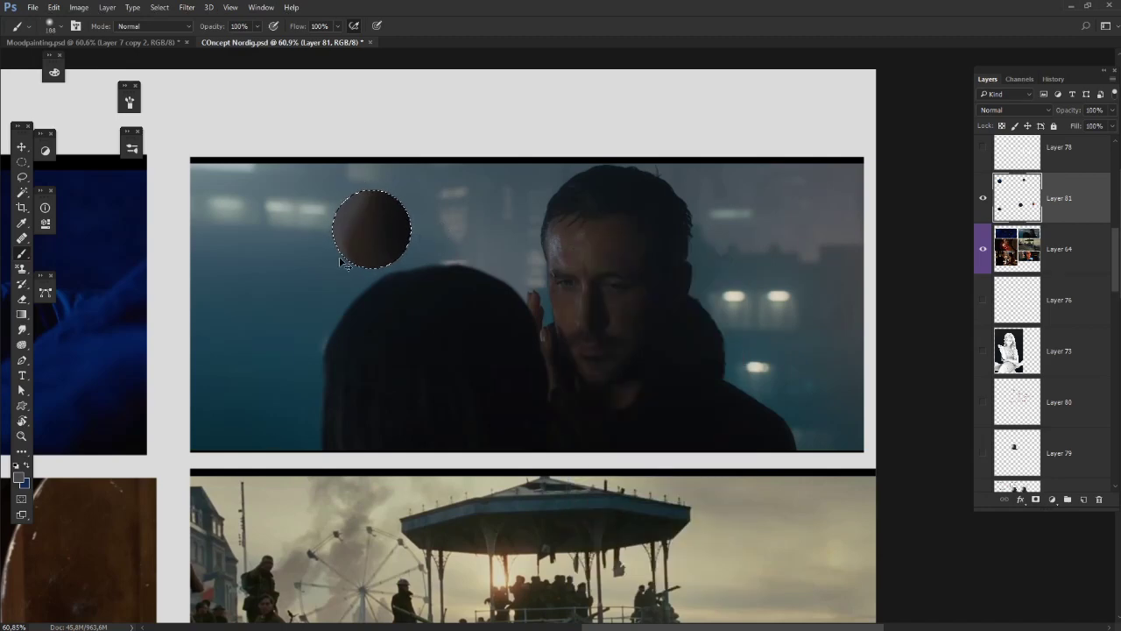
Step: Blend grey and brown tones sampled from the man's forehead across the ball with a 275 px soft brush
right_click(394, 236)
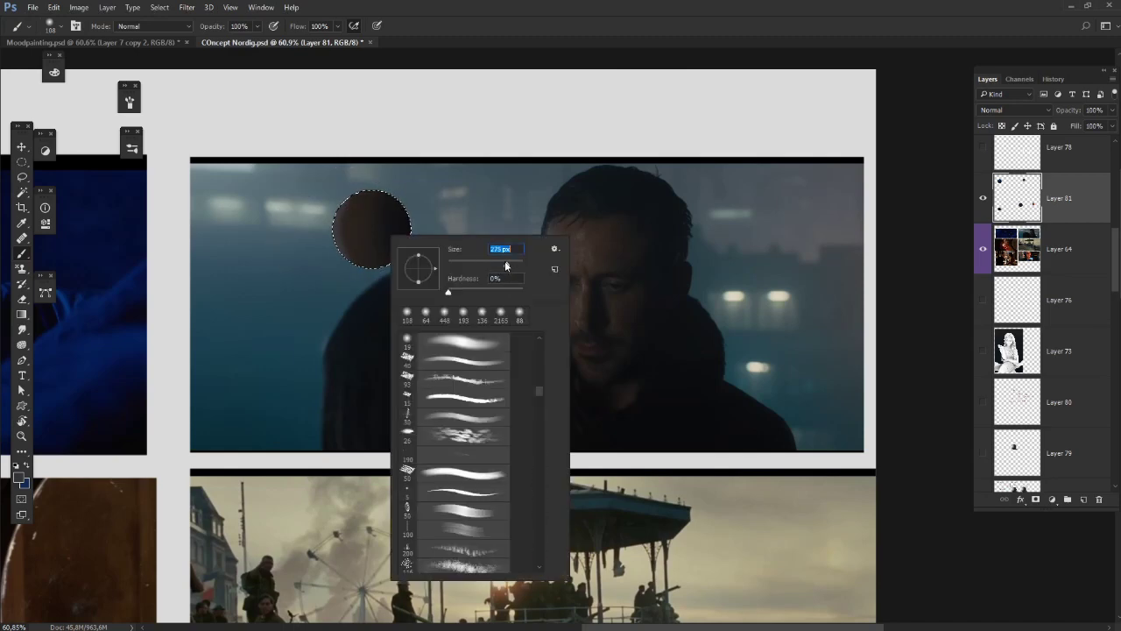
key(Return)
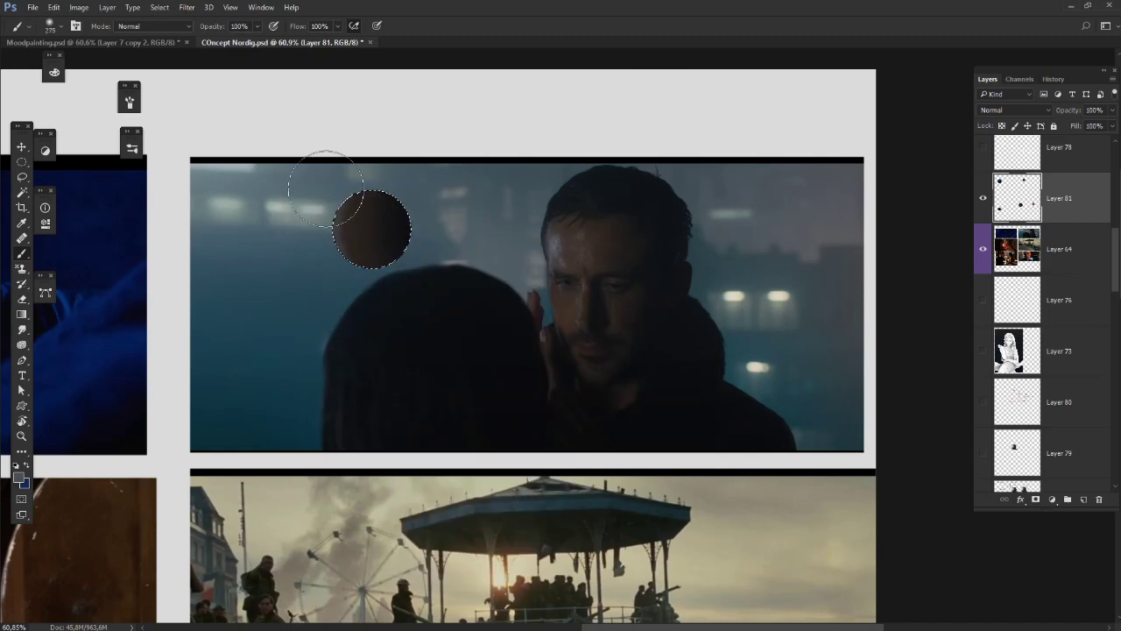
alt+click(578, 233)
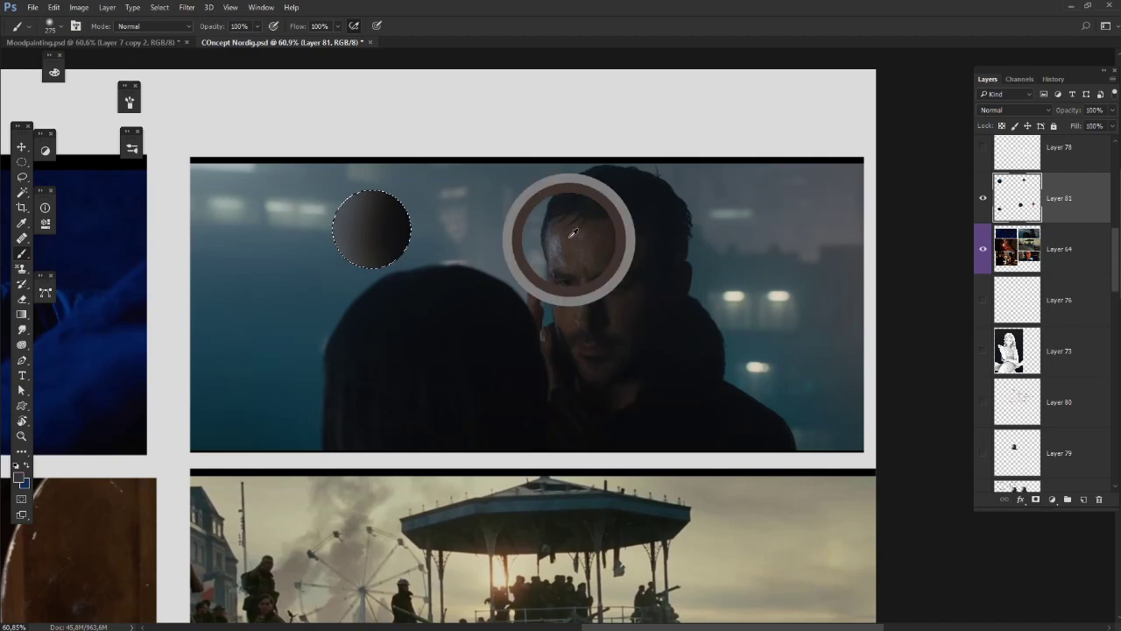
alt+click(574, 230)
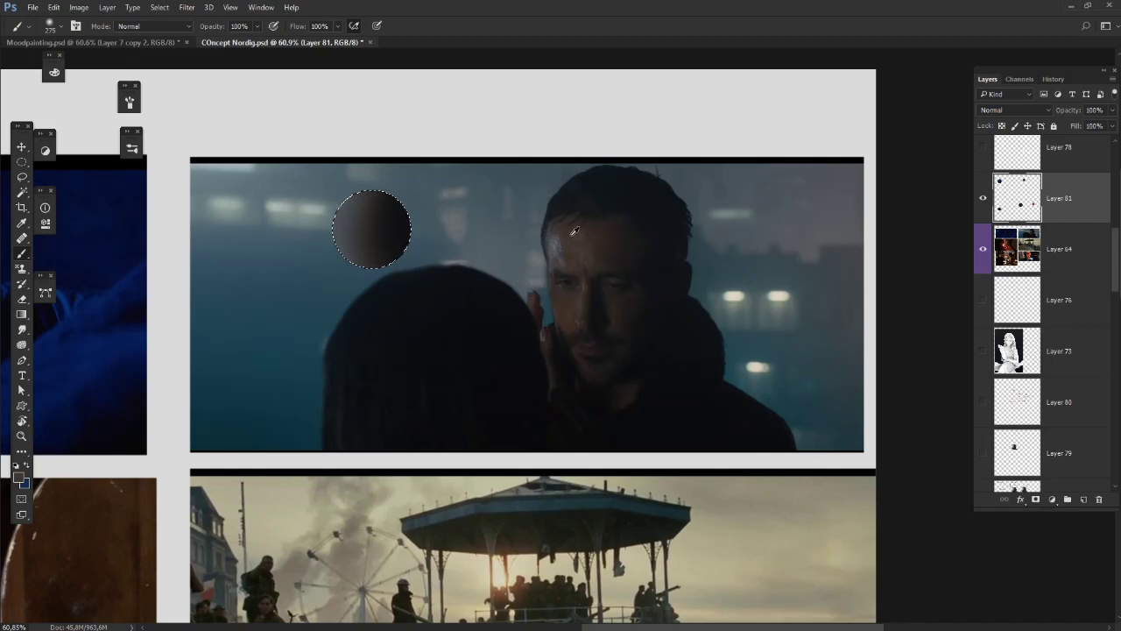
drag(360, 201, 408, 218)
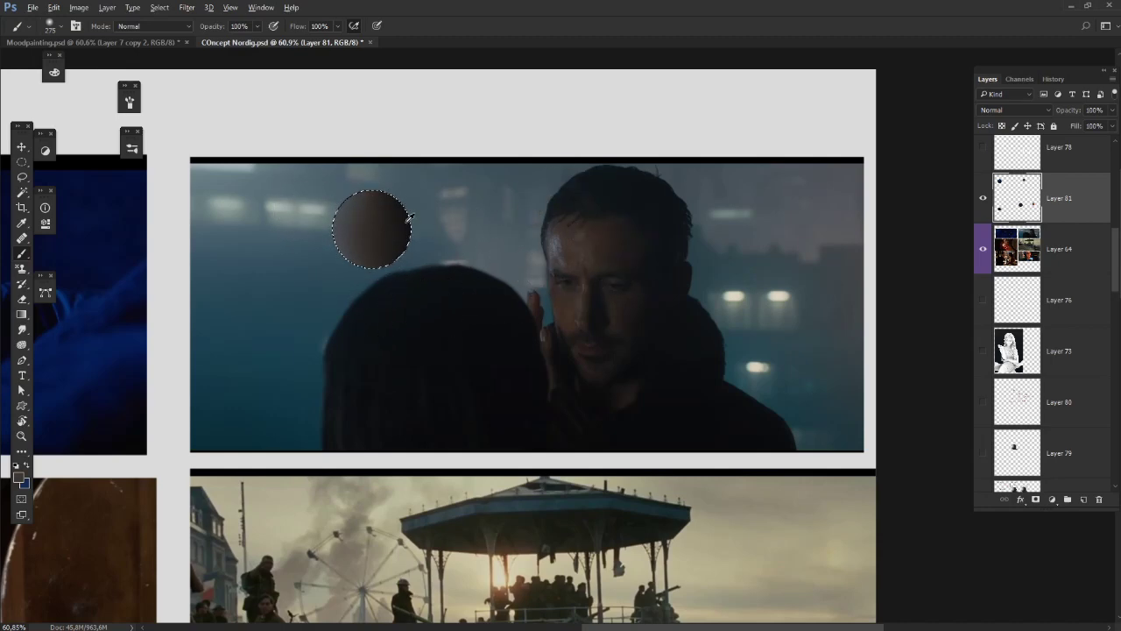
alt+click(680, 284)
mouse_move(347, 230)
mouse_down()
mouse_move(385, 244)
mouse_move(303, 231)
mouse_move(353, 233)
mouse_up()
key(ctrl+z)
Step: Deselect the ball in the still with the dark-haired man and lock its layer's transparent pixels
click(22, 162)
key(ctrl+d)
scroll(533, 418, up, 1)
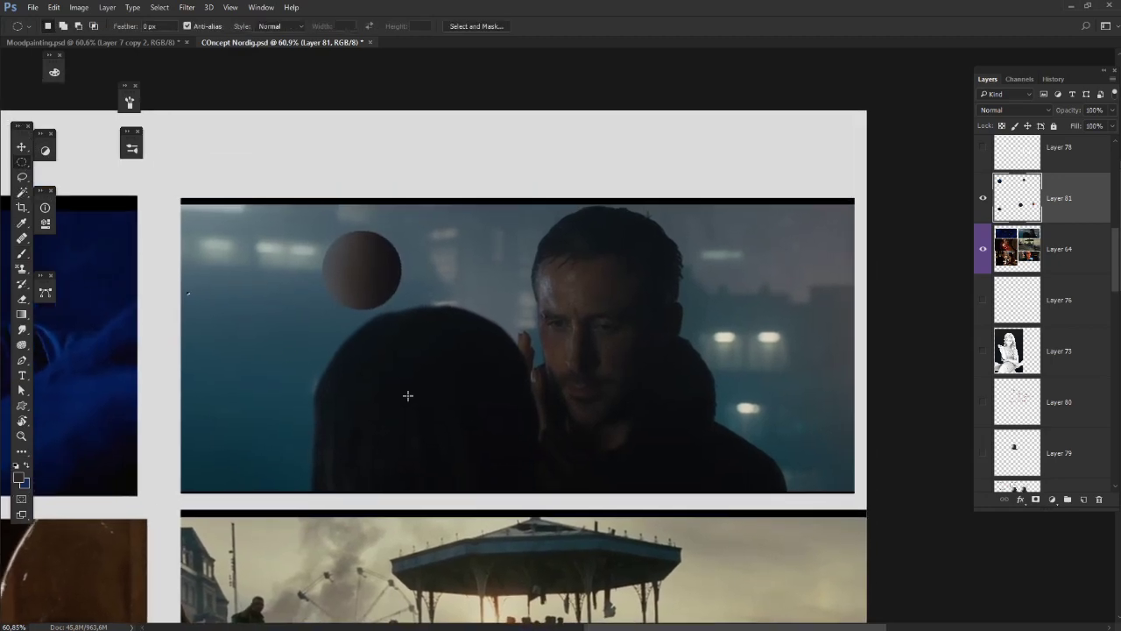
key(b)
key(l)
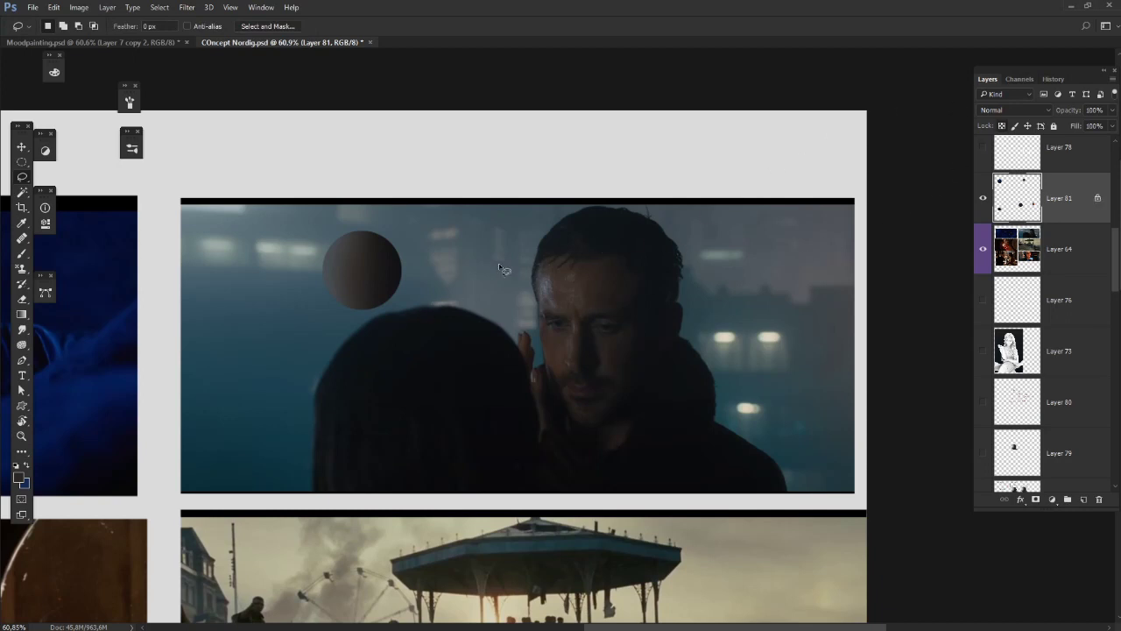
key(b)
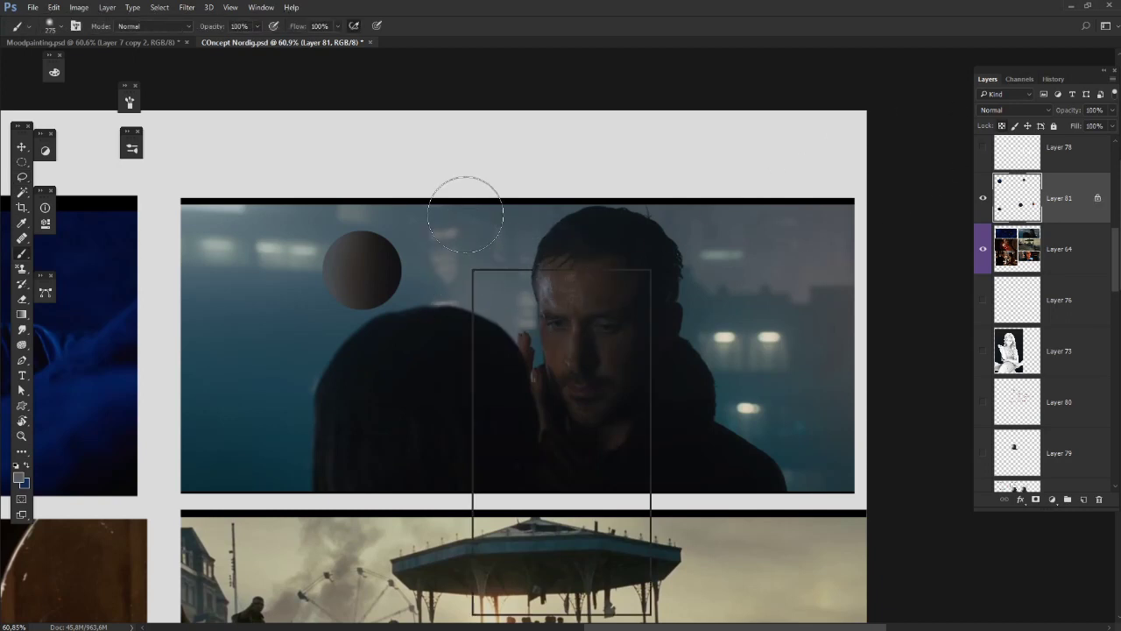
Step: Paint a cool highlight on the ball's left side in grey #656870 with a 67 px soft brush
right_click(465, 213)
key(Return)
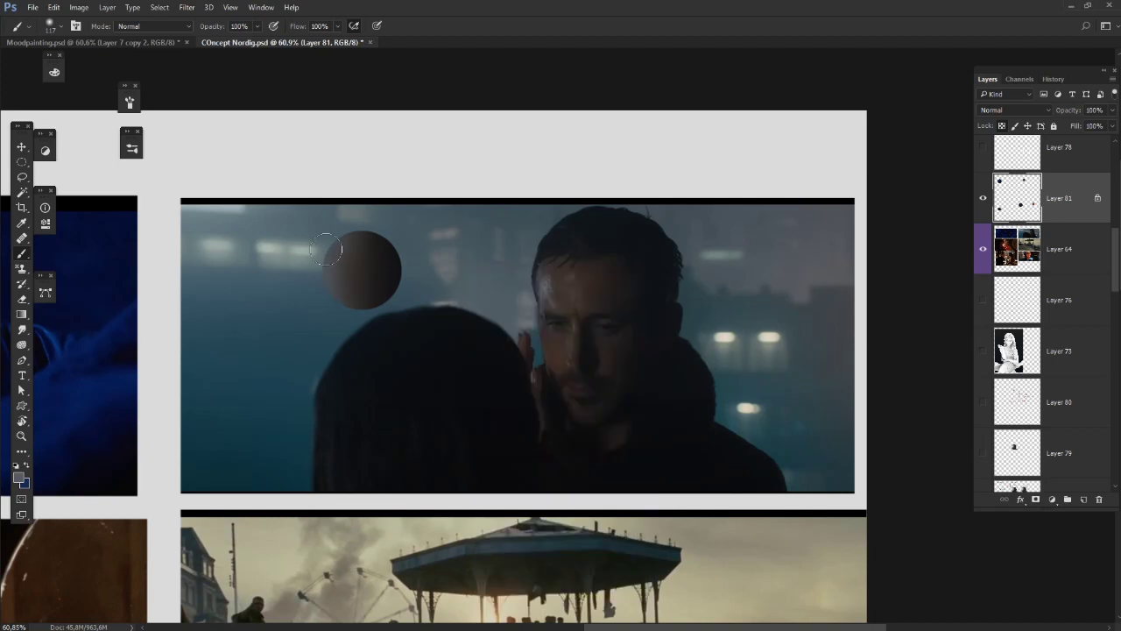
right_click(349, 253)
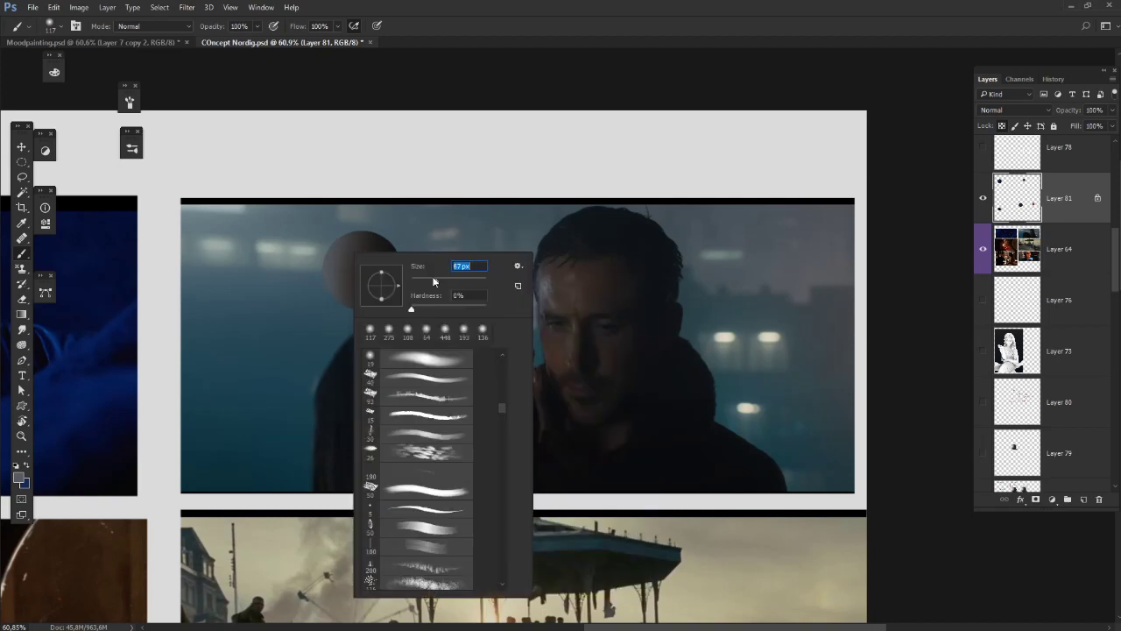
key(Return)
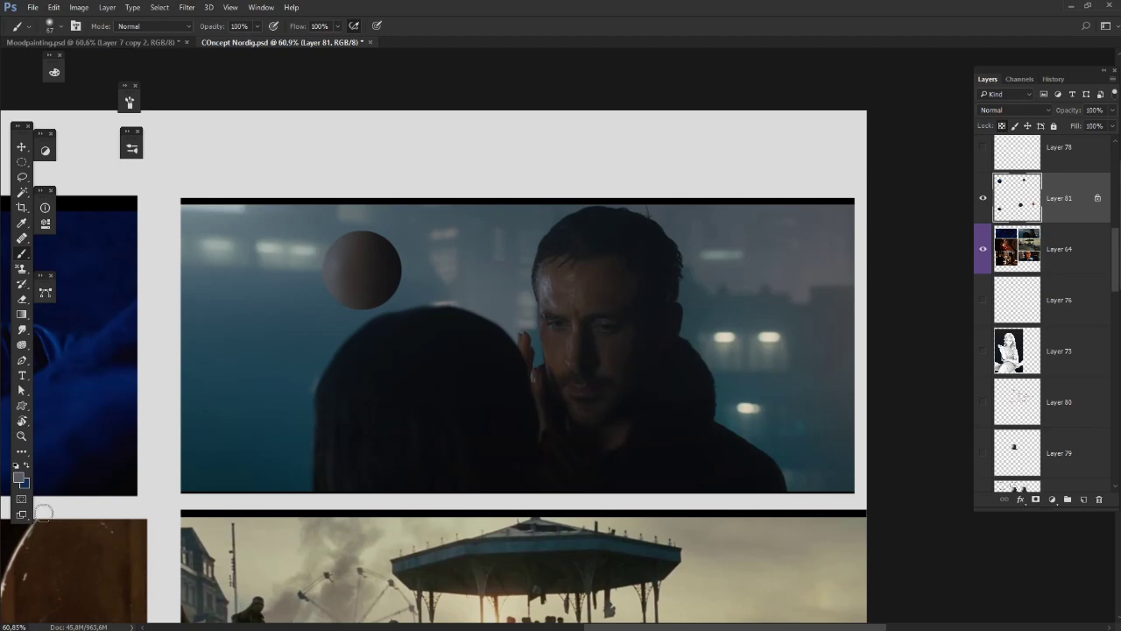
click(22, 482)
click(651, 364)
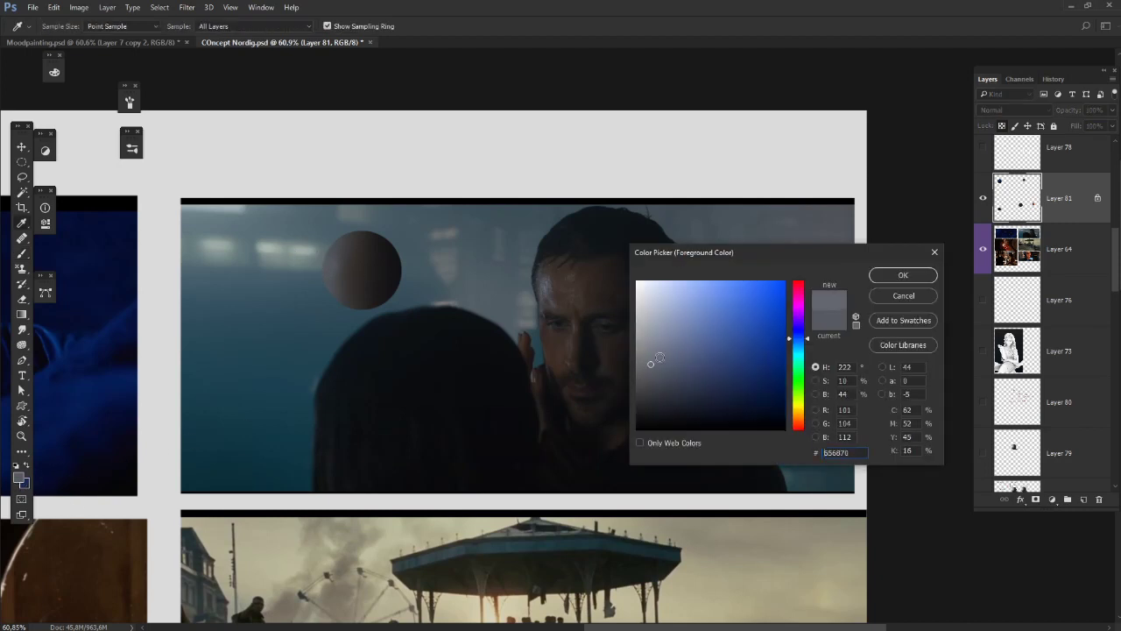
click(899, 276)
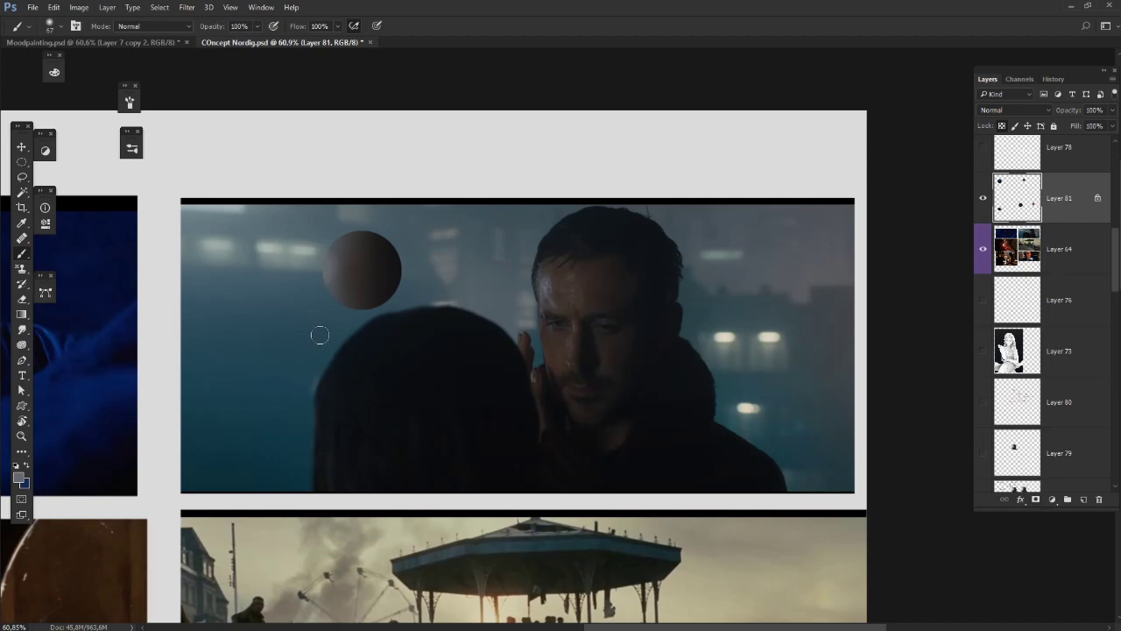
scroll(494, 358, down, 6)
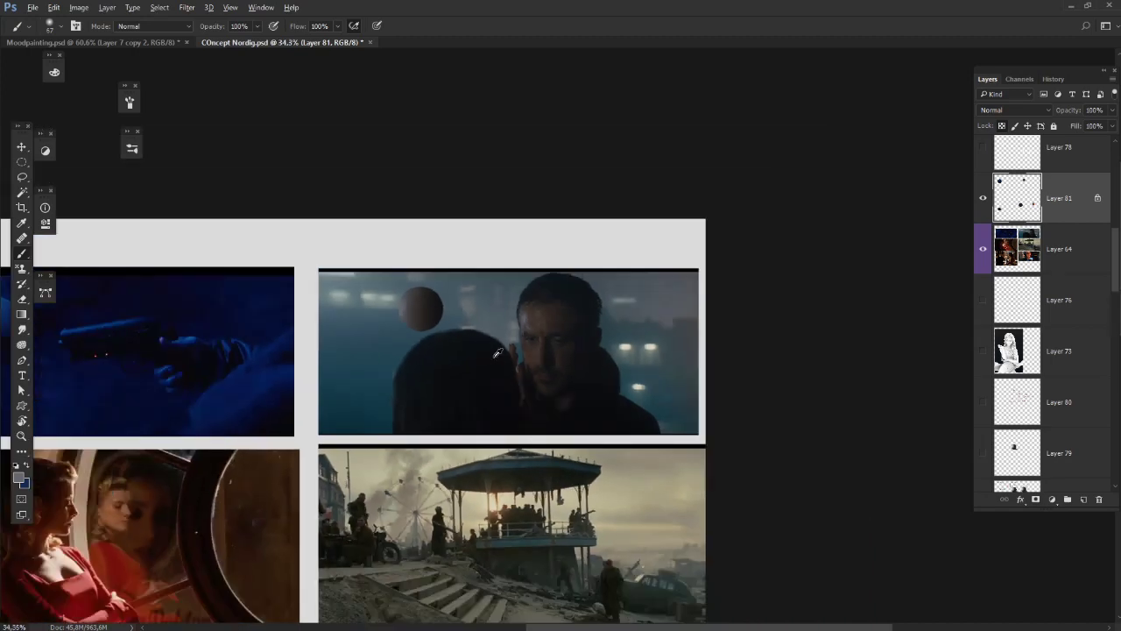
scroll(494, 353, up, 7)
mouse_move(349, 257)
mouse_down()
mouse_move(376, 282)
mouse_move(331, 281)
mouse_move(355, 258)
mouse_up()
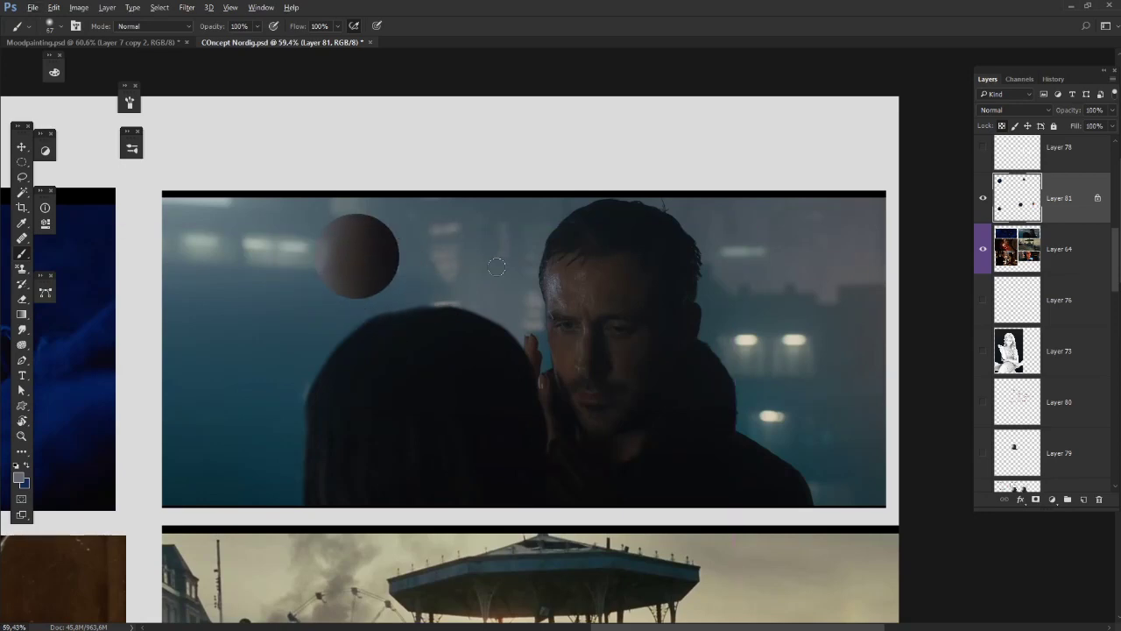
Step: Set the soft brush to 89 px and sample colours from the man's neck, the ball and the light grey page
scroll(346, 268, up, 2)
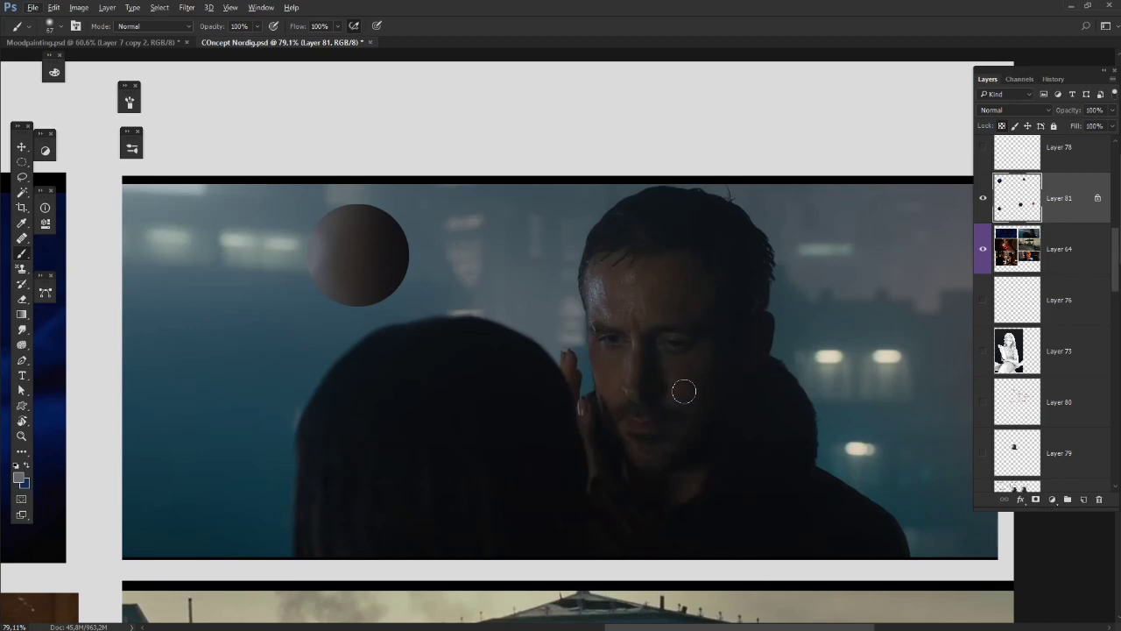
right_click(408, 264)
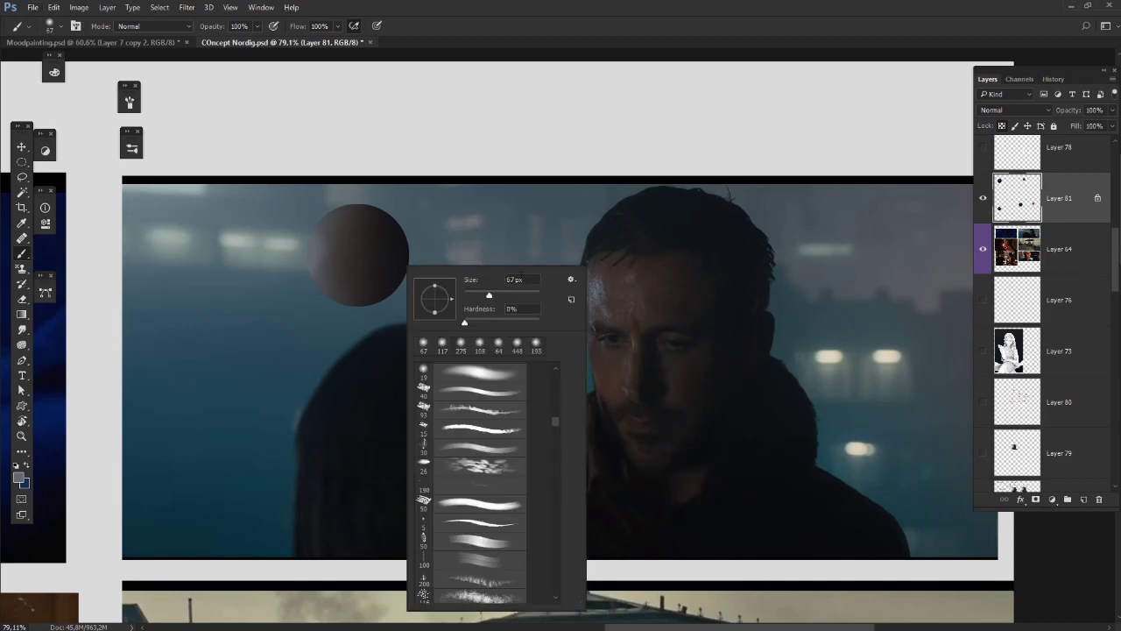
click(498, 295)
click(358, 188)
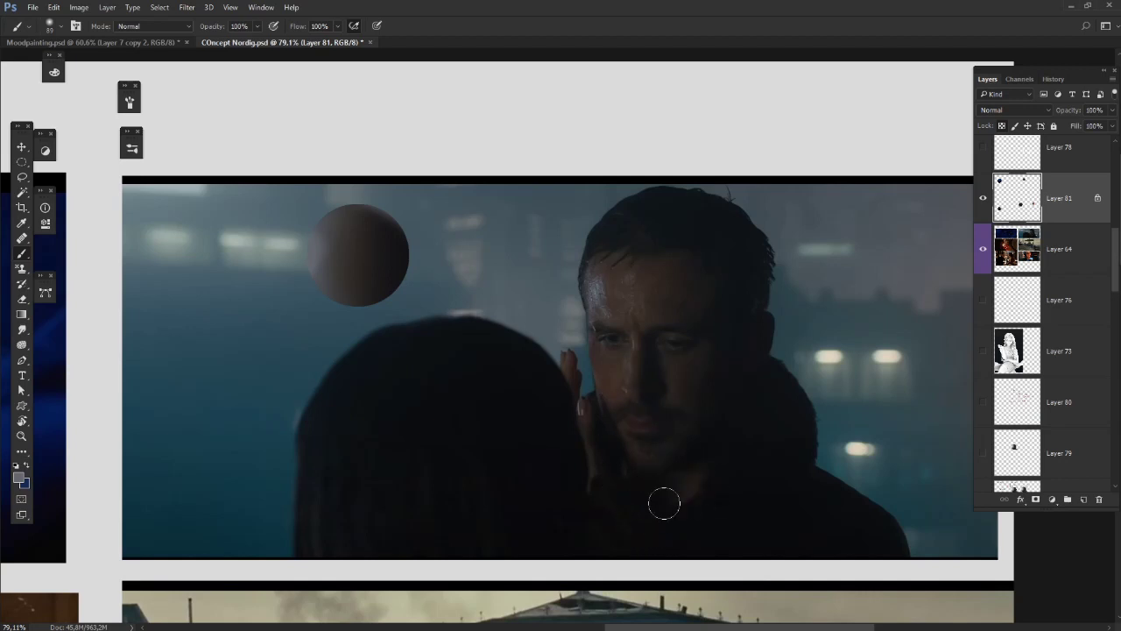
drag(564, 370, 603, 309)
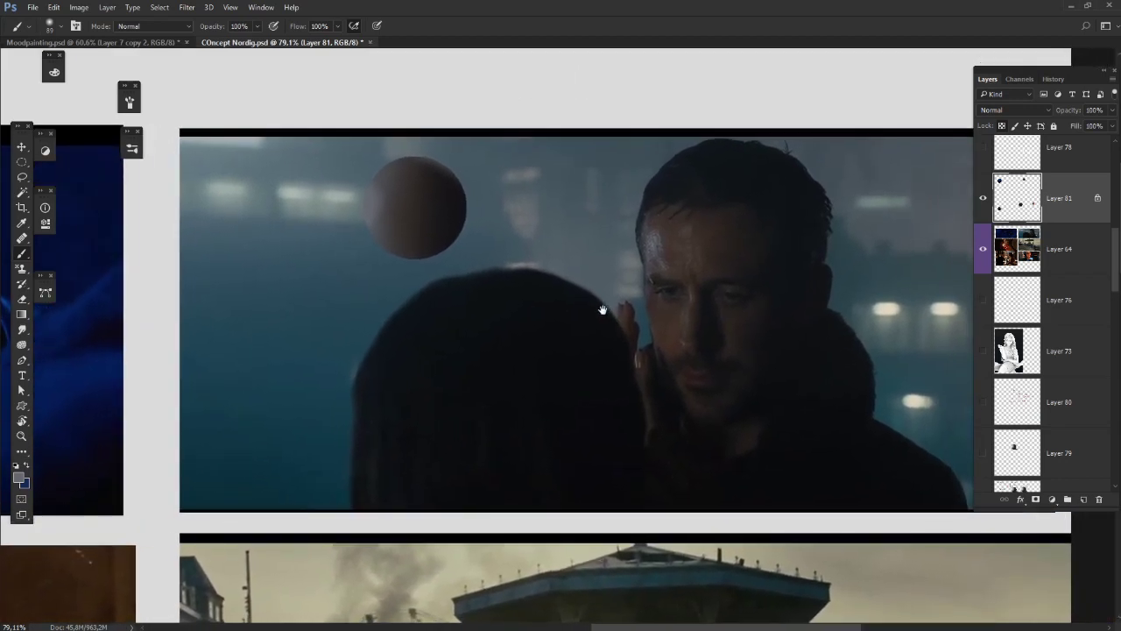
alt+click(751, 439)
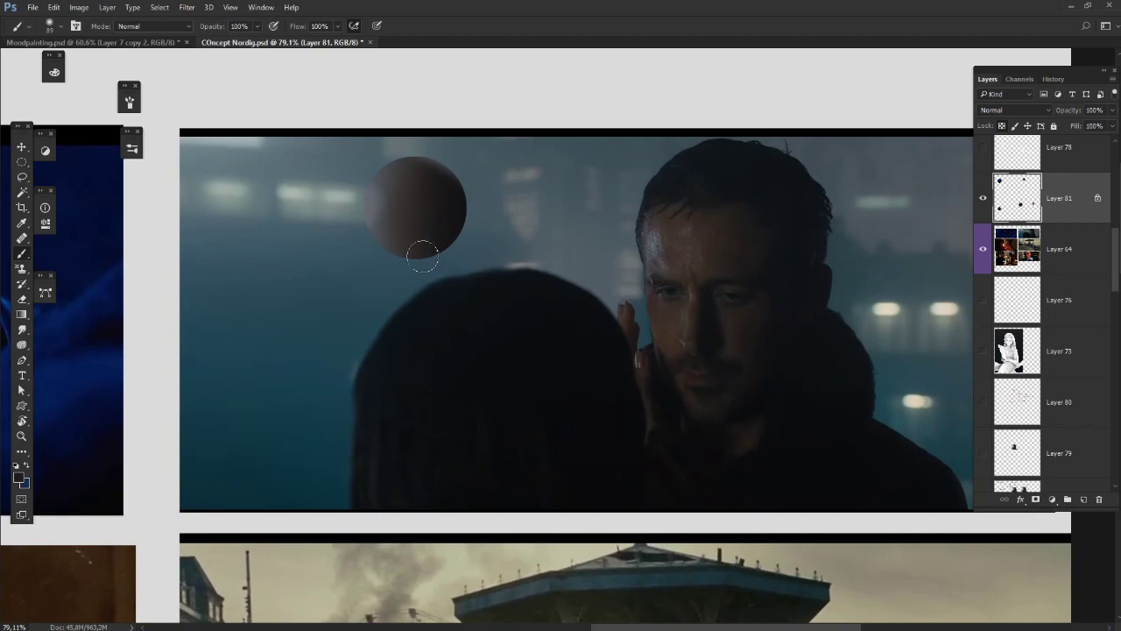
alt+click(447, 191)
alt+click(491, 82)
Step: Review the painted balls across all the film stills and examine the still of the woman in red
scroll(511, 388, down, 5)
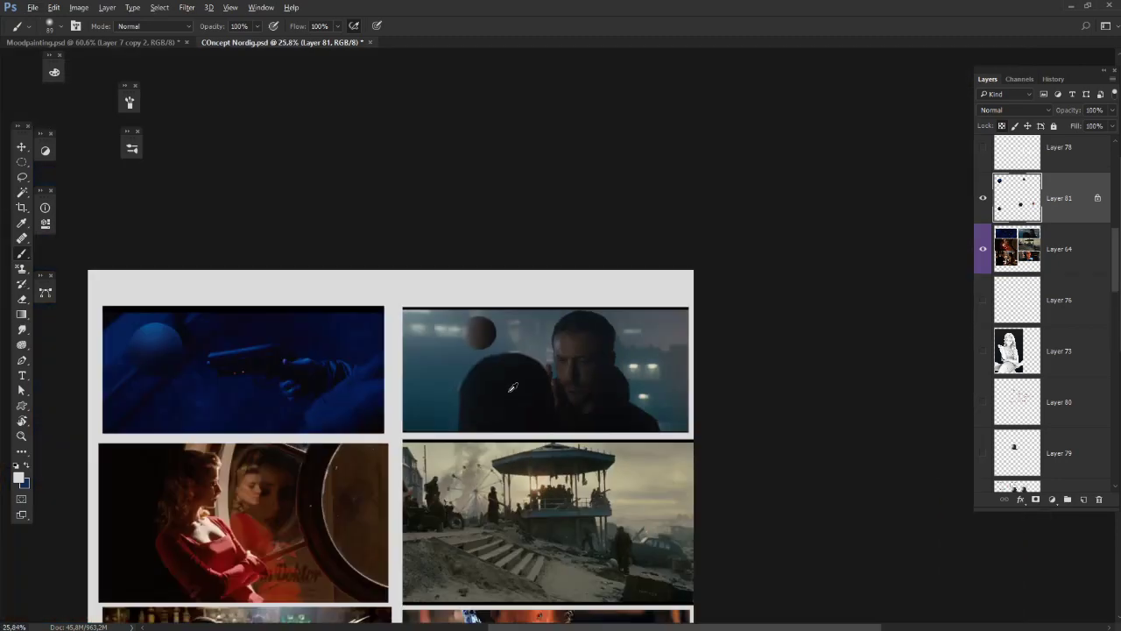
scroll(513, 388, up, 2)
scroll(512, 387, down, 2)
key(ctrl+0)
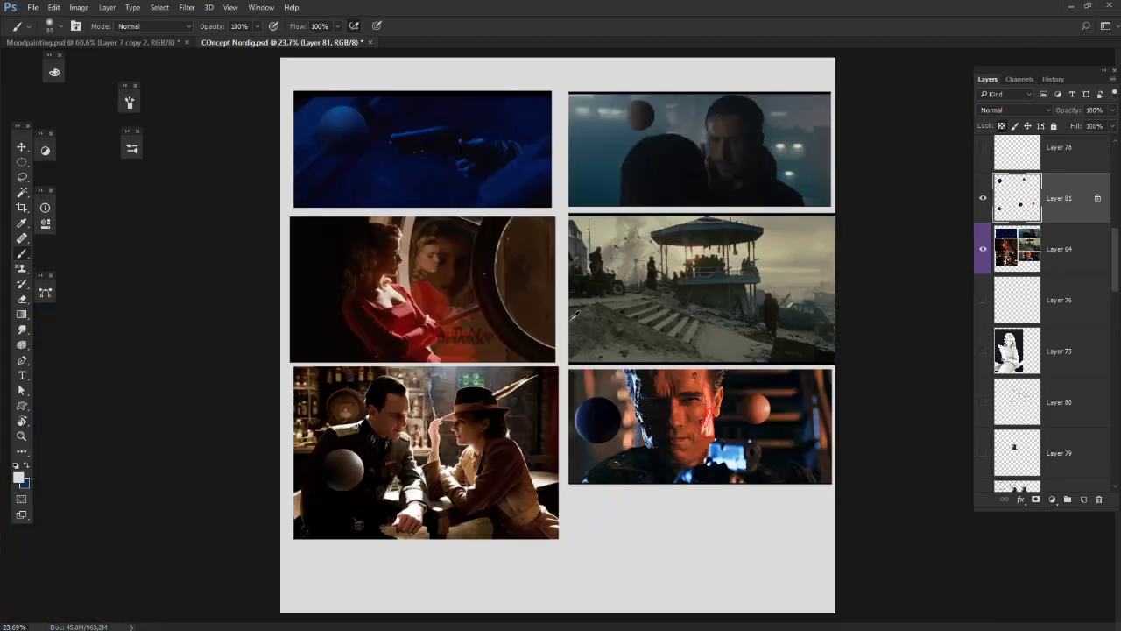
scroll(613, 241, up, 2)
scroll(801, 257, up, 2)
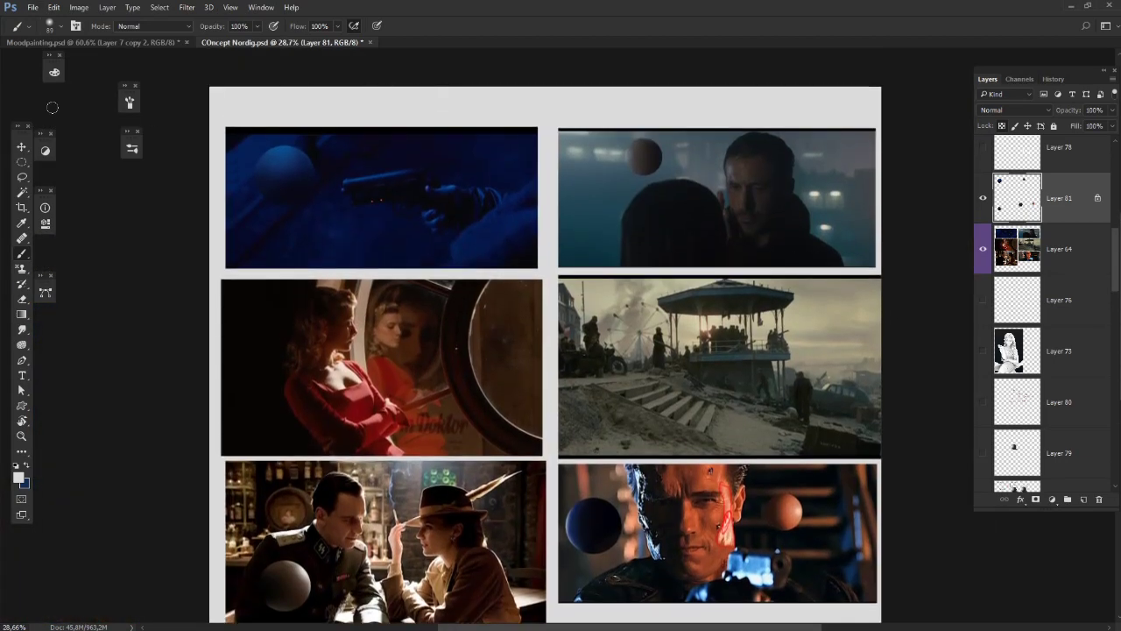
drag(22, 162, 79, 160)
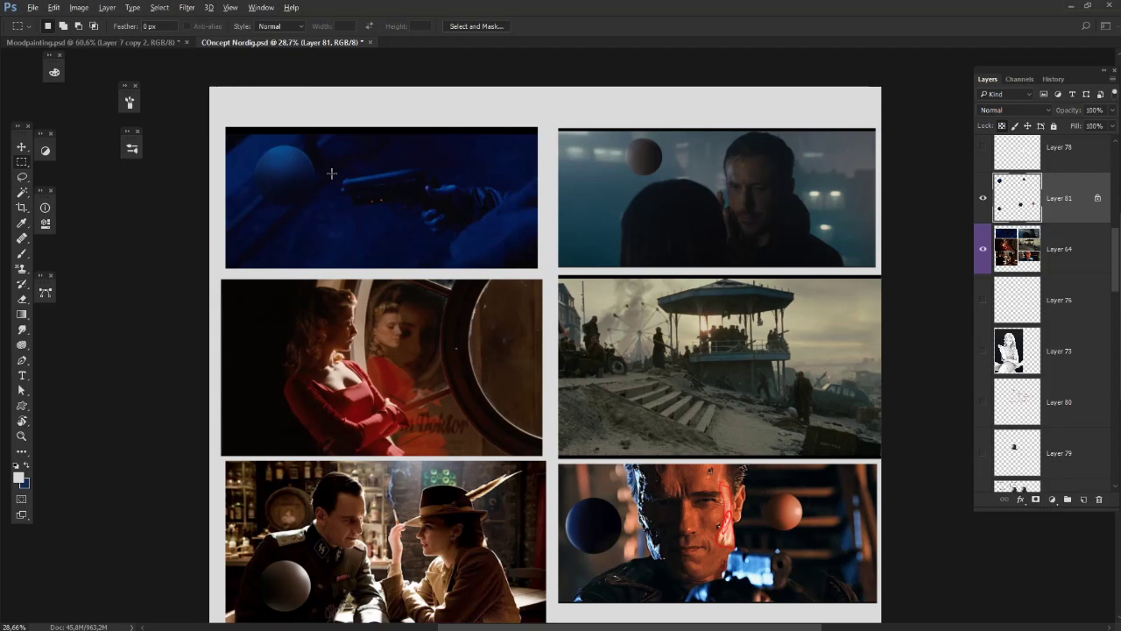
scroll(333, 173, up, 1)
scroll(338, 175, down, 1)
scroll(338, 175, down, 2)
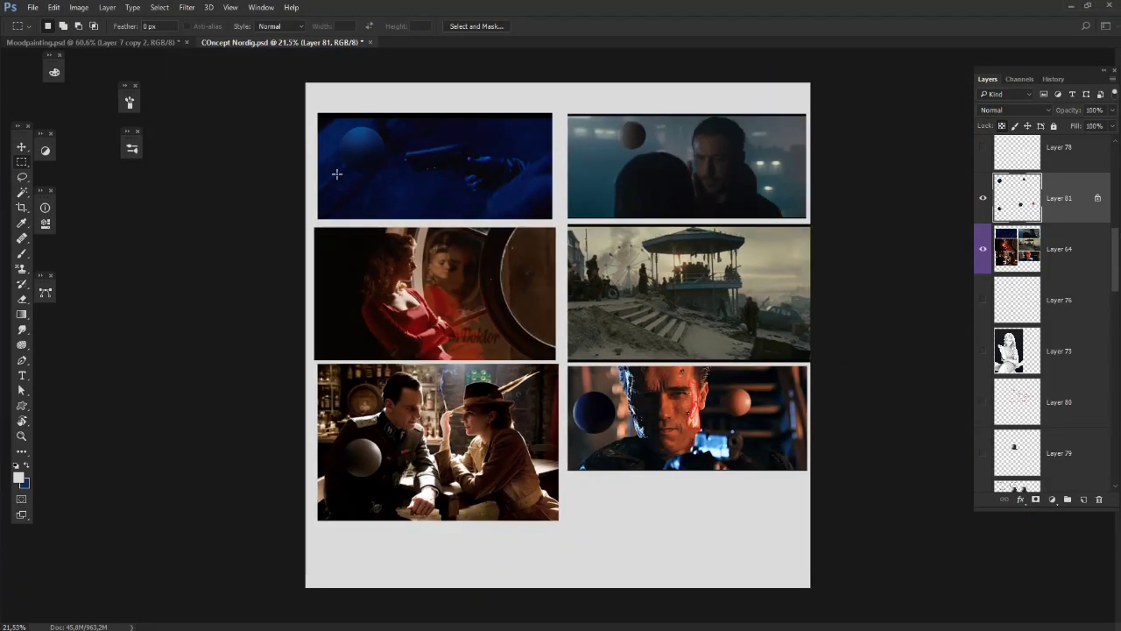
scroll(394, 179, up, 1)
scroll(408, 182, up, 2)
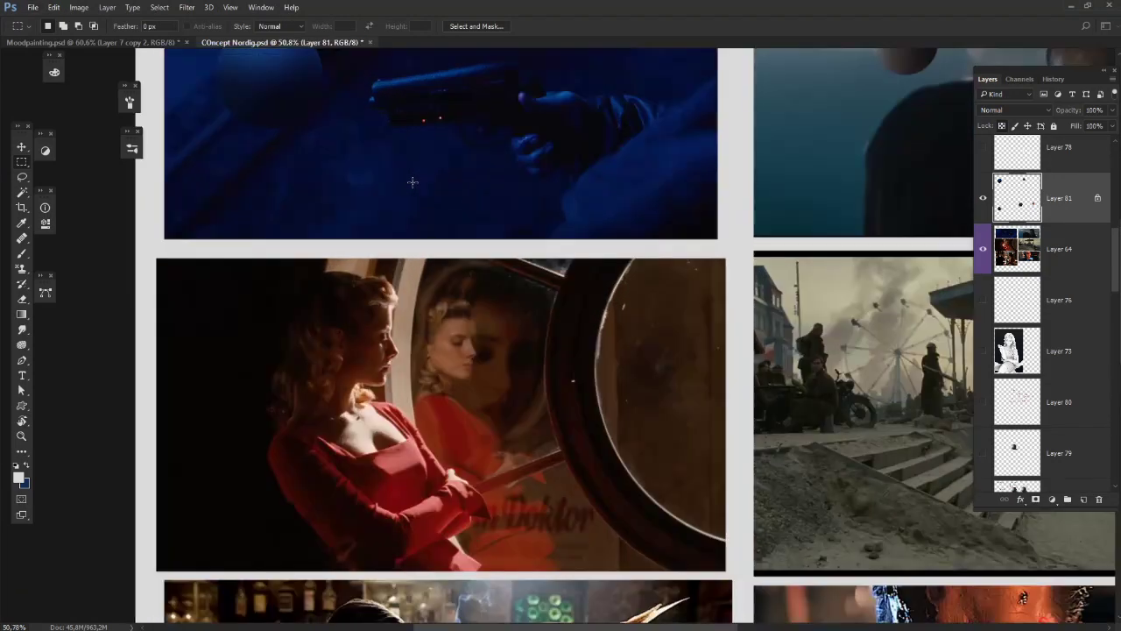
scroll(409, 182, right, 2)
scroll(409, 182, down, 3)
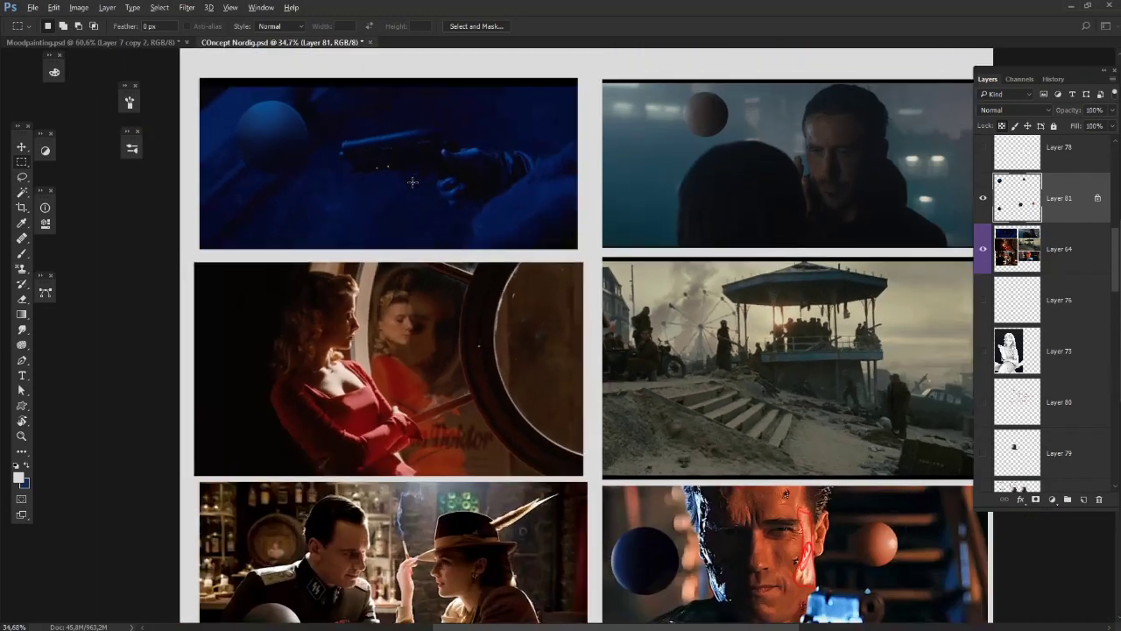
Step: Add a new layer above the layer holding the painted balls
scroll(403, 181, up, 2)
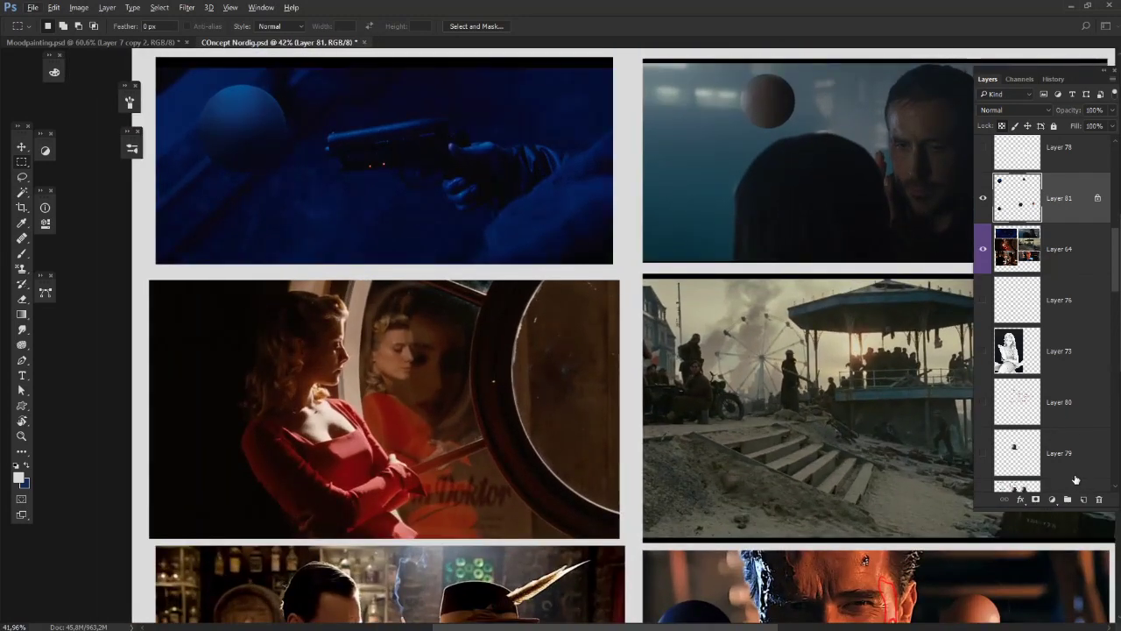
click(1082, 501)
scroll(503, 306, up, 2)
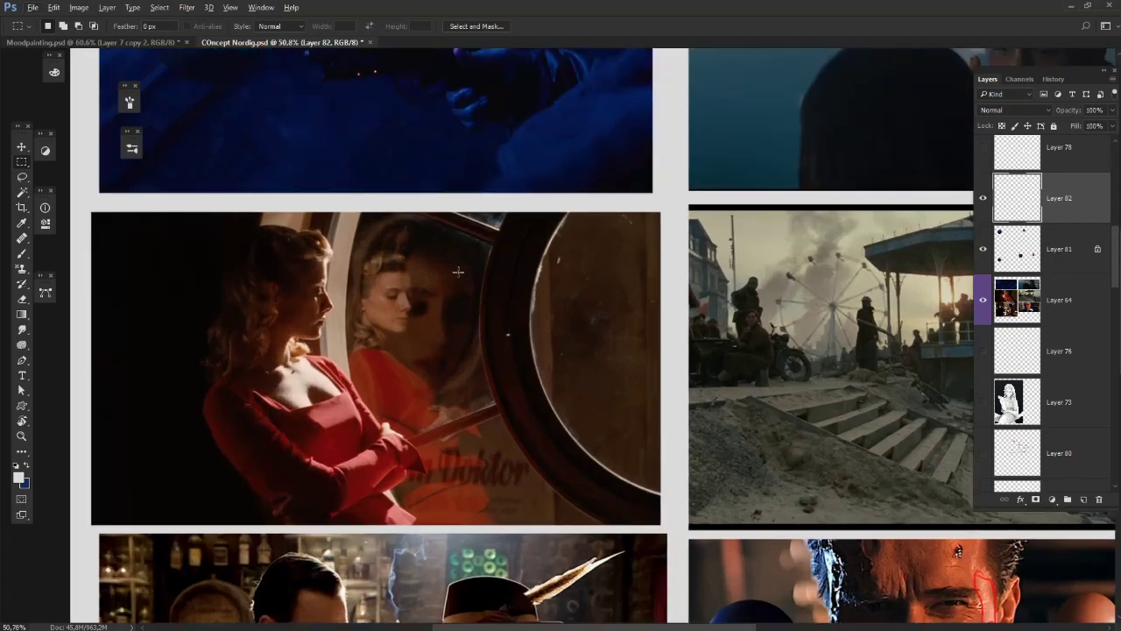
drag(452, 255, 554, 359)
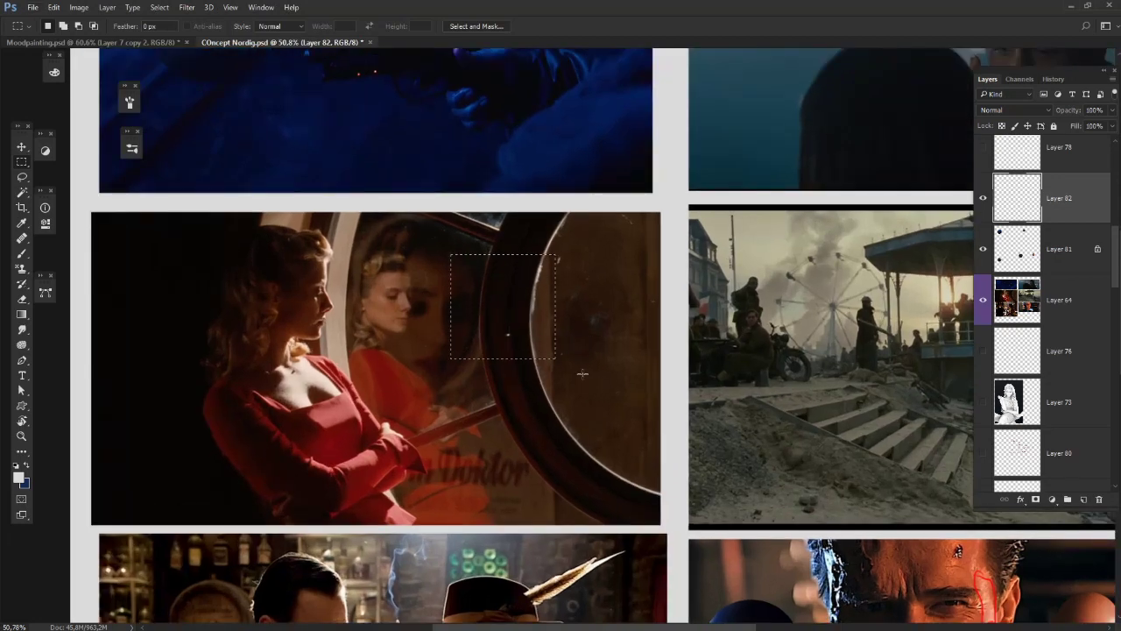
right_click(23, 163)
click(79, 170)
drag(450, 214, 605, 340)
click(520, 296)
drag(485, 245, 589, 360)
Step: Choose the 15 px textured brush and clear the circular selection on the still of the woman in red
key(b)
right_click(540, 256)
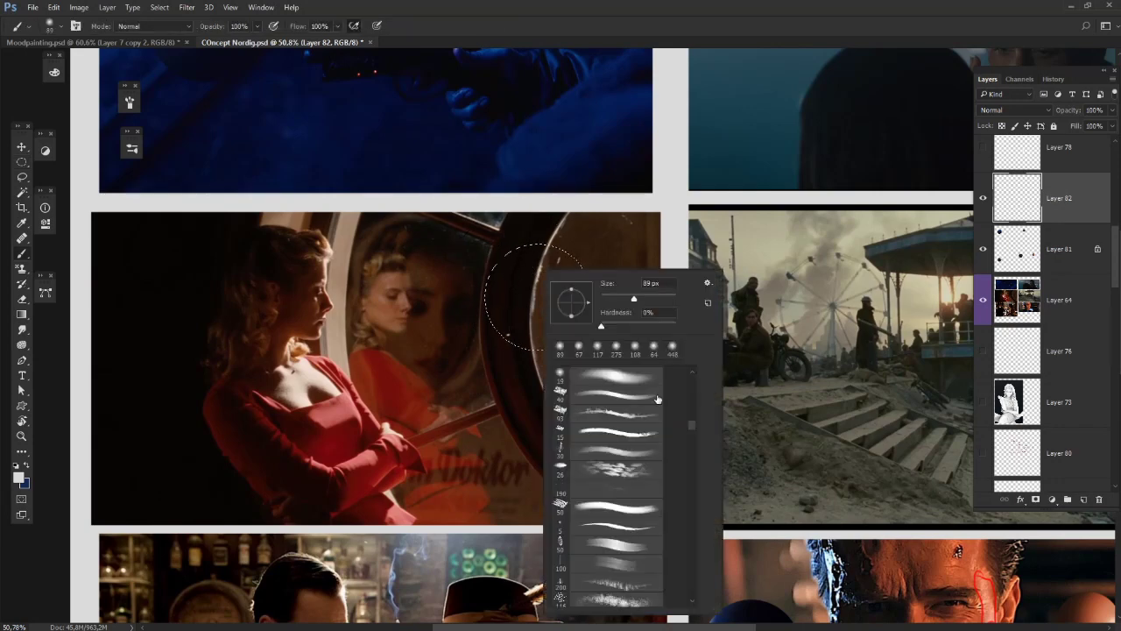
click(620, 431)
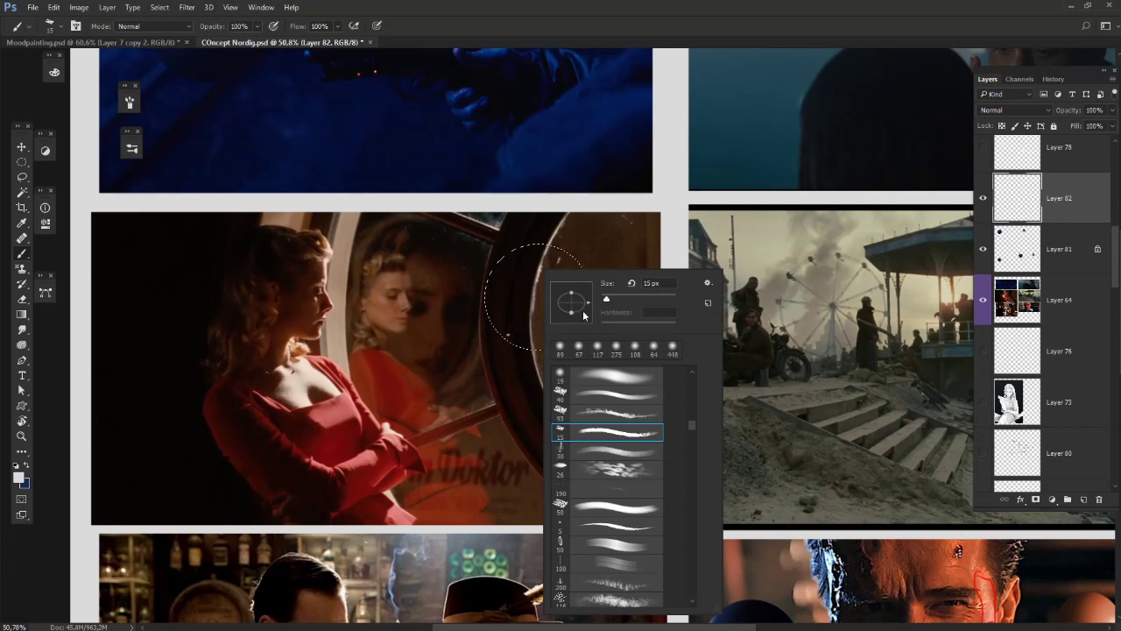
key(Return)
key(ctrl+d)
key(l)
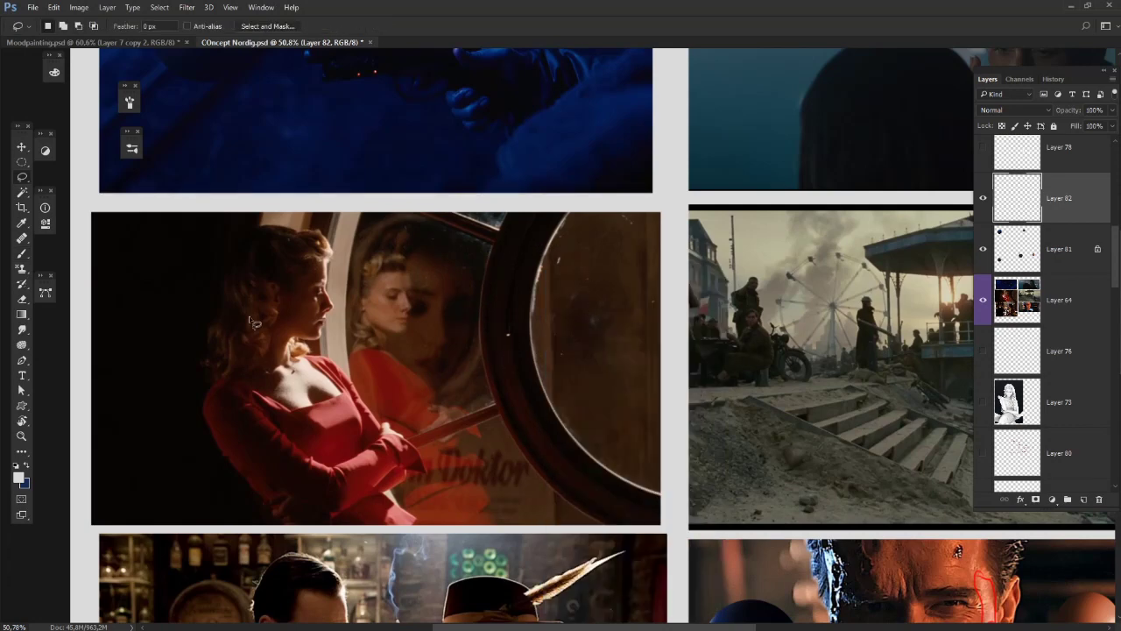
Step: Paint a small dark red swatch in #911313 above the right corner of the still of the woman in red
click(20, 478)
mouse_move(727, 309)
mouse_down()
mouse_move(763, 321)
mouse_move(754, 313)
mouse_up()
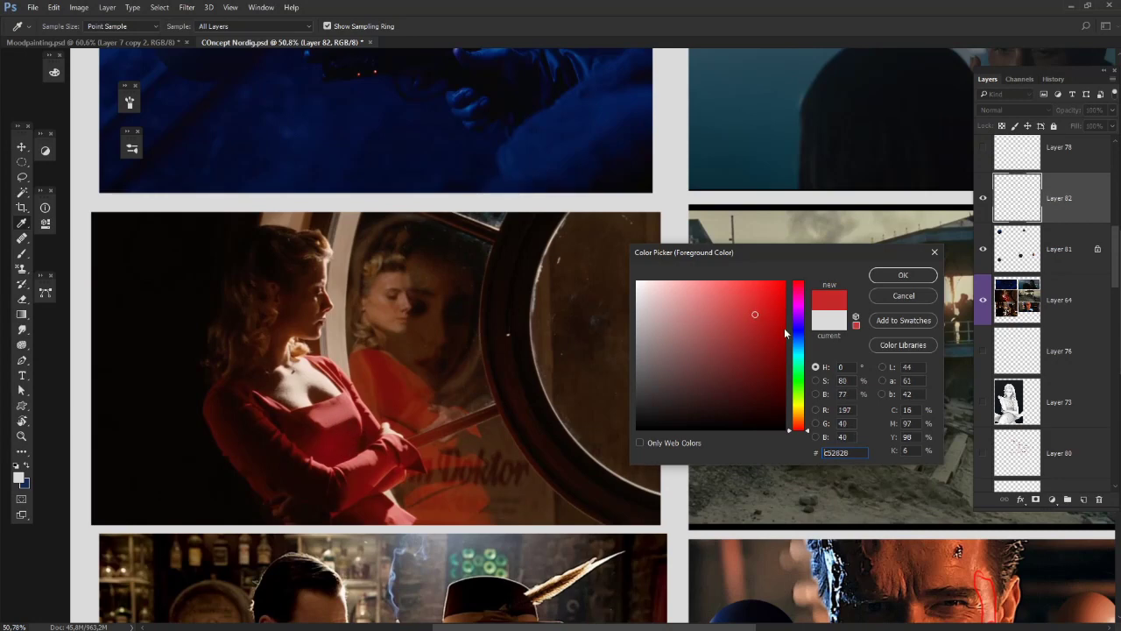
drag(750, 323, 741, 320)
drag(741, 322, 756, 324)
click(333, 445)
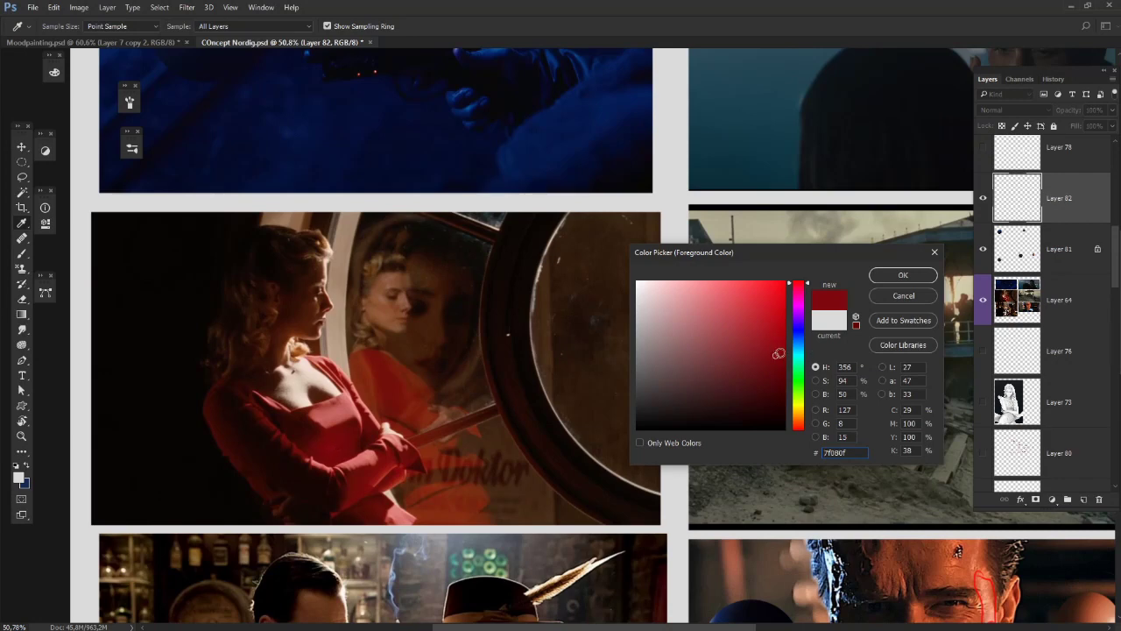
drag(776, 355, 800, 281)
click(796, 294)
drag(771, 325, 766, 344)
click(903, 276)
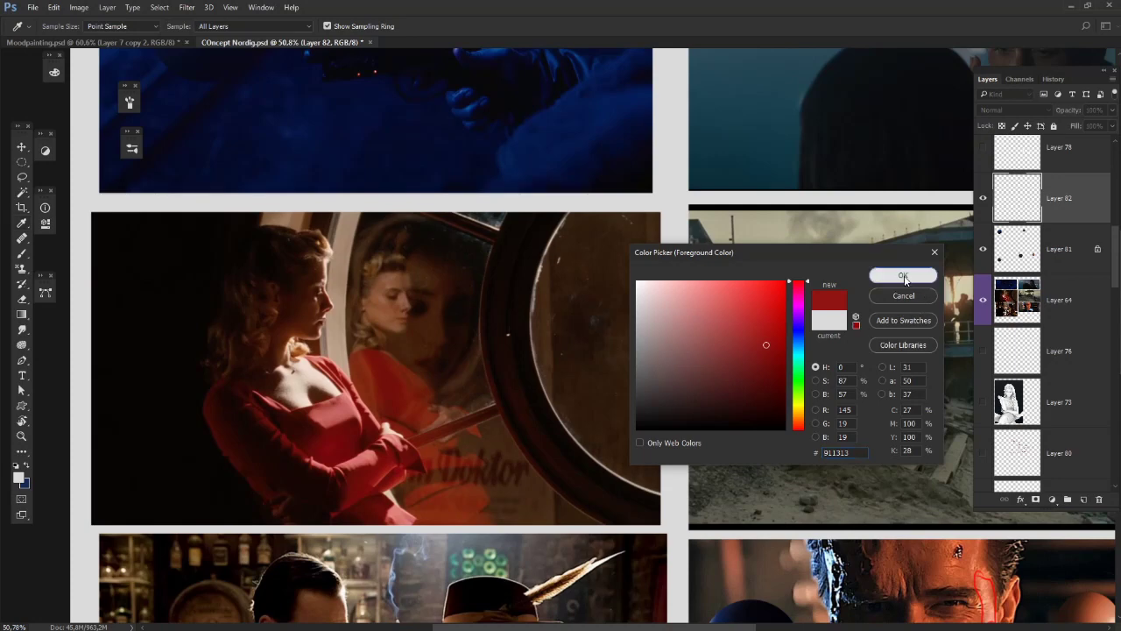
key(b)
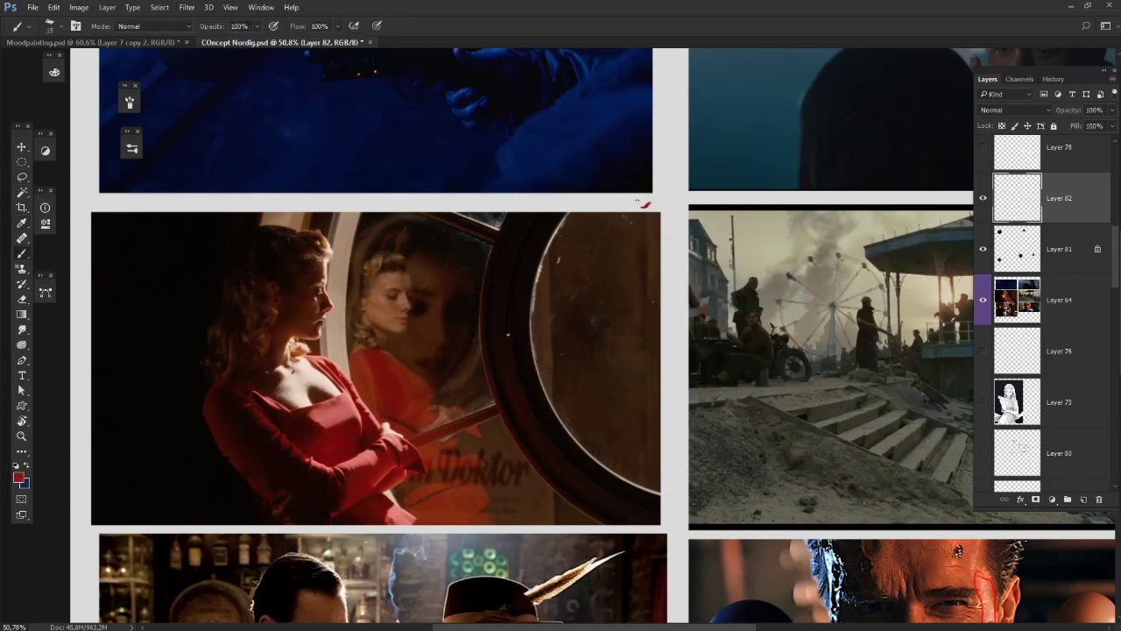
click(642, 204)
Step: Paint a small light red swatch in #dc524c just left of the dark red swatch above the still of the woman in red
click(19, 477)
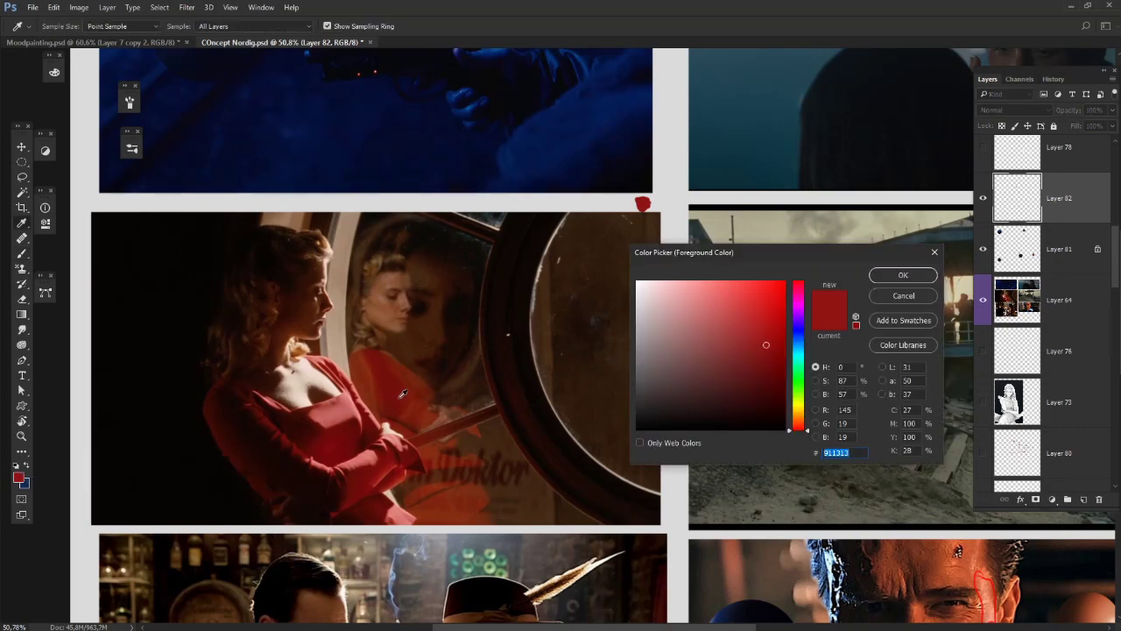
drag(745, 318, 732, 290)
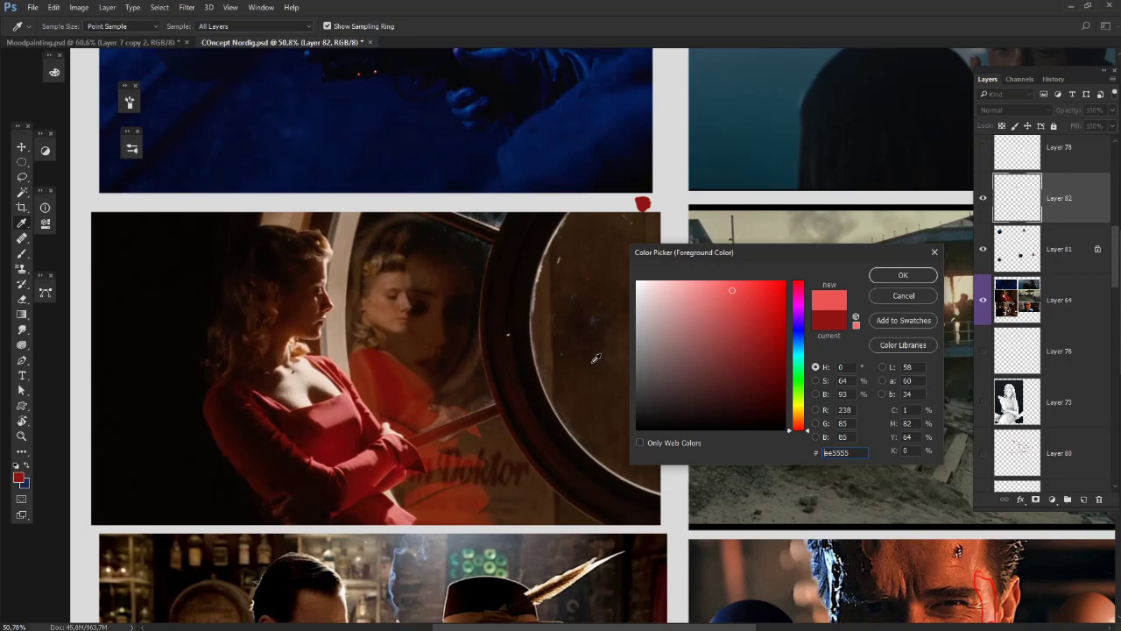
click(334, 415)
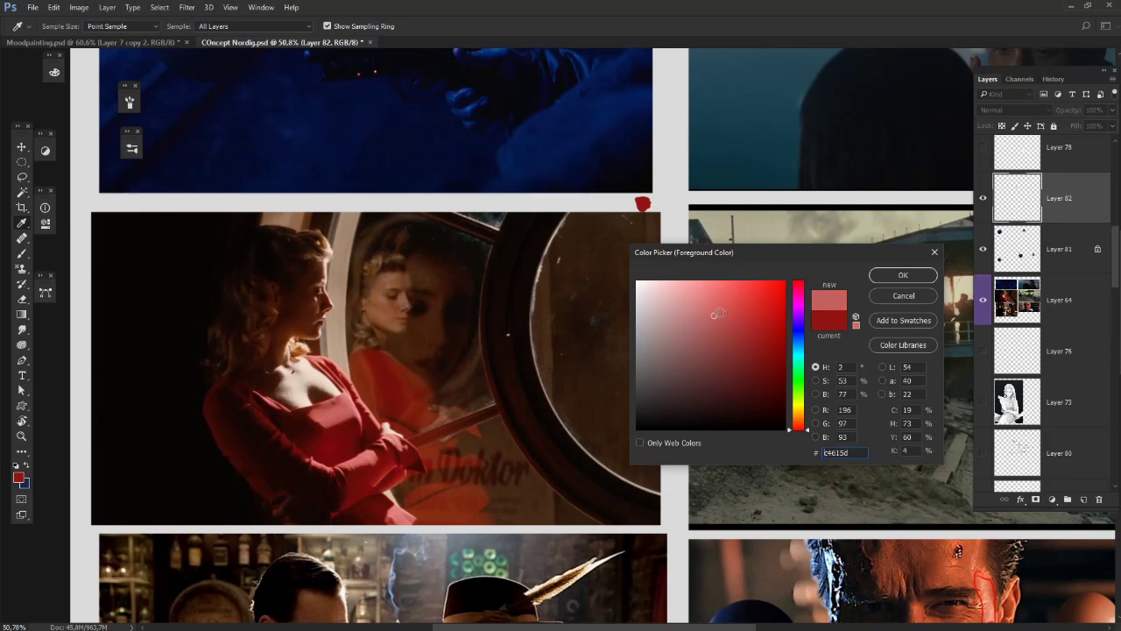
drag(717, 313, 731, 305)
click(903, 275)
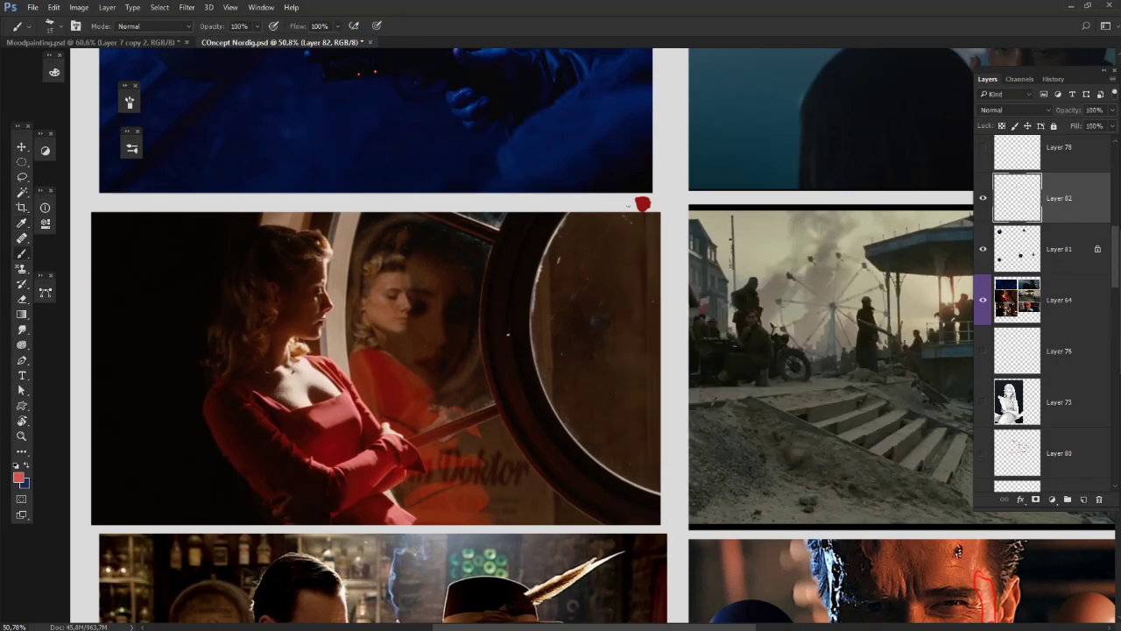
click(619, 202)
Step: Sample the shadowed dress colour and paint a small near-black red swatch in #390a07 left of the light red swatch
click(18, 476)
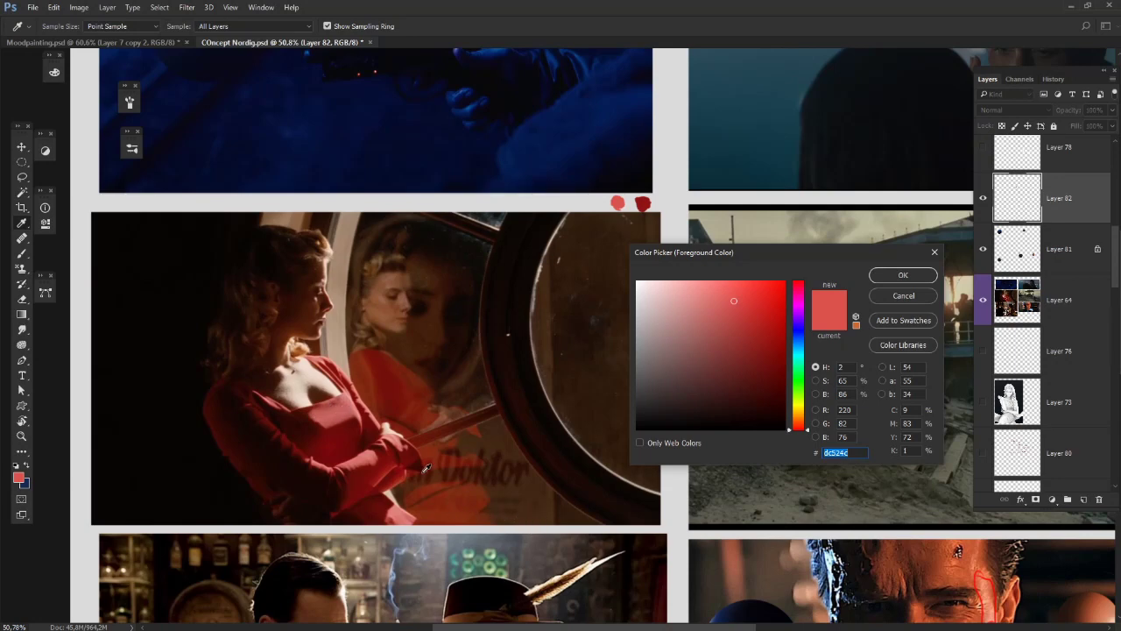
click(730, 384)
mouse_move(729, 384)
mouse_down()
mouse_move(722, 398)
mouse_move(740, 396)
mouse_up()
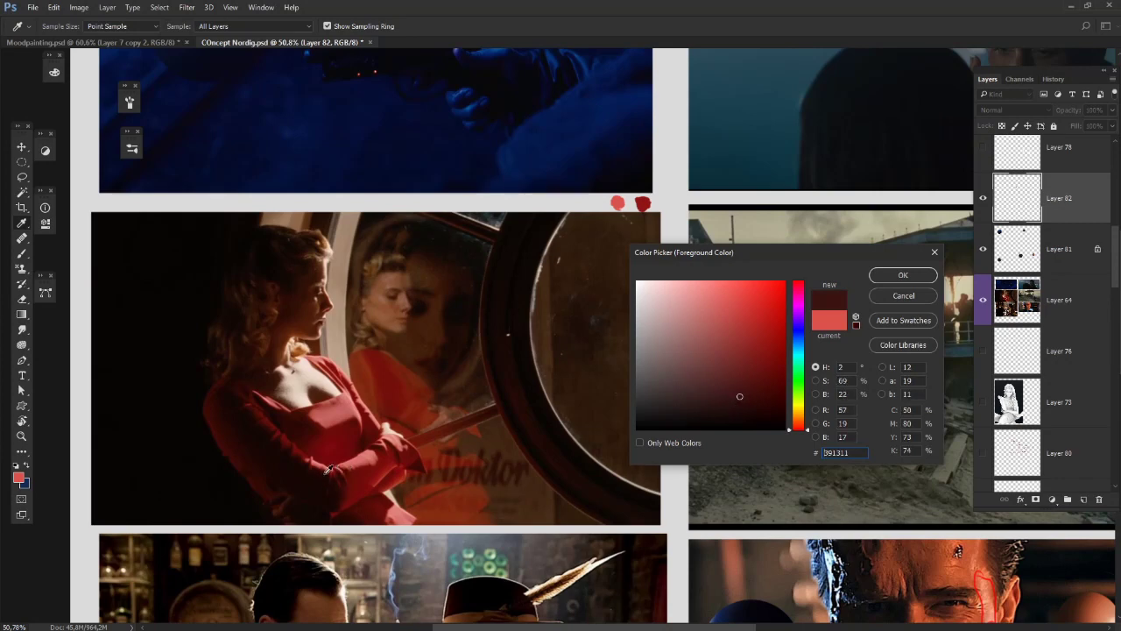
click(347, 491)
click(918, 279)
key(b)
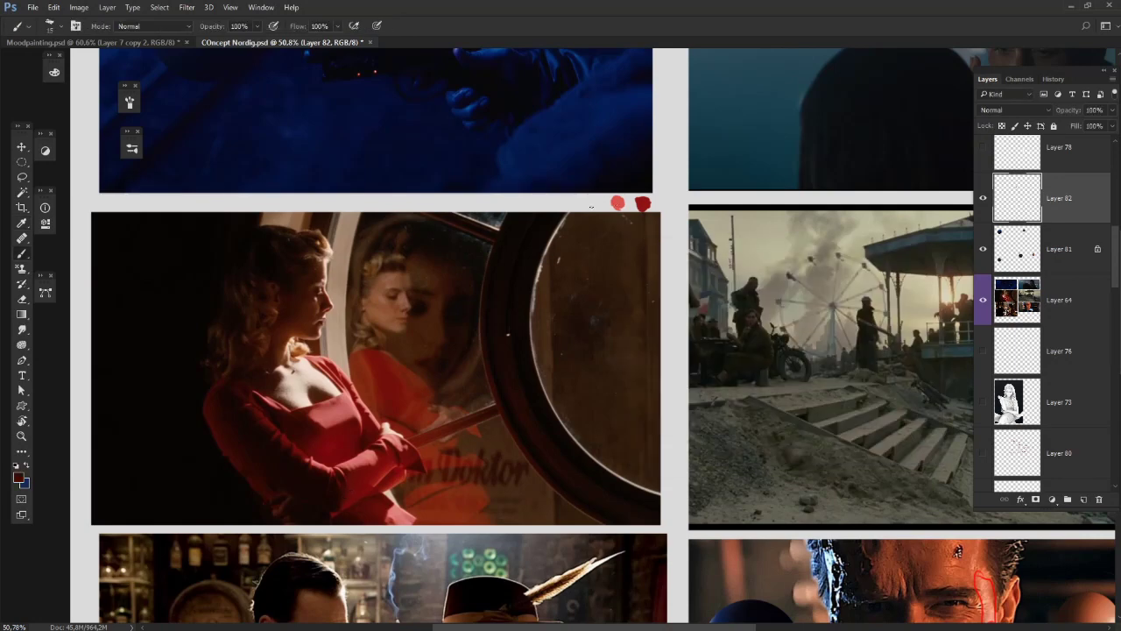
click(591, 204)
Step: Try a fourth swatch in a red sampled from the dress, right of the other three, and undo it
click(18, 478)
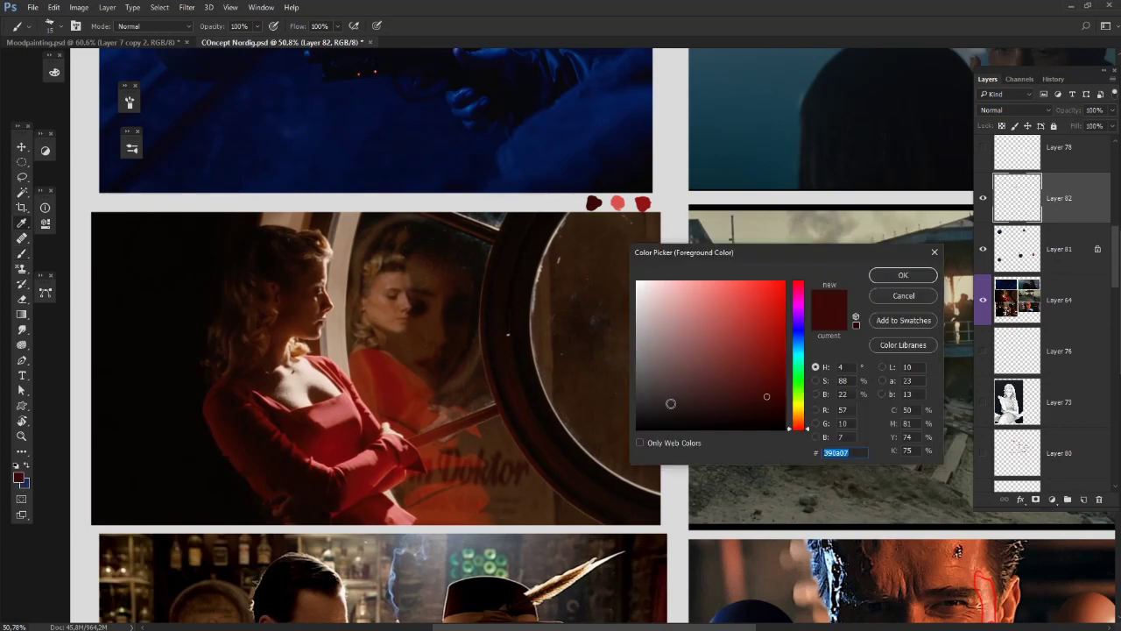
click(382, 423)
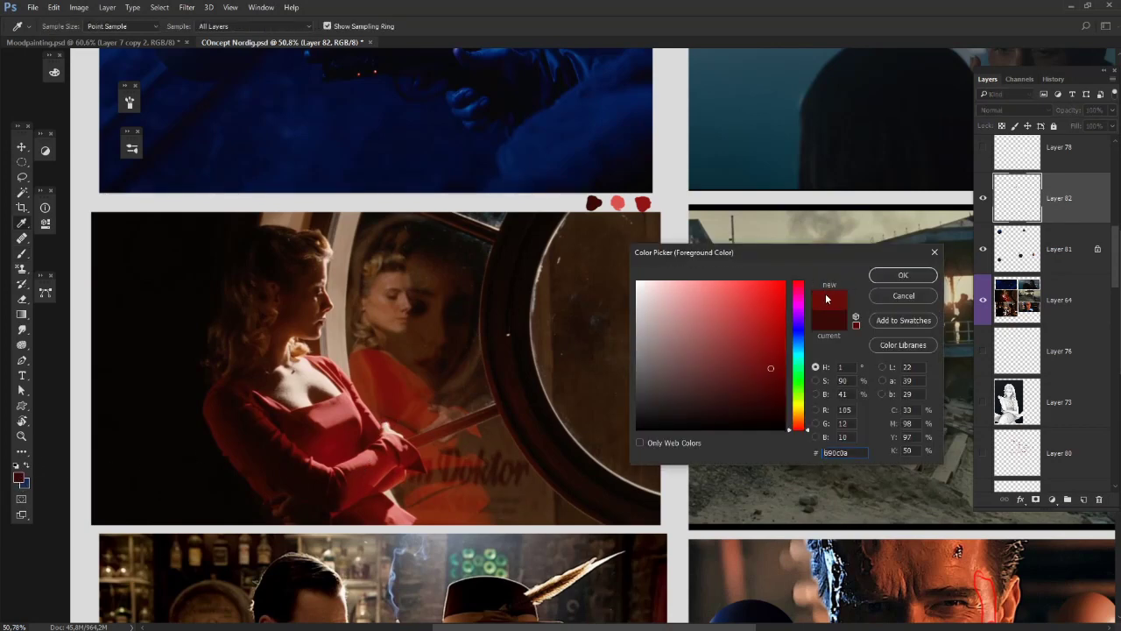
click(377, 469)
click(923, 272)
click(18, 480)
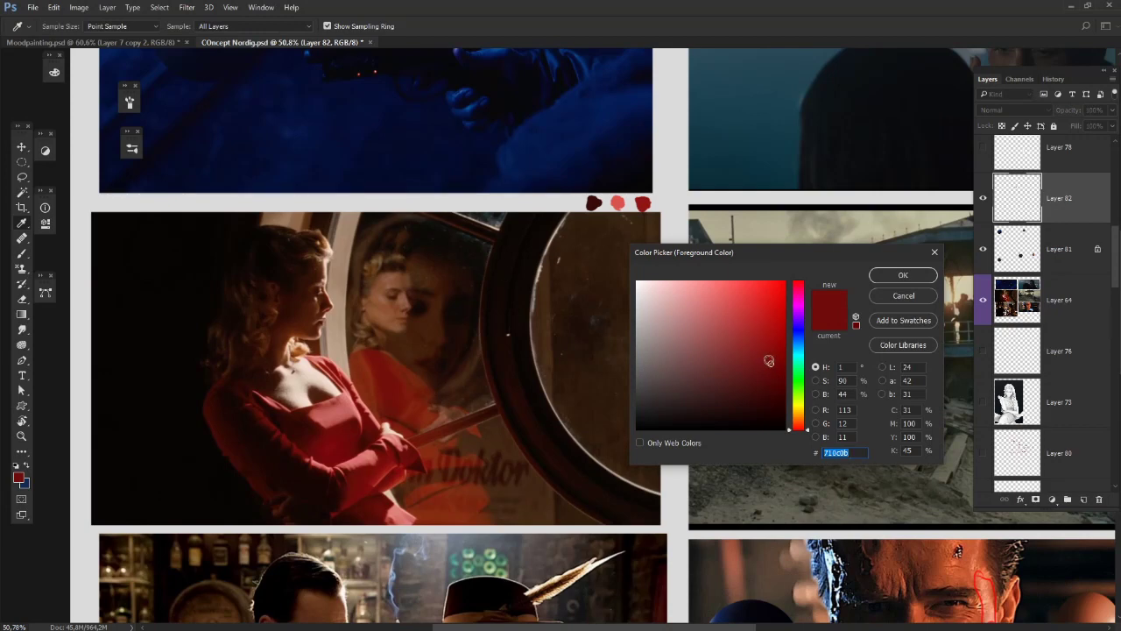
click(770, 347)
click(772, 343)
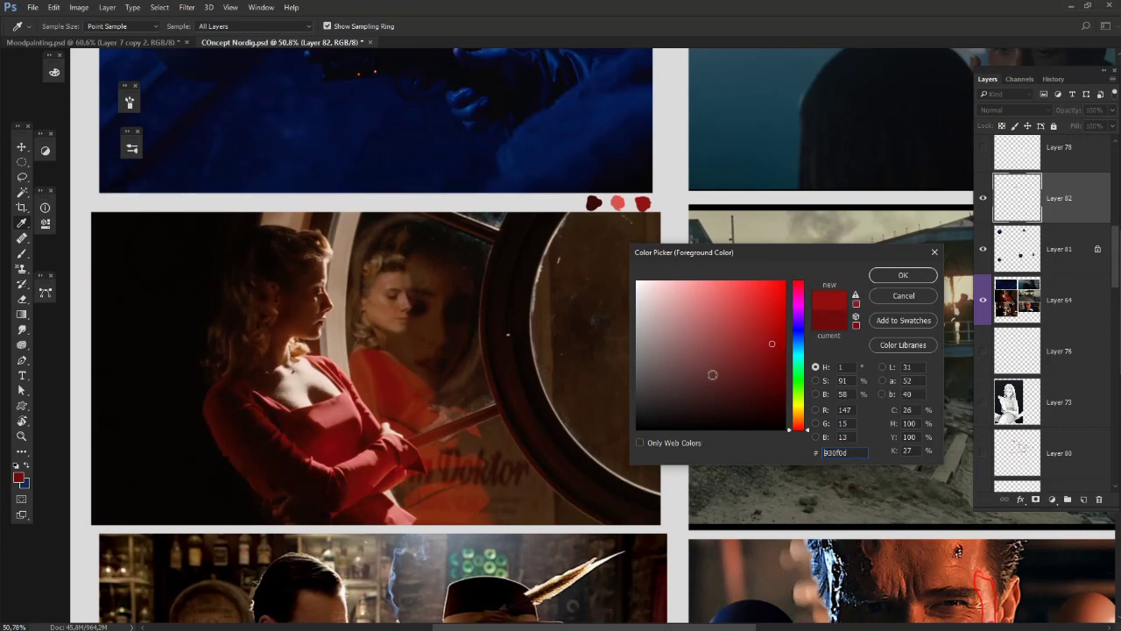
click(390, 464)
click(903, 275)
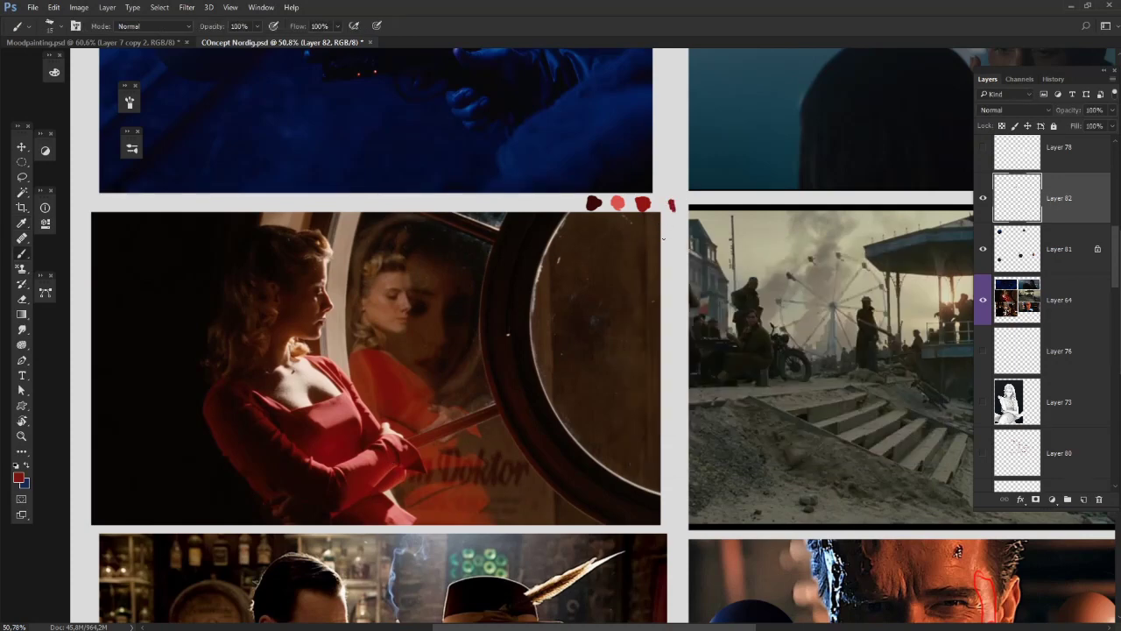
key(ctrl+z)
Step: Sample a pale beige from the woman's lit skin and draw a circular selection over the round window frame in her still
scroll(606, 249, up, 3)
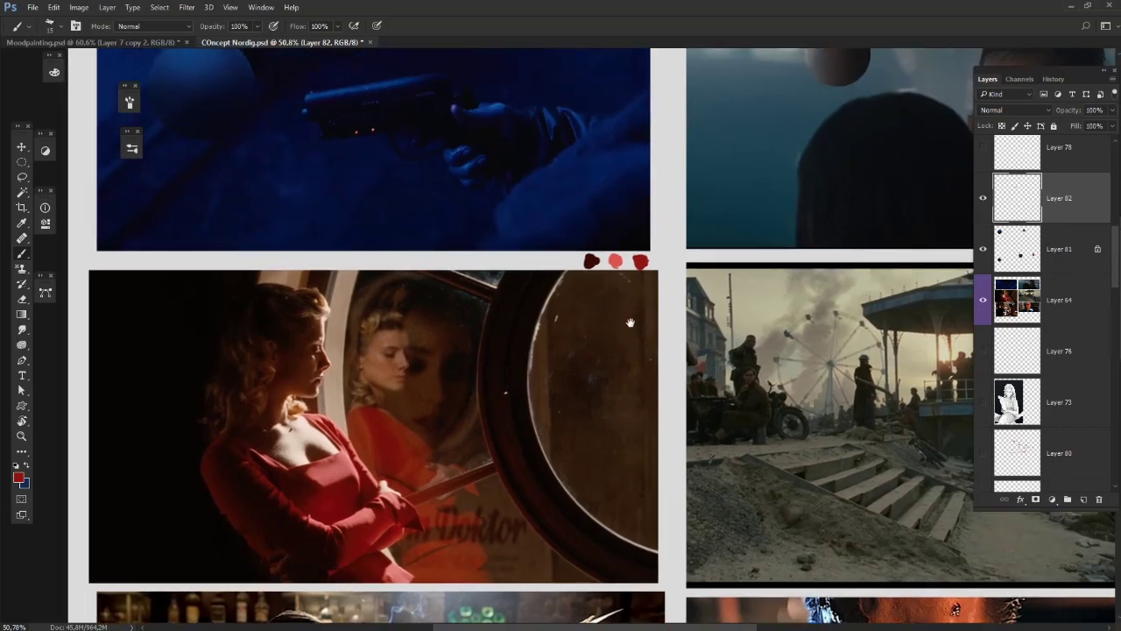
alt+click(288, 419)
scroll(513, 401, down, 2)
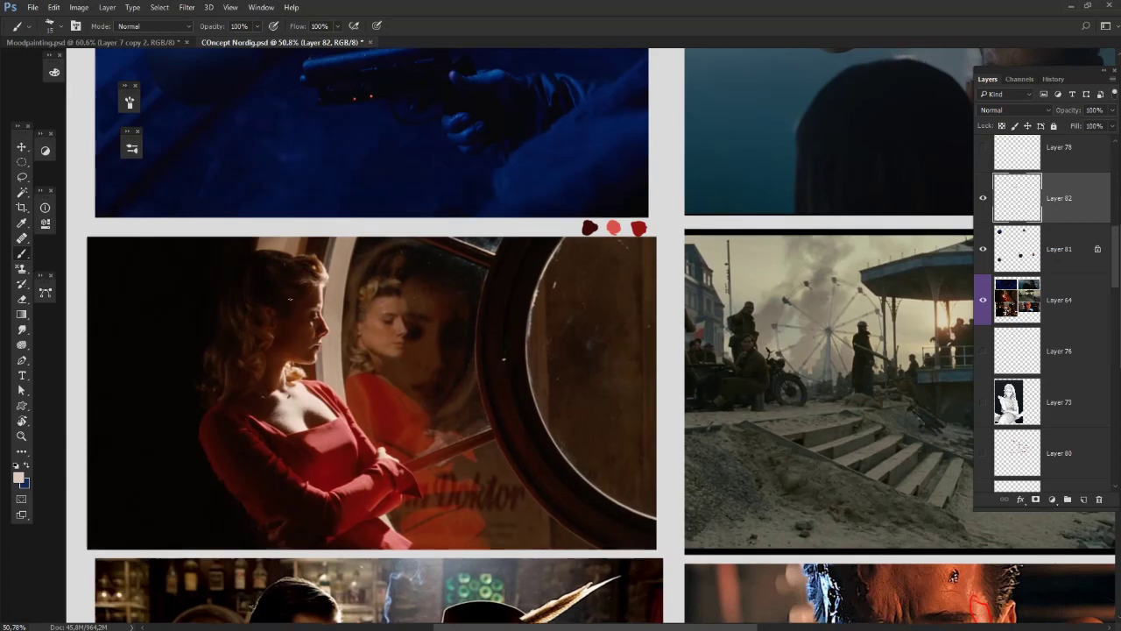
click(22, 163)
mouse_move(483, 306)
mouse_down()
mouse_move(562, 379)
mouse_move(656, 406)
mouse_move(601, 426)
mouse_up()
key(b)
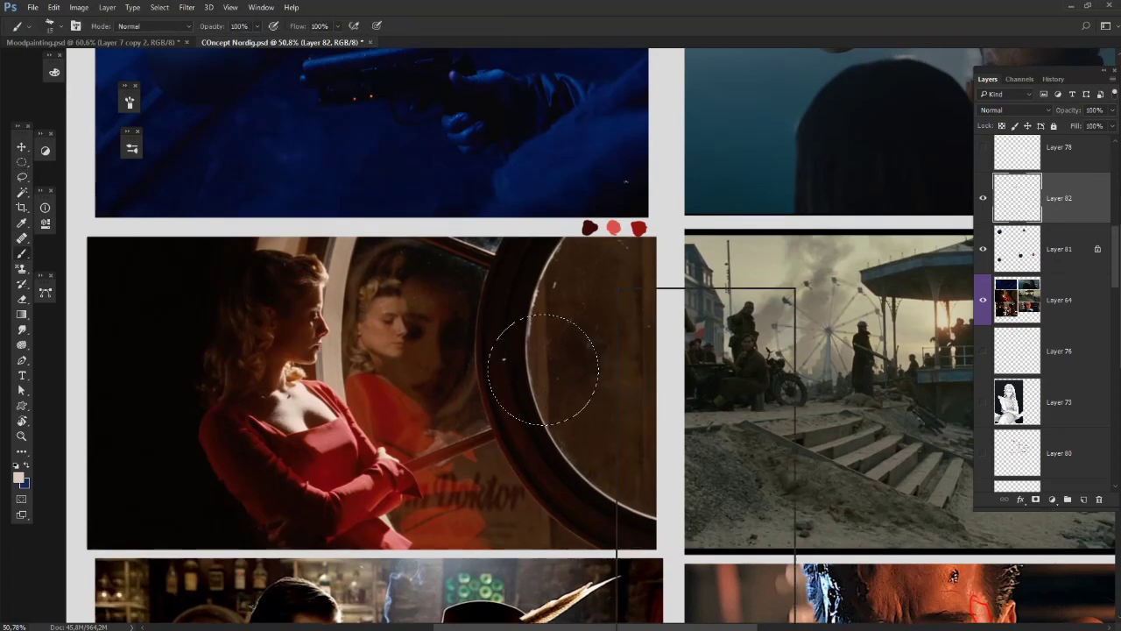
Step: Choose the 50 px textured brush preset, enlarge it to 183 px and cover the circular selection with the sampled pale beige
right_click(618, 289)
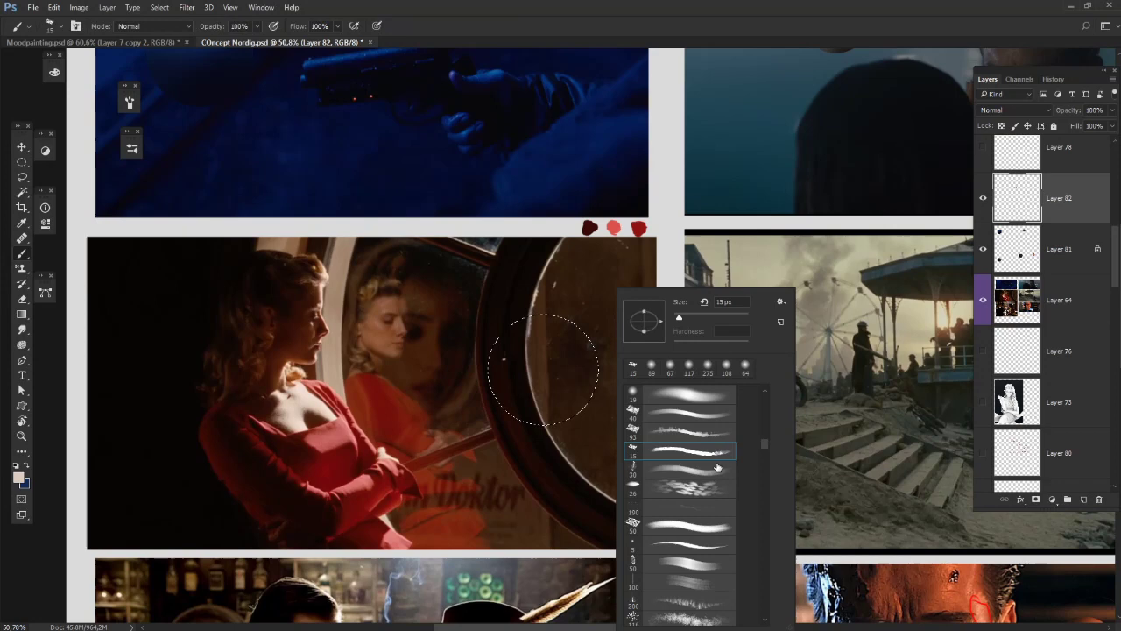
click(698, 566)
drag(496, 401, 536, 321)
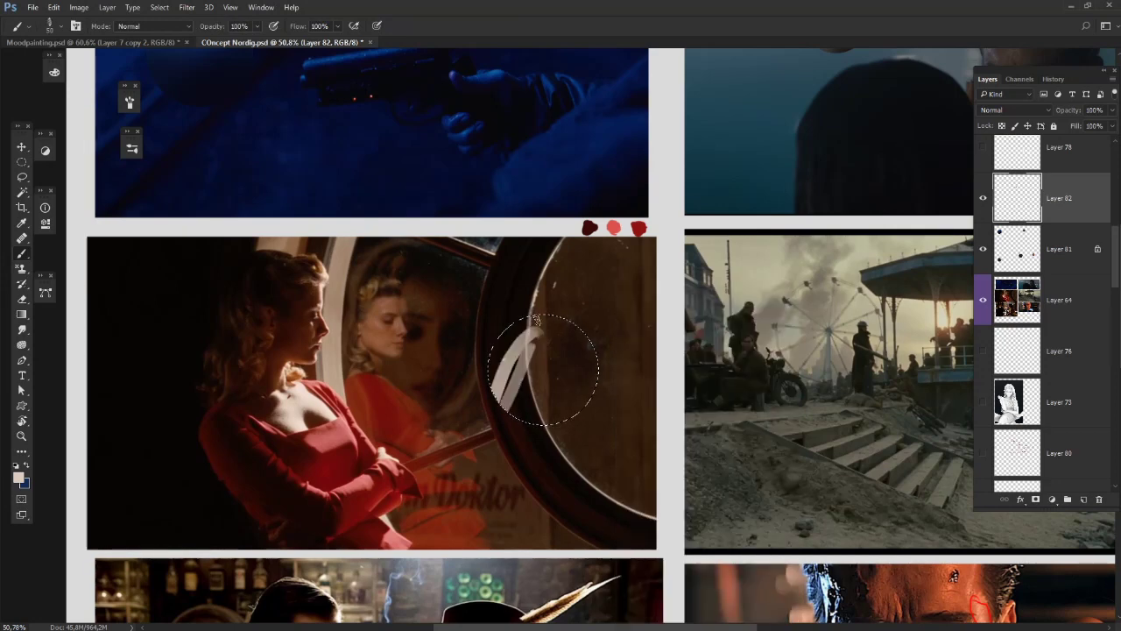
right_click(614, 294)
double_click(631, 563)
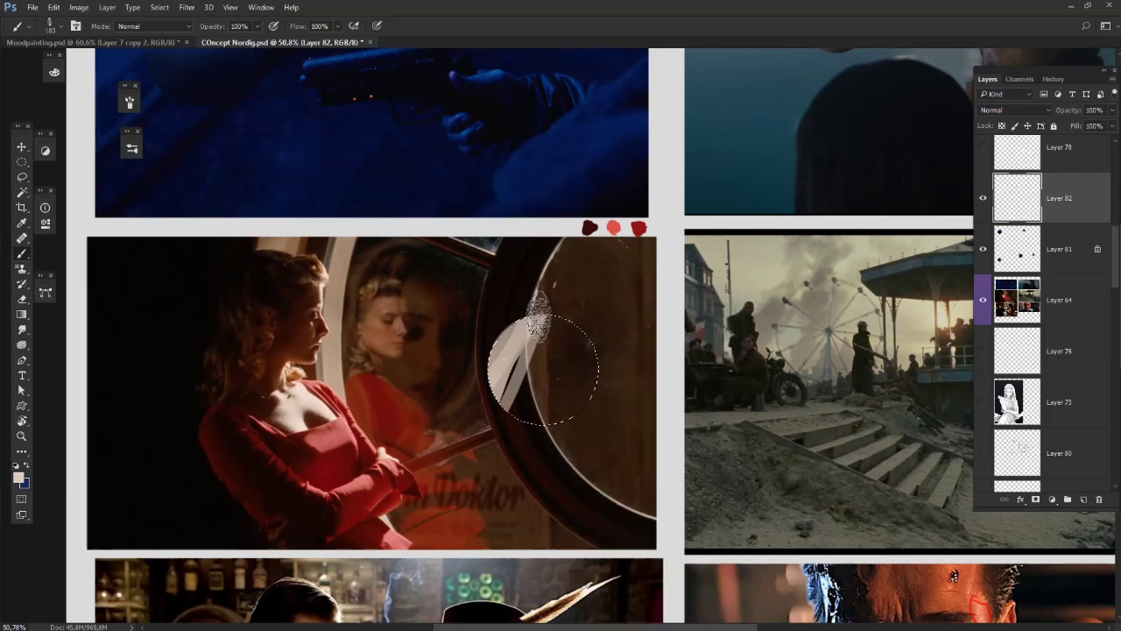
mouse_move(527, 341)
mouse_down()
mouse_move(562, 427)
mouse_move(577, 416)
mouse_move(565, 329)
mouse_up()
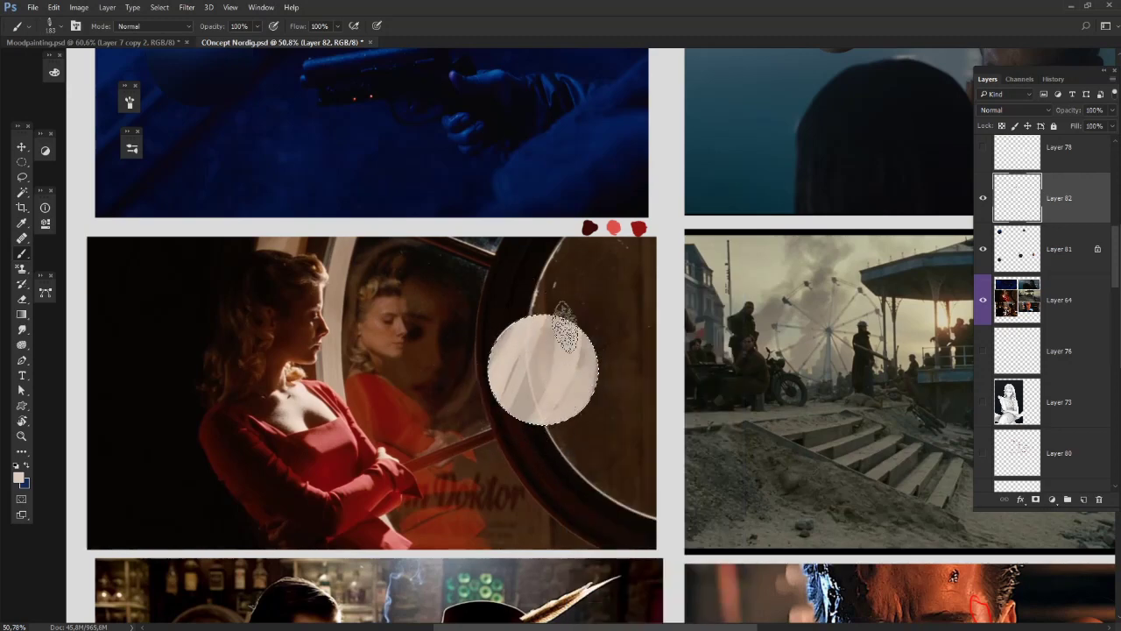
Step: Sample reds from the dress and fill the circular selection with the dark red of the rightmost swatch
alt+click(338, 413)
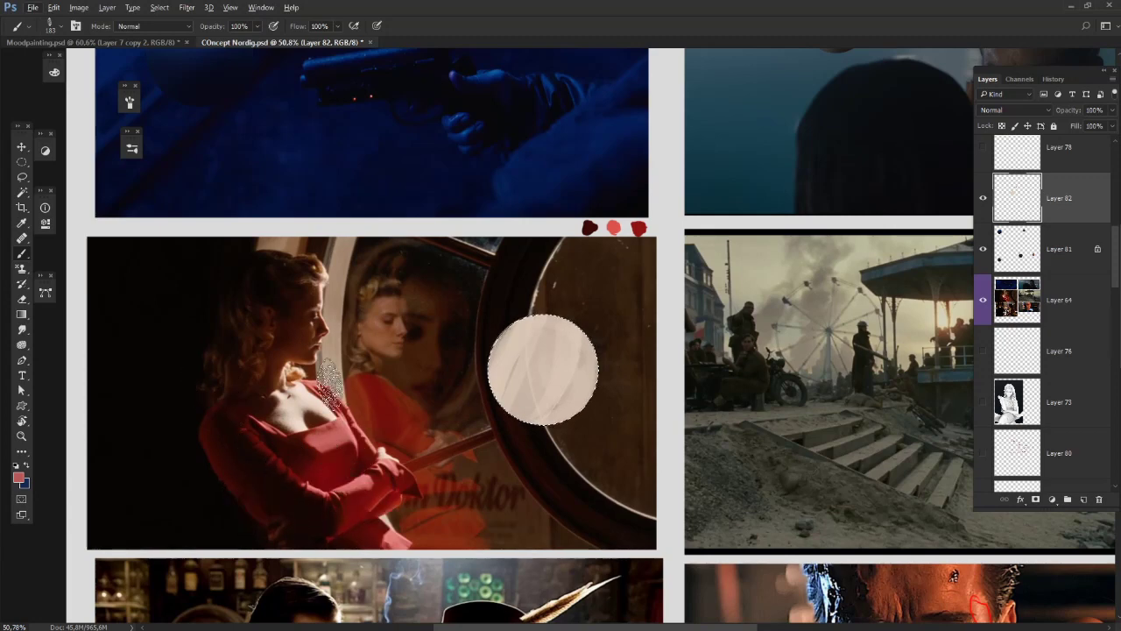
alt+click(343, 456)
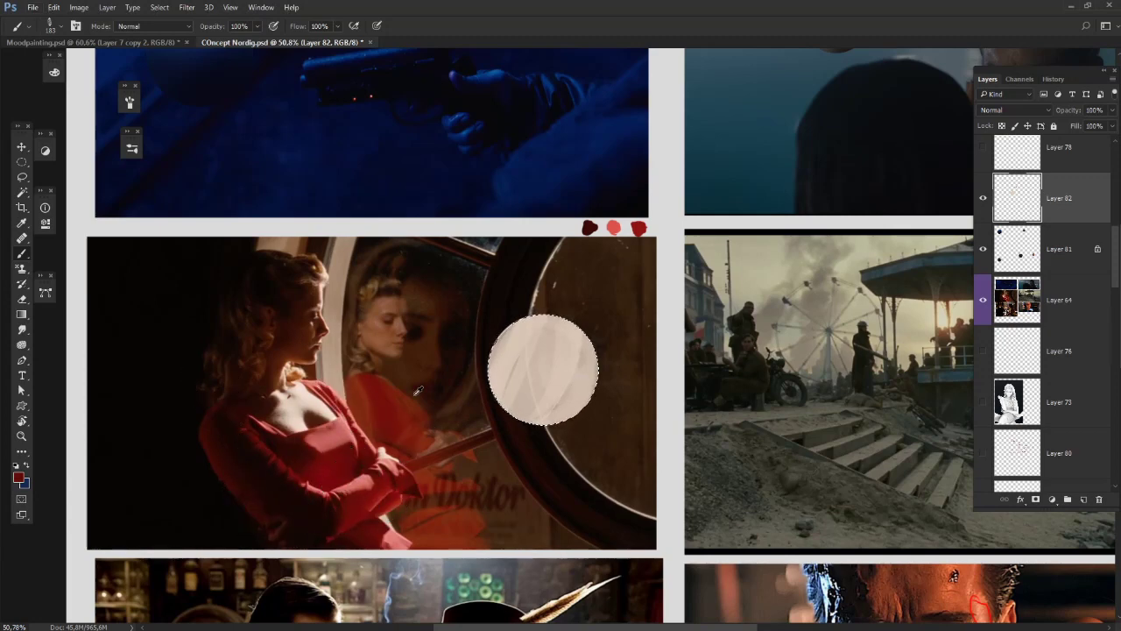
alt+click(633, 226)
key(alt+BackSpace)
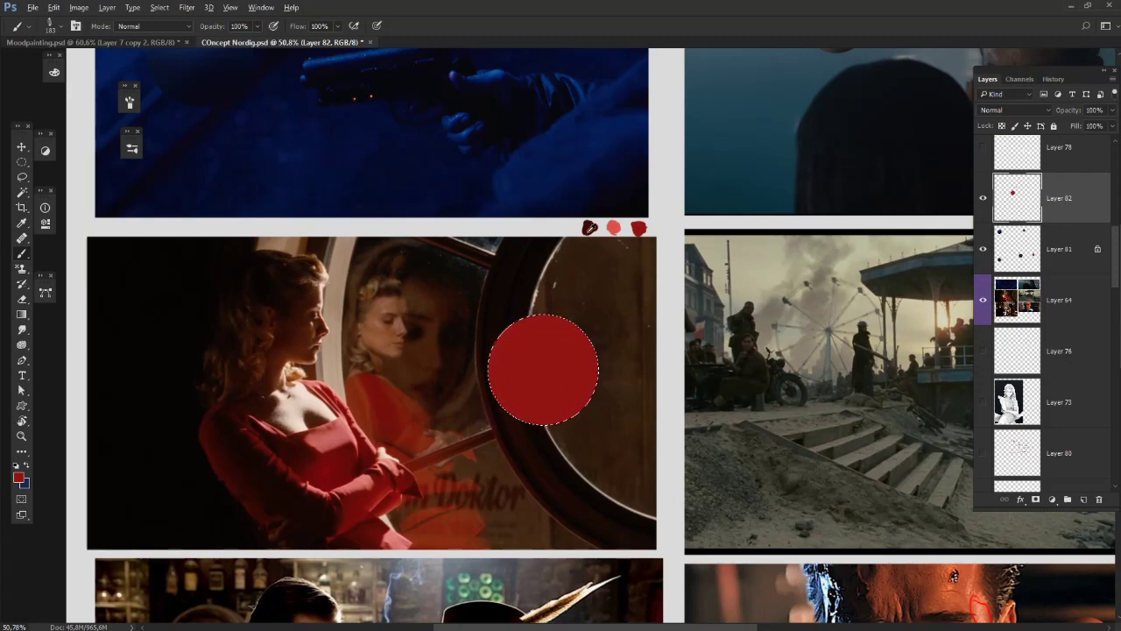
Step: Shade the lower part of the red ball with the darkest swatch and its upper part with the light red swatch
alt+click(589, 227)
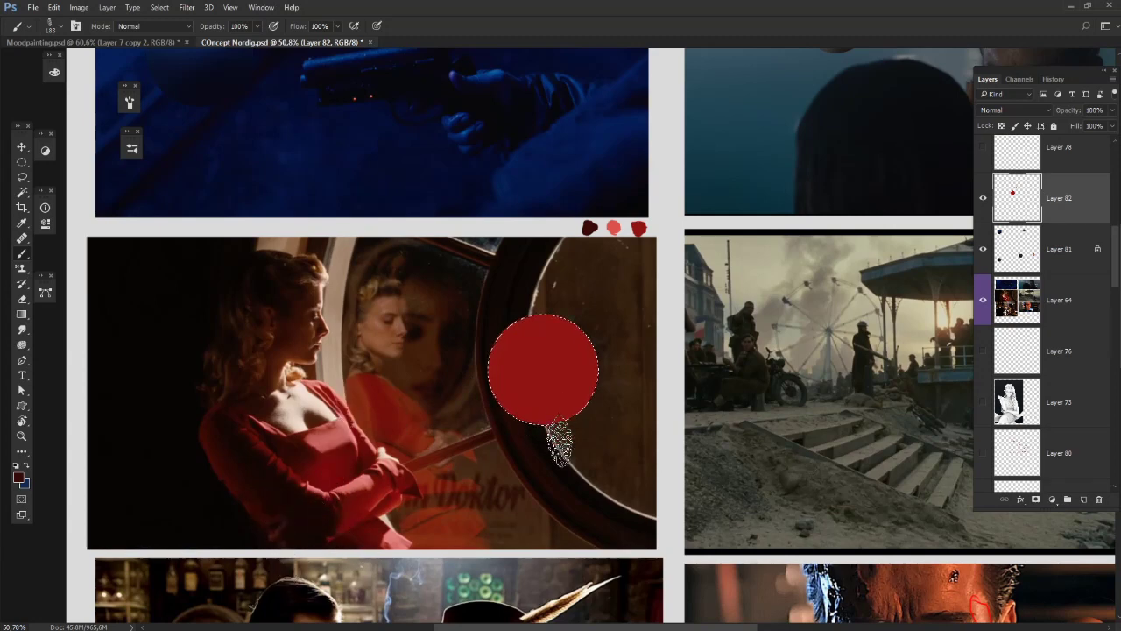
drag(487, 390, 462, 355)
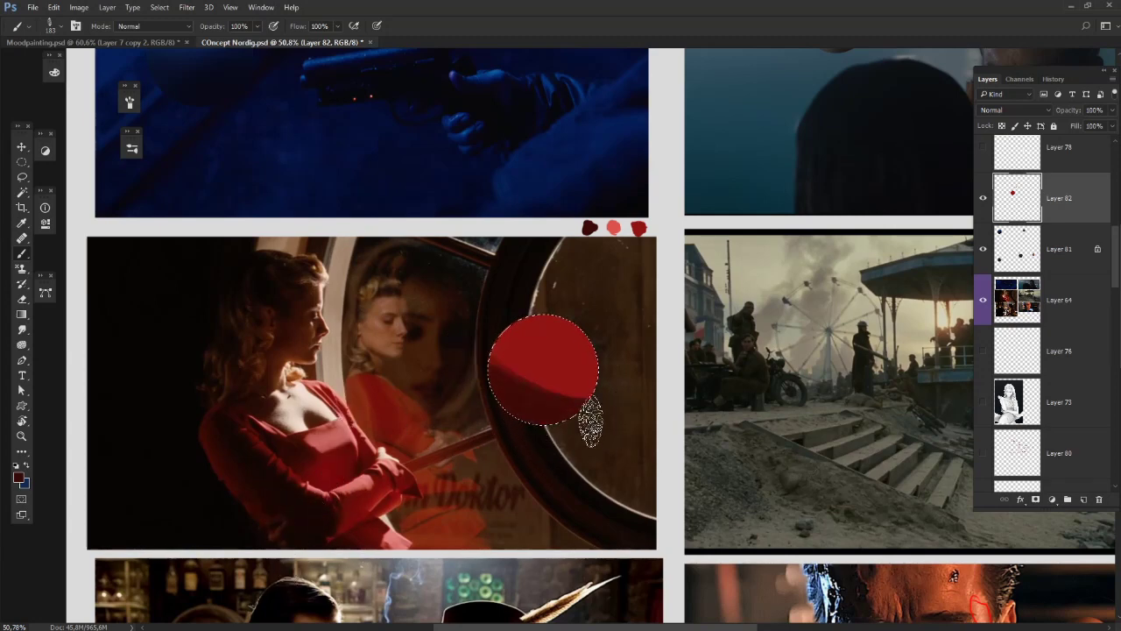
alt+click(615, 228)
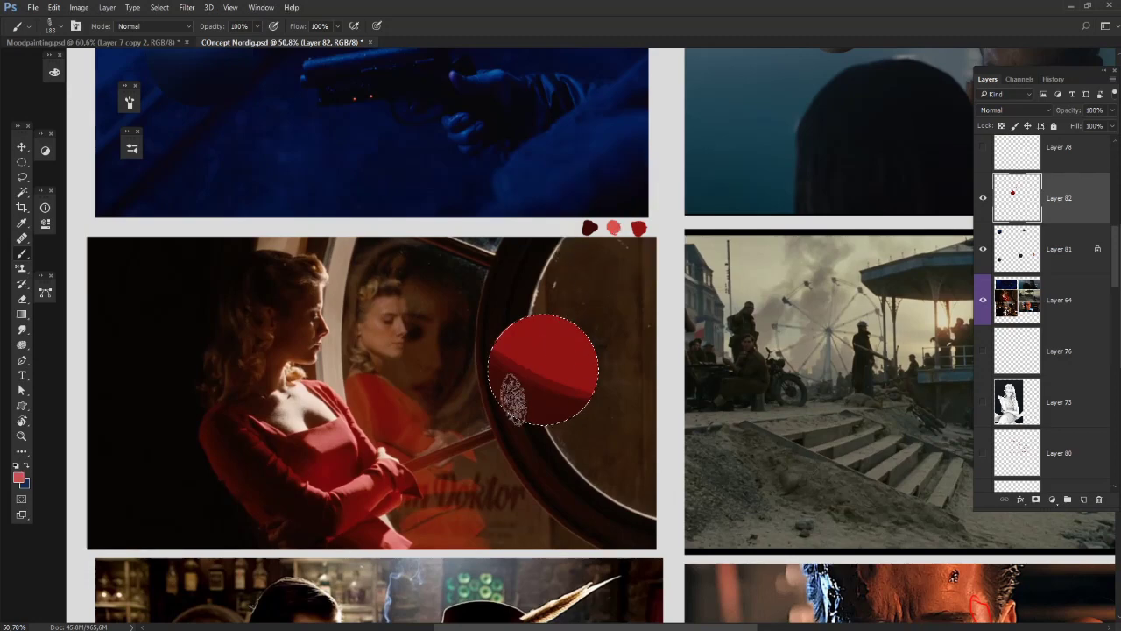
alt+click(523, 346)
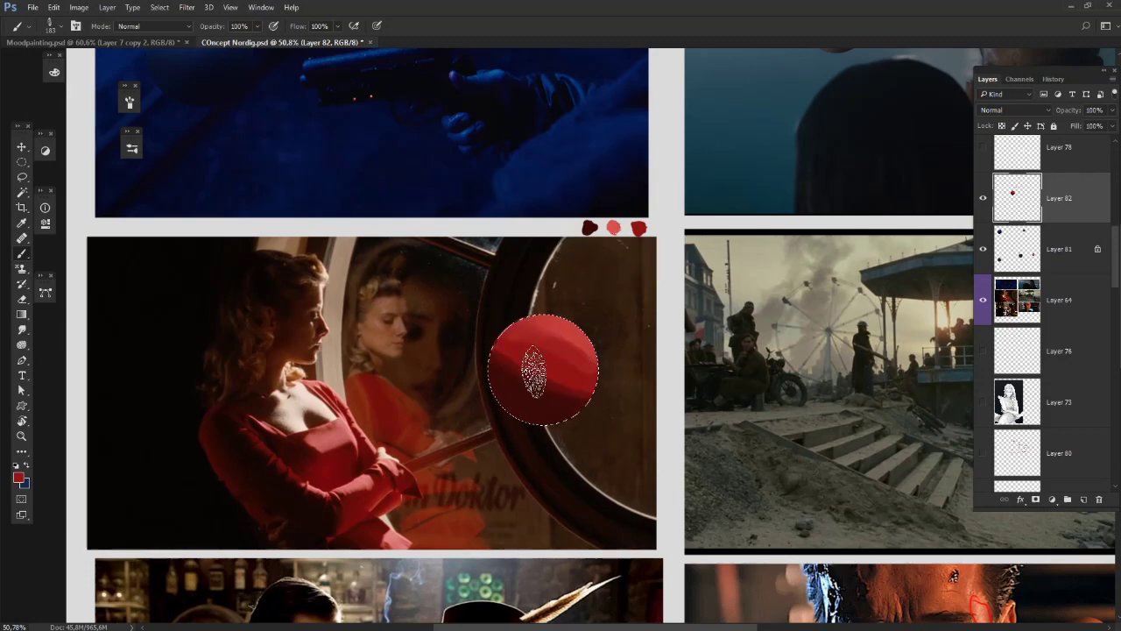
Step: Switch to the textured brush at 152 px and blend the ball's light and shadow areas with reds sampled from it
right_click(601, 288)
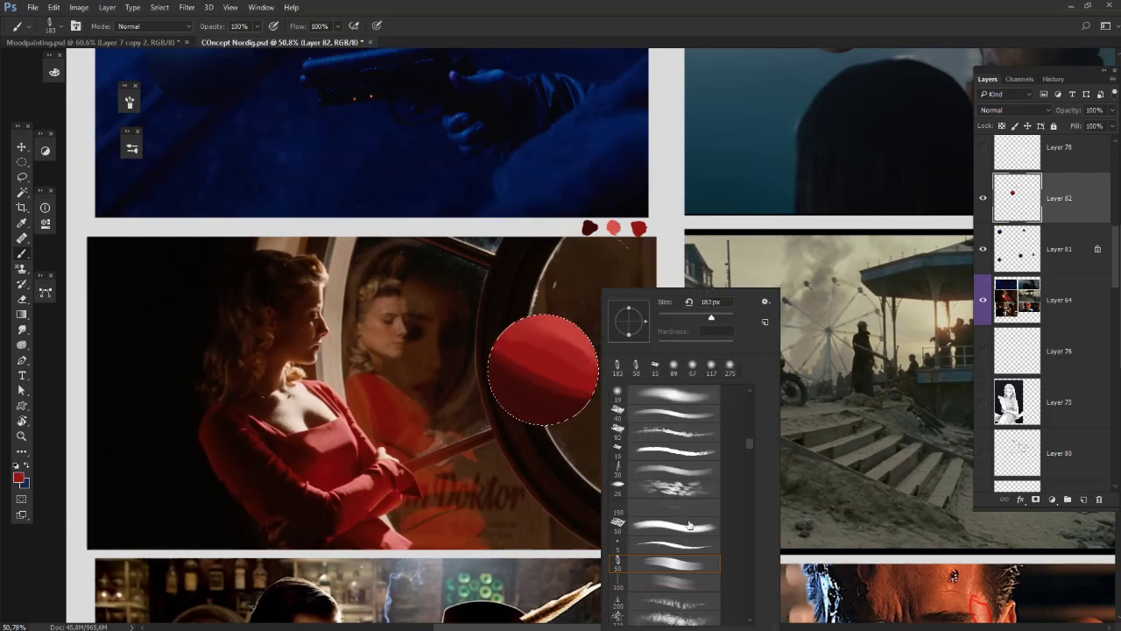
click(674, 414)
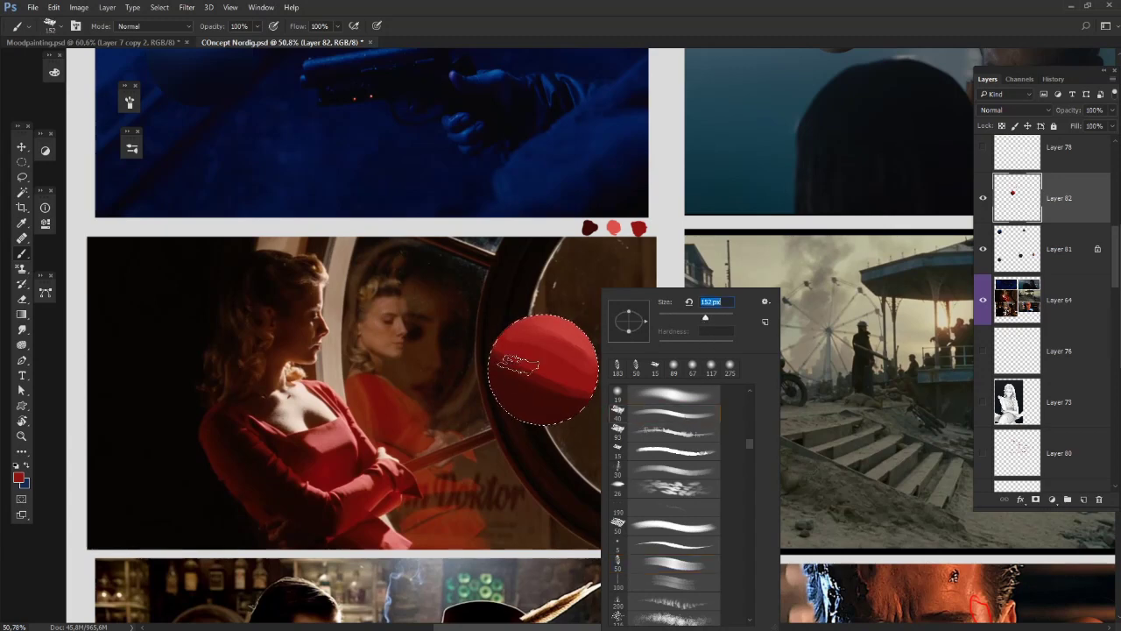
key(Return)
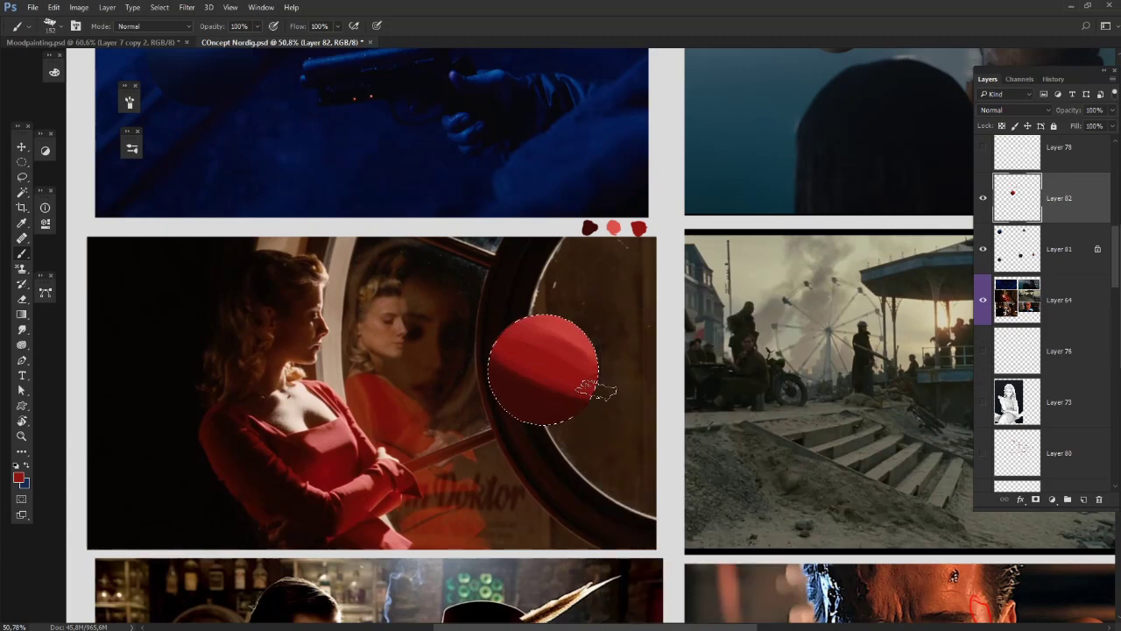
alt+click(561, 413)
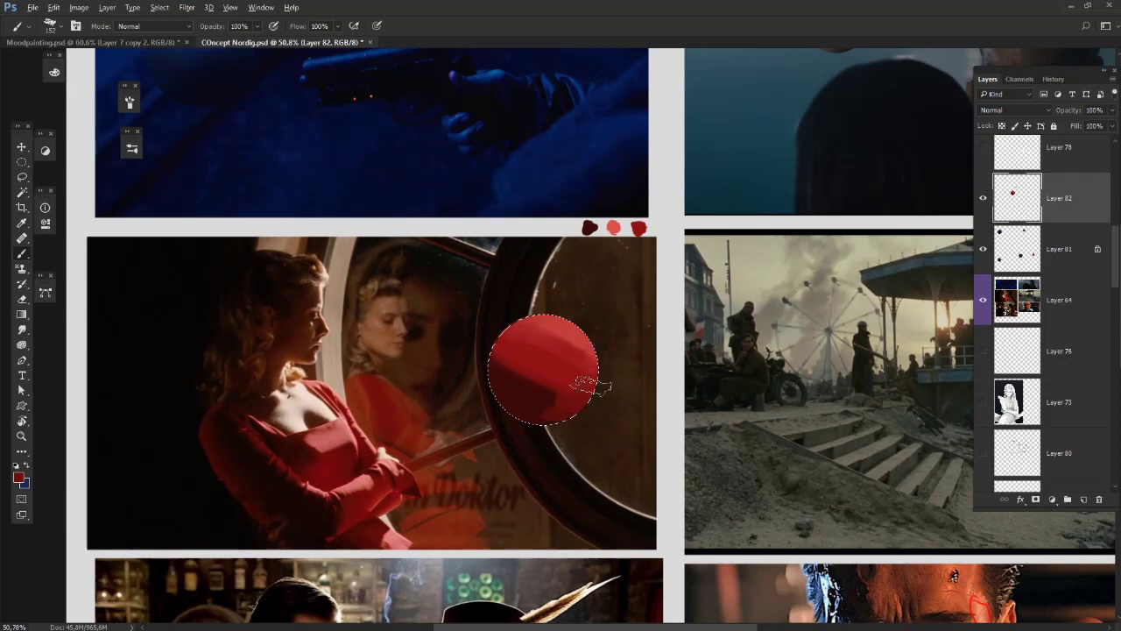
drag(522, 352, 548, 364)
alt+click(534, 406)
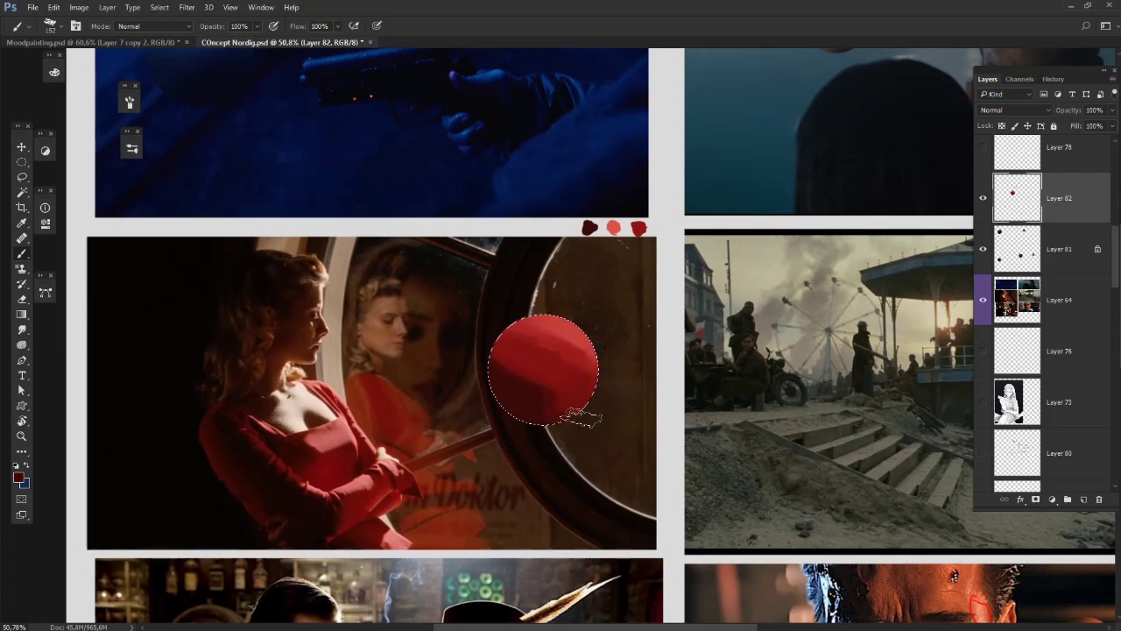
alt+click(575, 338)
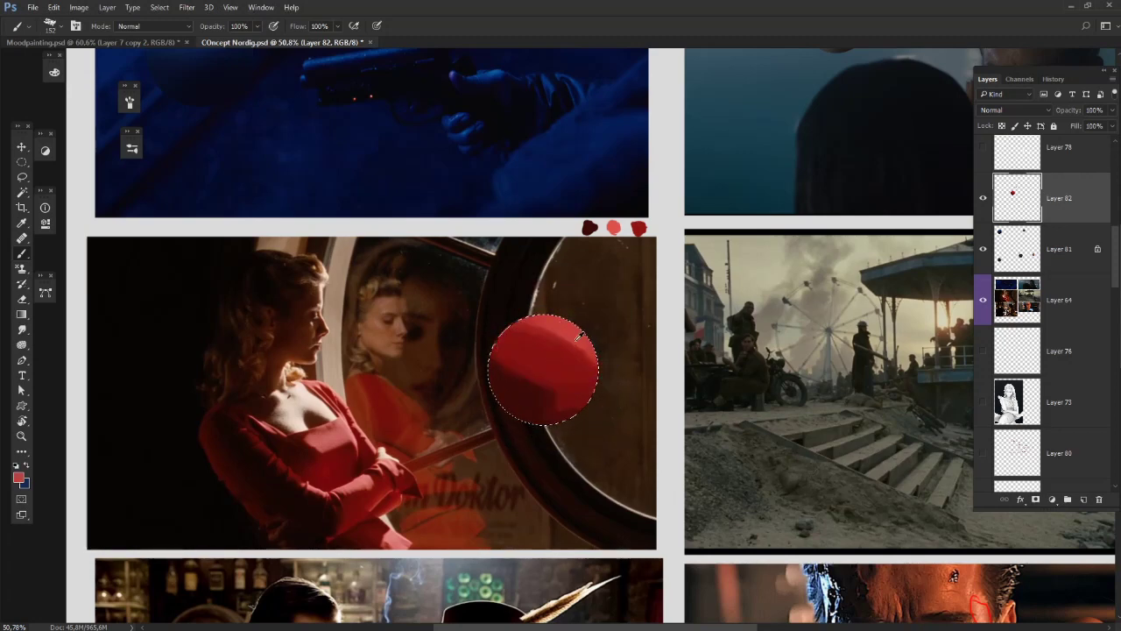
mouse_move(508, 316)
mouse_down()
mouse_move(613, 366)
mouse_move(591, 371)
mouse_up()
Step: Set the brush size to 146 px and repaint the shadow edge across the ball's lower left with a sampled dark red
right_click(630, 373)
click(759, 317)
right_click(696, 380)
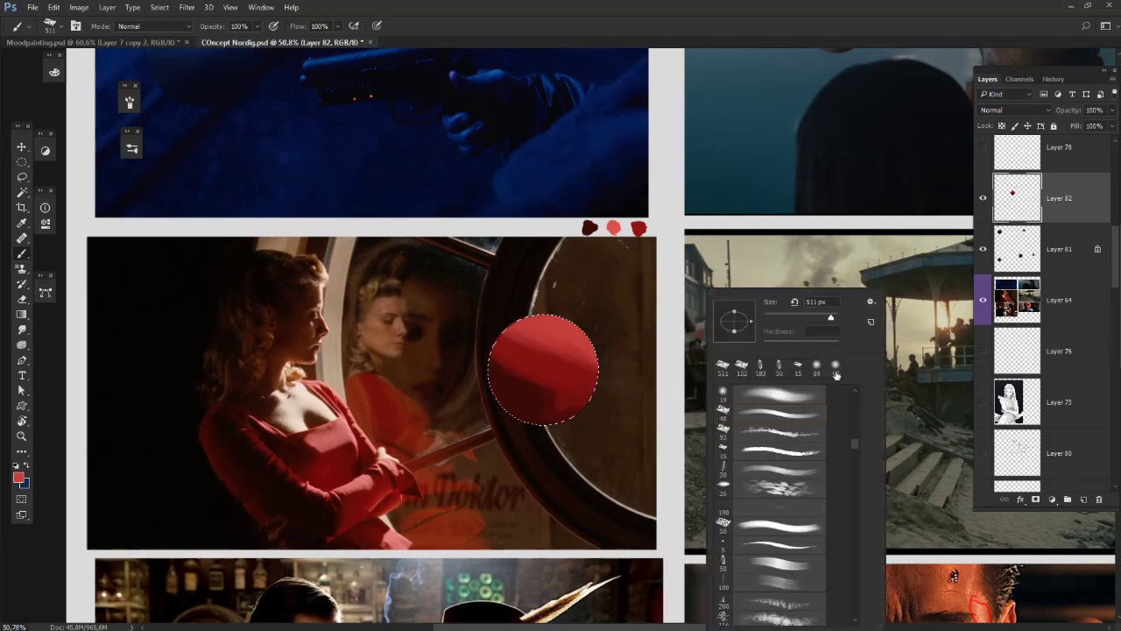
click(809, 317)
alt+click(517, 355)
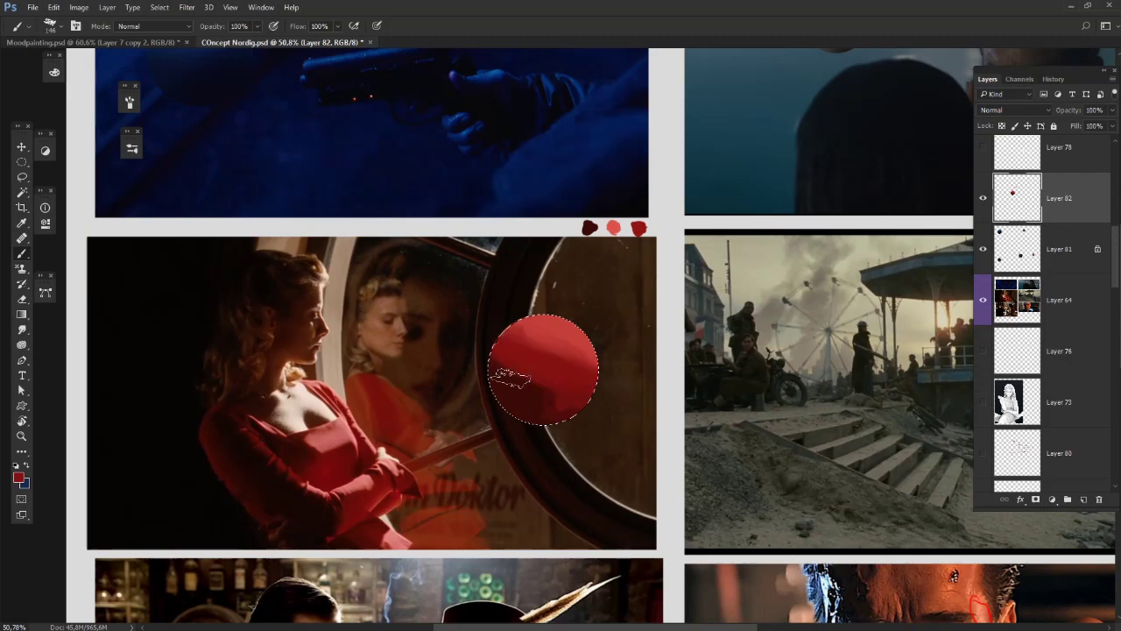
alt+click(512, 380)
drag(536, 386, 497, 361)
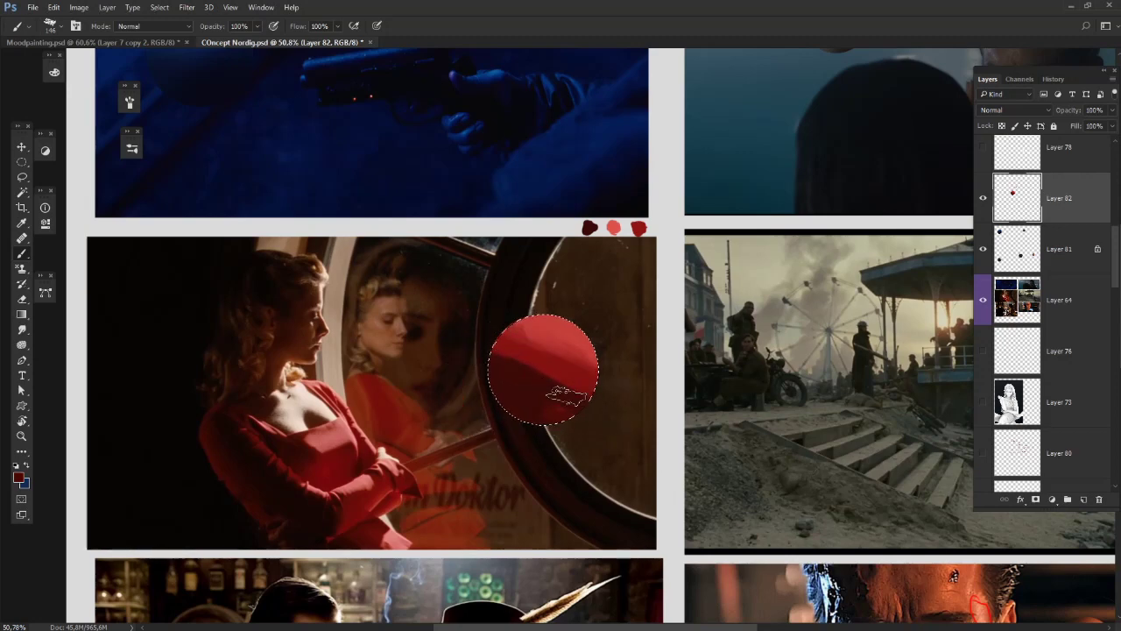
Step: Set the brush size to 202 px and blend the ball's shadow transition with dark and mid reds sampled from the still and ball
alt+click(317, 517)
right_click(610, 424)
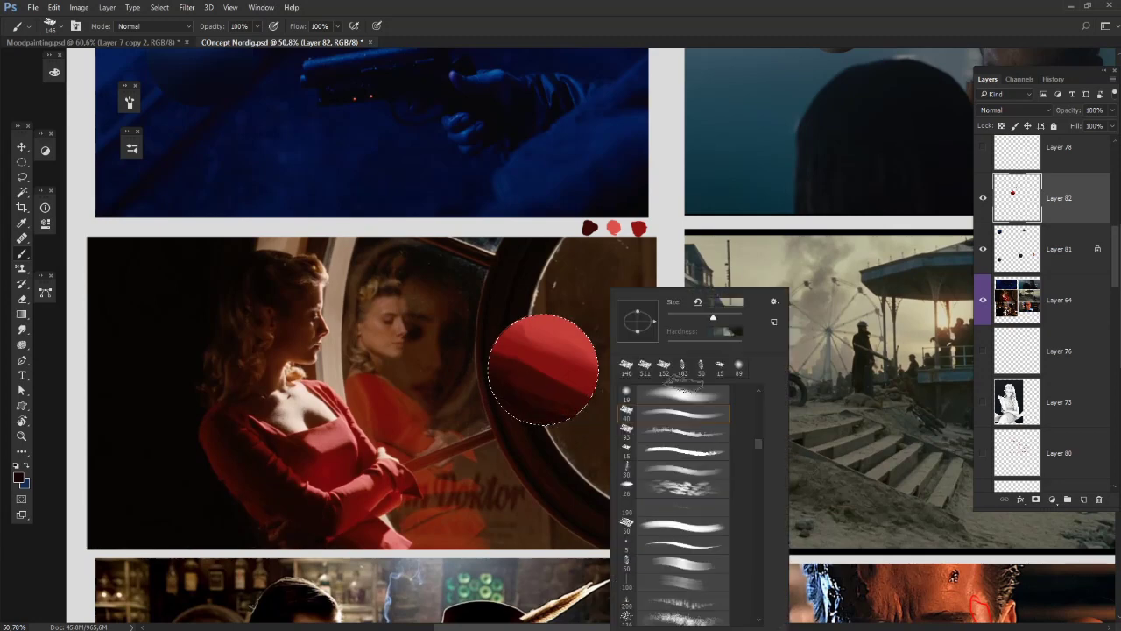
click(726, 319)
alt+click(548, 384)
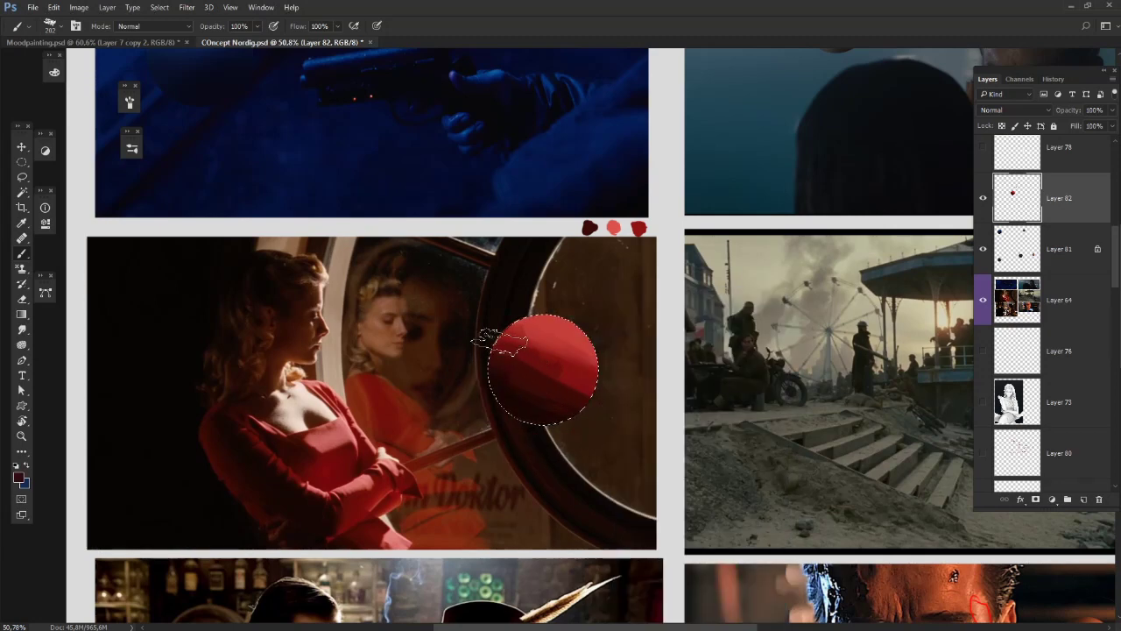
alt+click(581, 370)
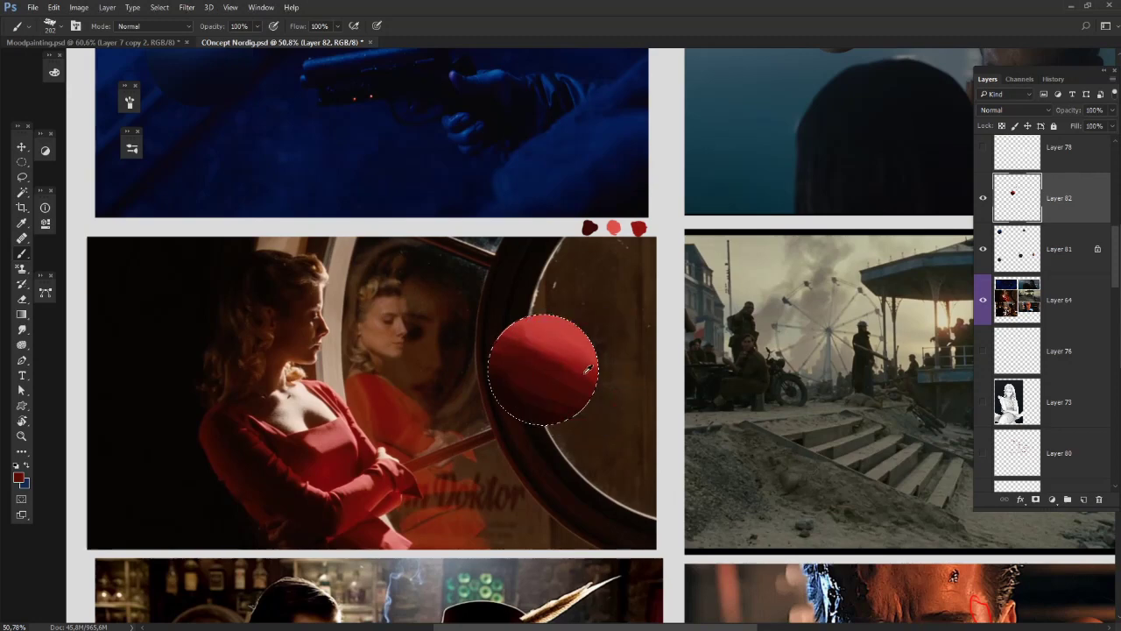
alt+click(576, 368)
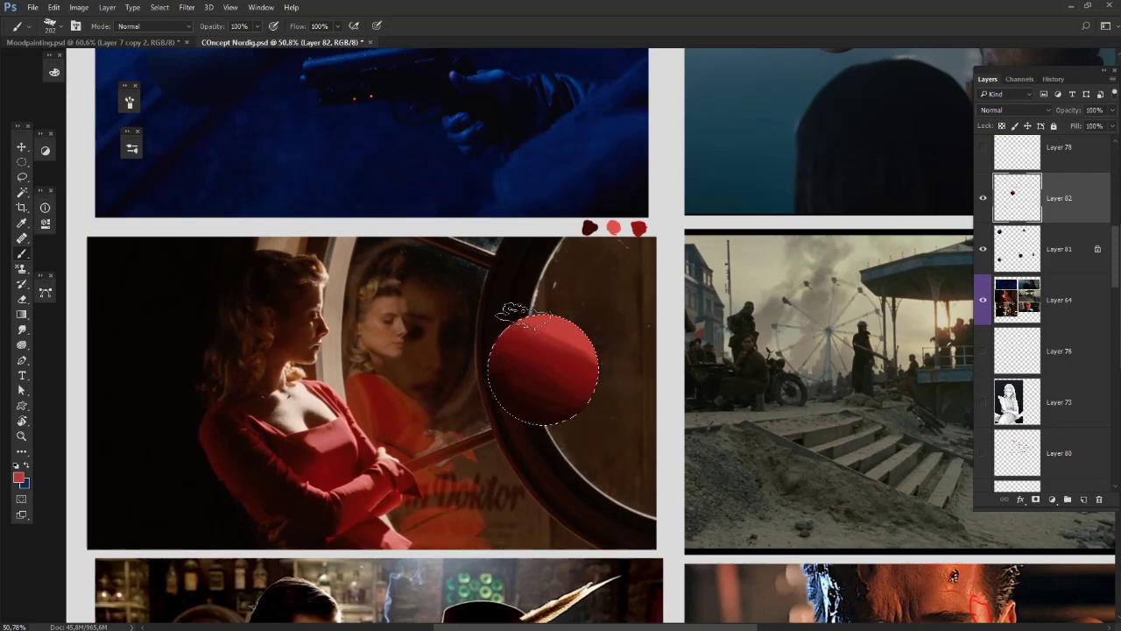
alt+click(578, 388)
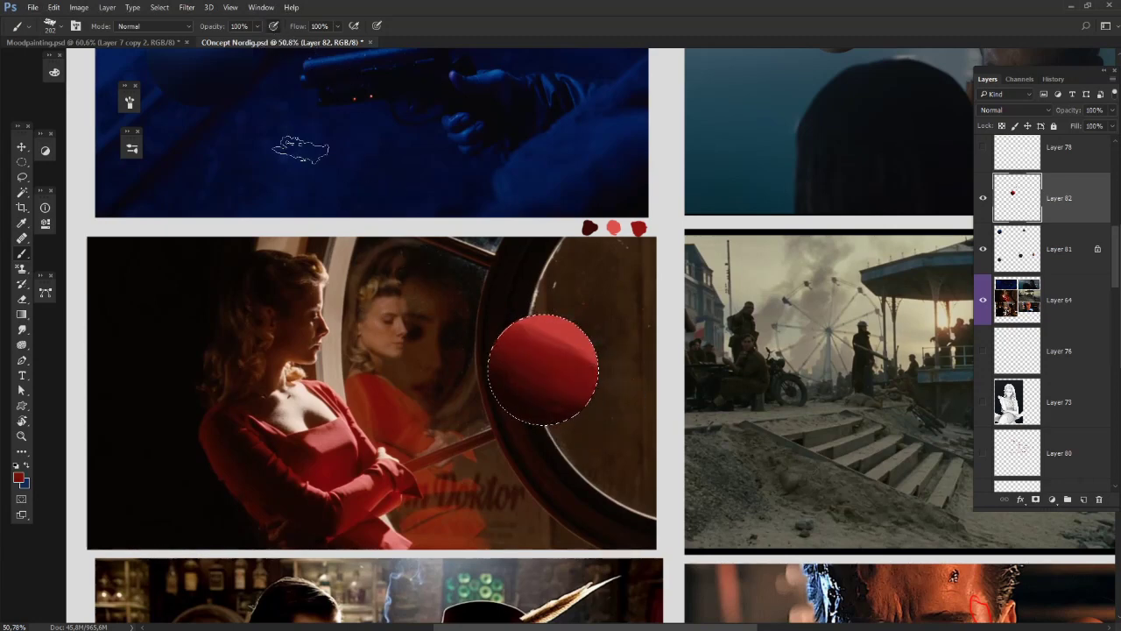
Step: Toggle pen-pressure opacity, set the brush flow to 46%, and soften the ball's light-to-shadow transition with reds sampled from it
click(274, 27)
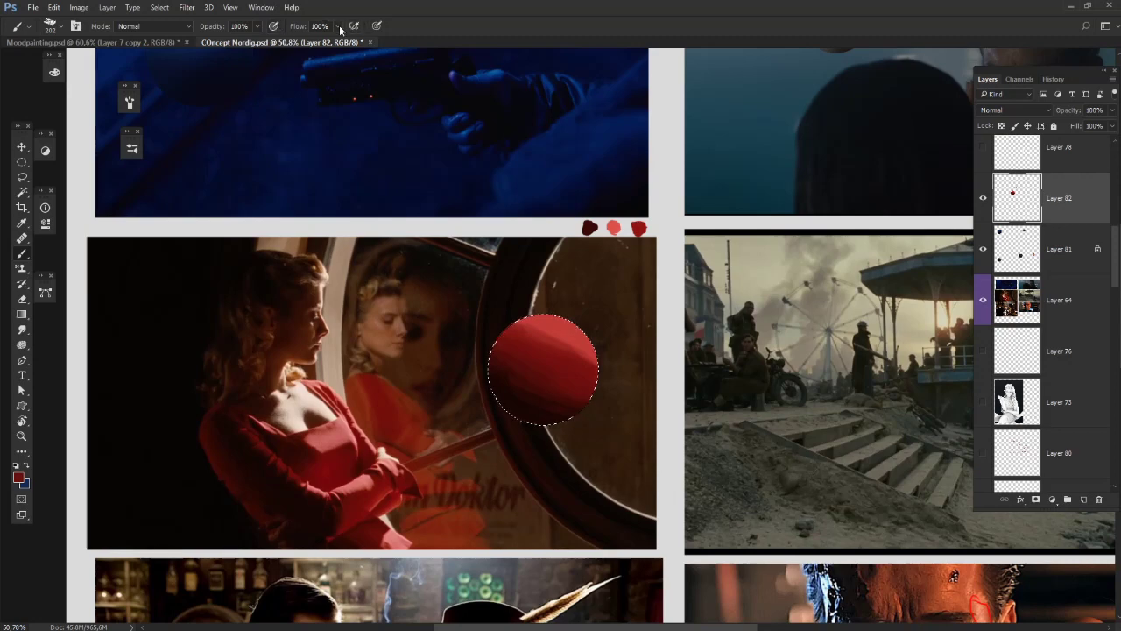
click(339, 27)
click(308, 41)
alt+click(561, 398)
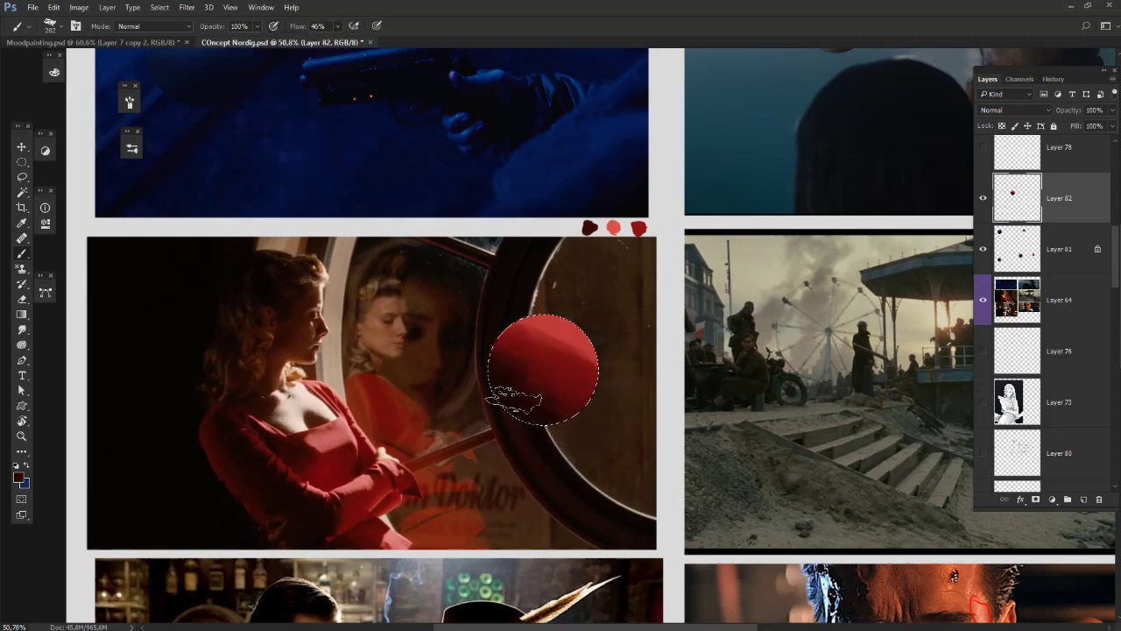
alt+click(545, 375)
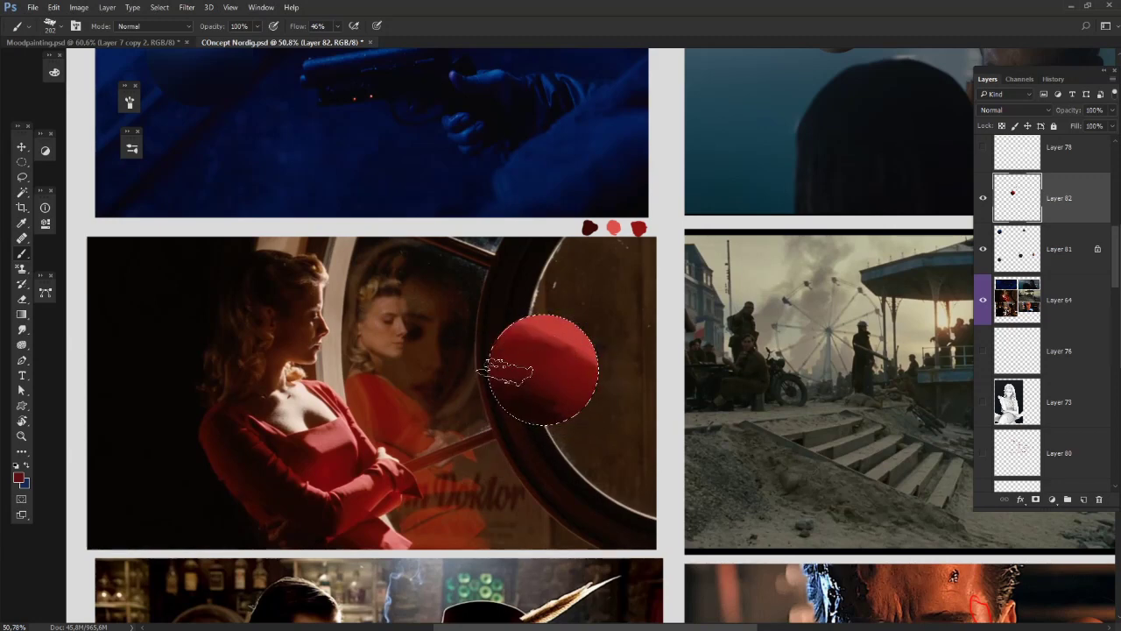
mouse_move(505, 372)
mouse_down()
mouse_move(533, 370)
mouse_move(528, 386)
mouse_move(557, 375)
mouse_up()
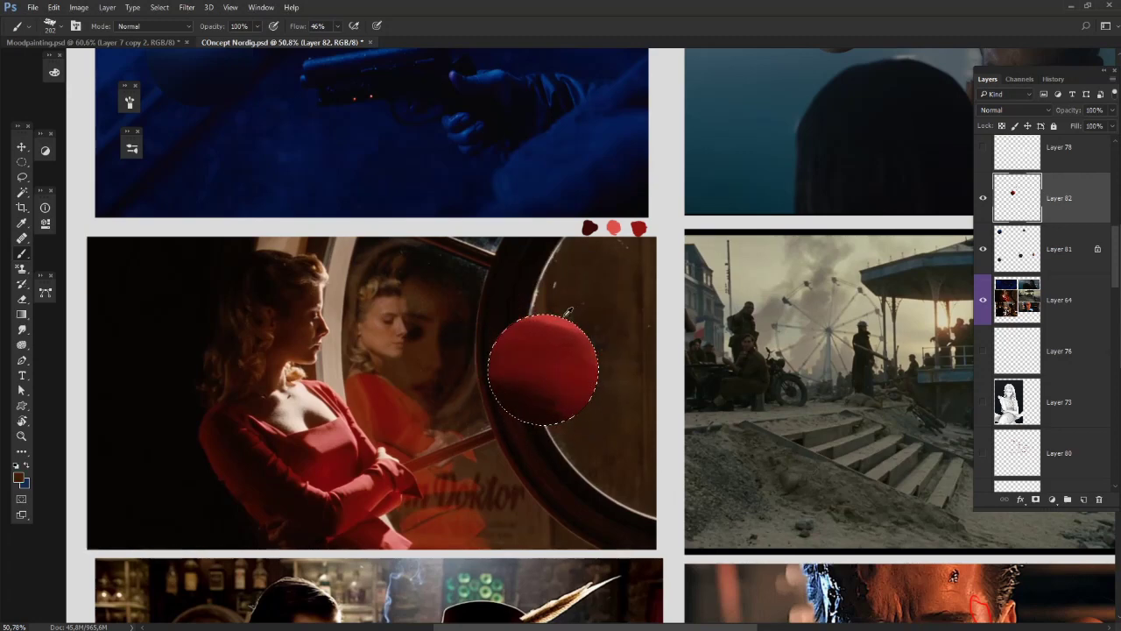
alt+click(552, 310)
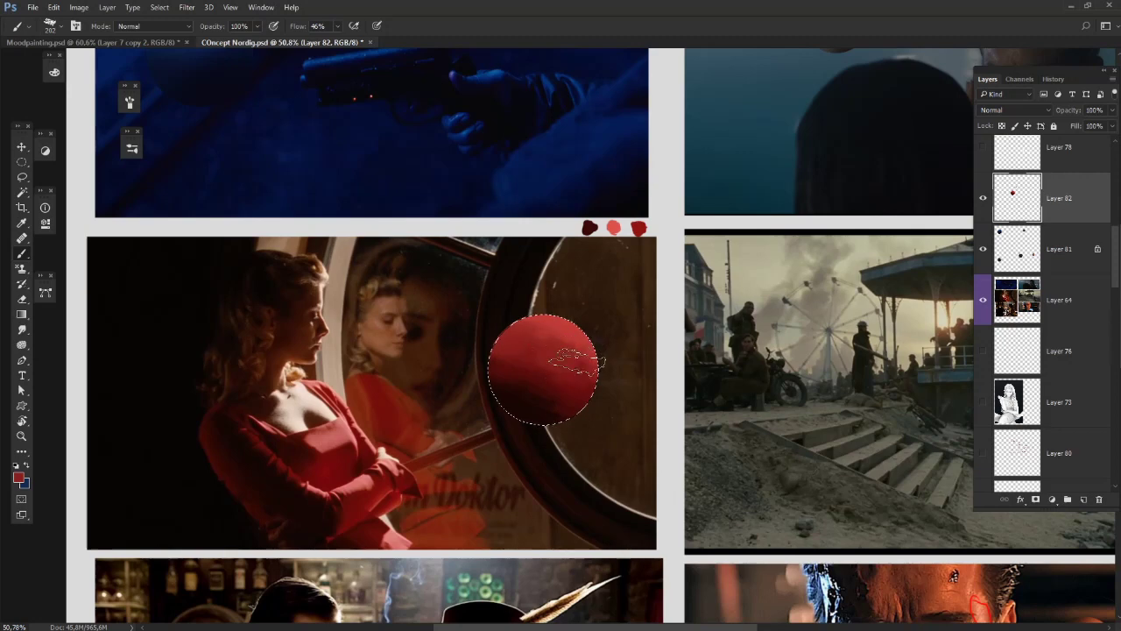
alt+click(546, 384)
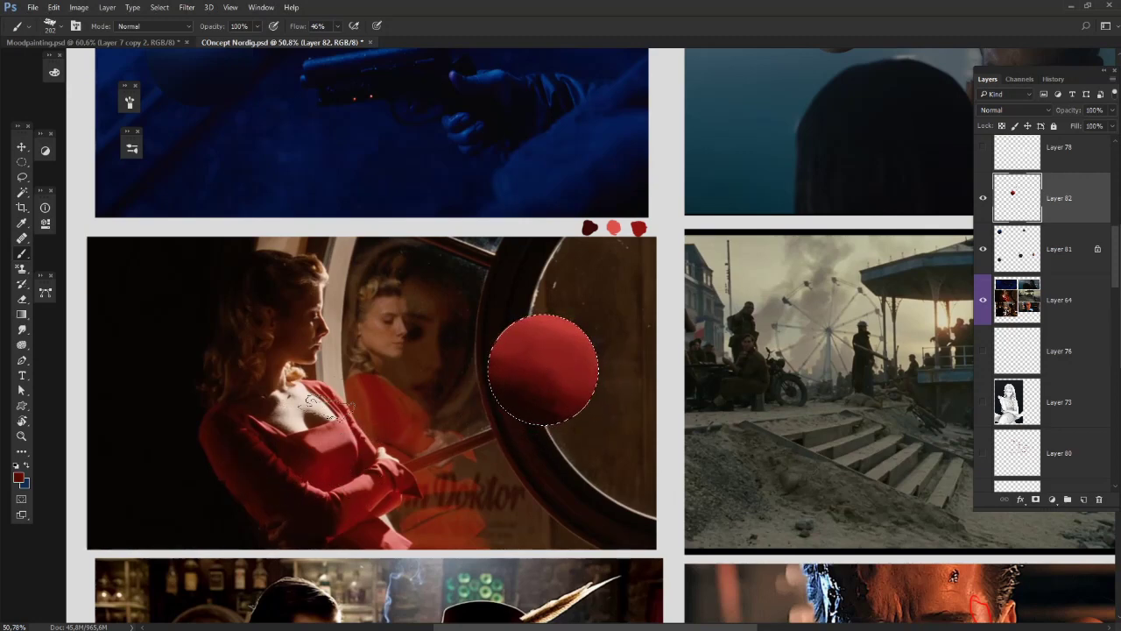
Step: Demonstrate the value range in the foreground colour picker with darker reds and neutral tones from white through greys to near-black #222222
click(17, 477)
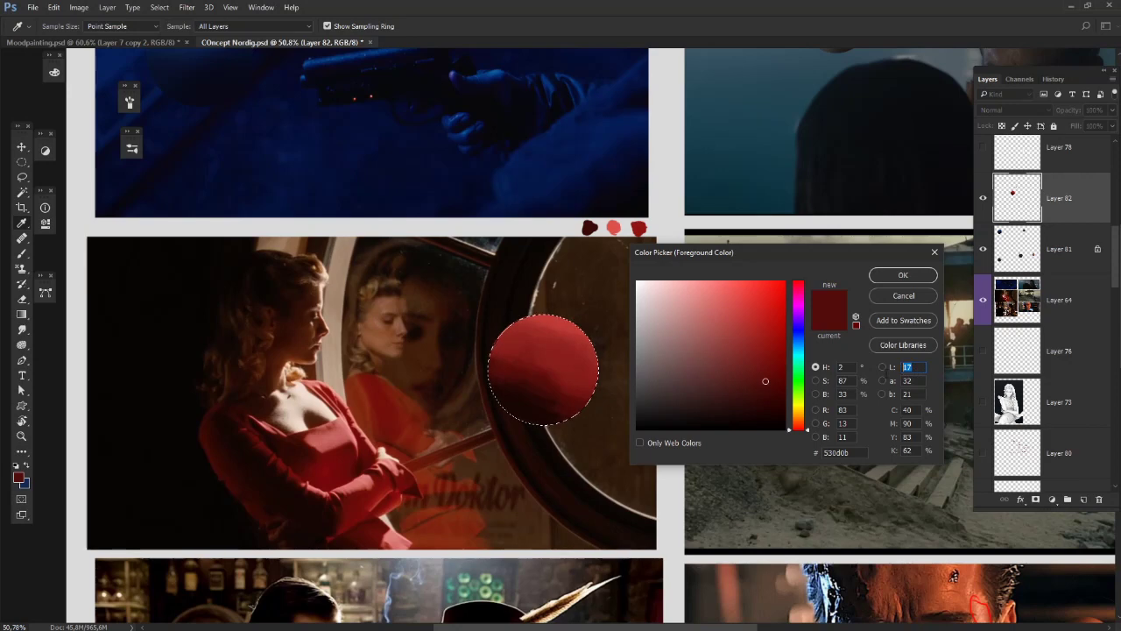
drag(765, 382, 764, 386)
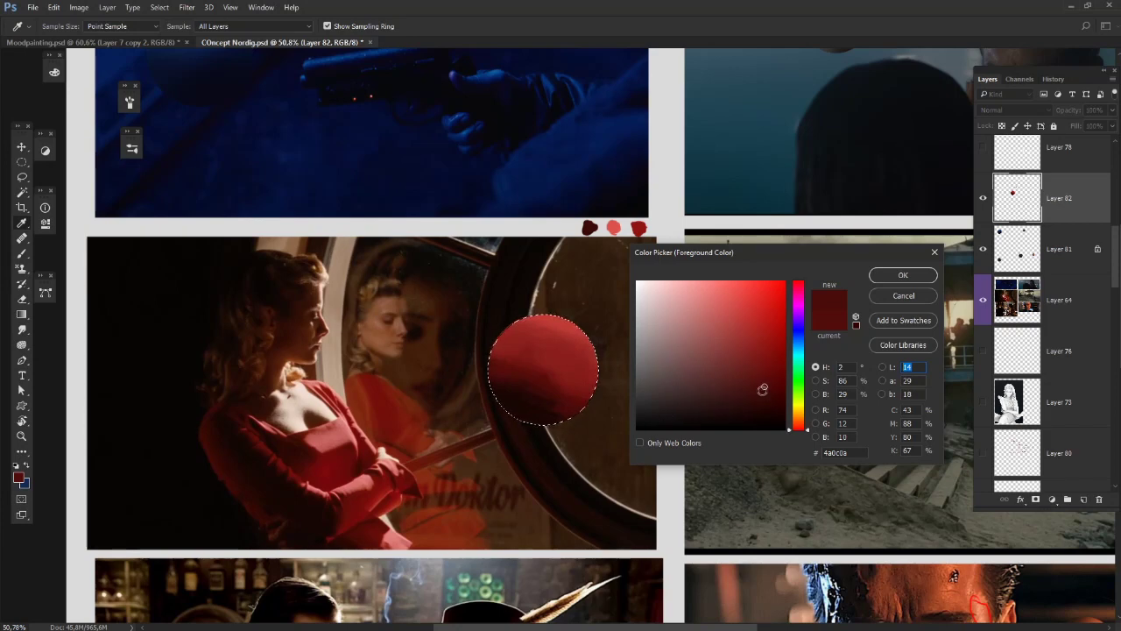
drag(763, 391, 589, 220)
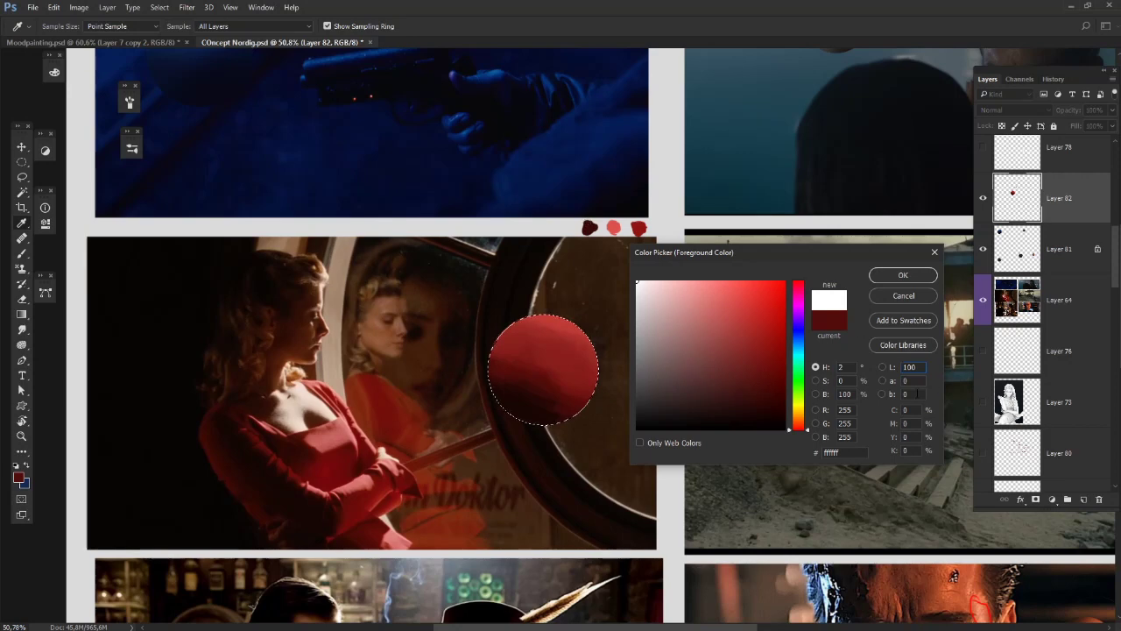
drag(644, 289, 615, 379)
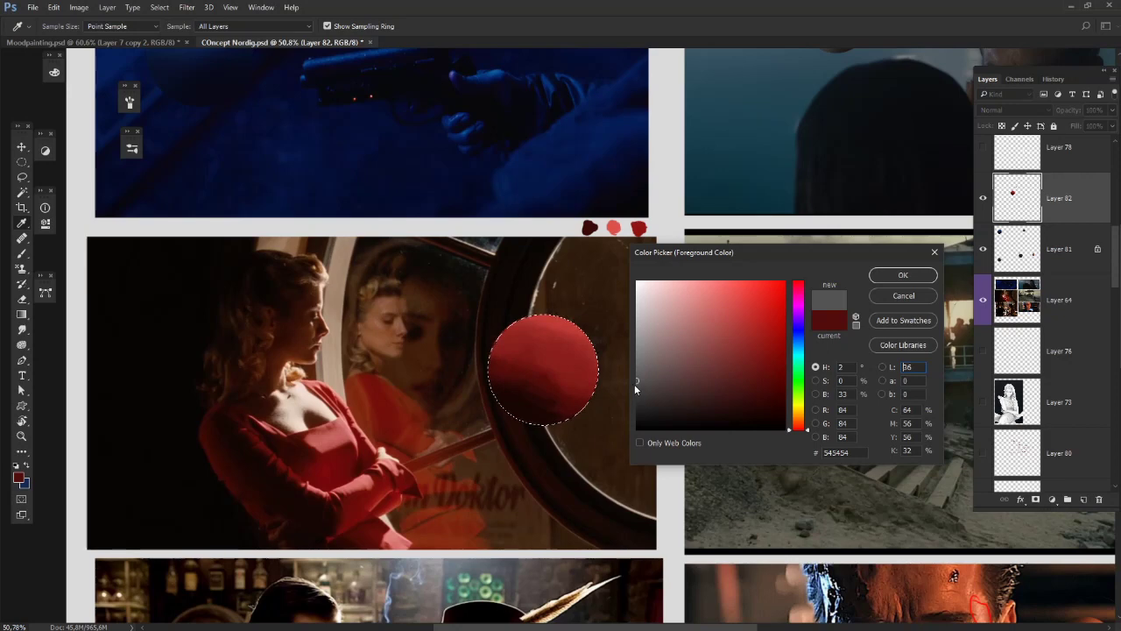
drag(634, 384, 628, 315)
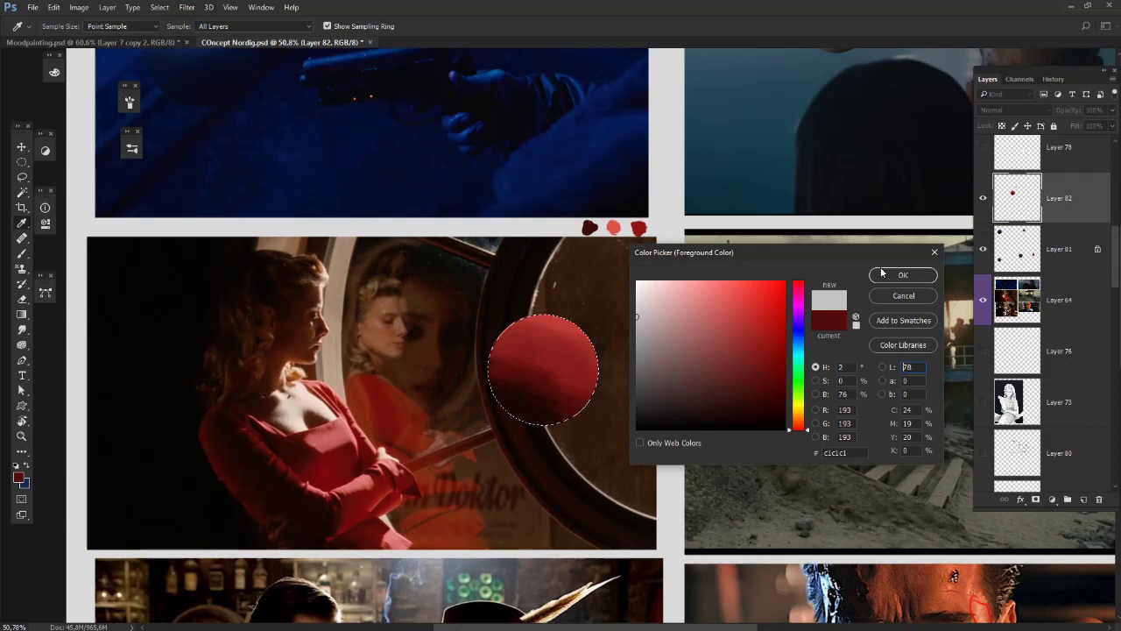
drag(641, 307, 591, 453)
mouse_move(573, 380)
mouse_down()
mouse_move(578, 453)
mouse_move(560, 254)
mouse_move(570, 518)
mouse_move(528, 225)
mouse_move(560, 516)
mouse_move(500, 184)
mouse_up()
right_click(498, 336)
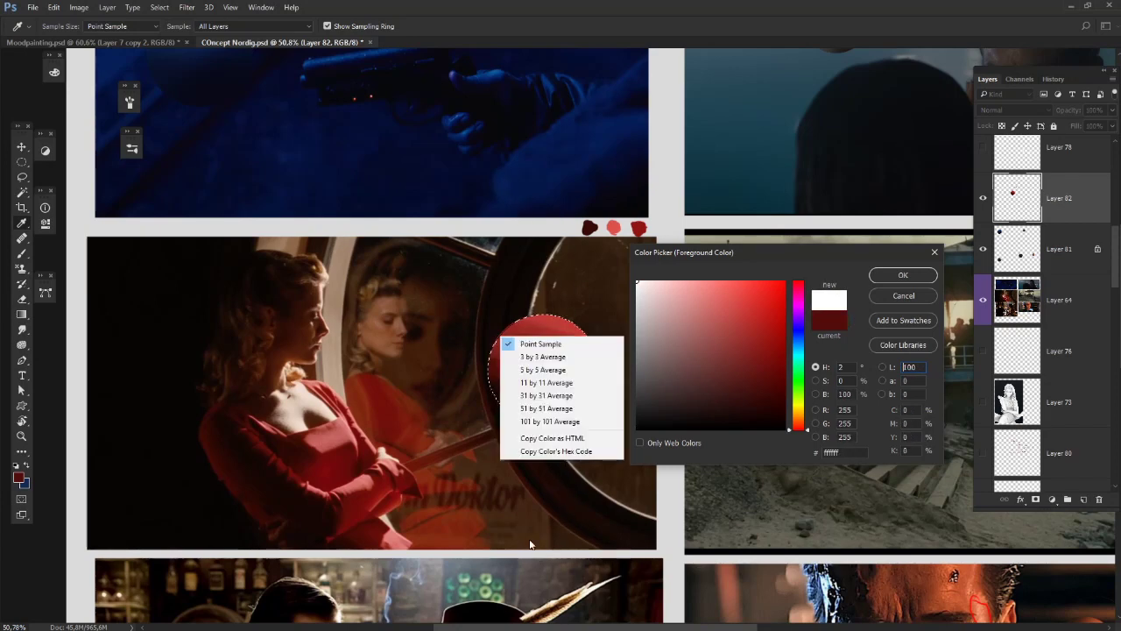
click(657, 375)
mouse_move(658, 366)
mouse_down()
mouse_move(621, 363)
mouse_move(613, 301)
mouse_up()
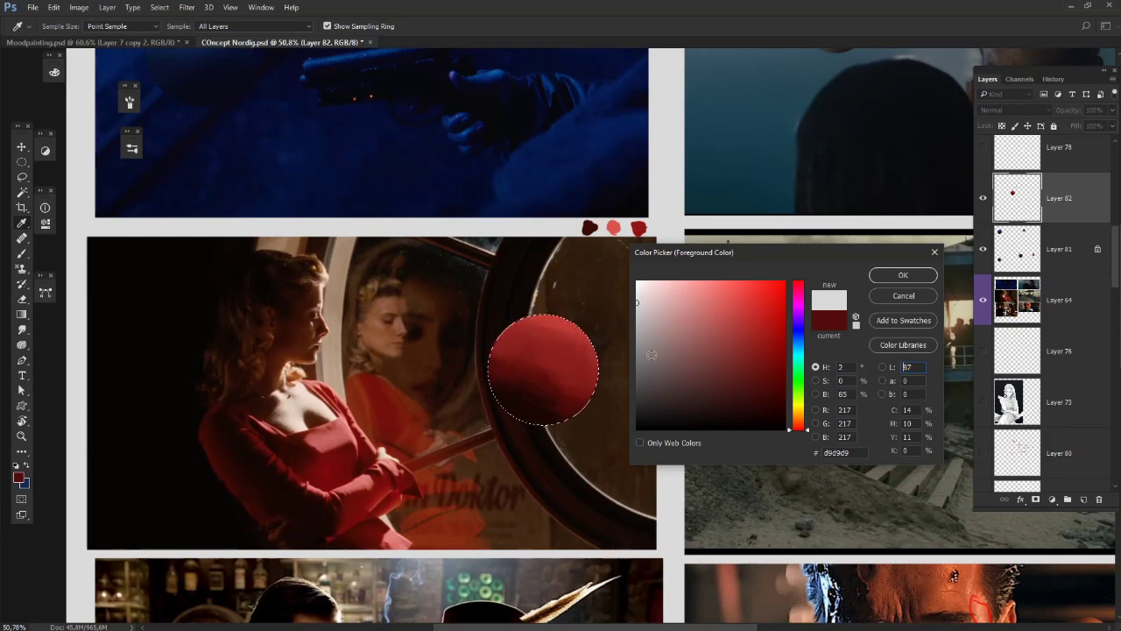
drag(651, 355, 608, 352)
mouse_move(635, 426)
mouse_down()
mouse_move(643, 415)
mouse_move(610, 410)
mouse_move(631, 410)
mouse_up()
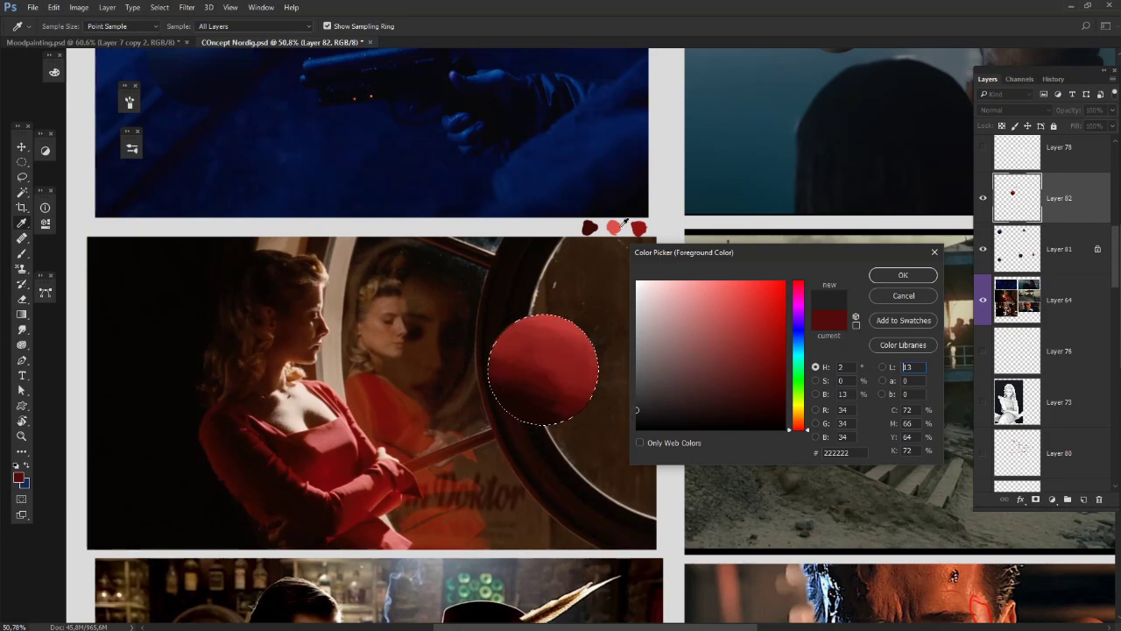
click(903, 275)
Step: Return to the Brush tool and lighten the ball's upper area with reds sampled from the ball and dress
key(b)
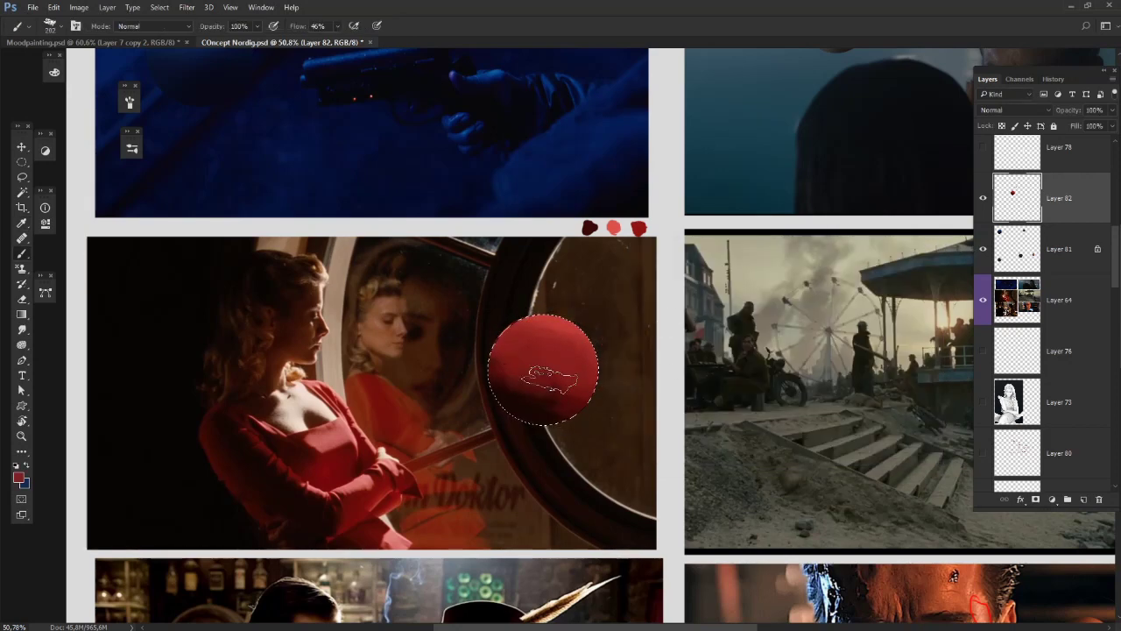
alt+click(536, 393)
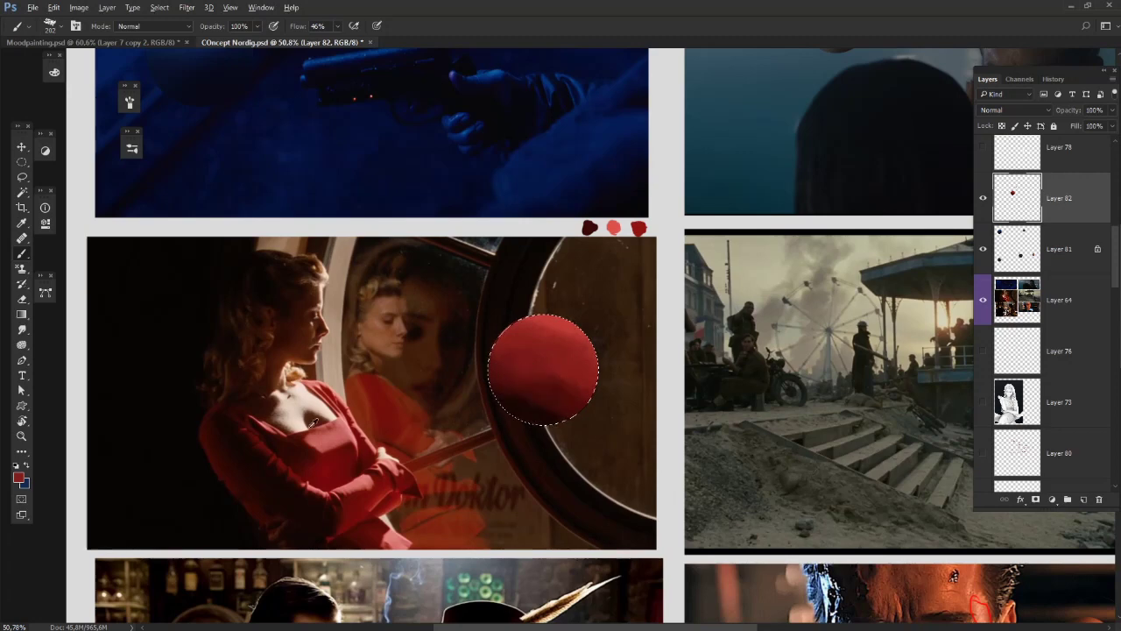
alt+click(348, 421)
alt+click(563, 329)
drag(570, 357, 555, 337)
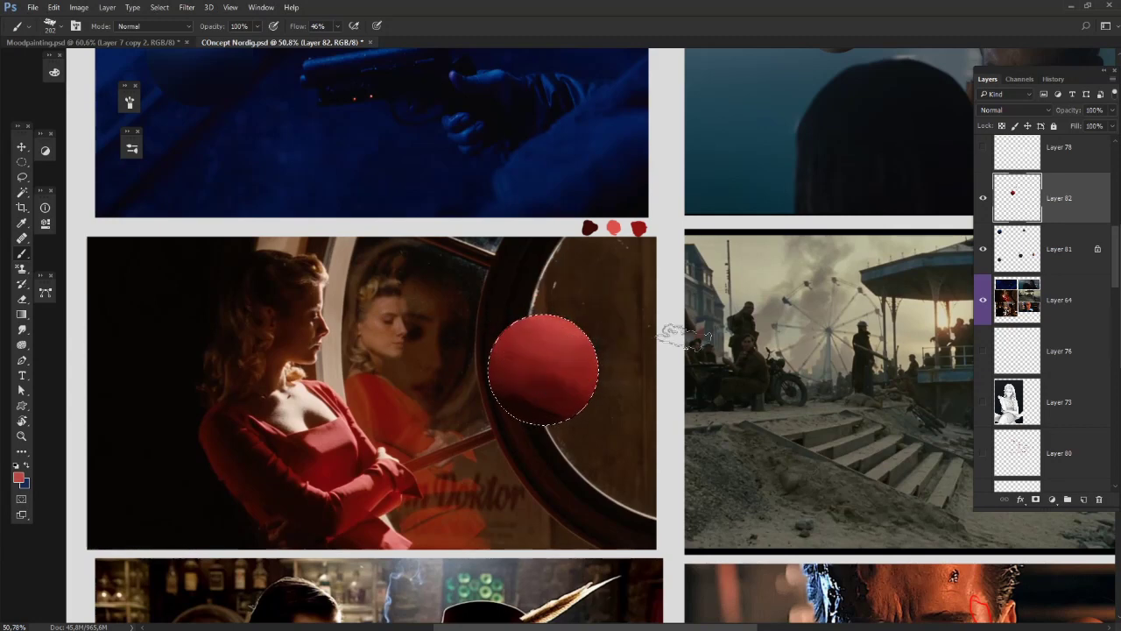
Step: Smooth the ball's middle and lower shadow gradient with reds sampled from its own surface
right_click(664, 362)
alt+click(536, 385)
mouse_move(561, 374)
mouse_down()
mouse_move(516, 361)
mouse_move(590, 397)
mouse_move(524, 386)
mouse_up()
alt+click(559, 407)
alt+click(570, 364)
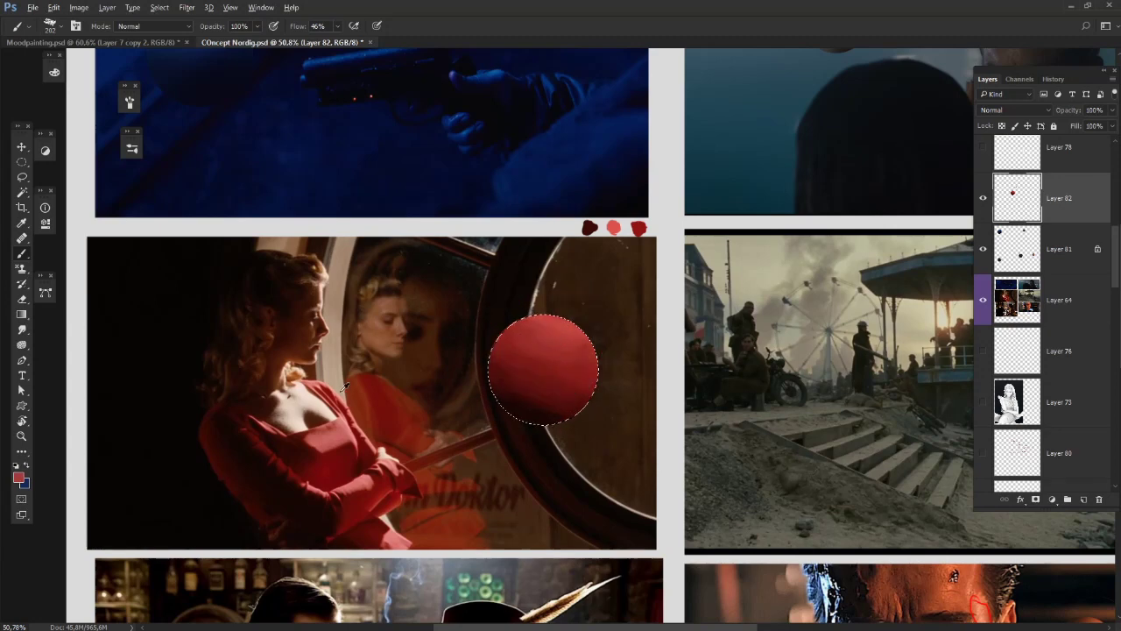
Step: Sample a light red from the dress, set the brush size to 67 px and paint a highlight on the ball's upper right
alt+click(337, 439)
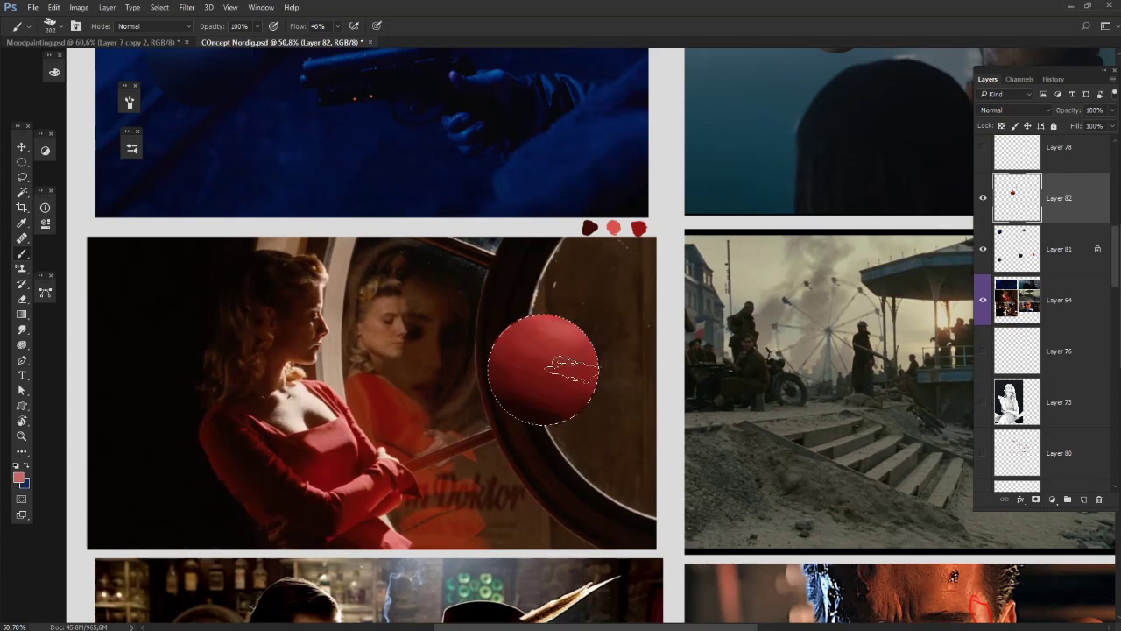
right_click(669, 338)
click(655, 319)
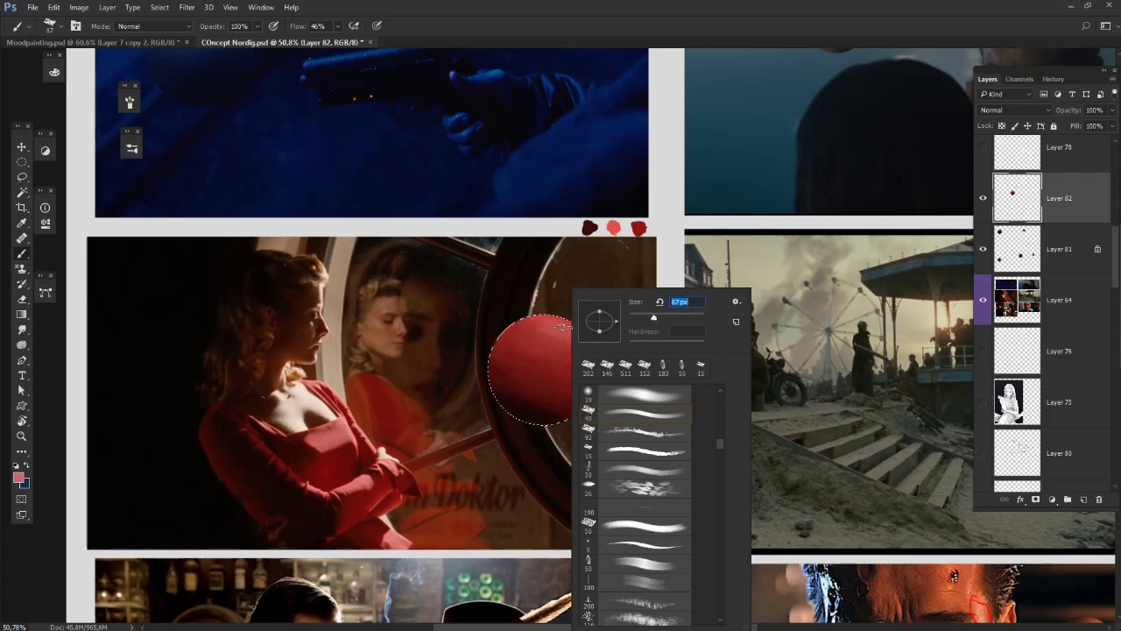
click(567, 334)
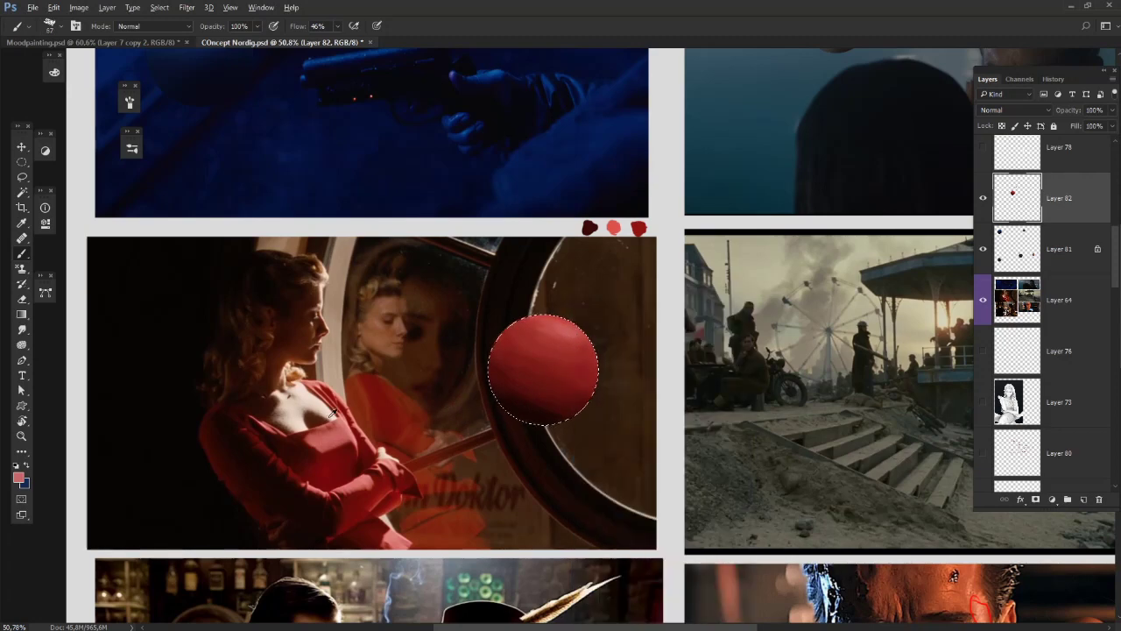
Step: Refine the ball's highlight with lighter reds and a pale tone sampled from the woman's lit neckline, softening it with the ball's own red
alt+click(388, 450)
alt+click(548, 326)
alt+click(564, 330)
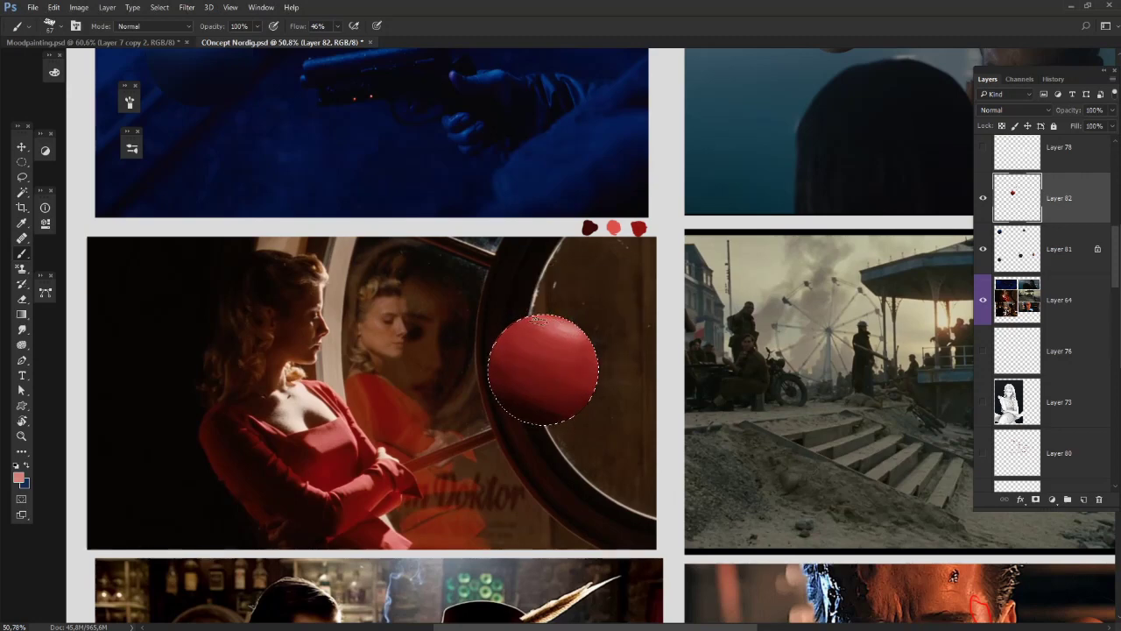
alt+click(307, 418)
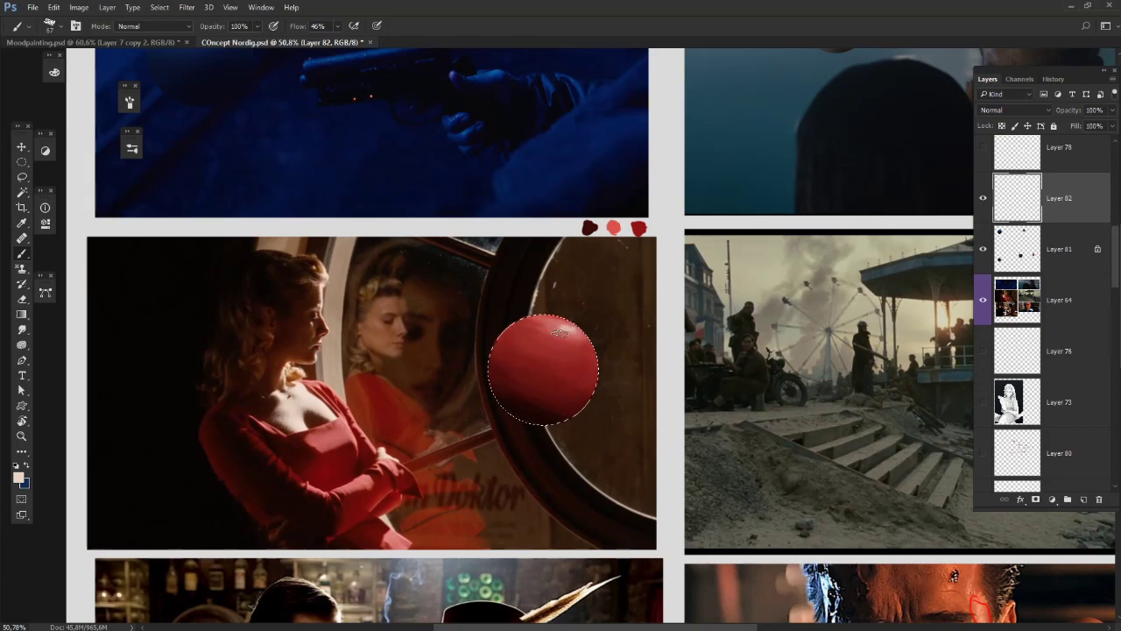
alt+click(552, 328)
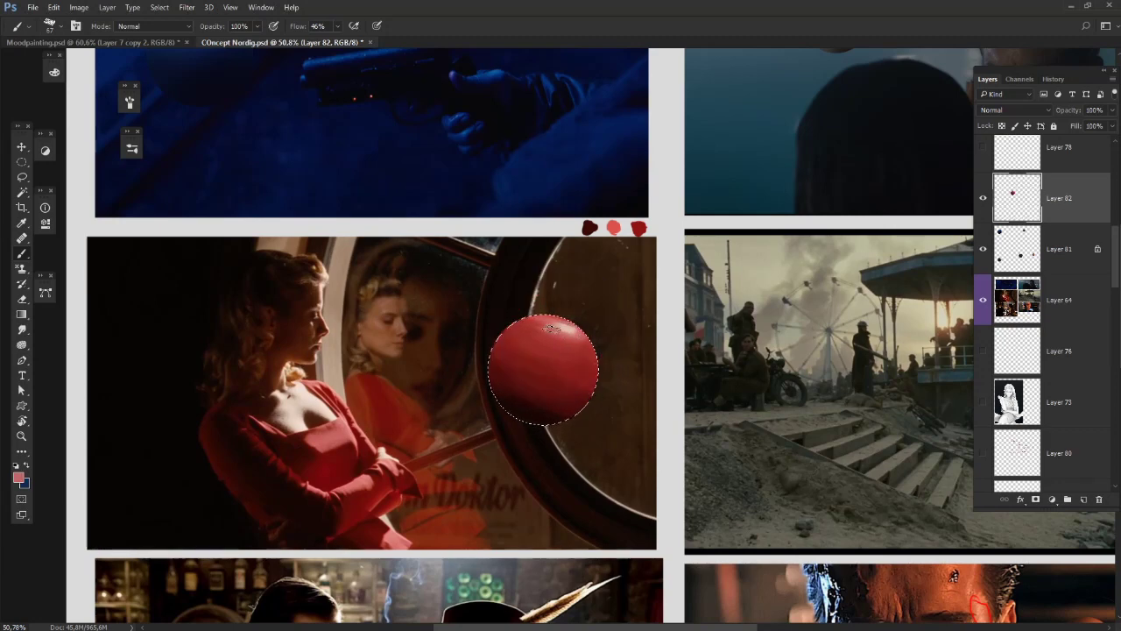
Step: Compare the red ball with its still and the other film stills, from the full board and up close
scroll(543, 434, down, 5)
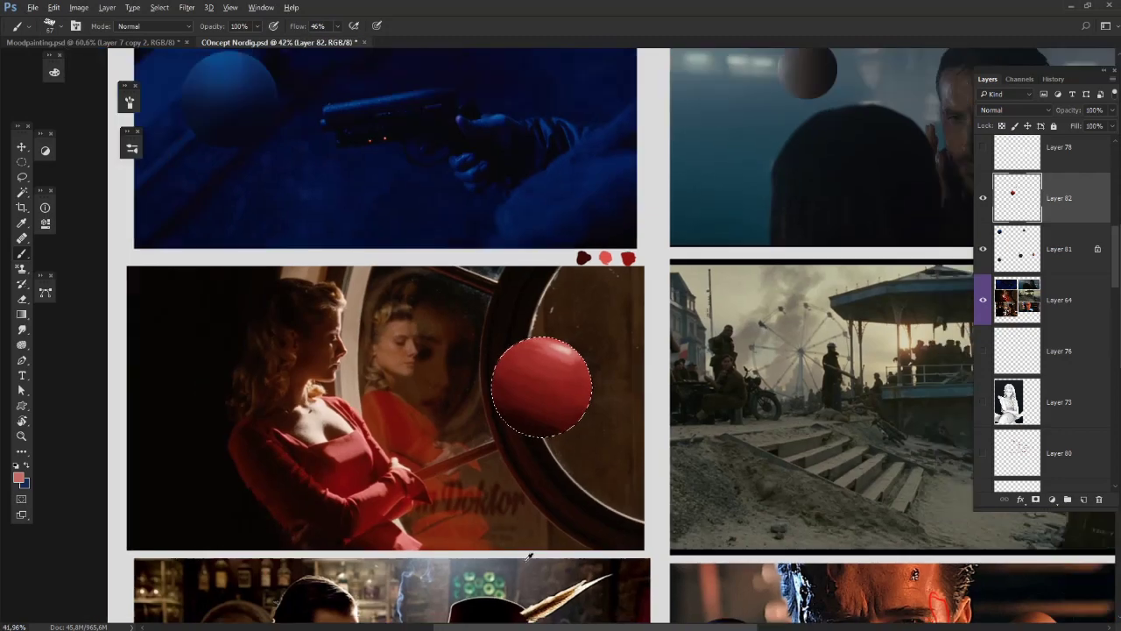
scroll(331, 571, up, 1)
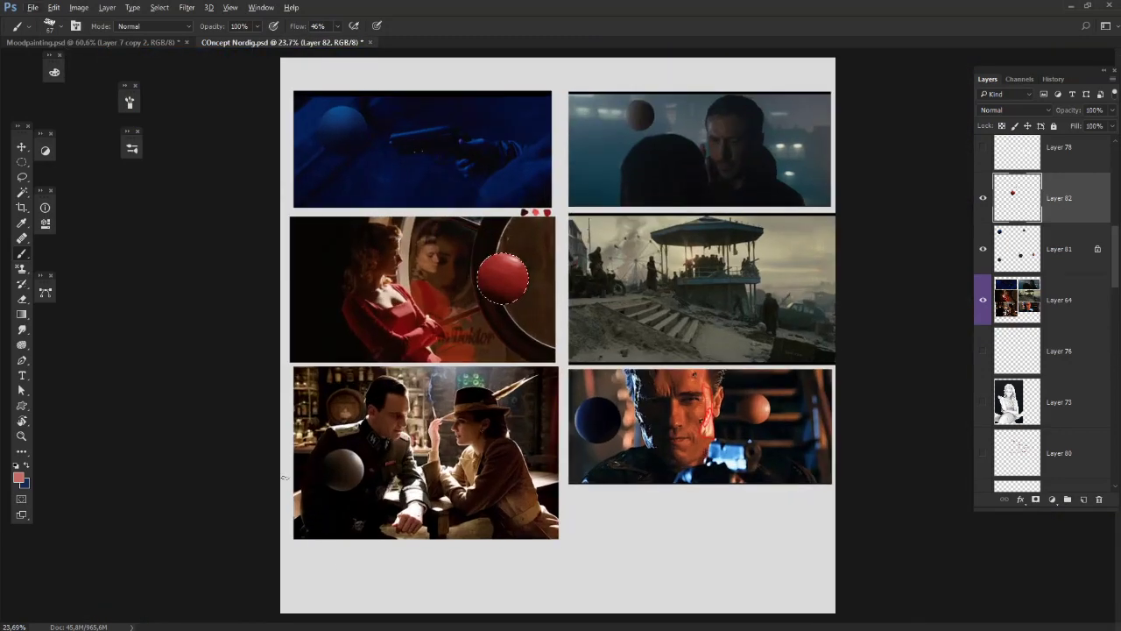
scroll(346, 464, up, 4)
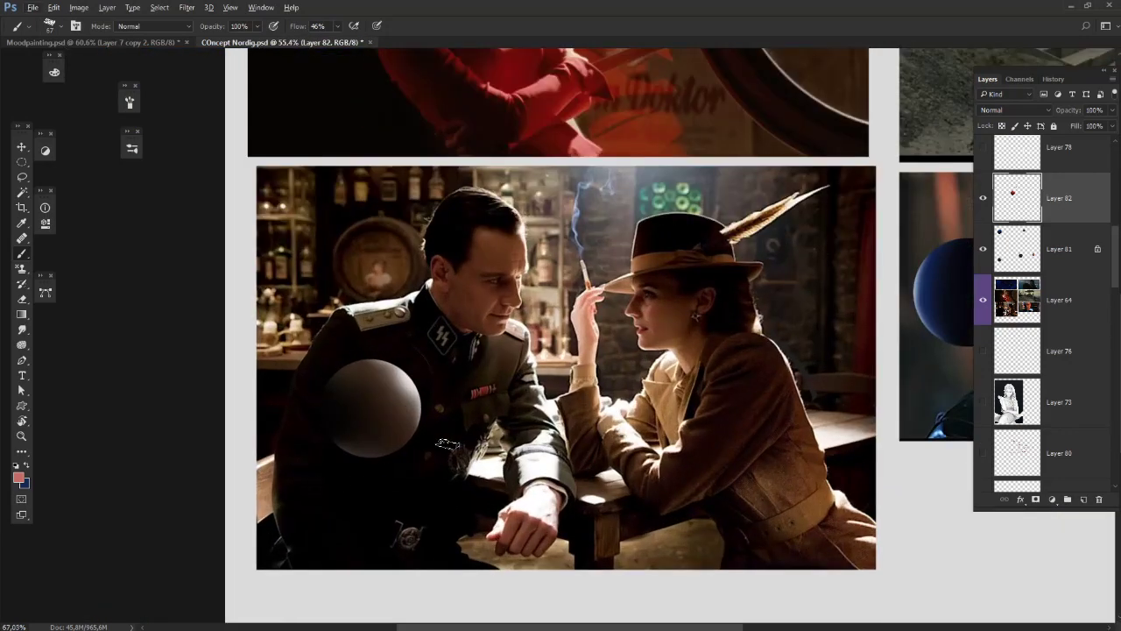
scroll(371, 421, up, 1)
scroll(438, 394, up, 8)
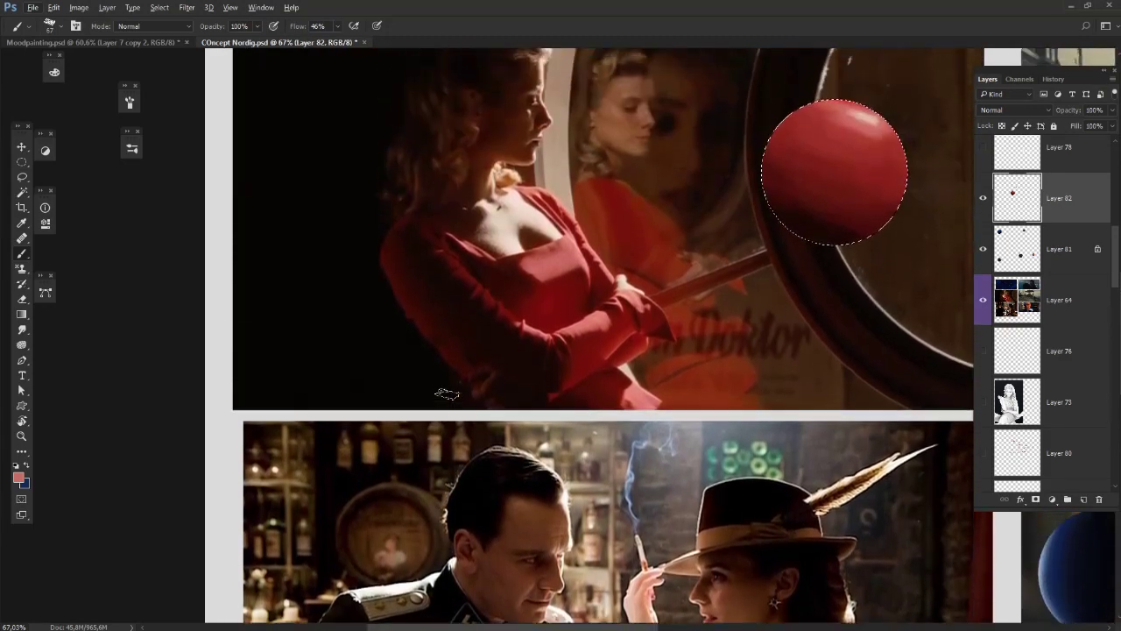
scroll(449, 400, right, 3)
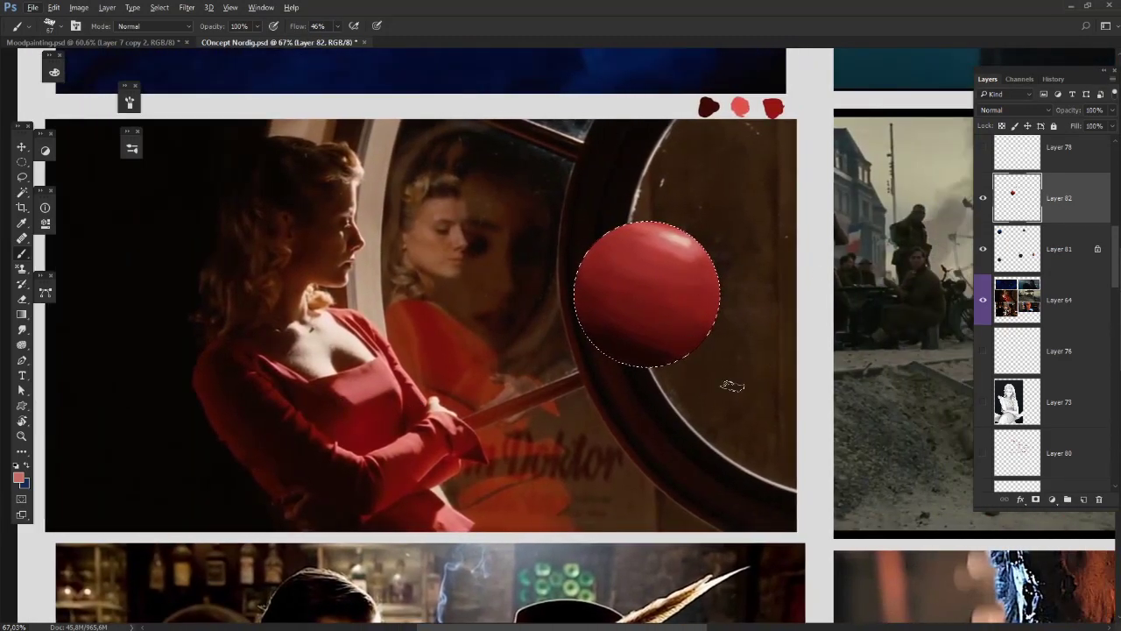
scroll(629, 373, down, 4)
scroll(619, 368, up, 3)
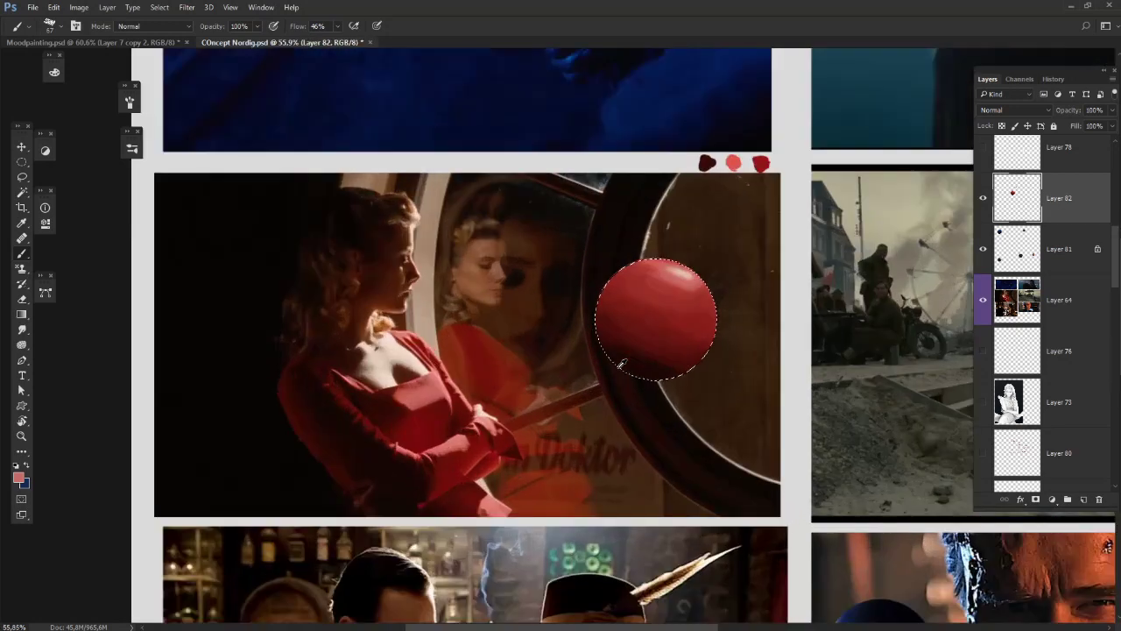
Step: Enlarge the brush to 185 px and repaint the red ball's lower shadow with reds sampled from its own surface
alt+click(633, 325)
right_click(706, 288)
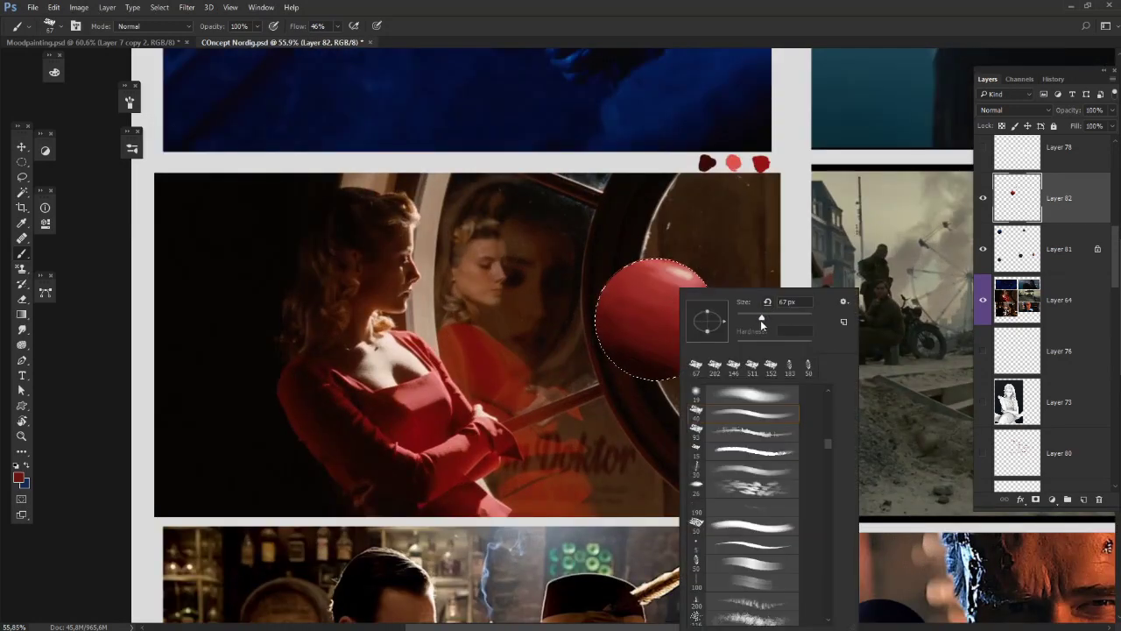
alt+click(615, 321)
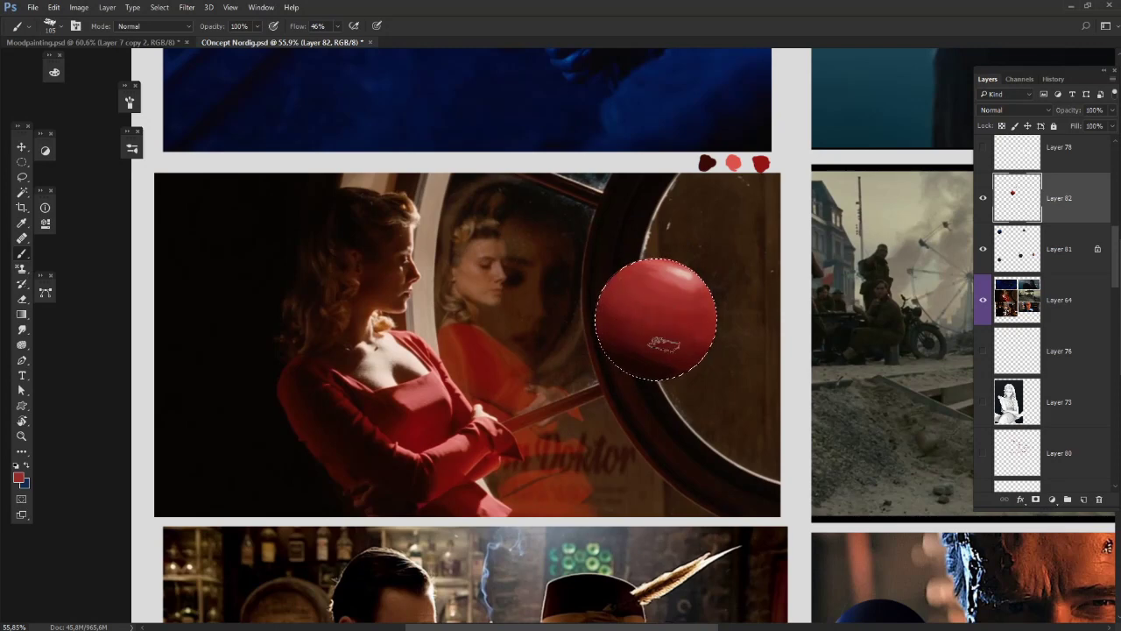
alt+click(697, 356)
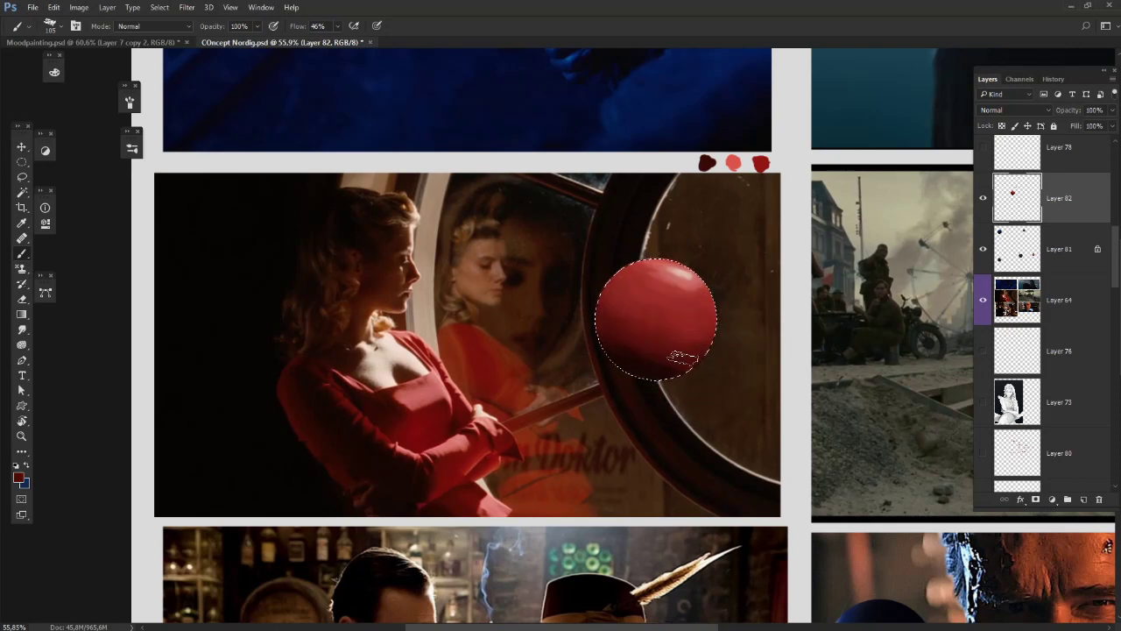
mouse_move(688, 340)
mouse_down()
mouse_move(628, 340)
mouse_move(649, 305)
mouse_move(634, 296)
mouse_move(645, 329)
mouse_move(701, 337)
mouse_up()
alt+click(663, 355)
alt+click(635, 307)
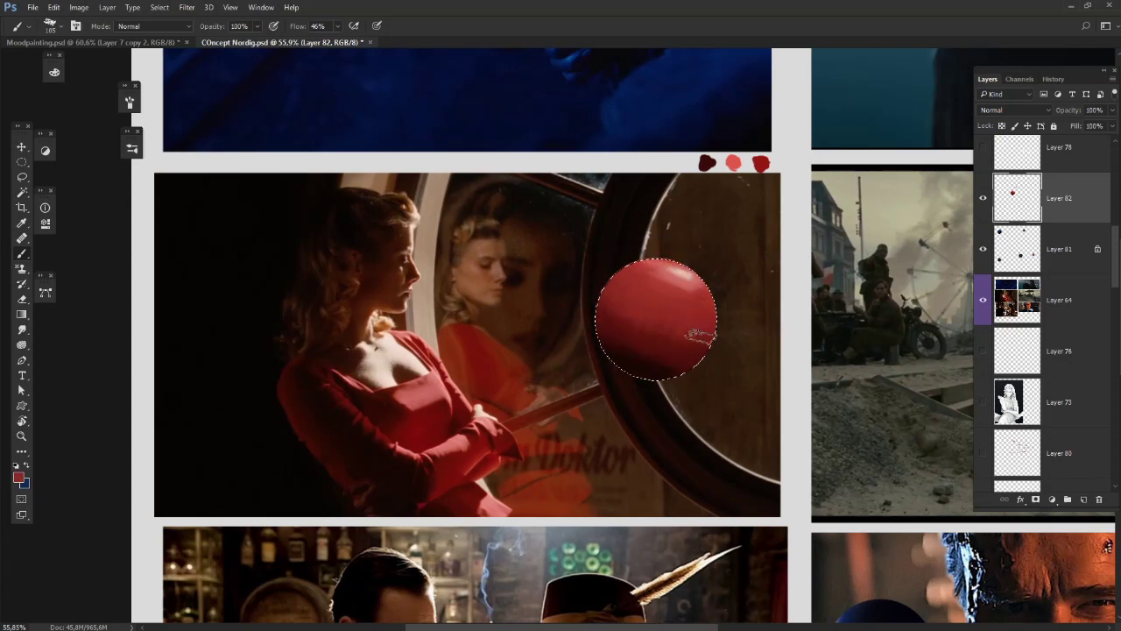
Step: Blend the ball's side edges and underside with dark reds sampled from its shadow area
alt+click(676, 361)
mouse_move(601, 290)
mouse_down()
mouse_move(609, 366)
mouse_move(622, 364)
mouse_move(613, 323)
mouse_up()
alt+click(607, 330)
alt+click(616, 361)
alt+click(611, 321)
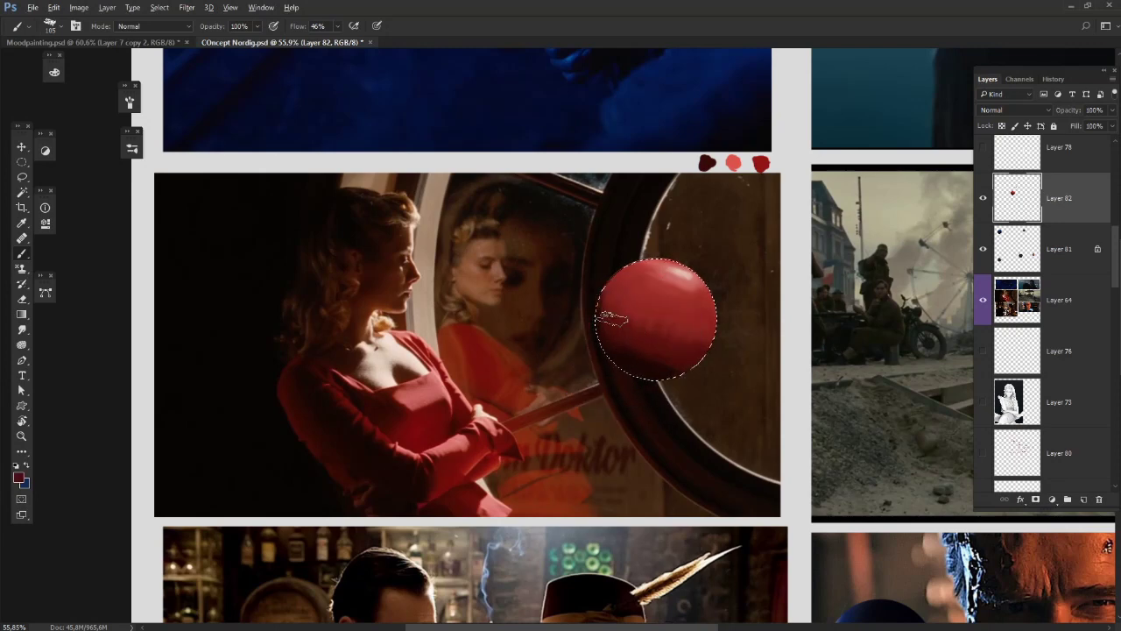
alt+click(654, 359)
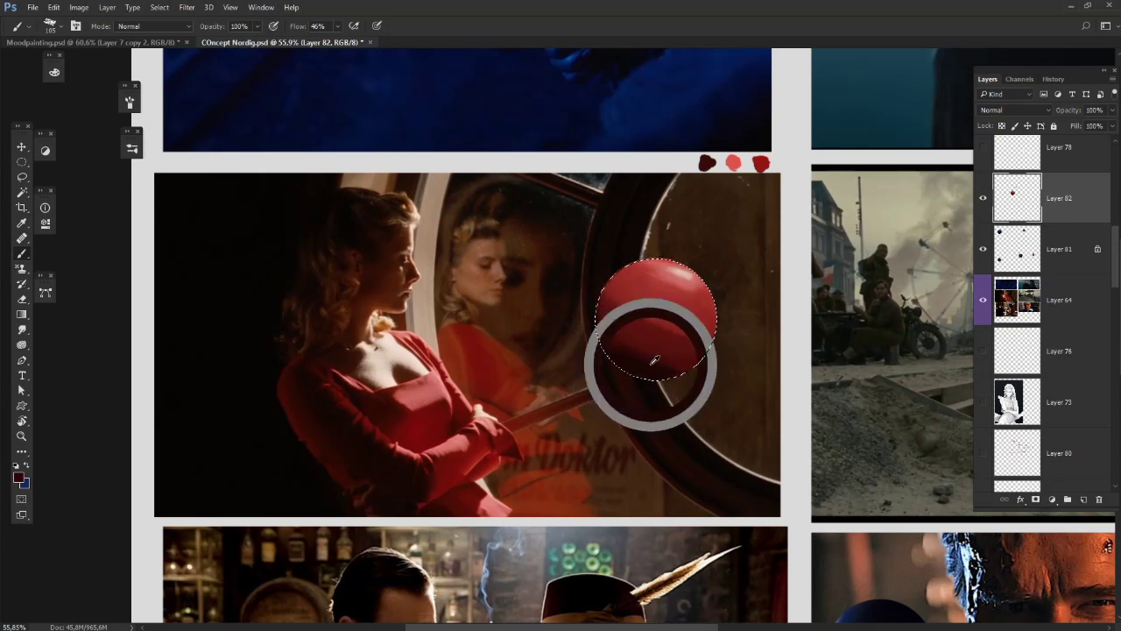
drag(610, 335, 726, 371)
alt+click(641, 333)
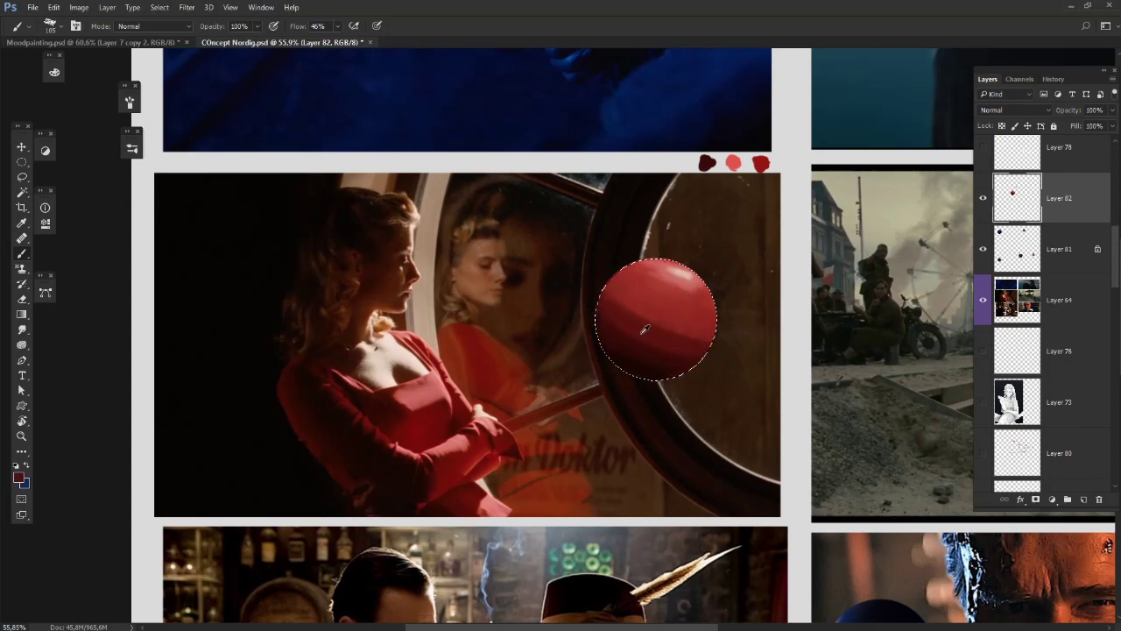
alt+click(639, 361)
alt+click(689, 351)
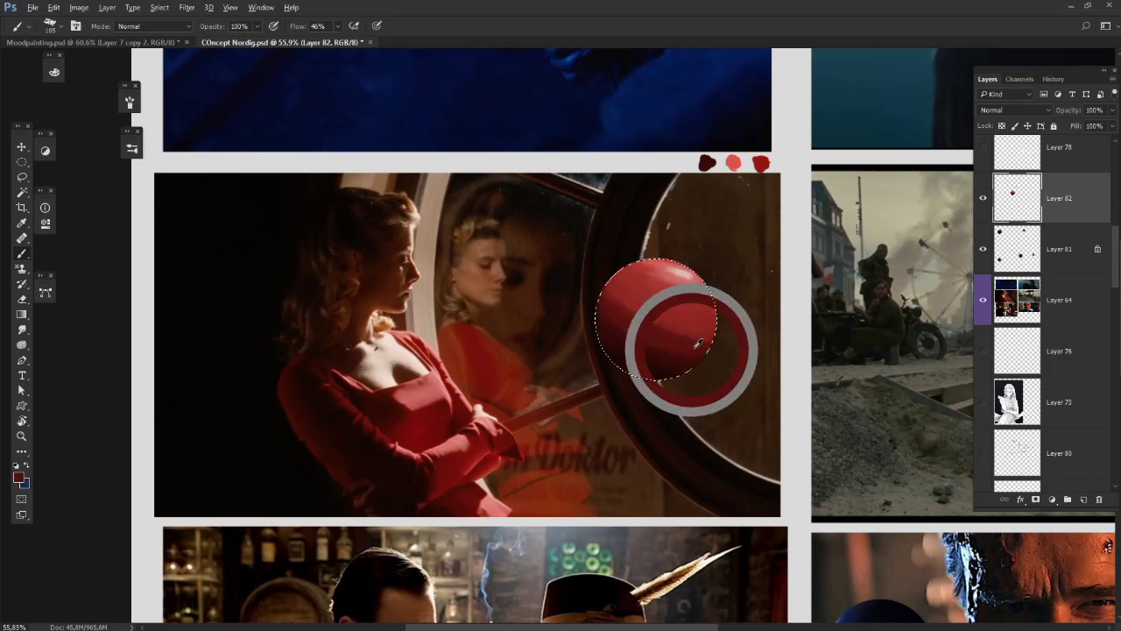
Step: Set the brush size to 146 px and soften the ball's midtone-to-shadow transition with reds sampled across its surface
right_click(784, 311)
click(811, 319)
drag(648, 333, 658, 328)
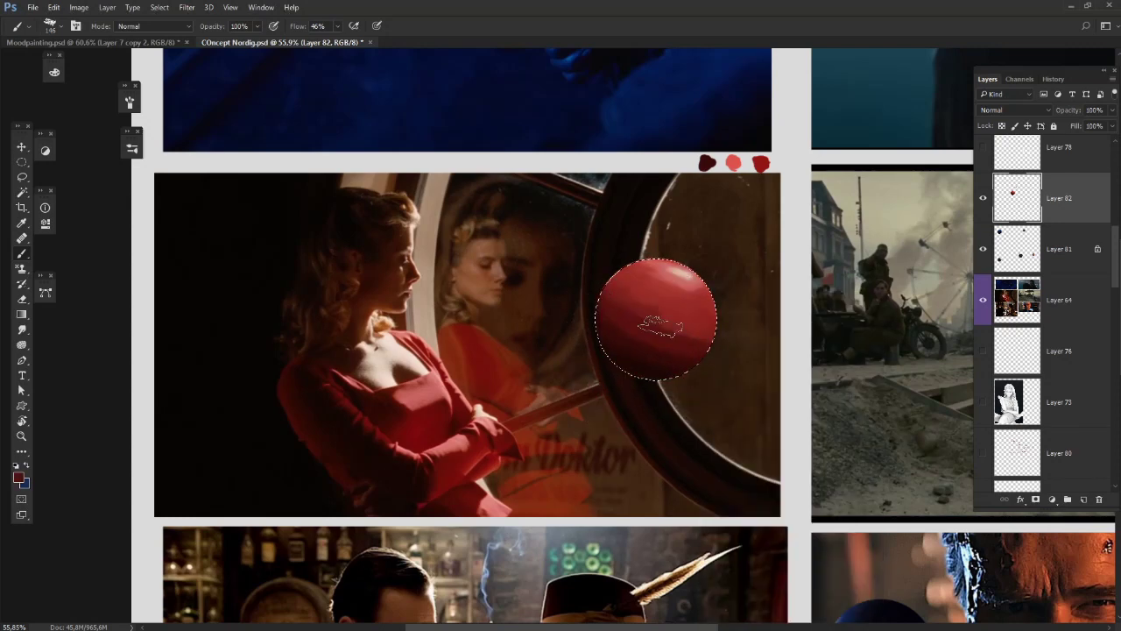
alt+click(652, 313)
alt+click(670, 294)
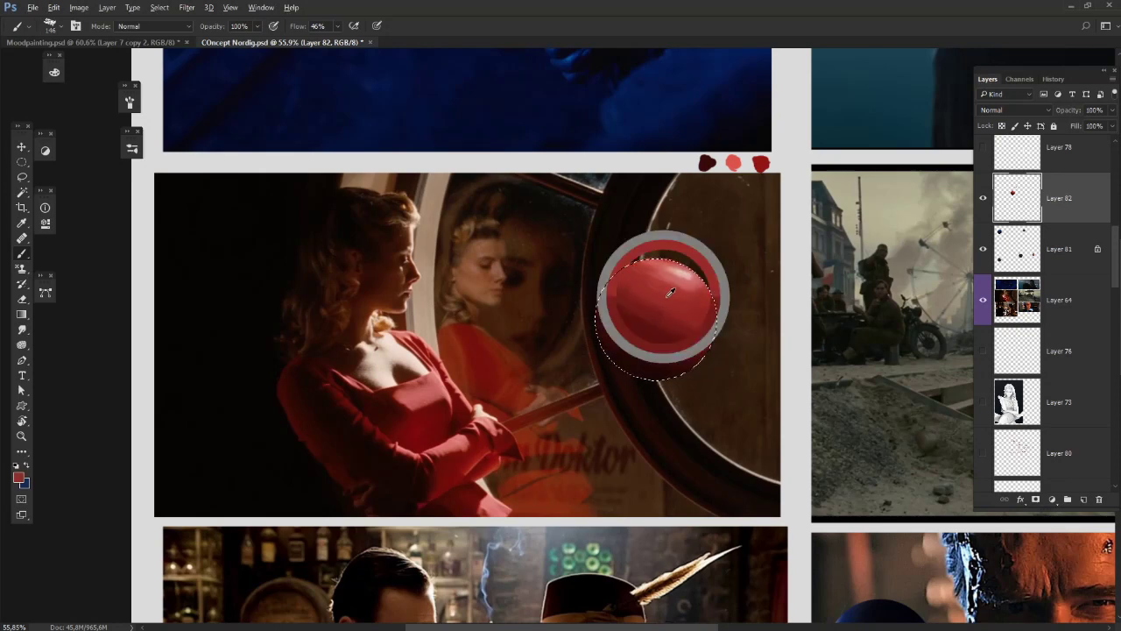
alt+click(666, 323)
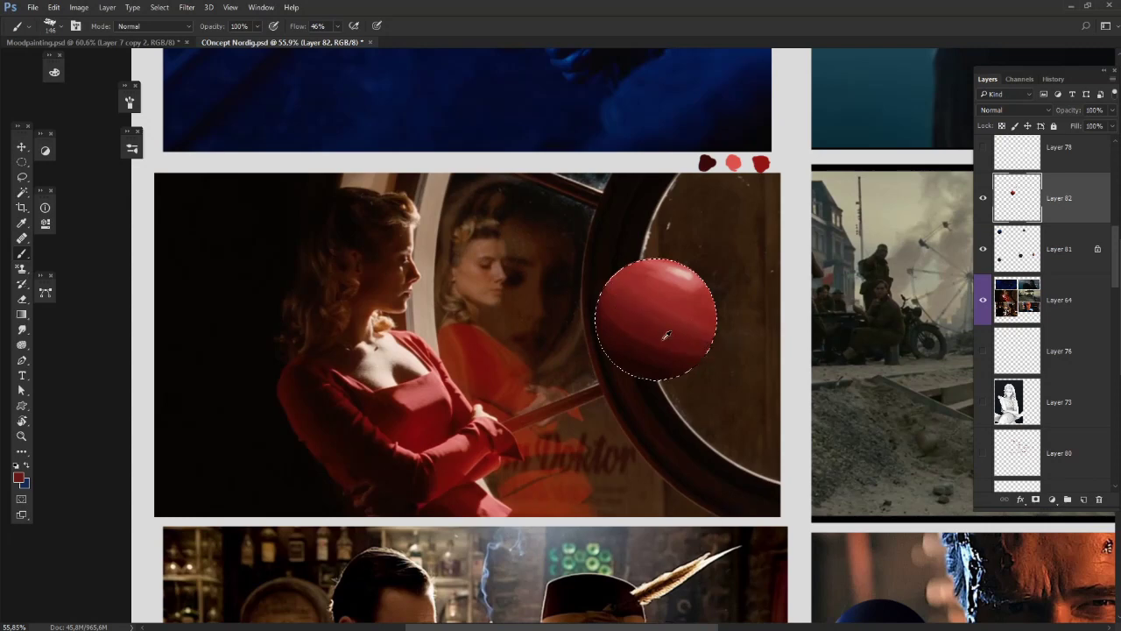
alt+click(639, 324)
alt+click(689, 356)
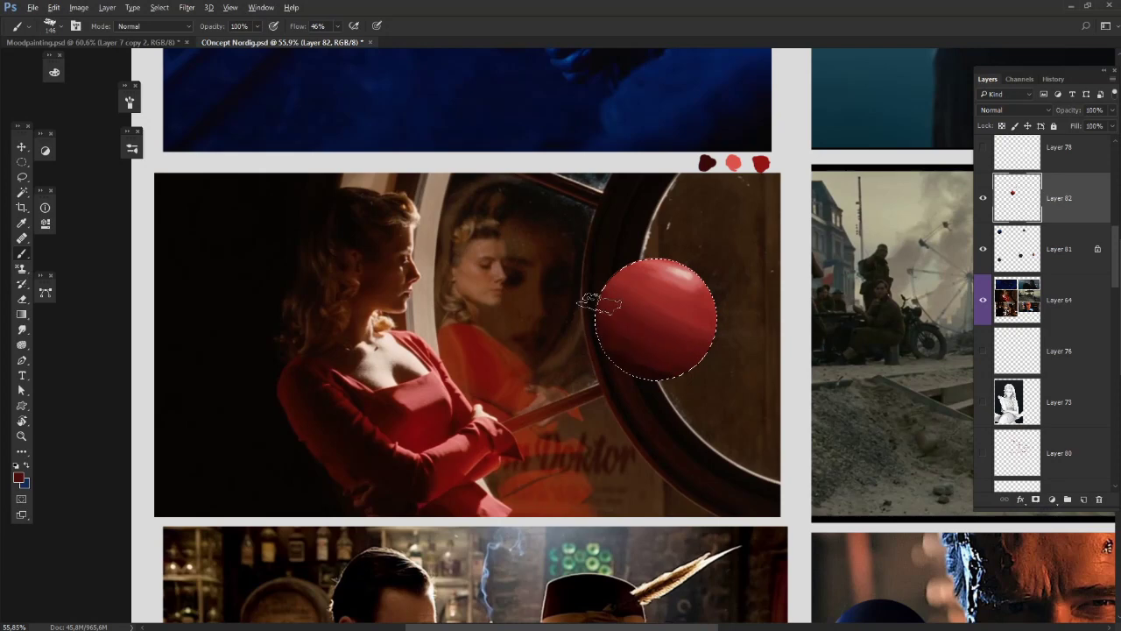
Step: Clear the circular selection around the ball using the Rectangular Marquee tool
scroll(424, 230, down, 5)
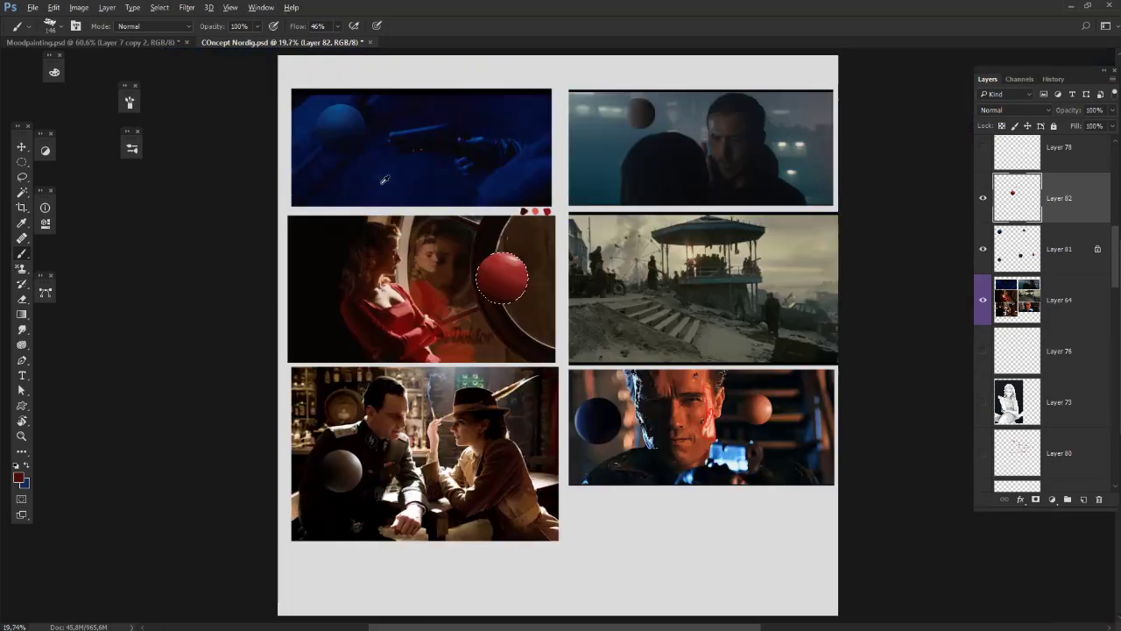
click(25, 164)
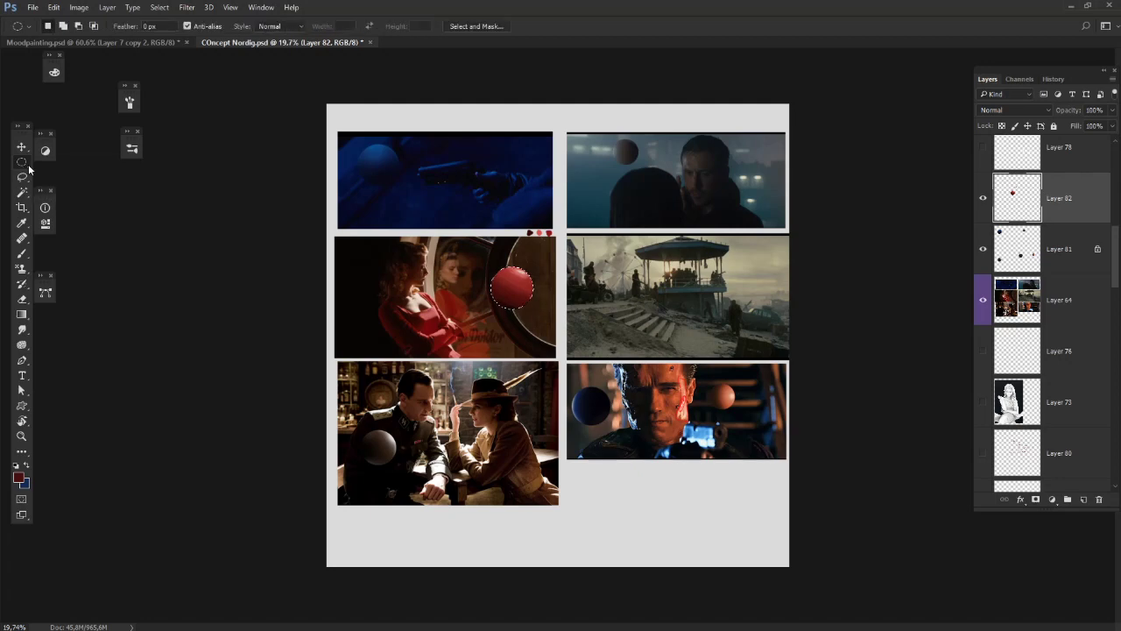
right_click(24, 165)
click(79, 162)
scroll(513, 238, up, 4)
scroll(512, 239, down, 4)
drag(426, 231, 554, 334)
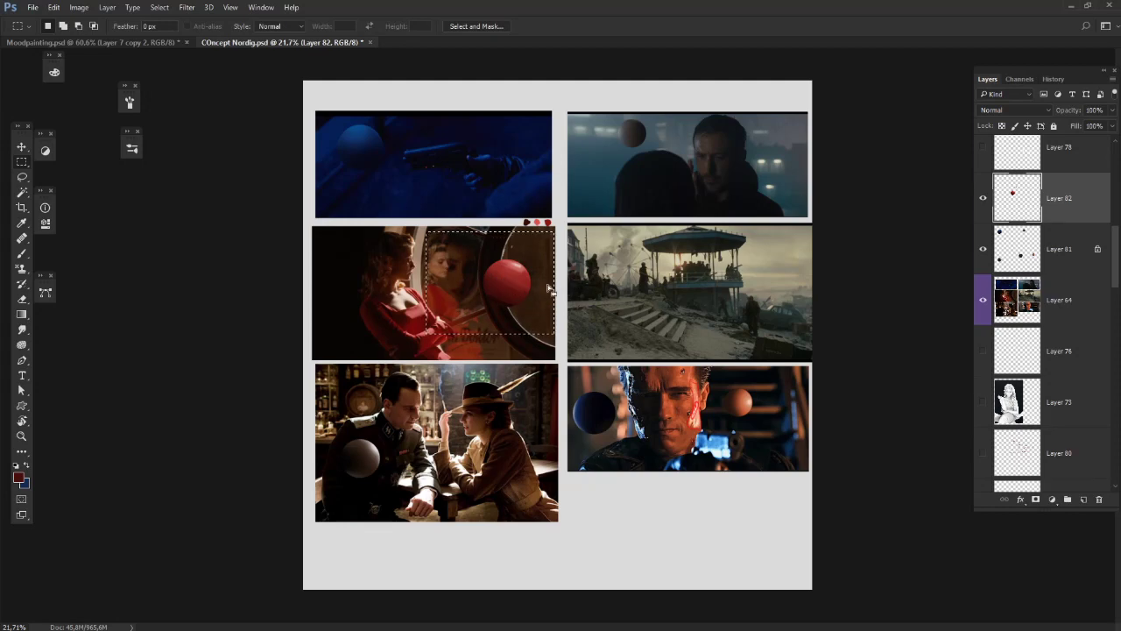
click(336, 253)
Step: Return to the Brush tool and examine the stills, sampling a light red from the dress and a dark tone from the Terminator still
scroll(469, 239, up, 1)
key(b)
alt+click(406, 327)
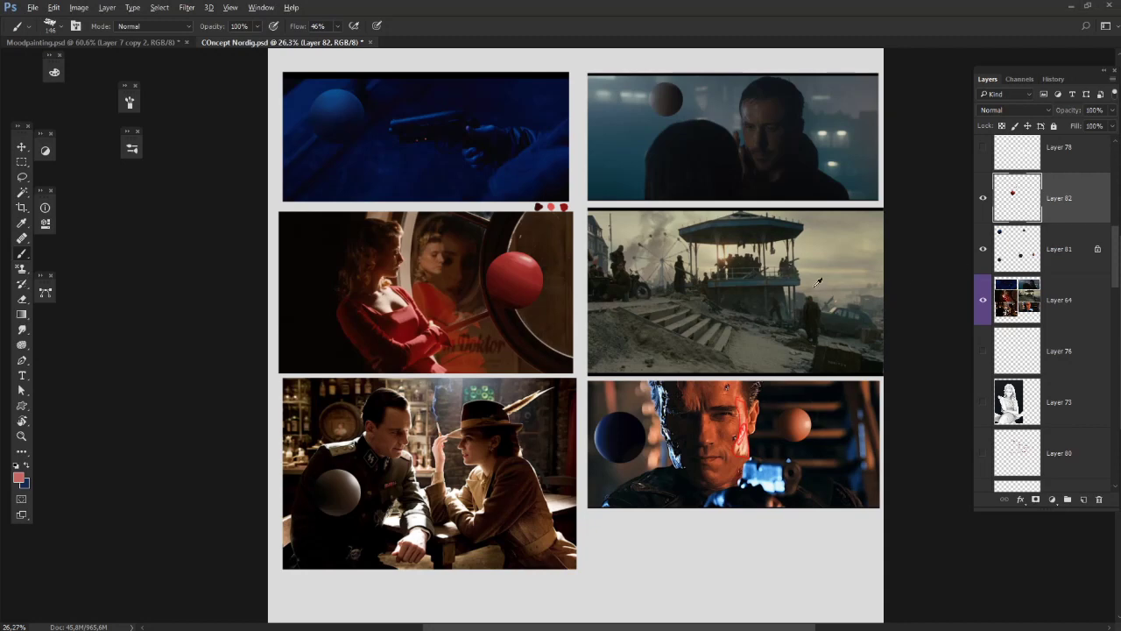
scroll(751, 298, up, 1)
drag(666, 323, 654, 253)
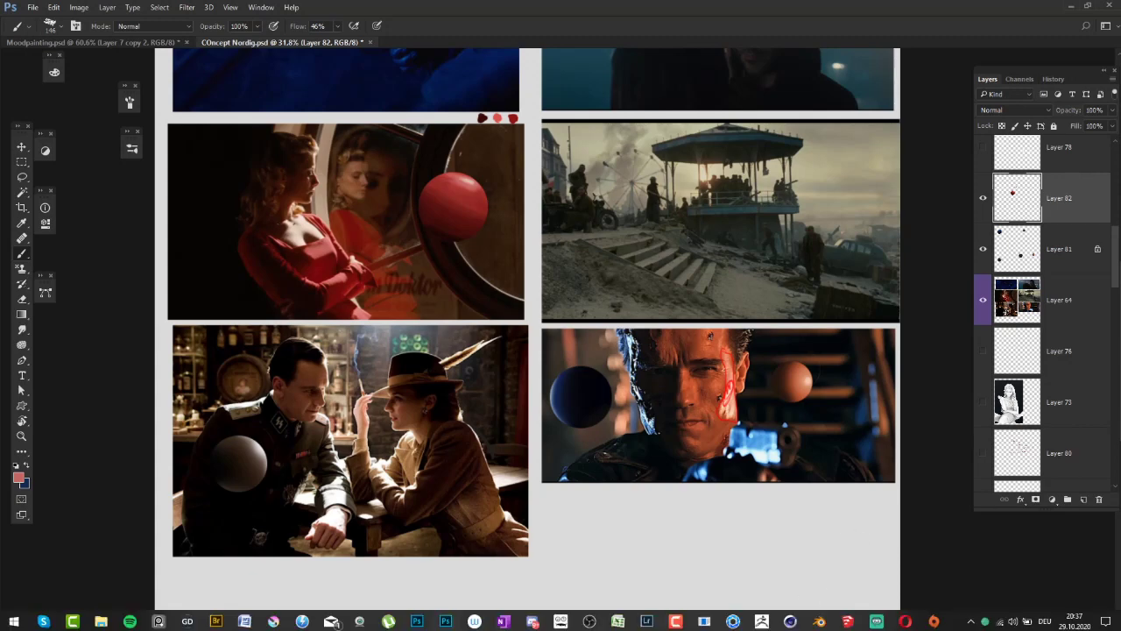
mouse_move(934, 621)
scroll(815, 465, up, 3)
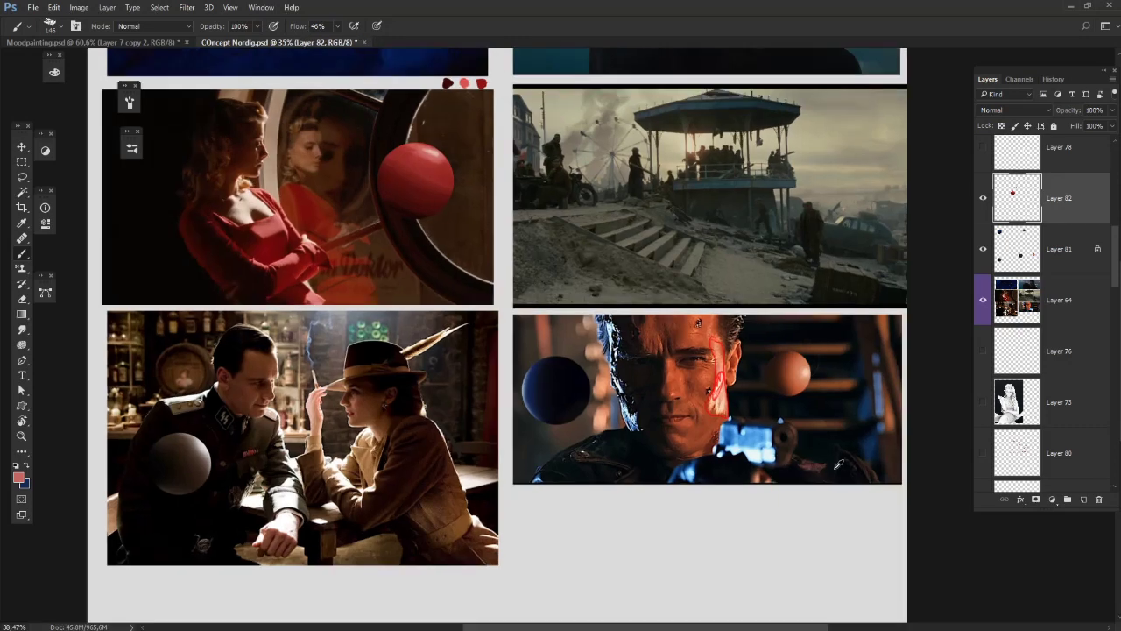
alt+click(790, 421)
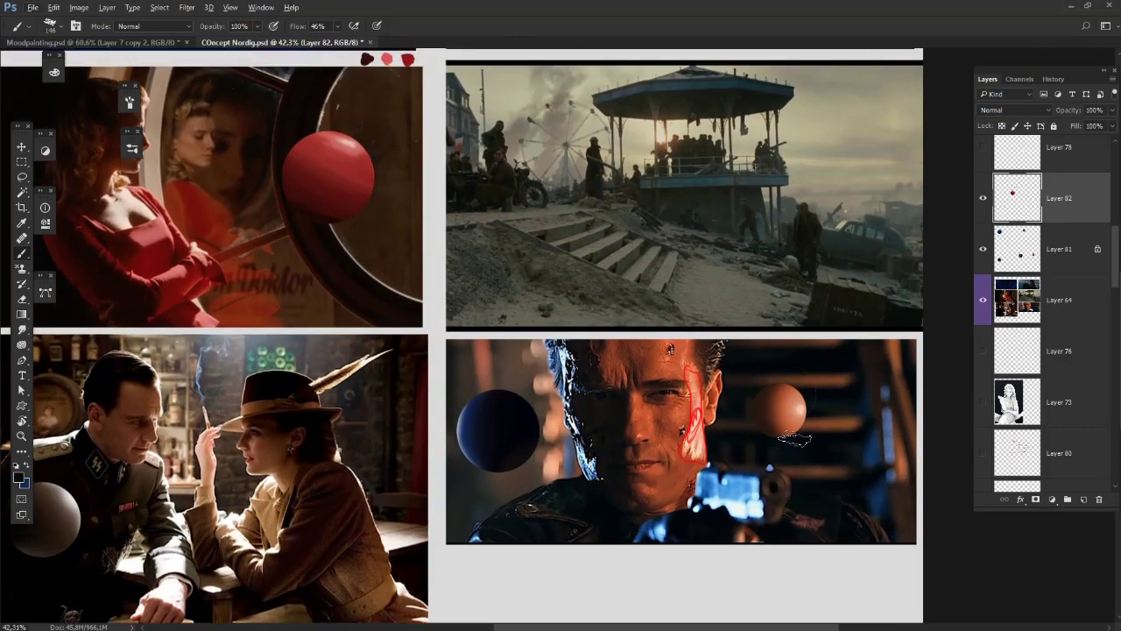
Step: Compare the light and local colours of the six film stills and their painted balls across the whole board
scroll(797, 433, up, 5)
scroll(795, 439, up, 4)
scroll(795, 439, down, 5)
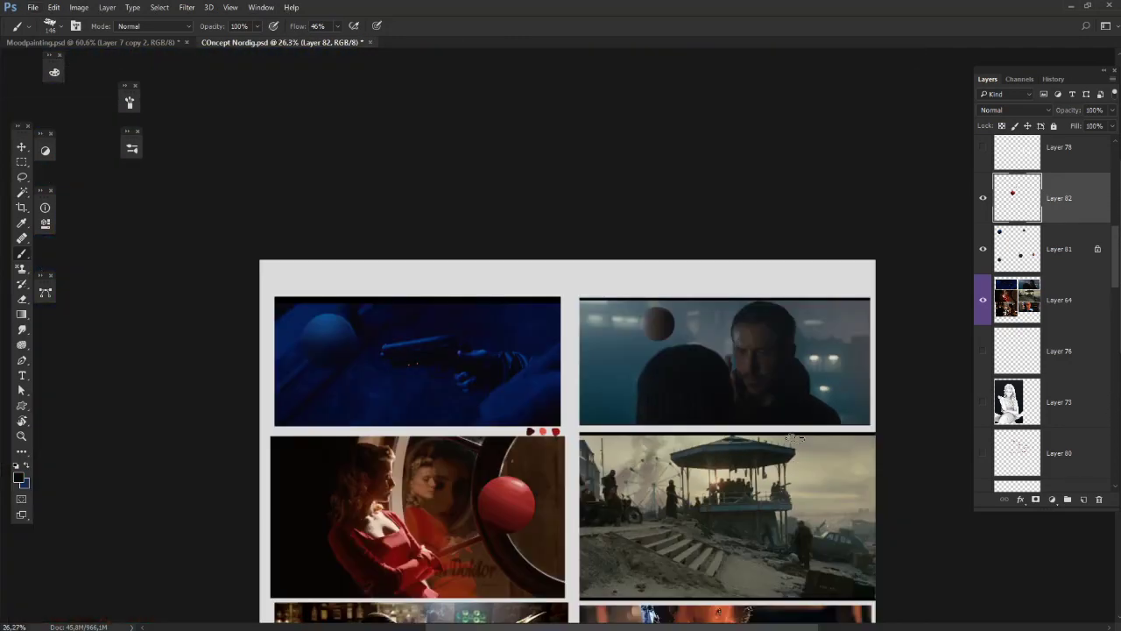
scroll(795, 439, up, 3)
scroll(796, 439, down, 3)
scroll(795, 438, down, 3)
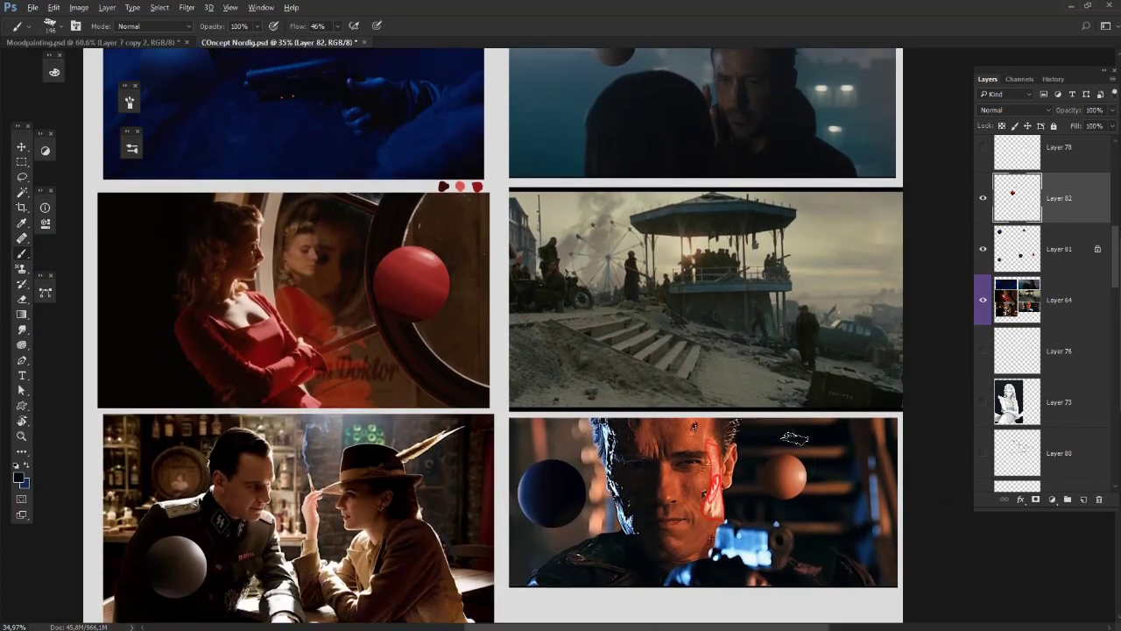
scroll(795, 438, up, 3)
scroll(795, 438, up, 2)
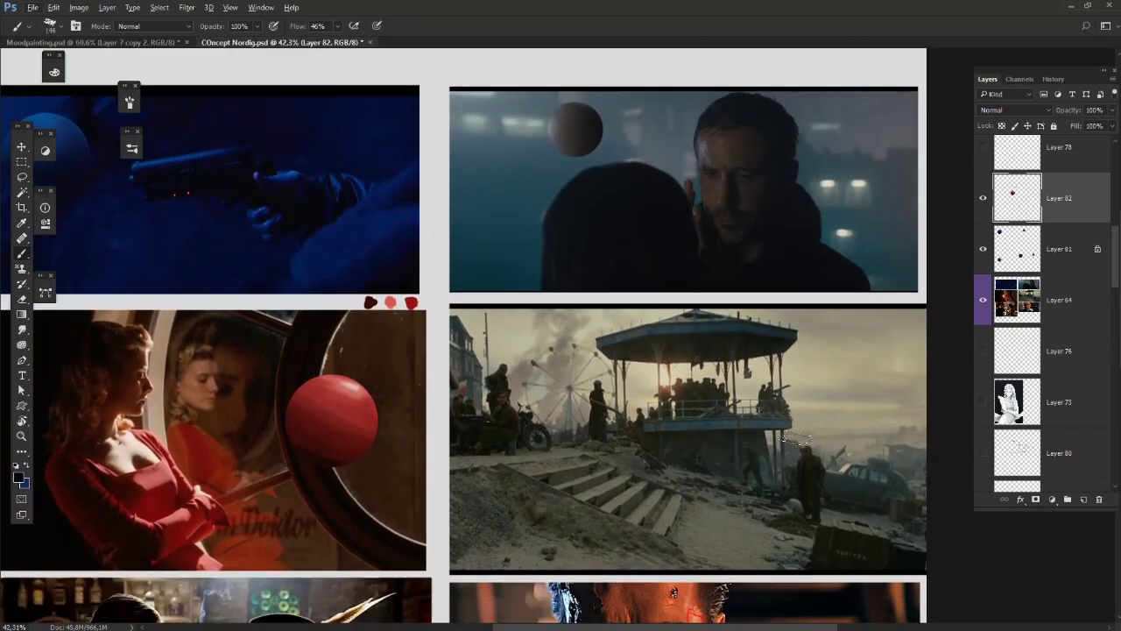
scroll(794, 438, down, 4)
scroll(795, 438, down, 3)
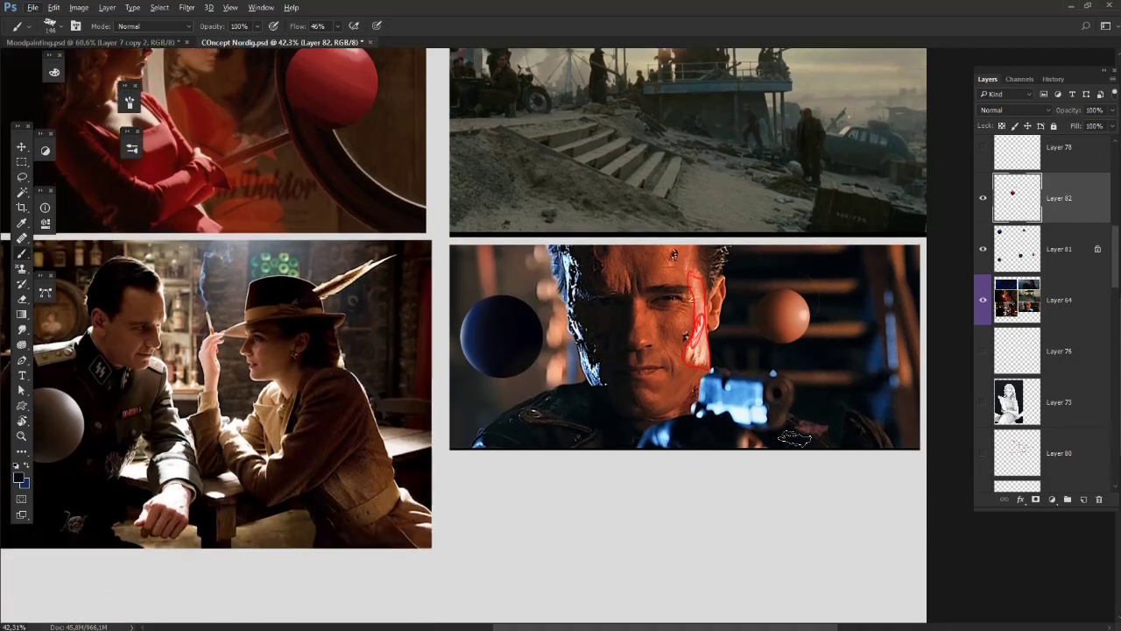
scroll(794, 438, up, 3)
scroll(794, 438, up, 3)
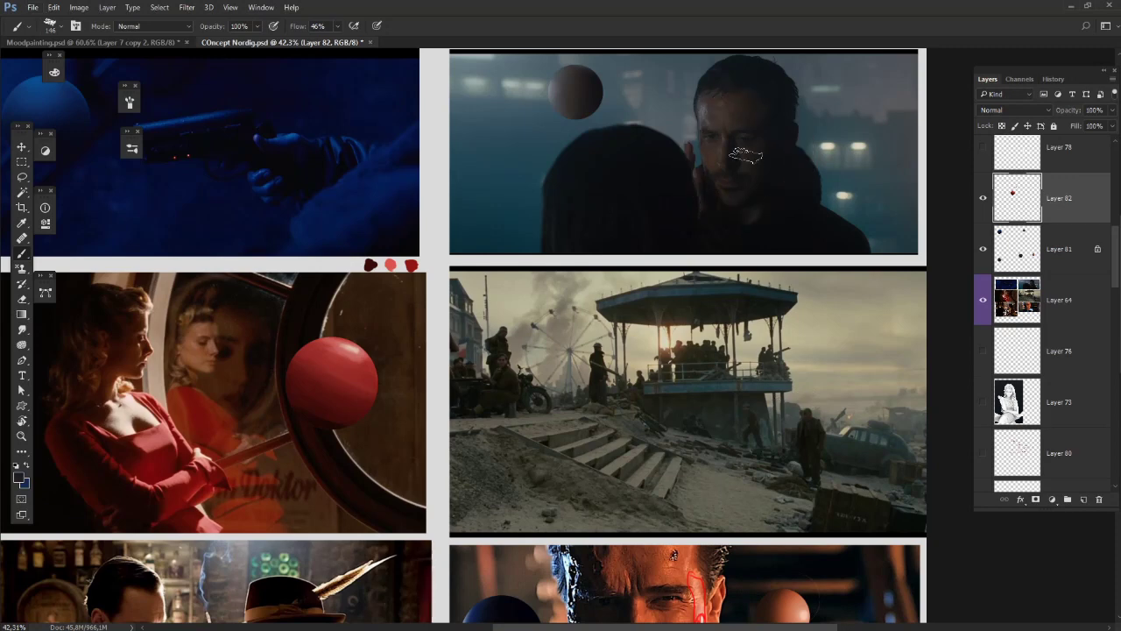
scroll(744, 155, up, 1)
scroll(744, 155, down, 5)
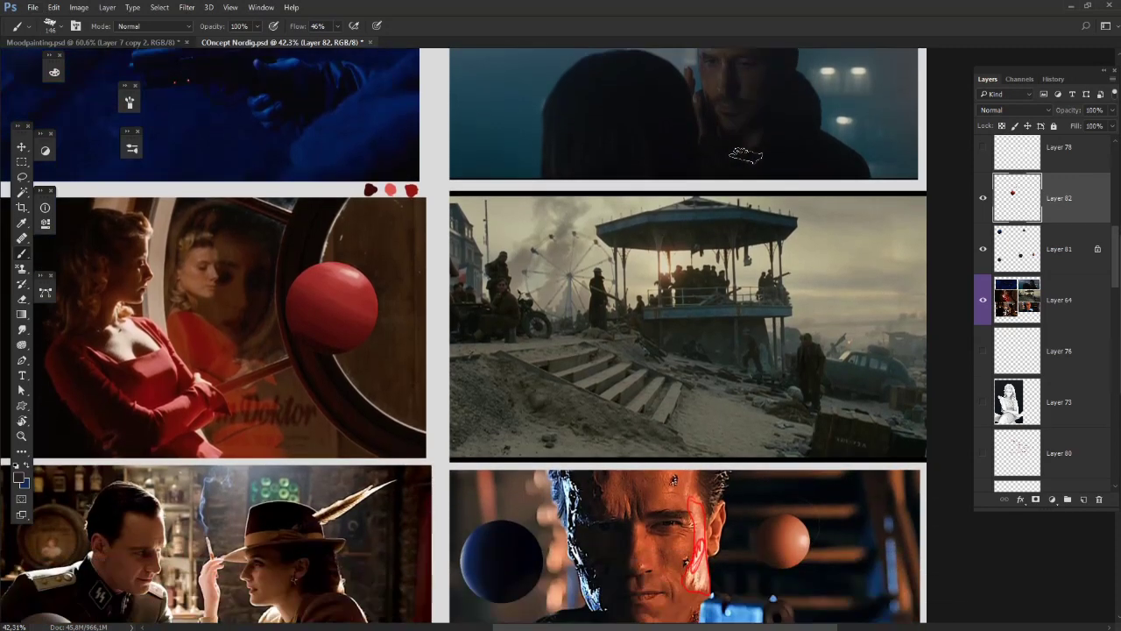
scroll(745, 156, up, 4)
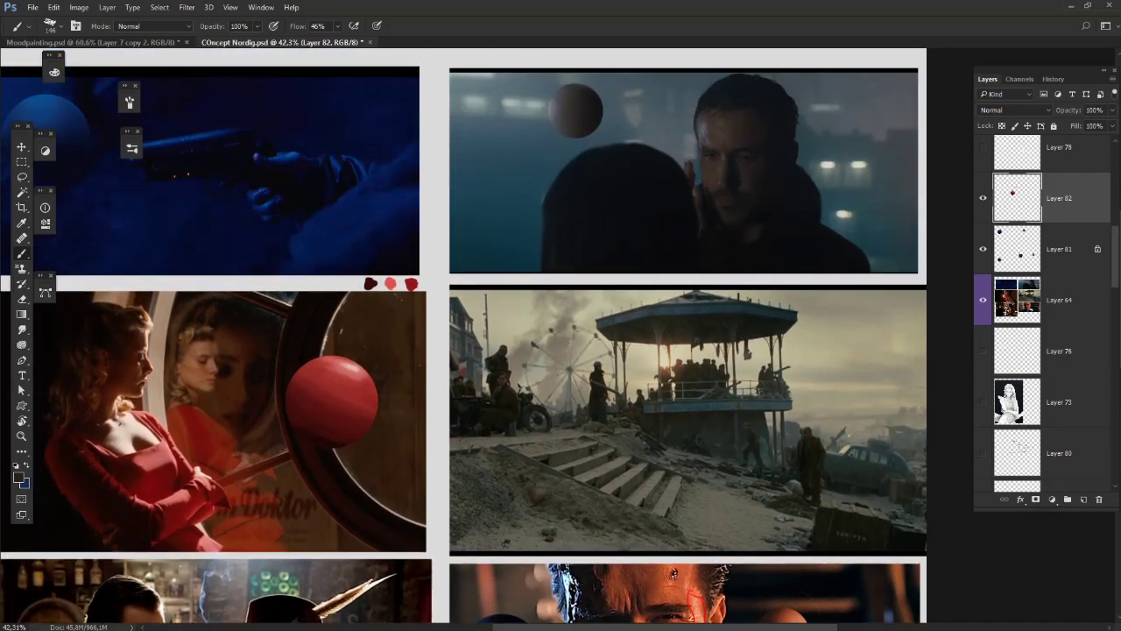
scroll(715, 349, up, 2)
scroll(714, 349, down, 1)
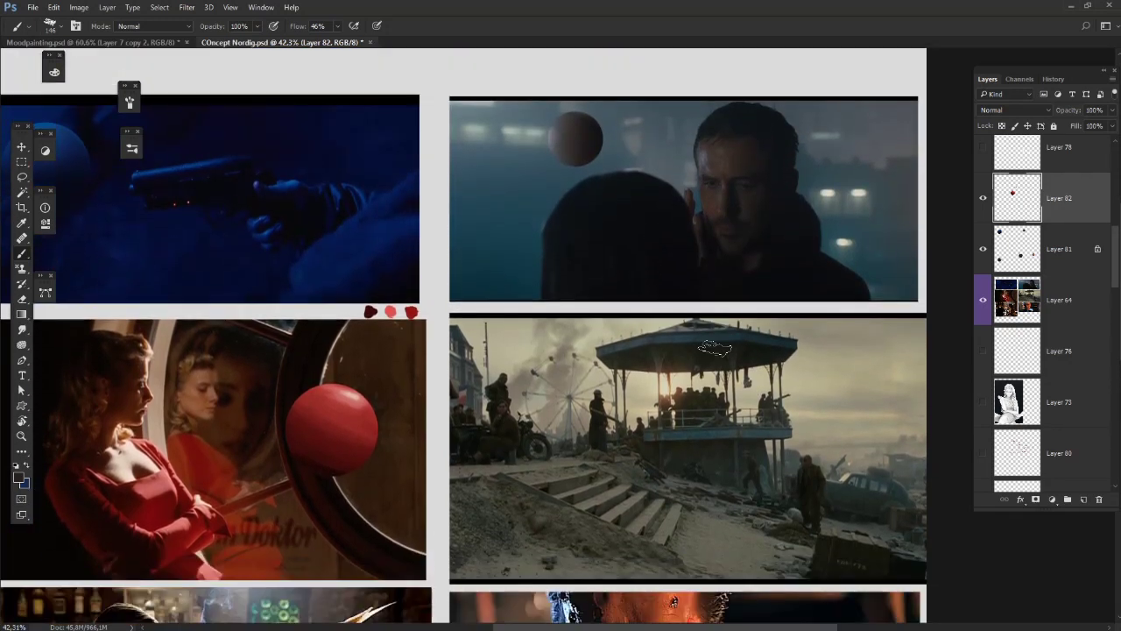
scroll(715, 348, up, 1)
scroll(714, 349, up, 1)
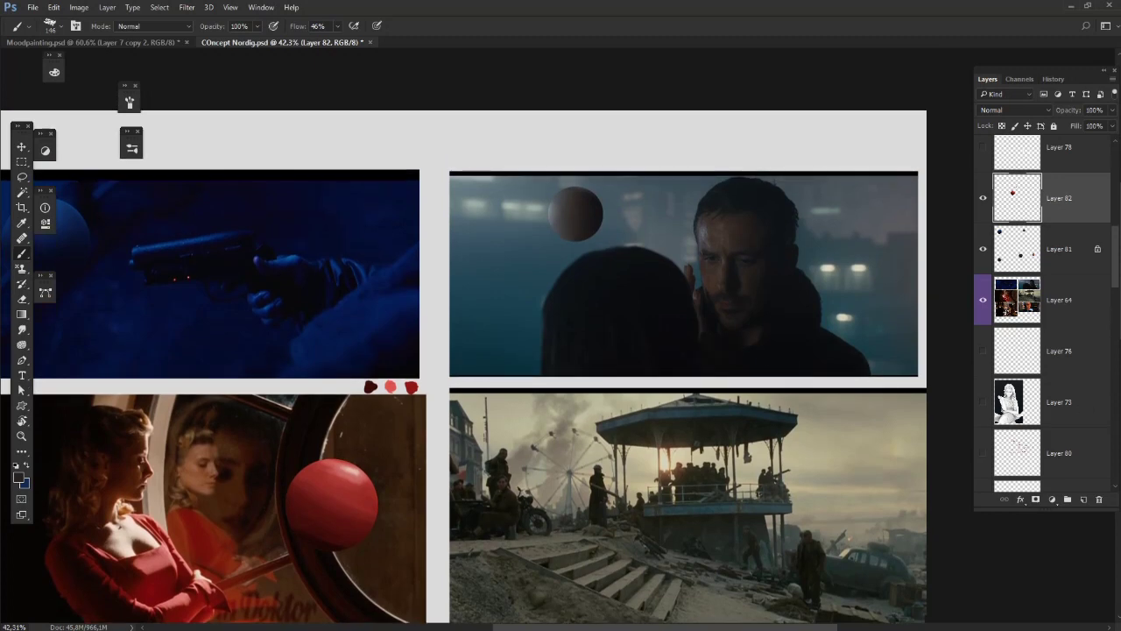
scroll(830, 399, down, 2)
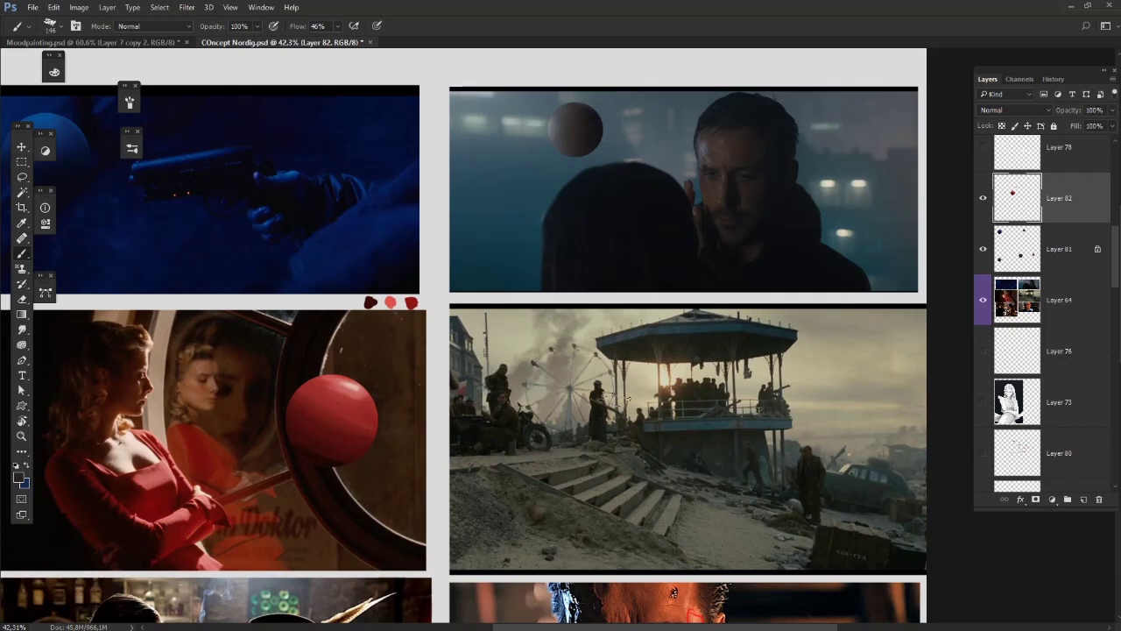
scroll(613, 398, down, 3)
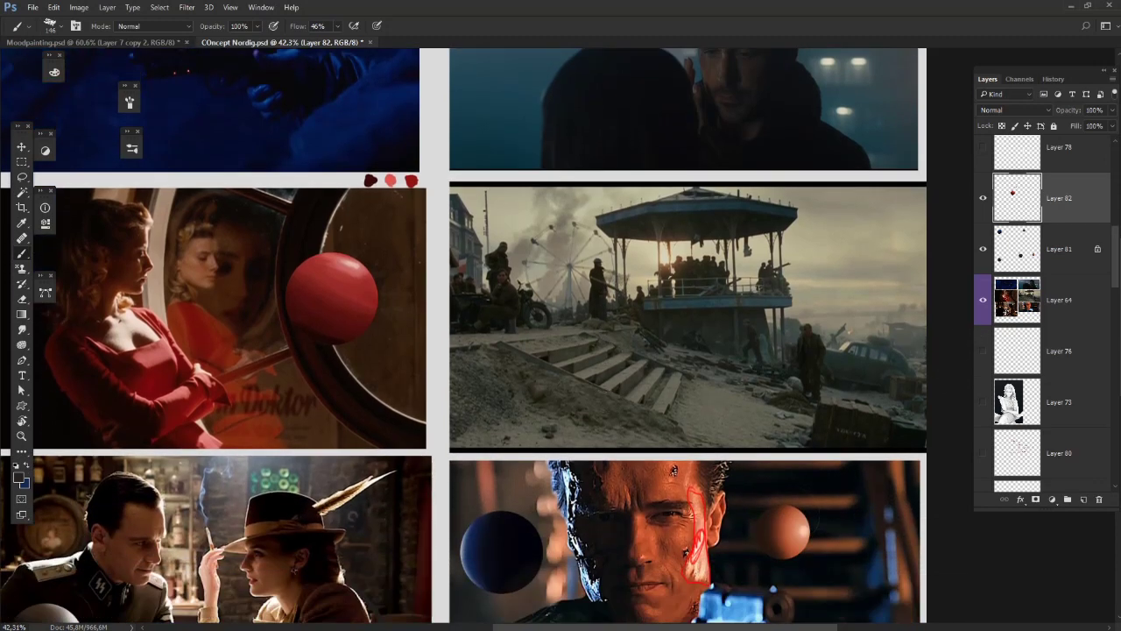
scroll(818, 405, down, 2)
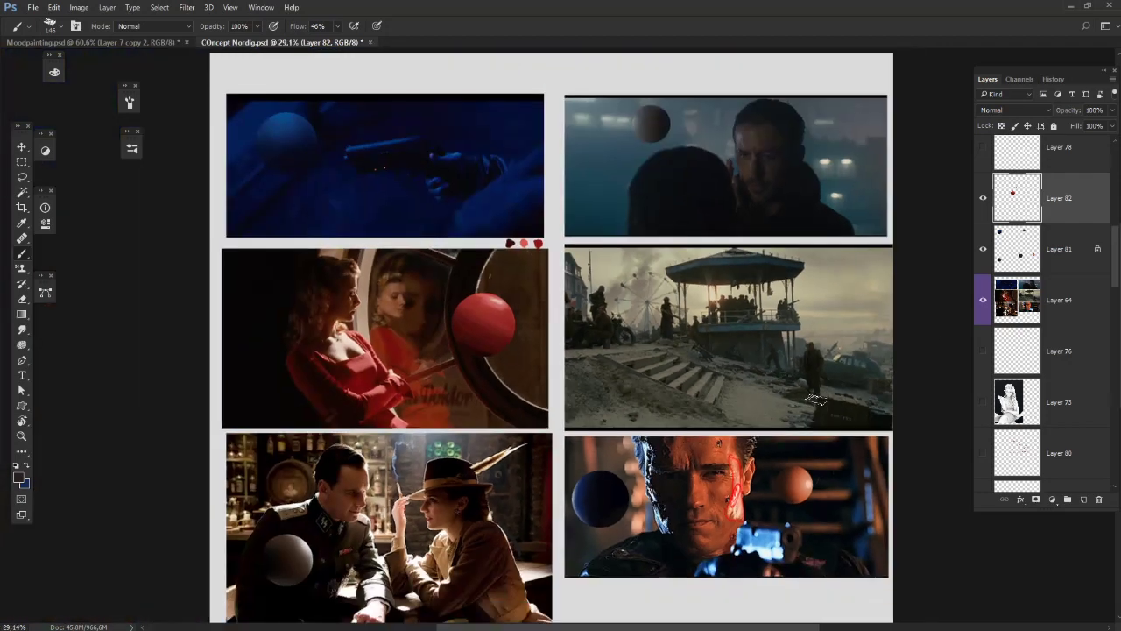
Step: Merge Layer 82 with Layer 81 so all painted balls share one layer, and check it by toggling its visibility
right_click(1044, 256)
click(911, 448)
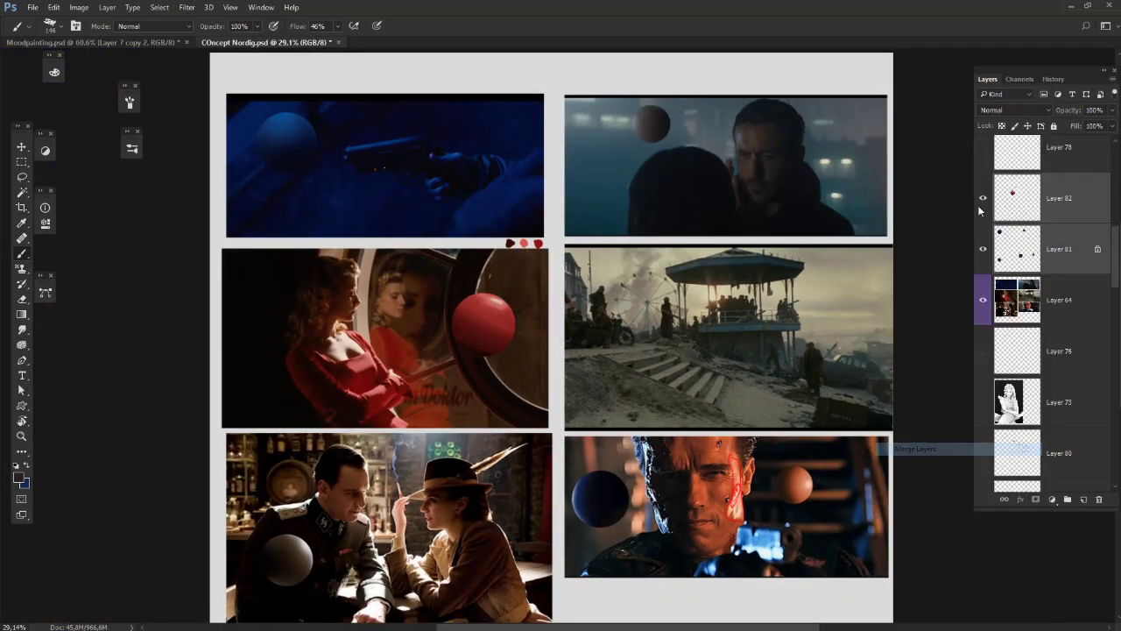
click(982, 203)
click(982, 201)
Step: Sample an orange-brown from the Terminator still, hide the merged ball layer and toggle the visibility of Layer 78
scroll(771, 180, down, 3)
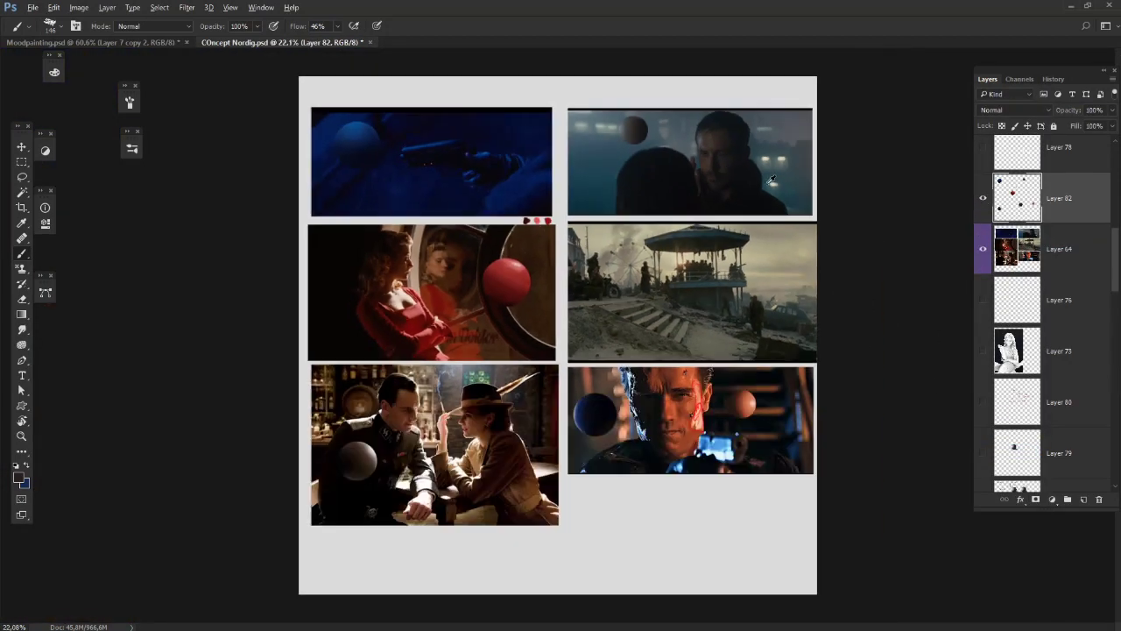
alt+click(726, 405)
scroll(860, 204, up, 1)
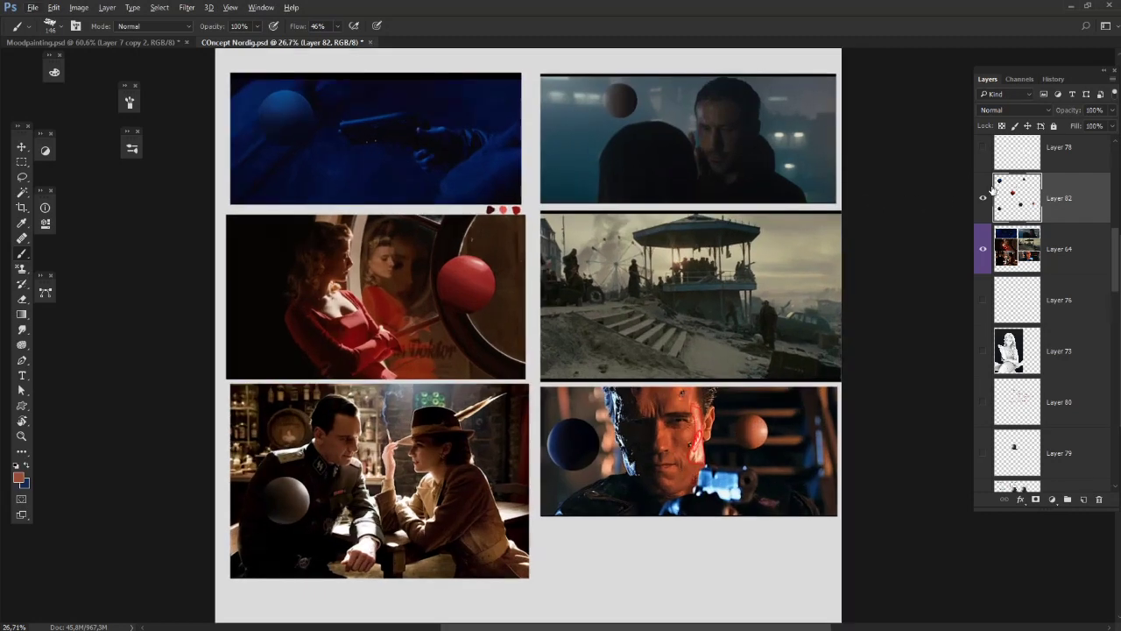
click(984, 197)
scroll(1042, 194, up, 2)
click(983, 249)
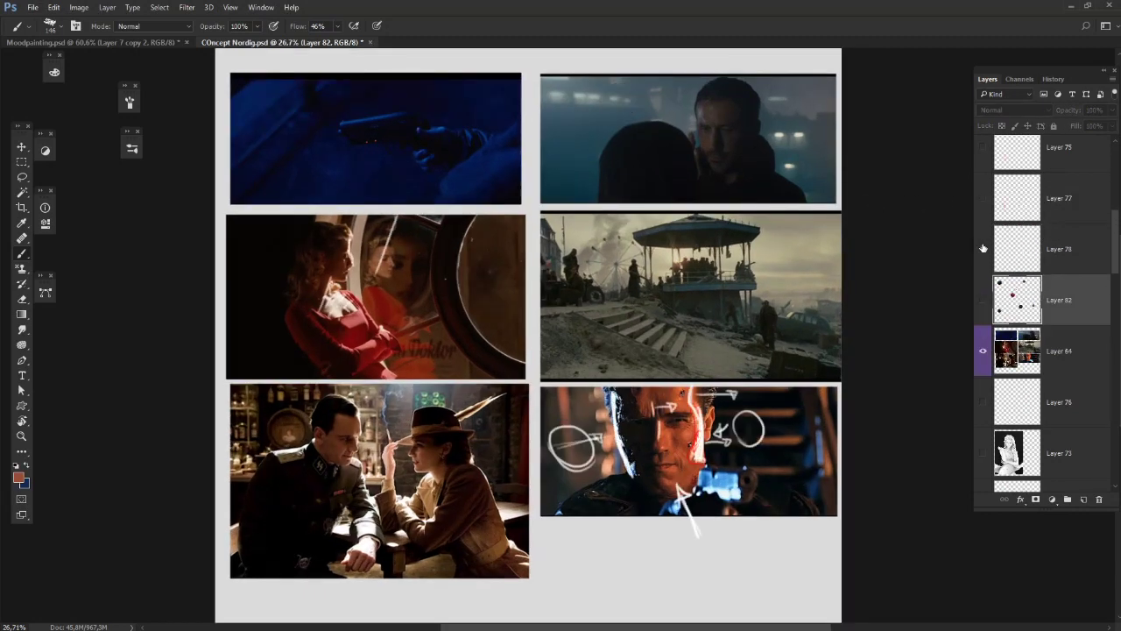
Step: Toggle the visibility of Layers 78 and 77 to check their annotations over the stills, and select Layer 77
click(983, 249)
click(982, 249)
click(983, 249)
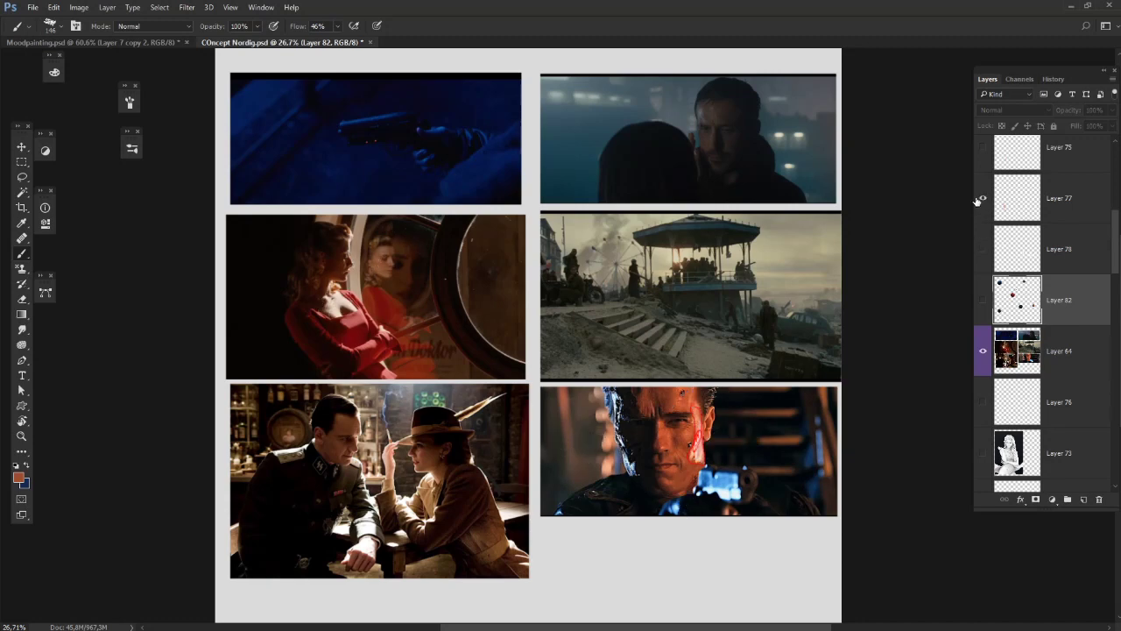
click(983, 198)
click(1058, 204)
scroll(951, 208, up, 1)
click(983, 198)
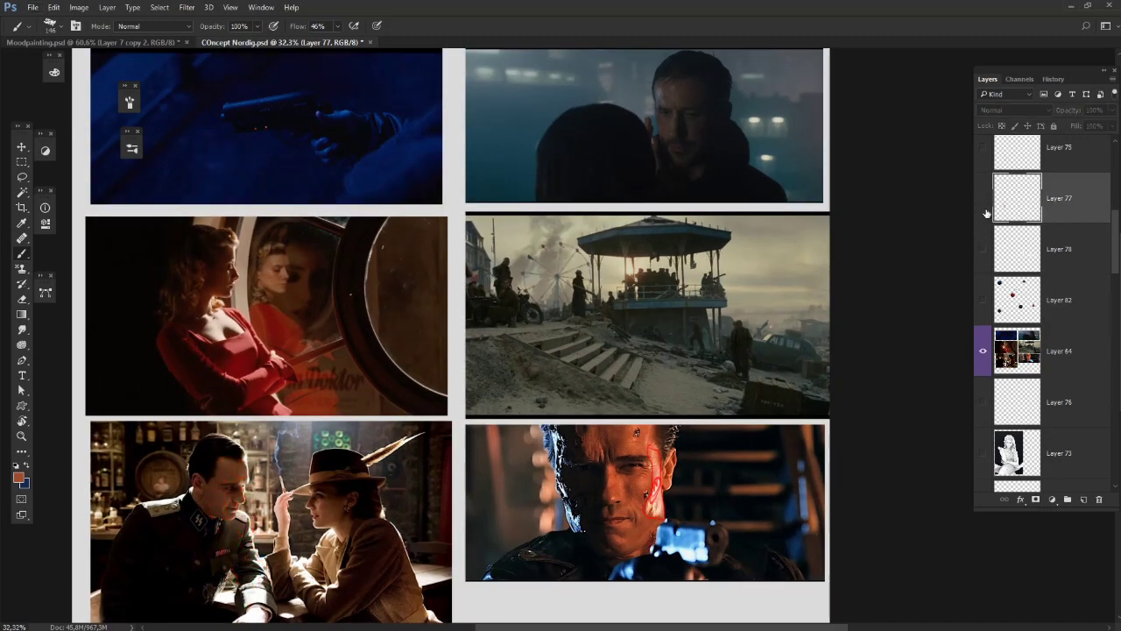
Step: Show the merged ball layer, Layer 82, and sample a dark red from the ball beside the woman in the red dress
scroll(762, 266, down, 1)
scroll(986, 215, up, 3)
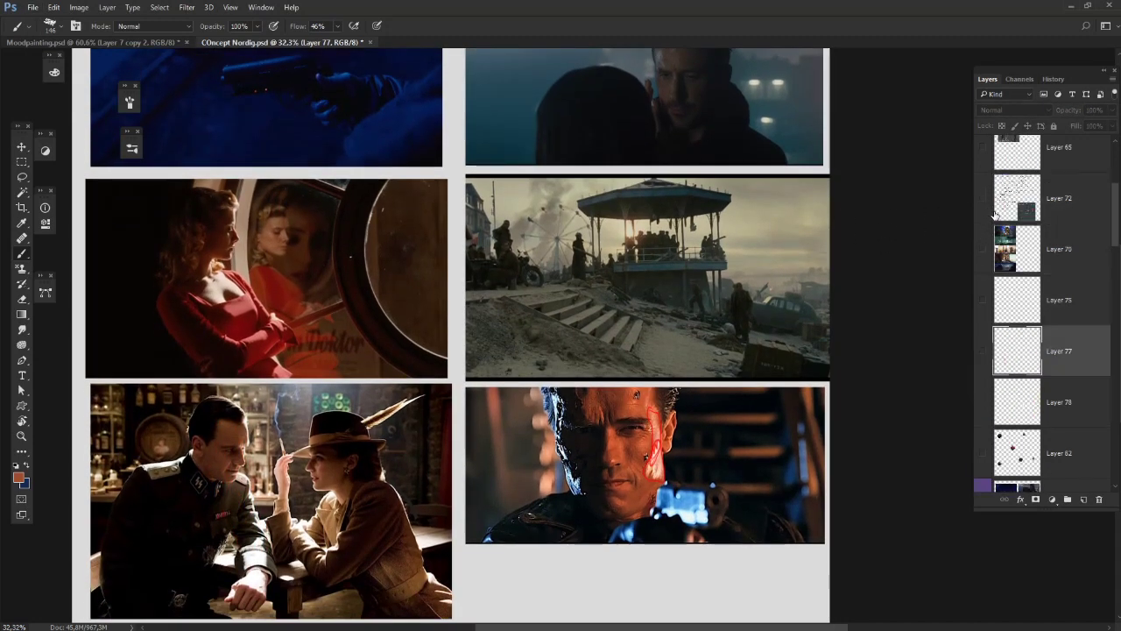
scroll(994, 299, up, 4)
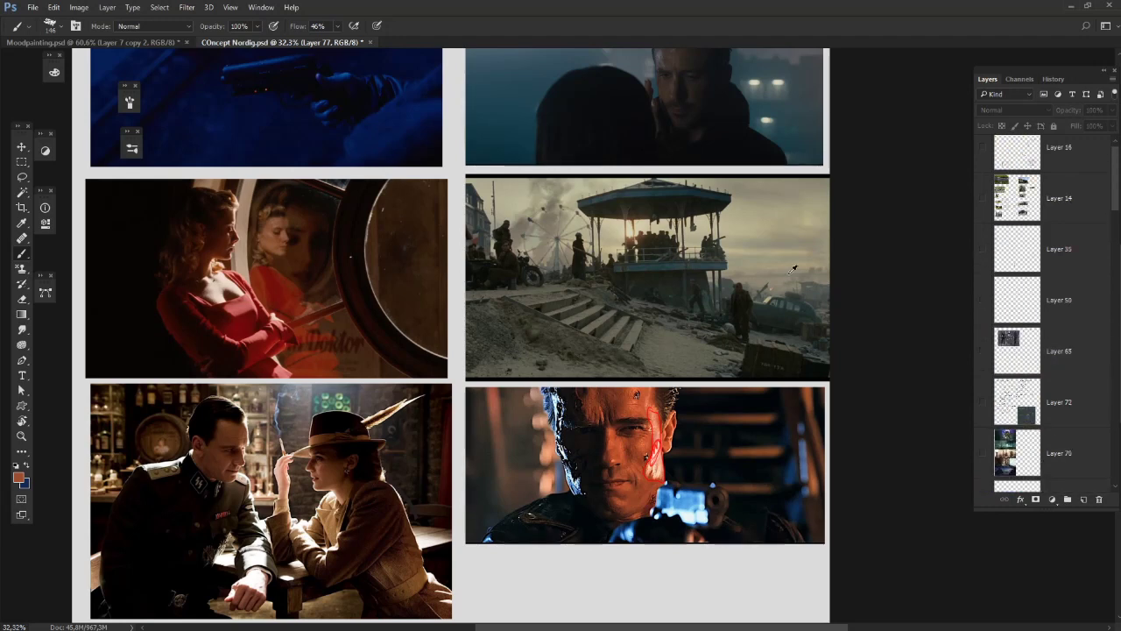
scroll(734, 263, down, 2)
scroll(1016, 366, down, 5)
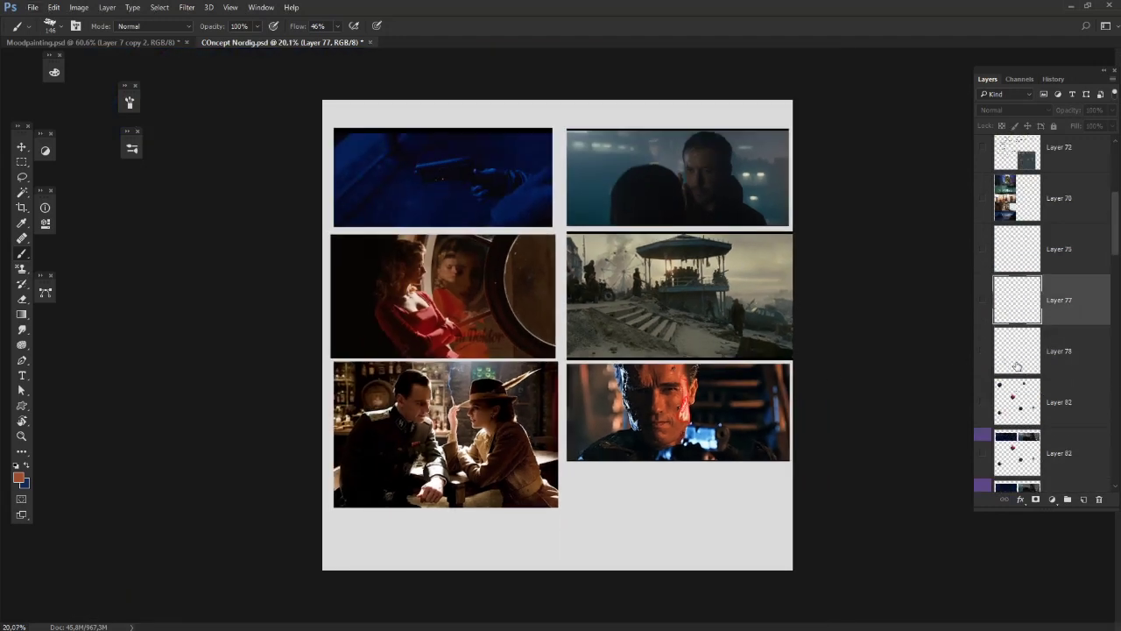
click(983, 402)
scroll(619, 362, up, 1)
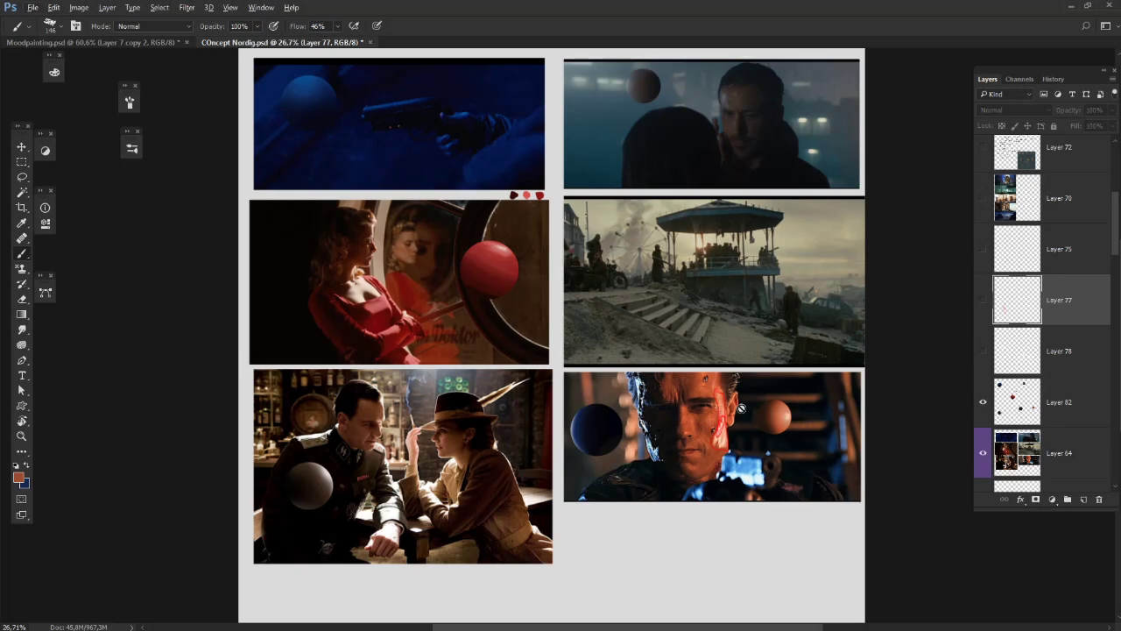
alt+click(484, 275)
Step: Hide the painted balls and film stills, and briefly show Layer 14 to check the building references
drag(981, 403, 982, 450)
scroll(1028, 310, up, 5)
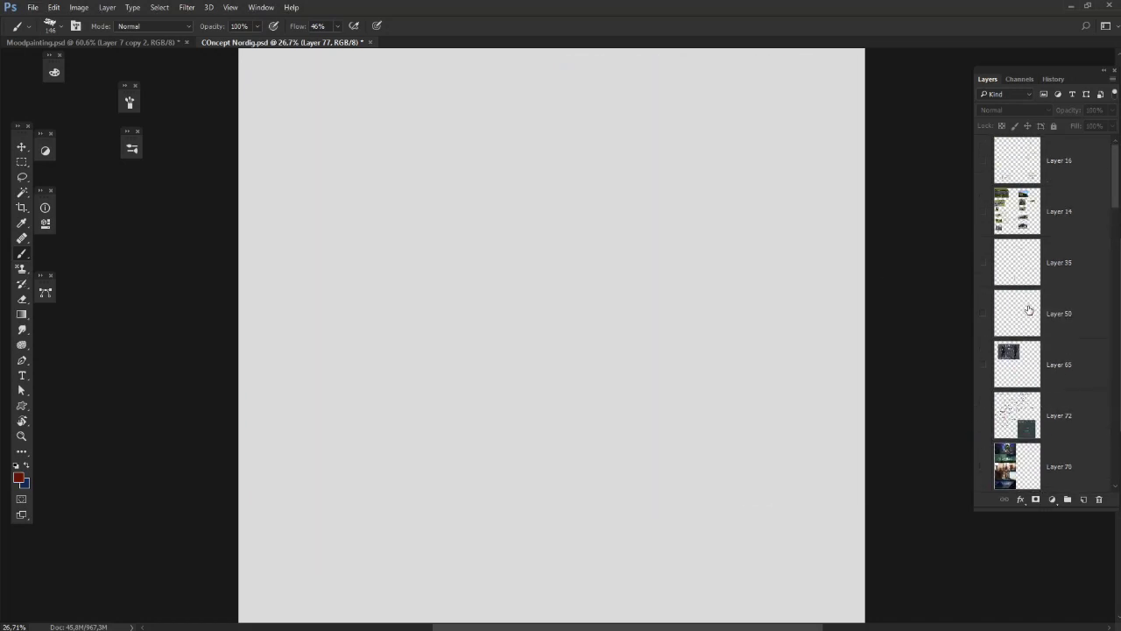
click(982, 212)
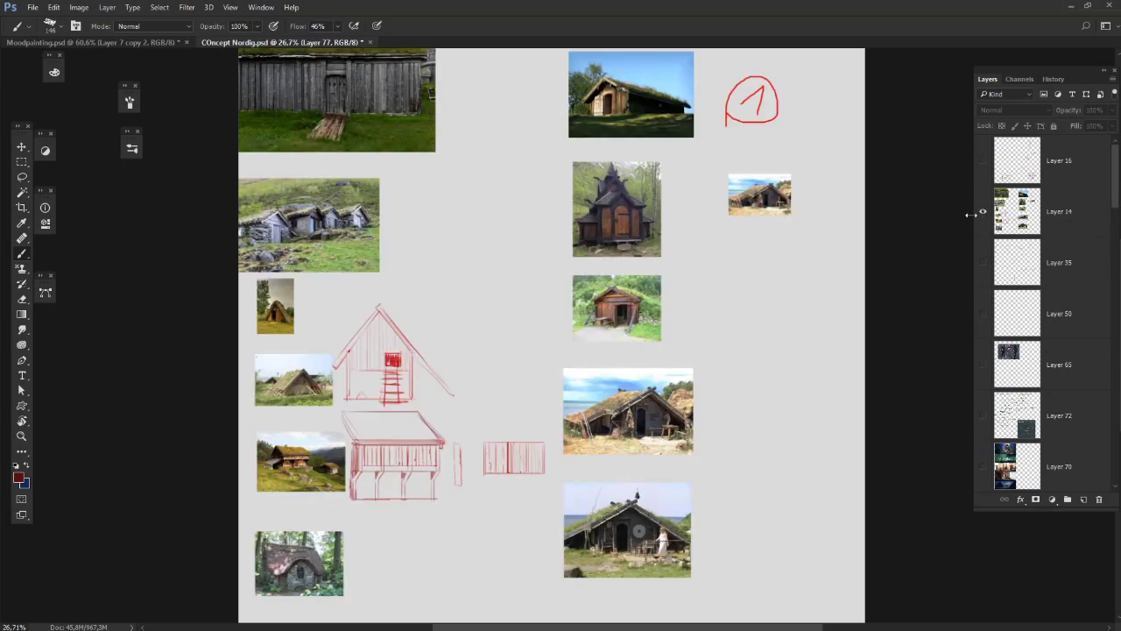
click(1005, 213)
click(983, 216)
Step: Check the environment paintings on Layer 70, hide them, and show and select the handwritten study notes on Layer 72
scroll(999, 293, down, 3)
click(982, 313)
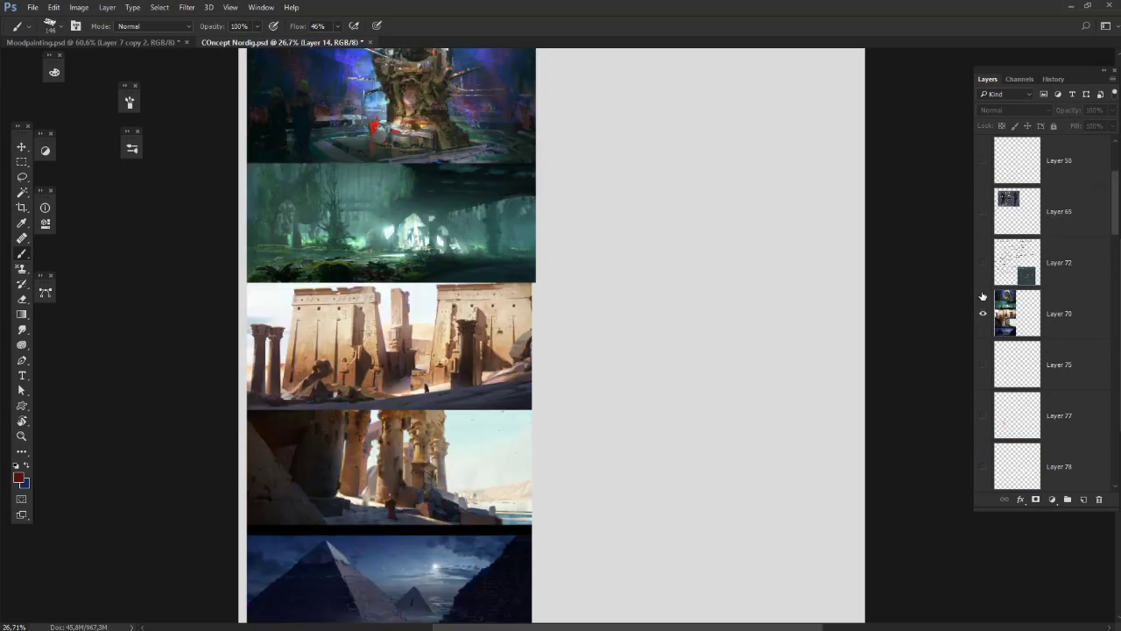
click(982, 263)
click(982, 263)
click(1051, 327)
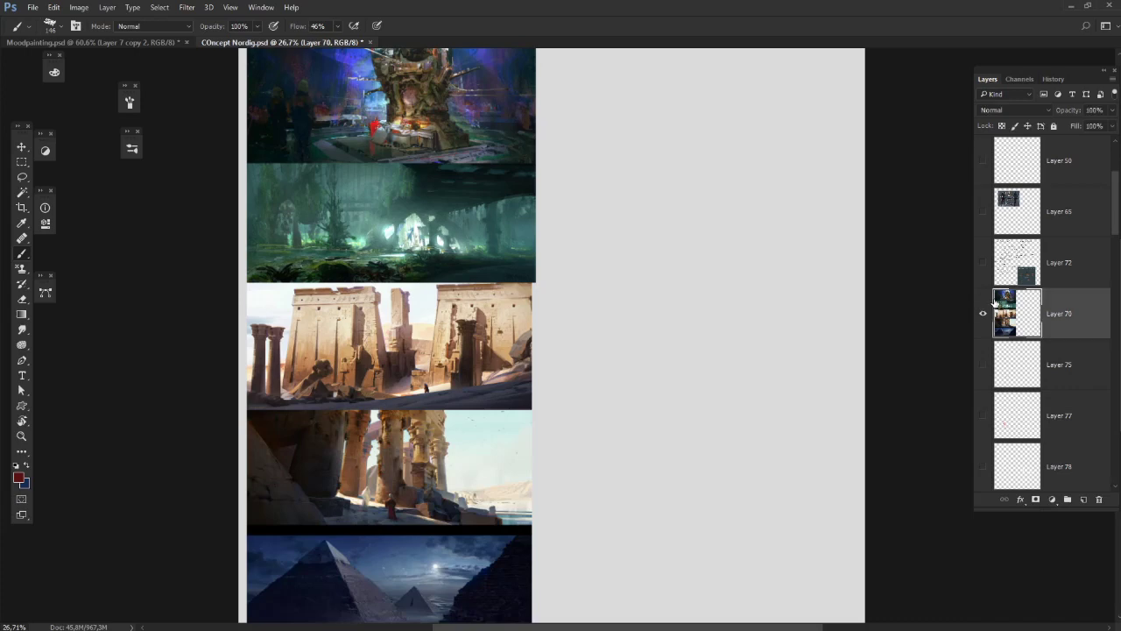
click(983, 302)
click(1054, 272)
Step: Look over the study painting notes and switch to a smaller brush for writing on them
scroll(438, 211, up, 8)
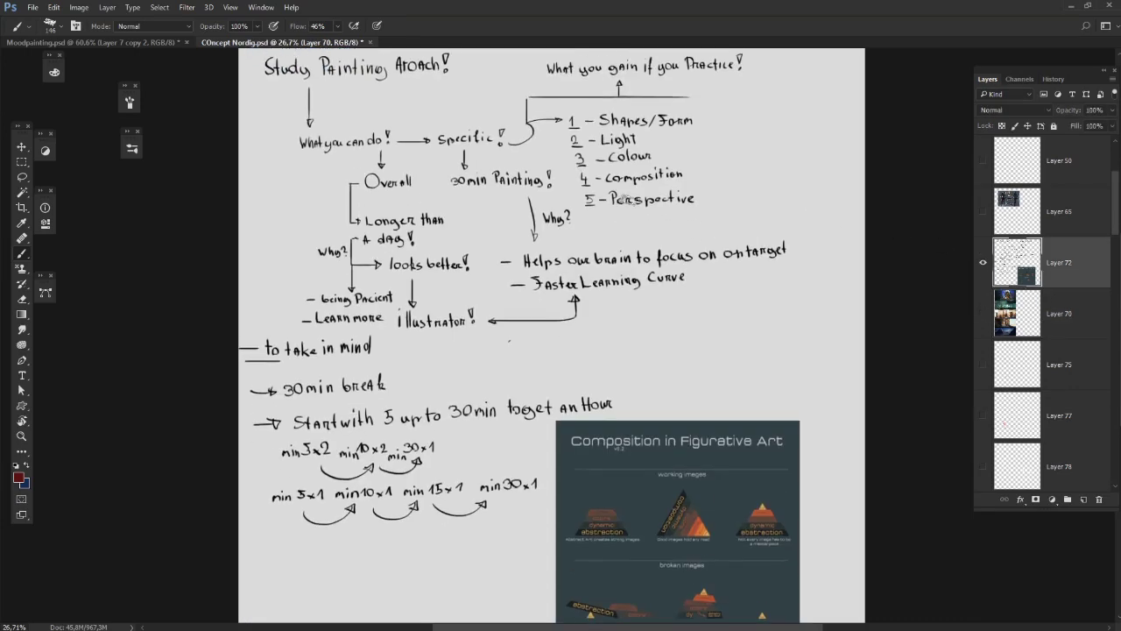
scroll(429, 204, up, 7)
scroll(432, 203, down, 3)
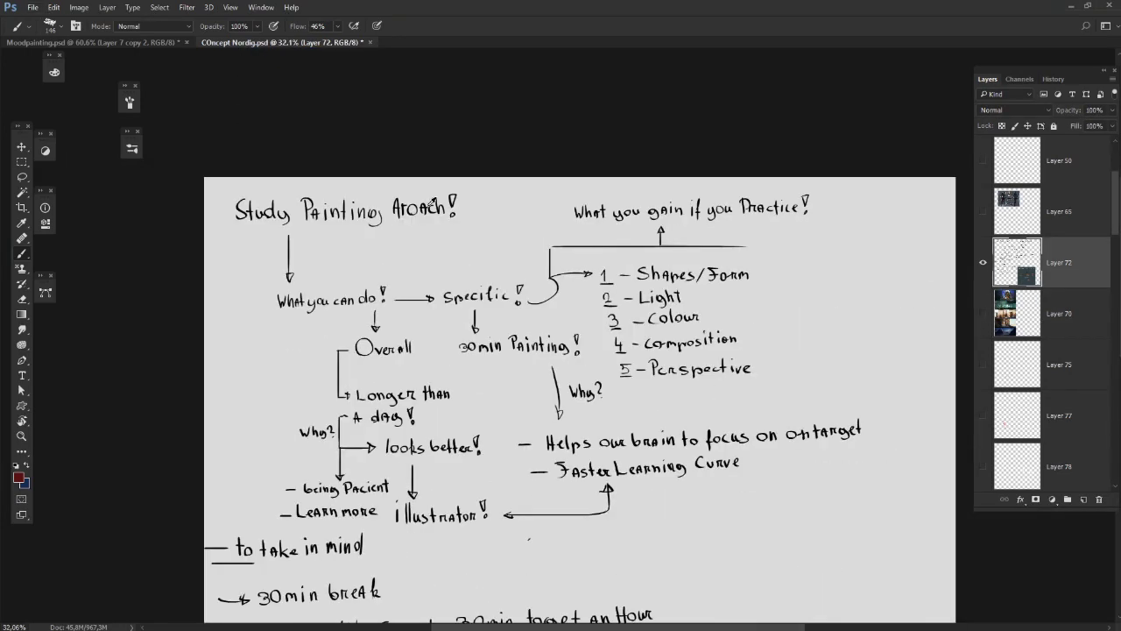
scroll(422, 204, up, 1)
drag(642, 314, 604, 254)
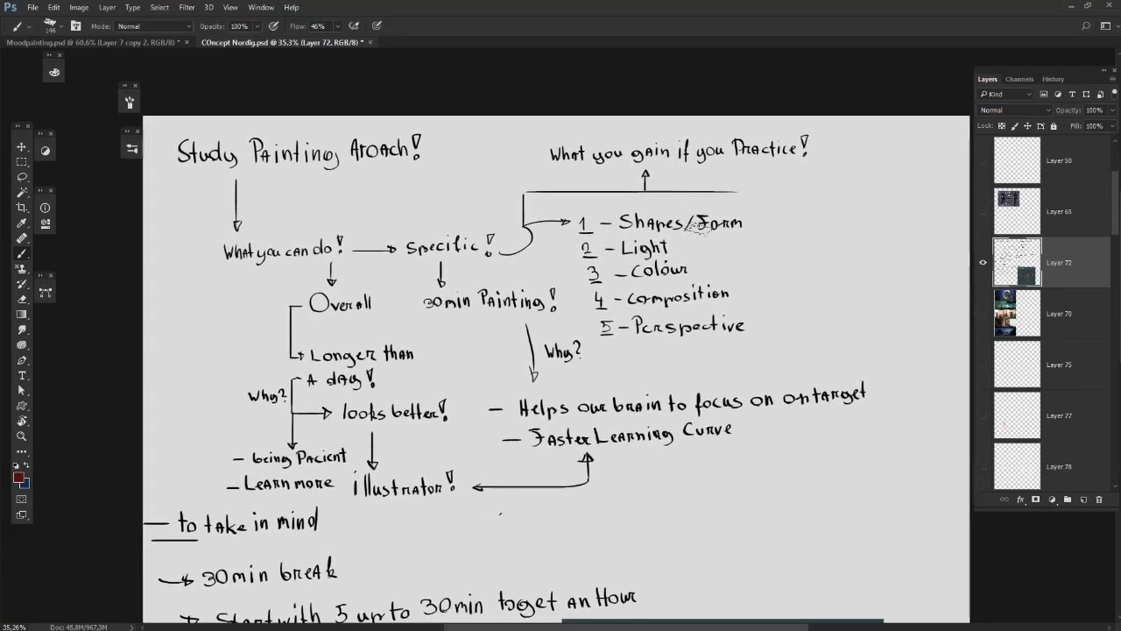
right_click(700, 229)
click(734, 292)
click(833, 222)
drag(806, 224, 788, 207)
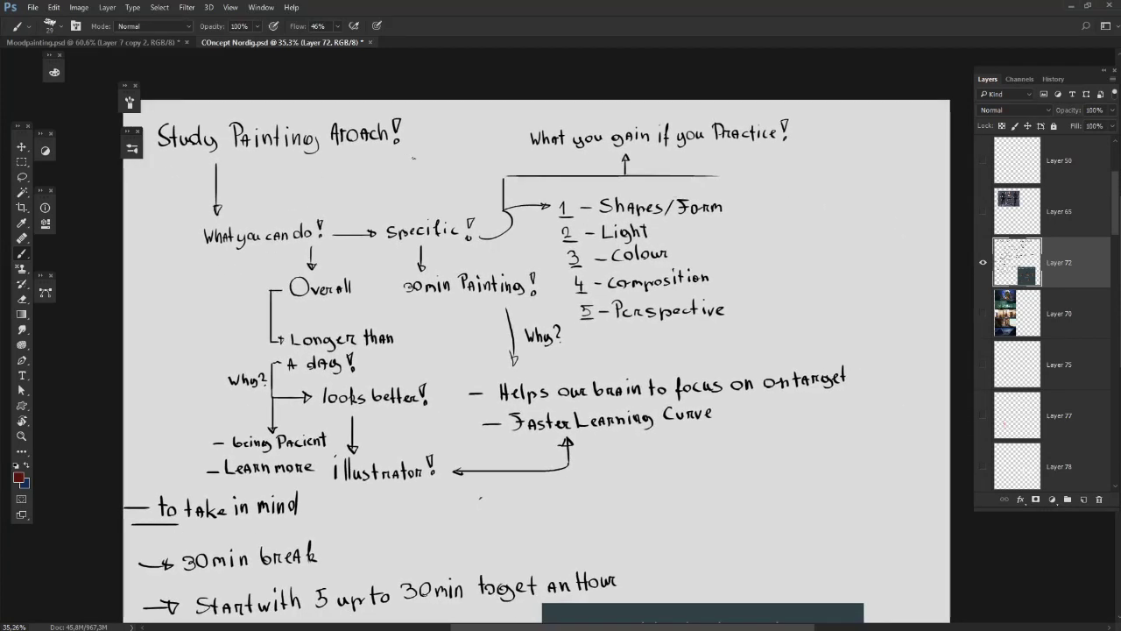
mouse_move(443, 306)
mouse_down()
mouse_move(473, 234)
mouse_move(394, 291)
mouse_move(504, 319)
mouse_up()
key(ctrl+z)
mouse_move(448, 223)
mouse_down()
mouse_move(517, 278)
mouse_move(481, 302)
mouse_up()
key(ctrl+z)
Step: Examine the study painting notes around the practice gains and the 30-minute painting advice, and open the brush picker
drag(540, 283, 621, 235)
drag(616, 490, 476, 330)
drag(670, 548, 653, 533)
drag(516, 310, 578, 460)
drag(511, 456, 517, 464)
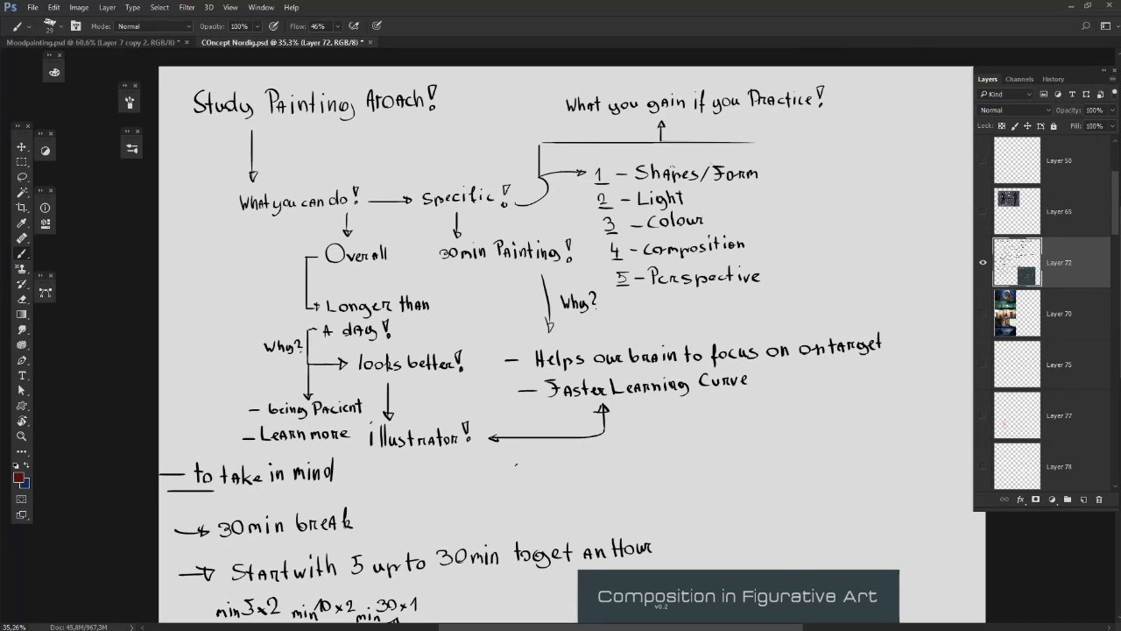
drag(672, 167, 700, 225)
right_click(530, 241)
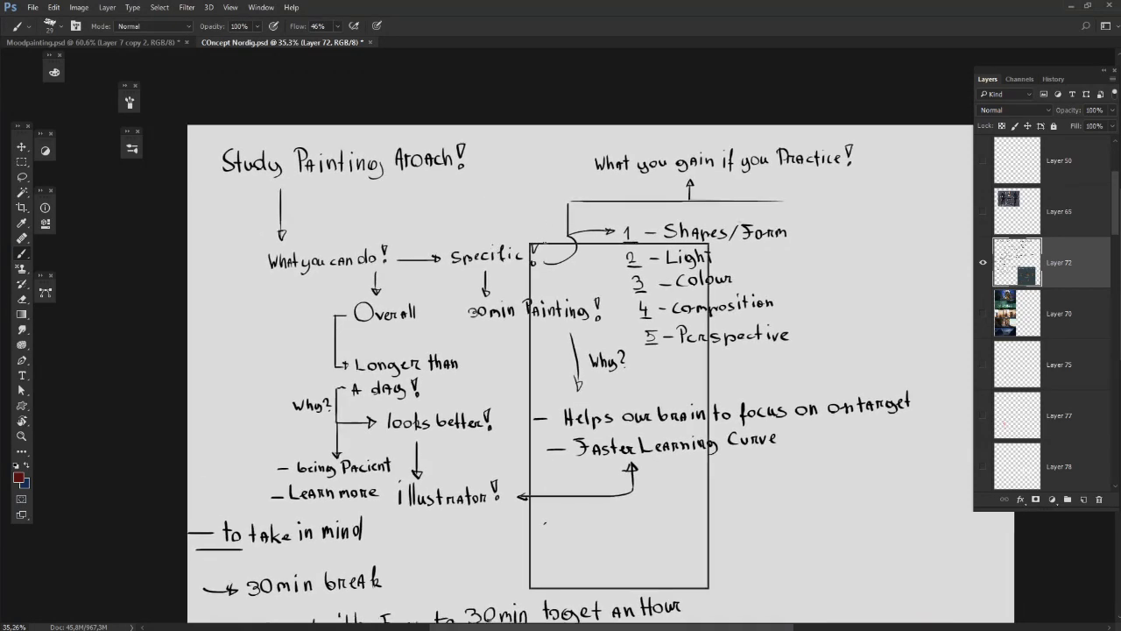
Step: Create a new empty layer above the handwritten notes layer
drag(599, 275, 594, 275)
click(535, 228)
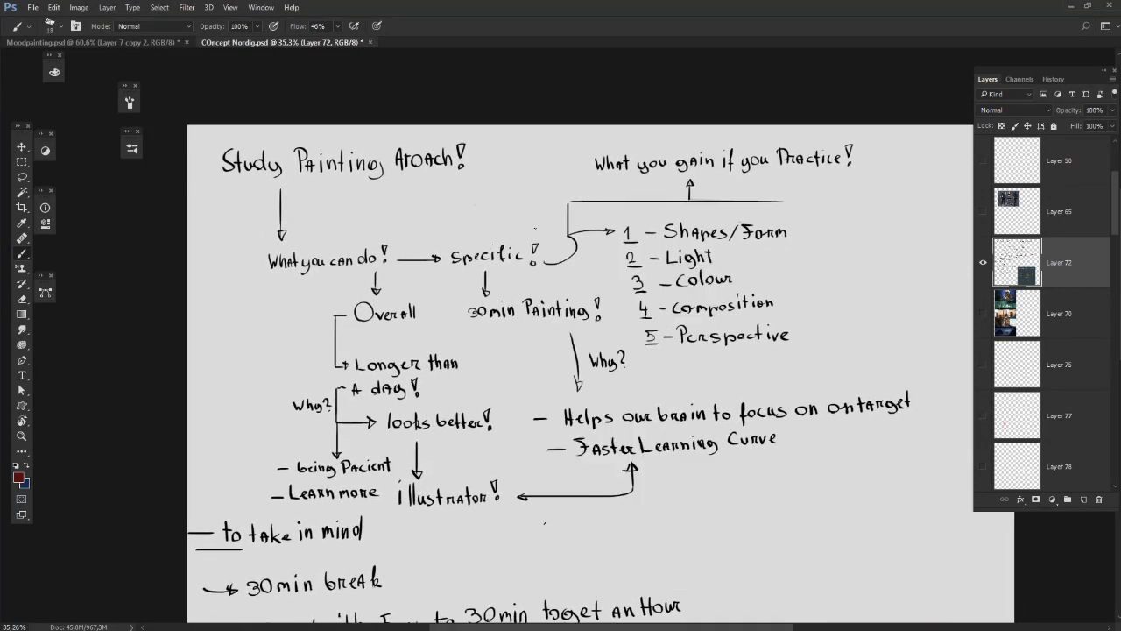
click(1084, 501)
Step: Circle "illustrator!" in red on the new layer and undo the marks
drag(577, 323, 548, 318)
mouse_move(421, 297)
mouse_down()
mouse_move(451, 278)
mouse_move(440, 282)
mouse_up()
mouse_move(388, 259)
mouse_down()
mouse_move(302, 307)
mouse_move(366, 327)
mouse_up()
key(ctrl+z)
drag(472, 291, 492, 239)
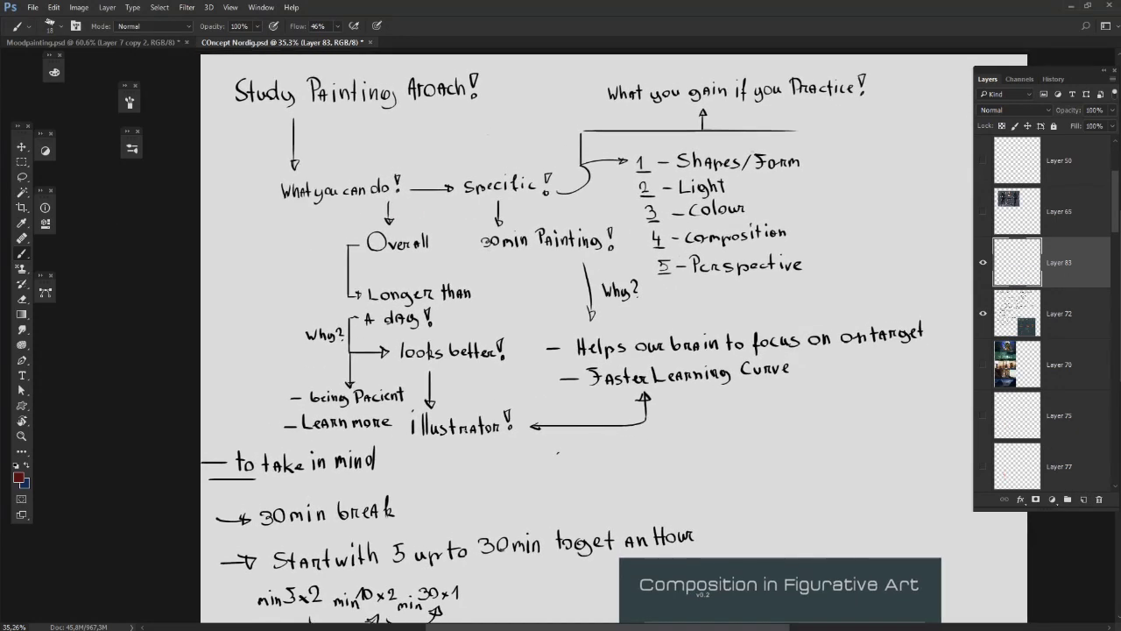
mouse_move(473, 448)
mouse_down()
mouse_move(509, 457)
mouse_move(394, 449)
mouse_up()
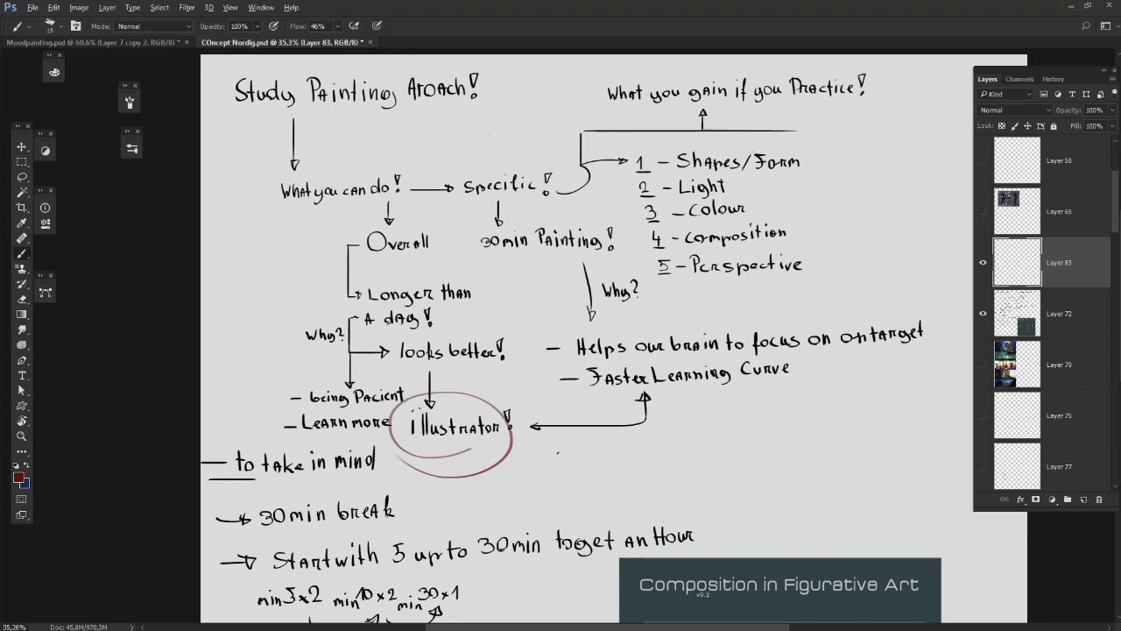
scroll(421, 409, up, 4)
key(ctrl+z)
drag(372, 135, 361, 191)
mouse_move(416, 241)
mouse_down()
mouse_move(285, 181)
mouse_move(419, 314)
mouse_up()
key(ctrl+z)
mouse_move(350, 364)
mouse_down()
mouse_move(501, 298)
mouse_move(354, 371)
mouse_up()
key(ctrl+z)
mouse_move(576, 276)
mouse_down()
mouse_move(552, 306)
mouse_move(393, 337)
mouse_up()
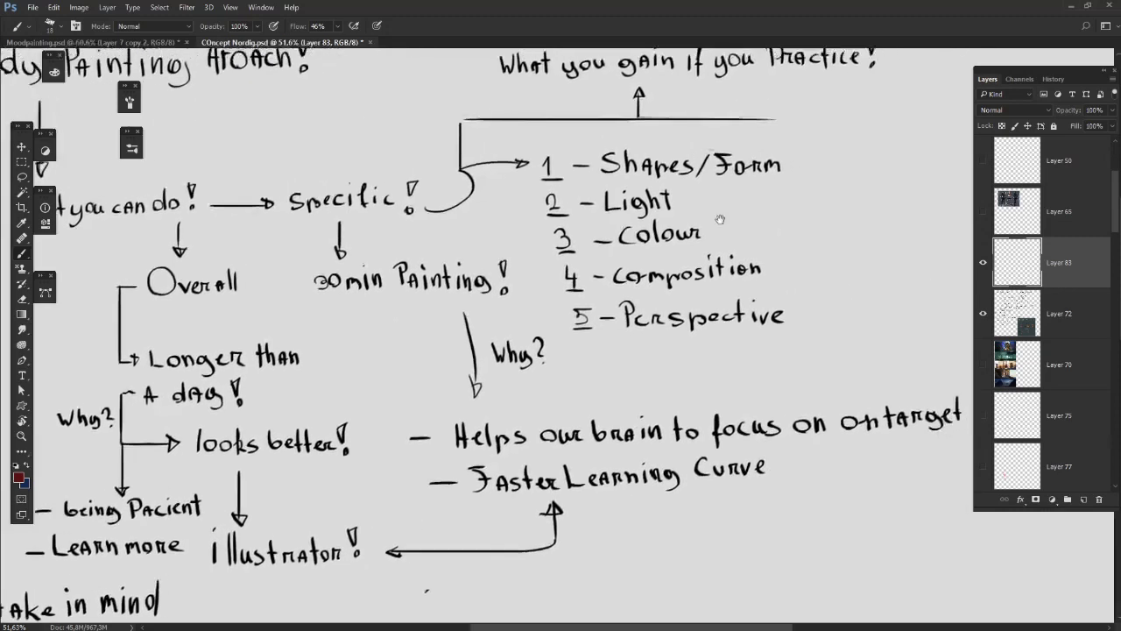
drag(719, 219, 705, 227)
mouse_move(718, 113)
mouse_down()
mouse_move(559, 345)
mouse_move(717, 115)
mouse_up()
key(ctrl+z)
mouse_move(388, 337)
mouse_down()
mouse_move(459, 323)
mouse_move(435, 331)
mouse_up()
mouse_move(706, 334)
mouse_down()
mouse_move(797, 324)
mouse_move(669, 329)
mouse_up()
key(ctrl+z)
drag(445, 401, 668, 265)
drag(536, 406, 478, 469)
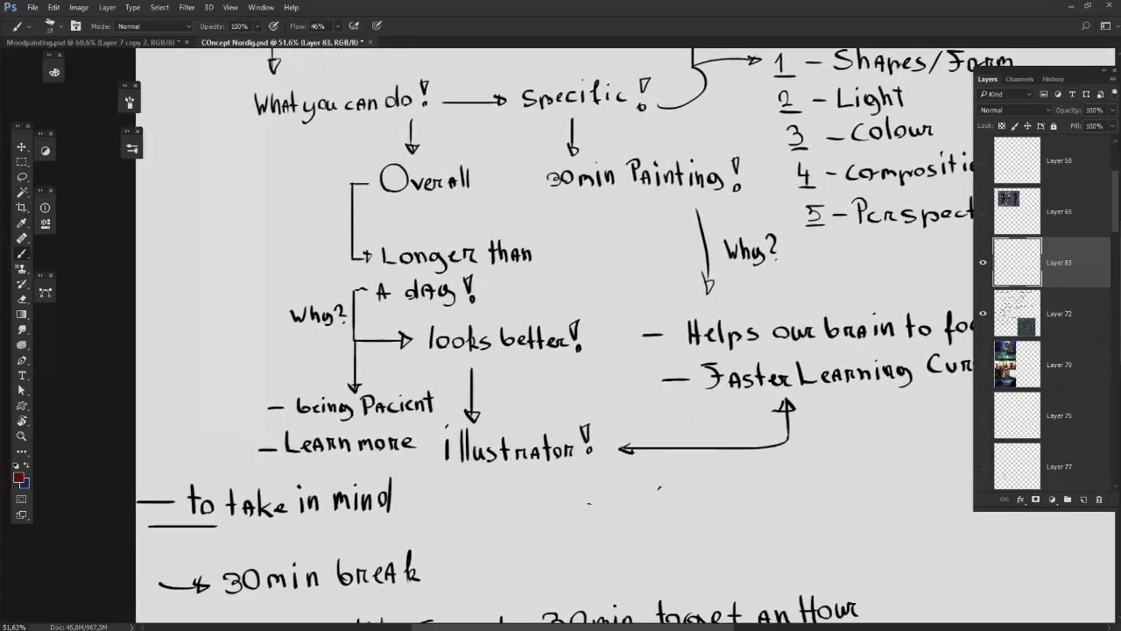
drag(400, 448, 412, 435)
key(ctrl+z)
Step: Circle "30min Painting!" in red and undo the mark
drag(680, 271, 450, 358)
mouse_move(673, 238)
mouse_down()
mouse_move(608, 413)
mouse_move(738, 379)
mouse_up()
mouse_move(339, 304)
mouse_down()
mouse_move(363, 338)
mouse_move(433, 350)
mouse_move(466, 337)
mouse_up()
key(ctrl+z)
drag(477, 404, 393, 384)
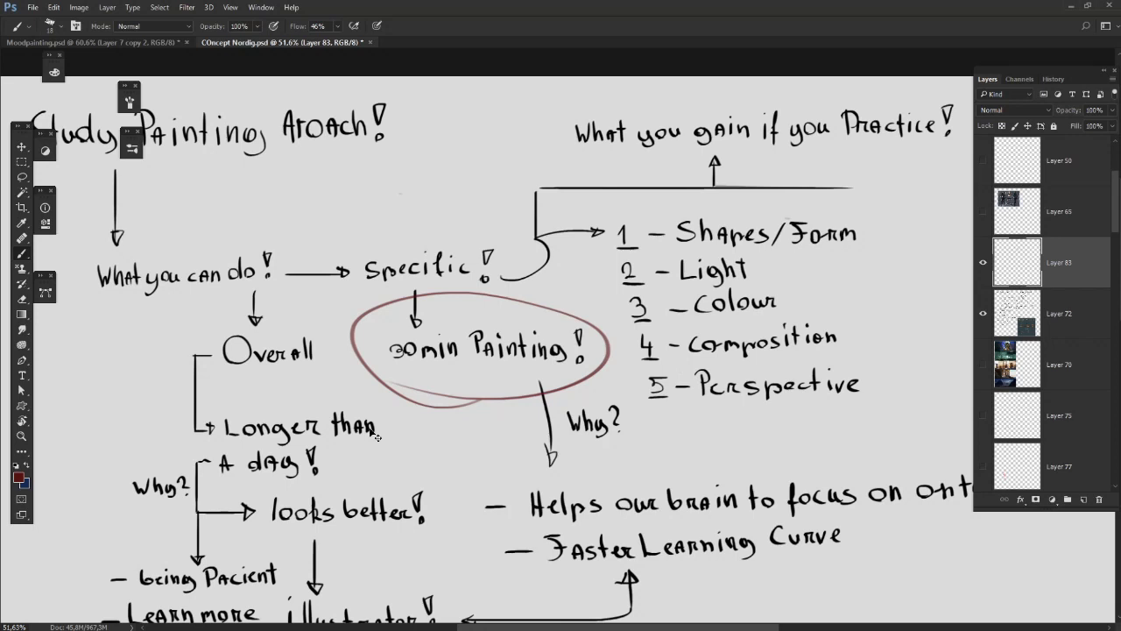
key(ctrl+z)
Step: Circle "Light" and "Composition" in the practice list in red, undoing each mark
drag(377, 435, 195, 469)
mouse_move(526, 295)
mouse_down()
mouse_move(473, 273)
mouse_move(567, 210)
mouse_move(508, 296)
mouse_up()
key(ctrl+z)
key(ctrl+z)
drag(515, 337, 497, 325)
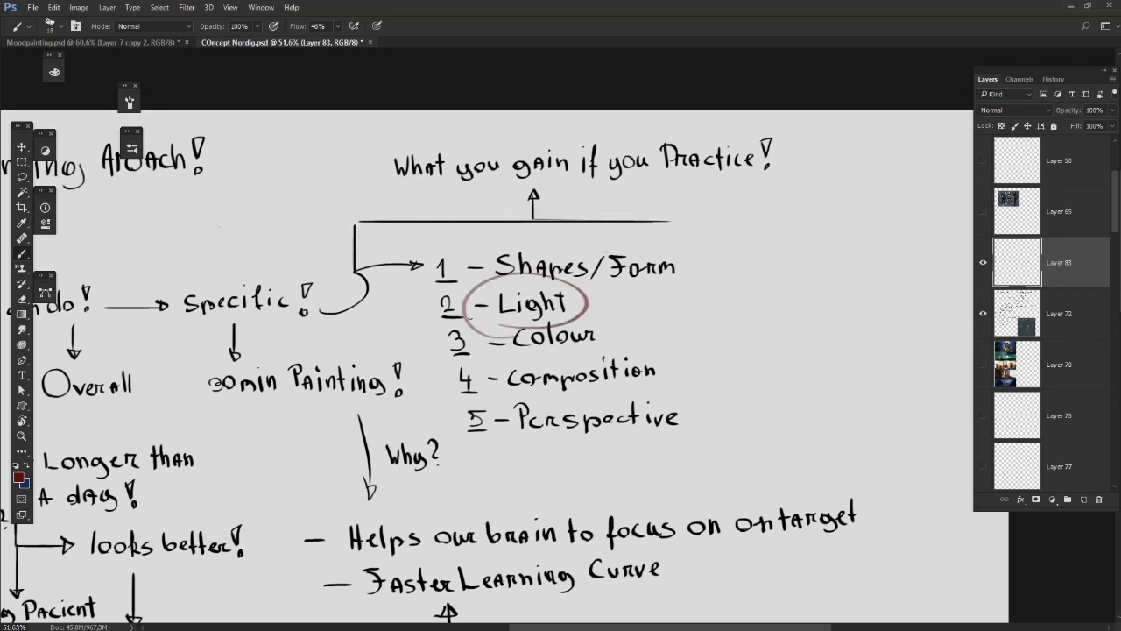
key(ctrl+z)
mouse_move(557, 345)
mouse_down()
mouse_move(517, 349)
mouse_move(720, 364)
mouse_up()
key(ctrl+z)
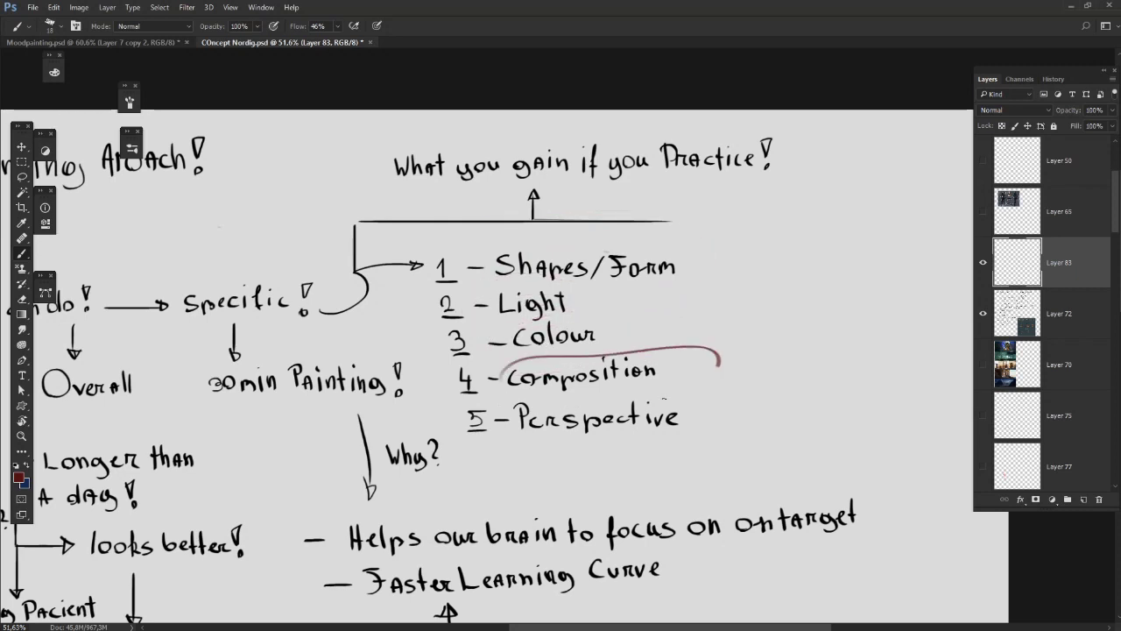
drag(663, 399, 503, 385)
key(ctrl+z)
mouse_move(606, 457)
mouse_down()
mouse_move(711, 446)
mouse_move(562, 462)
mouse_up()
key(ctrl+z)
Step: Draw small red arrows pointing at all five items of the practice list, from Shapes/Form to Perspective
drag(748, 265, 808, 157)
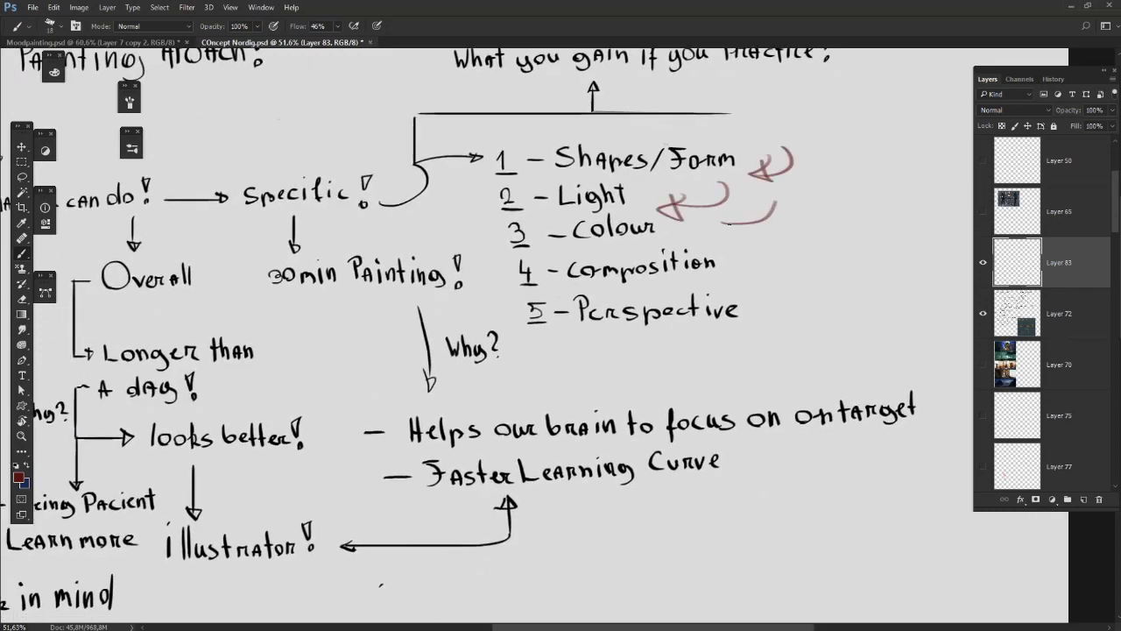
drag(731, 235, 720, 214)
drag(729, 276, 694, 265)
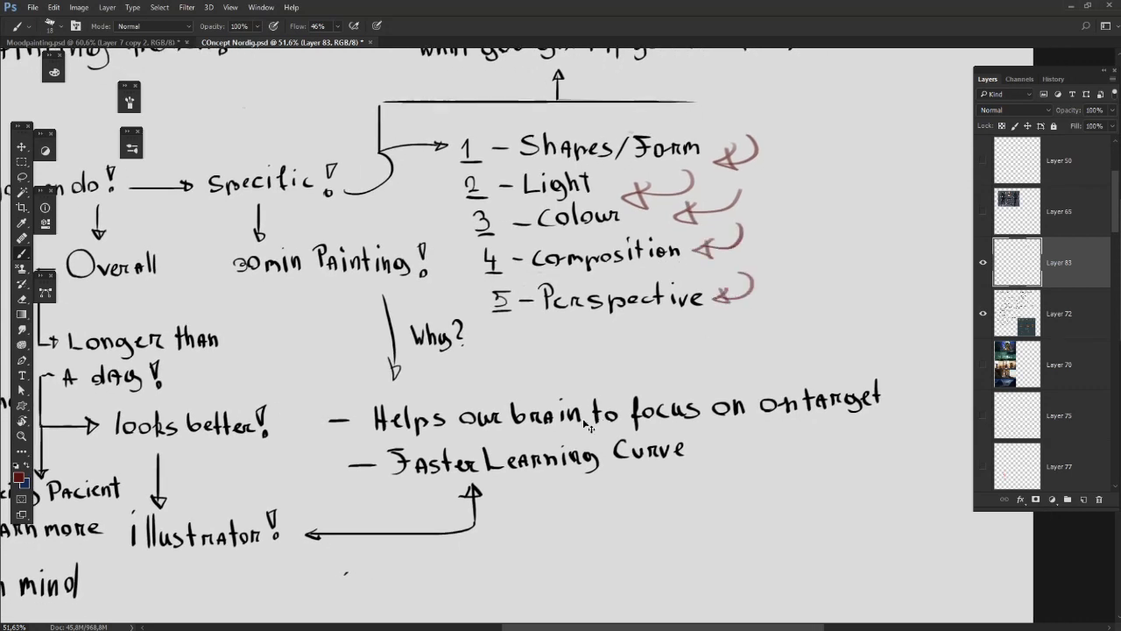
Step: Undo all the red arrows beside the practice list
key(ctrl+alt+z)
key(ctrl+alt+z)
key(ctrl+alt+z)
key(ctrl+alt+z)
key(ctrl+alt+z)
key(ctrl+alt+z)
key(ctrl+alt+z)
key(ctrl+alt+z)
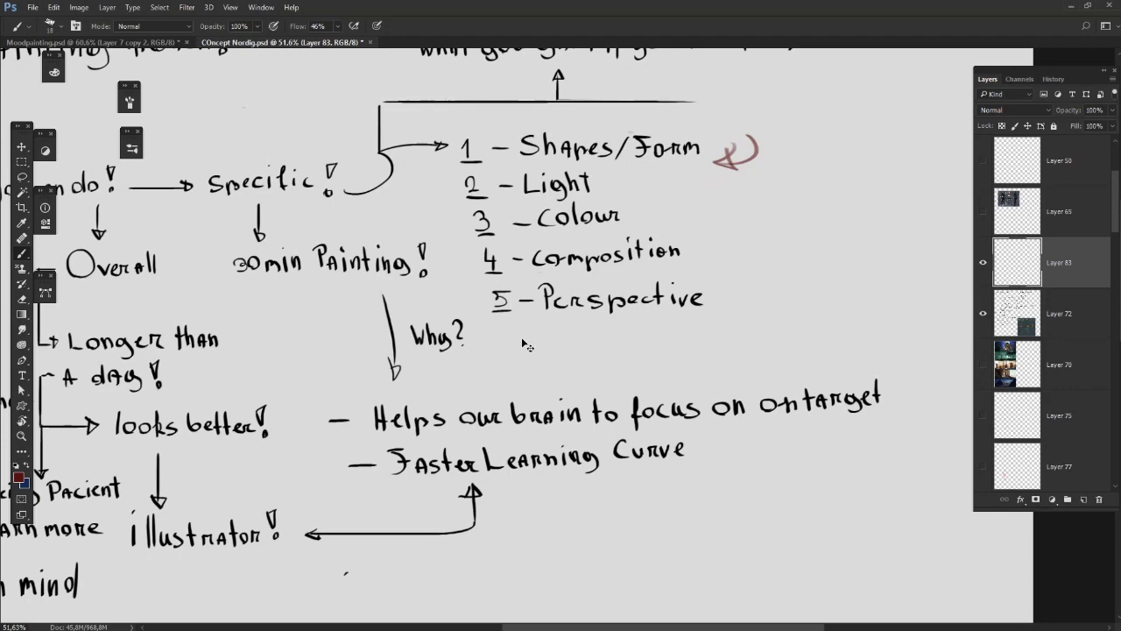
key(ctrl+alt+z)
key(ctrl+alt+z)
Step: Hide Layer 83 and the notes on Layer 72, and show the paintings on Layer 70
mouse_move(645, 338)
mouse_down()
mouse_move(726, 183)
mouse_move(804, 167)
mouse_up()
drag(982, 262, 987, 325)
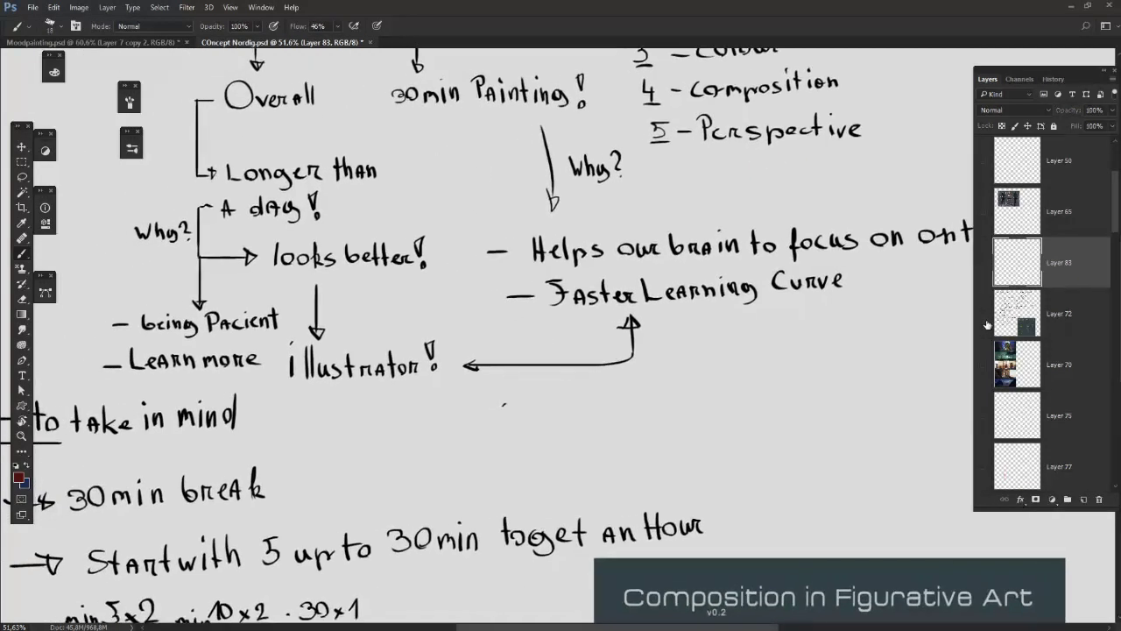
click(983, 365)
mouse_move(630, 456)
mouse_down()
mouse_move(733, 315)
mouse_move(681, 380)
mouse_move(656, 436)
mouse_up()
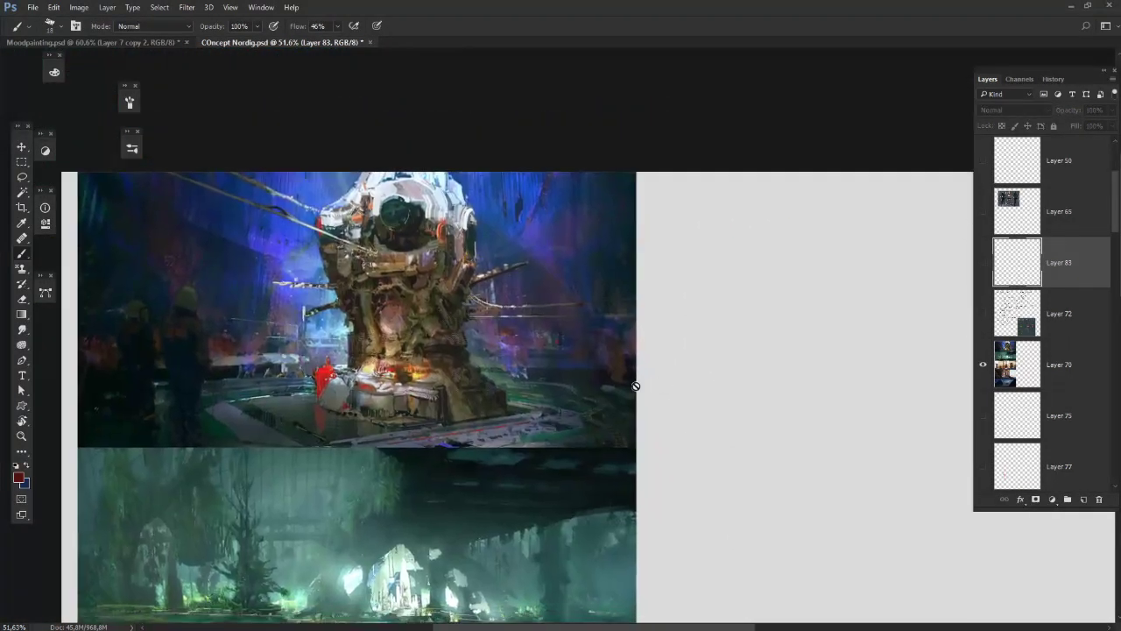
Step: Try to erase over the painting while the hidden Layer 83 is active
key(e)
click(560, 372)
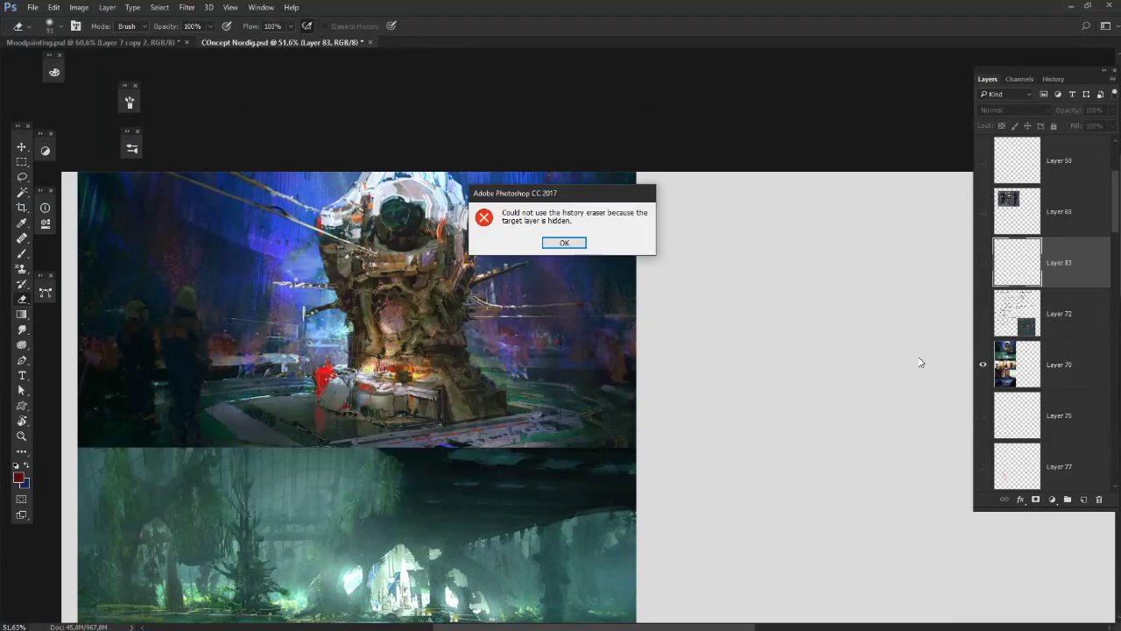
key(Return)
Step: Select Layer 70 and draw a rectangular marquee selection in the blank area beside the paintings
click(1020, 375)
drag(481, 326, 423, 297)
click(22, 163)
drag(687, 254, 621, 254)
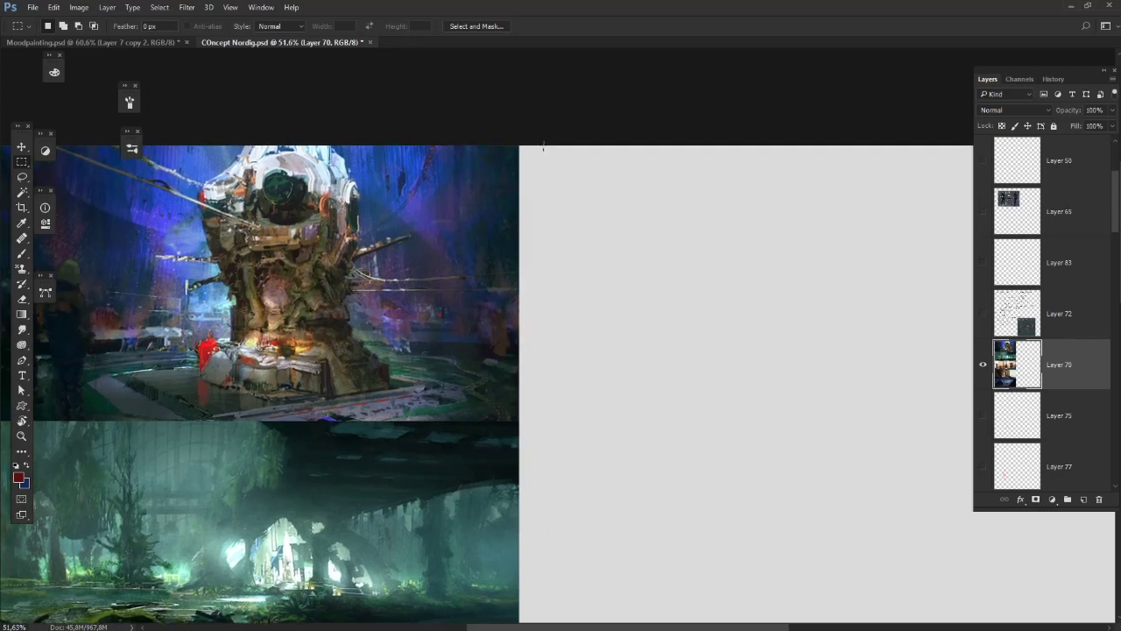
drag(544, 147, 1111, 436)
scroll(1026, 471, down, 5)
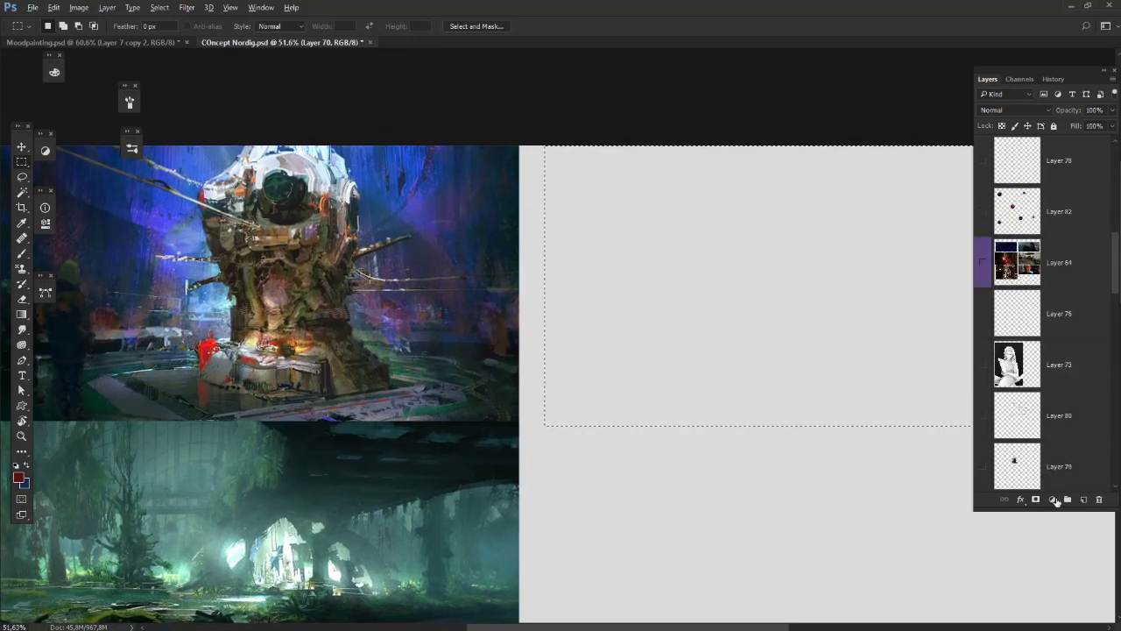
scroll(1056, 501, up, 3)
scroll(741, 400, right, 5)
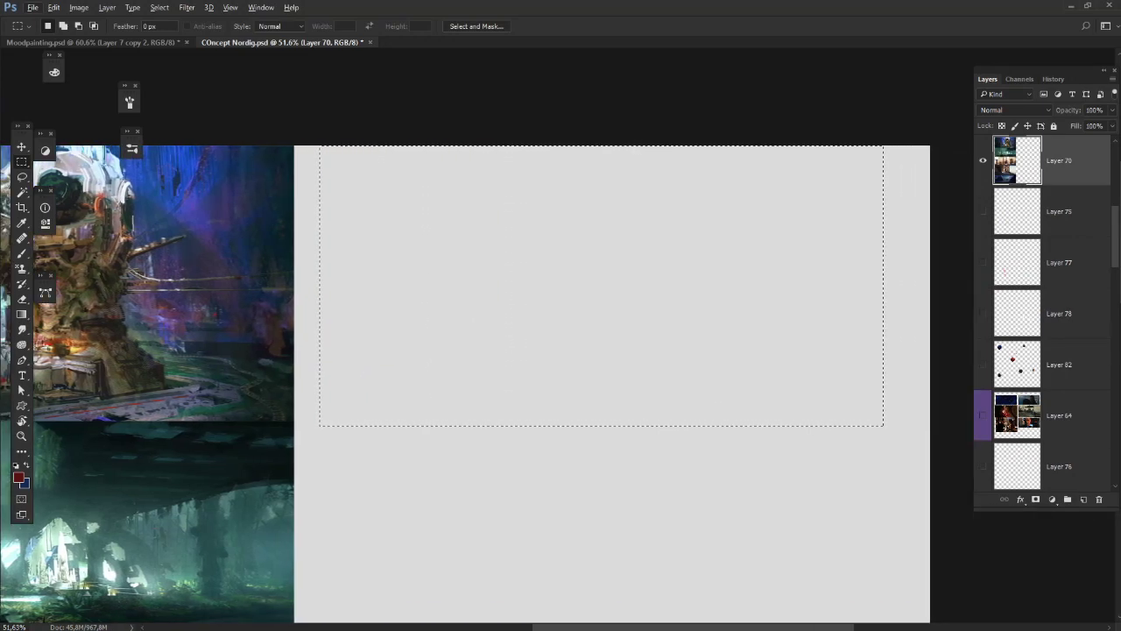
Step: Open the work timer and move its window above the canvas
mouse_move(70, 623)
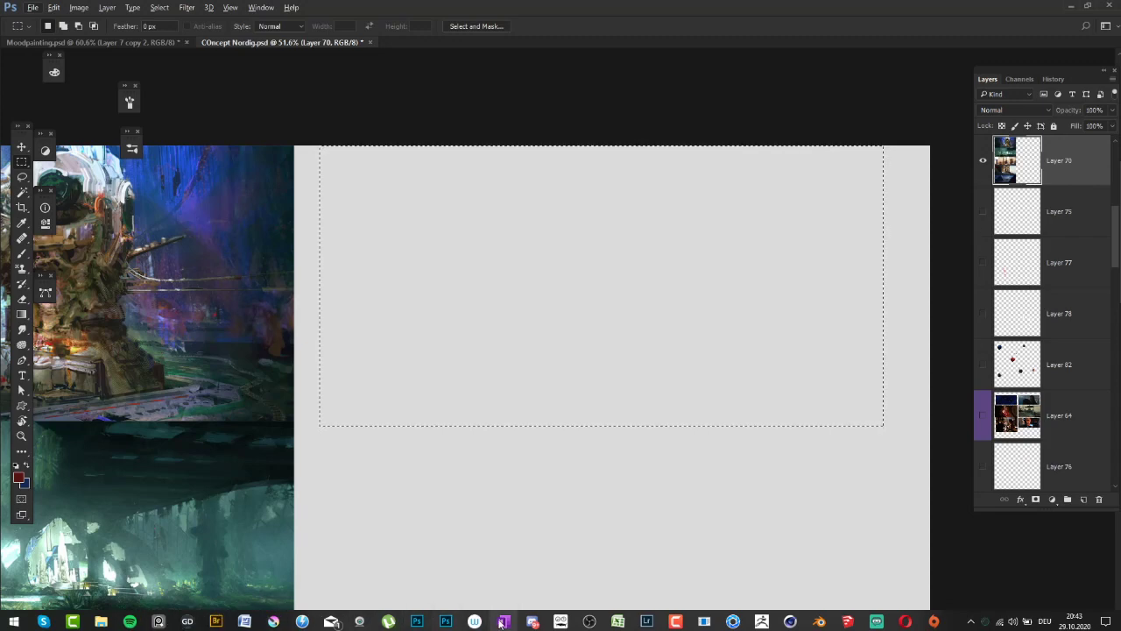
click(560, 621)
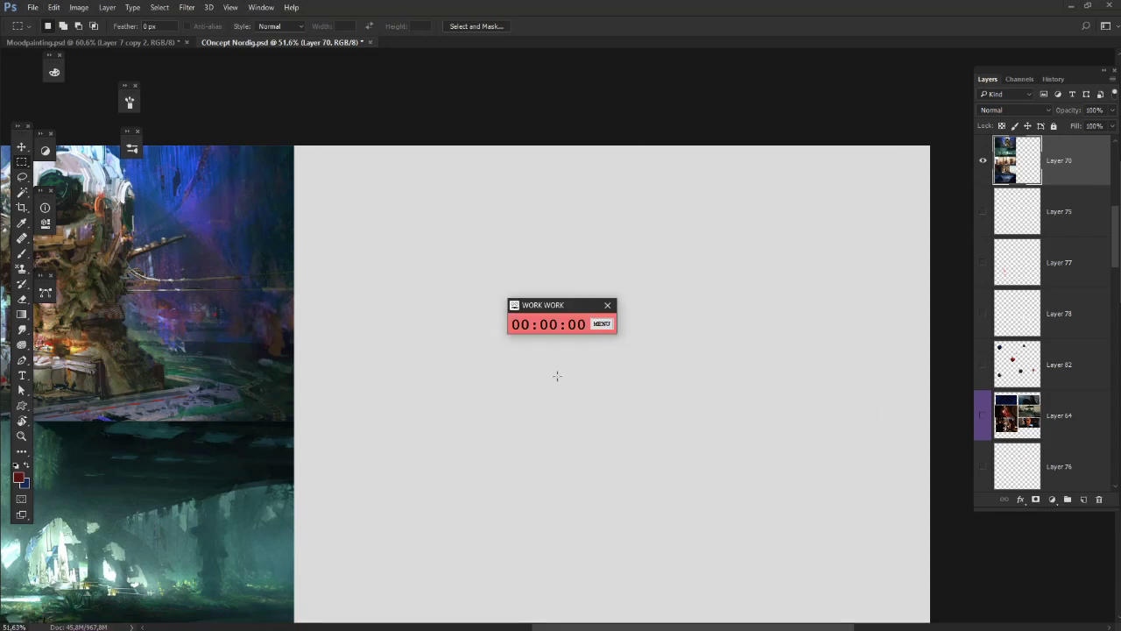
drag(559, 307, 508, 66)
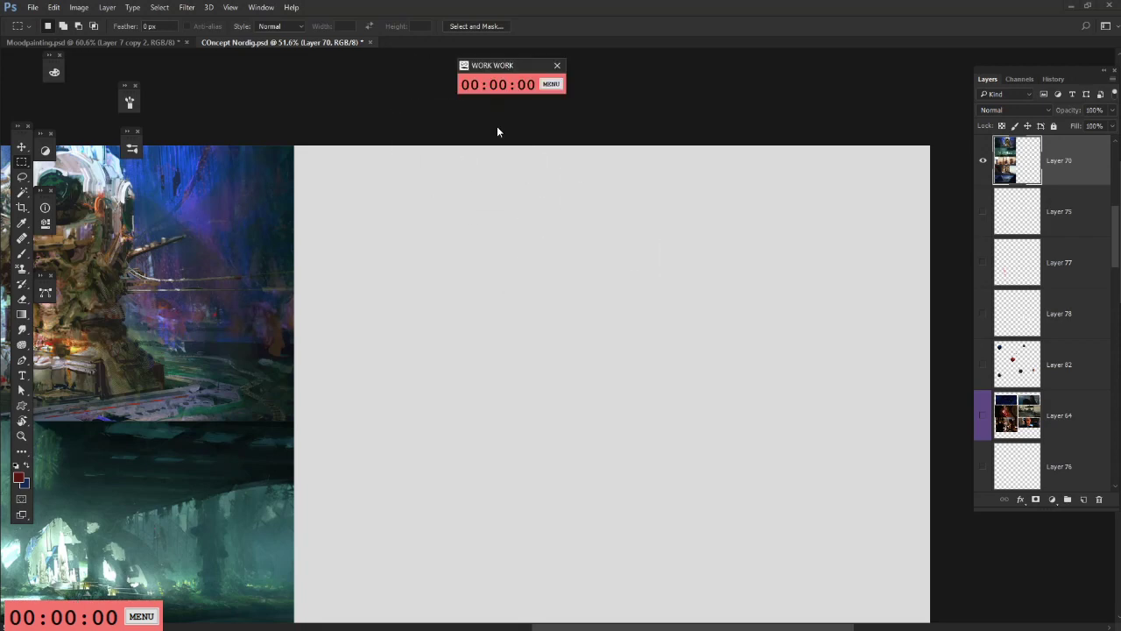
Step: Return to the canvas and sample a dark blue from the painting as the brush colour
click(505, 231)
drag(493, 236, 752, 274)
key(b)
alt+click(471, 253)
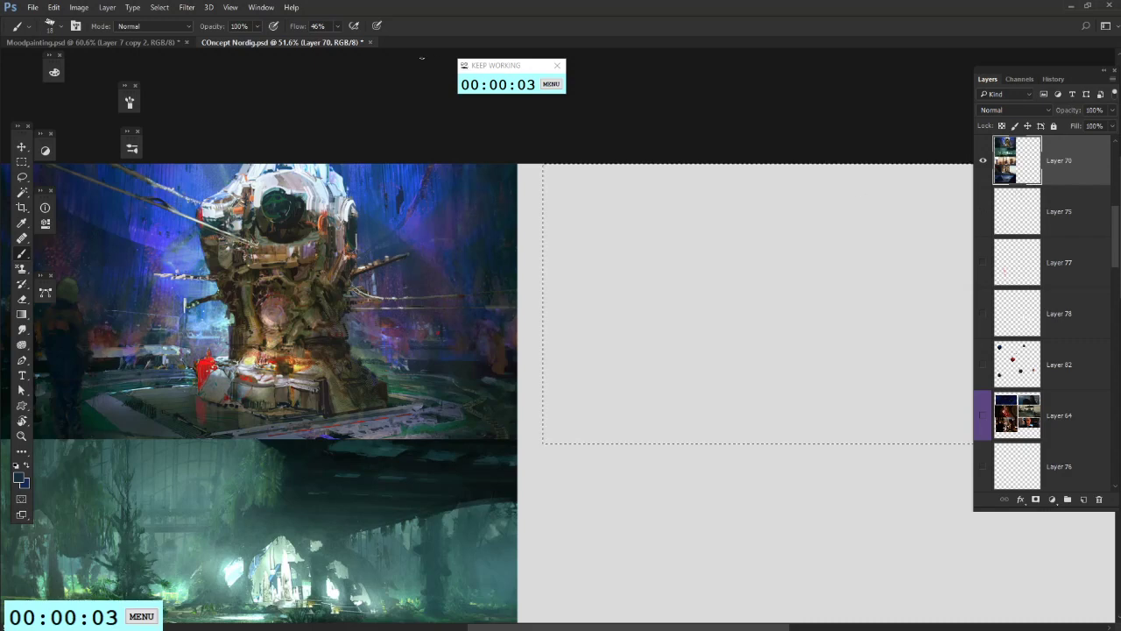
Step: Hide Layer 70 and clear the rectangular selection
click(983, 163)
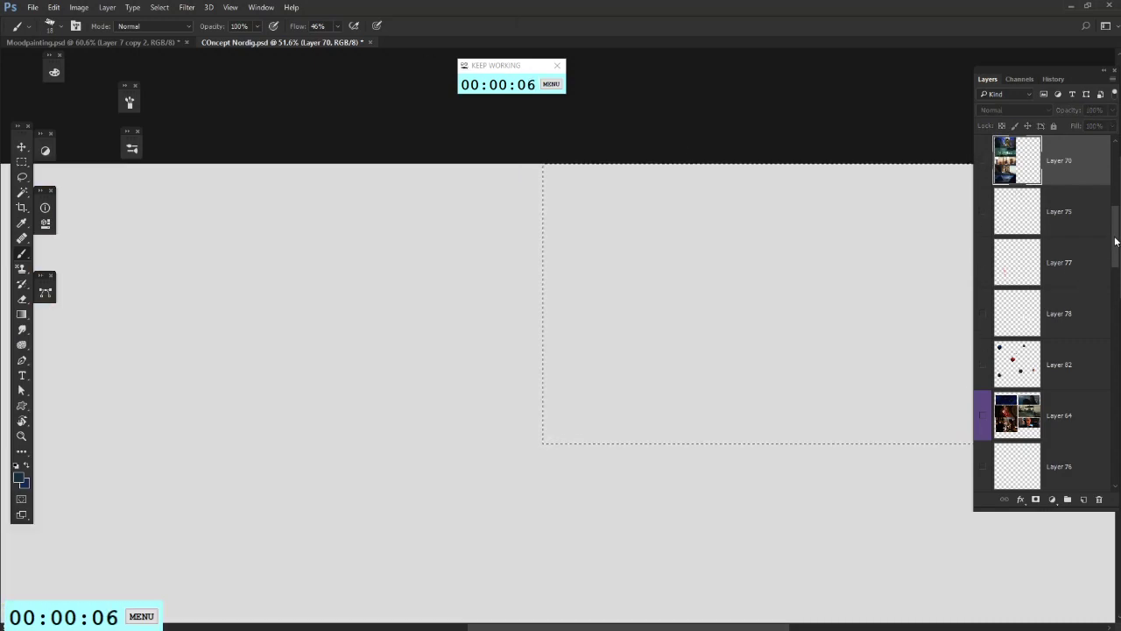
drag(1116, 241, 1115, 174)
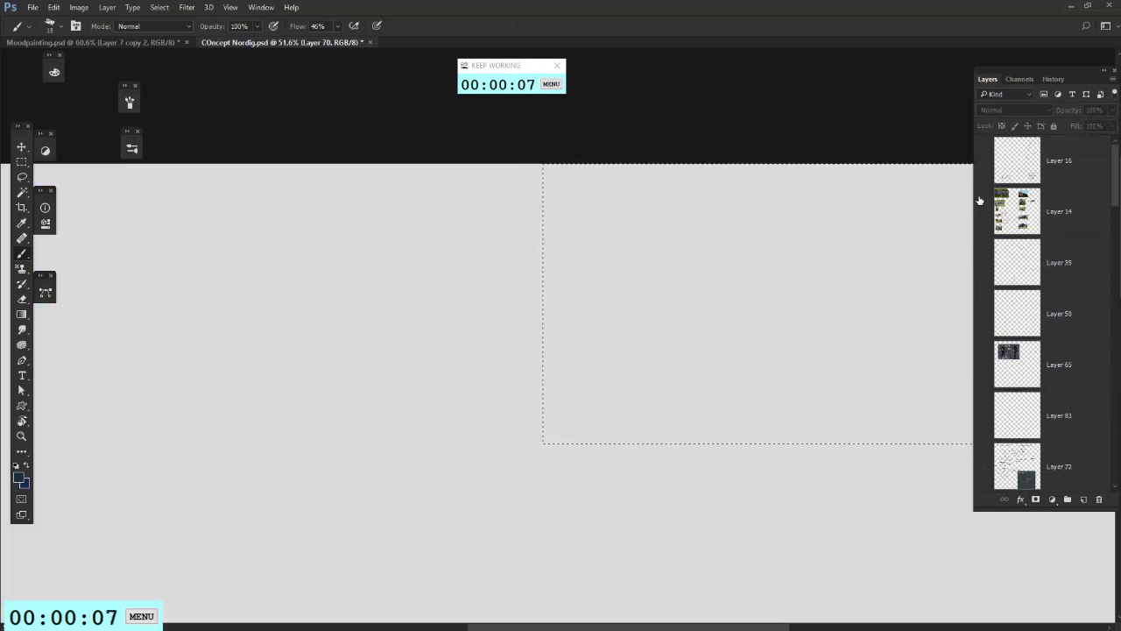
click(22, 148)
click(22, 162)
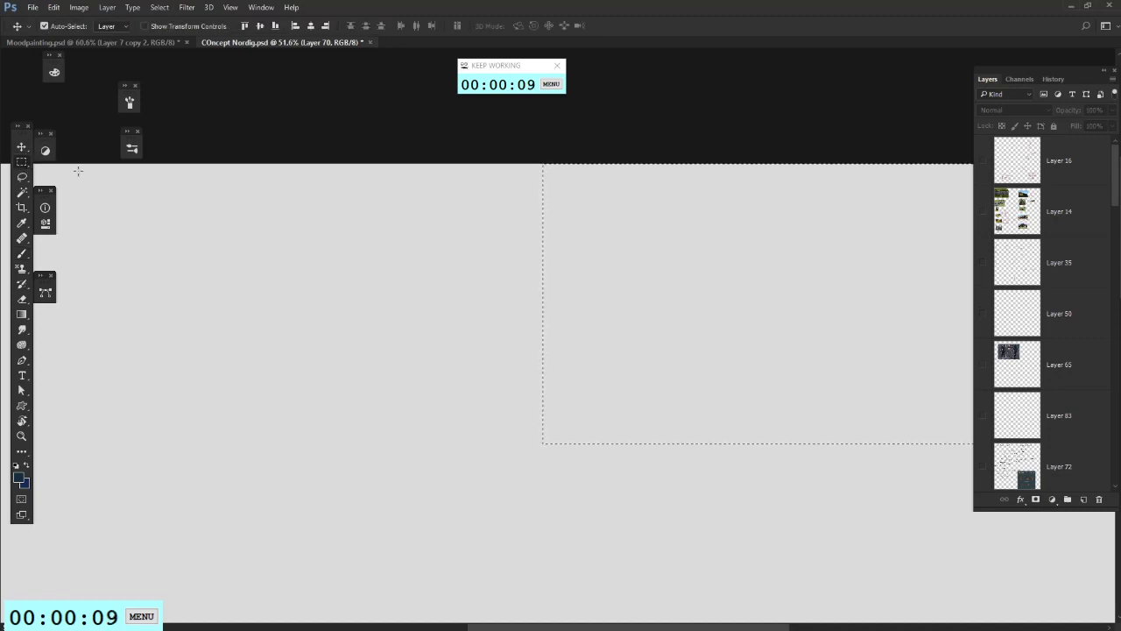
click(78, 172)
Step: Check the contents of Layers 16, 35 and 50 one at a time, hiding each again
click(982, 163)
click(1016, 160)
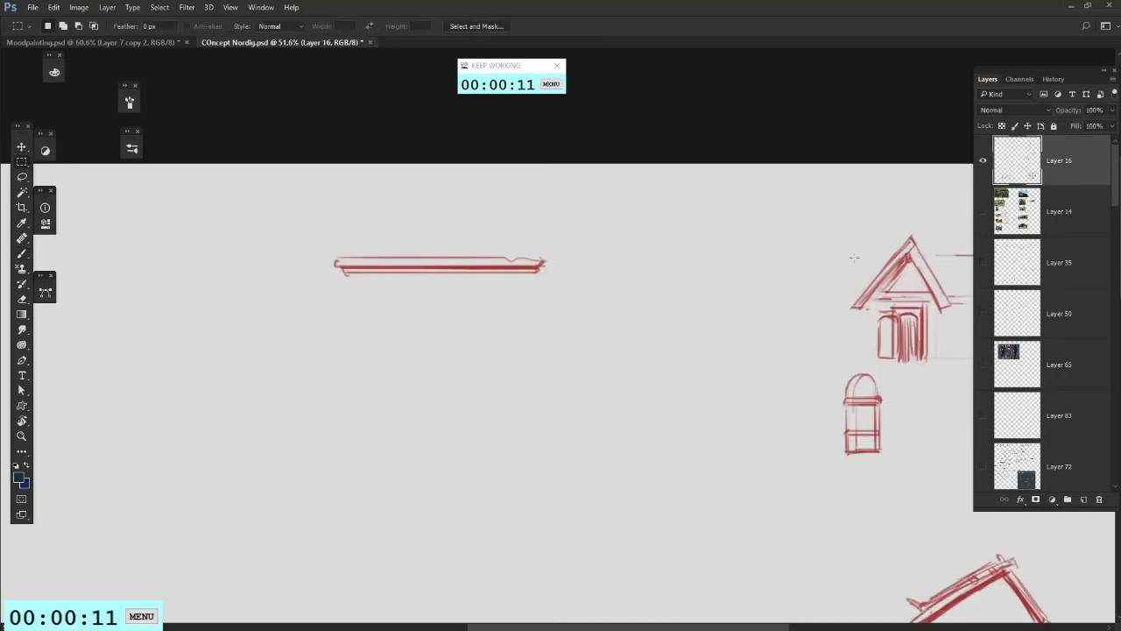
click(983, 165)
click(983, 262)
drag(824, 410, 853, 212)
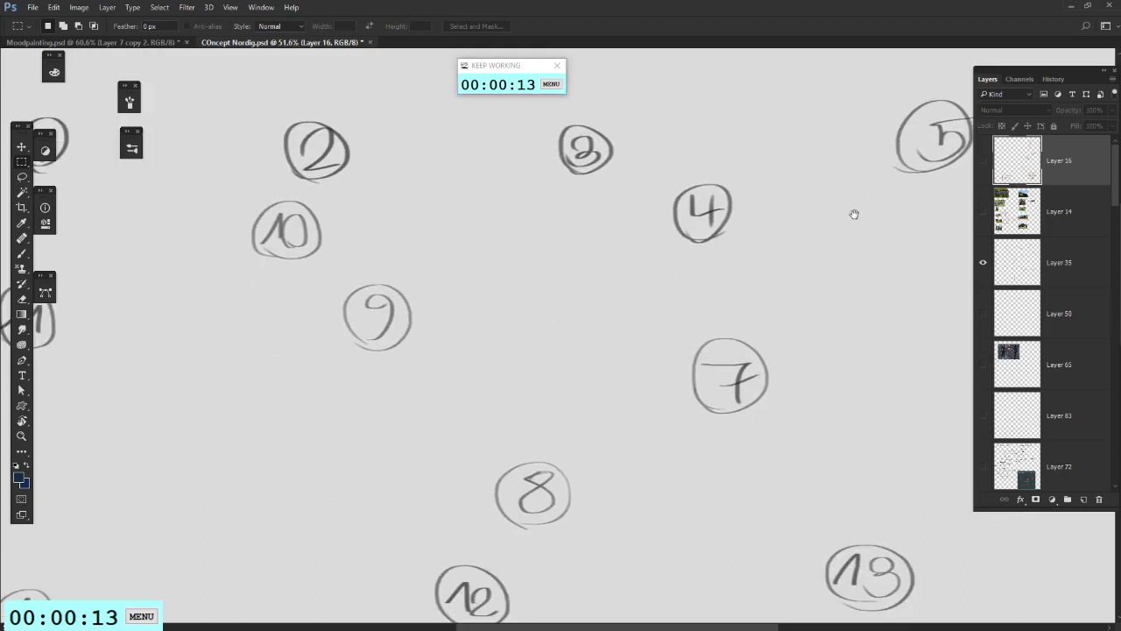
click(983, 263)
click(983, 312)
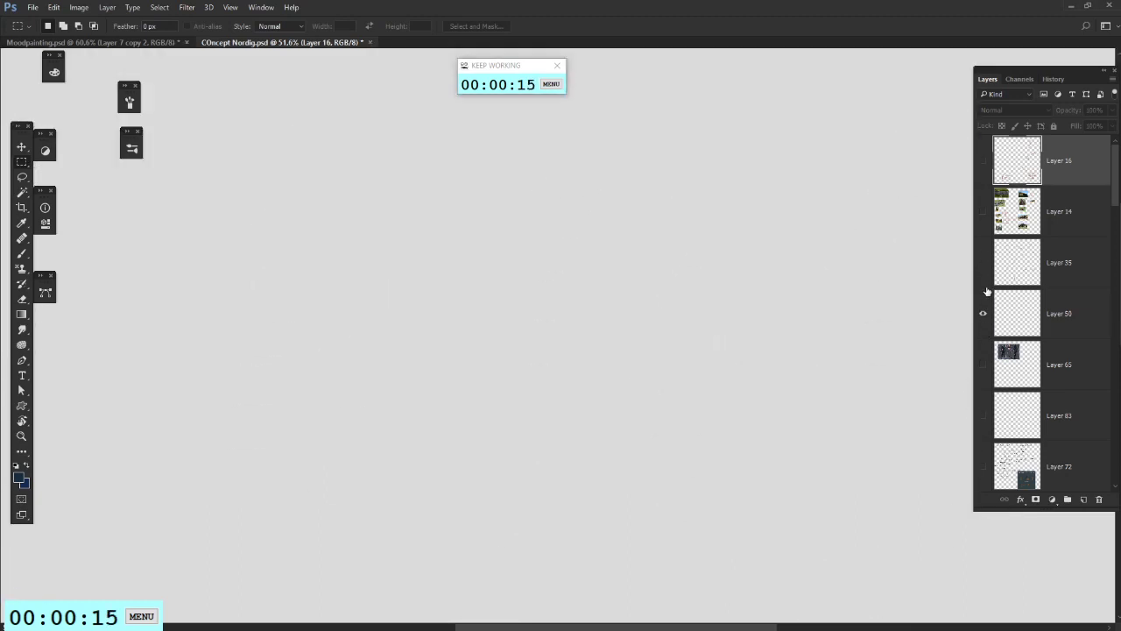
scroll(780, 297, down, 7)
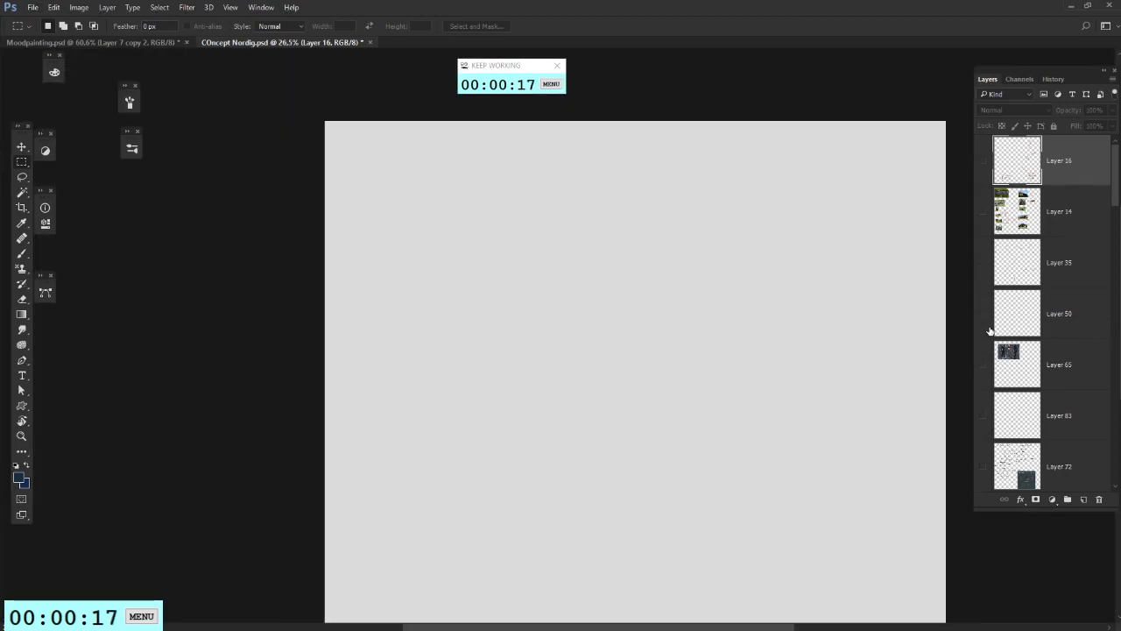
Step: Show and select Layer 72 with the study notes
click(1041, 420)
click(983, 416)
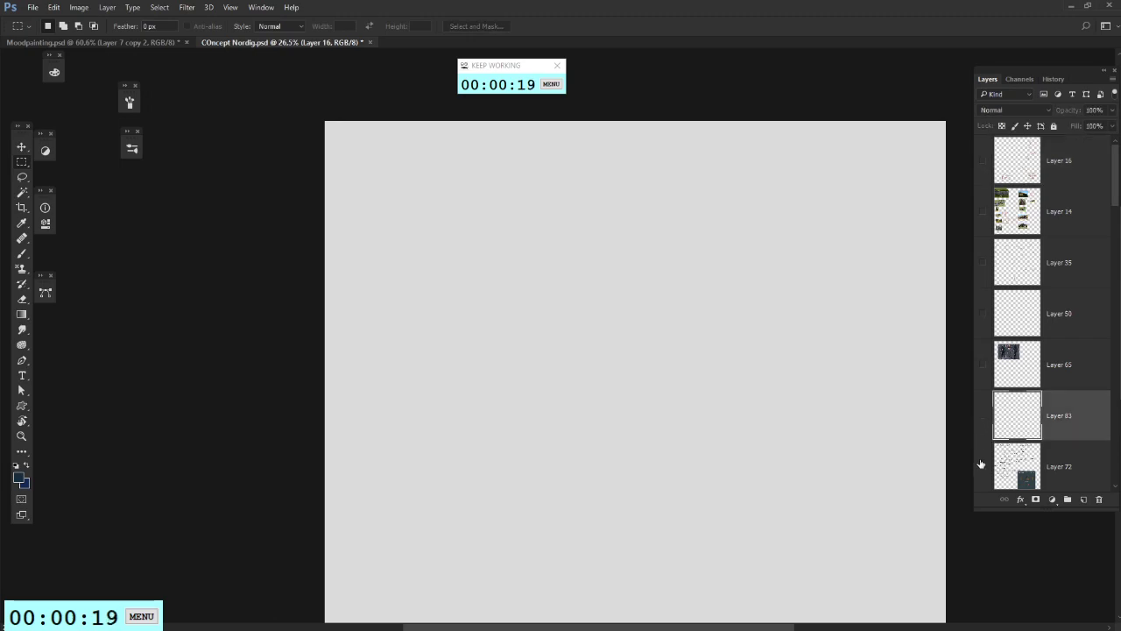
click(983, 466)
click(1057, 467)
scroll(469, 345, up, 9)
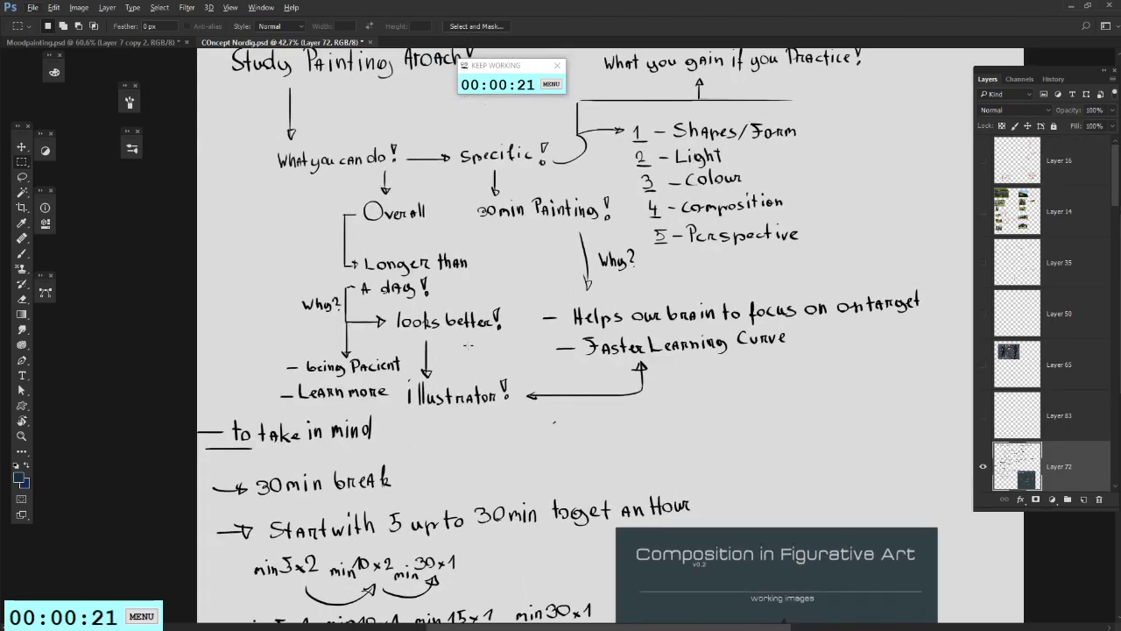
scroll(469, 345, down, 8)
scroll(469, 346, up, 2)
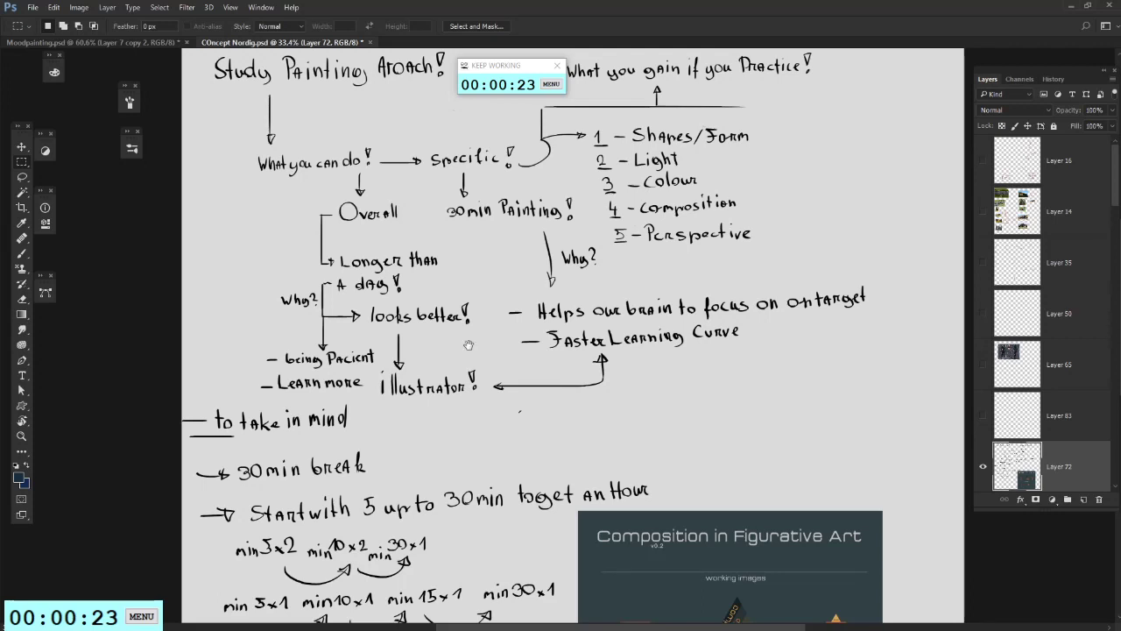
Step: Try a brush stroke on the notes layer and undo it
key(b)
mouse_move(606, 159)
mouse_down()
mouse_move(574, 296)
mouse_move(613, 162)
mouse_up()
key(ctrl+z)
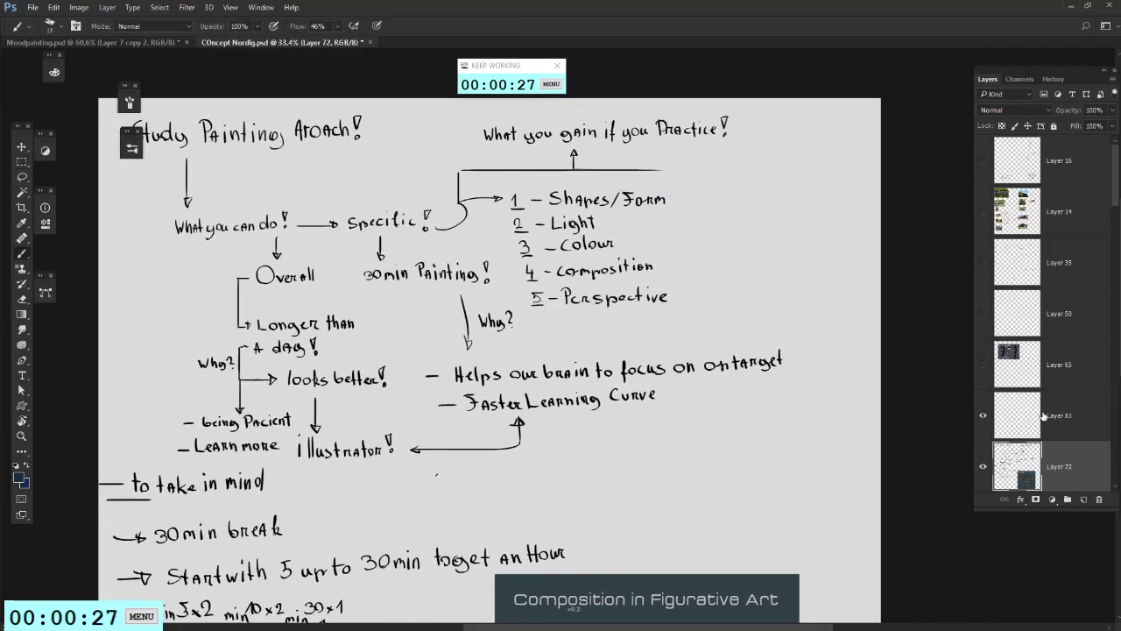
Step: On Layer 83, underline "Helps our brain to focus on ontarget" in dark blue and draw a curved arrow down to its end
click(1042, 416)
drag(537, 351, 556, 299)
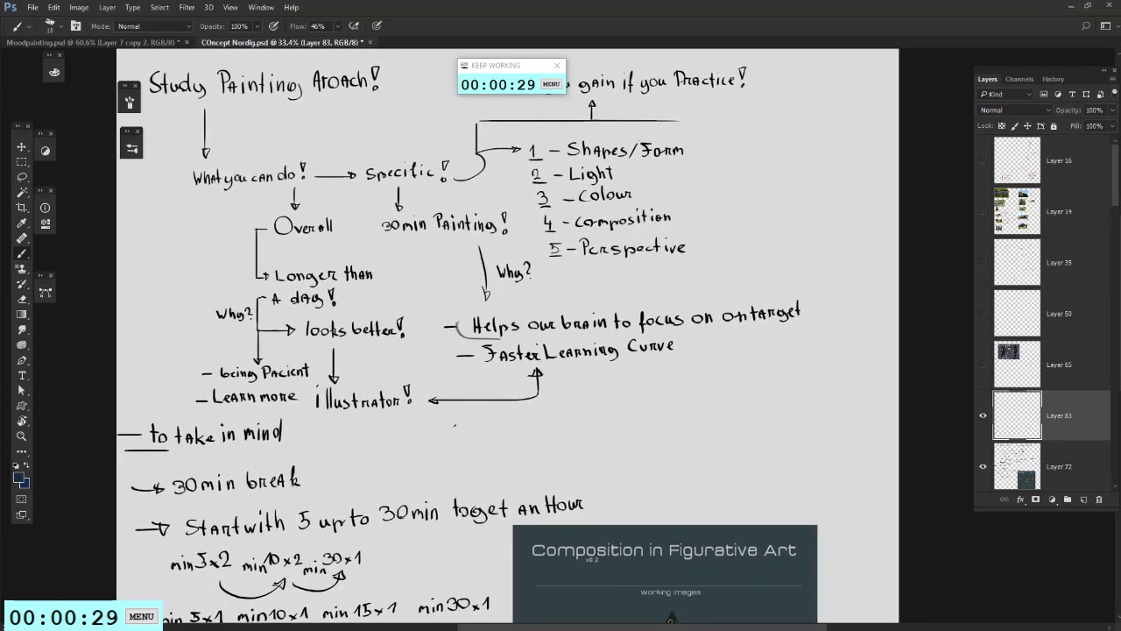
drag(501, 338, 786, 339)
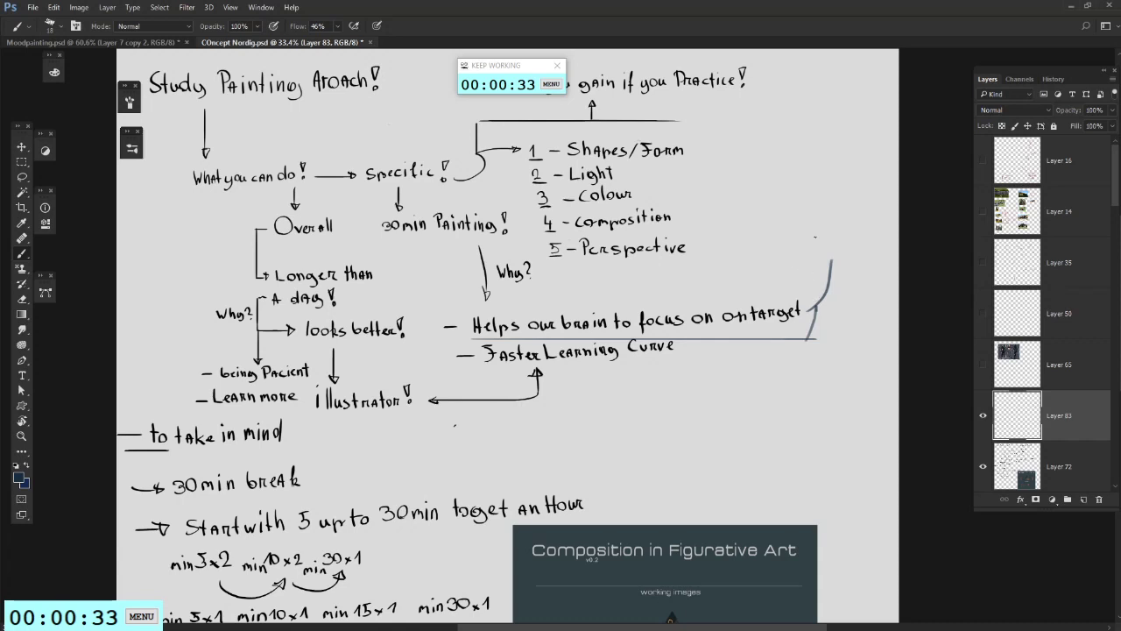
key(ctrl+z)
drag(815, 231, 814, 295)
drag(747, 368, 745, 386)
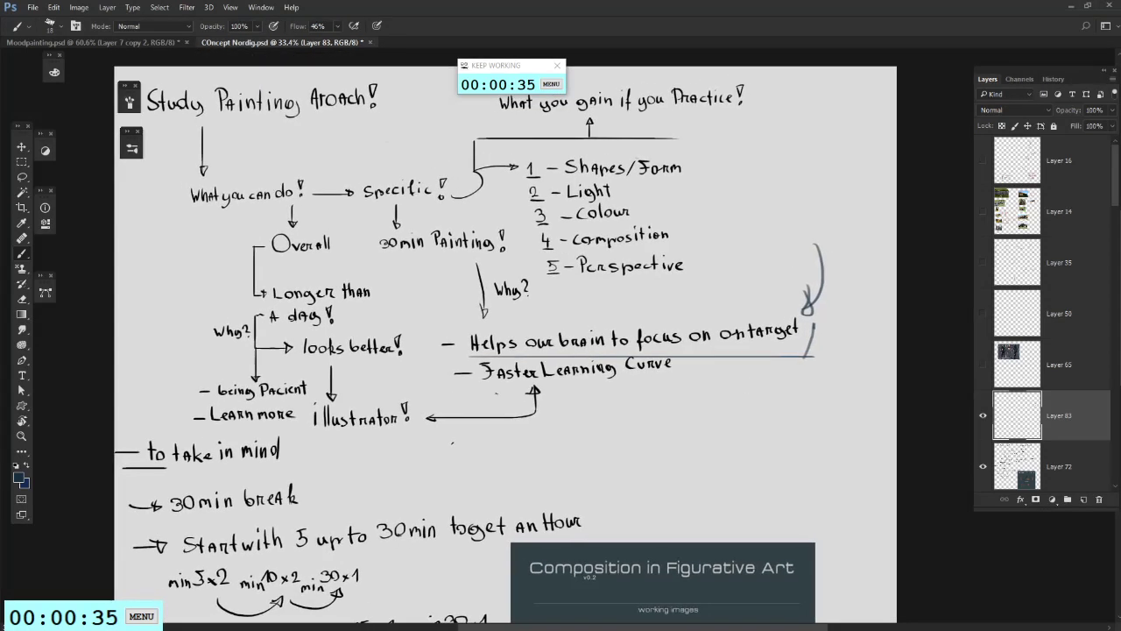
Step: Underline the "Faster Learning Curve" note and bracket it at both ends
drag(587, 390, 671, 390)
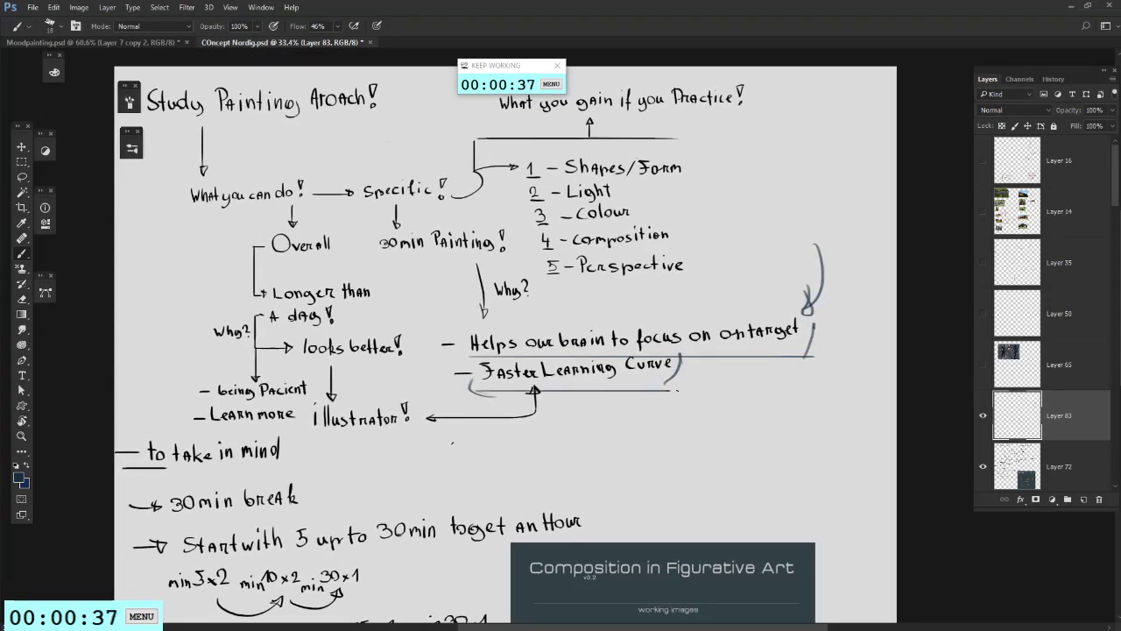
drag(599, 400, 654, 383)
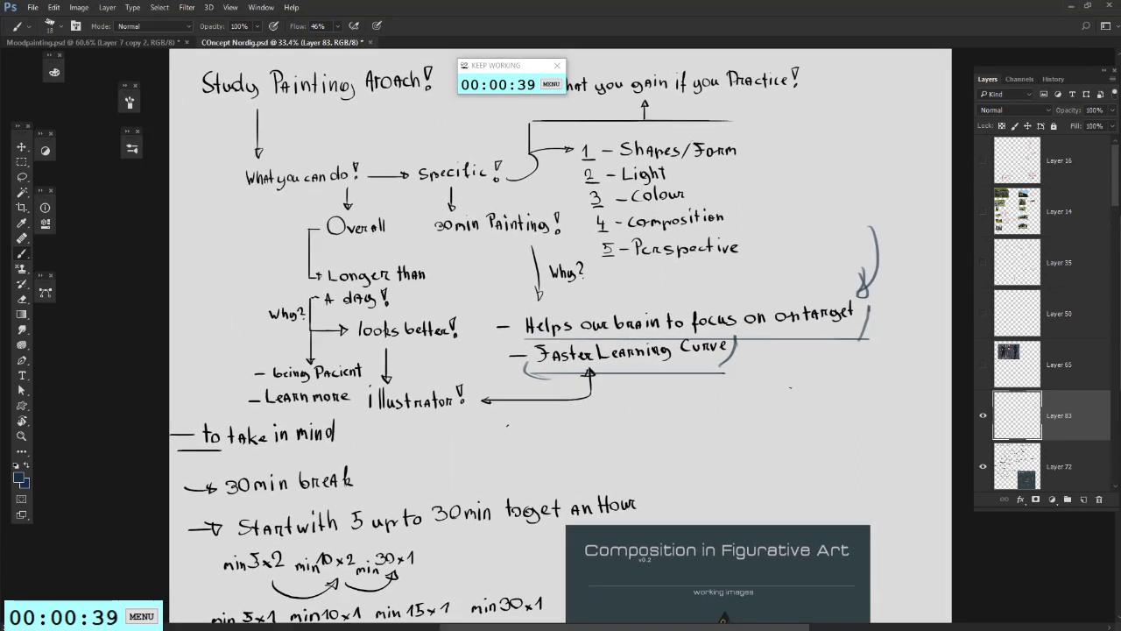
Step: Try a curved arrow pointing at the end of "Faster Learning Curve" and undo it
drag(807, 402, 749, 388)
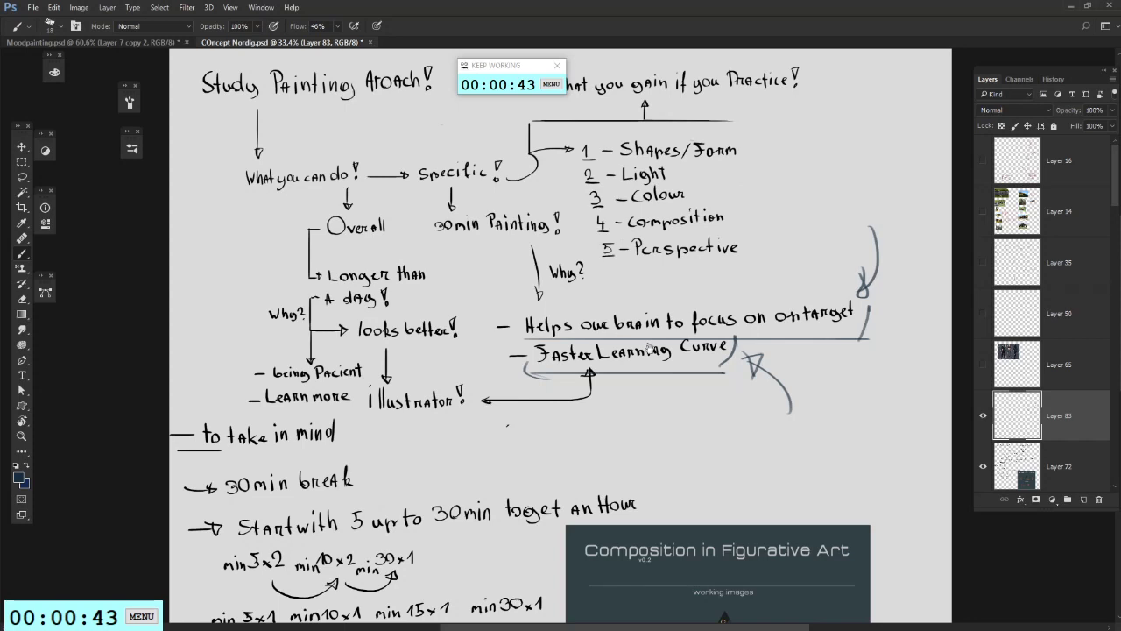
drag(648, 346, 594, 363)
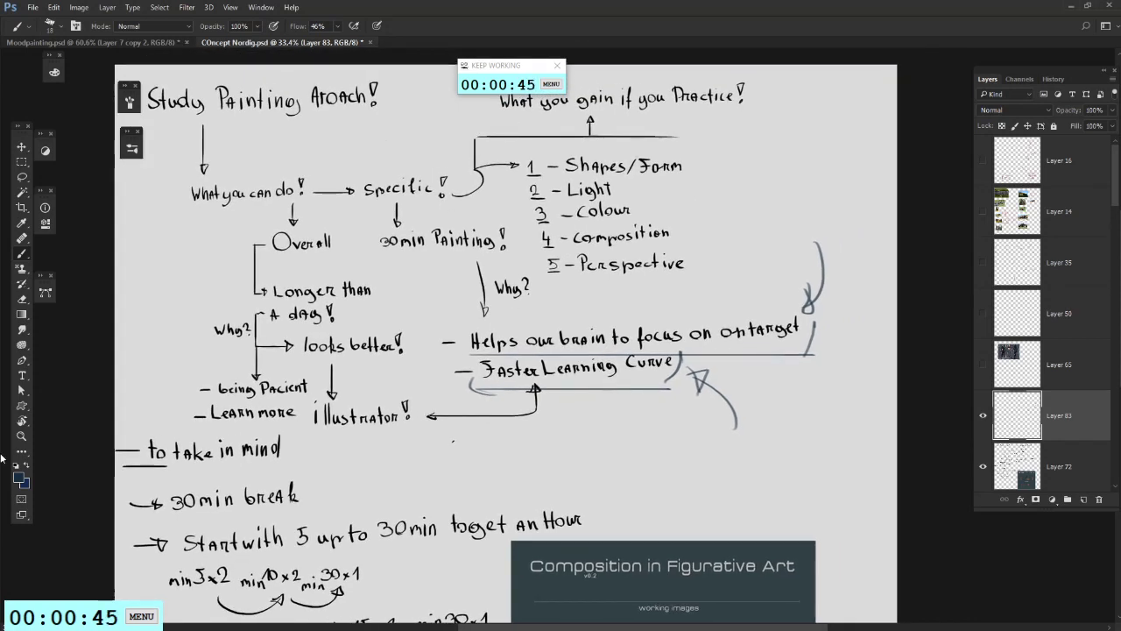
drag(696, 308, 699, 229)
key(ctrl+alt+z)
key(ctrl+alt+z)
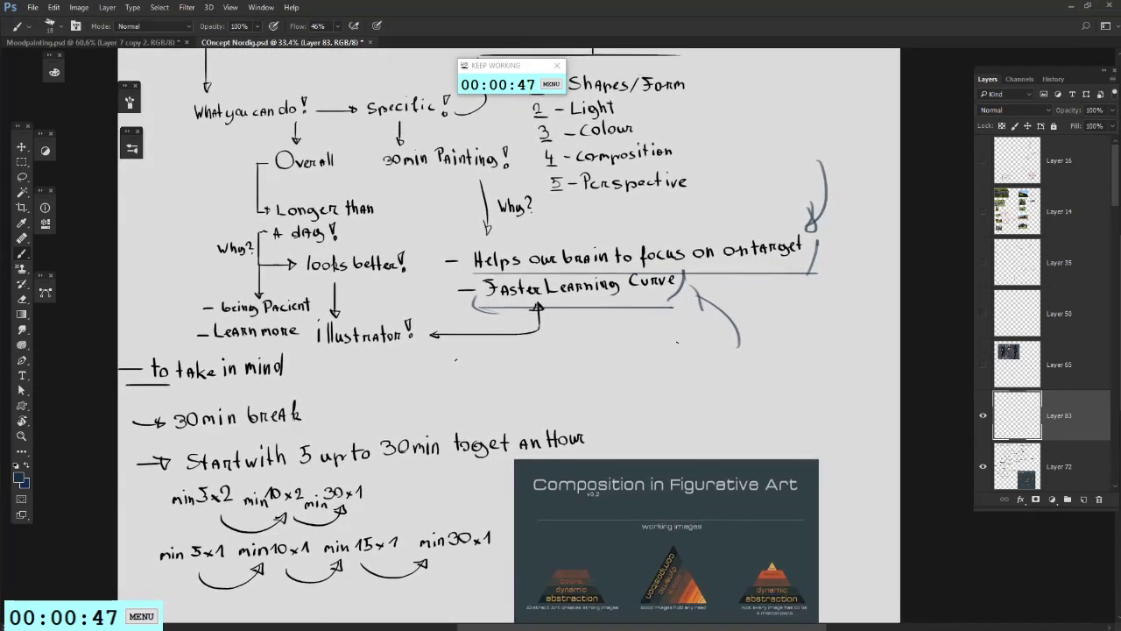
key(ctrl+alt+z)
Step: Handwrite "10 min" below the "Faster Learning Curve" note
mouse_move(619, 338)
mouse_down()
mouse_move(650, 319)
mouse_move(620, 360)
mouse_move(633, 344)
mouse_up()
drag(651, 333, 652, 343)
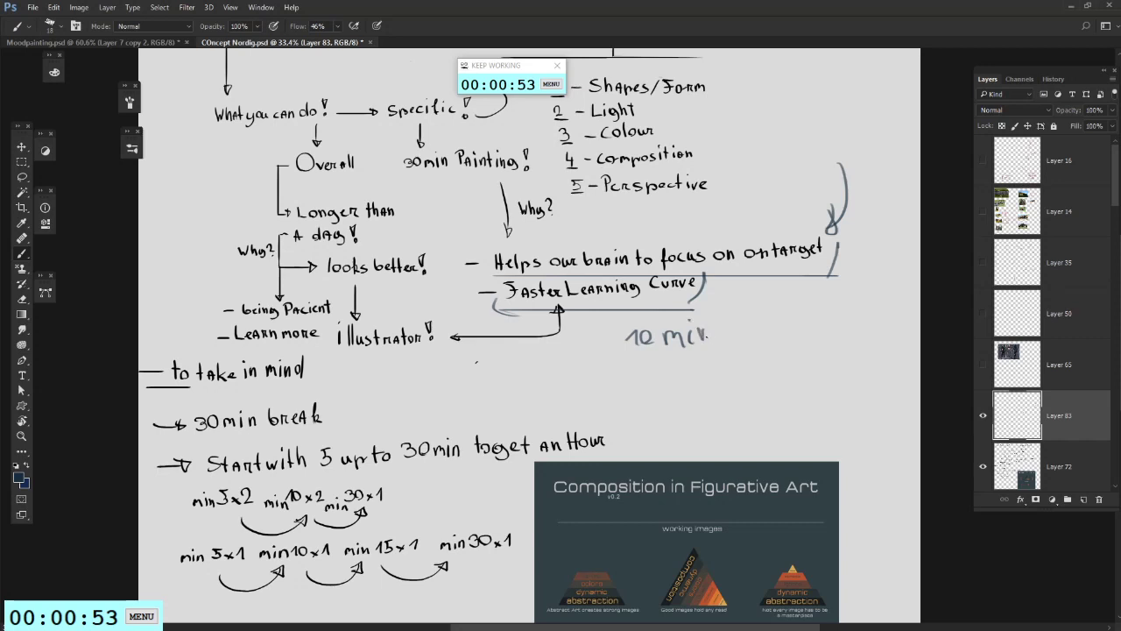
drag(706, 336, 710, 343)
drag(733, 348, 711, 341)
Step: Try sketching a wide rectangle below the handwritten "10 min" and undo its strokes
mouse_move(629, 380)
mouse_down()
mouse_move(612, 401)
mouse_move(721, 395)
mouse_up()
mouse_move(622, 399)
mouse_down()
mouse_move(644, 360)
mouse_move(815, 359)
mouse_up()
key(ctrl+alt+z)
key(ctrl+alt+z)
key(ctrl+alt+z)
drag(817, 412, 619, 414)
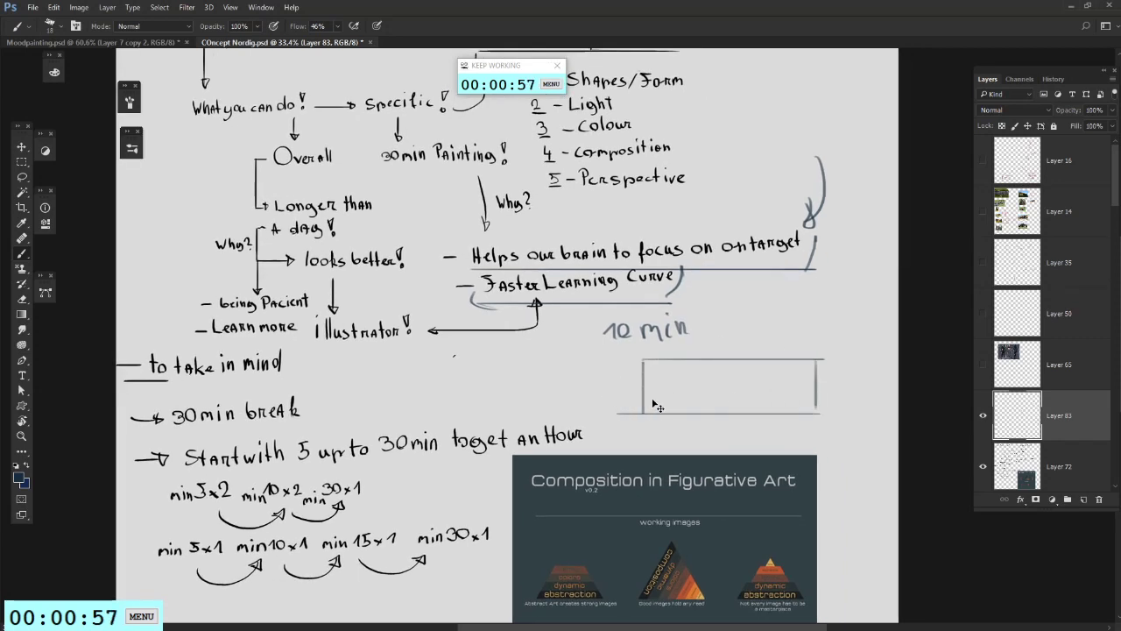
key(ctrl+alt+z)
key(ctrl+alt+z)
key(ctrl+alt+z)
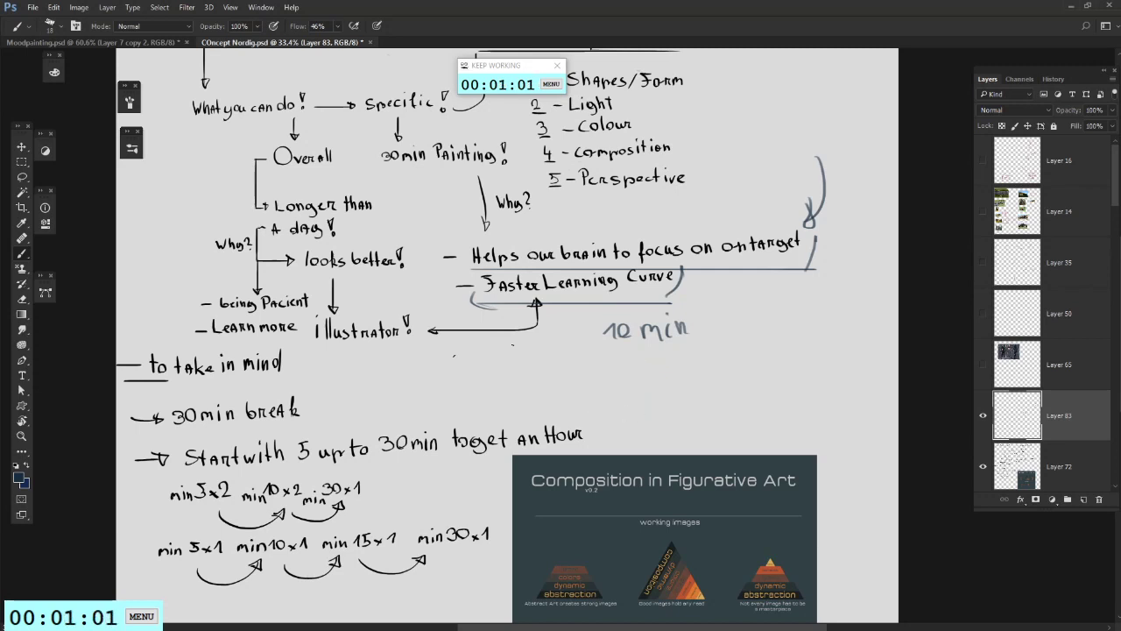
Step: Lasso the handwritten "10 min", delete it and clear the selection
drag(662, 399, 674, 423)
mouse_move(724, 388)
mouse_down()
mouse_move(742, 393)
mouse_move(635, 352)
mouse_move(676, 388)
mouse_up()
key(l)
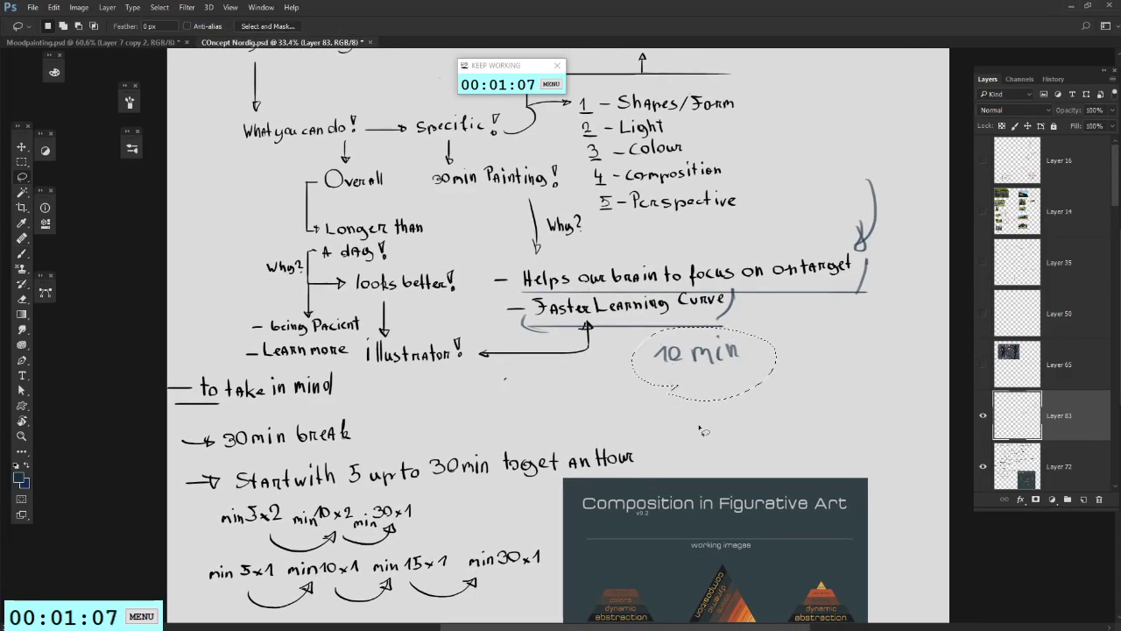
key(Delete)
key(ctrl+d)
Step: Try circling the "30min break" note with the brush and undo the circle
mouse_move(353, 349)
mouse_down()
mouse_move(368, 278)
mouse_move(507, 276)
mouse_move(467, 240)
mouse_up()
key(b)
key(l)
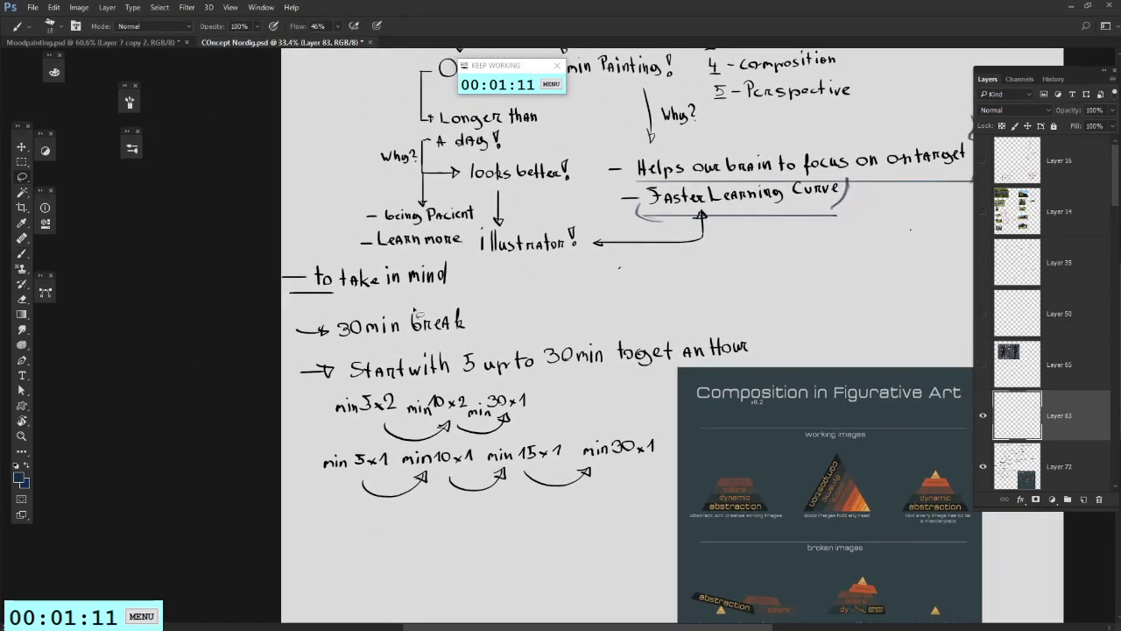
drag(388, 268, 410, 358)
key(b)
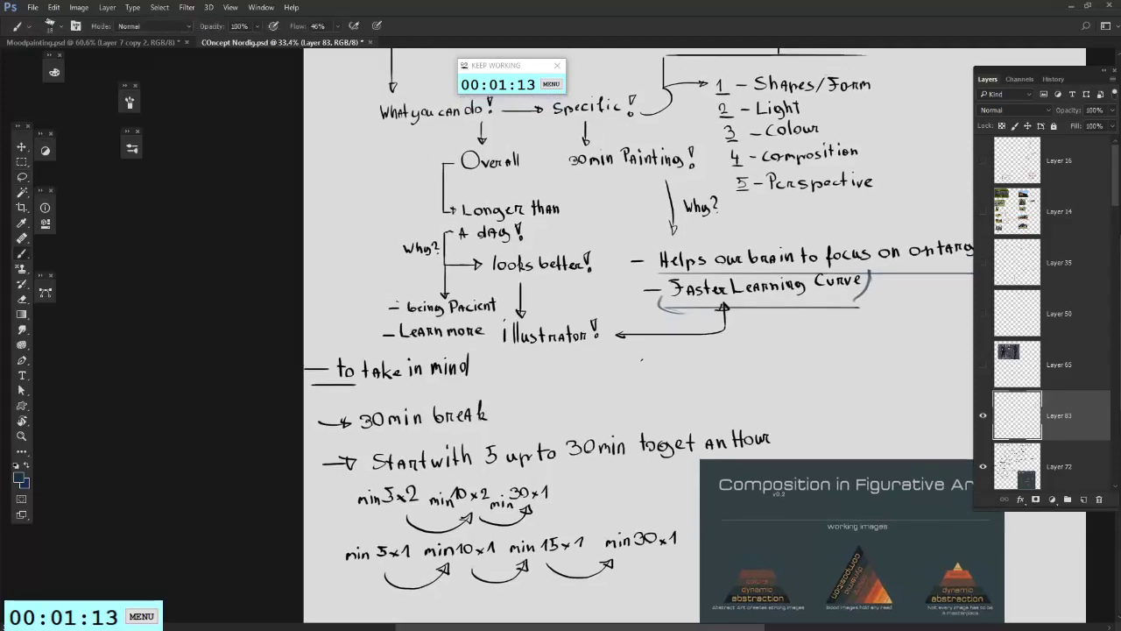
drag(440, 398, 456, 342)
key(ctrl+z)
mouse_move(546, 291)
mouse_down()
mouse_move(545, 268)
mouse_move(522, 244)
mouse_up()
drag(649, 157, 595, 137)
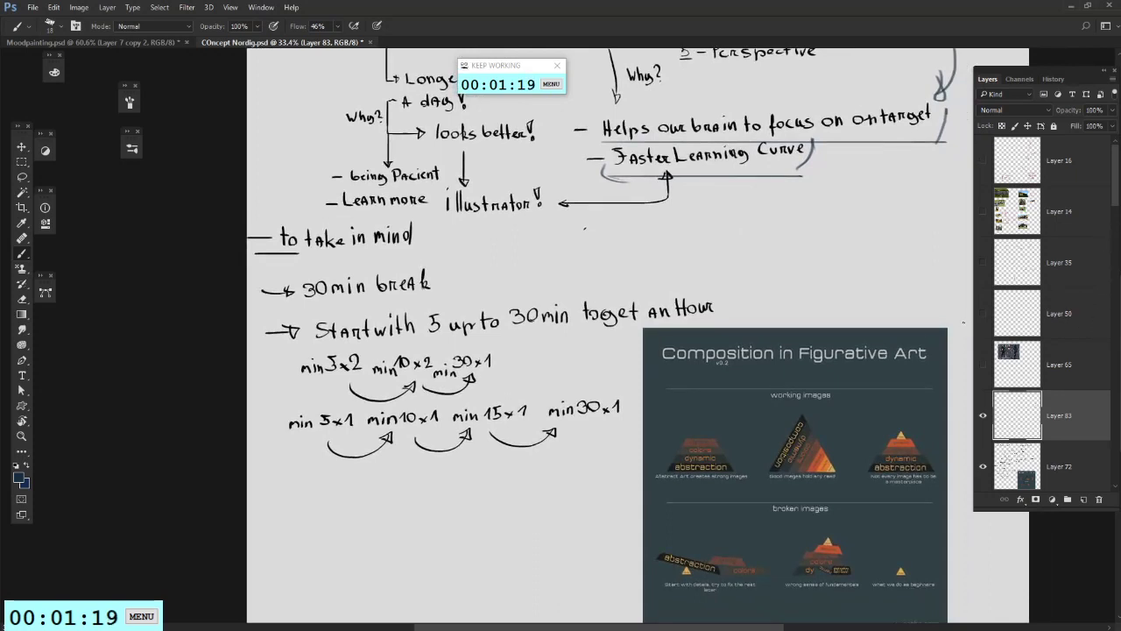
drag(510, 296, 619, 272)
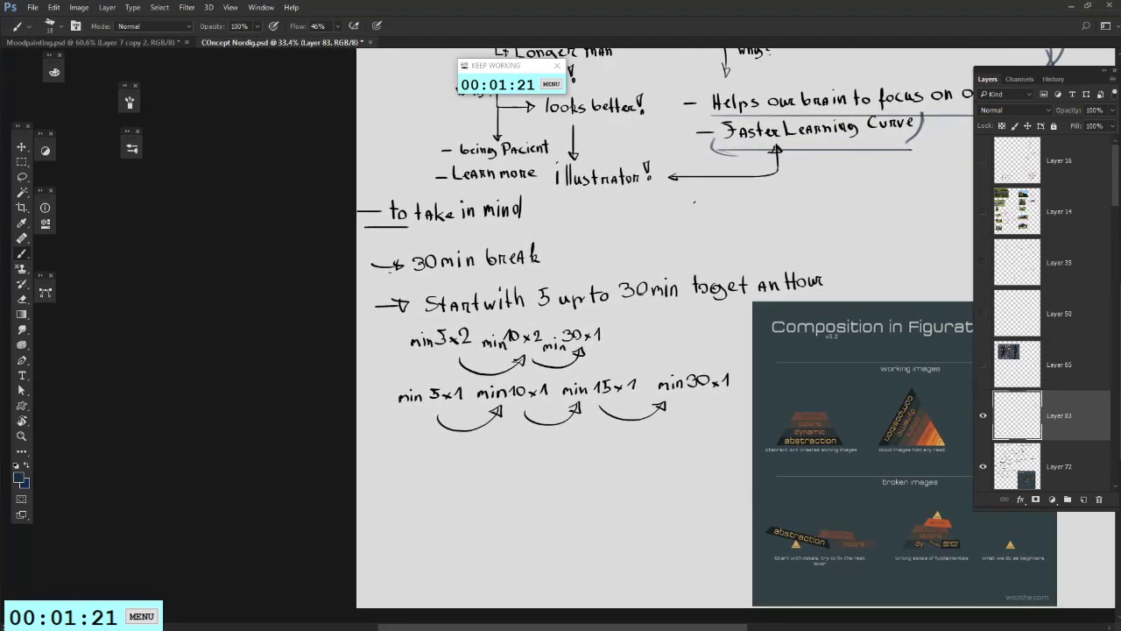
drag(390, 271, 395, 261)
key(ctrl+z)
drag(491, 230, 534, 233)
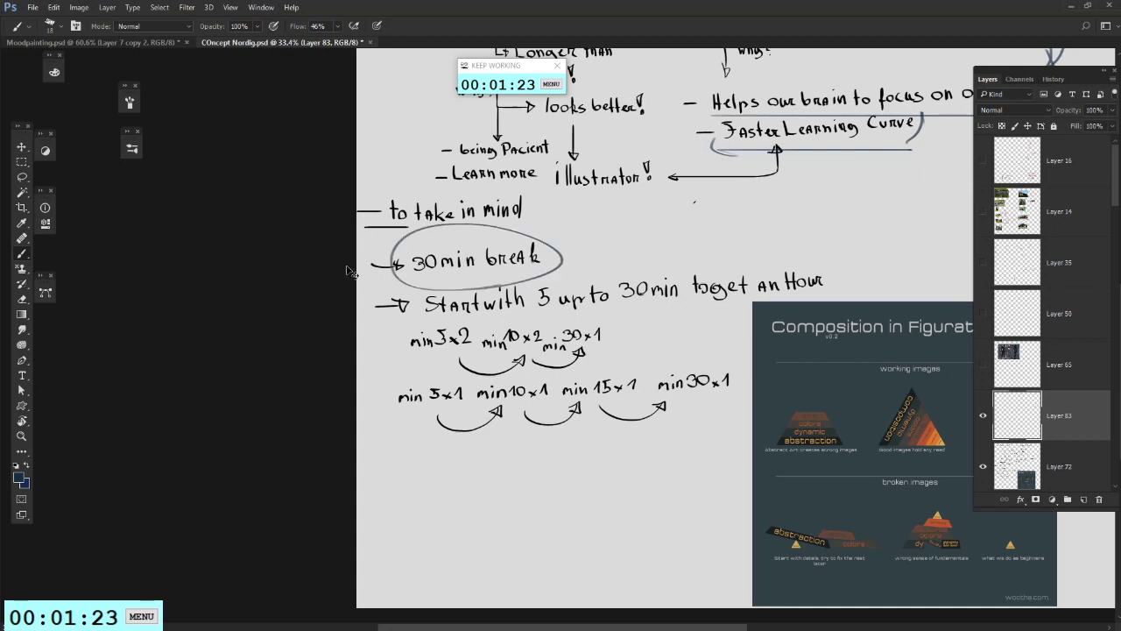
key(ctrl+z)
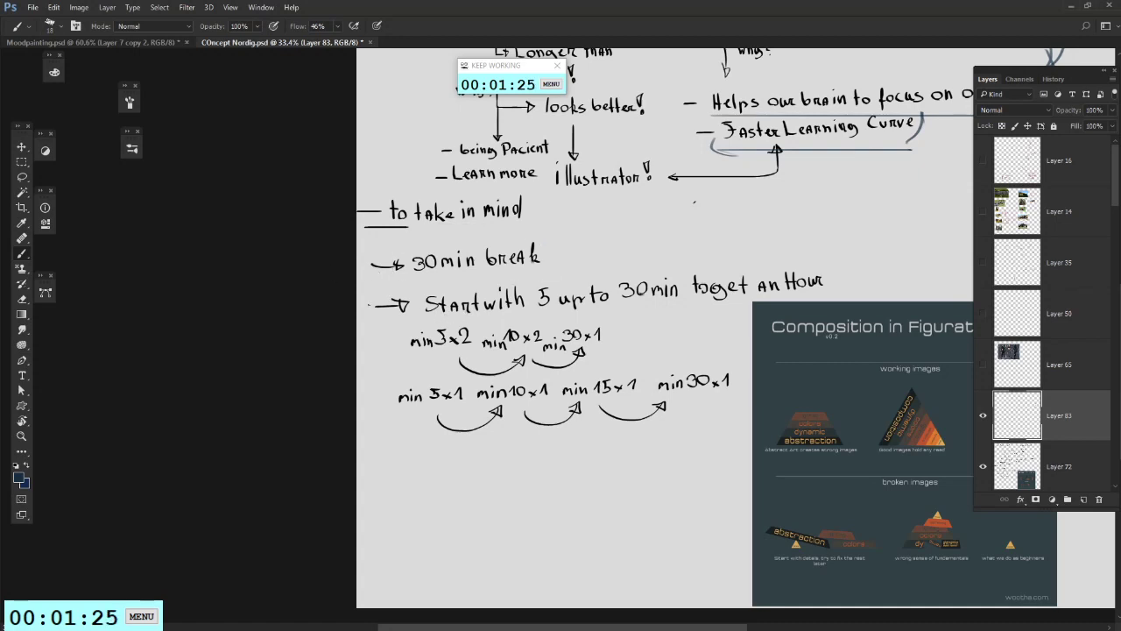
Step: Zoom in on the practice-time notes and try brush marks around "Start with 5 up to 30min", undoing each
scroll(370, 305, up, 4)
drag(703, 373, 549, 344)
drag(628, 375, 587, 417)
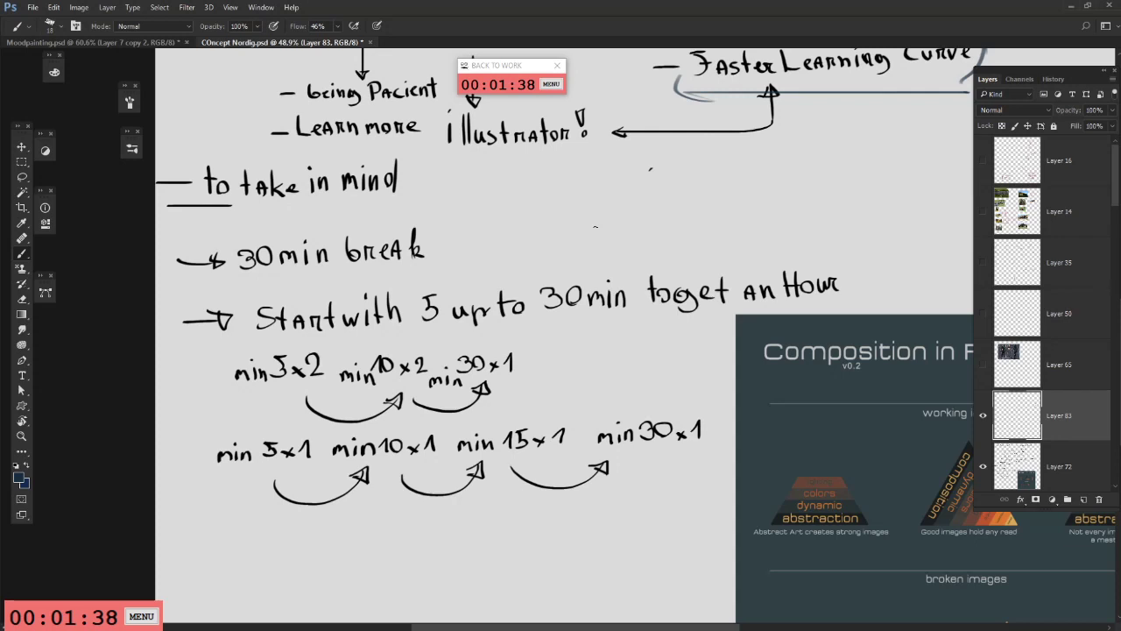
drag(595, 227, 560, 266)
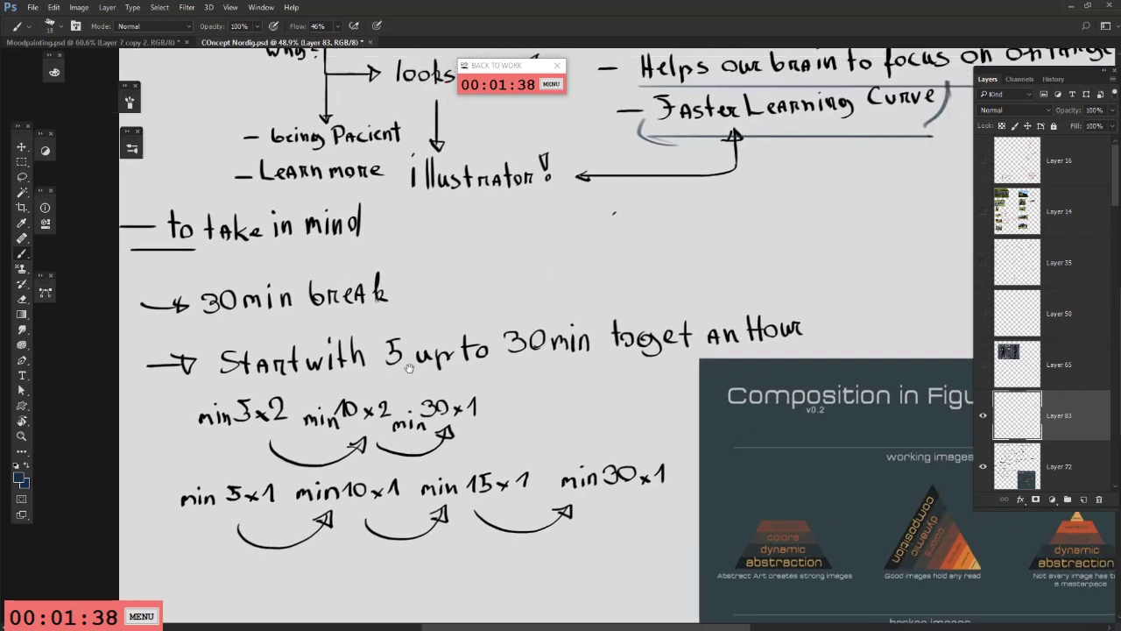
key(ctrl+z)
drag(204, 380, 213, 345)
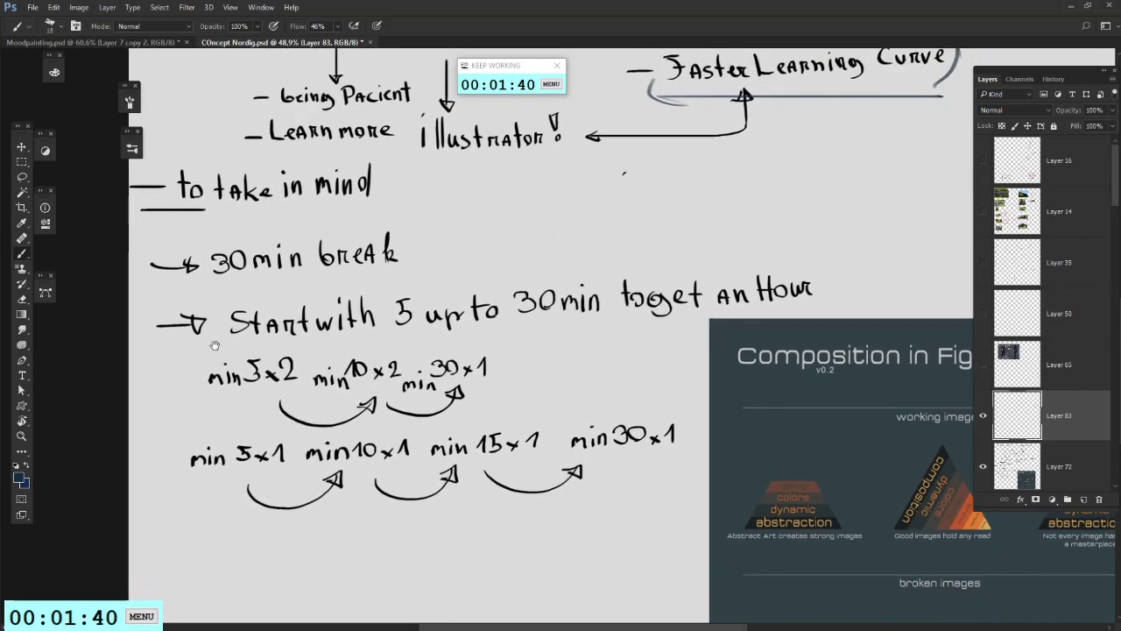
mouse_move(232, 526)
mouse_down()
mouse_move(130, 359)
mouse_move(816, 431)
mouse_move(172, 468)
mouse_up()
key(ctrl+z)
mouse_move(496, 395)
mouse_down()
mouse_move(476, 354)
mouse_move(497, 356)
mouse_up()
mouse_move(670, 312)
mouse_down()
mouse_move(385, 232)
mouse_move(450, 381)
mouse_up()
key(ctrl+z)
drag(393, 320, 360, 359)
mouse_move(332, 317)
mouse_down()
mouse_move(307, 321)
mouse_move(357, 338)
mouse_up()
key(ctrl+z)
Step: Try circling "an Hour" at the end of the "Start with 5 up to 30min" line and undo it
mouse_move(495, 279)
mouse_down()
mouse_move(457, 324)
mouse_move(543, 278)
mouse_move(652, 280)
mouse_up()
key(ctrl+z)
key(ctrl+z)
drag(632, 317, 755, 322)
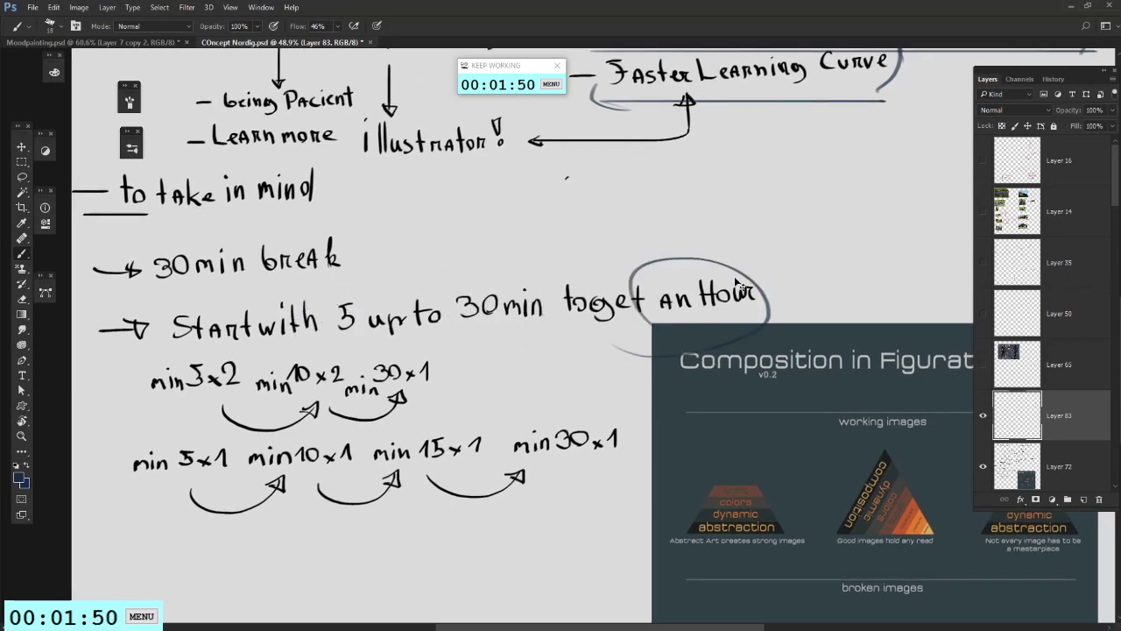
key(ctrl+z)
Step: Try a curved arrow below the start of "min 5x2" in the first practice row and undo it
drag(766, 252, 686, 245)
drag(733, 192, 699, 281)
drag(721, 234, 715, 291)
drag(234, 536, 476, 481)
key(ctrl+z)
key(ctrl+z)
drag(516, 345, 444, 348)
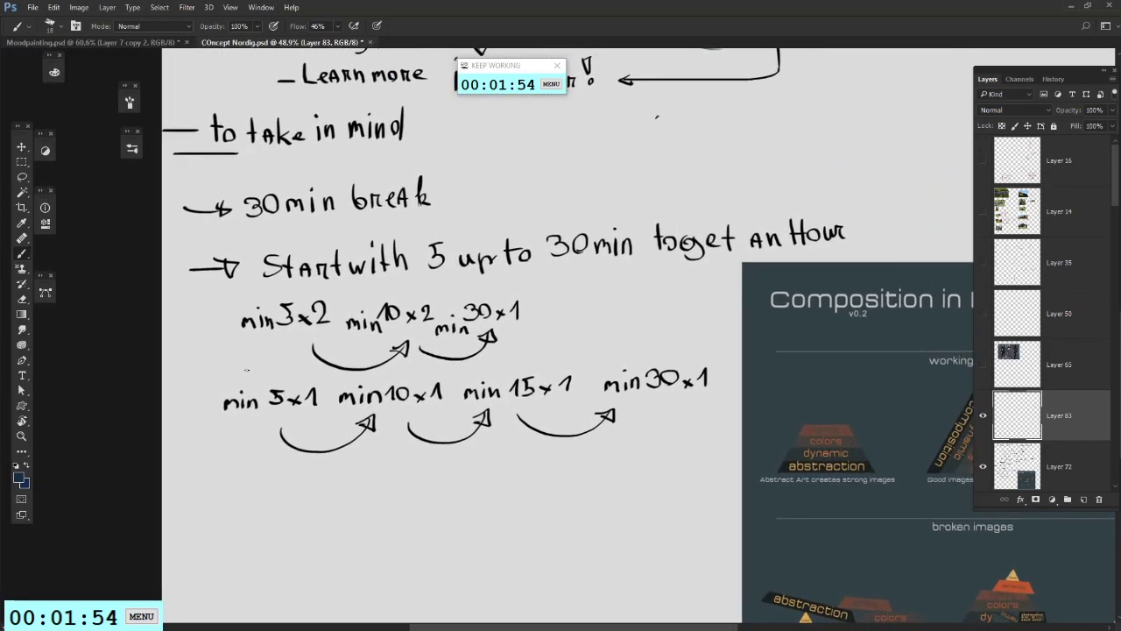
mouse_move(212, 359)
mouse_down()
mouse_move(280, 356)
mouse_move(290, 366)
mouse_up()
drag(347, 258, 307, 224)
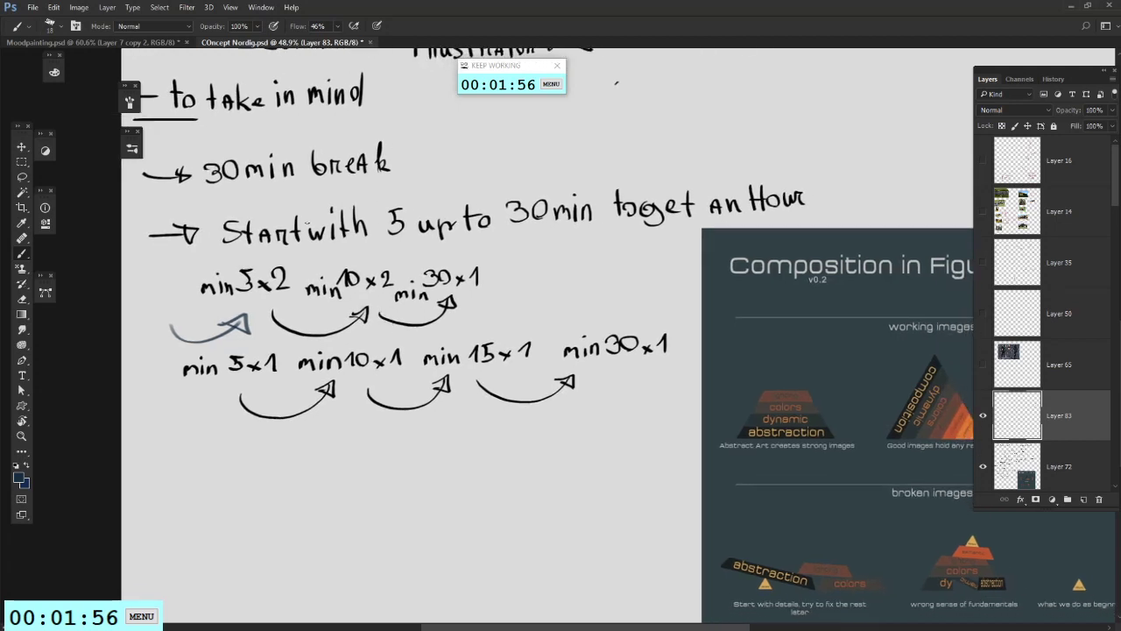
key(ctrl+z)
key(ctrl+z)
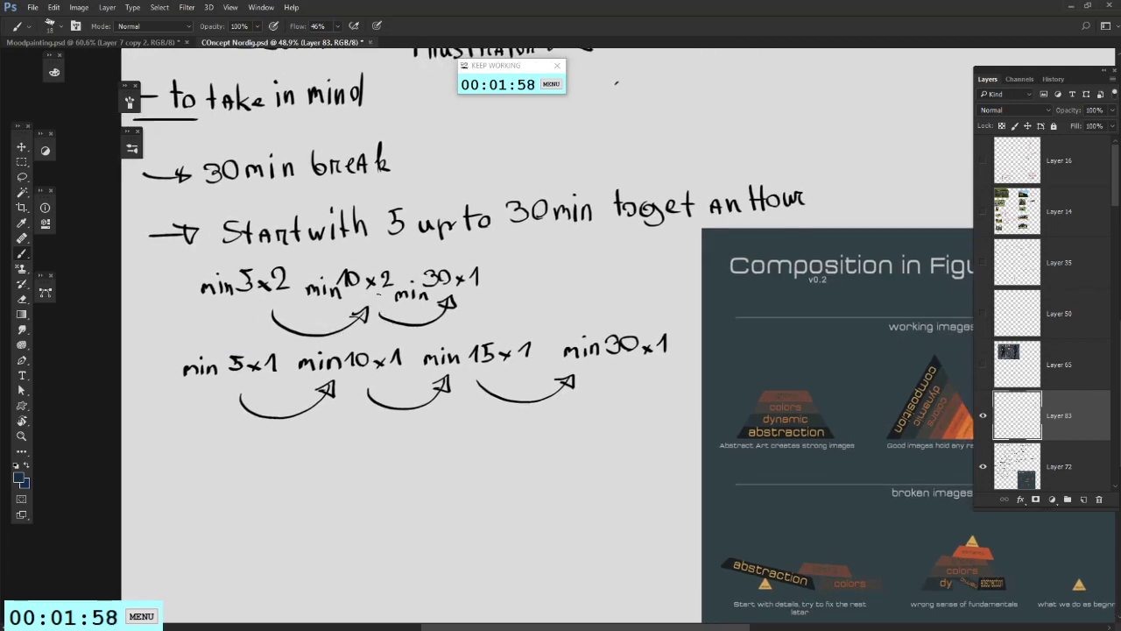
Step: Try brush marks near "min 10x2" and "min 30x1" in the first practice row, undoing each
drag(364, 317, 340, 317)
key(ctrl+z)
drag(487, 278, 452, 271)
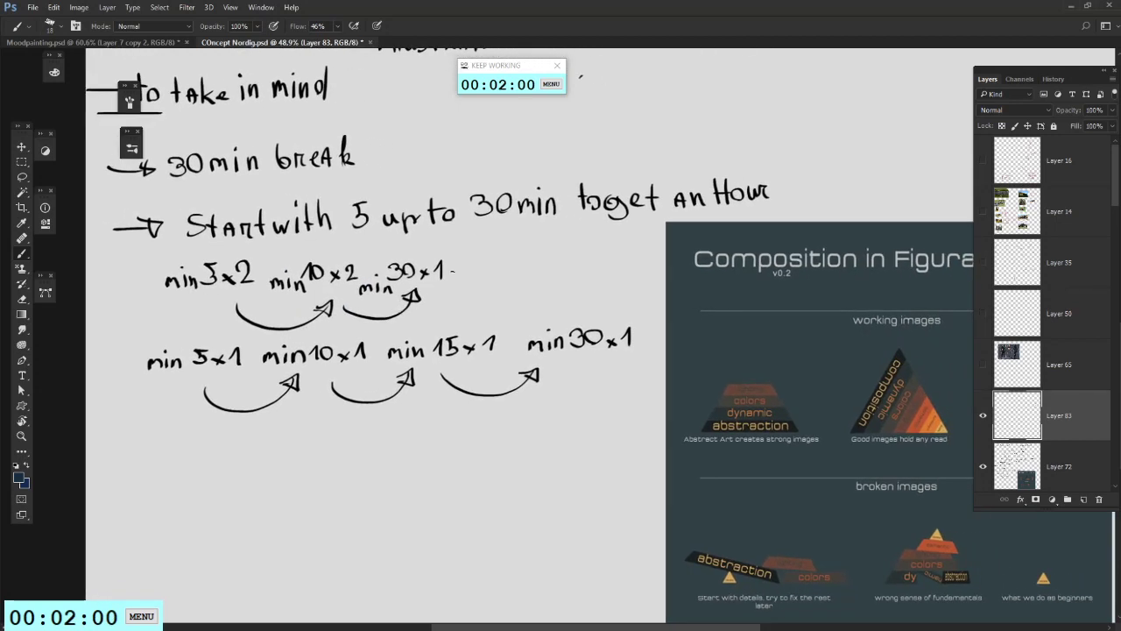
mouse_move(357, 296)
mouse_down()
mouse_move(373, 325)
mouse_move(390, 322)
mouse_up()
key(ctrl+z)
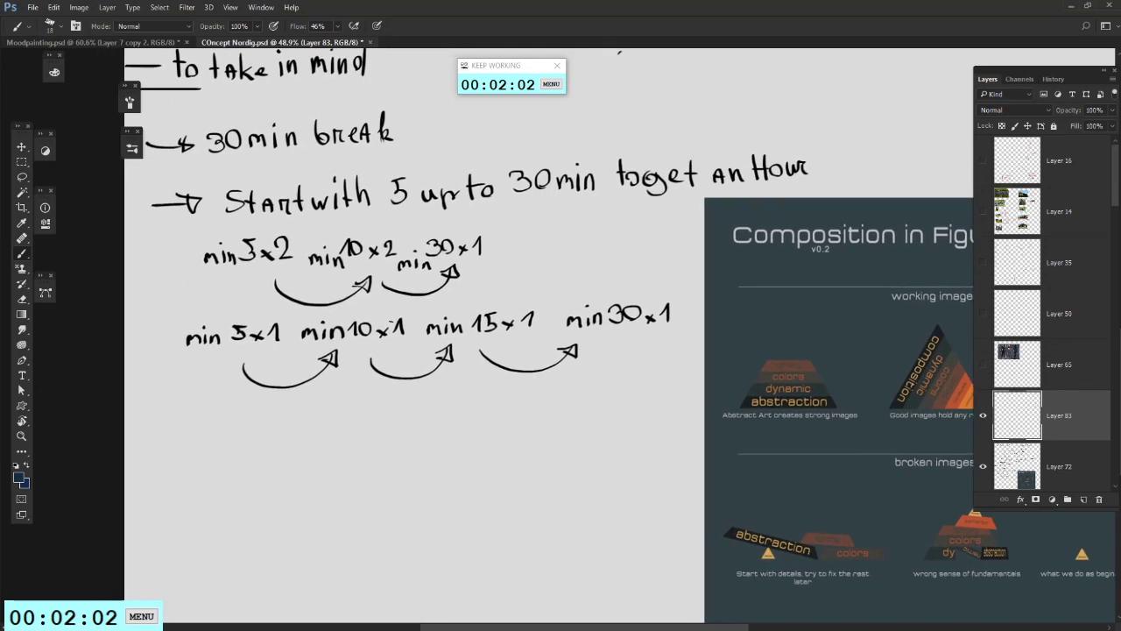
Step: Try short pointing strokes around the two practice-time rows, undoing each one
drag(346, 264, 385, 319)
drag(608, 261, 544, 299)
mouse_move(558, 282)
mouse_down()
mouse_move(525, 302)
mouse_move(543, 278)
mouse_up()
key(ctrl+z)
key(ctrl+z)
mouse_move(442, 455)
mouse_down()
mouse_move(360, 467)
mouse_move(430, 457)
mouse_up()
mouse_move(583, 270)
mouse_down()
mouse_move(527, 315)
mouse_move(536, 334)
mouse_move(487, 373)
mouse_move(556, 286)
mouse_up()
key(ctrl+z)
key(ctrl+z)
drag(246, 393, 265, 411)
key(ctrl+z)
key(ctrl+z)
drag(468, 317, 462, 325)
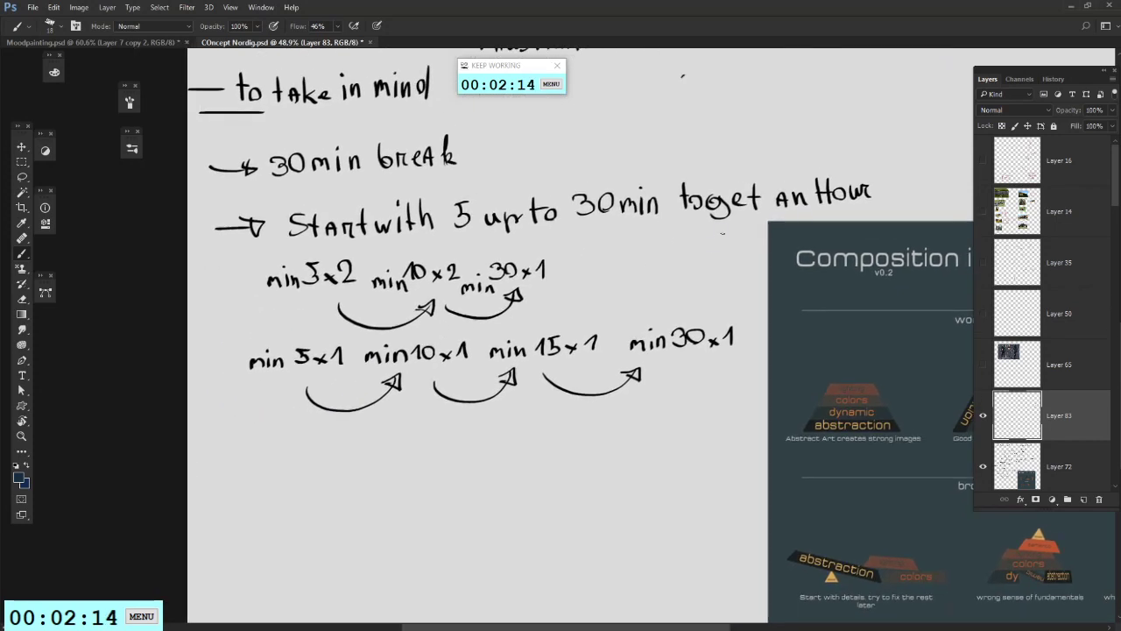
Step: Draw a line from below the "to get an Hour" note to the end of the first practice row
drag(723, 233, 561, 277)
key(ctrl+z)
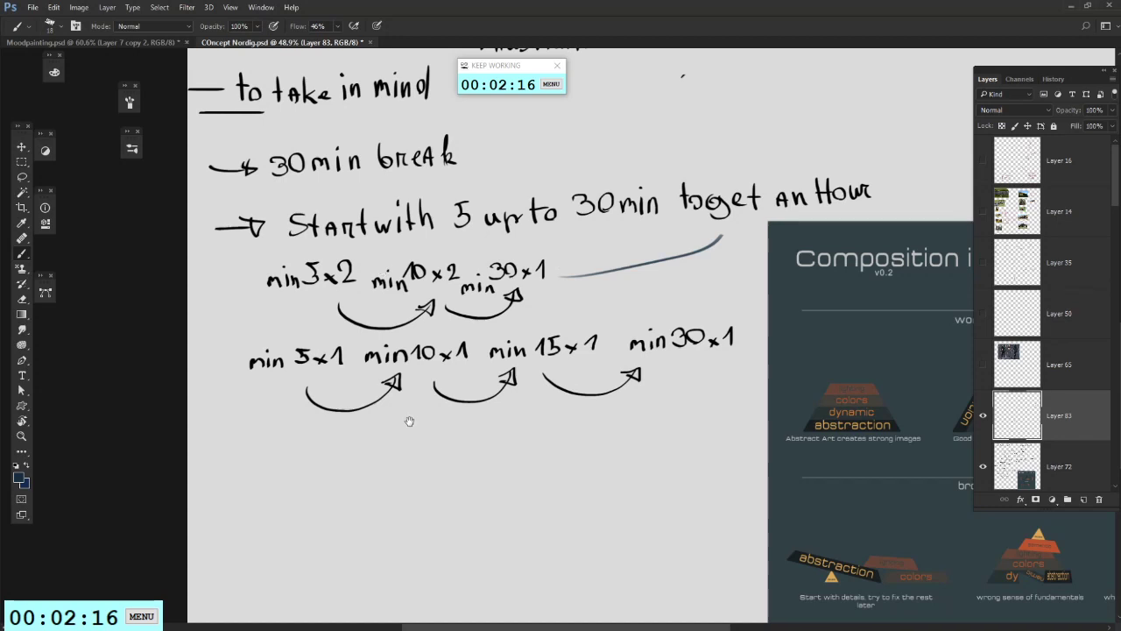
drag(409, 421, 397, 473)
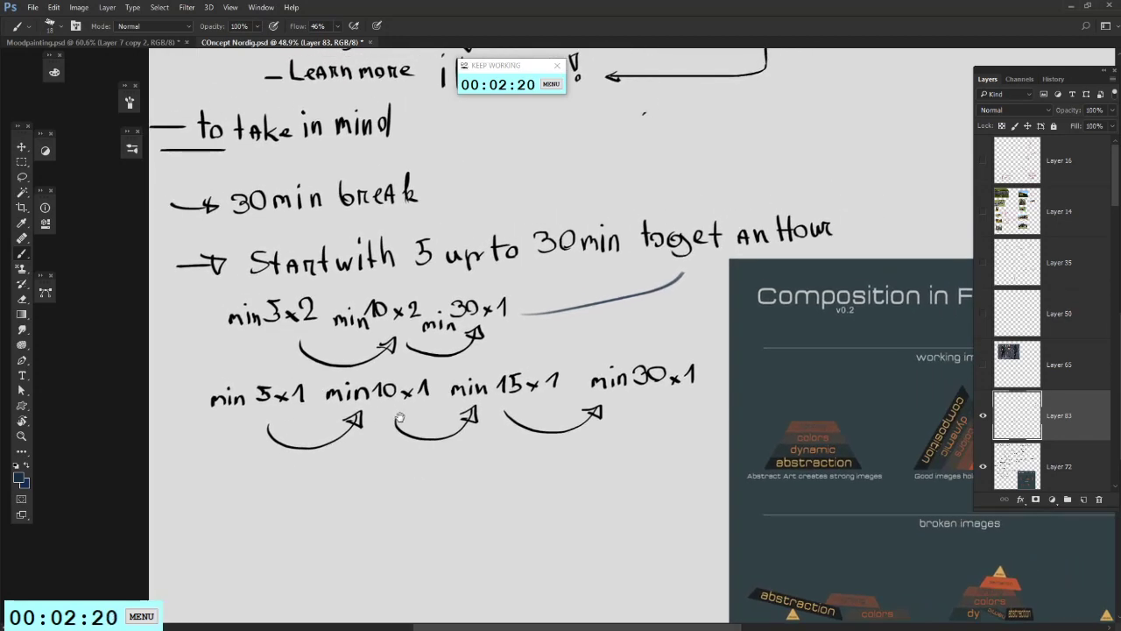
drag(398, 419, 308, 366)
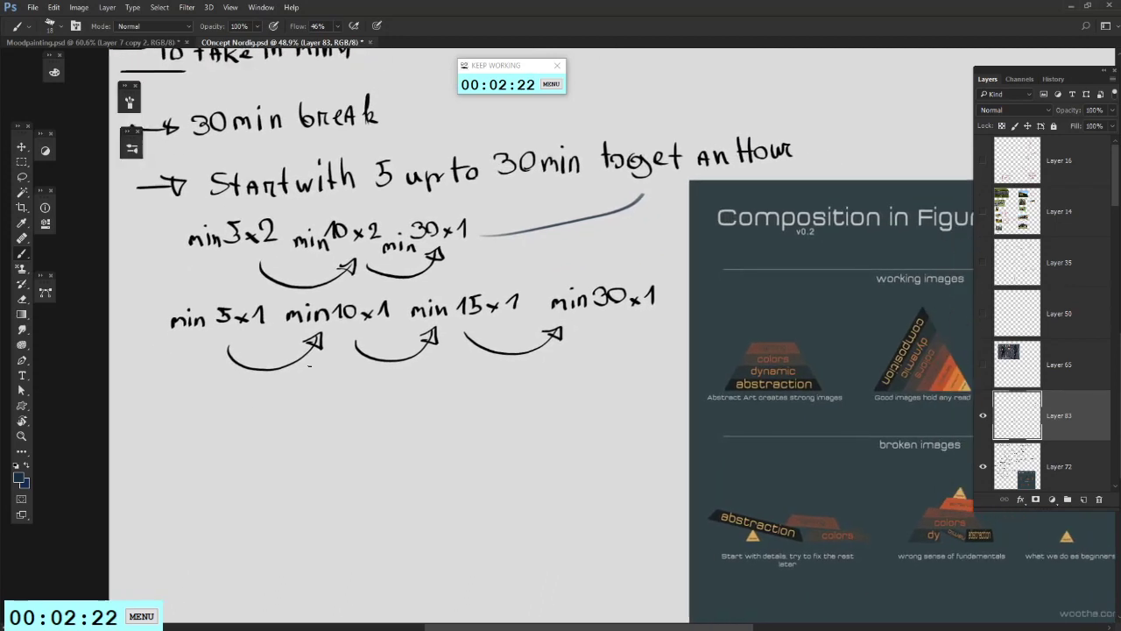
mouse_move(268, 406)
mouse_down()
mouse_move(593, 272)
mouse_move(270, 432)
mouse_up()
key(ctrl+z)
drag(306, 480, 304, 507)
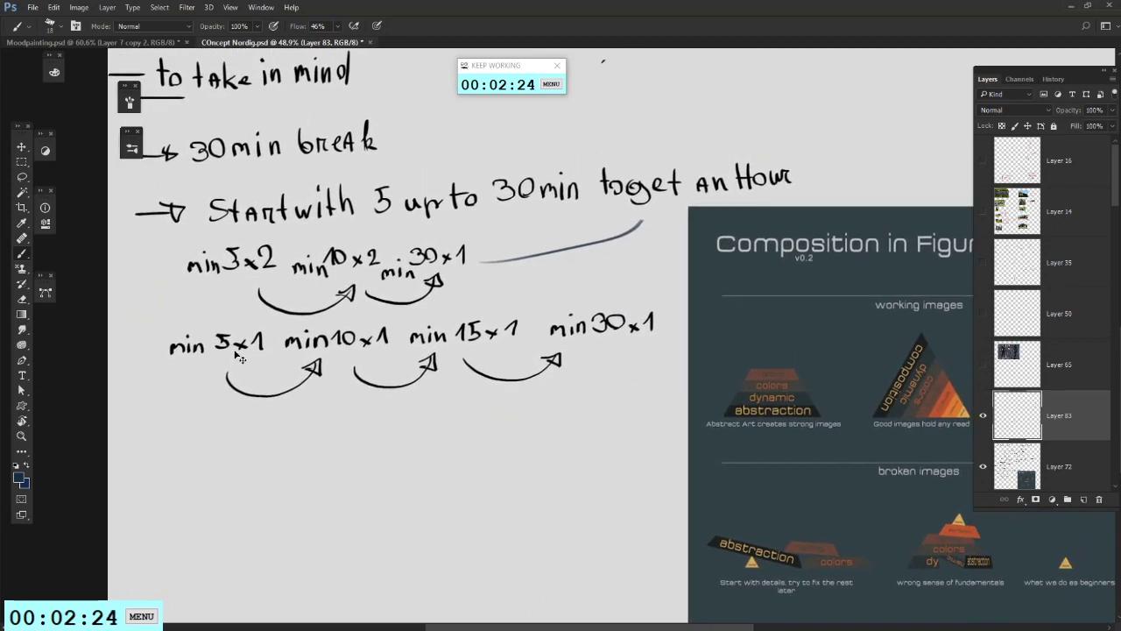
Step: Try circling the whole first practice row, "min 5x2" through "min 30x1", and undo it
drag(237, 355, 254, 354)
mouse_move(419, 313)
mouse_down()
mouse_move(376, 211)
mouse_move(385, 317)
mouse_up()
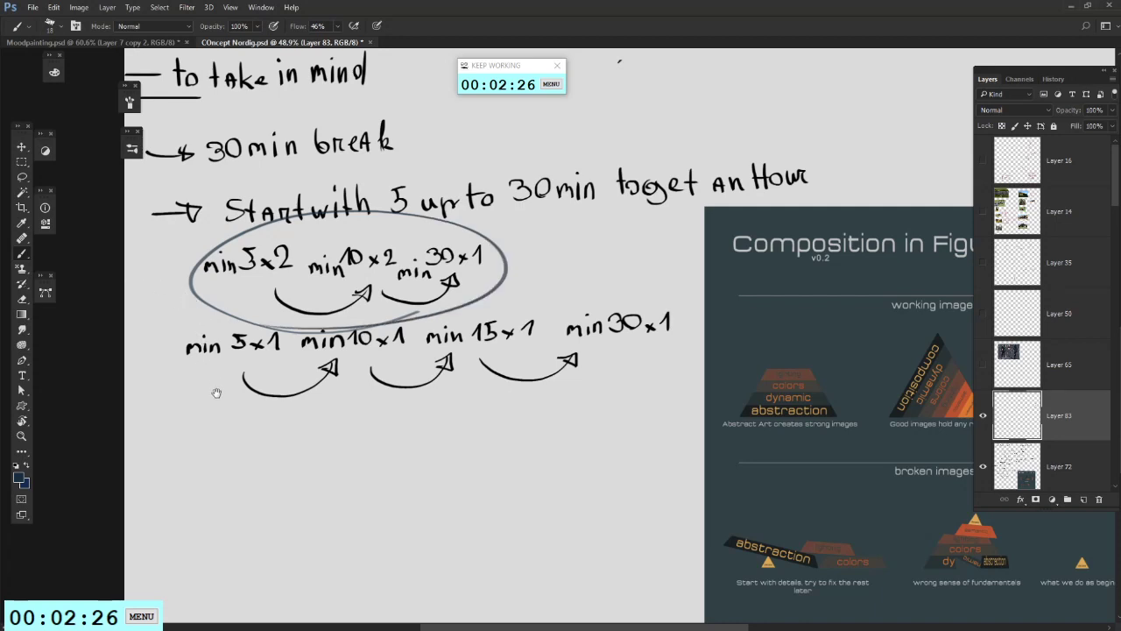
key(ctrl+z)
drag(216, 393, 204, 393)
drag(126, 387, 176, 399)
key(ctrl+z)
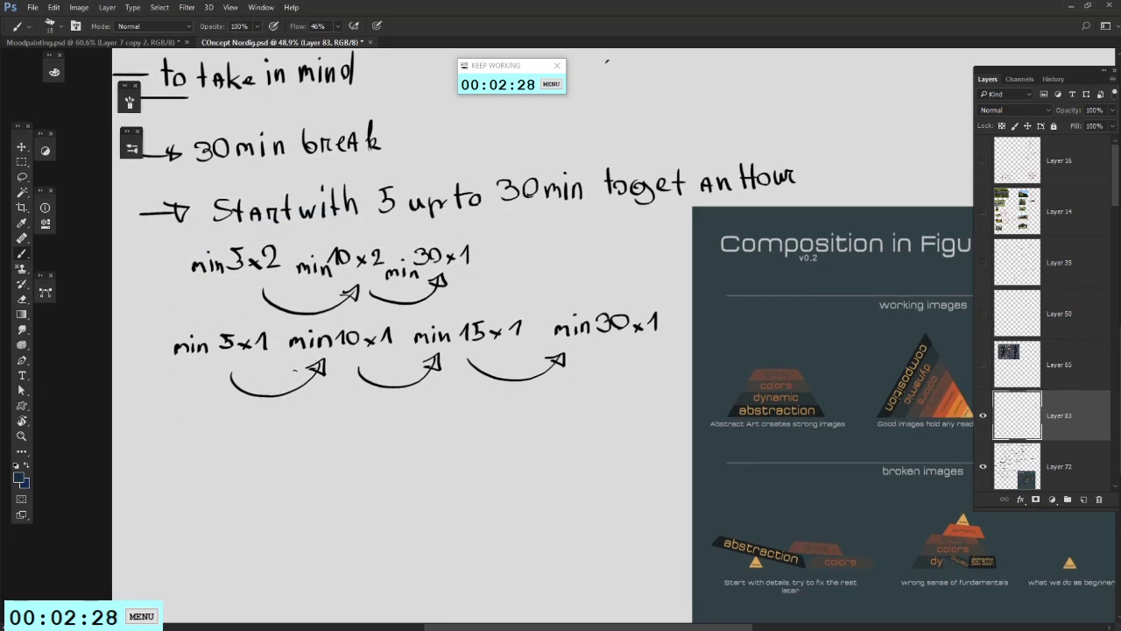
Step: Try circling "min 10x1" in the second practice row and undo it
mouse_move(387, 368)
mouse_down()
mouse_move(408, 419)
mouse_move(247, 418)
mouse_up()
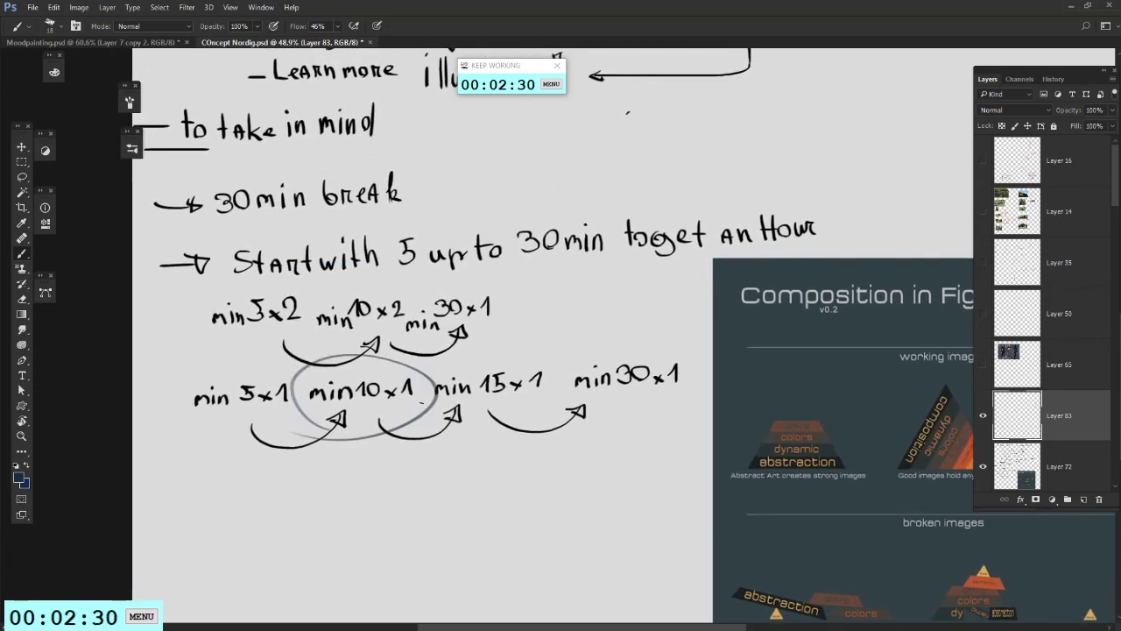
key(ctrl+z)
mouse_move(447, 423)
mouse_down()
mouse_move(413, 408)
mouse_move(429, 473)
mouse_up()
key(ctrl+z)
Step: Try a curved stroke below "min 5x1" and "min 10x1" in the second practice row and undo it
drag(531, 467, 429, 460)
mouse_move(533, 405)
mouse_down()
mouse_move(584, 402)
mouse_move(571, 338)
mouse_up()
key(ctrl+z)
drag(365, 394, 494, 390)
drag(272, 468, 367, 491)
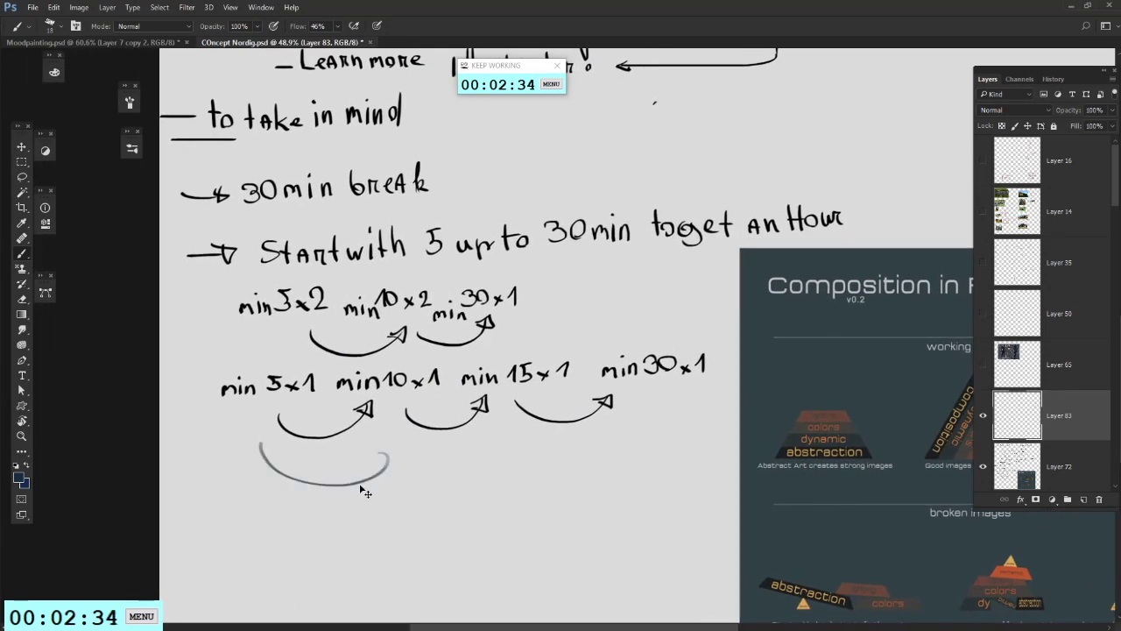
key(ctrl+z)
drag(266, 504, 239, 512)
key(ctrl+z)
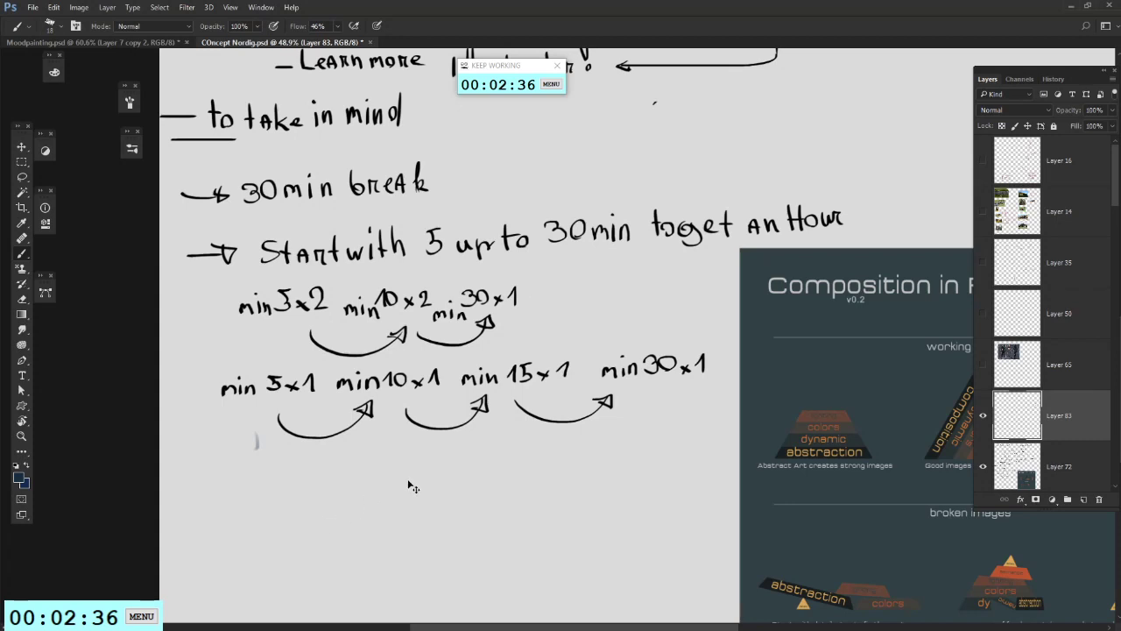
key(ctrl+z)
Step: Circle "5x2" at the start of the first practice row
mouse_move(412, 488)
mouse_down()
mouse_move(394, 514)
mouse_move(491, 404)
mouse_up()
drag(479, 349, 348, 441)
drag(331, 344, 260, 350)
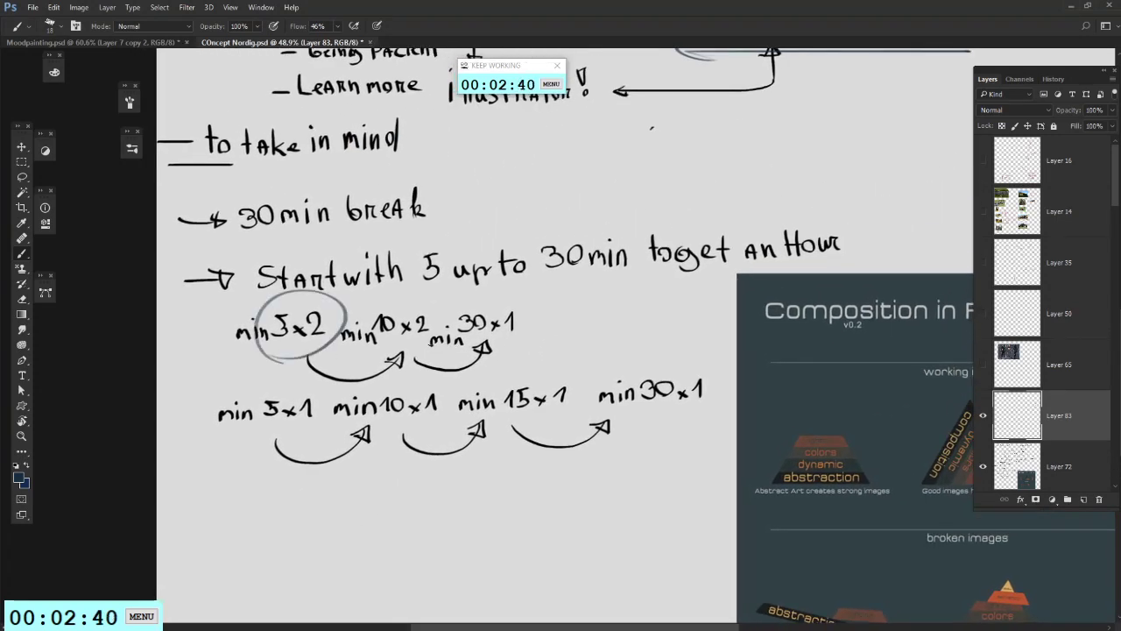
Step: Undo the circle around "5x2", and try several freehand strokes around the second practice row, undoing each
key(ctrl+z)
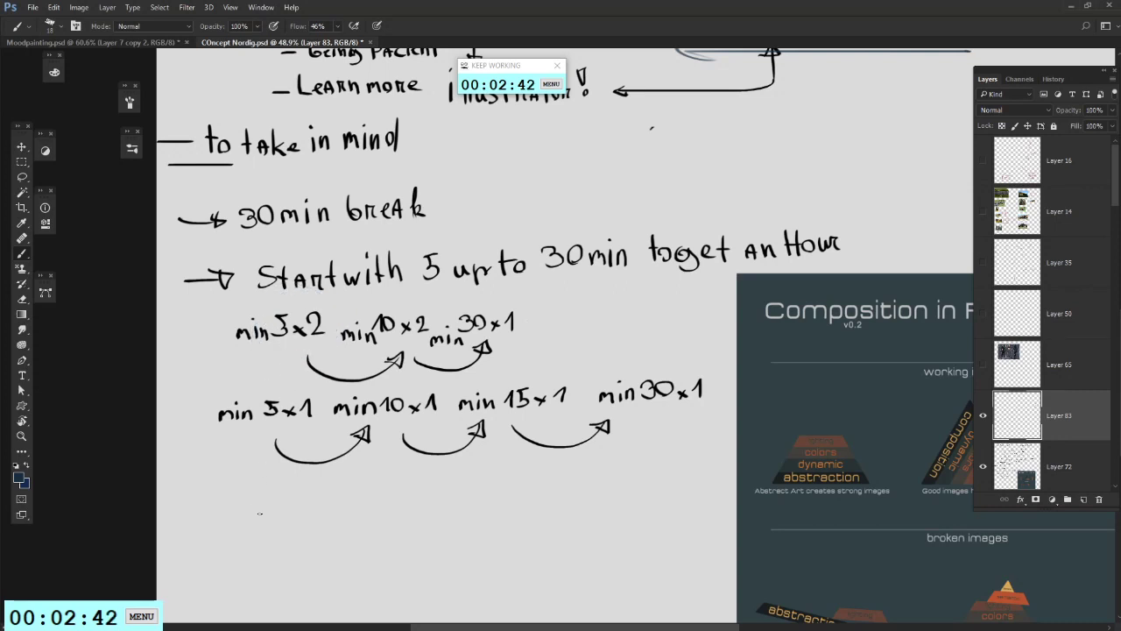
drag(254, 513, 276, 446)
key(ctrl+z)
drag(372, 453, 435, 411)
mouse_move(288, 470)
mouse_down()
mouse_move(336, 400)
mouse_move(315, 411)
mouse_up()
key(ctrl+z)
mouse_move(313, 500)
mouse_down()
mouse_move(301, 400)
mouse_move(362, 488)
mouse_up()
key(ctrl+z)
key(ctrl+z)
drag(256, 472, 280, 430)
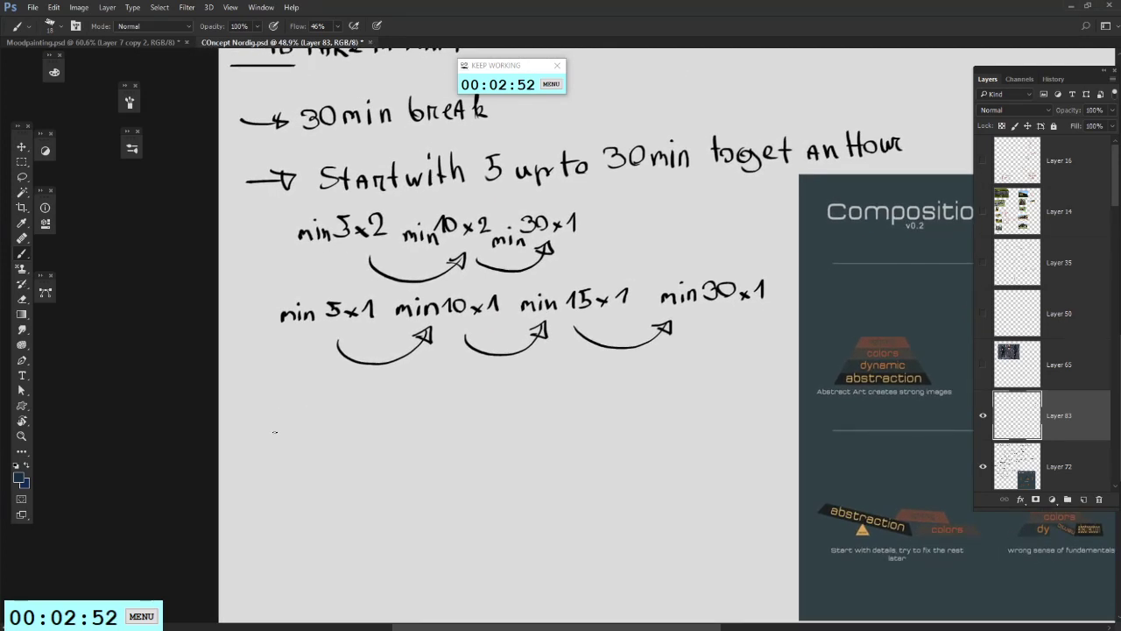
drag(342, 311, 213, 346)
key(ctrl+z)
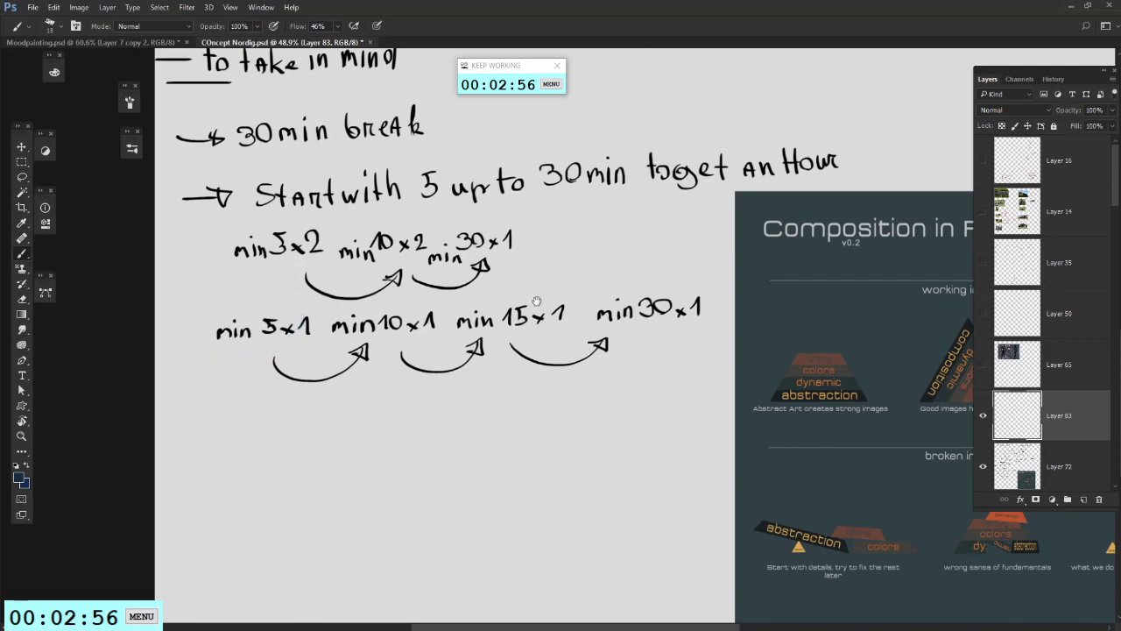
Step: Hide Layer 83 and Layer 72 and show both layers again
drag(684, 358, 617, 417)
drag(983, 433, 982, 464)
drag(778, 371, 713, 345)
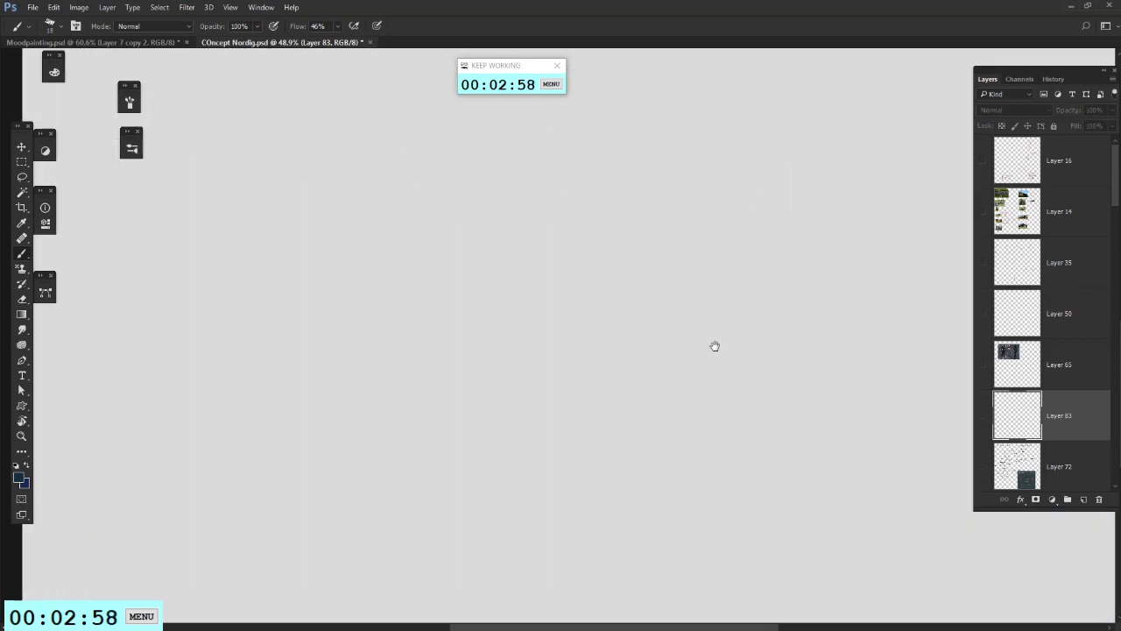
drag(982, 421, 982, 468)
Step: Examine the "Composition in Figurative Art" chart, comparing its broken images with its working images
drag(646, 381, 327, 604)
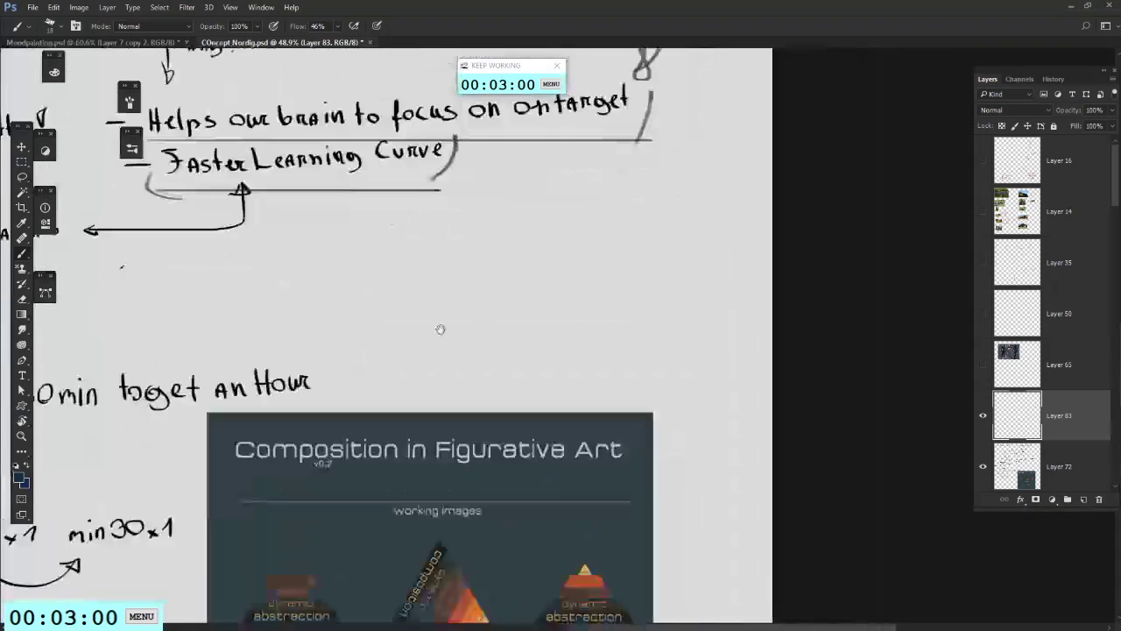
drag(440, 330, 516, 357)
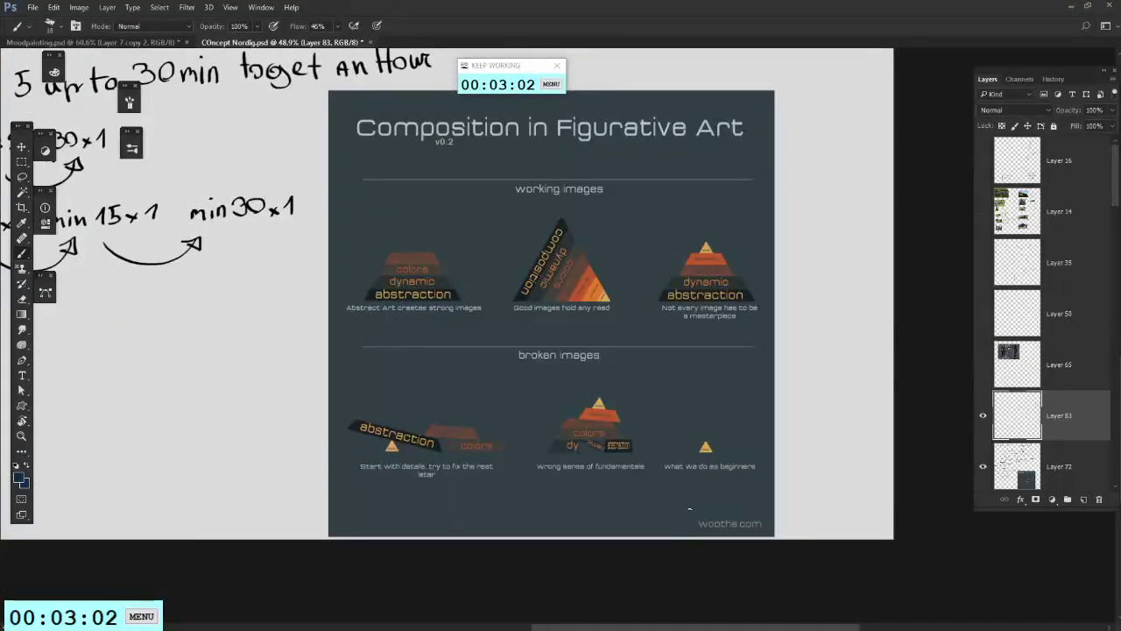
scroll(726, 467, up, 6)
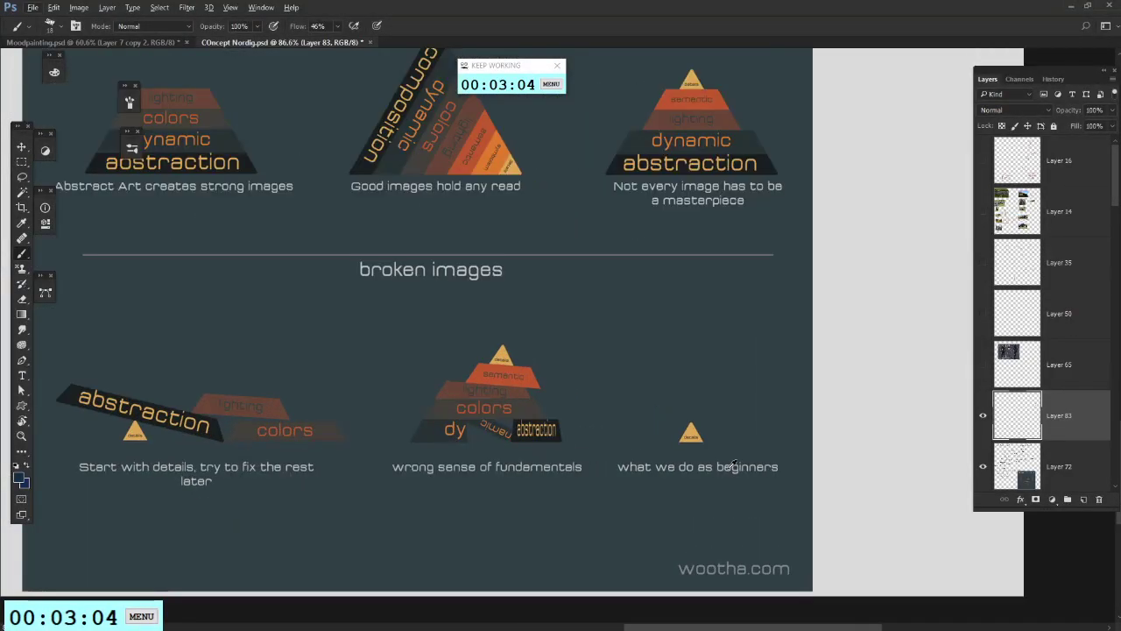
drag(537, 220, 651, 295)
drag(668, 387, 532, 196)
drag(698, 449, 621, 409)
drag(693, 410, 710, 337)
drag(616, 215, 668, 333)
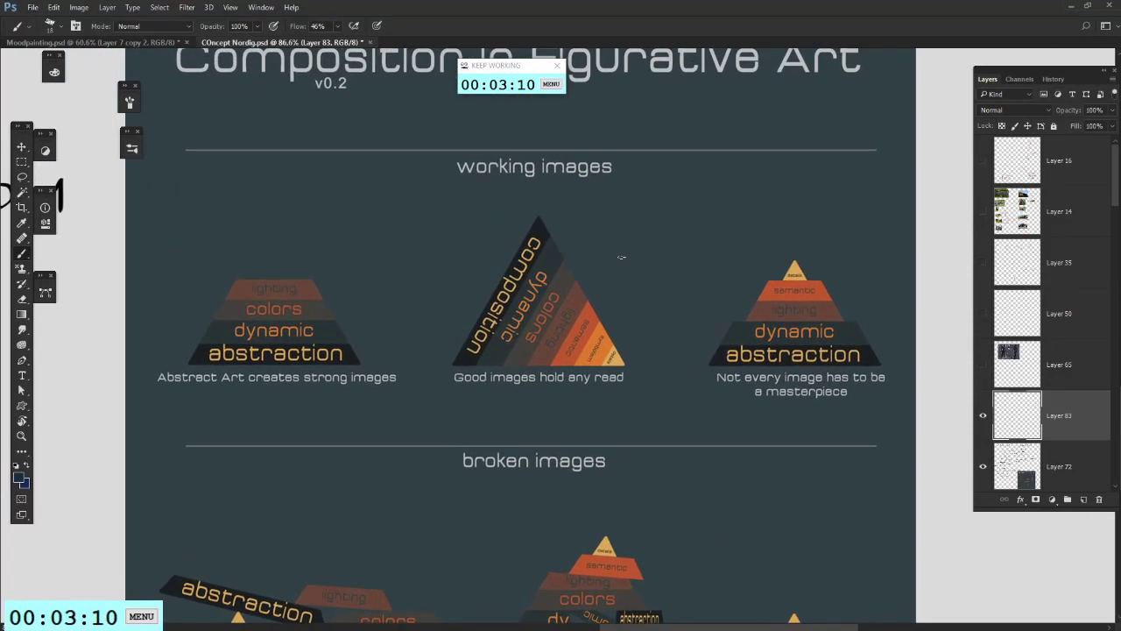
mouse_move(646, 256)
mouse_down()
mouse_move(671, 246)
mouse_move(671, 262)
mouse_up()
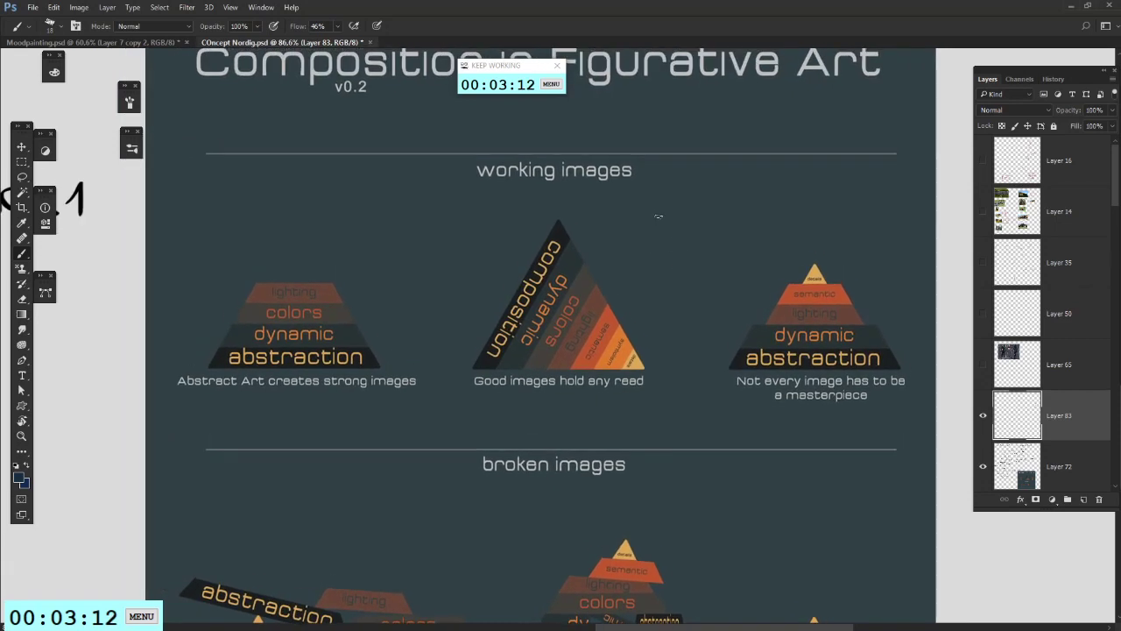
mouse_move(659, 217)
mouse_down()
mouse_move(701, 214)
mouse_move(686, 255)
mouse_move(653, 233)
mouse_move(681, 218)
mouse_up()
drag(566, 306, 607, 277)
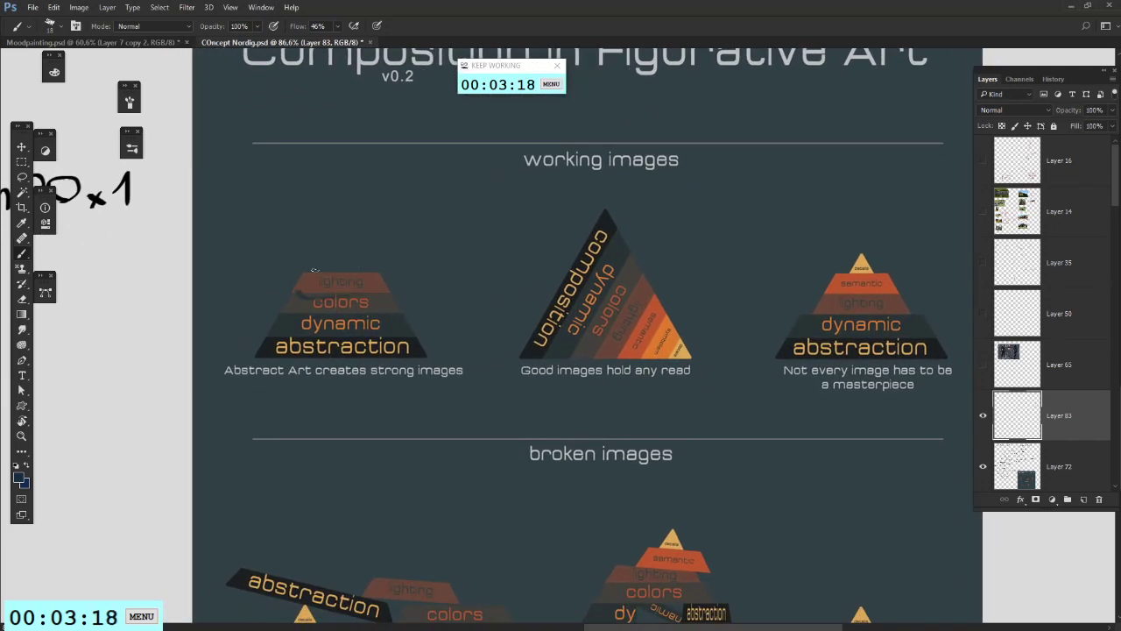
Step: Try marking the "Abstract Art creates strong images" pyramid with circles, an arrow and an underline, and undo the marks
drag(313, 270, 313, 285)
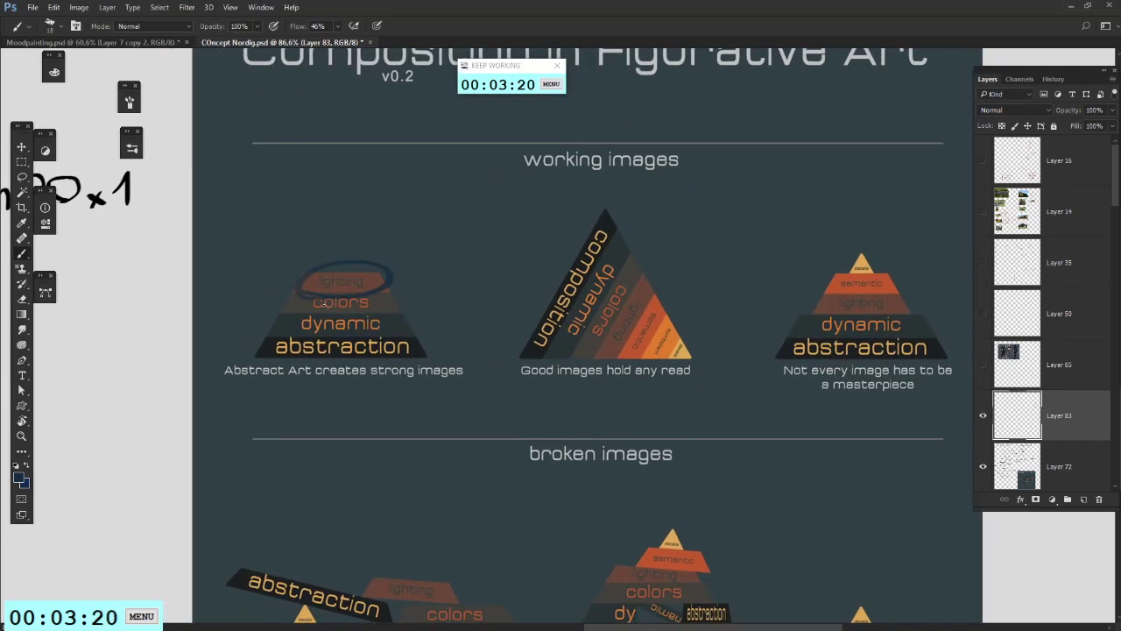
key(ctrl+z)
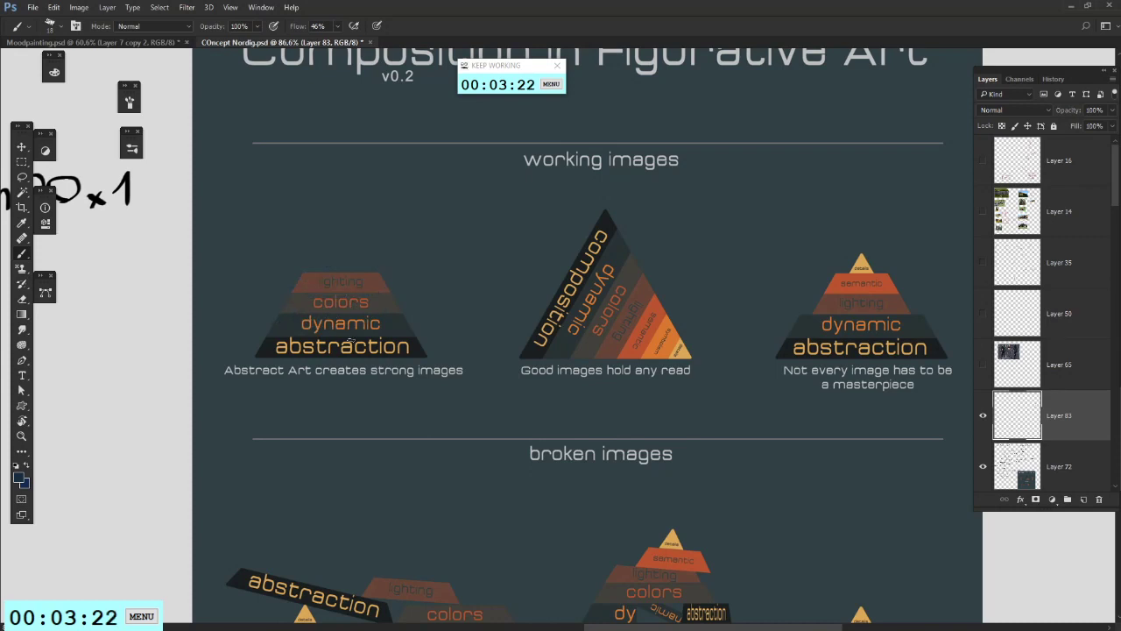
drag(412, 239, 456, 263)
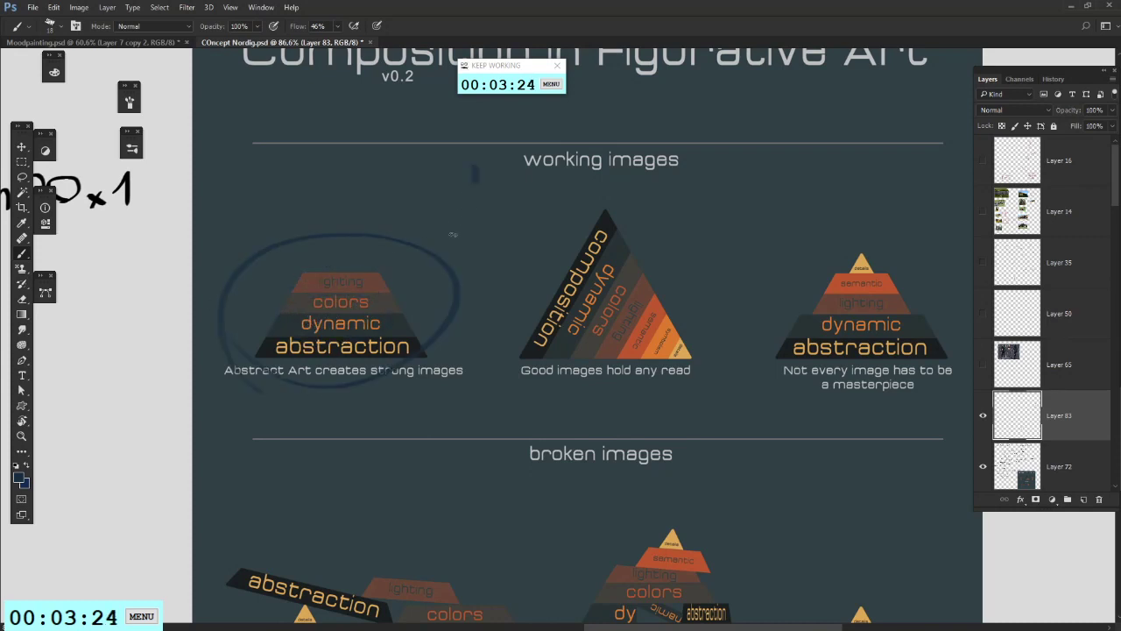
drag(473, 173, 451, 249)
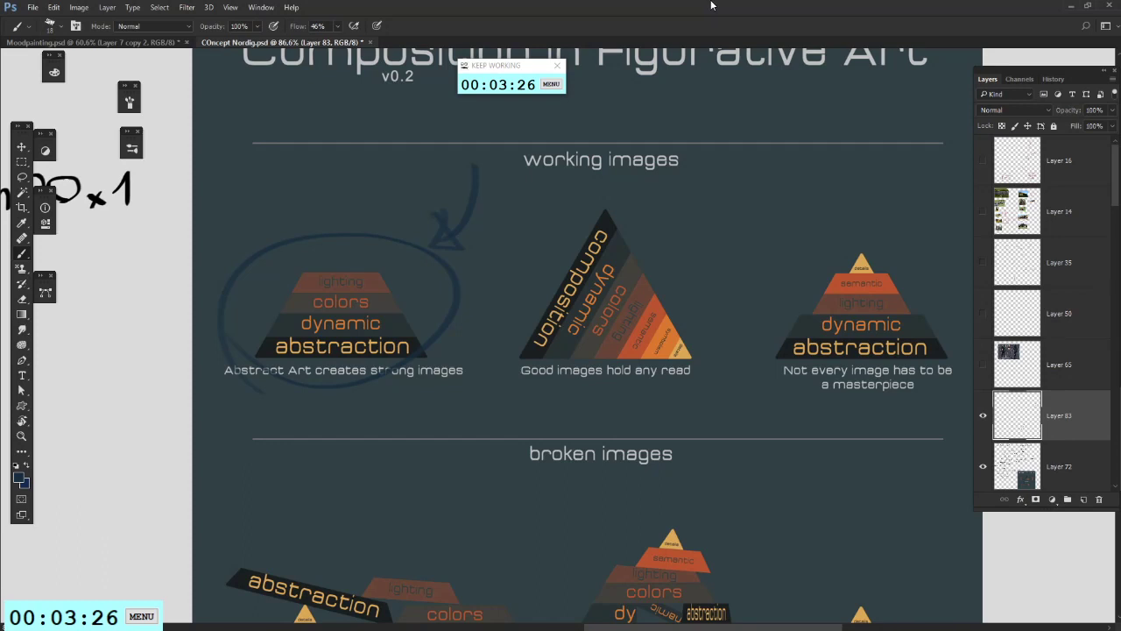
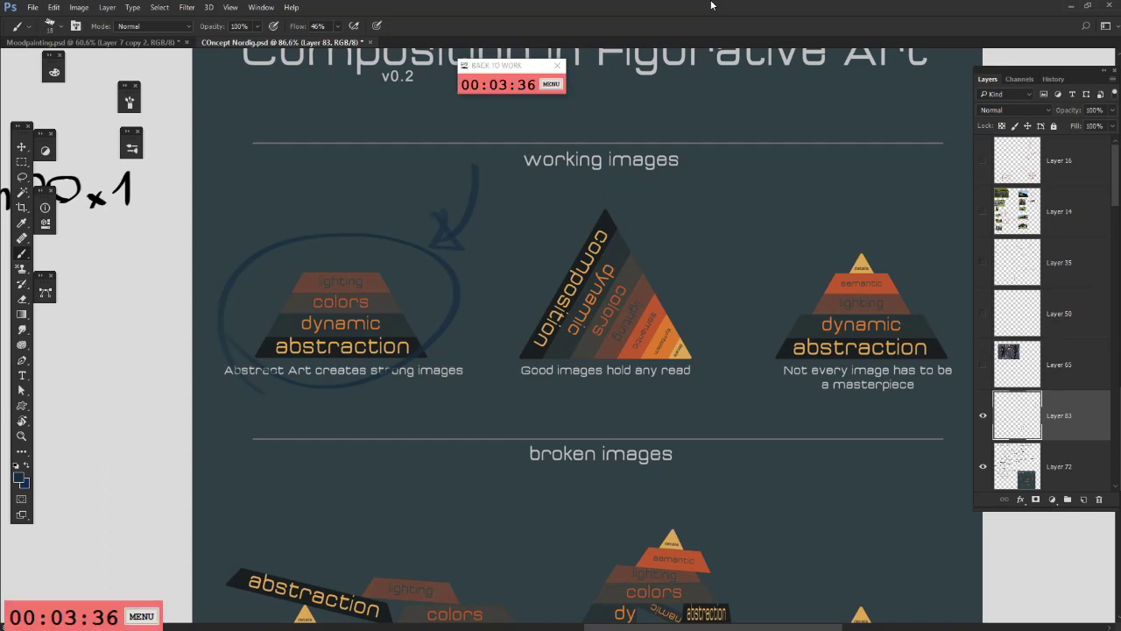
key(ctrl+z)
key(ctrl+z)
drag(247, 386, 471, 386)
key(ctrl+z)
key(ctrl+z)
Step: Draw a rectangular thumbnail frame on the empty canvas below the second practice row
mouse_move(315, 436)
mouse_down()
mouse_move(575, 338)
mouse_move(709, 311)
mouse_up()
drag(307, 397, 494, 334)
right_click(541, 380)
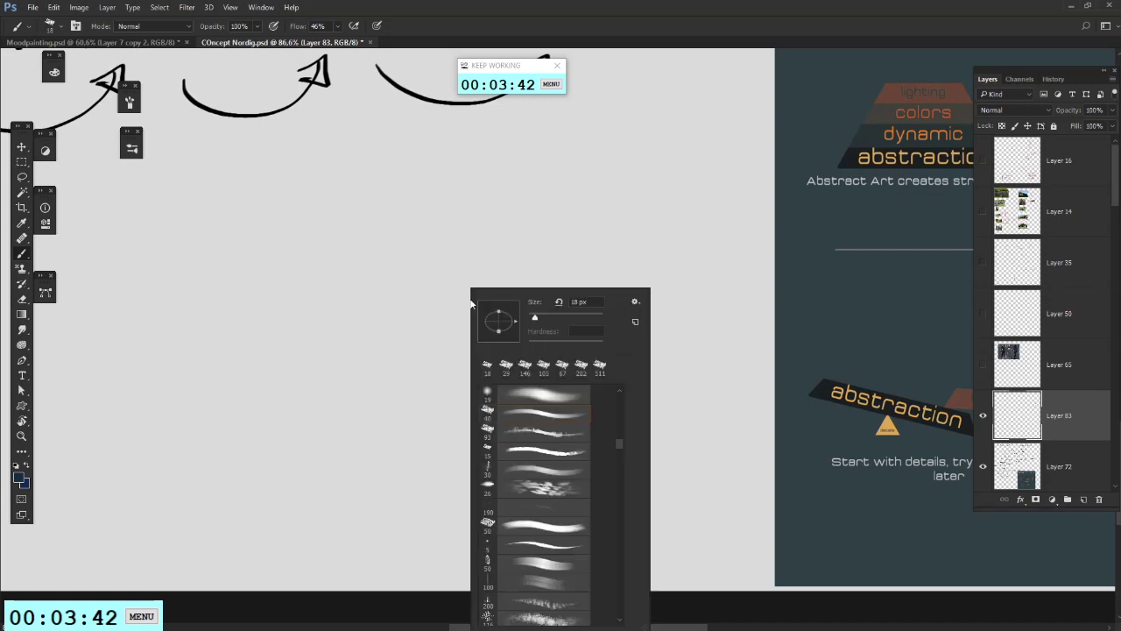
mouse_move(391, 273)
mouse_down()
mouse_move(392, 418)
mouse_move(525, 274)
mouse_move(656, 277)
mouse_move(648, 395)
mouse_move(401, 397)
mouse_up()
drag(589, 358, 446, 402)
Step: Enlarge the brush and block in sweeping dark blue strokes inside the thumbnail frame
right_click(557, 350)
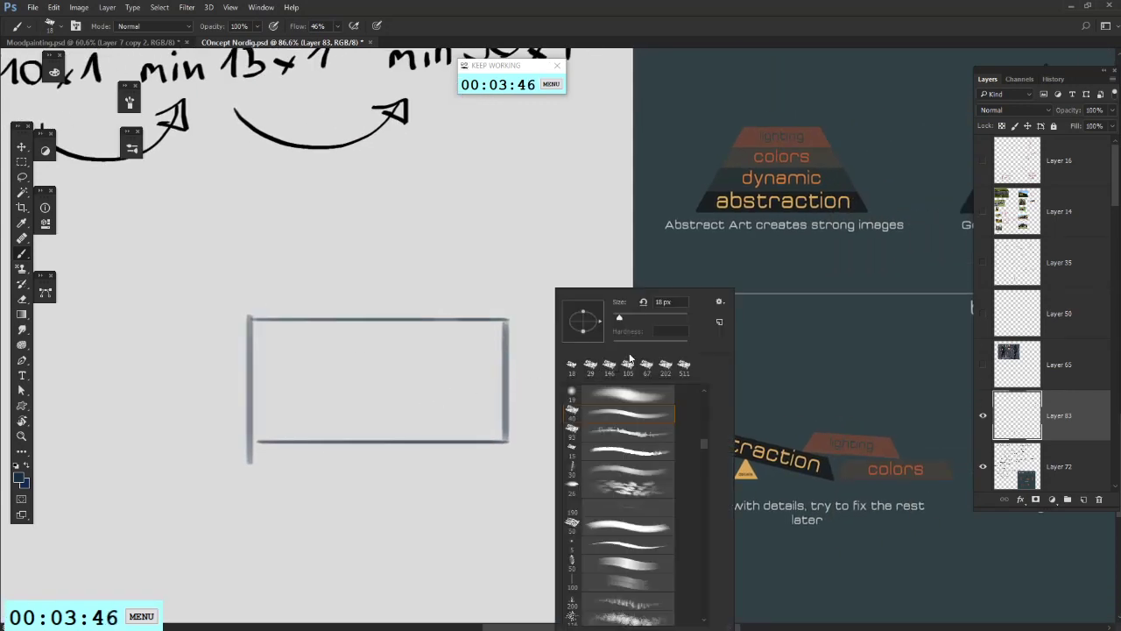
key(Return)
mouse_move(525, 403)
mouse_down()
mouse_move(420, 427)
mouse_move(390, 395)
mouse_move(446, 440)
mouse_move(271, 333)
mouse_move(298, 342)
mouse_move(337, 438)
mouse_move(351, 365)
mouse_move(405, 350)
mouse_up()
mouse_move(272, 387)
mouse_down()
mouse_move(437, 319)
mouse_move(345, 329)
mouse_up()
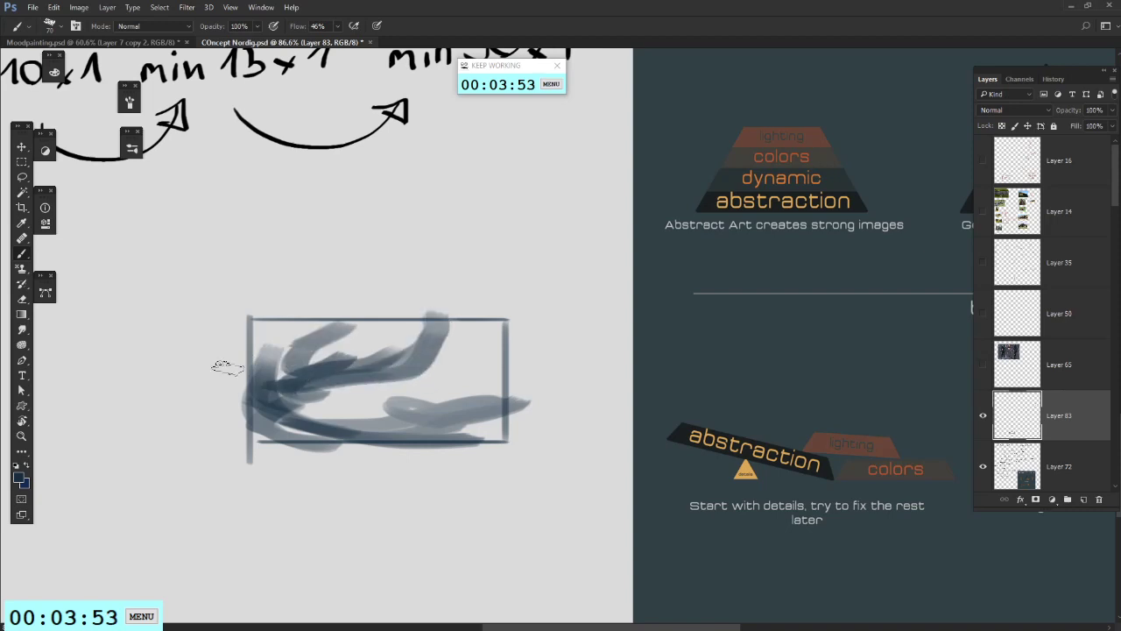
Step: Set the foreground colour to a bright green and paint a round spot in the thumbnail's upper right
click(17, 481)
click(744, 313)
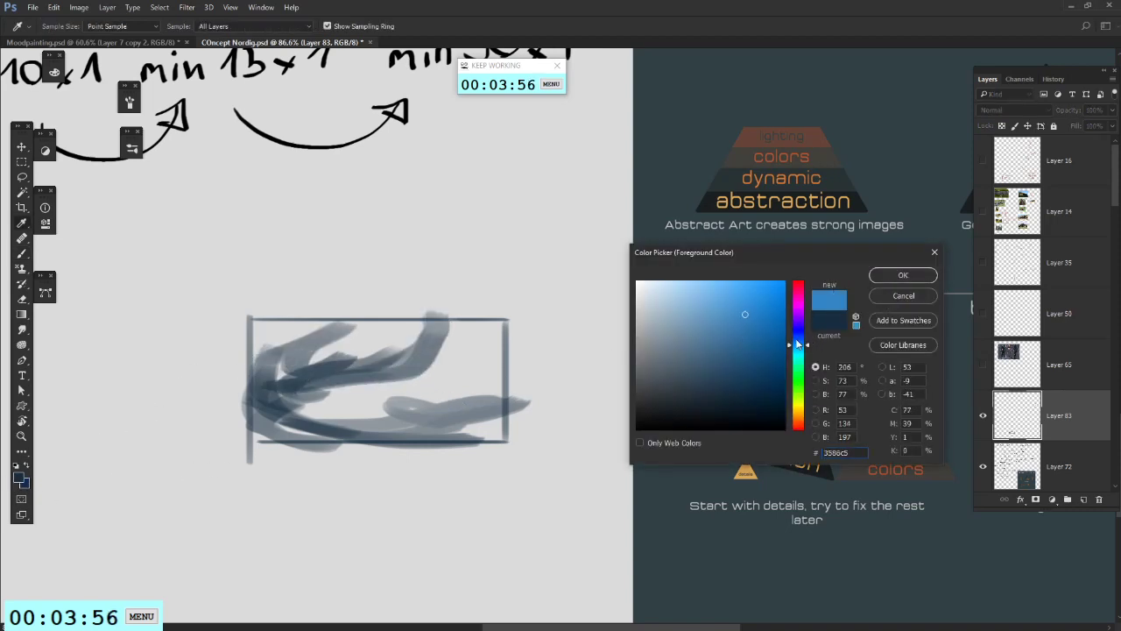
drag(797, 344, 797, 380)
key(Return)
drag(450, 350, 456, 361)
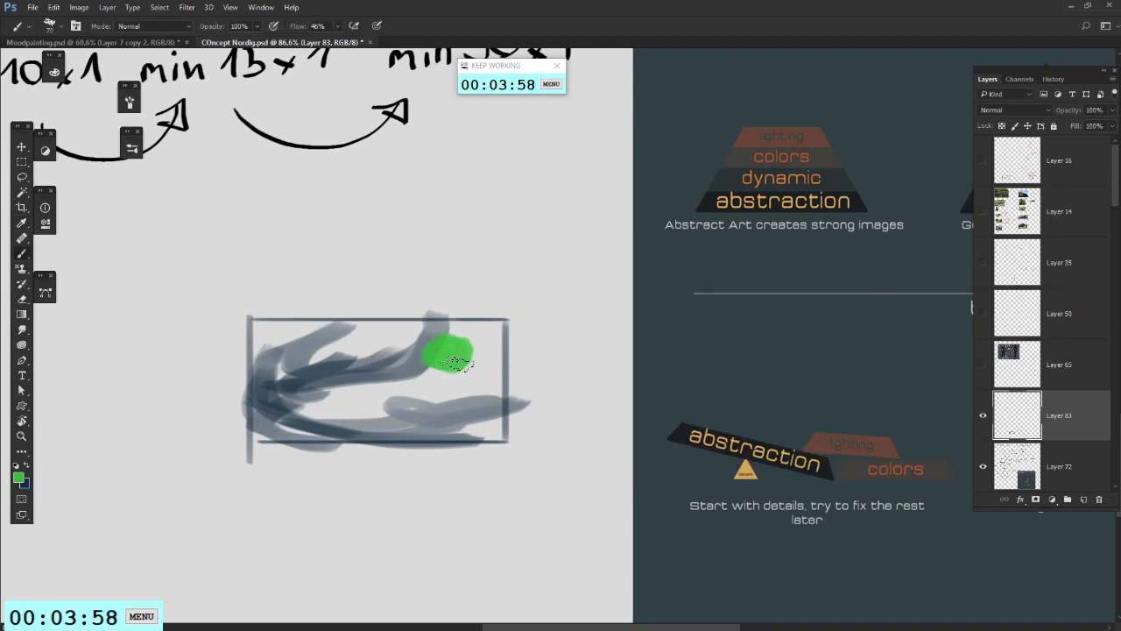
Step: Paint sampled grey-blue strokes across the thumbnail's middle and a green band along its lower edge
alt+click(432, 405)
mouse_move(432, 405)
mouse_down()
mouse_move(483, 387)
mouse_move(357, 403)
mouse_move(389, 388)
mouse_move(445, 405)
mouse_up()
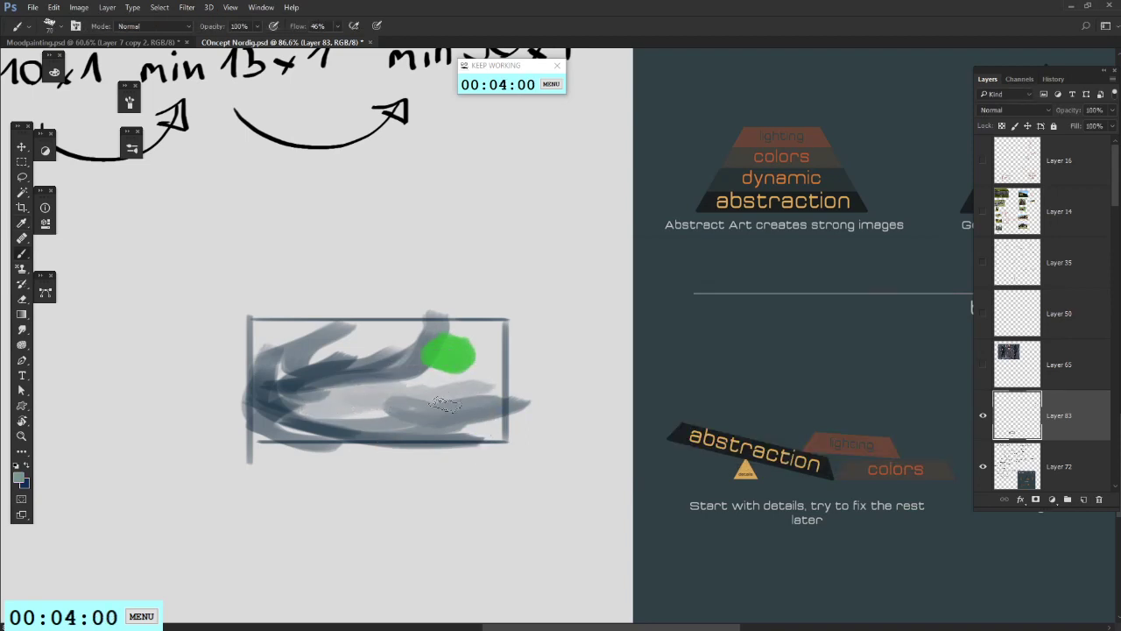
drag(342, 432, 500, 434)
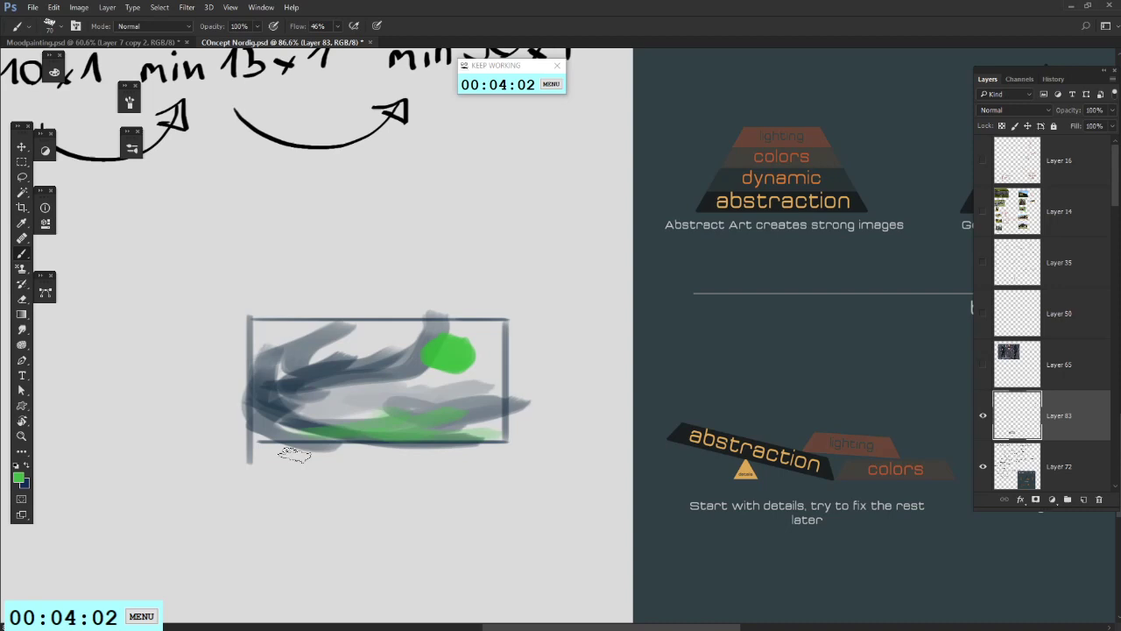
Step: Paint a darker green mound in the thumbnail's lower part and fill the background above with sampled blue-grey strokes
click(18, 479)
click(713, 380)
click(887, 275)
mouse_move(329, 429)
mouse_down()
mouse_move(492, 423)
mouse_move(295, 431)
mouse_move(435, 421)
mouse_move(315, 409)
mouse_move(333, 389)
mouse_move(383, 432)
mouse_move(348, 374)
mouse_move(405, 410)
mouse_move(382, 422)
mouse_move(373, 392)
mouse_up()
alt+click(330, 368)
mouse_move(335, 355)
mouse_down()
mouse_move(402, 340)
mouse_move(293, 366)
mouse_move(280, 383)
mouse_move(361, 327)
mouse_move(304, 359)
mouse_move(273, 350)
mouse_move(247, 427)
mouse_move(305, 327)
mouse_move(304, 341)
mouse_move(422, 361)
mouse_move(416, 392)
mouse_move(397, 391)
mouse_move(482, 374)
mouse_move(495, 344)
mouse_up()
Step: Compare the chart's working image pyramids with the painted thumbnail, undoing a trial brush stroke
drag(904, 246, 327, 394)
drag(648, 318, 621, 283)
drag(506, 338, 513, 386)
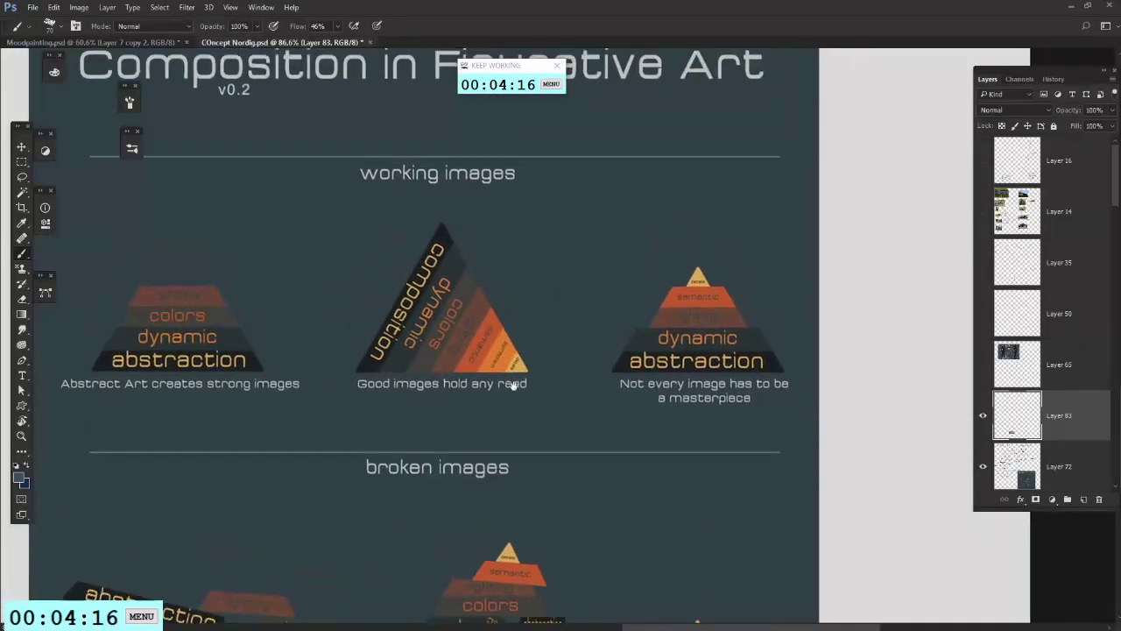
key(r)
mouse_move(683, 321)
mouse_down()
mouse_move(663, 254)
mouse_move(601, 215)
mouse_move(630, 236)
mouse_move(636, 400)
mouse_up()
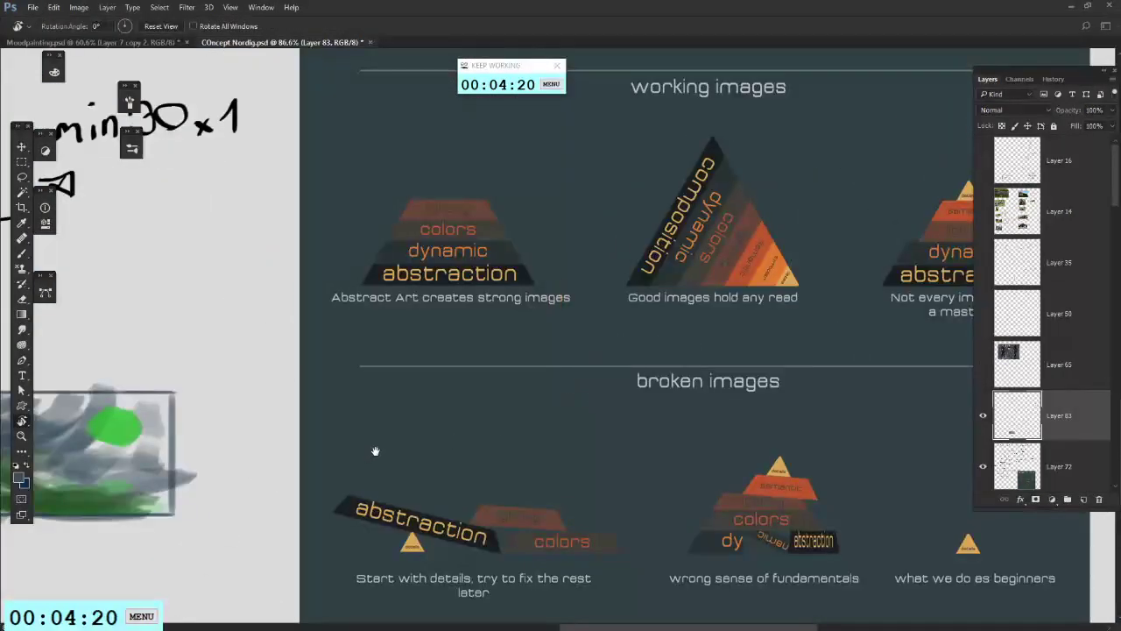
drag(375, 451, 815, 318)
key(b)
mouse_move(504, 263)
mouse_down()
mouse_move(644, 261)
mouse_move(543, 265)
mouse_up()
key(ctrl+z)
mouse_move(604, 334)
mouse_down()
mouse_move(359, 433)
mouse_move(321, 433)
mouse_up()
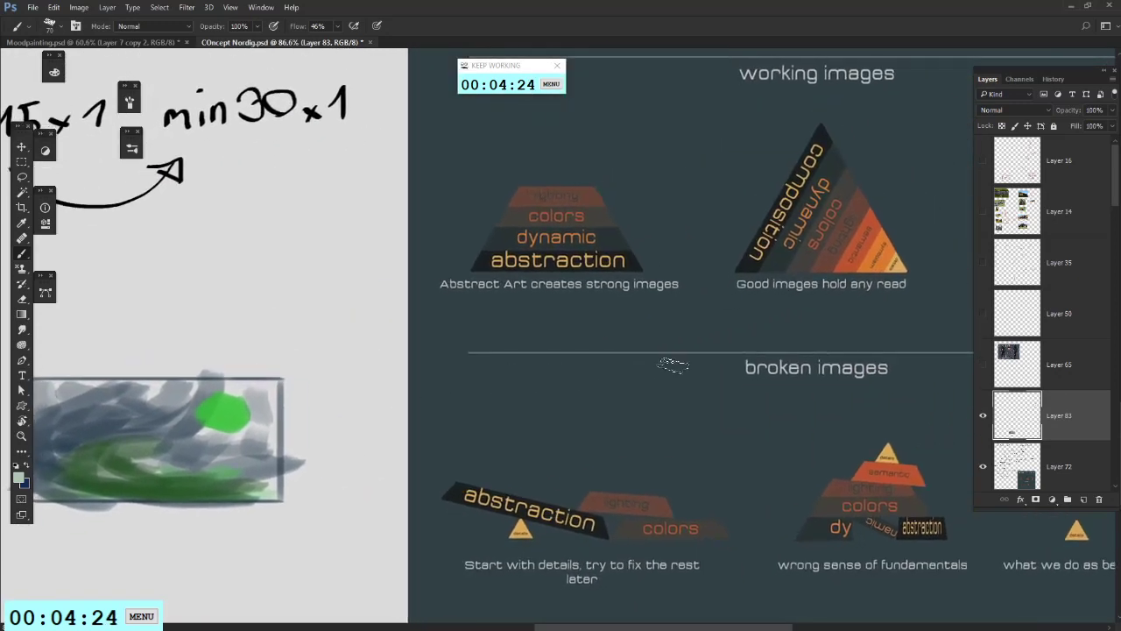
Step: Rotate the canvas view to -61° to examine the "Good images hold any read" pyramid, undoing a trial stroke on it
key(r)
drag(692, 352, 603, 155)
mouse_move(711, 383)
mouse_down()
mouse_move(726, 488)
mouse_move(703, 574)
mouse_move(691, 422)
mouse_move(580, 522)
mouse_up()
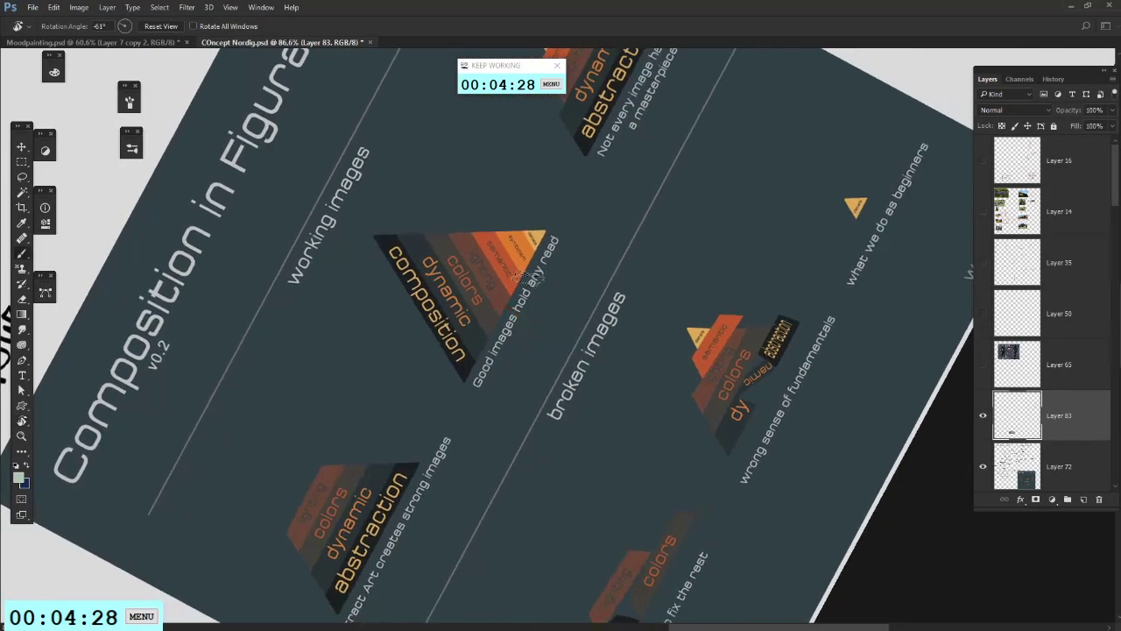
key(b)
mouse_move(503, 232)
mouse_down()
mouse_move(491, 273)
mouse_move(492, 222)
mouse_up()
key(ctrl+z)
Step: Reduce the brush size and sample the dark colour of the pyramid's composition tier
right_click(566, 261)
key(ctrl+z)
right_click(531, 232)
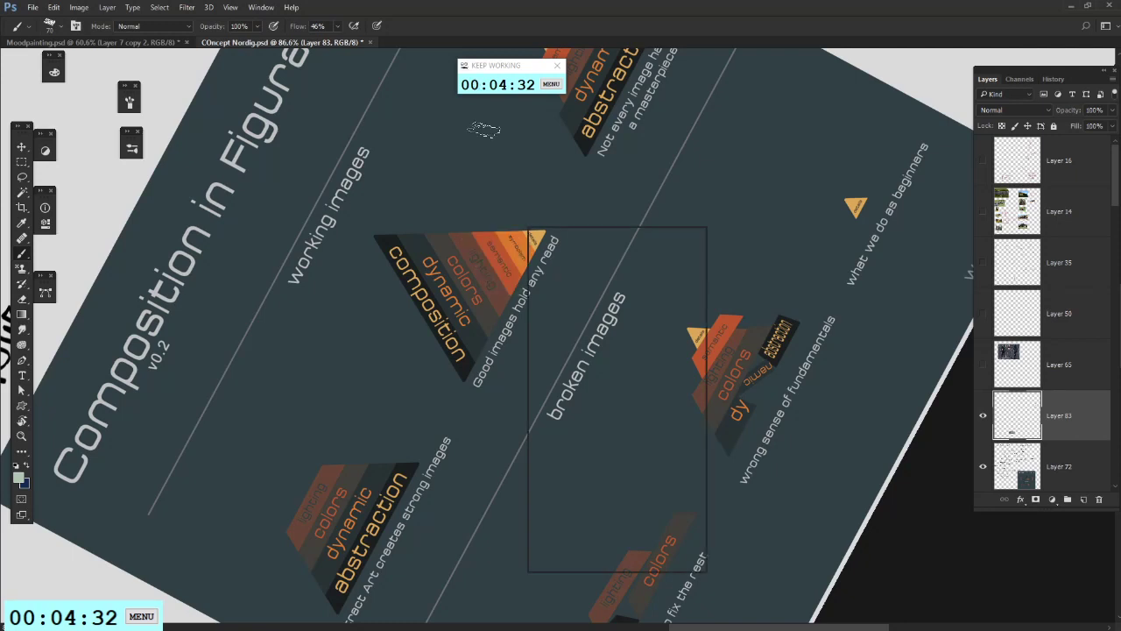
alt+click(468, 364)
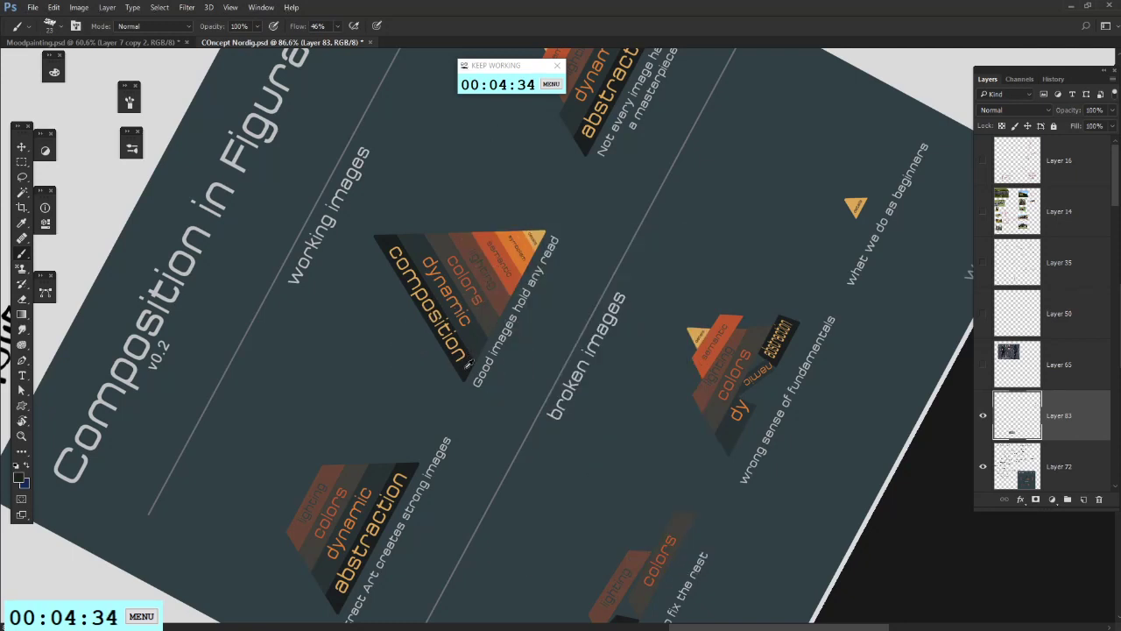
Step: Examine the tilted pyramid's tiers and rotate the canvas view back upright at the painted thumbnail
scroll(504, 298, up, 2)
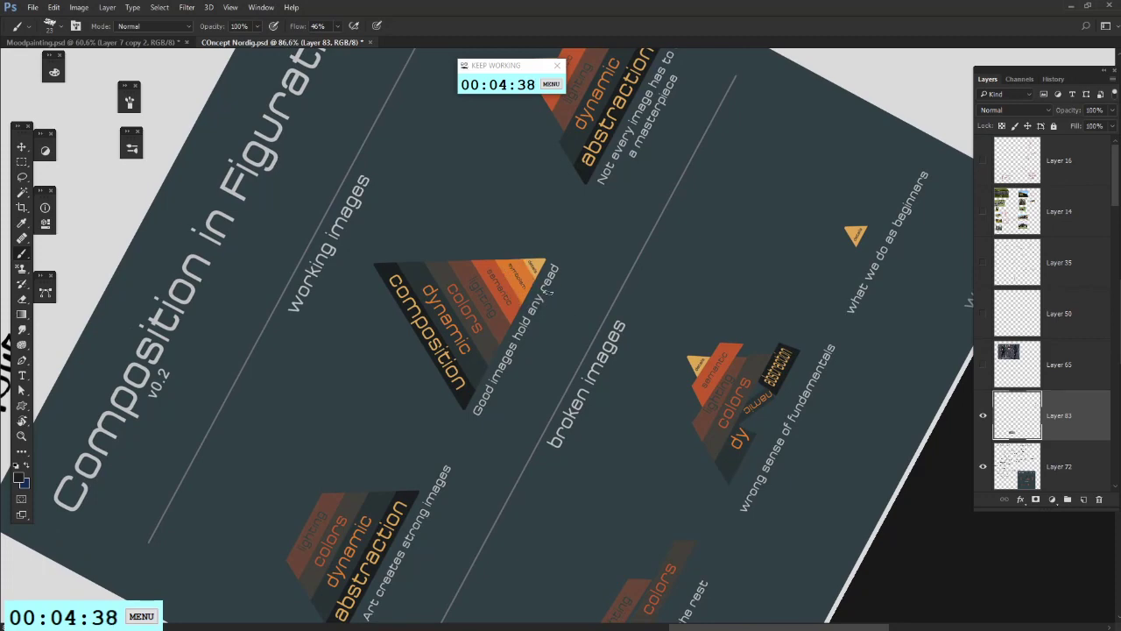
drag(523, 248, 546, 307)
drag(477, 398, 608, 197)
key(r)
drag(705, 254, 701, 415)
drag(656, 350, 612, 420)
drag(525, 437, 683, 383)
drag(474, 398, 621, 415)
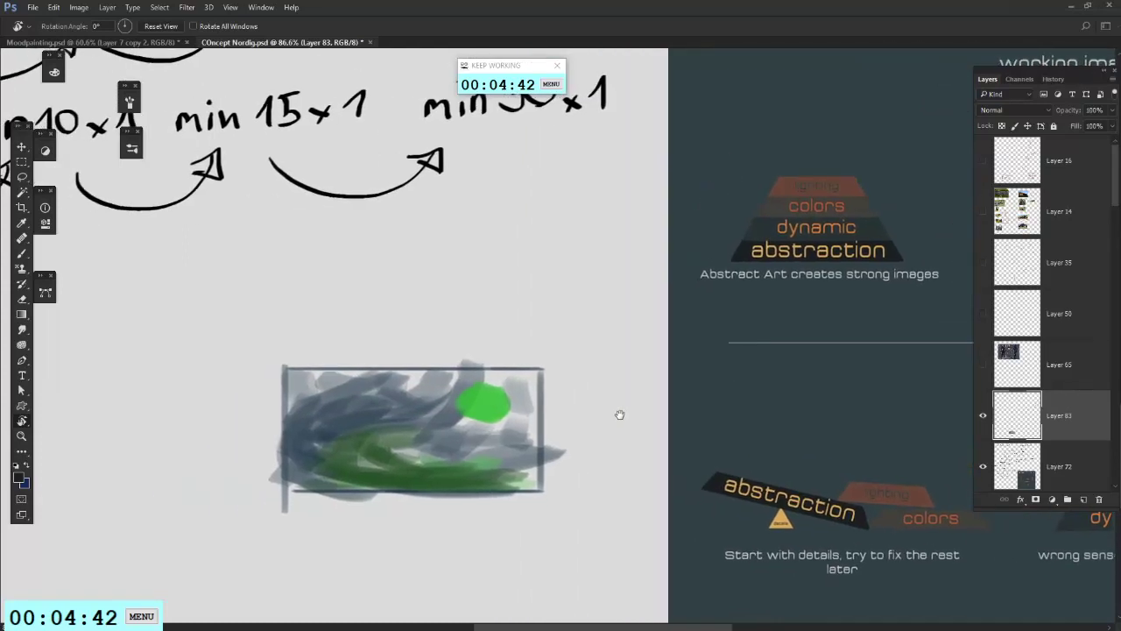
Step: Examine the chart's working and broken image pyramids again, undoing a trial stroke
key(b)
mouse_move(593, 336)
mouse_down()
mouse_move(242, 340)
mouse_move(250, 330)
mouse_up()
drag(702, 311, 659, 312)
mouse_move(616, 293)
mouse_down()
mouse_move(598, 265)
mouse_move(599, 314)
mouse_up()
key(ctrl+z)
mouse_move(779, 337)
mouse_down()
mouse_move(651, 353)
mouse_move(640, 344)
mouse_up()
drag(786, 300, 693, 301)
drag(361, 377, 482, 363)
drag(672, 322, 638, 380)
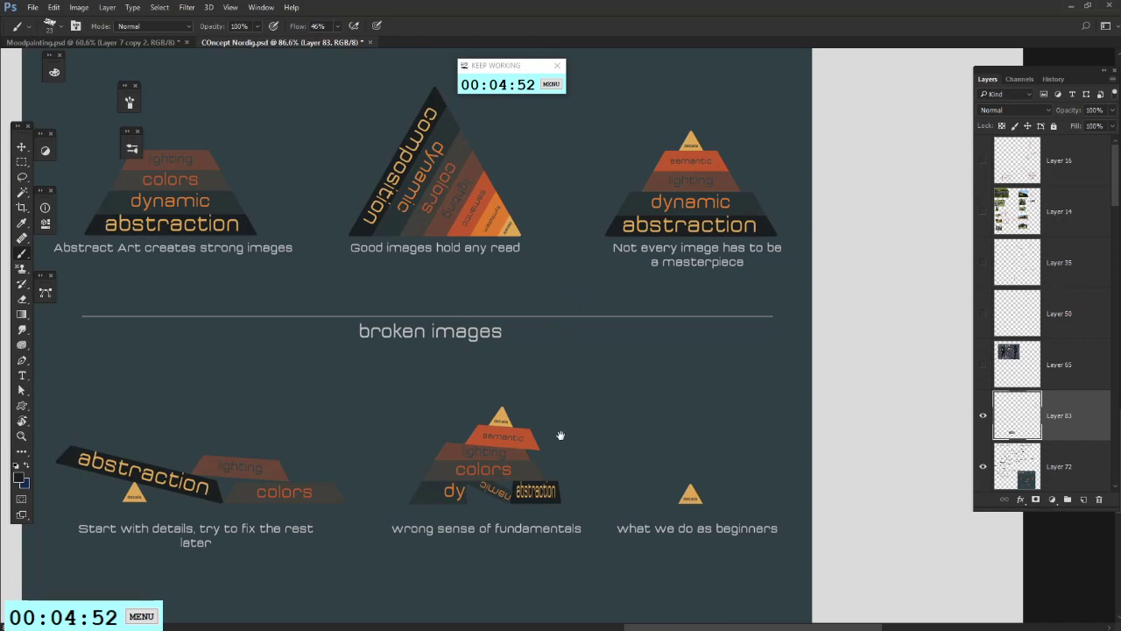
Step: Try a short dark detail stroke on the green area of the painted thumbnail
drag(561, 435, 789, 425)
drag(506, 400, 541, 392)
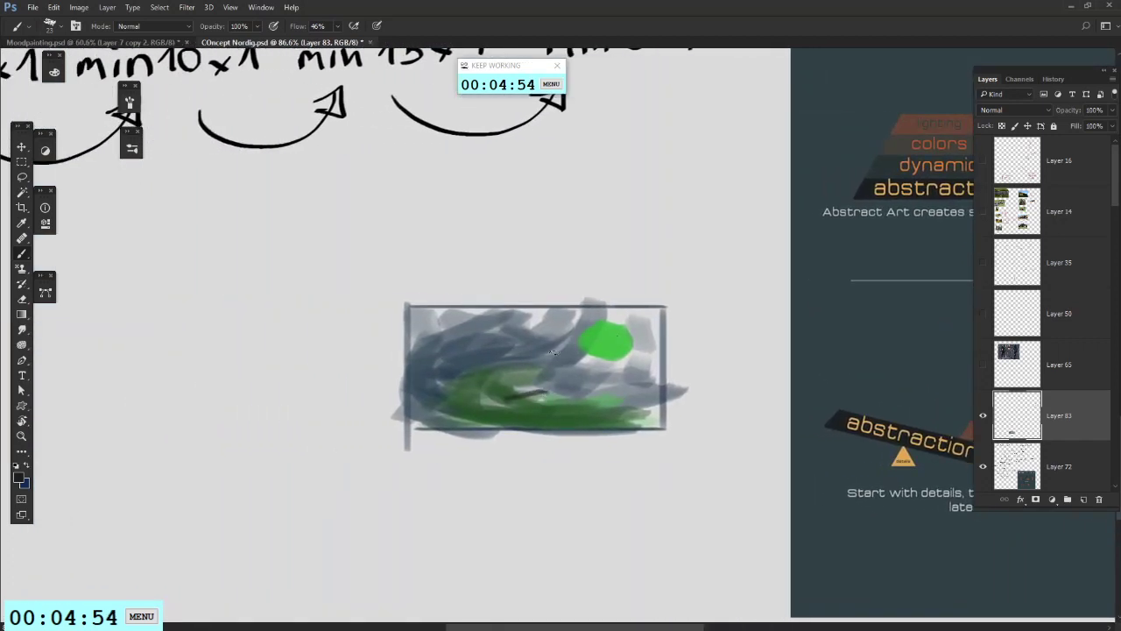
Step: Select the painted thumbnail with a rectangular marquee and move it up and to the left
click(19, 164)
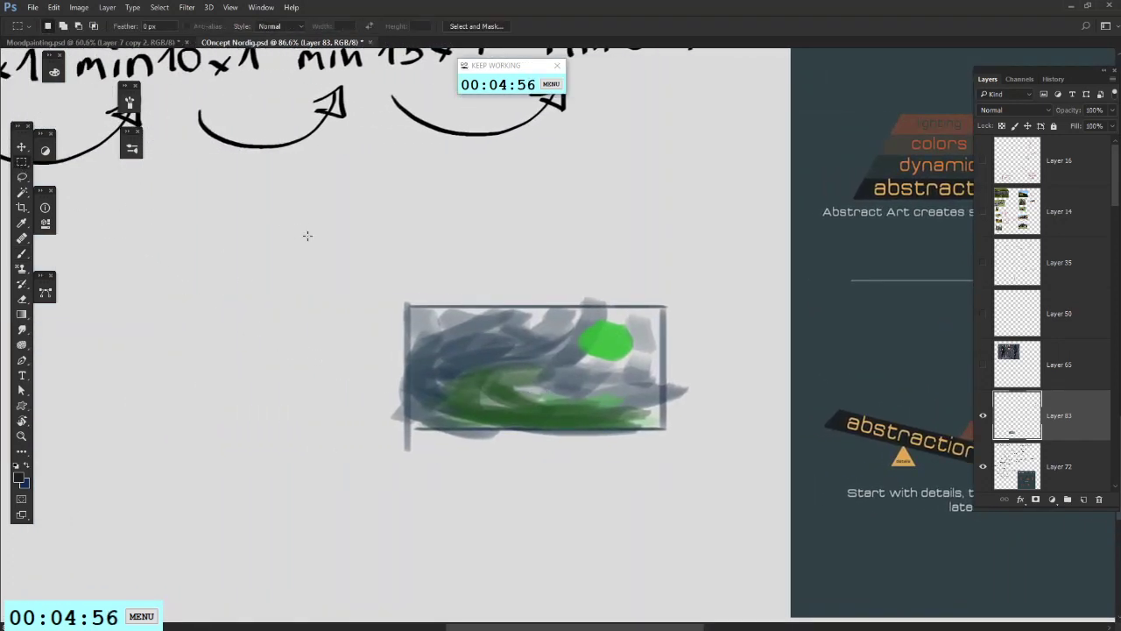
drag(297, 231, 680, 514)
mouse_move(628, 397)
mouse_down()
mouse_move(578, 396)
mouse_move(324, 303)
mouse_up()
key(ctrl+z)
Step: Enlarge the selected thumbnail with Free Transform, shift it to the right, and deselect it
right_click(289, 295)
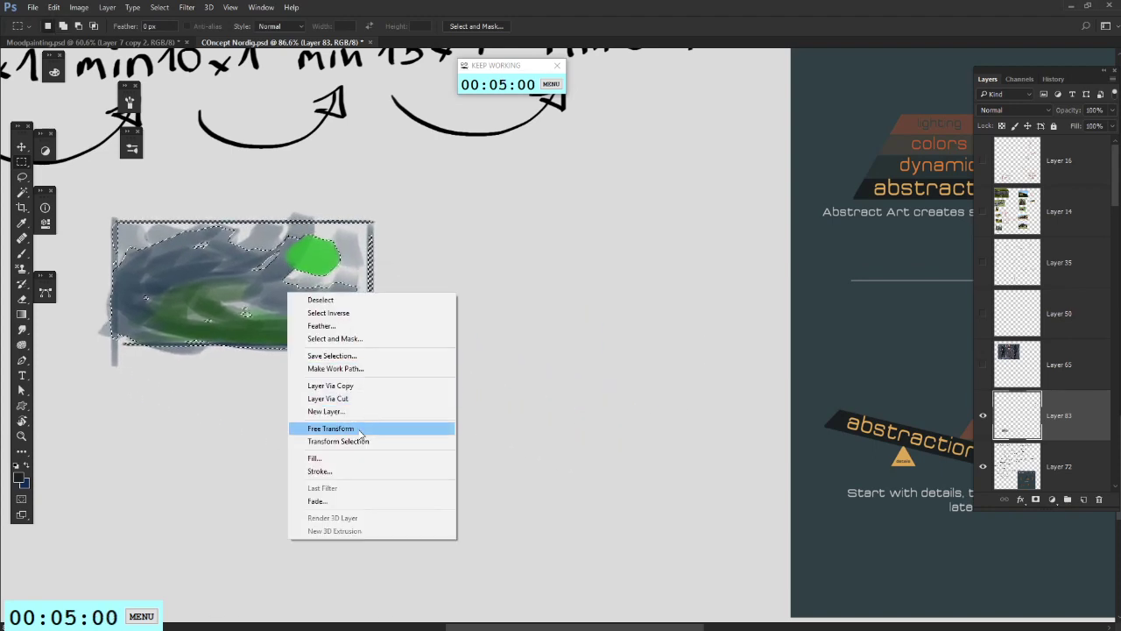
click(358, 428)
mouse_move(380, 360)
mouse_down()
mouse_move(620, 490)
mouse_move(606, 483)
mouse_up()
drag(492, 396, 549, 374)
key(Return)
key(ctrl+d)
Step: Scale up the marquee-selected thumbnail with Free Transform, reposition it farther right beneath the handwritten time notes, and clear the selection
drag(155, 187, 726, 525)
mouse_move(655, 435)
mouse_down()
mouse_move(526, 429)
mouse_move(321, 447)
mouse_up()
mouse_move(401, 408)
mouse_down()
mouse_move(669, 393)
mouse_move(608, 403)
mouse_up()
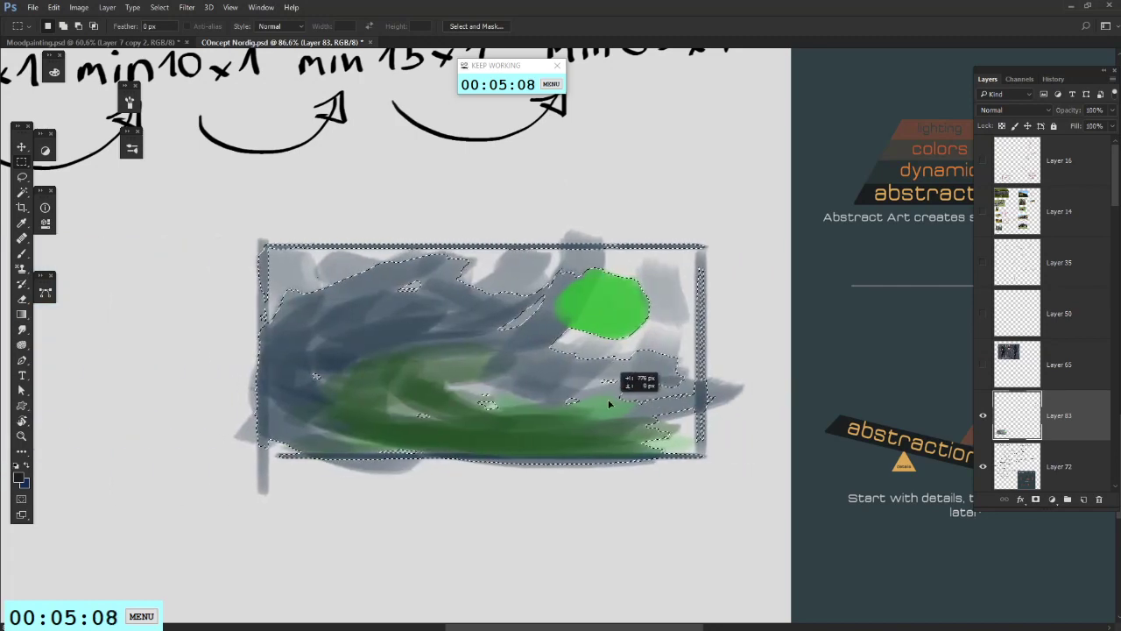
mouse_move(562, 475)
mouse_down()
mouse_move(543, 482)
mouse_move(672, 484)
mouse_up()
key(ctrl+d)
Step: Place a horizontally mirrored copy of the painted thumbnail to the left of the original
drag(647, 390, 122, 391)
drag(430, 451, 808, 425)
mouse_move(589, 353)
mouse_down()
mouse_move(646, 351)
mouse_move(566, 389)
mouse_up()
key(ctrl+shift+h)
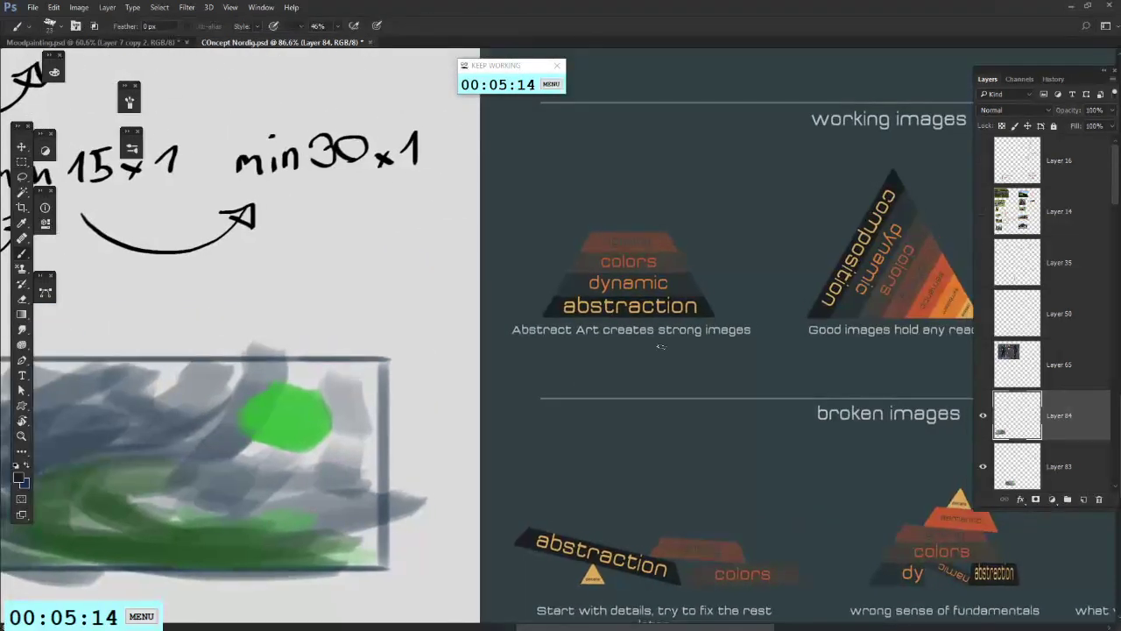
Step: Try circling the dynamic level of the chart's abstraction pyramid with brush strokes
key(ctrl+z)
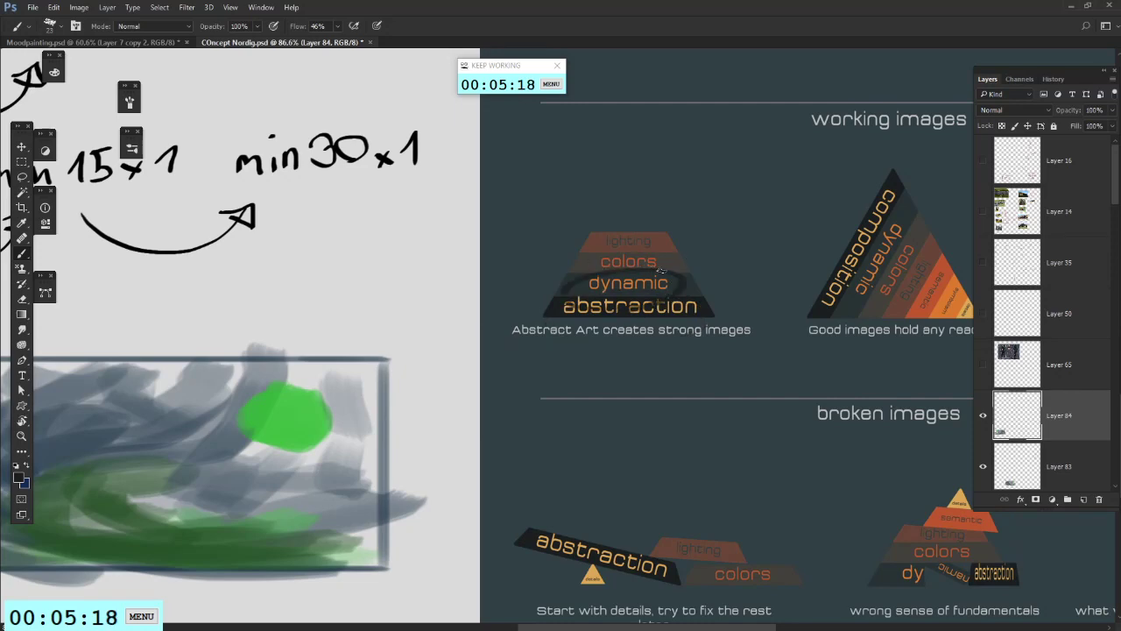
key(ctrl+z)
drag(666, 250, 618, 285)
key(ctrl+z)
drag(673, 238, 665, 258)
Step: Paint grey-blue over the bright green circle and lower middle of the mirrored thumbnail with a 165 px textured brush
mouse_move(243, 445)
mouse_down()
mouse_move(638, 380)
mouse_move(616, 441)
mouse_up()
right_click(657, 426)
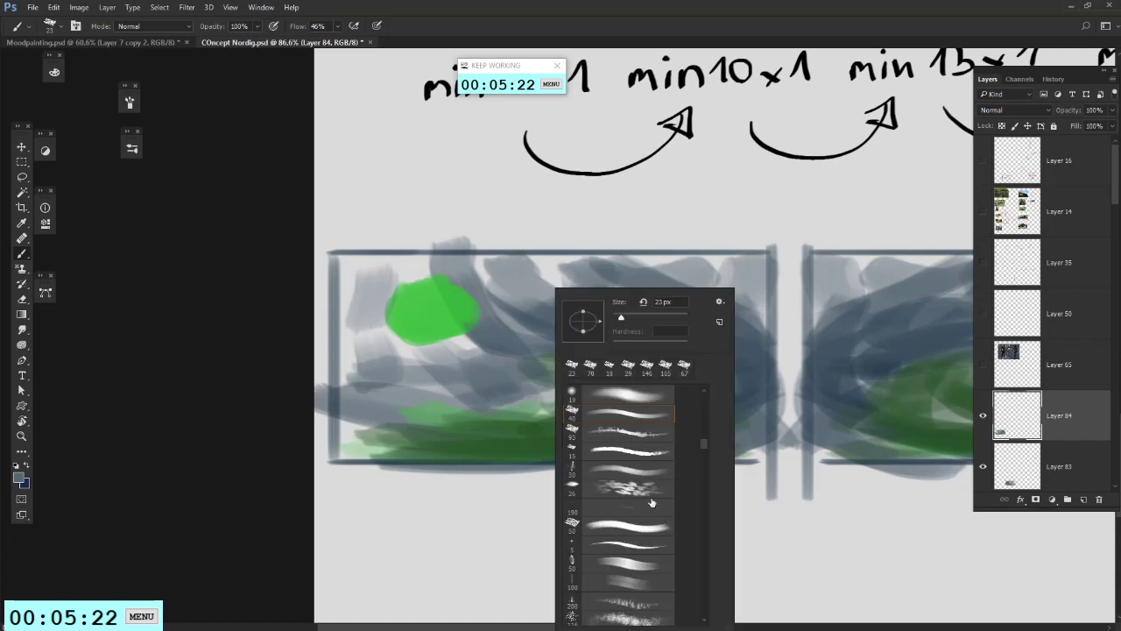
click(647, 451)
click(662, 317)
drag(496, 310, 436, 357)
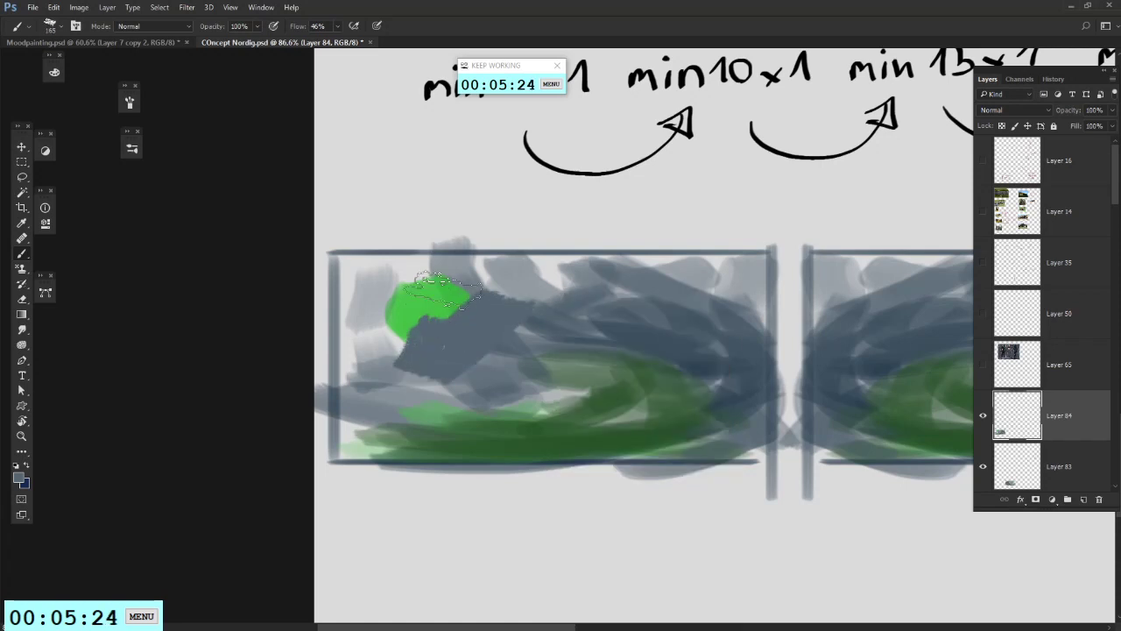
drag(438, 282, 385, 326)
drag(511, 395, 717, 410)
Step: Paint dark green bush masses and ground in the mirrored thumbnail, and add a grey-blue patch above them, using sampled colours
alt+click(645, 371)
mouse_move(610, 306)
mouse_down()
mouse_move(611, 376)
mouse_move(574, 329)
mouse_up()
drag(495, 332, 444, 394)
drag(377, 402, 632, 422)
mouse_move(650, 360)
mouse_down()
mouse_move(672, 302)
mouse_move(703, 350)
mouse_up()
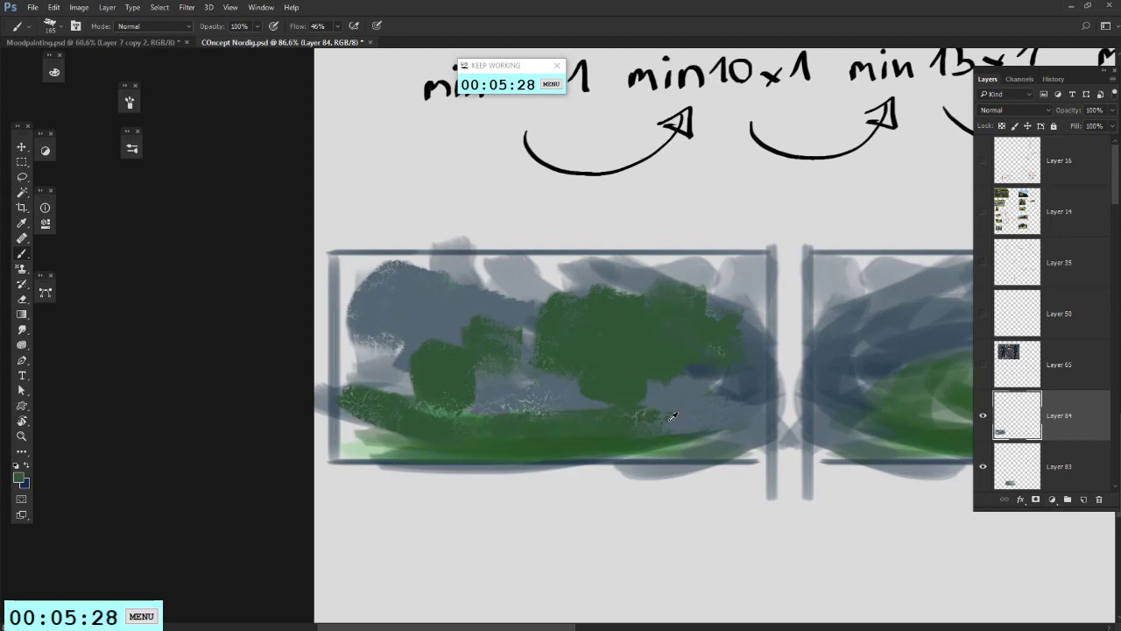
alt+click(673, 395)
mouse_move(477, 315)
mouse_down()
mouse_move(429, 263)
mouse_move(561, 289)
mouse_up()
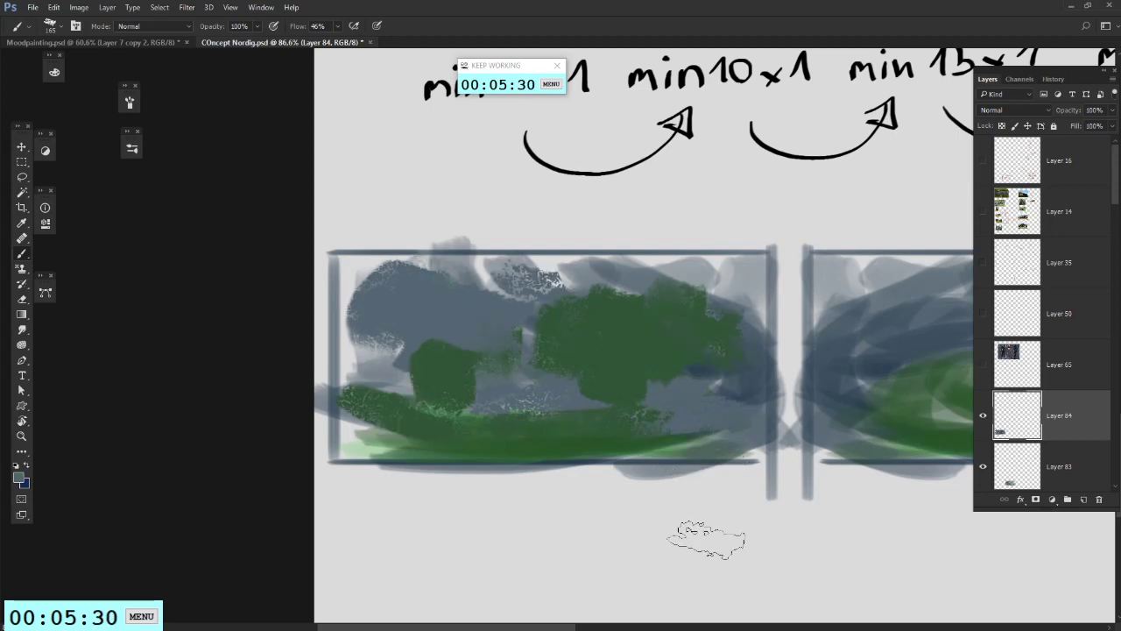
Step: Darken the large green mass with near-black vertical strokes, using the smoother 40 px brush preset resized to 56 px
right_click(751, 317)
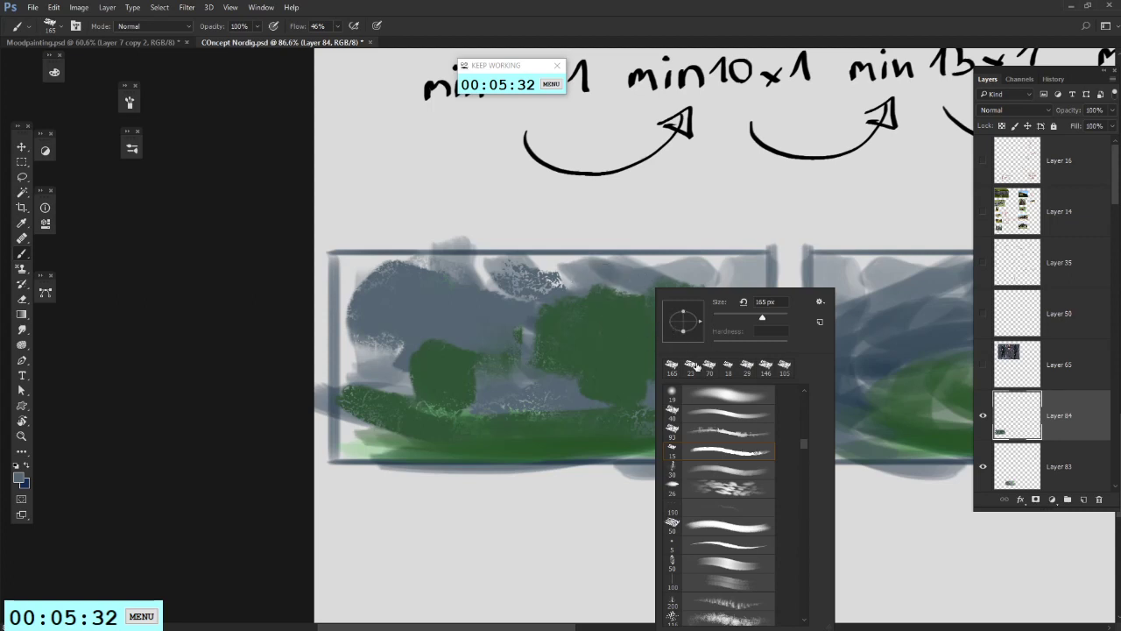
click(720, 414)
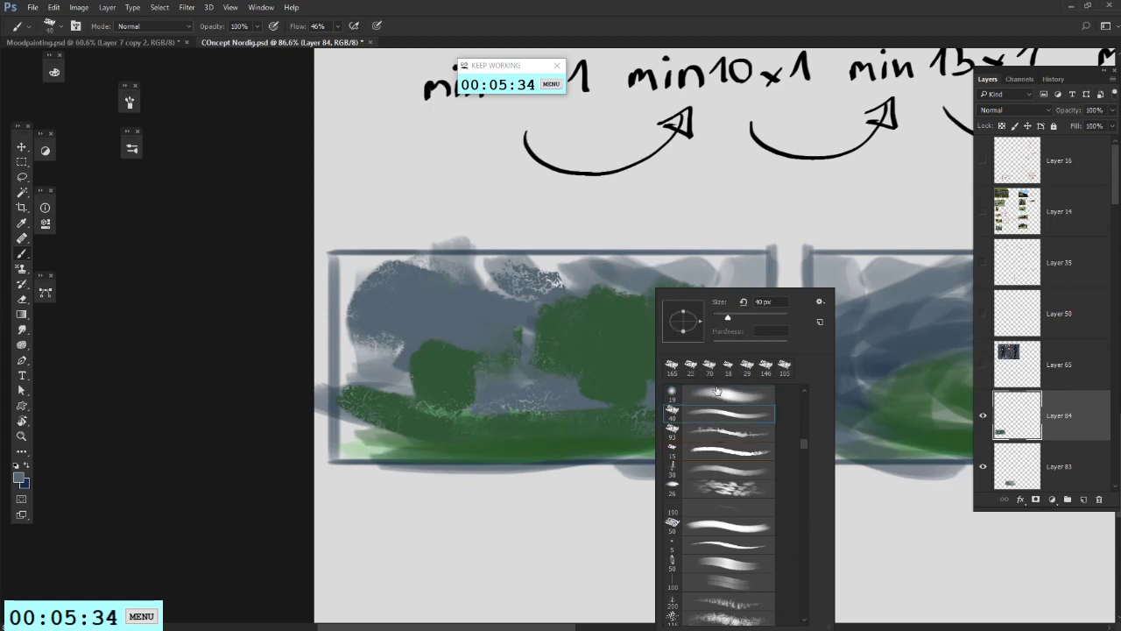
drag(724, 323, 717, 323)
alt+click(629, 392)
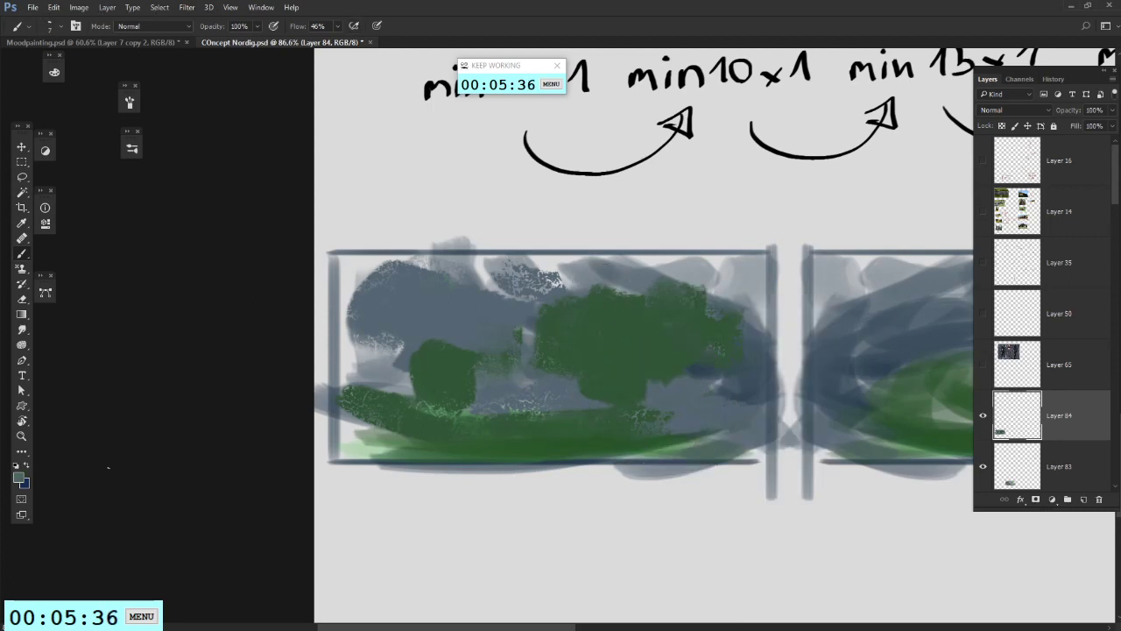
right_click(639, 349)
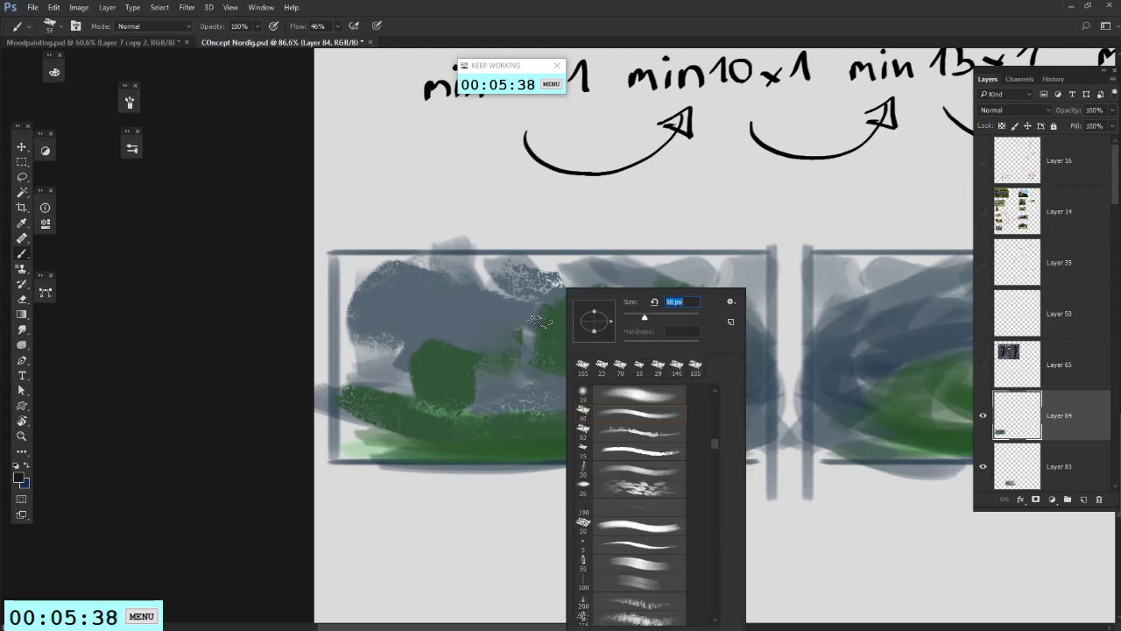
mouse_move(539, 321)
mouse_down()
mouse_move(545, 350)
mouse_move(564, 324)
mouse_move(578, 372)
mouse_move(613, 272)
mouse_move(620, 342)
mouse_move(605, 402)
mouse_move(634, 329)
mouse_move(646, 412)
mouse_move(662, 348)
mouse_move(676, 366)
mouse_move(724, 354)
mouse_up()
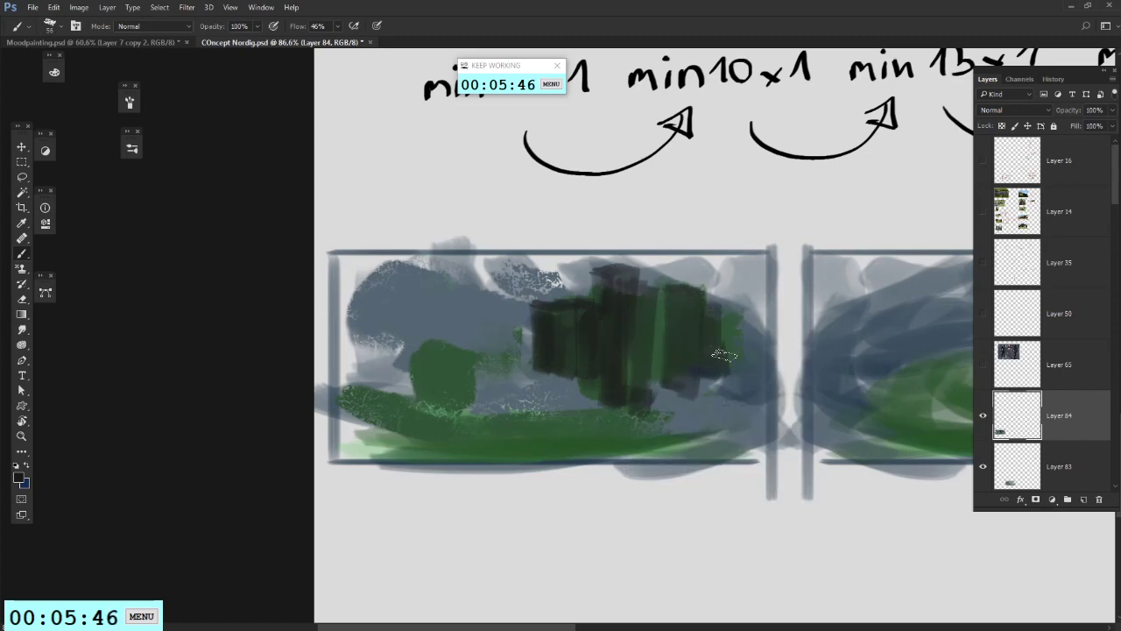
Step: Paint dark sloping bands over the grey-blue mass at the thumbnail's left and darken the small bush below it
mouse_move(548, 303)
mouse_down()
mouse_move(303, 283)
mouse_move(337, 254)
mouse_move(341, 303)
mouse_up()
mouse_move(443, 339)
mouse_down()
mouse_move(536, 355)
mouse_move(326, 355)
mouse_move(350, 357)
mouse_move(342, 247)
mouse_move(390, 349)
mouse_move(434, 272)
mouse_move(464, 350)
mouse_move(506, 342)
mouse_move(534, 363)
mouse_up()
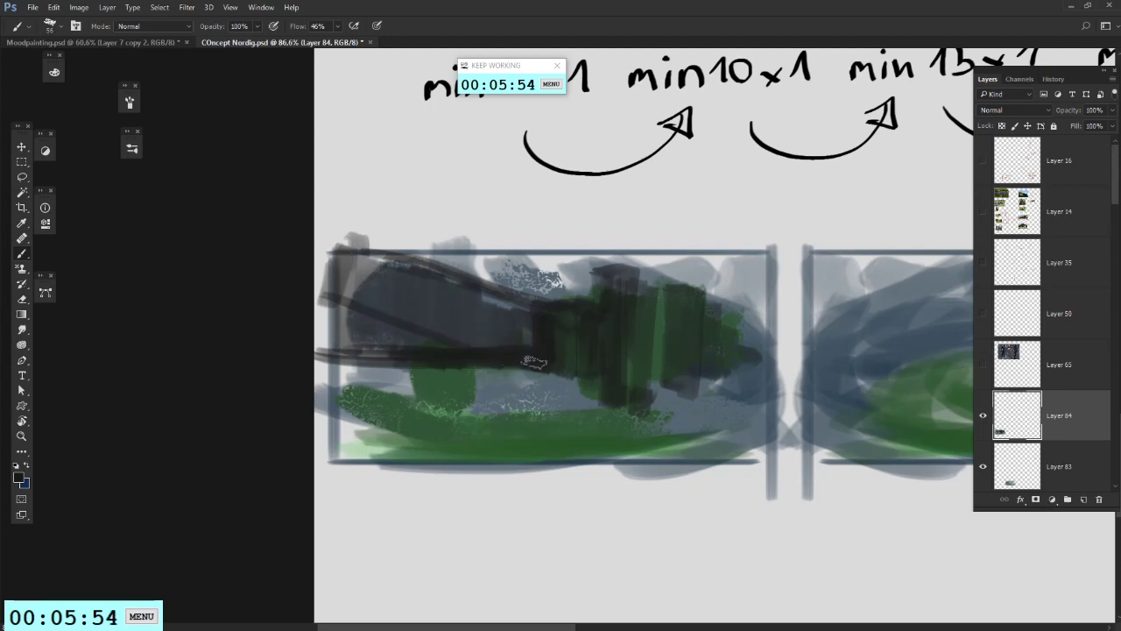
drag(444, 450, 418, 443)
mouse_move(434, 287)
mouse_down()
mouse_move(431, 334)
mouse_move(367, 327)
mouse_up()
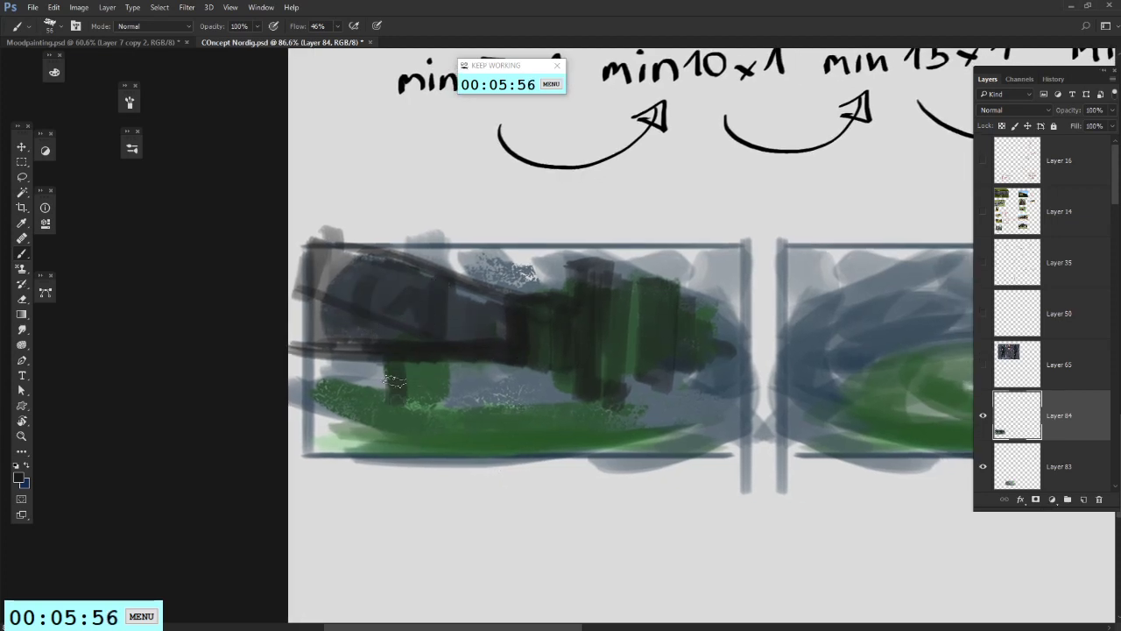
drag(424, 405, 389, 410)
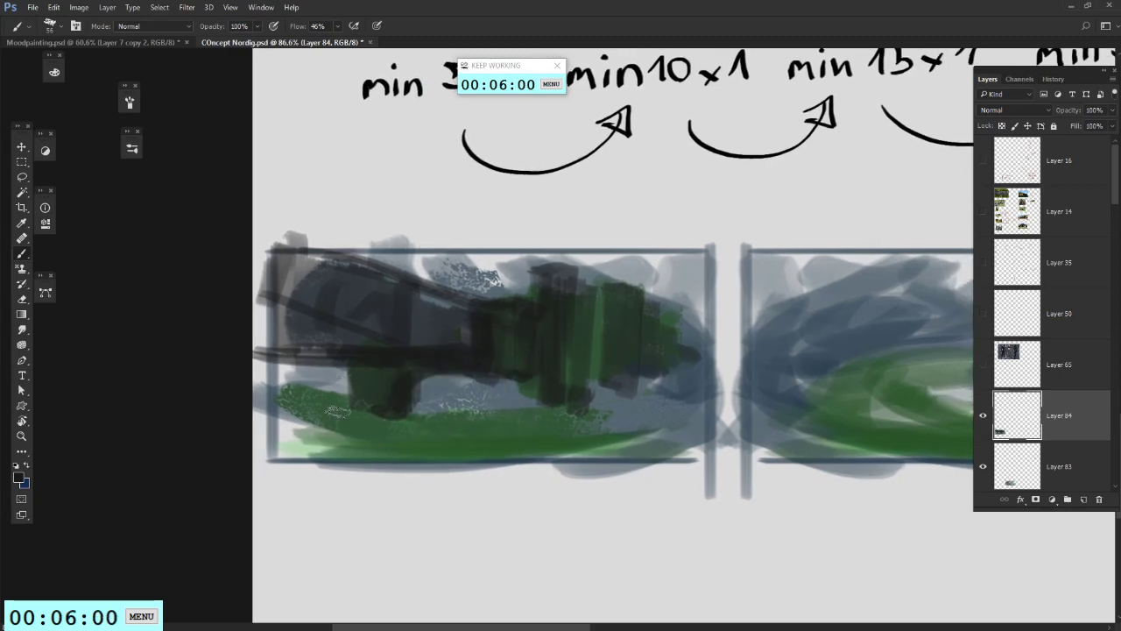
Step: Rework the thumbnail's ground with dark and sampled green strokes, and cover the light sky with grey-blue
mouse_move(337, 412)
mouse_down()
mouse_move(254, 359)
mouse_move(350, 412)
mouse_move(438, 438)
mouse_move(446, 419)
mouse_move(659, 414)
mouse_move(698, 431)
mouse_up()
alt+click(508, 416)
drag(381, 396, 461, 424)
mouse_move(280, 460)
mouse_down()
mouse_move(613, 466)
mouse_move(326, 417)
mouse_up()
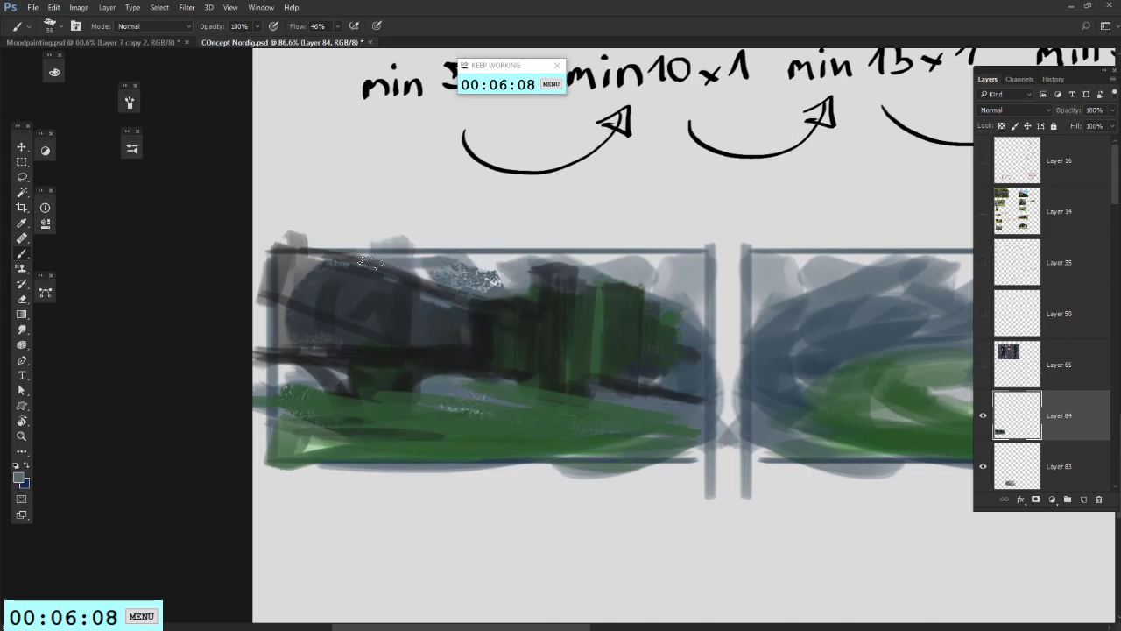
mouse_move(387, 260)
mouse_down()
mouse_move(496, 286)
mouse_move(411, 259)
mouse_up()
mouse_move(611, 263)
mouse_down()
mouse_move(518, 268)
mouse_move(581, 272)
mouse_move(594, 299)
mouse_up()
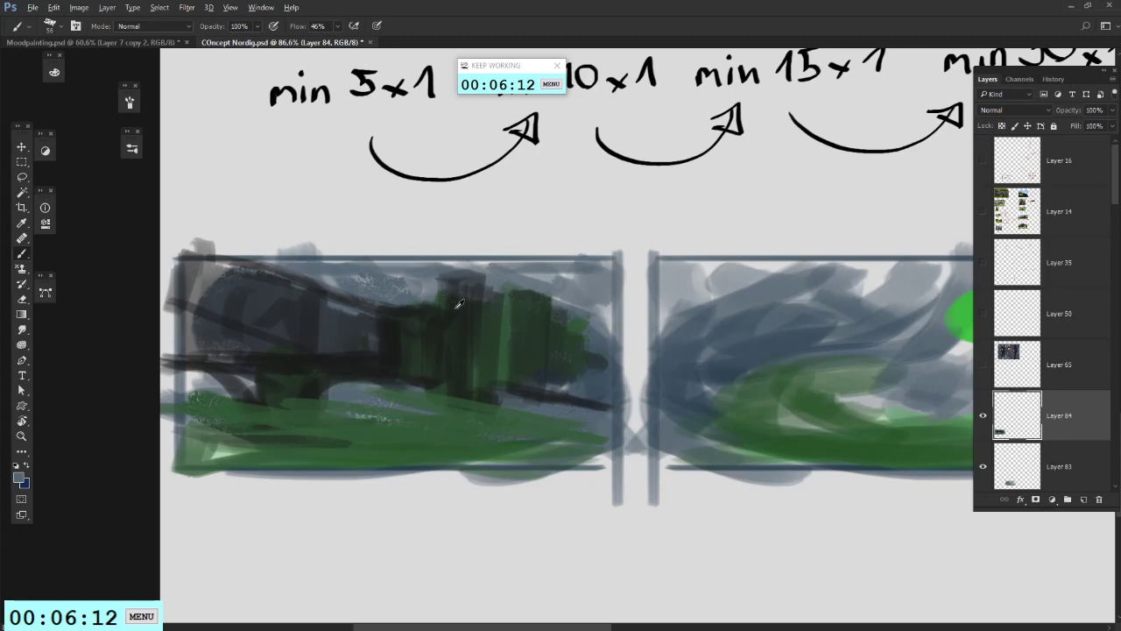
Step: Deepen the tall green block right of the thumbnail's centre with vertical strokes of a sampled dark tone
alt+click(461, 331)
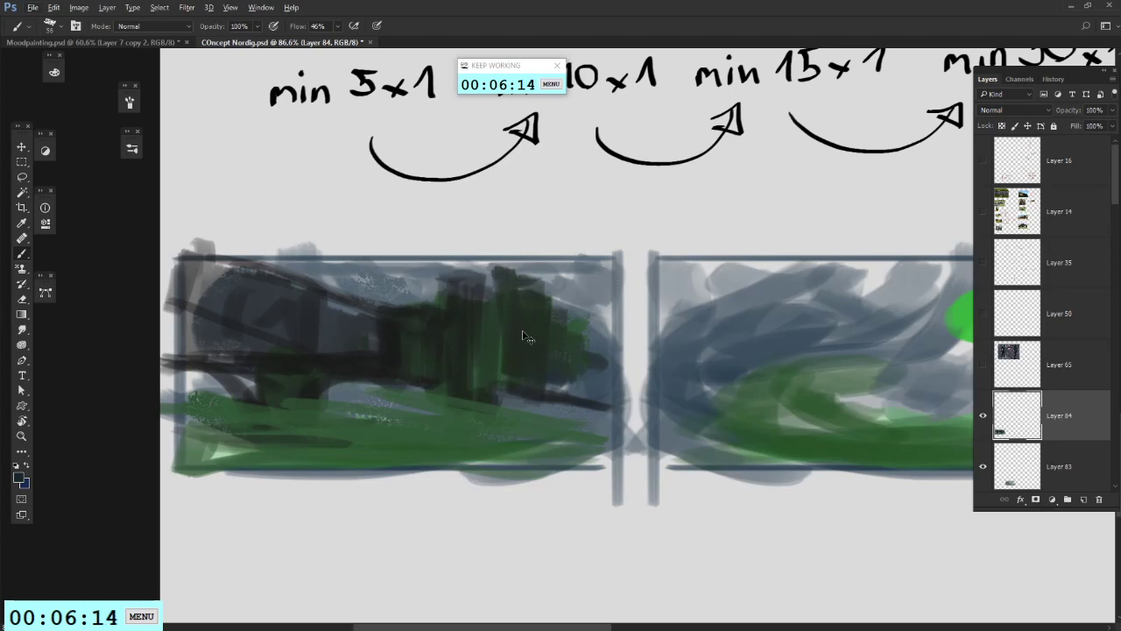
mouse_move(524, 336)
mouse_down()
mouse_move(502, 343)
mouse_move(508, 313)
mouse_up()
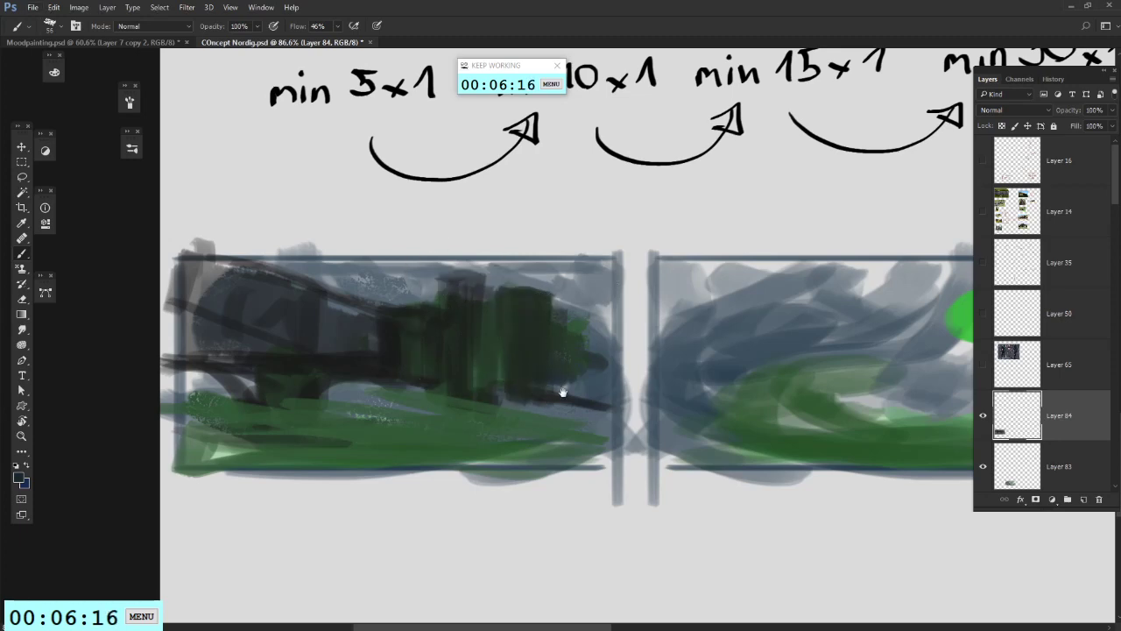
drag(563, 391, 511, 386)
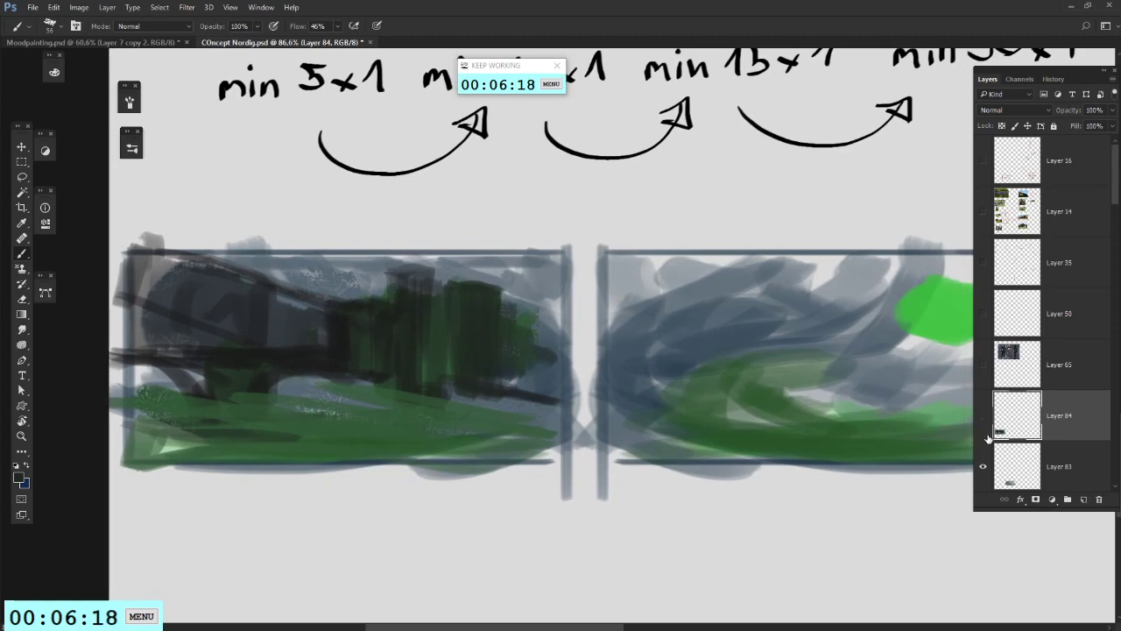
Step: Hide the thumbnail layers and the notes on Layer 72, and show the reference paintings on Layer 70
click(984, 466)
scroll(1043, 358, down, 5)
click(981, 312)
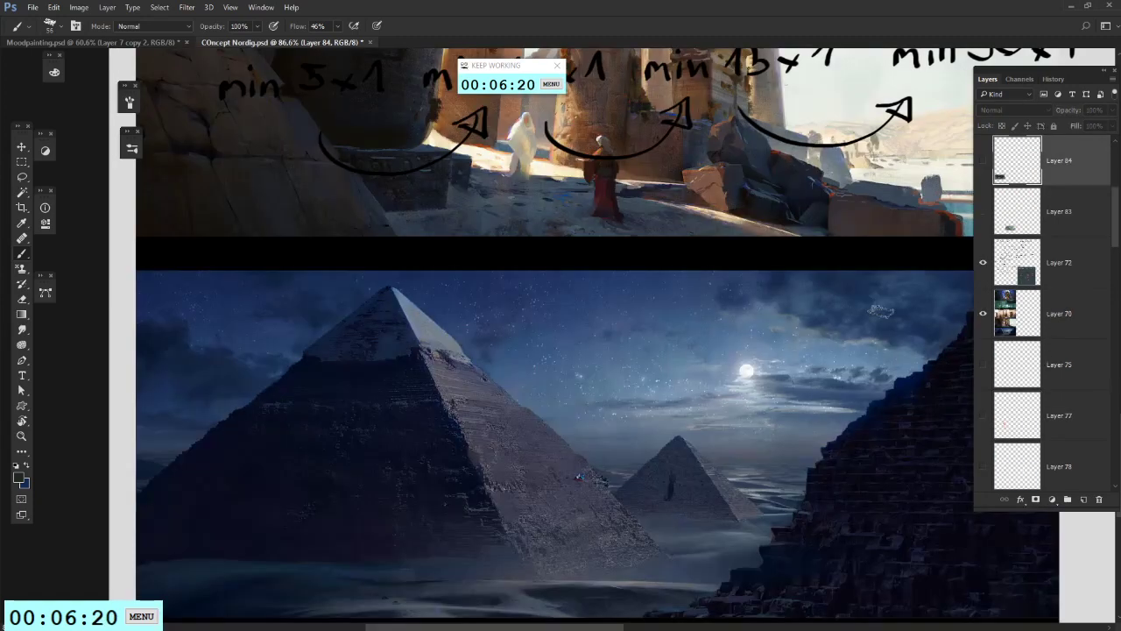
click(1046, 316)
scroll(818, 304, down, 10)
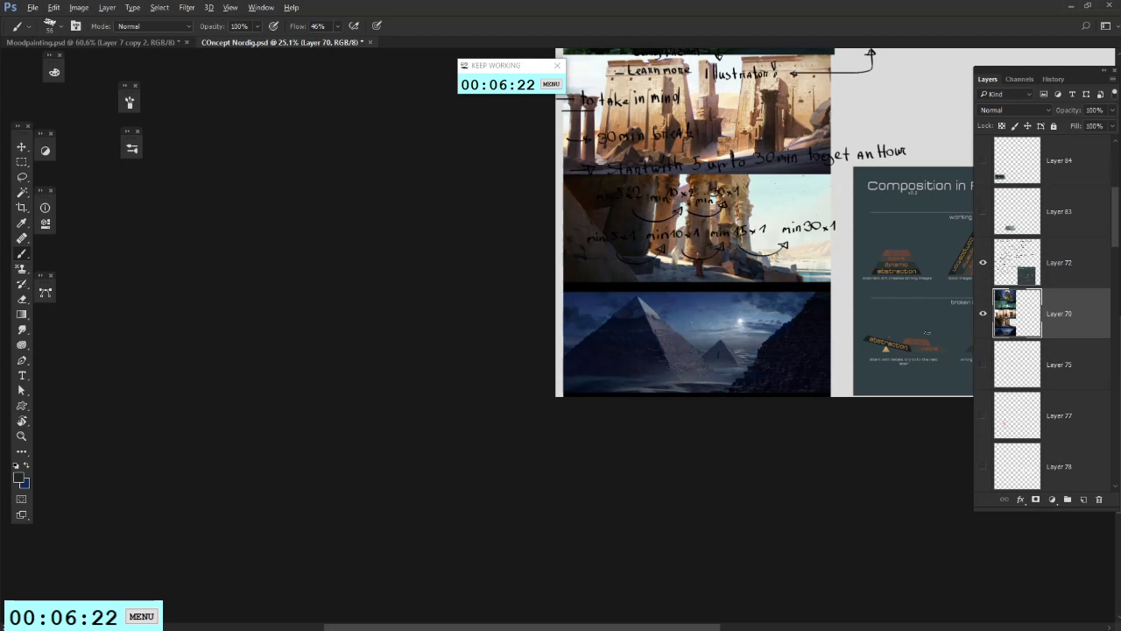
click(1045, 262)
scroll(786, 268, up, 6)
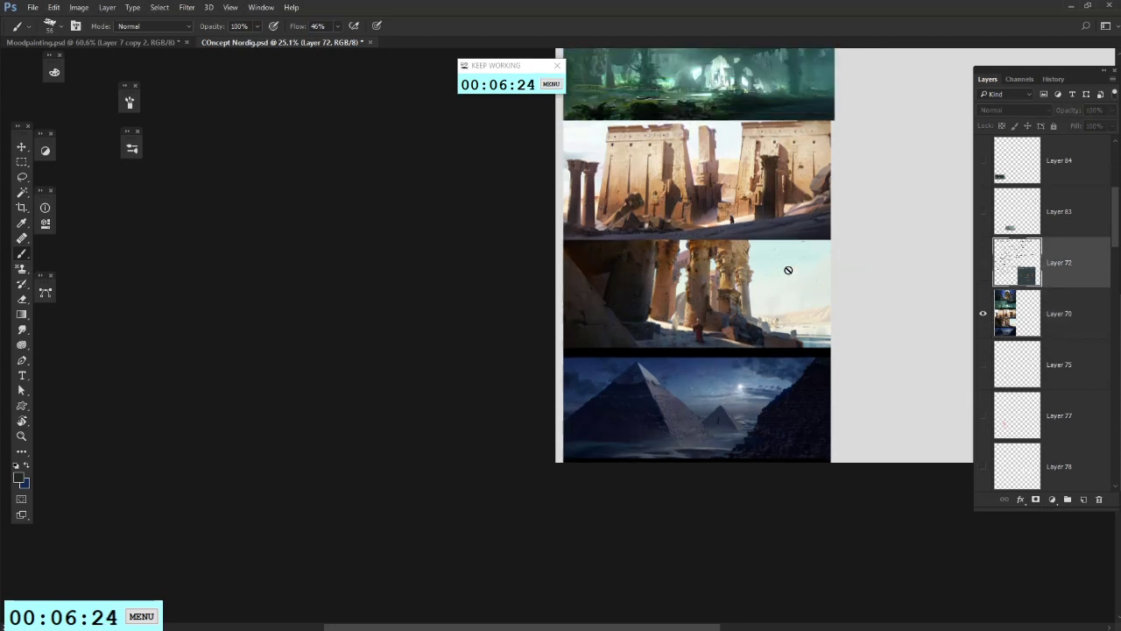
scroll(789, 270, up, 2)
scroll(790, 273, right, 6)
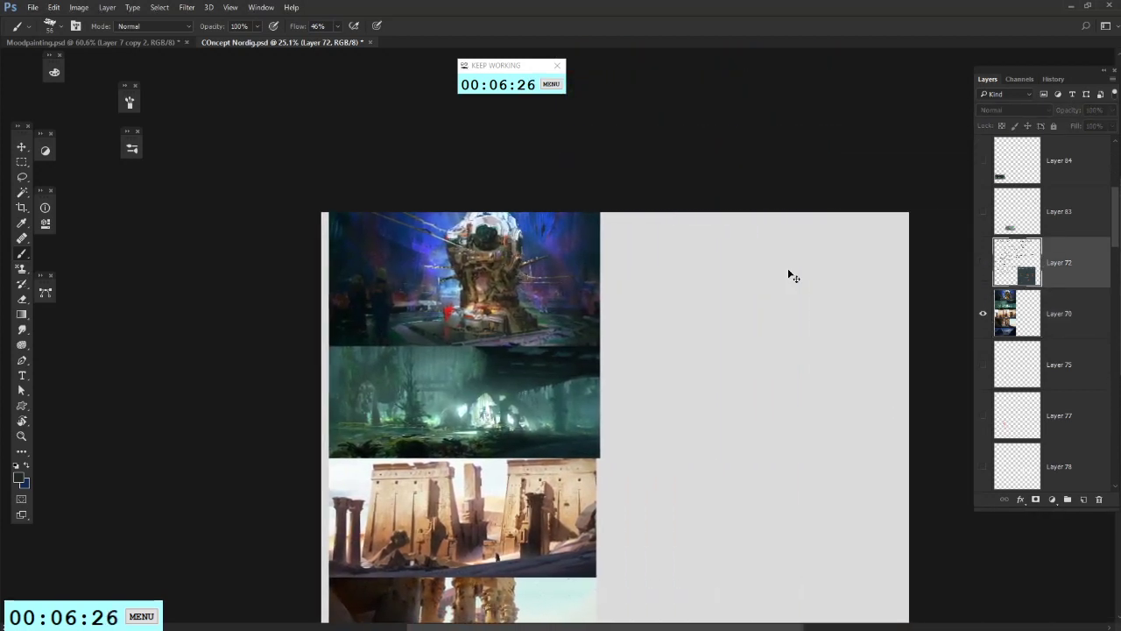
scroll(586, 275, up, 2)
Step: Draw a wide rectangular marquee in the empty canvas area beside the top blue reference painting
key(m)
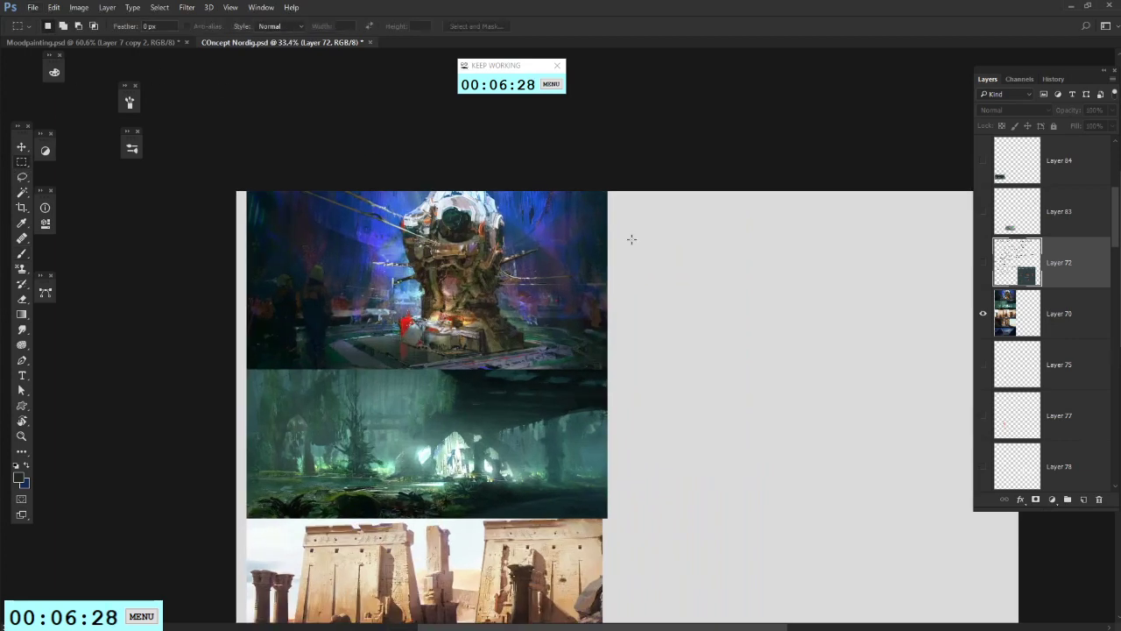
drag(629, 191, 972, 360)
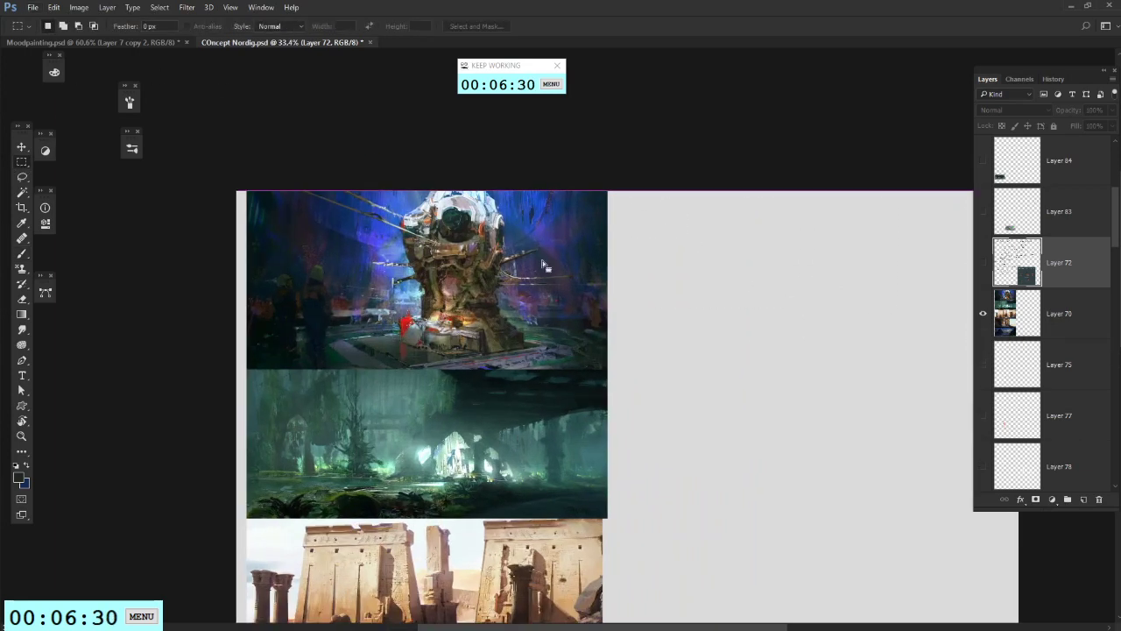
scroll(512, 255, right, 1)
scroll(512, 255, right, 2)
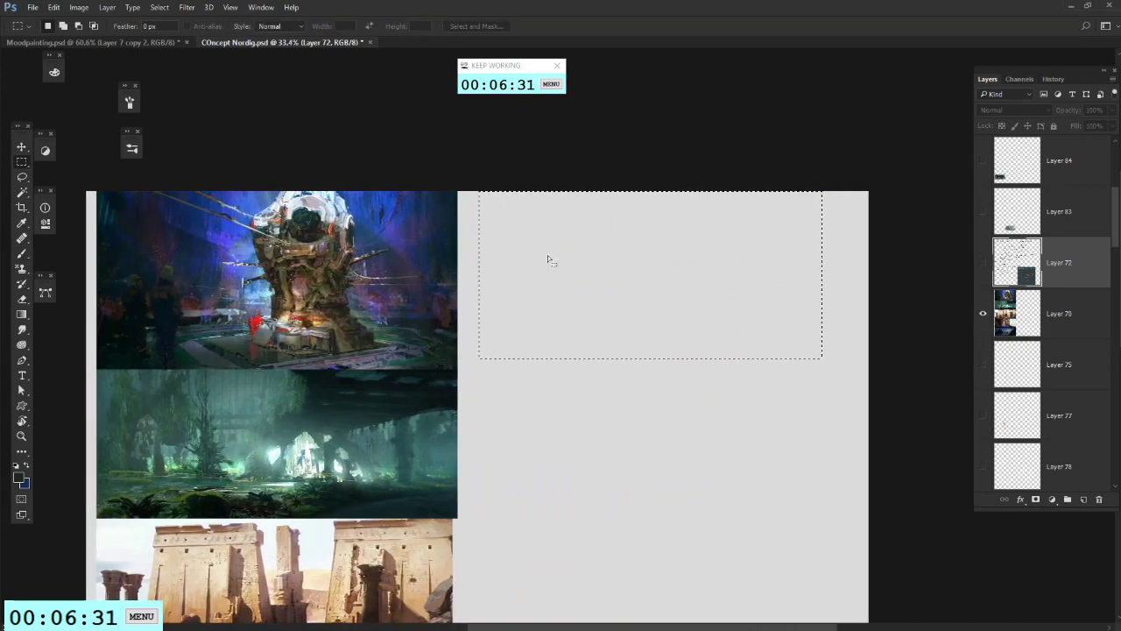
Step: Show the Layer 72 notes, review the list of what practice gains, and hide the notes again
click(985, 265)
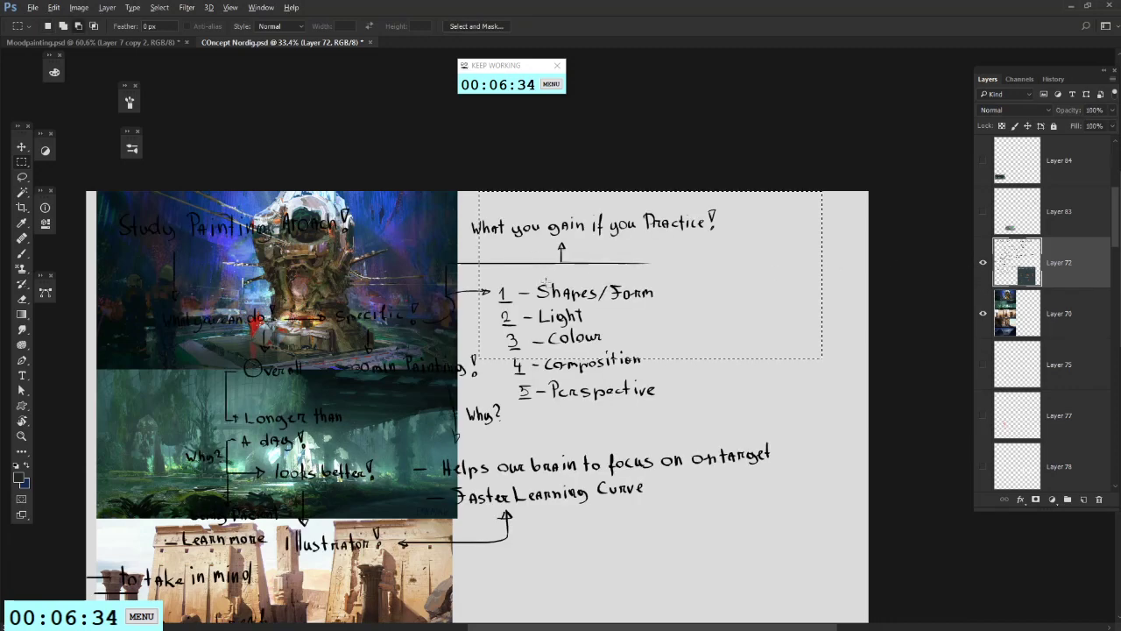
scroll(547, 282, up, 6)
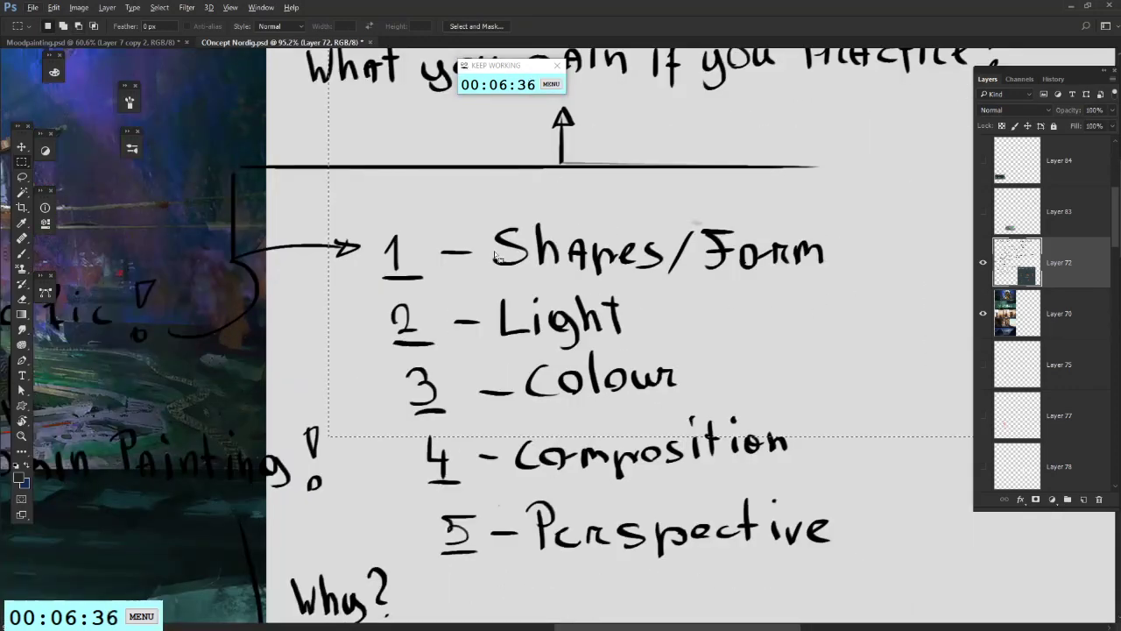
scroll(651, 286, down, 3)
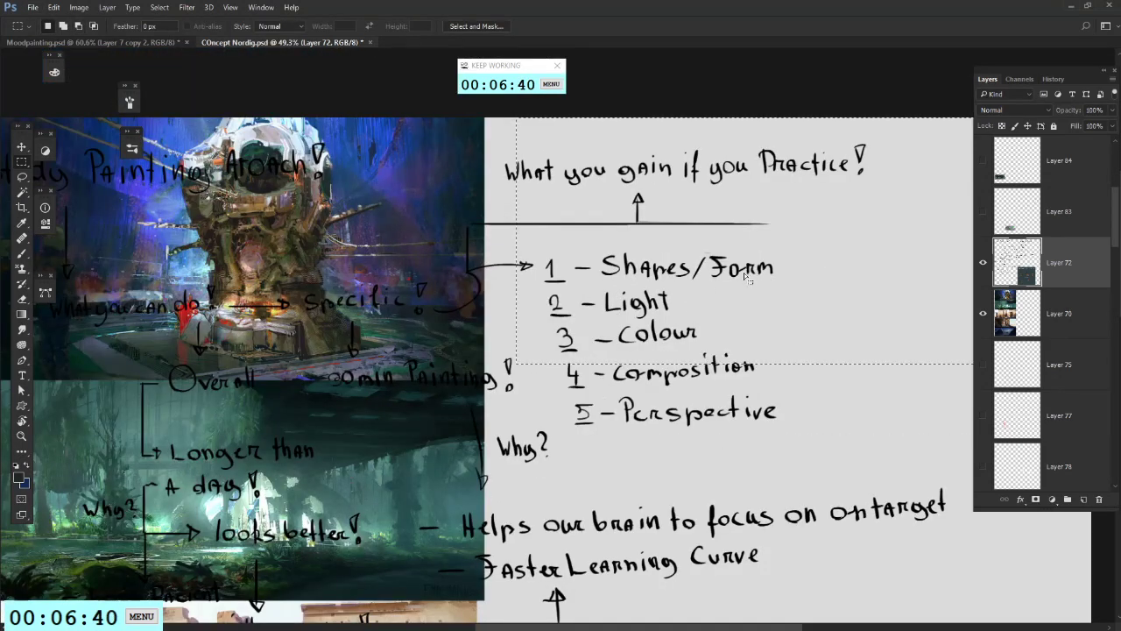
scroll(604, 302, down, 1)
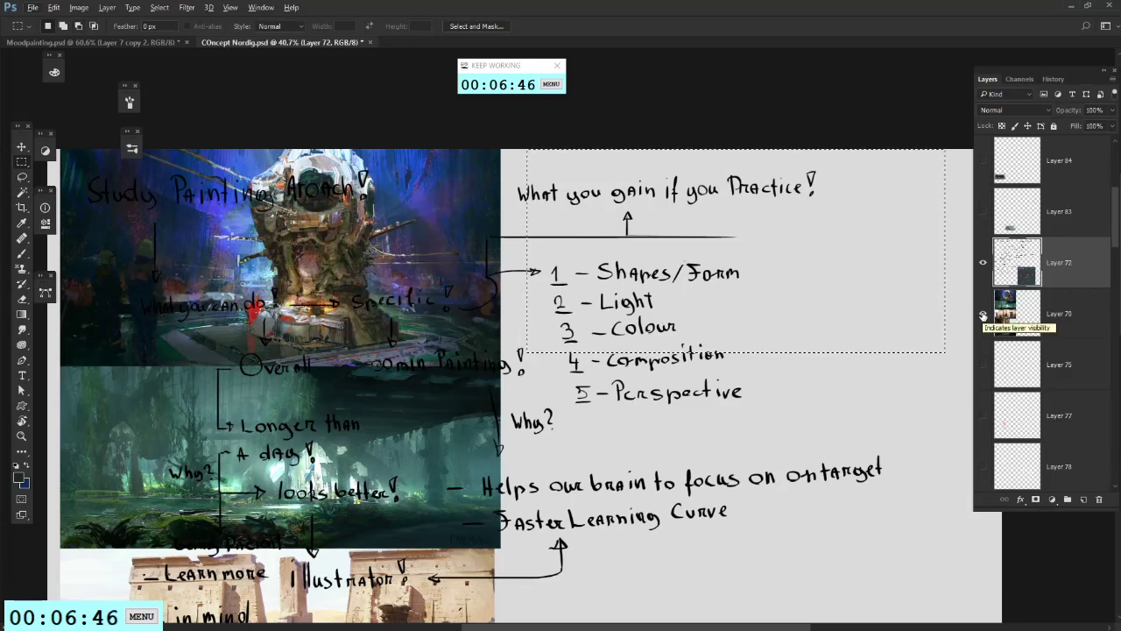
click(983, 314)
click(985, 313)
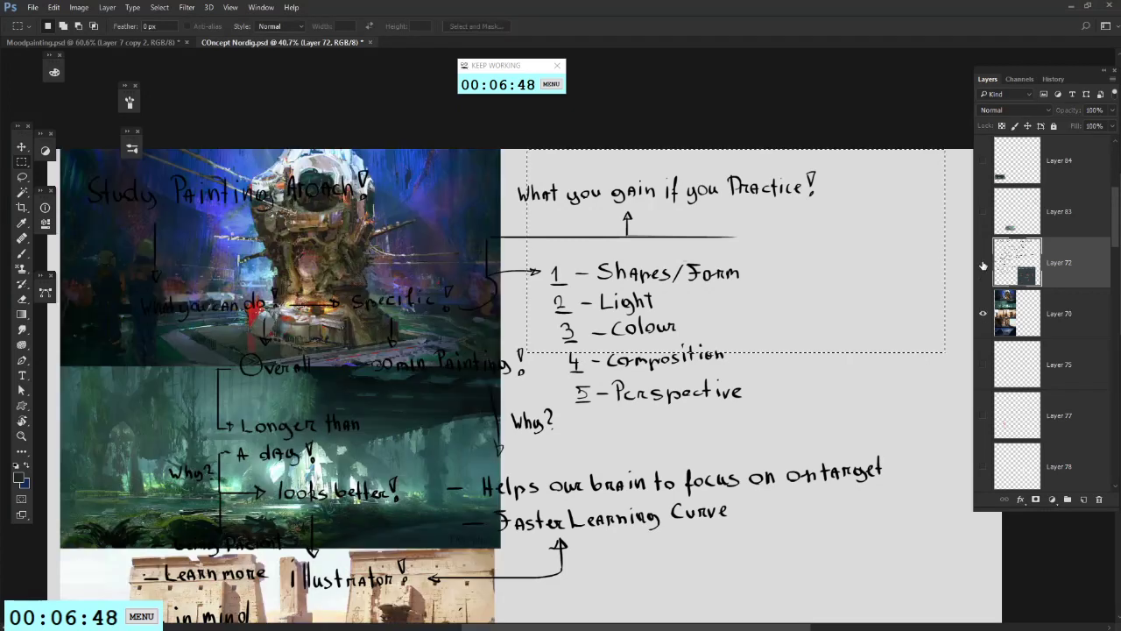
click(982, 264)
Step: Add a new empty layer for the study between the Layer 72 notes and the reference paintings on Layer 70
ctrl+click(1083, 498)
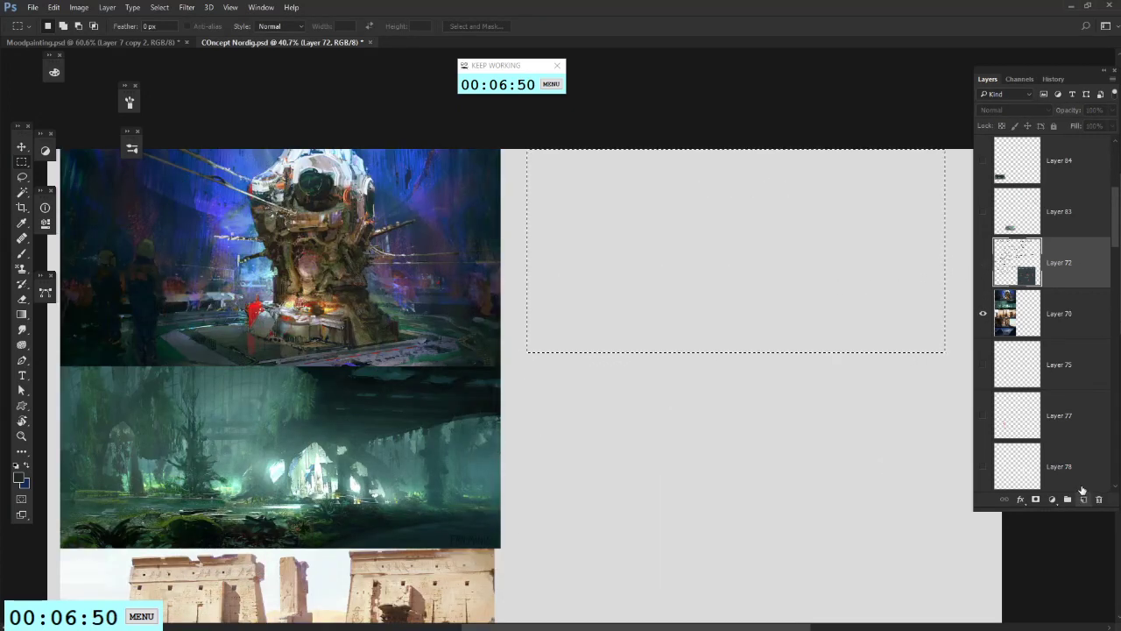
scroll(741, 327, down, 3)
scroll(657, 341, up, 3)
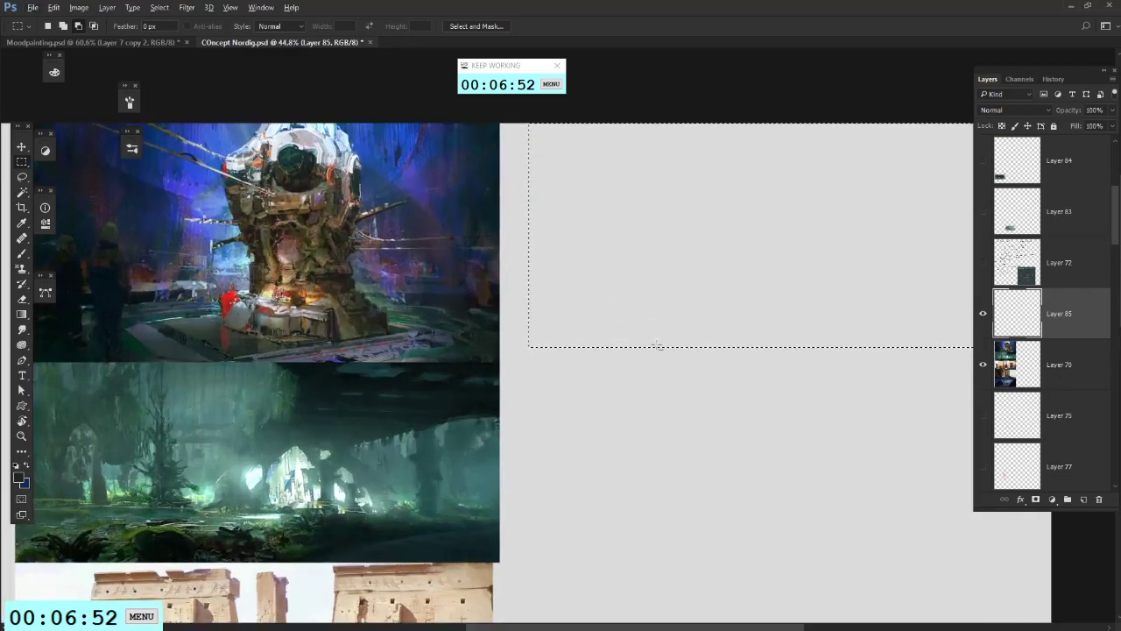
drag(683, 202, 632, 267)
Step: Lay broad grey-green and sampled violet-blue strokes across the marquee area with the 500 px angular brush
key(b)
right_click(667, 260)
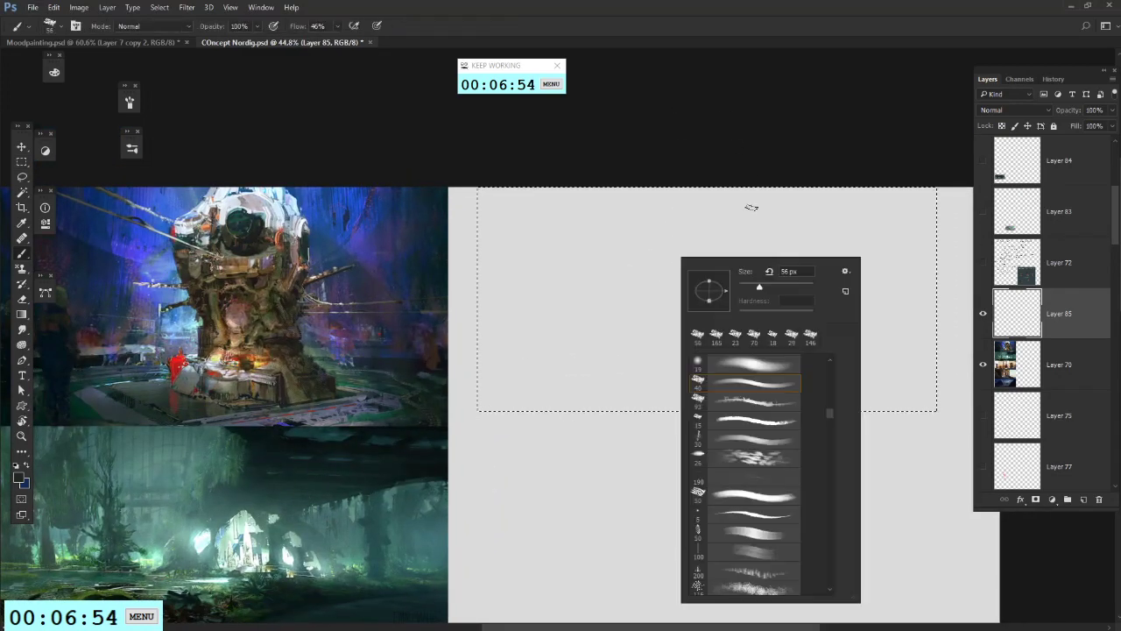
click(754, 495)
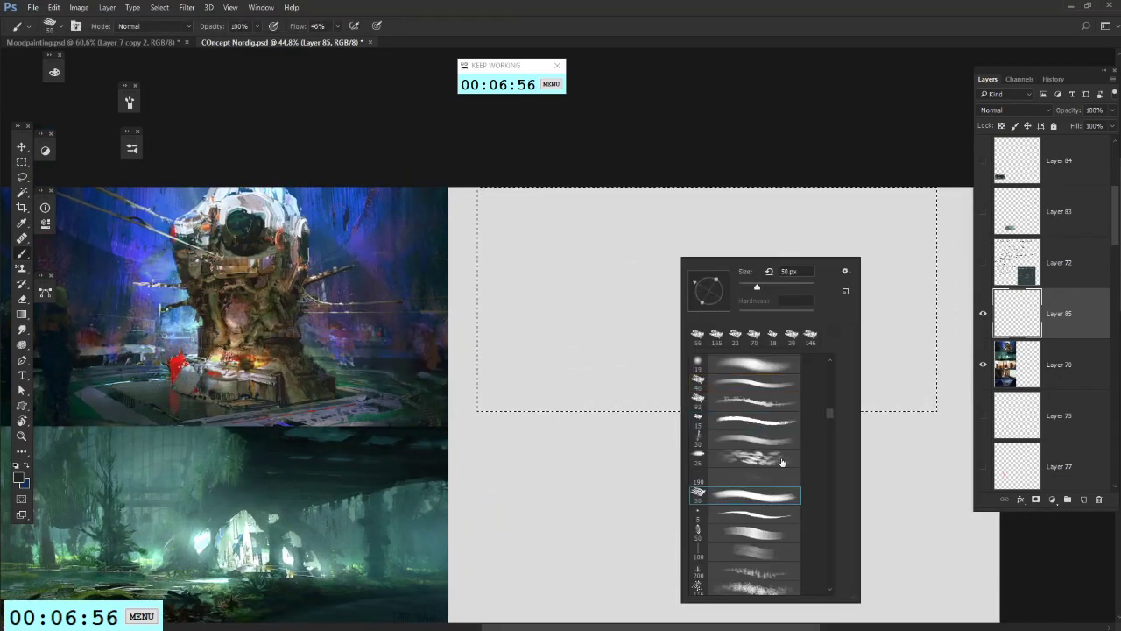
scroll(827, 423, down, 5)
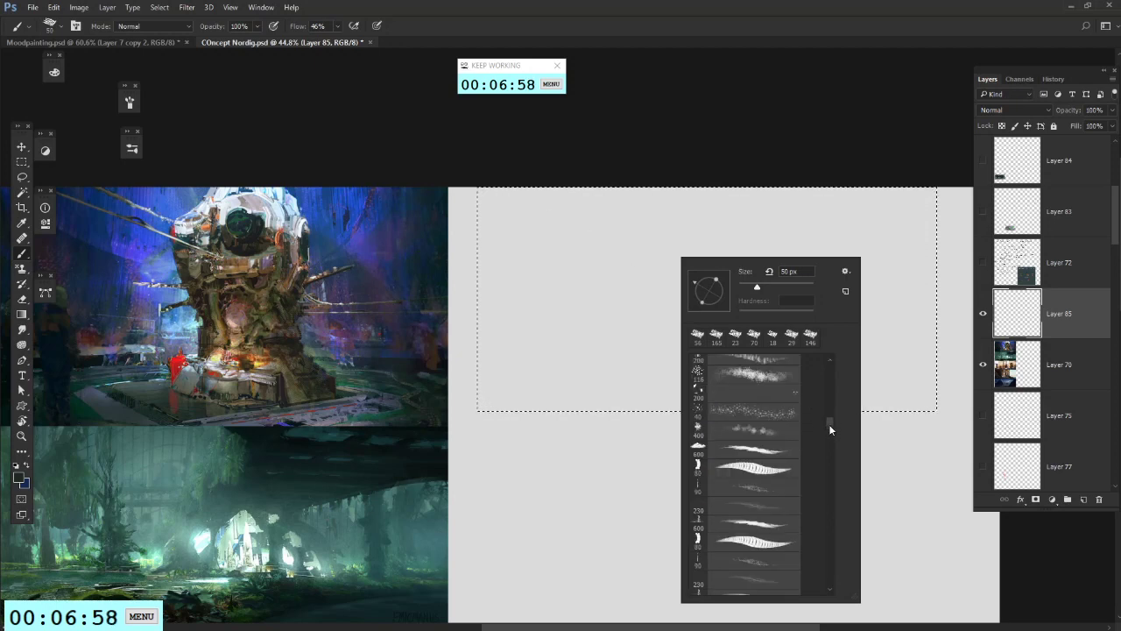
click(755, 455)
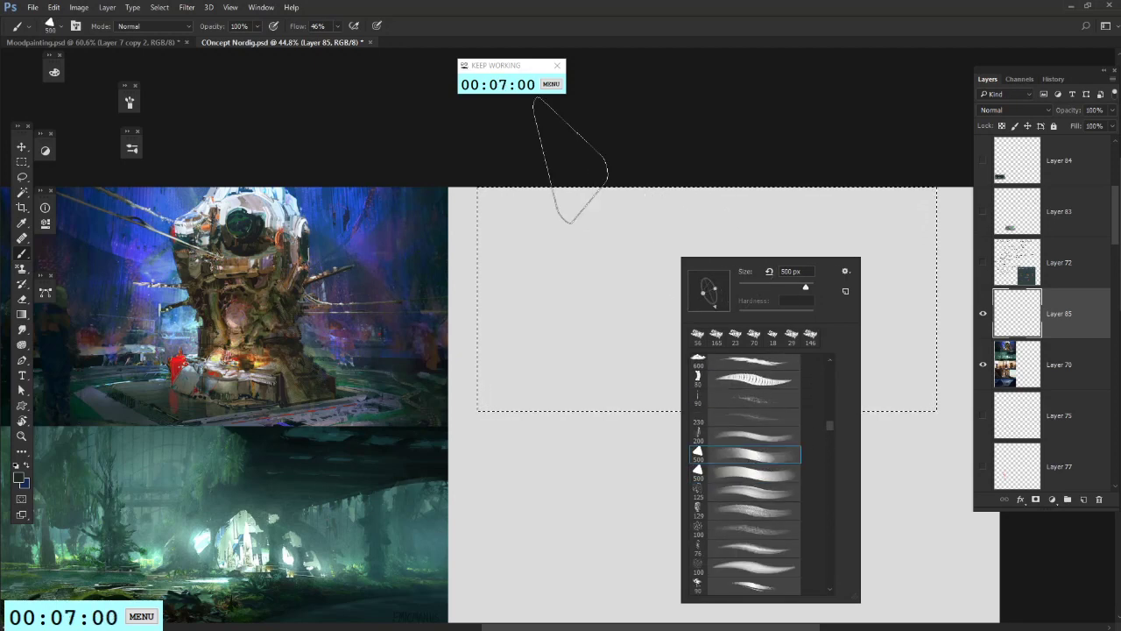
drag(611, 232, 635, 372)
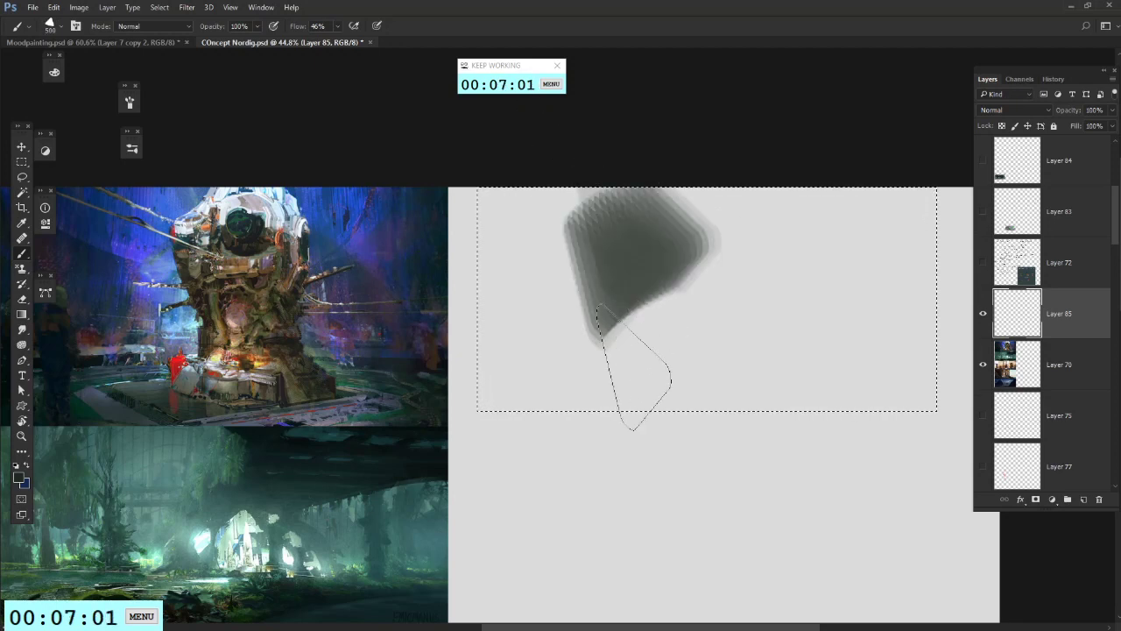
alt+click(398, 259)
mouse_move(570, 246)
mouse_down()
mouse_move(681, 324)
mouse_move(836, 241)
mouse_move(881, 362)
mouse_move(446, 383)
mouse_up()
Step: Block in the helmet statue near the study's centre with sampled greys, painting a dark round ring and a shadow at its base
alt+click(673, 214)
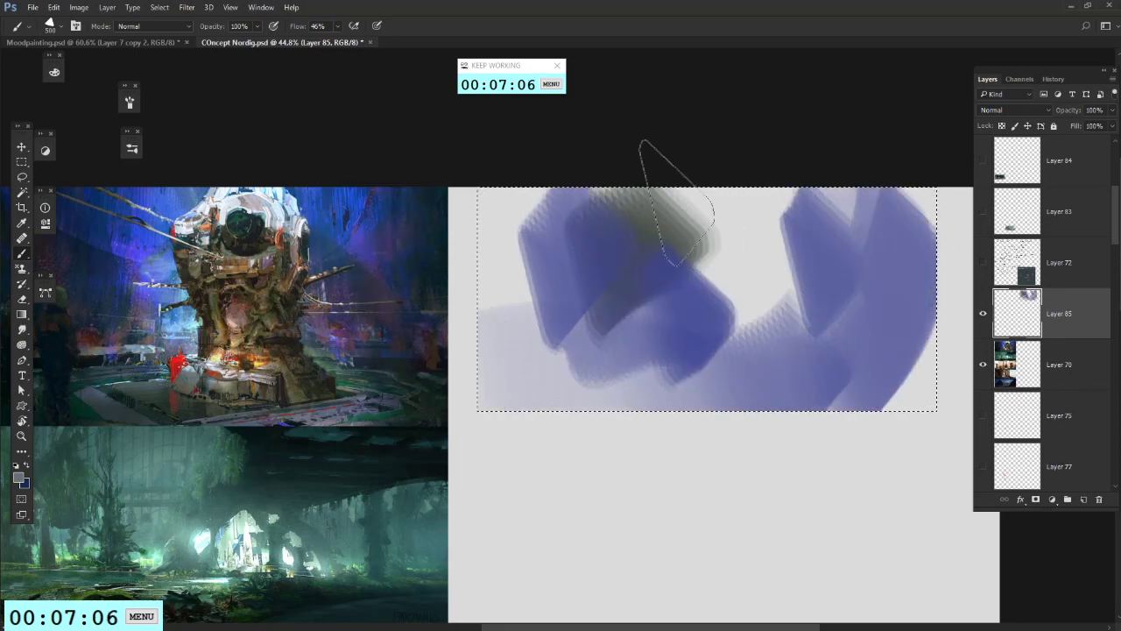
drag(676, 204, 679, 289)
right_click(697, 290)
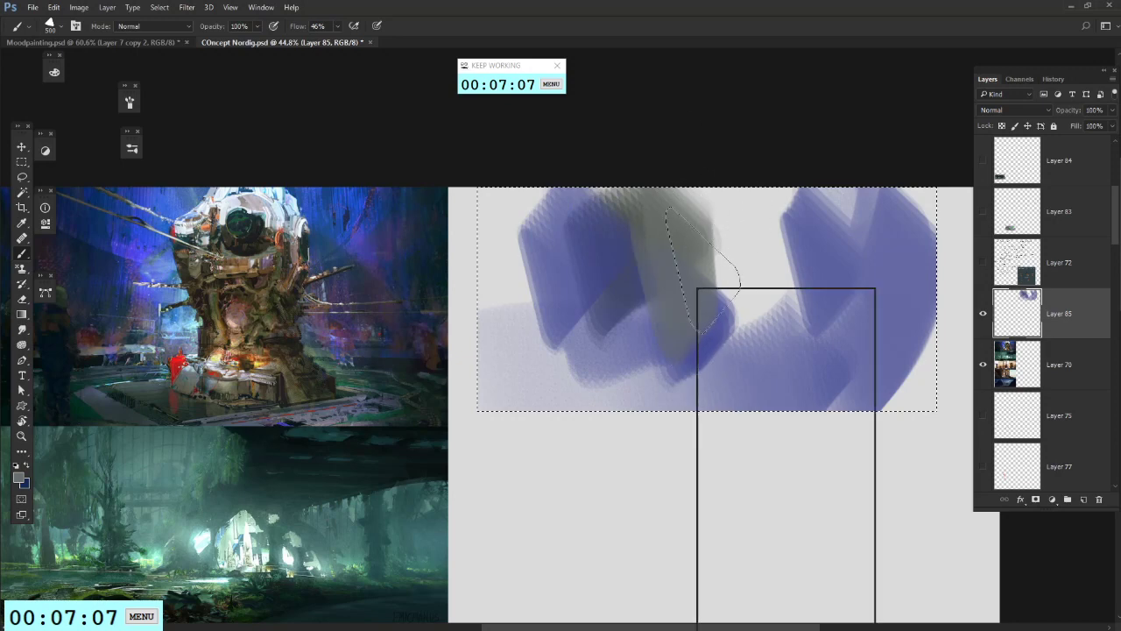
alt+click(740, 258)
alt+click(675, 239)
drag(673, 239, 727, 277)
mouse_move(722, 294)
mouse_down()
mouse_move(618, 249)
mouse_move(715, 268)
mouse_move(729, 259)
mouse_move(707, 287)
mouse_move(689, 235)
mouse_move(647, 230)
mouse_move(675, 292)
mouse_move(675, 266)
mouse_move(699, 254)
mouse_move(728, 345)
mouse_move(679, 288)
mouse_move(657, 283)
mouse_move(649, 323)
mouse_move(697, 366)
mouse_move(648, 372)
mouse_up()
alt+click(684, 304)
mouse_move(645, 376)
mouse_down()
mouse_move(787, 382)
mouse_move(646, 373)
mouse_up()
Step: Strengthen the statue's right side and wide base with a dark tone sampled from the top reference, using the brush at 100 px
alt+click(309, 340)
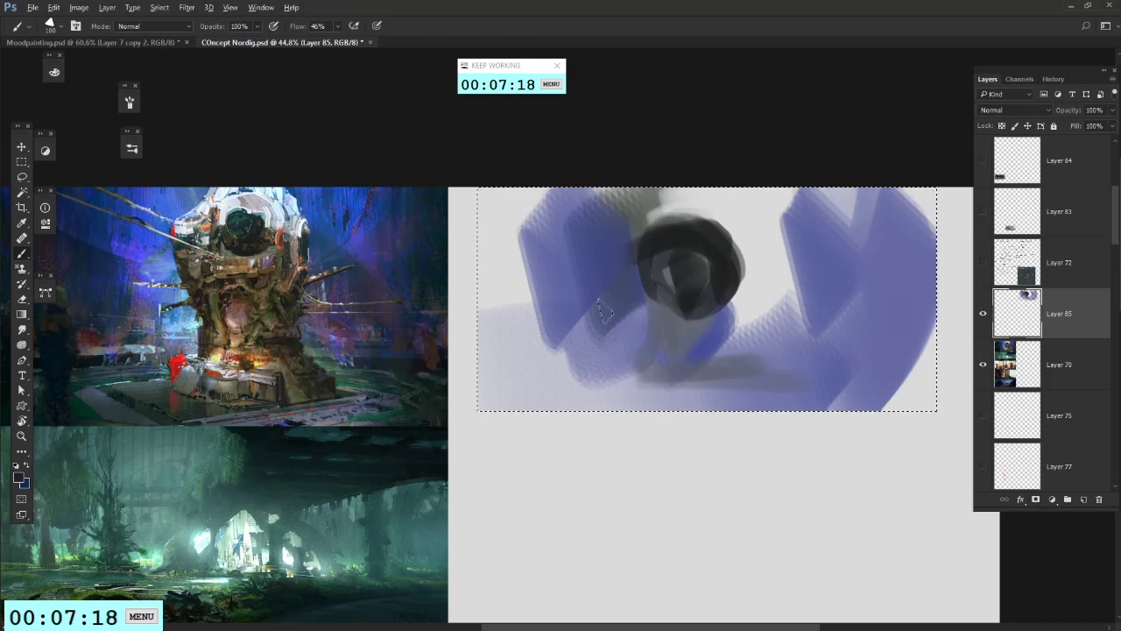
drag(746, 261, 727, 372)
drag(643, 373, 792, 376)
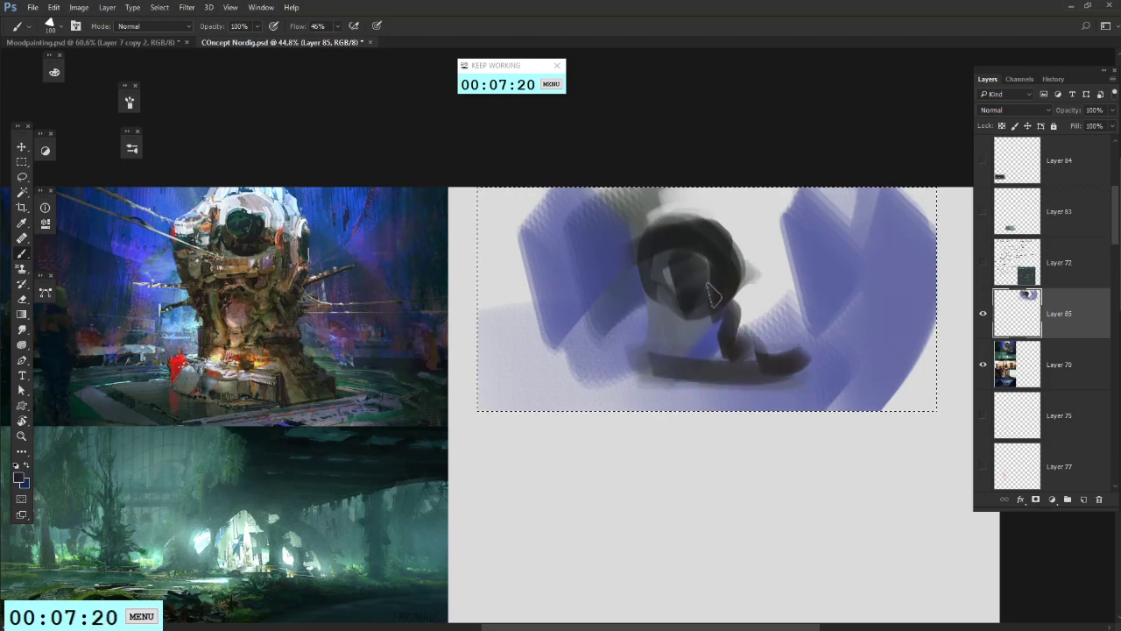
mouse_move(736, 219)
mouse_down()
mouse_move(740, 332)
mouse_move(753, 363)
mouse_up()
right_click(768, 247)
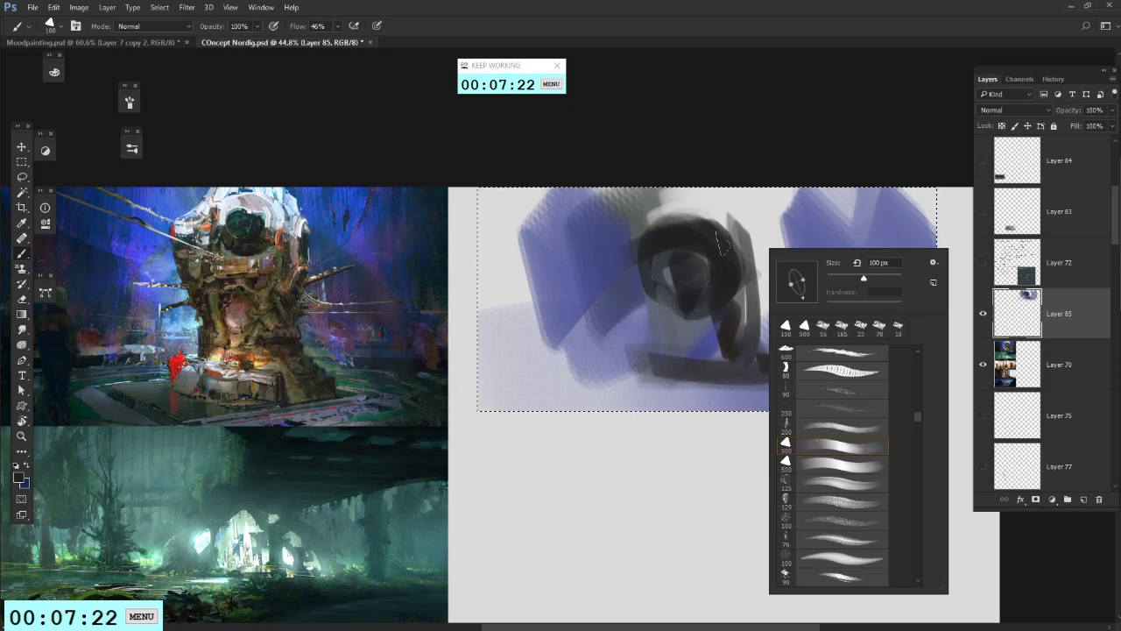
drag(732, 229, 740, 355)
right_click(778, 286)
drag(731, 272, 738, 357)
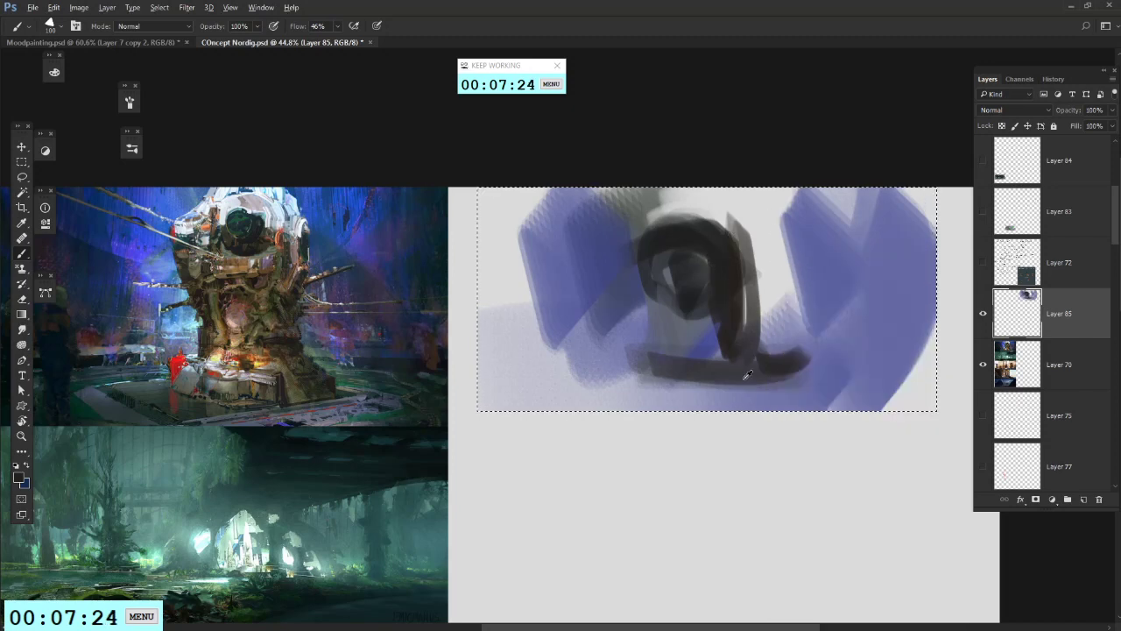
Step: Enlarge the brush to 158 px and paint violet-blue strokes over the background left of the statue
scroll(728, 325, down, 2)
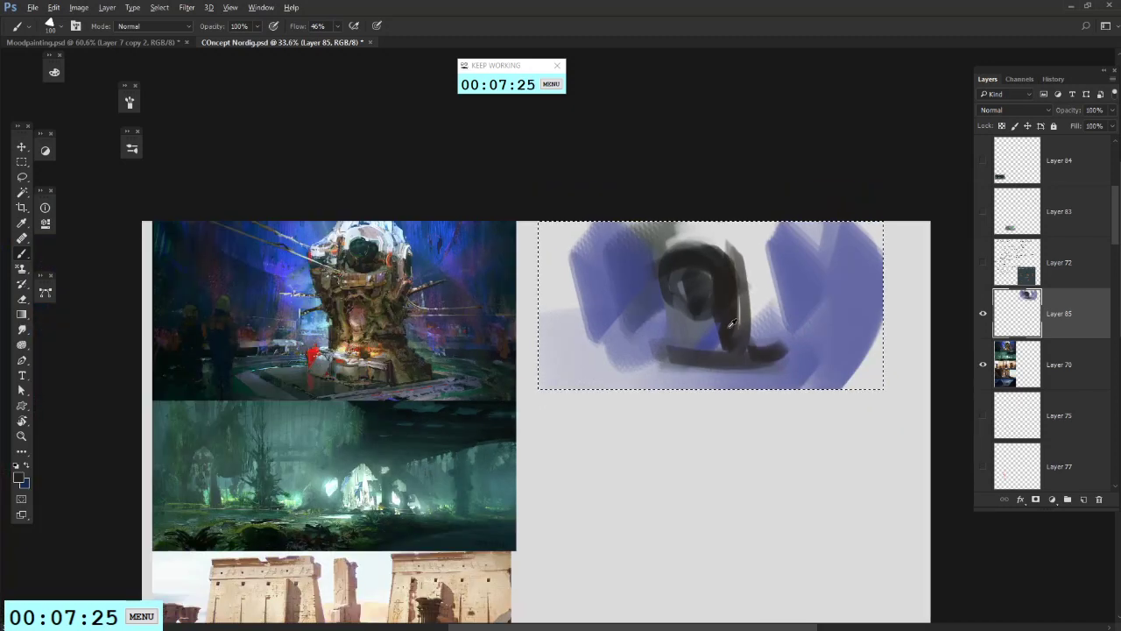
right_click(782, 289)
click(894, 318)
alt+click(636, 278)
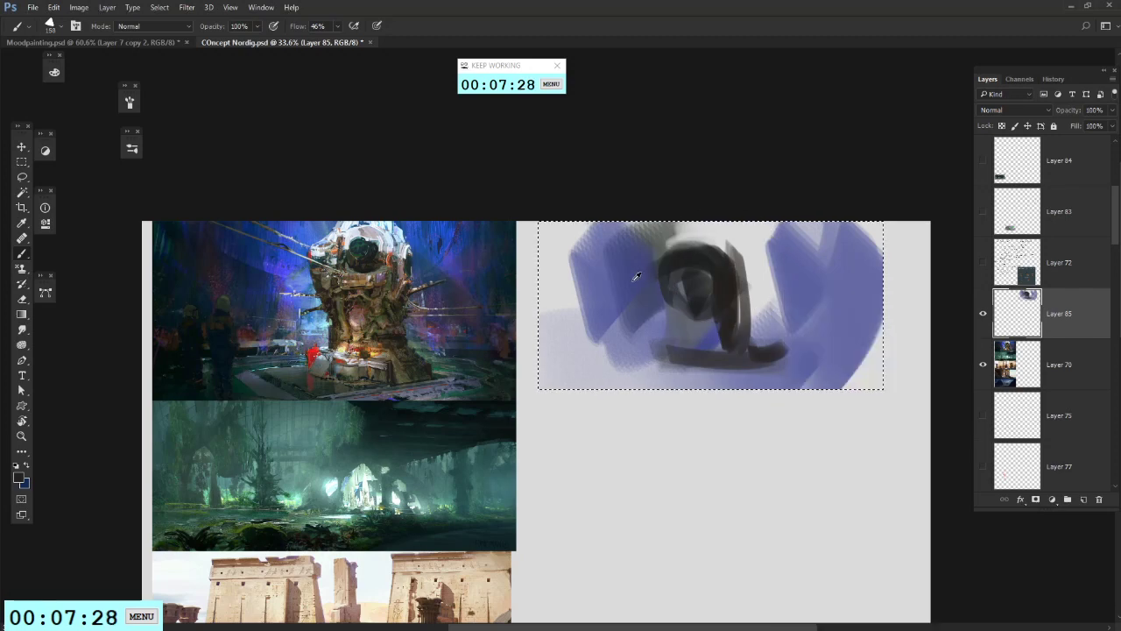
mouse_move(592, 250)
mouse_down()
mouse_move(587, 337)
mouse_move(573, 317)
mouse_up()
mouse_move(554, 224)
mouse_down()
mouse_move(550, 250)
mouse_move(632, 271)
mouse_move(606, 276)
mouse_move(529, 213)
mouse_move(599, 202)
mouse_move(638, 232)
mouse_up()
alt+click(624, 318)
Step: Cover the study's upper and right background with a deep blue sampled from the top reference
alt+click(428, 257)
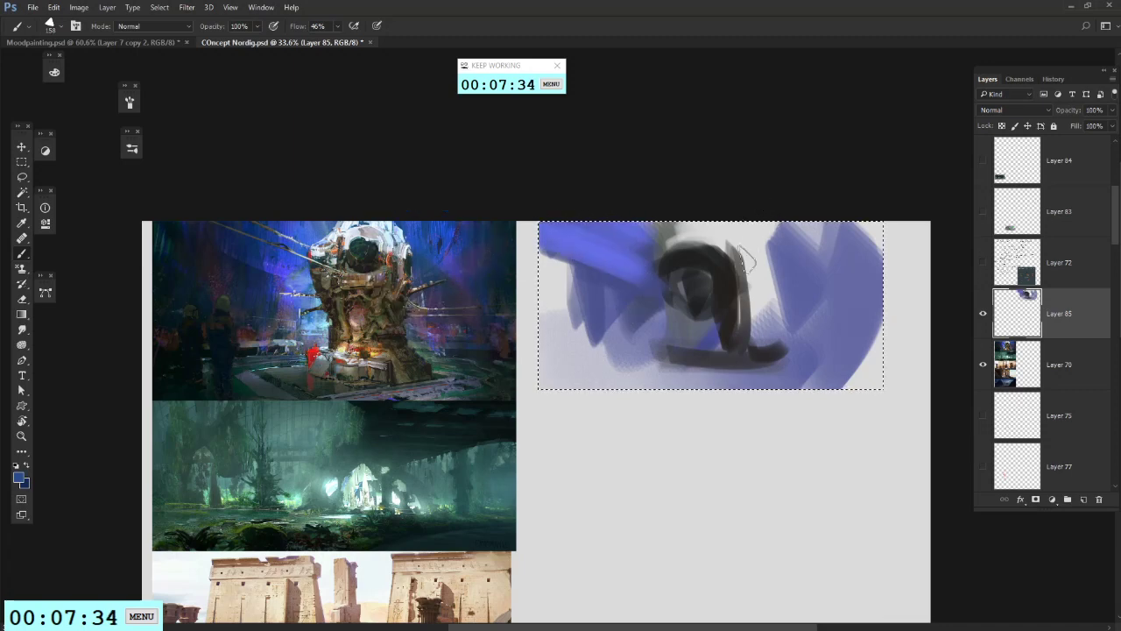
mouse_move(747, 260)
mouse_down()
mouse_move(720, 164)
mouse_move(665, 210)
mouse_move(797, 229)
mouse_move(683, 231)
mouse_move(755, 213)
mouse_move(761, 232)
mouse_move(801, 261)
mouse_move(831, 248)
mouse_move(840, 311)
mouse_up()
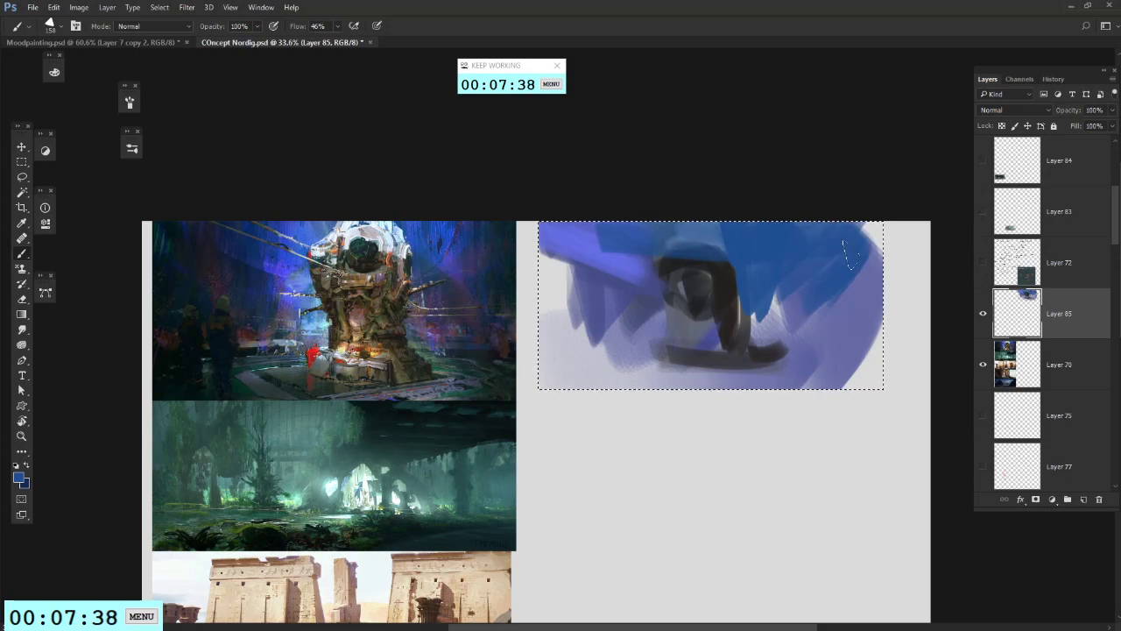
mouse_move(844, 242)
mouse_down()
mouse_move(813, 296)
mouse_move(818, 325)
mouse_move(844, 329)
mouse_move(864, 197)
mouse_move(861, 252)
mouse_move(883, 337)
mouse_move(824, 381)
mouse_up()
drag(784, 298, 798, 359)
Step: Darken the statue's base with a sampled brown-black tone, and brush sampled blue over its upper body
alt+click(309, 392)
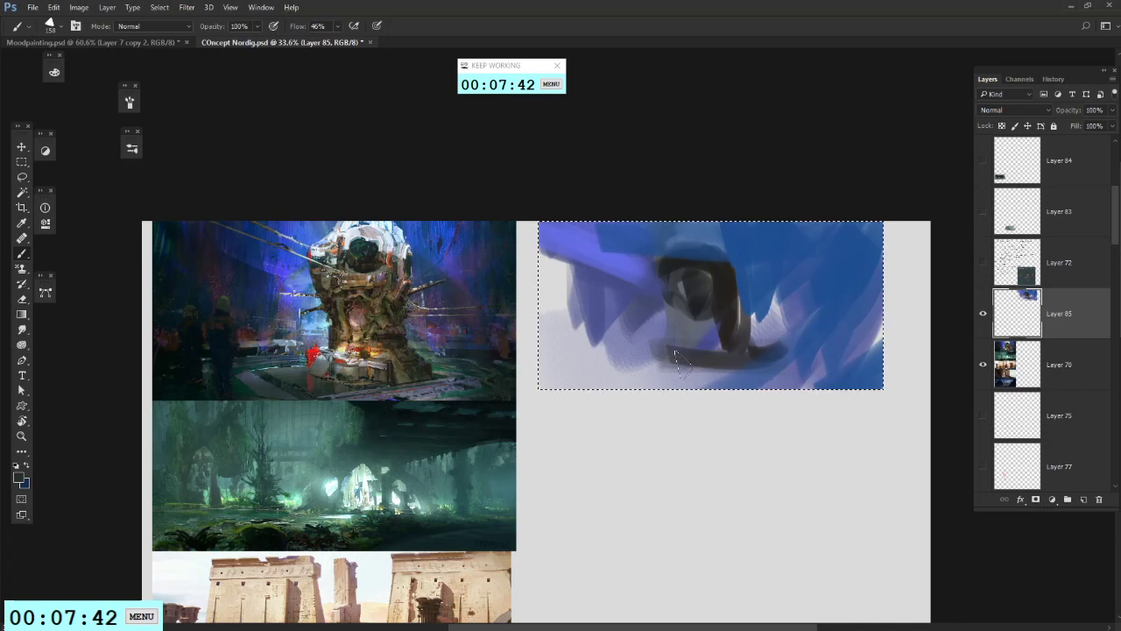
drag(730, 351, 743, 331)
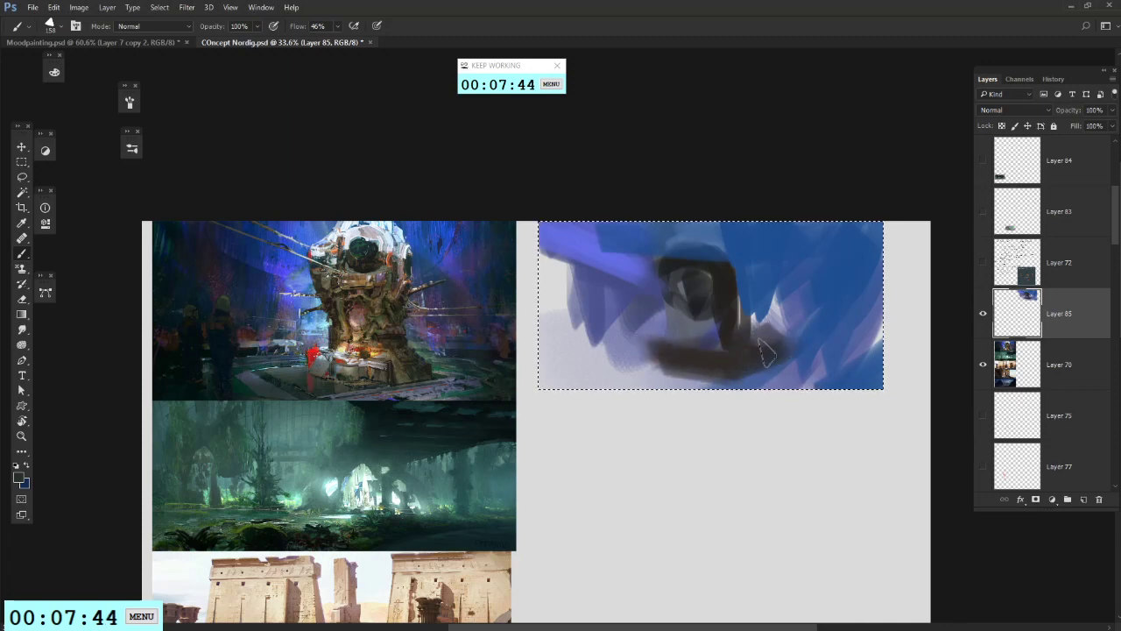
alt+click(674, 230)
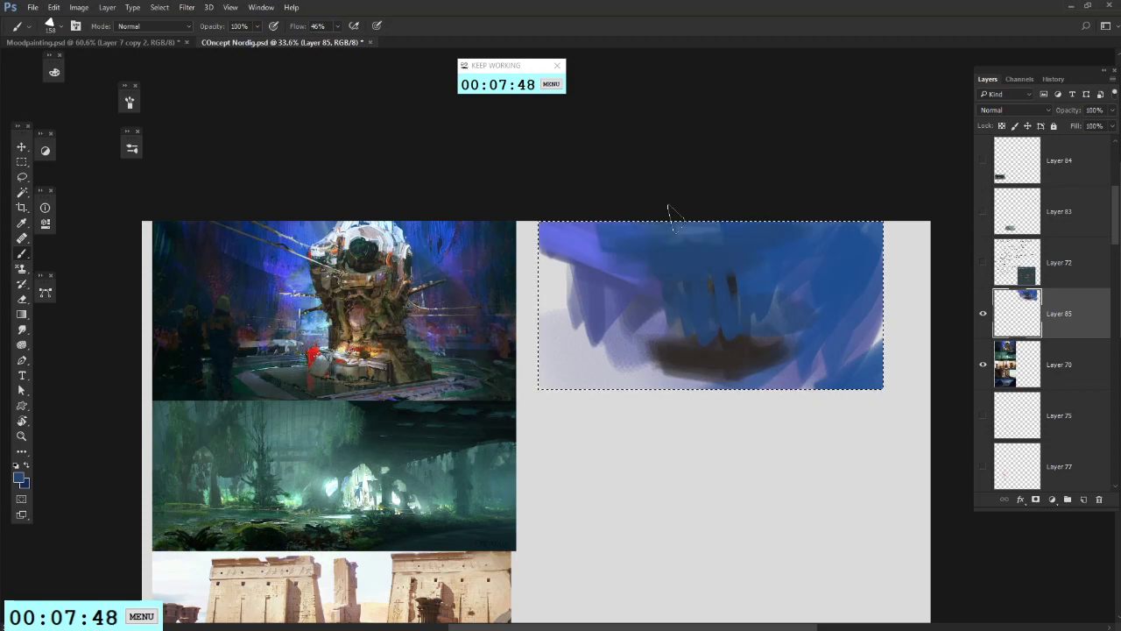
Step: Fill the pale area left of the statue with violet and grey, and add green and blue ground strokes to its right
alt+click(592, 243)
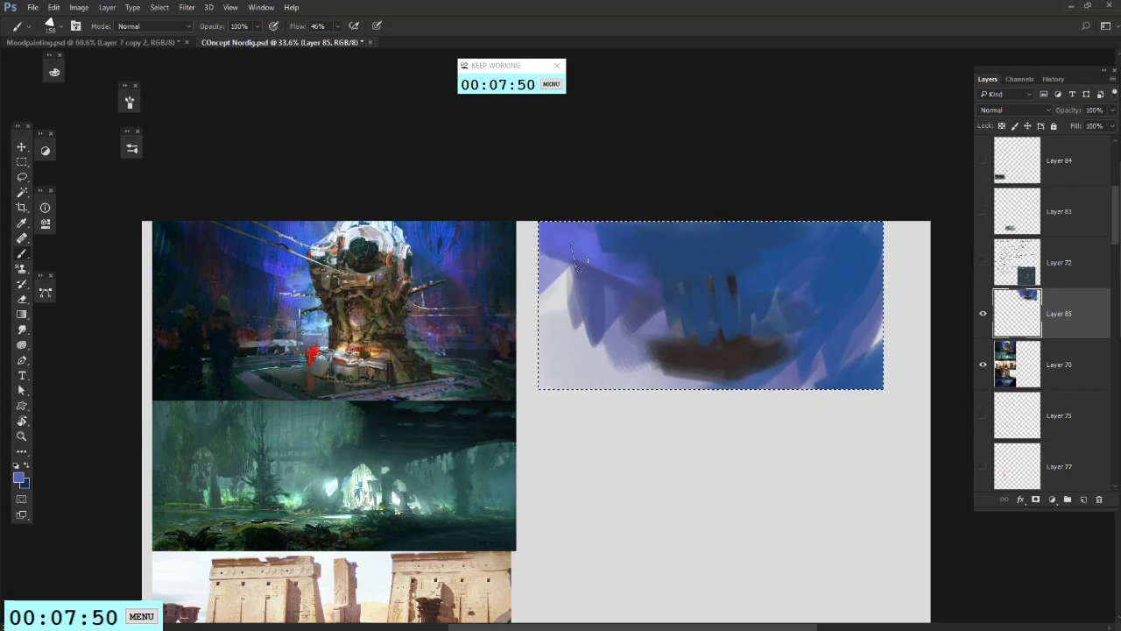
alt+click(281, 345)
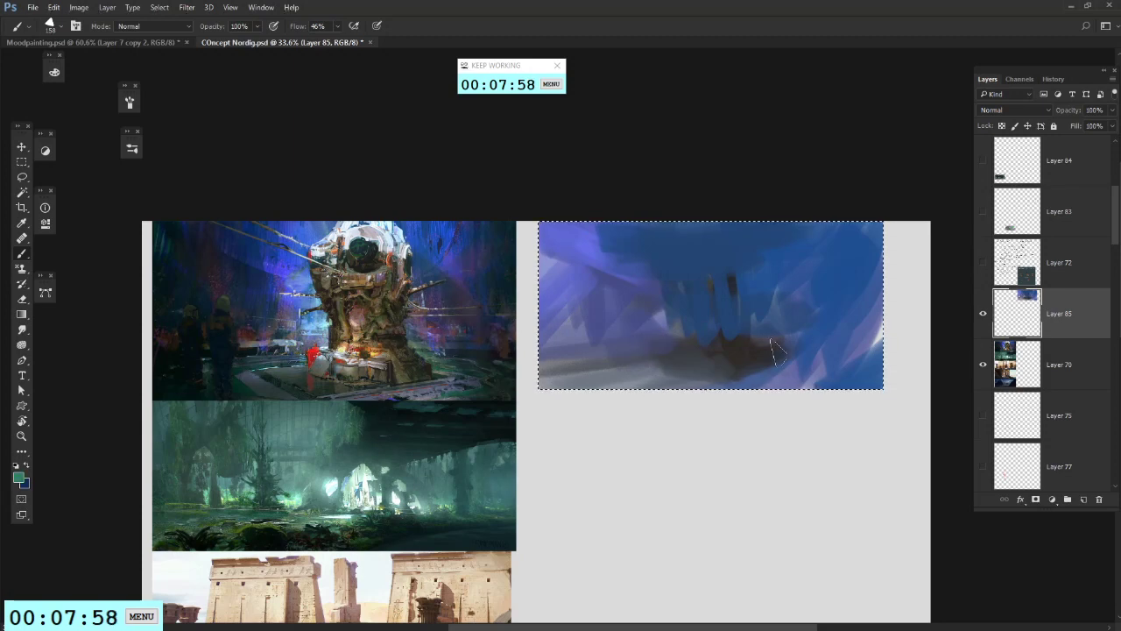
alt+click(770, 379)
drag(774, 382, 885, 363)
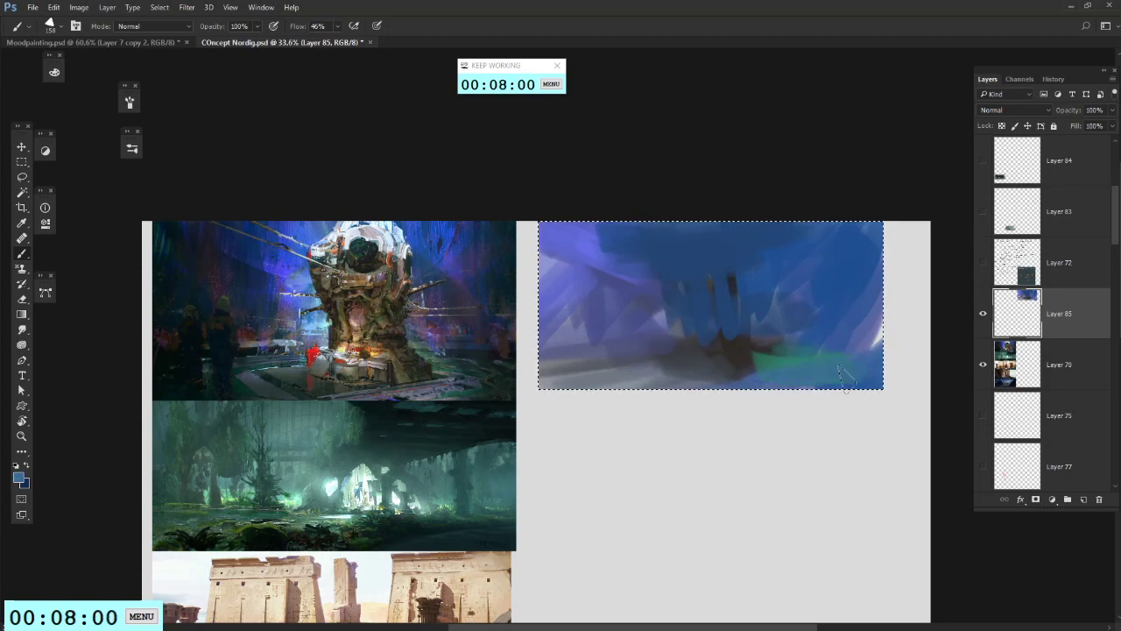
Step: Sample the dark brown of the base and repaint the statue as a solid dark silhouette up to the study's upper edge
alt+click(729, 328)
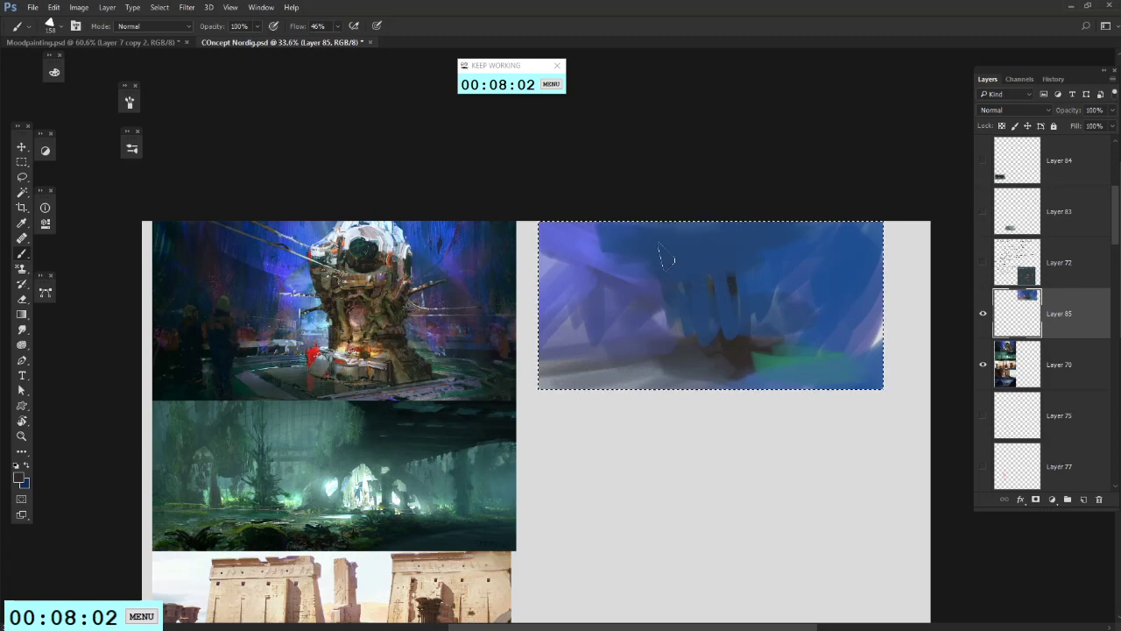
drag(751, 272, 705, 282)
key(ctrl+z)
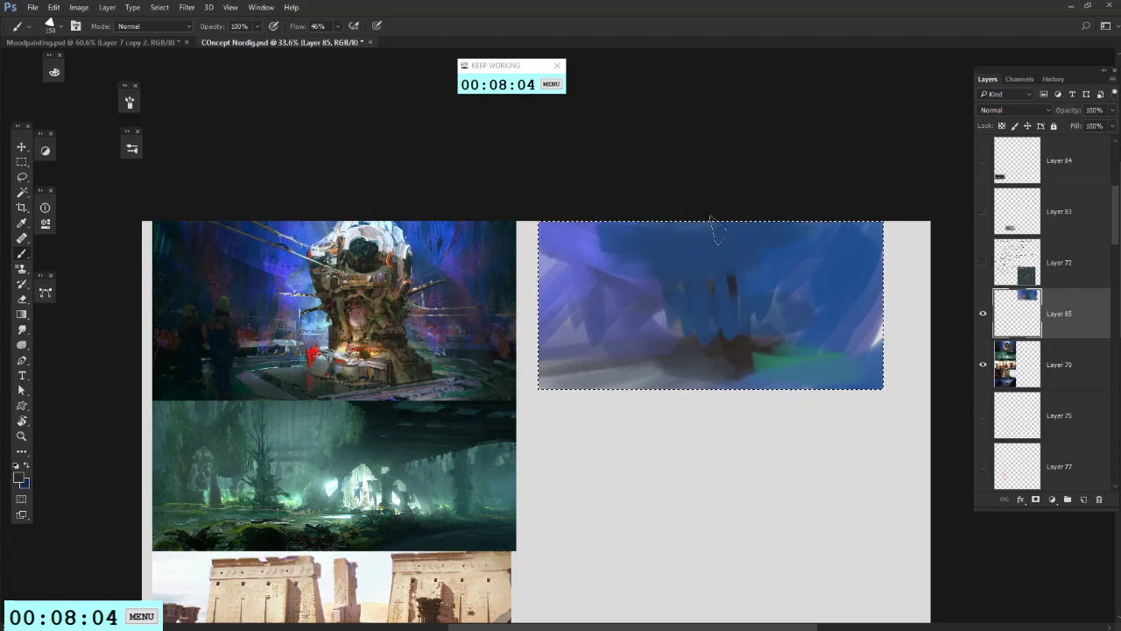
mouse_move(717, 224)
mouse_down()
mouse_move(720, 194)
mouse_move(697, 260)
mouse_move(735, 275)
mouse_move(709, 238)
mouse_move(741, 244)
mouse_move(745, 295)
mouse_move(678, 335)
mouse_move(712, 290)
mouse_move(741, 307)
mouse_move(760, 356)
mouse_move(686, 296)
mouse_move(698, 333)
mouse_move(688, 327)
mouse_move(687, 241)
mouse_move(691, 282)
mouse_up()
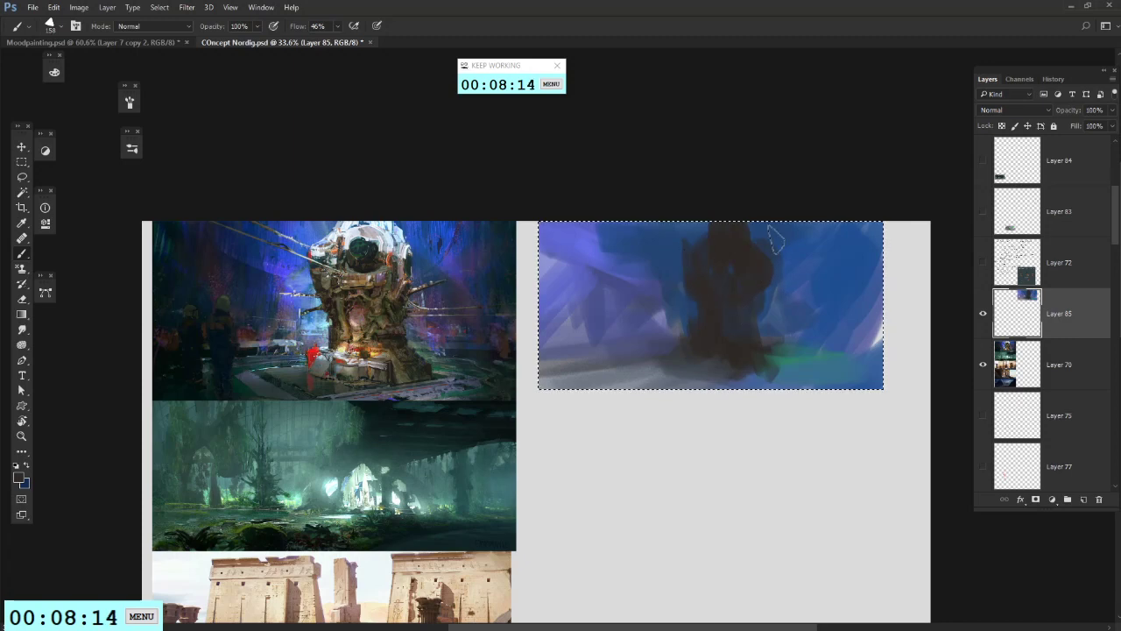
Step: Reduce the brush to 67 px and paint two dark standing figures in the study's left foreground
right_click(716, 287)
drag(821, 318, 799, 319)
mouse_move(583, 307)
mouse_down()
mouse_move(585, 387)
mouse_move(598, 386)
mouse_up()
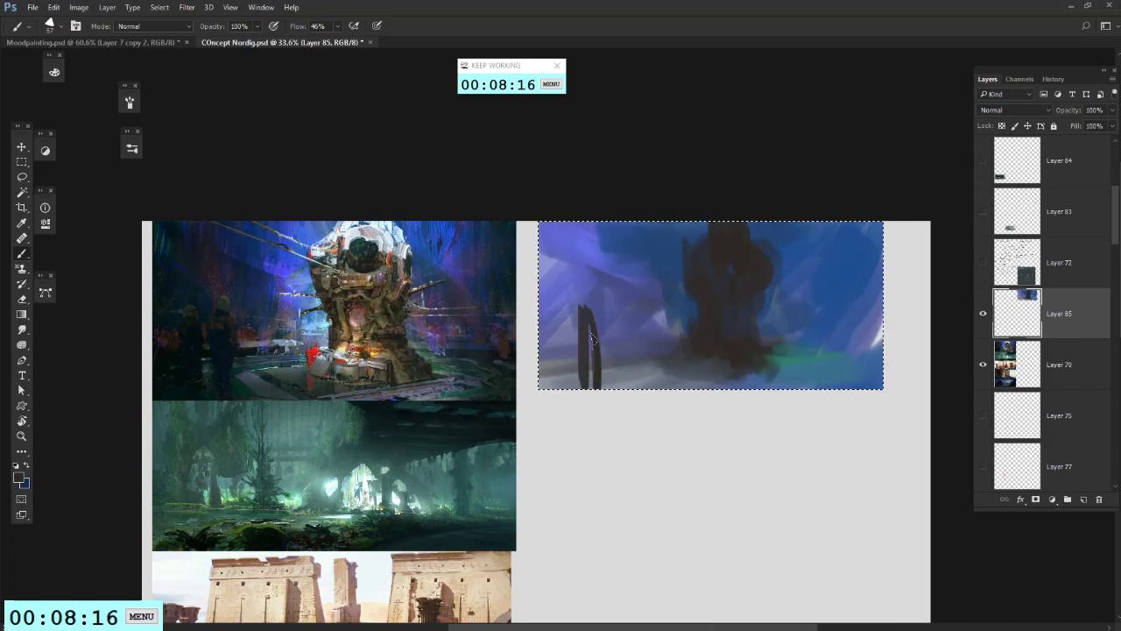
mouse_move(591, 337)
mouse_down()
mouse_move(590, 293)
mouse_move(553, 311)
mouse_move(553, 300)
mouse_move(548, 325)
mouse_up()
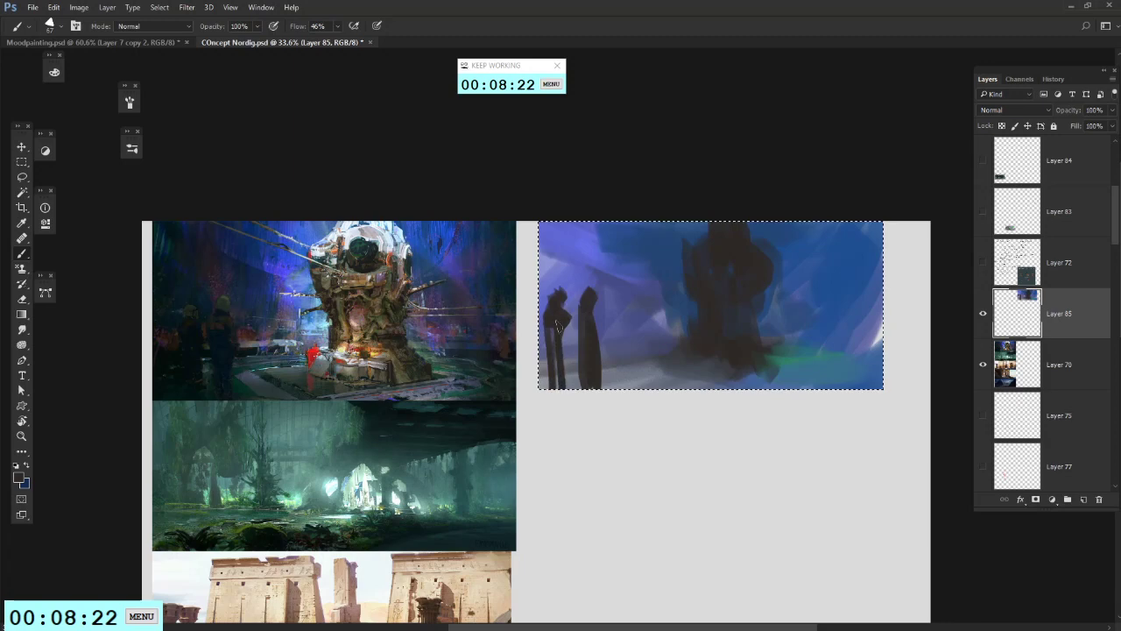
drag(663, 281, 645, 282)
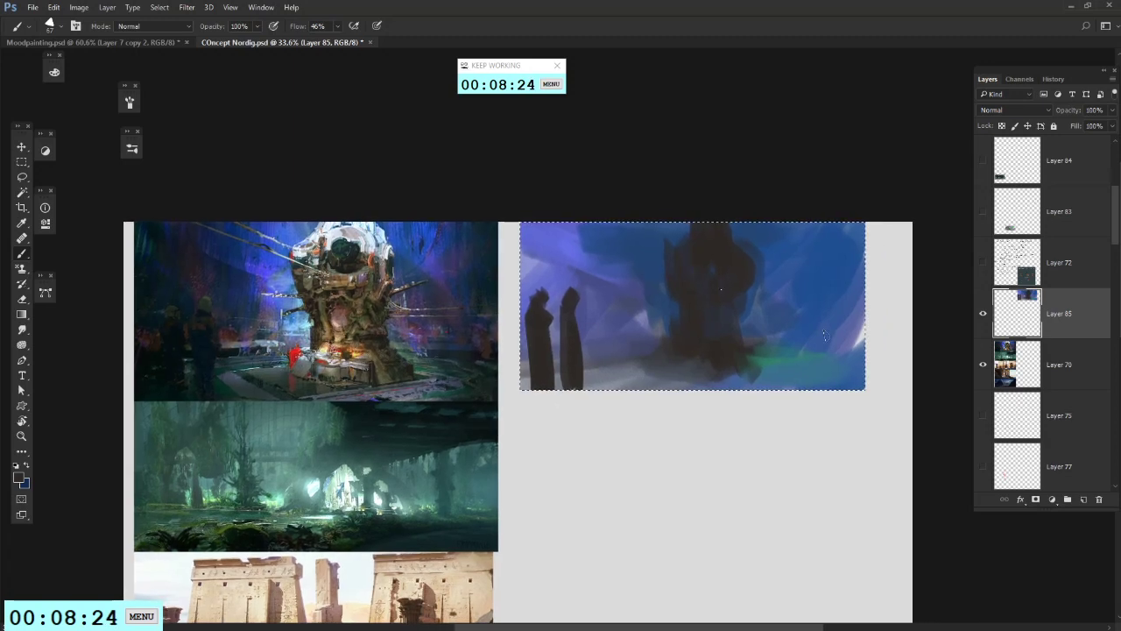
Step: Sample violet from the top reference and stroke it along the statue silhouette's left edge with the brush at 84 px
right_click(720, 288)
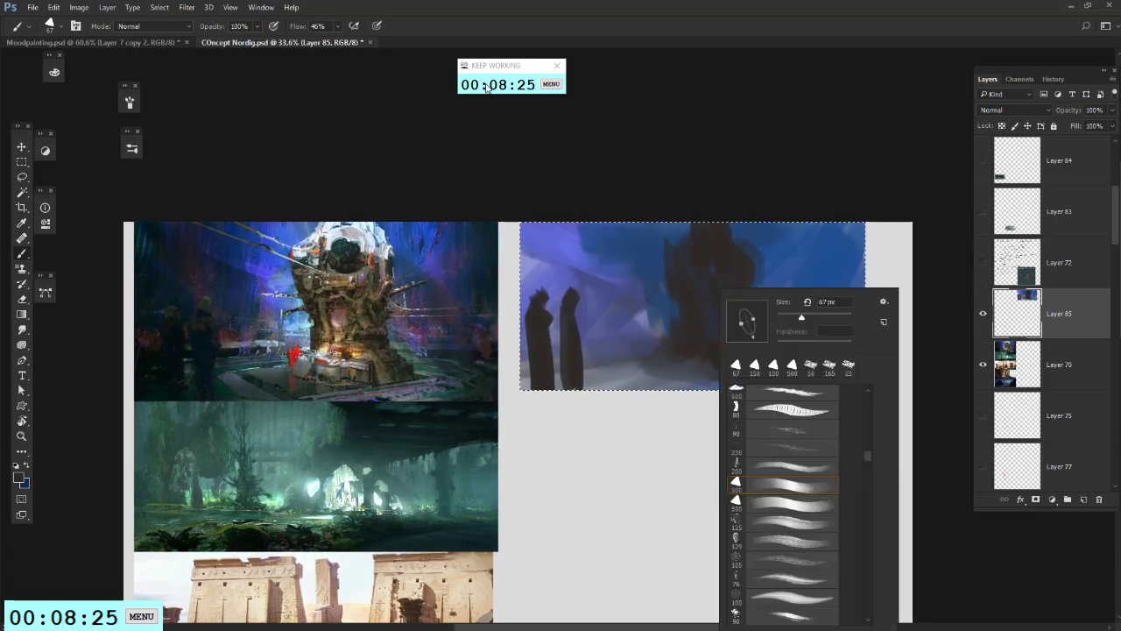
click(406, 250)
alt+click(430, 251)
right_click(711, 302)
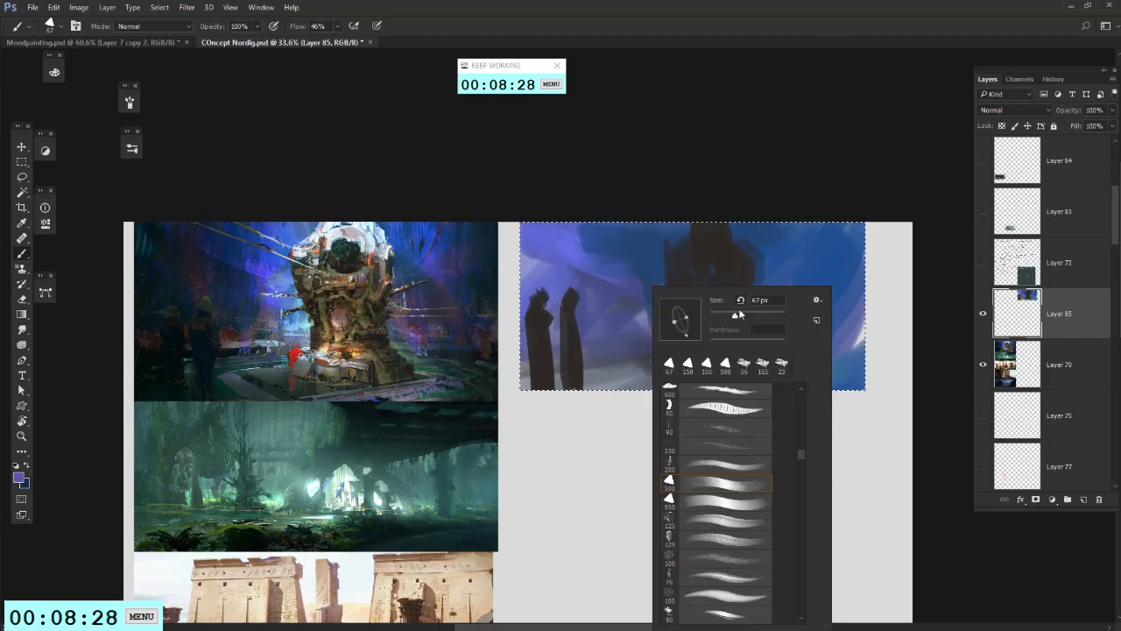
click(679, 222)
drag(670, 259, 670, 302)
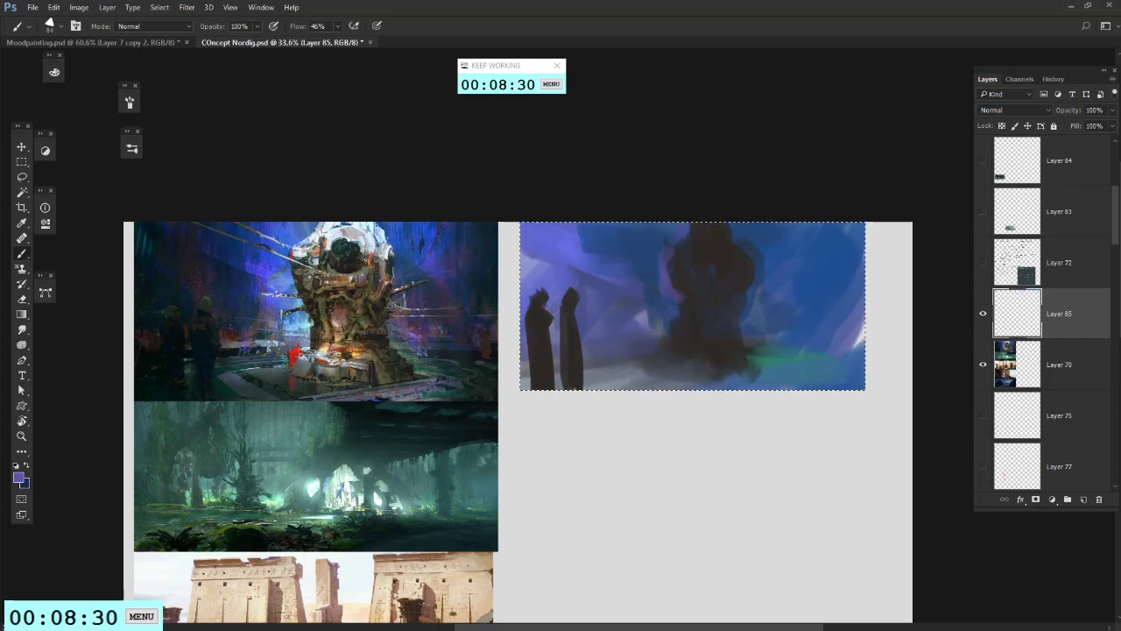
Step: Sample a pale tone from the reference and paint a curved highlight down the statue's helmet with the 80 px ribbed texture brush
alt+click(432, 251)
right_click(790, 256)
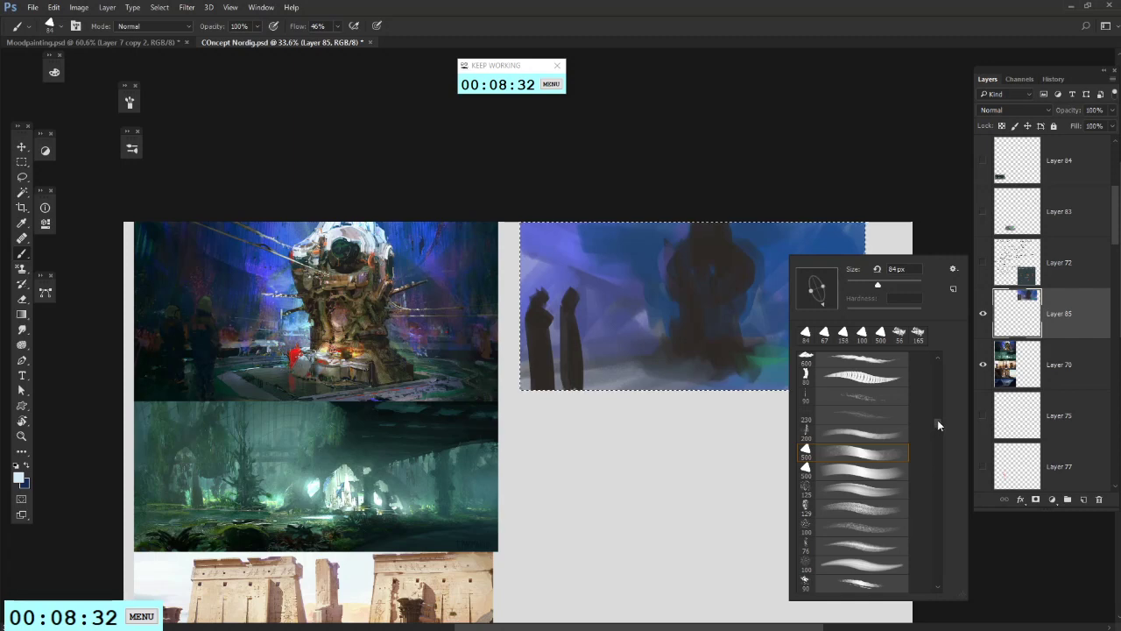
click(862, 376)
key(Return)
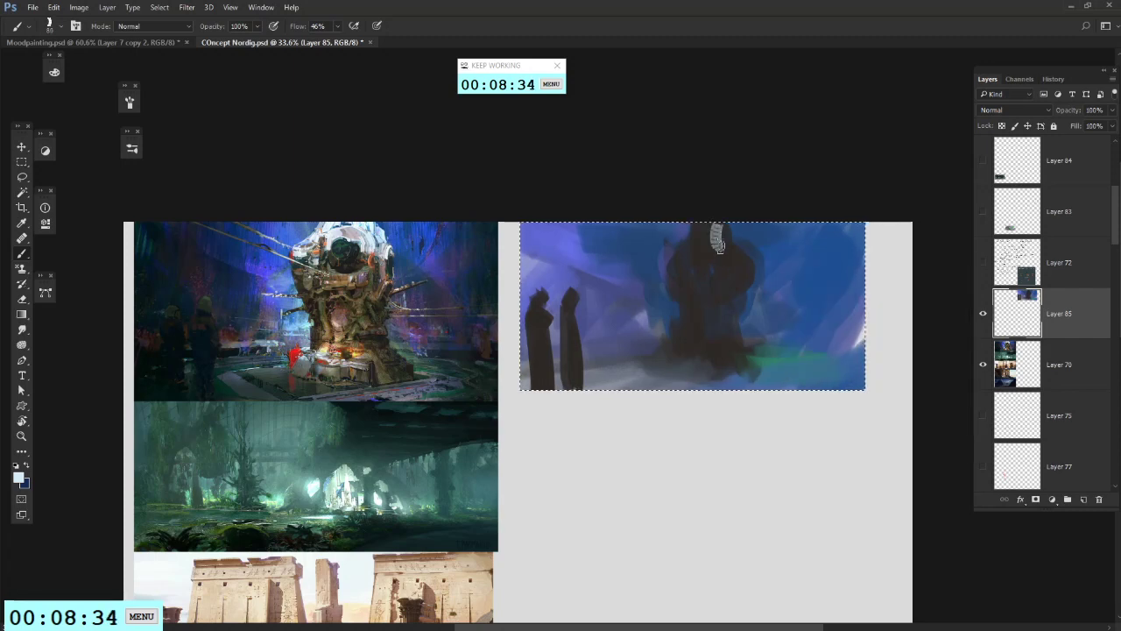
mouse_move(720, 252)
mouse_down()
mouse_move(752, 268)
mouse_move(746, 281)
mouse_up()
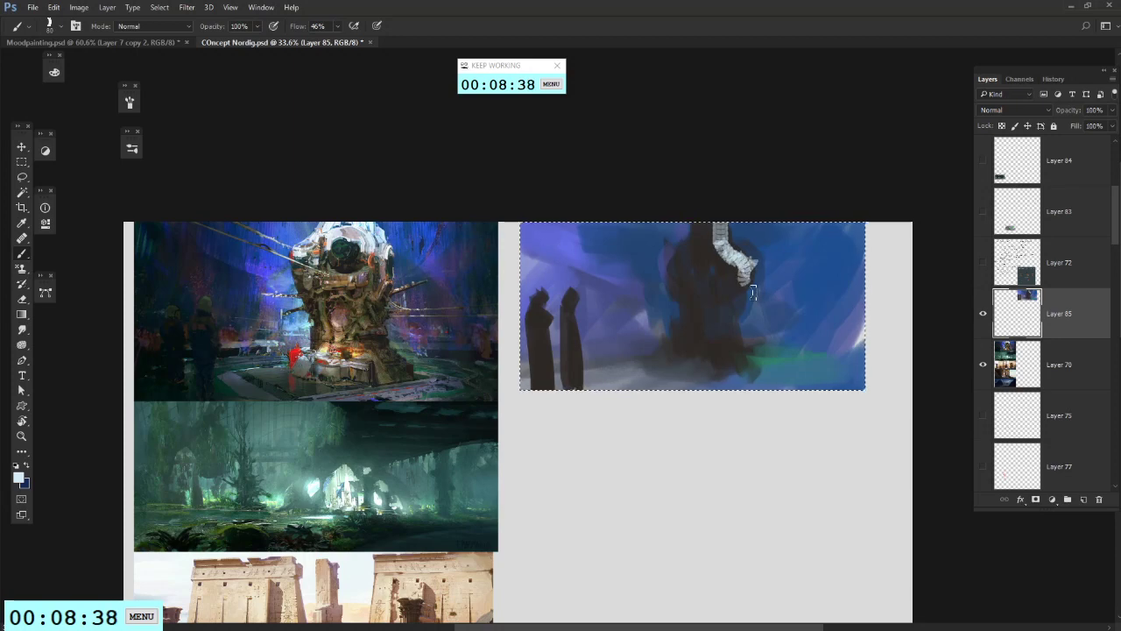
Step: Sample grey from the helmet highlight and switch to the soft bristle brush at 39 px to rework the highlight's lower end
alt+click(751, 279)
right_click(770, 288)
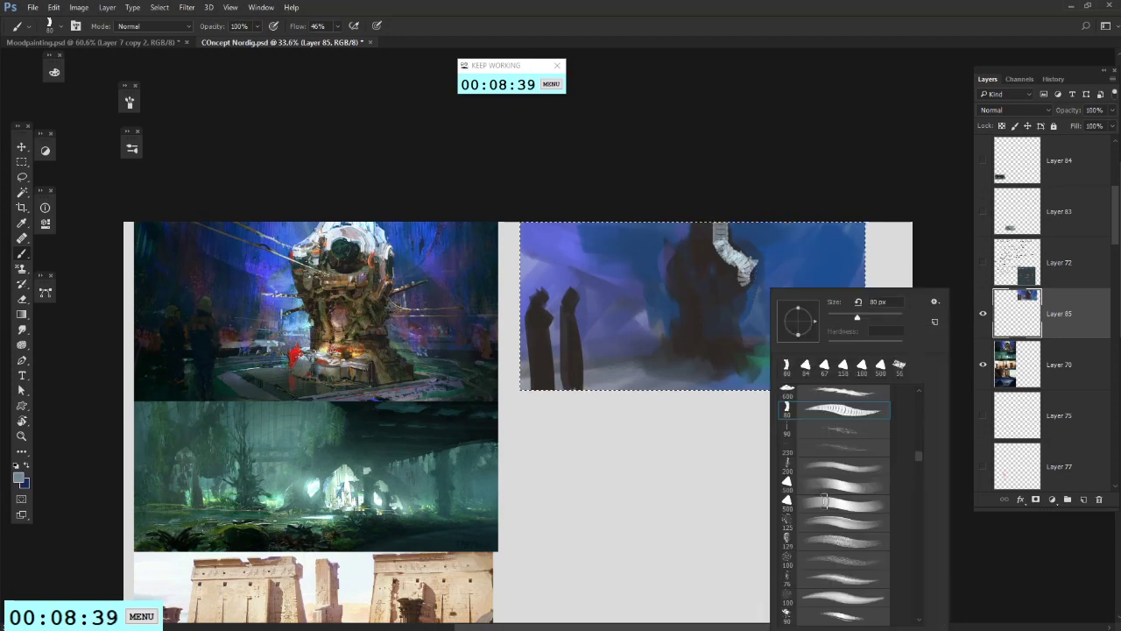
click(831, 565)
scroll(920, 460, down, 5)
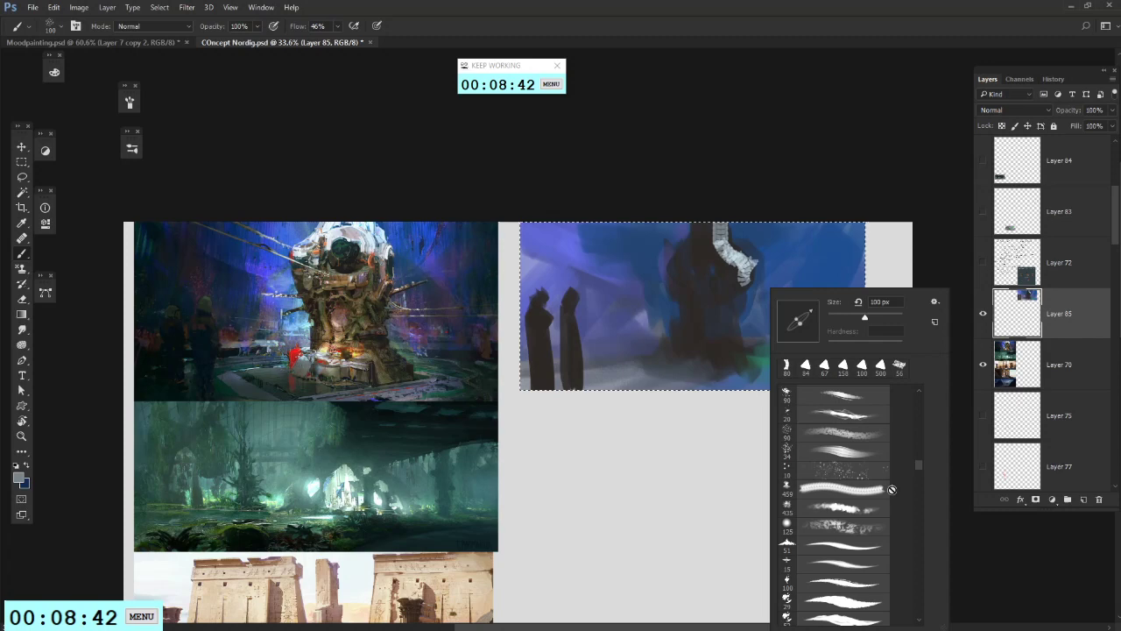
click(839, 451)
drag(836, 320, 831, 317)
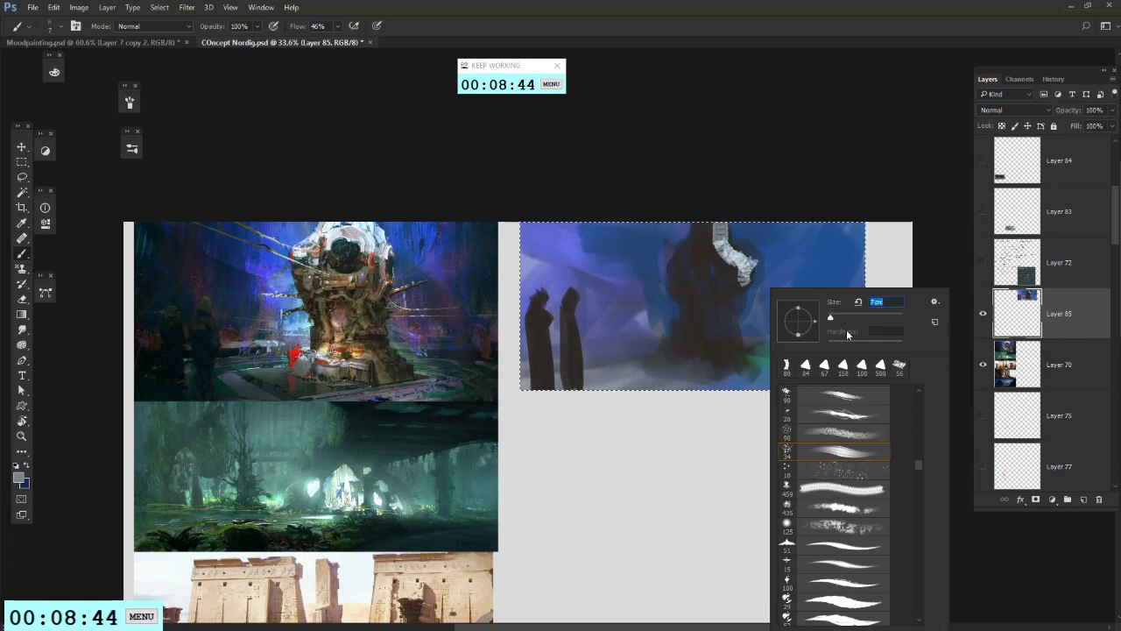
key(Return)
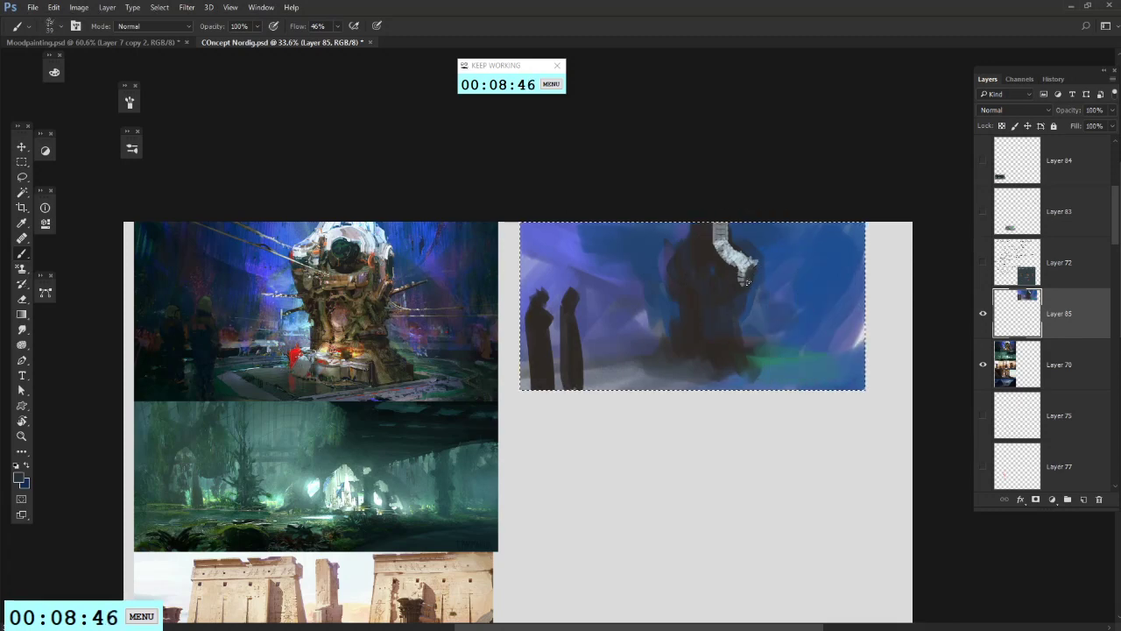
Step: Enlarge the bristle brush, fill out the statue's pale helmet dome, and paint a brown face opening beneath it with sampled tones
right_click(777, 289)
alt+click(744, 254)
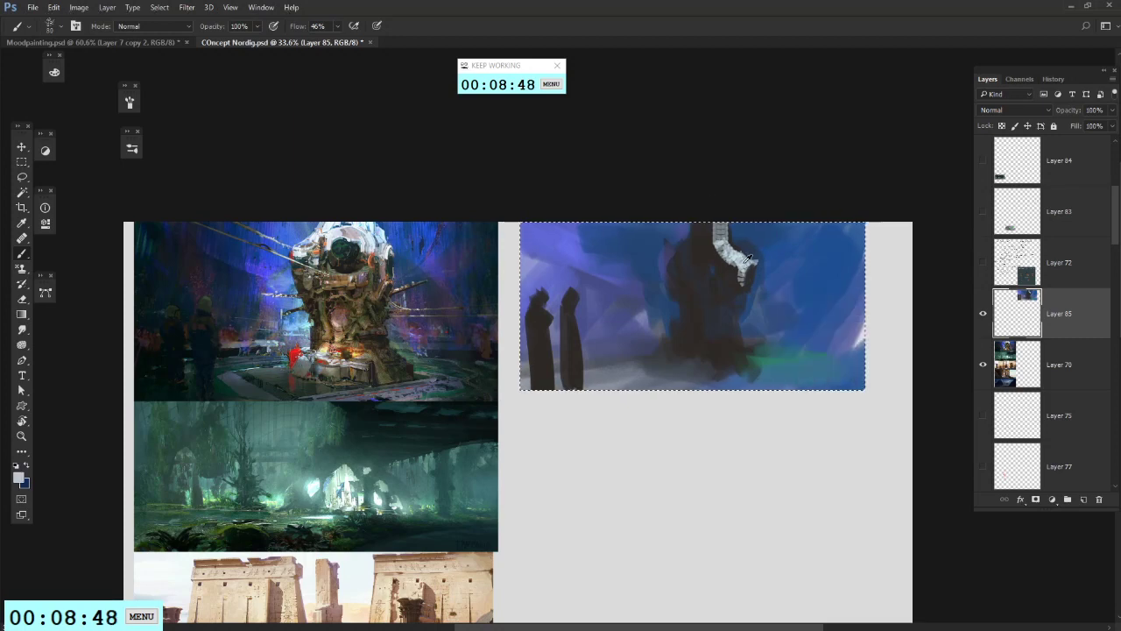
mouse_move(715, 229)
mouse_down()
mouse_move(681, 278)
mouse_move(695, 232)
mouse_move(684, 277)
mouse_move(713, 254)
mouse_move(703, 245)
mouse_move(707, 263)
mouse_move(687, 251)
mouse_move(697, 260)
mouse_move(673, 268)
mouse_move(663, 256)
mouse_move(685, 252)
mouse_move(665, 260)
mouse_move(695, 268)
mouse_move(663, 271)
mouse_up()
alt+click(686, 277)
alt+click(679, 256)
alt+click(697, 268)
mouse_move(663, 272)
mouse_down()
mouse_move(660, 312)
mouse_move(686, 259)
mouse_move(701, 282)
mouse_move(689, 263)
mouse_move(696, 276)
mouse_move(693, 266)
mouse_move(686, 281)
mouse_move(701, 274)
mouse_move(665, 284)
mouse_move(686, 299)
mouse_move(671, 293)
mouse_move(717, 287)
mouse_move(706, 282)
mouse_move(737, 293)
mouse_move(726, 272)
mouse_move(740, 270)
mouse_move(688, 340)
mouse_move(696, 301)
mouse_up()
Step: Sample dark brown from the reference statue, dab muted tones onto the study statue's lower body, and undo the last stroke
alt+click(341, 277)
alt+click(365, 333)
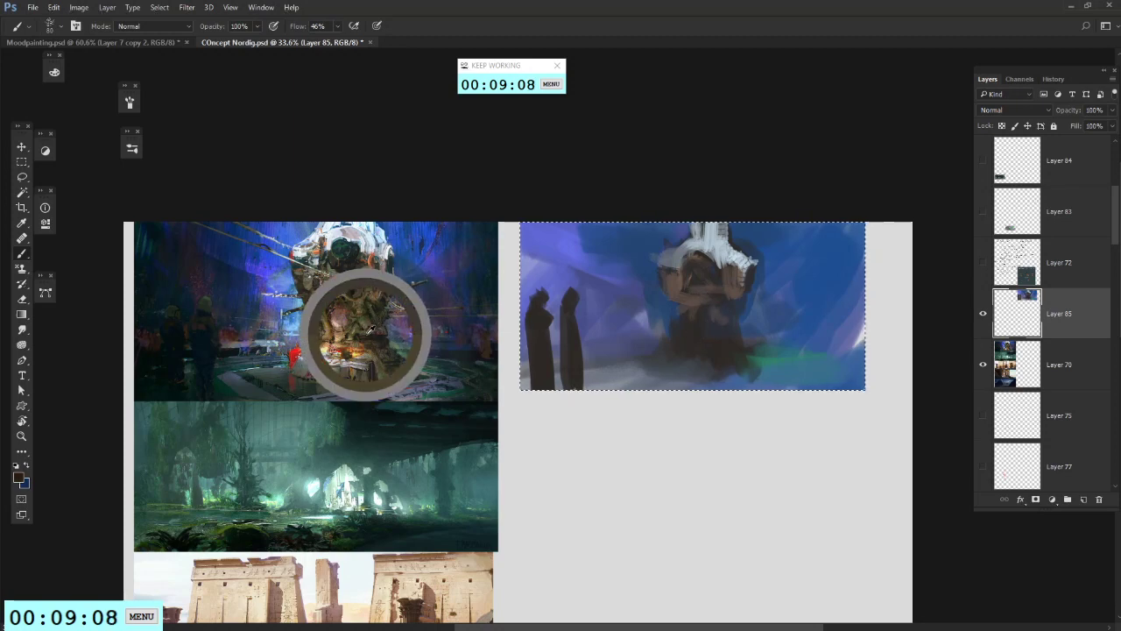
drag(720, 329, 736, 338)
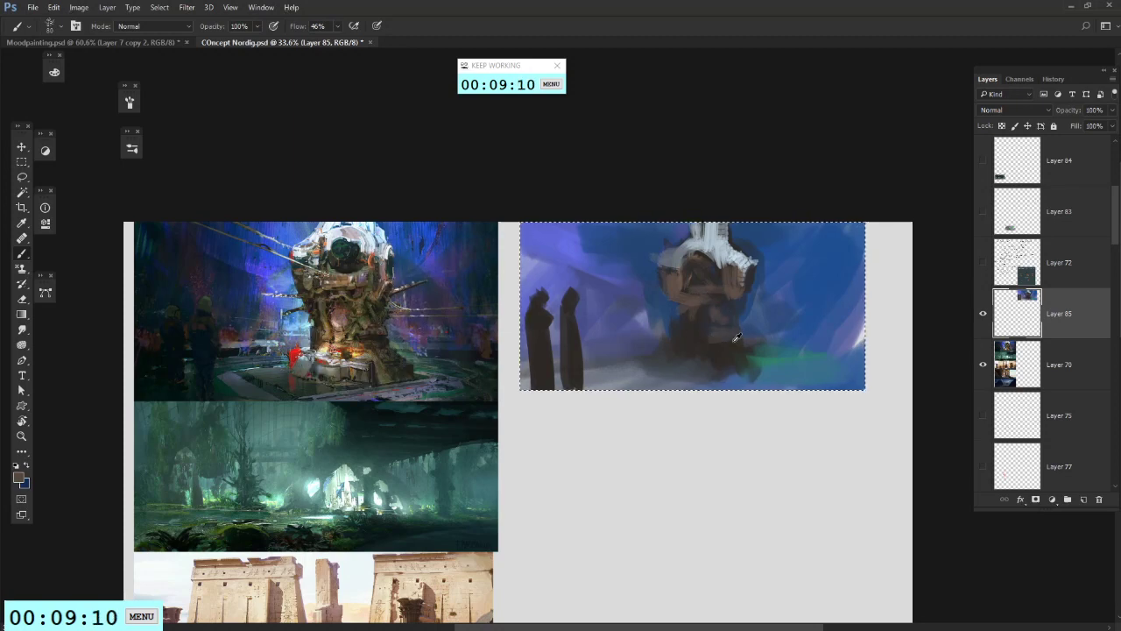
drag(759, 296, 737, 316)
key(ctrl+z)
Step: Reduce the brush to 42 px and paint a dark horizontal cable from the statue's head to the study's right edge
right_click(769, 304)
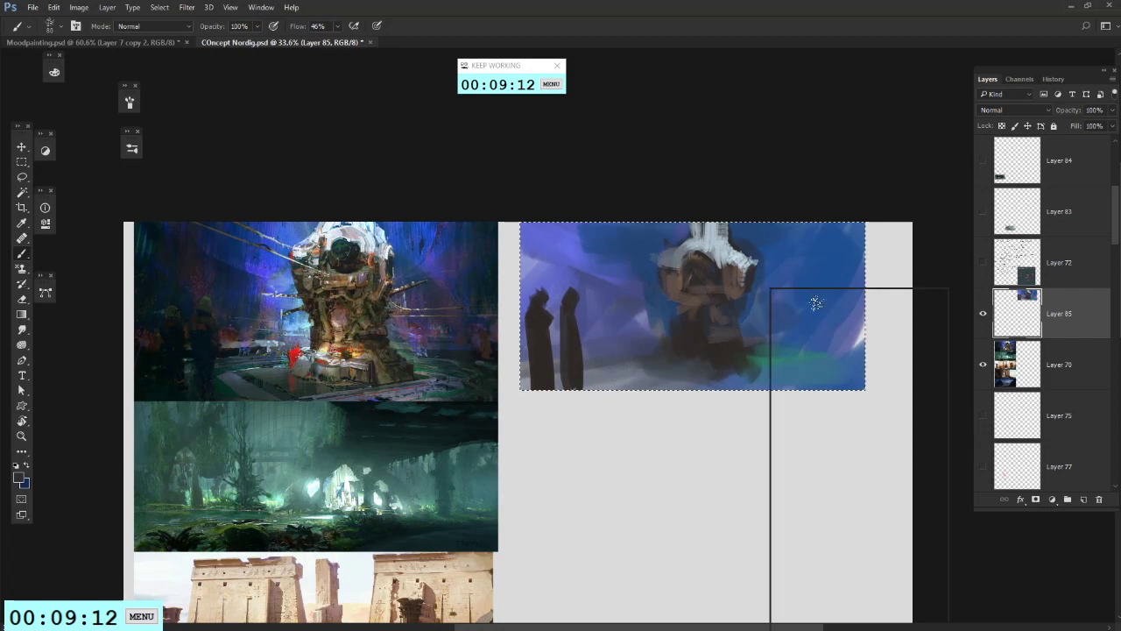
click(847, 319)
click(759, 293)
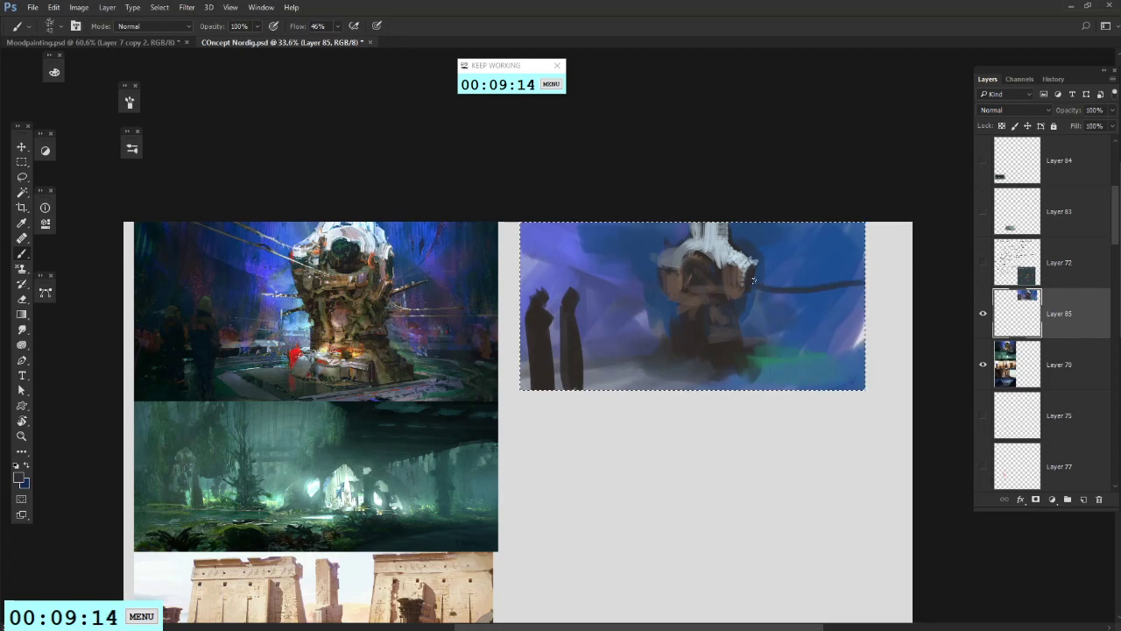
drag(755, 281, 863, 285)
Step: Sample pale grey from the helmet and stroke cables out to the study's upper left, darkening their outer parts with a sampled dark tone
alt+click(706, 247)
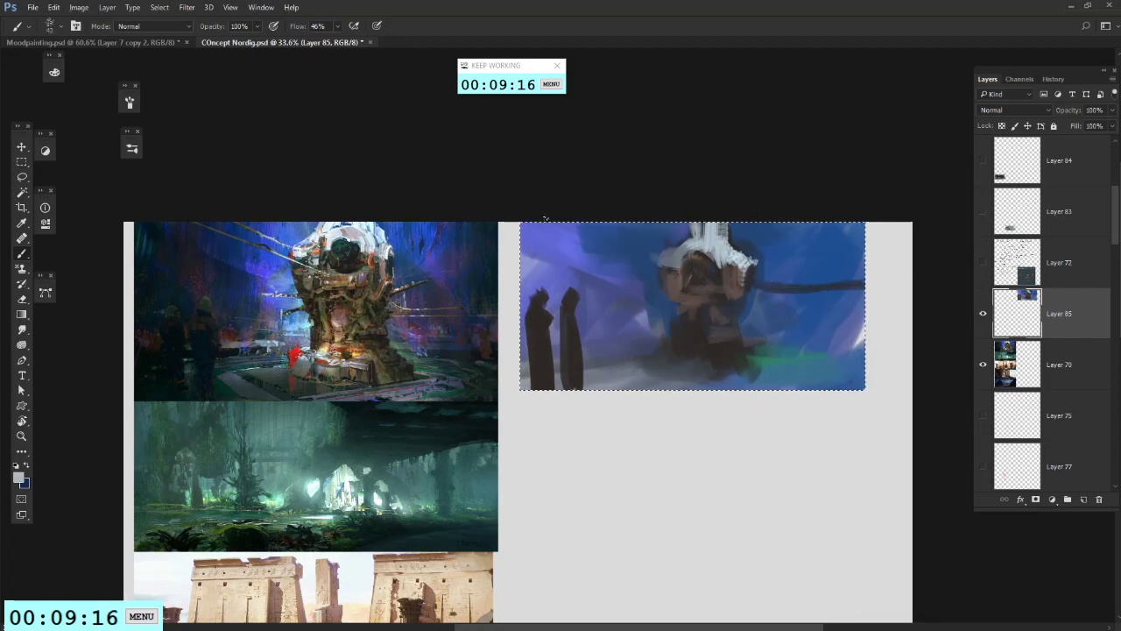
mouse_move(557, 225)
mouse_down()
mouse_move(652, 266)
mouse_move(697, 243)
mouse_move(543, 223)
mouse_up()
key(ctrl+z)
drag(671, 267, 552, 223)
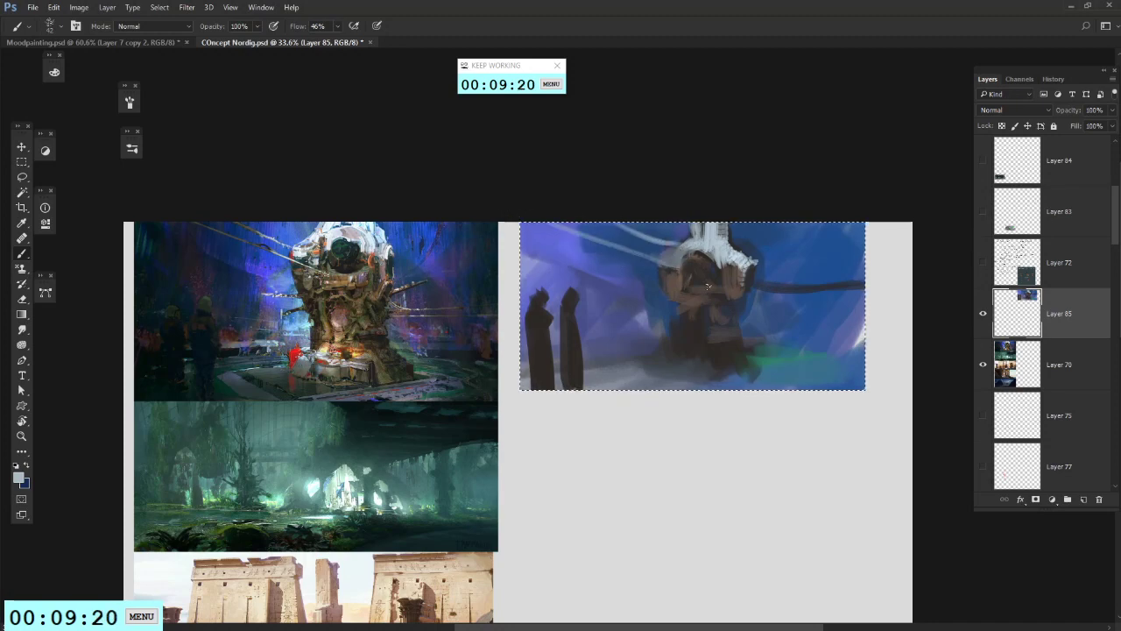
alt+click(573, 303)
key(ctrl+z)
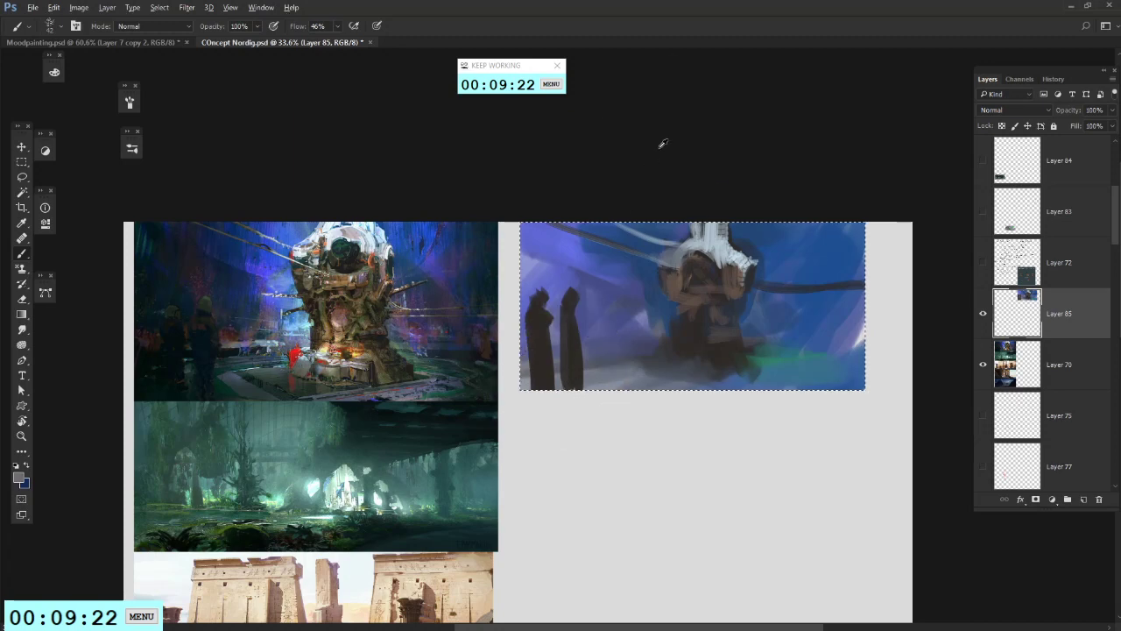
Step: Enlarge the brush to 171 px, darken the two foreground figures with near-black, and paint a low dark mass beside them
right_click(761, 349)
key(Escape)
right_click(740, 340)
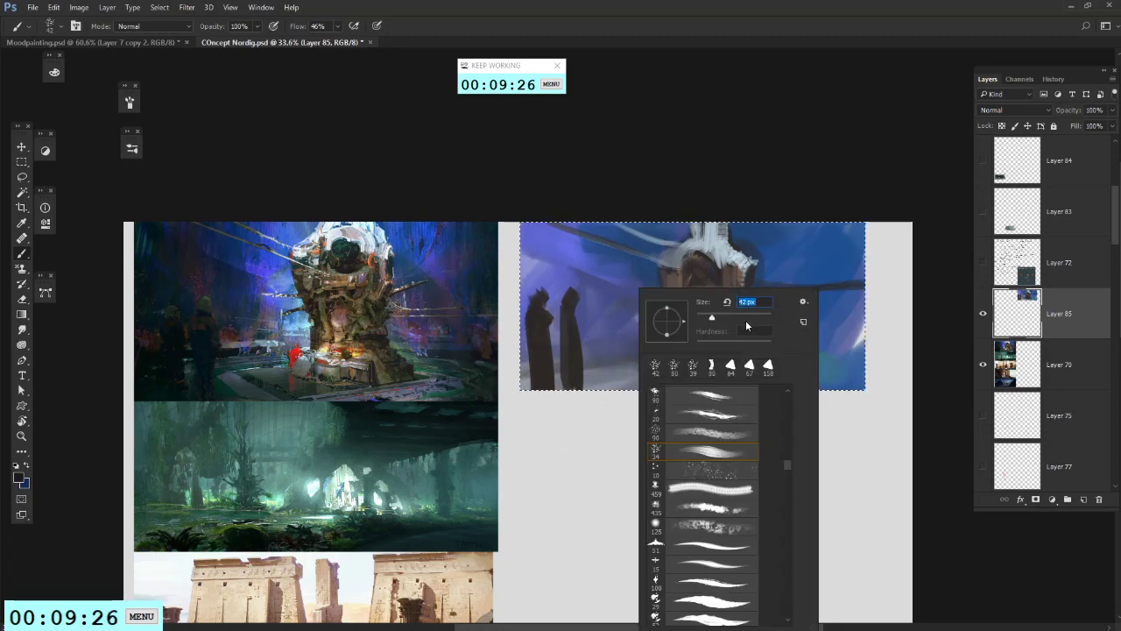
click(746, 317)
click(530, 327)
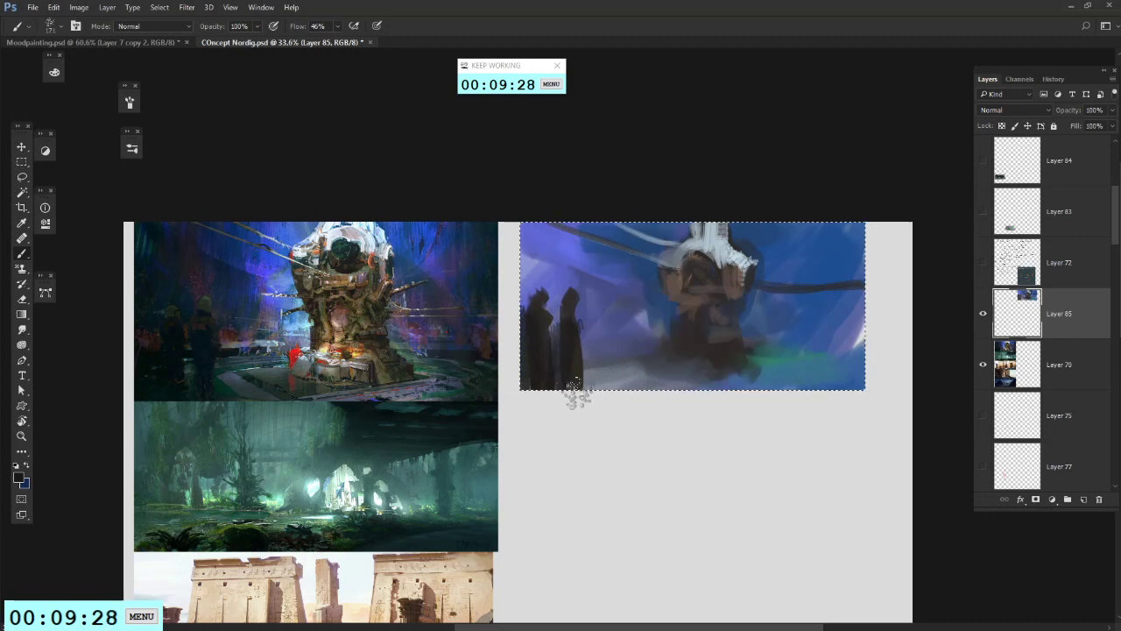
drag(605, 372, 596, 351)
alt+click(624, 328)
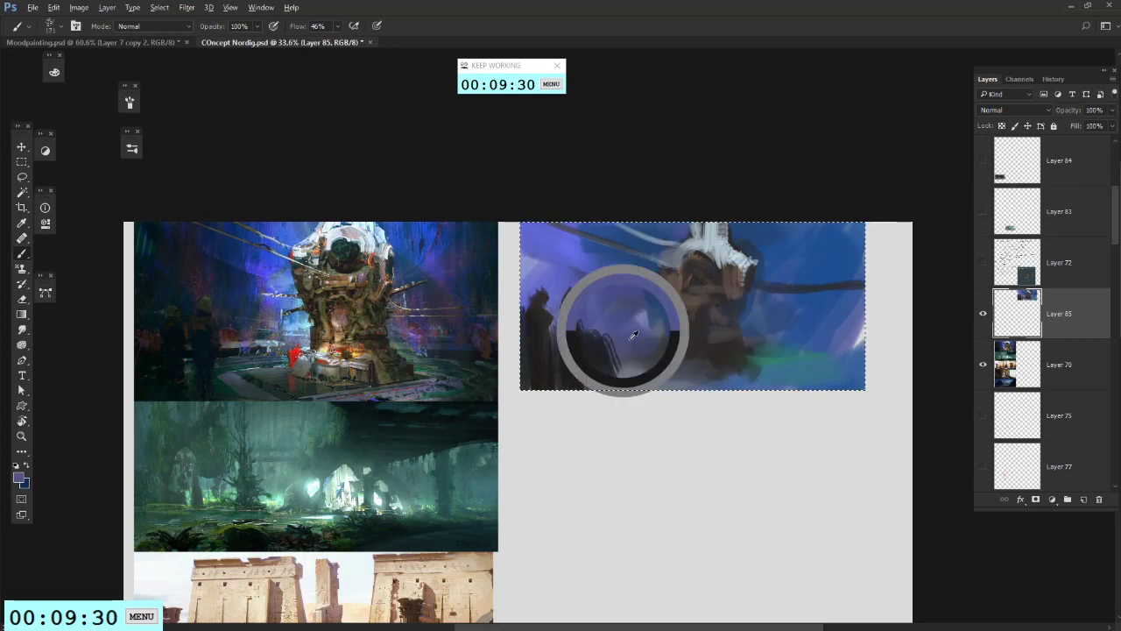
alt+click(573, 362)
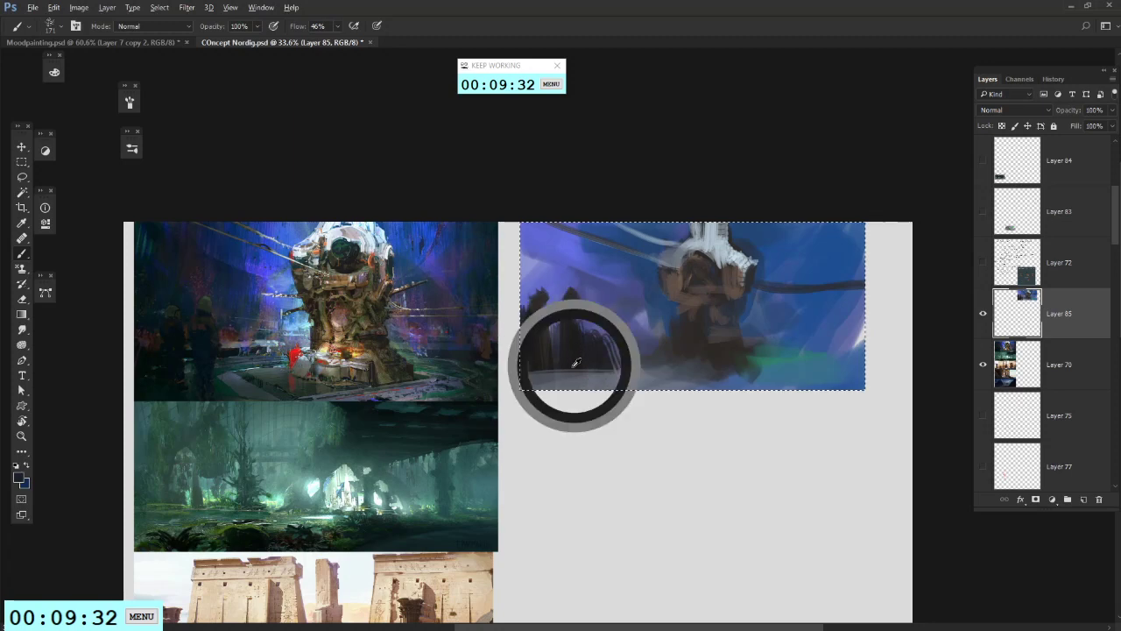
drag(572, 302, 567, 403)
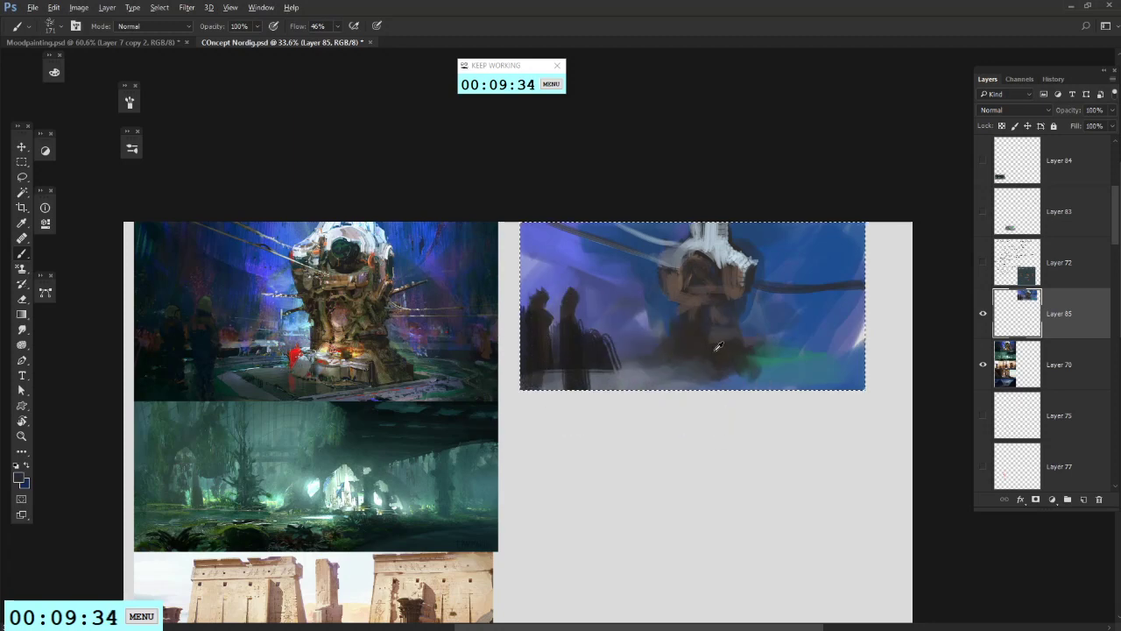
Step: Paint a broad dark elliptical platform on the ground beneath the statue, overlapping the teal patch
drag(636, 383, 686, 390)
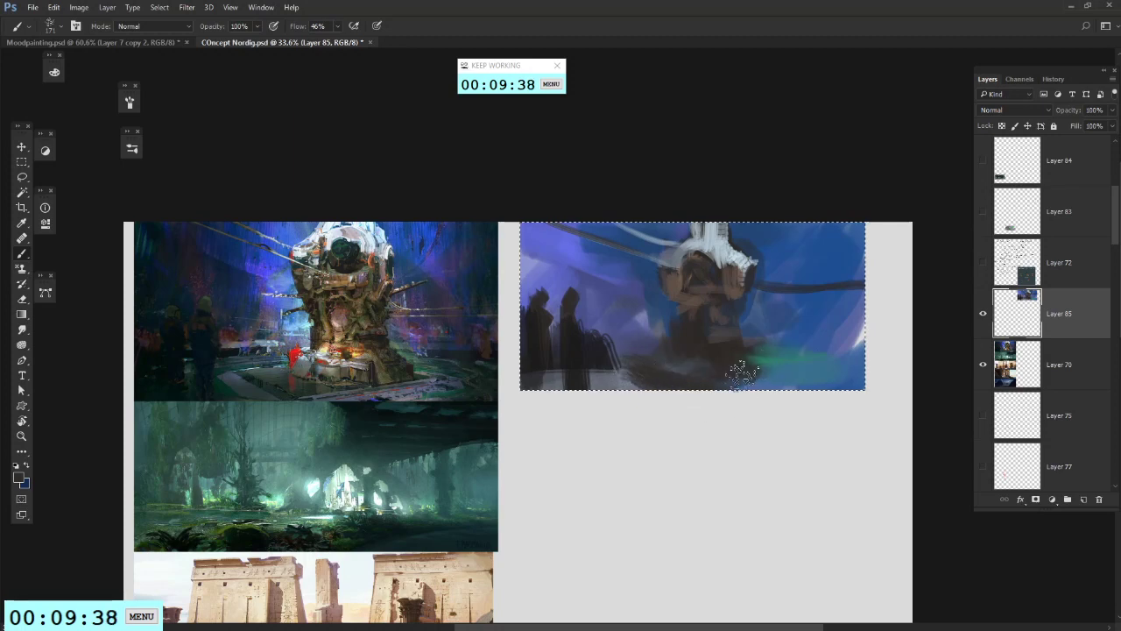
drag(797, 359, 659, 368)
alt+click(788, 350)
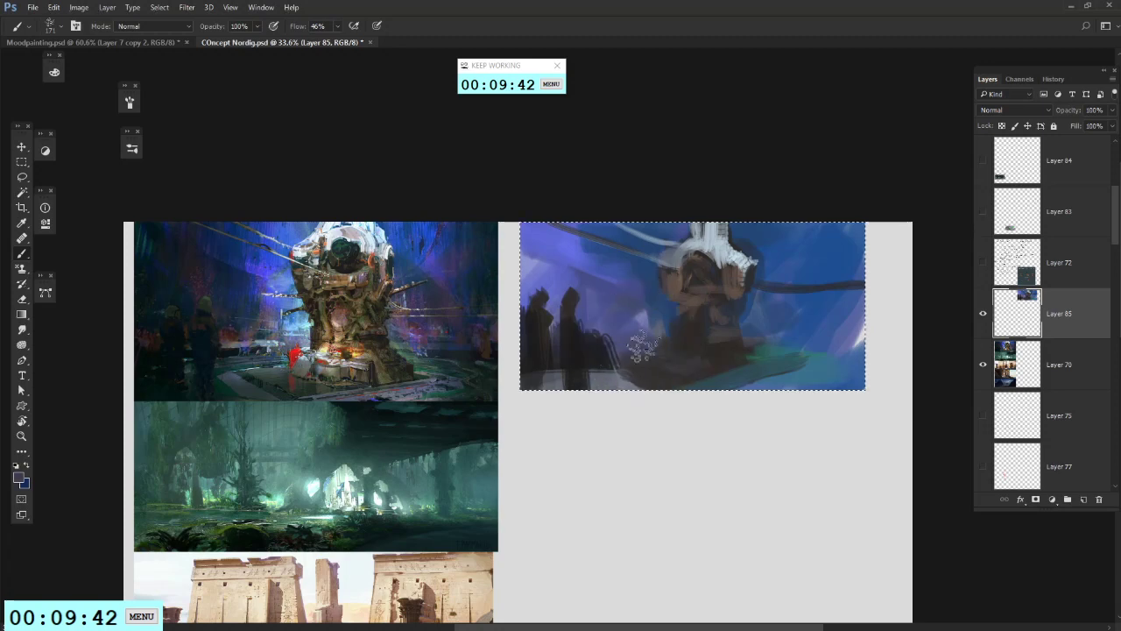
Step: Reduce the brush to 56 px and refine the edge of the dark mass beside the foreground figures
right_click(763, 293)
click(676, 332)
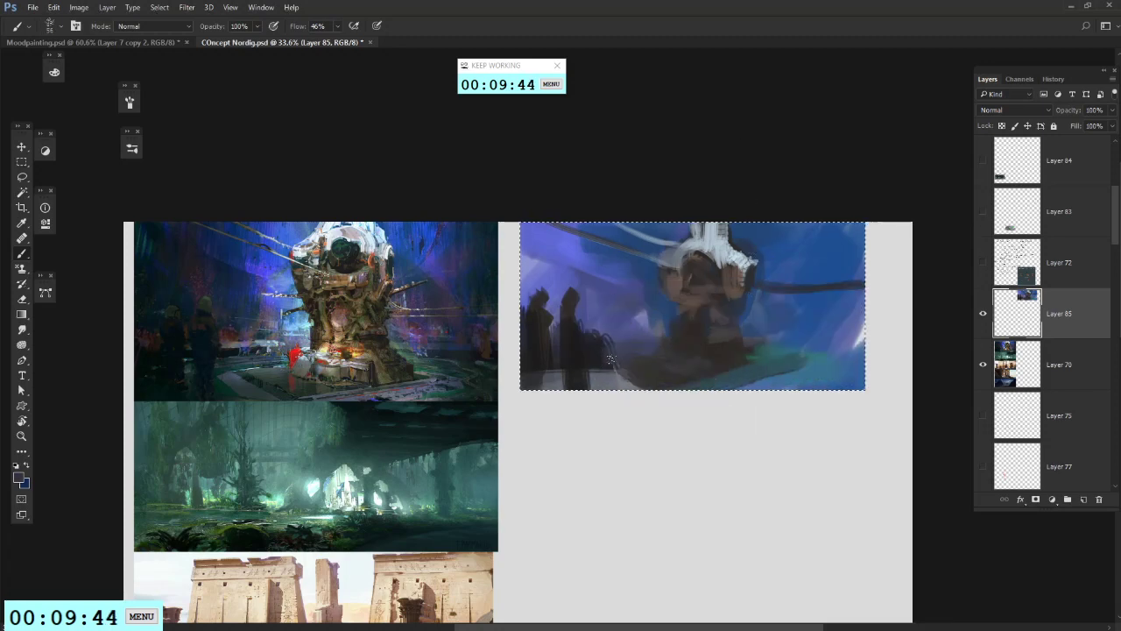
alt+click(615, 344)
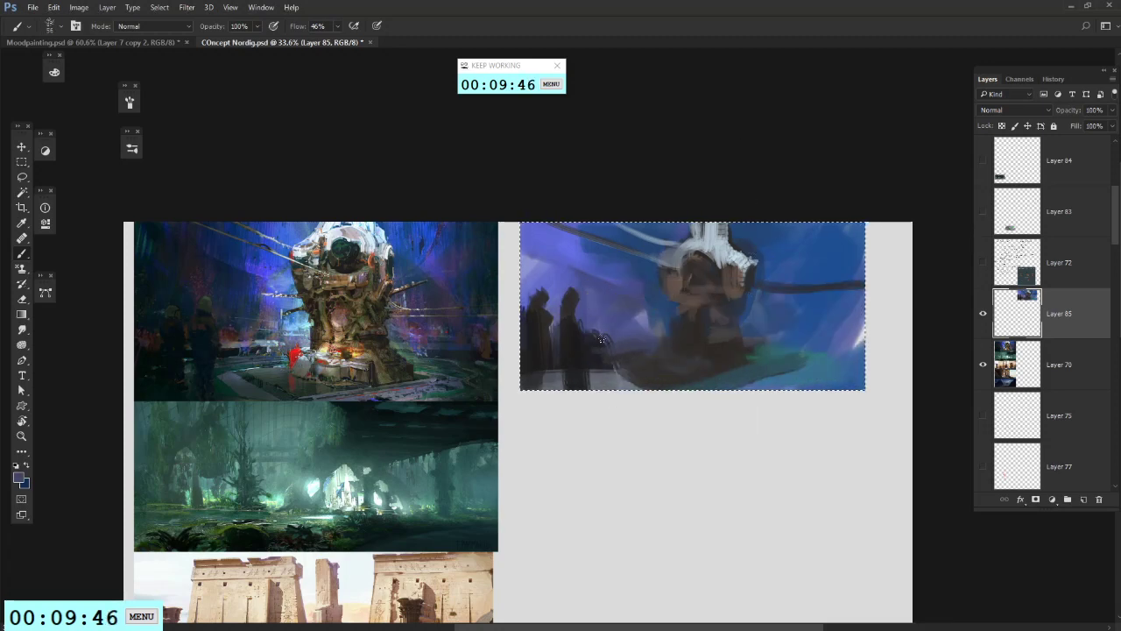
Step: Set the brush to 111 px, sample dark purple, and paint a ragged foliage mass behind the figures across the left background
right_click(598, 229)
click(692, 254)
alt+click(582, 272)
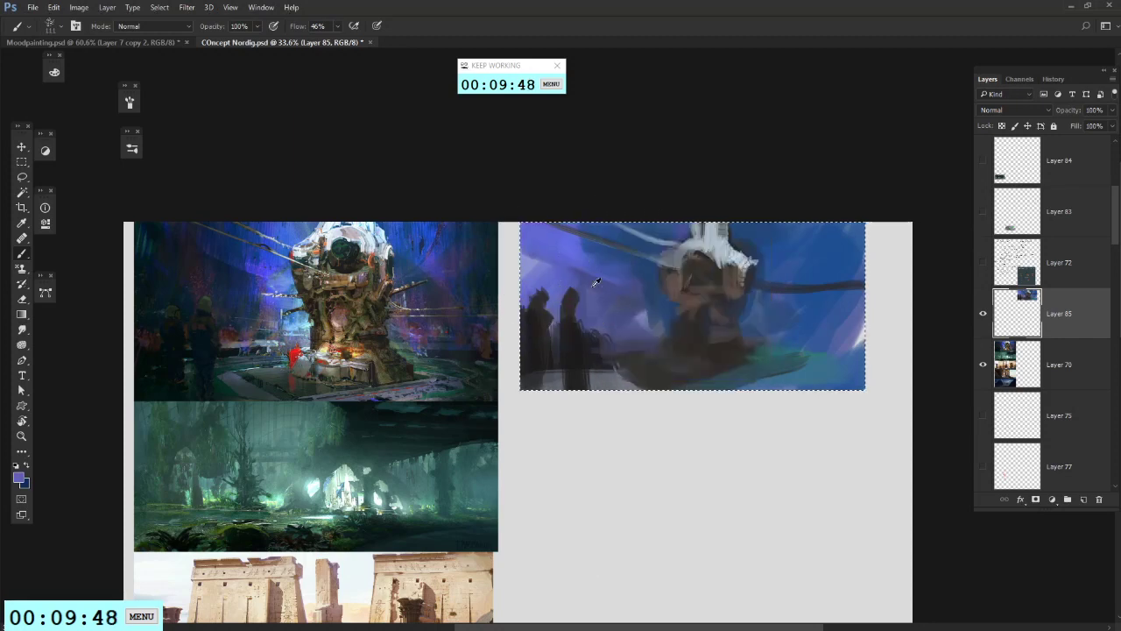
alt+click(612, 278)
alt+click(570, 325)
drag(523, 251, 608, 296)
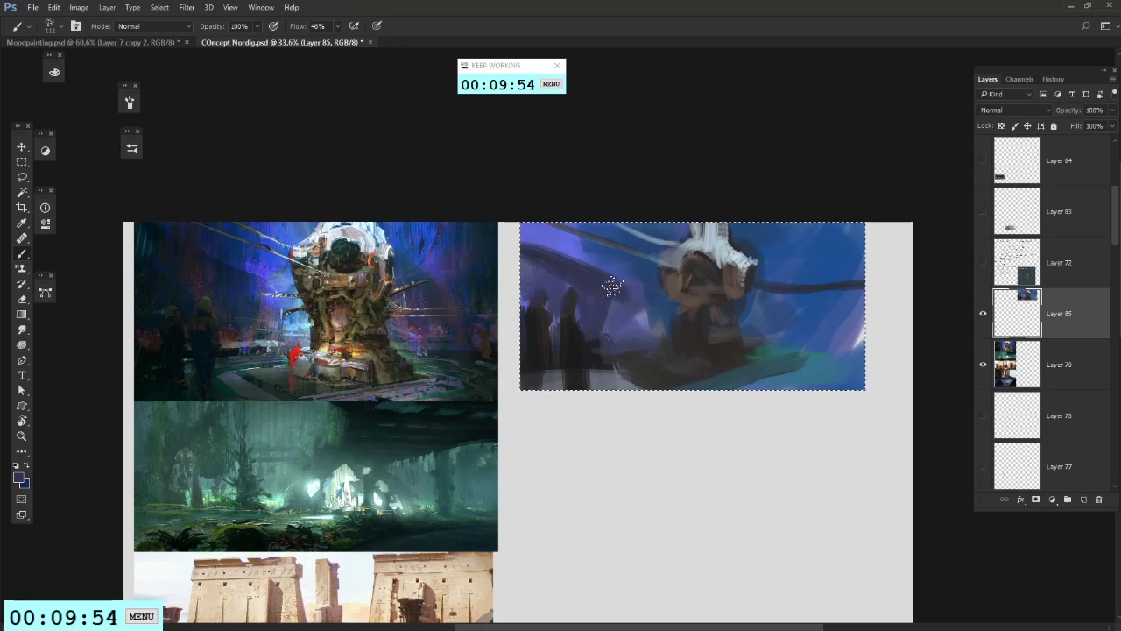
drag(612, 286, 651, 333)
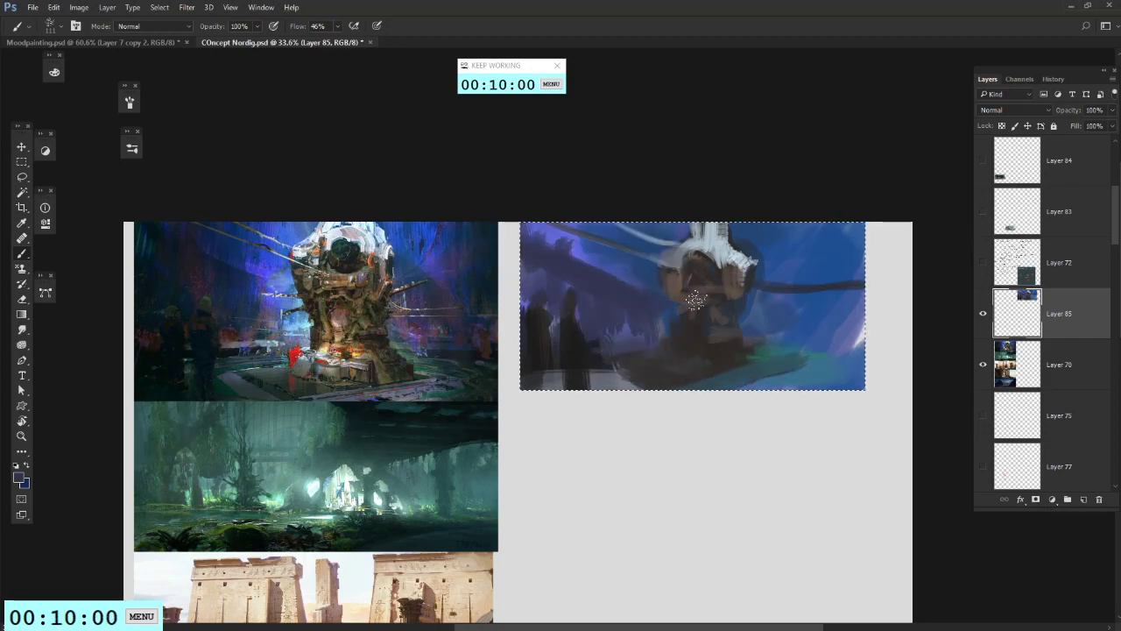
Step: Sample near-black from the figures and paint a tall dark vertical mass down the study's right edge
mouse_move(790, 315)
mouse_down()
mouse_move(835, 294)
mouse_move(786, 301)
mouse_up()
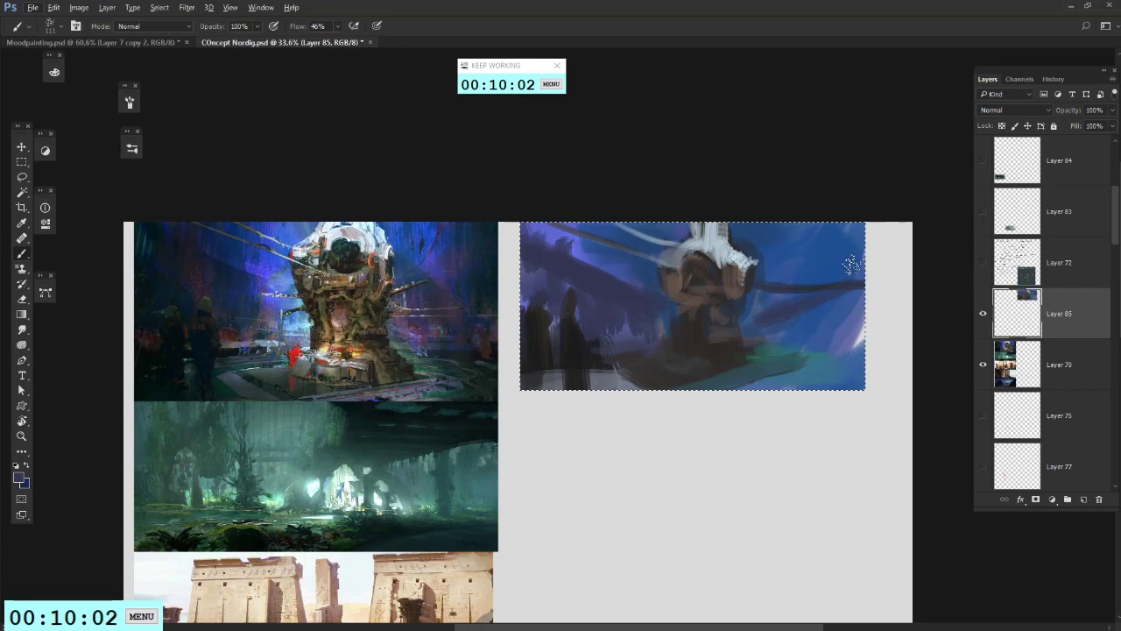
alt+click(571, 350)
drag(862, 329, 856, 254)
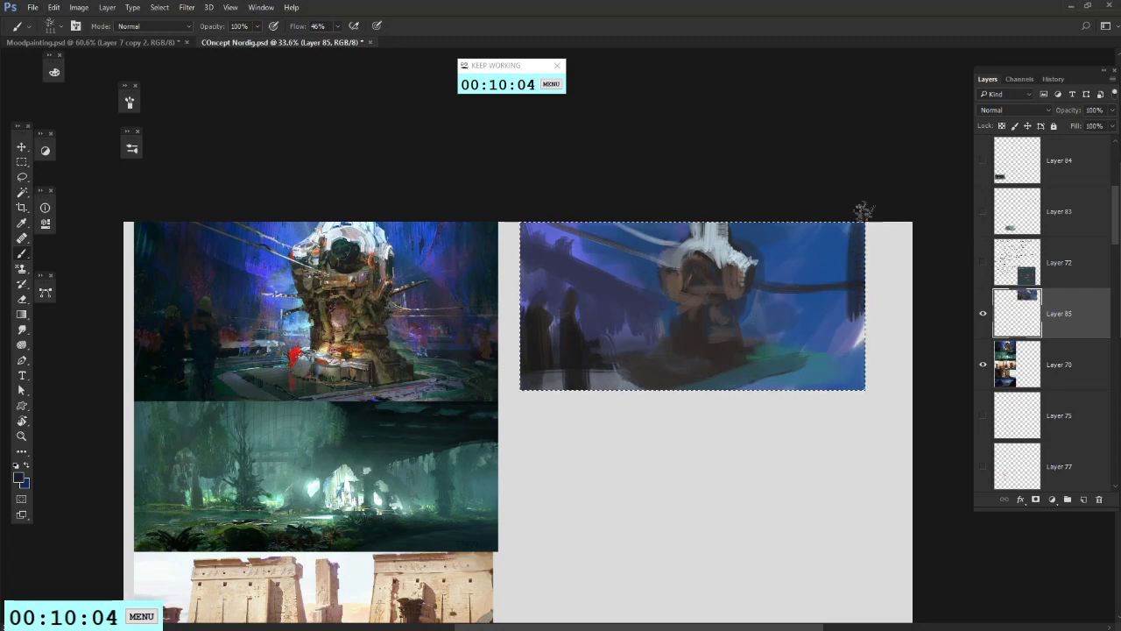
drag(832, 215, 836, 322)
mouse_move(850, 271)
mouse_down()
mouse_move(881, 376)
mouse_move(839, 289)
mouse_move(857, 390)
mouse_move(830, 384)
mouse_up()
Step: Paint the lower right ground with sampled teal-blue and add a dark horizontal band to the right of the statue's body
alt+click(795, 365)
alt+click(863, 352)
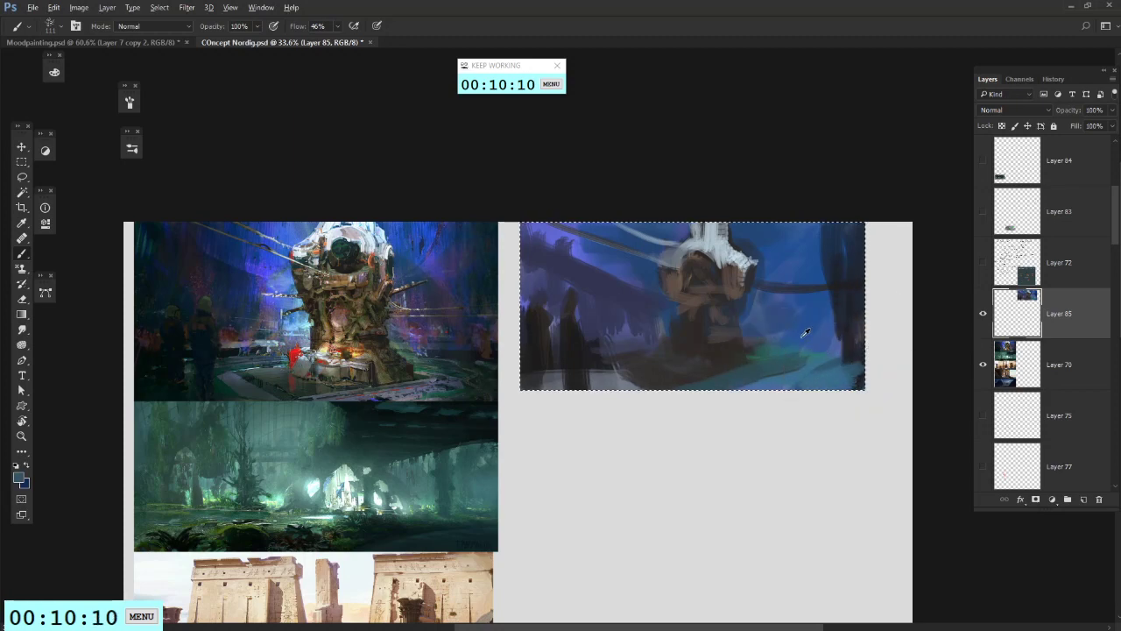
drag(847, 340, 851, 374)
alt+click(867, 316)
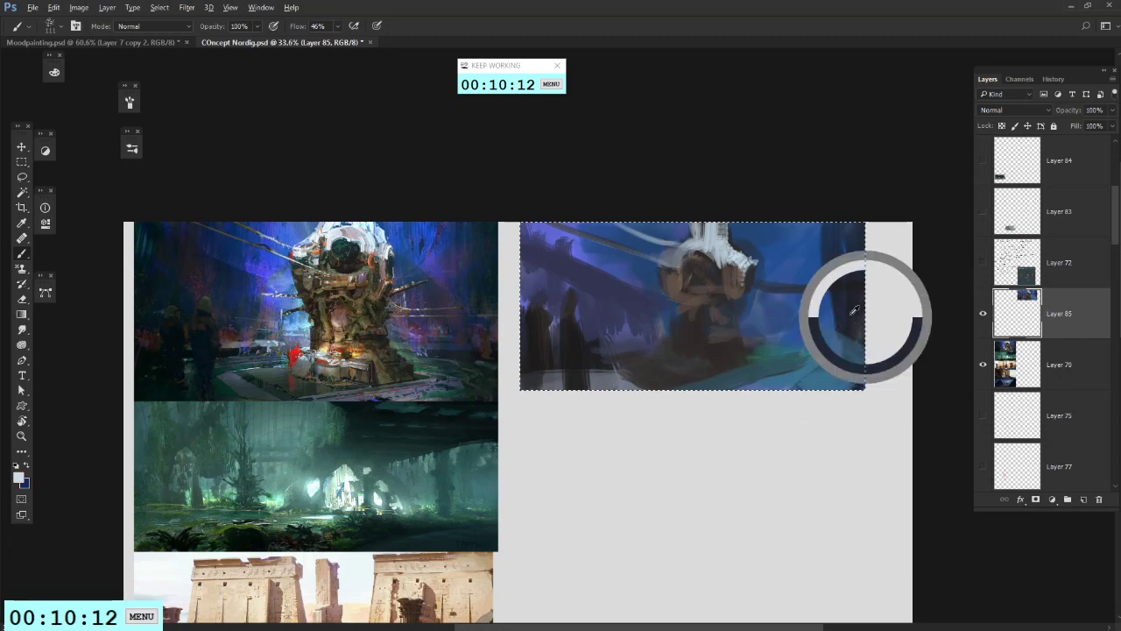
mouse_move(744, 325)
mouse_down()
mouse_move(867, 322)
mouse_move(789, 304)
mouse_up()
Step: Sample the background blue and paint over the upper part of the right-edge mass, reducing it to a low dark block
alt+click(779, 253)
drag(821, 237, 855, 236)
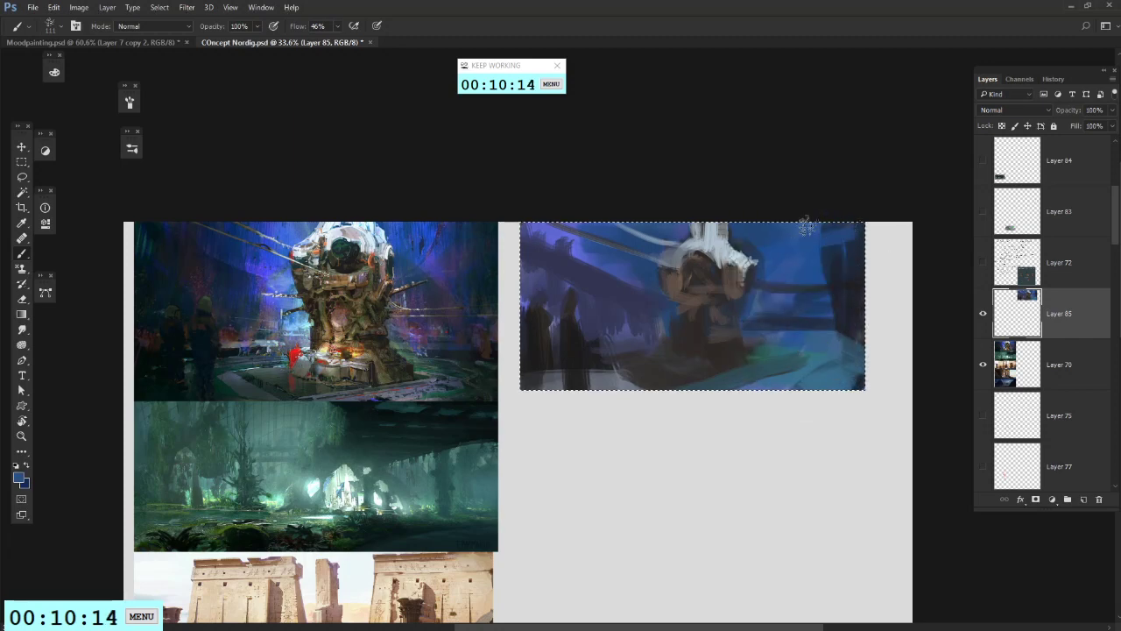
mouse_move(794, 264)
mouse_down()
mouse_move(853, 256)
mouse_move(859, 273)
mouse_up()
alt+click(881, 317)
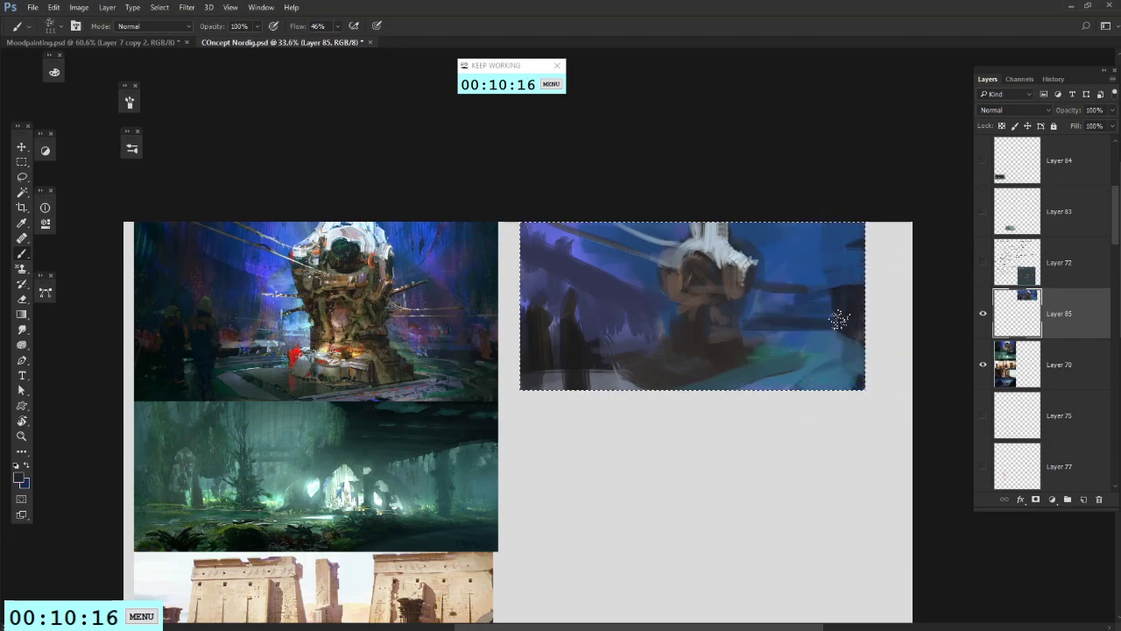
alt+click(742, 298)
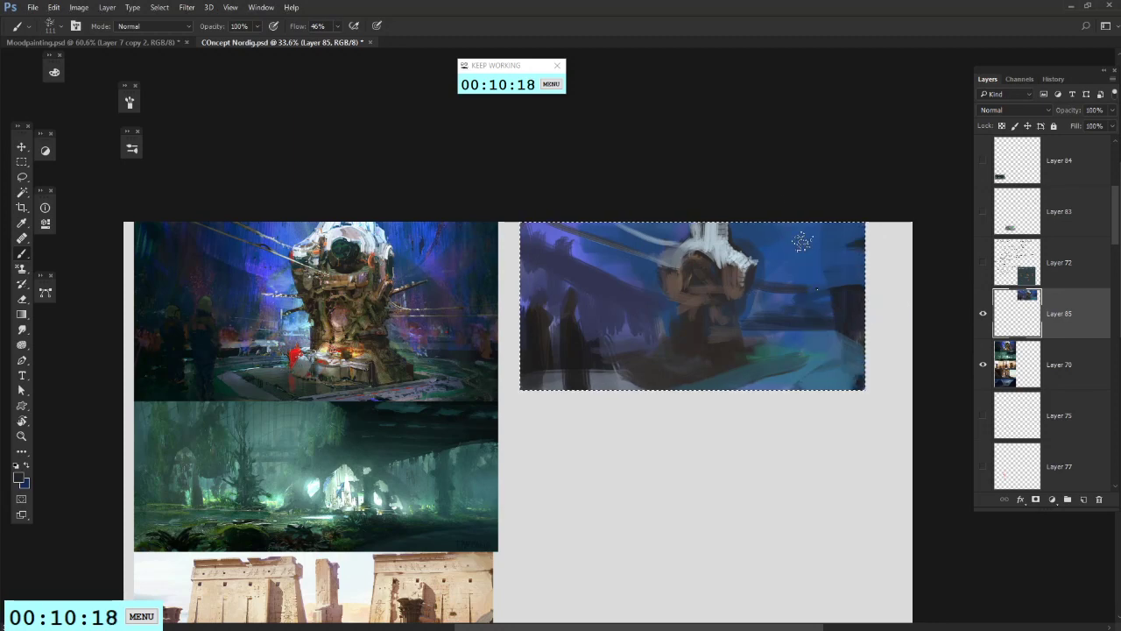
Step: Reduce the brush to 26 px and draw thin dark contour lines around the left rim of the statue's platform
right_click(873, 332)
click(882, 317)
click(610, 366)
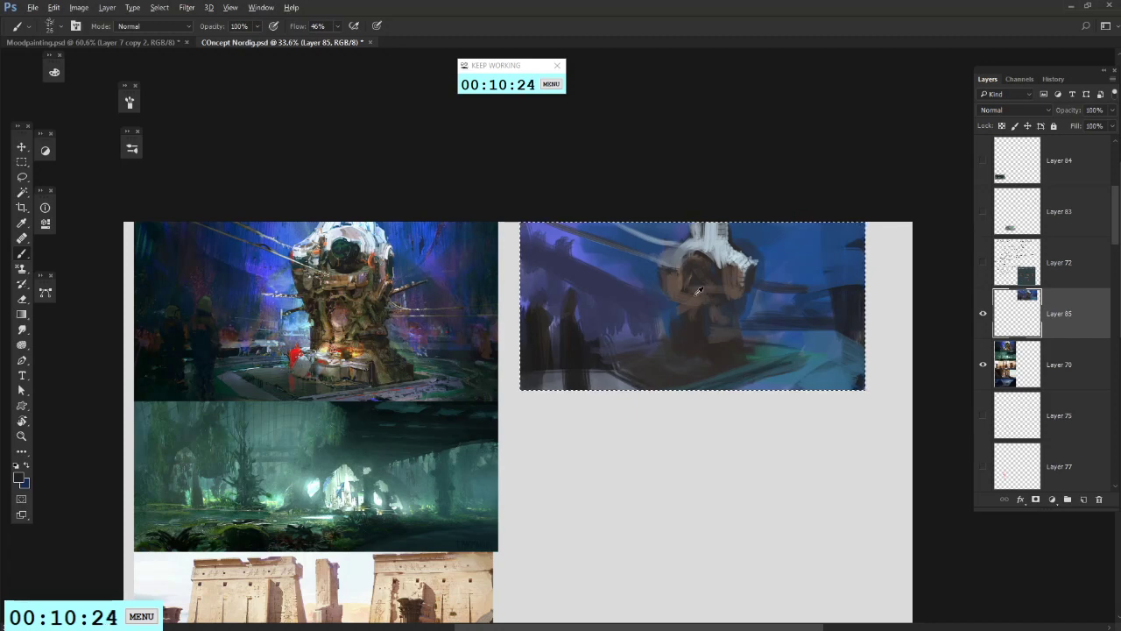
Step: Enlarge the brush to 47 px and paint brown vertical strokes down the statue's body in the blue study
right_click(710, 311)
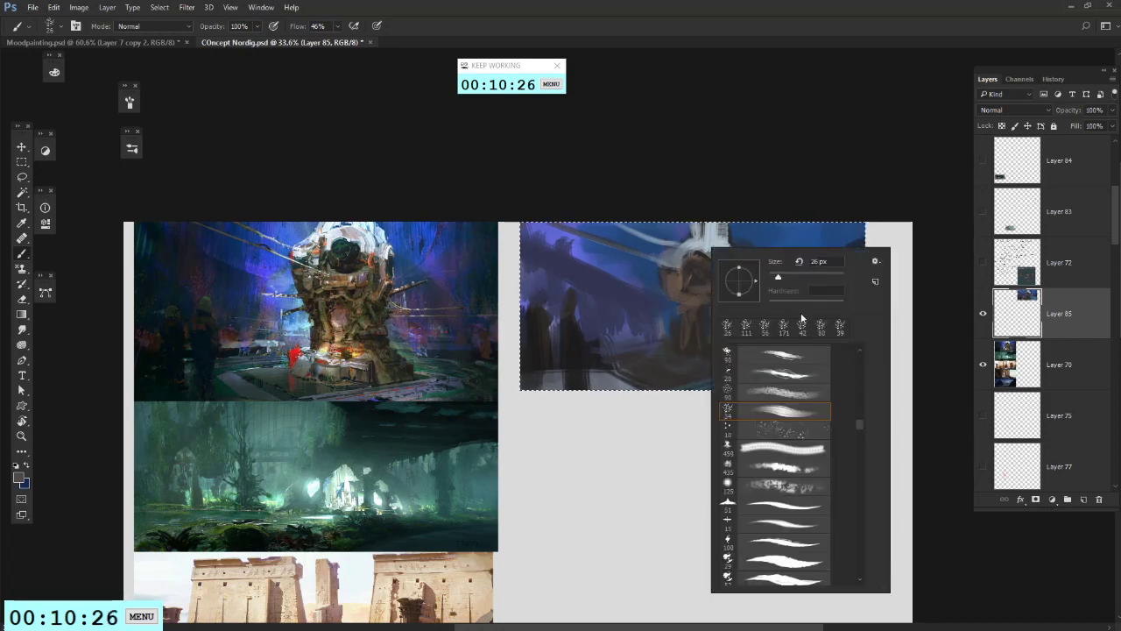
click(786, 277)
mouse_move(690, 310)
mouse_down()
mouse_move(694, 352)
mouse_move(684, 359)
mouse_up()
alt+click(707, 325)
alt+click(680, 332)
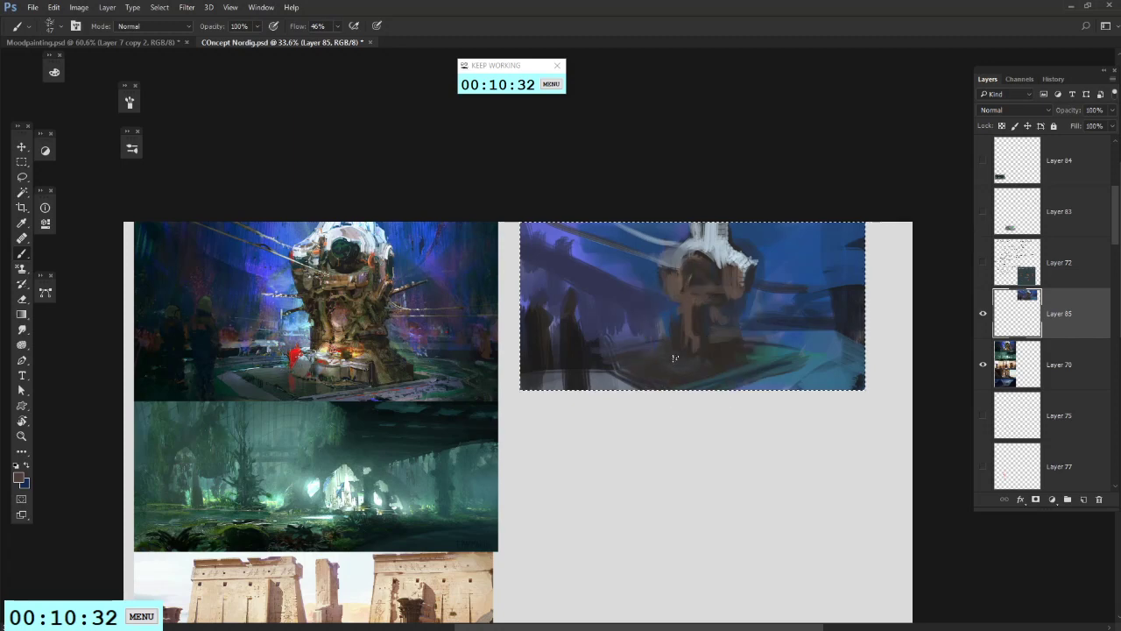
Step: Sample yellow from the reference's glowing base, dab an accent at the statue's base, and touch up the platform's dark left side
alt+click(357, 354)
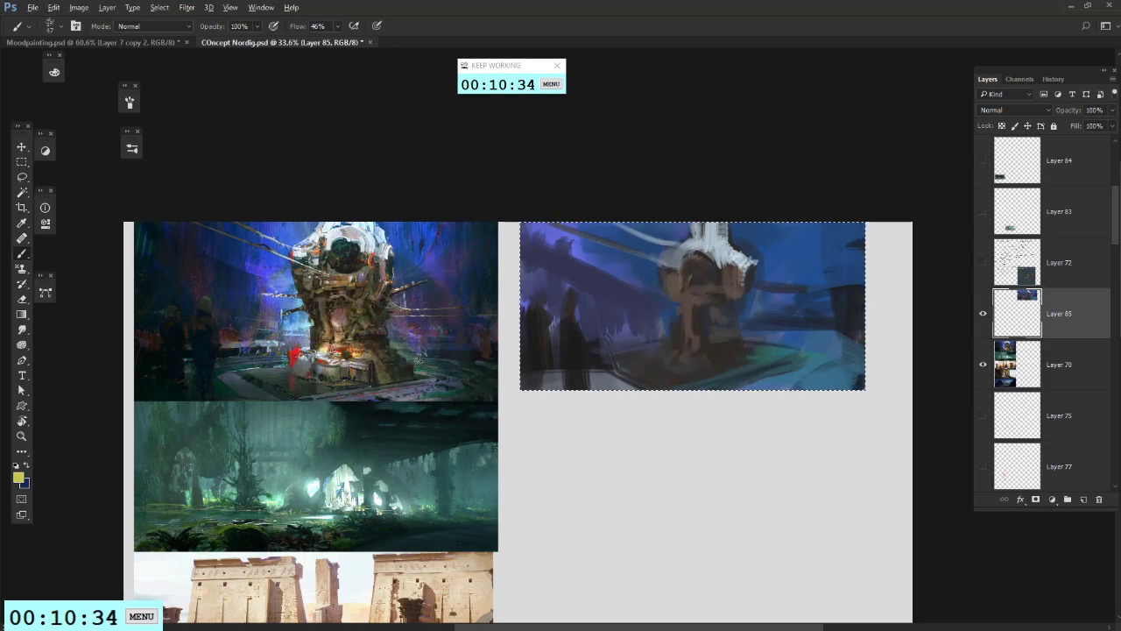
key(ctrl+z)
drag(699, 351, 706, 363)
alt+click(713, 361)
mouse_move(599, 363)
mouse_down()
mouse_move(588, 187)
mouse_move(603, 372)
mouse_up()
Step: Marquee-select a wide empty rectangle below the blue study, beside the green forest reference
mouse_move(479, 458)
mouse_down()
mouse_move(443, 354)
mouse_move(480, 314)
mouse_up()
key(m)
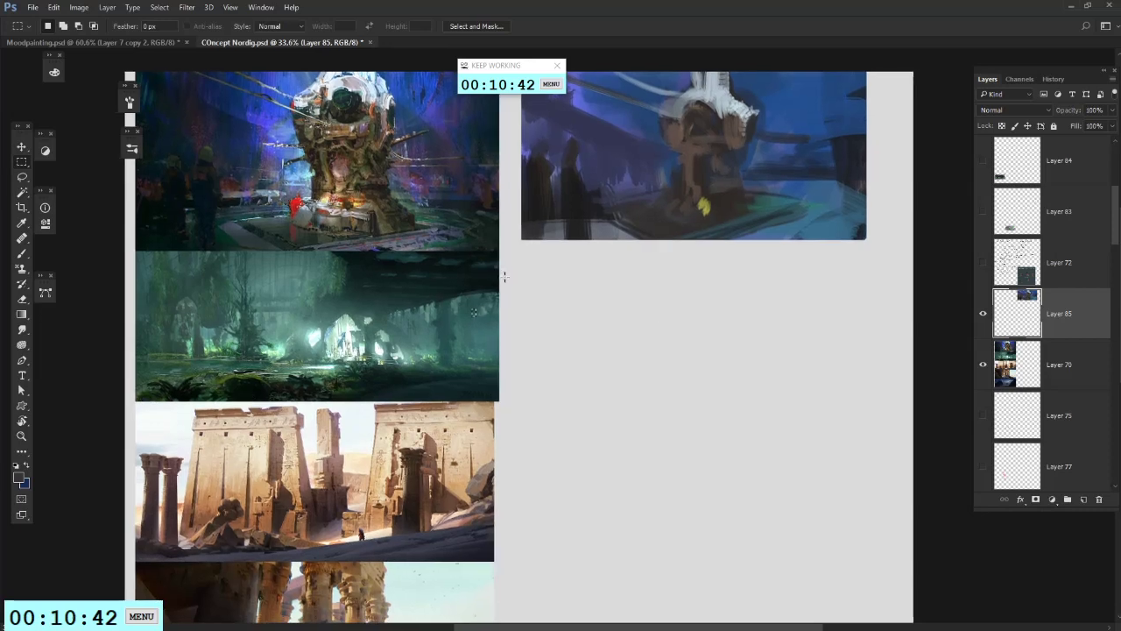
drag(512, 256, 860, 378)
drag(551, 396, 638, 342)
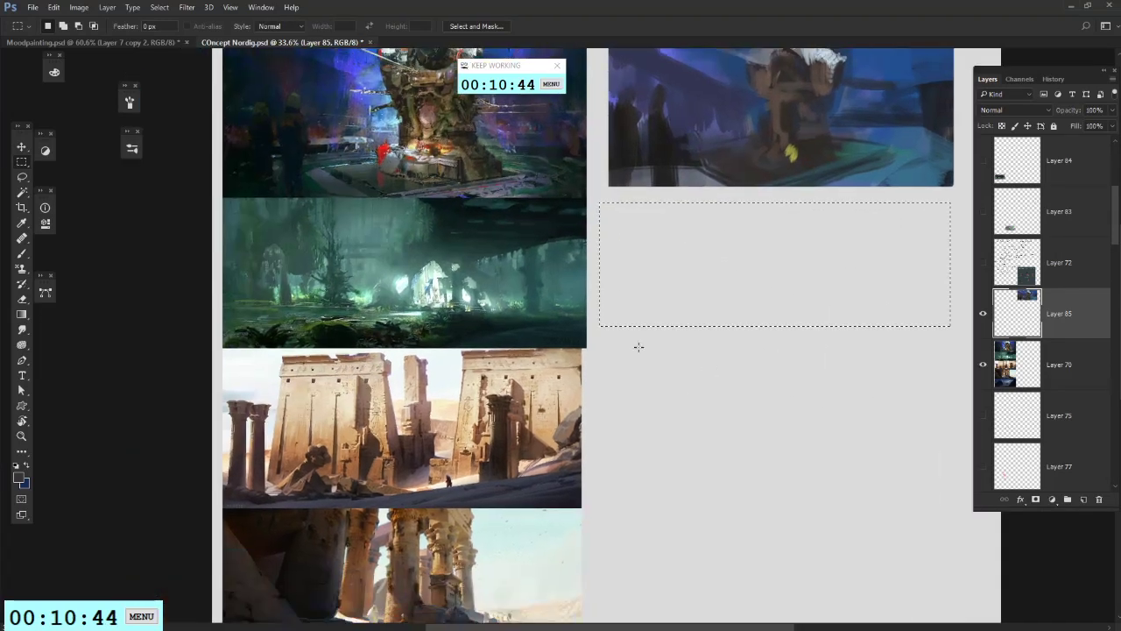
Step: Sample dark green from the forest reference and draw a thin horizontal stroke across the selection with the 29 px brush preset
key(b)
drag(629, 227, 598, 221)
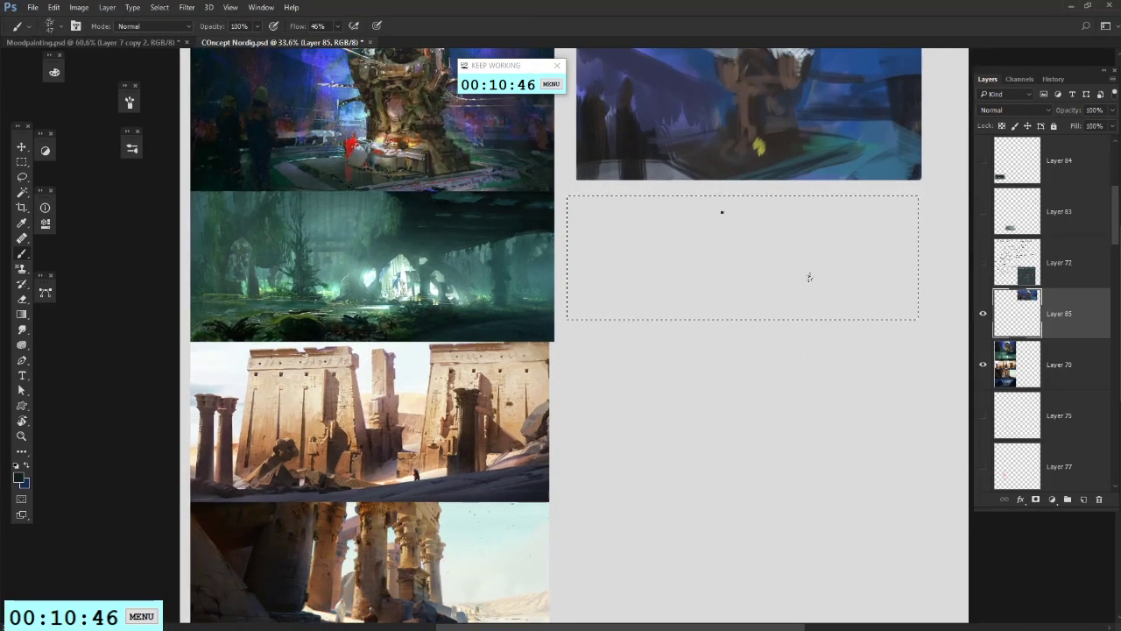
right_click(719, 213)
alt+click(392, 305)
drag(393, 308, 400, 313)
drag(598, 328, 479, 378)
right_click(710, 287)
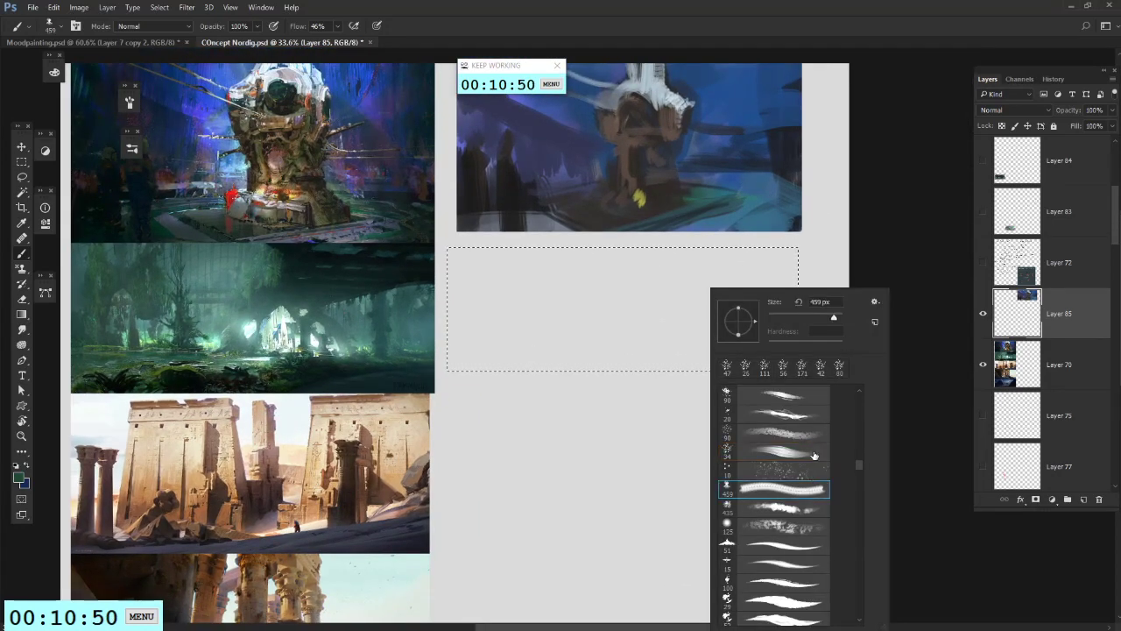
click(783, 601)
drag(523, 305, 756, 326)
Step: Fill the selection with dark green using the brush enlarged to 369 px and the 500 px wedge-shaped brush
right_click(671, 268)
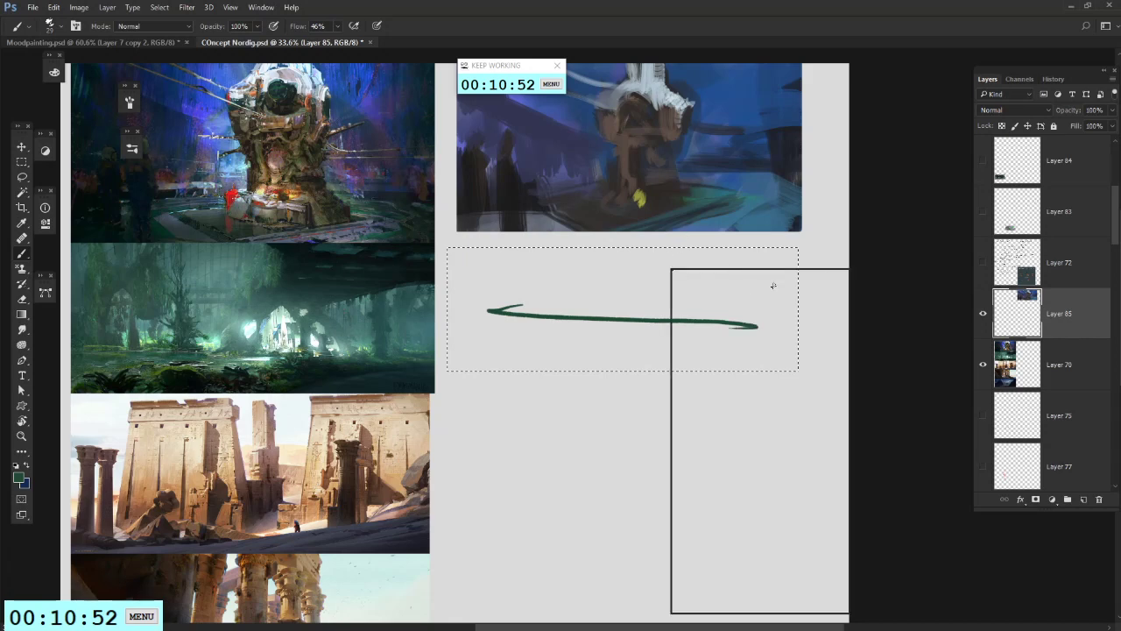
click(790, 296)
mouse_move(598, 286)
mouse_down()
mouse_move(479, 296)
mouse_move(522, 354)
mouse_move(667, 366)
mouse_move(483, 267)
mouse_move(531, 271)
mouse_move(470, 266)
mouse_move(651, 325)
mouse_up()
right_click(614, 287)
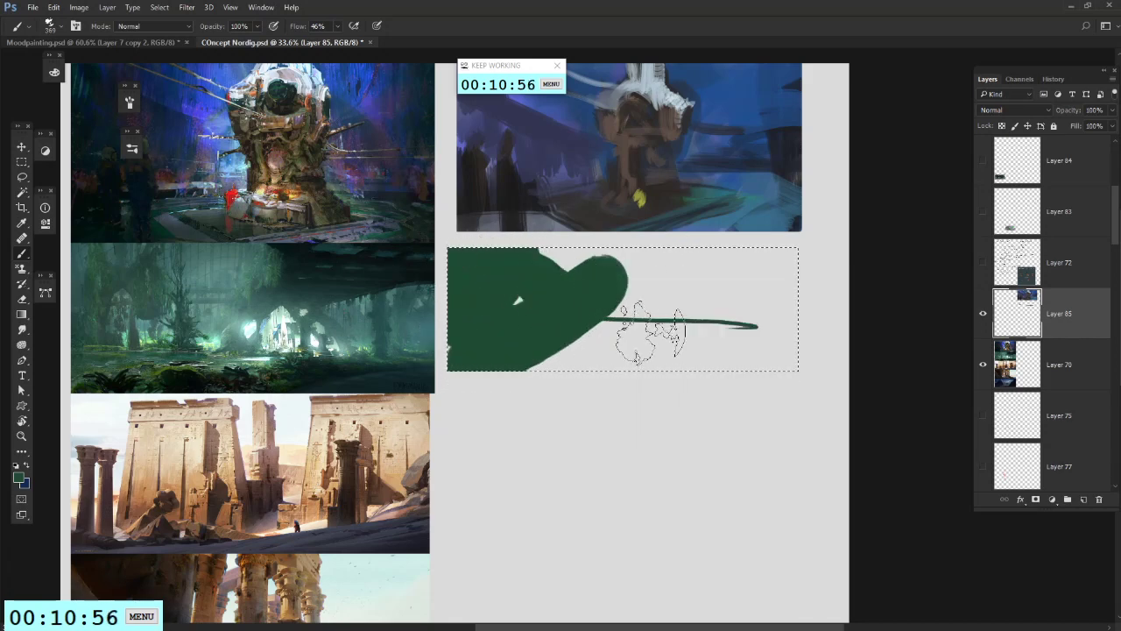
right_click(726, 426)
scroll(793, 456, up, 5)
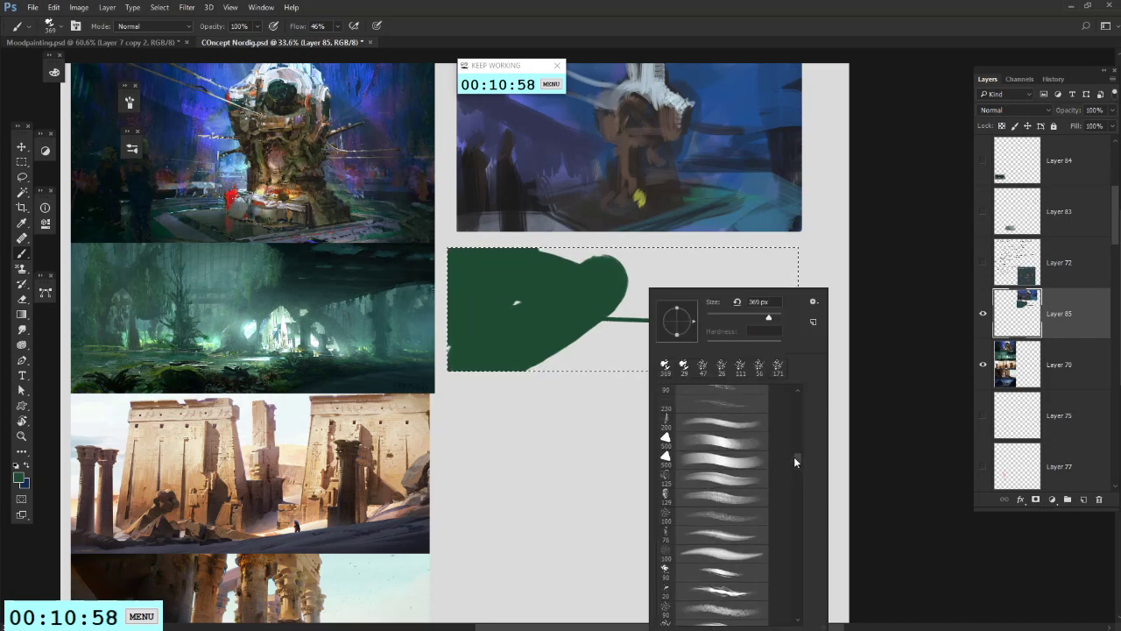
click(711, 485)
mouse_move(650, 274)
mouse_down()
mouse_move(608, 332)
mouse_move(798, 281)
mouse_move(672, 379)
mouse_move(610, 348)
mouse_move(723, 251)
mouse_move(529, 254)
mouse_up()
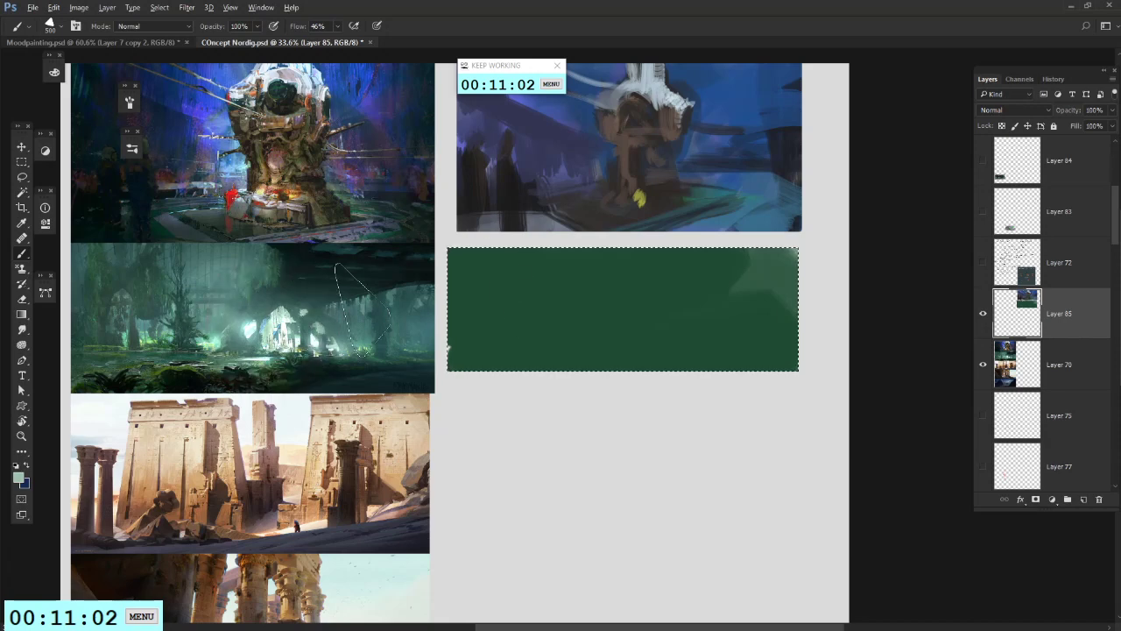
Step: Reduce the brush to 77 px and block in the pale green central arch opening with small light gaps around it
right_click(727, 307)
click(649, 311)
click(519, 284)
mouse_move(663, 287)
mouse_down()
mouse_move(648, 324)
mouse_move(661, 283)
mouse_move(679, 315)
mouse_move(649, 297)
mouse_move(686, 322)
mouse_move(680, 308)
mouse_move(684, 329)
mouse_move(654, 331)
mouse_move(655, 305)
mouse_move(611, 307)
mouse_move(707, 309)
mouse_up()
Step: Paint a near-black green canopy band along the forest study's upper right and muted teal strokes down its right side
alt+click(368, 289)
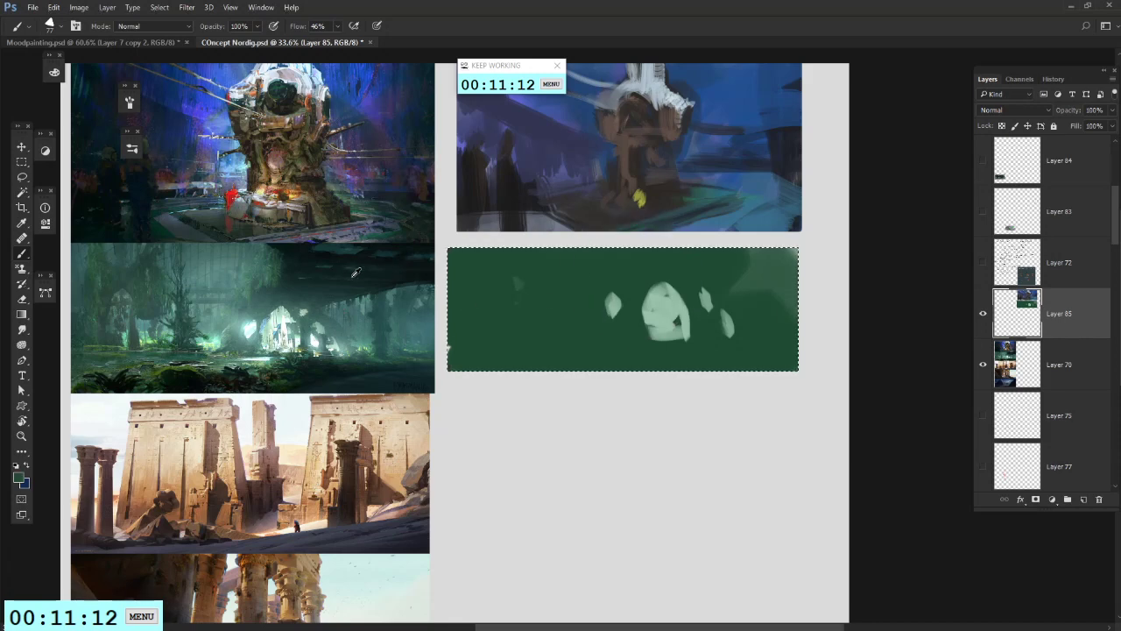
alt+click(359, 273)
mouse_move(711, 277)
mouse_down()
mouse_move(772, 269)
mouse_move(665, 254)
mouse_move(779, 252)
mouse_up()
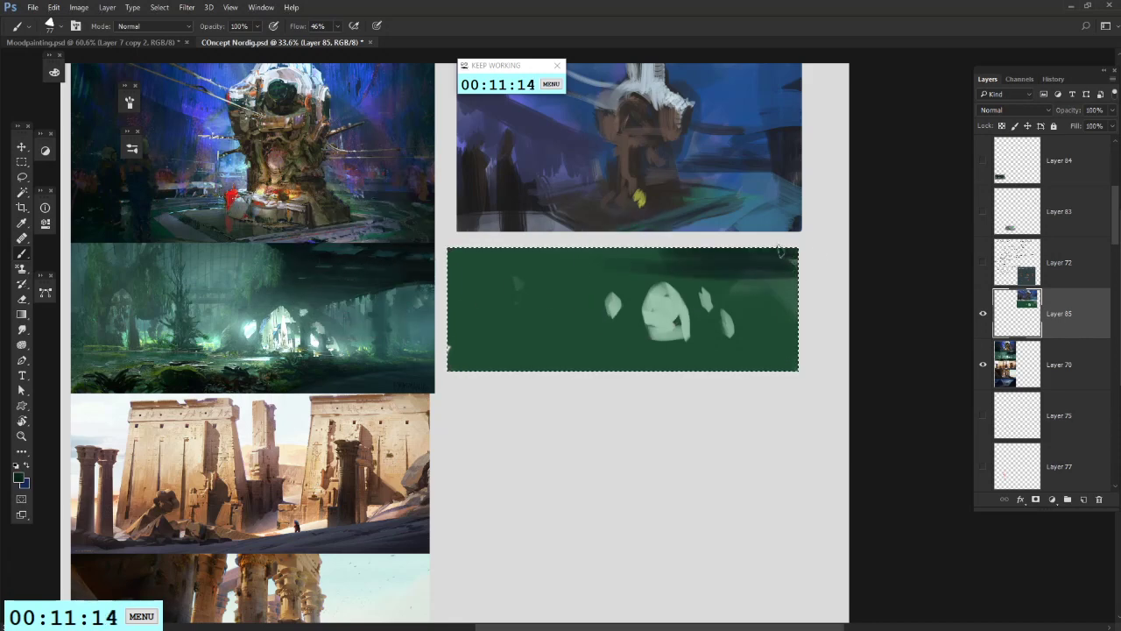
drag(646, 258, 606, 289)
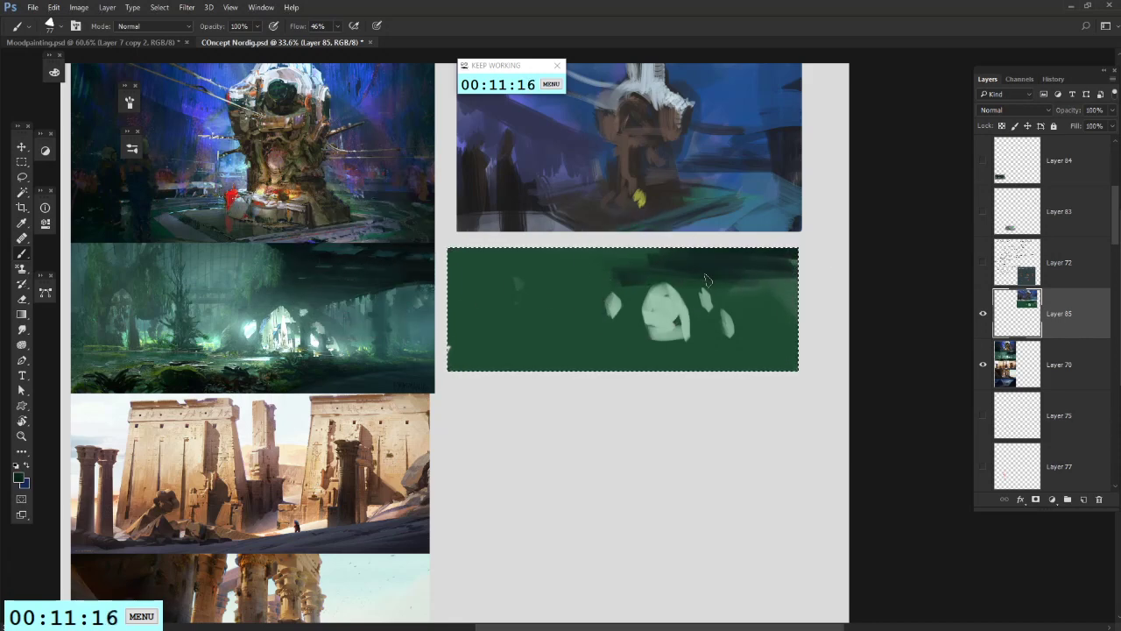
drag(740, 293, 725, 289)
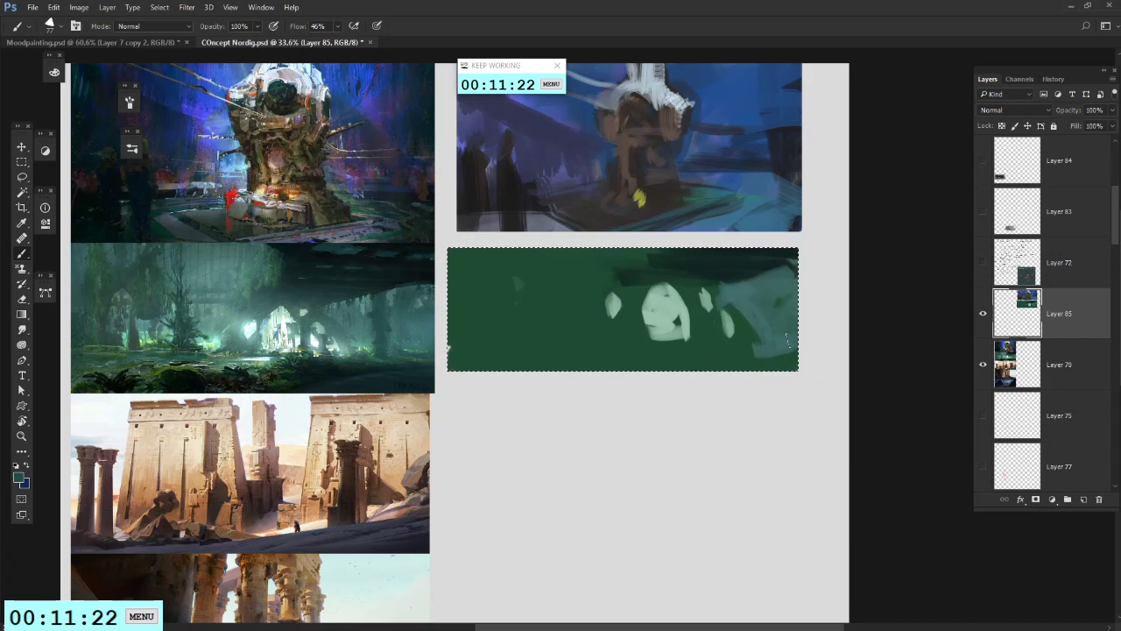
drag(788, 341, 787, 291)
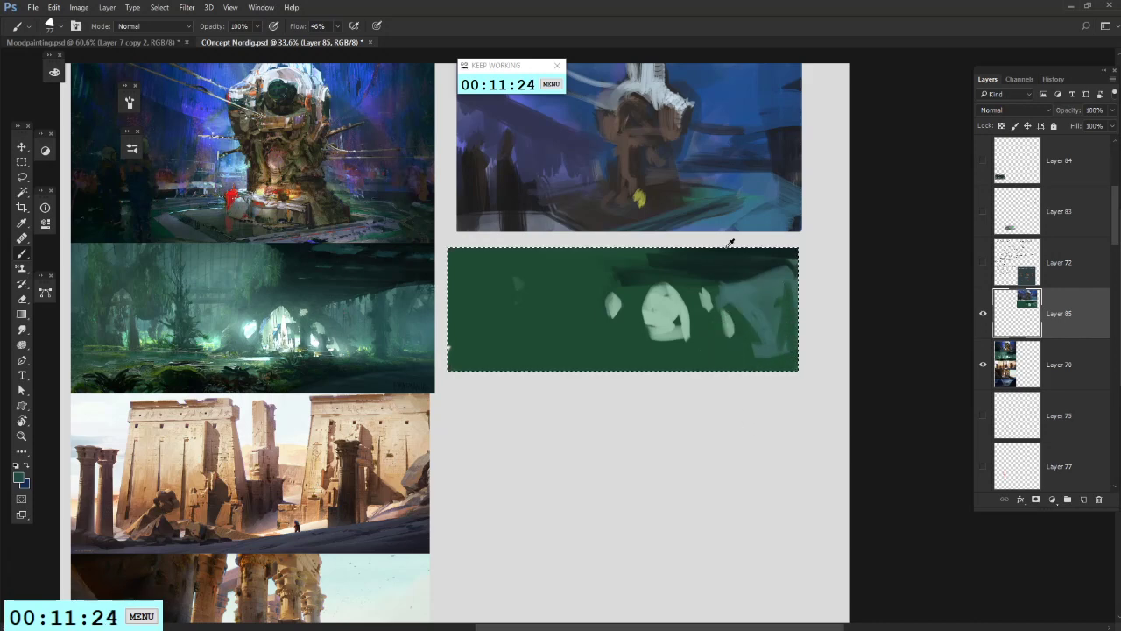
Step: Sweep a muted teal stroke diagonally above the central arch and outline the arch in sampled dark green
alt+click(728, 249)
mouse_move(653, 267)
mouse_down()
mouse_move(576, 262)
mouse_move(672, 284)
mouse_move(580, 285)
mouse_move(660, 226)
mouse_move(576, 301)
mouse_move(658, 225)
mouse_up()
mouse_move(658, 225)
mouse_down()
mouse_move(554, 300)
mouse_move(683, 239)
mouse_move(603, 295)
mouse_move(685, 300)
mouse_move(644, 353)
mouse_up()
alt+click(661, 305)
alt+click(681, 293)
mouse_move(653, 299)
mouse_down()
mouse_move(642, 347)
mouse_move(695, 357)
mouse_up()
Step: Resample the pale green and extend the central arch opening downward, reshaping its light area
alt+click(675, 314)
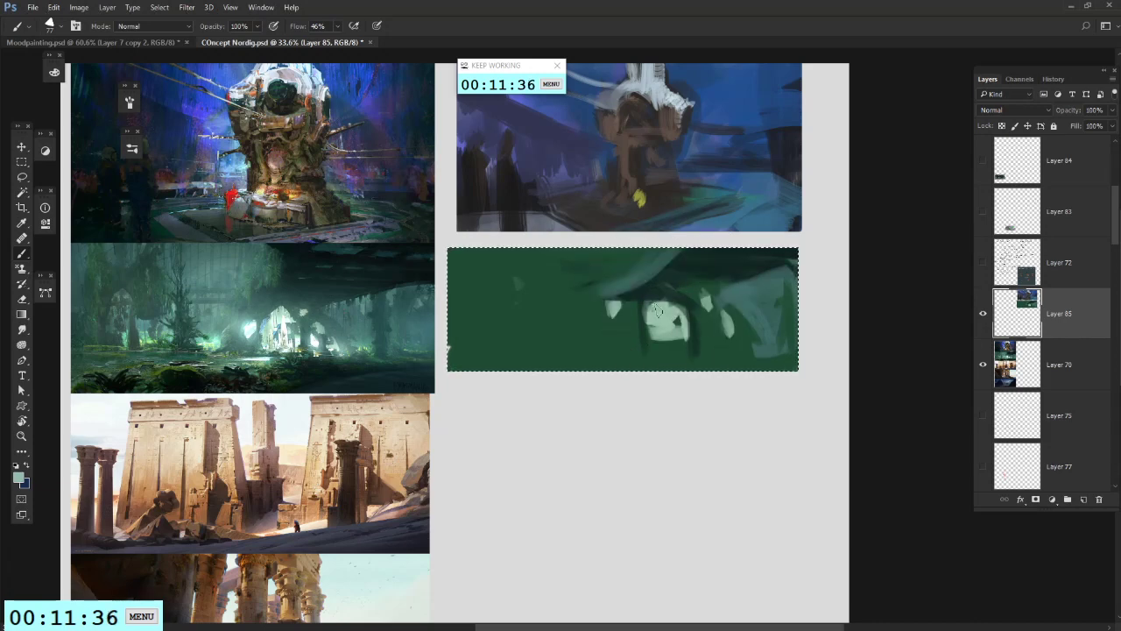
mouse_move(653, 319)
mouse_down()
mouse_move(651, 350)
mouse_move(675, 359)
mouse_move(667, 333)
mouse_up()
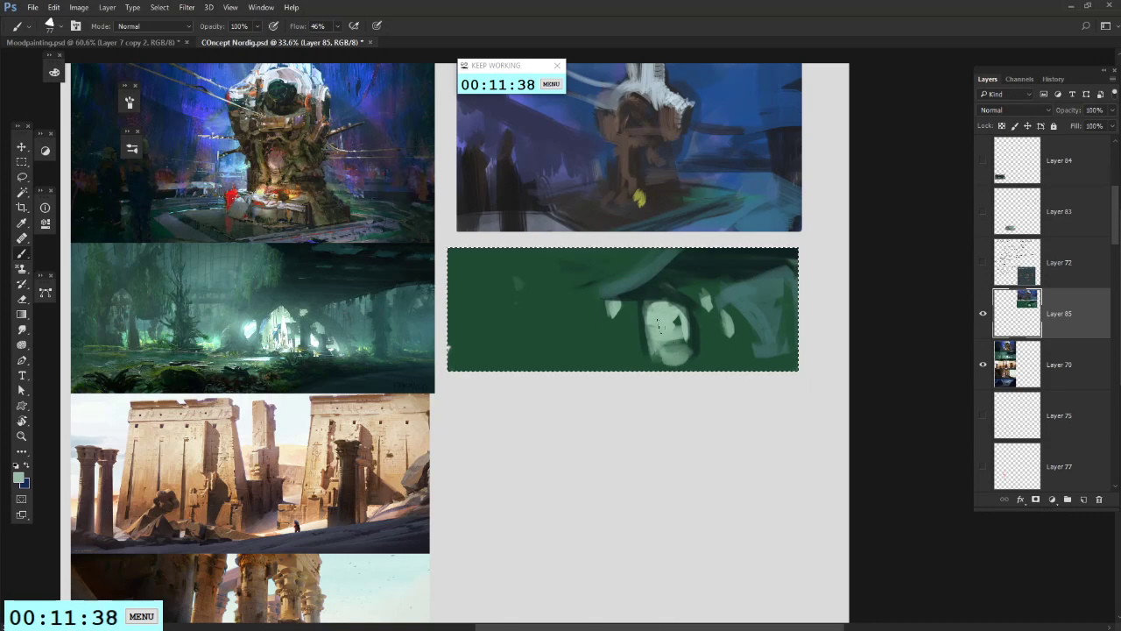
drag(664, 292, 644, 327)
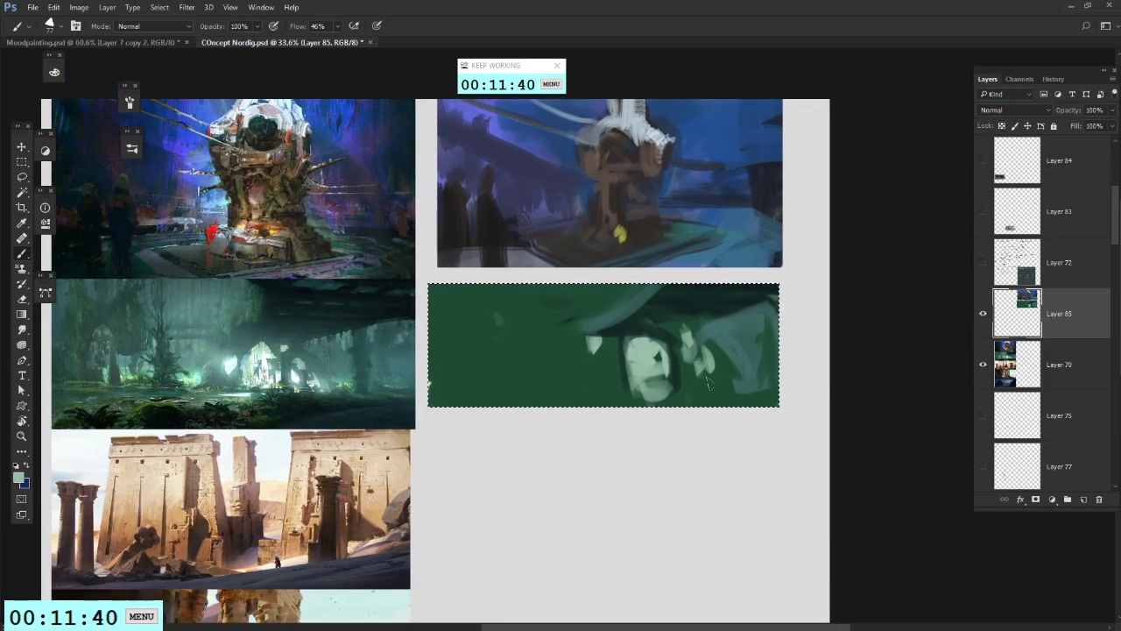
Step: Sample dark green and paint the dark arches and columns on both sides of the pale central opening
alt+click(713, 333)
mouse_move(706, 359)
mouse_down()
mouse_move(687, 307)
mouse_move(692, 320)
mouse_move(683, 310)
mouse_move(664, 329)
mouse_move(719, 356)
mouse_move(727, 382)
mouse_move(713, 346)
mouse_move(728, 389)
mouse_move(692, 373)
mouse_up()
drag(620, 399, 683, 389)
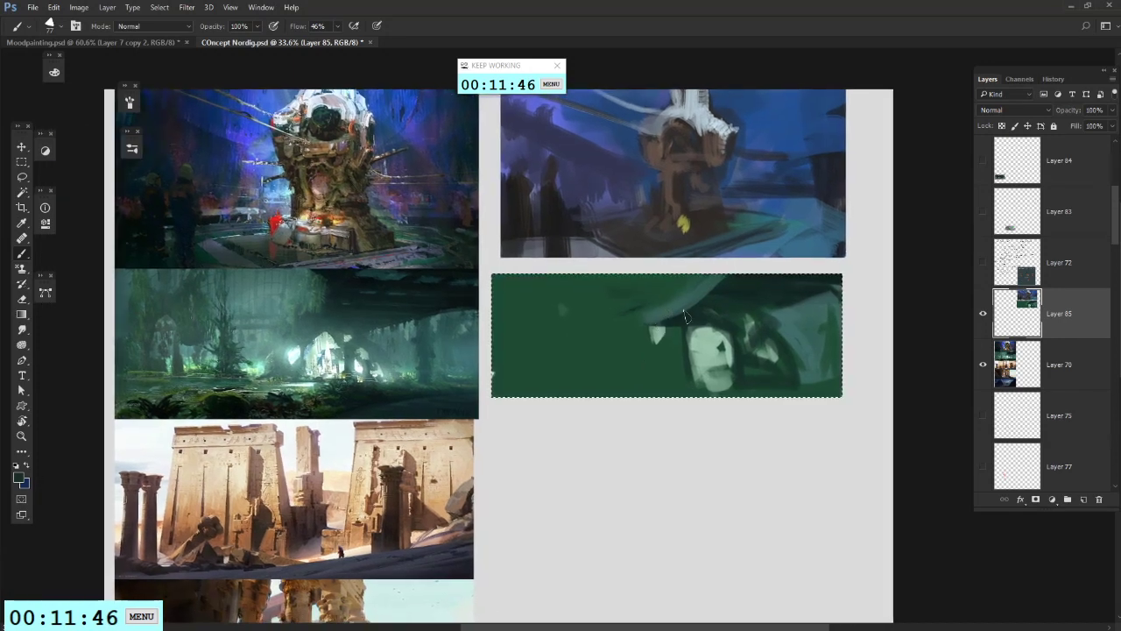
drag(686, 322, 677, 392)
mouse_move(663, 317)
mouse_down()
mouse_move(637, 336)
mouse_move(640, 396)
mouse_up()
mouse_move(645, 340)
mouse_down()
mouse_move(642, 396)
mouse_move(627, 389)
mouse_move(819, 394)
mouse_up()
Step: Transform the selection outline to extend it downward to 155.68% height without scaling the painted pixels
click(21, 164)
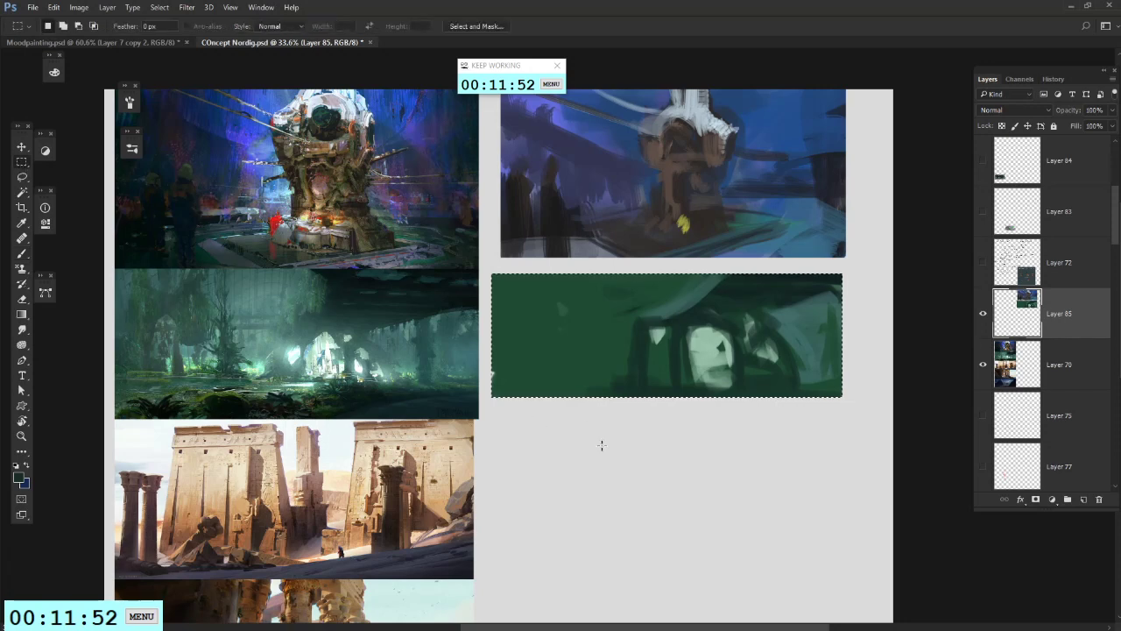
right_click(588, 379)
click(628, 535)
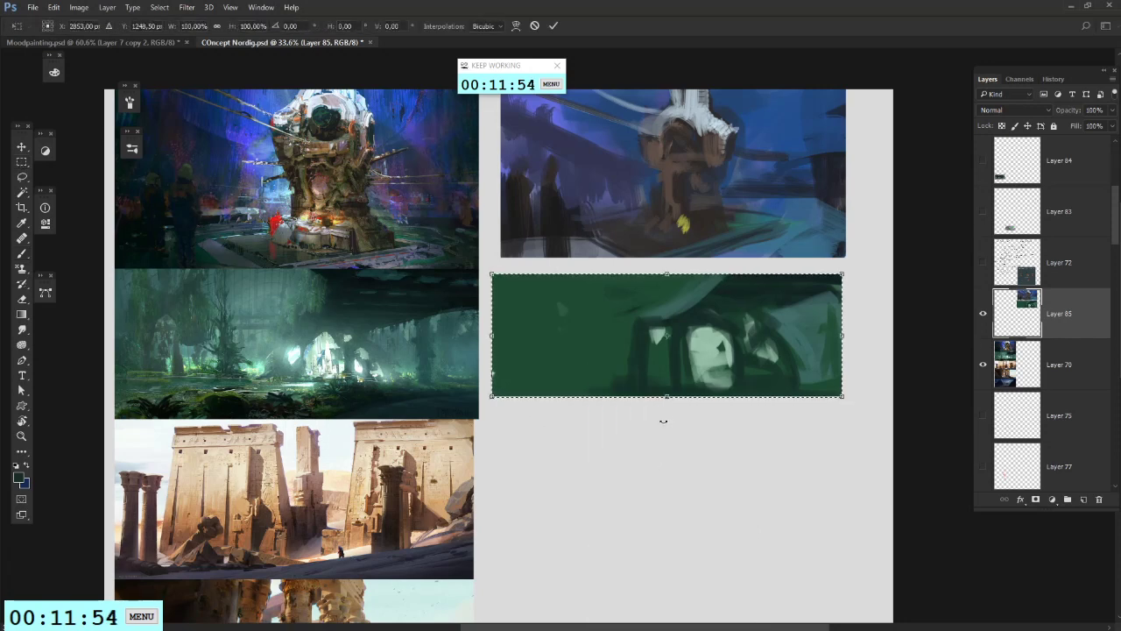
drag(670, 404, 669, 469)
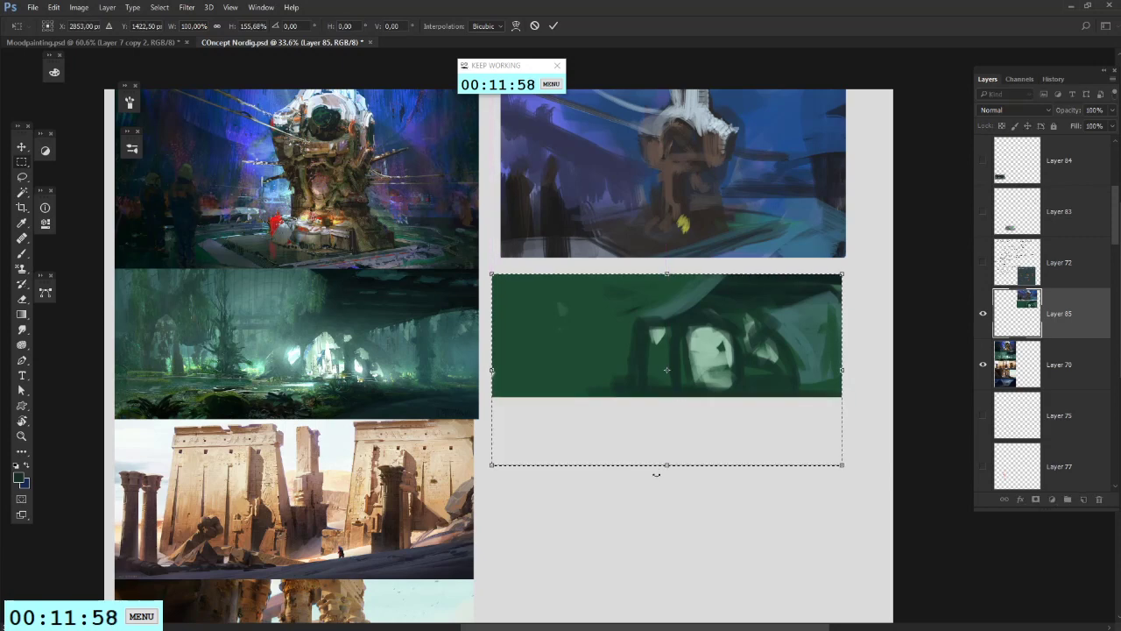
key(Return)
Step: Enlarge the brush to 114 px and lay broad dark green horizontal strokes across the empty ground area
key(b)
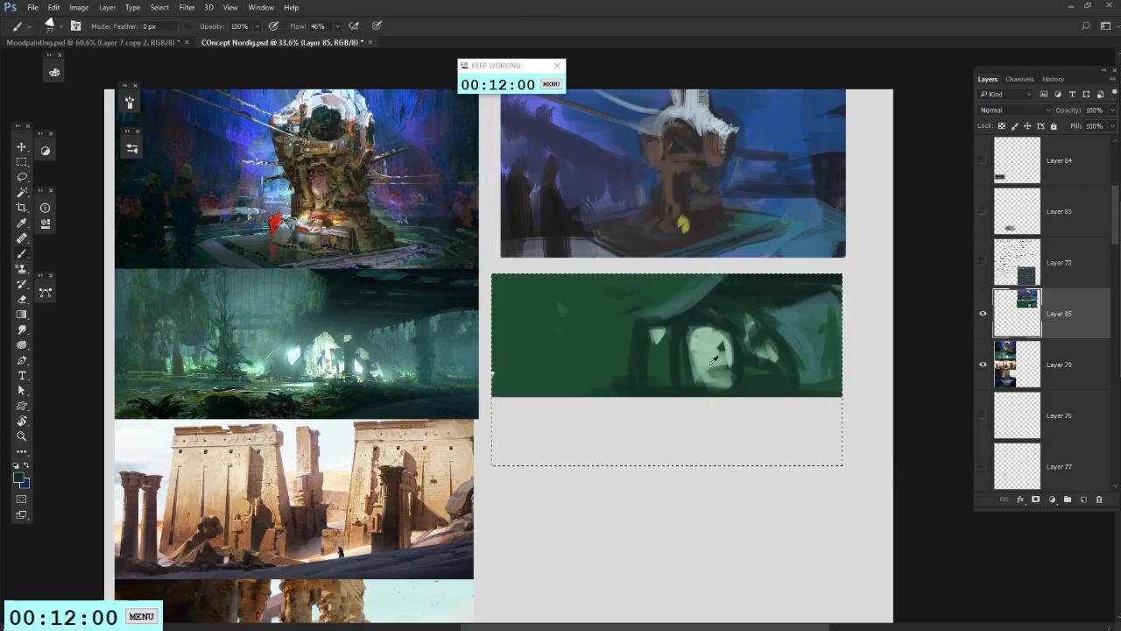
right_click(808, 388)
click(830, 317)
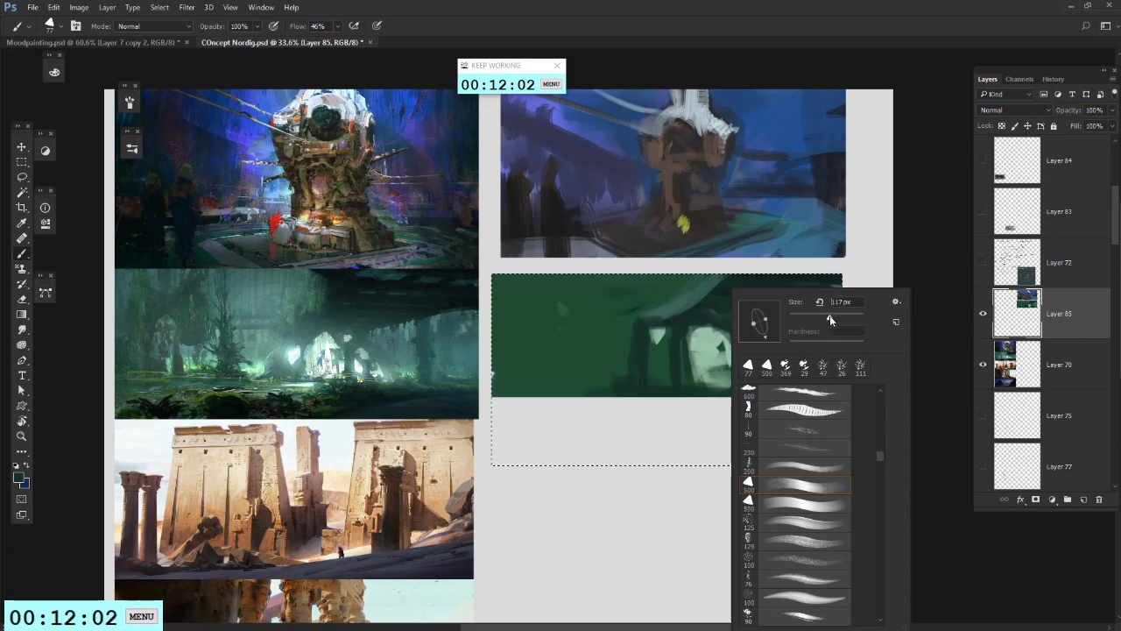
mouse_move(620, 444)
mouse_down()
mouse_move(768, 422)
mouse_move(713, 448)
mouse_move(833, 451)
mouse_move(532, 412)
mouse_move(788, 412)
mouse_move(868, 429)
mouse_move(779, 429)
mouse_up()
alt+click(594, 386)
mouse_move(604, 405)
mouse_down()
mouse_move(549, 378)
mouse_move(576, 405)
mouse_move(667, 412)
mouse_move(681, 402)
mouse_move(600, 394)
mouse_move(484, 421)
mouse_up()
drag(682, 407, 501, 429)
alt+click(554, 393)
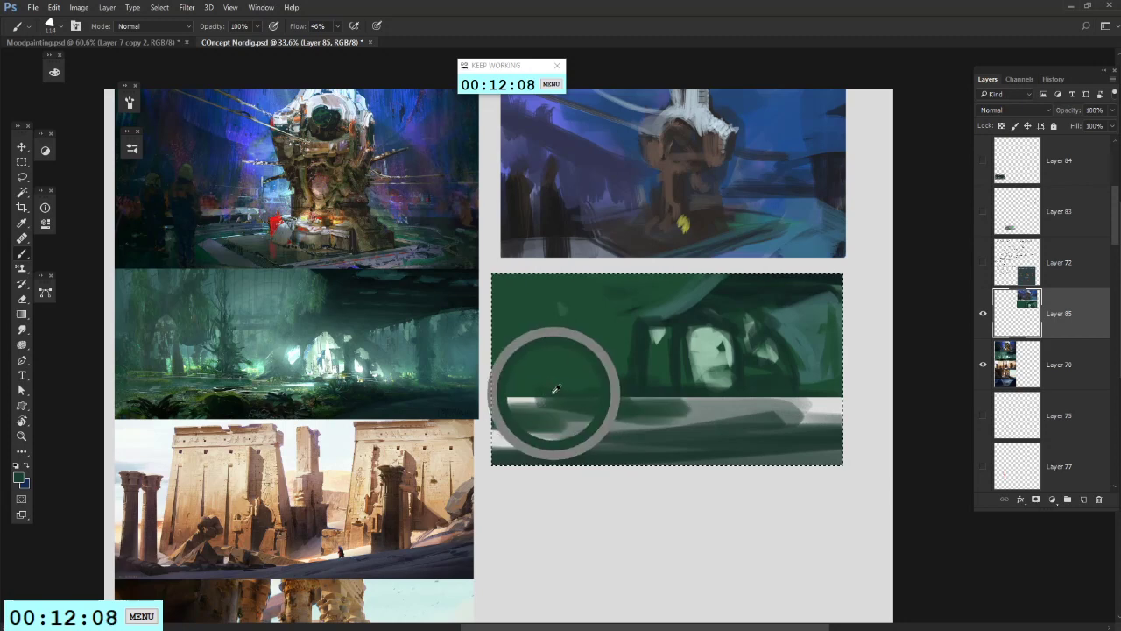
Step: Sample a muted grey-green, enlarge the brush to 228 px, and paint misty vertical foliage strokes in the study's upper left
alt+click(808, 313)
right_click(731, 457)
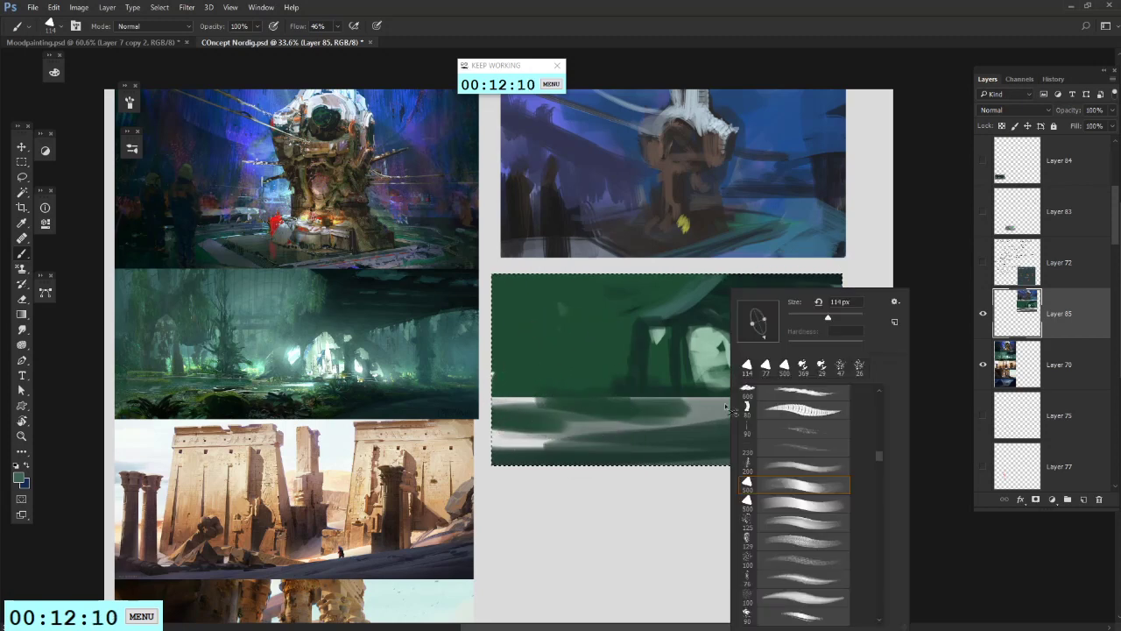
click(691, 461)
right_click(691, 460)
click(803, 317)
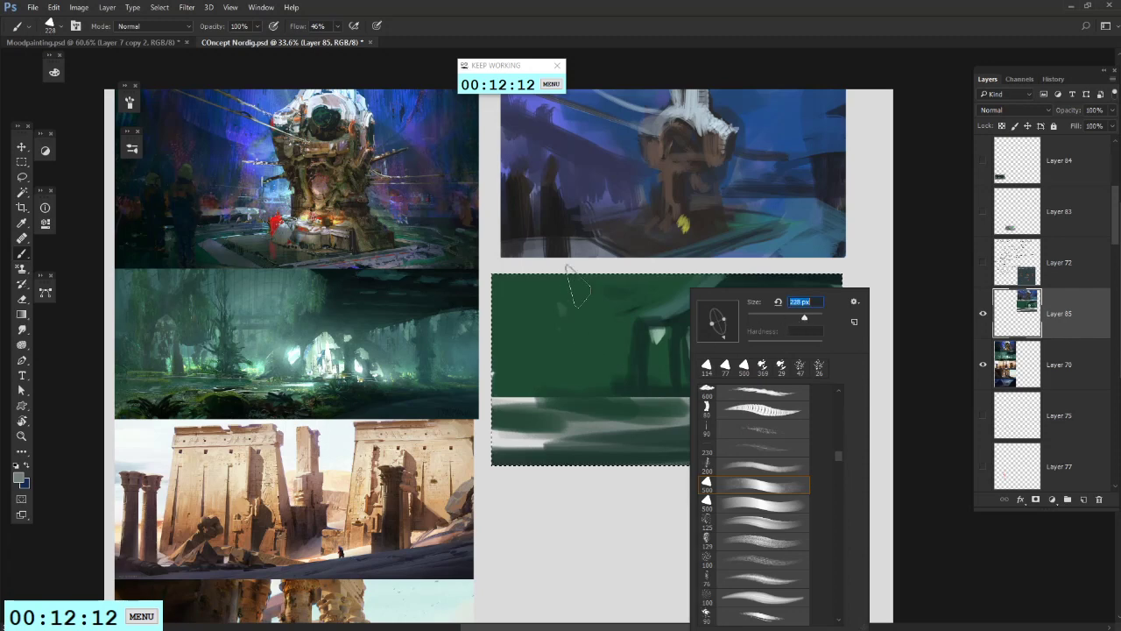
mouse_move(573, 285)
mouse_down()
mouse_move(567, 321)
mouse_move(508, 276)
mouse_move(502, 338)
mouse_up()
Step: Blend the misty left background into the darker green with sampled mid-green strokes toward the arches
alt+click(599, 330)
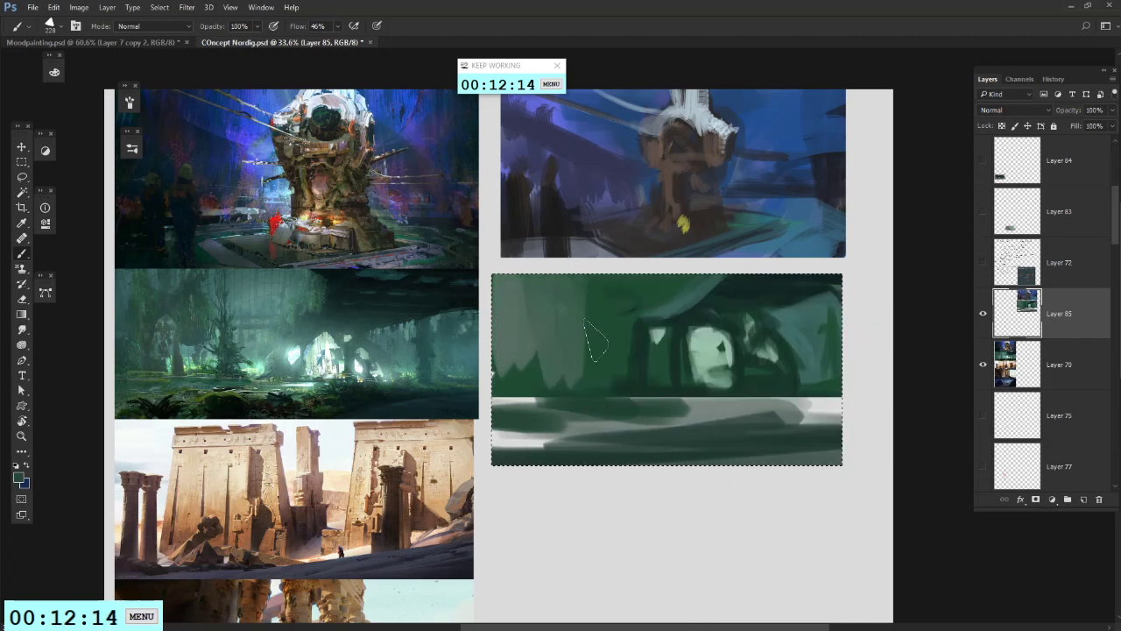
drag(571, 302, 544, 280)
alt+click(557, 349)
drag(610, 298, 596, 370)
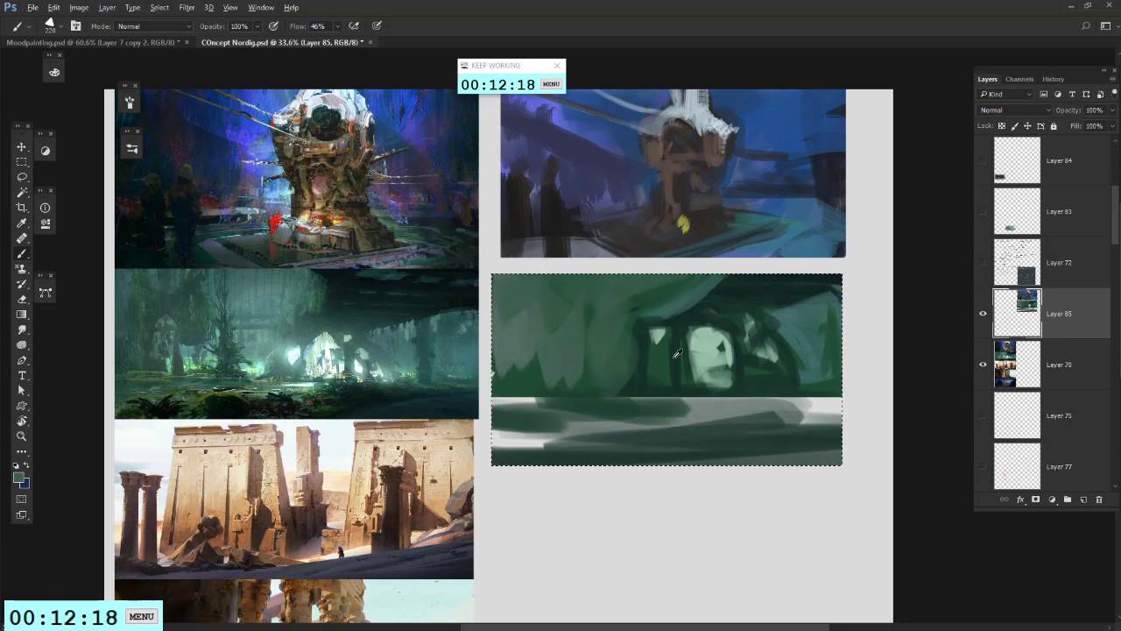
Step: Sample dark green and paint dark vertical tree masses through the forest study's left background
alt+click(645, 355)
drag(538, 347, 536, 378)
right_click(599, 306)
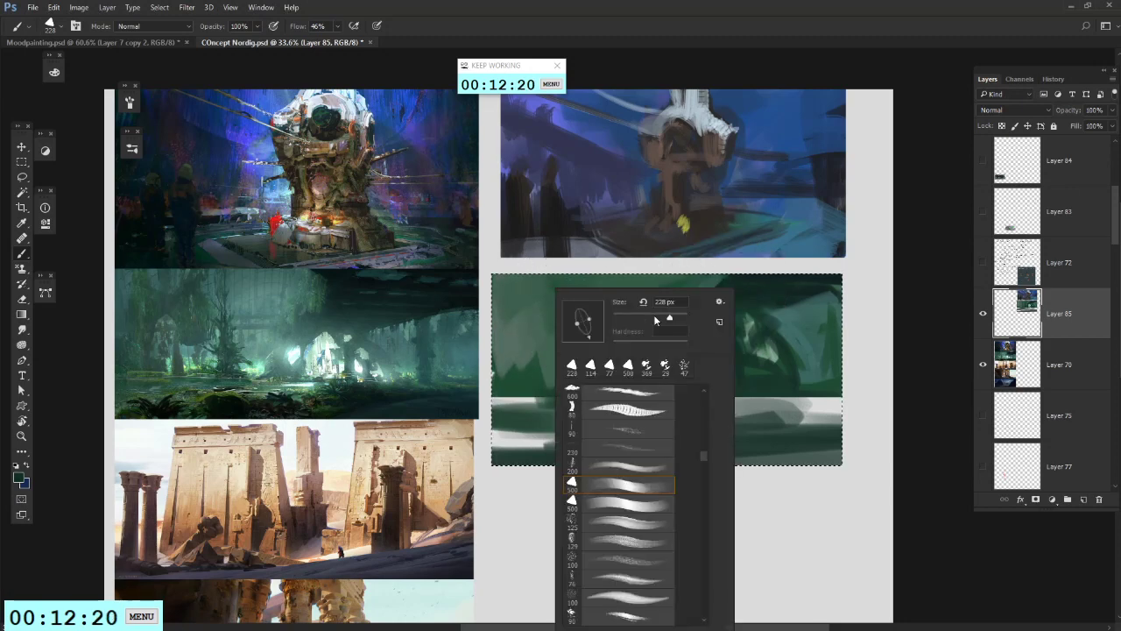
click(521, 324)
mouse_move(528, 306)
mouse_down()
mouse_move(522, 359)
mouse_move(567, 326)
mouse_move(557, 318)
mouse_move(572, 357)
mouse_move(584, 348)
mouse_move(577, 279)
mouse_move(577, 302)
mouse_move(574, 288)
mouse_move(593, 269)
mouse_up()
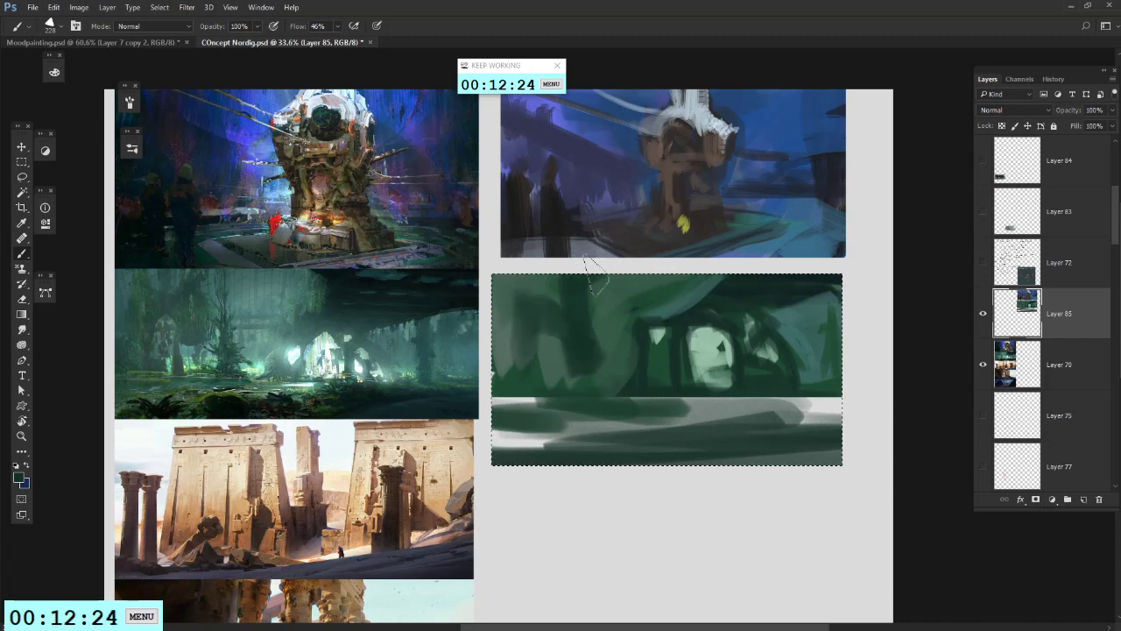
mouse_move(525, 352)
mouse_down()
mouse_move(481, 352)
mouse_move(546, 373)
mouse_move(493, 391)
mouse_up()
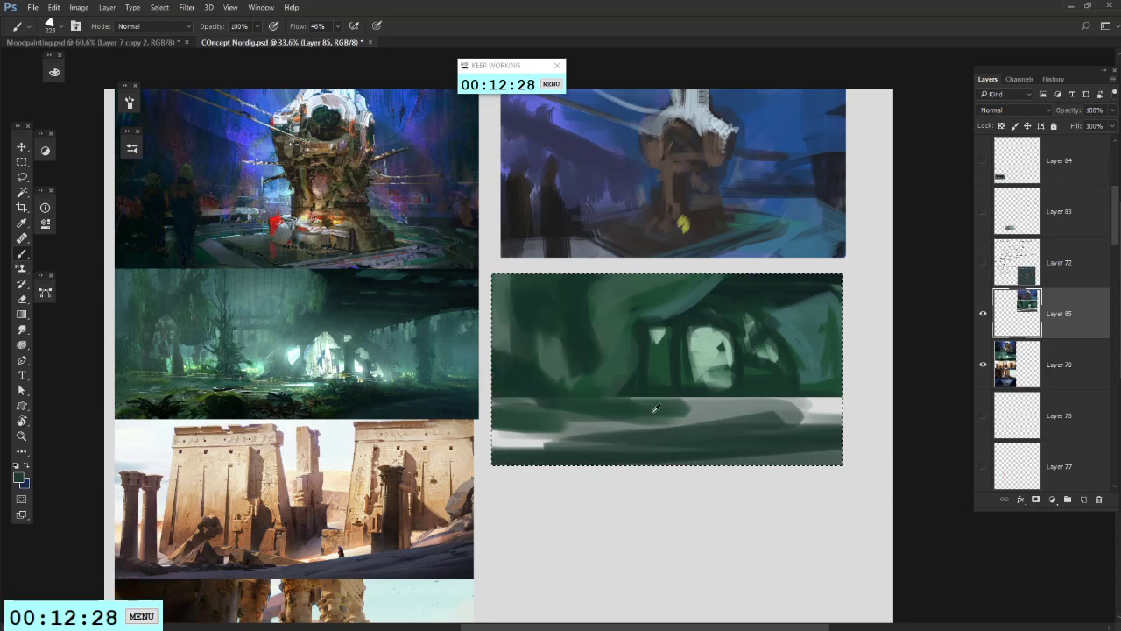
Step: Sample greens from around the arch and brush soft light and mid-green tones beside the arches and across the ground
alt+click(691, 394)
alt+click(731, 352)
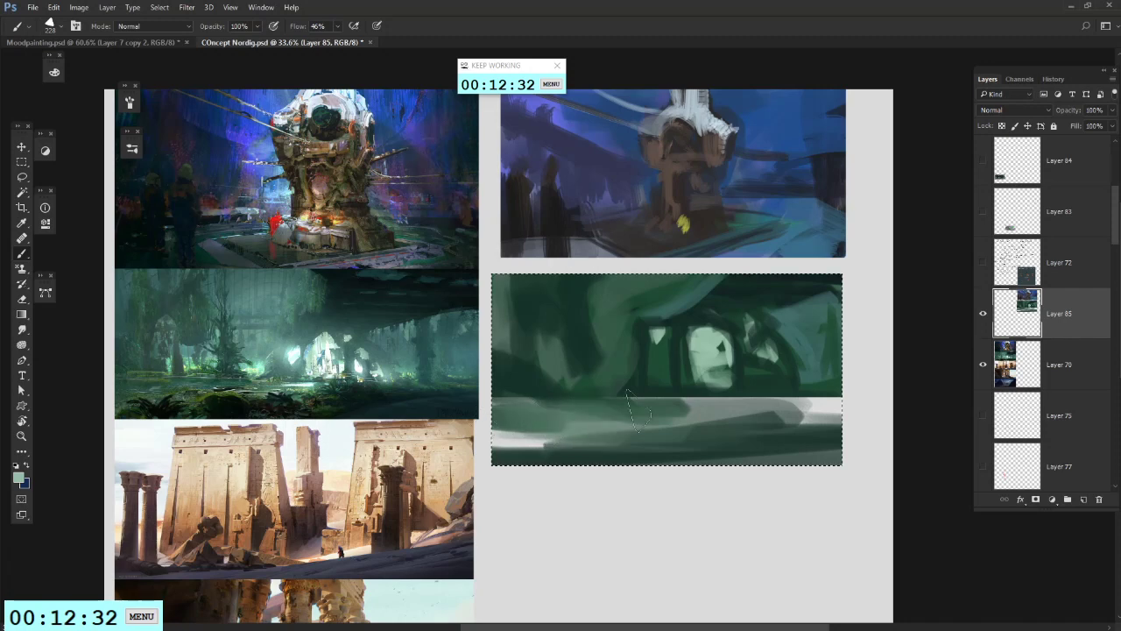
drag(638, 357, 797, 401)
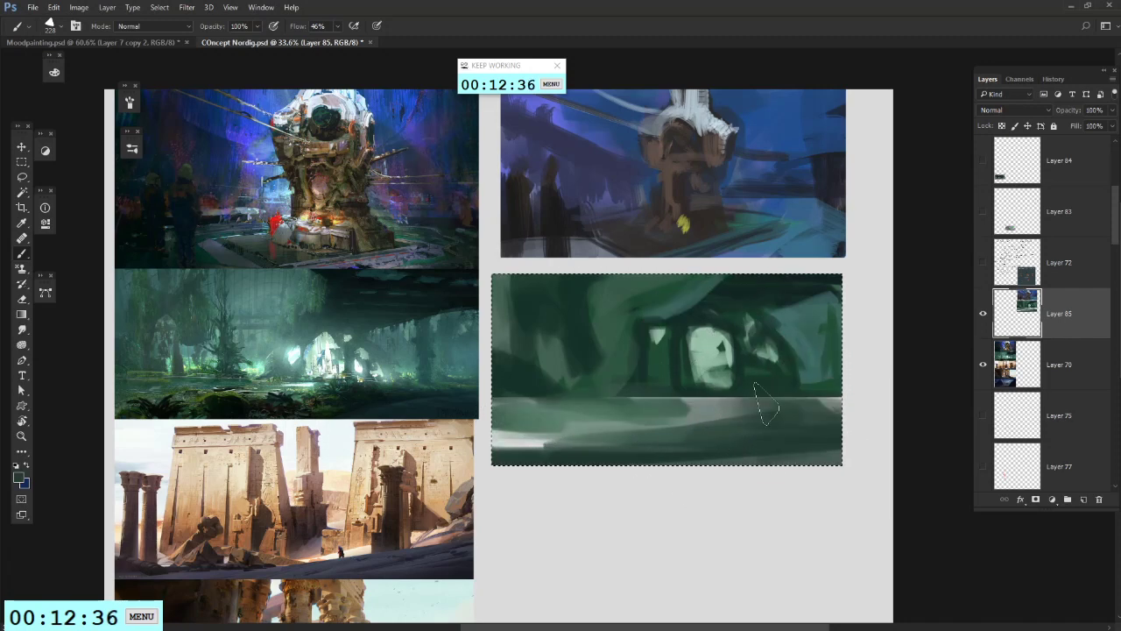
Step: Darken the forest study's foreground, then reduce the brush to 73 px and paint near-black grass clumps and thin dark strokes beside the arches
alt+click(608, 441)
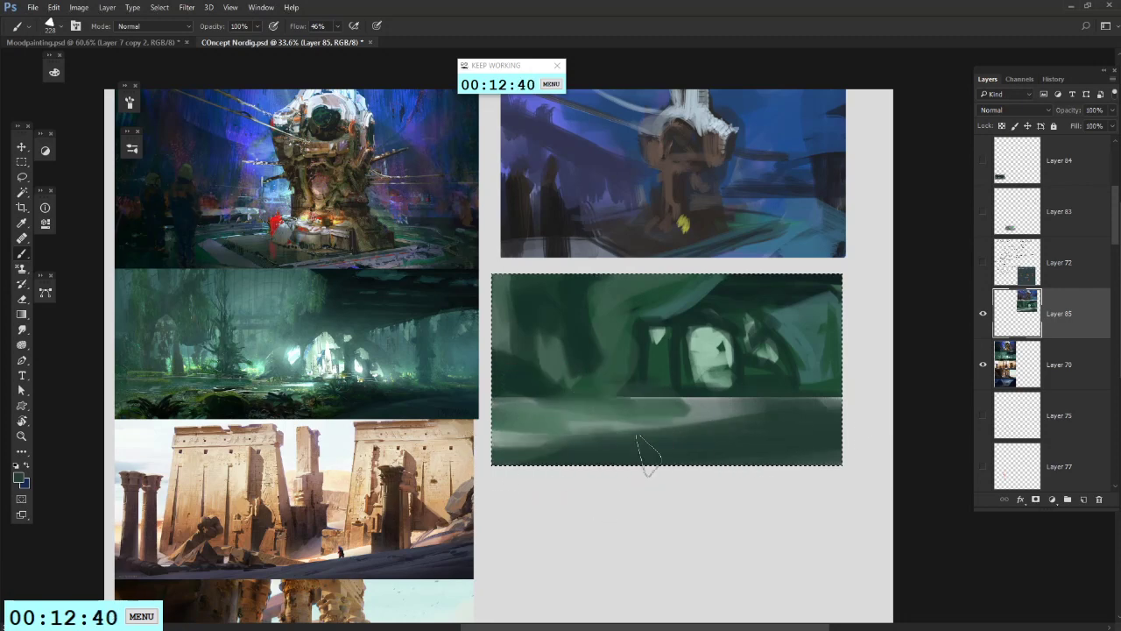
right_click(707, 273)
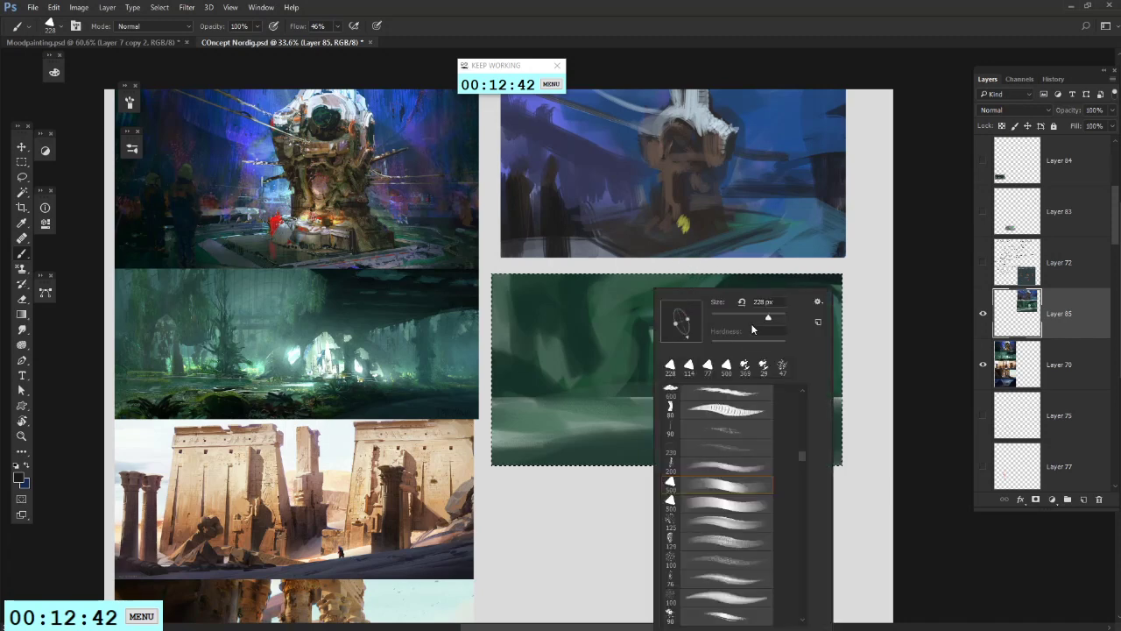
key(Return)
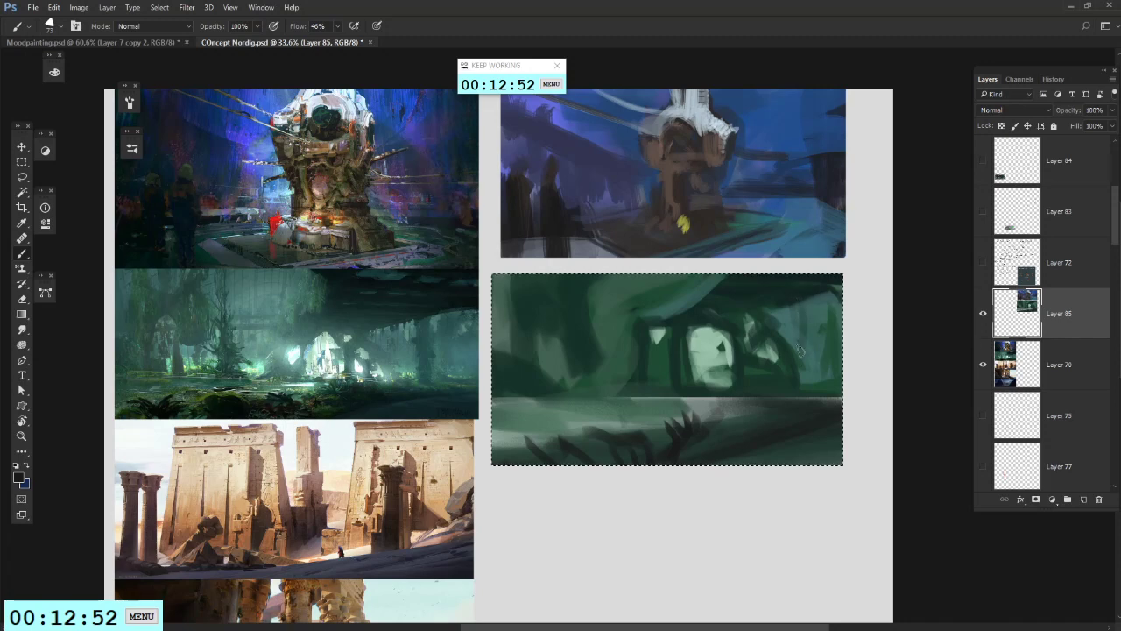
drag(800, 350, 810, 312)
drag(800, 349, 800, 311)
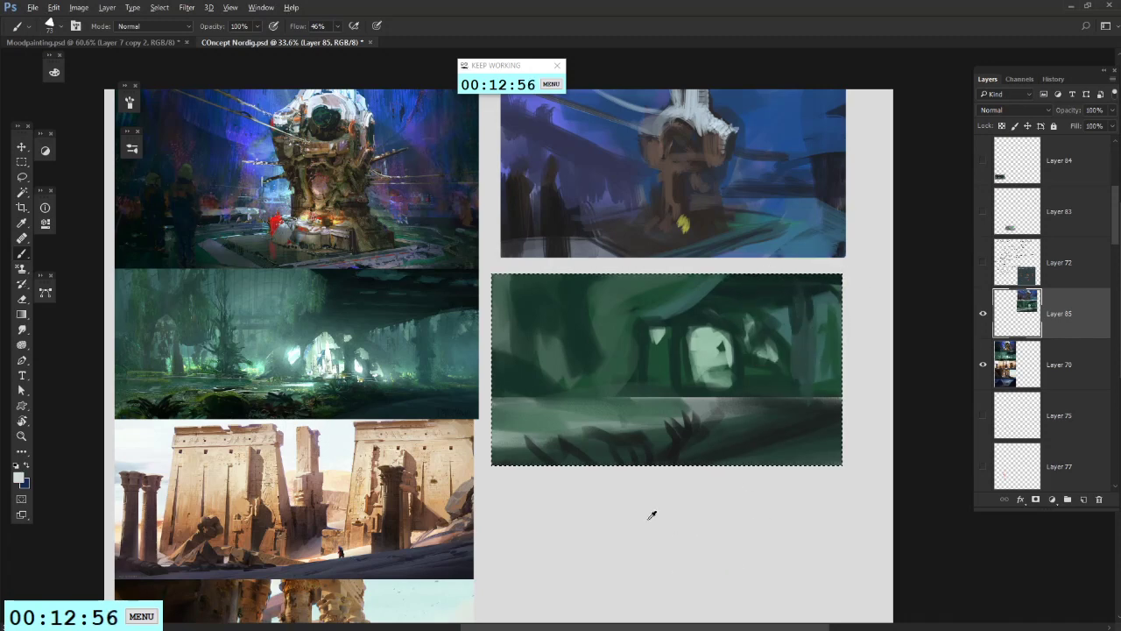
Step: Sample the brightest highlight from the forest reference and paint white light inside the study's central arch opening
alt+click(353, 365)
right_click(657, 375)
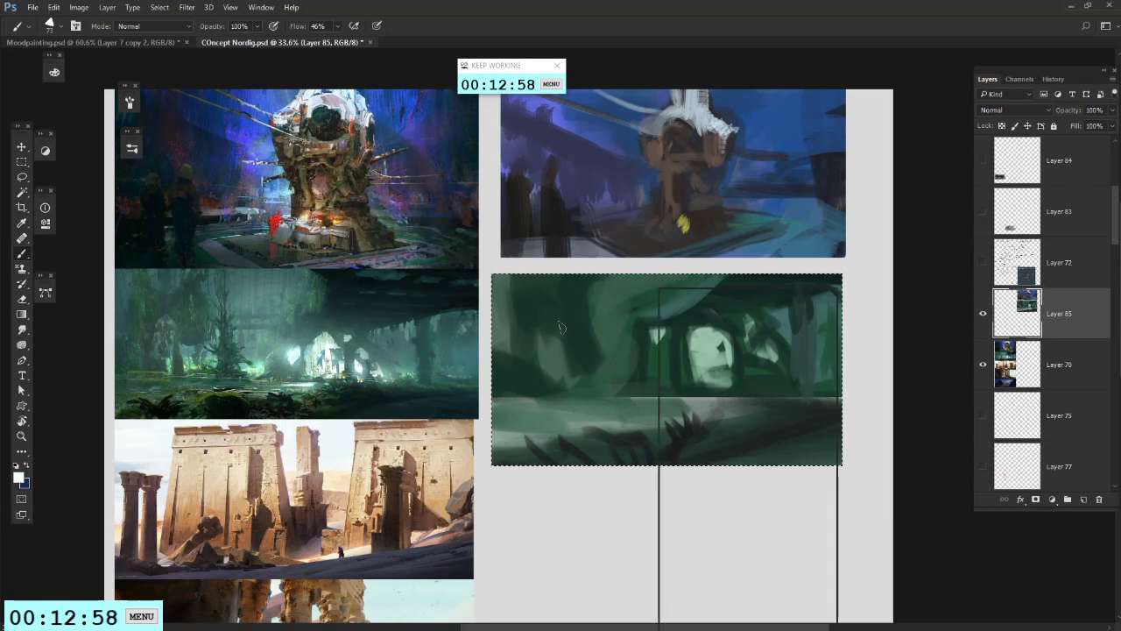
key(Escape)
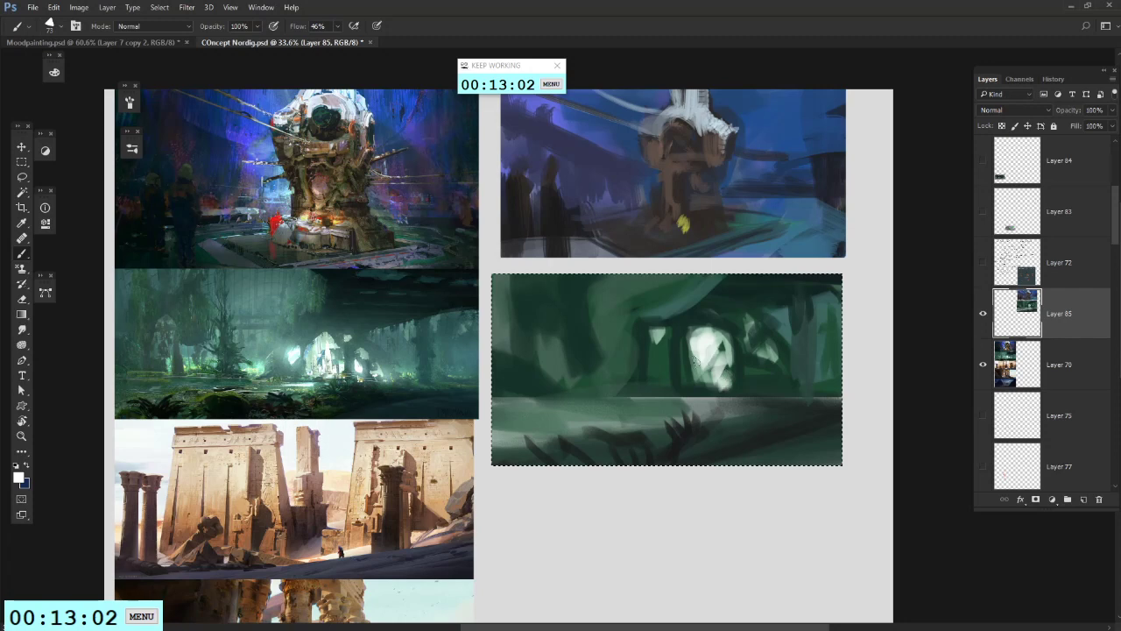
right_click(711, 359)
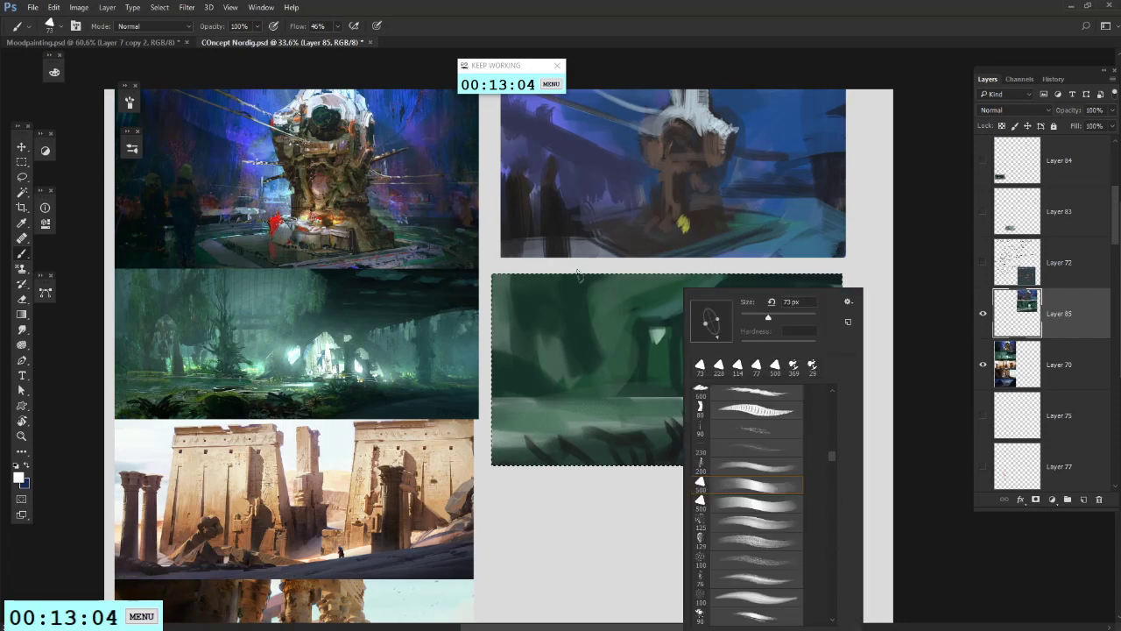
Step: Set the Gradient tool to Color Dodge mode and add white glows over the arch openings and the mist around them
click(22, 314)
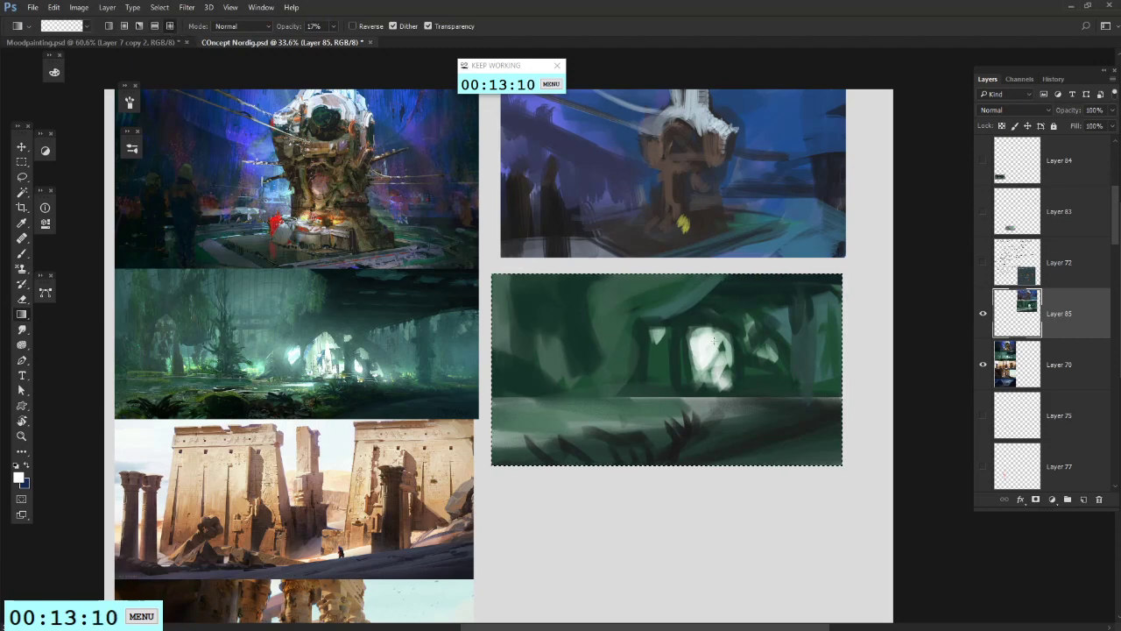
click(242, 27)
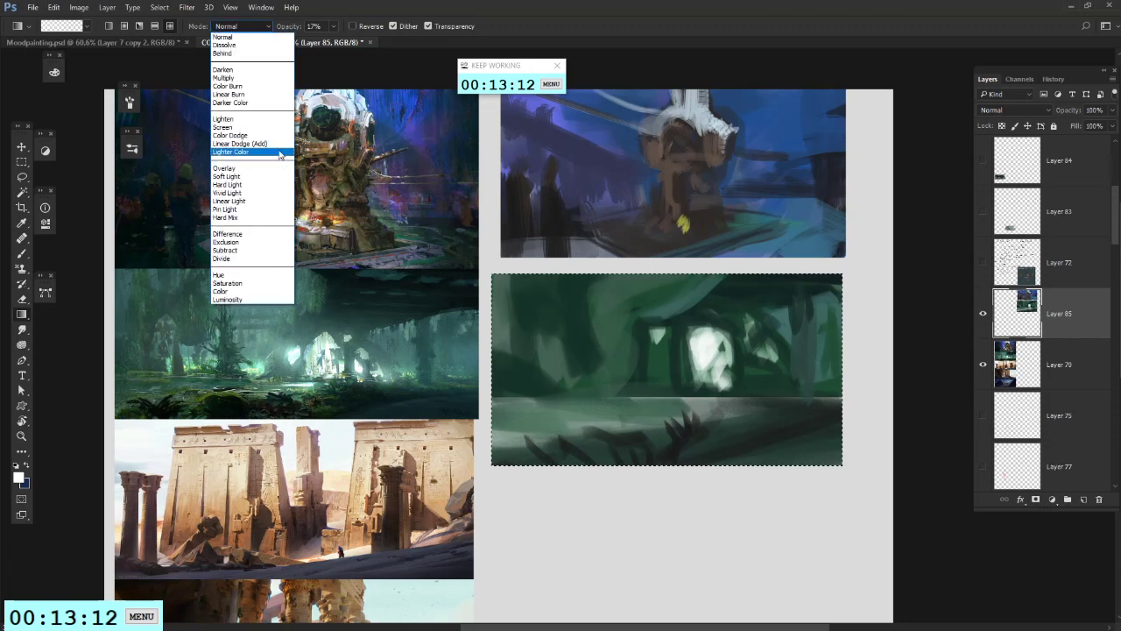
click(271, 136)
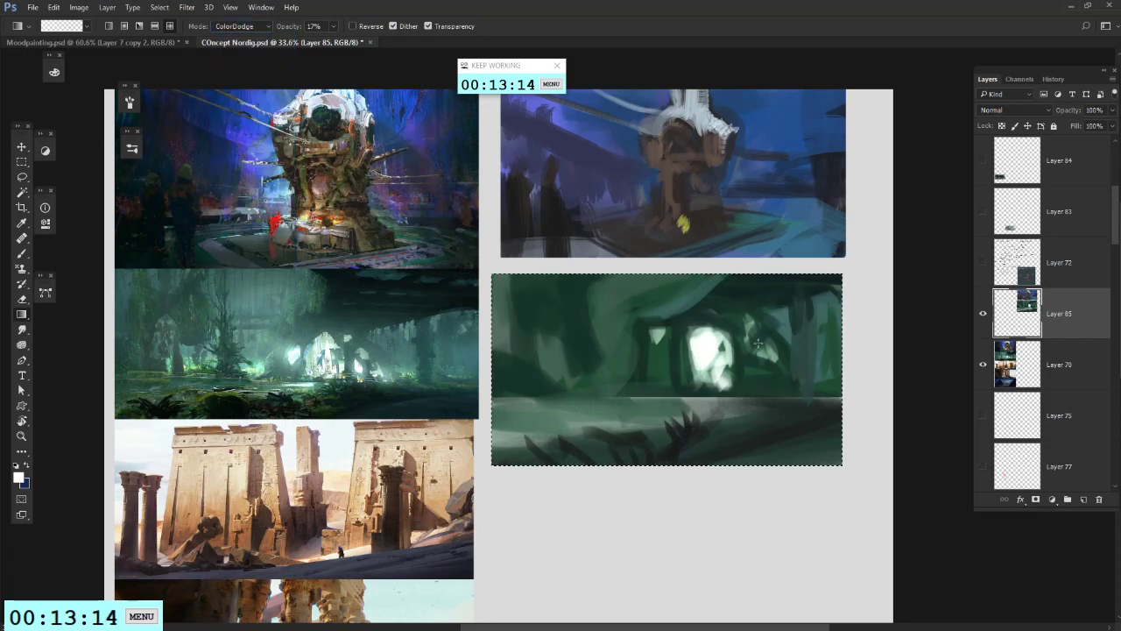
mouse_move(776, 354)
mouse_down()
mouse_move(808, 342)
mouse_move(790, 344)
mouse_move(799, 347)
mouse_up()
drag(634, 328, 664, 336)
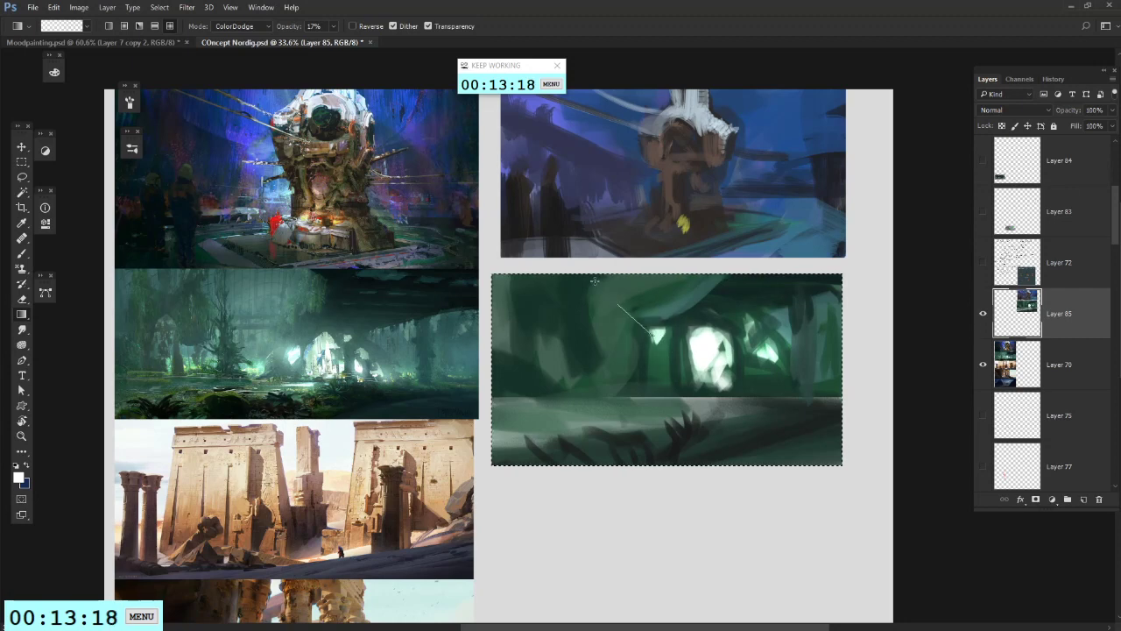
drag(593, 343, 649, 373)
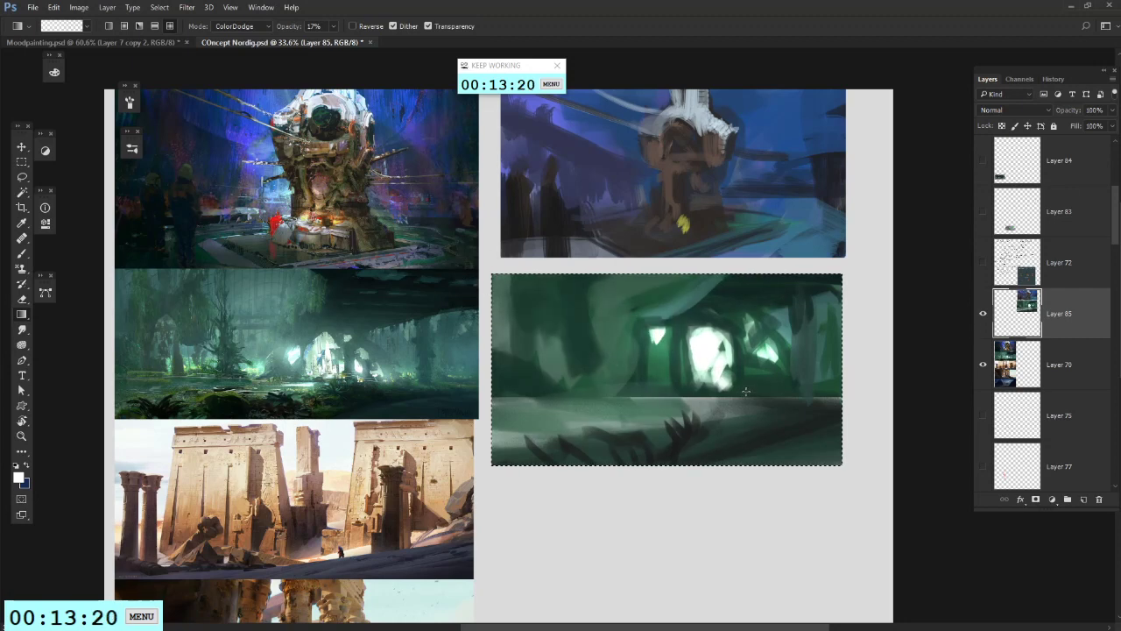
drag(710, 352, 710, 353)
Step: Sample greens from the study and brush misty vertical foliage above and beside the arches, using a brush of about 62 px
key(b)
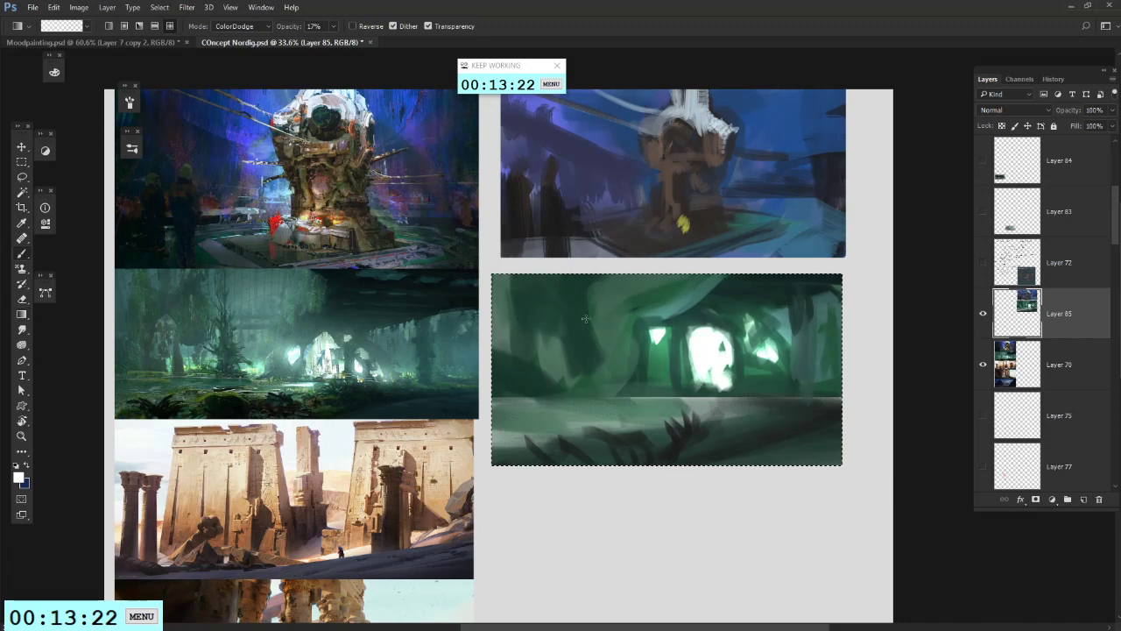
alt+click(695, 301)
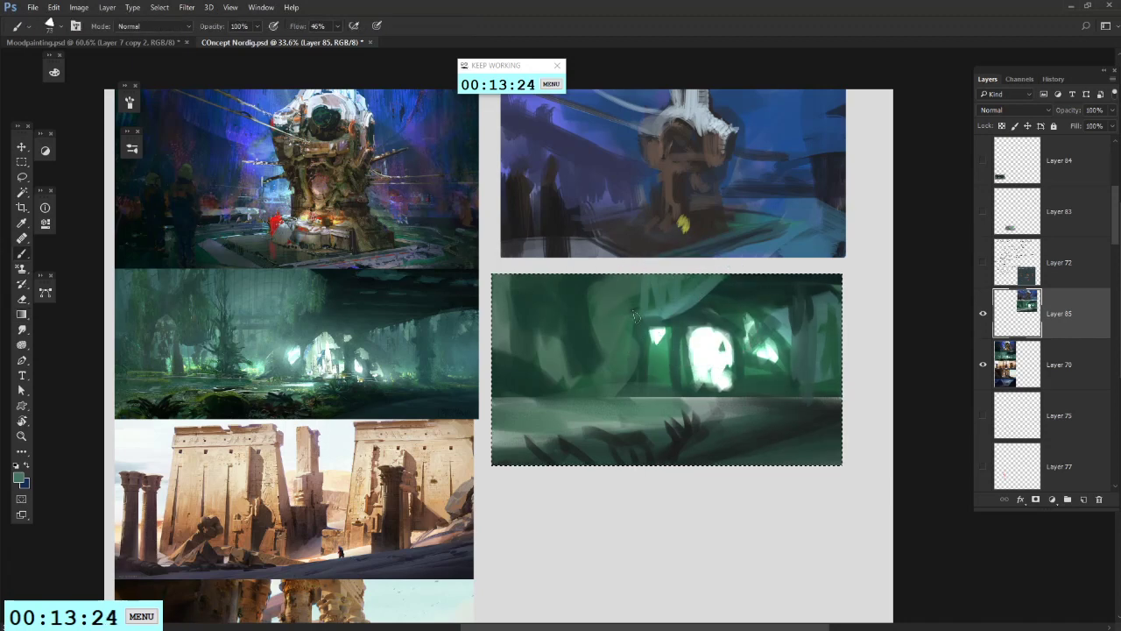
right_click(624, 302)
click(686, 270)
right_click(703, 287)
click(782, 317)
click(716, 282)
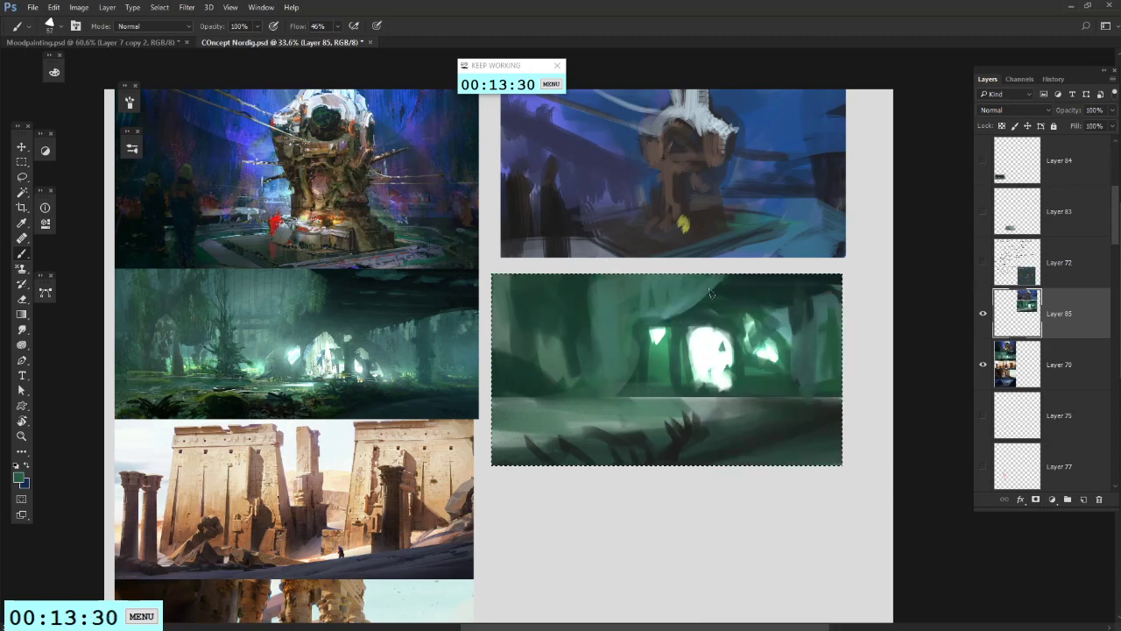
drag(713, 289, 703, 310)
alt+click(744, 284)
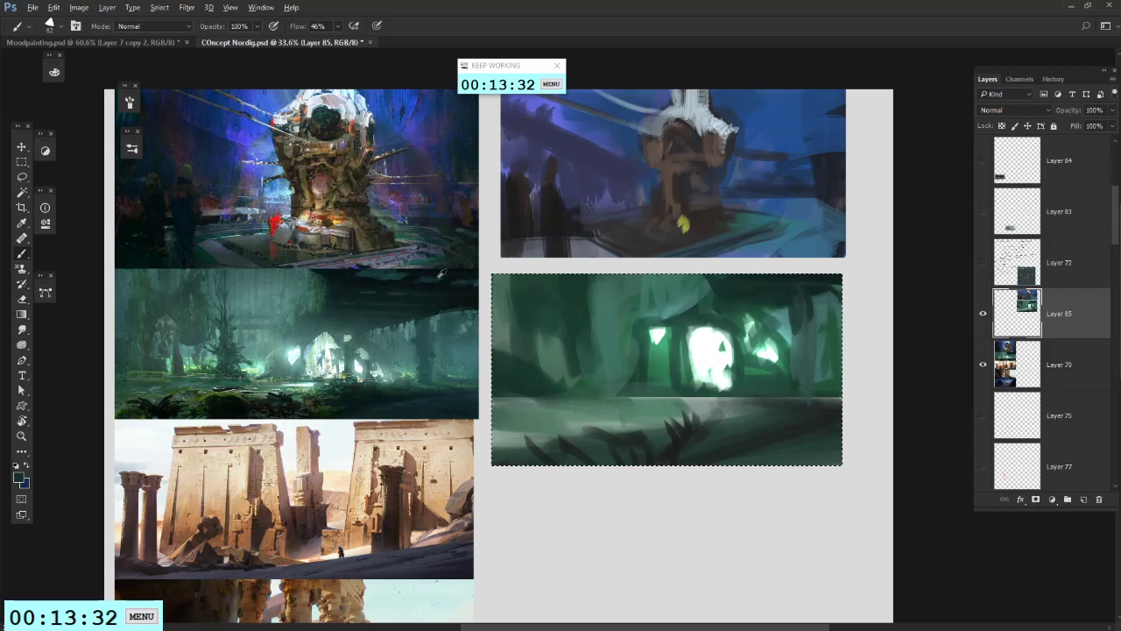
Step: Sample near-black from the reference canopy, paint the dark overhang and central arch frame, and refine the arch's base with sampled greens
alt+click(381, 276)
mouse_move(716, 275)
mouse_down()
mouse_move(722, 300)
mouse_move(807, 298)
mouse_move(736, 295)
mouse_up()
mouse_move(829, 299)
mouse_down()
mouse_move(679, 321)
mouse_move(762, 322)
mouse_move(680, 338)
mouse_move(749, 334)
mouse_move(689, 326)
mouse_move(711, 331)
mouse_move(685, 386)
mouse_move(727, 338)
mouse_move(731, 385)
mouse_up()
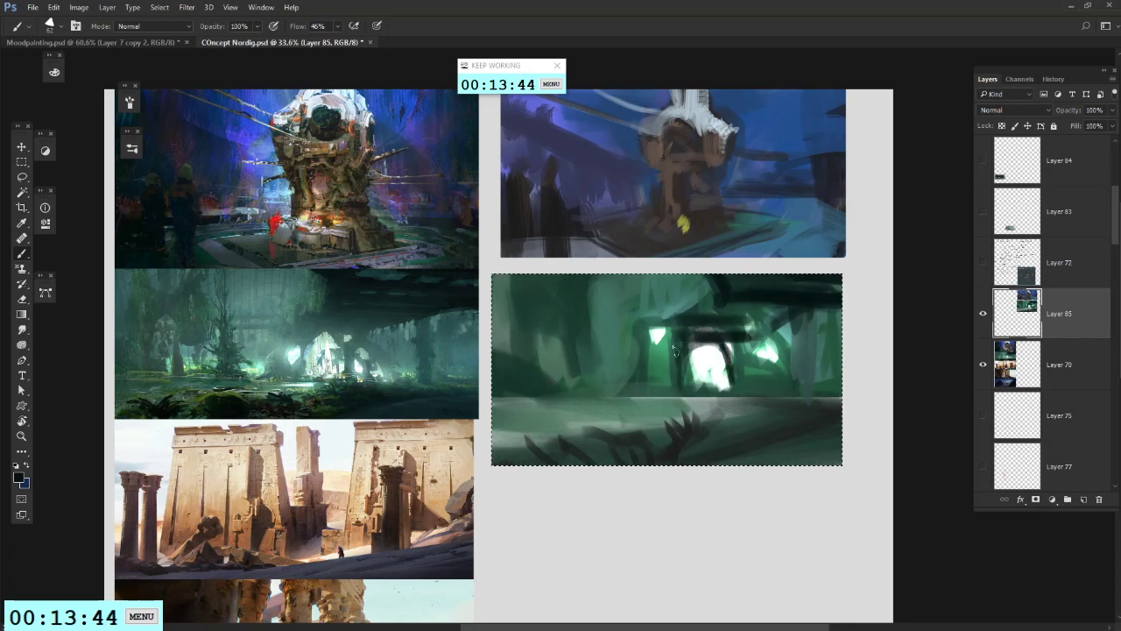
alt+click(683, 375)
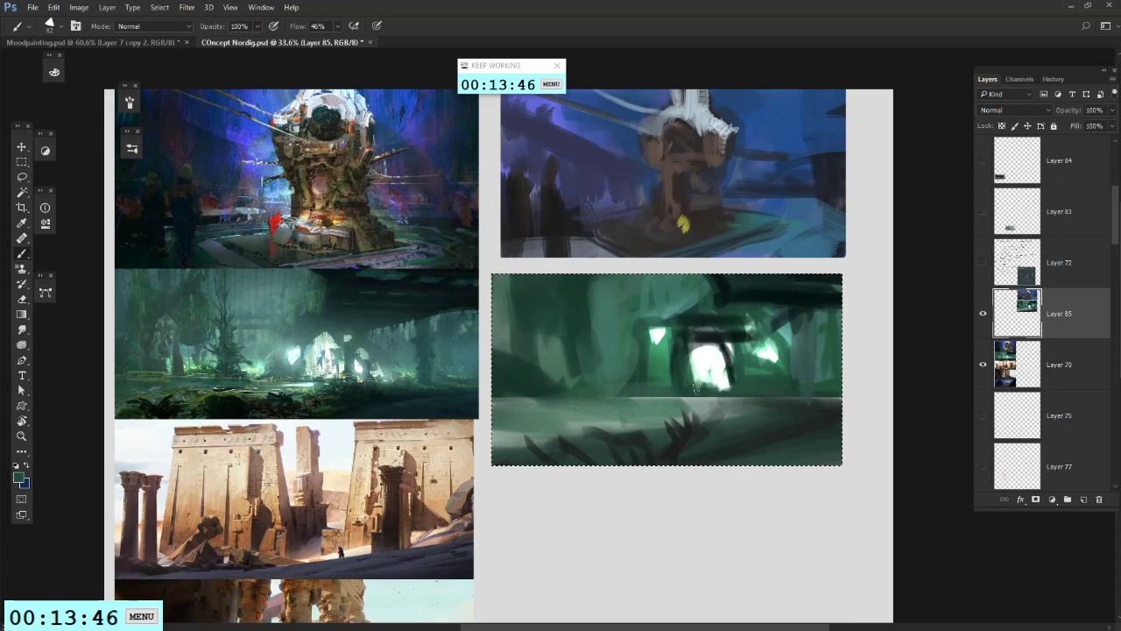
mouse_move(696, 387)
mouse_down()
mouse_move(691, 370)
mouse_move(699, 388)
mouse_move(725, 383)
mouse_move(617, 399)
mouse_move(691, 392)
mouse_up()
alt+click(708, 353)
alt+click(682, 384)
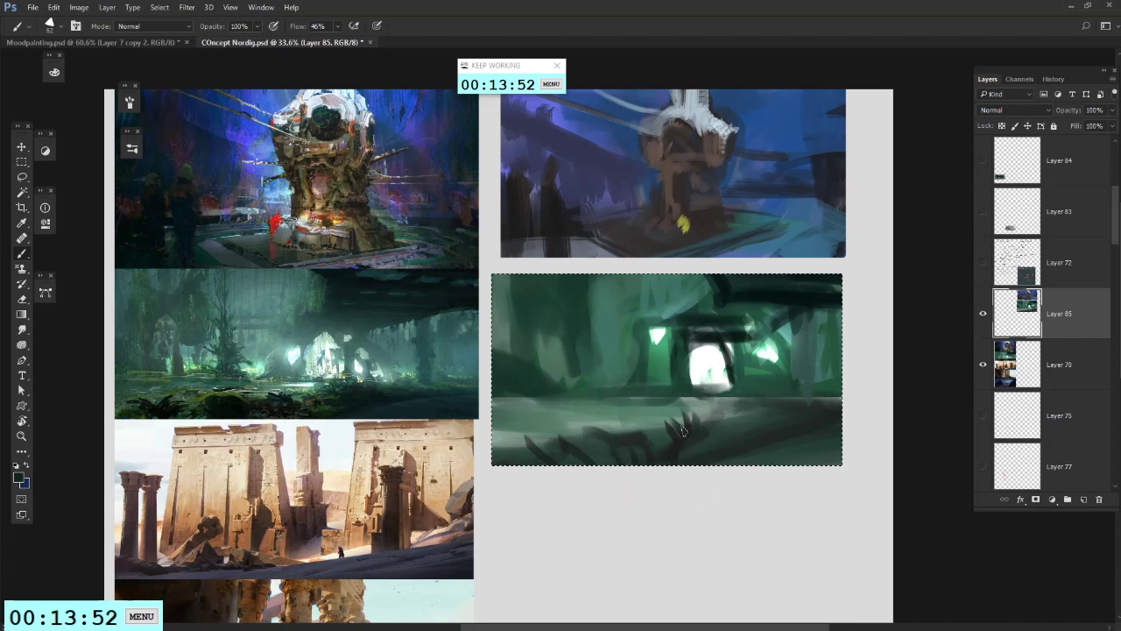
Step: Paint thin dark grass blades across the forest foreground with a 32 px brush, then enlarge the brush to 81 px and resample green
right_click(706, 388)
key(Escape)
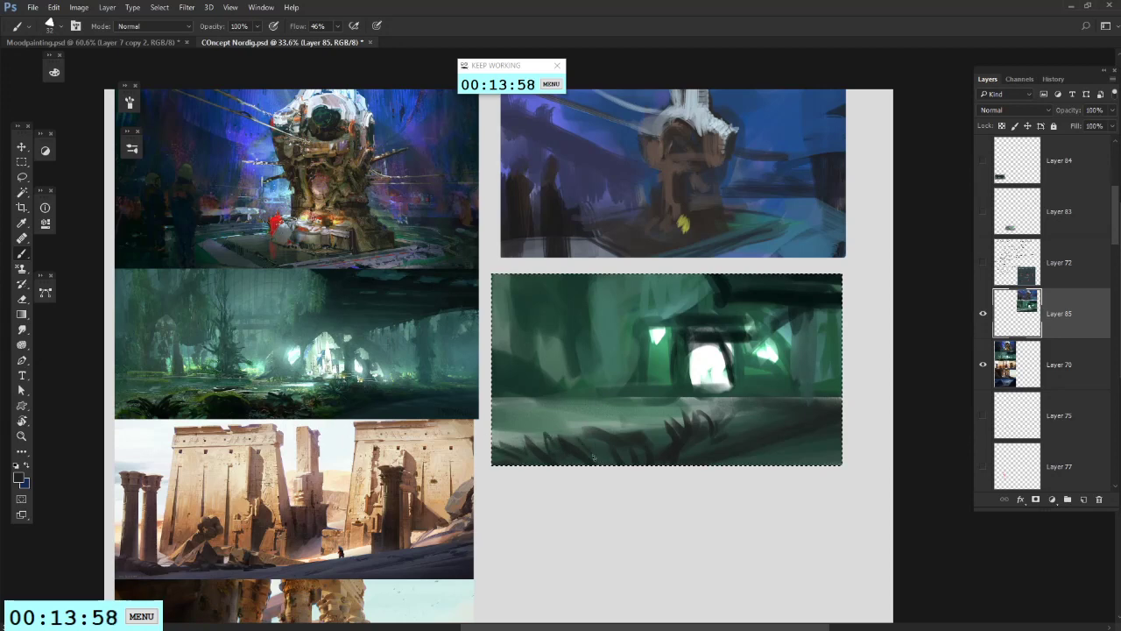
right_click(646, 394)
click(726, 319)
click(546, 390)
alt+click(545, 391)
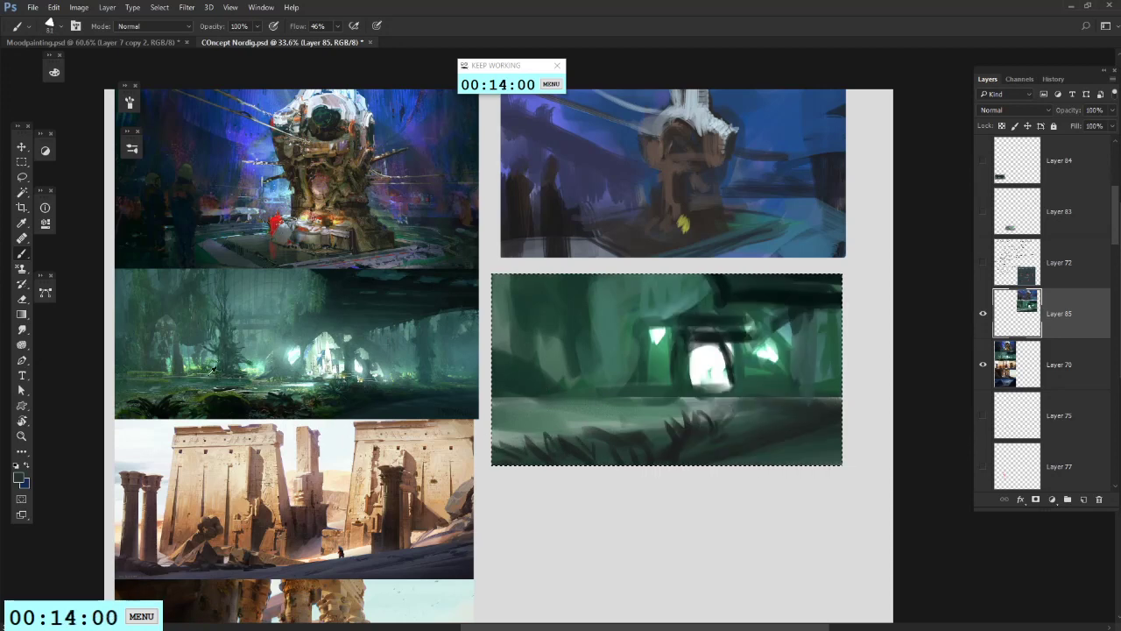
Step: Brush olive-green moss sampled from the reference over the study's ground and touch up the overhang with sampled dark tones
alt+click(345, 405)
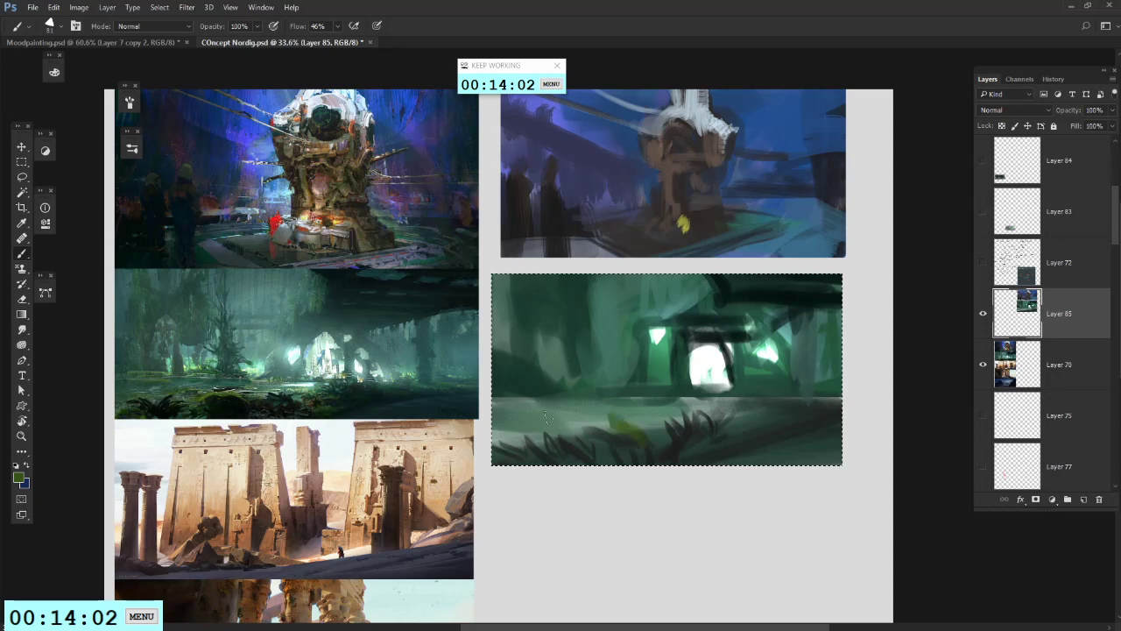
drag(545, 418, 424, 421)
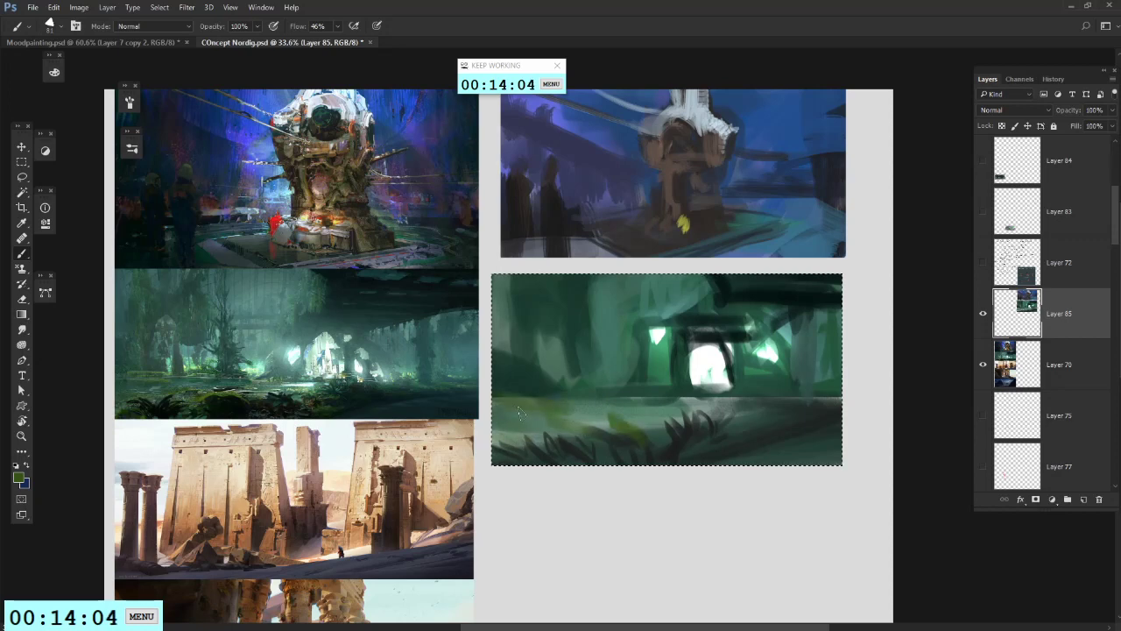
drag(519, 413, 563, 415)
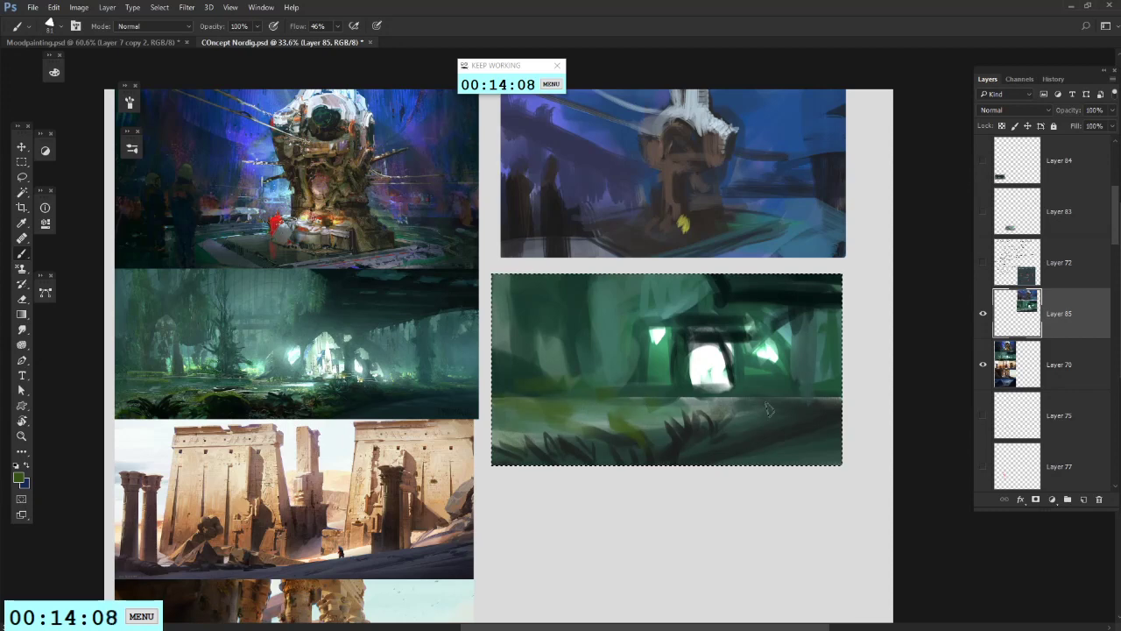
alt+click(793, 296)
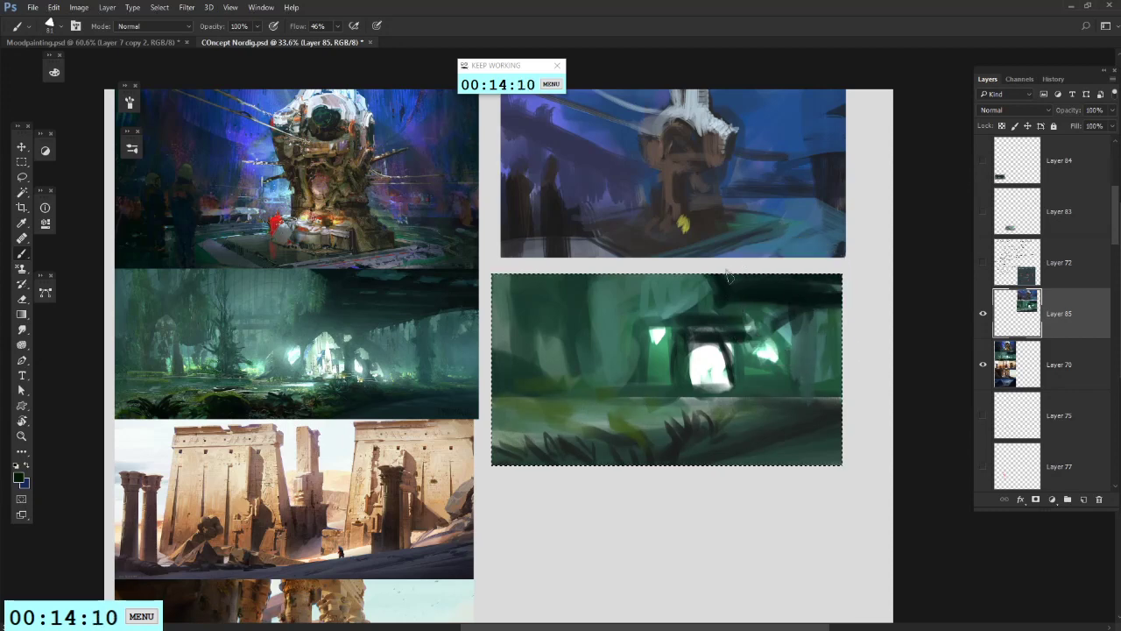
alt+click(713, 289)
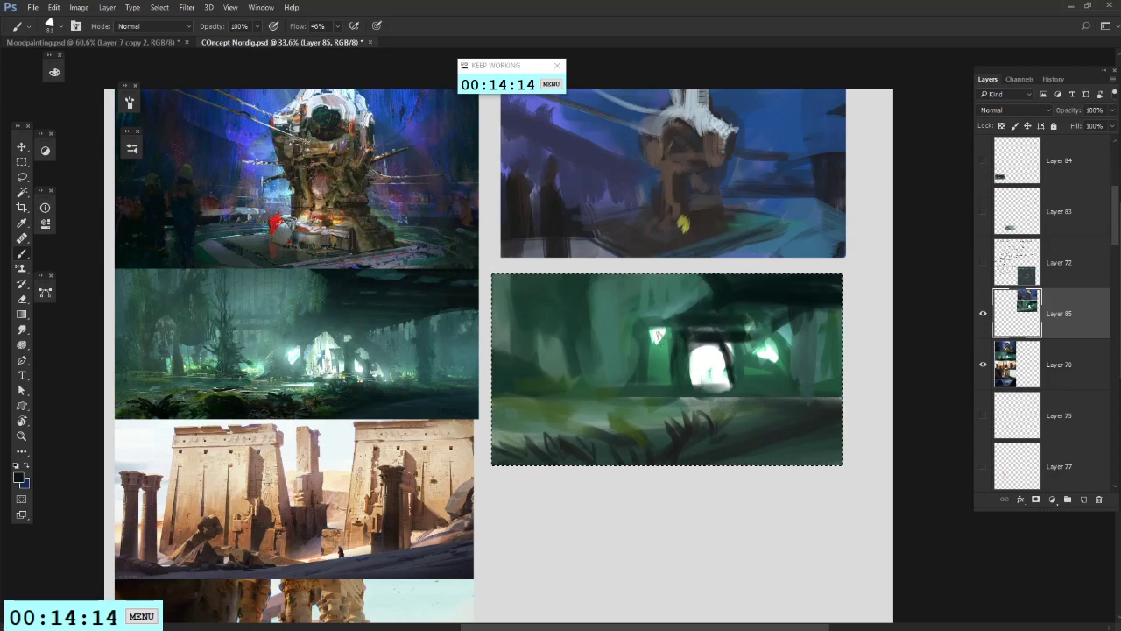
Step: Select the finished forest study with a rectangular marquee, align it beneath the helmet-statue study, and clear the selection
click(22, 176)
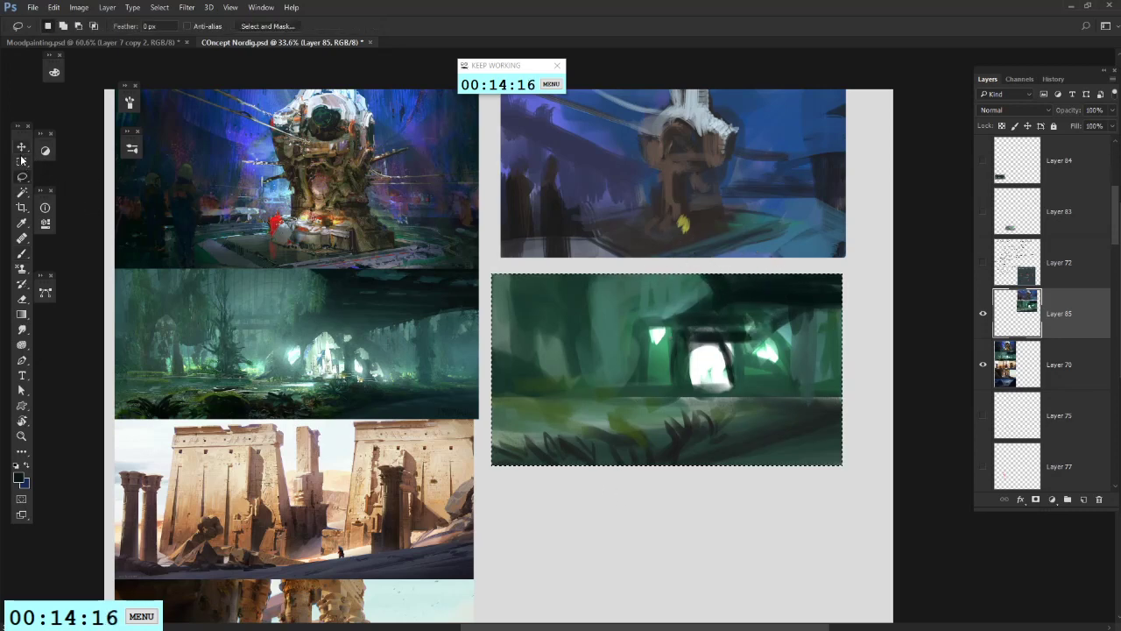
click(22, 162)
key(ctrl+d)
mouse_move(628, 528)
mouse_down()
mouse_move(657, 490)
mouse_move(706, 511)
mouse_move(626, 541)
mouse_move(613, 505)
mouse_move(600, 533)
mouse_up()
mouse_move(551, 474)
mouse_down()
mouse_move(955, 249)
mouse_move(916, 234)
mouse_up()
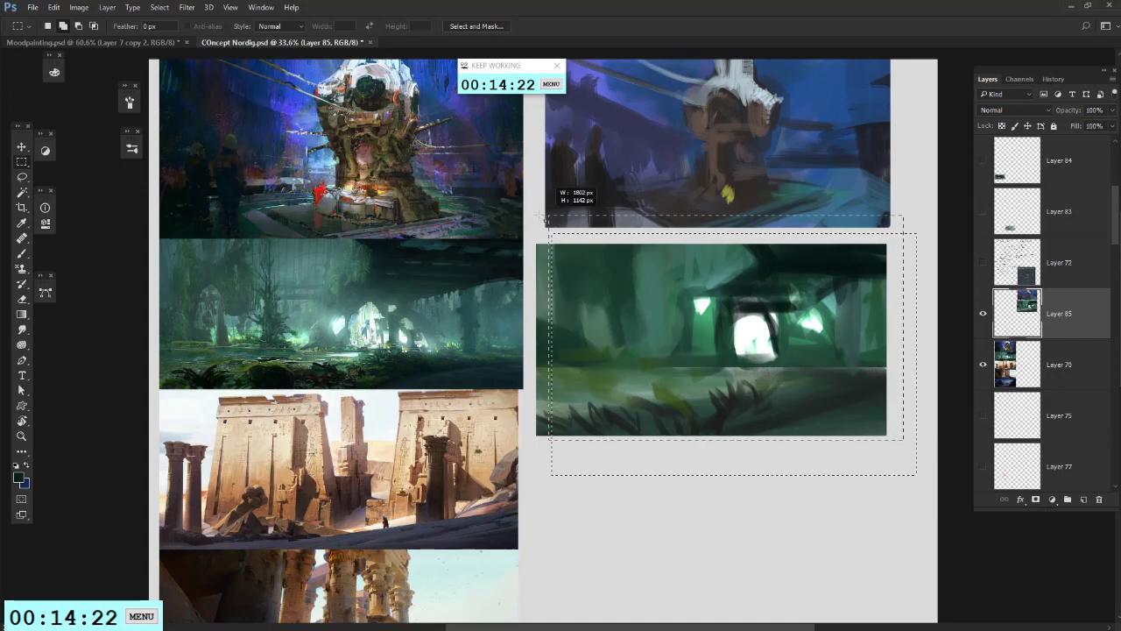
mouse_move(640, 370)
mouse_down()
mouse_move(672, 349)
mouse_move(650, 365)
mouse_up()
key(ctrl+d)
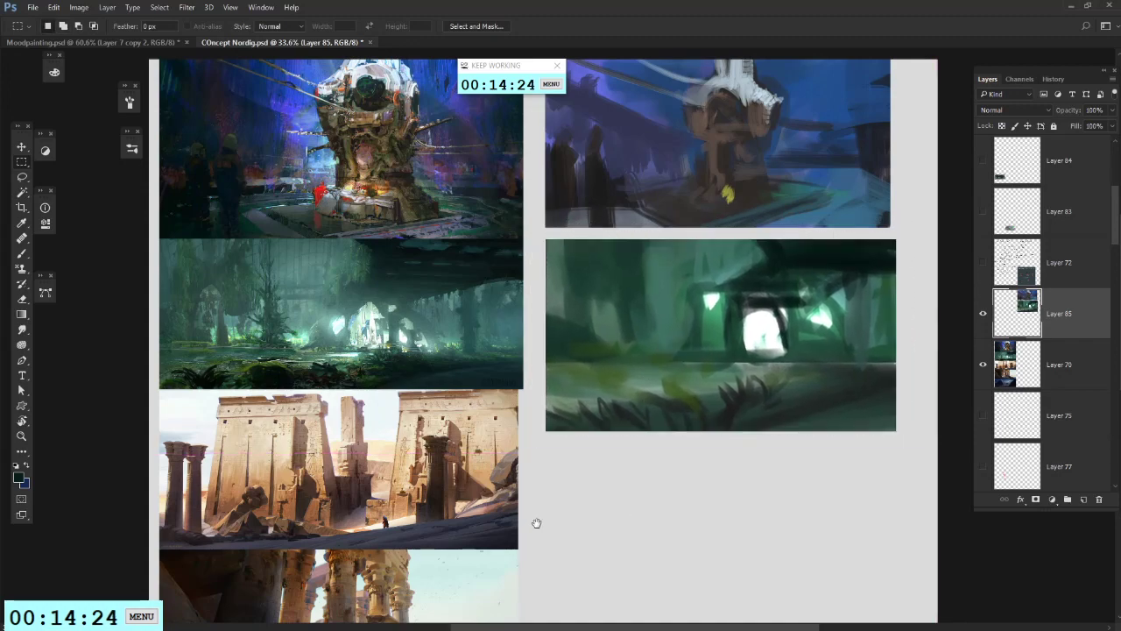
mouse_move(593, 592)
mouse_down()
mouse_move(653, 468)
mouse_move(604, 387)
mouse_move(591, 613)
mouse_up()
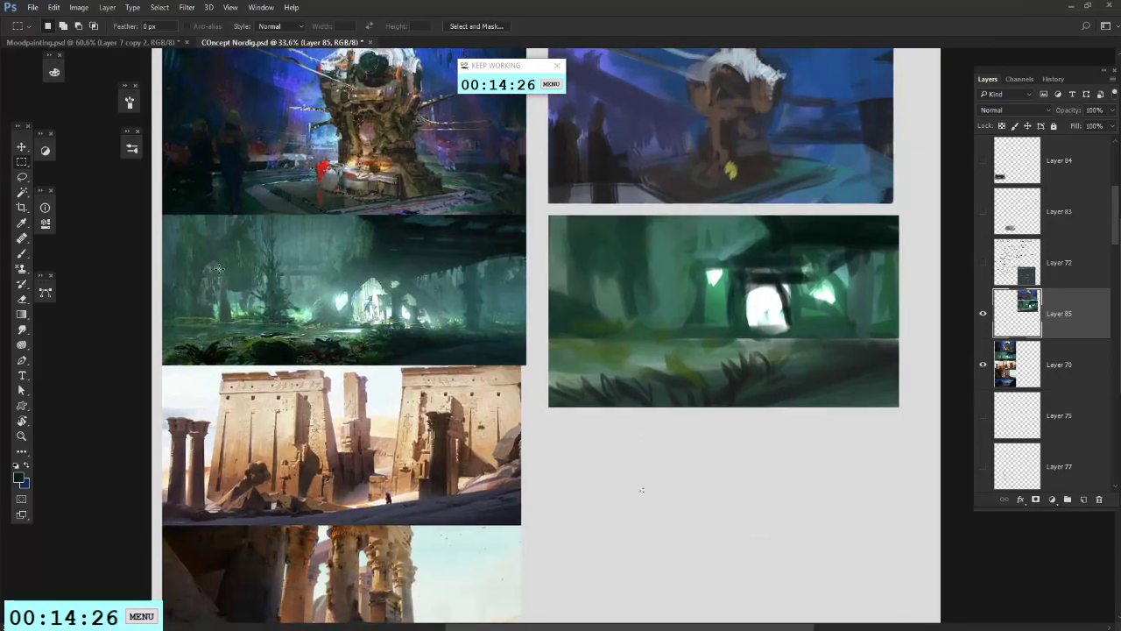
drag(515, 319, 516, 399)
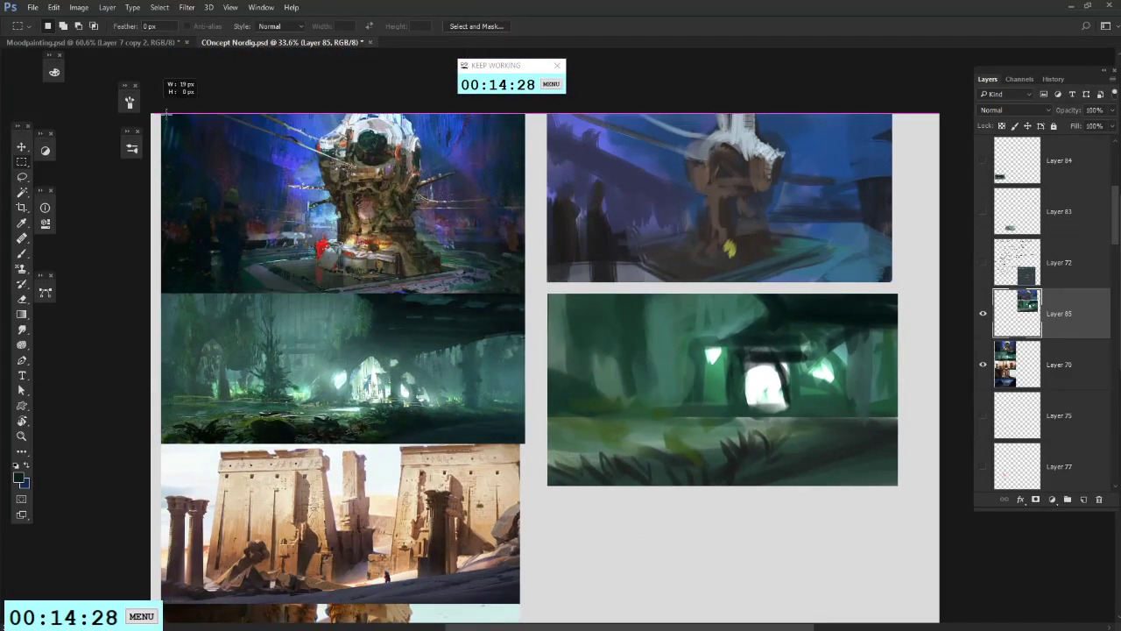
drag(621, 515, 587, 380)
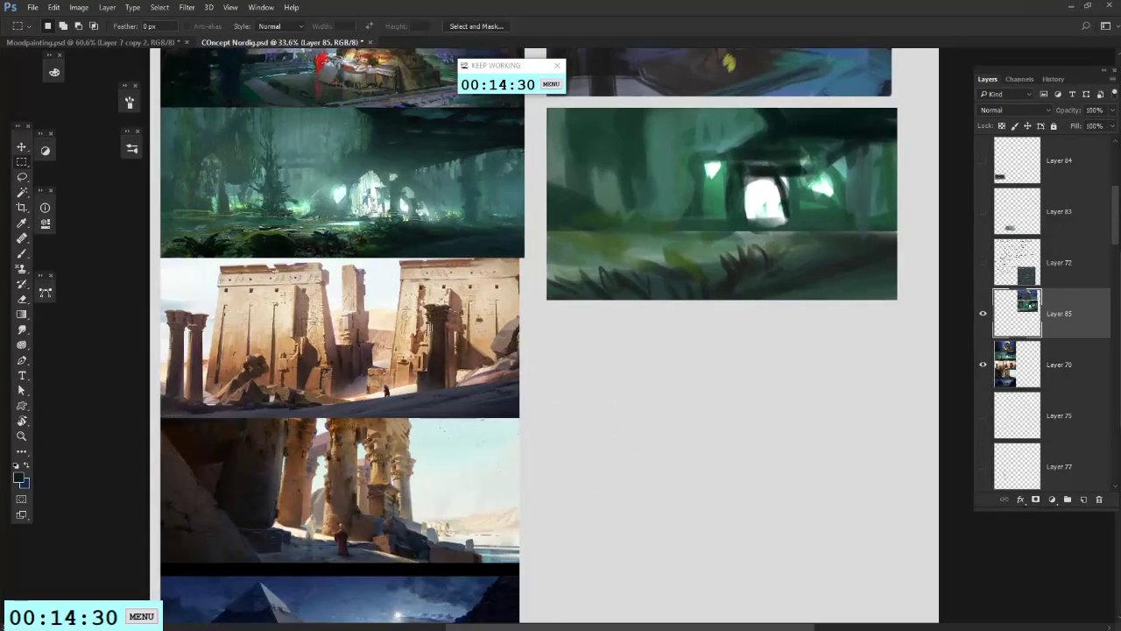
drag(153, 259, 523, 414)
drag(633, 480, 635, 398)
key(ctrl+d)
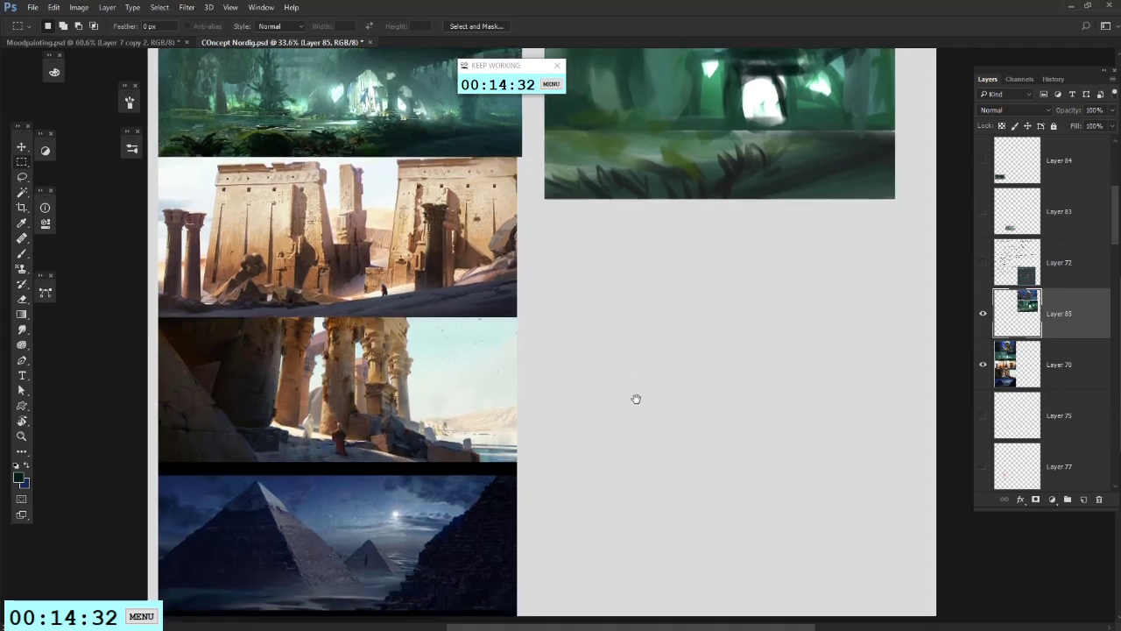
Step: Draw a rectangular selection beside the sunlit columns reference as the frame for a new study and ready the brush
drag(741, 335, 709, 321)
drag(508, 306, 898, 461)
key(ctrl+d)
key(b)
key(ctrl+shift+d)
Step: Sample the pale sky from the sunlit columns reference, enlarge the brush, and paint the sky in the upper part of the new study
alt+click(422, 355)
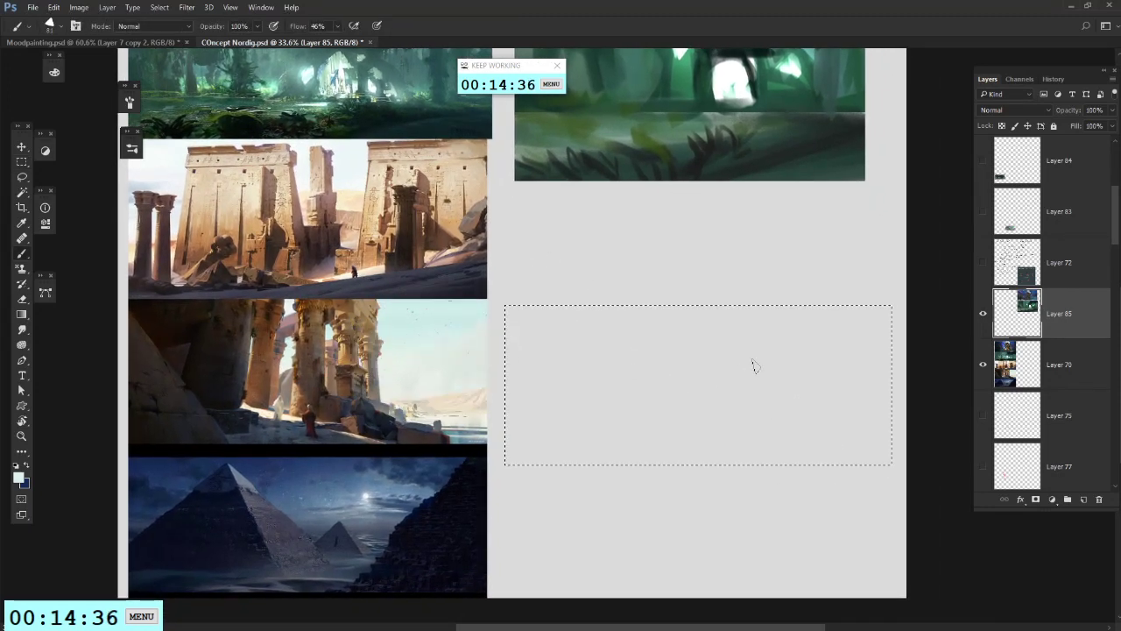
drag(751, 365, 825, 378)
right_click(743, 388)
click(858, 321)
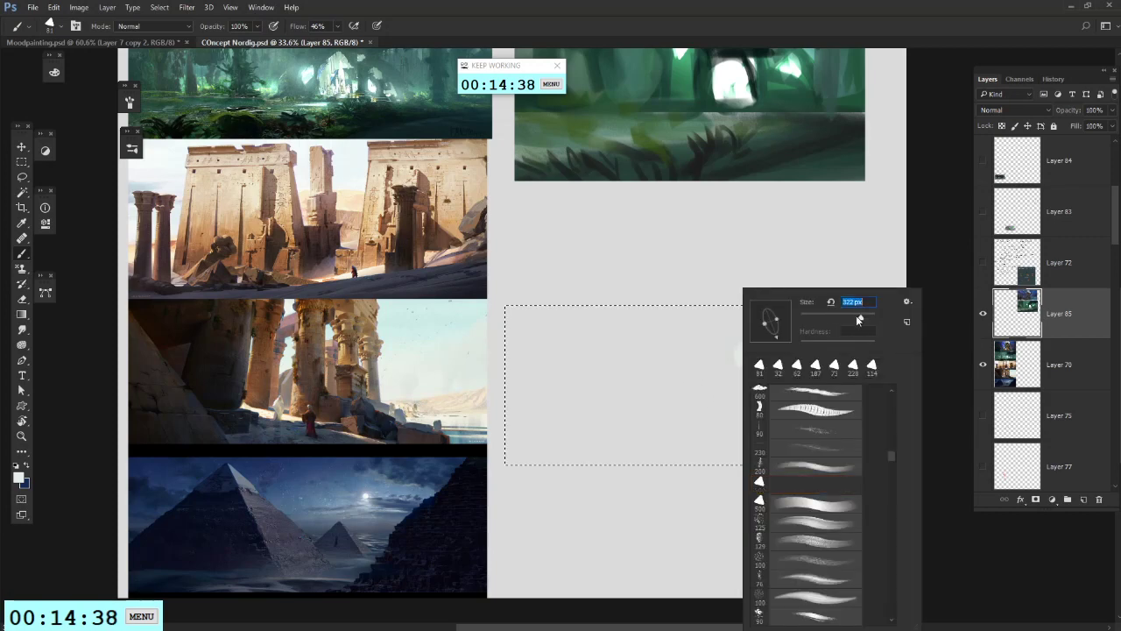
mouse_move(644, 309)
mouse_down()
mouse_move(894, 312)
mouse_move(655, 376)
mouse_up()
Step: Brush warm peach sand and pale off-white tones sampled from the reference into the distance below the study's sky
alt+click(455, 413)
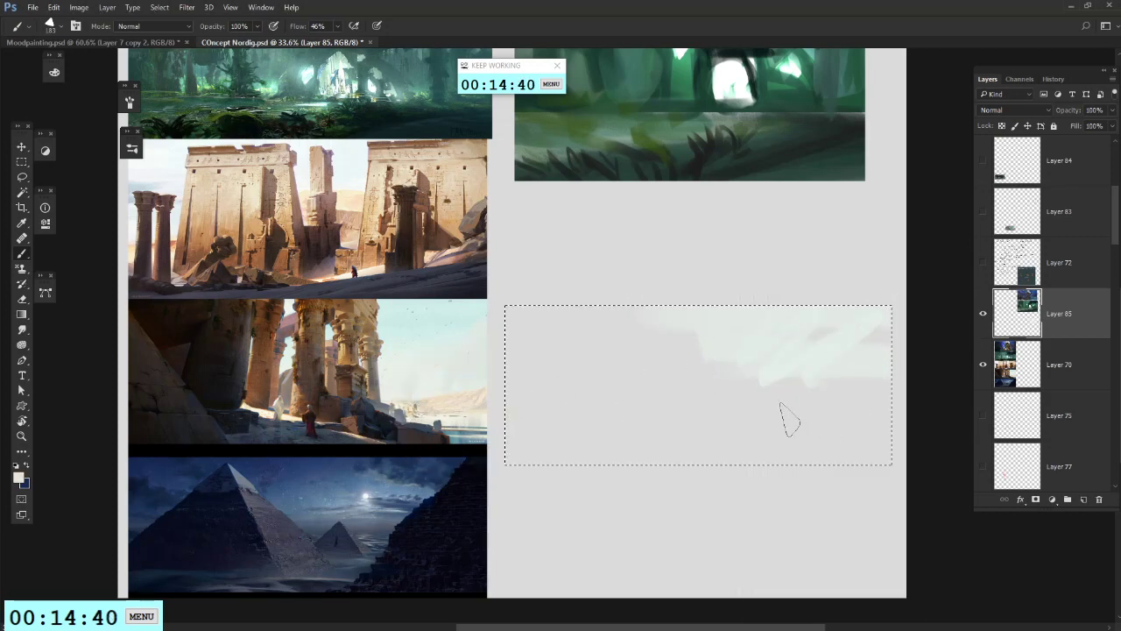
mouse_move(790, 420)
mouse_down()
mouse_move(821, 405)
mouse_move(703, 411)
mouse_up()
alt+click(443, 408)
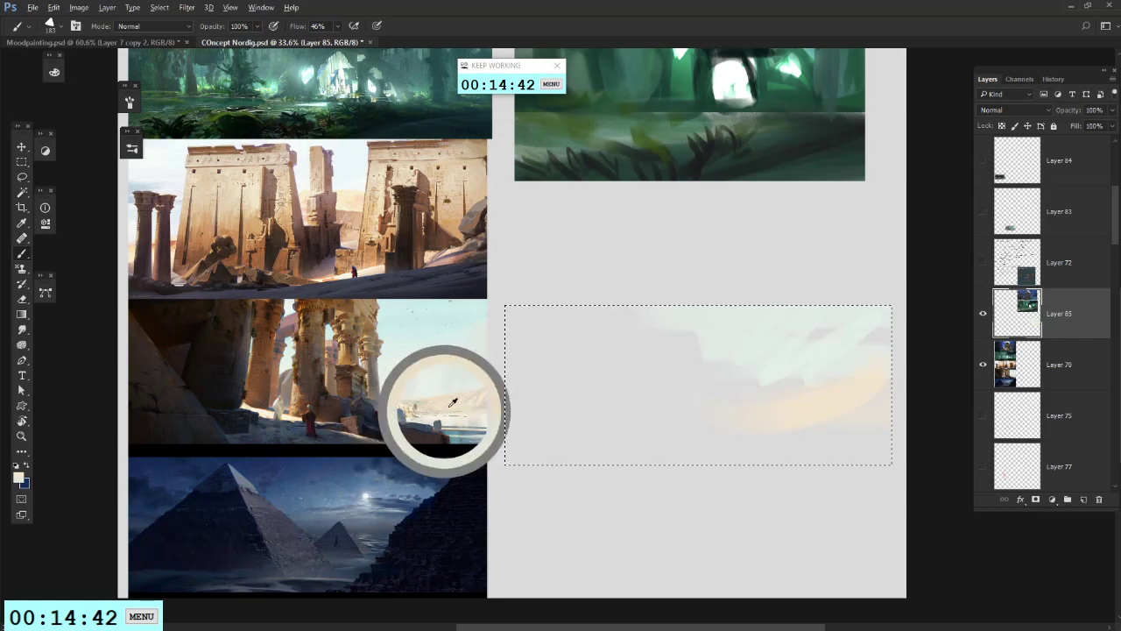
mouse_move(825, 435)
mouse_down()
mouse_move(831, 454)
mouse_move(740, 444)
mouse_up()
alt+click(793, 334)
alt+click(841, 337)
mouse_move(814, 442)
mouse_down()
mouse_move(870, 451)
mouse_move(753, 445)
mouse_up()
alt+click(748, 383)
Step: Paint a grey ground strip along the study's lower edge and block in blue-grey rocks beside it with sampled tones
alt+click(474, 445)
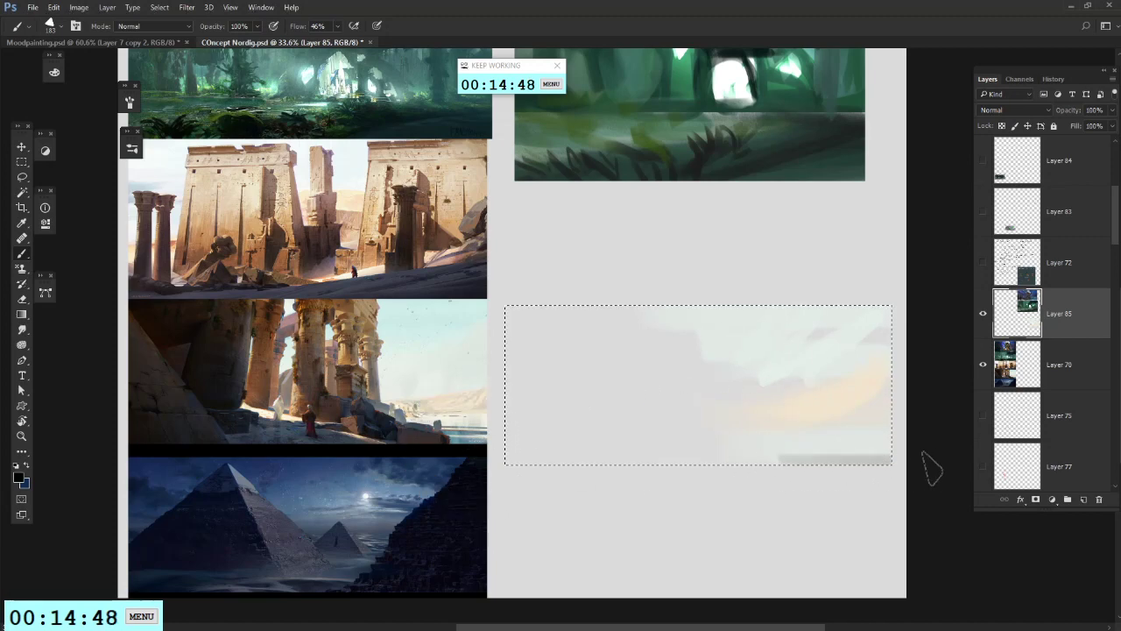
mouse_move(926, 465)
mouse_down()
mouse_move(882, 466)
mouse_move(957, 460)
mouse_move(727, 433)
mouse_up()
alt+click(371, 415)
drag(663, 432, 685, 423)
Step: Sample brown from the reference columns, reduce the brush size, and paint two tall columns in the left half of the study
alt+click(311, 338)
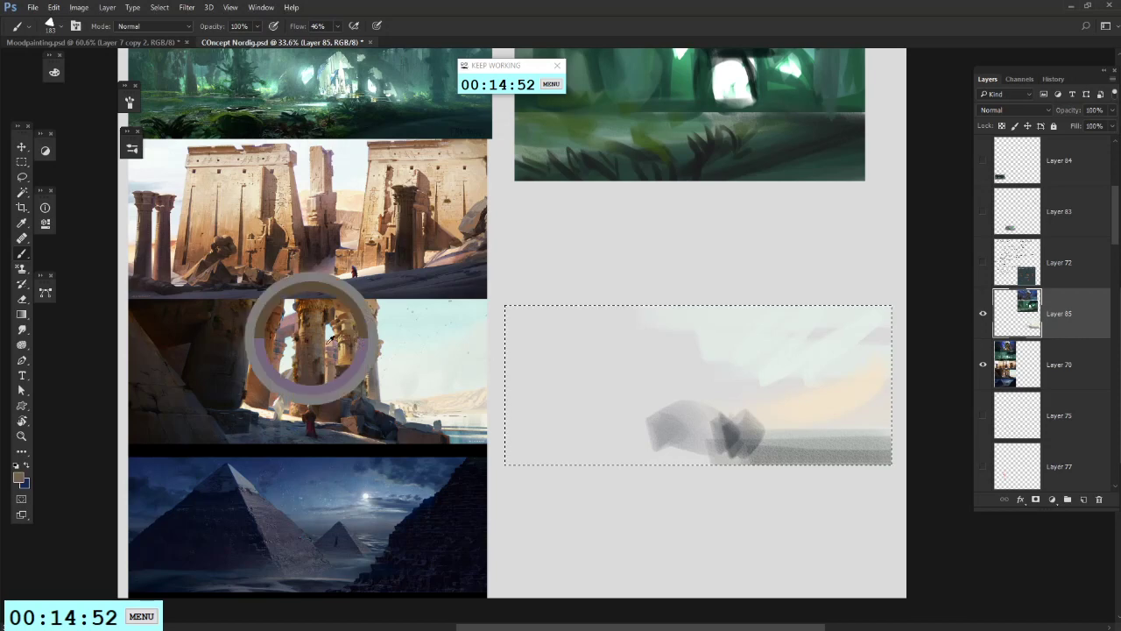
right_click(671, 358)
click(658, 316)
click(539, 278)
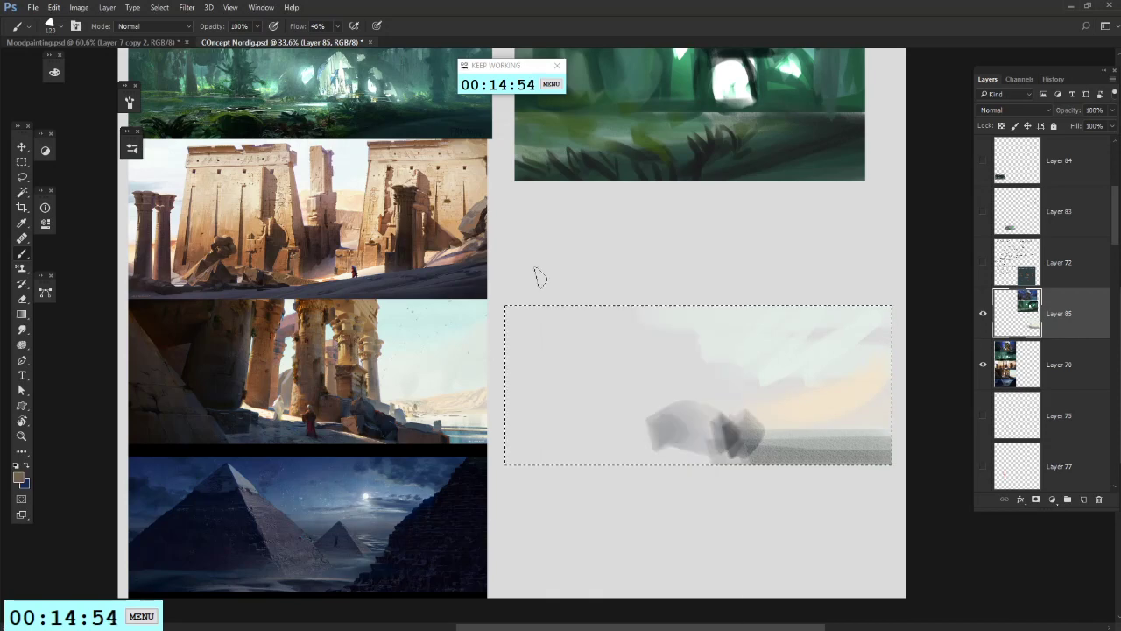
drag(594, 308, 581, 429)
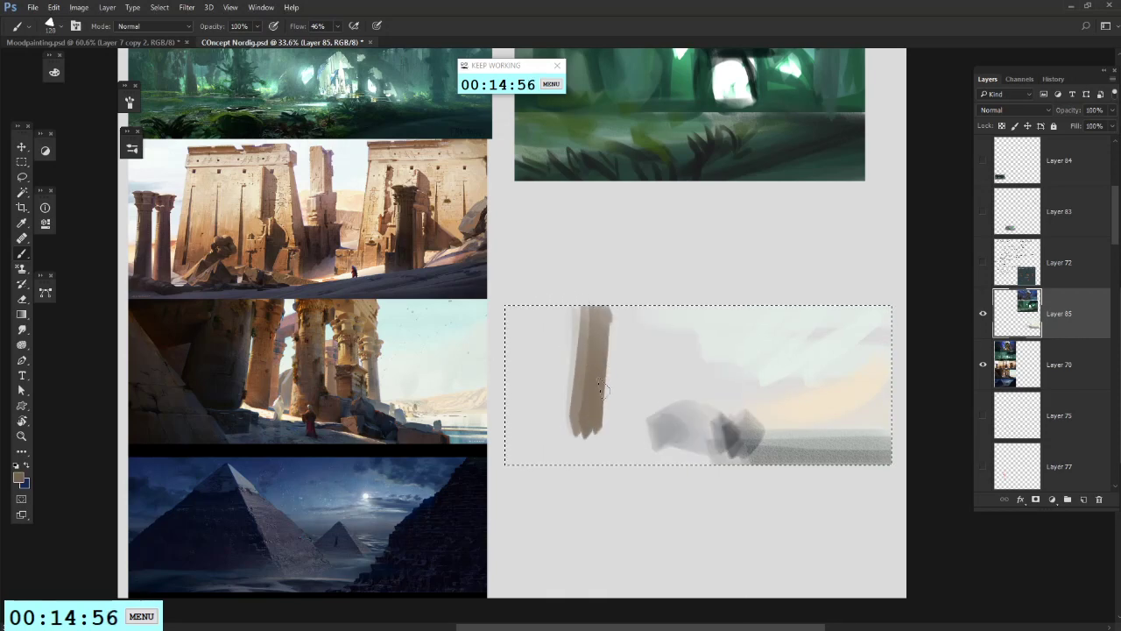
drag(663, 309, 649, 436)
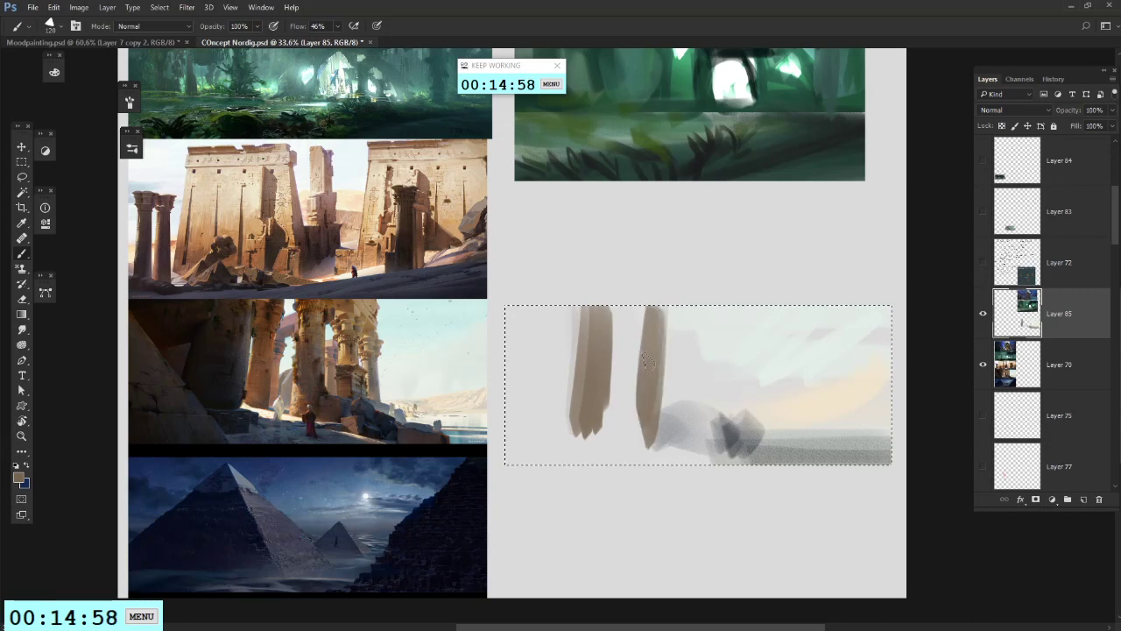
drag(652, 308, 644, 412)
drag(637, 311, 626, 433)
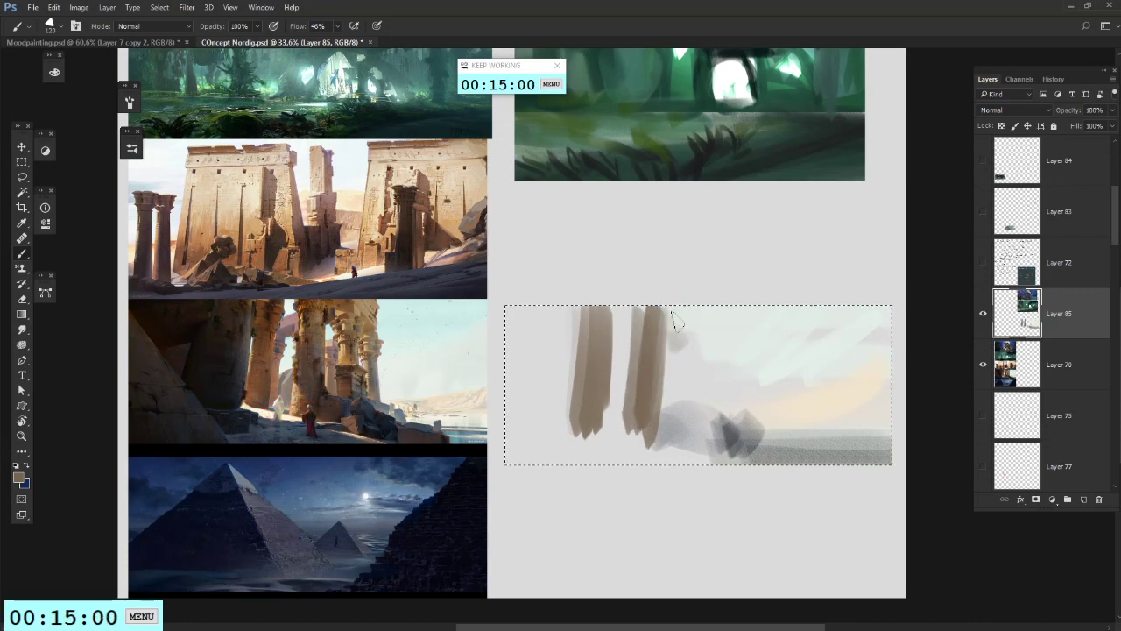
Step: Paint the brown lintel and the broken third column above the rocks
mouse_move(672, 317)
mouse_down()
mouse_move(652, 294)
mouse_move(700, 310)
mouse_move(707, 281)
mouse_move(715, 350)
mouse_up()
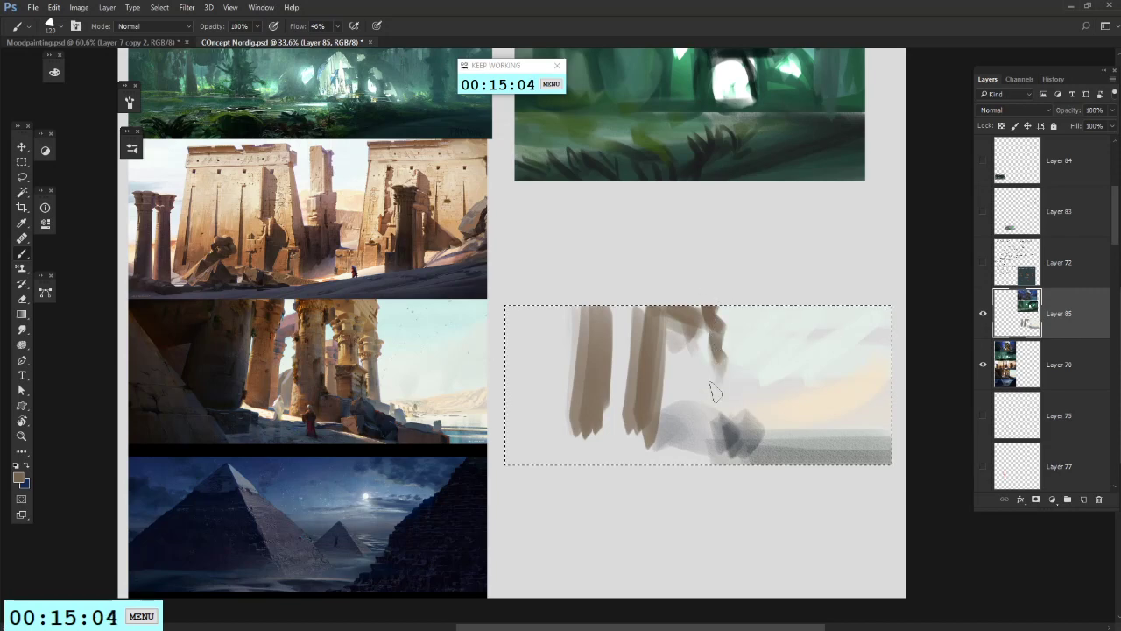
drag(715, 393, 708, 431)
drag(706, 326, 702, 436)
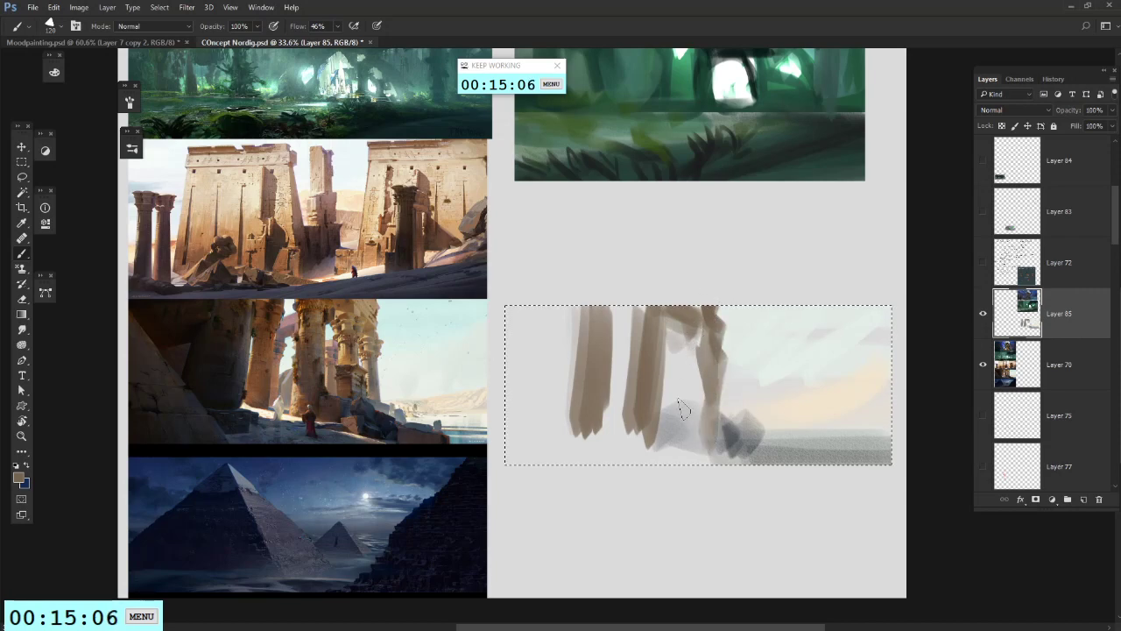
mouse_move(697, 330)
mouse_down()
mouse_move(675, 413)
mouse_move(691, 384)
mouse_move(708, 385)
mouse_move(699, 438)
mouse_up()
Step: Sample blue-grey tones and paint the shadowed ground sloping beneath the columns
alt+click(681, 456)
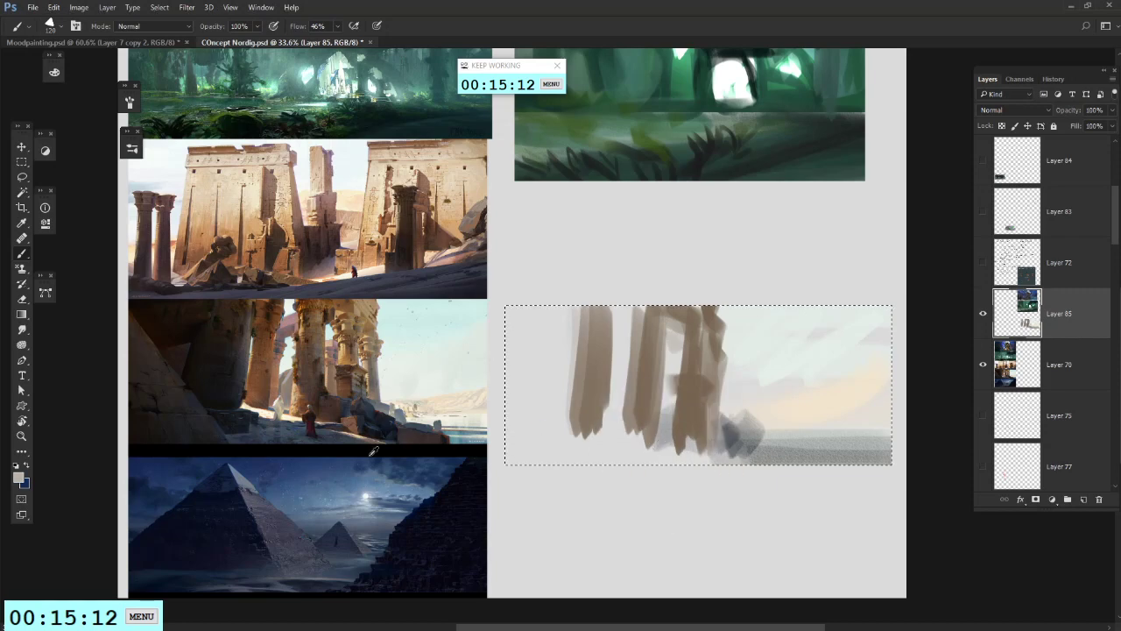
alt+click(419, 468)
drag(592, 447, 618, 447)
mouse_move(705, 467)
mouse_down()
mouse_move(594, 439)
mouse_move(685, 467)
mouse_move(462, 453)
mouse_move(420, 435)
mouse_move(588, 440)
mouse_move(615, 427)
mouse_move(482, 393)
mouse_move(546, 341)
mouse_move(568, 397)
mouse_move(578, 322)
mouse_up()
Step: Paint the large near-black foreground column with sampled dark tones, redoing its first stroke, and add its base and a diagonal rock in the corner
alt+click(230, 365)
key(ctrl+z)
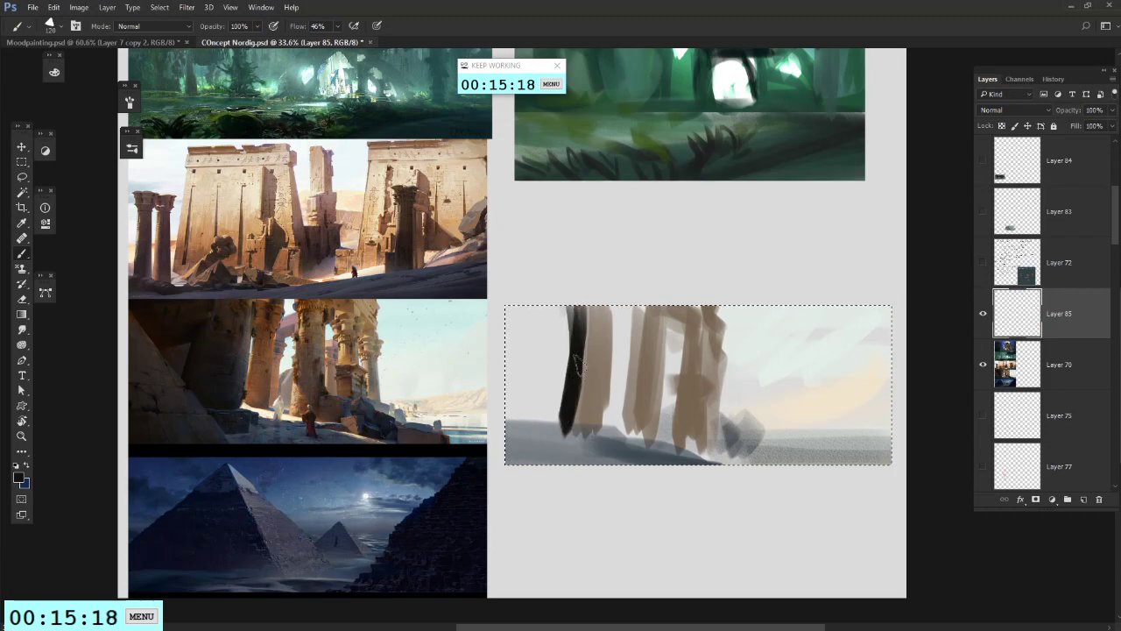
drag(570, 403, 584, 301)
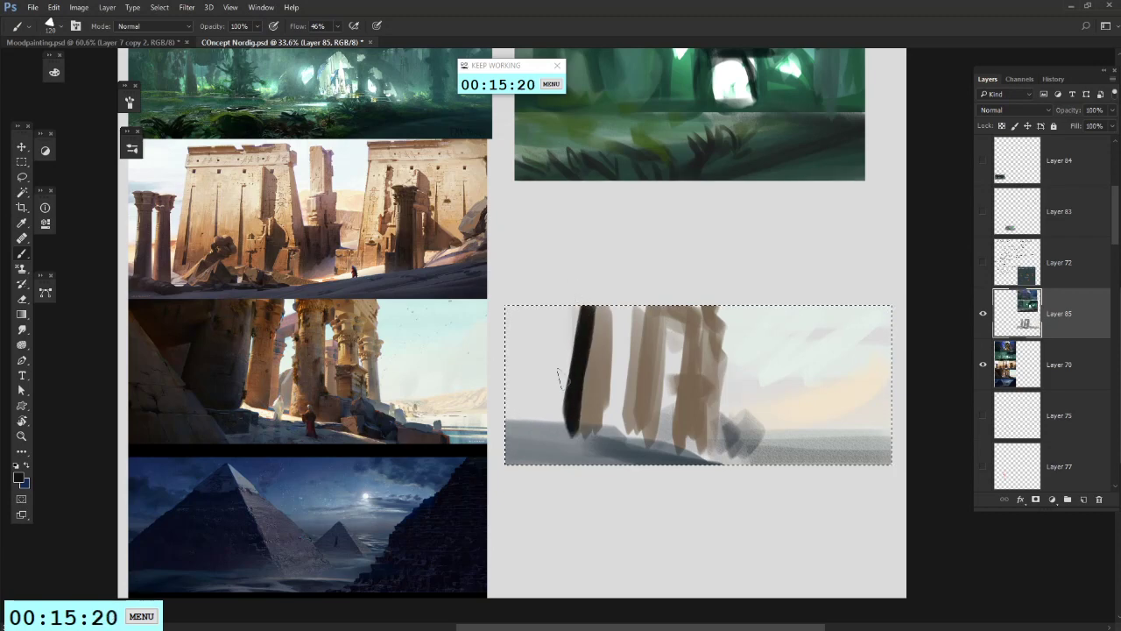
drag(550, 425, 554, 317)
drag(537, 417, 581, 313)
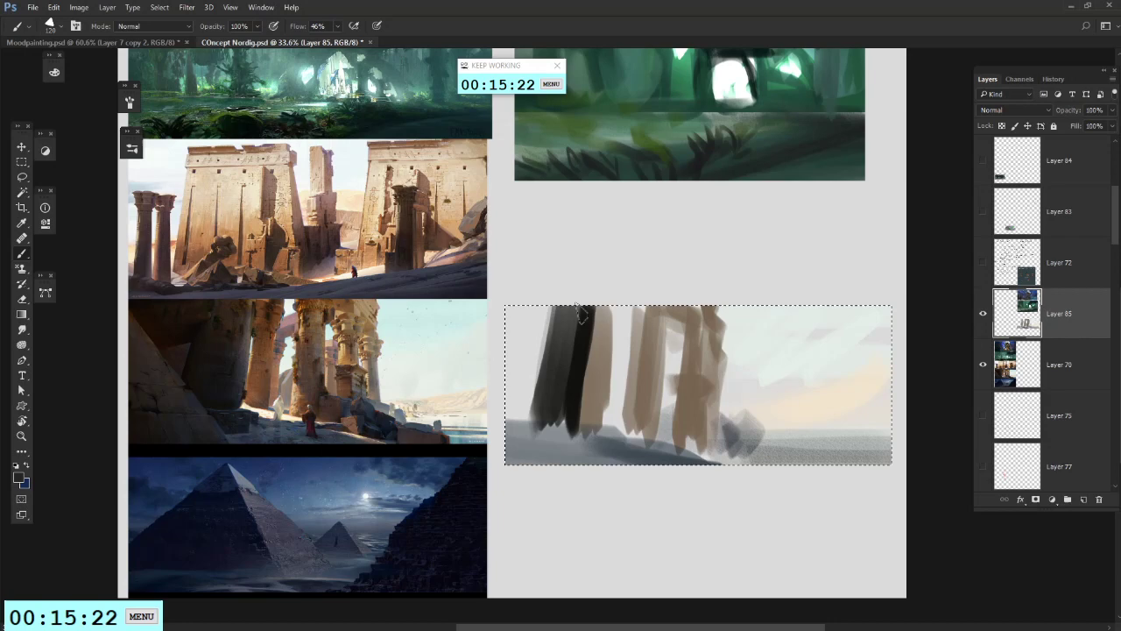
alt+click(564, 424)
drag(523, 429, 556, 450)
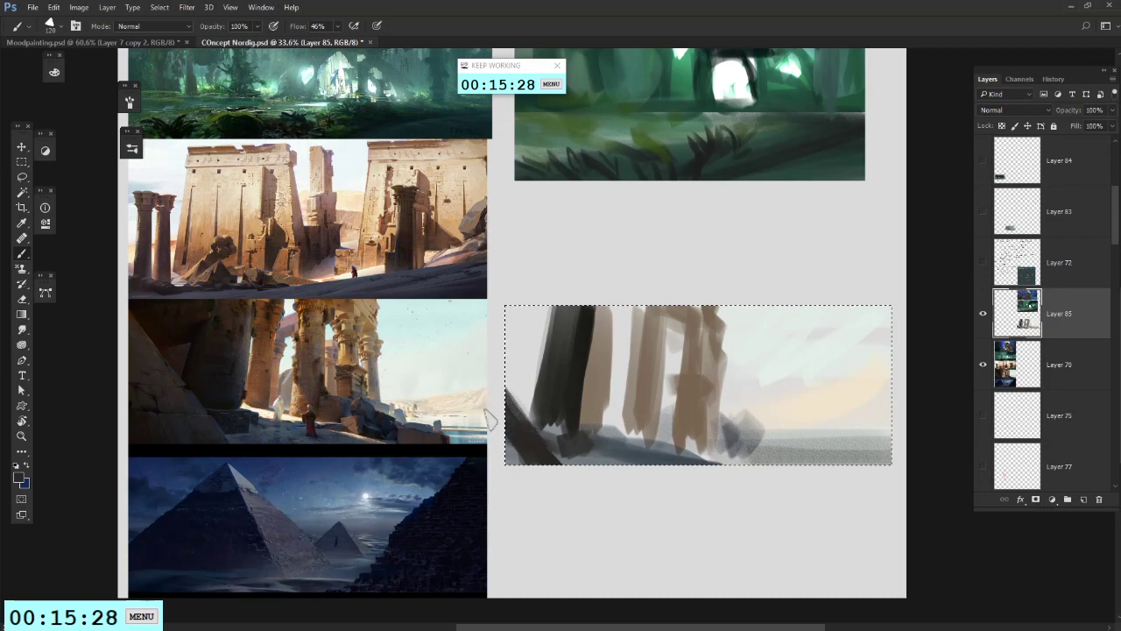
Step: Enlarge the brush to 199 px and fill the study's left edge with dark brown and grey rock shadows
right_click(618, 377)
drag(721, 319, 733, 318)
click(513, 385)
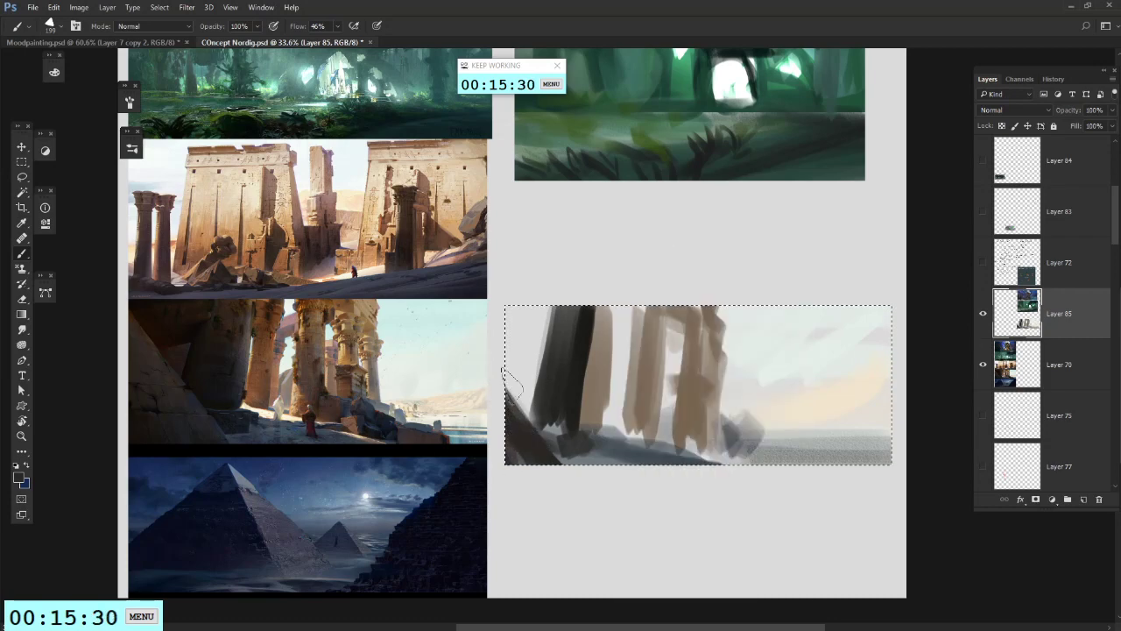
mouse_move(524, 417)
mouse_down()
mouse_move(527, 357)
mouse_move(572, 355)
mouse_up()
alt+click(172, 321)
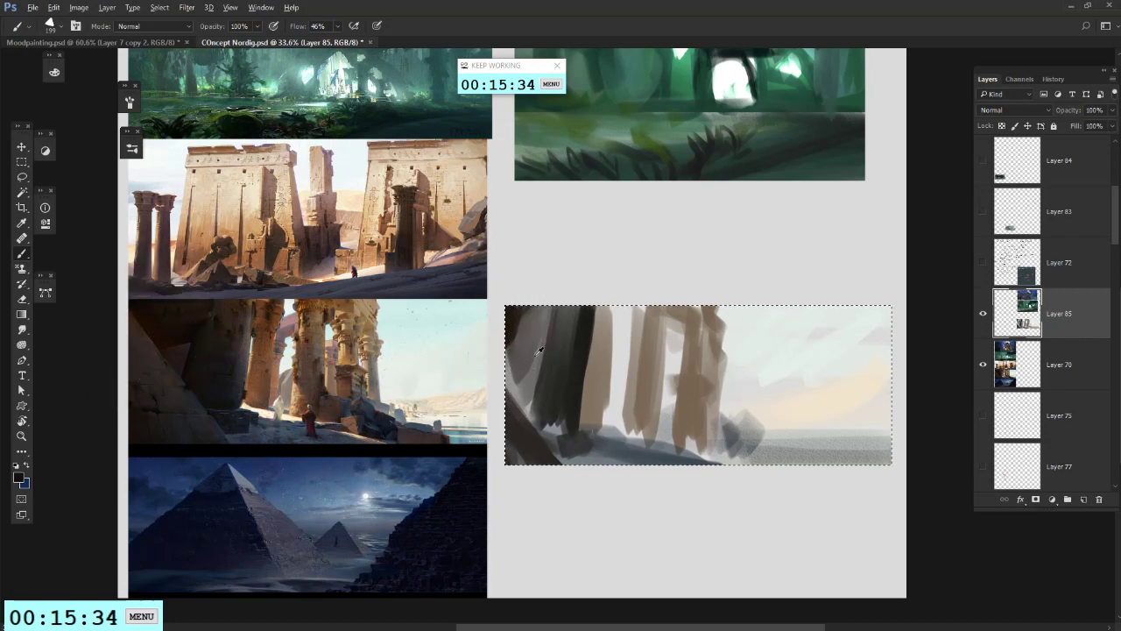
alt+click(519, 377)
drag(524, 411, 538, 425)
Step: Reduce the brush to 105 px, touch up the brown columns with sampled tones, and add a muted pink accent between them
alt+click(592, 390)
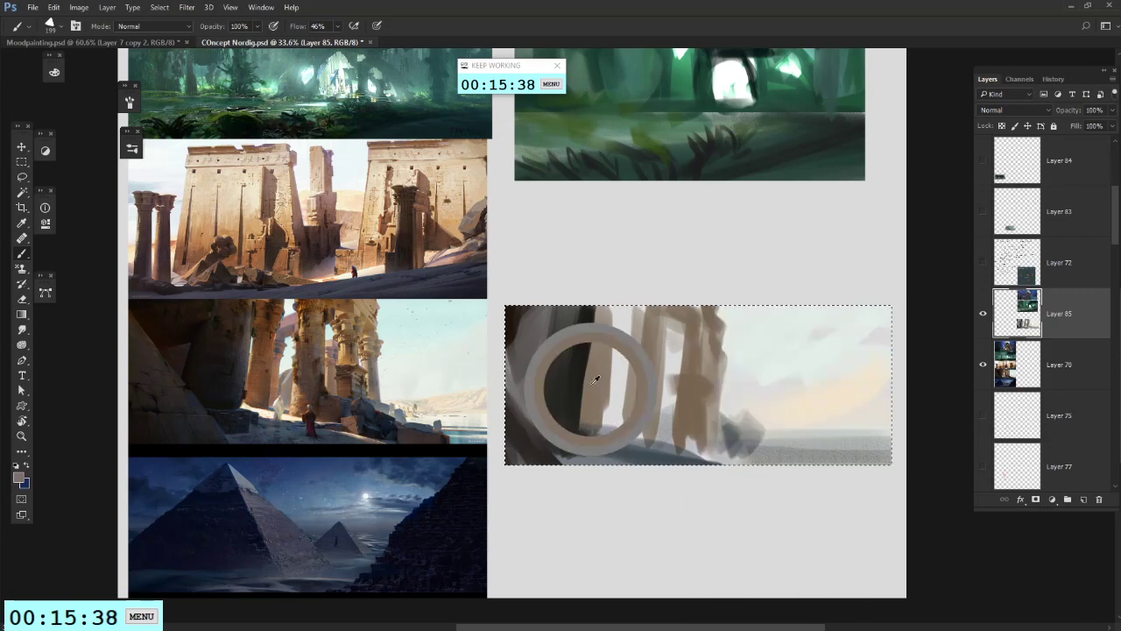
right_click(733, 328)
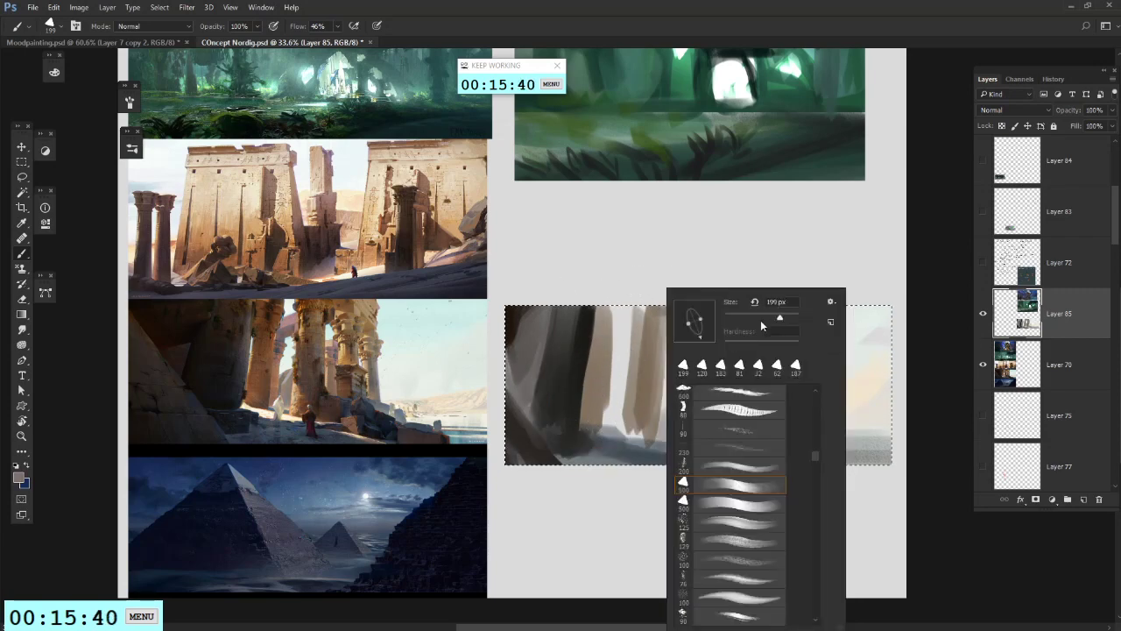
click(763, 322)
alt+click(596, 342)
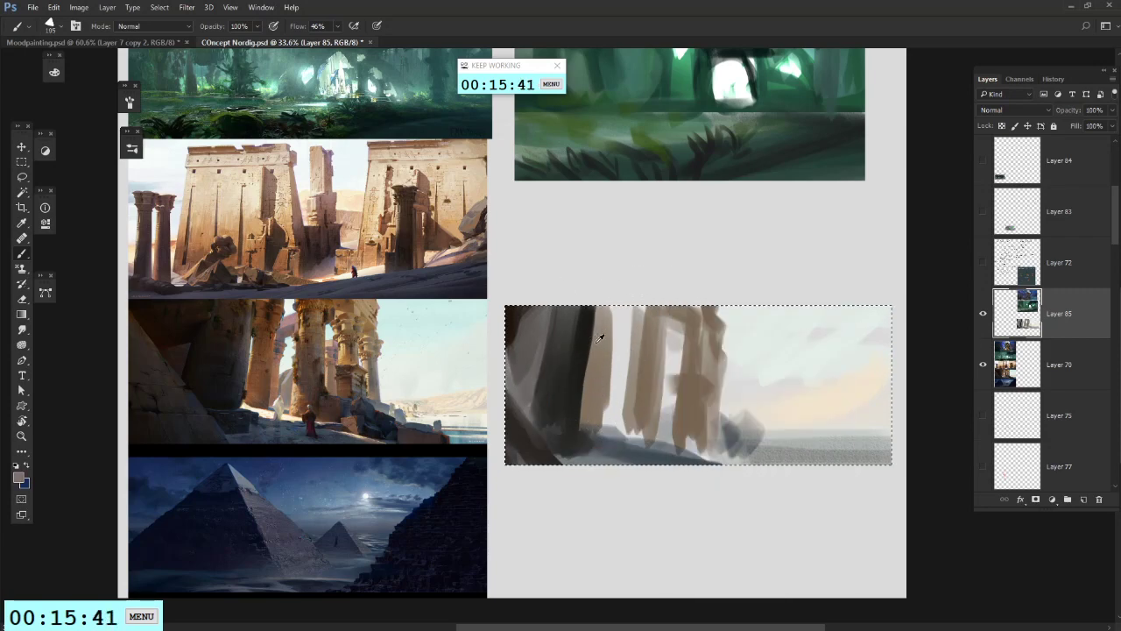
alt+click(259, 352)
alt+click(639, 354)
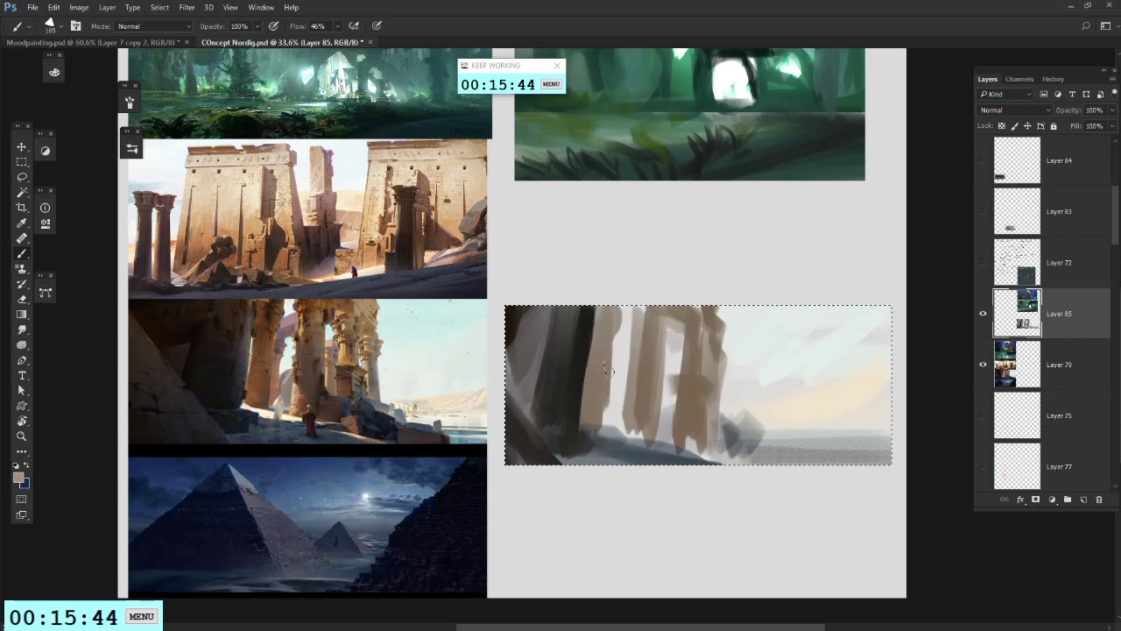
alt+click(280, 324)
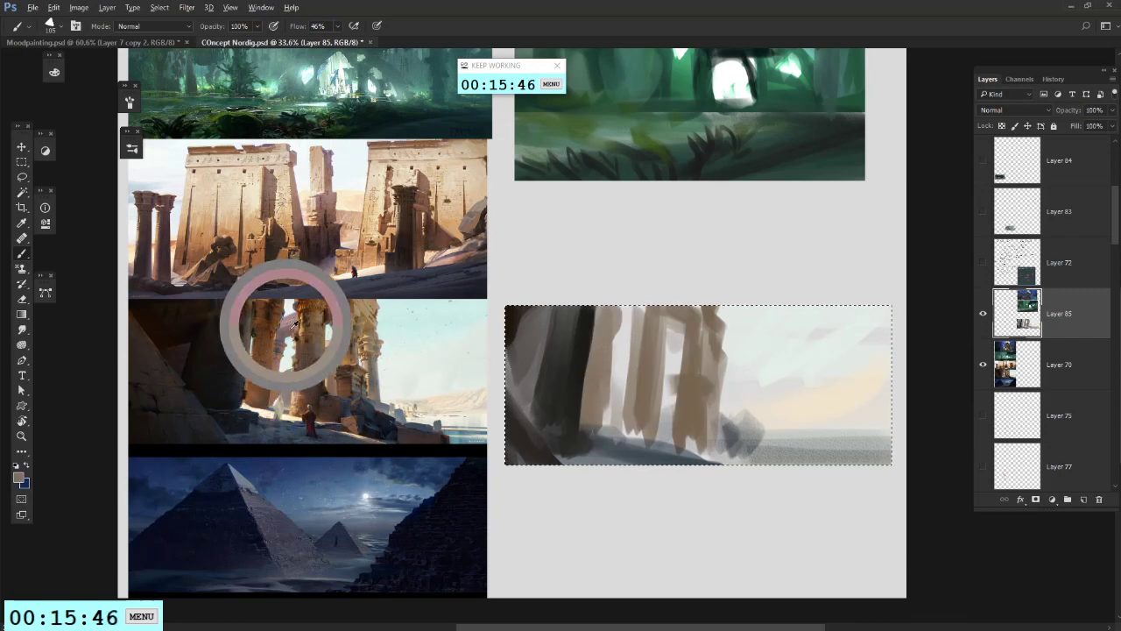
drag(638, 325, 645, 335)
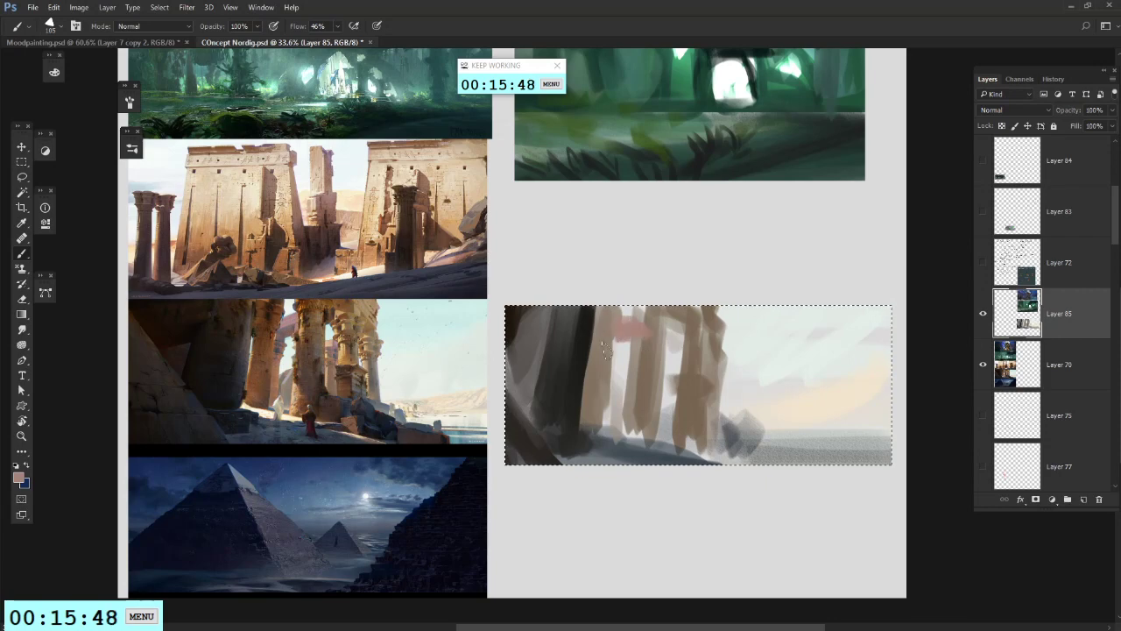
Step: Paint a bright orange sunlit streak on the column beside the dark foreground column, starting from its sampled reference colour
alt+click(257, 360)
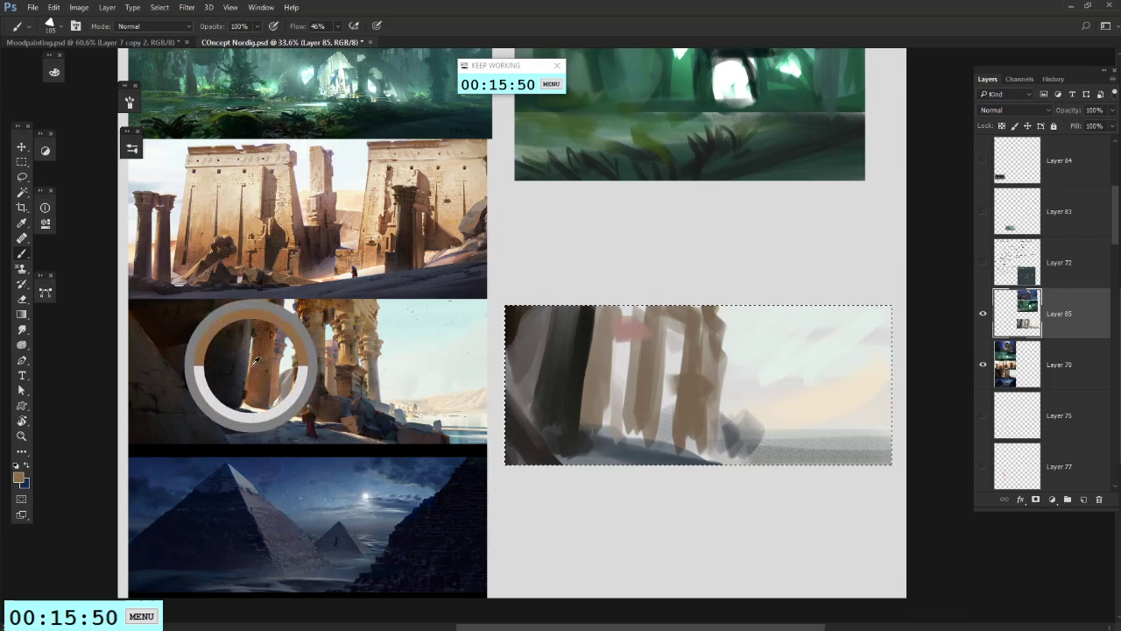
drag(594, 367, 587, 417)
drag(598, 354, 591, 422)
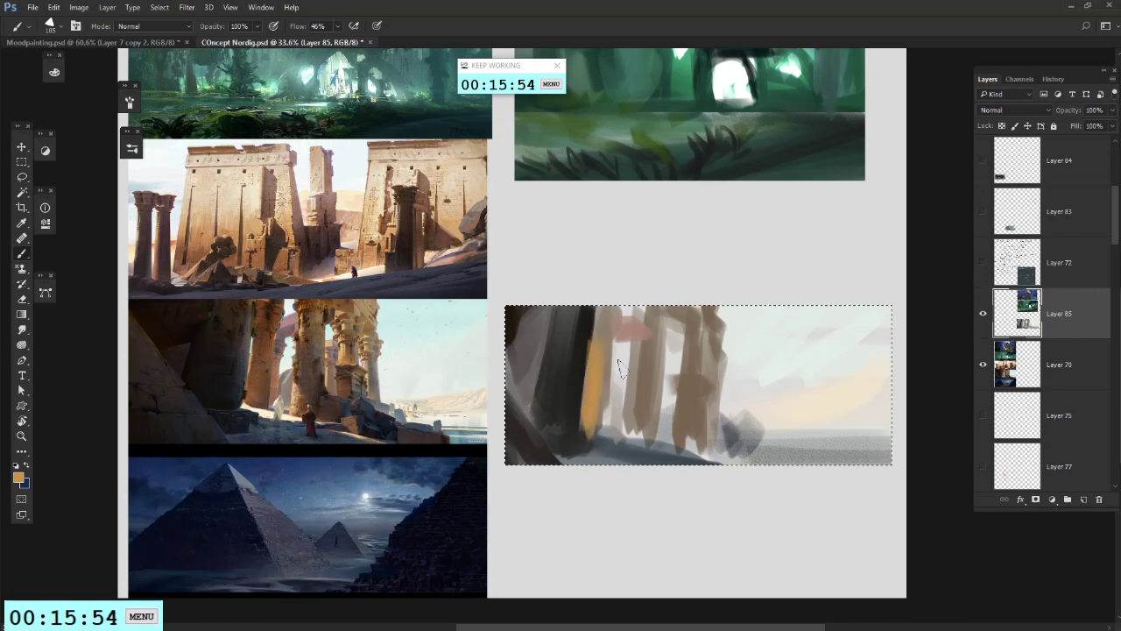
Step: Refine the edge between the orange streak and the dark foreground column using a smaller brush and sampled light and dark tones
right_click(668, 355)
drag(683, 340, 694, 338)
alt+click(623, 358)
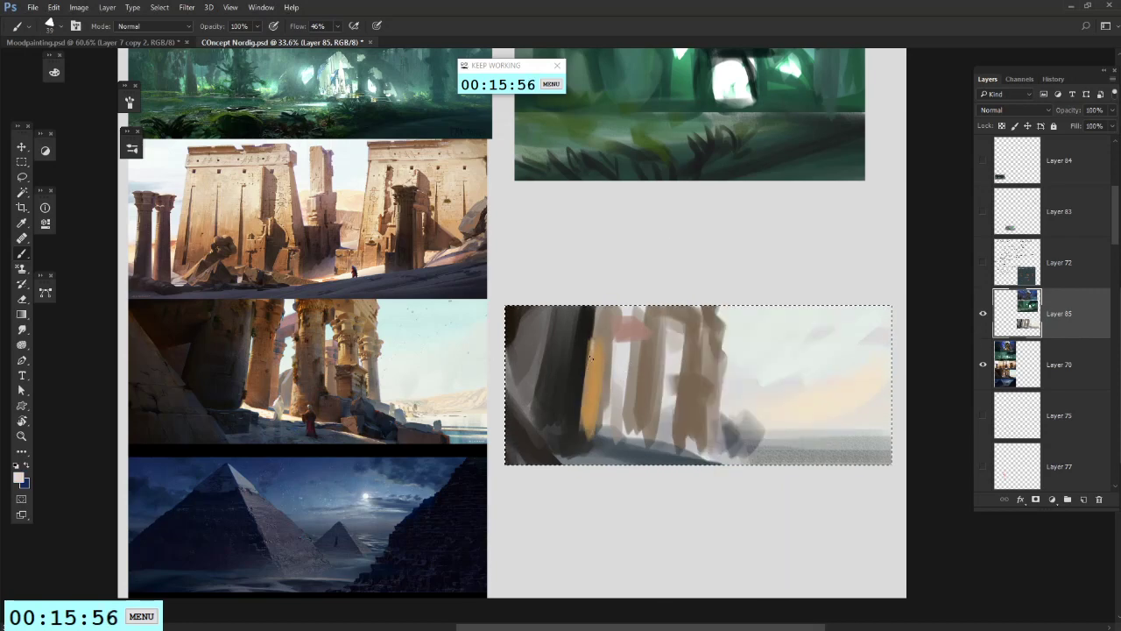
drag(593, 340, 591, 349)
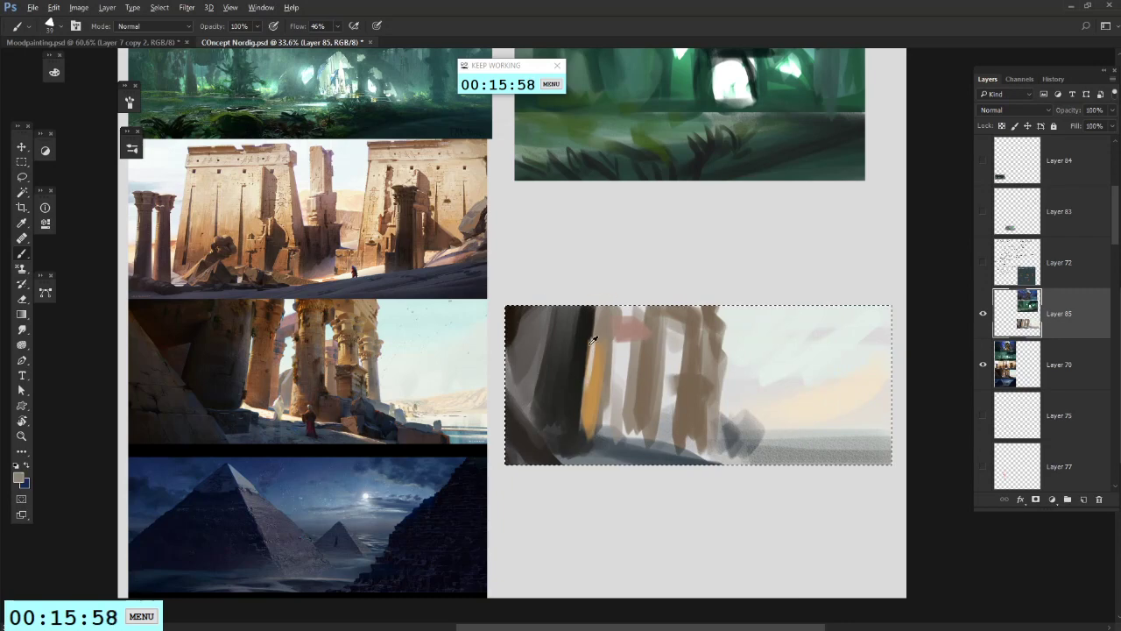
alt+click(592, 338)
alt+click(589, 335)
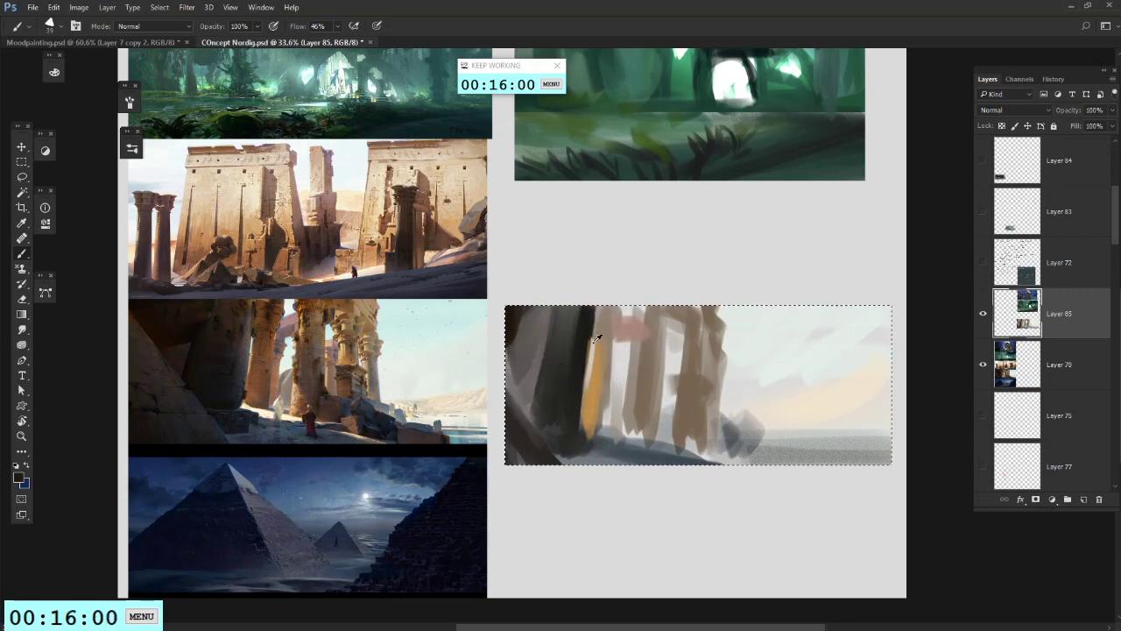
alt+click(603, 314)
drag(580, 315, 555, 345)
alt+click(551, 347)
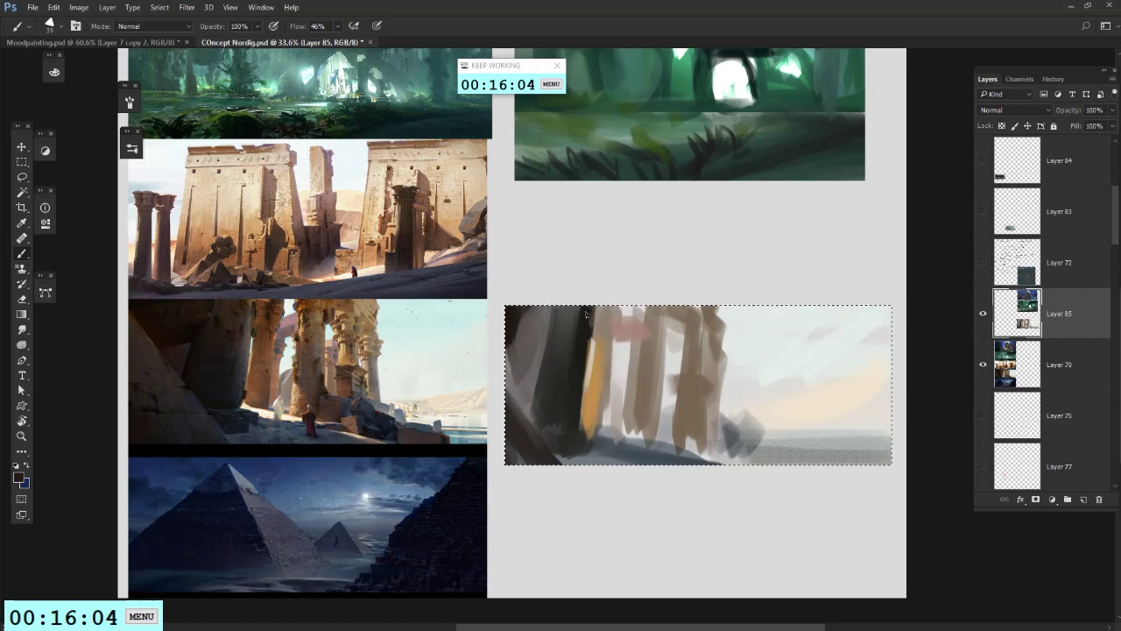
drag(592, 337, 582, 392)
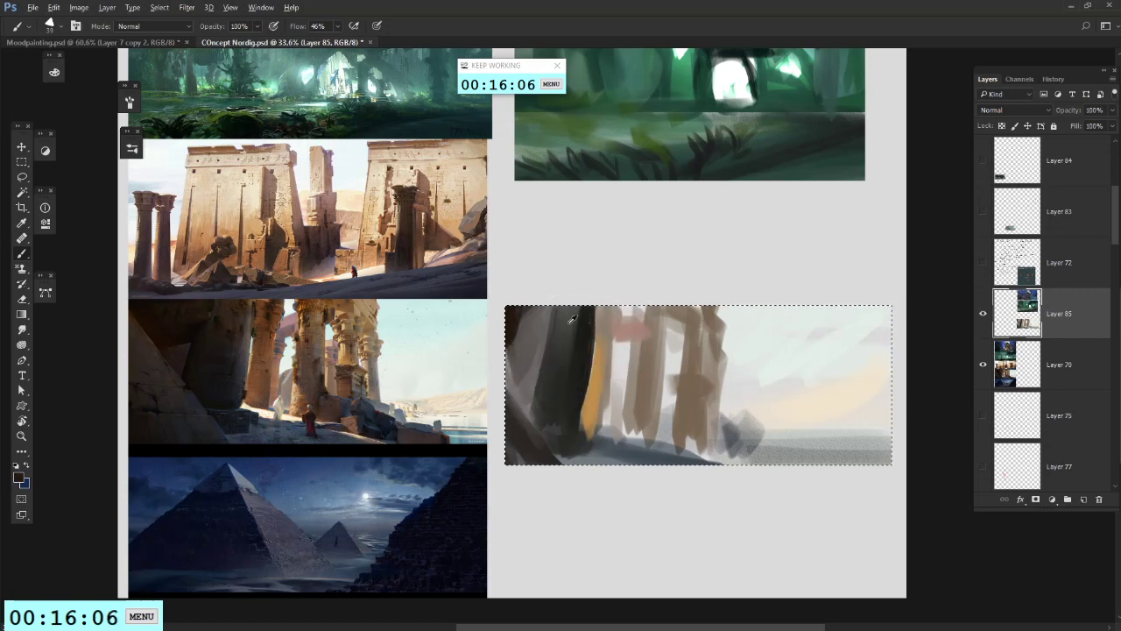
Step: Add vertical shading strokes to the dark foreground column and widen its shadow side with the brush enlarged to 133 px
drag(571, 319, 563, 415)
drag(579, 320, 568, 413)
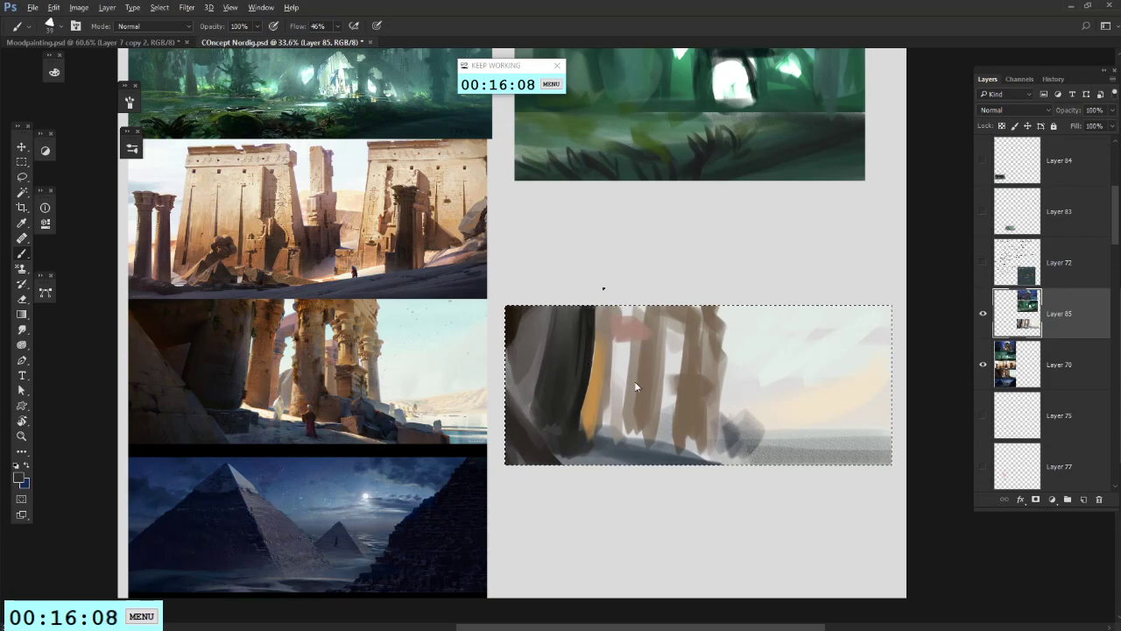
right_click(603, 288)
key(Return)
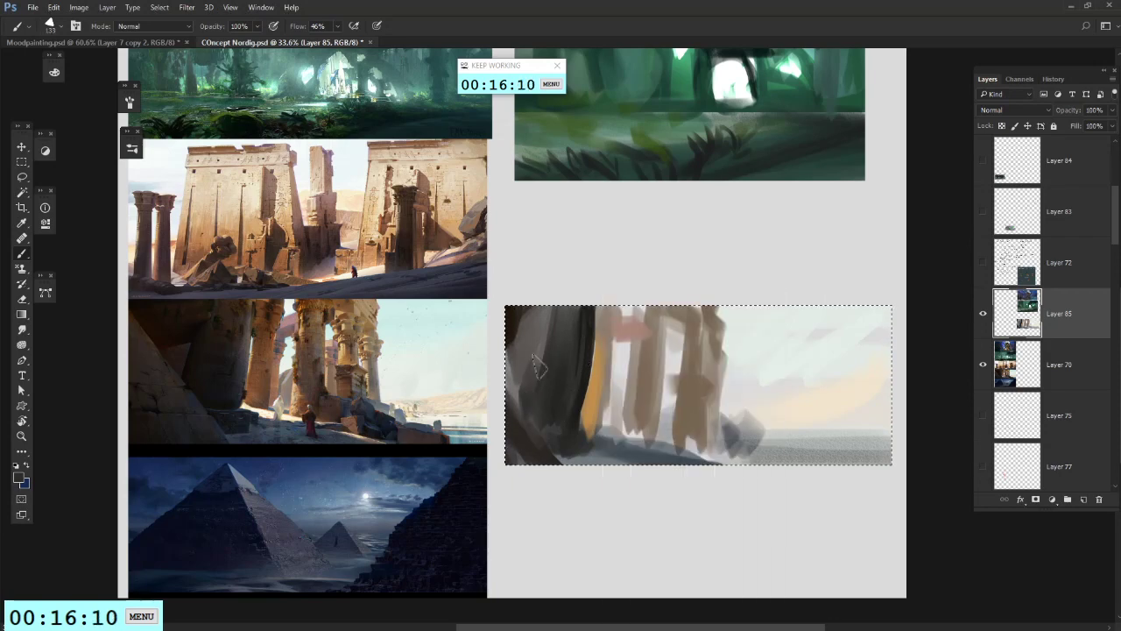
drag(539, 366, 531, 424)
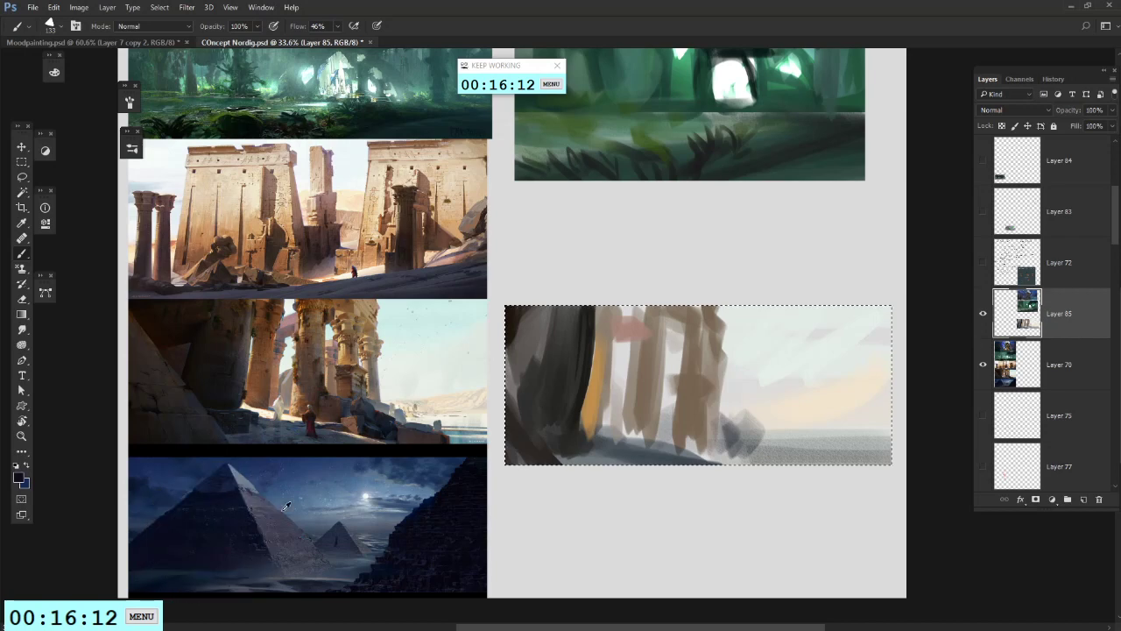
Step: Darken the dark foreground column and its shadow side, blending near-black and gray tones sampled from the reference and the study
alt+click(228, 372)
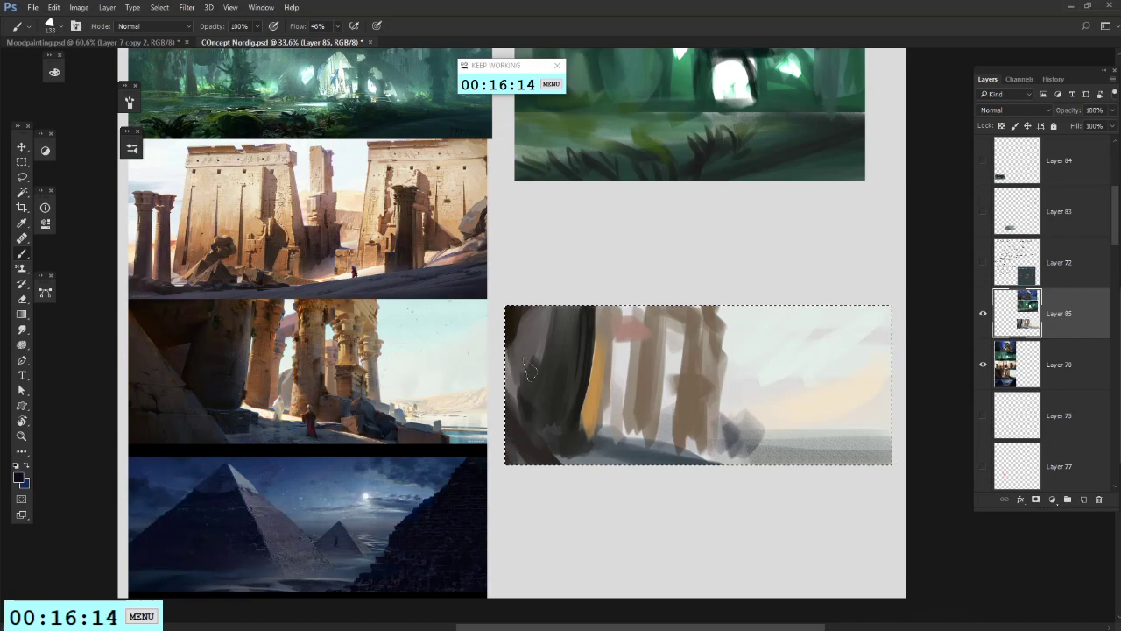
drag(528, 370, 545, 290)
drag(541, 337, 520, 327)
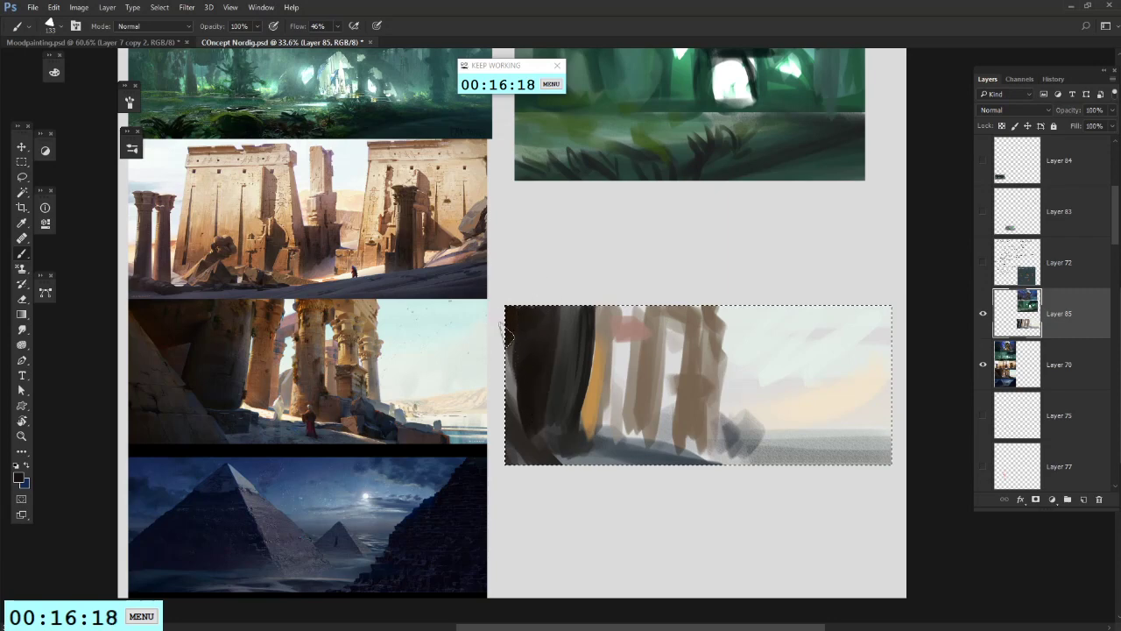
alt+click(511, 375)
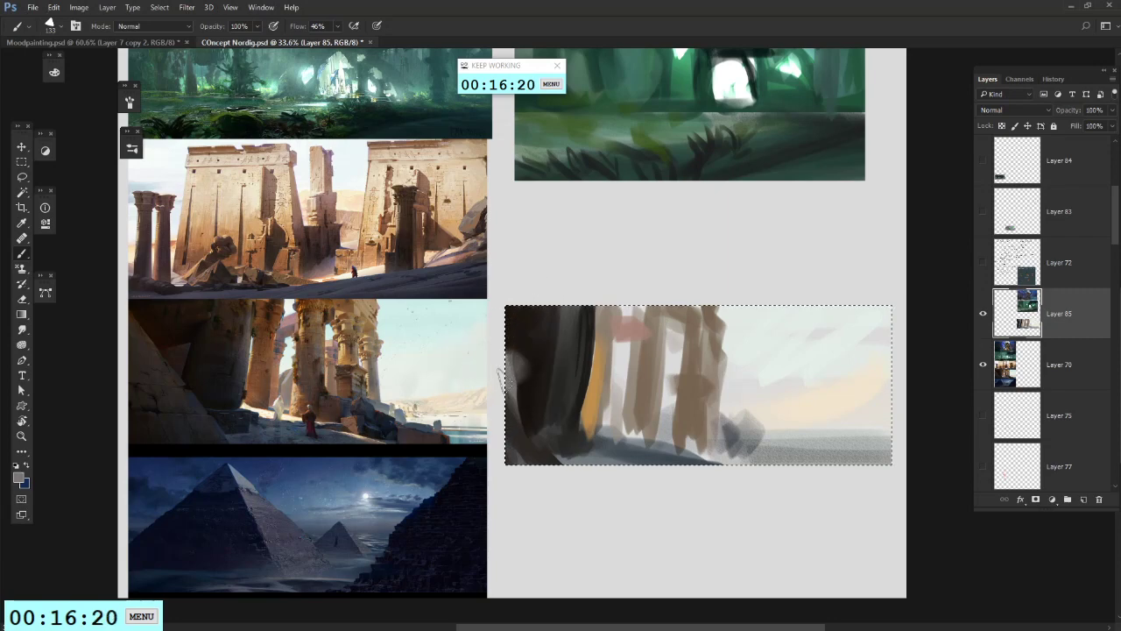
drag(501, 375, 544, 362)
mouse_move(523, 402)
mouse_down()
mouse_move(534, 347)
mouse_move(522, 379)
mouse_move(528, 426)
mouse_up()
alt+click(538, 374)
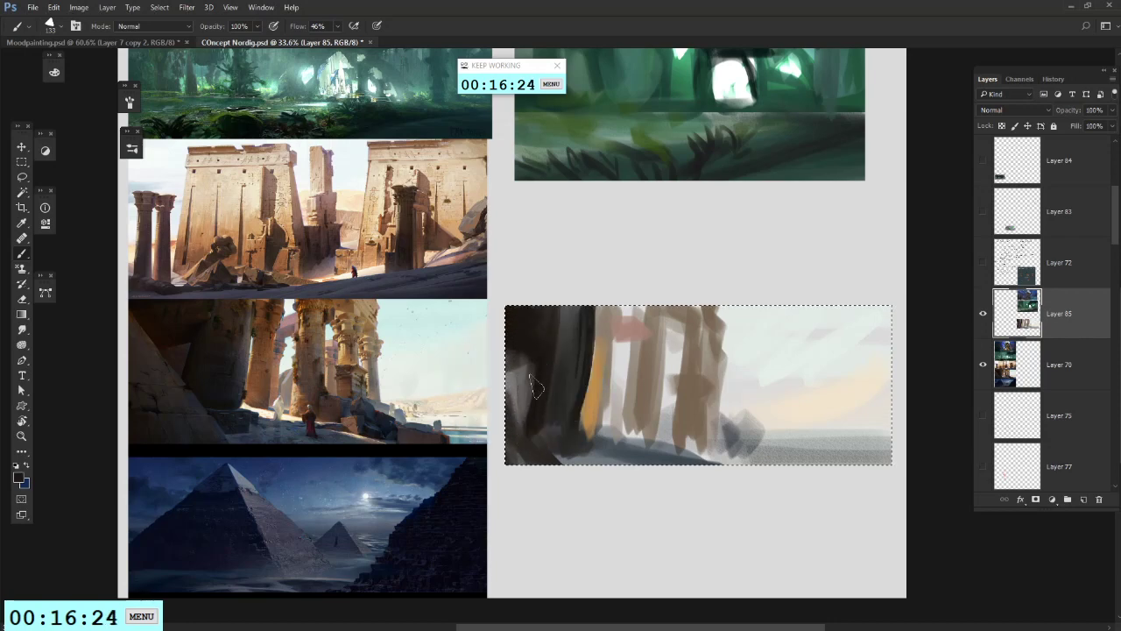
drag(529, 361, 532, 422)
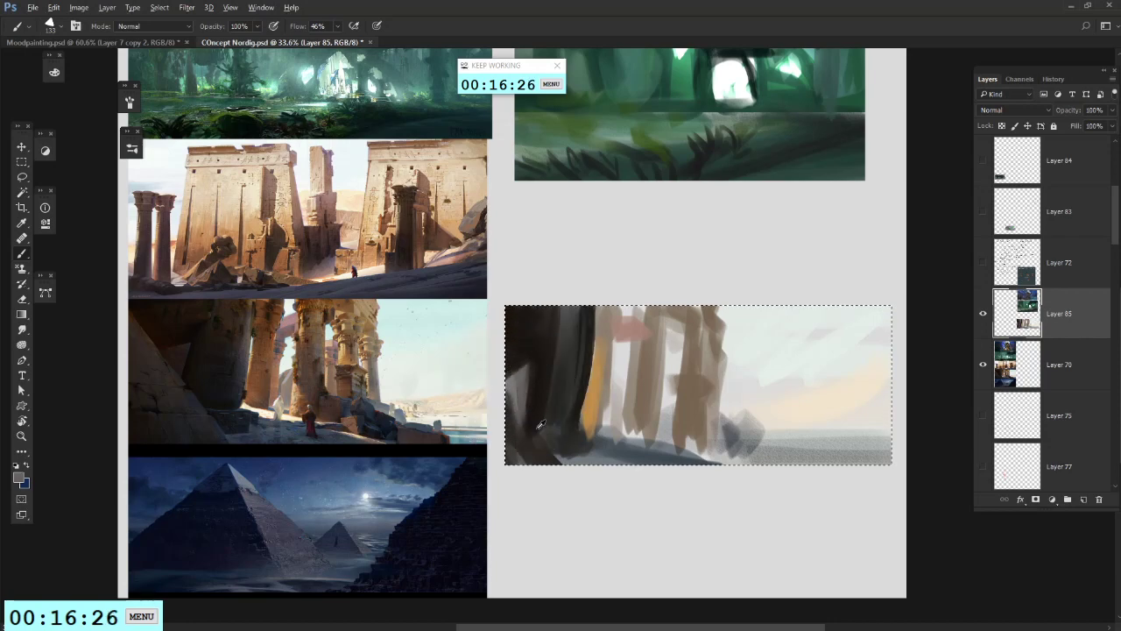
Step: Turn on the grayscale proof view and widen the outer edge of the column nearest the open sky with soft sampled tones
alt+click(604, 374)
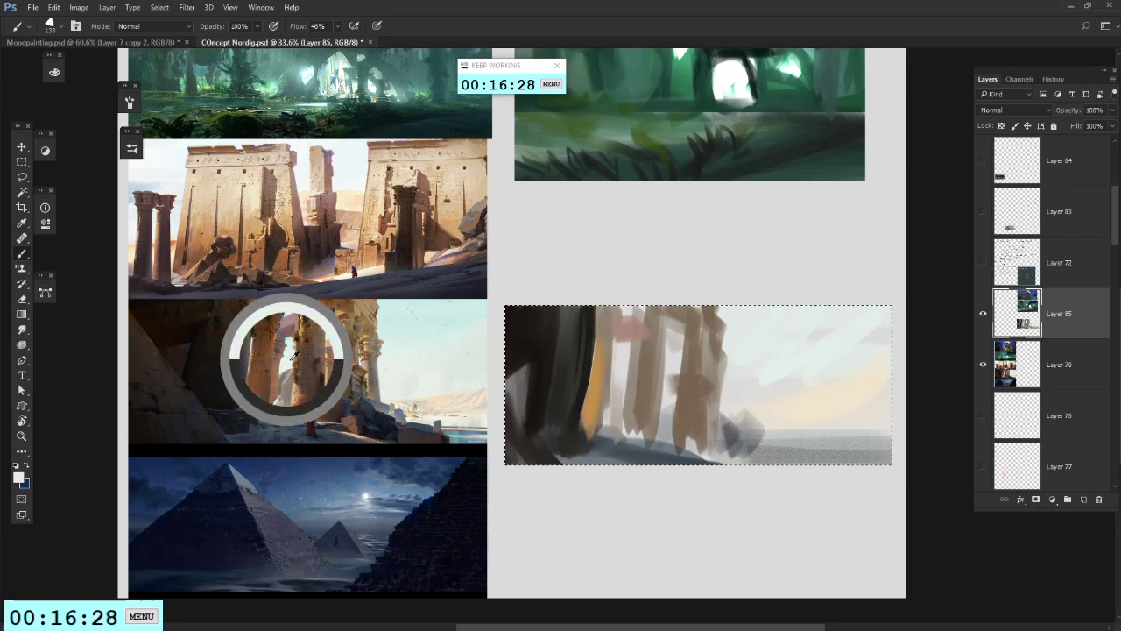
key(ctrl+y)
alt+click(705, 368)
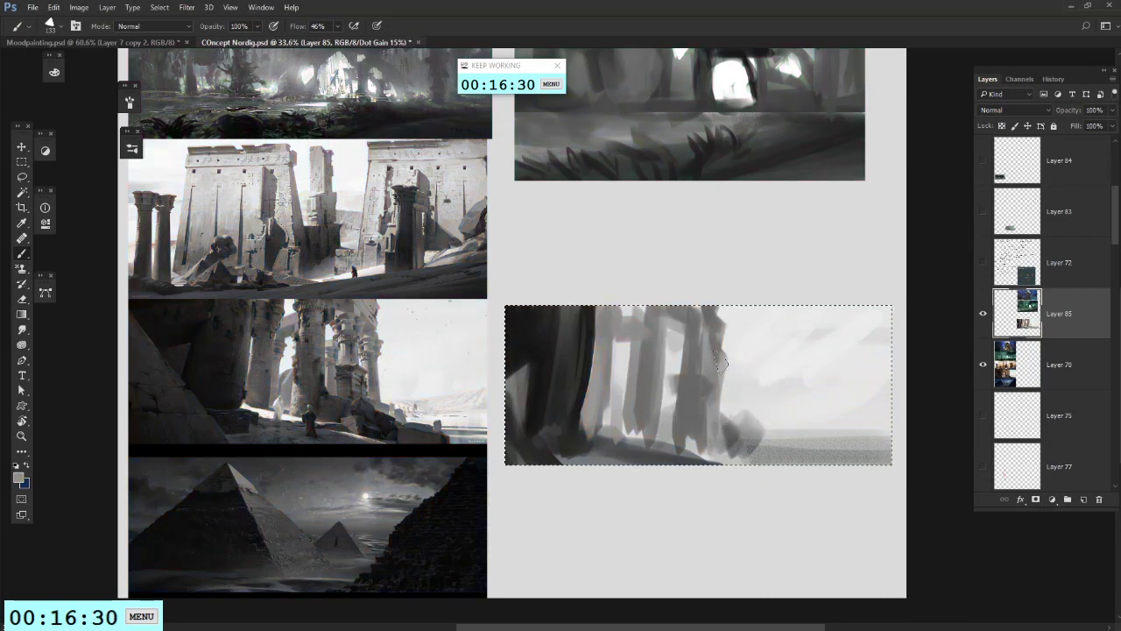
alt+click(731, 365)
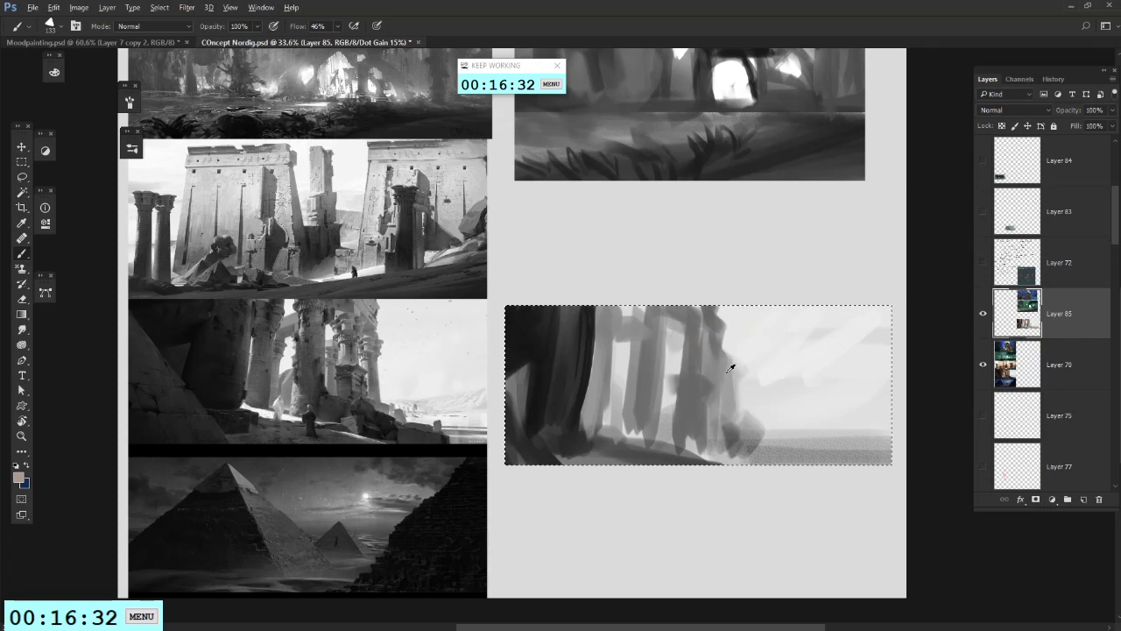
drag(734, 359, 743, 368)
alt+click(718, 325)
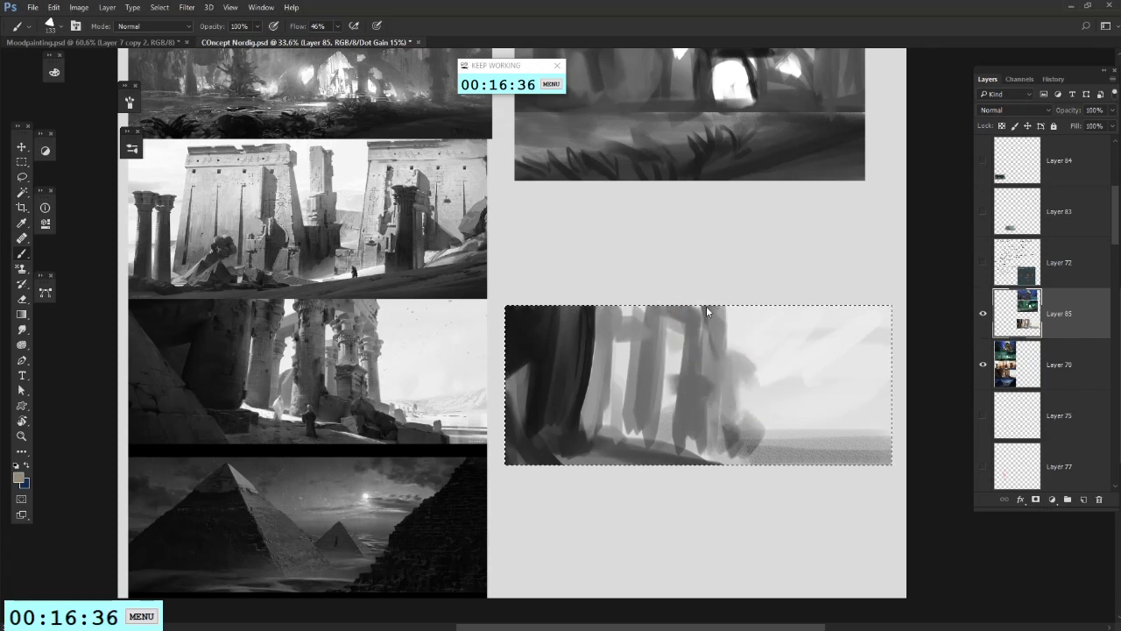
mouse_move(718, 311)
mouse_down()
mouse_move(724, 338)
mouse_move(734, 325)
mouse_up()
alt+click(750, 324)
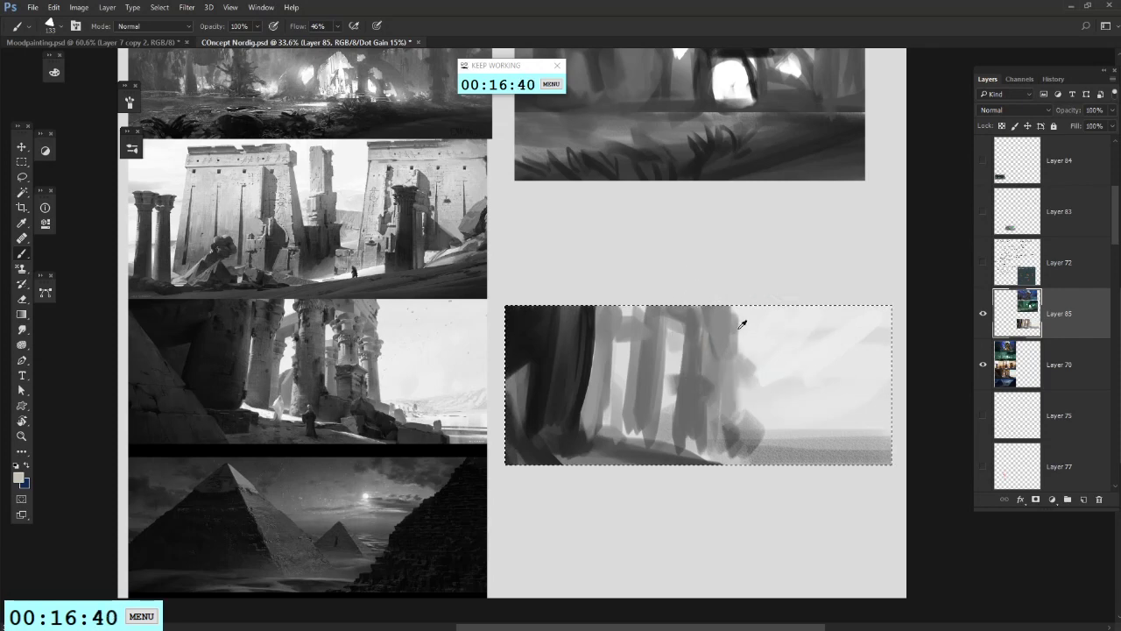
Step: Paint sampled mid-tone strokes down the sunlit columns to merge them and soften the gaps between them
alt+click(721, 336)
drag(708, 313, 701, 389)
alt+click(655, 337)
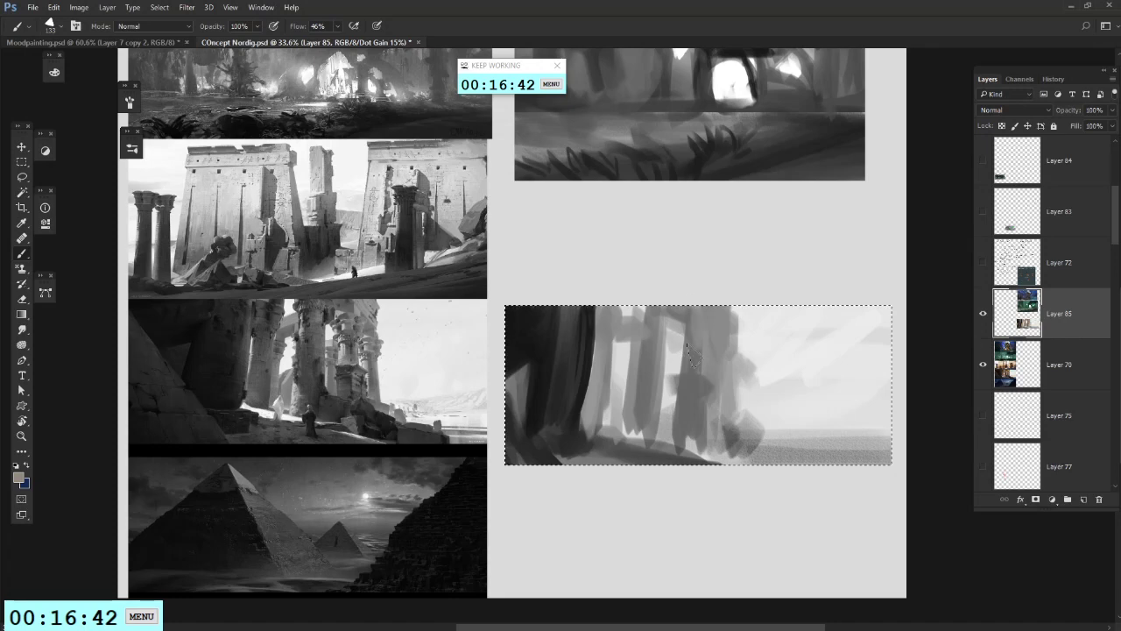
drag(652, 318, 632, 411)
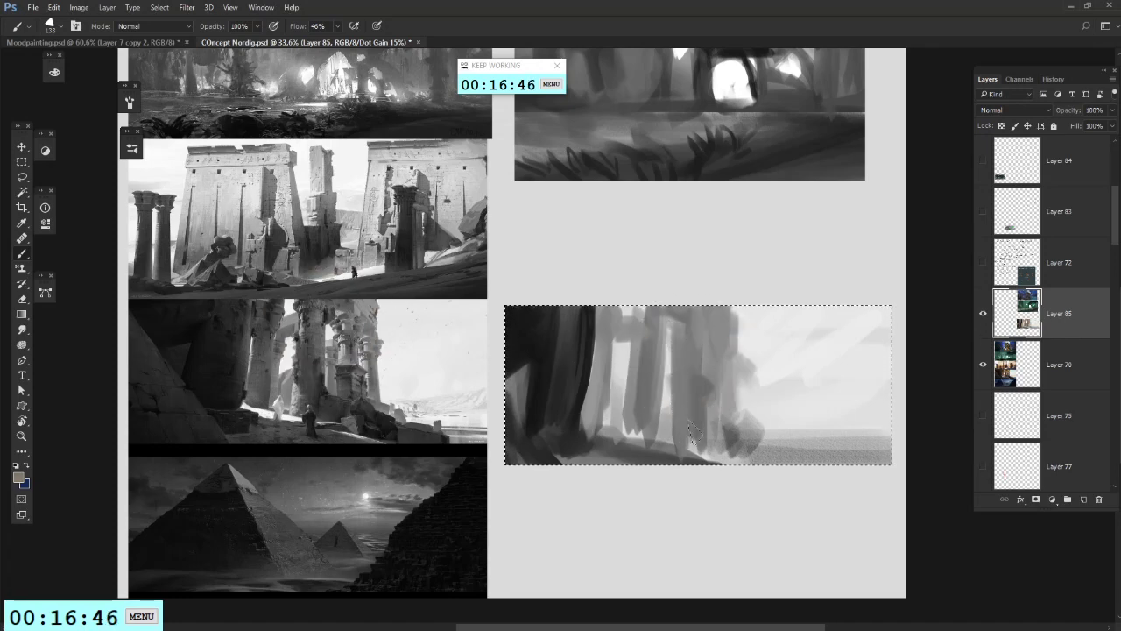
Step: Block in dark rocks and ground shadow at the base of the columns with tones sampled from the reference and the study
alt+click(648, 439)
mouse_move(647, 444)
mouse_down()
mouse_move(719, 443)
mouse_move(713, 454)
mouse_move(673, 440)
mouse_up()
alt+click(381, 425)
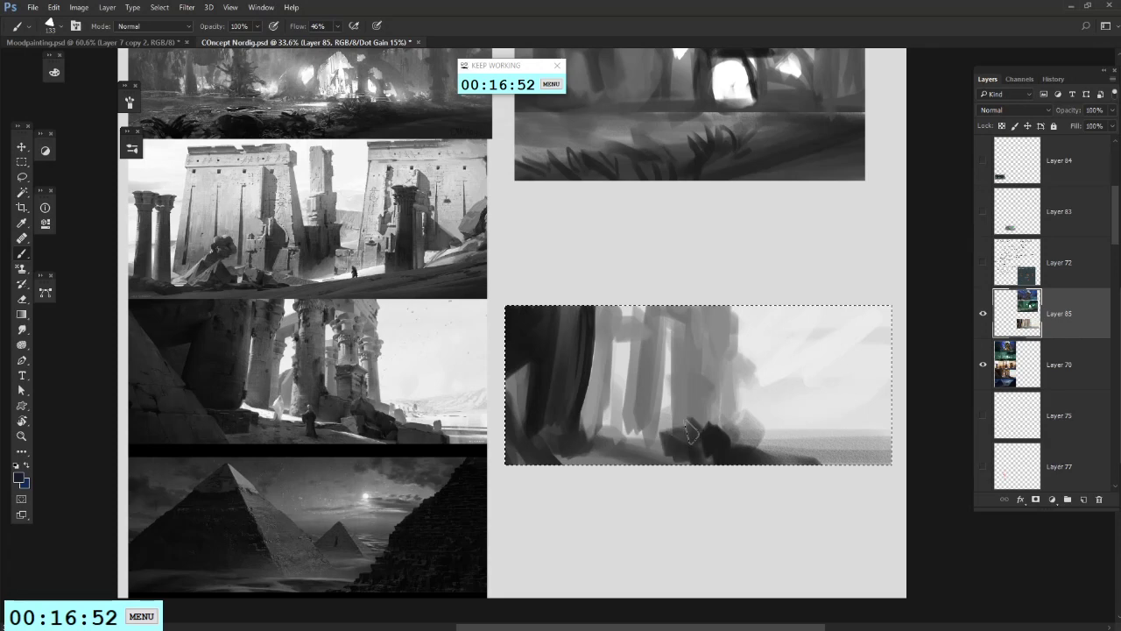
alt+click(642, 450)
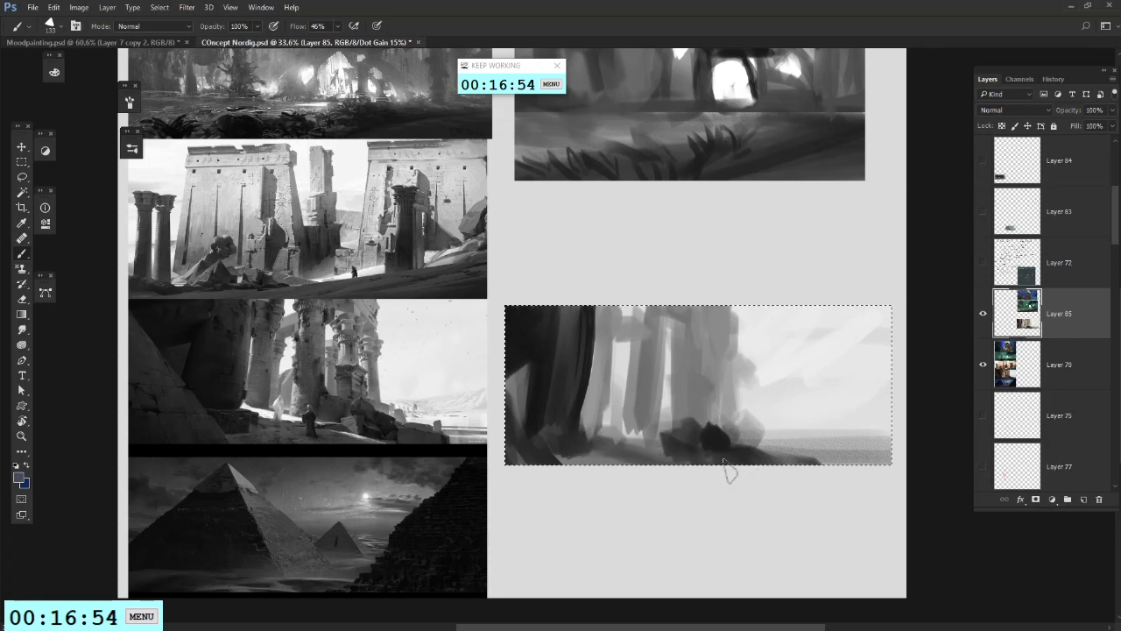
Step: Darken the middle column with vertical strokes in a dark tone sampled from the reference, softening its lit edge
alt+click(323, 393)
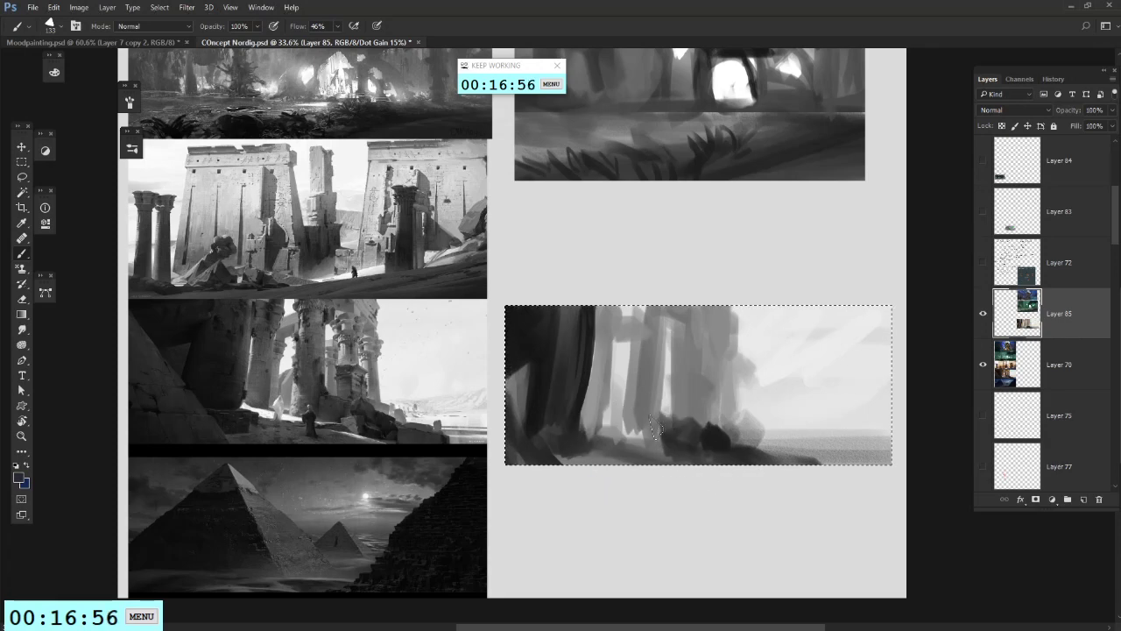
mouse_move(668, 424)
mouse_down()
mouse_move(646, 435)
mouse_move(628, 405)
mouse_up()
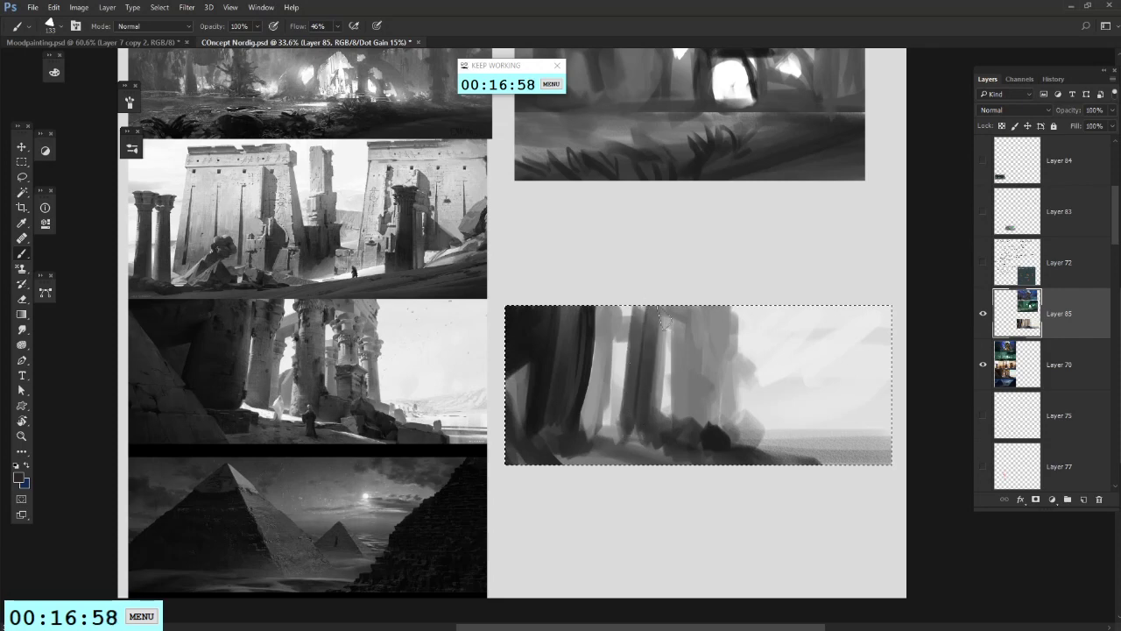
drag(663, 348, 660, 396)
alt+click(668, 391)
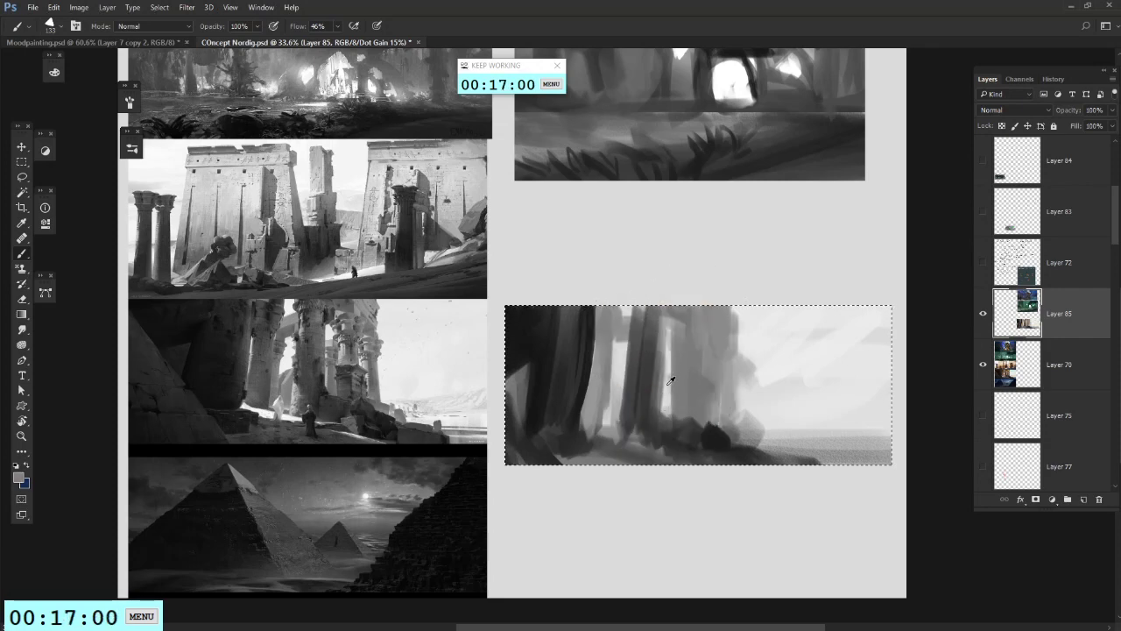
Step: Paint a small light sky gap between the columns with a smaller brush, shaping its edges with sampled light and gray tones
alt+click(670, 366)
right_click(520, 288)
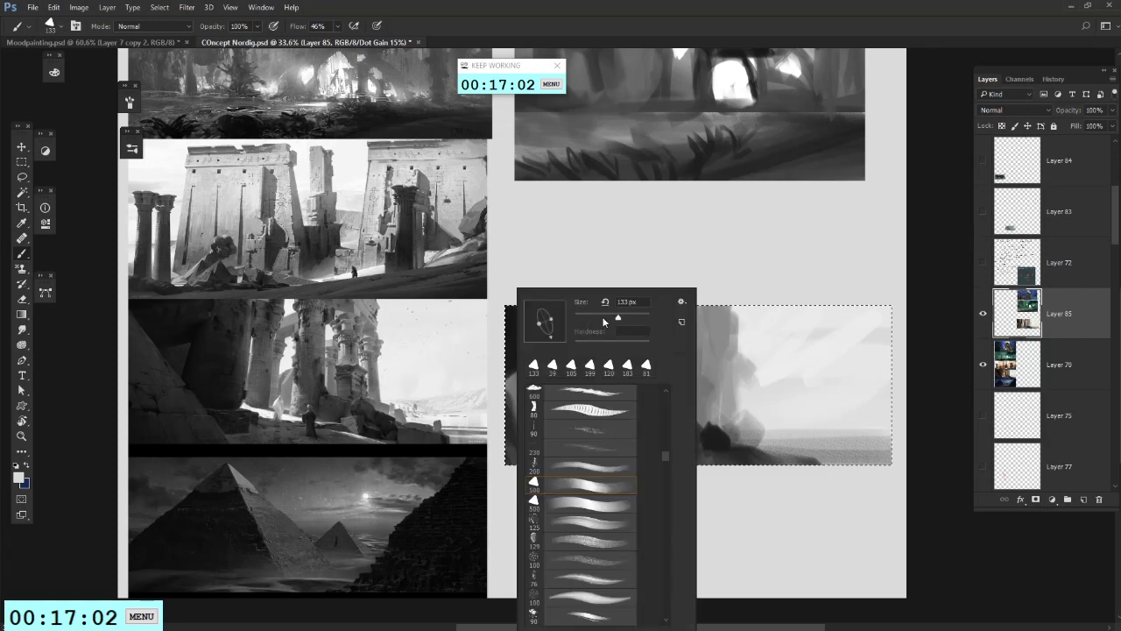
click(603, 321)
click(326, 332)
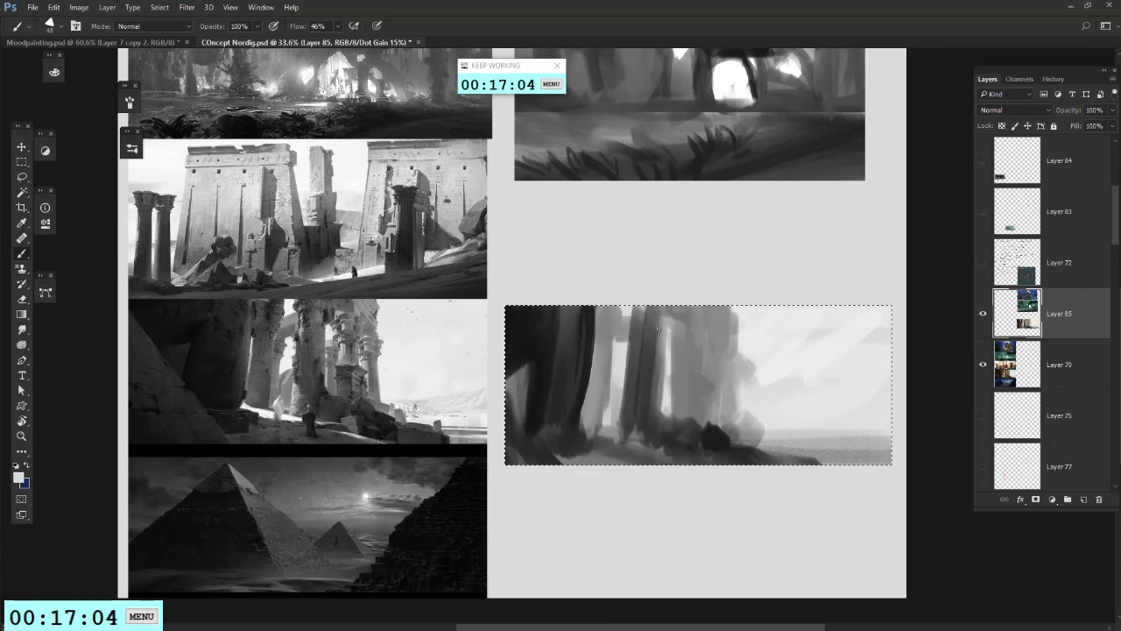
drag(677, 348, 678, 357)
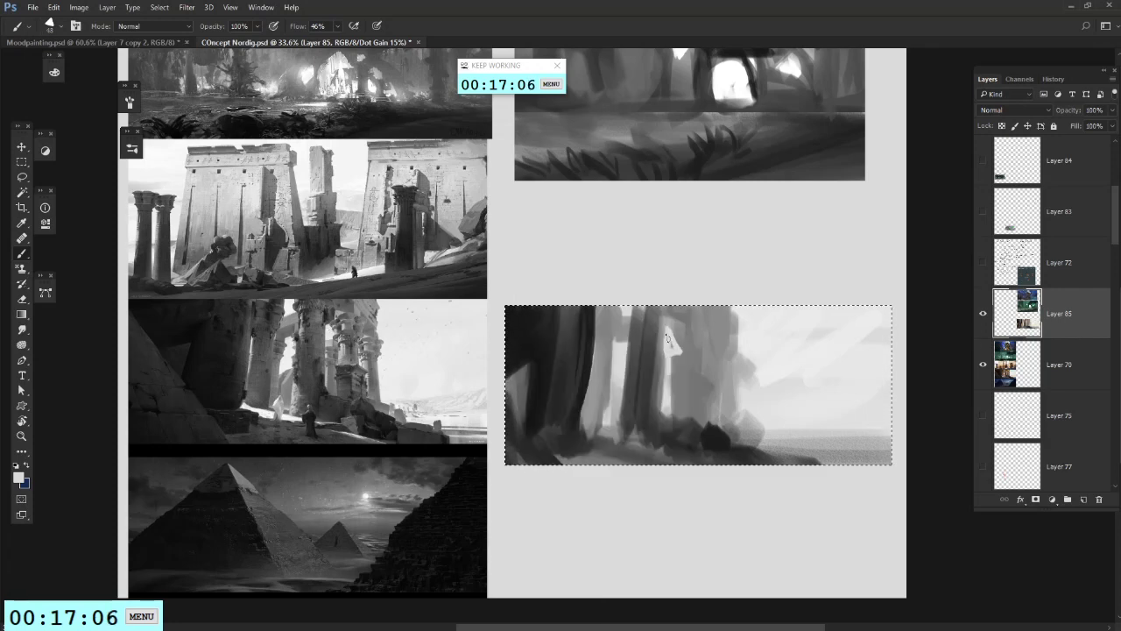
alt+click(669, 340)
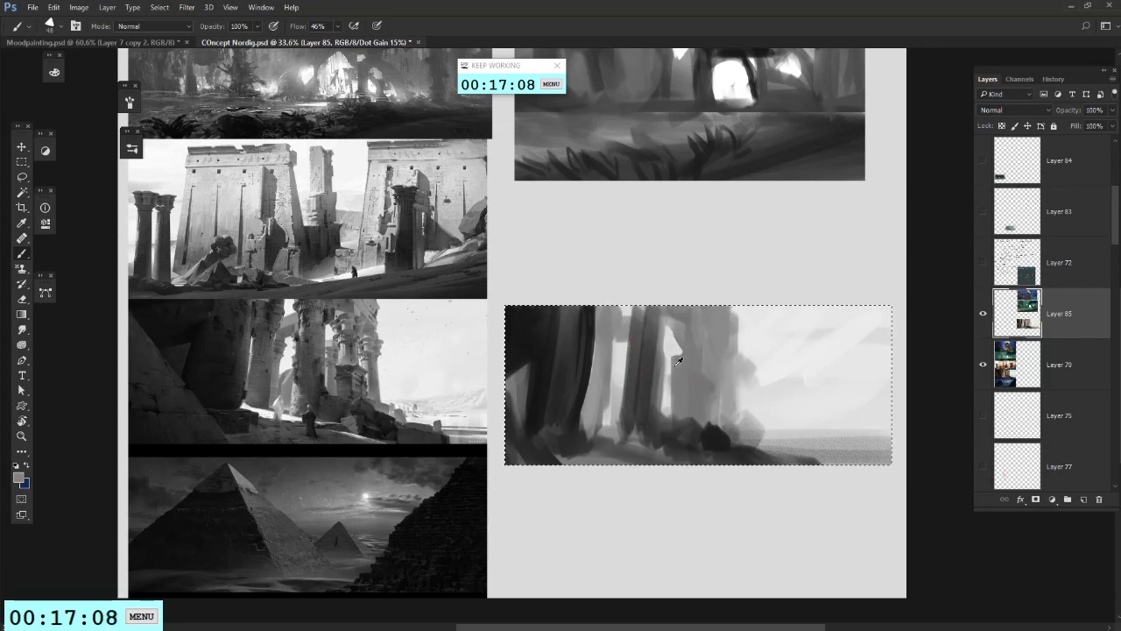
alt+click(675, 363)
alt+click(680, 397)
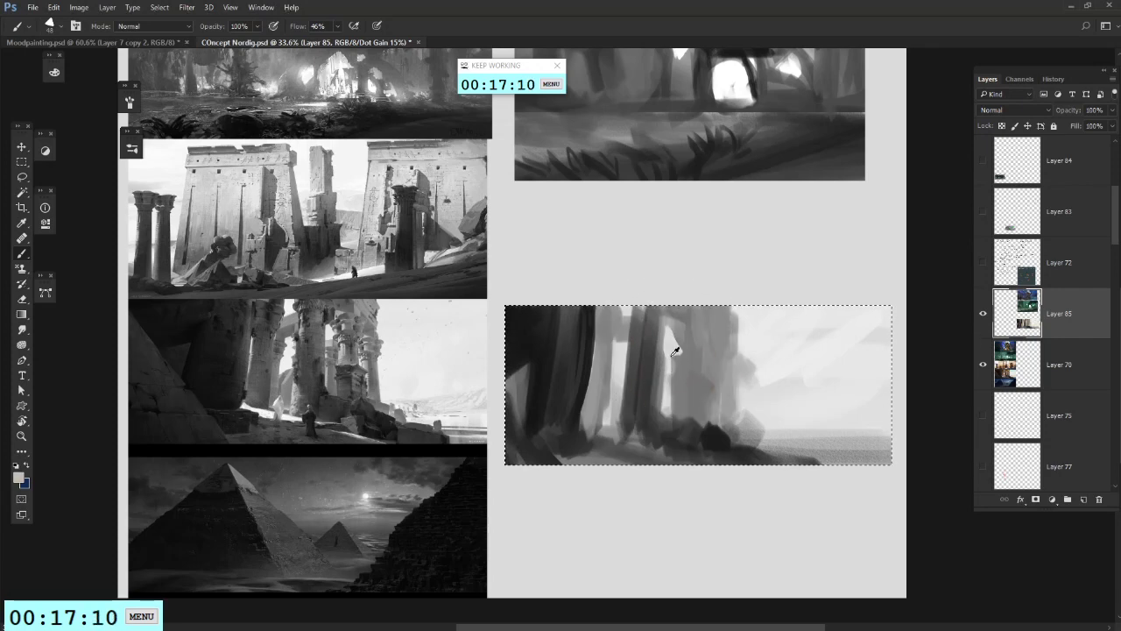
alt+click(675, 352)
Step: Paint a sloping distant hill and horizon bands behind the water beside the columns, using a sampled gray tone
drag(628, 357, 626, 358)
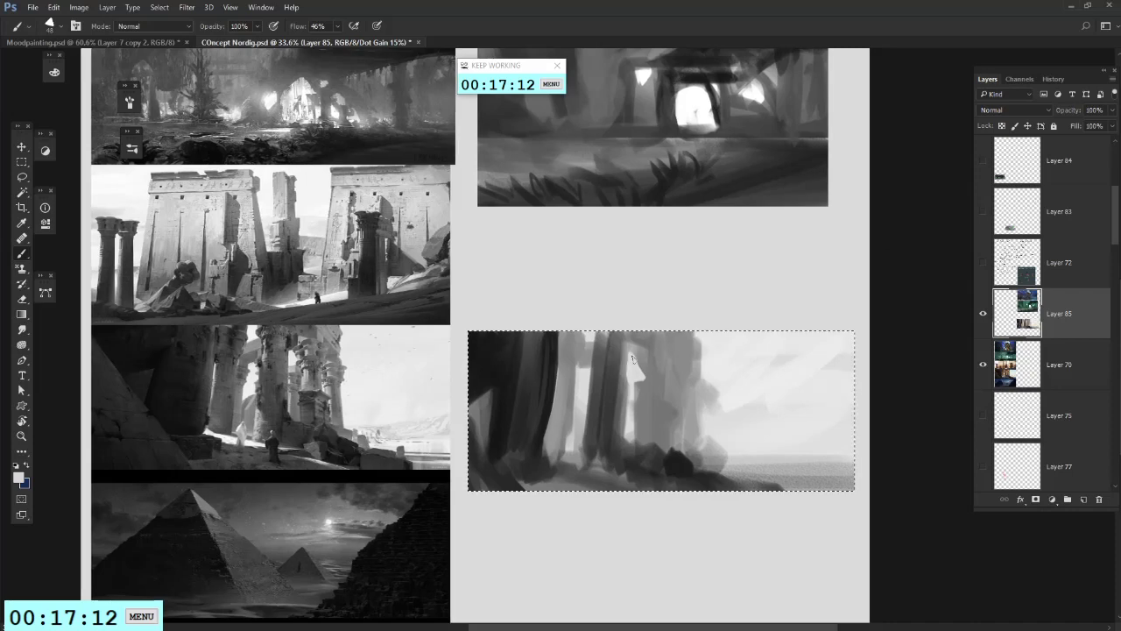
scroll(633, 357, down, 4)
scroll(635, 359, up, 2)
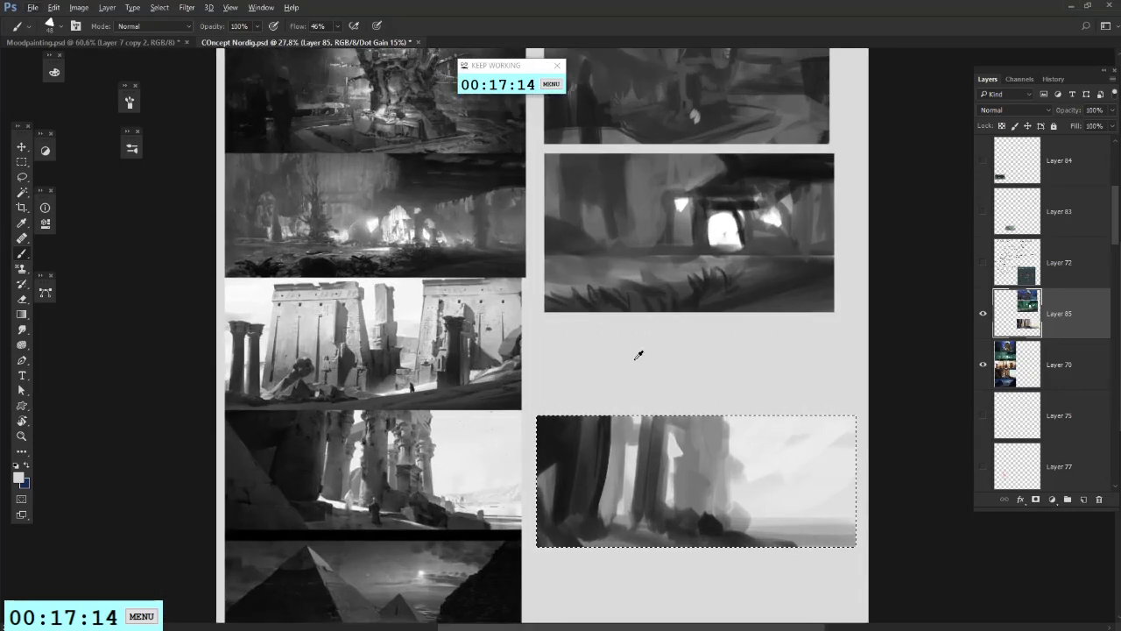
scroll(635, 359, up, 1)
scroll(633, 358, left, 2)
scroll(634, 359, down, 4)
scroll(634, 360, up, 3)
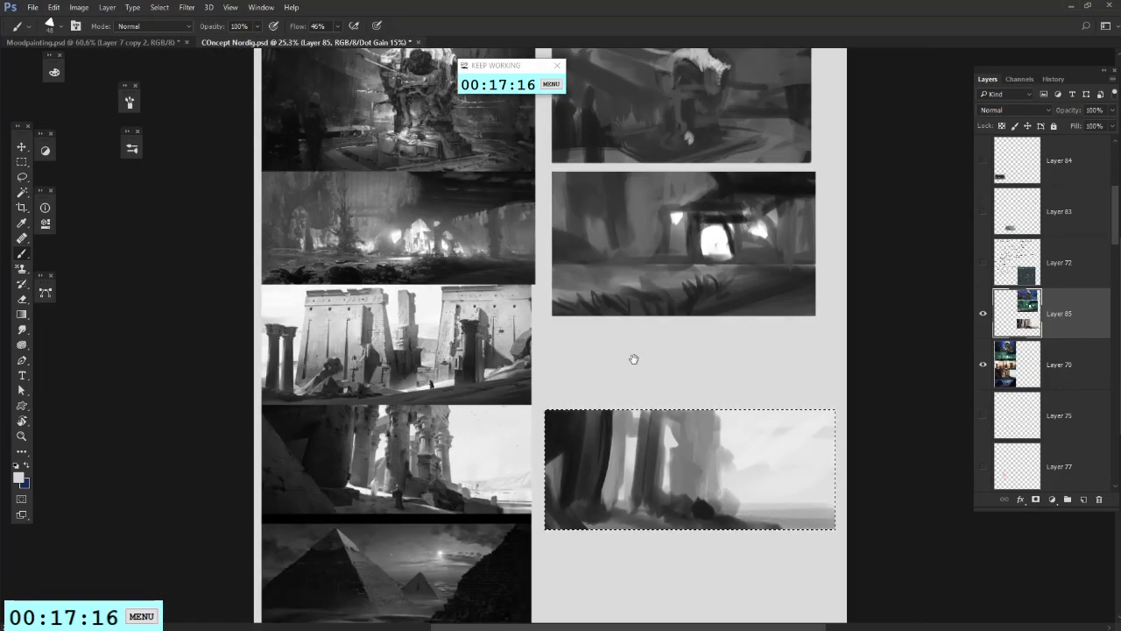
drag(634, 358, 591, 295)
alt+click(673, 380)
drag(685, 441, 826, 420)
mouse_move(722, 444)
mouse_down()
mouse_move(783, 443)
mouse_move(758, 436)
mouse_move(782, 426)
mouse_move(779, 438)
mouse_up()
mouse_move(682, 448)
mouse_down()
mouse_move(666, 444)
mouse_move(793, 438)
mouse_move(692, 438)
mouse_move(780, 424)
mouse_move(715, 441)
mouse_move(792, 441)
mouse_up()
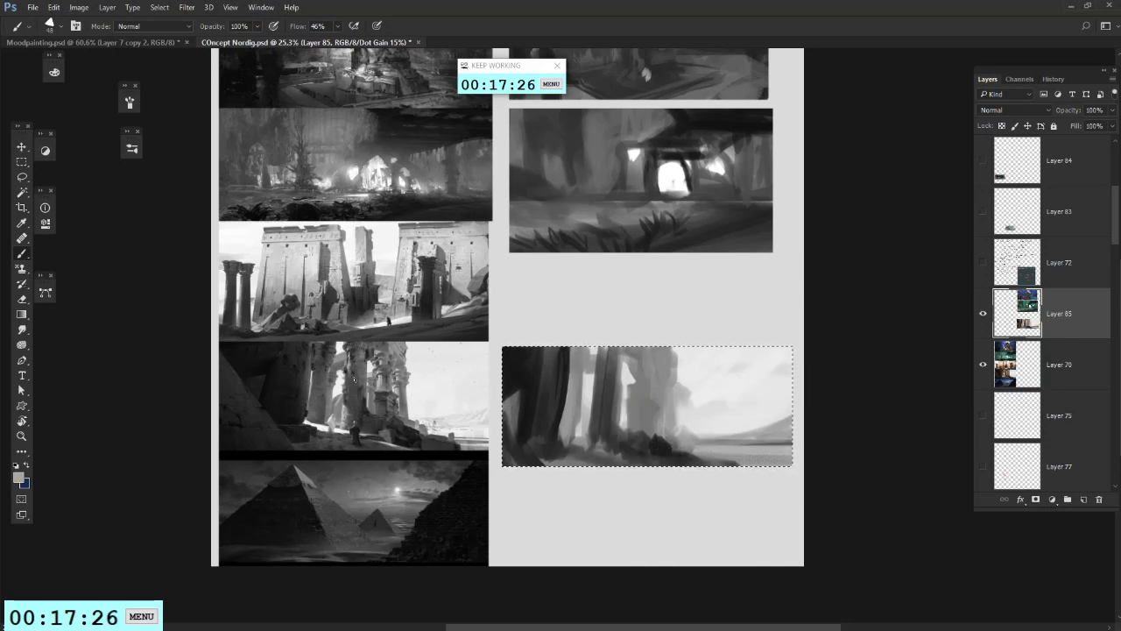
Step: Move the columns study up directly beneath the forest study and deselect it
mouse_move(570, 459)
mouse_down()
mouse_move(582, 410)
mouse_move(571, 382)
mouse_move(593, 388)
mouse_move(578, 371)
mouse_up()
click(24, 164)
click(513, 288)
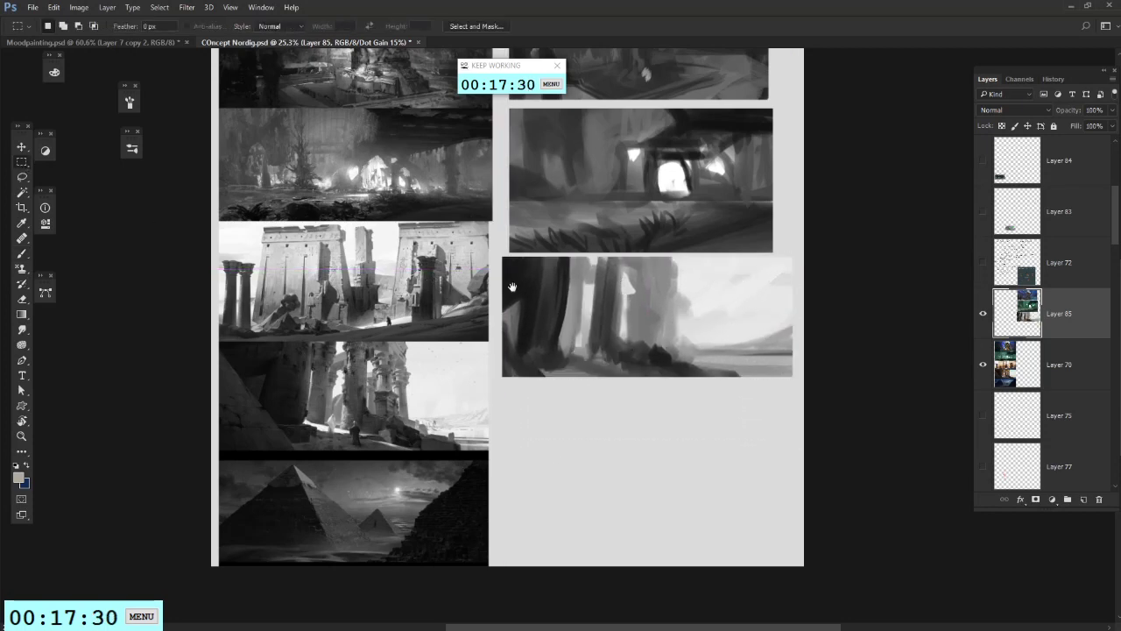
Step: Compare the references and studies by toggling the visibility of Layer 85 and Layer 70, leaving both shown and Layer 70 active
drag(513, 288, 537, 399)
click(982, 319)
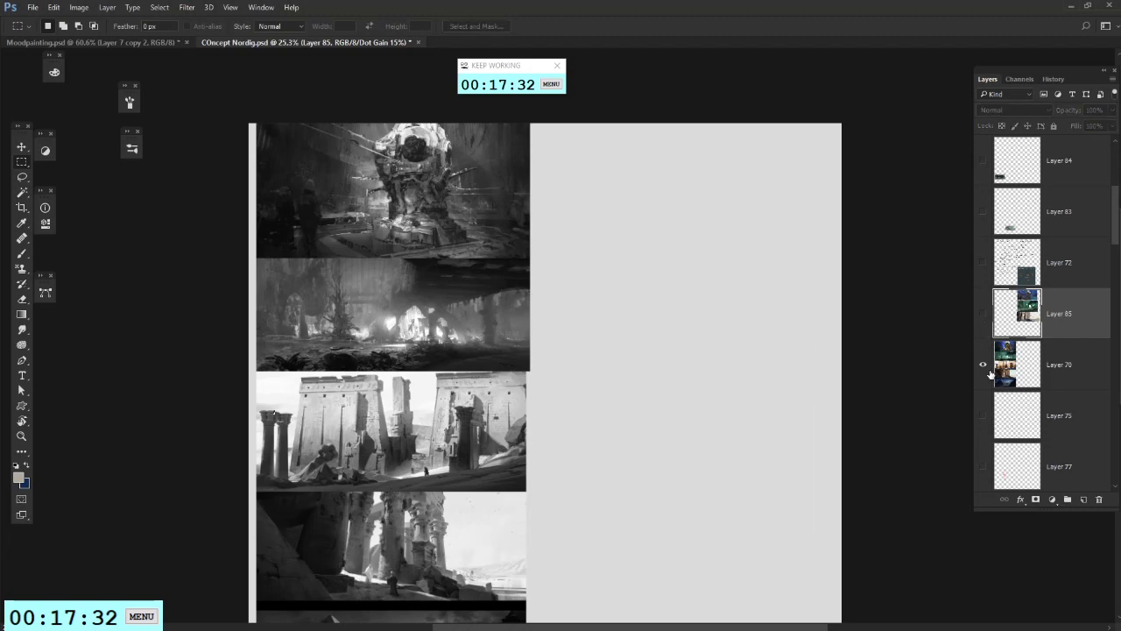
click(1000, 374)
click(982, 367)
drag(741, 445, 743, 354)
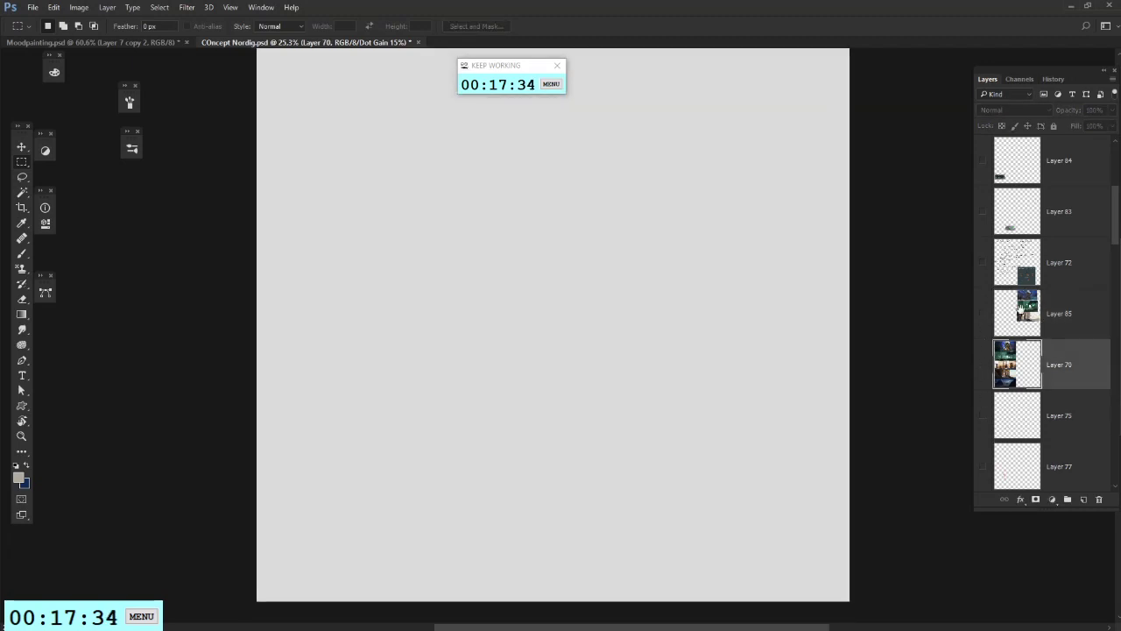
click(982, 319)
click(1058, 326)
drag(618, 352, 577, 434)
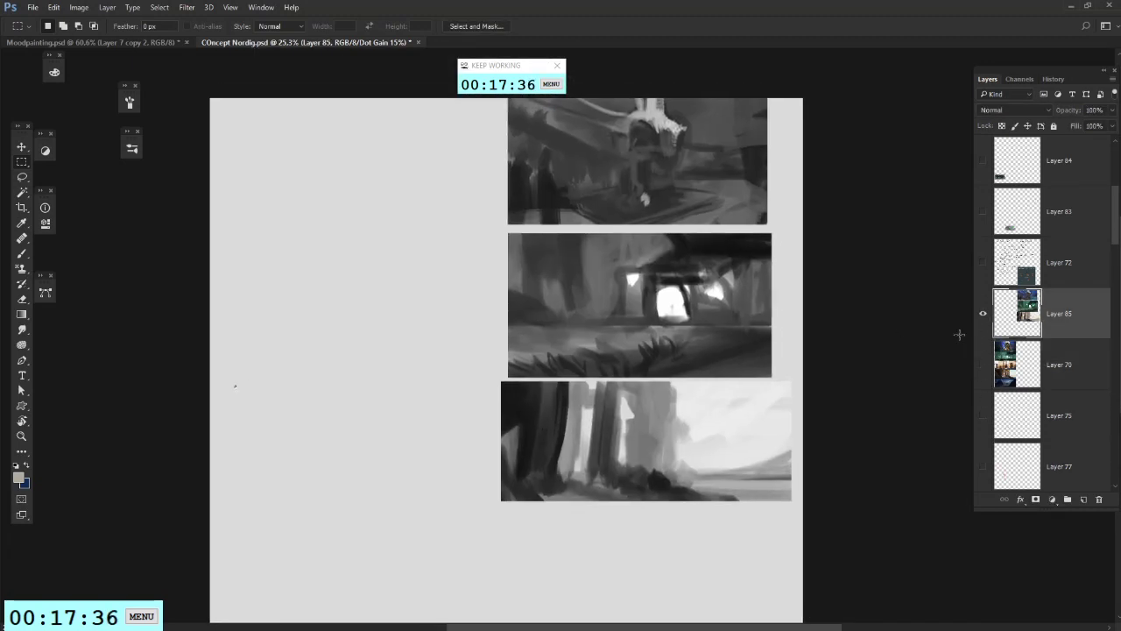
click(982, 364)
click(1042, 366)
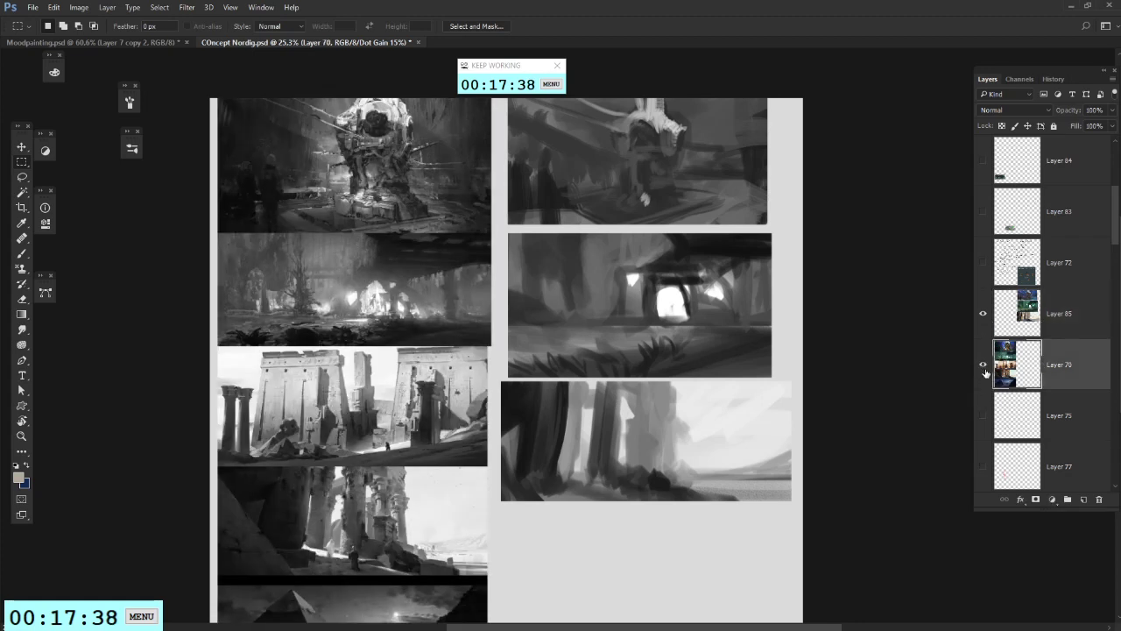
scroll(586, 193, up, 4)
drag(606, 296, 605, 223)
scroll(605, 223, down, 5)
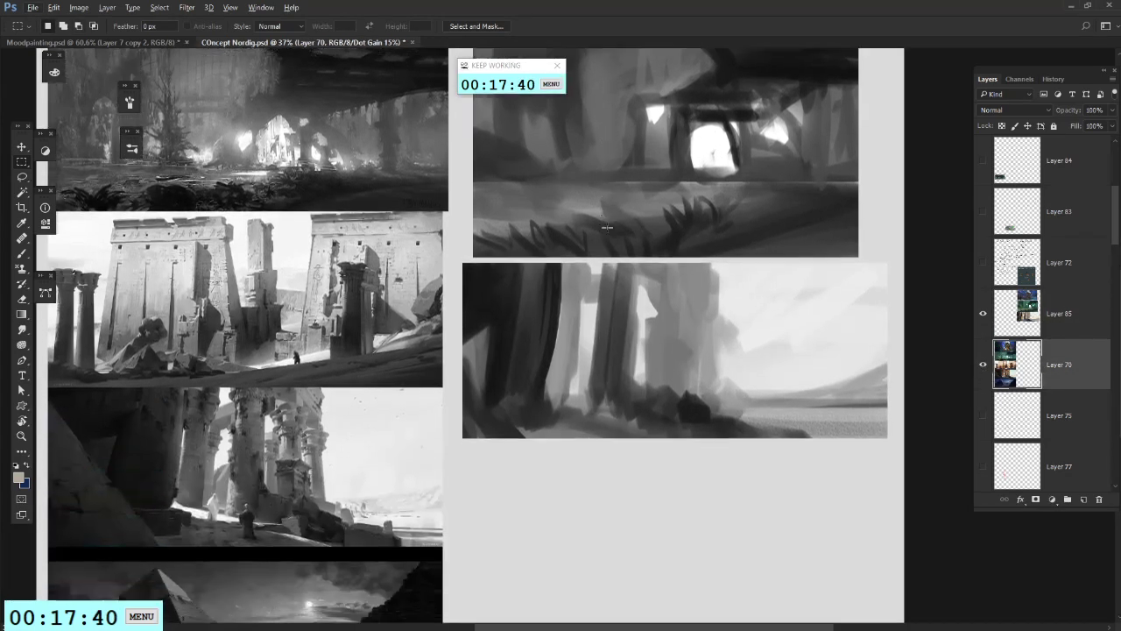
scroll(610, 252, left, 3)
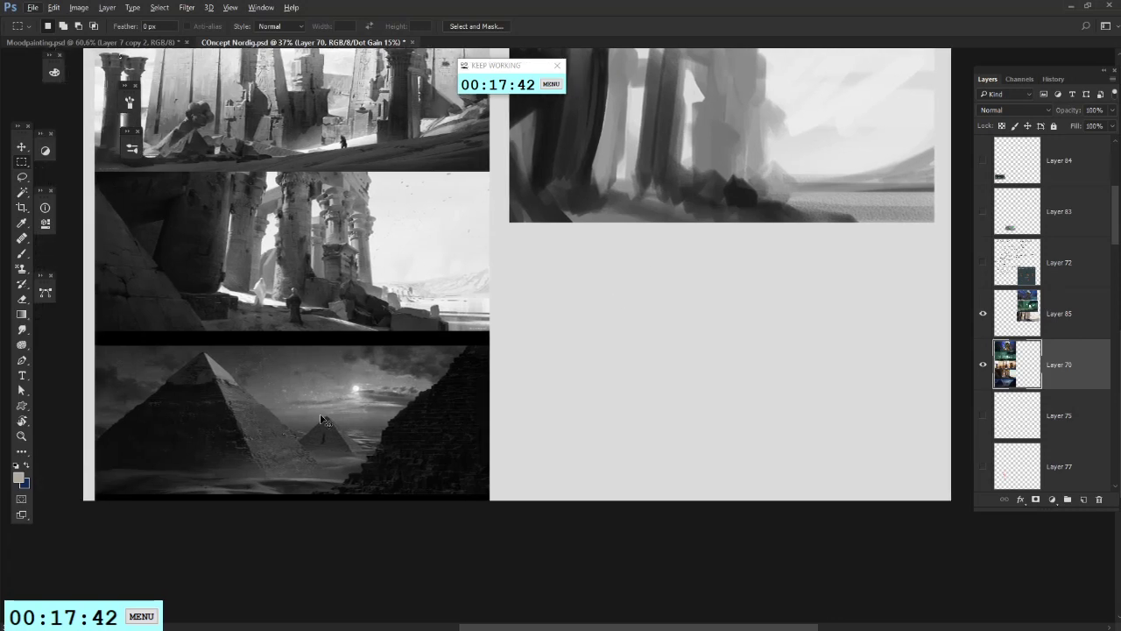
drag(147, 352, 447, 495)
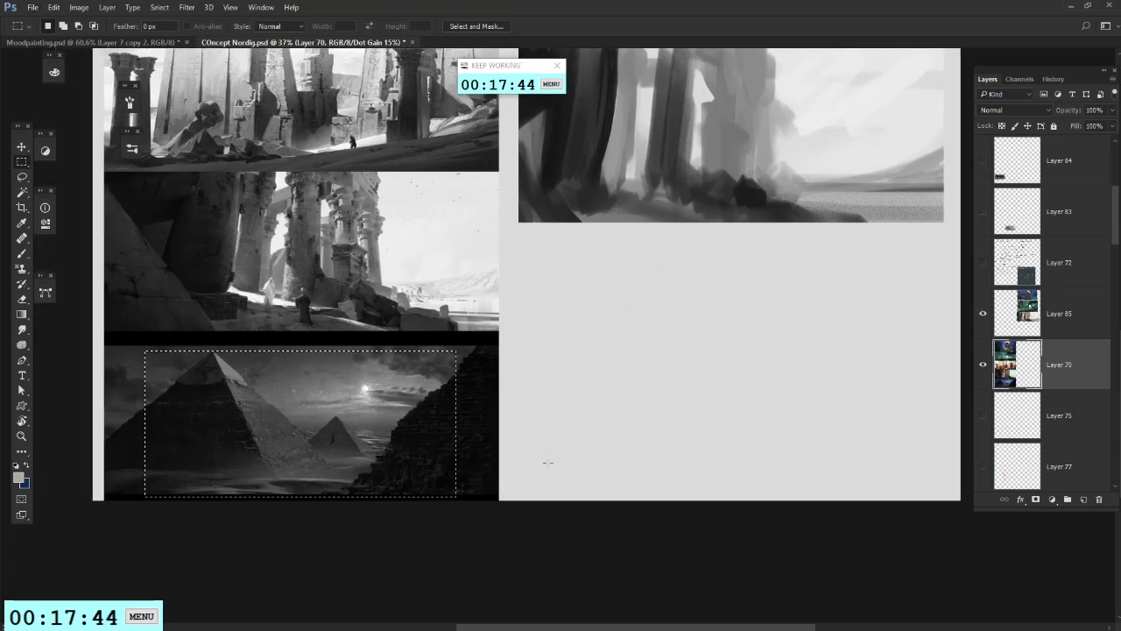
click(588, 451)
scroll(700, 329, up, 4)
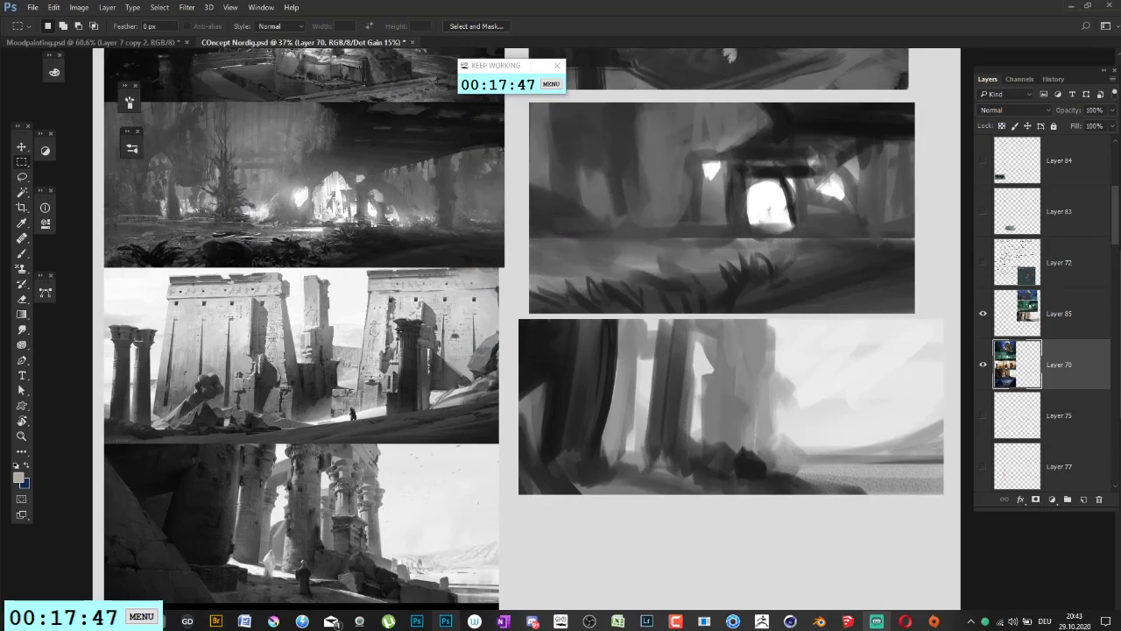
Step: Compare the grayscale references with the three painted studies, checking how their values match
mouse_move(875, 621)
scroll(729, 404, up, 5)
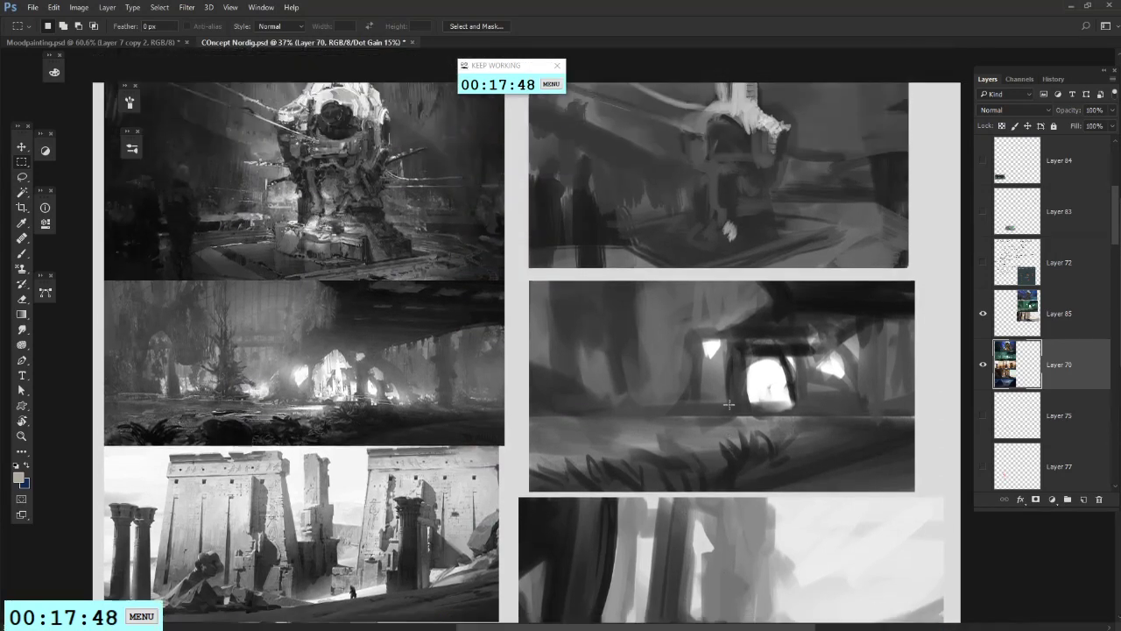
scroll(728, 404, down, 6)
scroll(728, 404, up, 4)
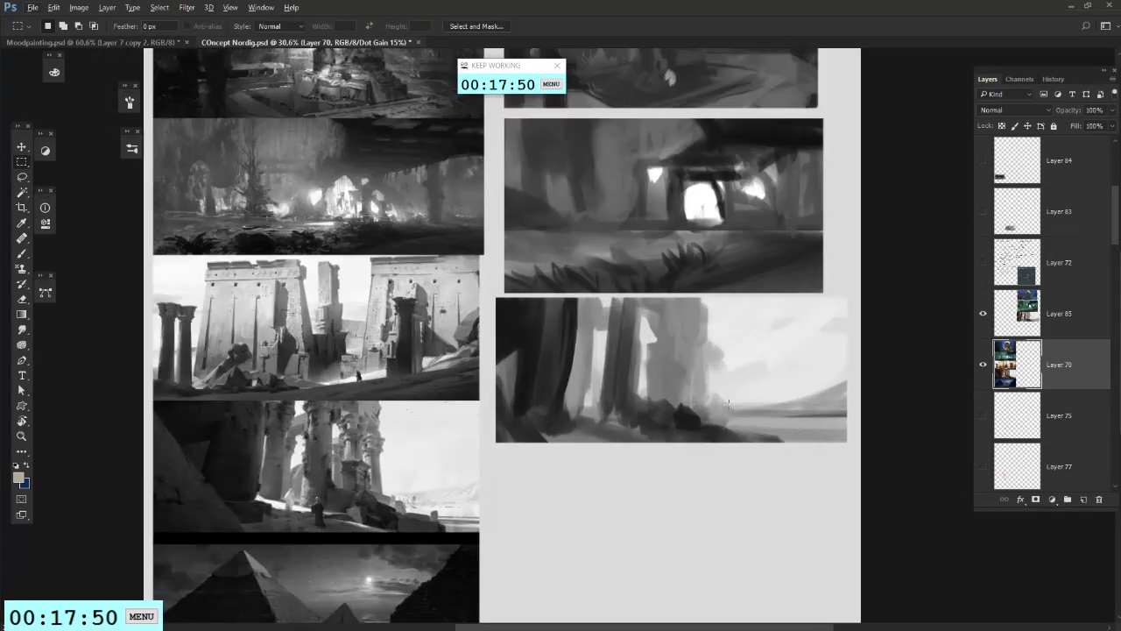
scroll(728, 404, up, 5)
scroll(729, 404, up, 1)
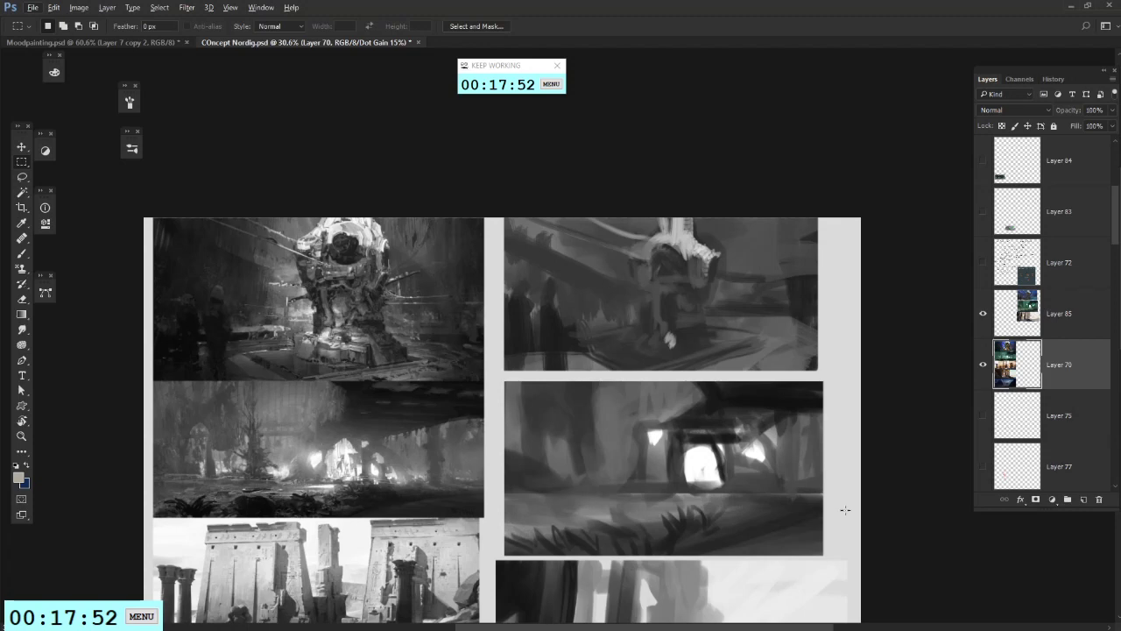
scroll(630, 456, down, 3)
scroll(630, 457, down, 6)
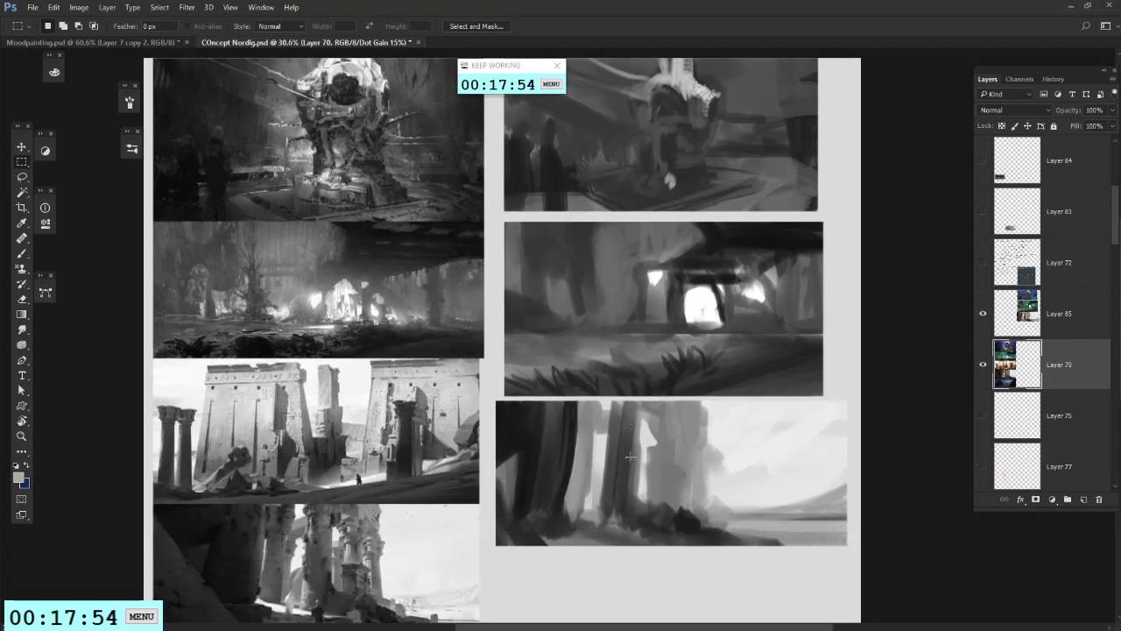
scroll(830, 469, up, 3)
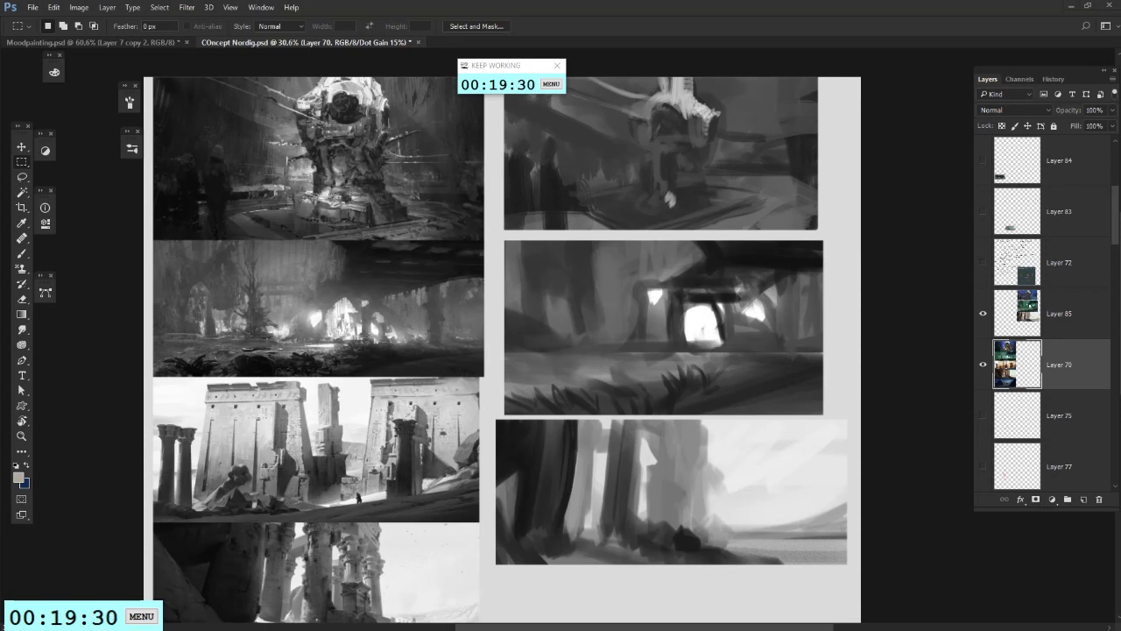
Step: Hide the references on Layer 70 and the studies on Layer 85
scroll(1038, 464, down, 2)
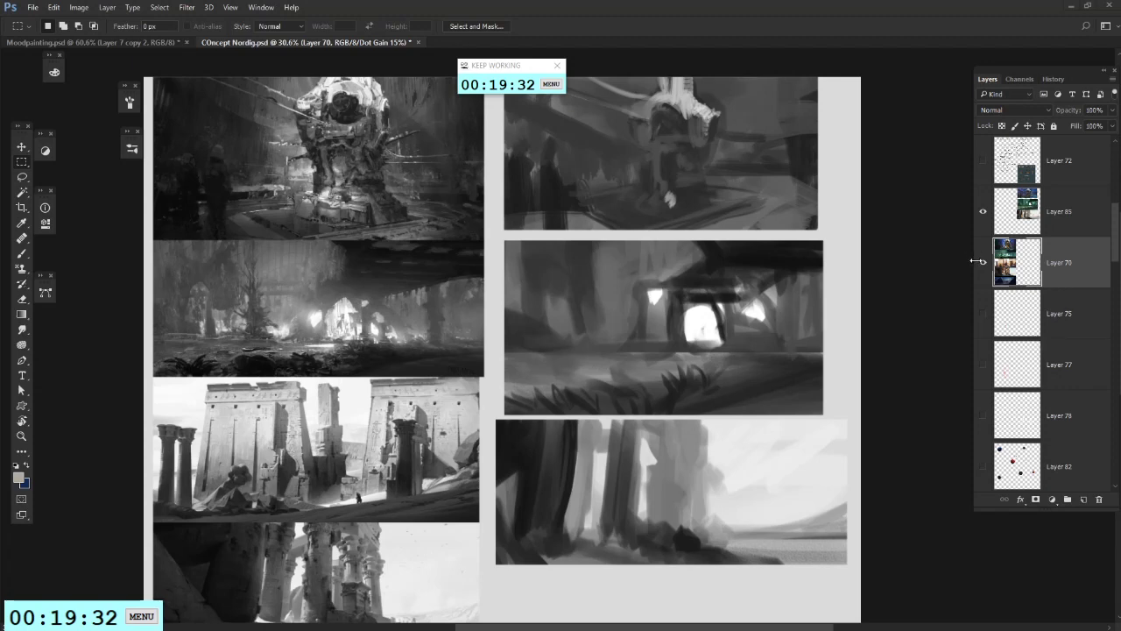
click(982, 263)
scroll(1054, 383, down, 4)
scroll(1038, 307, up, 5)
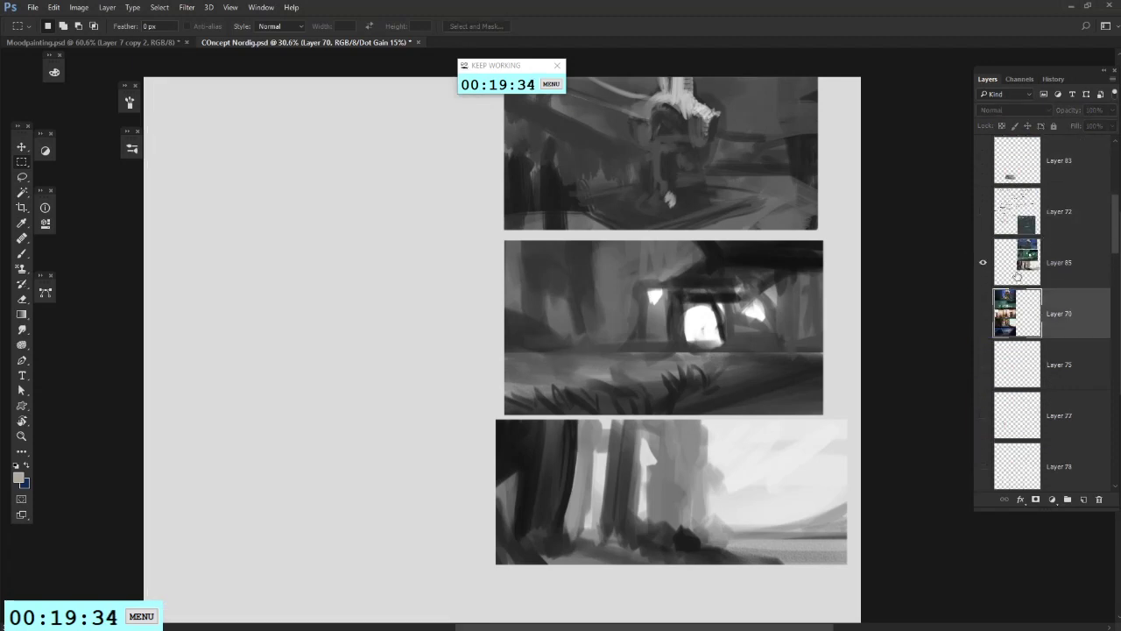
click(982, 262)
scroll(1042, 277, down, 6)
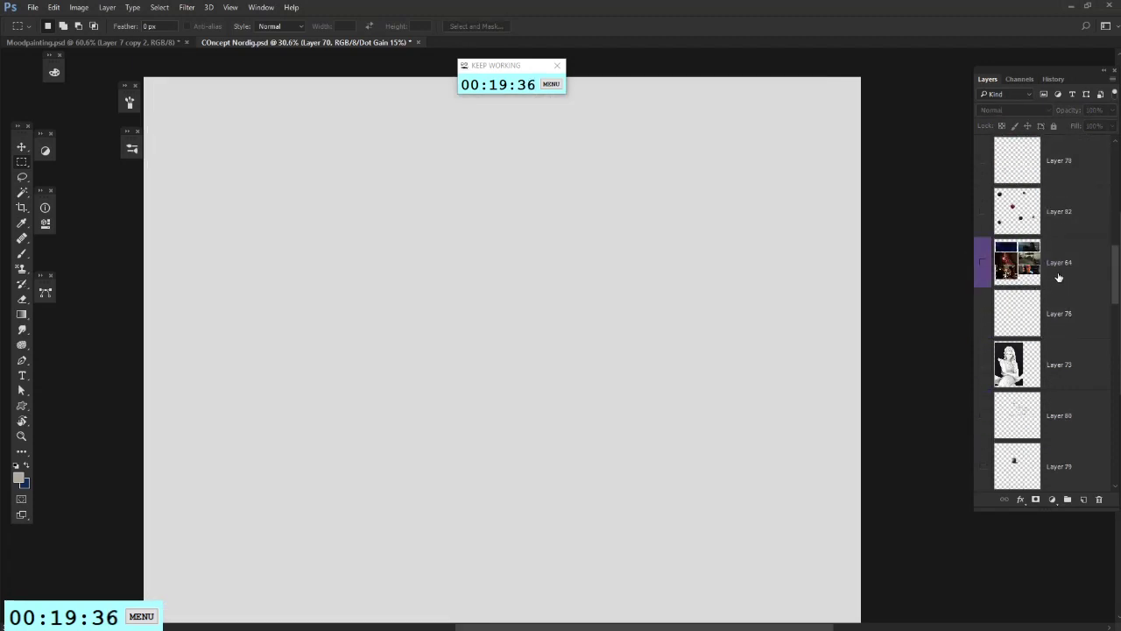
Step: Preview Layer 73 and Layer 80 by toggling their visibility, leaving both hidden
click(1058, 277)
scroll(1058, 277, down, 2)
click(981, 262)
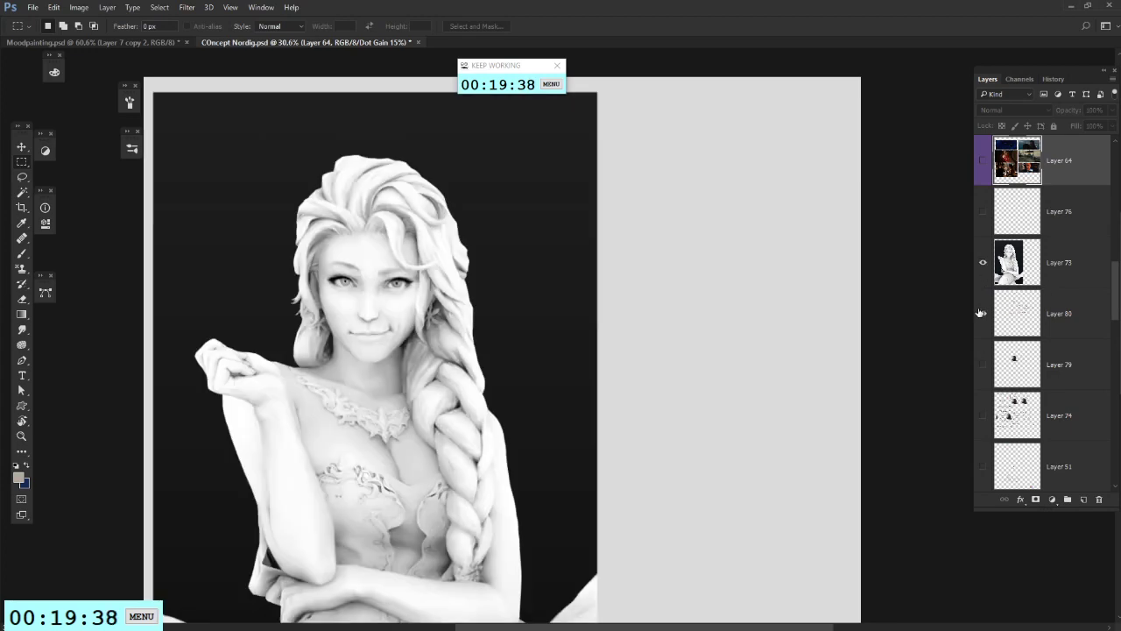
click(981, 313)
click(982, 313)
click(981, 261)
Step: Show the light theory notes on Layer 74 and make that layer active
scroll(996, 326, down, 3)
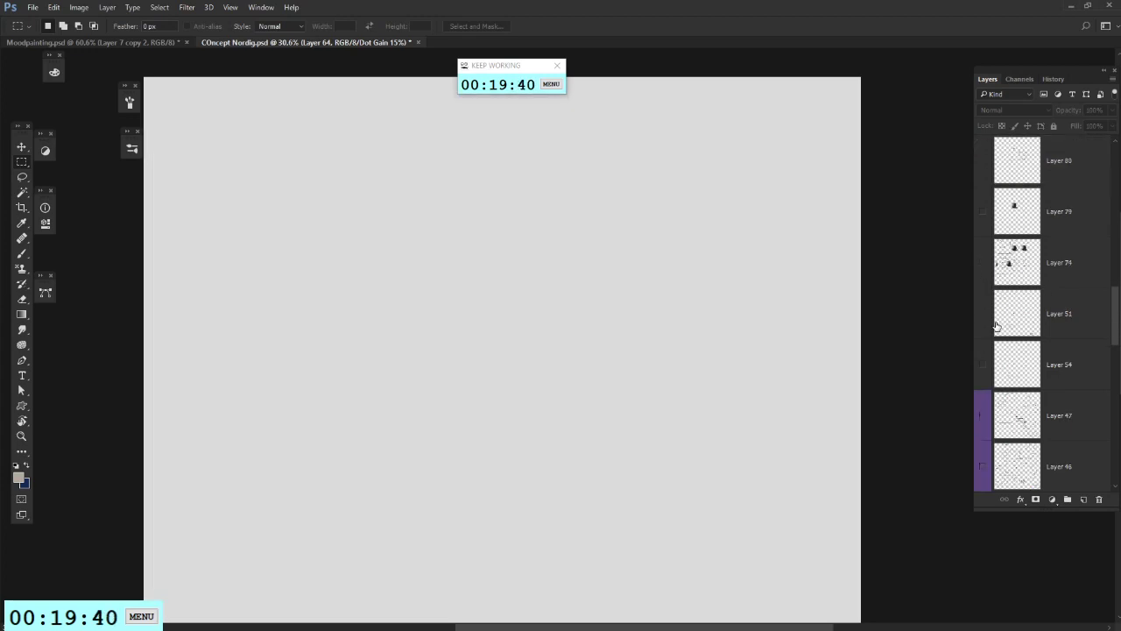
click(982, 262)
click(1051, 262)
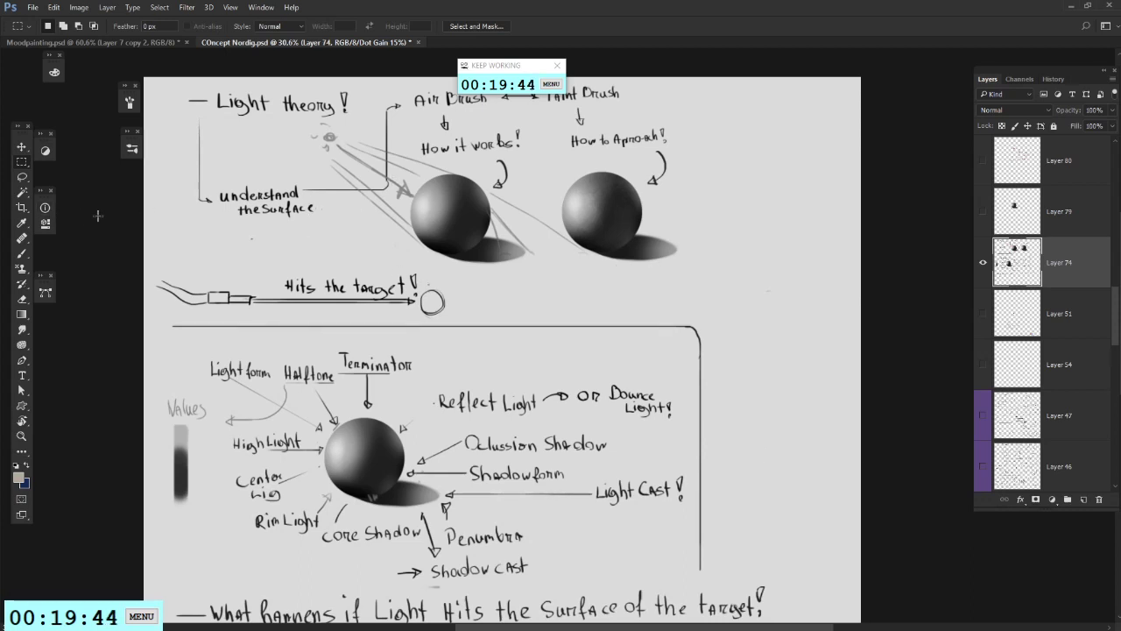
Step: Switch to the brush with a sampled dark colour and try strokes over the labelled sphere diagram
key(e)
key(b)
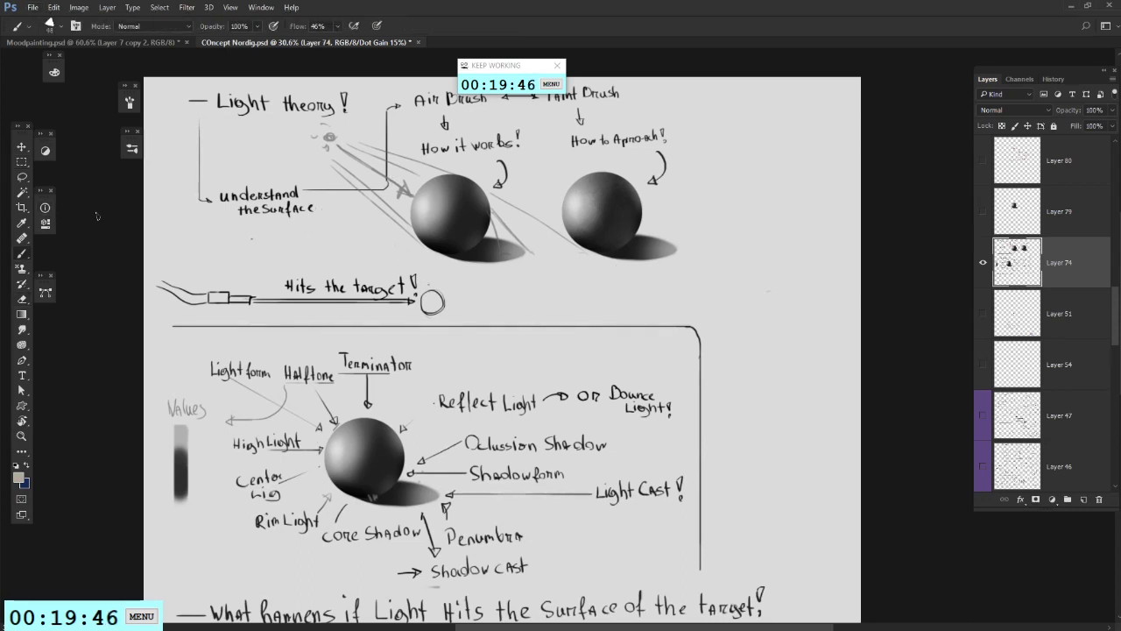
alt+click(97, 216)
scroll(302, 455, down, 1)
mouse_move(312, 447)
mouse_down()
mouse_move(409, 421)
mouse_move(310, 438)
mouse_up()
key(ctrl+z)
scroll(315, 424, up, 1)
scroll(315, 423, down, 1)
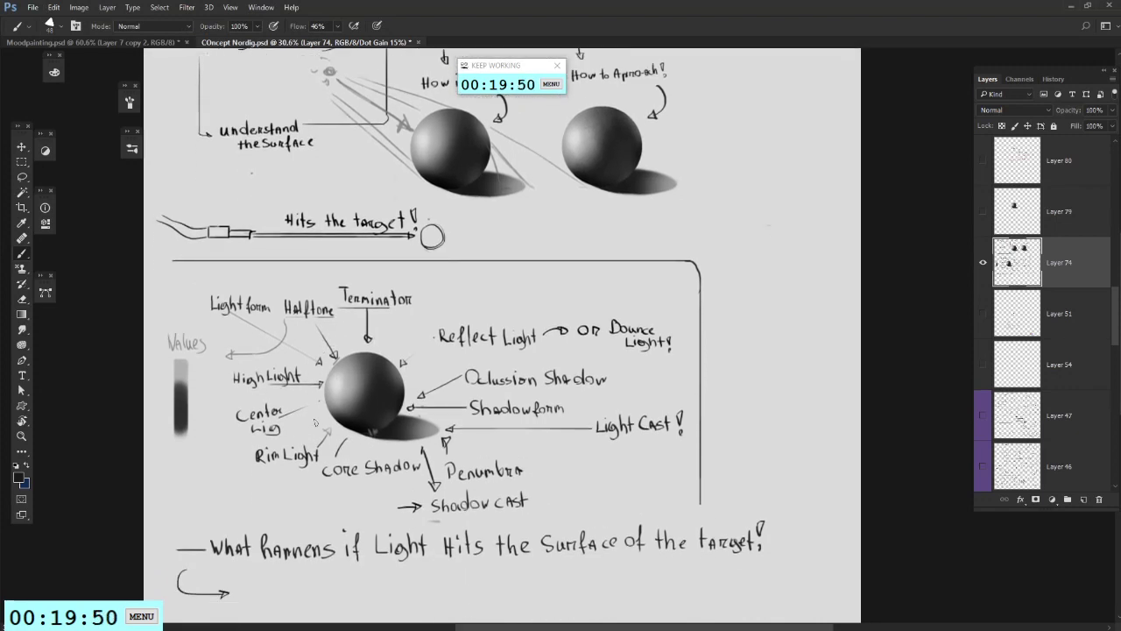
drag(281, 375, 471, 356)
key(ctrl+z)
Step: Try brush strokes between the labelled sphere and the Reflect Light note, and undo them
mouse_move(543, 260)
mouse_down()
mouse_move(466, 276)
mouse_move(445, 308)
mouse_move(446, 279)
mouse_up()
key(ctrl+alt+z)
key(ctrl+alt+z)
mouse_move(551, 254)
mouse_down()
mouse_move(436, 302)
mouse_move(456, 311)
mouse_up()
key(ctrl+z)
key(ctrl+z)
Step: Try circling the Reflect Light label with a large soft gray loop, and undo it
scroll(274, 303, up, 5)
drag(629, 326, 571, 204)
drag(614, 295, 564, 284)
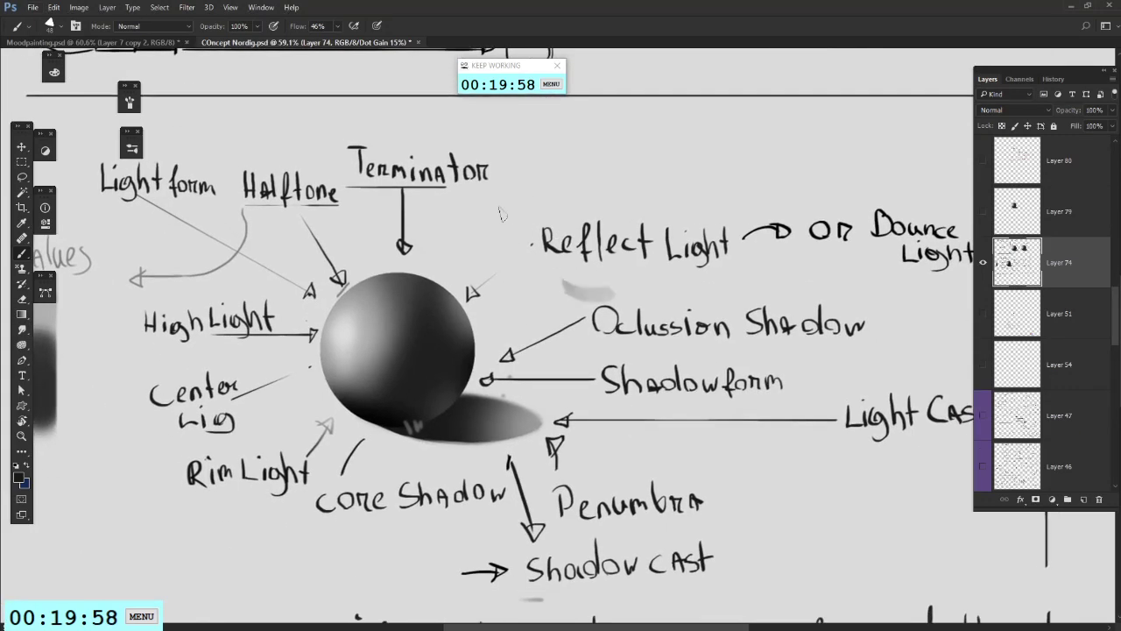
drag(501, 214, 595, 301)
key(ctrl+z)
drag(553, 210, 494, 286)
mouse_move(481, 362)
mouse_down()
mouse_move(493, 230)
mouse_move(426, 315)
mouse_up()
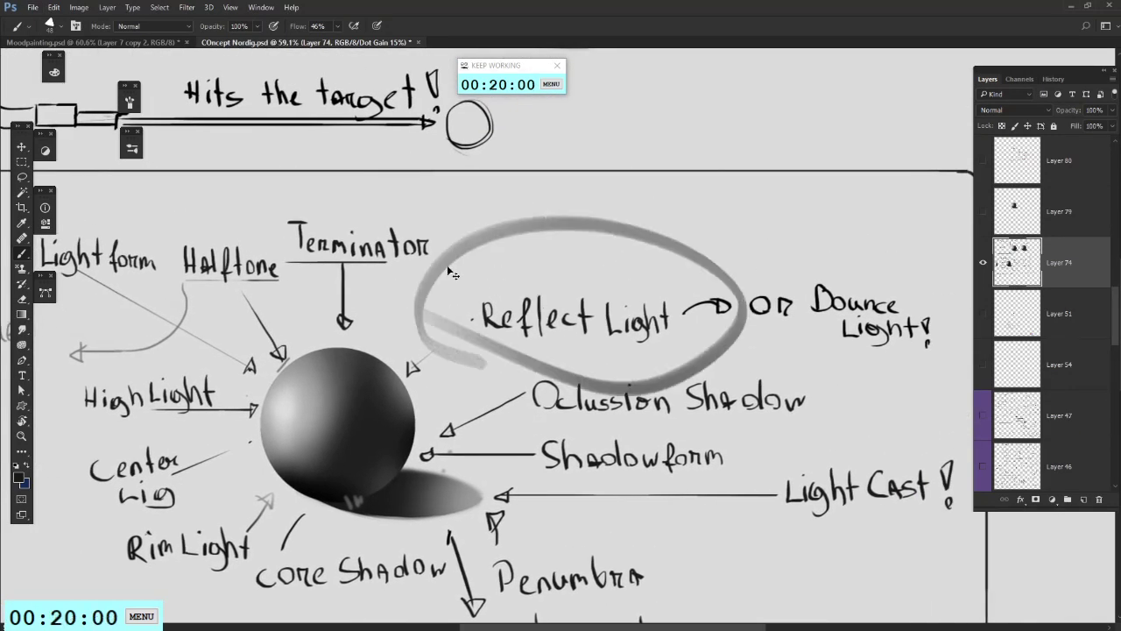
key(ctrl+z)
Step: Examine the light theory spheres and their labels, from the light rays above to the shadow terms below
mouse_move(540, 222)
mouse_down()
mouse_move(506, 295)
mouse_move(488, 303)
mouse_up()
drag(455, 170, 310, 260)
drag(446, 65, 551, 165)
drag(551, 279, 588, 267)
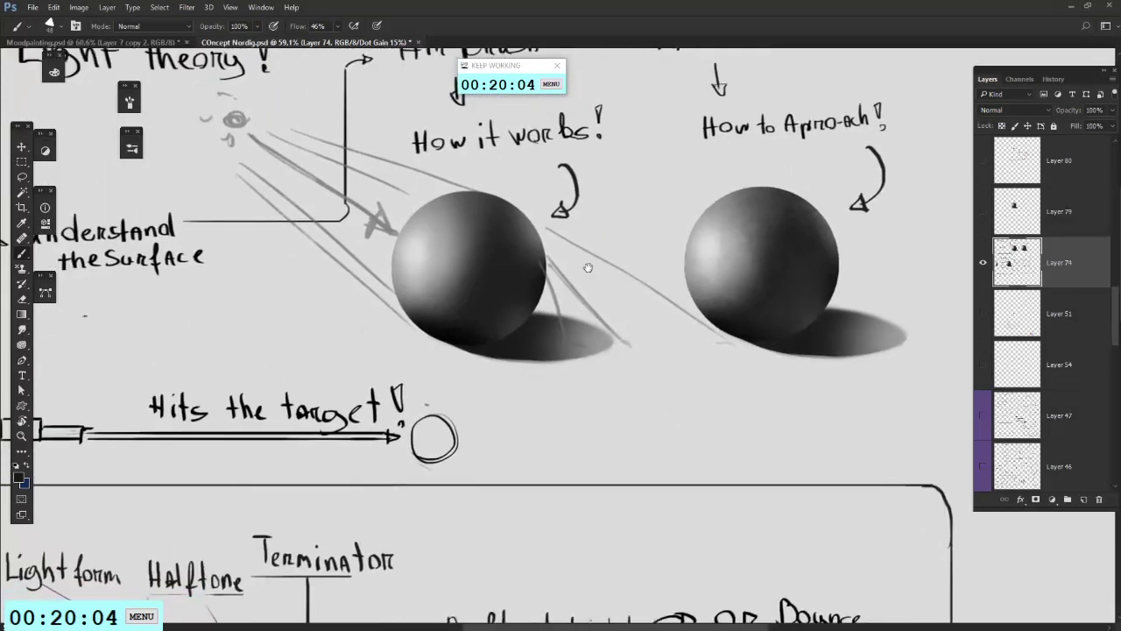
scroll(587, 268, down, 5)
scroll(585, 261, left, 1)
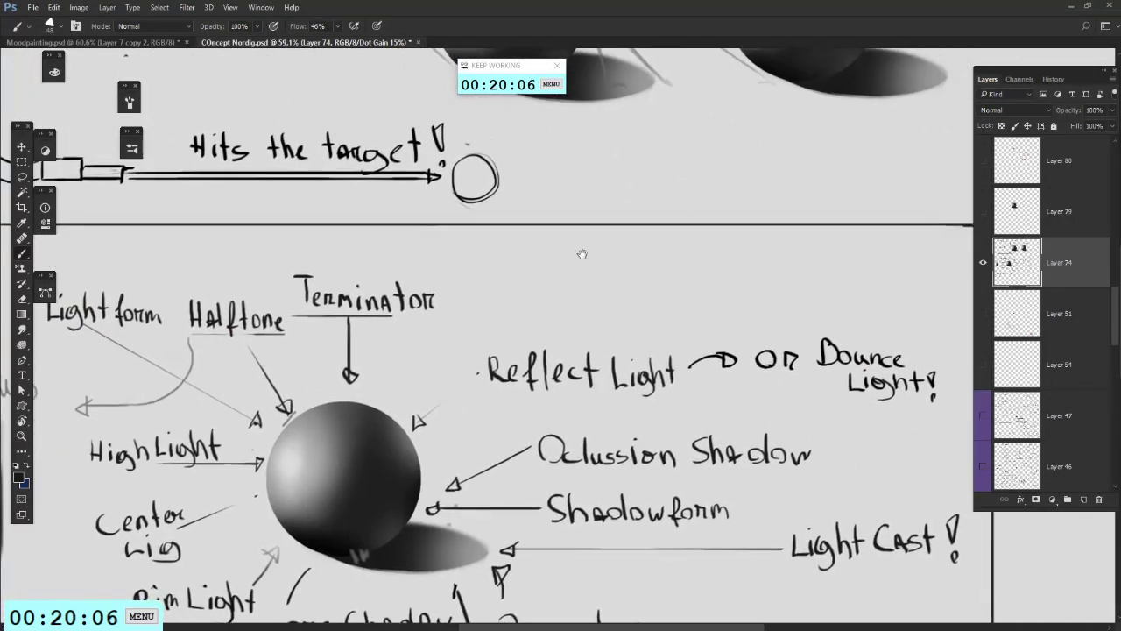
scroll(581, 254, up, 2)
scroll(581, 254, right, 3)
scroll(671, 253, up, 3)
scroll(621, 231, left, 4)
scroll(652, 251, left, 3)
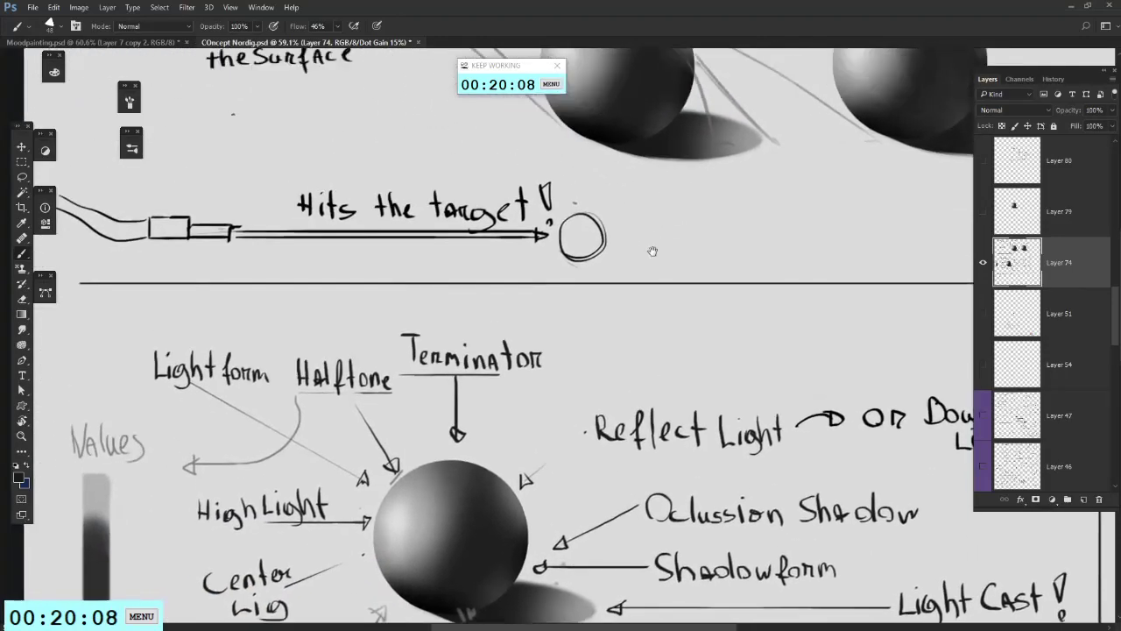
scroll(653, 252, up, 2)
scroll(653, 251, right, 2)
scroll(650, 250, up, 2)
scroll(650, 251, right, 3)
scroll(630, 263, left, 2)
scroll(617, 250, right, 3)
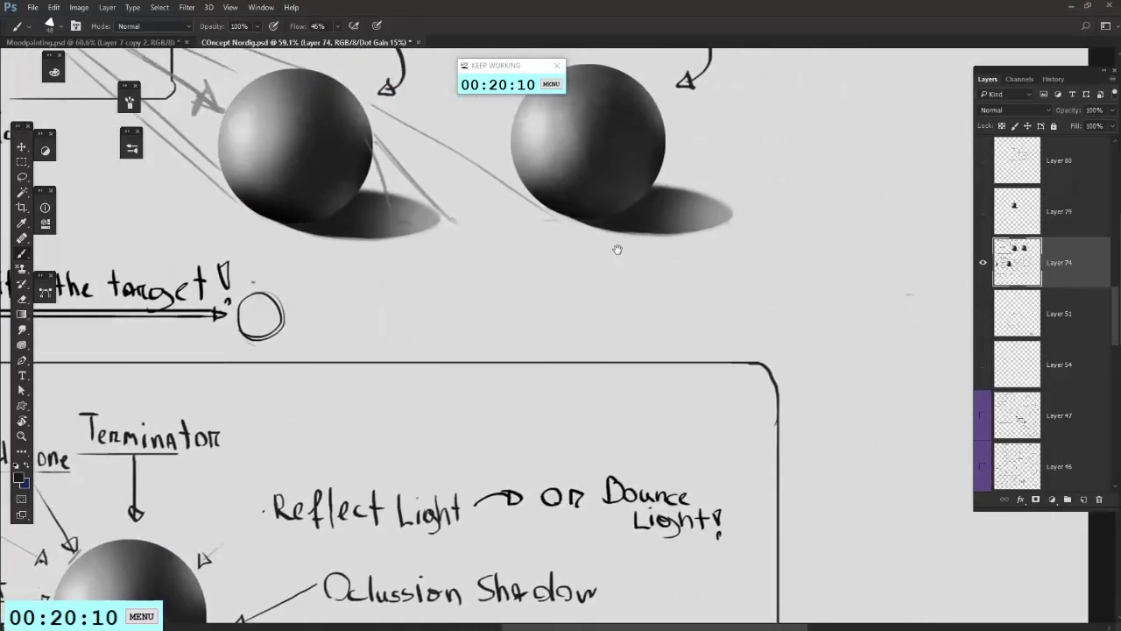
mouse_move(618, 250)
mouse_down()
mouse_move(640, 295)
mouse_move(603, 277)
mouse_move(568, 290)
mouse_move(602, 251)
mouse_up()
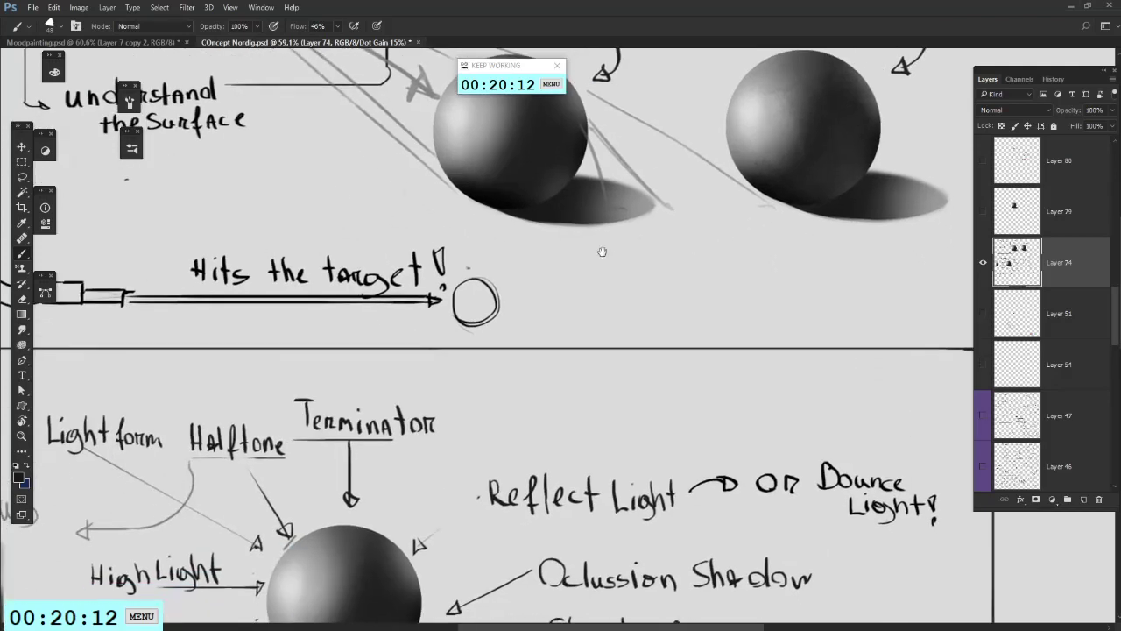
Step: Try a rough gray triangle beside the target circle and a dark custom shape over the sphere's cast shadow, and undo both
drag(638, 283, 609, 271)
mouse_move(517, 270)
mouse_down()
mouse_move(664, 314)
mouse_move(515, 271)
mouse_up()
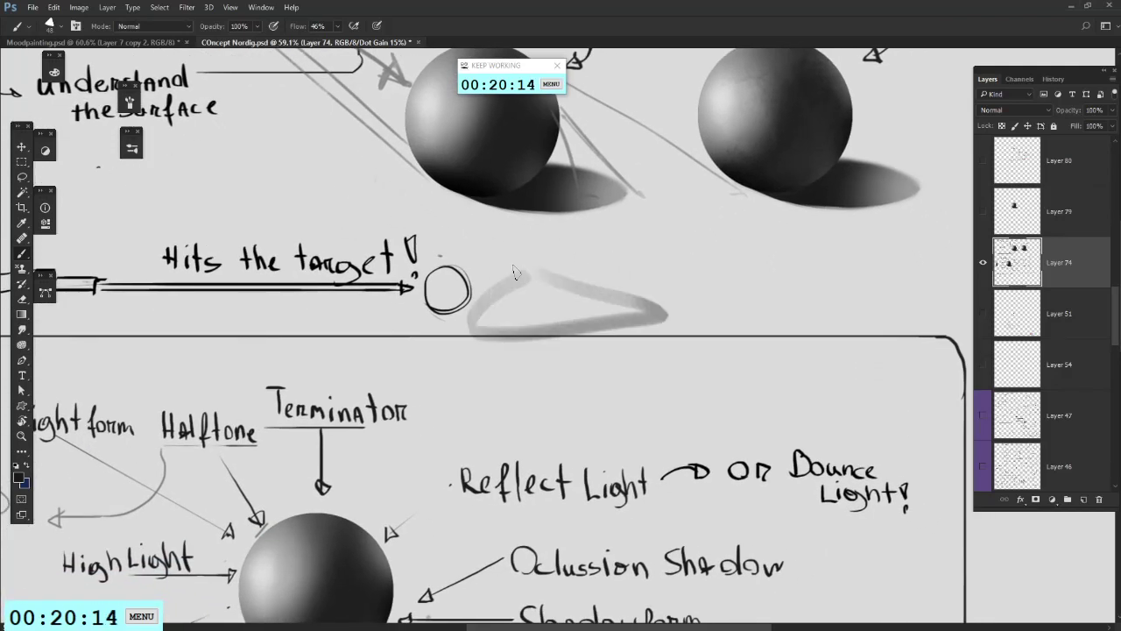
key(u)
drag(438, 218, 600, 180)
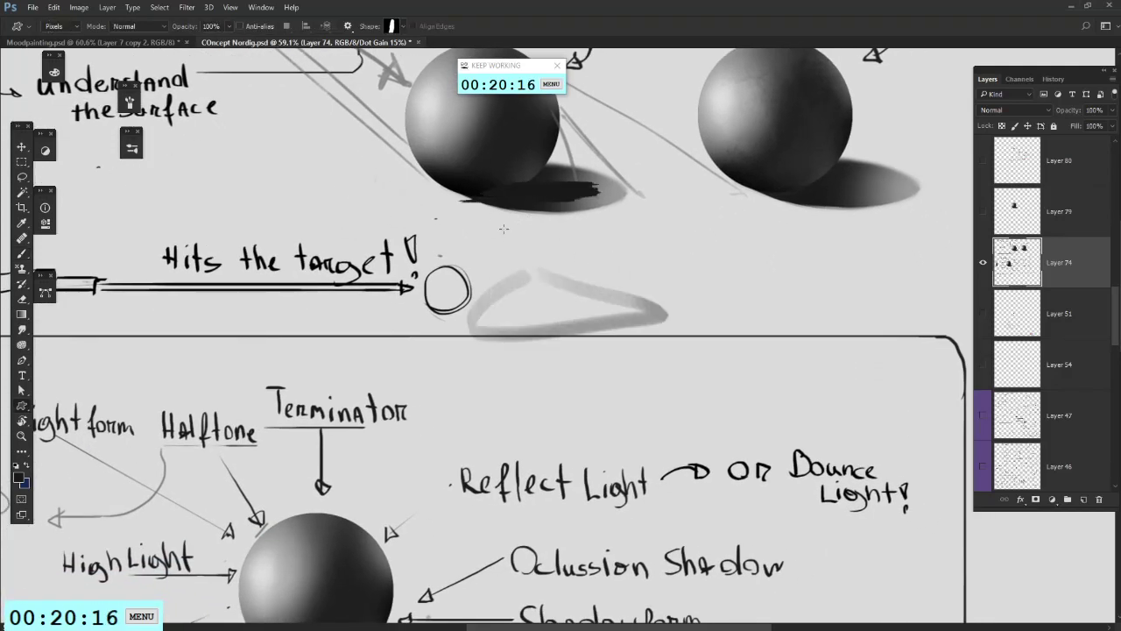
key(ctrl+alt+z)
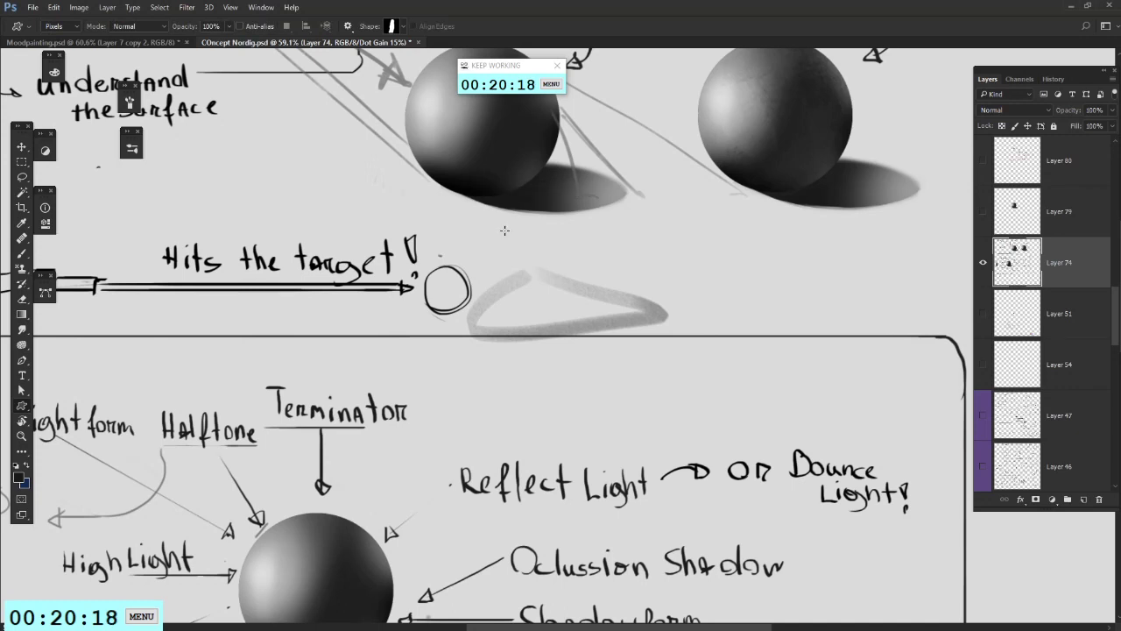
key(ctrl+alt+z)
drag(508, 254, 559, 323)
key(b)
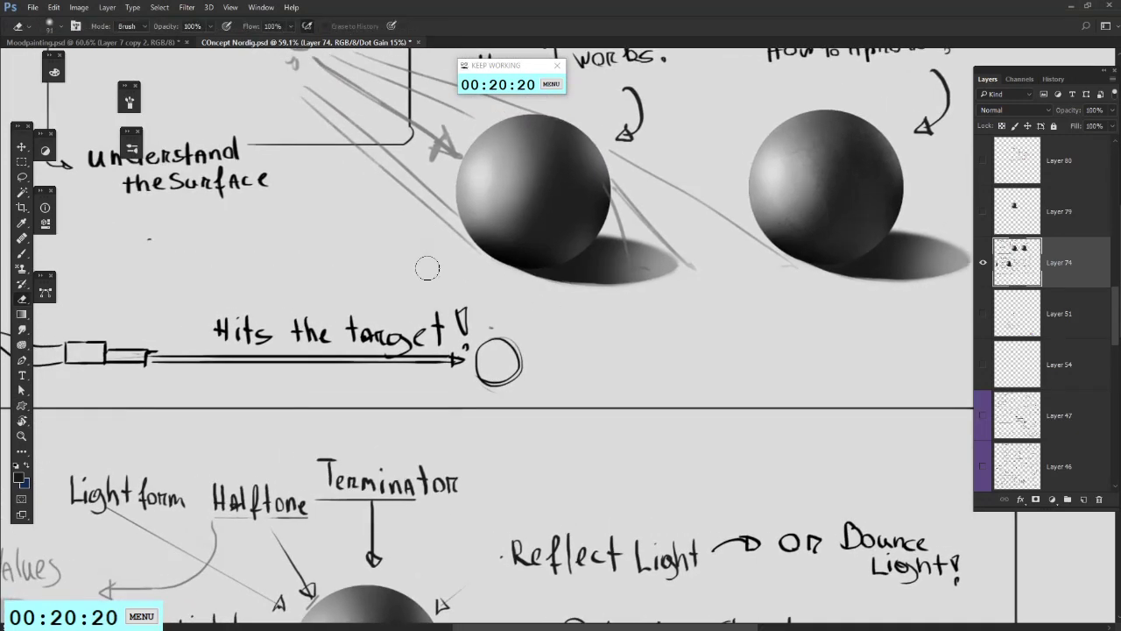
Step: Try loose brush strokes around the target circle and the airbrushed sphere, and undo them
key(ctrl+z)
drag(442, 326, 561, 361)
mouse_move(603, 313)
mouse_down()
mouse_move(524, 333)
mouse_move(786, 305)
mouse_up()
key(ctrl+z)
drag(610, 369, 578, 386)
mouse_move(435, 343)
mouse_down()
mouse_move(481, 308)
mouse_move(522, 306)
mouse_up()
mouse_move(496, 288)
mouse_down()
mouse_move(521, 322)
mouse_move(495, 318)
mouse_move(514, 322)
mouse_move(501, 367)
mouse_up()
key(ctrl+z)
key(ctrl+z)
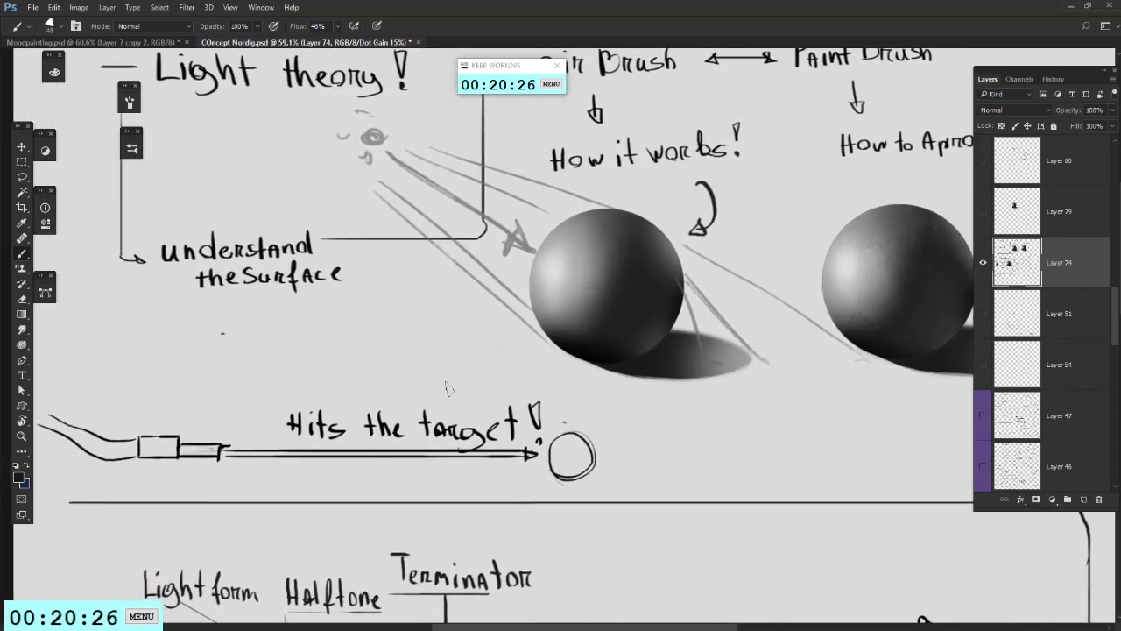
Step: Try an arrow pointing at the airbrushed sphere's lower edge with a much smaller brush size, and undo it
mouse_move(416, 403)
mouse_down()
mouse_move(499, 345)
mouse_move(478, 362)
mouse_up()
key(ctrl+z)
key(ctrl+z)
drag(531, 326, 453, 357)
drag(386, 435, 429, 379)
key(ctrl+z)
right_click(494, 229)
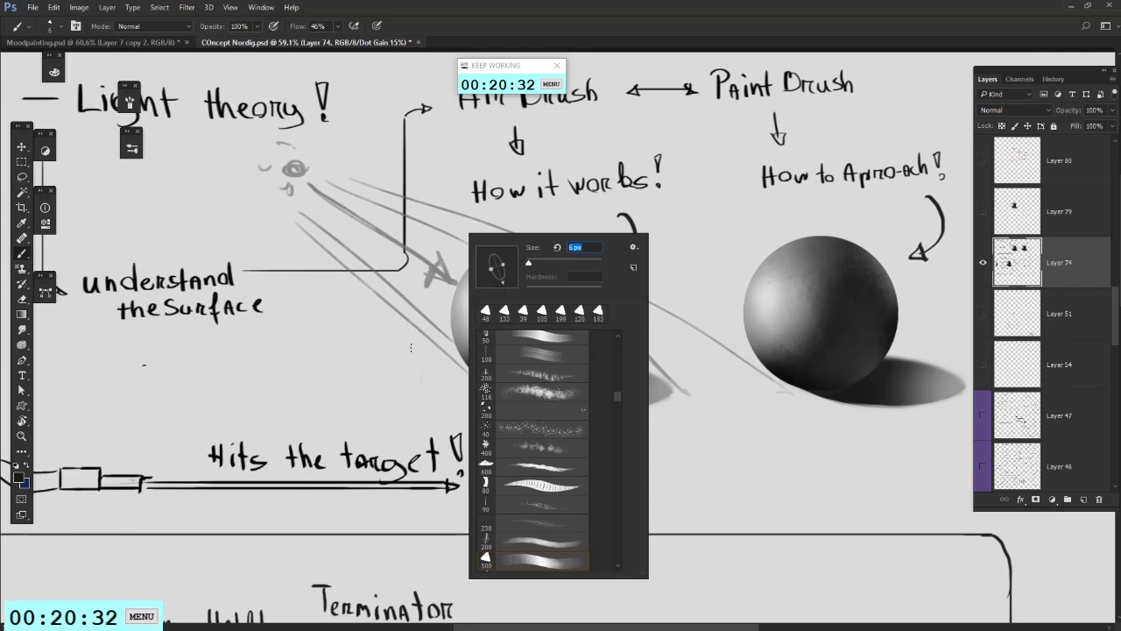
key(Return)
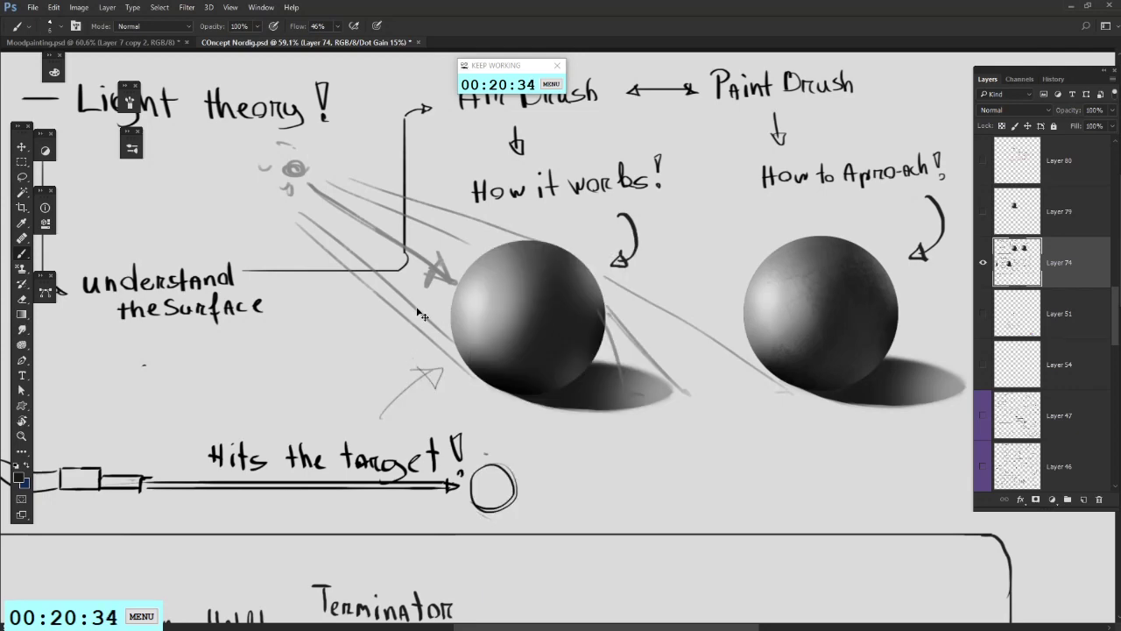
key(ctrl+z)
key(ctrl+z)
Step: Review the airbrush and paint brush spheres against the surface and target notes
drag(441, 382, 501, 123)
drag(486, 405, 470, 249)
drag(532, 302, 488, 444)
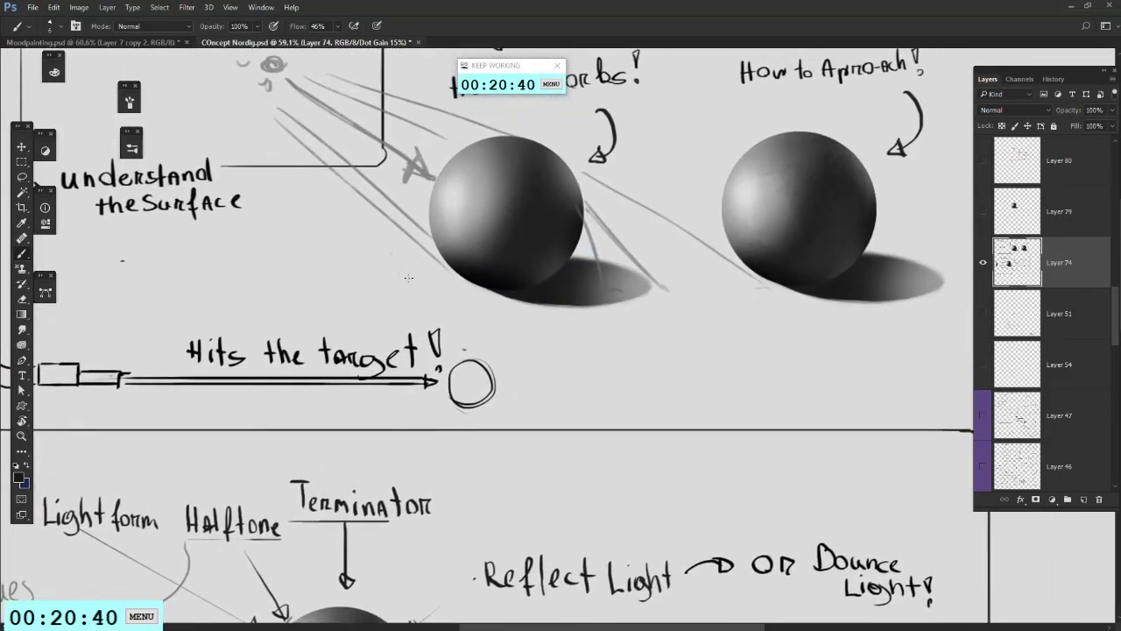
drag(513, 319, 421, 421)
drag(671, 210, 564, 312)
drag(248, 524, 525, 306)
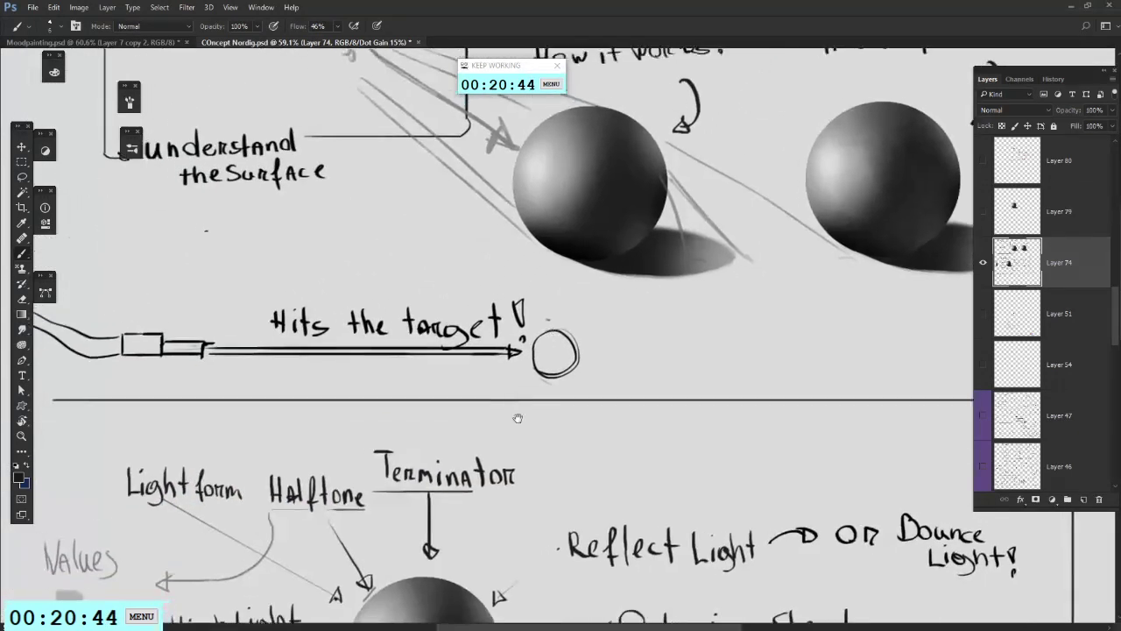
drag(517, 415, 523, 246)
mouse_move(491, 295)
mouse_down()
mouse_move(428, 432)
mouse_move(435, 416)
mouse_up()
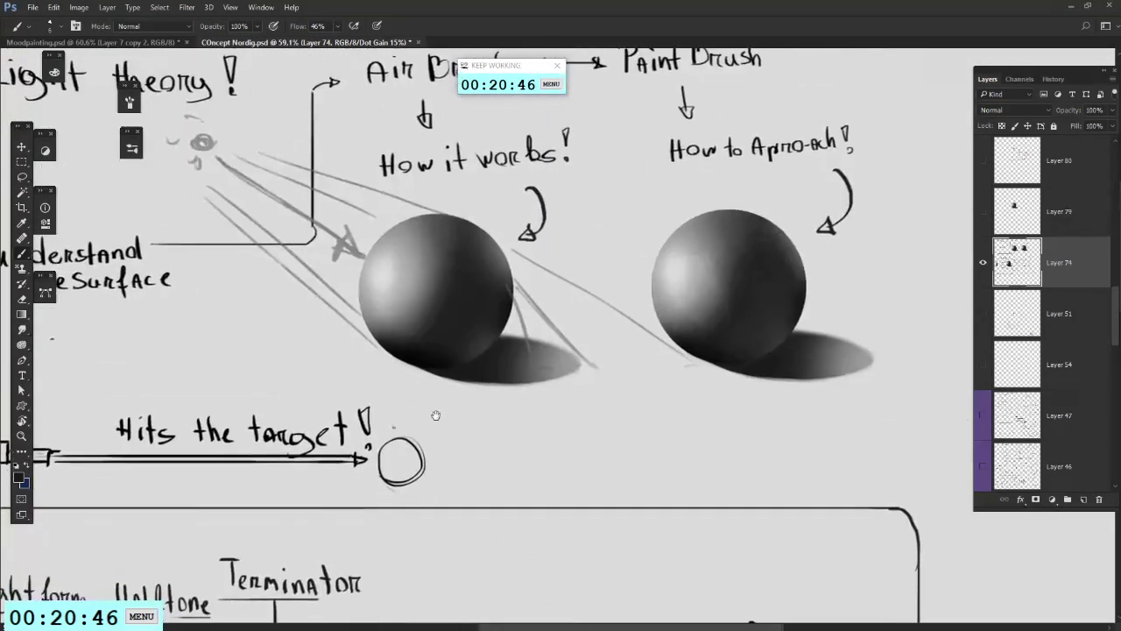
mouse_move(751, 268)
mouse_down()
mouse_move(791, 393)
mouse_move(798, 374)
mouse_up()
Step: Hide the light theory notes on Layer 74 and preview the film stills on Layer 64, leaving them hidden
click(982, 262)
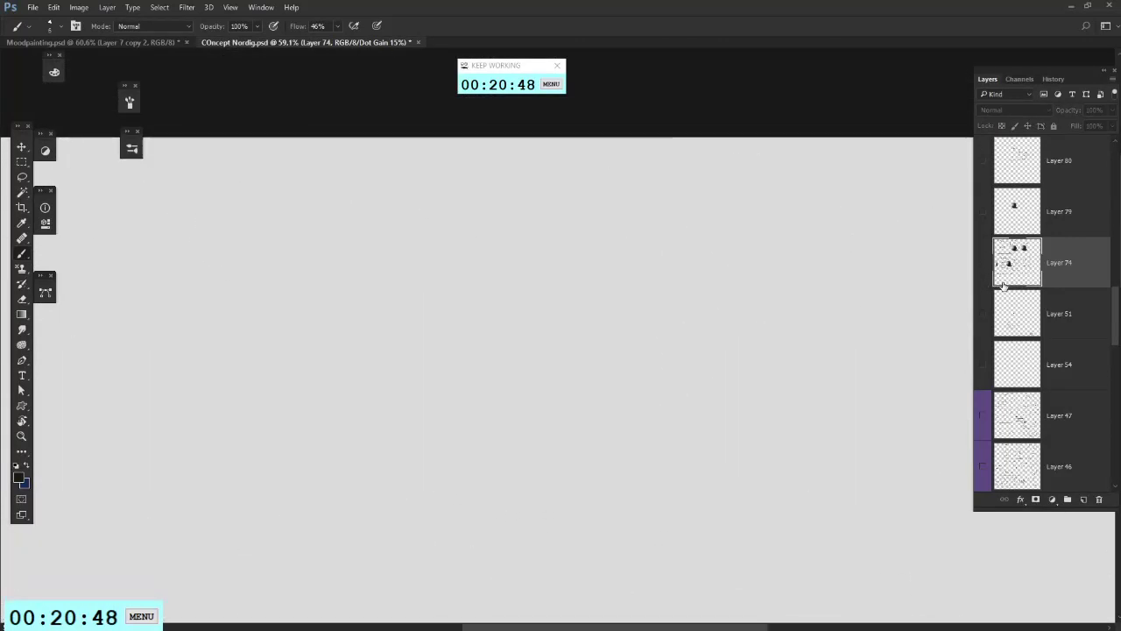
drag(1113, 307, 1118, 269)
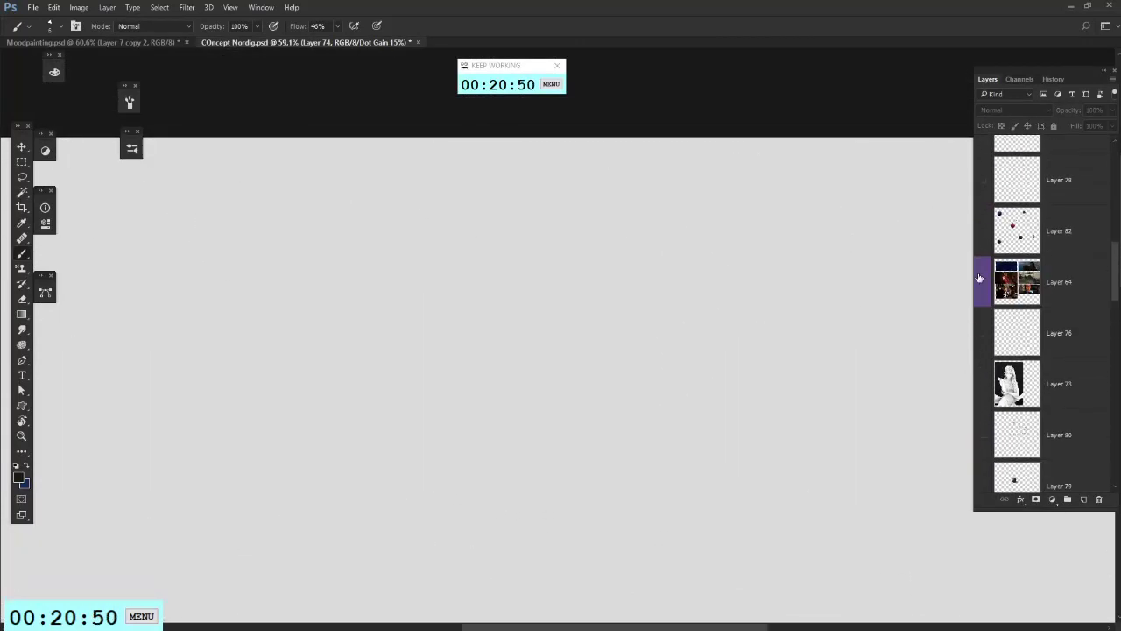
click(982, 276)
drag(791, 333, 496, 370)
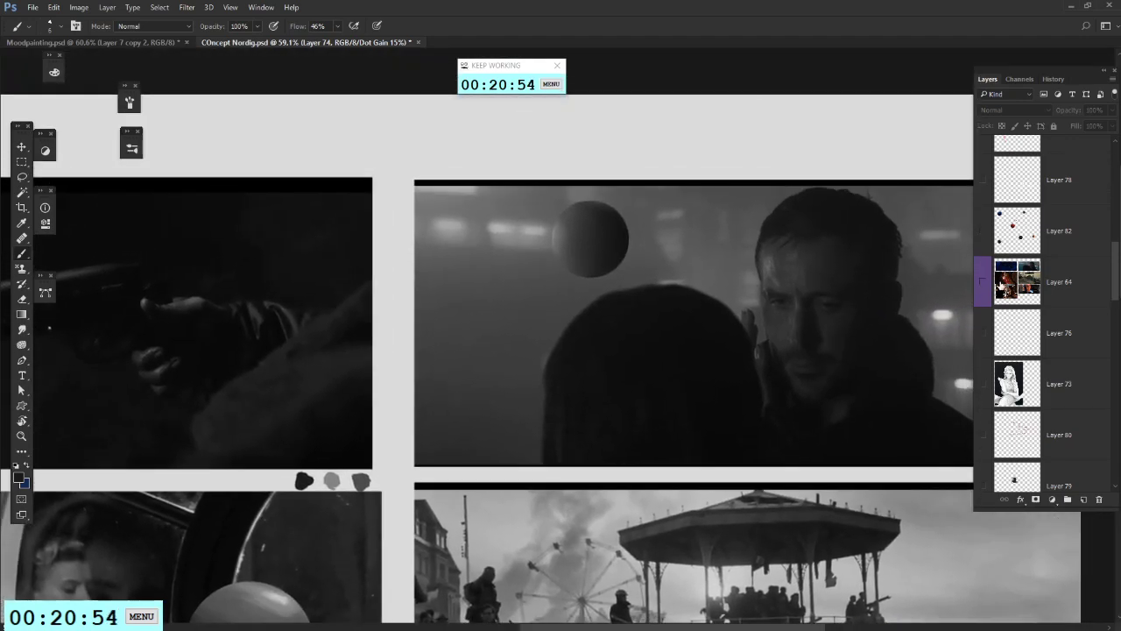
click(982, 278)
Step: Show Layer 85 and Layer 70 to bring up the painted studies beside their environment references
scroll(1021, 256, up, 10)
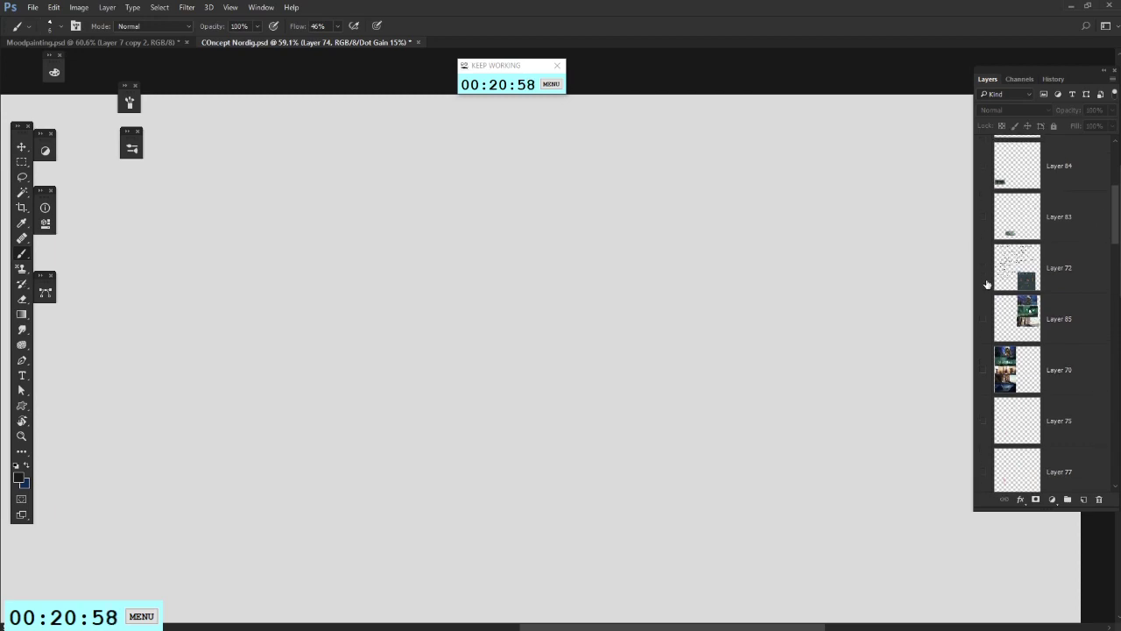
click(982, 269)
drag(892, 352, 947, 333)
click(982, 318)
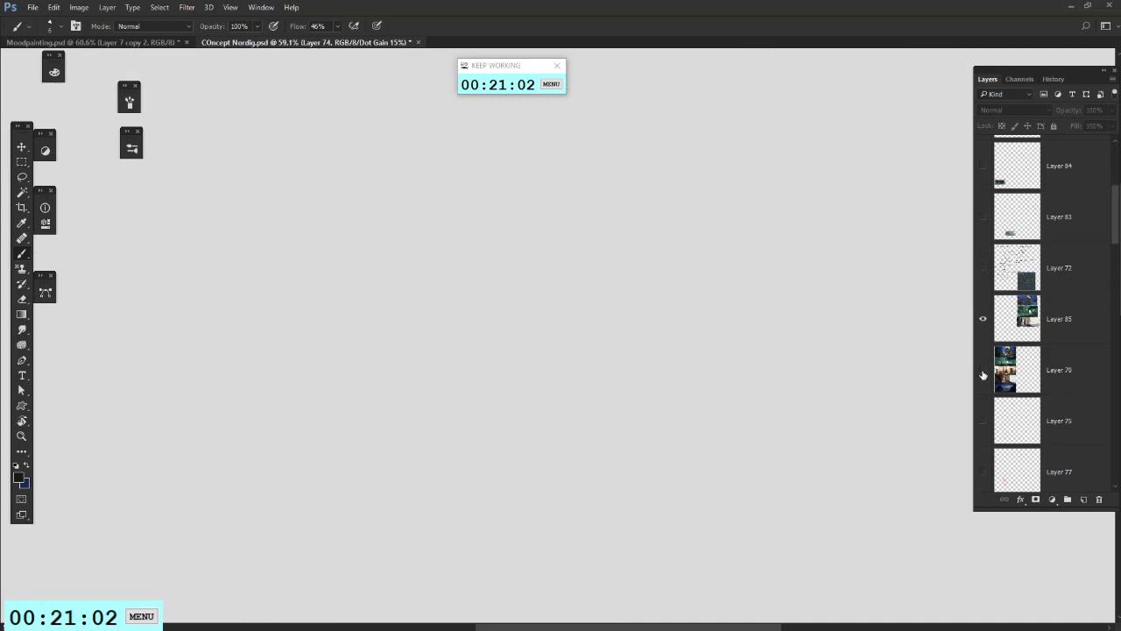
click(984, 374)
drag(695, 395, 732, 423)
scroll(732, 423, down, 2)
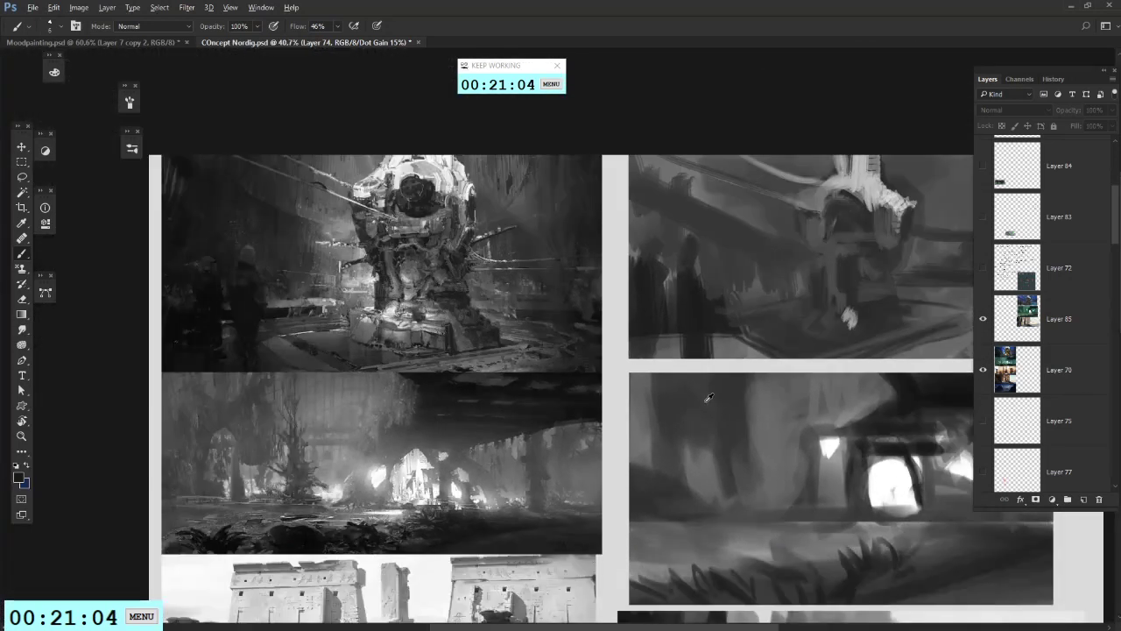
Step: Select Layer 85 and switch its visibility off and back on to isolate the painted studies
click(1067, 312)
scroll(747, 369, down, 3)
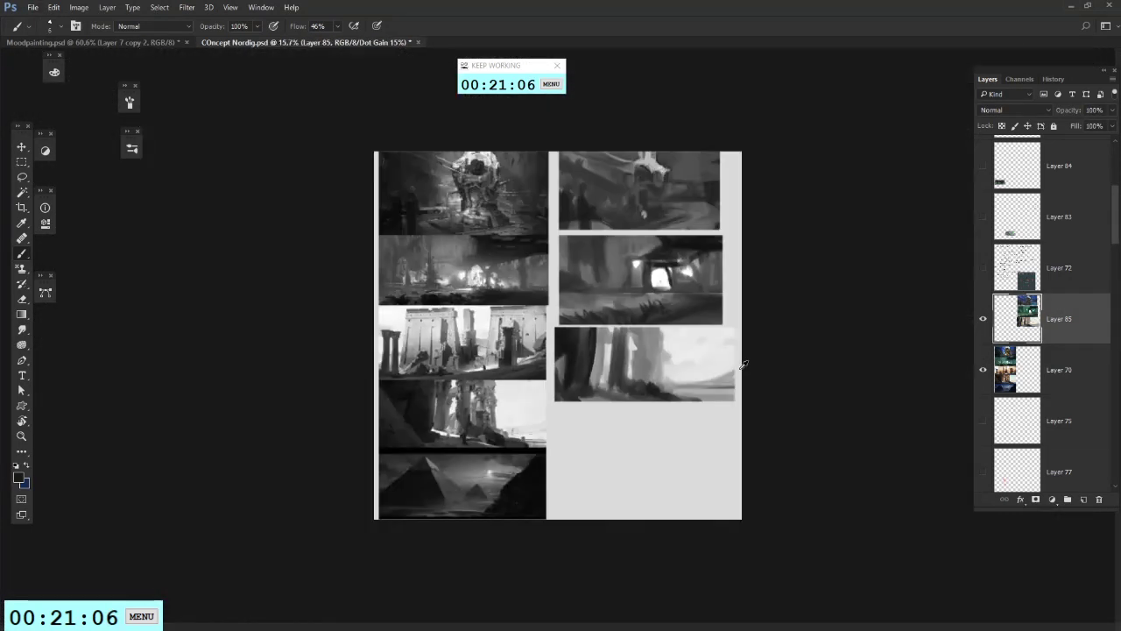
click(978, 333)
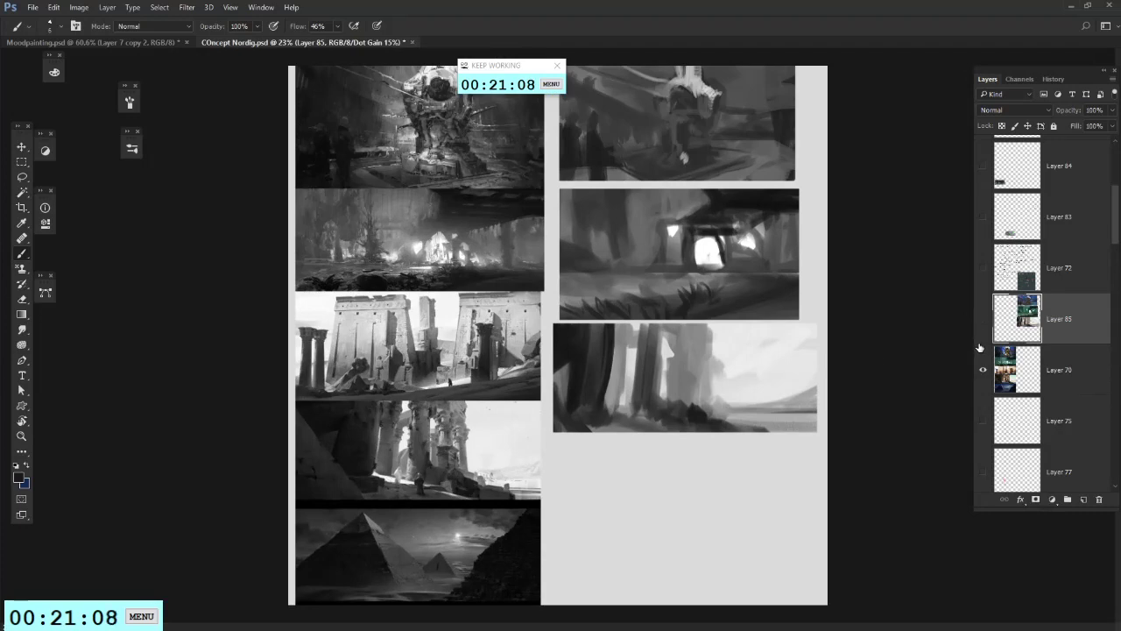
click(982, 321)
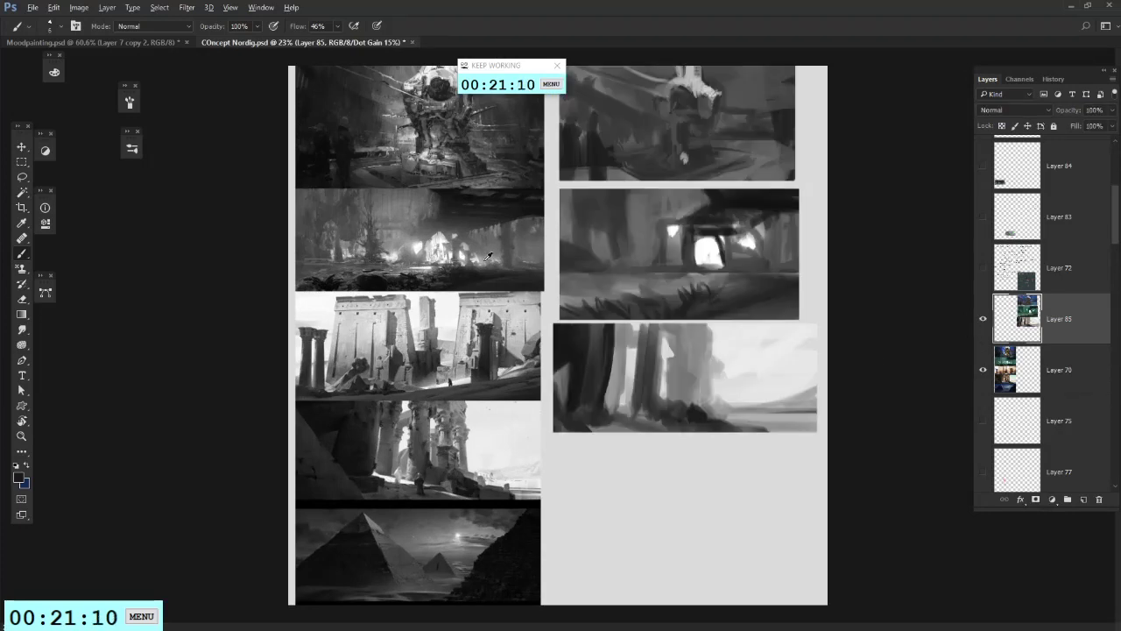
Step: Compare the grayscale forest and column studies with the neighbouring ruin references
scroll(488, 254, up, 2)
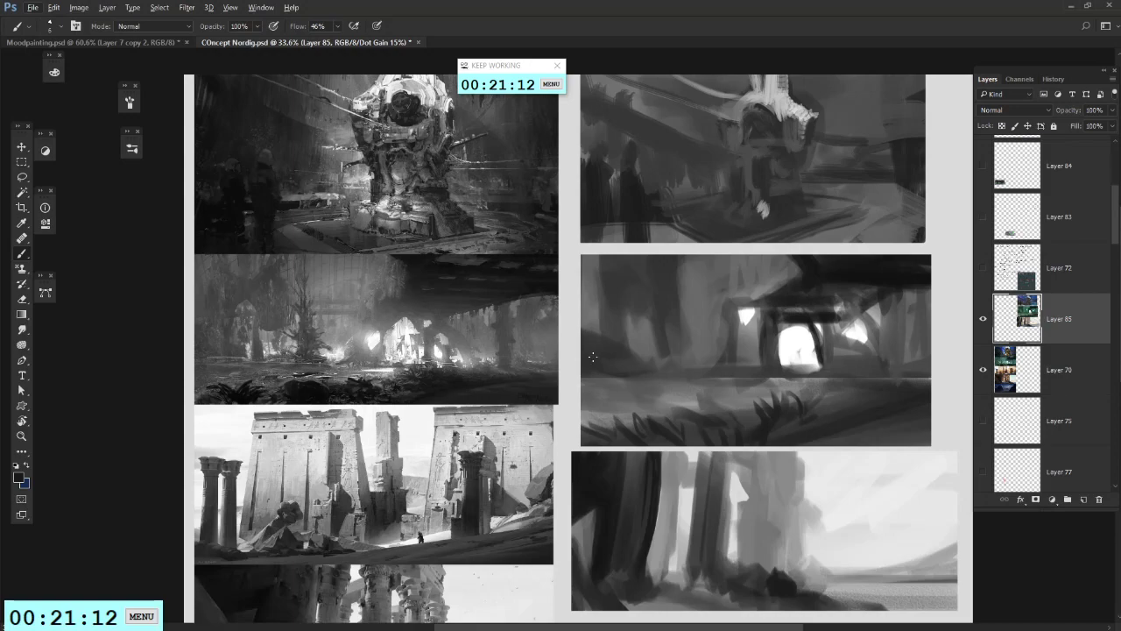
scroll(593, 356, down, 3)
scroll(603, 479, up, 7)
scroll(650, 460, down, 3)
scroll(649, 459, down, 3)
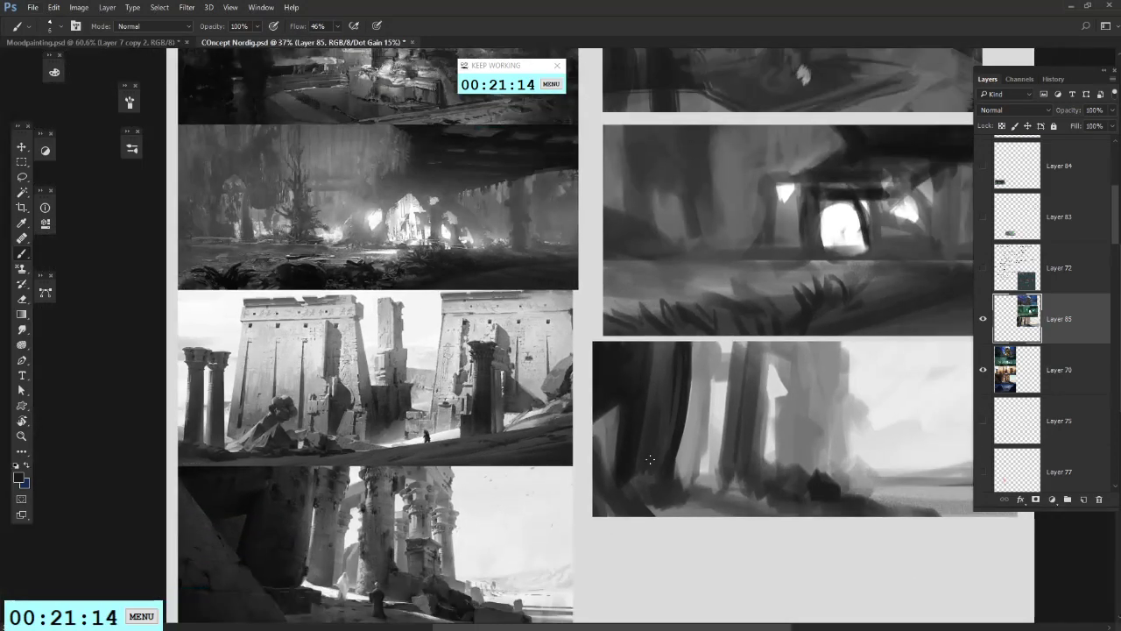
scroll(650, 459, up, 2)
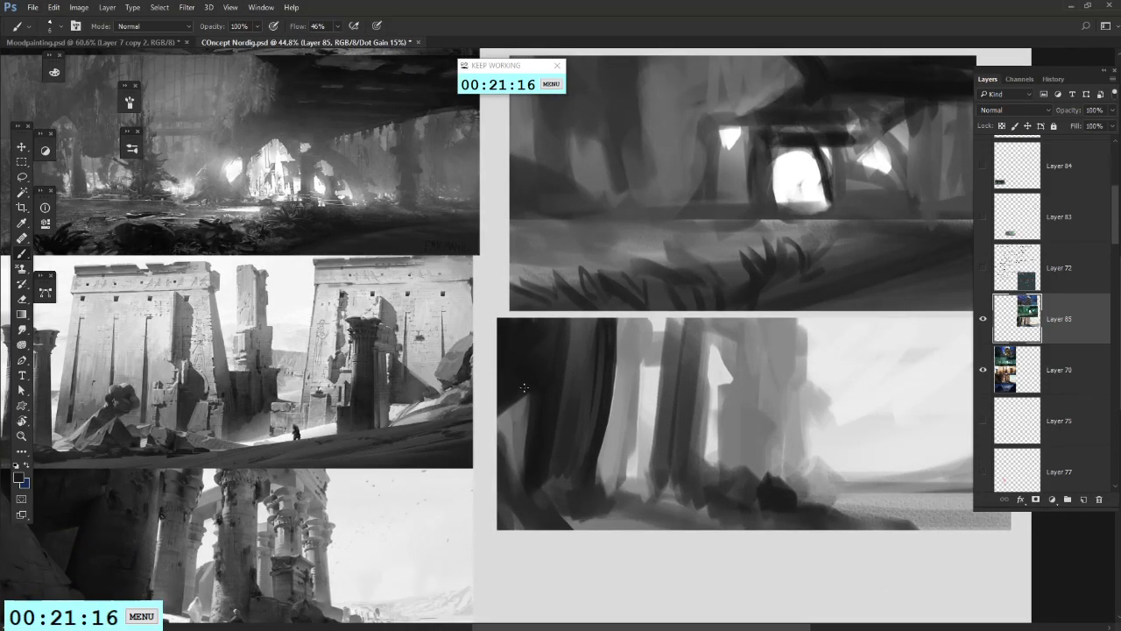
click(22, 167)
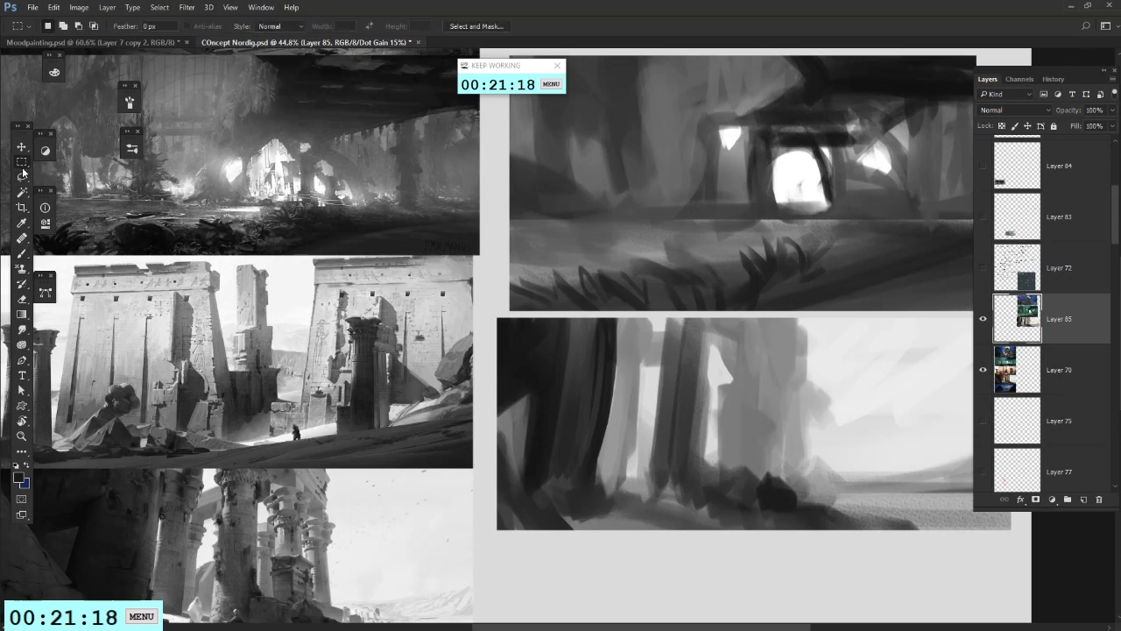
scroll(519, 255, down, 2)
mouse_move(491, 305)
mouse_down()
mouse_move(896, 474)
mouse_move(665, 368)
mouse_move(493, 302)
mouse_move(617, 349)
mouse_move(896, 487)
mouse_move(501, 307)
mouse_up()
key(ctrl+d)
scroll(501, 294, up, 4)
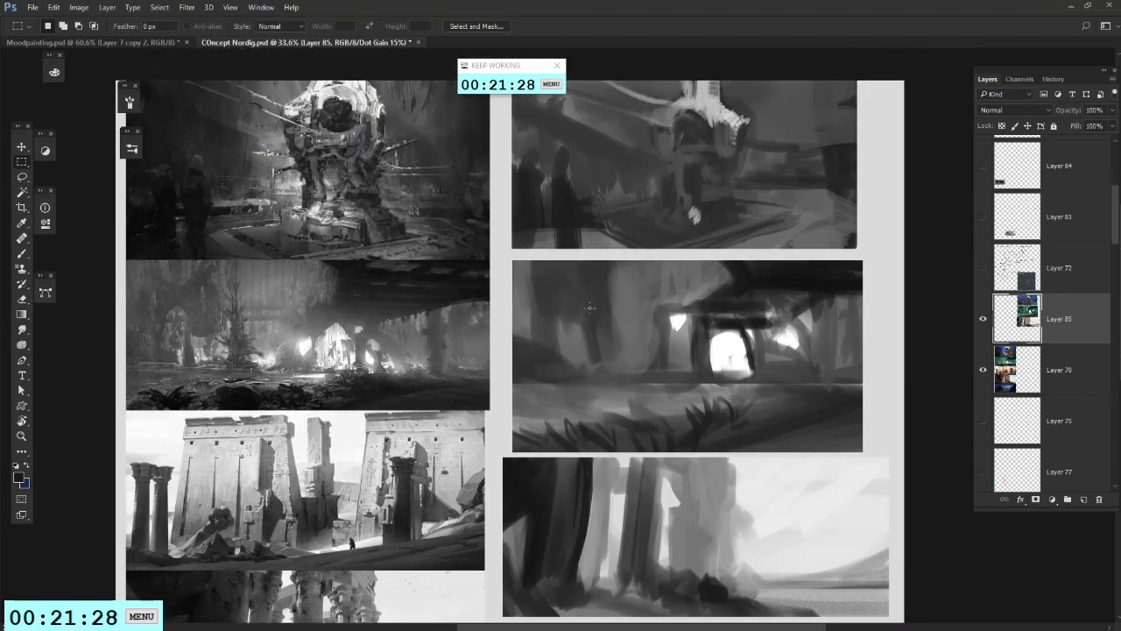
Step: Hide Layers 85 and 70, and show and select the study painting notes on Layer 72
click(982, 370)
click(982, 268)
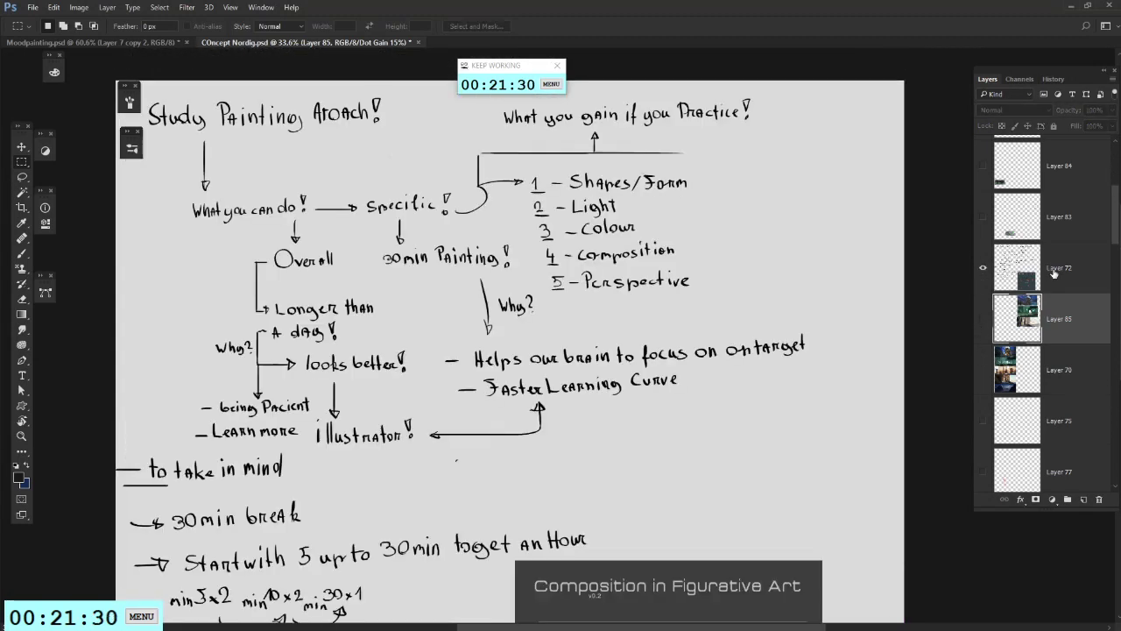
click(1054, 270)
Step: Try a marquee and loose brush loops around the five practice gains in the notes, and remove them
scroll(491, 172, up, 1)
mouse_move(489, 173)
mouse_down()
mouse_move(706, 292)
mouse_move(730, 316)
mouse_up()
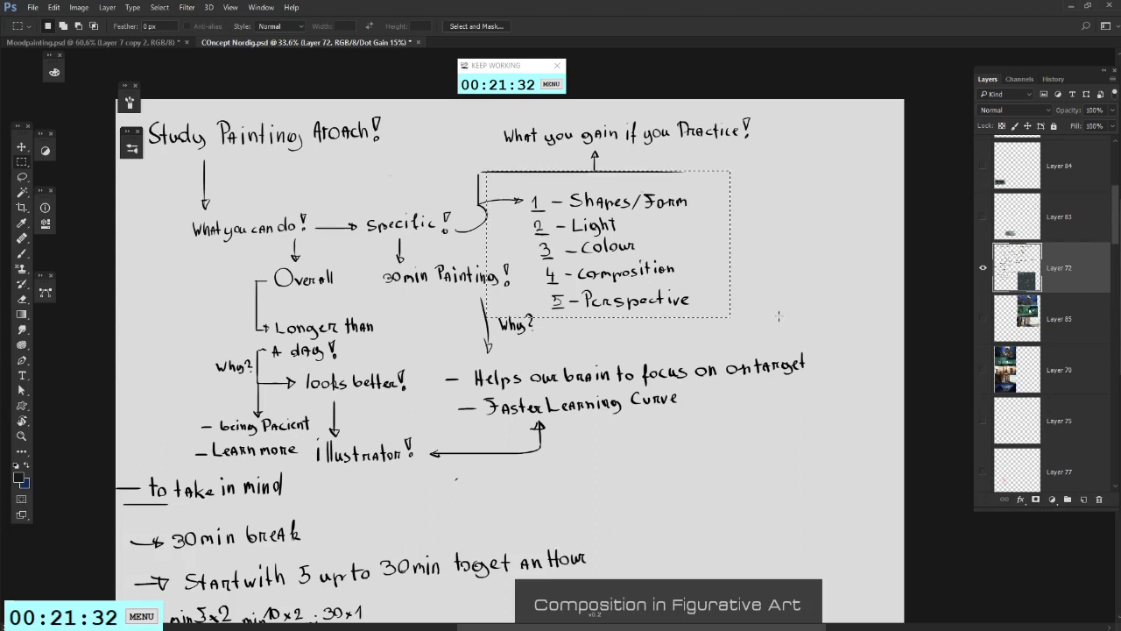
key(ctrl+d)
key(b)
mouse_move(616, 345)
mouse_down()
mouse_move(584, 178)
mouse_move(631, 350)
mouse_move(558, 252)
mouse_up()
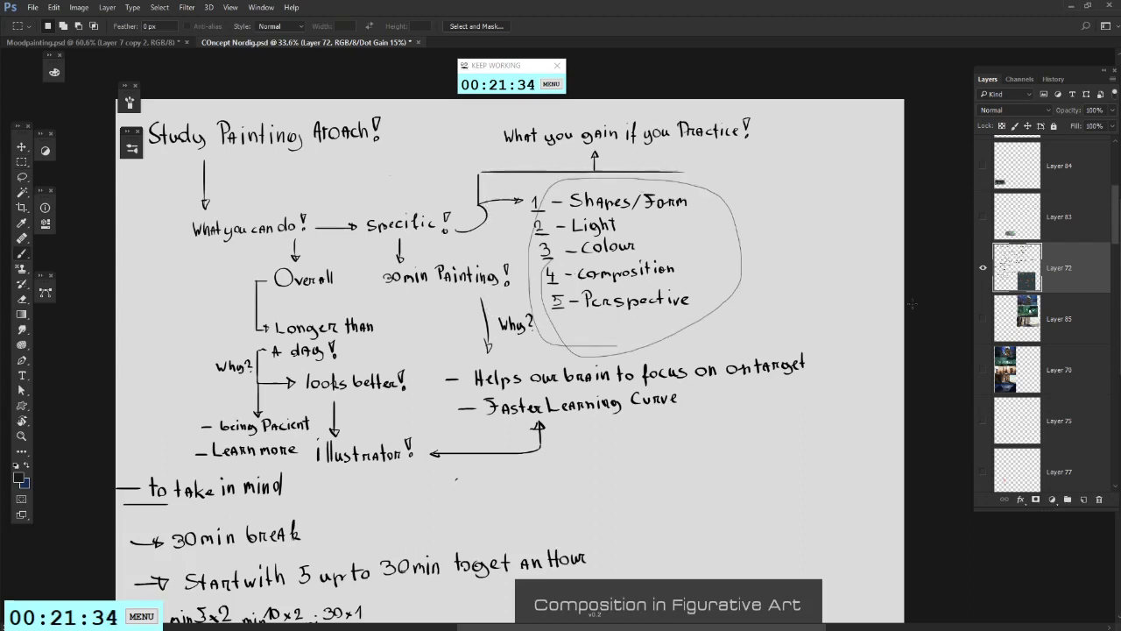
key(b)
key(ctrl+d)
Step: Hide the study notes on Layer 72 and switch to the Moodpainting.psd document with the whole canvas in view
click(983, 272)
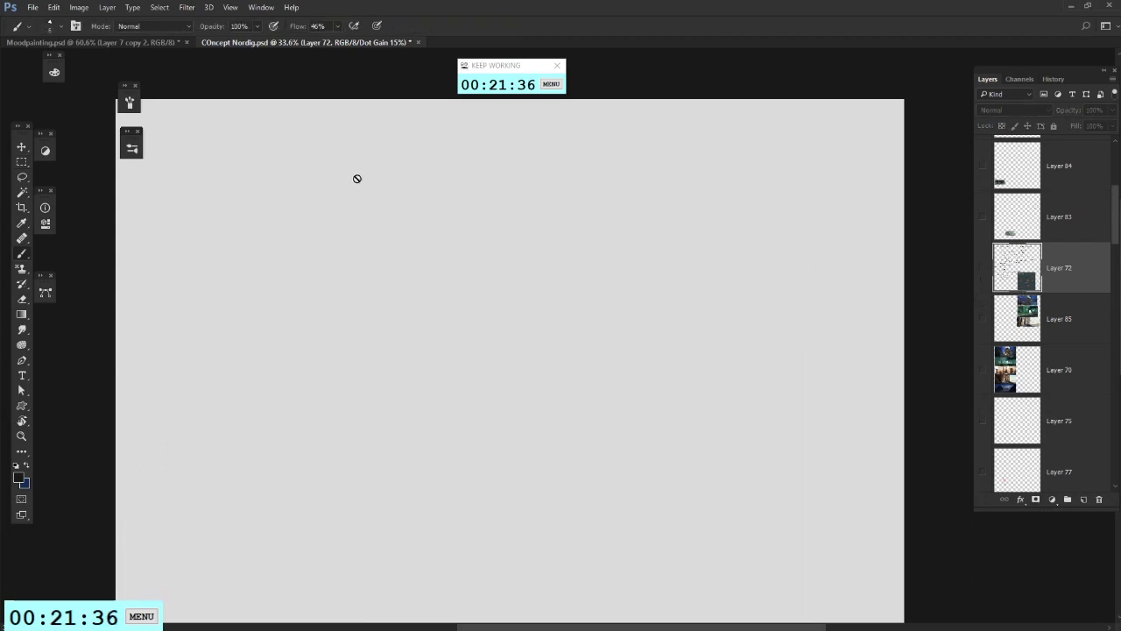
key(ctrl+Tab)
key(ctrl+0)
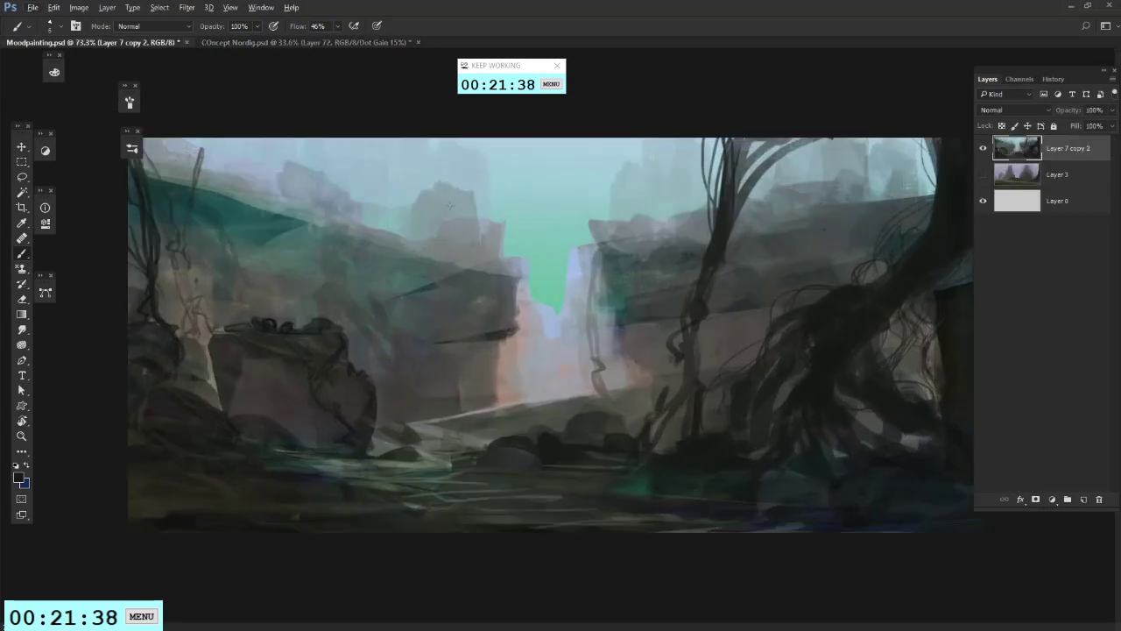
scroll(450, 206, down, 3)
Step: Preview the purple landscape on Layer 3, leaving both it and Layer 7 copy 2 hidden over the blank Layer 0
click(983, 175)
click(983, 148)
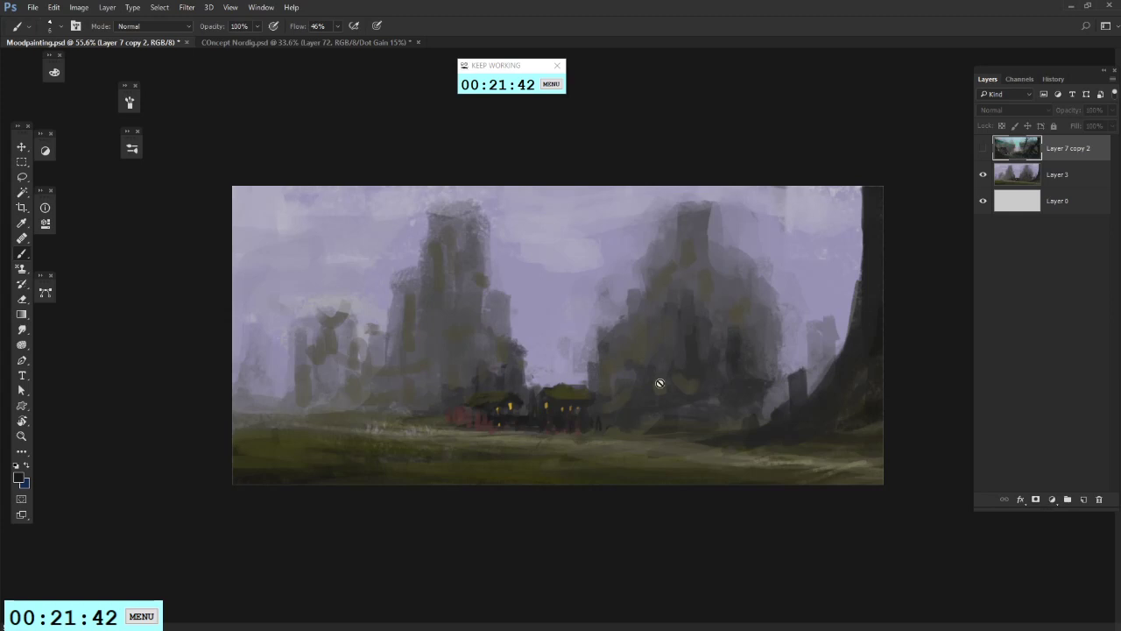
key(e)
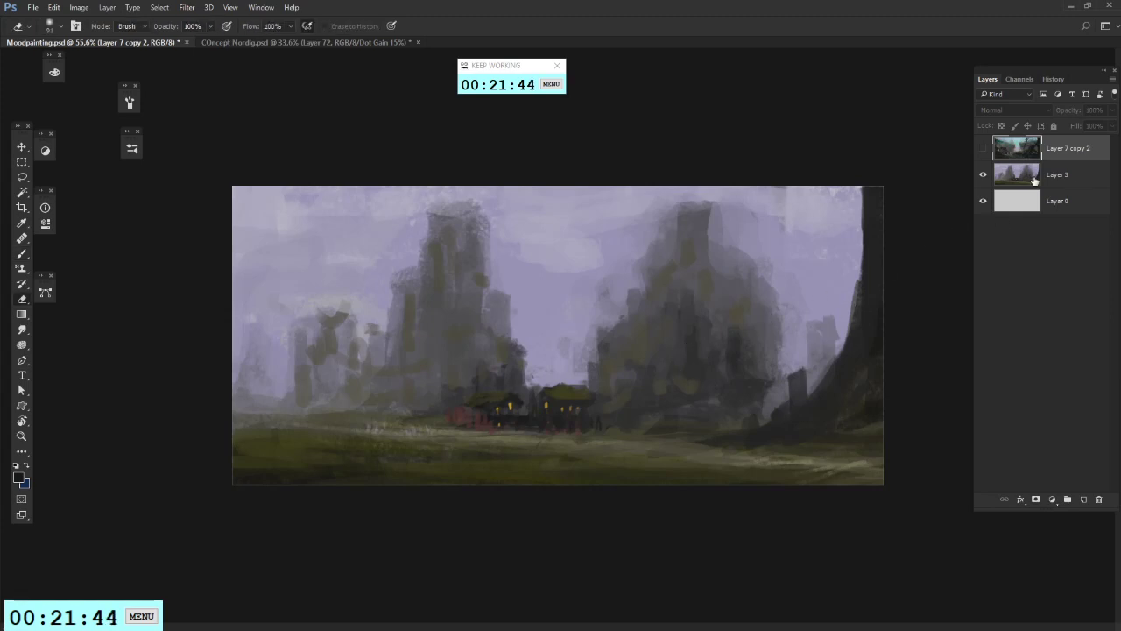
click(983, 174)
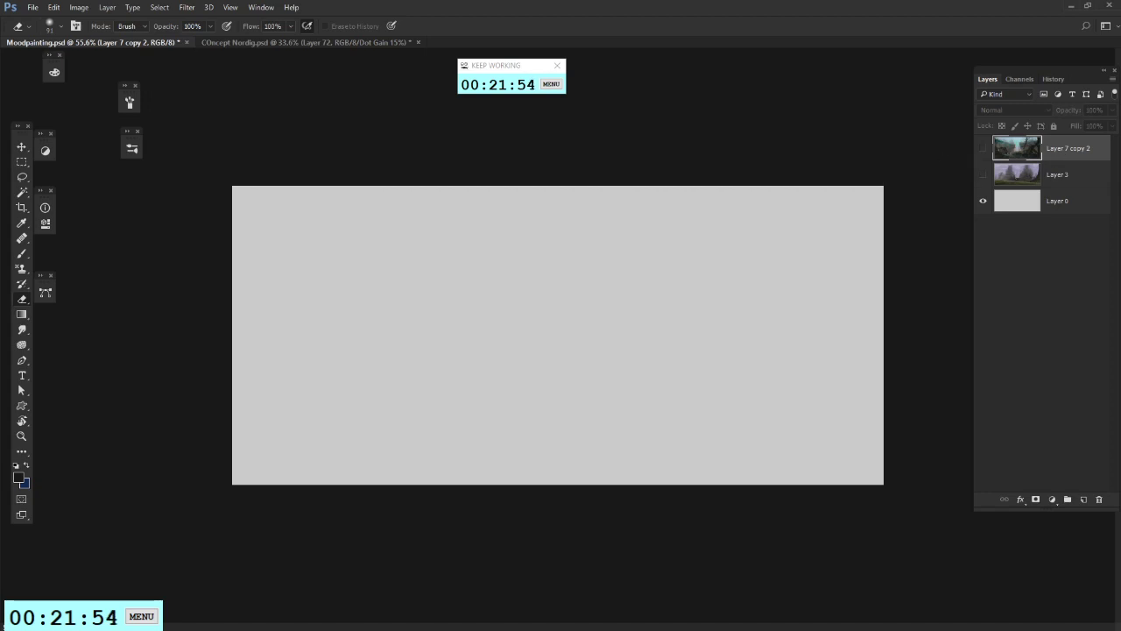
key(alt+Tab)
key(alt+Tab)
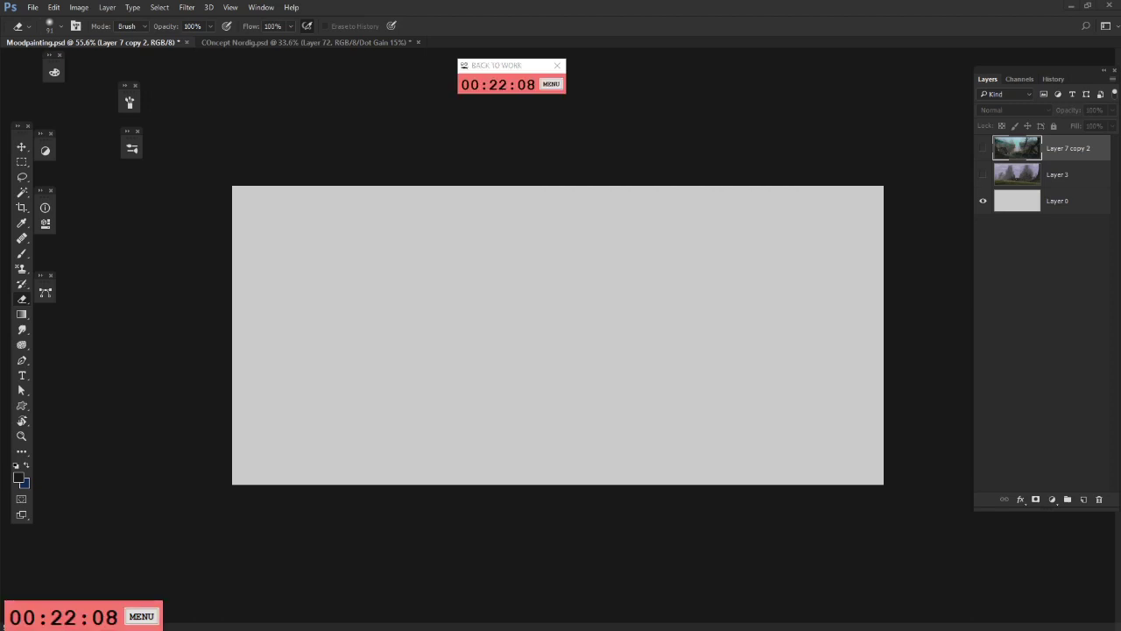
key(alt+Tab)
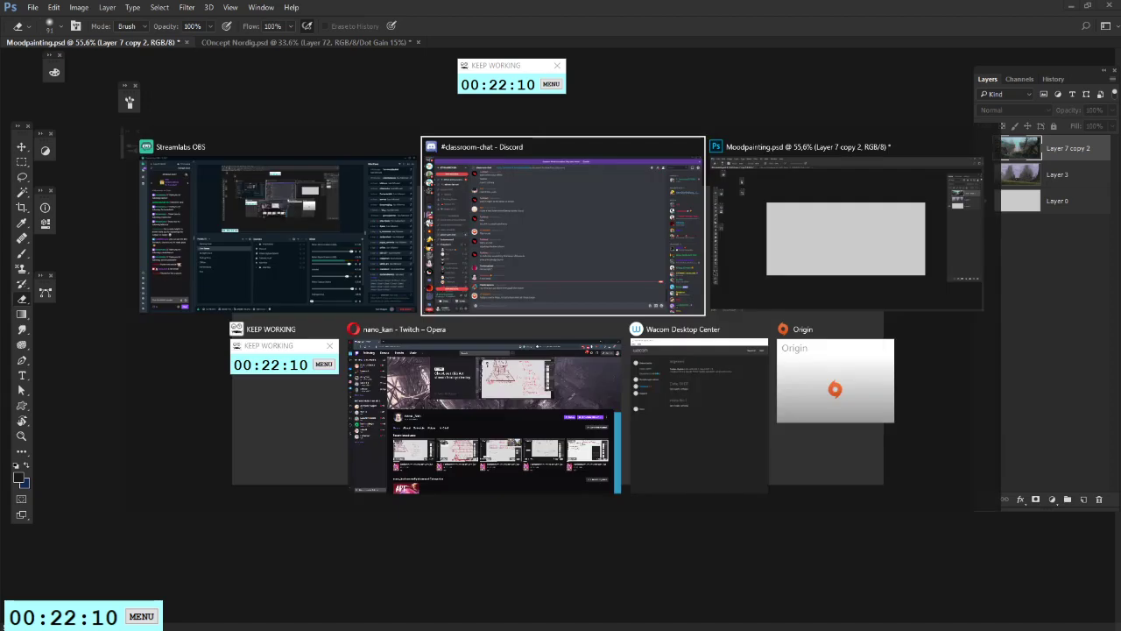
Step: Switch to Photoshop and view the Layer 7 copy 2 painting in Moodpainting.psd by toggling its visibility
click(799, 338)
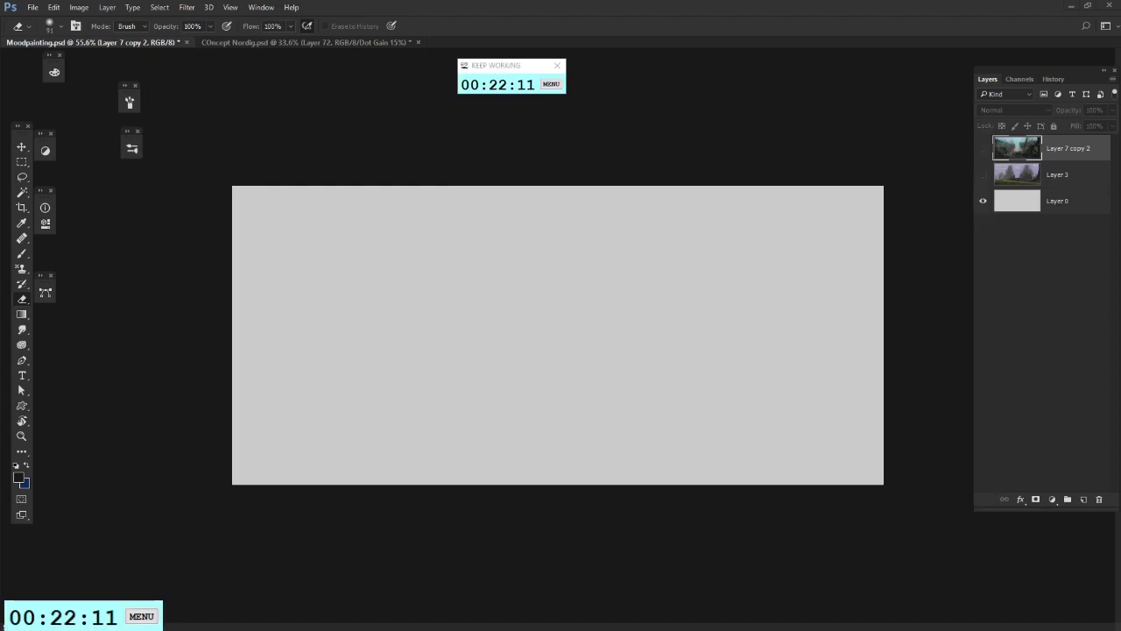
scroll(462, 262, up, 1)
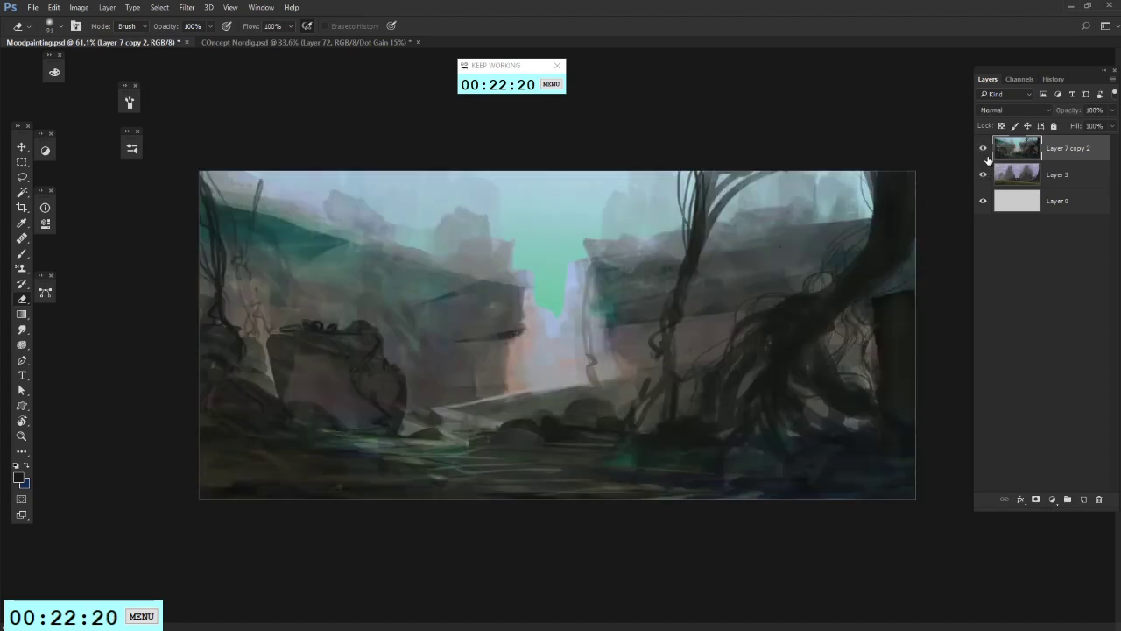
click(983, 148)
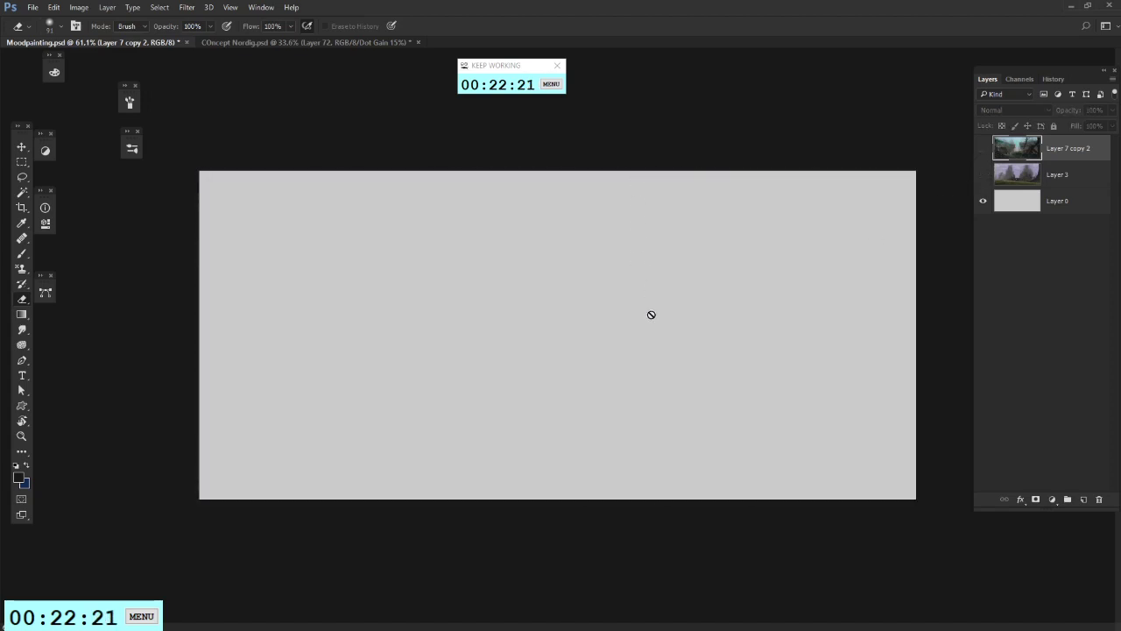
key(l)
click(982, 148)
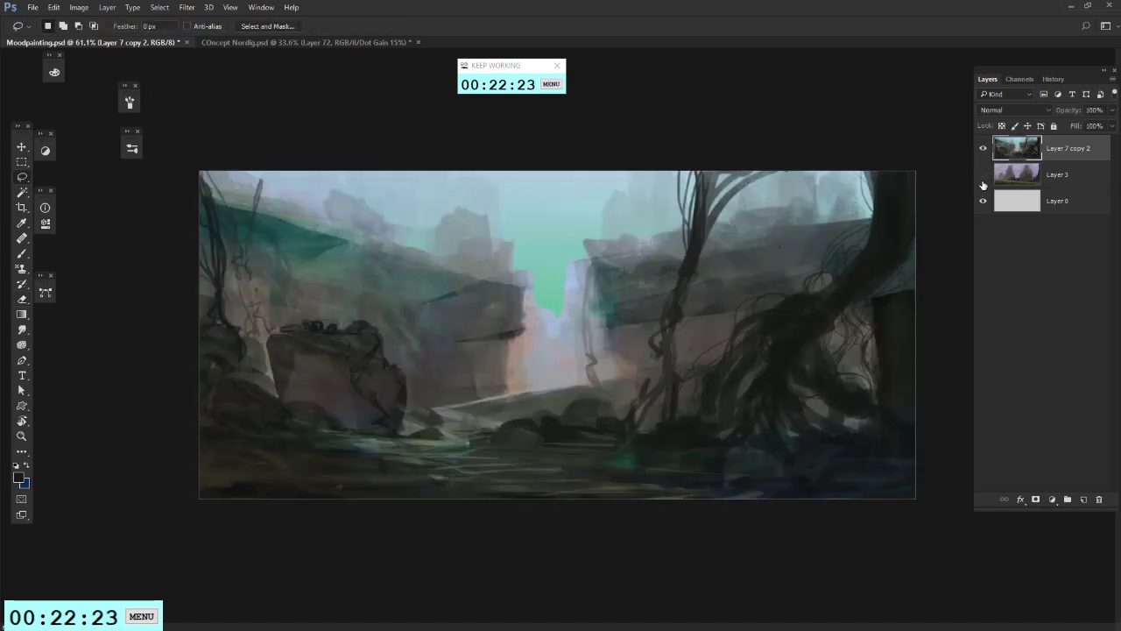
Step: Show the Layer 3 landscape and hide Layer 7 copy 2
click(982, 175)
click(1056, 174)
click(983, 148)
click(1064, 148)
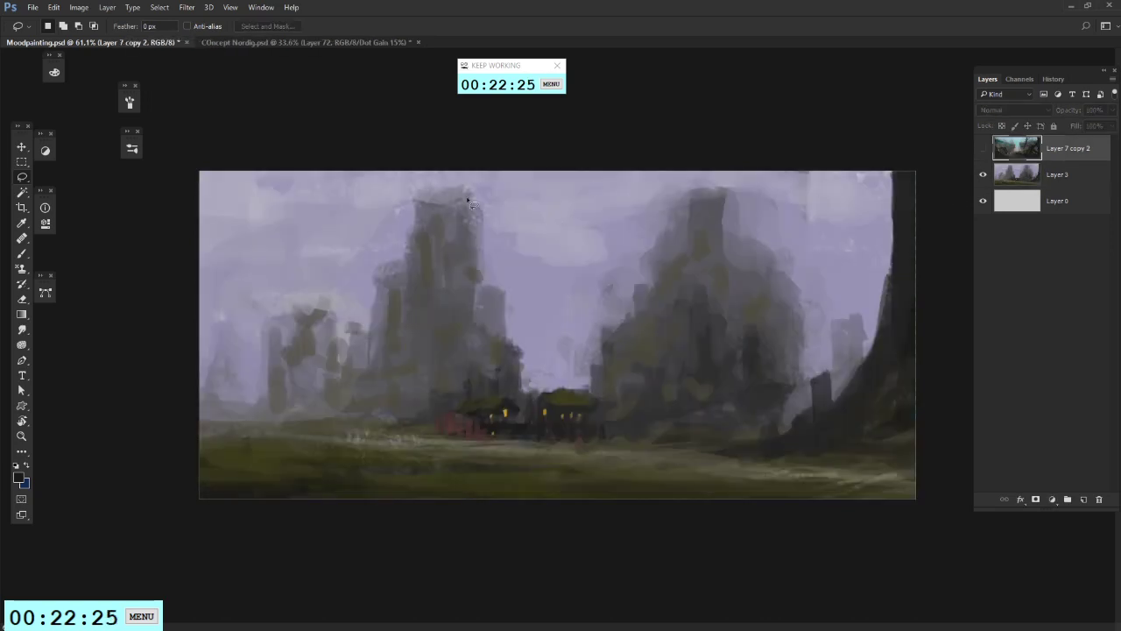
Step: Try to paint with the Brush tool while the hidden Layer 7 copy 2 is selected
key(b)
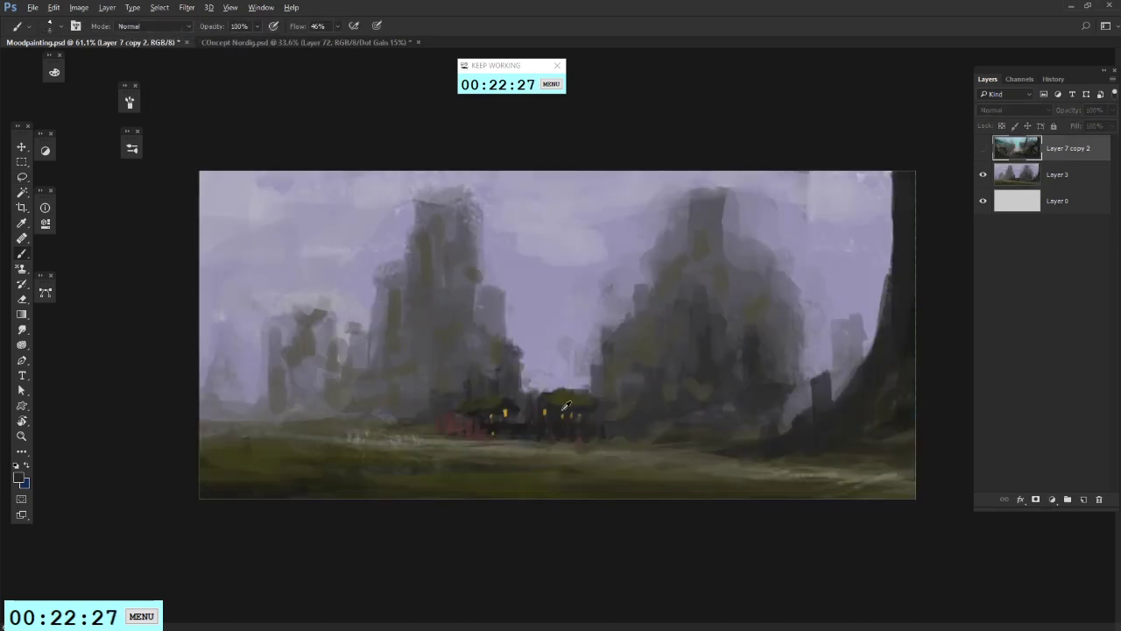
click(562, 417)
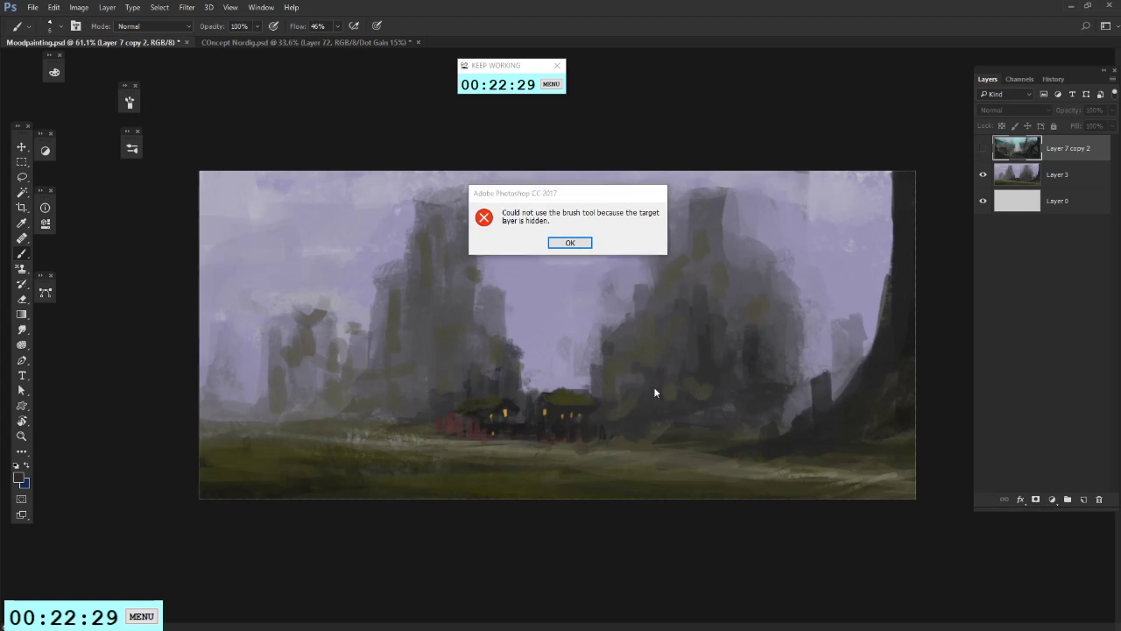
key(Return)
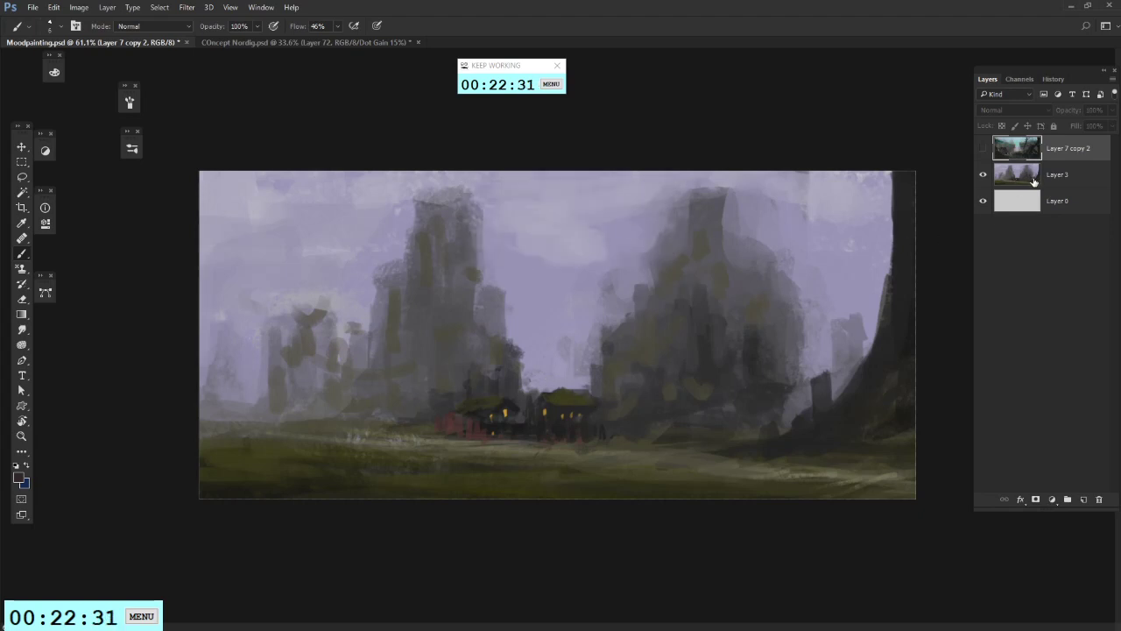
Step: Select Layer 3, choose the recent 48 px brush and reduce its size for thin marking strokes
click(1035, 179)
right_click(687, 339)
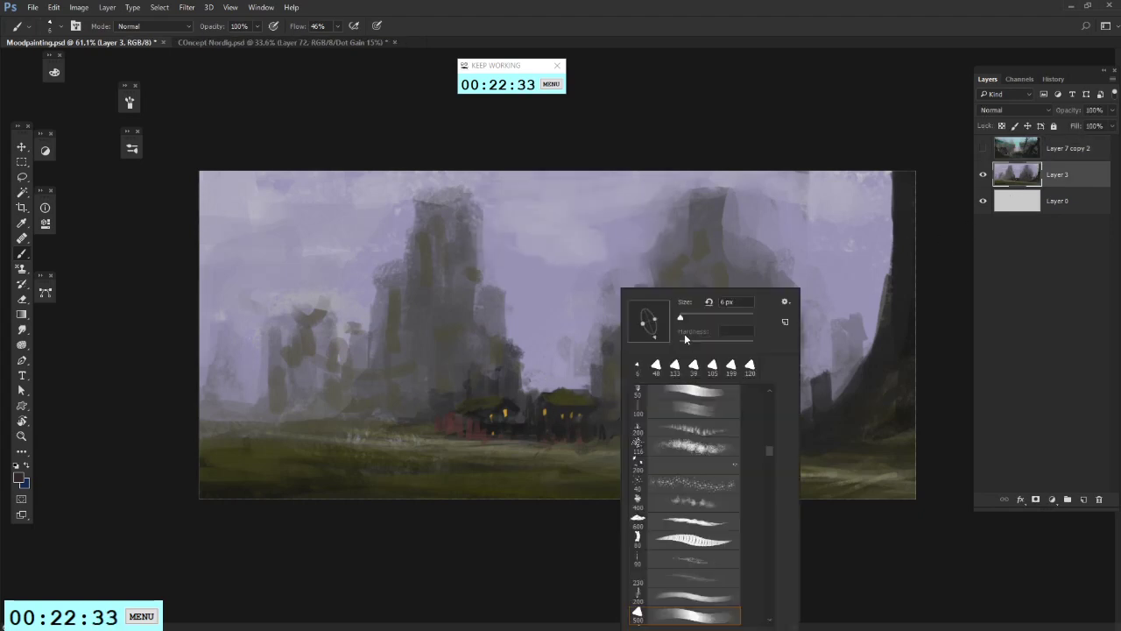
click(656, 364)
click(513, 403)
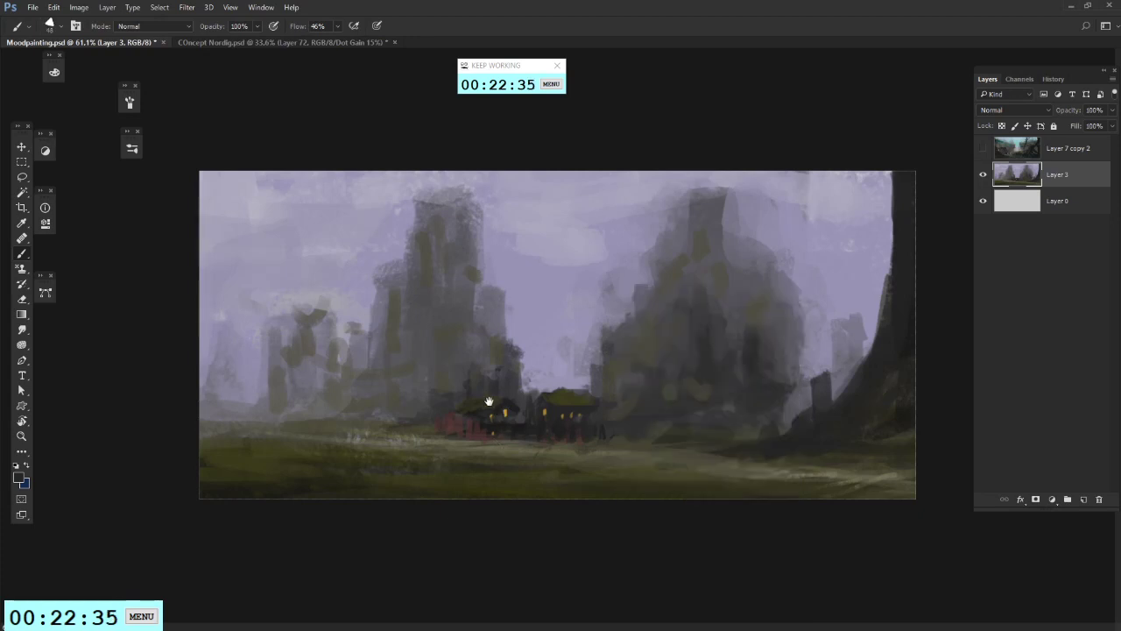
right_click(593, 289)
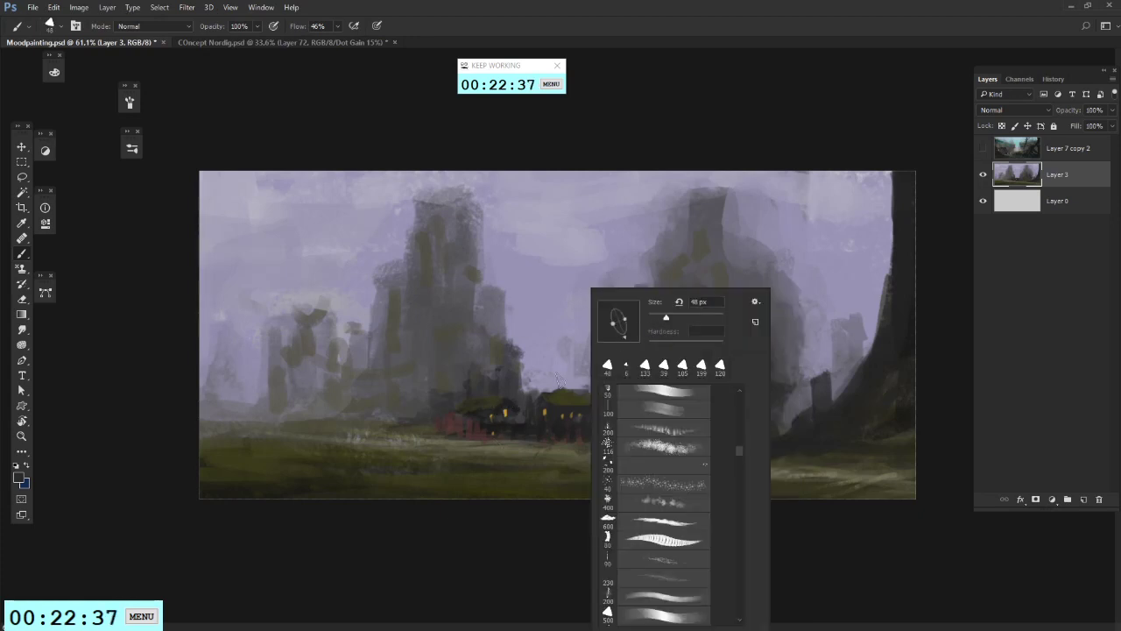
click(557, 412)
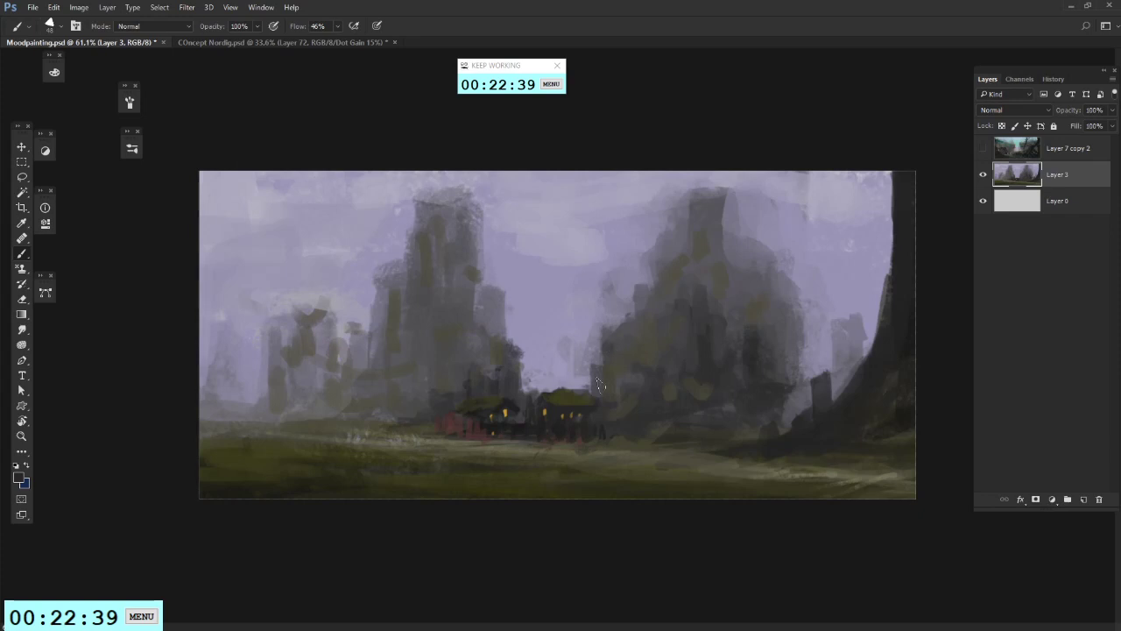
right_click(560, 327)
drag(625, 319, 621, 320)
click(564, 277)
Step: Sketch marking strokes around the central huts and the rock towers on Layer 3 and undo them
mouse_move(564, 260)
mouse_down()
mouse_move(570, 367)
mouse_move(610, 394)
mouse_up()
key(ctrl+z)
key(ctrl+z)
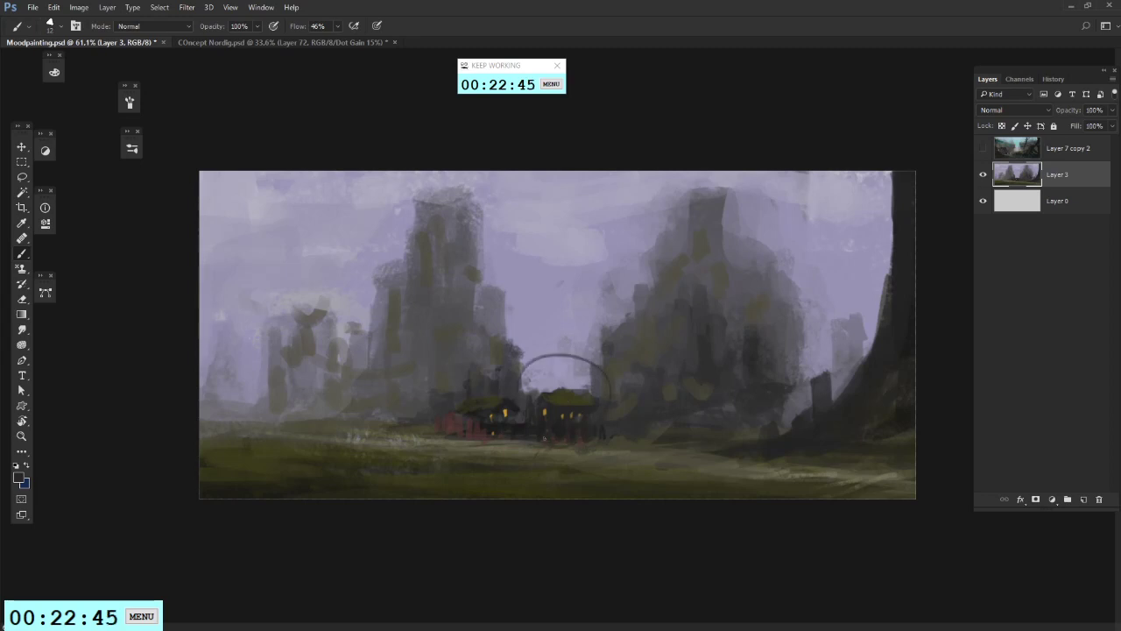
drag(508, 369, 547, 386)
mouse_move(600, 354)
mouse_down()
mouse_move(807, 377)
mouse_move(767, 377)
mouse_up()
key(ctrl+z)
key(ctrl+z)
key(ctrl+z)
key(ctrl+z)
Step: Sketch rough circles over the misty ruins on the painting's left side and undo them
drag(412, 333, 326, 386)
key(ctrl+z)
drag(237, 355, 226, 417)
drag(292, 347, 240, 422)
key(ctrl+z)
drag(378, 408, 383, 405)
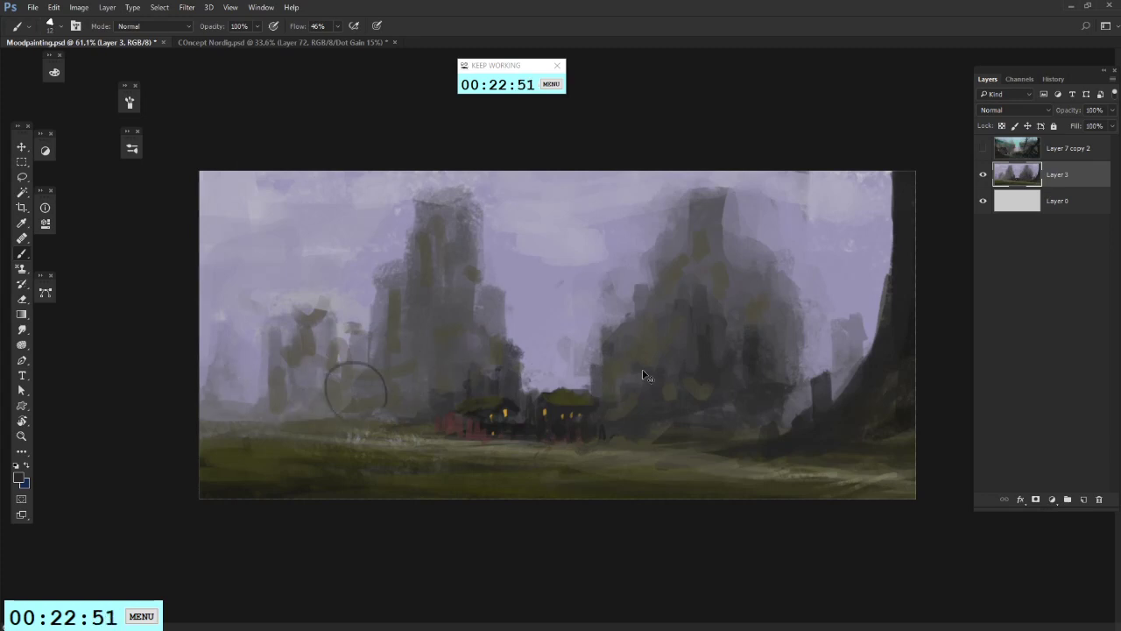
key(ctrl+z)
Step: Hide Layer 3 and Layer 7 copy 2 and add a new empty layer above them
click(982, 174)
click(983, 148)
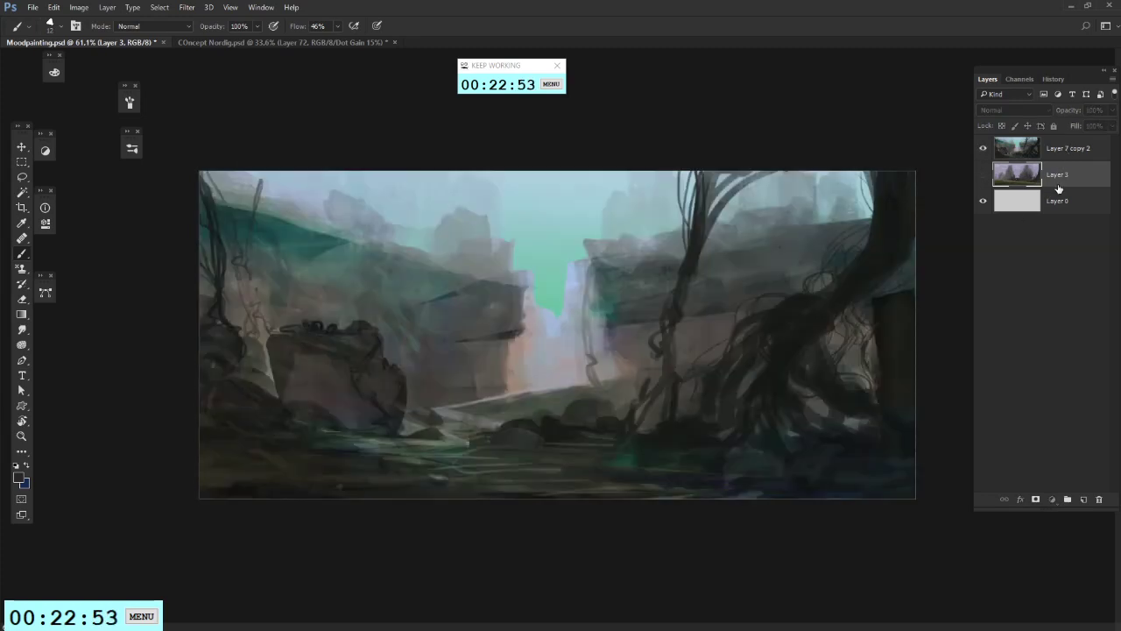
click(1007, 149)
click(983, 148)
click(1083, 499)
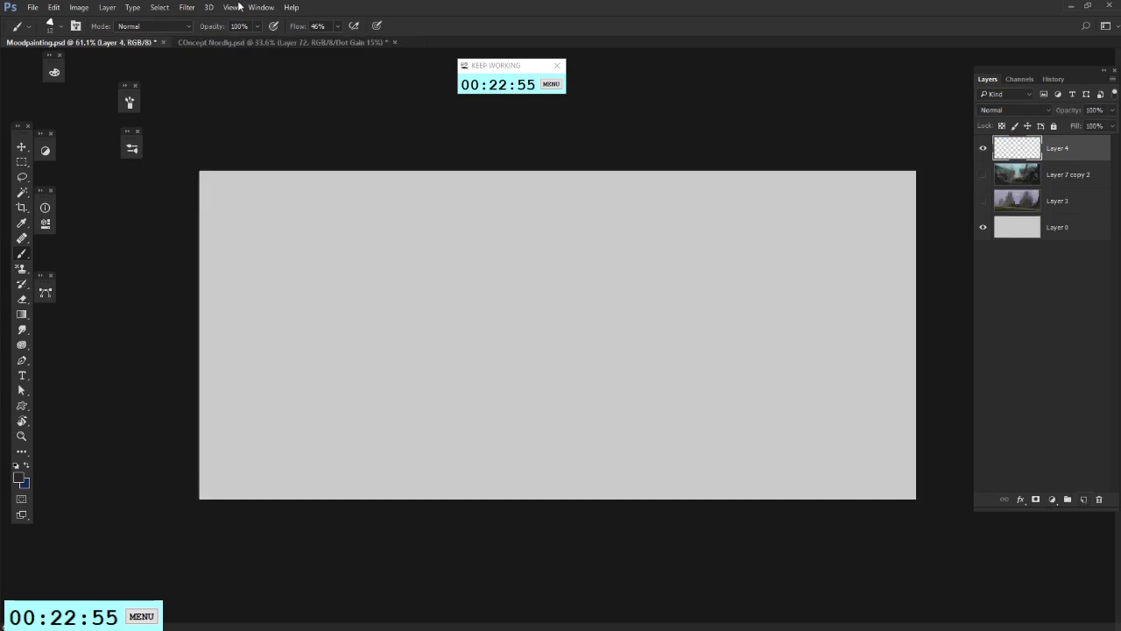
Step: Switch to COncept Nordig.psd, view Layer 64's film stills in greyscale, and hide the layer again
click(274, 42)
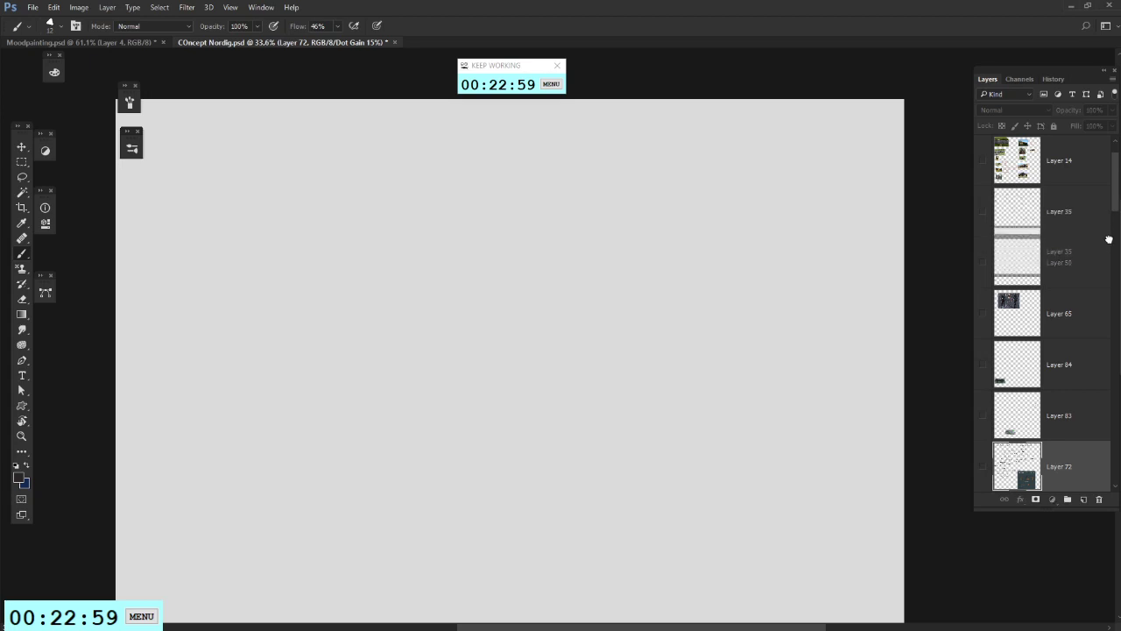
click(1111, 219)
drag(1113, 202, 1112, 269)
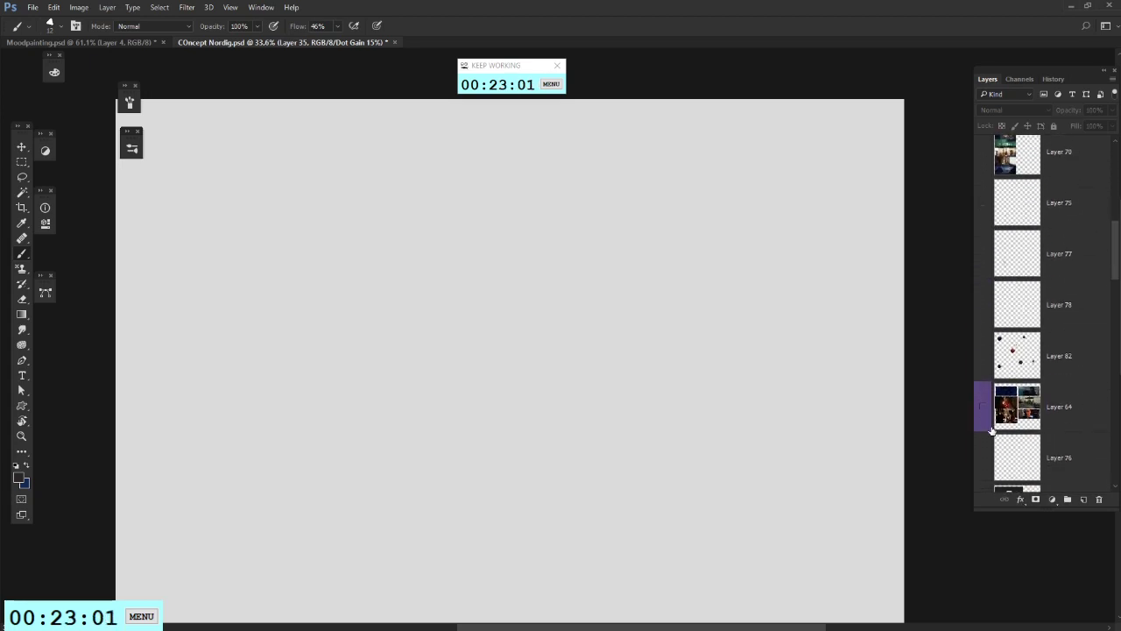
click(983, 407)
drag(478, 409, 510, 408)
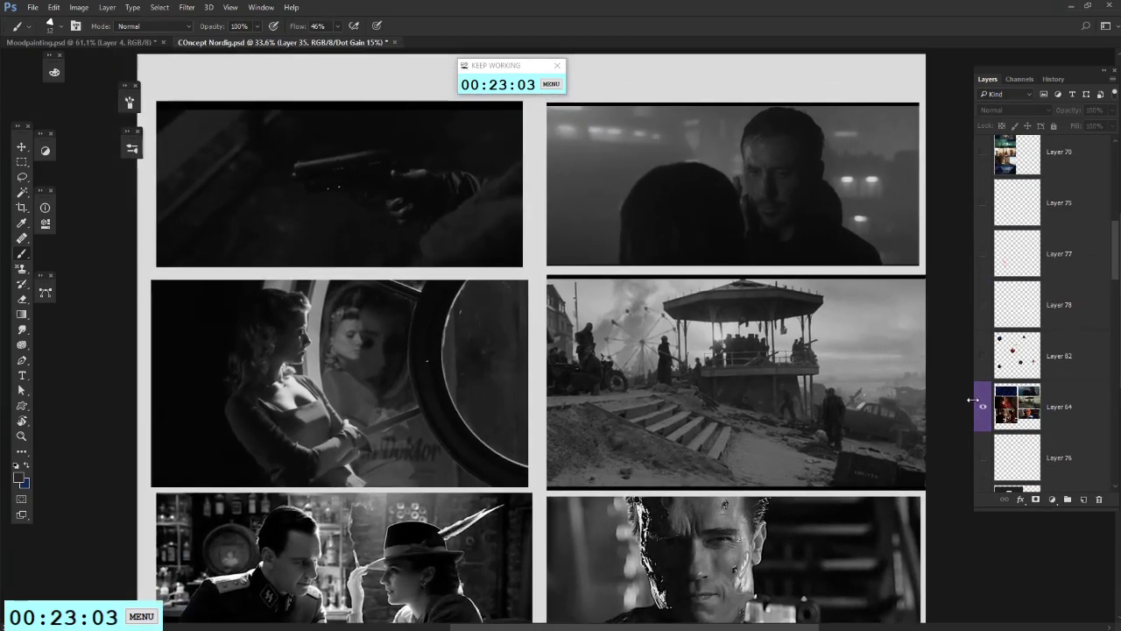
click(982, 403)
key(ctrl+y)
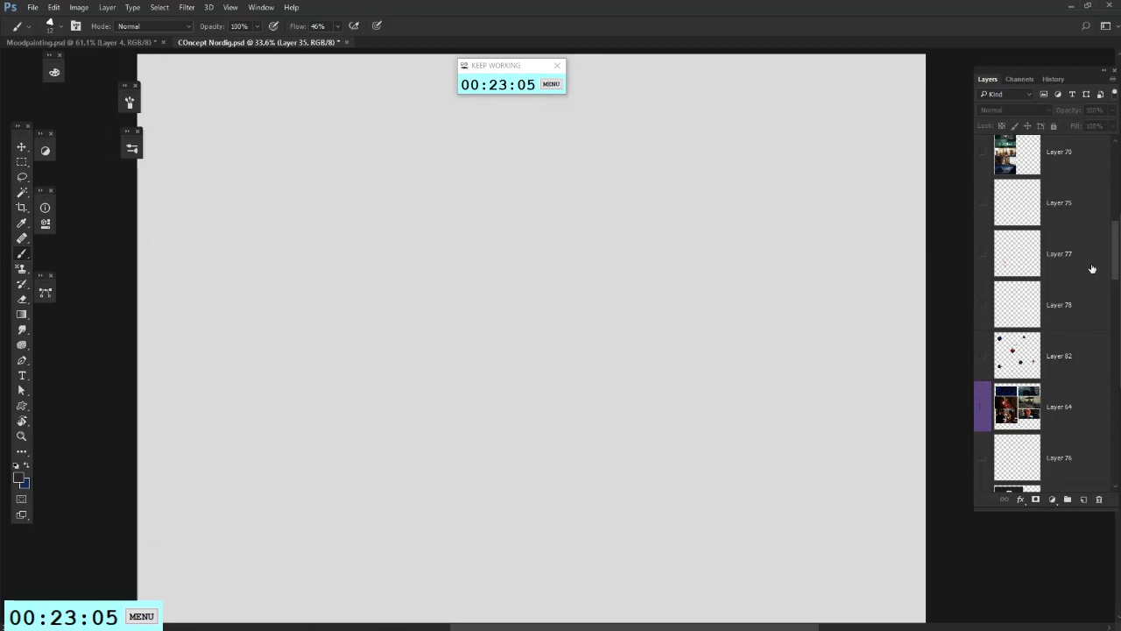
Step: Show the reference paintings and colour studies on Layer 85 and Layer 70
drag(1114, 251, 1114, 229)
click(982, 287)
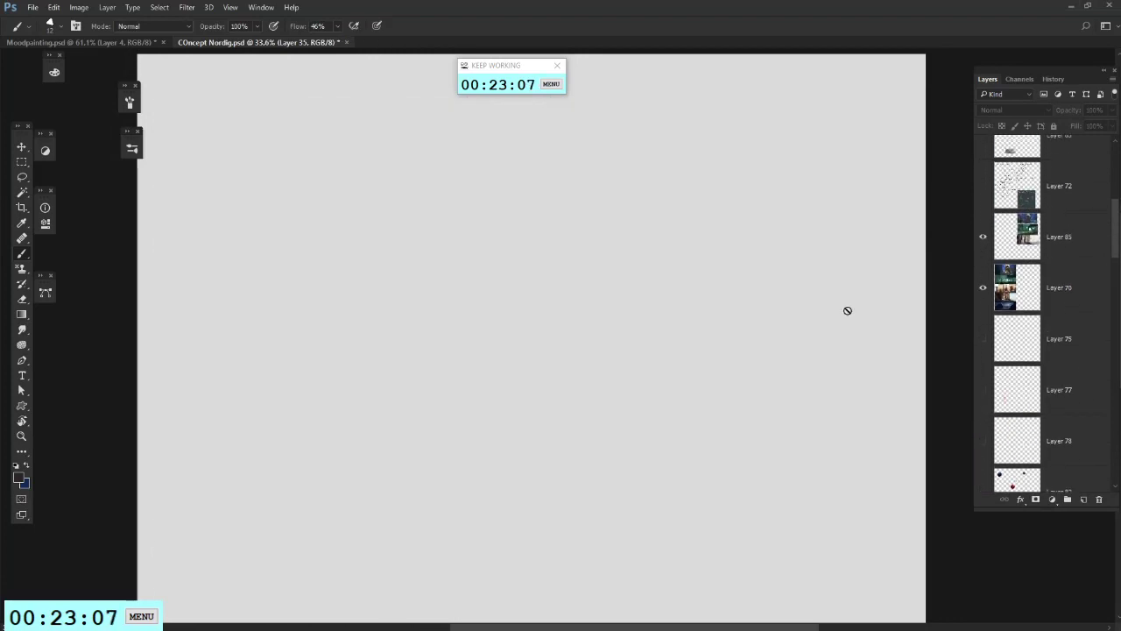
drag(499, 226, 519, 266)
Step: Return to Moodpainting.psd and start a row of rectangular marquee selections along the canvas's upper edge
click(132, 44)
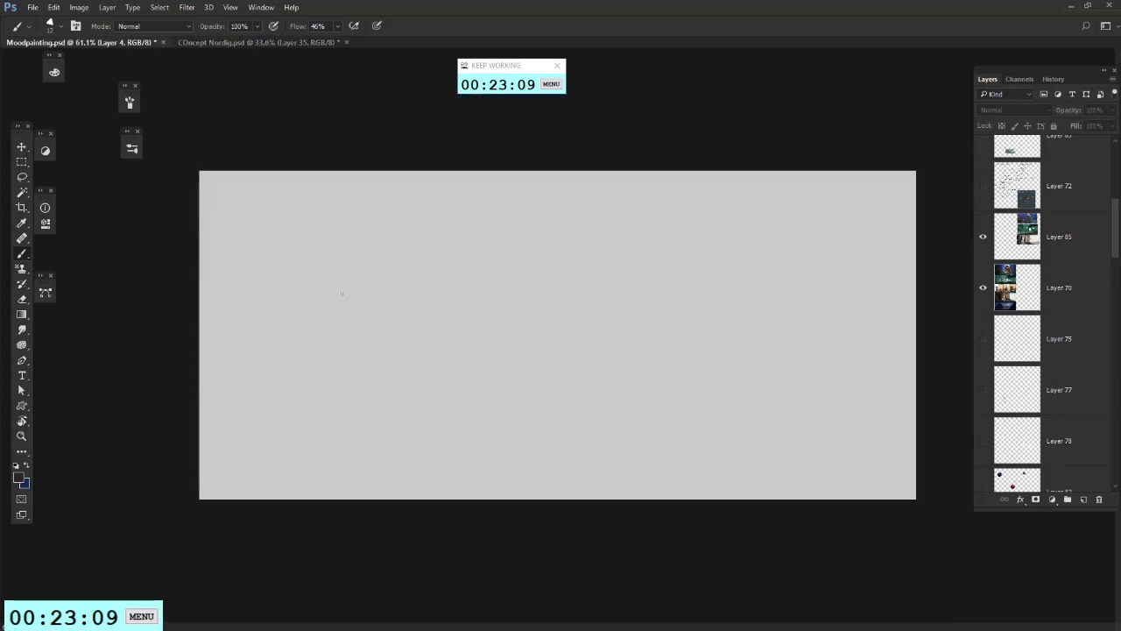
key(m)
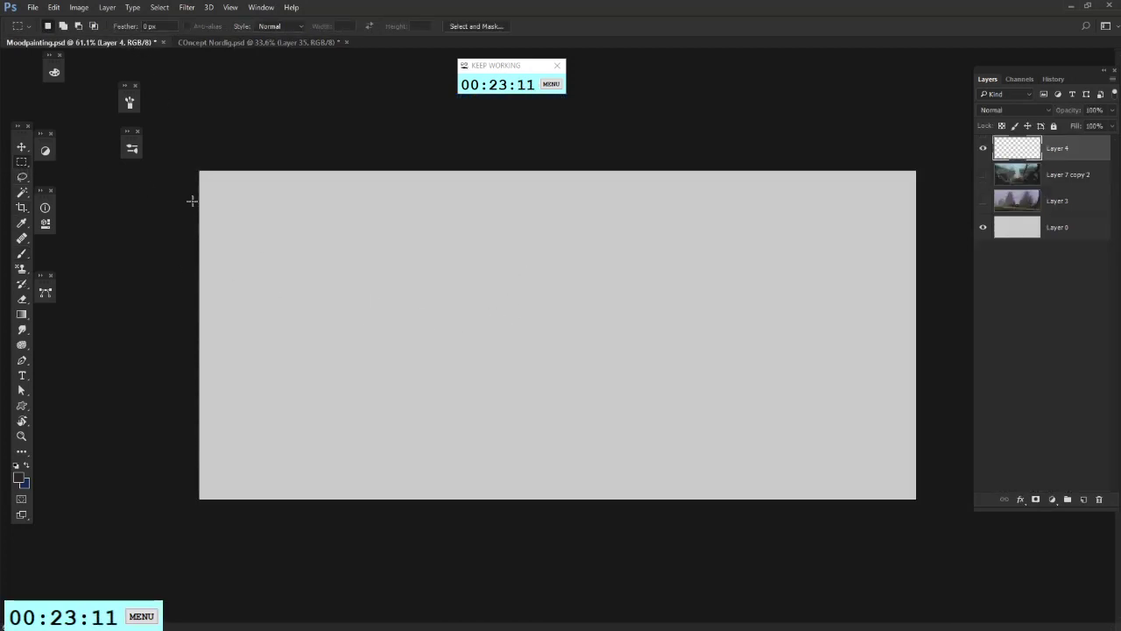
drag(206, 179, 377, 248)
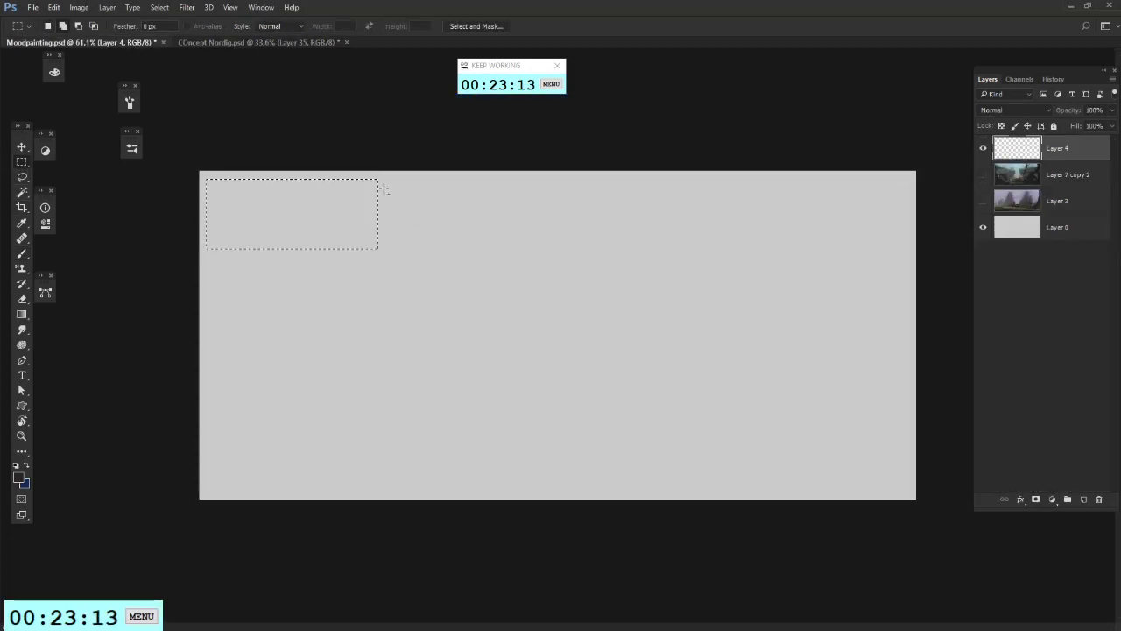
drag(385, 176, 528, 249)
drag(537, 176, 659, 245)
key(ctrl+z)
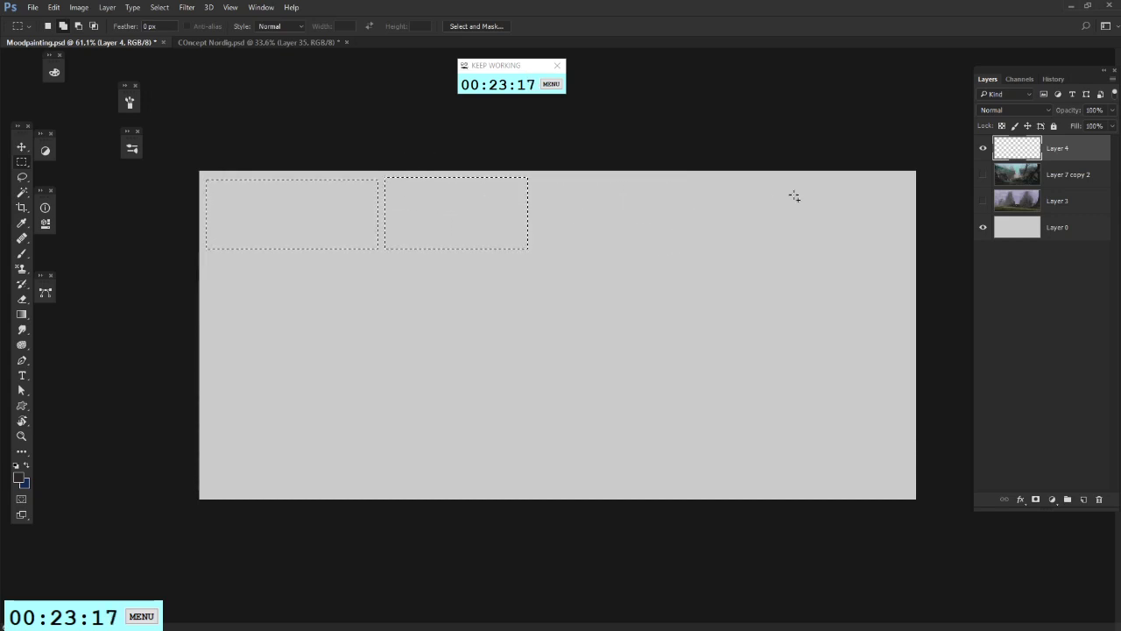
Step: Extend the selection to four separate rectangles across the canvas's upper edge
drag(676, 171, 810, 248)
key(ctrl+z)
key(ctrl+z)
key(ctrl+z)
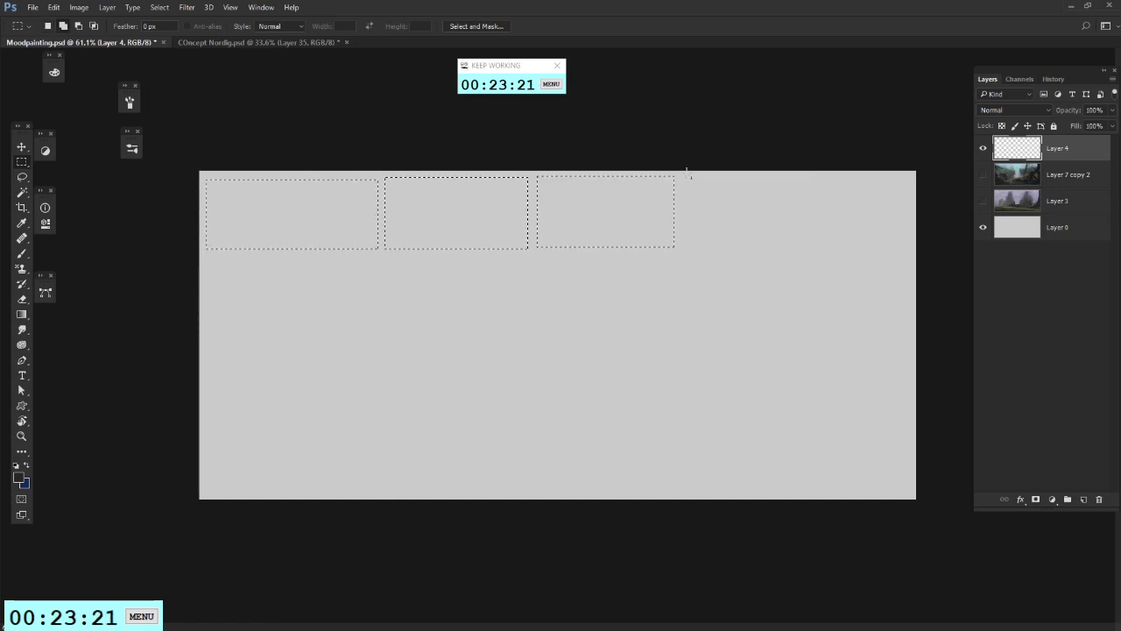
drag(687, 172, 848, 254)
right_click(624, 286)
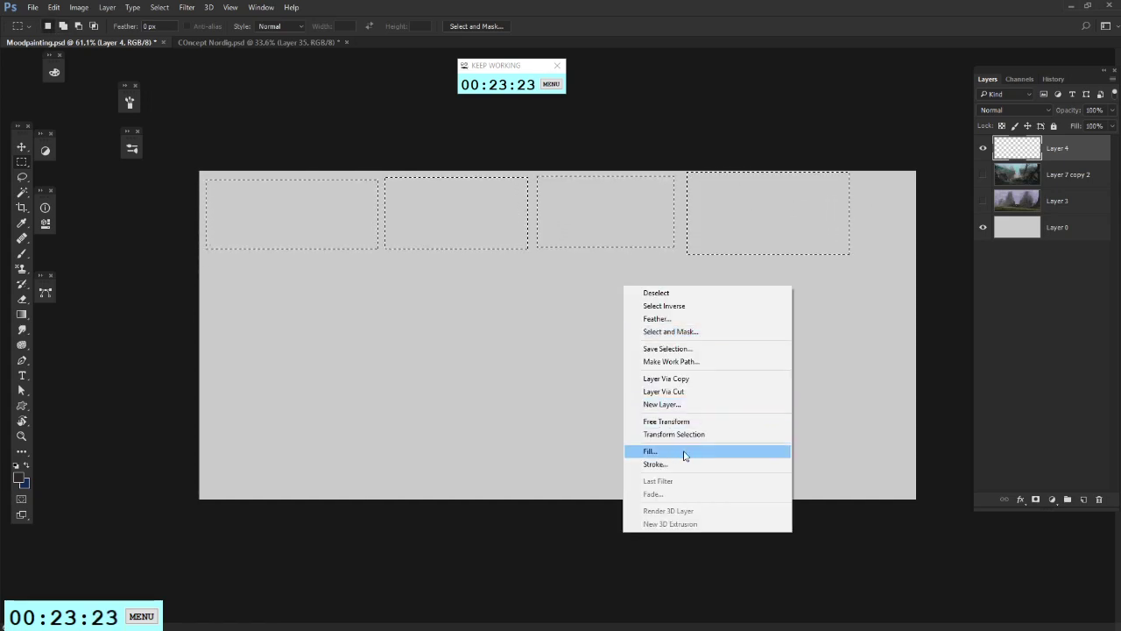
click(228, 288)
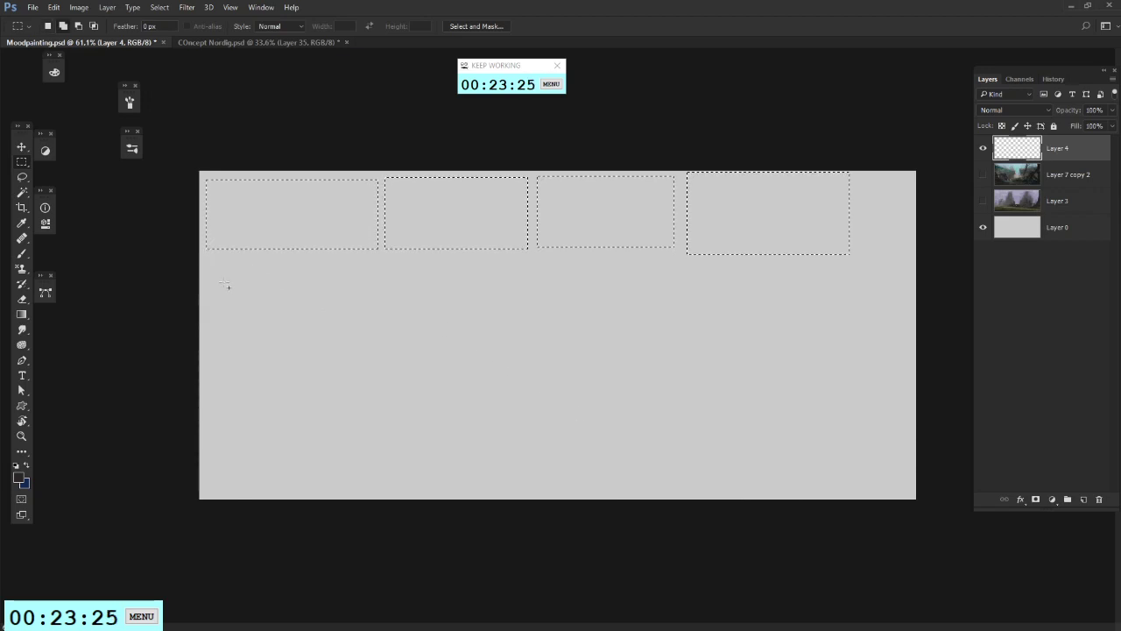
Step: Add two stacked rectangles in each of the first two columns, trimming the upper edge of the second column's middle rectangle
drag(205, 261, 381, 363)
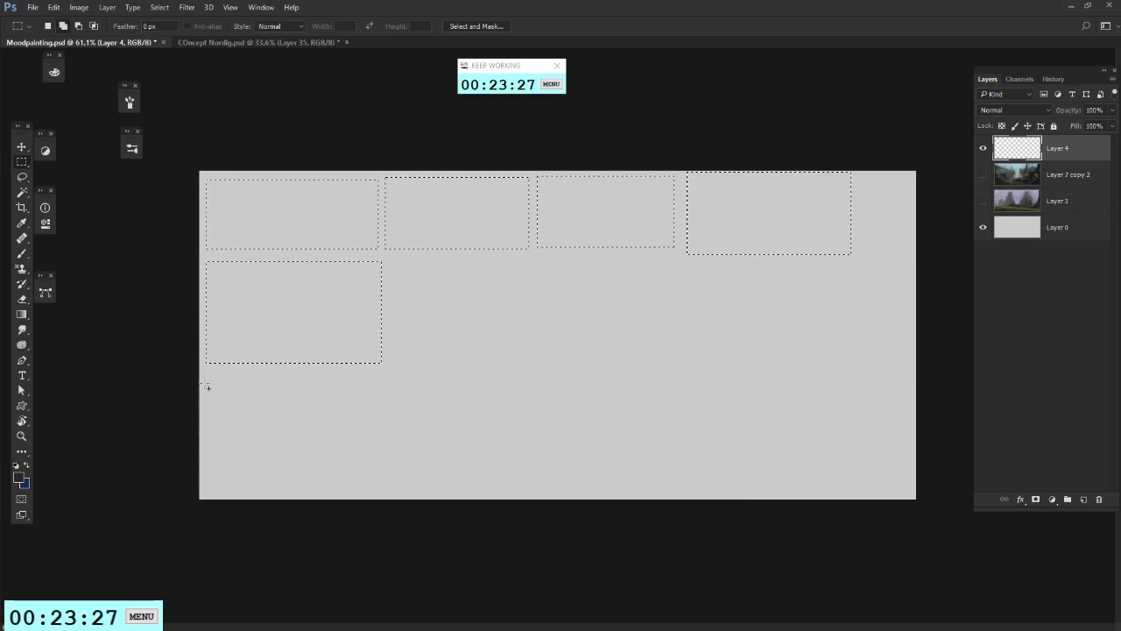
drag(203, 382, 393, 491)
drag(397, 250, 518, 353)
drag(398, 252, 503, 277)
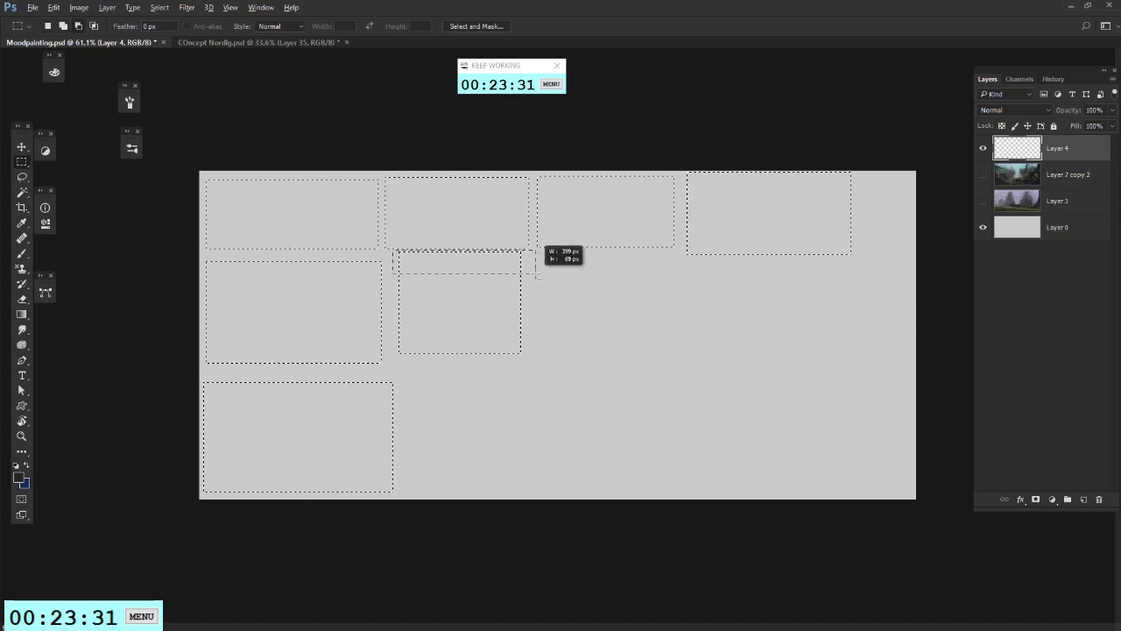
drag(403, 366, 544, 479)
Step: Examine the reference paintings beside their colour studies in COncept Nordig.psd and return to Moodpainting.psd
click(292, 44)
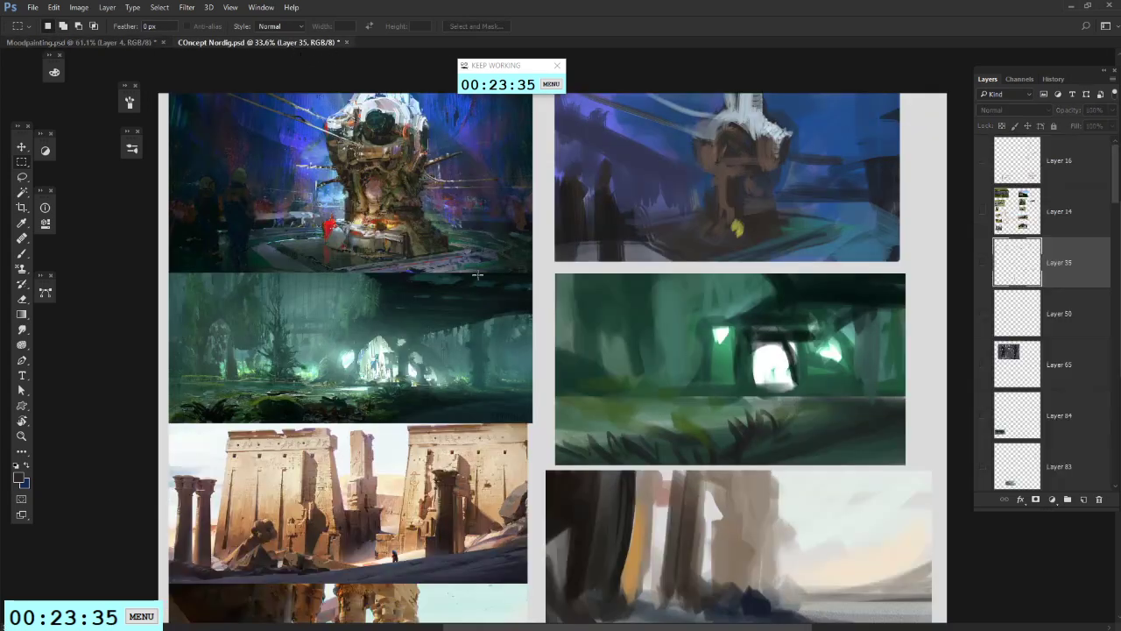
drag(432, 446, 516, 248)
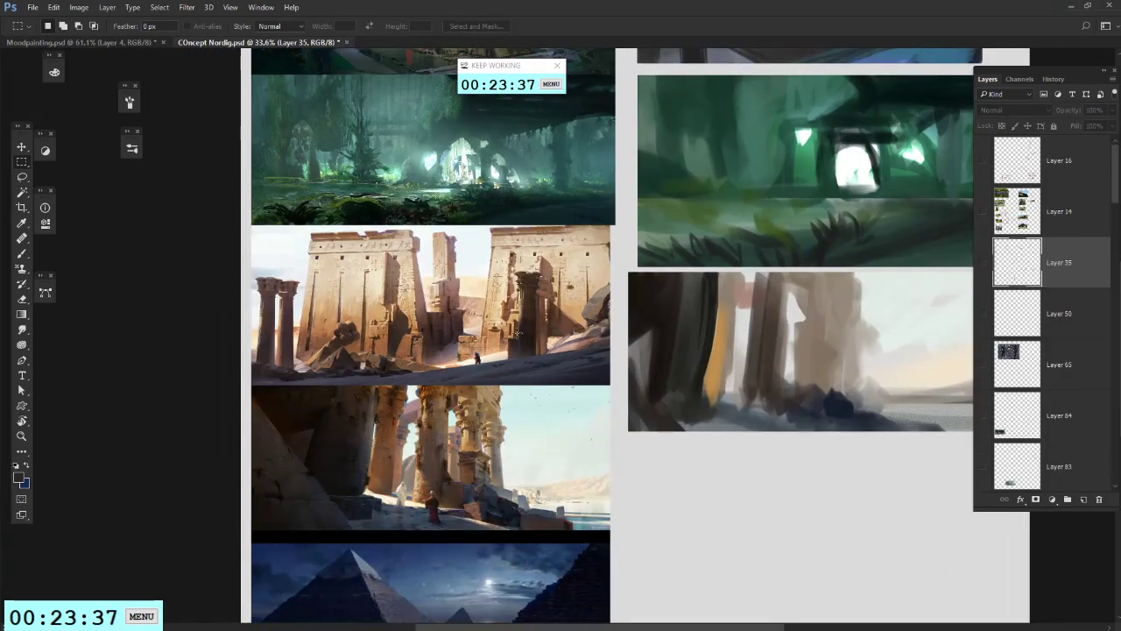
drag(361, 350, 387, 327)
drag(422, 380, 447, 565)
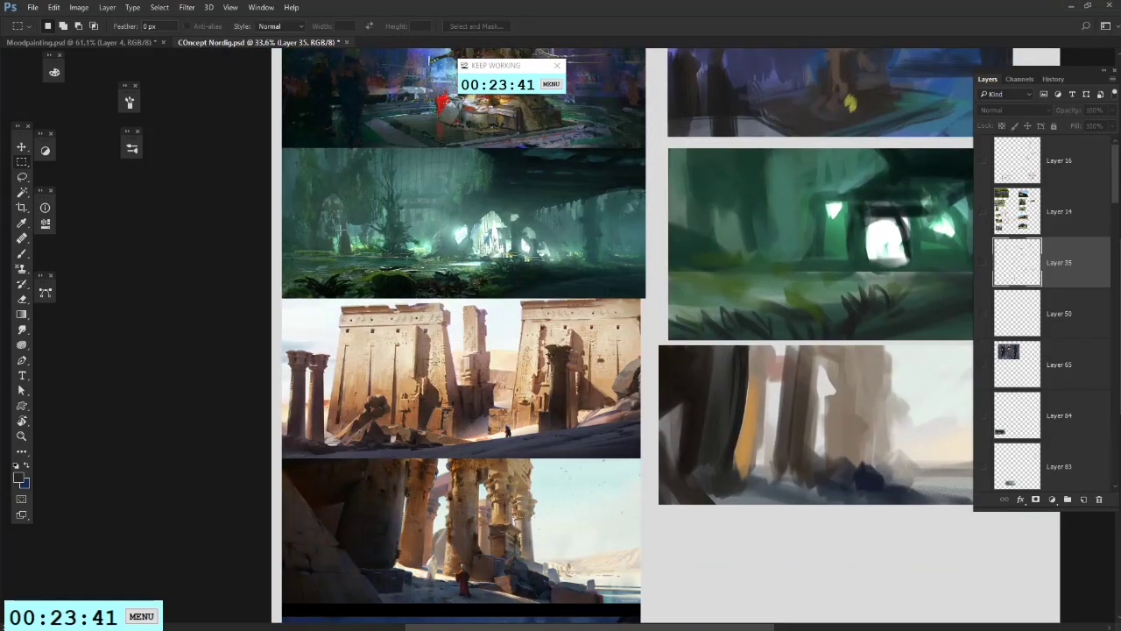
drag(406, 286, 380, 389)
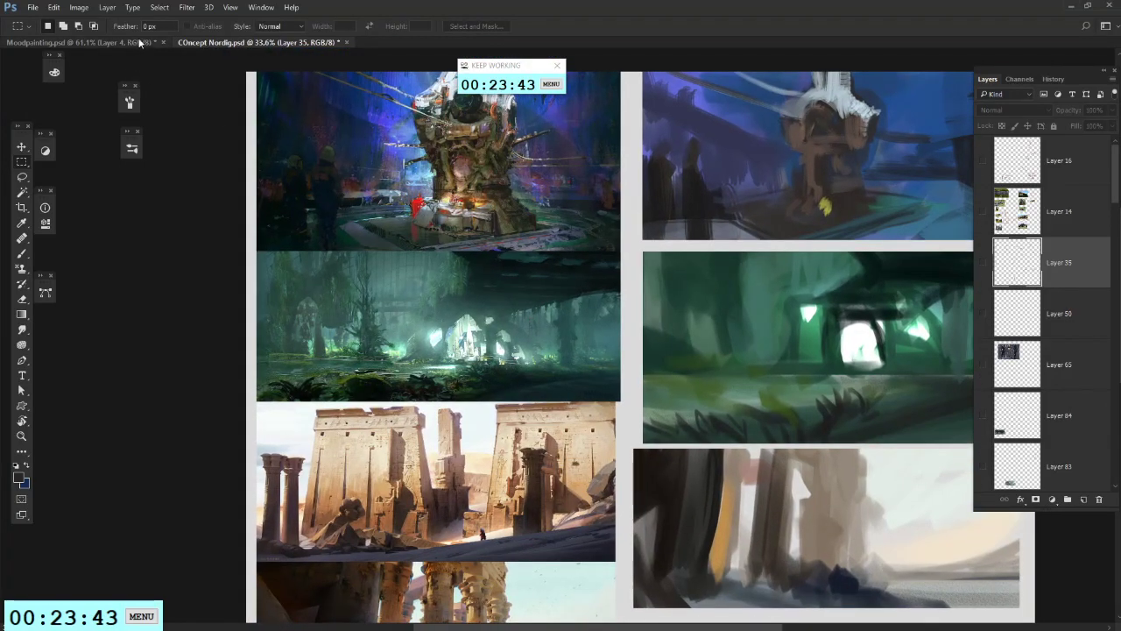
click(79, 42)
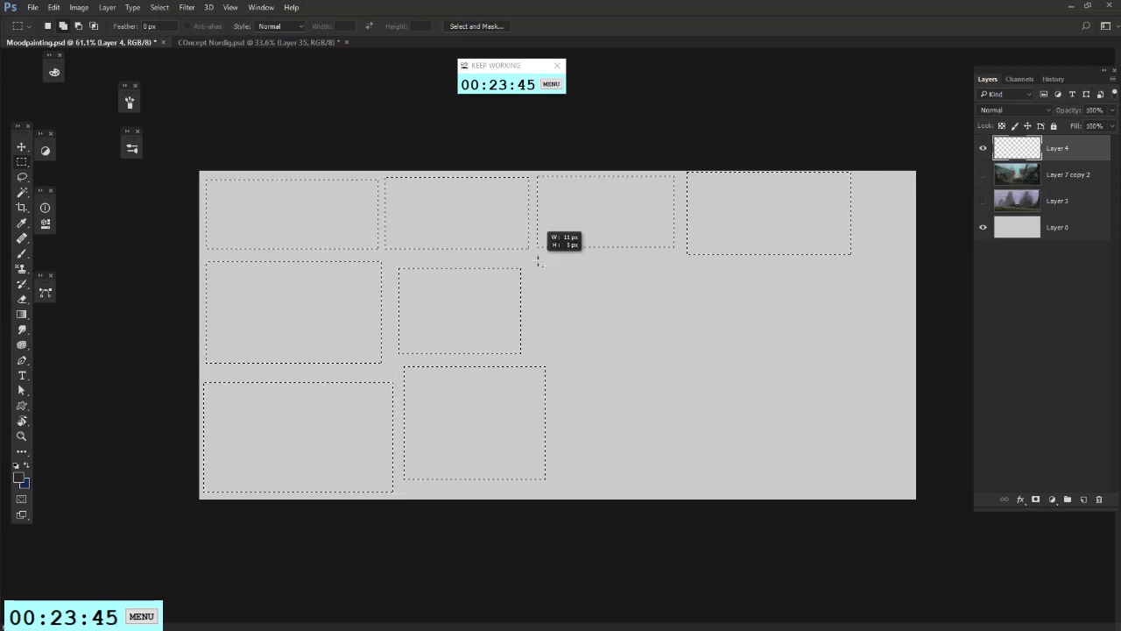
Step: Add the middle and lower rectangles of the third and fourth columns to complete the twelve-frame marquee grid
drag(539, 260, 681, 349)
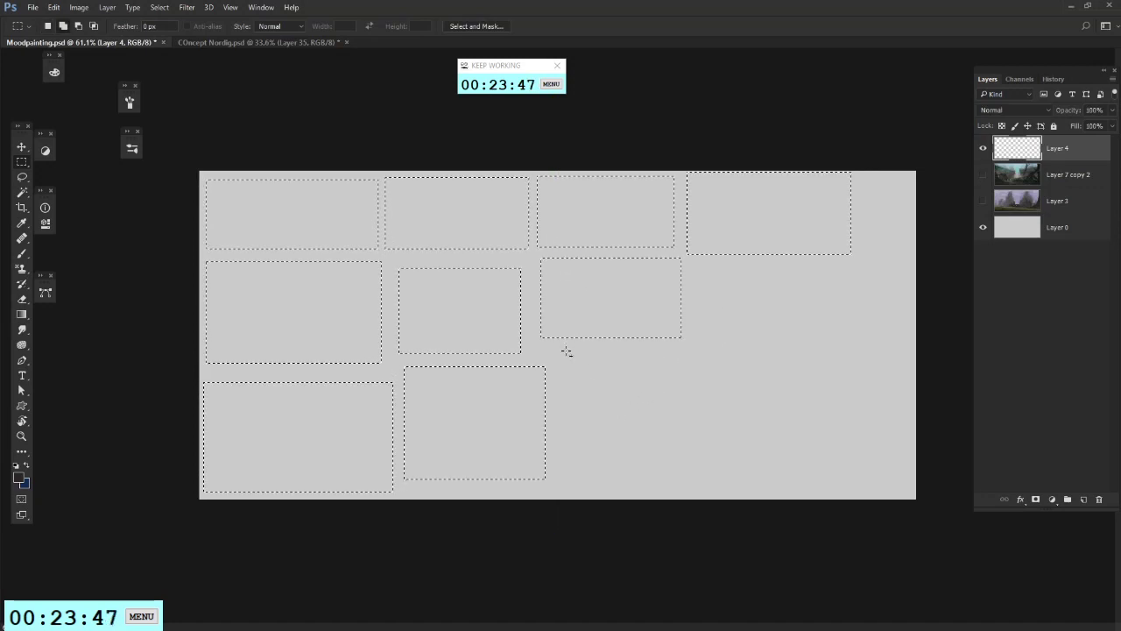
drag(566, 348, 702, 467)
drag(717, 263, 897, 337)
drag(726, 346, 886, 481)
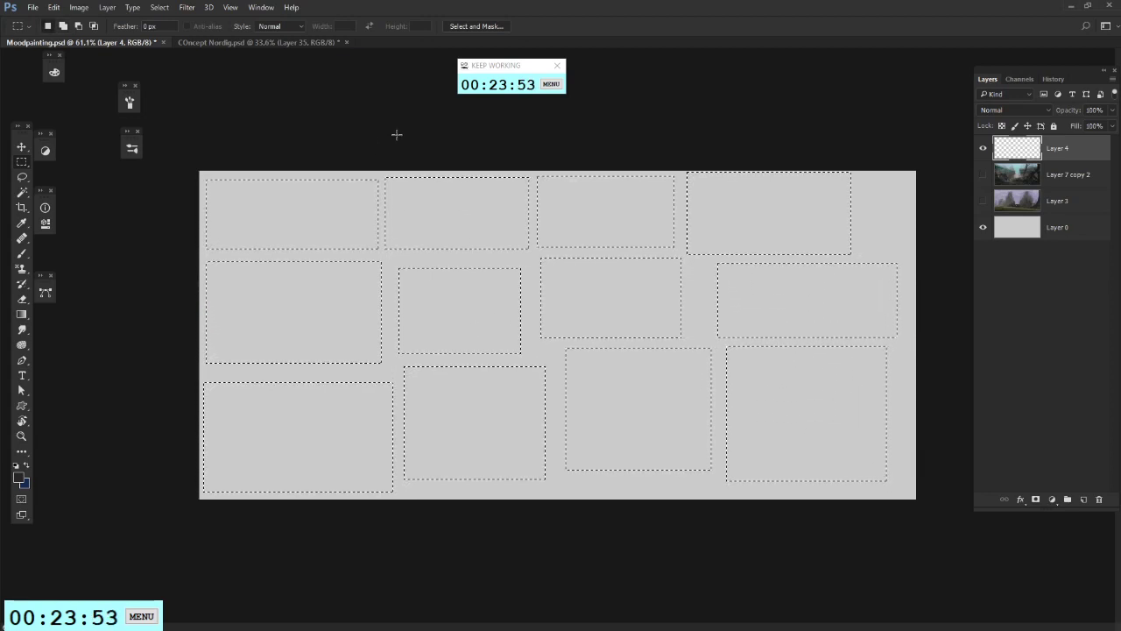
Step: Enlarge the brush to 127 px and block in all twelve selected frames on Layer 4 with loose grey strokes
key(b)
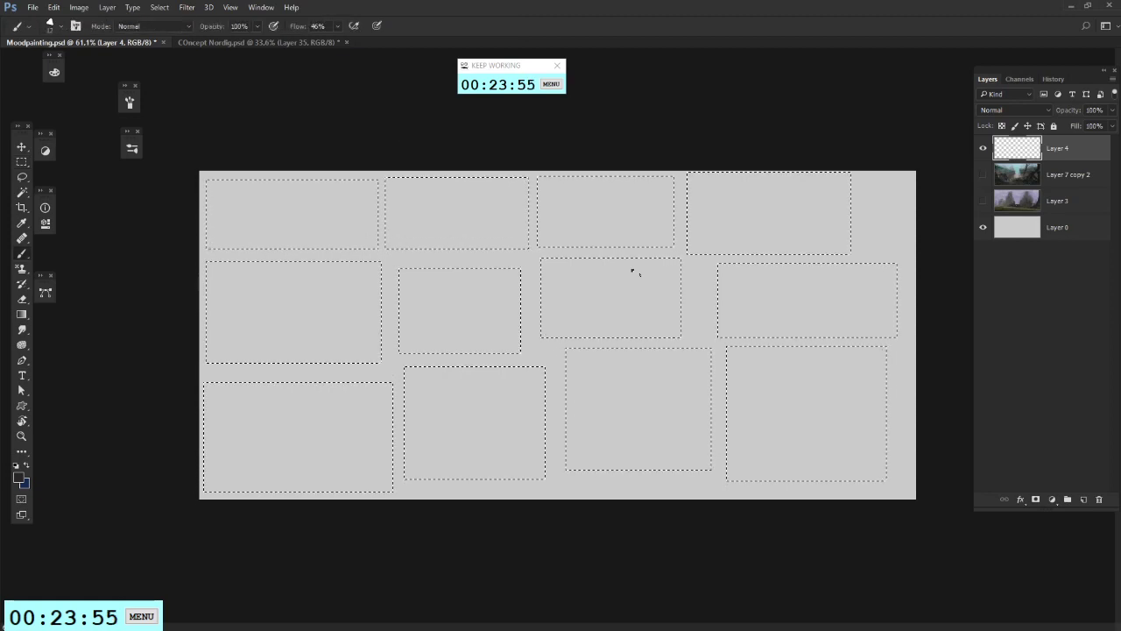
right_click(633, 268)
mouse_move(751, 185)
mouse_down()
mouse_move(672, 228)
mouse_move(738, 213)
mouse_move(674, 268)
mouse_move(731, 204)
mouse_move(251, 225)
mouse_move(510, 165)
mouse_move(828, 191)
mouse_up()
mouse_move(861, 261)
mouse_down()
mouse_move(570, 321)
mouse_move(846, 350)
mouse_move(450, 321)
mouse_move(280, 293)
mouse_move(394, 378)
mouse_move(948, 364)
mouse_move(920, 451)
mouse_move(450, 458)
mouse_move(315, 443)
mouse_move(254, 460)
mouse_move(192, 394)
mouse_move(376, 433)
mouse_move(666, 394)
mouse_move(884, 188)
mouse_move(736, 289)
mouse_move(561, 307)
mouse_move(493, 412)
mouse_move(528, 425)
mouse_move(345, 388)
mouse_move(290, 465)
mouse_move(238, 372)
mouse_up()
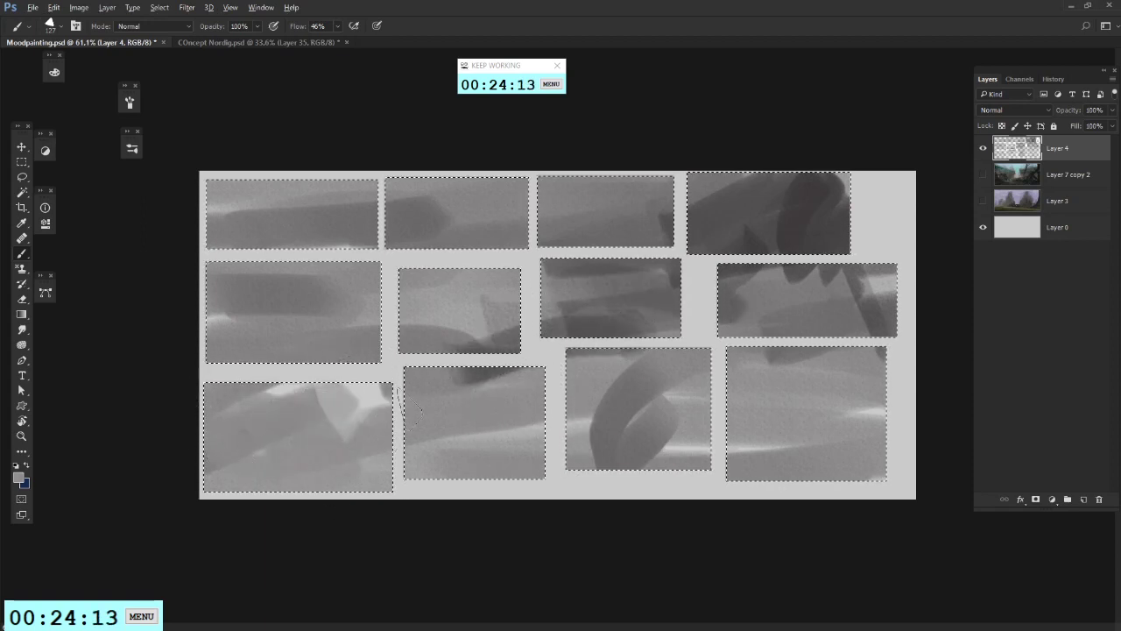
Step: Paint overlapping darker and lighter grey strokes in the first frame of the lowest row and across its neighbouring frames
drag(409, 410, 368, 469)
alt+click(481, 354)
alt+click(480, 364)
drag(276, 378, 299, 412)
drag(241, 388, 270, 433)
drag(210, 394, 235, 455)
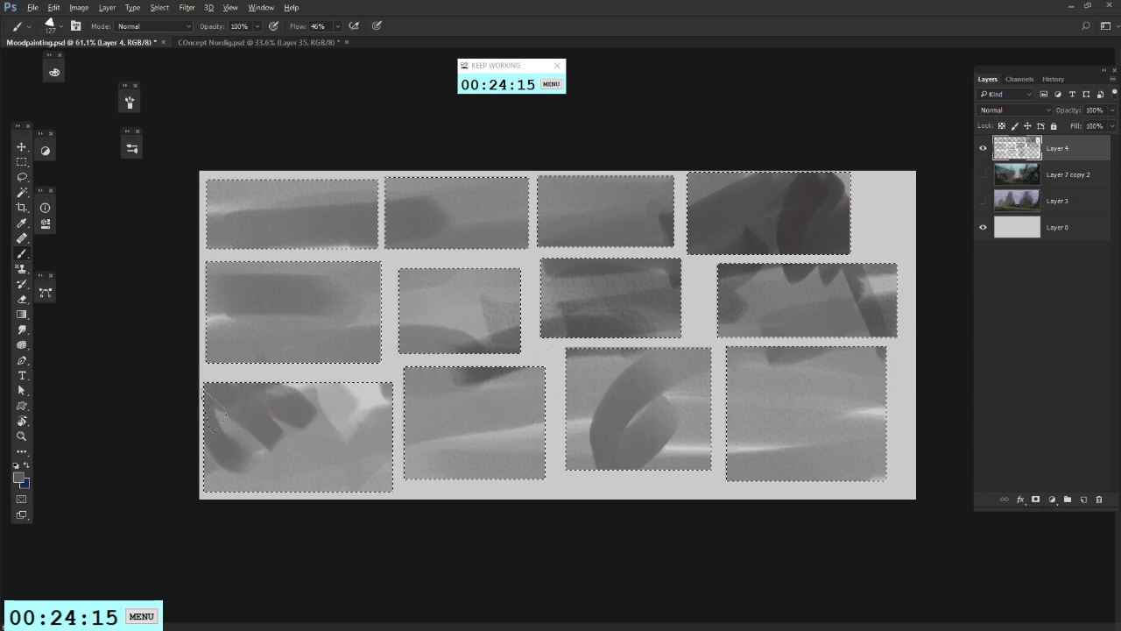
mouse_move(219, 417)
mouse_down()
mouse_move(263, 442)
mouse_move(355, 459)
mouse_move(301, 376)
mouse_move(289, 437)
mouse_up()
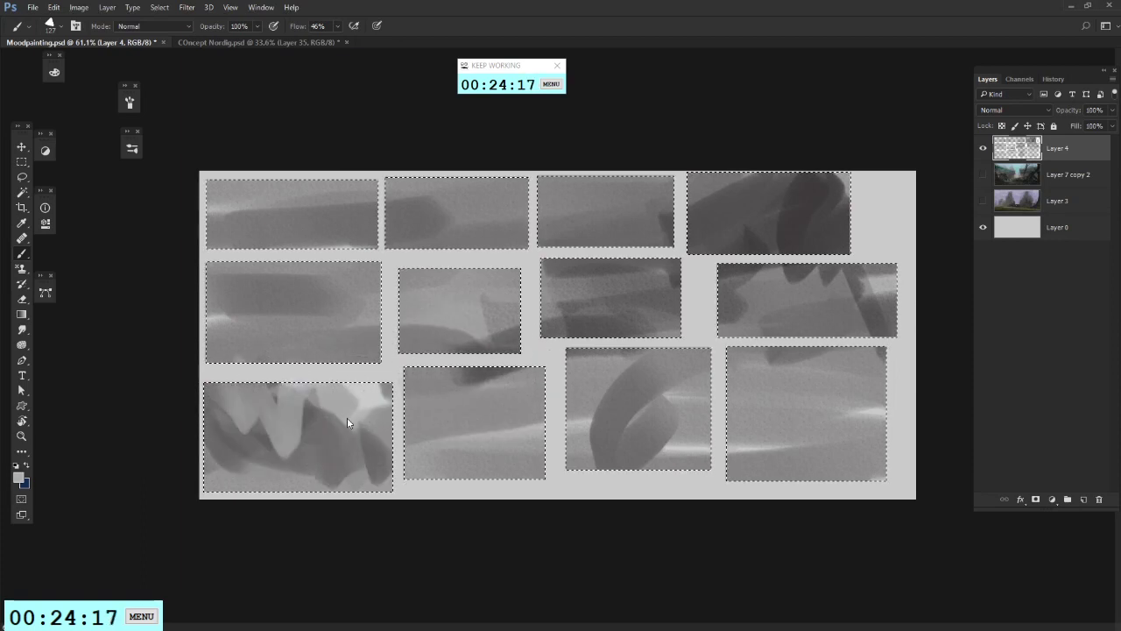
mouse_move(367, 461)
mouse_down()
mouse_move(449, 456)
mouse_move(429, 443)
mouse_move(526, 410)
mouse_move(492, 472)
mouse_move(746, 449)
mouse_move(836, 390)
mouse_up()
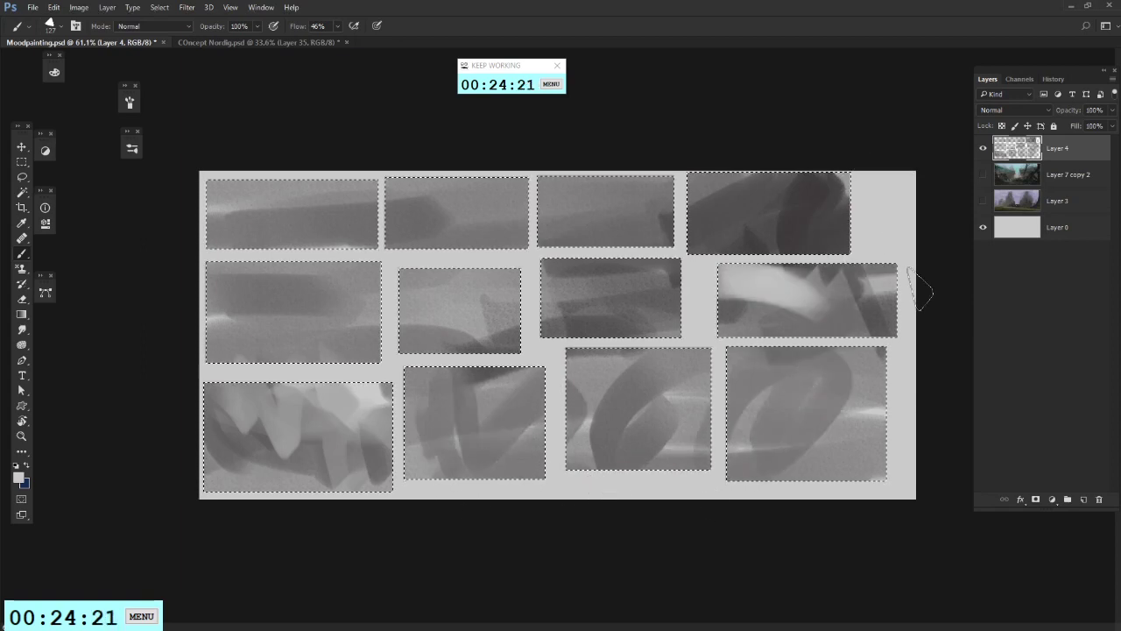
Step: Bring up PureRef and load the recent board Nordig Concept ref.pur
key(alt+Tab)
key(Escape)
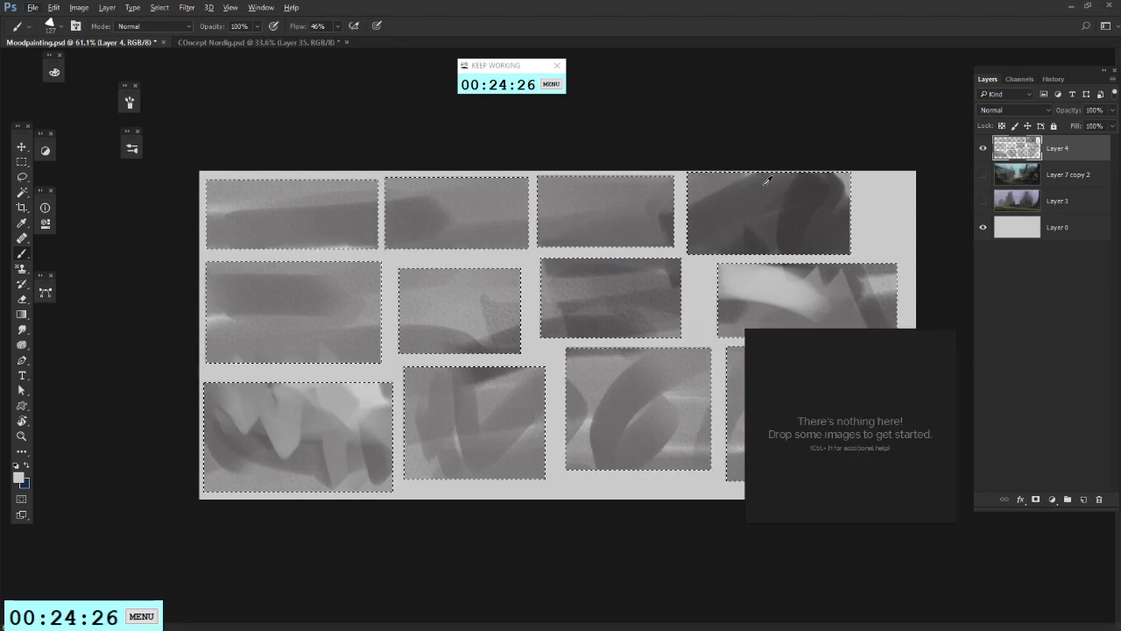
key(Escape)
right_click(847, 448)
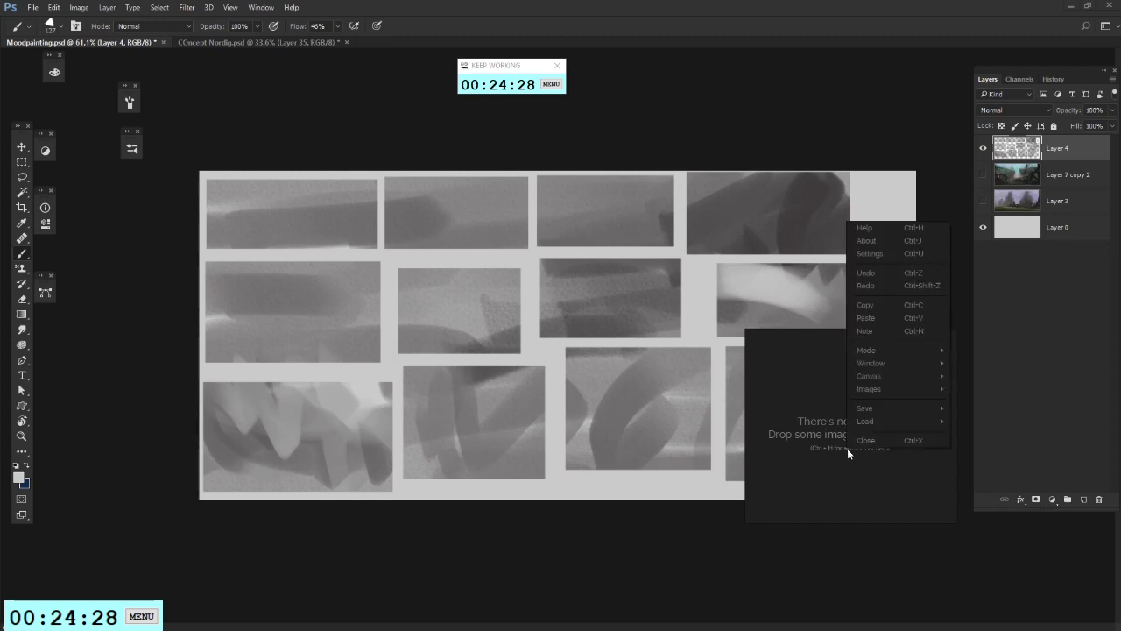
mouse_move(943, 425)
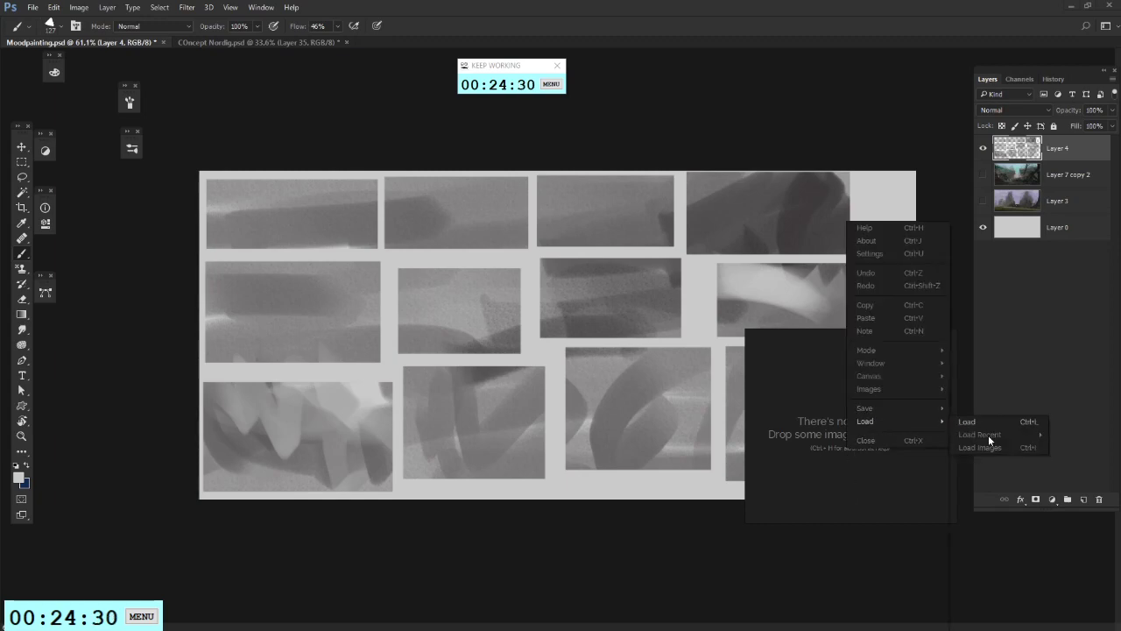
mouse_move(988, 434)
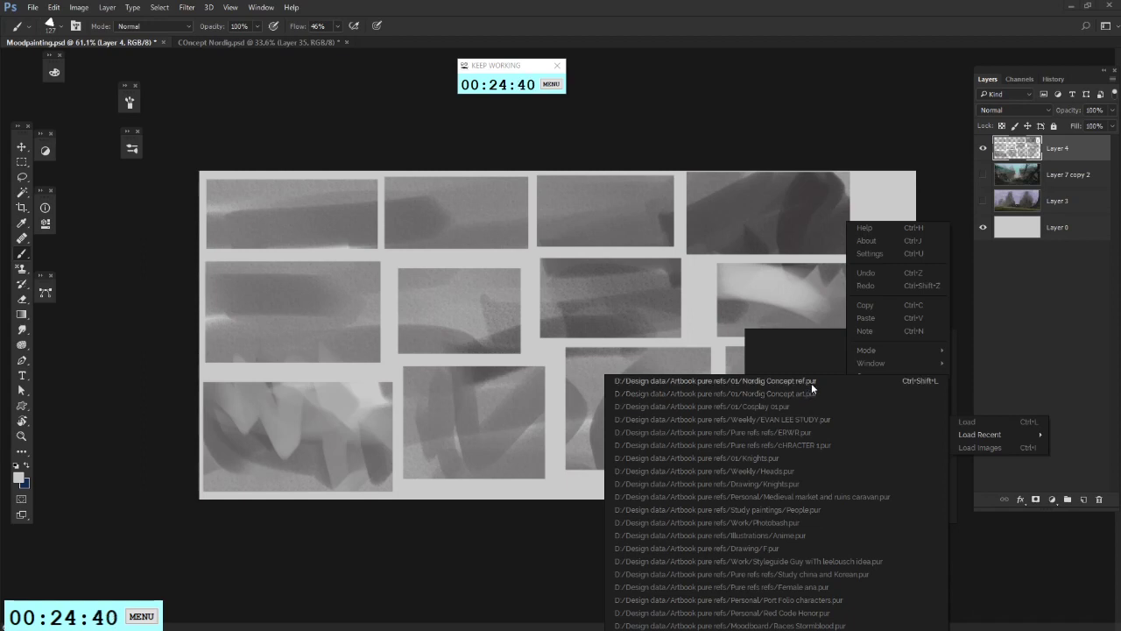
click(810, 382)
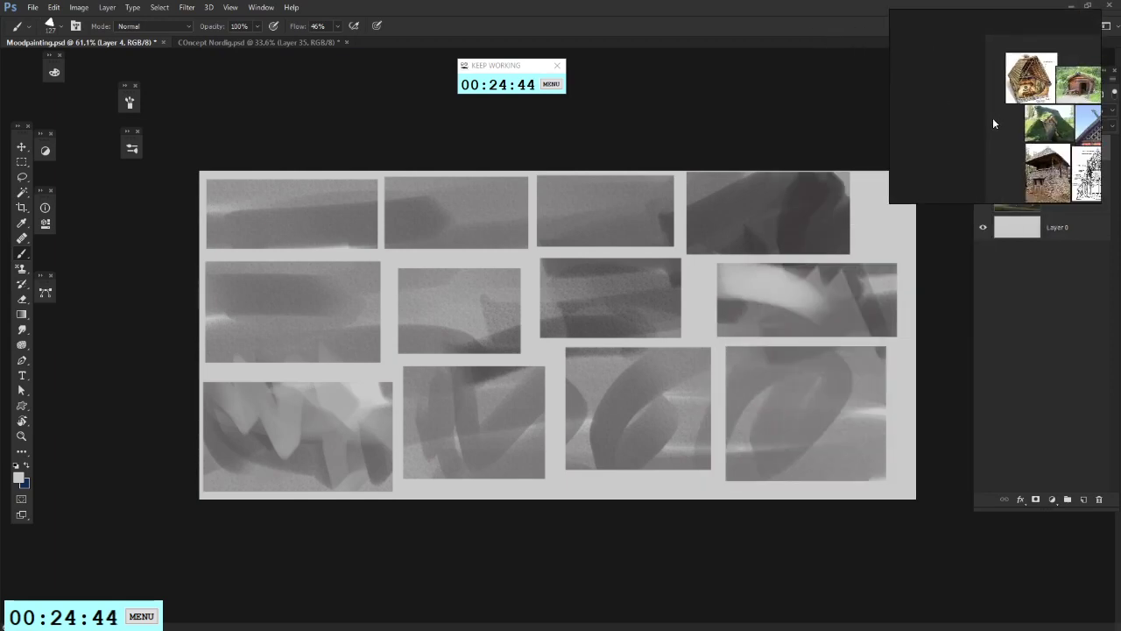
Step: Frame the photo of the grass-roofed log house on the mountain meadow in the reference board
scroll(1007, 132, down, 5)
drag(1079, 174, 1104, 134)
scroll(1024, 124, up, 4)
scroll(979, 127, up, 5)
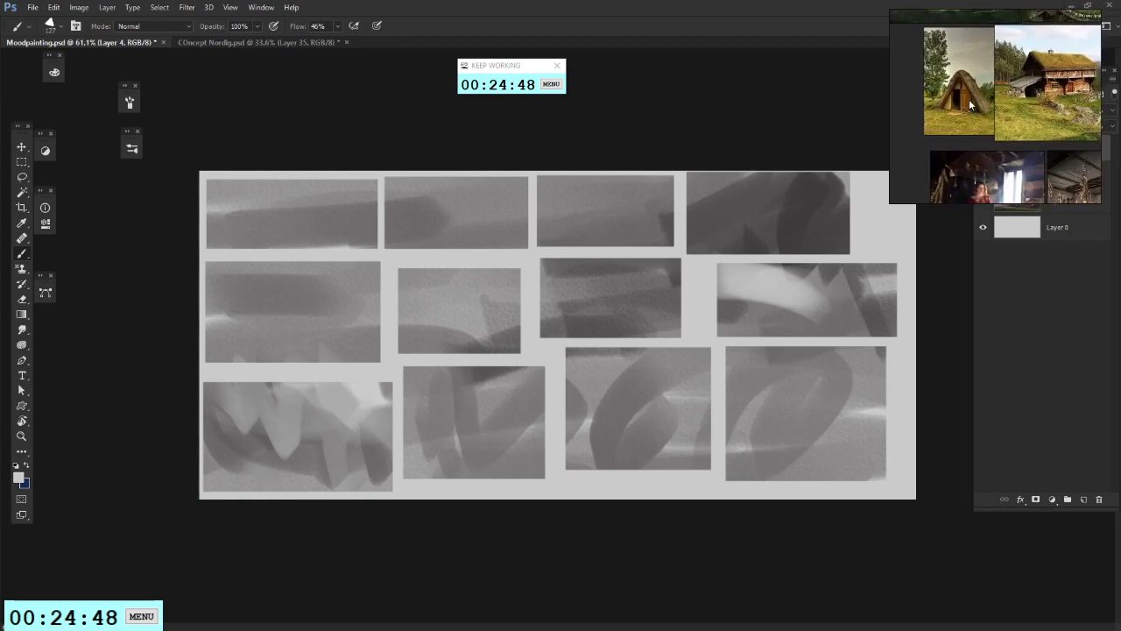
scroll(956, 115, up, 3)
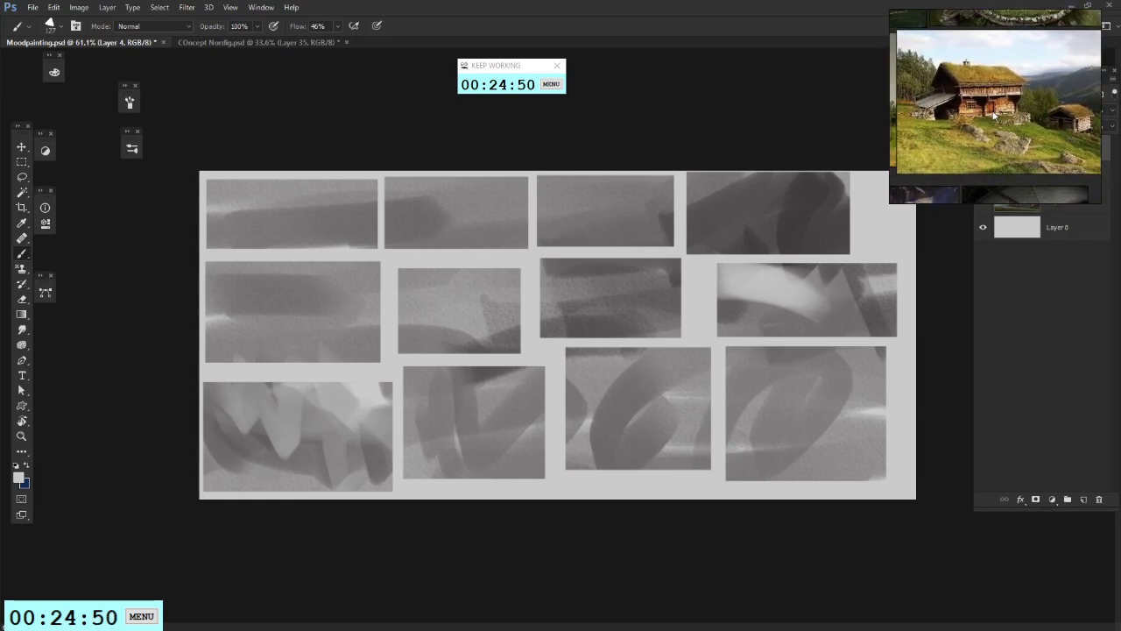
Step: Return to Photoshop and set the foreground colour to a dark yellowish brown
click(718, 269)
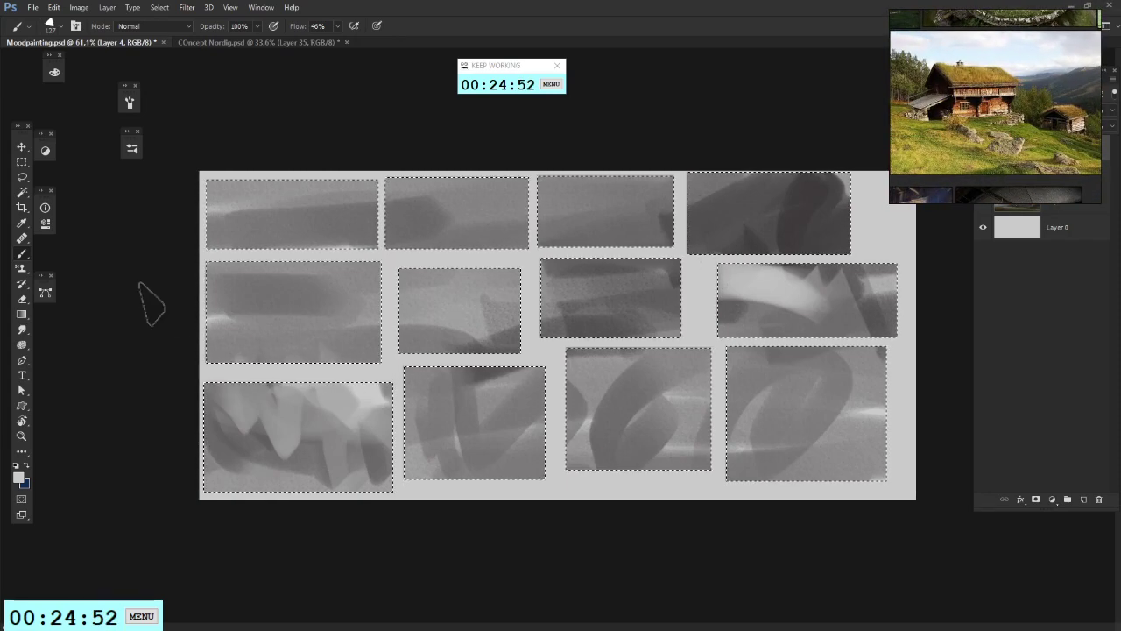
click(23, 476)
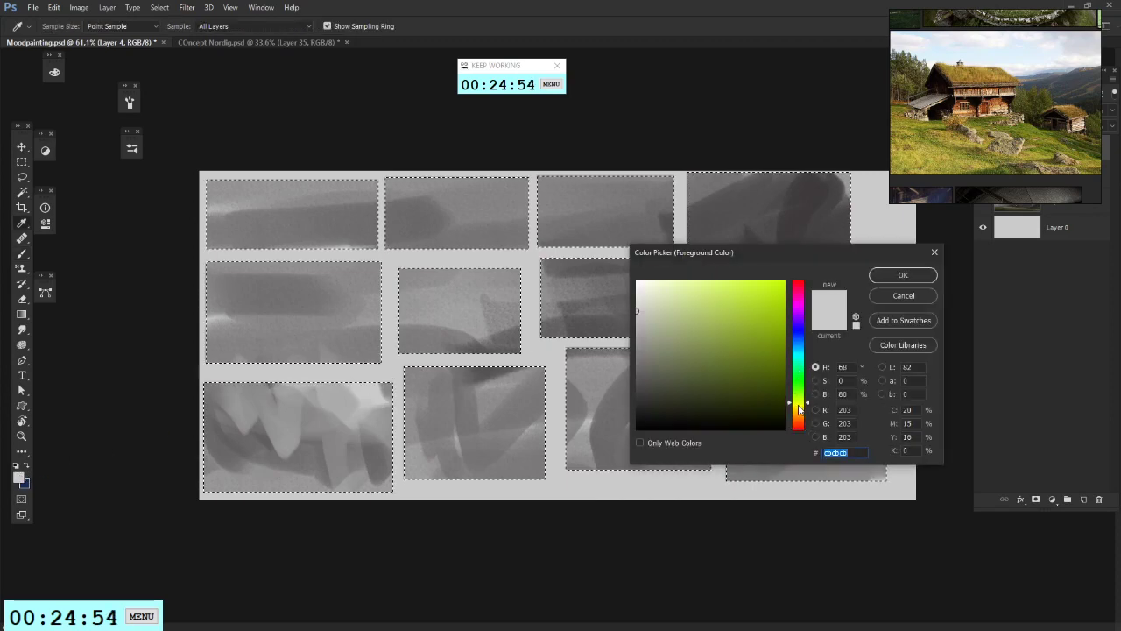
click(727, 384)
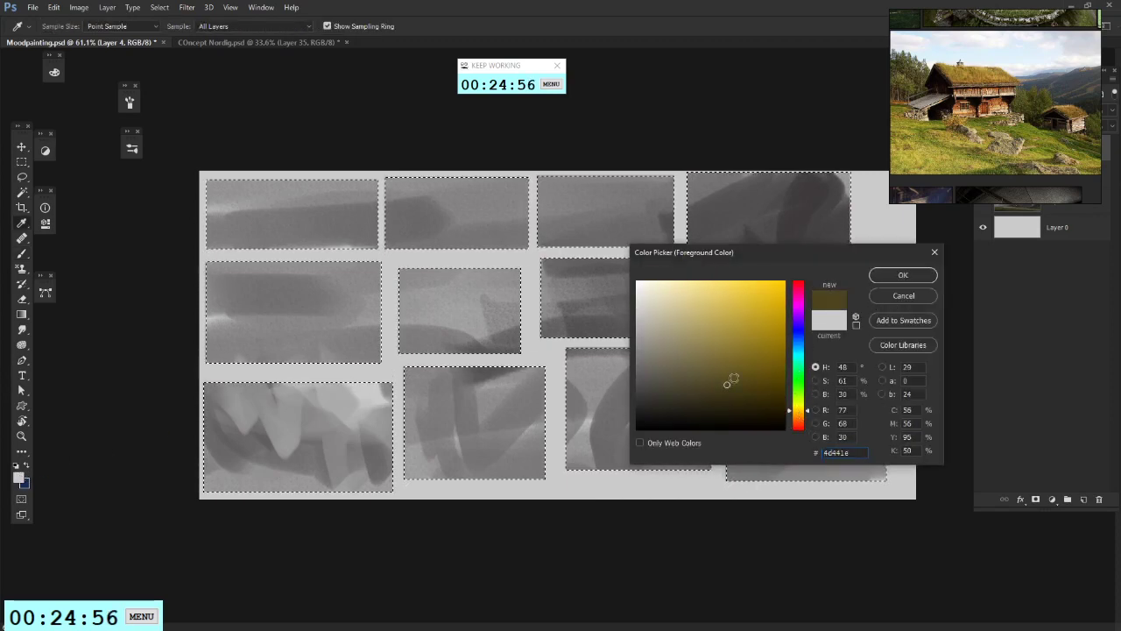
click(900, 275)
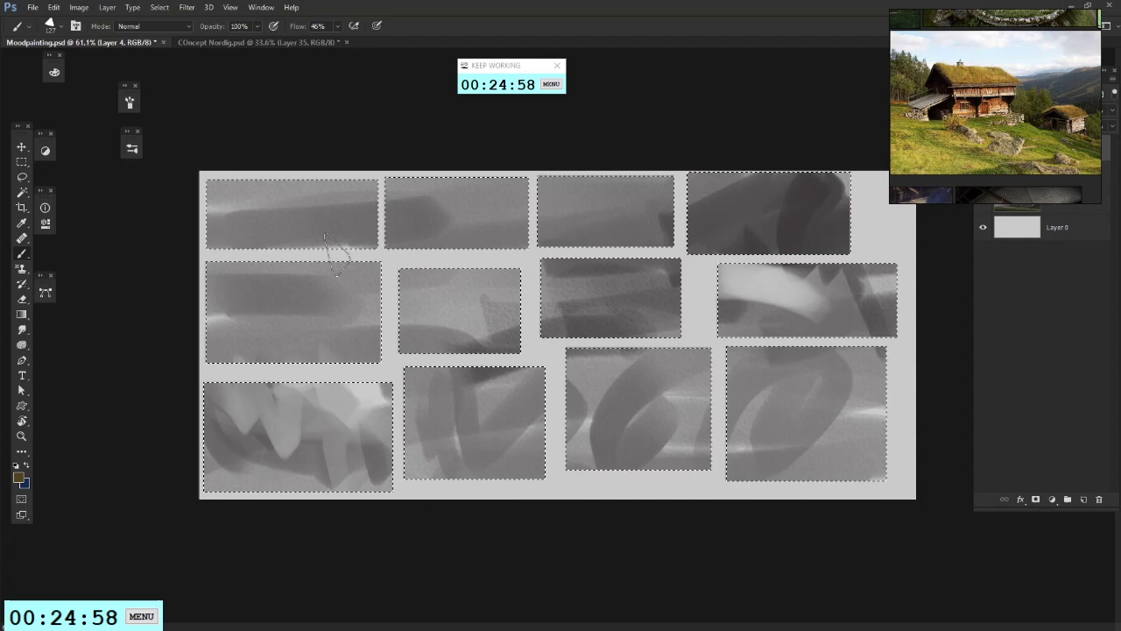
click(19, 477)
drag(499, 381, 605, 401)
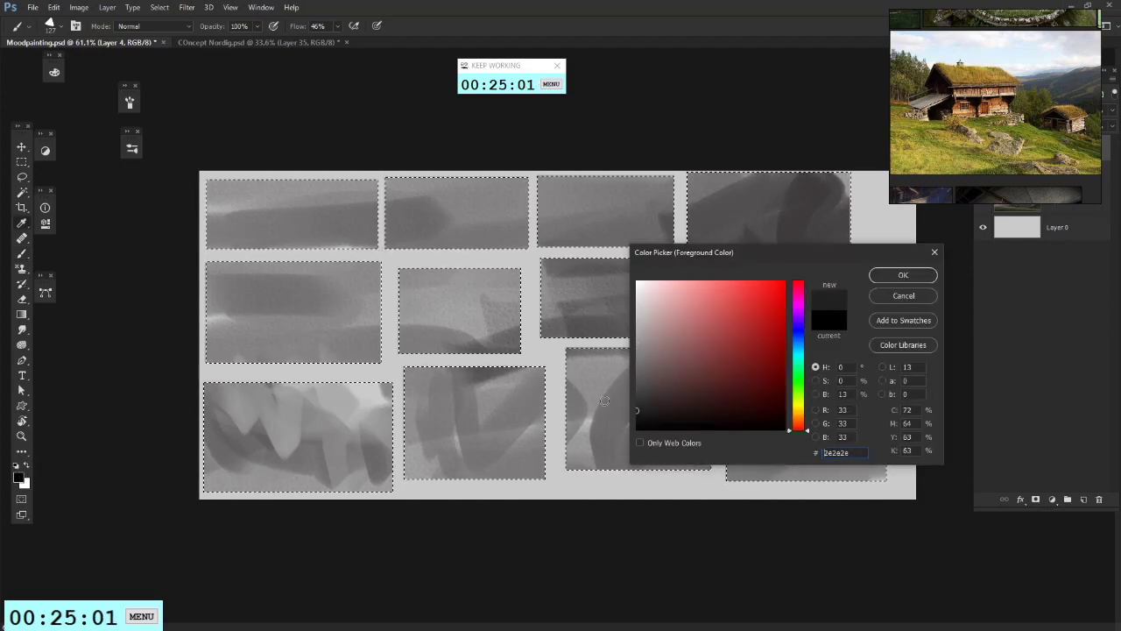
click(903, 295)
key(ctrl+d)
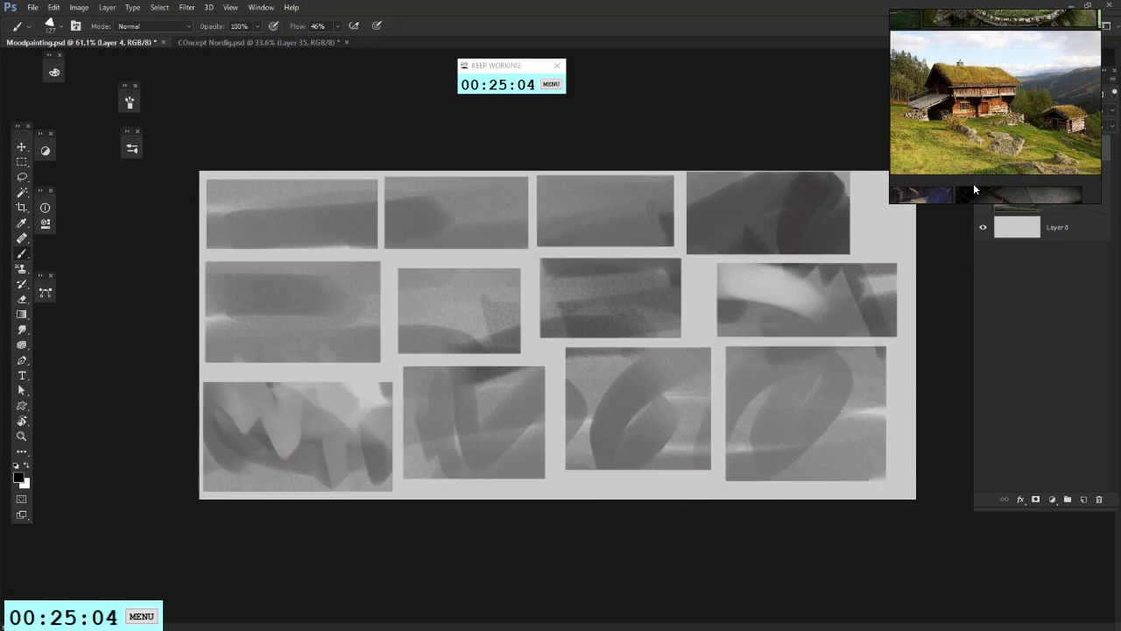
Step: Switch the PureRef reference board to a grayscale display
right_click(972, 183)
mouse_move(1013, 315)
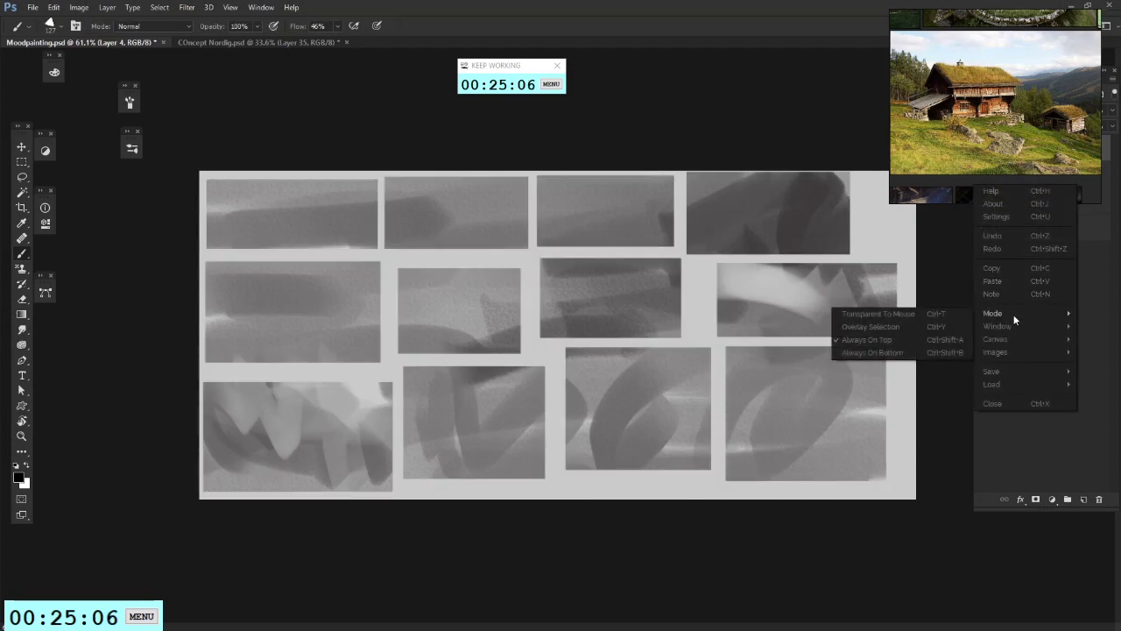
mouse_move(1005, 338)
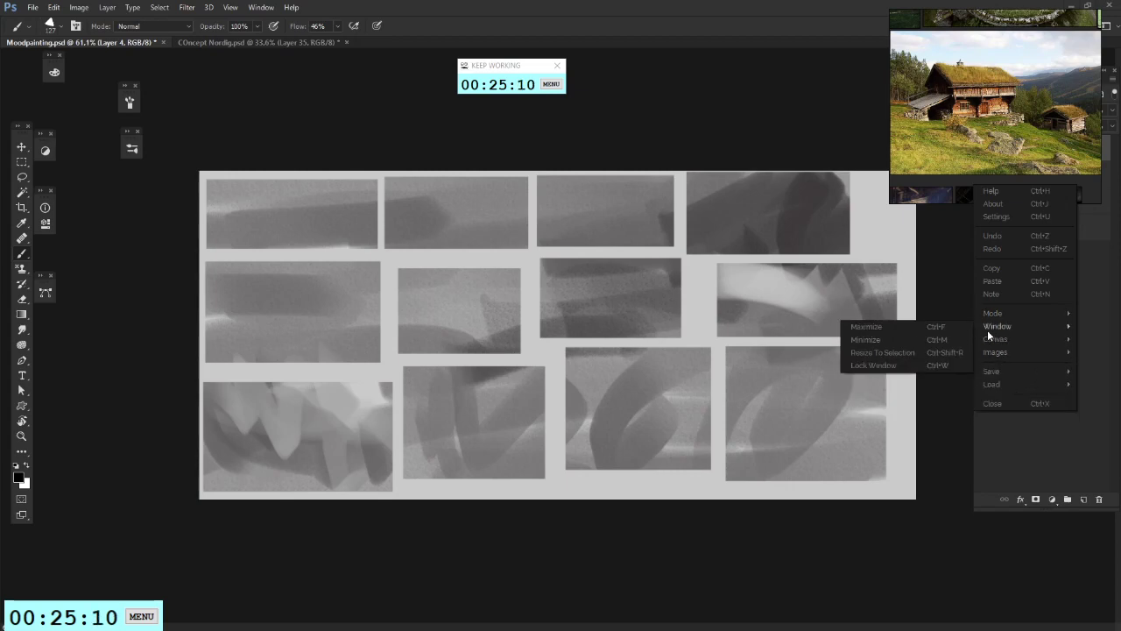
click(926, 390)
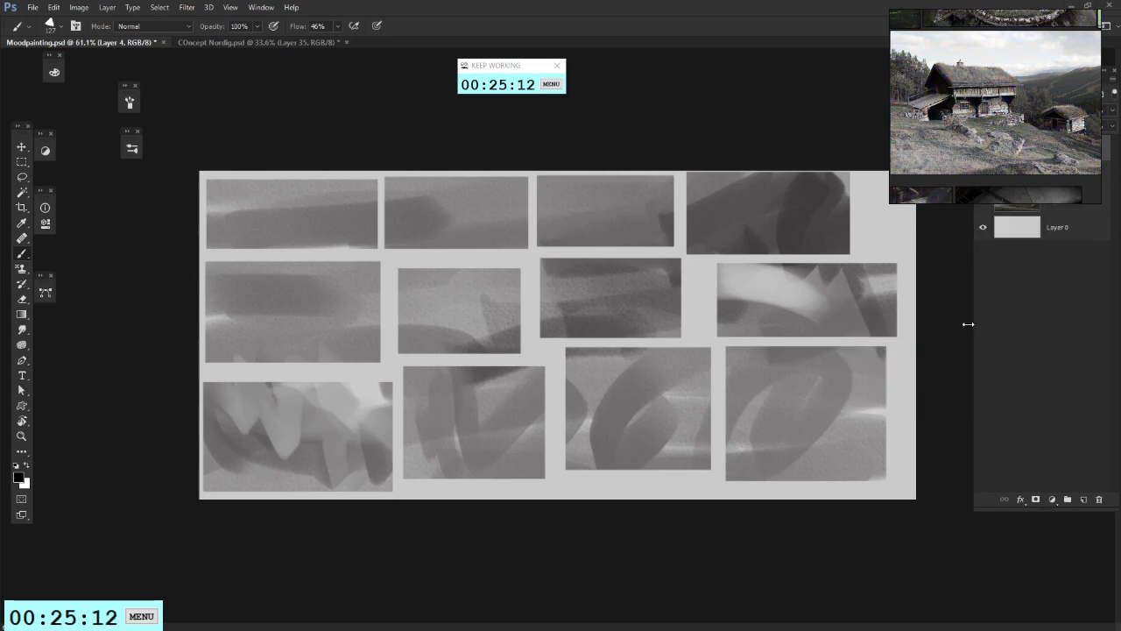
Step: Return to Photoshop and paint a light sky over mid-grey hills in the fourth column's middle frame, sampling greys from the canvas
click(885, 255)
alt+click(794, 282)
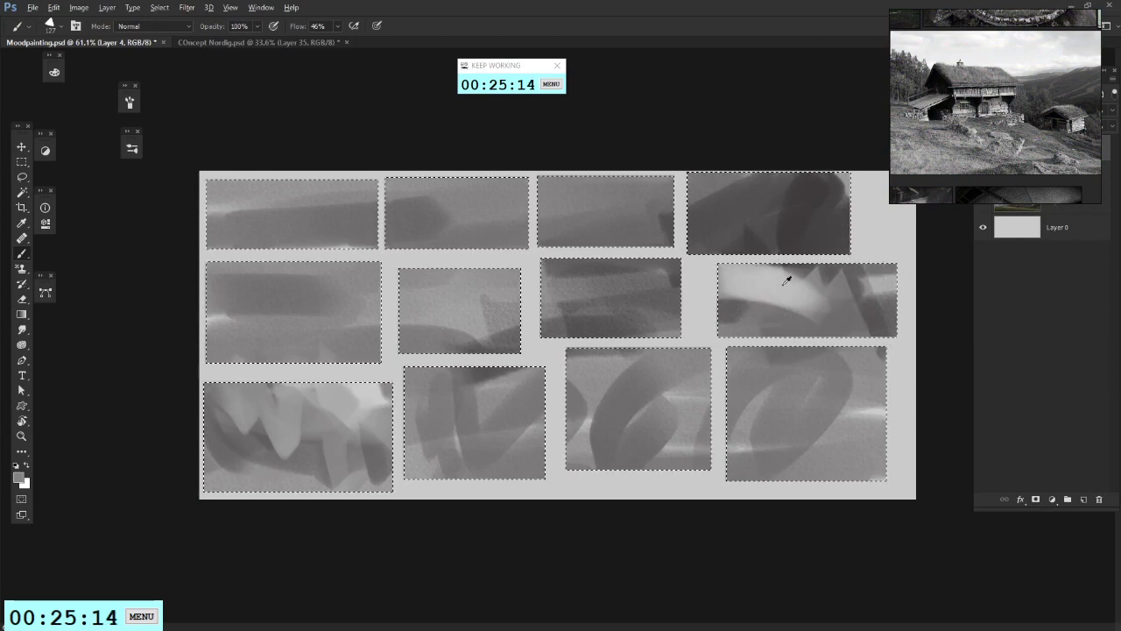
mouse_move(778, 282)
mouse_down()
mouse_move(887, 284)
mouse_move(716, 292)
mouse_move(875, 311)
mouse_move(762, 322)
mouse_move(722, 296)
mouse_move(817, 321)
mouse_move(803, 314)
mouse_move(820, 284)
mouse_move(792, 318)
mouse_move(819, 329)
mouse_up()
alt+click(786, 290)
alt+click(796, 305)
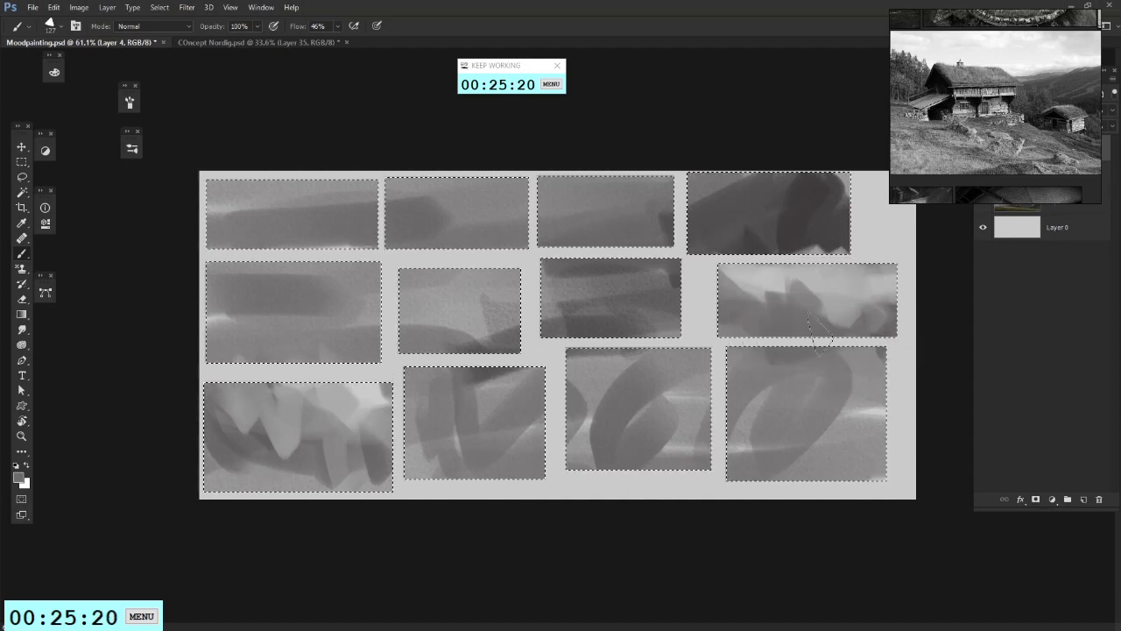
alt+click(802, 271)
drag(761, 299, 844, 285)
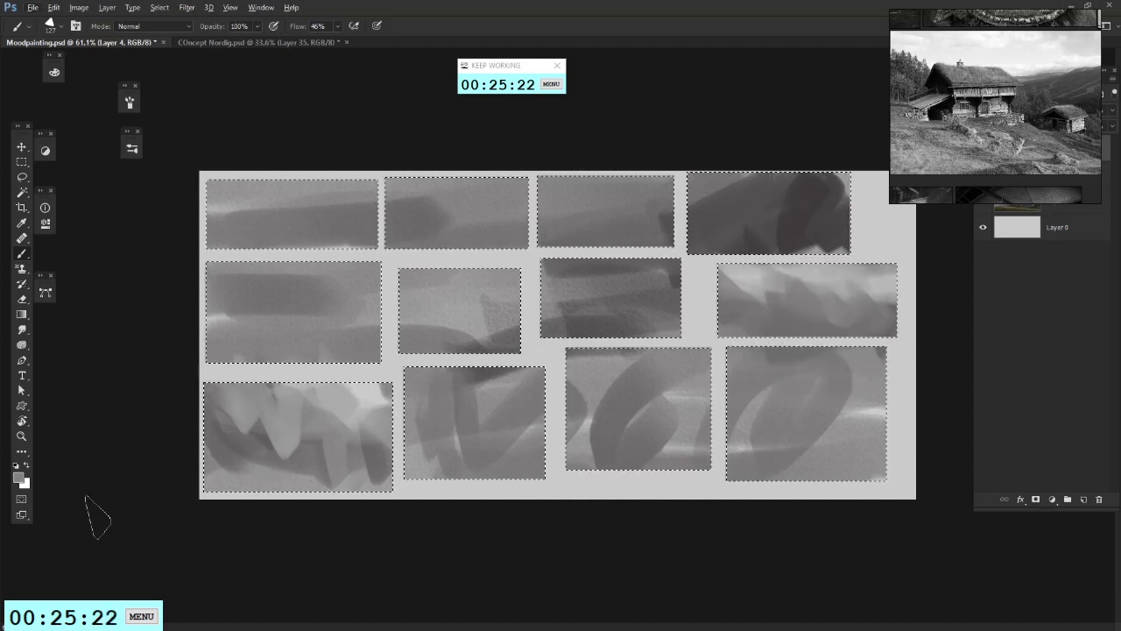
Step: Reset the foreground colour to black and paint a black shape in the lower corner of the fourth column's upper frame
key(d)
click(19, 479)
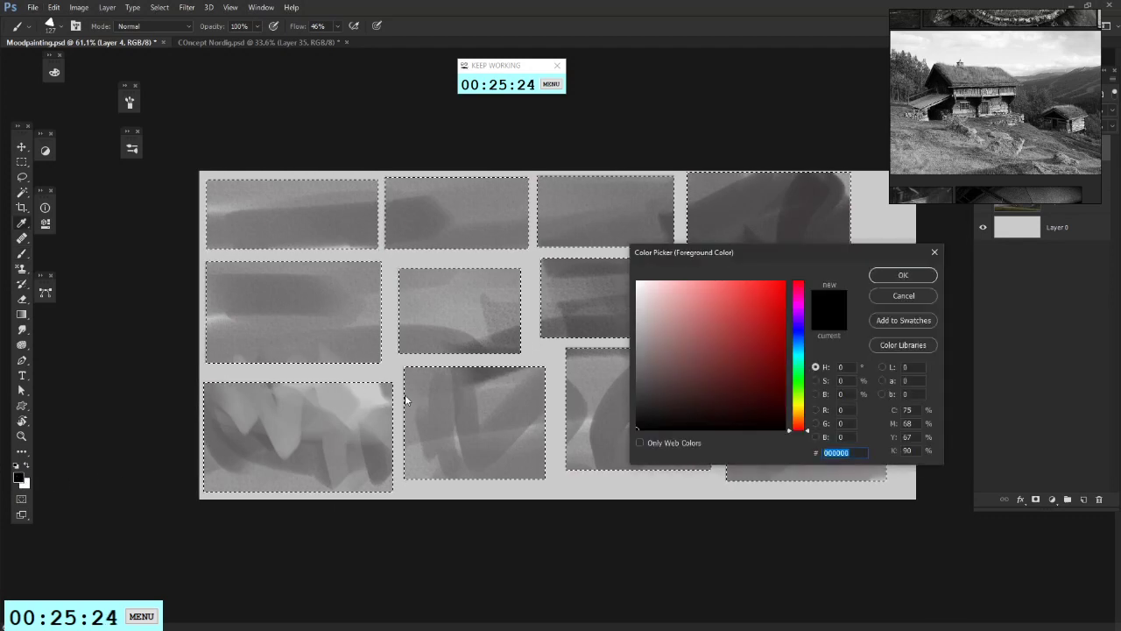
click(903, 275)
drag(832, 235, 816, 221)
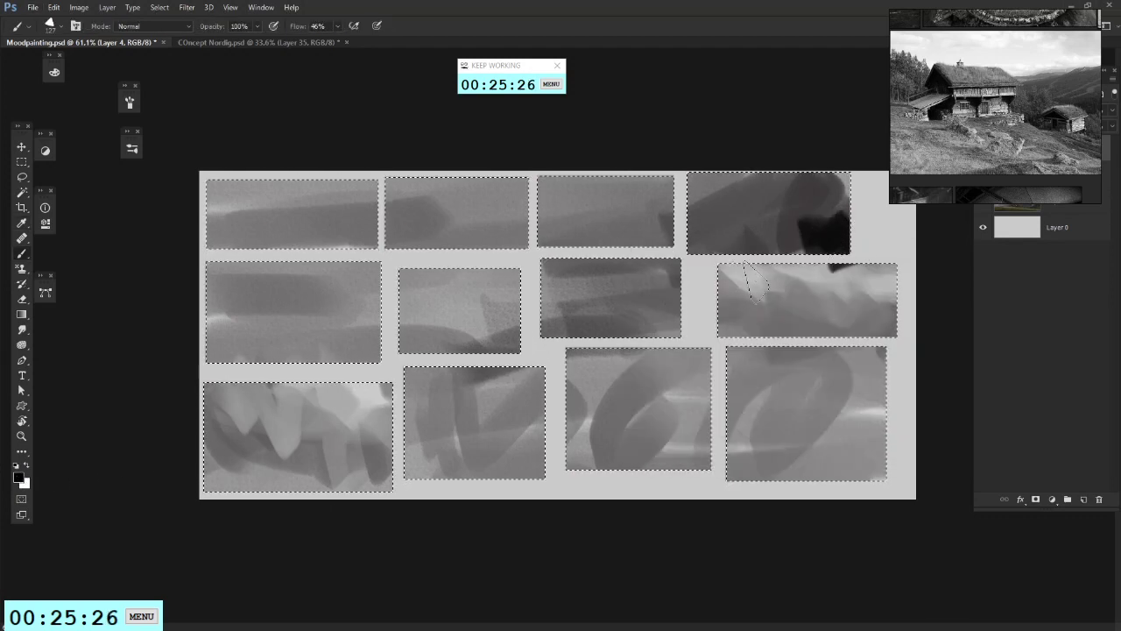
alt+click(816, 219)
click(838, 241)
Step: Swap to white and paint a white patch in the upper half of the first frame of the top row
alt+click(876, 243)
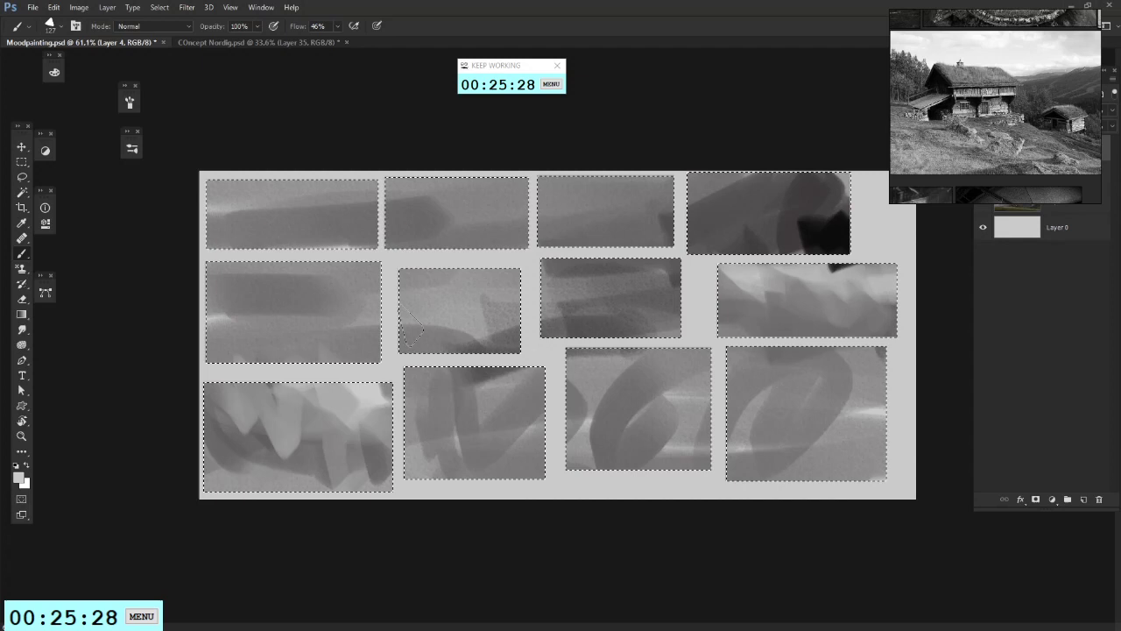
click(25, 466)
drag(311, 189, 263, 197)
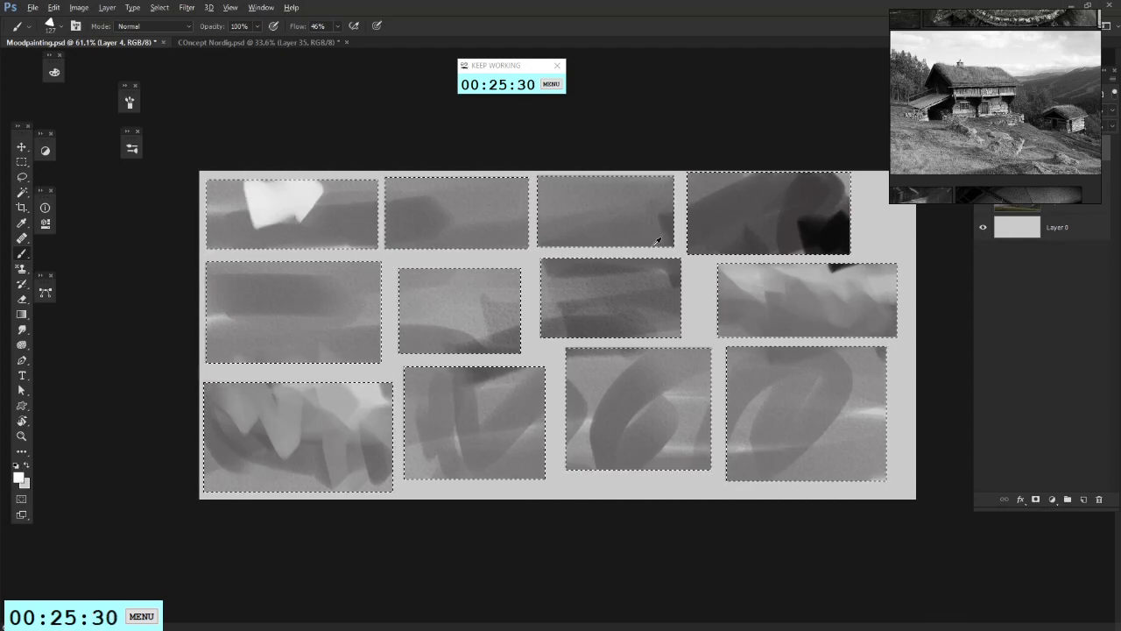
Step: Sample black, reduce the brush to 73 px and paint a dark foreground along the base of the fourth column's upper frame
alt+click(800, 231)
right_click(782, 254)
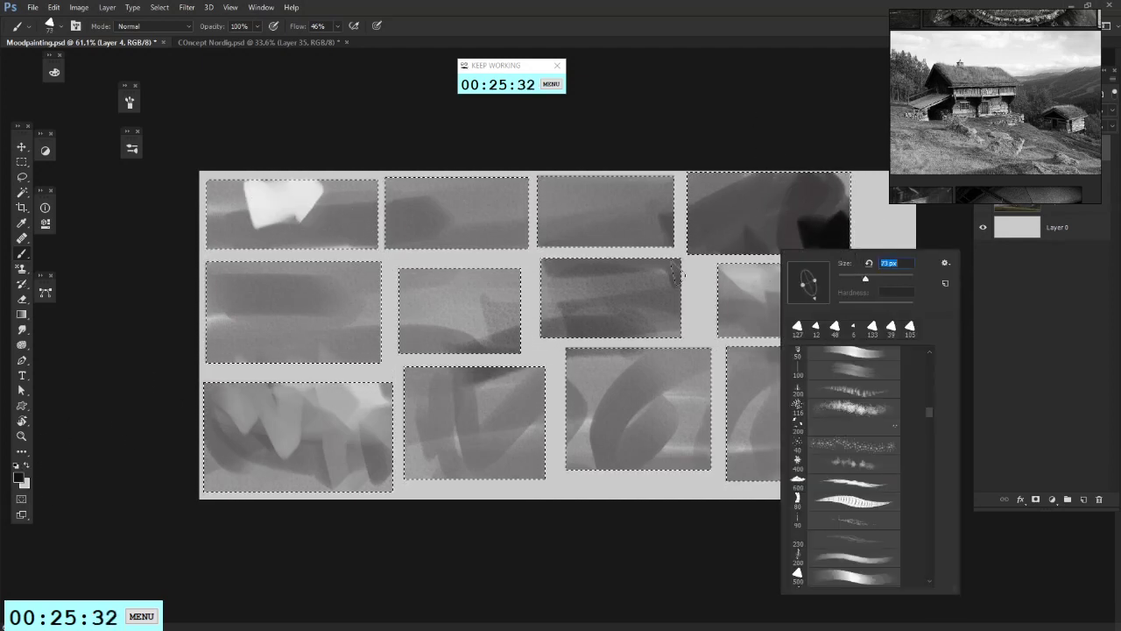
click(685, 220)
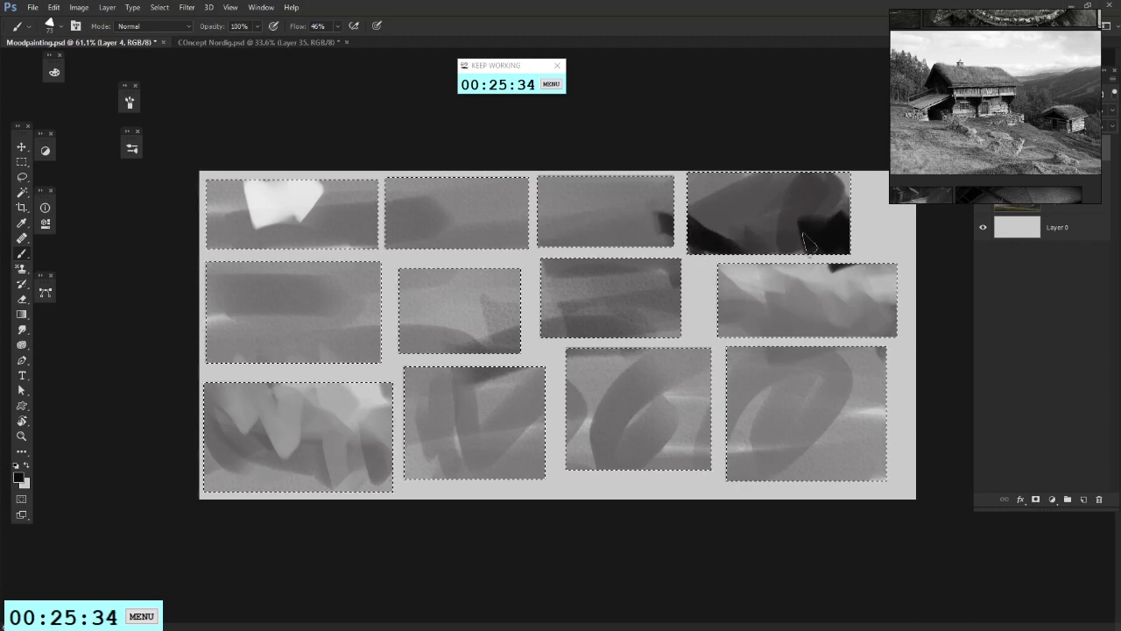
Step: Build up a light sky and grey midground above the dark foreground in the fourth column's upper frame, using sampled tones
alt+click(693, 180)
mouse_move(766, 219)
mouse_down()
mouse_move(823, 181)
mouse_move(850, 183)
mouse_move(696, 164)
mouse_up()
alt+click(881, 215)
mouse_move(823, 181)
mouse_down()
mouse_move(780, 223)
mouse_move(795, 203)
mouse_move(862, 187)
mouse_up()
alt+click(750, 226)
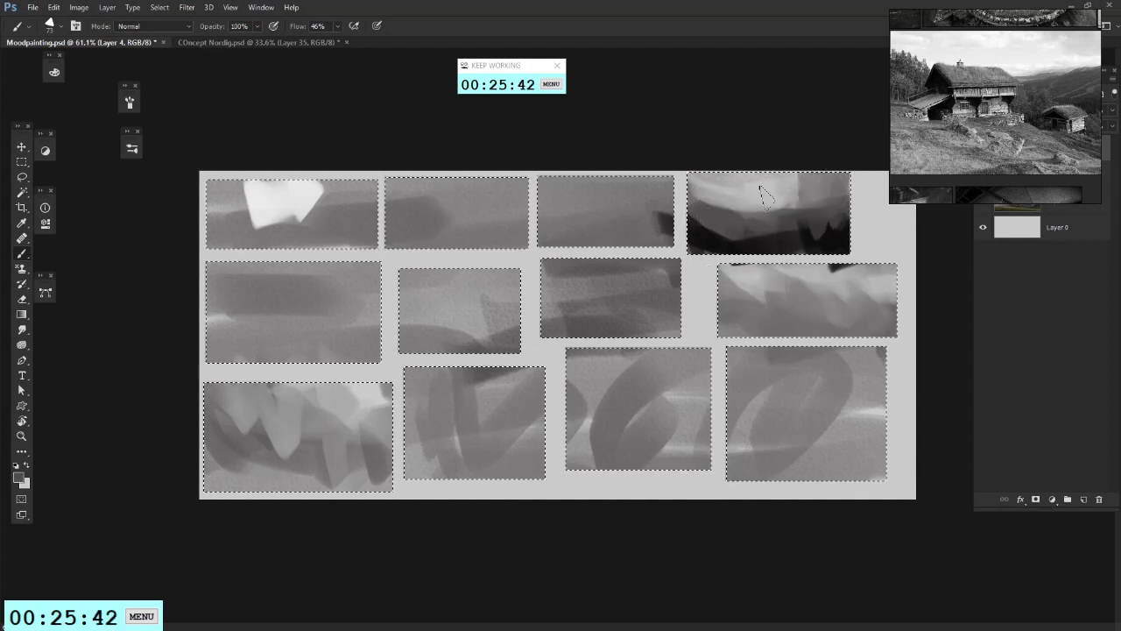
alt+click(770, 232)
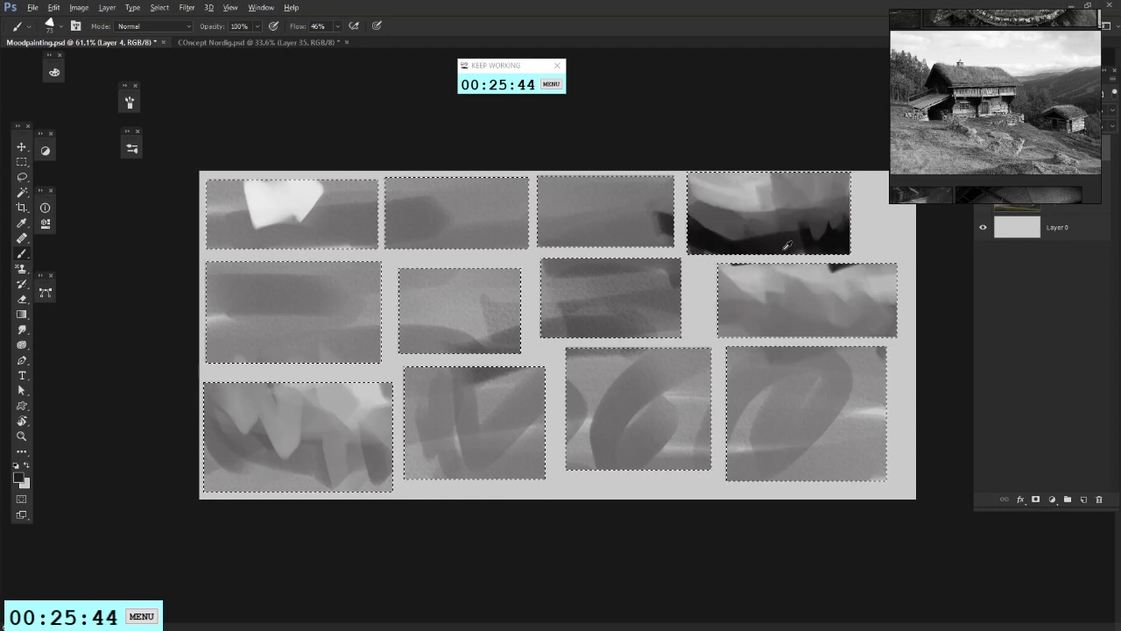
drag(785, 253, 843, 238)
drag(780, 212, 837, 215)
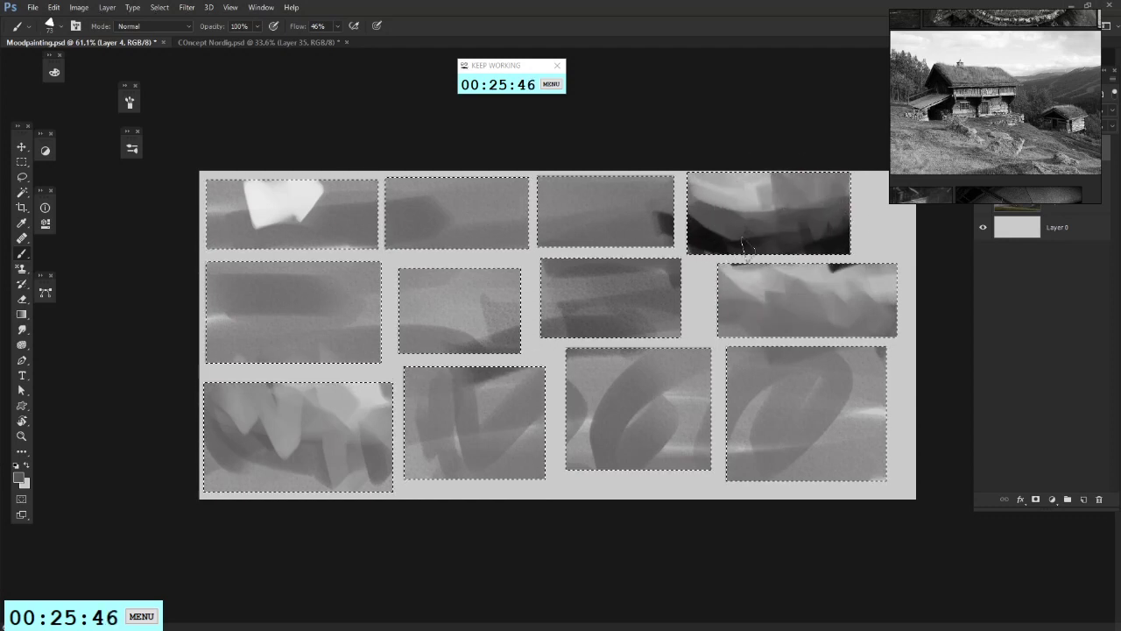
Step: Touch up the dark foreground of the top row's fourth frame, then block dark shapes along the edge and base of the frame below
alt+click(836, 248)
mouse_move(746, 250)
mouse_down()
mouse_move(813, 257)
mouse_move(837, 249)
mouse_move(703, 249)
mouse_move(783, 239)
mouse_up()
alt+click(765, 207)
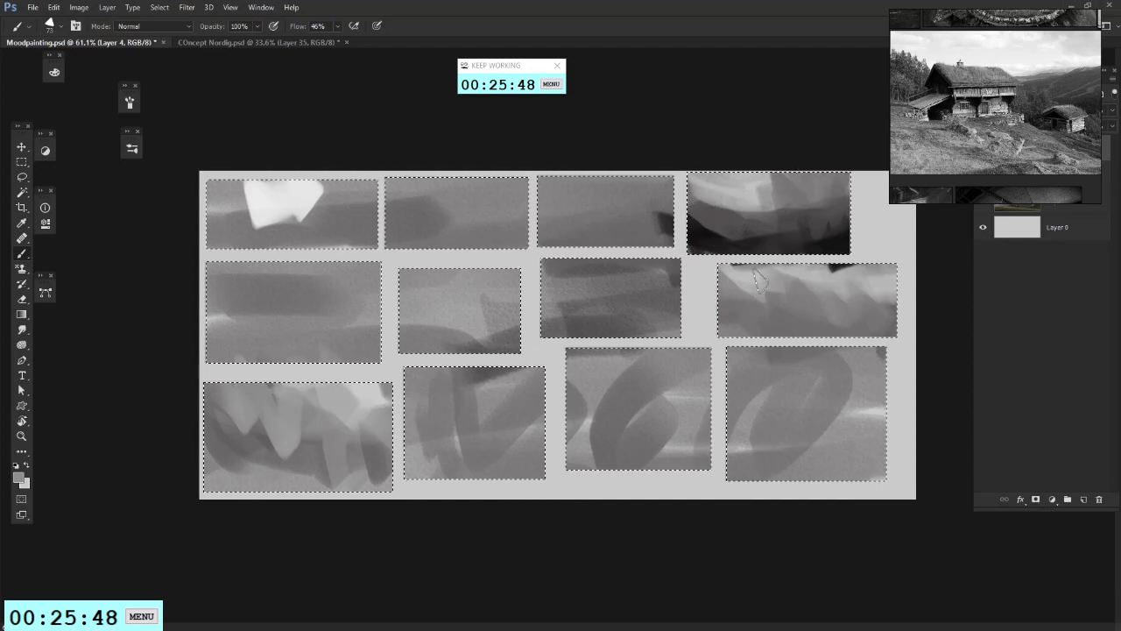
alt+click(714, 244)
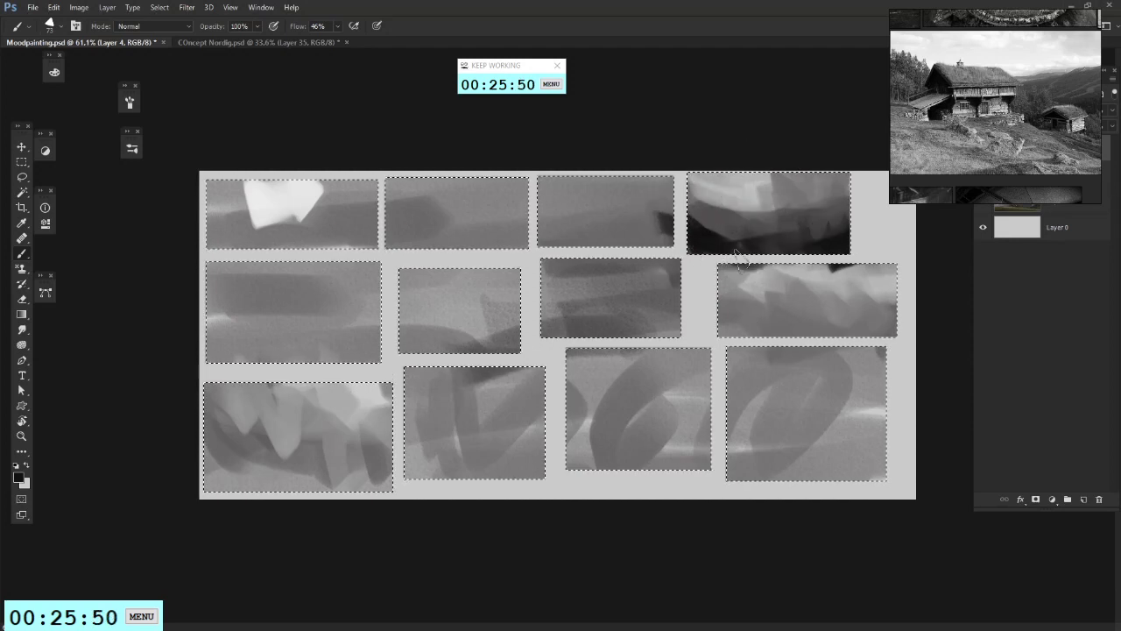
drag(736, 255, 730, 274)
mouse_move(728, 312)
mouse_down()
mouse_move(745, 260)
mouse_move(736, 300)
mouse_move(699, 319)
mouse_move(710, 299)
mouse_move(751, 325)
mouse_move(898, 330)
mouse_up()
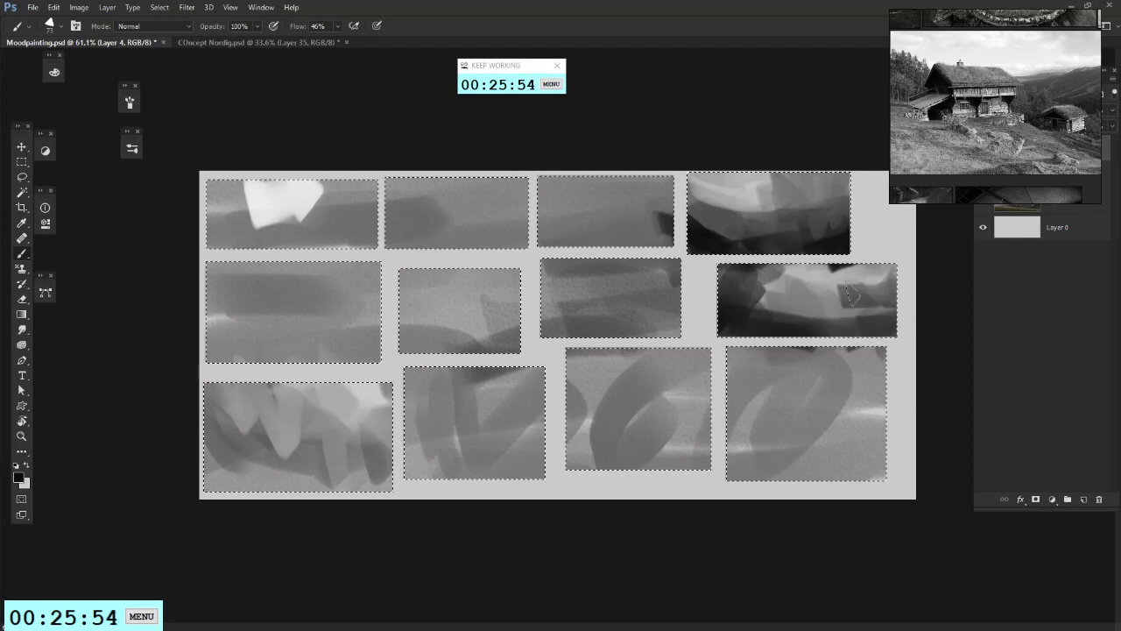
Step: Build up sampled dark and mid-grey shapes around the light centre of the middle row's fourth frame
alt+click(826, 301)
drag(780, 314, 821, 324)
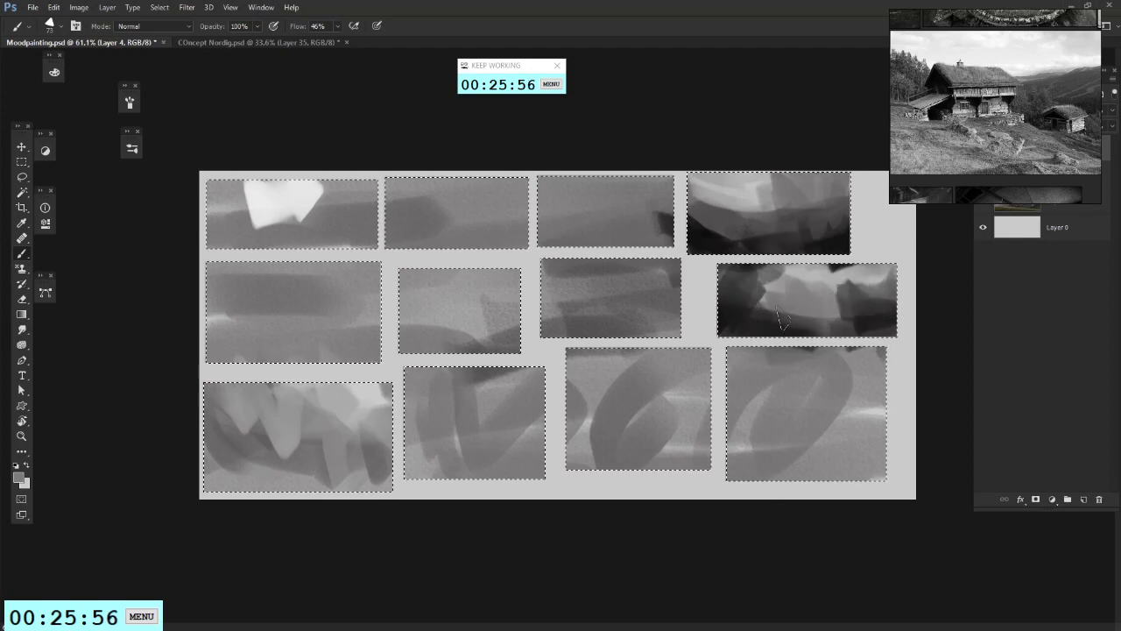
alt+click(867, 320)
mouse_move(846, 280)
mouse_down()
mouse_move(821, 296)
mouse_move(823, 313)
mouse_move(836, 320)
mouse_move(863, 305)
mouse_up()
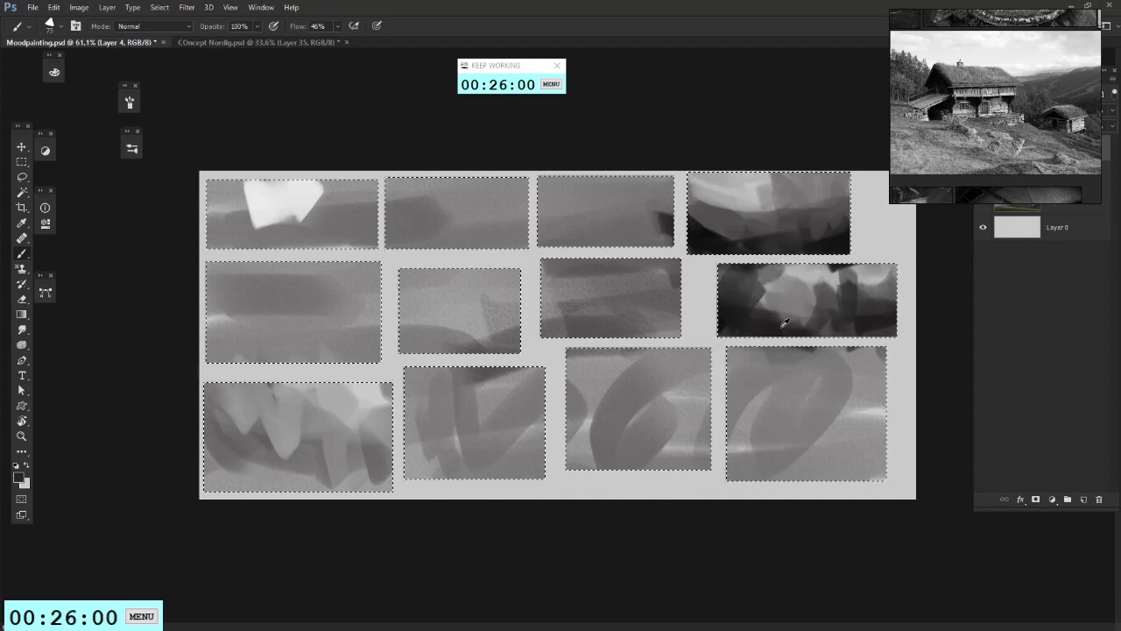
alt+click(781, 298)
drag(767, 308, 830, 324)
Step: Sample a dark grey and paint sweeping dark strokes across the bottom row's fourth frame
alt+click(857, 316)
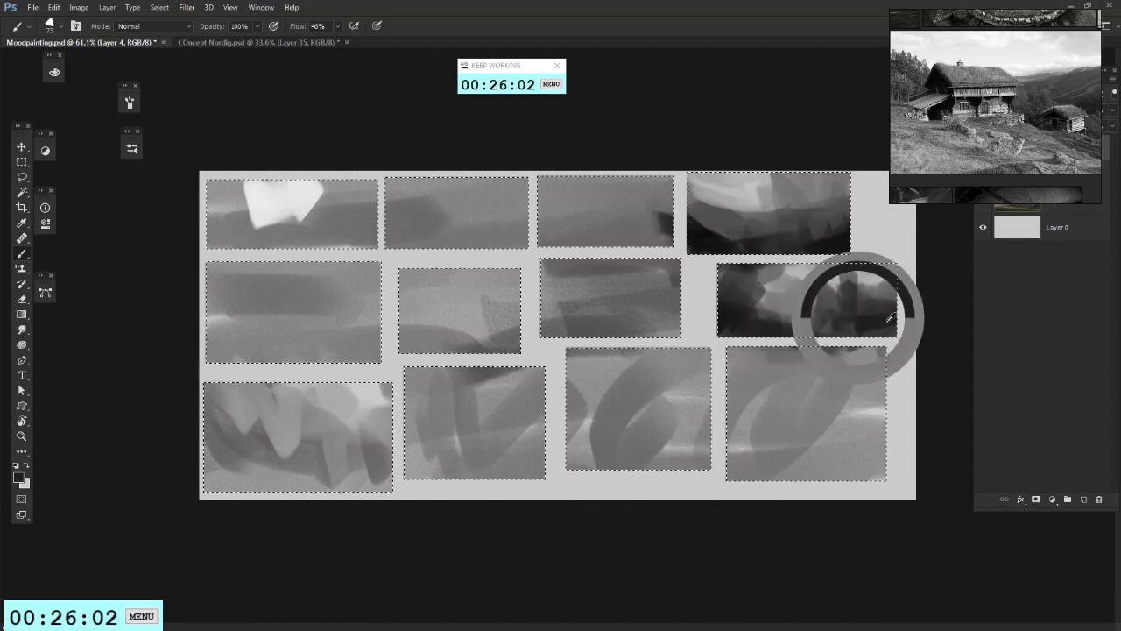
drag(831, 376, 790, 424)
drag(881, 406, 878, 420)
mouse_move(802, 456)
mouse_down()
mouse_move(839, 482)
mouse_move(710, 467)
mouse_move(886, 453)
mouse_up()
drag(730, 419, 748, 430)
mouse_move(826, 456)
mouse_down()
mouse_move(793, 451)
mouse_move(809, 455)
mouse_move(835, 427)
mouse_up()
drag(814, 361, 764, 428)
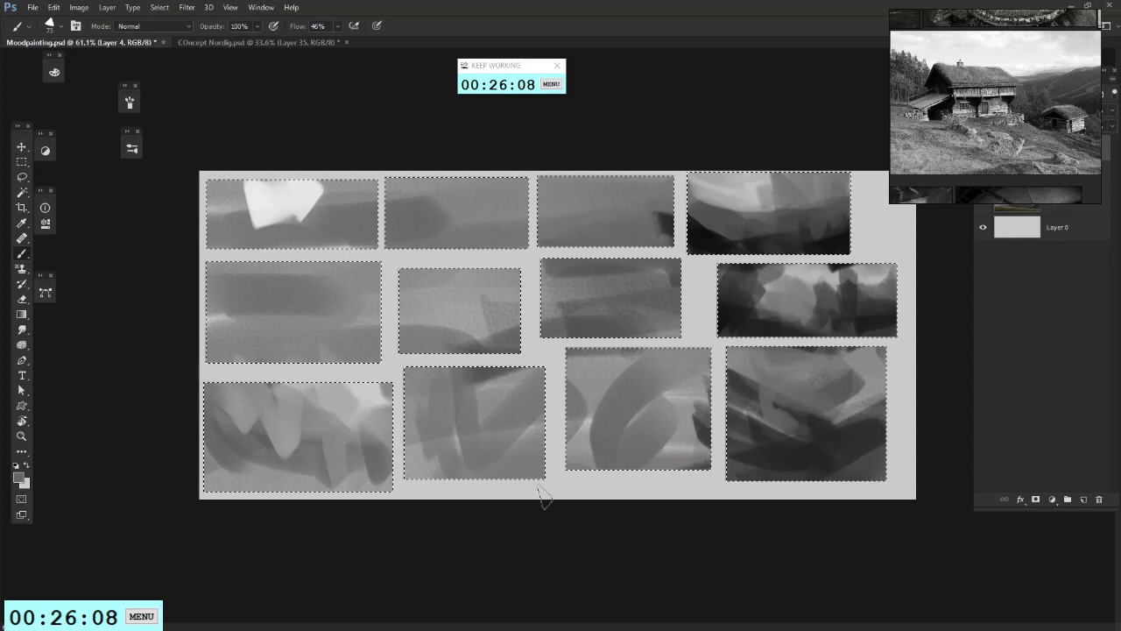
Step: Sample a near-white tone and paint a bright sky patch in the upper part of the bottom row's fourth frame
alt+click(355, 241)
drag(836, 399, 852, 376)
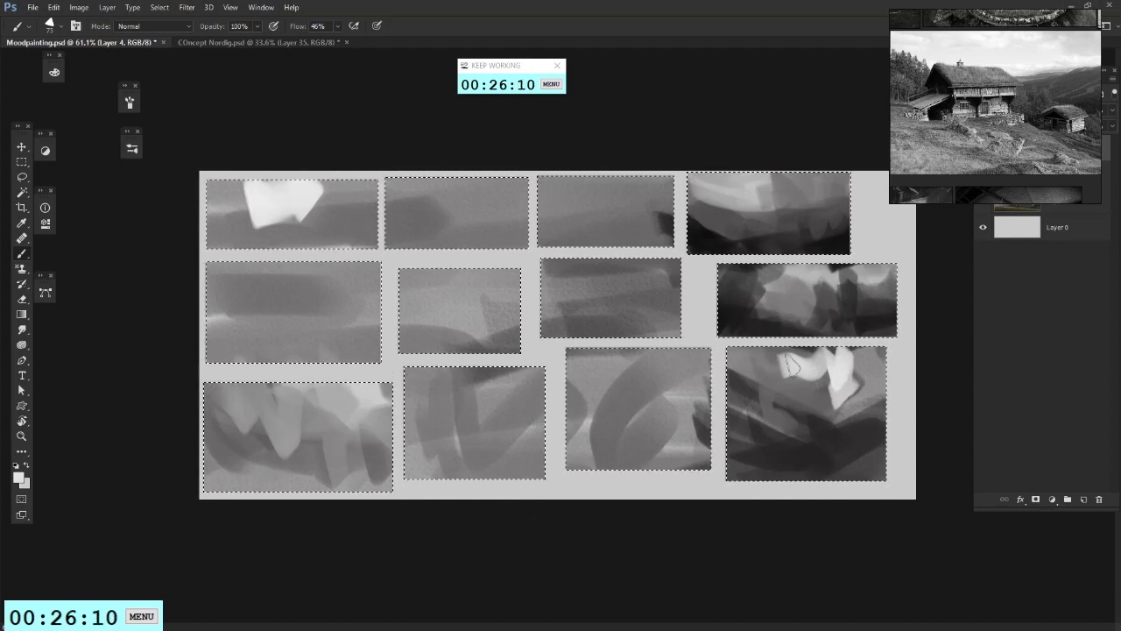
mouse_move(788, 362)
mouse_down()
mouse_move(812, 388)
mouse_move(830, 361)
mouse_move(842, 407)
mouse_move(876, 375)
mouse_up()
Step: Surround the bright patch with dark vertical shapes and pull light streaks down the centre of the bottom row's fourth frame
alt+click(818, 430)
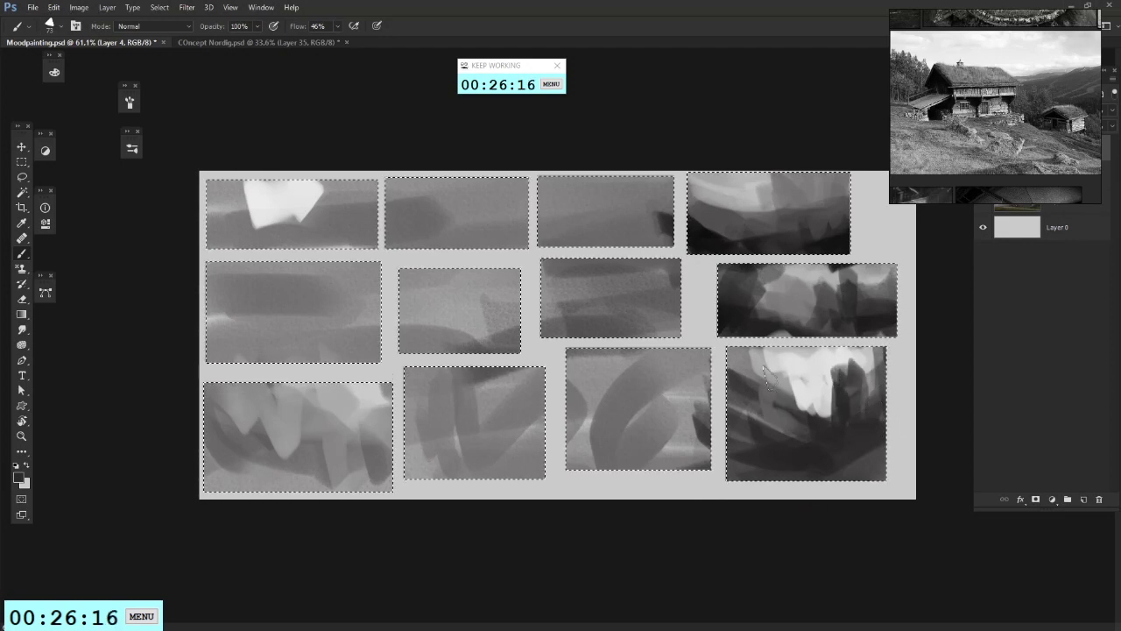
mouse_move(753, 414)
mouse_down()
mouse_move(745, 383)
mouse_move(738, 415)
mouse_up()
alt+click(837, 429)
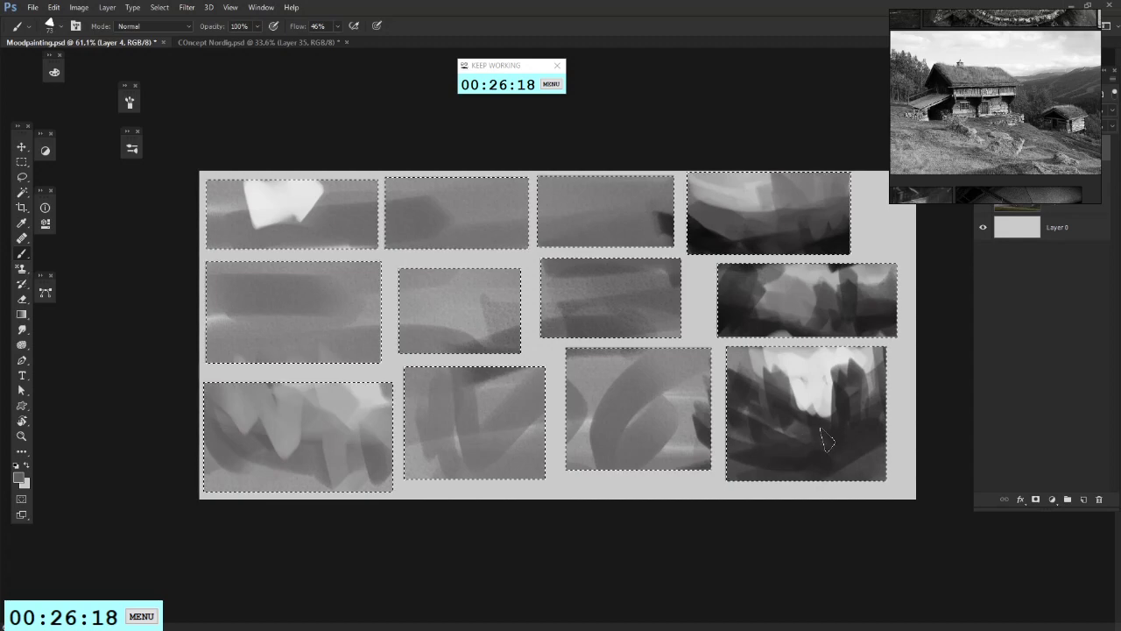
alt+click(812, 394)
mouse_move(816, 415)
mouse_down()
mouse_move(709, 462)
mouse_move(847, 437)
mouse_move(848, 465)
mouse_move(783, 471)
mouse_up()
drag(814, 372, 819, 438)
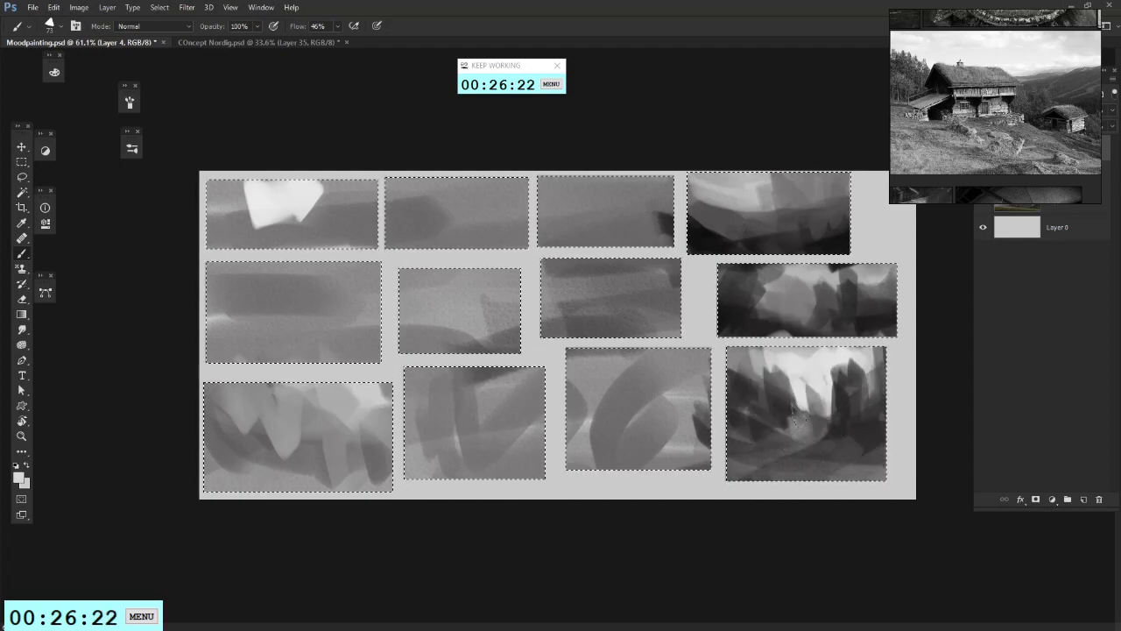
Step: Using sampled tones, paint dark shapes and a near-white patch on opposite sides of the bottom row's third frame
alt+click(831, 427)
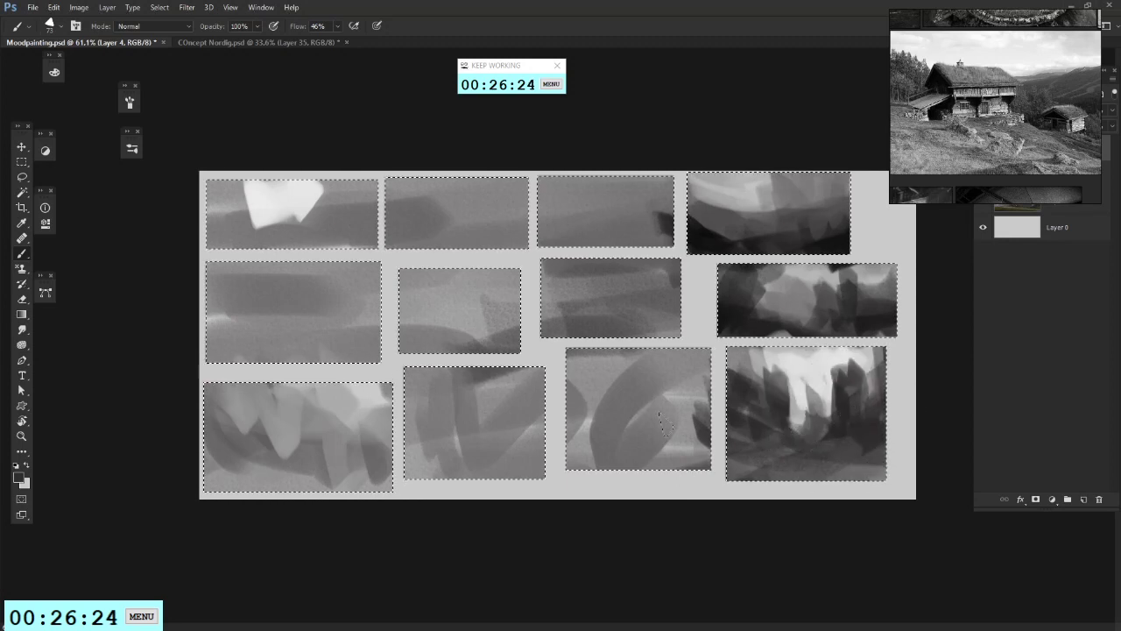
alt+click(773, 283)
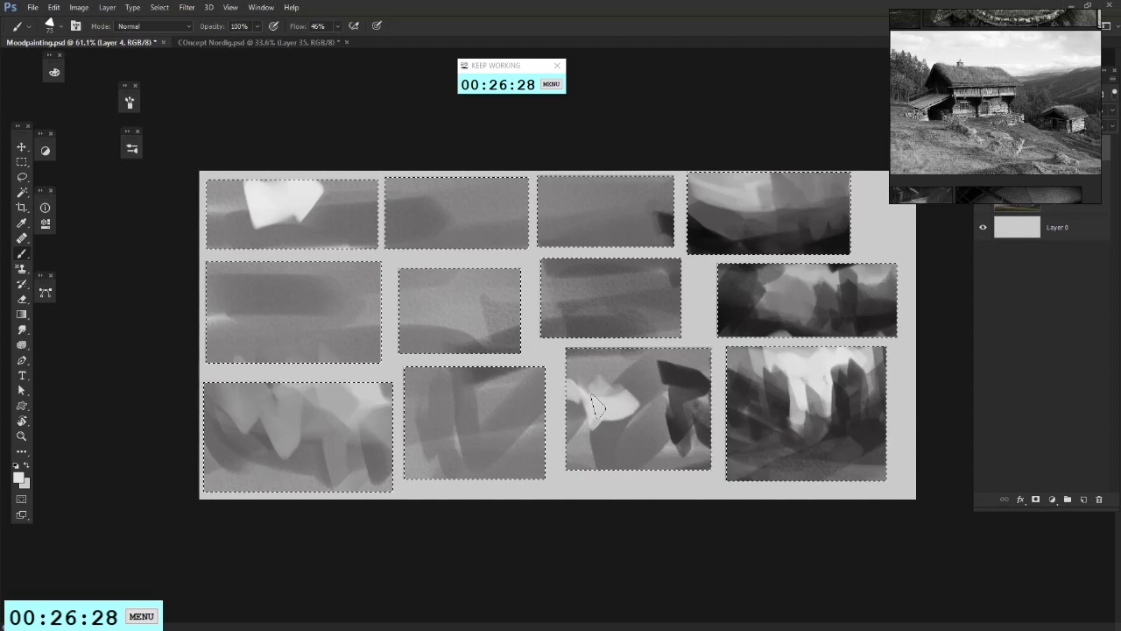
Step: Brighten the light areas of the bottom row's third frame and the fourth-column frames with ColorDodge gradients at 17% opacity
click(21, 315)
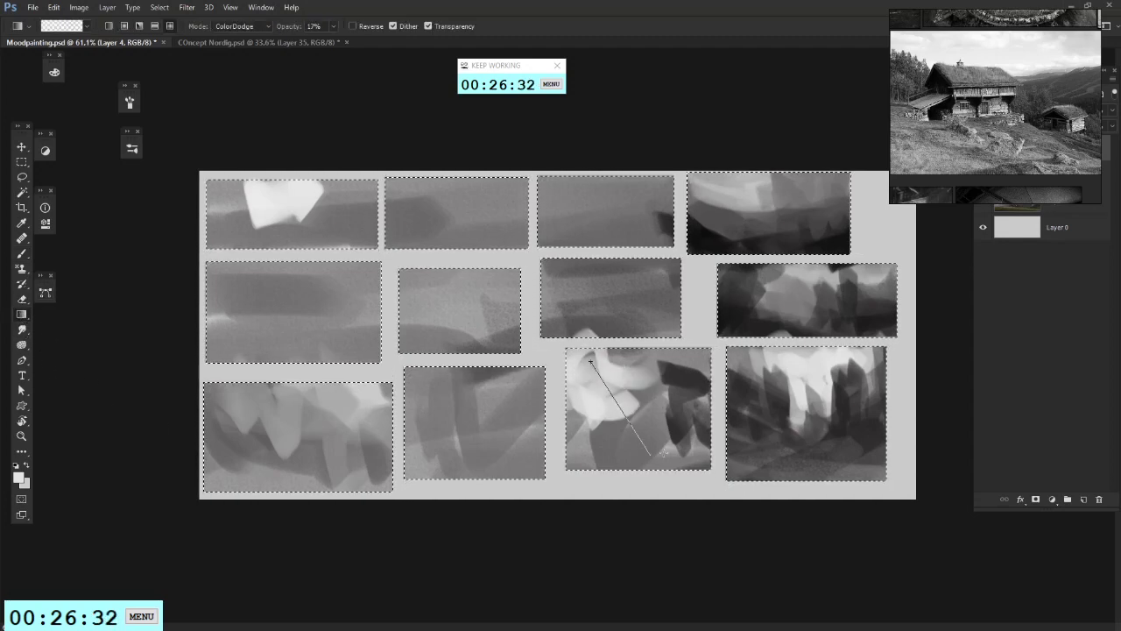
drag(681, 445, 610, 548)
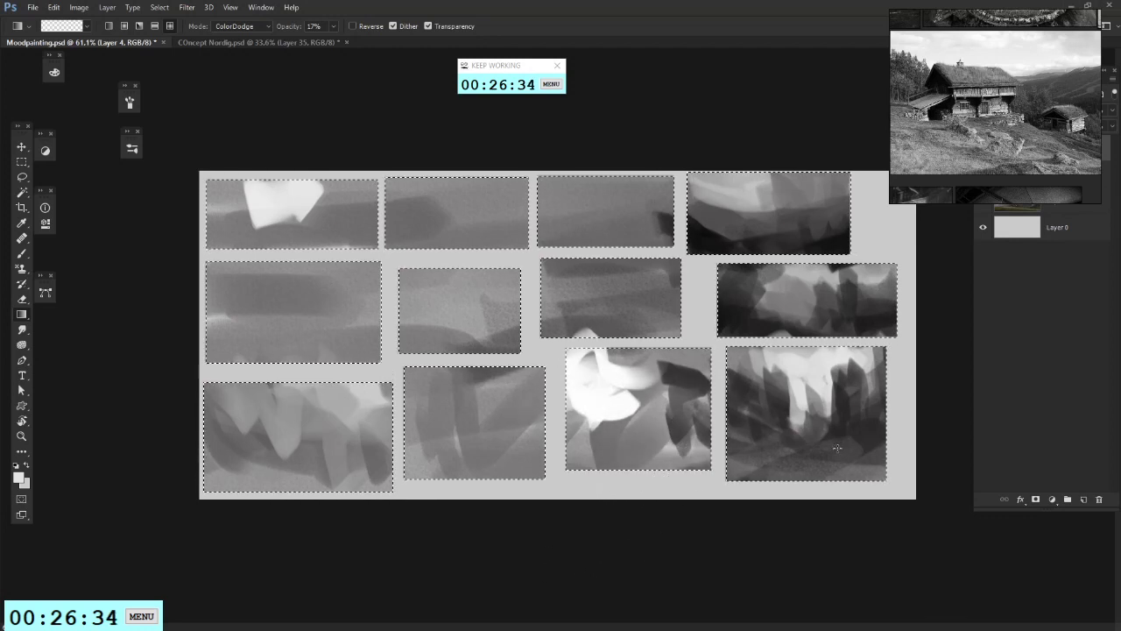
drag(817, 381, 807, 451)
drag(839, 405, 823, 446)
mouse_move(824, 262)
mouse_down()
mouse_move(809, 317)
mouse_move(788, 332)
mouse_up()
drag(800, 281, 793, 333)
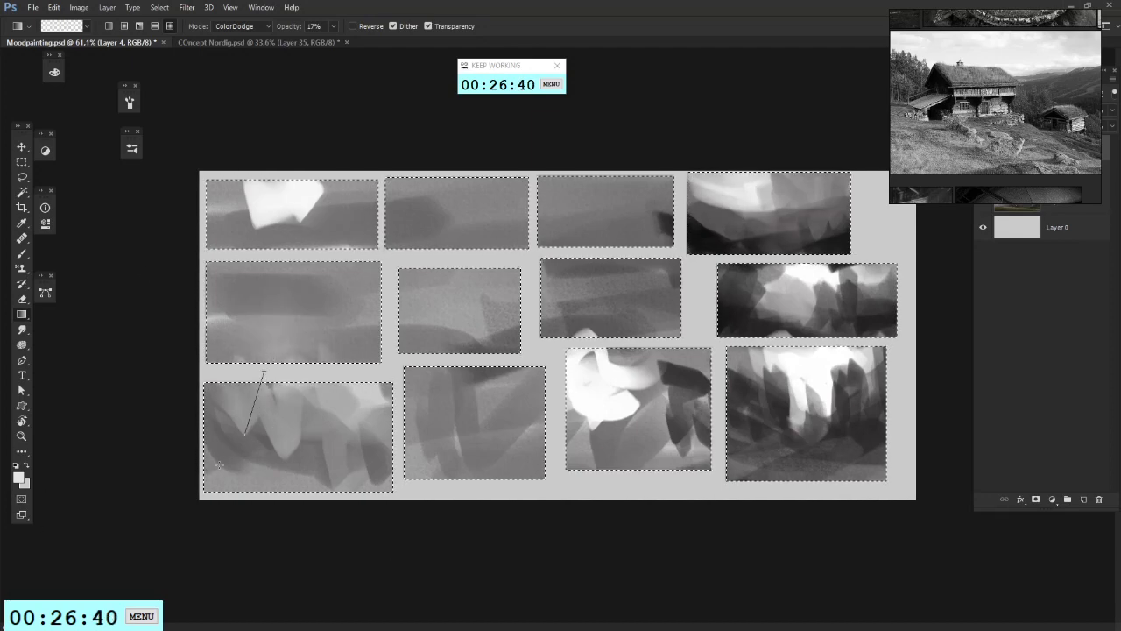
Step: Apply ColorDodge gradients to lighten the bottom row's first and second frames
drag(246, 433, 246, 434)
drag(311, 417, 251, 541)
drag(337, 445, 338, 445)
drag(429, 384, 474, 453)
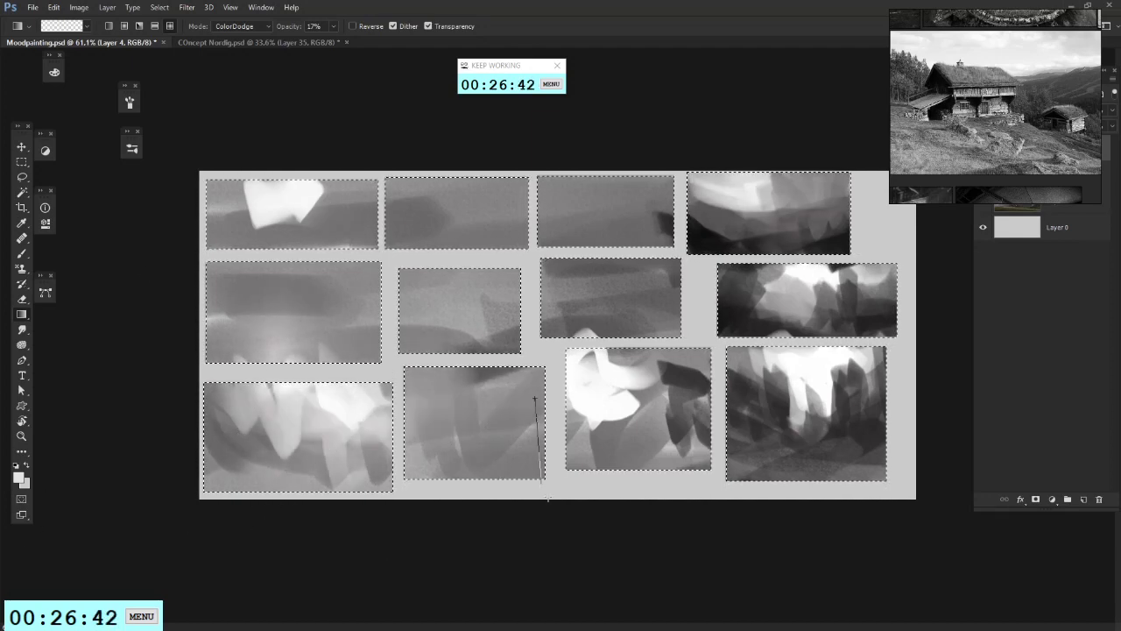
Step: Reset the colours to black and white, enlarge the brush to 139 px and paint a dark mass in the bottom row's third frame
click(16, 465)
right_click(686, 364)
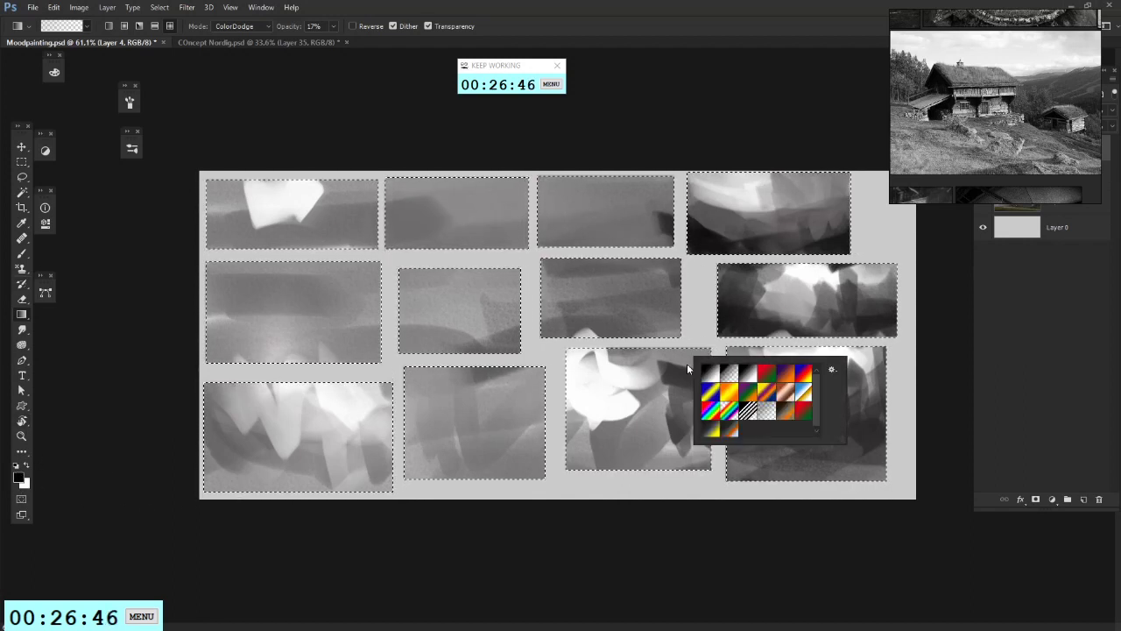
key(Escape)
key(b)
right_click(800, 334)
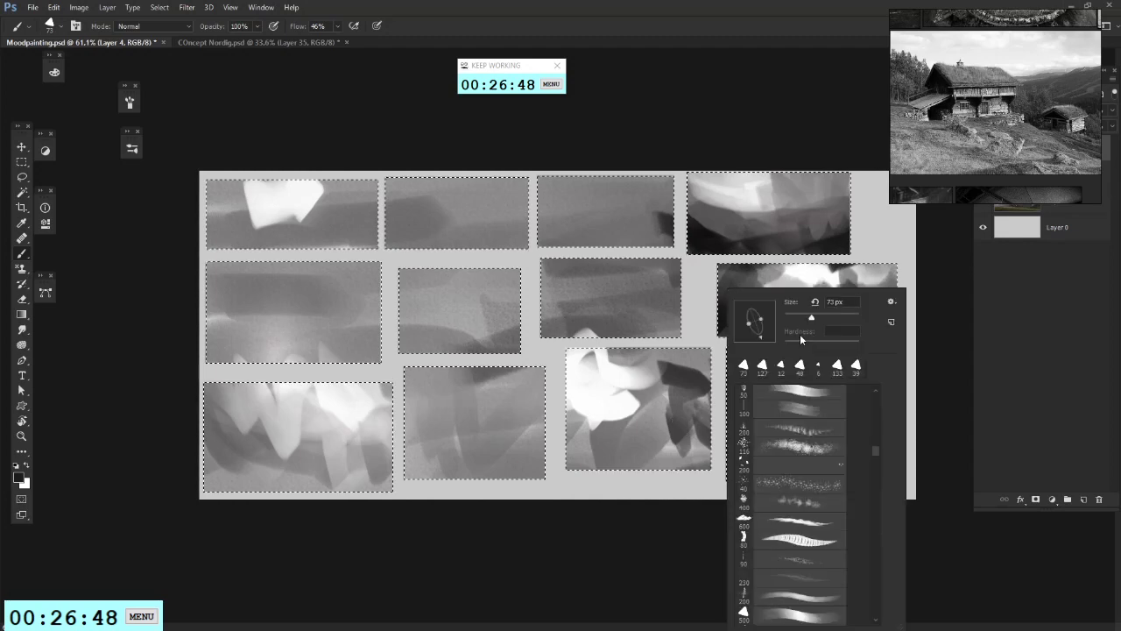
key(Return)
mouse_move(674, 421)
mouse_down()
mouse_move(683, 455)
mouse_move(631, 464)
mouse_move(614, 438)
mouse_move(666, 433)
mouse_move(701, 394)
mouse_move(611, 433)
mouse_up()
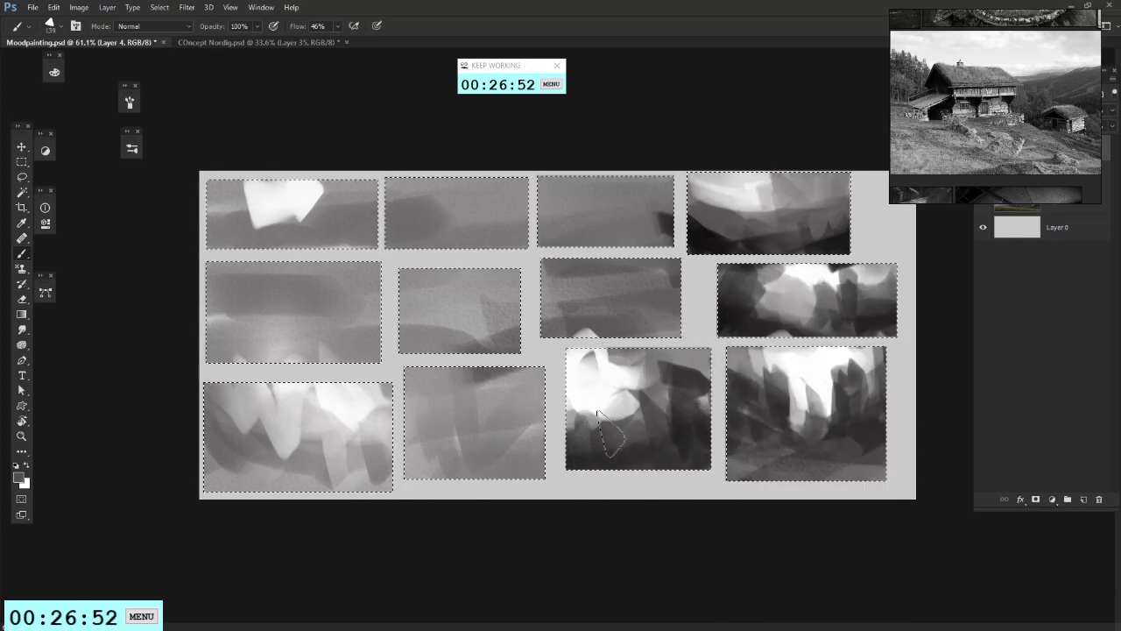
Step: Blend sampled dark and grey tones into the dark mass of the bottom row's third frame
alt+click(675, 371)
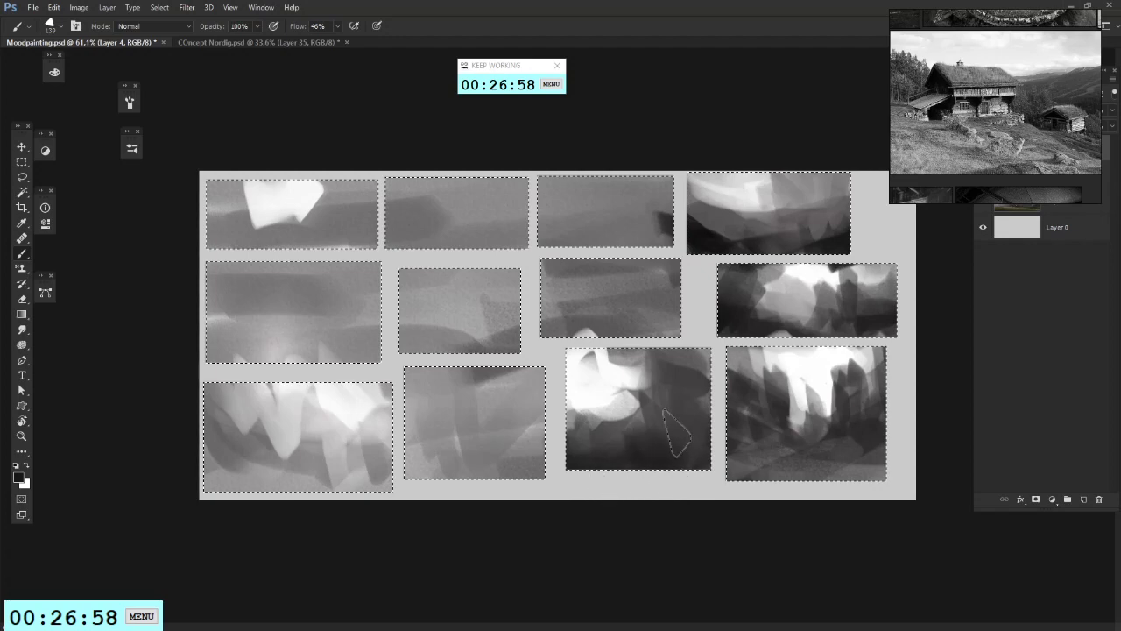
alt+click(627, 385)
alt+click(688, 400)
alt+click(661, 402)
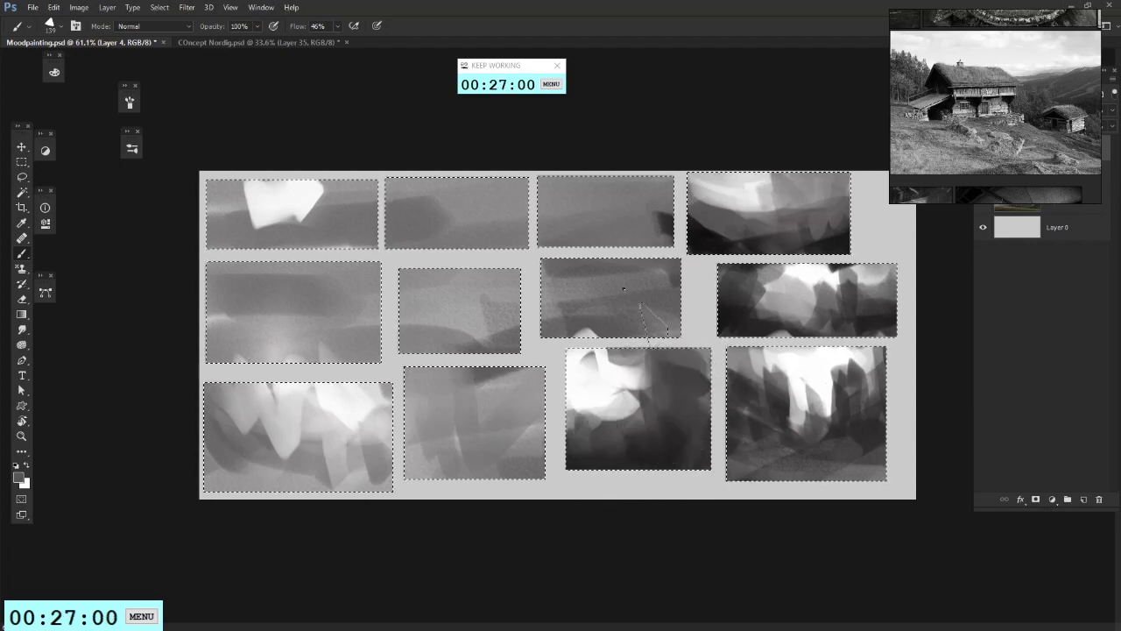
Step: Reduce the brush to 59 px and rework the edge between the white area and the dark mass with sampled greys
right_click(624, 288)
drag(726, 318, 704, 319)
key(Return)
alt+click(668, 393)
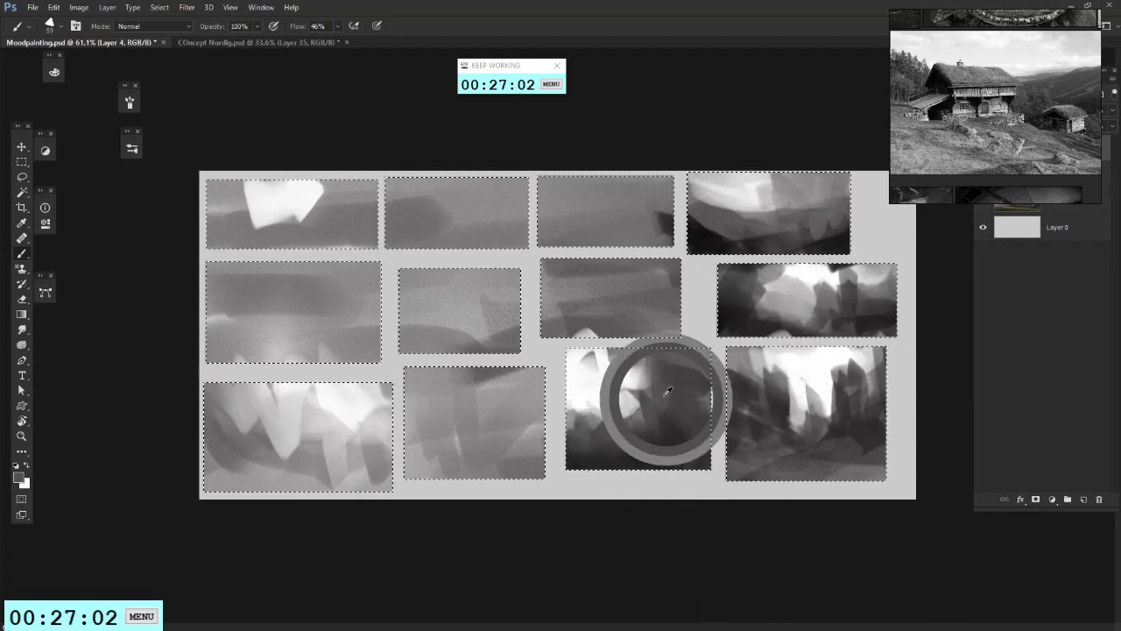
alt+click(664, 396)
mouse_move(639, 357)
mouse_down()
mouse_move(639, 404)
mouse_move(622, 394)
mouse_up()
alt+click(620, 396)
alt+click(611, 389)
alt+click(637, 385)
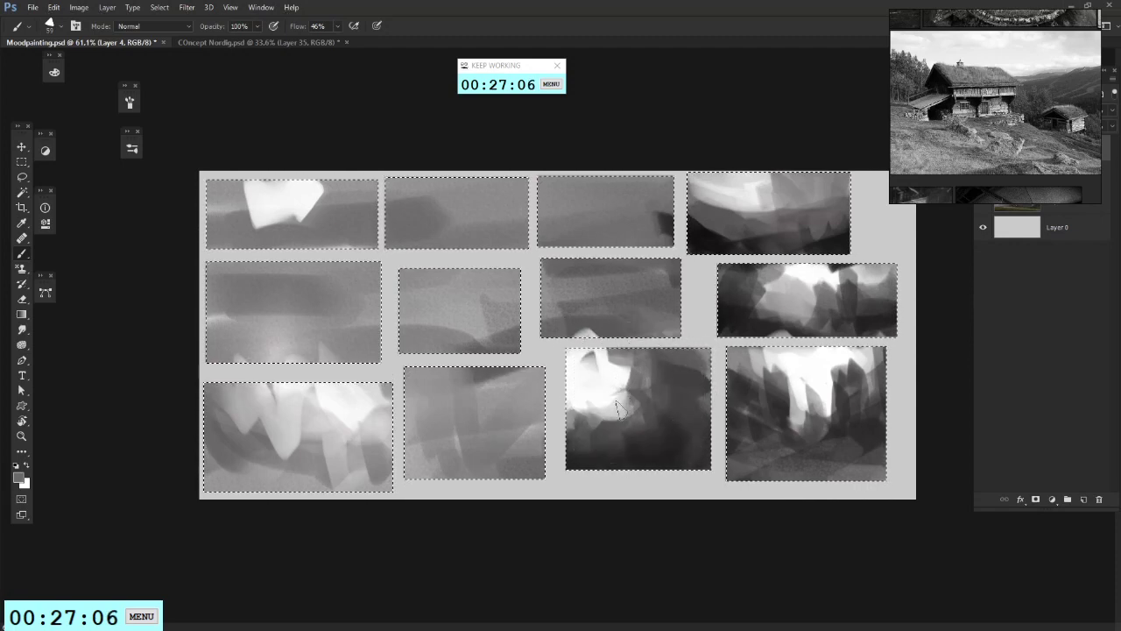
Step: Paint sampled midtones under the bright area and smooth the dark foreground in the bottom row's third frame
alt+click(615, 385)
mouse_move(620, 404)
mouse_down()
mouse_move(581, 419)
mouse_move(585, 403)
mouse_move(580, 423)
mouse_move(636, 424)
mouse_move(585, 425)
mouse_up()
alt+click(641, 426)
drag(638, 452, 665, 459)
alt+click(594, 465)
alt+click(620, 470)
Step: Paint a soft grey swirl into the white area in the upper corner of the bottom row's third frame
alt+click(600, 361)
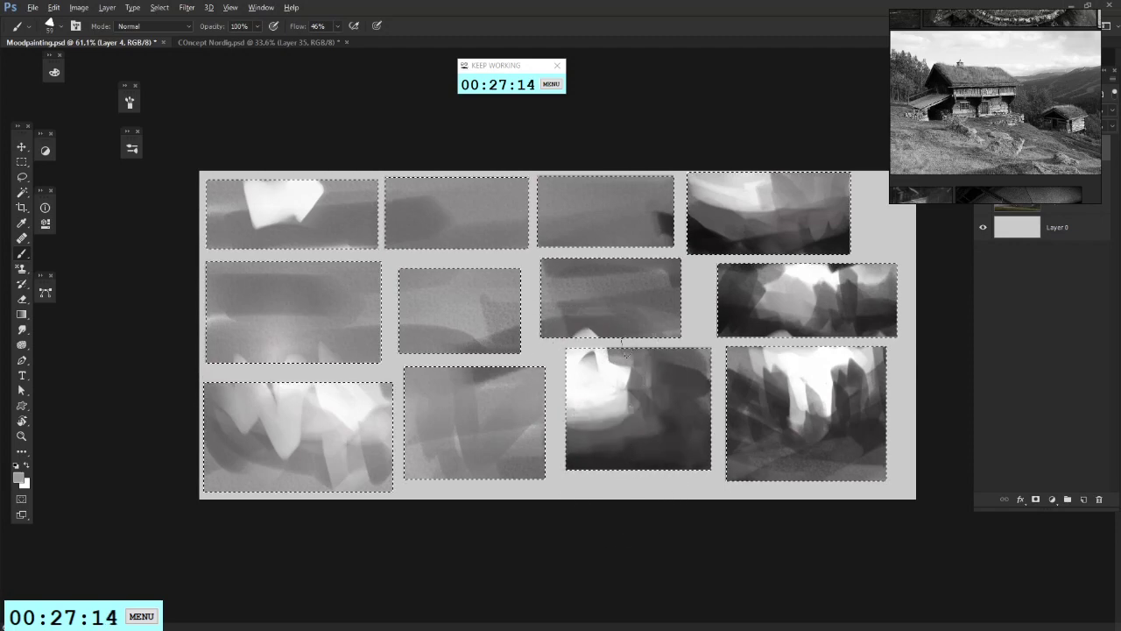
mouse_move(598, 352)
mouse_down()
mouse_move(572, 378)
mouse_move(596, 389)
mouse_move(590, 348)
mouse_move(603, 352)
mouse_move(581, 369)
mouse_move(664, 382)
mouse_move(567, 356)
mouse_move(568, 379)
mouse_move(544, 388)
mouse_move(538, 371)
mouse_move(582, 355)
mouse_move(611, 382)
mouse_move(613, 365)
mouse_move(551, 394)
mouse_move(578, 394)
mouse_move(558, 395)
mouse_move(550, 436)
mouse_up()
alt+click(596, 390)
alt+click(663, 388)
alt+click(610, 383)
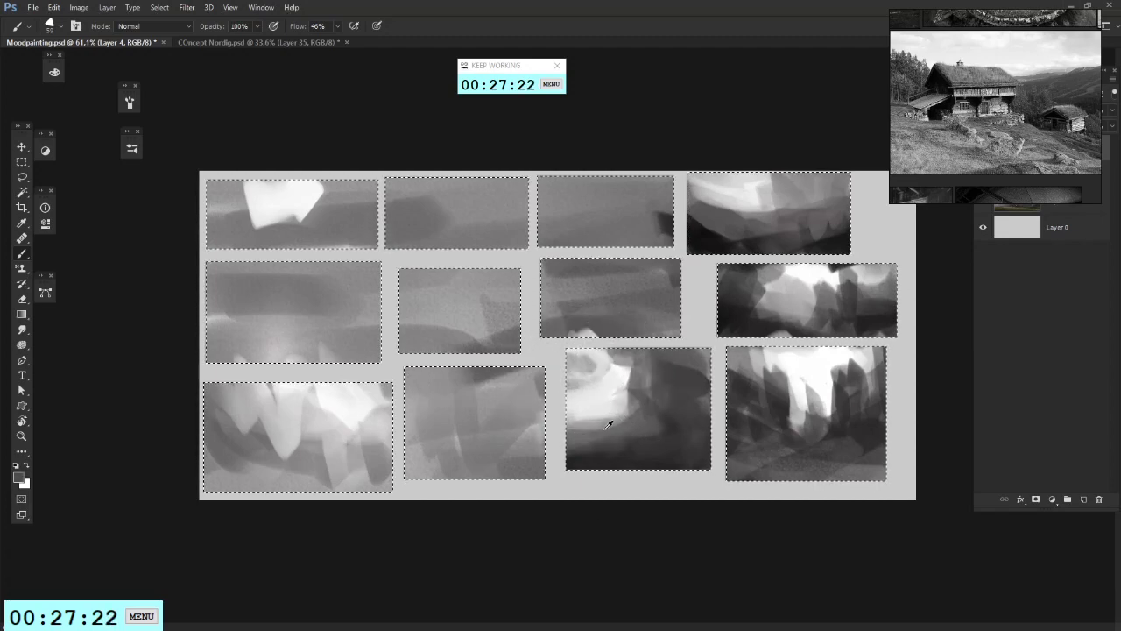
Step: Sample darker tones and deepen the foreground along the base of the bottom row's third frame
alt+click(604, 428)
mouse_move(672, 438)
mouse_down()
mouse_move(624, 454)
mouse_move(705, 470)
mouse_move(701, 438)
mouse_move(693, 475)
mouse_move(625, 485)
mouse_move(697, 450)
mouse_move(578, 464)
mouse_move(663, 450)
mouse_up()
alt+click(753, 258)
alt+click(703, 230)
alt+click(637, 428)
drag(583, 451, 638, 444)
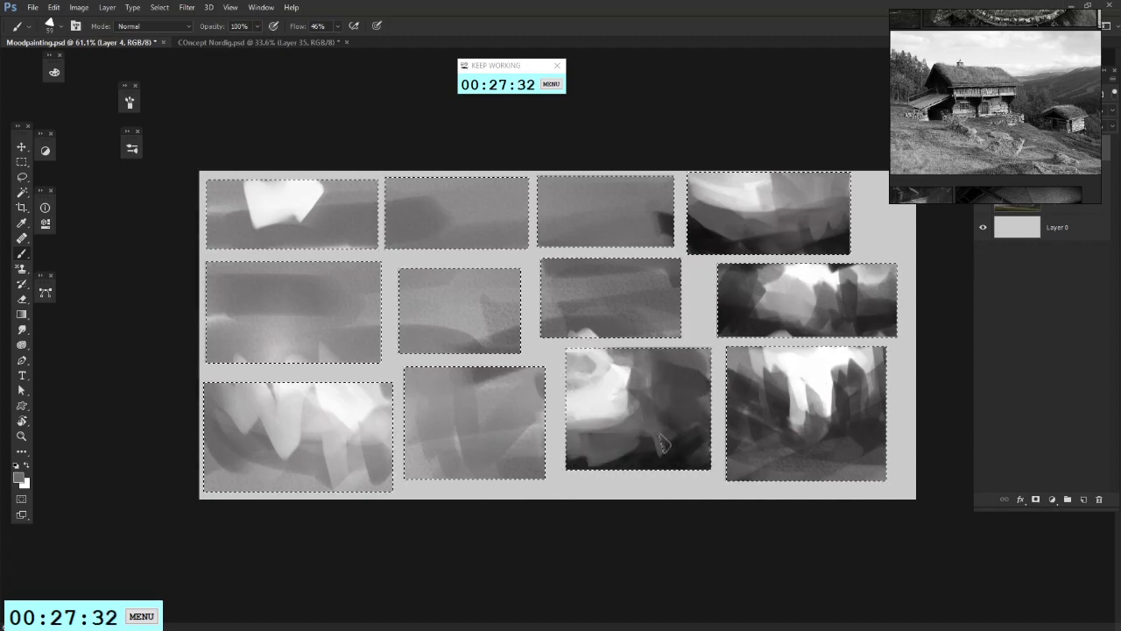
Step: Paint tall near-black shapes in the bottom row's third frame and add a light sliver at the edge beside them
alt+click(663, 445)
mouse_move(675, 352)
mouse_down()
mouse_move(642, 355)
mouse_move(631, 345)
mouse_move(661, 366)
mouse_move(632, 405)
mouse_move(689, 393)
mouse_move(684, 367)
mouse_move(660, 406)
mouse_move(630, 426)
mouse_move(684, 400)
mouse_move(717, 404)
mouse_move(692, 369)
mouse_move(684, 390)
mouse_move(688, 349)
mouse_move(707, 414)
mouse_move(689, 379)
mouse_move(663, 380)
mouse_move(688, 397)
mouse_up()
alt+click(697, 379)
alt+click(667, 389)
alt+click(619, 391)
drag(698, 352, 706, 383)
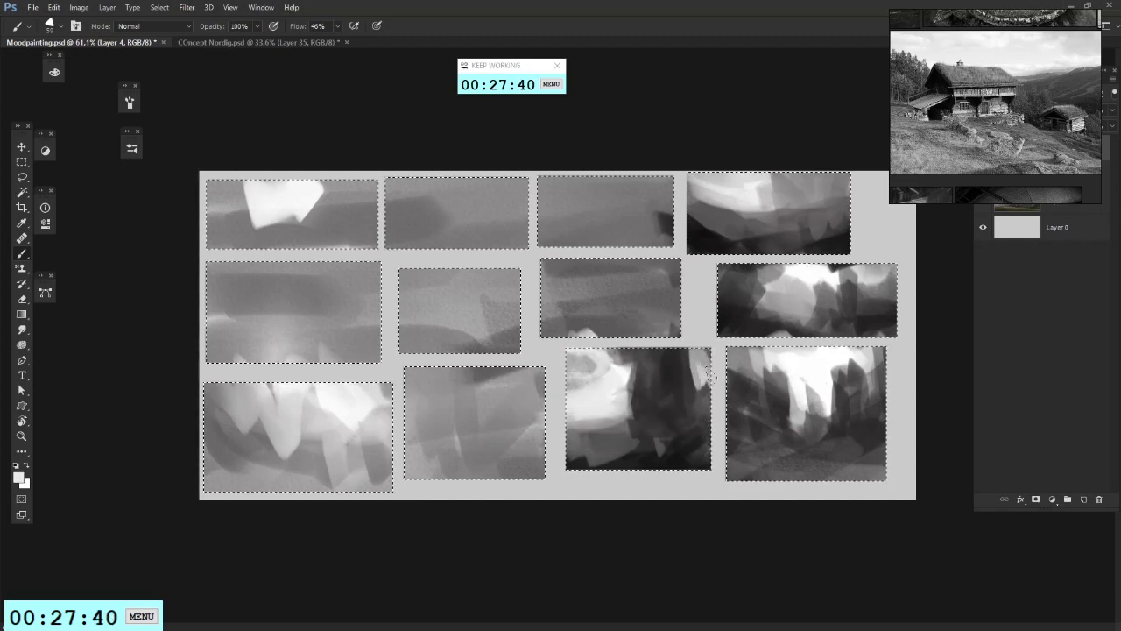
Step: Rework the foreground of the bottom row's third frame with sampled dark and mid-grey strokes
alt+click(652, 468)
drag(642, 460, 585, 462)
alt+click(618, 445)
drag(625, 451, 642, 454)
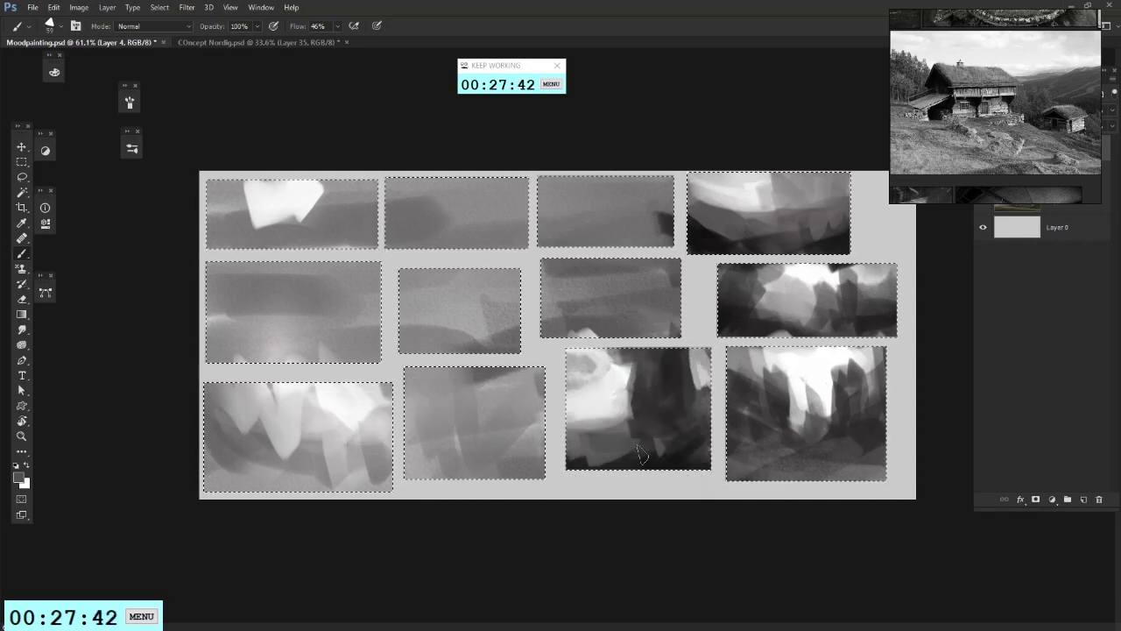
Step: Sample a dark tone and paint broad zigzag strokes across the bottom row's second frame
alt+click(667, 465)
mouse_move(525, 437)
mouse_down()
mouse_move(457, 474)
mouse_move(414, 440)
mouse_up()
mouse_move(469, 412)
mouse_down()
mouse_move(411, 429)
mouse_move(456, 460)
mouse_up()
mouse_move(455, 460)
mouse_down()
mouse_move(492, 441)
mouse_move(459, 422)
mouse_up()
mouse_move(496, 387)
mouse_down()
mouse_move(442, 405)
mouse_move(409, 378)
mouse_up()
mouse_move(482, 383)
mouse_down()
mouse_move(538, 375)
mouse_move(457, 420)
mouse_up()
Step: Paint diagonal dark strokes across the middle row's second and third frames
drag(443, 298, 417, 335)
drag(441, 276, 404, 314)
mouse_move(426, 273)
mouse_down()
mouse_move(442, 301)
mouse_move(426, 326)
mouse_up()
drag(464, 313, 426, 338)
drag(457, 347, 552, 322)
drag(497, 282, 464, 298)
mouse_move(473, 276)
mouse_down()
mouse_move(519, 312)
mouse_move(481, 331)
mouse_up()
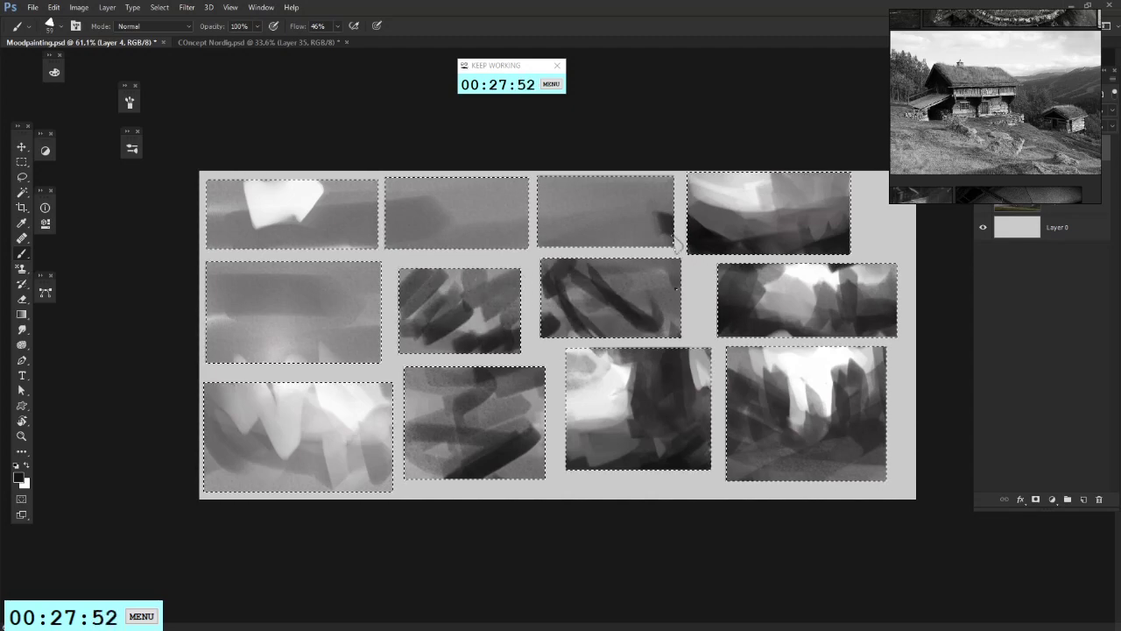
Step: Switch to the 80 px ribbed texture brush and paint dark textured strokes in the middle row's third frame
right_click(675, 288)
click(752, 581)
click(753, 540)
drag(618, 282, 578, 322)
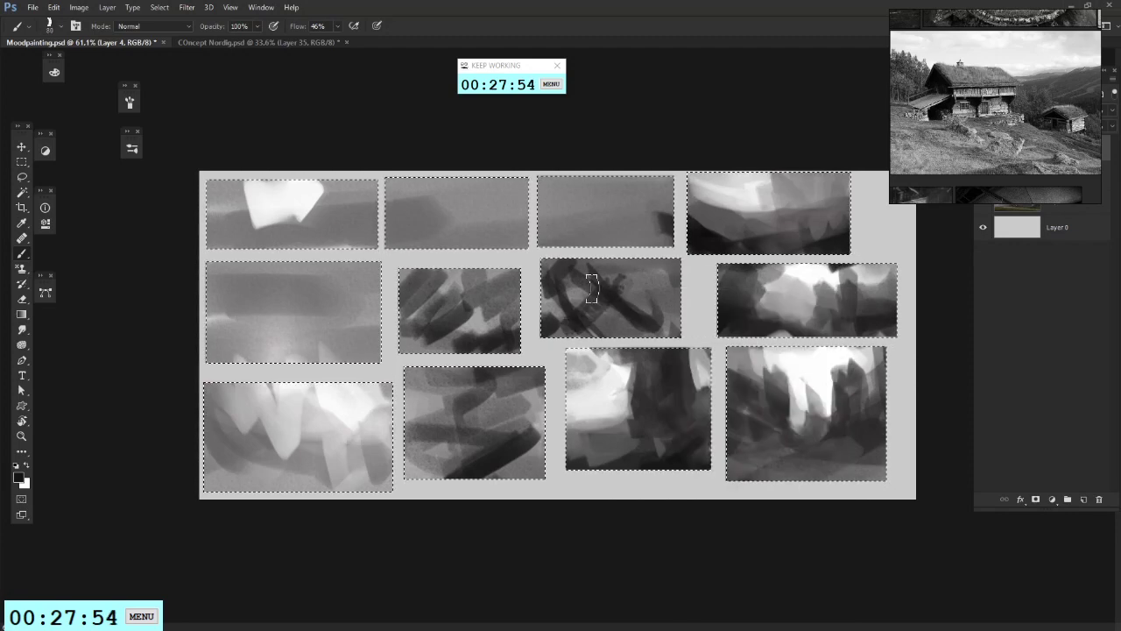
drag(646, 273, 655, 329)
alt+click(651, 298)
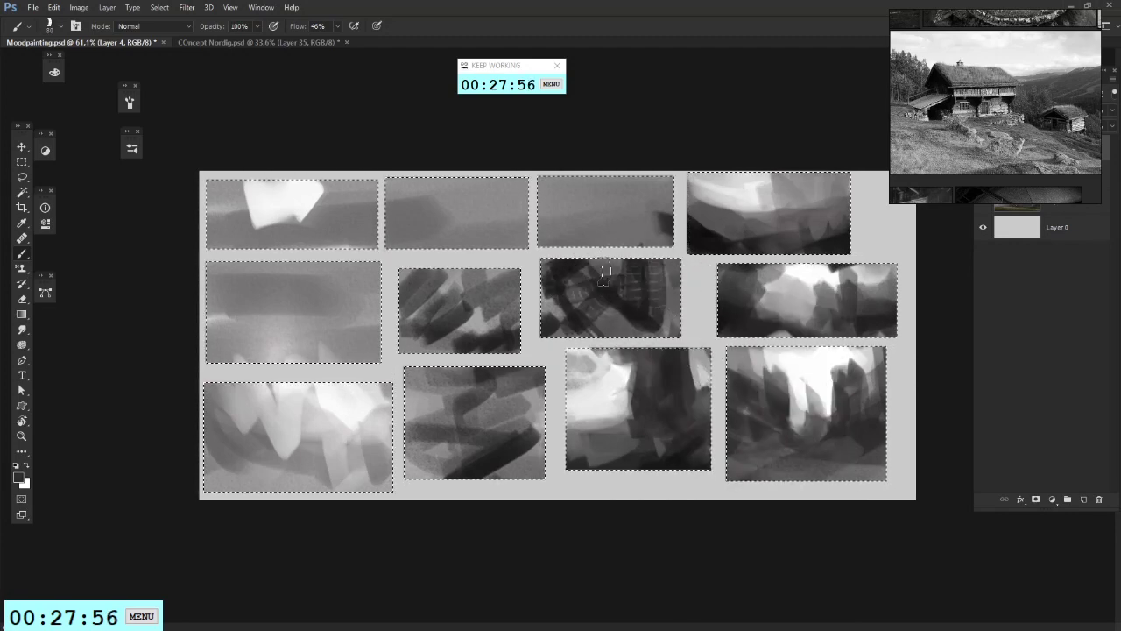
drag(602, 293, 587, 291)
Step: Paint light ribbed vertical strokes in the upper middle of the middle row's third frame
key(ctrl+shift+d)
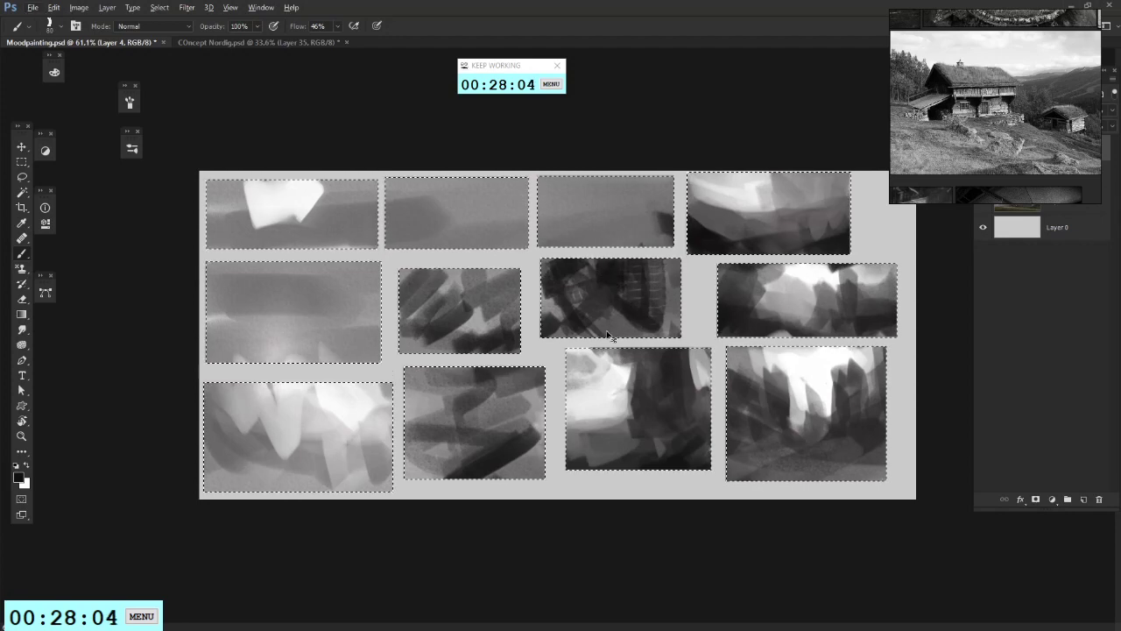
key(x)
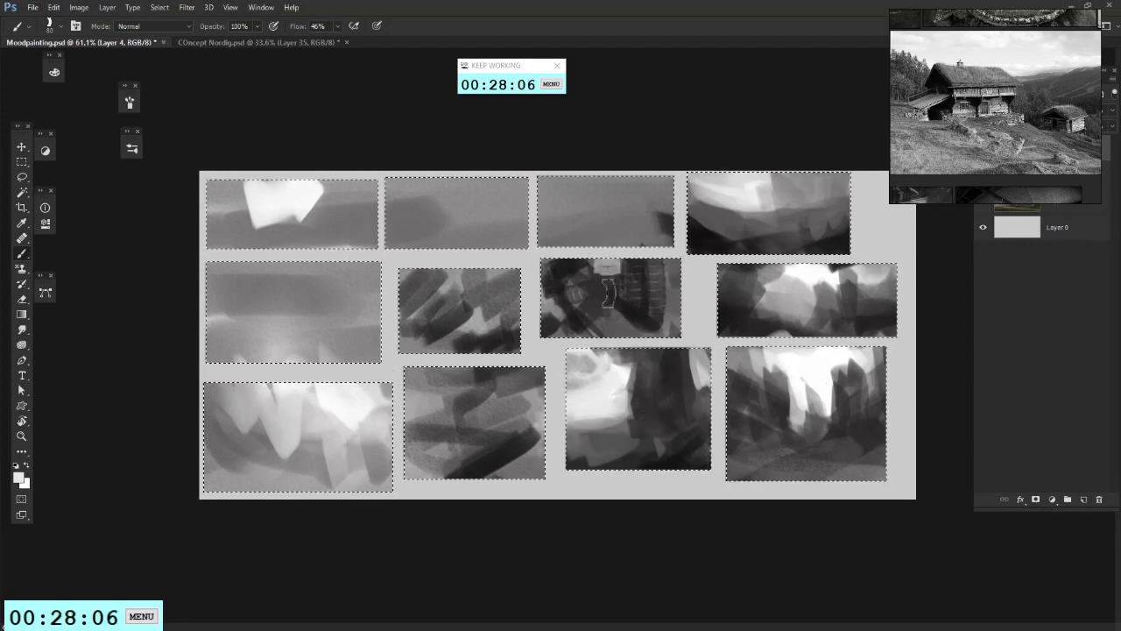
Step: Try handwriting "Don" in thin white strokes over the middle row's third frame with a 7 px brush, and undo the lettering
right_click(616, 341)
drag(688, 320, 660, 317)
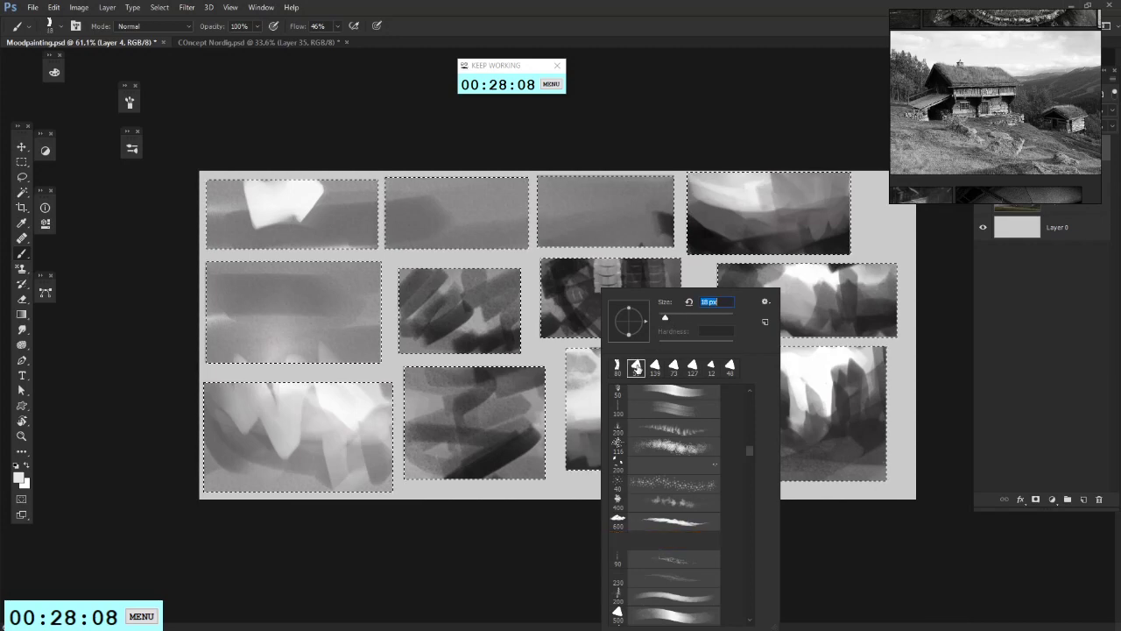
drag(562, 302, 566, 328)
right_click(572, 326)
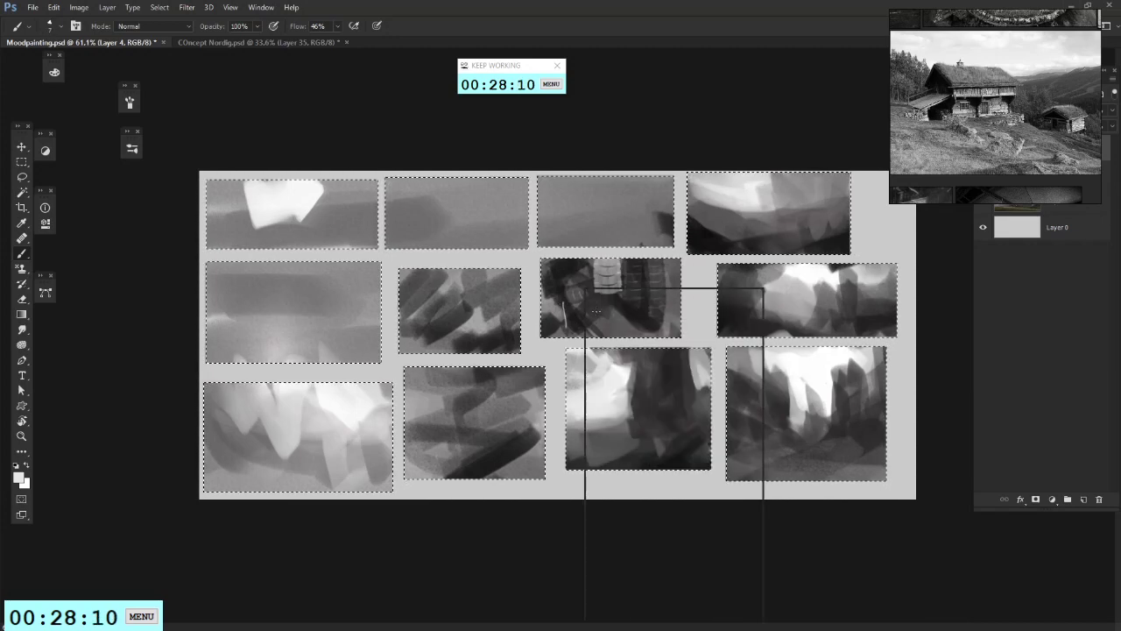
key(Return)
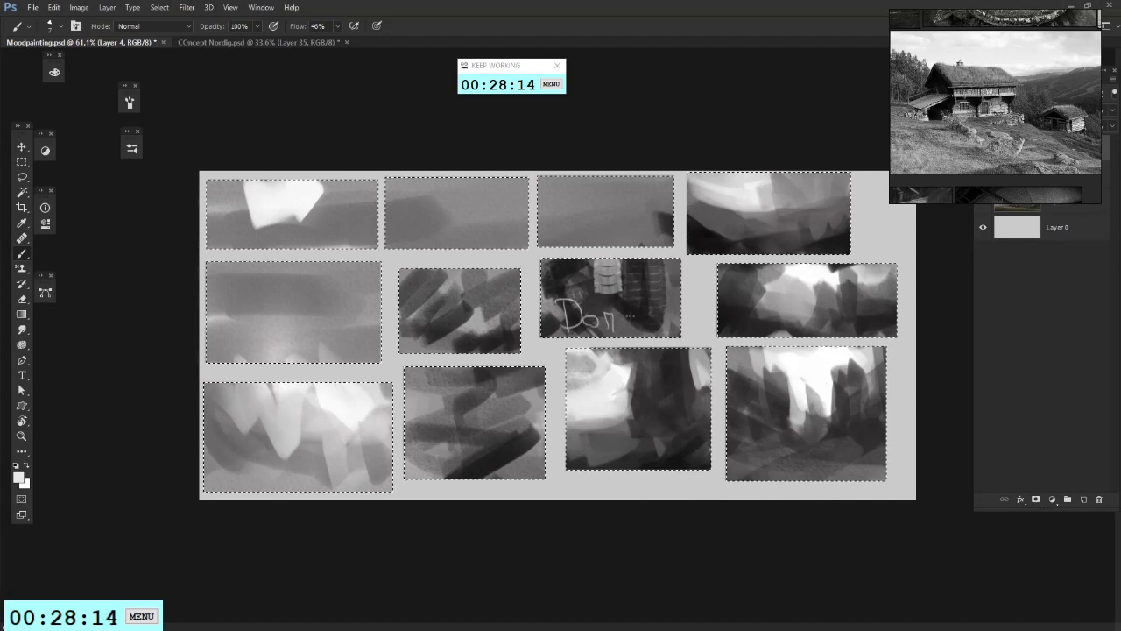
drag(629, 317, 678, 332)
key(ctrl+alt+z)
key(ctrl+alt+z)
key(ctrl+alt+z)
key(ctrl+alt+z)
key(ctrl+alt+z)
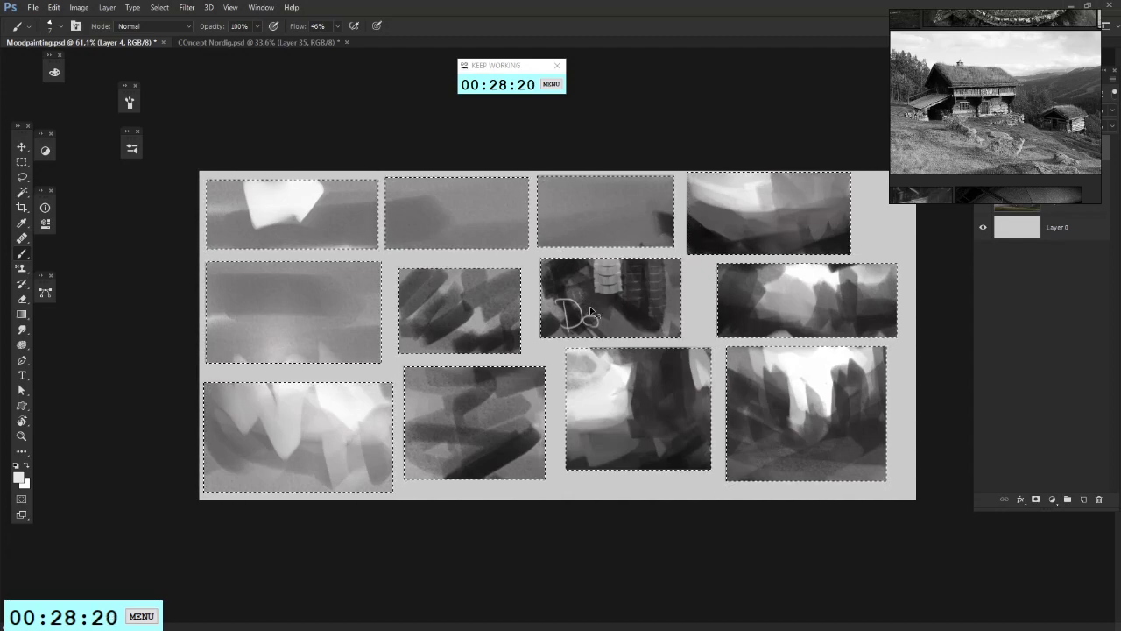
key(ctrl+alt+z)
key(ctrl+alt+z)
key(ctrl+alt+z)
key(ctrl+alt+z)
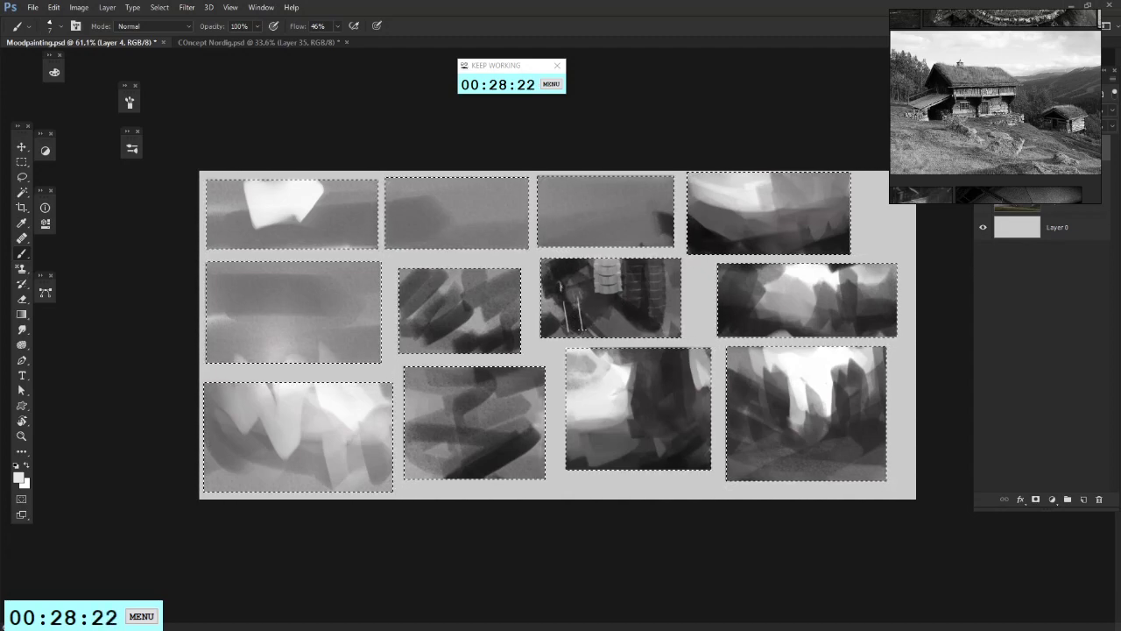
Step: Try handwriting "Iten" in thin white strokes over the middle row's third frame, and undo the lettering
drag(574, 316, 601, 327)
drag(605, 316, 610, 326)
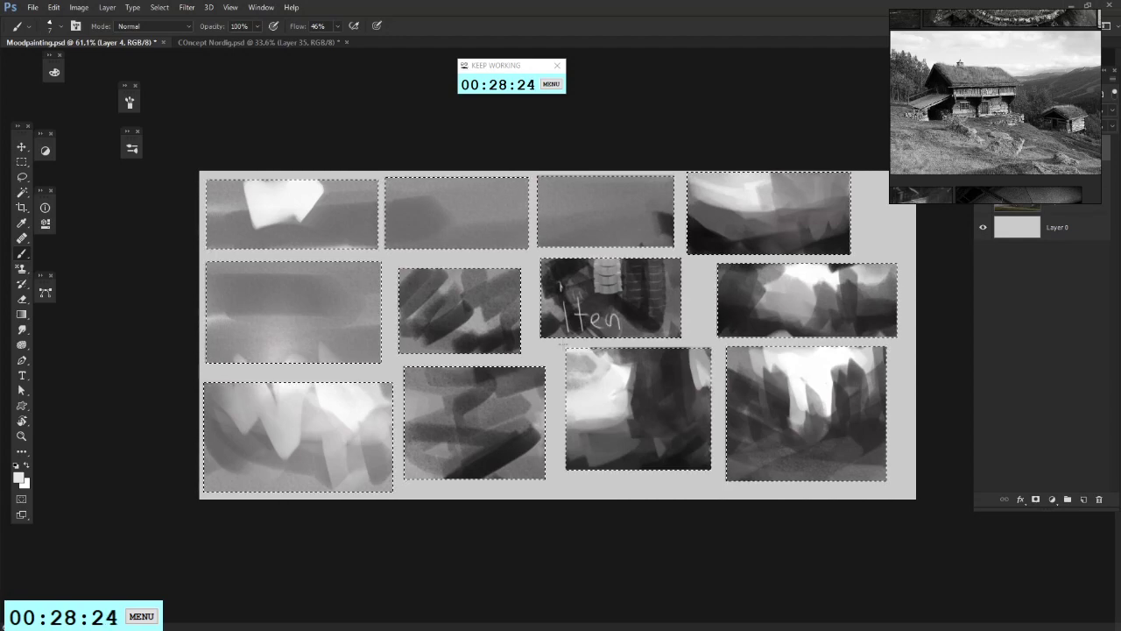
drag(554, 302, 562, 336)
key(ctrl+alt+z)
key(ctrl+alt+z)
key(ctrl+alt+z)
key(ctrl+alt+z)
Step: Set the triangular brush to 86 px and paint light jagged shapes in the upper part of the middle row's third frame with a sampled light tone
right_click(625, 291)
alt+click(589, 260)
alt+click(594, 388)
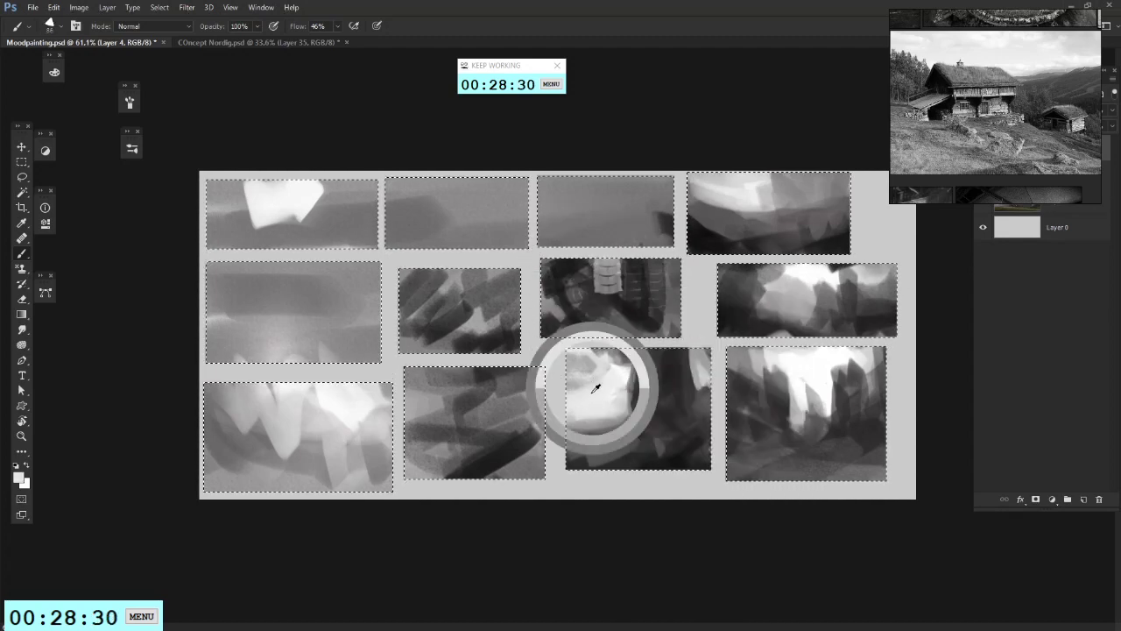
mouse_move(593, 257)
mouse_down()
mouse_move(604, 290)
mouse_move(624, 289)
mouse_up()
mouse_move(670, 251)
mouse_down()
mouse_move(670, 311)
mouse_move(709, 318)
mouse_up()
Step: Swap to the dark colour, set the triangular brush to 25 px and sample a dark tone from the middle row's third frame
key(x)
right_click(649, 293)
click(584, 352)
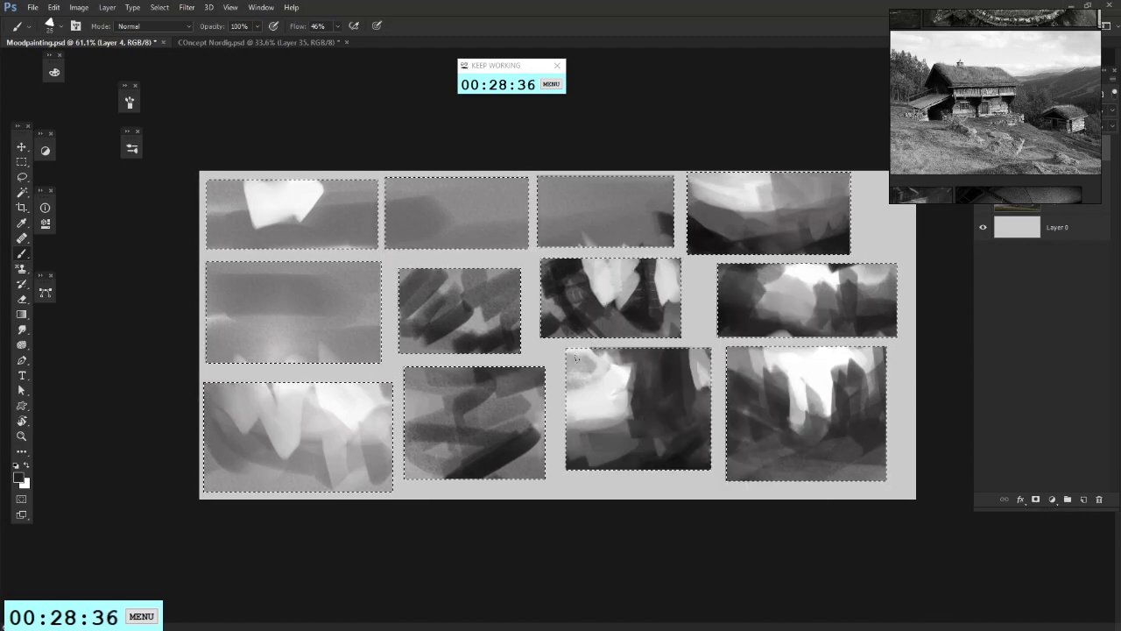
alt+click(636, 306)
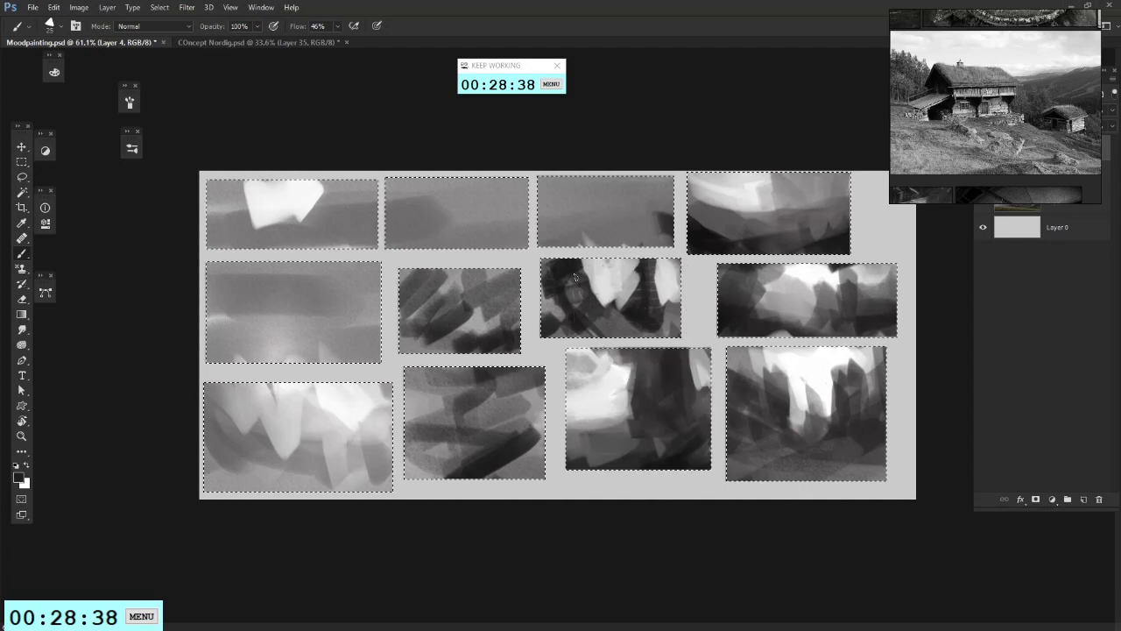
Step: Try dark strokes across the light shapes in the middle row's third frame, and undo them
mouse_move(599, 290)
mouse_down()
mouse_move(624, 278)
mouse_move(606, 311)
mouse_move(601, 273)
mouse_move(612, 295)
mouse_move(599, 316)
mouse_move(636, 310)
mouse_move(655, 283)
mouse_move(621, 254)
mouse_move(638, 292)
mouse_up()
key(ctrl+alt+z)
key(ctrl+alt+z)
key(ctrl+alt+z)
key(ctrl+alt+z)
key(ctrl+alt+z)
Step: Paint dark strokes around the light shape and light horizontal strokes across the foreground of the middle row's third frame
alt+click(638, 311)
drag(632, 264, 580, 261)
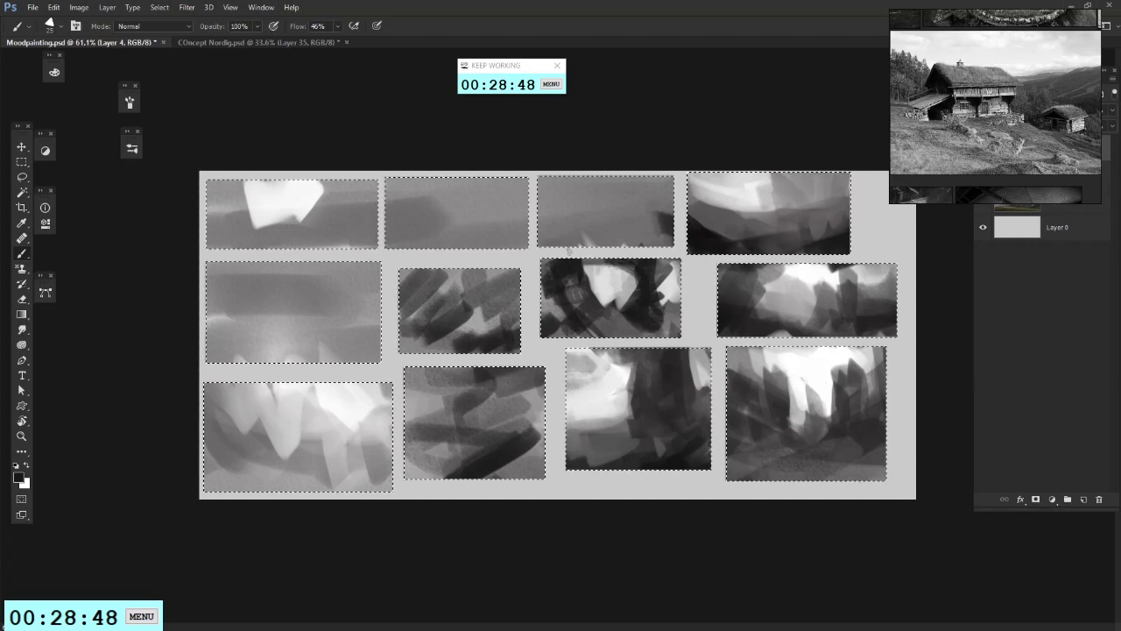
key(x)
drag(601, 310, 674, 327)
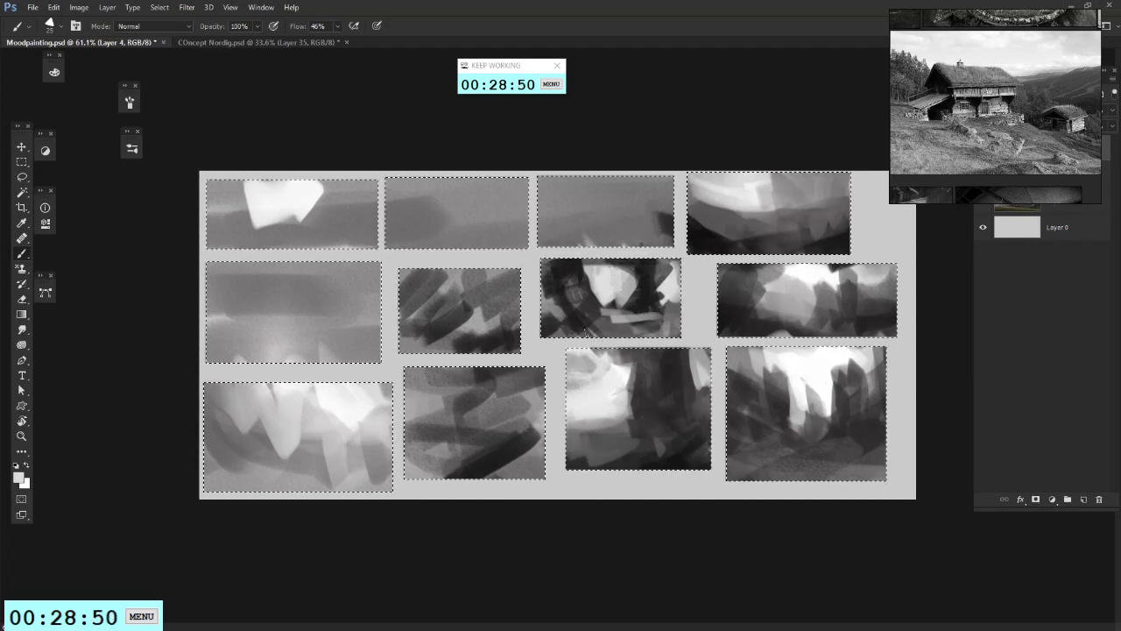
drag(586, 328, 487, 329)
drag(560, 331, 620, 329)
Step: Block in the top row's third frame with light diagonal strokes above and dark sweeping strokes below, using sampled tones
alt+click(645, 282)
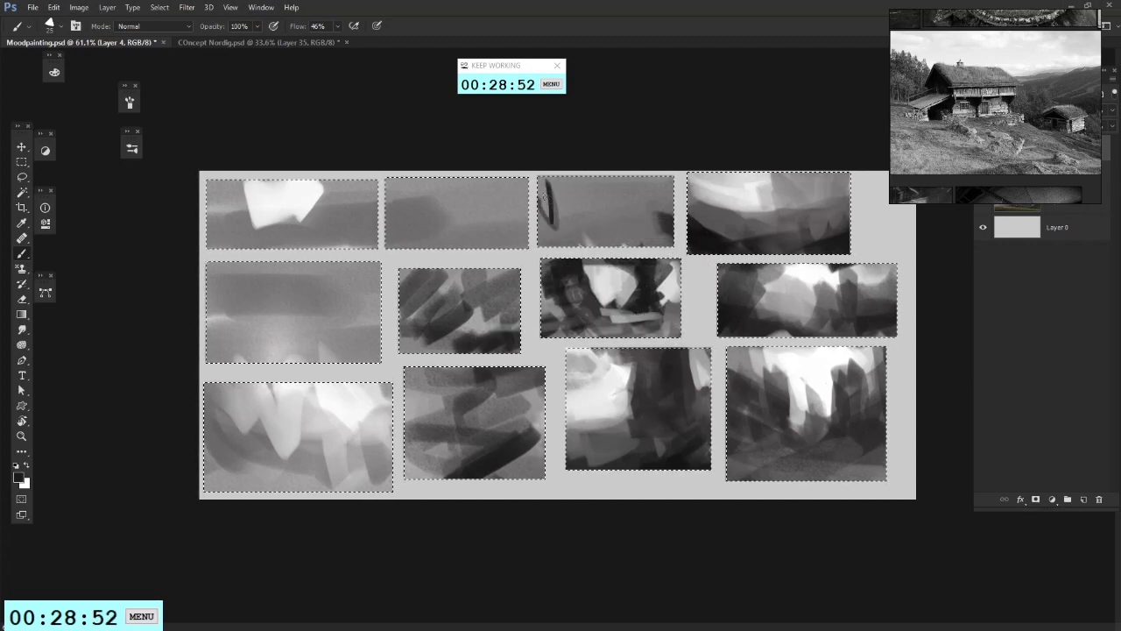
mouse_move(545, 198)
mouse_down()
mouse_move(579, 224)
mouse_move(661, 209)
mouse_move(552, 227)
mouse_move(660, 226)
mouse_move(572, 237)
mouse_move(600, 238)
mouse_move(632, 235)
mouse_move(672, 203)
mouse_up()
alt+click(693, 181)
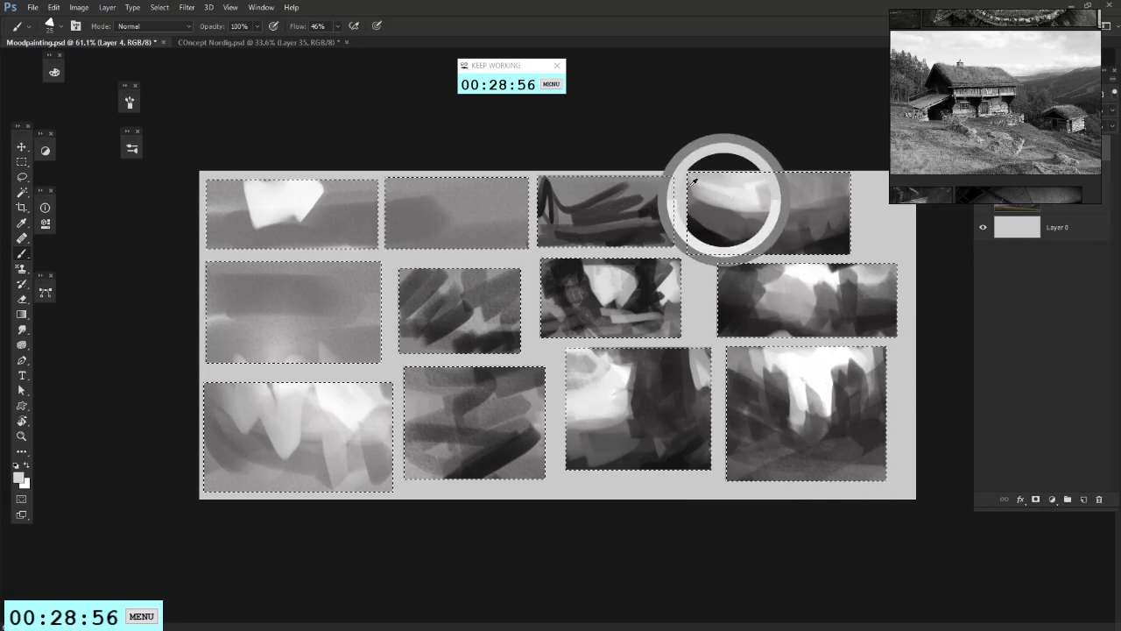
mouse_move(604, 186)
mouse_down()
mouse_move(578, 210)
mouse_move(618, 188)
mouse_move(661, 188)
mouse_move(550, 184)
mouse_up()
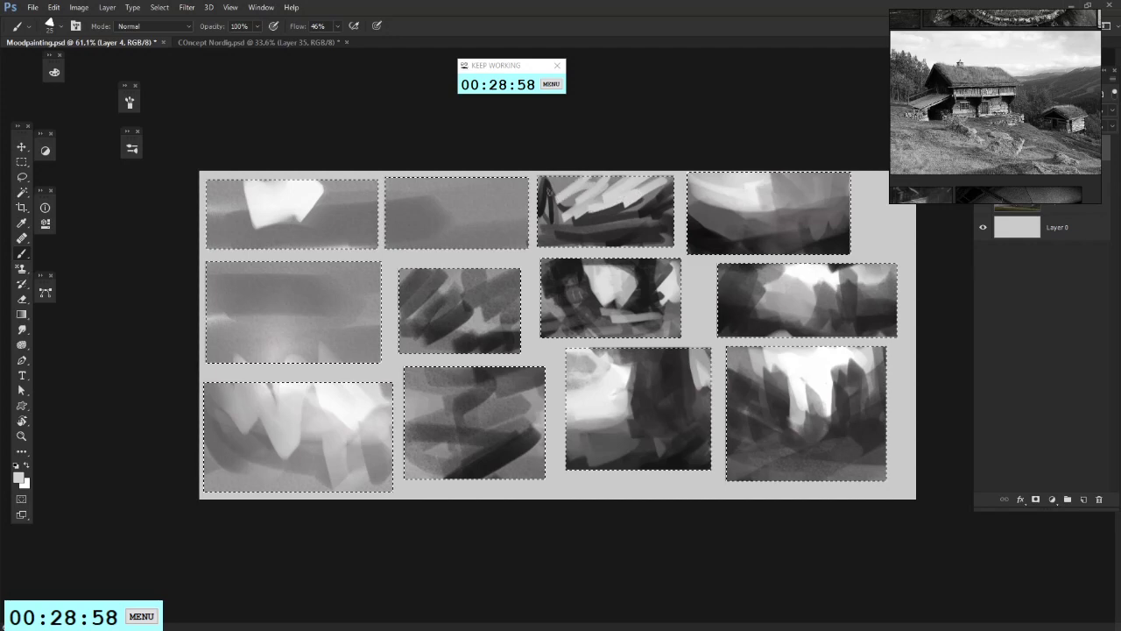
alt+click(646, 216)
mouse_move(612, 202)
mouse_down()
mouse_move(588, 214)
mouse_move(624, 223)
mouse_move(541, 239)
mouse_move(594, 204)
mouse_move(575, 222)
mouse_up()
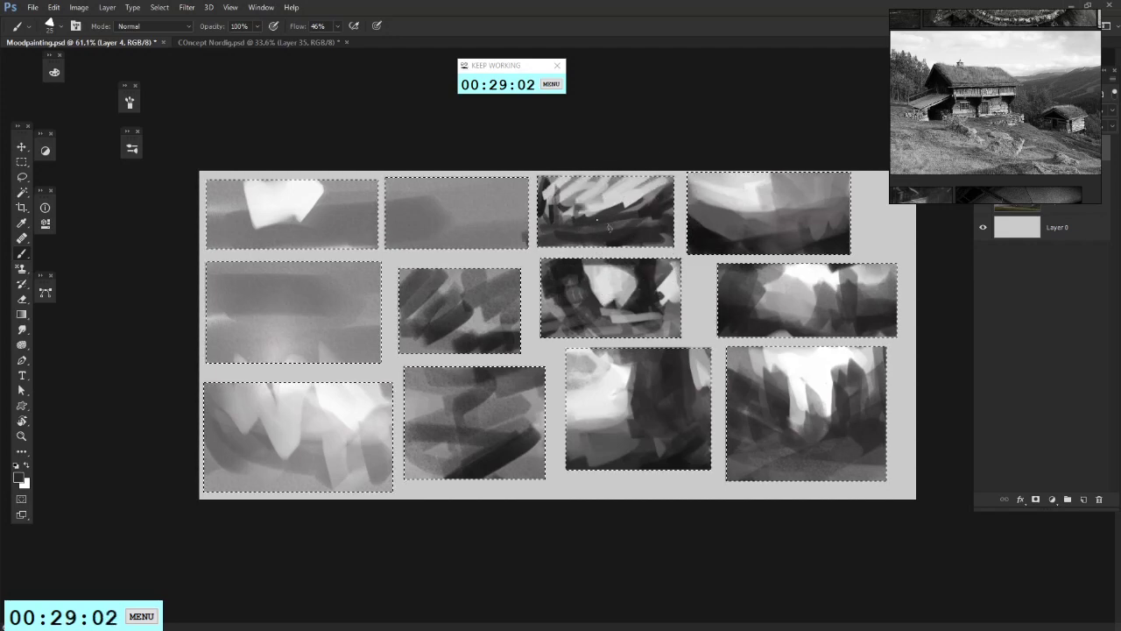
Step: Set the triangular brush to 55 px and paint a dark blocky mass at the upper left of the top row's third frame
right_click(609, 227)
click(558, 187)
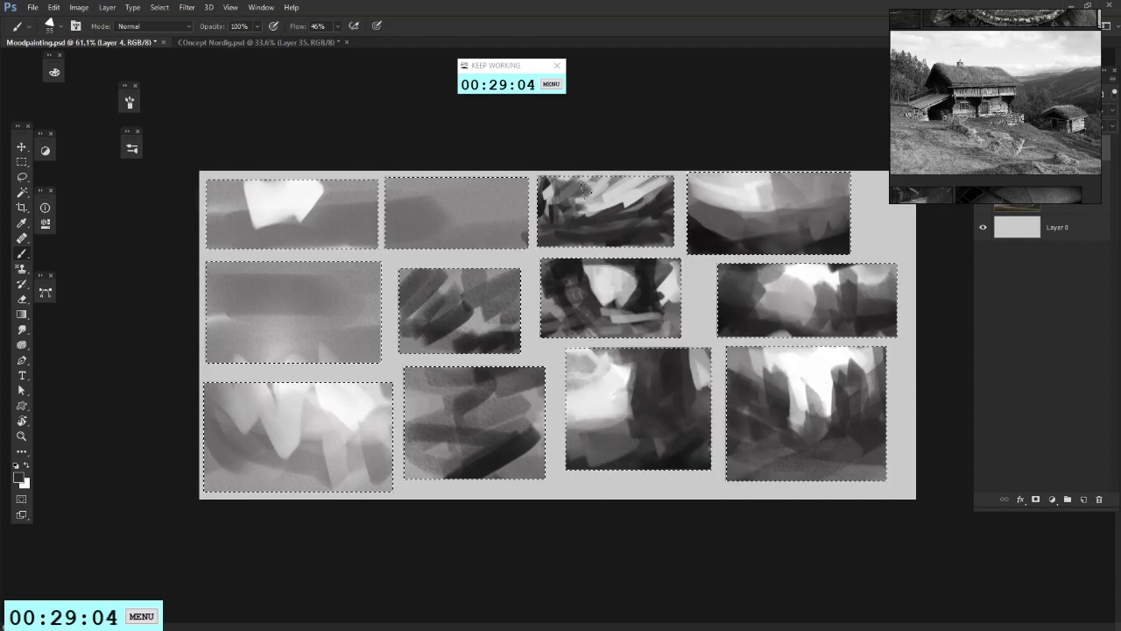
alt+click(684, 220)
alt+click(622, 194)
mouse_move(586, 185)
mouse_down()
mouse_move(562, 198)
mouse_move(592, 180)
mouse_move(563, 181)
mouse_move(542, 201)
mouse_up()
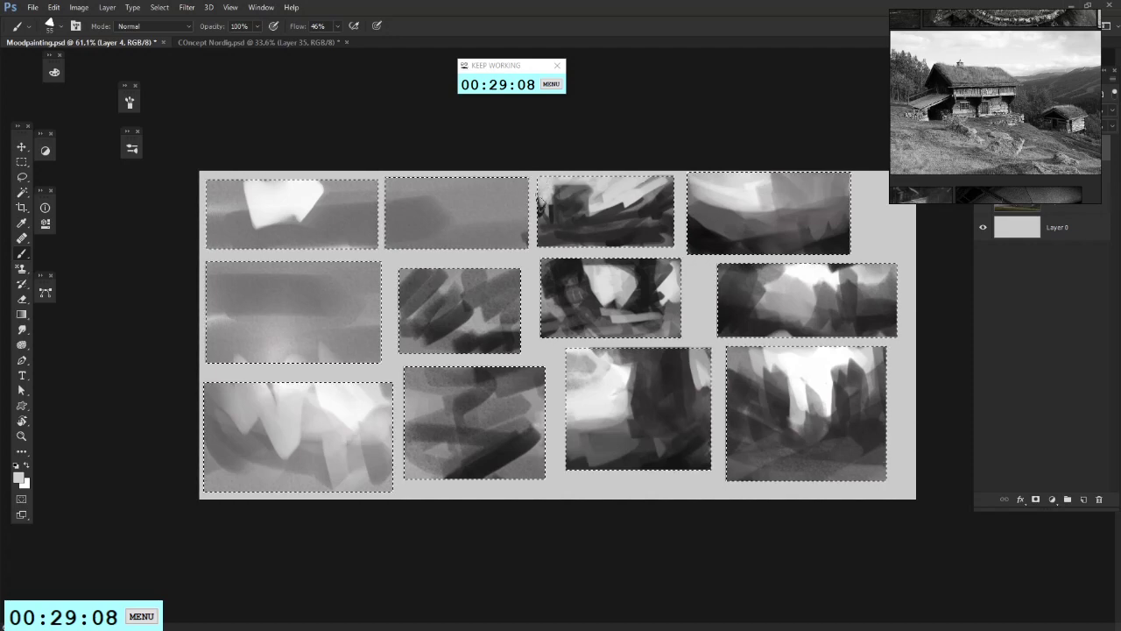
Step: Sample white from the top row's first frame and brighten the sky around the dark mass in the third frame
alt+click(288, 188)
drag(605, 184, 645, 181)
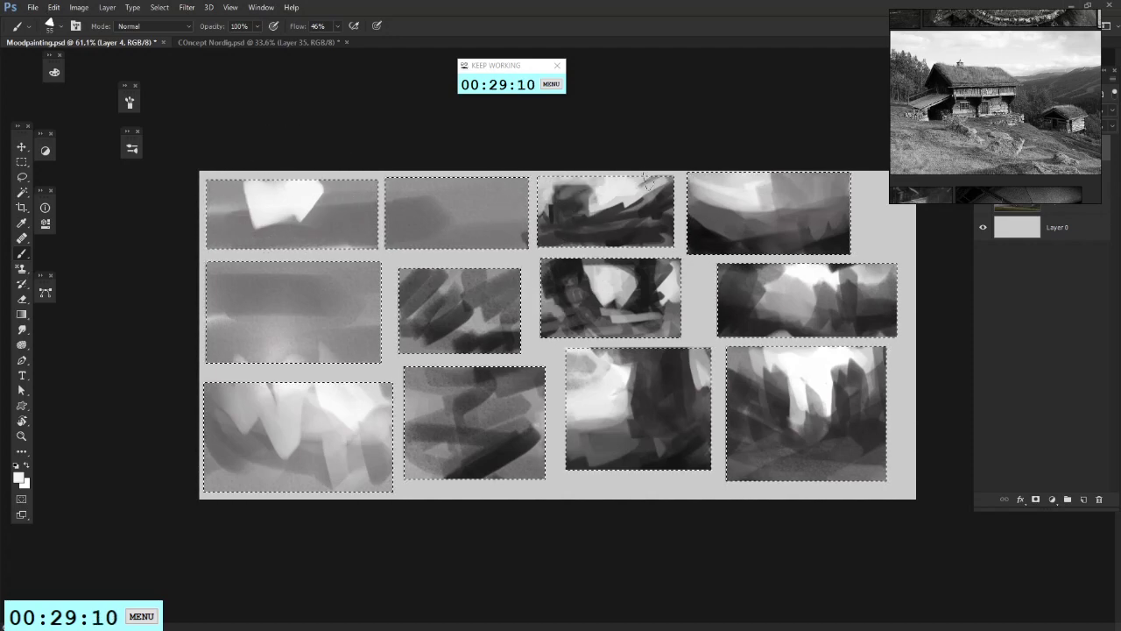
drag(577, 178, 540, 181)
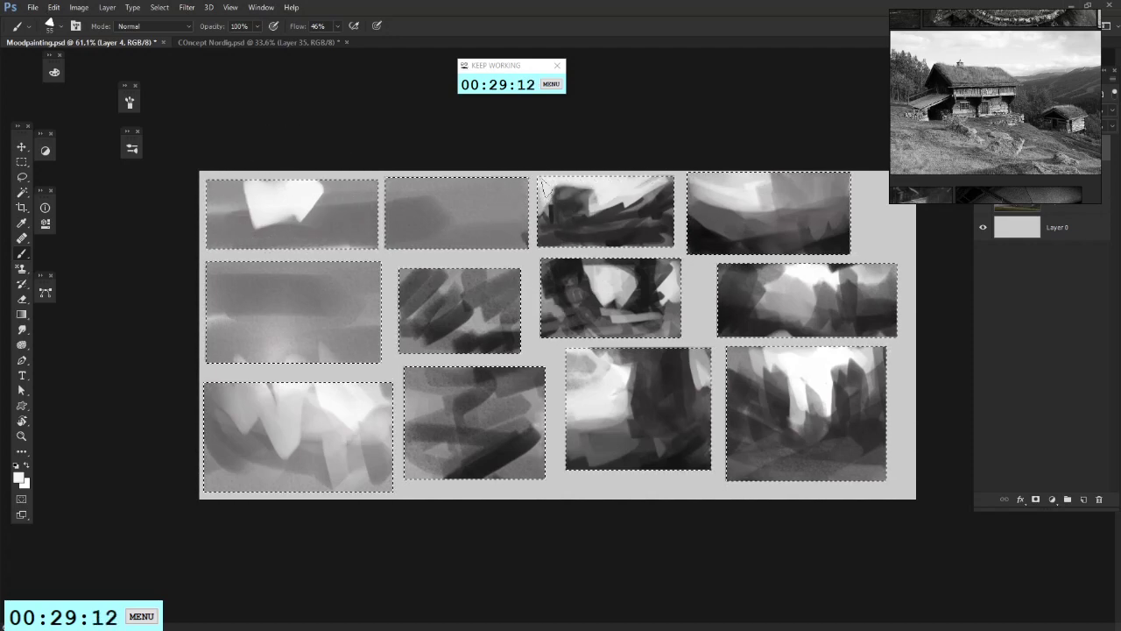
Step: Darken and unify the slope and foreground of the top row's third frame with sampled dark tones
alt+click(569, 194)
drag(661, 184, 640, 203)
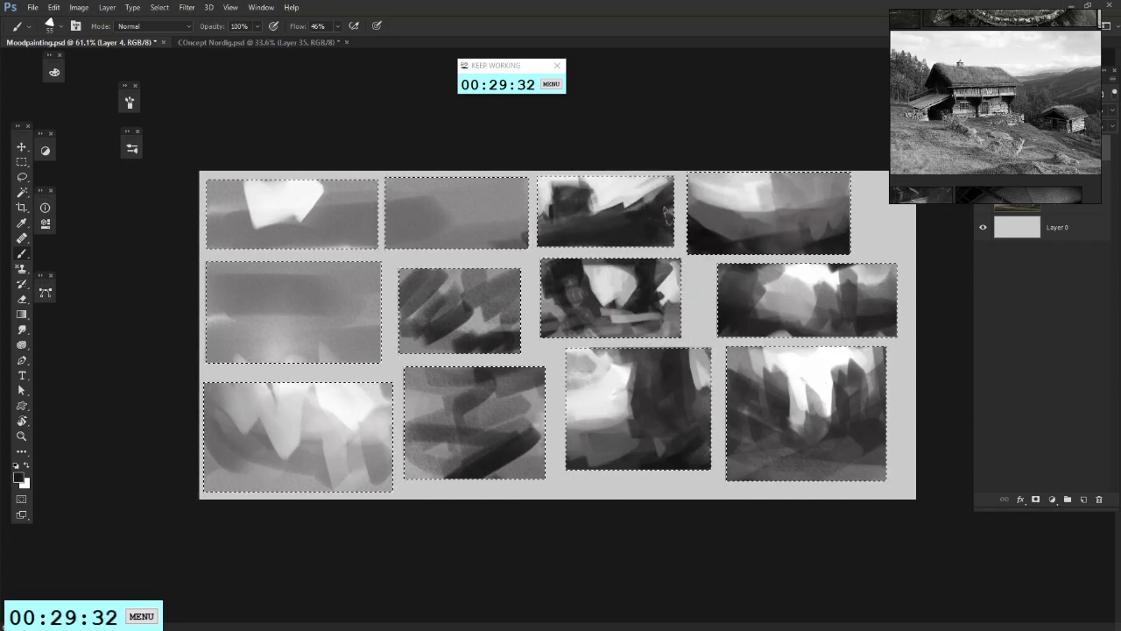
alt+click(612, 215)
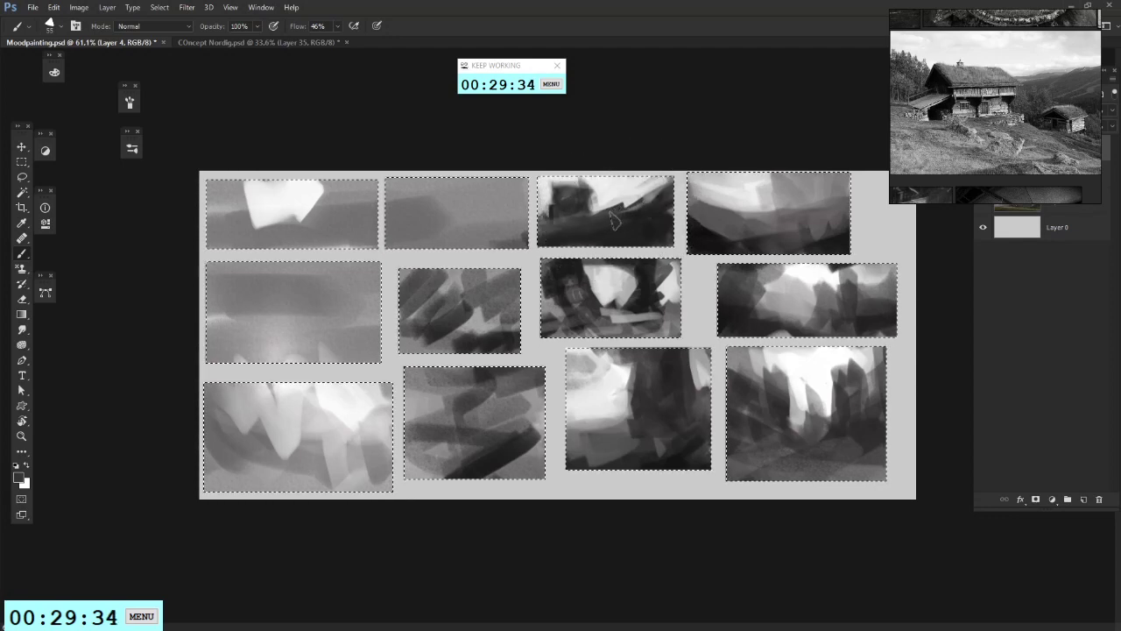
alt+click(646, 207)
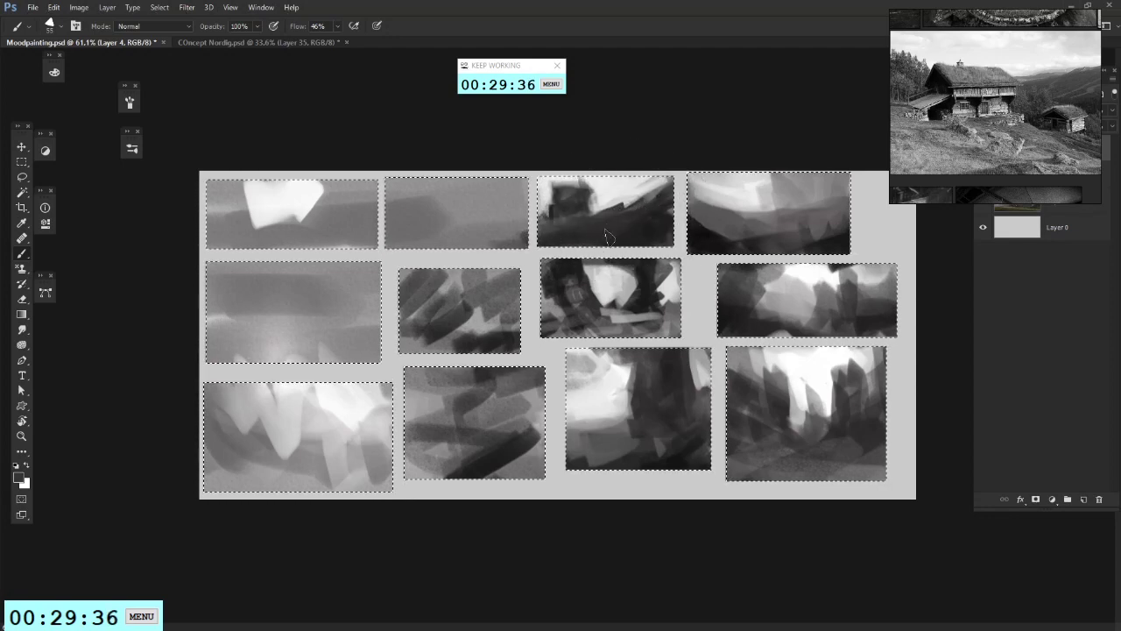
mouse_move(605, 236)
mouse_down()
mouse_move(637, 200)
mouse_move(641, 233)
mouse_up()
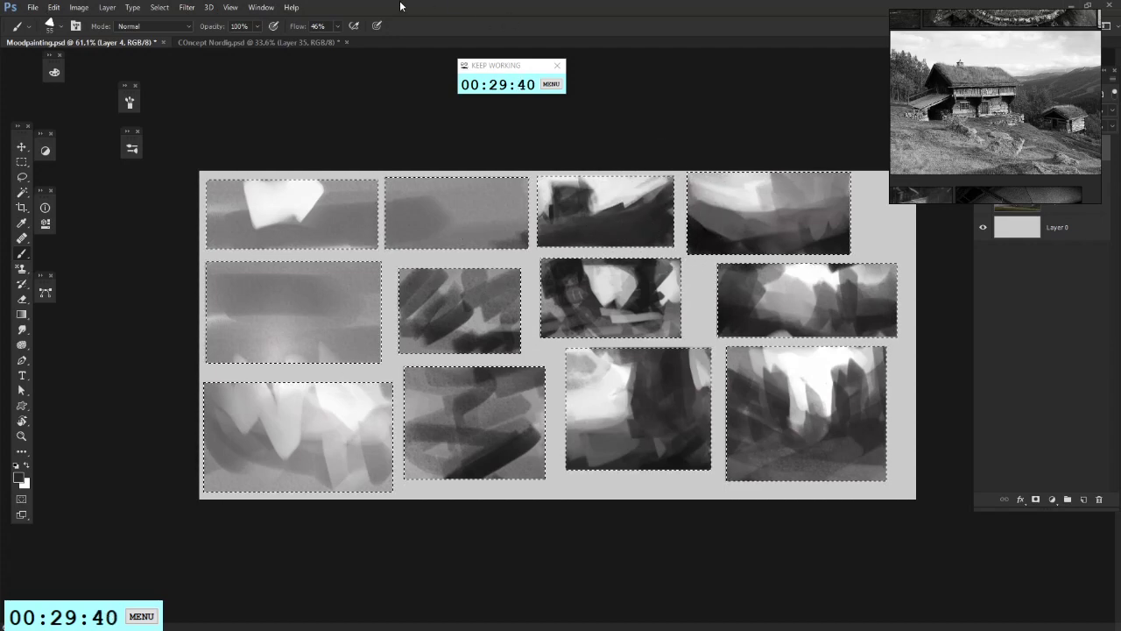
Step: Sample a light tone and brush soft grey strokes over the foreground slope of the top row's third frame
alt+click(623, 187)
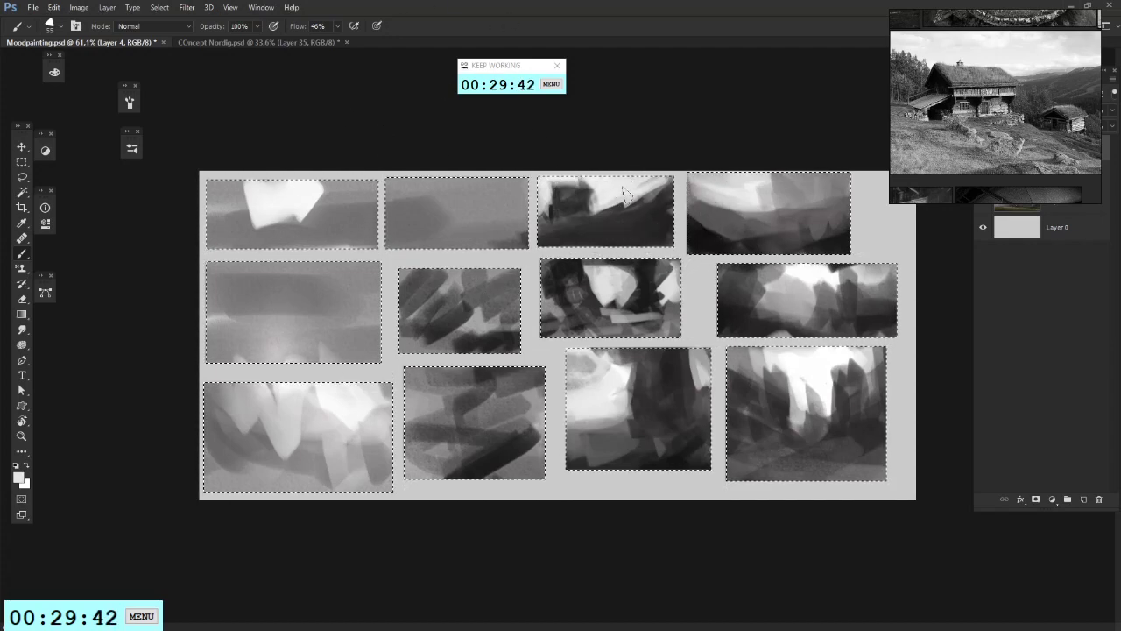
mouse_move(604, 216)
mouse_down()
mouse_move(562, 239)
mouse_move(624, 226)
mouse_move(560, 239)
mouse_move(575, 233)
mouse_up()
alt+click(615, 242)
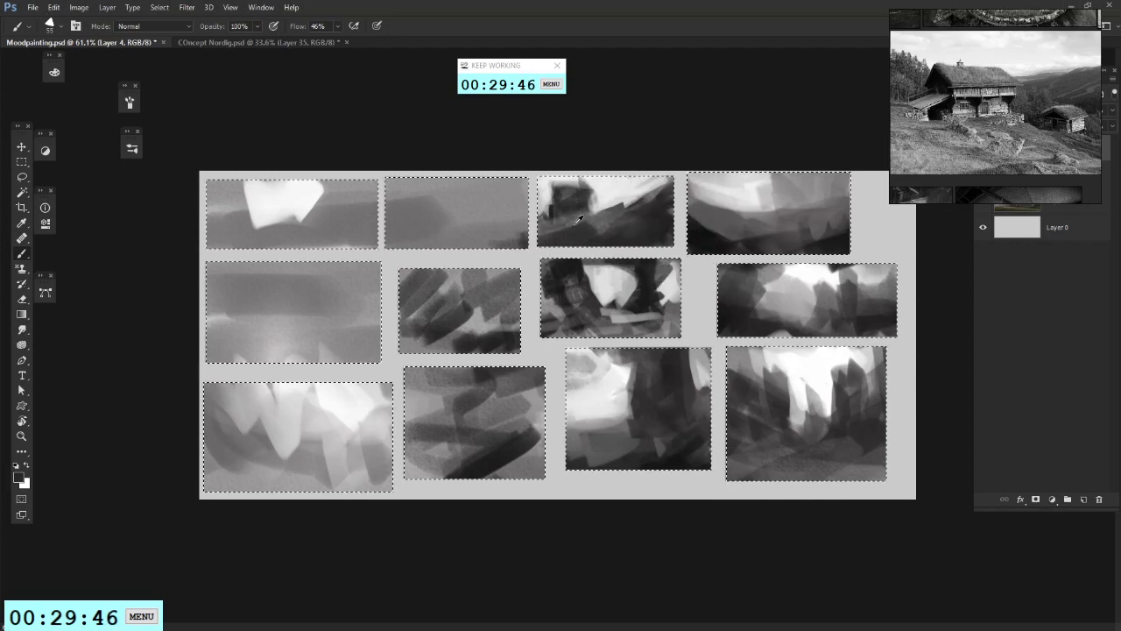
Step: Paint dark diagonal strokes across the top row's second frame, and add light patches with the speckled brush enlarged to 143 px
alt+click(576, 222)
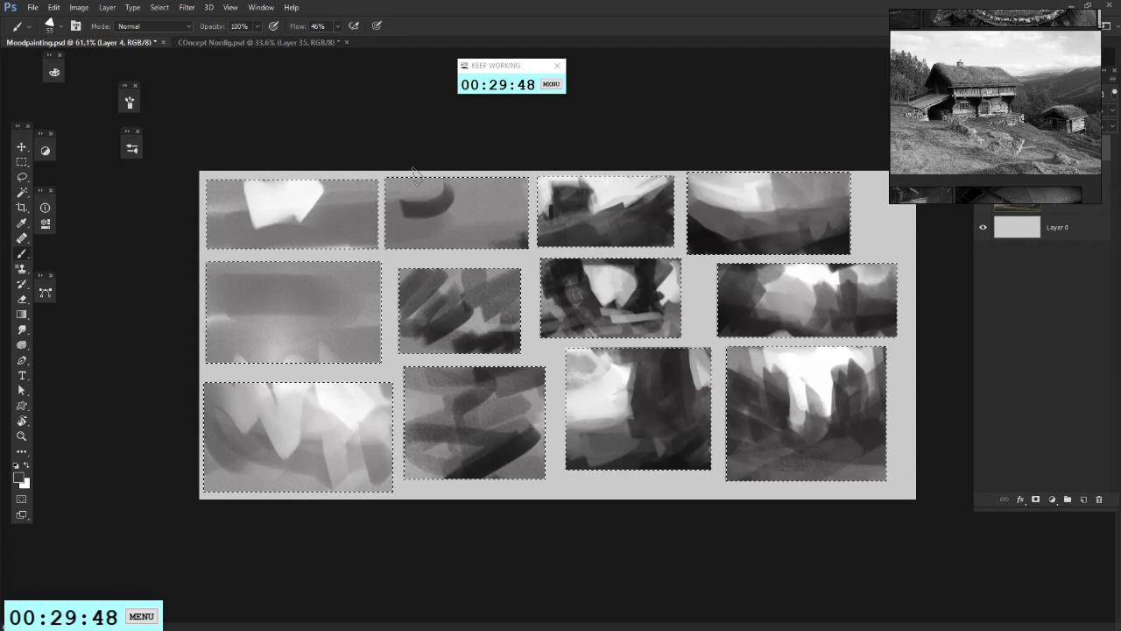
right_click(536, 390)
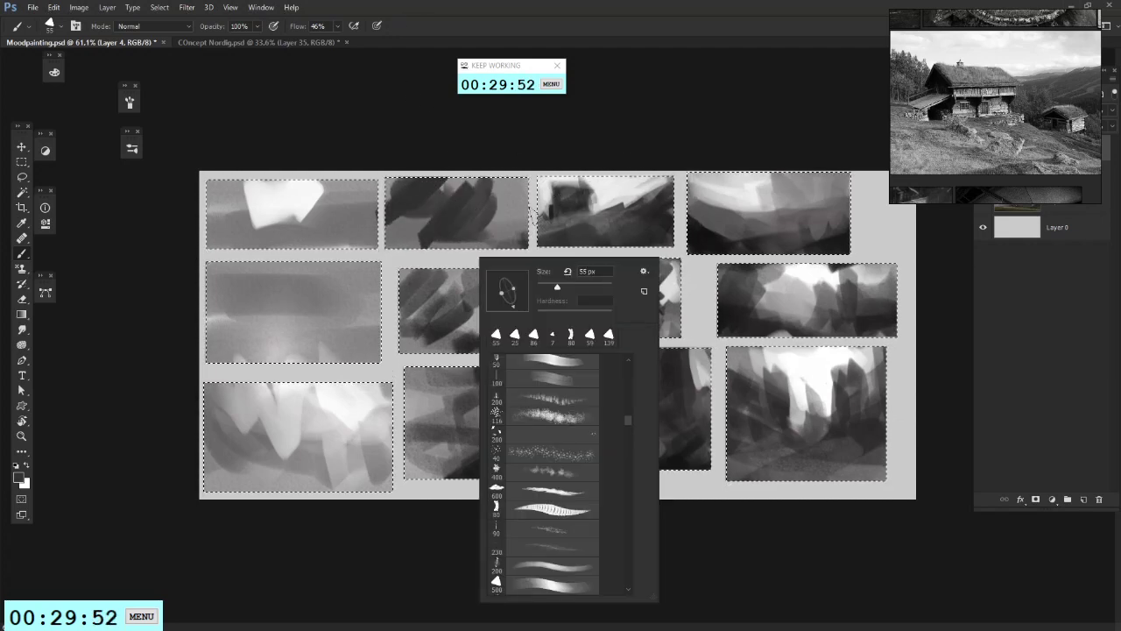
click(552, 359)
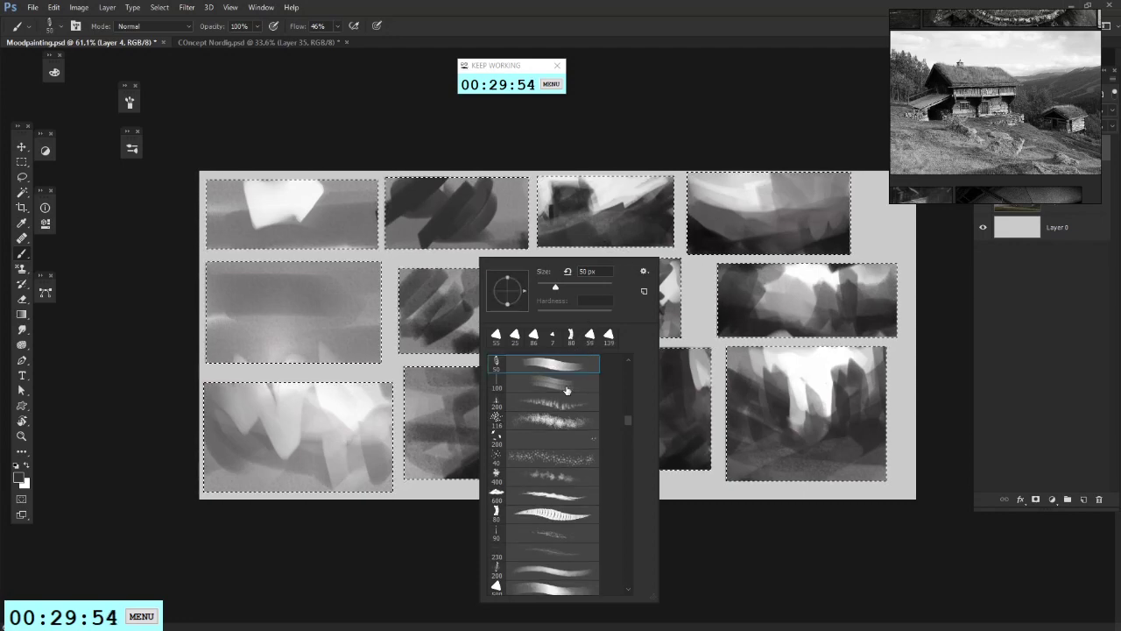
click(583, 286)
click(487, 164)
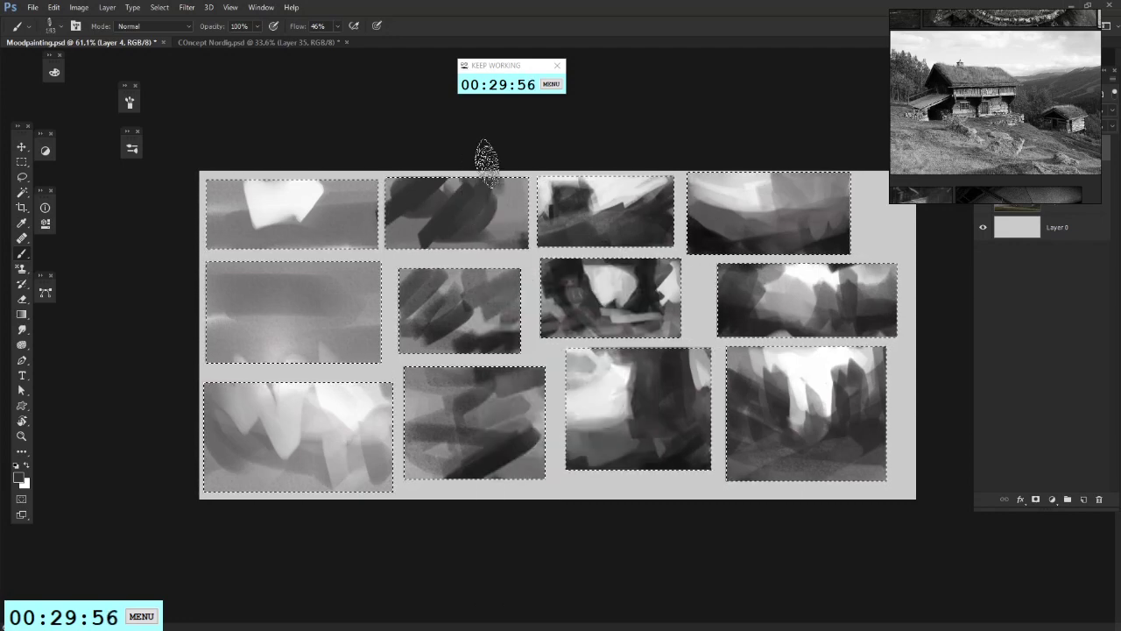
alt+click(617, 190)
drag(453, 193, 435, 206)
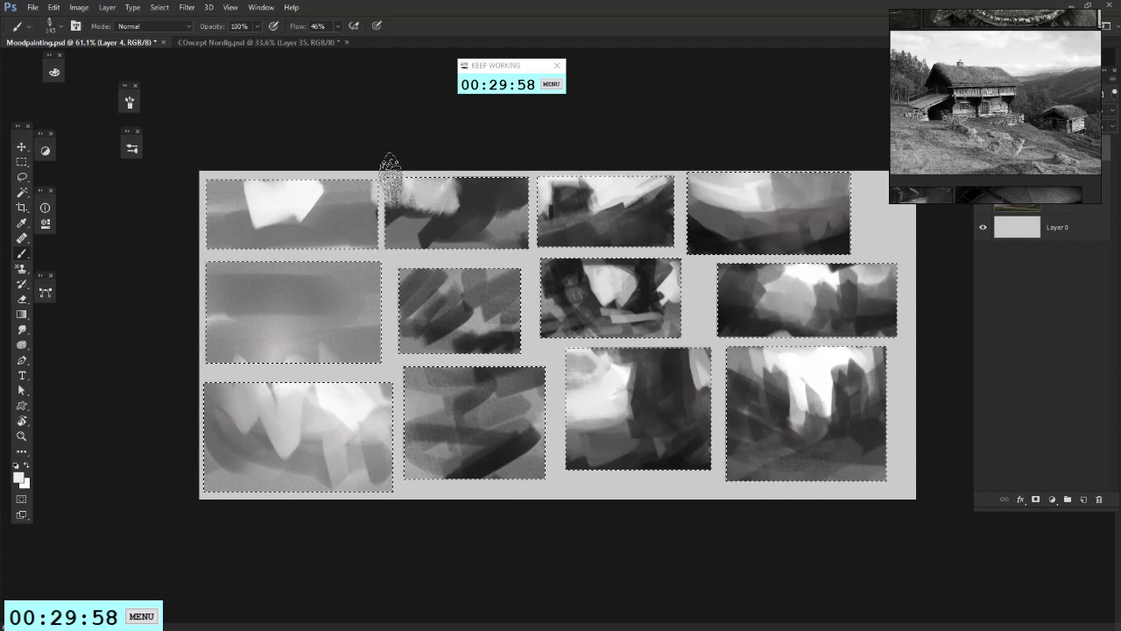
Step: Sample dark and light tones and brush overlapping textured grey patches and strokes over the top row's second frame
alt+click(487, 212)
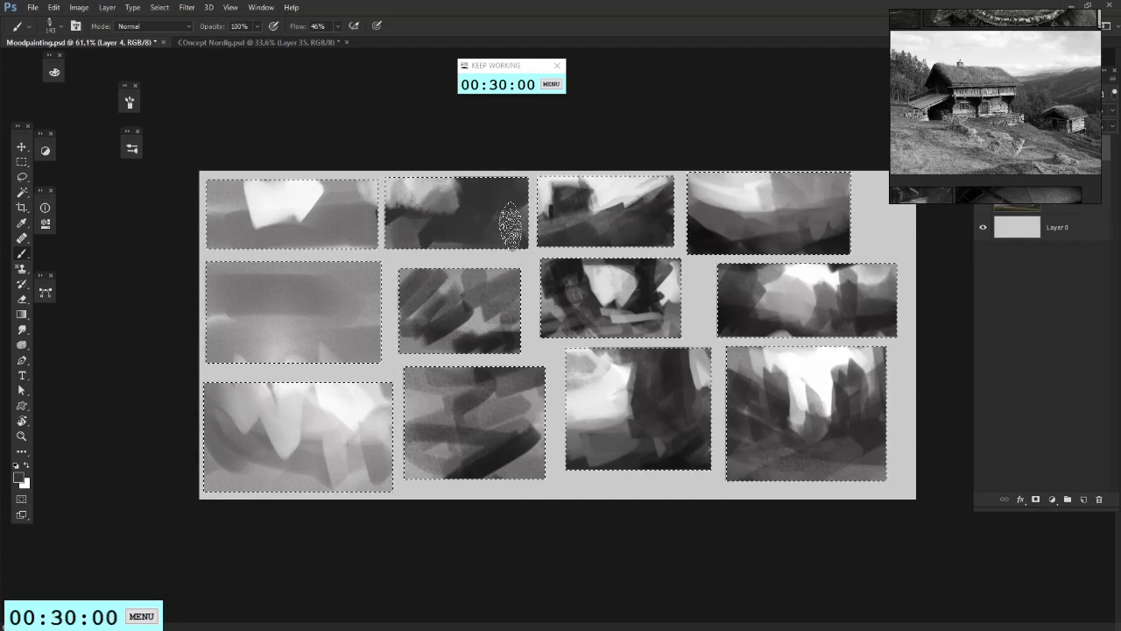
alt+click(506, 220)
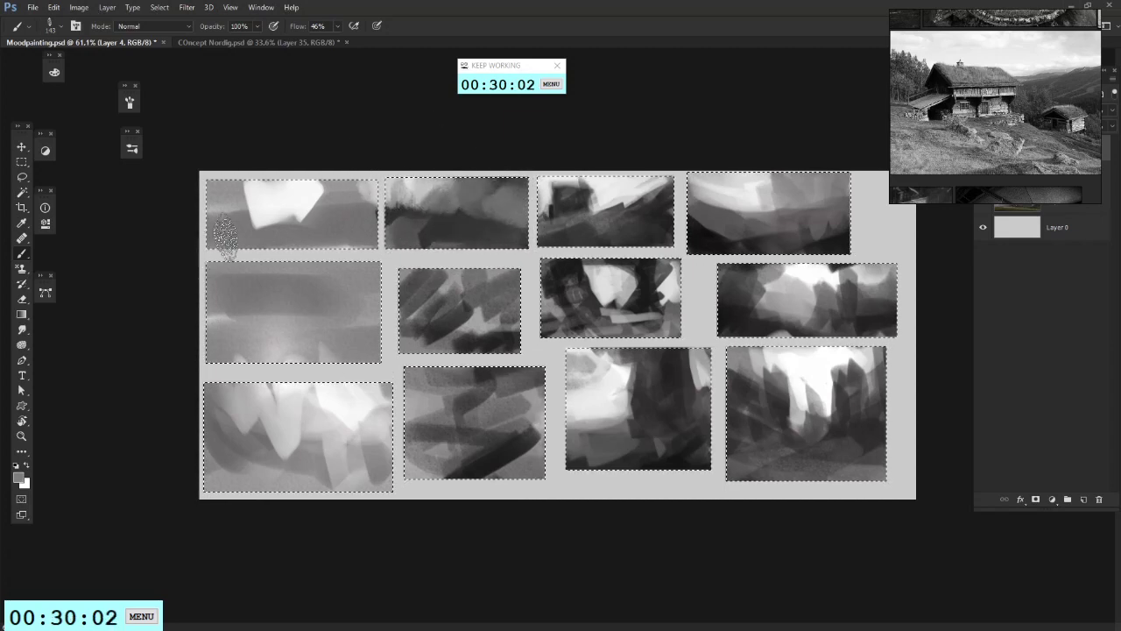
alt+click(428, 194)
alt+click(583, 145)
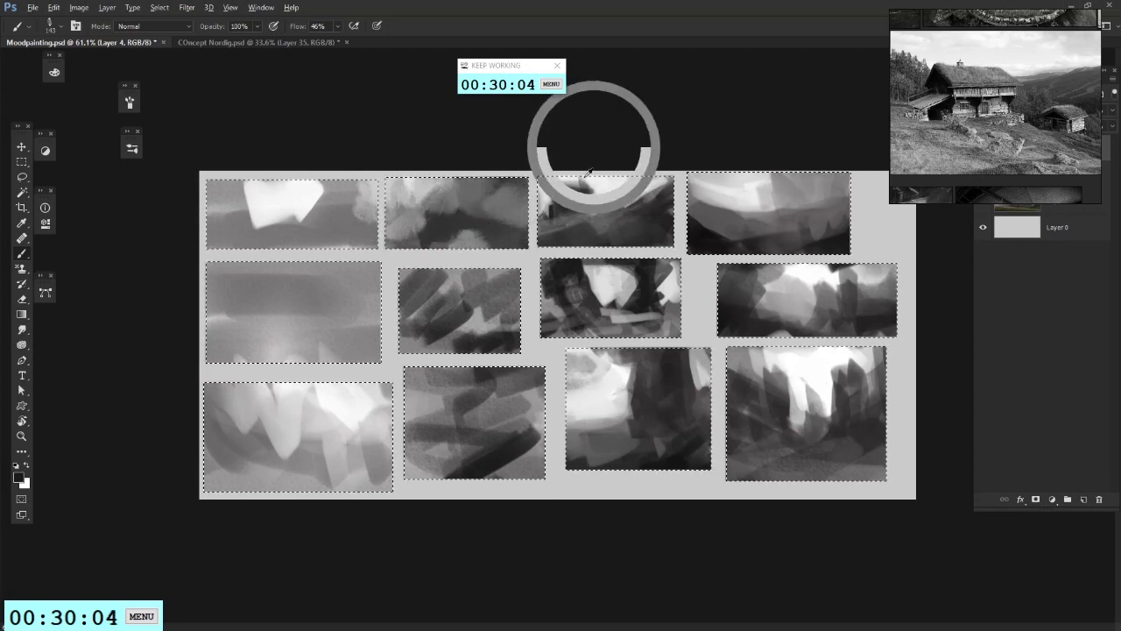
alt+click(407, 194)
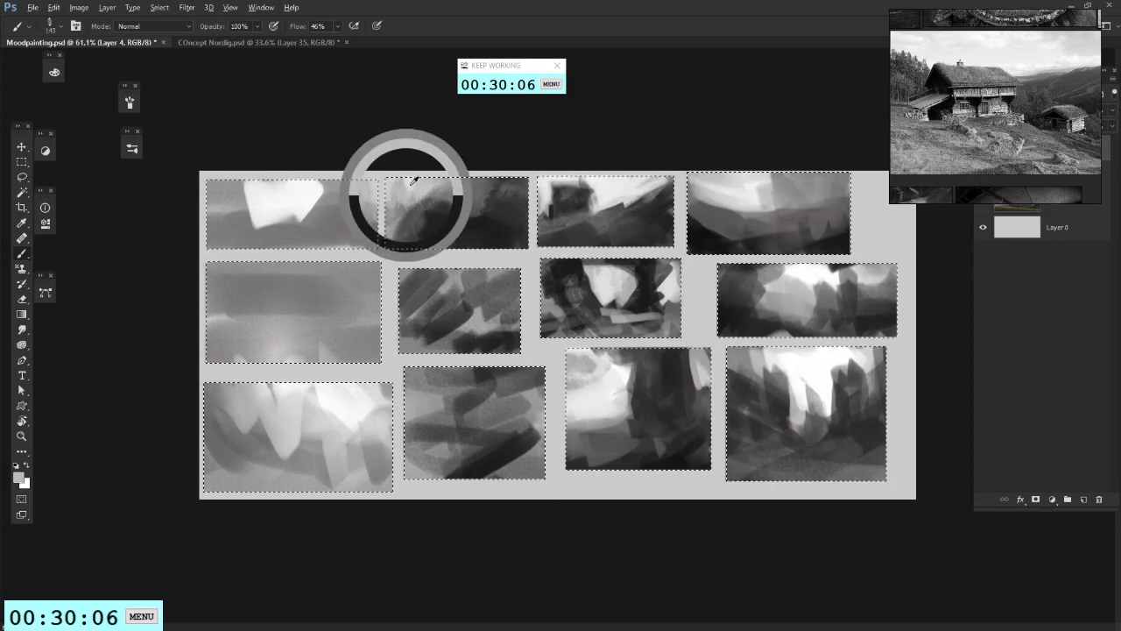
mouse_move(428, 207)
mouse_down()
mouse_move(443, 242)
mouse_move(487, 240)
mouse_move(395, 237)
mouse_up()
Step: Paint dark slopes in the first frames of the top and middle rows, and add a light sky patch to the latter
alt+click(518, 243)
drag(320, 190, 328, 226)
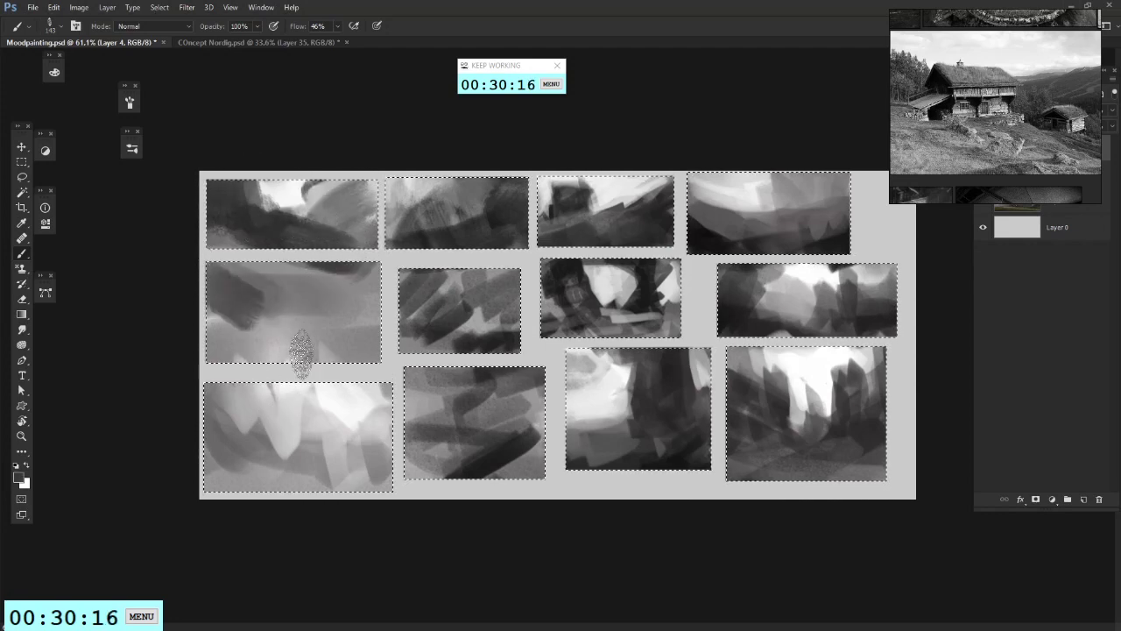
mouse_move(312, 317)
mouse_down()
mouse_move(302, 357)
mouse_move(272, 328)
mouse_move(304, 333)
mouse_move(229, 343)
mouse_up()
alt+click(244, 291)
drag(230, 343, 319, 350)
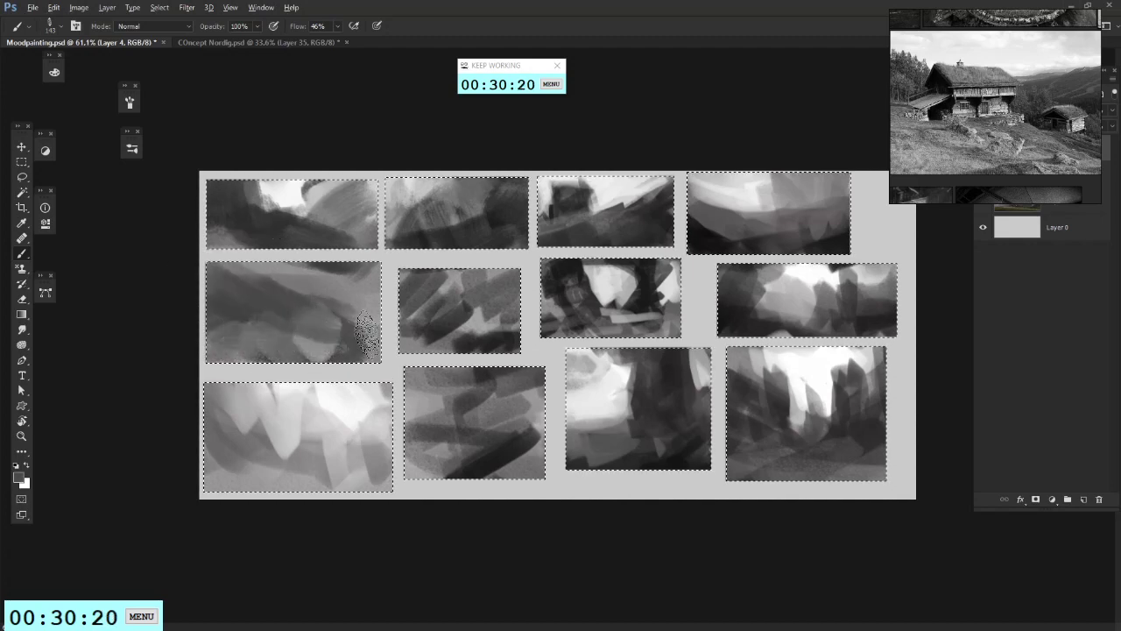
alt+click(296, 191)
mouse_move(341, 287)
mouse_down()
mouse_move(312, 279)
mouse_move(298, 303)
mouse_move(362, 354)
mouse_move(454, 337)
mouse_move(257, 324)
mouse_move(224, 338)
mouse_up()
Step: Paint a dark stroke along the upper edge of the bottom row's first frame and soft light strokes over its foreground
alt+click(455, 333)
drag(280, 375, 219, 379)
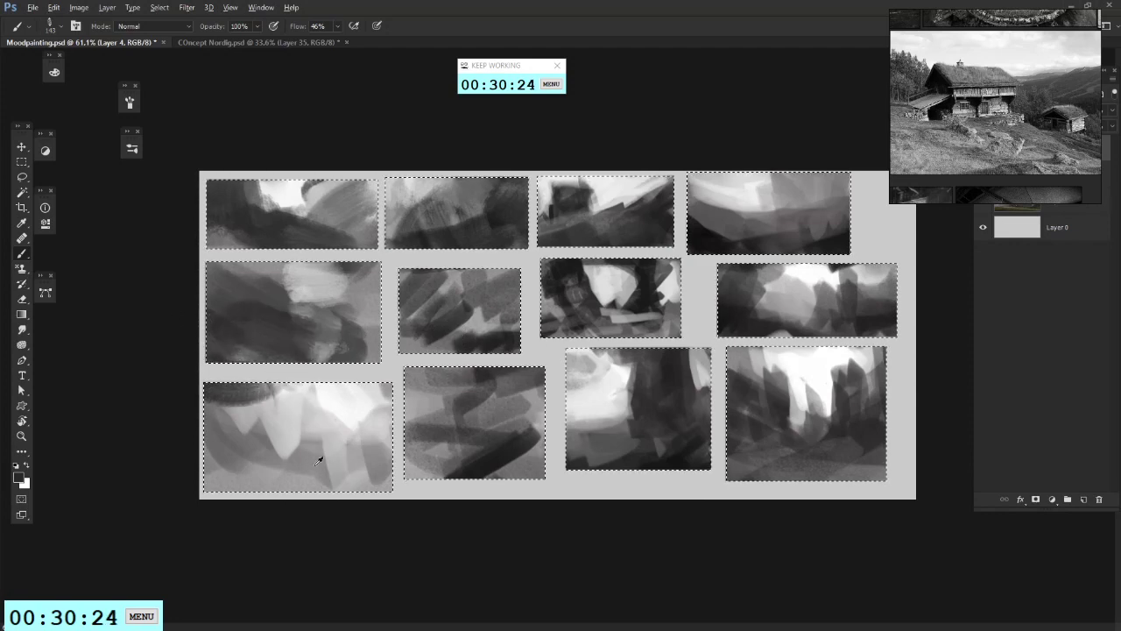
alt+click(320, 459)
alt+click(358, 408)
mouse_move(302, 468)
mouse_down()
mouse_move(224, 464)
mouse_move(265, 482)
mouse_up()
Step: Copy the middle row's second and third thumbnails and the bottom row's third thumbnail to a new layer, and hide Layer 4
key(ctrl+d)
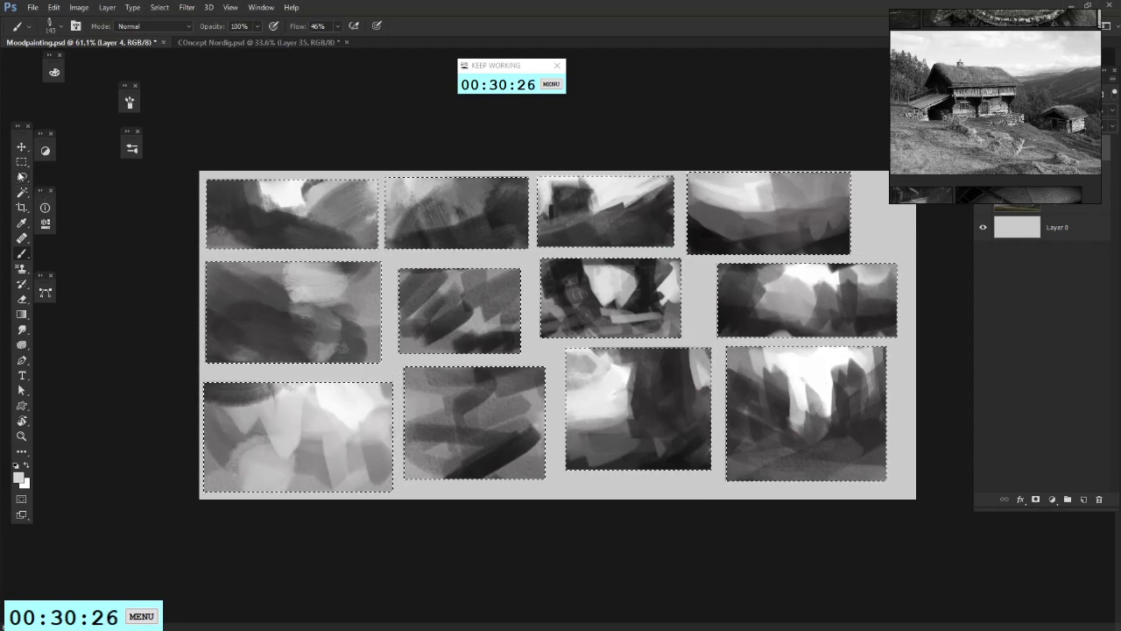
key(m)
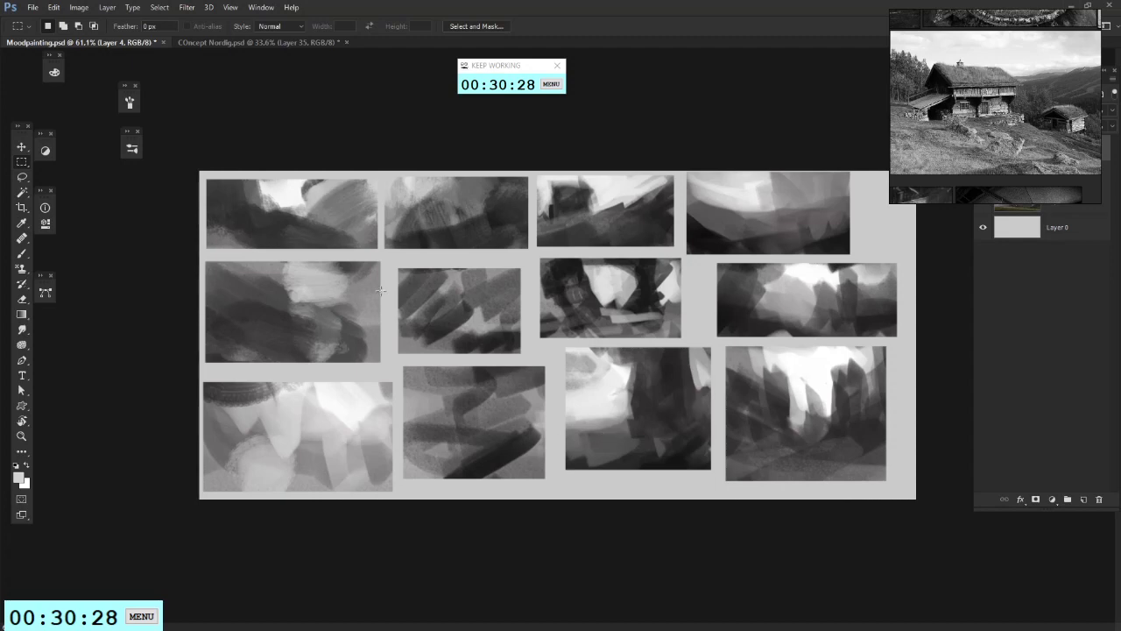
drag(388, 262, 700, 489)
drag(528, 255, 684, 343)
key(ctrl+j)
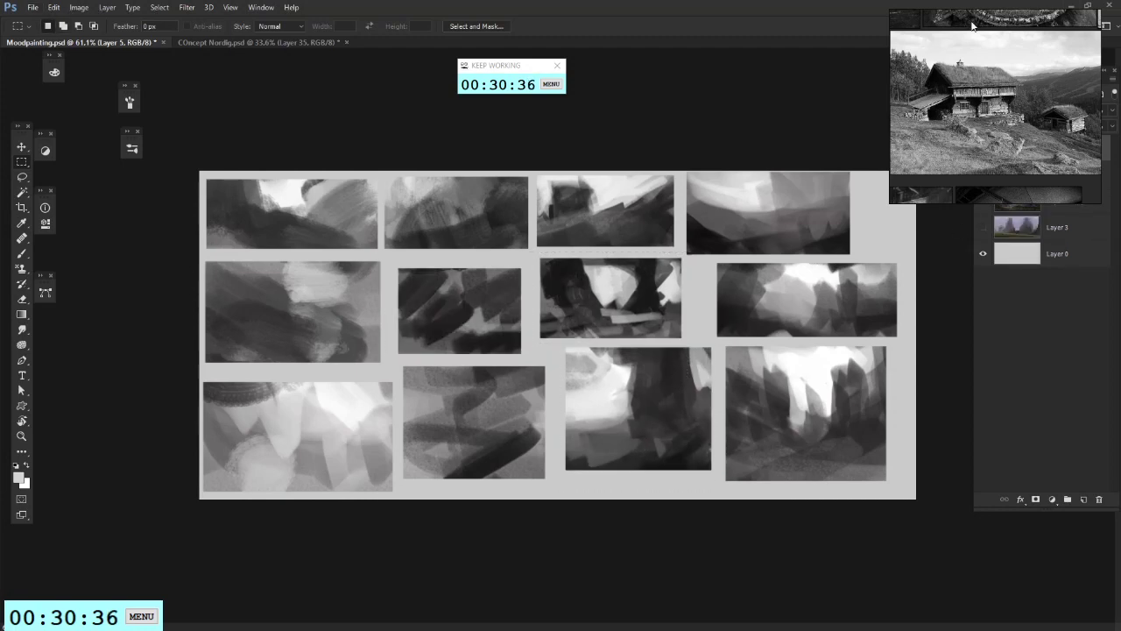
drag(971, 27, 1120, 53)
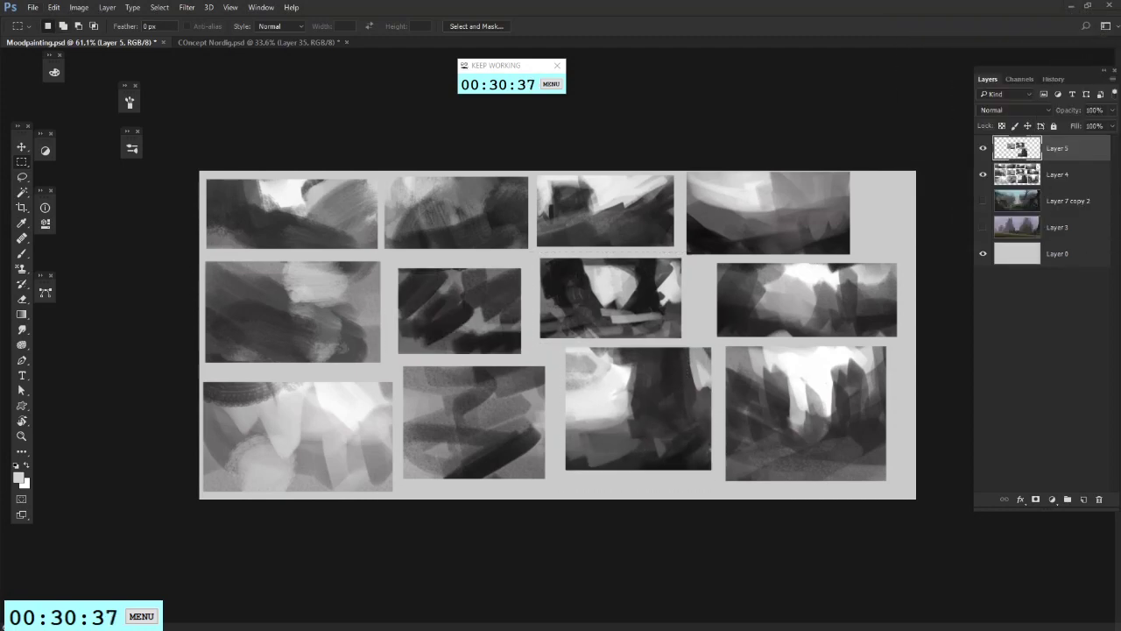
click(983, 174)
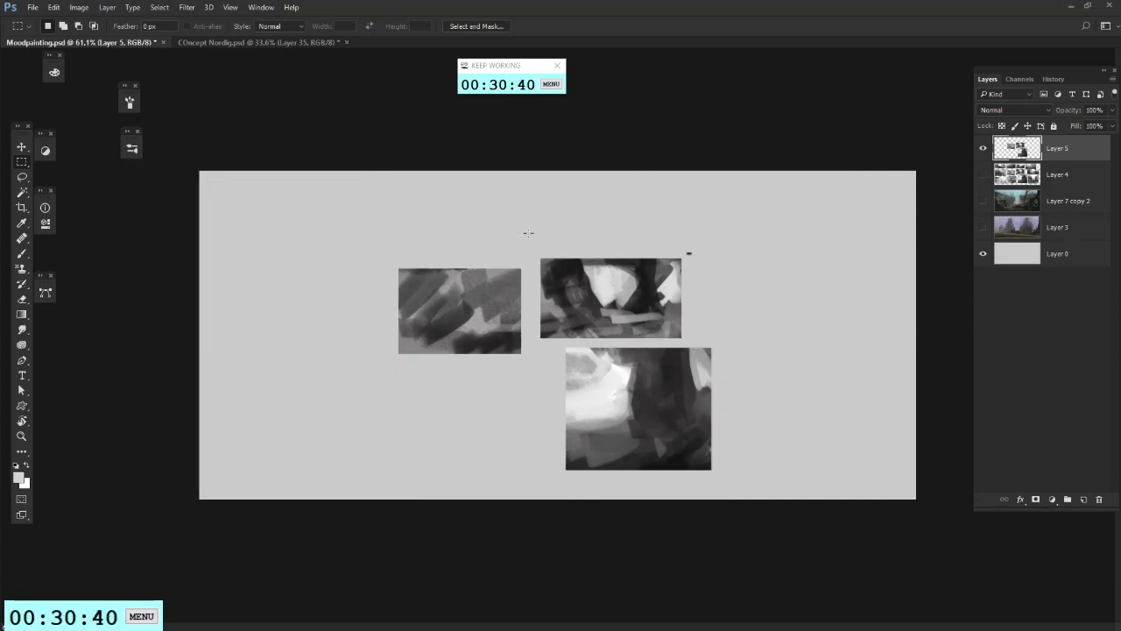
Step: Cut the thumbnail with the light central shape onto its own layer and move it to the canvas's upper-left corner
drag(538, 217, 705, 344)
key(ctrl+x)
drag(1120, 237, 943, 145)
key(ctrl+v)
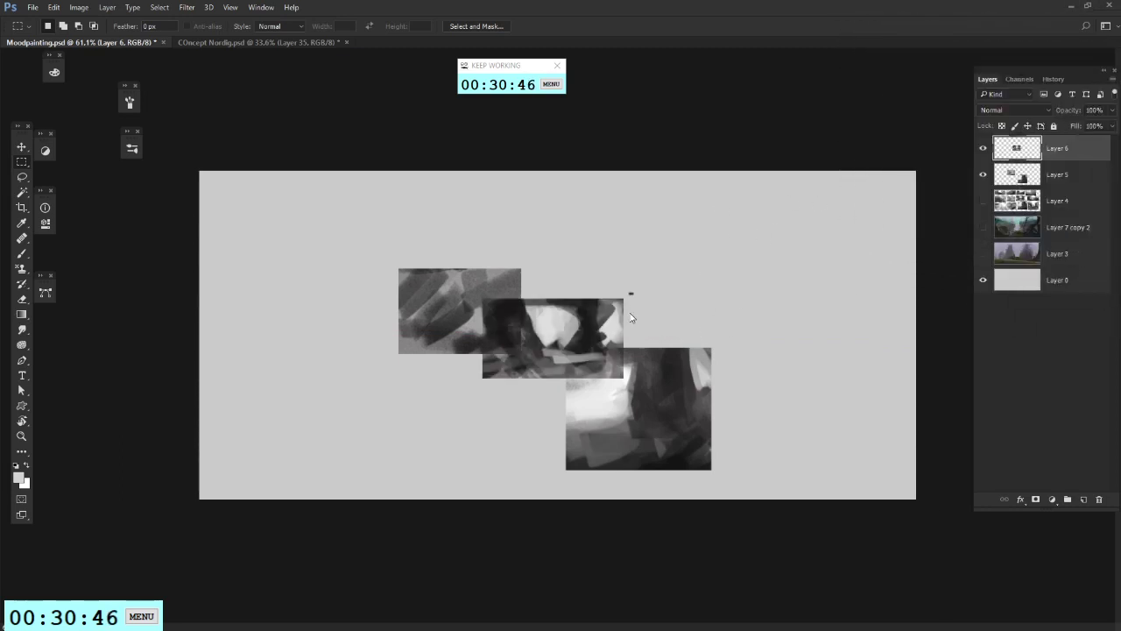
drag(569, 324, 286, 198)
Step: Shift the two thumbnails remaining on Layer 5 aside, and cut the diagonal-stroke thumbnail onto its own layer
click(526, 344)
drag(622, 399, 714, 379)
drag(431, 210, 625, 337)
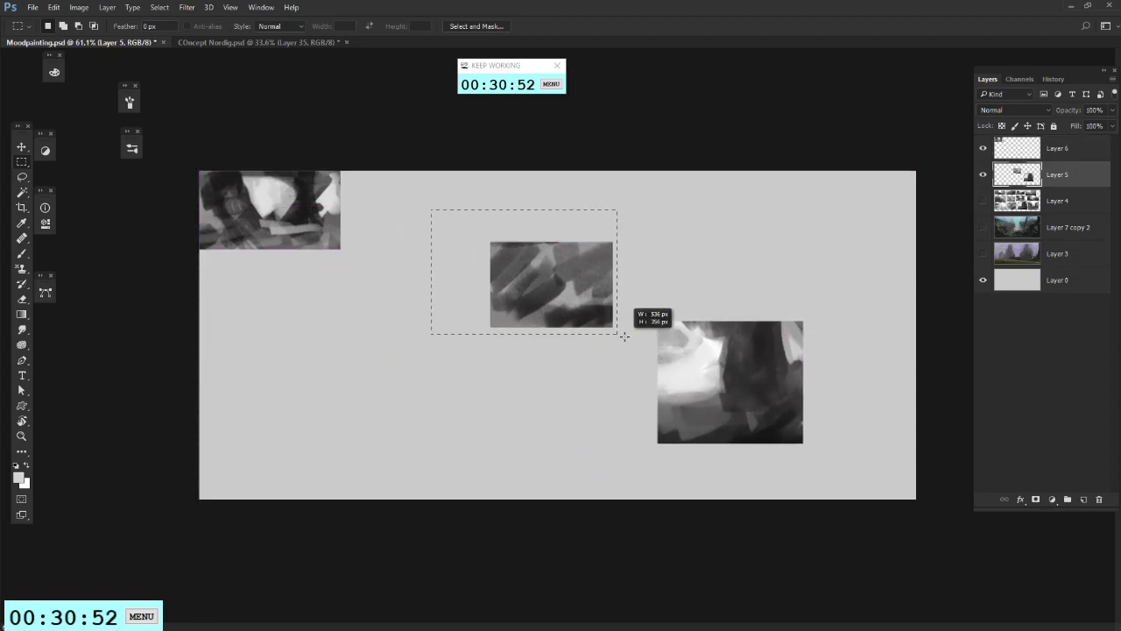
key(ctrl+x)
key(ctrl+v)
Step: Scale the diagonal-stroke thumbnail on Layer 7 with Free Transform to fill the canvas, and undo any accidental shift
right_click(544, 274)
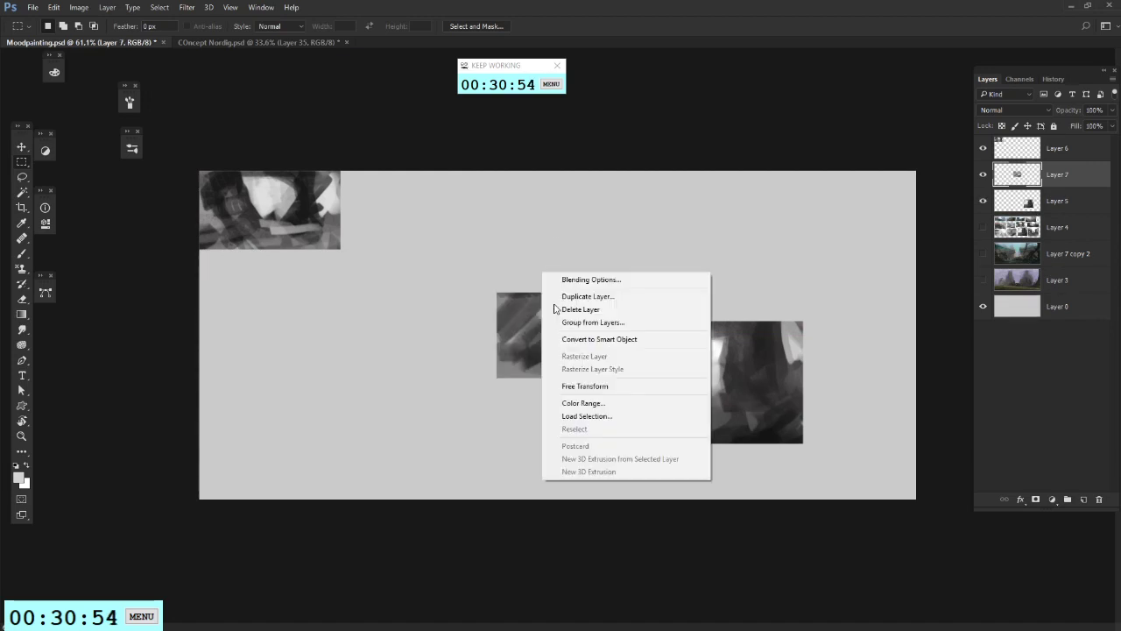
click(584, 386)
drag(621, 378, 838, 531)
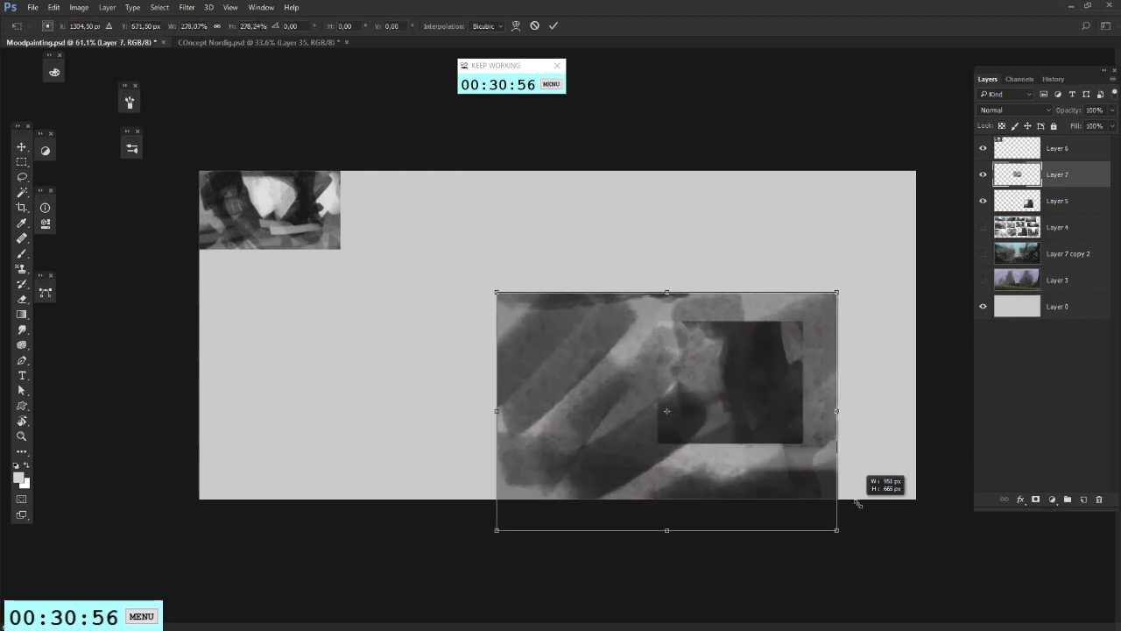
drag(641, 449, 426, 337)
drag(545, 291, 917, 284)
drag(554, 415, 555, 502)
key(Return)
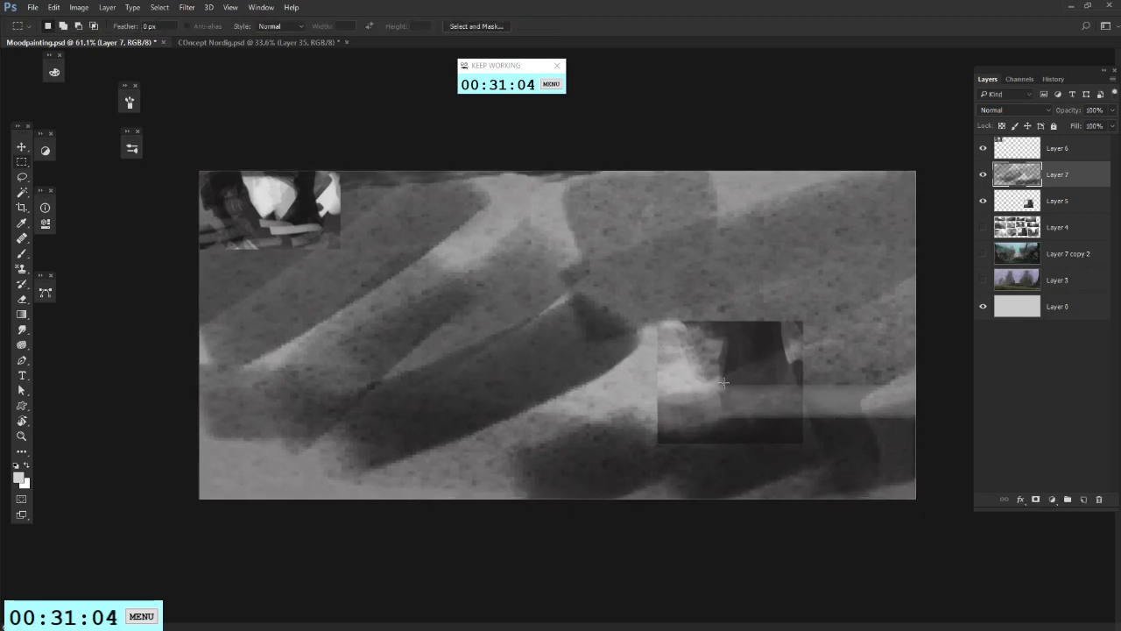
mouse_move(747, 364)
mouse_down()
mouse_move(728, 388)
mouse_move(736, 376)
mouse_up()
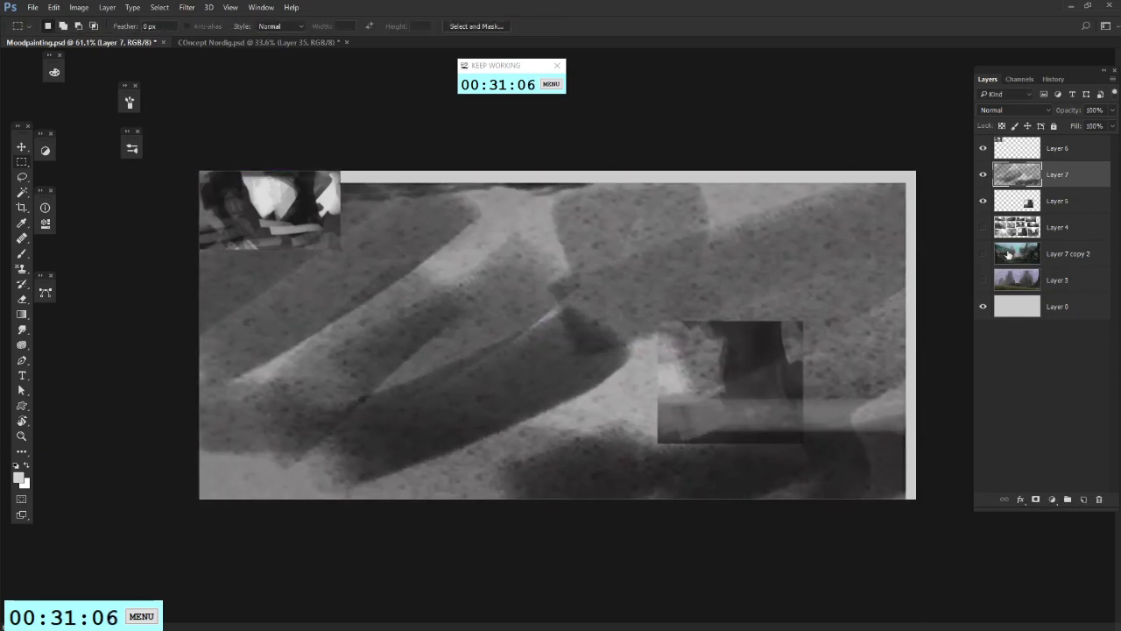
key(ctrl+z)
Step: Hide Layer 7, move Layer 5's thumbnail to the canvas's upper-left corner and scale it to fill the canvas
click(1057, 200)
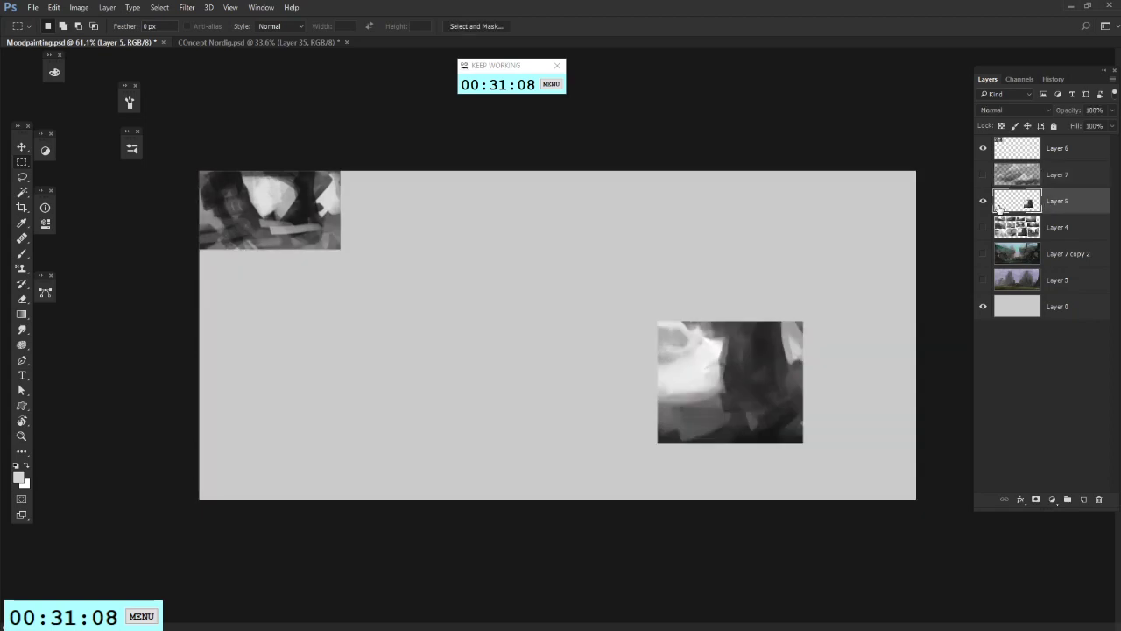
drag(760, 346, 303, 206)
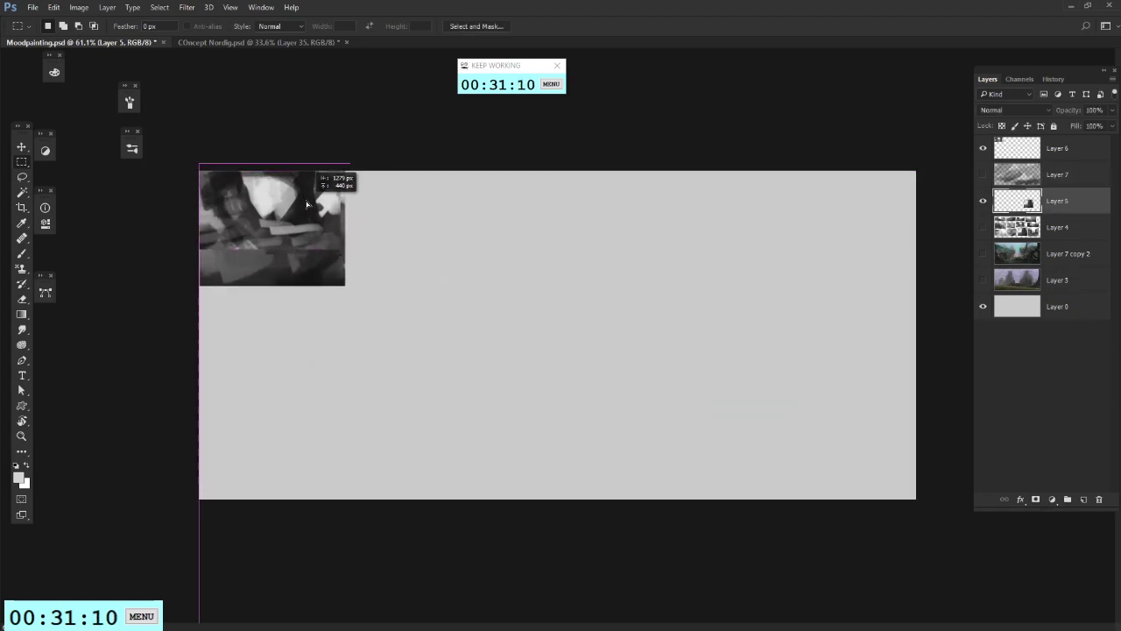
right_click(321, 224)
click(368, 343)
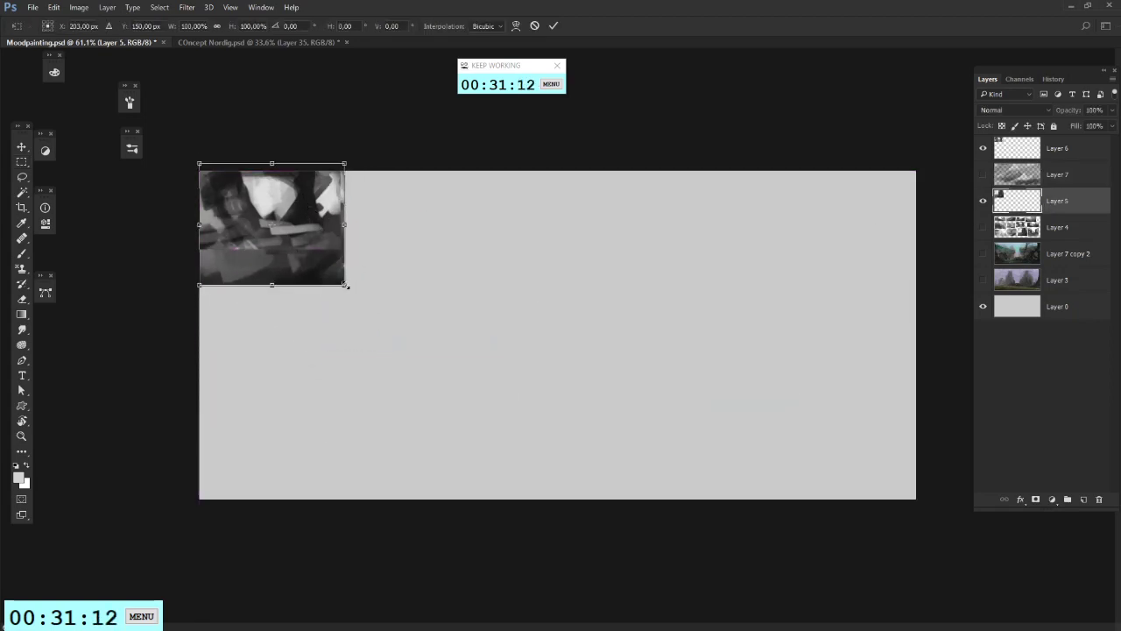
drag(345, 286, 933, 510)
key(Return)
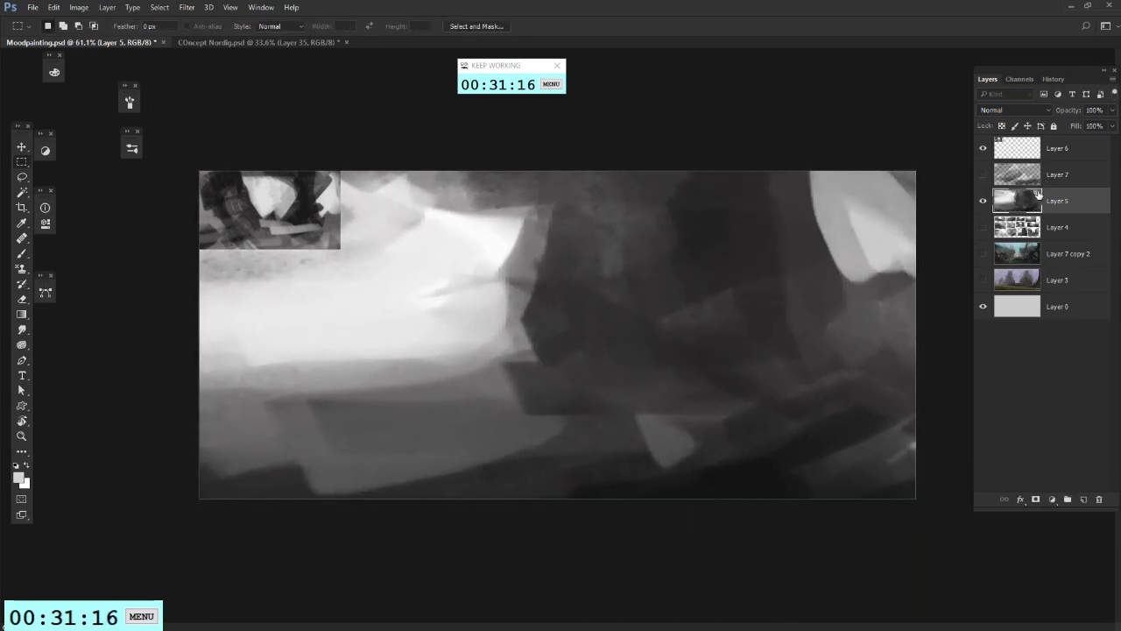
Step: Hide Layer 5 and scale Layer 6's thumbnail with Free Transform until it covers the whole canvas
click(983, 201)
click(1060, 174)
click(1060, 148)
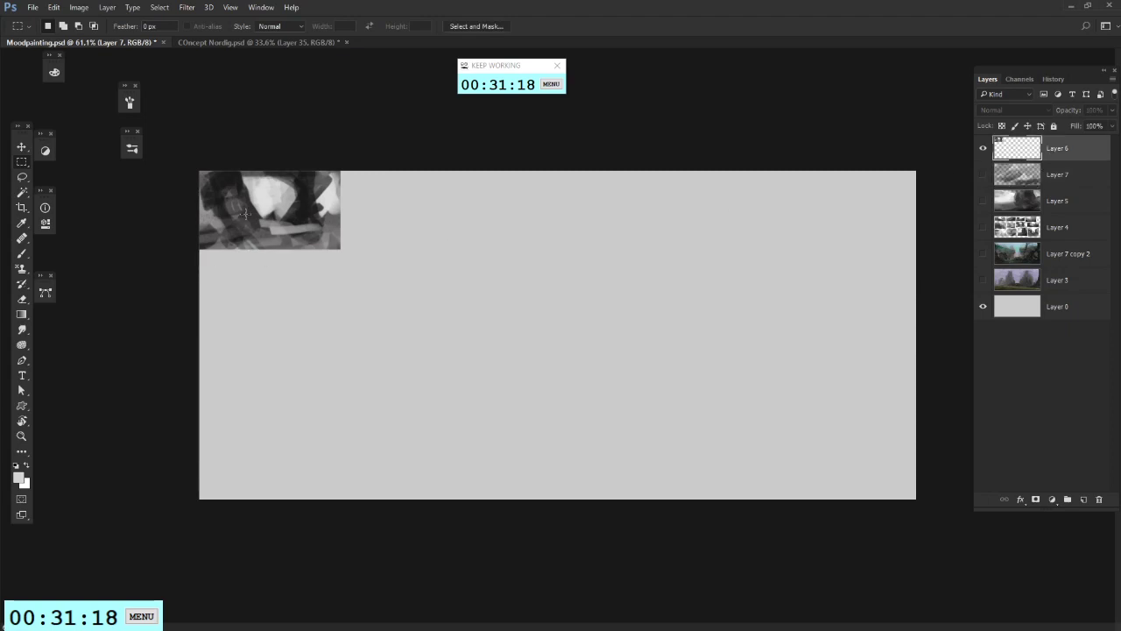
right_click(247, 215)
click(289, 330)
drag(340, 249, 975, 506)
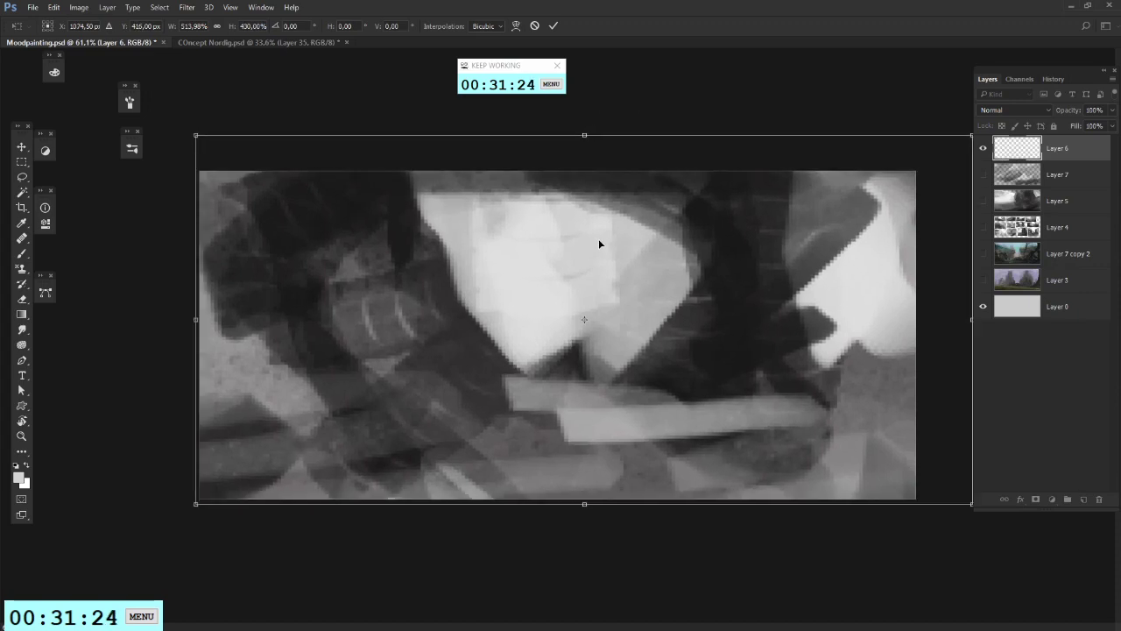
key(Return)
Step: Choose the 600 px cloud-shaped brush and paint dark textured strokes over Layer 6's foreground and left-hand mass
key(b)
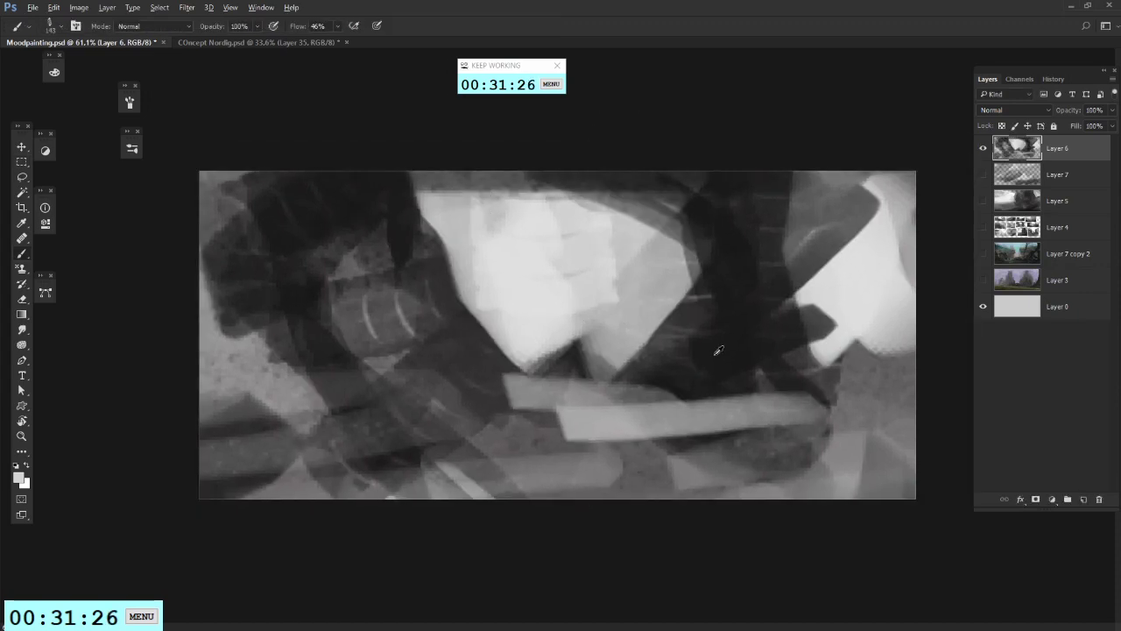
right_click(715, 302)
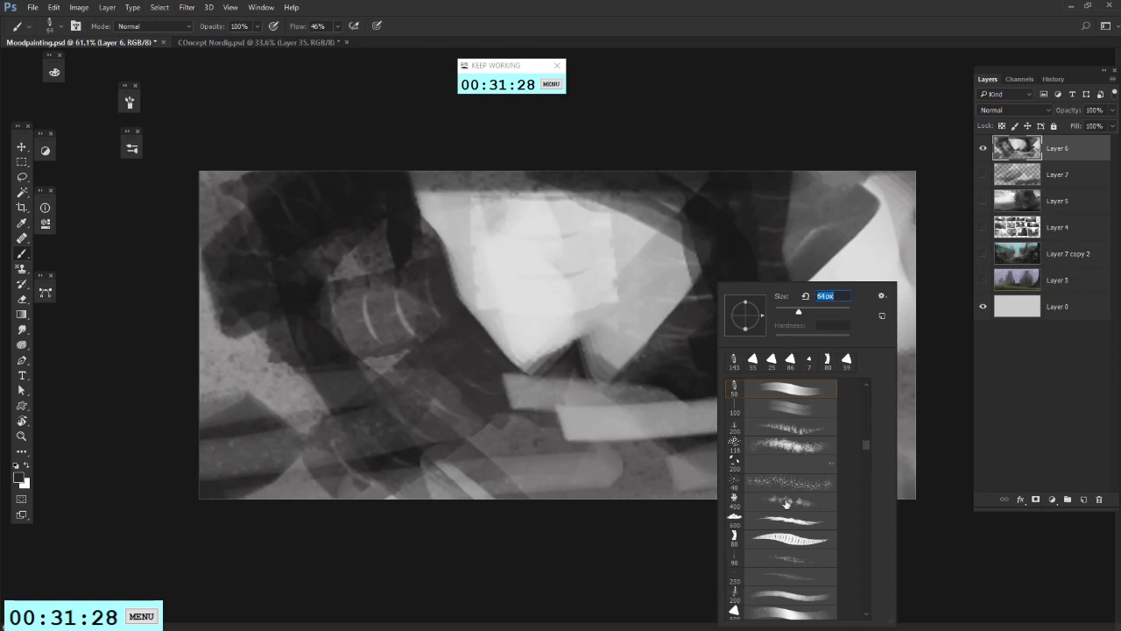
click(788, 519)
mouse_move(382, 434)
mouse_down()
mouse_move(608, 484)
mouse_move(284, 472)
mouse_move(244, 492)
mouse_move(755, 479)
mouse_move(930, 405)
mouse_move(797, 468)
mouse_move(241, 496)
mouse_move(274, 190)
mouse_up()
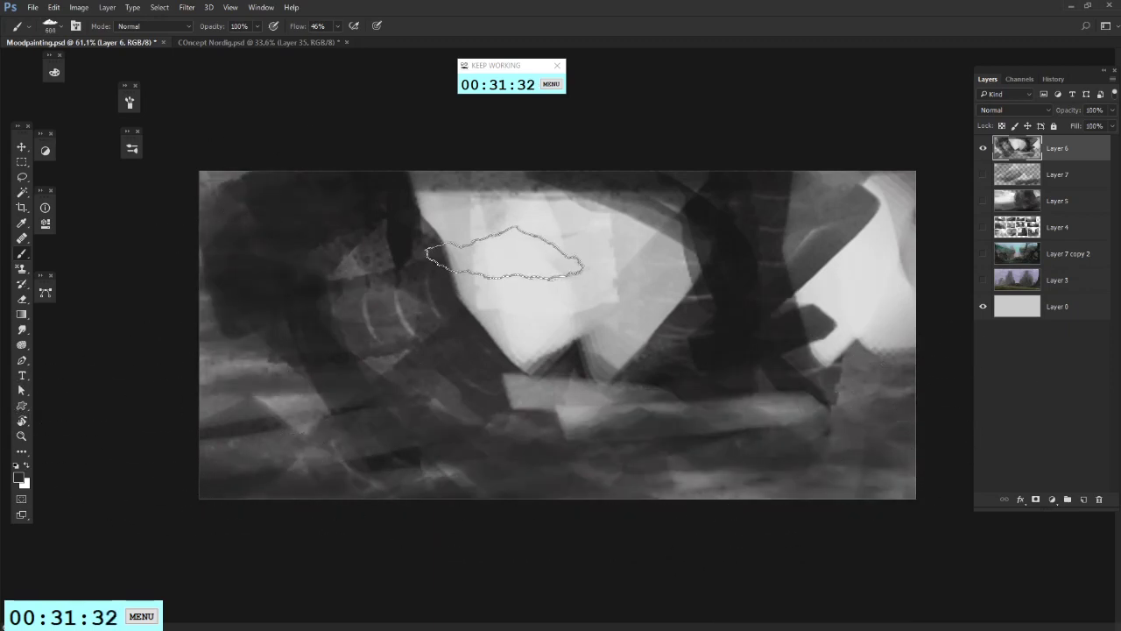
Step: Break up the edges around the light central opening with sampled light and dark tones, and darken the ground below it
click(509, 246)
alt+click(499, 292)
click(496, 243)
alt+click(524, 315)
mouse_move(526, 319)
mouse_down()
mouse_move(480, 349)
mouse_move(642, 380)
mouse_move(902, 290)
mouse_move(668, 312)
mouse_move(249, 296)
mouse_move(722, 309)
mouse_up()
alt+click(723, 308)
mouse_move(700, 363)
mouse_down()
mouse_move(752, 402)
mouse_move(817, 380)
mouse_move(712, 320)
mouse_move(659, 424)
mouse_move(736, 529)
mouse_up()
Step: Switch to the 200 px speckled brush and smooth the lower foreground into an even dark grey band
right_click(716, 510)
right_click(735, 480)
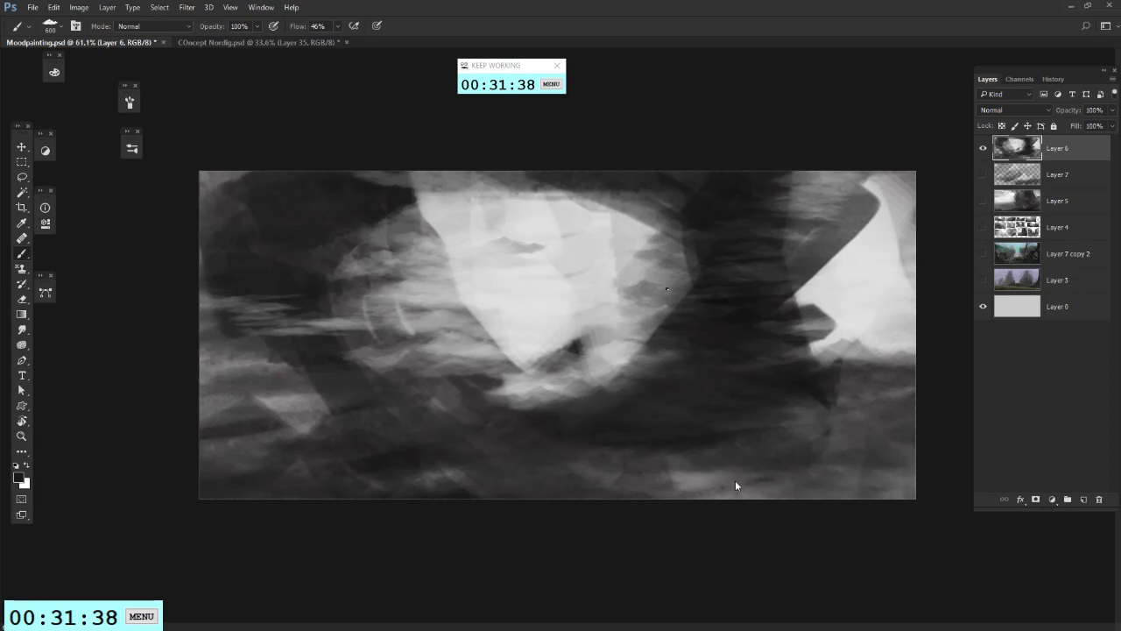
mouse_move(465, 454)
mouse_down()
mouse_move(632, 456)
mouse_move(722, 476)
mouse_up()
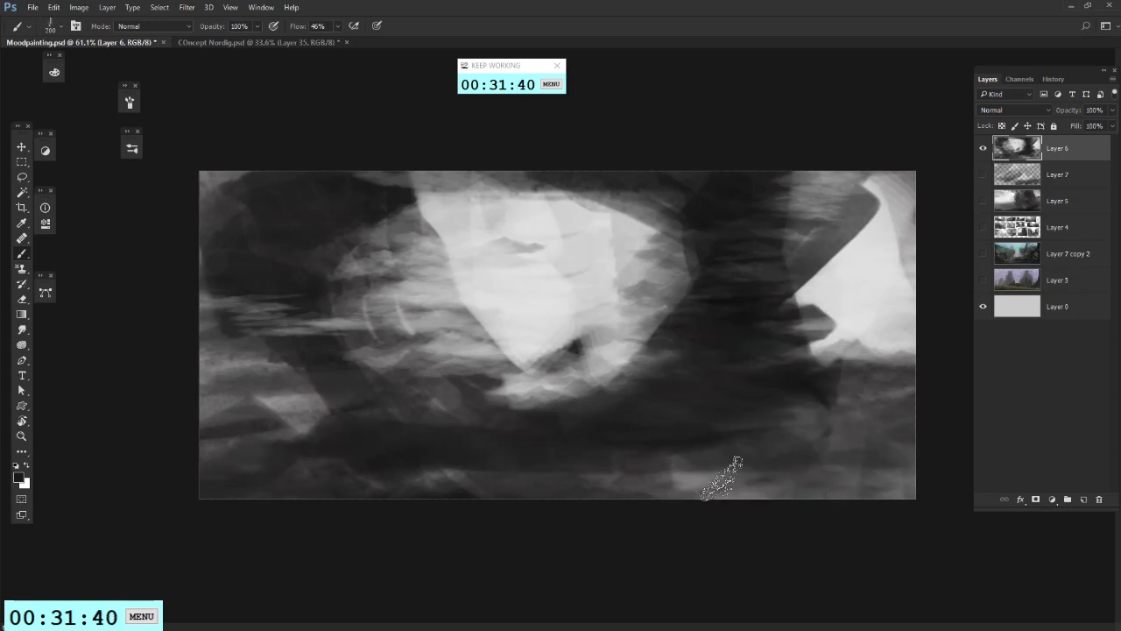
alt+click(747, 478)
mouse_move(797, 479)
mouse_down()
mouse_move(710, 480)
mouse_move(956, 491)
mouse_move(937, 477)
mouse_up()
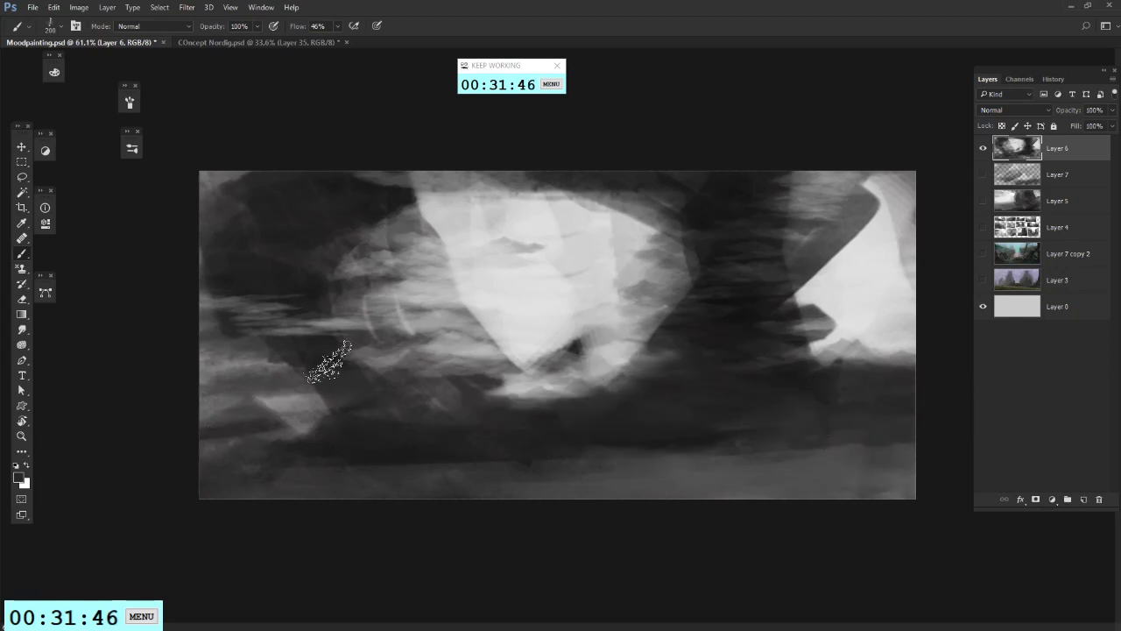
Step: Sample the foreground grey and brush a broad mid-grey ground plane across the middle of the foreground
alt+click(306, 258)
alt+click(647, 467)
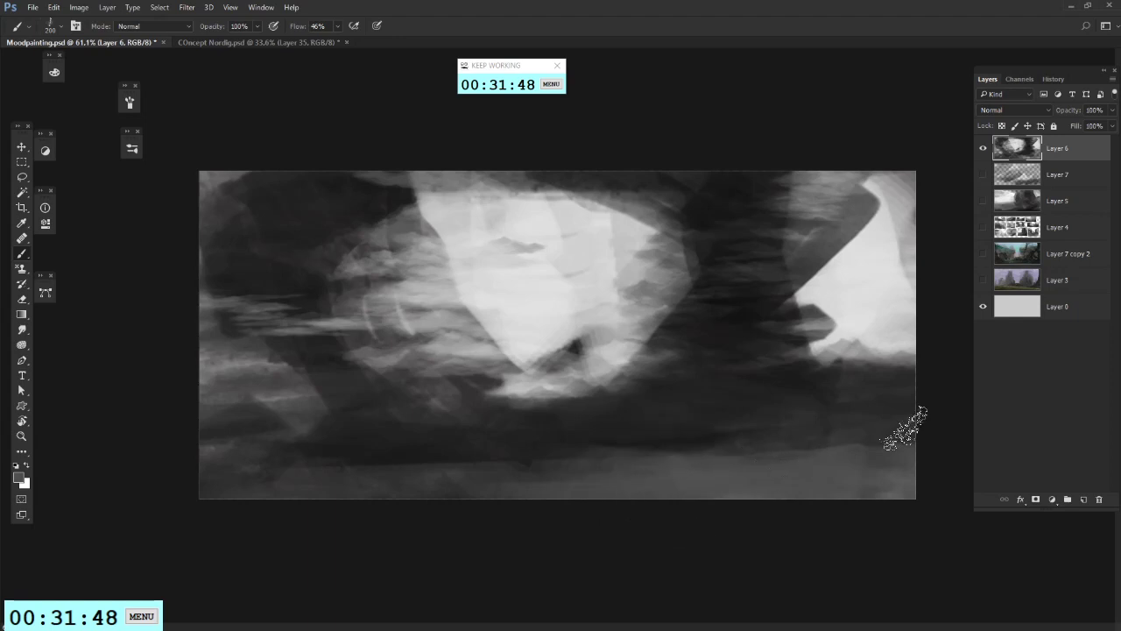
drag(906, 427, 755, 448)
mouse_move(560, 446)
mouse_down()
mouse_move(693, 444)
mouse_move(391, 449)
mouse_up()
drag(762, 419, 420, 442)
Step: Paint a dark diagonal slope into the lower-right corner of the foreground, blending its upper edge with sampled dark and mid greys
alt+click(696, 284)
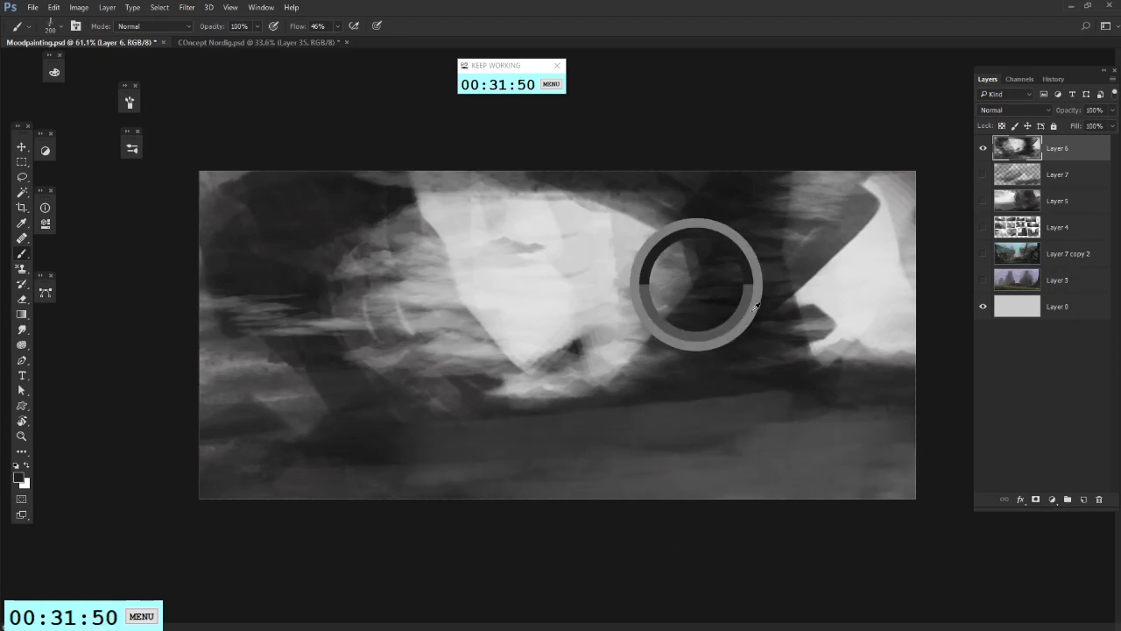
drag(894, 445, 823, 491)
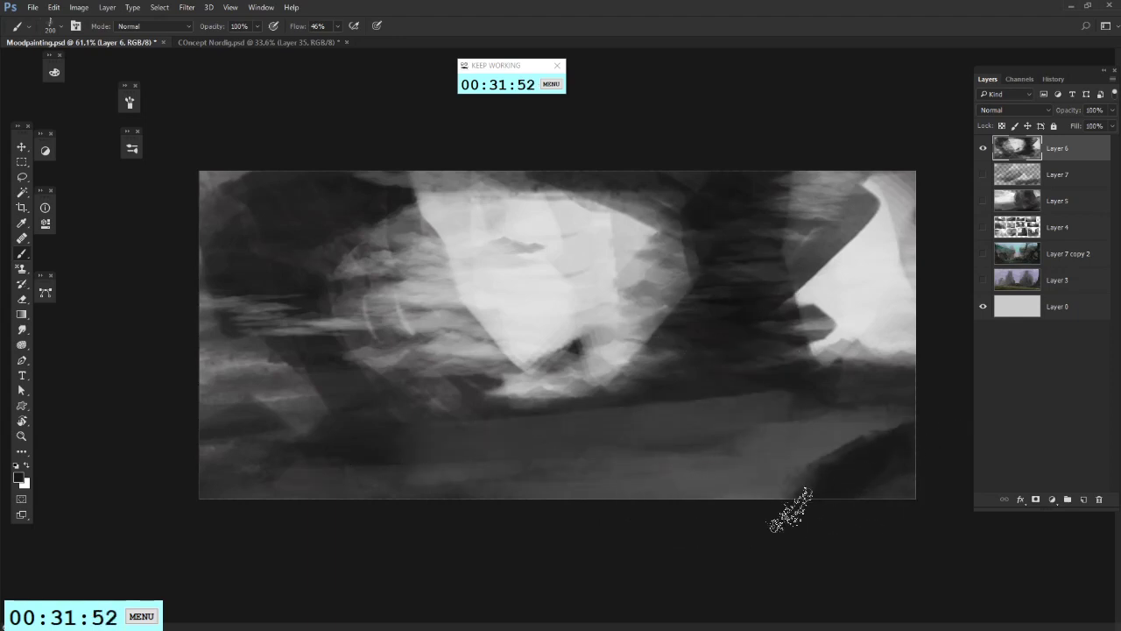
alt+click(670, 447)
drag(865, 457, 714, 498)
drag(715, 499, 937, 481)
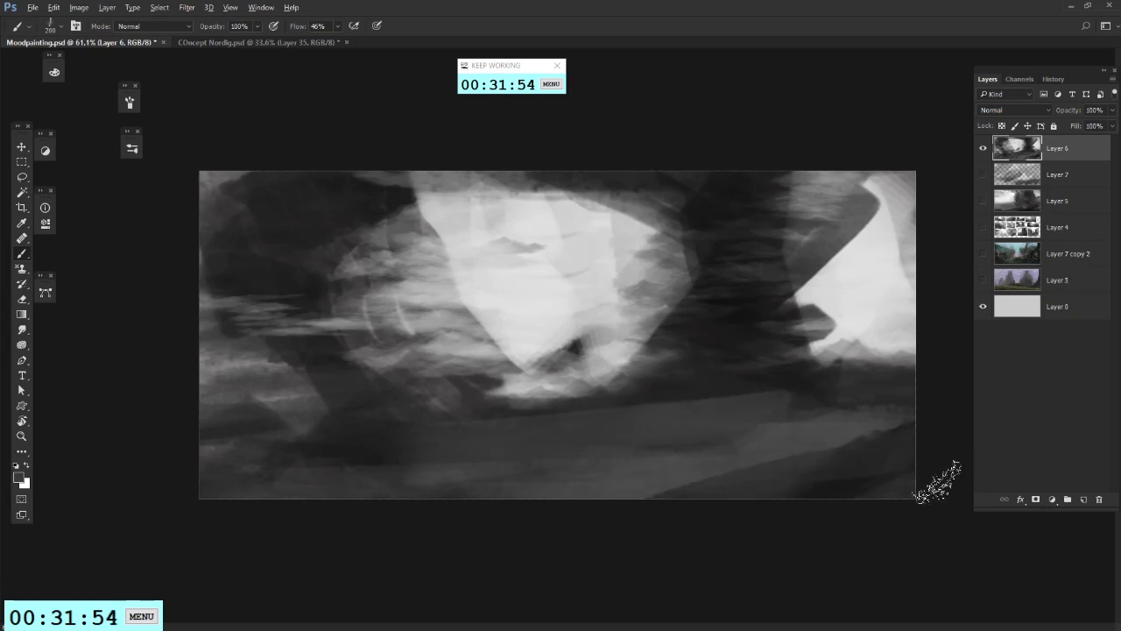
Step: Try light sampled strokes over the lower-right slope and the right-hand trunk, and undo them
alt+click(827, 474)
right_click(823, 288)
alt+click(620, 431)
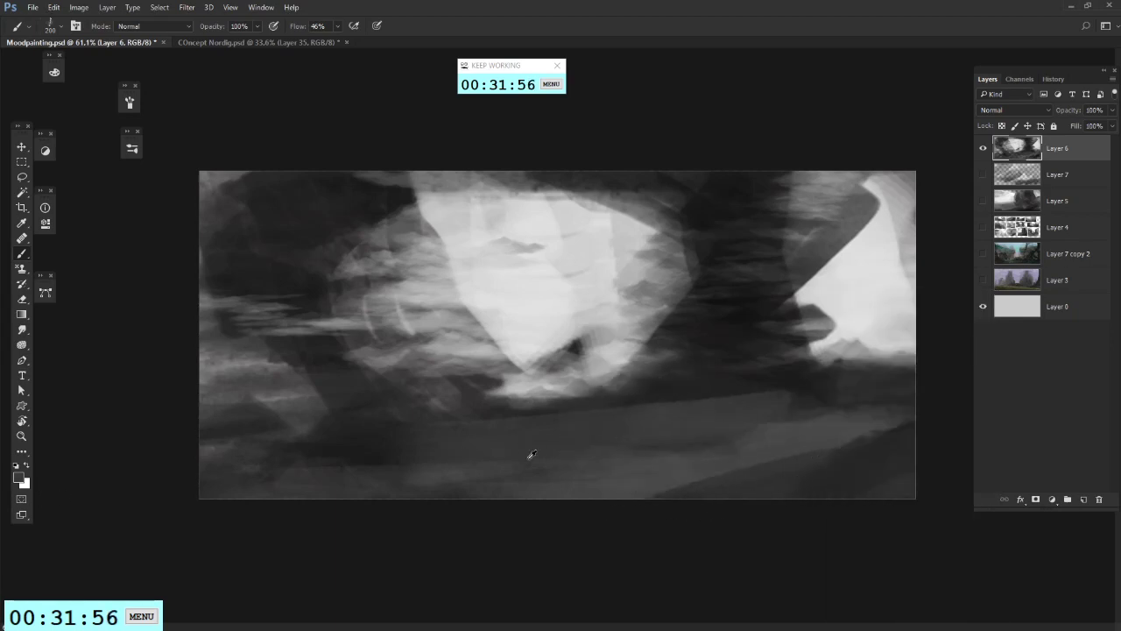
alt+click(668, 438)
alt+click(596, 323)
click(675, 456)
mouse_move(496, 487)
mouse_down()
mouse_move(333, 473)
mouse_move(359, 431)
mouse_move(490, 428)
mouse_up()
key(ctrl+z)
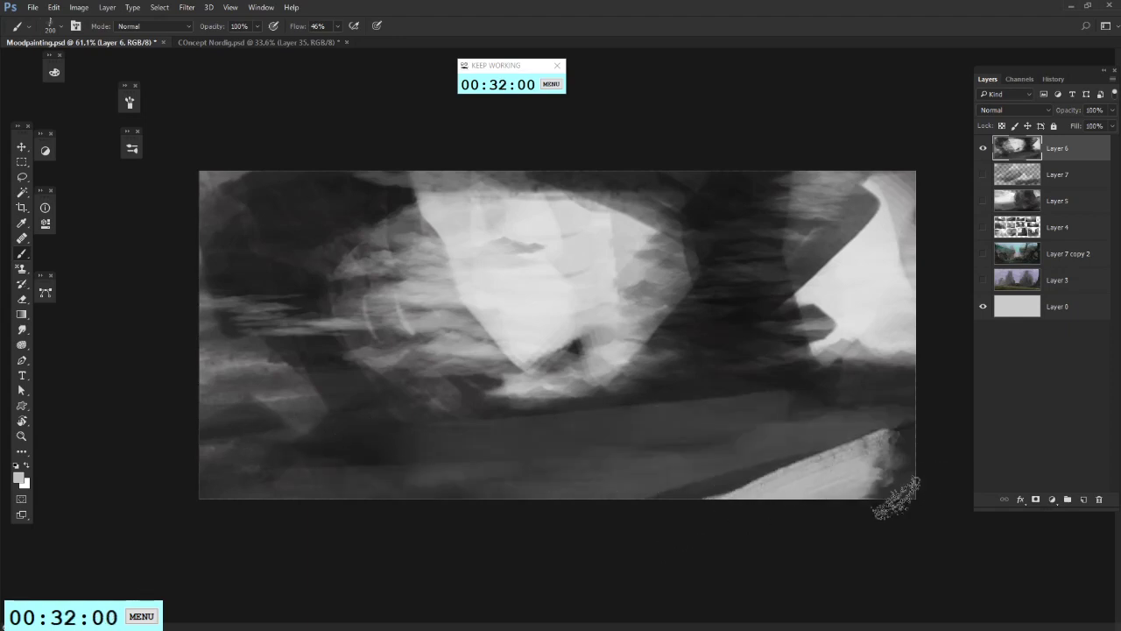
mouse_move(713, 210)
mouse_down()
mouse_move(764, 331)
mouse_move(746, 352)
mouse_up()
key(ctrl+z)
Step: Brush a rounded mid-grey band along the opening's left edge and darken the light streaks in the left-hand mass
alt+click(346, 230)
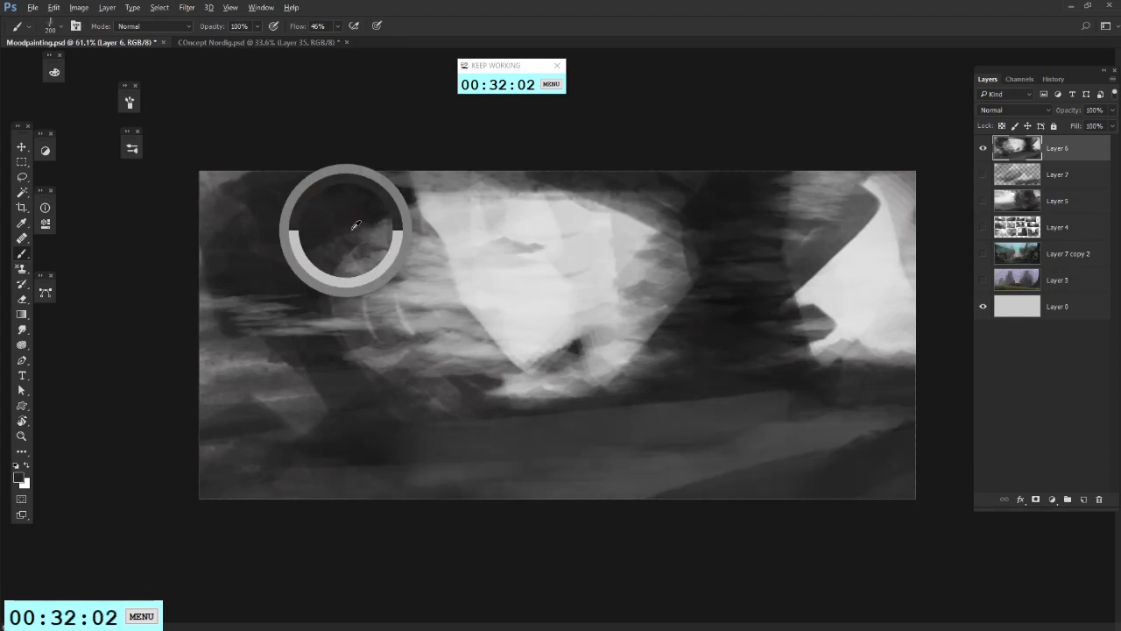
mouse_move(363, 289)
mouse_down()
mouse_move(384, 360)
mouse_move(375, 356)
mouse_move(450, 375)
mouse_up()
alt+click(302, 308)
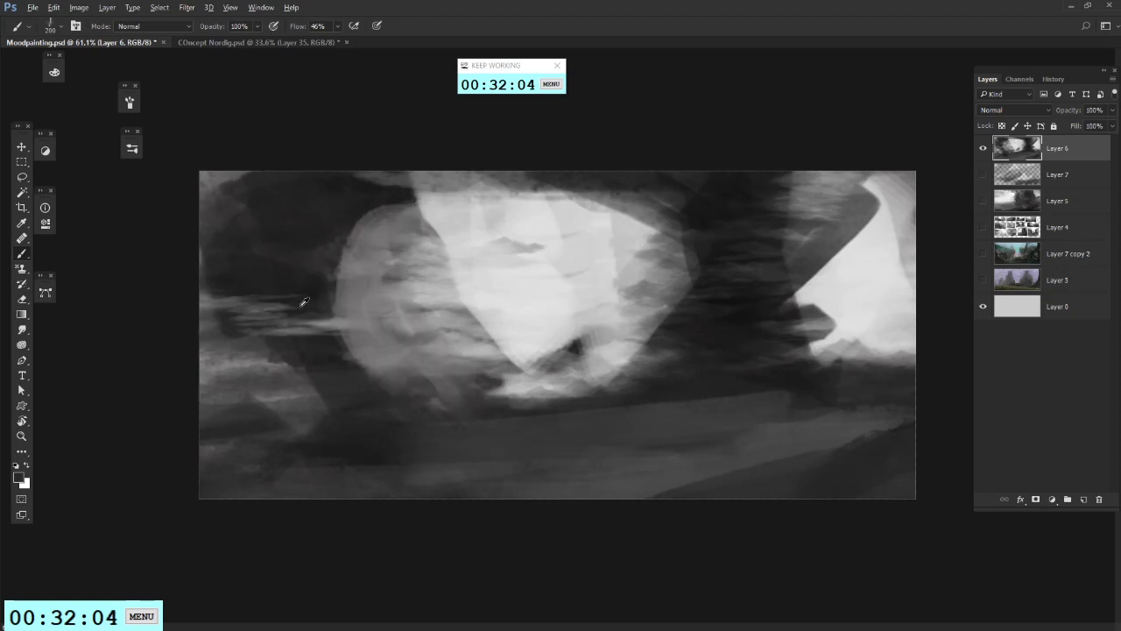
mouse_move(315, 306)
mouse_down()
mouse_move(322, 380)
mouse_move(261, 307)
mouse_move(172, 324)
mouse_move(220, 393)
mouse_up()
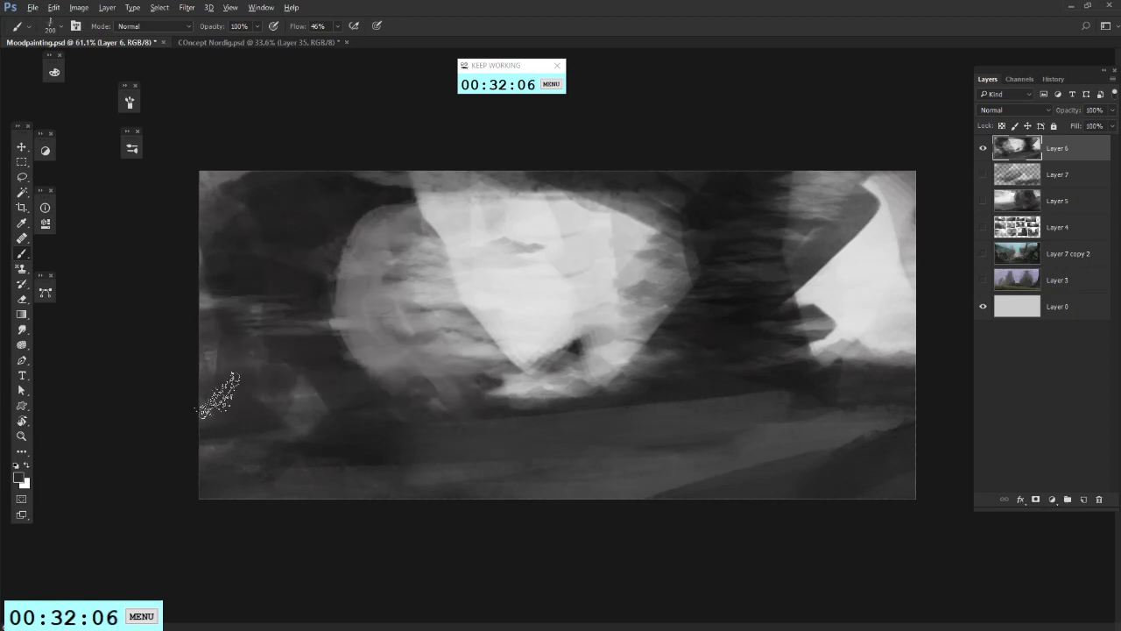
Step: Build a large tree trunk beside the opening's left edge with long vertical strokes in sampled greys, darkening the area beyond it
alt+click(367, 249)
mouse_move(386, 245)
mouse_down()
mouse_move(388, 214)
mouse_move(349, 171)
mouse_move(292, 184)
mouse_move(250, 236)
mouse_move(344, 364)
mouse_up()
alt+click(274, 281)
mouse_move(305, 211)
mouse_down()
mouse_move(346, 377)
mouse_move(423, 404)
mouse_move(517, 403)
mouse_move(395, 280)
mouse_move(342, 197)
mouse_up()
alt+click(257, 225)
drag(211, 183, 205, 357)
Step: Widen the right-hand trunk with sampled dark vertical strokes, covering the diagonal branch and part of the light gap beside it
alt+click(731, 299)
alt+click(694, 392)
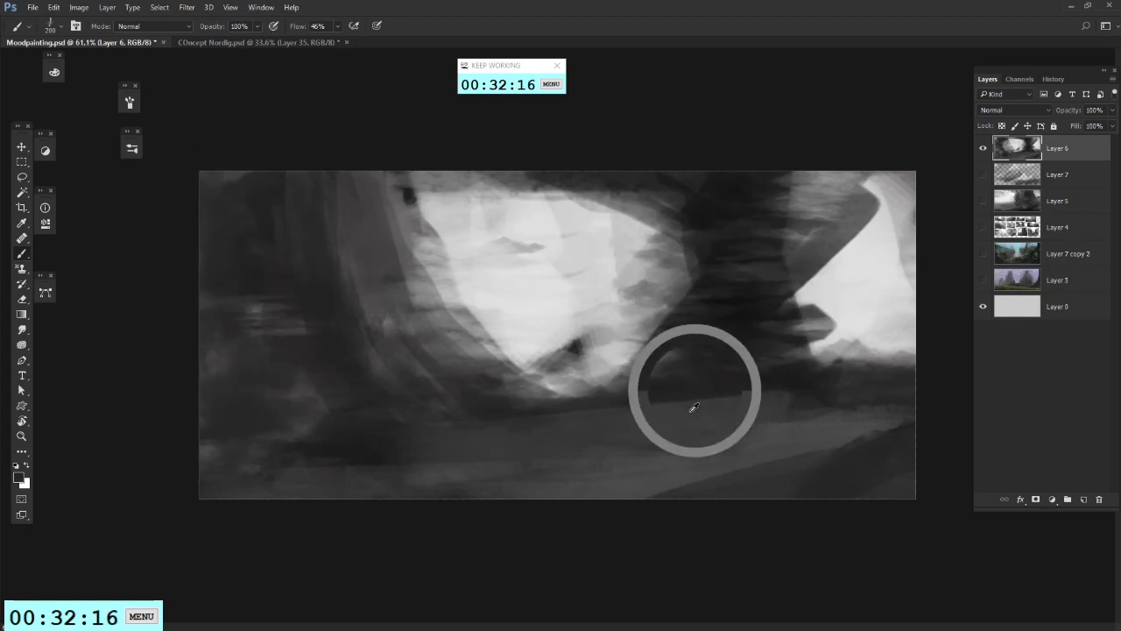
alt+click(719, 349)
mouse_move(738, 241)
mouse_down()
mouse_move(749, 285)
mouse_move(770, 276)
mouse_move(788, 317)
mouse_move(799, 291)
mouse_move(816, 335)
mouse_up()
drag(817, 209, 820, 335)
mouse_move(798, 148)
mouse_down()
mouse_move(798, 177)
mouse_move(841, 234)
mouse_move(861, 214)
mouse_move(861, 250)
mouse_move(841, 280)
mouse_up()
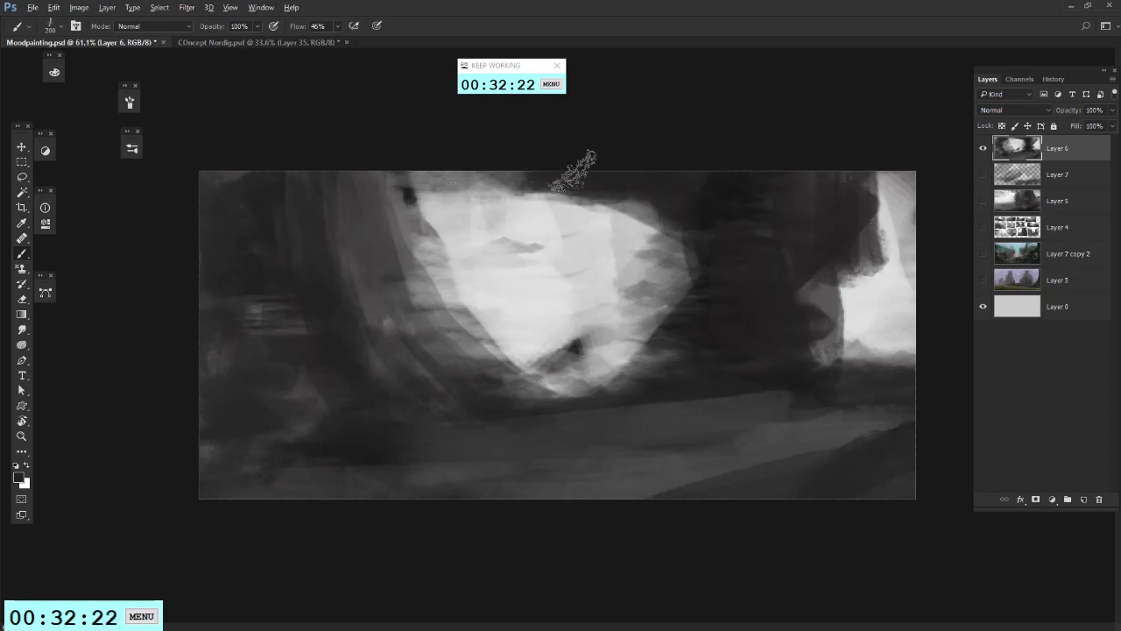
Step: Brighten the right part of the central opening and paint mid-grey distant hills across the base of both light gaps
mouse_move(530, 232)
mouse_down()
mouse_move(526, 184)
mouse_move(631, 207)
mouse_move(653, 281)
mouse_up()
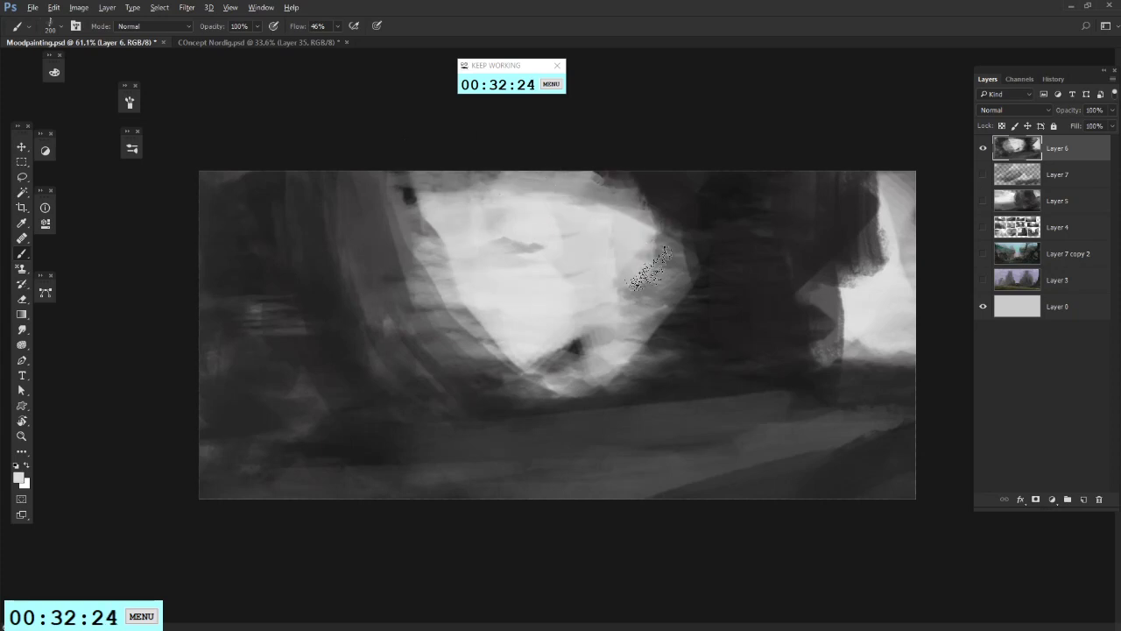
alt+click(689, 343)
mouse_move(565, 364)
mouse_down()
mouse_move(595, 329)
mouse_move(560, 381)
mouse_move(696, 374)
mouse_move(876, 341)
mouse_move(808, 329)
mouse_up()
alt+click(891, 284)
drag(838, 371, 883, 361)
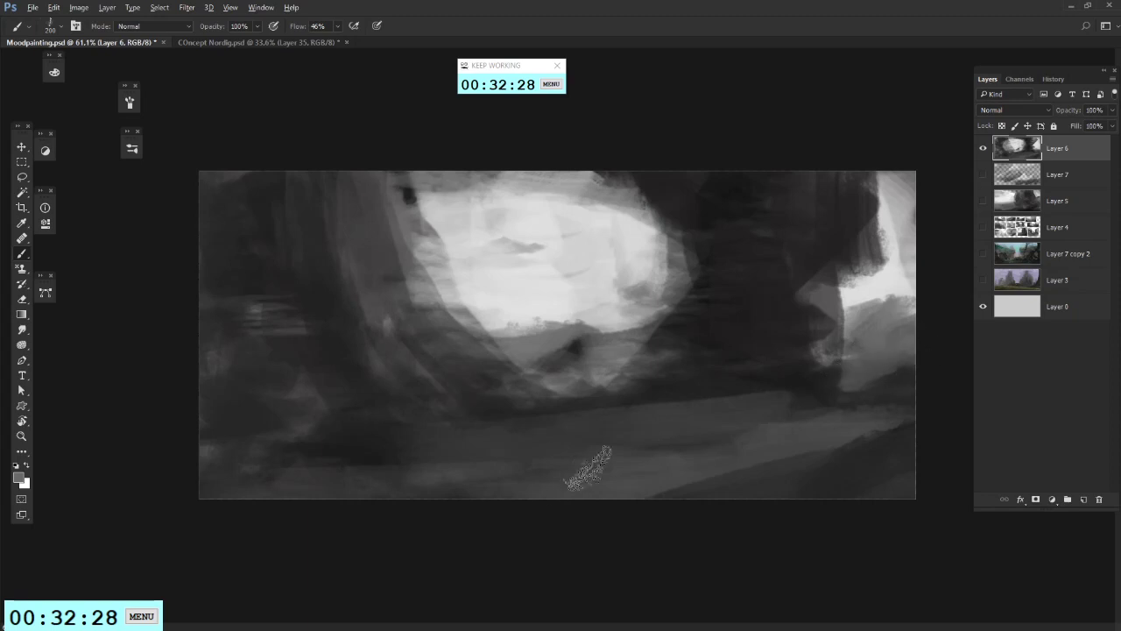
Step: Refine the ground edge and hill below the right-hand gap, and blend away the dark spot in the central hill
alt+click(798, 413)
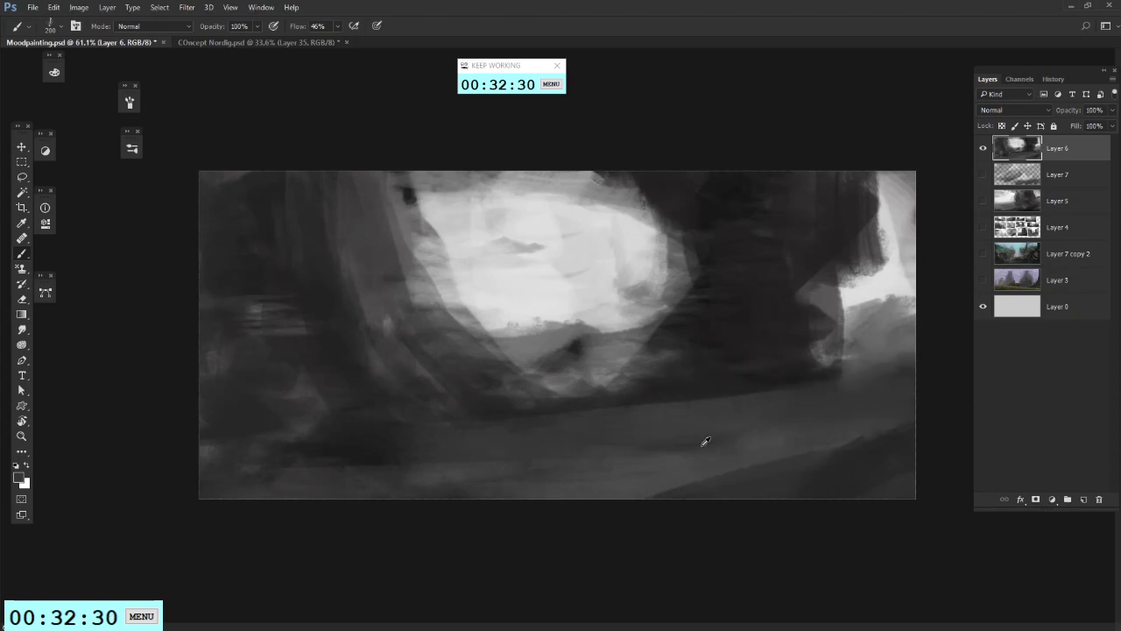
alt+click(625, 465)
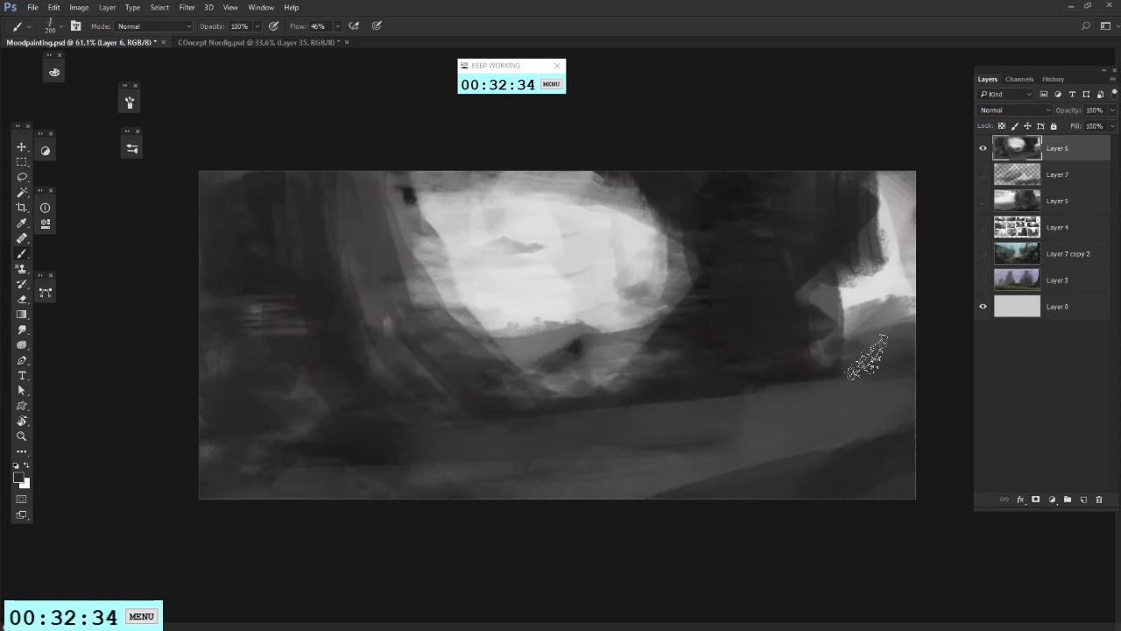
drag(871, 312, 905, 338)
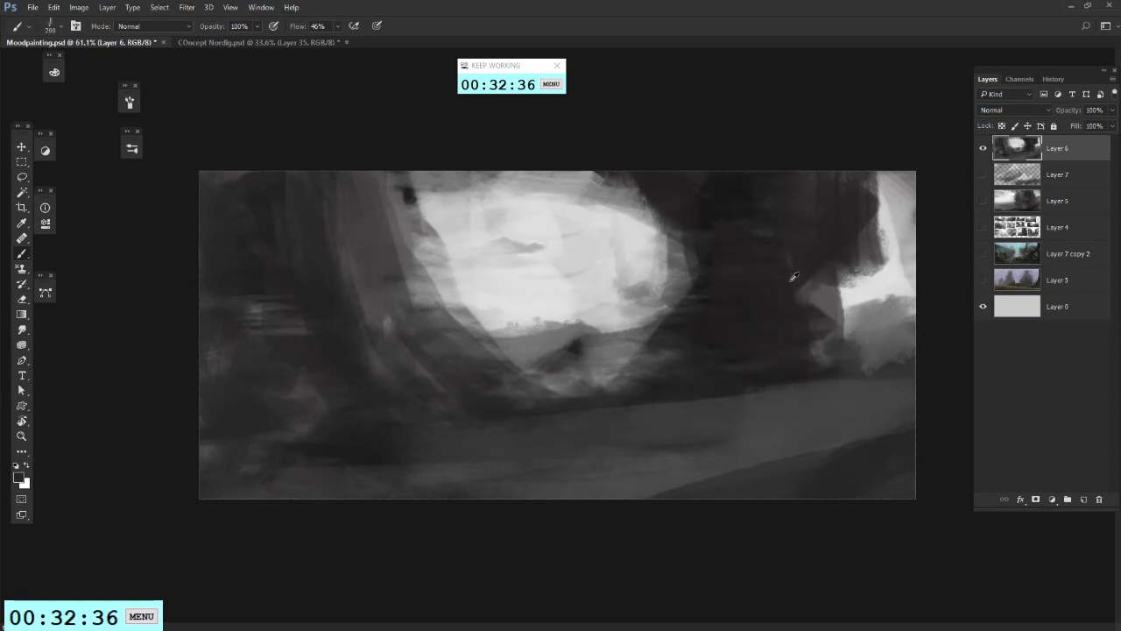
alt+click(550, 359)
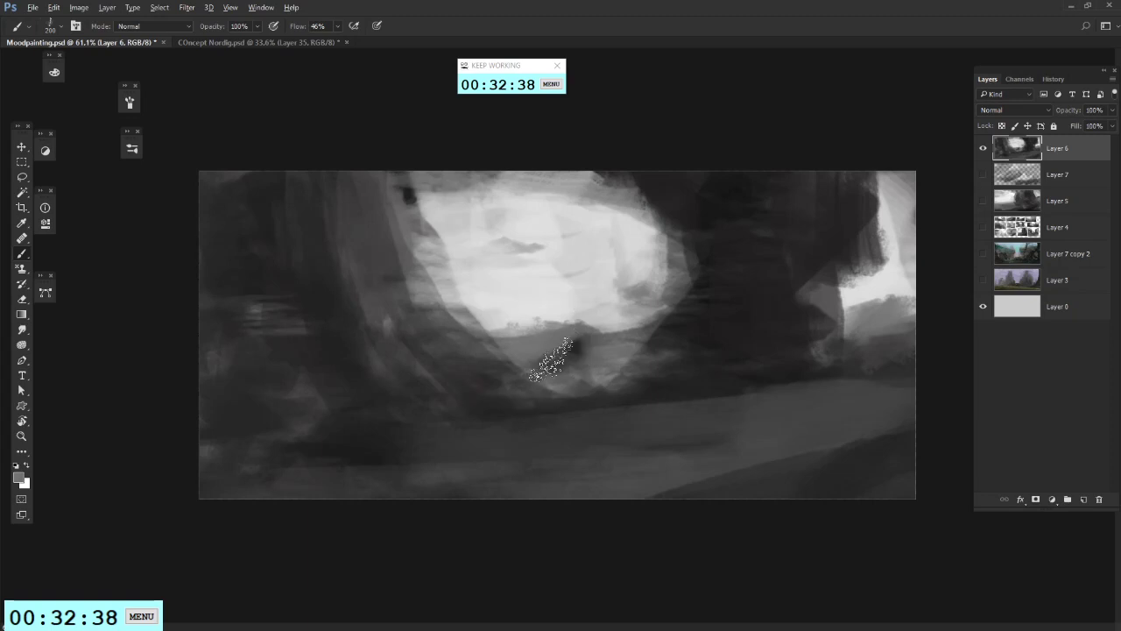
alt+click(700, 337)
Step: Apply a light gradient in Normal mode at 17% opacity from the lower foreground up across the right-hand trunk
right_click(766, 281)
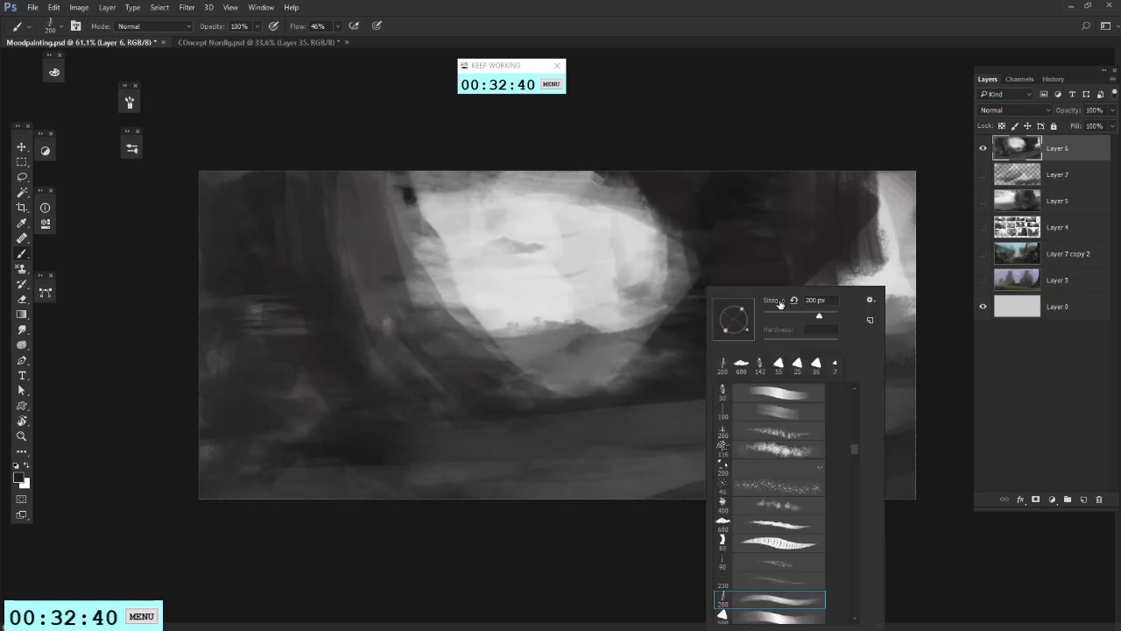
alt+click(685, 239)
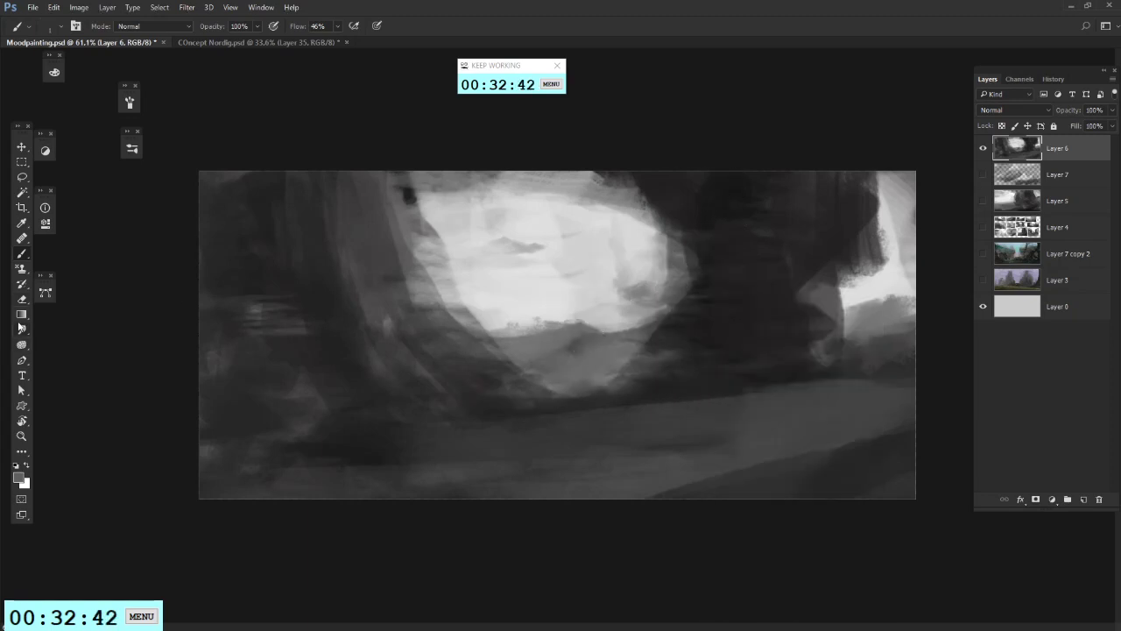
click(21, 316)
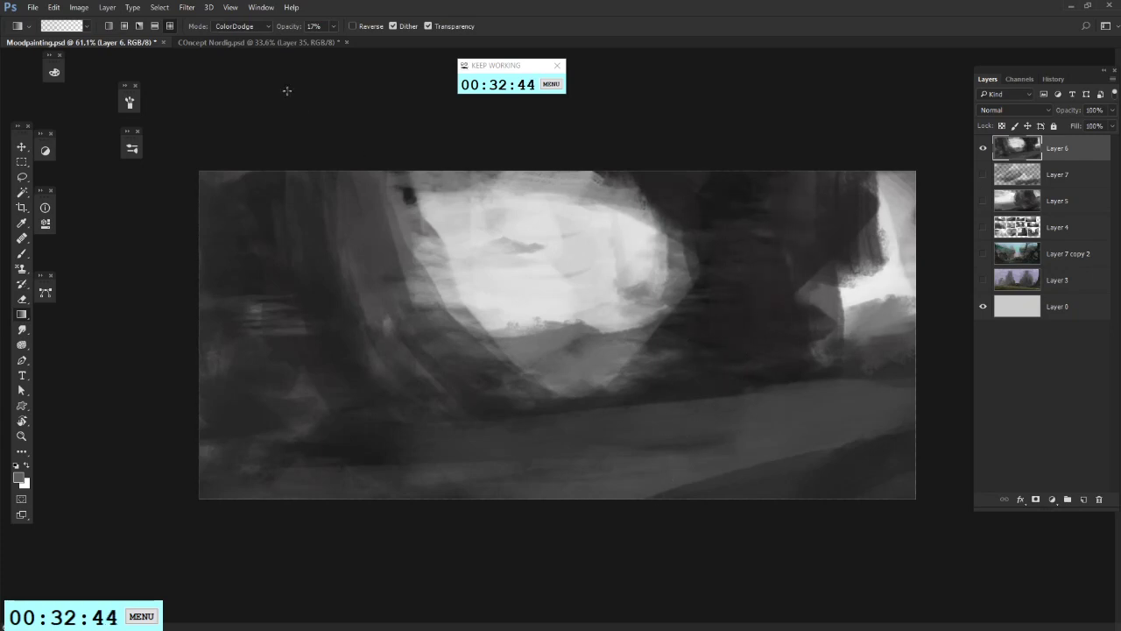
click(240, 26)
click(241, 38)
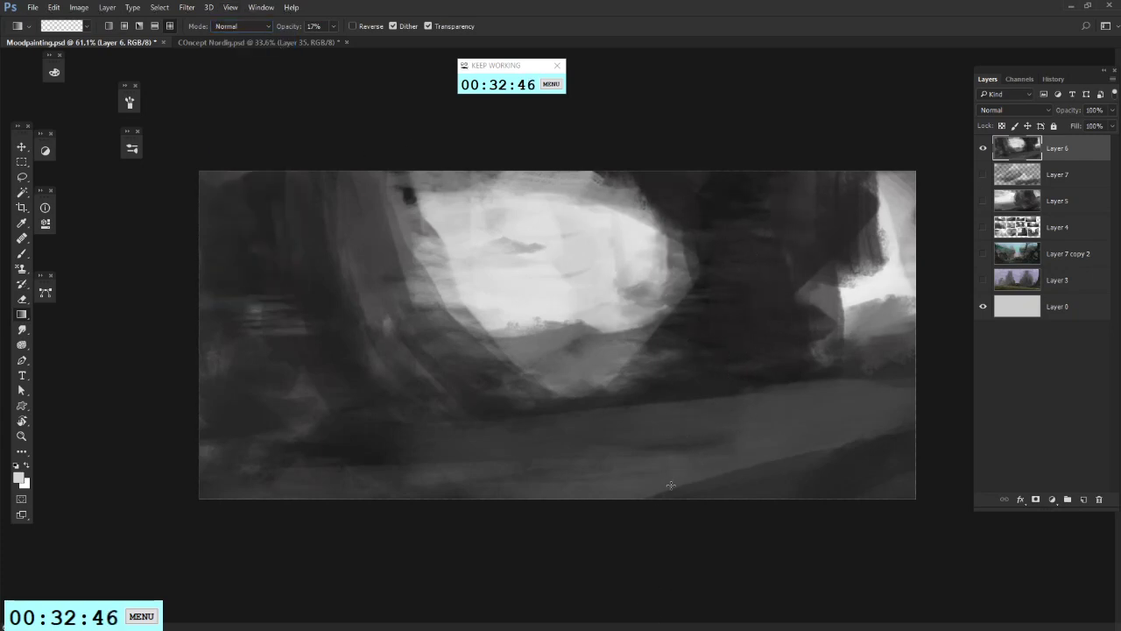
drag(670, 484, 769, 181)
key(b)
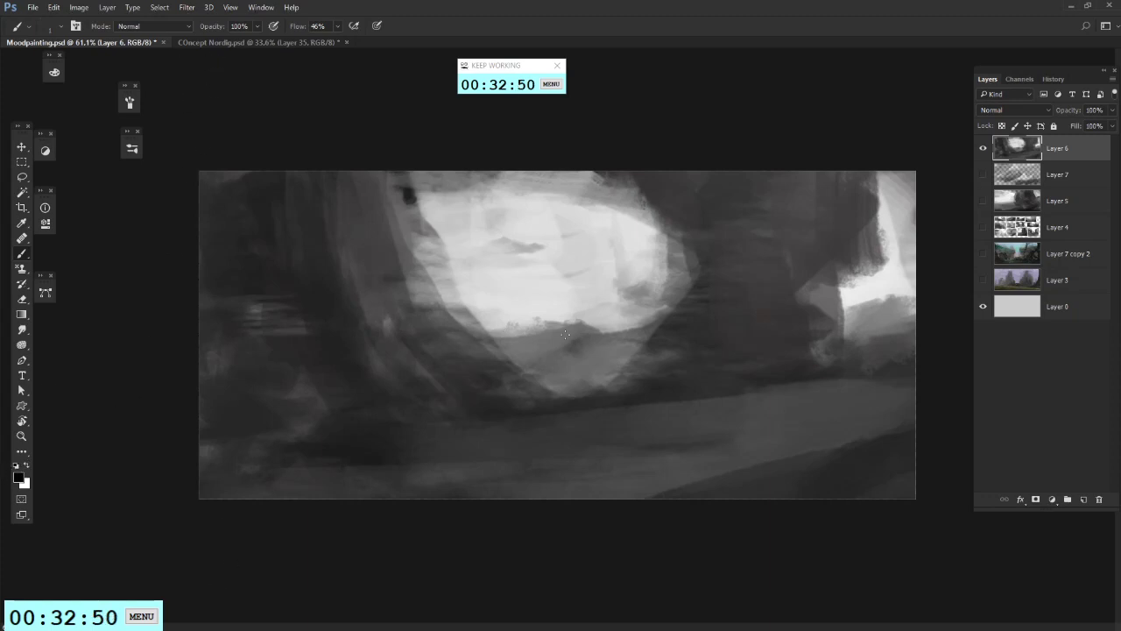
Step: Apply a faint black gradient at 17% opacity to darken the foreground
key(l)
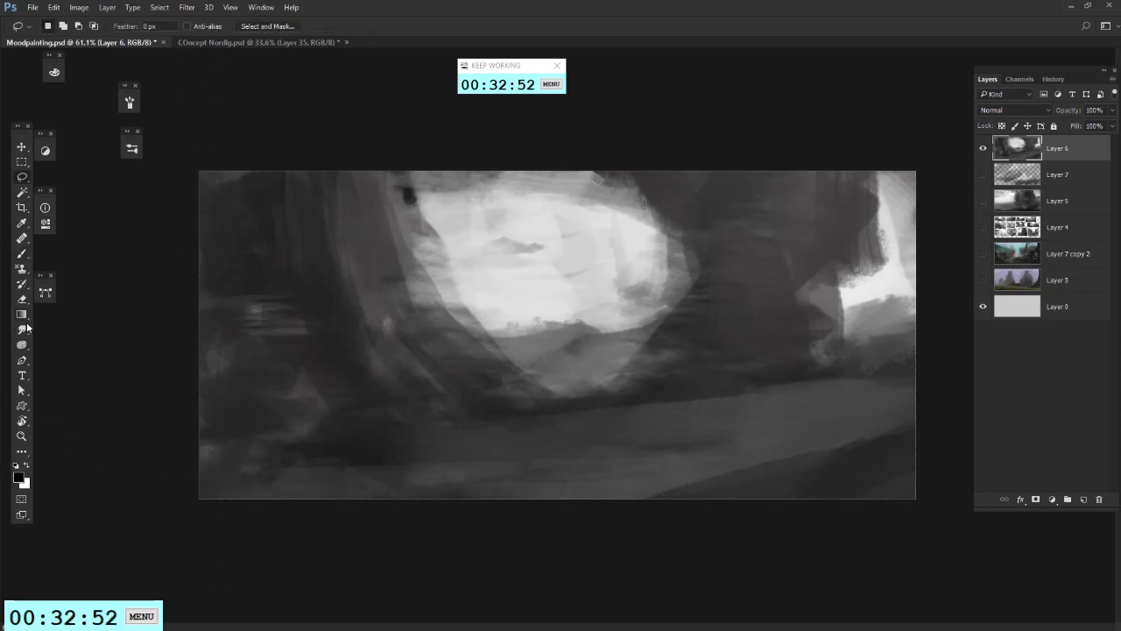
click(22, 314)
drag(543, 341, 221, 537)
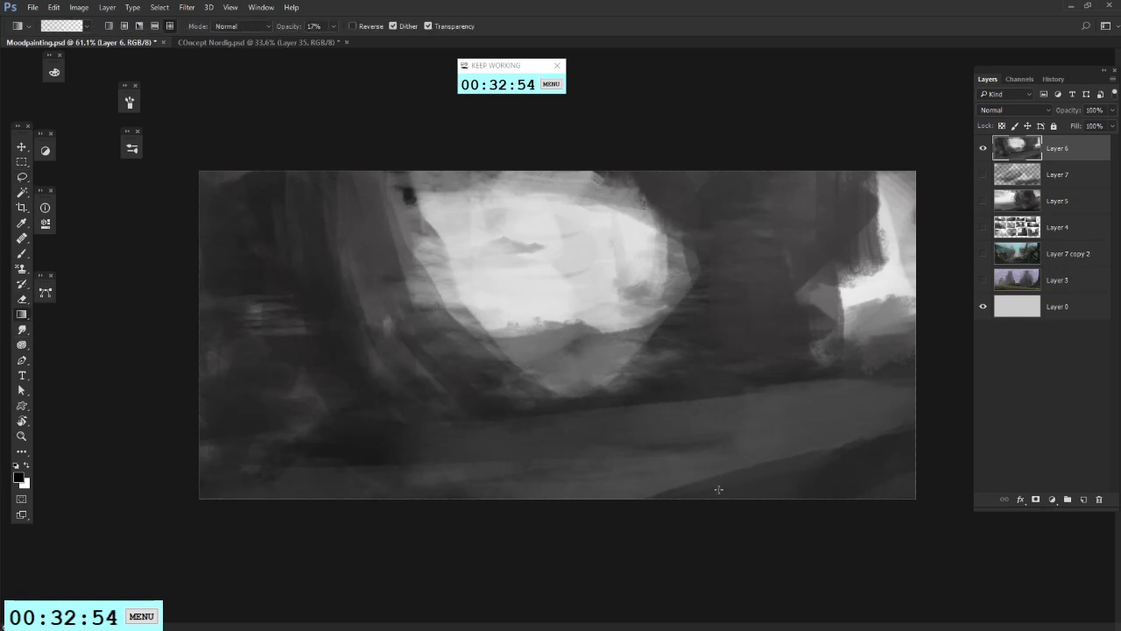
key(b)
Step: Enlarge the speckled brush to 177 px and paint dark vertical shapes over the opening's right edge, softening the right-hand gap's inner edge
alt+click(604, 456)
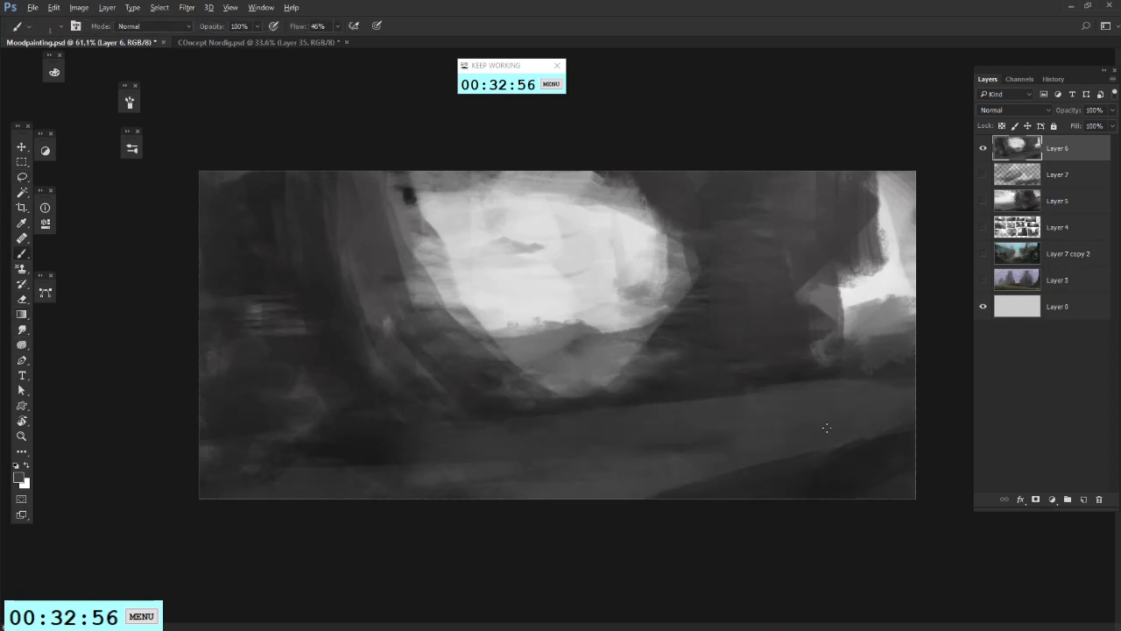
click(849, 317)
alt+click(704, 328)
right_click(625, 288)
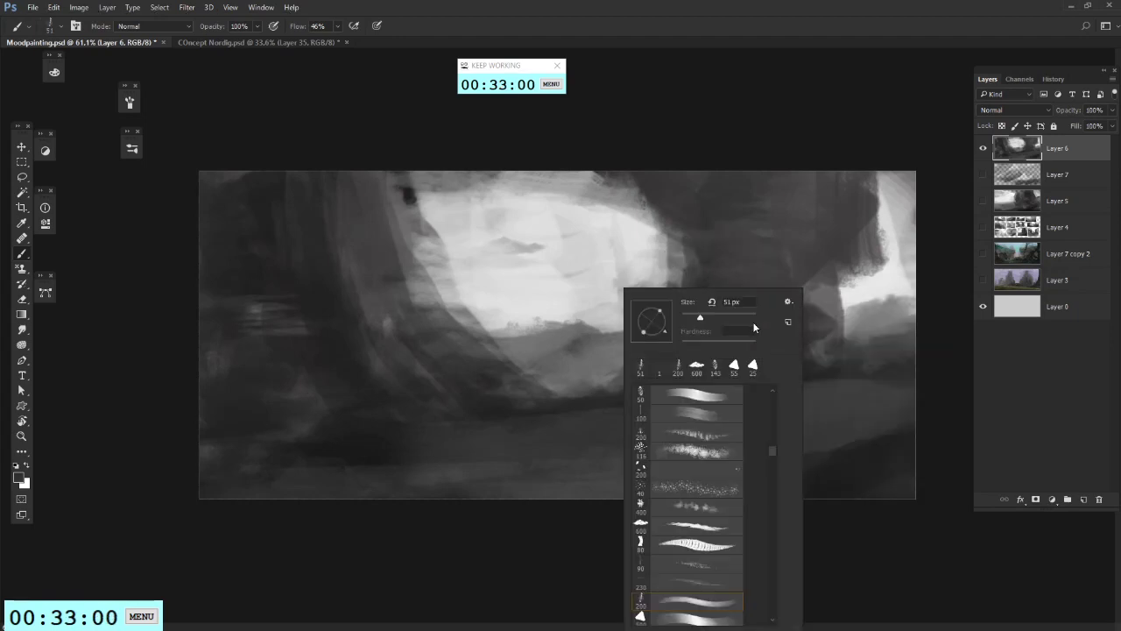
mouse_move(658, 270)
mouse_down()
mouse_move(640, 353)
mouse_move(581, 374)
mouse_up()
drag(825, 311, 837, 352)
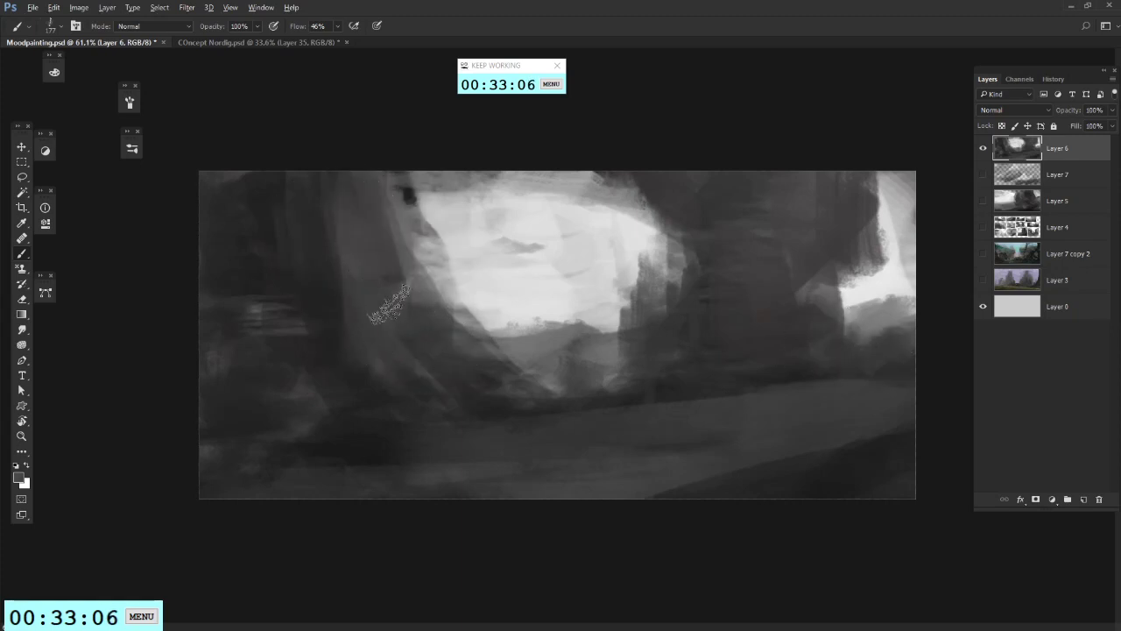
Step: Extend the opening outward to the left with sampled light tones, round its upper-left edge against the trunk, and even out its brightness
alt+click(458, 232)
mouse_move(458, 233)
mouse_down()
mouse_move(430, 238)
mouse_move(482, 346)
mouse_move(451, 226)
mouse_up()
drag(381, 251, 407, 154)
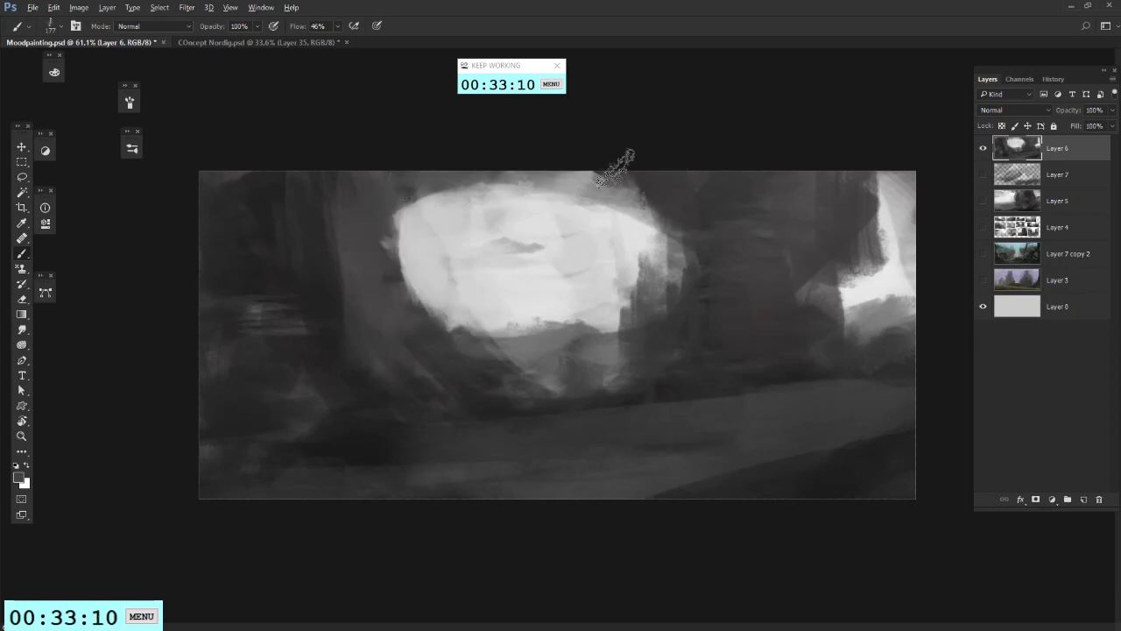
alt+click(509, 224)
alt+click(594, 240)
right_click(752, 322)
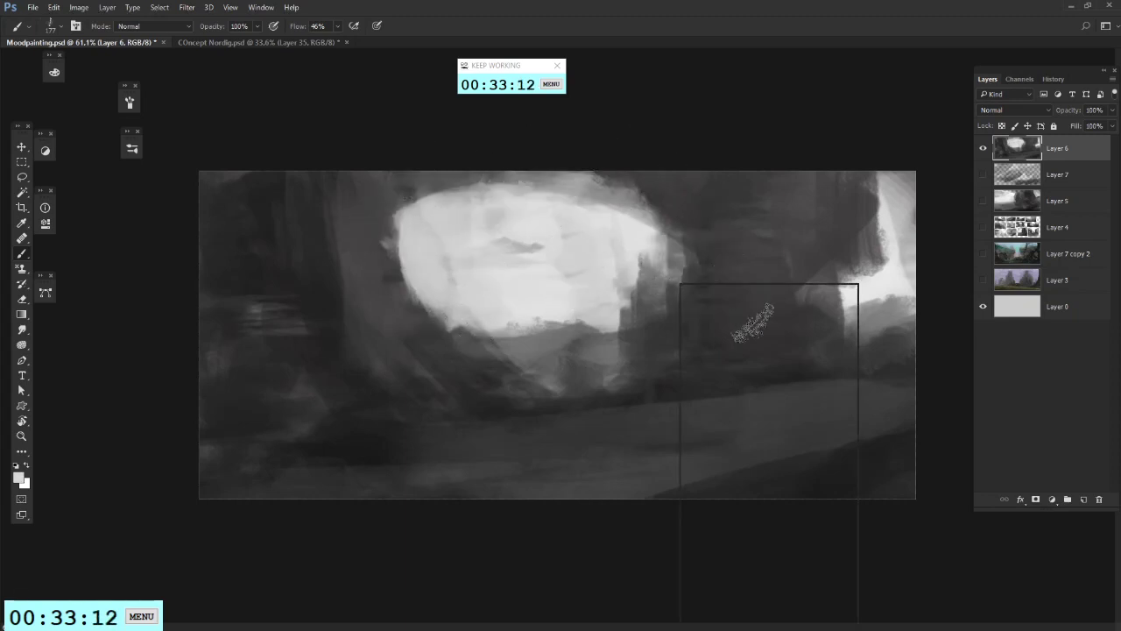
alt+click(609, 269)
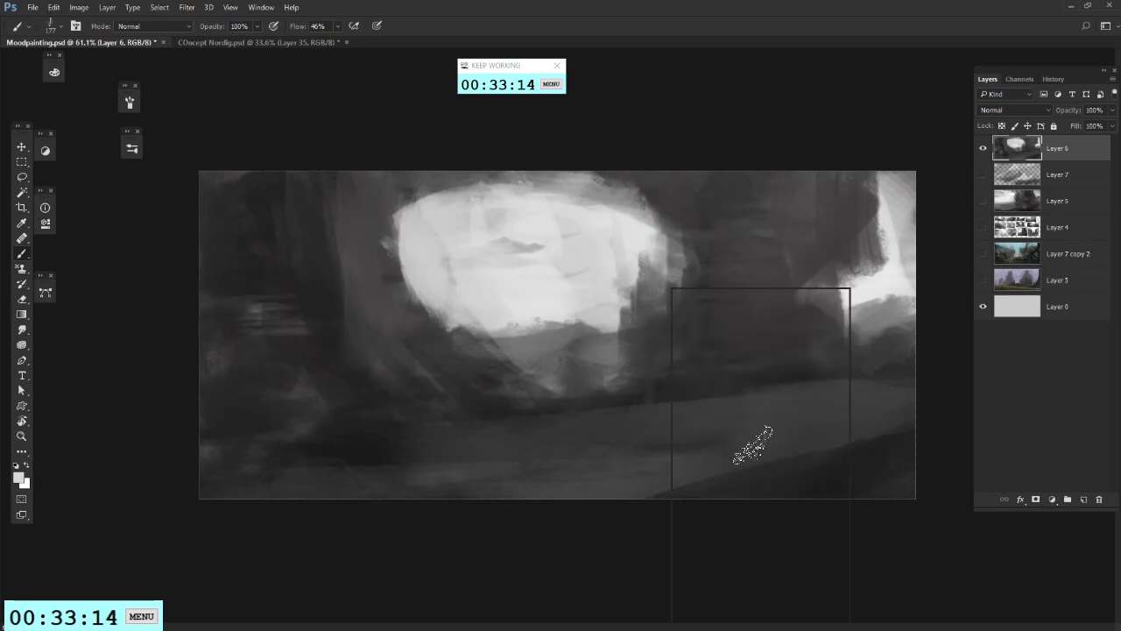
Step: Reduce the speckled brush to 72 px and paint narrow light vertical gaps between the dark shapes at the opening's right edge
right_click(752, 447)
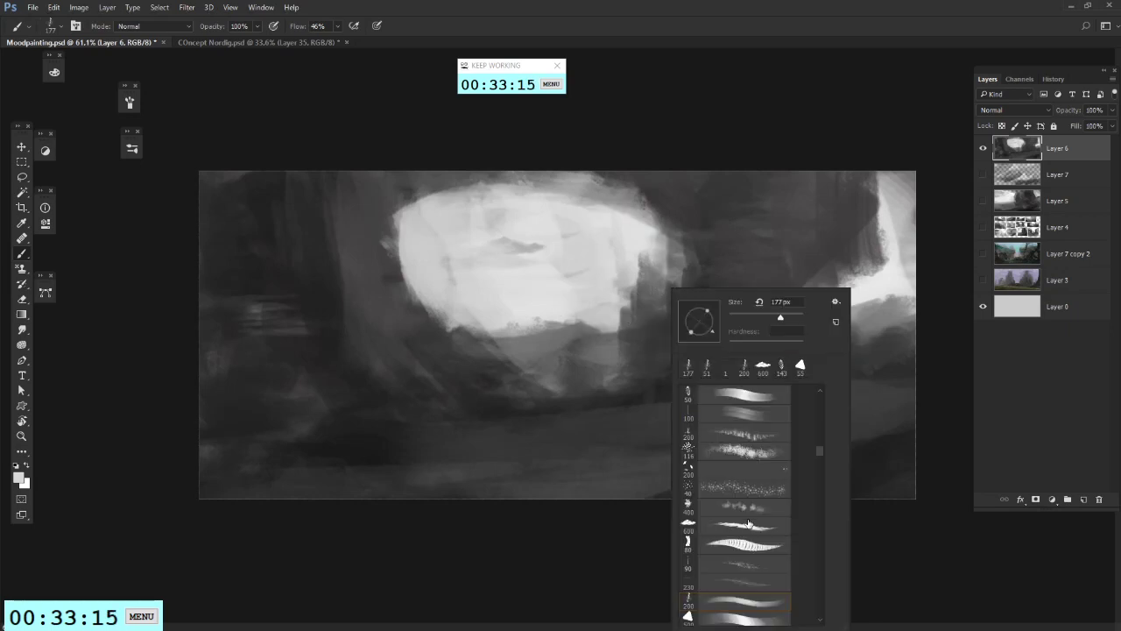
click(659, 285)
drag(645, 266, 640, 336)
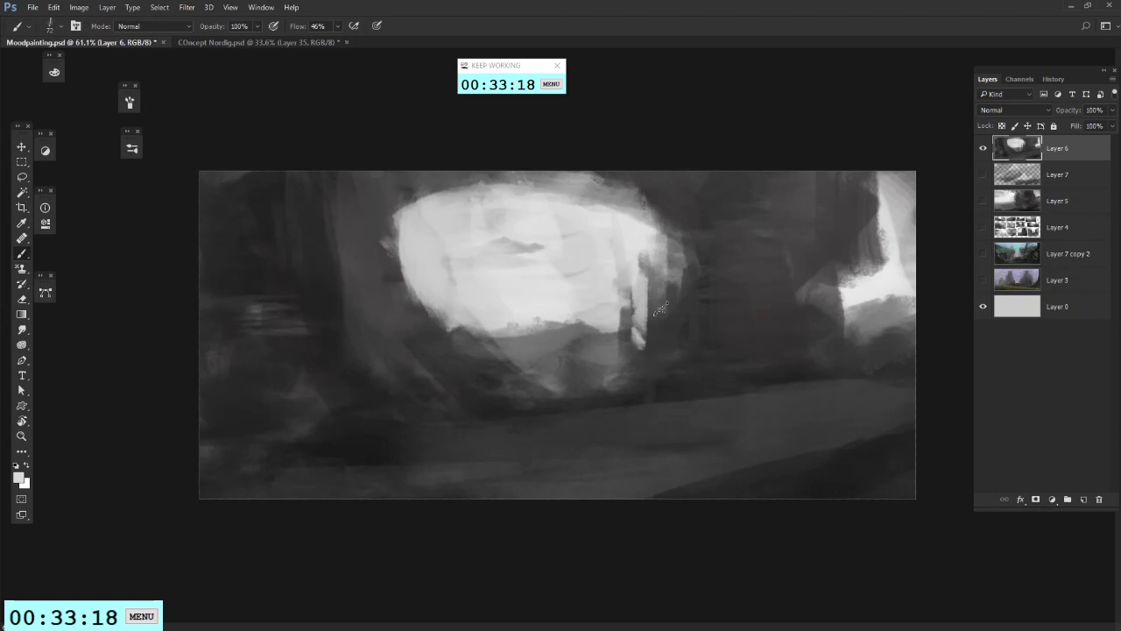
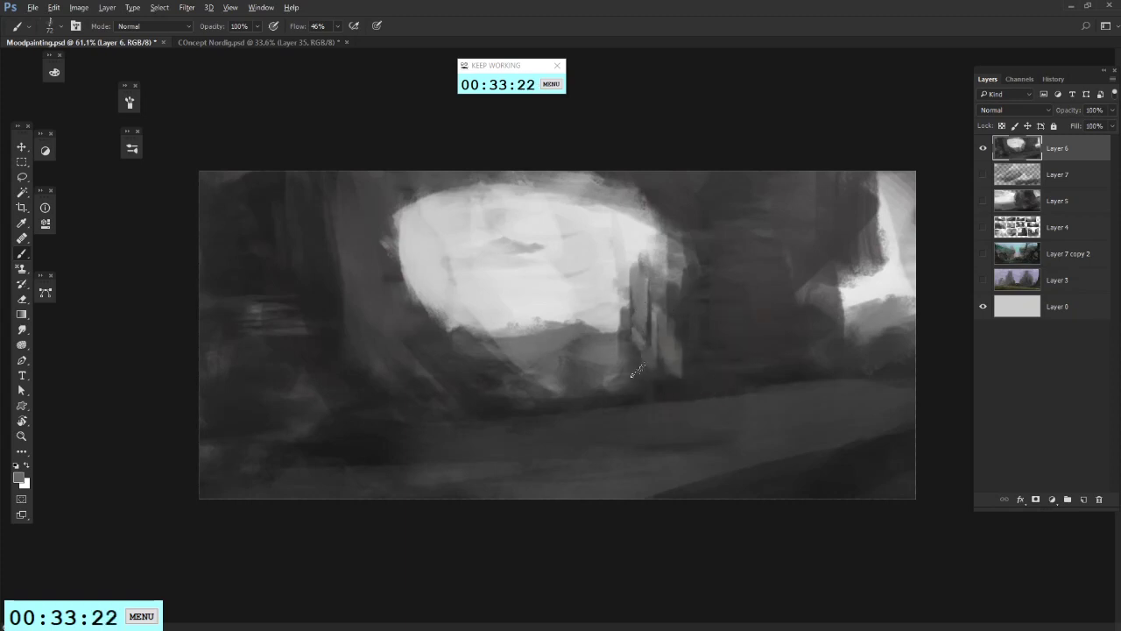
Step: Brush mid-grey horizontal strokes along the ground line below the opening and right-hand trunk, blending them with sampled tones
drag(776, 380, 604, 397)
mouse_move(767, 386)
mouse_down()
mouse_move(674, 385)
mouse_move(736, 385)
mouse_up()
alt+click(785, 381)
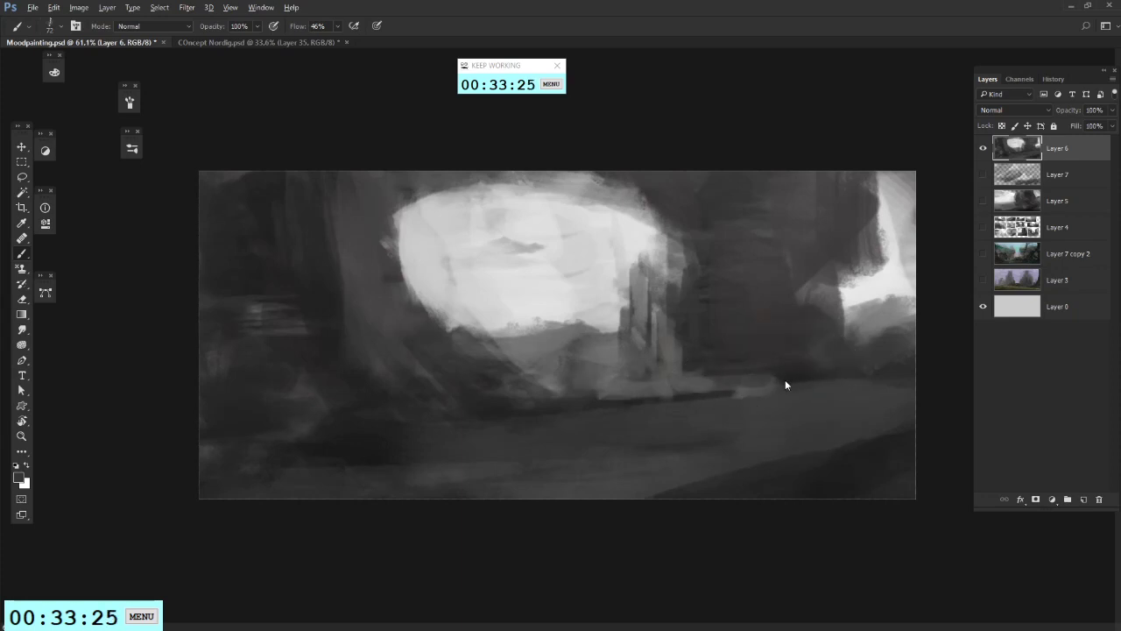
alt+click(647, 396)
click(500, 400)
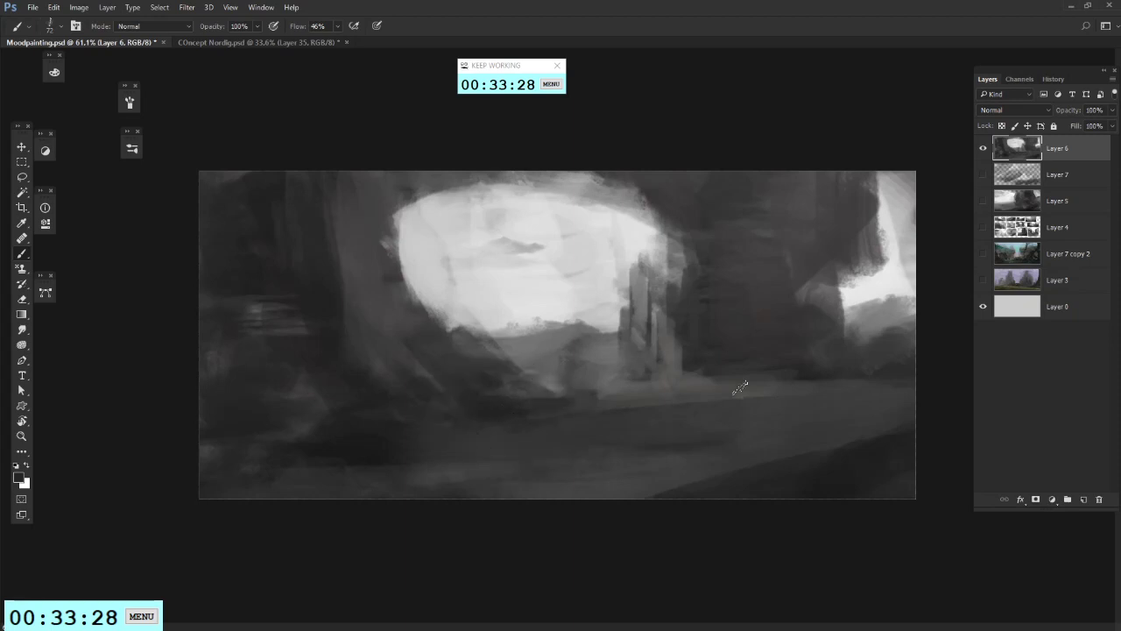
click(571, 327)
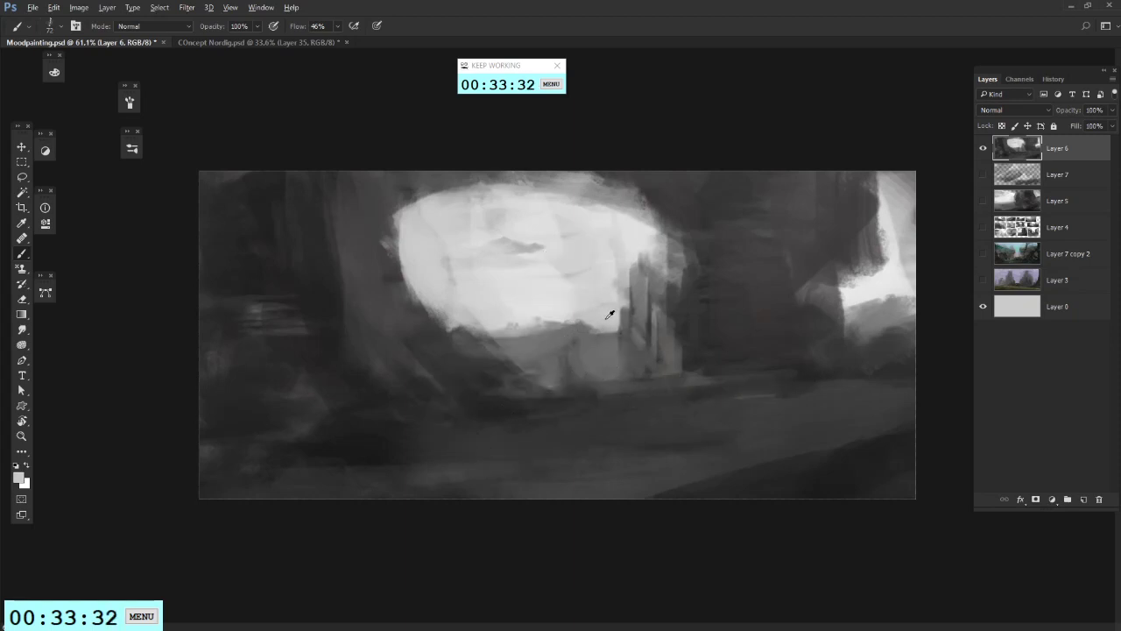
Step: Paint light sky tones down through the opening's lower left, leaving a ragged mid-grey skyline toward its right edge
alt+click(597, 358)
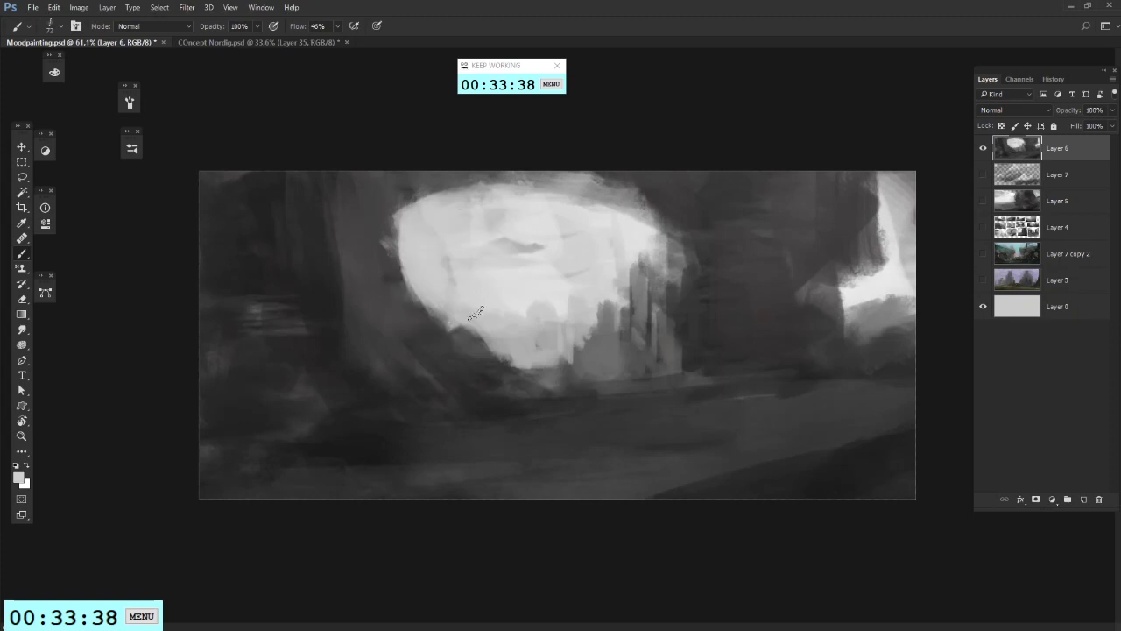
mouse_move(475, 314)
mouse_down()
mouse_move(509, 331)
mouse_move(530, 297)
mouse_move(550, 311)
mouse_move(508, 265)
mouse_up()
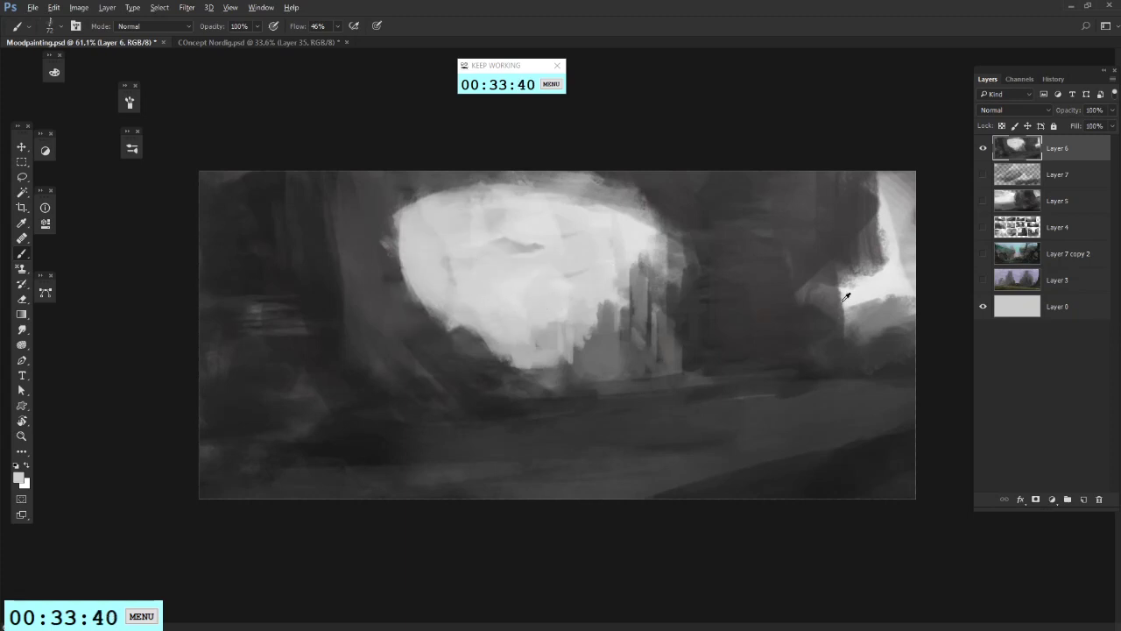
Step: Narrow the bright gap beside the right trunk by brushing sampled dark tones over its top and inner edge, and repaint its light interior
alt+click(889, 284)
mouse_move(893, 275)
mouse_down()
mouse_move(900, 212)
mouse_move(894, 231)
mouse_move(909, 216)
mouse_move(893, 175)
mouse_move(879, 271)
mouse_move(830, 289)
mouse_move(835, 353)
mouse_move(872, 367)
mouse_move(846, 368)
mouse_move(933, 375)
mouse_move(808, 352)
mouse_move(867, 348)
mouse_up()
alt+click(863, 211)
alt+click(894, 252)
alt+click(810, 365)
drag(828, 254, 846, 370)
drag(828, 316, 903, 368)
drag(827, 249, 833, 315)
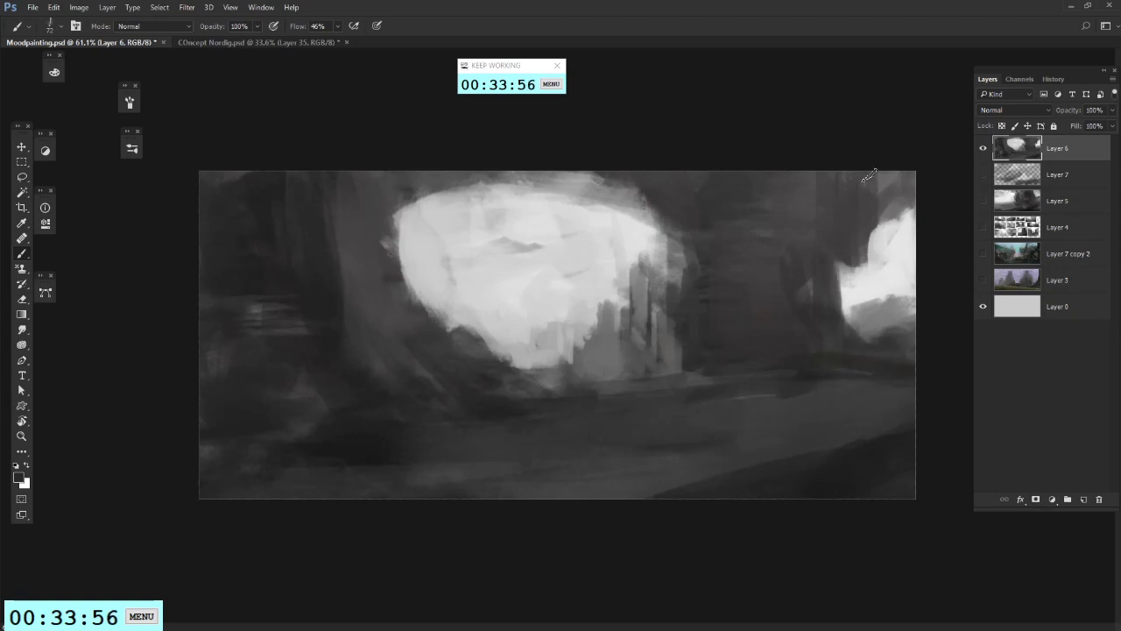
mouse_move(663, 483)
mouse_down()
mouse_move(699, 446)
mouse_move(741, 459)
mouse_up()
key(ctrl+z)
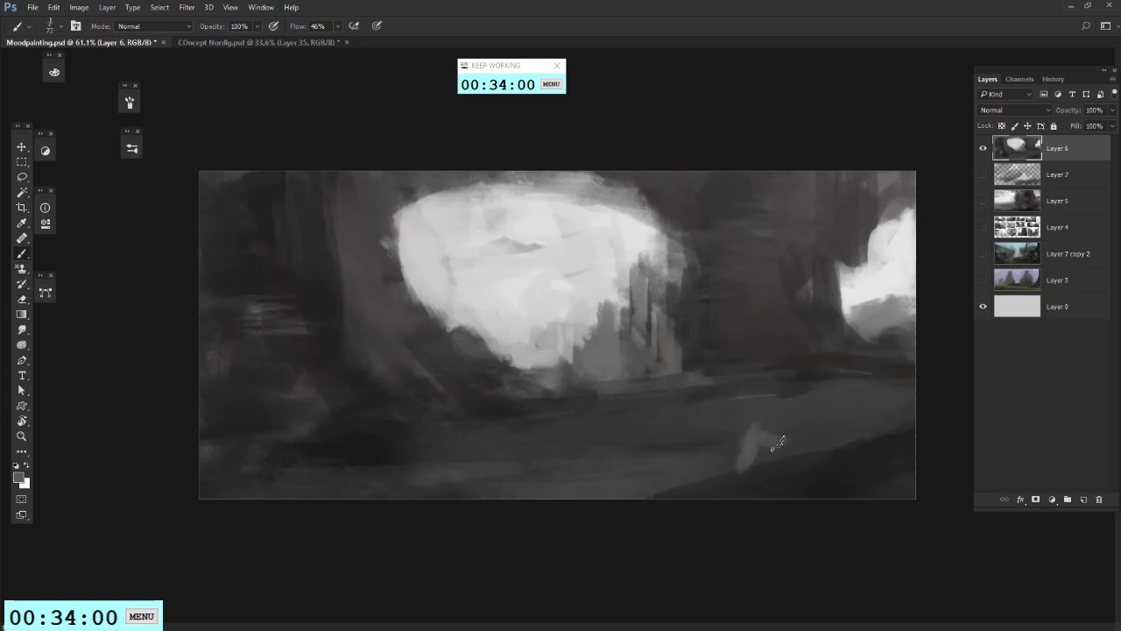
key(ctrl+z)
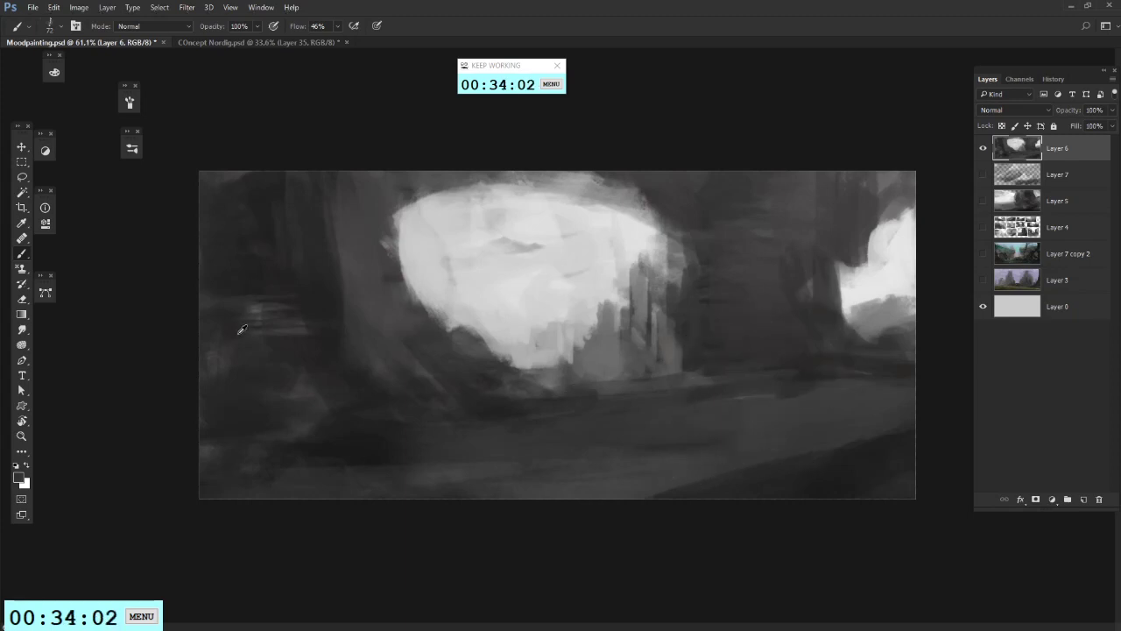
mouse_move(315, 197)
mouse_down()
mouse_move(799, 331)
mouse_move(385, 263)
mouse_move(598, 298)
mouse_up()
key(ctrl+z)
Step: Reduce the brush to 32 px and paint a thin mid-grey spire and small skyline shapes inside the large opening
right_click(614, 287)
click(685, 321)
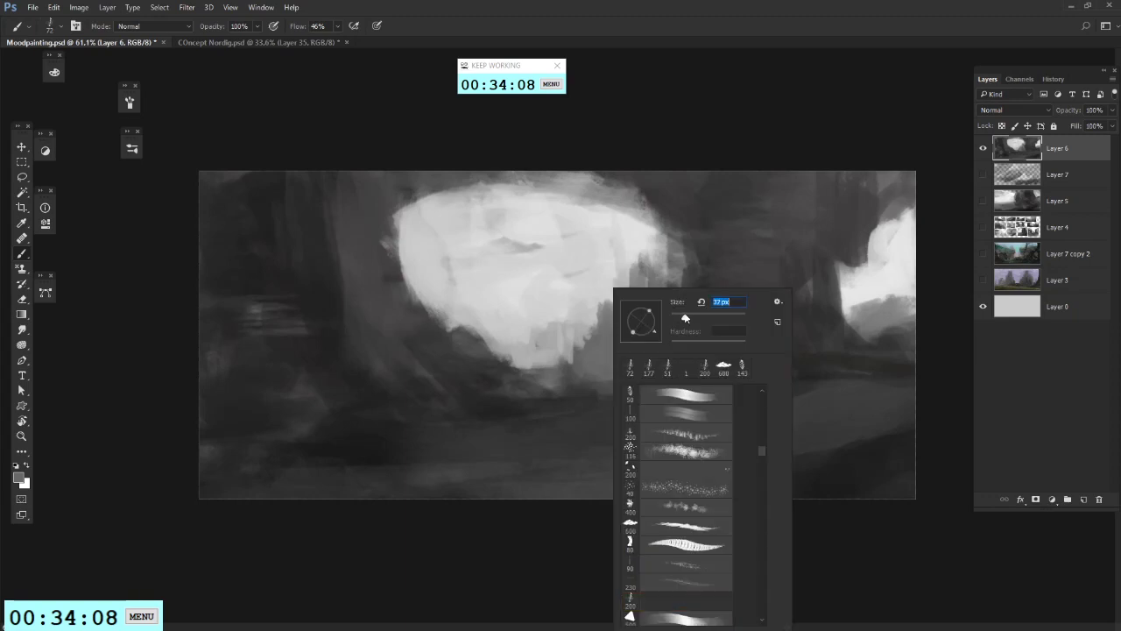
alt+click(601, 325)
drag(605, 310, 605, 285)
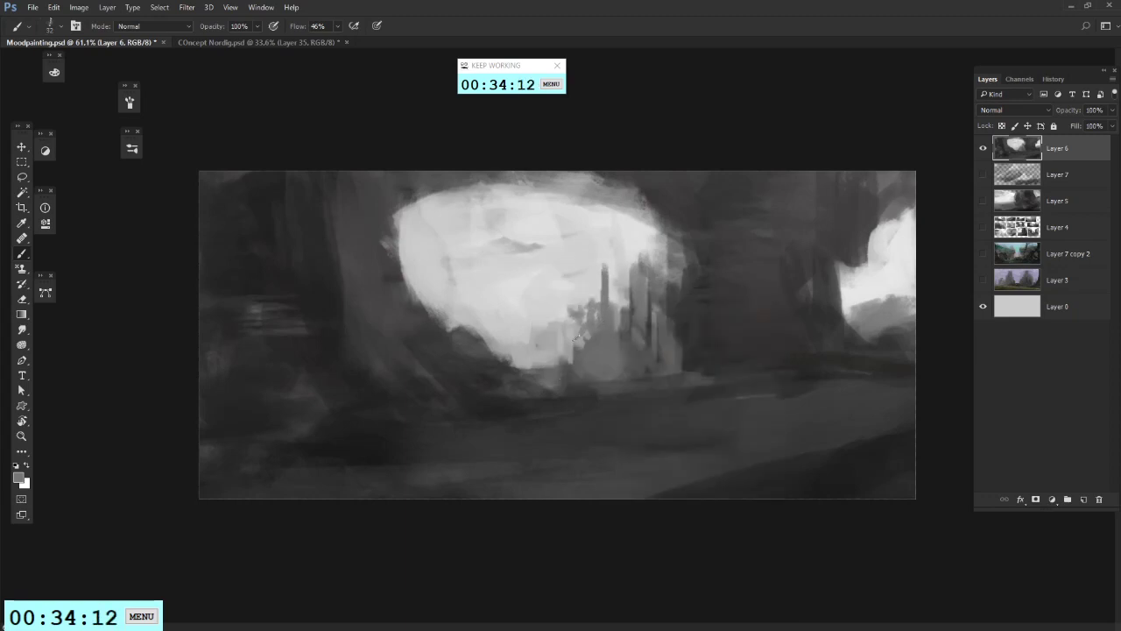
mouse_move(567, 227)
mouse_down()
mouse_move(606, 231)
mouse_move(577, 230)
mouse_move(565, 215)
mouse_move(521, 237)
mouse_move(627, 225)
mouse_move(591, 235)
mouse_up()
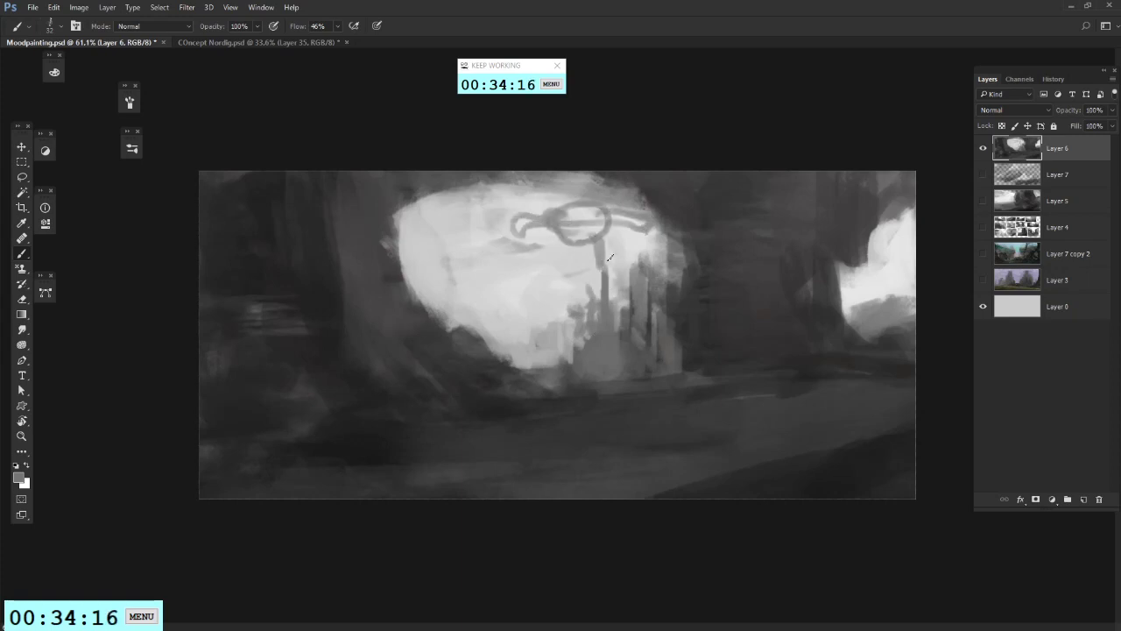
key(ctrl+alt+z)
key(ctrl+alt+z)
key(ctrl+alt+z)
key(ctrl+alt+z)
Step: Break the dark lower-right foreground into streaks, and lasso angular rock and plant shapes along both sides of the ground
alt+click(760, 470)
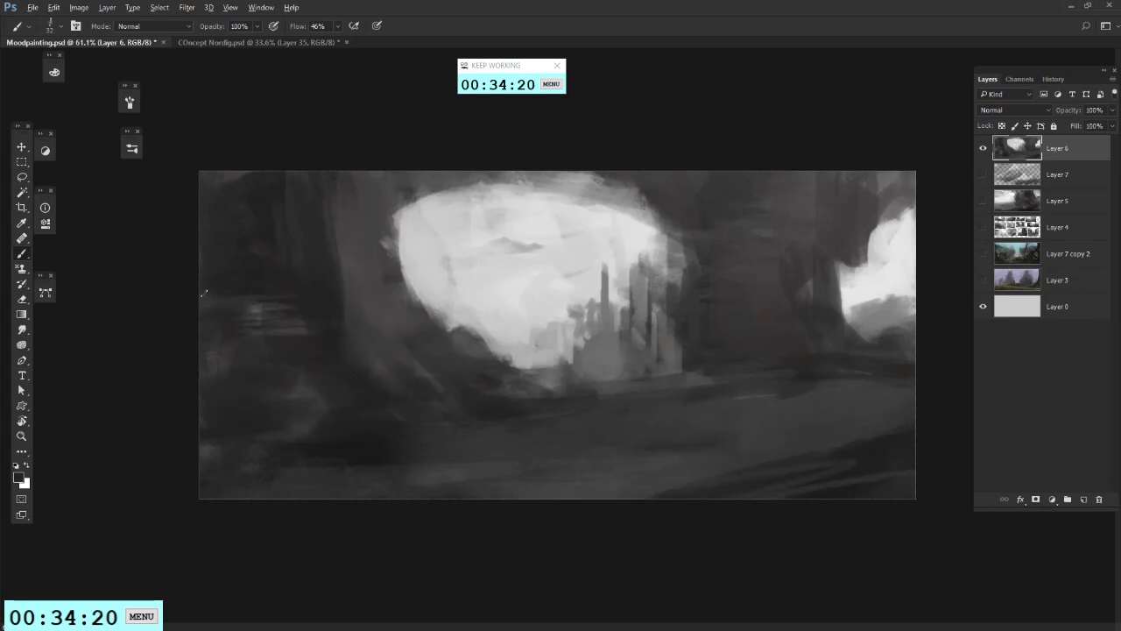
click(22, 177)
mouse_move(385, 385)
mouse_down()
mouse_move(561, 400)
mouse_move(600, 427)
mouse_up()
mouse_move(422, 410)
mouse_down()
mouse_move(297, 383)
mouse_move(283, 348)
mouse_move(336, 368)
mouse_up()
mouse_move(372, 373)
mouse_down()
mouse_move(434, 418)
mouse_move(353, 387)
mouse_up()
drag(209, 373, 284, 405)
drag(200, 425, 260, 437)
drag(272, 433, 362, 425)
drag(862, 403, 917, 413)
mouse_move(917, 421)
mouse_down()
mouse_move(640, 441)
mouse_move(846, 453)
mouse_move(920, 432)
mouse_move(736, 438)
mouse_move(813, 432)
mouse_up()
mouse_move(900, 441)
mouse_down()
mouse_move(867, 453)
mouse_move(916, 448)
mouse_up()
mouse_move(804, 458)
mouse_down()
mouse_move(657, 479)
mouse_move(764, 464)
mouse_up()
Step: Fill the selected ground shapes with black using the brush at 124 px, covering the left cluster and the right clump
key(b)
right_click(749, 413)
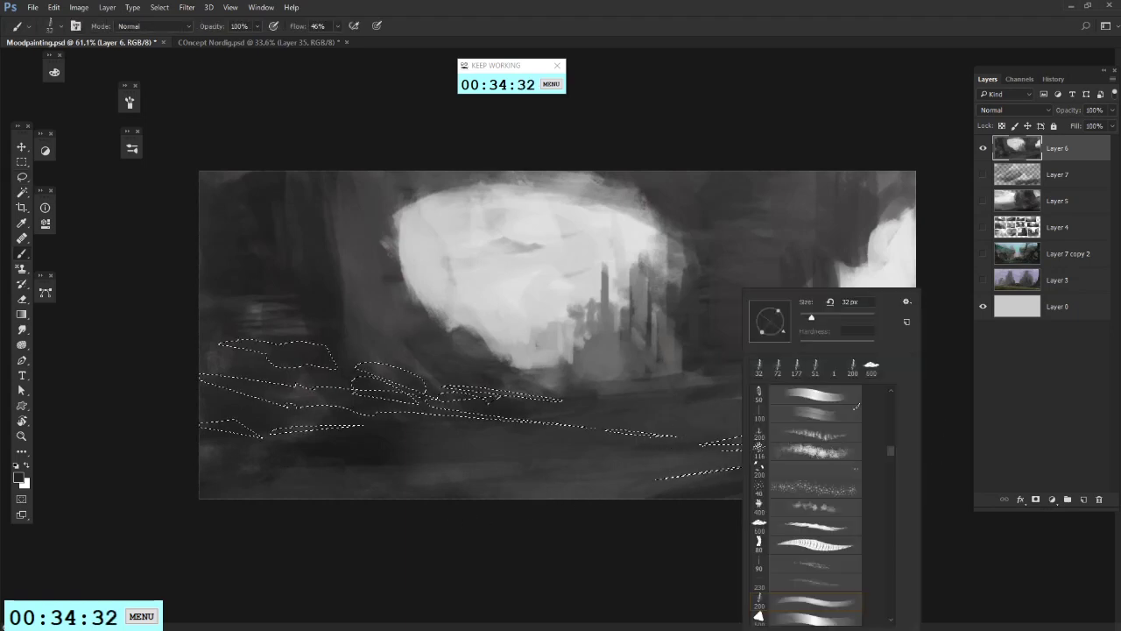
click(580, 501)
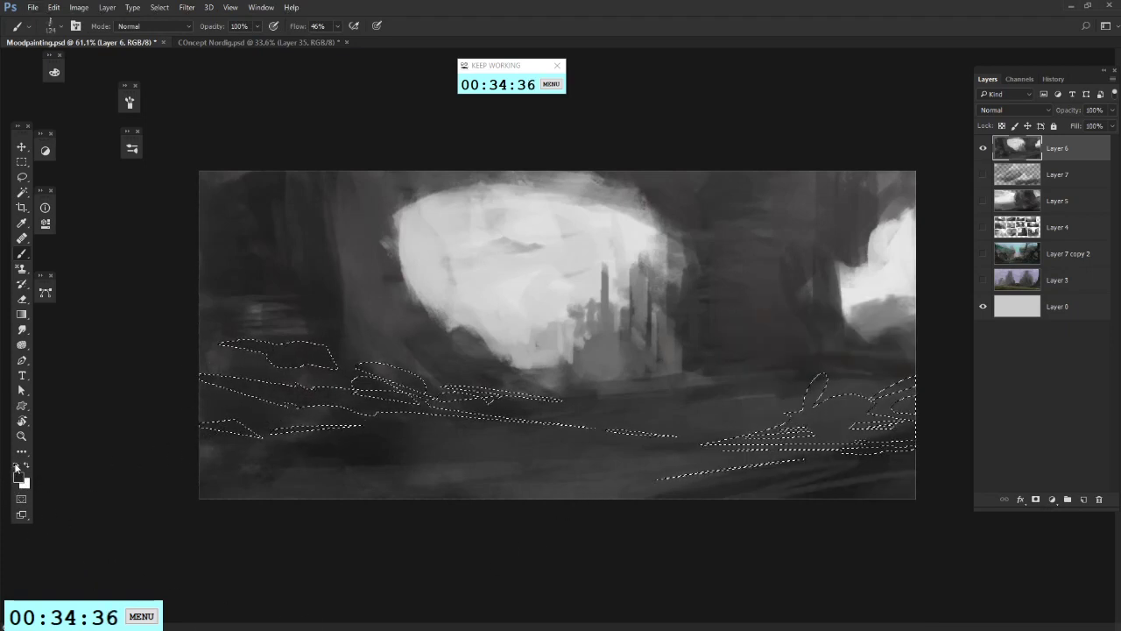
mouse_move(223, 423)
mouse_down()
mouse_move(224, 346)
mouse_move(318, 446)
mouse_move(347, 430)
mouse_move(430, 465)
mouse_move(329, 337)
mouse_up()
key(ctrl+d)
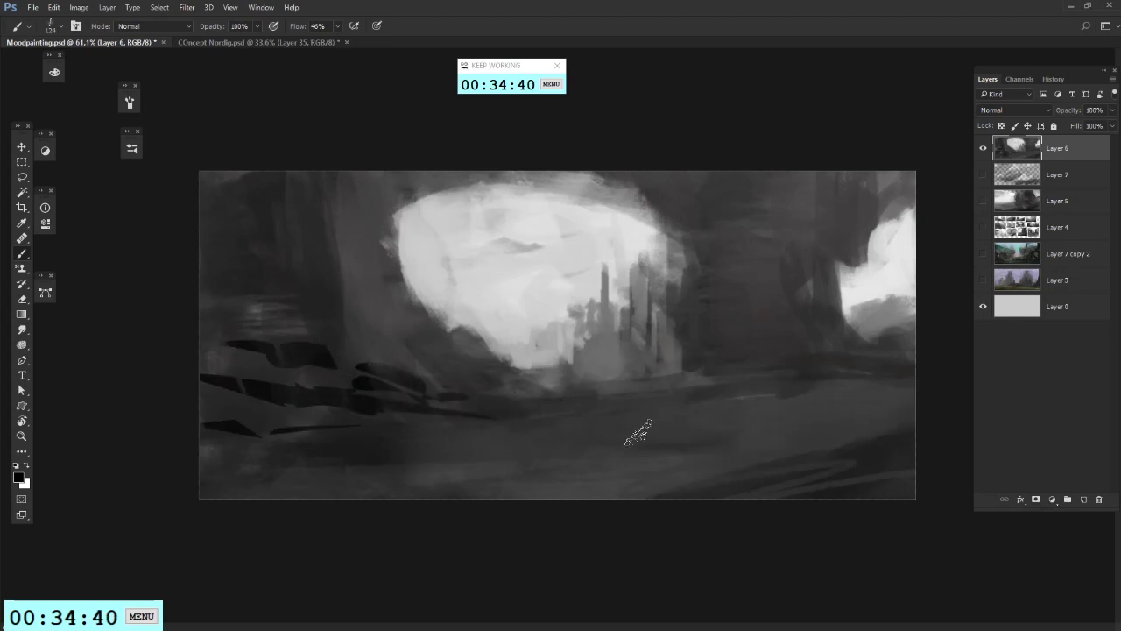
mouse_move(820, 423)
mouse_down()
mouse_move(915, 390)
mouse_move(822, 392)
mouse_up()
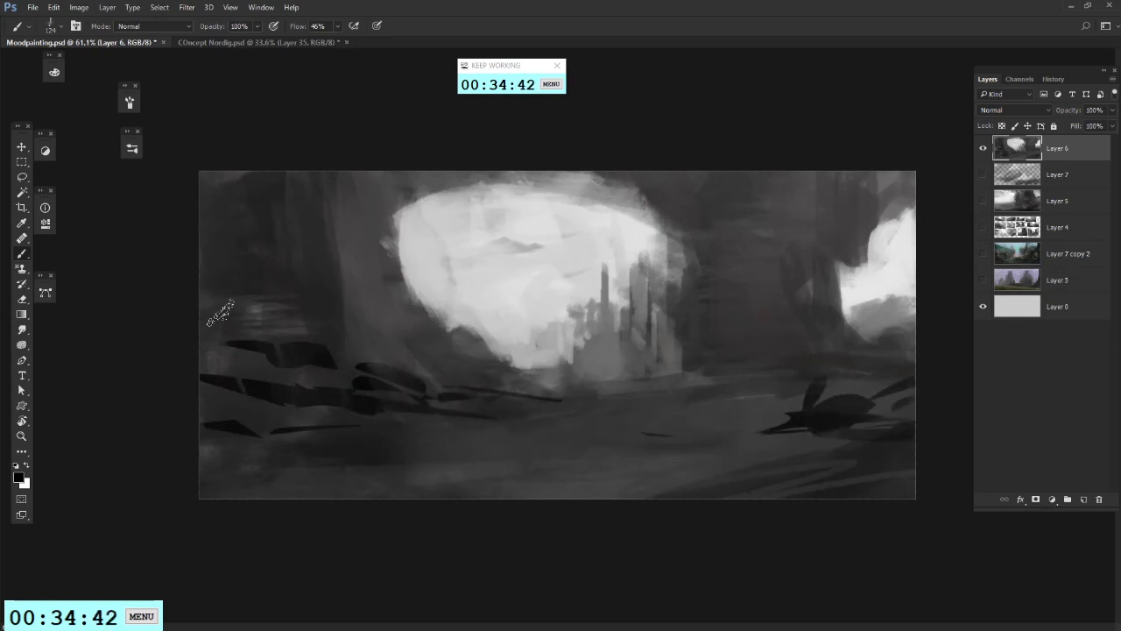
Step: Deselect the shapes and blend the thin dark streaks below the left trunk into the ground with a sampled tone
click(21, 177)
key(b)
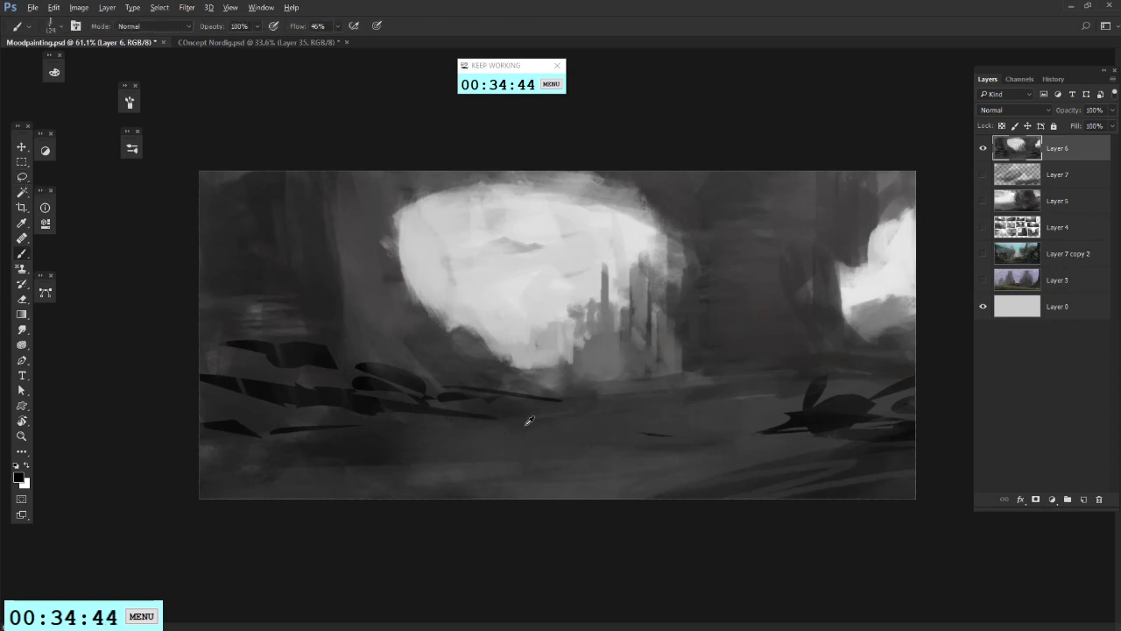
alt+click(528, 422)
mouse_move(477, 387)
mouse_down()
mouse_move(534, 405)
mouse_move(443, 396)
mouse_move(411, 410)
mouse_up()
alt+click(426, 409)
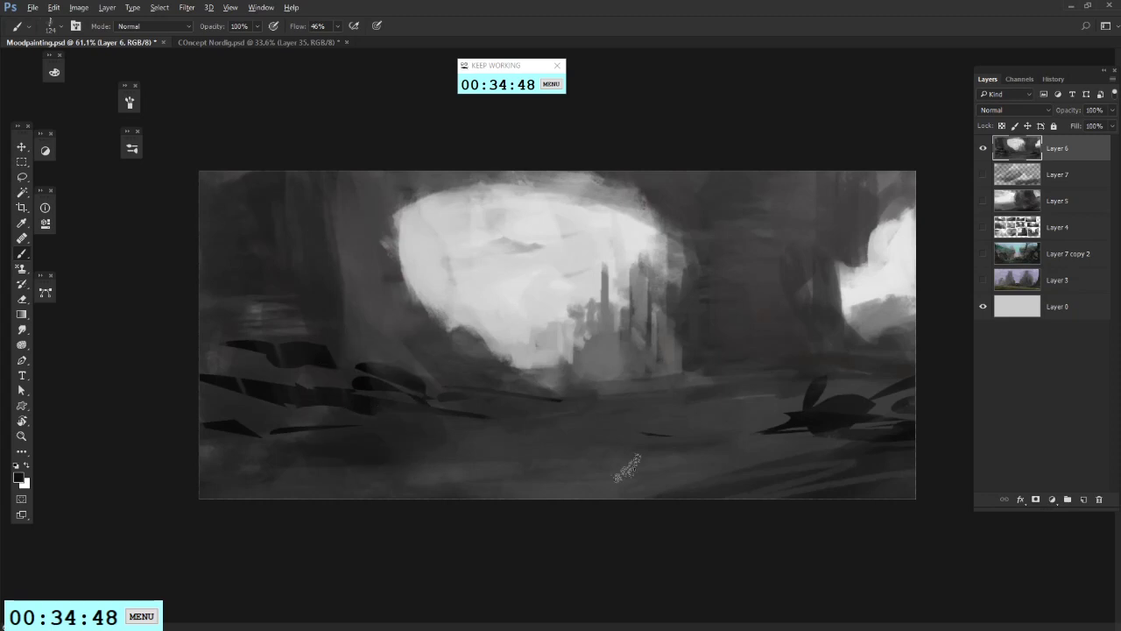
Step: Switch to a rectangular-tip brush with pressure-controlled opacity and merge the left ground shapes into one dark mass
right_click(627, 469)
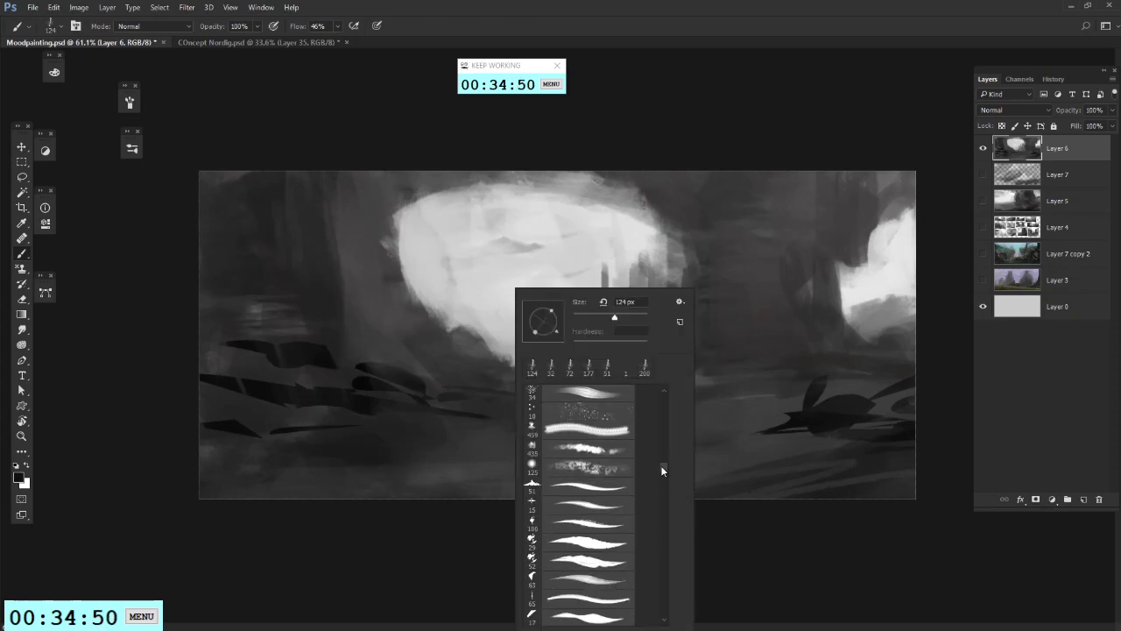
drag(661, 471, 663, 480)
scroll(663, 482, down, 5)
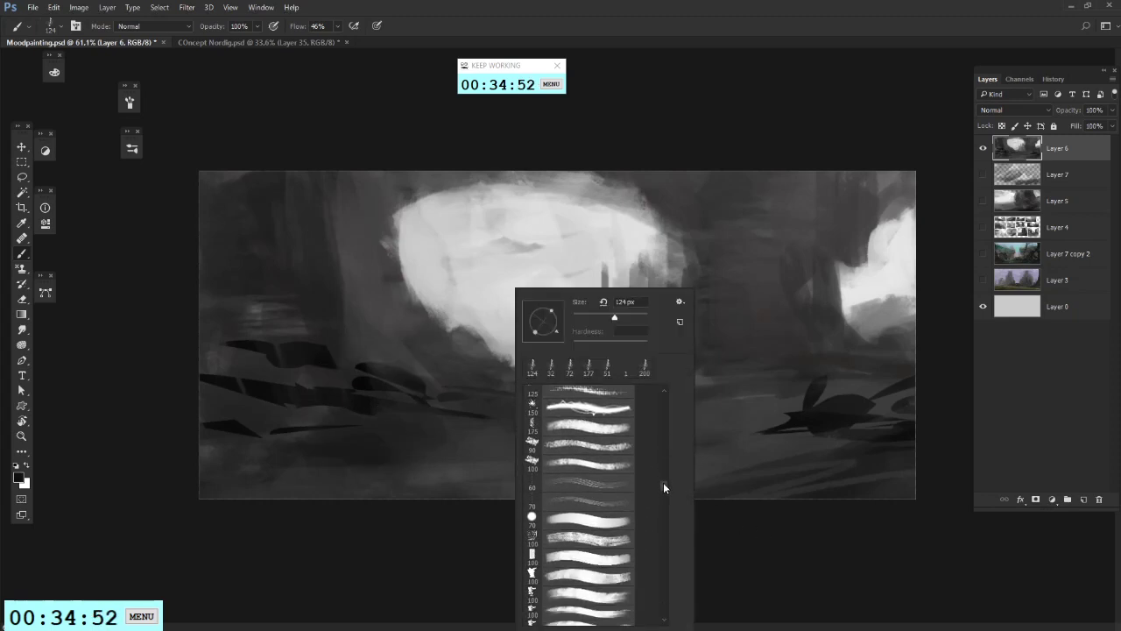
click(587, 494)
click(584, 515)
mouse_move(312, 390)
mouse_down()
mouse_move(268, 416)
mouse_move(305, 420)
mouse_up()
alt+click(311, 404)
key(ctrl+z)
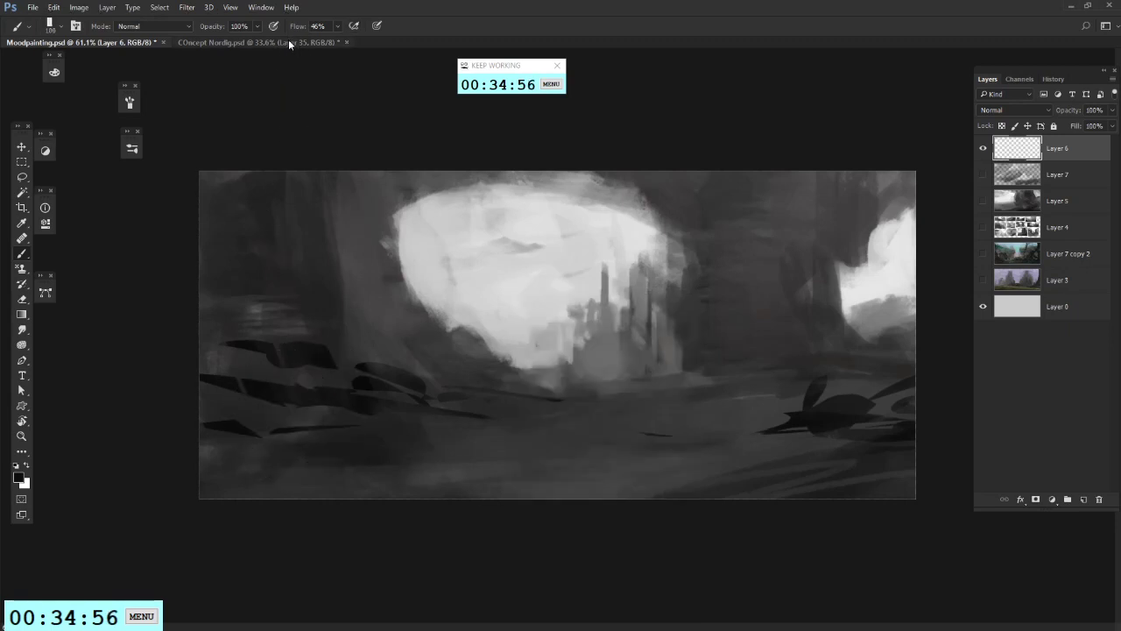
drag(251, 394, 216, 408)
drag(293, 421, 384, 423)
alt+click(233, 420)
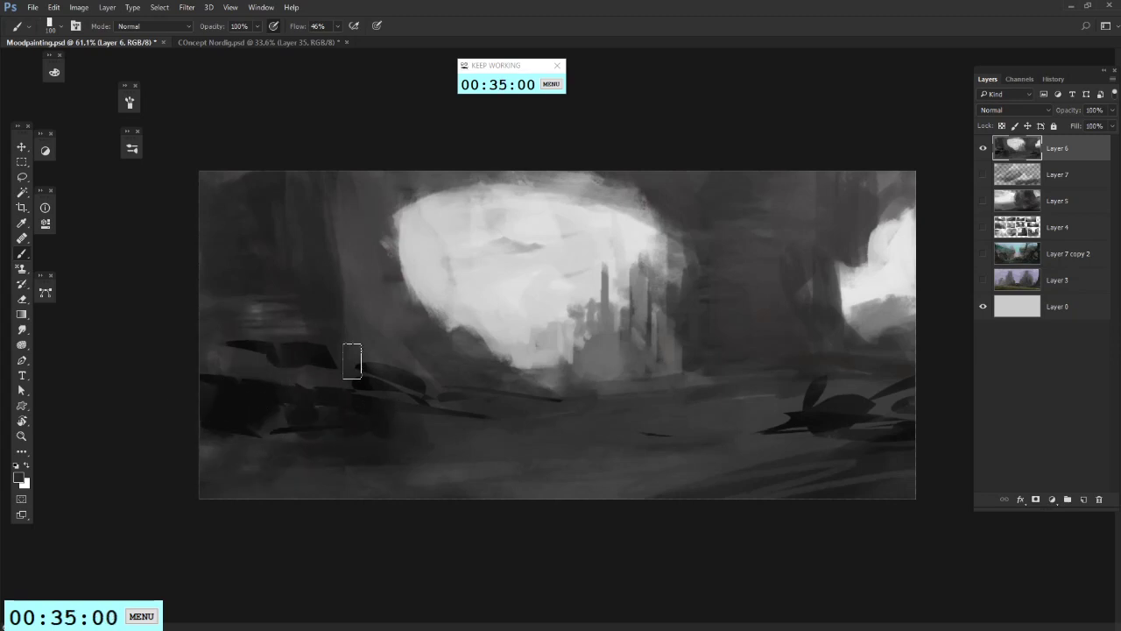
Step: Reduce the rectangular brush to 50 px and carve block-like forms into the dark left cluster with sampled greys
right_click(393, 306)
click(442, 511)
alt+click(271, 353)
alt+click(201, 360)
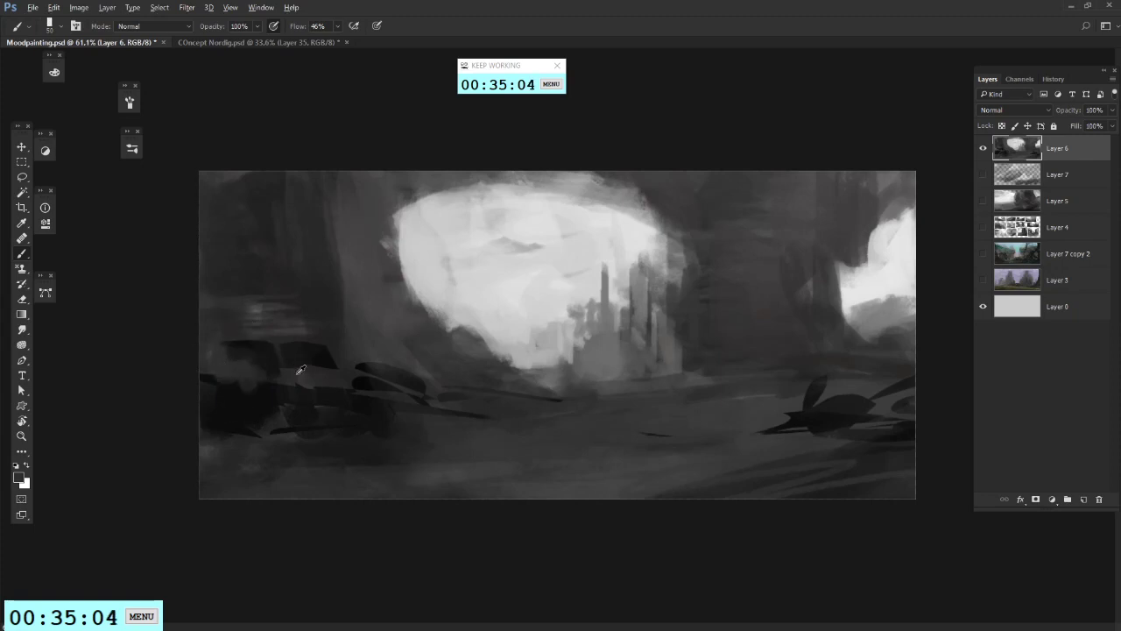
alt+click(236, 404)
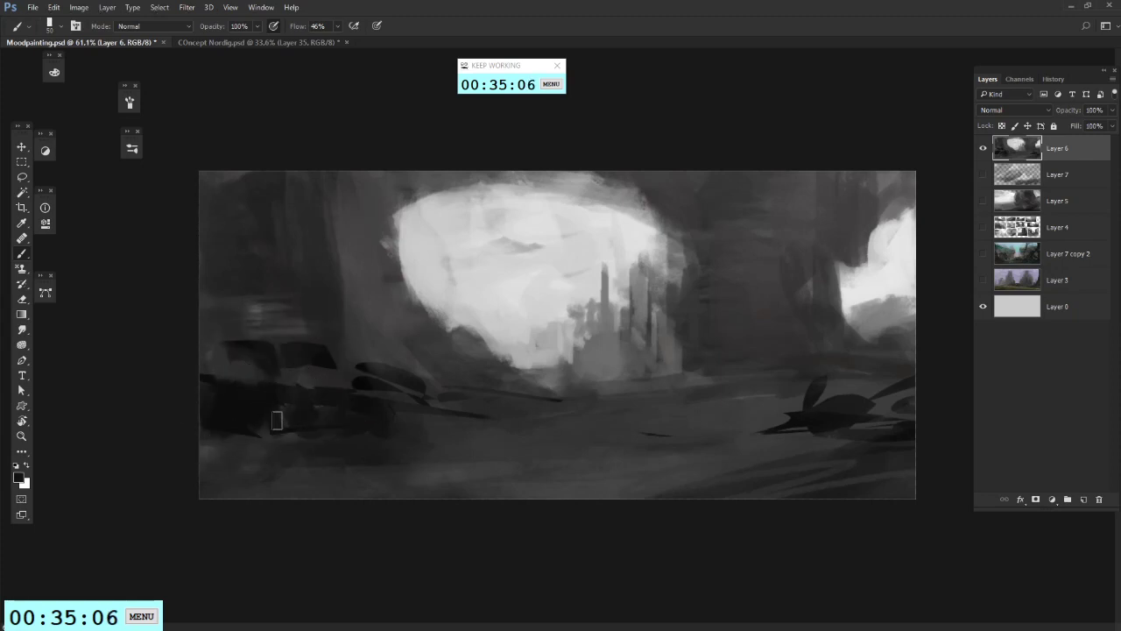
Step: Brush dark strokes into the lower-left foreground below the dark cluster and blend them with sampled ground tones
mouse_move(216, 430)
mouse_down()
mouse_move(245, 458)
mouse_move(254, 443)
mouse_move(350, 488)
mouse_move(251, 483)
mouse_up()
alt+click(517, 473)
alt+click(447, 447)
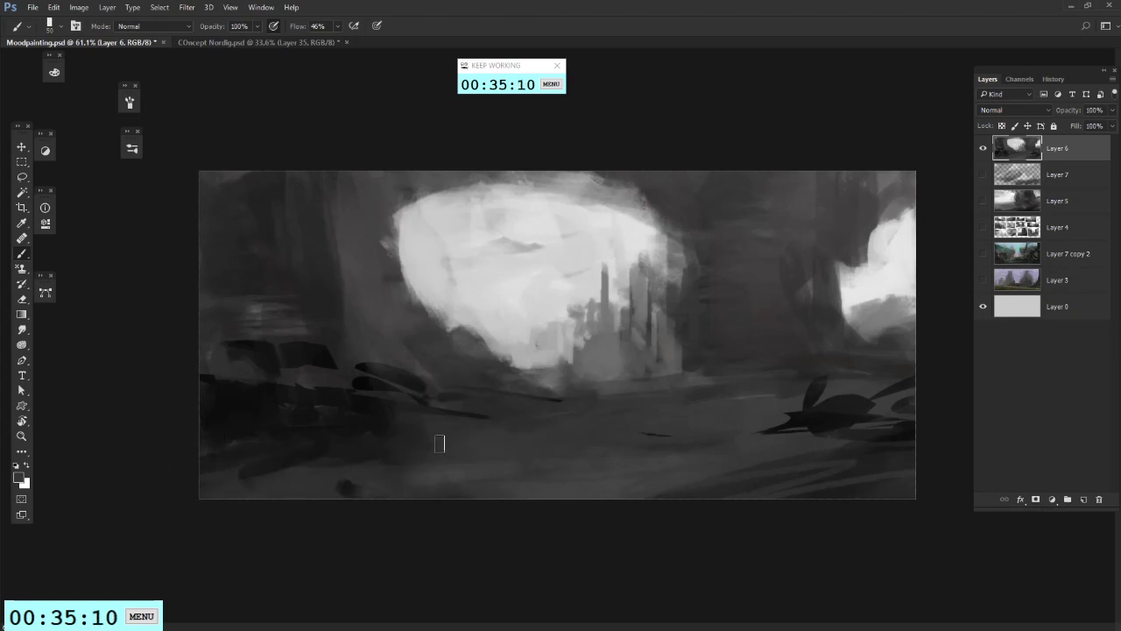
drag(441, 443, 345, 461)
Step: Flip the painting layer horizontally and shift it left until it fills the canvas without a blank edge
key(ctrl+shift+h)
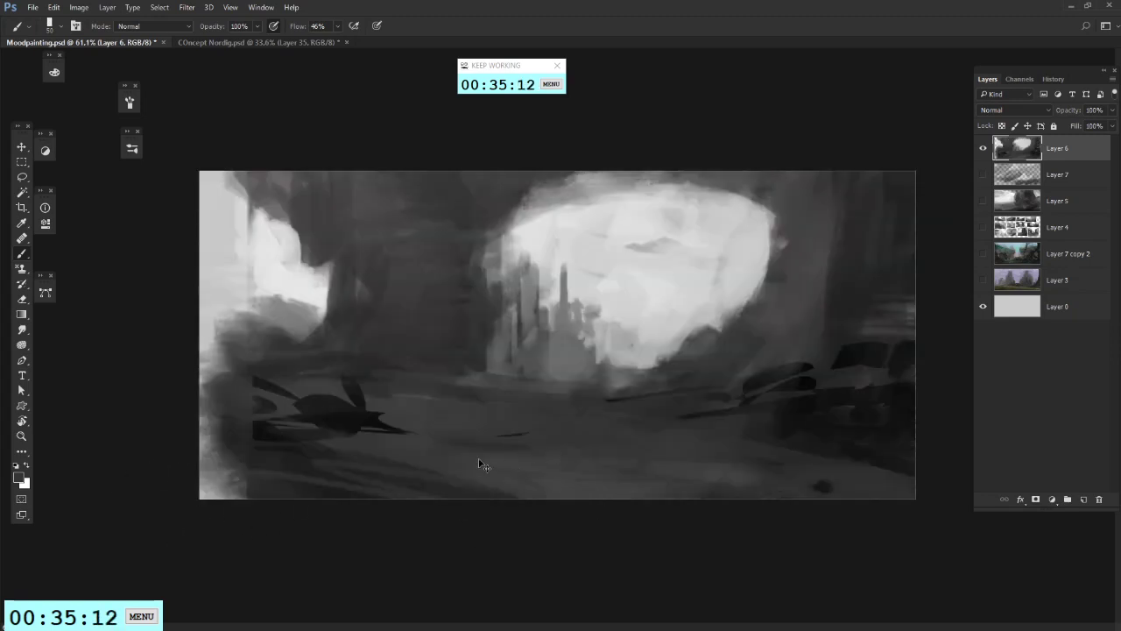
drag(478, 419, 485, 417)
drag(593, 412, 544, 408)
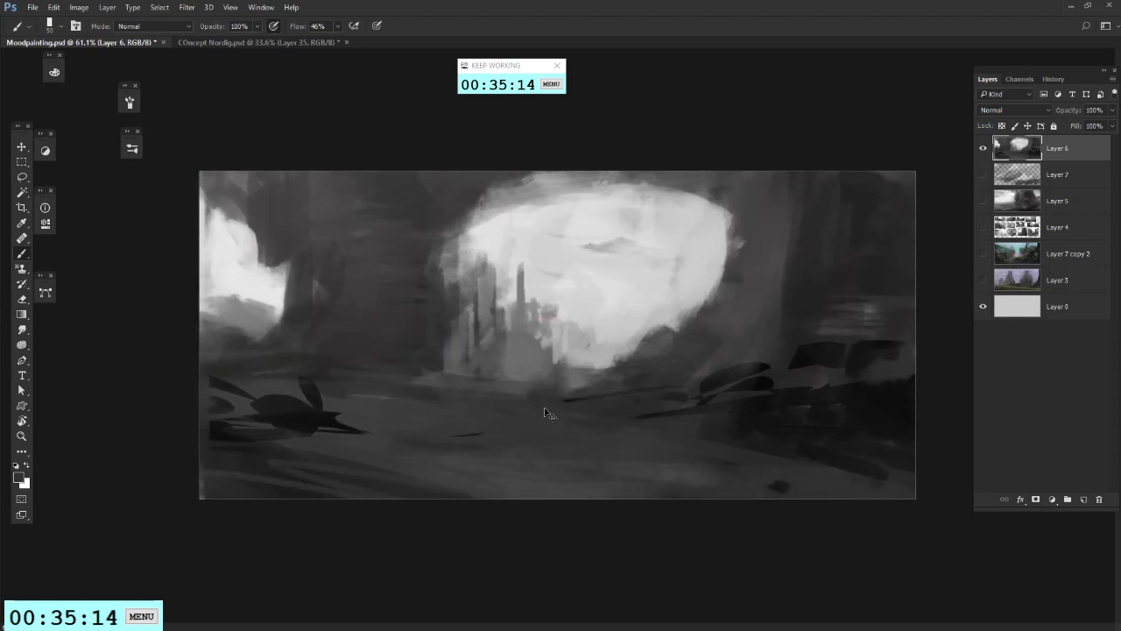
drag(464, 438, 423, 436)
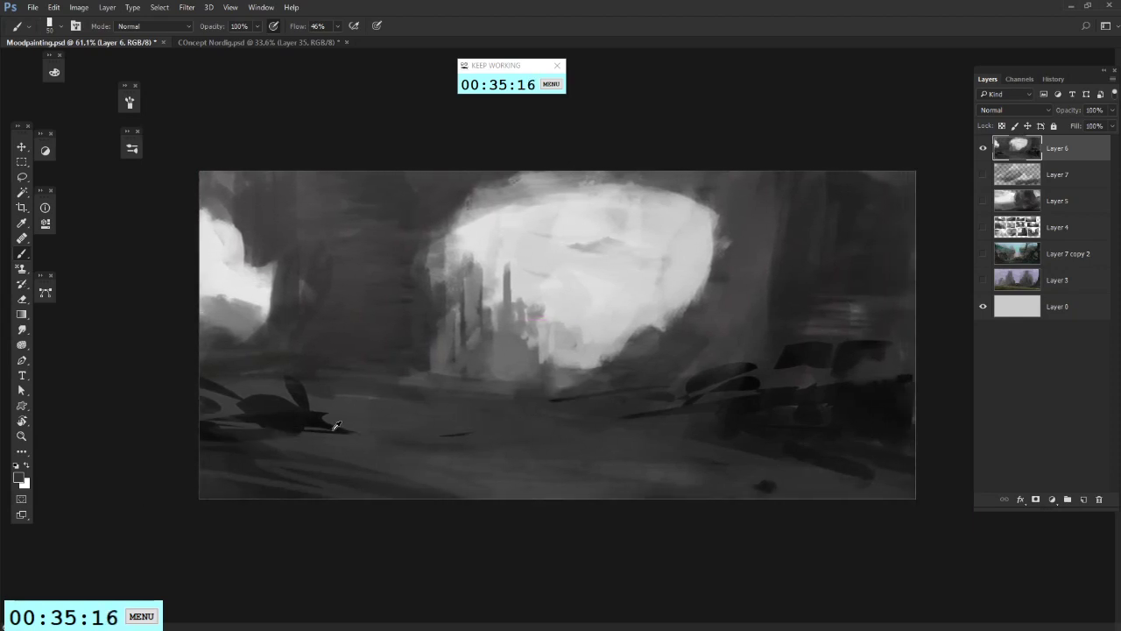
Step: Paint sampled ground tones over the upper leaves of the left dark clump, flattening it into the ground
alt+click(369, 418)
mouse_move(319, 391)
mouse_down()
mouse_move(170, 391)
mouse_move(261, 417)
mouse_up()
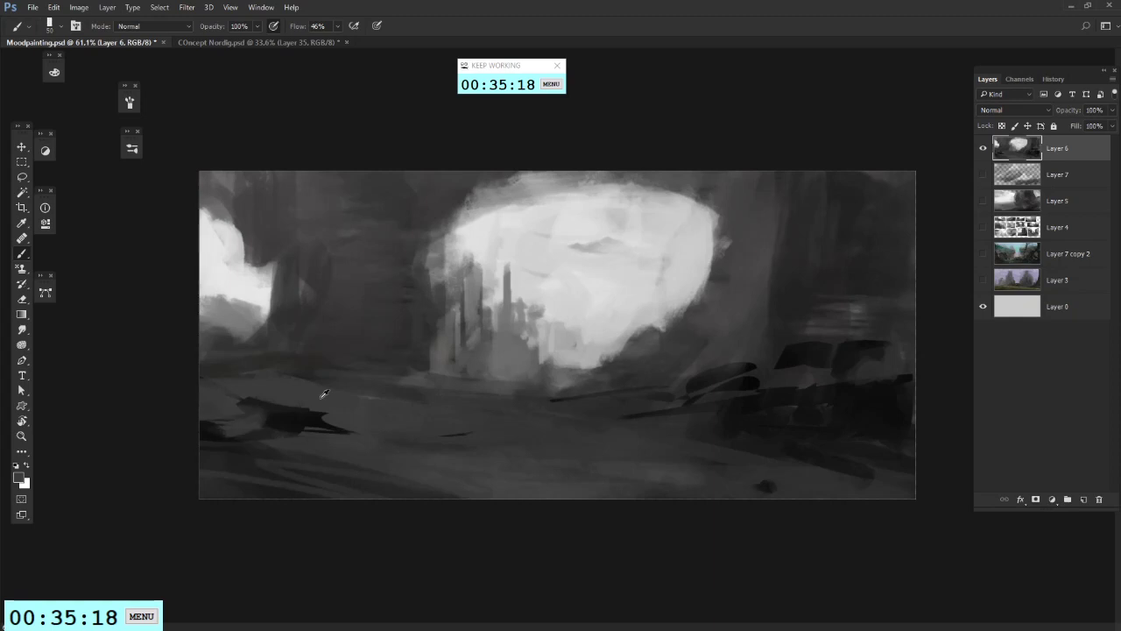
drag(222, 374, 497, 424)
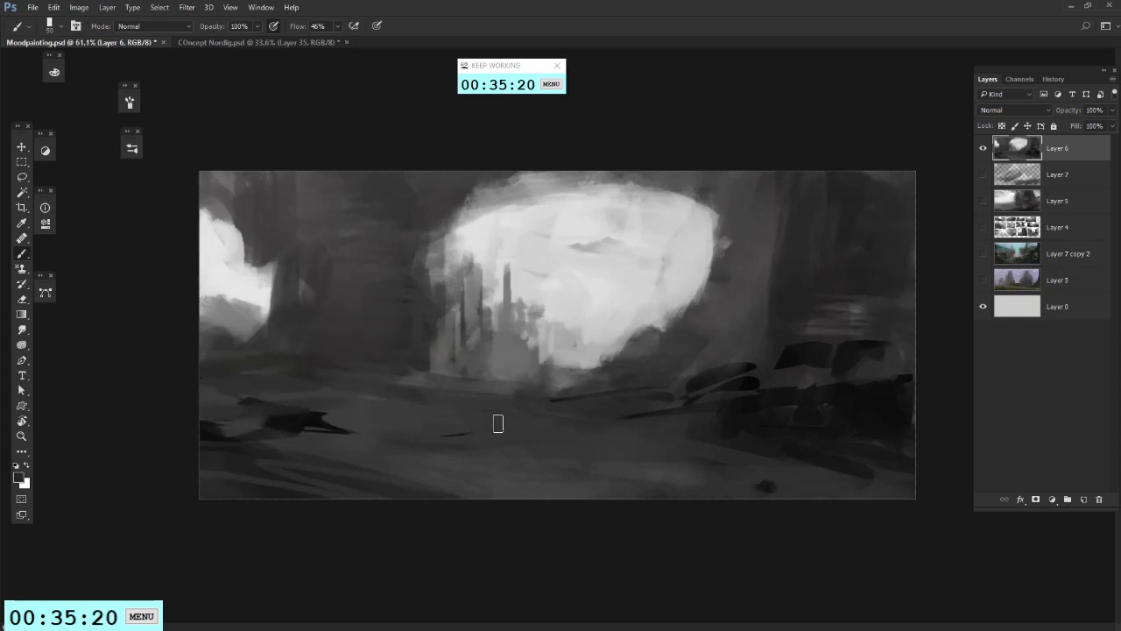
key(ctrl+z)
drag(311, 391, 501, 421)
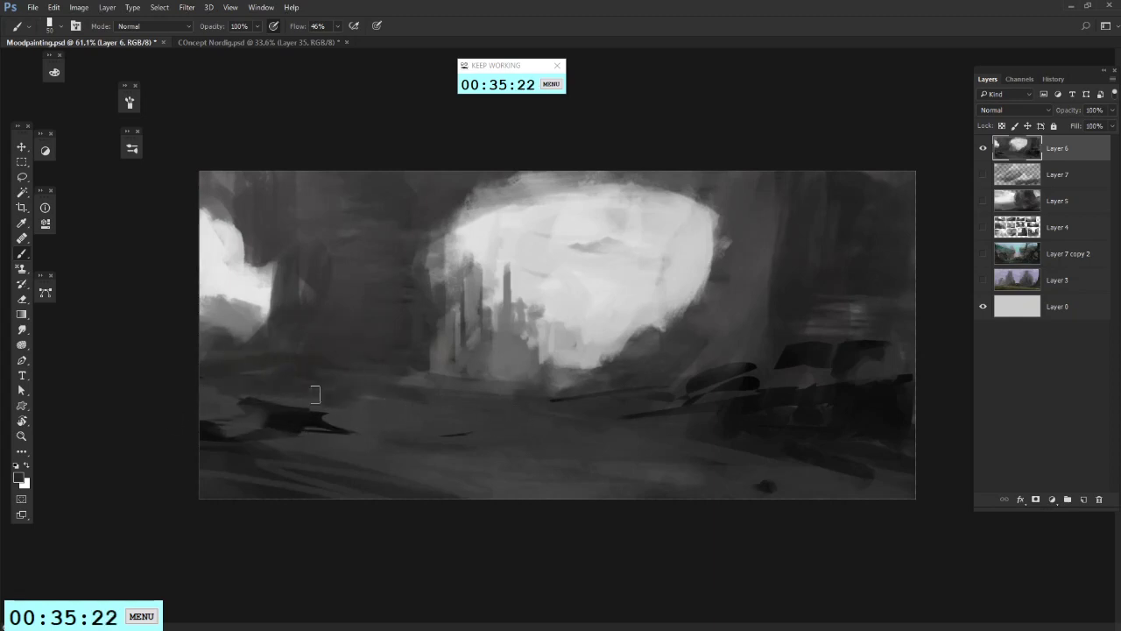
drag(315, 395, 386, 412)
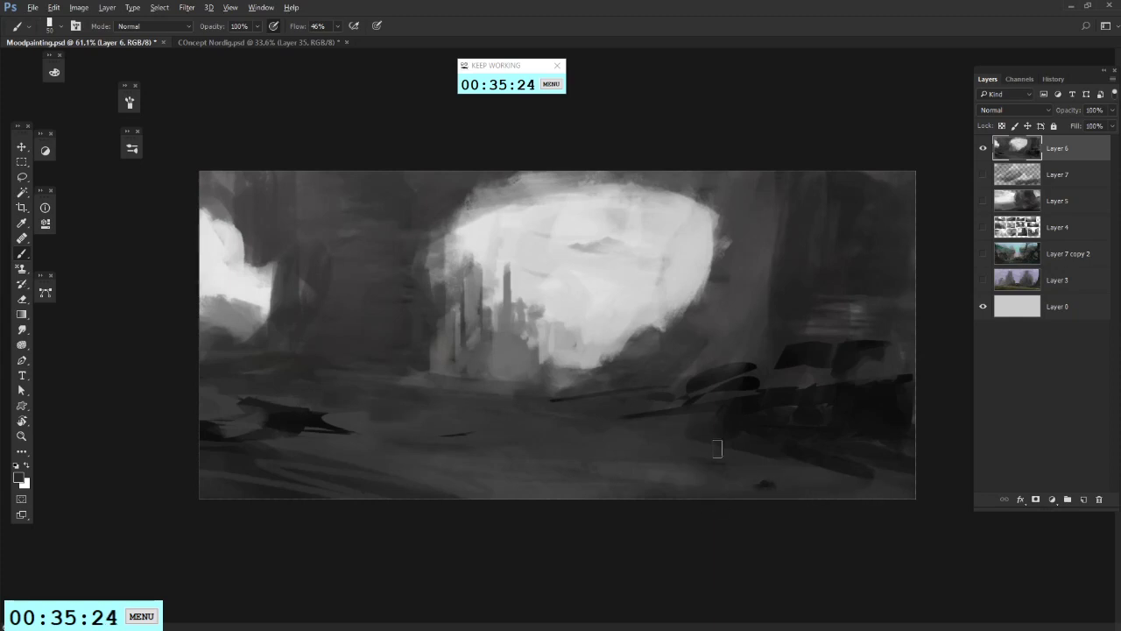
Step: Straighten the opening's right edge with sampled trunk tones and cut its lower-right boundary into blocky, stepped shapes
alt+scroll(718, 449, down, 3)
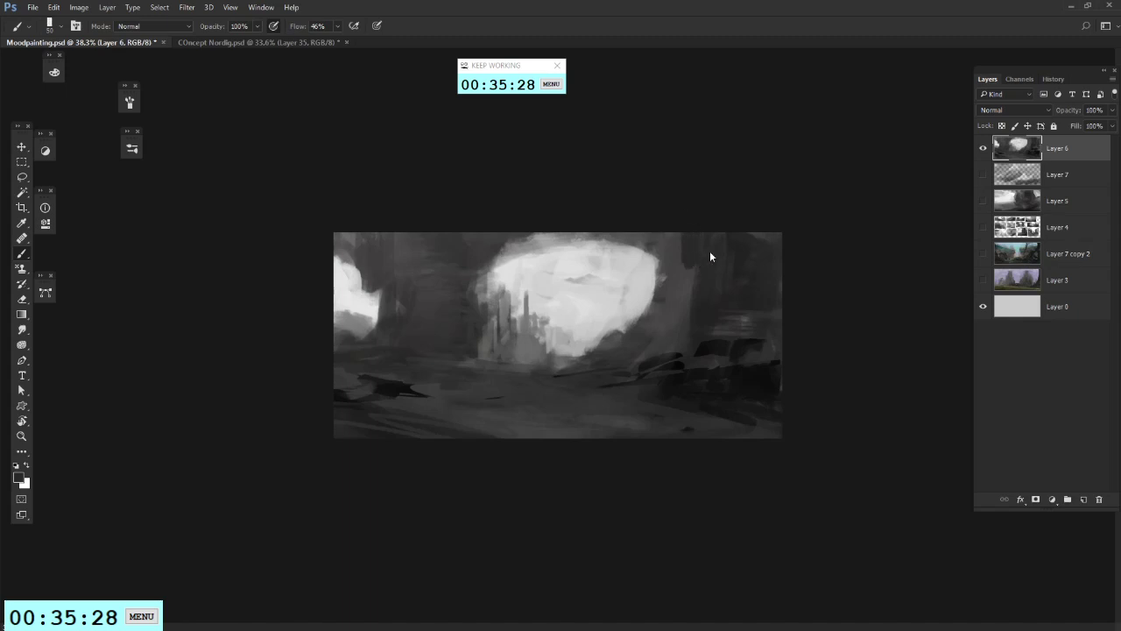
alt+click(666, 330)
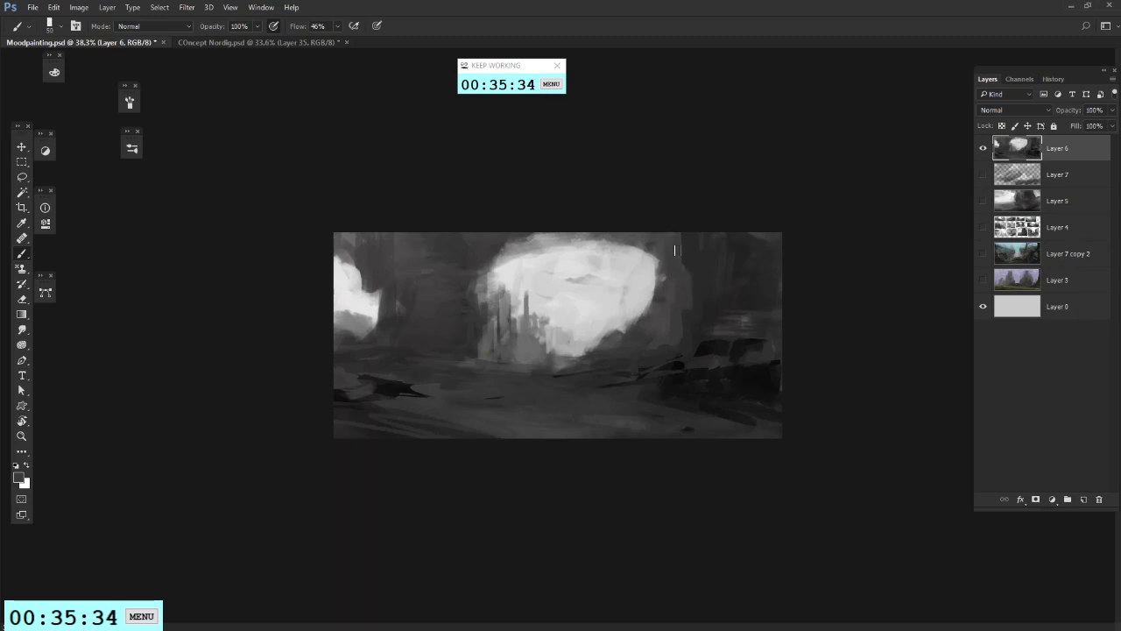
alt+click(667, 305)
mouse_move(625, 324)
mouse_down()
mouse_move(587, 353)
mouse_move(594, 340)
mouse_move(600, 349)
mouse_move(577, 348)
mouse_up()
alt+click(583, 312)
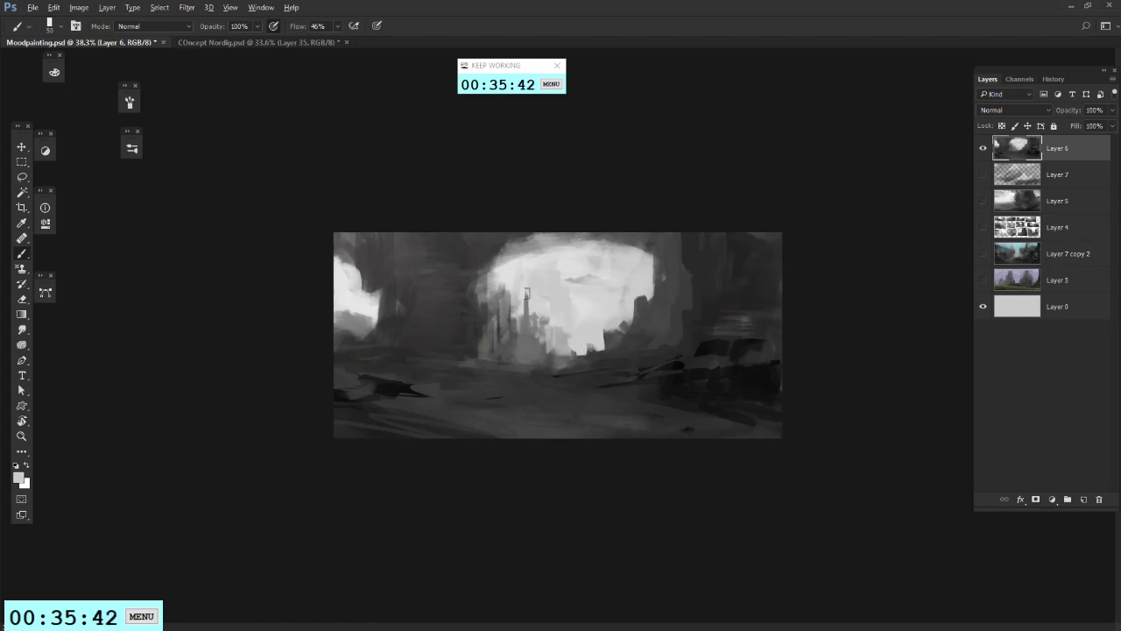
mouse_move(522, 290)
mouse_down()
mouse_move(524, 343)
mouse_move(544, 302)
mouse_up()
key(ctrl+z)
Step: Set the brush to 84% opacity and 136 px, repaint the left trunks as straight slabs, and extend the bright opening to the canvas's top edge
click(257, 27)
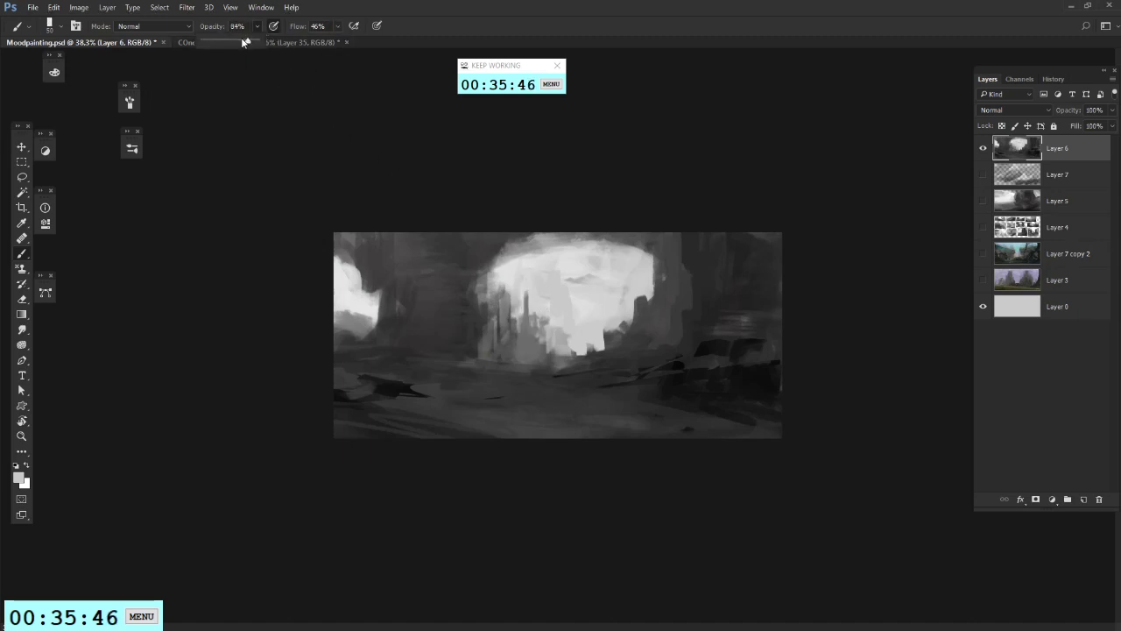
alt+click(504, 343)
right_click(546, 308)
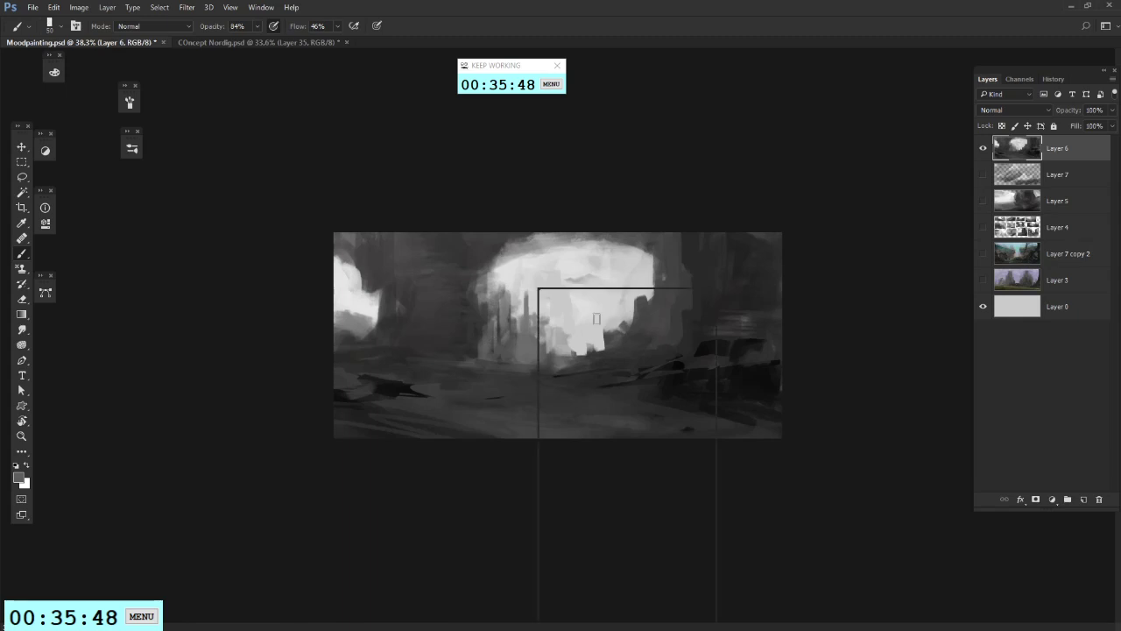
click(638, 316)
alt+click(498, 333)
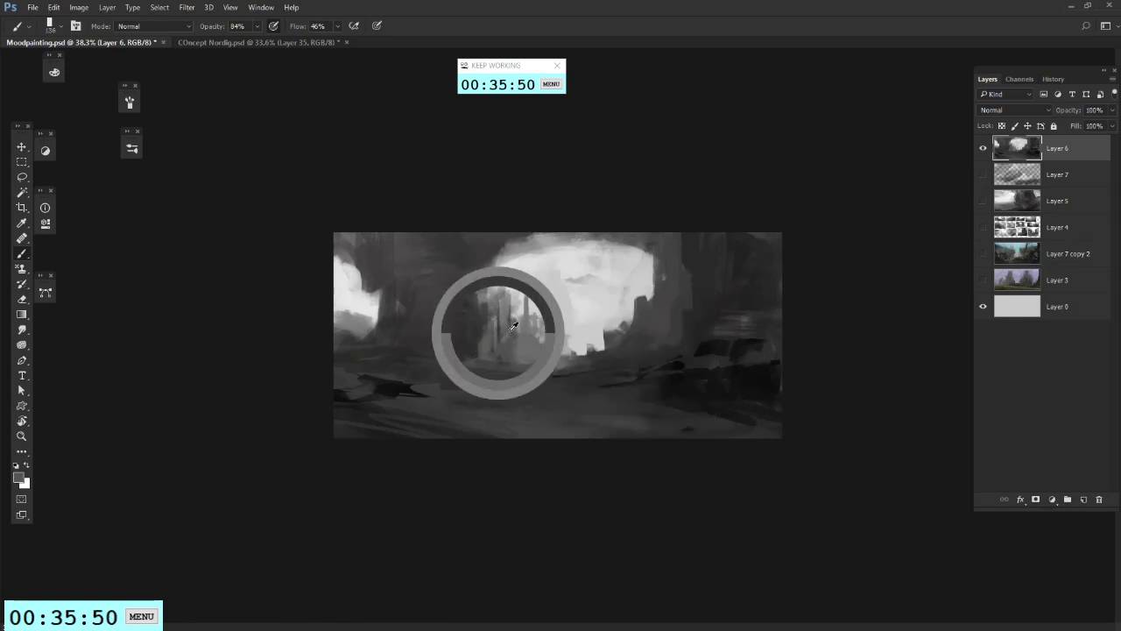
mouse_move(500, 313)
mouse_down()
mouse_move(469, 333)
mouse_move(411, 296)
mouse_up()
mouse_move(320, 296)
mouse_down()
mouse_move(374, 304)
mouse_move(372, 219)
mouse_move(412, 243)
mouse_move(425, 310)
mouse_move(483, 243)
mouse_move(460, 313)
mouse_move(454, 291)
mouse_move(384, 338)
mouse_move(453, 345)
mouse_move(507, 325)
mouse_move(528, 281)
mouse_move(494, 288)
mouse_move(500, 239)
mouse_move(536, 263)
mouse_move(604, 243)
mouse_move(620, 288)
mouse_move(552, 280)
mouse_move(560, 202)
mouse_move(603, 288)
mouse_up()
alt+click(543, 286)
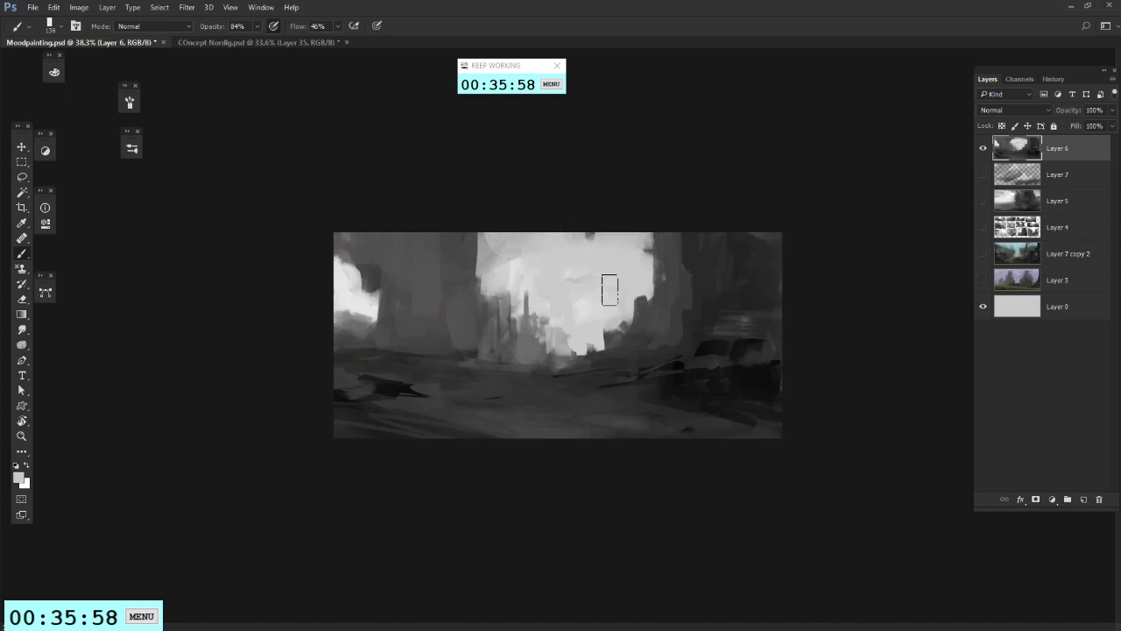
Step: Cover the opening's ragged left side with a tall mid-gray column and shape a pale block at its base using sampled tones
alt+click(490, 317)
mouse_move(491, 311)
mouse_down()
mouse_move(514, 252)
mouse_move(513, 328)
mouse_up()
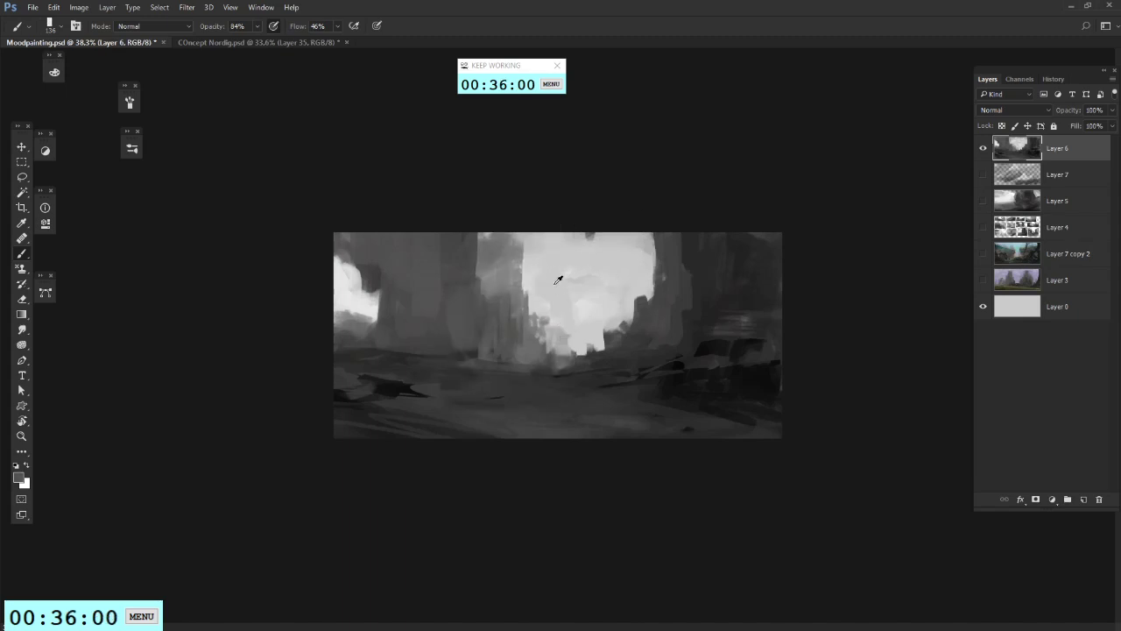
alt+click(559, 278)
mouse_move(521, 240)
mouse_down()
mouse_move(534, 302)
mouse_move(573, 363)
mouse_move(551, 344)
mouse_move(574, 341)
mouse_up()
alt+click(535, 348)
alt+click(569, 280)
alt+click(644, 331)
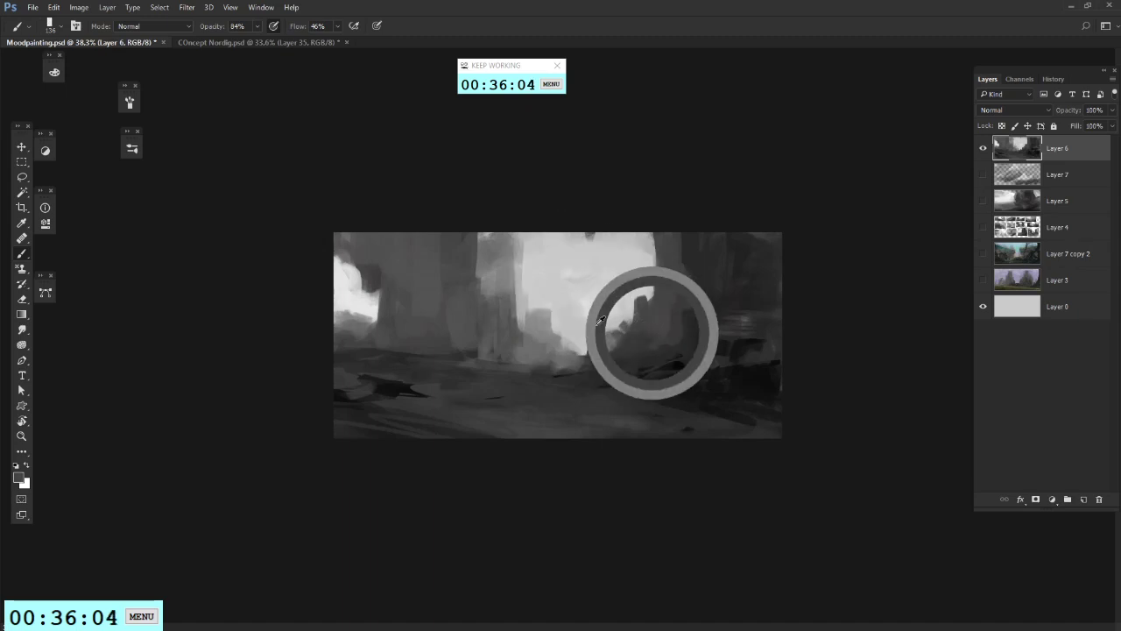
Step: Paint a sloping dark ground bank beneath the small bright patch at the far left, using sampled ground tones
alt+click(420, 352)
drag(317, 335, 433, 364)
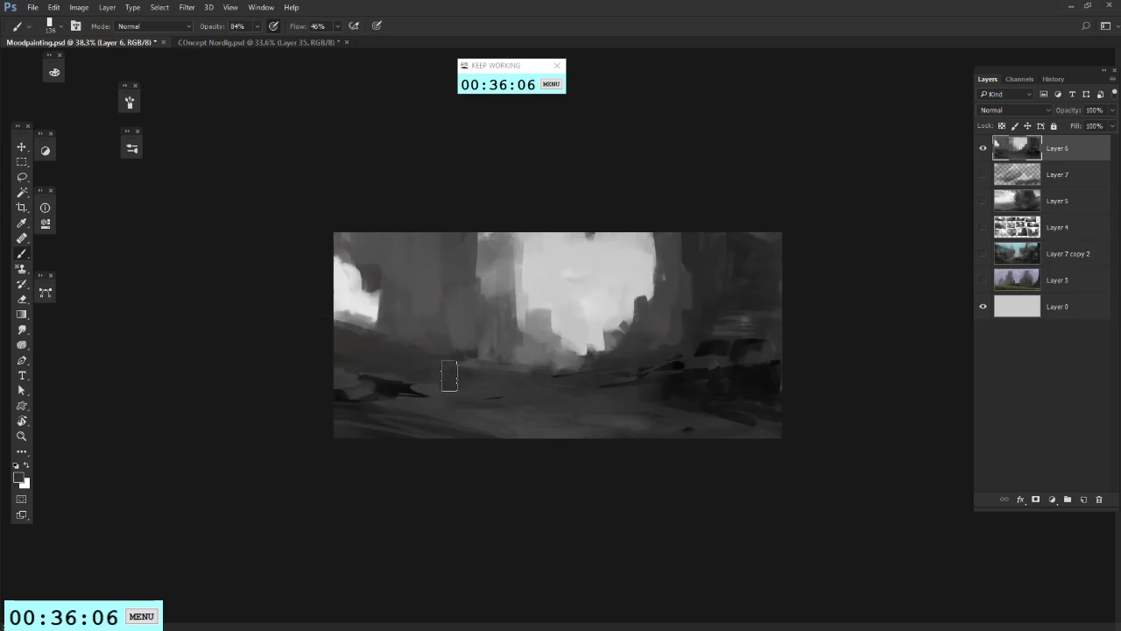
alt+click(438, 388)
alt+click(473, 406)
alt+click(581, 430)
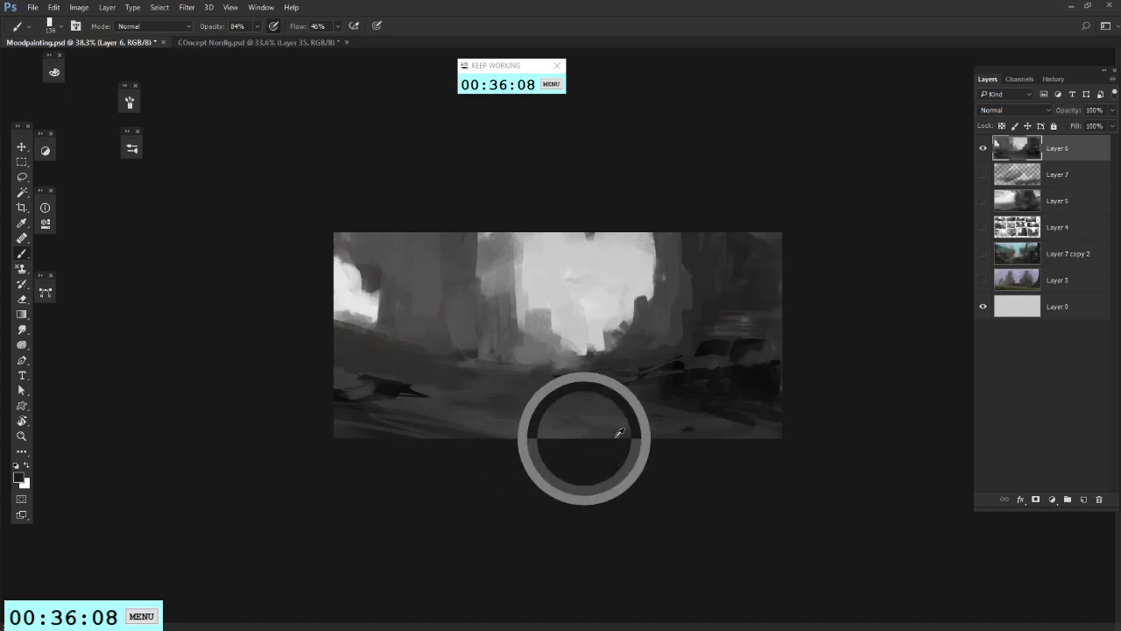
alt+click(384, 383)
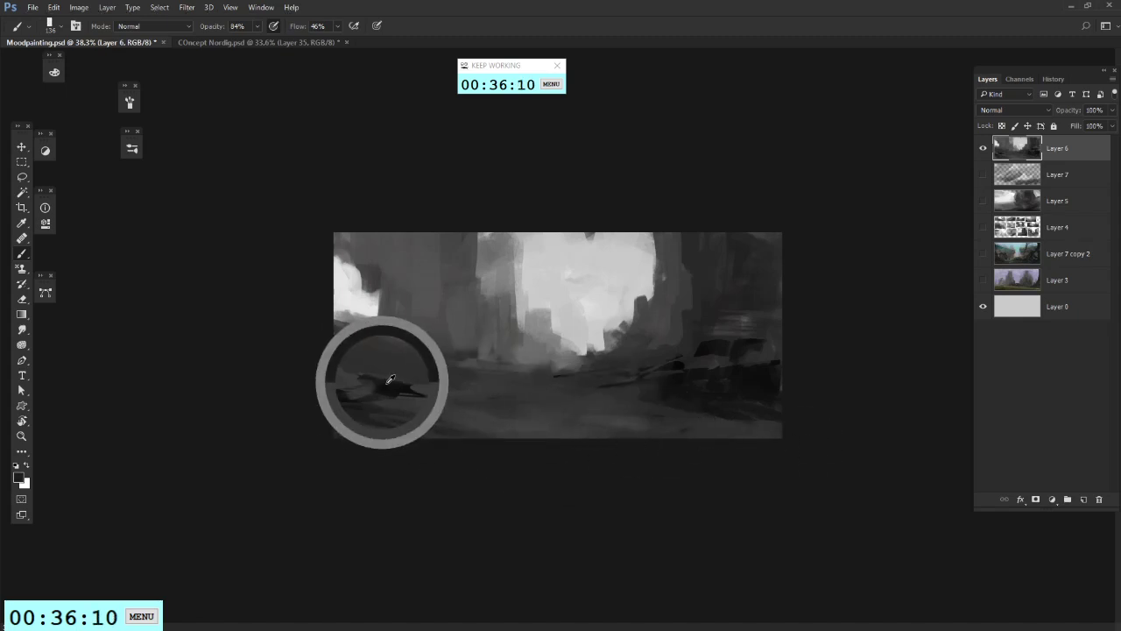
Step: Paint out the dark jagged cluster in the lower-left foreground and smooth the surrounding ground with sampled grays
mouse_move(378, 388)
mouse_down()
mouse_move(404, 413)
mouse_move(386, 400)
mouse_move(402, 399)
mouse_move(367, 404)
mouse_move(398, 416)
mouse_move(345, 396)
mouse_up()
alt+click(474, 413)
alt+click(345, 380)
drag(413, 390, 439, 392)
drag(452, 438, 504, 438)
alt+click(483, 401)
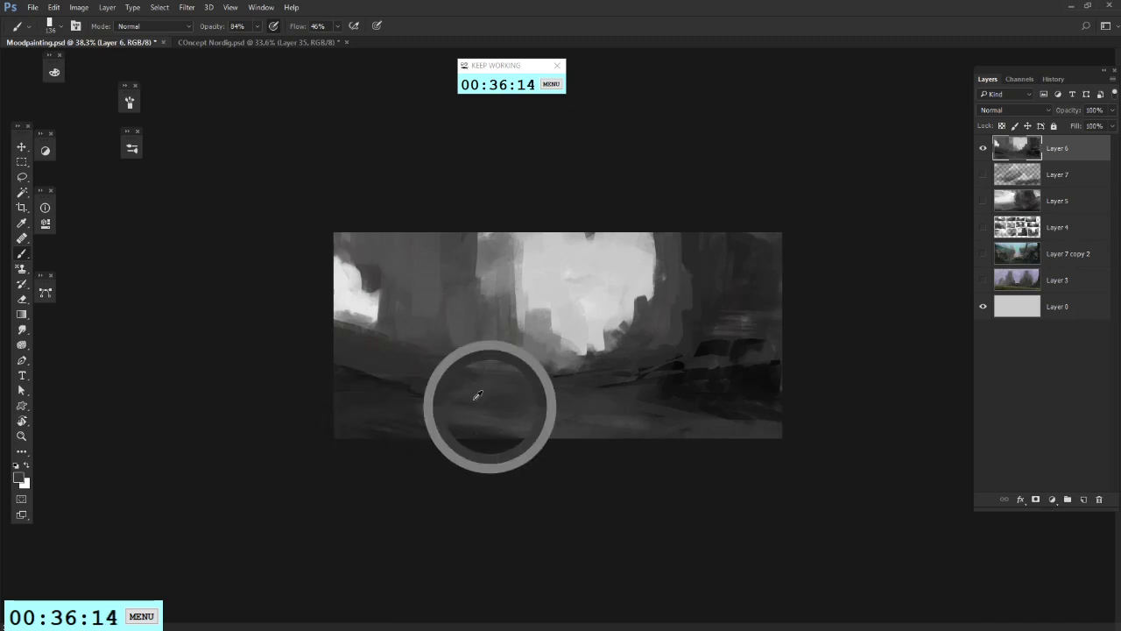
mouse_move(350, 360)
mouse_down()
mouse_move(376, 372)
mouse_move(345, 401)
mouse_move(450, 412)
mouse_up()
alt+click(496, 432)
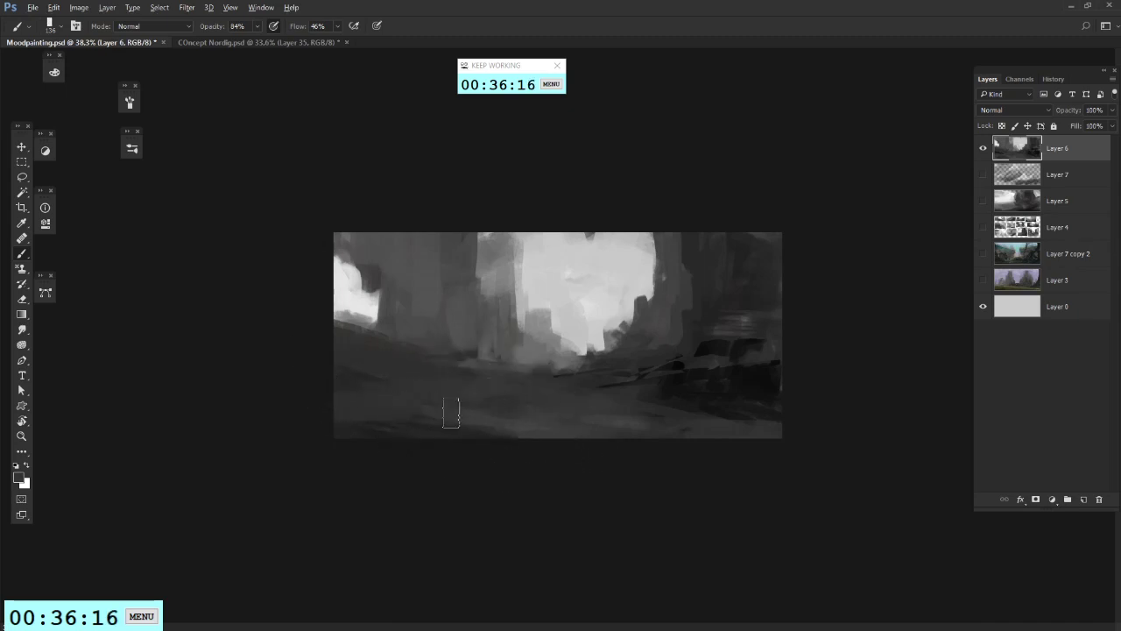
Step: Brush ground tones across the lower-right foreground, covering the diagonal logs and the lower body of the dark car shape
drag(736, 435, 653, 438)
drag(782, 414, 674, 410)
drag(725, 368, 621, 382)
mouse_move(806, 368)
mouse_down()
mouse_move(668, 379)
mouse_move(806, 369)
mouse_up()
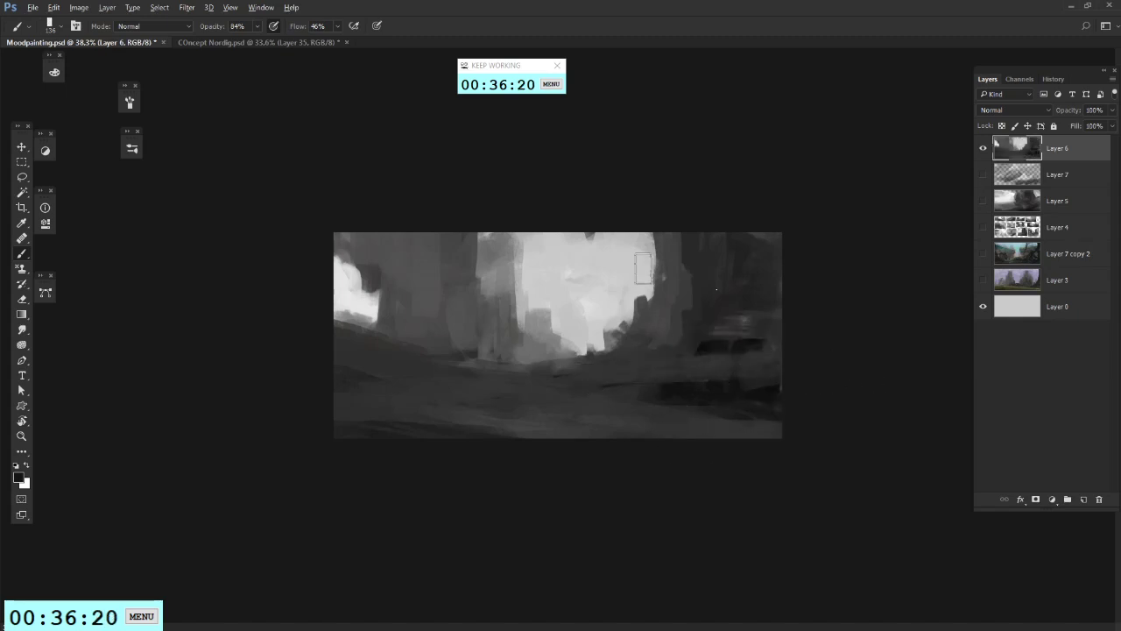
Step: Reduce the brush size to 58 px
right_click(716, 323)
key(Return)
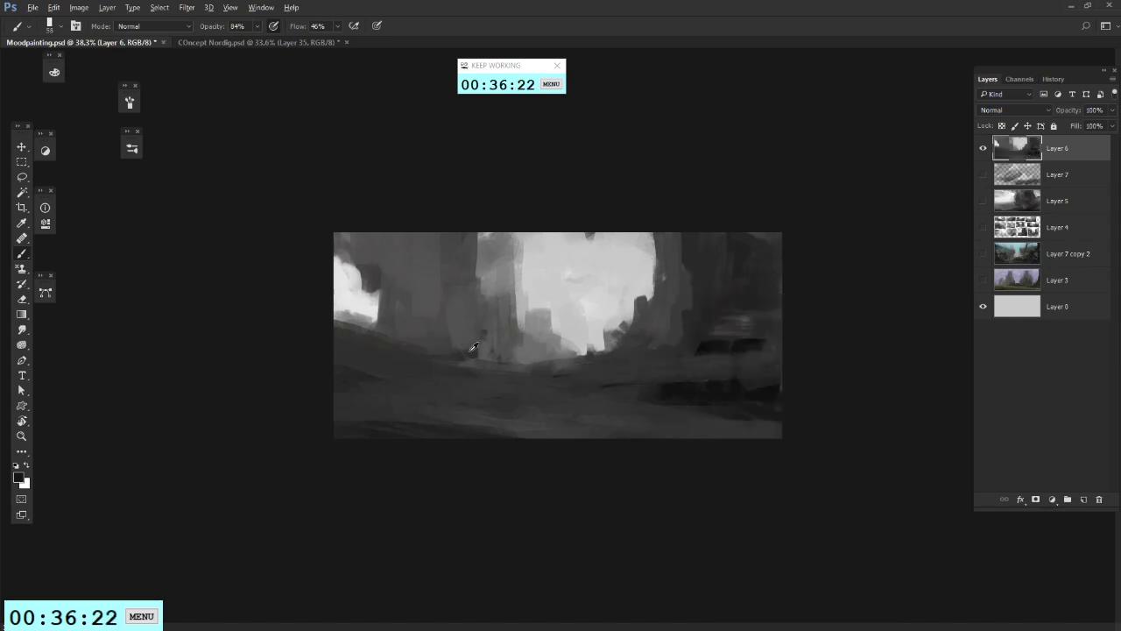
alt+click(468, 349)
mouse_move(426, 316)
mouse_down()
mouse_move(420, 265)
mouse_move(429, 325)
mouse_move(414, 315)
mouse_up()
key(ctrl+alt+z)
key(ctrl+alt+z)
Step: Paint a row of dark, blocky tower silhouettes along the ground line in front of the left gray slabs
alt+click(431, 294)
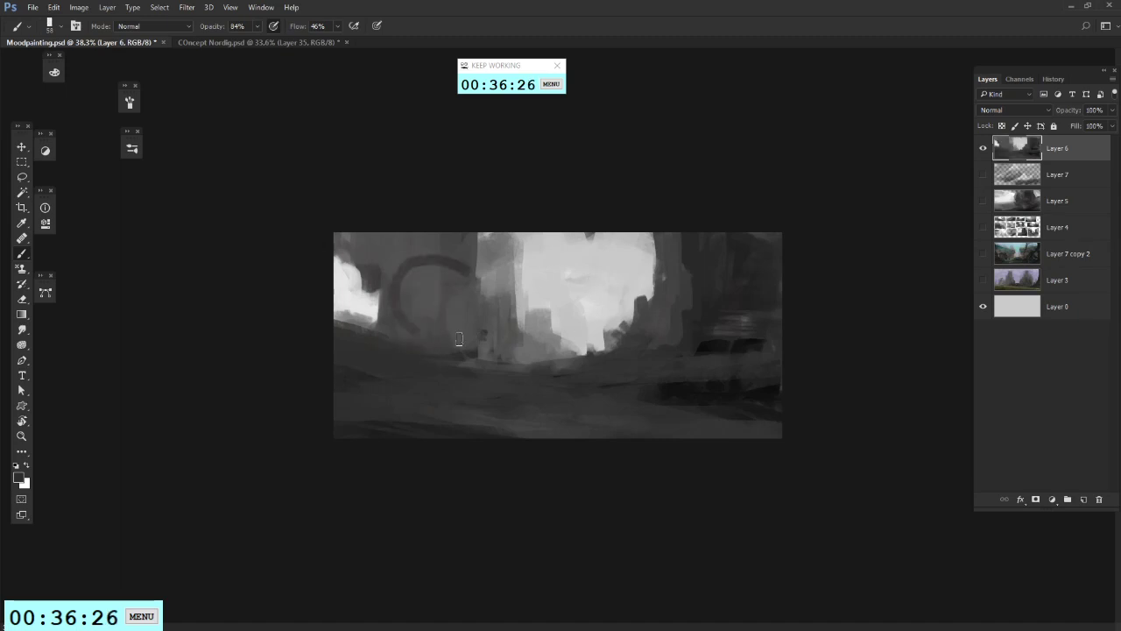
mouse_move(453, 327)
mouse_down()
mouse_move(461, 345)
mouse_move(430, 333)
mouse_move(408, 276)
mouse_up()
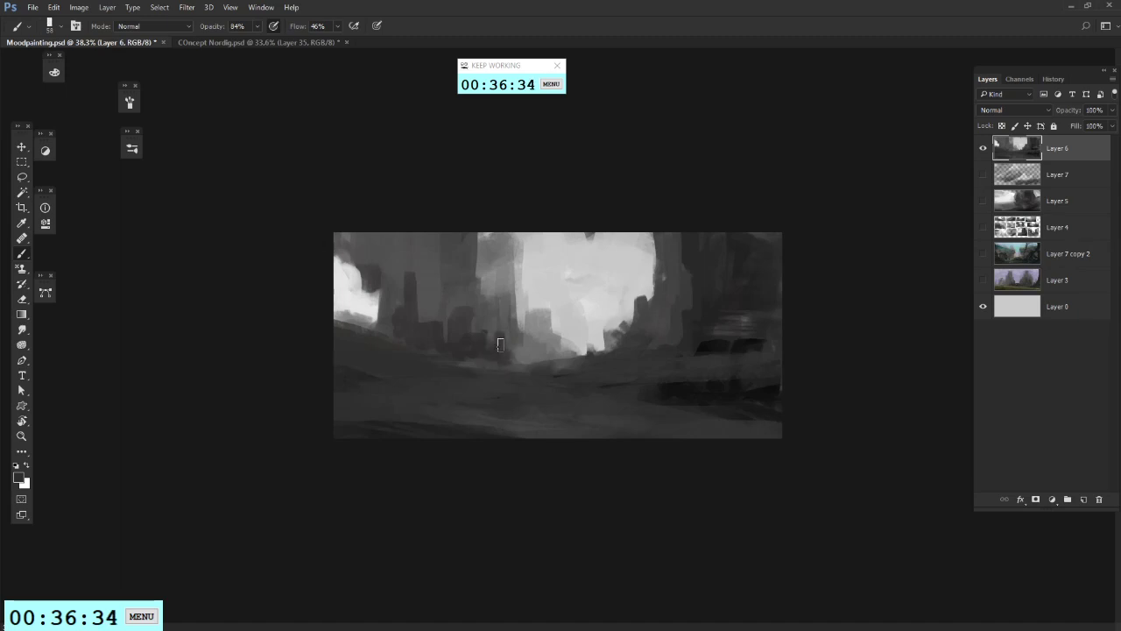
drag(500, 344, 508, 342)
drag(415, 296, 418, 317)
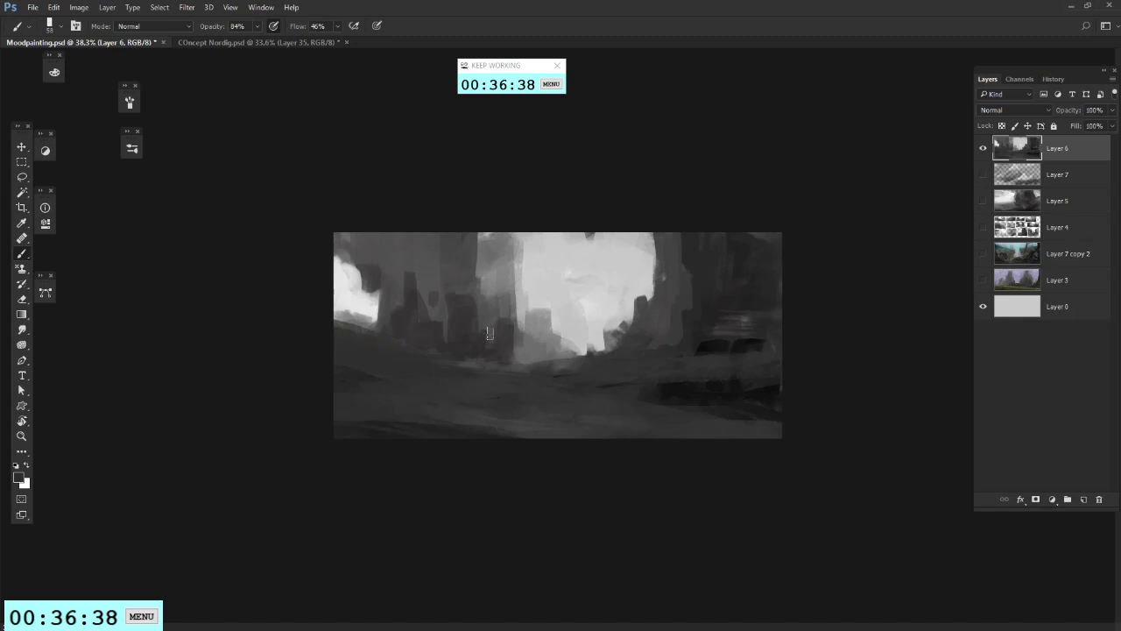
Step: Adjust the brush size to 55 px and dab small dark shapes along the base of the left towers
right_click(580, 334)
drag(580, 315, 574, 315)
click(488, 350)
right_click(523, 288)
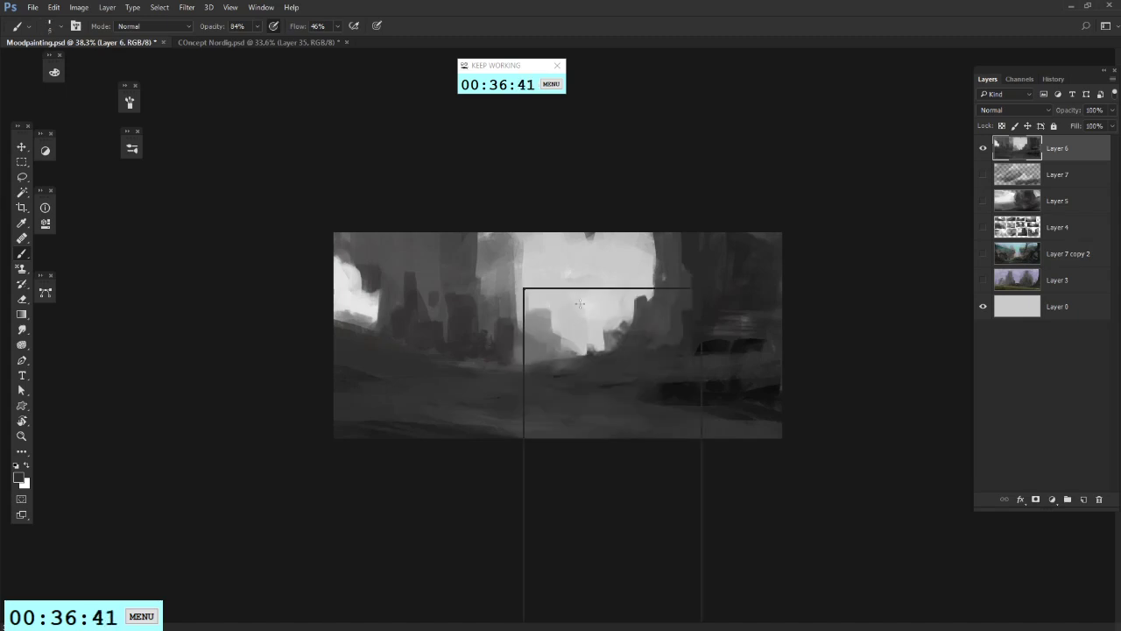
click(504, 367)
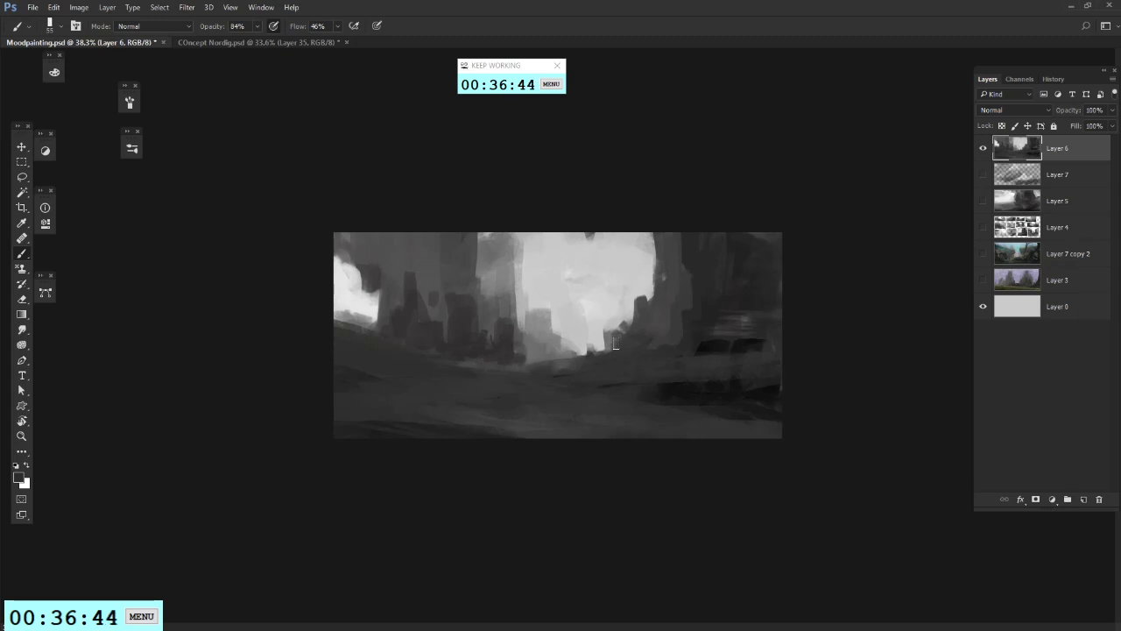
Step: Block in a gray building mass at the opening's right side and carve its top into steps with sampled sky tone
mouse_move(615, 343)
mouse_down()
mouse_move(615, 281)
mouse_move(636, 320)
mouse_move(632, 303)
mouse_up()
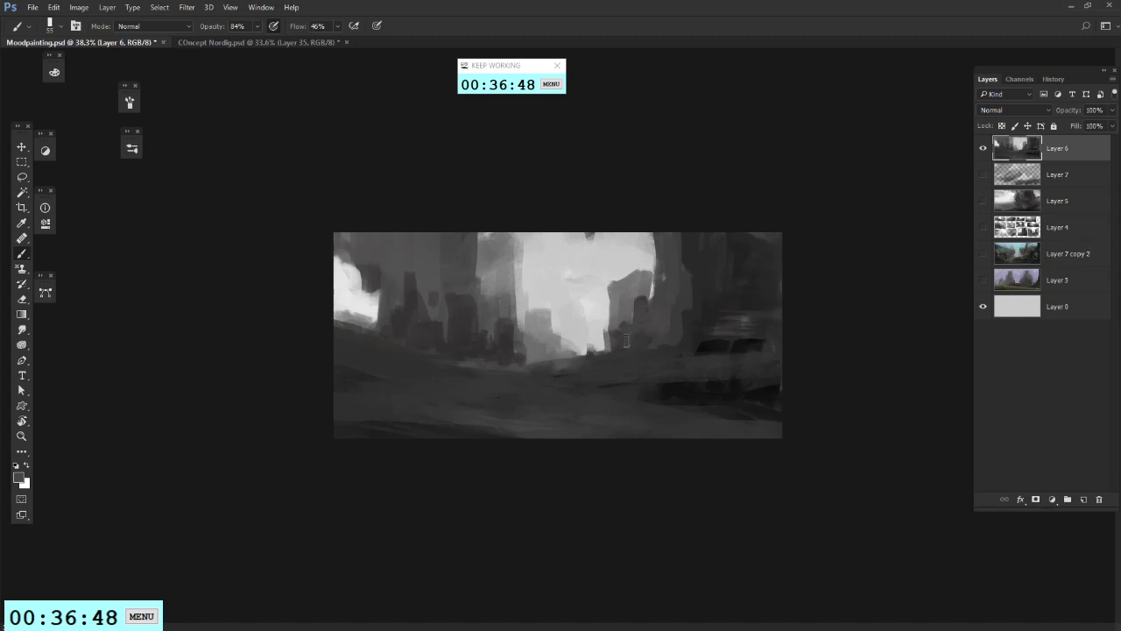
alt+click(633, 276)
drag(651, 279, 652, 290)
alt+click(619, 266)
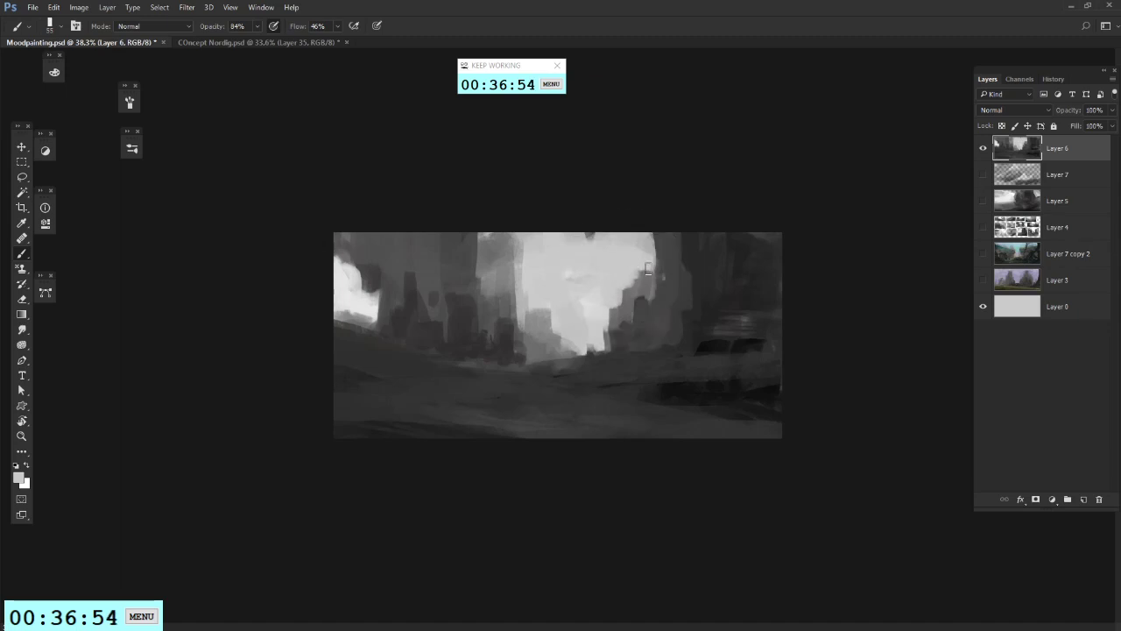
Step: Add smaller stepped blocks below the right building mass and soften the base of the bright opening with sampled pale tones
alt+click(621, 313)
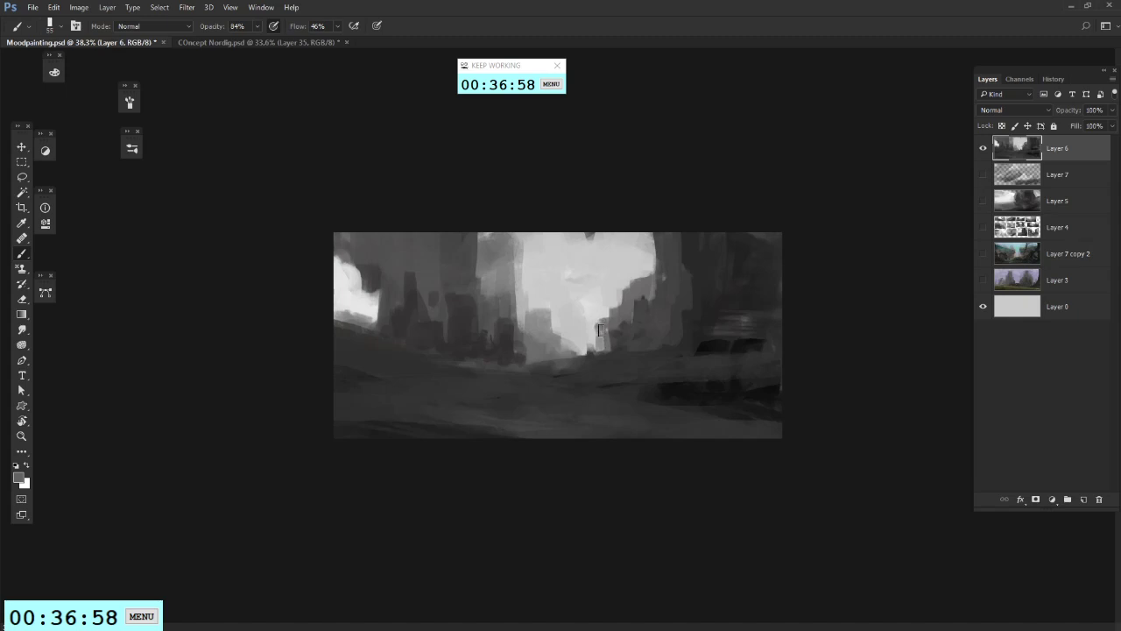
alt+click(592, 313)
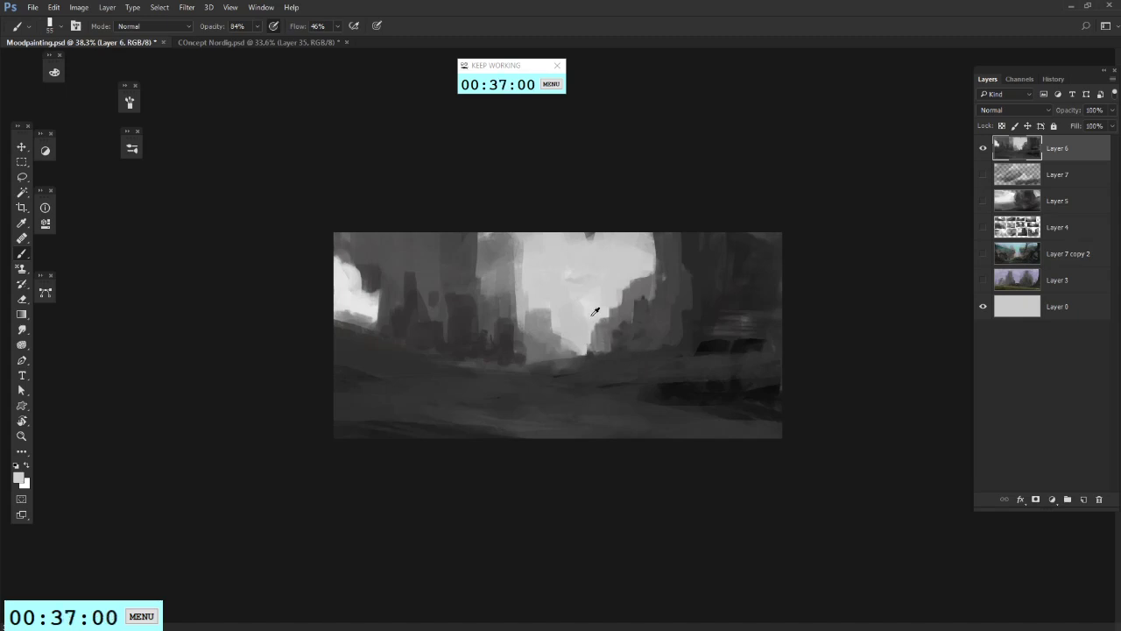
alt+click(604, 344)
alt+click(605, 339)
alt+click(595, 348)
Step: Clean up the opening's left column edge with sampled sky and gray tones, and add dark clumps at its foot
alt+click(551, 326)
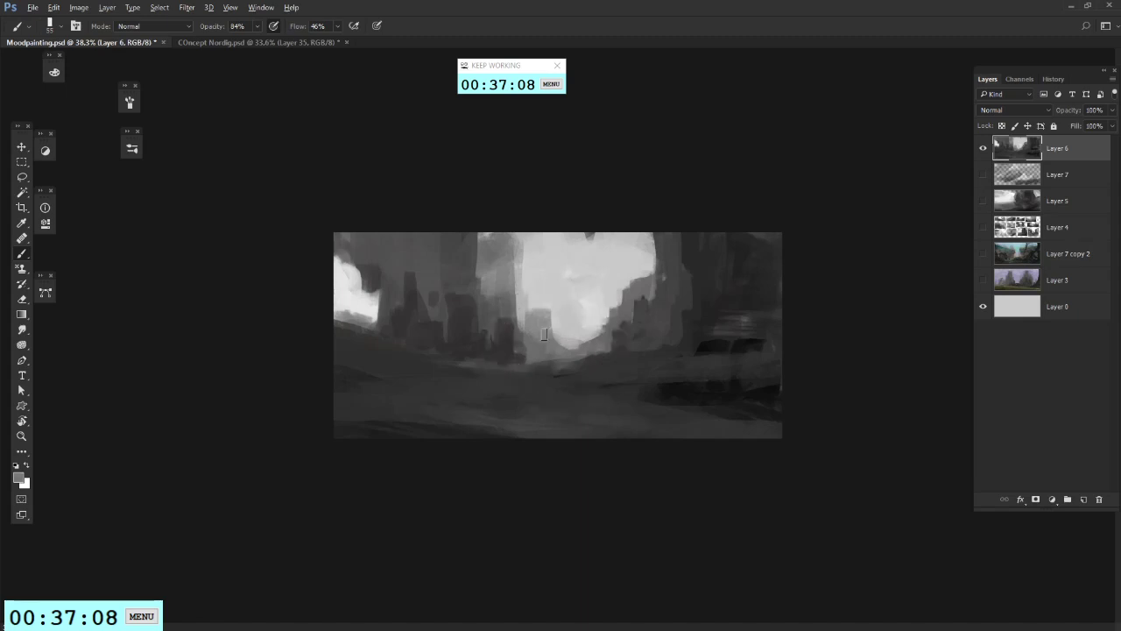
alt+click(513, 317)
alt+click(531, 286)
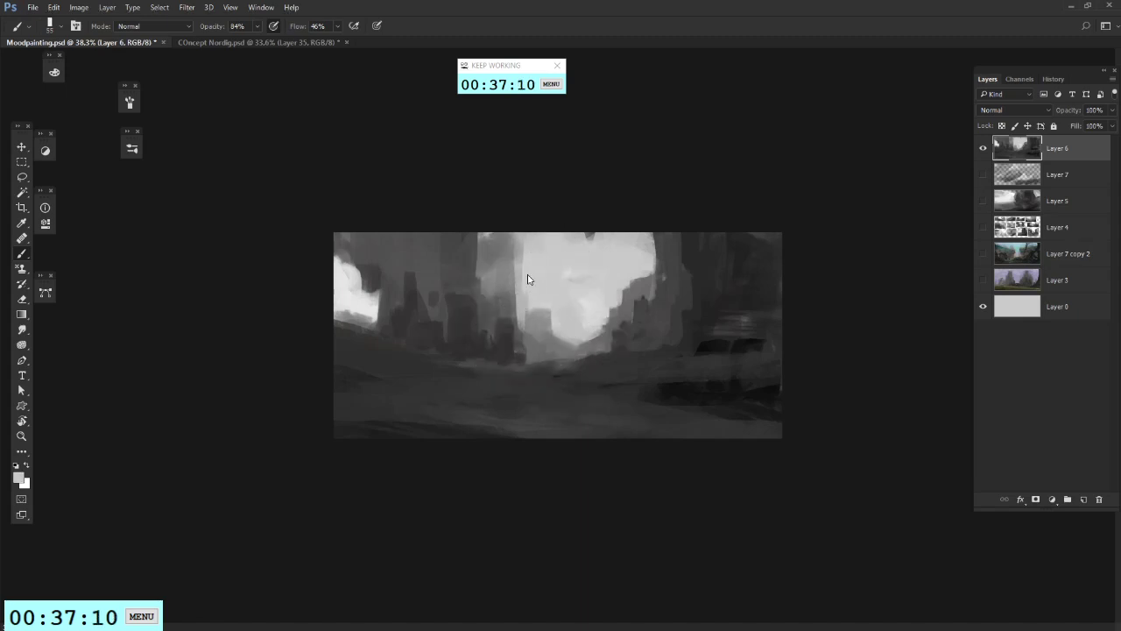
mouse_move(519, 245)
mouse_down()
mouse_move(519, 320)
mouse_move(514, 247)
mouse_up()
alt+click(521, 320)
alt+click(514, 310)
alt+click(524, 315)
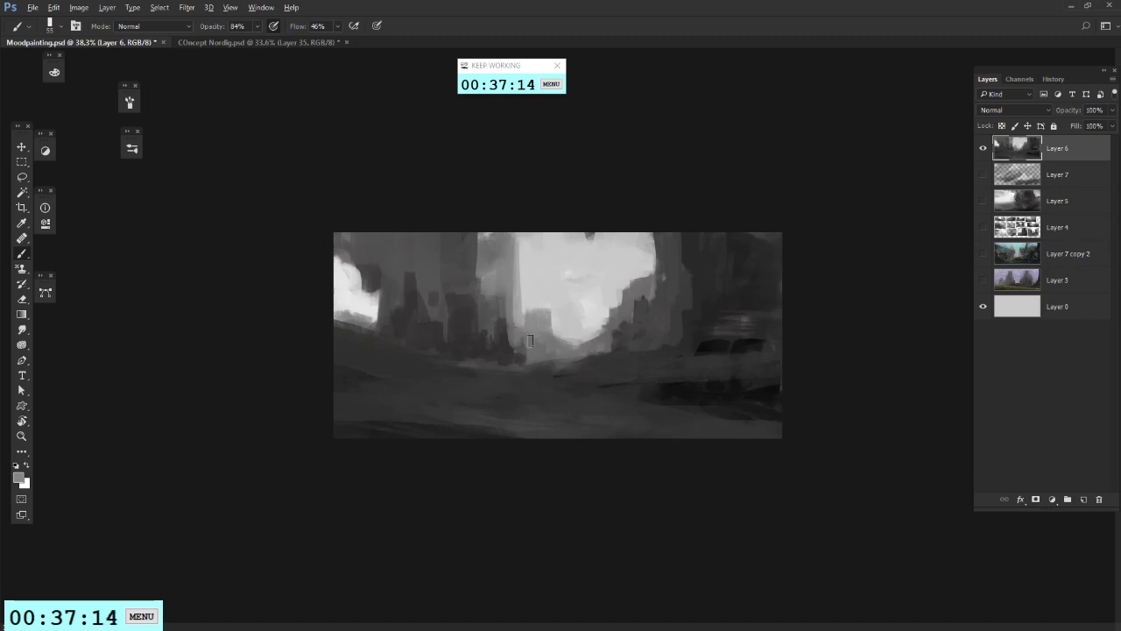
drag(519, 341, 513, 357)
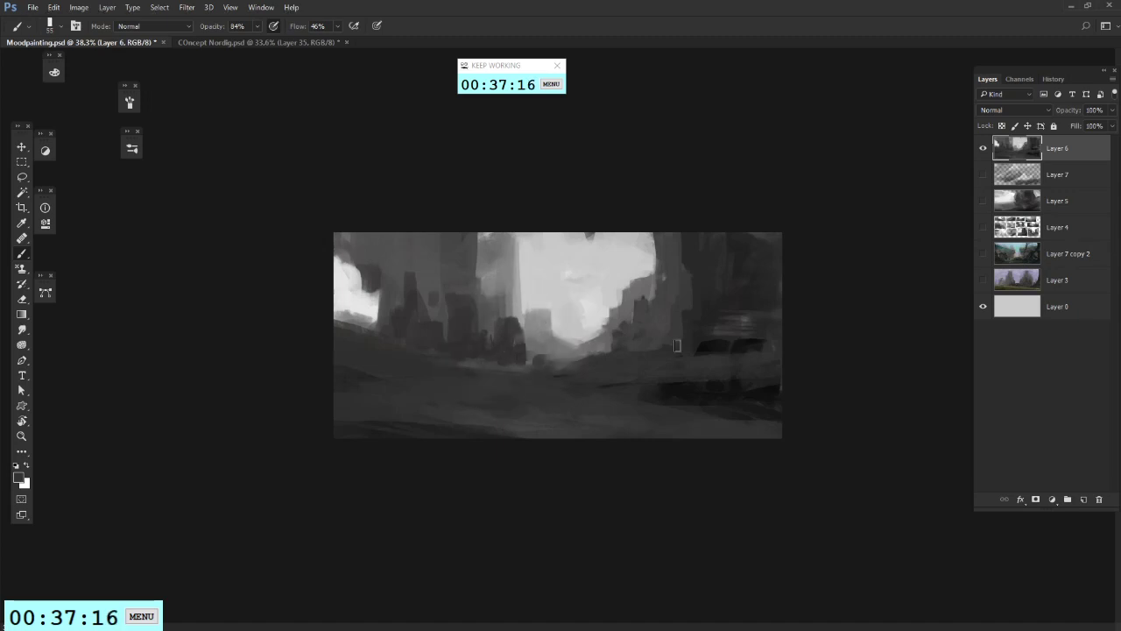
Step: Switch to a 100 px textured brush and paint sampled dark tones over the remaining car roof and windows at the right
alt+click(714, 372)
right_click(674, 315)
click(791, 526)
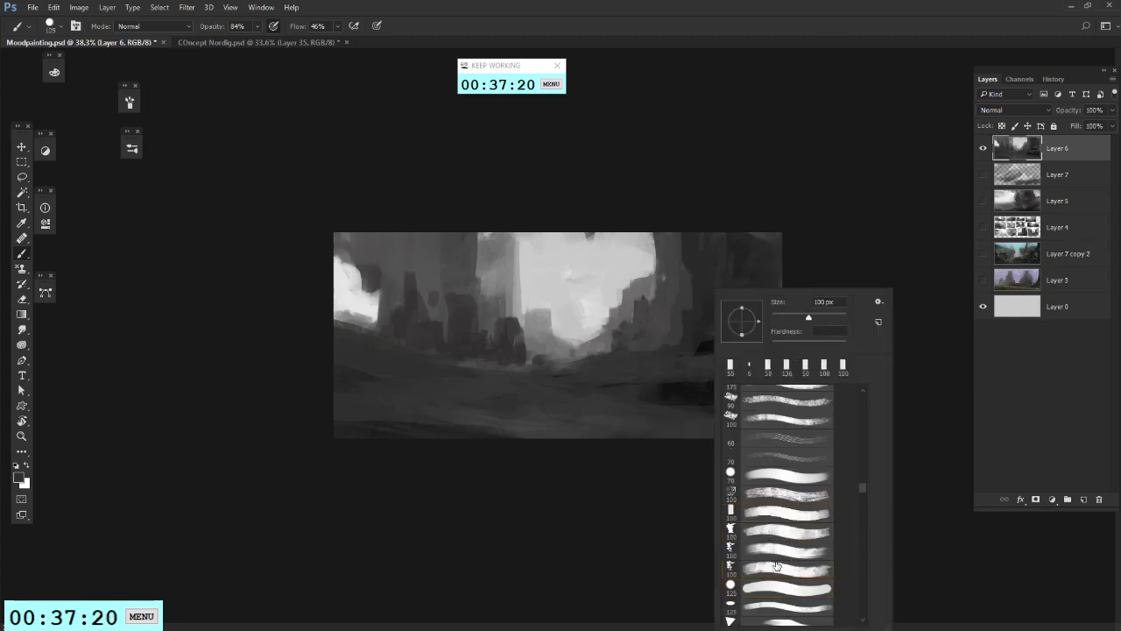
click(736, 247)
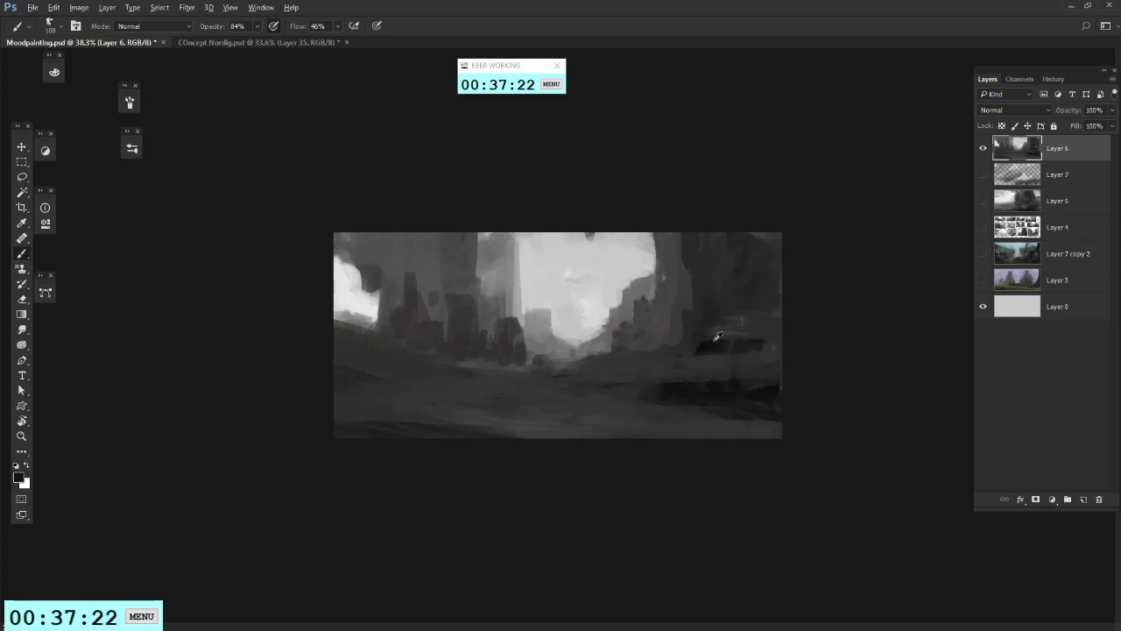
key(bracketleft)
drag(721, 340, 751, 289)
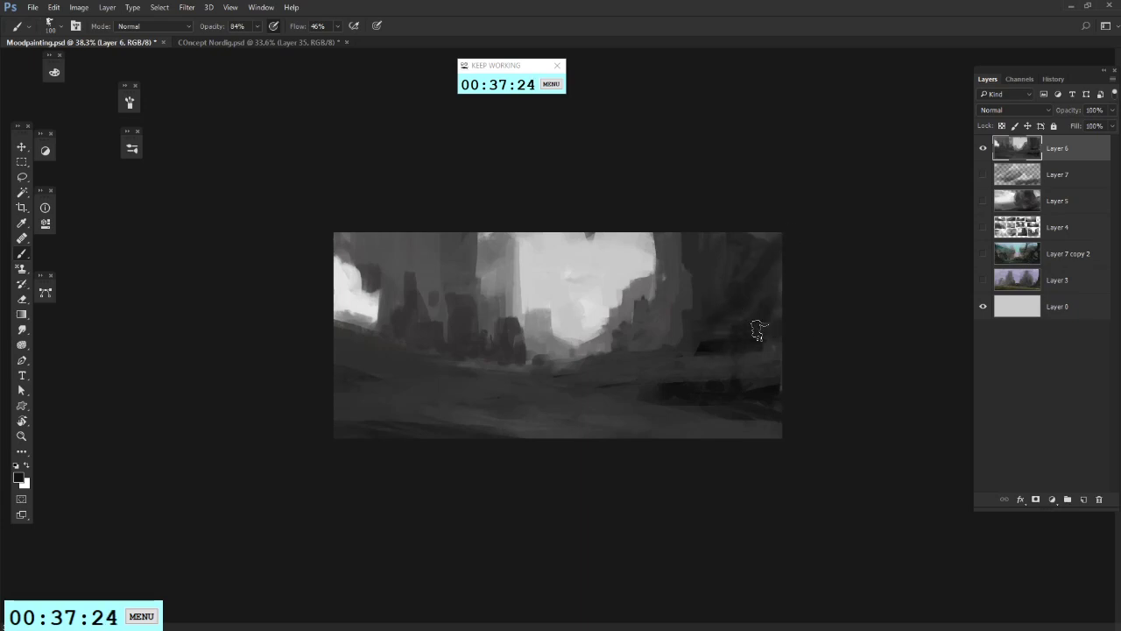
alt+click(680, 364)
drag(686, 344, 711, 353)
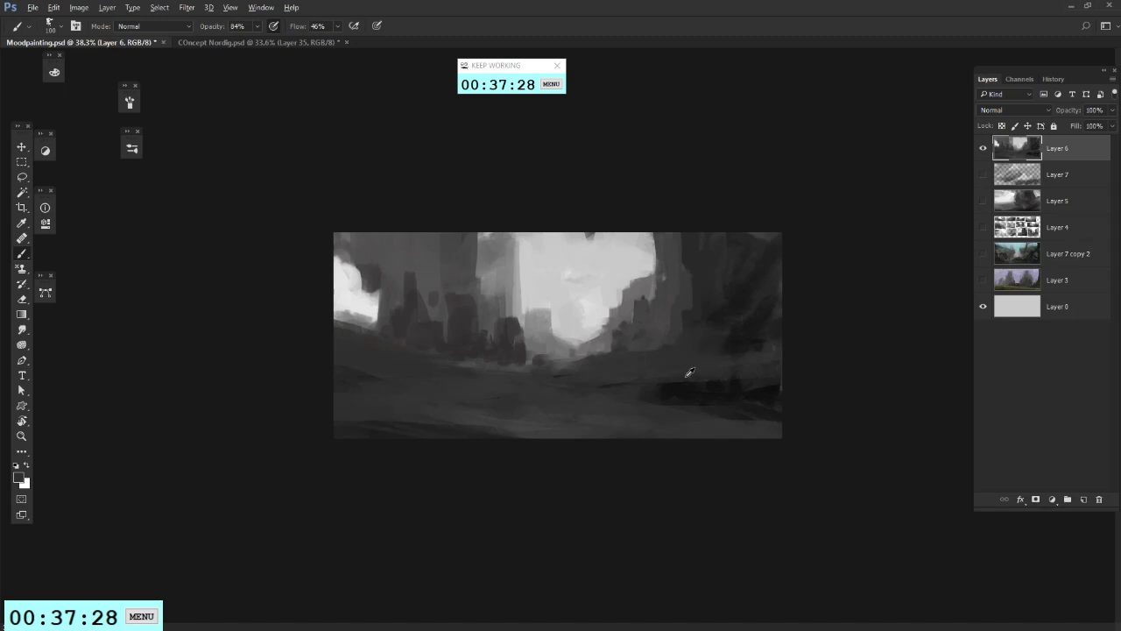
alt+click(696, 365)
Step: Sweep a dark shadow patch across the lower-right ground and blend its edges into the slope with sampled grays
alt+click(676, 387)
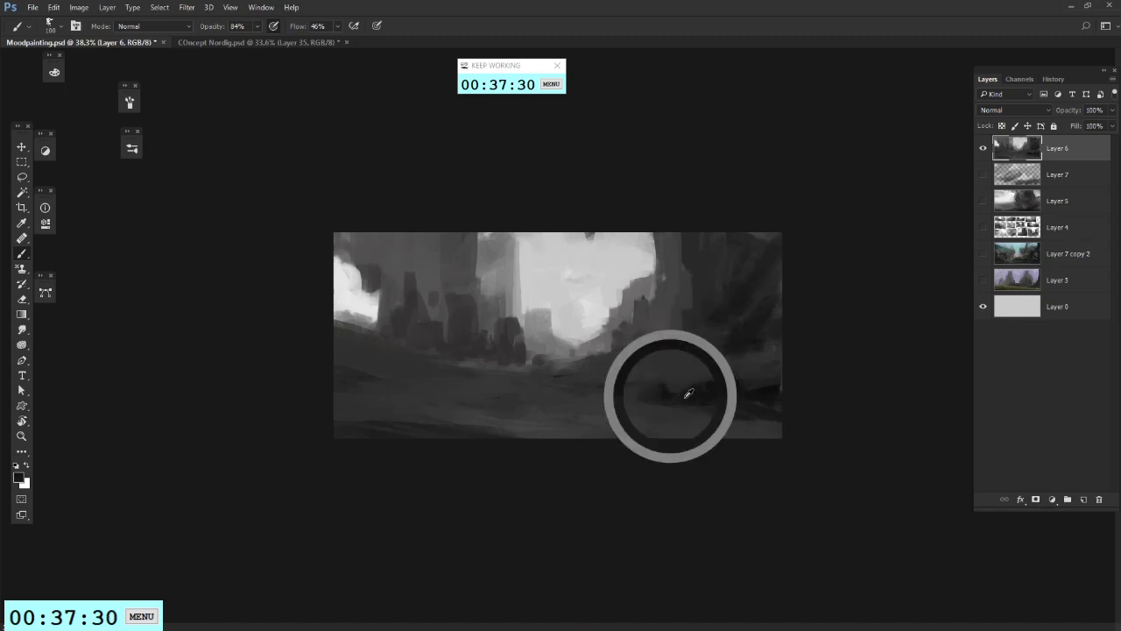
mouse_move(726, 395)
mouse_down()
mouse_move(635, 388)
mouse_move(574, 396)
mouse_up()
alt+click(817, 399)
alt+click(648, 372)
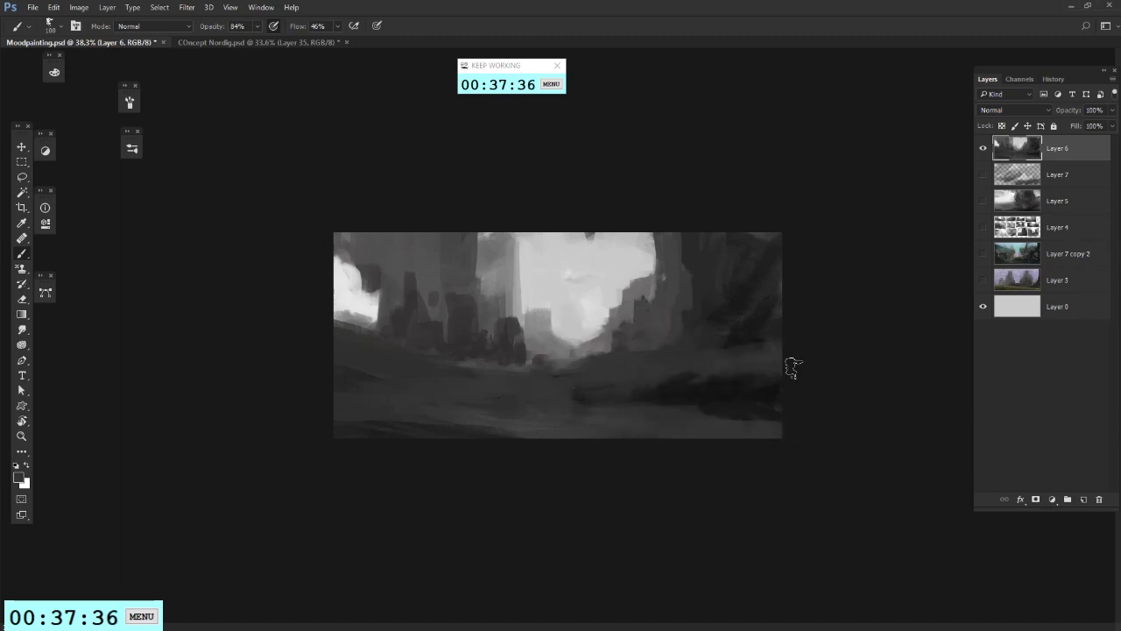
alt+click(709, 395)
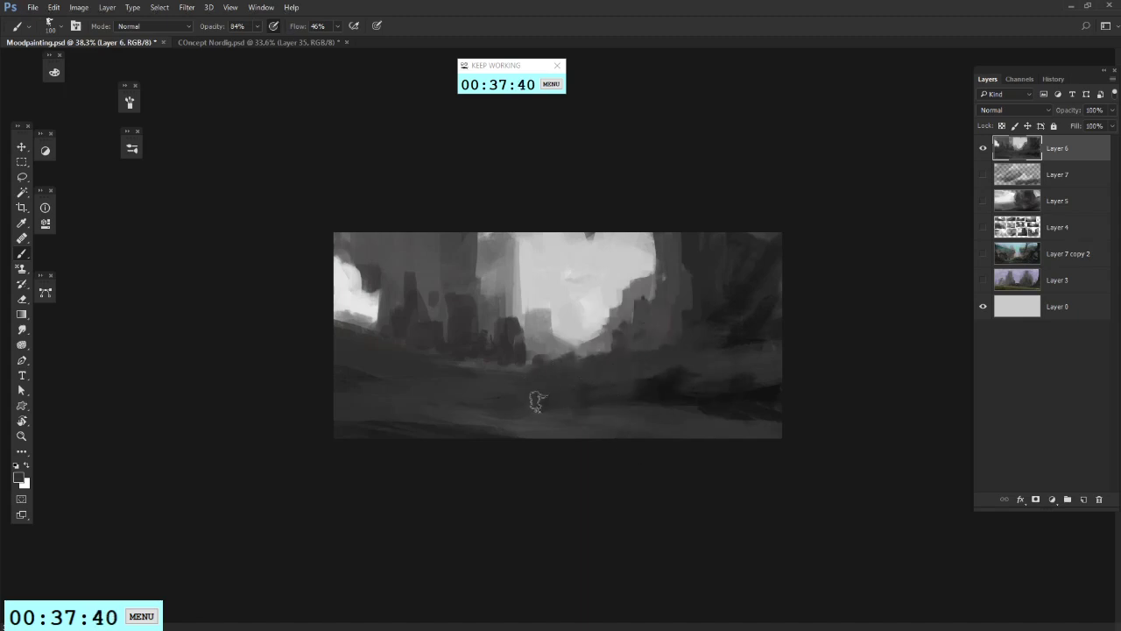
alt+click(635, 339)
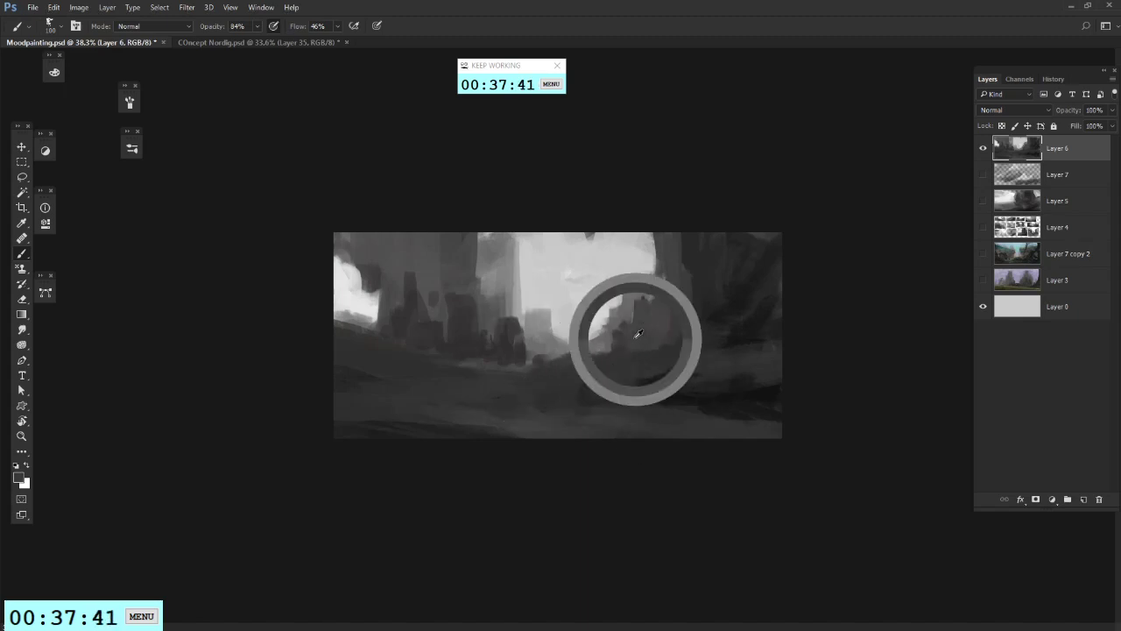
click(25, 313)
drag(344, 377, 428, 385)
key(ctrl+z)
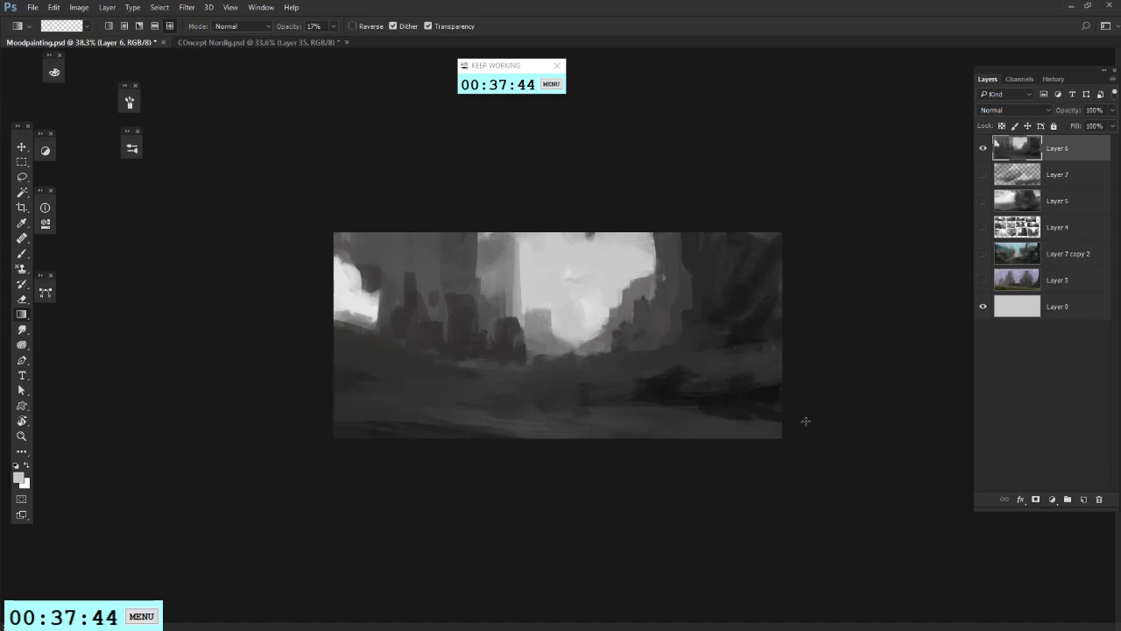
Step: Lay a faint 17% pale gradient haze over the right side of the scene, undoing the excess passes
drag(832, 459, 495, 465)
key(ctrl+z)
drag(786, 293, 539, 465)
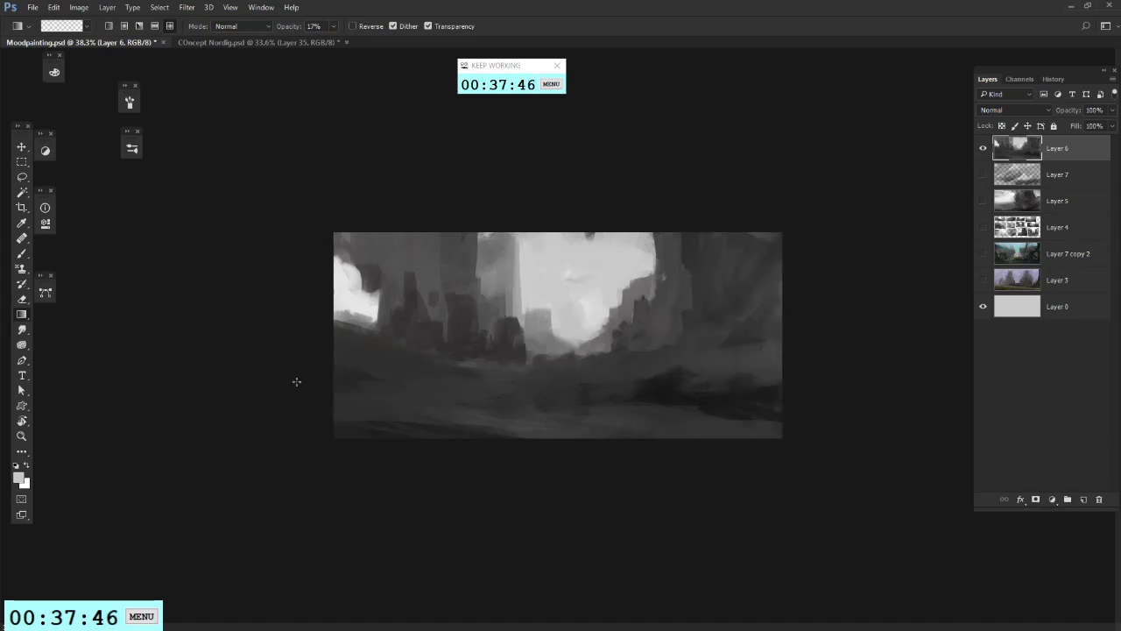
drag(723, 443, 650, 372)
key(ctrl+z)
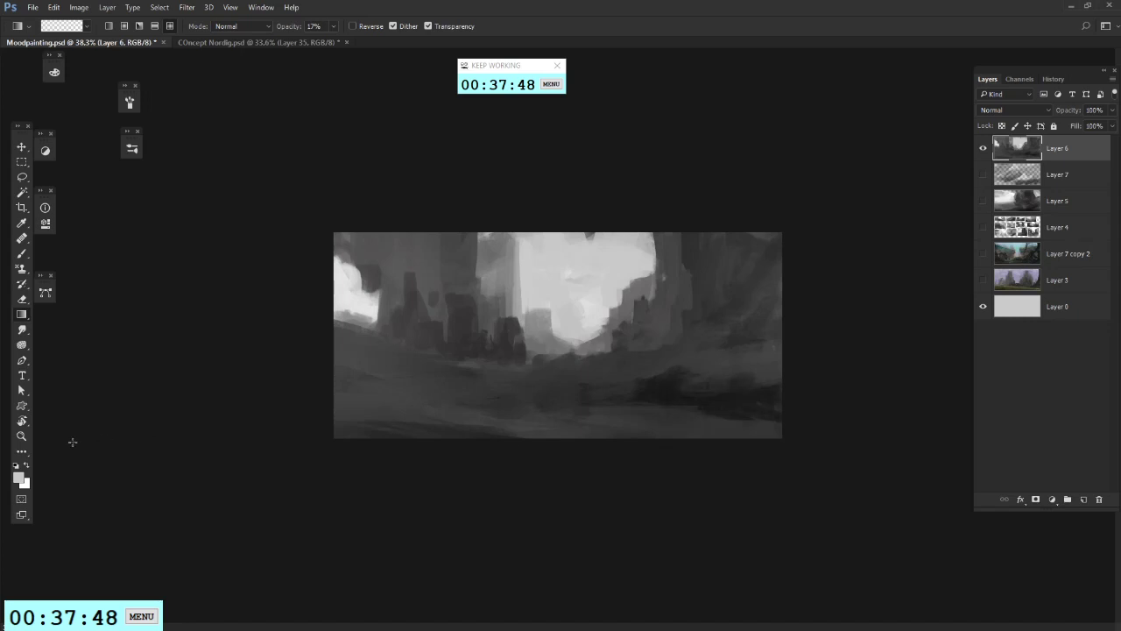
Step: Set the gradient blend mode to Multiply and layer 17% gradients over the foreground ground and the right building mass
click(245, 25)
click(250, 75)
drag(668, 451, 597, 310)
drag(750, 438, 592, 342)
drag(753, 406, 587, 406)
drag(766, 382, 518, 390)
drag(788, 404, 613, 416)
drag(756, 432, 620, 443)
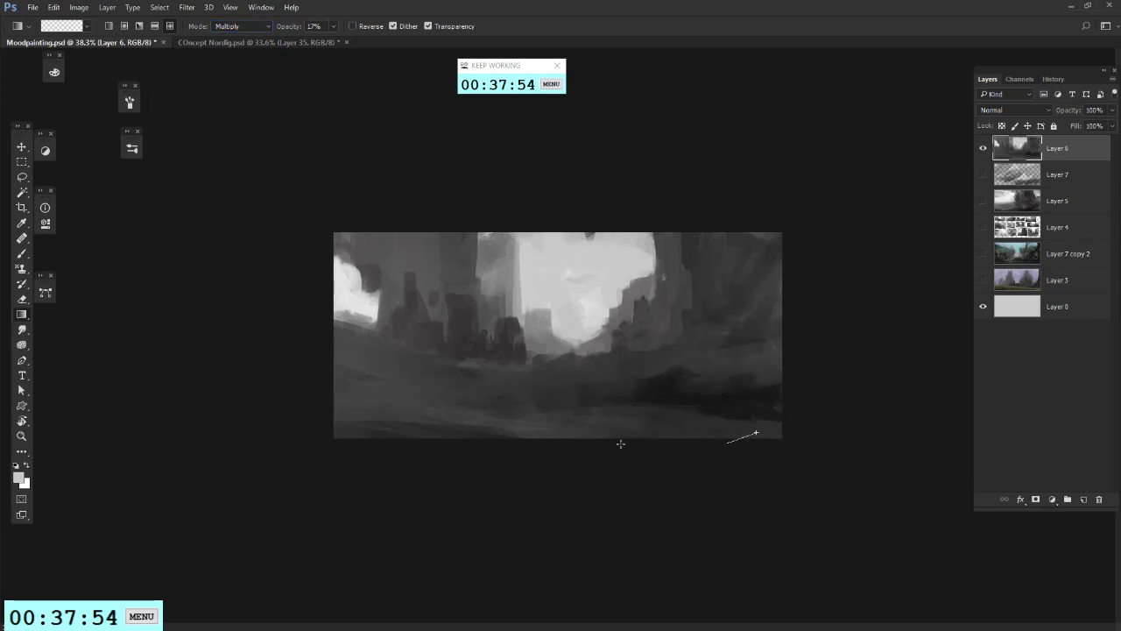
drag(811, 371, 625, 285)
mouse_move(779, 249)
mouse_down()
mouse_move(579, 386)
mouse_move(745, 288)
mouse_up()
drag(618, 438, 776, 306)
Step: Lasso a rounded mass in the lower-left foreground, paint it near-black, and stroke sampled gray along the ground beside it
key(b)
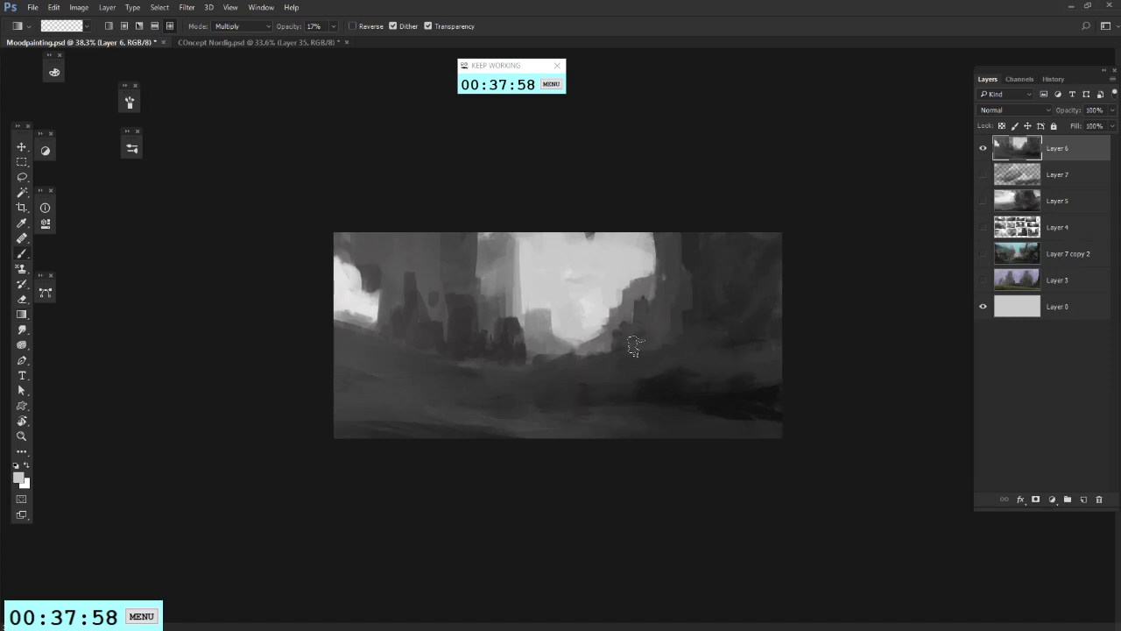
key(d)
click(22, 176)
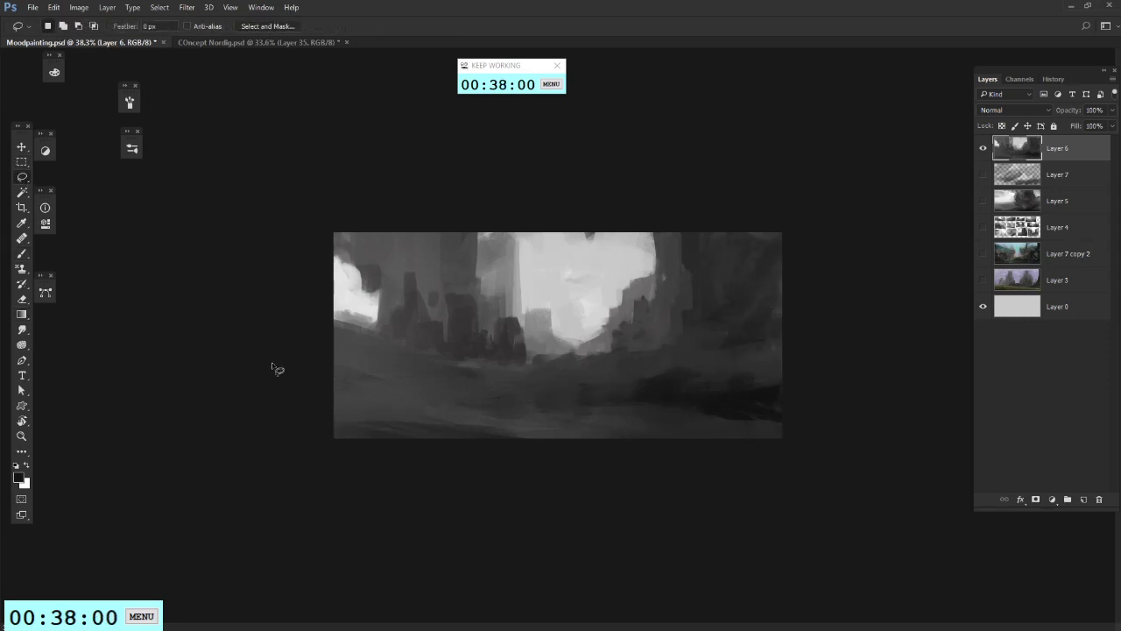
drag(333, 339, 395, 432)
drag(249, 457, 263, 456)
key(b)
mouse_move(368, 429)
mouse_down()
mouse_move(394, 352)
mouse_move(422, 376)
mouse_move(321, 435)
mouse_move(384, 318)
mouse_move(324, 268)
mouse_move(392, 416)
mouse_move(415, 372)
mouse_up()
key(ctrl+d)
alt+click(431, 424)
drag(438, 430, 525, 435)
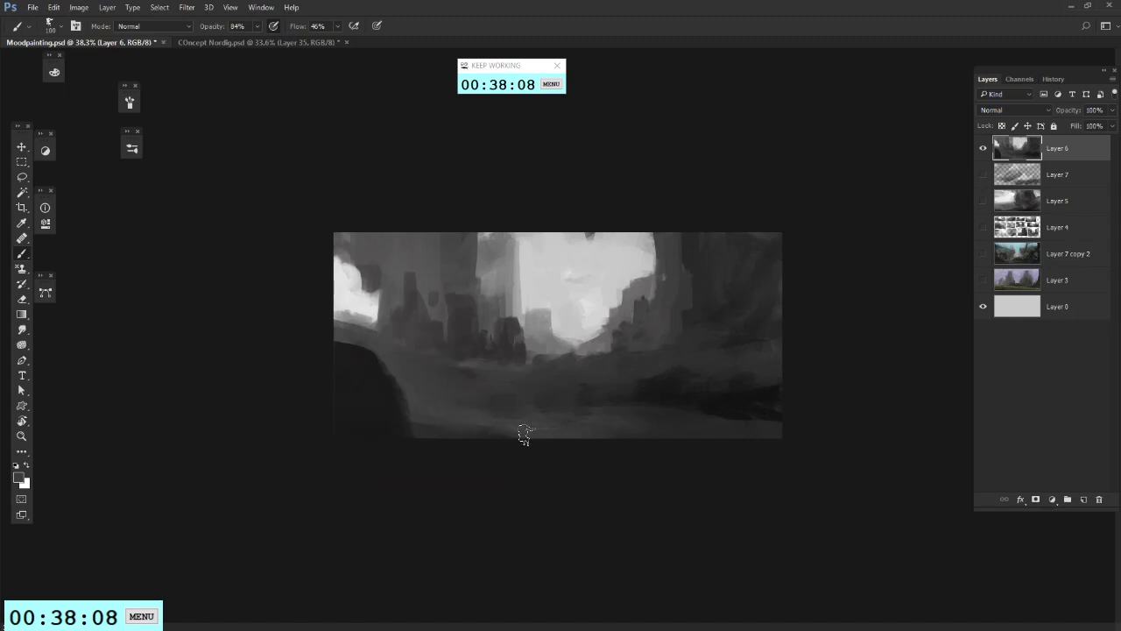
alt+click(543, 432)
key(l)
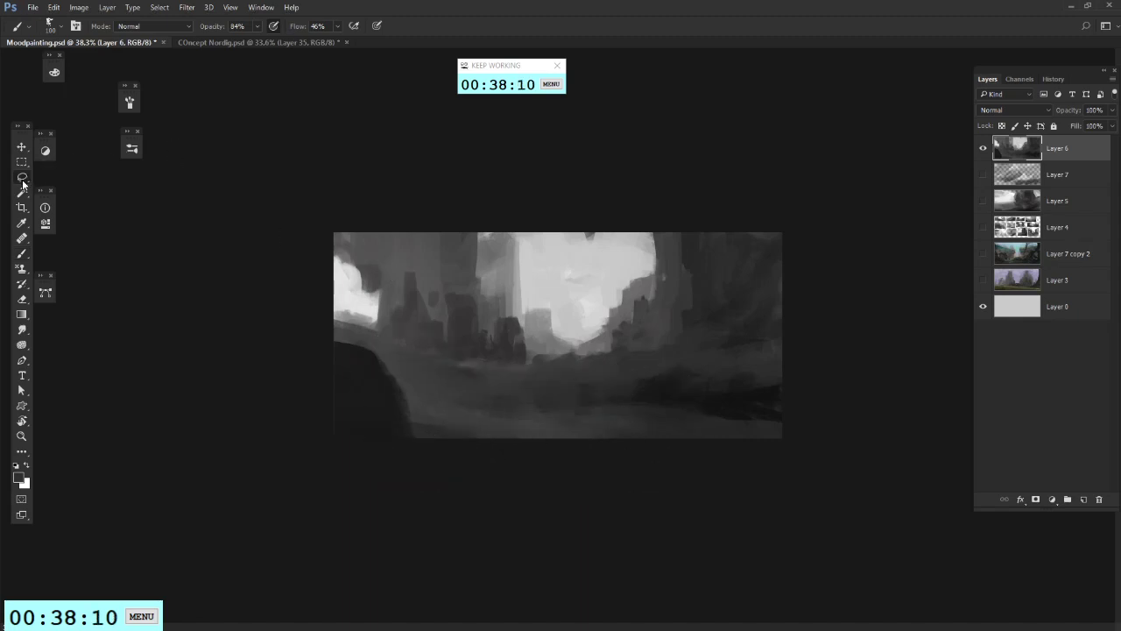
mouse_move(491, 399)
mouse_down()
mouse_move(680, 426)
mouse_move(565, 443)
mouse_move(438, 418)
mouse_up()
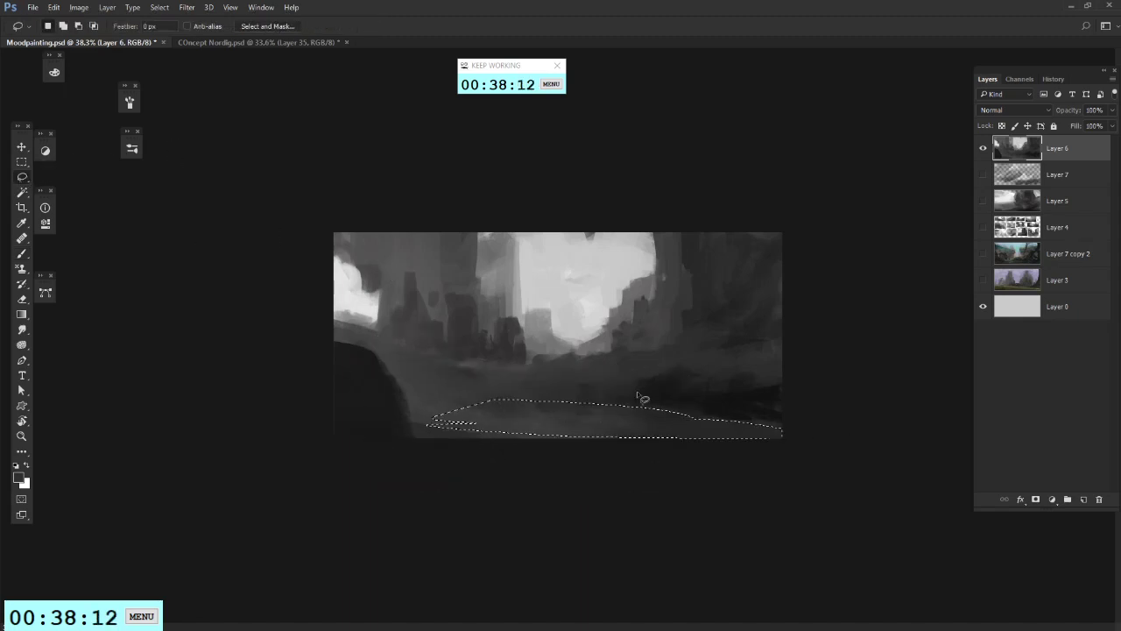
key(ctrl+h)
drag(502, 356, 477, 357)
key(ctrl+d)
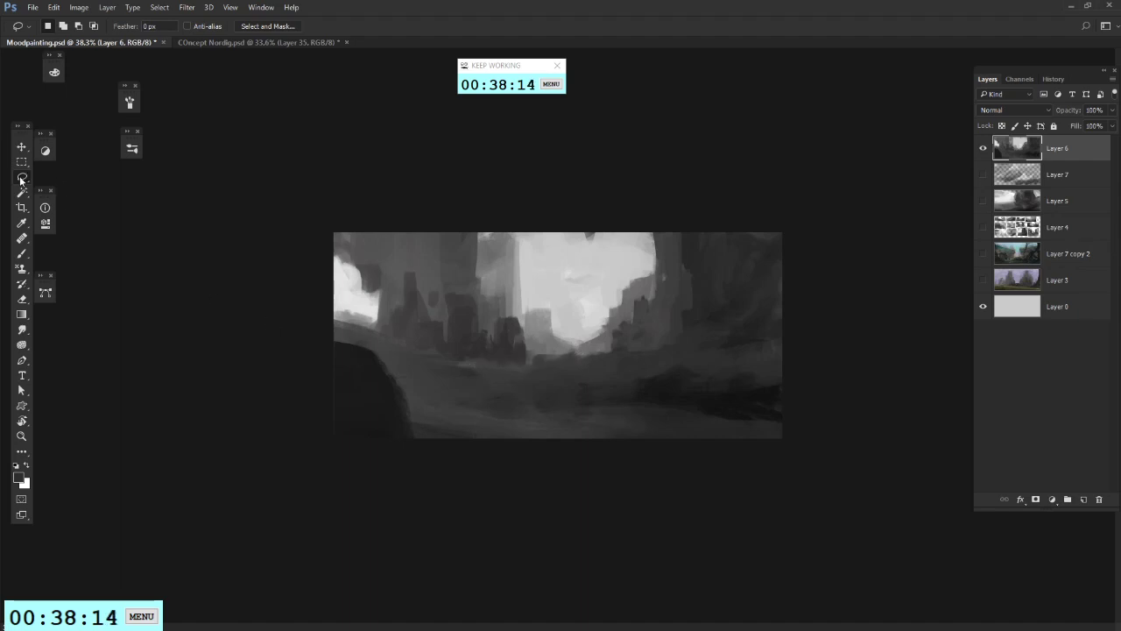
Step: Select the bright opening and the building edge to its right with the Magnetic Lasso, adding the missing upper-right corner
drag(21, 179, 72, 201)
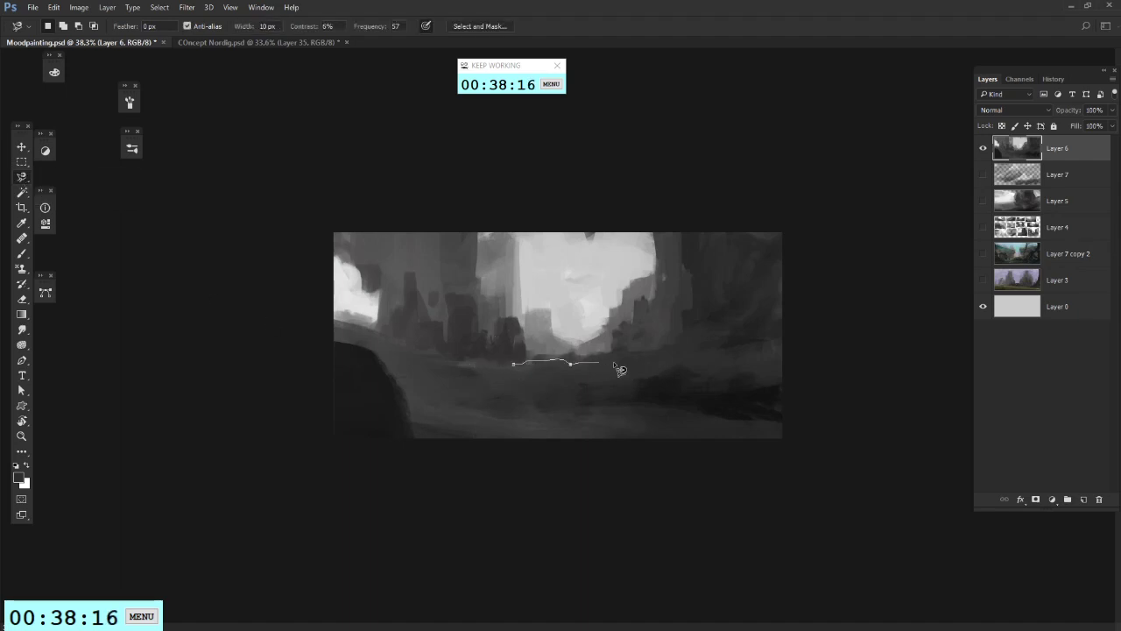
mouse_move(614, 362)
mouse_down()
mouse_move(675, 349)
mouse_move(687, 317)
mouse_up()
mouse_move(680, 216)
mouse_down()
mouse_move(617, 212)
mouse_move(551, 263)
mouse_move(513, 362)
mouse_up()
click(21, 315)
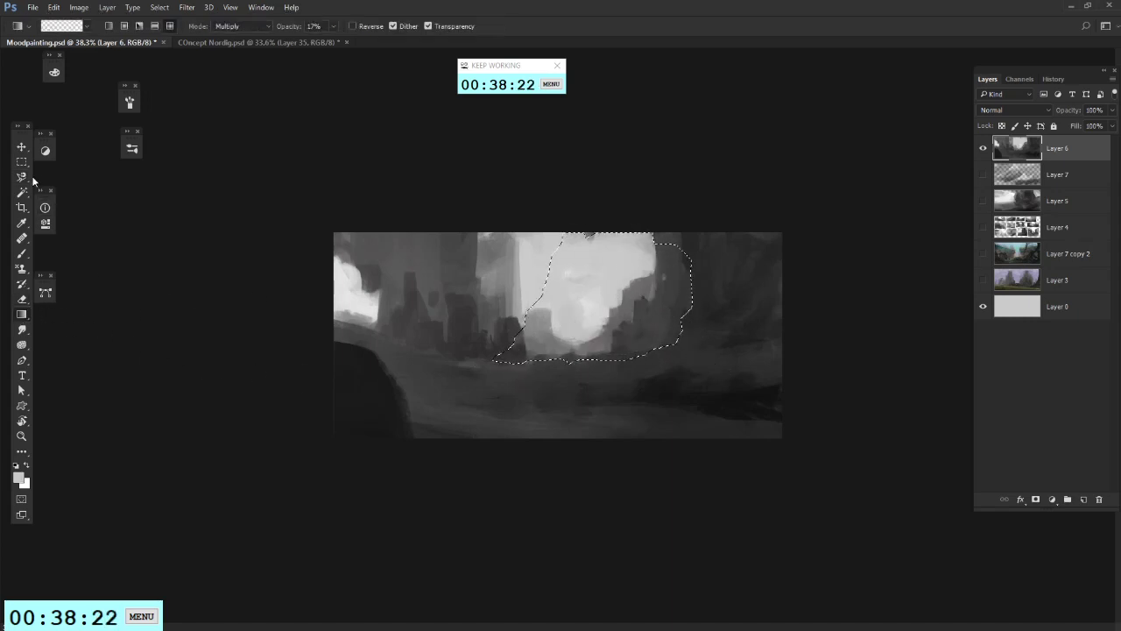
key(l)
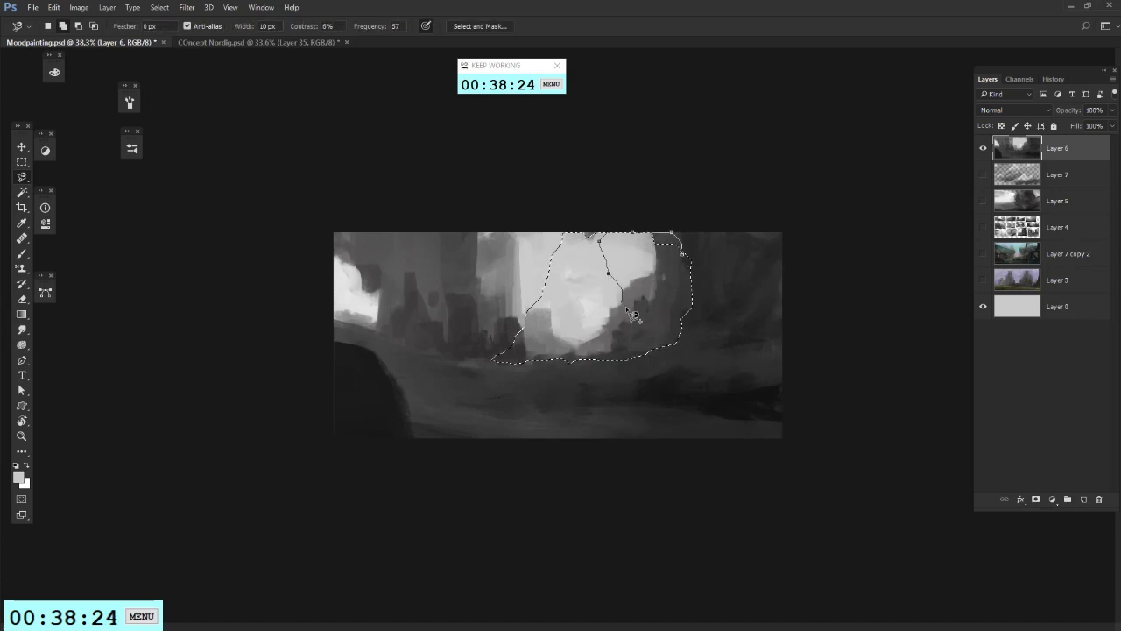
key(Escape)
click(20, 177)
click(21, 163)
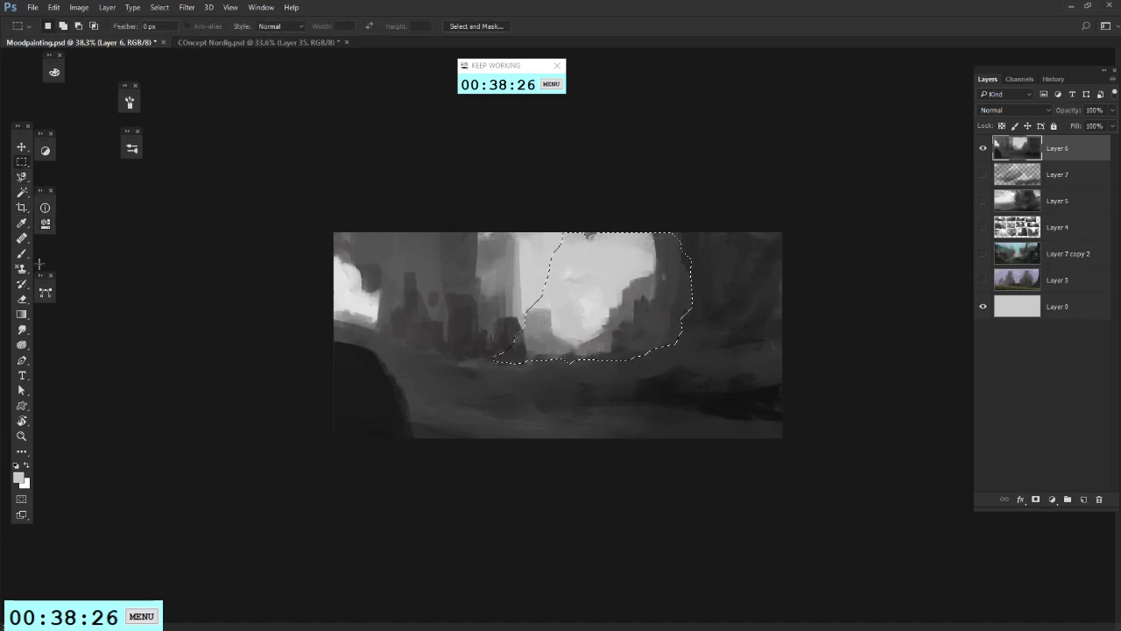
click(23, 316)
click(46, 325)
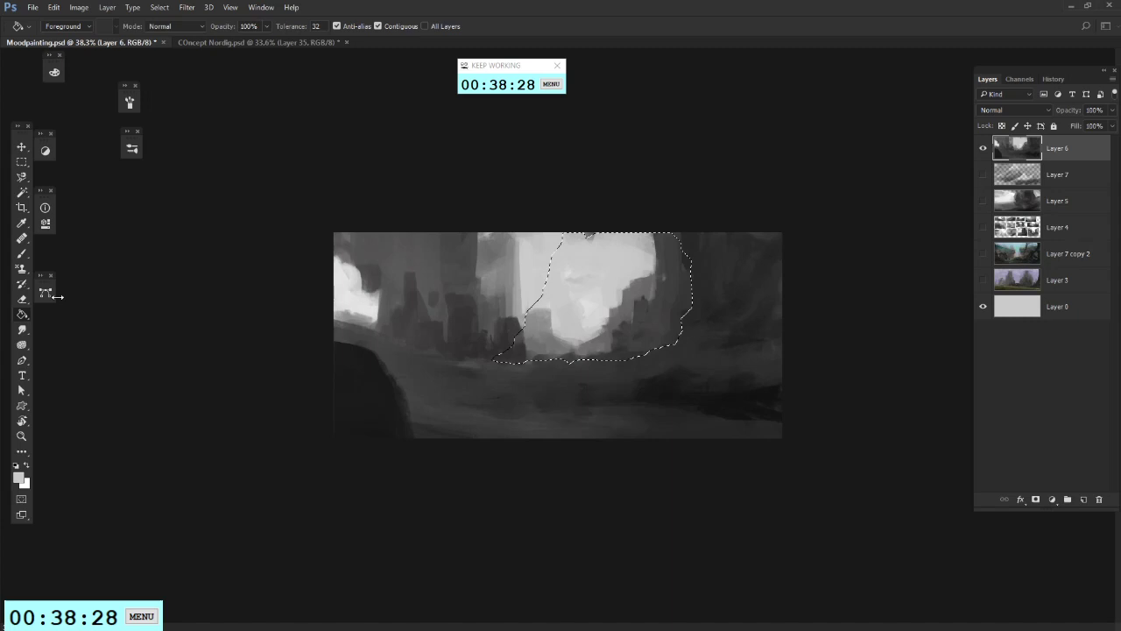
click(184, 29)
click(174, 39)
Step: Haze the selected opening with a pale linear gradient in Normal mode at 17% opacity, undoing unwanted passes and clearing the selection
drag(19, 308, 43, 313)
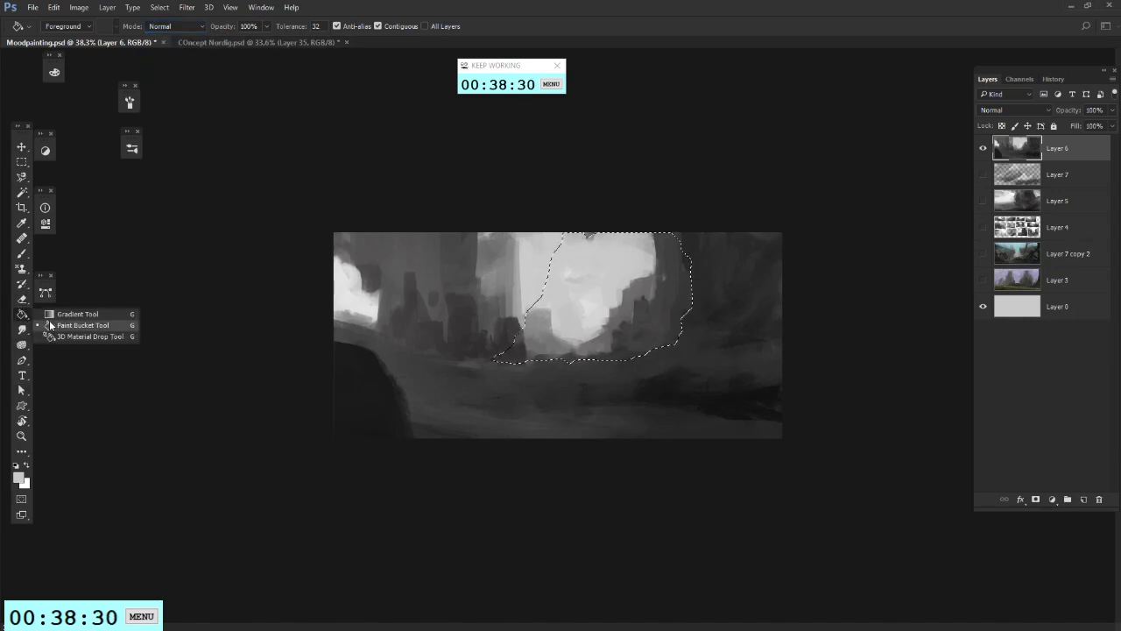
click(61, 313)
click(238, 26)
click(223, 37)
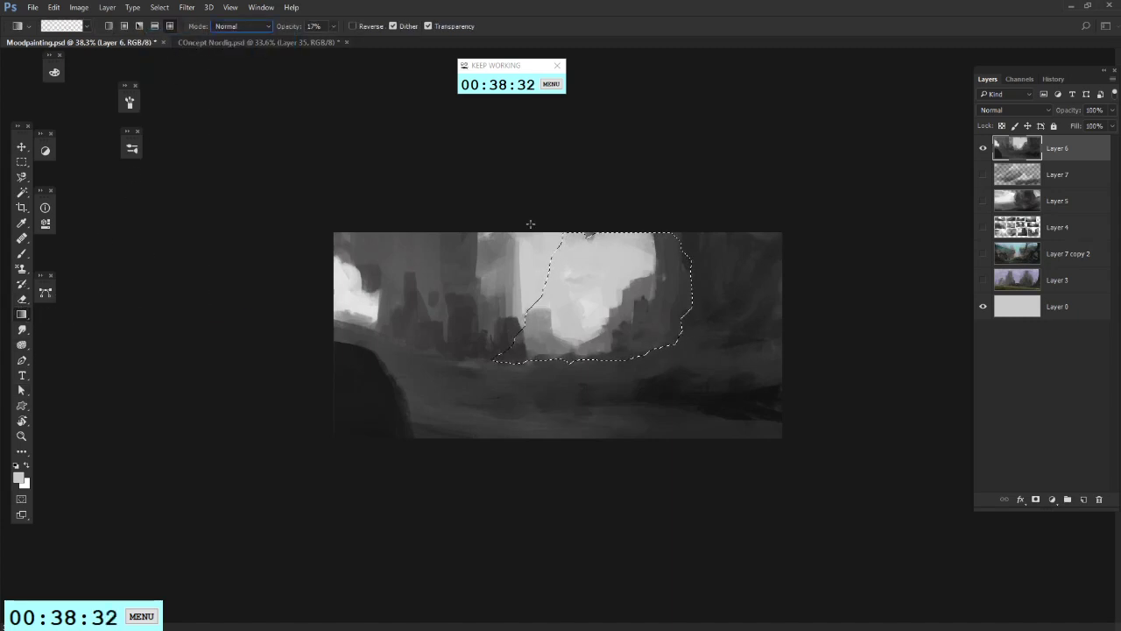
drag(597, 295, 708, 339)
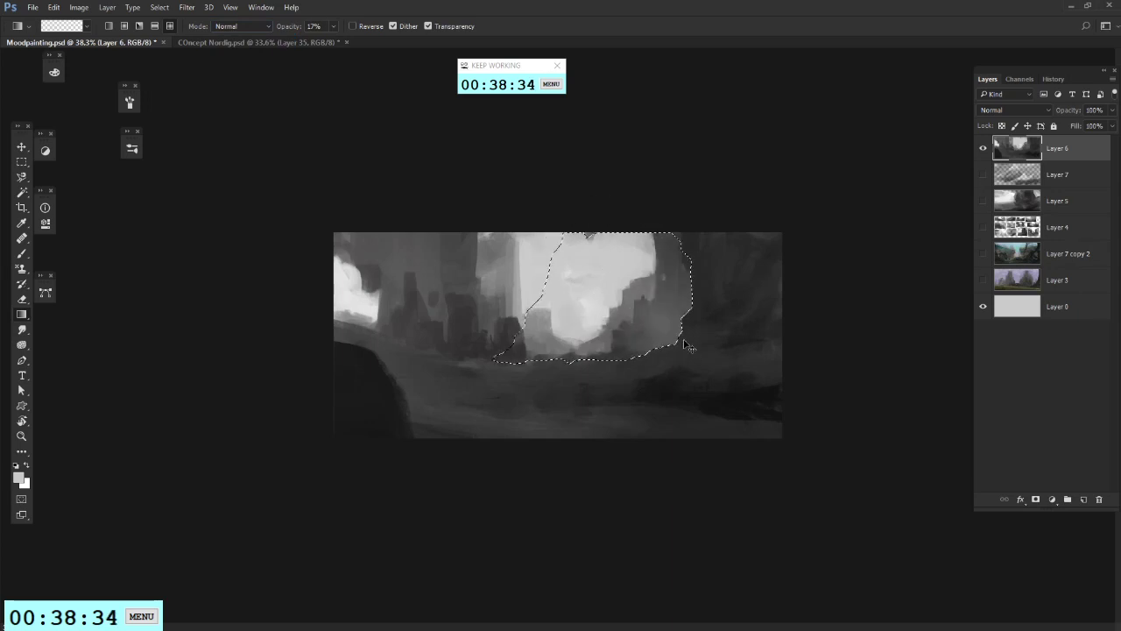
key(ctrl+z)
key(ctrl+z)
key(ctrl+z)
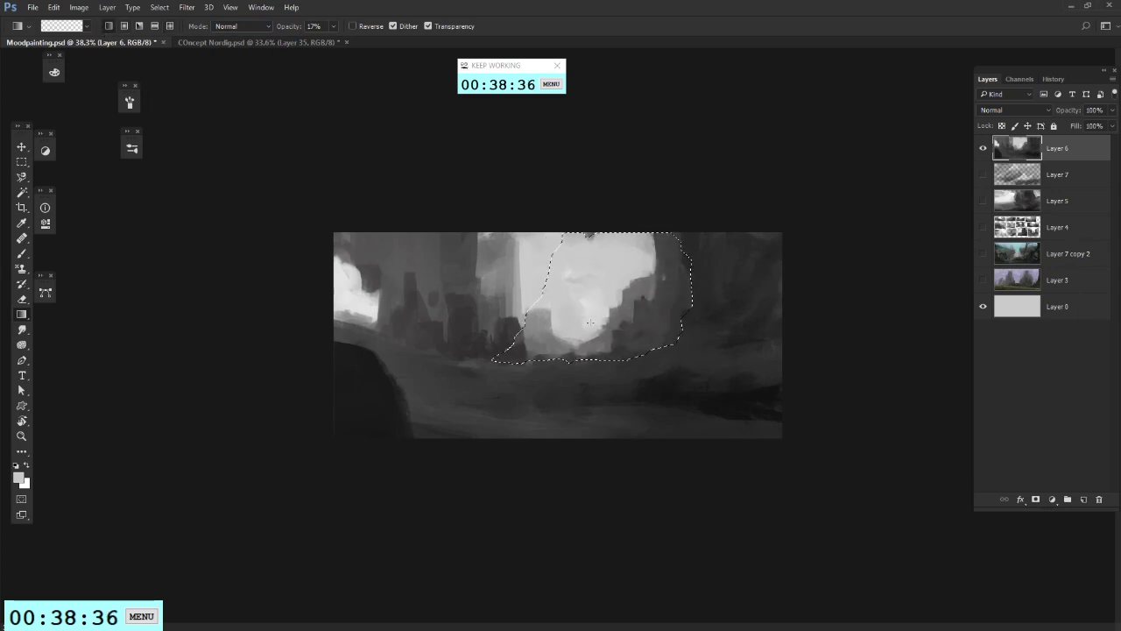
drag(693, 379, 626, 366)
key(ctrl+d)
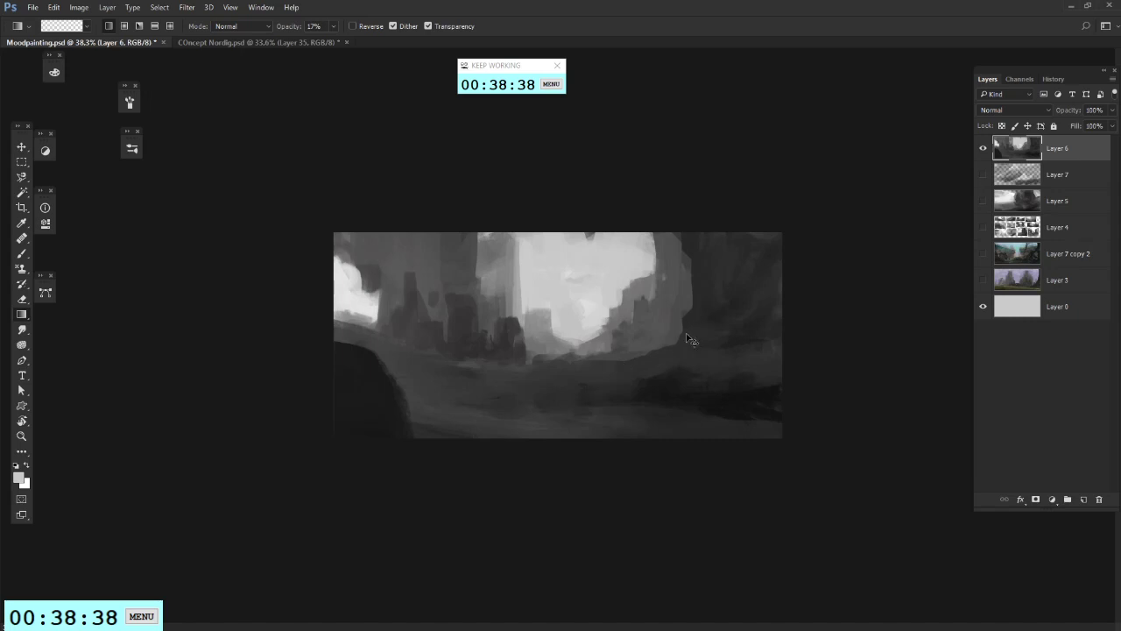
key(ctrl+z)
key(ctrl+z)
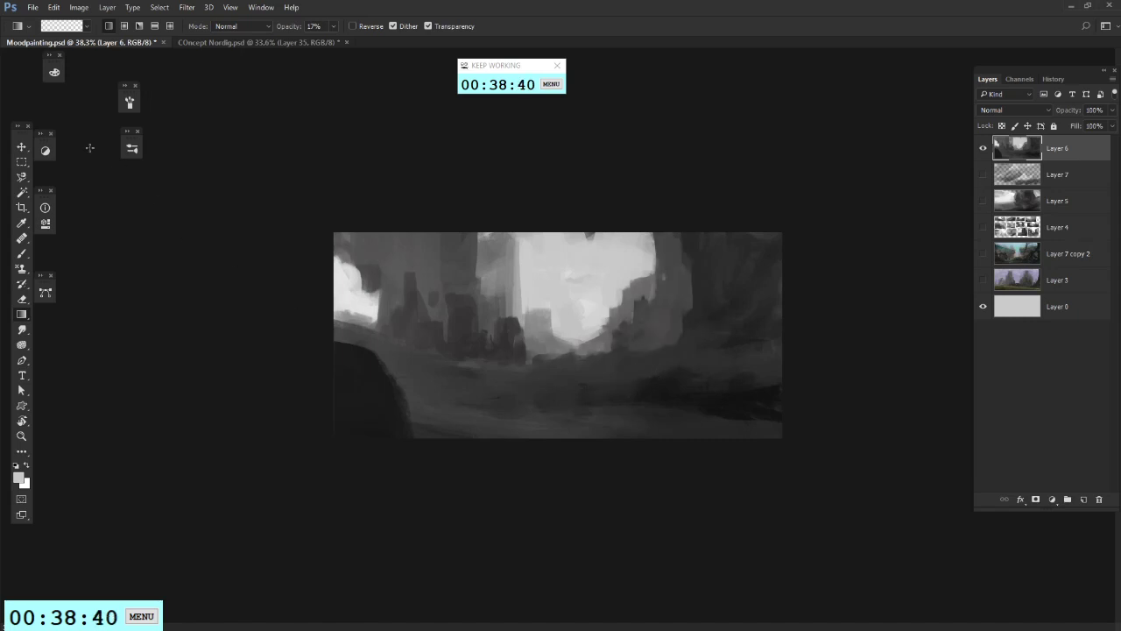
Step: Select the left columns and opening with the Magnetic Lasso, apply a pale 17% gradient inside, and deselect
click(22, 178)
click(385, 232)
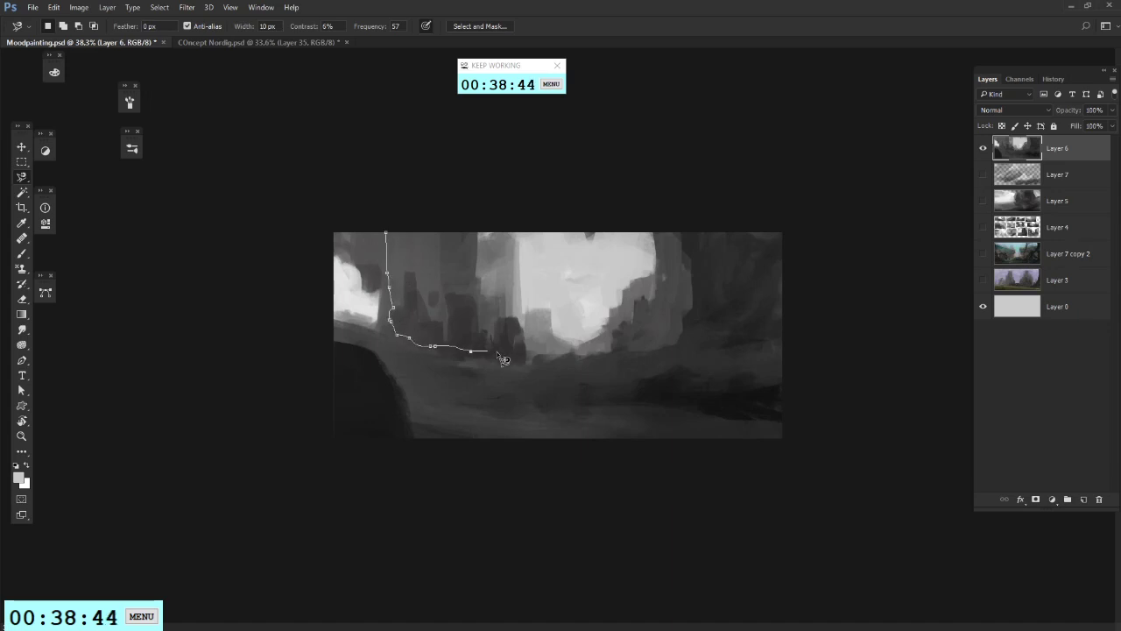
key(Escape)
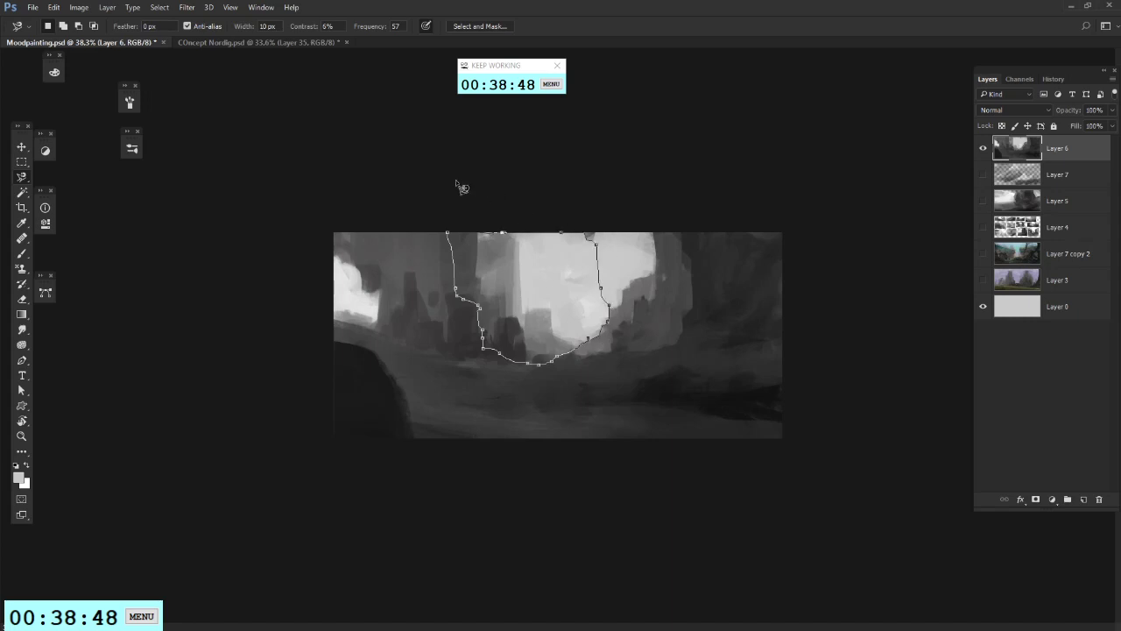
click(449, 233)
click(22, 314)
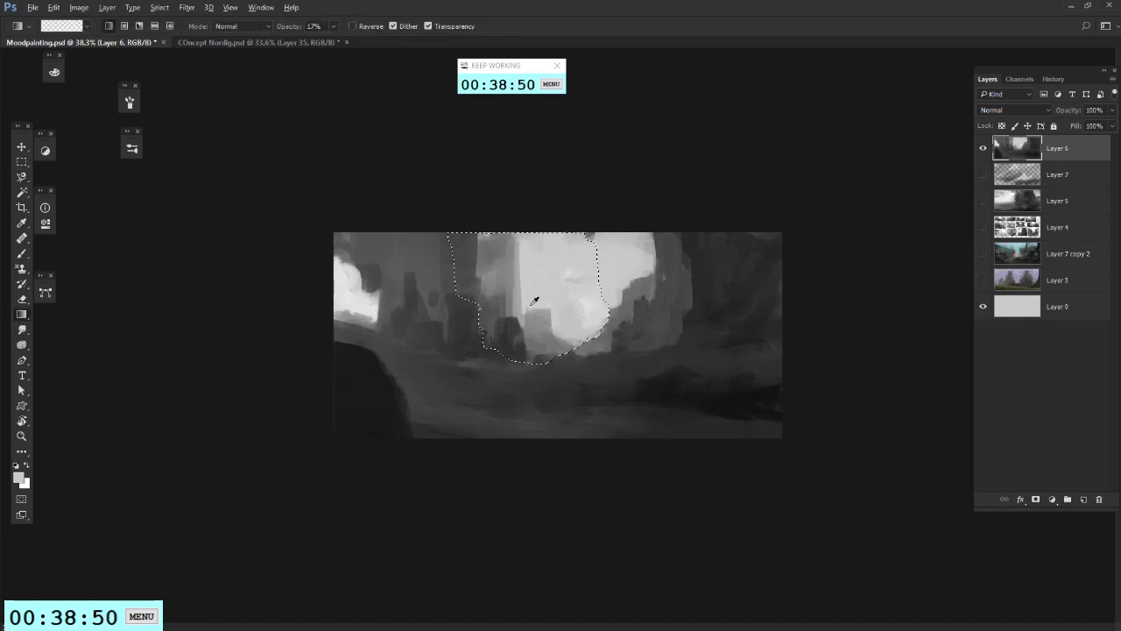
drag(450, 310, 531, 309)
key(ctrl+d)
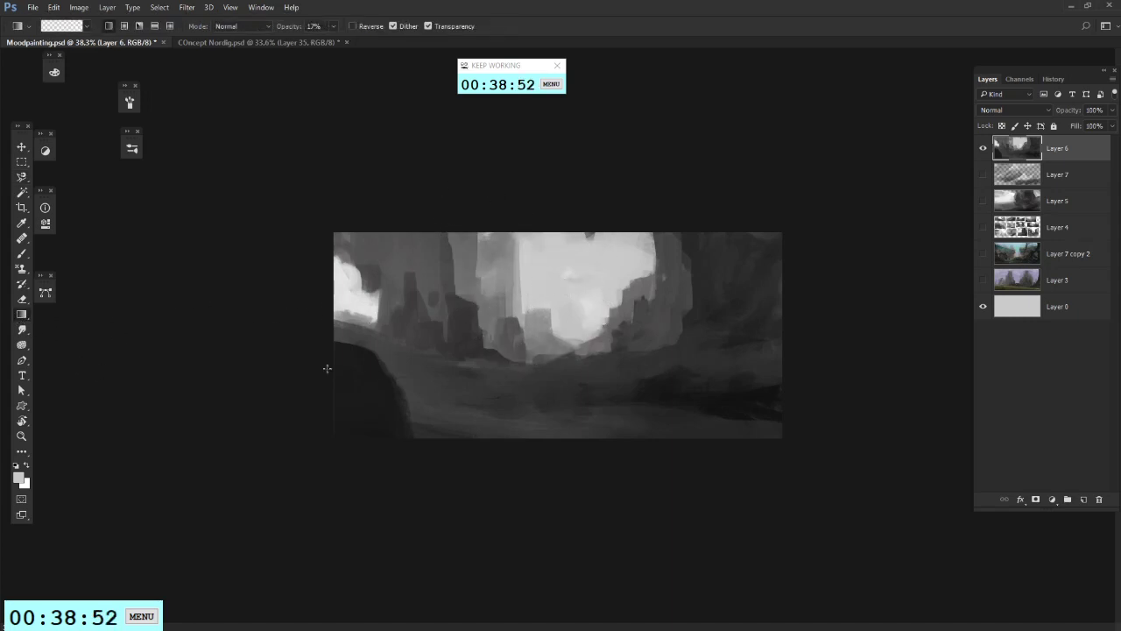
Step: Paint narrow dark vertical strokes over the columns left of the opening with a 42 px textured brush and sampled tones
key(b)
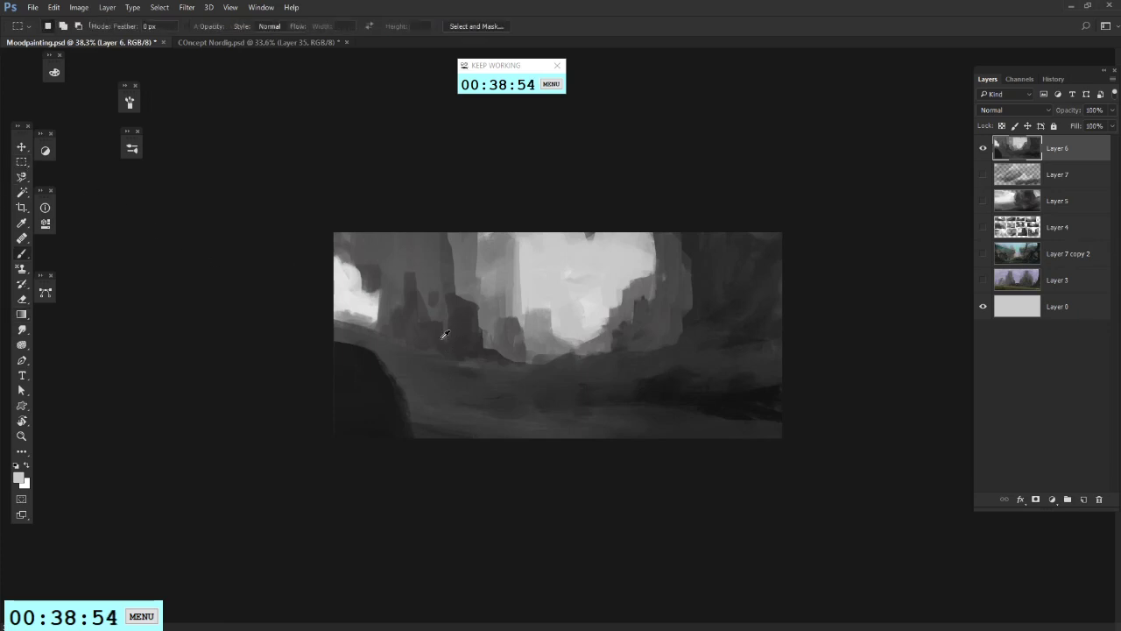
right_click(623, 333)
click(446, 299)
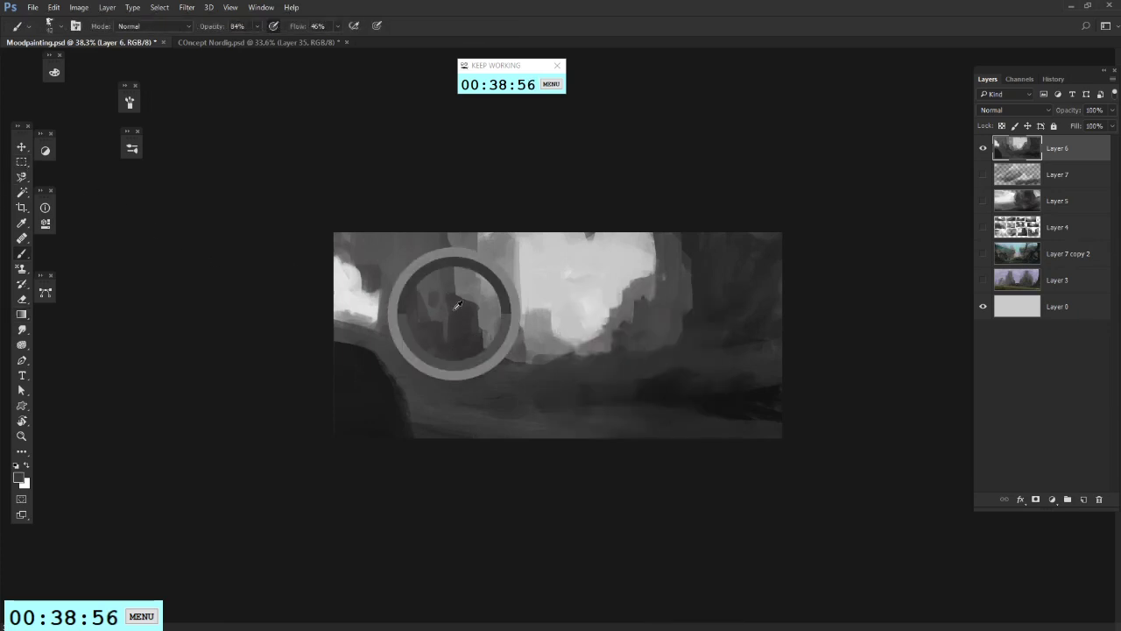
drag(438, 311, 438, 317)
drag(443, 235, 445, 318)
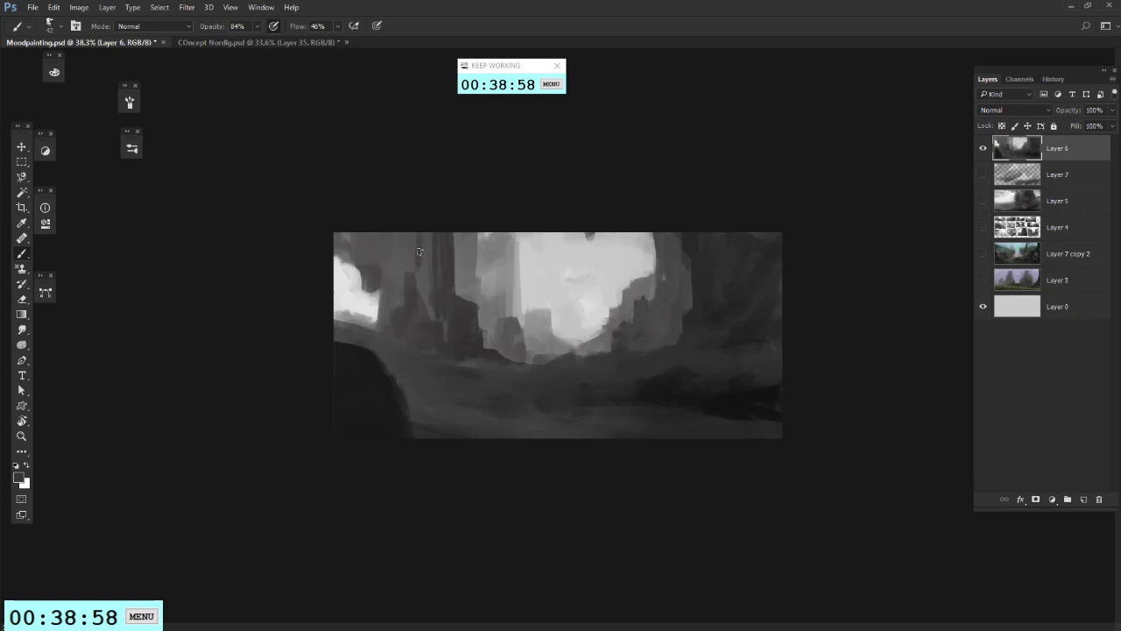
drag(421, 246, 411, 269)
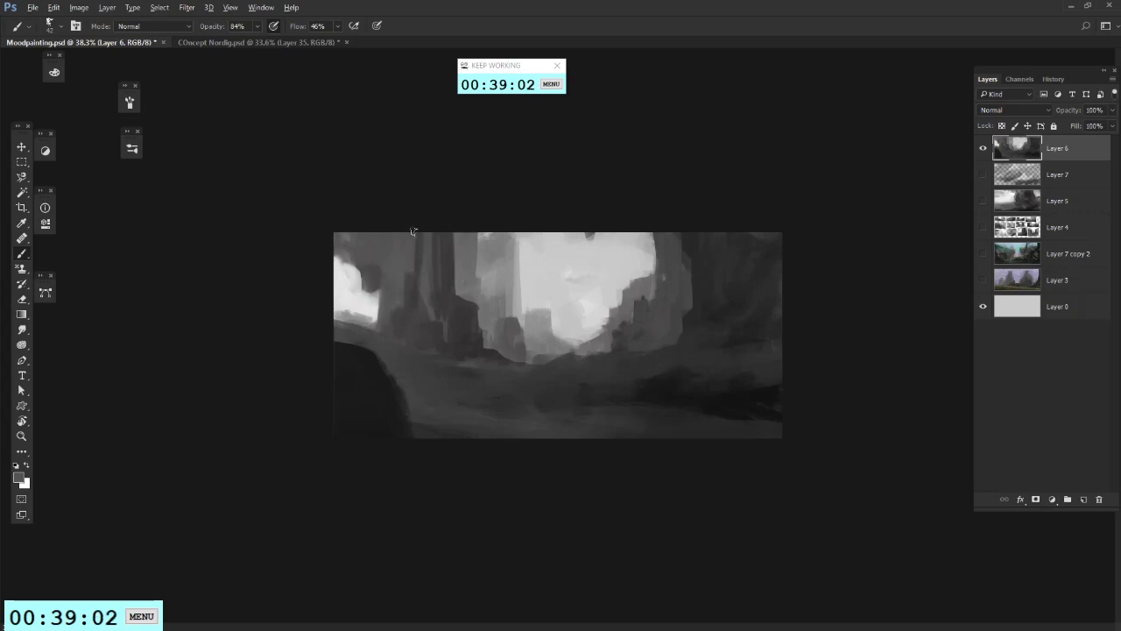
Step: Hide Layer 6, then show Layer 7 and make it the active painting layer
scroll(529, 306, down, 3)
scroll(529, 307, up, 6)
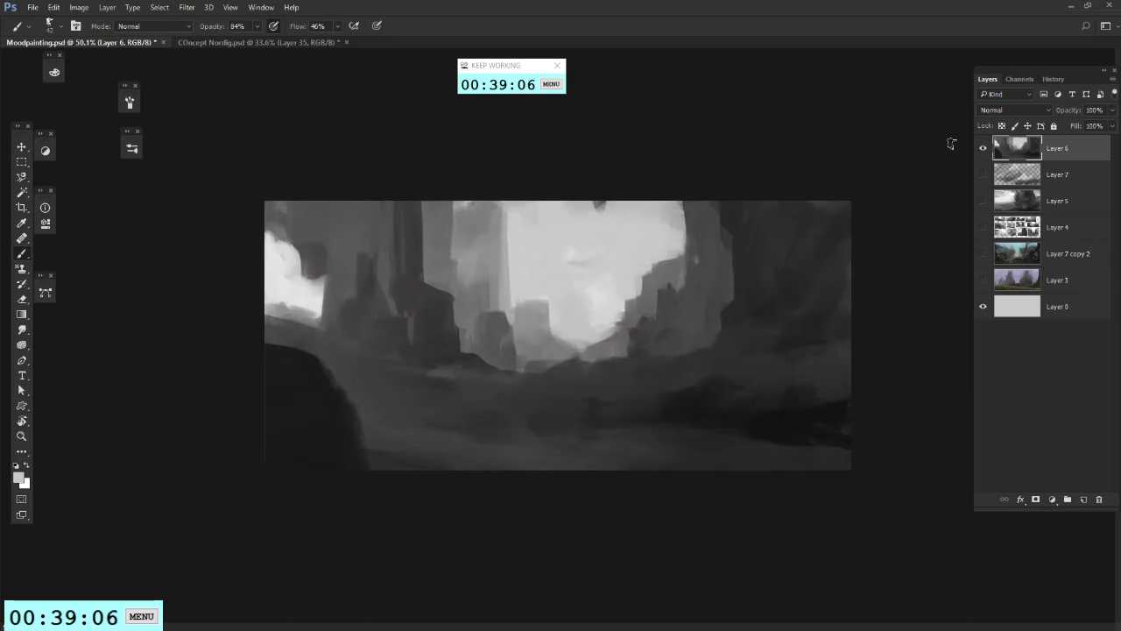
click(983, 149)
click(983, 175)
click(1019, 175)
scroll(672, 273, up, 2)
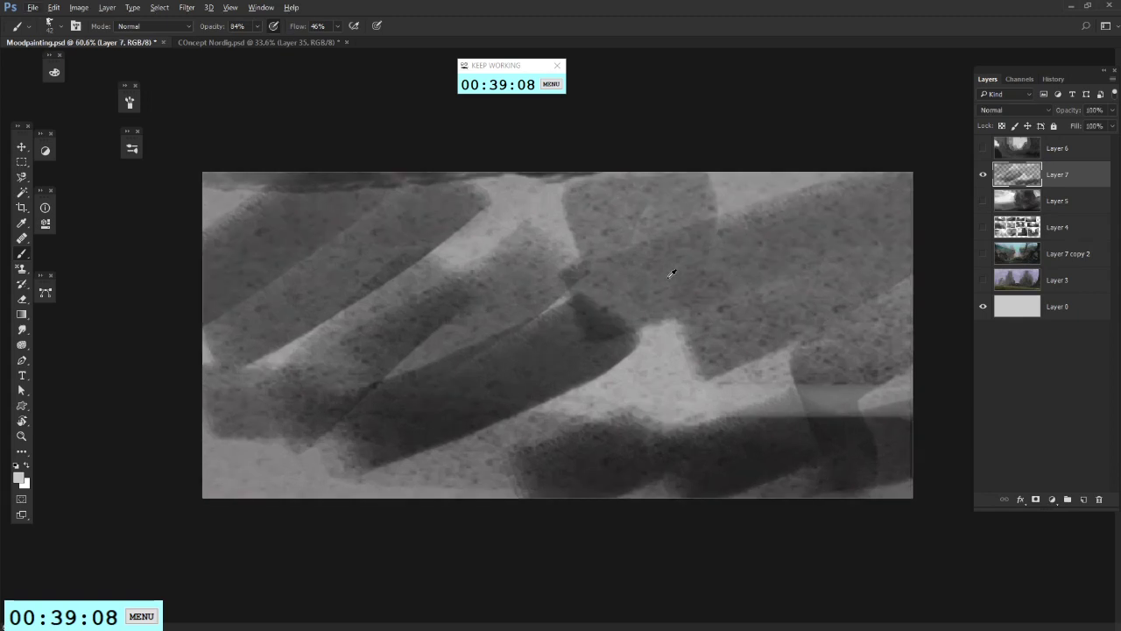
drag(671, 273, 665, 279)
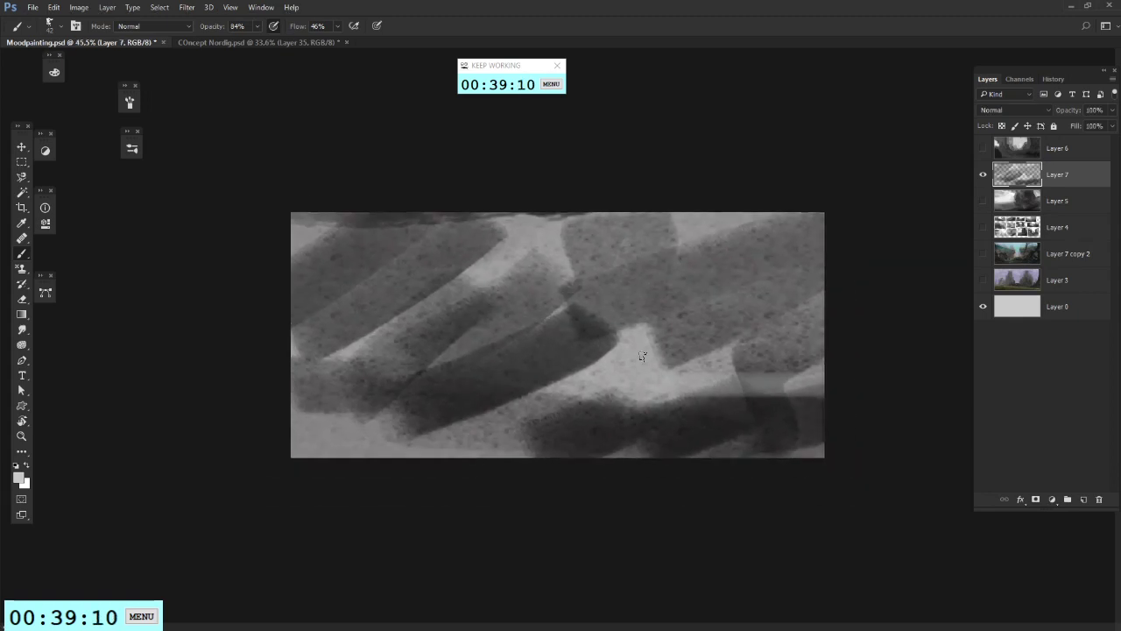
Step: Sweep dark diagonal strokes from the lower left to the upper right of Layer 7 with a 92 px textured brush
right_click(628, 289)
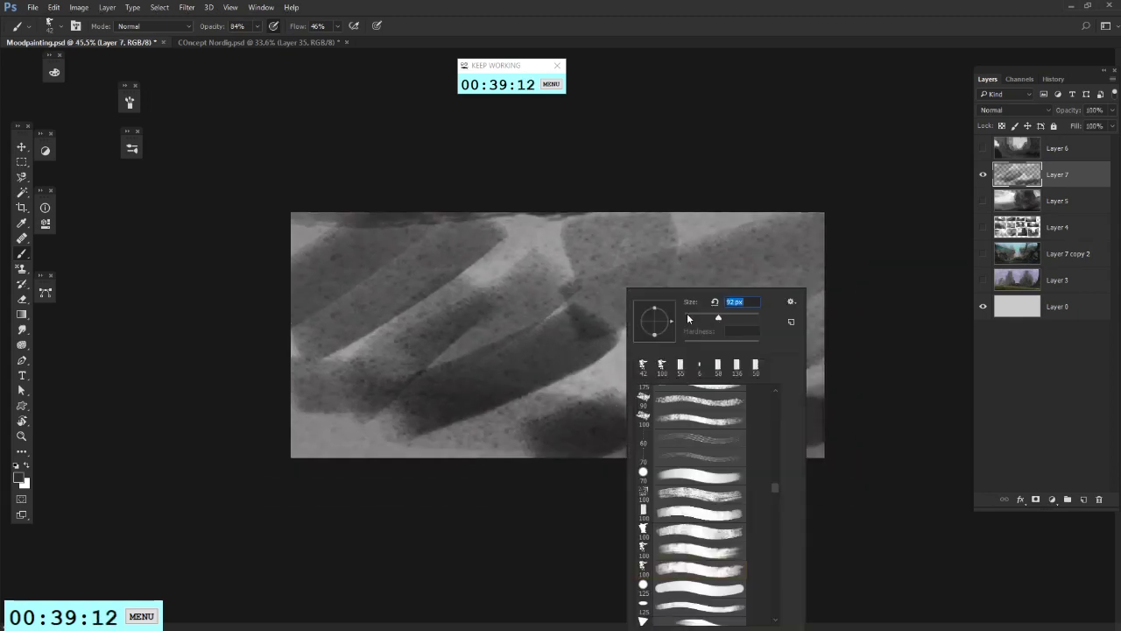
mouse_move(599, 268)
mouse_down()
mouse_move(554, 335)
mouse_move(308, 401)
mouse_up()
drag(603, 326, 767, 230)
Step: Switch to a large round brush and block in broad dark masses at the upper right and across the left side
right_click(745, 269)
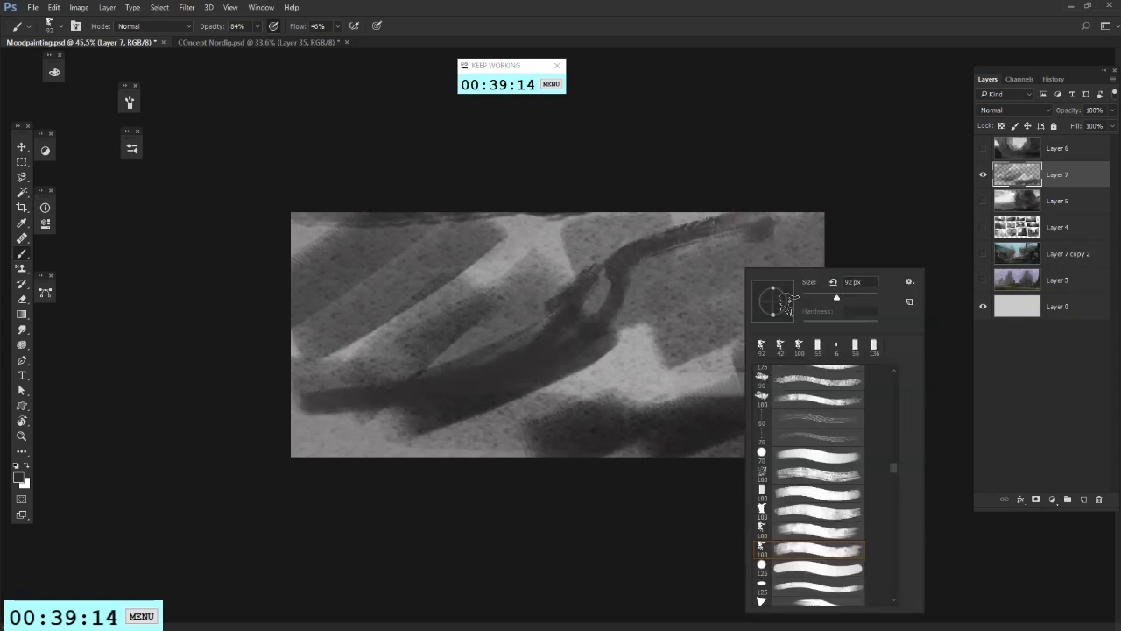
click(818, 456)
mouse_move(756, 261)
mouse_down()
mouse_move(728, 202)
mouse_move(706, 263)
mouse_move(782, 247)
mouse_up()
mouse_move(626, 209)
mouse_down()
mouse_move(603, 293)
mouse_move(756, 314)
mouse_up()
mouse_move(785, 245)
mouse_down()
mouse_move(518, 214)
mouse_move(400, 229)
mouse_move(303, 373)
mouse_move(366, 461)
mouse_move(362, 343)
mouse_move(345, 473)
mouse_move(391, 356)
mouse_move(325, 394)
mouse_up()
Step: Cover the lower centre and right with sampled light grays, and block mid-gray tones into the upper-left area
alt+click(609, 385)
mouse_move(587, 382)
mouse_down()
mouse_move(580, 449)
mouse_move(660, 457)
mouse_up()
drag(700, 440, 693, 458)
drag(815, 441, 672, 469)
alt+click(503, 329)
alt+click(569, 375)
mouse_move(500, 270)
mouse_down()
mouse_move(461, 308)
mouse_move(437, 228)
mouse_up()
drag(333, 216, 527, 233)
Step: Sample dark tones and sweep them over the lower centre and lower-right areas with the 338 px round brush
alt+click(588, 321)
alt+click(768, 405)
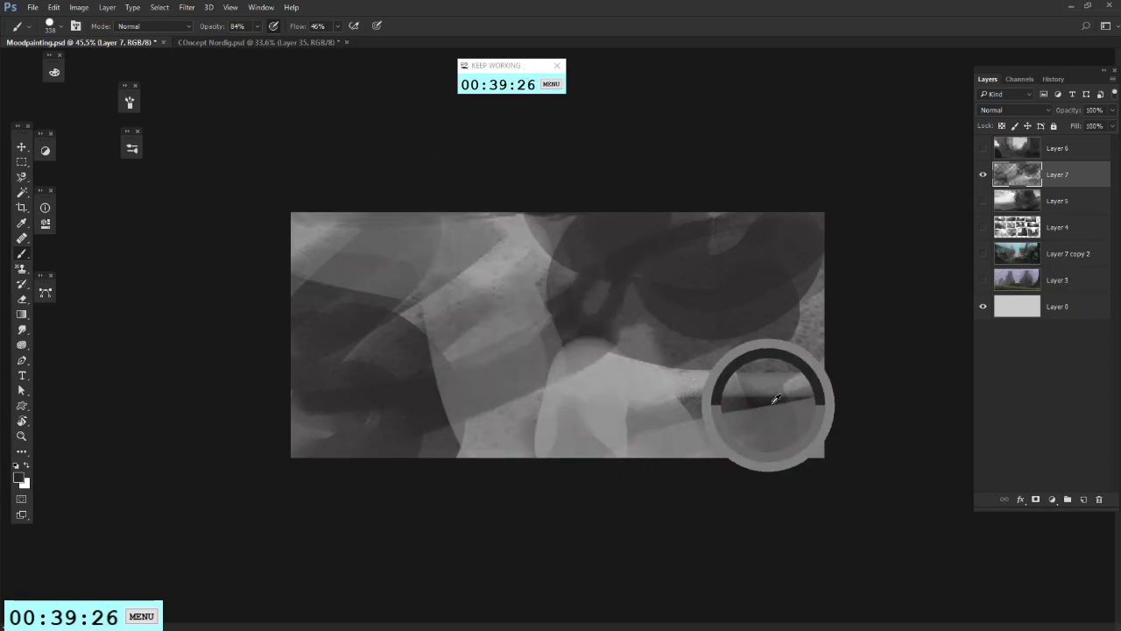
mouse_move(604, 334)
mouse_down()
mouse_move(635, 426)
mouse_move(643, 387)
mouse_move(678, 379)
mouse_move(706, 432)
mouse_move(743, 410)
mouse_move(845, 272)
mouse_move(740, 426)
mouse_move(606, 372)
mouse_move(622, 435)
mouse_move(381, 377)
mouse_move(459, 428)
mouse_move(626, 368)
mouse_up()
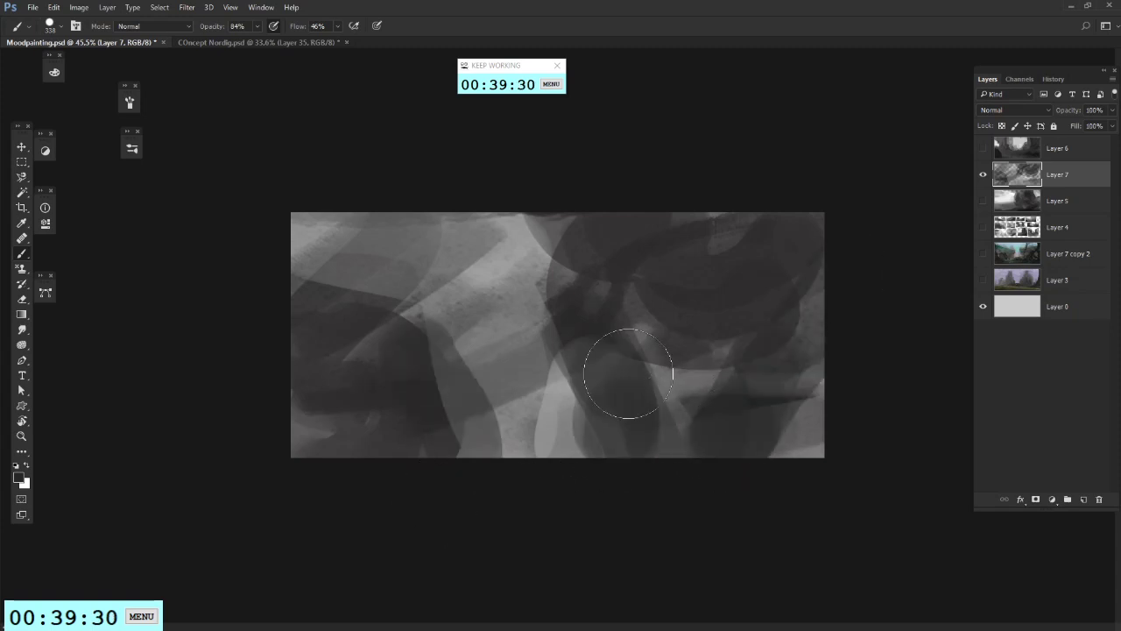
Step: Sample a dark tone and sweep curved dark bands across the centre and right with the round brush at 48 px
alt+click(412, 384)
right_click(625, 315)
double_click(627, 476)
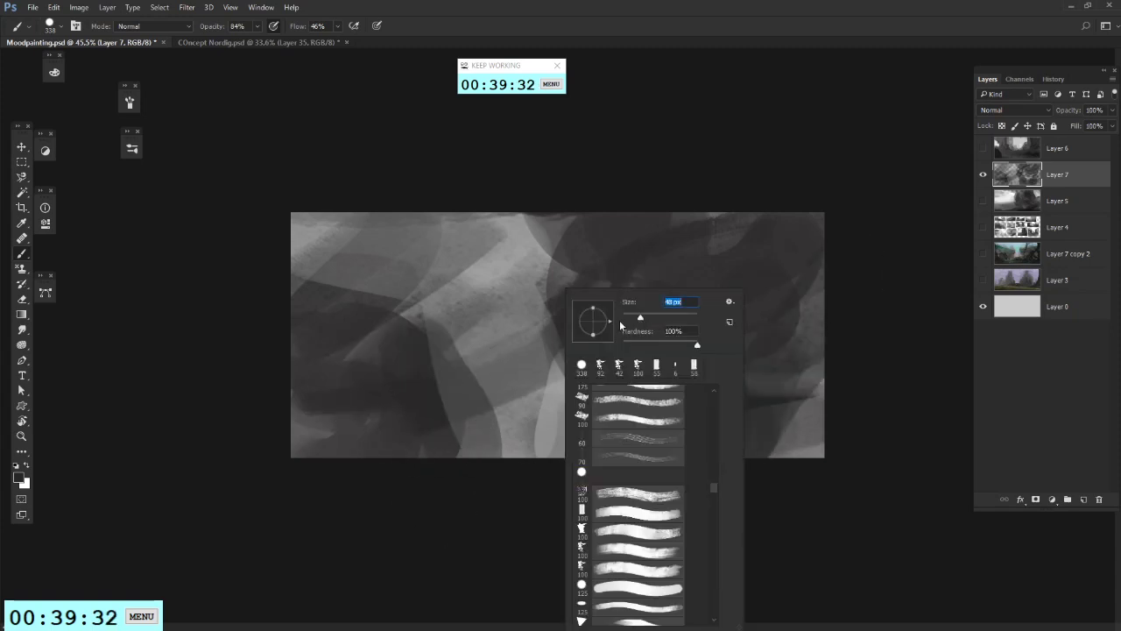
mouse_move(544, 358)
mouse_down()
mouse_move(585, 320)
mouse_move(420, 399)
mouse_move(529, 360)
mouse_move(415, 371)
mouse_move(562, 330)
mouse_up()
drag(733, 339, 727, 388)
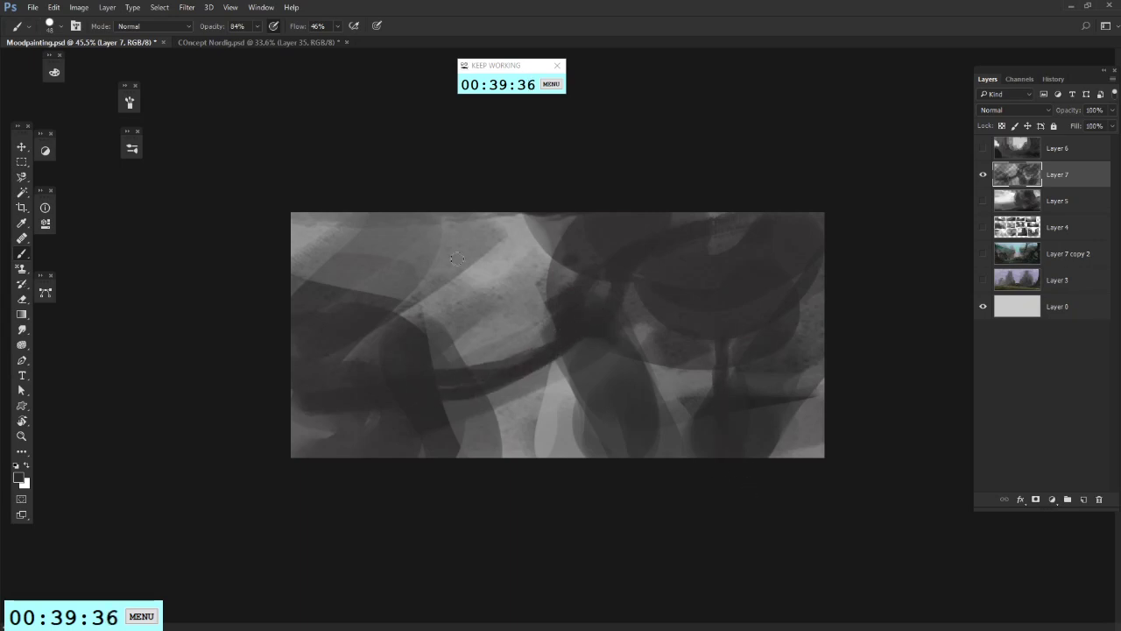
mouse_move(457, 259)
mouse_down()
mouse_move(351, 208)
mouse_move(442, 246)
mouse_up()
key(ctrl+z)
Step: Enlarge the round brush to 139 px, darken the upper-left area, and dab a light glow at the lower centre
right_click(474, 290)
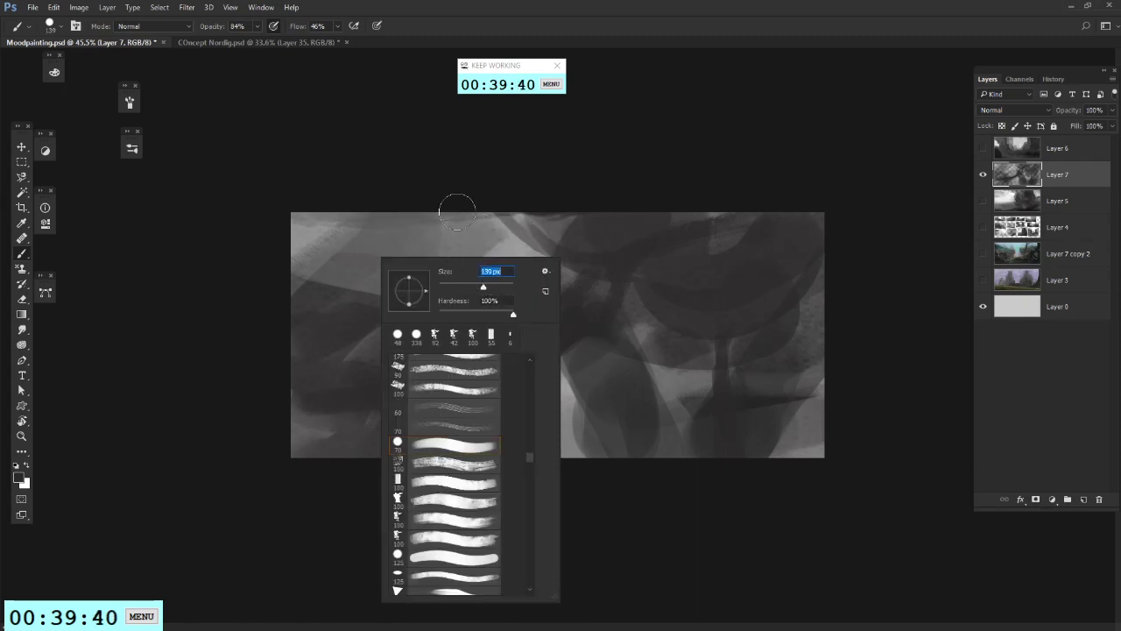
mouse_move(457, 212)
mouse_down()
mouse_move(474, 247)
mouse_move(431, 192)
mouse_move(313, 261)
mouse_move(431, 217)
mouse_move(465, 230)
mouse_move(462, 285)
mouse_move(501, 367)
mouse_move(461, 282)
mouse_move(398, 285)
mouse_up()
drag(540, 282, 528, 336)
key(ctrl+z)
mouse_move(509, 420)
mouse_down()
mouse_move(517, 464)
mouse_move(533, 431)
mouse_move(550, 462)
mouse_move(535, 412)
mouse_up()
Step: Switch to the rectangular brush, try white strokes over the lower-centre glow, and undo the last two
right_click(639, 291)
click(699, 516)
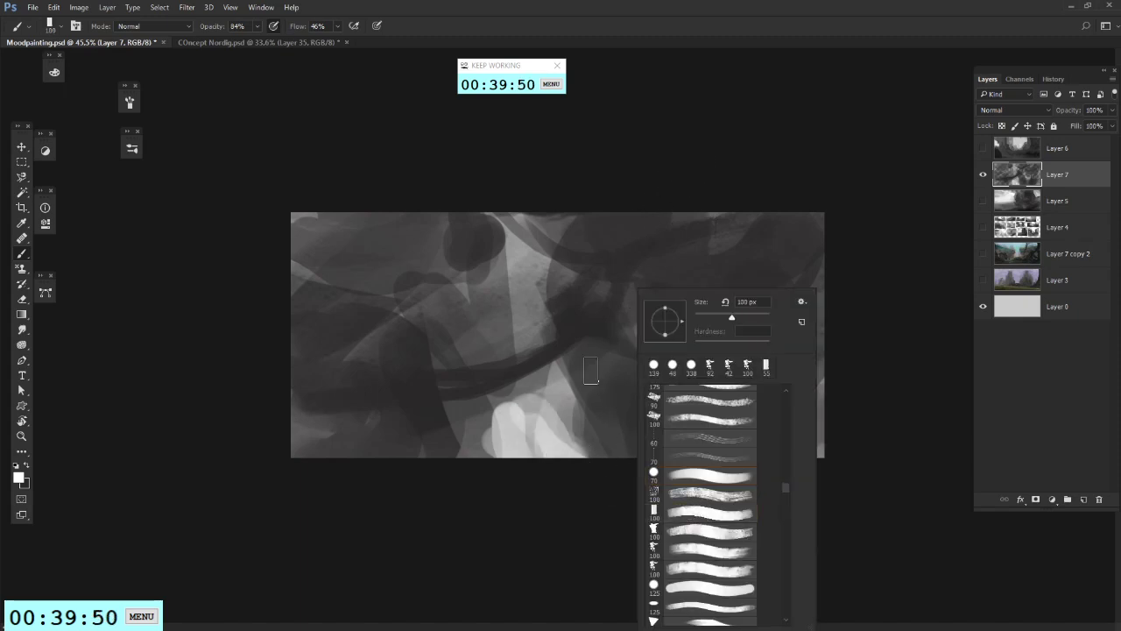
mouse_move(589, 361)
mouse_down()
mouse_move(570, 411)
mouse_move(580, 420)
mouse_move(552, 468)
mouse_up()
key(ctrl+alt+z)
key(ctrl+alt+z)
Step: Sample dark gray and outline a large rounded mass at the upper right with the rectangular brush at 29 px
right_click(639, 289)
click(710, 315)
alt+click(594, 238)
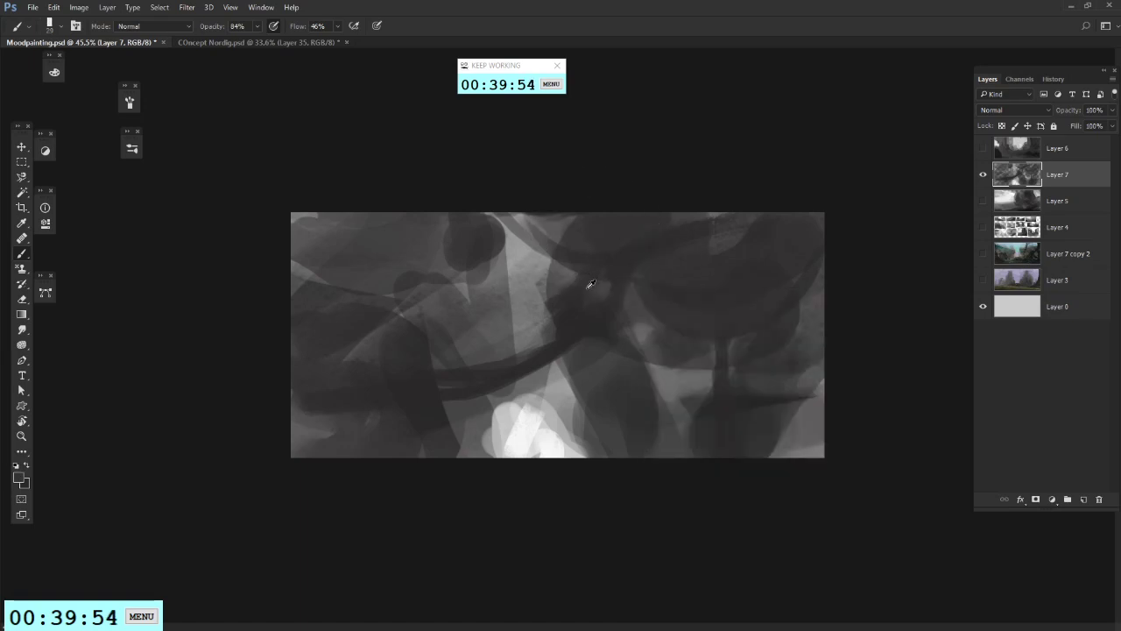
alt+click(586, 307)
drag(566, 308, 579, 226)
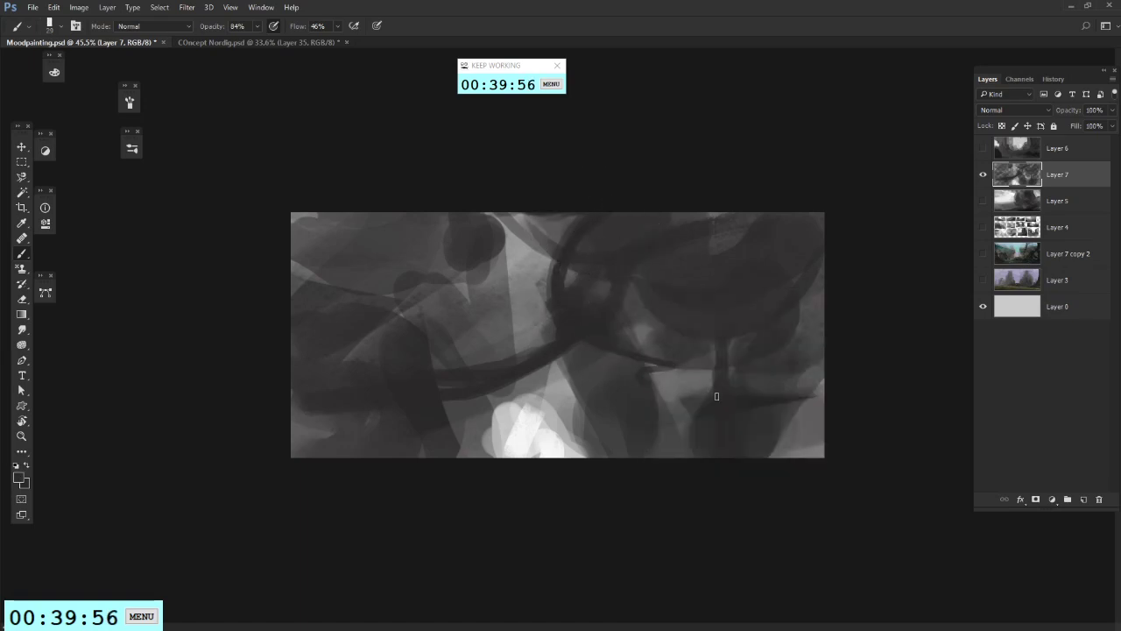
mouse_move(716, 395)
mouse_down()
mouse_move(813, 376)
mouse_move(818, 343)
mouse_move(705, 349)
mouse_up()
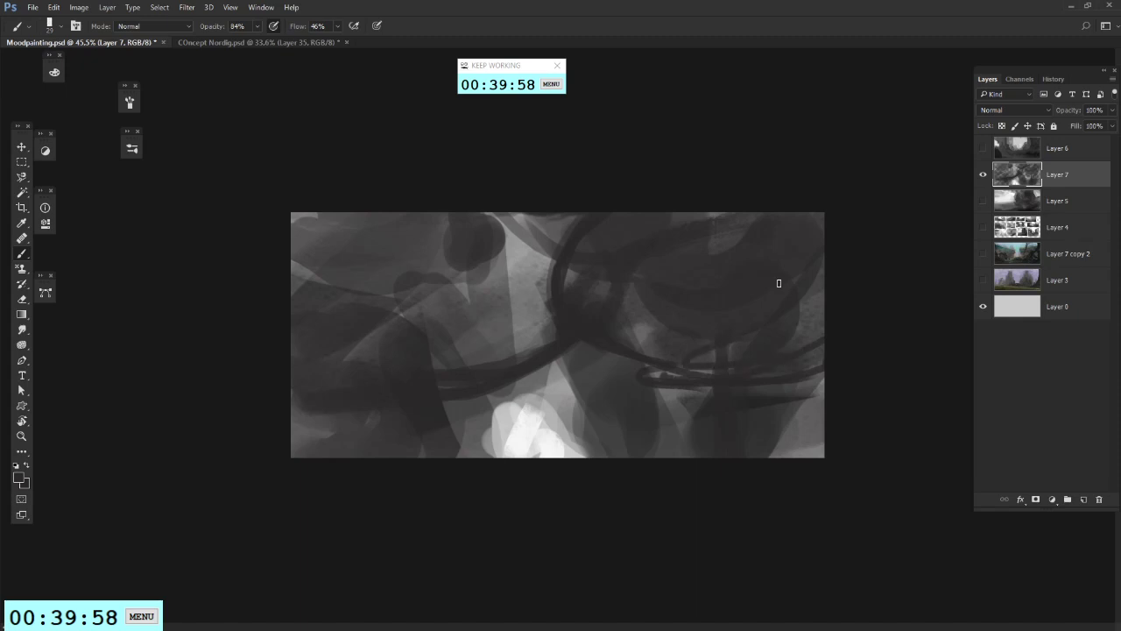
Step: Fill the upper-right mass with dark strokes at 108 px and cover it with a mid-gray sampled from the upper left
right_click(788, 288)
click(888, 318)
mouse_move(742, 229)
mouse_down()
mouse_move(576, 274)
mouse_move(668, 321)
mouse_move(838, 306)
mouse_move(788, 247)
mouse_up()
mouse_move(392, 225)
mouse_down()
mouse_move(288, 210)
mouse_move(361, 226)
mouse_move(303, 225)
mouse_move(460, 223)
mouse_up()
alt+click(396, 272)
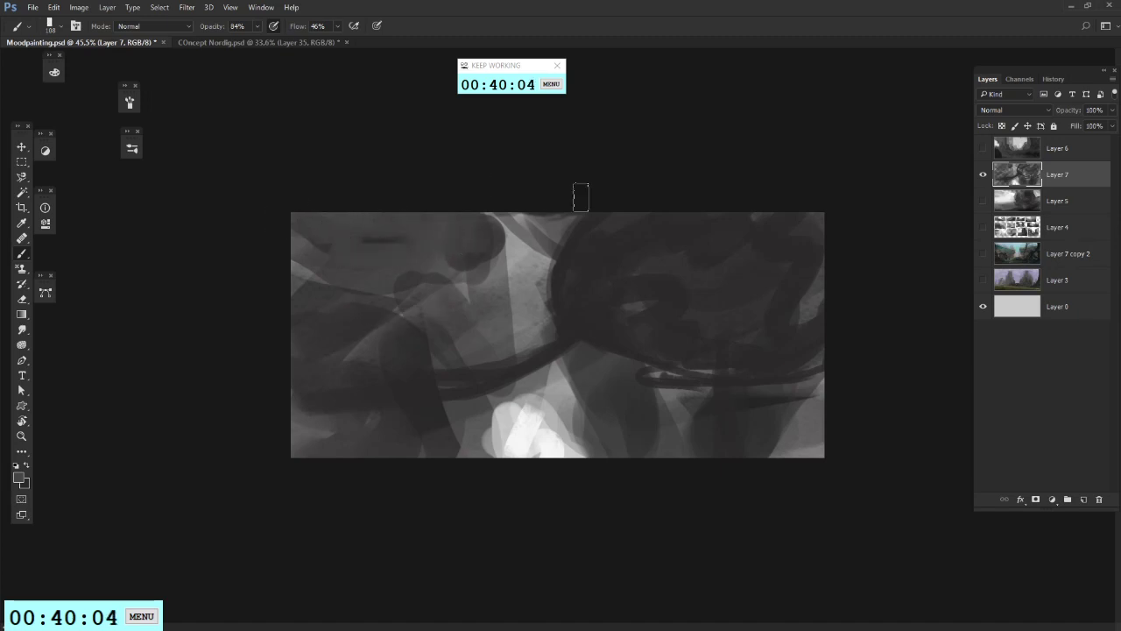
mouse_move(581, 197)
mouse_down()
mouse_move(753, 186)
mouse_move(773, 221)
mouse_move(620, 221)
mouse_move(583, 315)
mouse_move(809, 345)
mouse_move(664, 236)
mouse_move(663, 318)
mouse_move(850, 275)
mouse_move(733, 213)
mouse_move(623, 259)
mouse_up()
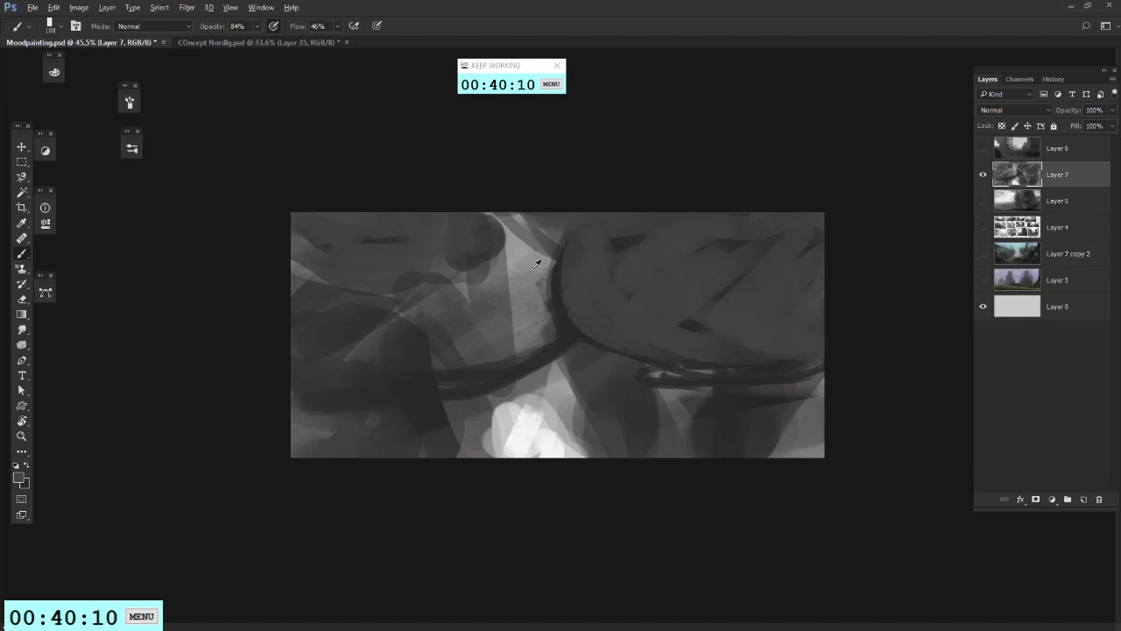
Step: Sample a dark tone, paint a trunk-like edge along the mass's left side, and darken the area beneath it
alt+click(555, 275)
mouse_move(543, 238)
mouse_down()
mouse_move(532, 212)
mouse_move(552, 311)
mouse_up()
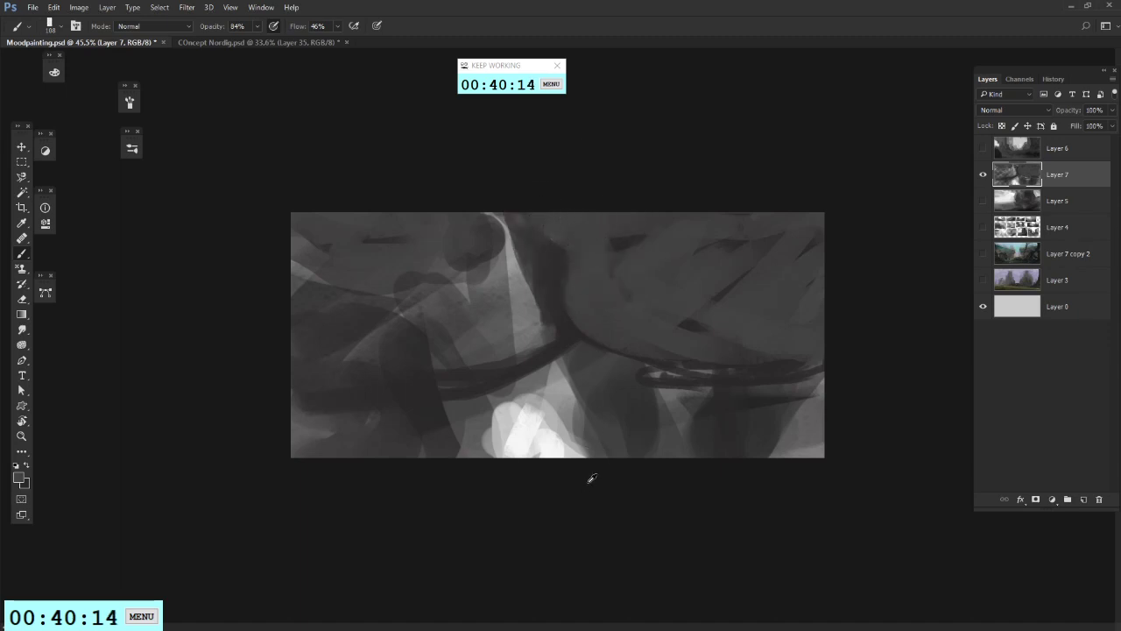
mouse_move(596, 399)
mouse_down()
mouse_move(613, 447)
mouse_move(629, 405)
mouse_move(744, 394)
mouse_up()
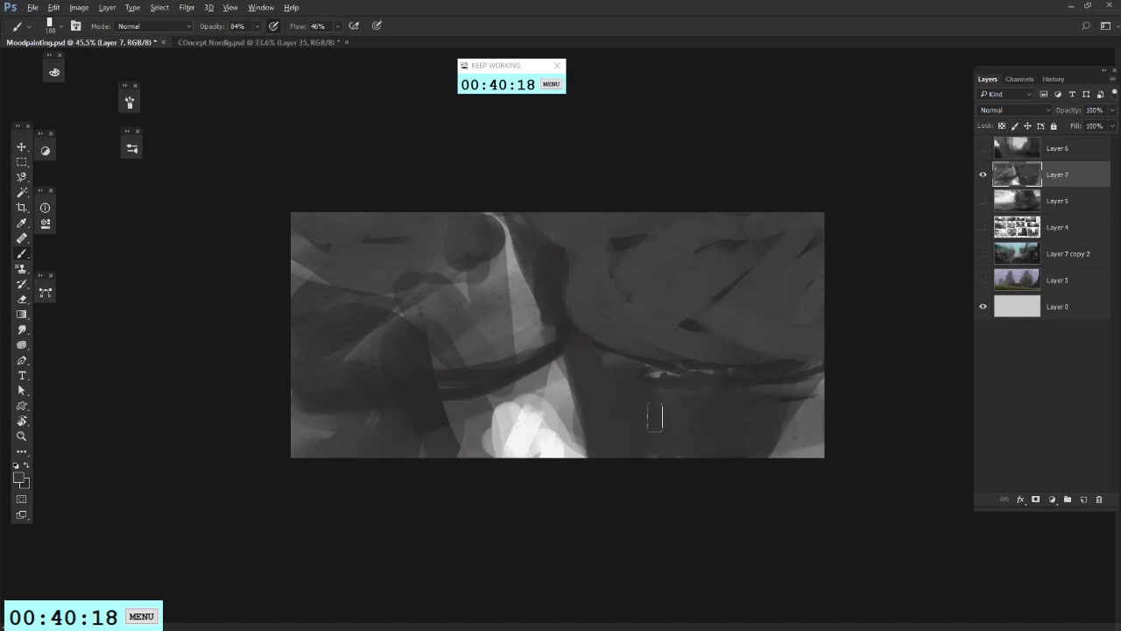
Step: Hide Layer 7, examine the color studies in COncept Nordig.psd, and return to Moodpainting.psd with Layer 7 shown
click(982, 172)
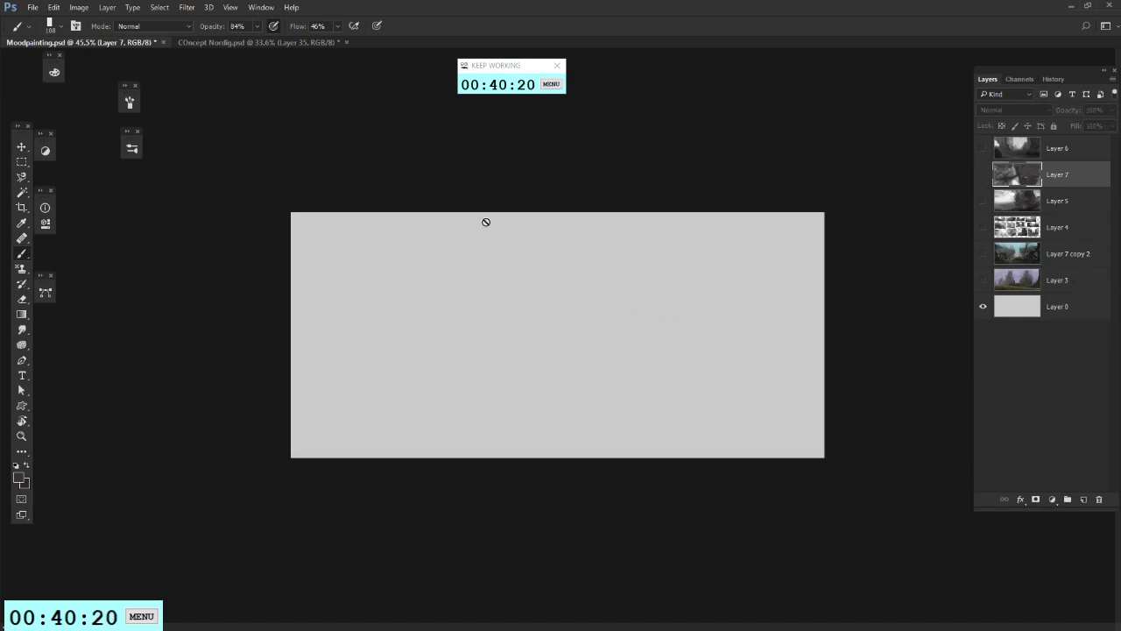
click(263, 42)
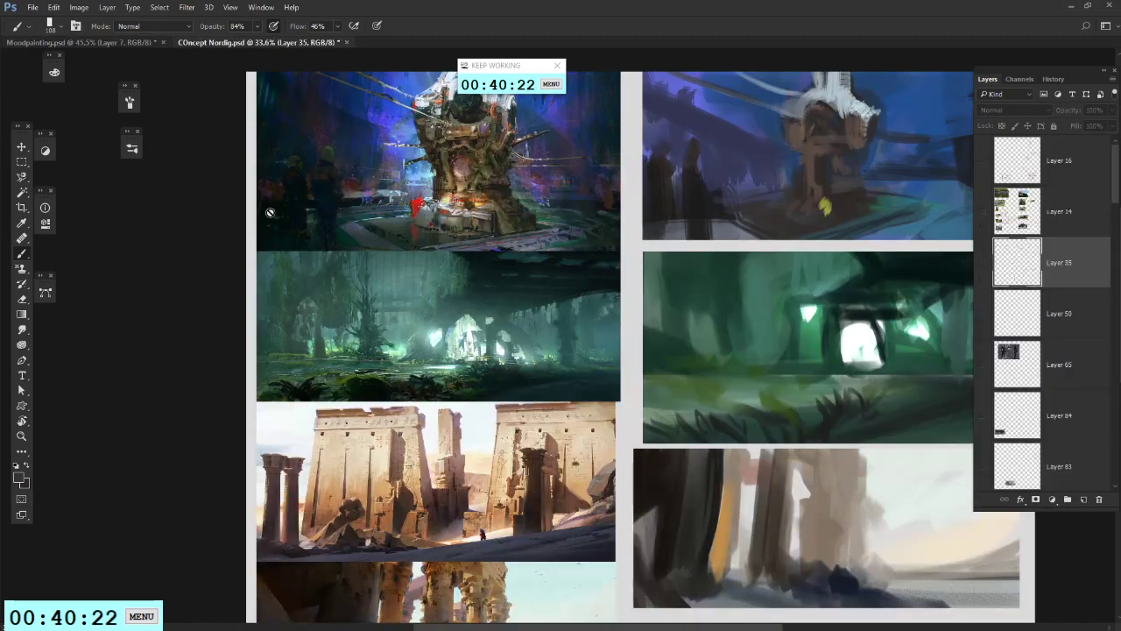
drag(685, 331, 623, 179)
drag(716, 323, 760, 401)
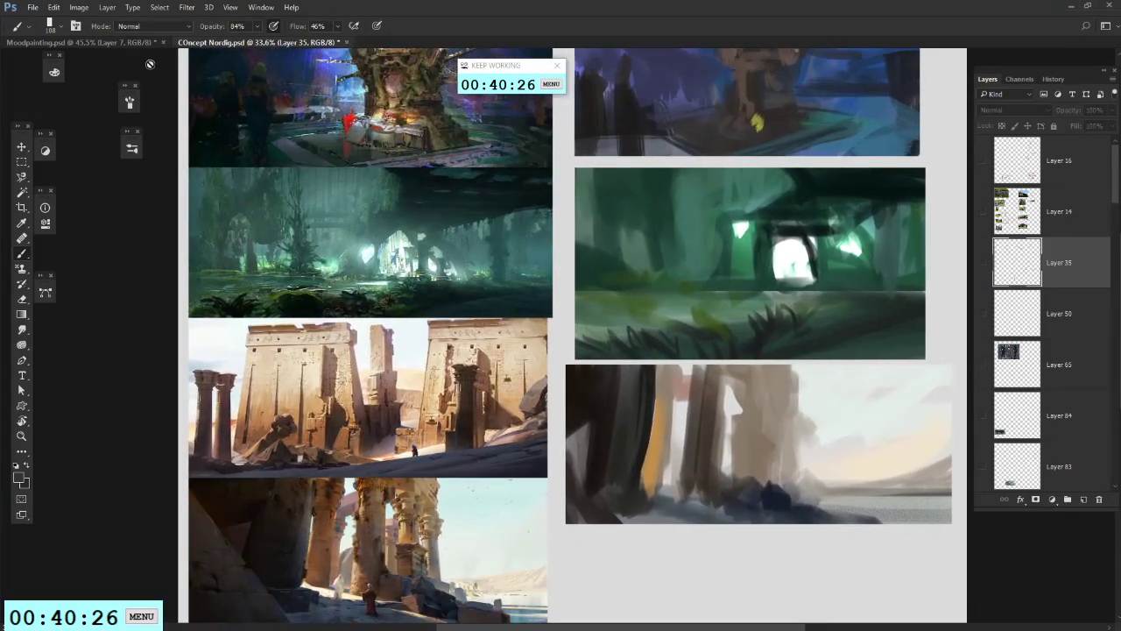
click(130, 42)
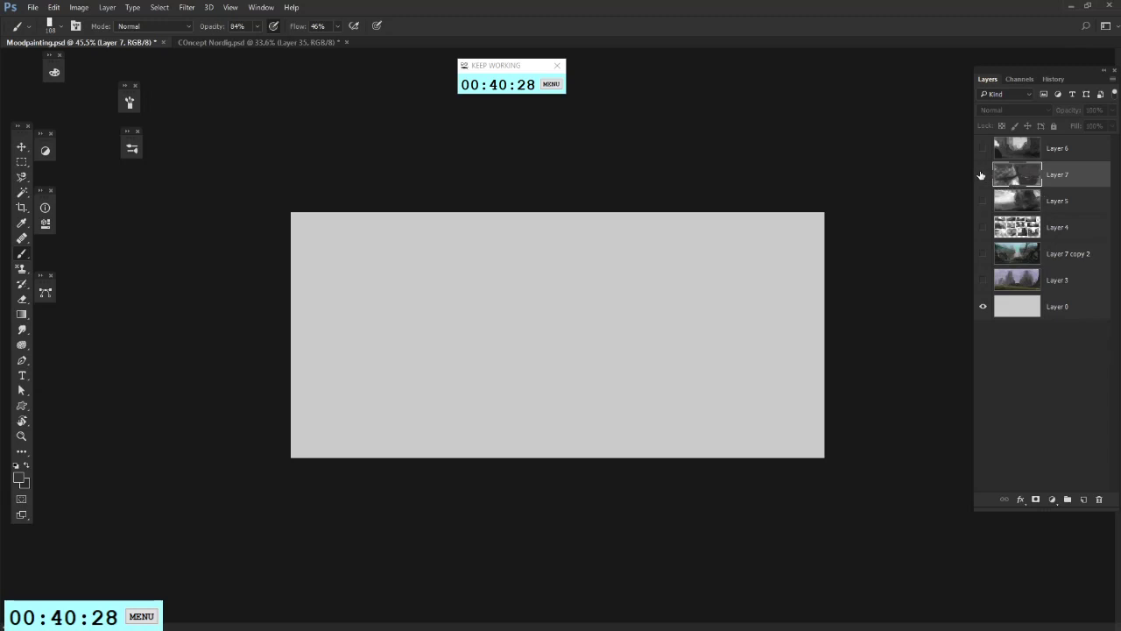
click(982, 175)
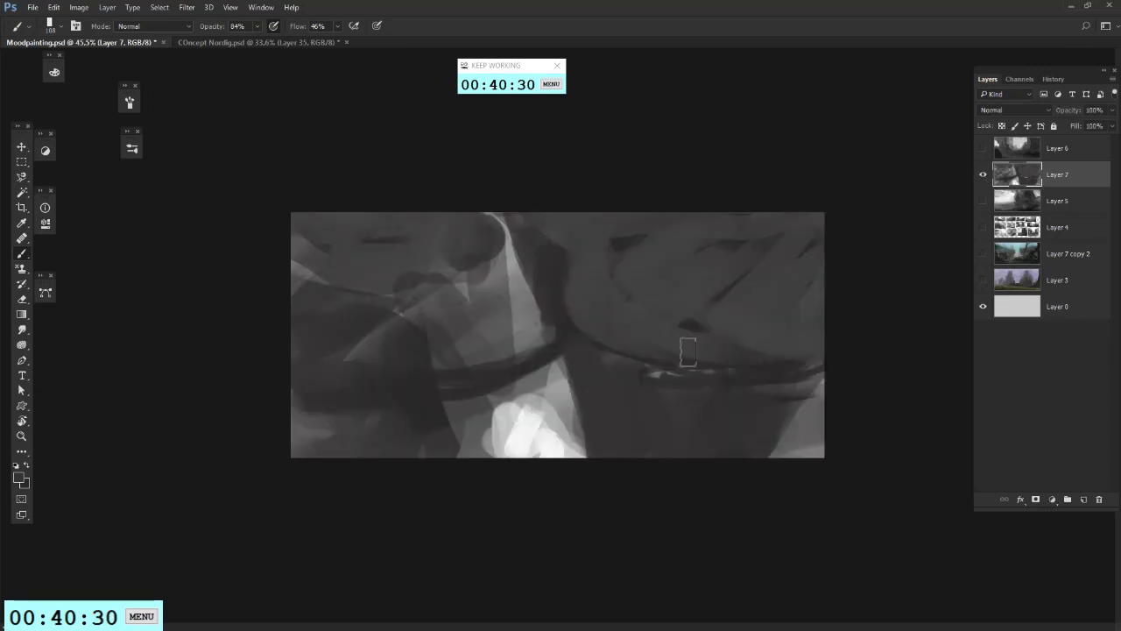
Step: Sample grays to cover the dark area on the left and reshape the dark edge right of the lower-centre glow
alt+click(429, 346)
mouse_move(327, 292)
mouse_down()
mouse_move(397, 452)
mouse_move(413, 360)
mouse_move(385, 362)
mouse_move(336, 320)
mouse_move(331, 413)
mouse_move(389, 432)
mouse_move(449, 445)
mouse_move(541, 308)
mouse_move(571, 305)
mouse_move(600, 415)
mouse_move(604, 377)
mouse_up()
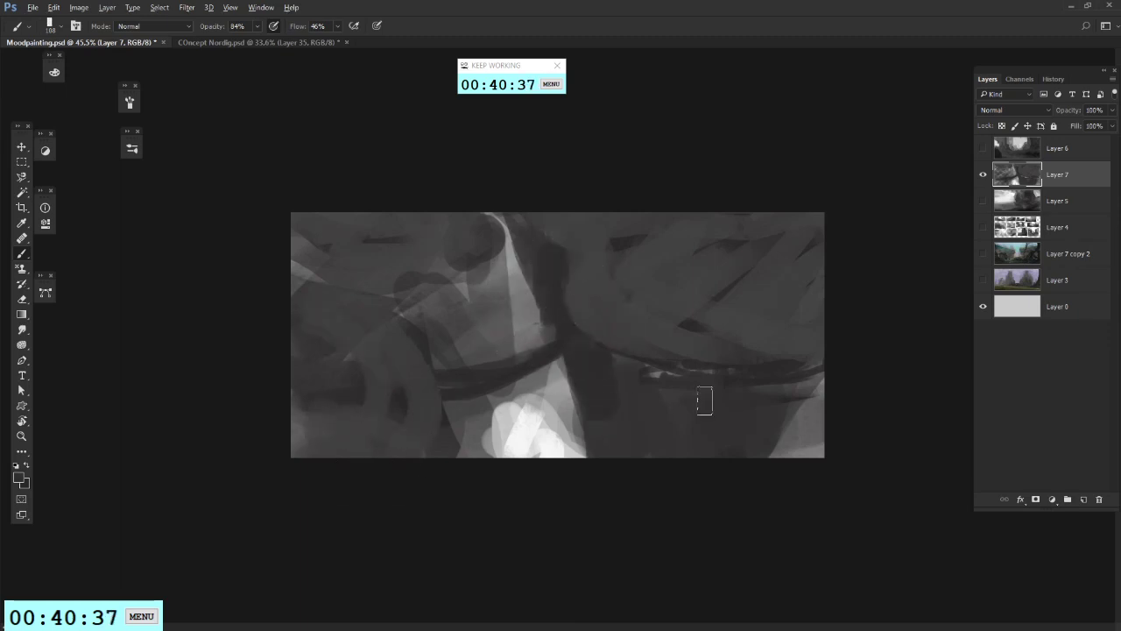
alt+click(527, 413)
mouse_move(591, 458)
mouse_down()
mouse_move(579, 413)
mouse_move(574, 445)
mouse_up()
alt+click(578, 403)
alt+click(510, 386)
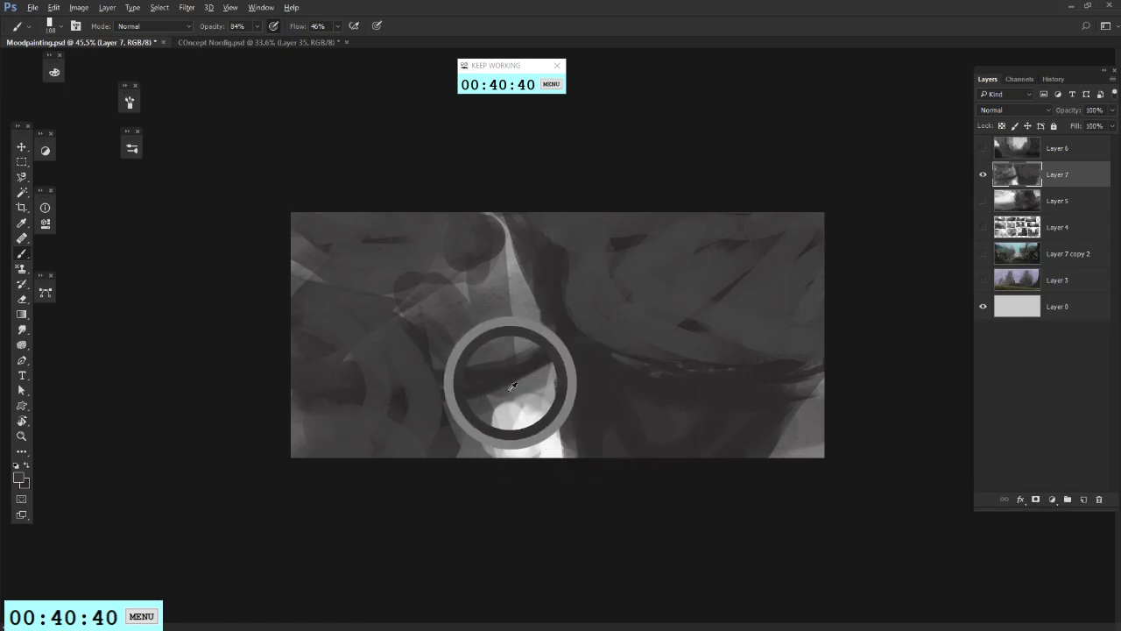
Step: Reduce the brush to 4 px and 17 px, and paint gray streaks along the dark band crossing the centre
right_click(550, 347)
click(552, 317)
click(439, 381)
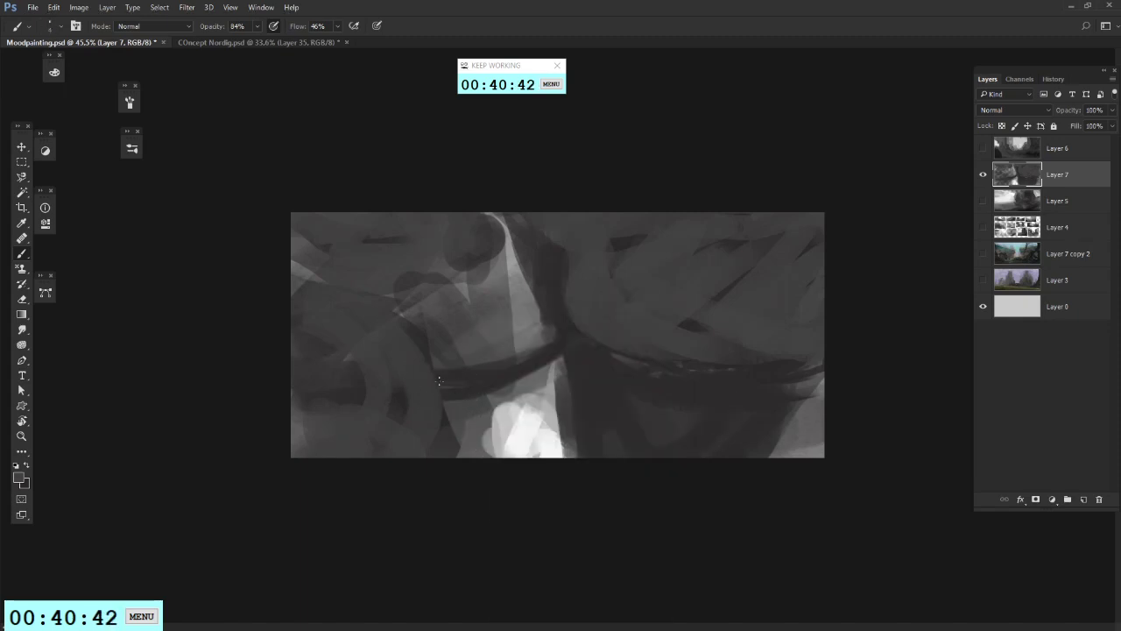
right_click(601, 340)
key(Return)
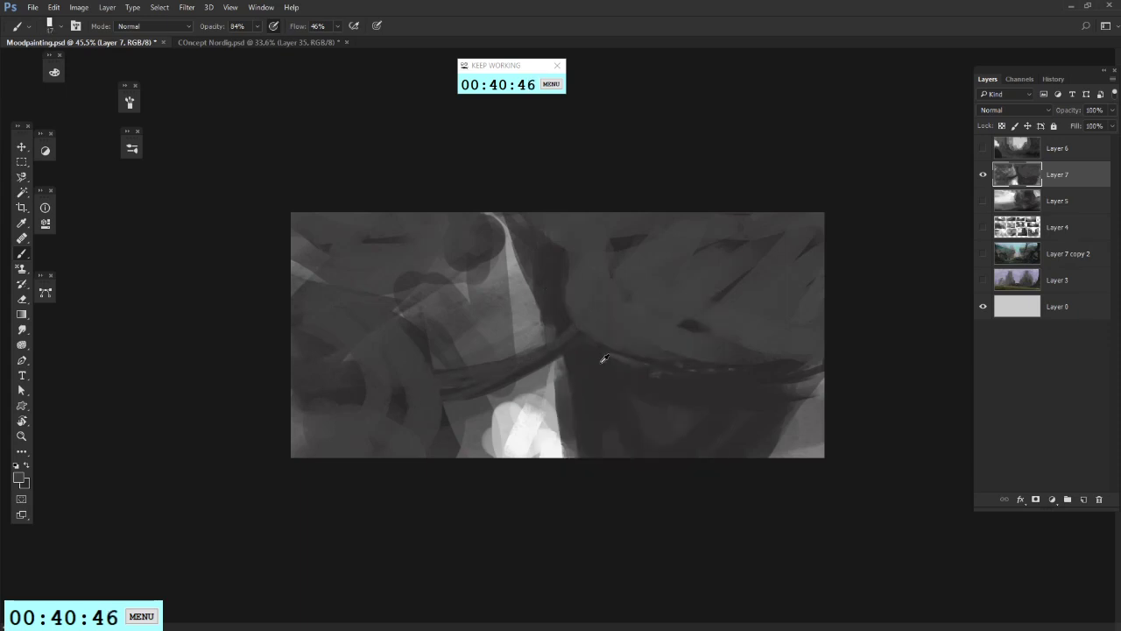
right_click(667, 289)
Step: Lasso a curved area at the left edge, fill it with black using a 180 px brush, and clear the selection
click(26, 174)
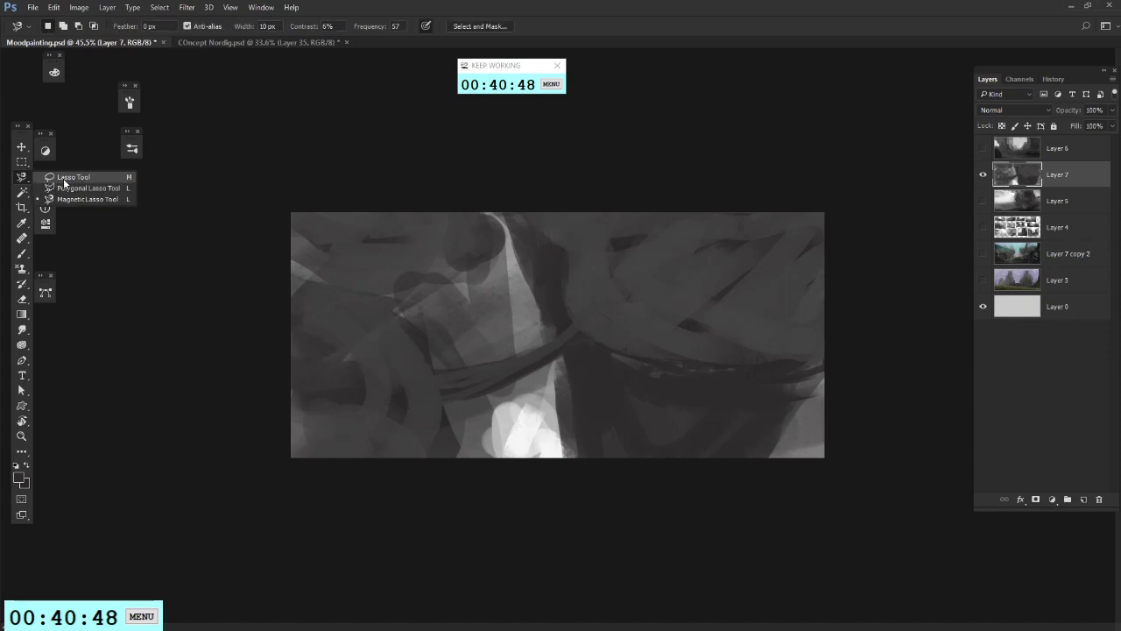
click(64, 180)
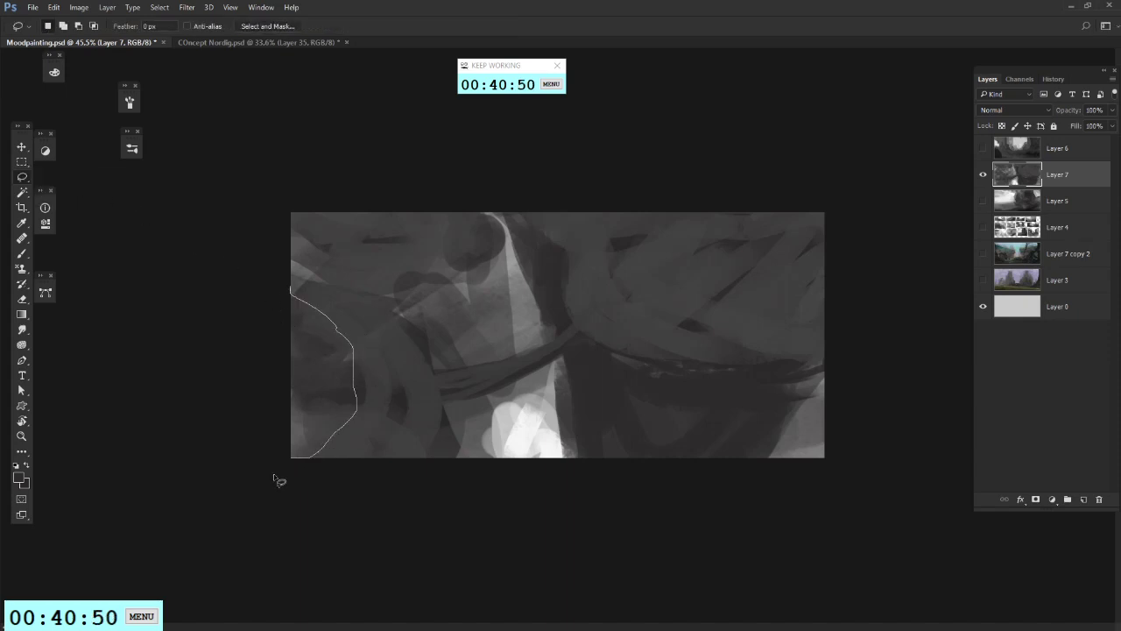
drag(376, 395, 370, 420)
key(b)
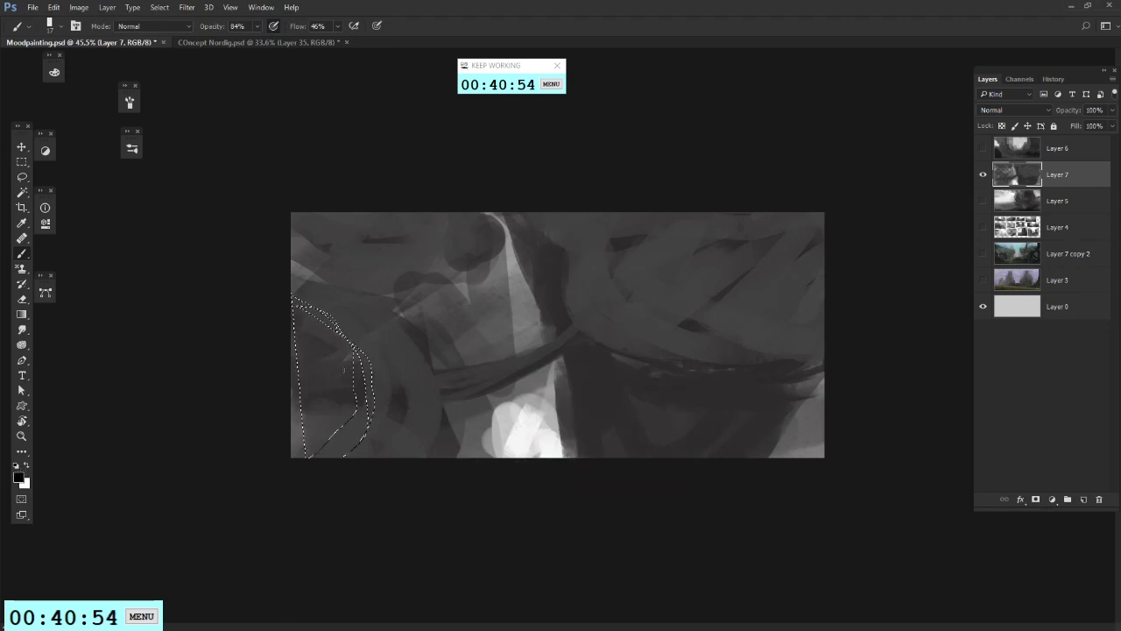
right_click(345, 369)
click(495, 316)
mouse_move(324, 387)
mouse_down()
mouse_move(324, 363)
mouse_move(274, 433)
mouse_up()
click(22, 177)
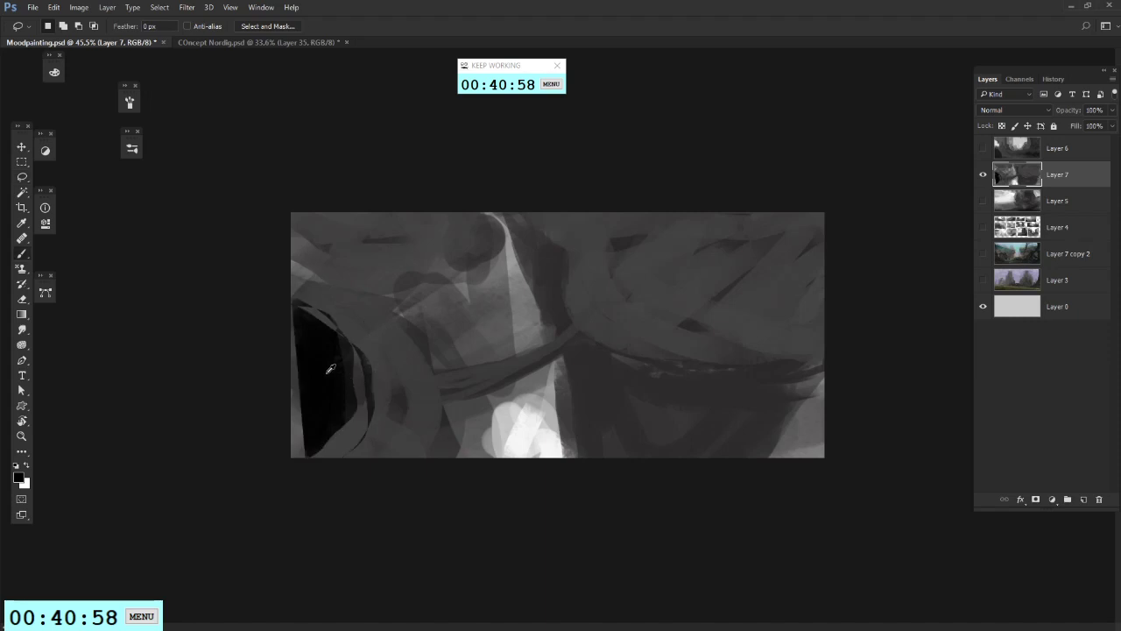
Step: Sample blacks and dark grays to fill the gaps and smooth the edge of the black shape on the left
key(b)
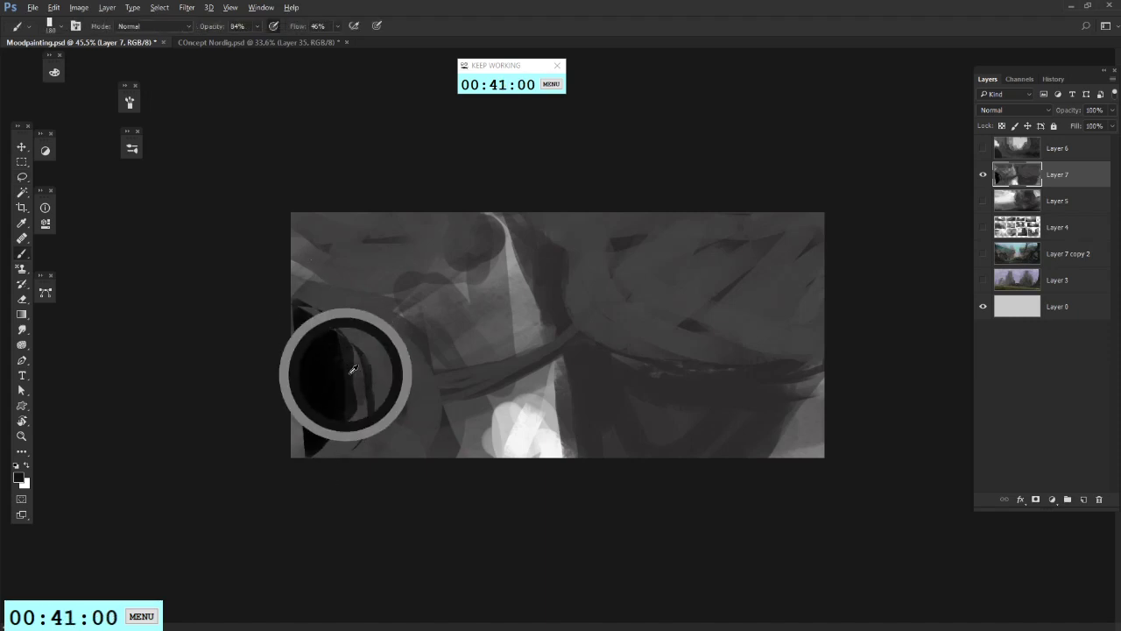
key(l)
key(b)
alt+click(345, 368)
mouse_move(350, 359)
mouse_down()
mouse_move(321, 429)
mouse_move(329, 455)
mouse_move(307, 331)
mouse_move(279, 412)
mouse_move(338, 430)
mouse_move(349, 418)
mouse_move(319, 414)
mouse_move(301, 444)
mouse_move(341, 437)
mouse_move(322, 464)
mouse_up()
alt+click(345, 435)
alt+click(308, 415)
drag(326, 391, 303, 447)
alt+click(319, 338)
drag(316, 339, 278, 457)
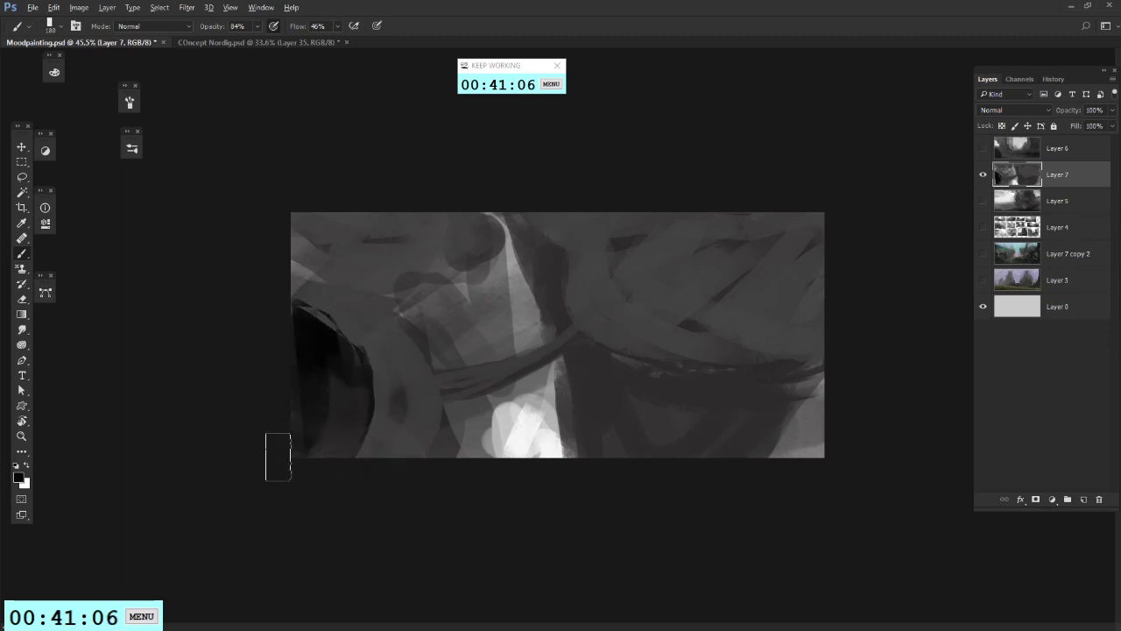
Step: Sample the surrounding gray and paint a broad curved border over the black shape's outer edge
mouse_move(301, 374)
mouse_down()
mouse_move(302, 423)
mouse_move(259, 279)
mouse_move(330, 322)
mouse_move(363, 403)
mouse_move(393, 371)
mouse_up()
alt+click(366, 319)
mouse_move(366, 320)
mouse_down()
mouse_move(371, 351)
mouse_move(376, 343)
mouse_move(363, 403)
mouse_up()
Step: Sample black for a dark mass at the upper right, widen the light glow, and darken the lower-right area
alt+click(320, 406)
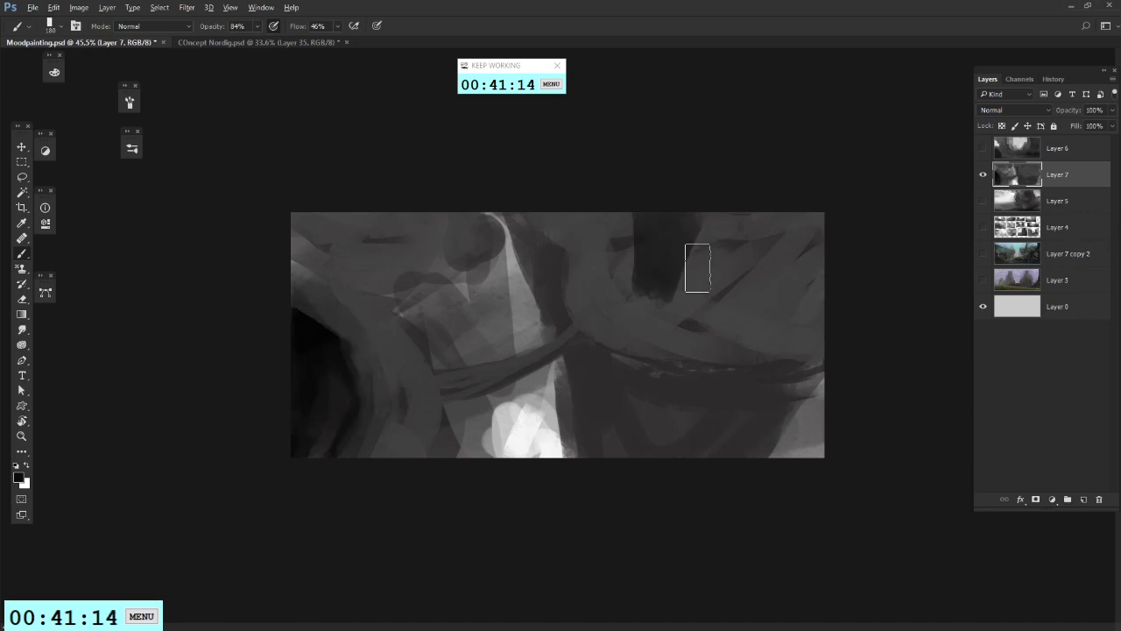
mouse_move(697, 268)
mouse_down()
mouse_move(691, 261)
mouse_move(743, 262)
mouse_move(826, 190)
mouse_move(772, 280)
mouse_move(656, 193)
mouse_move(605, 188)
mouse_move(628, 275)
mouse_move(583, 416)
mouse_move(716, 461)
mouse_move(837, 400)
mouse_move(817, 396)
mouse_move(832, 412)
mouse_move(668, 438)
mouse_move(593, 393)
mouse_move(530, 406)
mouse_move(611, 393)
mouse_up()
alt+click(530, 405)
alt+click(593, 352)
mouse_move(593, 352)
mouse_down()
mouse_move(581, 464)
mouse_move(626, 400)
mouse_move(762, 395)
mouse_move(792, 434)
mouse_move(758, 434)
mouse_up()
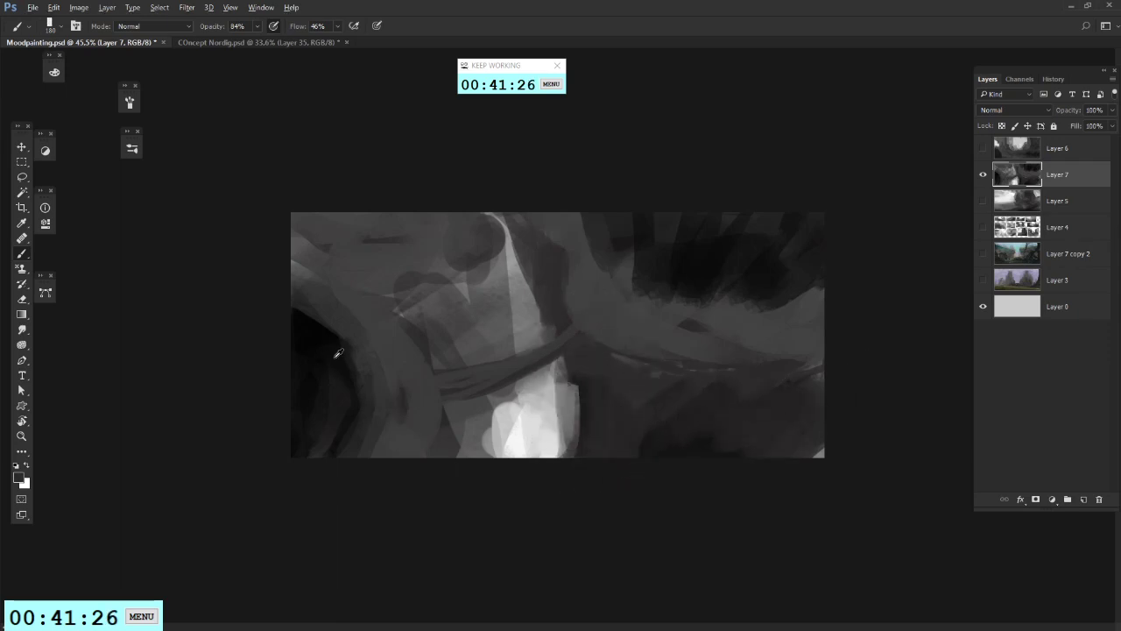
Step: Sample a dark gray from the lower right and glaze it over the black shape at the left edge
alt+click(337, 355)
alt+click(724, 431)
drag(338, 381, 305, 339)
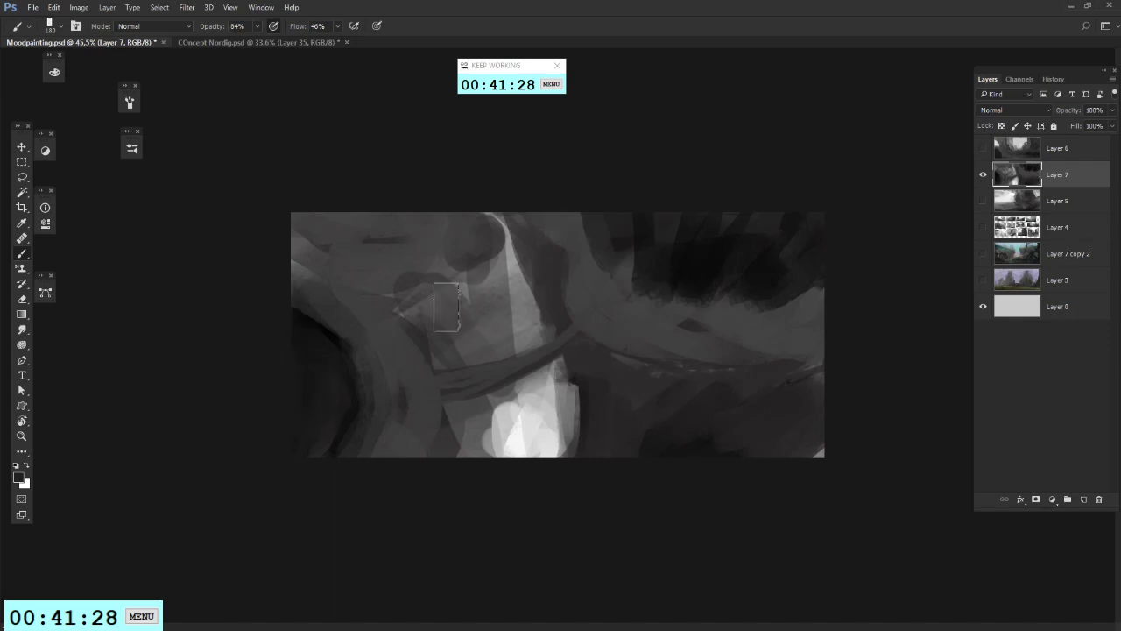
Step: Sample near-white and draw light curved lines down the left side and across the centre and right at 44 px
alt+click(516, 448)
right_click(523, 288)
click(595, 512)
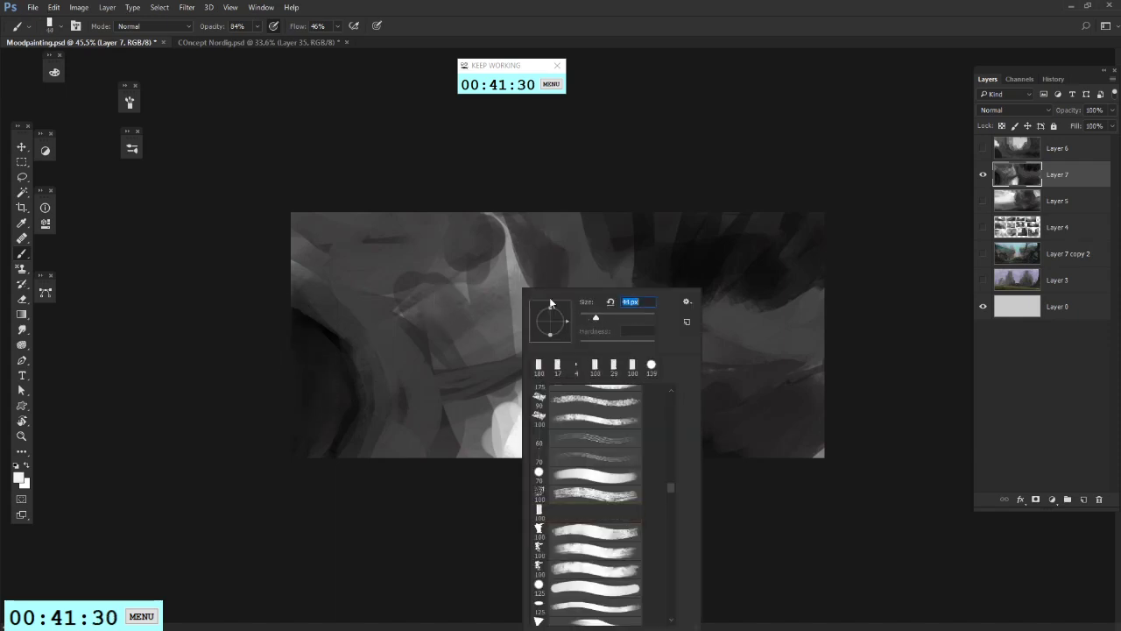
alt+click(503, 371)
mouse_move(346, 215)
mouse_down()
mouse_move(403, 371)
mouse_move(434, 385)
mouse_up()
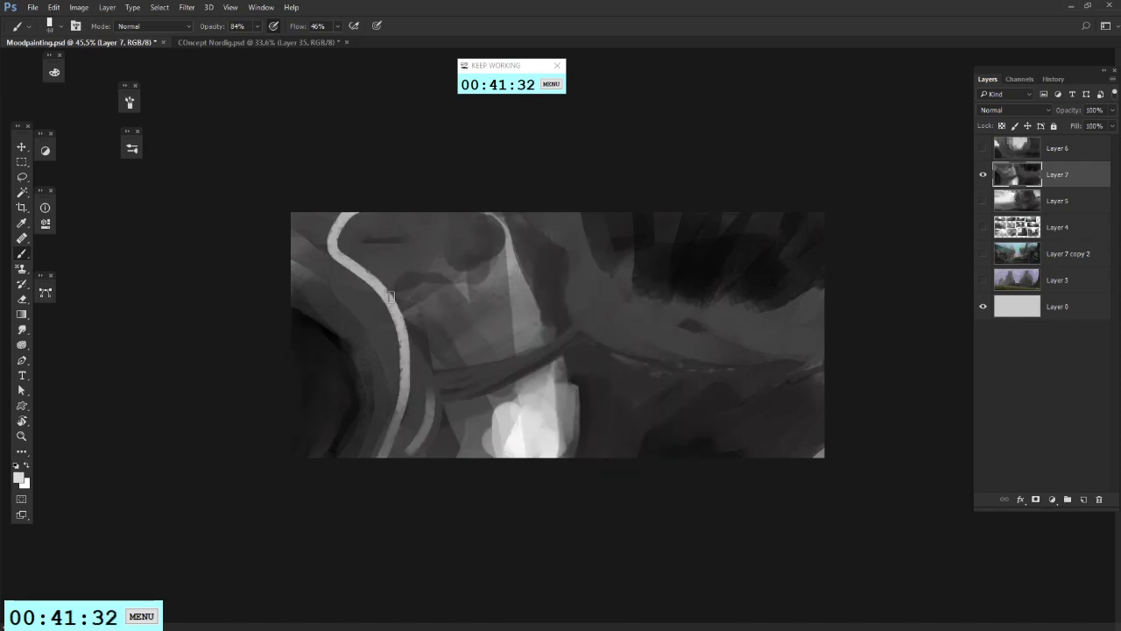
key(ctrl+alt+z)
key(ctrl+alt+z)
mouse_move(340, 221)
mouse_down()
mouse_move(385, 438)
mouse_move(403, 203)
mouse_move(373, 309)
mouse_up()
mouse_move(556, 211)
mouse_down()
mouse_move(578, 305)
mouse_move(827, 361)
mouse_move(657, 310)
mouse_up()
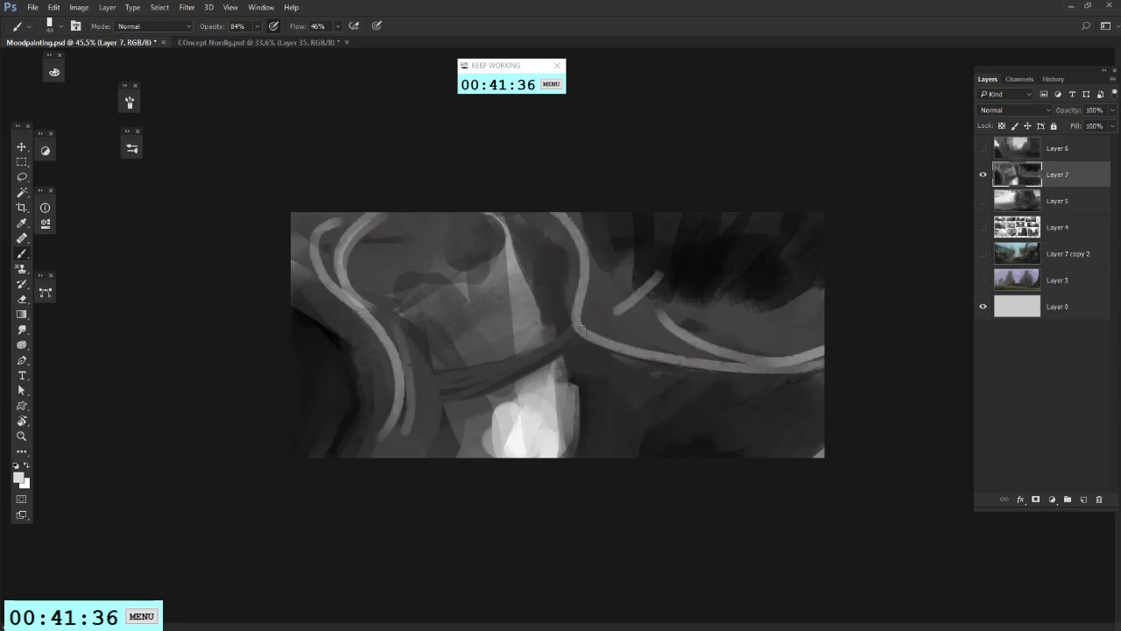
drag(580, 330, 372, 424)
Step: Switch to the 70 px round brush and blend sampled gray along the inside of the light curve right of centre
alt+click(608, 305)
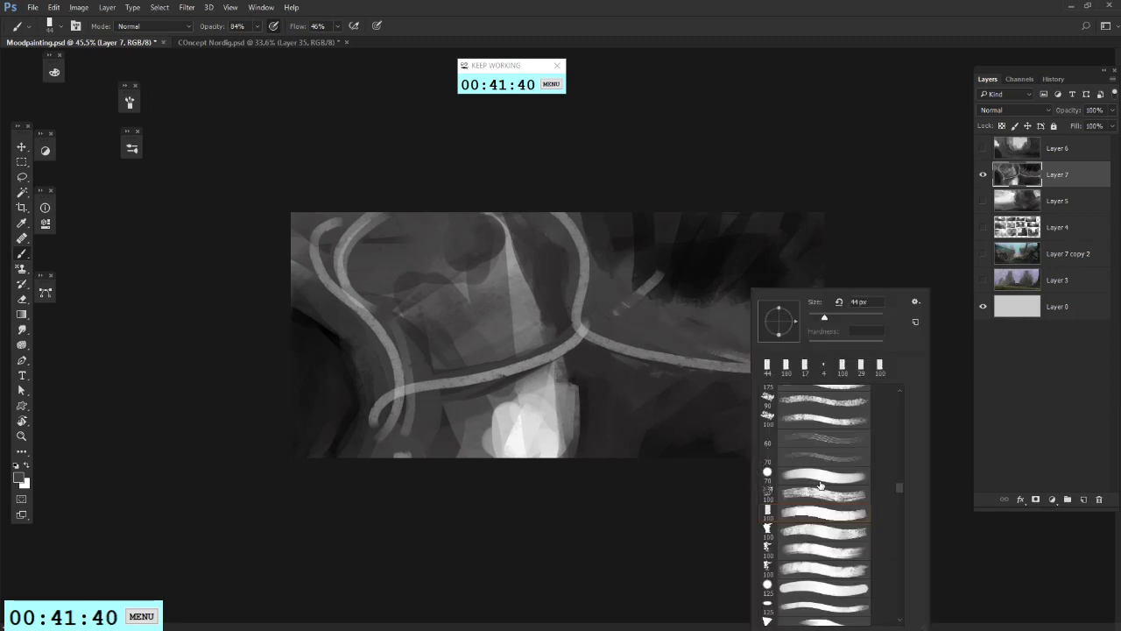
click(542, 343)
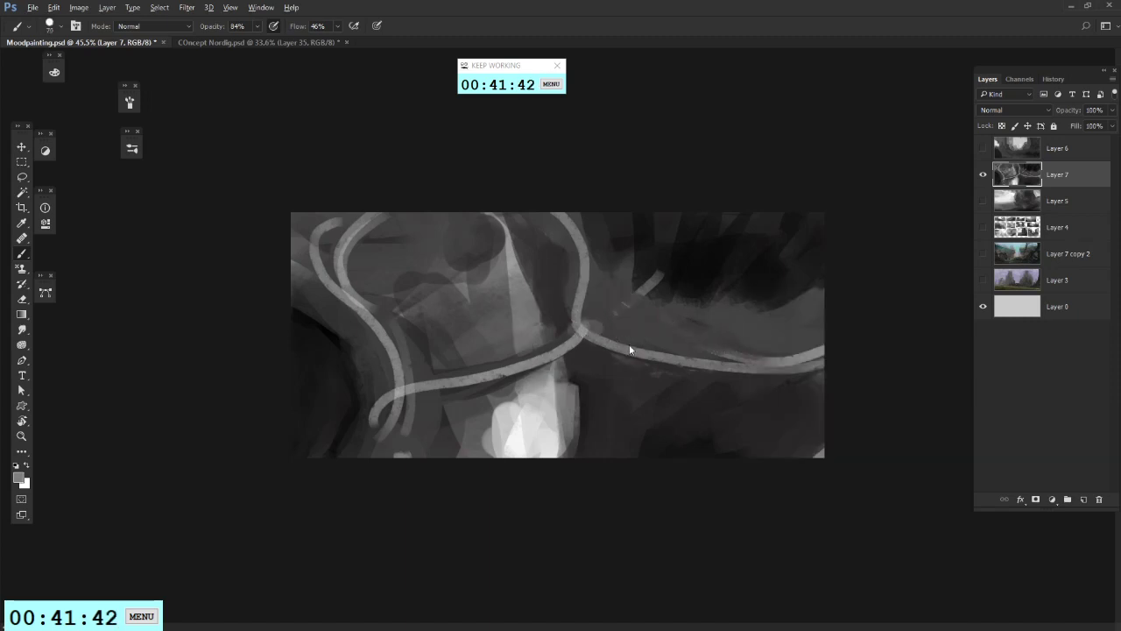
mouse_move(715, 359)
mouse_down()
mouse_move(613, 340)
mouse_move(578, 289)
mouse_move(555, 217)
mouse_up()
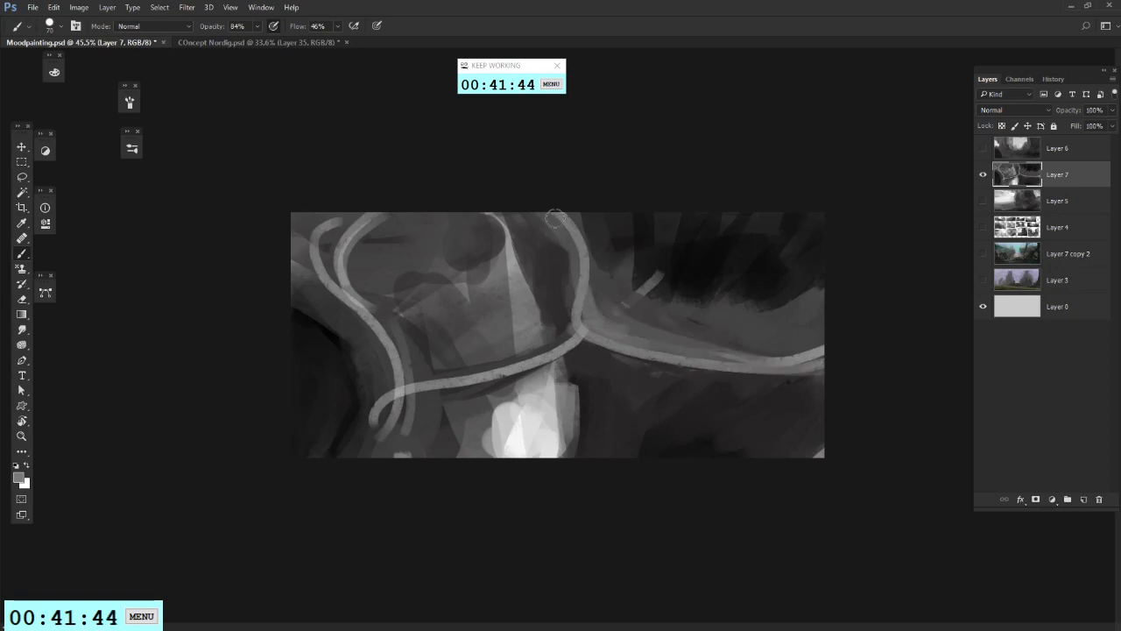
Step: Widen the curved lines on Layer 7 with gray strokes, and glaze sampled dark gray over the shapes around the upper-centre light wedge
mouse_move(570, 343)
mouse_down()
mouse_move(430, 382)
mouse_move(439, 385)
mouse_move(377, 475)
mouse_move(373, 330)
mouse_move(354, 284)
mouse_move(373, 205)
mouse_up()
alt+click(494, 251)
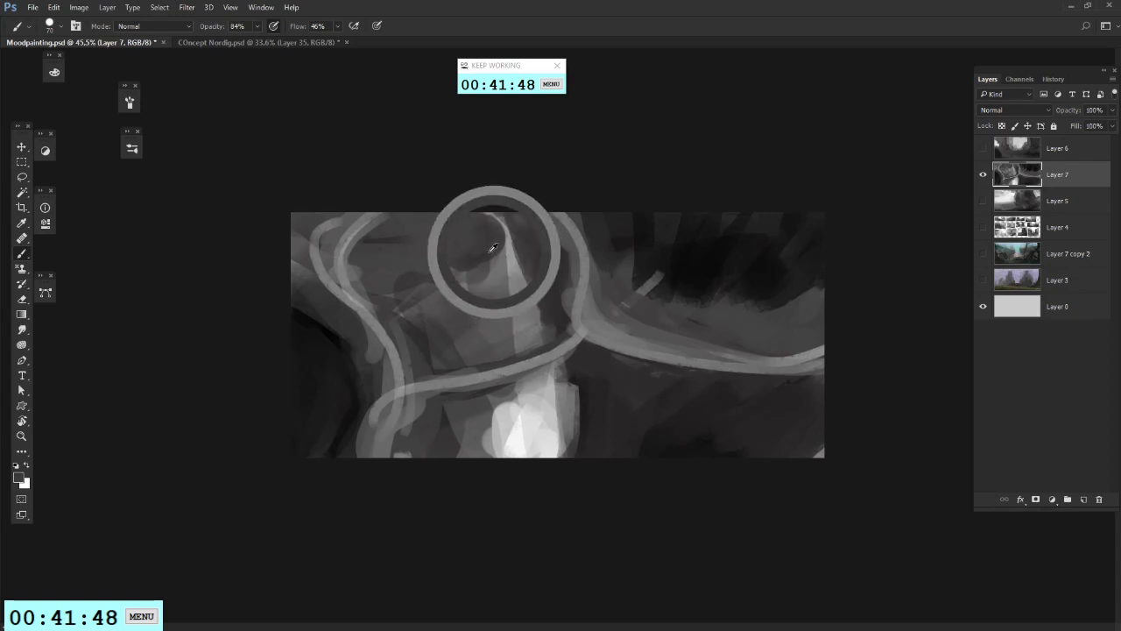
mouse_move(499, 261)
mouse_down()
mouse_move(495, 352)
mouse_move(411, 306)
mouse_up()
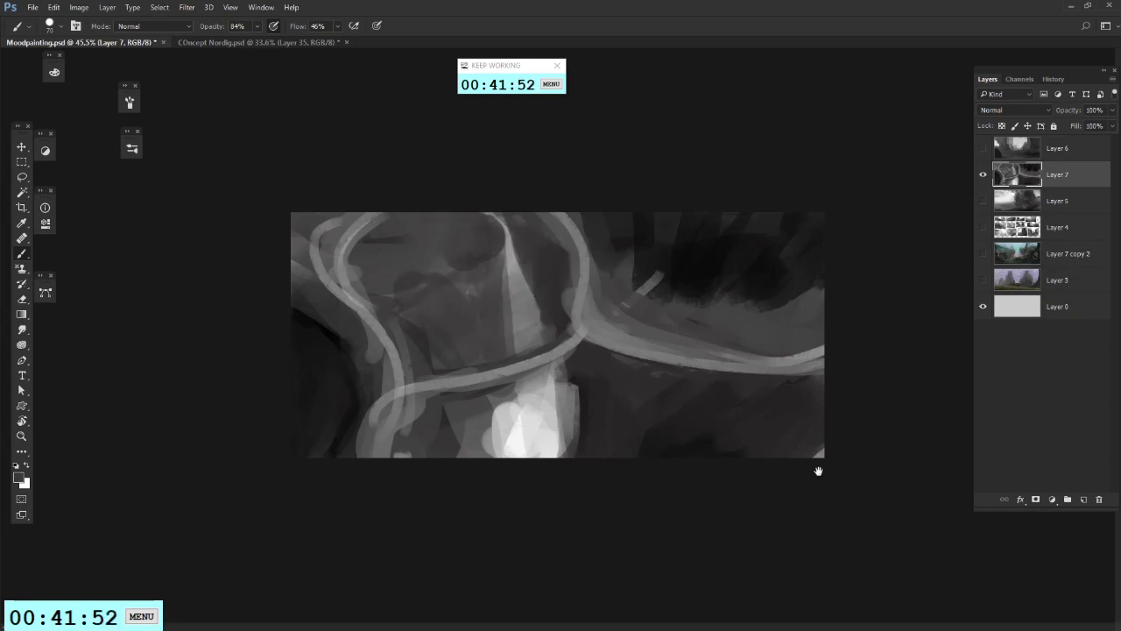
Step: Show Layer 5 instead of Layer 7 and squash its whole painting downward to about 55% height with a slight horizontal skew
click(996, 200)
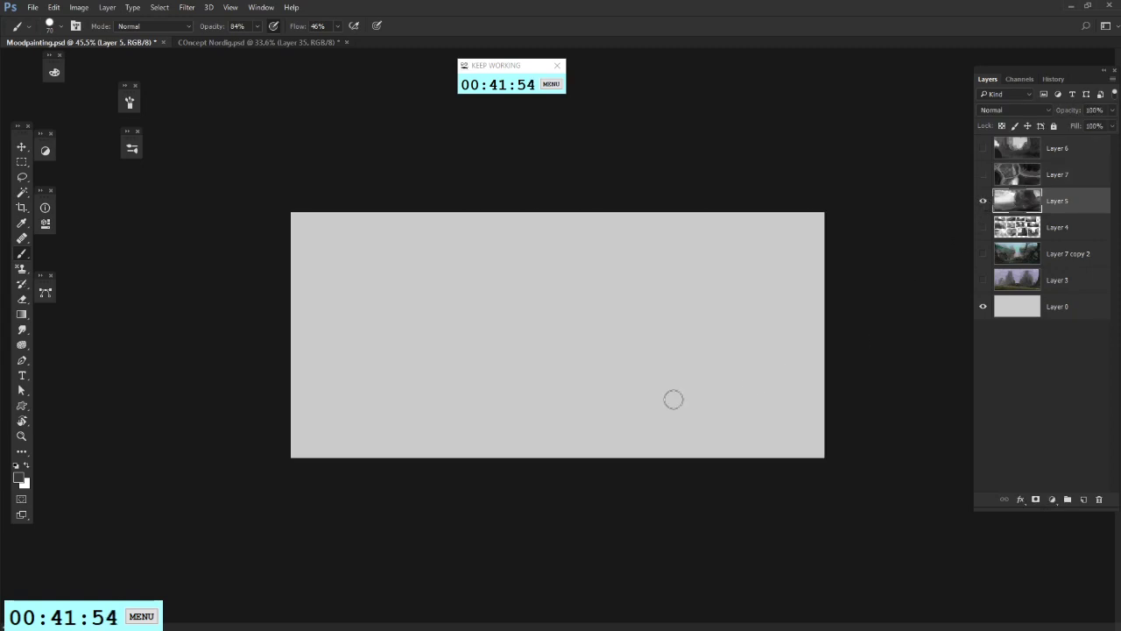
click(22, 162)
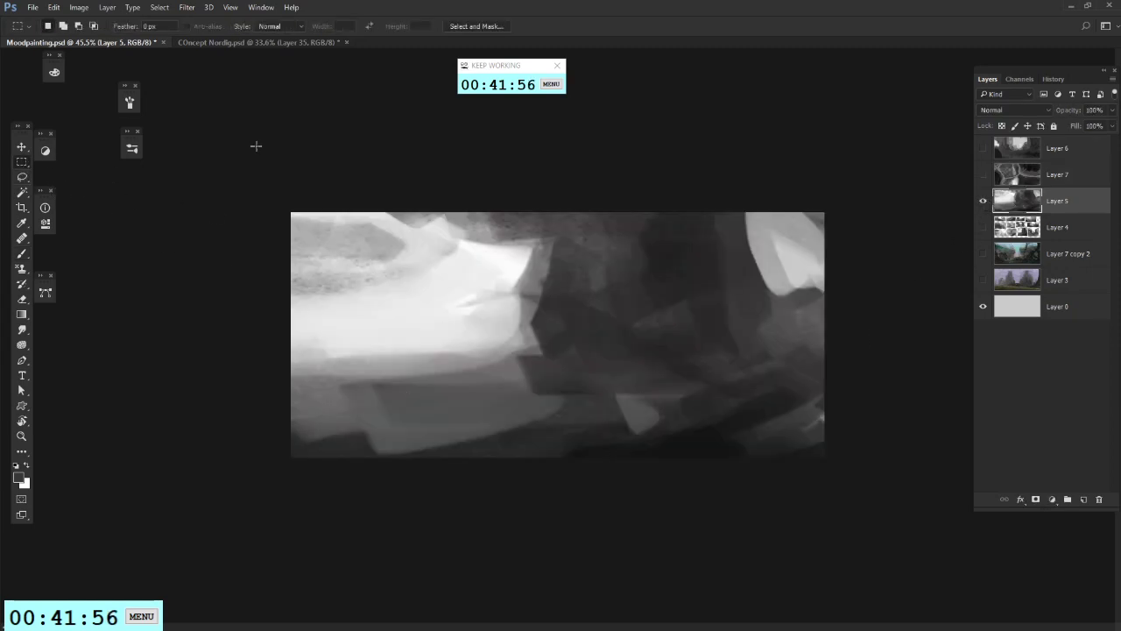
drag(290, 211, 853, 543)
right_click(616, 327)
click(659, 462)
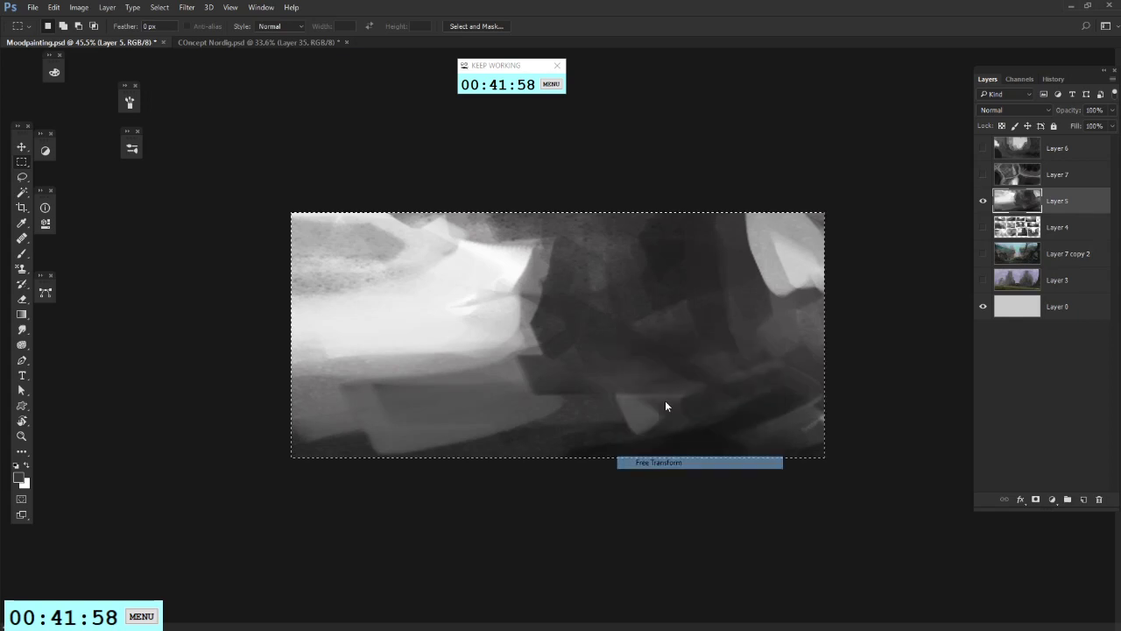
drag(551, 215, 567, 321)
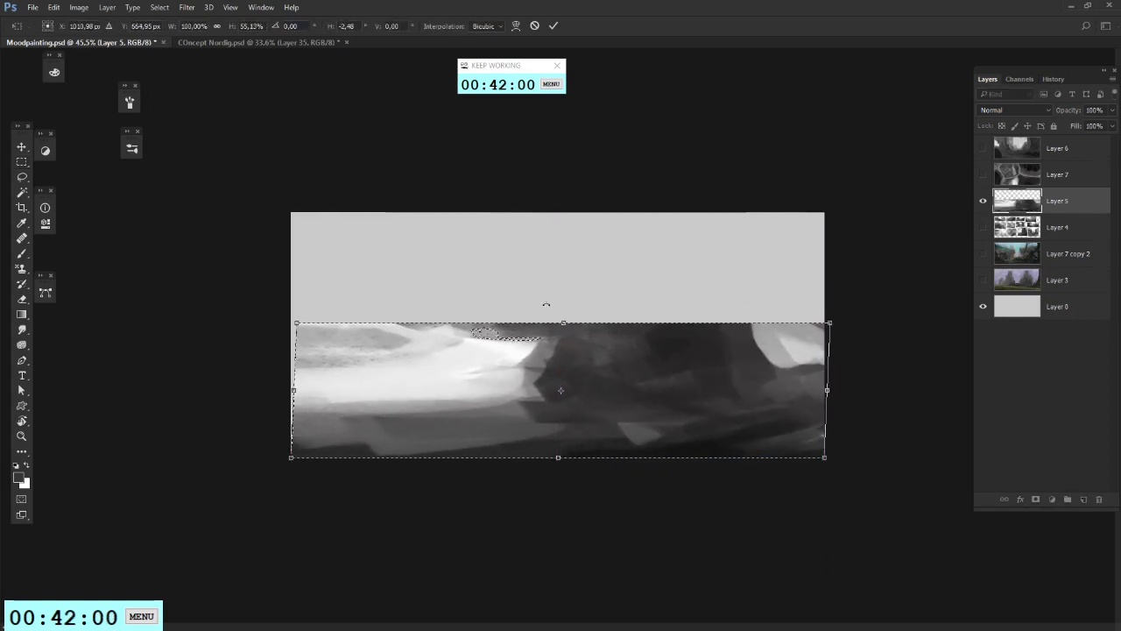
key(Return)
key(ctrl+d)
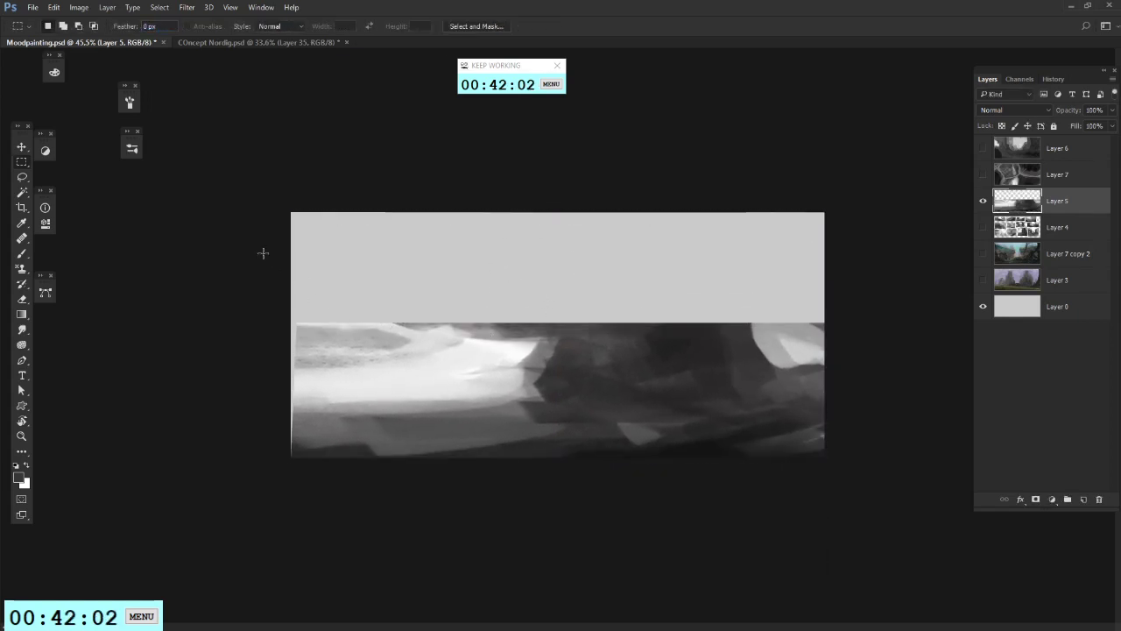
Step: Copy the middle section of Layer 5 onto a new layer and stretch it upward past the canvas's upper edge
drag(291, 259, 828, 399)
drag(710, 379, 771, 396)
key(ctrl+j)
right_click(664, 347)
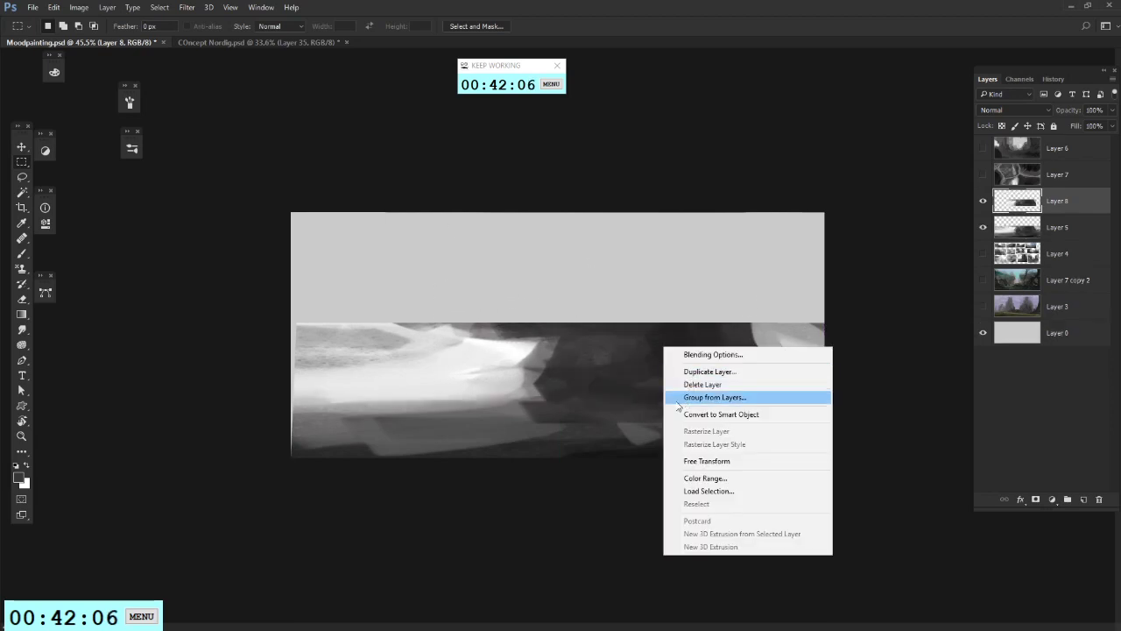
click(715, 462)
drag(608, 323, 608, 158)
drag(650, 324, 481, 342)
key(Return)
Step: Make a horizontally flipped copy of Layer 8 and scale it to 28.16% width and 95.65% height at the canvas's left edge
key(ctrl+shift+h)
right_click(523, 360)
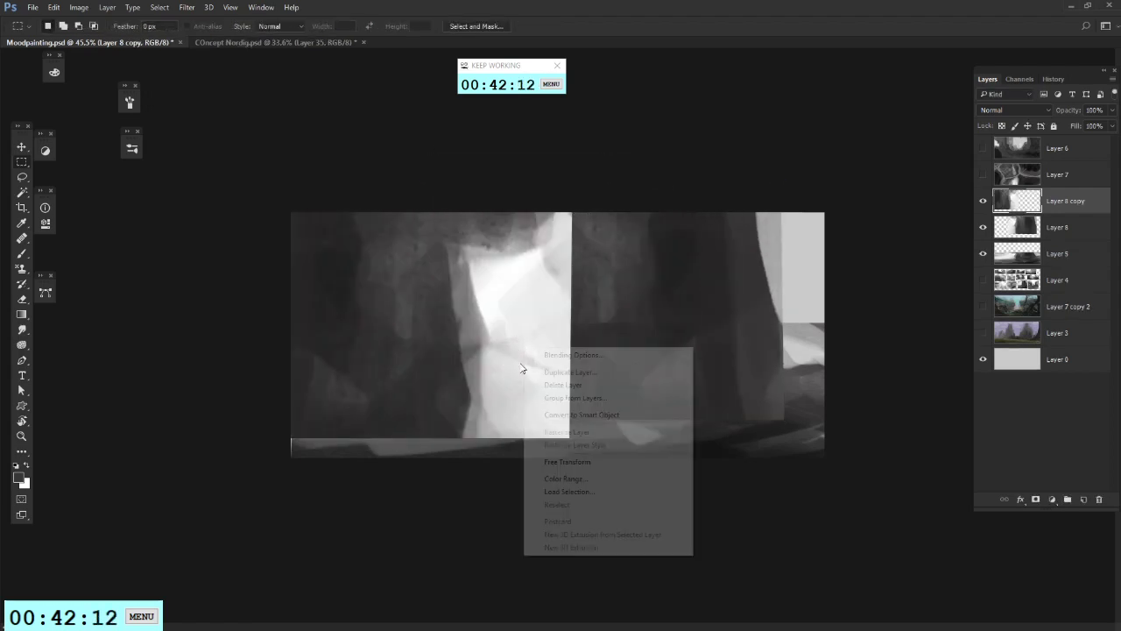
click(568, 461)
drag(575, 196, 439, 291)
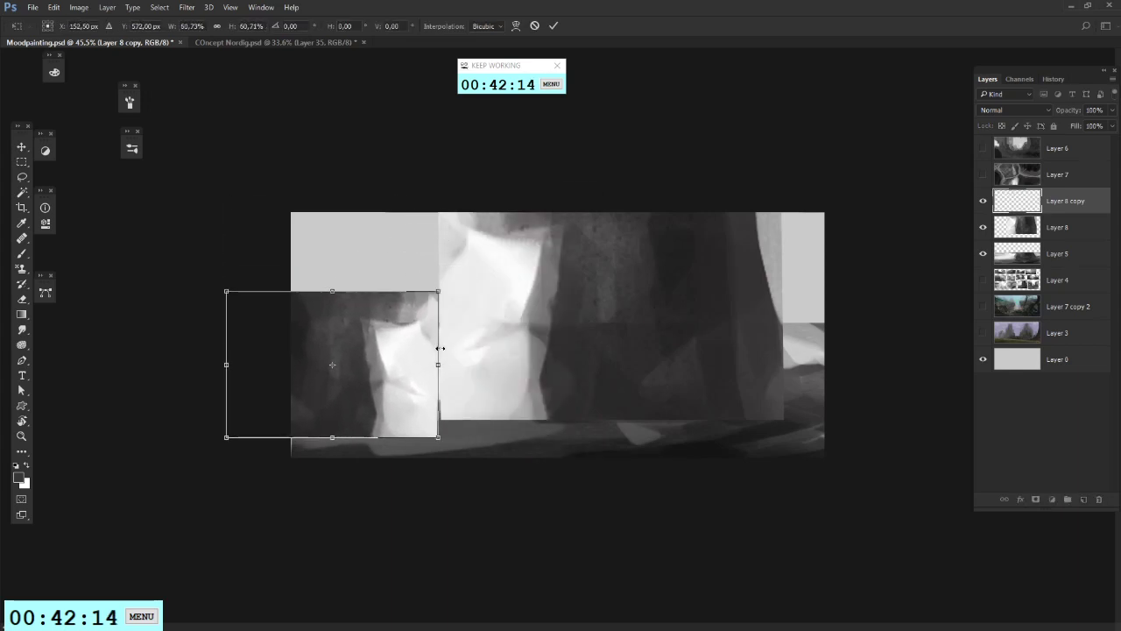
drag(438, 363, 353, 266)
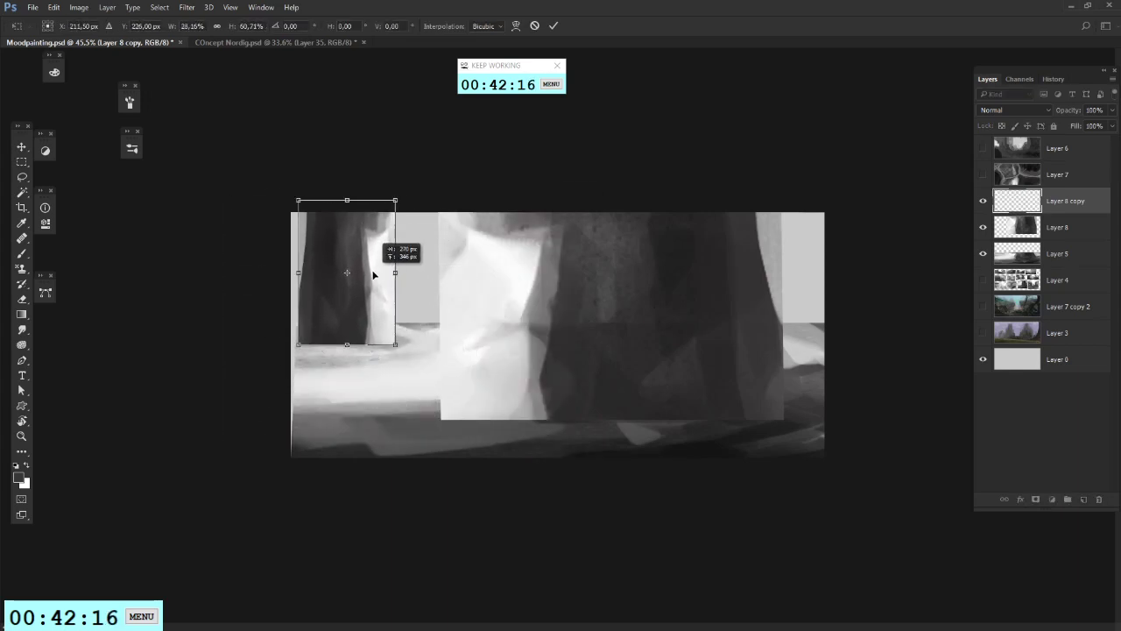
drag(328, 344, 327, 426)
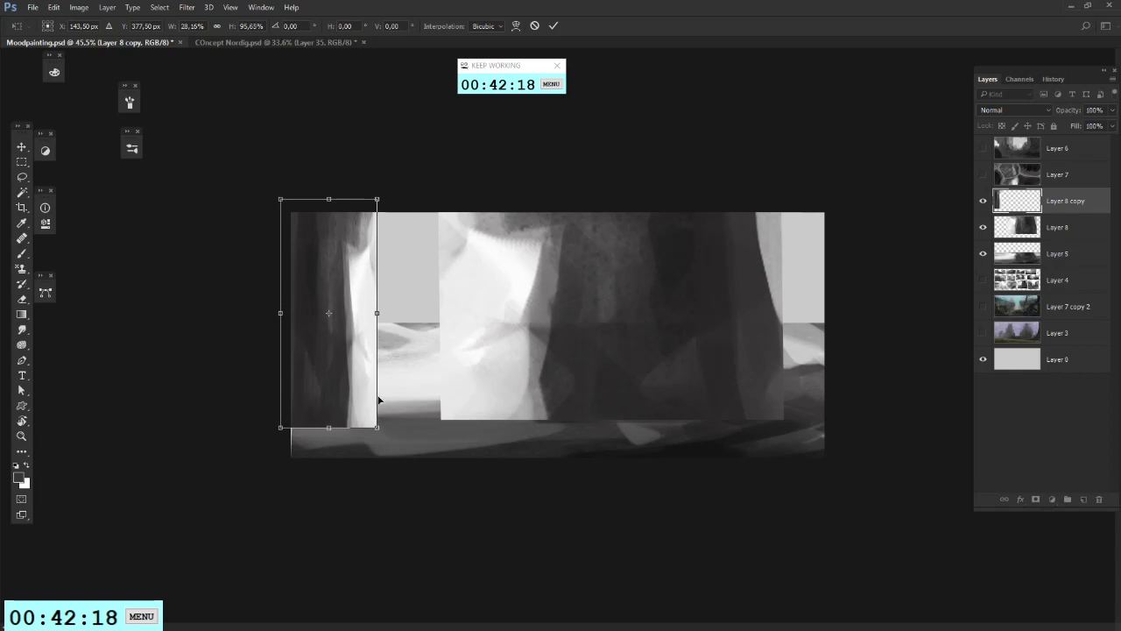
key(Return)
Step: Sample the ground's gray with the Brush and paint a ground band across the lower edges of the pasted pieces
key(b)
alt+click(382, 426)
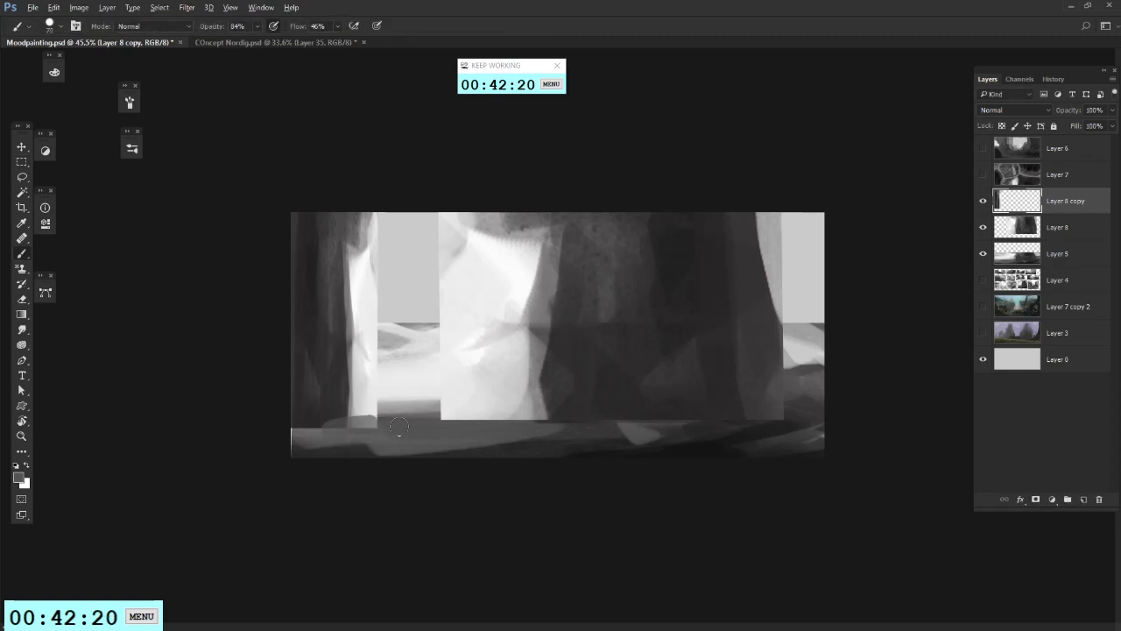
drag(405, 420, 771, 409)
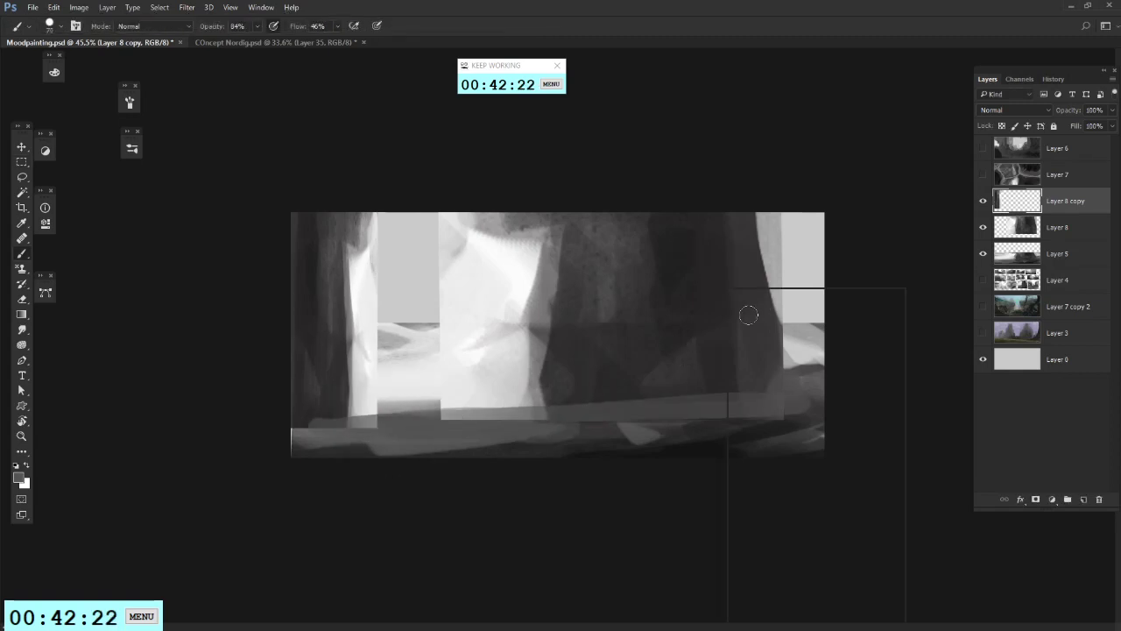
Step: Sample near-white and light gray from the bright area and brush them over the gap between the pasted pieces
alt+click(464, 316)
drag(450, 245, 387, 337)
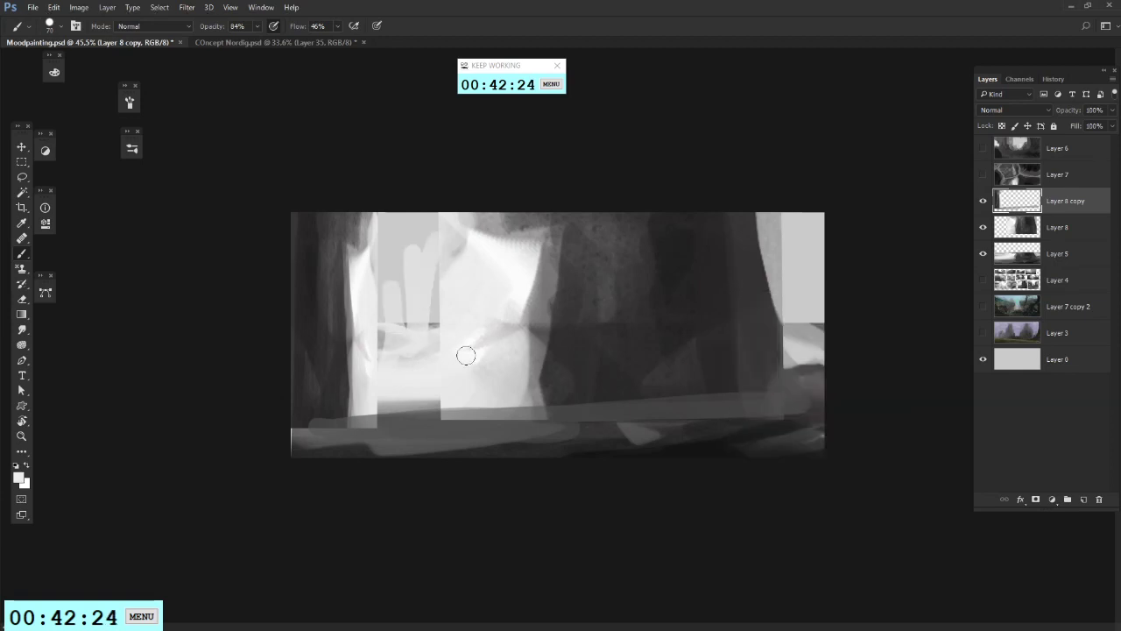
alt+click(522, 381)
mouse_move(499, 308)
mouse_down()
mouse_move(452, 349)
mouse_move(421, 300)
mouse_up()
alt+click(408, 362)
alt+click(507, 254)
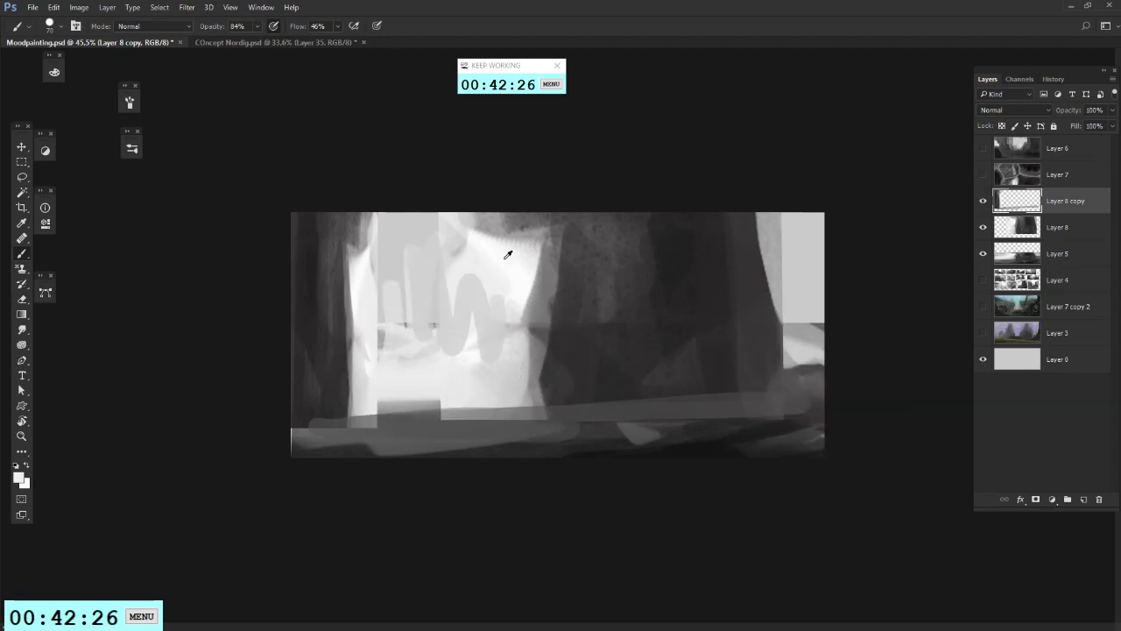
Step: Enlarge the brush to 171 px and paint sampled light grays down both sides of the large dark mass
right_click(541, 282)
key(Return)
mouse_move(464, 309)
mouse_down()
mouse_move(419, 318)
mouse_move(395, 272)
mouse_move(384, 320)
mouse_move(445, 344)
mouse_move(492, 225)
mouse_move(520, 203)
mouse_move(543, 241)
mouse_move(552, 199)
mouse_move(547, 377)
mouse_up()
alt+click(800, 275)
mouse_move(783, 206)
mouse_down()
mouse_move(776, 301)
mouse_move(826, 338)
mouse_move(766, 363)
mouse_move(733, 352)
mouse_move(703, 285)
mouse_move(553, 377)
mouse_up()
alt+click(771, 372)
alt+click(799, 326)
drag(764, 205, 773, 359)
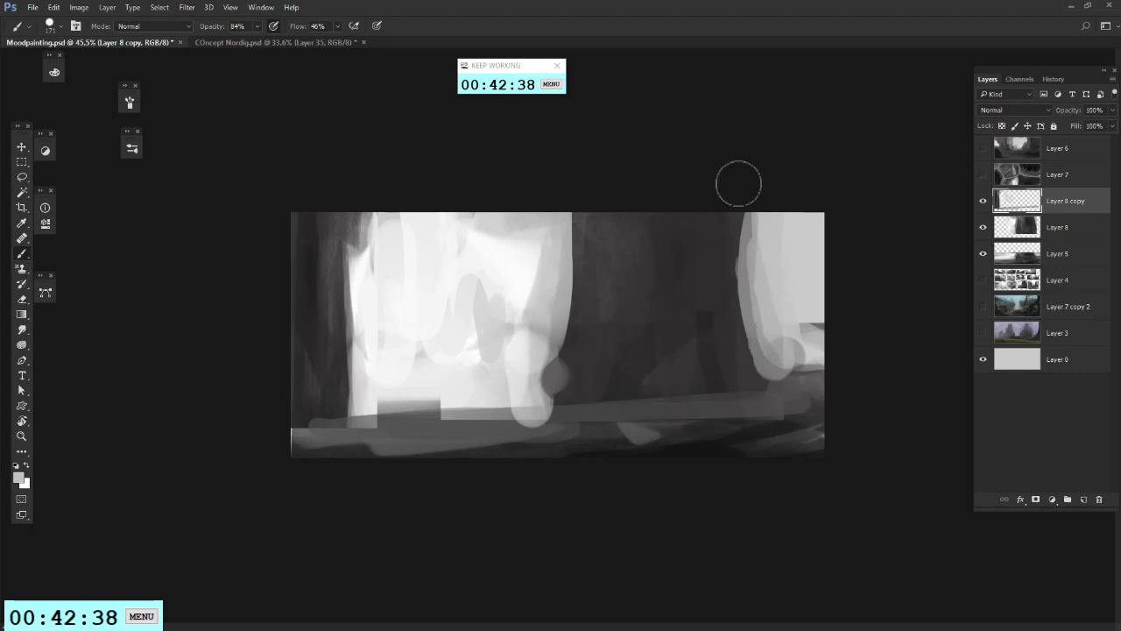
mouse_move(739, 180)
mouse_down()
mouse_move(734, 310)
mouse_move(715, 186)
mouse_move(699, 277)
mouse_move(718, 361)
mouse_move(775, 375)
mouse_up()
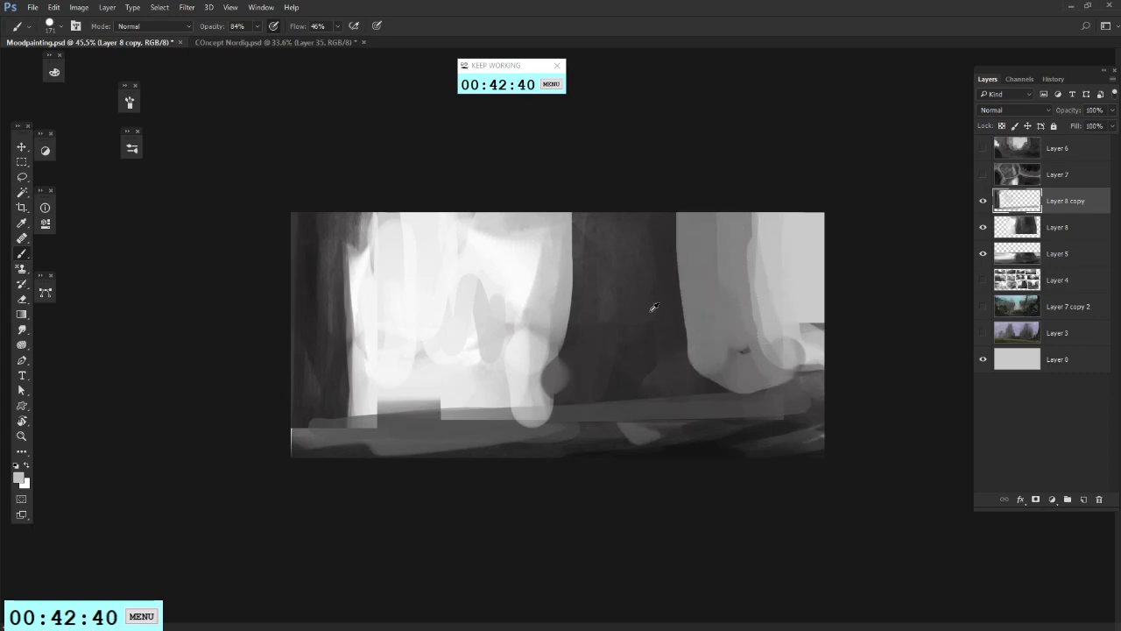
Step: Rebuild the central mass with gray and dark vertical trunk strokes and join them to a dark base along the ground
mouse_move(564, 199)
mouse_down()
mouse_move(608, 213)
mouse_move(653, 353)
mouse_move(642, 389)
mouse_move(727, 399)
mouse_up()
drag(812, 407, 705, 438)
mouse_move(650, 221)
mouse_down()
mouse_move(652, 359)
mouse_move(714, 377)
mouse_up()
drag(684, 239, 685, 397)
drag(625, 377, 649, 254)
drag(574, 398, 711, 396)
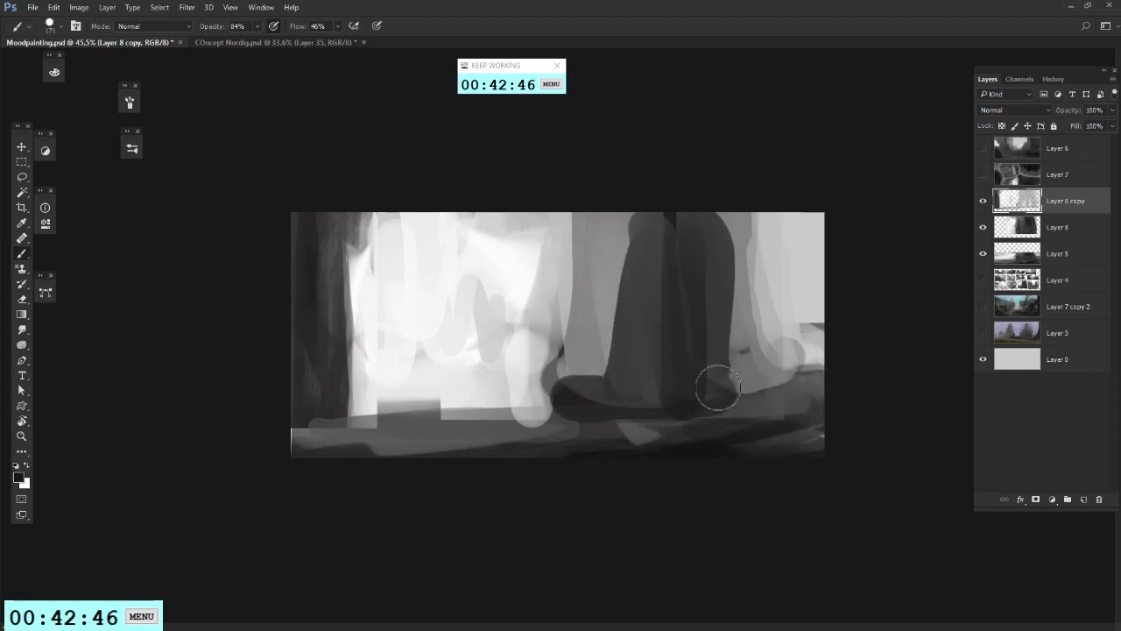
drag(721, 336, 745, 393)
Step: Trim the central trunk's right side with sampled light gray, and broaden its left side with sampled dark gray
alt+click(762, 285)
mouse_move(741, 229)
mouse_down()
mouse_move(750, 375)
mouse_move(780, 362)
mouse_up()
alt+click(615, 299)
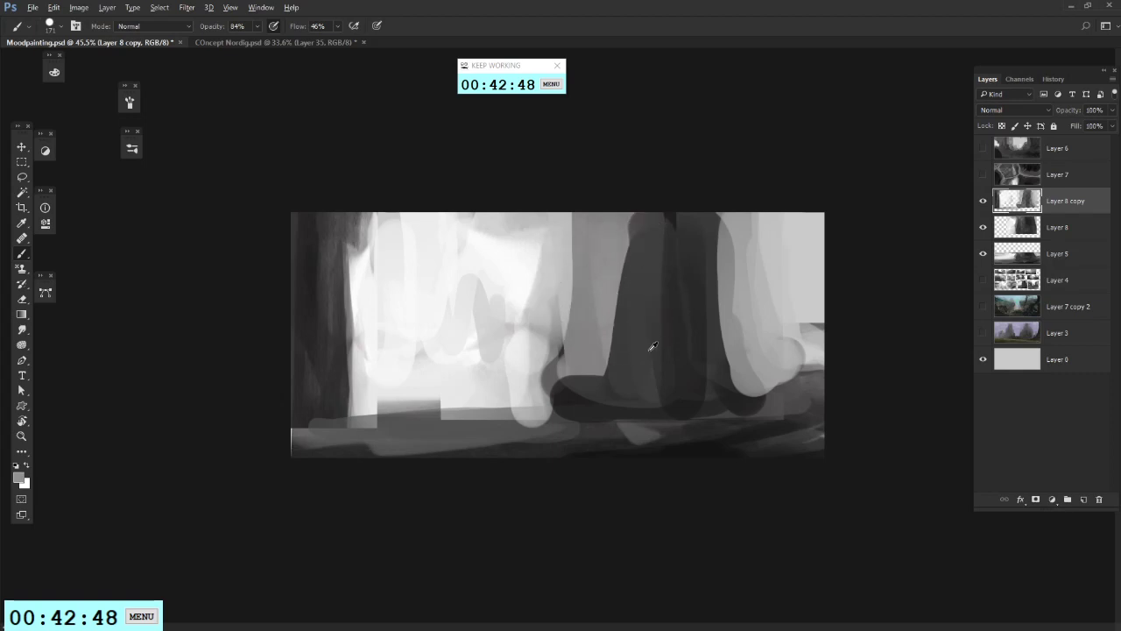
mouse_move(650, 341)
mouse_down()
mouse_move(620, 214)
mouse_move(615, 372)
mouse_up()
mouse_move(605, 256)
mouse_down()
mouse_move(612, 298)
mouse_move(530, 406)
mouse_up()
Step: Spread dark gray ground around the trunk's base, and paint sampled light gray over the ground left of centre
drag(462, 398, 771, 407)
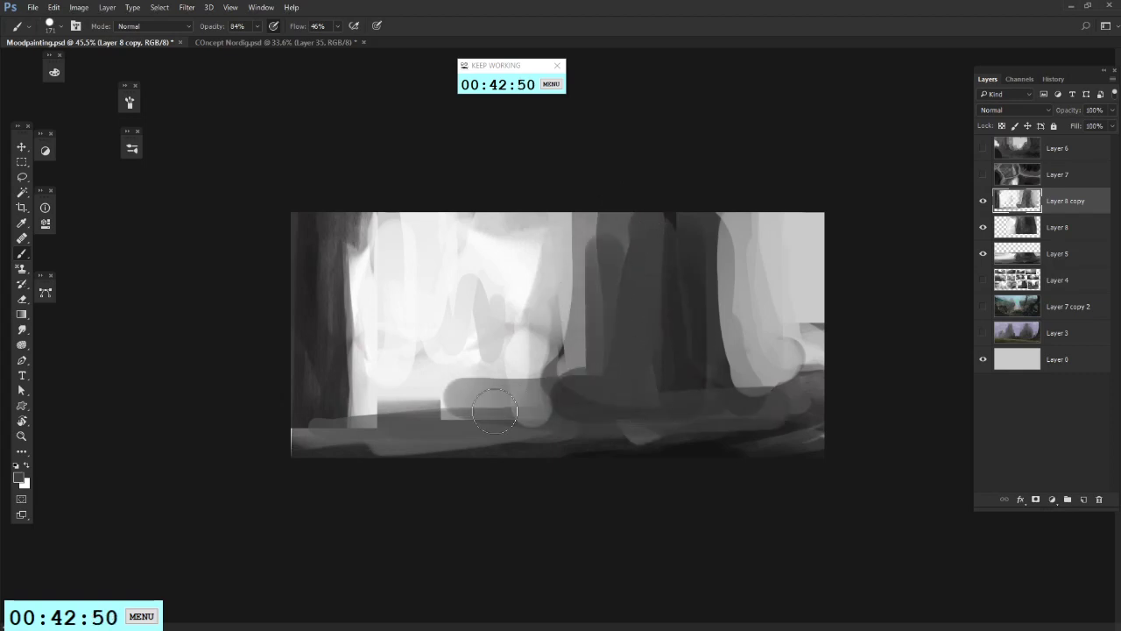
drag(493, 409, 659, 405)
alt+click(486, 339)
mouse_move(489, 336)
mouse_down()
mouse_move(438, 382)
mouse_move(405, 388)
mouse_move(522, 409)
mouse_up()
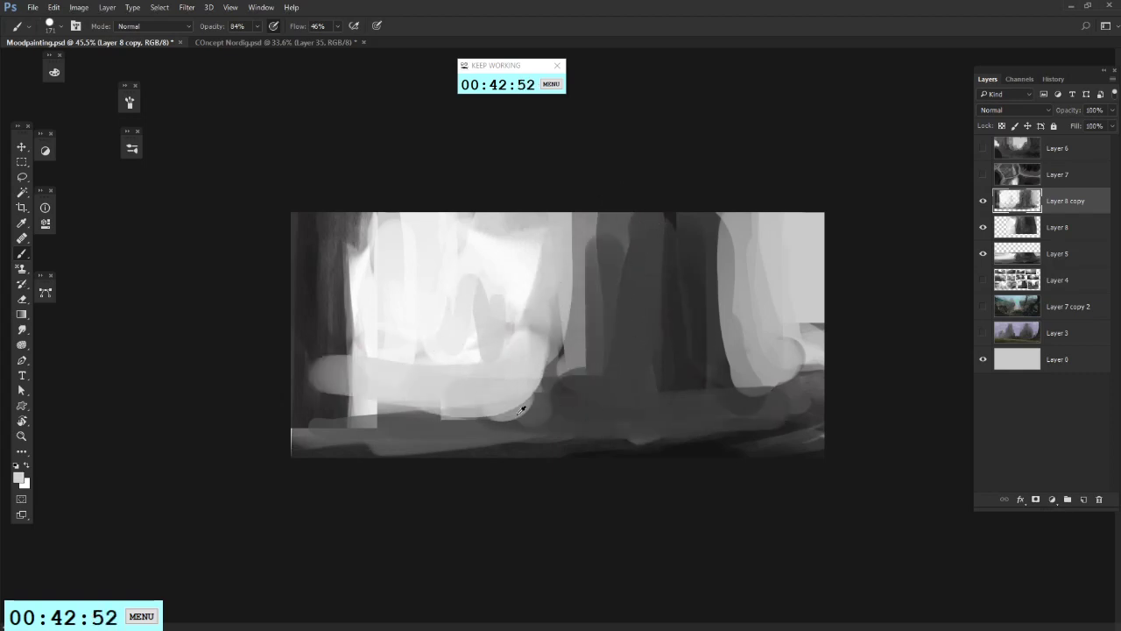
Step: Set the brush to 10 px and draw thin dark winding contour lines across the ground
right_click(691, 394)
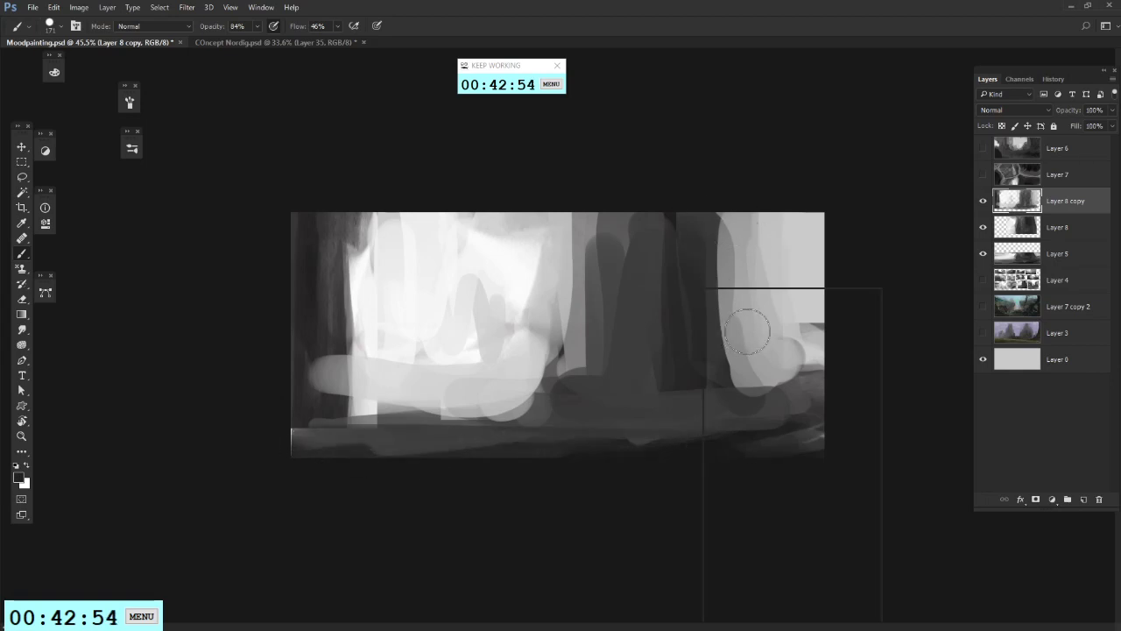
drag(778, 321, 762, 321)
key(Return)
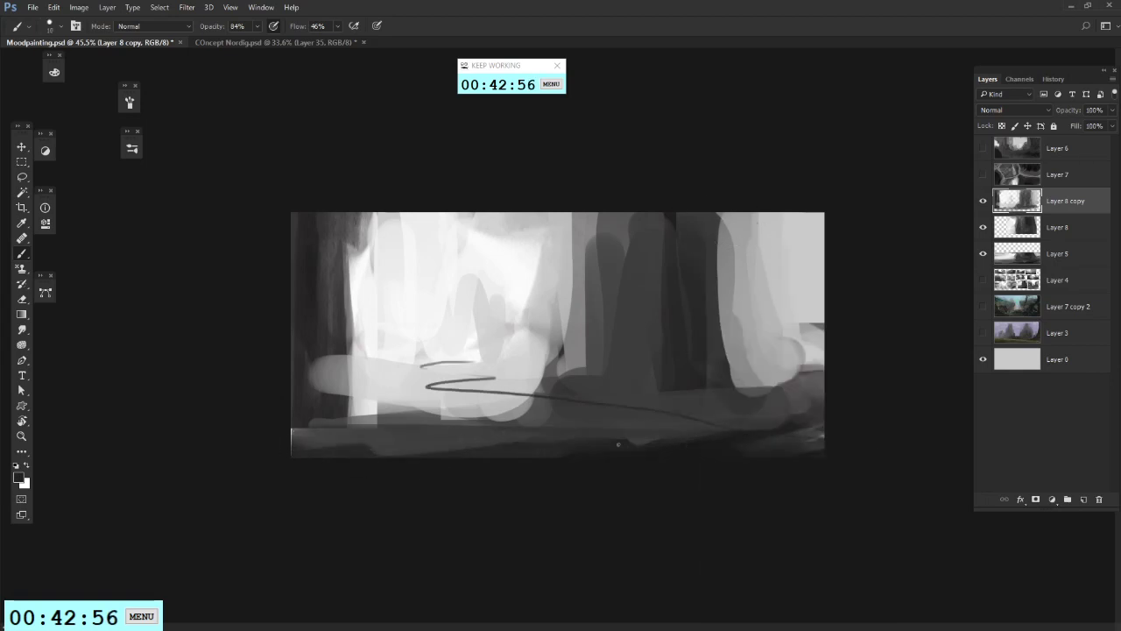
Step: Enlarge the brush and glaze dark gray mounds and bands over the ground around the contour lines
right_click(800, 288)
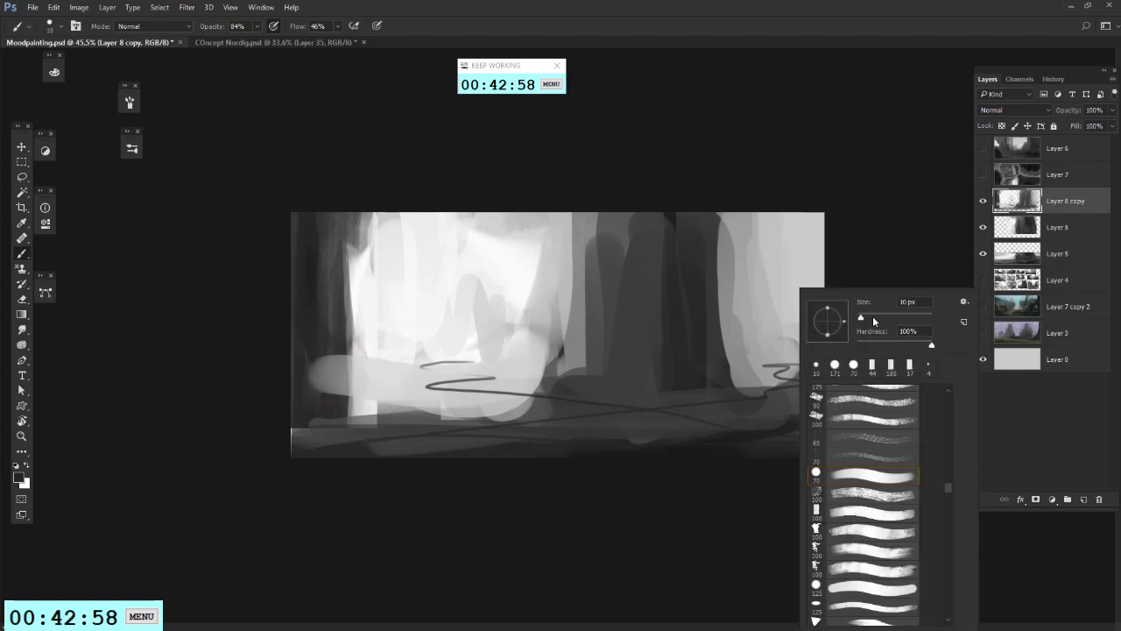
mouse_move(727, 434)
mouse_down()
mouse_move(587, 425)
mouse_move(424, 370)
mouse_move(301, 412)
mouse_move(560, 418)
mouse_up()
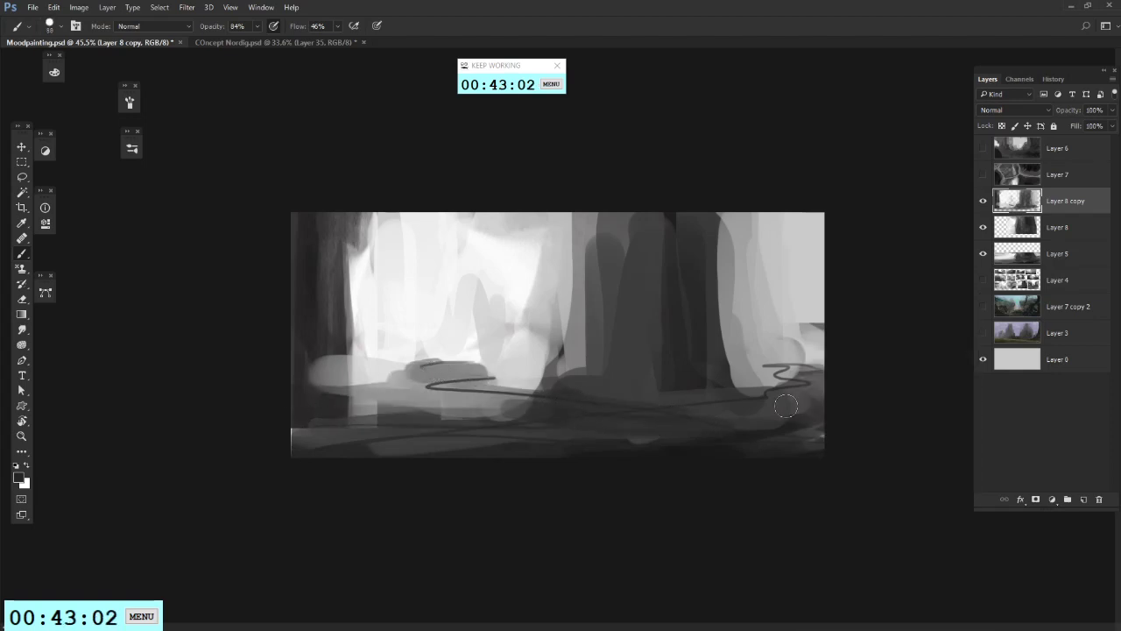
mouse_move(788, 404)
mouse_down()
mouse_move(752, 378)
mouse_move(814, 401)
mouse_up()
mouse_move(323, 379)
mouse_down()
mouse_move(334, 367)
mouse_move(588, 375)
mouse_up()
drag(512, 378, 436, 378)
Step: Sample dark gray and paint a near-black foreground trunk along the left edge with its base flaring onto the ground
alt+click(328, 400)
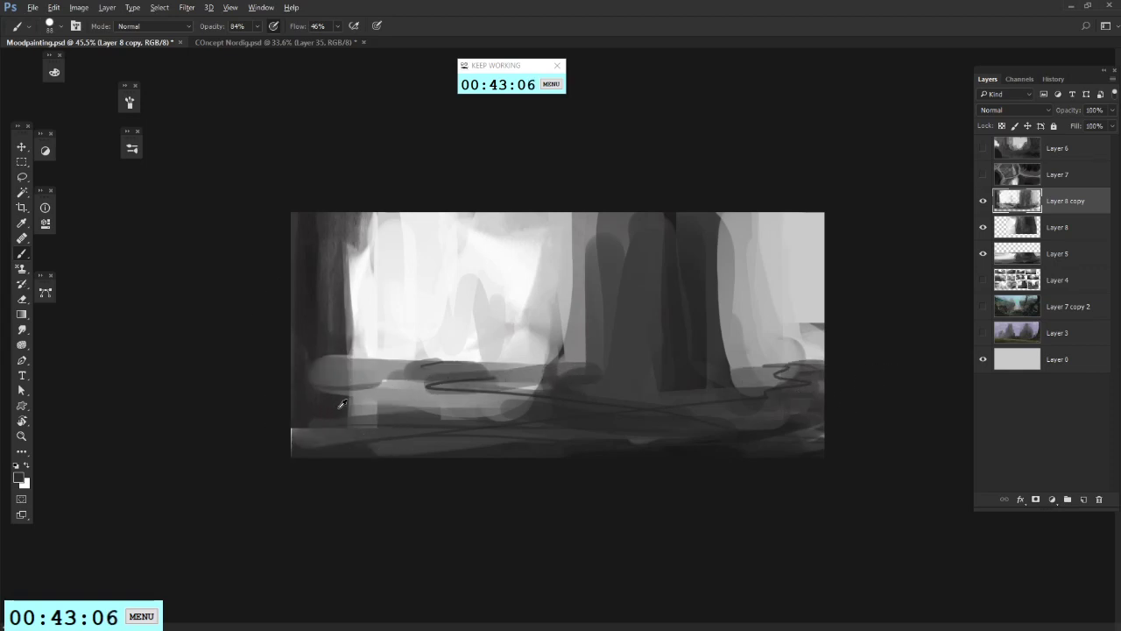
mouse_move(331, 384)
mouse_down()
mouse_move(326, 309)
mouse_move(328, 448)
mouse_move(342, 224)
mouse_move(394, 447)
mouse_move(309, 469)
mouse_up()
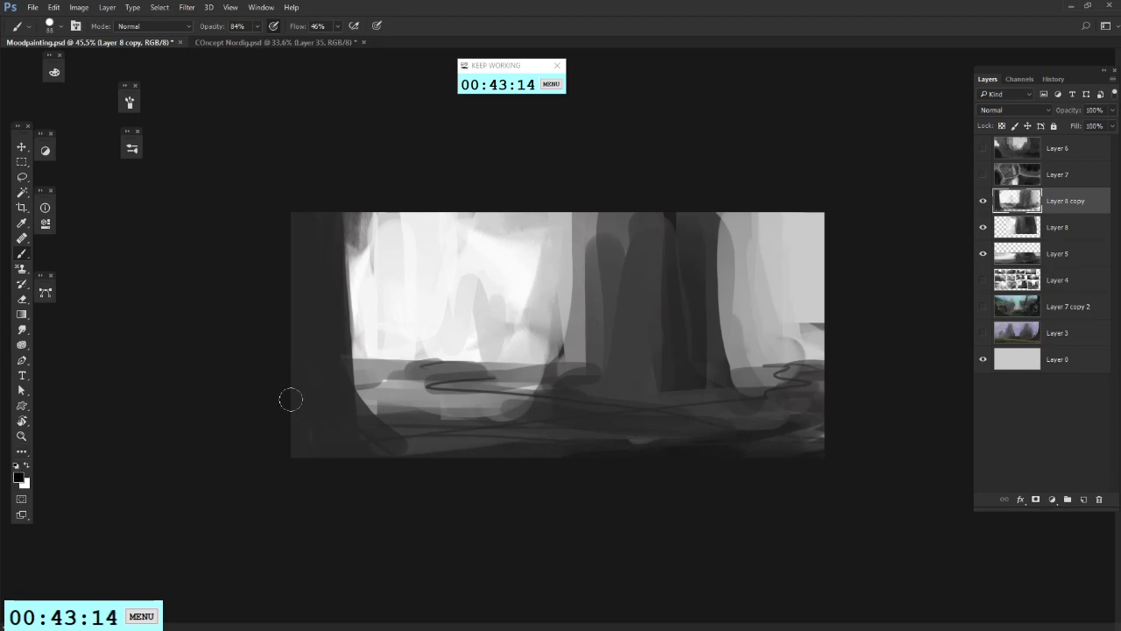
drag(291, 400, 376, 458)
mouse_move(300, 421)
mouse_down()
mouse_move(389, 469)
mouse_move(305, 353)
mouse_up()
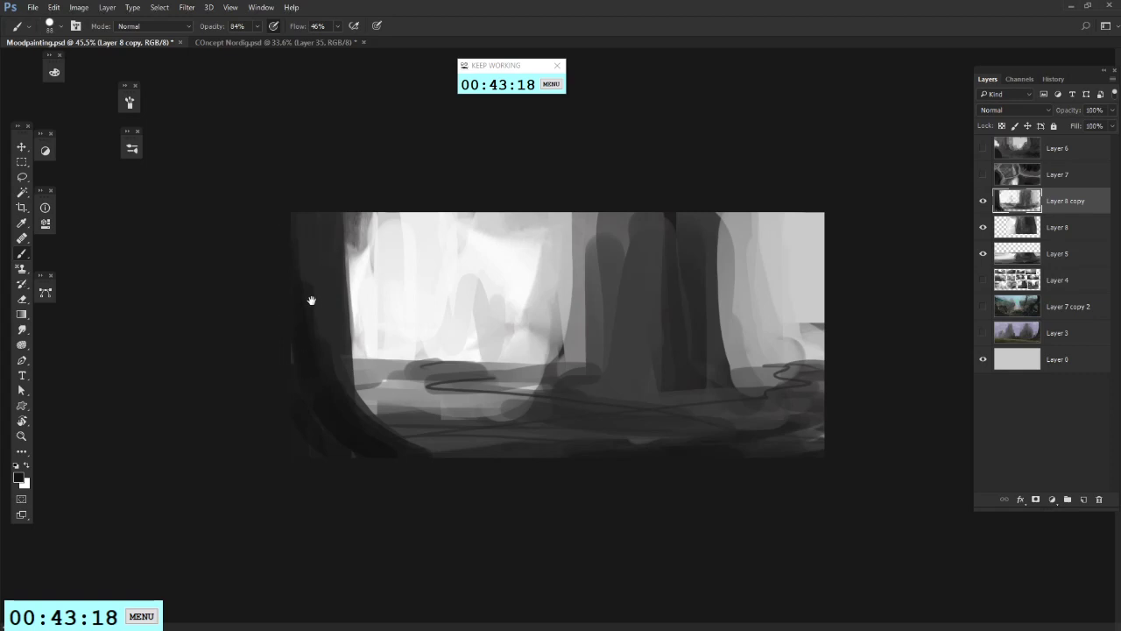
Step: Refine the foreground trunk's interior and its upper right edge with sampled dark and light grays
alt+click(320, 363)
alt+click(368, 268)
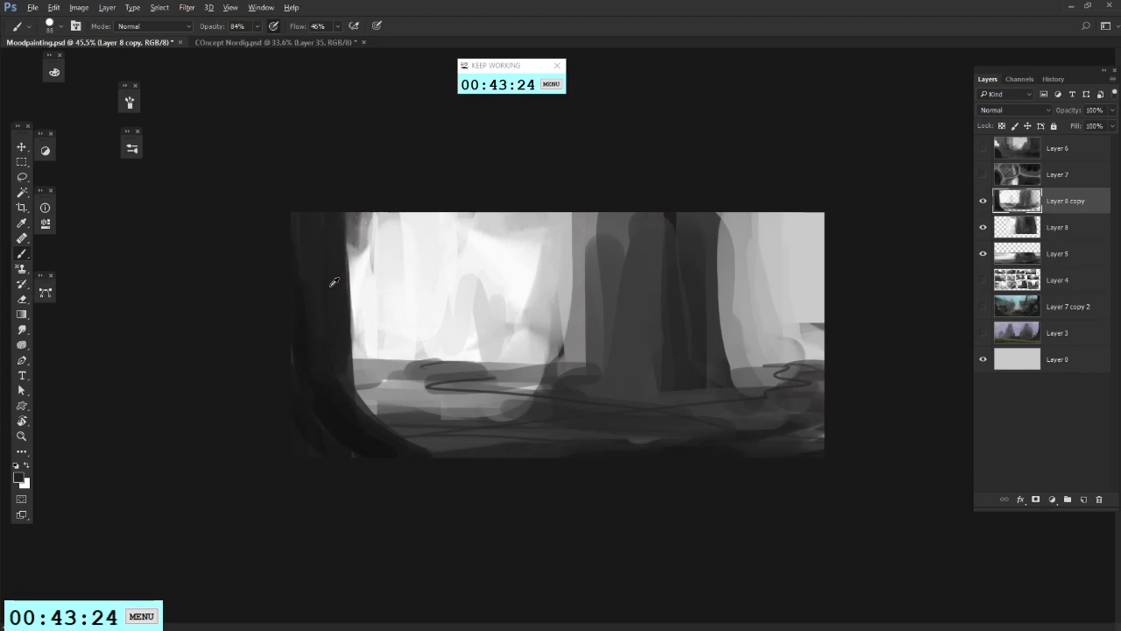
alt+click(336, 279)
mouse_move(338, 288)
mouse_down()
mouse_move(400, 212)
mouse_move(366, 217)
mouse_up()
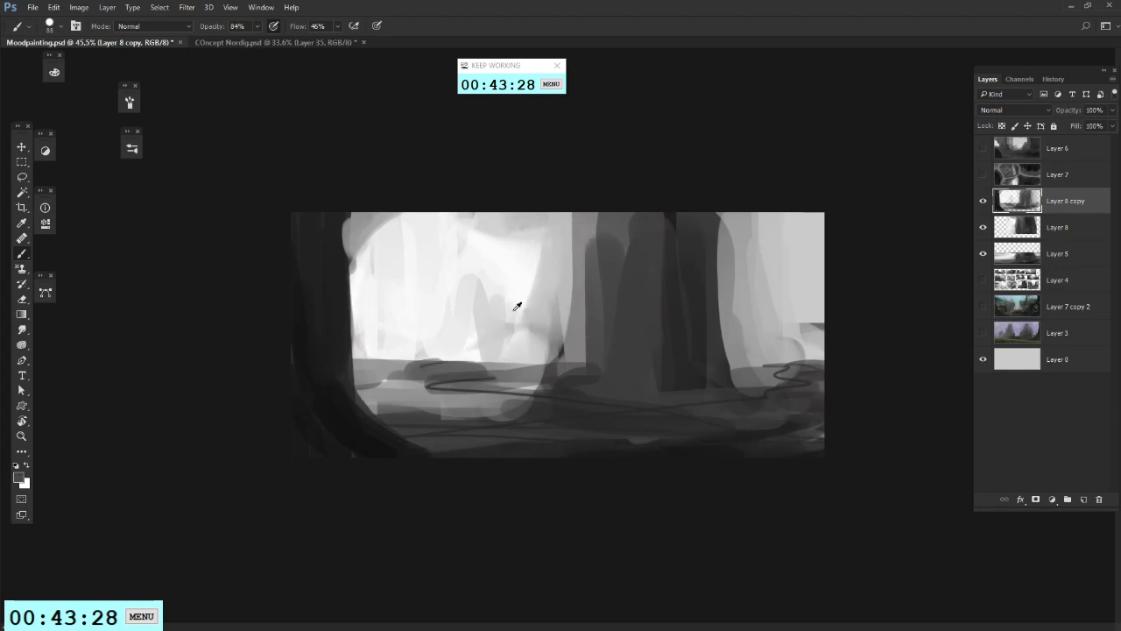
Step: Blend the central trunk's left side, add dark root shapes beside its base, and sample light gray to soften the bright background
mouse_move(609, 237)
mouse_down()
mouse_move(580, 289)
mouse_move(575, 374)
mouse_up()
alt+click(686, 245)
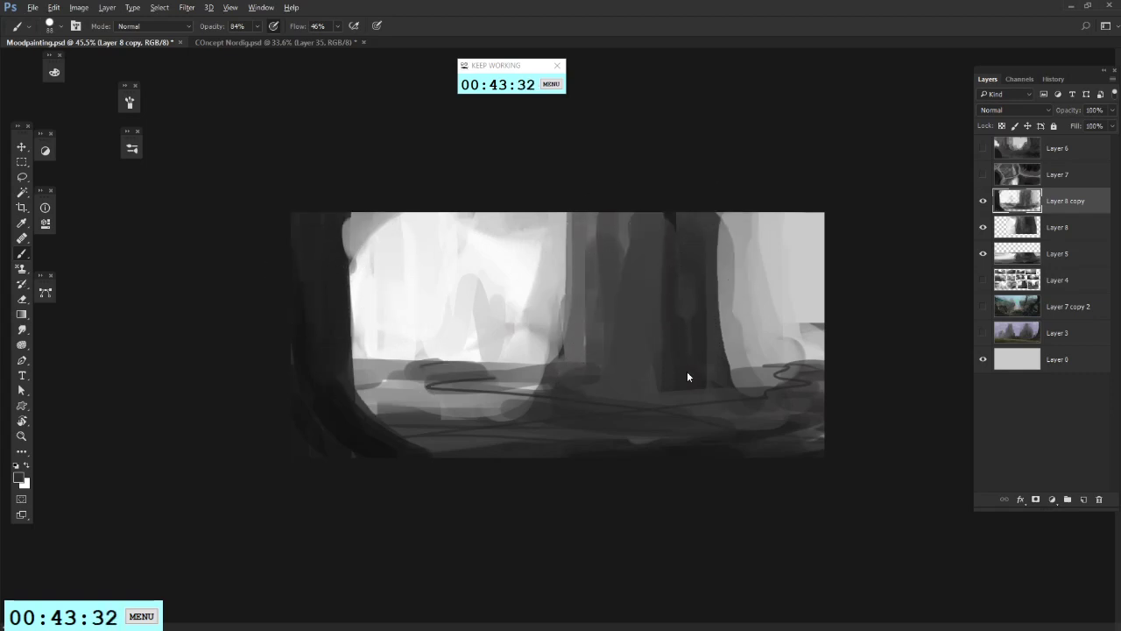
drag(732, 346, 764, 393)
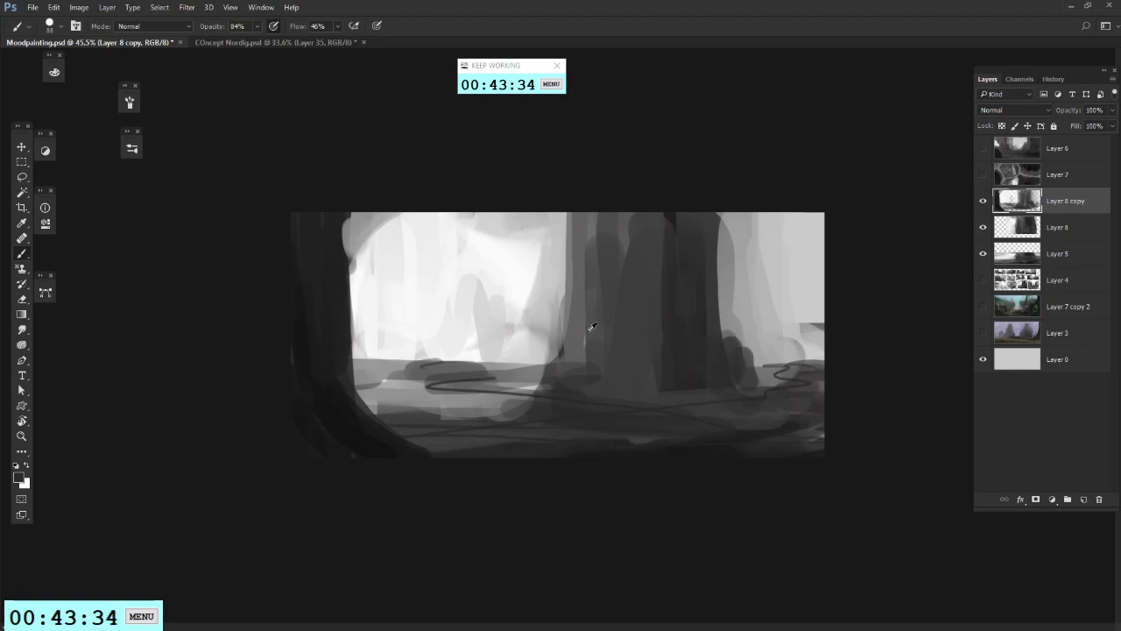
mouse_move(671, 365)
alt+mouse_down()
mouse_move(567, 344)
mouse_move(506, 368)
alt+mouse_up()
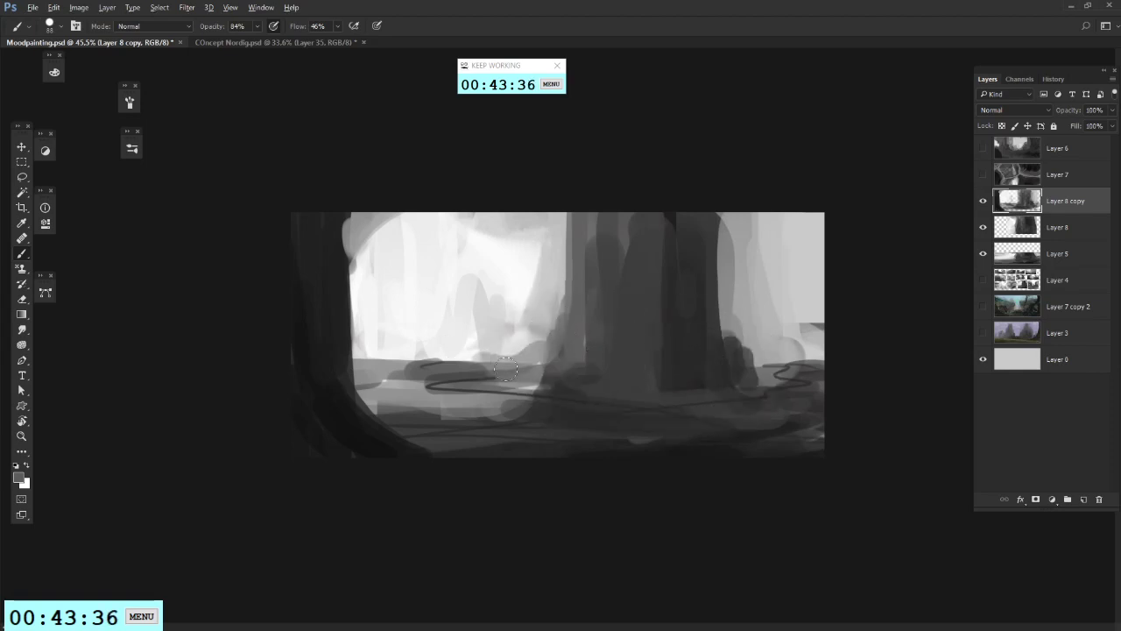
alt+click(493, 314)
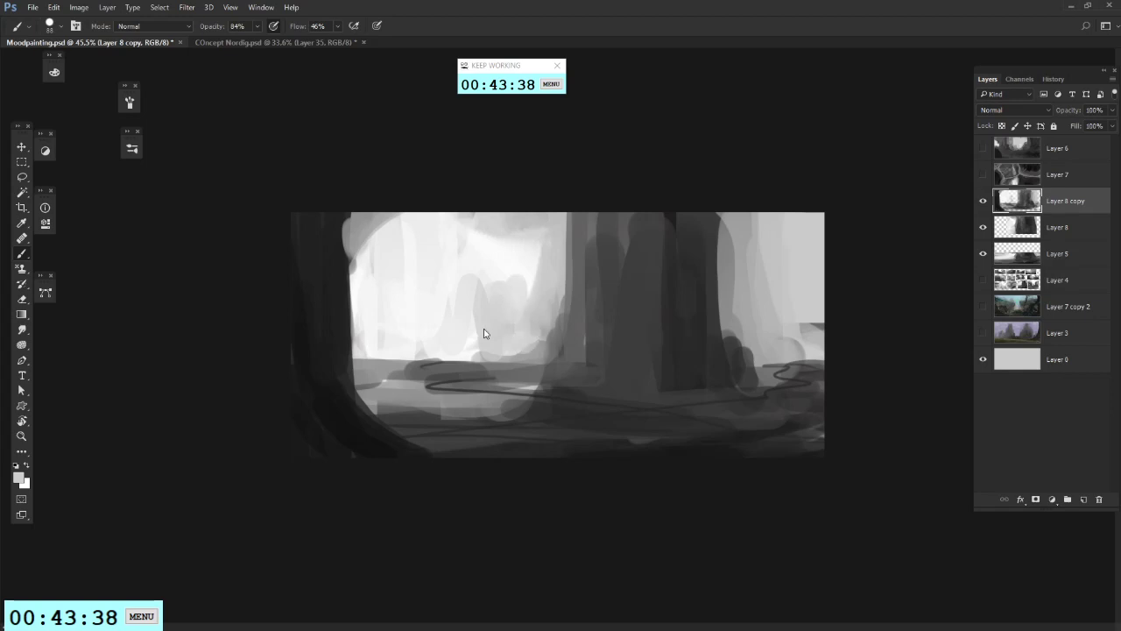
Step: Sample light and mid grays and paint hazy distant shapes along the bright background's base beside the central trunk
alt+click(481, 258)
mouse_move(467, 342)
mouse_down()
mouse_move(480, 283)
mouse_move(480, 318)
mouse_move(541, 263)
mouse_move(546, 308)
mouse_move(550, 244)
mouse_move(516, 254)
mouse_move(490, 242)
mouse_move(531, 241)
mouse_move(553, 293)
mouse_move(559, 280)
mouse_move(547, 253)
mouse_move(546, 332)
mouse_move(512, 356)
mouse_up()
alt+click(552, 257)
drag(439, 359, 517, 361)
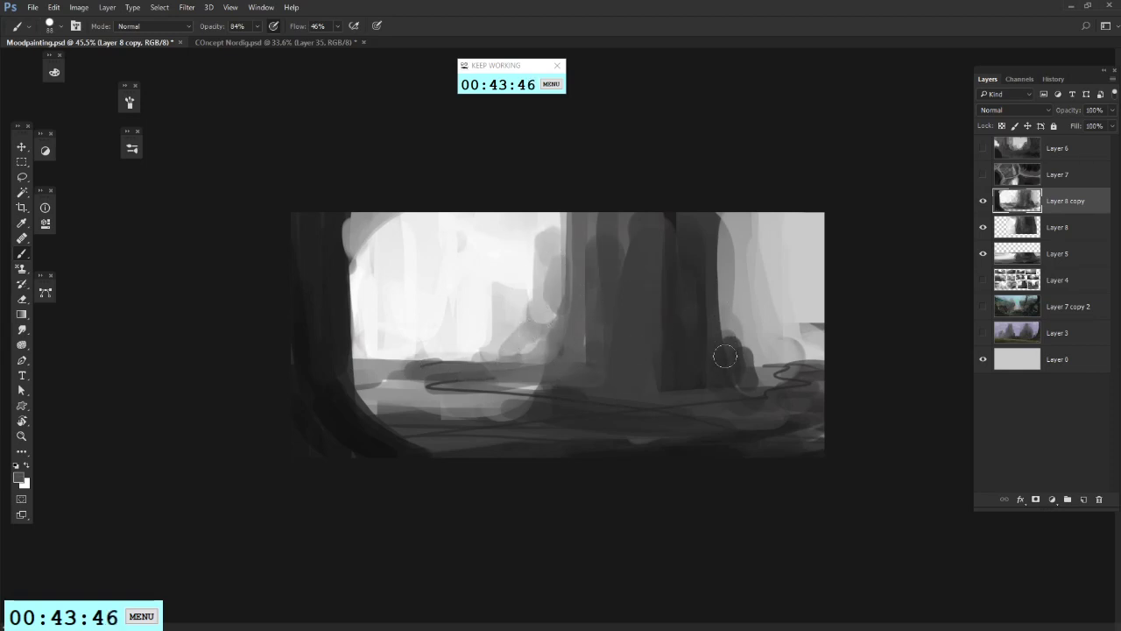
Step: Paint soft grays in the opening behind the central trunk's right side and blend its right root shapes into the ground with sampled grays
mouse_move(728, 326)
mouse_down()
mouse_move(749, 365)
mouse_move(820, 345)
mouse_move(798, 343)
mouse_move(833, 307)
mouse_up()
alt+click(760, 311)
alt+click(735, 400)
alt+click(708, 356)
mouse_move(744, 371)
mouse_down()
mouse_move(822, 369)
mouse_move(806, 362)
mouse_up()
Step: Paint a band of soft gray undergrowth along the horizon of the bright left opening, using grays sampled from the scene
alt+click(494, 363)
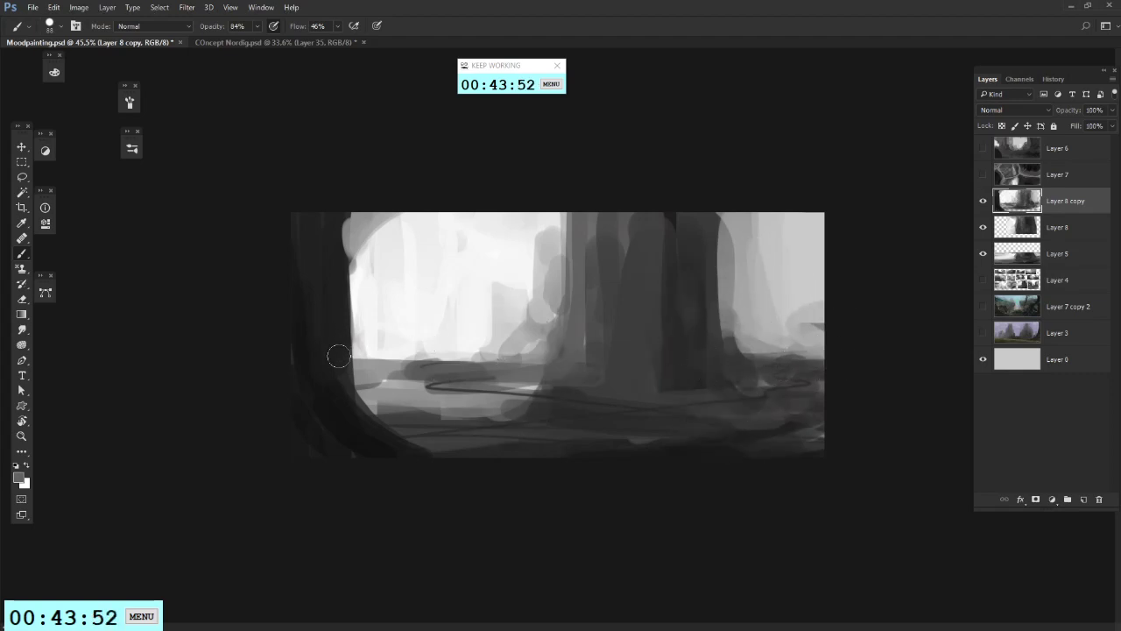
mouse_move(352, 348)
mouse_down()
mouse_move(357, 290)
mouse_move(367, 310)
mouse_move(357, 297)
mouse_move(350, 342)
mouse_move(337, 305)
mouse_move(338, 365)
mouse_move(341, 334)
mouse_move(369, 332)
mouse_move(377, 345)
mouse_move(476, 346)
mouse_up()
alt+click(335, 328)
alt+click(382, 364)
alt+click(368, 321)
alt+click(433, 309)
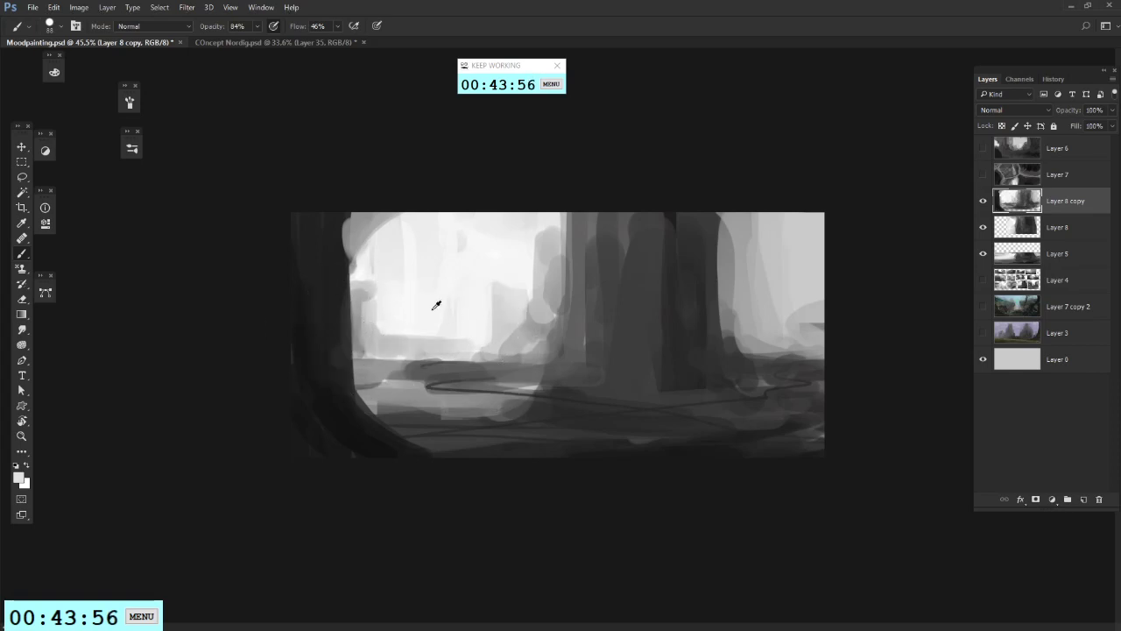
drag(402, 327, 444, 330)
Step: Sample near-white to brighten the right background opening, and touch up the base of the bright left background
alt+click(705, 378)
alt+click(409, 298)
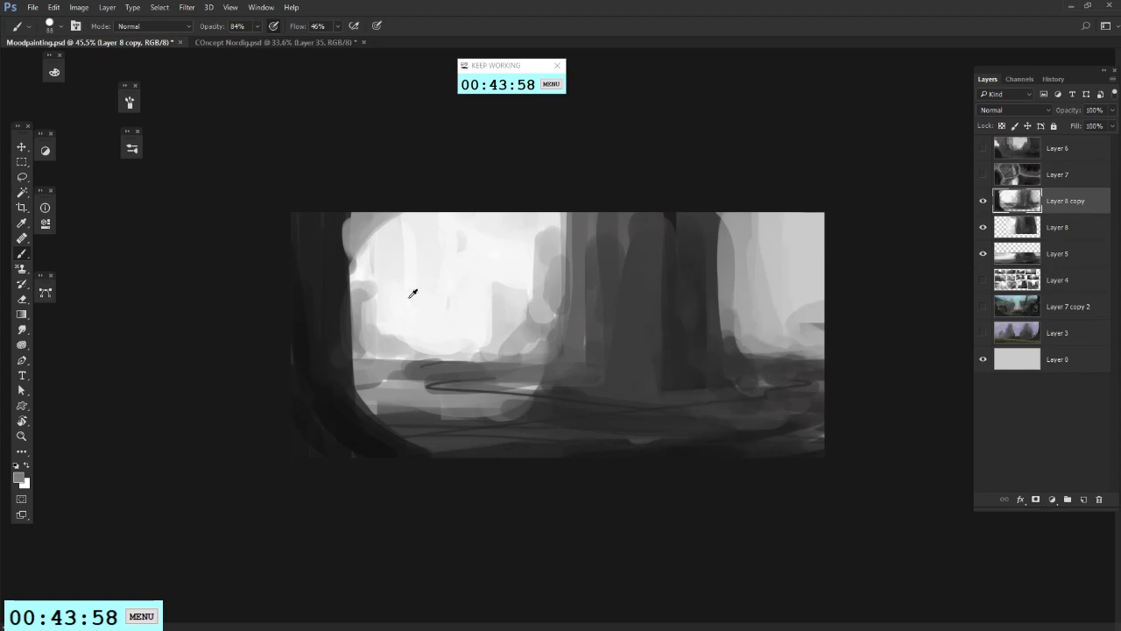
mouse_move(770, 230)
mouse_down()
mouse_move(790, 263)
mouse_move(828, 293)
mouse_move(810, 240)
mouse_move(826, 328)
mouse_move(793, 309)
mouse_move(810, 333)
mouse_up()
alt+click(754, 337)
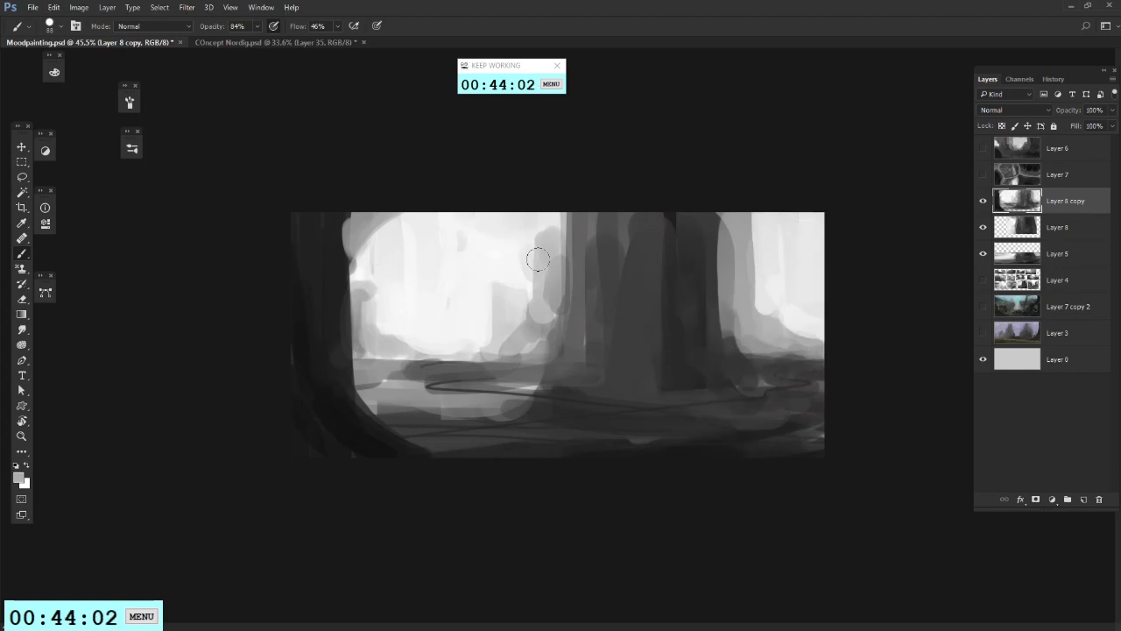
mouse_move(478, 350)
mouse_down()
mouse_move(428, 348)
mouse_move(451, 347)
mouse_up()
Step: Glaze sampled mid gray over the central trunk's lower left side and across the contour lines on the left ground
alt+click(542, 329)
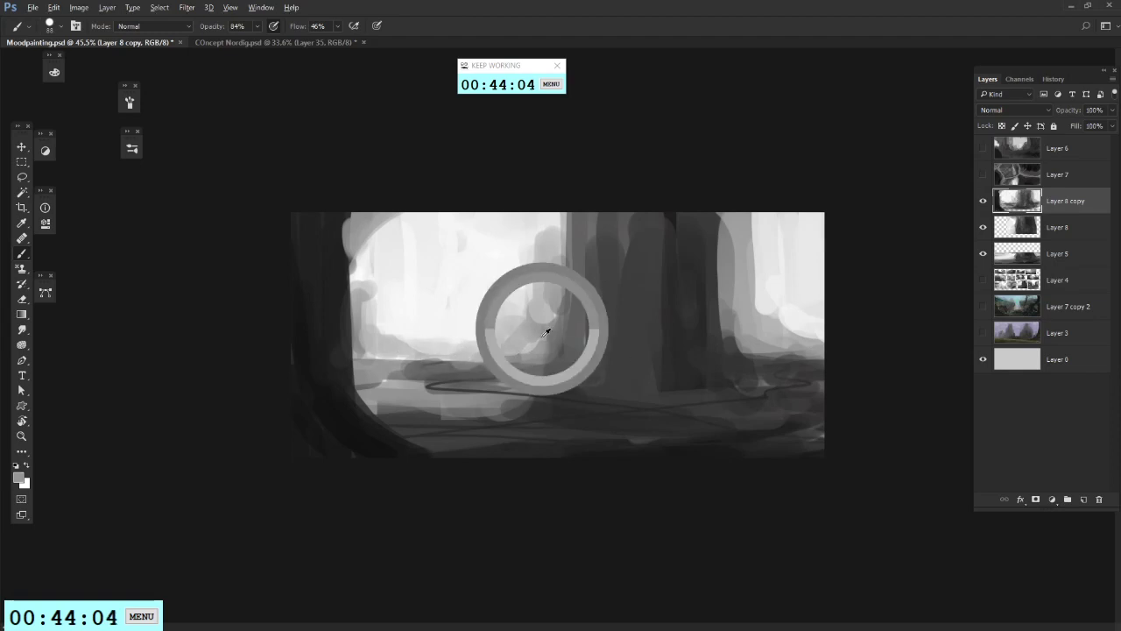
drag(545, 311, 546, 288)
mouse_move(522, 339)
mouse_down()
mouse_move(508, 345)
mouse_move(549, 382)
mouse_move(434, 401)
mouse_up()
alt+click(386, 375)
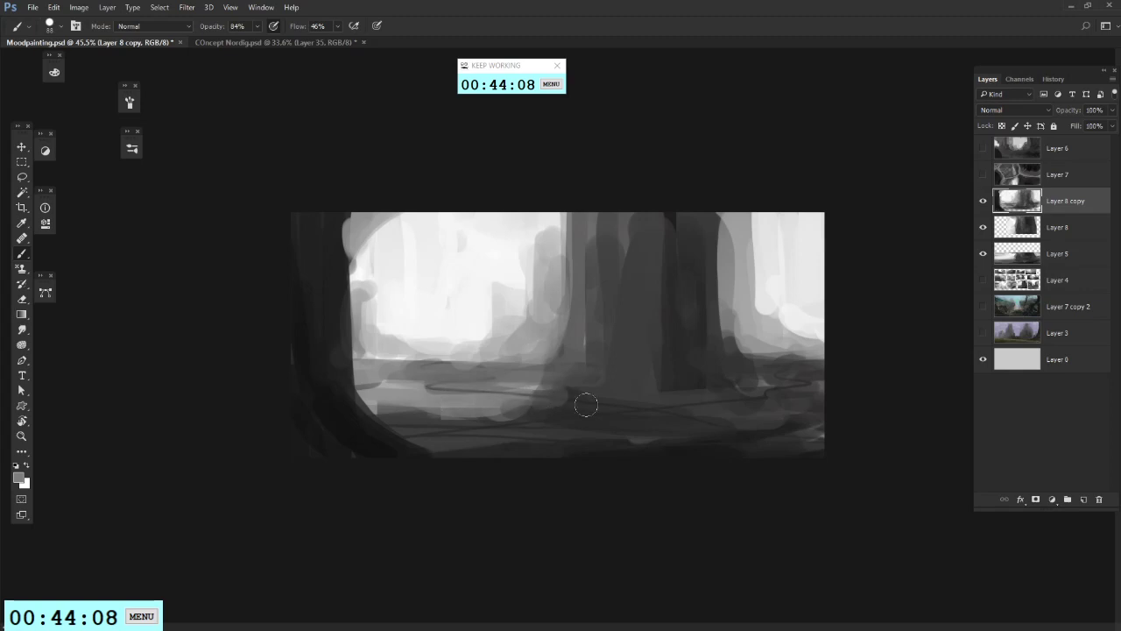
Step: Darken the middle and right foreground ground with sampled dark grays, covering the remaining contour lines and defining the right ground edge
alt+click(535, 429)
mouse_move(586, 405)
mouse_down()
mouse_move(387, 407)
mouse_move(531, 402)
mouse_move(390, 394)
mouse_up()
alt+click(614, 423)
alt+click(575, 451)
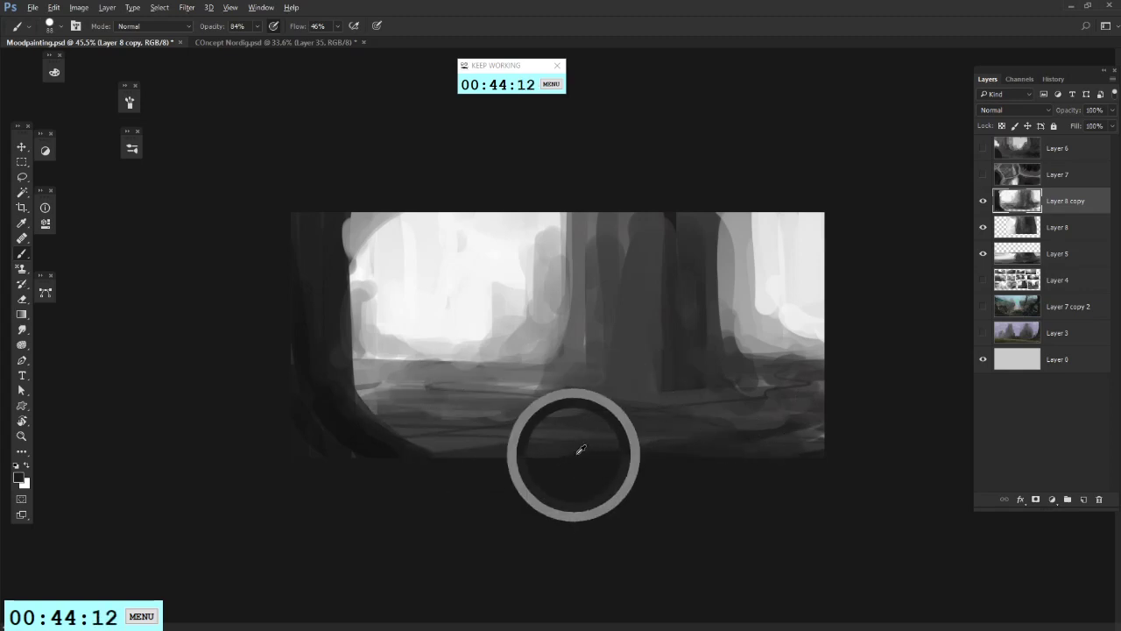
mouse_move(800, 433)
mouse_down()
mouse_move(693, 424)
mouse_move(761, 404)
mouse_move(696, 377)
mouse_move(737, 361)
mouse_move(797, 371)
mouse_move(789, 344)
mouse_up()
alt+click(758, 312)
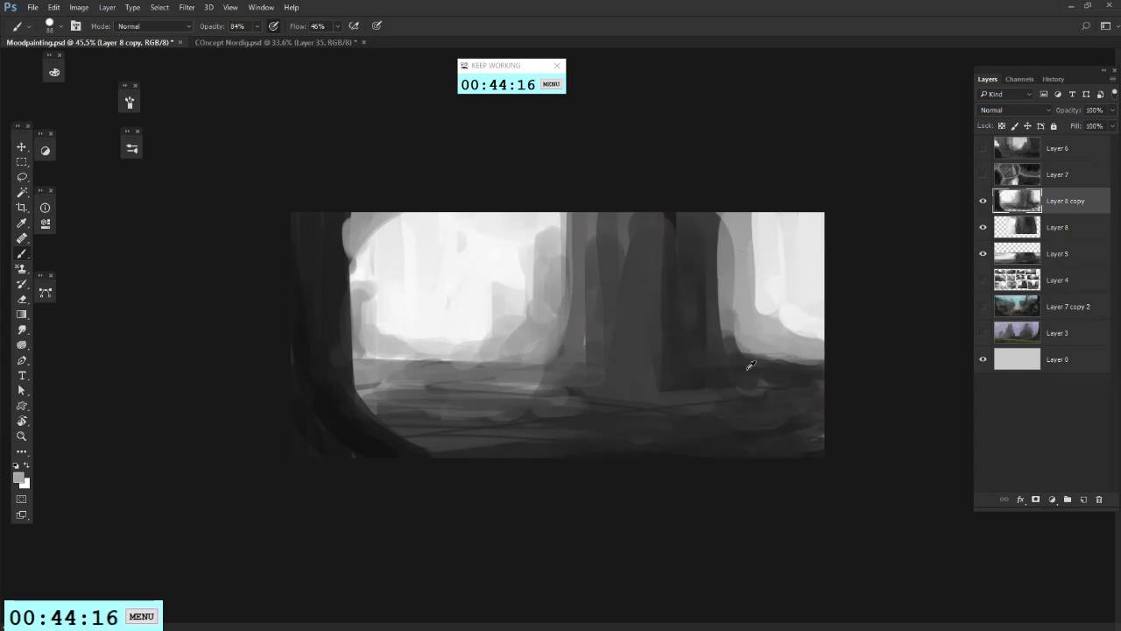
Step: Lasso a root and undergrowth shape at the central trunk's left base, fill it with gray brushwork, and deselect
click(22, 179)
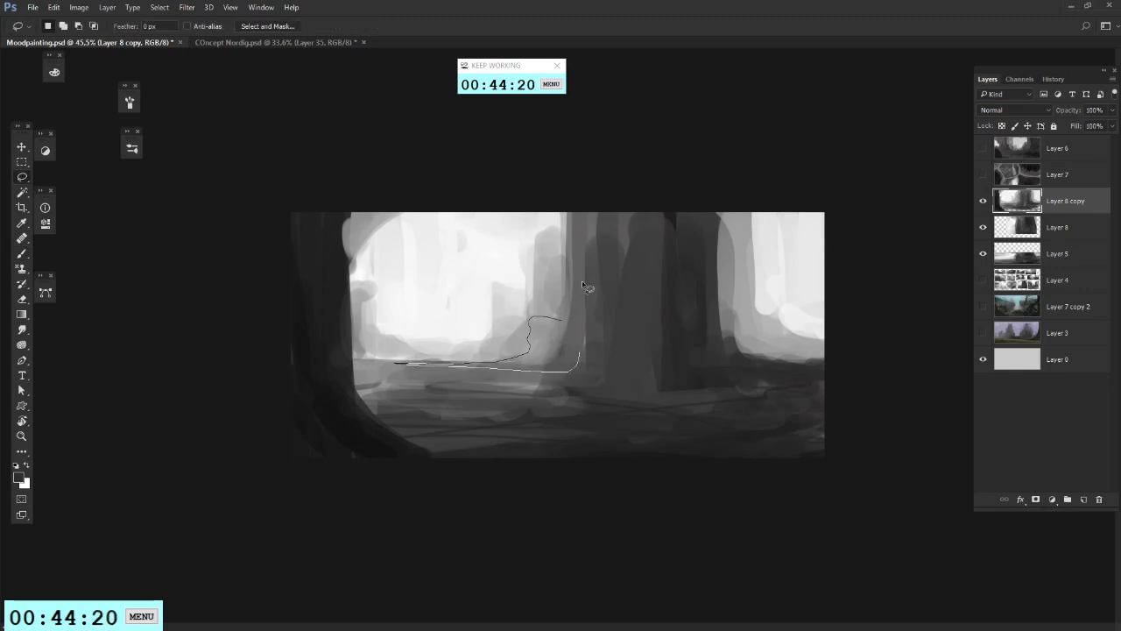
key(b)
mouse_move(582, 283)
mouse_down()
mouse_move(545, 355)
mouse_move(481, 362)
mouse_up()
alt+click(571, 348)
key(ctrl+d)
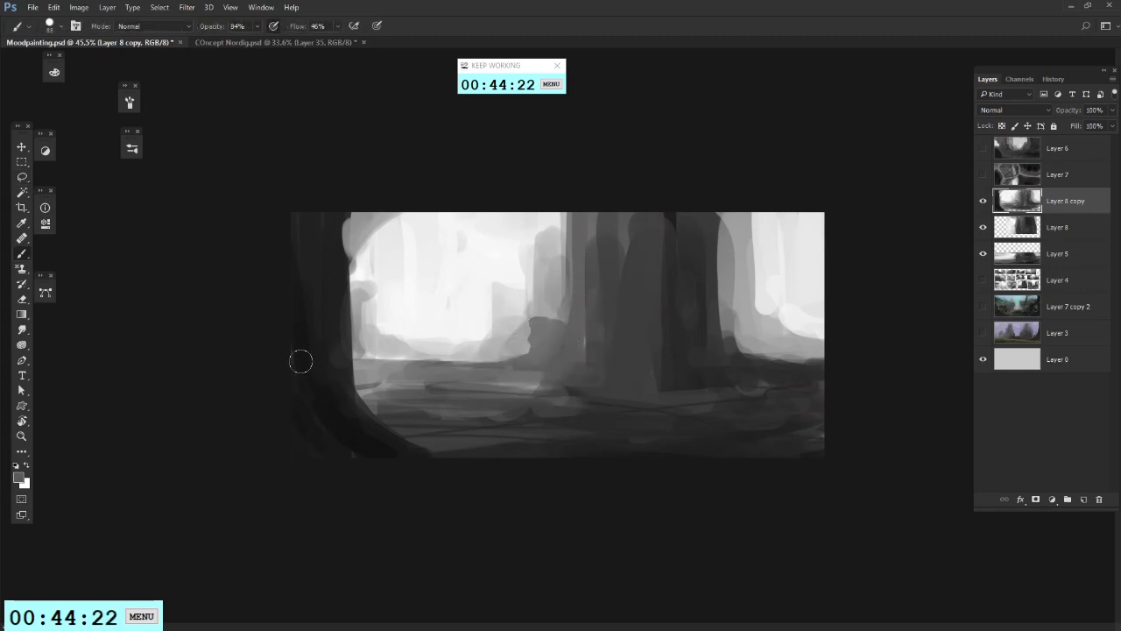
Step: Lasso an irregular outline along the central trunk's right edge and flared roots, paint it dark gray, and deselect
click(22, 177)
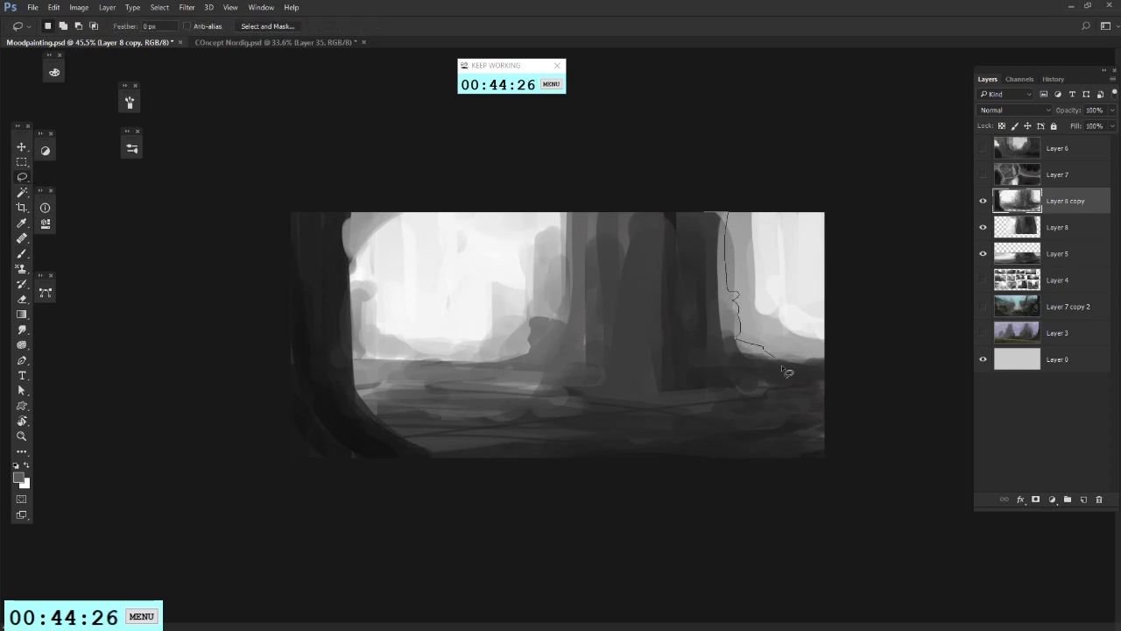
drag(699, 381, 703, 213)
key(b)
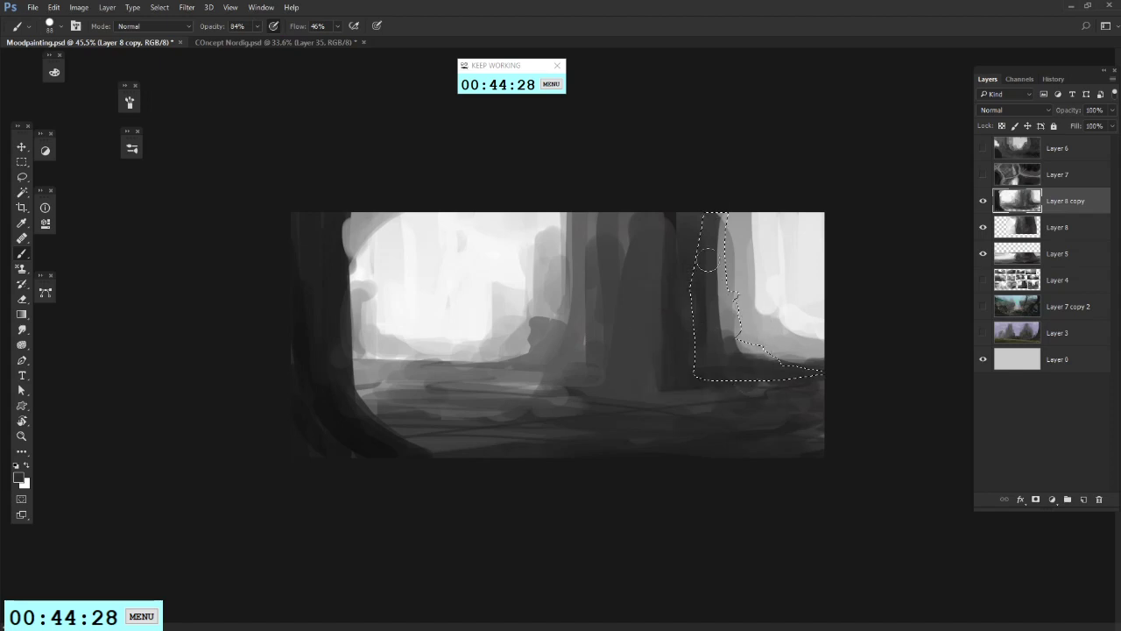
mouse_move(707, 260)
mouse_down()
mouse_move(741, 360)
mouse_move(808, 376)
mouse_move(734, 323)
mouse_move(745, 366)
mouse_up()
drag(717, 206, 758, 351)
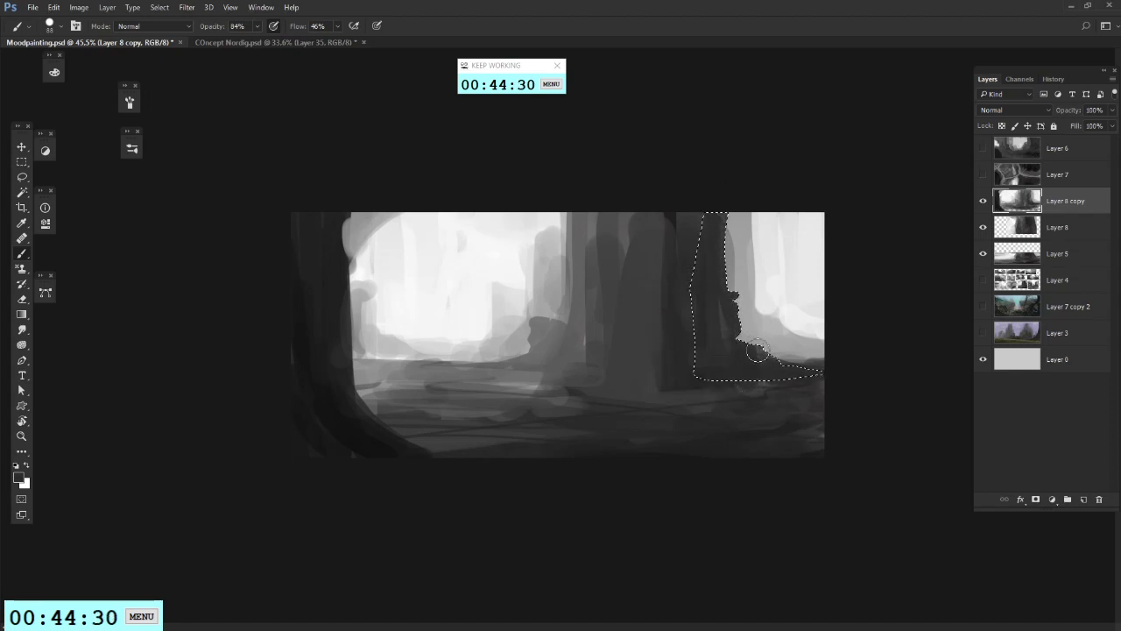
key(ctrl+d)
Step: Lasso a winding, branching stream across the forest floor, paint it with translucent white, and deselect
key(l)
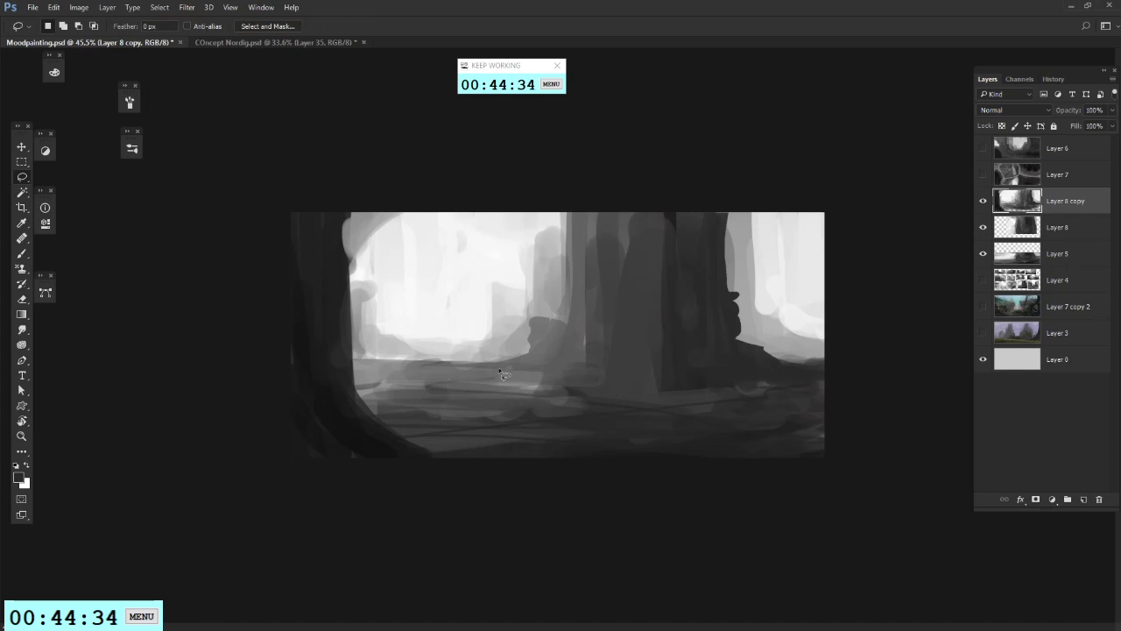
mouse_move(586, 418)
mouse_down()
mouse_move(779, 404)
mouse_move(755, 387)
mouse_move(813, 370)
mouse_move(791, 365)
mouse_move(776, 376)
mouse_move(802, 420)
mouse_up()
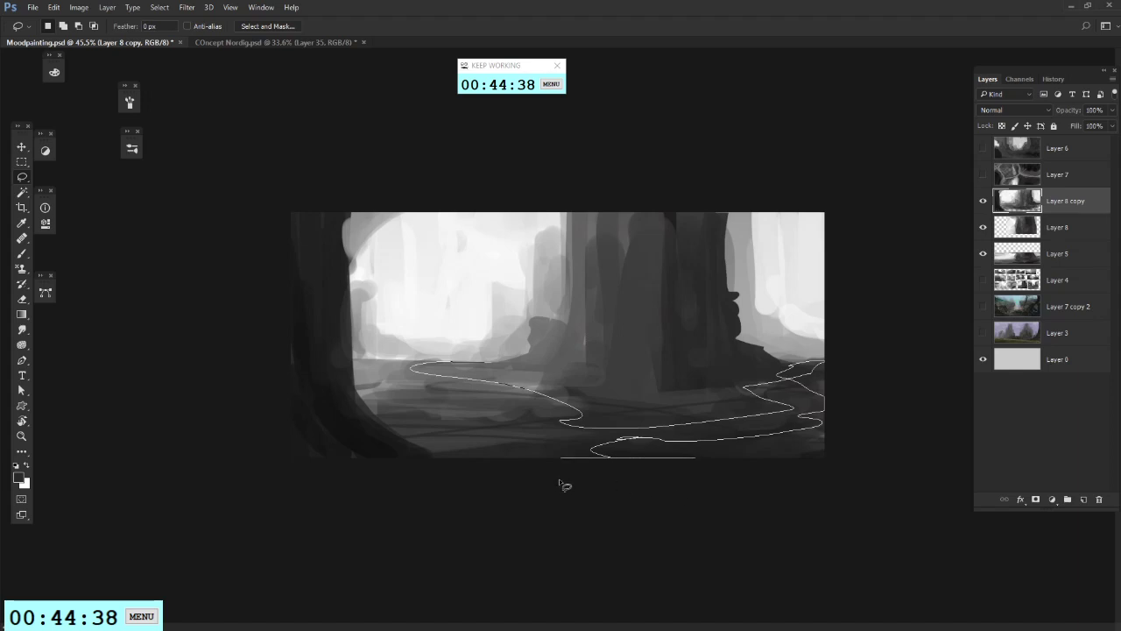
mouse_move(503, 457)
mouse_down()
mouse_move(525, 439)
mouse_move(388, 370)
mouse_move(396, 355)
mouse_up()
key(b)
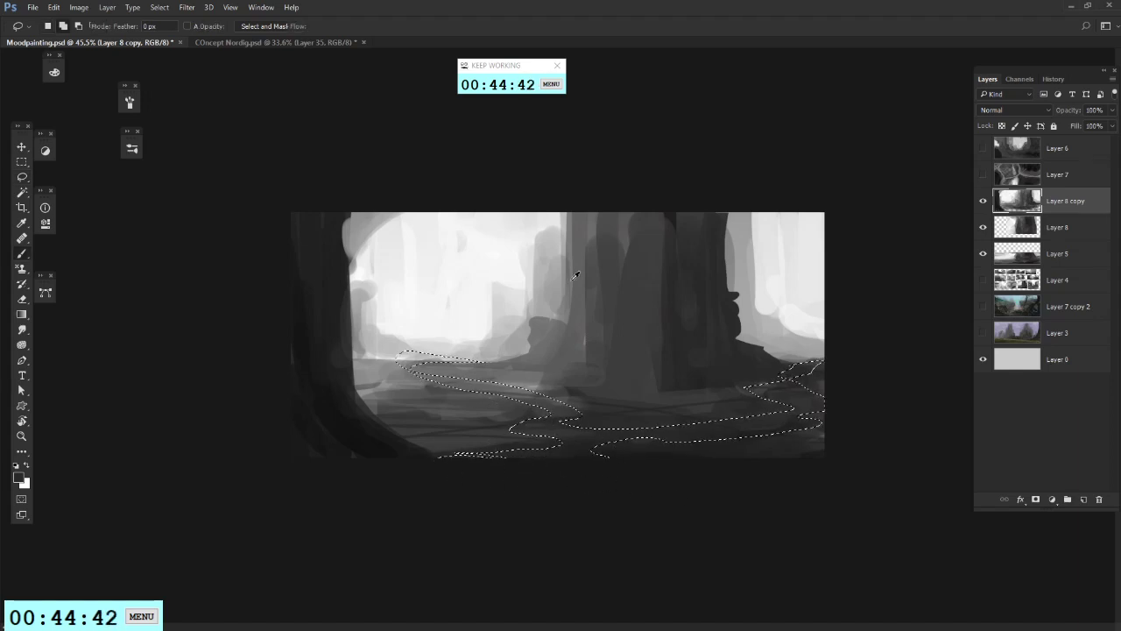
key(x)
drag(580, 468, 479, 458)
mouse_move(777, 442)
mouse_down()
mouse_move(841, 423)
mouse_move(777, 403)
mouse_move(814, 359)
mouse_up()
mouse_move(712, 400)
mouse_down()
mouse_move(577, 433)
mouse_move(545, 408)
mouse_move(561, 412)
mouse_move(513, 410)
mouse_move(414, 340)
mouse_up()
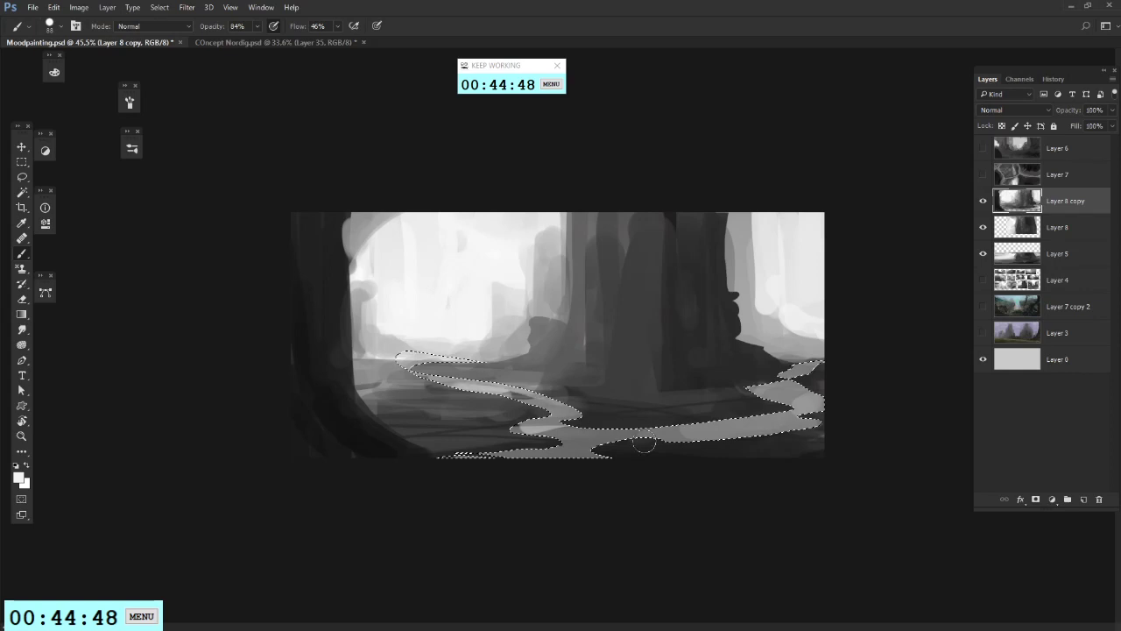
key(ctrl+d)
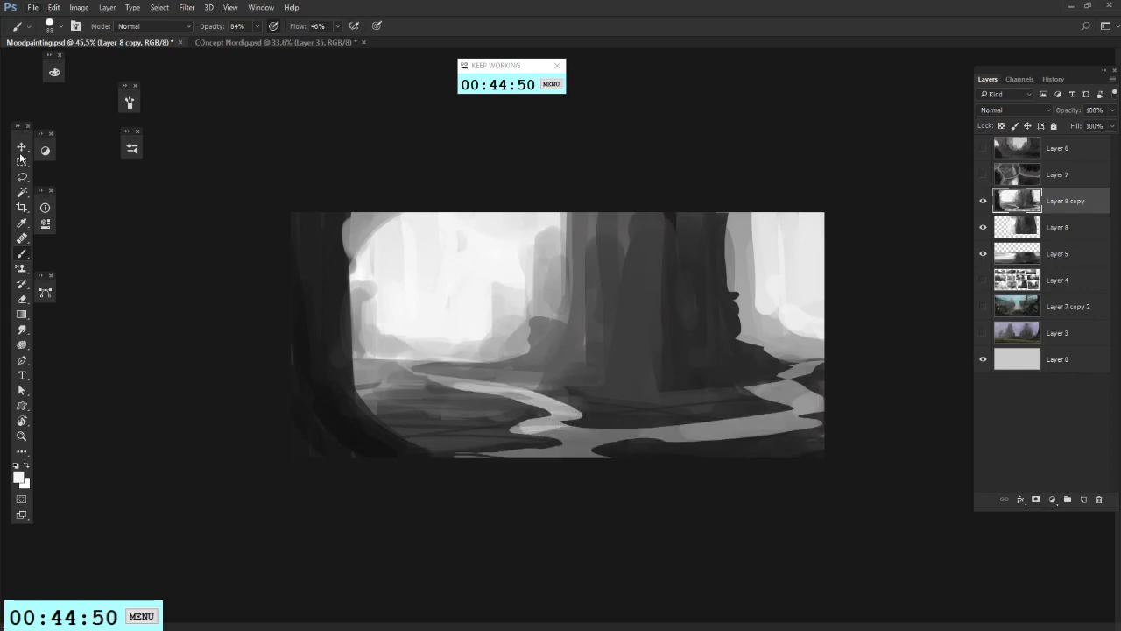
Step: Sample a mid gray, enlarge the brush to about 306 px, and set its blending mode to Color Dodge to brighten the stream
alt+click(529, 357)
right_click(564, 288)
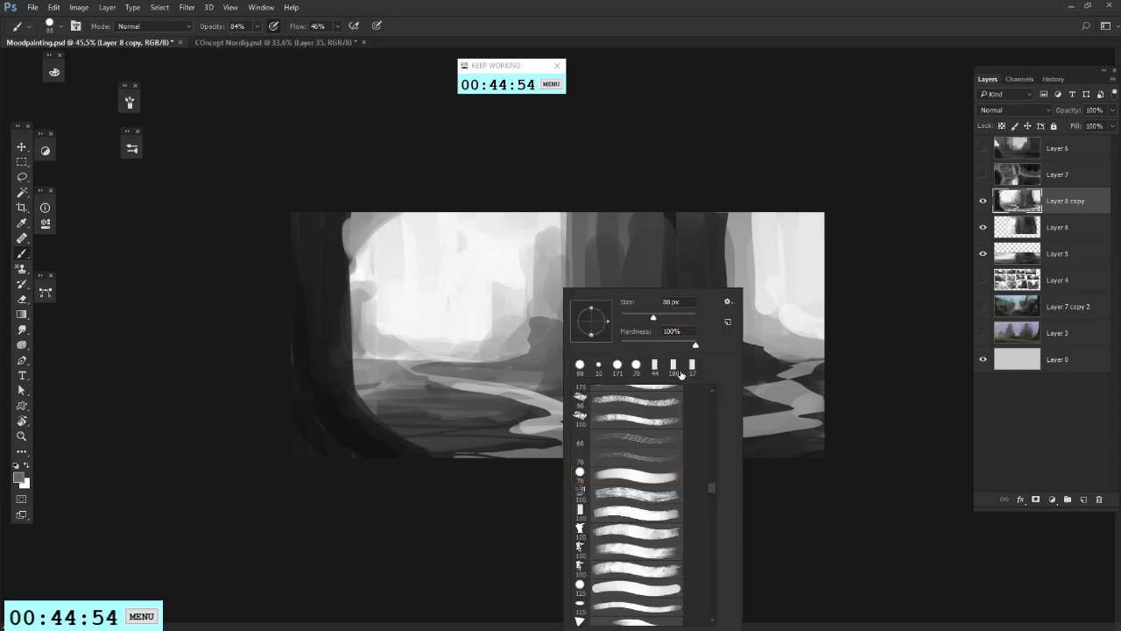
click(683, 315)
key(Return)
click(153, 27)
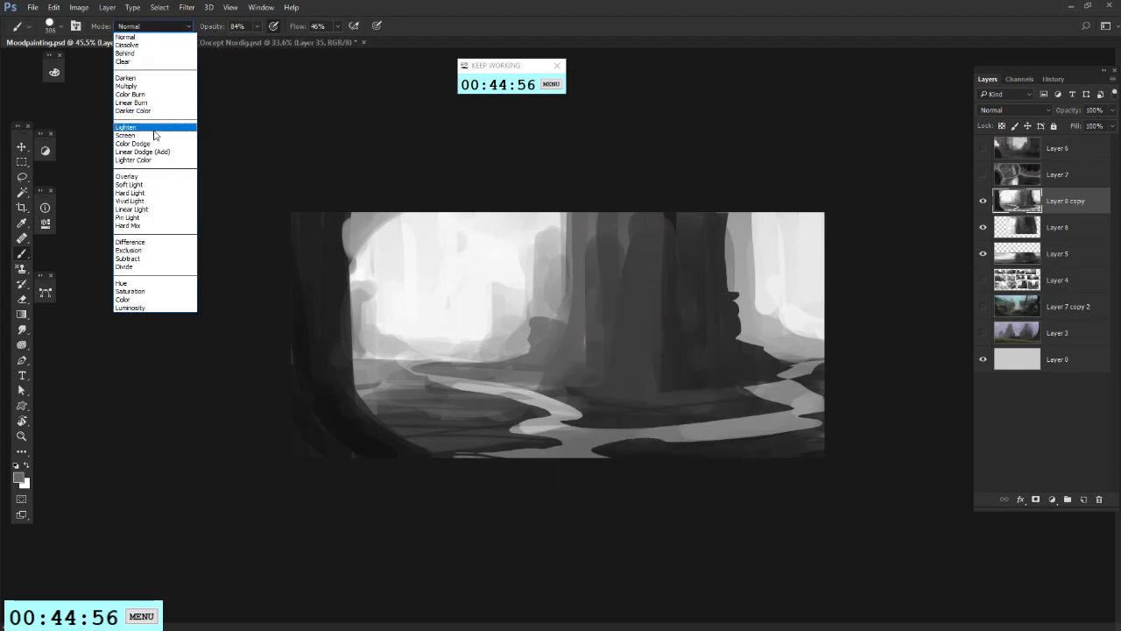
click(149, 142)
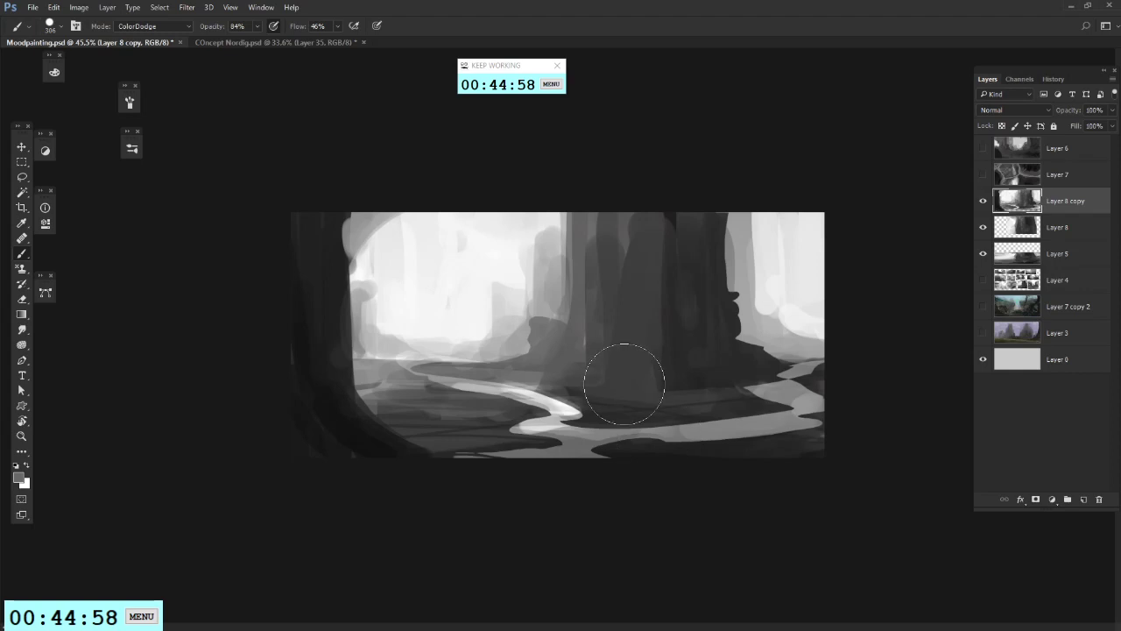
Step: Undo the last brush stroke, and merge Layer 8 copy, Layer 8 and Layer 5 into a single layer
mouse_move(593, 393)
mouse_down()
mouse_move(641, 375)
mouse_move(627, 363)
mouse_up()
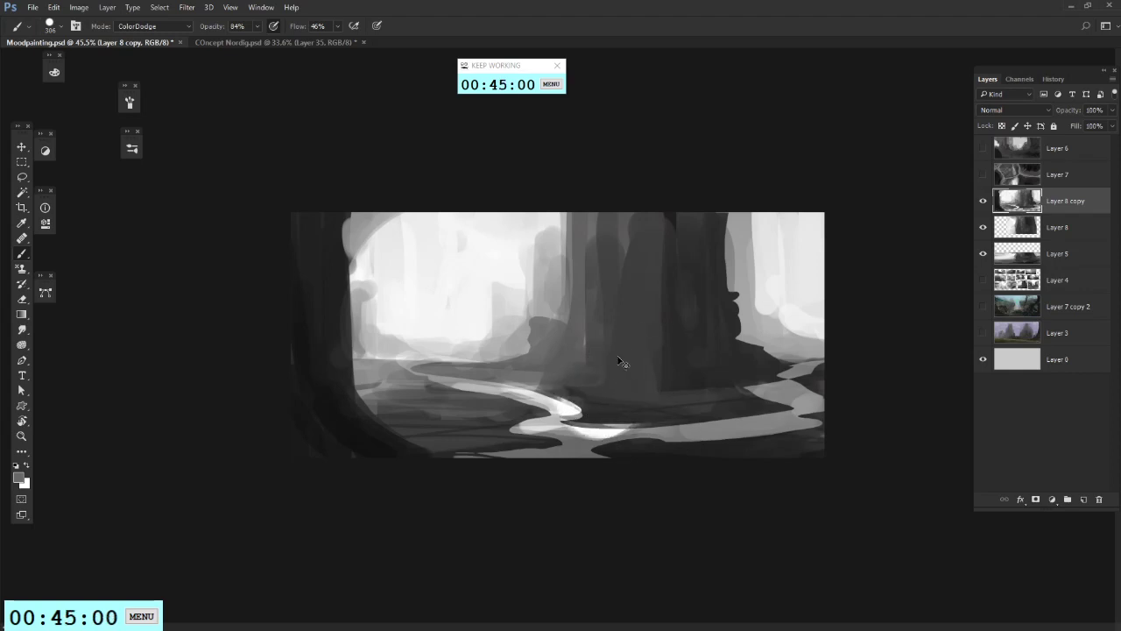
key(ctrl+z)
shift+click(1052, 254)
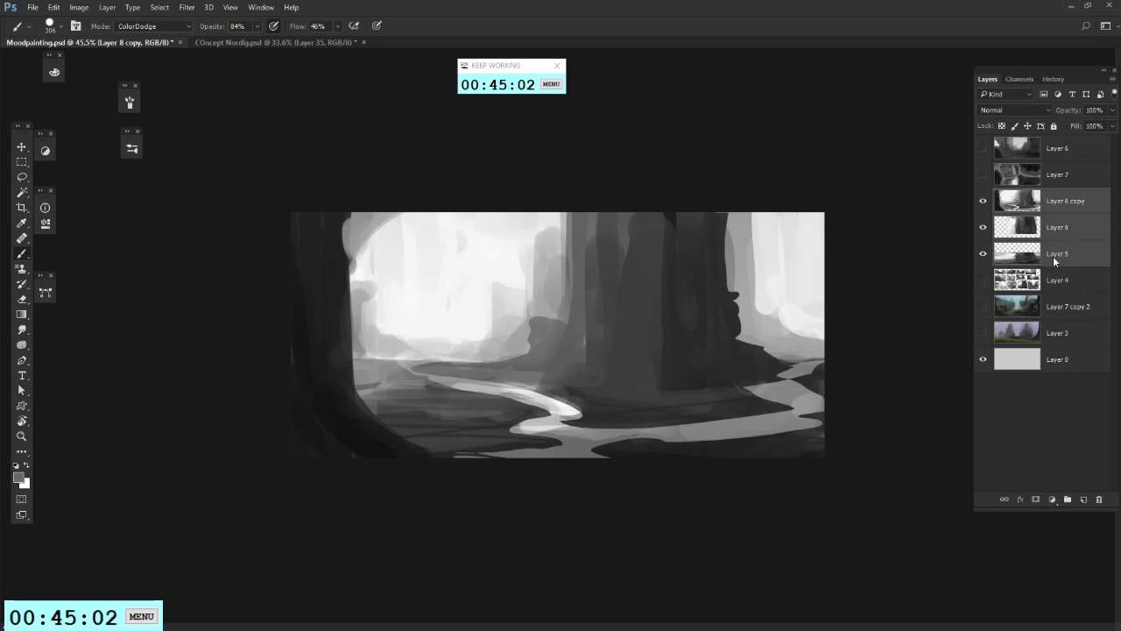
right_click(1053, 256)
click(929, 448)
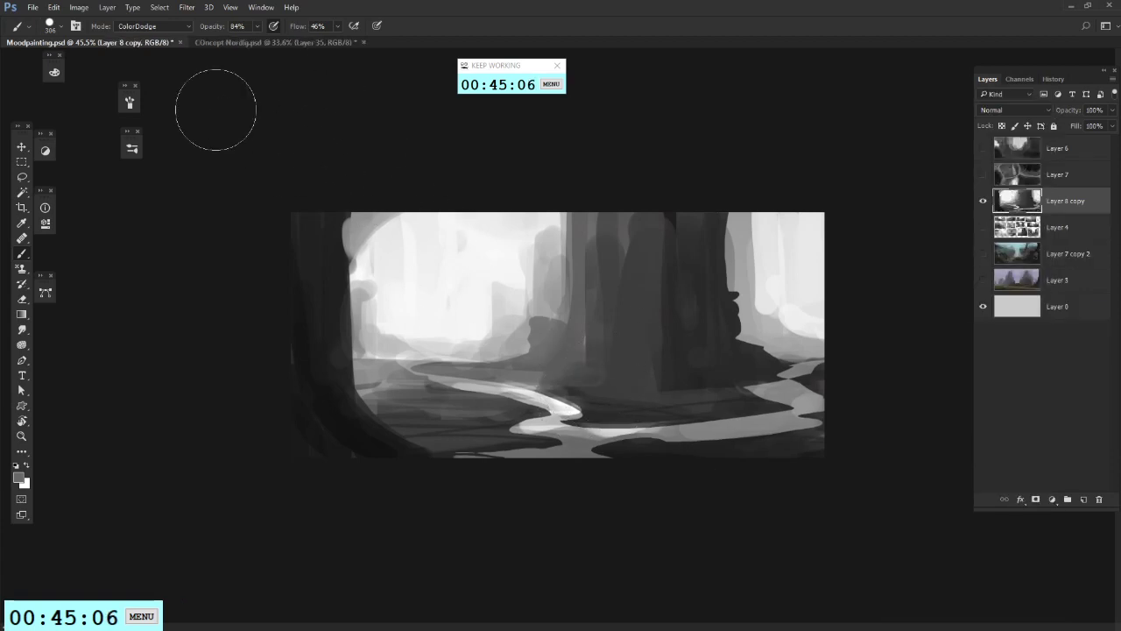
Step: Set the brush blending mode to Normal and repaint the winding stream across the foreground in an even mid grey
click(163, 28)
click(160, 37)
click(148, 27)
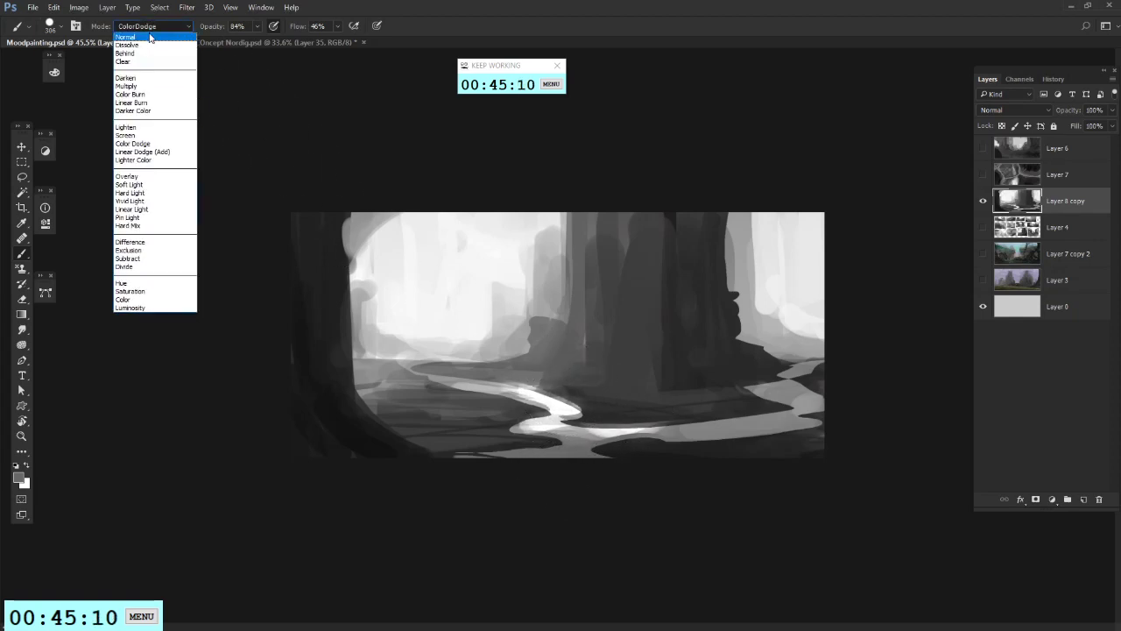
click(150, 37)
mouse_move(569, 428)
mouse_down()
mouse_move(581, 400)
mouse_move(608, 388)
mouse_move(596, 412)
mouse_move(619, 436)
mouse_move(618, 412)
mouse_move(683, 413)
mouse_move(802, 381)
mouse_up()
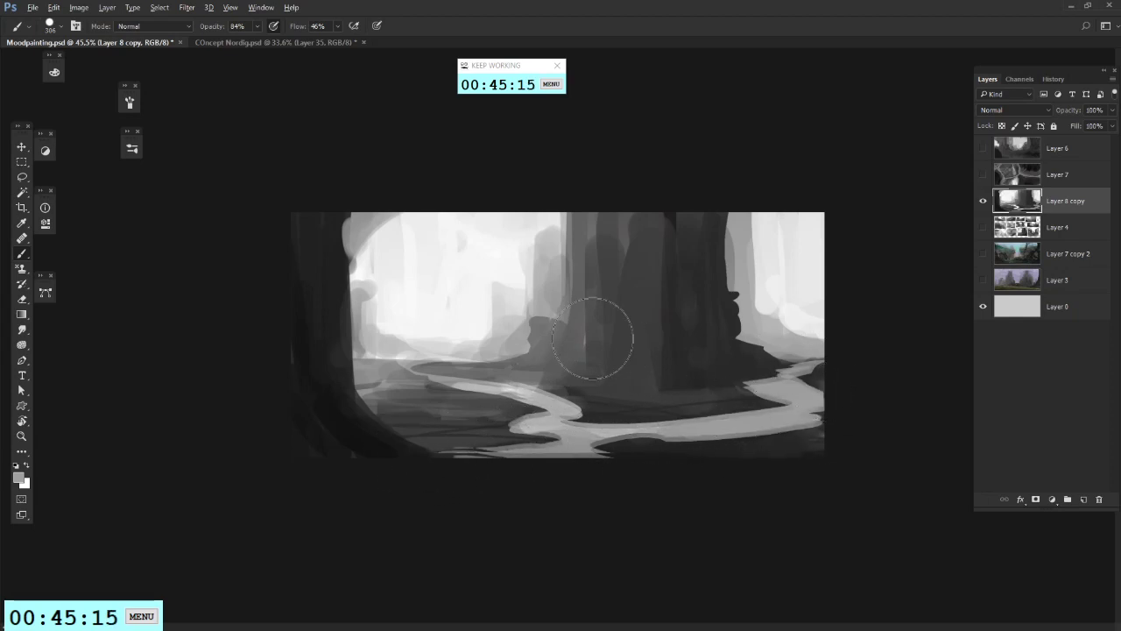
Step: Sample the dark ground tone and glaze it over the foreground and stream with broad brush strokes
click(26, 178)
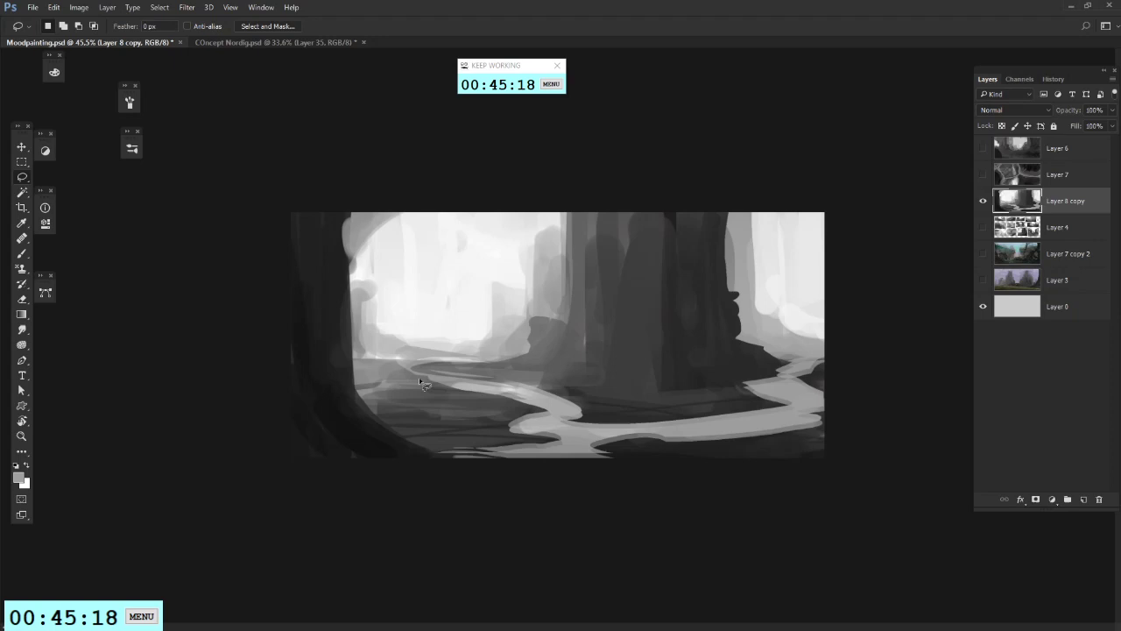
key(b)
alt+click(635, 455)
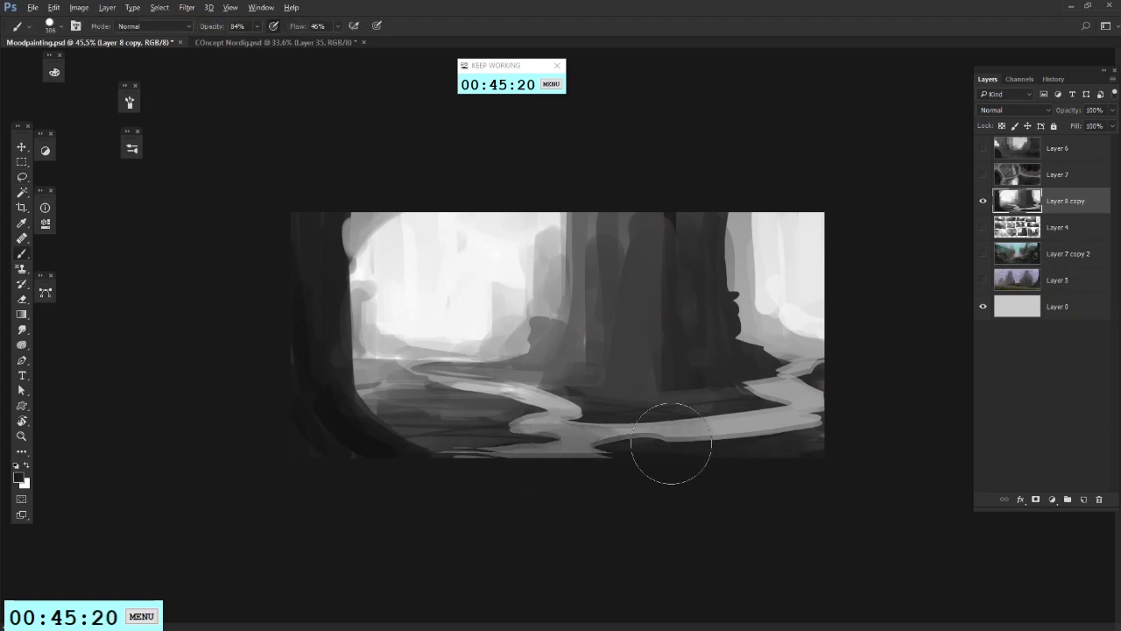
mouse_move(672, 443)
mouse_down()
mouse_move(805, 450)
mouse_move(812, 431)
mouse_move(789, 413)
mouse_move(466, 417)
mouse_move(527, 413)
mouse_move(456, 404)
mouse_move(359, 422)
mouse_up()
Step: Reduce the brush to 15 px, sample a dark tone and paint two low blocks at the foot of the central trunk
alt+click(781, 359)
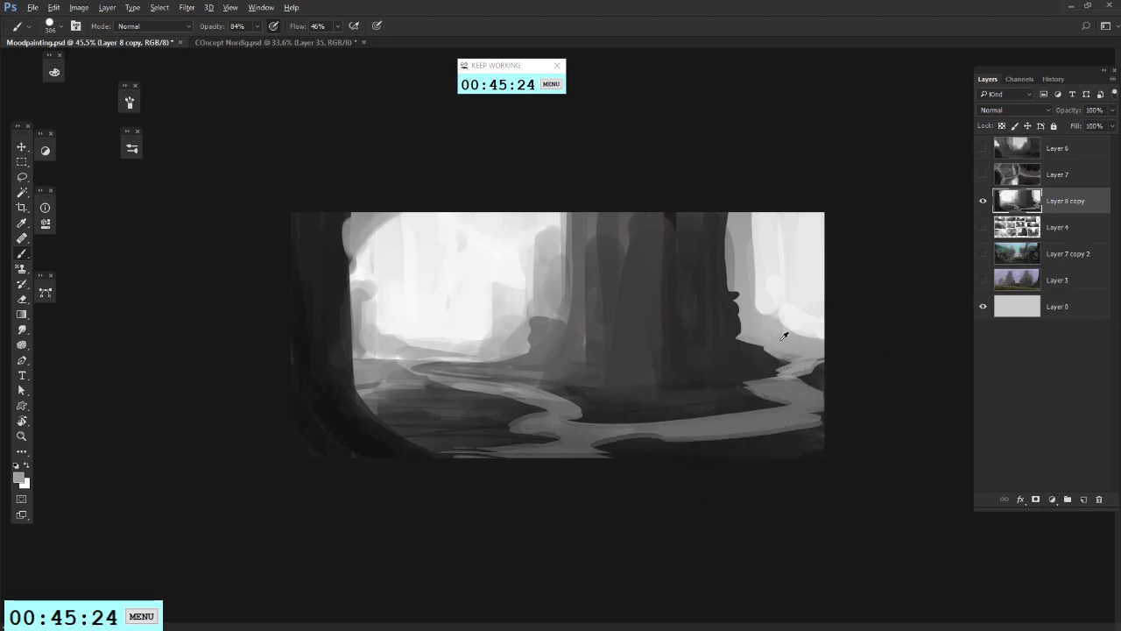
right_click(569, 311)
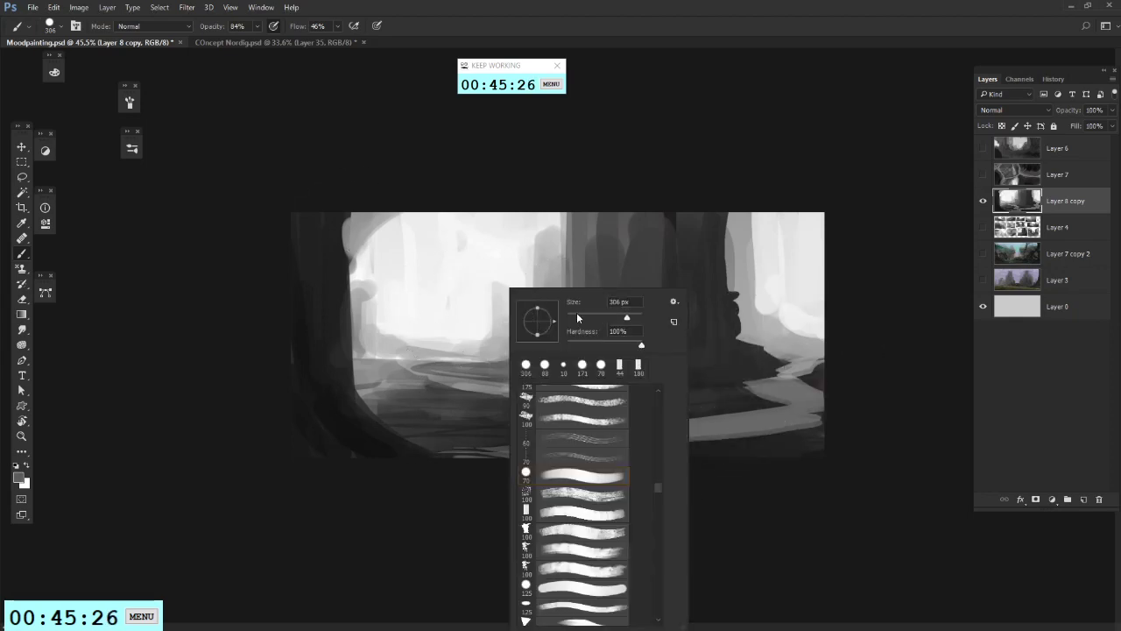
alt+click(465, 280)
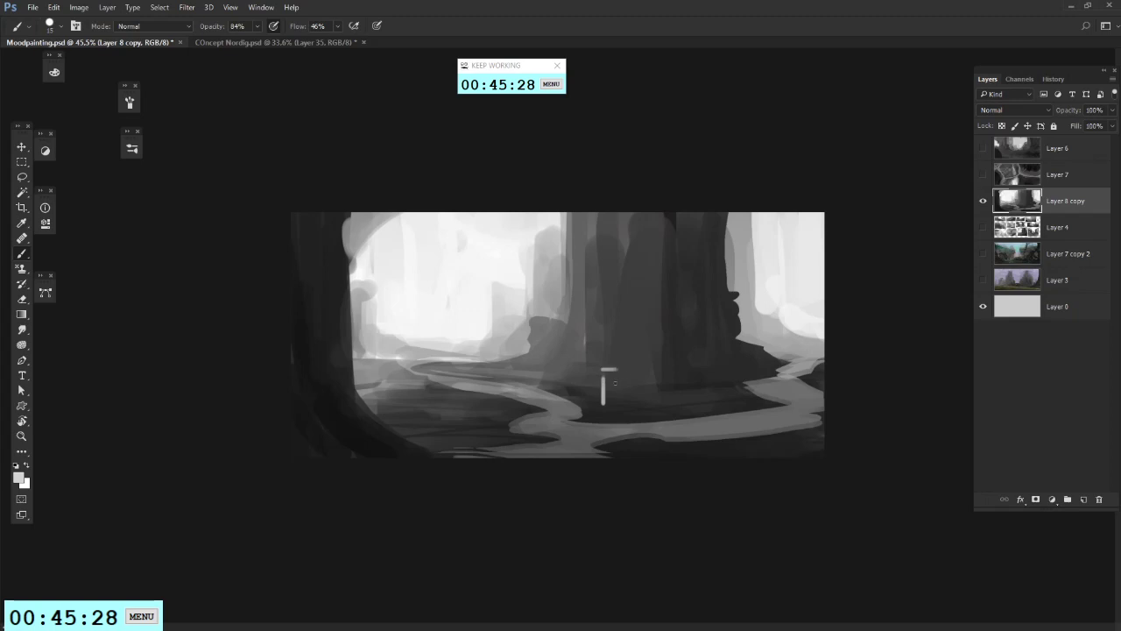
key(ctrl+z)
alt+click(692, 374)
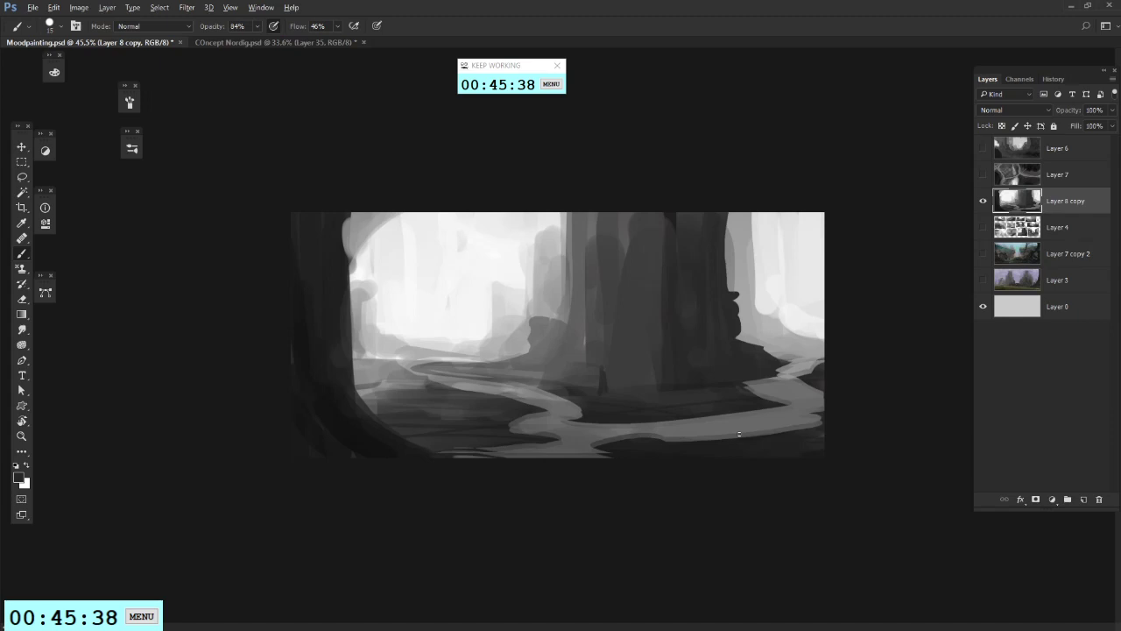
scroll(618, 298, up, 4)
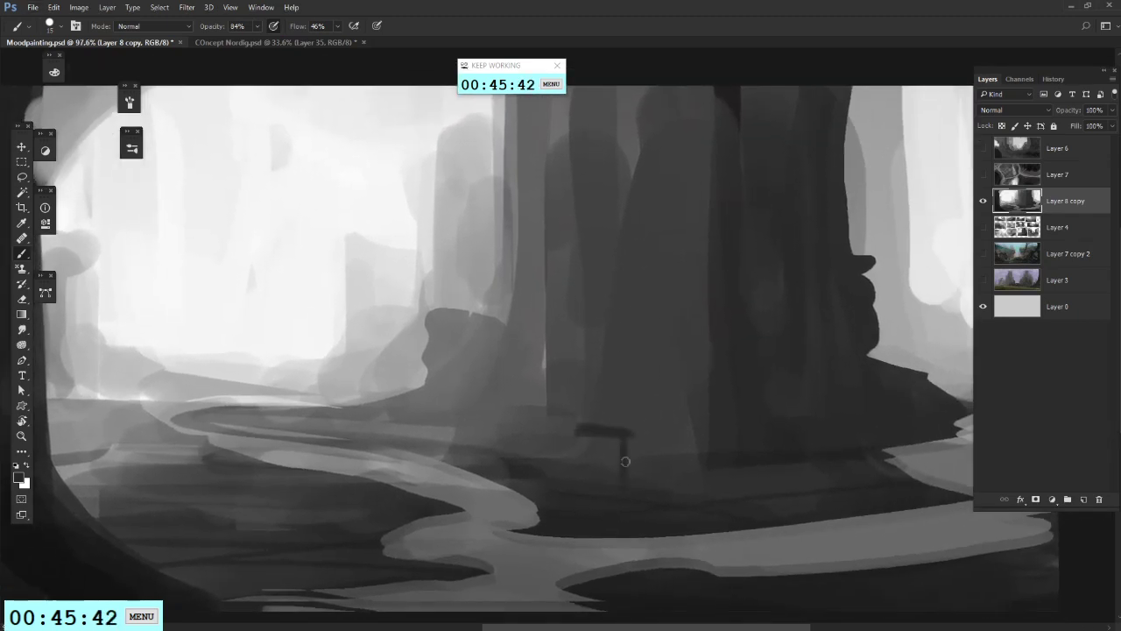
mouse_move(602, 433)
mouse_down()
mouse_move(623, 477)
mouse_move(633, 475)
mouse_move(628, 434)
mouse_move(658, 435)
mouse_move(633, 438)
mouse_move(661, 476)
mouse_move(682, 440)
mouse_move(604, 428)
mouse_move(660, 434)
mouse_up()
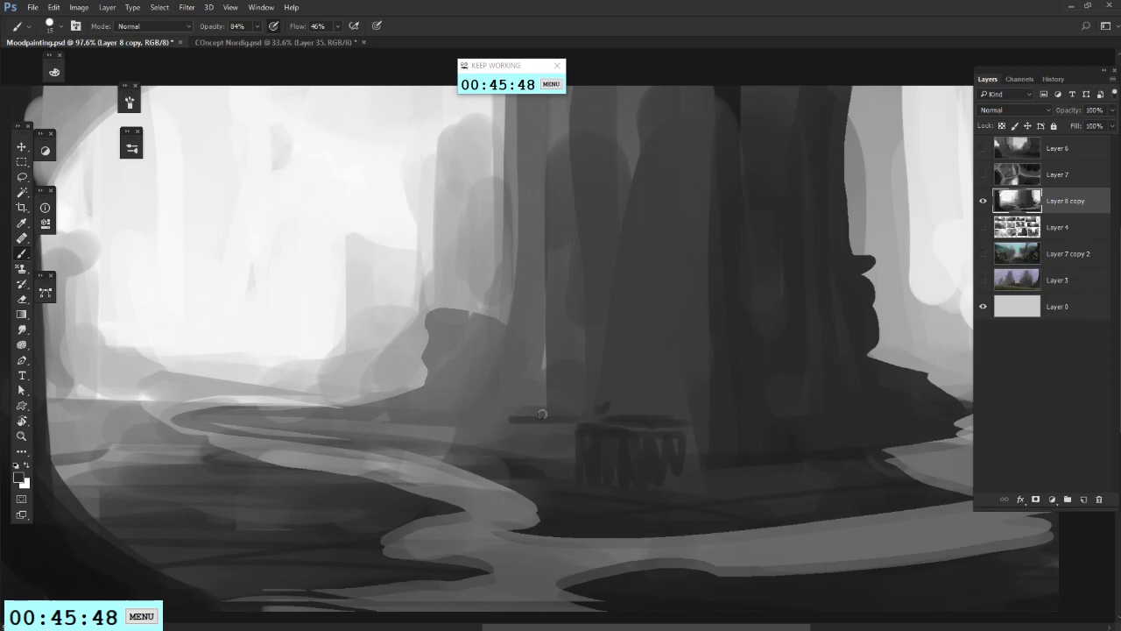
mouse_move(511, 430)
mouse_down()
mouse_move(511, 468)
mouse_move(563, 471)
mouse_move(567, 435)
mouse_move(572, 461)
mouse_move(553, 465)
mouse_move(539, 441)
mouse_move(523, 449)
mouse_move(519, 426)
mouse_move(473, 420)
mouse_move(514, 435)
mouse_up()
drag(551, 421, 518, 407)
Step: Paint two tall, round-topped dark columns rising from the blocks against the central trunk
drag(638, 407, 638, 270)
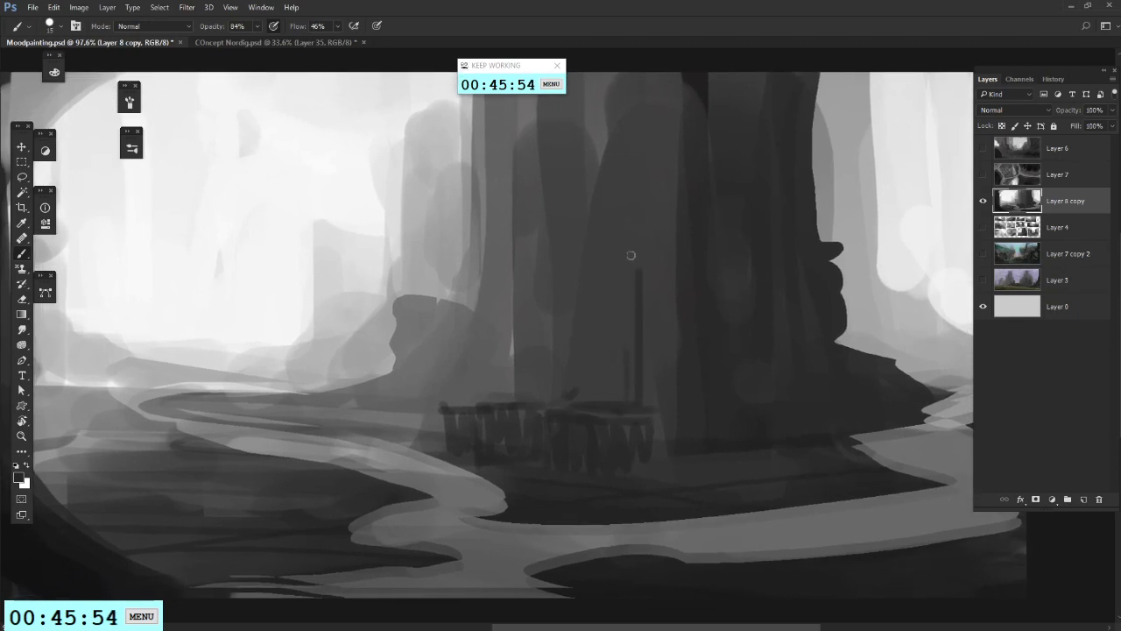
mouse_move(604, 408)
mouse_down()
mouse_move(612, 247)
mouse_move(635, 259)
mouse_move(632, 400)
mouse_up()
mouse_move(521, 403)
mouse_down()
mouse_move(517, 228)
mouse_move(478, 234)
mouse_up()
mouse_move(478, 235)
mouse_down()
mouse_move(487, 410)
mouse_move(477, 321)
mouse_move(485, 246)
mouse_move(515, 224)
mouse_move(516, 394)
mouse_up()
Step: Lasso an arching root shape from the base of the central trunk out to the canvas's right edge
drag(593, 445, 538, 296)
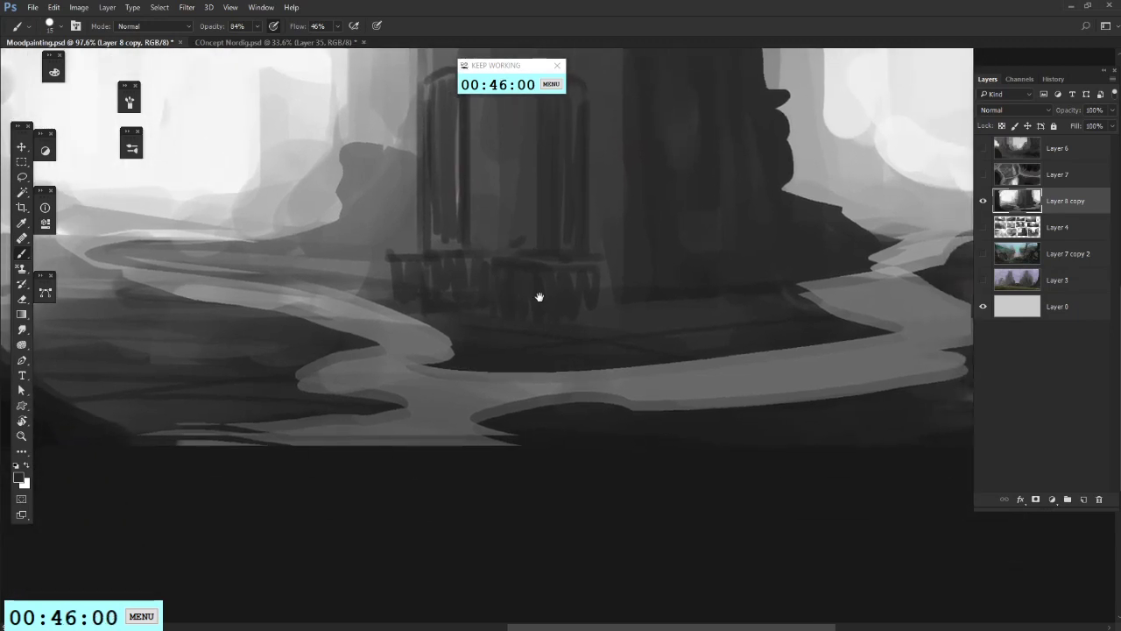
drag(711, 296, 654, 350)
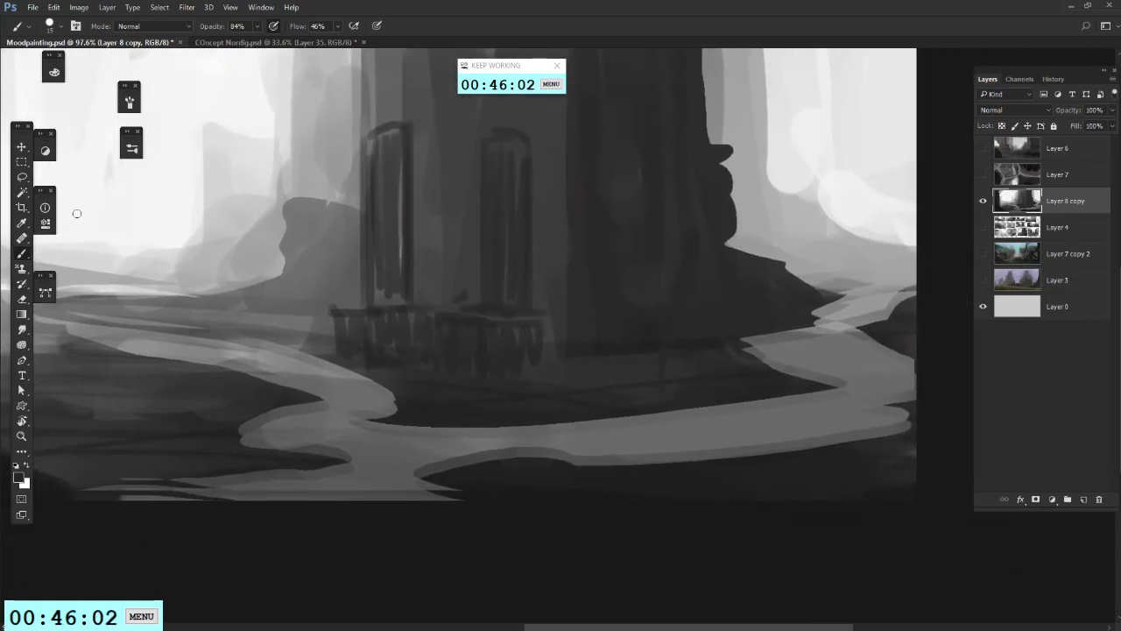
click(21, 177)
drag(684, 373, 916, 157)
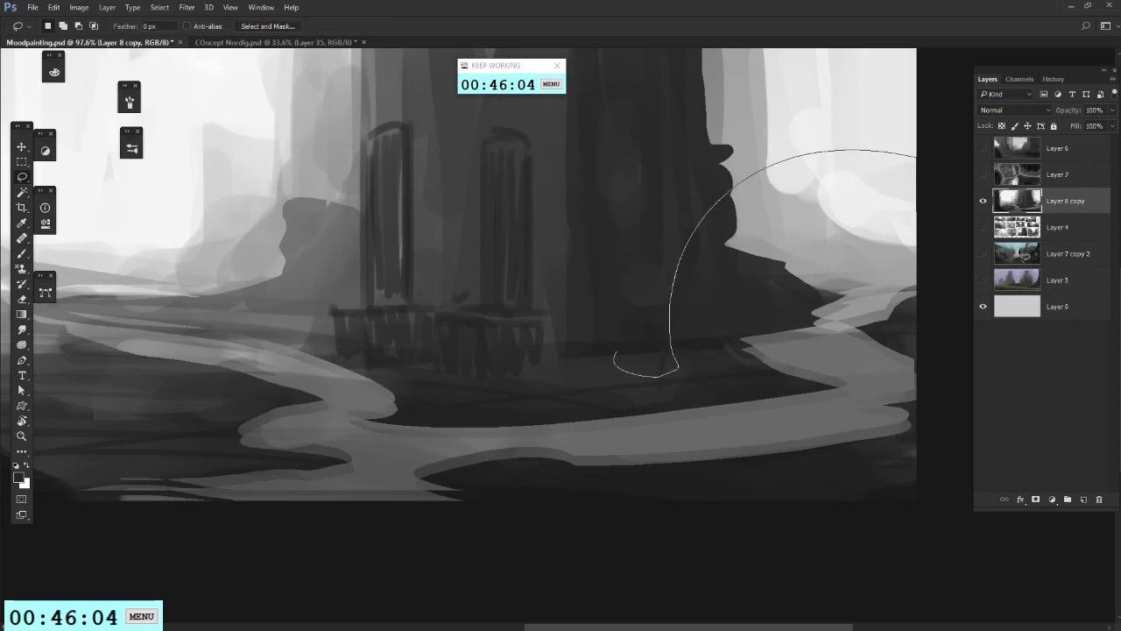
mouse_move(818, 42)
mouse_down()
mouse_move(638, 93)
mouse_move(625, 307)
mouse_up()
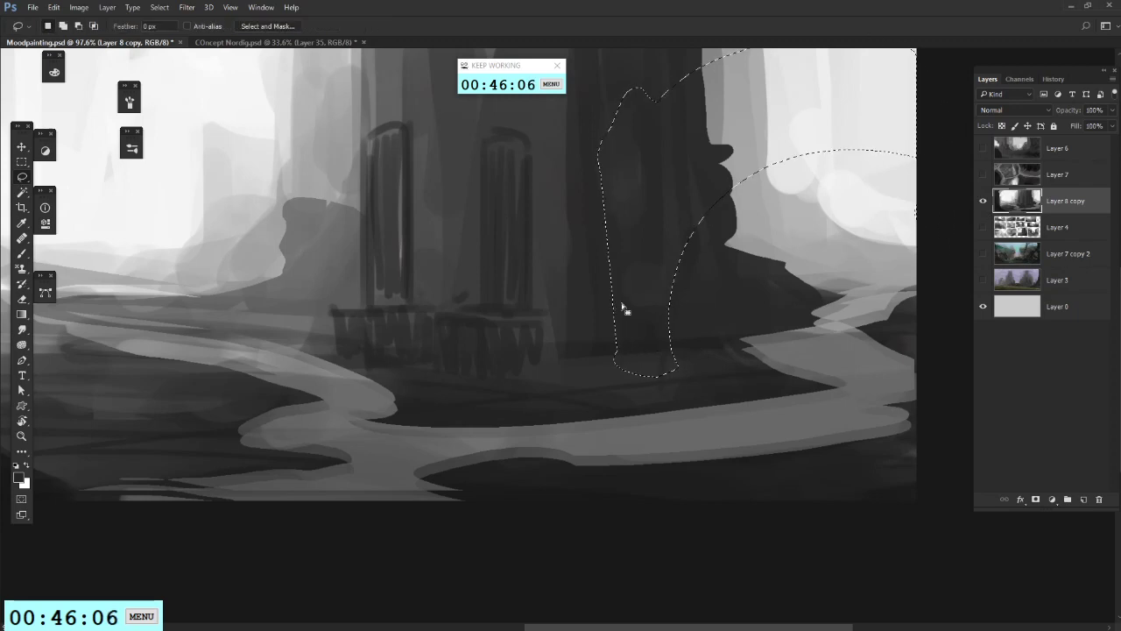
Step: Fill the arch selection with dark grey using a 127 px brush, and deselect it
key(b)
drag(680, 238, 610, 395)
right_click(659, 289)
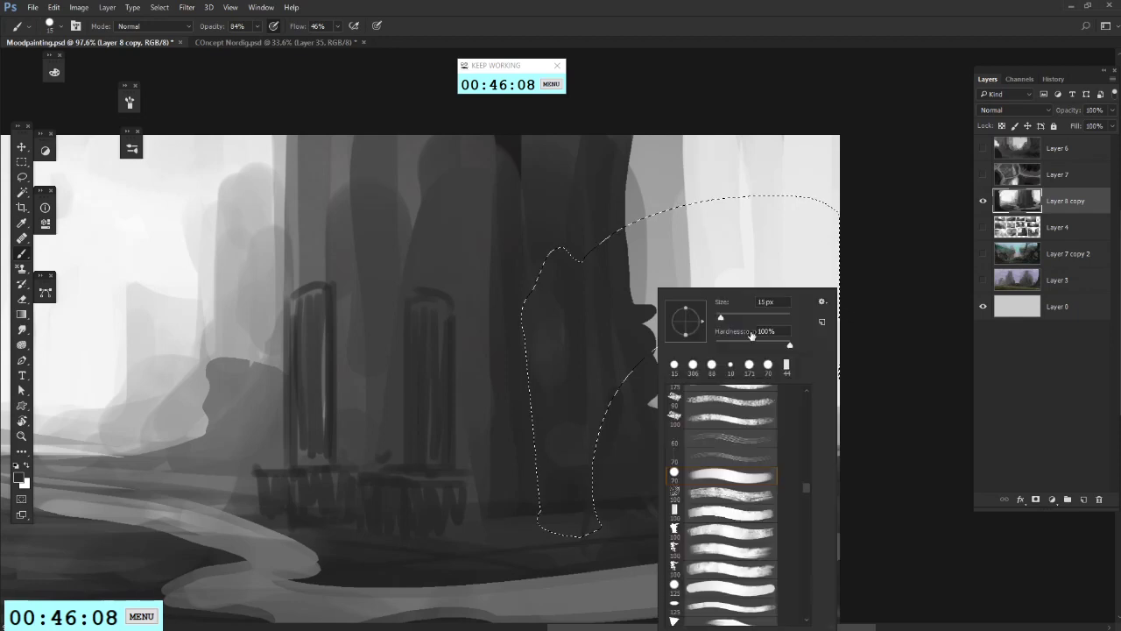
click(759, 318)
mouse_move(624, 275)
mouse_down()
mouse_move(669, 320)
mouse_move(642, 326)
mouse_move(742, 246)
mouse_move(801, 153)
mouse_move(867, 236)
mouse_up()
mouse_move(653, 311)
mouse_down()
mouse_move(715, 247)
mouse_move(810, 196)
mouse_up()
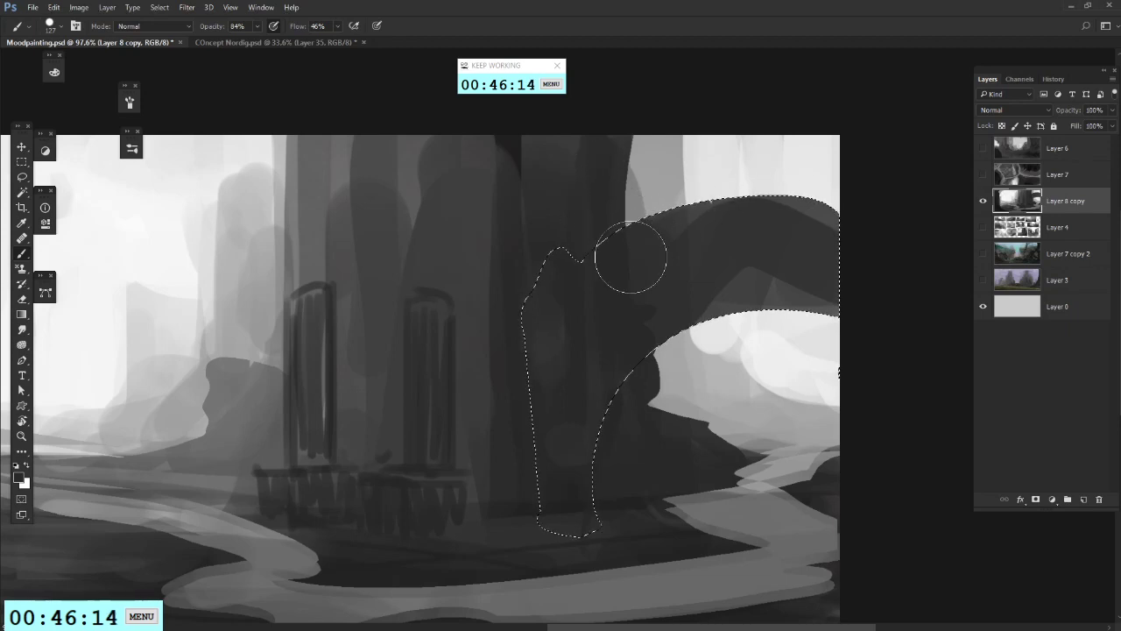
key(e)
drag(522, 450, 610, 331)
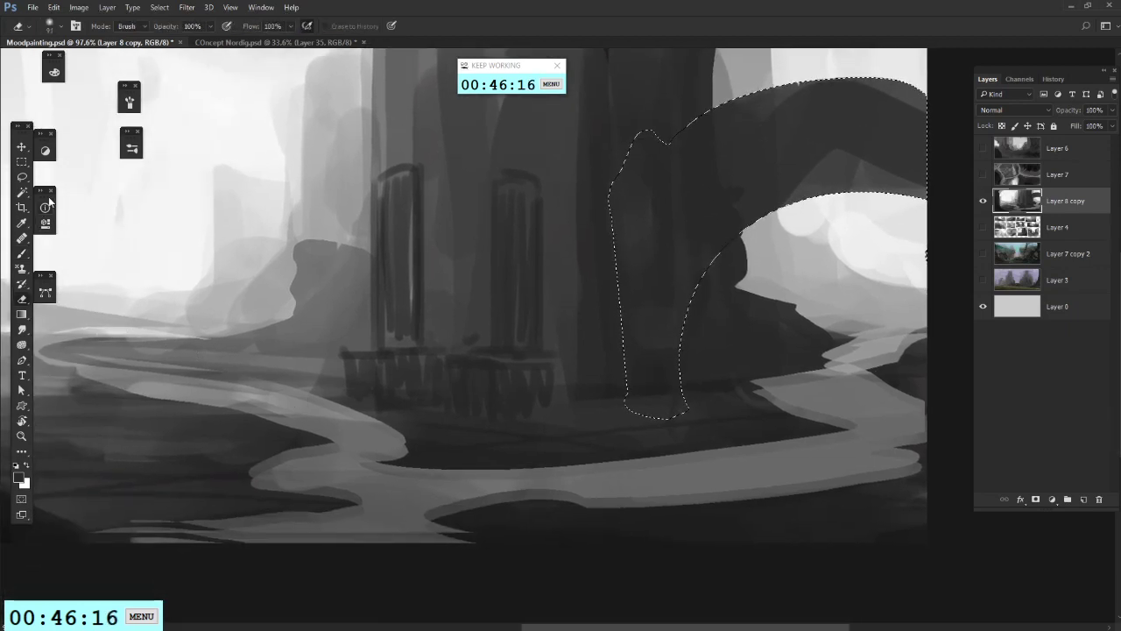
key(ctrl+d)
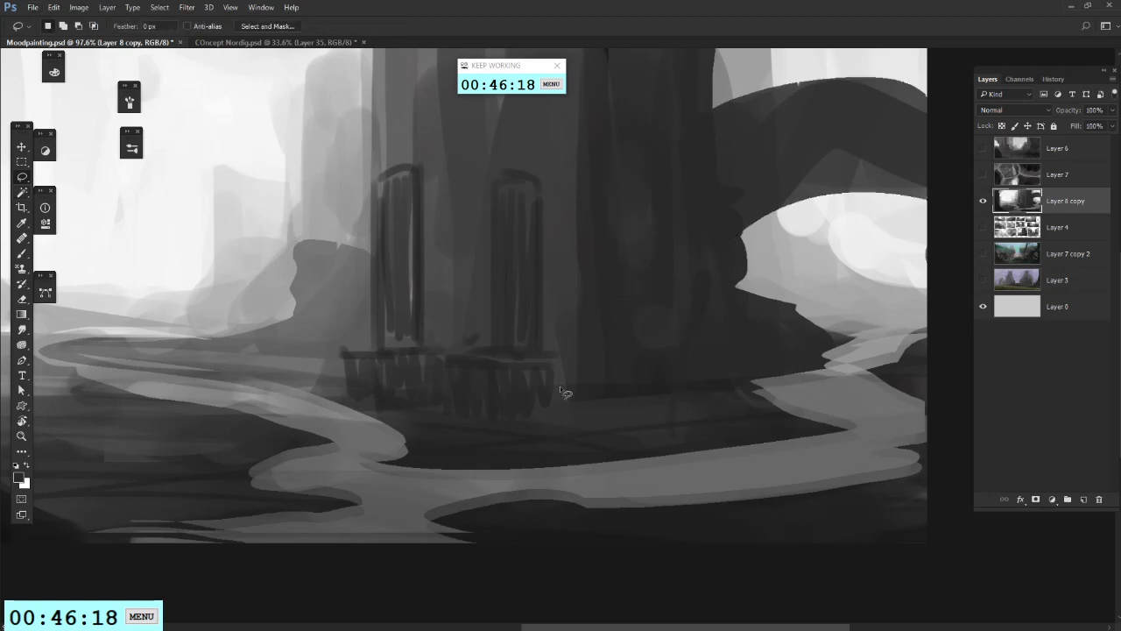
Step: Darken the ground around the trunk's foot and paint a curved grey root beside the stream with a 59 px brush
key(b)
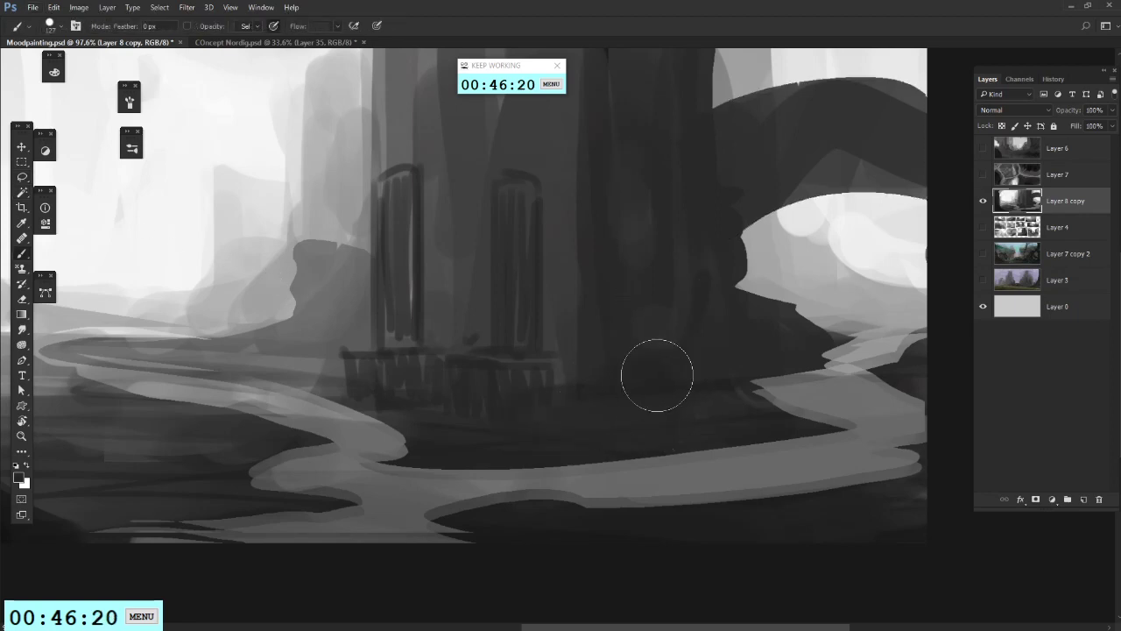
mouse_move(707, 354)
mouse_down()
mouse_move(579, 326)
mouse_move(638, 379)
mouse_up()
alt+click(653, 345)
right_click(723, 326)
click(744, 316)
click(582, 343)
alt+click(590, 303)
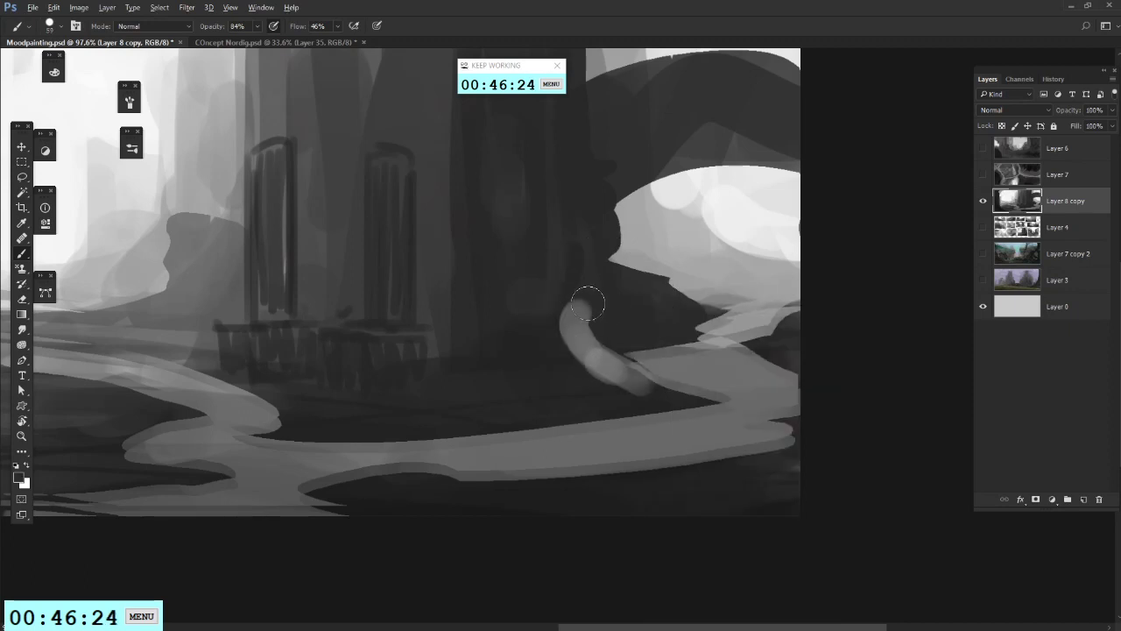
drag(592, 309, 636, 378)
mouse_move(745, 242)
mouse_down()
mouse_move(609, 392)
mouse_move(548, 416)
mouse_up()
key(ctrl+alt+z)
key(ctrl+alt+z)
drag(324, 429, 575, 555)
mouse_move(312, 338)
mouse_down()
mouse_move(729, 493)
mouse_move(735, 376)
mouse_move(723, 374)
mouse_up()
key(ctrl+alt+z)
Step: Reduce the brush to 17 px and paint light highlights along the left edges of both columns and the block tops
right_click(644, 313)
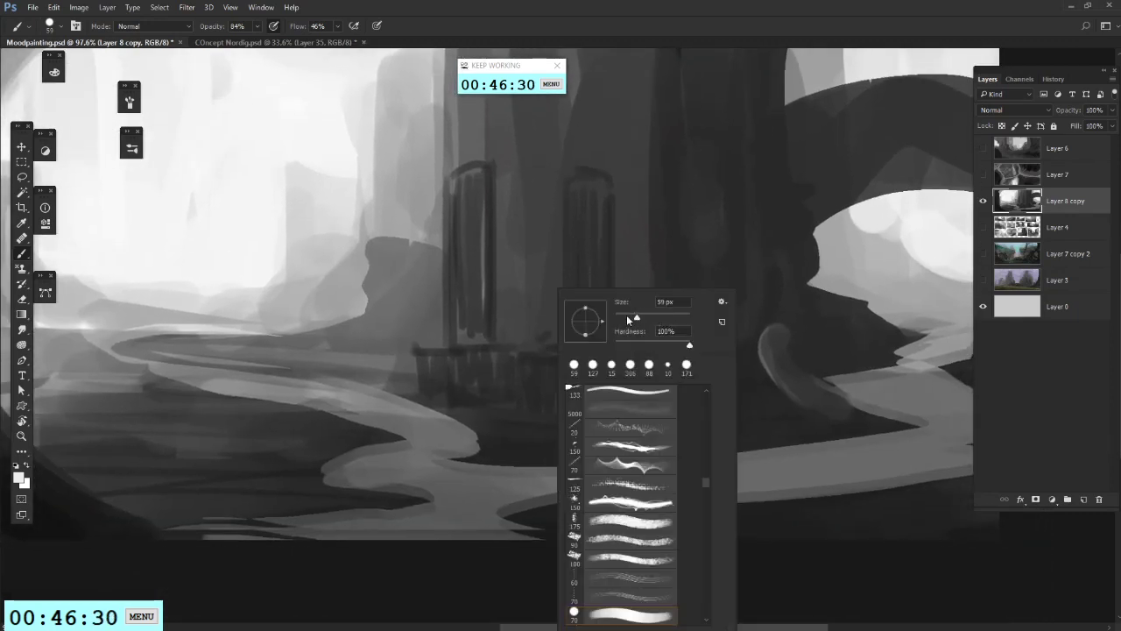
drag(565, 193, 566, 334)
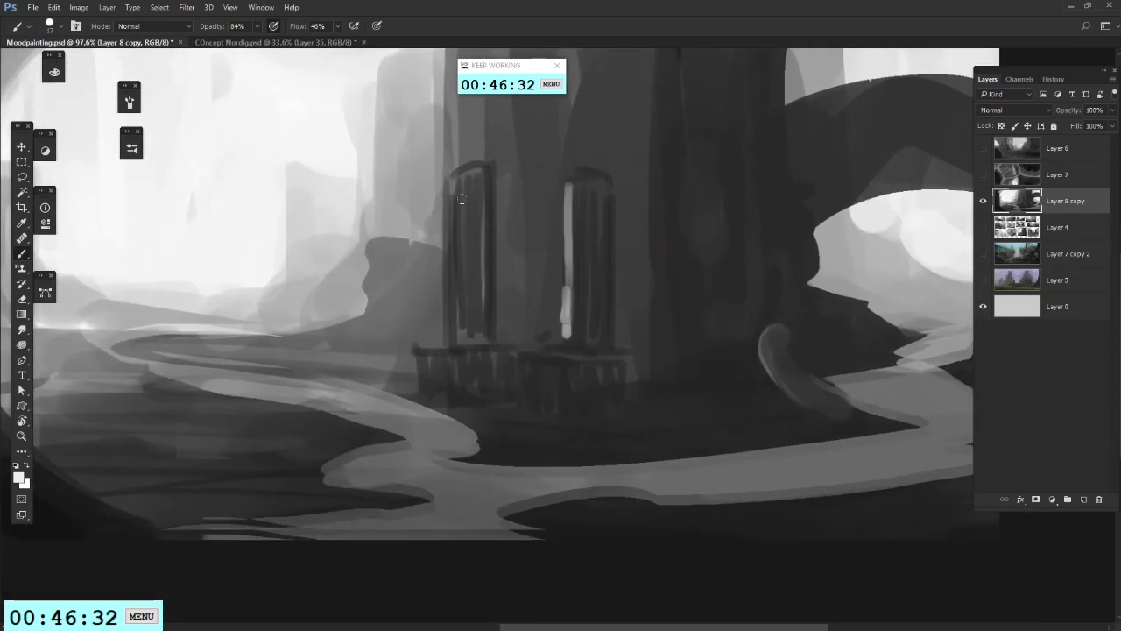
drag(441, 191, 447, 308)
drag(588, 357, 538, 348)
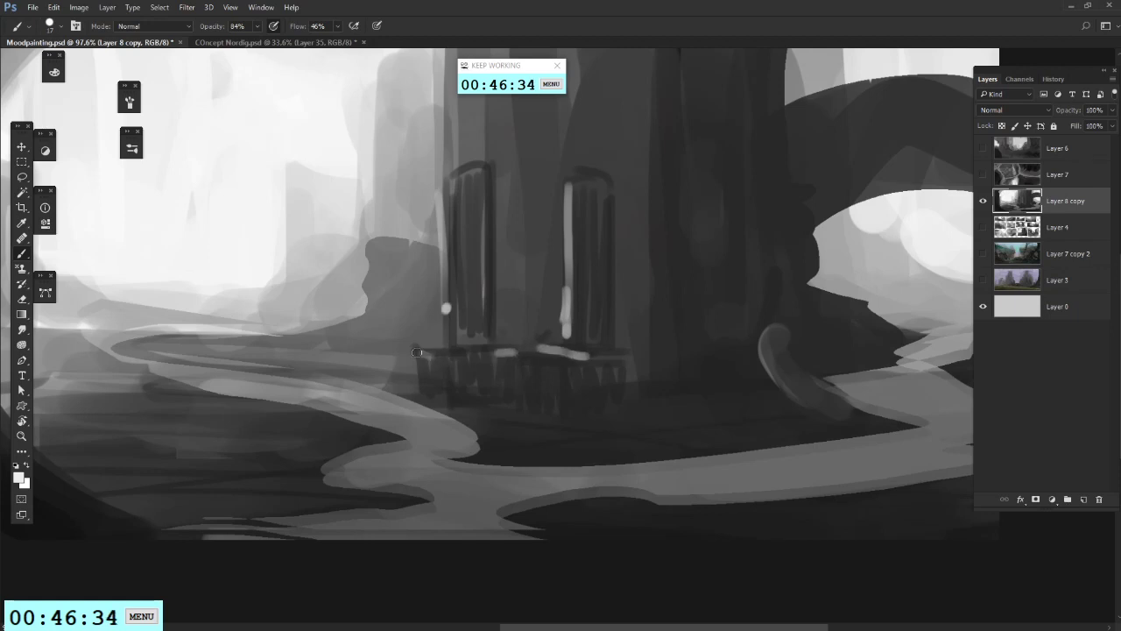
drag(637, 348, 576, 342)
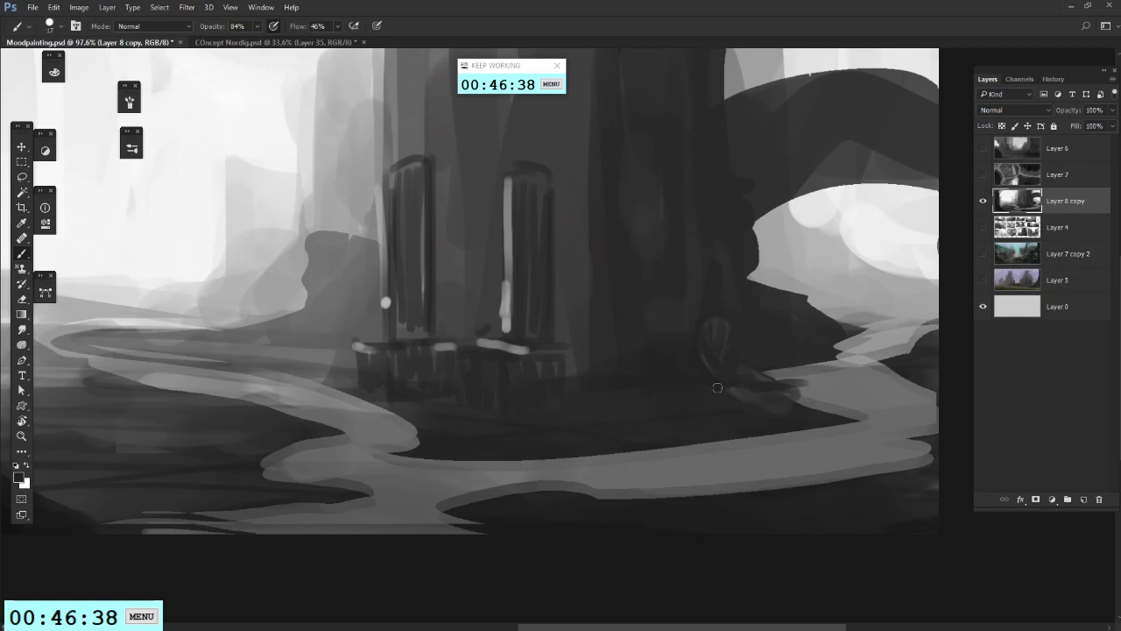
Step: Refine the left bank of the stream with dark strokes and add a small grey shape on the distant horizon
scroll(665, 434, left, 3)
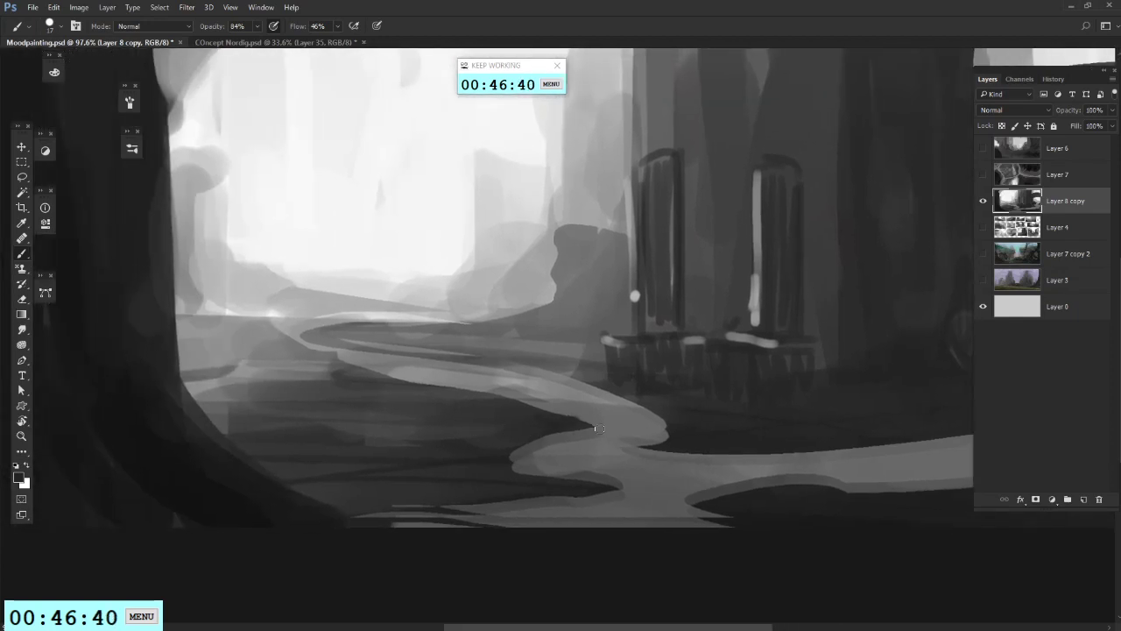
drag(599, 427, 518, 447)
drag(583, 492, 516, 473)
mouse_move(351, 407)
mouse_down()
mouse_move(431, 470)
mouse_move(231, 308)
mouse_up()
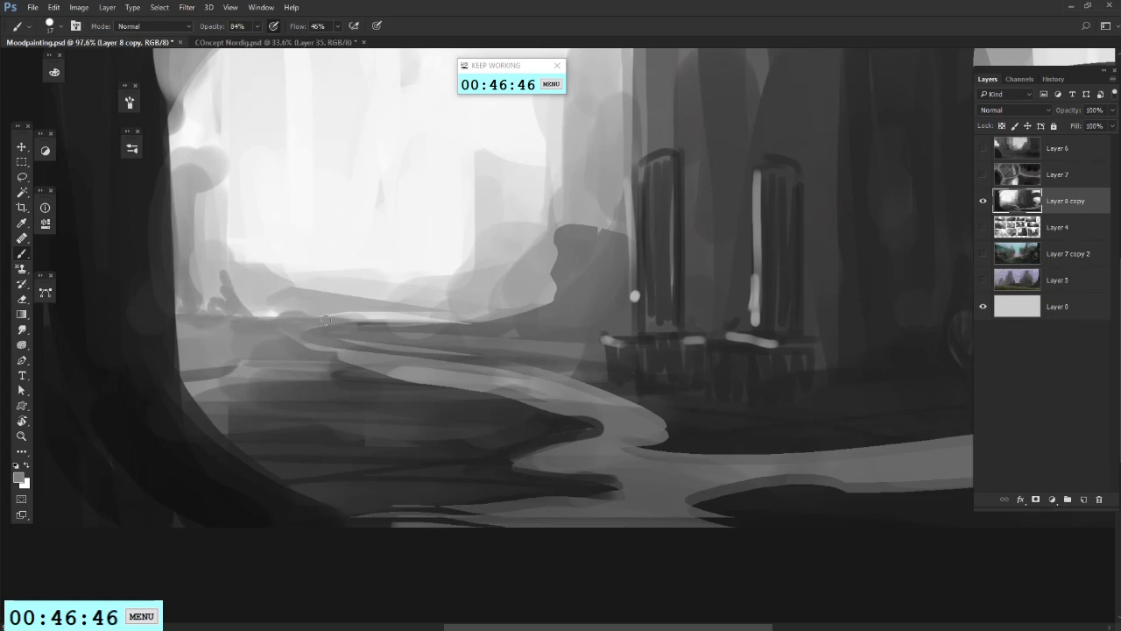
Step: Sample a dark ground tone and paint horizontal strokes over the ground to the left of the stream
alt+click(230, 417)
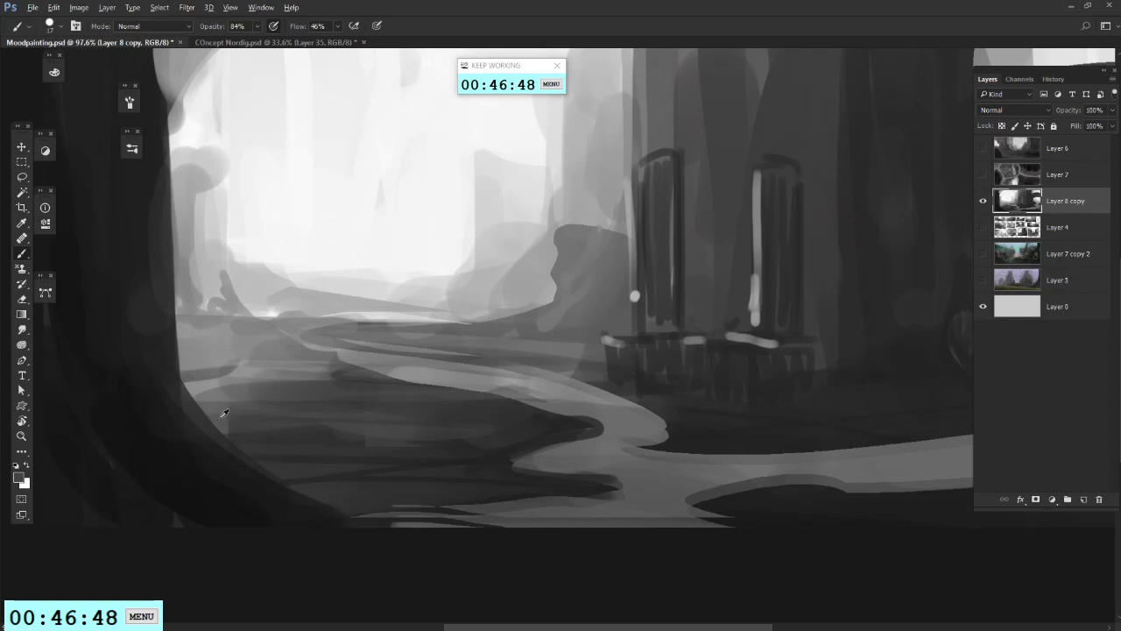
drag(233, 423, 477, 451)
drag(322, 484, 546, 490)
mouse_move(712, 446)
mouse_down()
mouse_move(528, 418)
mouse_move(405, 427)
mouse_up()
mouse_move(394, 487)
mouse_down()
mouse_move(396, 504)
mouse_move(465, 496)
mouse_up()
scroll(496, 449, down, 6)
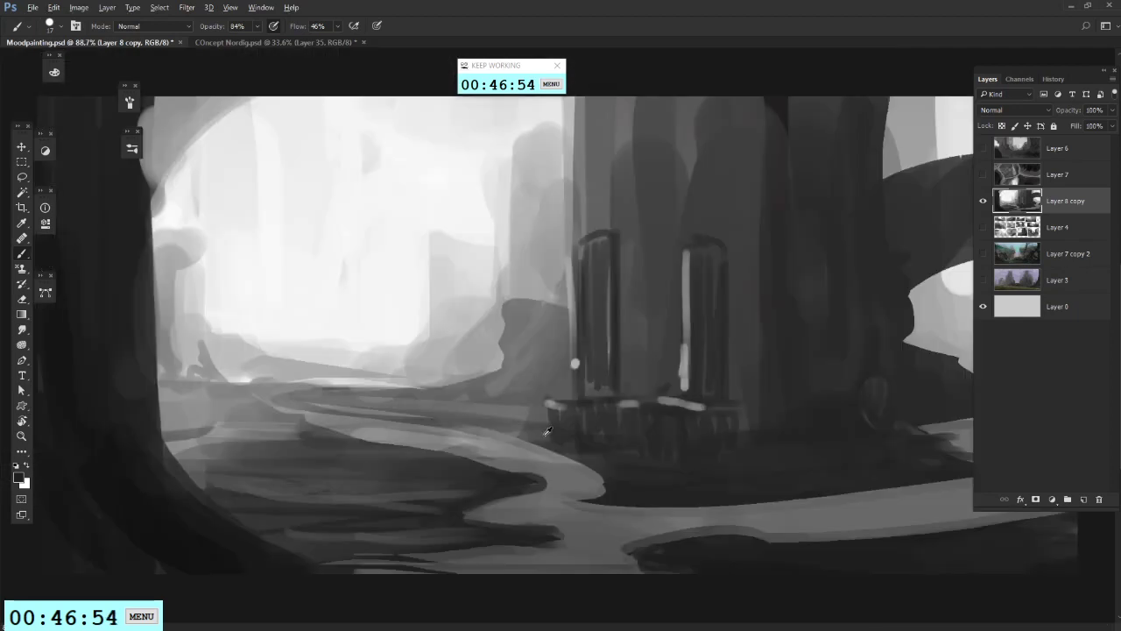
scroll(547, 432, up, 1)
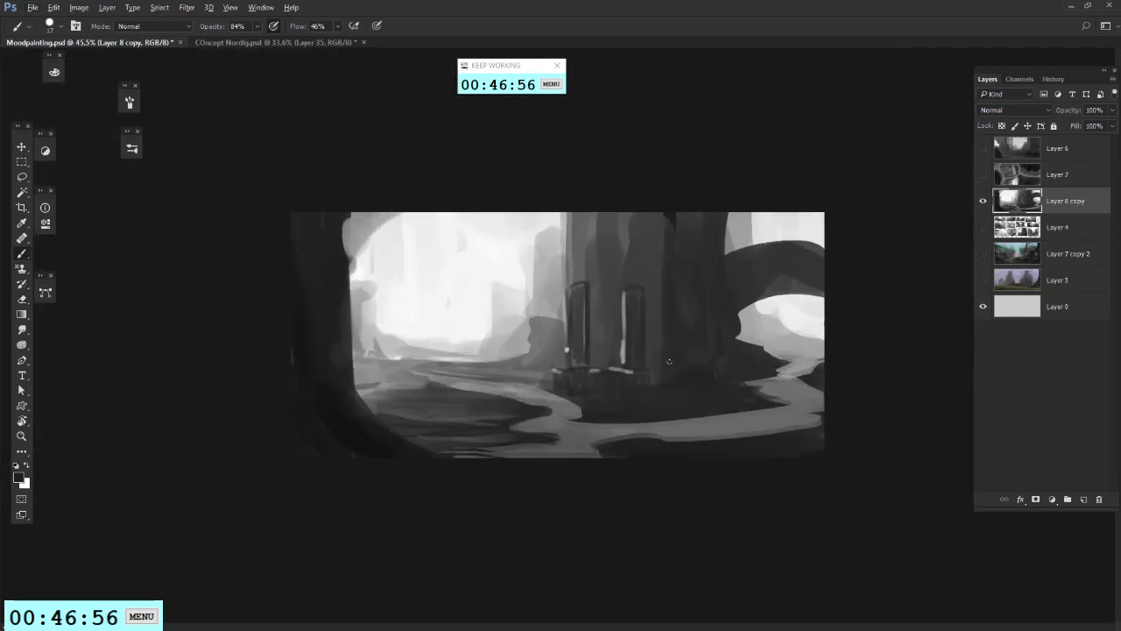
scroll(655, 345, up, 4)
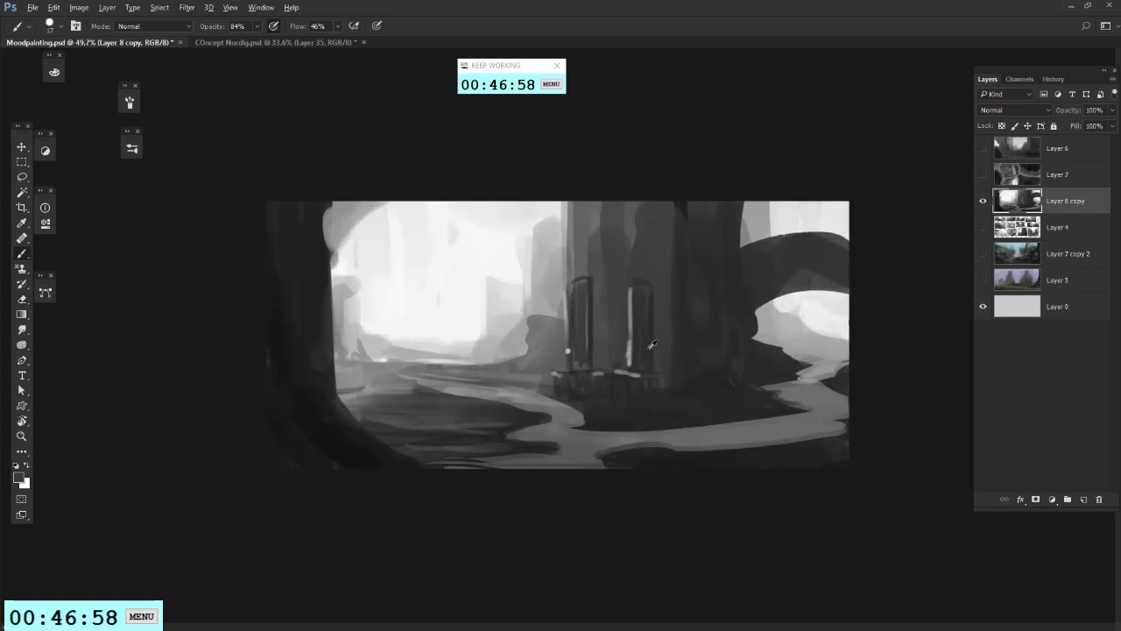
drag(674, 320, 681, 316)
key(ctrl+z)
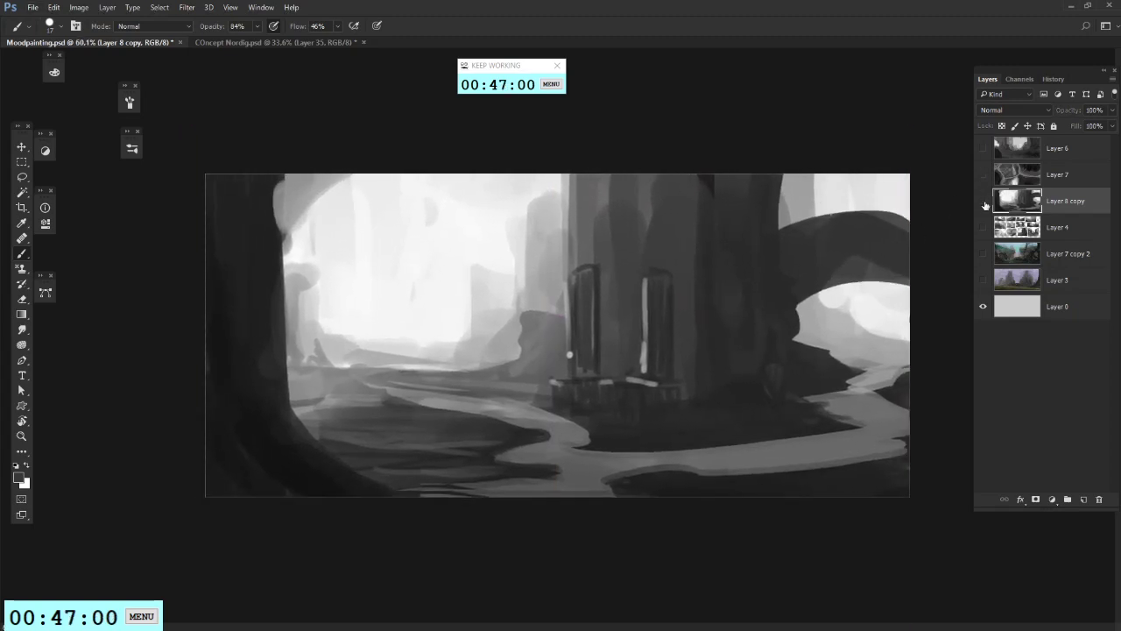
Step: Hide Layer 8 copy and add a new empty layer above it
click(983, 201)
click(1083, 500)
scroll(685, 382, up, 1)
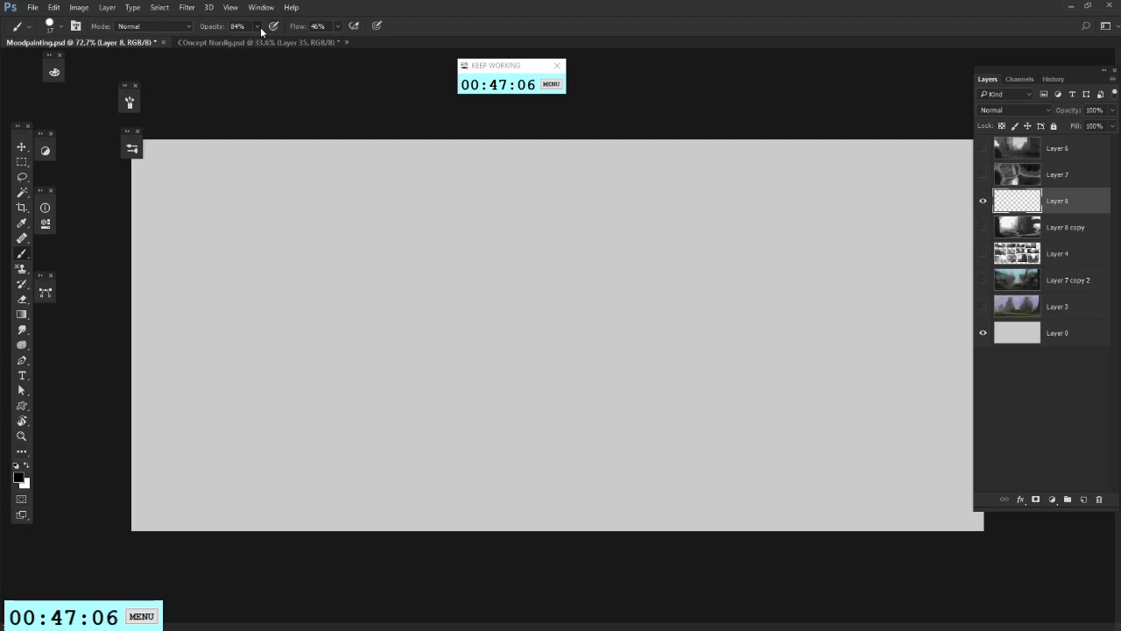
Step: Set the brush opacity and flow to 100% and choose the 90 px textured brush
right_click(498, 289)
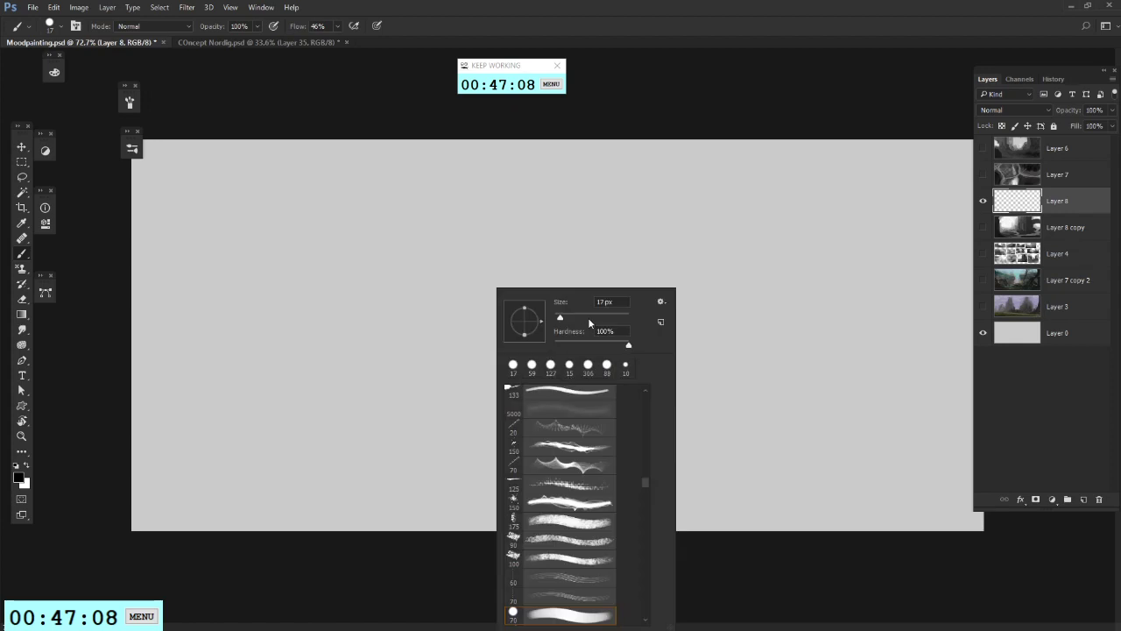
click(336, 26)
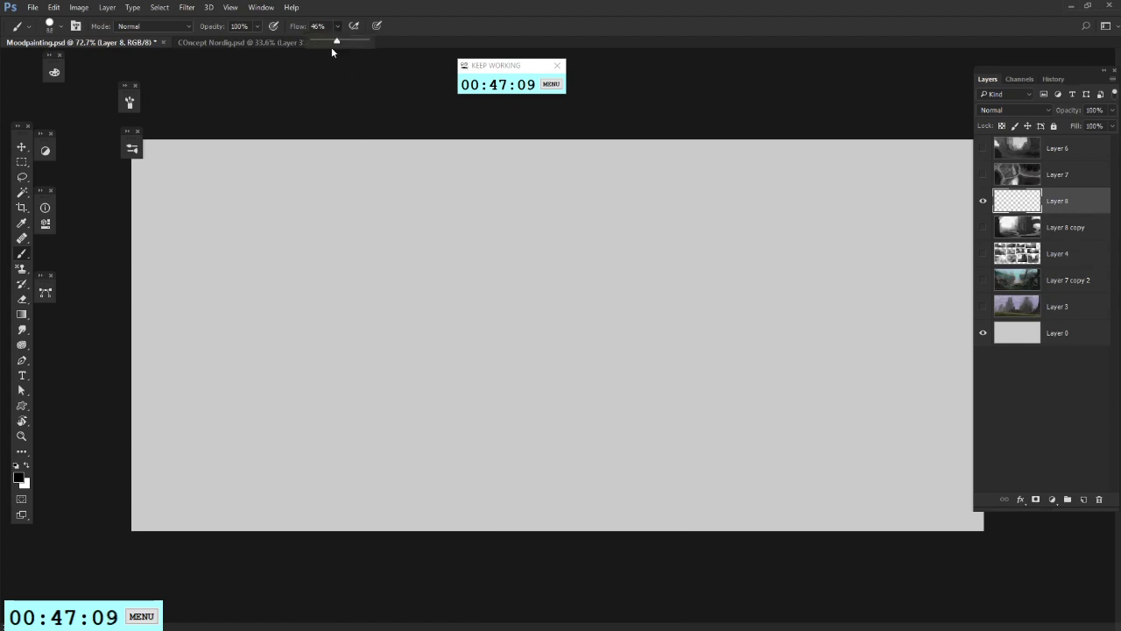
right_click(556, 470)
click(623, 539)
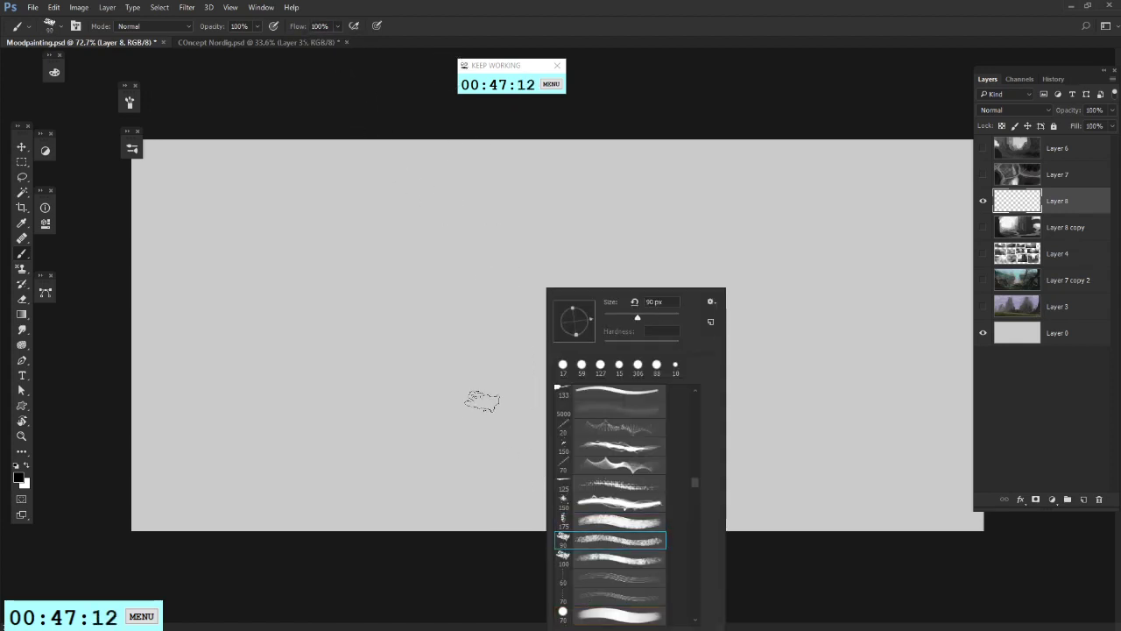
Step: Enlarge the textured brush to 322 px and block in broad black tree trunks and ground across the canvas
mouse_move(219, 202)
mouse_down()
mouse_move(240, 279)
mouse_move(280, 217)
mouse_move(270, 304)
mouse_up()
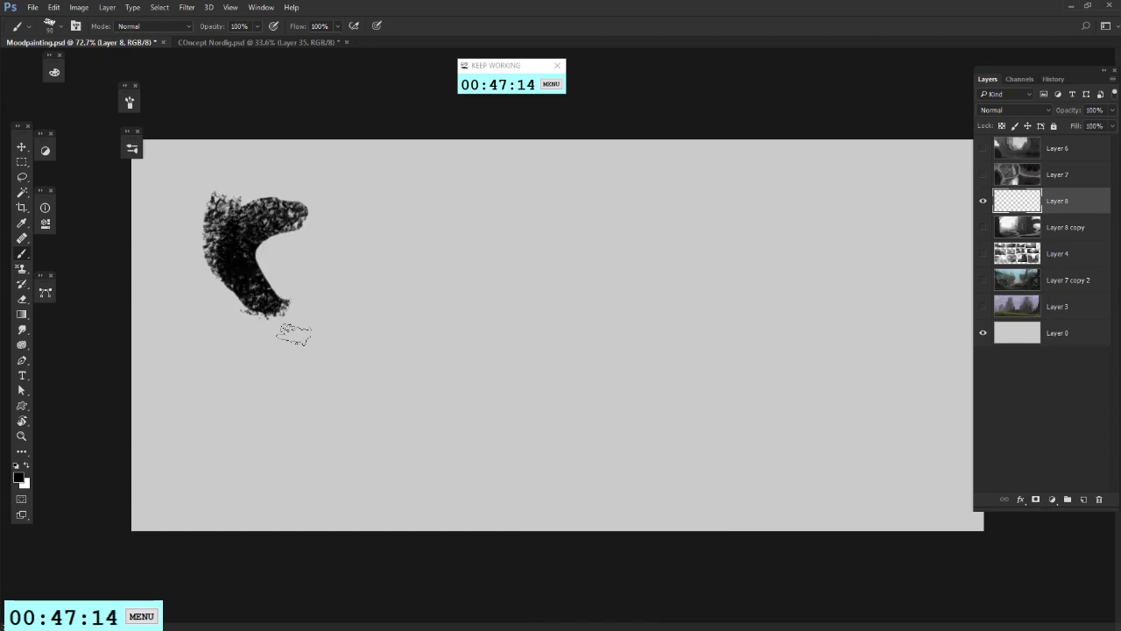
key(ctrl+z)
right_click(574, 344)
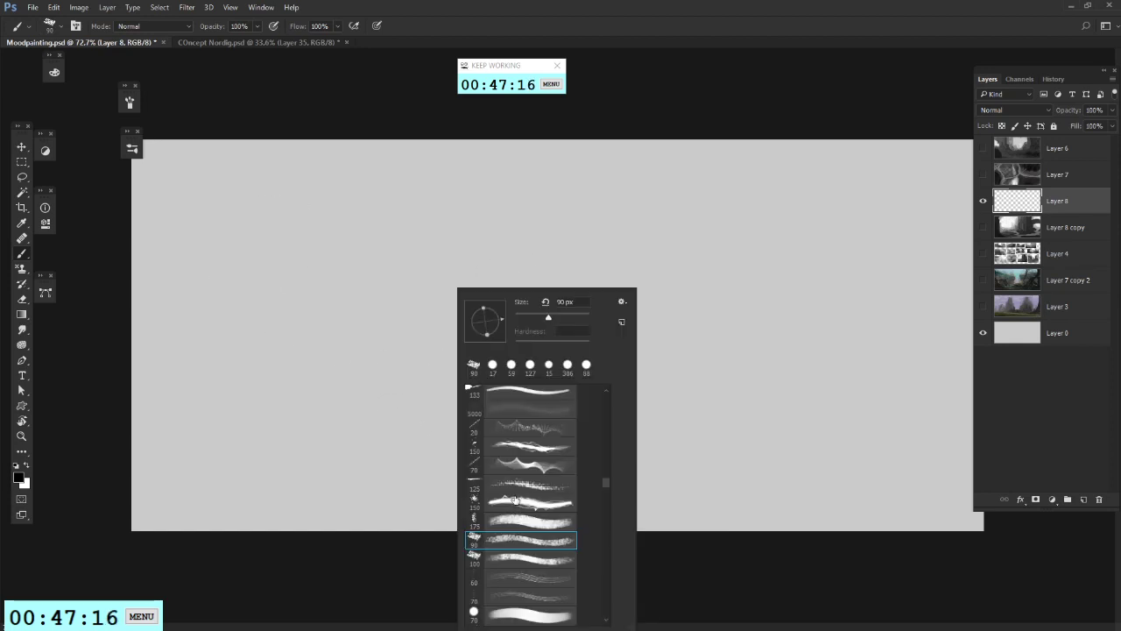
mouse_move(232, 361)
mouse_down()
mouse_move(439, 489)
mouse_move(268, 456)
mouse_move(515, 524)
mouse_move(1009, 513)
mouse_move(416, 488)
mouse_move(964, 460)
mouse_move(942, 417)
mouse_move(799, 394)
mouse_move(328, 483)
mouse_move(247, 473)
mouse_move(384, 492)
mouse_move(643, 456)
mouse_move(842, 408)
mouse_move(870, 180)
mouse_move(870, 276)
mouse_move(705, 103)
mouse_move(558, 380)
mouse_move(375, 209)
mouse_move(295, 371)
mouse_move(293, 479)
mouse_move(388, 254)
mouse_up()
Step: Erase a tall light opening between the left trunks, starting soft at 91 px and continuing with a 120 px textured eraser
key(e)
drag(407, 175, 410, 443)
right_click(464, 445)
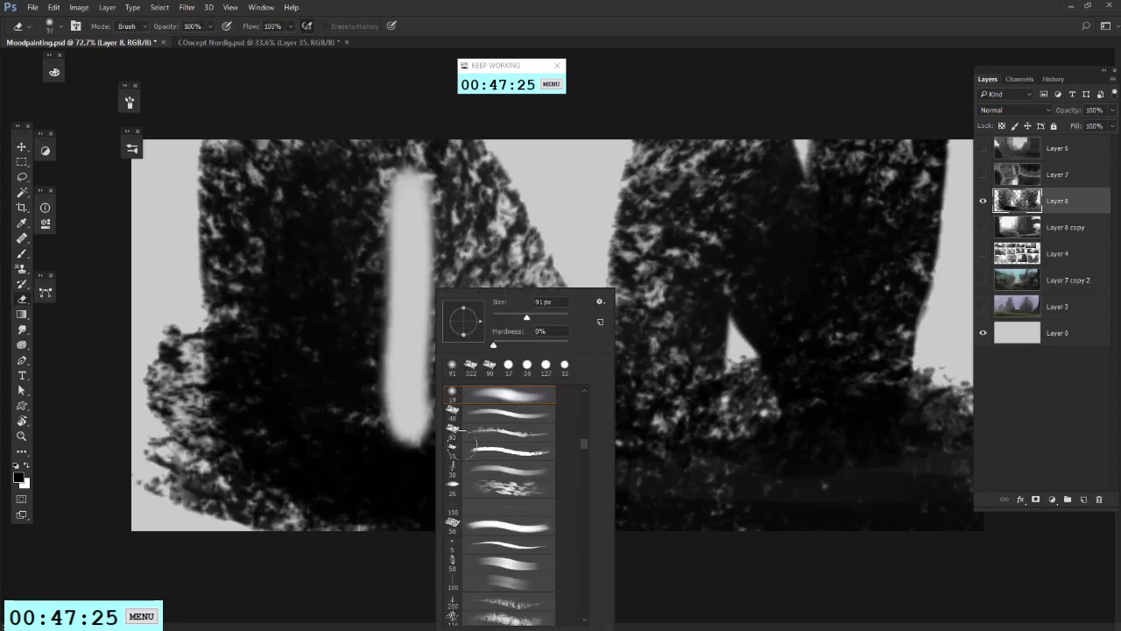
click(508, 412)
mouse_move(386, 241)
mouse_down()
mouse_move(402, 377)
mouse_move(391, 223)
mouse_move(378, 267)
mouse_move(381, 445)
mouse_move(442, 457)
mouse_up()
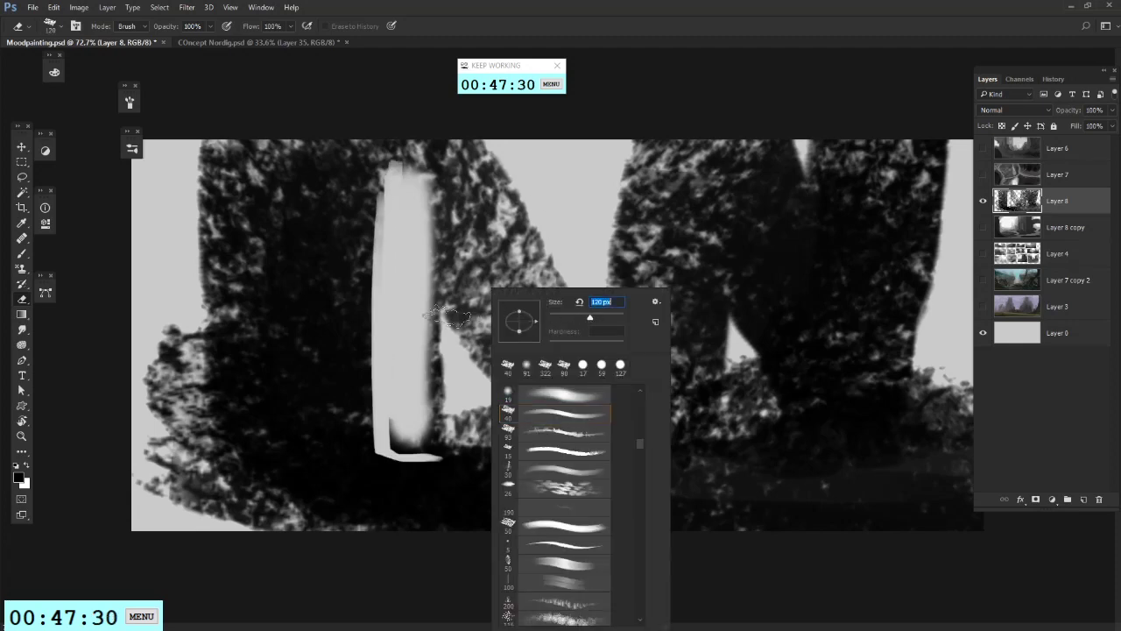
mouse_move(435, 244)
mouse_down()
mouse_move(443, 362)
mouse_move(384, 383)
mouse_move(516, 437)
mouse_up()
Step: Repaint the slanting trunk beside the opening in black, then clean up the opening and the trunk's right edge with the eraser
key(b)
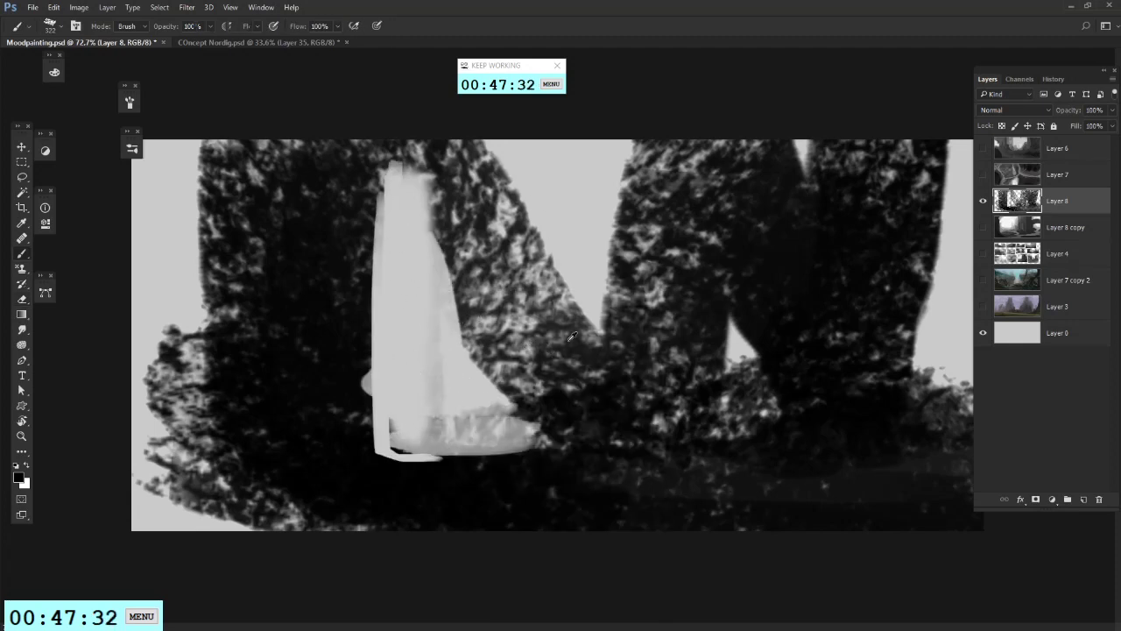
mouse_move(416, 179)
mouse_down()
mouse_move(491, 206)
mouse_move(525, 289)
mouse_move(534, 376)
mouse_up()
key(e)
mouse_move(407, 202)
mouse_down()
mouse_move(477, 374)
mouse_move(536, 442)
mouse_up()
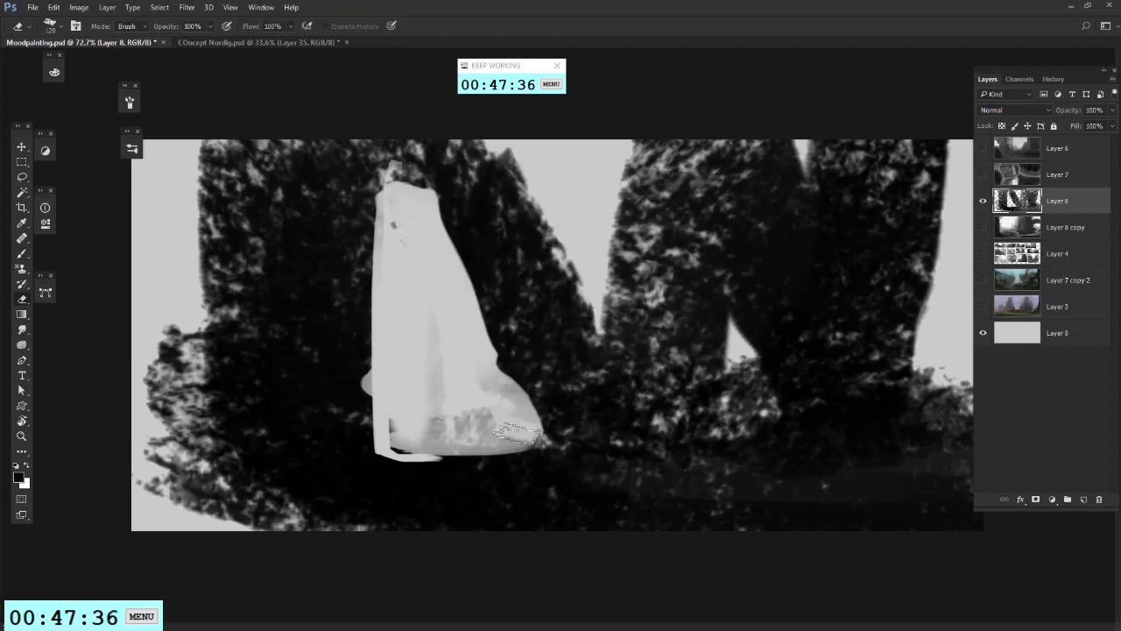
drag(515, 142, 578, 282)
key(b)
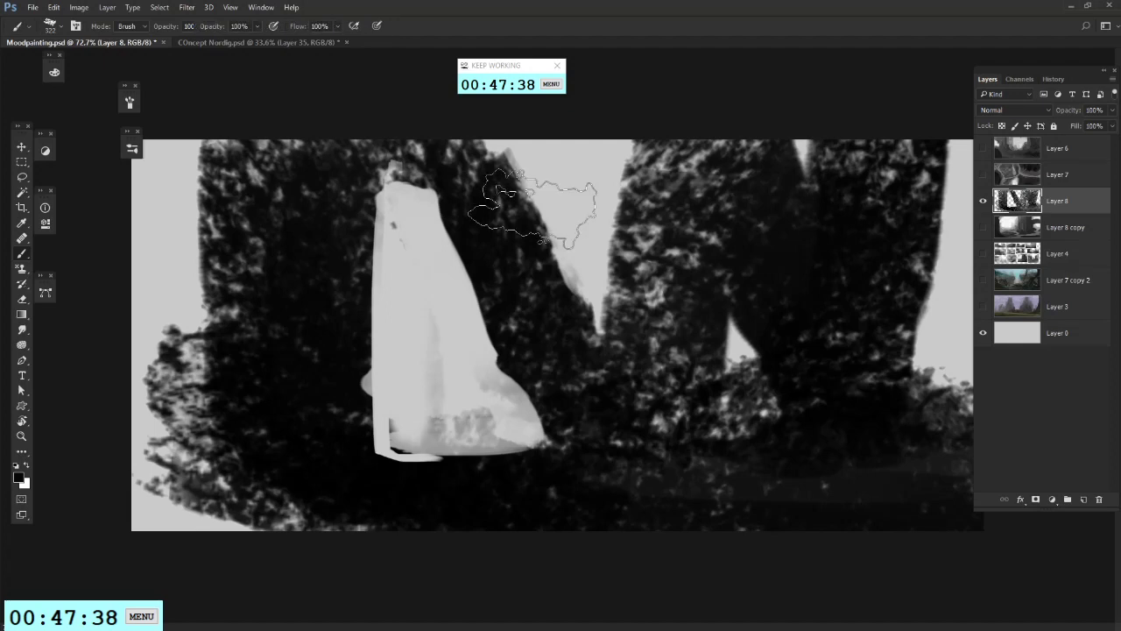
right_click(535, 198)
click(515, 228)
key(ctrl+z)
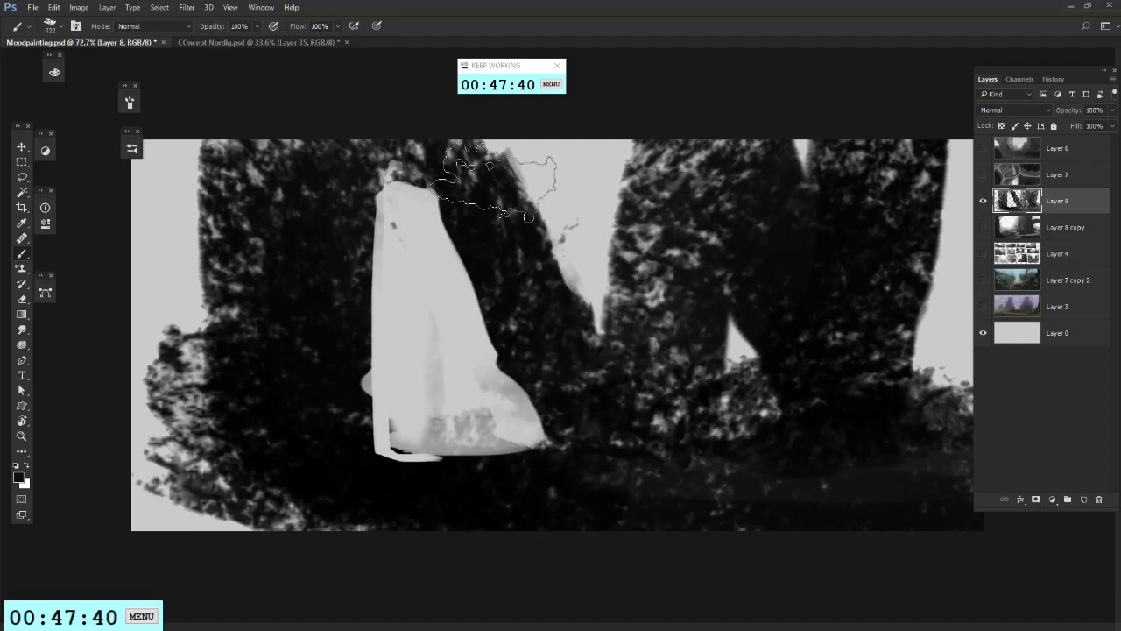
drag(500, 185, 529, 234)
key(ctrl+z)
Step: Choose the textured 175 brush preset at 80 px and paint the slanting middle and right trunks in solid near-black
right_click(596, 272)
right_click(713, 494)
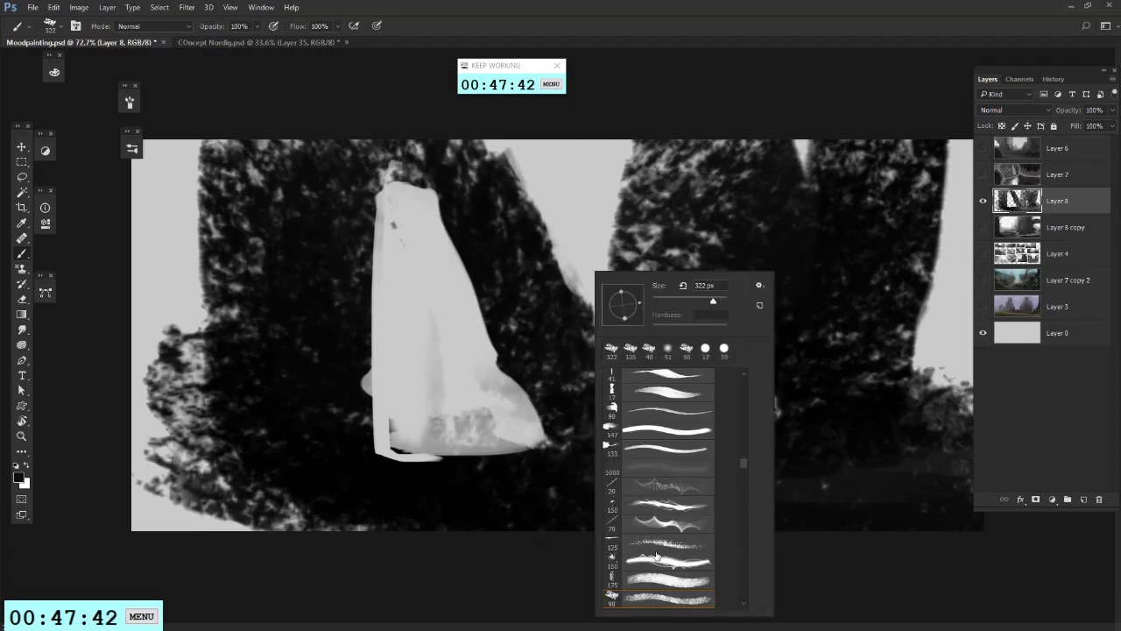
click(690, 302)
click(511, 231)
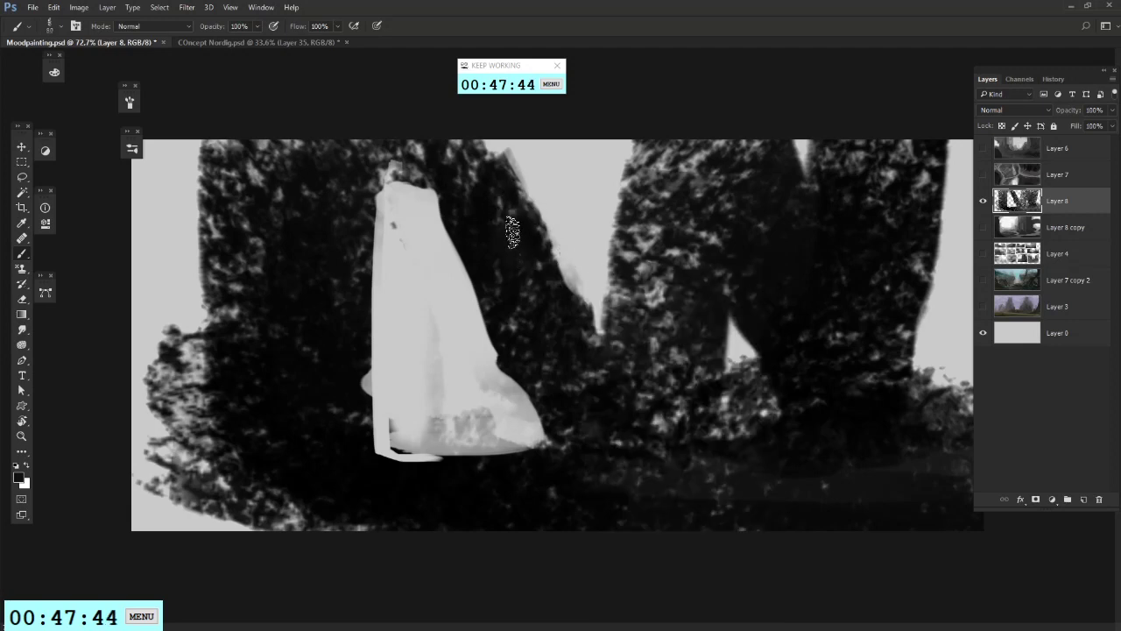
mouse_move(487, 156)
mouse_down()
mouse_move(530, 249)
mouse_move(484, 236)
mouse_move(571, 380)
mouse_move(585, 346)
mouse_move(613, 394)
mouse_move(560, 404)
mouse_move(663, 283)
mouse_move(646, 158)
mouse_move(673, 385)
mouse_move(697, 403)
mouse_move(668, 406)
mouse_move(813, 388)
mouse_move(754, 184)
mouse_move(806, 288)
mouse_move(884, 308)
mouse_move(920, 376)
mouse_up()
Step: Erase the dark texture beyond the upper right edge of the rightmost trunk
key(e)
mouse_move(889, 182)
mouse_down()
mouse_move(943, 330)
mouse_move(836, 144)
mouse_move(911, 284)
mouse_move(945, 305)
mouse_move(946, 272)
mouse_up()
key(b)
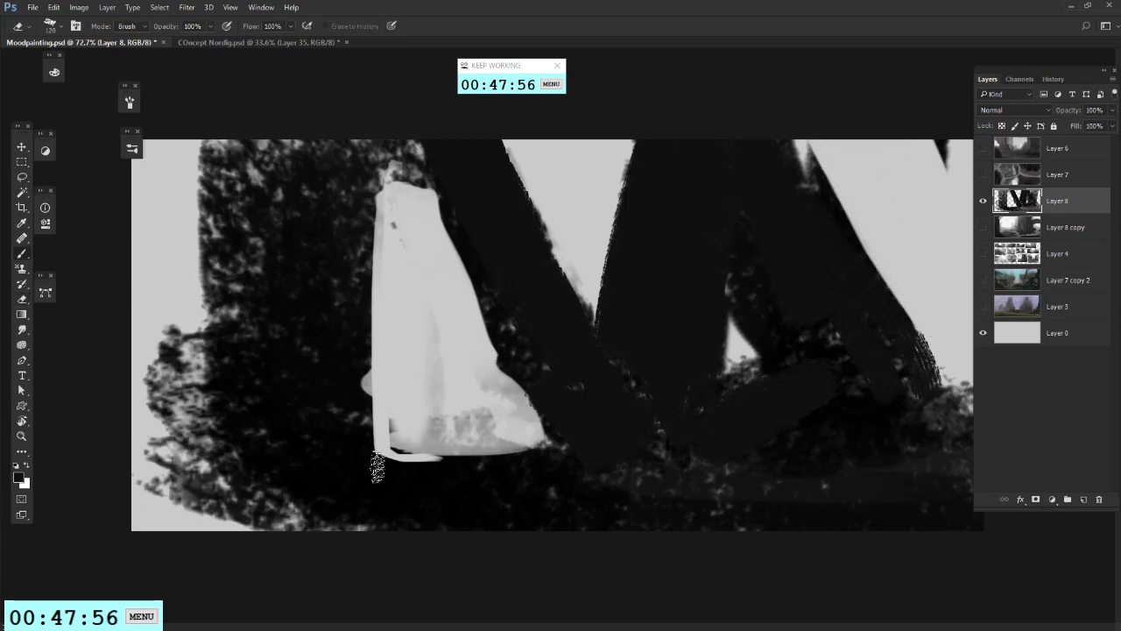
Step: Fill the large left trunk and the ground below it with solid black strokes
mouse_move(376, 486)
mouse_down()
mouse_move(231, 533)
mouse_move(114, 522)
mouse_move(284, 516)
mouse_move(180, 497)
mouse_up()
mouse_move(172, 221)
mouse_down()
mouse_move(194, 170)
mouse_move(213, 318)
mouse_move(183, 195)
mouse_move(139, 233)
mouse_move(117, 498)
mouse_move(264, 119)
mouse_move(332, 213)
mouse_move(404, 186)
mouse_move(399, 285)
mouse_up()
alt+click(339, 244)
Step: Erase the remaining dark patches at the base of the light opening
key(e)
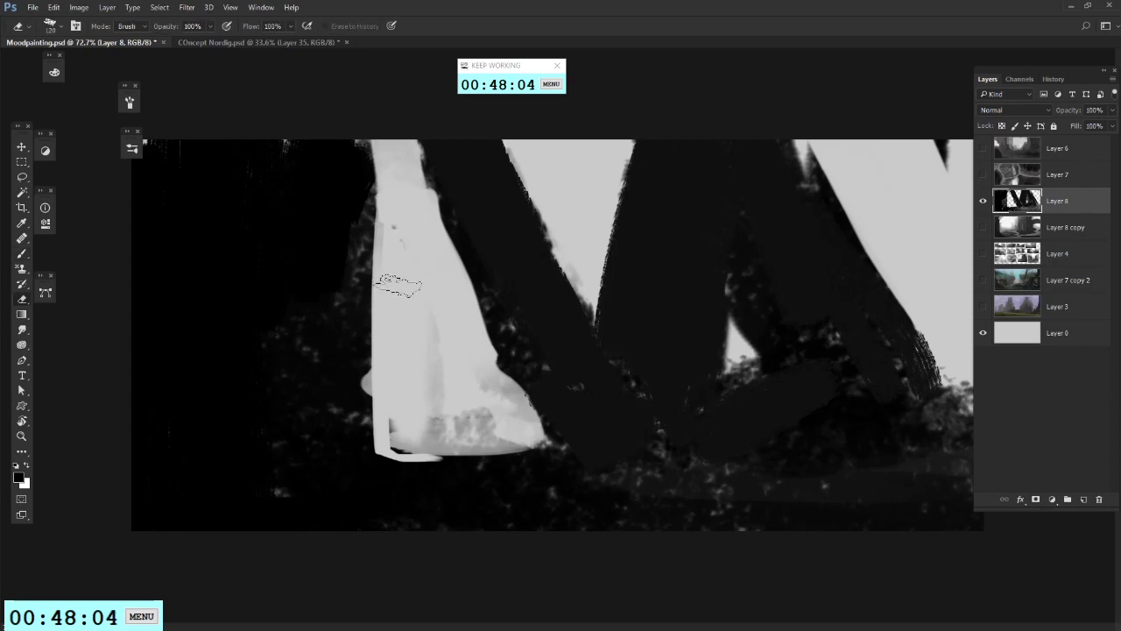
key(b)
key(e)
mouse_move(403, 413)
mouse_down()
mouse_move(458, 419)
mouse_move(411, 445)
mouse_move(538, 451)
mouse_up()
key(b)
Step: Erase wide horizontal strokes below the trunks to form a light stream running to the lower right corner
right_click(635, 311)
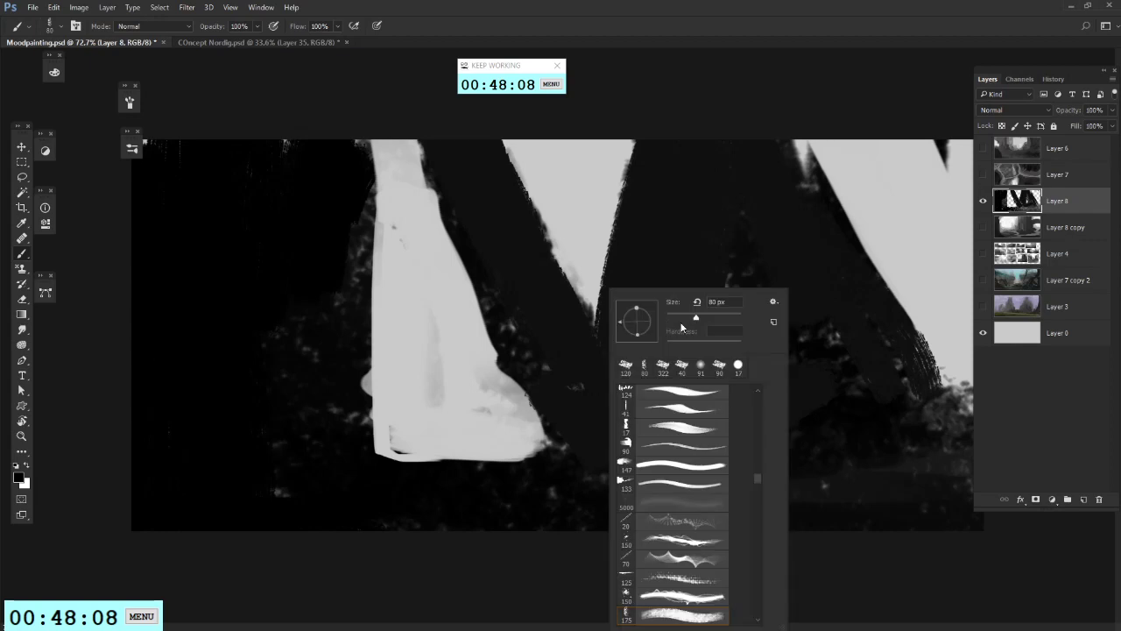
mouse_move(449, 473)
mouse_down()
mouse_move(580, 461)
mouse_move(426, 464)
mouse_move(584, 465)
mouse_move(525, 469)
mouse_move(596, 483)
mouse_up()
key(e)
drag(491, 482, 823, 480)
drag(495, 501, 964, 512)
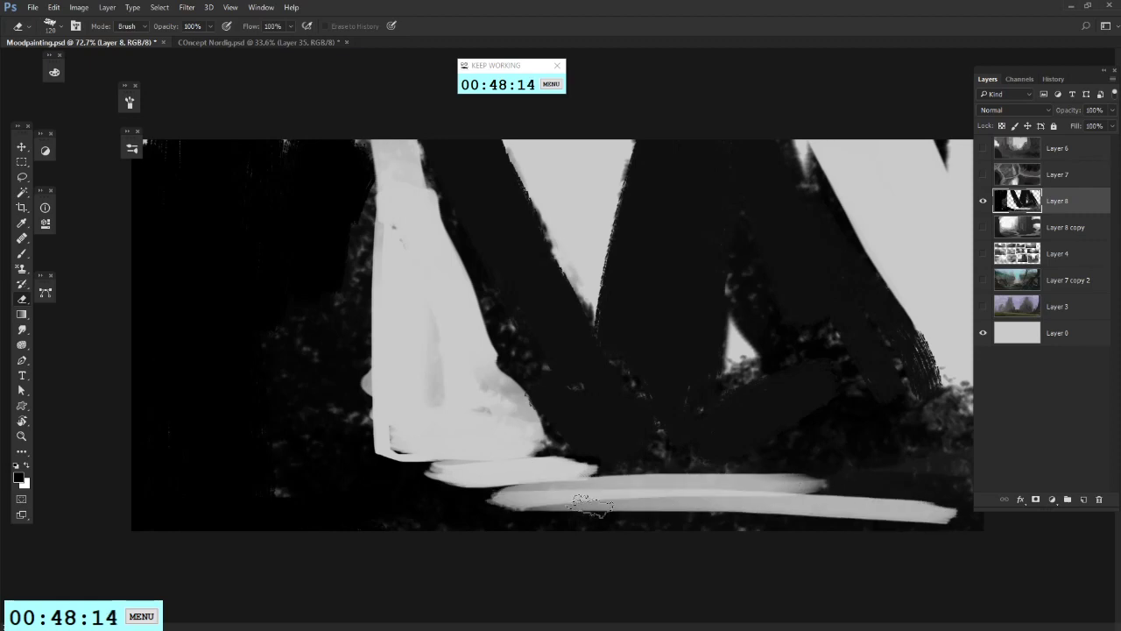
mouse_move(582, 522)
mouse_down()
mouse_move(977, 526)
mouse_move(456, 524)
mouse_move(526, 507)
mouse_move(429, 473)
mouse_up()
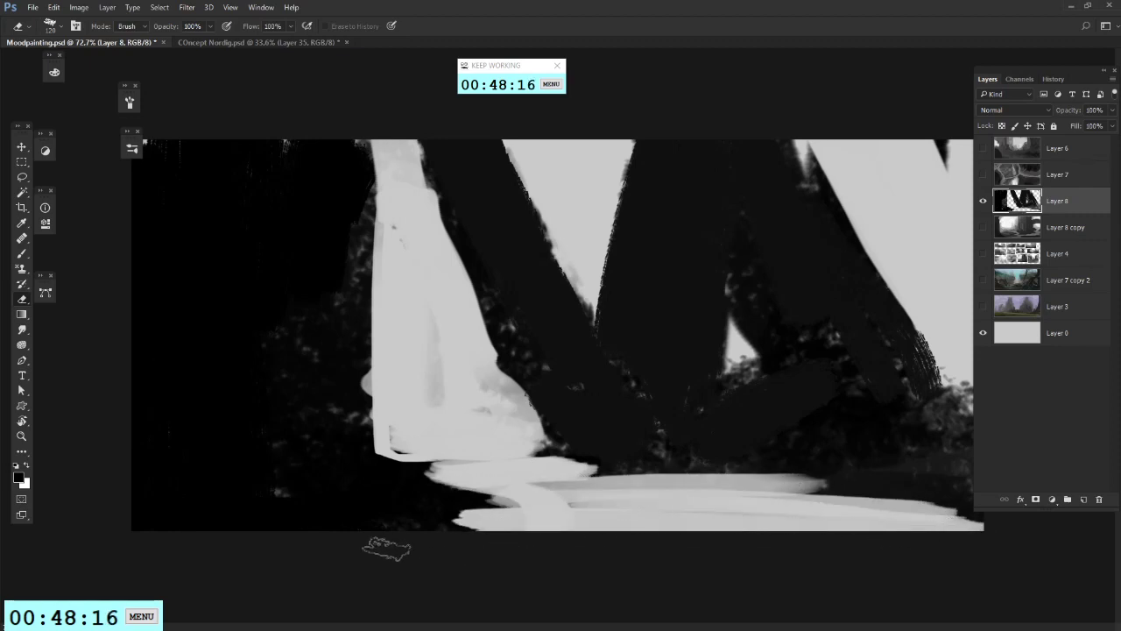
Step: Paint the stream's dark left bank and a diagonal dark right bank with a 31 px textured brush
mouse_move(487, 523)
mouse_down()
mouse_move(366, 527)
mouse_move(463, 516)
mouse_up()
key(b)
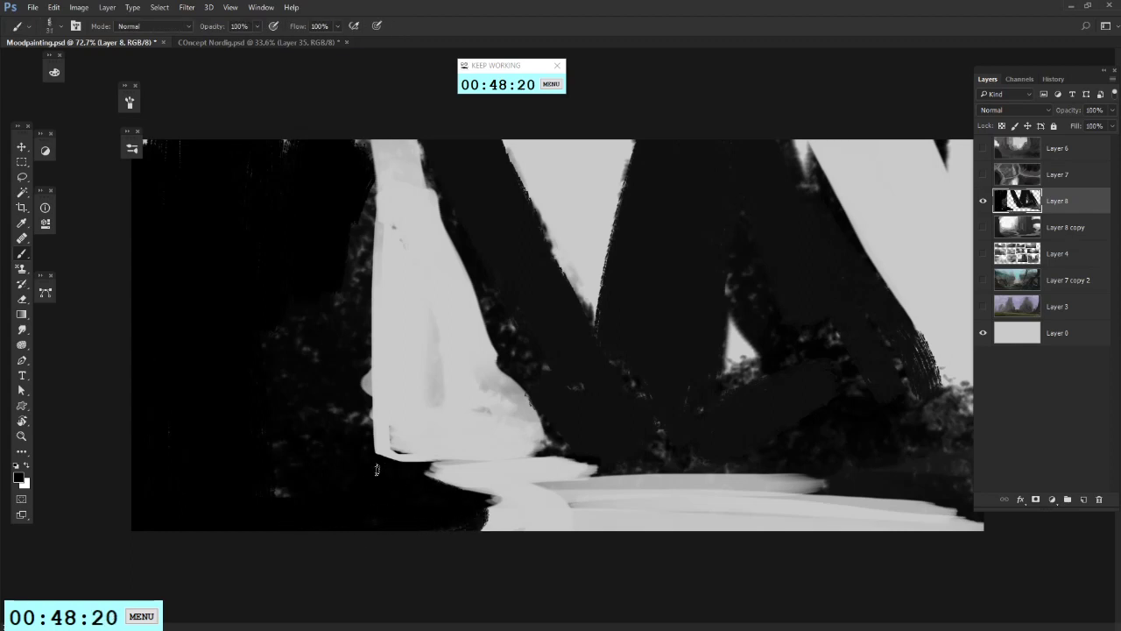
mouse_move(1020, 532)
mouse_down()
mouse_move(690, 450)
mouse_move(988, 531)
mouse_up()
key(ctrl+z)
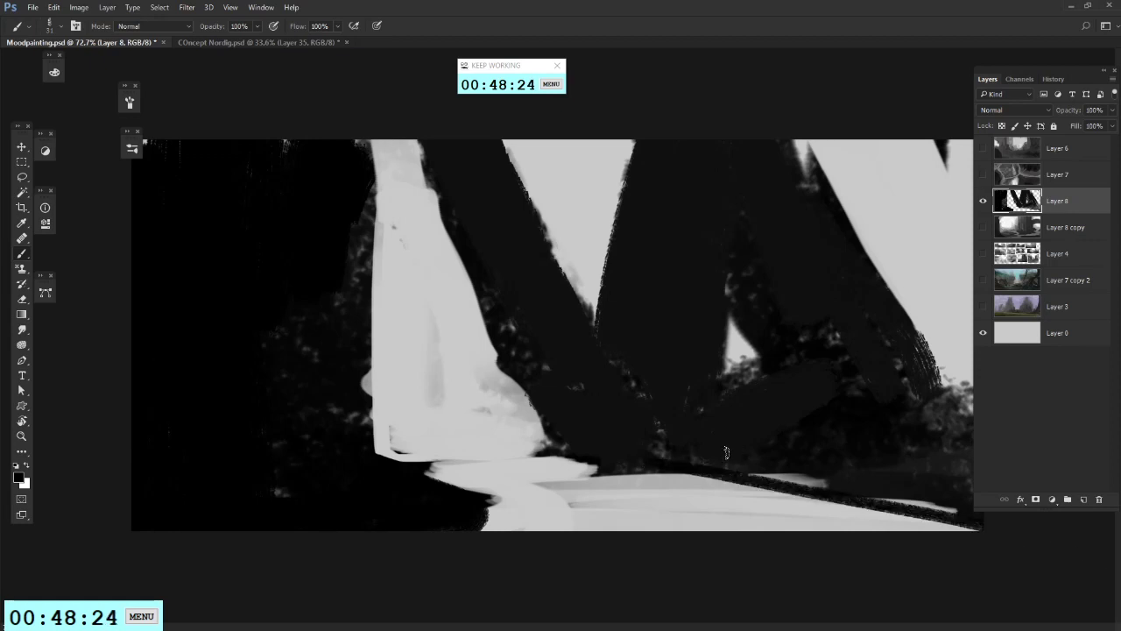
drag(727, 453, 971, 507)
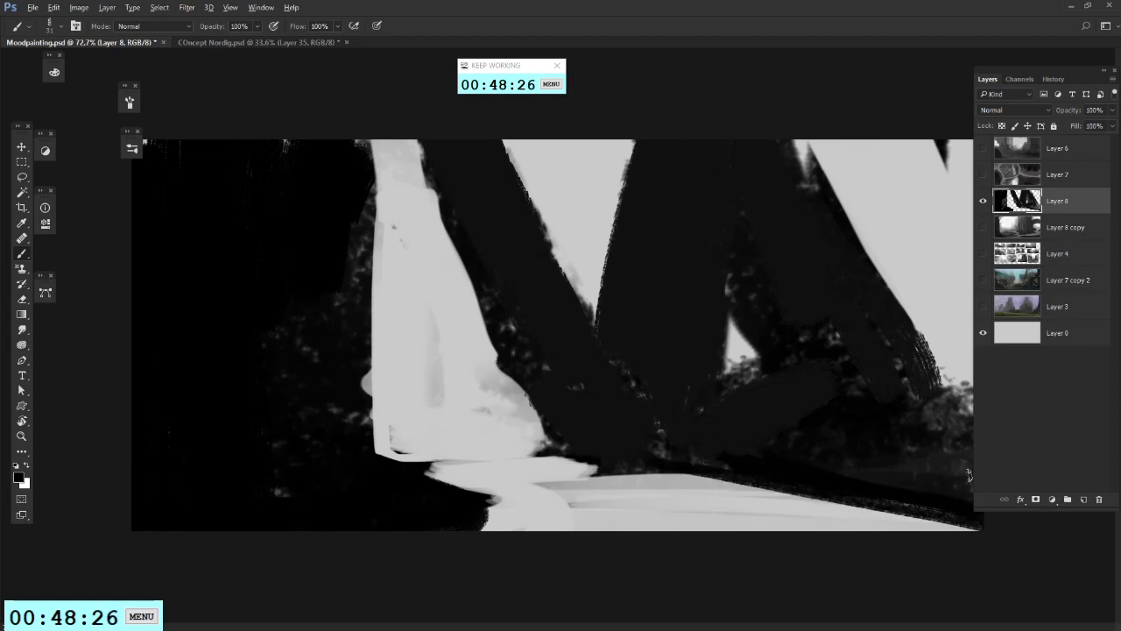
Step: Add a new layer above Layer 8 and make it a clipping mask
scroll(618, 219, down, 3)
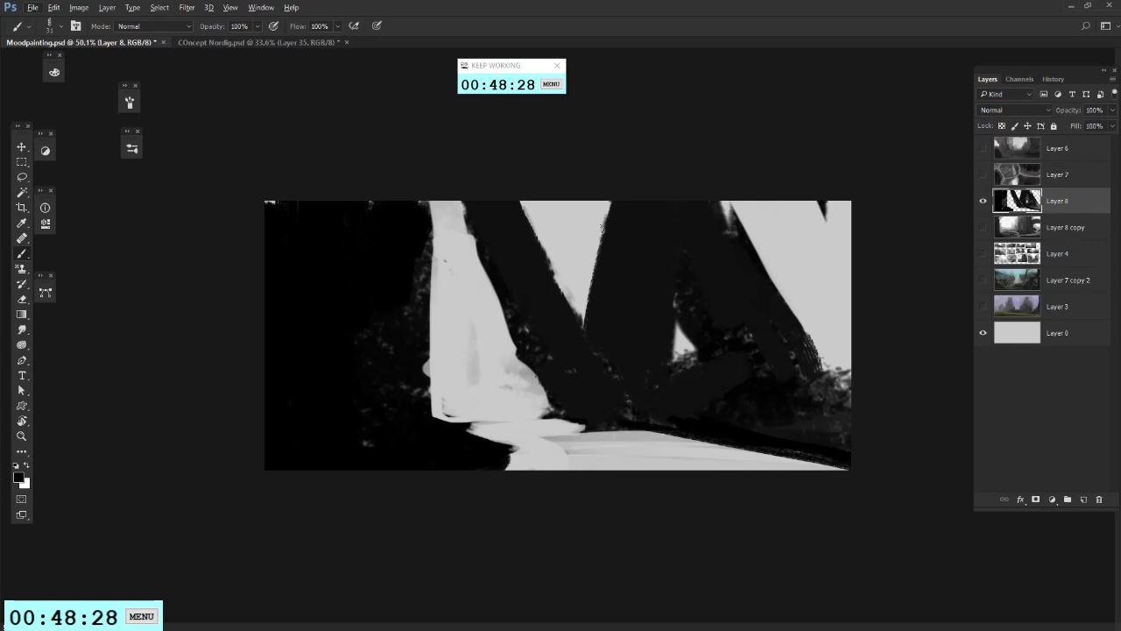
click(1079, 501)
right_click(1072, 218)
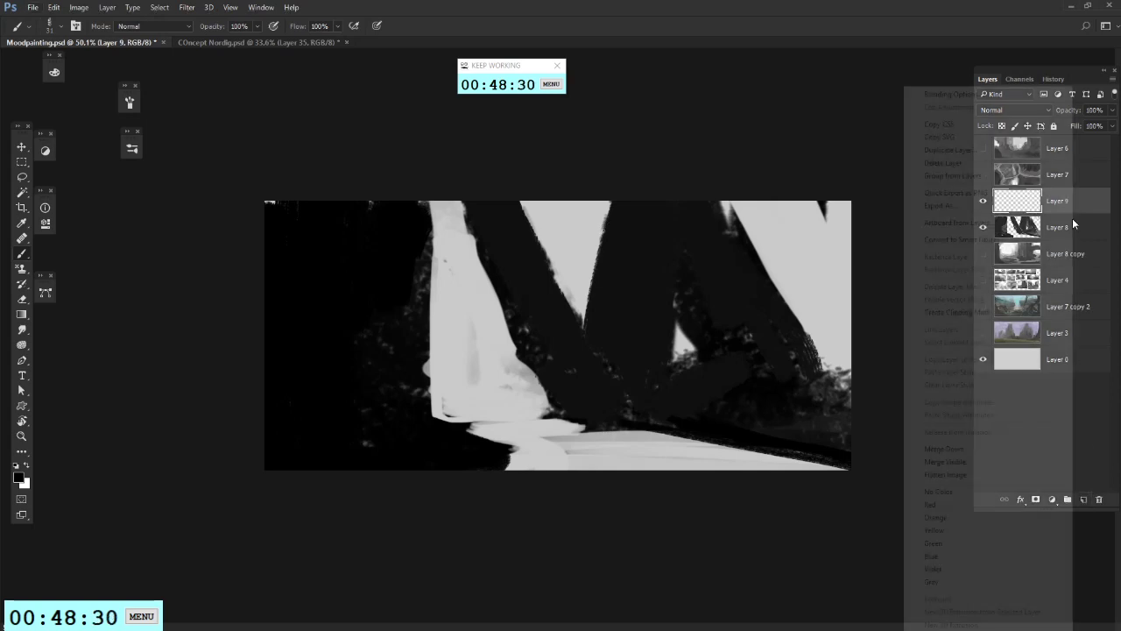
click(970, 312)
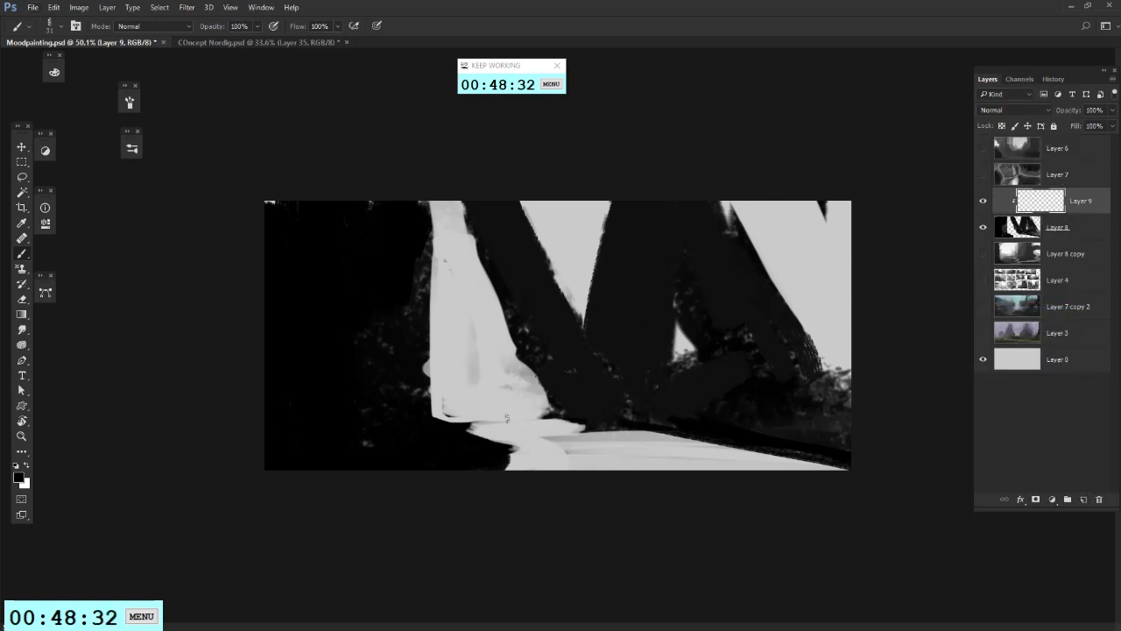
alt+click(477, 358)
right_click(523, 288)
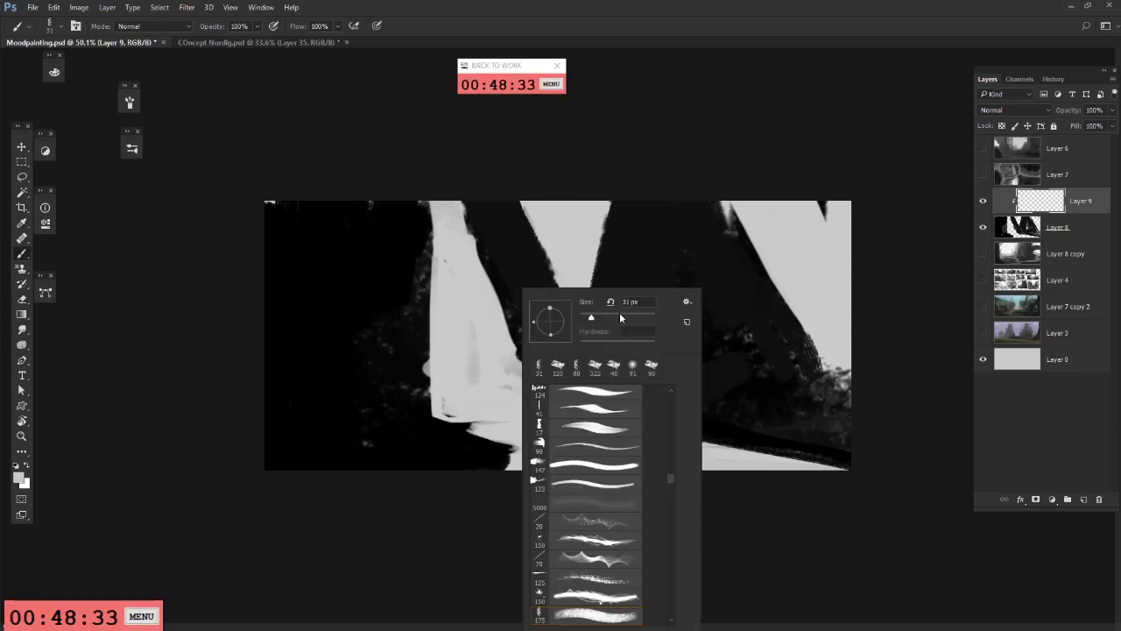
click(627, 315)
mouse_move(415, 229)
mouse_down()
mouse_move(415, 324)
mouse_move(427, 289)
mouse_up()
Step: Choose the soft 91 px brush and paint dark grey along the left trunk's right side and across the foreground ground
right_click(452, 343)
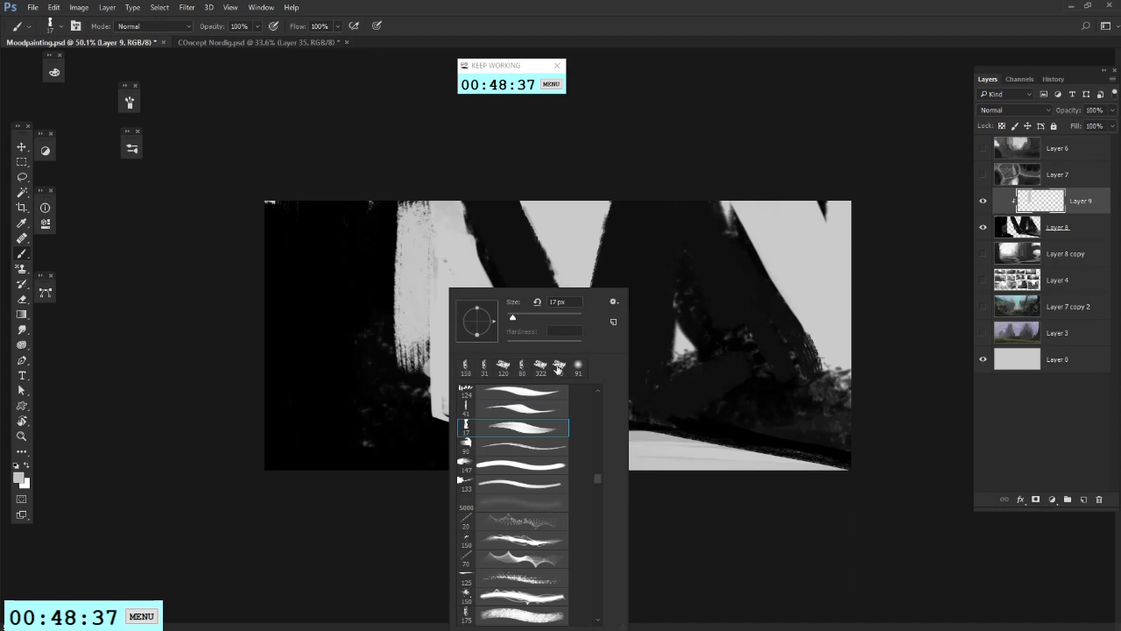
click(578, 366)
mouse_move(412, 204)
mouse_down()
mouse_move(404, 357)
mouse_move(388, 400)
mouse_move(426, 190)
mouse_move(420, 335)
mouse_move(408, 395)
mouse_move(386, 392)
mouse_move(405, 338)
mouse_move(413, 411)
mouse_move(413, 361)
mouse_move(454, 404)
mouse_move(432, 407)
mouse_move(451, 434)
mouse_move(398, 416)
mouse_move(422, 443)
mouse_move(405, 472)
mouse_up()
alt+click(368, 279)
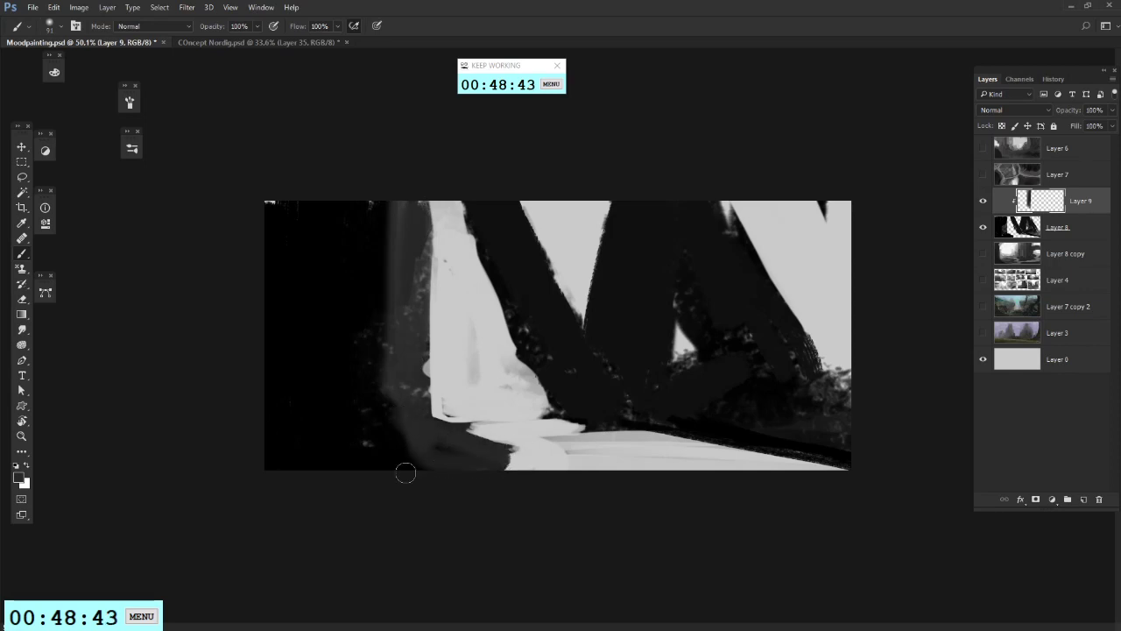
right_click(401, 293)
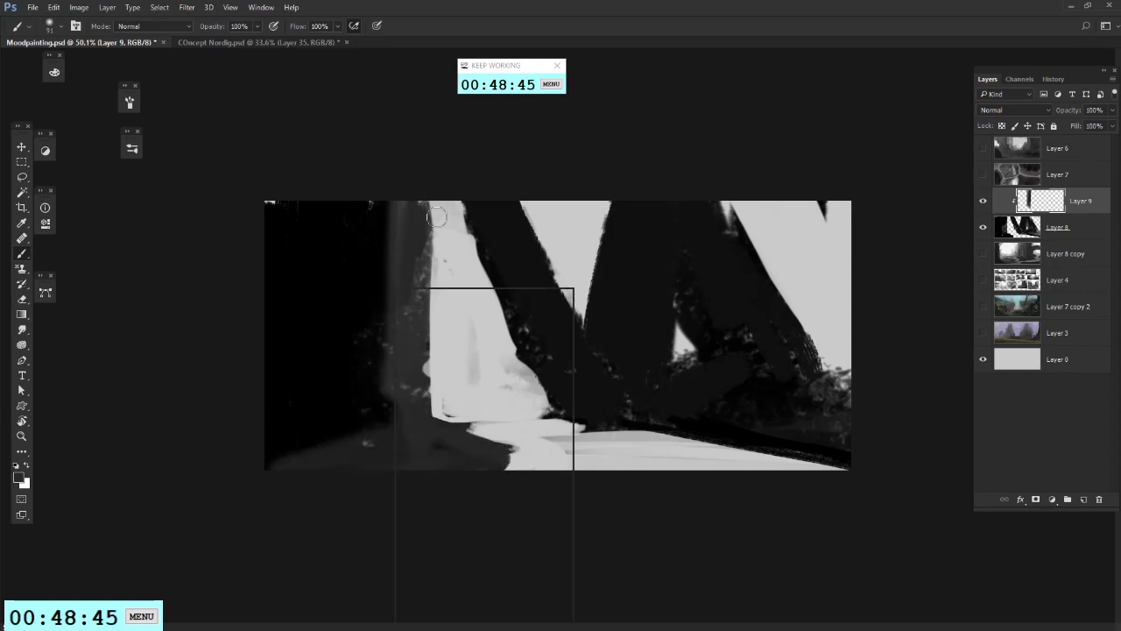
Step: Sample a darker tone and tone down the grey on the left foreground ground and the trunk's foot
alt+click(342, 360)
mouse_move(303, 469)
mouse_down()
mouse_move(388, 362)
mouse_move(365, 475)
mouse_move(294, 450)
mouse_up()
drag(485, 468, 444, 428)
mouse_move(443, 428)
mouse_down()
mouse_move(493, 470)
mouse_move(502, 460)
mouse_move(438, 453)
mouse_move(429, 434)
mouse_up()
Step: Sample a dark grey from the ground and shade the slanting trunk beside the light opening
alt+click(418, 448)
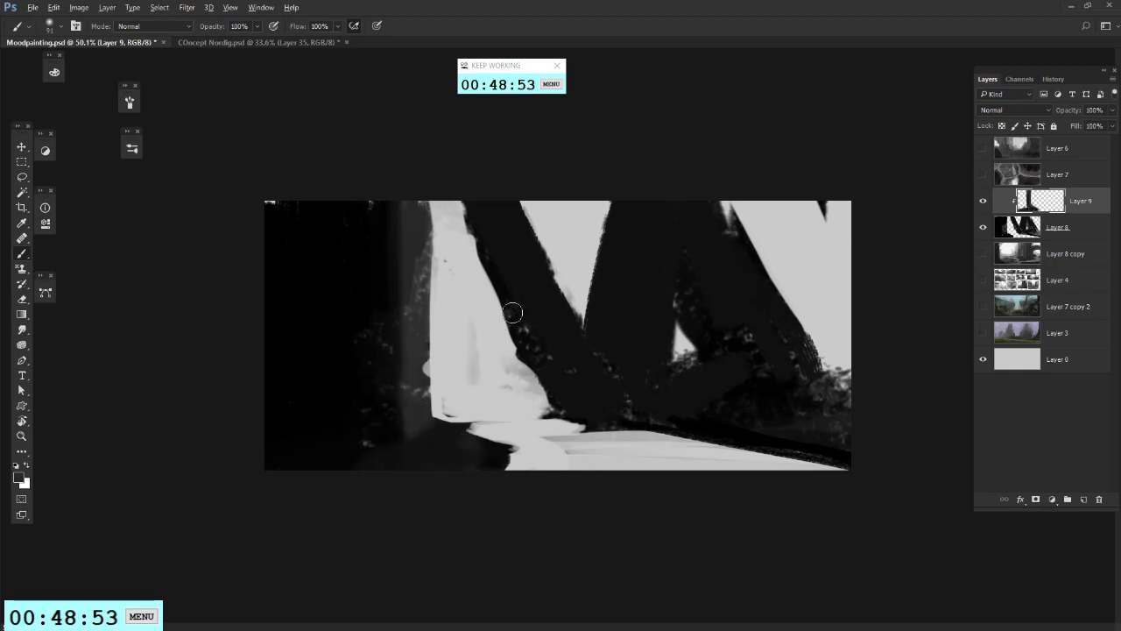
drag(518, 324, 467, 199)
mouse_move(467, 199)
mouse_down()
mouse_move(558, 409)
mouse_move(546, 334)
mouse_up()
Step: Shade the left side of the middle trunk with sampled dark greys and blend it into the black
alt+click(403, 316)
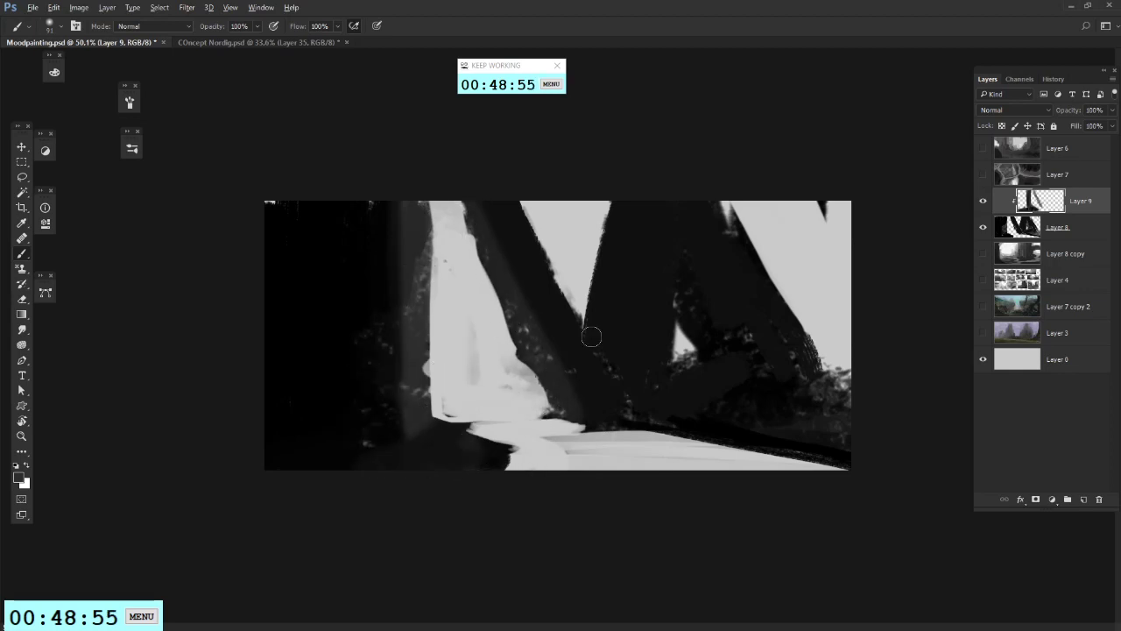
drag(633, 200, 609, 335)
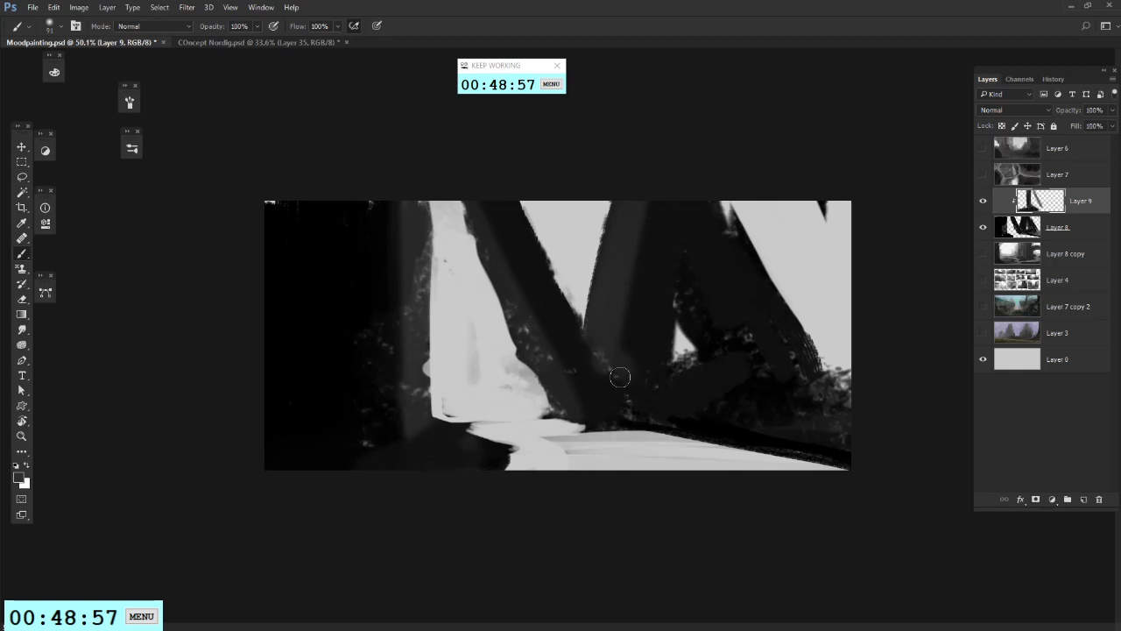
mouse_move(620, 376)
mouse_down()
mouse_move(652, 214)
mouse_move(648, 256)
mouse_up()
alt+click(665, 309)
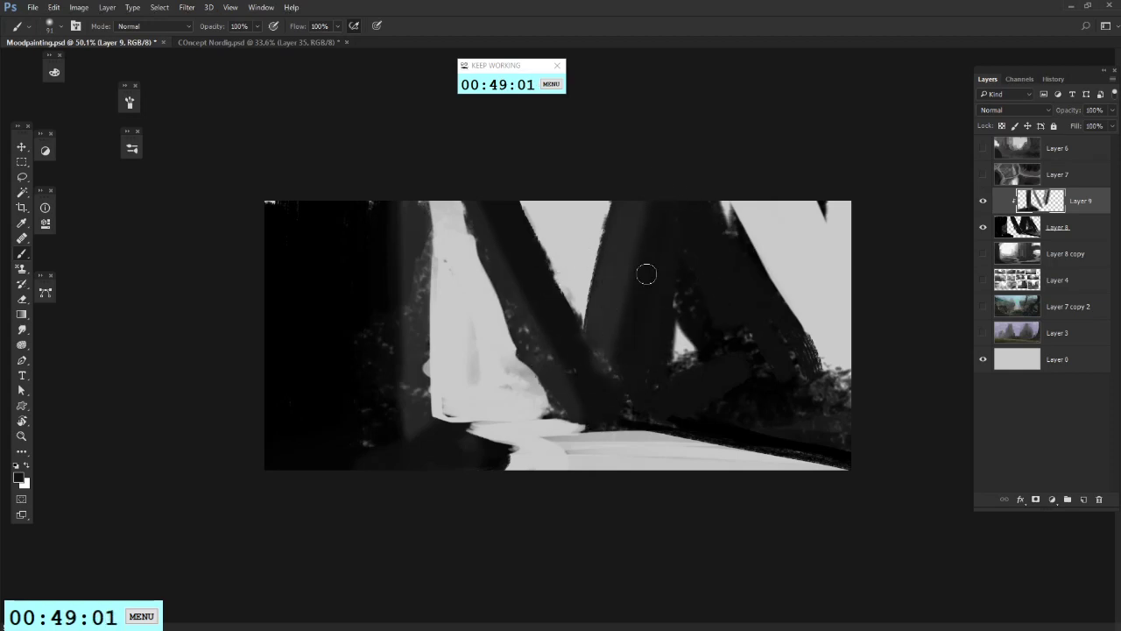
alt+click(605, 271)
drag(643, 197, 622, 301)
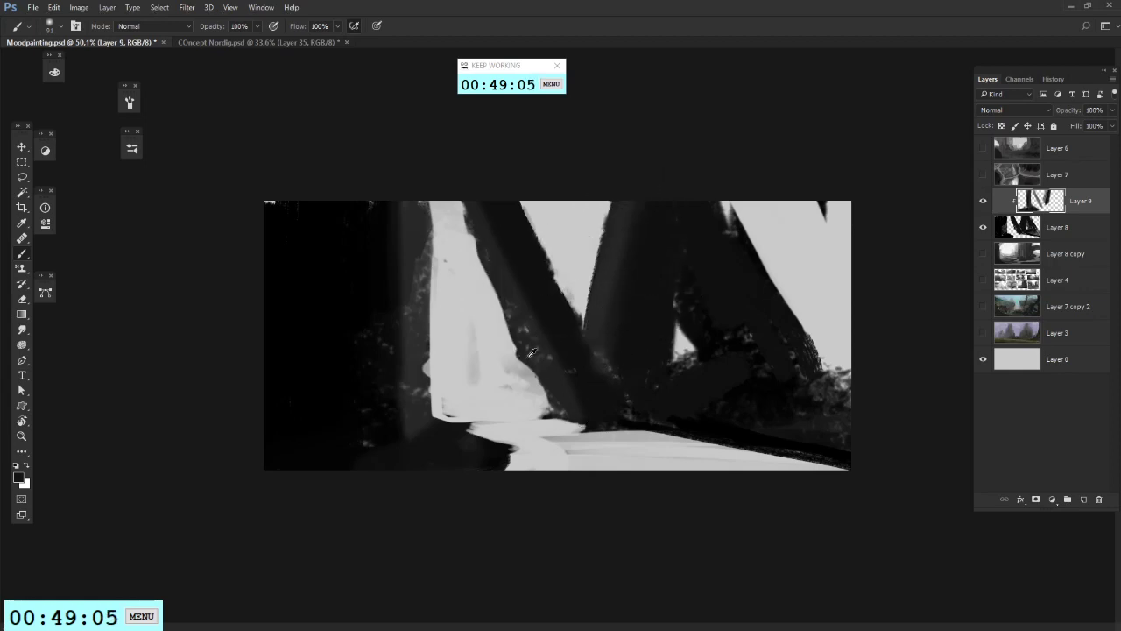
Step: Sample the light background tone and paint a soft grey haze around the small gap between the middle and right trunks
alt+click(573, 224)
drag(686, 307, 701, 355)
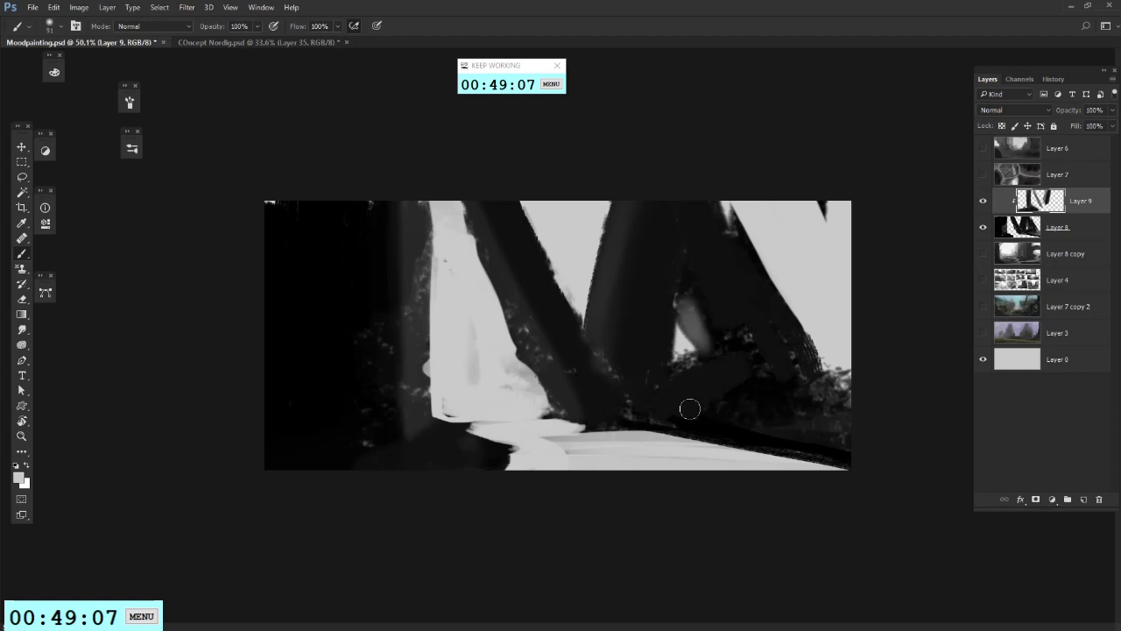
Step: Sample the light background tone and paint a soft light beam from the small gap across the right trunk with the 322 px soft brush
alt+click(684, 338)
alt+click(802, 274)
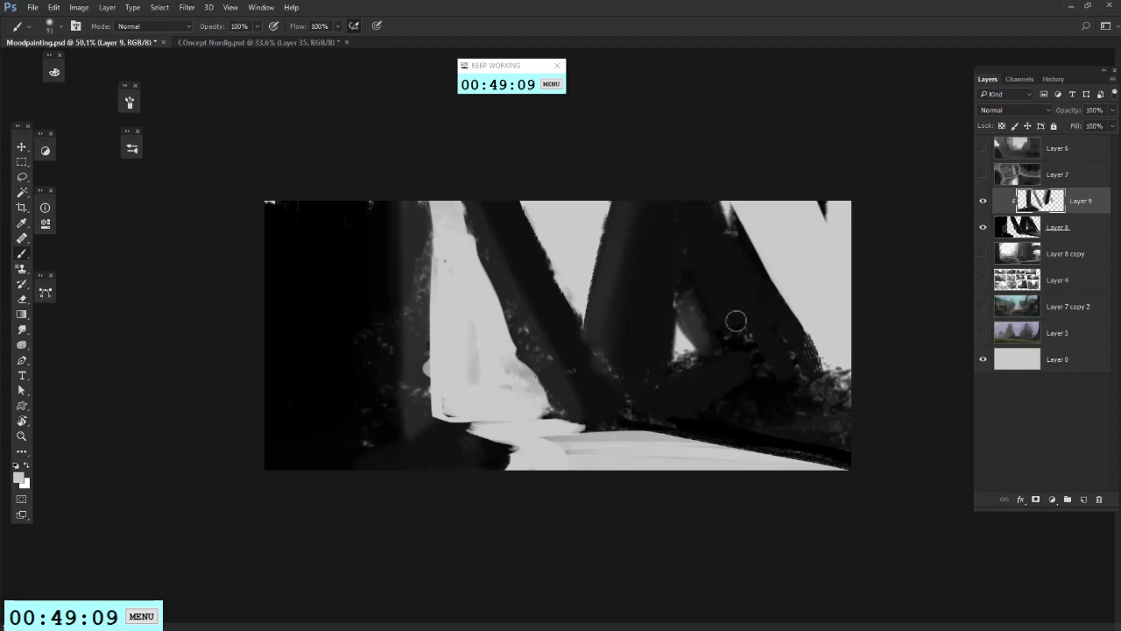
right_click(739, 321)
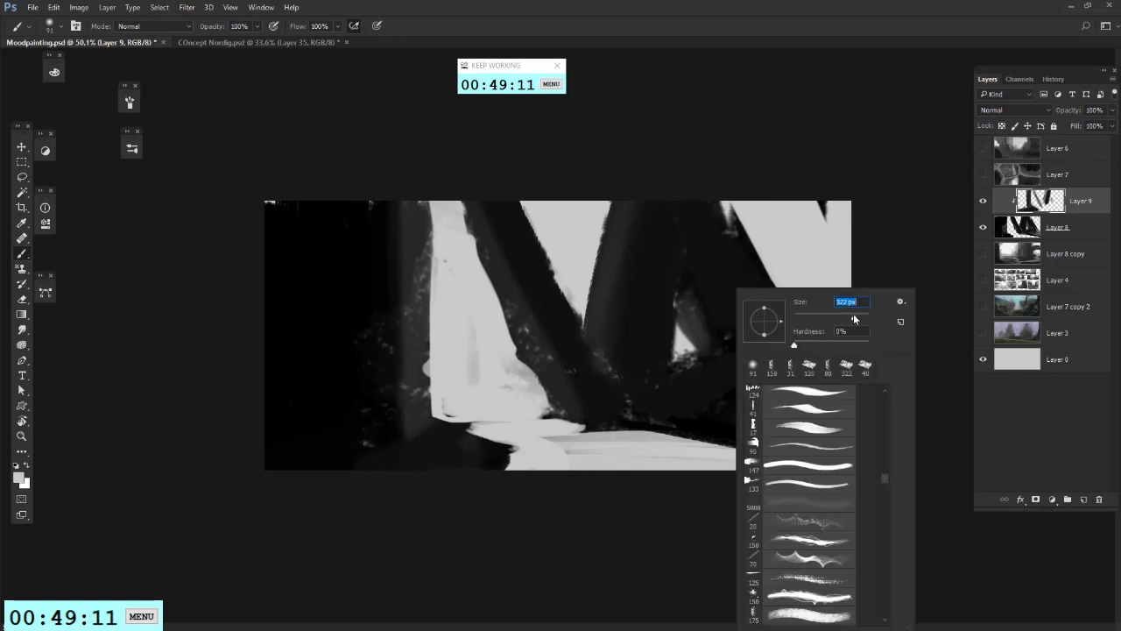
click(697, 337)
drag(683, 350, 868, 297)
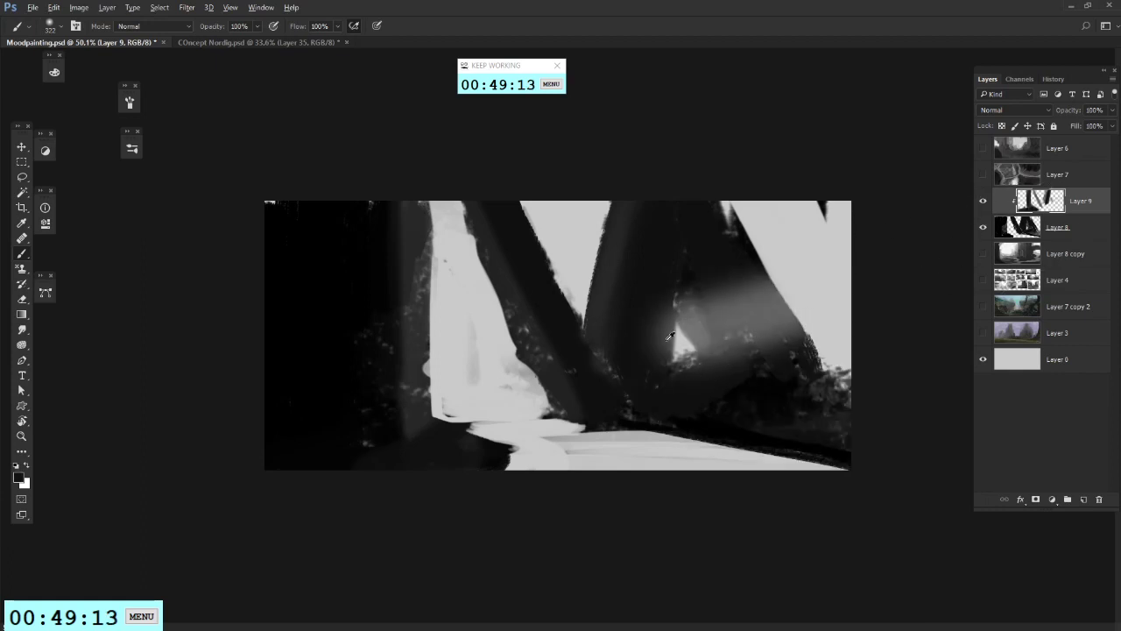
Step: Restore the middle trunk's dark edge beside the gap with a 48 px soft brush in black
right_click(718, 294)
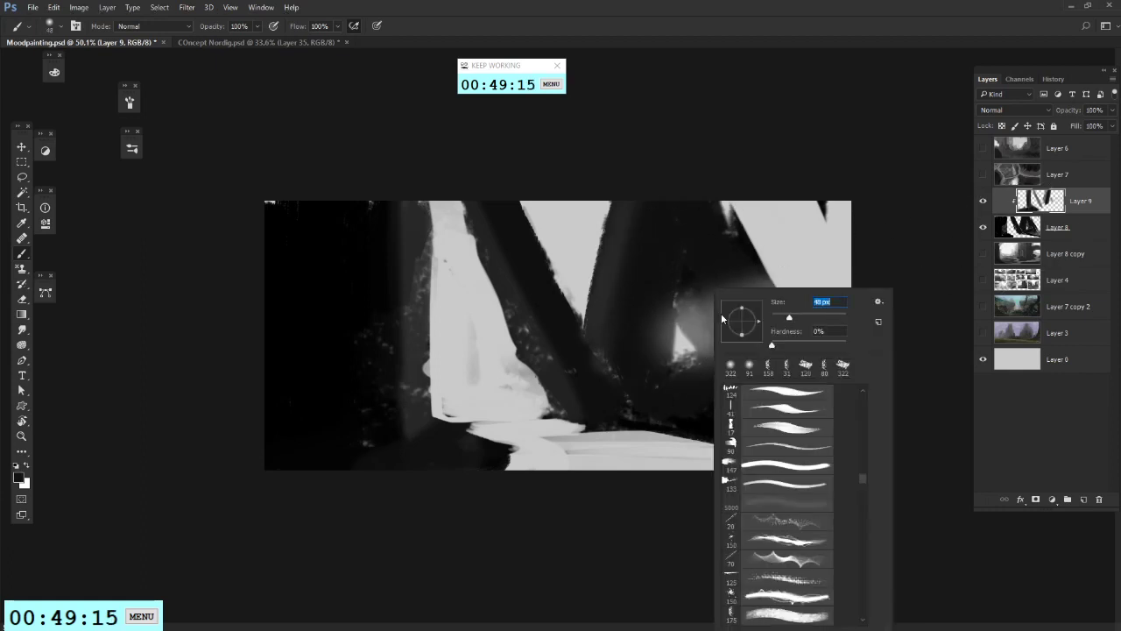
key(Return)
drag(669, 363, 666, 311)
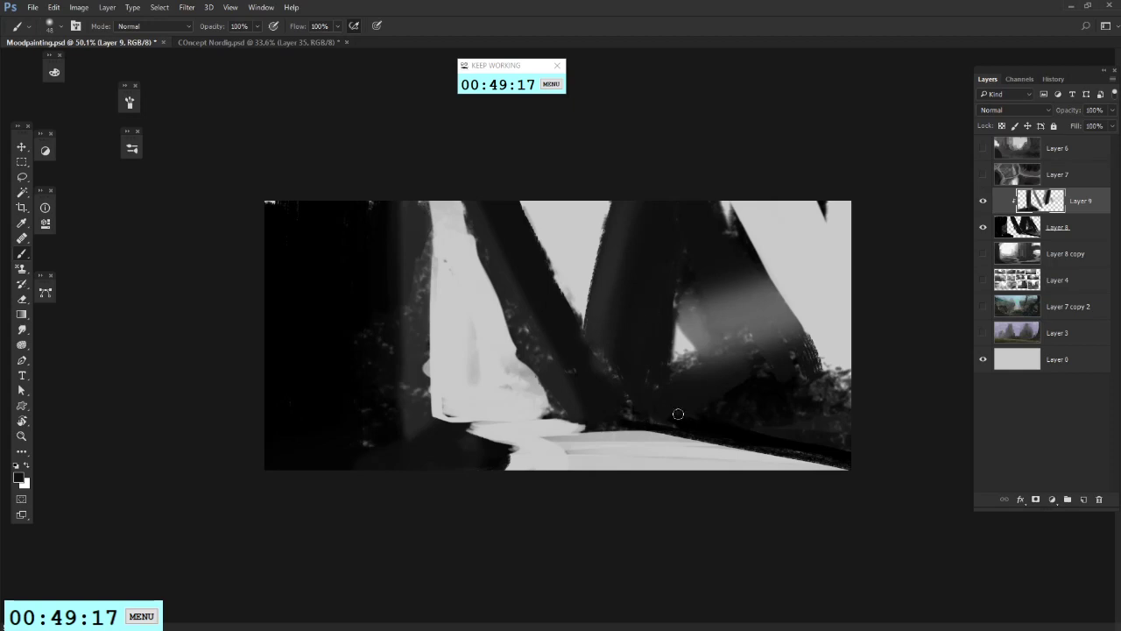
Step: Sample the light tone in the gap and paint a second soft light shaft up across the right trunk at 171 px
alt+click(692, 285)
alt+click(682, 343)
right_click(793, 252)
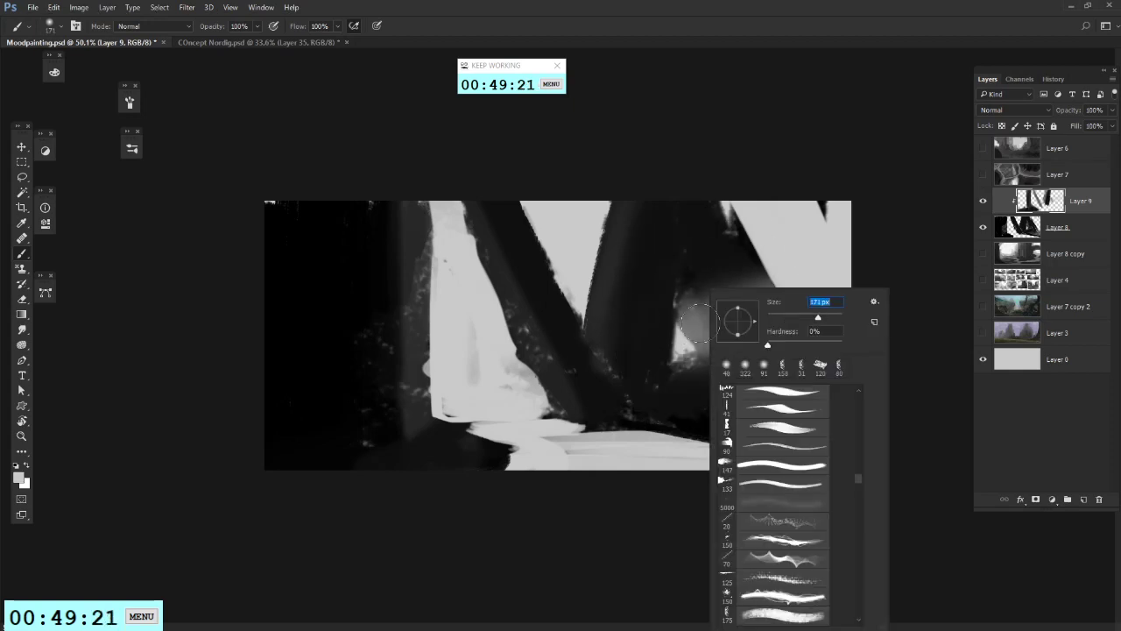
key(Return)
drag(692, 338, 762, 232)
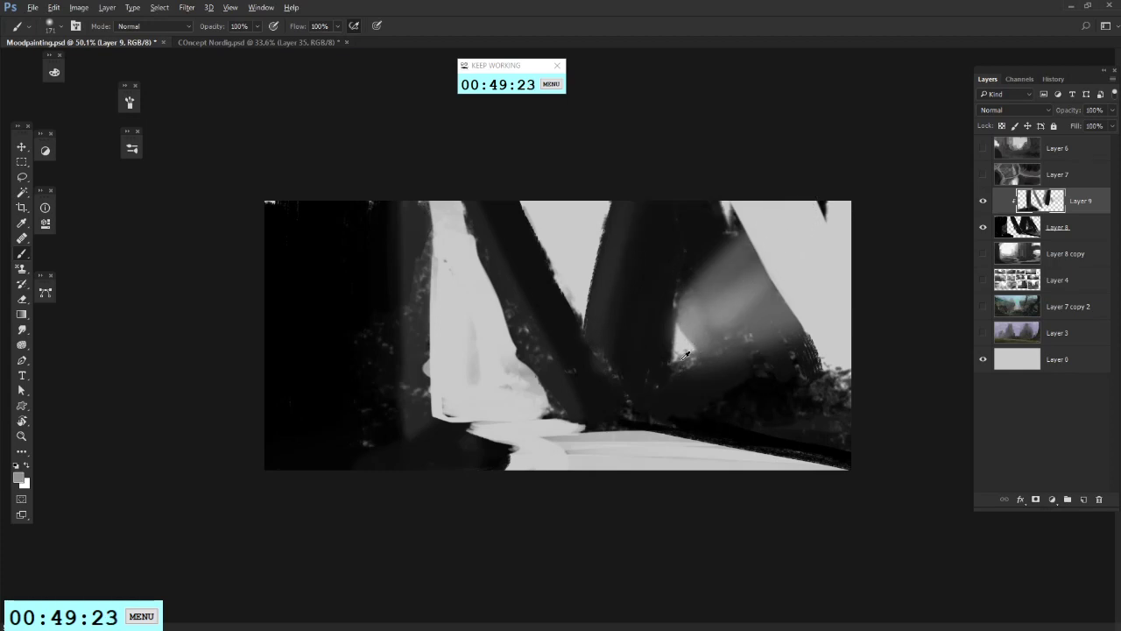
Step: Try soft light strokes across the bases of the slanting and middle trunks
drag(573, 308, 651, 339)
key(ctrl+alt+z)
drag(571, 290, 784, 424)
key(ctrl+alt+z)
key(ctrl+alt+z)
Step: Soften the light on the right trunk near the gap and paint soft light beams across the left foreground ground
mouse_move(738, 278)
mouse_down()
mouse_move(726, 243)
mouse_move(701, 320)
mouse_up()
mouse_move(421, 419)
mouse_down()
mouse_move(327, 514)
mouse_move(559, 404)
mouse_up()
Step: On Layer 8, lasso a block shape on the light path in the foreground, paint it black and deselect
click(22, 176)
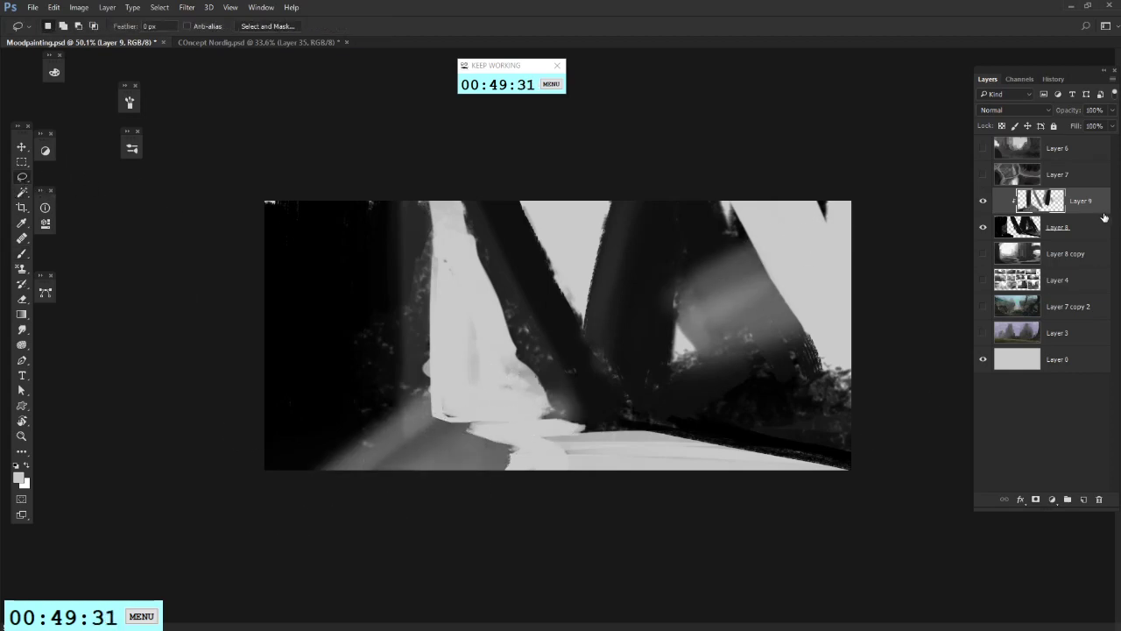
key(alt+bracketleft)
key(b)
mouse_move(684, 487)
mouse_down()
mouse_move(608, 483)
mouse_move(546, 445)
mouse_move(694, 447)
mouse_up()
key(d)
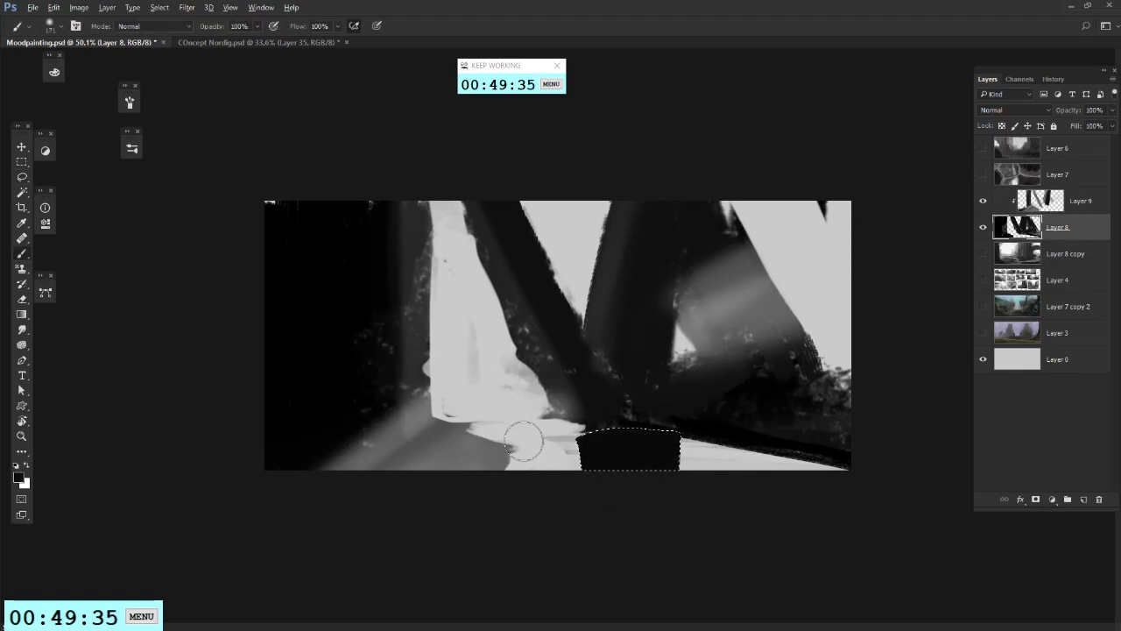
key(l)
key(ctrl+d)
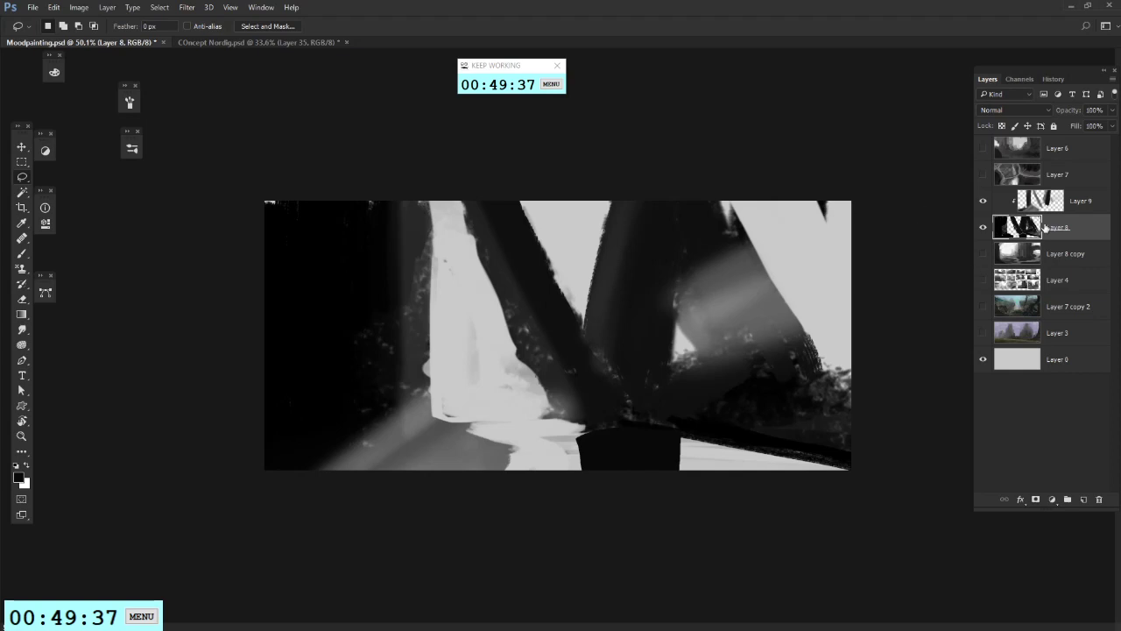
Step: On Layer 9, sketch a small light figure outline above the black block with a textured brush at 47 px
key(alt+bracketright)
key(b)
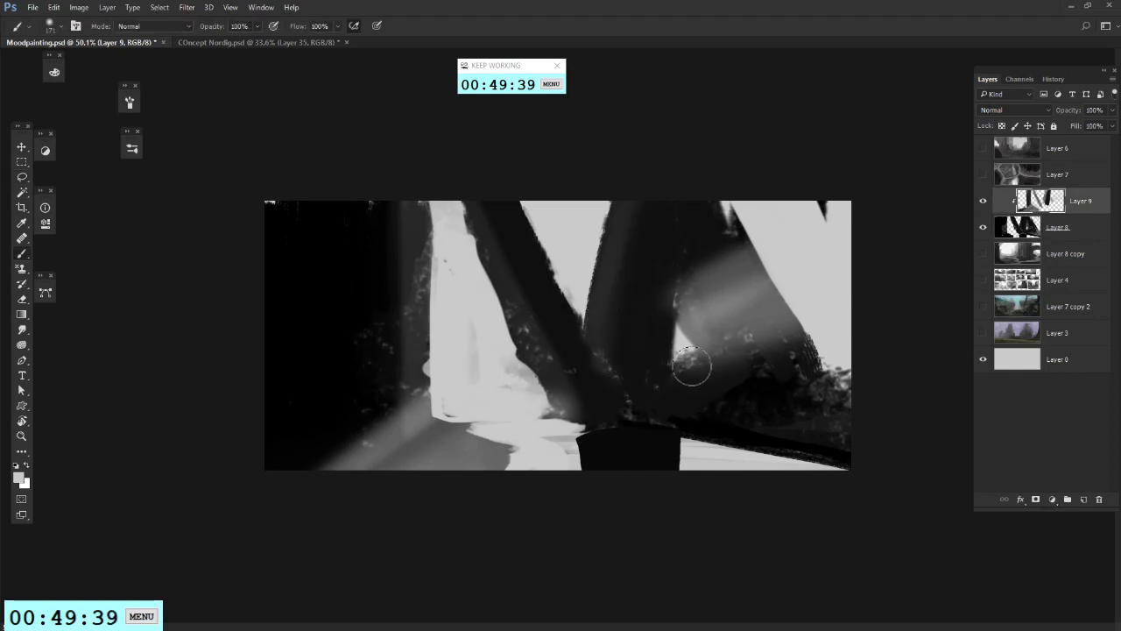
right_click(685, 251)
click(723, 395)
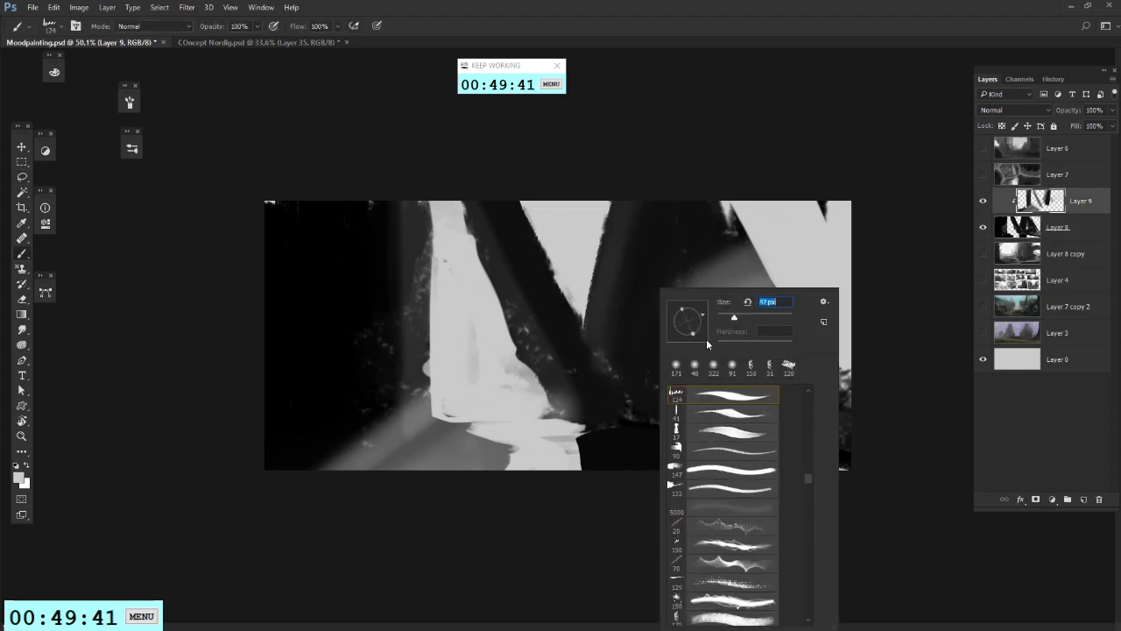
key(Return)
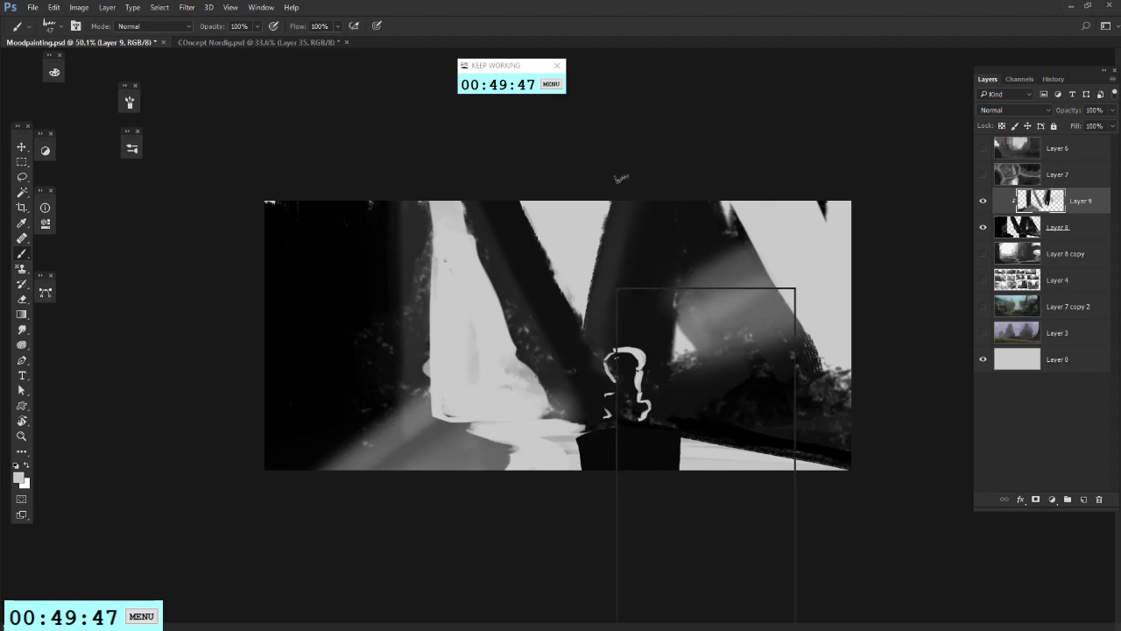
Step: Tone down the beams on the left foreground ground with a sampled dark tone and a 401 px soft brush
right_click(615, 392)
click(654, 365)
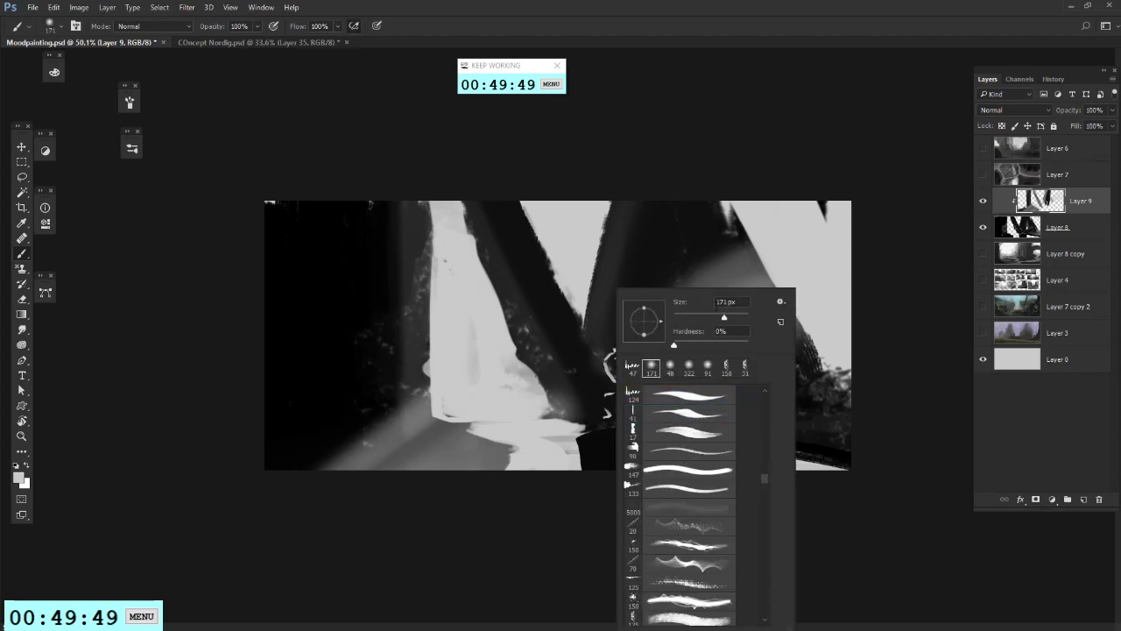
key(Return)
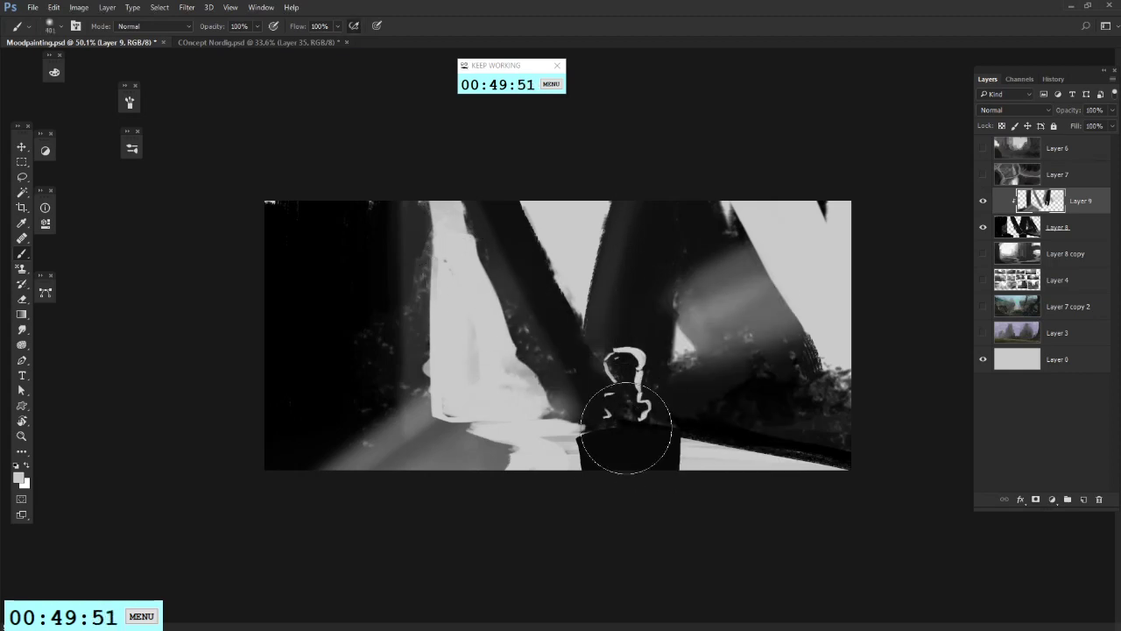
alt+click(340, 363)
mouse_move(367, 441)
mouse_down()
mouse_move(445, 529)
mouse_move(316, 517)
mouse_move(432, 593)
mouse_up()
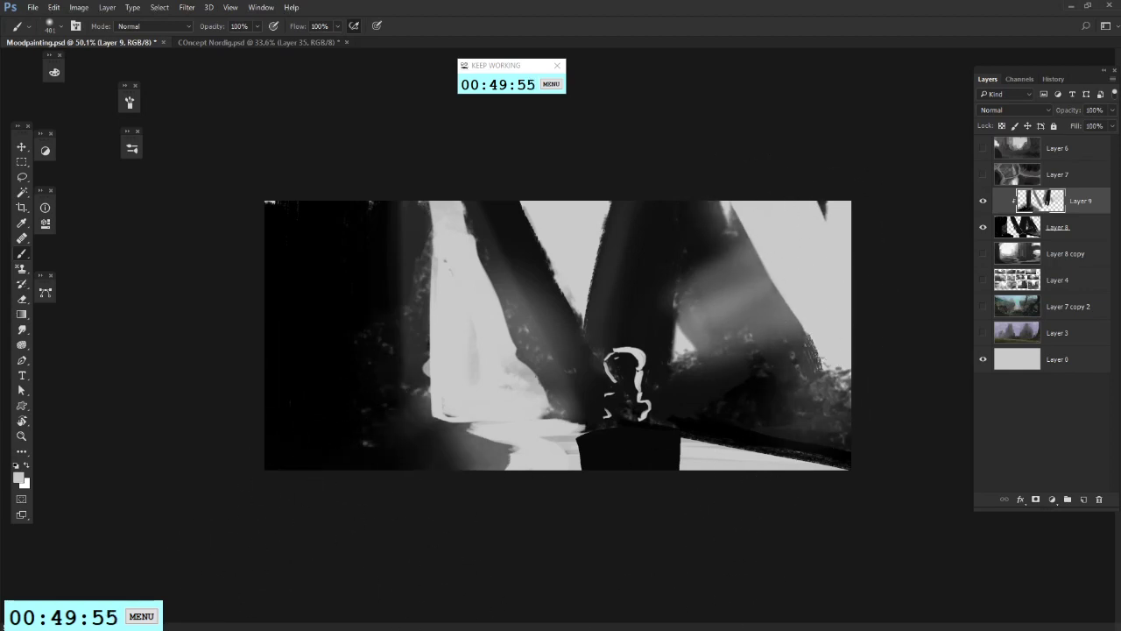
Step: Try broad soft strokes over the dark left trunk and the left foreground
drag(276, 359, 412, 451)
key(ctrl+z)
drag(462, 400, 431, 423)
key(ctrl+z)
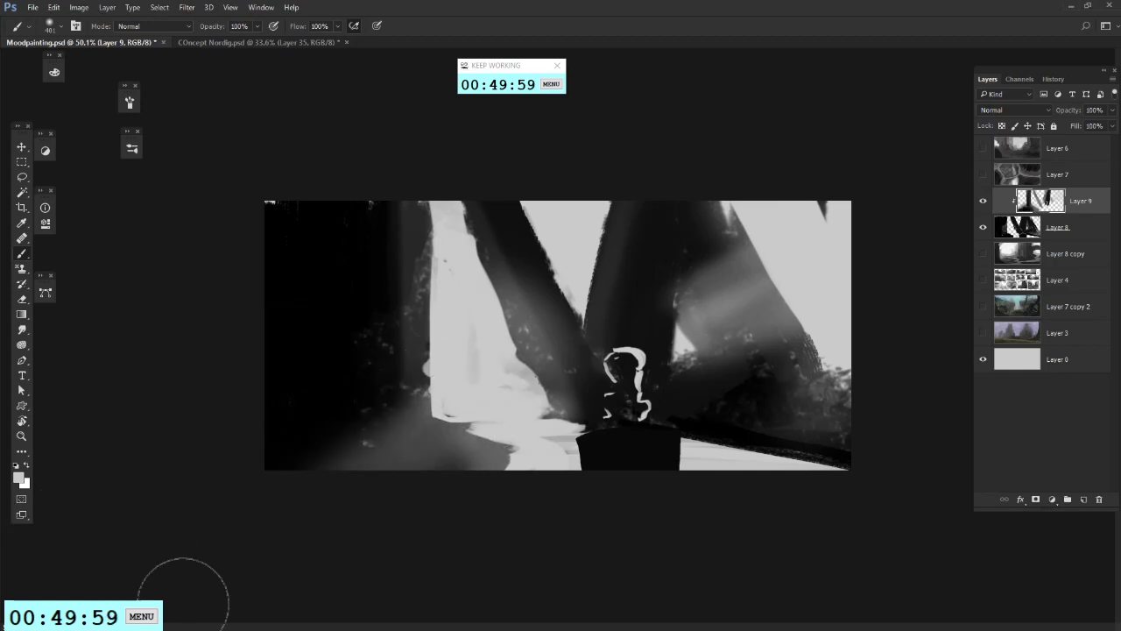
alt+click(340, 347)
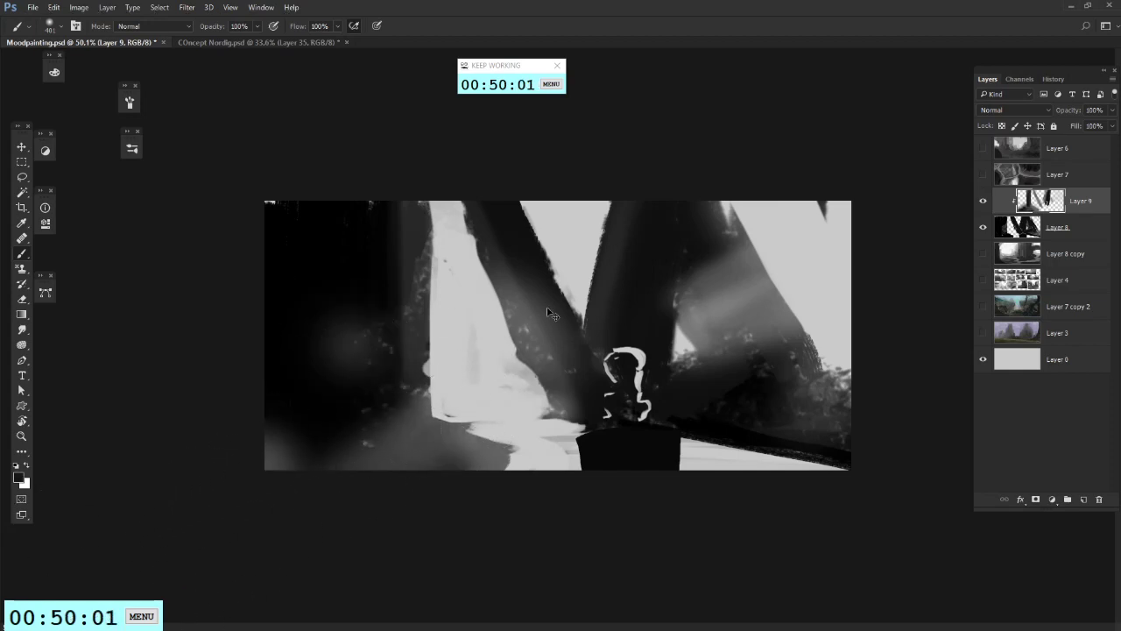
key(ctrl+alt+z)
Step: On Layer 8, try a narrow black trunk down the light opening with the 17 px textured brush enlarged to 259 px
click(1075, 226)
alt+click(345, 337)
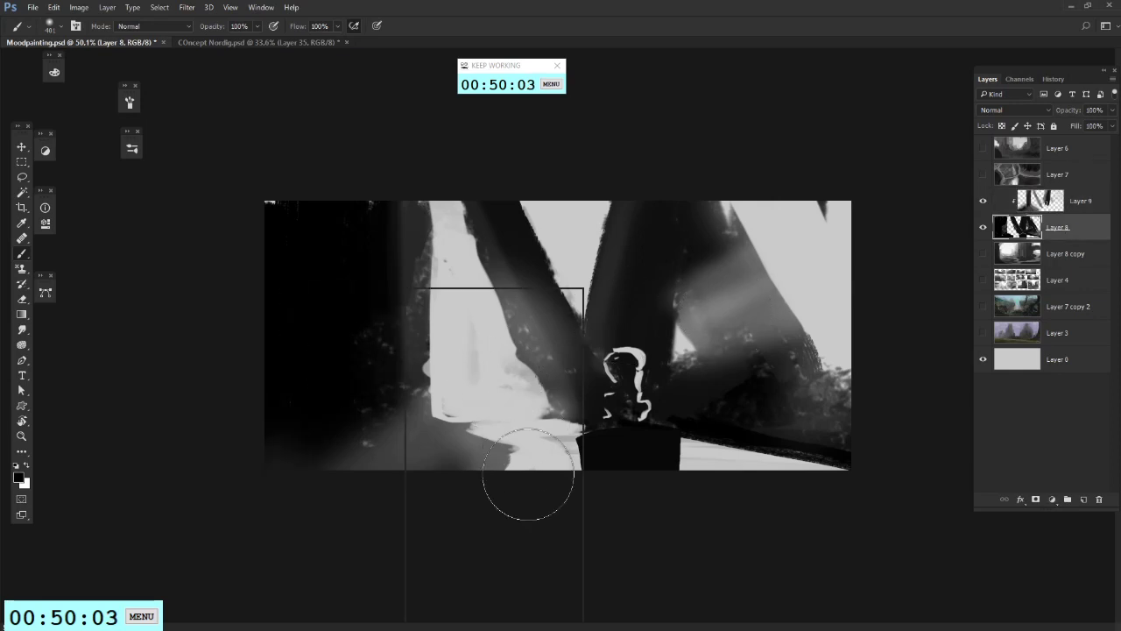
right_click(511, 518)
click(480, 432)
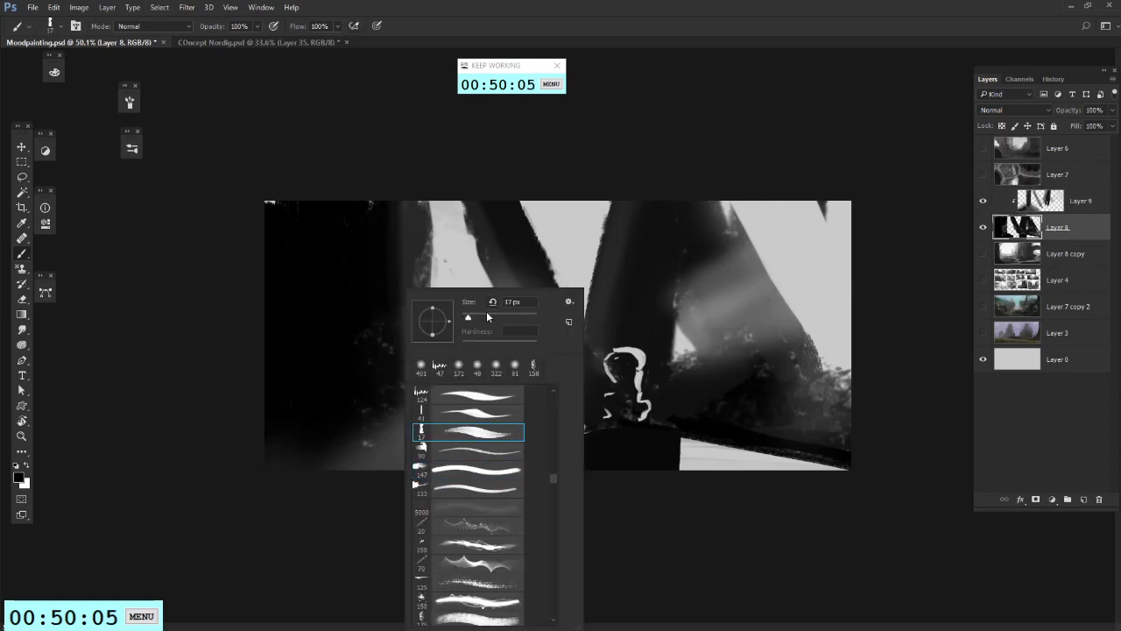
click(518, 317)
drag(440, 216, 441, 380)
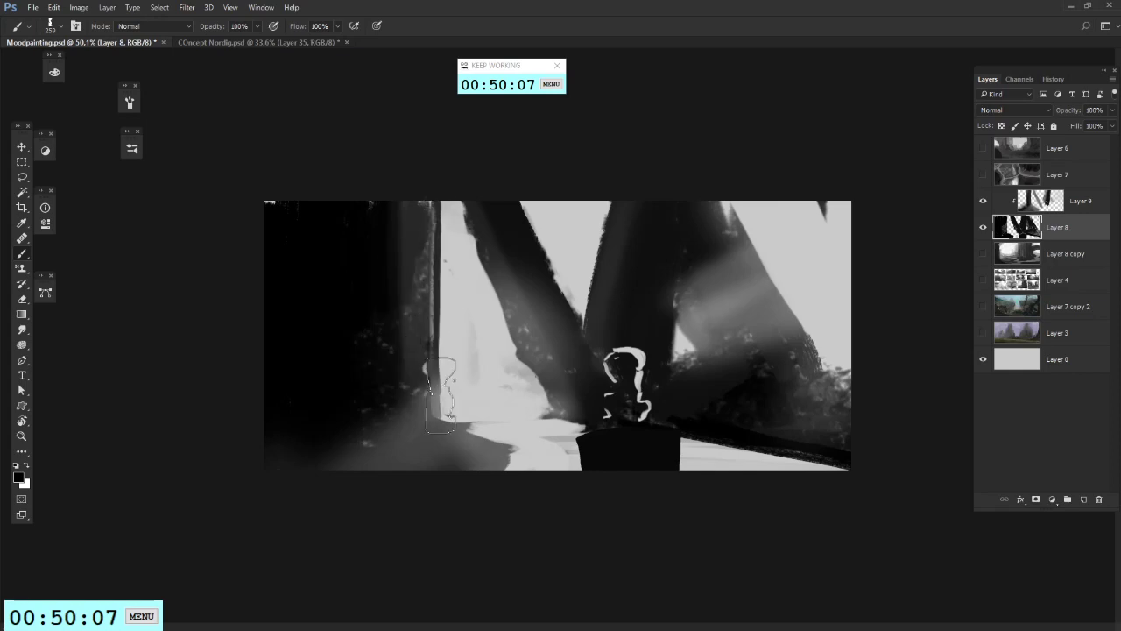
drag(458, 230, 453, 394)
key(ctrl+alt+z)
key(ctrl+alt+z)
Step: Try to block in a black trunk with a wide root spreading across the light opening
drag(439, 230, 453, 374)
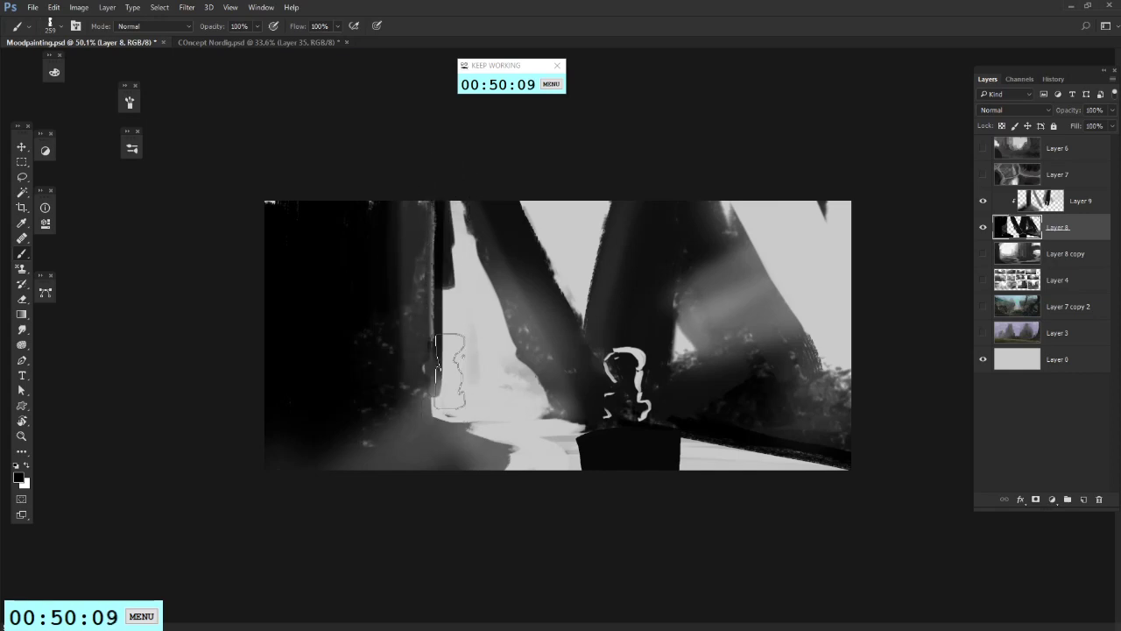
mouse_move(444, 249)
mouse_down()
mouse_move(506, 386)
mouse_move(530, 395)
mouse_up()
drag(443, 387, 600, 380)
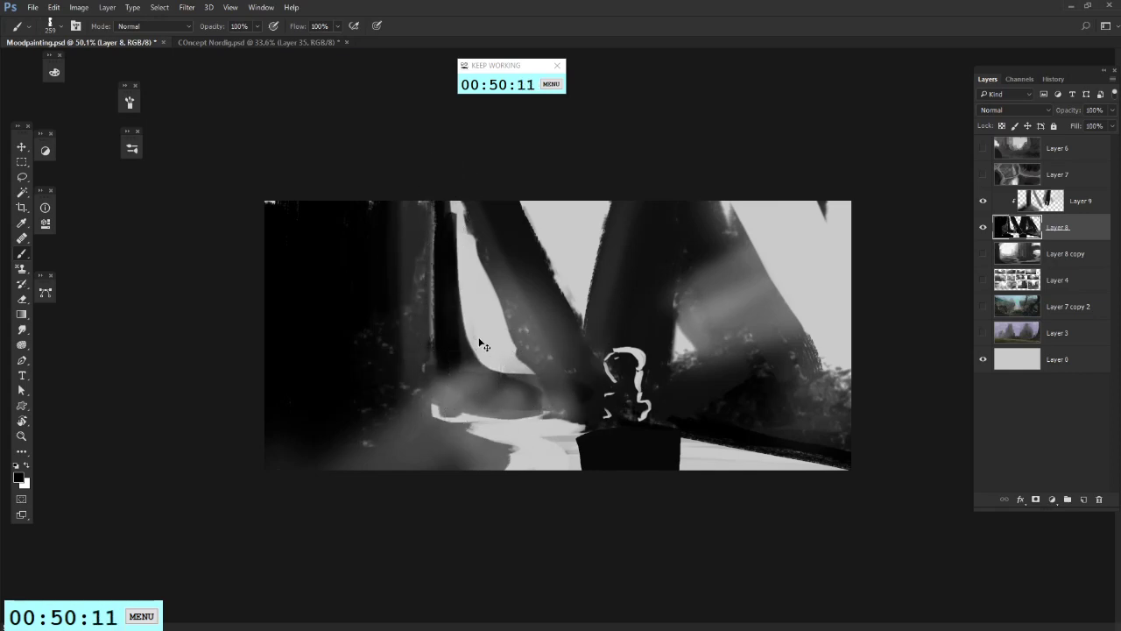
Step: Preview Layer 8 at Lightness +39 in Hue/Saturation, cancel the adjustment and undo the trunk painted in the light opening
key(ctrl+u)
drag(207, 358, 225, 358)
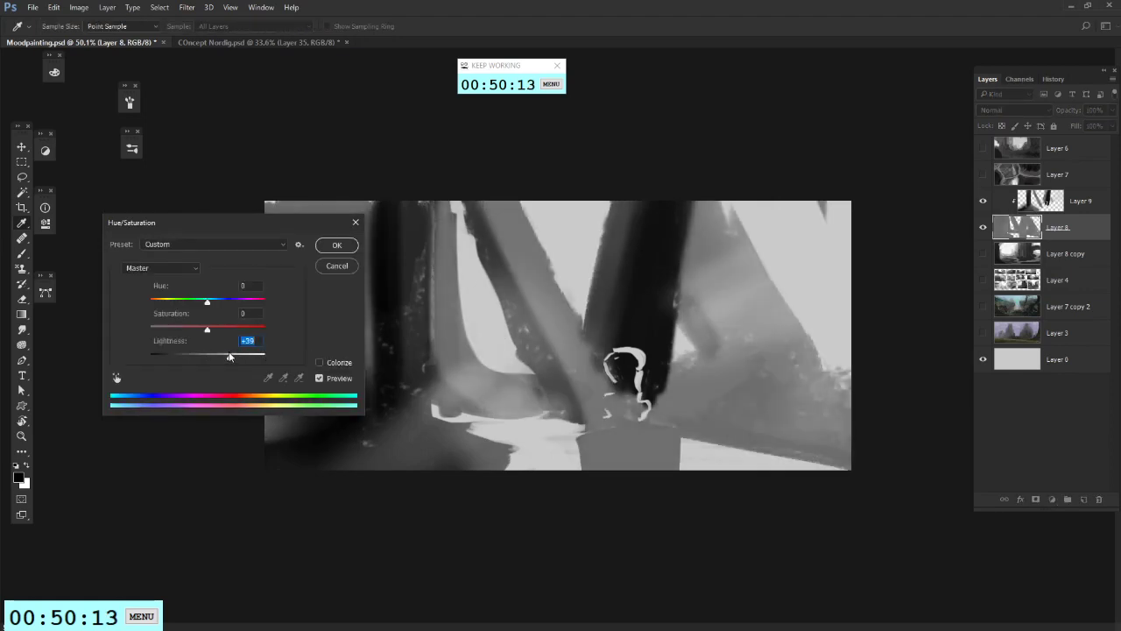
key(Escape)
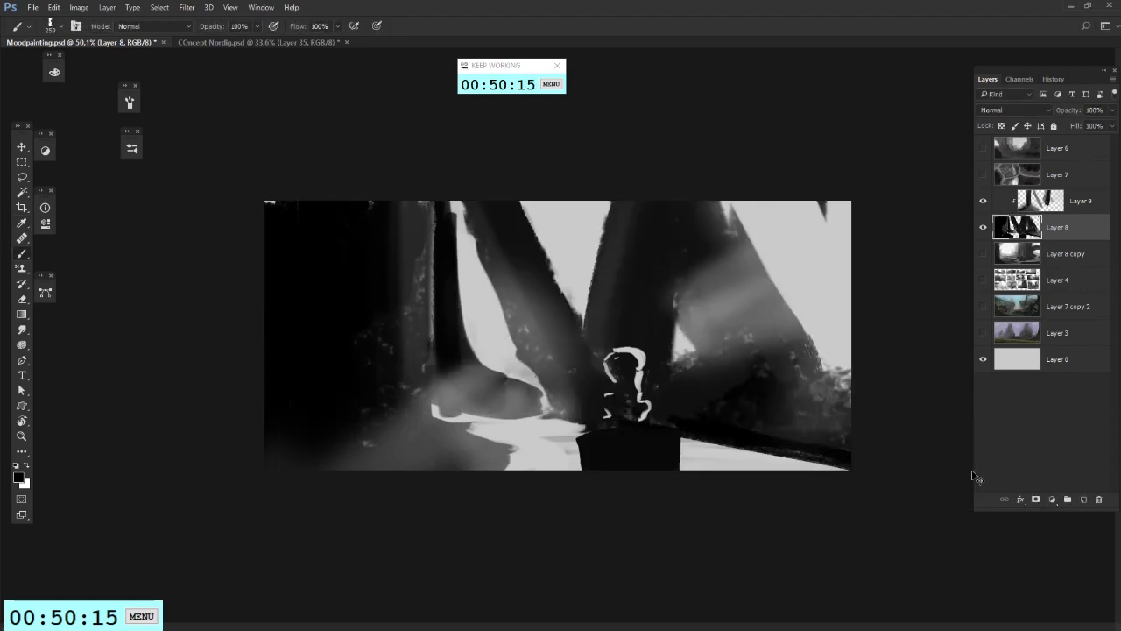
key(ctrl+z)
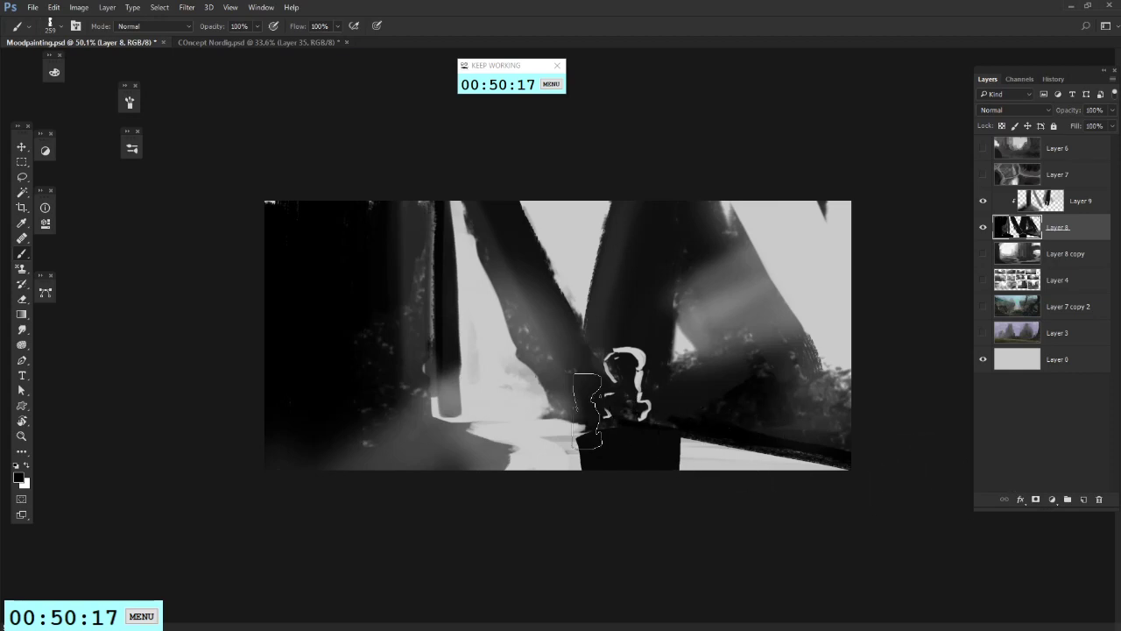
mouse_move(510, 390)
mouse_down()
mouse_move(511, 317)
mouse_move(524, 313)
mouse_up()
Step: Sample a grey from the slanting trunk and try a grey trunk in the light opening with the 147 px brush
alt+click(524, 313)
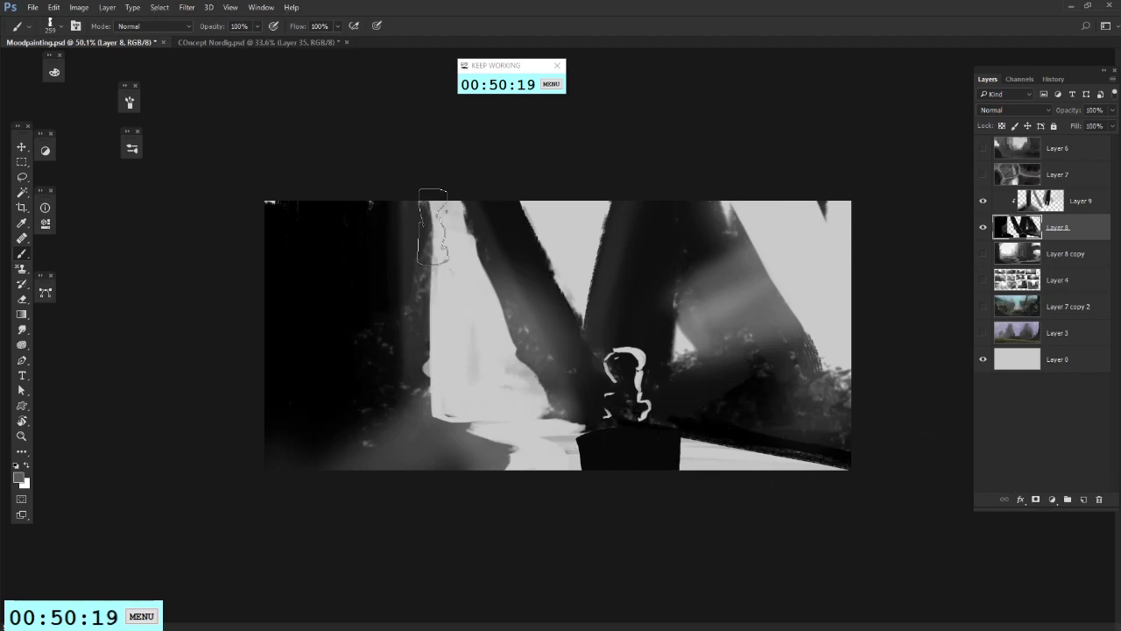
right_click(494, 328)
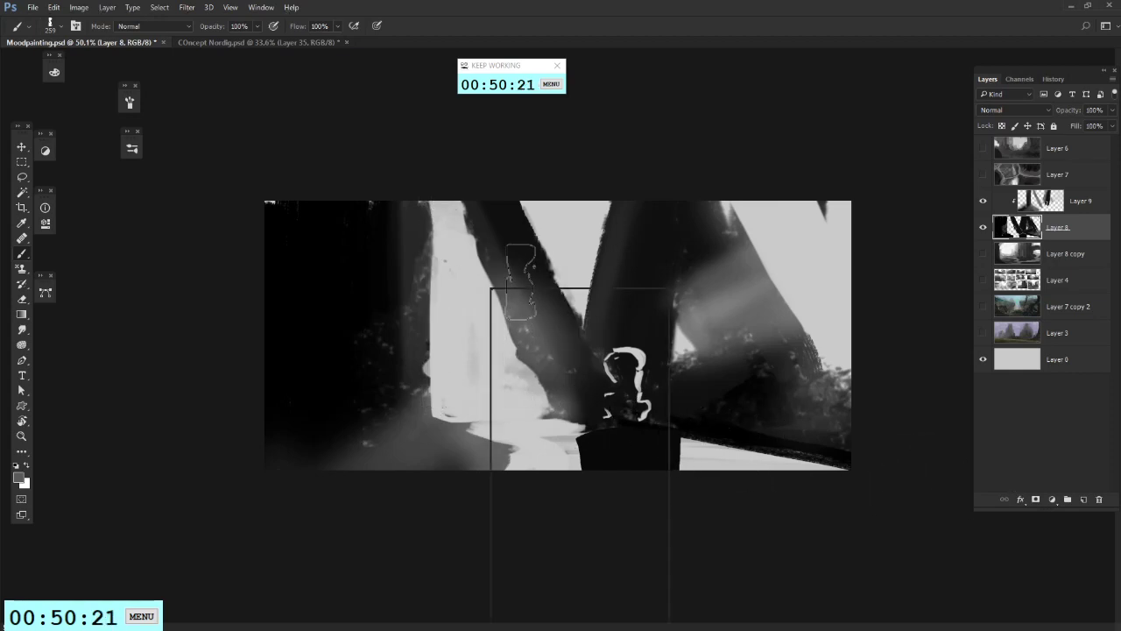
click(556, 466)
drag(433, 211, 436, 401)
drag(445, 209, 432, 327)
drag(448, 237, 470, 410)
mouse_move(521, 209)
mouse_down()
mouse_move(552, 296)
mouse_move(565, 210)
mouse_up()
key(ctrl+alt+z)
key(ctrl+alt+z)
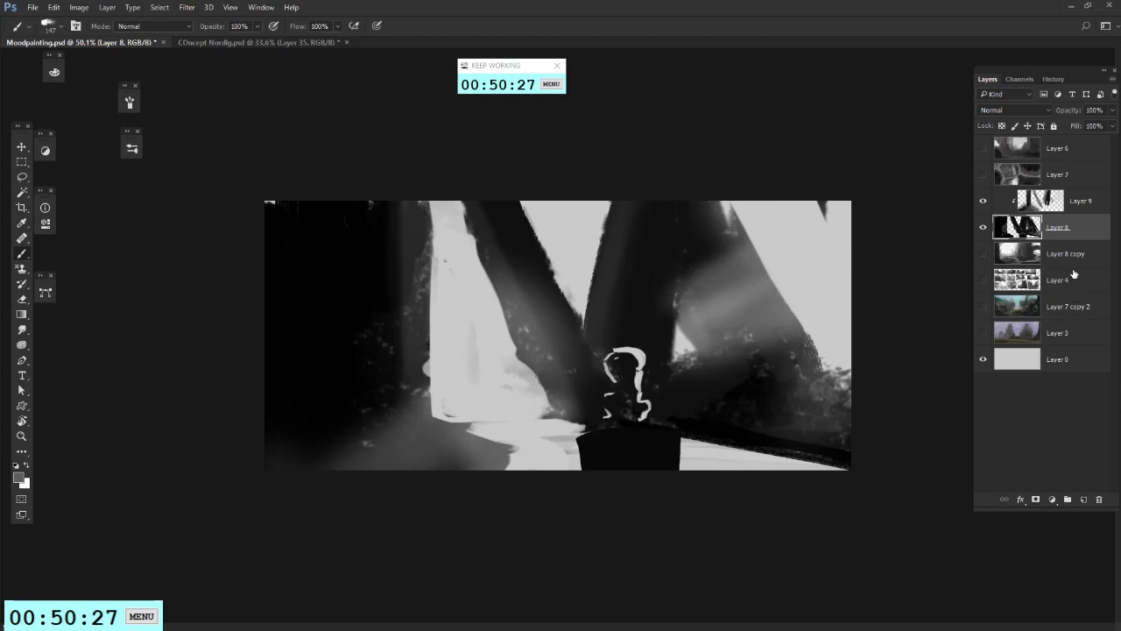
Step: Add a new layer above Layer 8 copy and paint a mid-grey slanting background trunk behind the right trunk
click(1068, 258)
click(1084, 499)
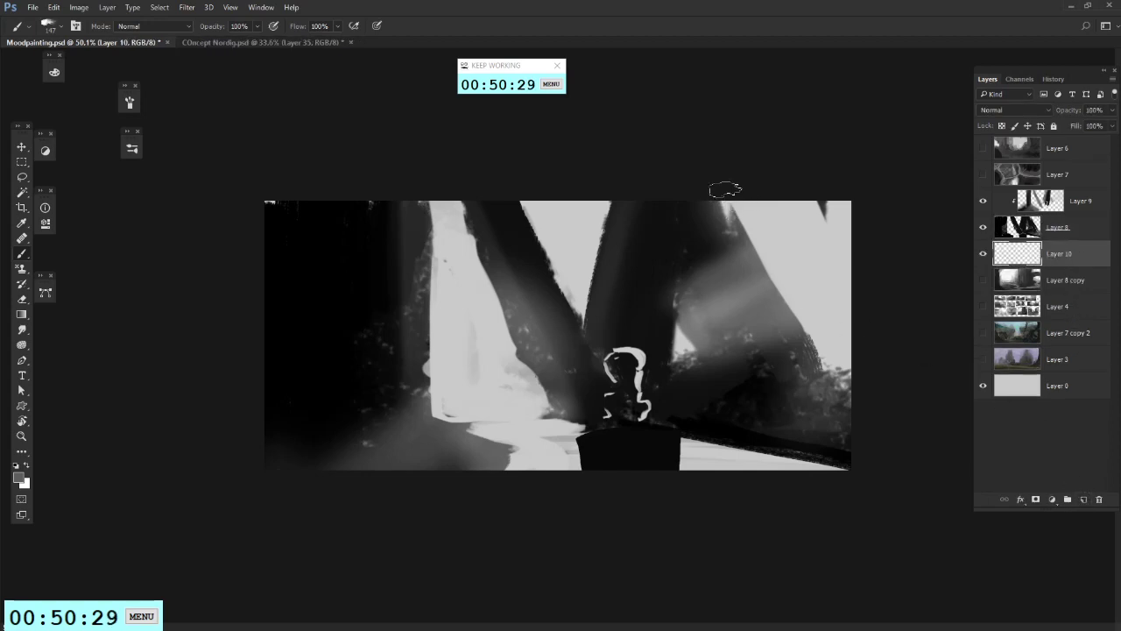
mouse_move(726, 189)
mouse_down()
mouse_move(776, 313)
mouse_move(778, 296)
mouse_move(861, 426)
mouse_move(795, 286)
mouse_move(897, 401)
mouse_up()
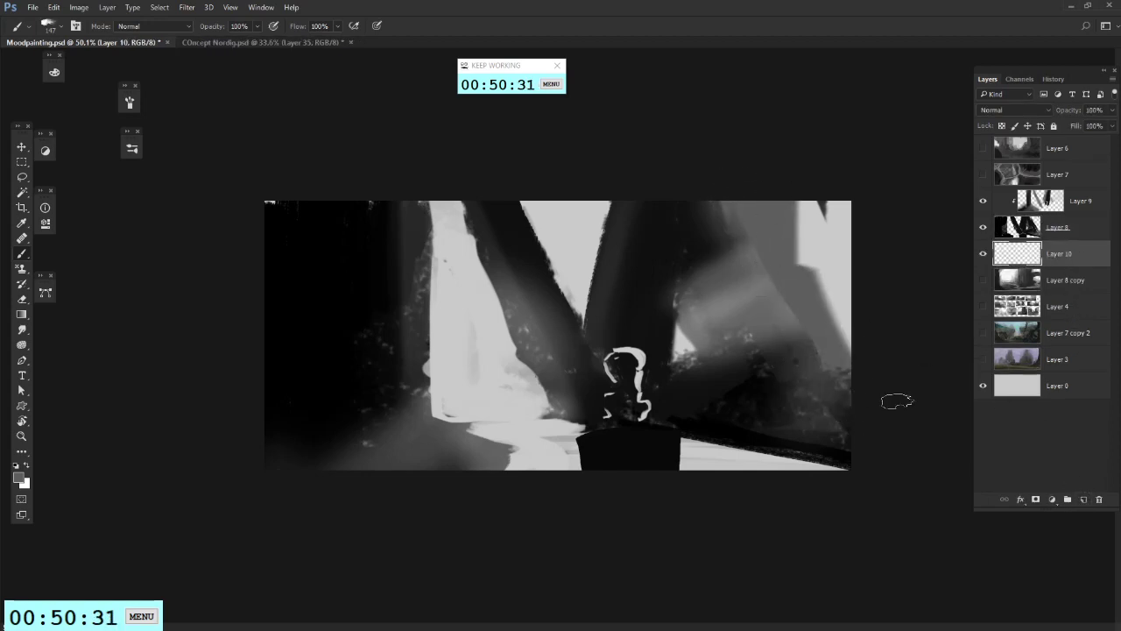
Step: Erase along the outer edge of the grey background trunk to thin it
key(e)
mouse_move(799, 203)
mouse_down()
mouse_move(825, 339)
mouse_move(795, 217)
mouse_move(798, 344)
mouse_move(771, 281)
mouse_move(764, 243)
mouse_move(772, 279)
mouse_move(779, 161)
mouse_move(802, 345)
mouse_move(876, 390)
mouse_up()
key(b)
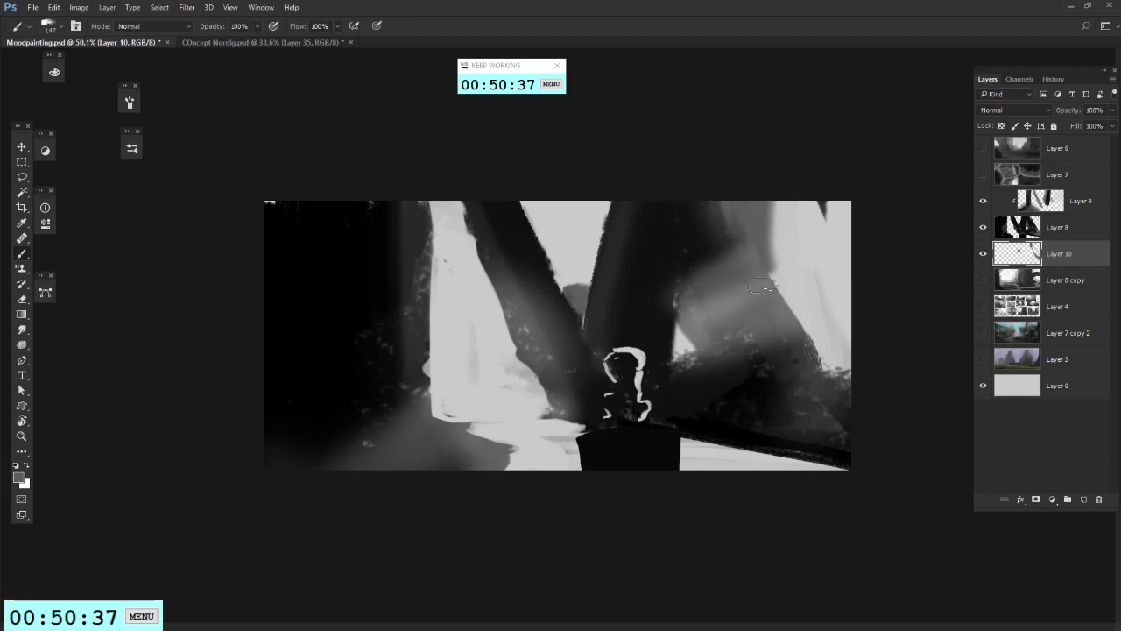
Step: Try to erase part of the grey background trunk beside the right trunk
key(e)
click(779, 253)
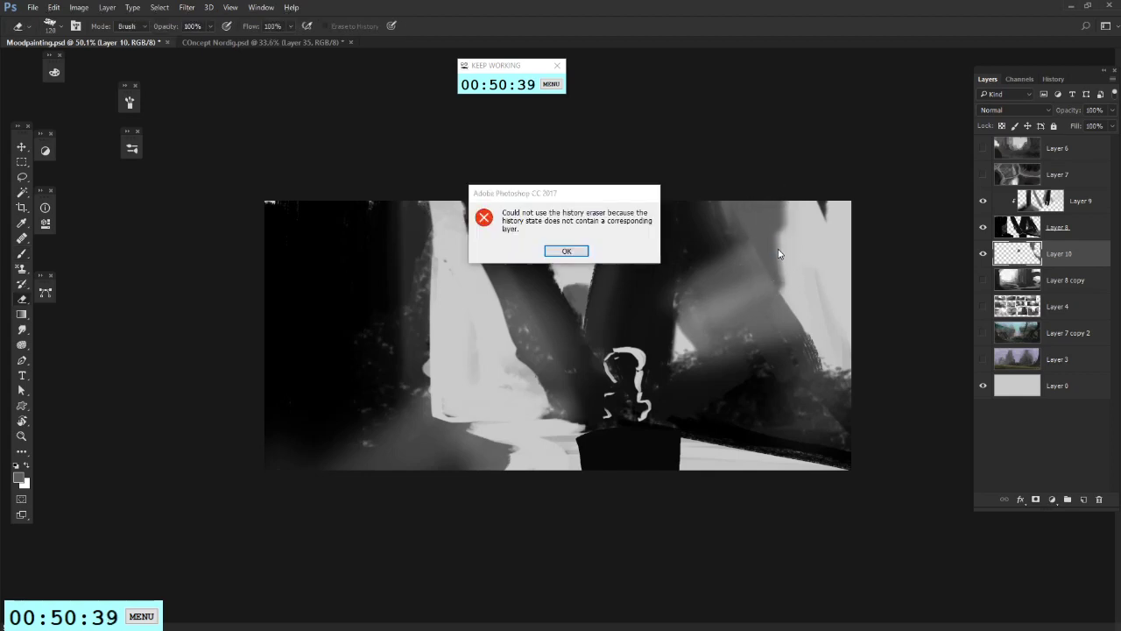
click(566, 251)
key(b)
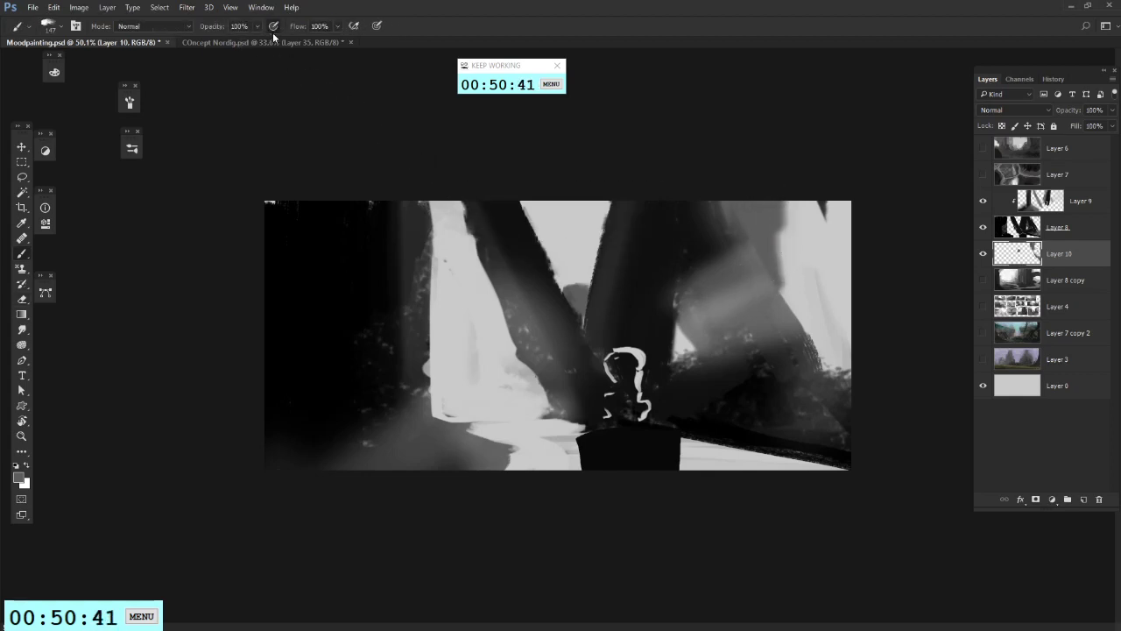
Step: With pen pressure controlling opacity, paint pale grey background trunks in the right opening and the gap between the slanting and middle trunks
drag(779, 269, 750, 197)
alt+click(770, 249)
mouse_move(801, 320)
mouse_down()
mouse_move(788, 219)
mouse_move(848, 376)
mouse_move(834, 321)
mouse_up()
mouse_move(604, 203)
mouse_down()
mouse_move(578, 315)
mouse_move(570, 280)
mouse_move(574, 302)
mouse_up()
drag(554, 203, 550, 252)
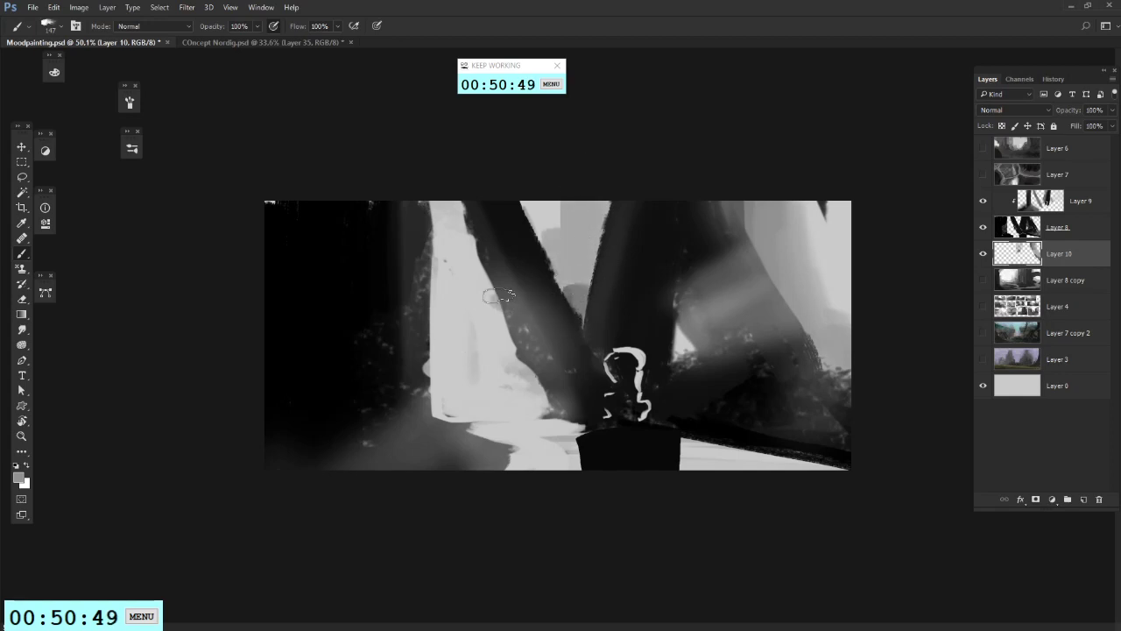
Step: Paint light grey distant trunks in the left opening and darken the base of the gap between the slanting and middle trunks
mouse_move(499, 296)
mouse_down()
mouse_move(508, 394)
mouse_move(464, 405)
mouse_move(534, 403)
mouse_move(418, 403)
mouse_move(429, 324)
mouse_move(420, 289)
mouse_move(447, 385)
mouse_move(433, 299)
mouse_move(478, 368)
mouse_move(496, 343)
mouse_up()
alt+click(467, 258)
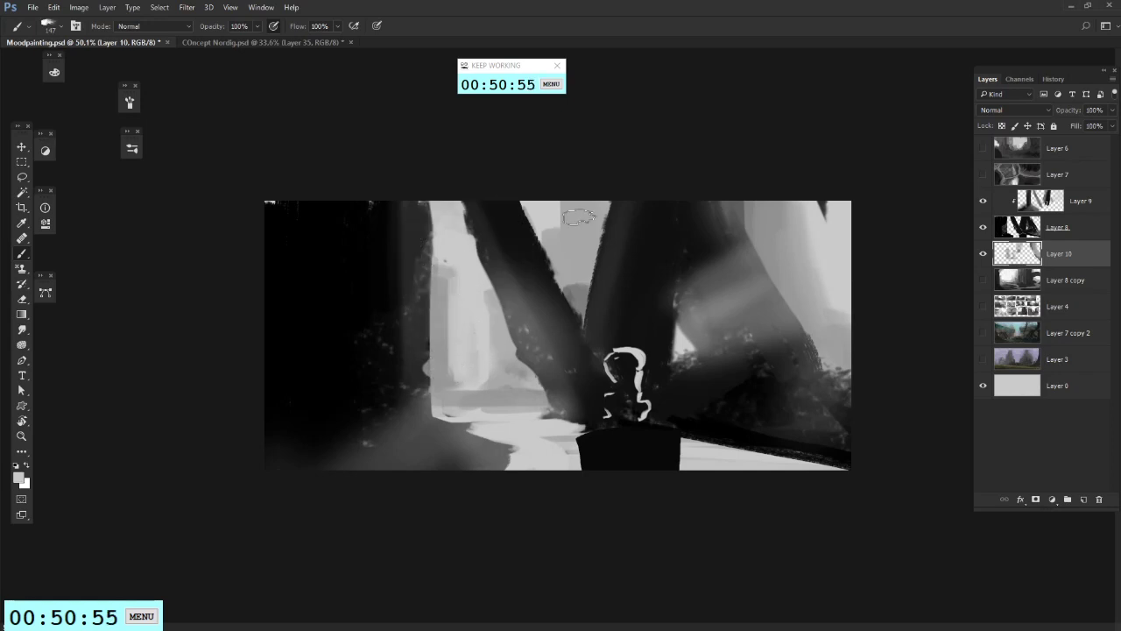
alt+click(511, 360)
alt+click(653, 269)
drag(618, 286, 580, 326)
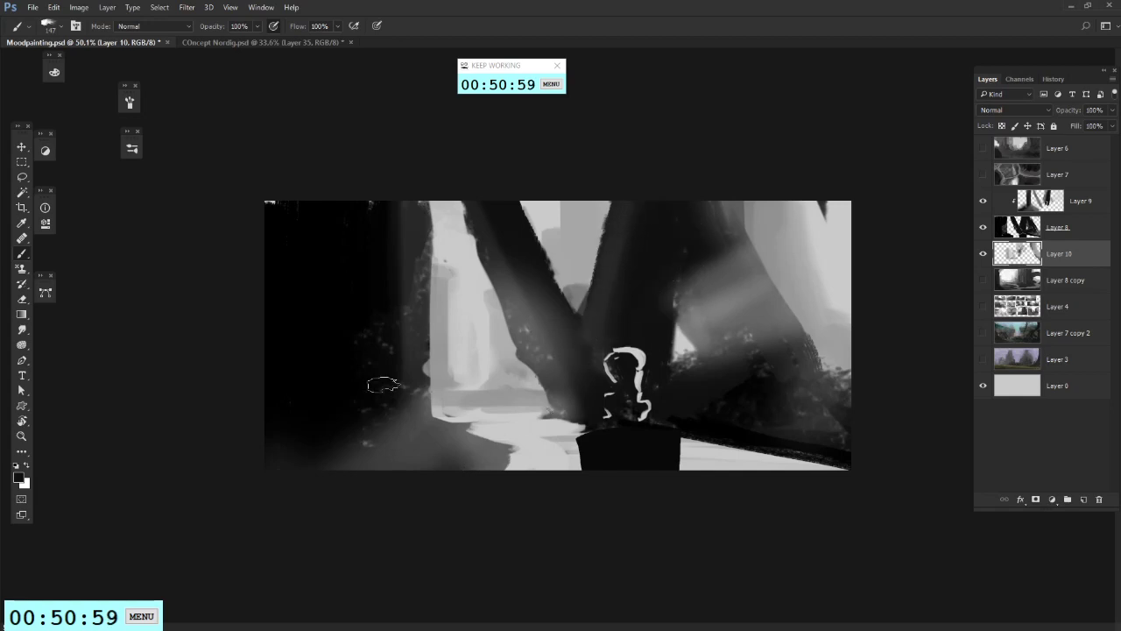
Step: Sample the dark tone and lasso overlapping leafy plant shapes across the lower-left foreground
alt+click(365, 376)
key(l)
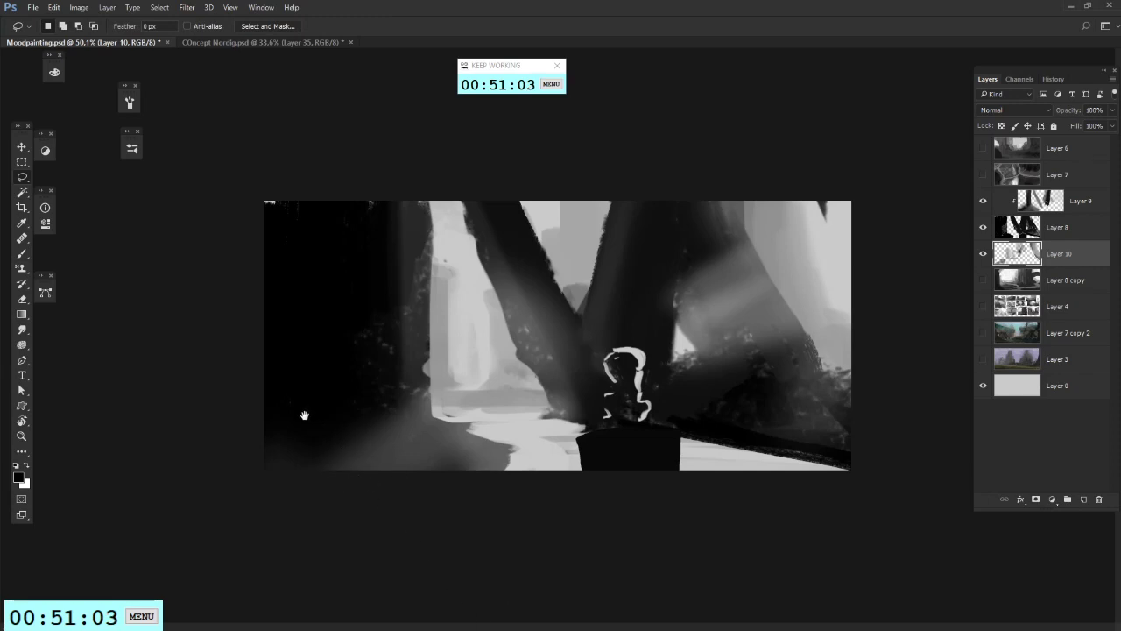
drag(268, 451, 404, 480)
mouse_move(342, 440)
mouse_down()
mouse_move(437, 474)
mouse_move(496, 470)
mouse_up()
drag(265, 463, 372, 469)
mouse_move(352, 454)
mouse_down()
mouse_move(392, 421)
mouse_move(476, 440)
mouse_move(473, 473)
mouse_up()
key(b)
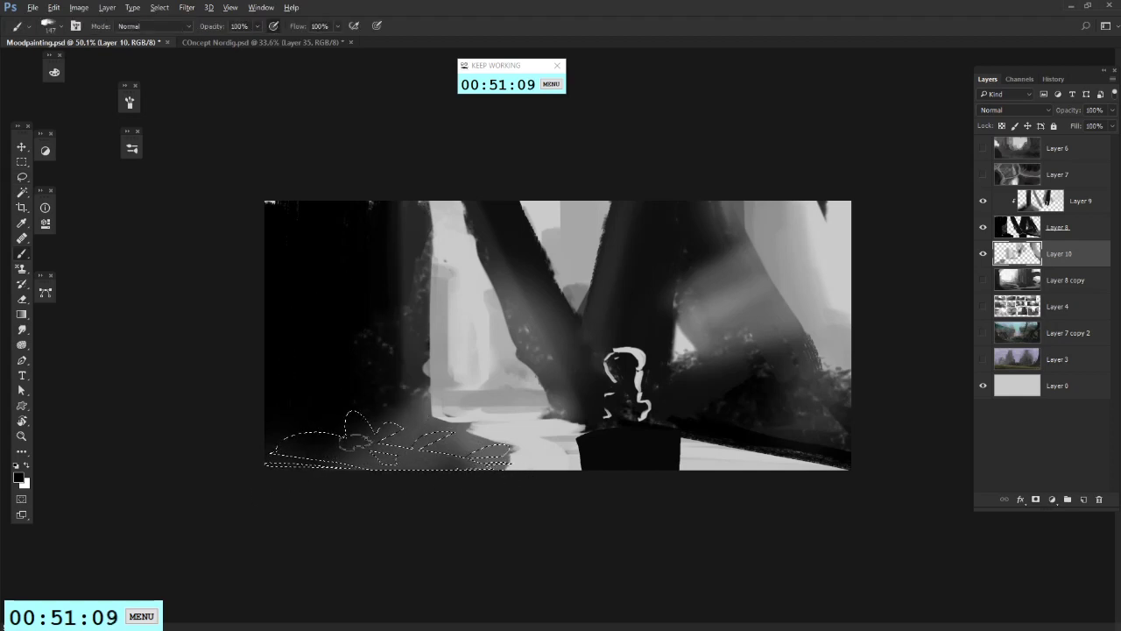
Step: Keep Layer 10 below the trunks, add a new layer and place it above Layer 9
drag(1071, 255, 1071, 189)
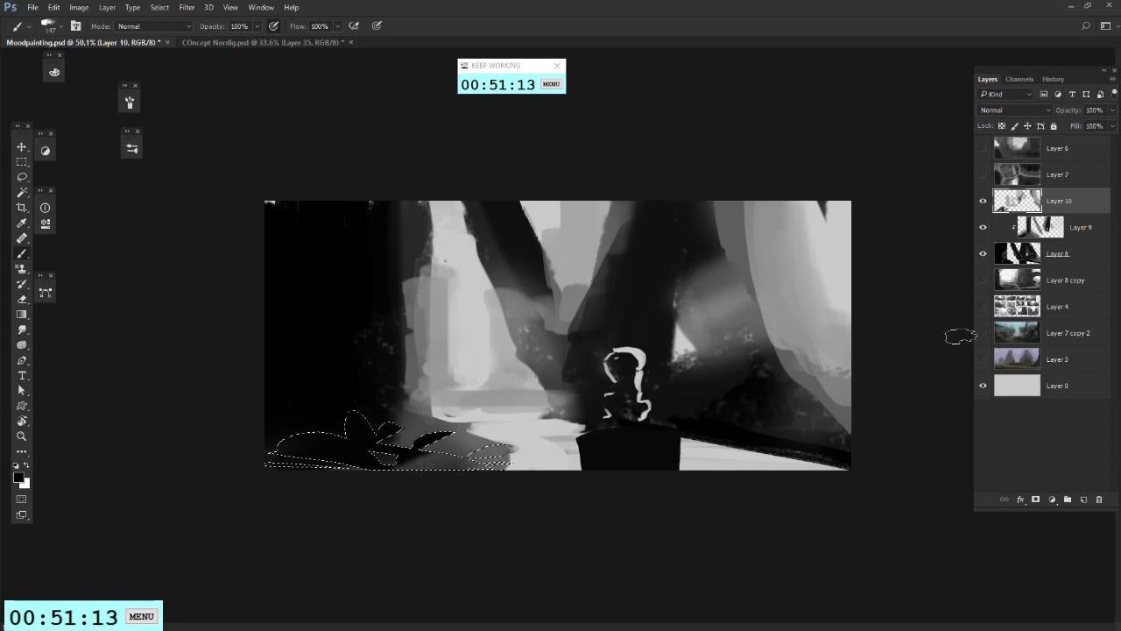
key(ctrl+bracketleft)
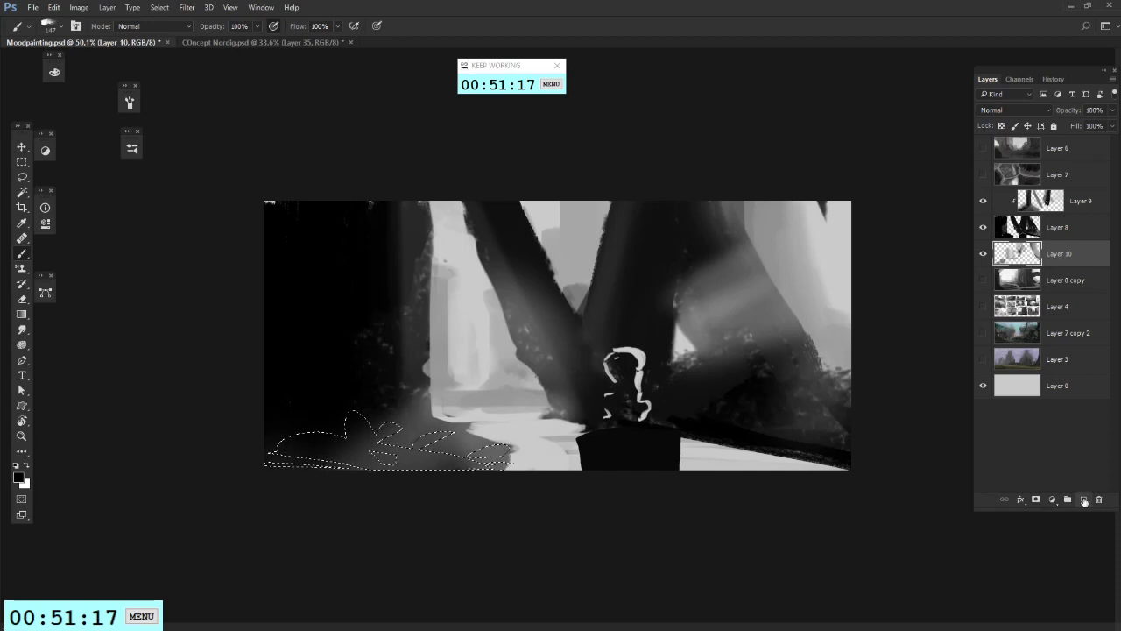
click(1084, 501)
drag(1062, 256, 1055, 202)
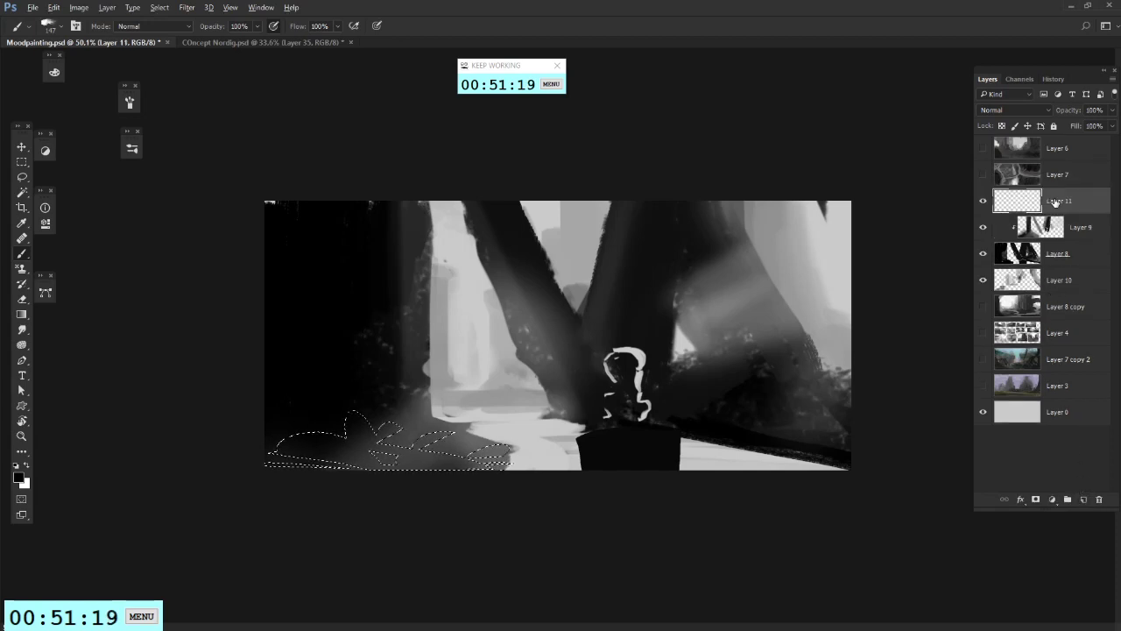
key(alt+Tab)
key(Tab)
key(Tab)
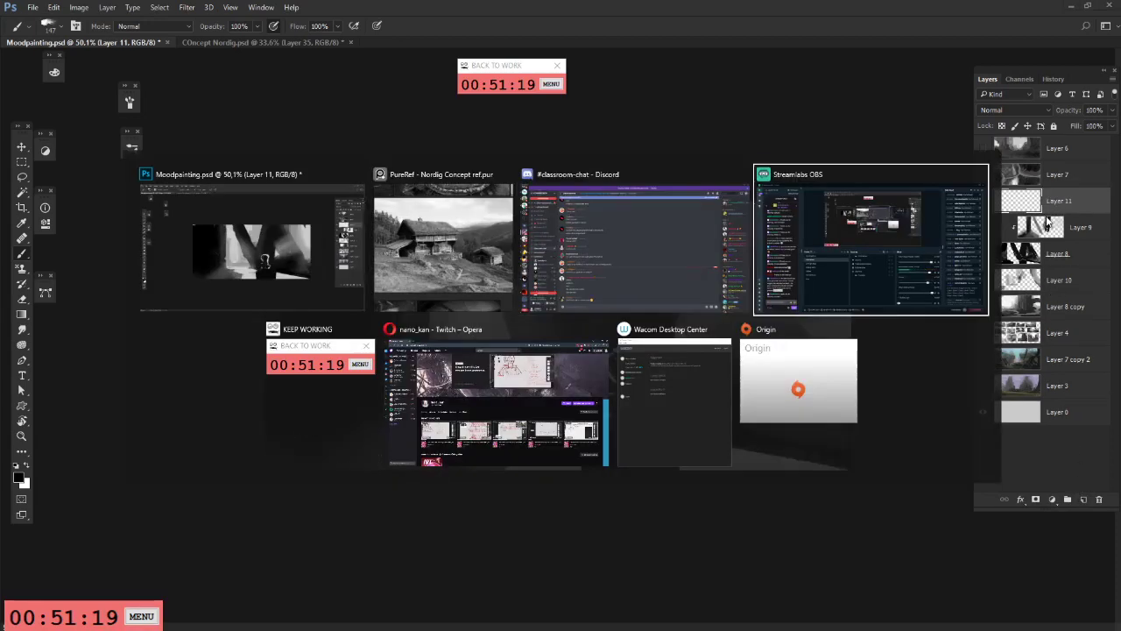
key(Escape)
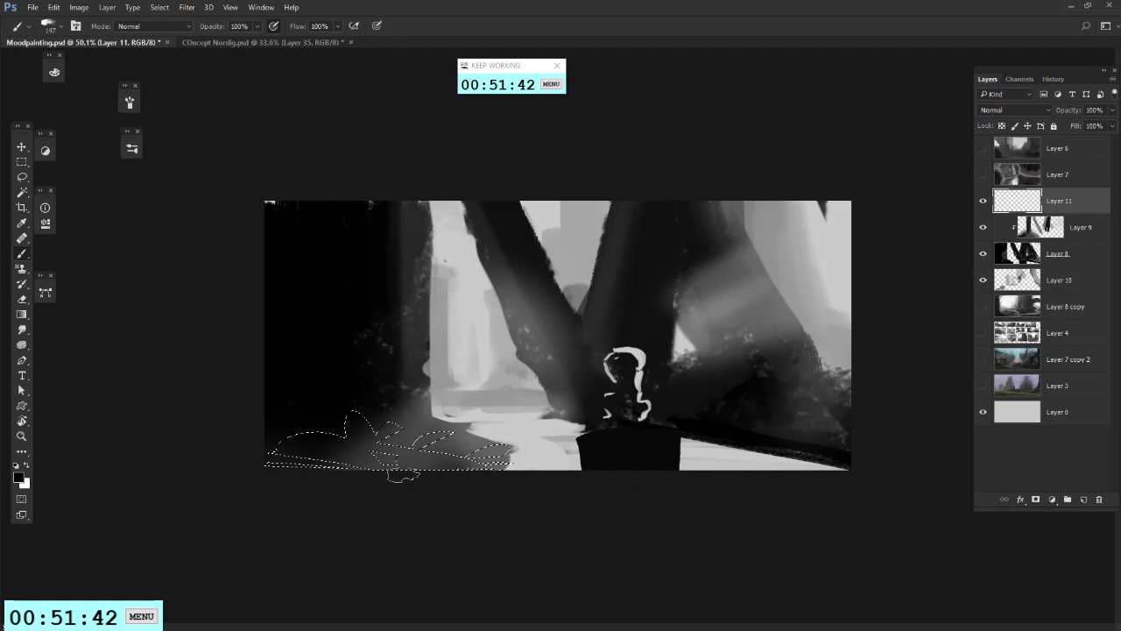
Step: Paint the selected leafy foreground shapes with dark and mid-grey tones, then deselect them
mouse_move(404, 475)
mouse_down()
mouse_move(477, 488)
mouse_move(531, 477)
mouse_move(430, 478)
mouse_move(349, 457)
mouse_move(323, 471)
mouse_up()
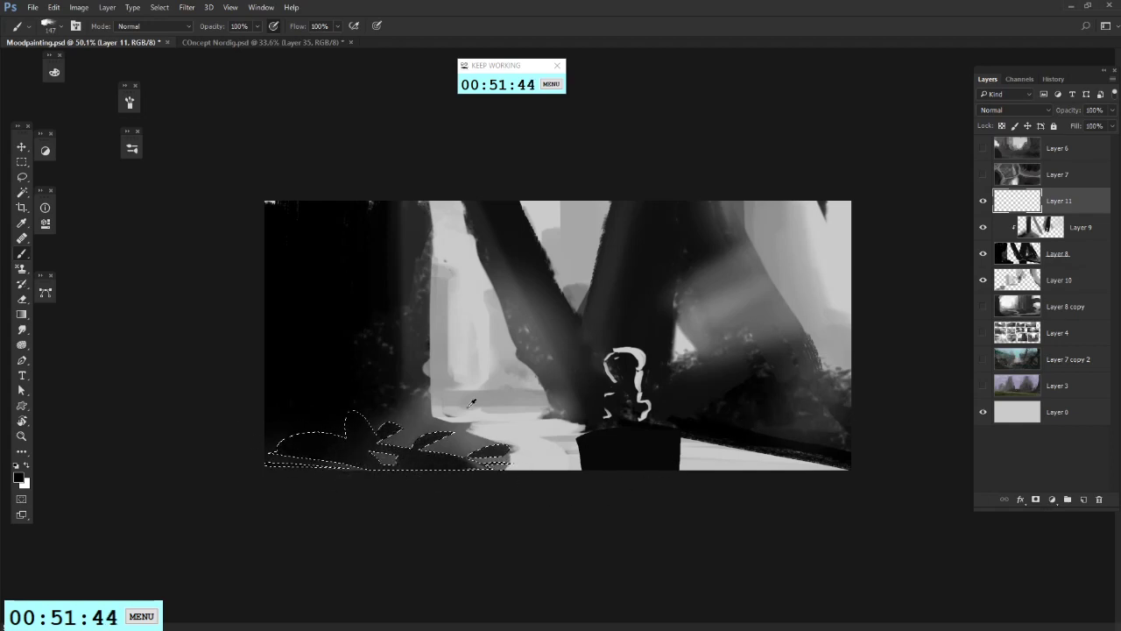
alt+click(467, 369)
mouse_move(438, 438)
mouse_down()
mouse_move(420, 445)
mouse_move(502, 468)
mouse_move(453, 474)
mouse_move(271, 443)
mouse_up()
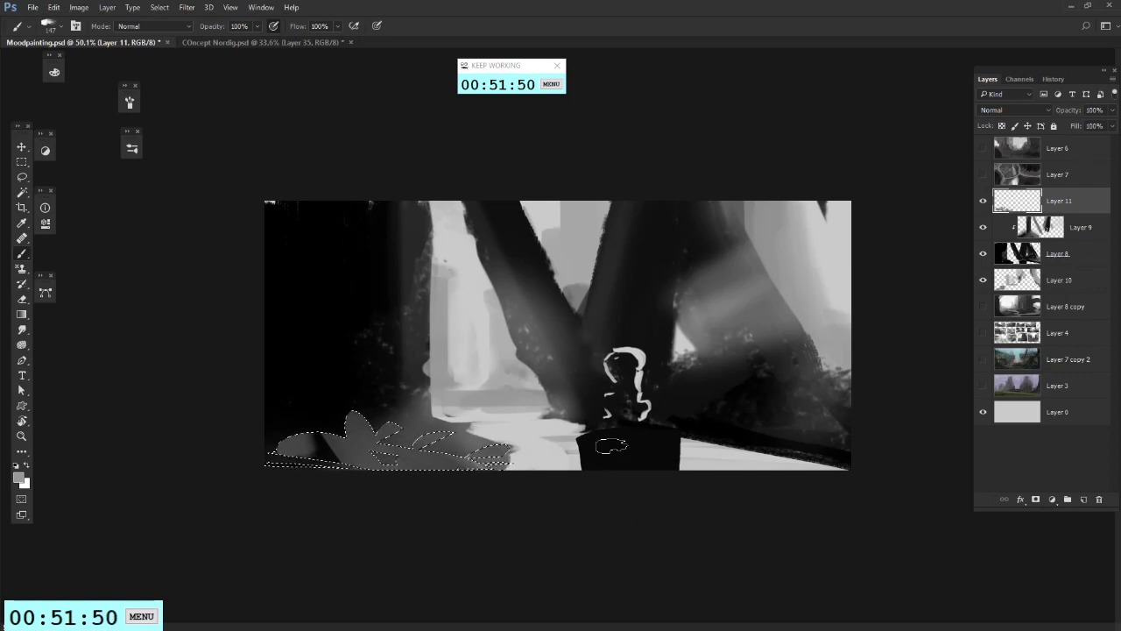
alt+click(341, 432)
mouse_move(320, 438)
mouse_down()
mouse_move(367, 470)
mouse_move(499, 465)
mouse_up()
key(ctrl+d)
Step: Lasso a large rounded mass at the lower-left corner and fill it with dark grey
key(l)
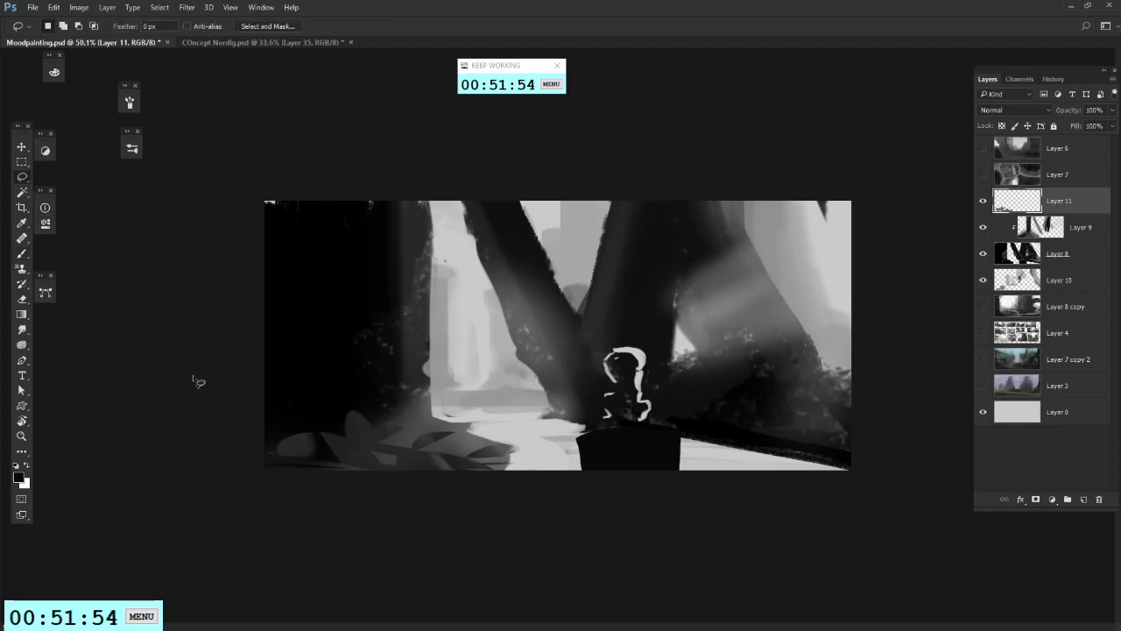
mouse_move(270, 445)
mouse_down()
mouse_move(339, 387)
mouse_move(393, 491)
mouse_up()
key(b)
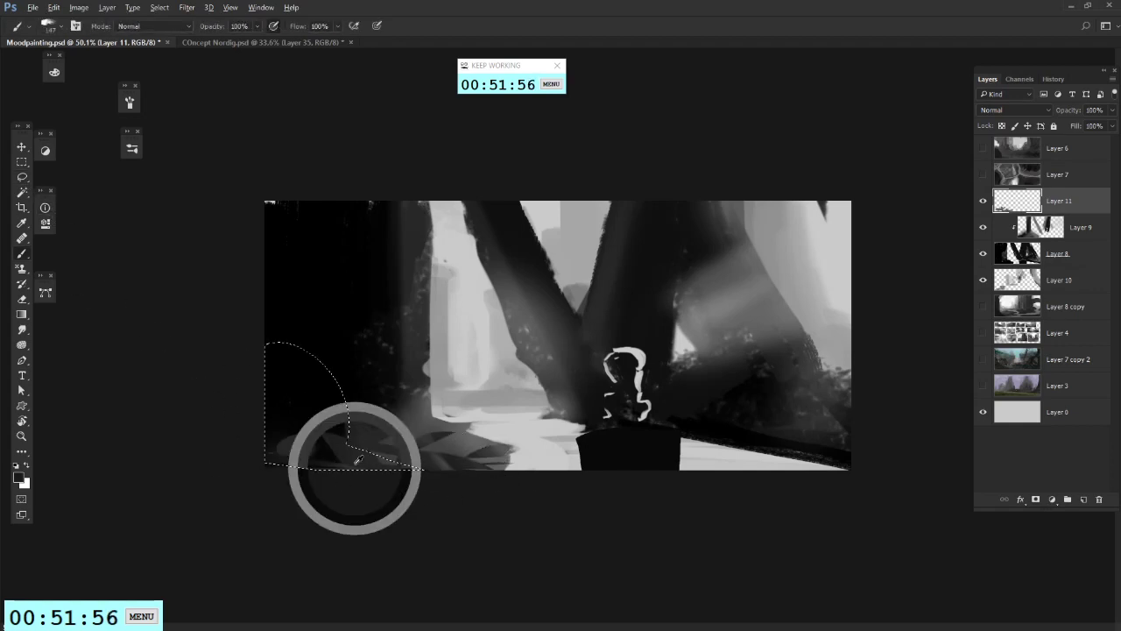
mouse_move(349, 385)
mouse_down()
mouse_move(301, 433)
mouse_move(243, 431)
mouse_up()
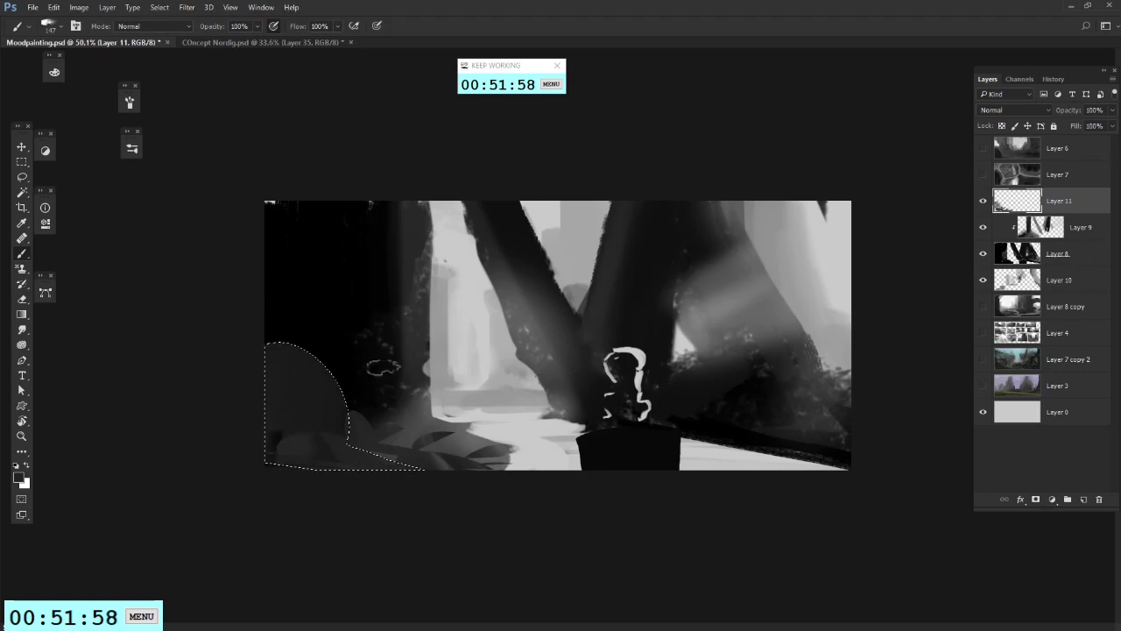
Step: Paint dark vertical streaks over the rounded mass with the 17 px preset brush enlarged to 102 px
right_click(456, 515)
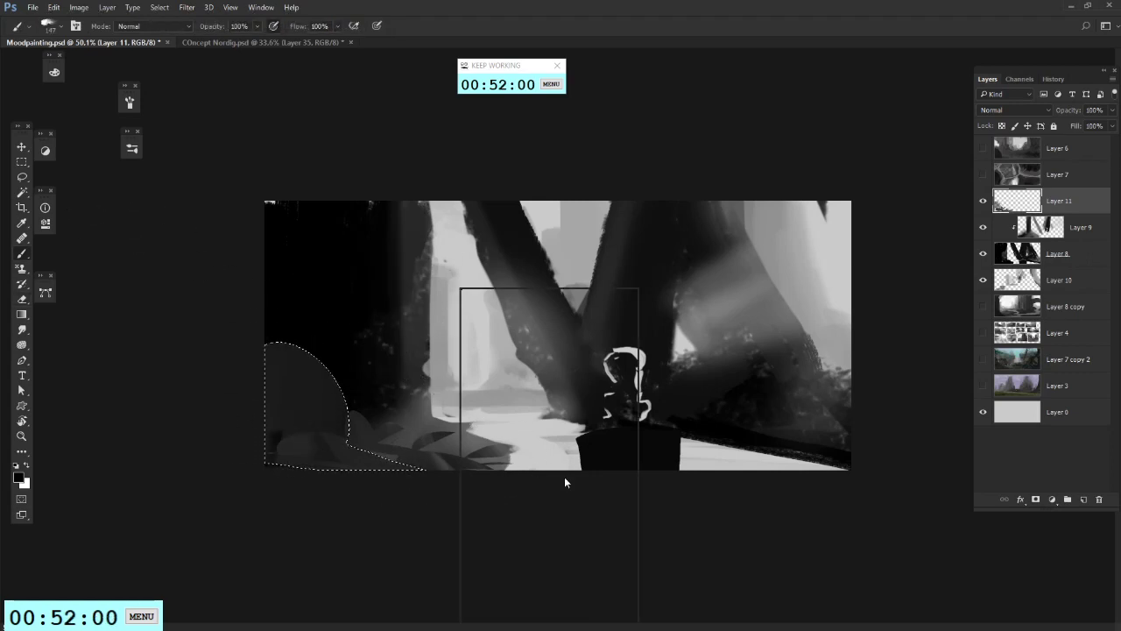
click(528, 573)
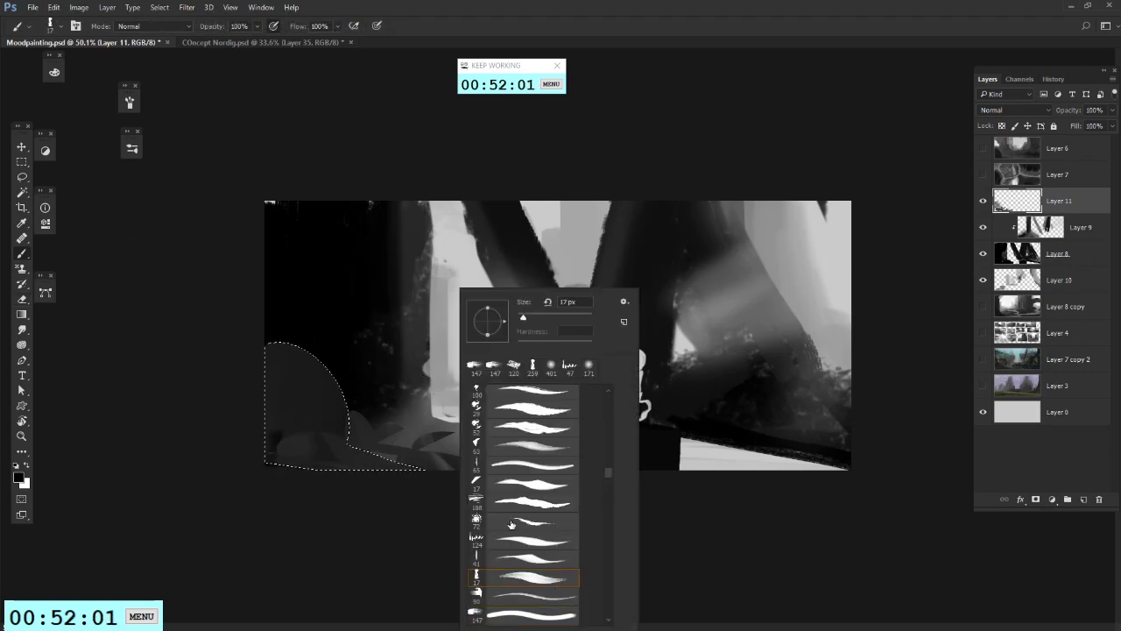
click(554, 316)
drag(283, 337, 272, 406)
drag(297, 369, 304, 451)
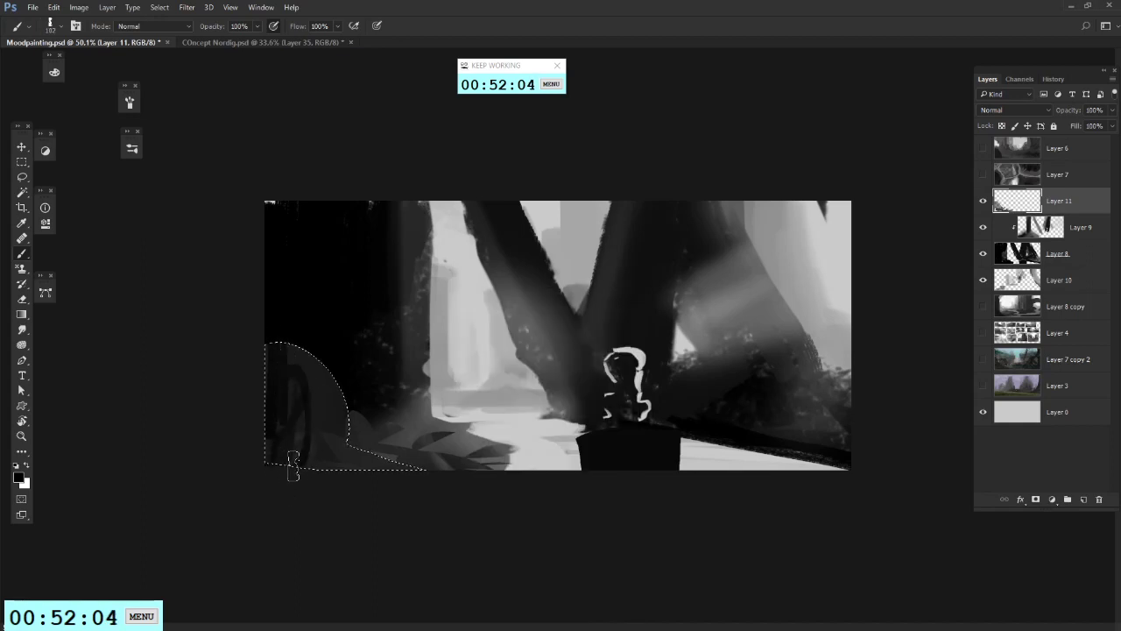
mouse_move(303, 343)
mouse_down()
mouse_move(308, 499)
mouse_move(301, 339)
mouse_move(334, 492)
mouse_up()
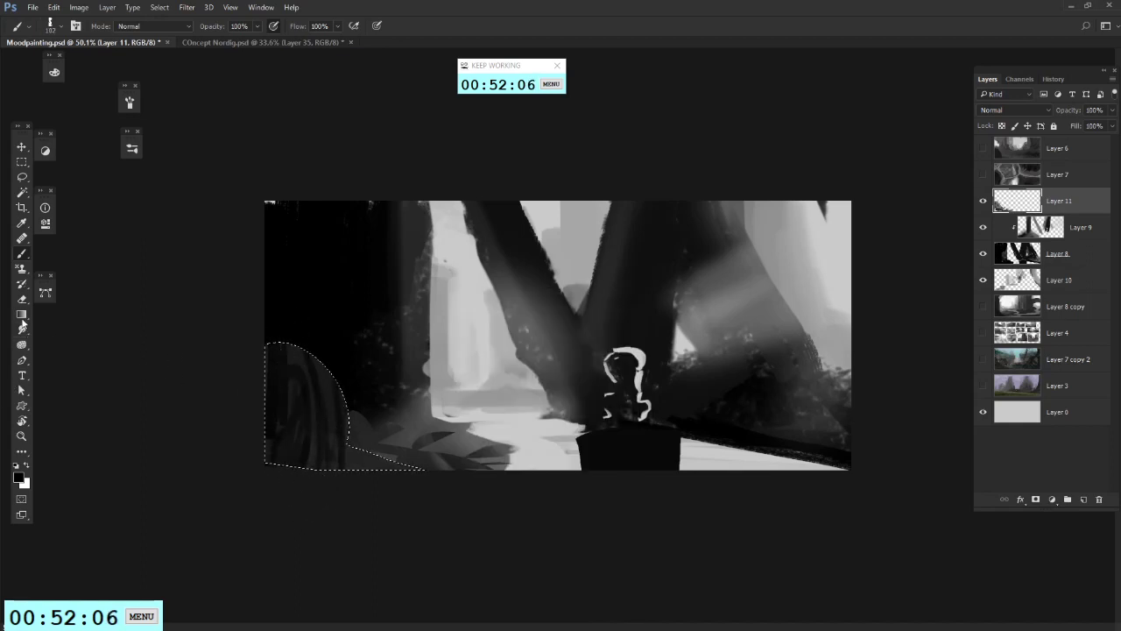
Step: Lighten the rounded mass with a grey gradient at 17% opacity, then deselect and darken its left side with brush strokes
click(21, 316)
drag(326, 413, 226, 496)
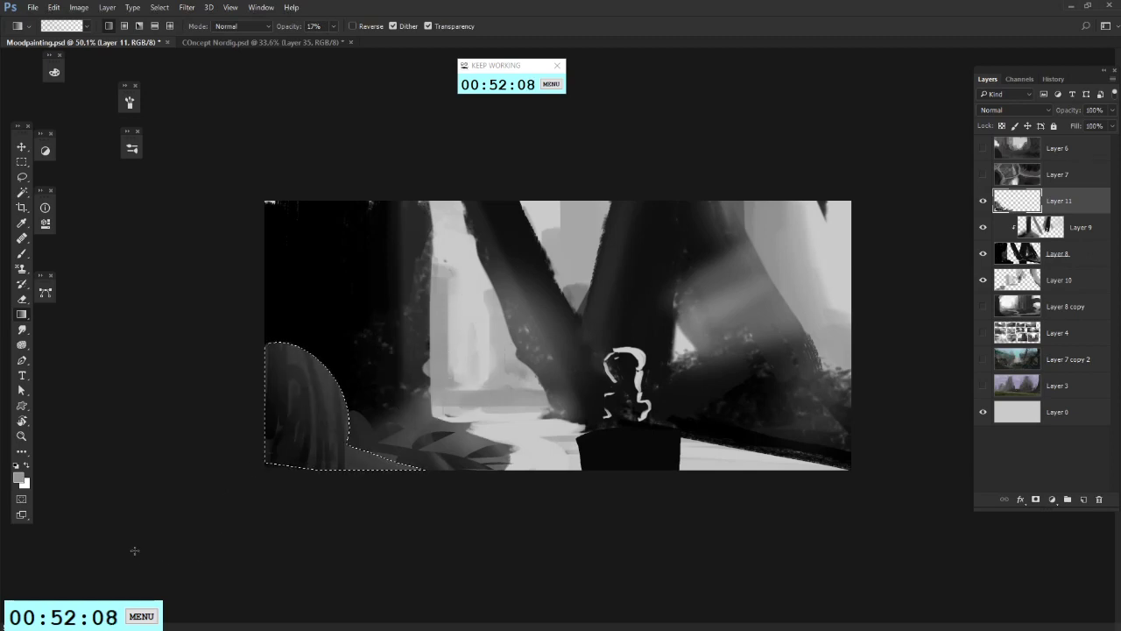
key(b)
alt+click(333, 351)
key(ctrl+d)
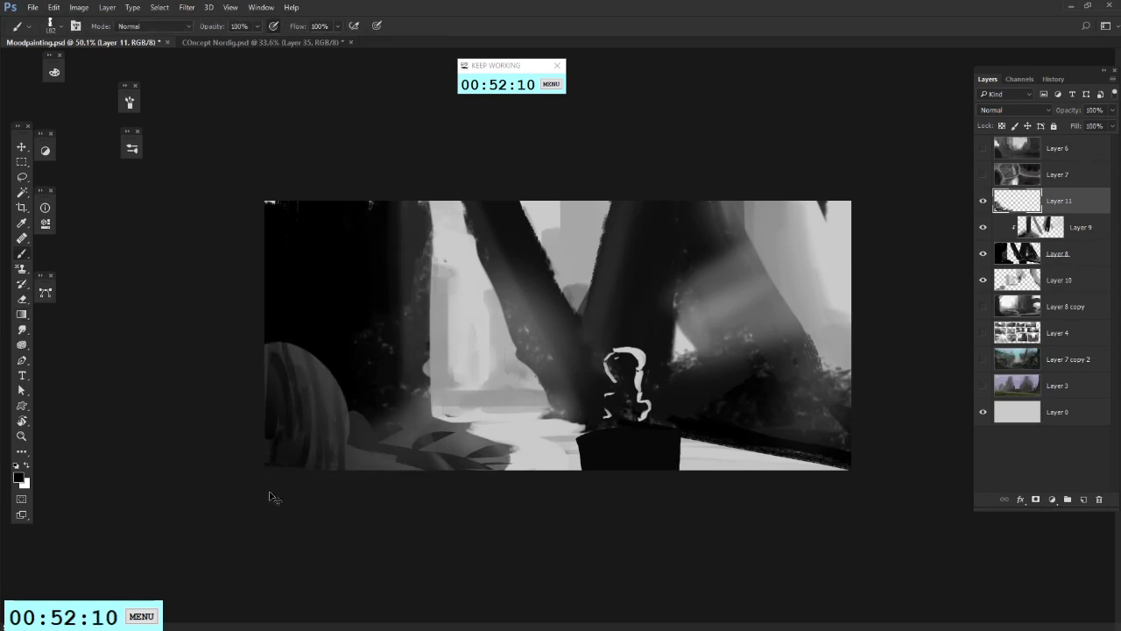
drag(297, 432, 264, 426)
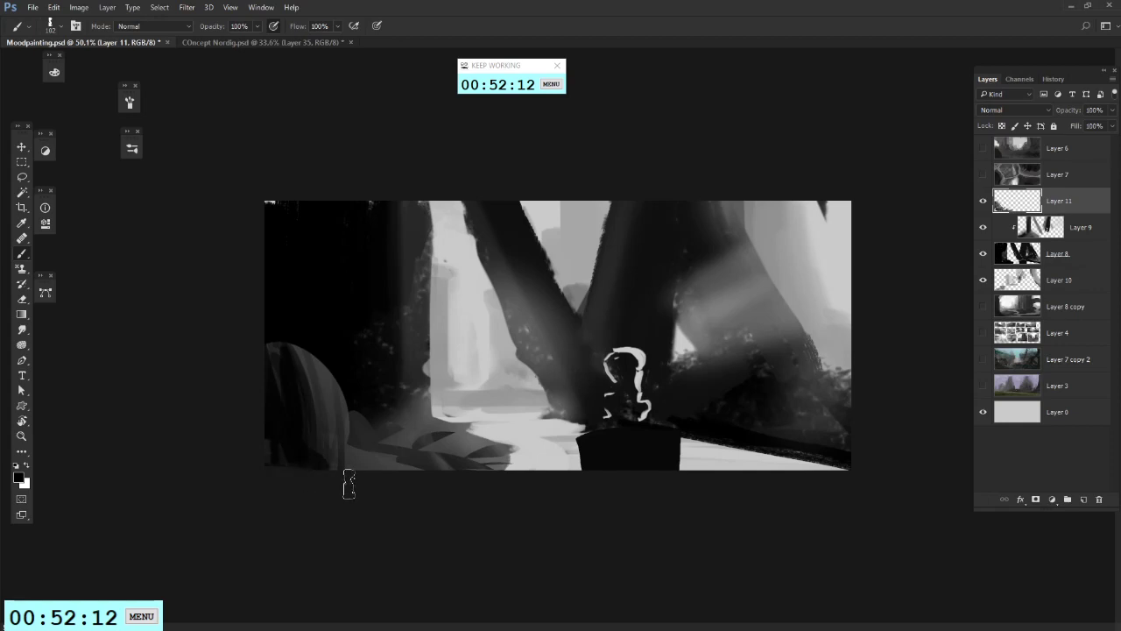
Step: Lasso jagged ground patches between the rounded mass and the foreground figure and paint them light grey
click(22, 176)
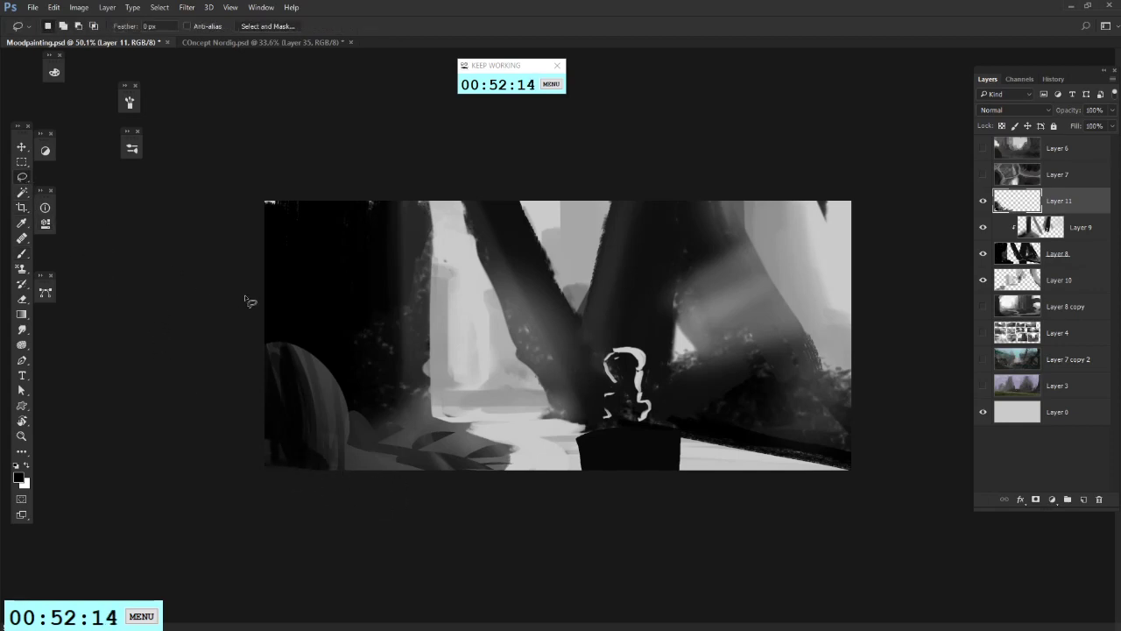
mouse_move(555, 447)
mouse_down()
mouse_move(442, 460)
mouse_move(565, 471)
mouse_up()
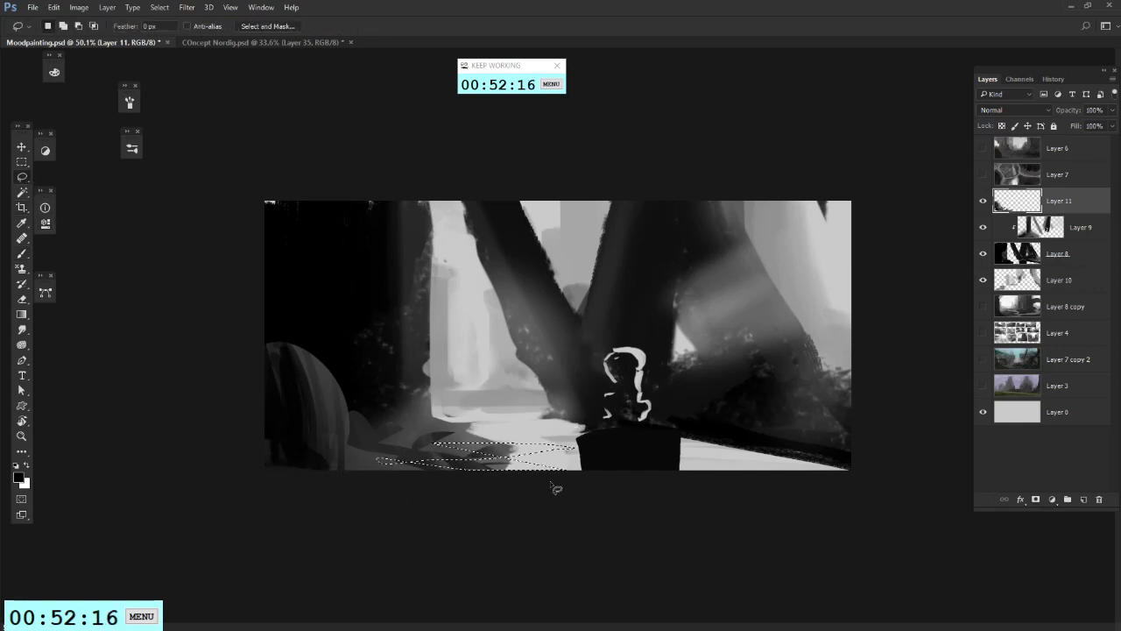
mouse_move(542, 429)
mouse_down()
mouse_move(448, 432)
mouse_move(415, 463)
mouse_move(385, 463)
mouse_move(403, 466)
mouse_up()
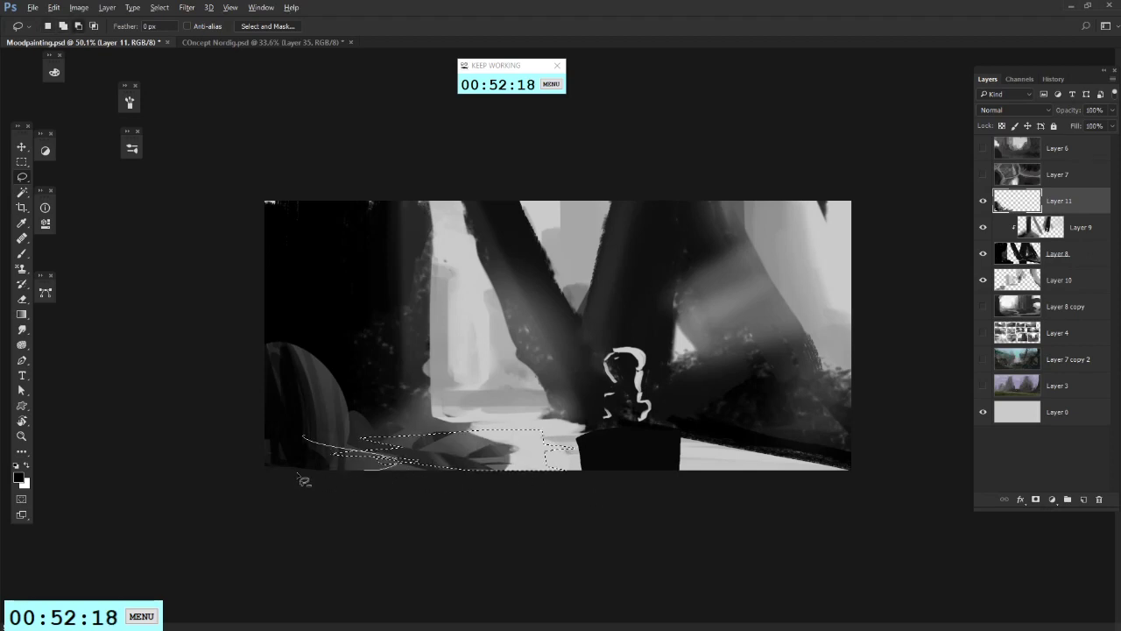
key(b)
mouse_move(465, 449)
mouse_down()
mouse_move(378, 445)
mouse_move(420, 470)
mouse_move(505, 464)
mouse_up()
key(ctrl+d)
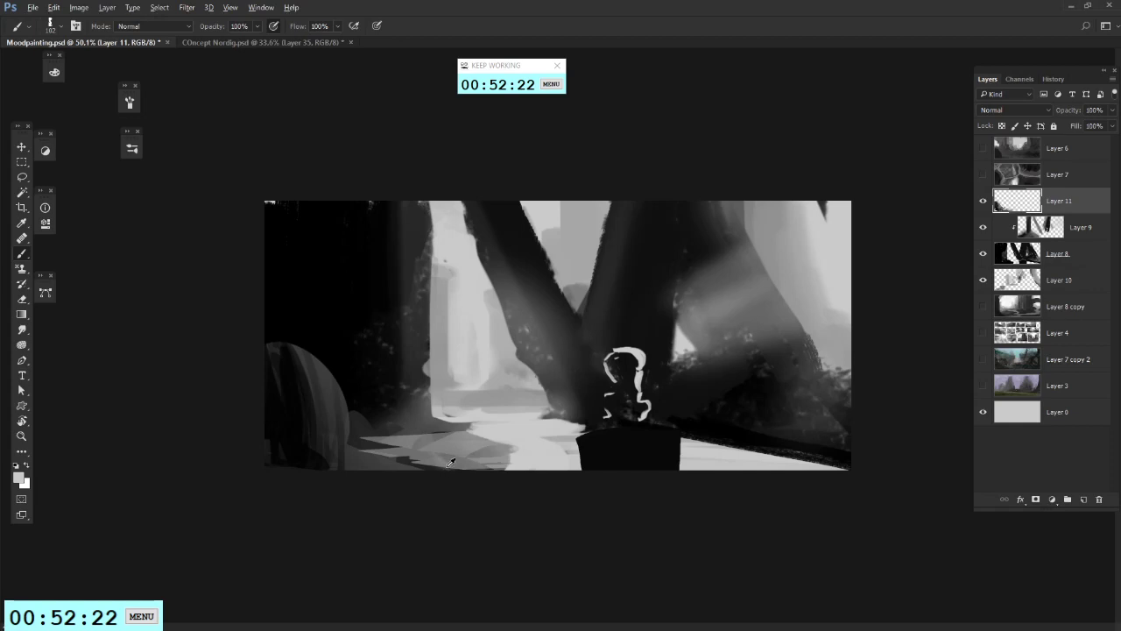
Step: Merge Layer 11, Layer 9, Layer 8 and Layer 10 into one layer
scroll(450, 462, down, 2)
scroll(413, 333, down, 1)
click(22, 163)
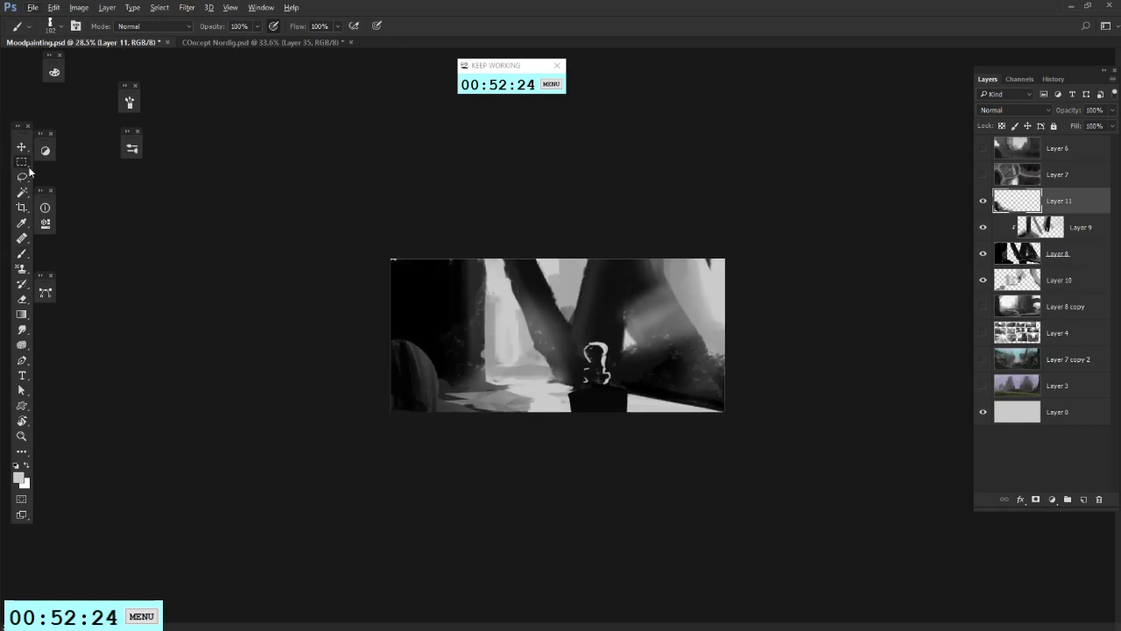
shift+click(1061, 277)
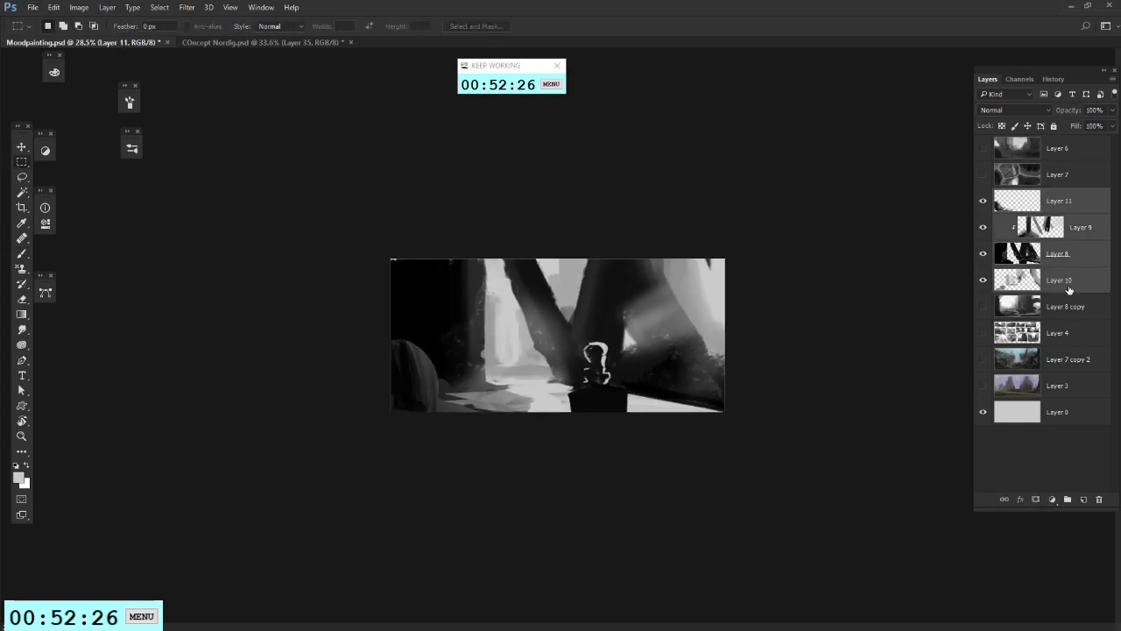
click(1084, 281)
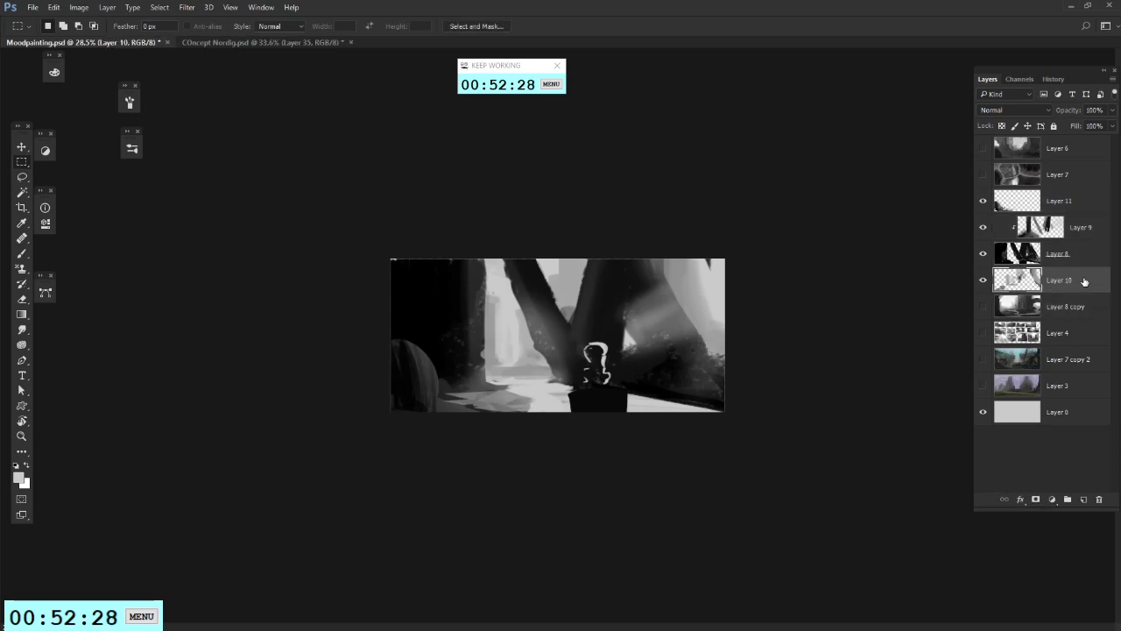
right_click(1092, 279)
click(1101, 273)
right_click(1078, 216)
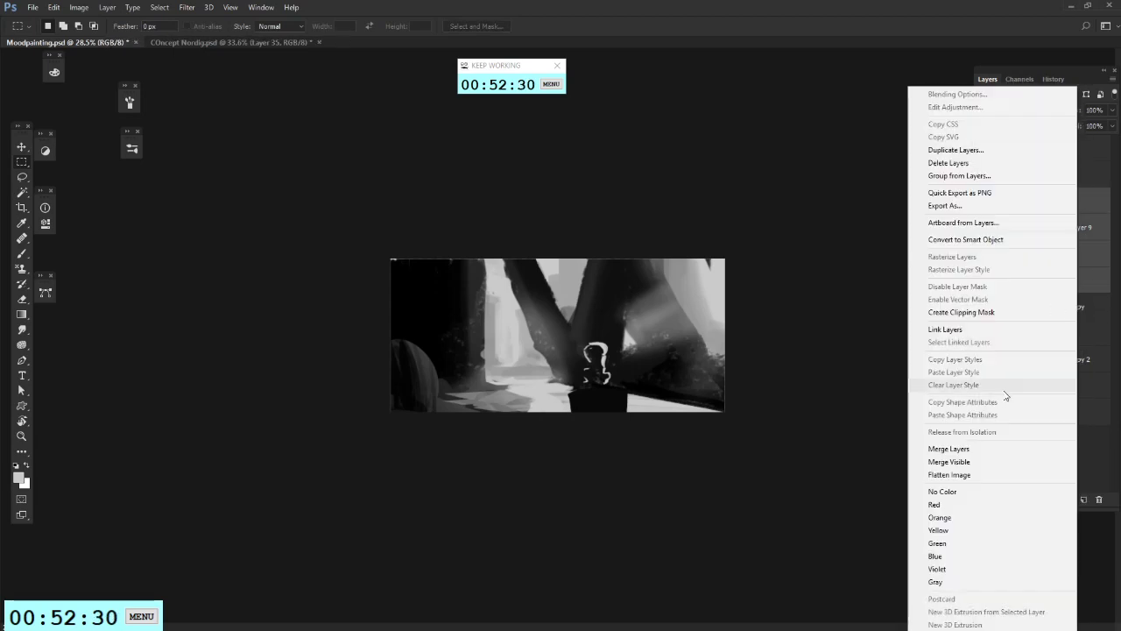
click(987, 446)
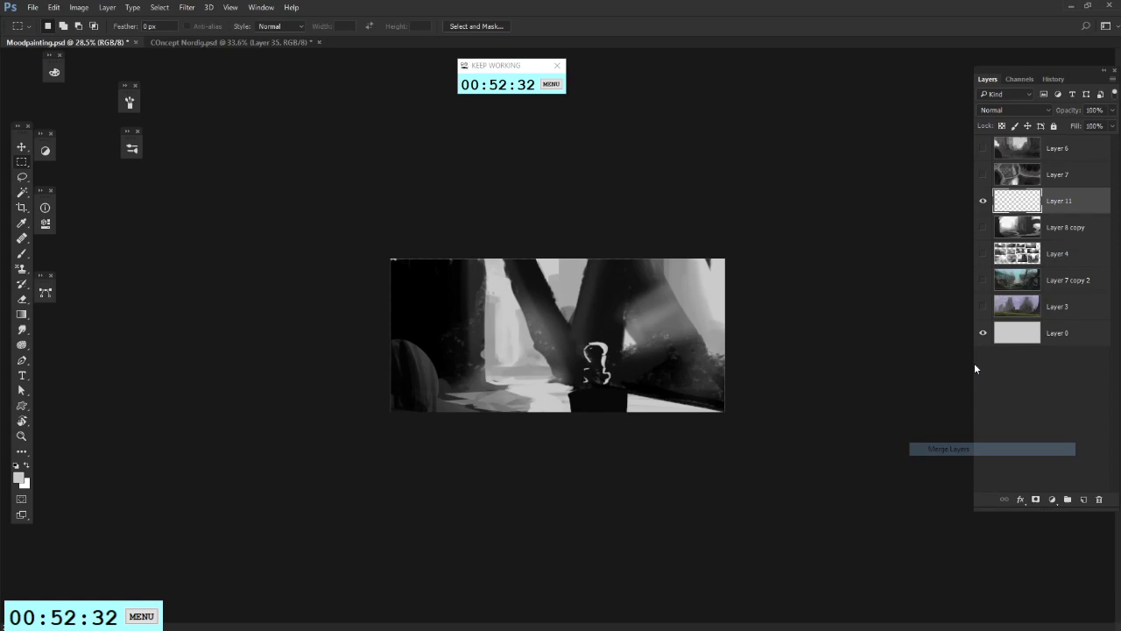
Step: Hide the merged Layer 11 and make Layer 7 the visible, selected composition, with Layer 6 hidden
click(982, 200)
click(983, 201)
click(983, 174)
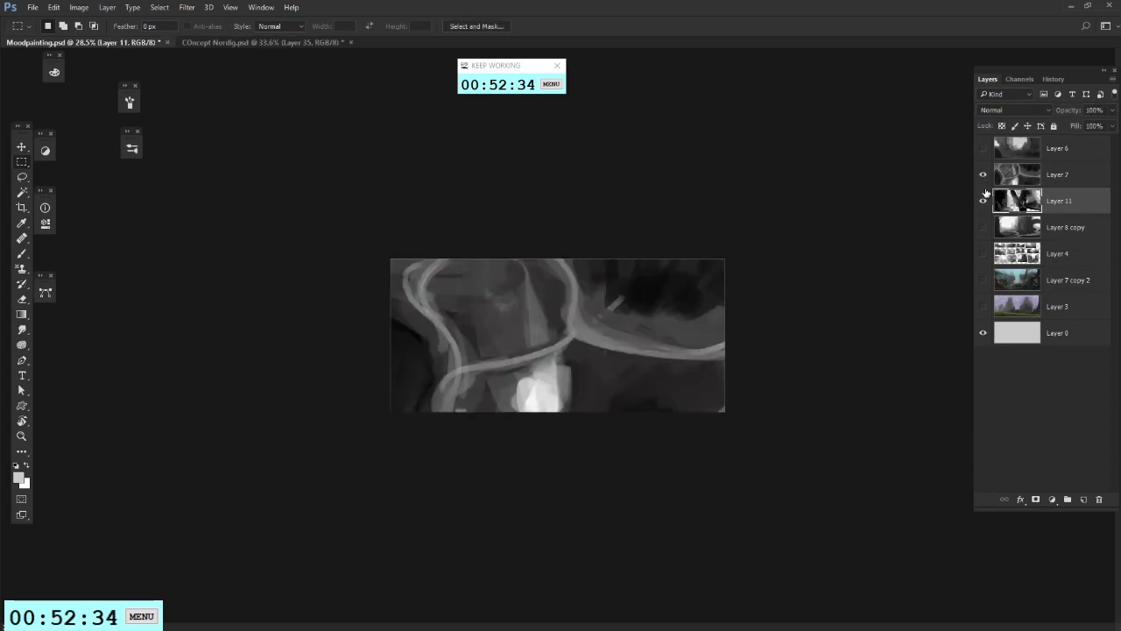
click(1007, 176)
click(982, 175)
click(982, 175)
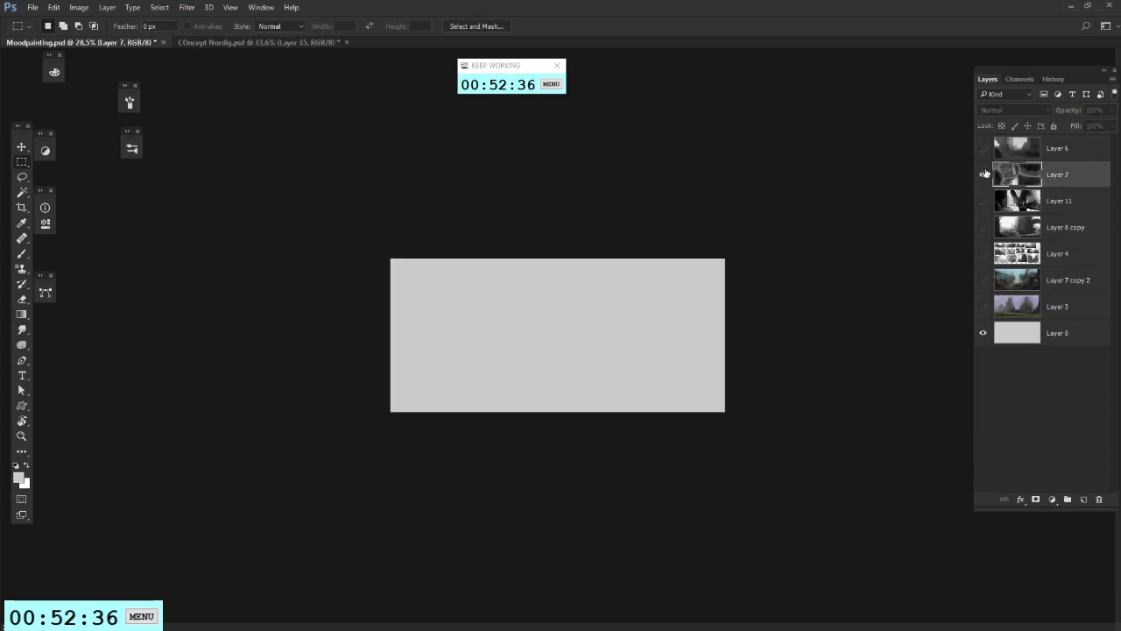
click(983, 148)
click(982, 148)
click(1028, 156)
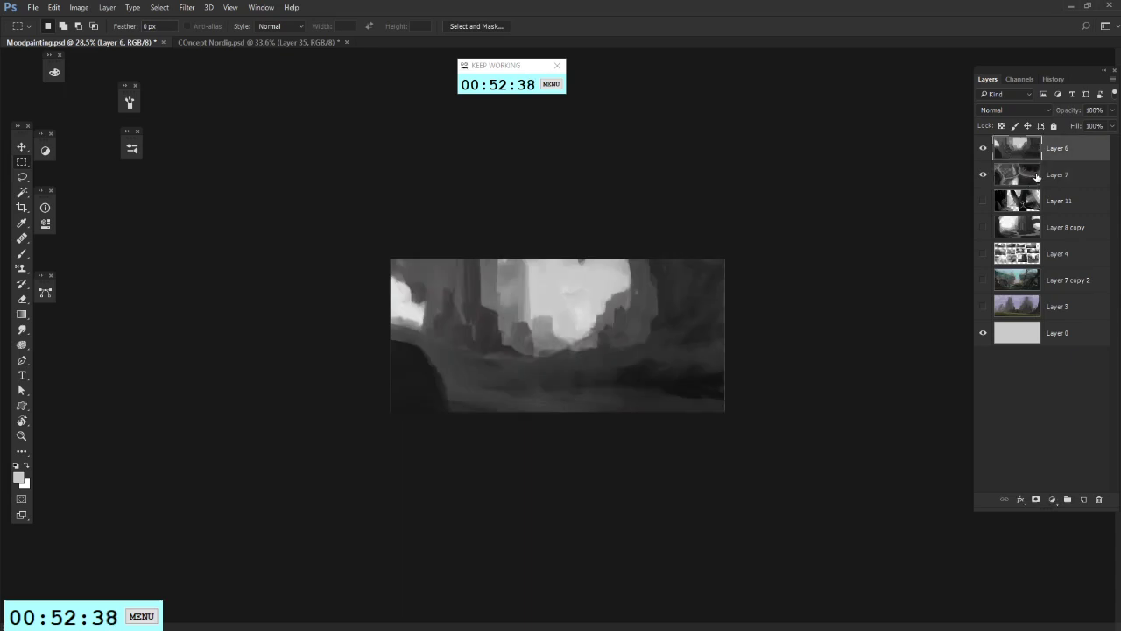
click(983, 149)
click(1053, 180)
Step: Set the brush to 28 px and sketch short dark grass-like strokes on Layer 7, around the small light mark above the right path
scroll(654, 371, up, 6)
key(b)
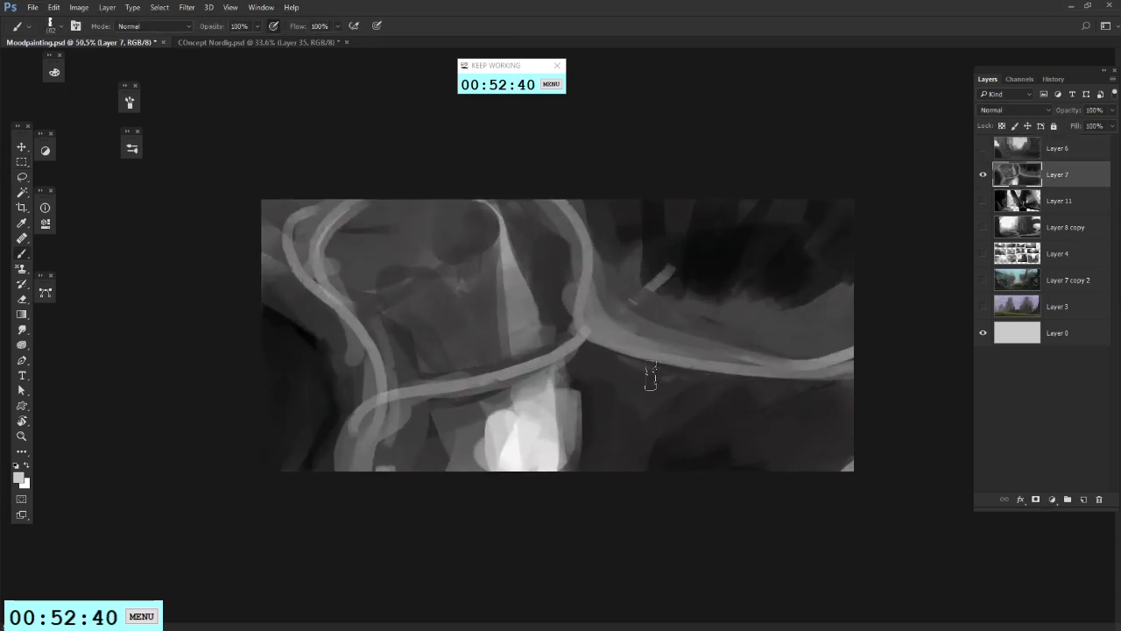
right_click(663, 410)
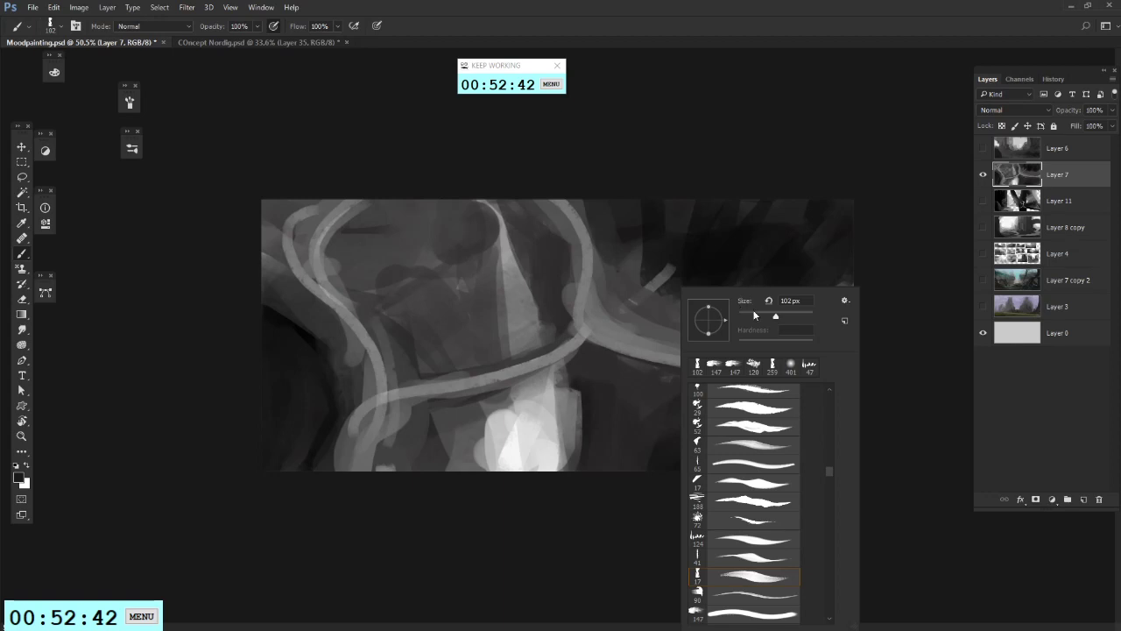
click(636, 280)
right_click(774, 363)
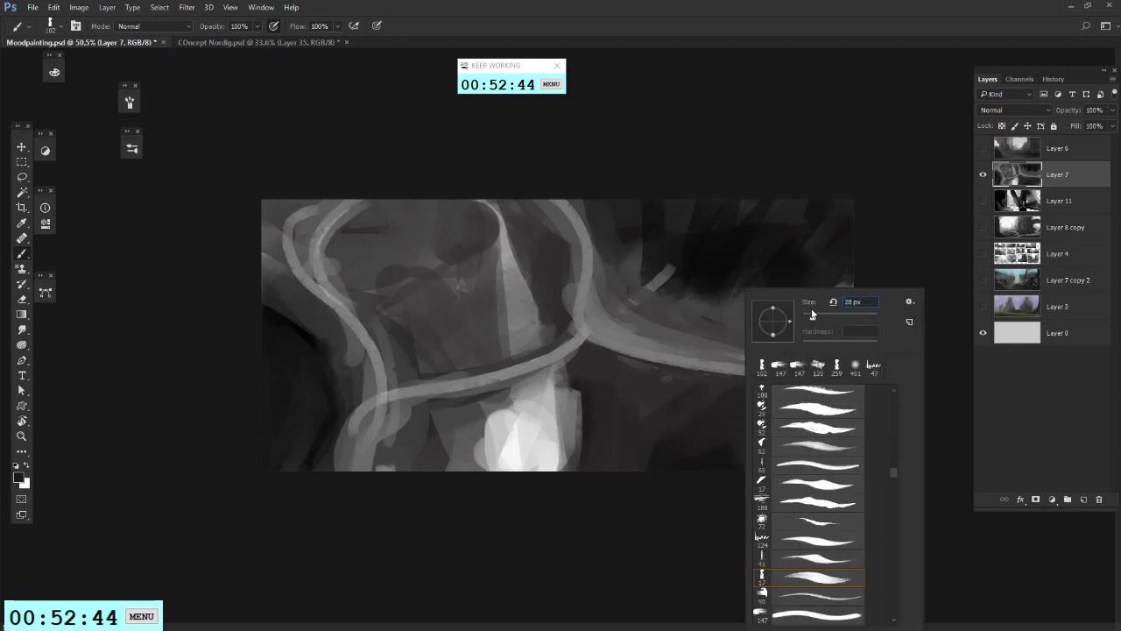
click(626, 292)
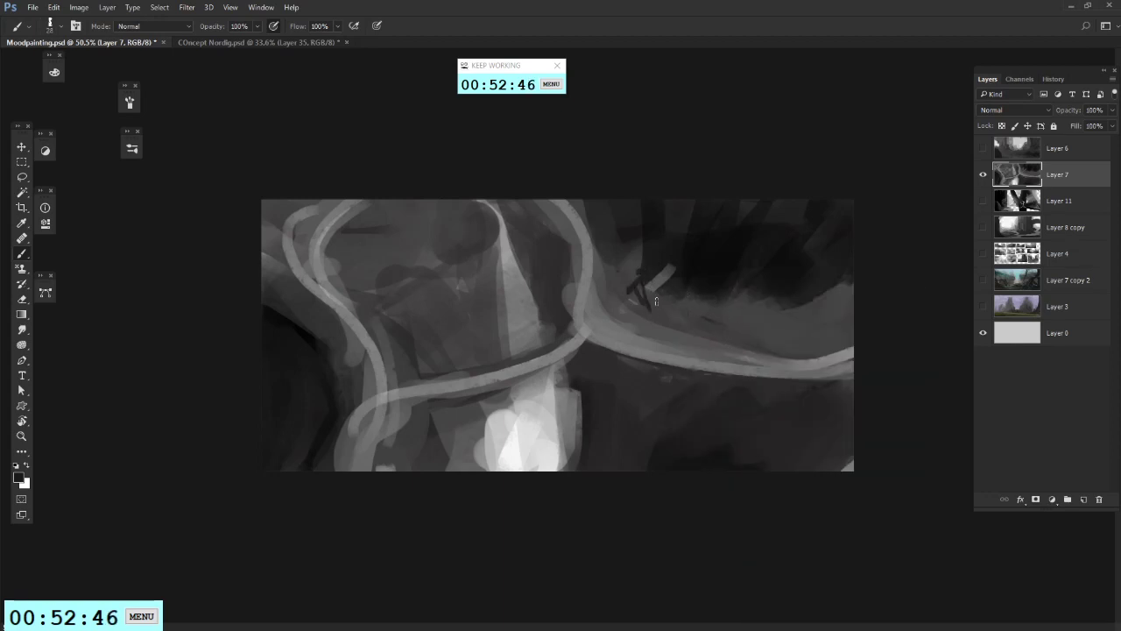
alt+click(653, 283)
mouse_move(663, 261)
mouse_down()
mouse_move(645, 281)
mouse_move(662, 293)
mouse_move(648, 315)
mouse_up()
alt+click(669, 313)
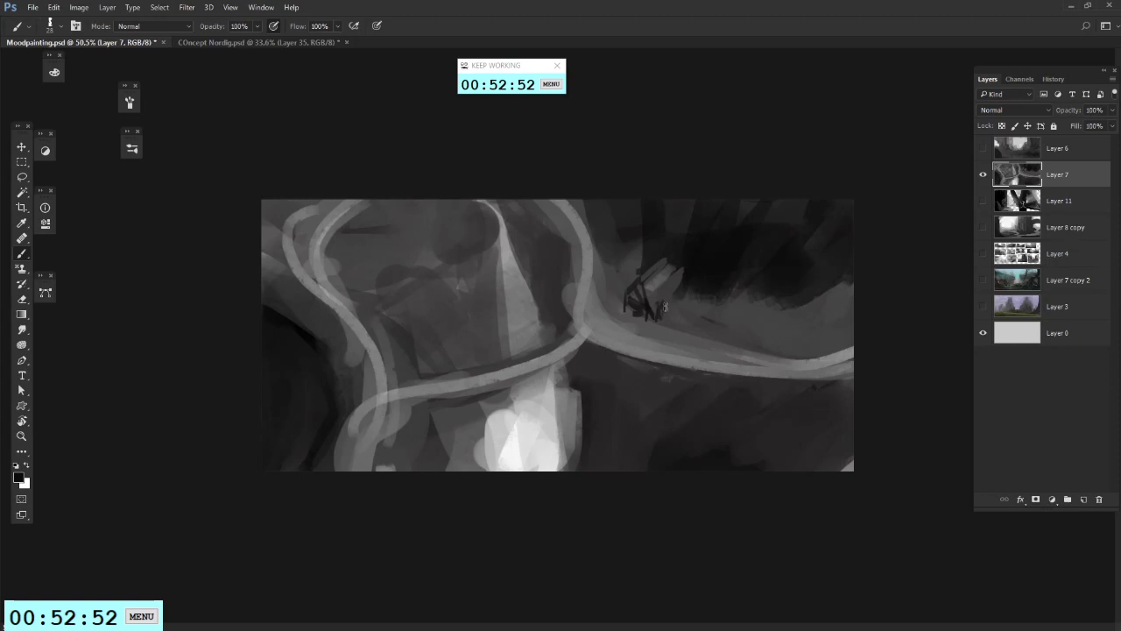
drag(718, 322, 682, 297)
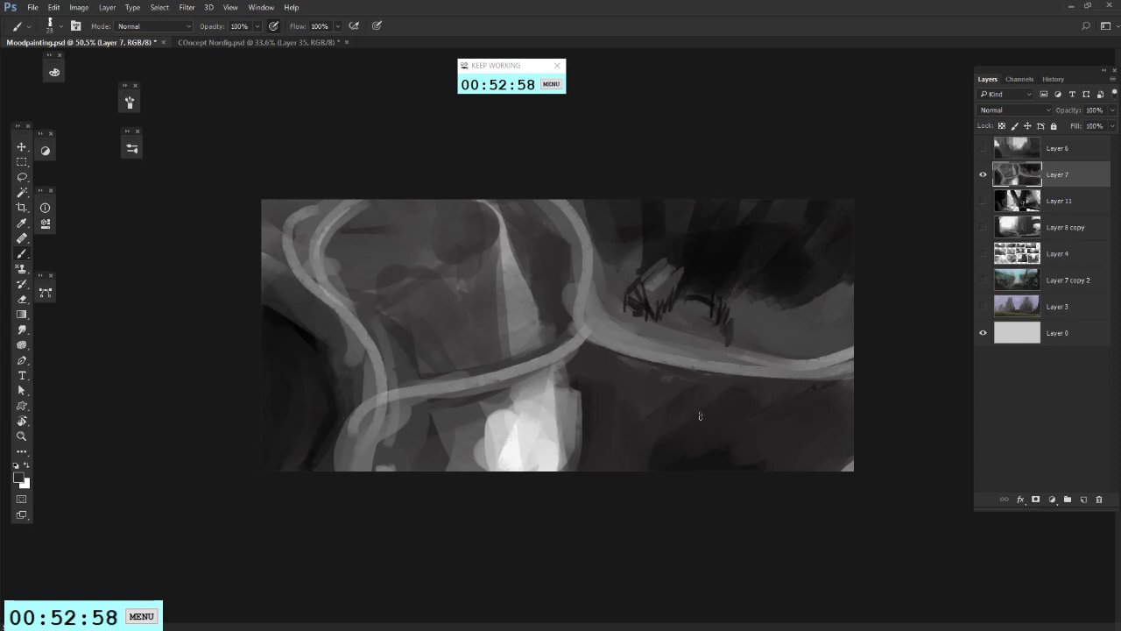
Step: Sketch dark fence-like strokes along the right path's lower edge and small dark structures around the path junction
mouse_move(670, 378)
mouse_down()
mouse_move(581, 356)
mouse_move(701, 376)
mouse_move(585, 346)
mouse_move(691, 375)
mouse_move(606, 362)
mouse_move(831, 376)
mouse_up()
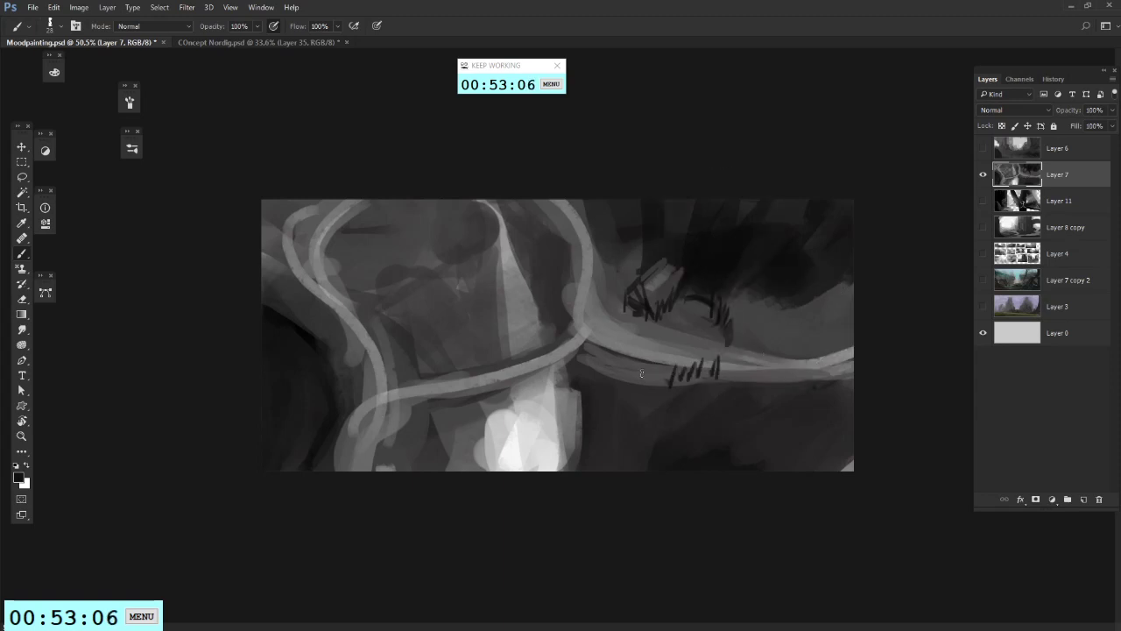
mouse_move(641, 374)
mouse_down()
mouse_move(590, 346)
mouse_move(627, 375)
mouse_move(687, 381)
mouse_move(628, 375)
mouse_up()
drag(553, 329, 543, 305)
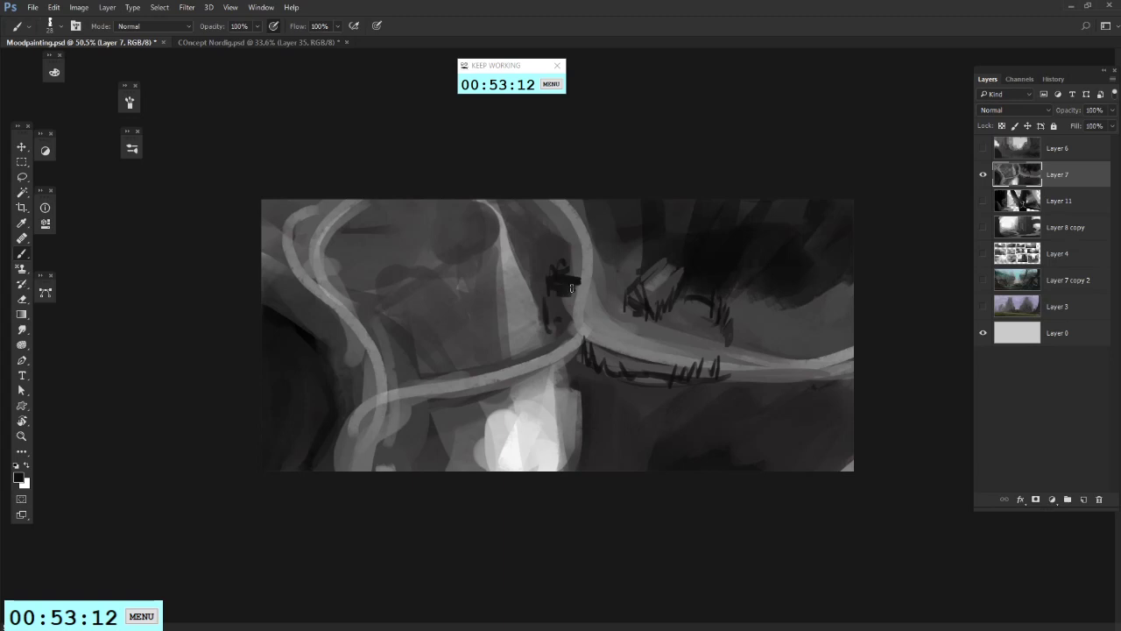
drag(607, 301, 604, 279)
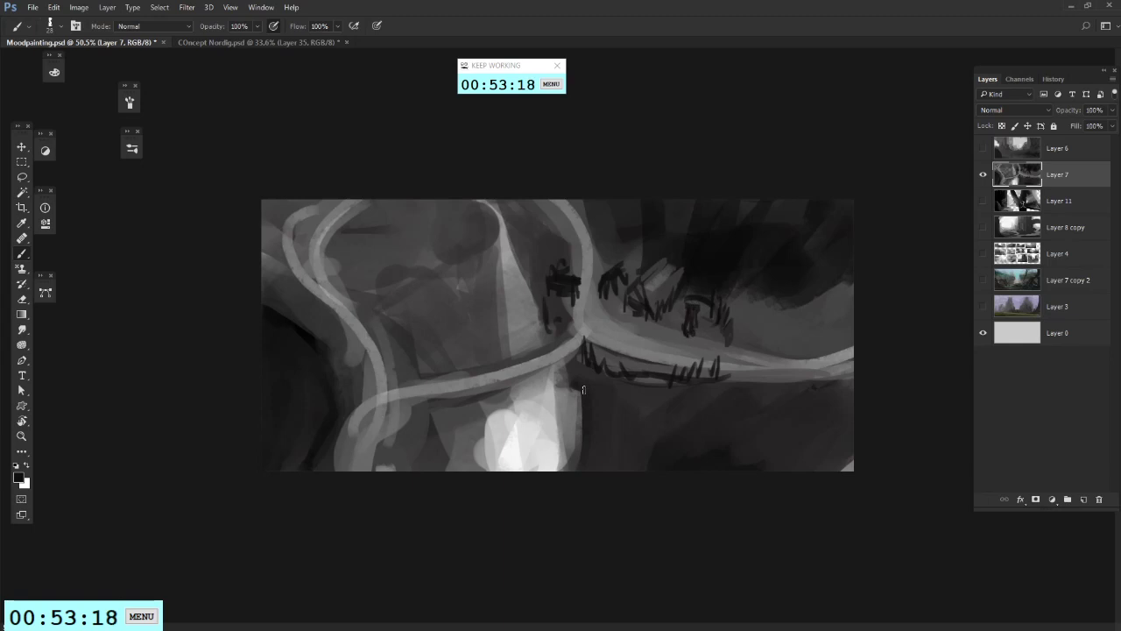
drag(625, 345, 627, 356)
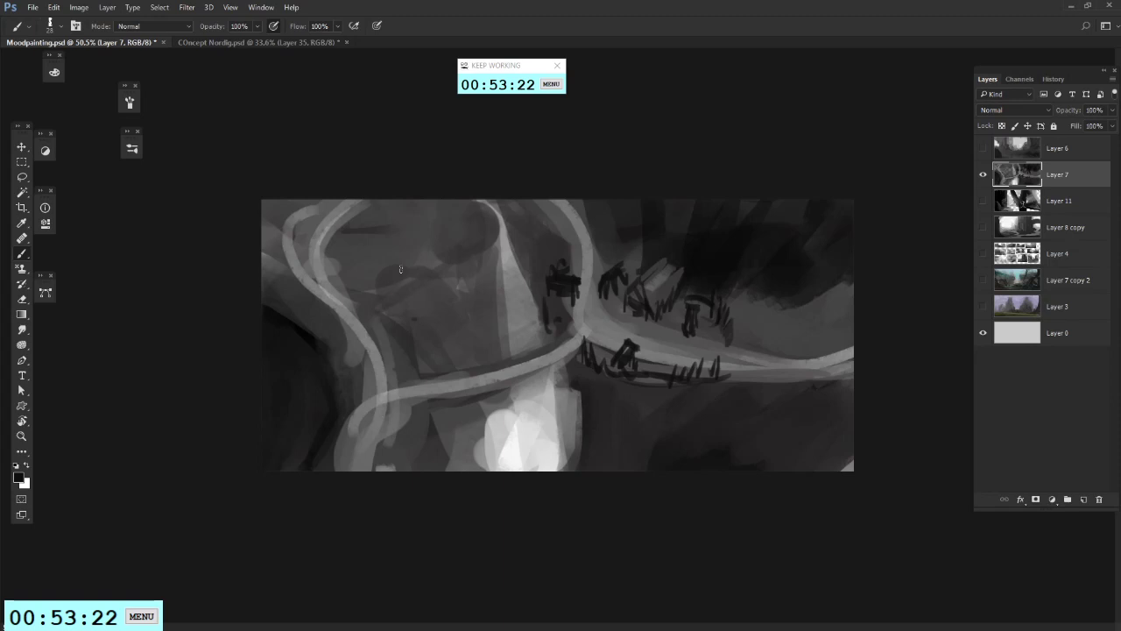
Step: Outline the central hill and the bright white shape below it with thin dark contour lines
drag(462, 263, 425, 361)
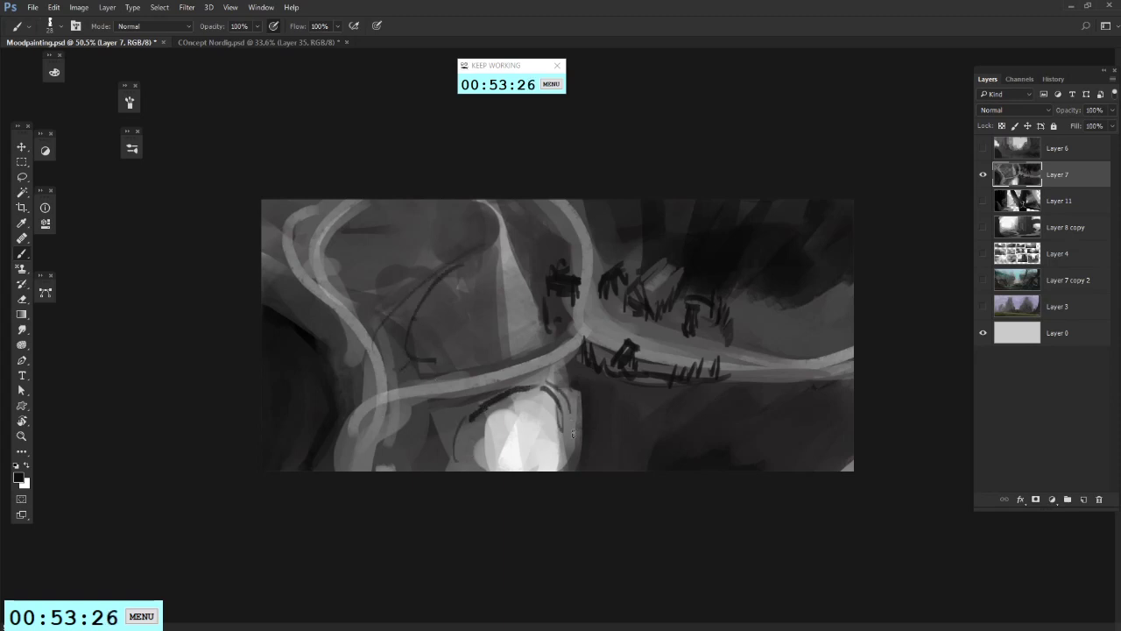
drag(573, 433, 570, 454)
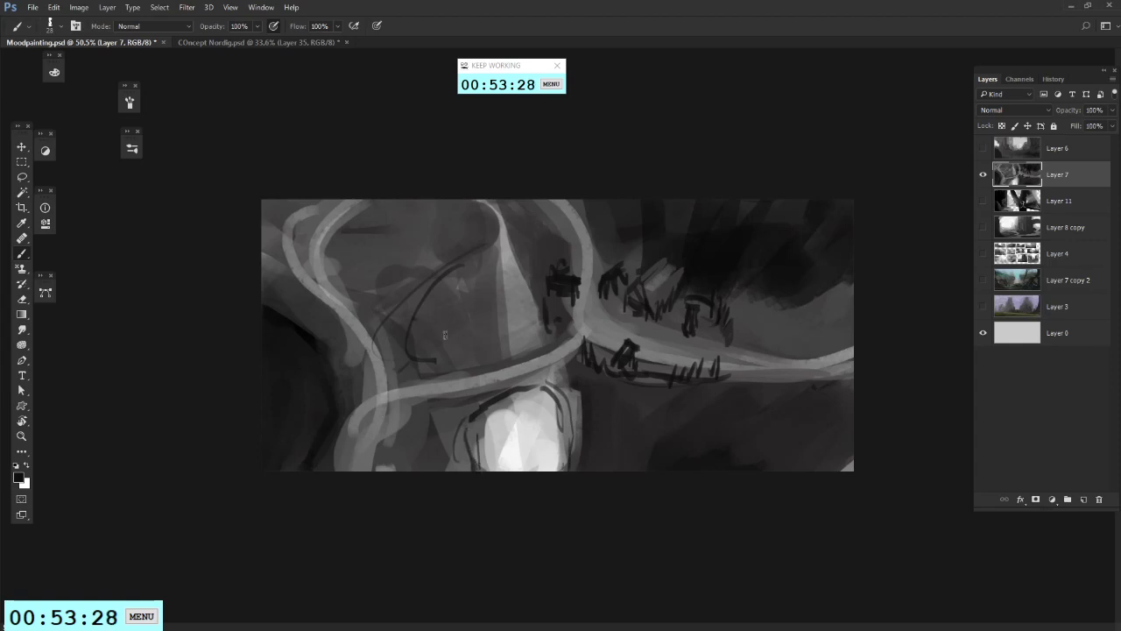
mouse_move(490, 234)
mouse_down()
mouse_move(414, 313)
mouse_move(399, 367)
mouse_up()
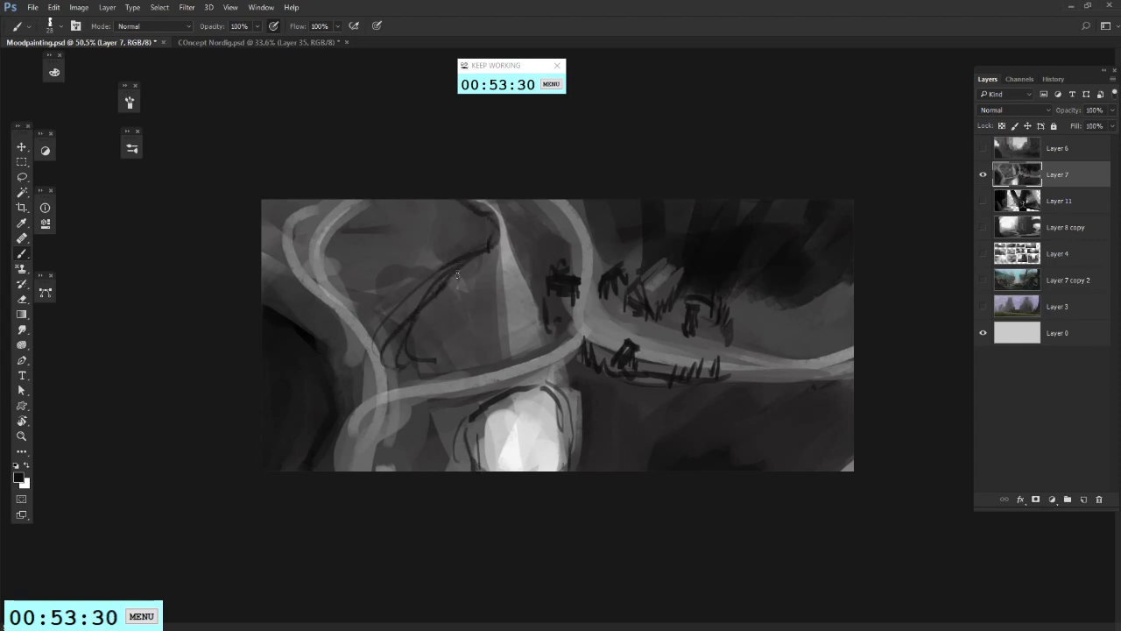
drag(471, 261, 395, 372)
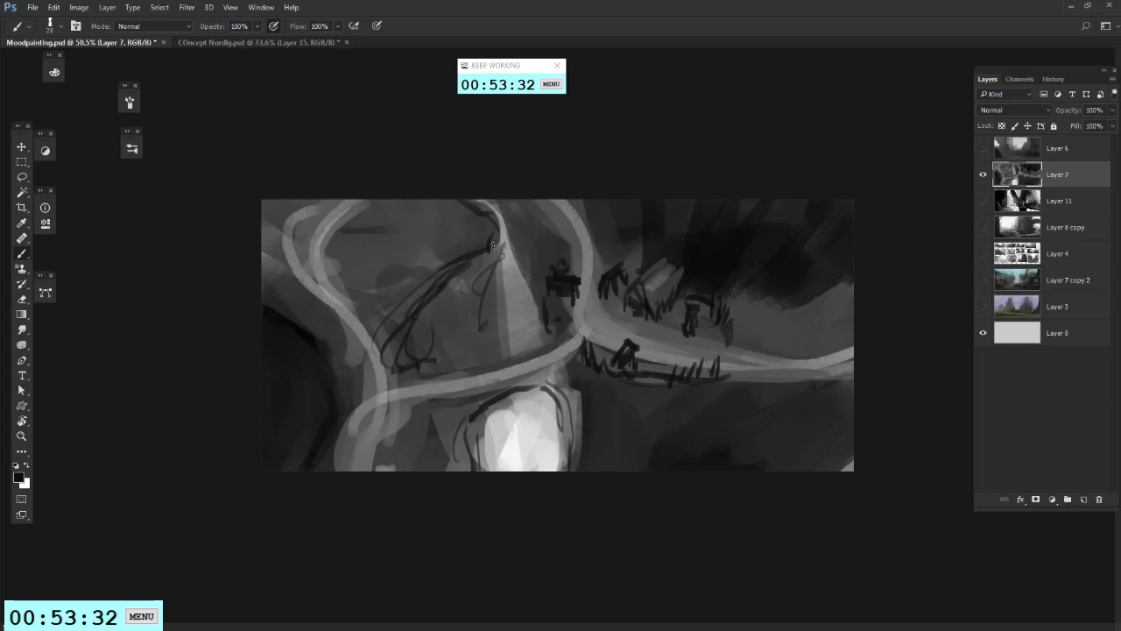
mouse_move(493, 246)
mouse_down()
mouse_move(485, 329)
mouse_move(506, 368)
mouse_up()
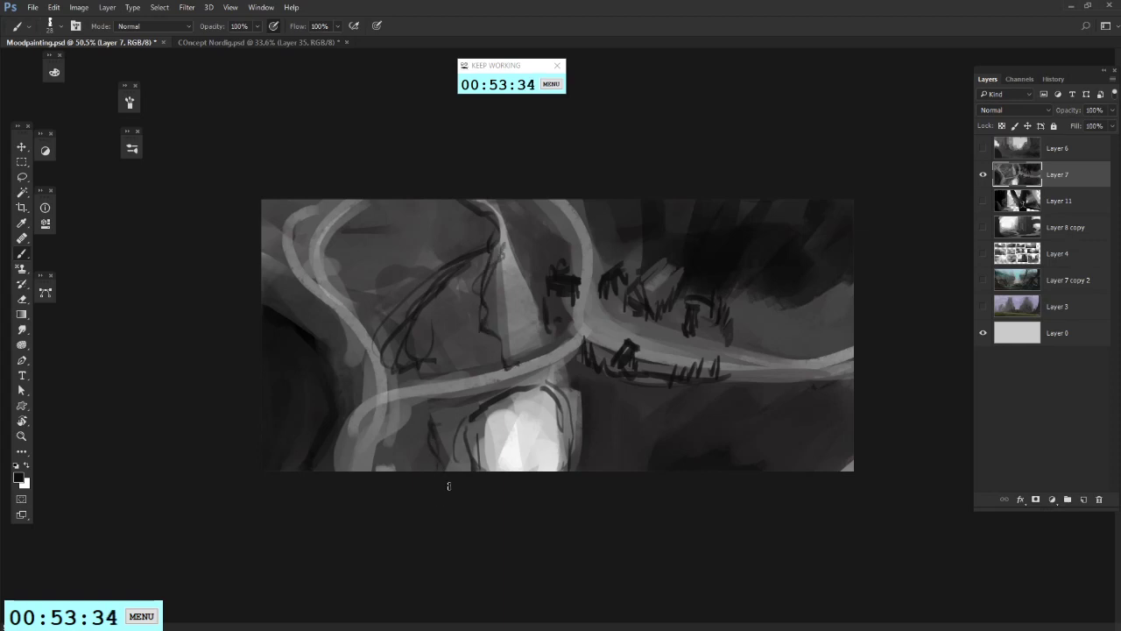
Step: Enlarge the brush to 111 px and block in the central hill and the area behind it with sampled dark greys
right_click(467, 289)
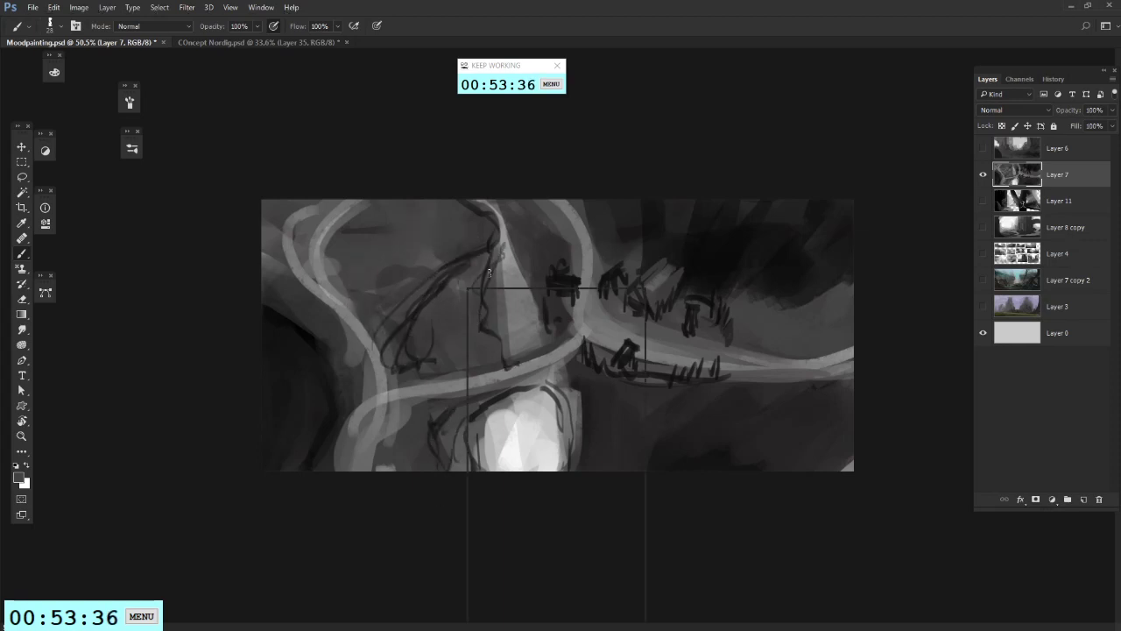
alt+click(407, 328)
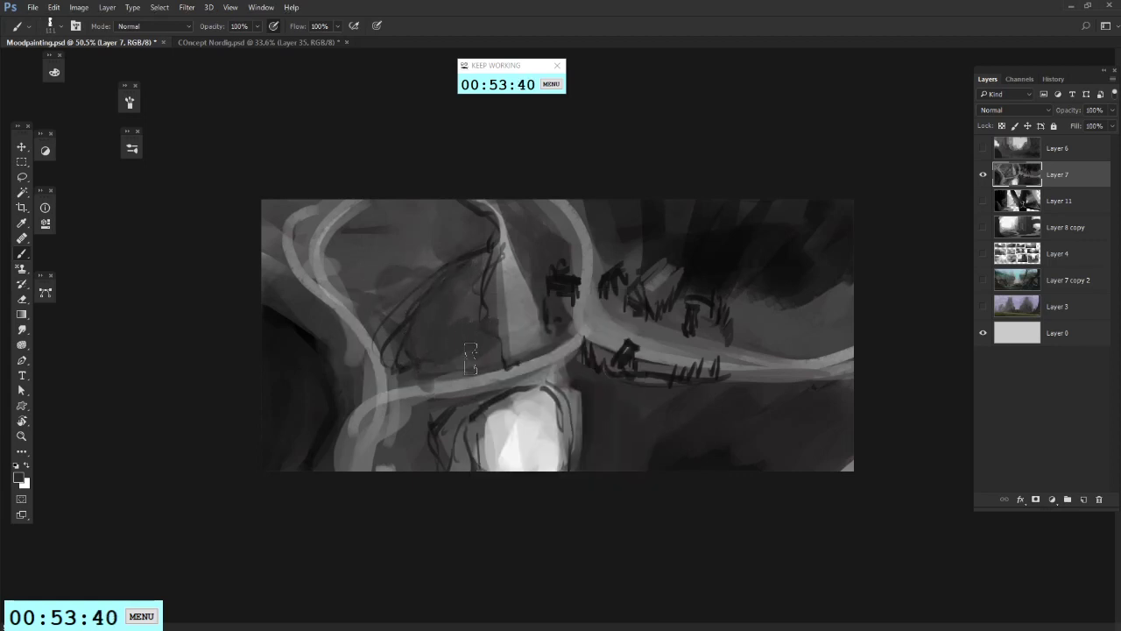
drag(470, 359, 429, 363)
drag(458, 293, 469, 313)
alt+click(398, 268)
drag(398, 302, 479, 240)
mouse_move(408, 302)
mouse_down()
mouse_move(404, 437)
mouse_move(381, 335)
mouse_move(394, 365)
mouse_up()
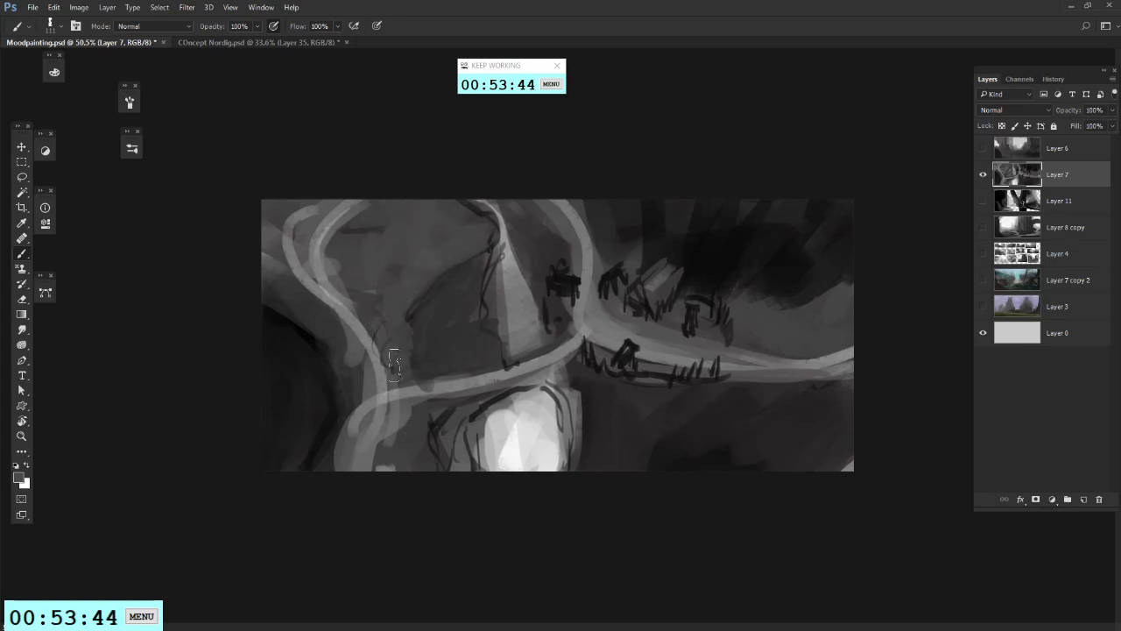
Step: Paint grey and dark strokes over the sketch lines beside the bright white shape
drag(412, 442, 391, 485)
mouse_move(415, 417)
mouse_down()
mouse_move(416, 480)
mouse_move(449, 474)
mouse_up()
mouse_move(452, 416)
mouse_down()
mouse_move(440, 412)
mouse_move(451, 473)
mouse_move(434, 403)
mouse_move(473, 405)
mouse_up()
alt+click(464, 436)
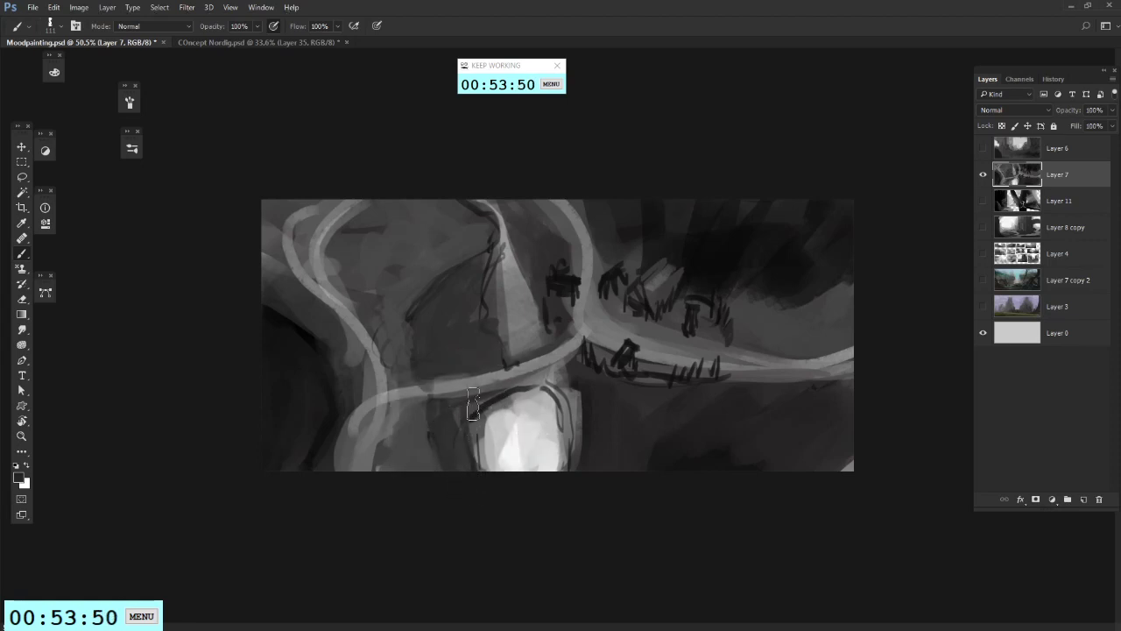
Step: Repaint the bright white shape and its edges with sampled light and dark greys to define its rounded outline
alt+click(526, 385)
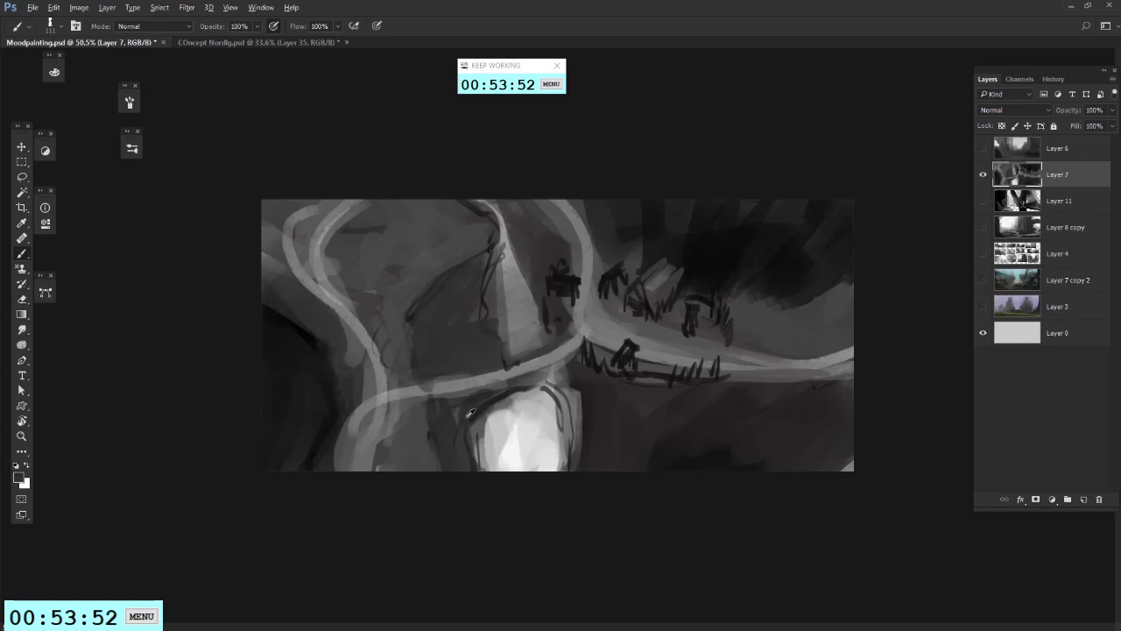
mouse_move(480, 409)
mouse_down()
mouse_move(536, 381)
mouse_move(574, 407)
mouse_move(570, 451)
mouse_move(561, 385)
mouse_move(540, 420)
mouse_move(543, 468)
mouse_up()
alt+click(540, 434)
alt+click(546, 432)
mouse_move(561, 412)
mouse_down()
mouse_move(556, 401)
mouse_move(558, 468)
mouse_up()
alt+click(541, 421)
alt+click(569, 432)
scroll(531, 550, down, 5)
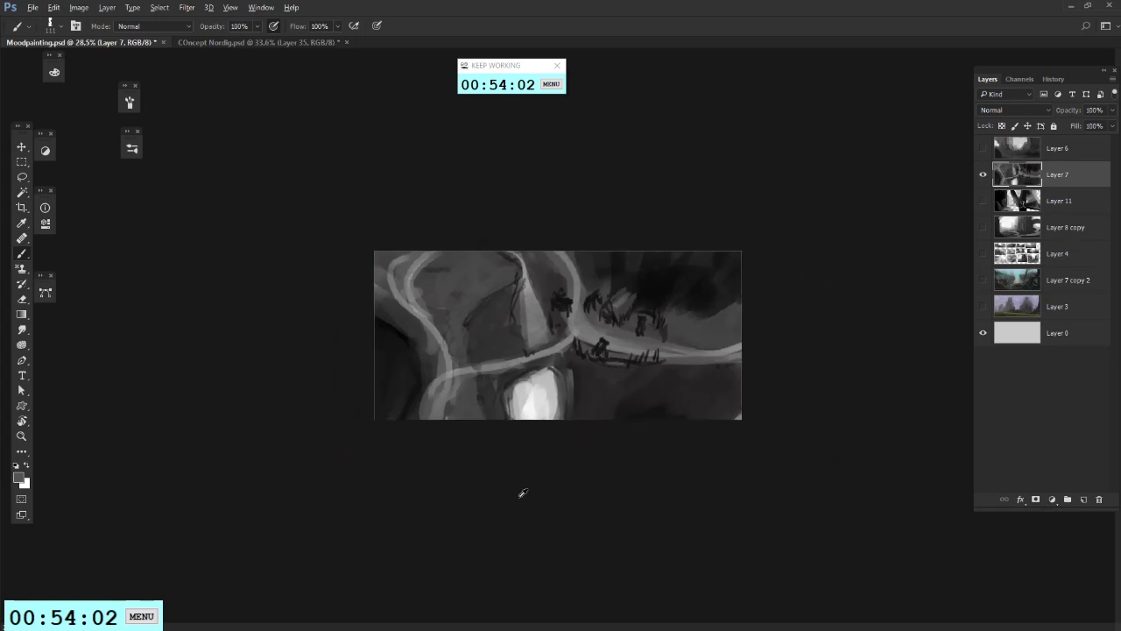
Step: Hide Layer 7, review Layer 11 and Layer 8 copy in turn, and make Layer 7 copy 2 the visible, selected composition
scroll(522, 495, up, 4)
key(m)
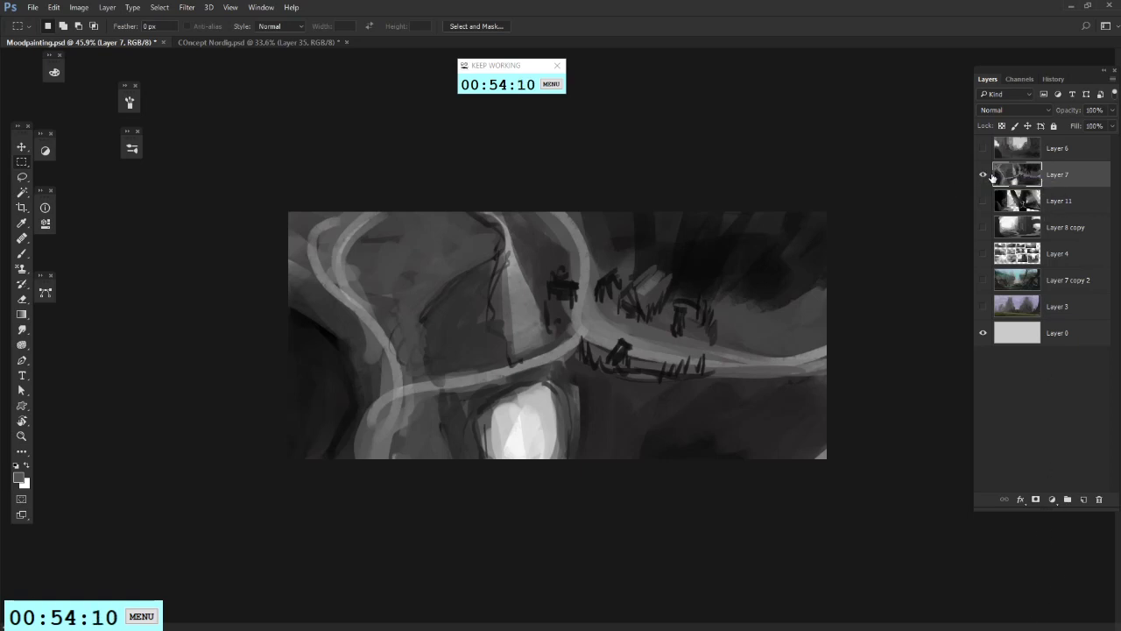
click(985, 177)
click(985, 200)
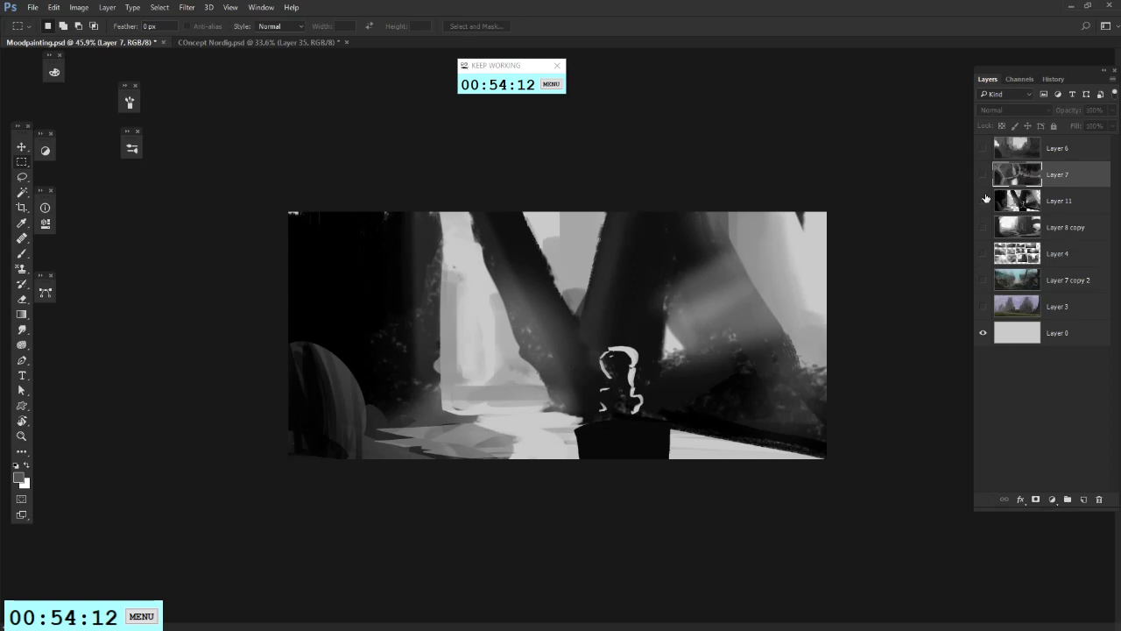
click(984, 200)
click(986, 205)
click(986, 210)
click(984, 226)
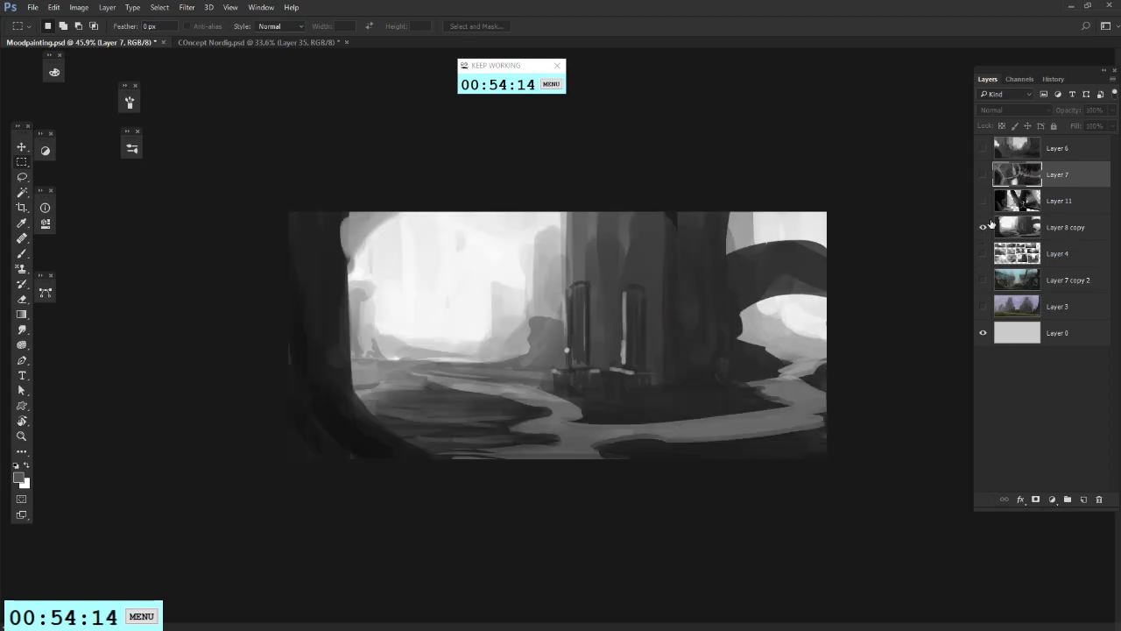
click(983, 227)
click(982, 252)
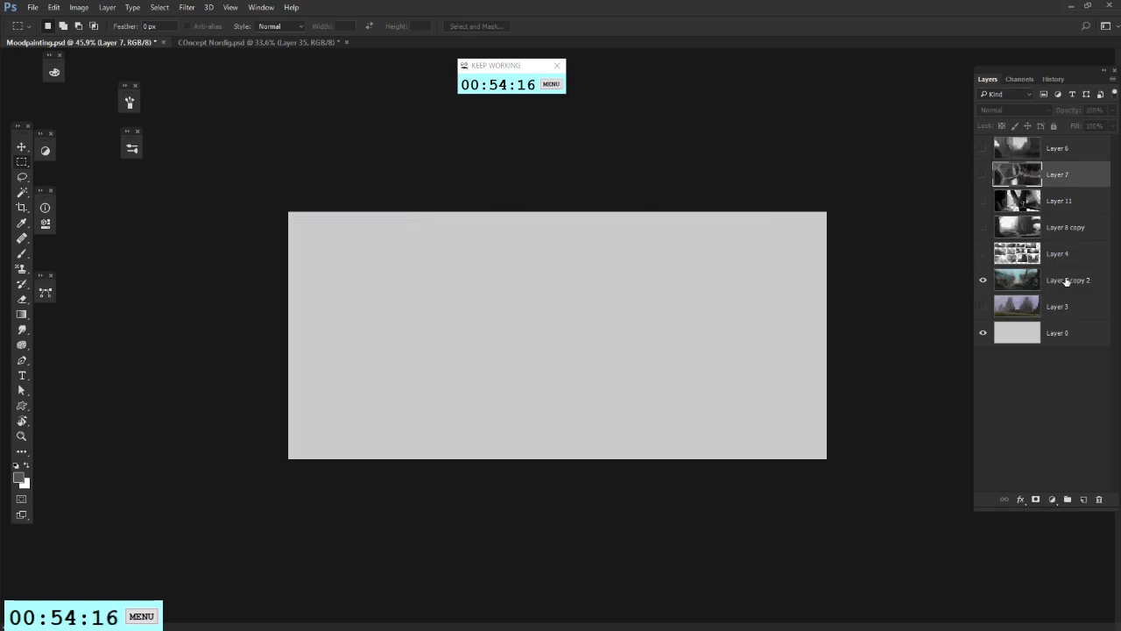
click(983, 279)
Step: Paint thin dark vine strokes on the left boulder with a smaller brush, and undo a long horizontal stroke across the water
scroll(551, 317, up, 1)
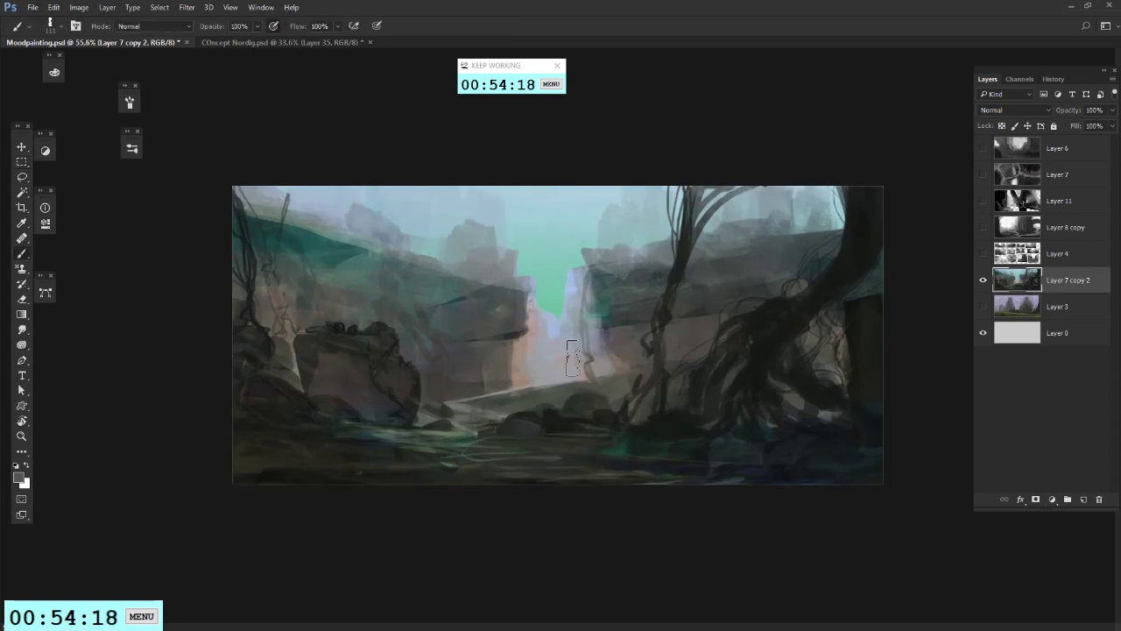
key(b)
right_click(524, 457)
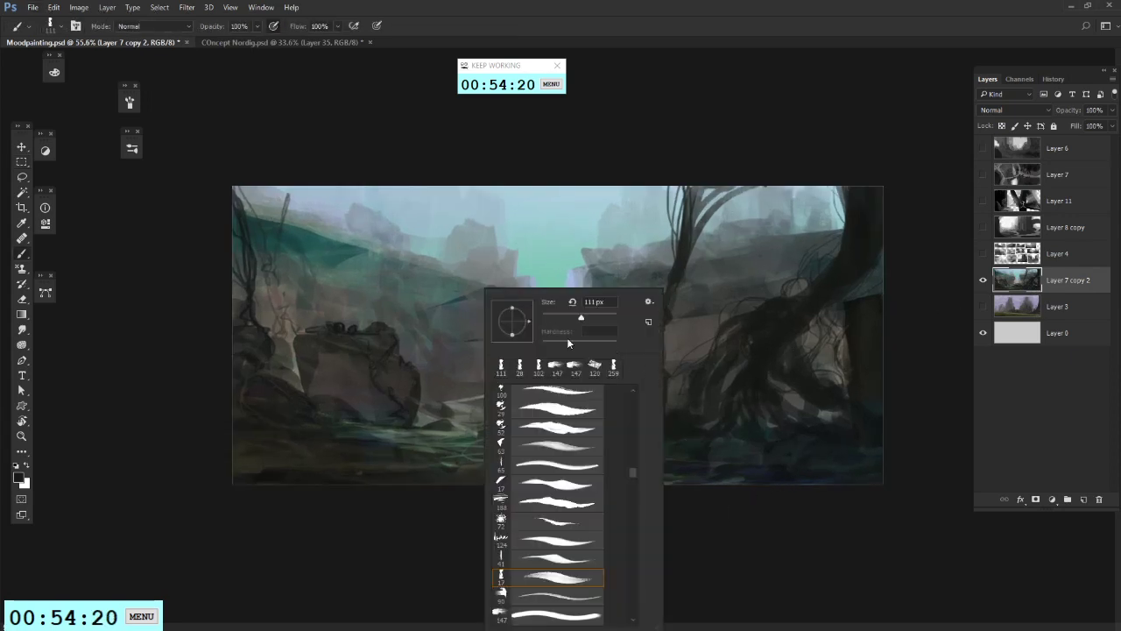
click(418, 380)
mouse_move(213, 435)
mouse_down()
mouse_move(735, 417)
mouse_move(946, 420)
mouse_up()
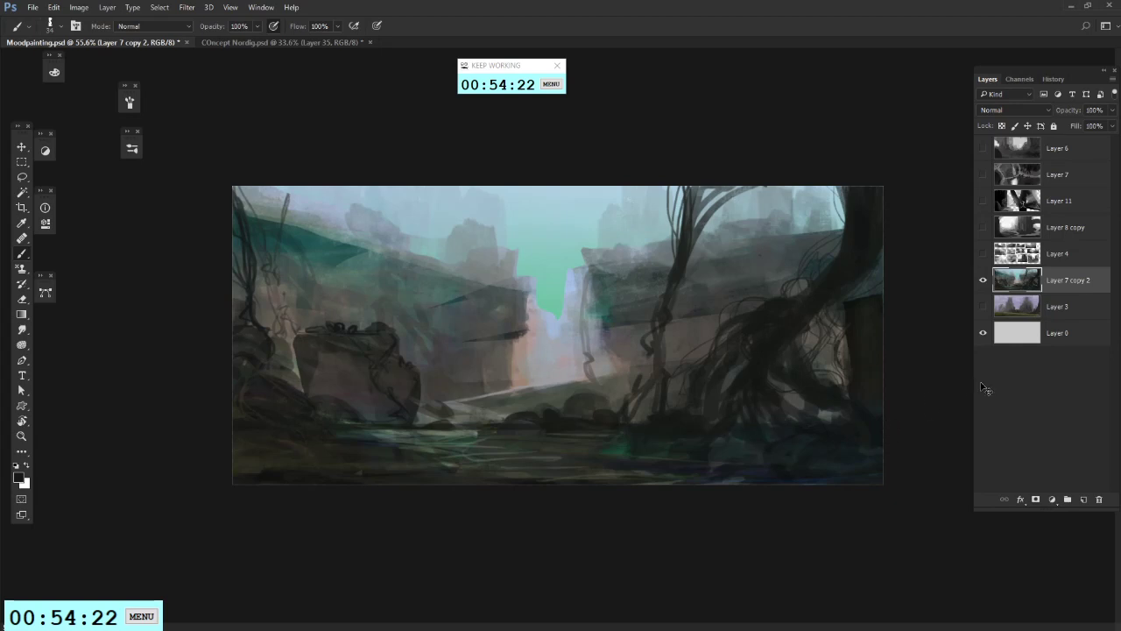
key(ctrl+z)
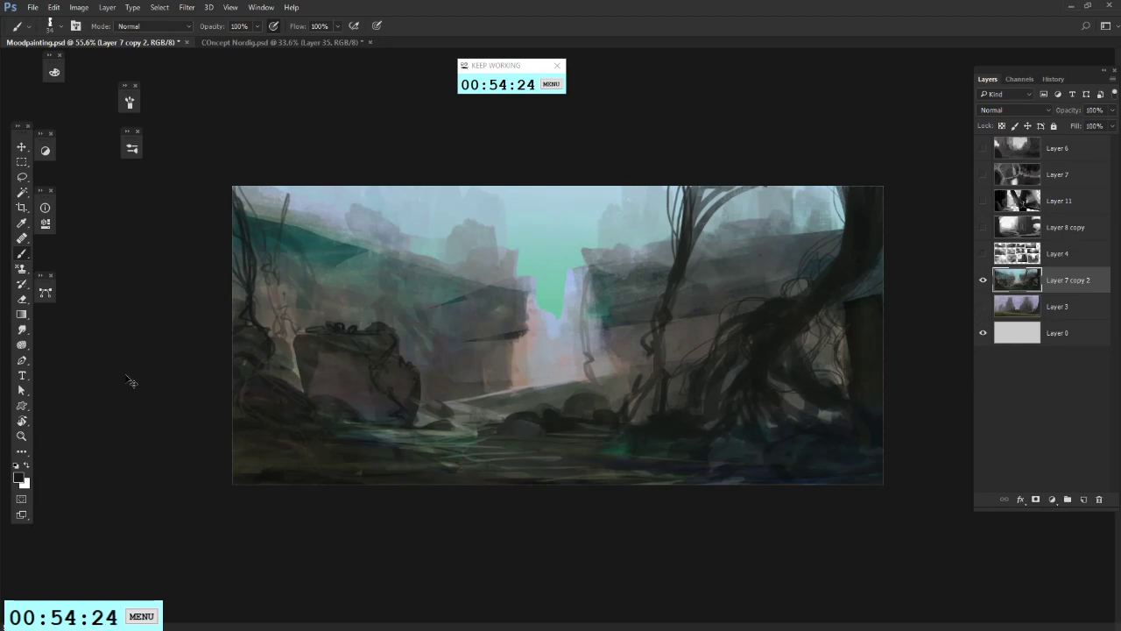
Step: Add a layer above Layer 7 copy 2 and paint dark building silhouettes over the left boulder and on the right bank at 94 px
click(1084, 499)
alt+click(371, 333)
right_click(437, 286)
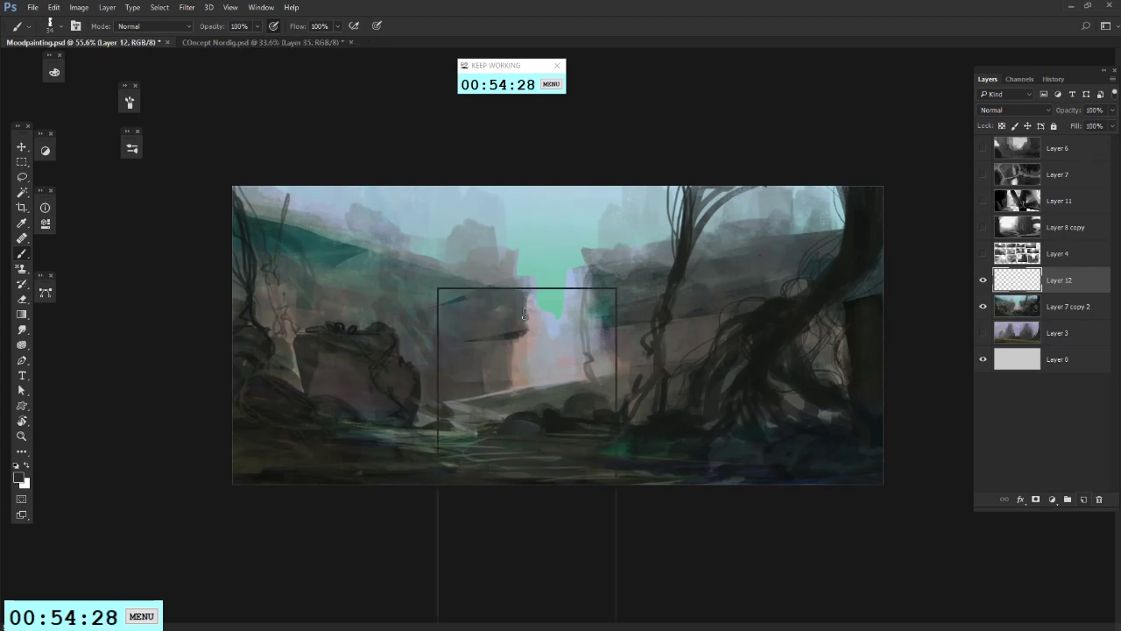
click(528, 318)
click(329, 287)
mouse_move(328, 279)
mouse_down()
mouse_move(361, 270)
mouse_move(369, 329)
mouse_move(321, 310)
mouse_move(345, 295)
mouse_move(338, 272)
mouse_move(444, 304)
mouse_move(385, 282)
mouse_move(433, 317)
mouse_up()
mouse_move(317, 292)
mouse_down()
mouse_move(420, 301)
mouse_move(336, 282)
mouse_move(424, 303)
mouse_move(418, 353)
mouse_move(388, 312)
mouse_move(412, 322)
mouse_move(397, 347)
mouse_move(423, 321)
mouse_move(440, 350)
mouse_move(427, 311)
mouse_move(413, 414)
mouse_move(434, 414)
mouse_move(268, 326)
mouse_move(347, 340)
mouse_up()
mouse_move(621, 350)
mouse_down()
mouse_move(597, 396)
mouse_move(586, 366)
mouse_move(582, 399)
mouse_move(597, 341)
mouse_move(607, 406)
mouse_move(586, 406)
mouse_move(603, 371)
mouse_move(608, 405)
mouse_move(578, 352)
mouse_move(595, 344)
mouse_move(620, 374)
mouse_move(595, 346)
mouse_move(658, 361)
mouse_move(662, 376)
mouse_move(644, 423)
mouse_up()
key(ctrl+z)
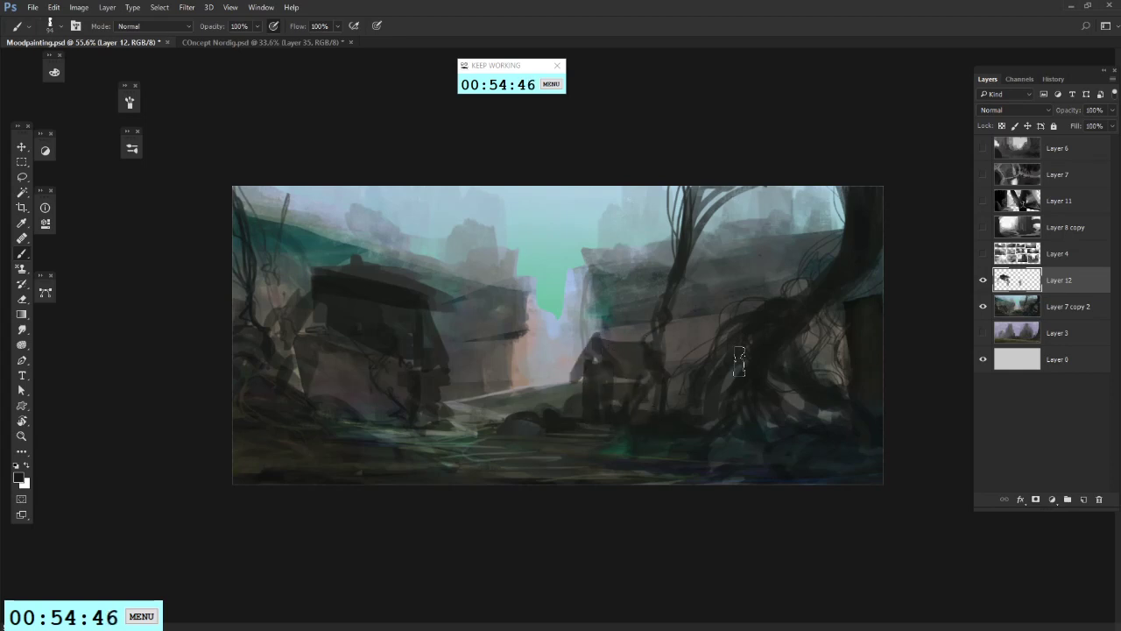
Step: Try painting a tall dark post over the tangled tree roots and undo it
mouse_move(726, 354)
mouse_down()
mouse_move(715, 421)
mouse_move(727, 345)
mouse_up()
key(ctrl+z)
drag(743, 405, 738, 243)
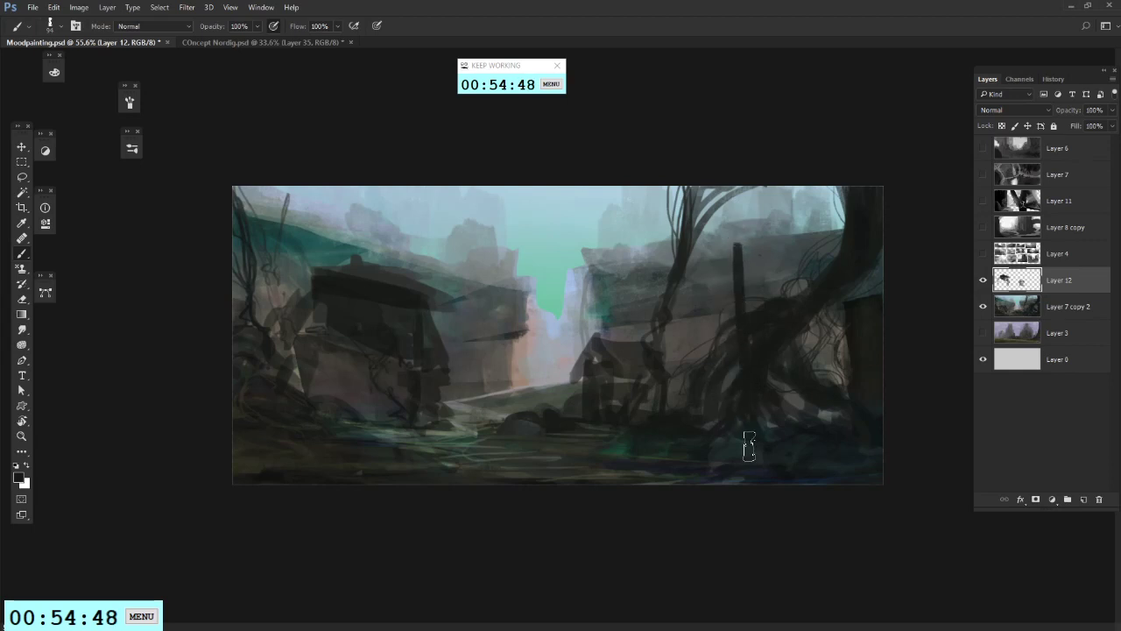
key(ctrl+z)
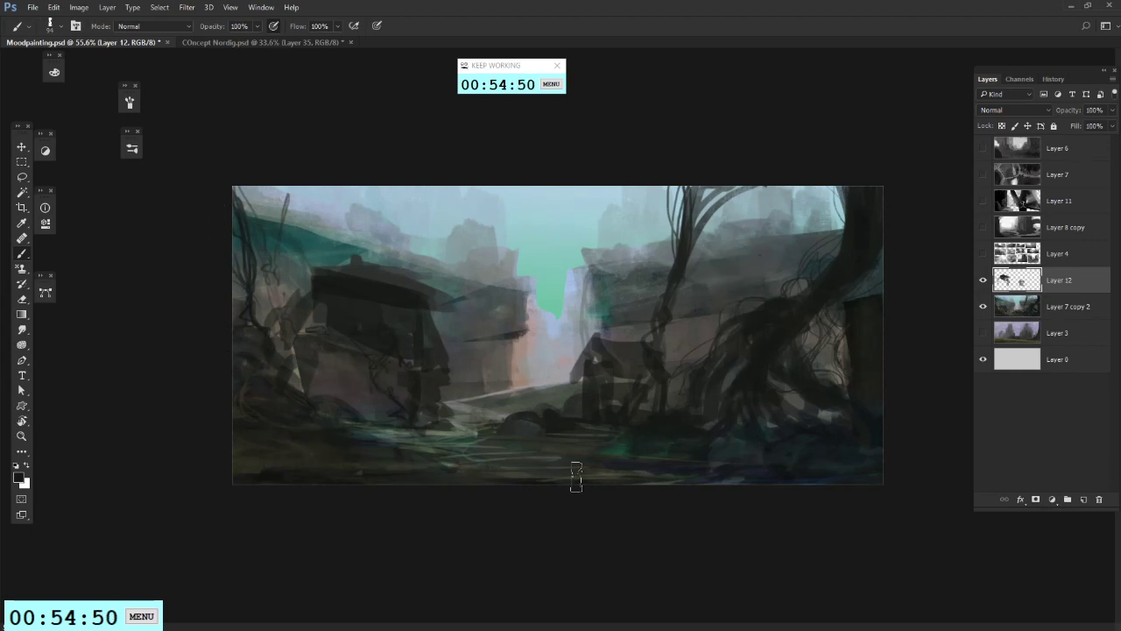
Step: Darken the rocks by the stream and extend the right bank's hut with a wider roof and upright chimney-like shapes
drag(479, 432, 569, 468)
key(ctrl+z)
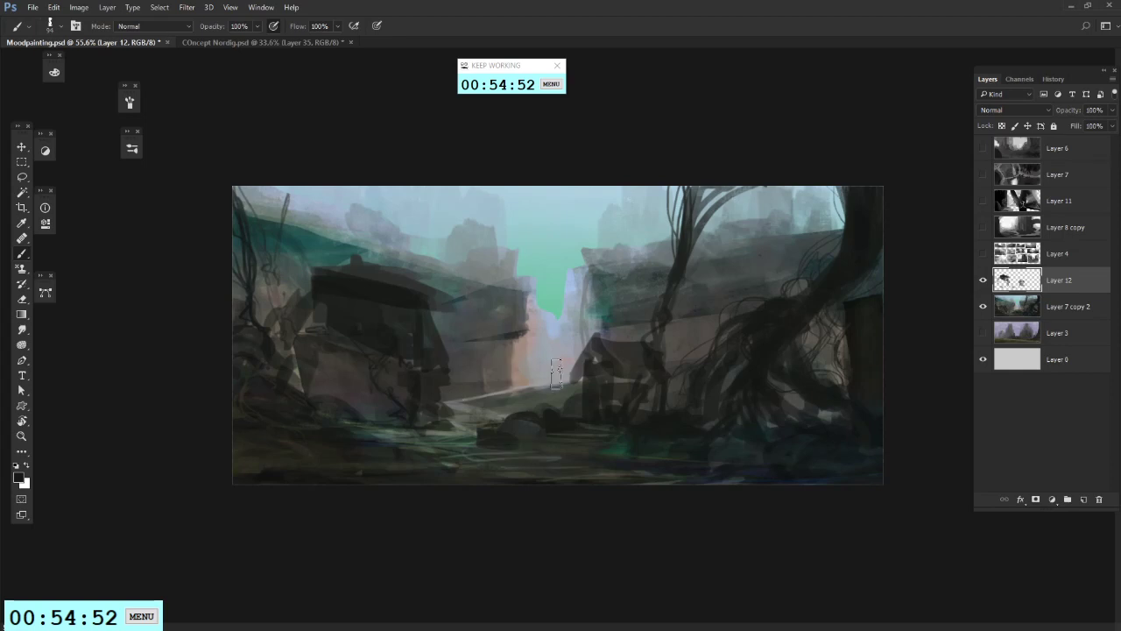
mouse_move(582, 395)
mouse_down()
mouse_move(578, 330)
mouse_move(634, 360)
mouse_move(599, 335)
mouse_move(659, 347)
mouse_move(683, 369)
mouse_up()
mouse_move(618, 331)
mouse_down()
mouse_move(609, 300)
mouse_move(620, 332)
mouse_move(621, 291)
mouse_up()
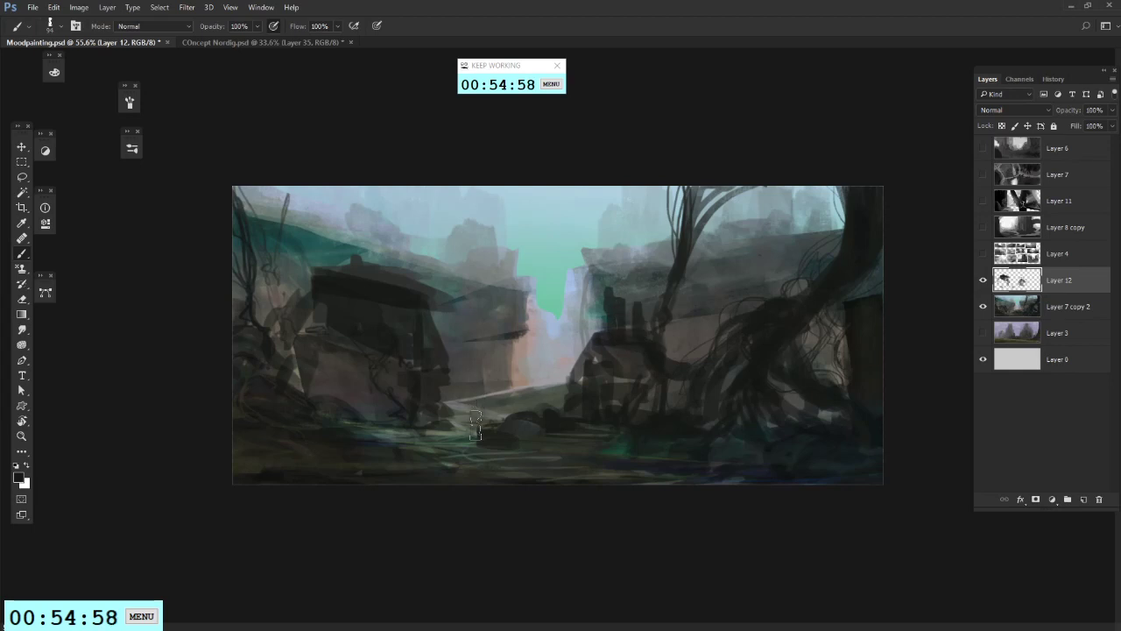
Step: Paint small dark shapes beside the stream, scale the right bank's building silhouettes to about 72%, and reposition them on the bank
mouse_move(476, 425)
mouse_down()
mouse_move(571, 372)
mouse_move(534, 379)
mouse_move(537, 404)
mouse_move(568, 384)
mouse_move(568, 399)
mouse_move(538, 408)
mouse_move(533, 384)
mouse_move(510, 423)
mouse_move(463, 399)
mouse_move(508, 435)
mouse_up()
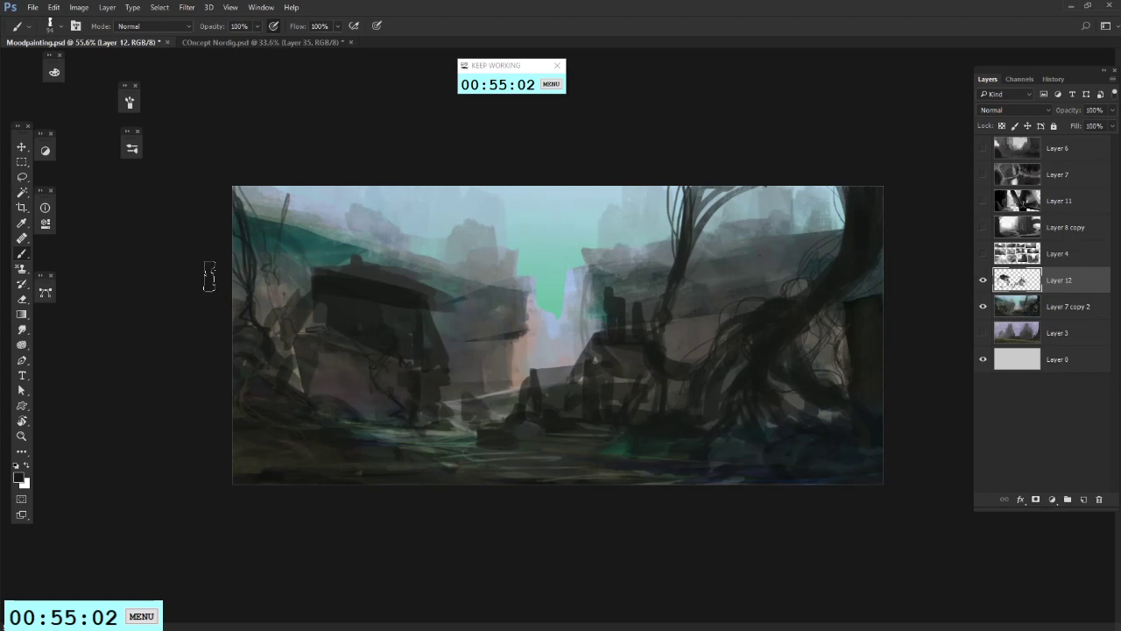
key(l)
mouse_move(608, 453)
mouse_down()
mouse_move(718, 456)
mouse_move(579, 480)
mouse_up()
right_click(650, 385)
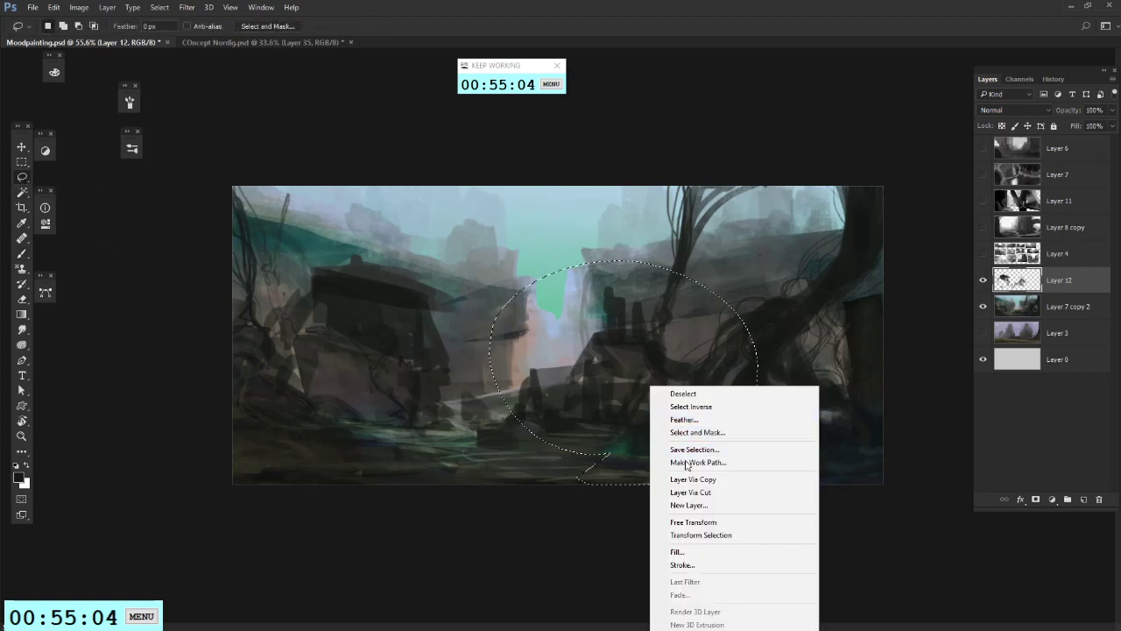
click(694, 522)
drag(759, 259, 682, 322)
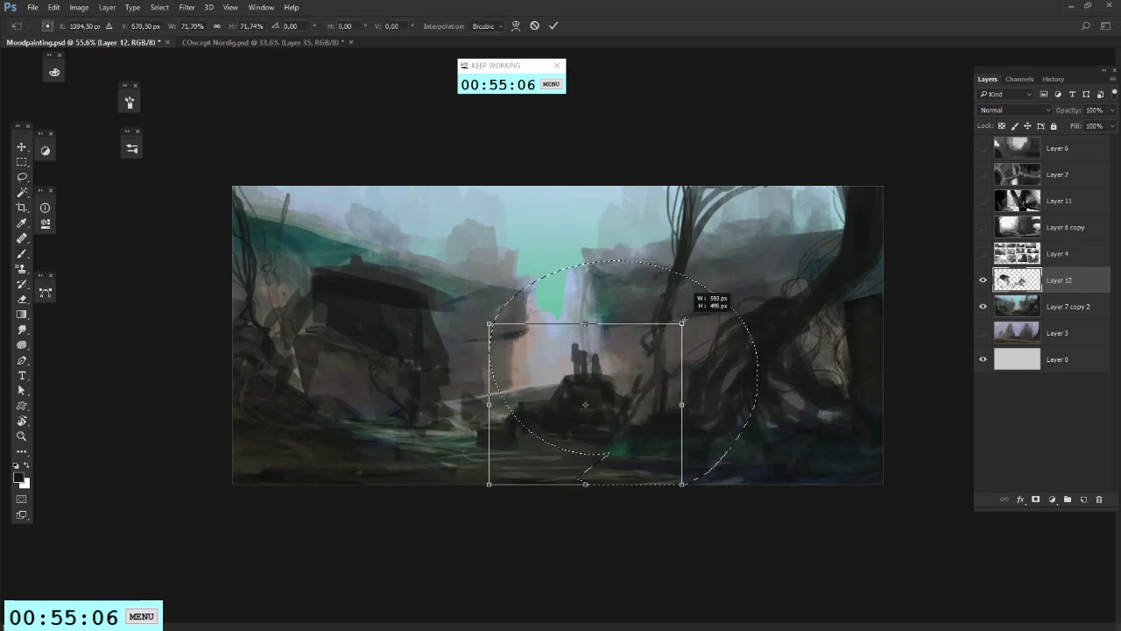
drag(618, 417, 638, 405)
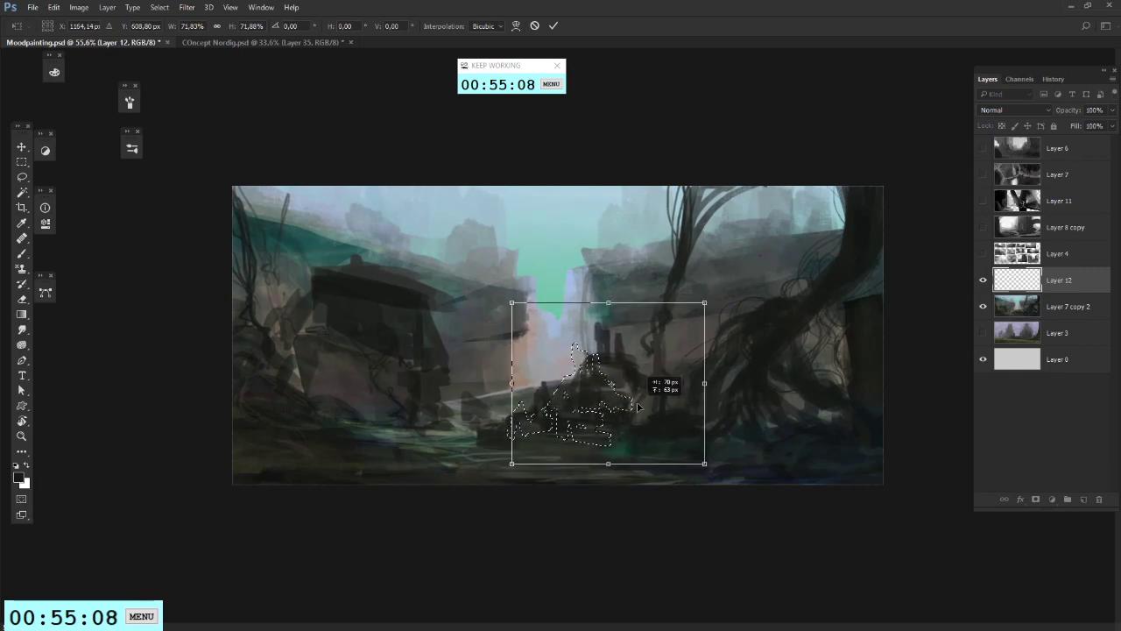
key(Return)
Step: Scale the left boulder's building silhouette to about 61%, move it back up onto the boulder, and deselect
mouse_move(427, 245)
mouse_down()
mouse_move(392, 235)
mouse_move(412, 240)
mouse_up()
mouse_move(422, 321)
mouse_down()
mouse_move(414, 348)
mouse_move(414, 321)
mouse_up()
right_click(453, 390)
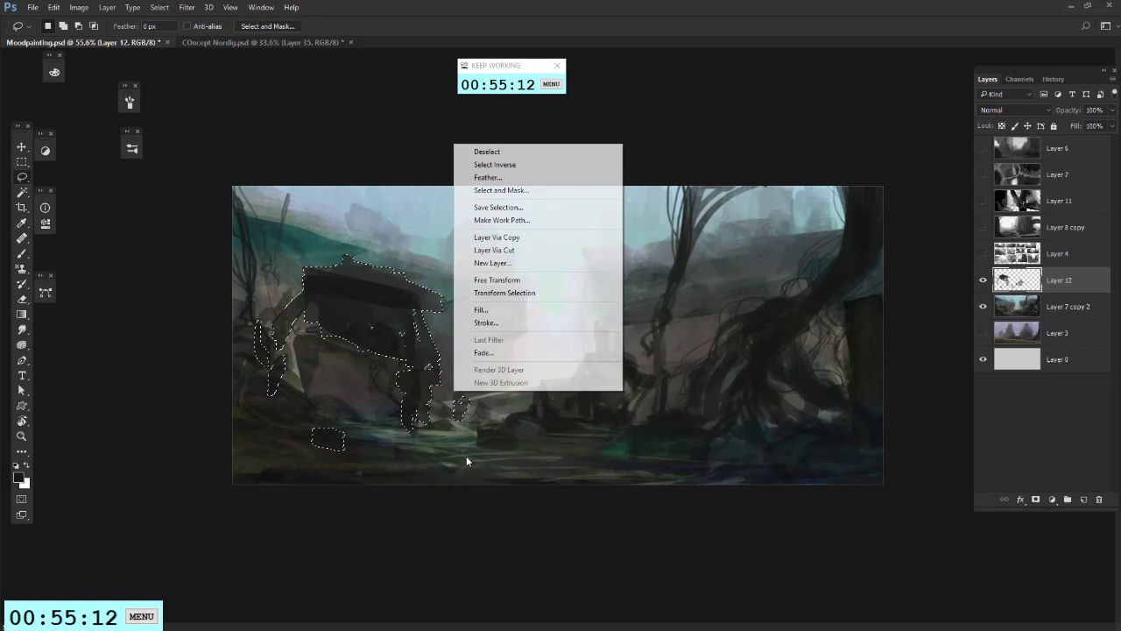
click(496, 280)
drag(473, 252, 386, 330)
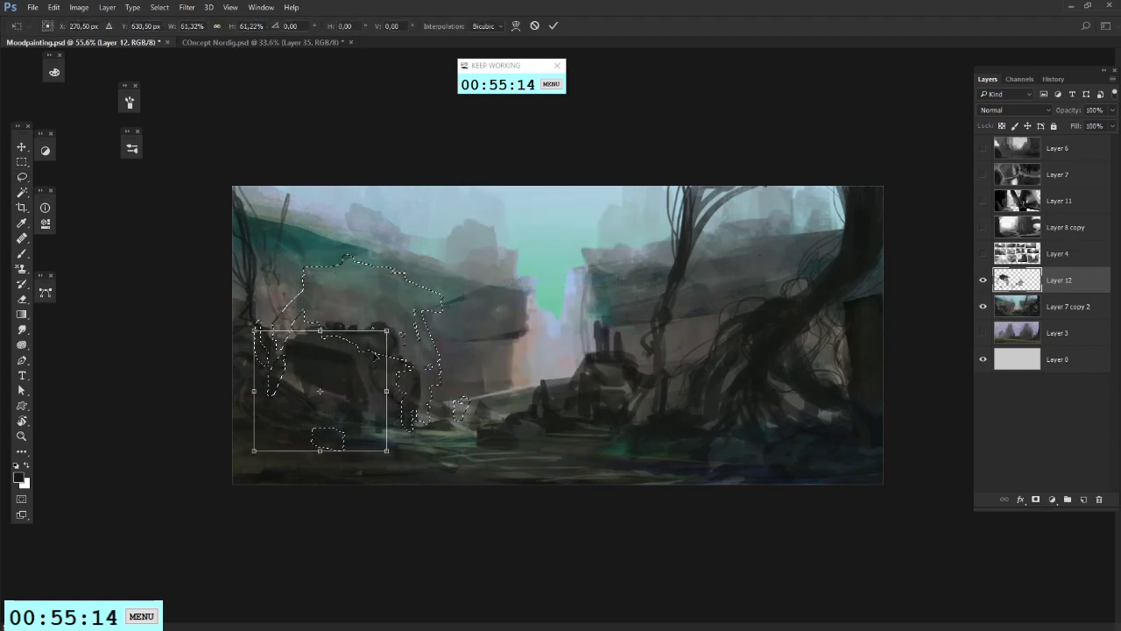
mouse_move(309, 418)
mouse_down()
mouse_move(393, 375)
mouse_move(443, 382)
mouse_move(385, 385)
mouse_move(363, 366)
mouse_up()
key(Return)
key(ctrl+d)
Step: Refine the smaller left building with a 48 px brush, filling its underside and extending dark supports down the boulder's side
key(b)
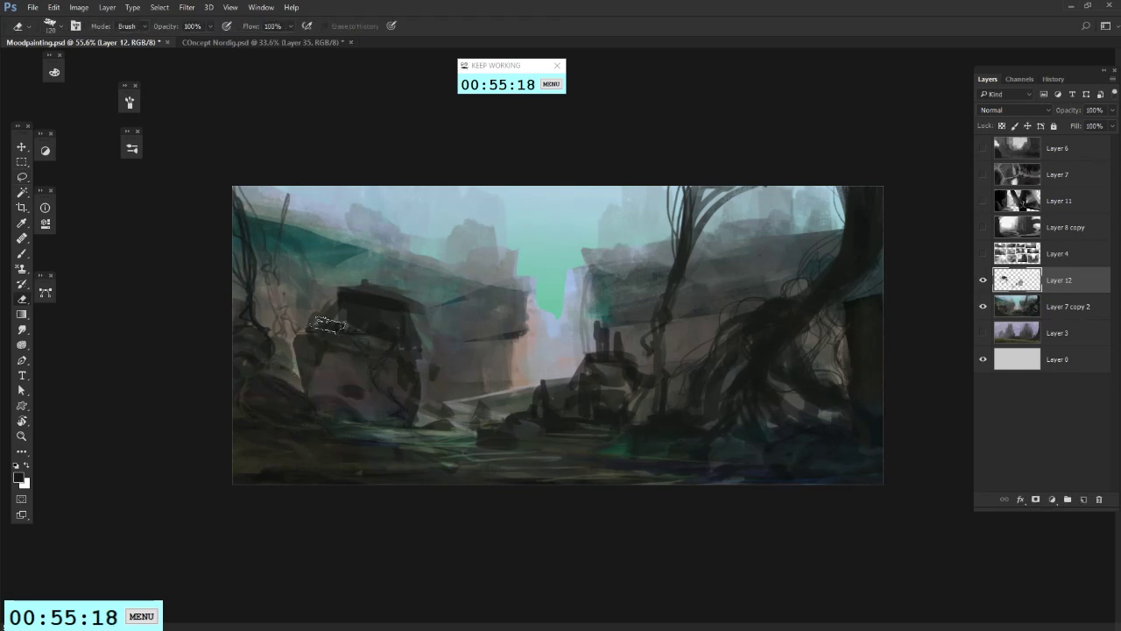
key(b)
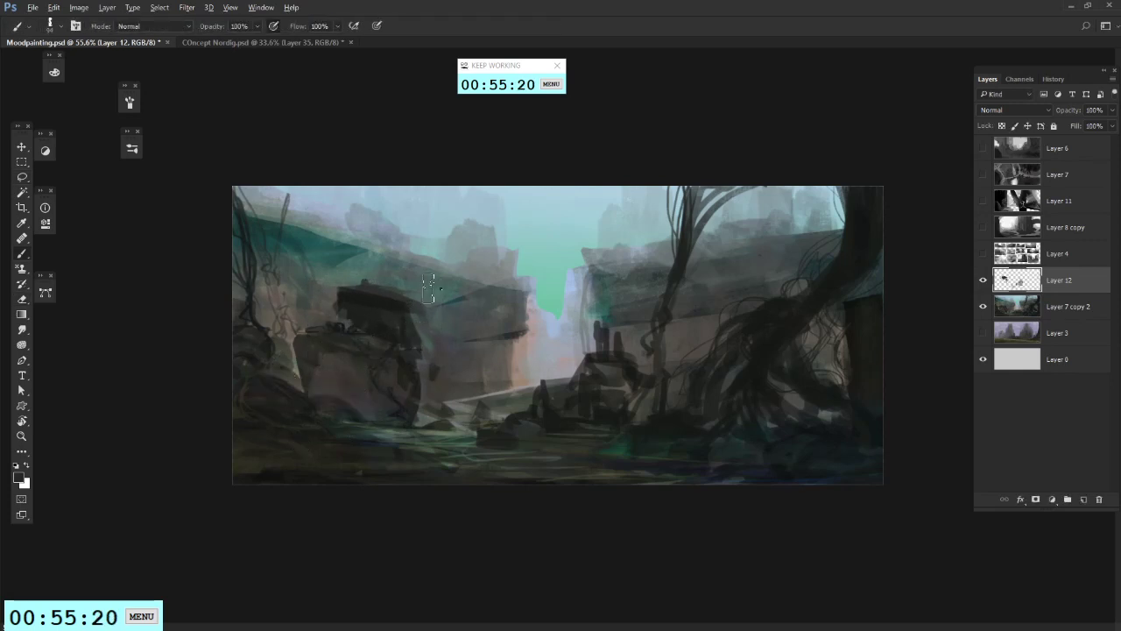
right_click(429, 286)
click(406, 333)
right_click(408, 300)
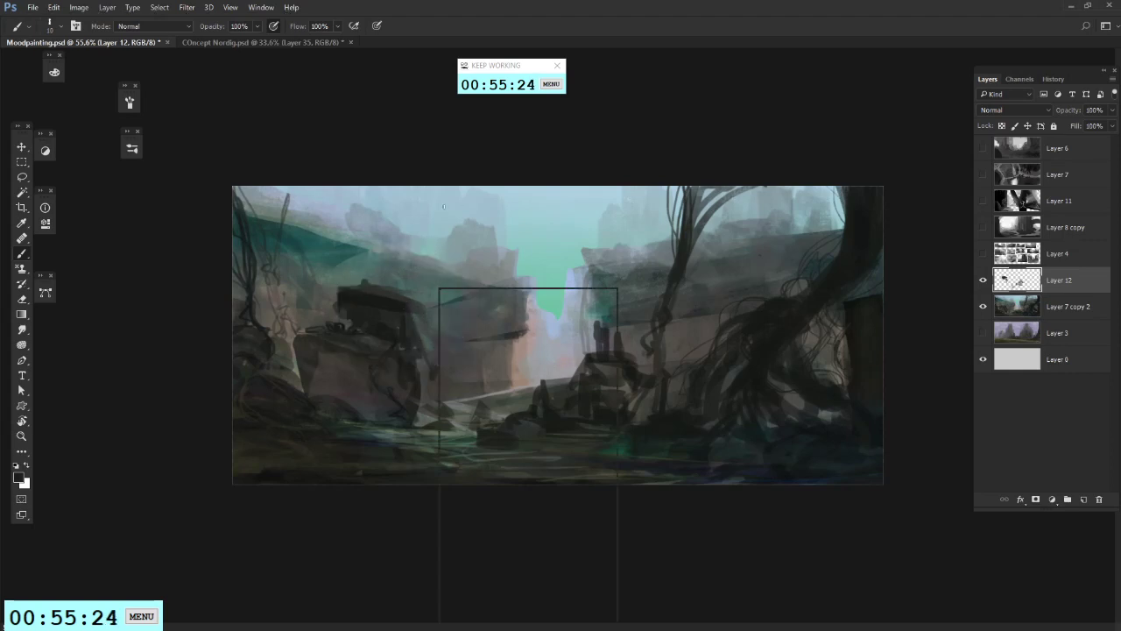
alt+click(414, 303)
mouse_move(410, 310)
mouse_down()
mouse_move(432, 354)
mouse_move(421, 340)
mouse_move(423, 403)
mouse_move(419, 354)
mouse_move(431, 401)
mouse_up()
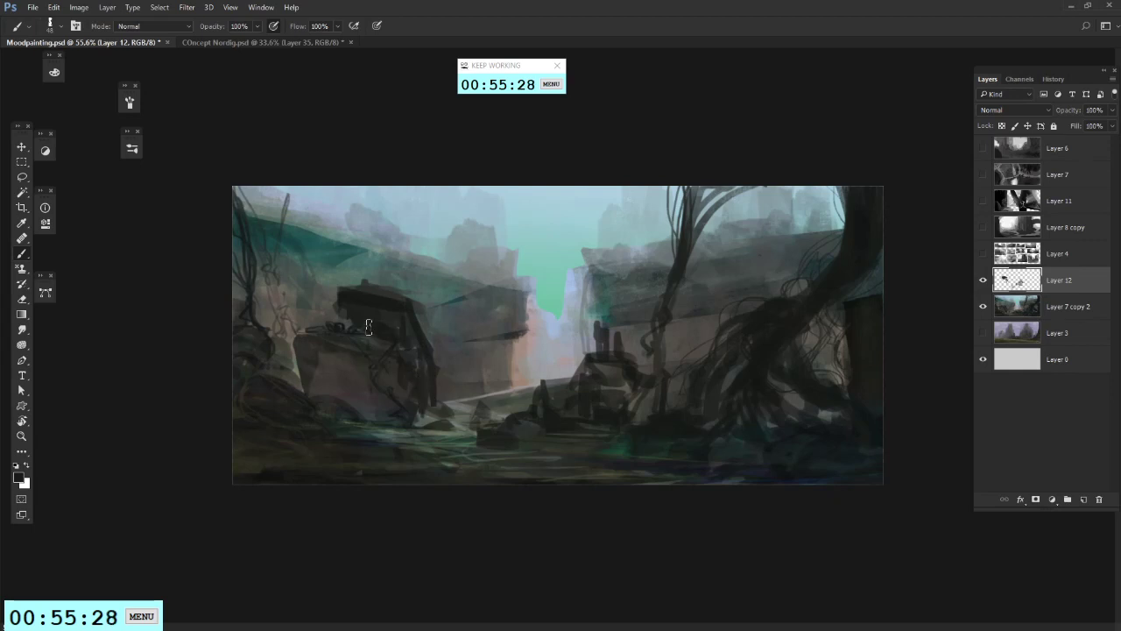
mouse_move(344, 301)
mouse_down()
mouse_move(335, 317)
mouse_move(355, 327)
mouse_up()
alt+click(619, 371)
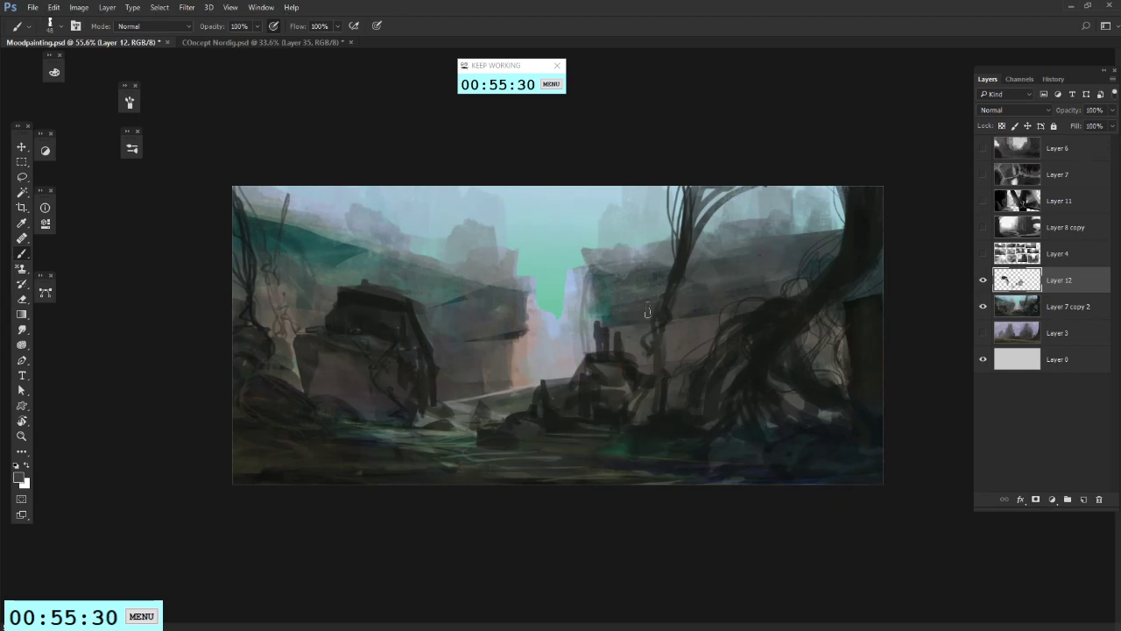
Step: Toggle Layer 12 to compare, hide it and Layer 7 copy 2, then show Layer 3 and make it active
ctrl+click(1044, 306)
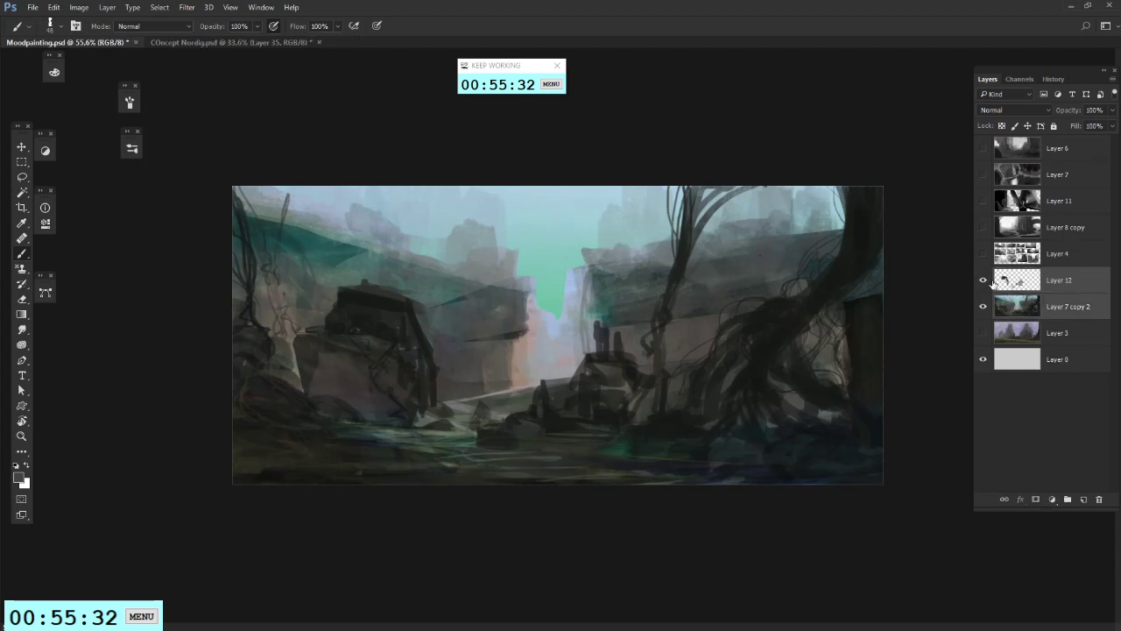
click(983, 279)
click(983, 279)
click(998, 307)
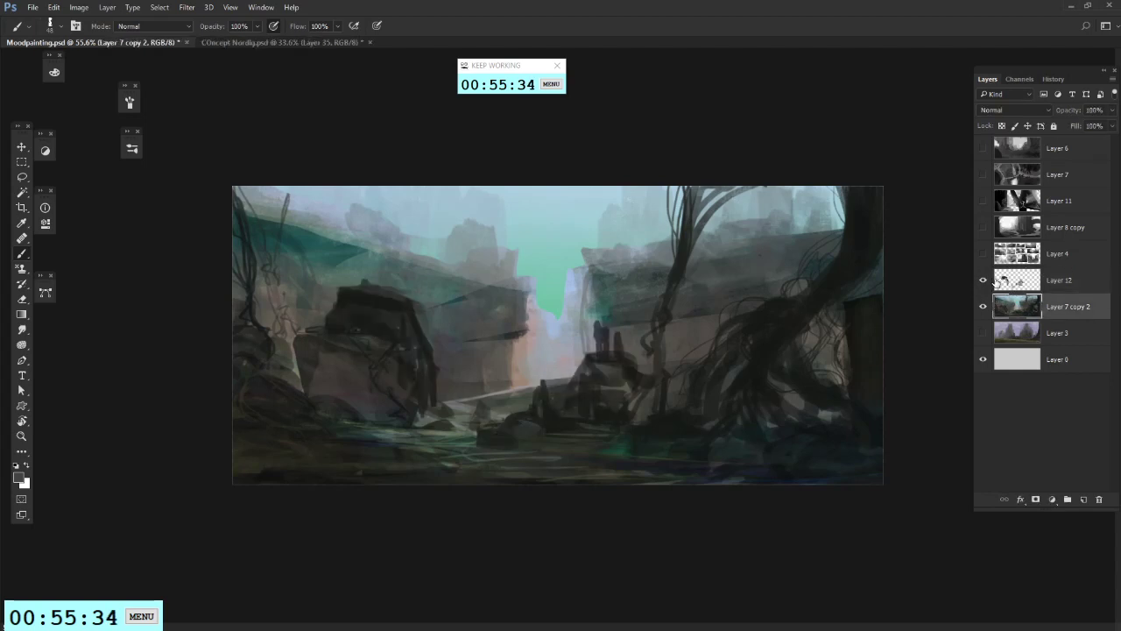
click(984, 280)
click(1054, 278)
click(983, 333)
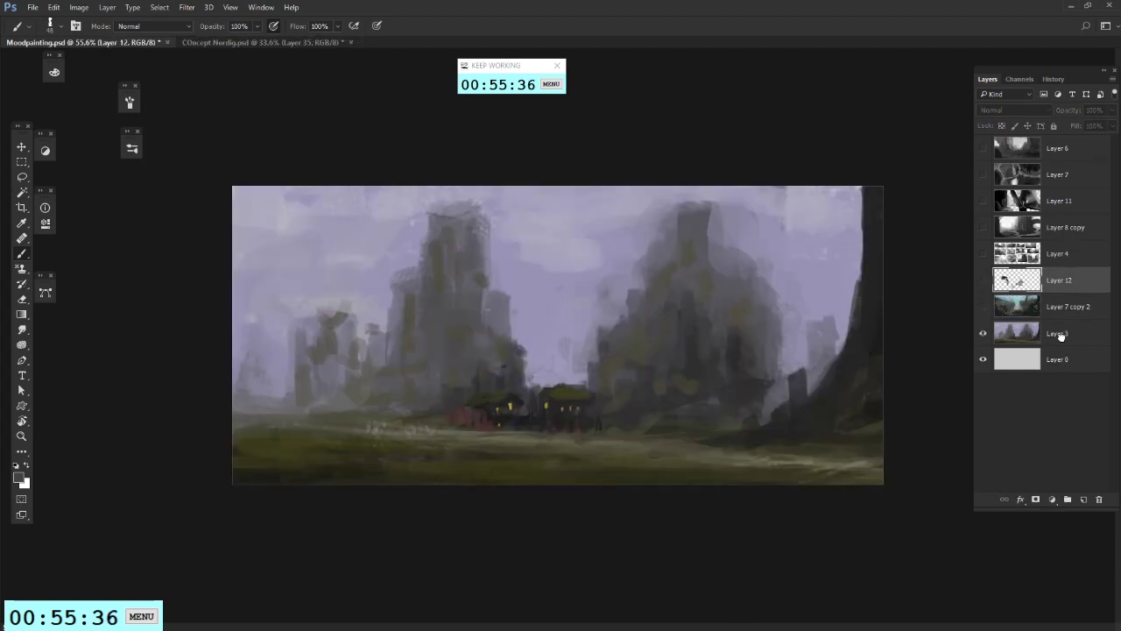
click(1016, 332)
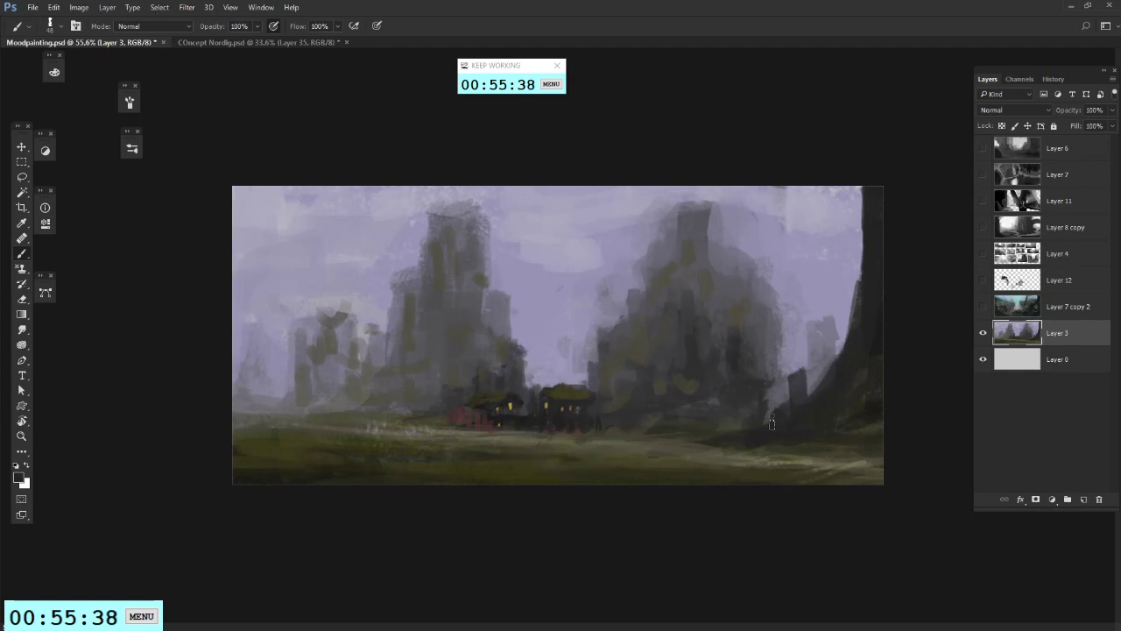
Step: Paint dark building silhouettes on the slope below the large trunk and a roofed post structure at the meadow's left edge
mouse_move(771, 422)
mouse_down()
mouse_move(806, 420)
mouse_move(802, 361)
mouse_move(824, 346)
mouse_move(823, 372)
mouse_up()
key(ctrl+z)
alt+click(570, 391)
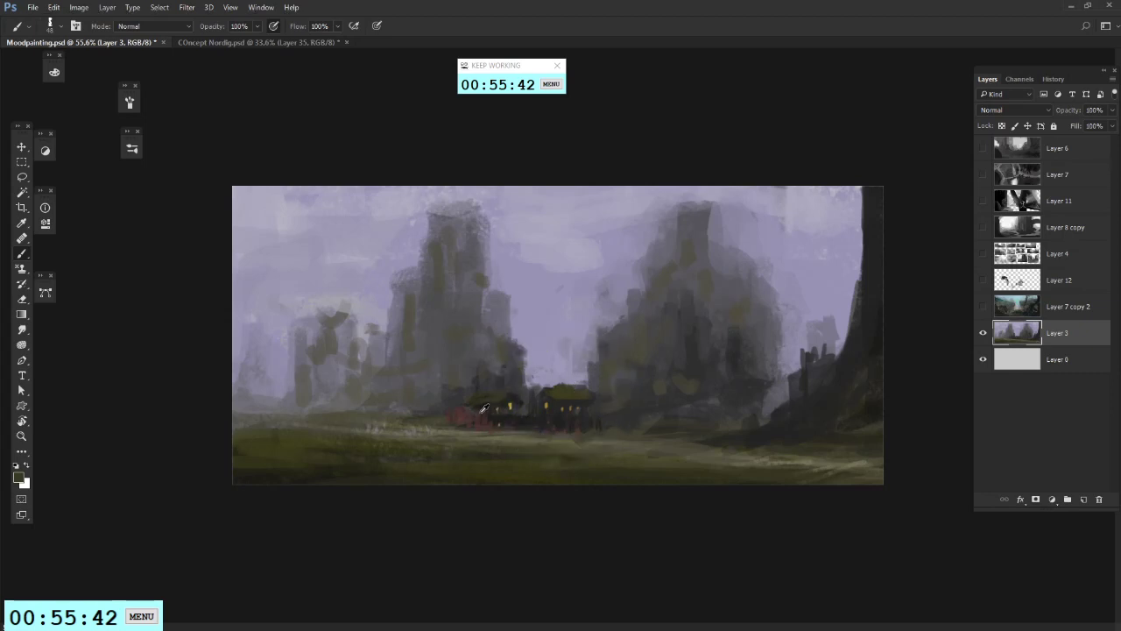
alt+click(516, 403)
drag(254, 449, 294, 445)
drag(251, 414, 213, 419)
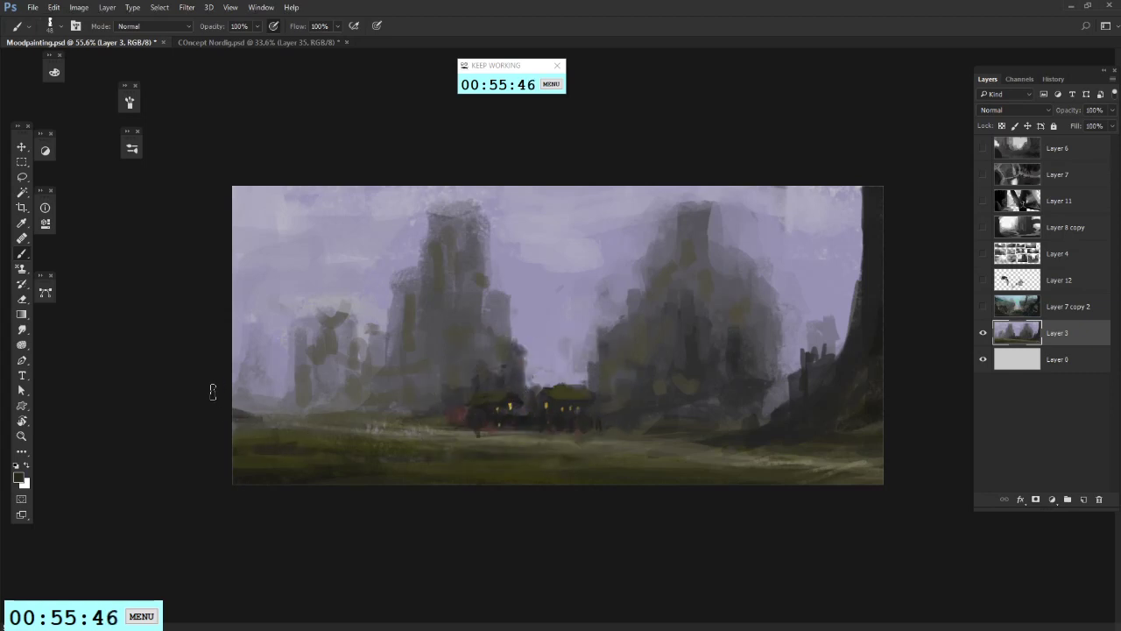
mouse_move(262, 364)
mouse_down()
mouse_move(217, 359)
mouse_move(269, 362)
mouse_move(247, 391)
mouse_move(243, 361)
mouse_move(229, 374)
mouse_move(237, 458)
mouse_up()
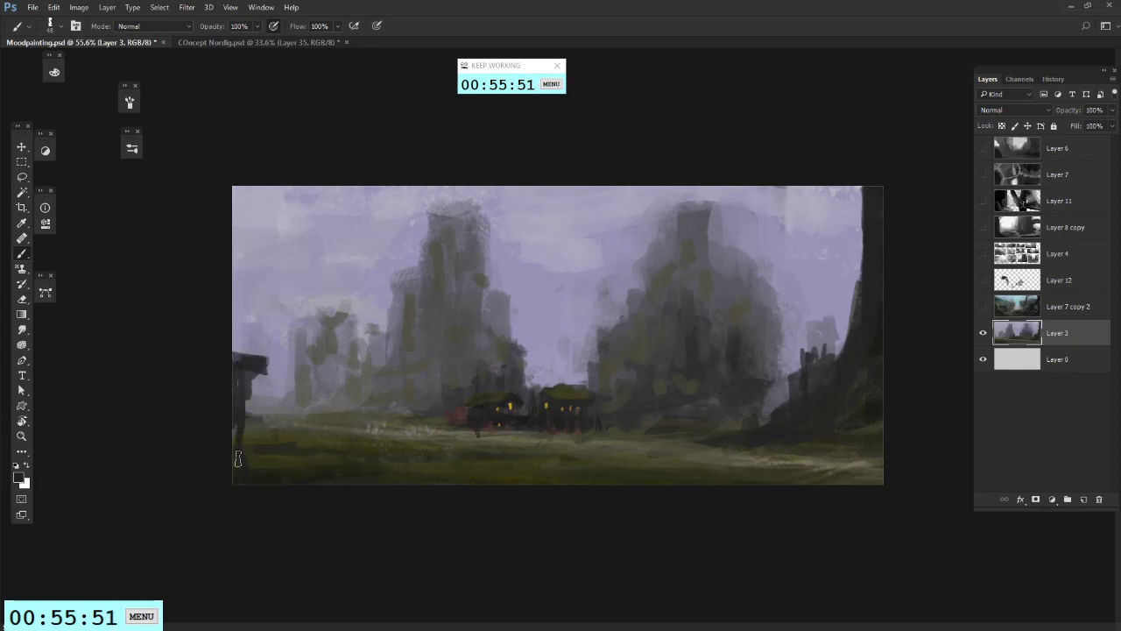
Step: Paint a tall dark post and a row of short vertical posts across the meadow in front of the lit huts
alt+click(334, 445)
drag(363, 417, 364, 437)
mouse_move(368, 363)
mouse_down()
mouse_move(377, 436)
mouse_move(366, 359)
mouse_move(372, 443)
mouse_move(405, 438)
mouse_up()
mouse_move(418, 414)
mouse_down()
mouse_move(421, 435)
mouse_move(480, 447)
mouse_up()
mouse_move(500, 429)
mouse_down()
mouse_move(501, 443)
mouse_move(537, 449)
mouse_up()
mouse_move(549, 420)
mouse_down()
mouse_move(551, 444)
mouse_move(577, 449)
mouse_up()
drag(627, 421, 630, 440)
drag(640, 416, 641, 437)
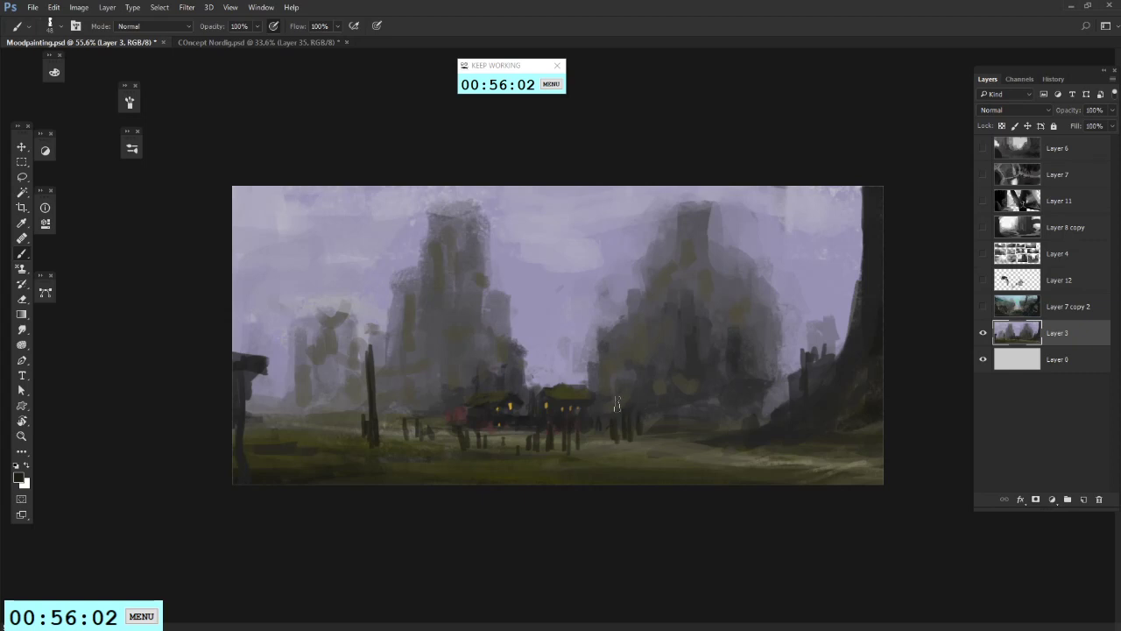
drag(394, 421, 395, 438)
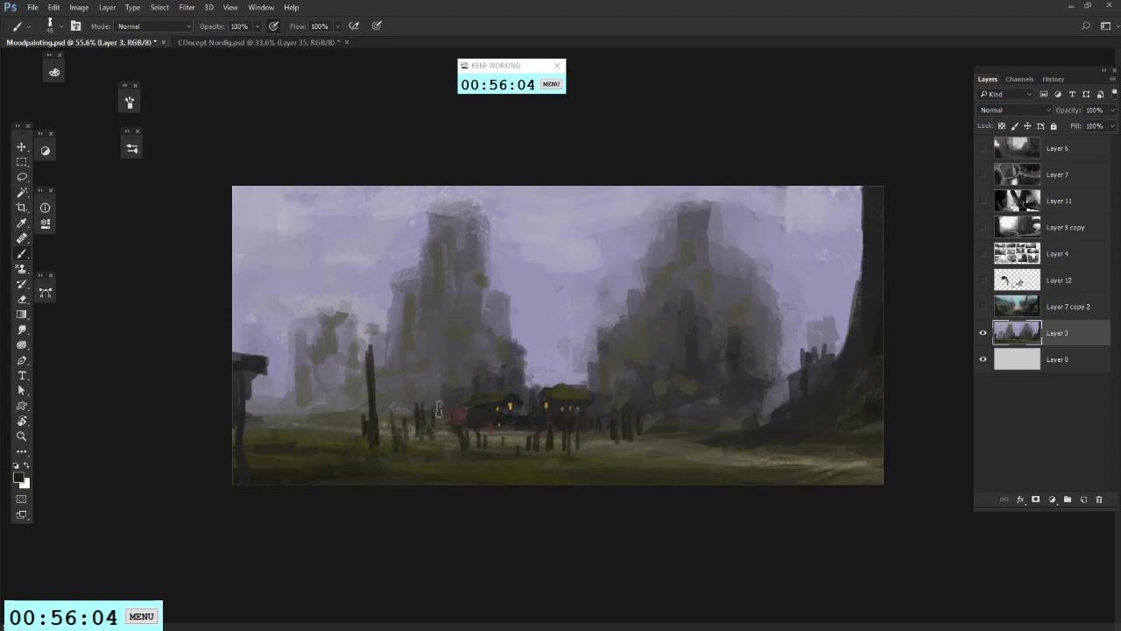
Step: Reduce the brush to 17 px and add thin rails and fine detail between the posts around the huts
right_click(635, 289)
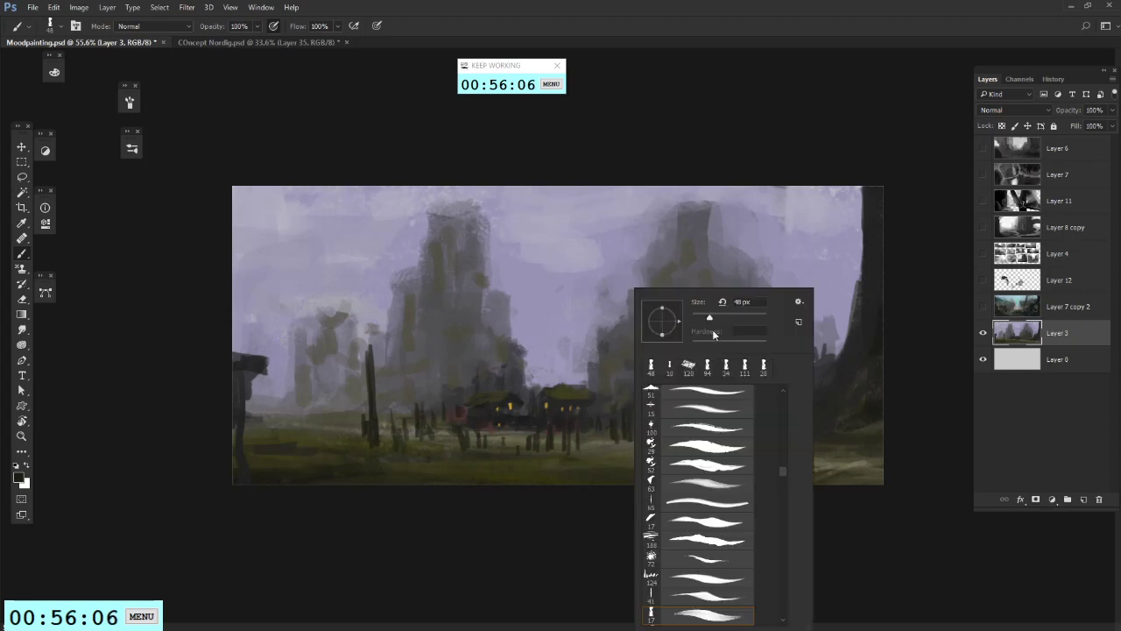
click(602, 419)
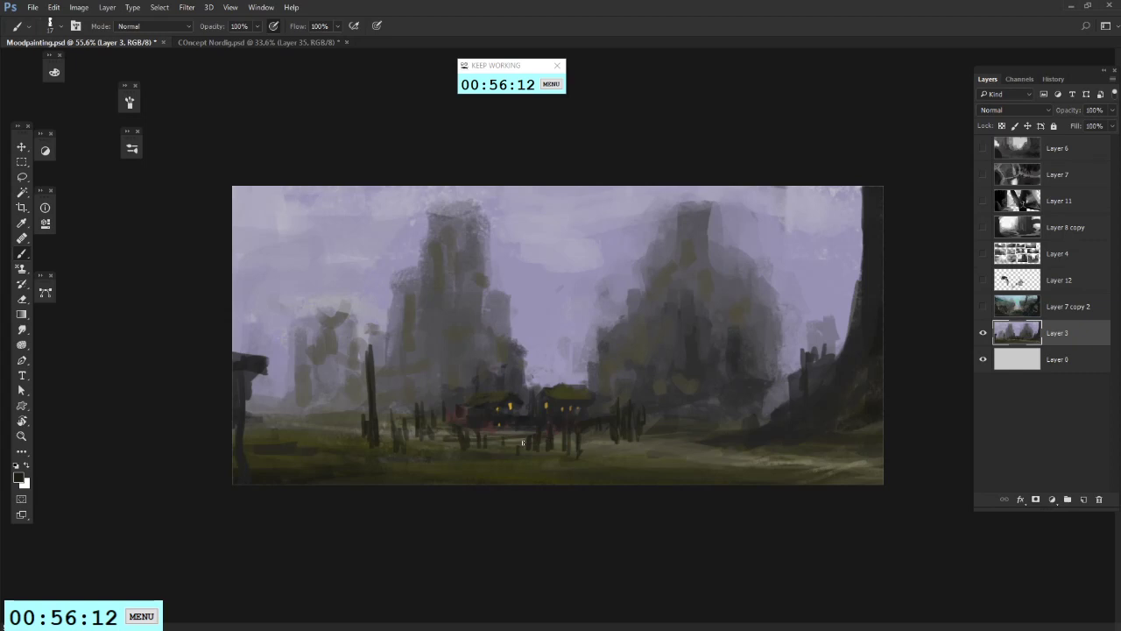
scroll(432, 317, down, 3)
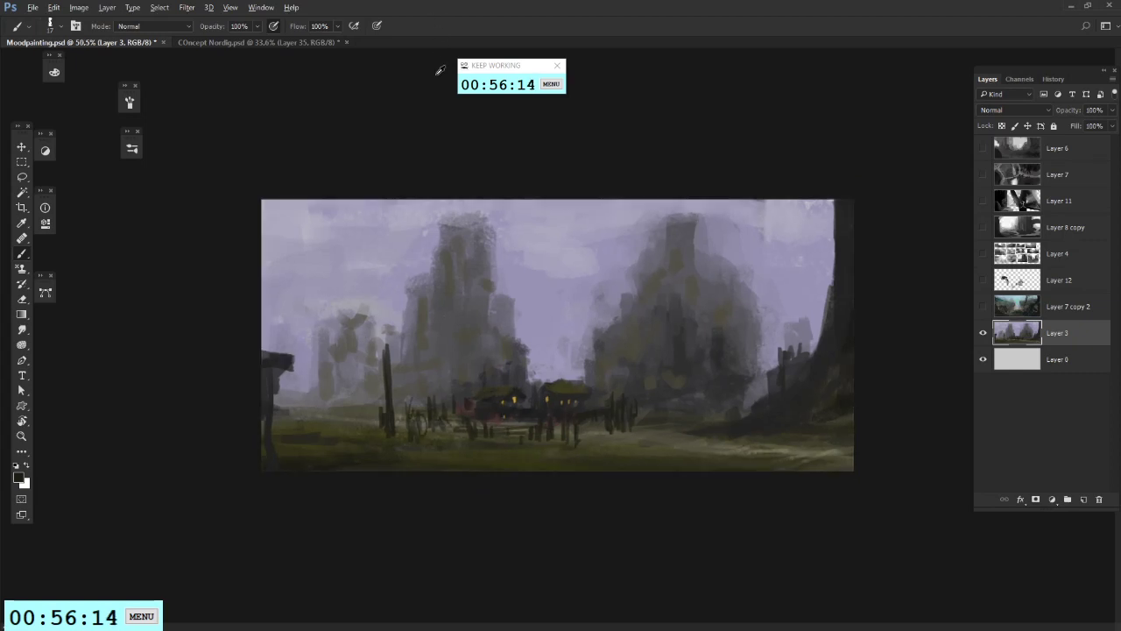
scroll(525, 251, up, 4)
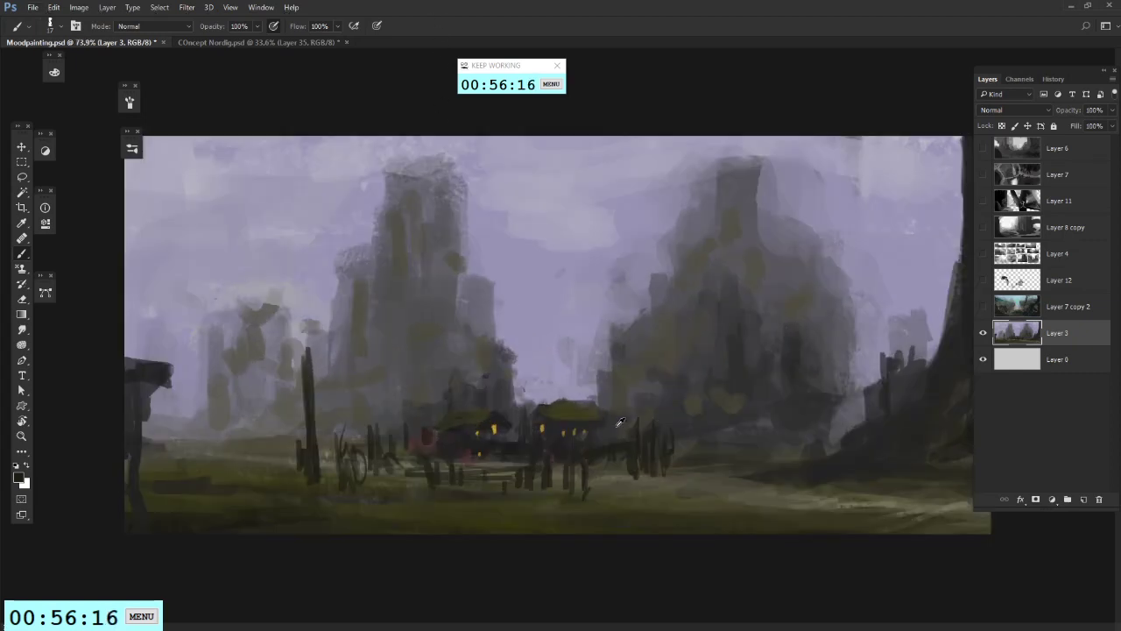
alt+click(570, 408)
alt+click(637, 438)
Step: Extend the left hut with dark slanted roof shapes and muted red strokes along its base, sampling colours from the scene
scroll(526, 332, down, 8)
scroll(586, 341, up, 7)
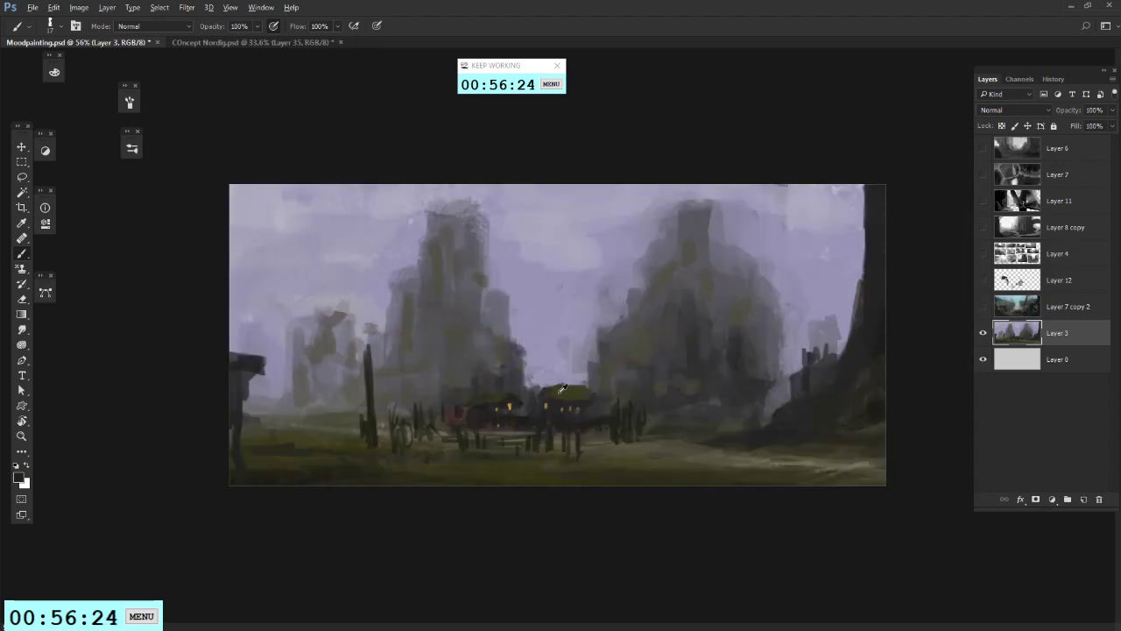
alt+click(619, 438)
alt+click(533, 421)
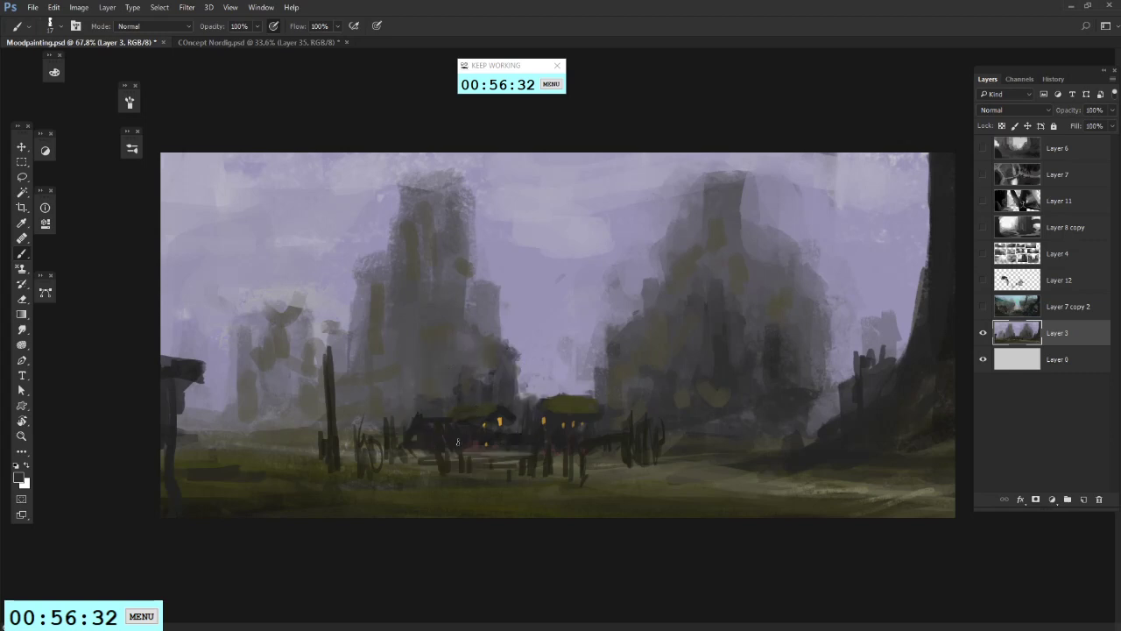
alt+click(472, 414)
alt+click(421, 438)
Step: Check the scene's values in a greyscale proof view, examining the hut area, and return to colour
key(ctrl+y)
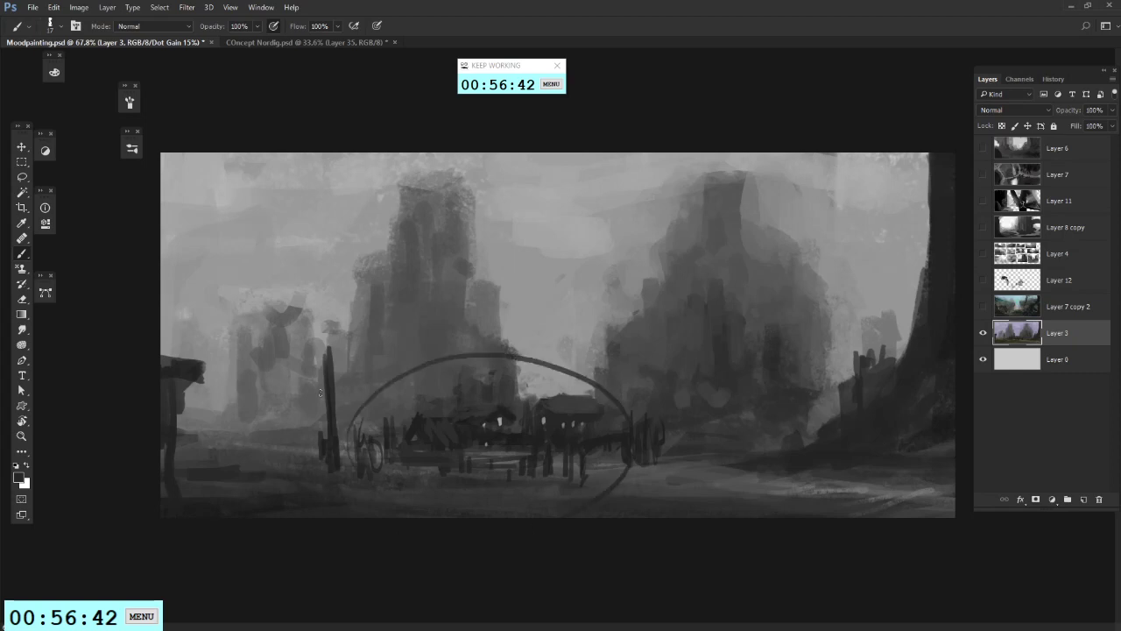
key(ctrl+y)
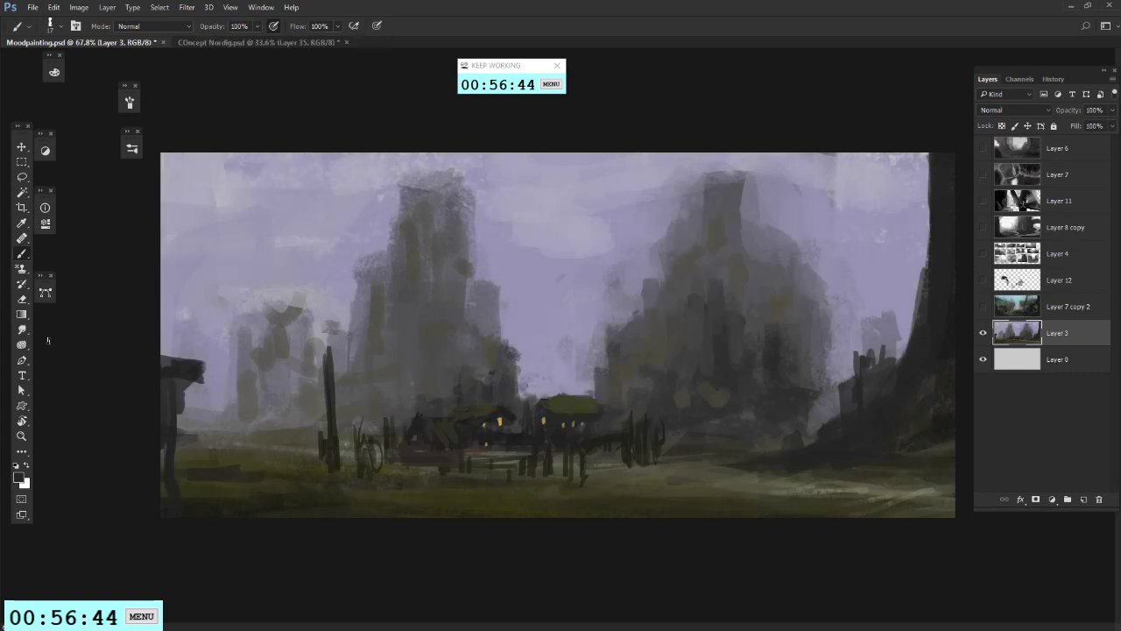
Step: Set the Gradient tool's blend mode to Color Dodge and sample a colour from the meadow
key(g)
click(253, 26)
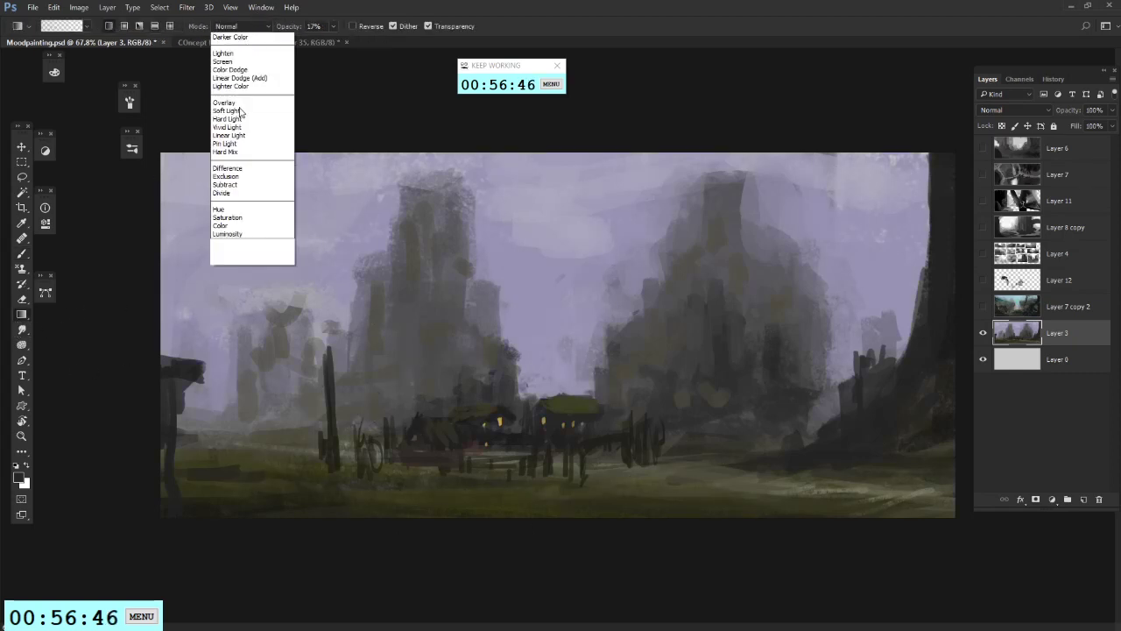
click(247, 142)
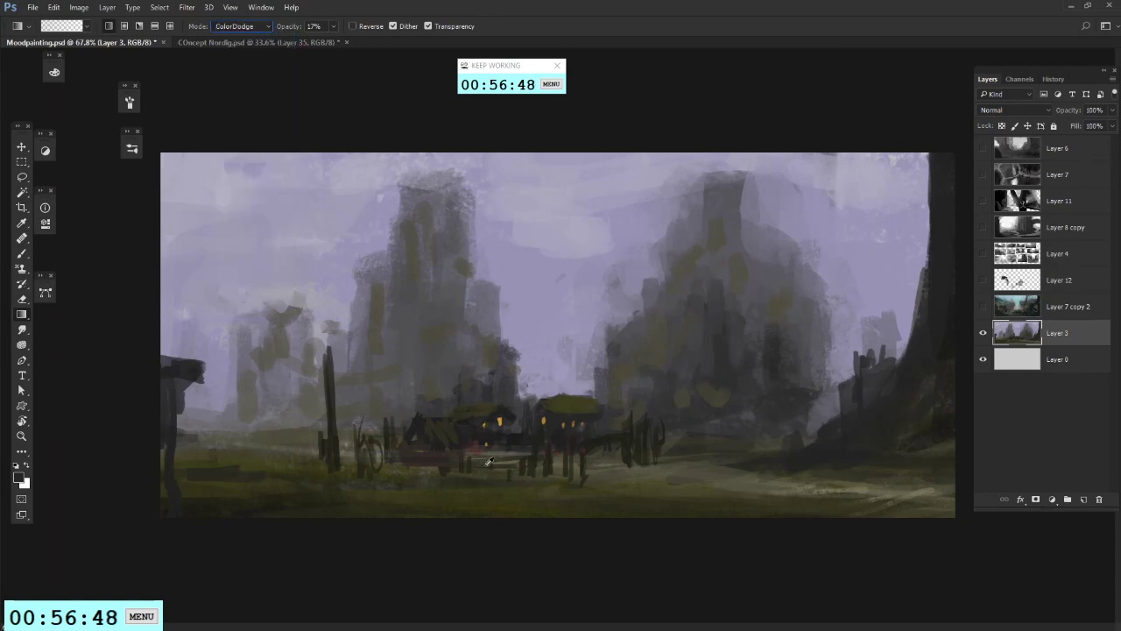
alt+click(485, 477)
Step: Return to the Brush tool and choose the broad 500 px brush preset
key(b)
right_click(508, 287)
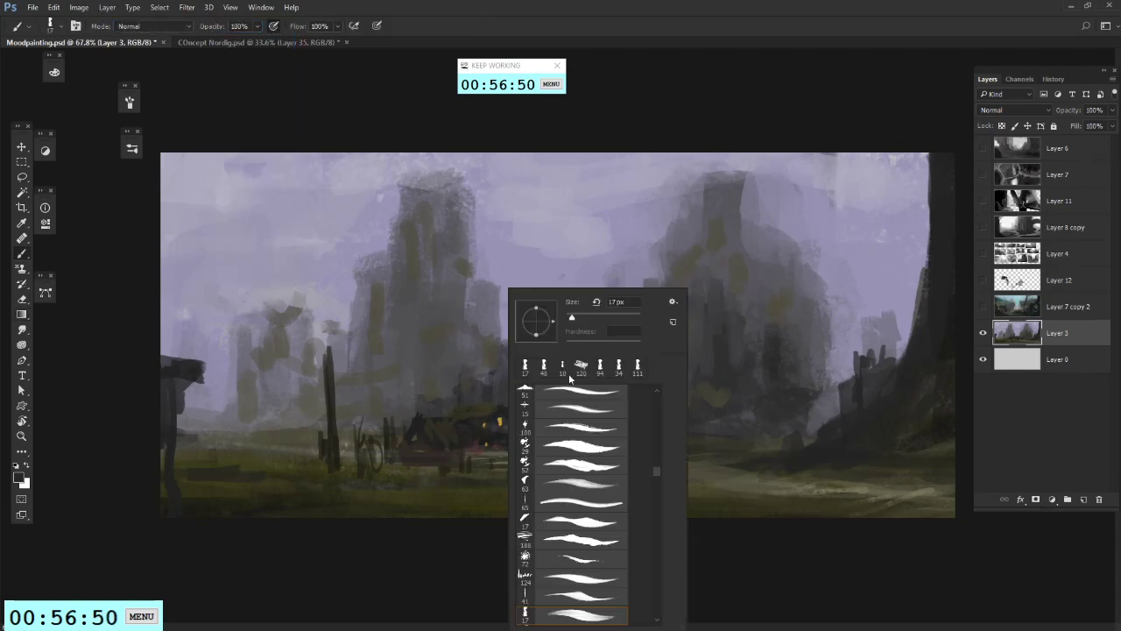
drag(656, 473, 656, 459)
click(593, 473)
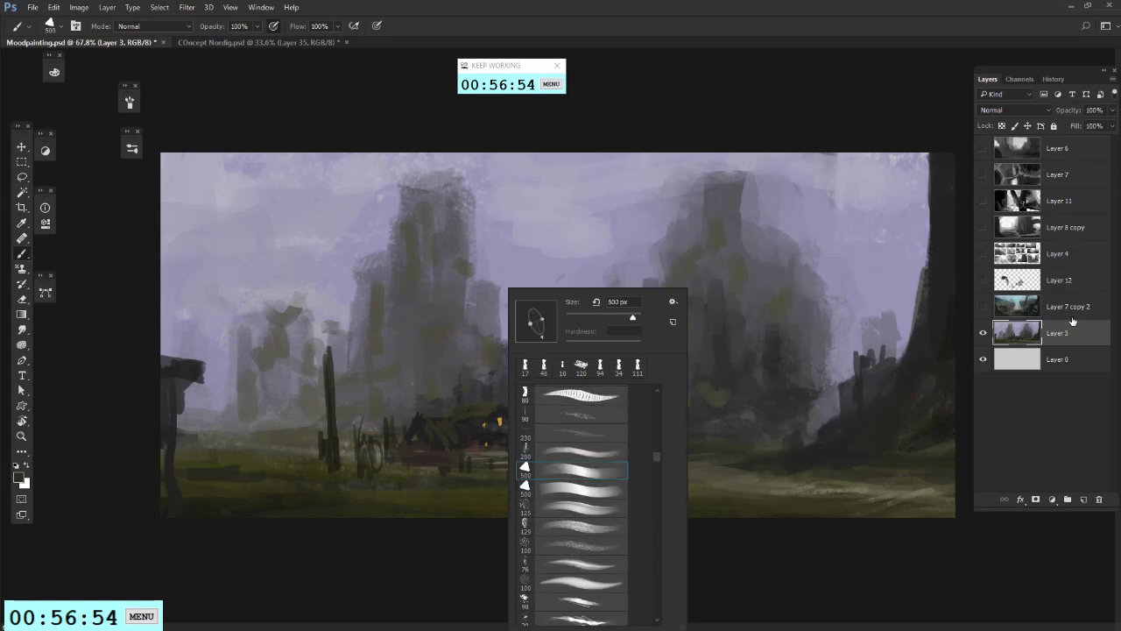
Step: Add a Hue/Saturation adjustment layer above Layer 3 and clip it to that layer
click(1067, 332)
click(1050, 505)
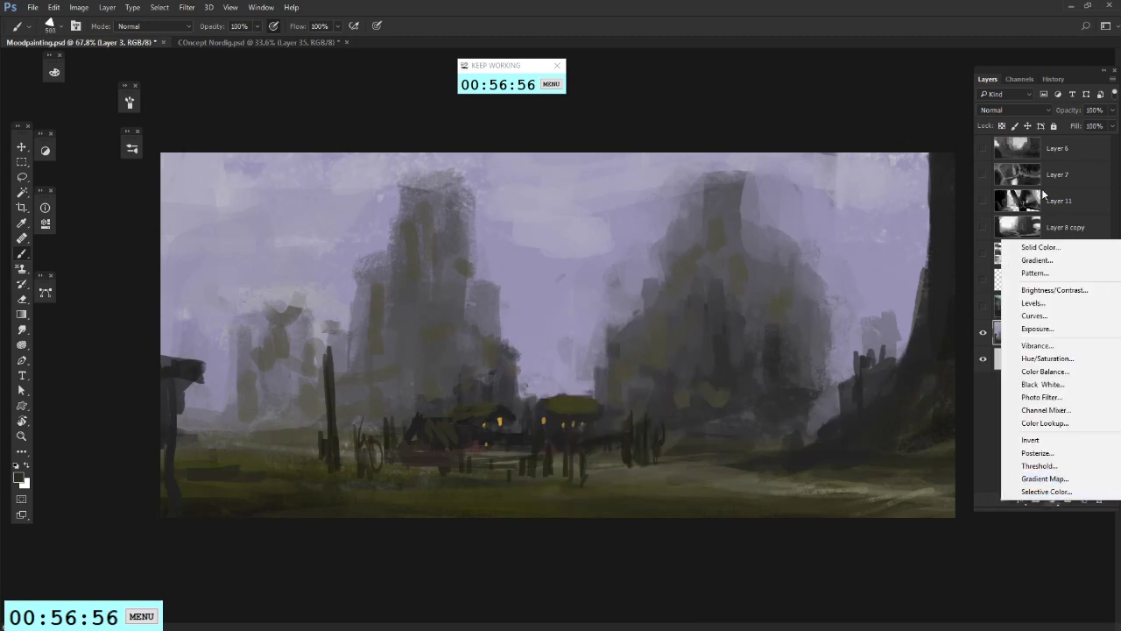
click(1060, 363)
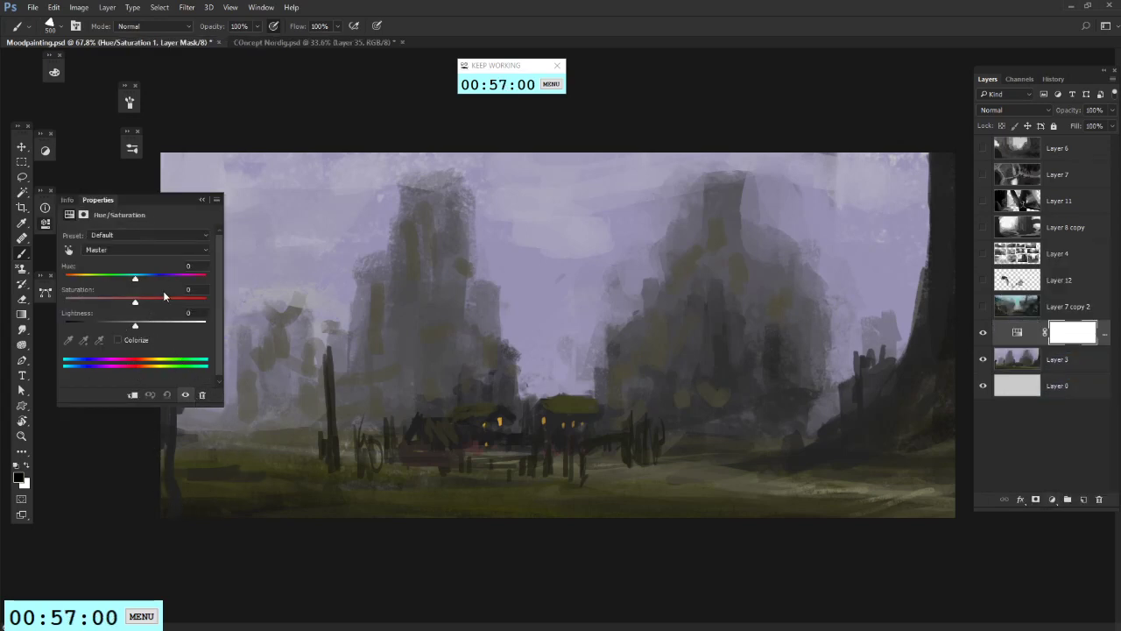
right_click(1016, 332)
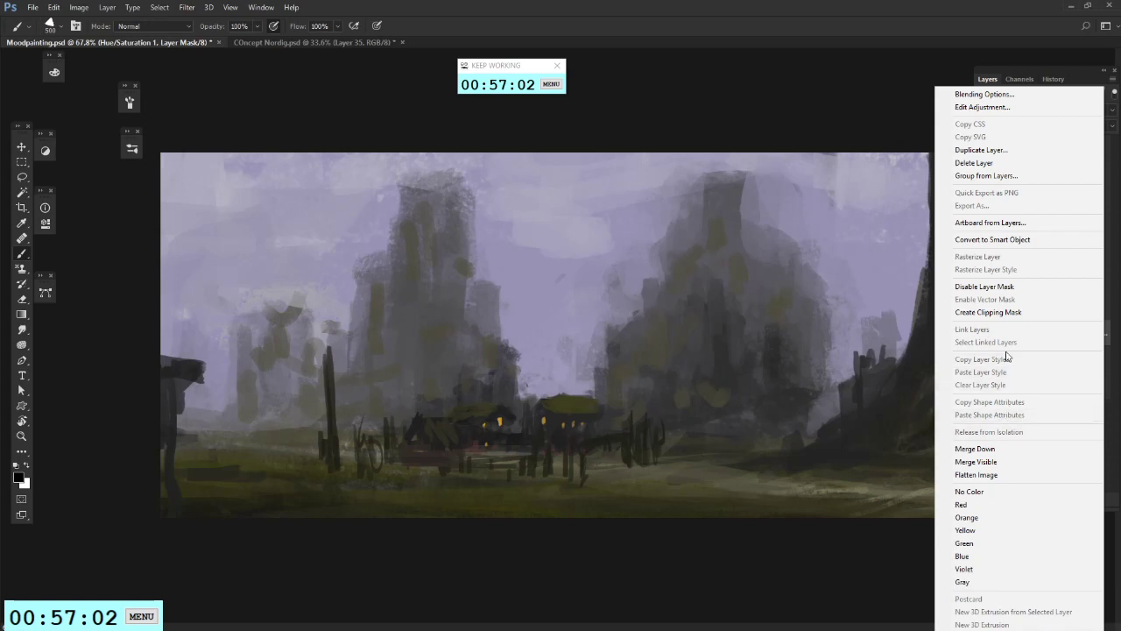
click(988, 312)
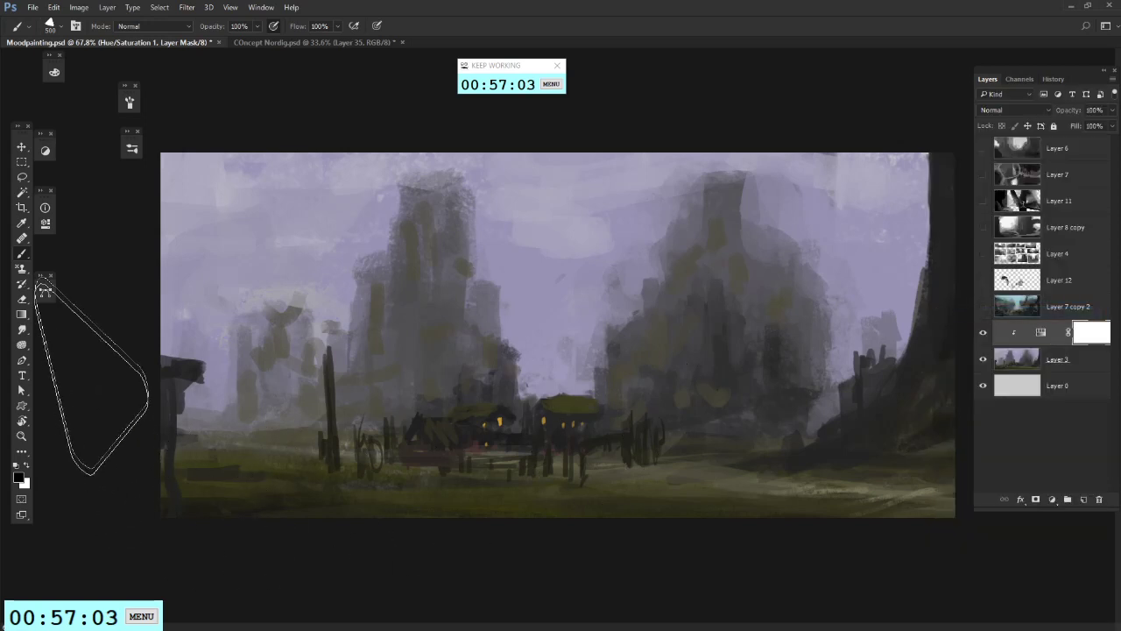
Step: Raise the Hue/Saturation adjustment's lightness to +24 and set its layer's blend mode to Soft Light
click(45, 291)
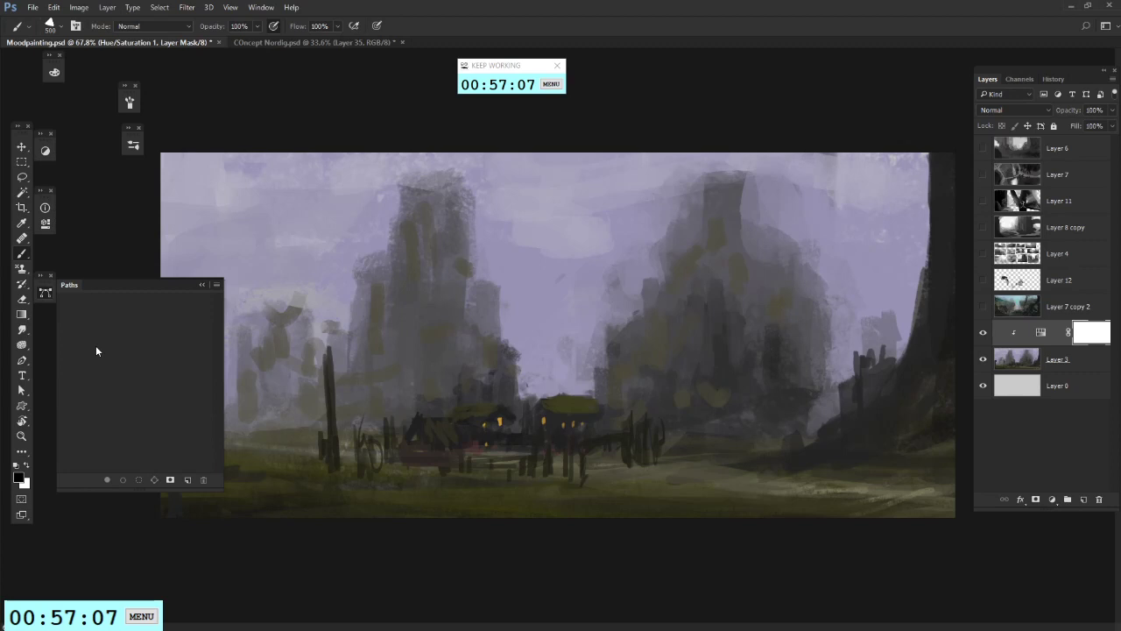
click(1016, 333)
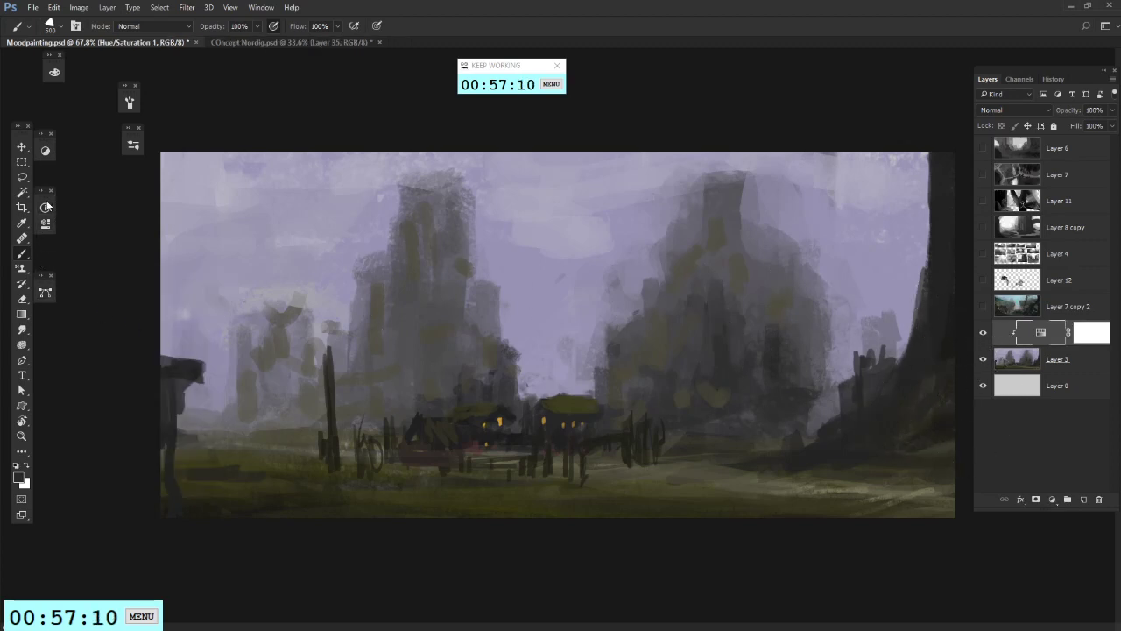
click(48, 166)
click(571, 243)
click(47, 150)
click(45, 151)
click(46, 222)
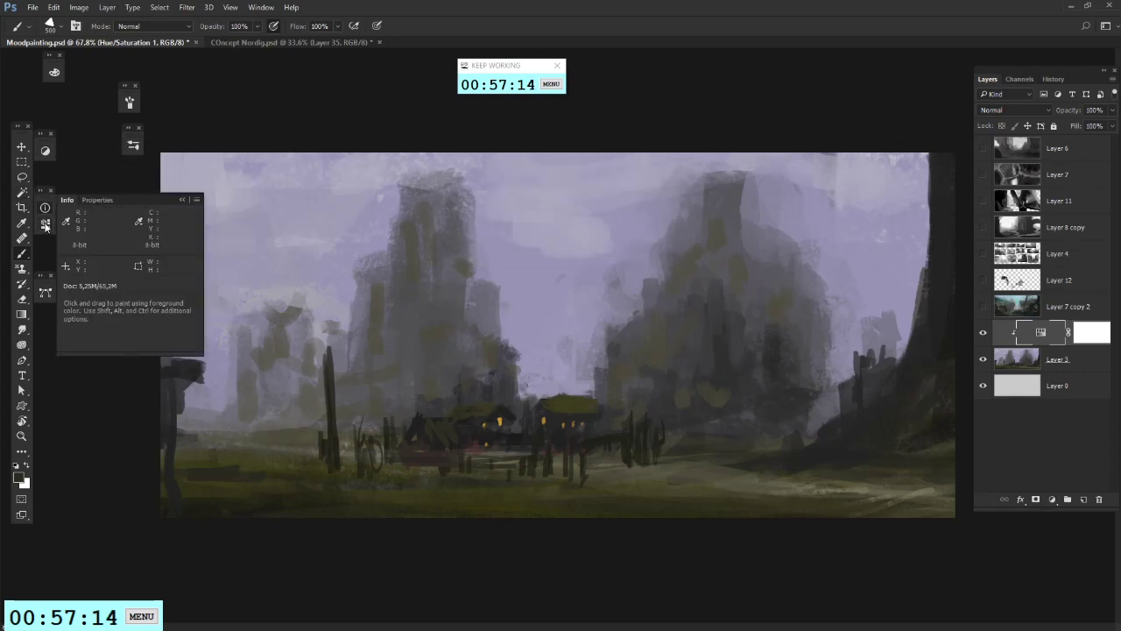
mouse_move(138, 330)
mouse_down()
mouse_move(166, 323)
mouse_move(154, 327)
mouse_up()
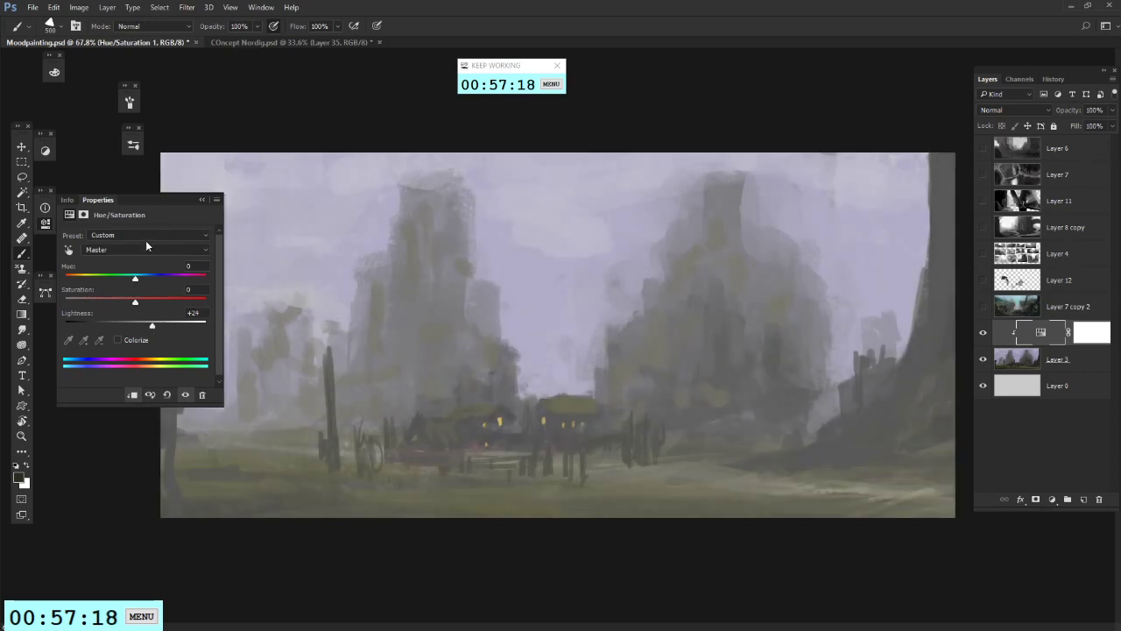
click(1017, 111)
click(1001, 253)
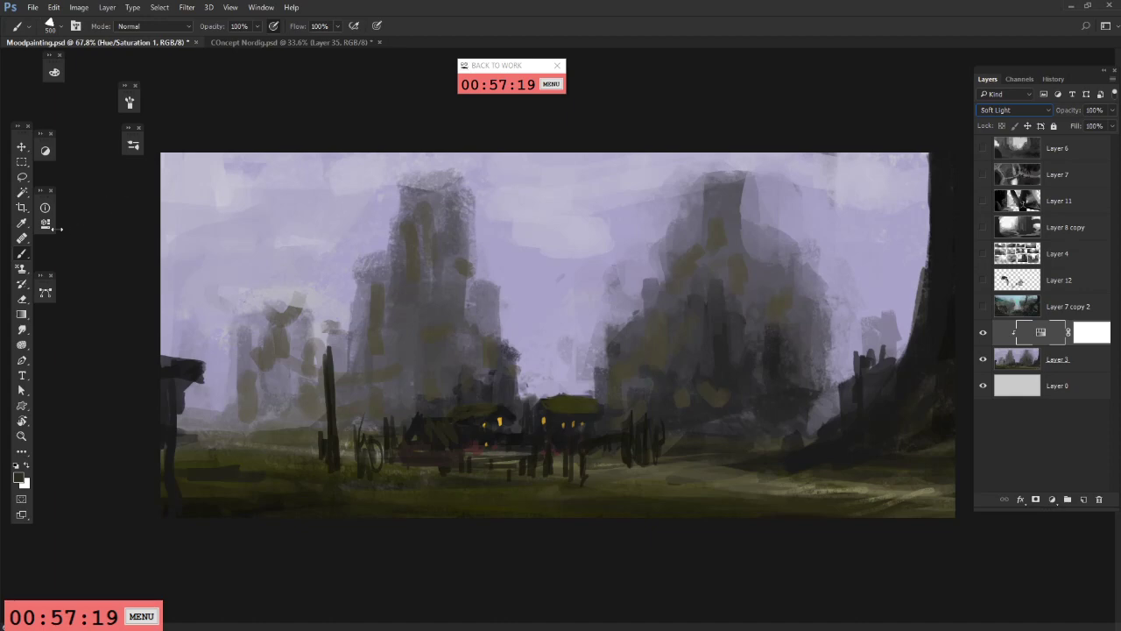
Step: Set the adjustment's lightness to +43 and compare the scene with the adjustment layer hidden and shown
drag(46, 227, 104, 242)
click(104, 238)
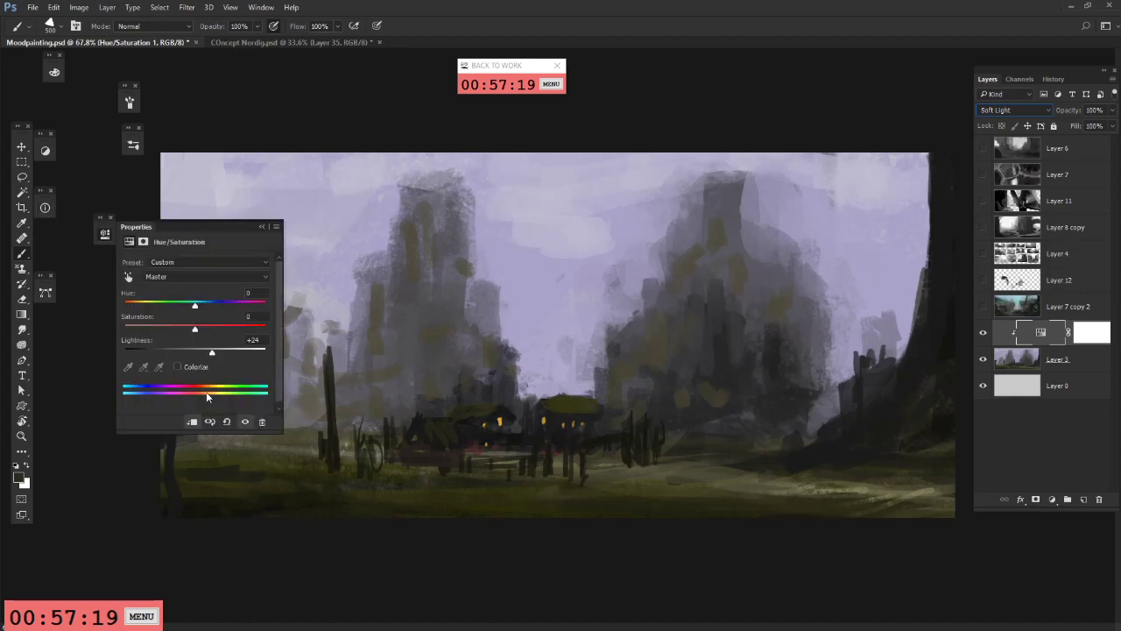
mouse_move(225, 356)
mouse_down()
mouse_move(240, 352)
mouse_move(225, 354)
mouse_up()
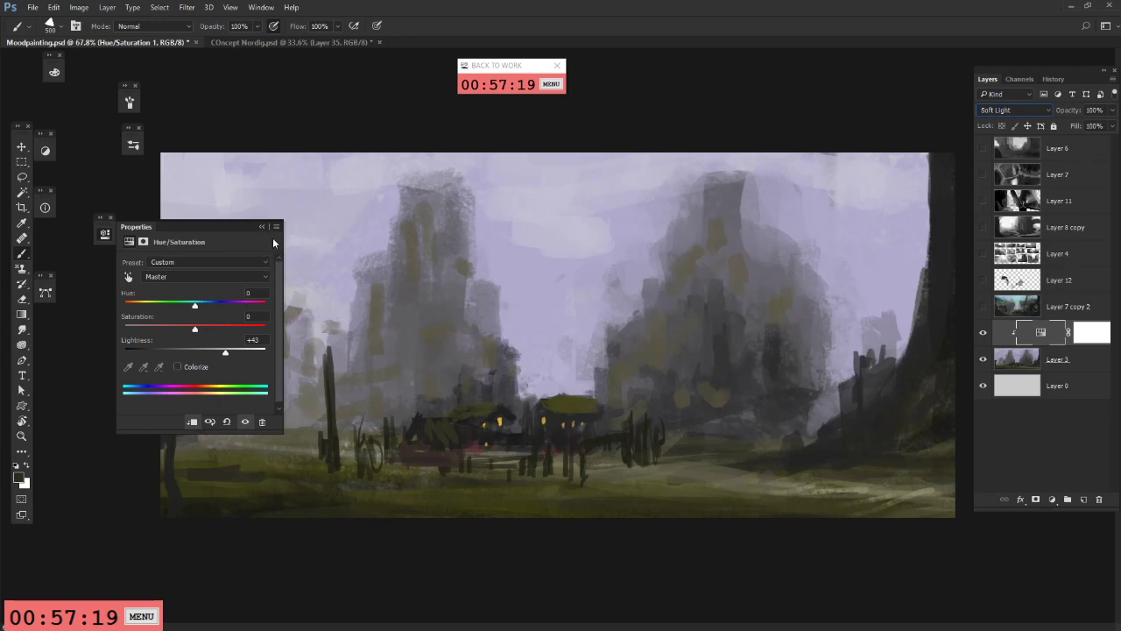
click(399, 267)
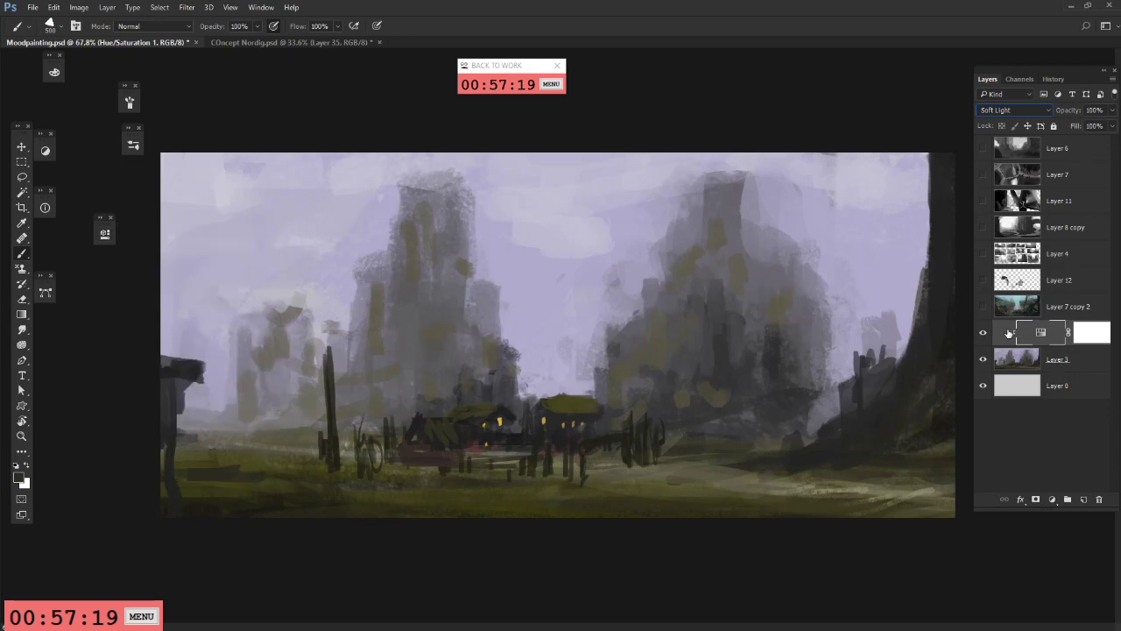
click(983, 334)
click(983, 334)
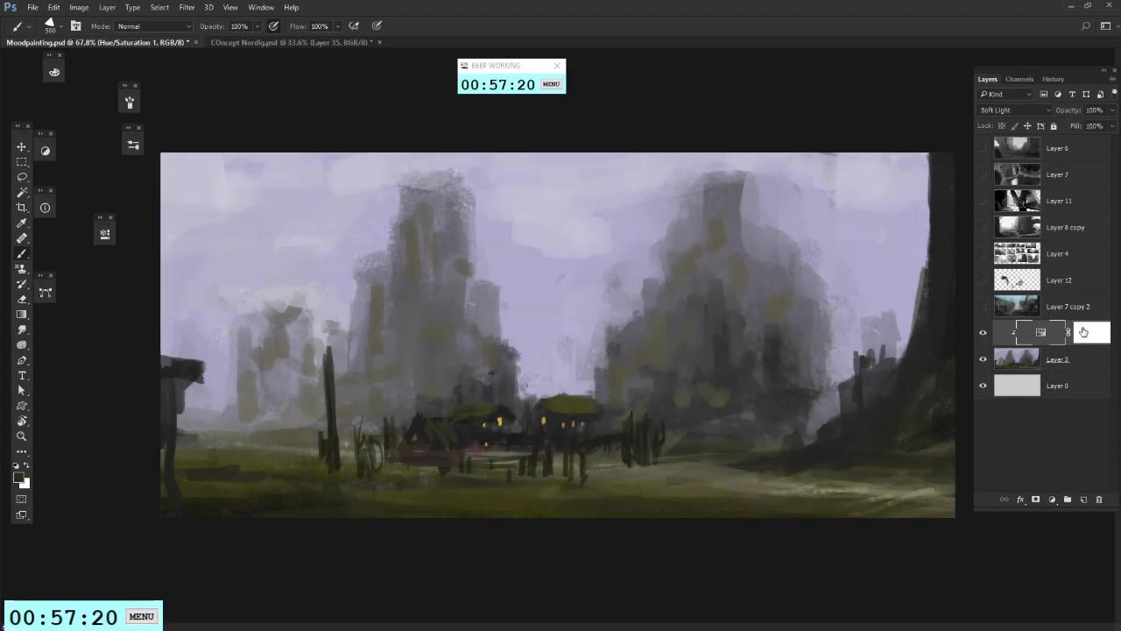
Step: Paint black with the broad brush on the adjustment's layer mask over the lower meadow and the rock towers
click(1084, 331)
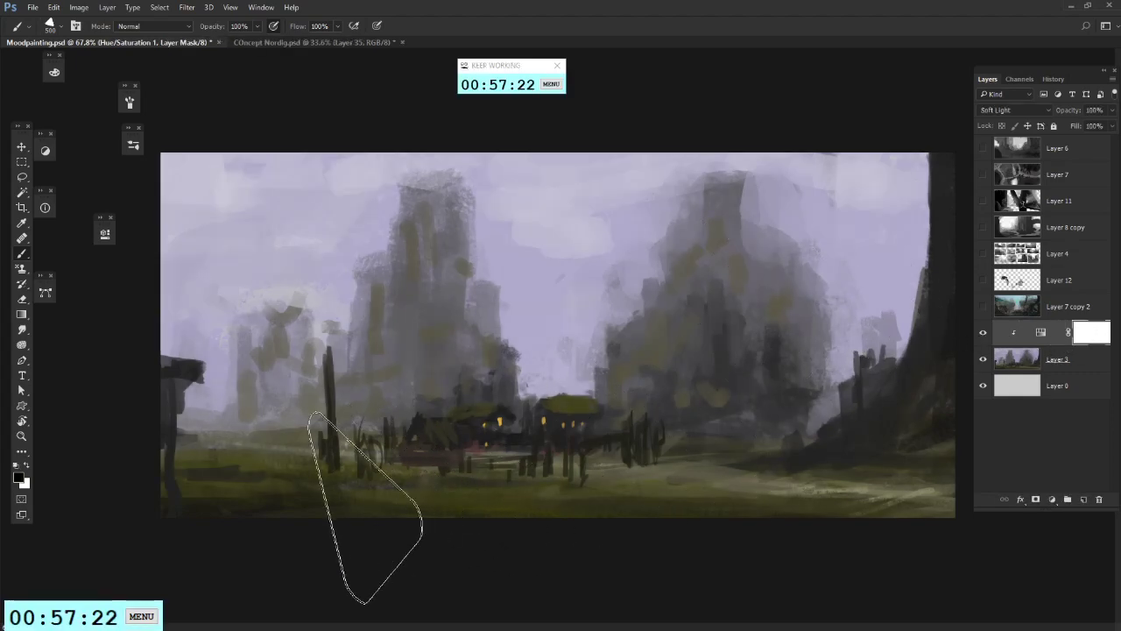
mouse_move(365, 507)
mouse_down()
mouse_move(656, 538)
mouse_move(430, 531)
mouse_move(472, 537)
mouse_up()
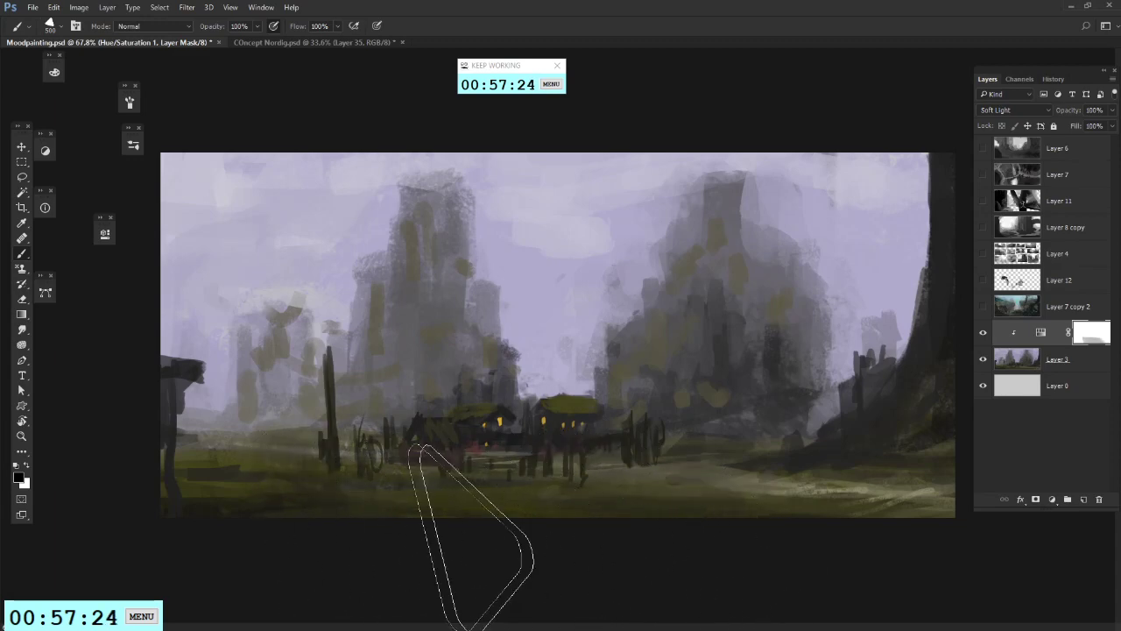
drag(788, 563, 934, 571)
mouse_move(280, 510)
mouse_down()
mouse_move(246, 504)
mouse_move(412, 401)
mouse_move(413, 250)
mouse_move(645, 412)
mouse_move(734, 278)
mouse_move(625, 426)
mouse_move(789, 388)
mouse_move(626, 450)
mouse_up()
key(c)
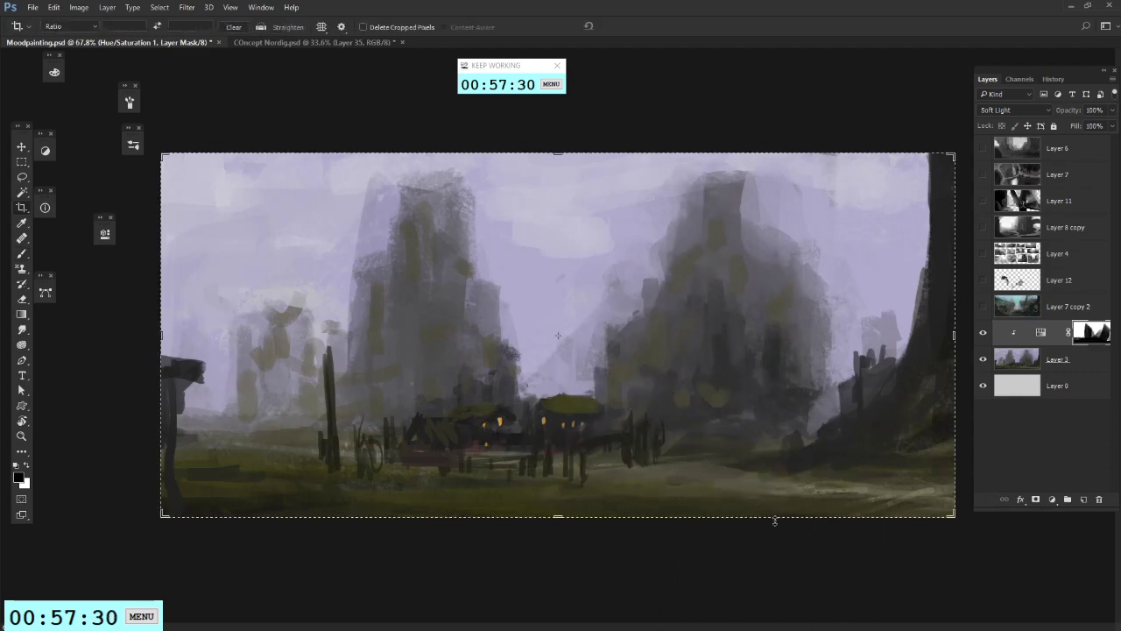
drag(726, 522, 793, 617)
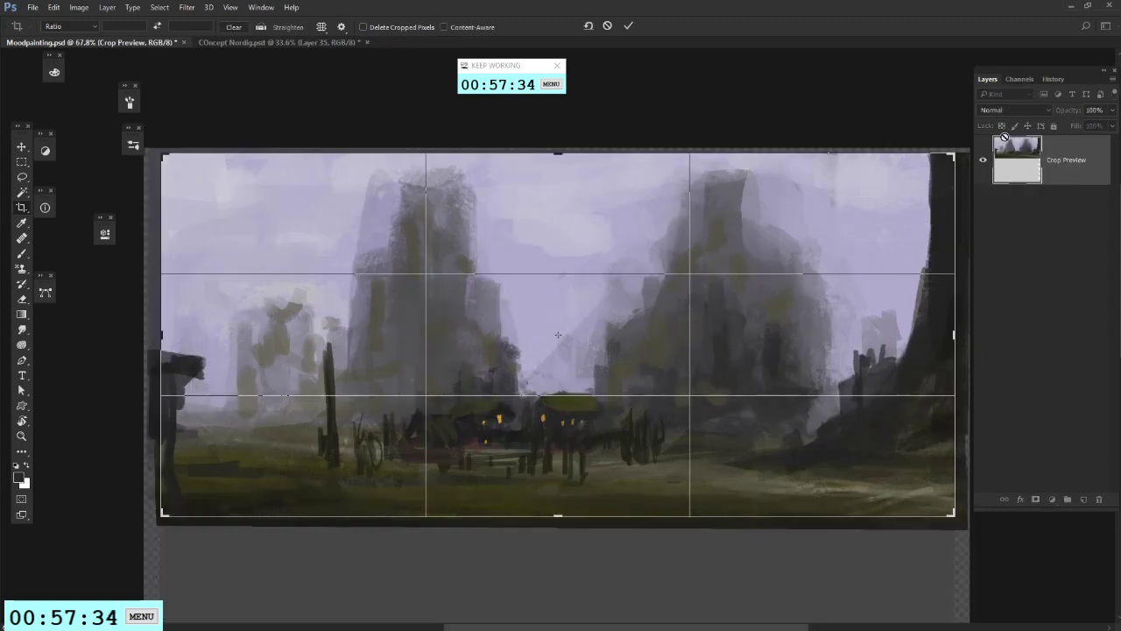
key(Return)
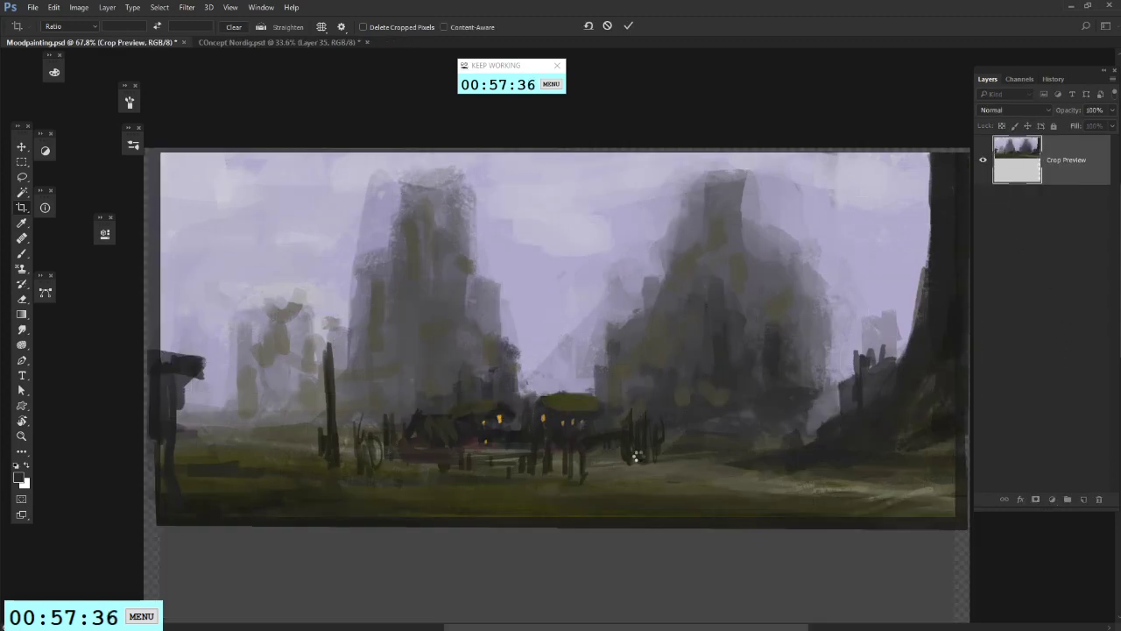
key(Escape)
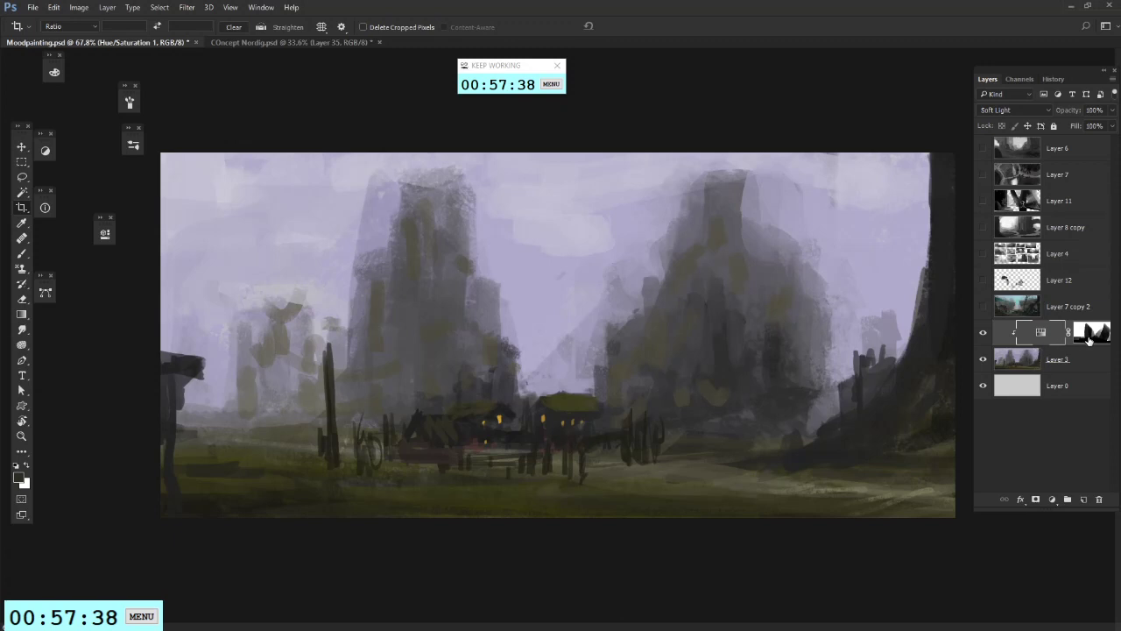
Step: Refine the adjustment's layer mask with the Eraser and a 73 px brush around the meadow and rock towers
click(1088, 338)
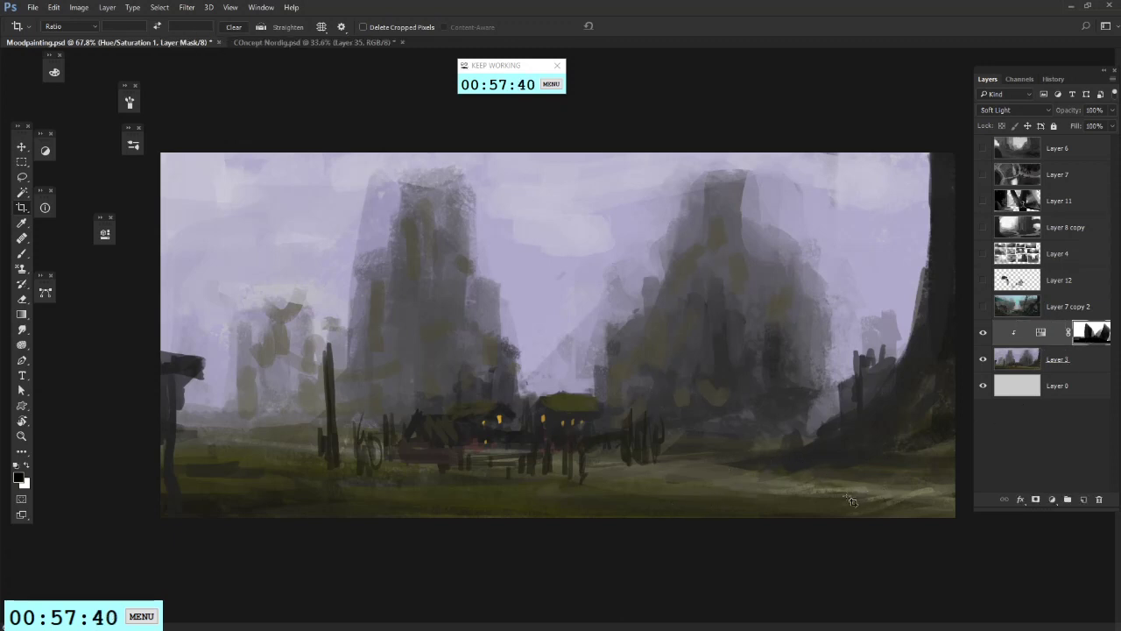
click(22, 299)
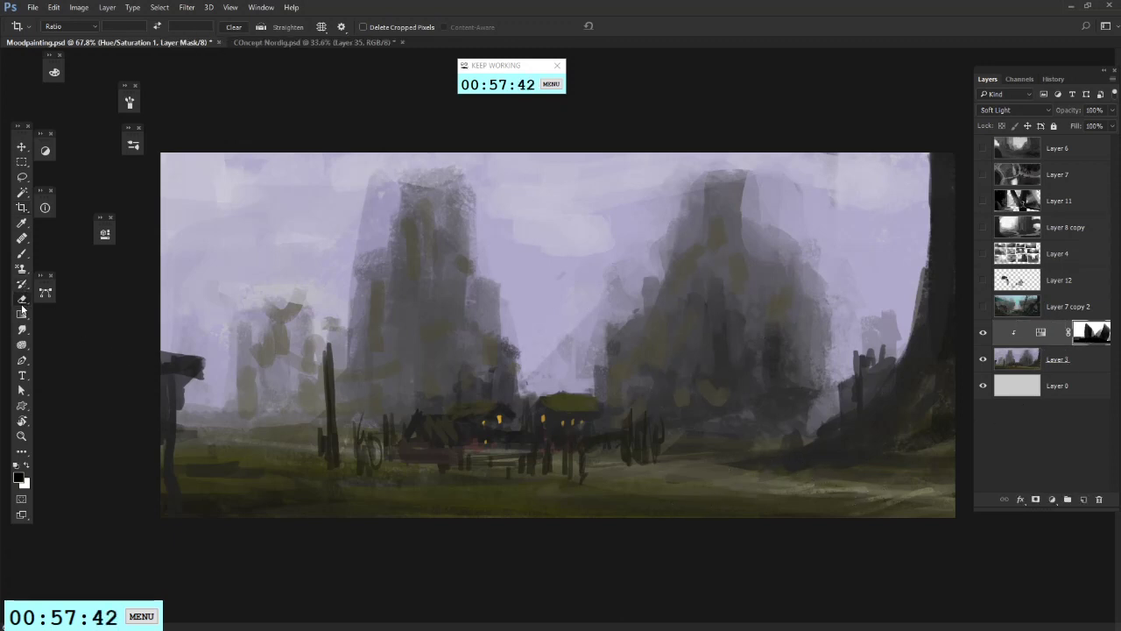
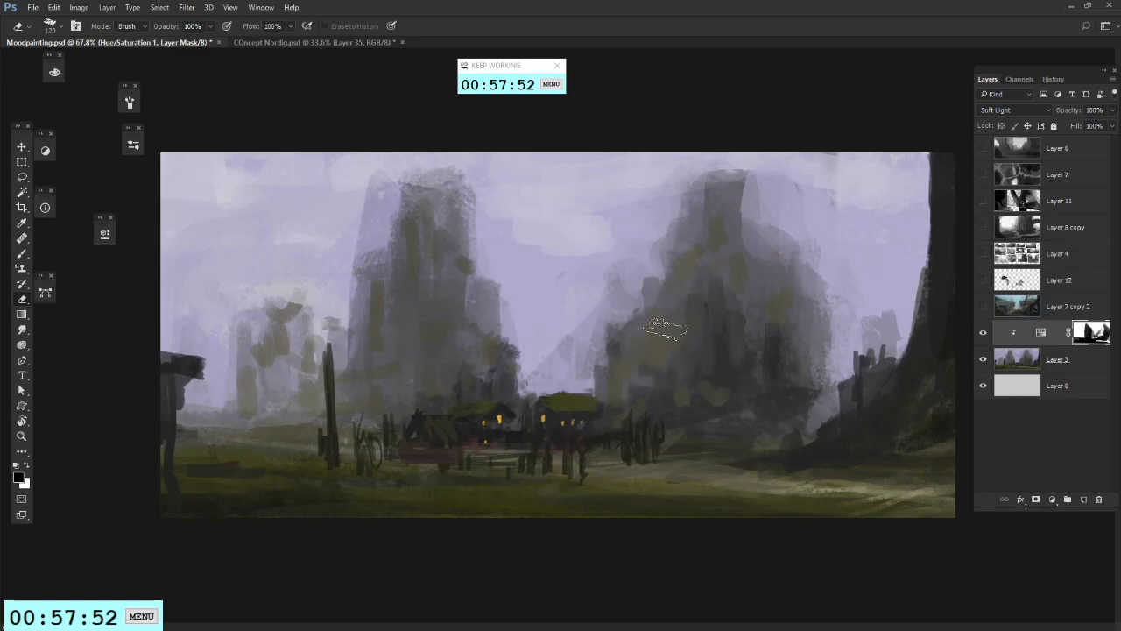
click(22, 253)
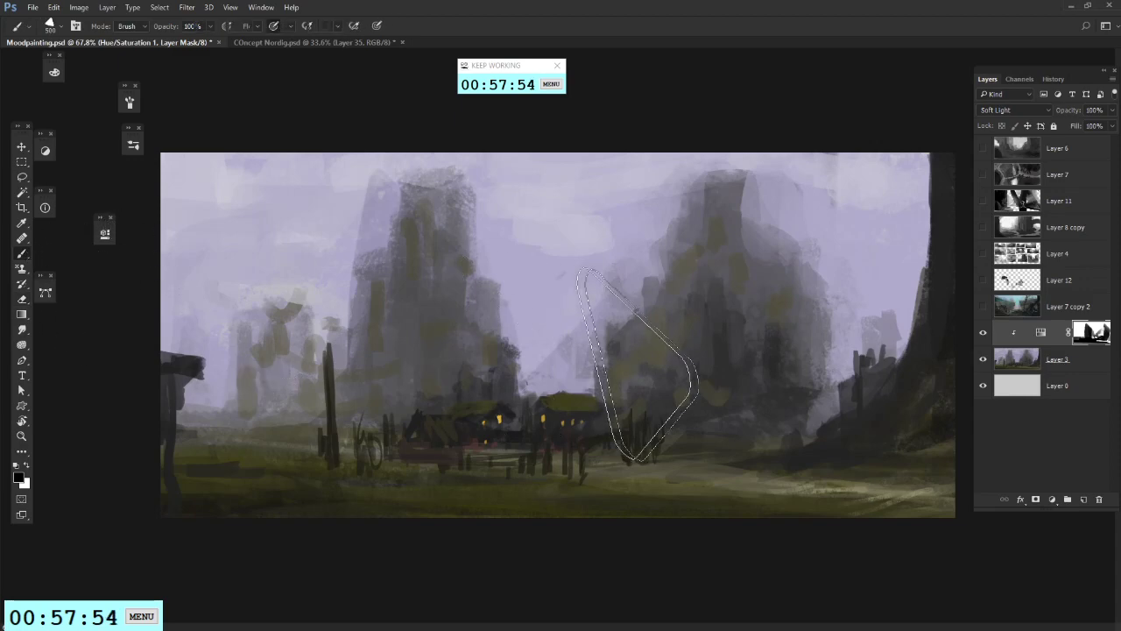
right_click(750, 288)
click(834, 318)
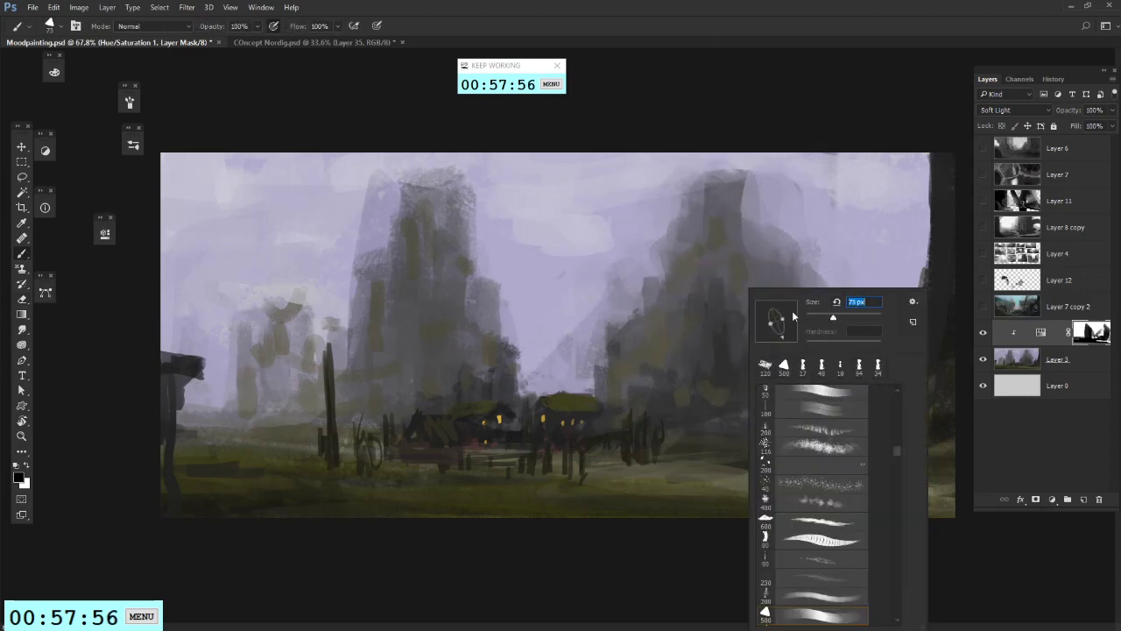
click(713, 321)
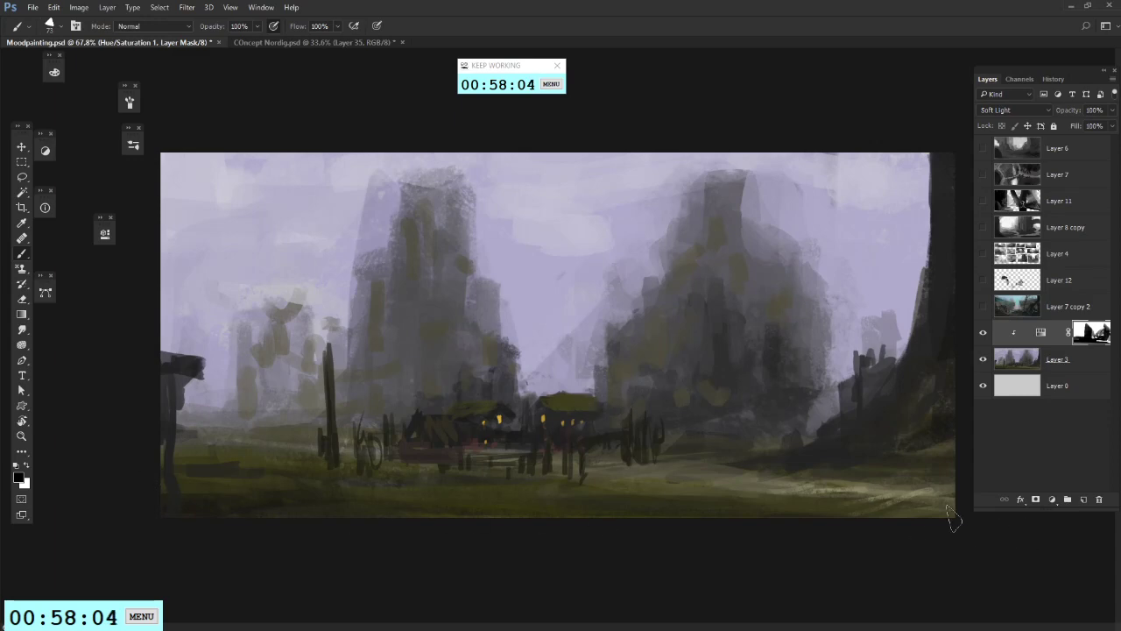
Step: Create a new layer above the adjustment and paint a dark upright rock in the meadow foreground, sampling colours from the scene
click(1083, 499)
alt+click(896, 489)
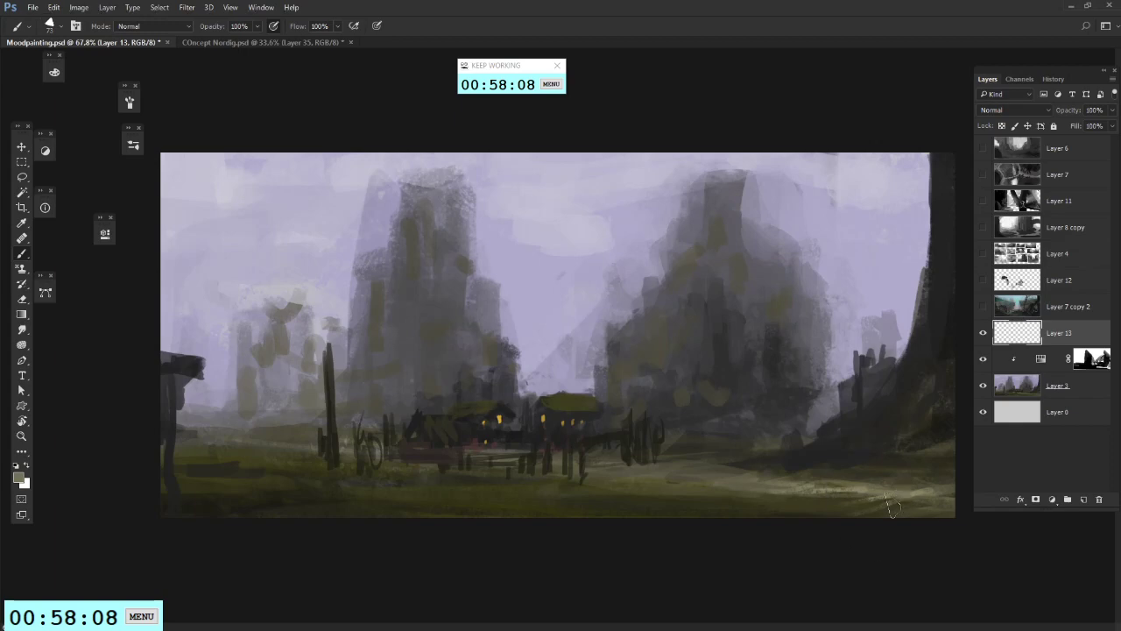
drag(892, 506, 941, 515)
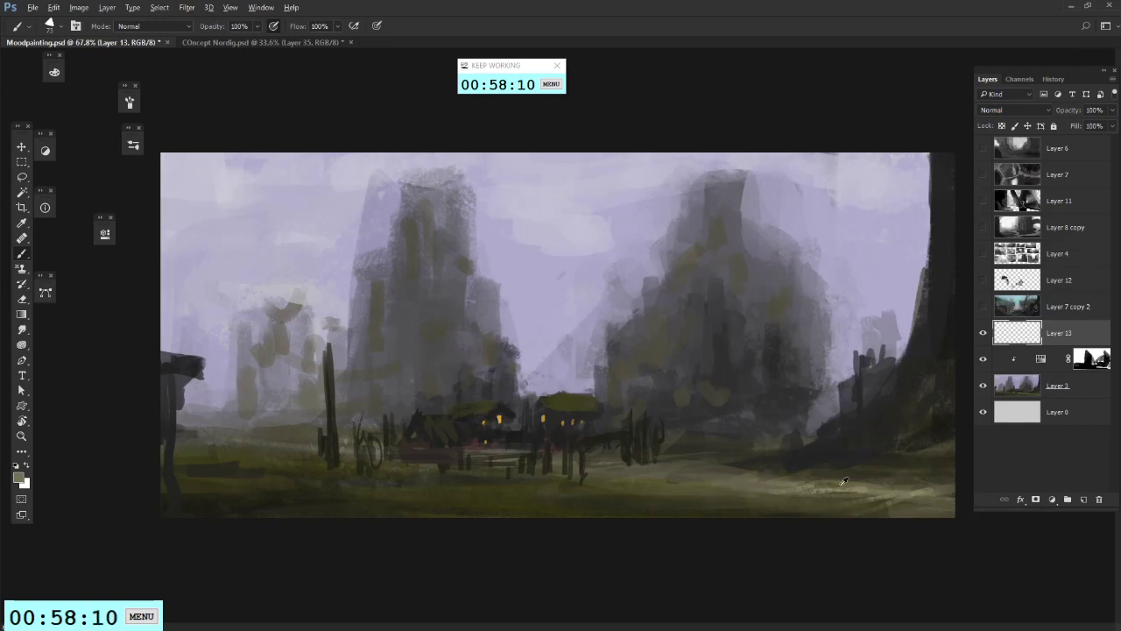
right_click(811, 481)
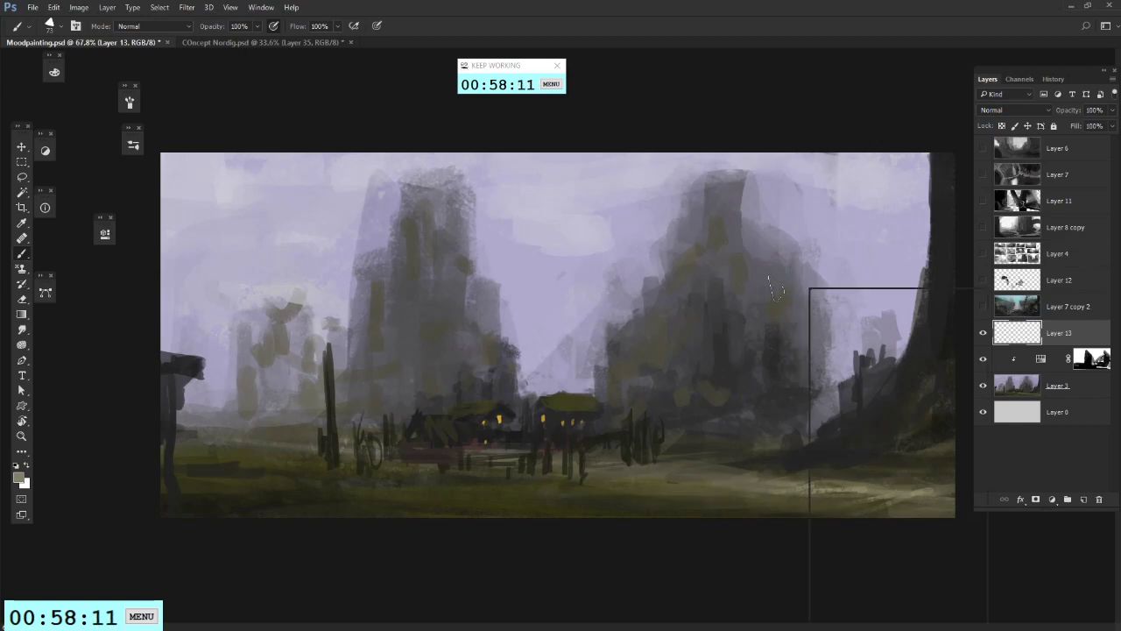
alt+click(791, 457)
mouse_move(738, 480)
mouse_down()
mouse_move(723, 490)
mouse_move(727, 510)
mouse_up()
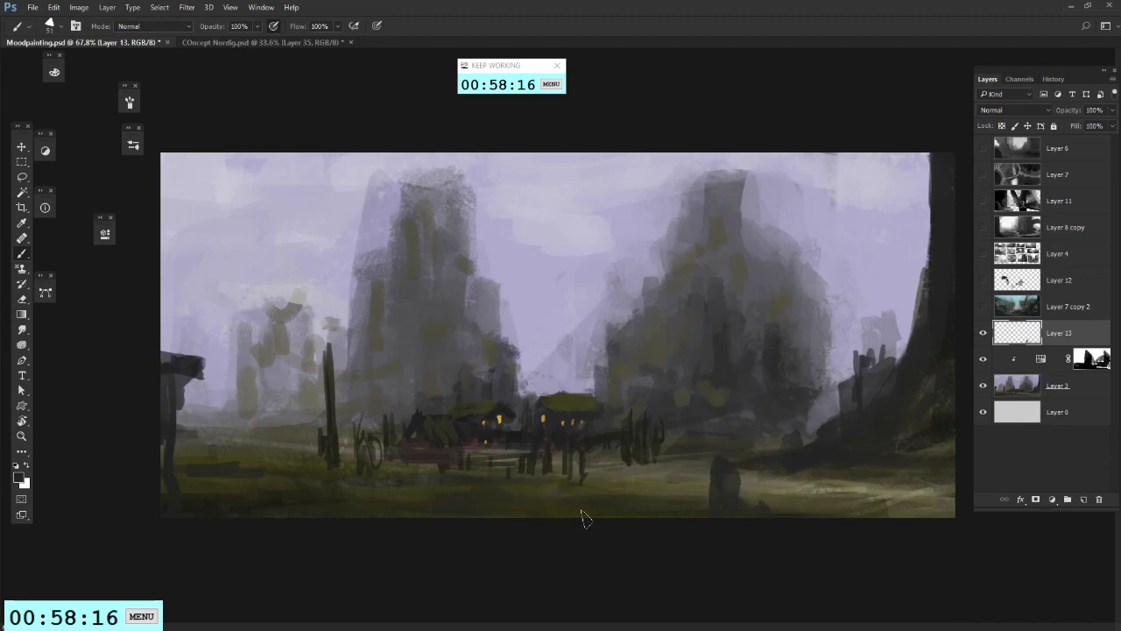
Step: Paint dark shapes around the foreground post at the scene's left edge and darken the left hut's front with sampled colours
mouse_move(189, 457)
mouse_down()
mouse_move(141, 459)
mouse_move(162, 423)
mouse_move(191, 422)
mouse_move(224, 471)
mouse_up()
drag(173, 369, 166, 512)
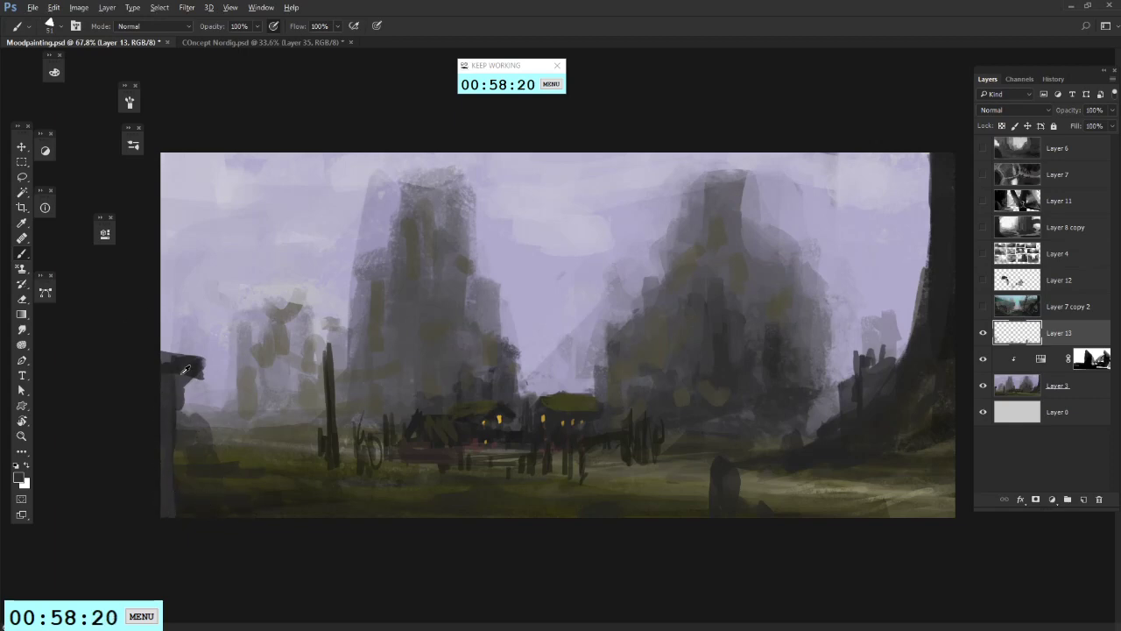
alt+click(497, 440)
mouse_move(405, 440)
mouse_down()
mouse_move(431, 469)
mouse_move(452, 454)
mouse_up()
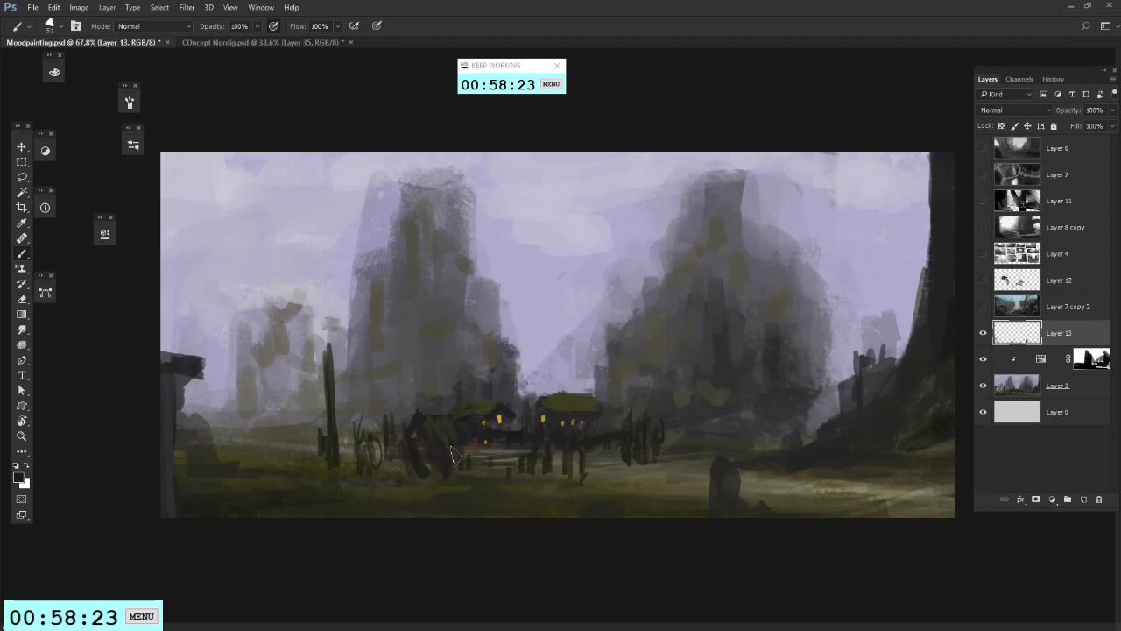
Step: Block in a greyish hut silhouette behind the two huts, between the rock towers, using colours sampled from the scene
alt+click(534, 407)
mouse_move(511, 359)
mouse_down()
mouse_move(547, 361)
mouse_move(528, 350)
mouse_move(528, 393)
mouse_up()
mouse_move(521, 366)
mouse_down()
mouse_move(515, 392)
mouse_move(536, 396)
mouse_up()
alt+click(523, 325)
mouse_move(536, 338)
mouse_down()
mouse_move(500, 347)
mouse_move(533, 347)
mouse_move(535, 365)
mouse_move(496, 379)
mouse_move(523, 383)
mouse_up()
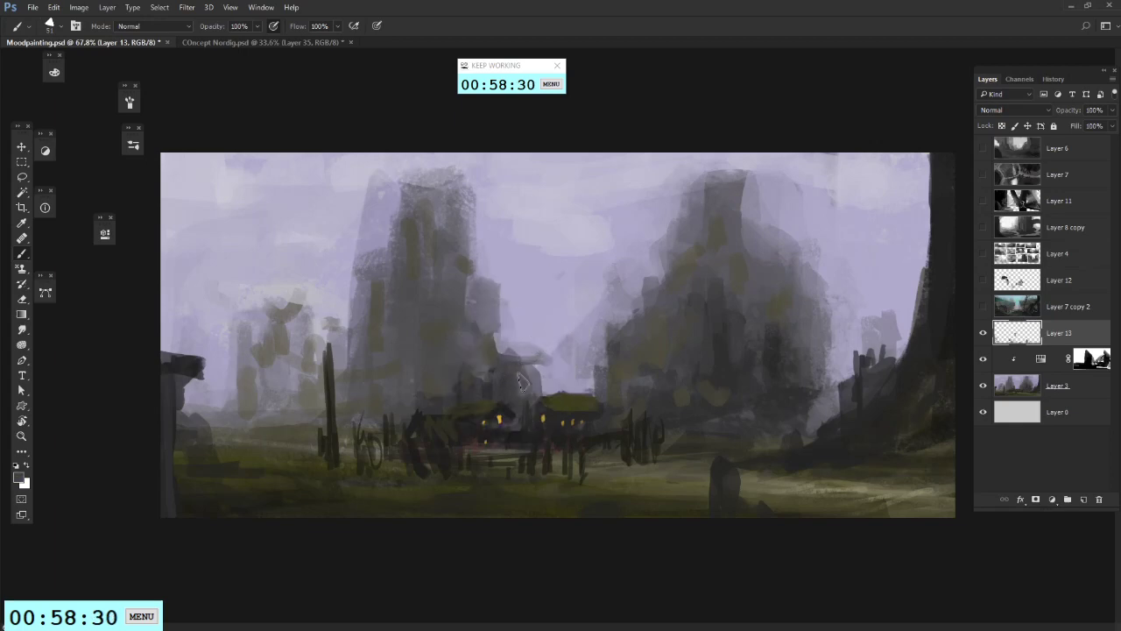
Step: Reduce the brush size, add a dark roof and upright shapes to the rear hut, and undo the uprights above the roof
right_click(530, 428)
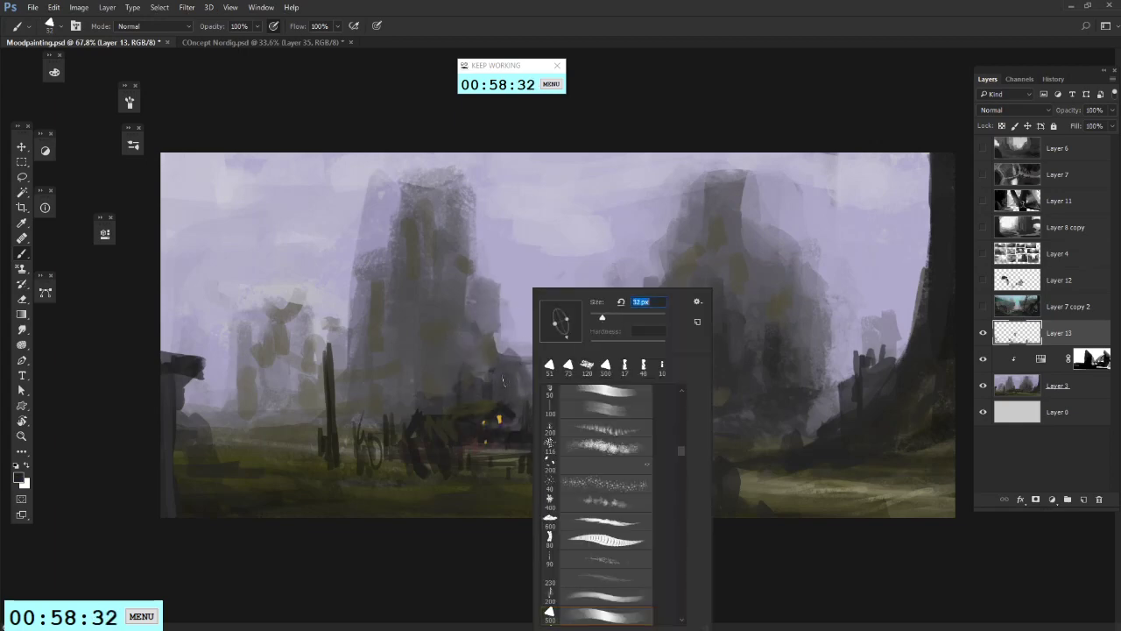
mouse_move(503, 381)
mouse_down()
mouse_move(536, 364)
mouse_move(513, 364)
mouse_move(536, 366)
mouse_move(531, 391)
mouse_move(547, 382)
mouse_move(517, 366)
mouse_move(561, 365)
mouse_move(563, 380)
mouse_move(525, 387)
mouse_move(536, 381)
mouse_move(513, 350)
mouse_move(526, 367)
mouse_move(515, 348)
mouse_move(526, 365)
mouse_move(527, 339)
mouse_move(543, 368)
mouse_move(545, 344)
mouse_move(536, 332)
mouse_up()
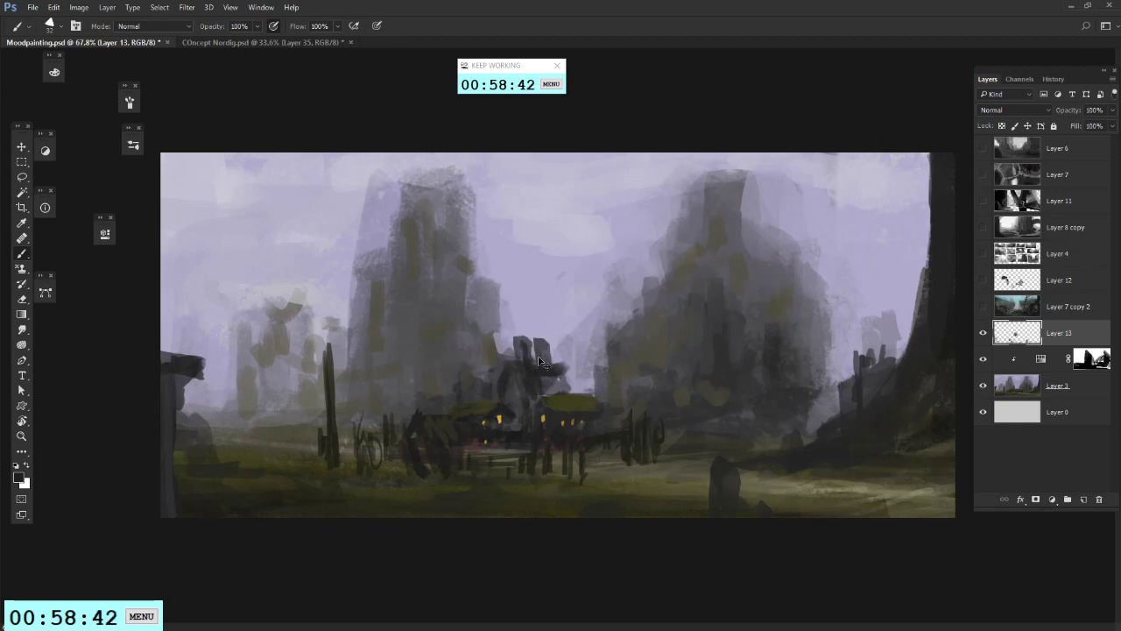
key(ctrl+z)
key(ctrl+alt+z)
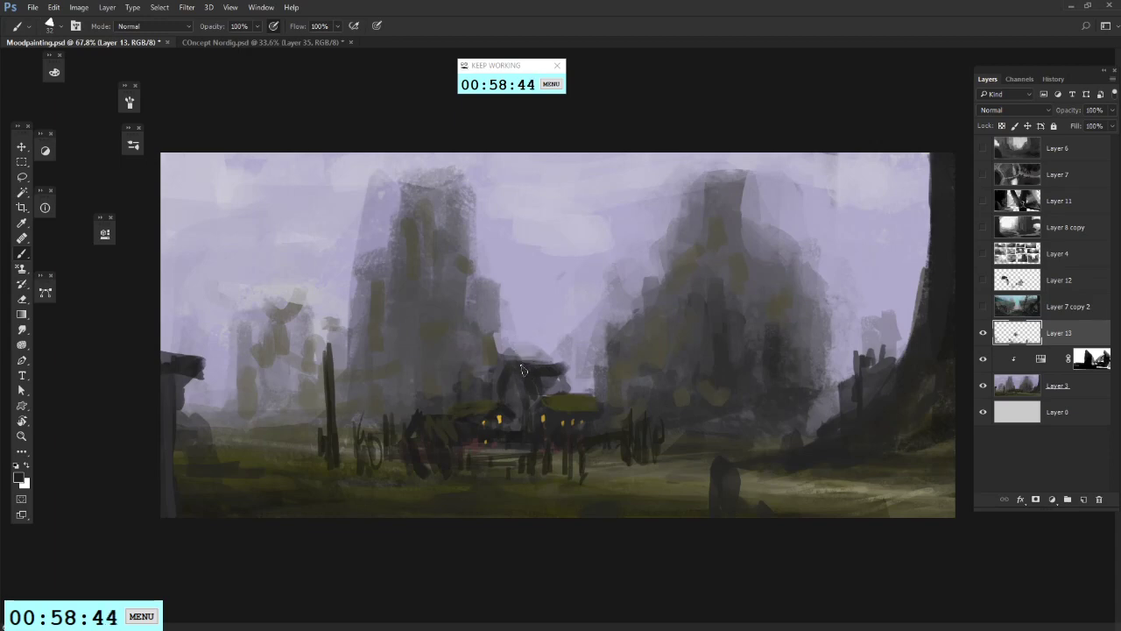
Step: Paint dark uprights on the rear hut, reduce the brush to 18 px, and add mossy green tufts and roof accents
mouse_move(546, 367)
mouse_down()
mouse_move(540, 335)
mouse_move(548, 358)
mouse_move(543, 342)
mouse_move(543, 356)
mouse_move(515, 351)
mouse_move(522, 344)
mouse_move(557, 373)
mouse_move(570, 402)
mouse_up()
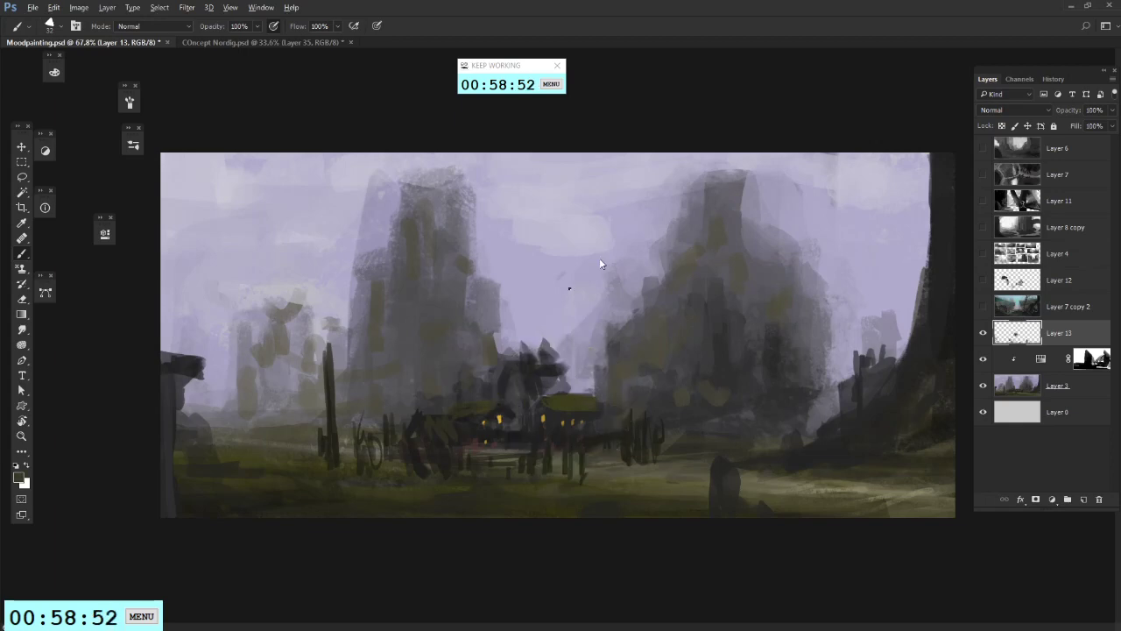
right_click(569, 288)
drag(640, 320, 628, 320)
click(529, 354)
right_click(567, 289)
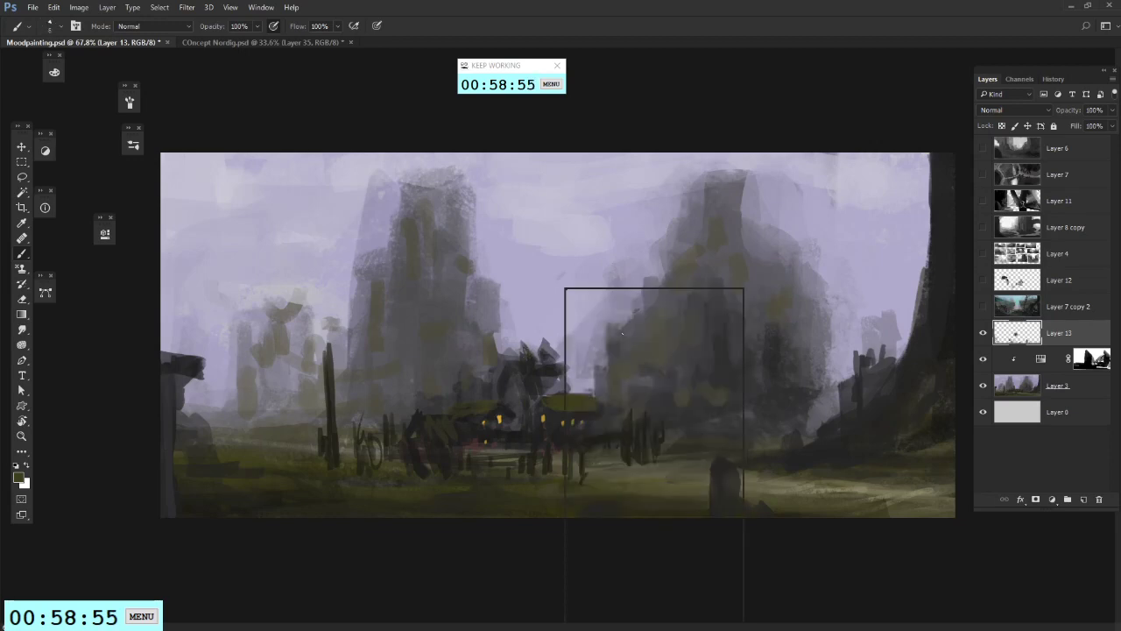
click(526, 348)
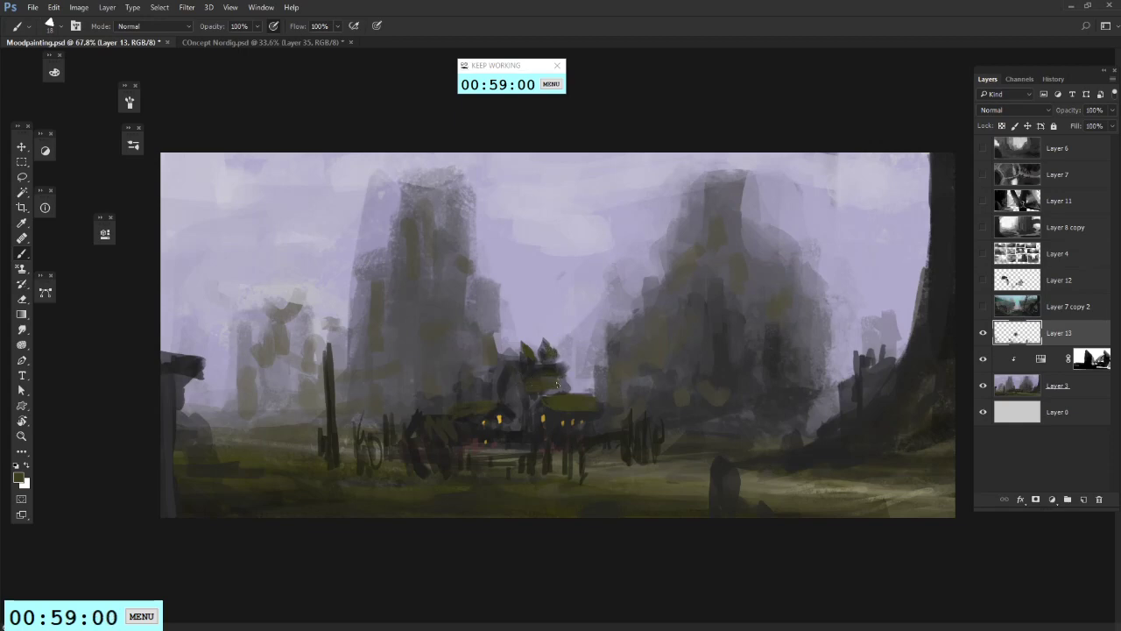
alt+click(512, 391)
alt+click(513, 417)
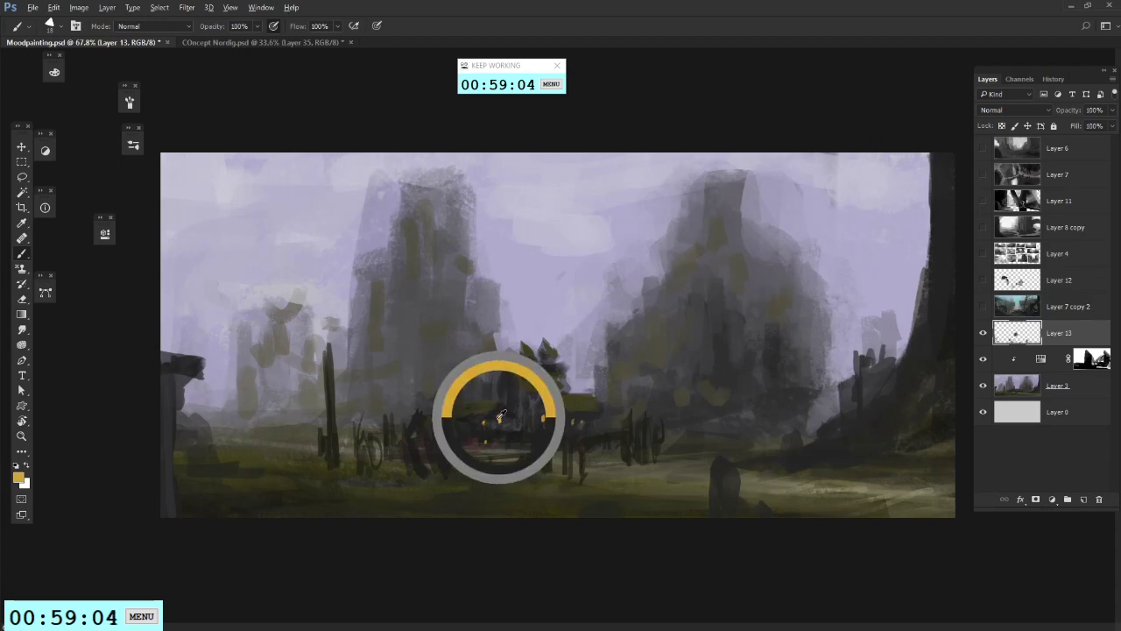
alt+click(508, 391)
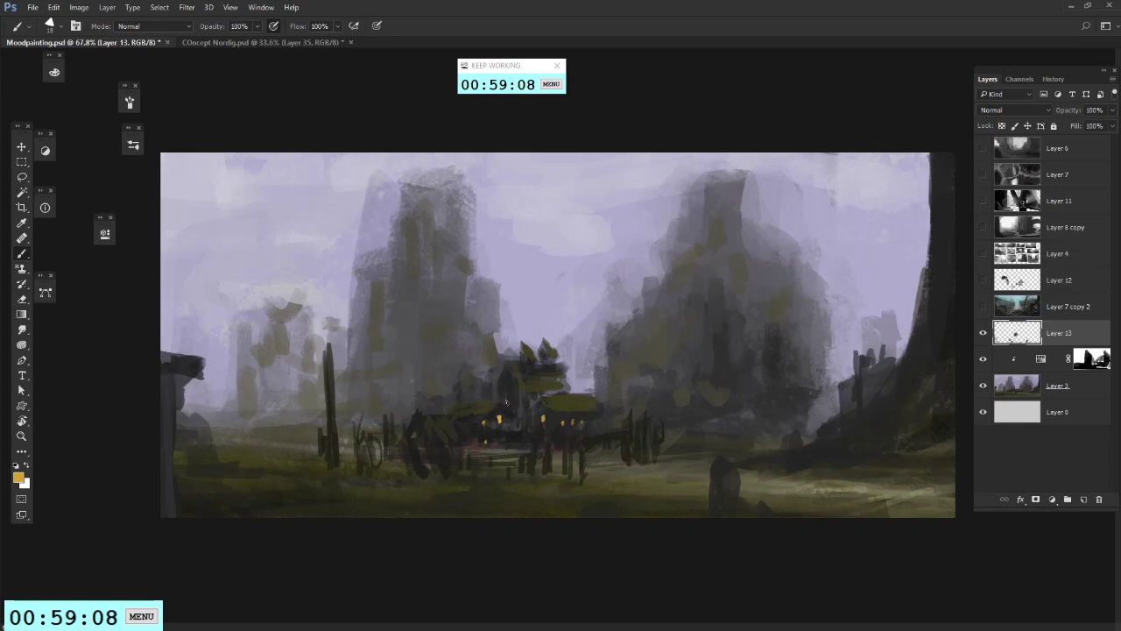
drag(21, 176, 79, 202)
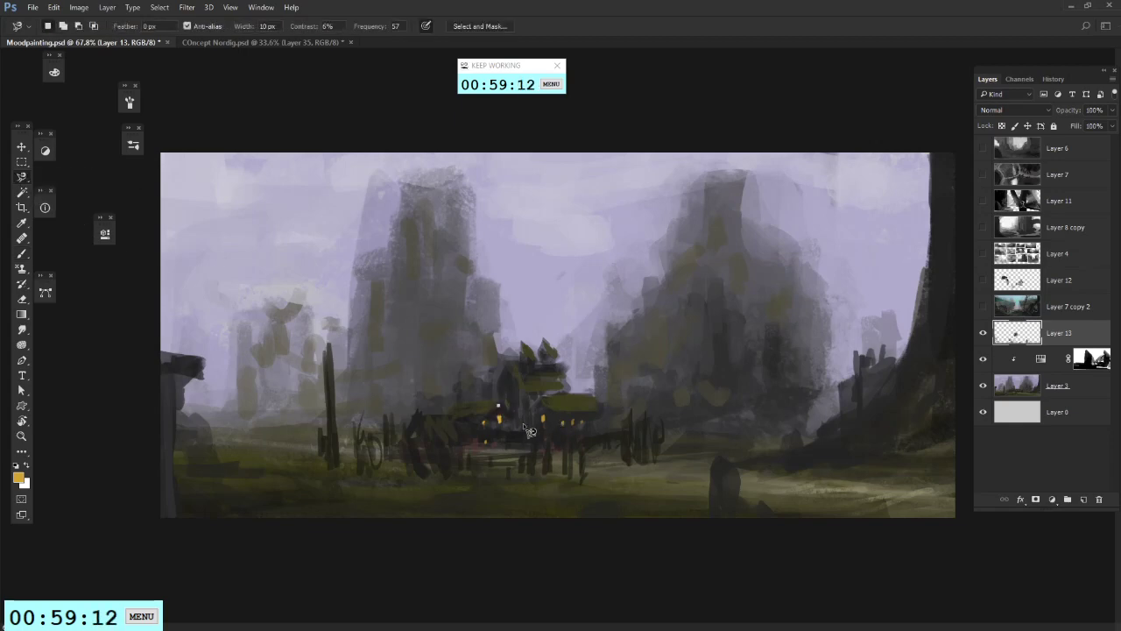
mouse_move(524, 425)
mouse_down()
mouse_move(536, 451)
mouse_move(532, 407)
mouse_move(513, 391)
mouse_move(545, 459)
mouse_move(519, 408)
mouse_up()
key(b)
key(b)
click(22, 314)
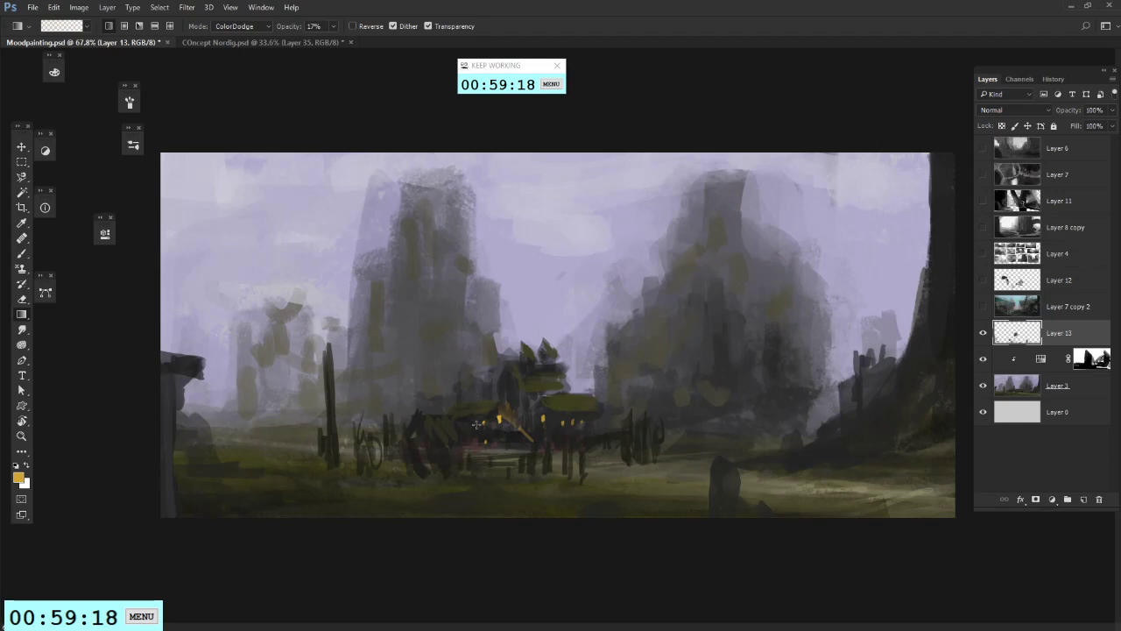
key(ctrl+z)
scroll(491, 355, down, 5)
scroll(550, 376, up, 3)
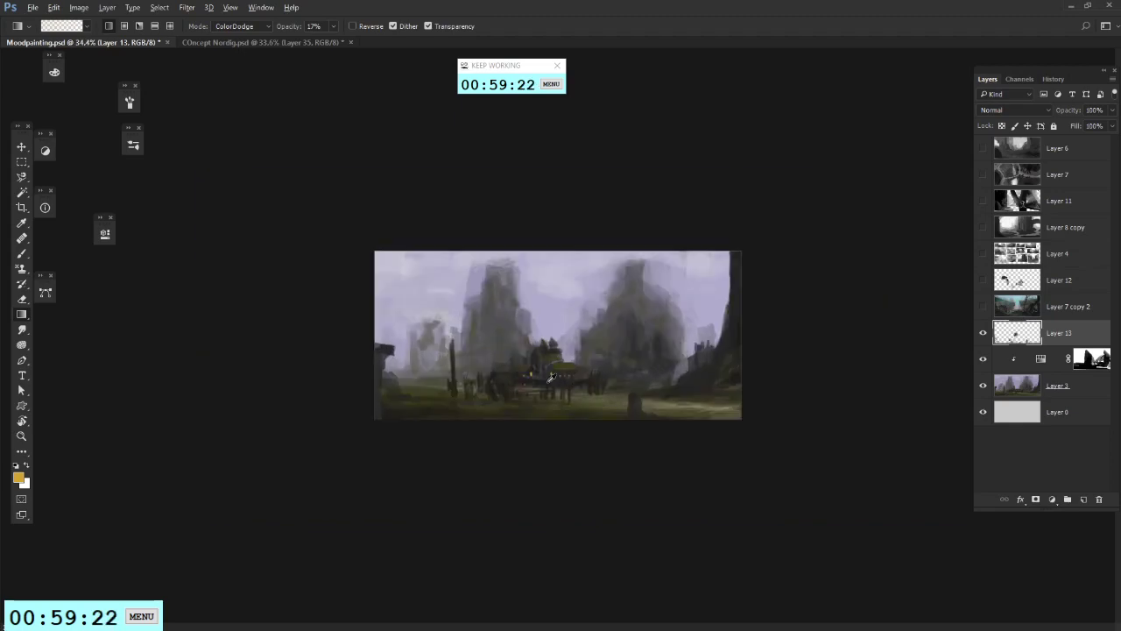
scroll(550, 377, up, 2)
click(22, 163)
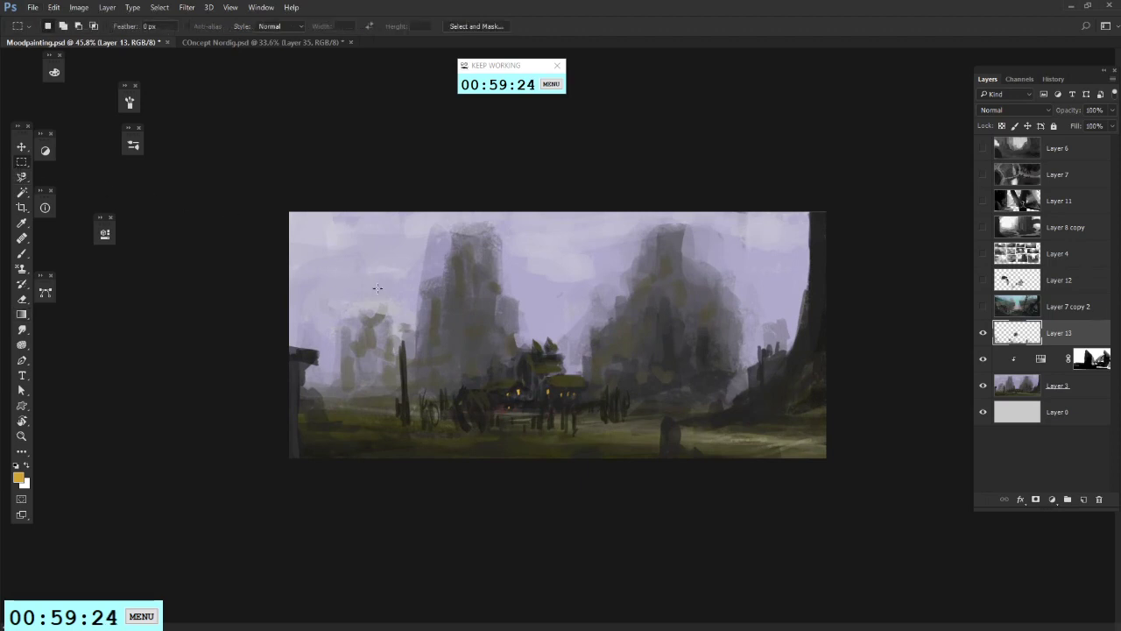
scroll(556, 333, up, 1)
Step: Refine the roofs and walls of the hut cluster with the brush, using greens and dark tones sampled from the scene
key(b)
alt+click(740, 361)
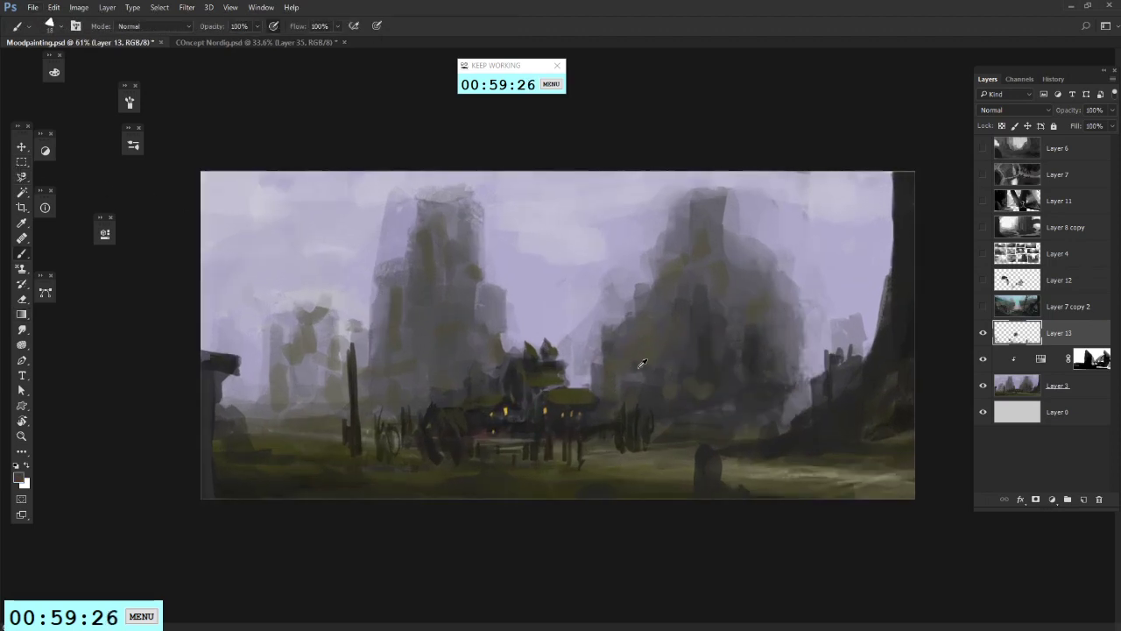
alt+click(546, 380)
alt+click(583, 422)
alt+click(562, 399)
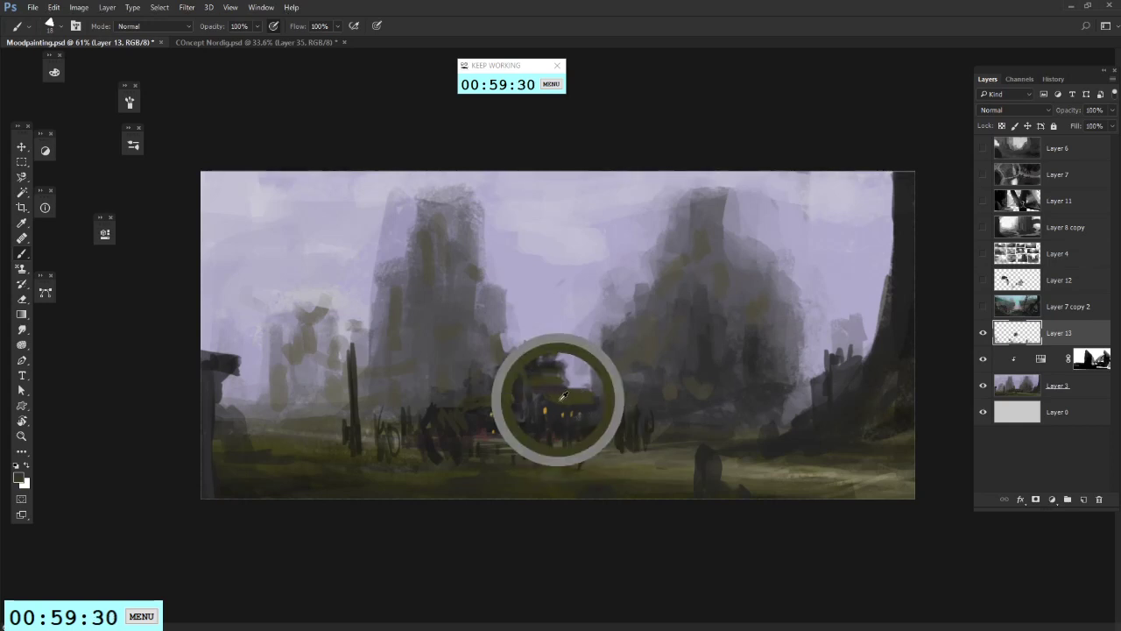
alt+click(448, 434)
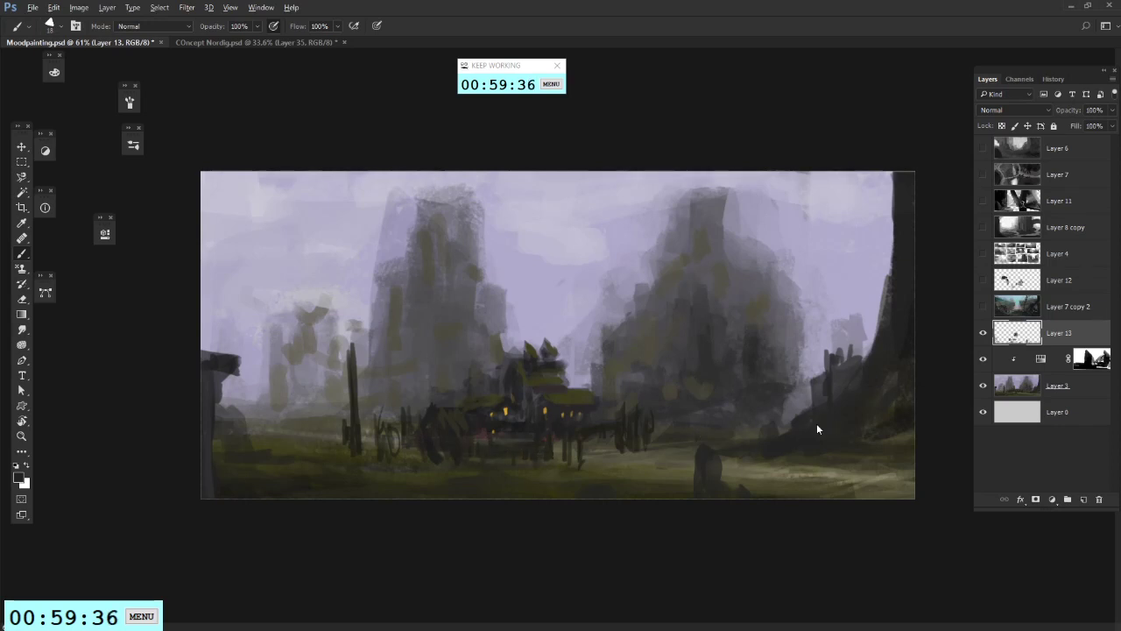
Step: Paint thin dark spires on the ridge beside the right-hand cliff, undoing the first stroke
mouse_move(852, 368)
mouse_down()
mouse_move(851, 314)
mouse_move(821, 322)
mouse_move(858, 365)
mouse_up()
key(ctrl+z)
drag(852, 315, 852, 387)
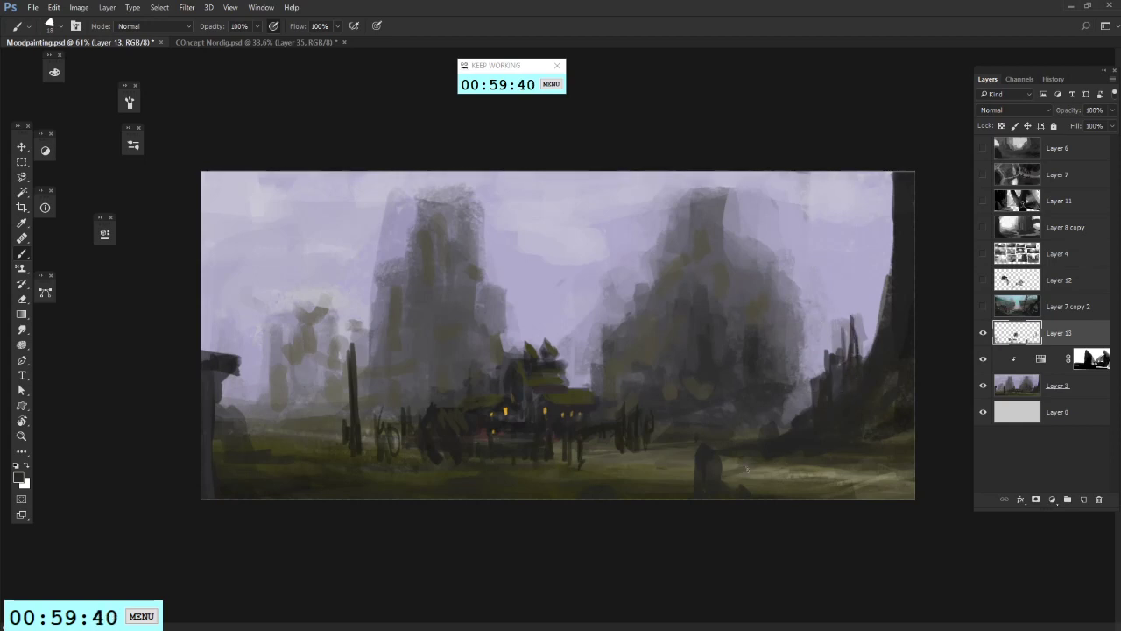
Step: Try a dark horizontal line across the distant ground at the scene's left, undo it, and brush in a muted sampled tone there
alt+click(613, 434)
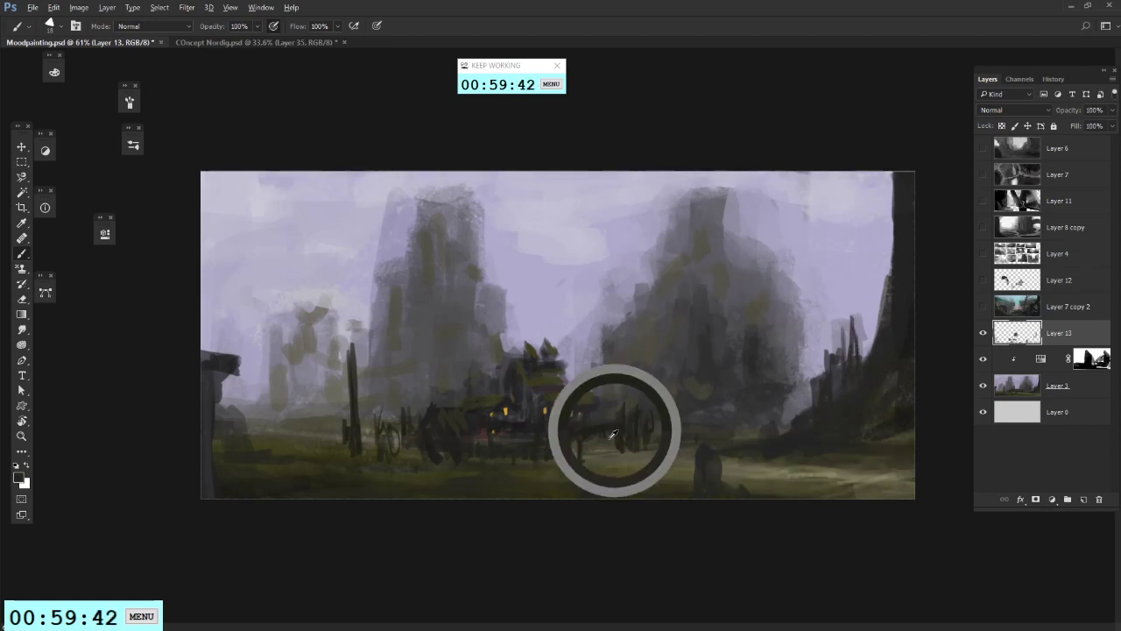
drag(219, 403, 319, 403)
alt+click(300, 426)
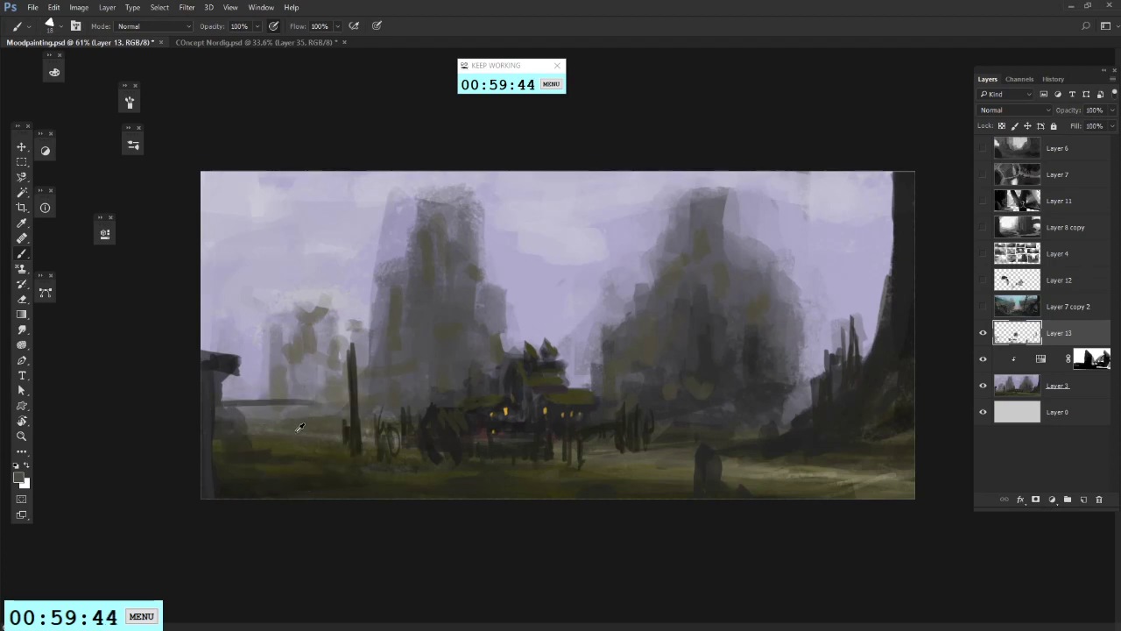
key(ctrl+z)
alt+click(291, 386)
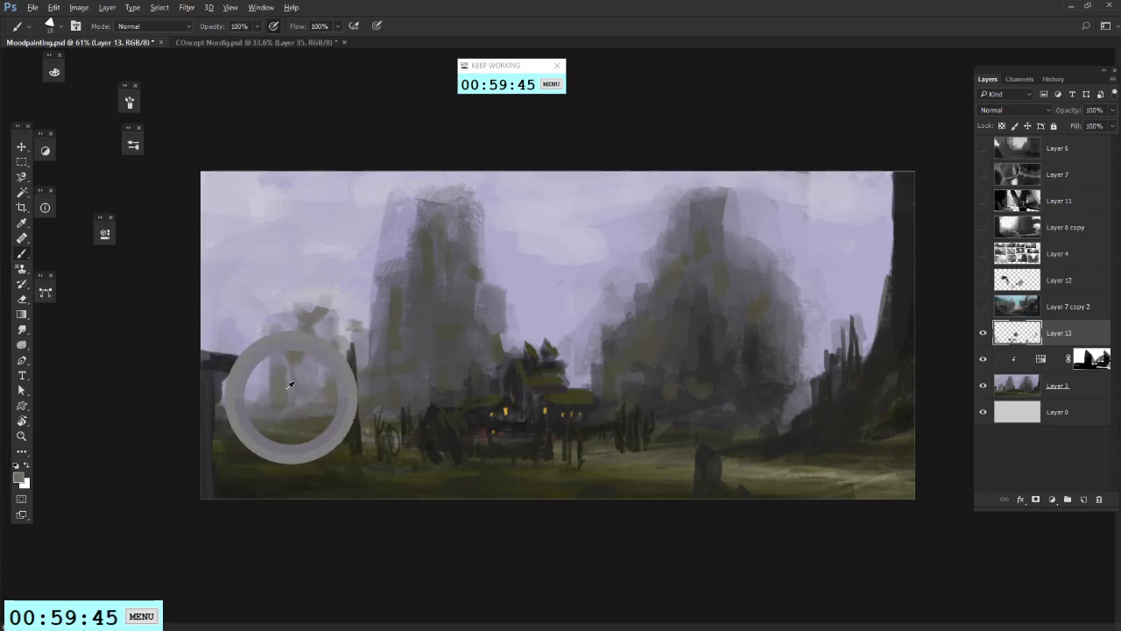
alt+click(306, 426)
drag(299, 410, 322, 409)
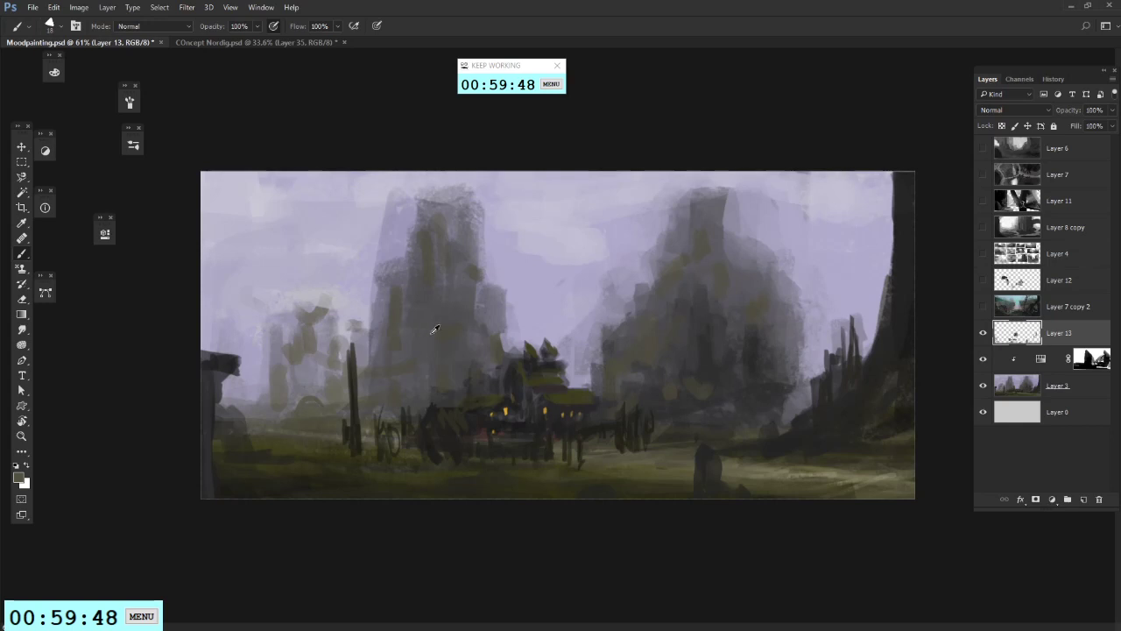
Step: Enlarge the brush to 80 px and reshape the left rock tower's top and left edge with sampled grey and sky tones
alt+click(451, 276)
right_click(516, 274)
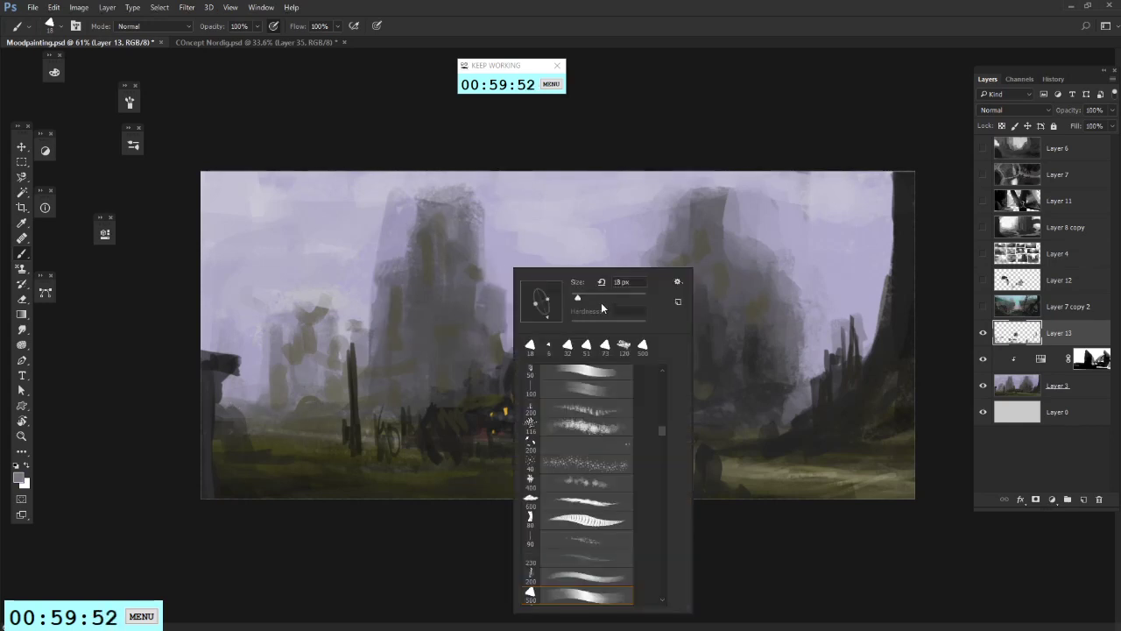
double_click(601, 302)
alt+click(474, 267)
mouse_move(477, 267)
mouse_down()
mouse_move(454, 173)
mouse_move(426, 167)
mouse_move(464, 161)
mouse_up()
mouse_move(399, 180)
mouse_down()
mouse_move(382, 214)
mouse_move(363, 197)
mouse_move(361, 253)
mouse_move(384, 234)
mouse_up()
alt+click(361, 192)
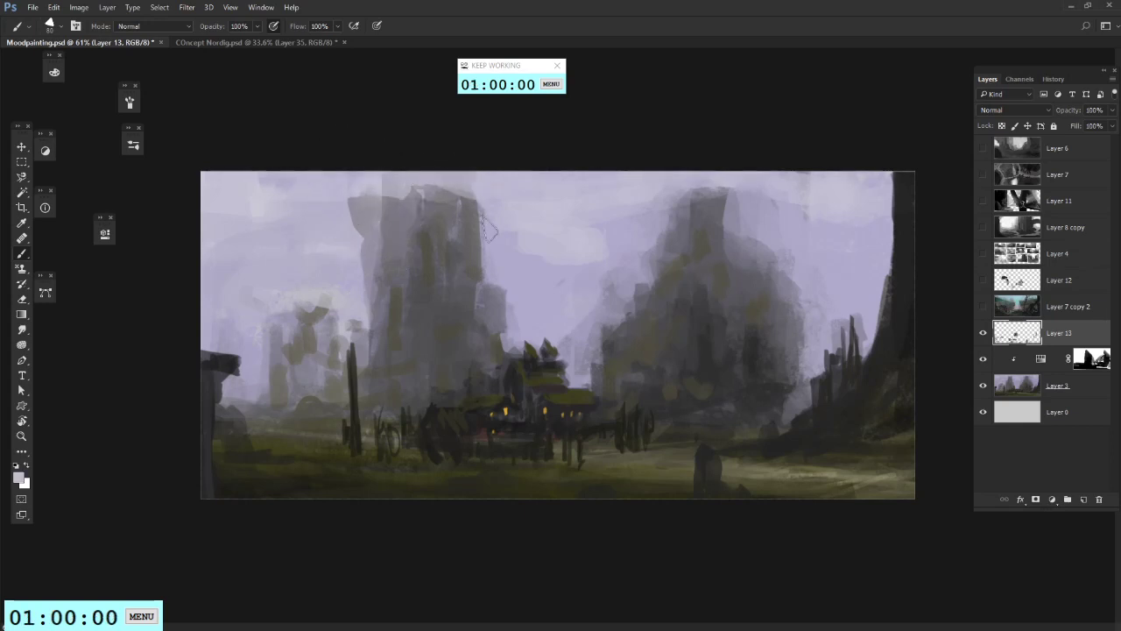
Step: Reshape the lower shoulder on the left rock tower's right side with sampled rock and sky colours
alt+click(475, 268)
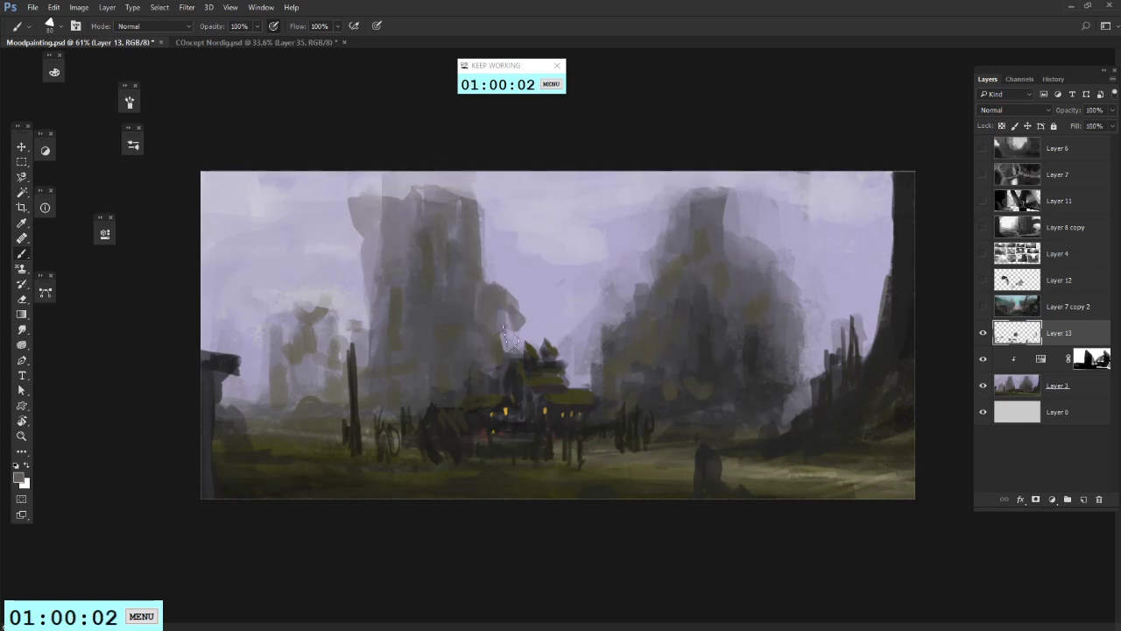
alt+click(524, 279)
alt+click(483, 328)
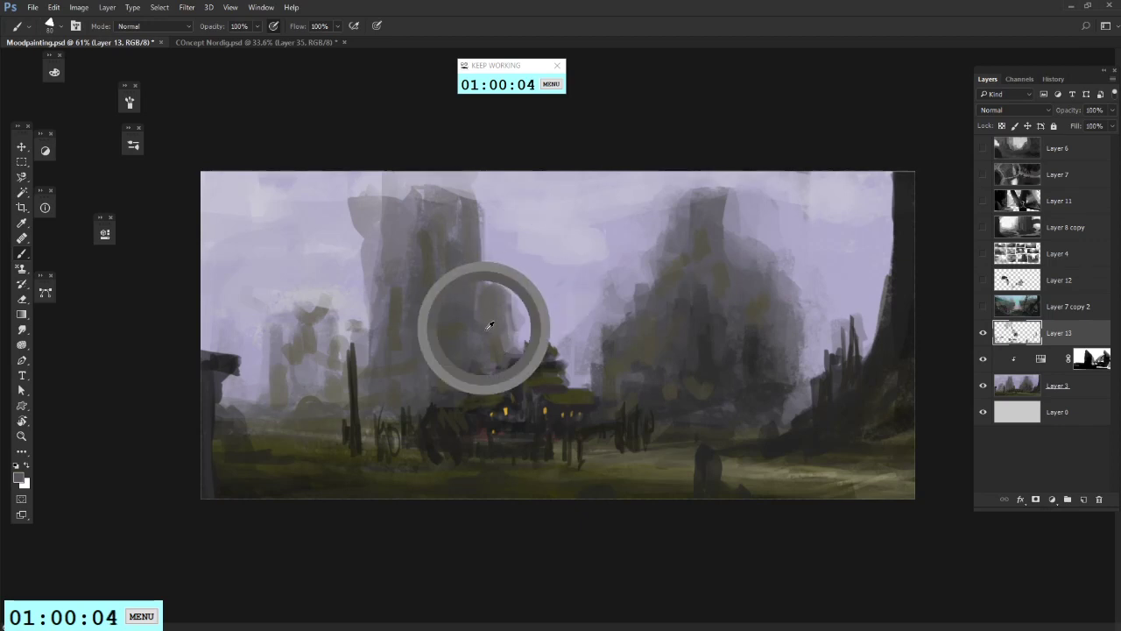
Step: Paint a pale, hazy rock tower in the gap between the two main towers, shaping its edges with sampled sky tones
alt+click(602, 281)
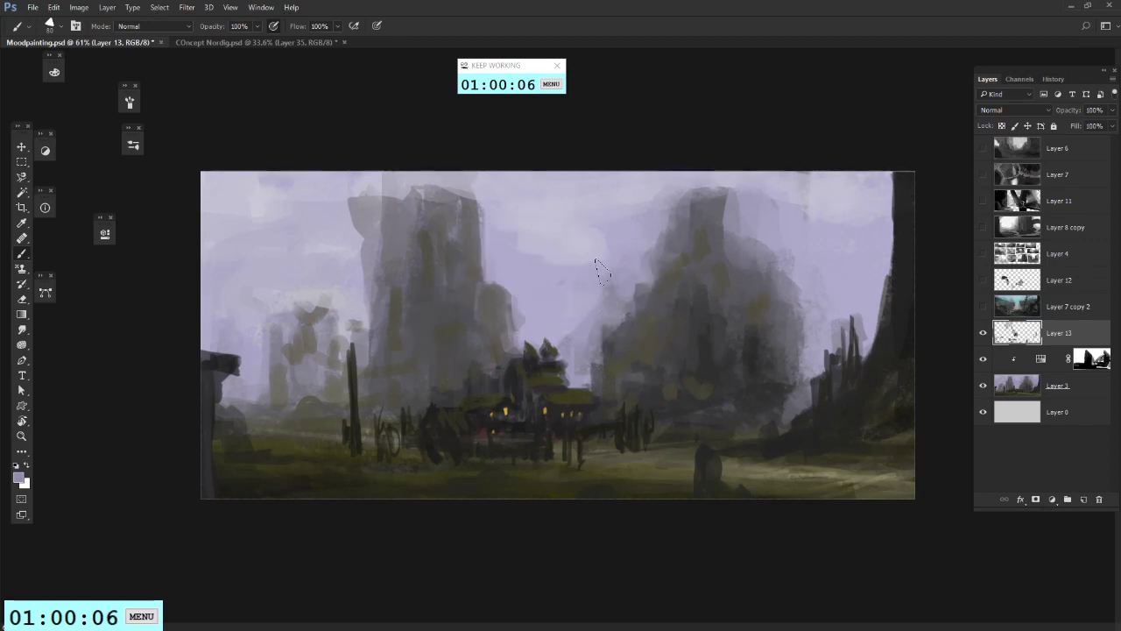
drag(581, 254, 596, 371)
drag(573, 290, 572, 360)
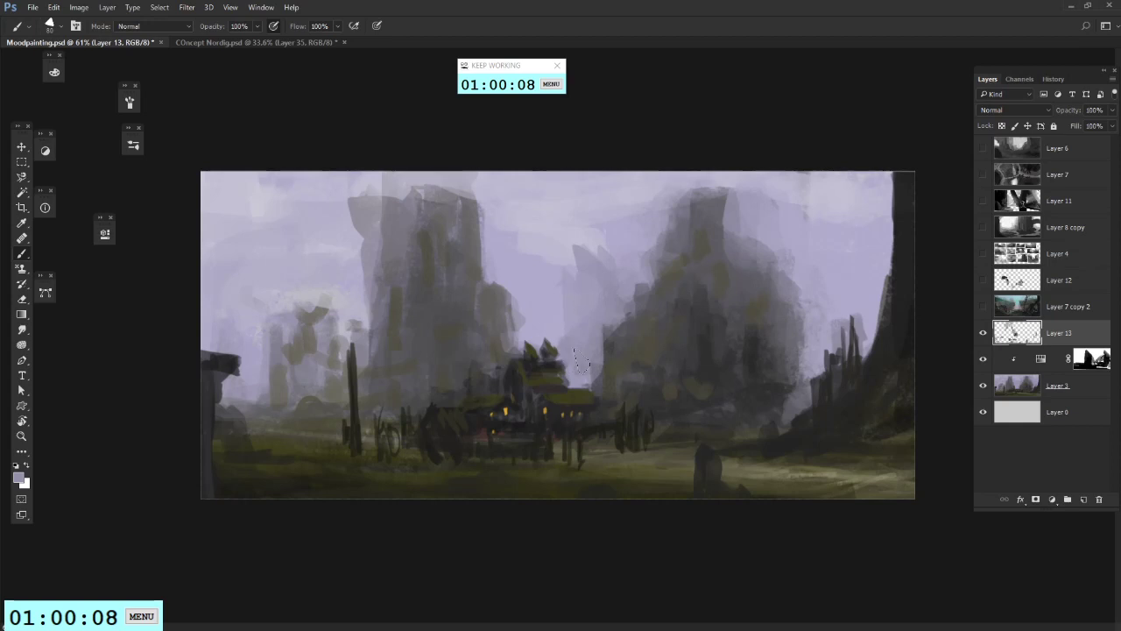
alt+click(660, 333)
alt+click(703, 360)
drag(578, 292, 576, 372)
mouse_move(569, 295)
mouse_down()
mouse_move(569, 364)
mouse_move(567, 265)
mouse_move(599, 302)
mouse_up()
mouse_move(568, 251)
mouse_down()
mouse_move(542, 290)
mouse_move(565, 303)
mouse_move(553, 325)
mouse_move(578, 361)
mouse_up()
alt+click(518, 277)
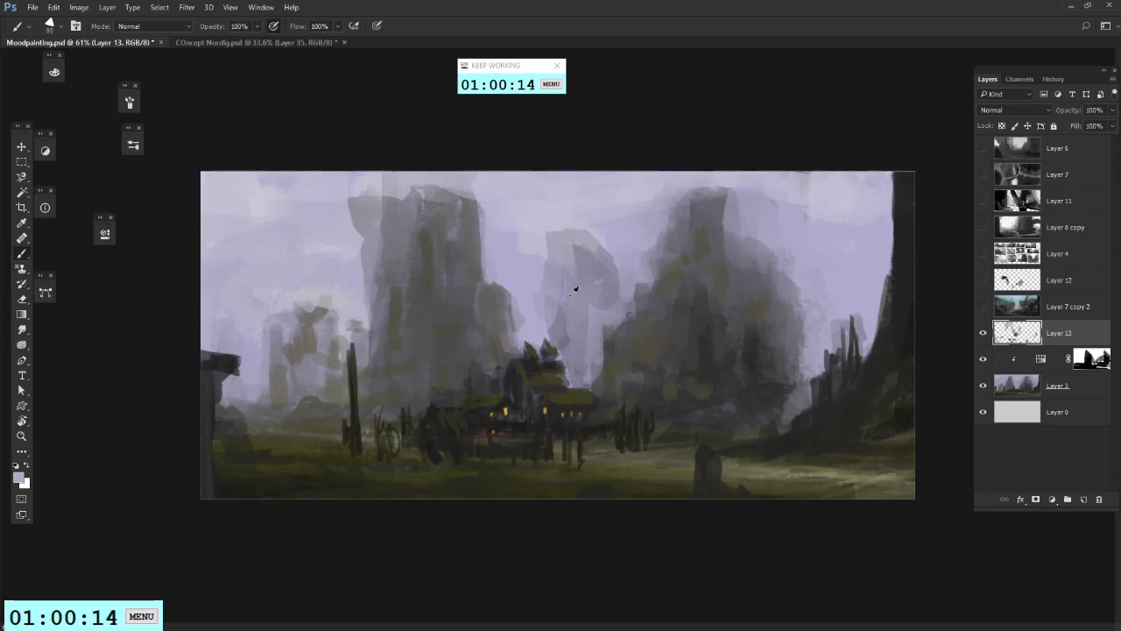
drag(562, 311, 566, 232)
drag(611, 273, 585, 357)
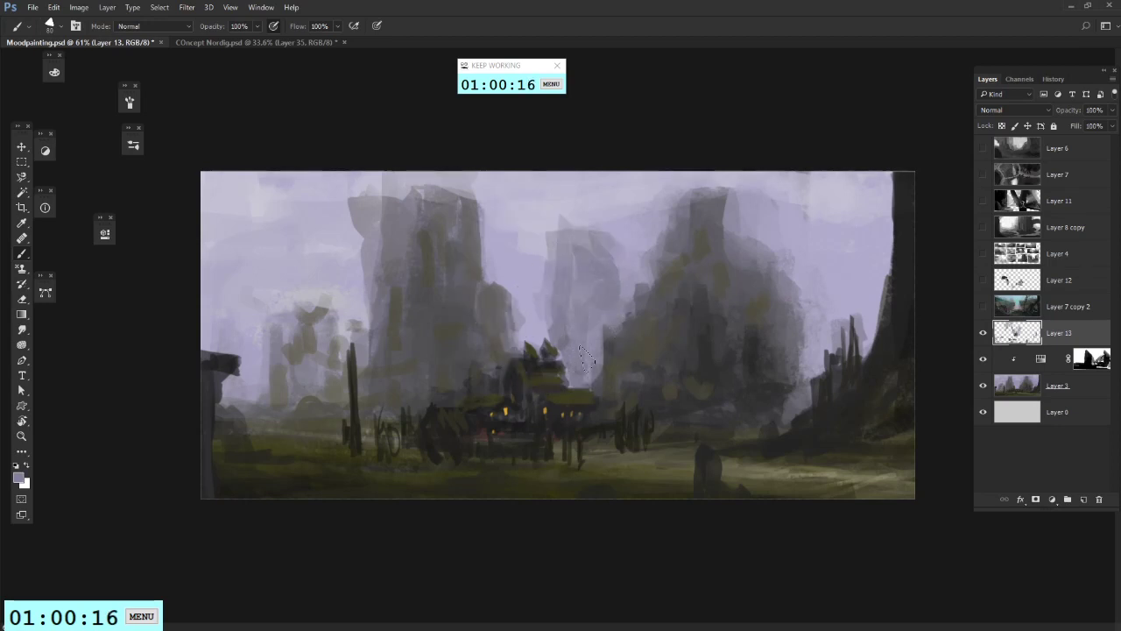
Step: Narrow the right rock tower with sampled haze tones and paint dark jagged peaks across its lower part
alt+click(640, 263)
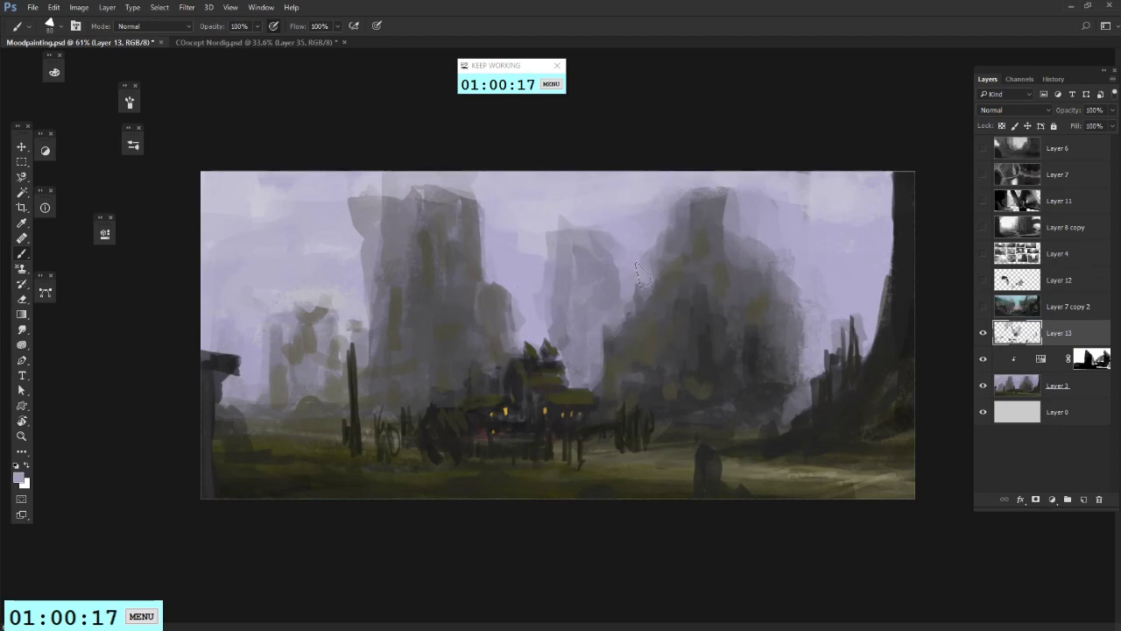
alt+click(745, 233)
mouse_move(734, 285)
mouse_down()
mouse_move(744, 311)
mouse_move(756, 314)
mouse_move(791, 284)
mouse_move(747, 344)
mouse_up()
alt+click(749, 394)
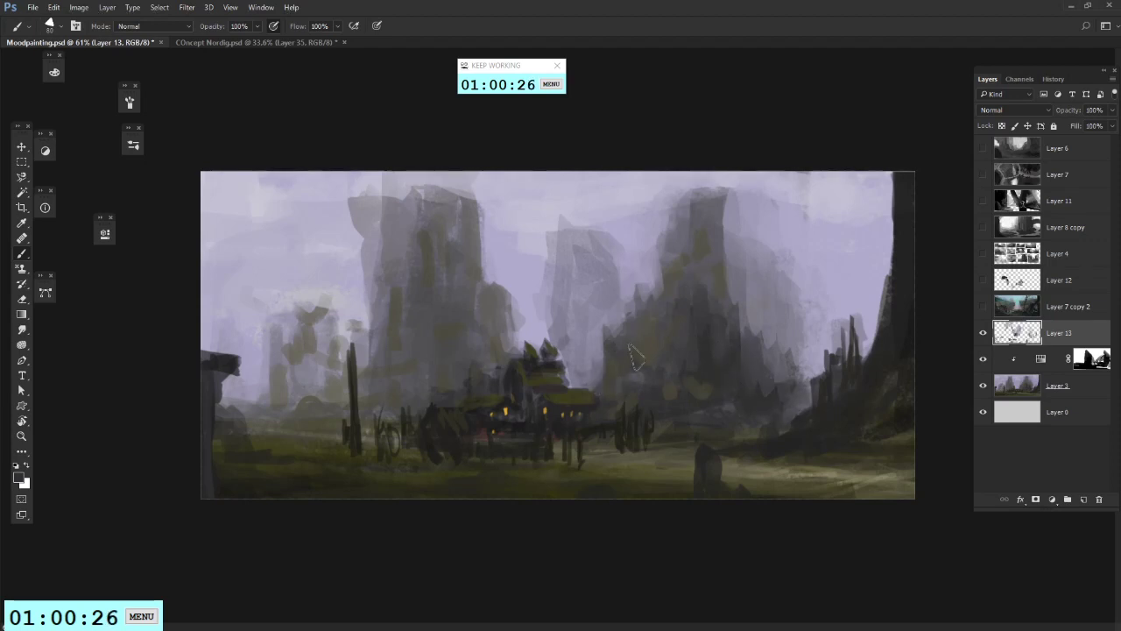
Step: Brush sampled grey over the right rock tower's upper column and lower face to blend its vertical rock planes
alt+click(668, 232)
drag(674, 219, 663, 273)
drag(697, 226, 706, 287)
mouse_move(722, 202)
mouse_down()
mouse_move(724, 235)
mouse_move(654, 275)
mouse_move(652, 357)
mouse_up()
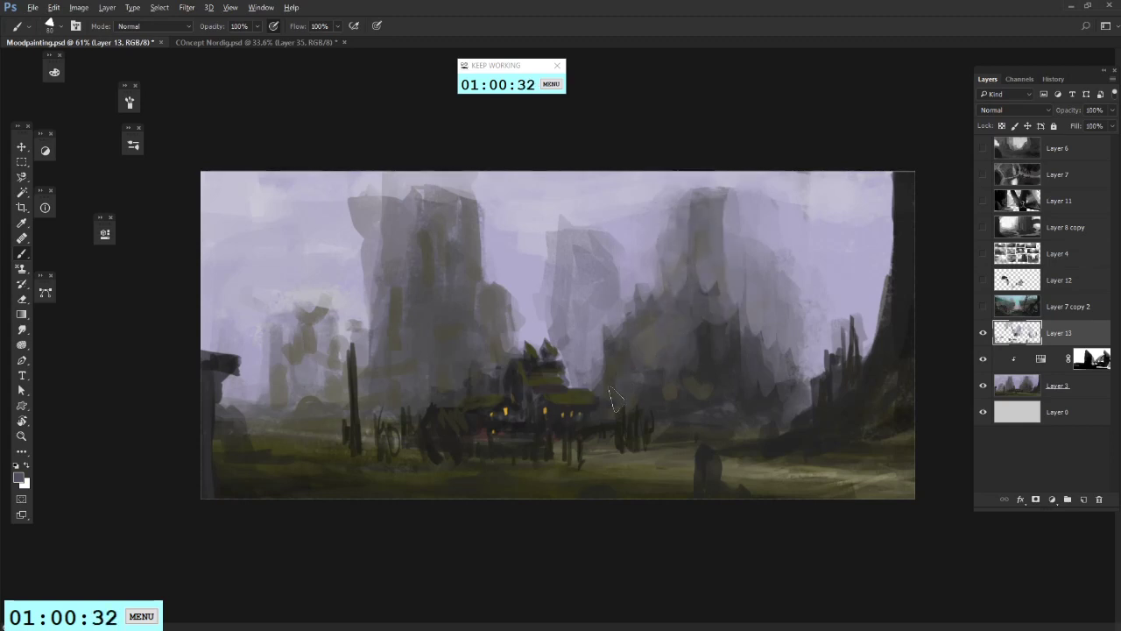
drag(695, 326, 698, 373)
mouse_move(712, 334)
mouse_down()
mouse_move(714, 375)
mouse_move(730, 378)
mouse_up()
alt+click(694, 422)
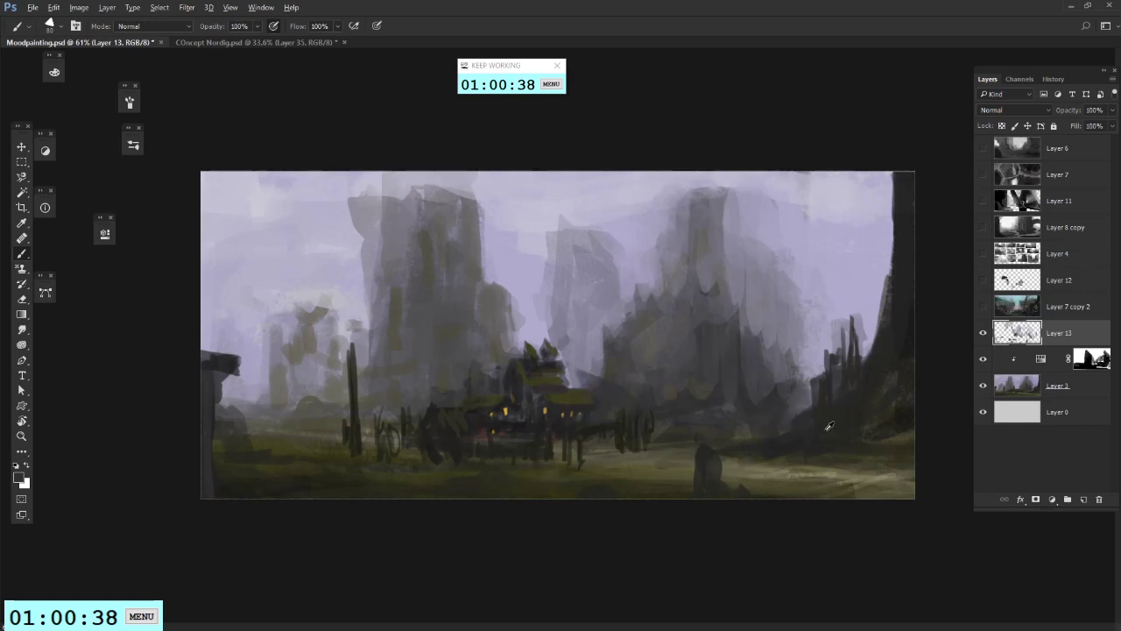
drag(847, 413, 908, 341)
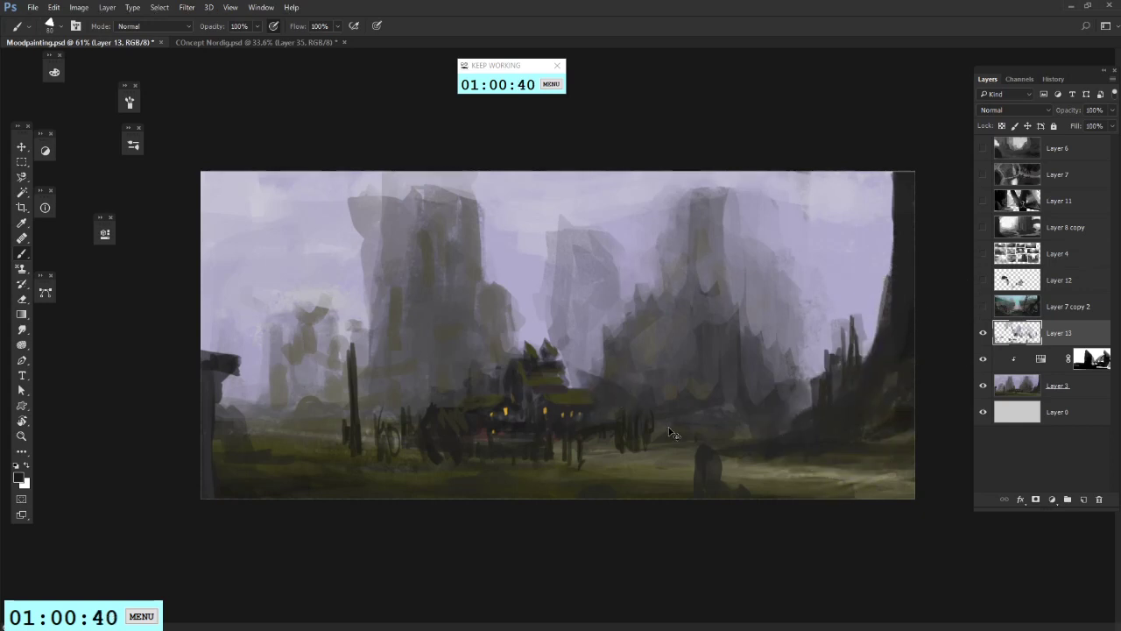
key(ctrl+z)
drag(612, 382, 647, 415)
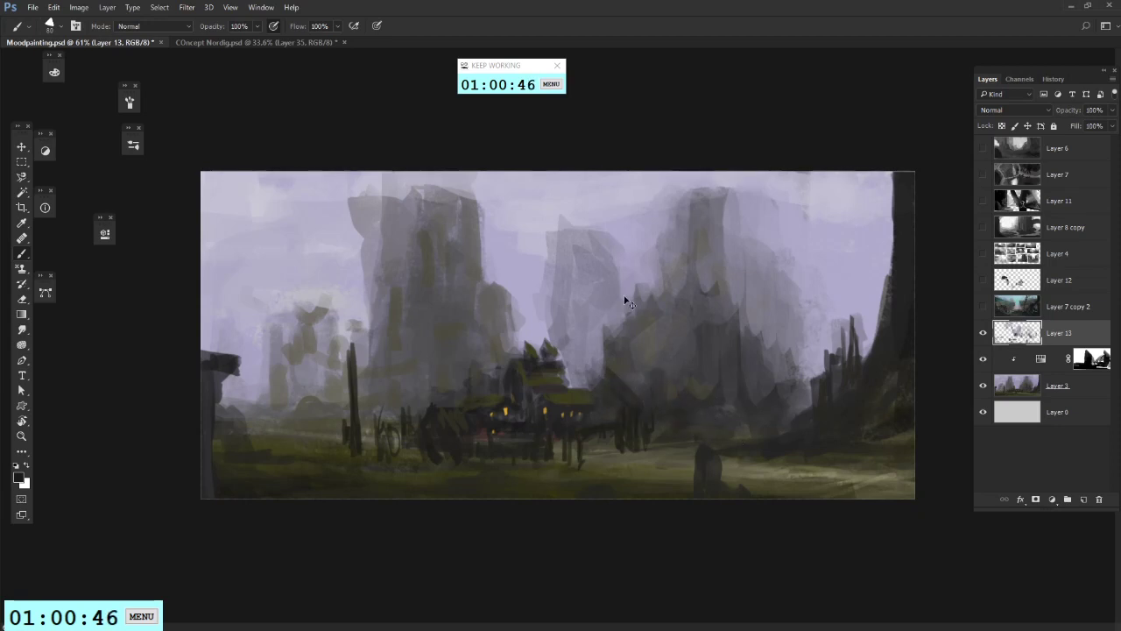
key(ctrl+z)
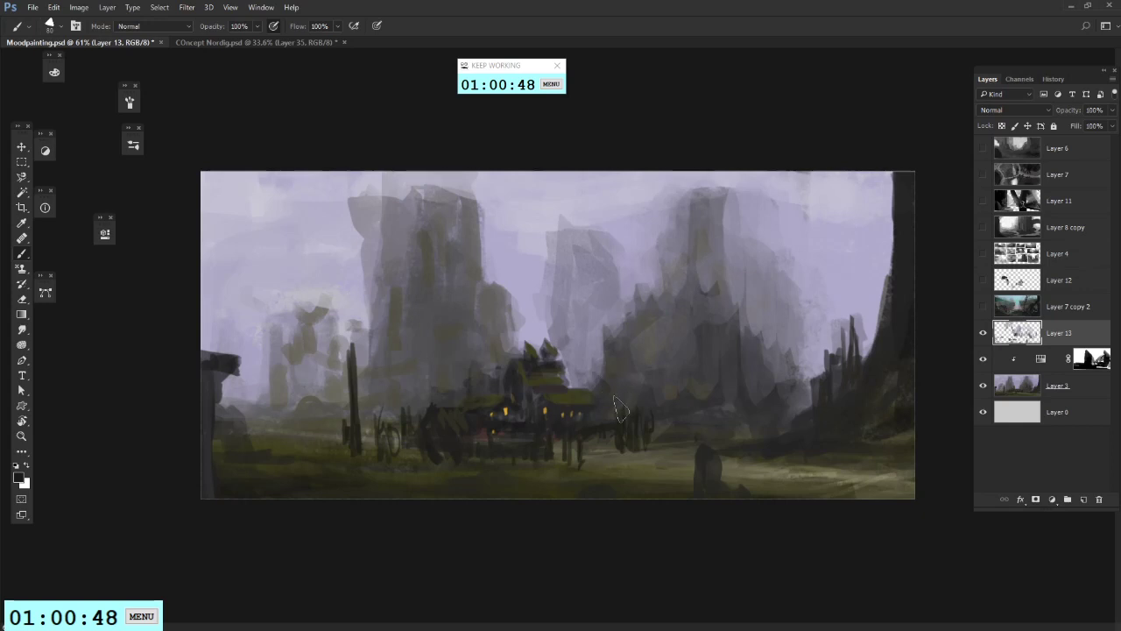
Step: Paint dark shapes along the foot of the right rock tower with sampled dark tones, reducing the brush size for smaller marks
mouse_move(685, 382)
mouse_down()
mouse_move(689, 403)
mouse_move(722, 406)
mouse_up()
alt+click(719, 378)
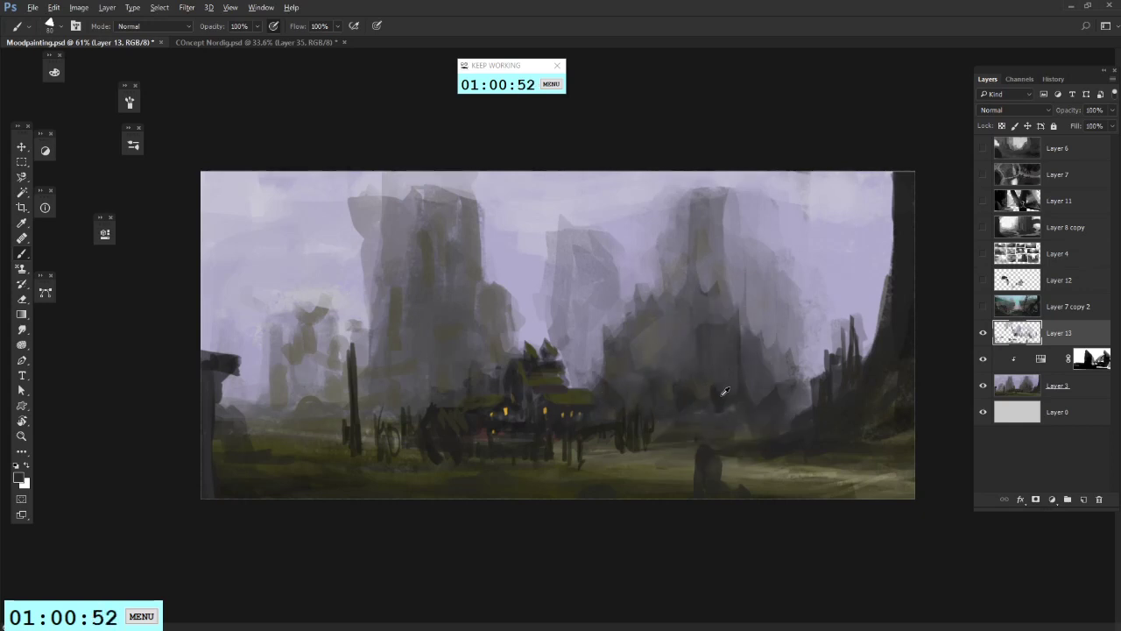
right_click(745, 288)
click(693, 401)
alt+click(720, 404)
right_click(786, 289)
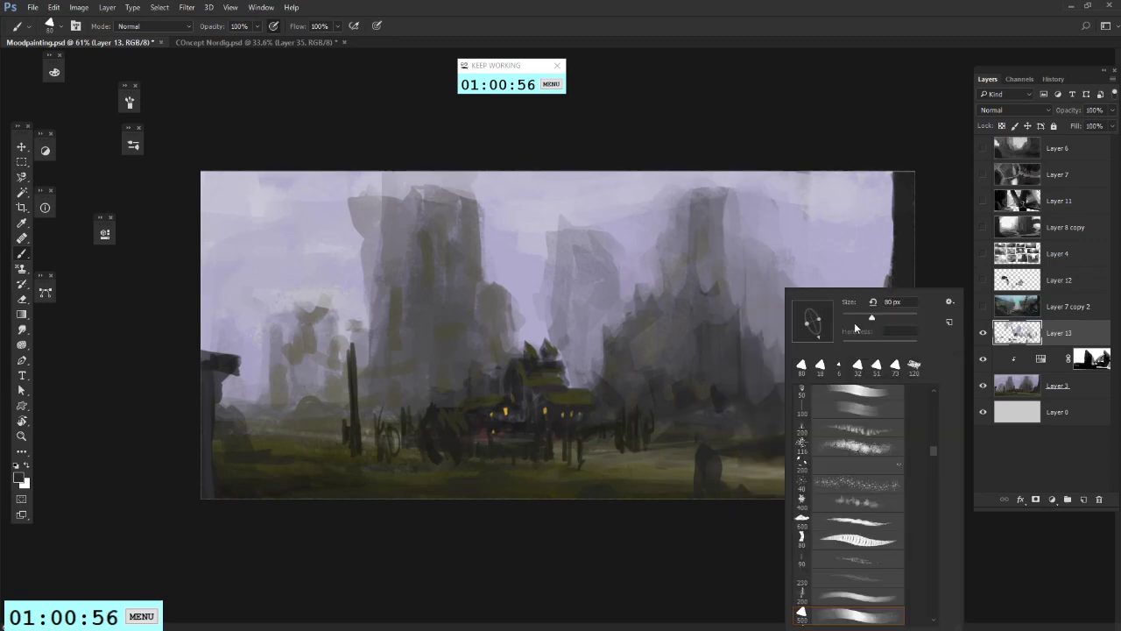
click(703, 398)
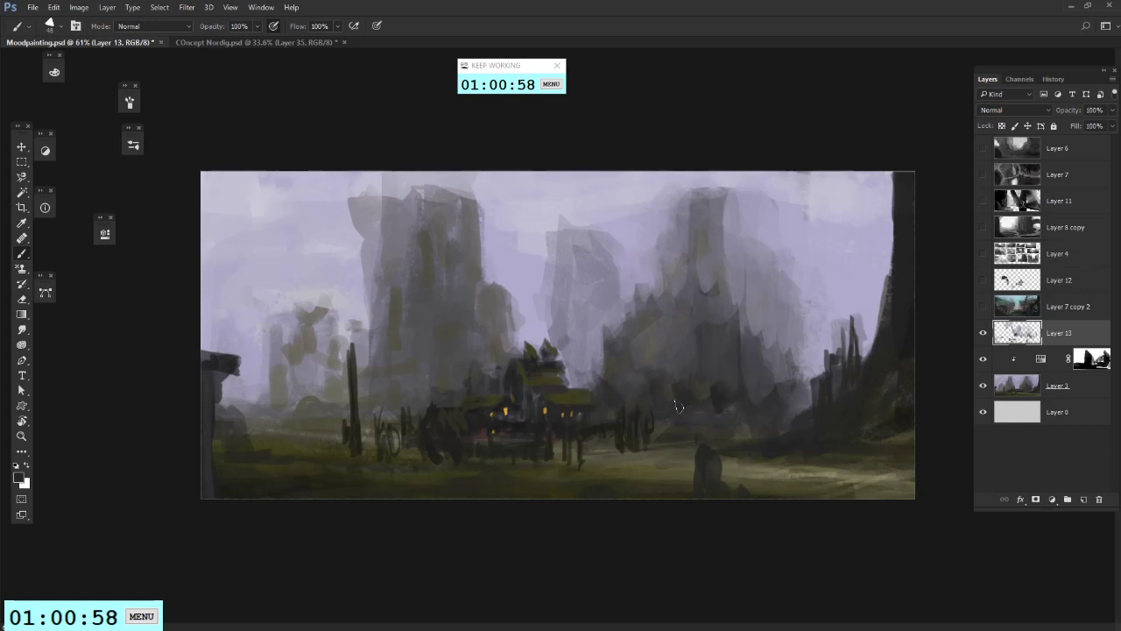
alt+click(720, 403)
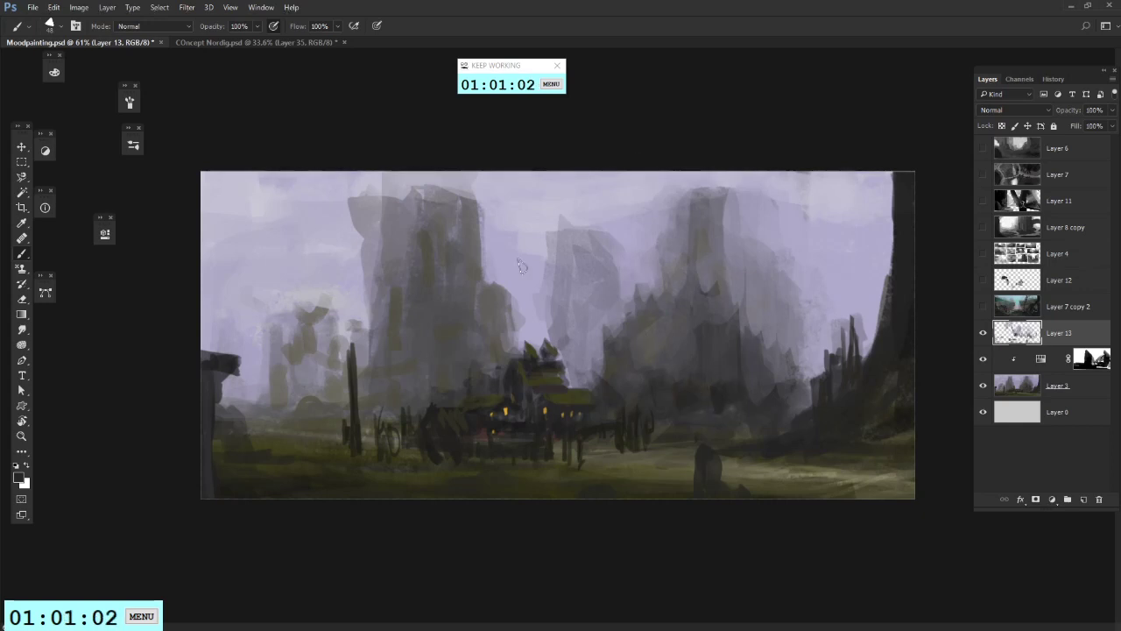
drag(23, 182, 70, 189)
click(332, 504)
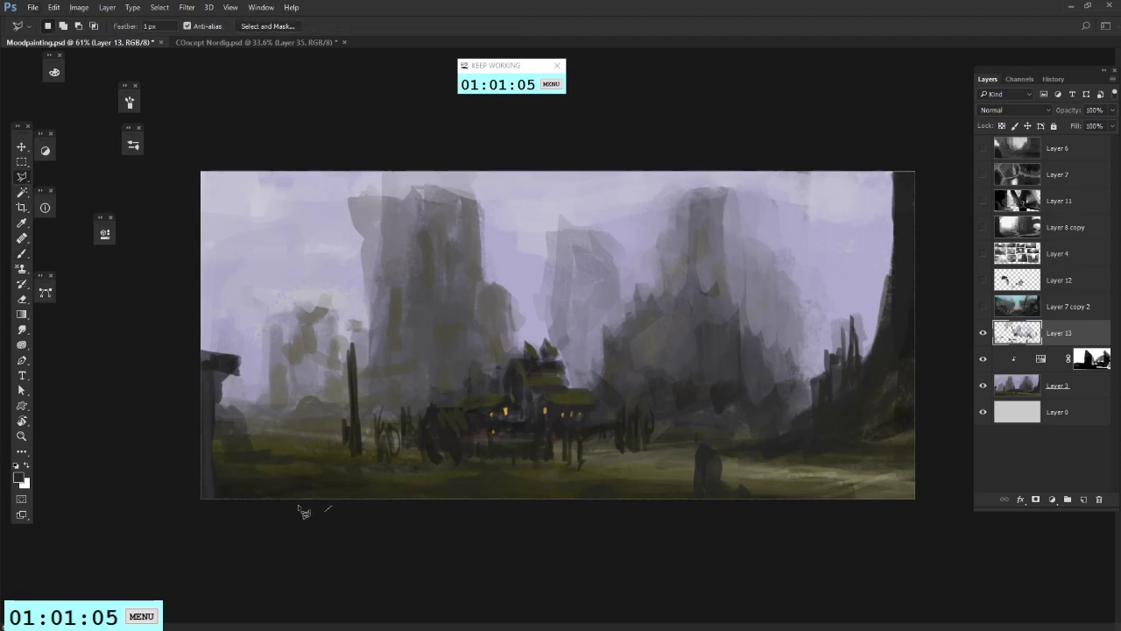
double_click(251, 455)
drag(22, 176, 59, 180)
click(58, 178)
Step: Outline rounded and blocky rock shapes along the left foreground with the Lasso tool, subtracting the overlapping parts of the selection
mouse_move(331, 493)
mouse_down()
mouse_move(313, 505)
mouse_move(343, 496)
mouse_move(531, 517)
mouse_move(511, 524)
mouse_move(601, 513)
mouse_move(376, 492)
mouse_up()
mouse_move(266, 428)
mouse_down()
mouse_move(240, 435)
mouse_move(253, 448)
mouse_move(224, 466)
mouse_move(244, 504)
mouse_move(298, 451)
mouse_up()
mouse_move(251, 512)
mouse_down()
mouse_move(378, 435)
mouse_move(357, 457)
mouse_up()
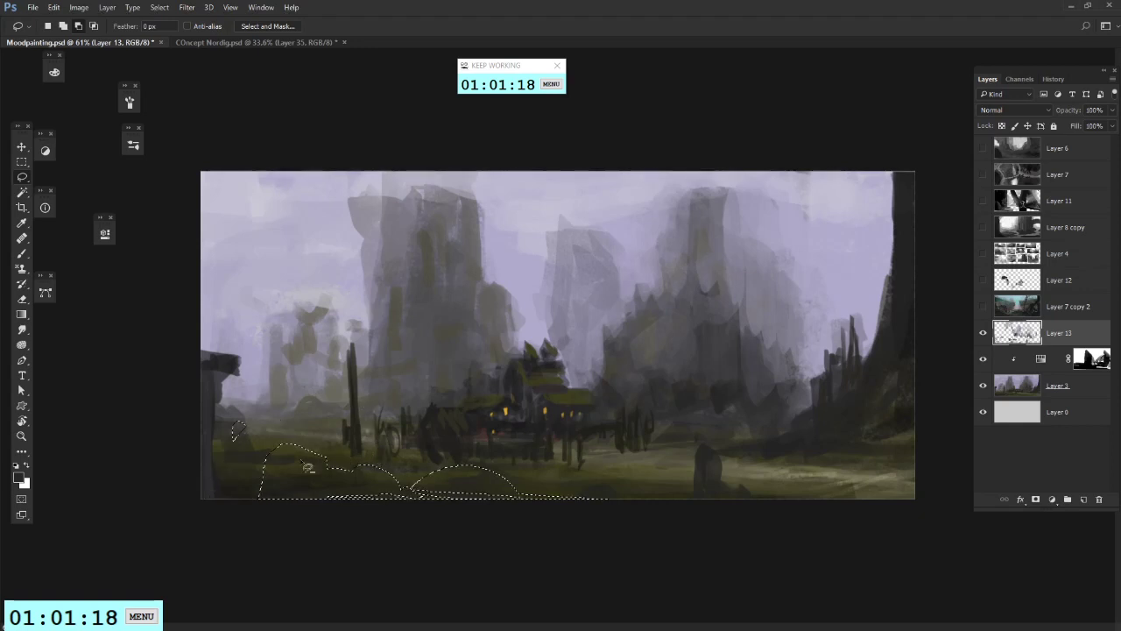
mouse_move(274, 419)
mouse_down()
mouse_move(247, 401)
mouse_move(268, 414)
mouse_up()
drag(347, 475, 360, 522)
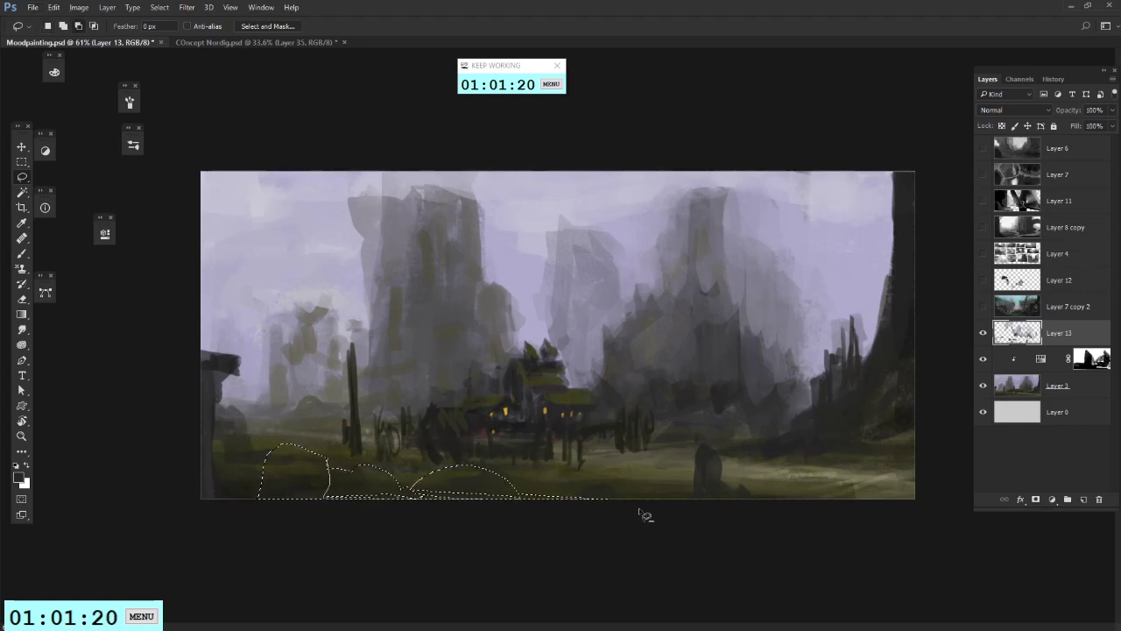
mouse_move(646, 515)
mouse_down()
mouse_move(377, 437)
mouse_move(368, 466)
mouse_move(421, 521)
mouse_up()
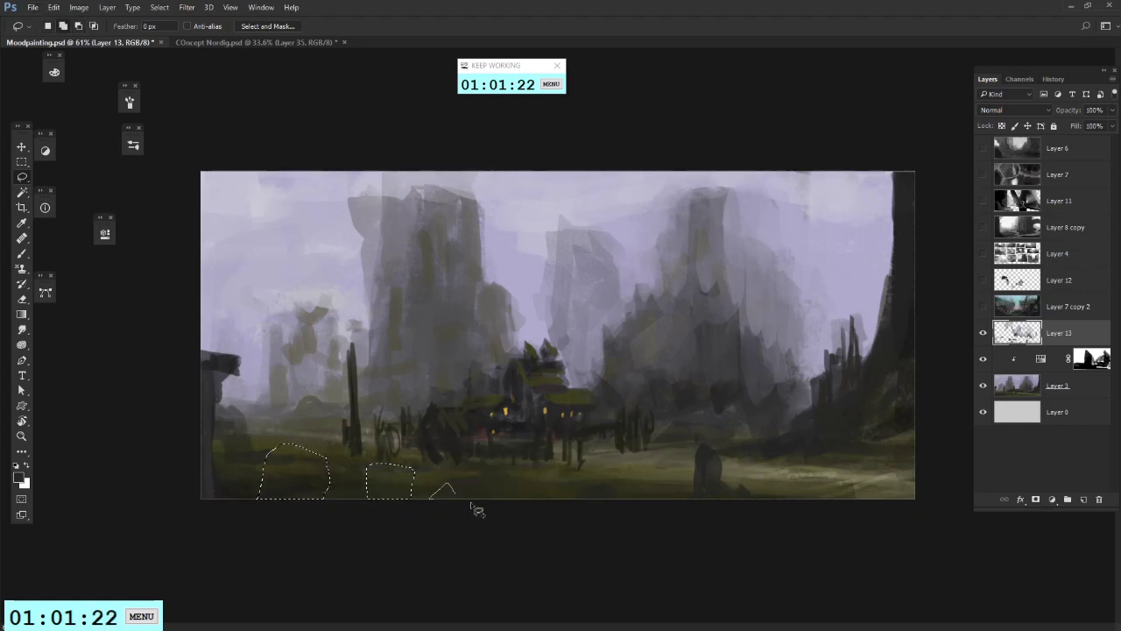
Step: Add small standing stones and flat ground patches in front of the hut to the lasso selection
mouse_move(554, 471)
mouse_down()
mouse_move(596, 479)
mouse_move(496, 476)
mouse_move(523, 482)
mouse_up()
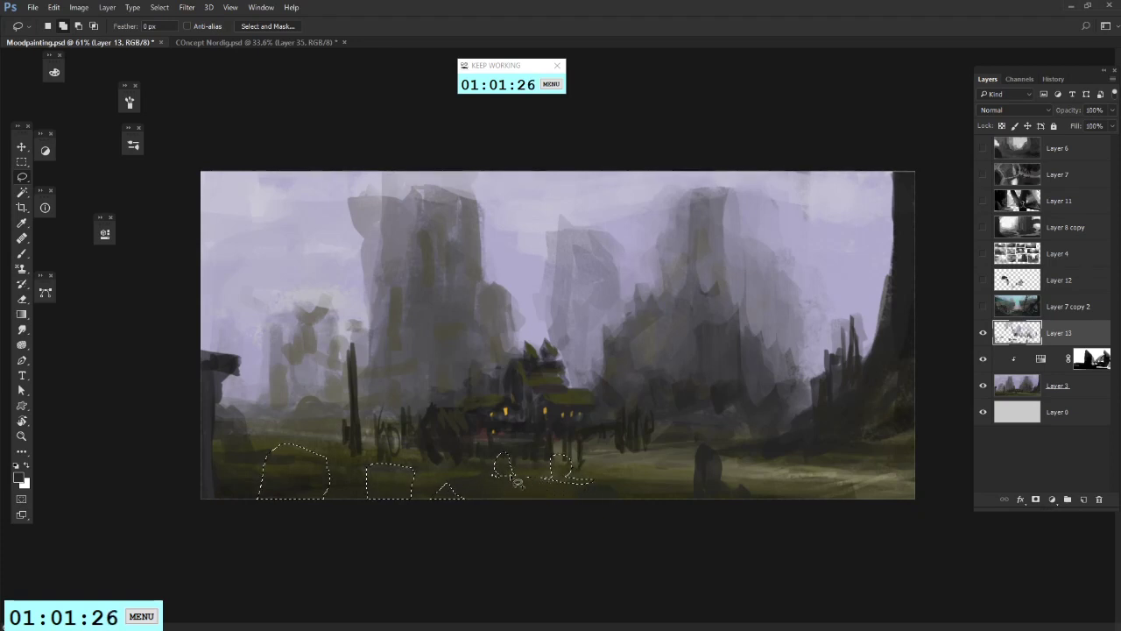
mouse_move(623, 495)
mouse_down()
mouse_move(620, 473)
mouse_move(638, 490)
mouse_move(527, 490)
mouse_move(593, 481)
mouse_up()
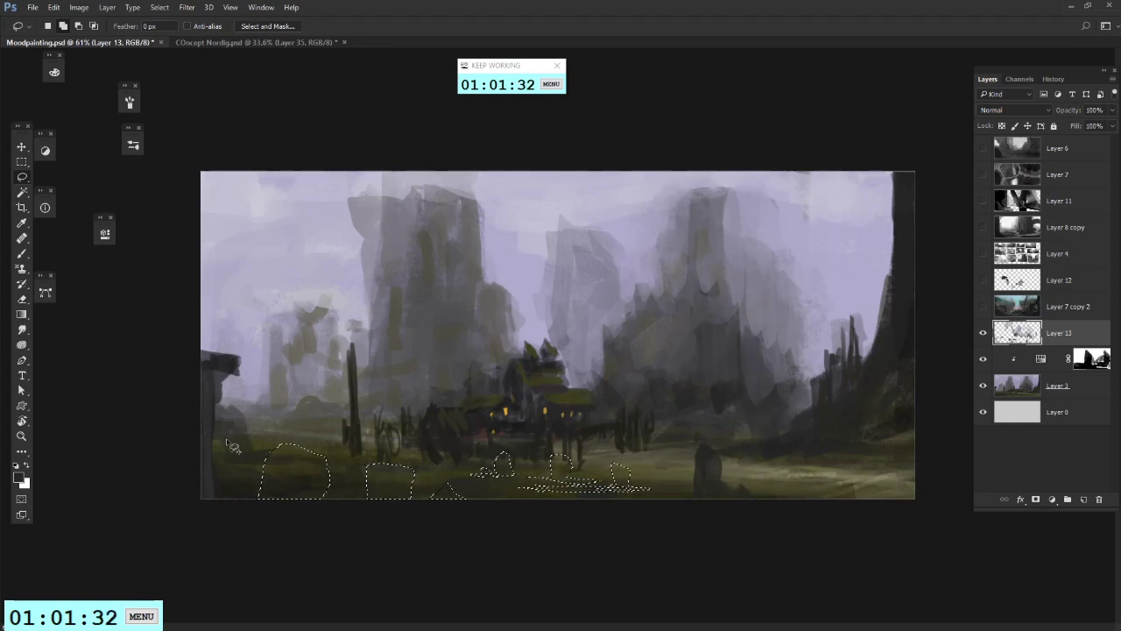
drag(273, 440, 230, 444)
Step: Paint the selected foreground stones with dark and pale sampled tones using a 306 px brush, darkening the largest left rock
key(b)
key(b)
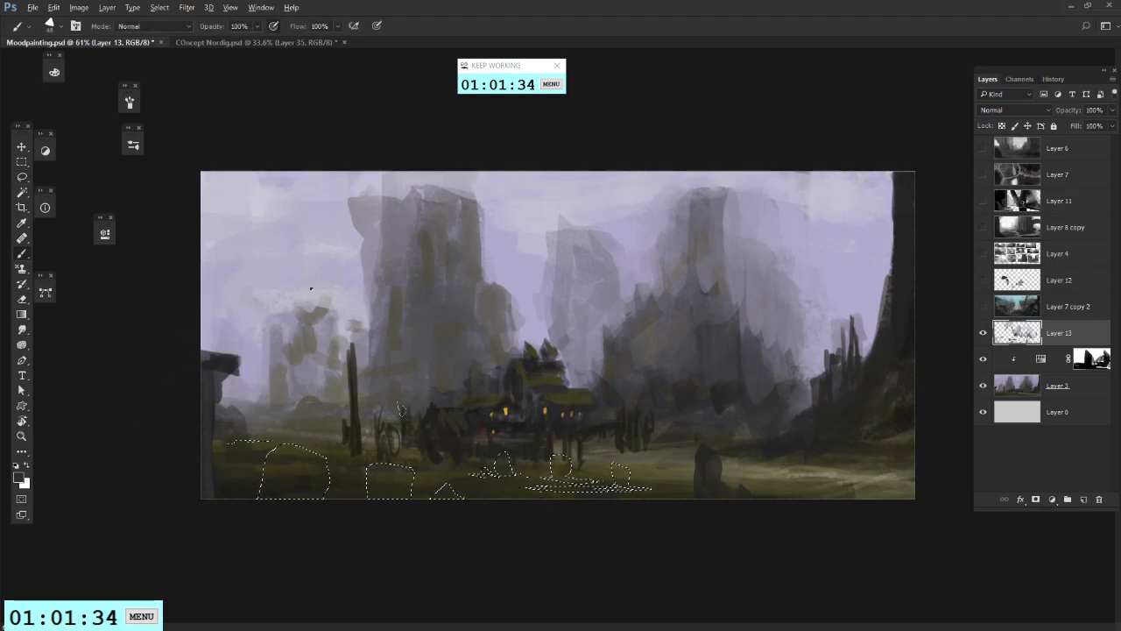
right_click(311, 290)
key(Return)
mouse_move(276, 475)
mouse_down()
mouse_move(329, 447)
mouse_move(469, 460)
mouse_move(539, 481)
mouse_move(524, 504)
mouse_move(749, 455)
mouse_move(465, 460)
mouse_up()
alt+click(550, 227)
drag(662, 497, 470, 468)
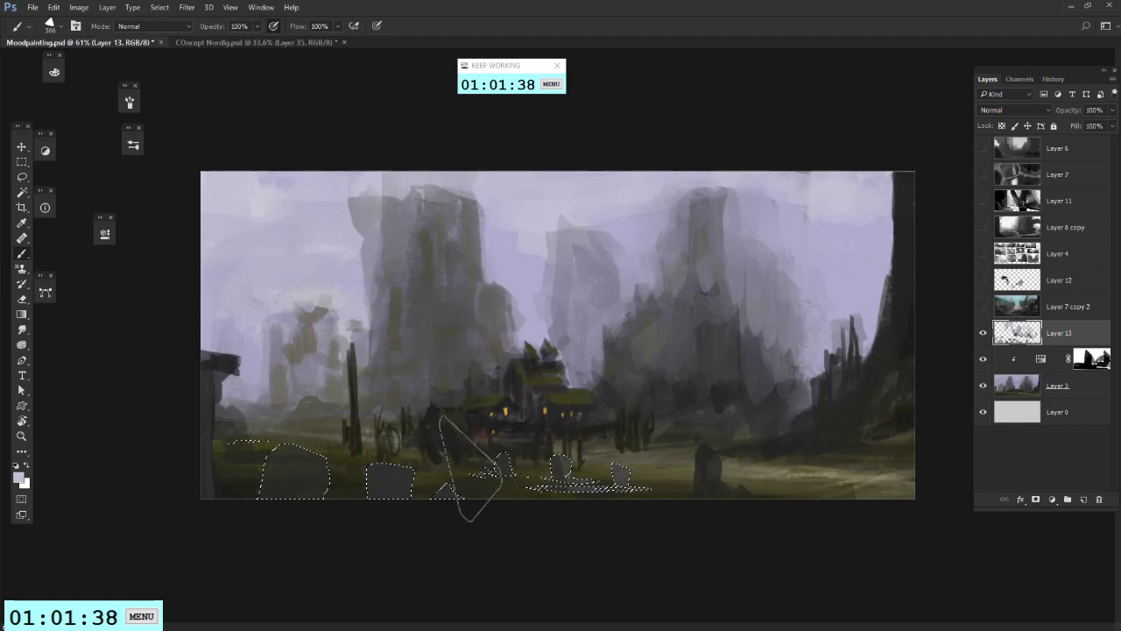
key(ctrl+d)
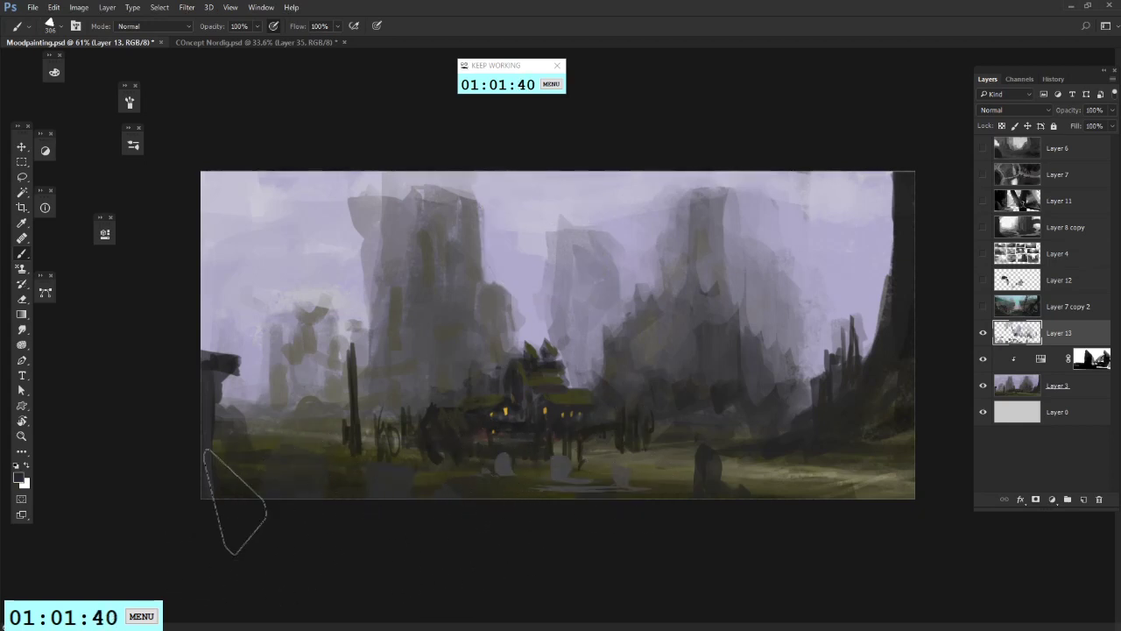
alt+click(190, 436)
drag(296, 510, 298, 492)
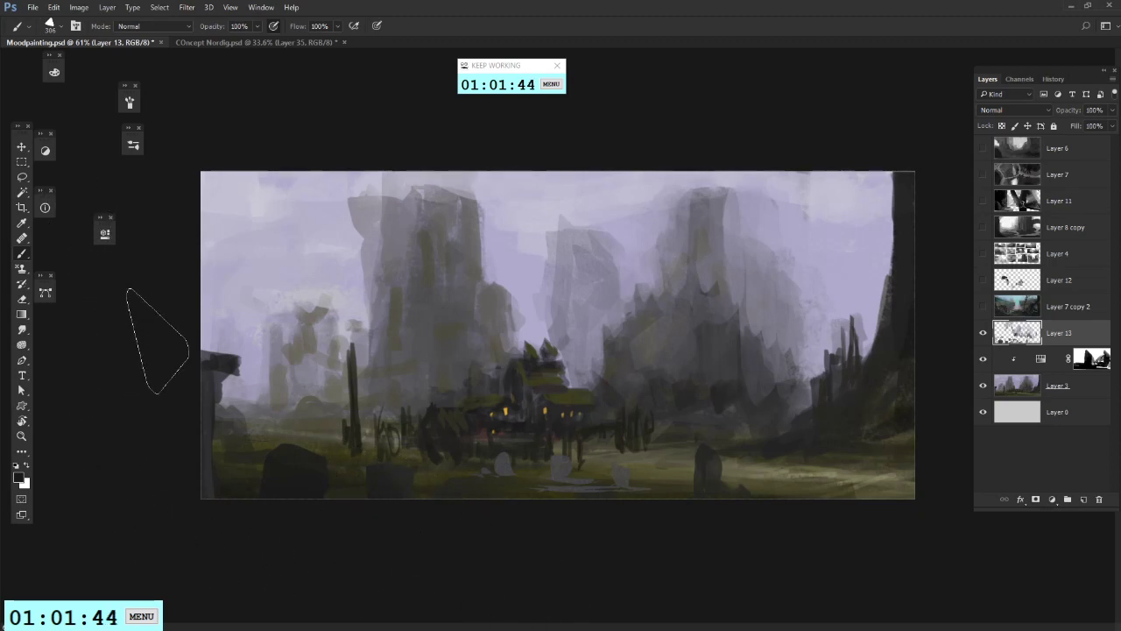
Step: Lasso the capped pillar at the painting's left edge, fill it with dark tones, and deselect
click(22, 176)
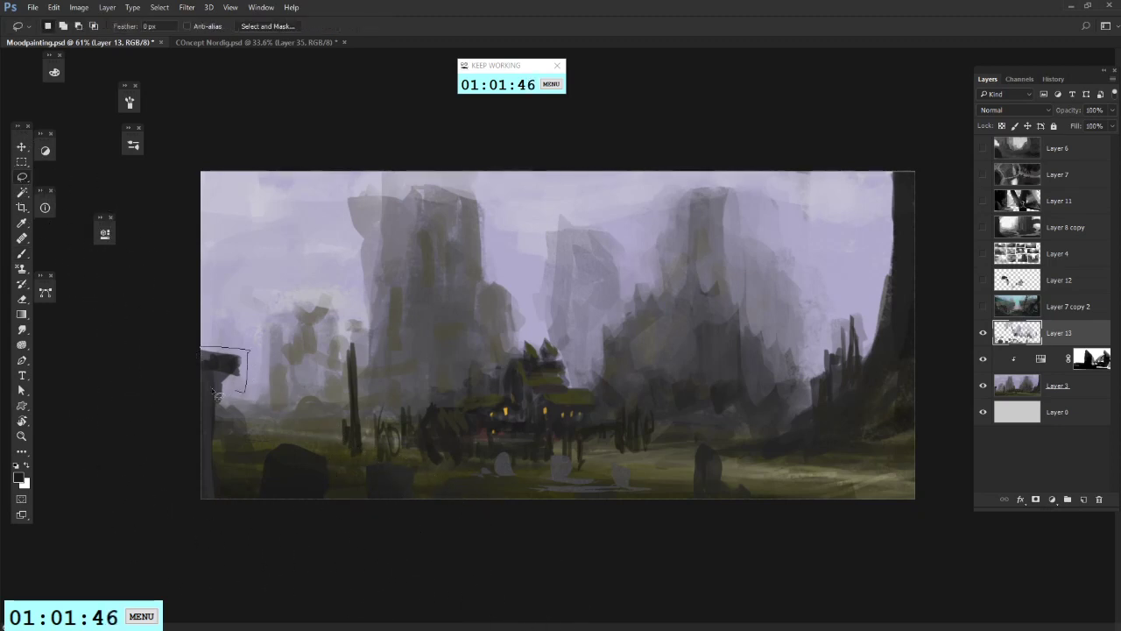
drag(213, 391, 219, 425)
drag(183, 520, 184, 518)
key(b)
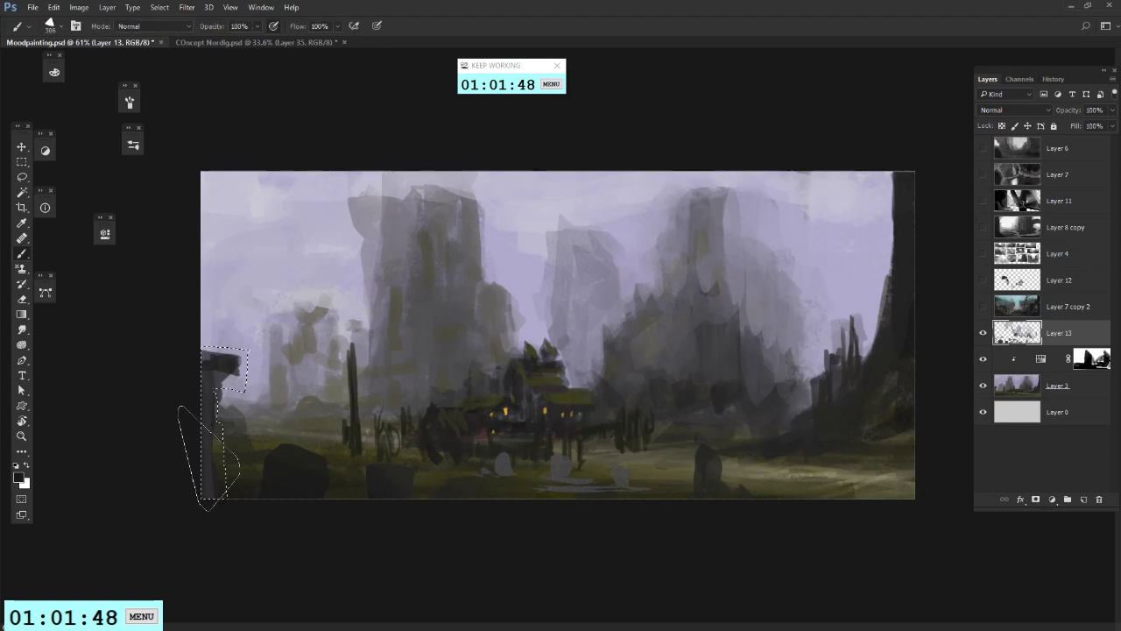
mouse_move(212, 384)
mouse_down()
mouse_move(223, 400)
mouse_move(185, 538)
mouse_up()
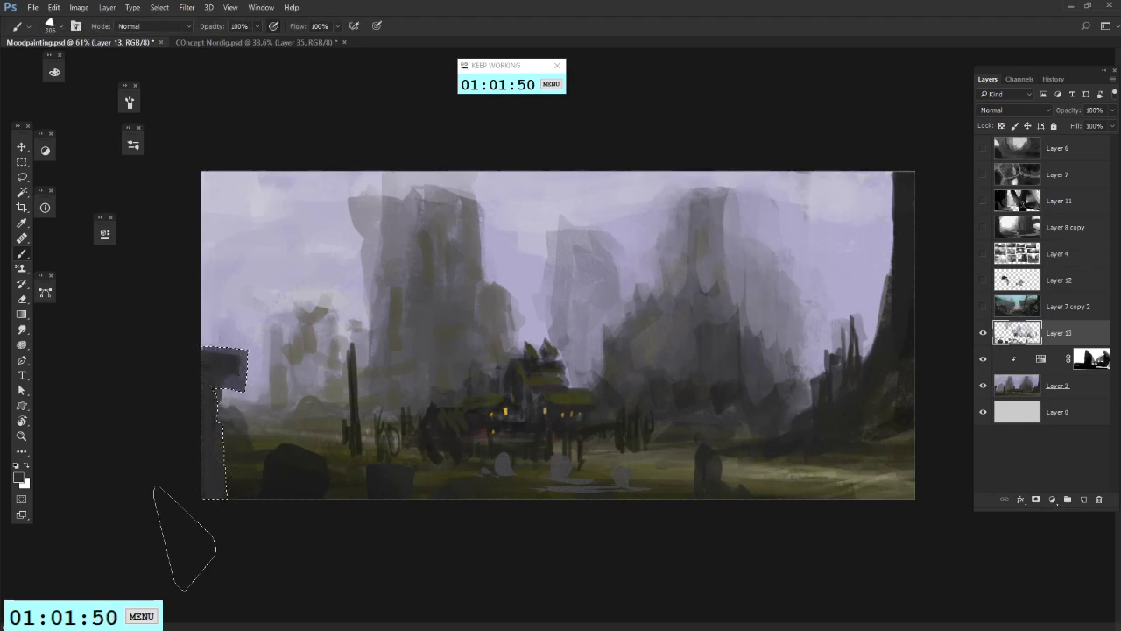
alt+click(151, 489)
drag(186, 368, 248, 361)
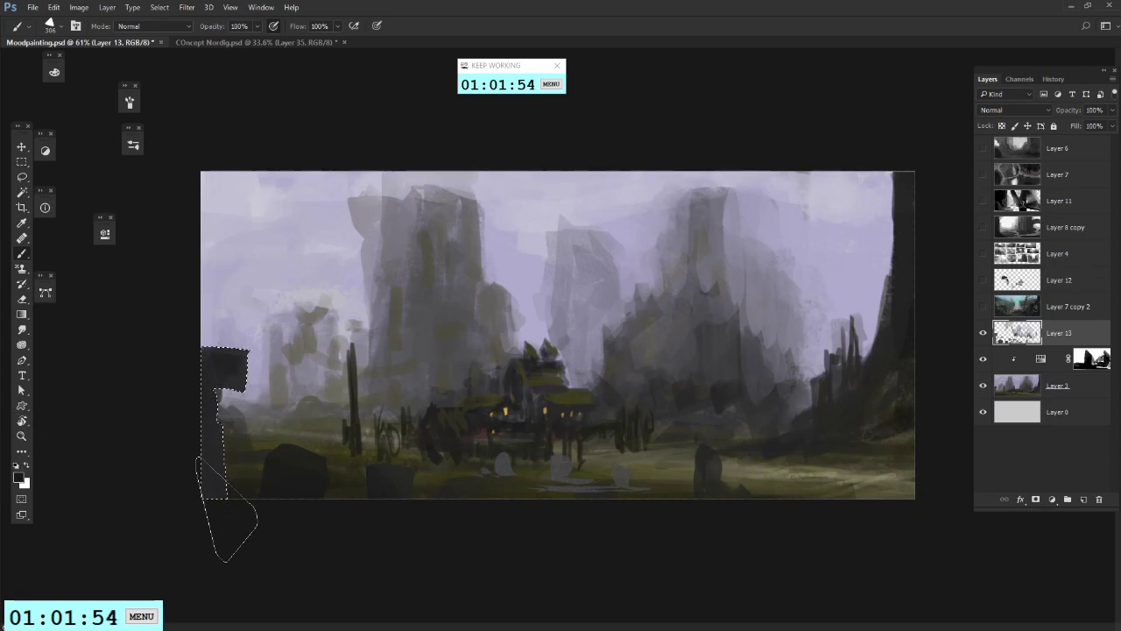
key(ctrl+d)
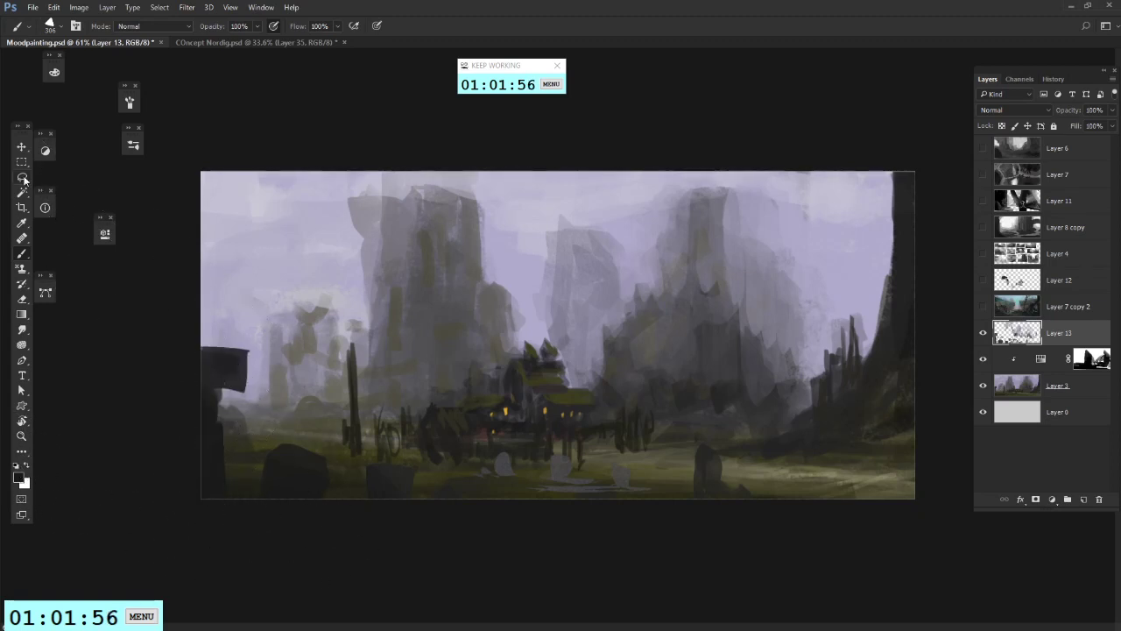
Step: Merge Layer 13, the masked adjustment layer and the meadow painting layer into a single layer
click(22, 162)
scroll(558, 376, down, 8)
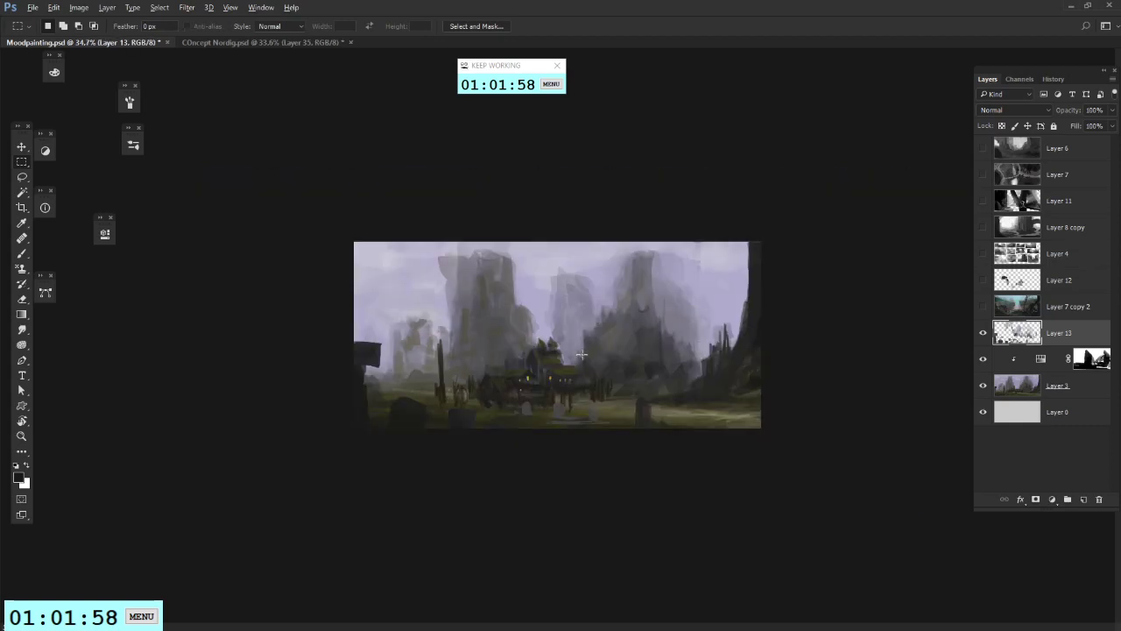
scroll(558, 376, up, 13)
drag(306, 299, 518, 456)
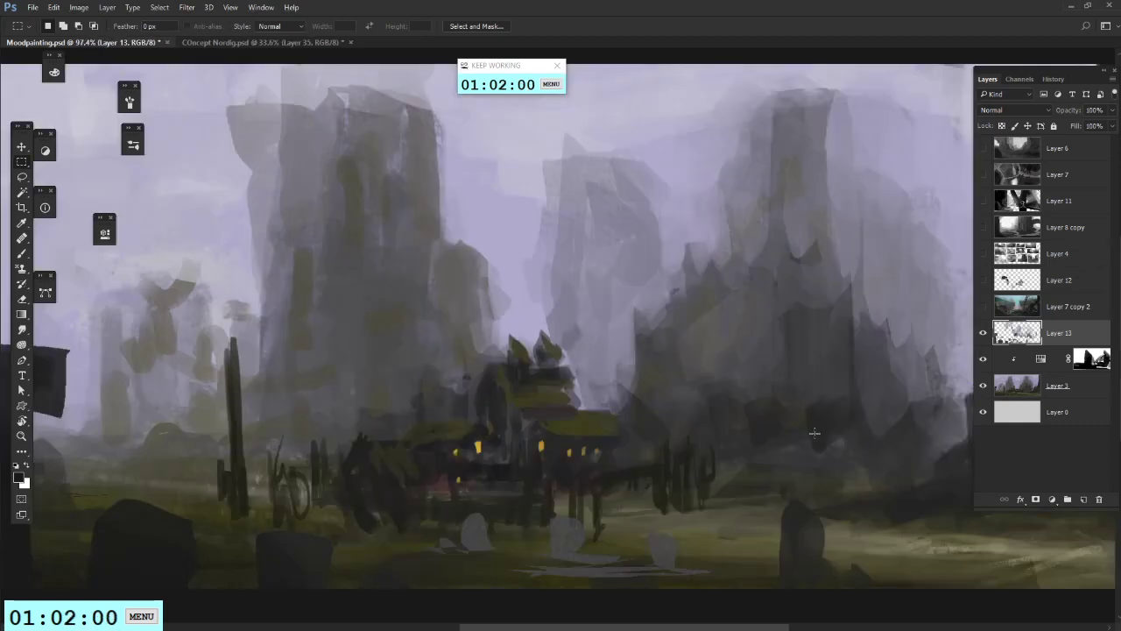
scroll(517, 455, down, 4)
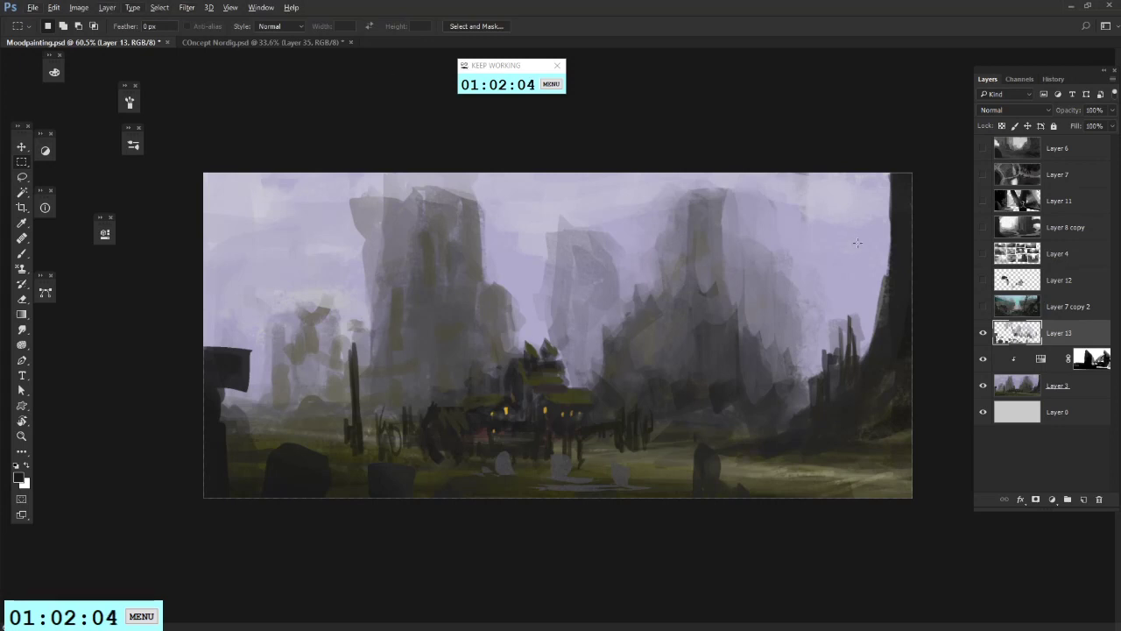
shift+click(1060, 386)
right_click(1075, 385)
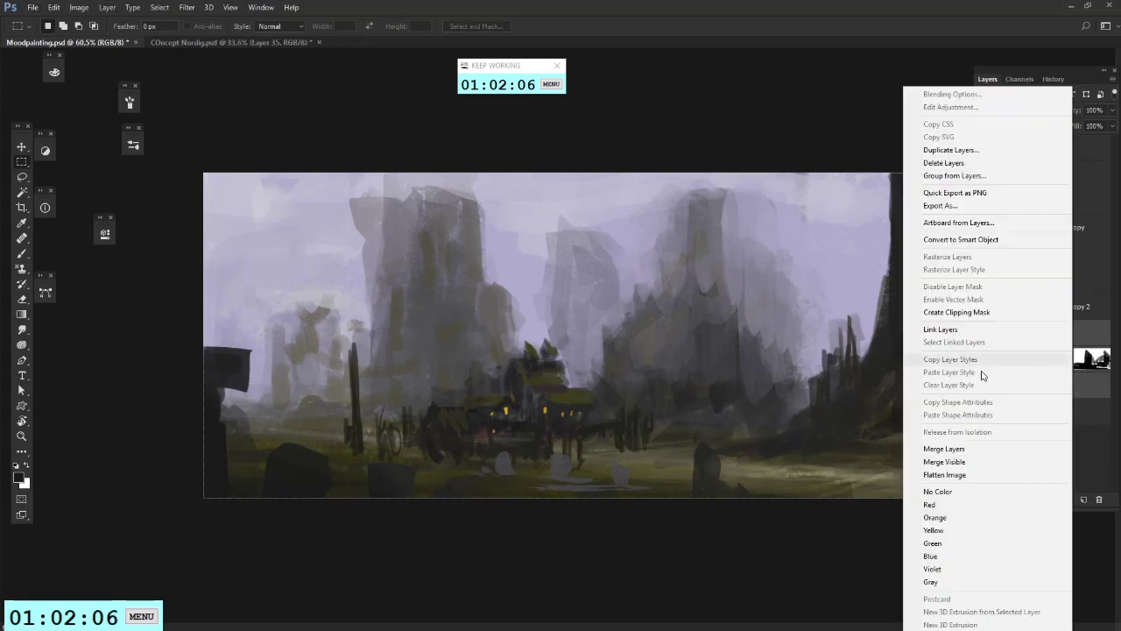
click(981, 452)
Step: Switch to COncept Nordig.psd, hide the layers with the environment studies, and show the film stills on Layer 64
click(264, 42)
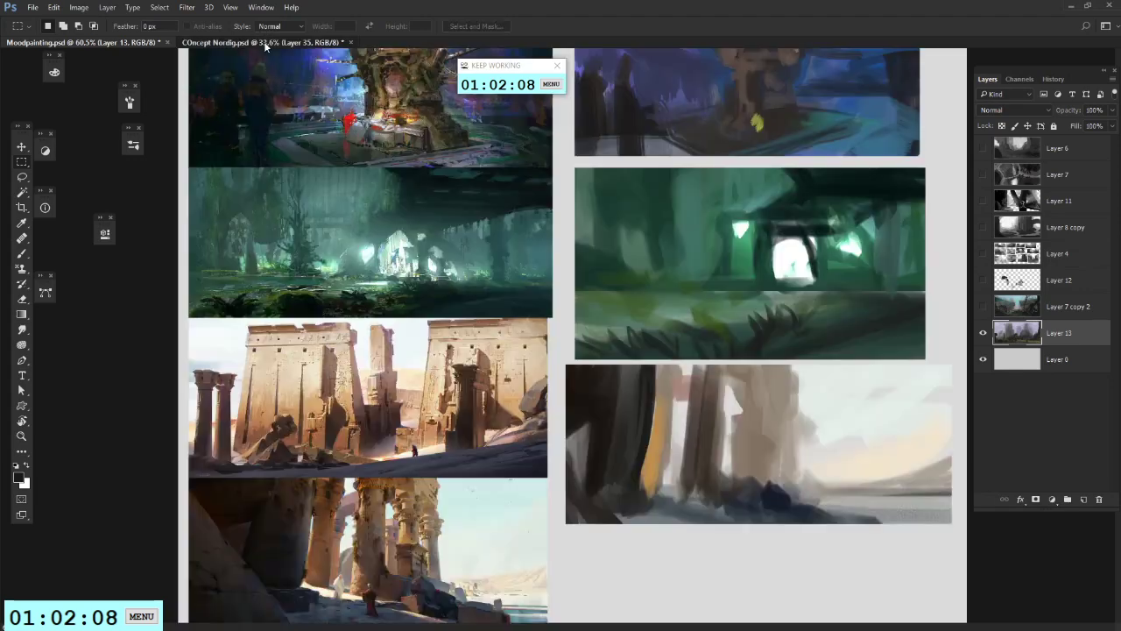
scroll(560, 213, up, 2)
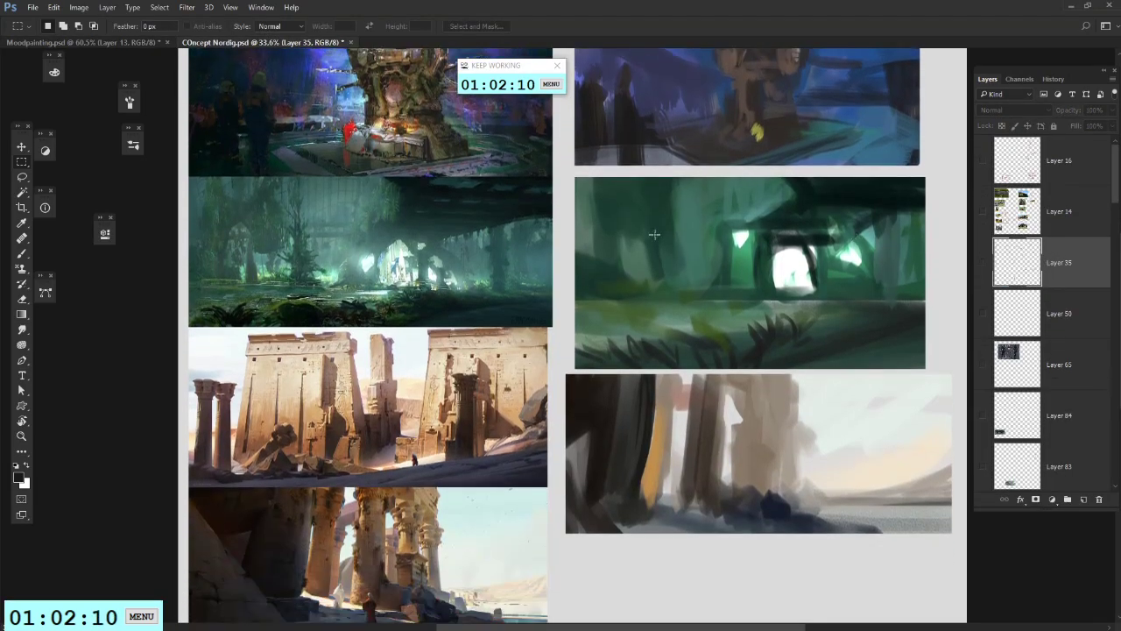
scroll(536, 352, up, 1)
scroll(1016, 280, down, 3)
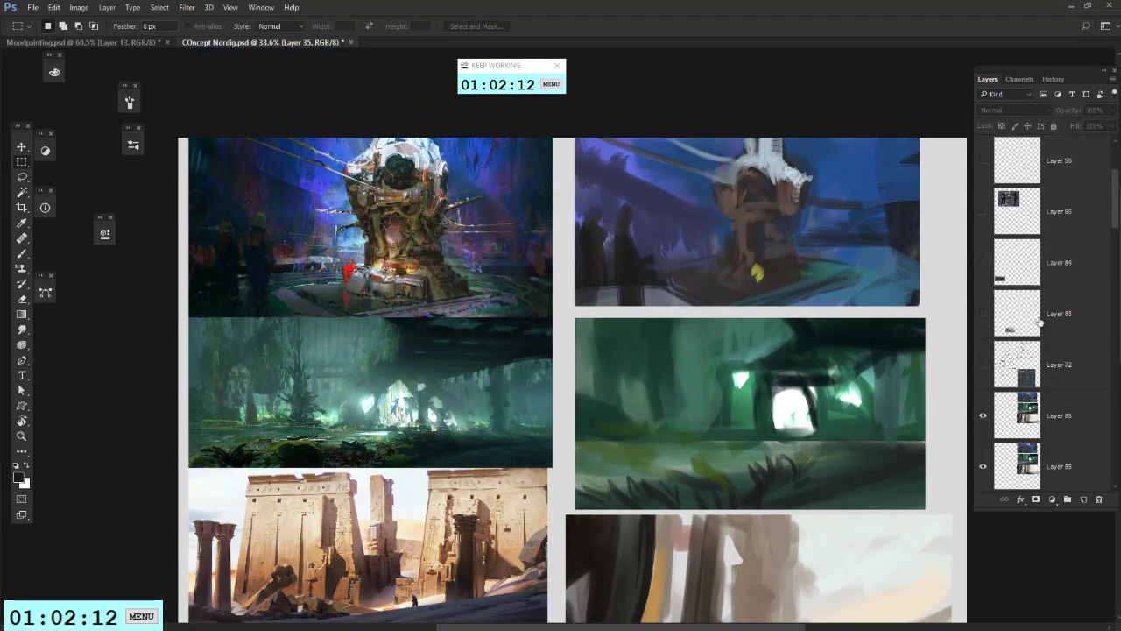
drag(984, 213, 986, 257)
scroll(1025, 282, down, 5)
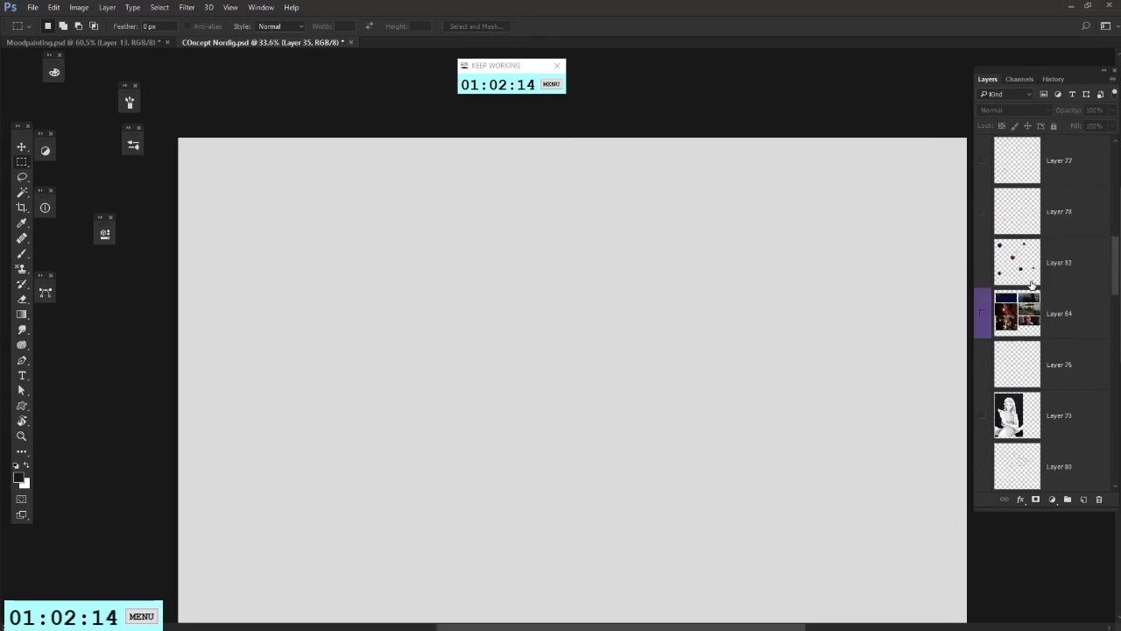
click(983, 261)
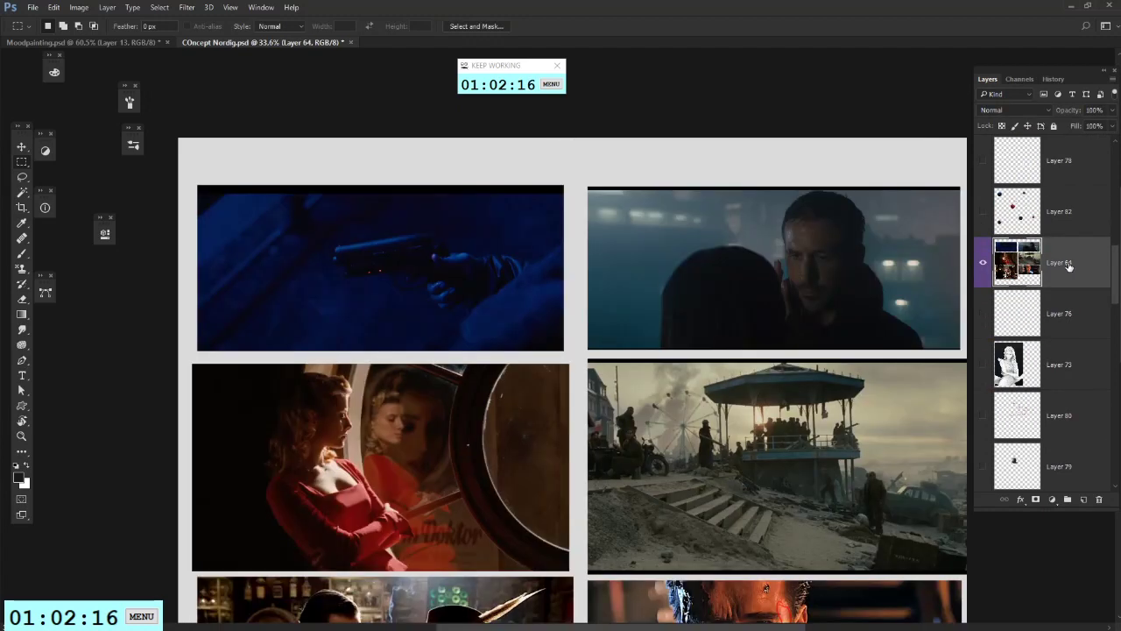
Step: Show and select Layer 82 with the painted spheres and examine them over the film stills
scroll(868, 317, down, 2)
scroll(868, 317, down, 4)
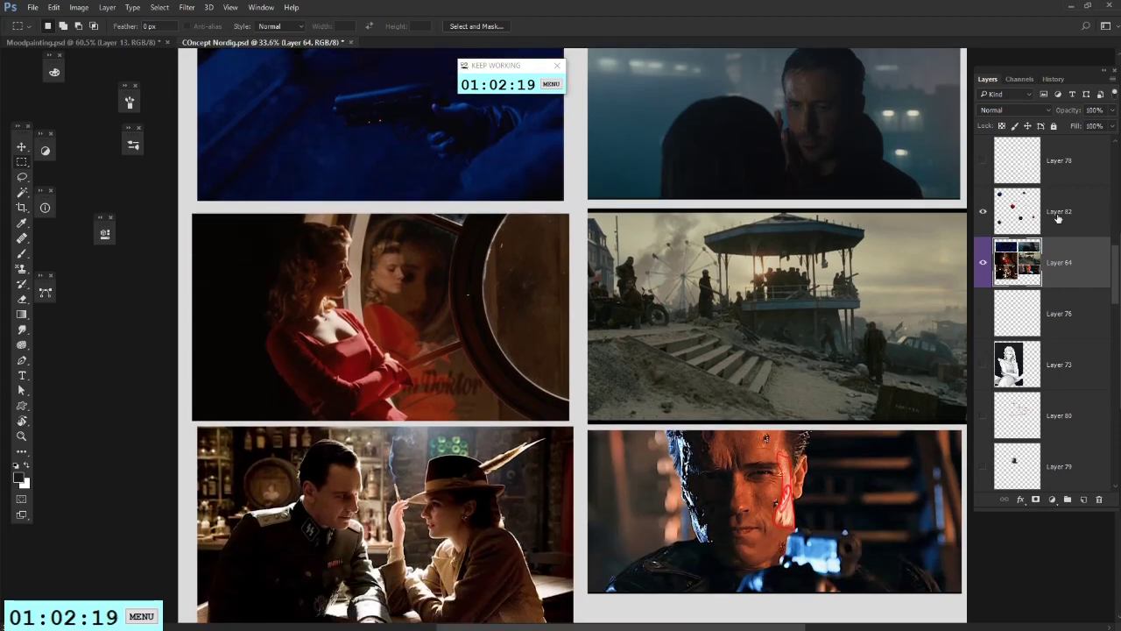
click(1057, 219)
scroll(348, 265, up, 6)
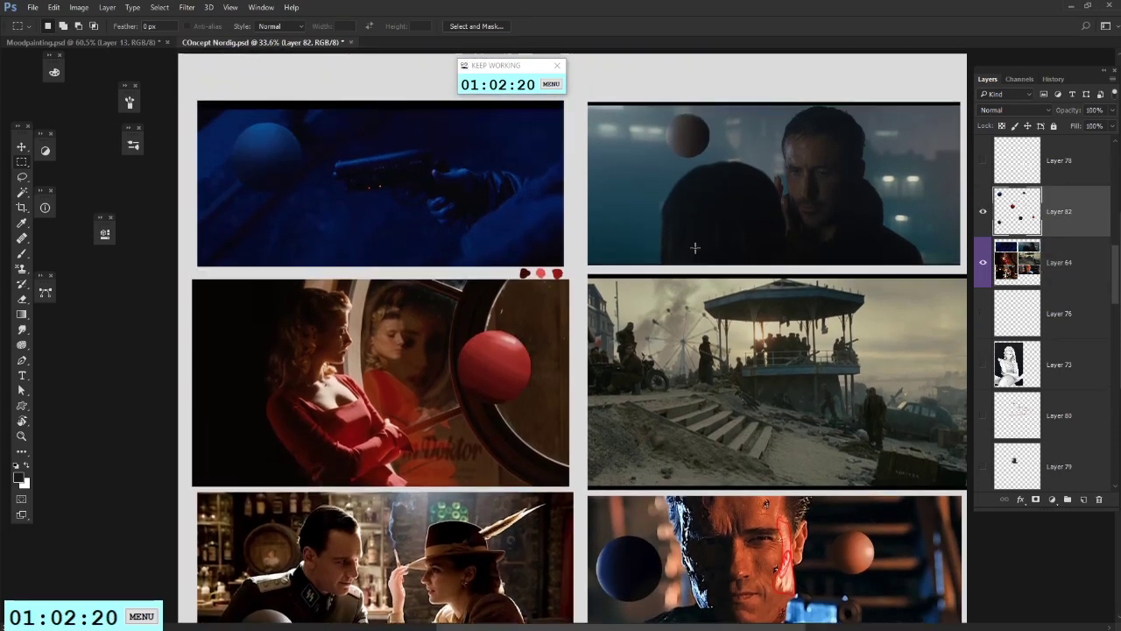
scroll(347, 265, up, 3)
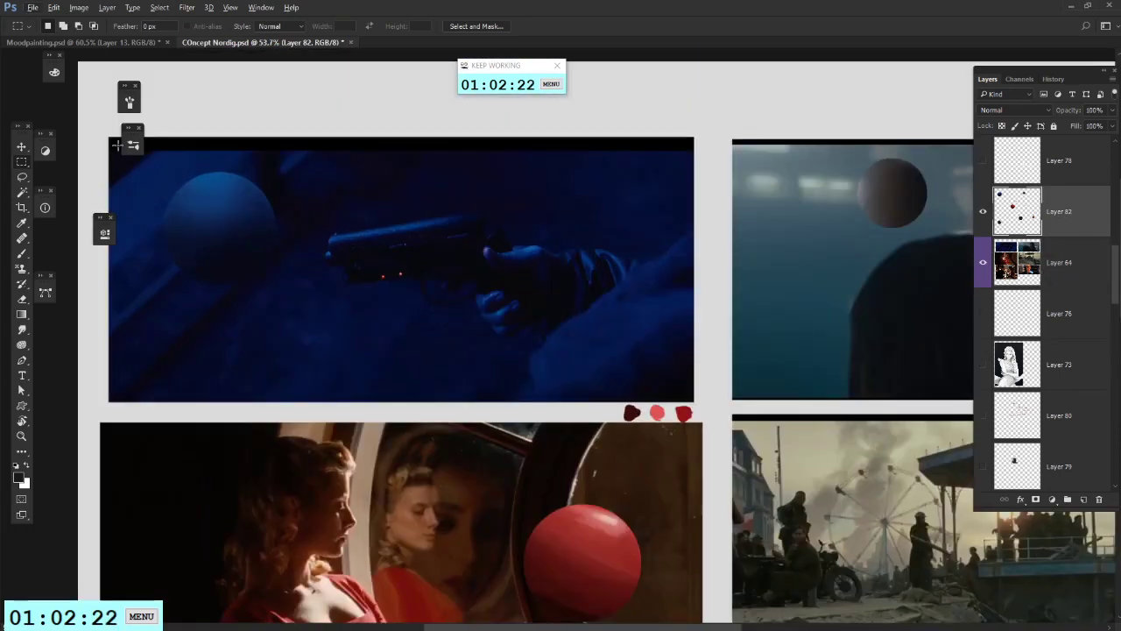
scroll(396, 296, down, 3)
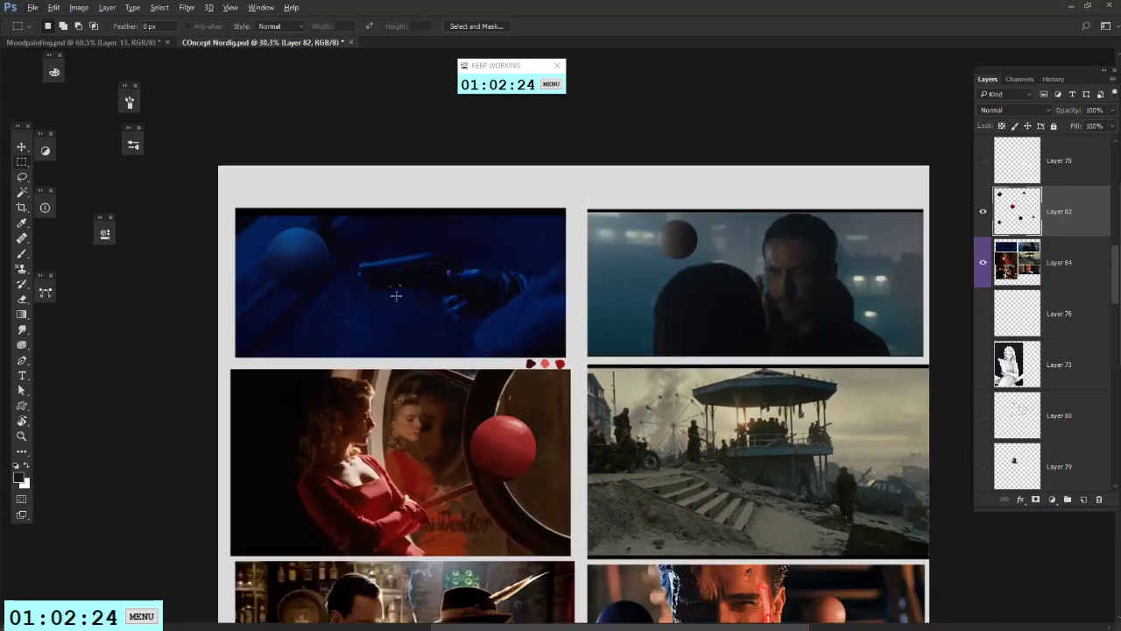
scroll(280, 267, up, 2)
Step: Try a circular marquee selection over the gun in the blue still, browse the brush presets, and return to the Rectangular Marquee tool
key(b)
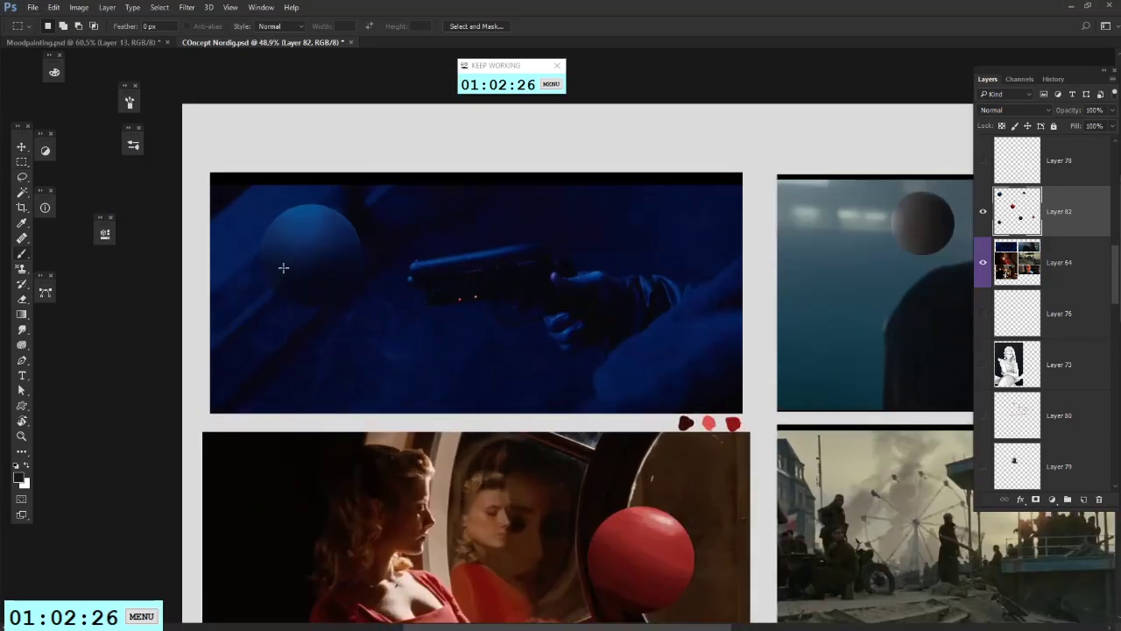
click(22, 162)
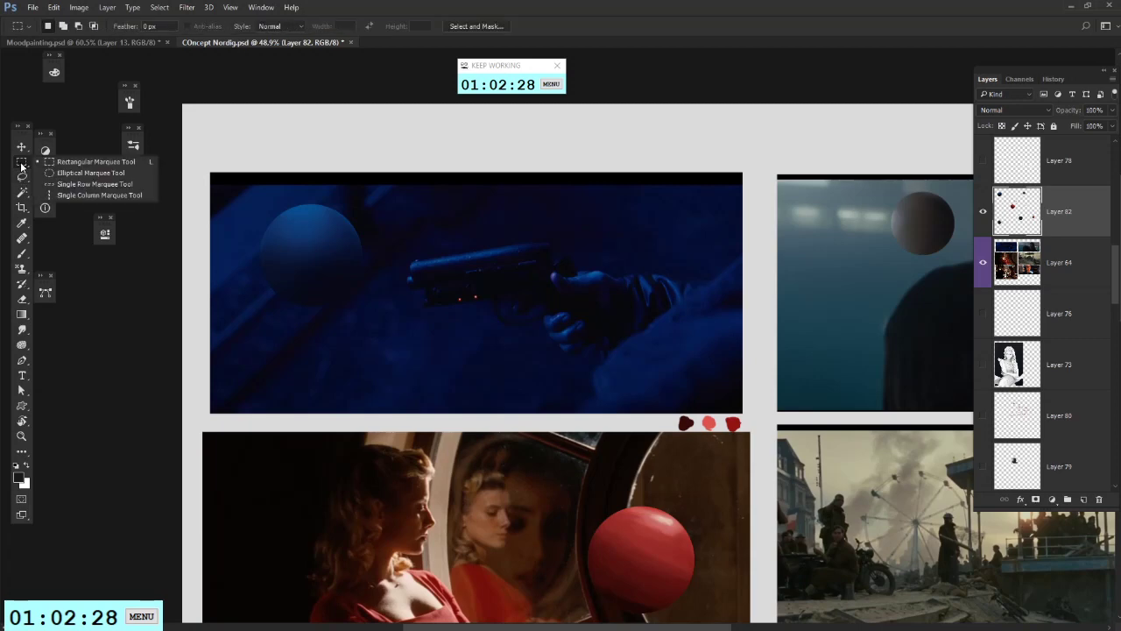
click(67, 176)
drag(465, 189, 635, 351)
click(596, 366)
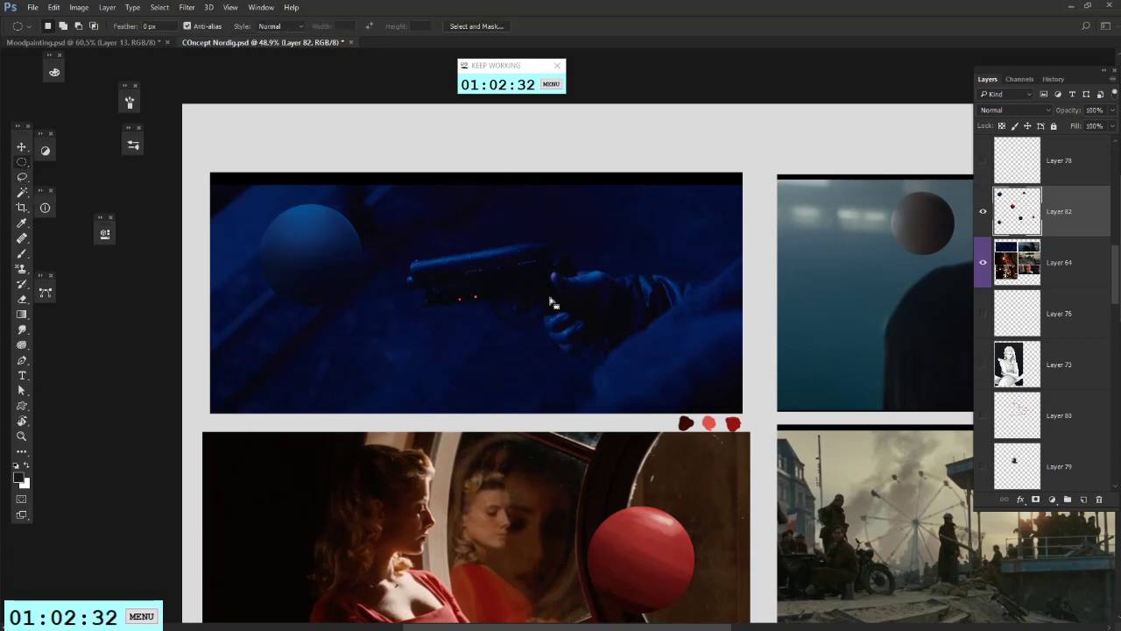
key(b)
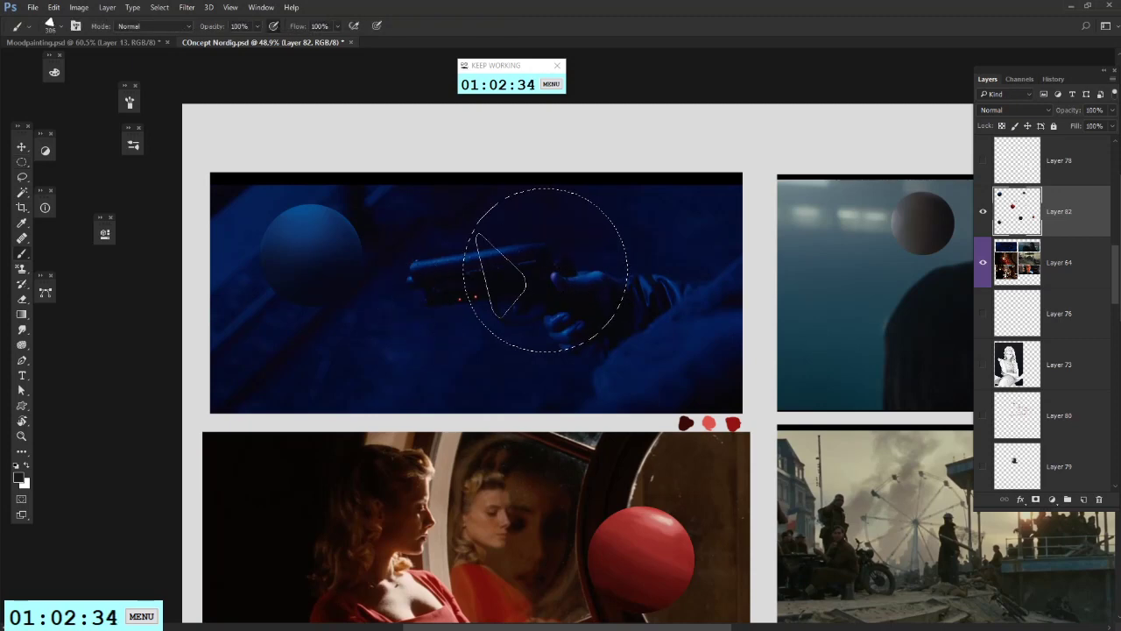
right_click(506, 272)
scroll(546, 374, up, 3)
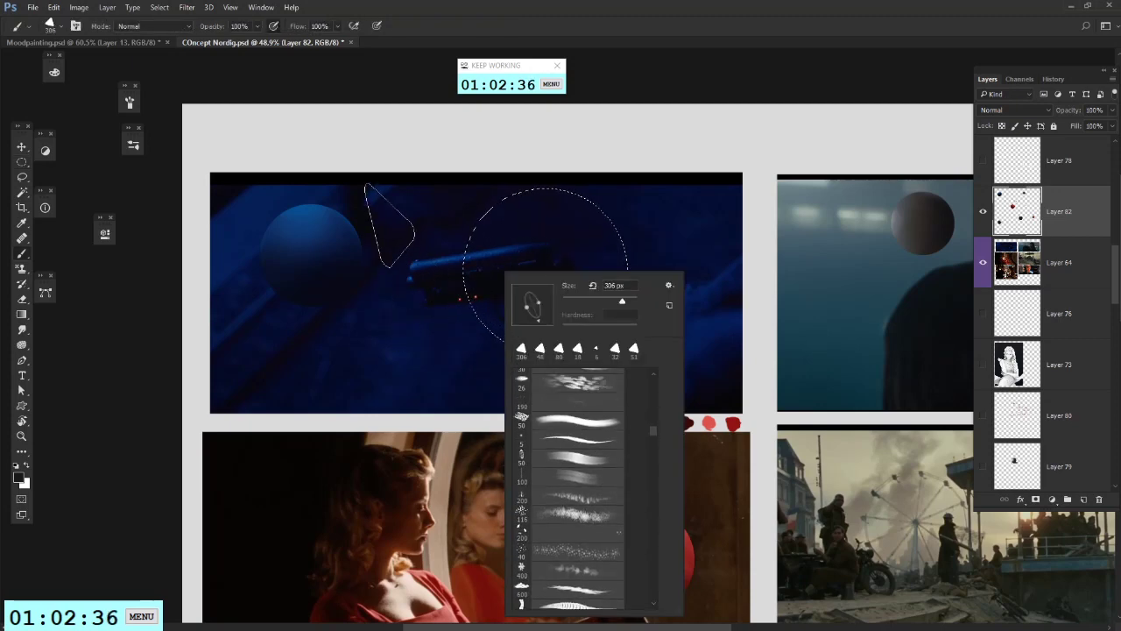
click(22, 162)
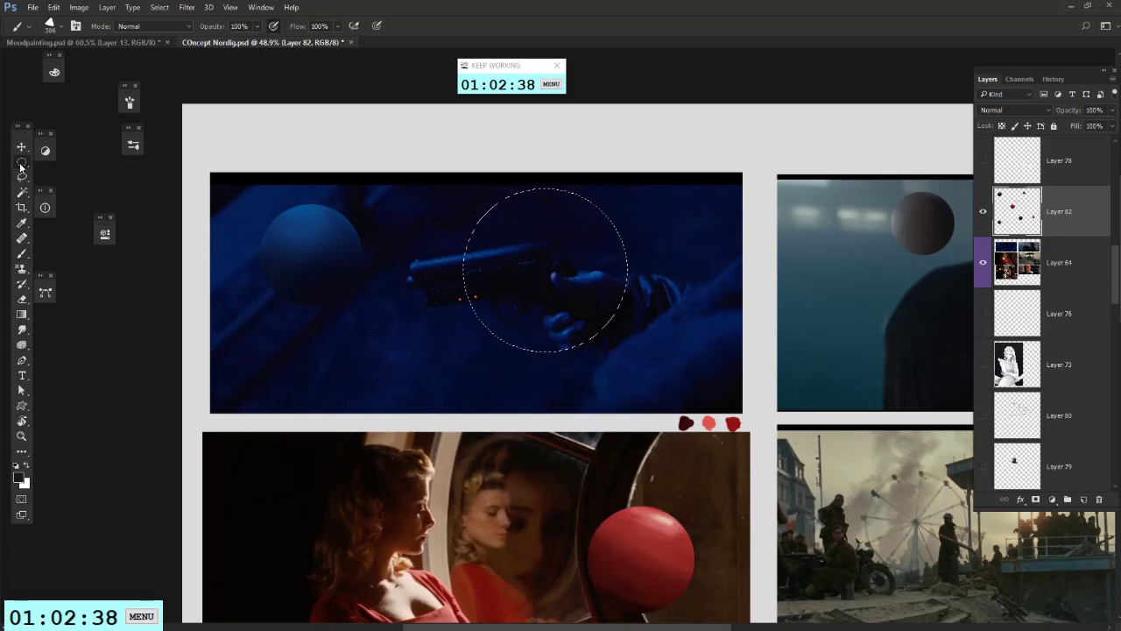
click(83, 158)
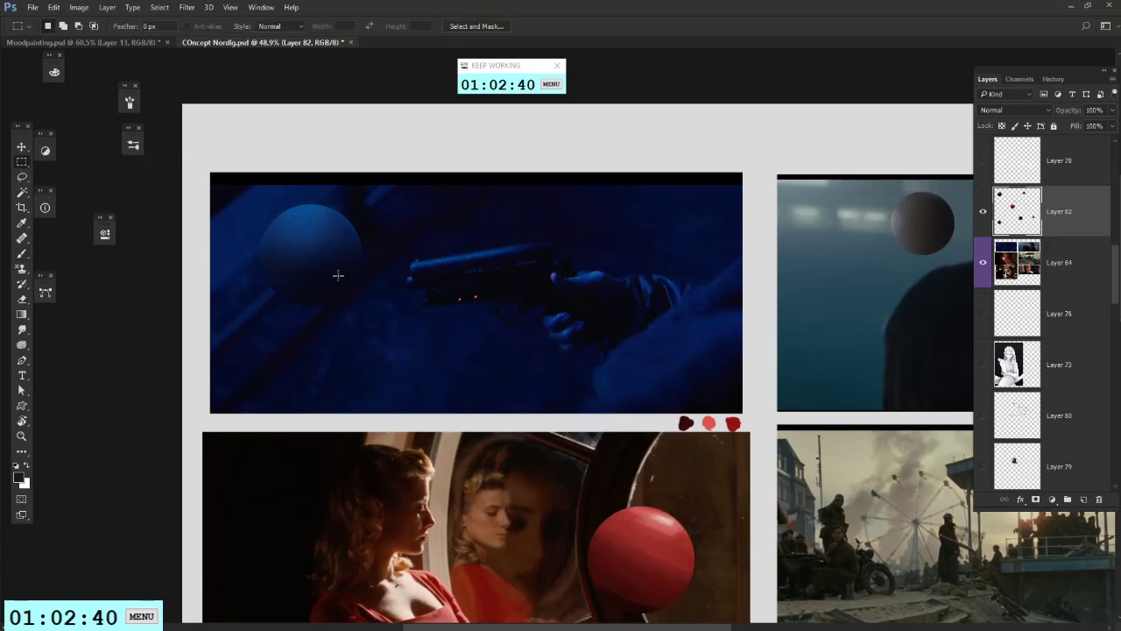
Step: Compare the painted spheres with the film stills in grayscale and in color, and marquee the area around the blue sphere
scroll(338, 274, down, 4)
scroll(341, 272, up, 4)
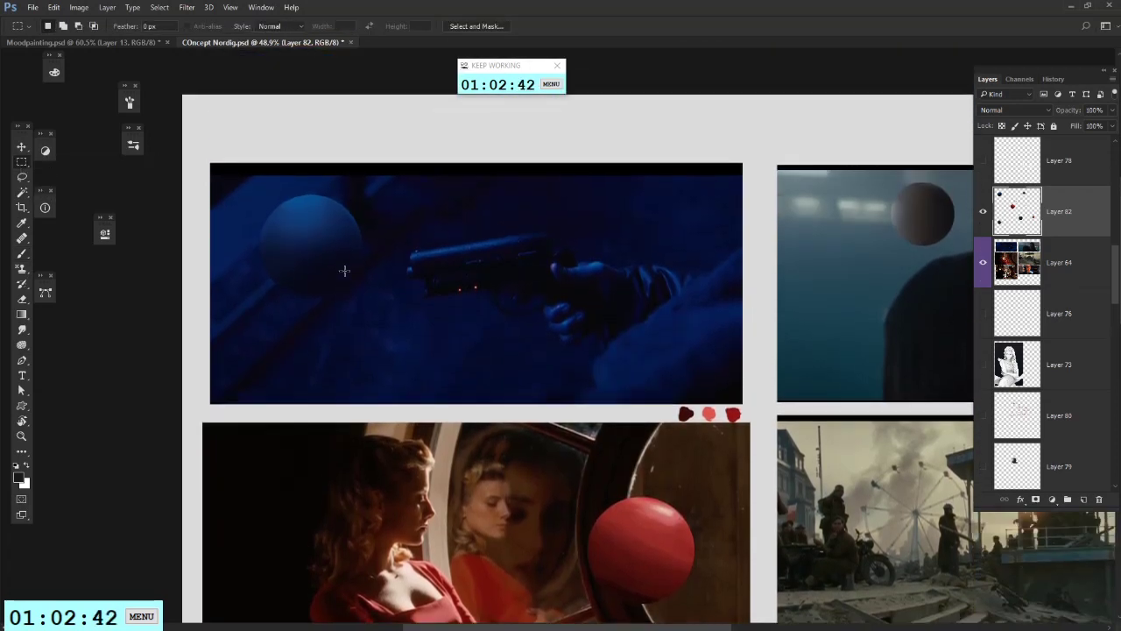
scroll(344, 271, down, 3)
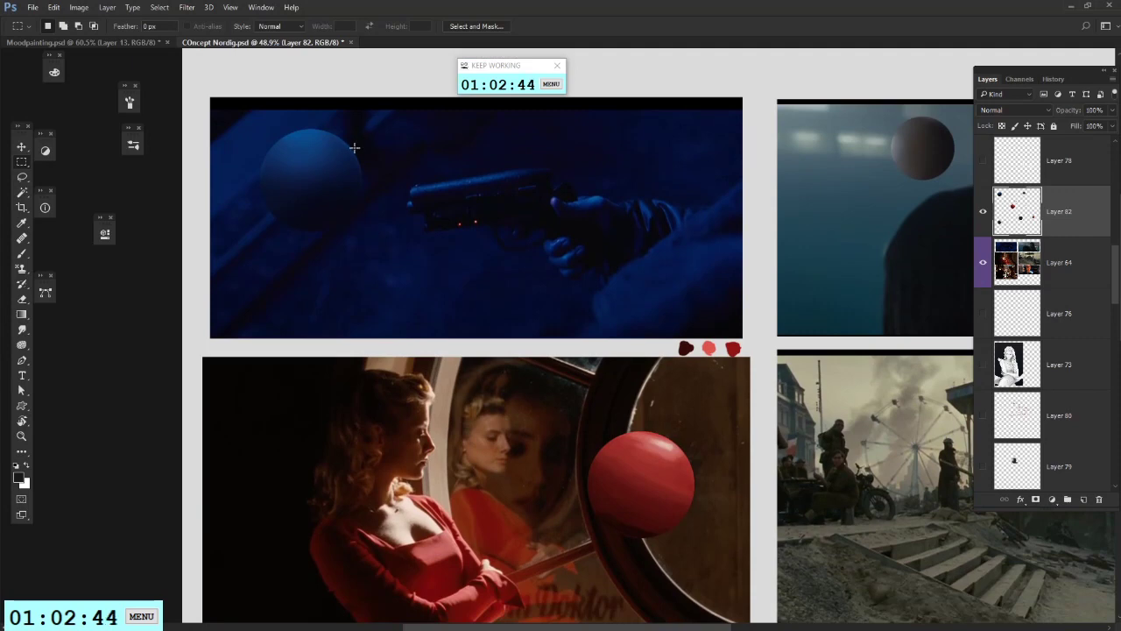
scroll(355, 148, down, 2)
scroll(355, 148, up, 4)
key(ctrl+0)
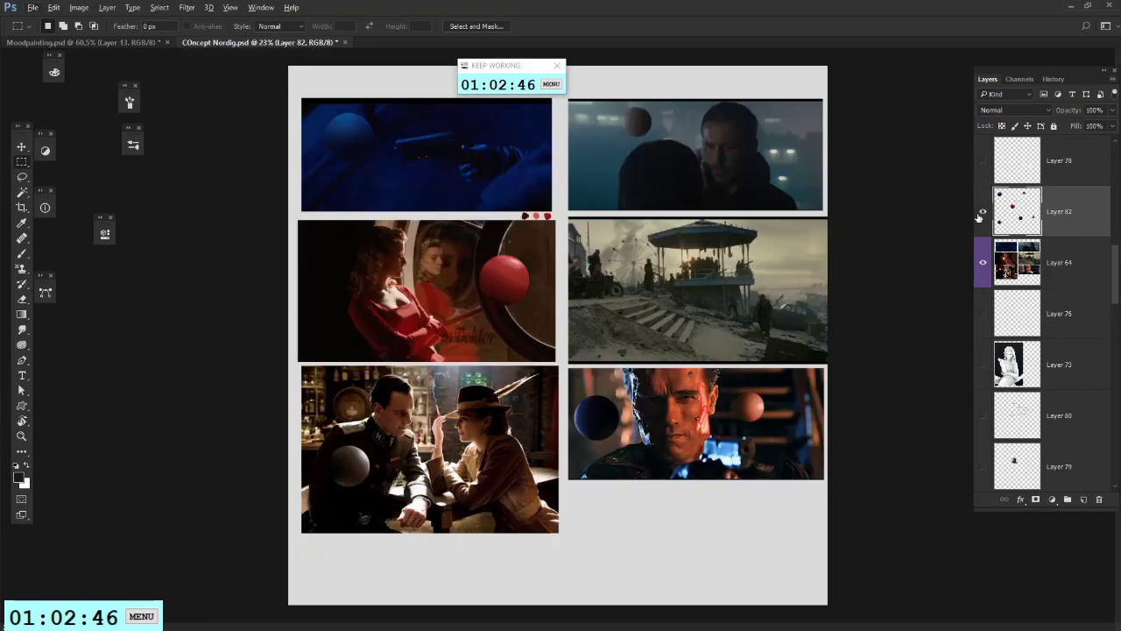
key(ctrl+y)
scroll(333, 133, up, 2)
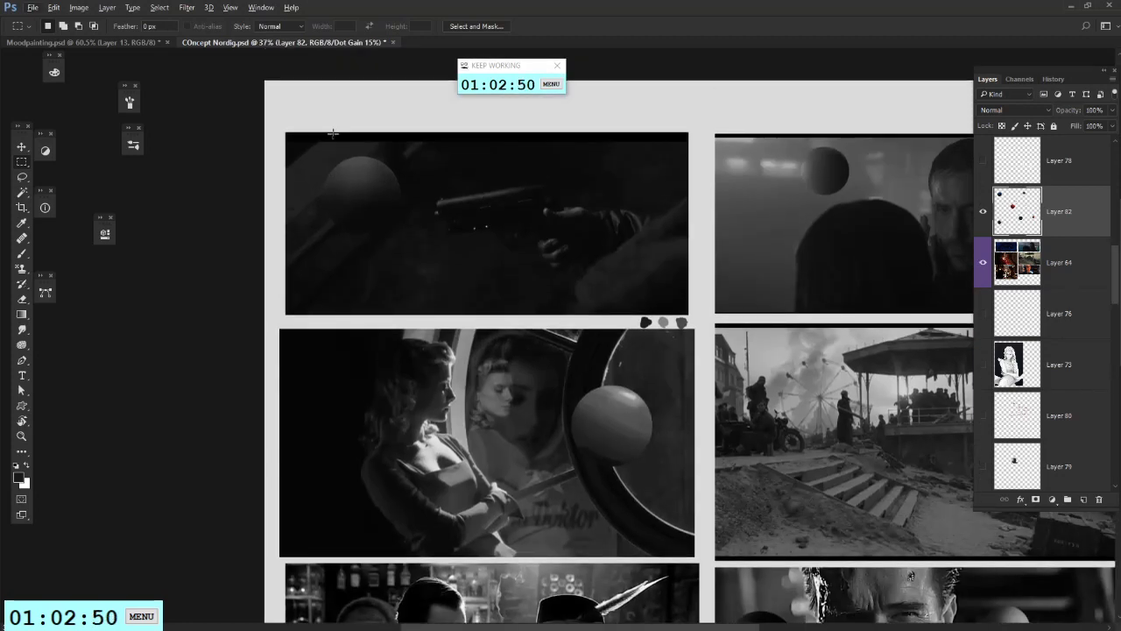
key(ctrl+y)
drag(297, 136, 444, 251)
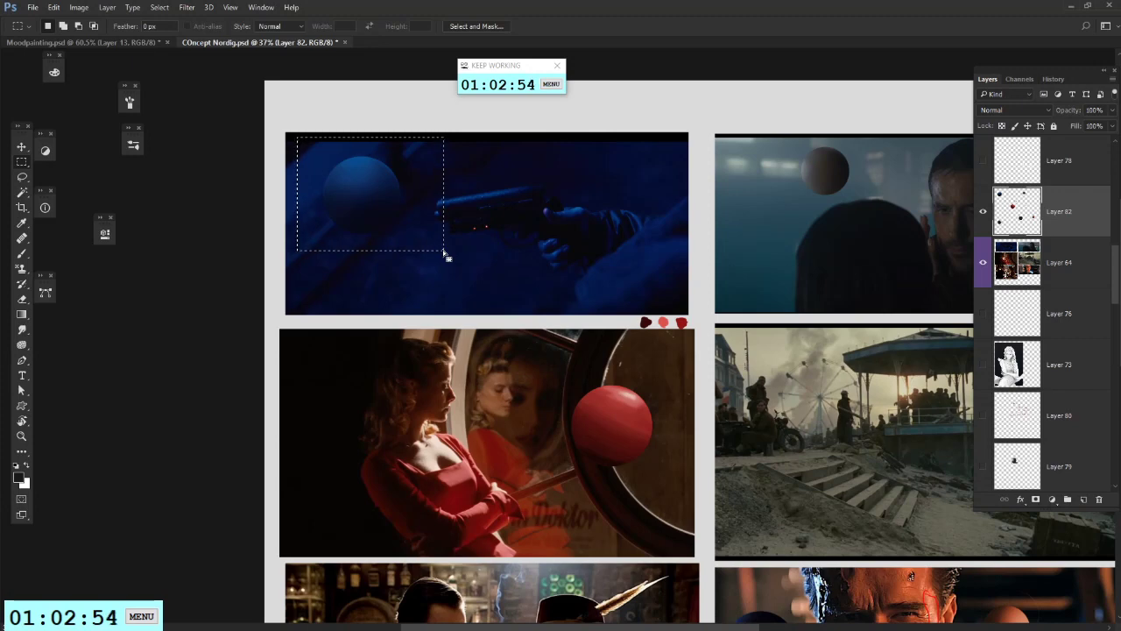
Step: Sample the red sphere's midtone as the foreground color, set the brush size to 55 px, and try a dab on the still
scroll(593, 374, up, 4)
key(b)
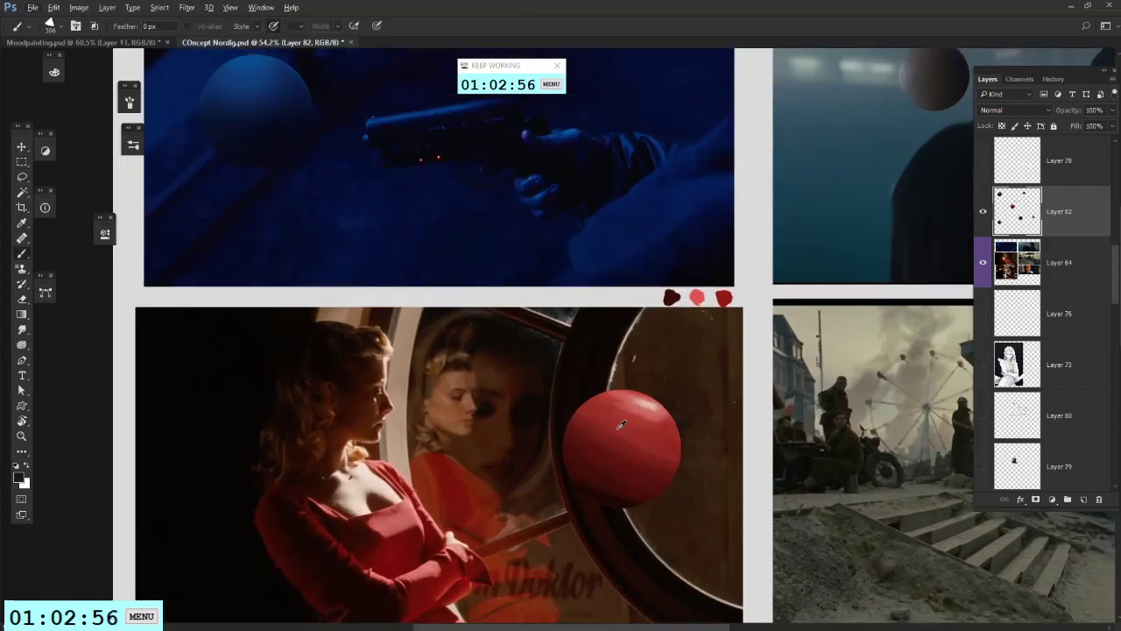
alt+click(620, 426)
right_click(774, 302)
drag(802, 316, 763, 316)
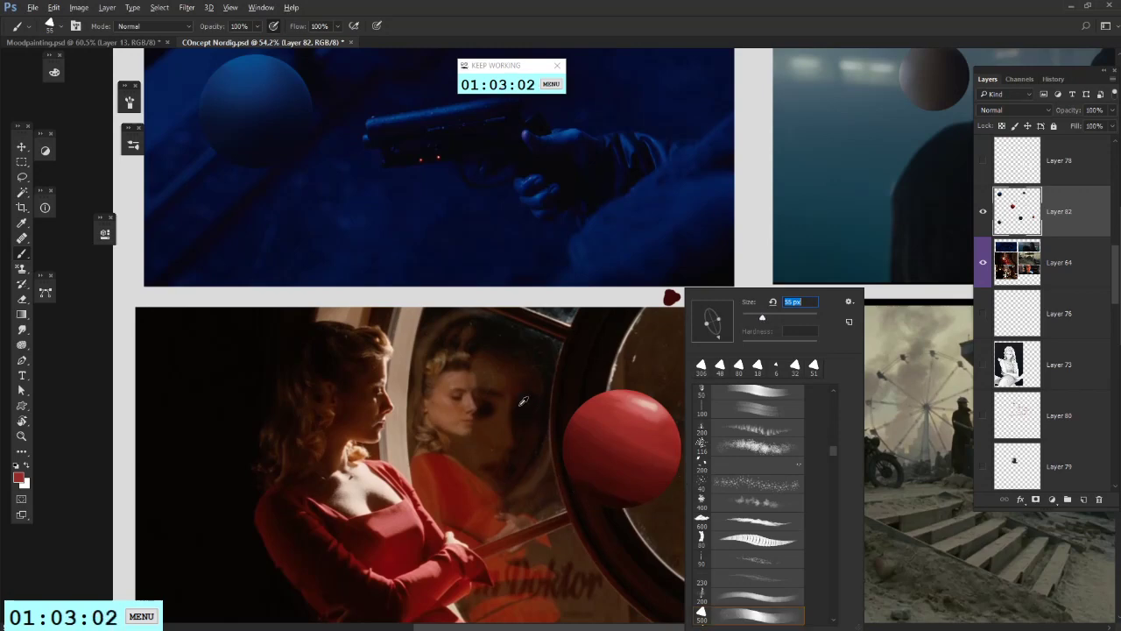
click(506, 375)
scroll(530, 381, down, 5)
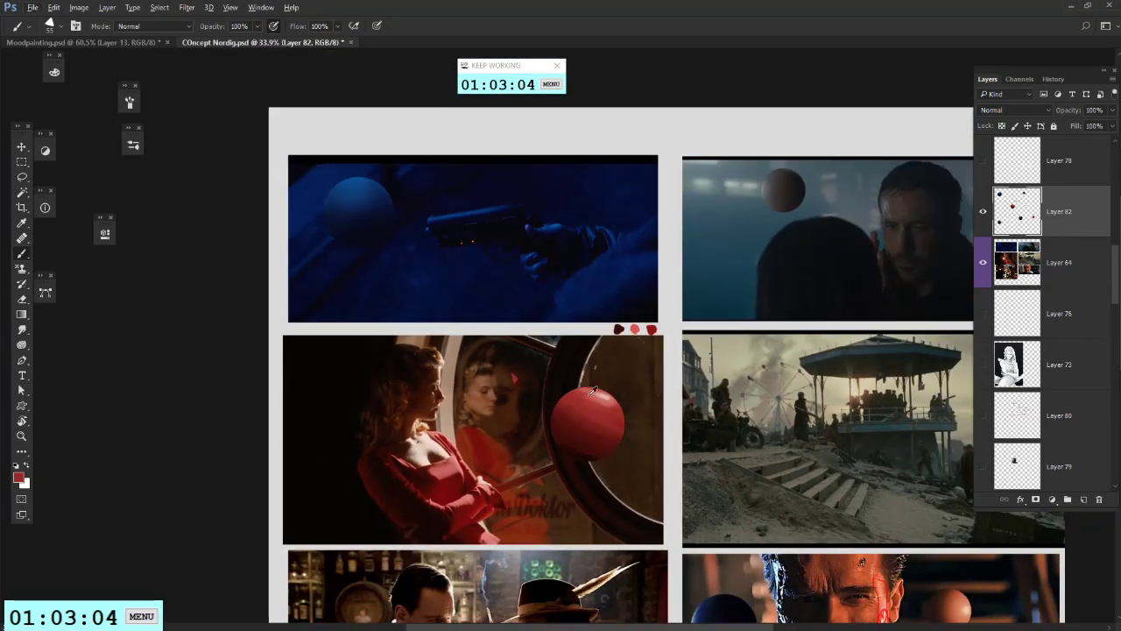
scroll(593, 392, up, 2)
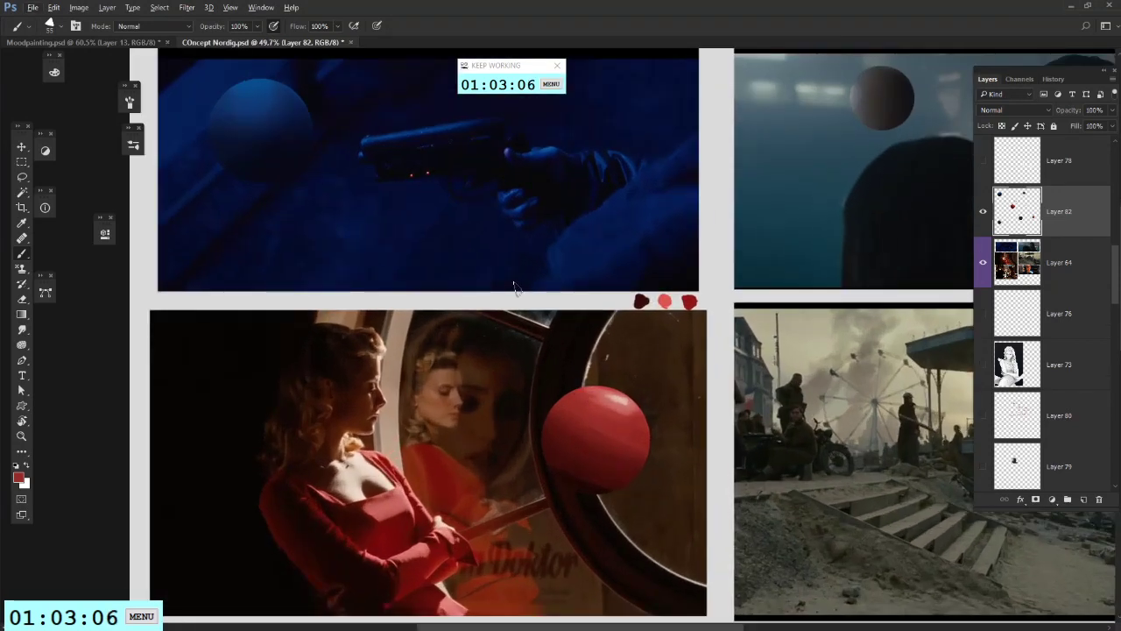
Step: Set the foreground color to the lighter red #c44f4b and paint a short swatch along the lower edge of the gun still
click(18, 477)
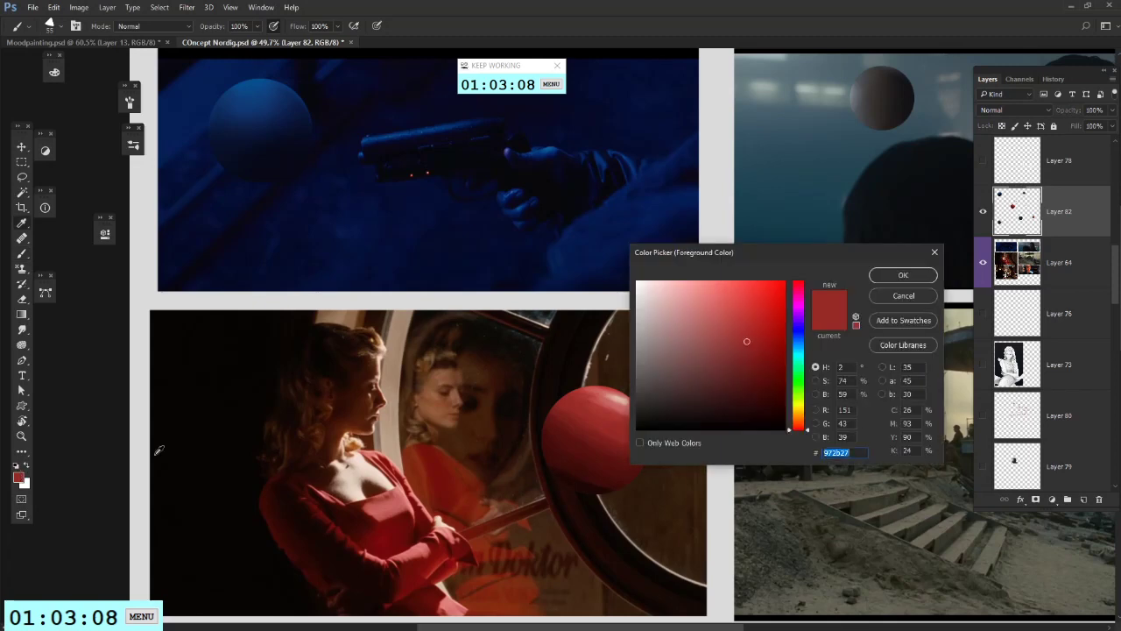
drag(781, 247, 696, 212)
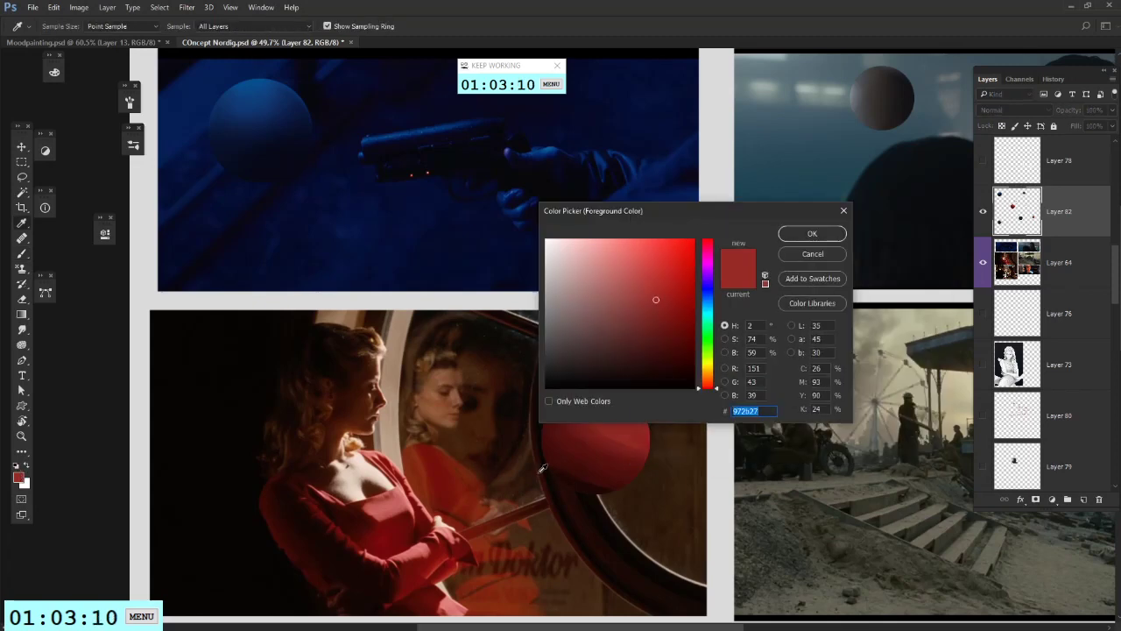
click(814, 252)
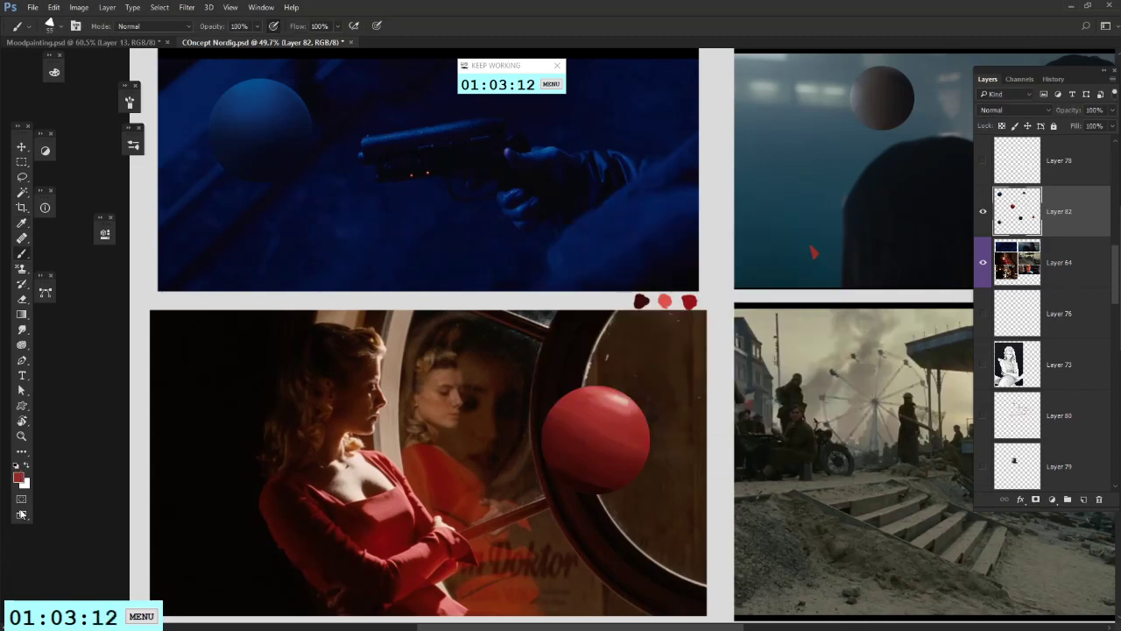
click(18, 476)
click(671, 293)
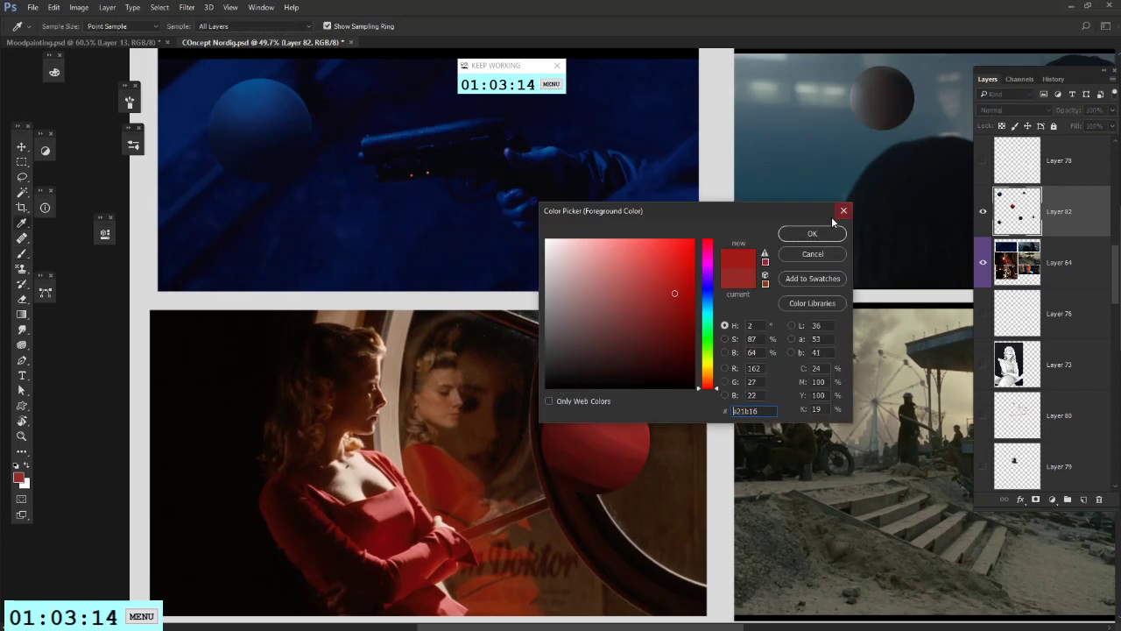
click(665, 257)
drag(665, 257, 639, 274)
click(811, 233)
key(b)
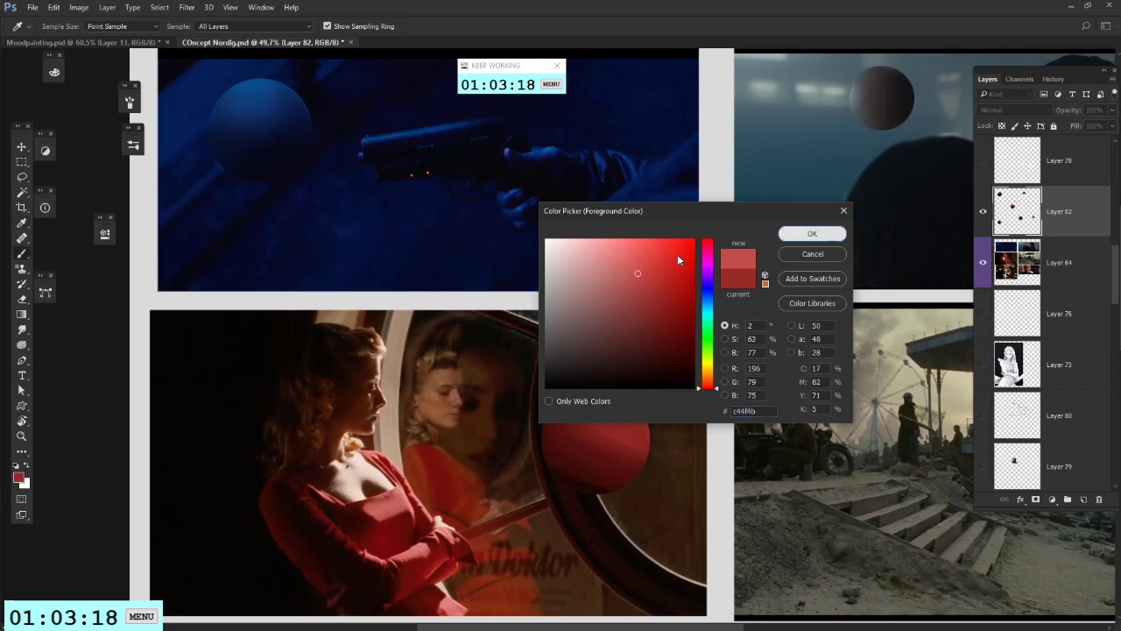
drag(464, 278, 522, 277)
Step: Set the foreground color to the muted red #bc605b and paint a second swatch beside the first one
alt+click(491, 274)
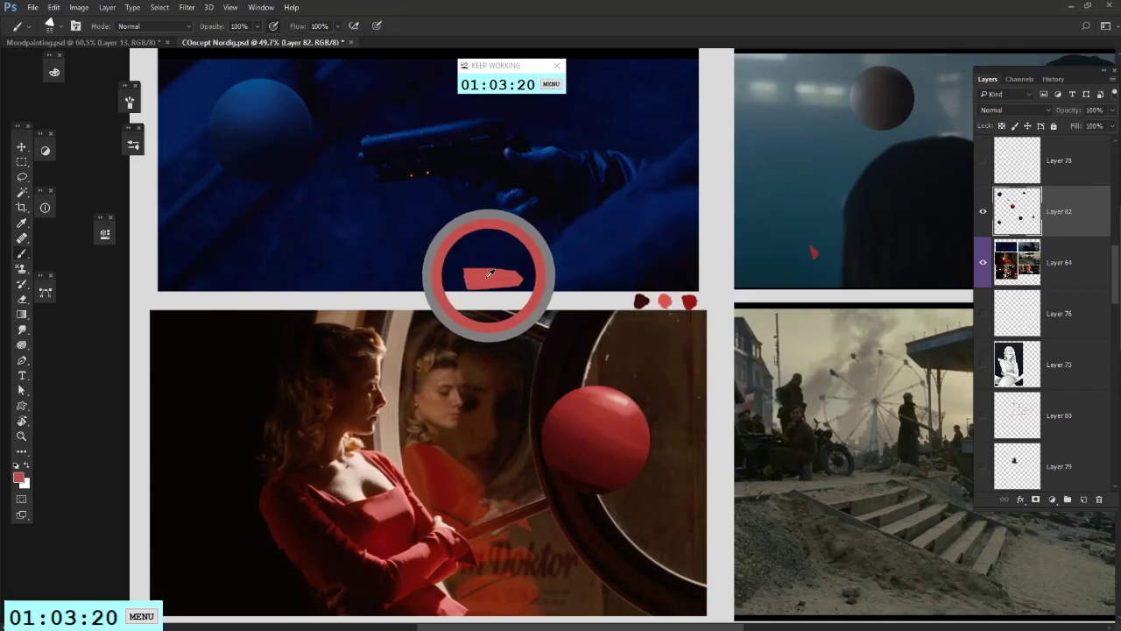
click(18, 476)
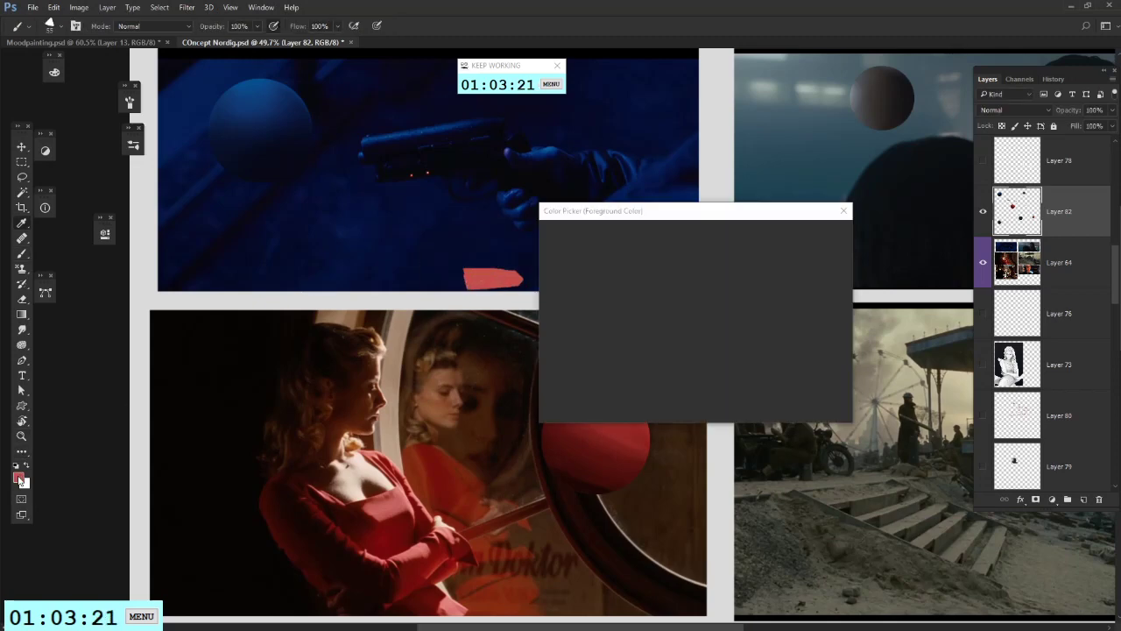
click(388, 508)
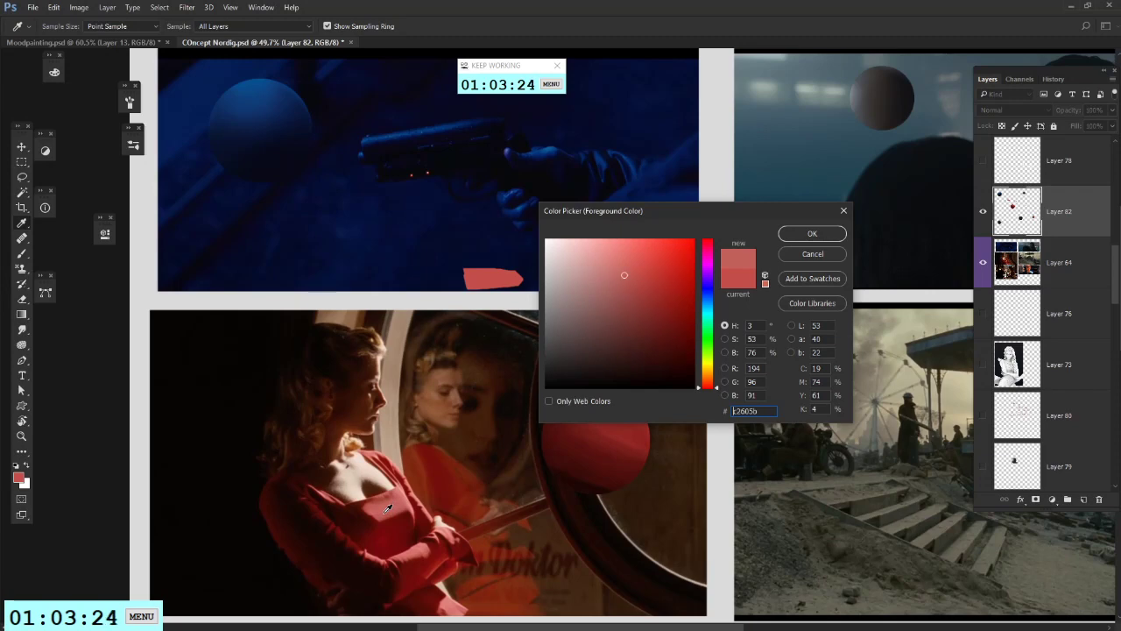
mouse_move(626, 275)
mouse_down()
mouse_move(636, 276)
mouse_move(621, 278)
mouse_up()
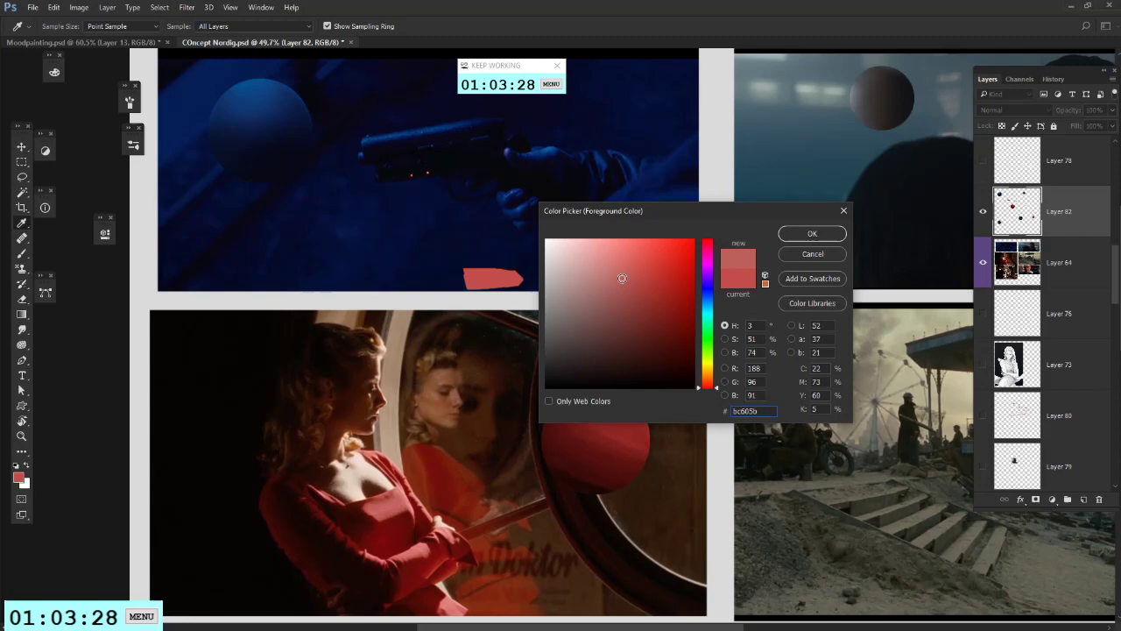
click(811, 234)
key(b)
mouse_move(522, 279)
mouse_down()
mouse_move(552, 282)
mouse_move(524, 284)
mouse_up()
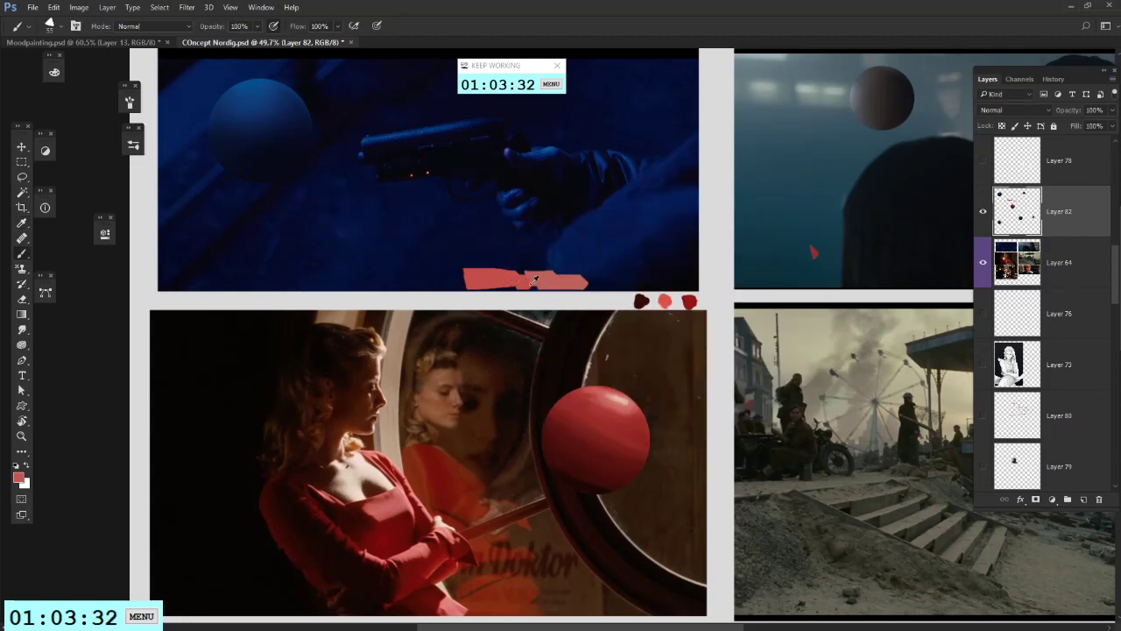
Step: Try painting strokes and a light-direction arrow beside the red sphere, and undo them
mouse_move(531, 426)
mouse_down()
mouse_move(513, 477)
mouse_move(501, 461)
mouse_move(519, 477)
mouse_up()
key(ctrl+z)
key(ctrl+z)
drag(489, 296, 543, 394)
key(ctrl+z)
drag(512, 325, 512, 359)
mouse_move(513, 324)
mouse_down()
mouse_move(527, 334)
mouse_move(503, 350)
mouse_up()
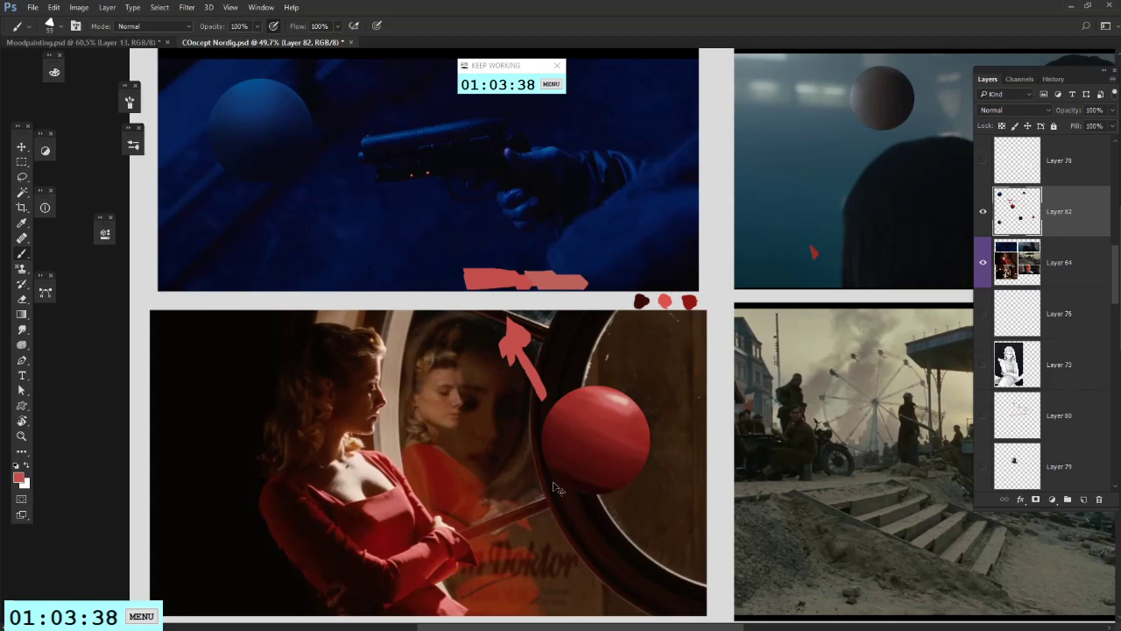
key(ctrl+alt+z)
key(ctrl+alt+z)
key(ctrl+alt+z)
key(ctrl+alt+z)
key(ctrl+alt+z)
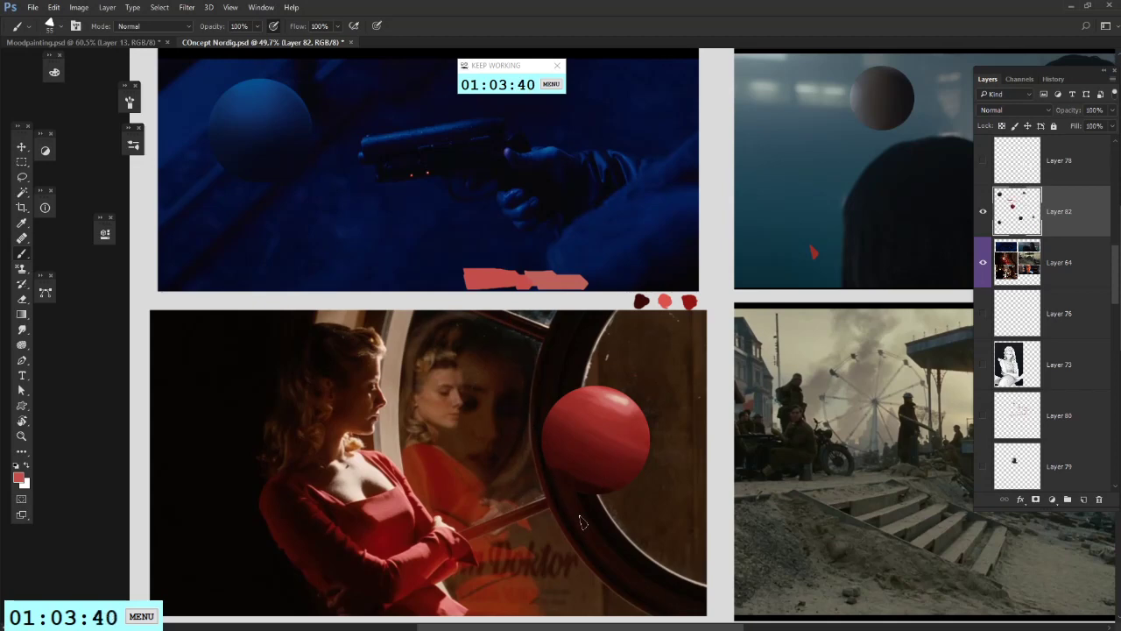
mouse_move(579, 522)
mouse_down()
mouse_move(648, 486)
mouse_move(552, 508)
mouse_up()
key(ctrl+alt+z)
click(18, 477)
mouse_move(604, 324)
mouse_down()
mouse_move(560, 280)
mouse_move(519, 261)
mouse_move(516, 365)
mouse_move(497, 269)
mouse_move(496, 358)
mouse_move(483, 220)
mouse_up()
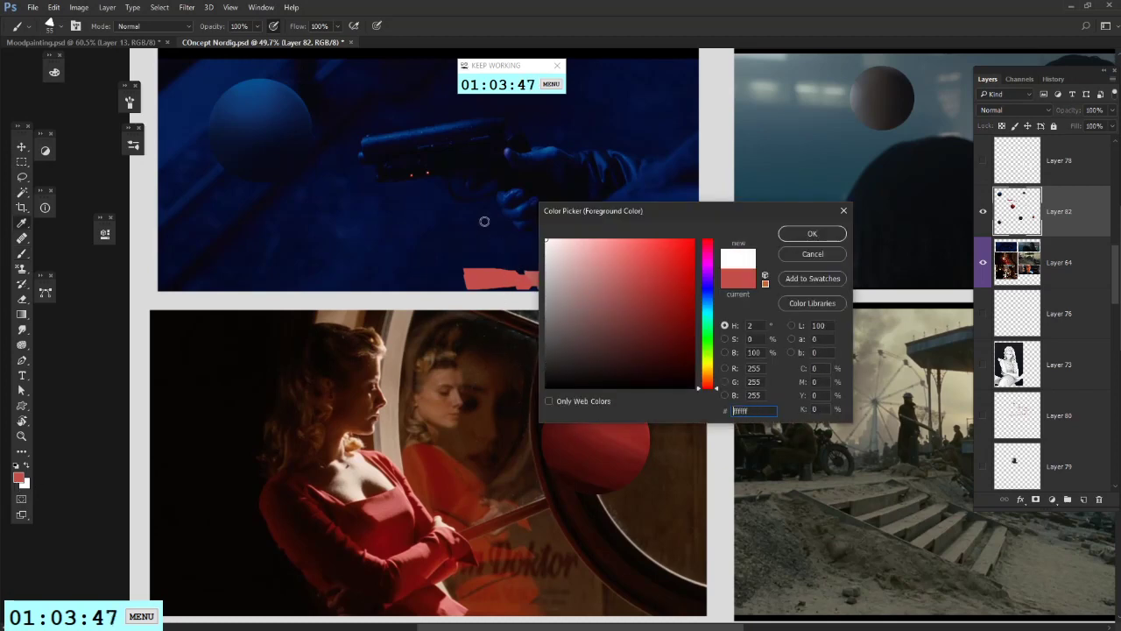
click(812, 254)
key(b)
Step: Duplicate Layer 64 with the film stills
scroll(522, 276, down, 3)
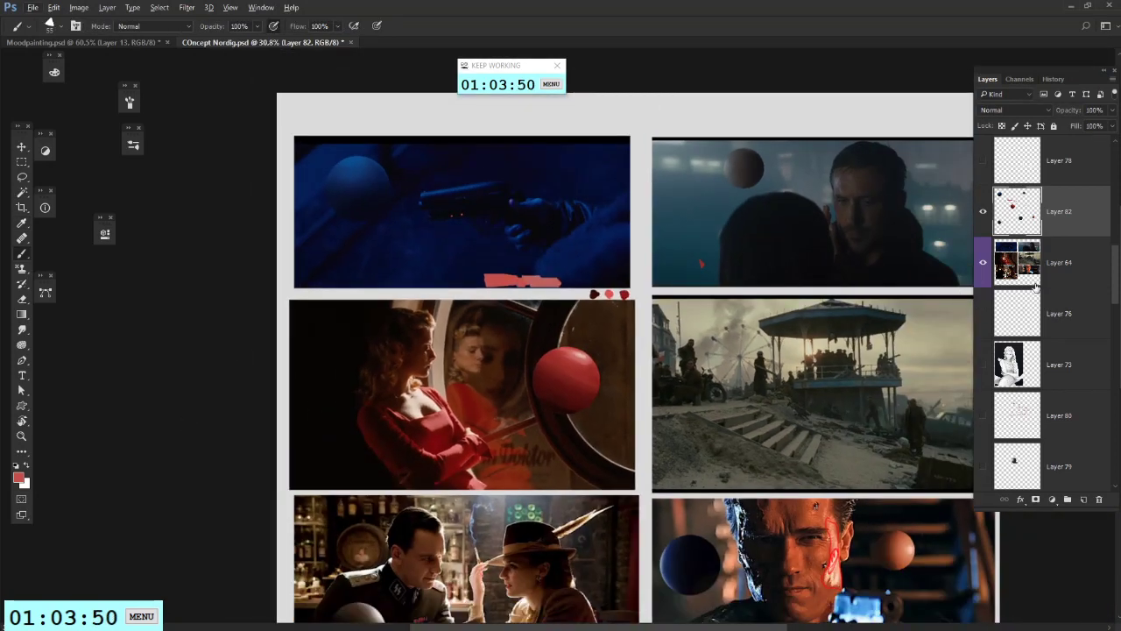
click(1037, 284)
key(ctrl+j)
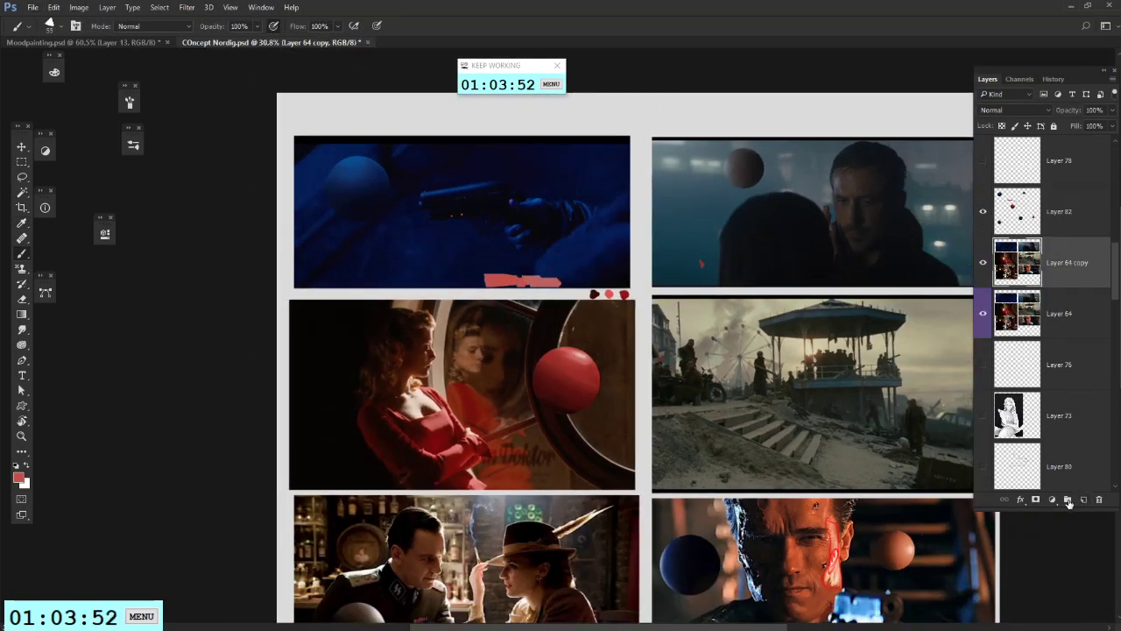
click(1053, 500)
click(869, 394)
Step: Try a brush stroke on the shadowed side of the face in the close-up portrait still and undo it
scroll(867, 394, down, 1)
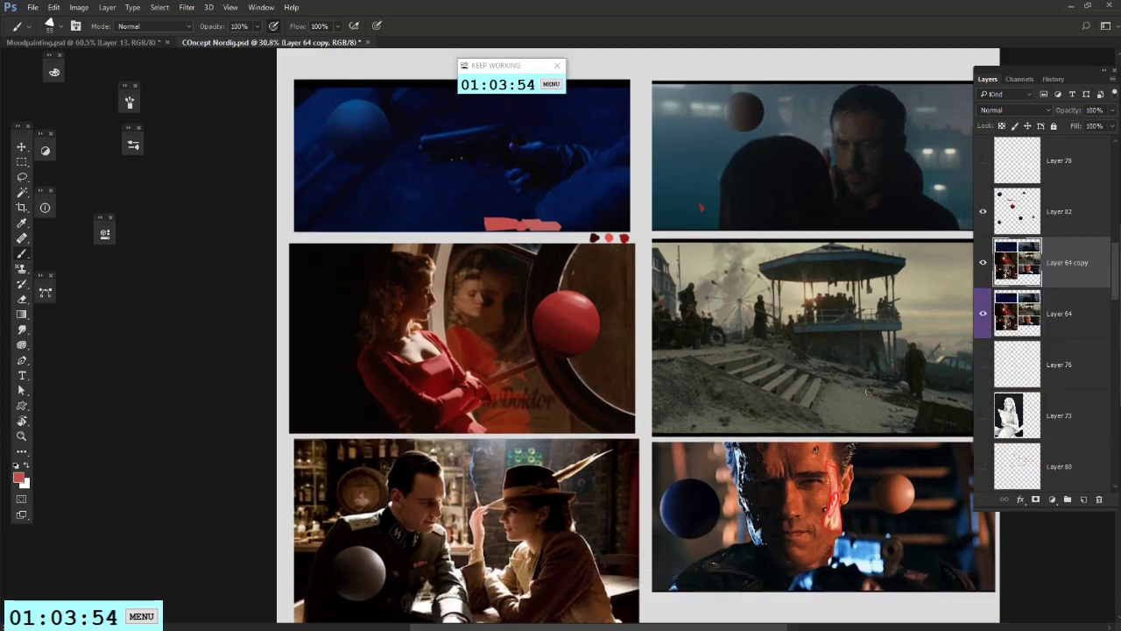
scroll(867, 393, down, 1)
scroll(867, 393, up, 5)
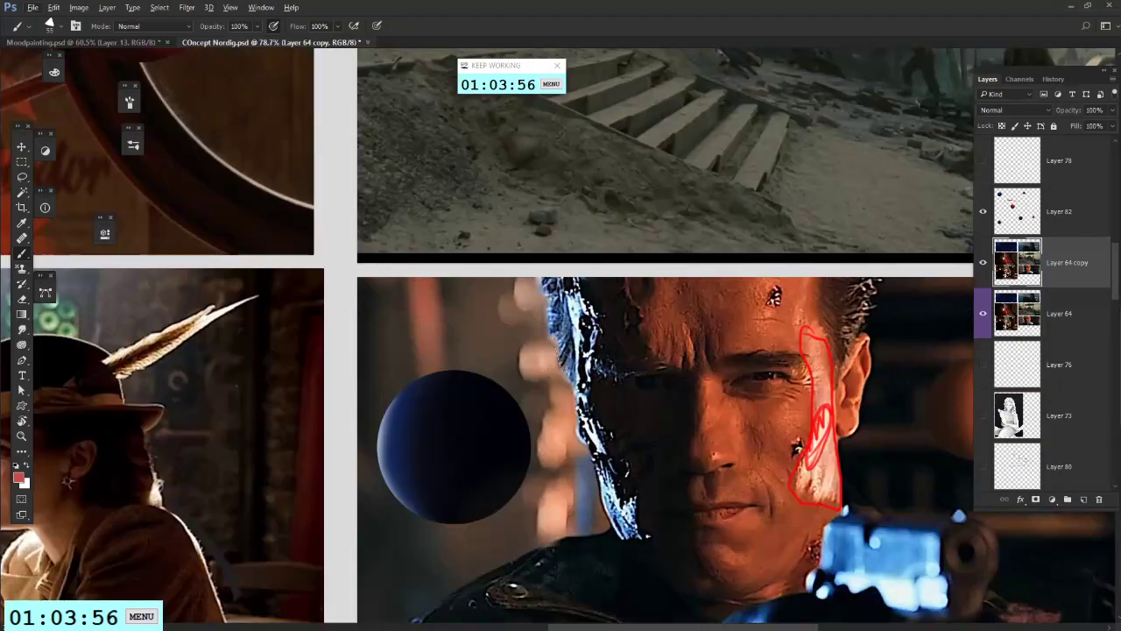
mouse_move(675, 464)
mouse_down()
mouse_move(596, 359)
mouse_move(646, 491)
mouse_up()
key(ctrl+z)
Step: Paint a thick red arrow above the blue sphere, pointing at the blue rim light on the man's face
scroll(646, 465, down, 5)
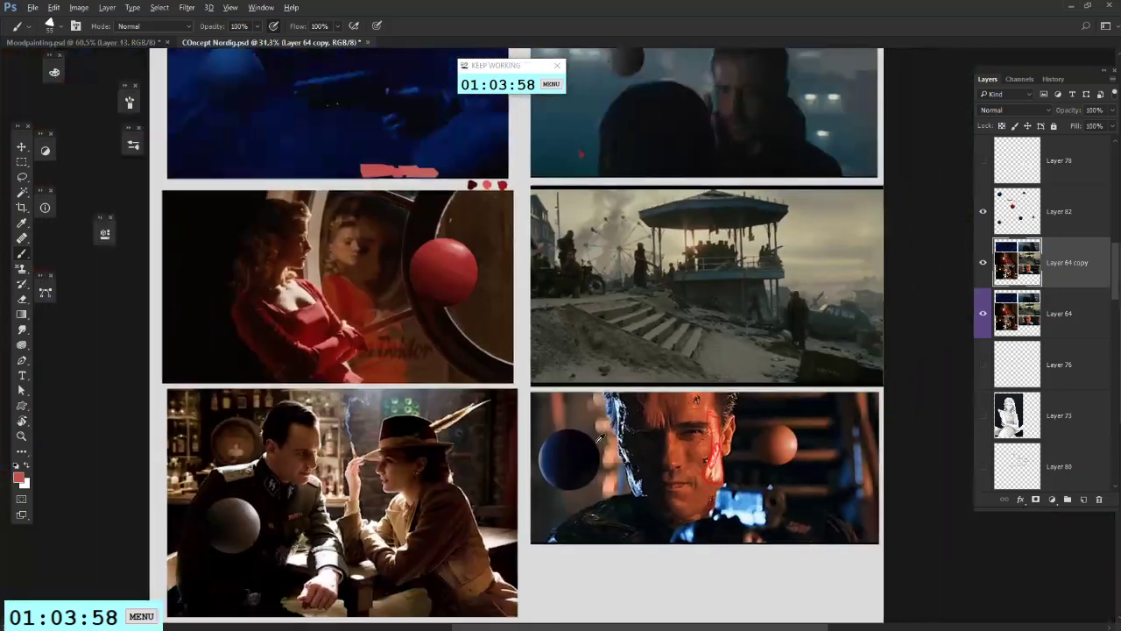
scroll(600, 438, up, 2)
mouse_move(629, 411)
mouse_down()
mouse_move(487, 438)
mouse_move(657, 473)
mouse_move(631, 464)
mouse_up()
key(ctrl+z)
drag(349, 328, 483, 331)
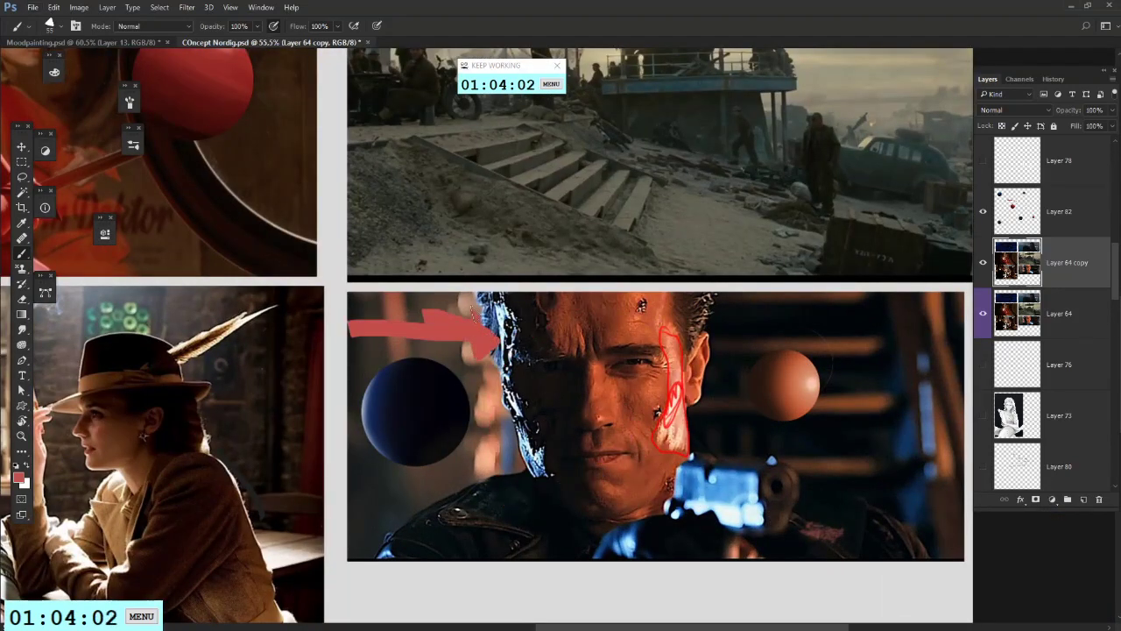
Step: Undo the red arrow above the blue sphere, and try and undo a stroke from the orange sphere's side toward the man's face
key(ctrl+z)
mouse_move(791, 310)
mouse_down()
mouse_move(705, 326)
mouse_move(709, 354)
mouse_up()
key(ctrl+z)
scroll(682, 360, down, 12)
scroll(545, 350, up, 8)
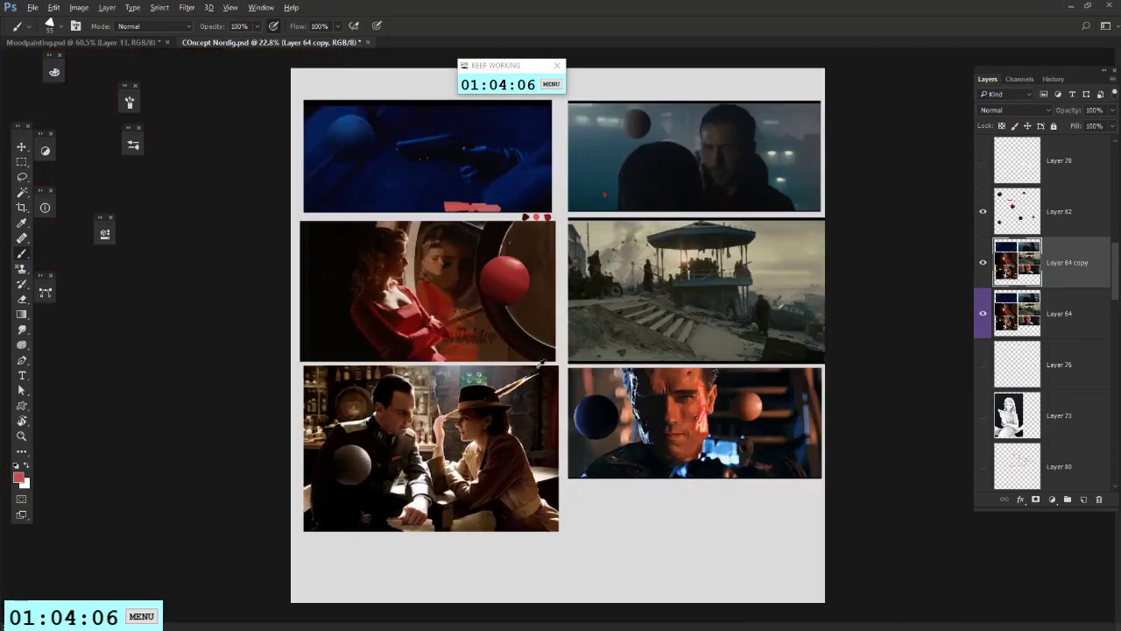
scroll(536, 400, down, 5)
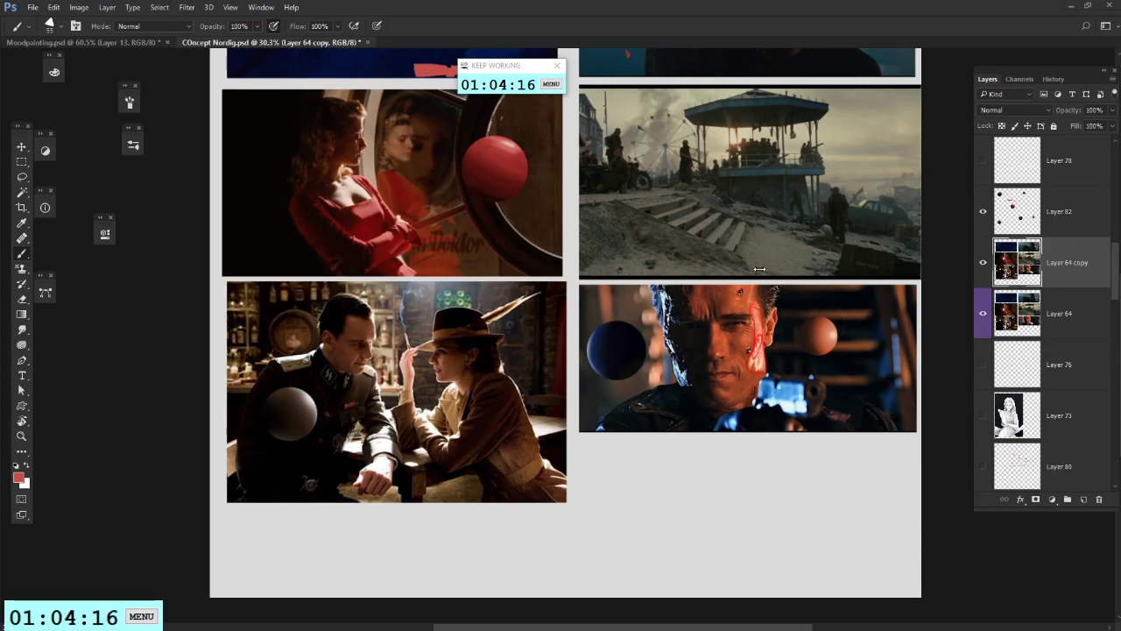
Step: Hide Layer 82 with the painted spheres while keeping Layer 64 copy and Layer 64 shown
click(983, 262)
click(982, 312)
click(983, 211)
click(983, 262)
click(983, 313)
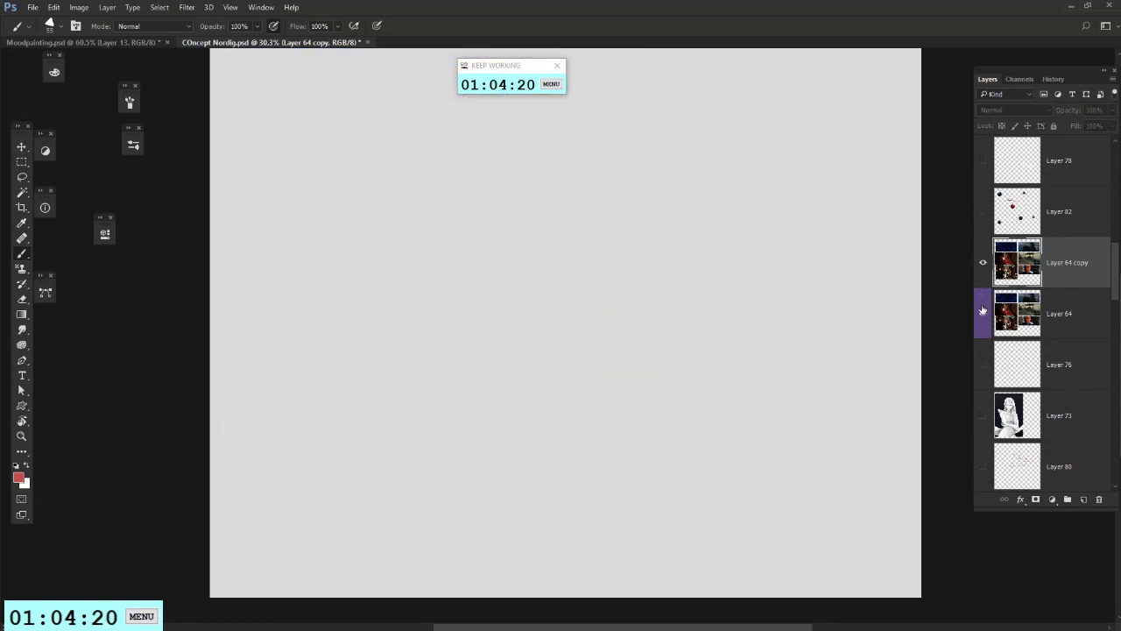
Step: Add a new empty layer directly above Layer 64
click(1064, 312)
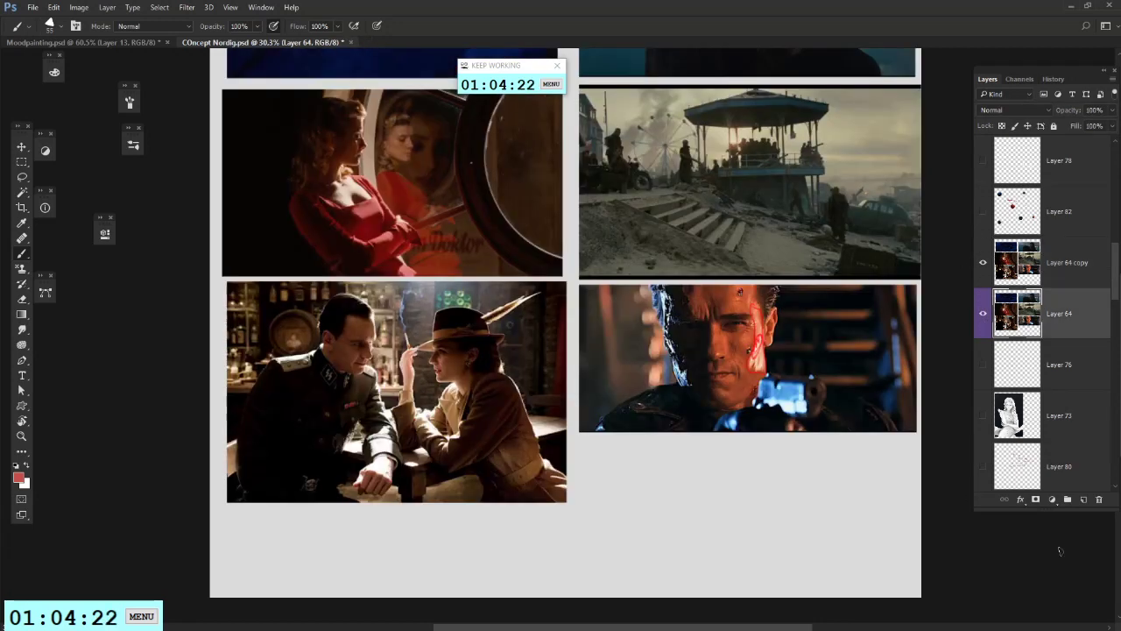
click(1084, 499)
scroll(876, 455, down, 1)
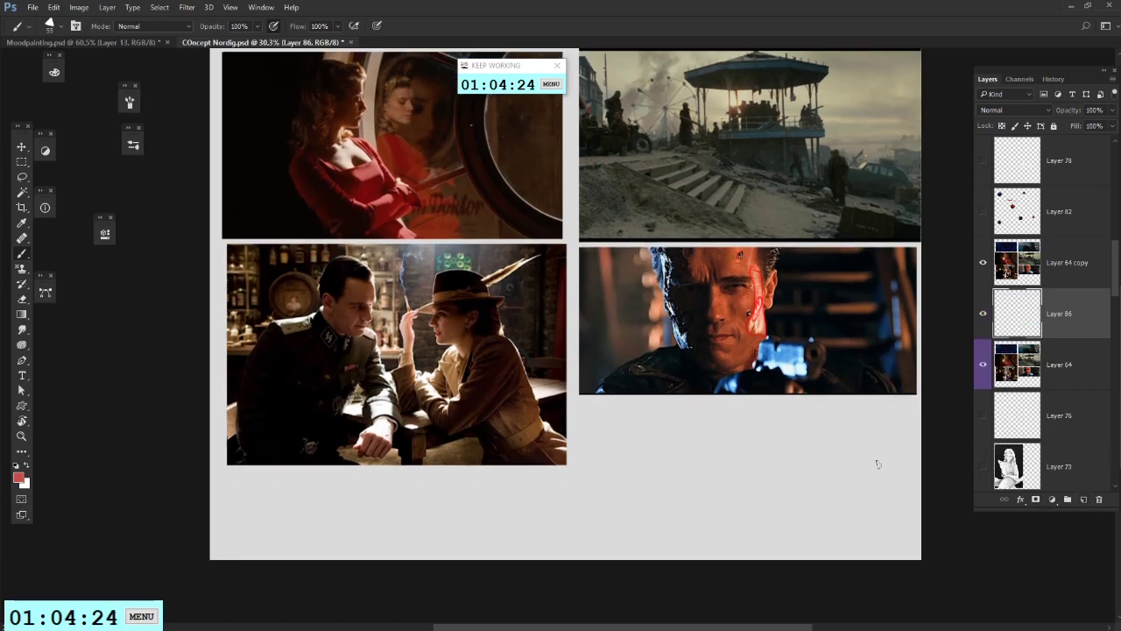
scroll(874, 448, up, 3)
scroll(872, 446, up, 2)
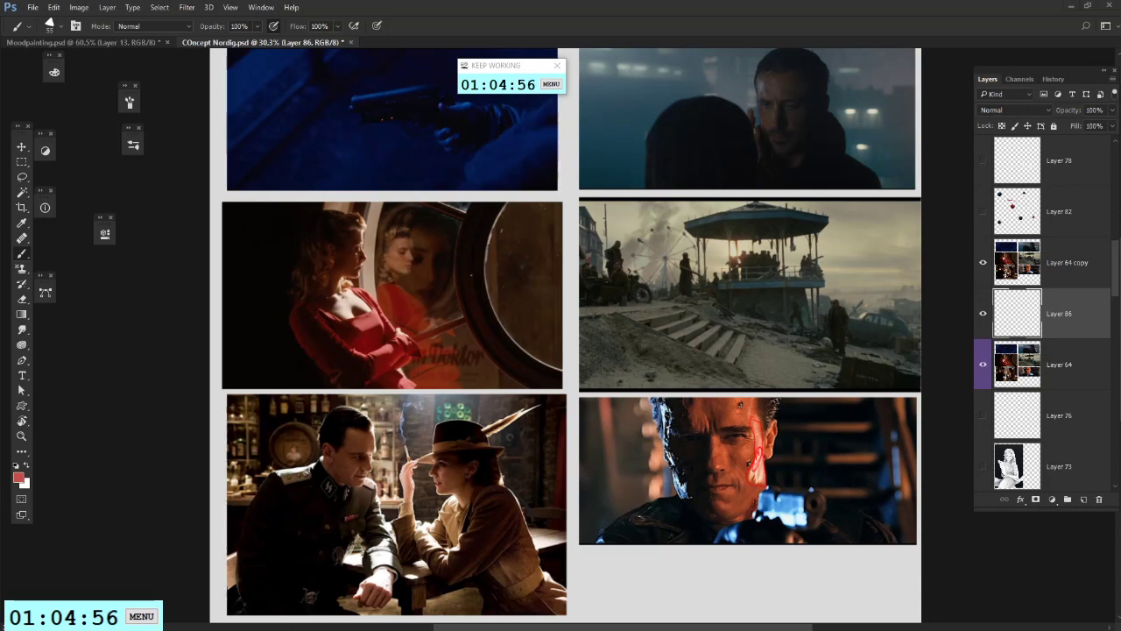
scroll(499, 374, up, 1)
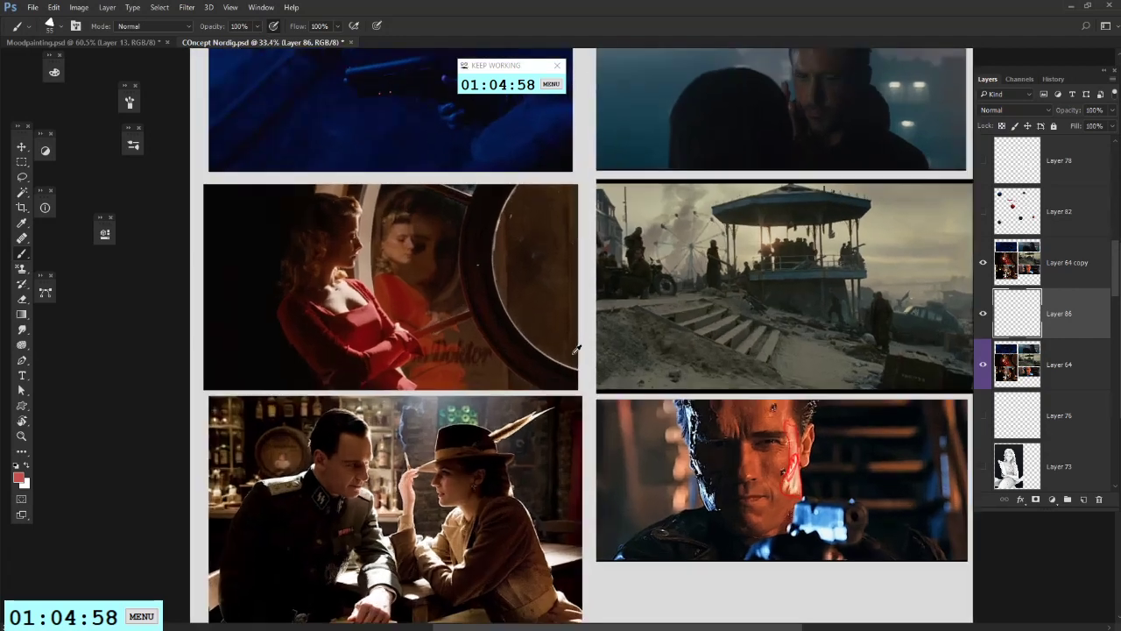
scroll(570, 353, down, 1)
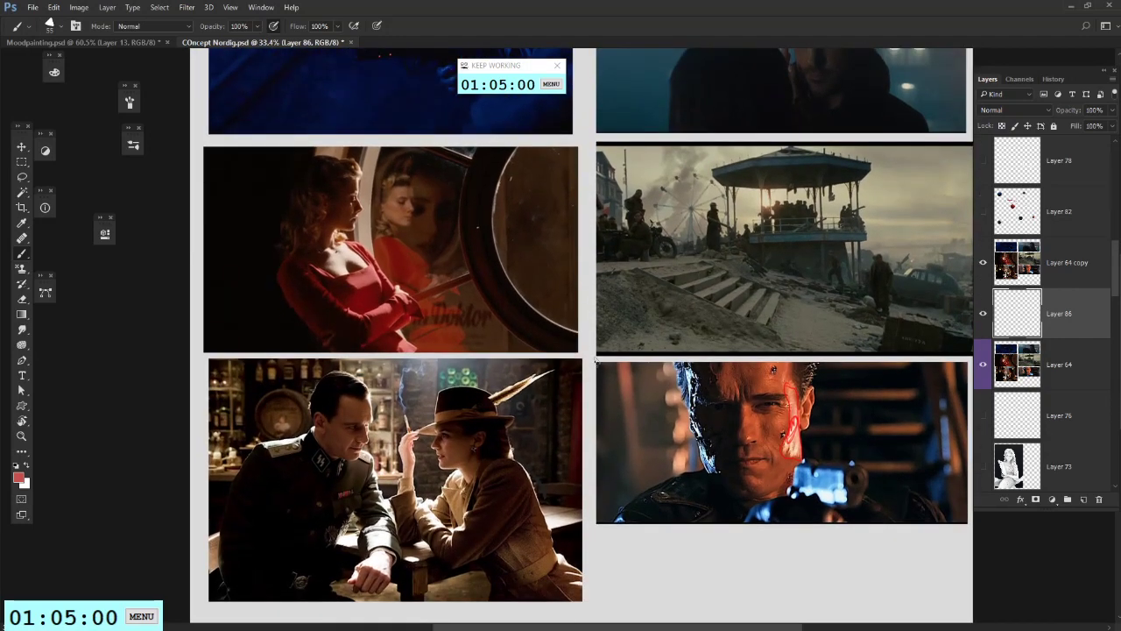
key(alt+Tab)
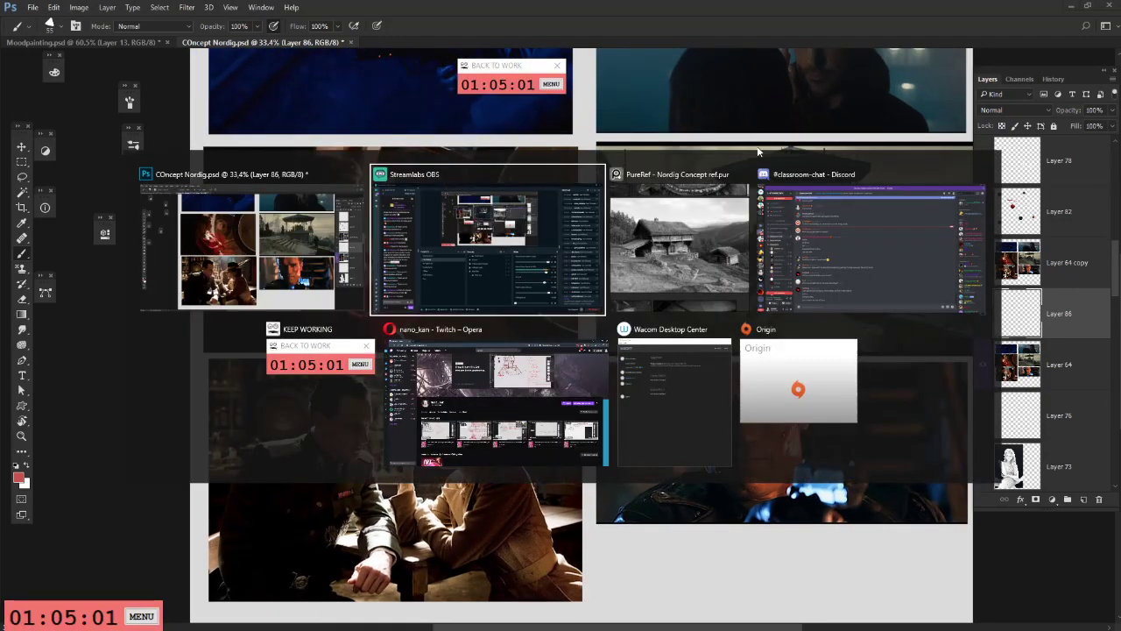
key(Escape)
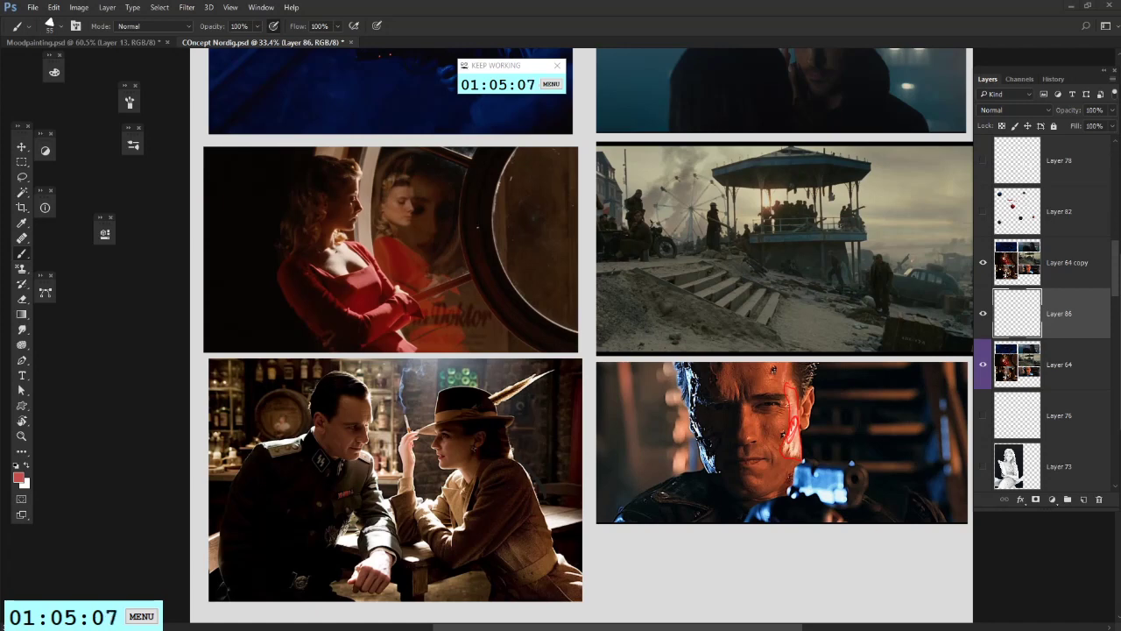
scroll(888, 369, up, 1)
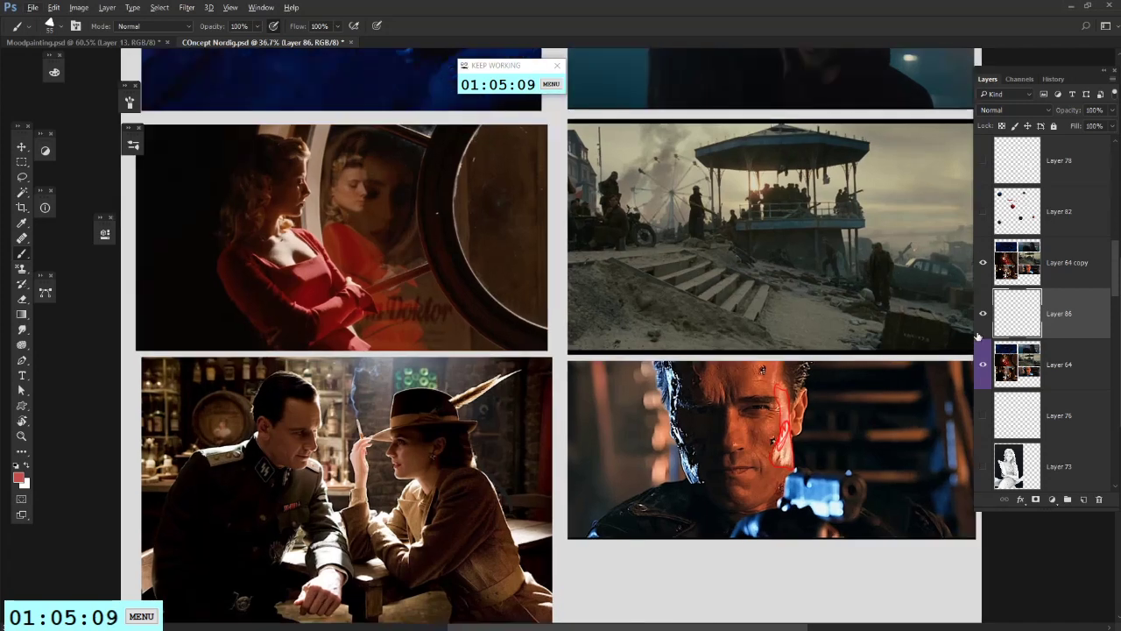
click(983, 313)
click(983, 312)
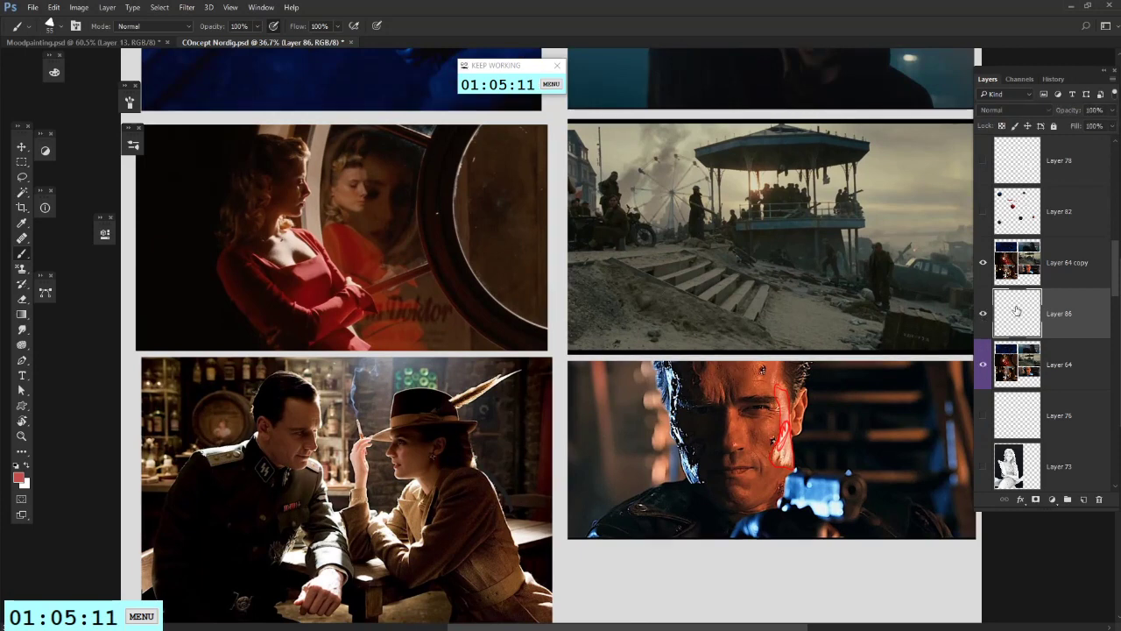
scroll(986, 293, up, 2)
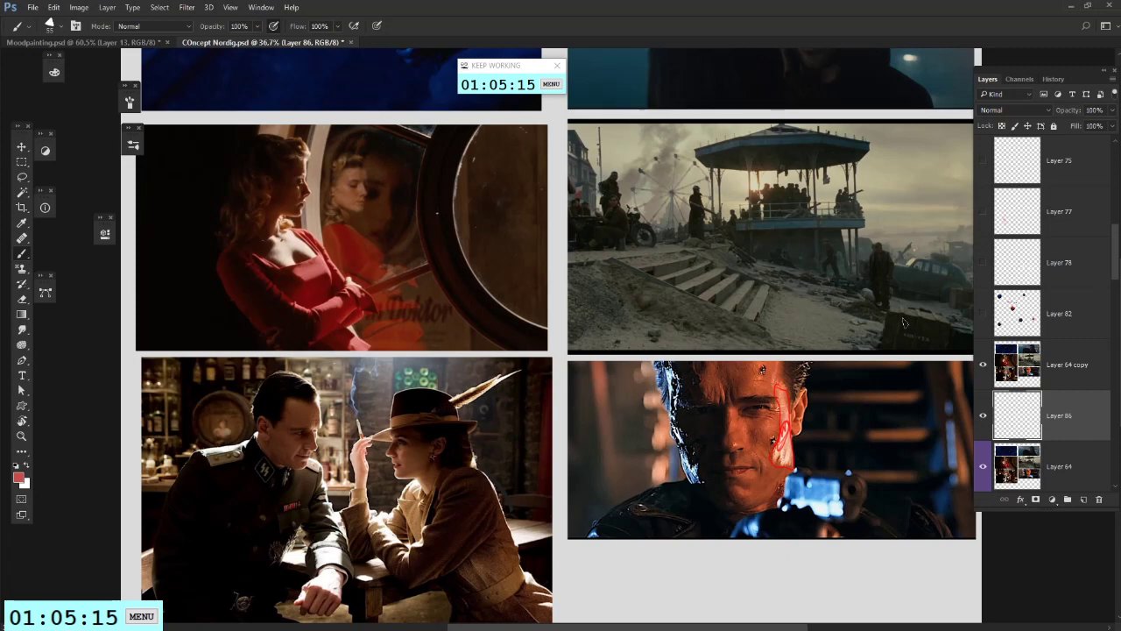
scroll(912, 281, down, 3)
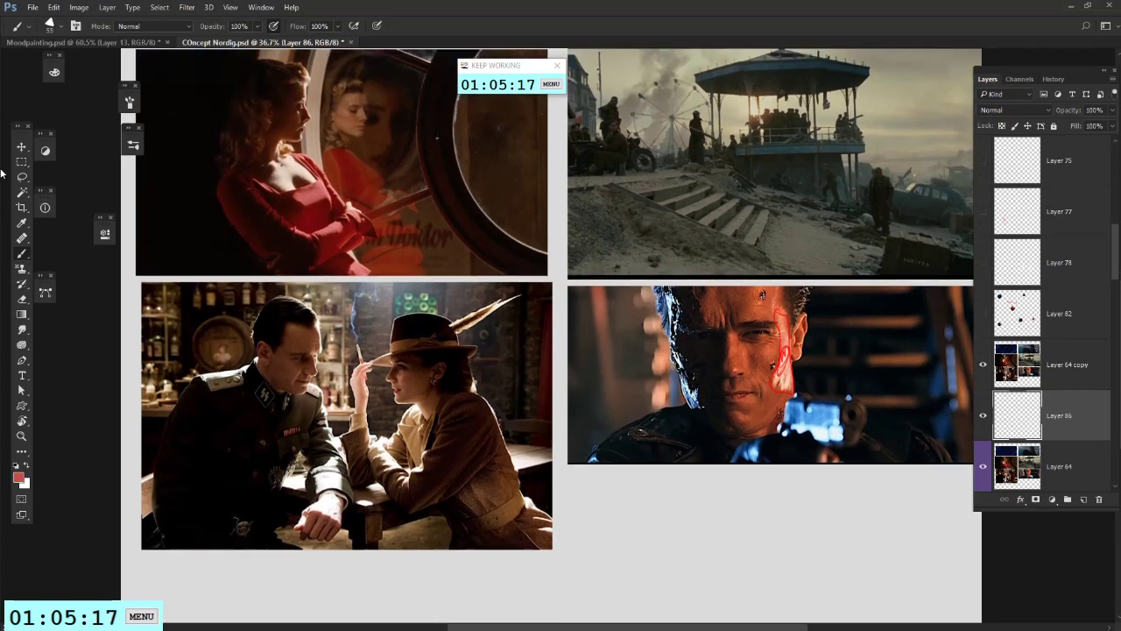
Step: Try a rectangular marquee selection across the six film stills
key(m)
scroll(628, 393, down, 4)
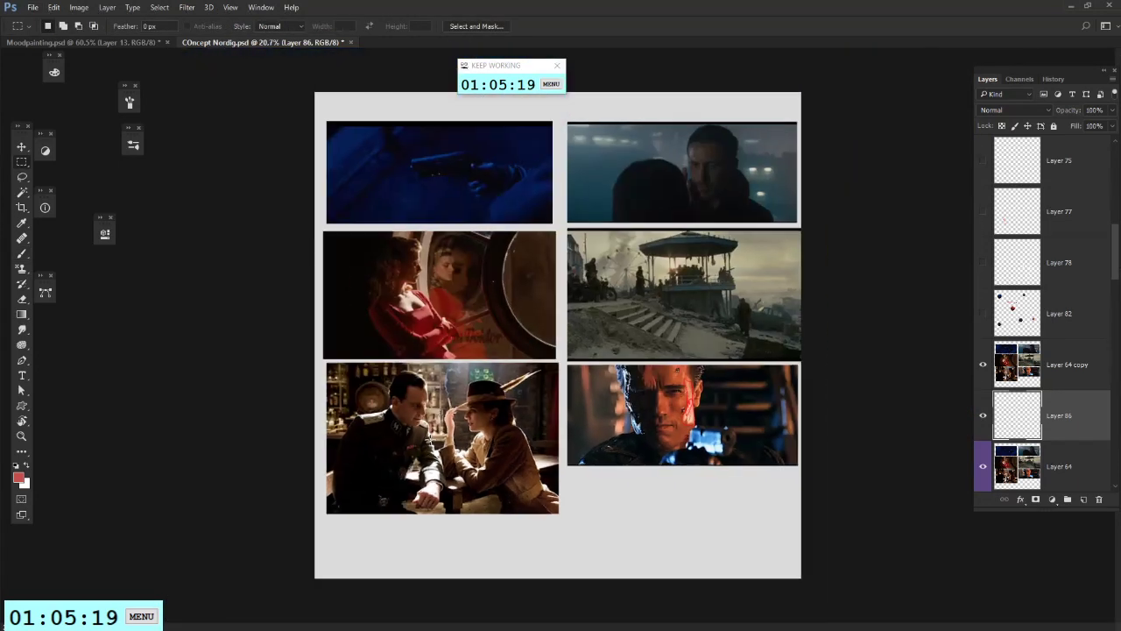
drag(346, 513, 776, 116)
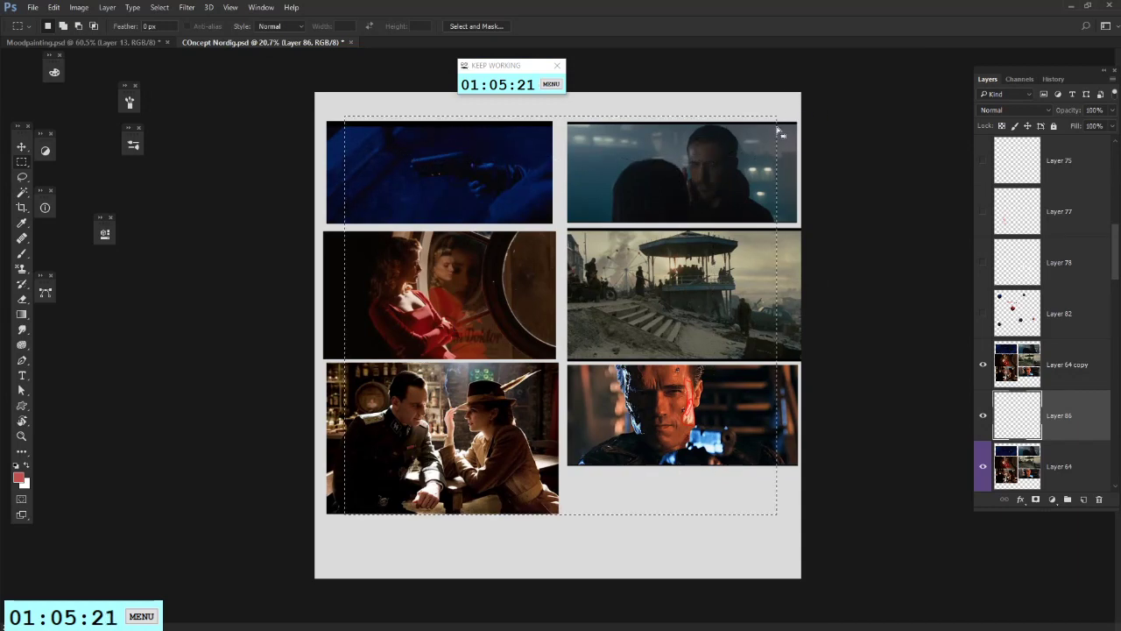
scroll(662, 491, up, 3)
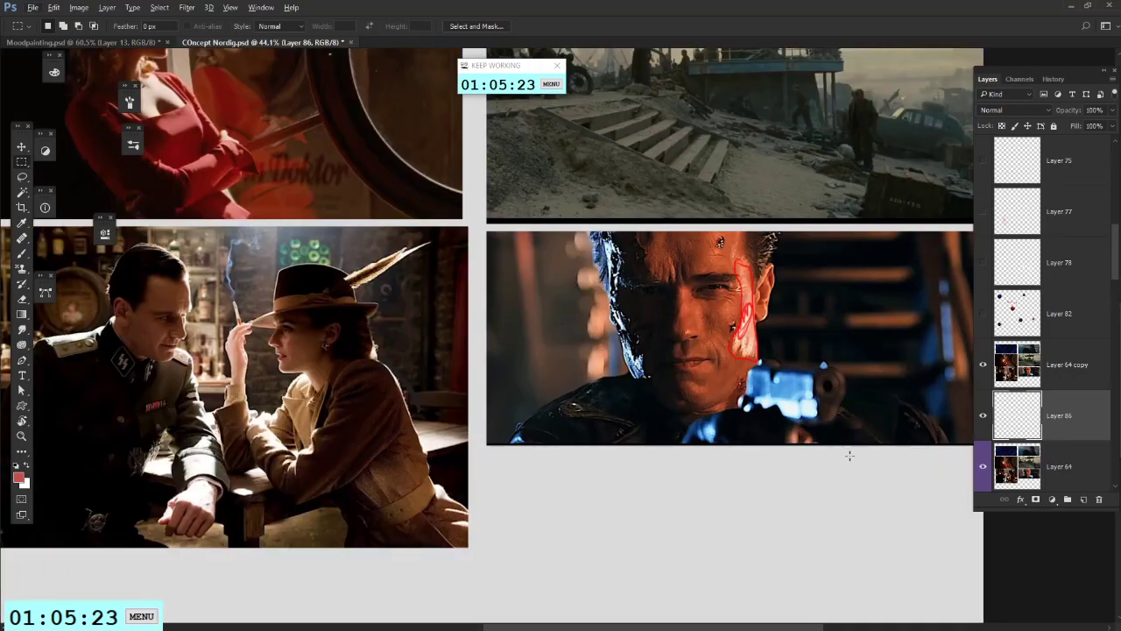
scroll(751, 391, down, 2)
scroll(433, 262, up, 1)
scroll(268, 434, up, 2)
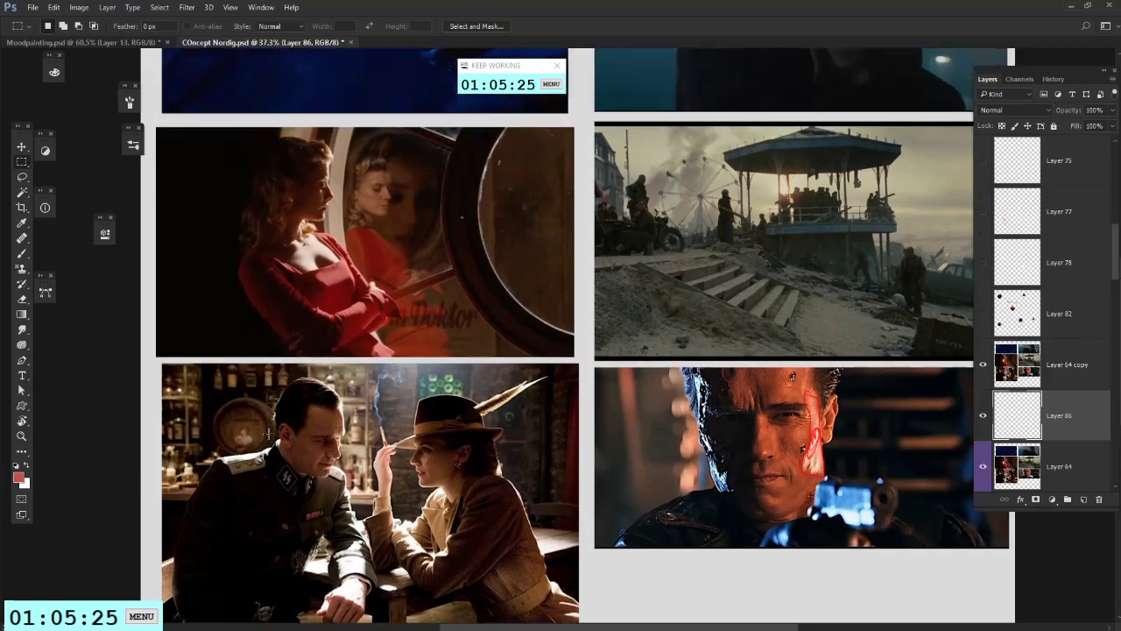
Step: Show Layer 82 with the painted spheres and make it the active layer
scroll(383, 246, up, 1)
click(983, 314)
click(1032, 317)
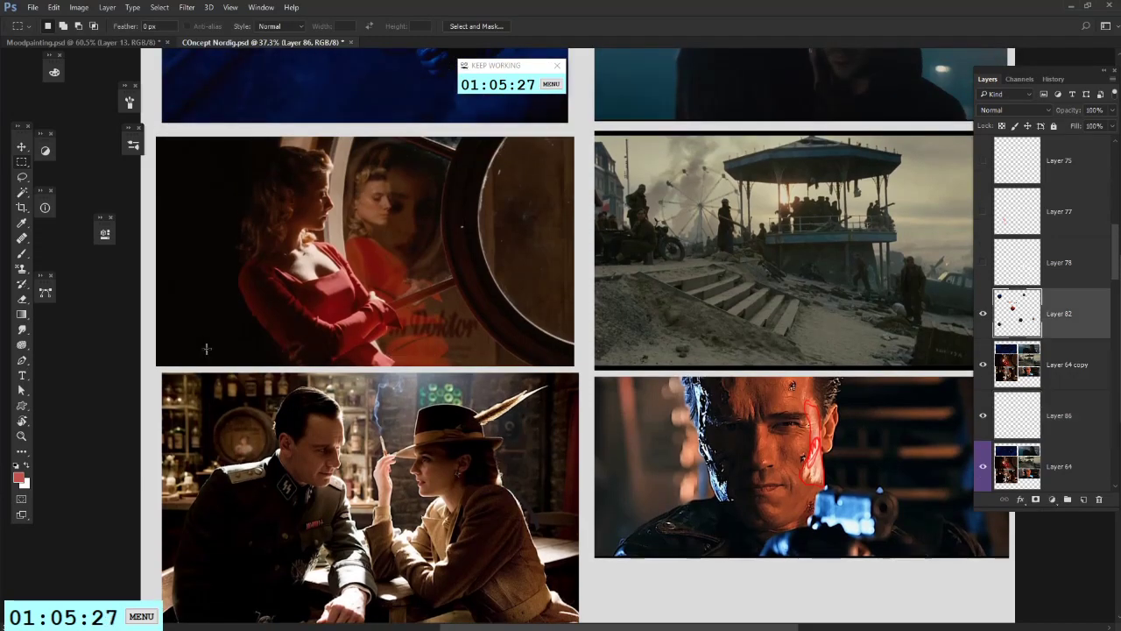
Step: Try a red circle around the red sphere and a stroke at the edge of the bar scene still, and undo both
key(b)
mouse_move(436, 294)
mouse_down()
mouse_move(440, 268)
mouse_move(461, 279)
mouse_up()
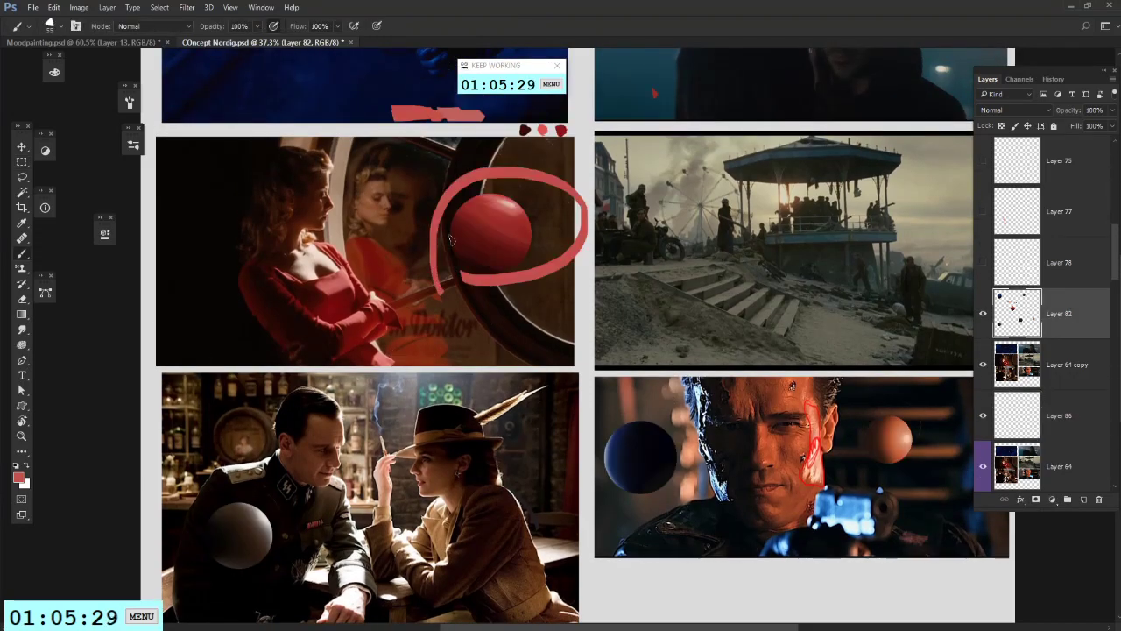
key(ctrl+z)
mouse_move(576, 525)
mouse_down()
mouse_move(548, 390)
mouse_move(582, 473)
mouse_up()
key(ctrl+z)
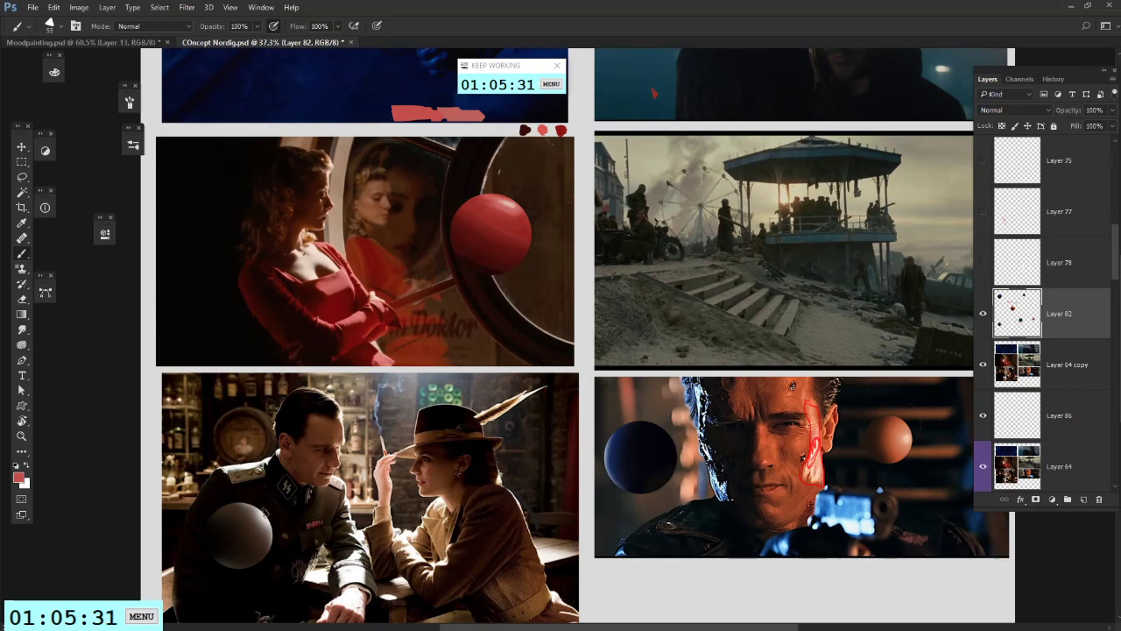
Step: Paint a red arrow above the red sphere, pointing diagonally up toward the lower edge of the blue gun still
scroll(552, 350, up, 2)
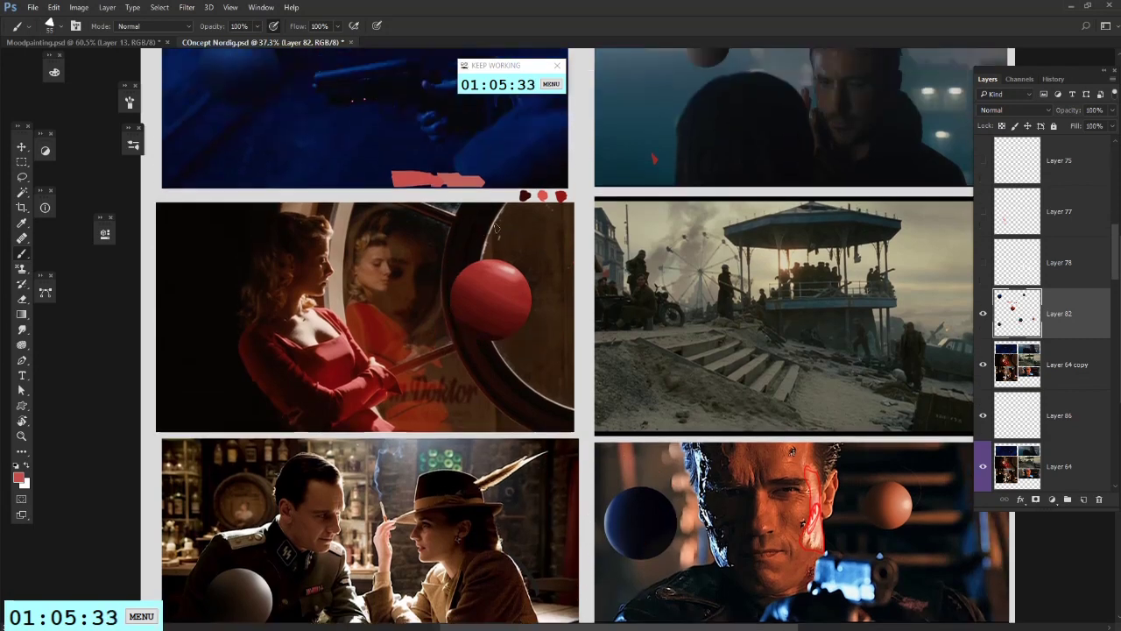
mouse_move(543, 247)
mouse_down()
mouse_move(521, 180)
mouse_move(537, 219)
mouse_move(478, 182)
mouse_up()
key(ctrl+z)
key(ctrl+z)
scroll(447, 250, up, 5)
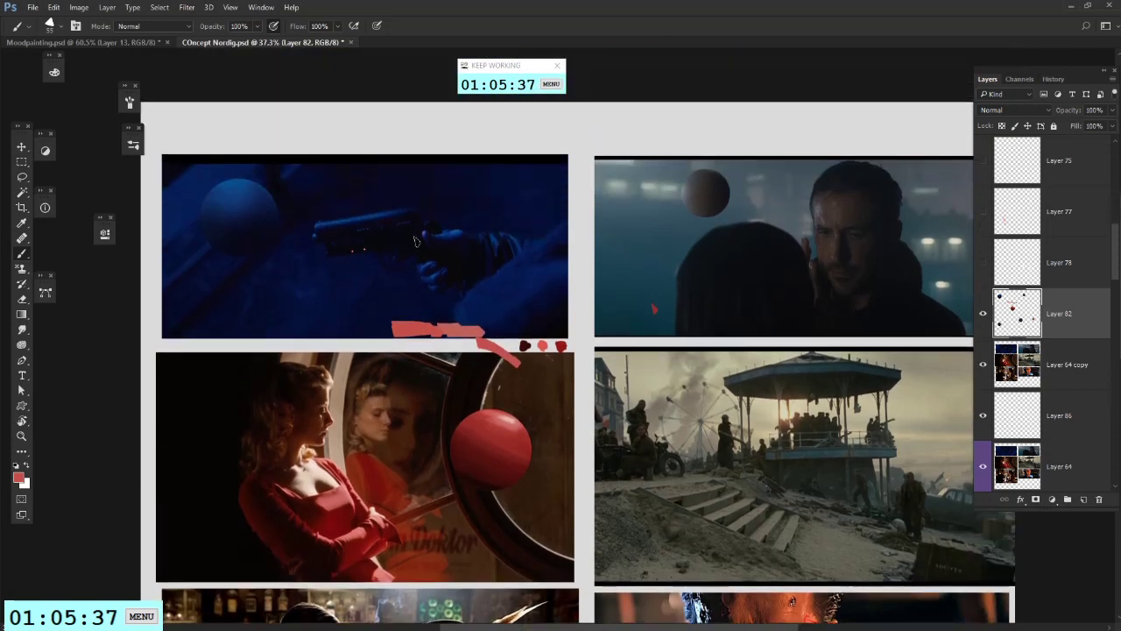
Step: Hide the spheres and film still layers, and show Layer 70 and Layer 85 with the environment paintings and studies, making Layer 85 active
click(983, 364)
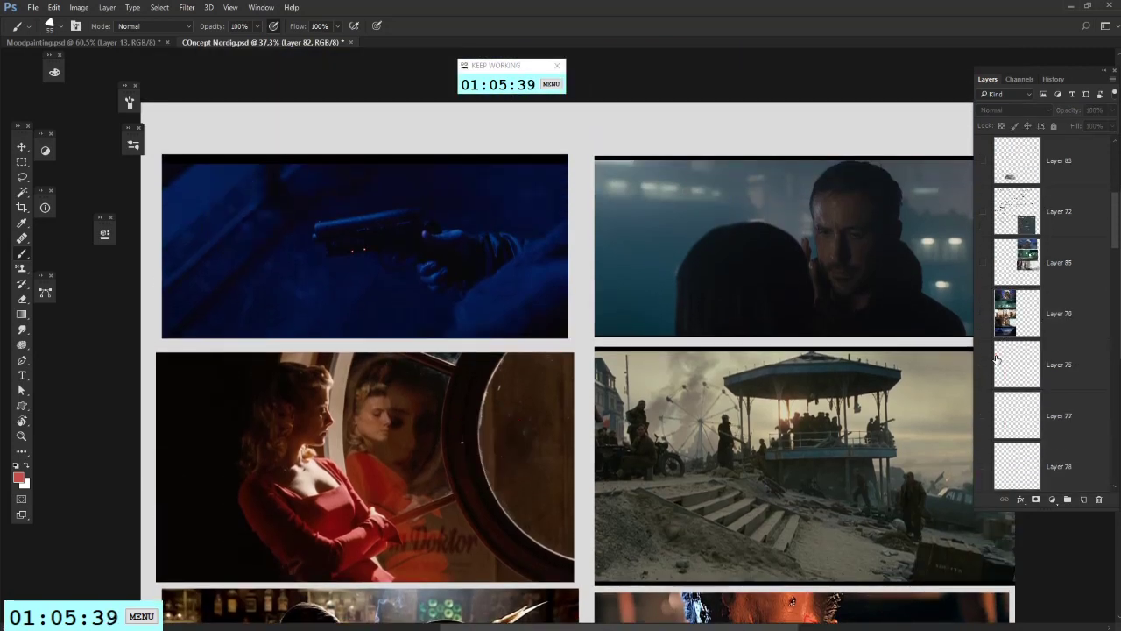
drag(983, 419, 983, 466)
scroll(1053, 264, up, 3)
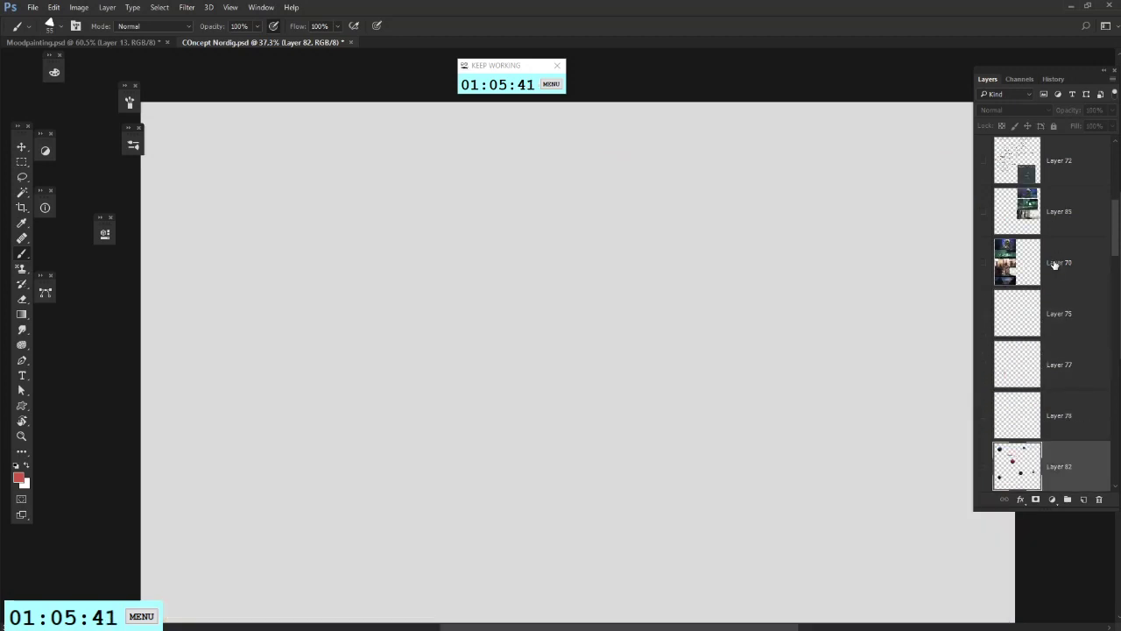
click(1056, 266)
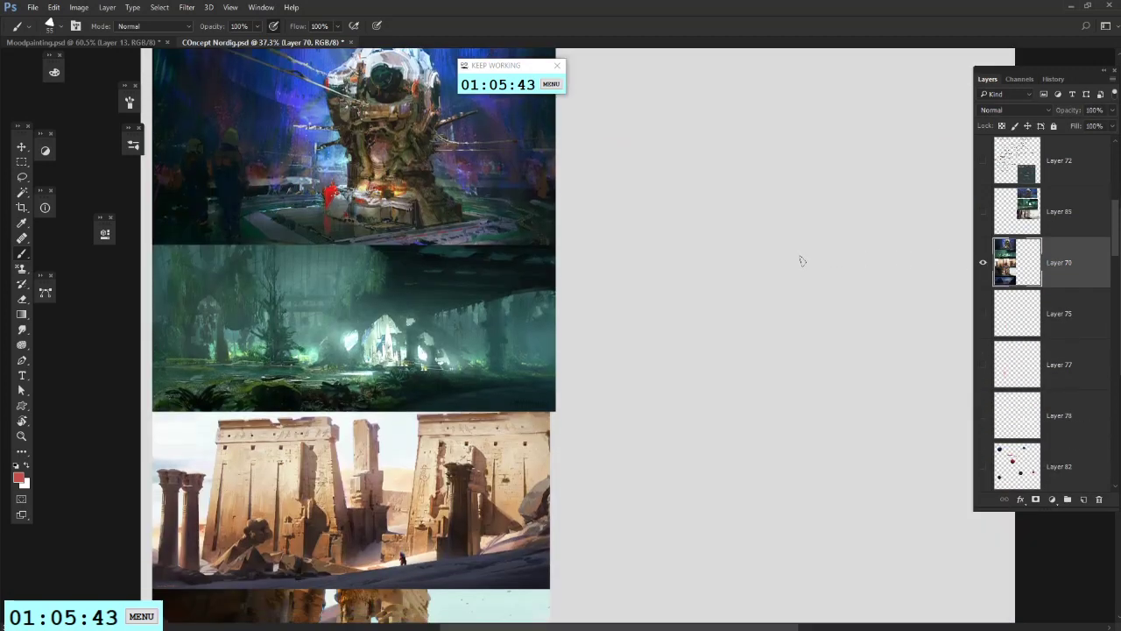
scroll(801, 258, down, 2)
click(983, 211)
click(1059, 211)
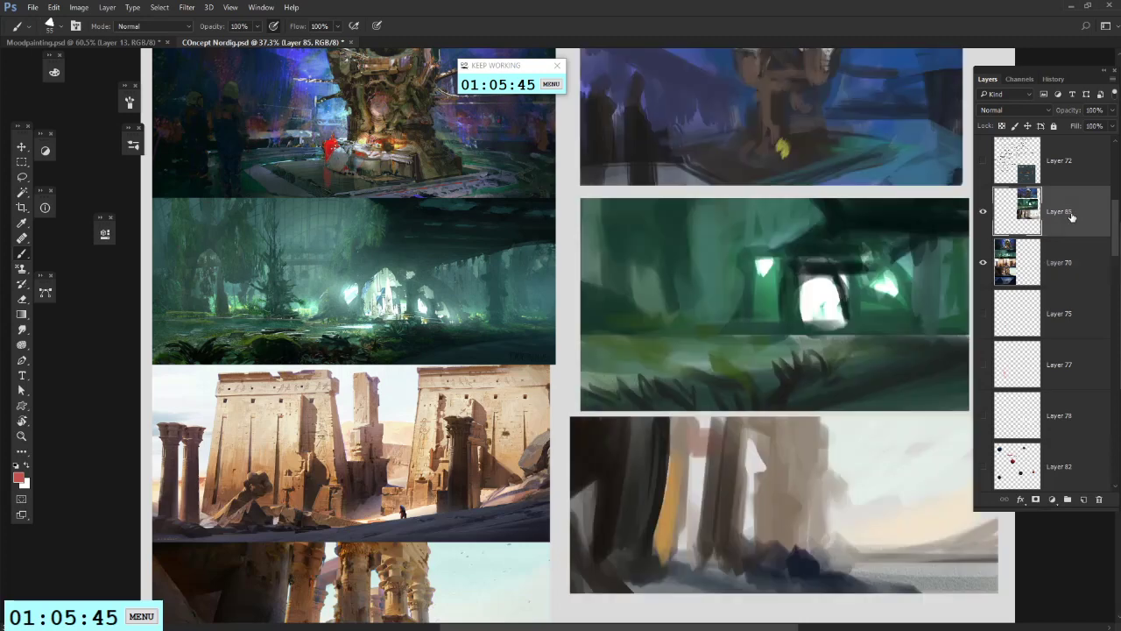
Step: Compare the finished environment paintings with the rough color studies beside them
scroll(731, 280, up, 2)
scroll(730, 280, down, 3)
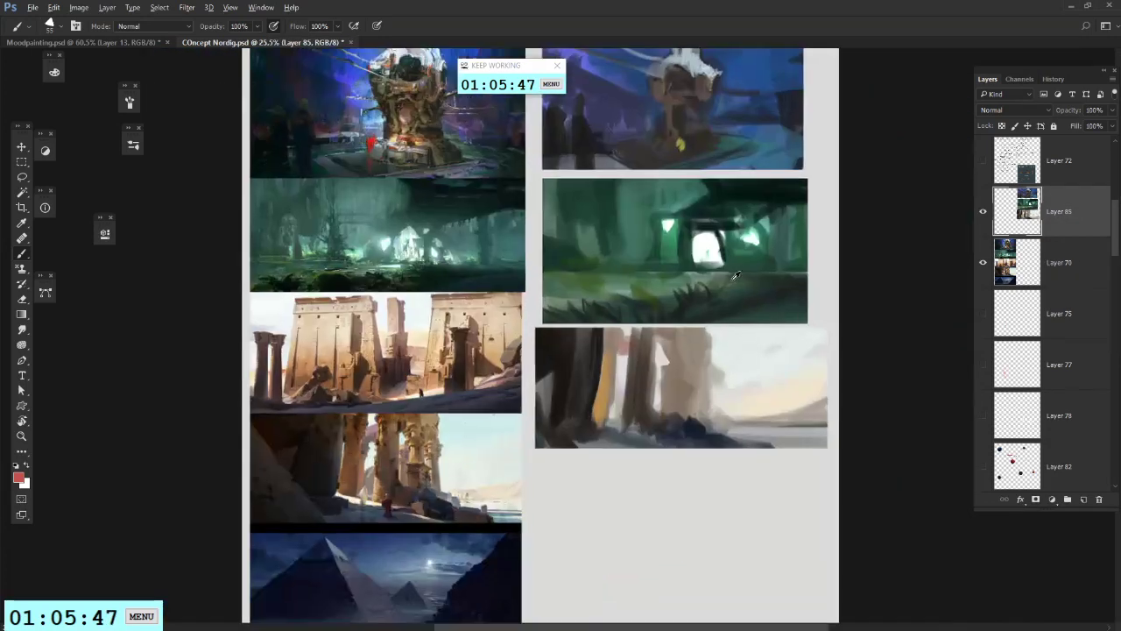
scroll(720, 269, down, 2)
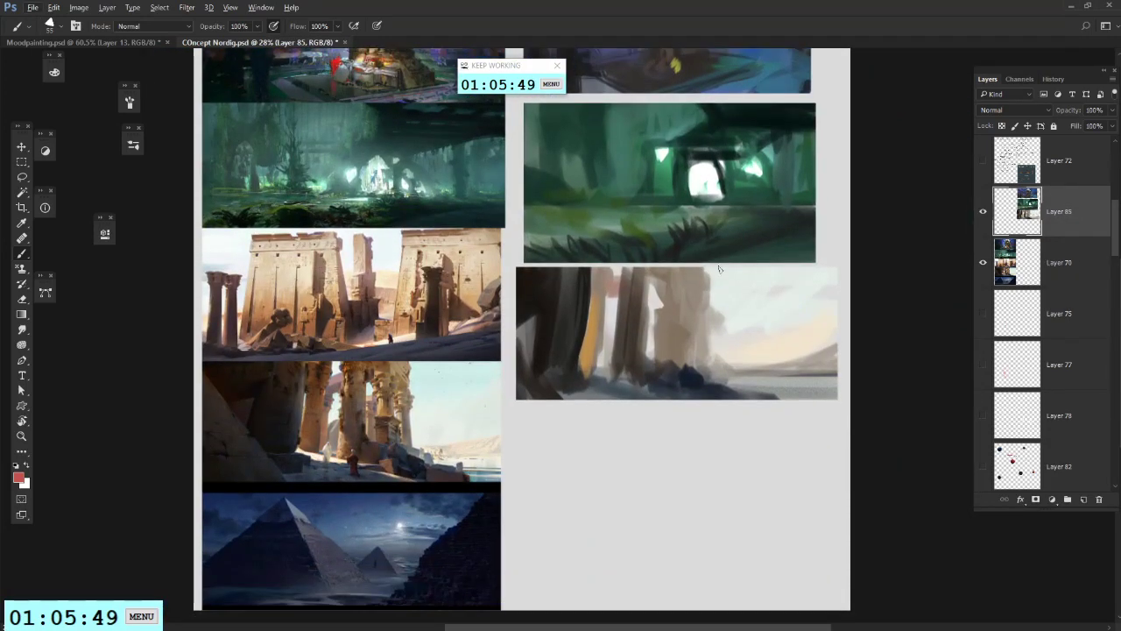
scroll(720, 269, up, 2)
scroll(776, 274, up, 4)
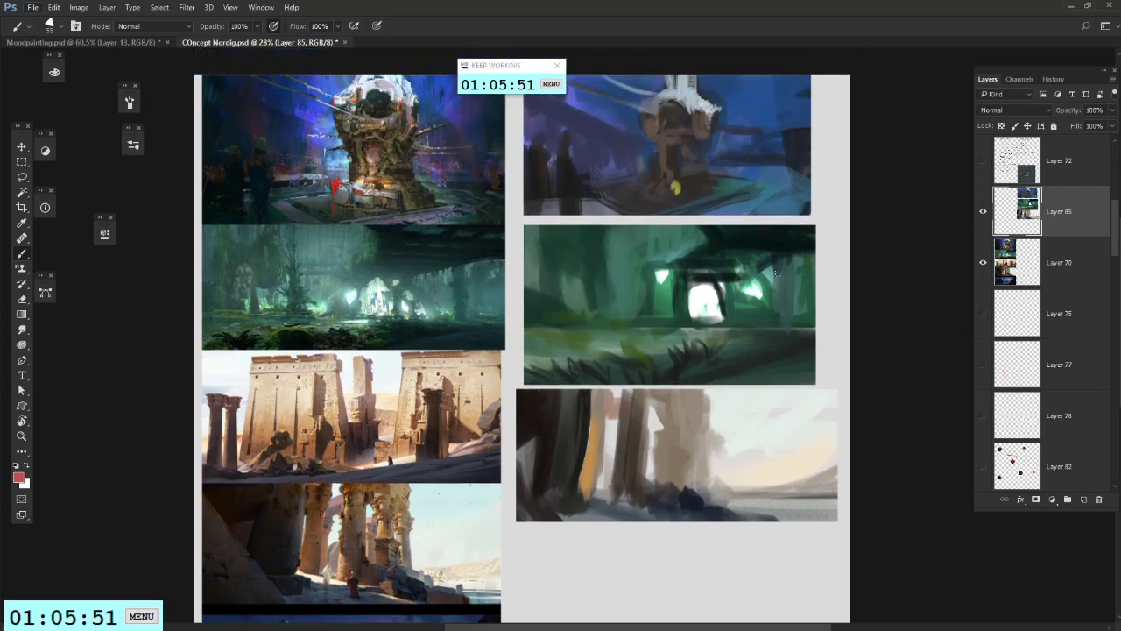
scroll(776, 274, down, 3)
scroll(776, 274, down, 3)
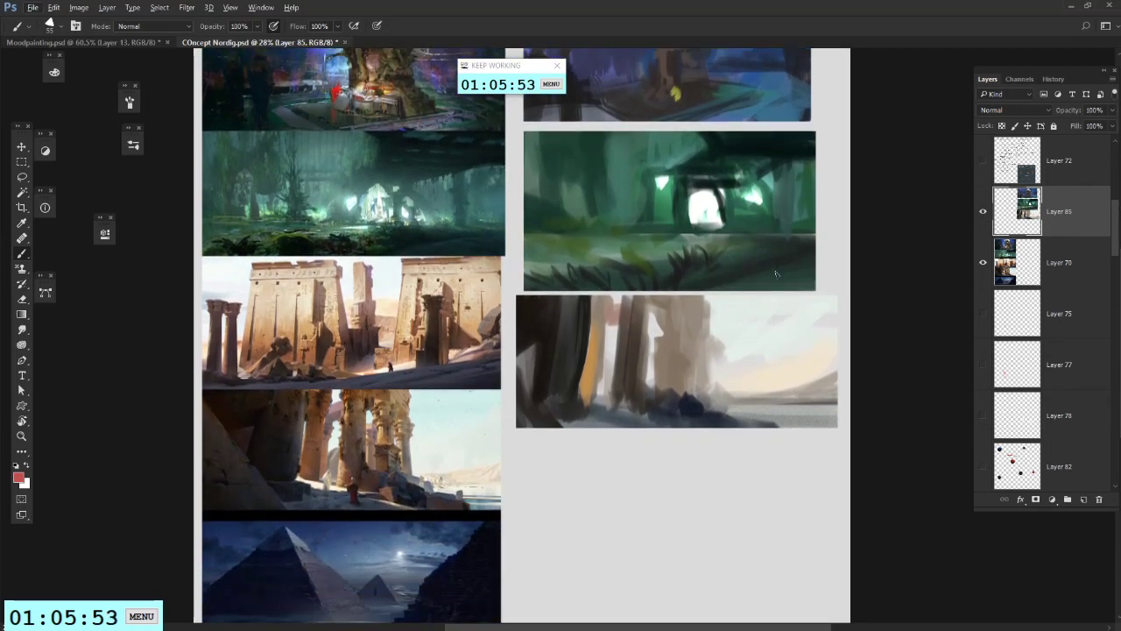
scroll(776, 274, up, 4)
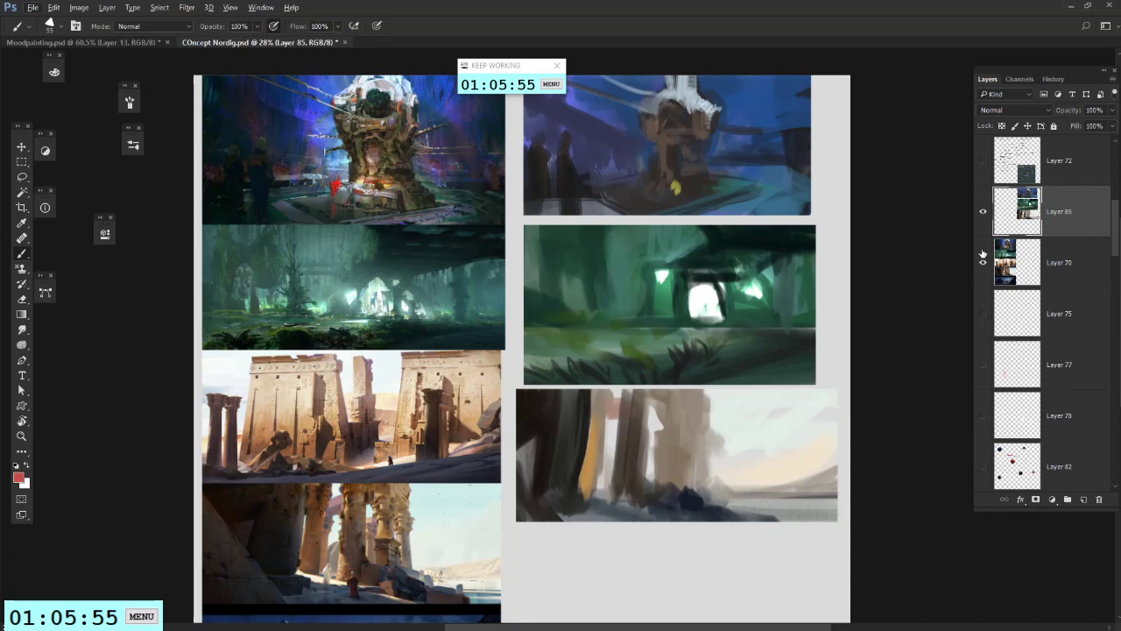
Step: Show and activate the handwritten notes on Layer 72 in place of Layer 85, and try and undo a red circle around "Shapes/Form"
click(983, 211)
click(983, 160)
click(1064, 160)
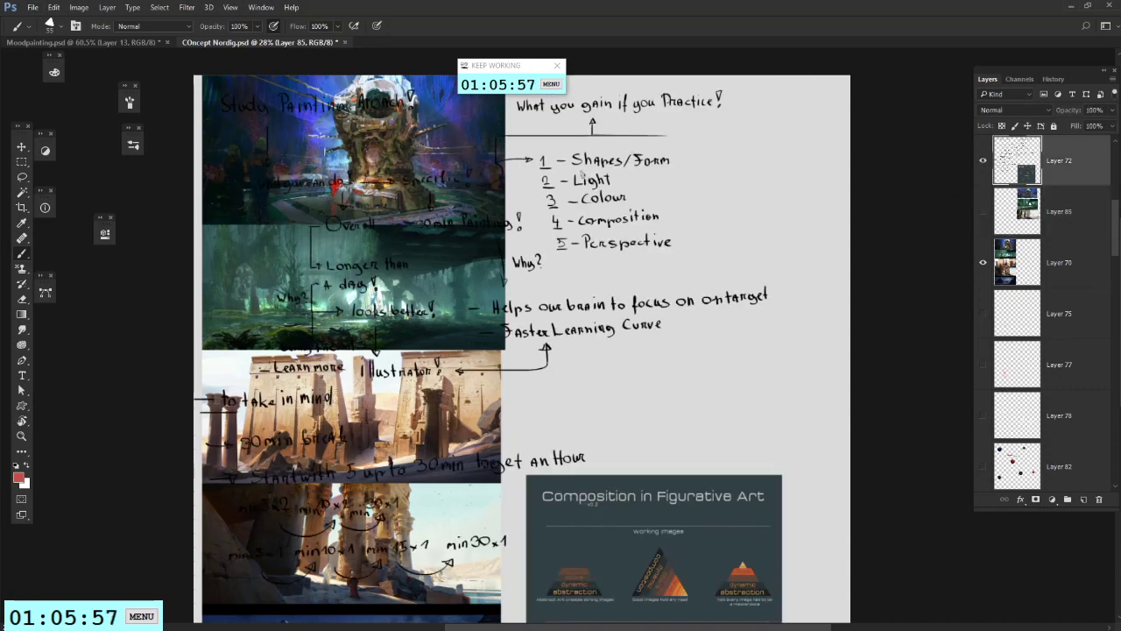
mouse_move(571, 158)
mouse_down()
mouse_move(672, 160)
mouse_move(573, 151)
mouse_up()
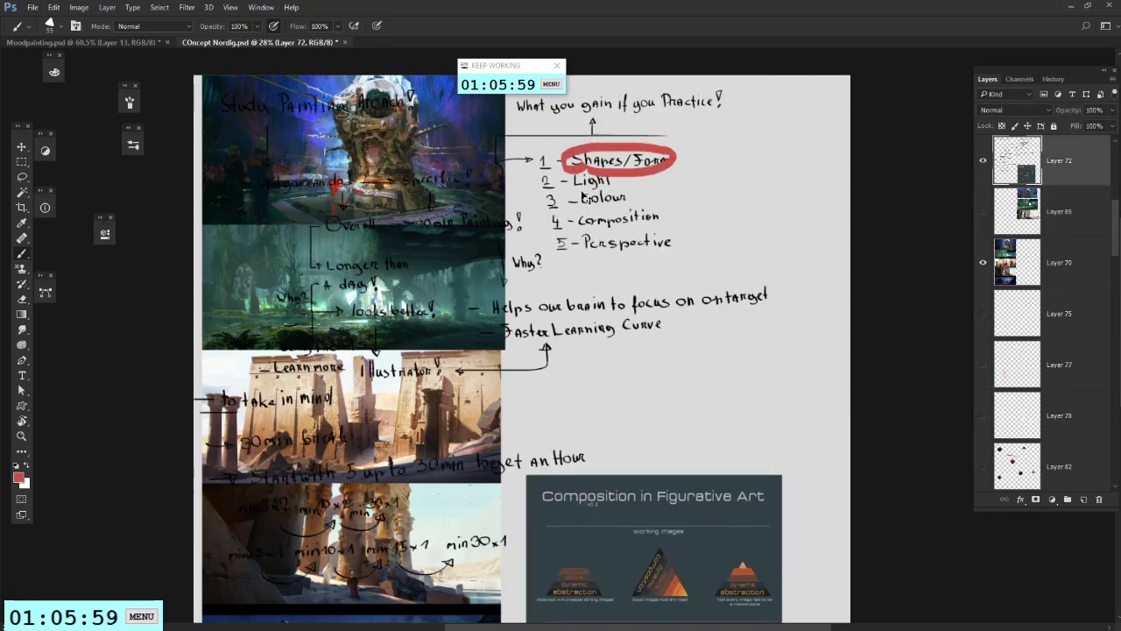
key(ctrl+z)
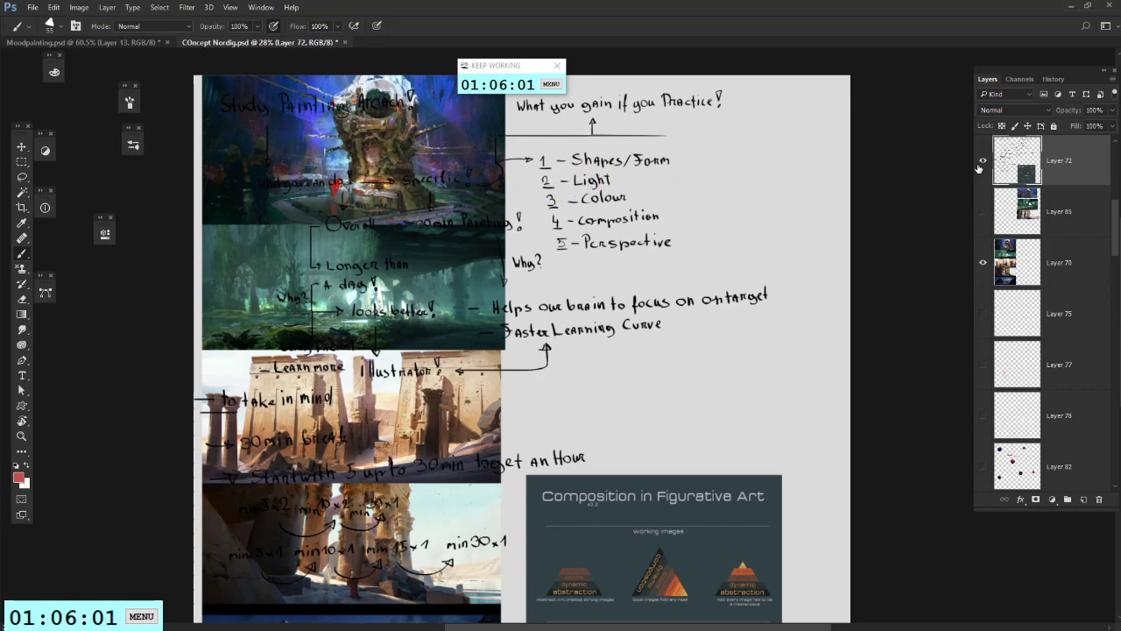
Step: Hide the handwritten notes on Layer 72, preview the environment paintings in grayscale, and hide Layer 70
click(982, 161)
key(ctrl+y)
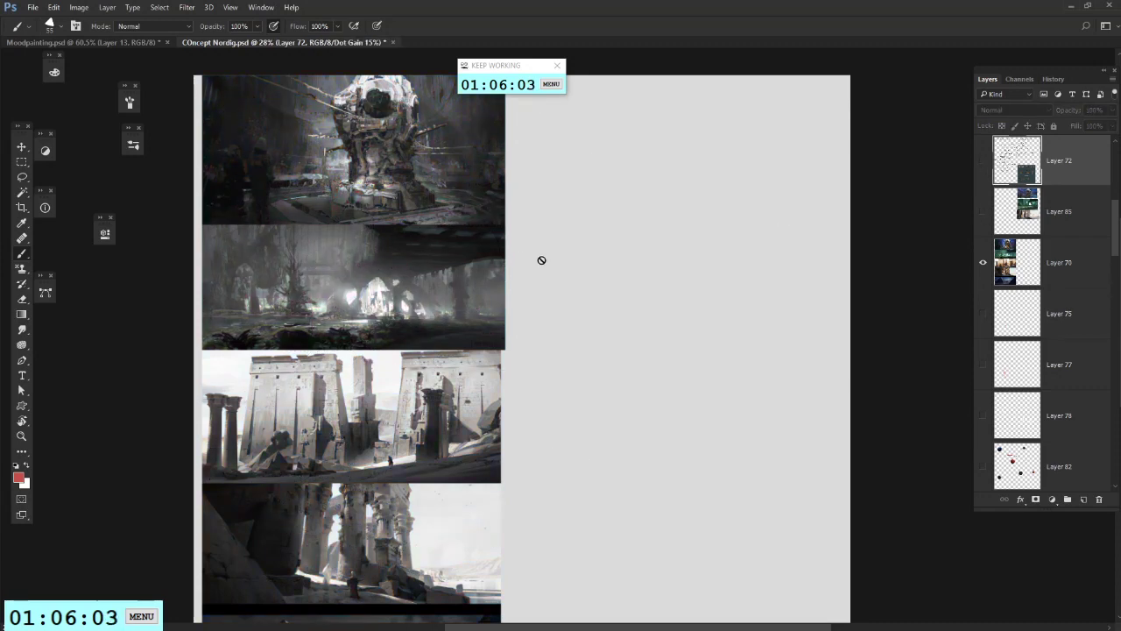
click(983, 261)
scroll(997, 261, up, 5)
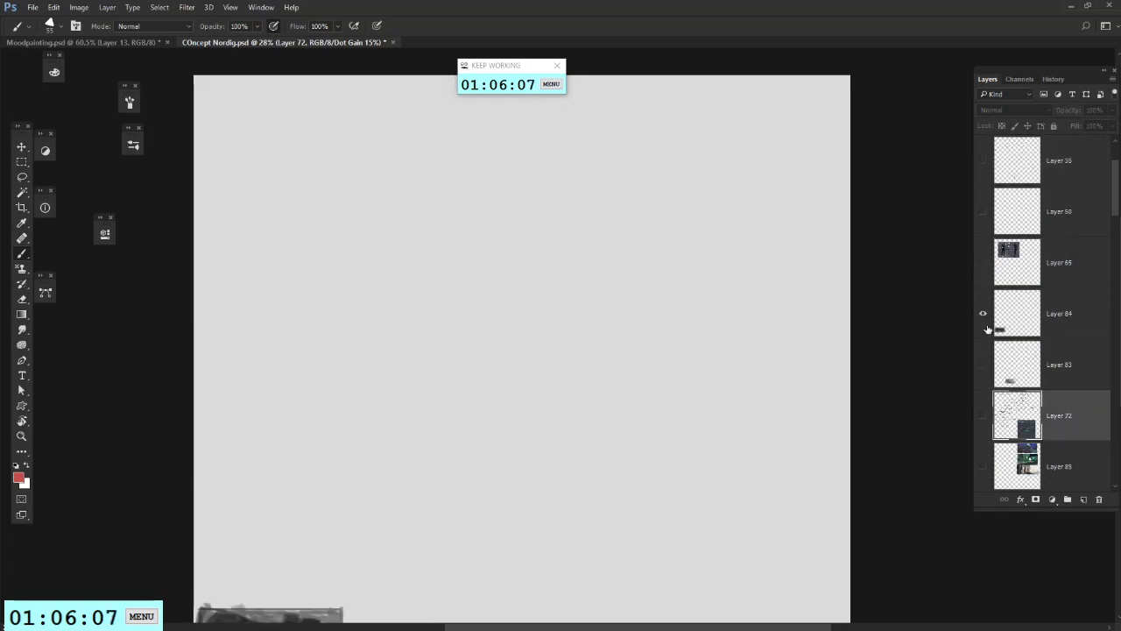
Step: Check the gray sketches on Layers 84 and 83, hide them, and bring back the handwritten notes on Layer 72
click(983, 364)
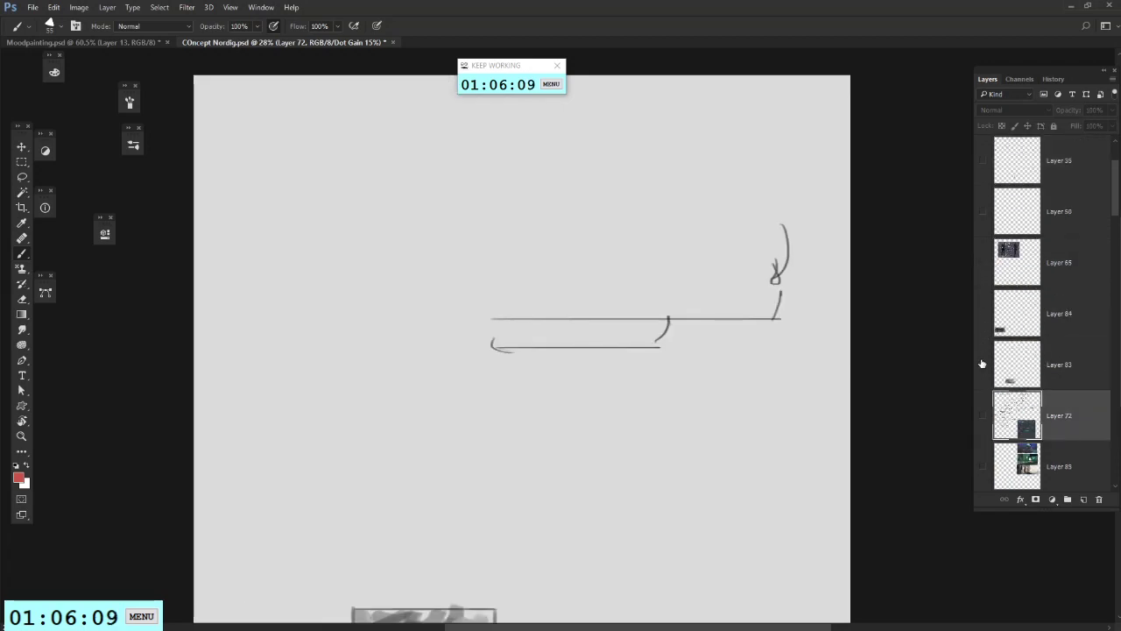
scroll(953, 343, down, 2)
scroll(994, 353, down, 1)
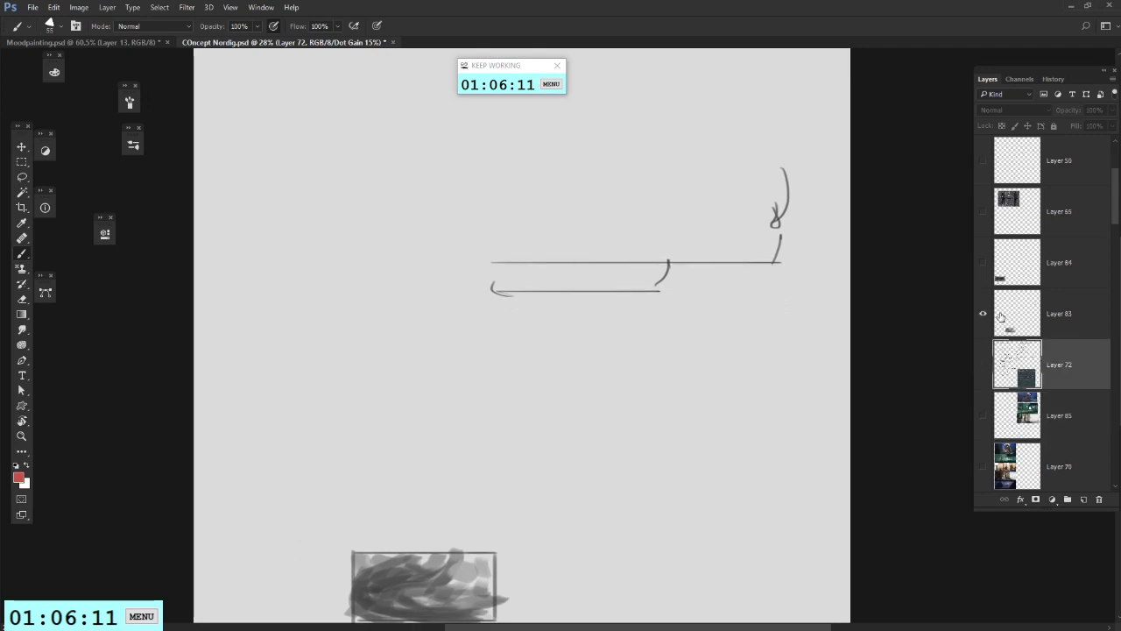
click(982, 314)
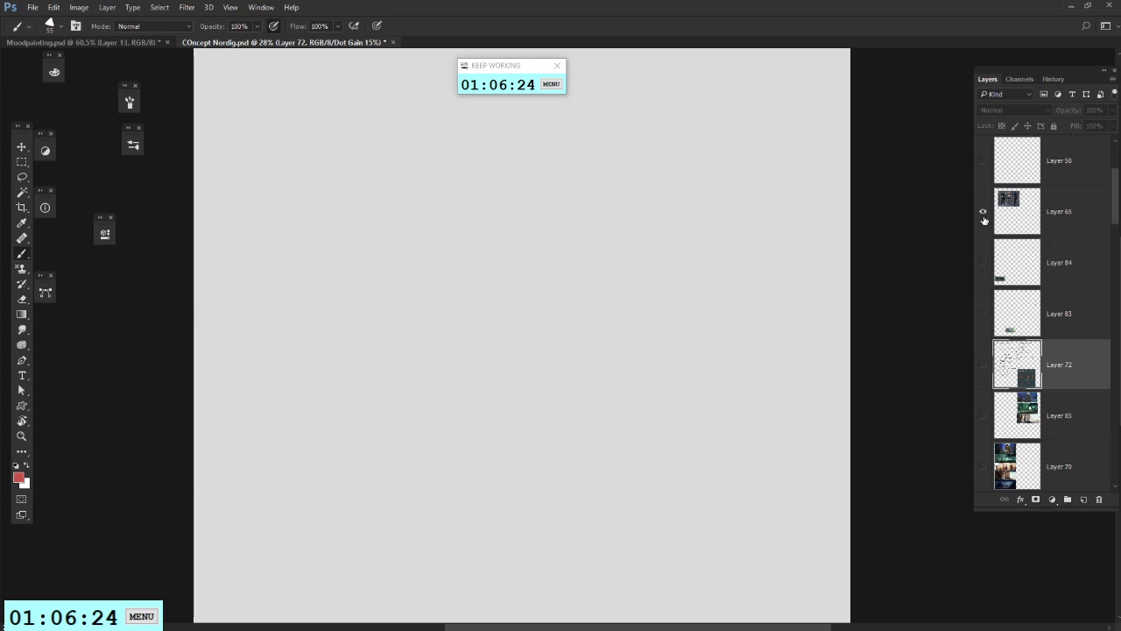
scroll(1026, 227, up, 1)
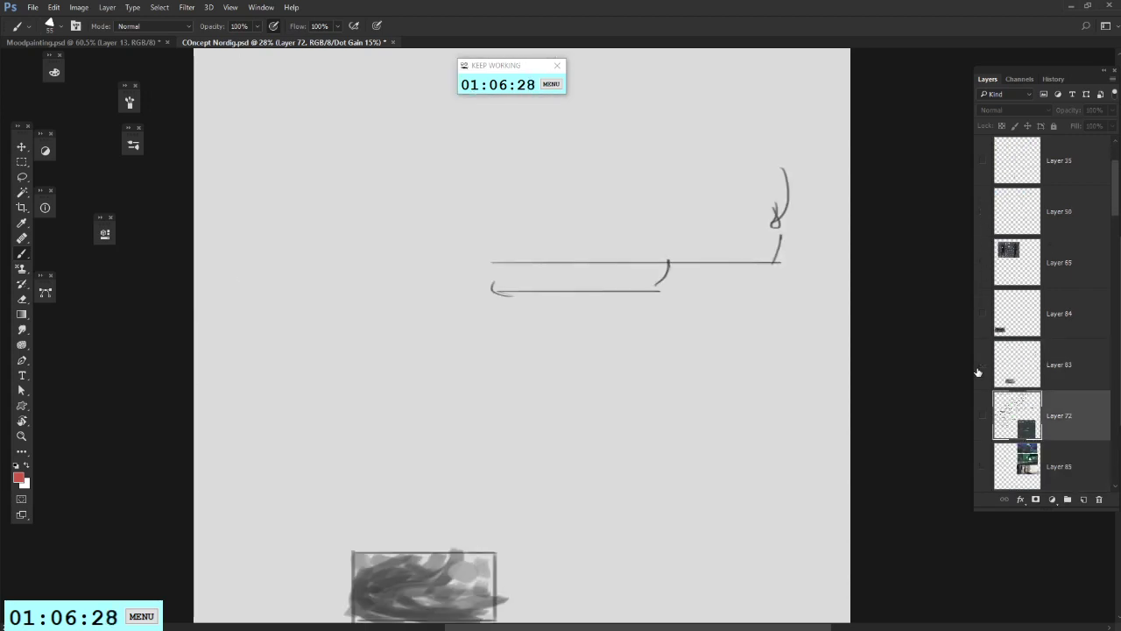
scroll(1011, 375, down, 2)
click(983, 314)
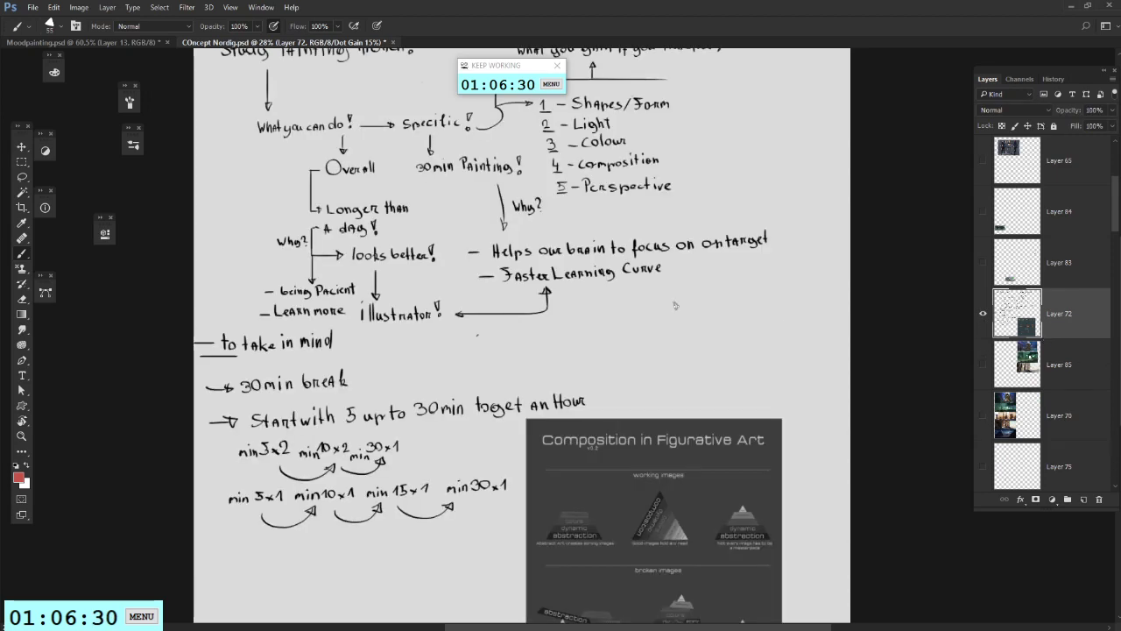
click(22, 161)
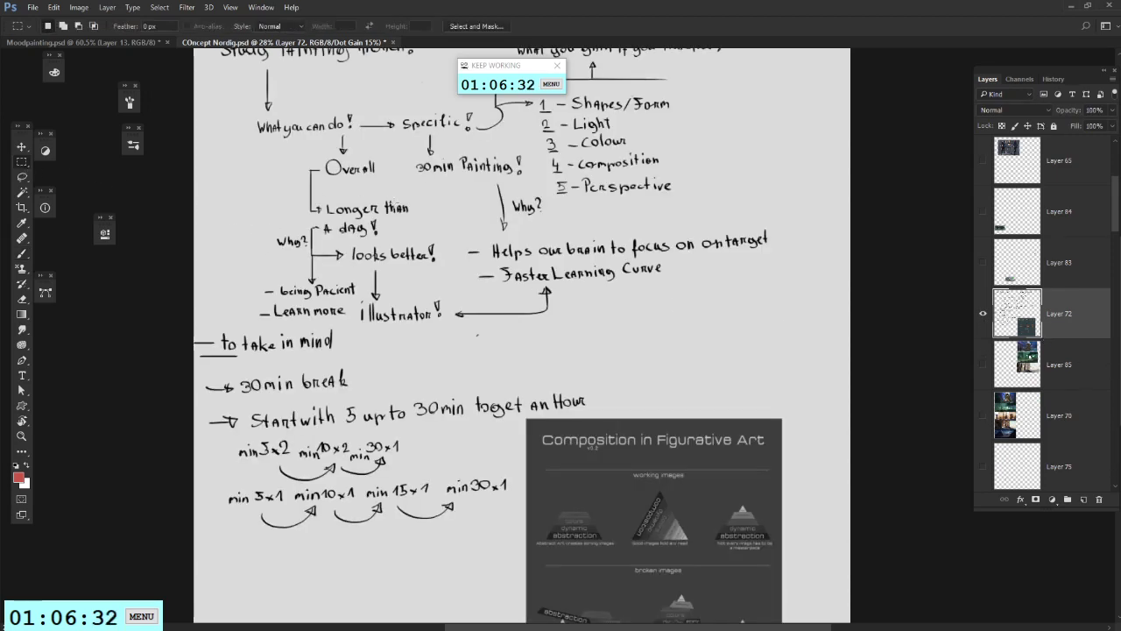
scroll(511, 216, down, 1)
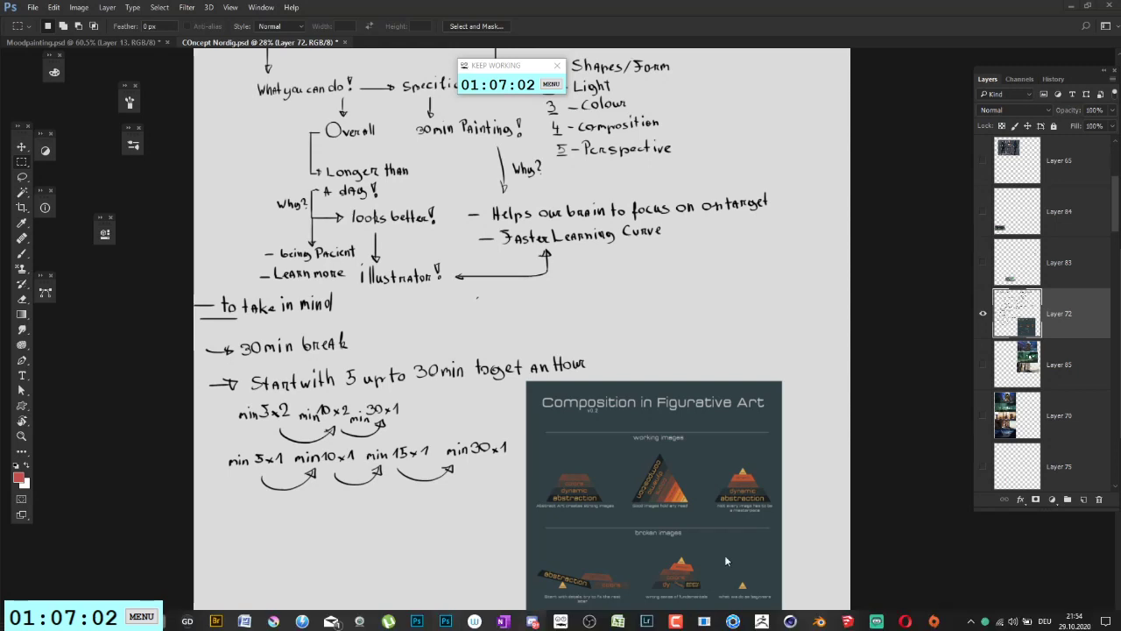
Step: Hide Layer 72, add a new layer above it, and set up a smaller brush with the default black foreground color
click(984, 308)
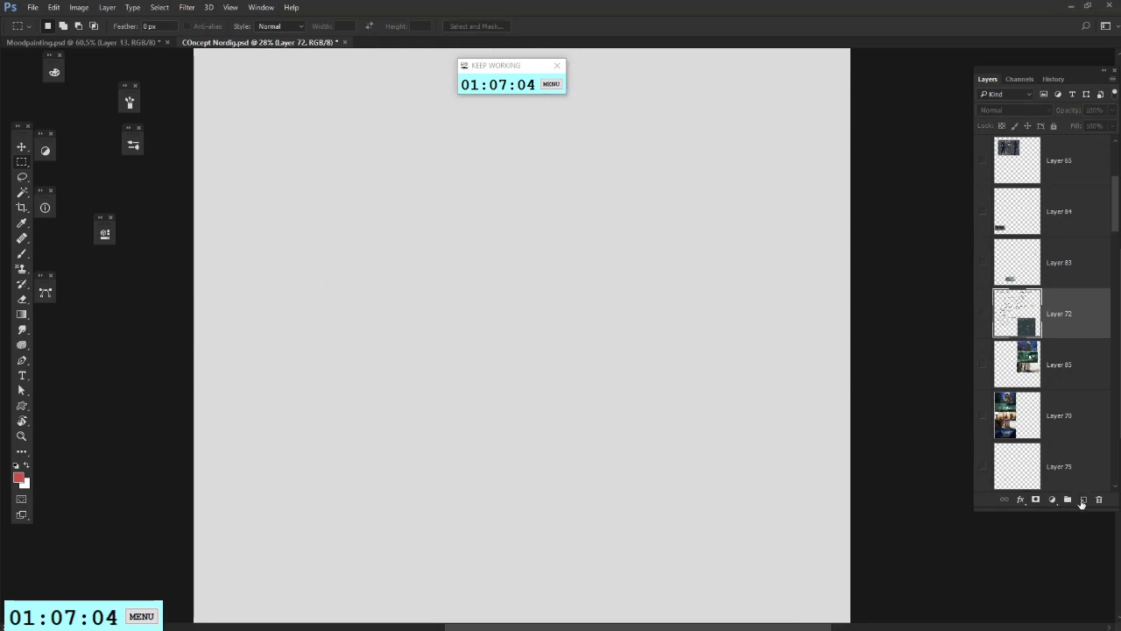
click(1082, 500)
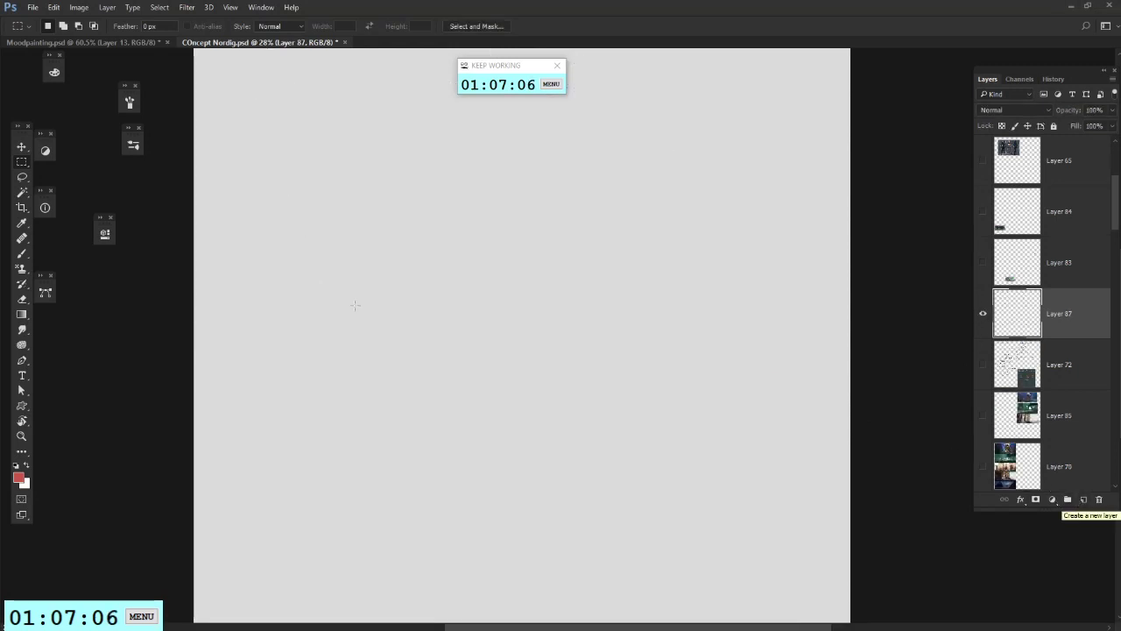
scroll(276, 314, up, 2)
scroll(276, 314, up, 3)
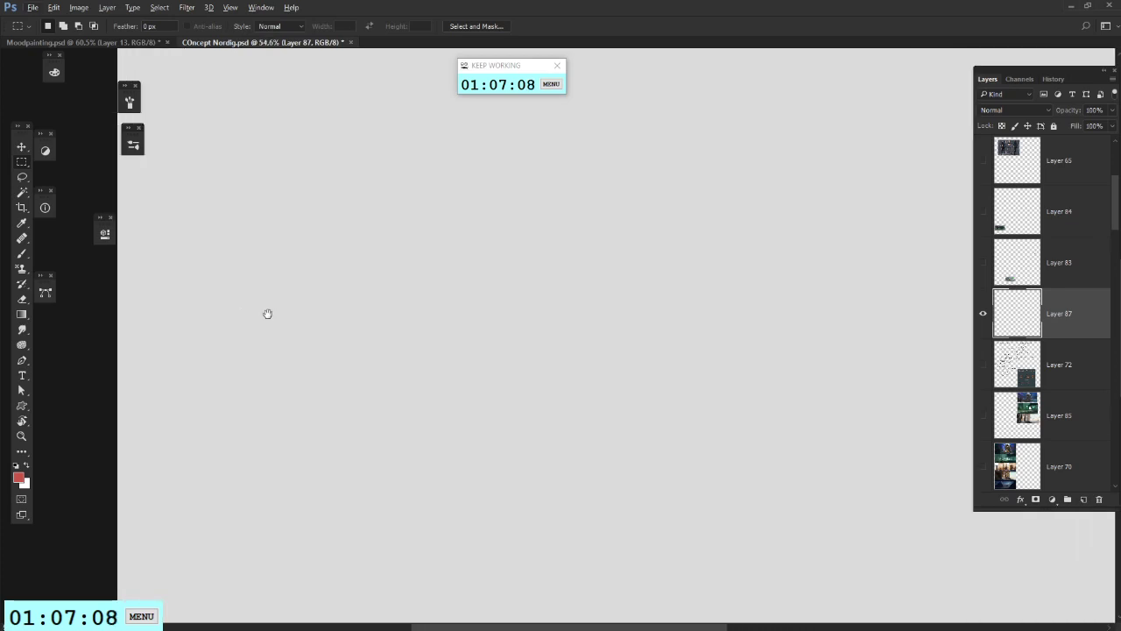
drag(426, 323, 464, 435)
key(b)
key(d)
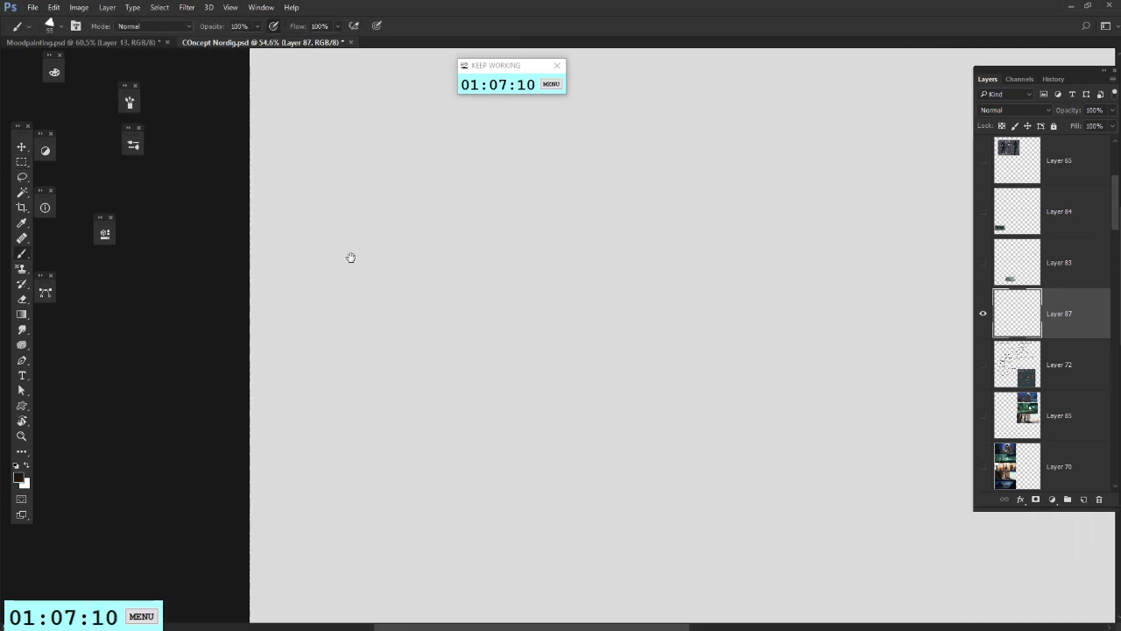
drag(351, 257, 313, 463)
right_click(459, 319)
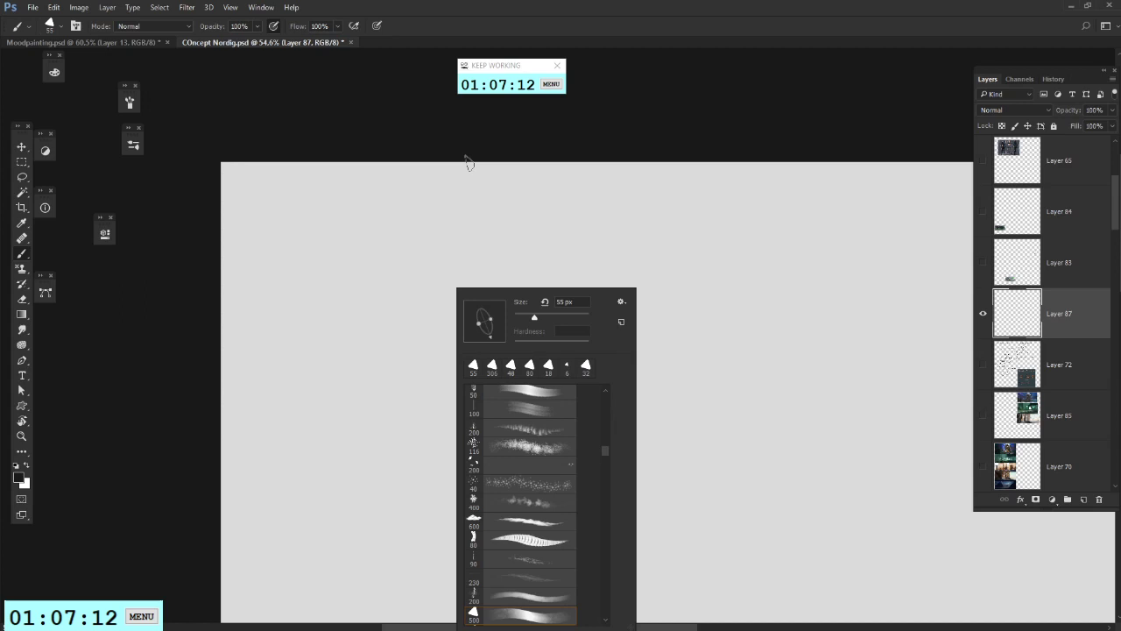
click(523, 318)
click(351, 320)
Step: Handwrite "Types Gameplay" after a right-pointing arrow near the canvas's upper-left corner on the new layer
mouse_move(307, 296)
mouse_down()
mouse_move(353, 294)
mouse_move(349, 284)
mouse_up()
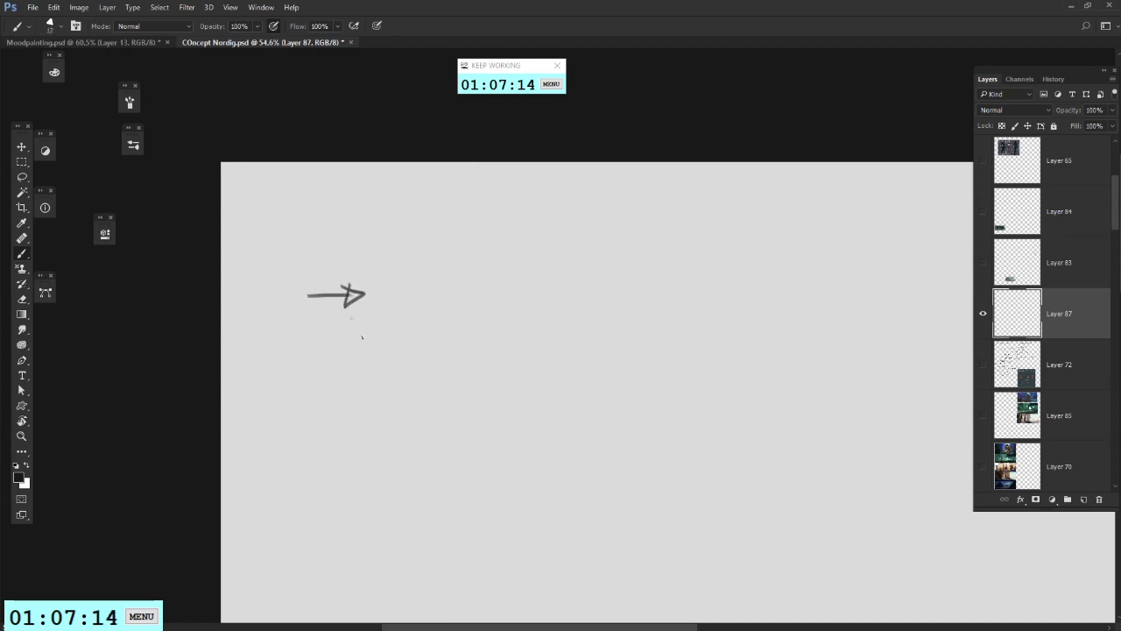
drag(382, 332, 349, 283)
drag(348, 240, 318, 225)
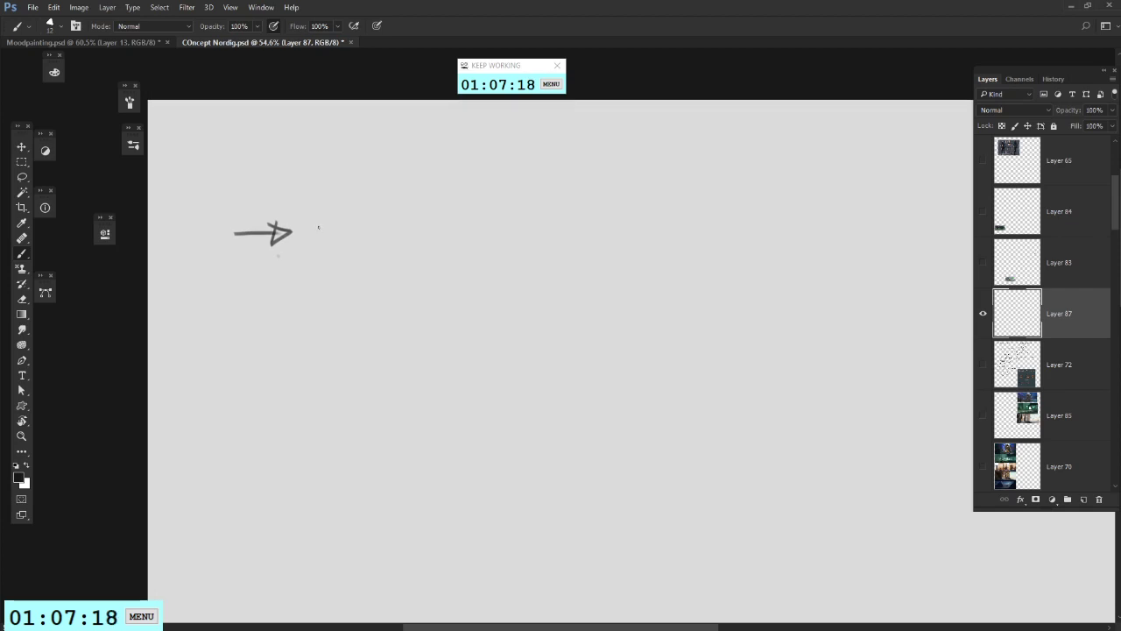
mouse_move(311, 215)
mouse_down()
mouse_move(366, 255)
mouse_move(411, 241)
mouse_up()
mouse_move(421, 223)
mouse_down()
mouse_move(424, 236)
mouse_move(404, 249)
mouse_up()
mouse_move(479, 239)
mouse_down()
mouse_move(383, 232)
mouse_move(382, 217)
mouse_move(392, 220)
mouse_move(371, 248)
mouse_up()
mouse_move(412, 210)
mouse_down()
mouse_move(436, 228)
mouse_move(466, 228)
mouse_up()
drag(471, 209, 471, 225)
drag(492, 184, 495, 224)
mouse_move(511, 207)
mouse_down()
mouse_move(510, 226)
mouse_move(533, 228)
mouse_up()
drag(529, 209, 525, 241)
Step: Handwrite "Aproachin Paint" after a dash below the first line, with a curved arrow up to "Gameplay"
drag(200, 328, 354, 326)
mouse_move(362, 296)
mouse_down()
mouse_move(375, 324)
mouse_move(433, 323)
mouse_move(443, 302)
mouse_move(464, 325)
mouse_up()
mouse_move(449, 315)
mouse_down()
mouse_move(479, 295)
mouse_move(503, 322)
mouse_move(511, 275)
mouse_move(509, 297)
mouse_move(530, 278)
mouse_move(540, 304)
mouse_move(553, 265)
mouse_up()
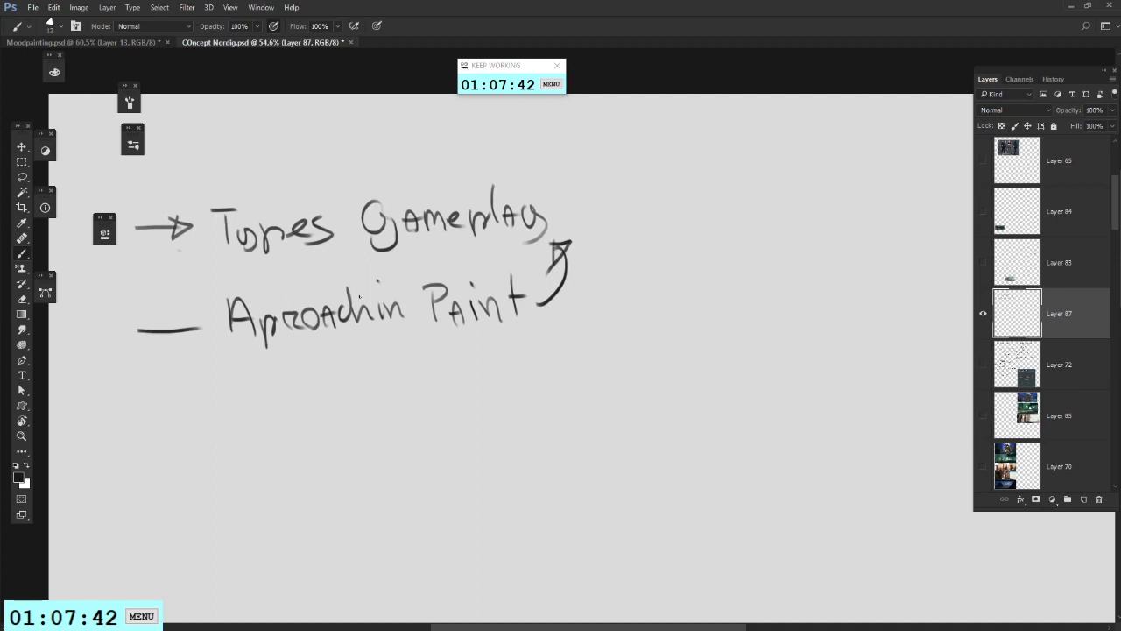
drag(265, 282, 347, 254)
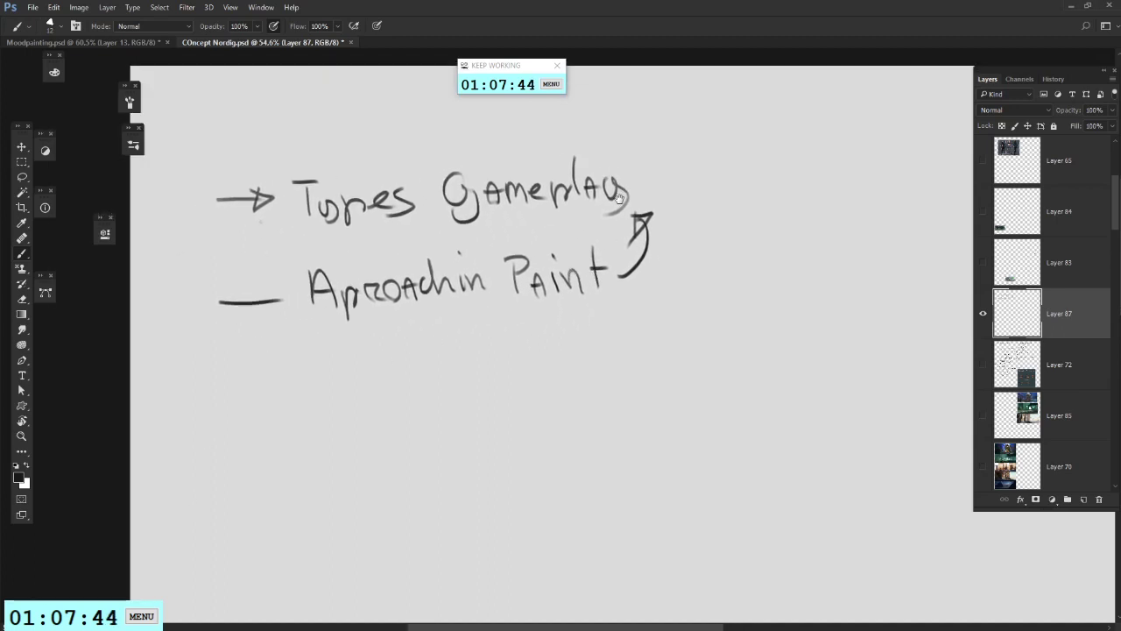
Step: Try a curved stroke around the end of "Gameplay" and a rectangular frame below the notes, and undo the strokes
drag(620, 198, 287, 355)
drag(621, 141, 599, 192)
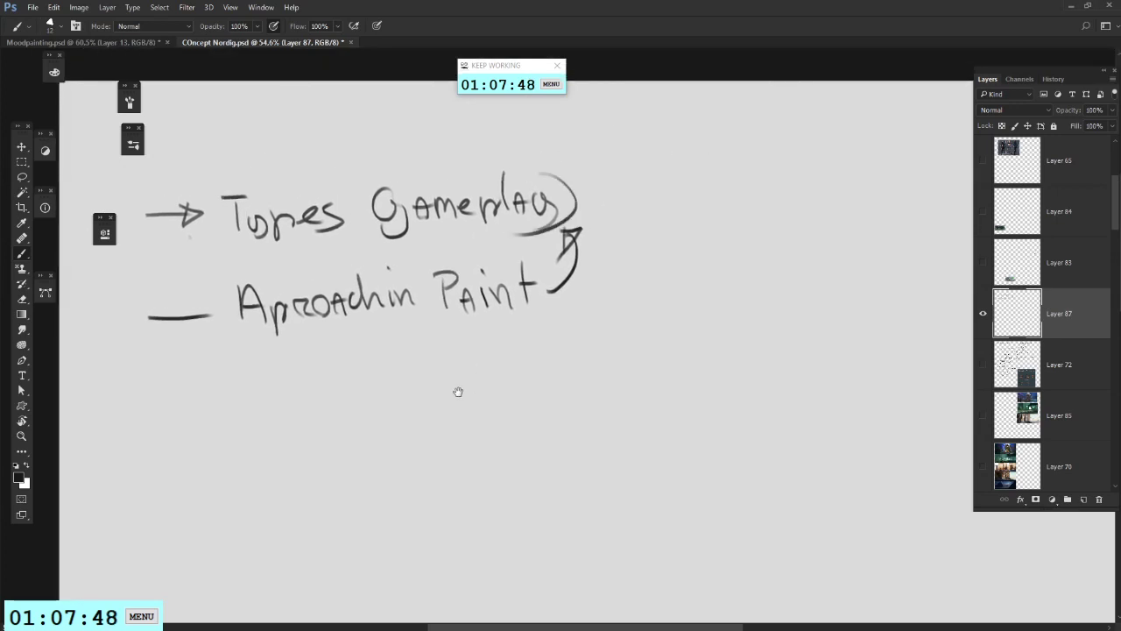
drag(458, 391, 477, 288)
mouse_move(339, 283)
mouse_down()
mouse_move(720, 298)
mouse_move(718, 521)
mouse_up()
drag(346, 293, 630, 477)
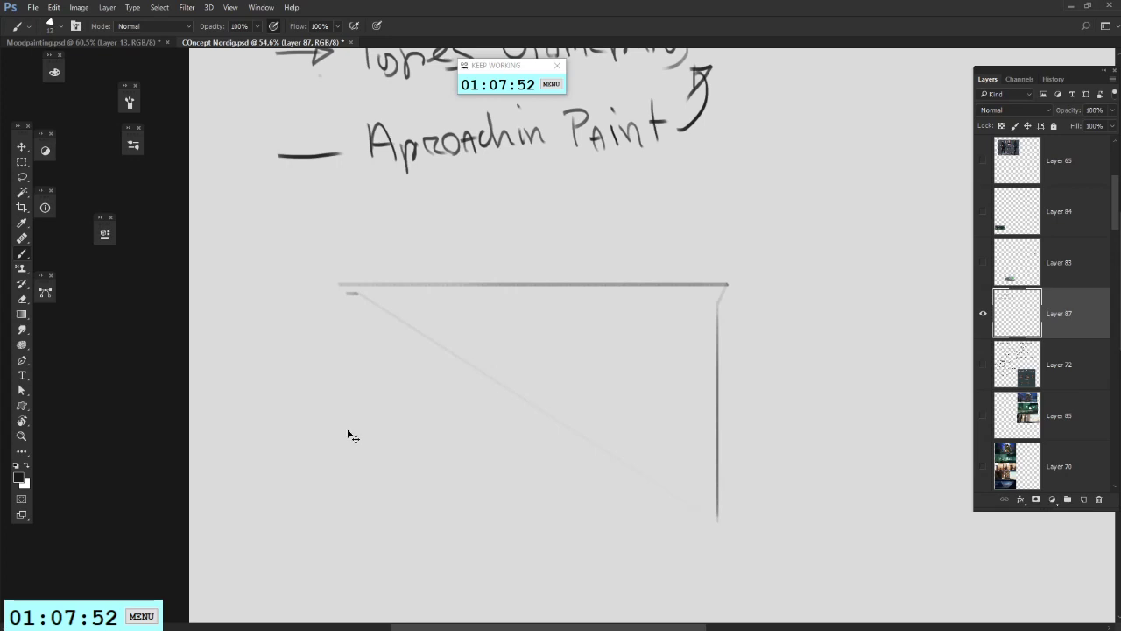
key(ctrl+alt+z)
key(ctrl+alt+z)
key(ctrl+alt+z)
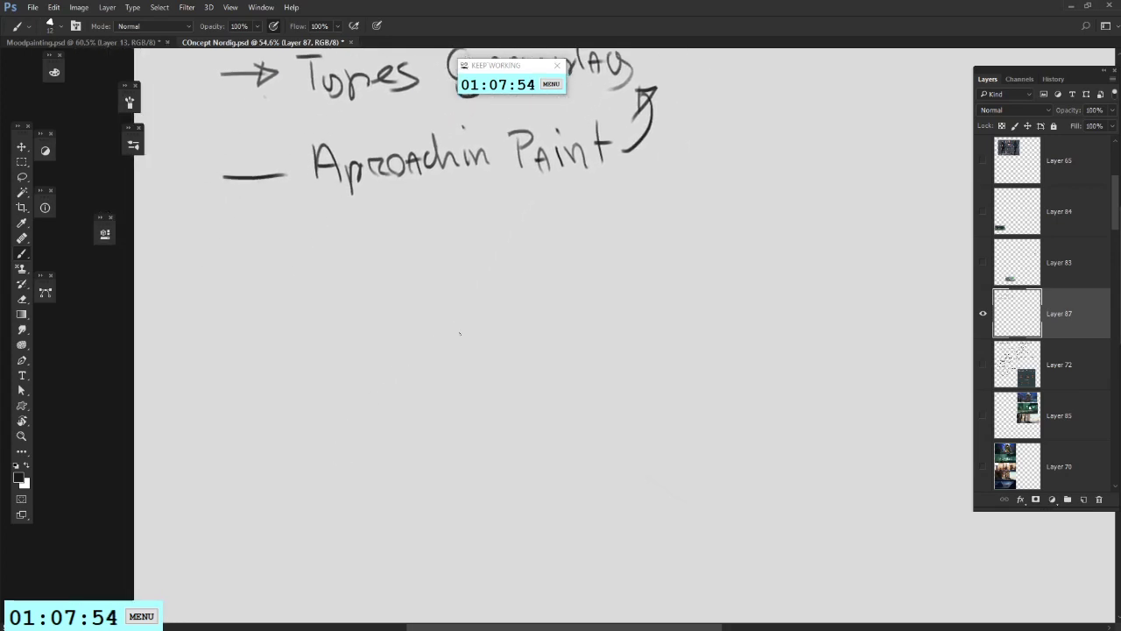